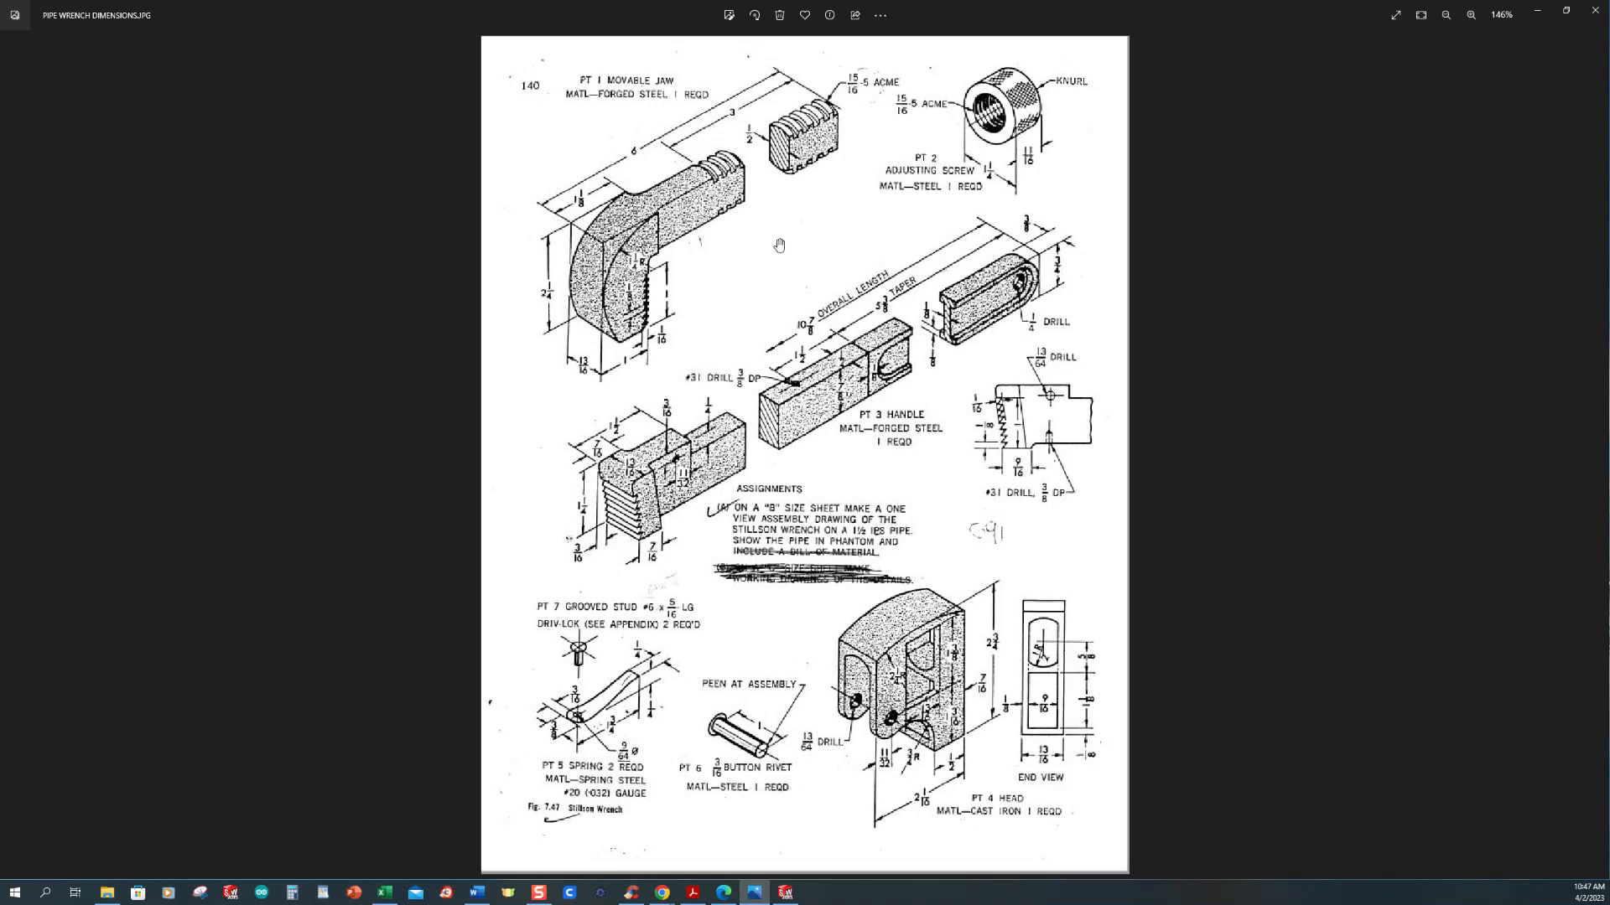
# Step: Switch from the wrench dimension drawing to SOLIDWORKS and create a new part document
pyautogui.click(793, 889)
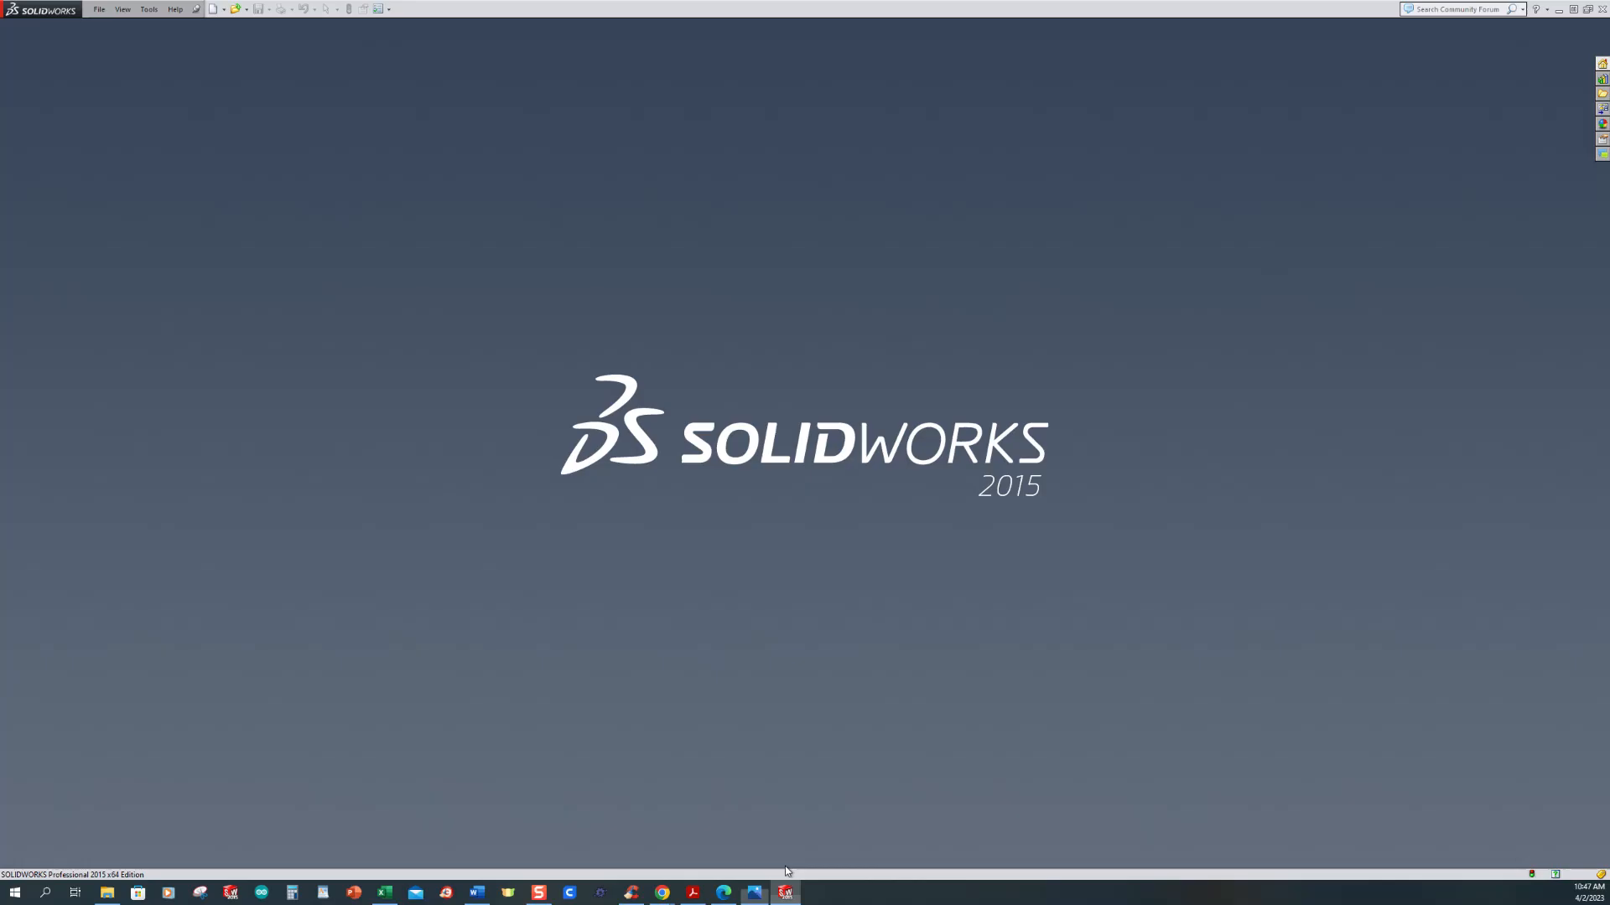
pyautogui.click(213, 9)
pyautogui.click(620, 401)
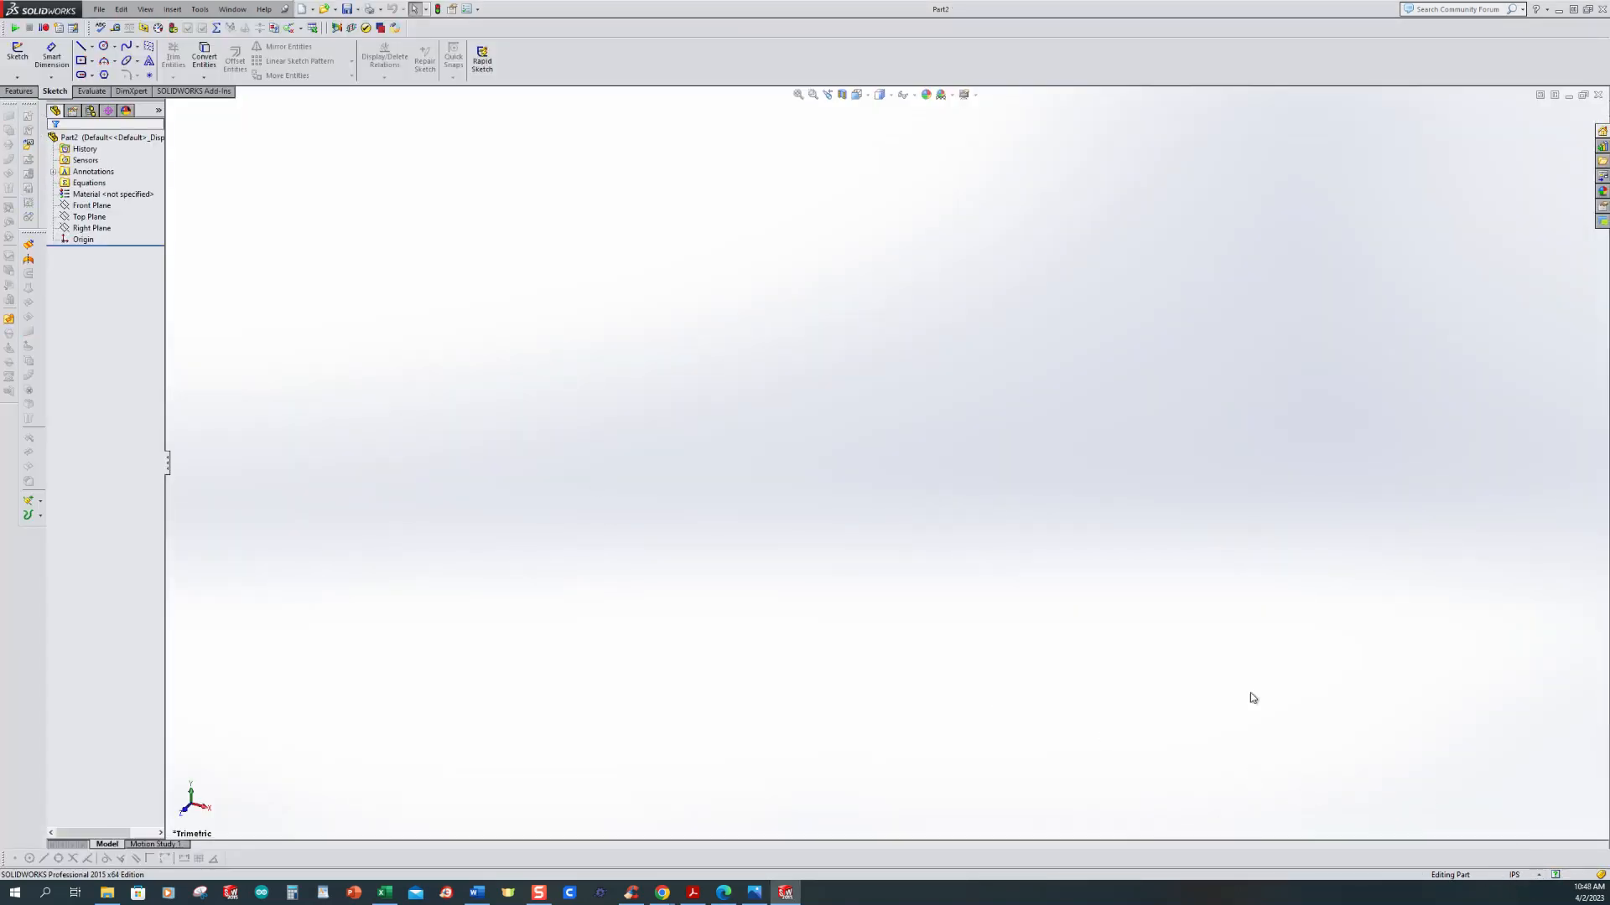
# Step: Start an Extruded Boss/Base feature and open its sketch on the Front Plane
pyautogui.click(18, 90)
pyautogui.click(22, 58)
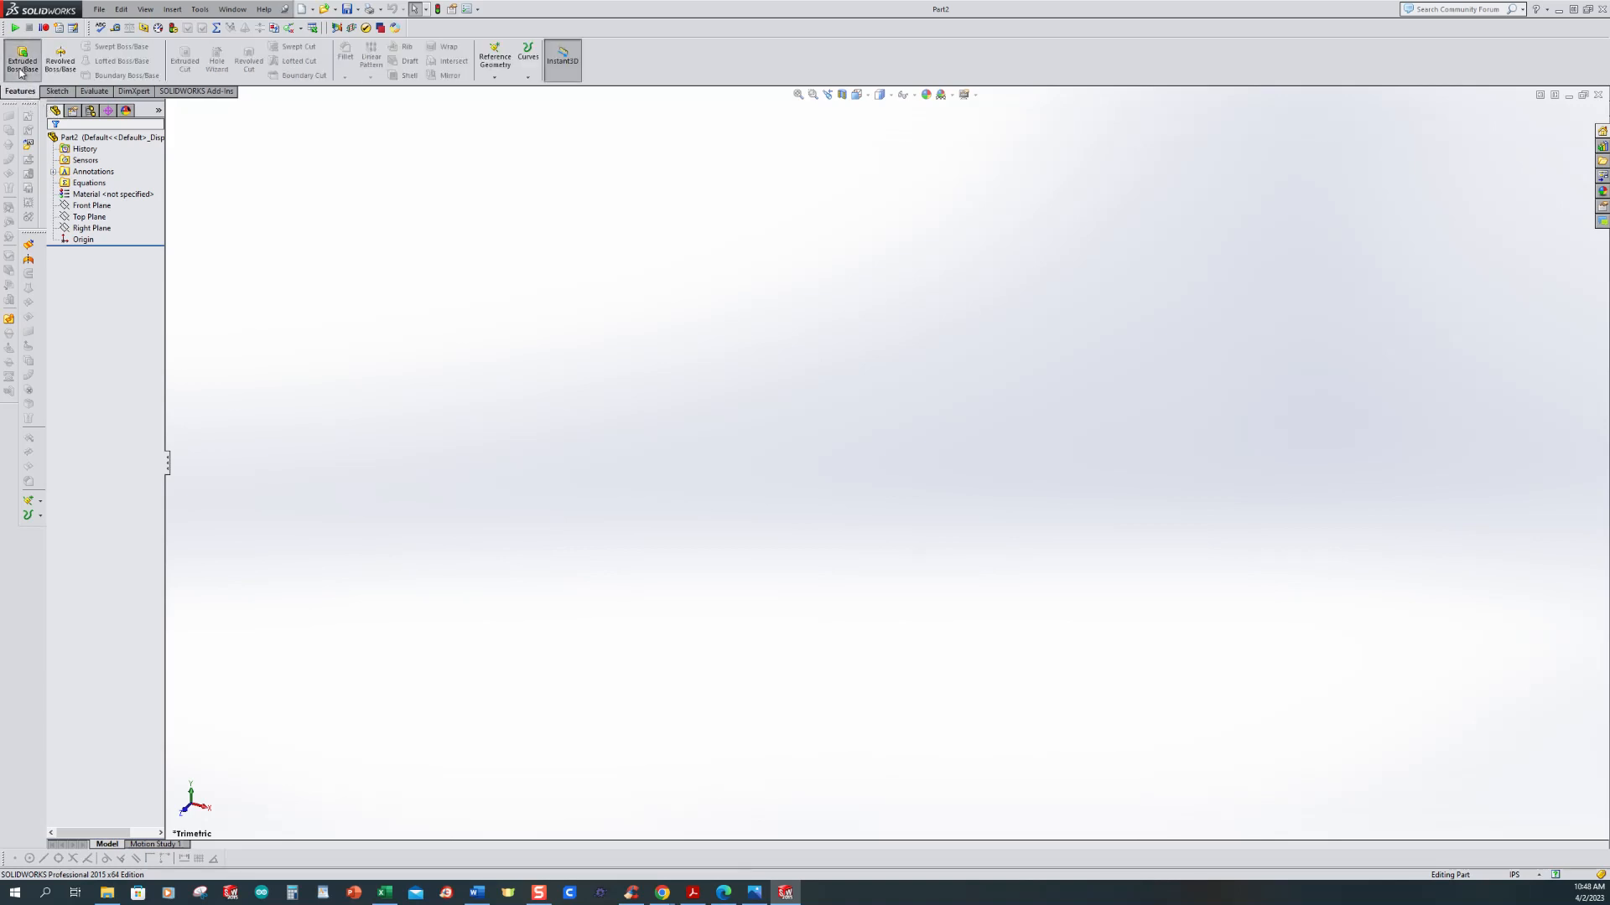
pyautogui.click(612, 257)
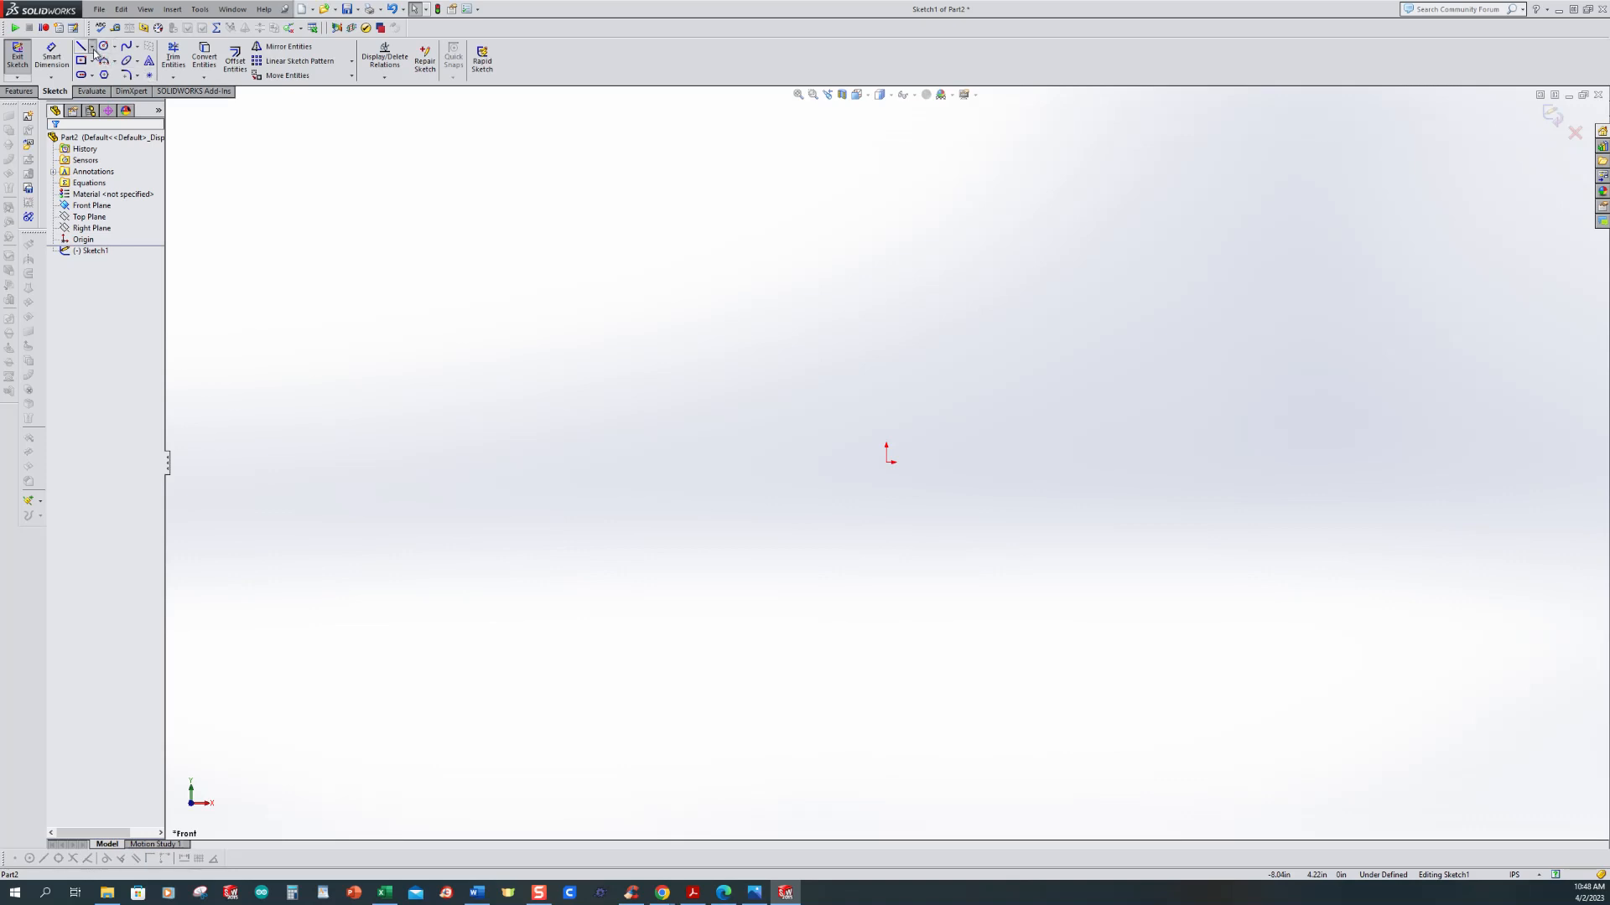
# Step: Sketch an open jaw outline: horizontal top line to the origin, about 0.91 in end line, lower horizontal line, downward leg and short foot line
pyautogui.click(92, 47)
pyautogui.click(97, 60)
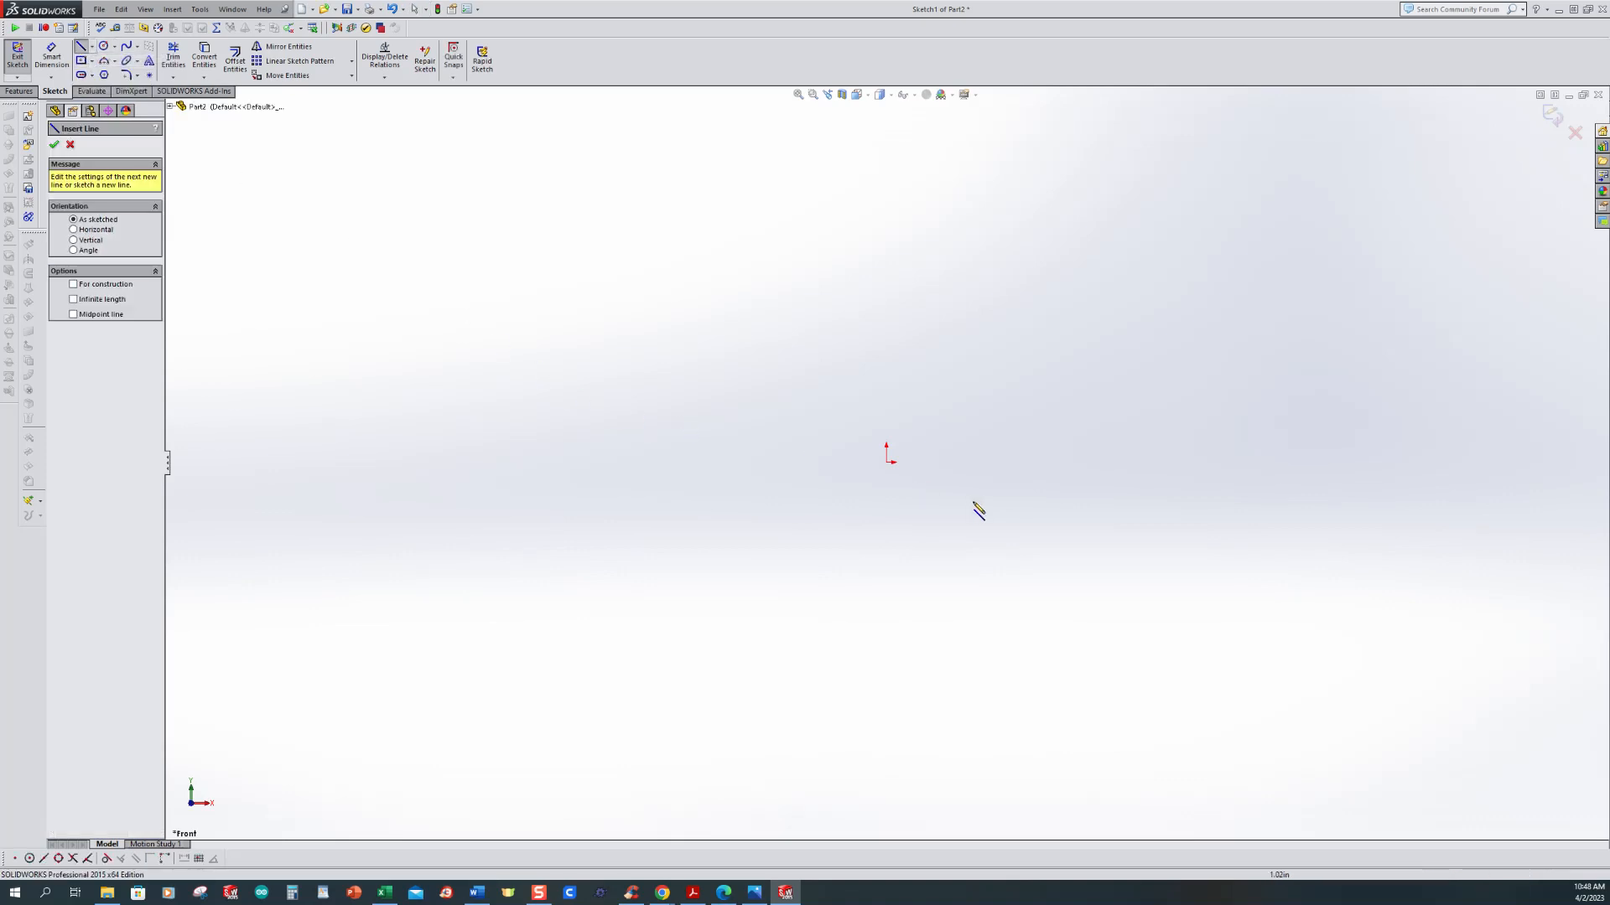
pyautogui.click(596, 462)
pyautogui.click(887, 462)
pyautogui.click(886, 540)
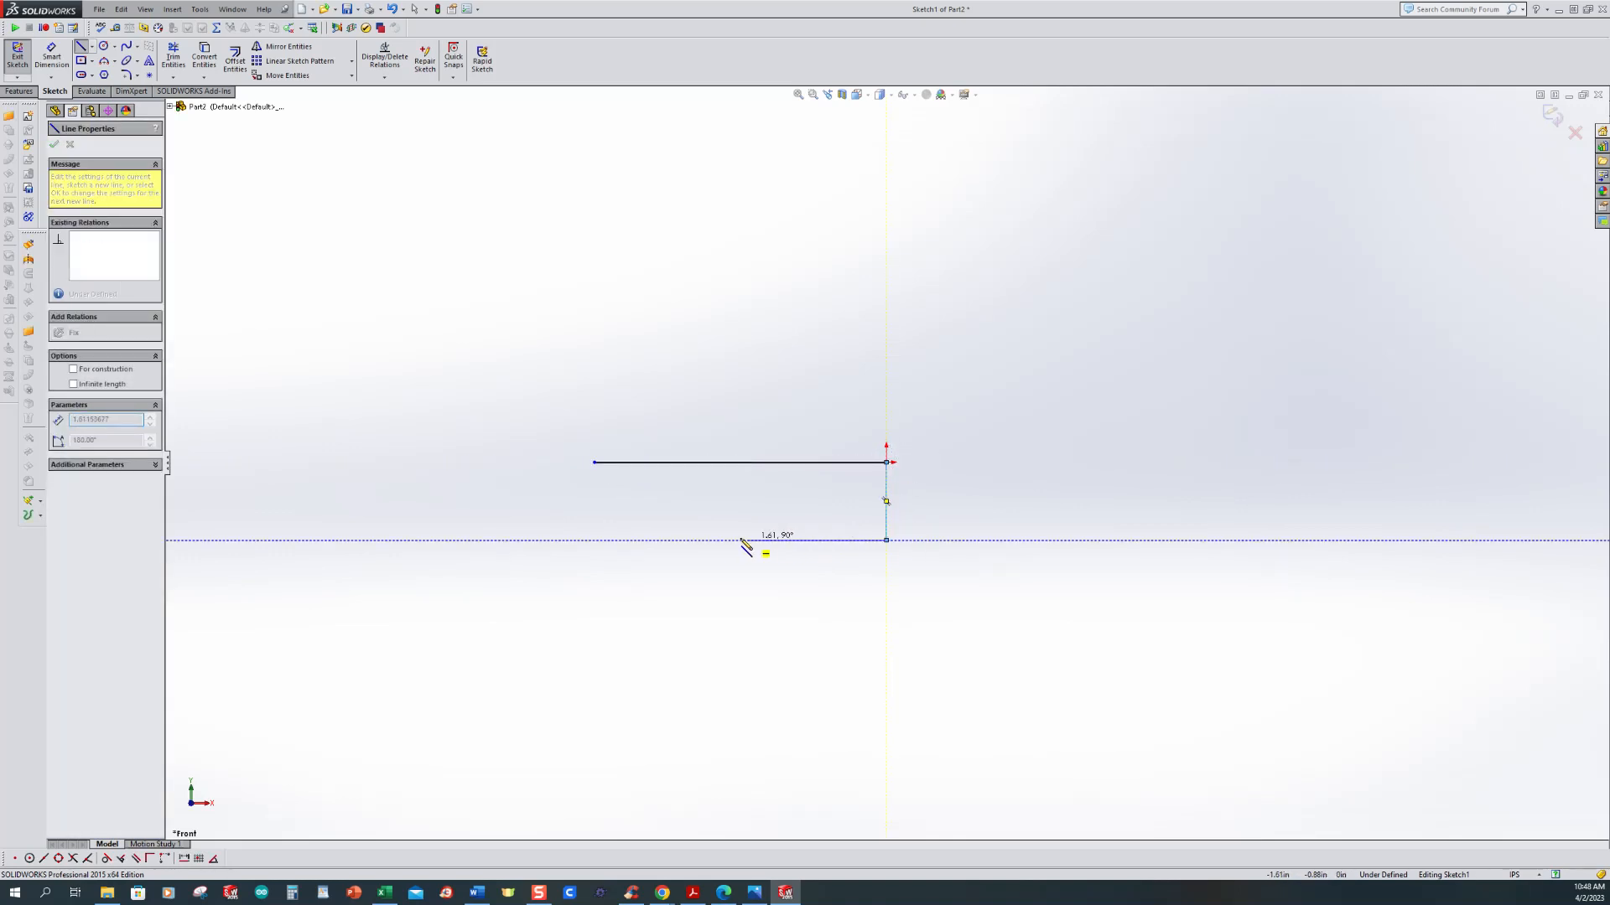
pyautogui.click(575, 541)
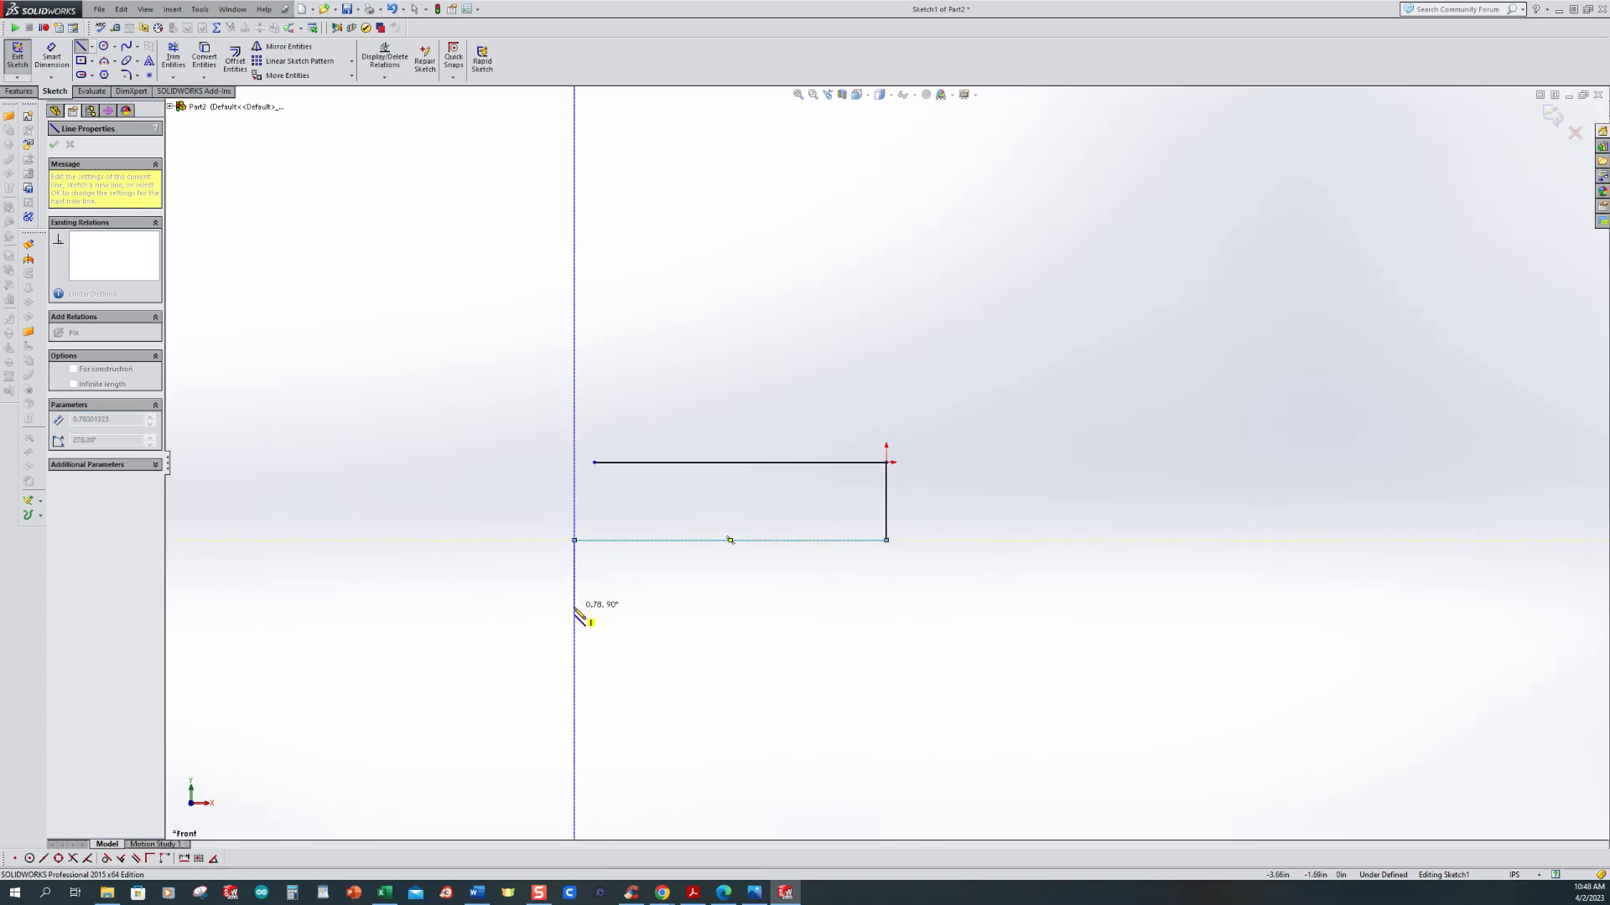
pyautogui.click(526, 619)
pyautogui.click(515, 612)
pyautogui.press('Escape')
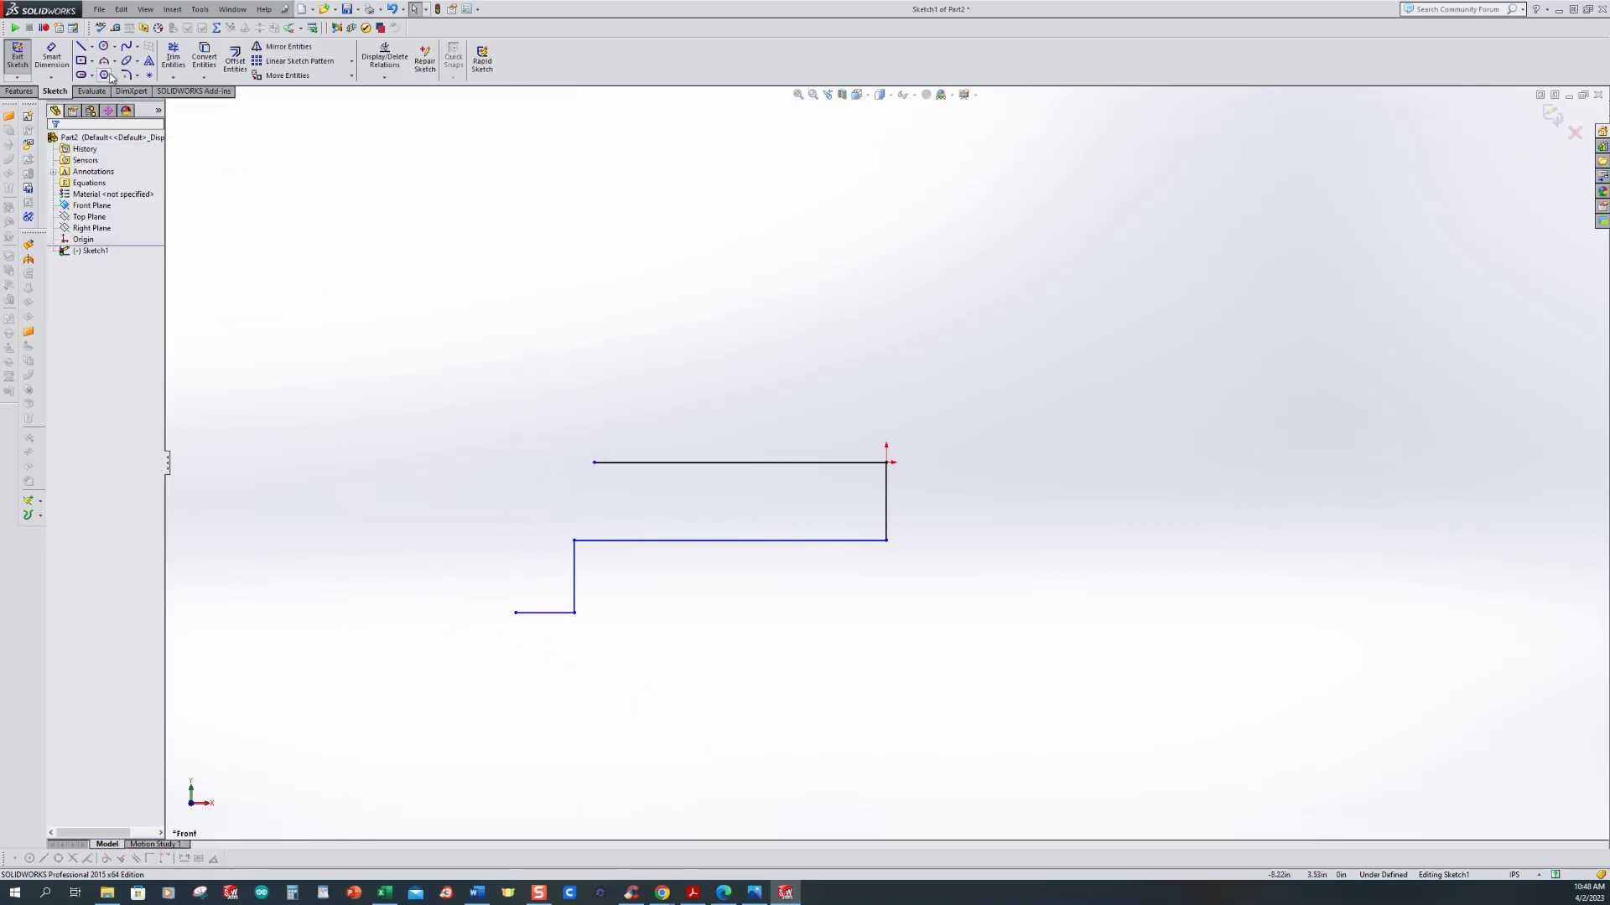
pyautogui.click(114, 60)
pyautogui.click(138, 102)
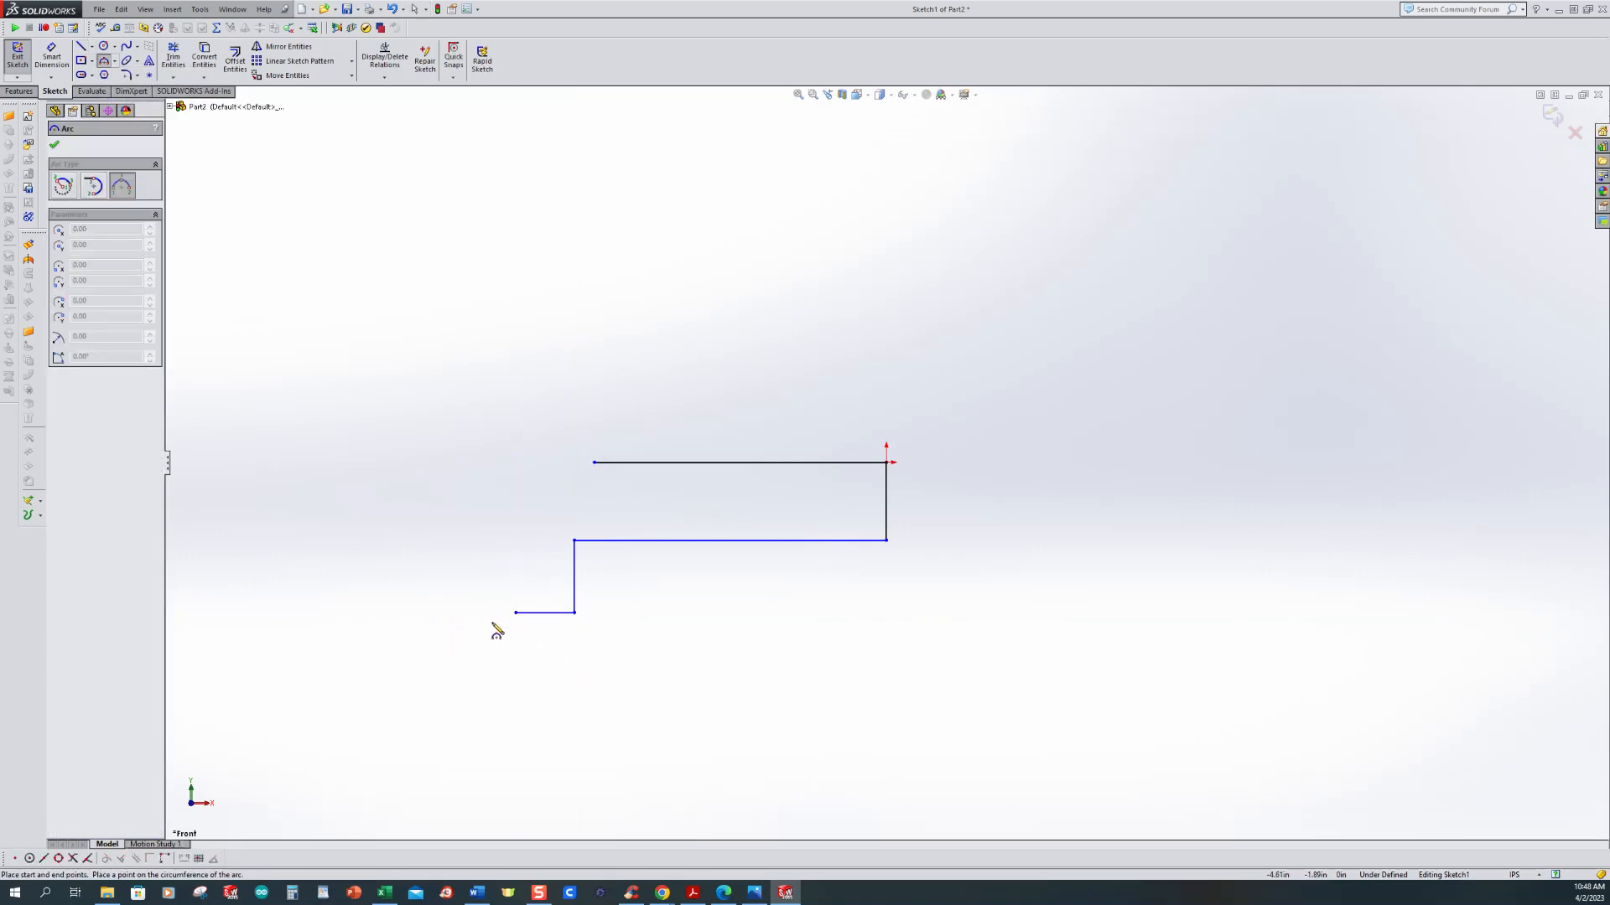
pyautogui.click(515, 612)
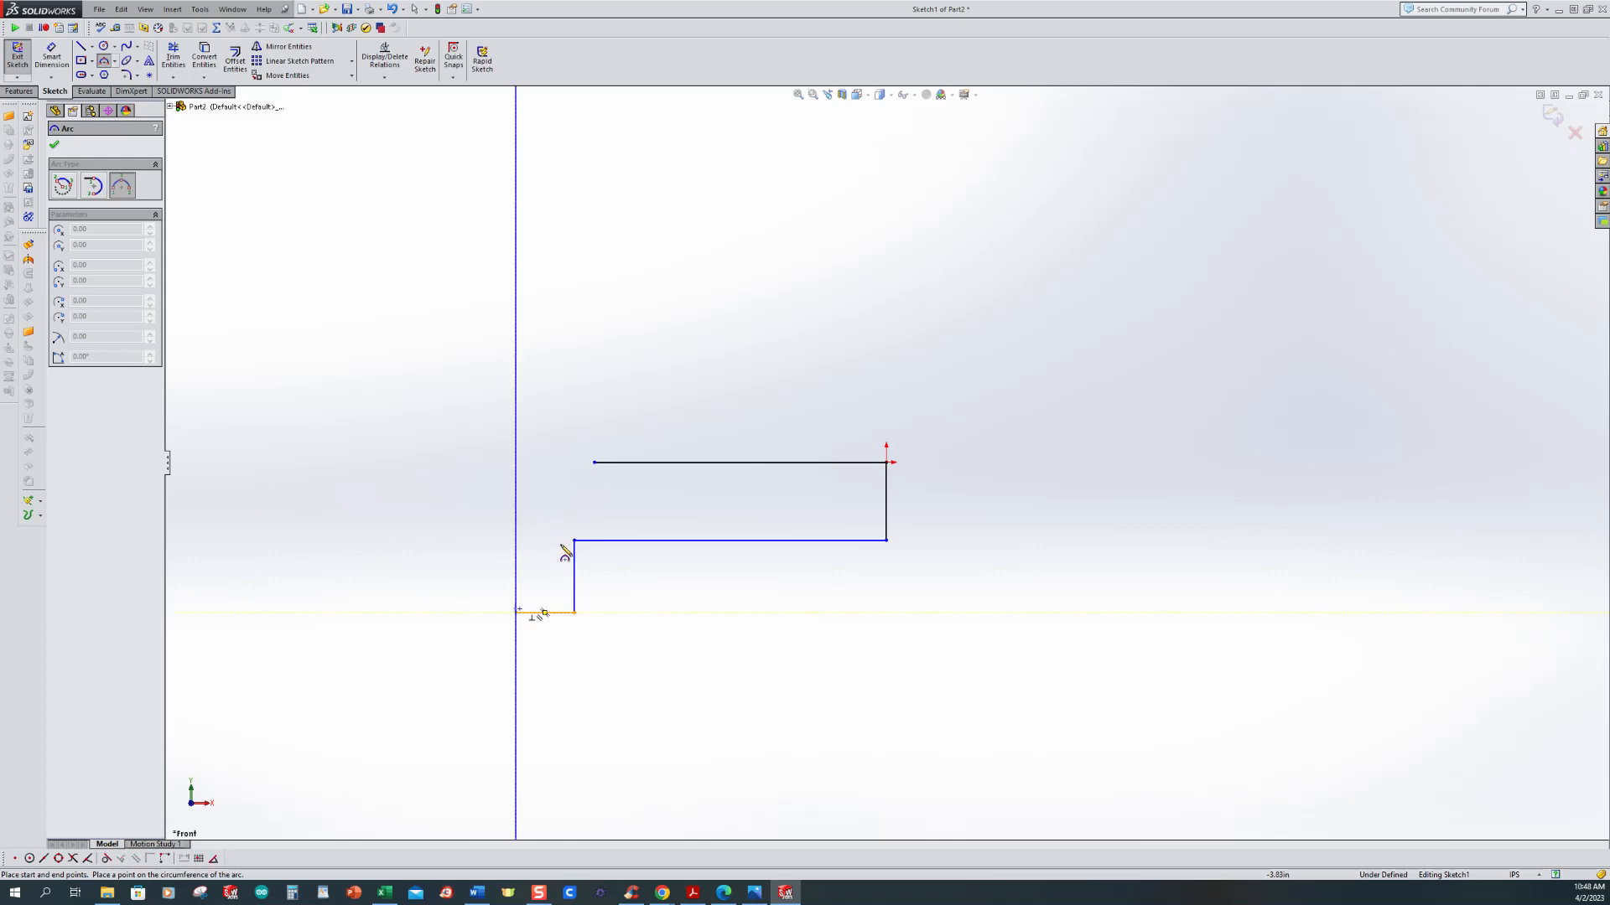
pyautogui.press('Escape')
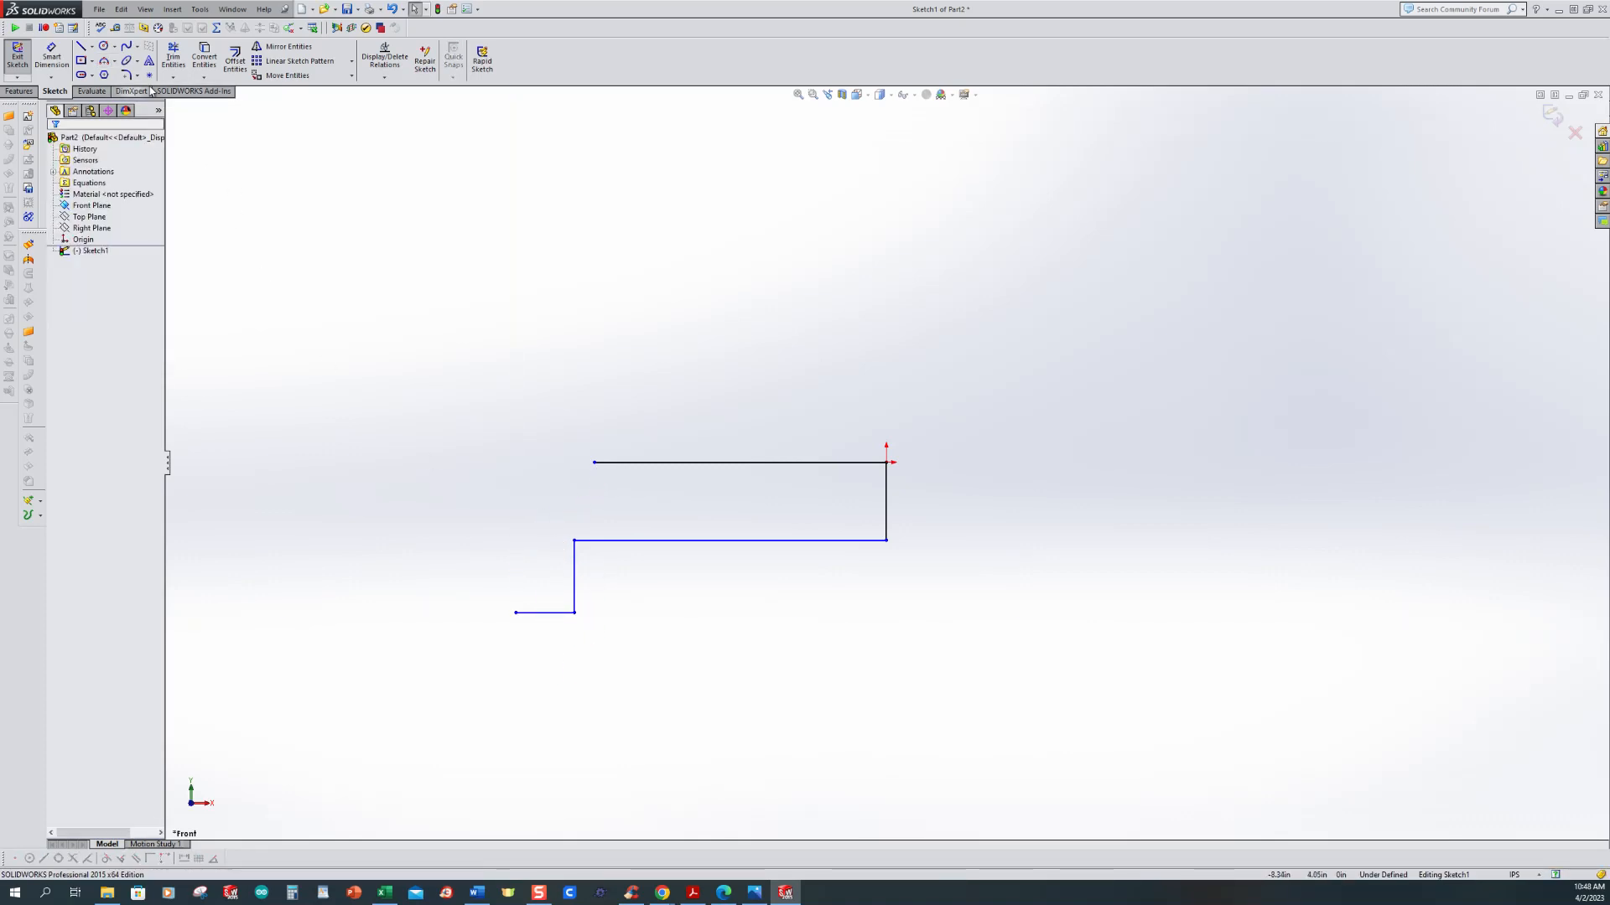
# Step: Close the jaw outline with a three-point arc from the foot line's free end to the top line's free end, bulging outward
pyautogui.click(104, 60)
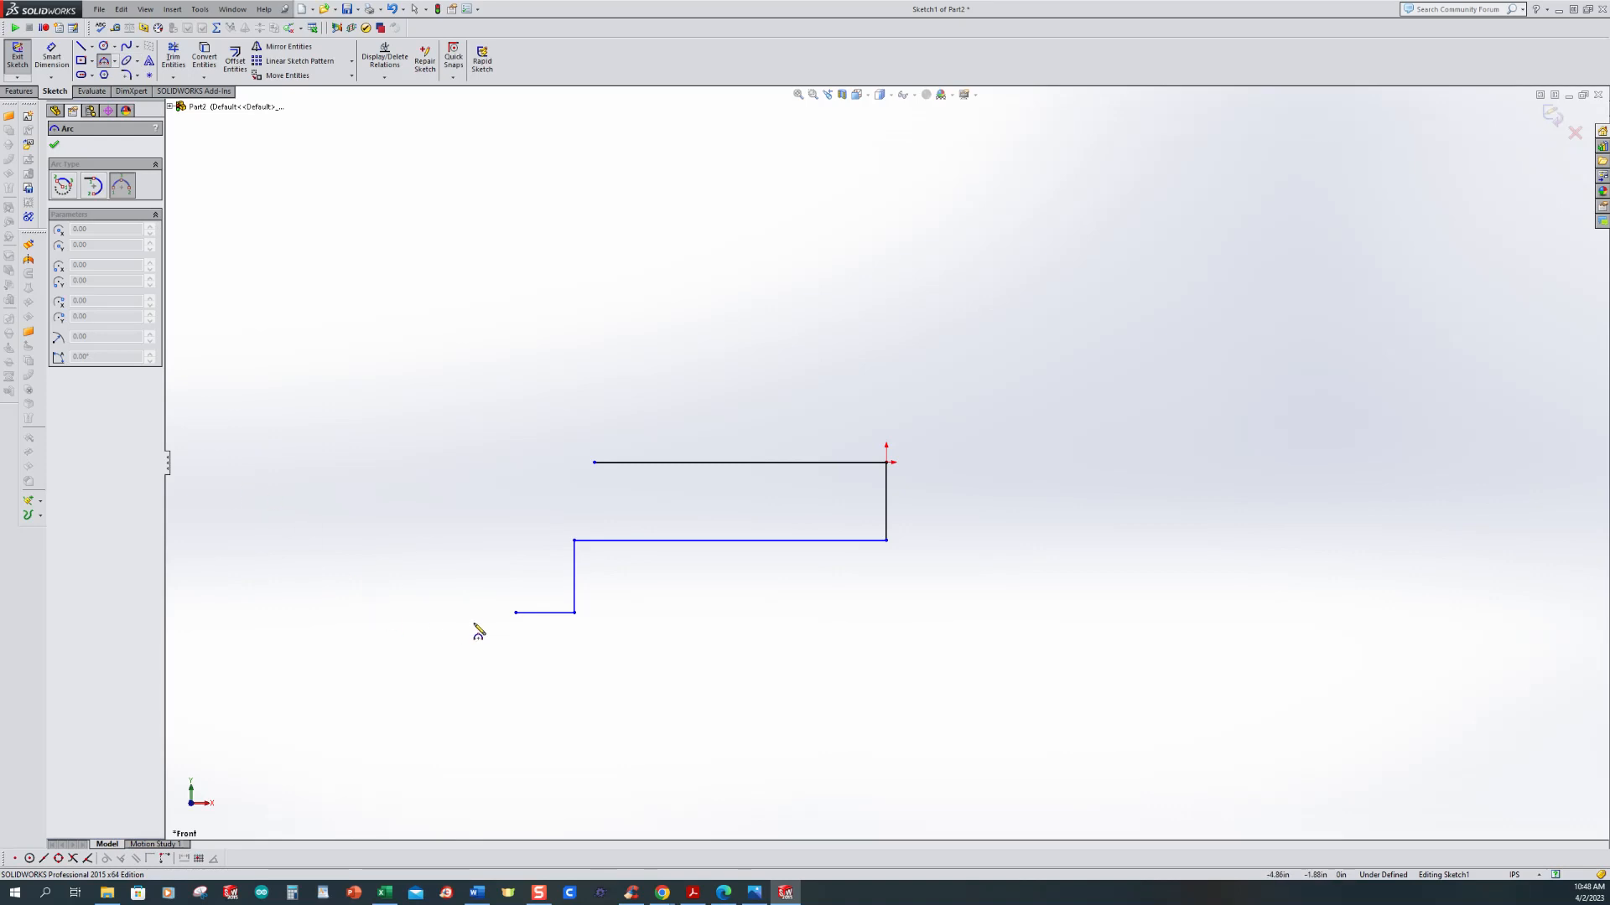
pyautogui.click(515, 612)
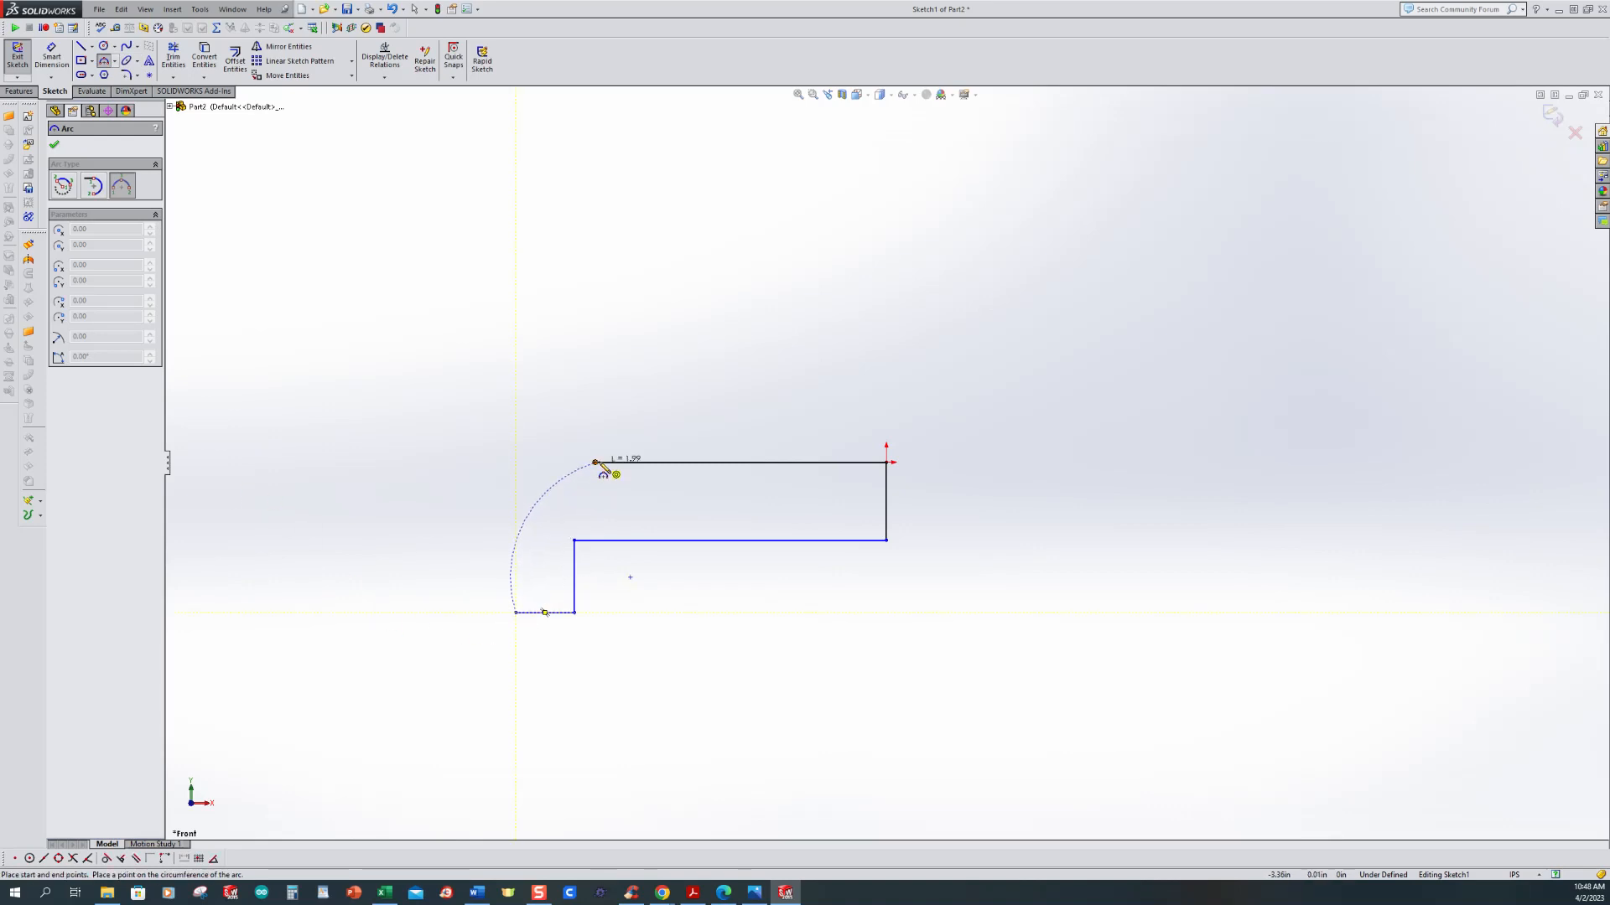
pyautogui.click(595, 462)
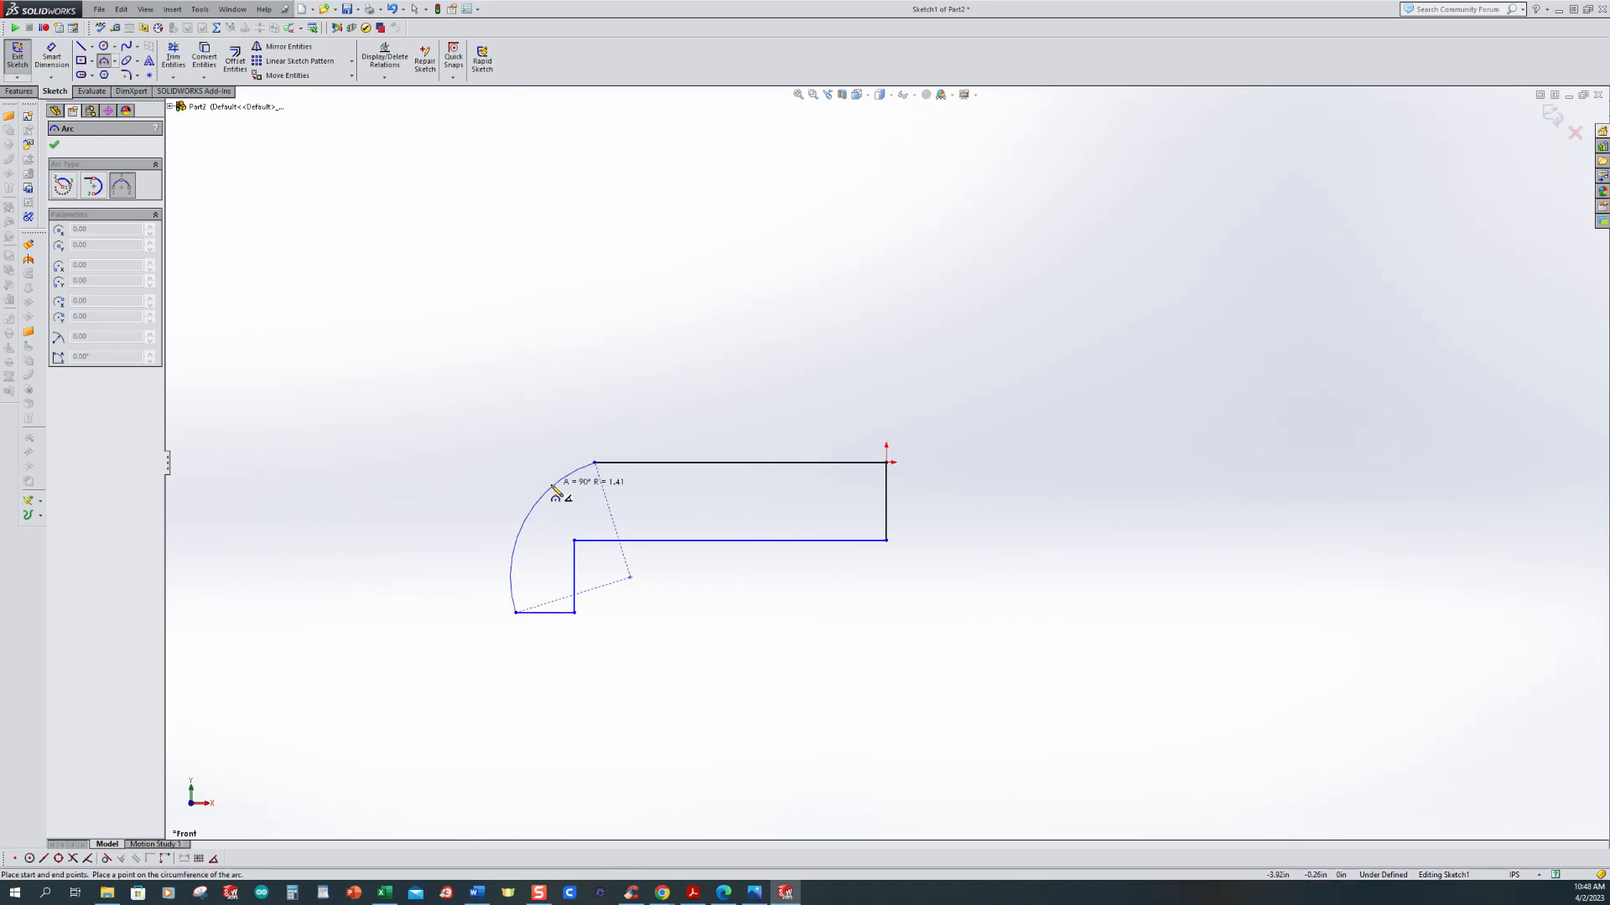
pyautogui.click(547, 487)
pyautogui.press('Escape')
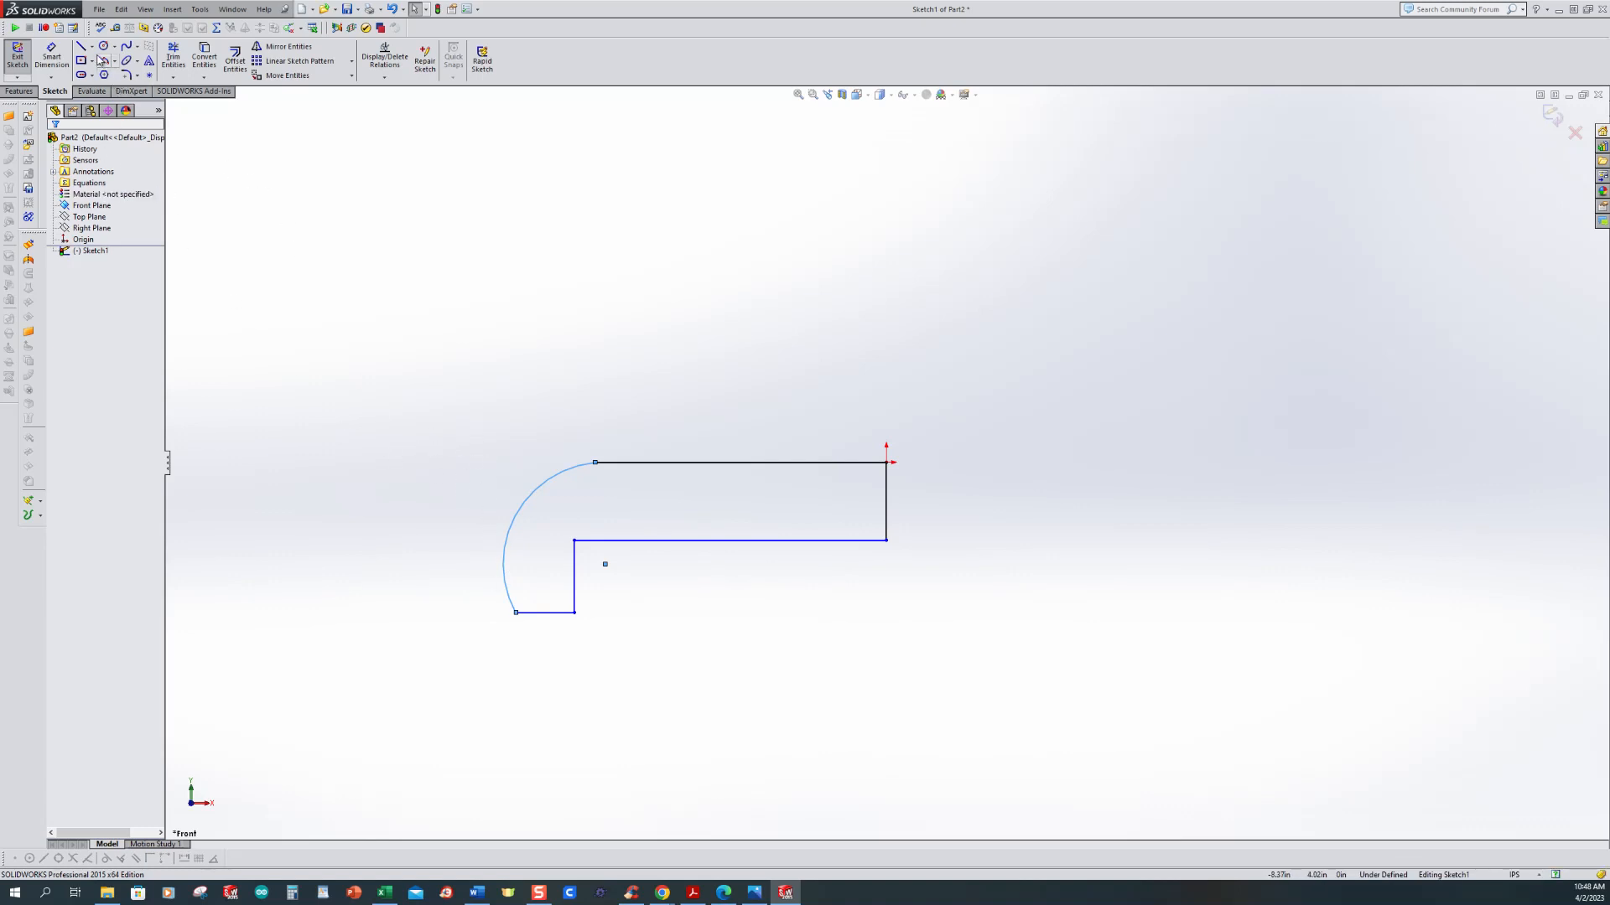
# Step: Draw a vertical centerline about 2.36 in long just outside the arc, extending above and below the jaw outline
pyautogui.click(92, 47)
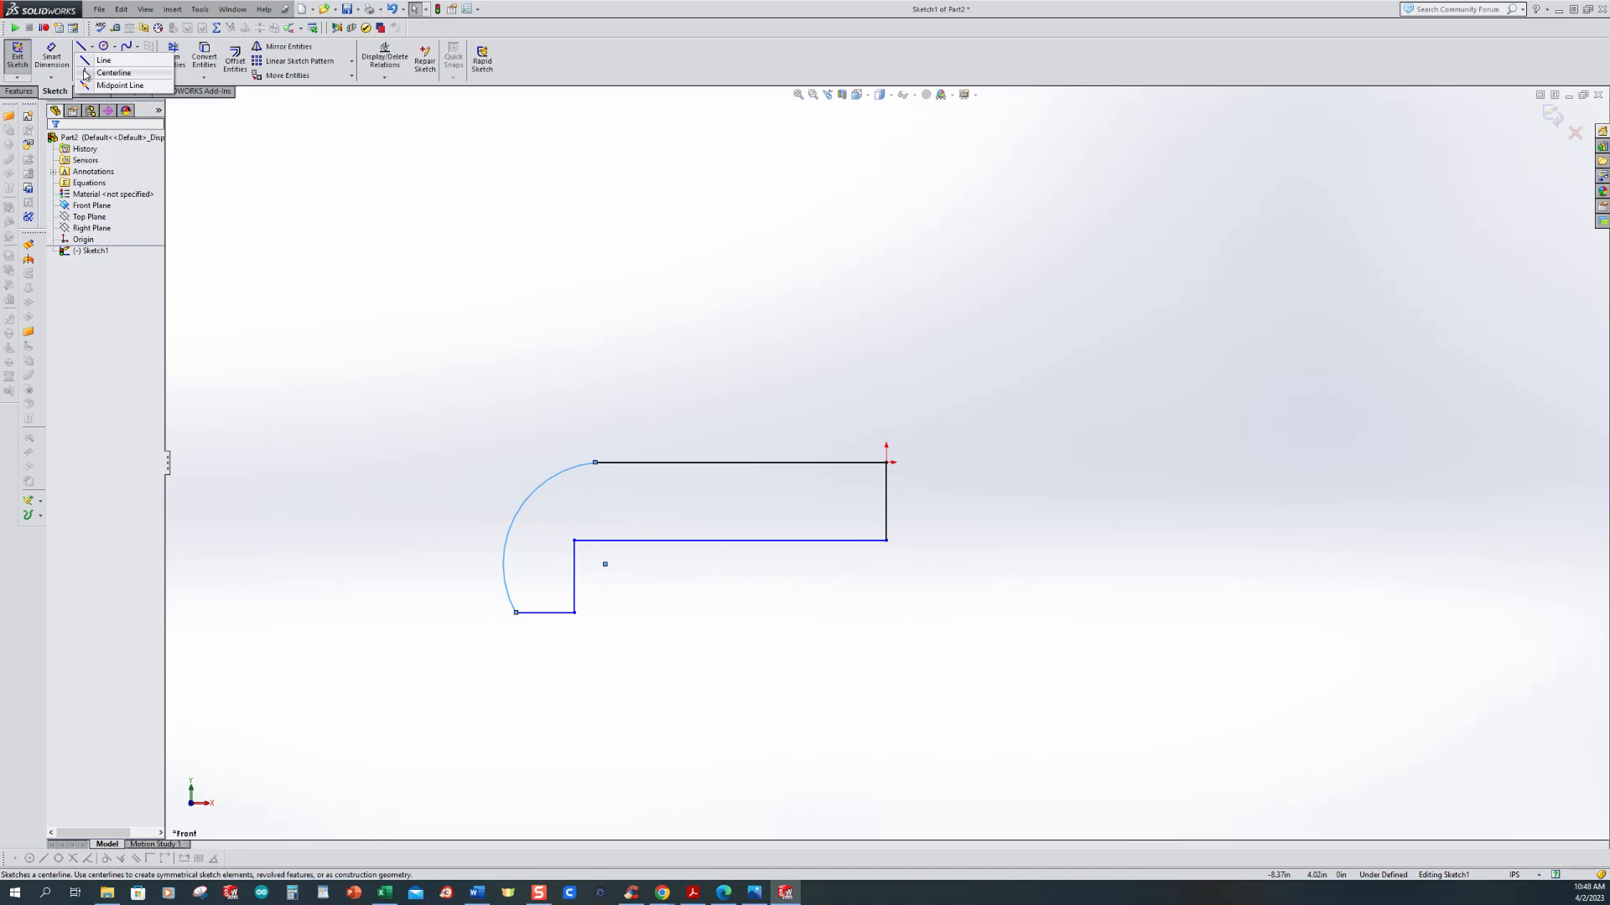
pyautogui.click(85, 73)
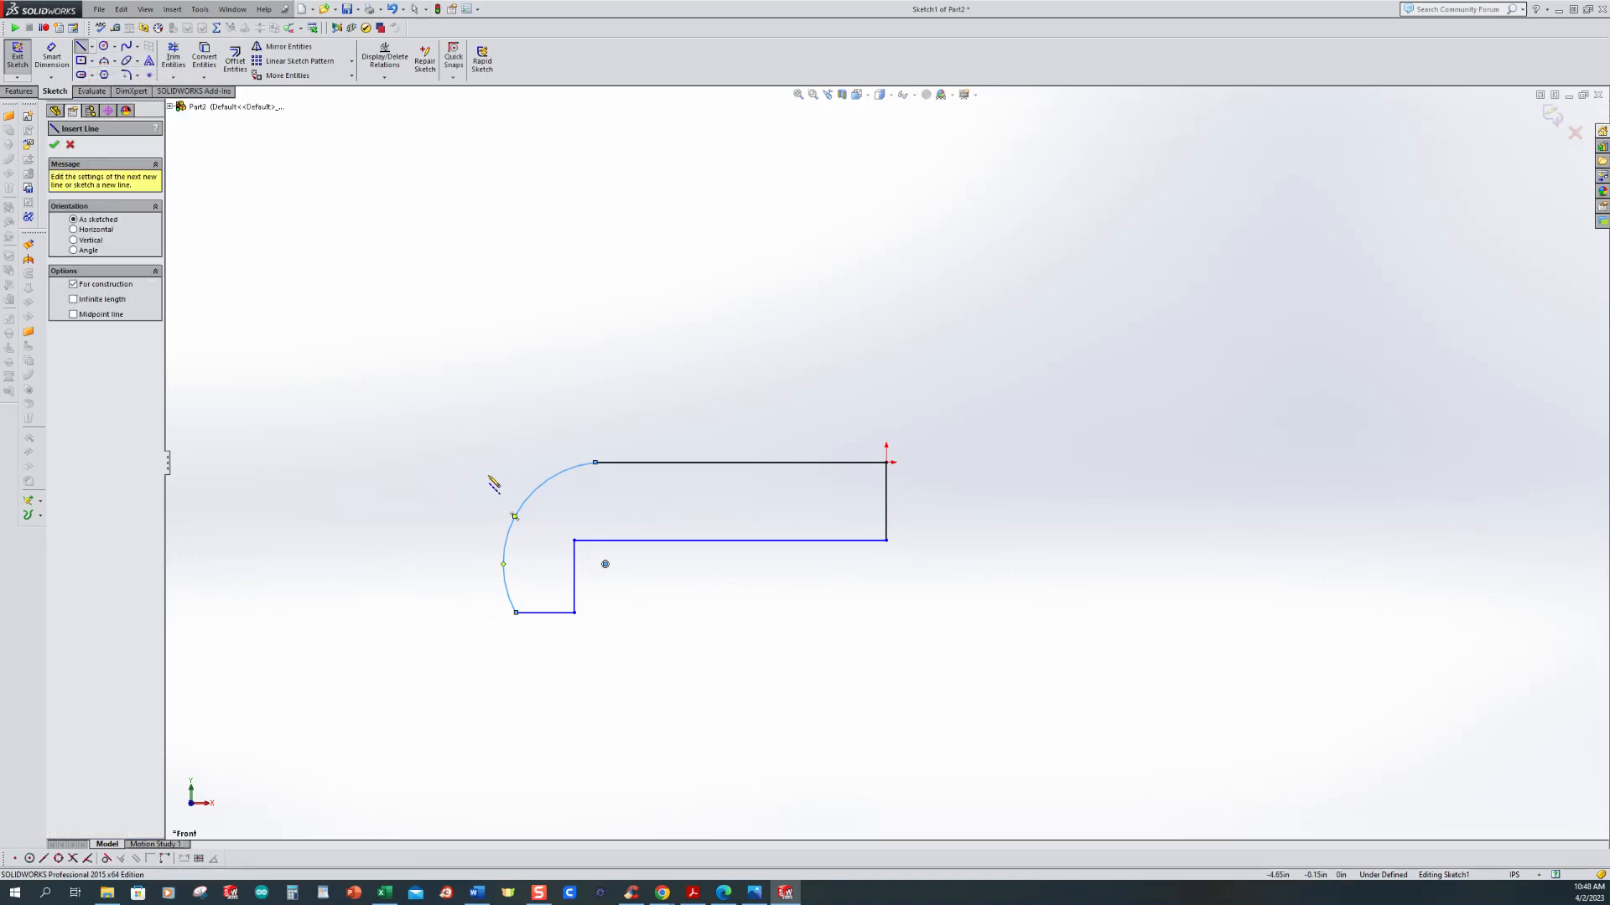
pyautogui.click(472, 432)
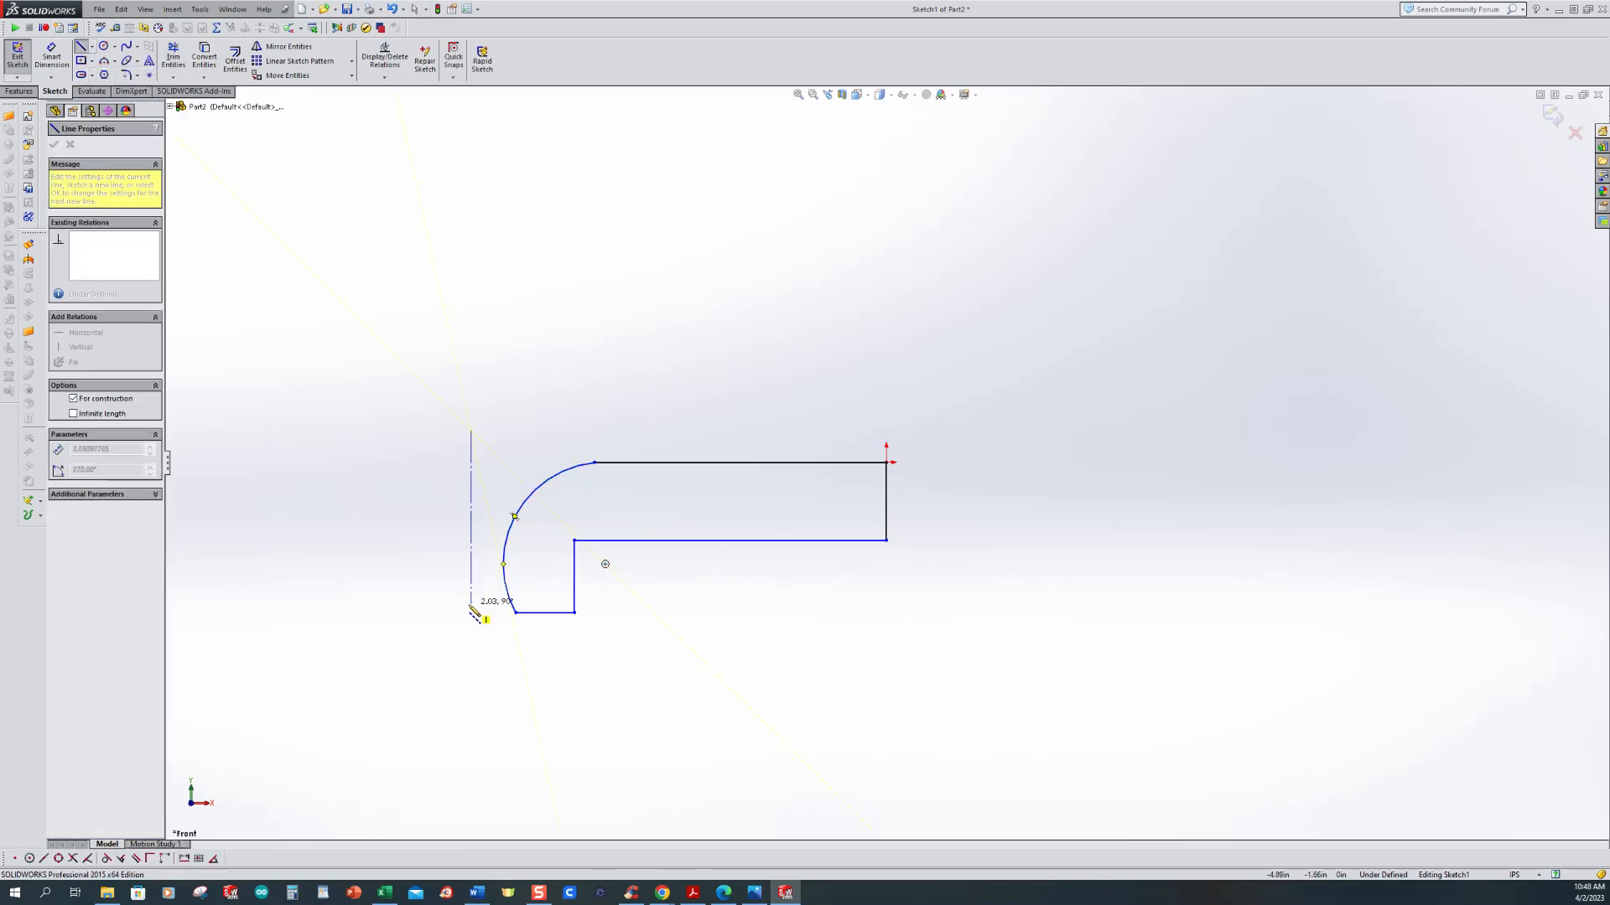
pyautogui.click(471, 633)
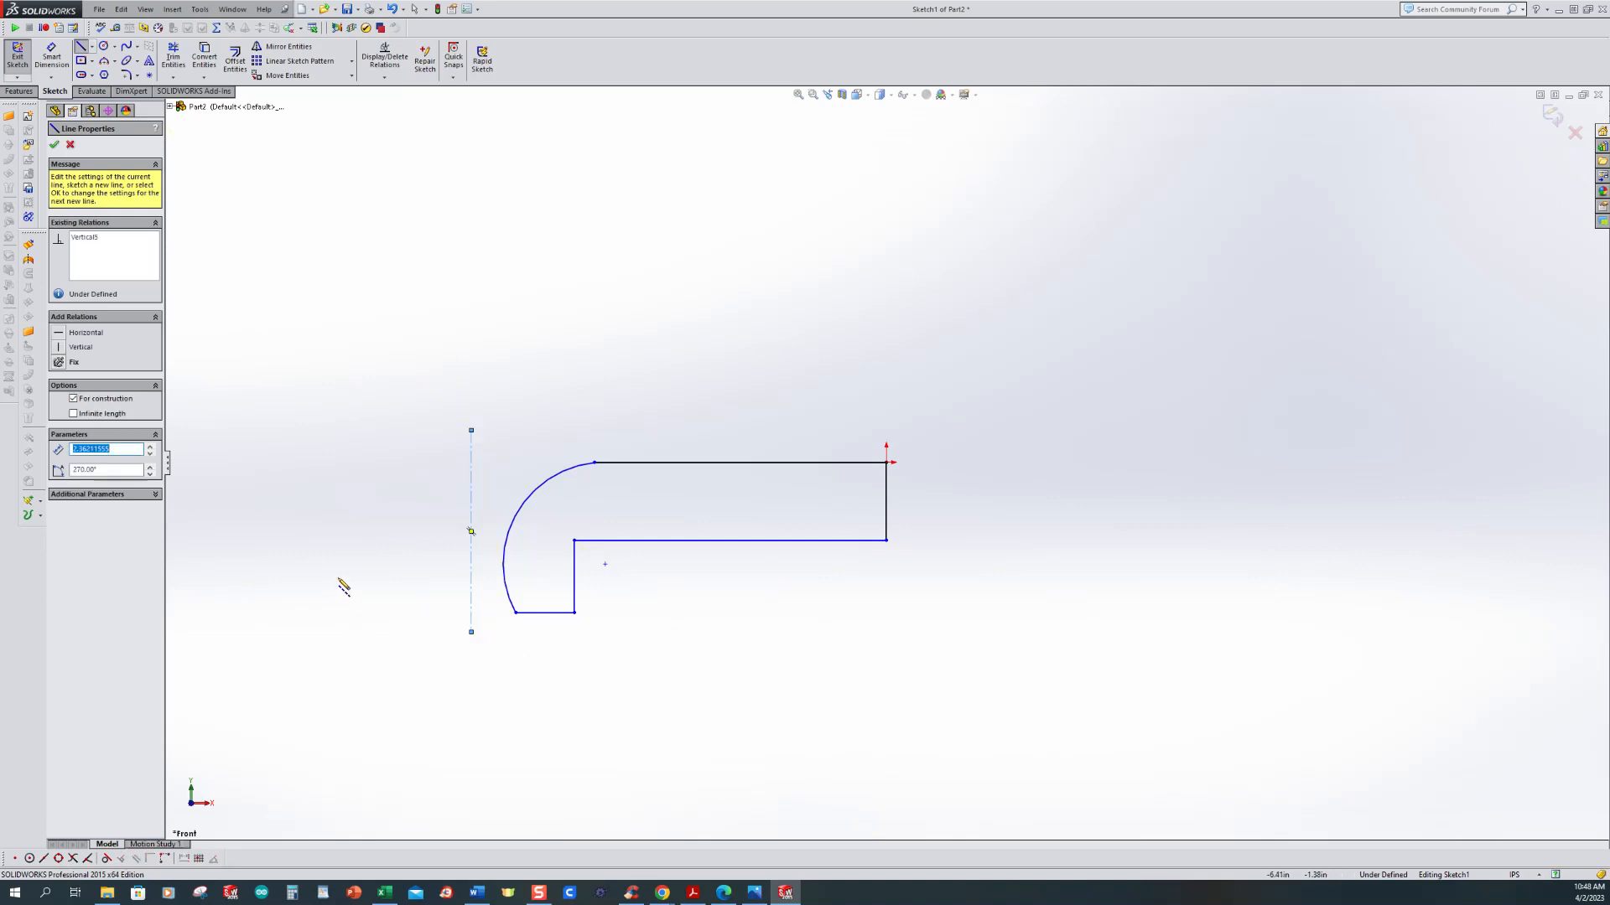
# Step: Add a Tangent relation between the vertical centerline and the arc
pyautogui.click(385, 77)
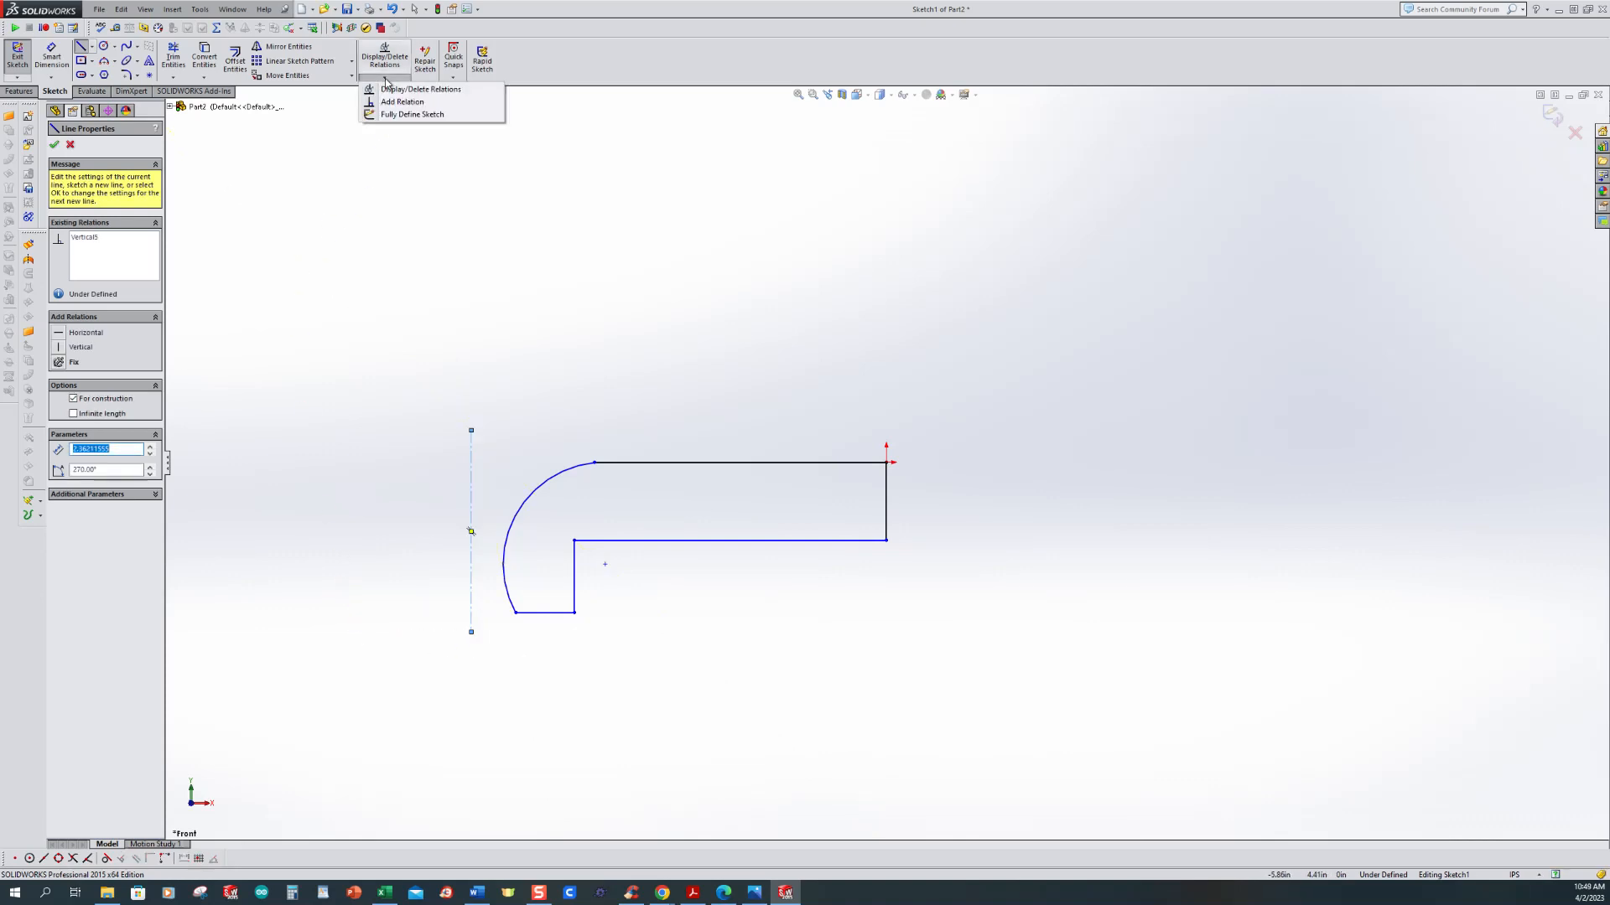
pyautogui.click(388, 103)
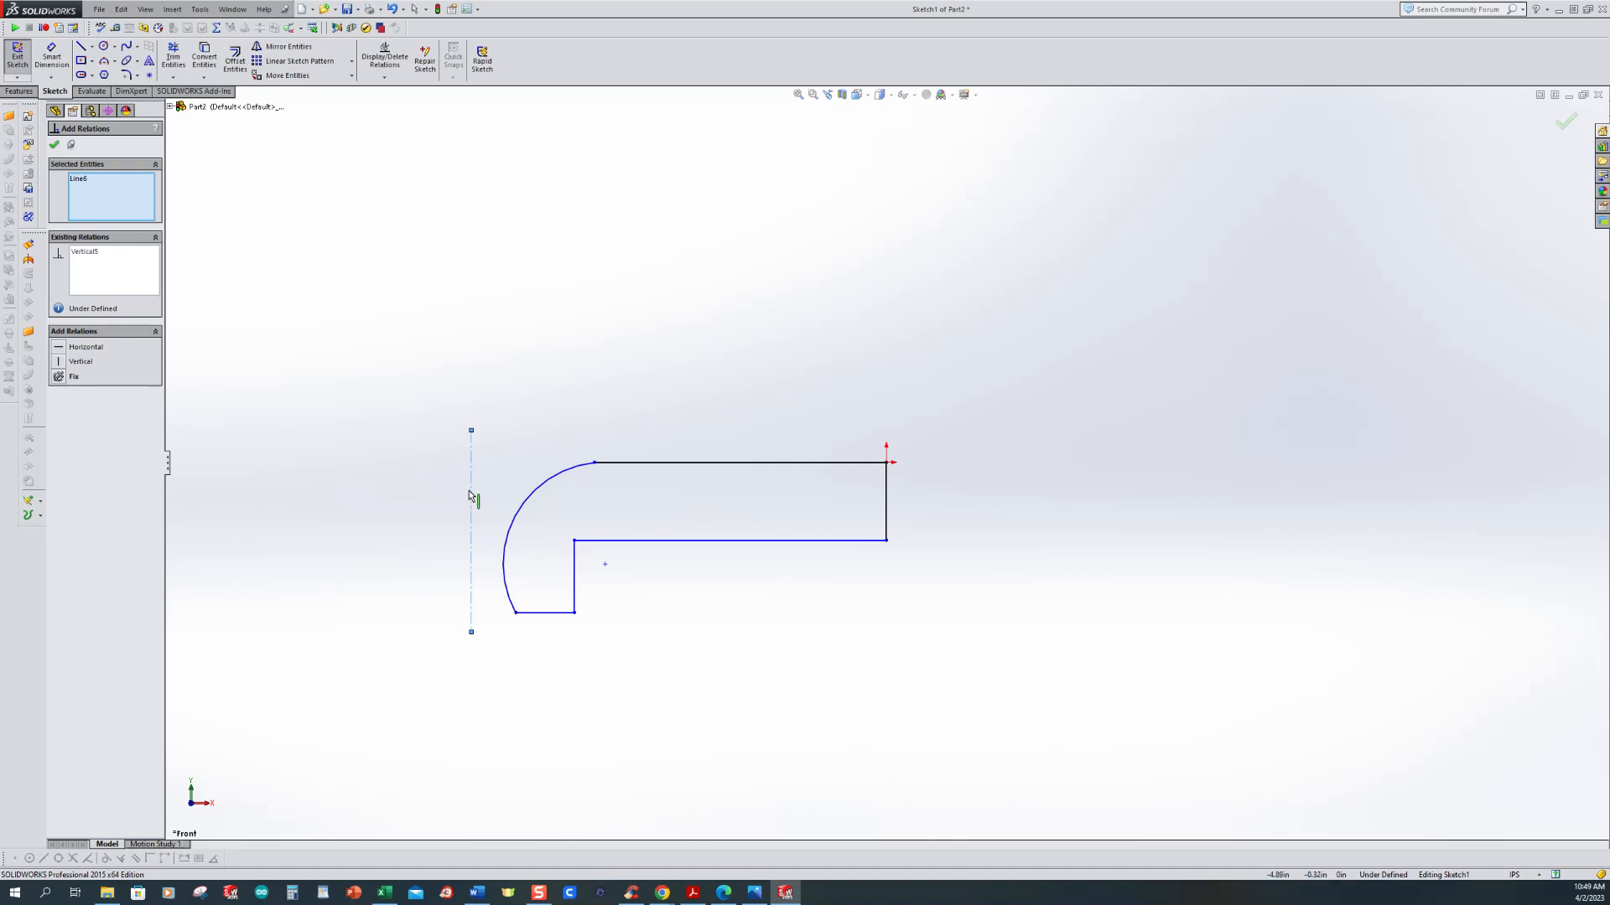
pyautogui.click(518, 527)
pyautogui.click(60, 349)
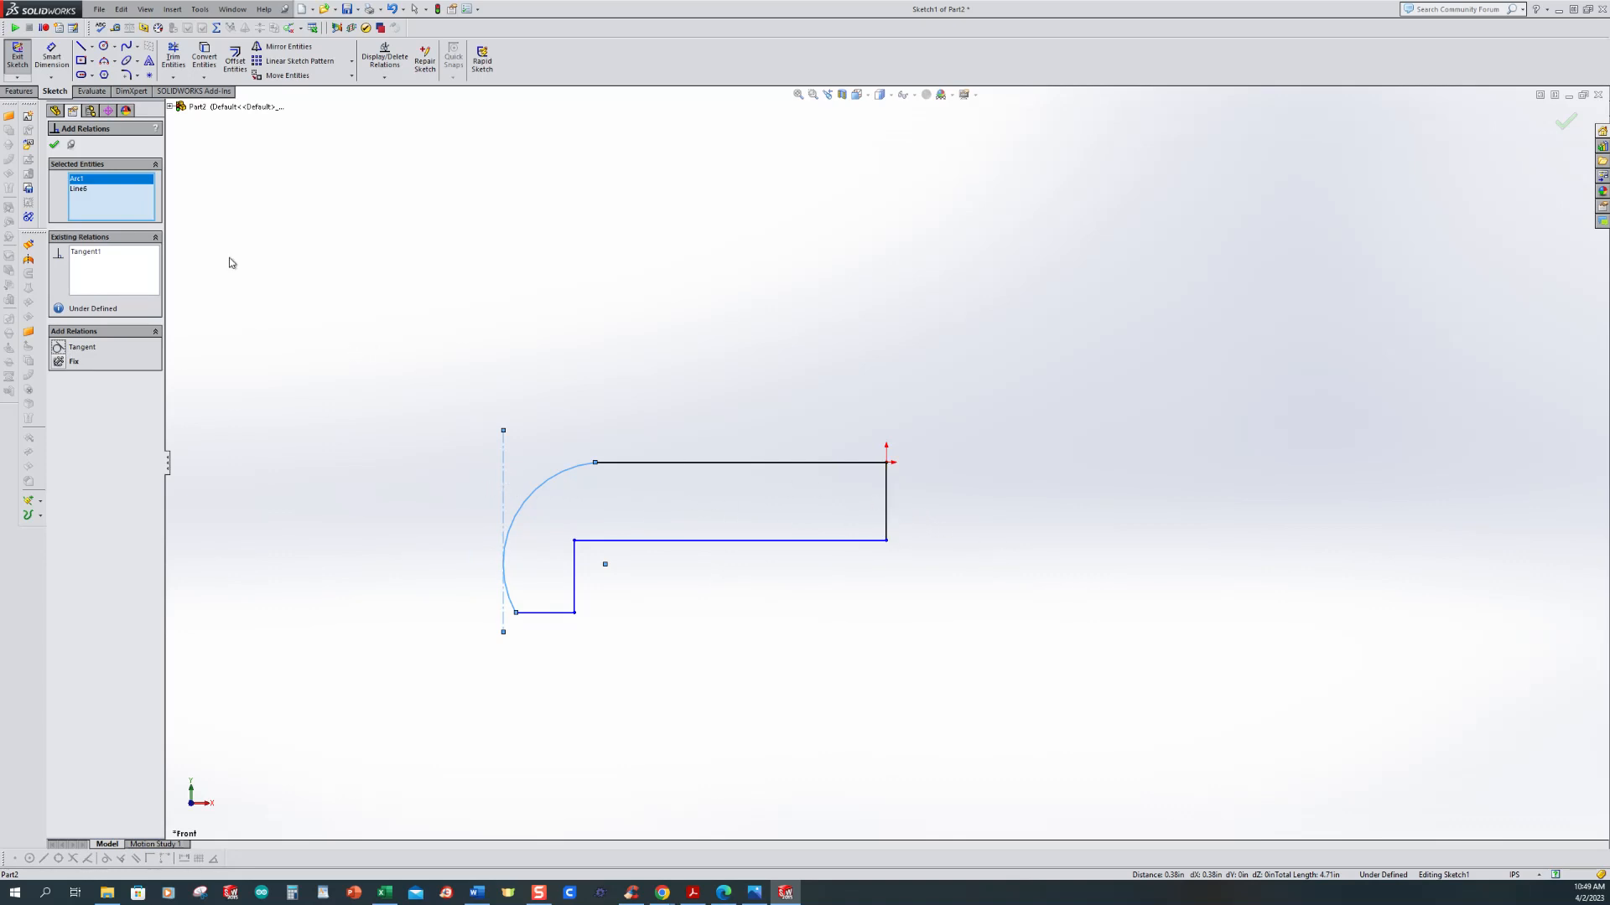
# Step: Dimension the short vertical end line below the origin to 15/16 in with Smart Dimension
pyautogui.click(51, 57)
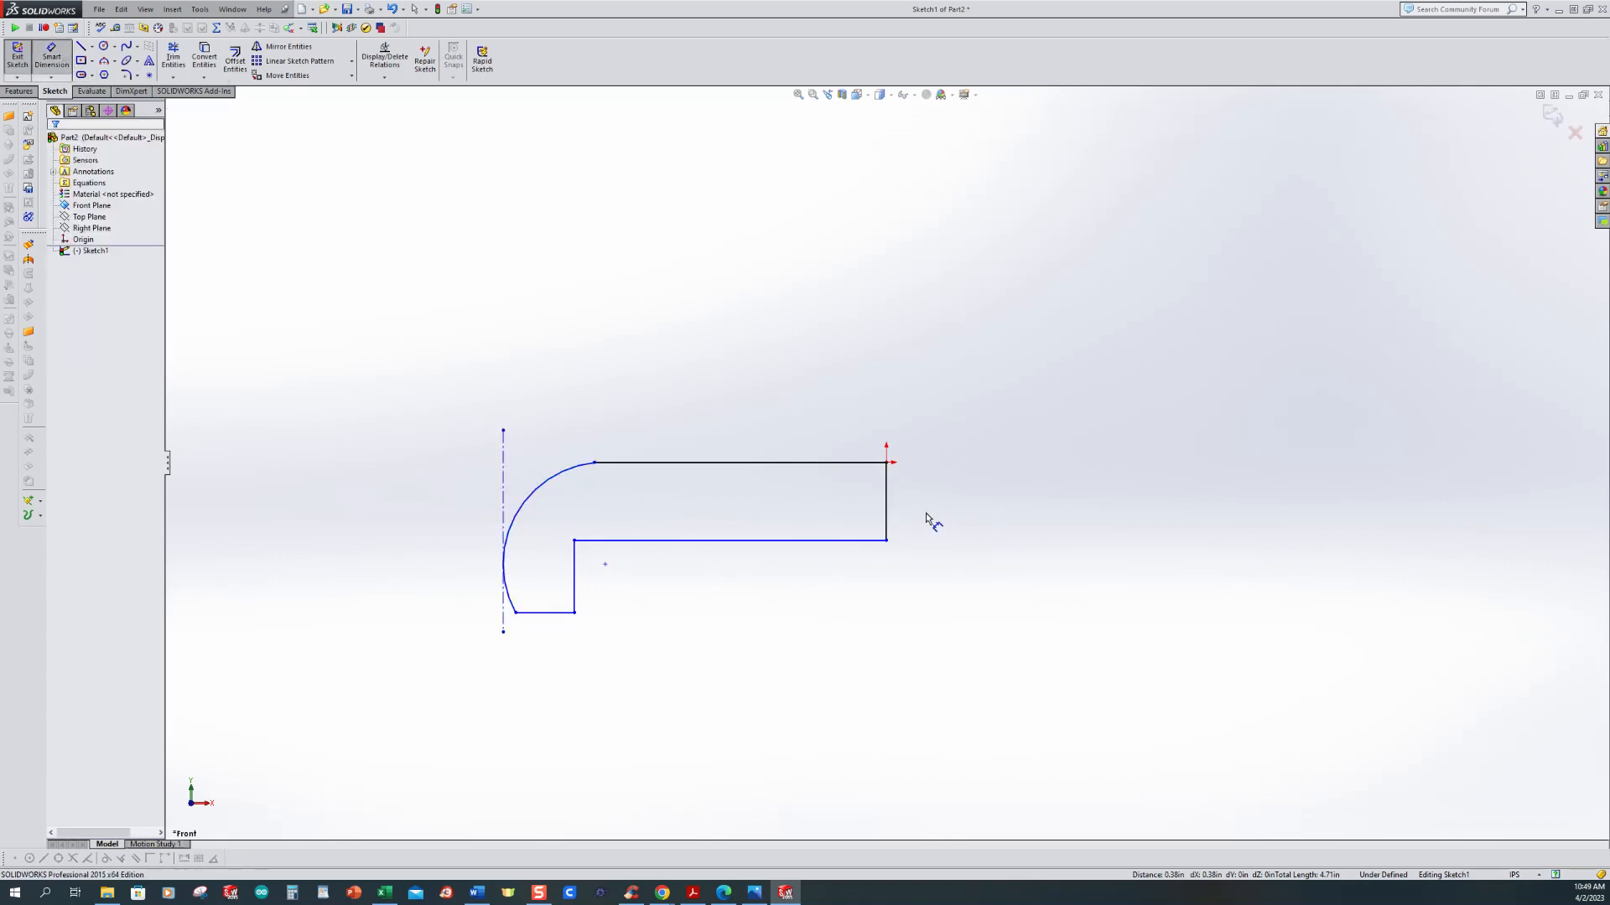
pyautogui.click(889, 506)
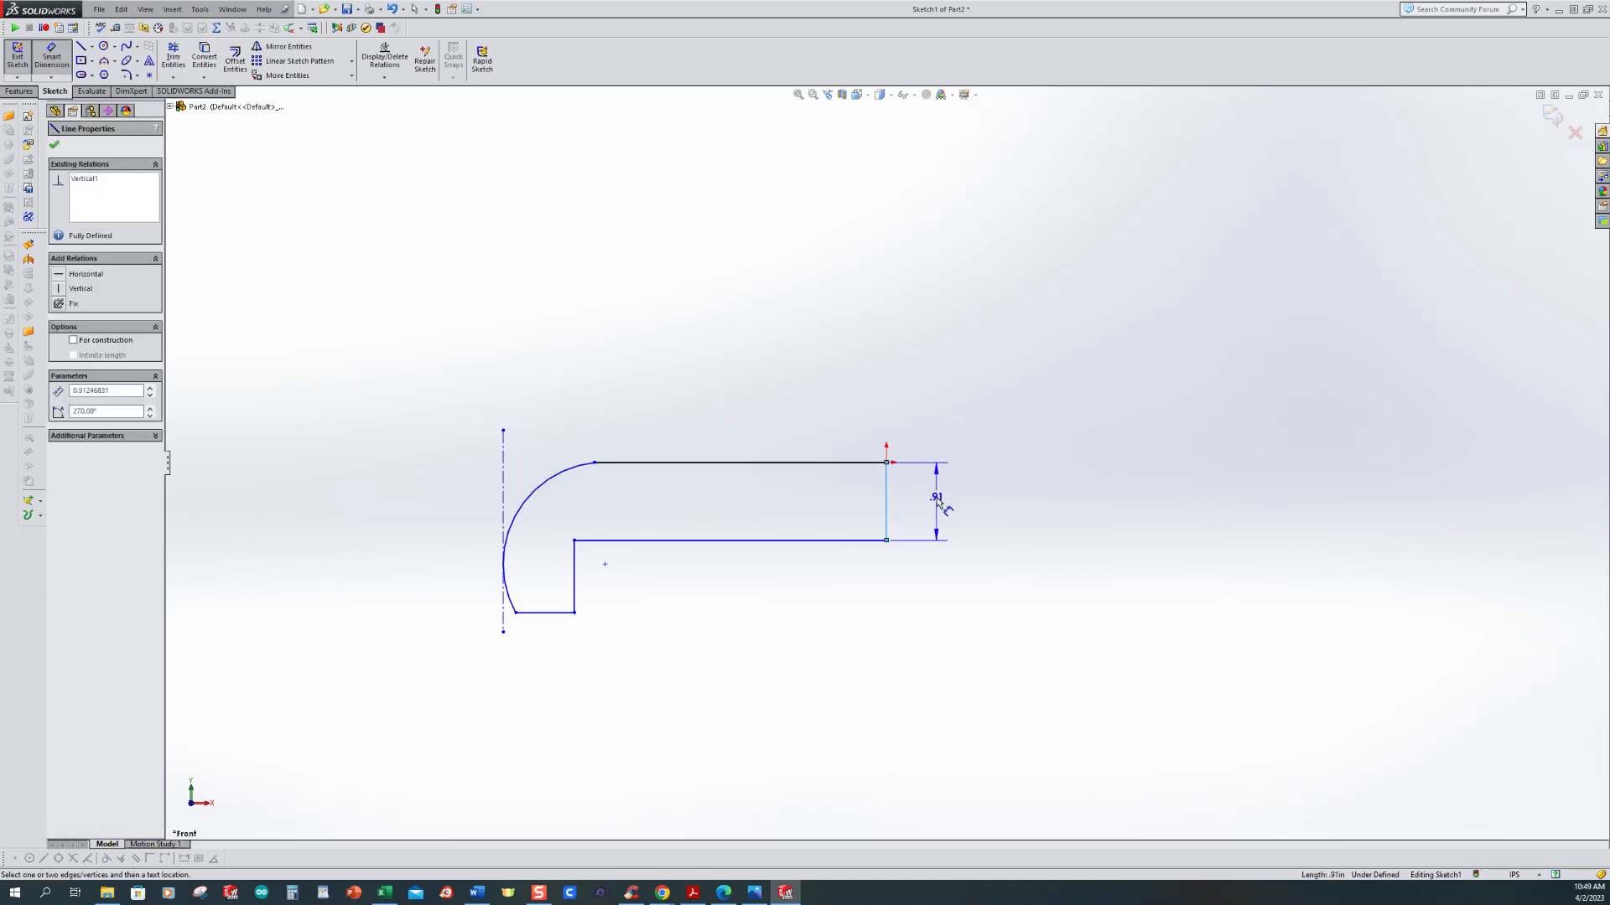
pyautogui.click(939, 501)
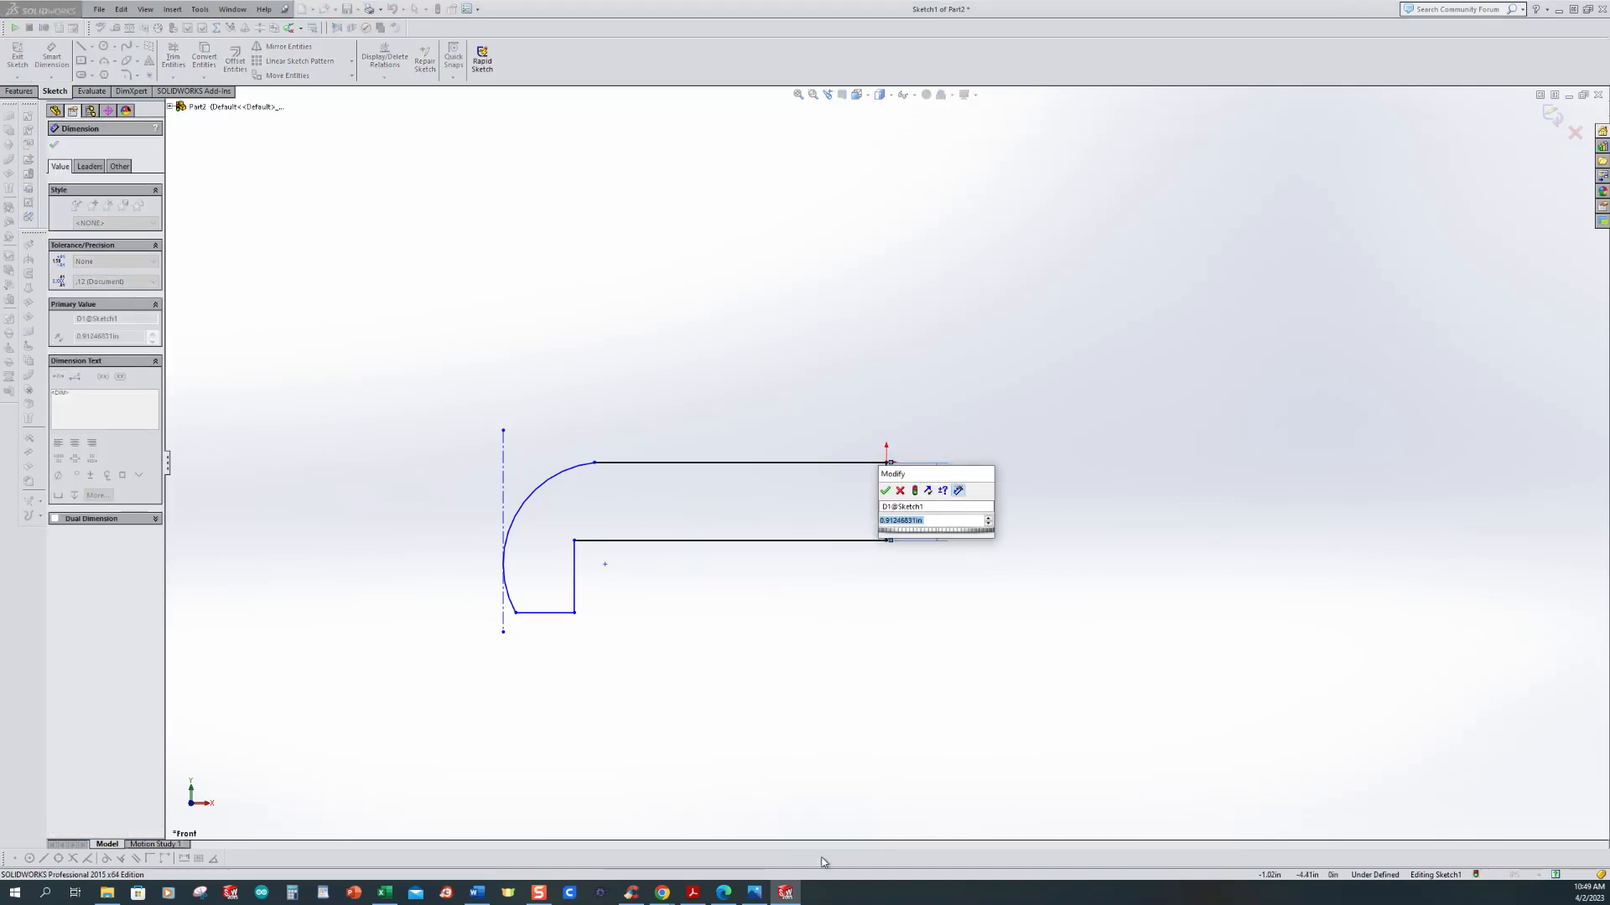
pyautogui.write('15/16')
pyautogui.press('Return')
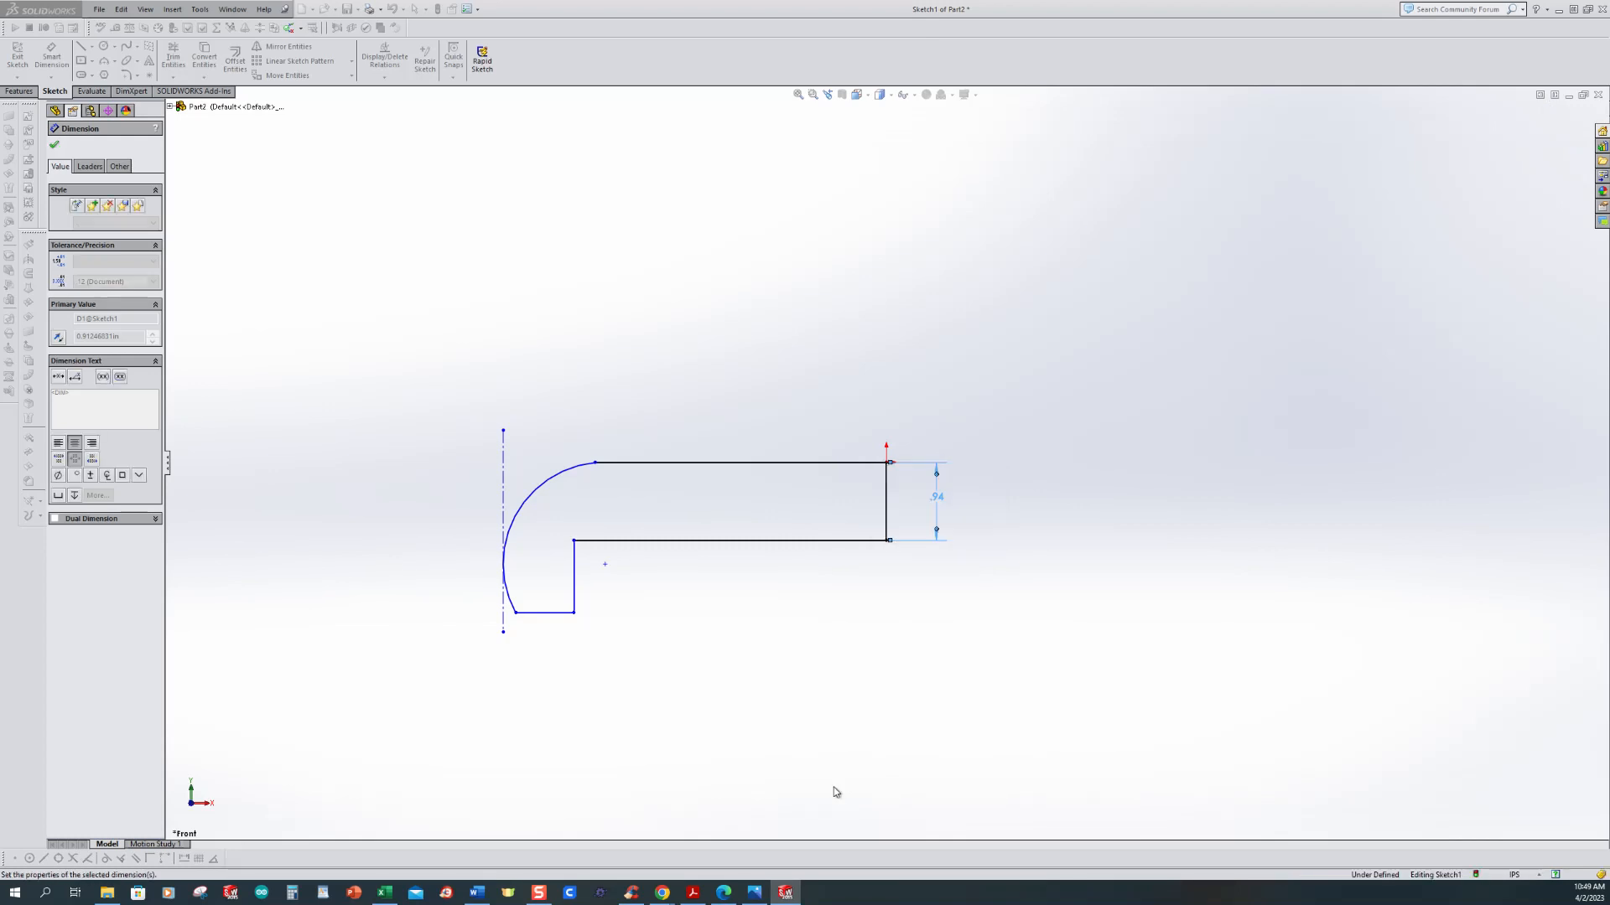
# Step: Consult the wrench dimension drawing, return to the sketch and dimension the distance from the foot line to the top line as 2.25 in
pyautogui.click(753, 894)
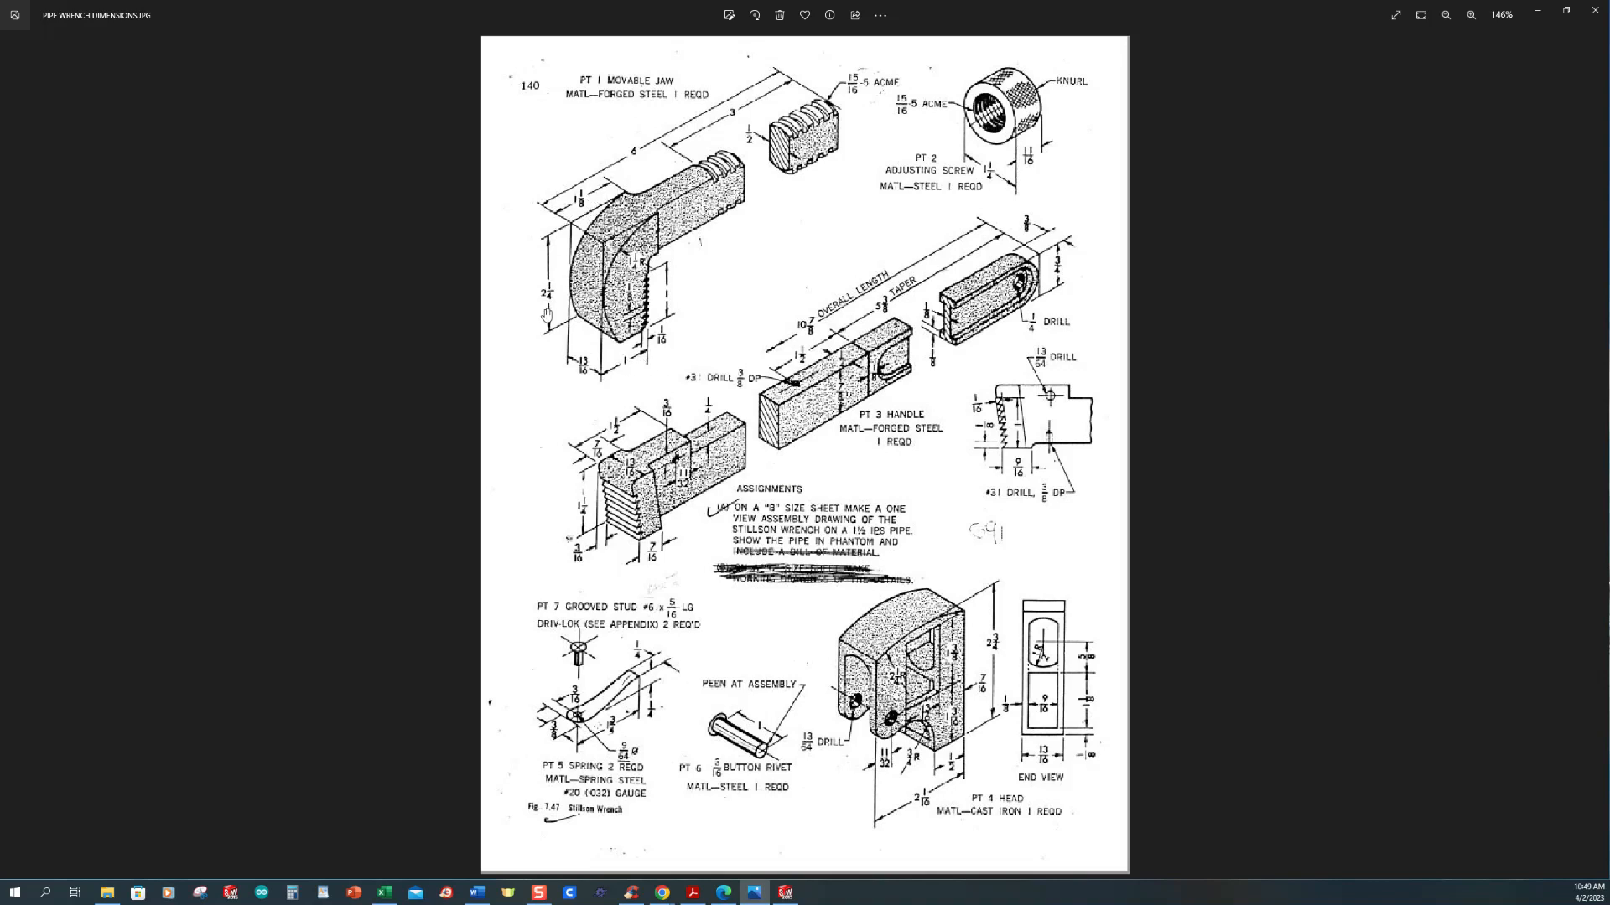
pyautogui.click(785, 895)
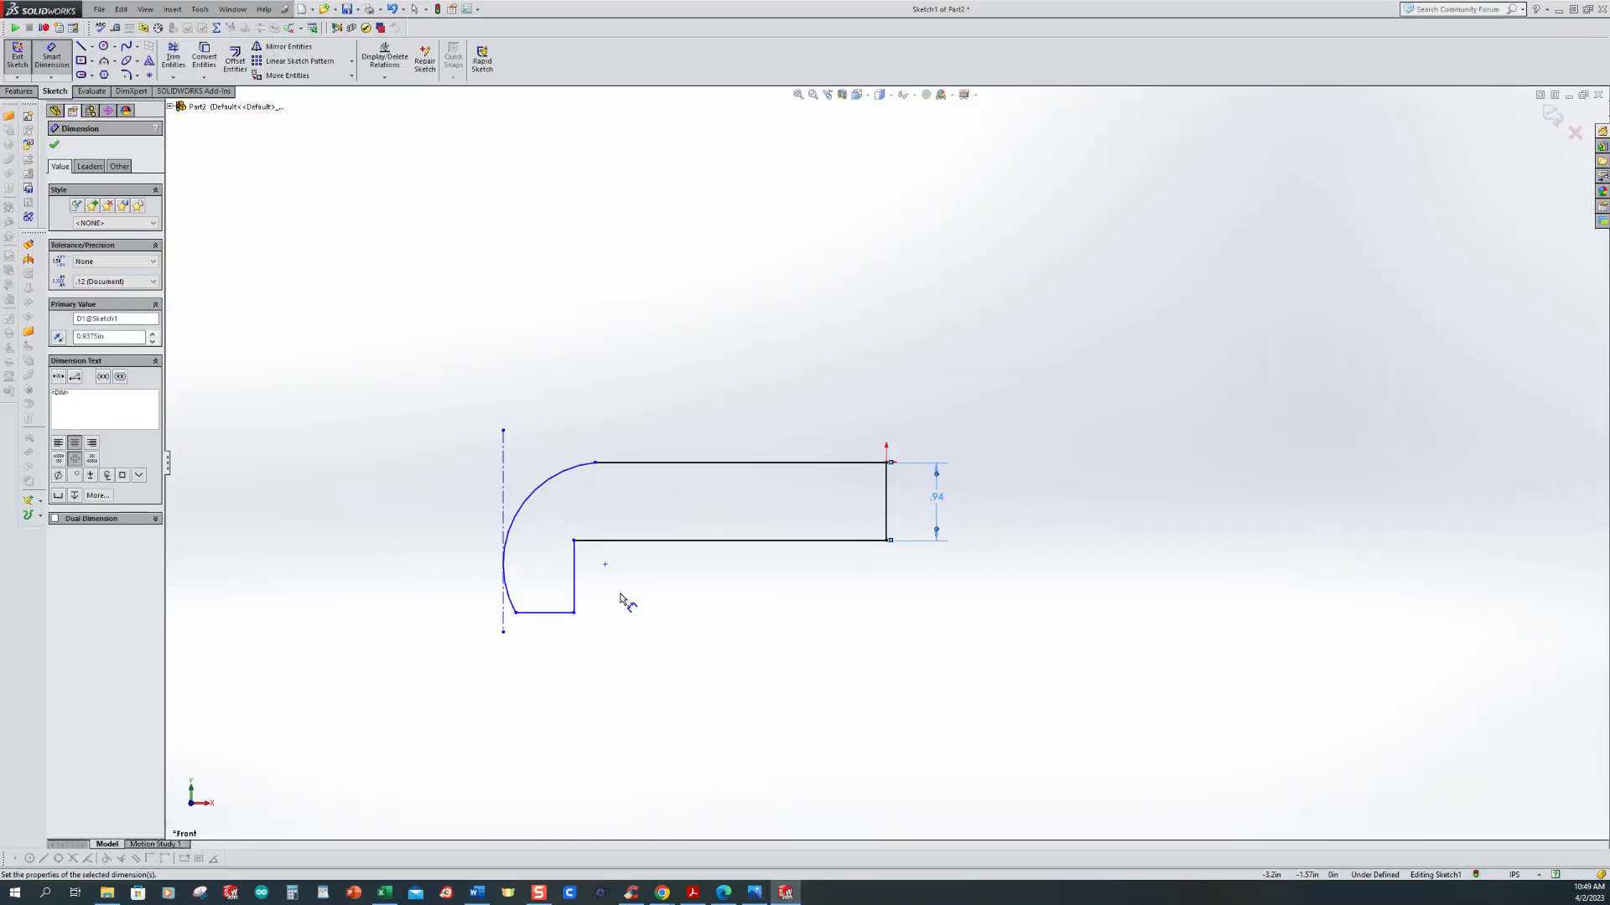
pyautogui.click(549, 613)
pyautogui.click(620, 462)
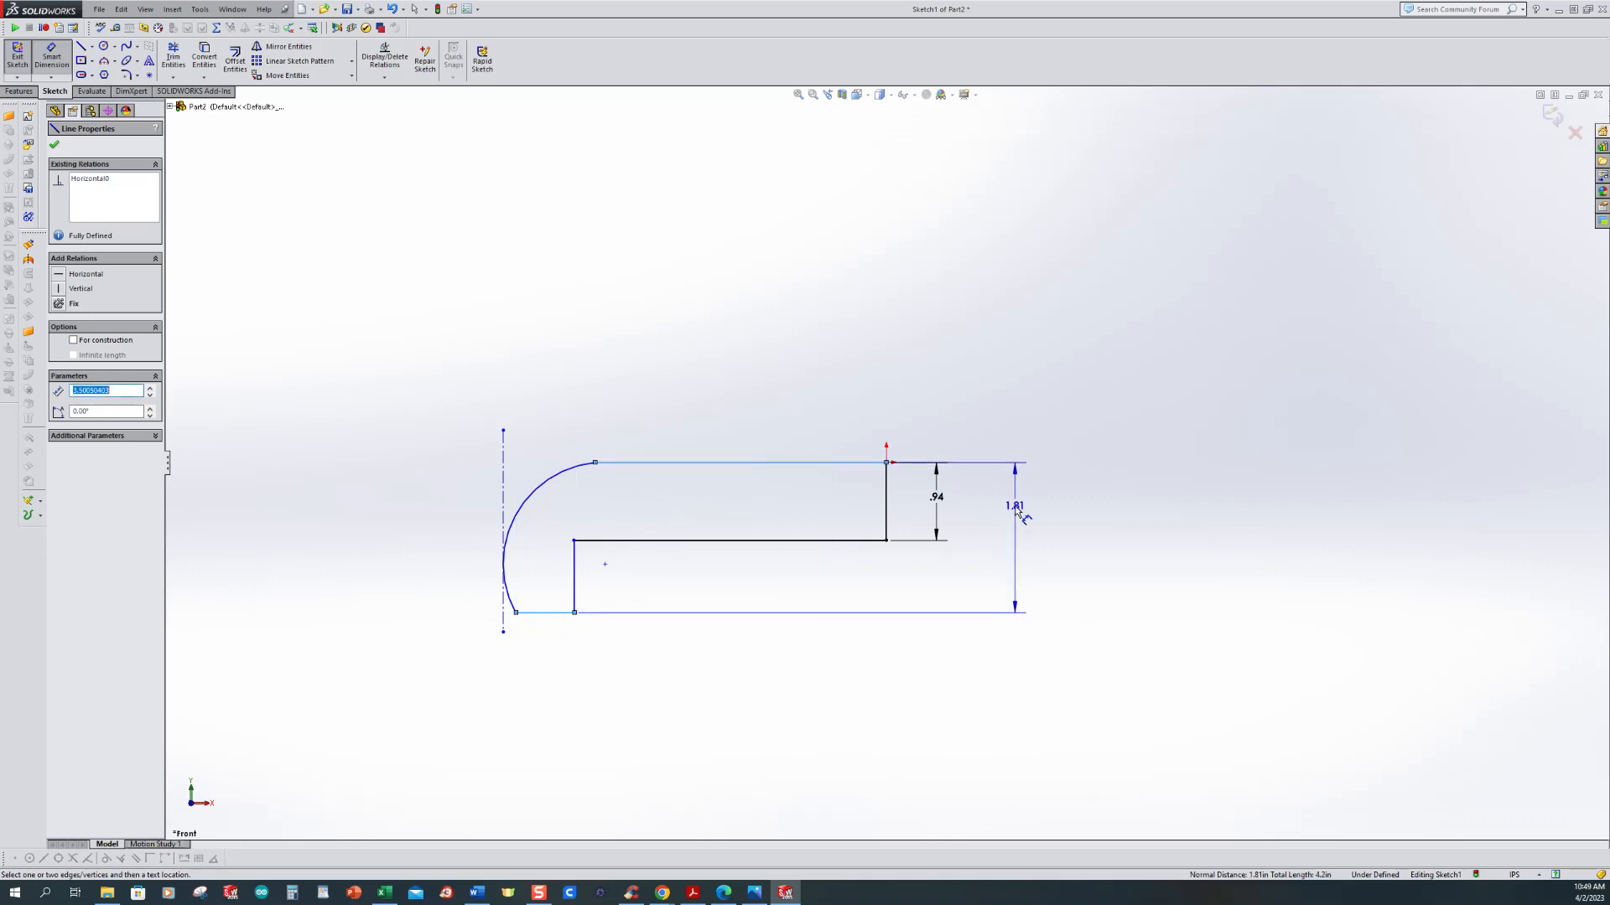
pyautogui.click(1042, 526)
pyautogui.write('2.25')
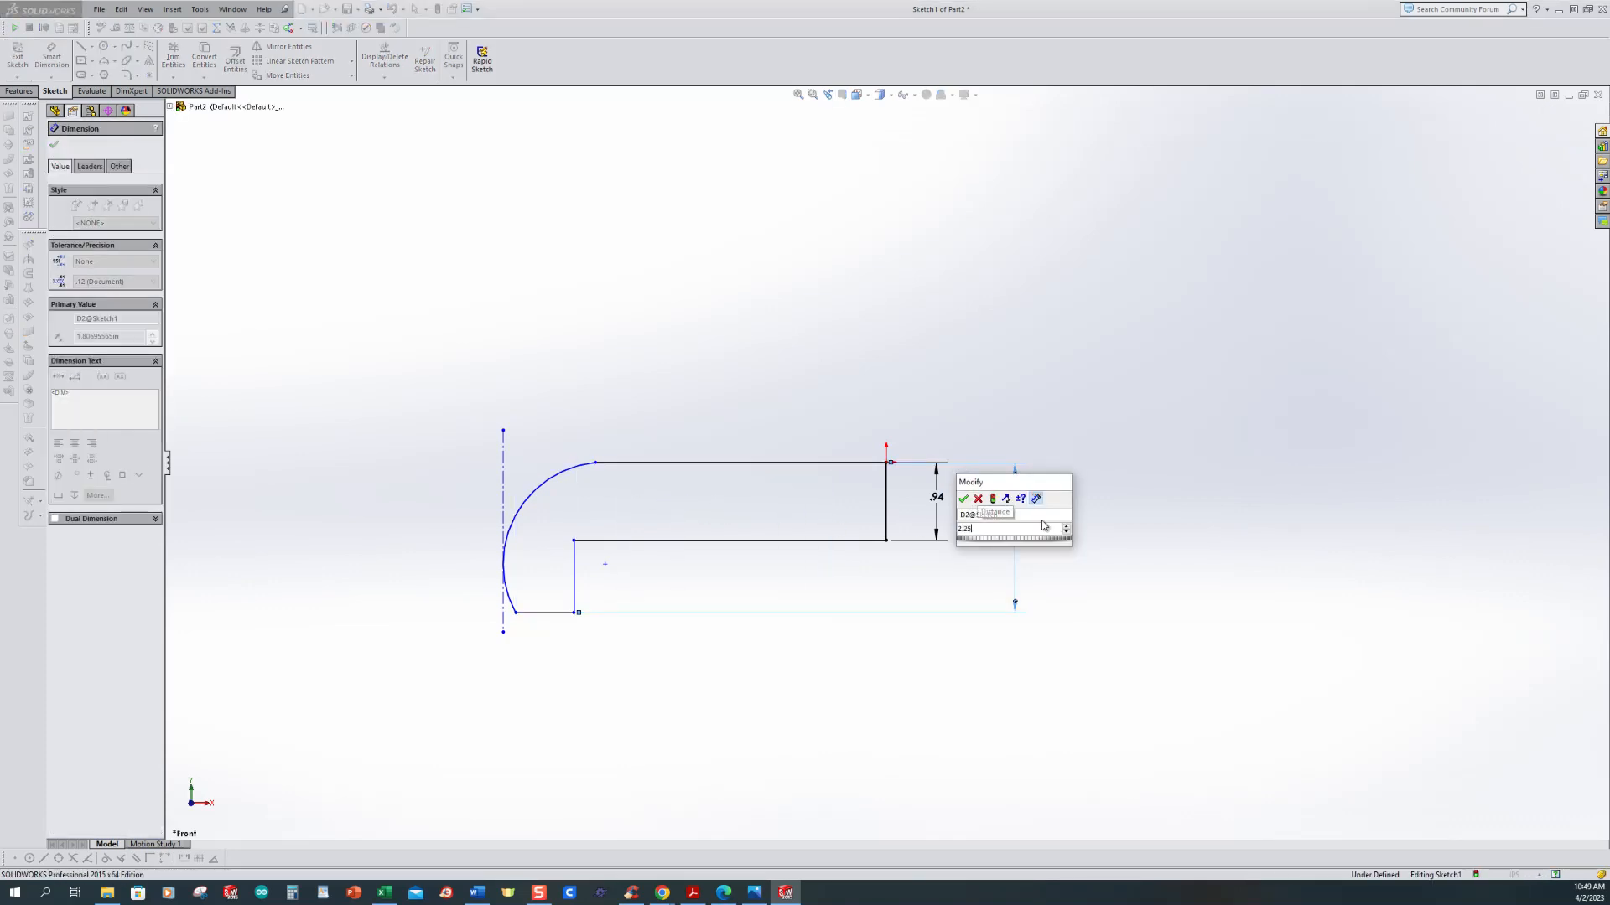
pyautogui.press('Return')
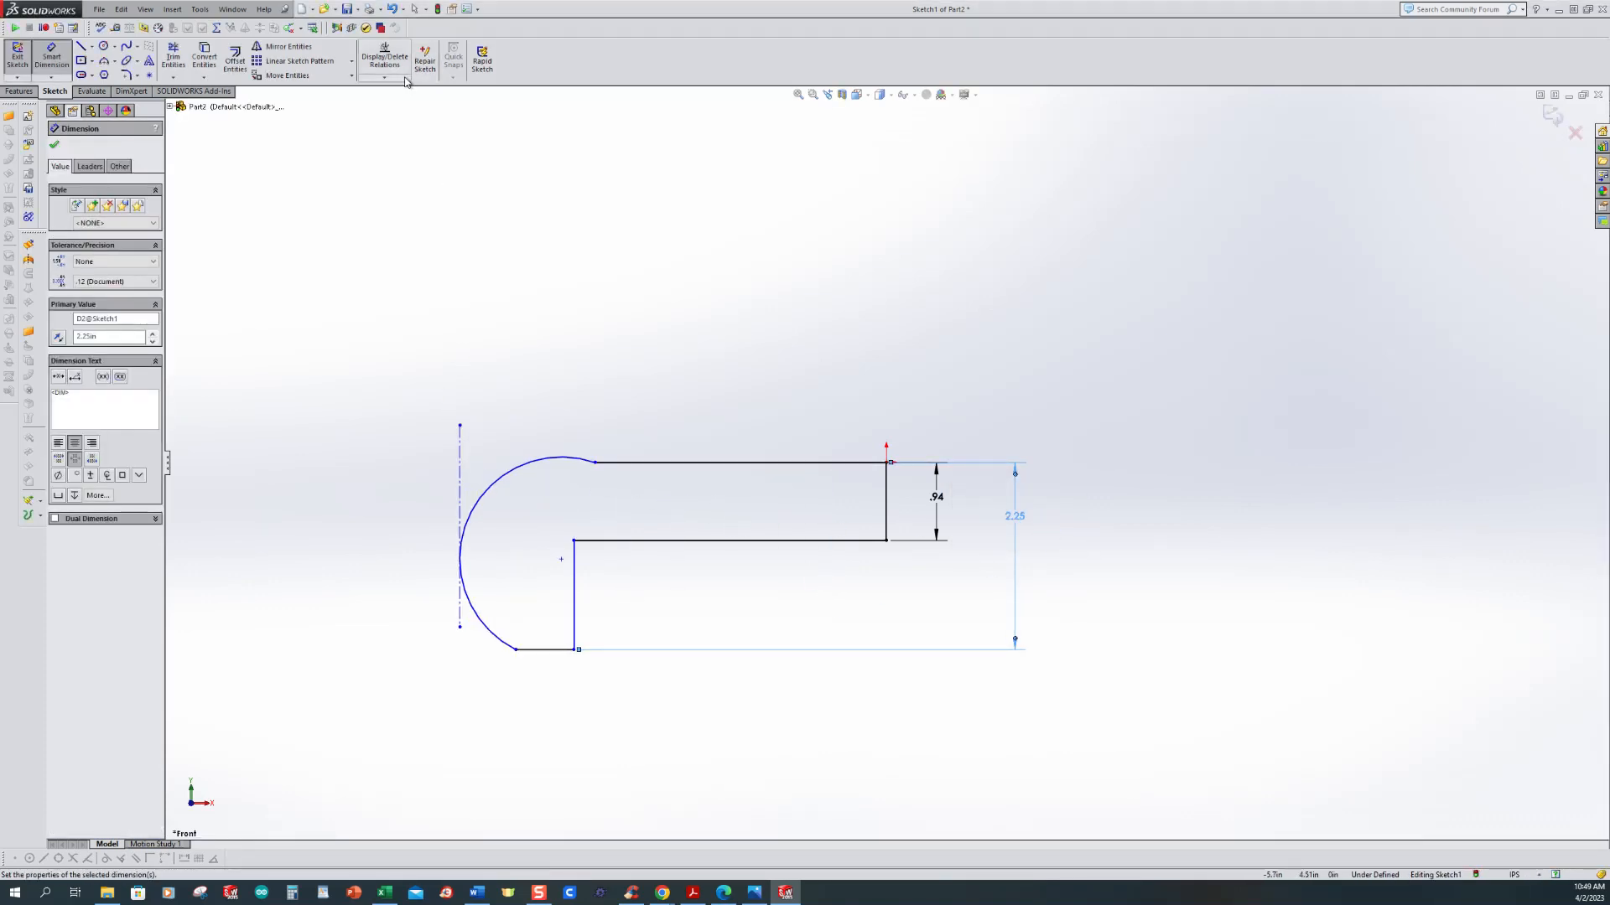
# Step: Add a Tangent relation between the arc and the top horizontal line
pyautogui.click(384, 77)
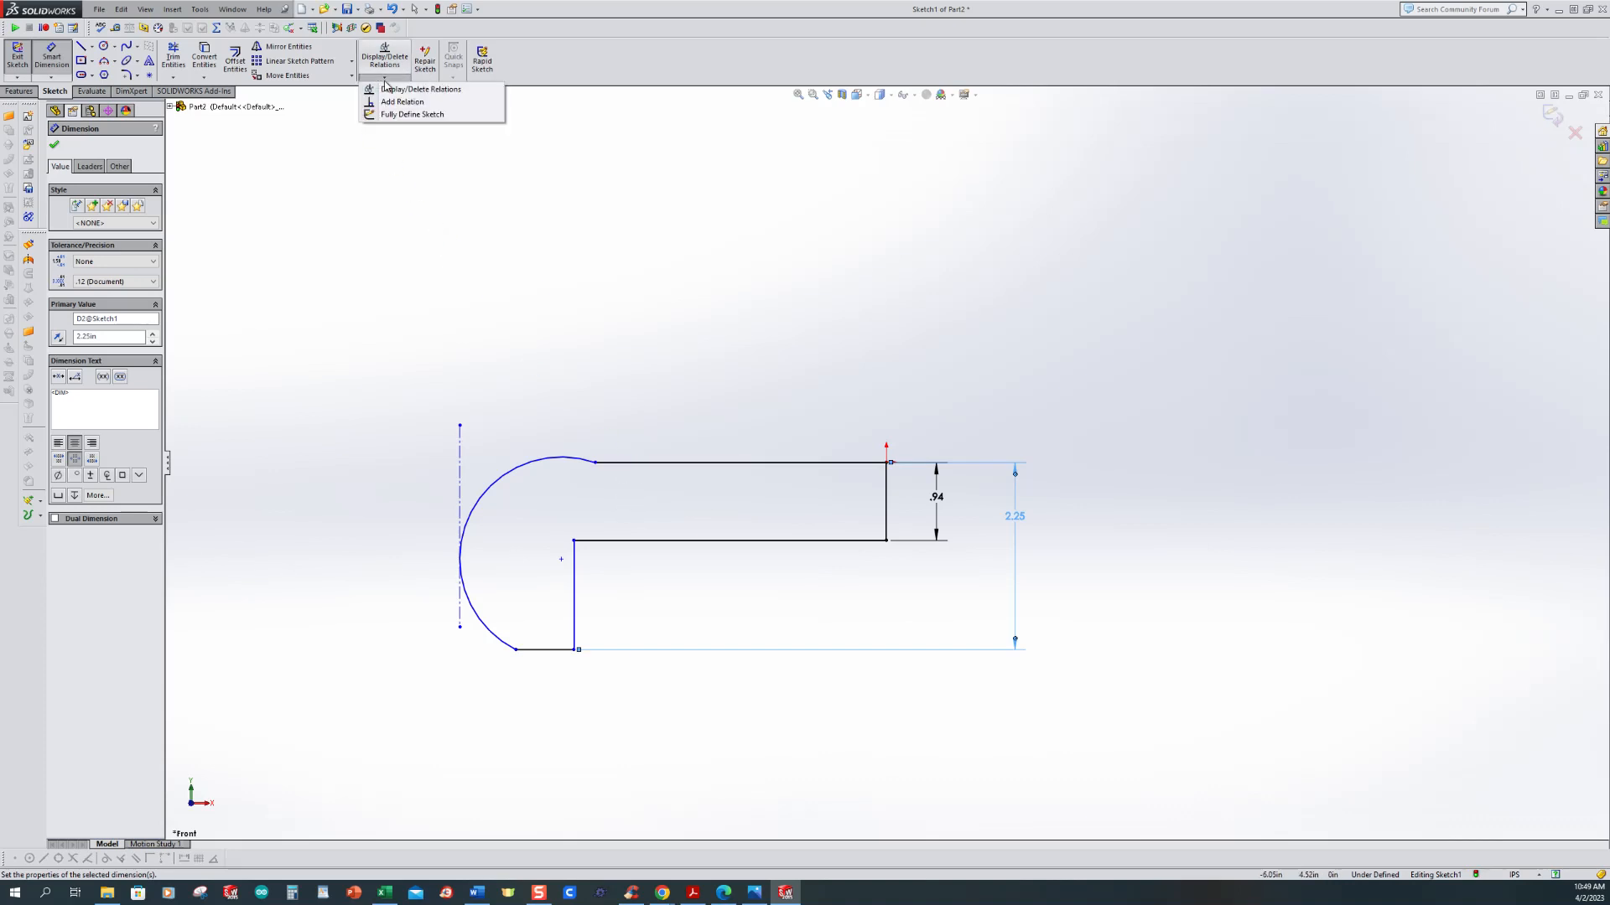
pyautogui.click(390, 101)
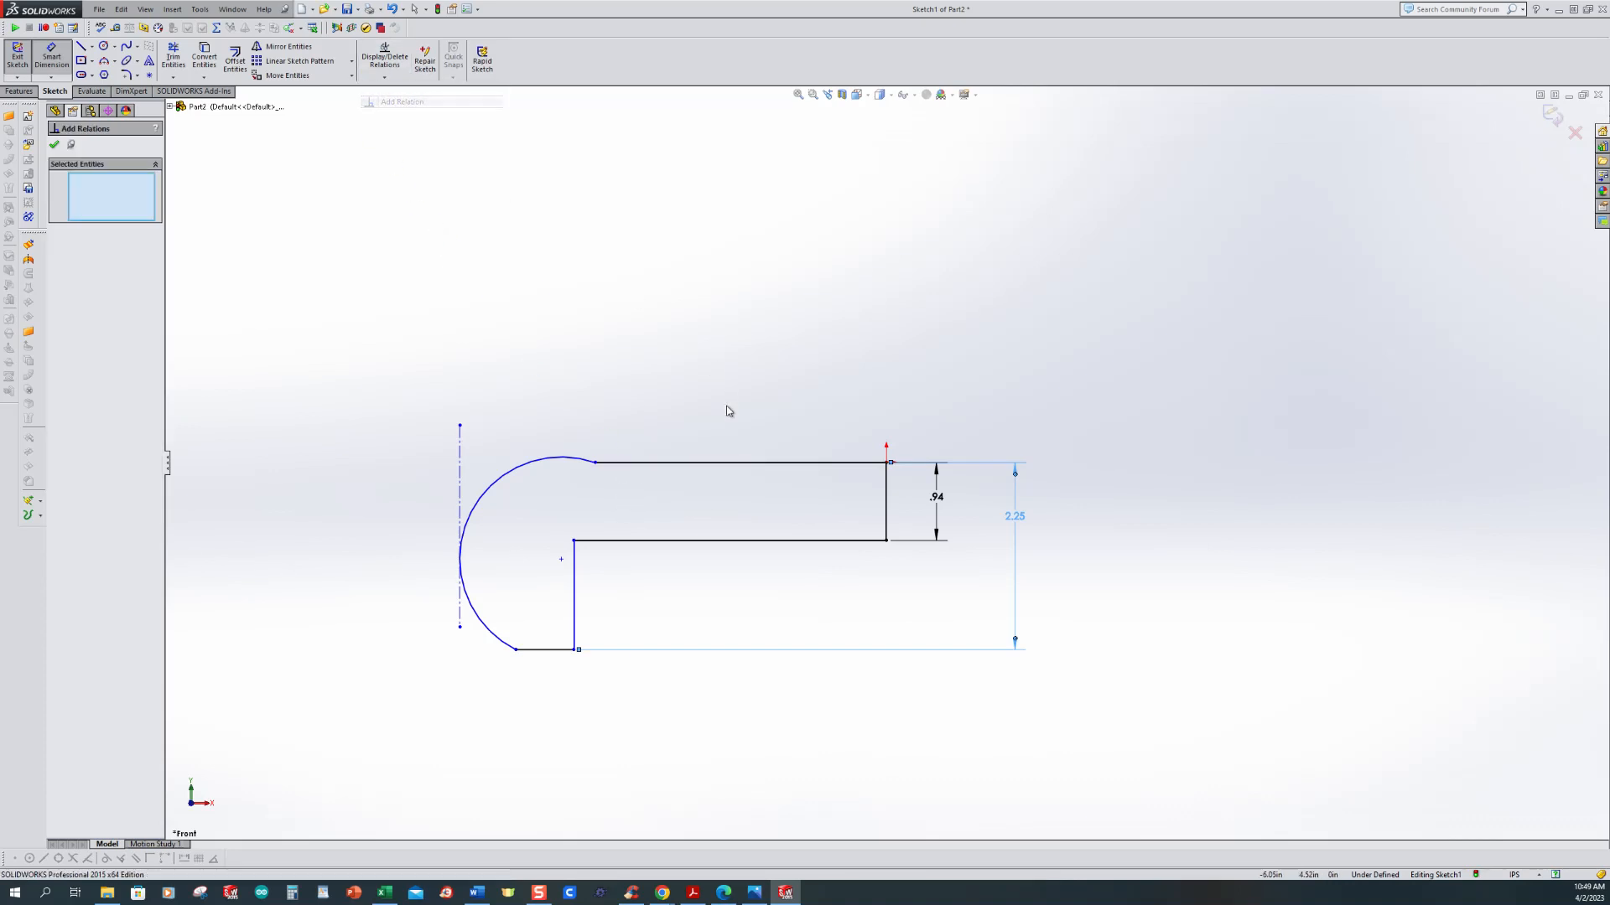
pyautogui.click(629, 464)
pyautogui.click(585, 461)
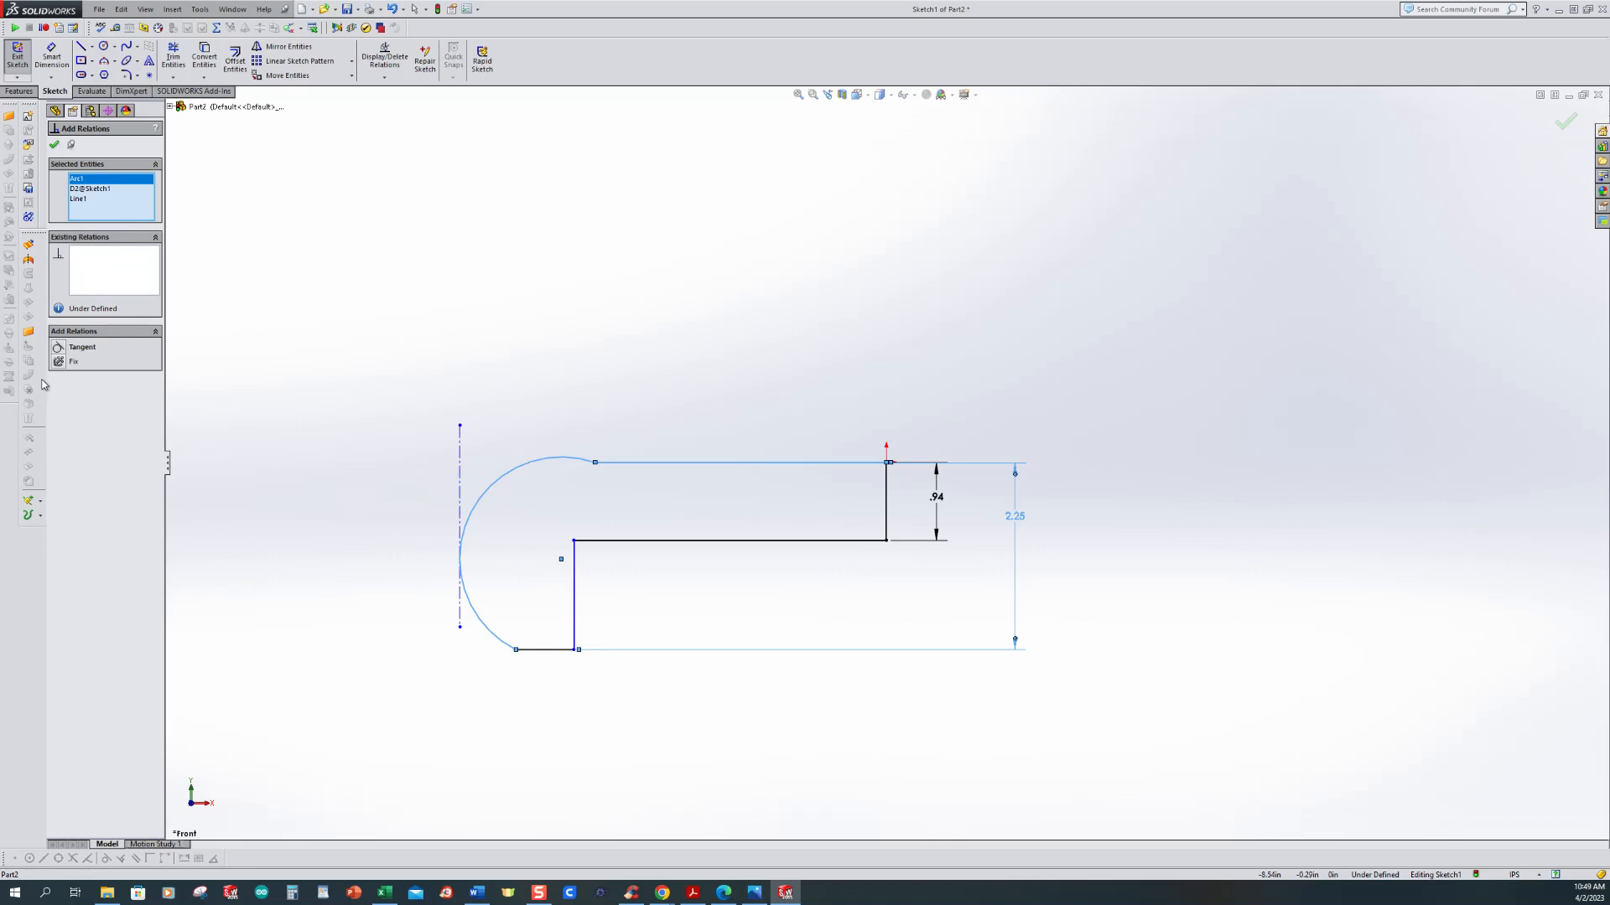
pyautogui.click(59, 351)
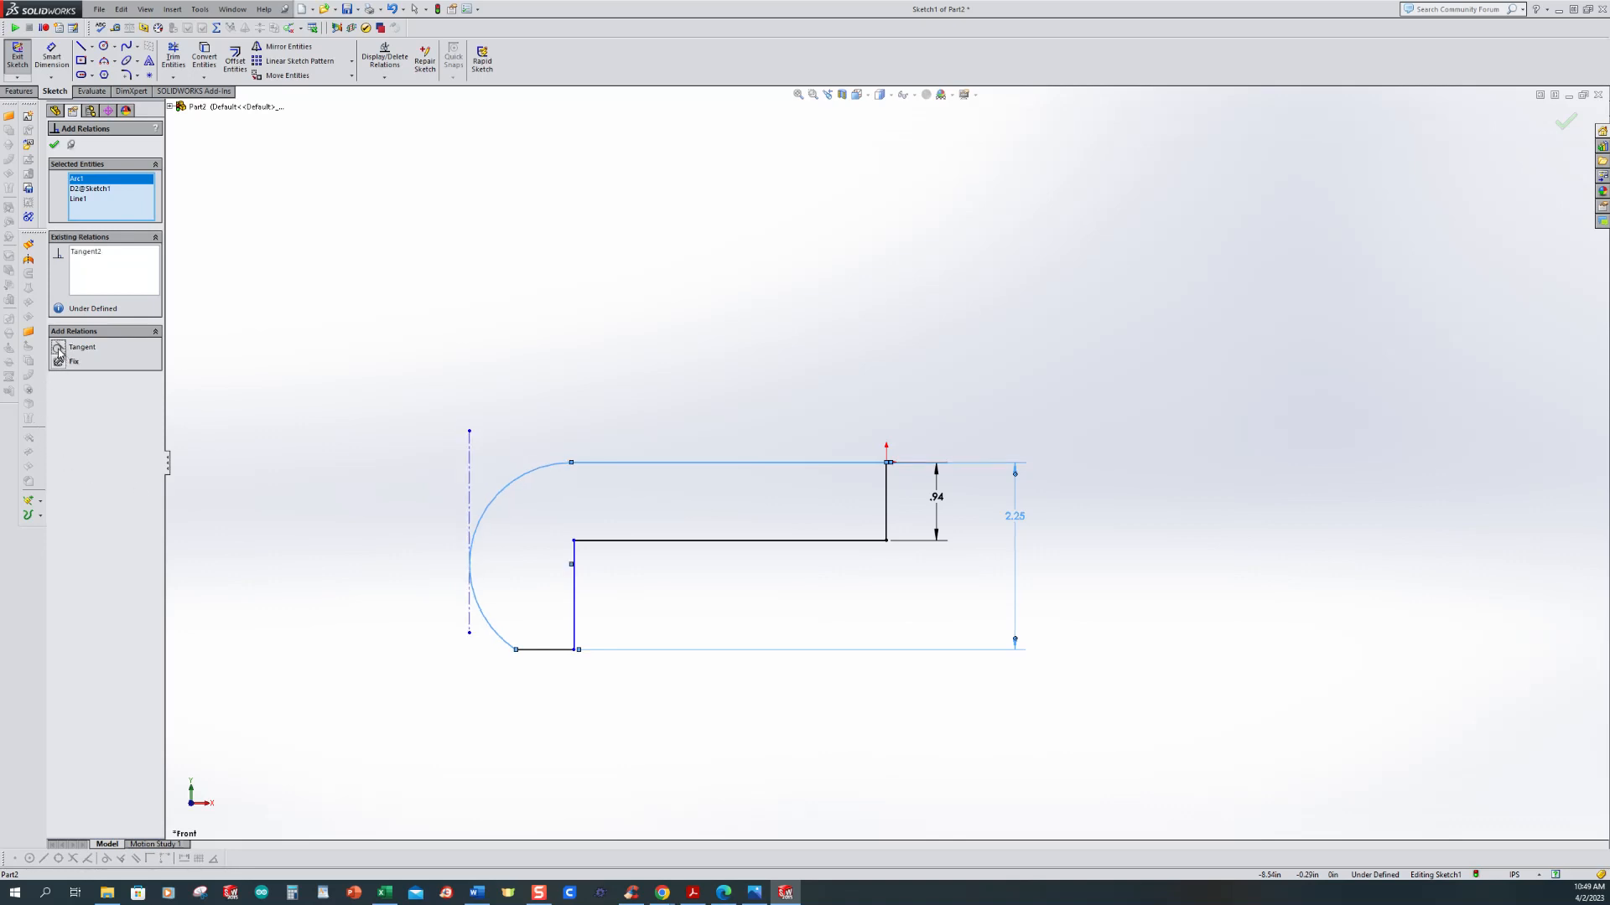
# Step: Dimension the distance from the vertical centerline to the jaw's inner vertical line as 1 in with Smart Dimension
pyautogui.click(49, 61)
pyautogui.click(576, 641)
pyautogui.click(469, 621)
pyautogui.click(511, 676)
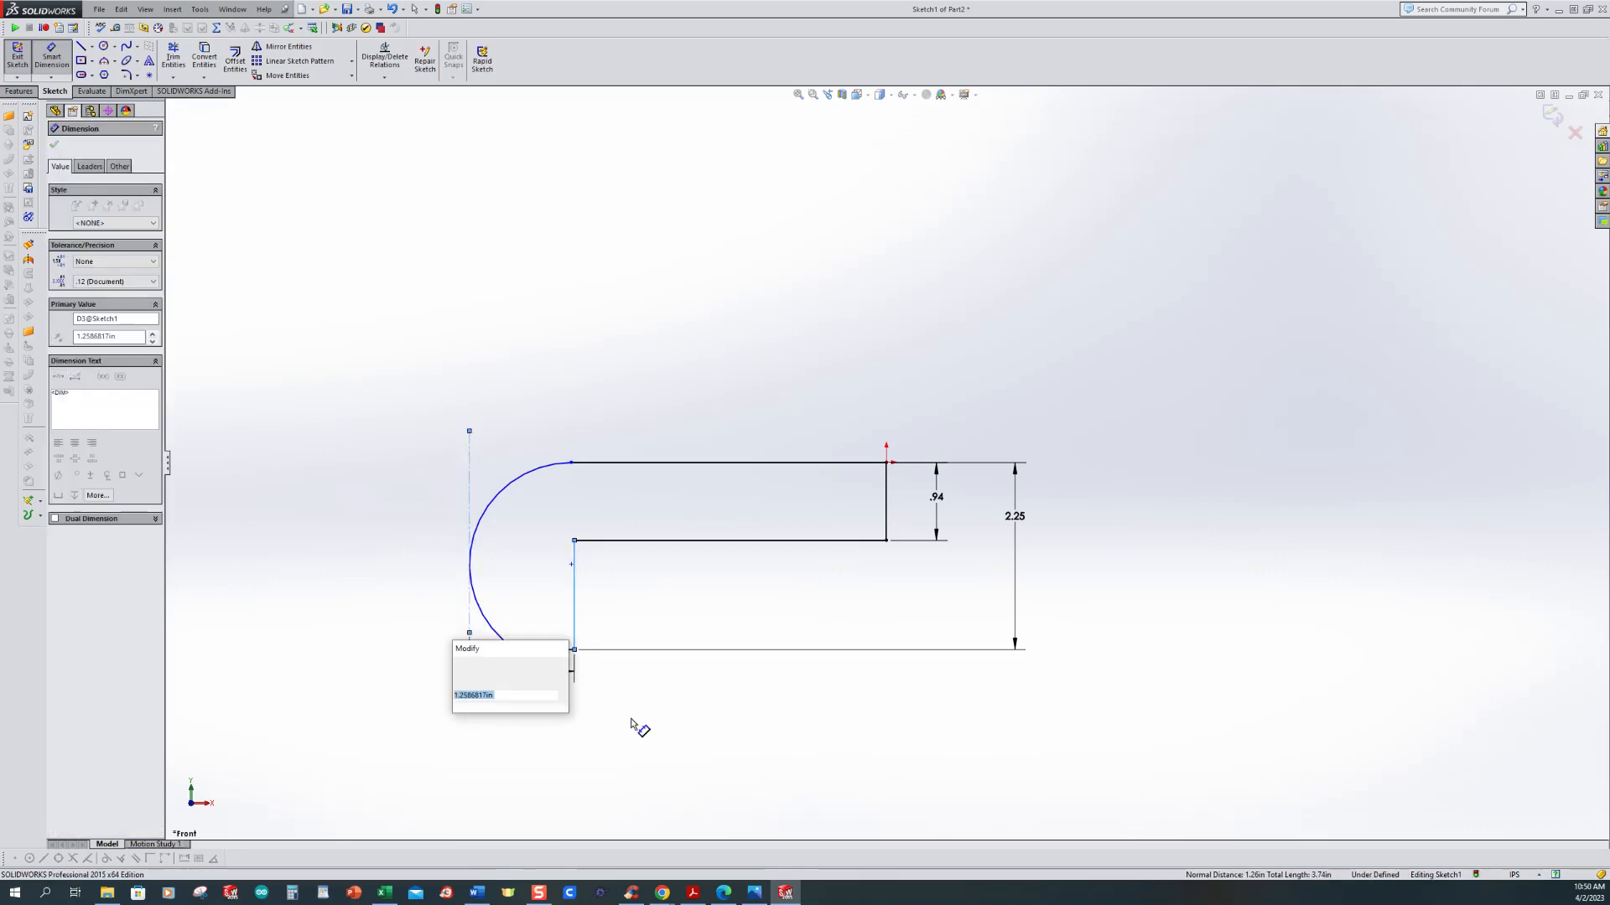
pyautogui.write('1')
pyautogui.press('Return')
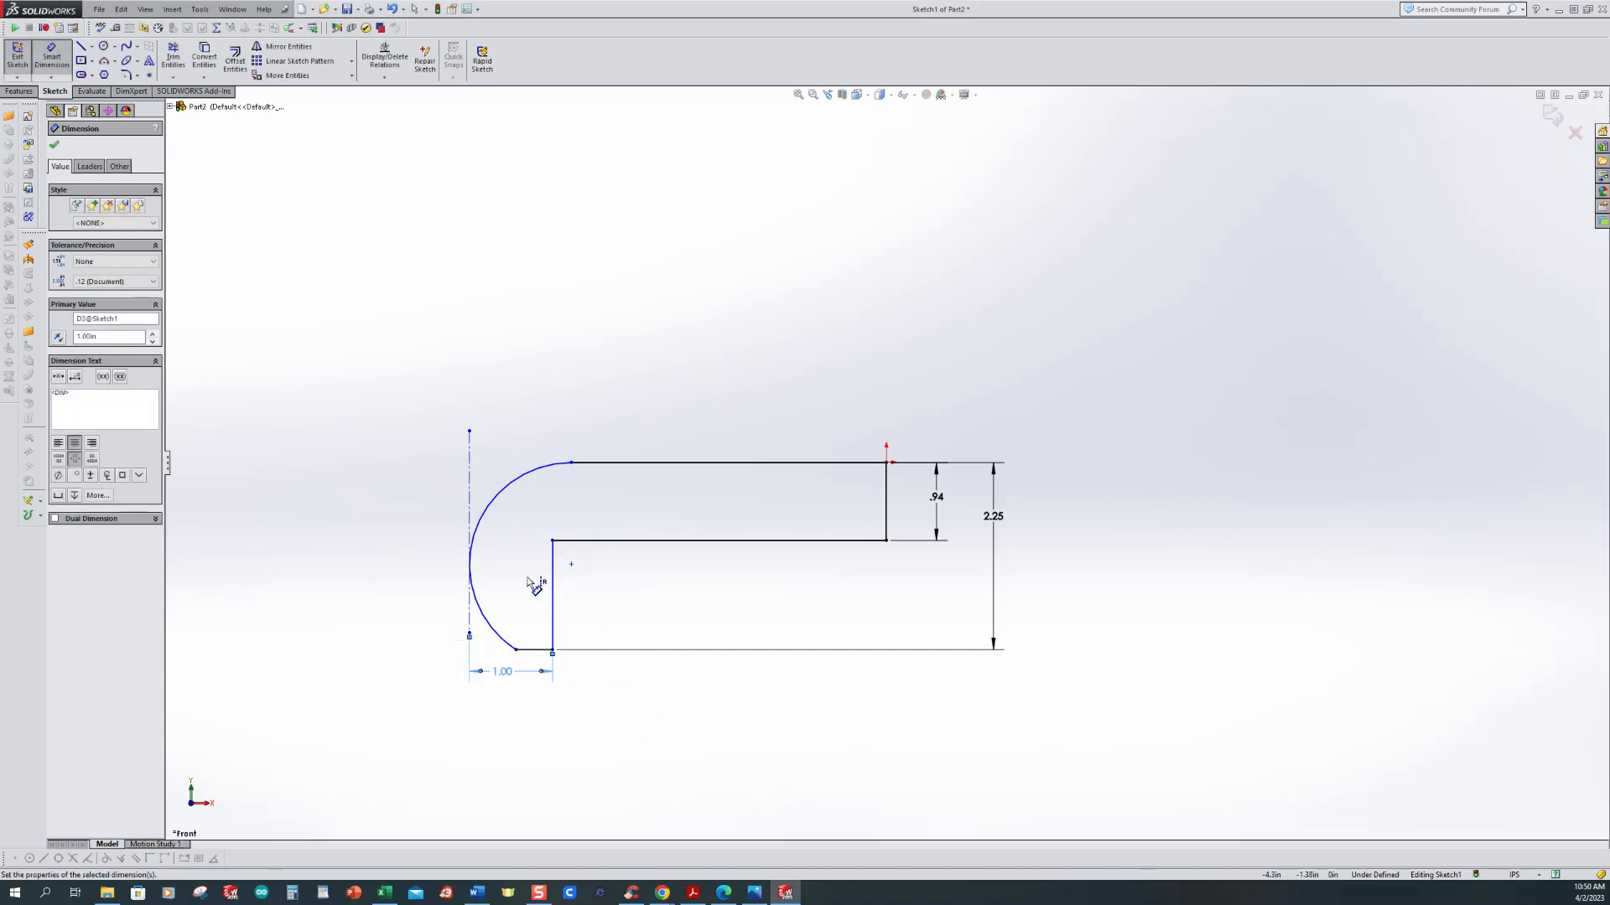
pyautogui.click(543, 652)
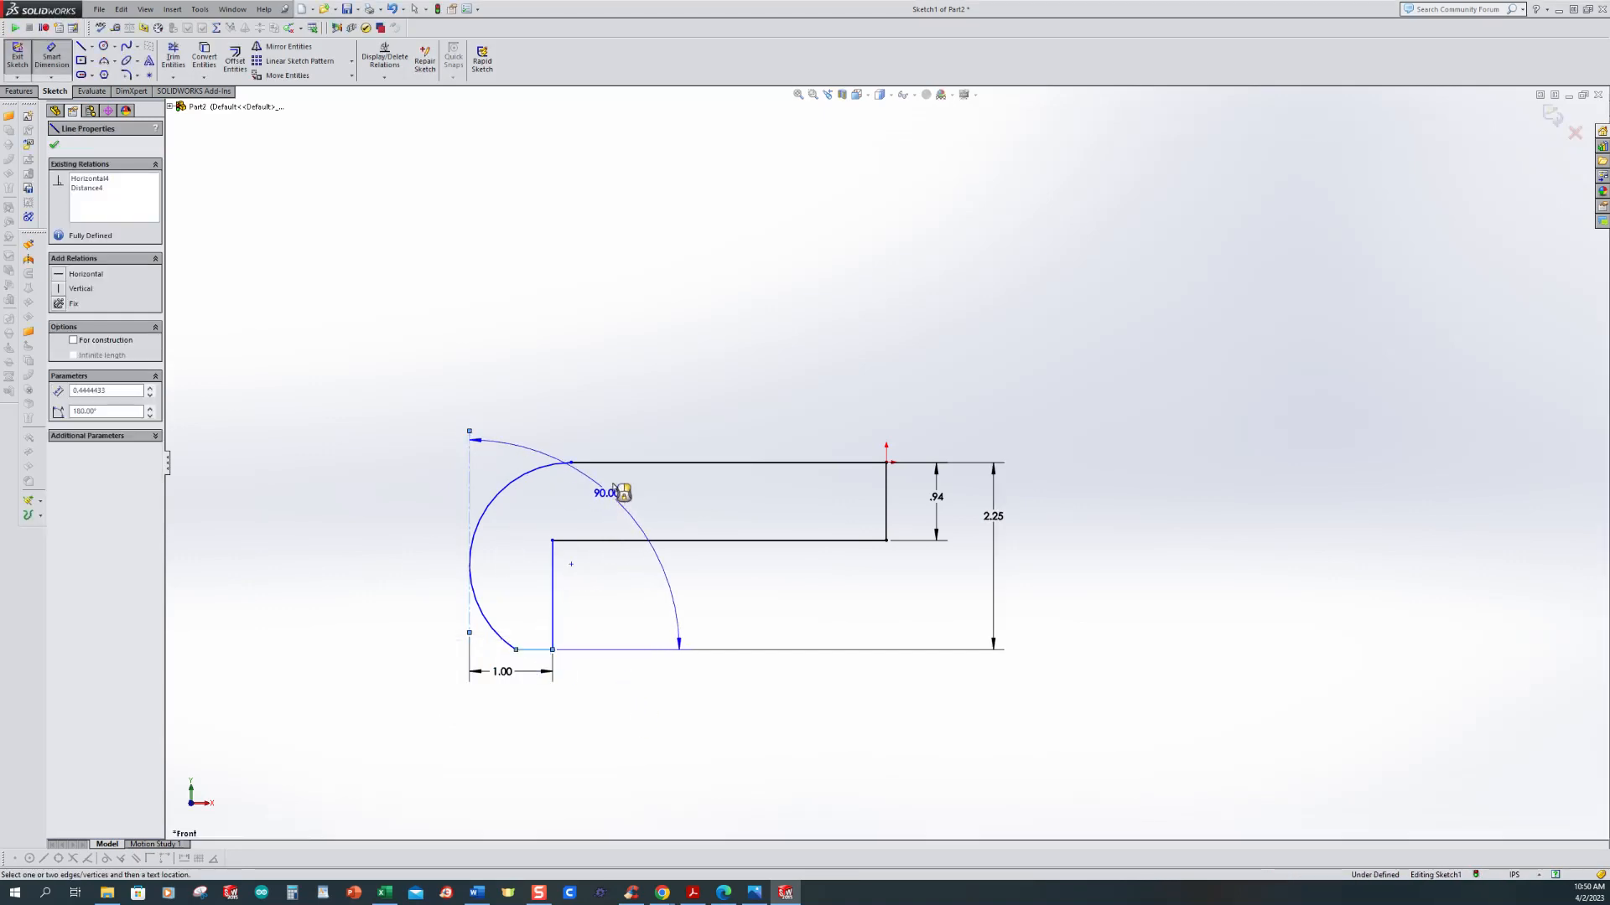
pyautogui.click(620, 463)
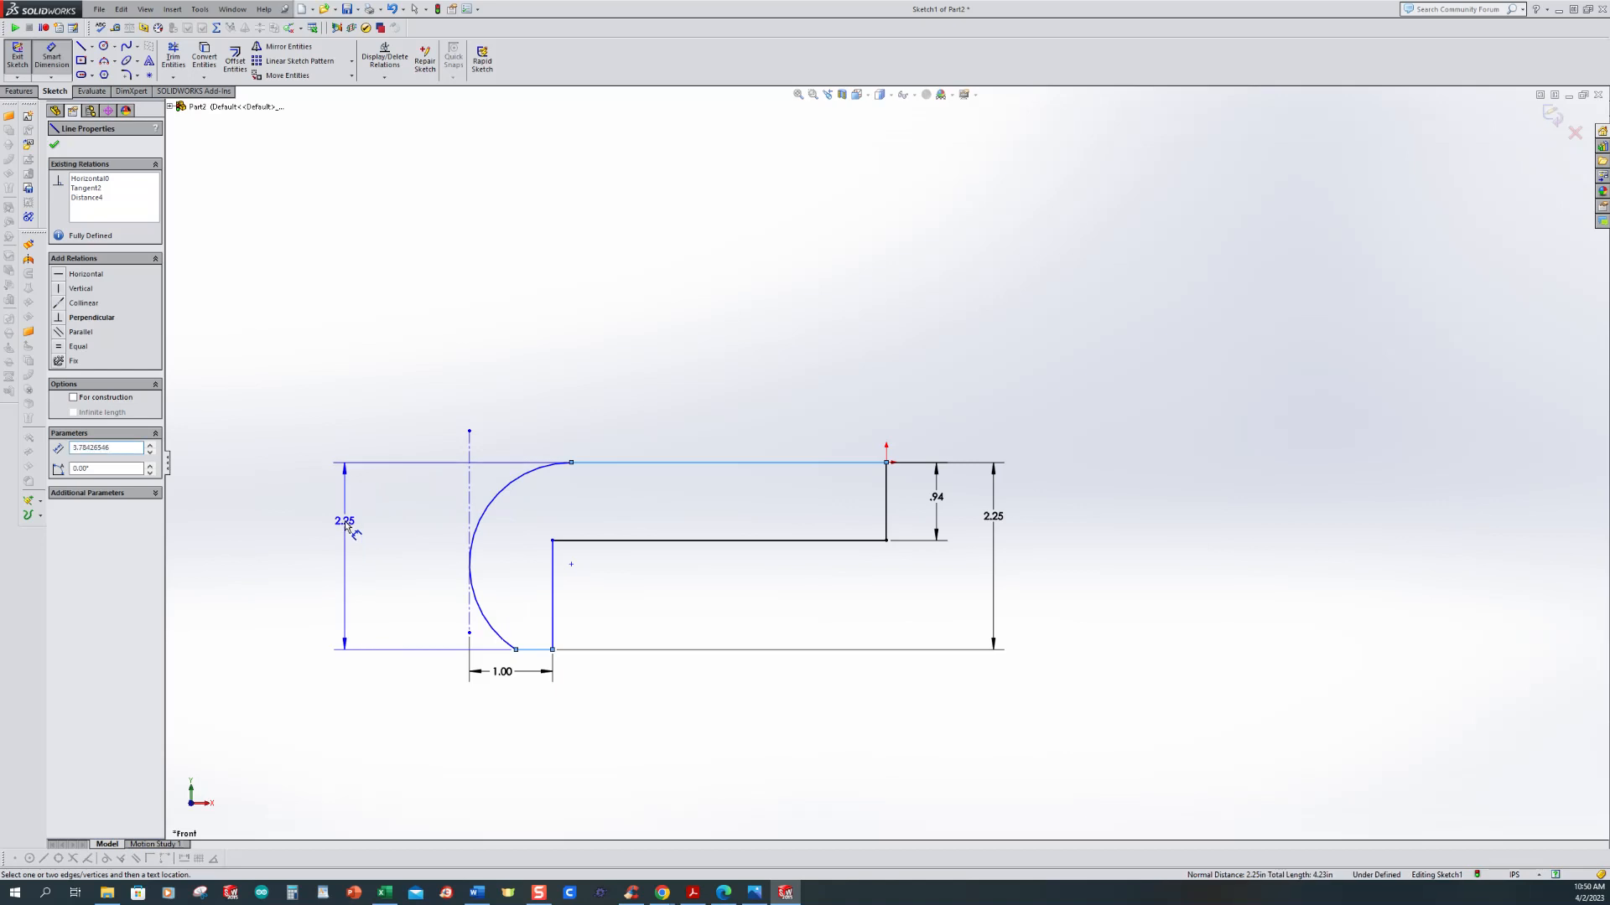
pyautogui.click(343, 524)
pyautogui.click(1025, 264)
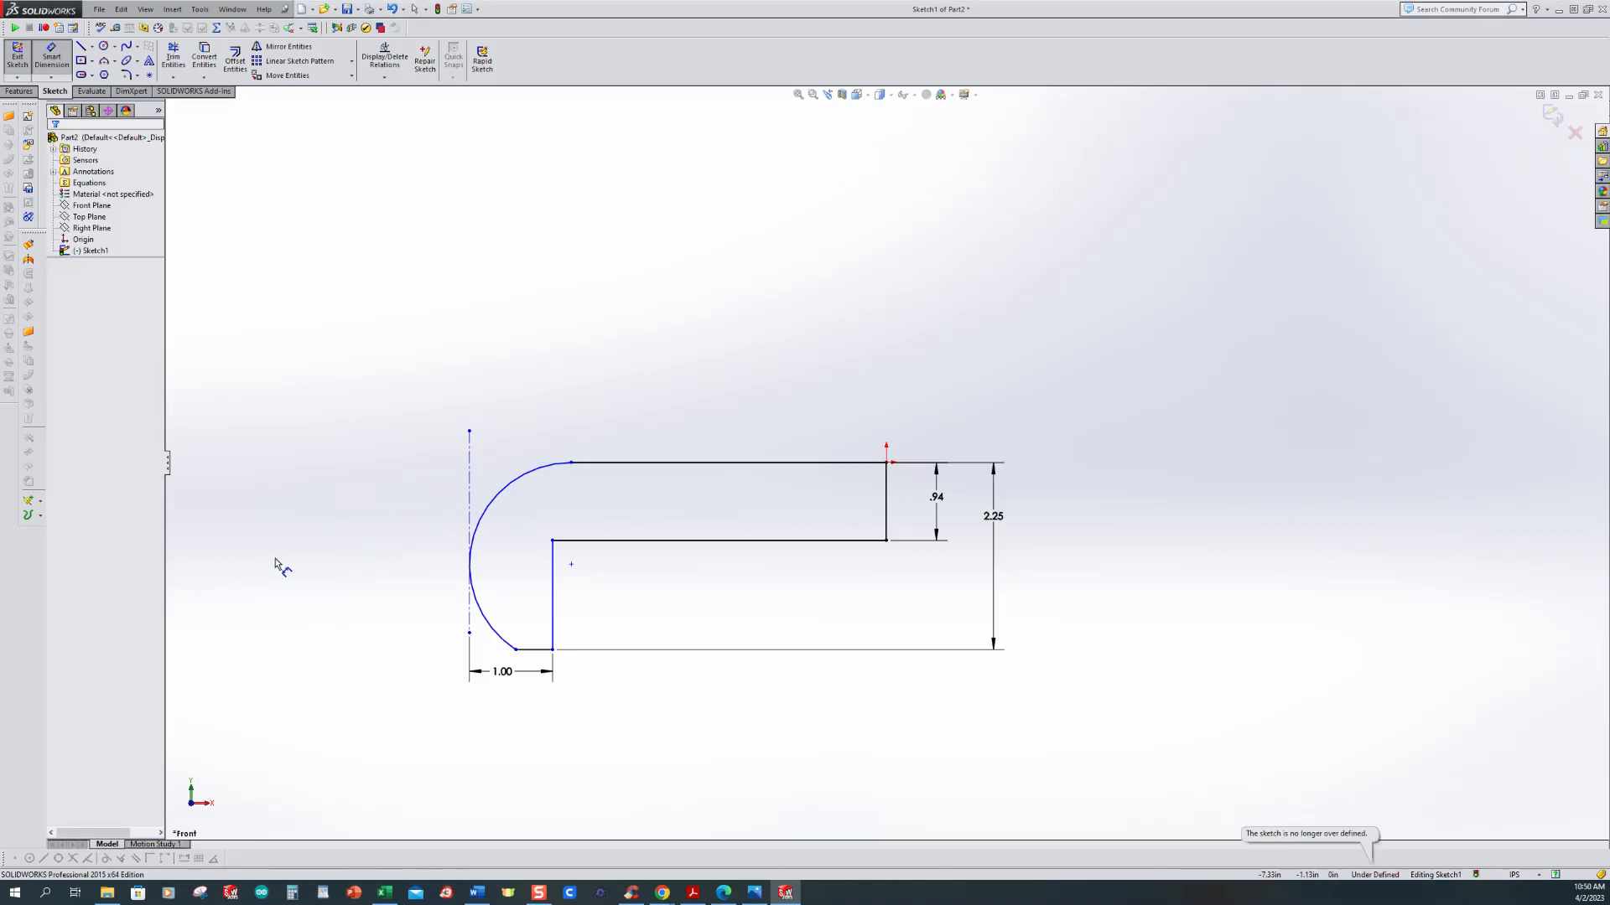
# Step: Dimension the radius of the jaw's curved back arc as 1.25 in
pyautogui.click(500, 530)
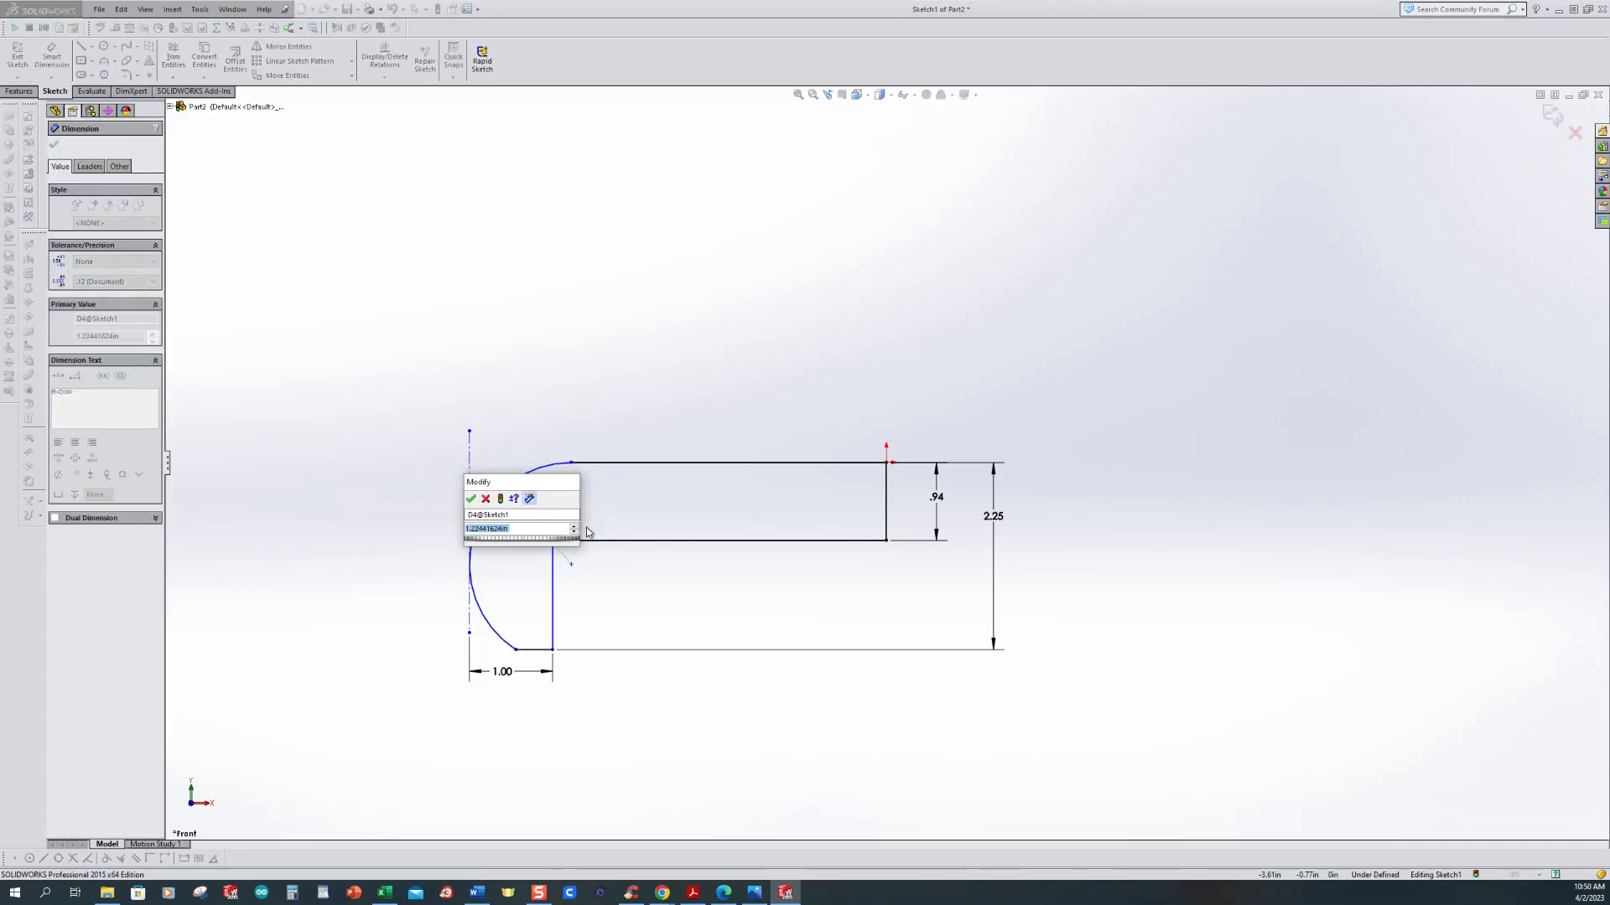
pyautogui.write('1.25')
pyautogui.press('Return')
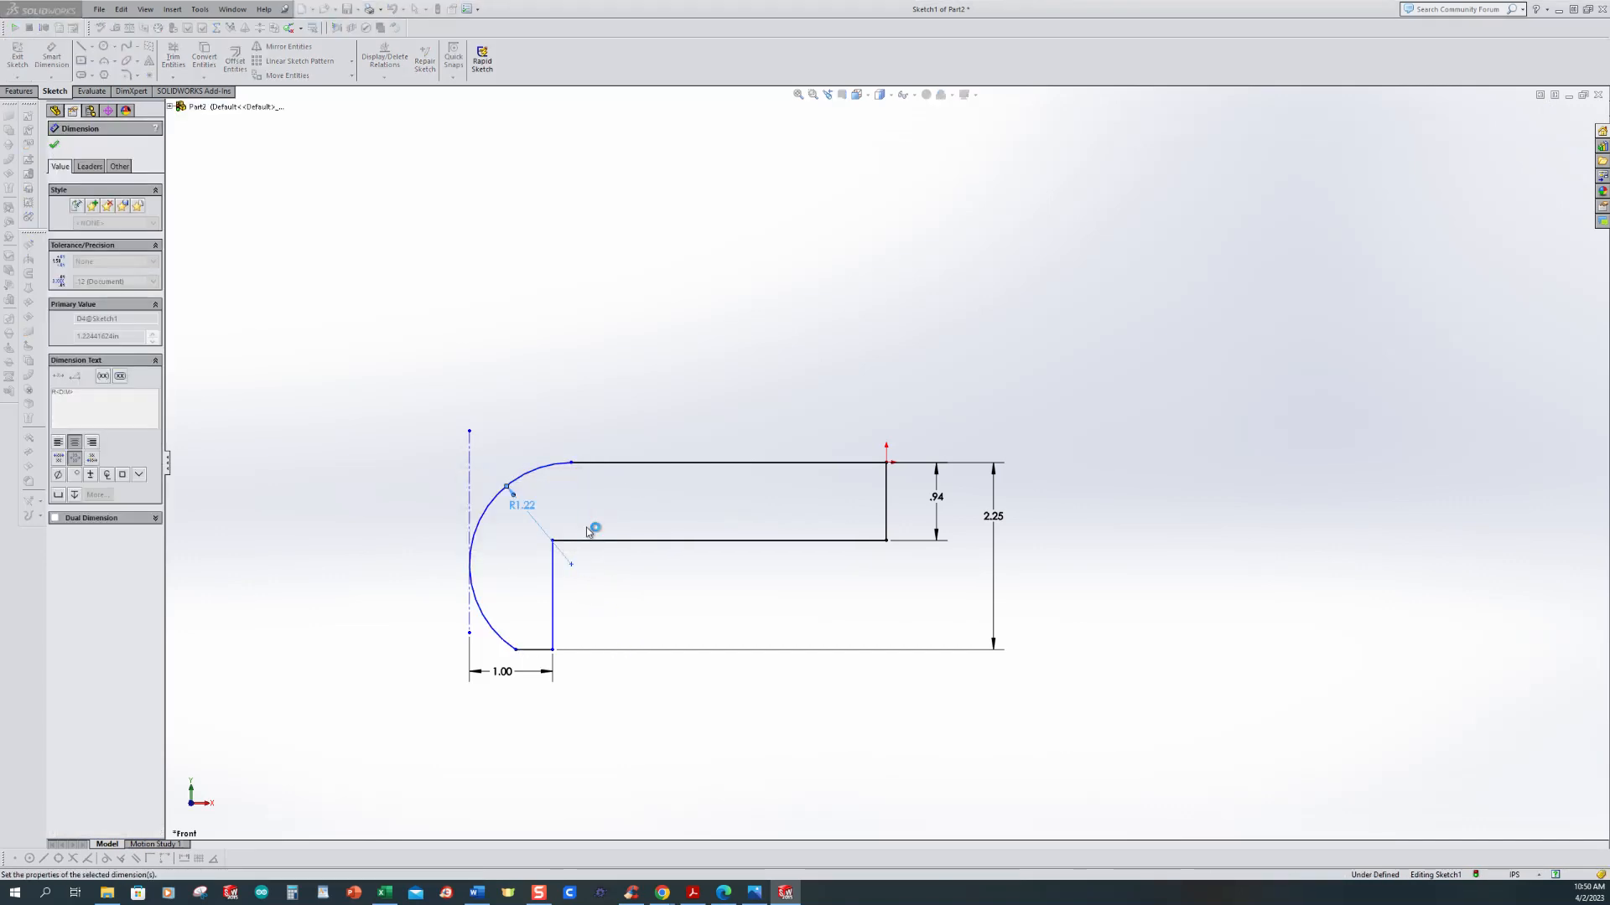
pyautogui.click(838, 700)
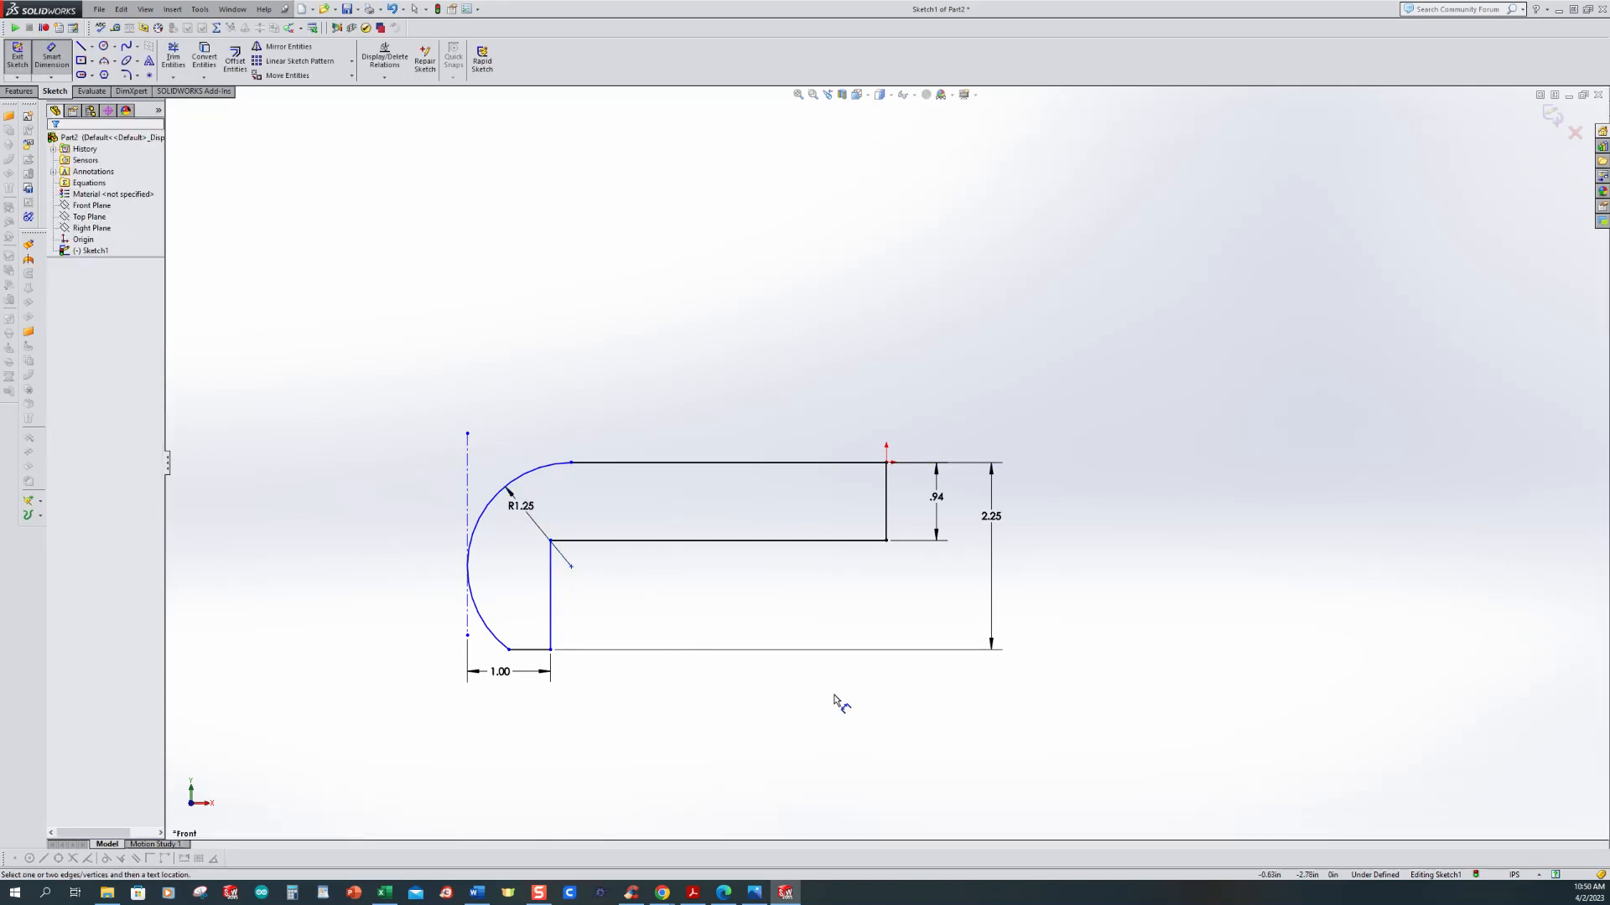
pyautogui.press('Escape')
# Step: Test the foot line's free endpoint for movement and dimension the overall length from the centerline to the vertical end line as 6 in
pyautogui.moveTo(515, 642); pyautogui.dragTo(513, 648)
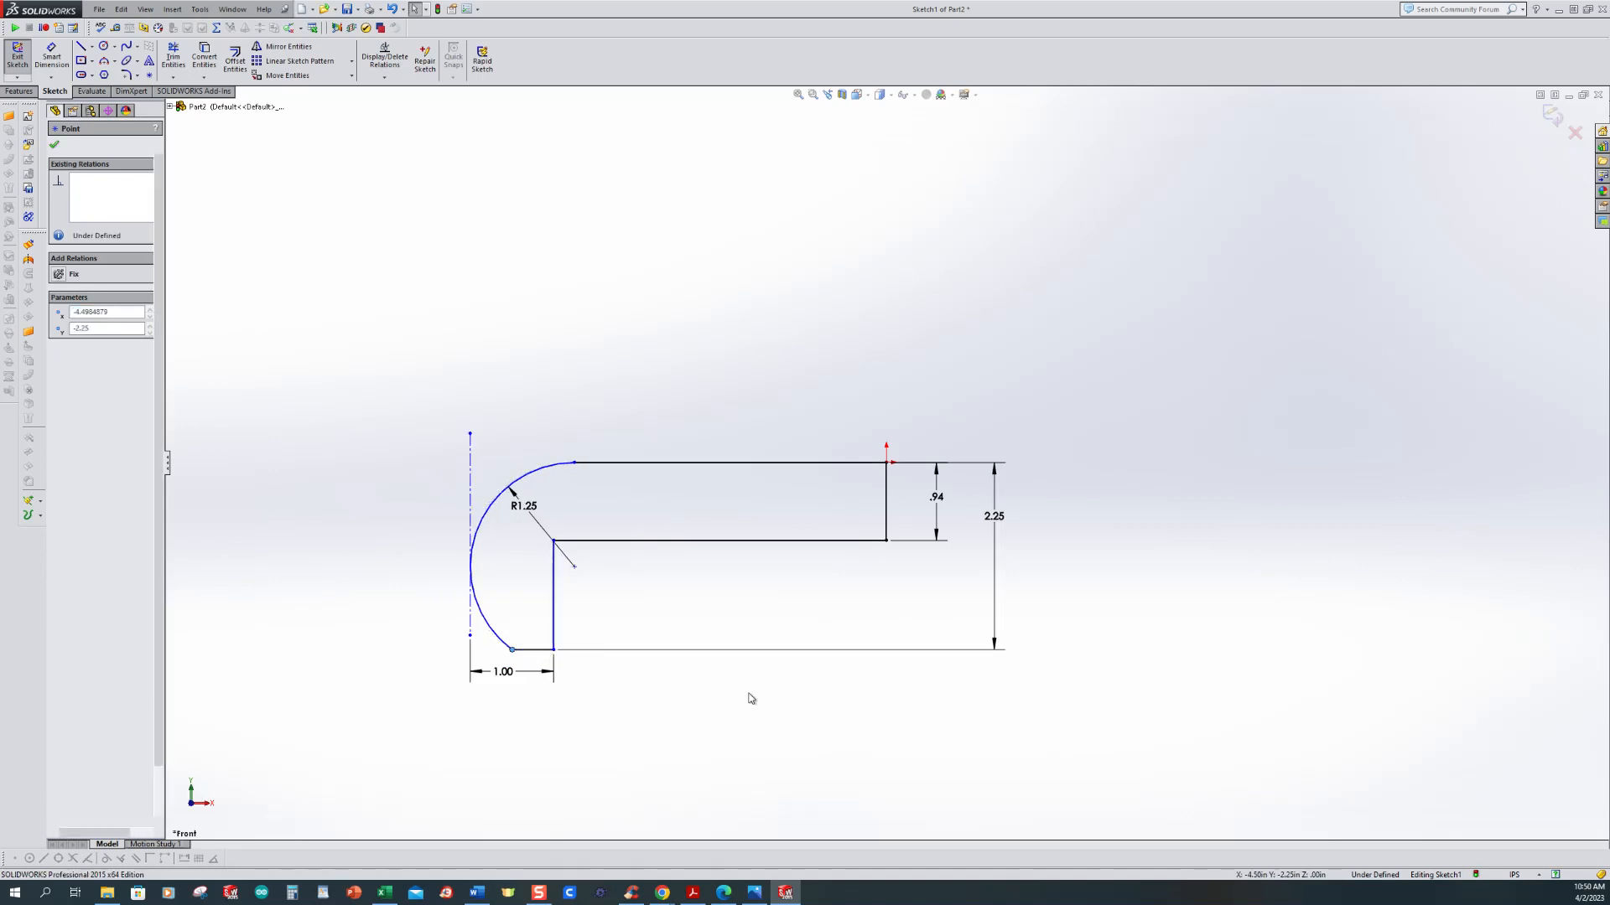
pyautogui.click(801, 720)
pyautogui.click(51, 58)
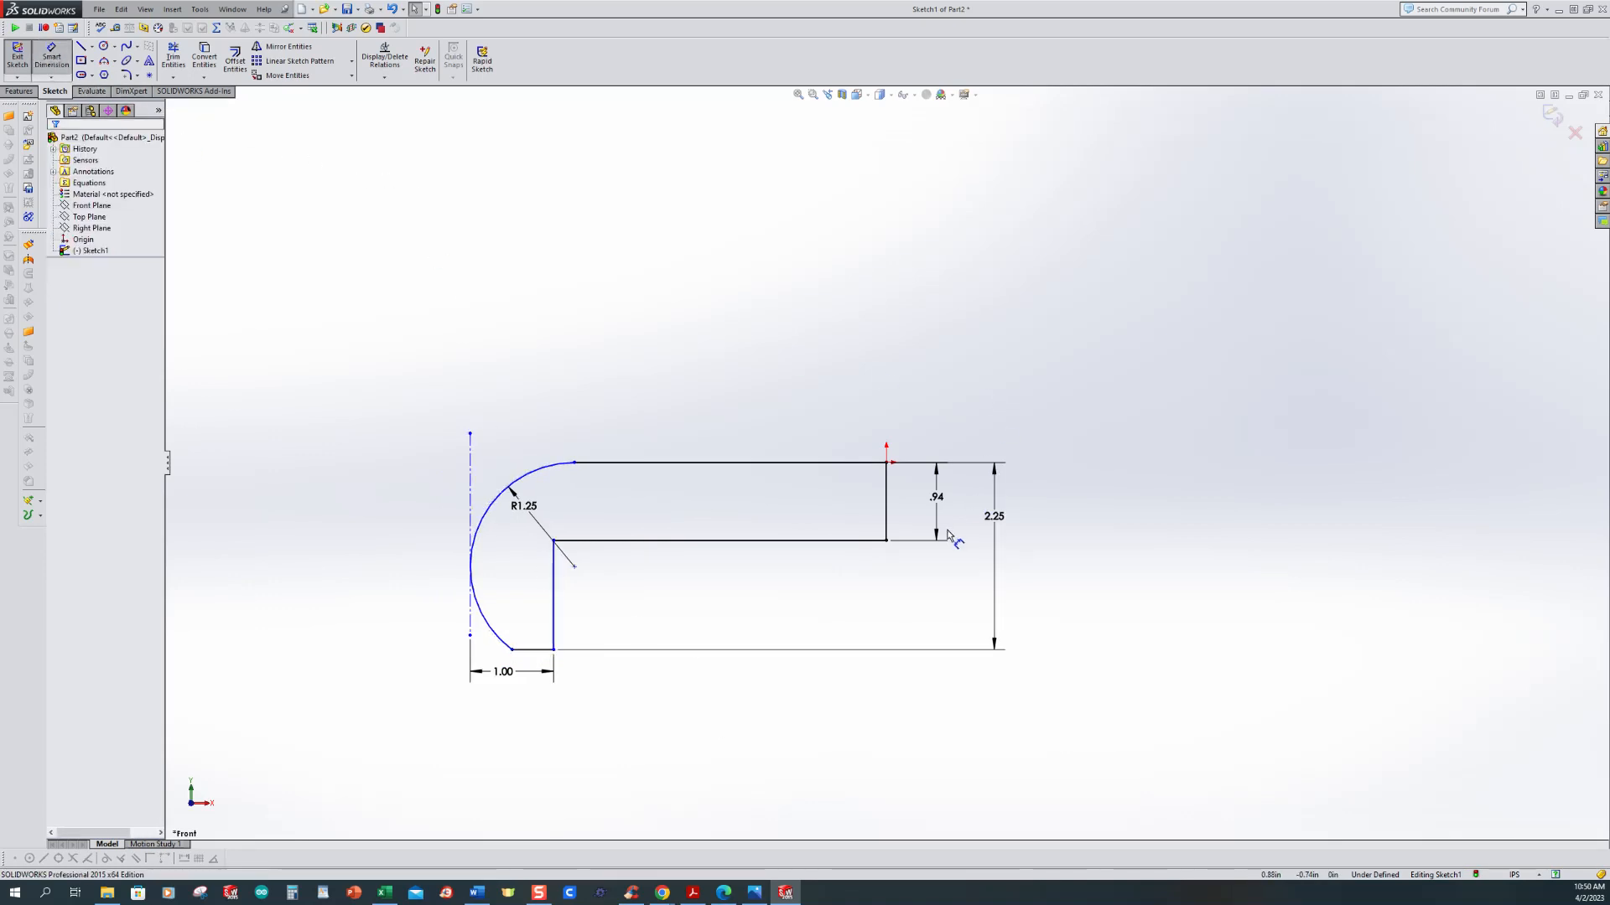
pyautogui.click(886, 503)
pyautogui.click(471, 503)
pyautogui.click(704, 424)
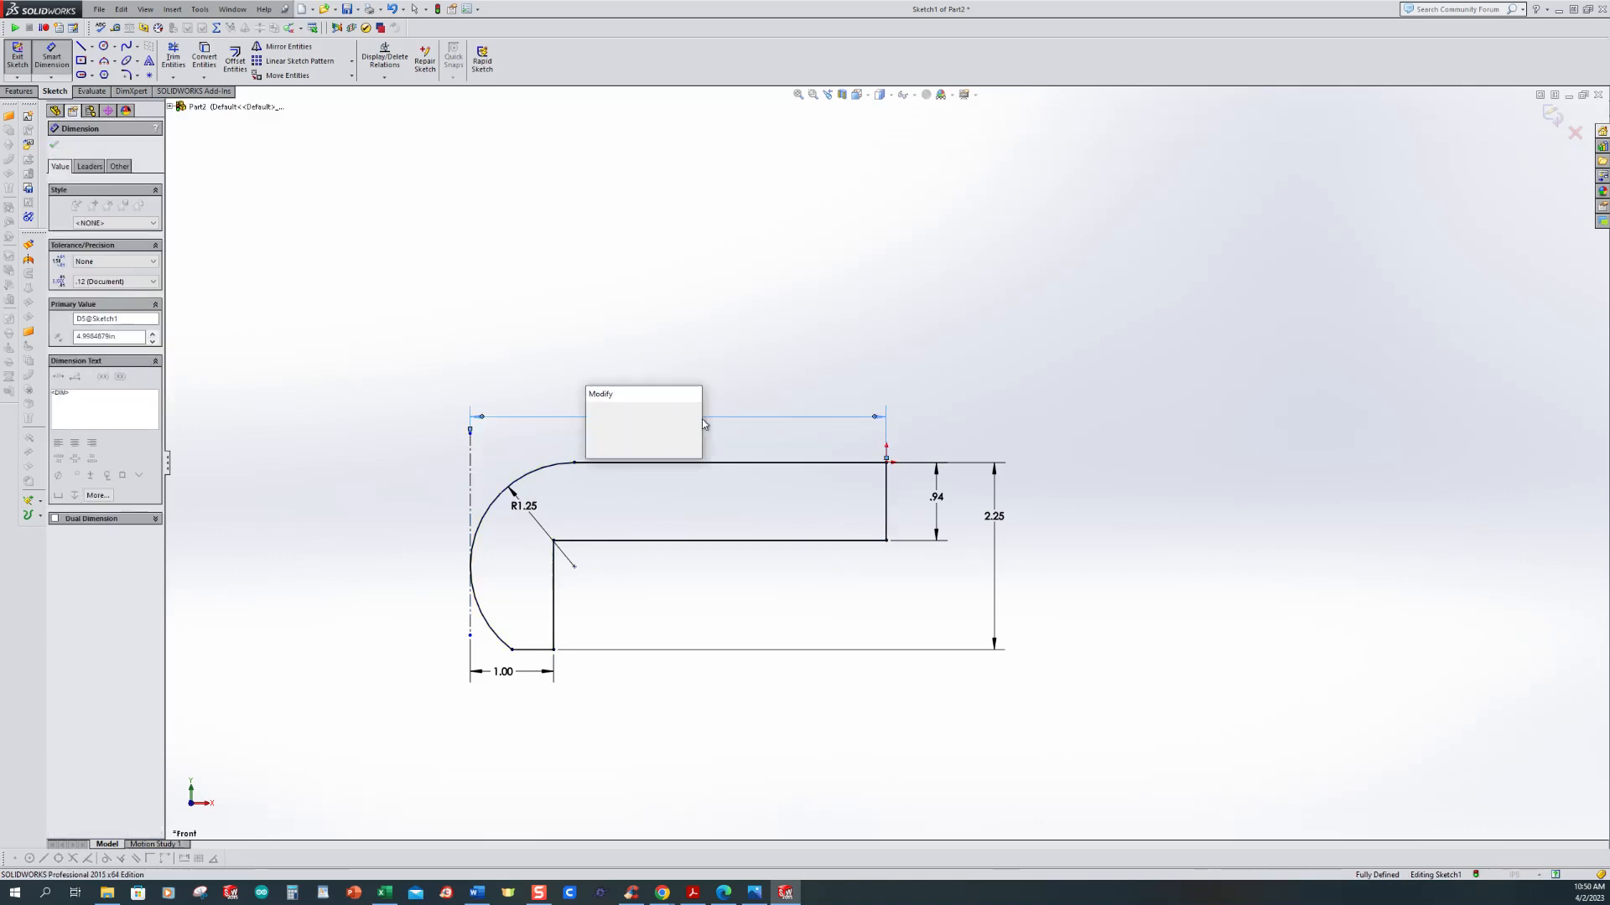
pyautogui.write('6')
pyautogui.press('Return')
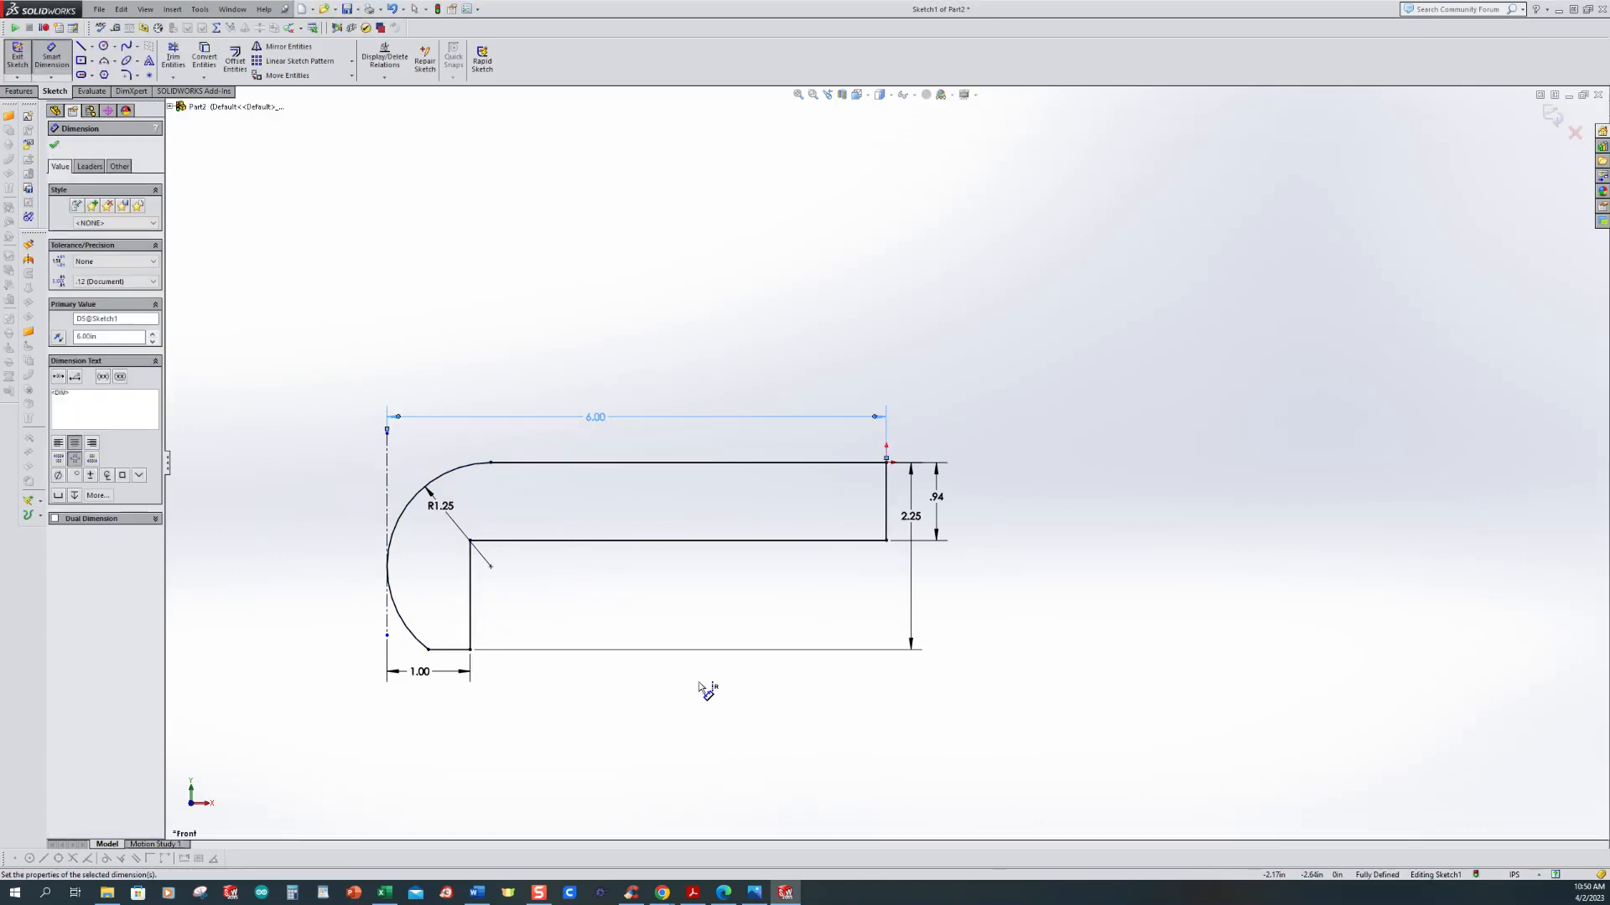
# Step: Consult the wrench dimension drawing and extrude the finished jaw profile 13/16 in with the Mid Plane end condition
pyautogui.scroll(2, 691, 670)
pyautogui.scroll(-1, 690, 663)
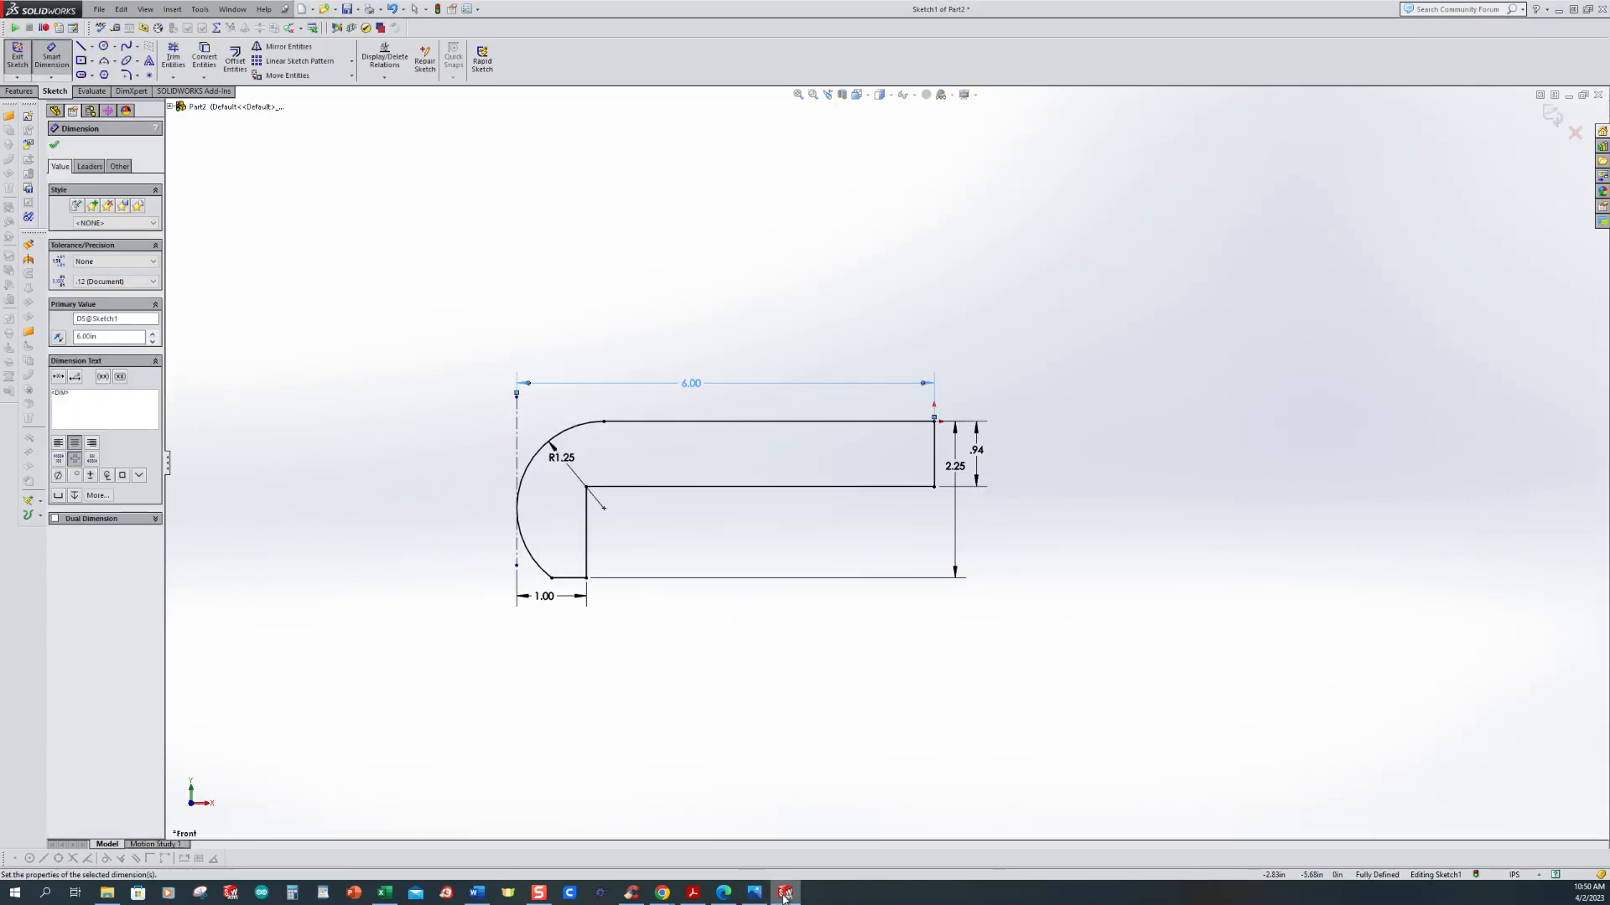
pyautogui.moveTo(755, 892)
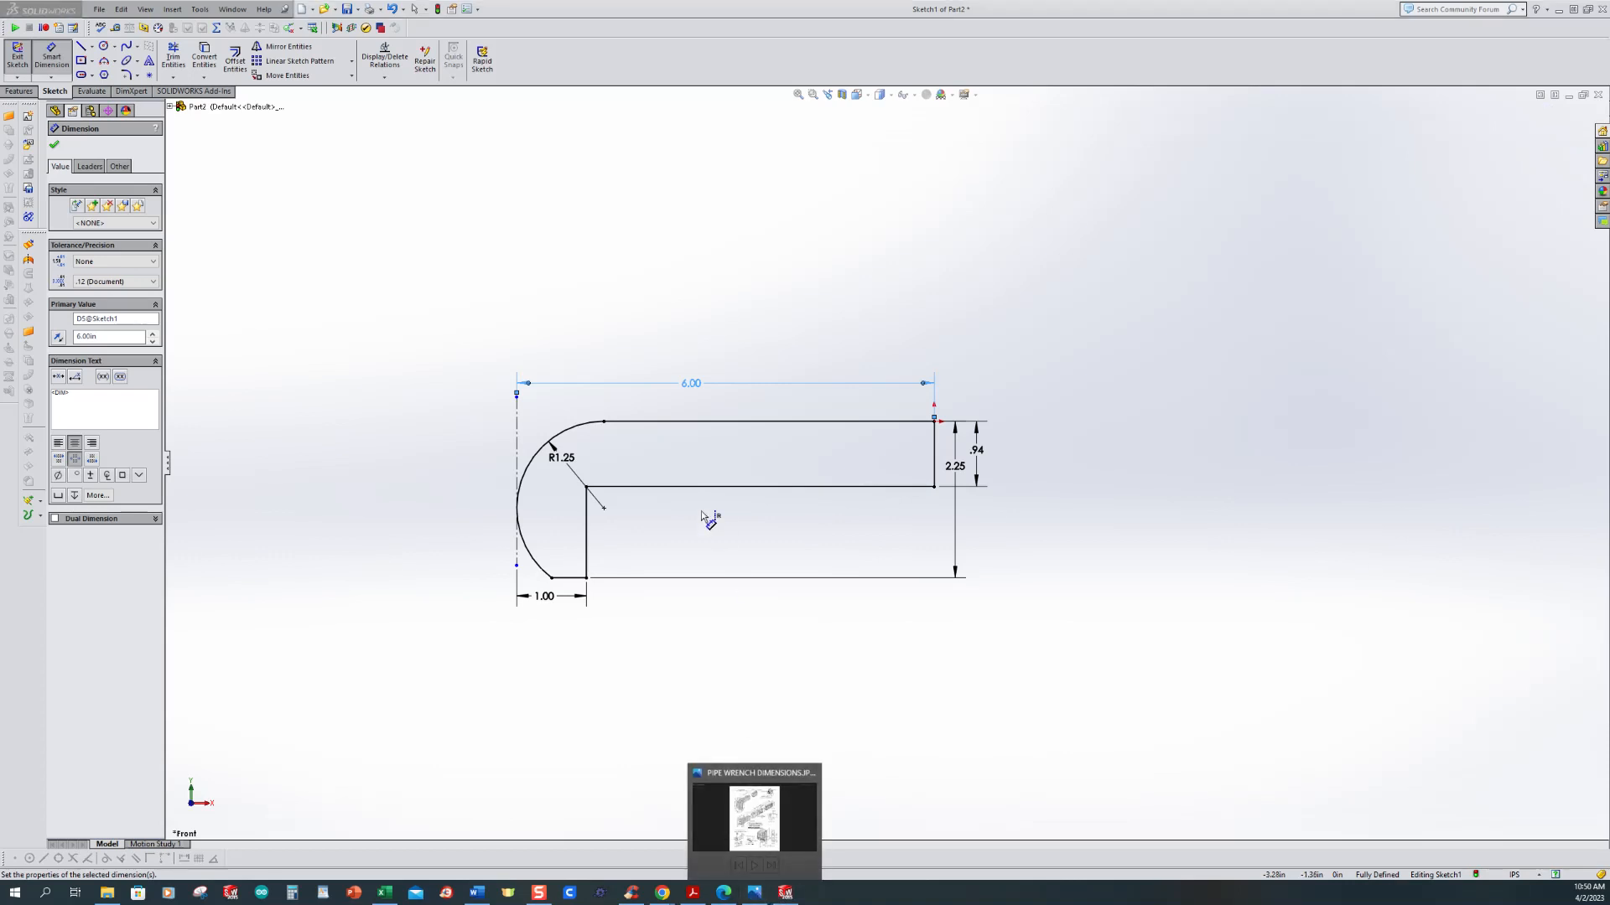
pyautogui.click(759, 820)
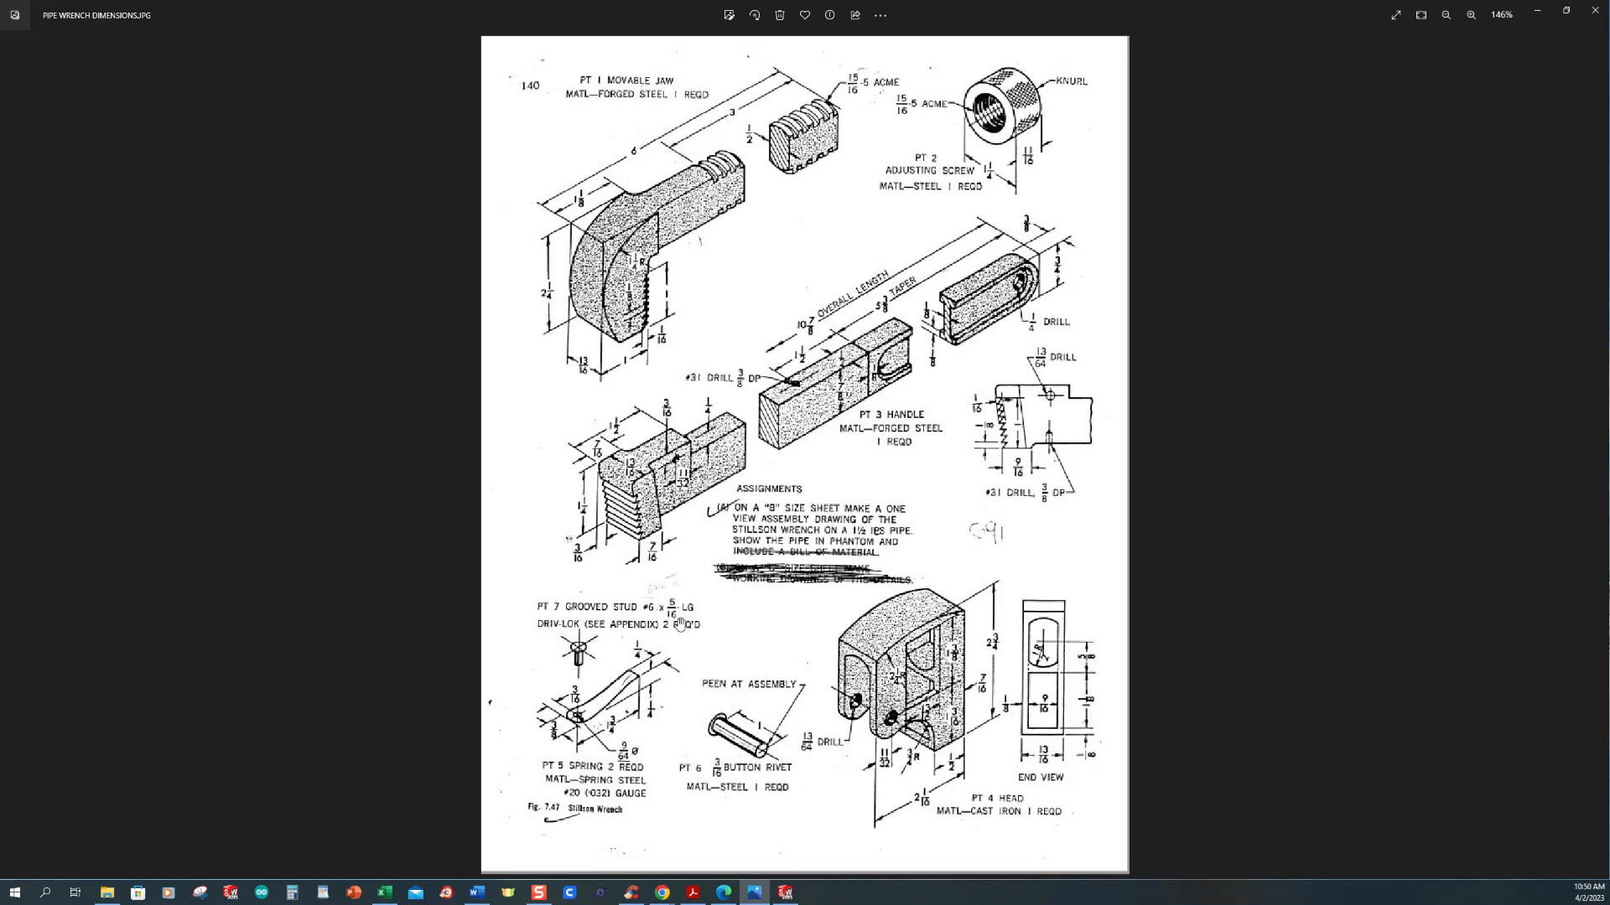
pyautogui.click(785, 892)
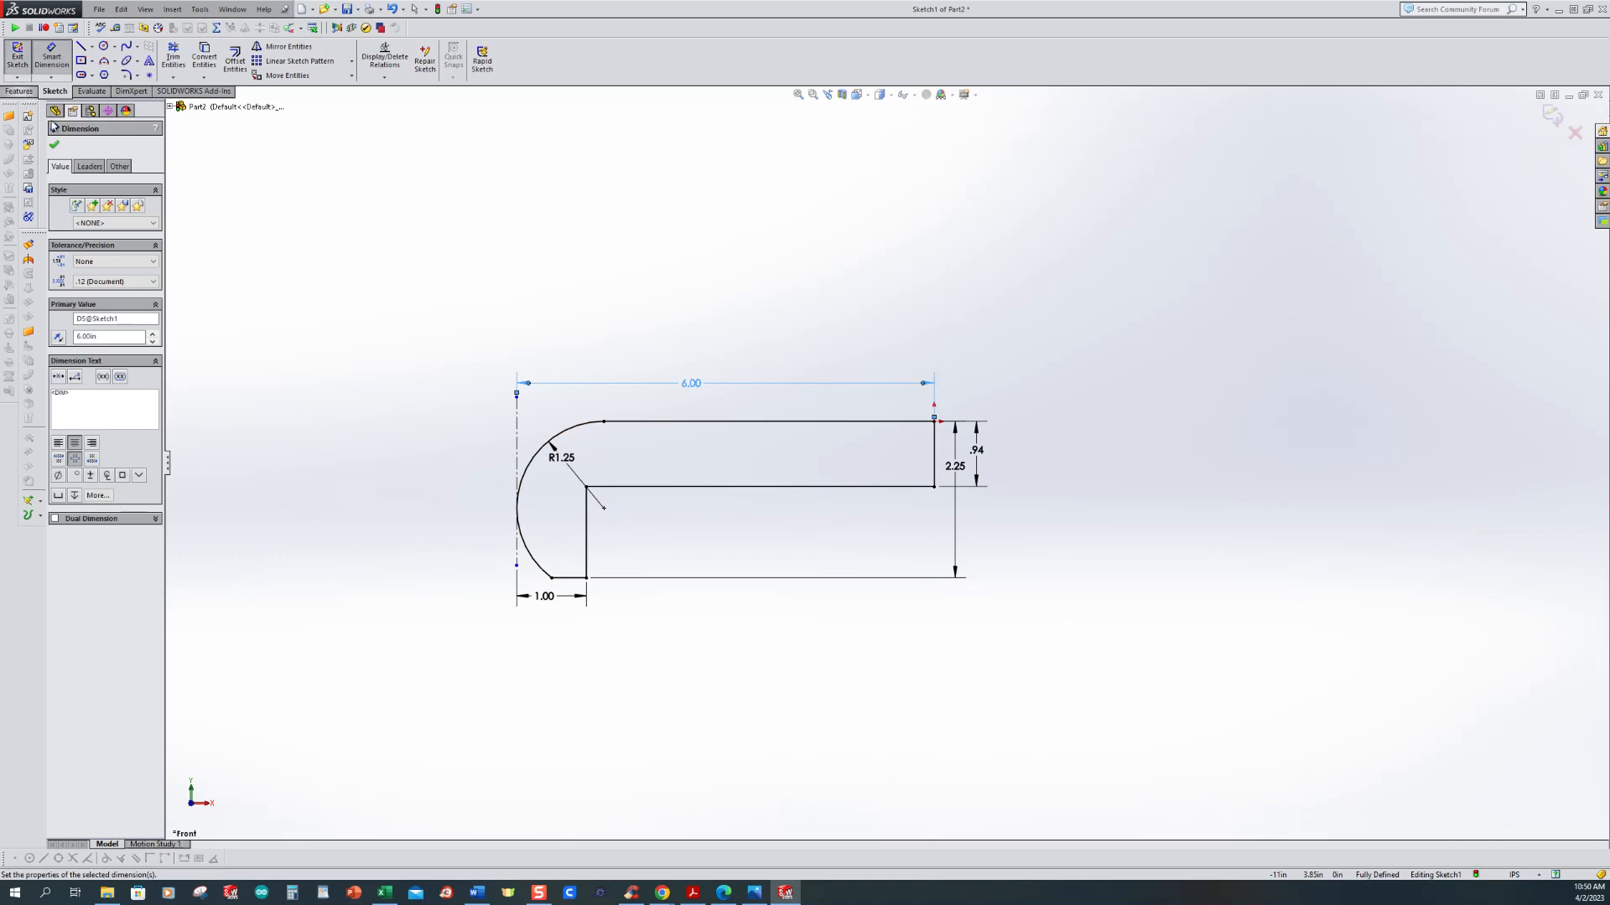
pyautogui.click(21, 61)
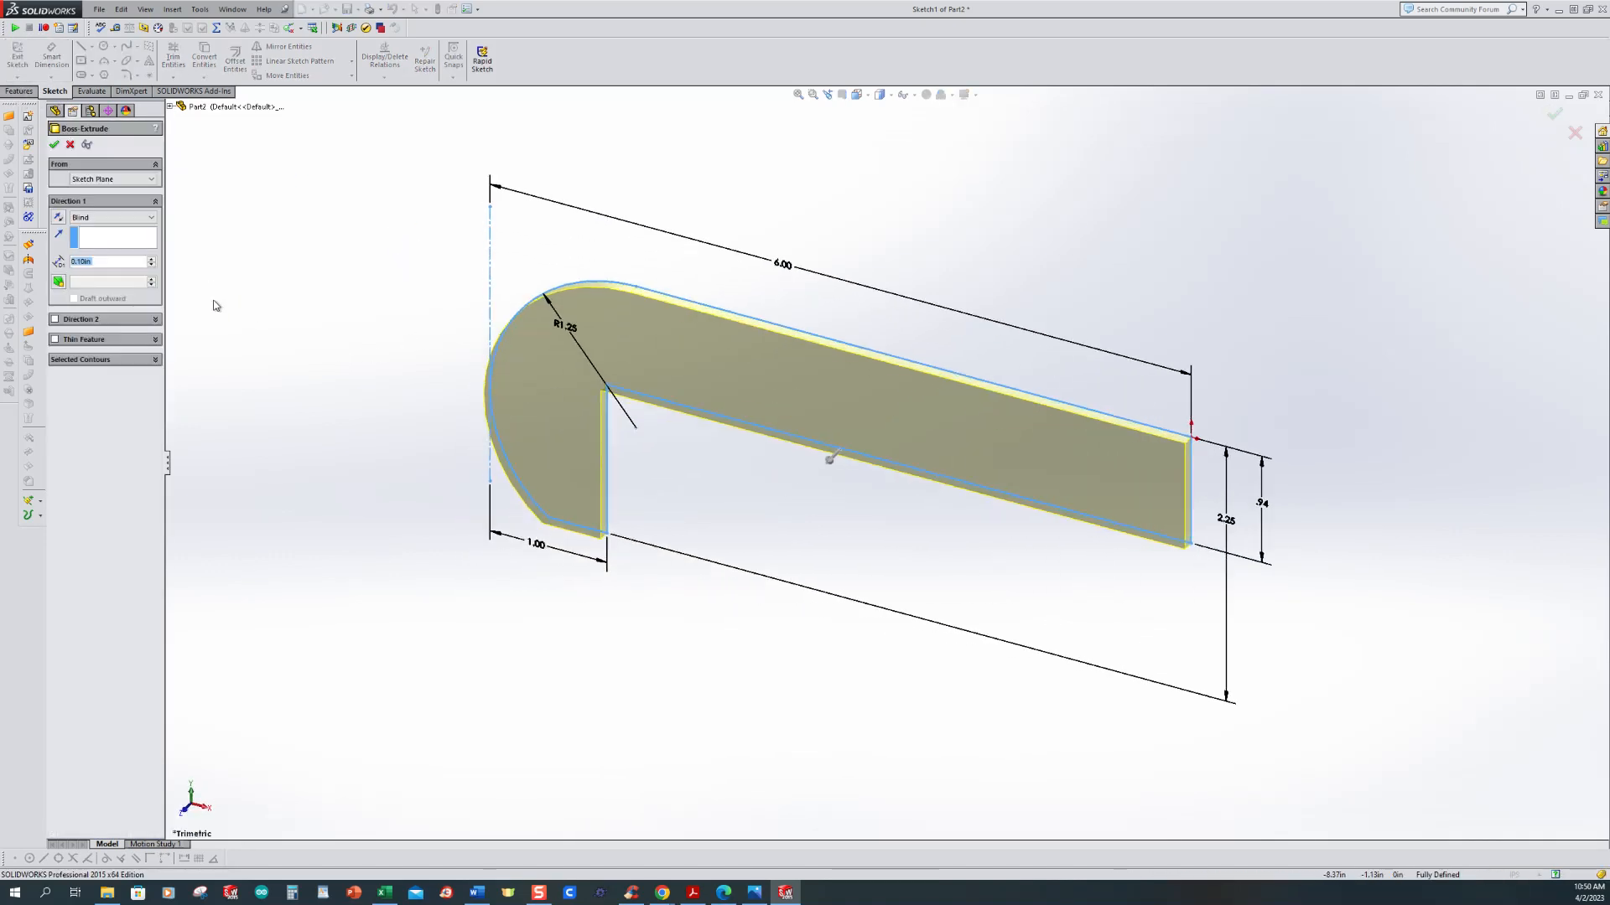
pyautogui.click(114, 218)
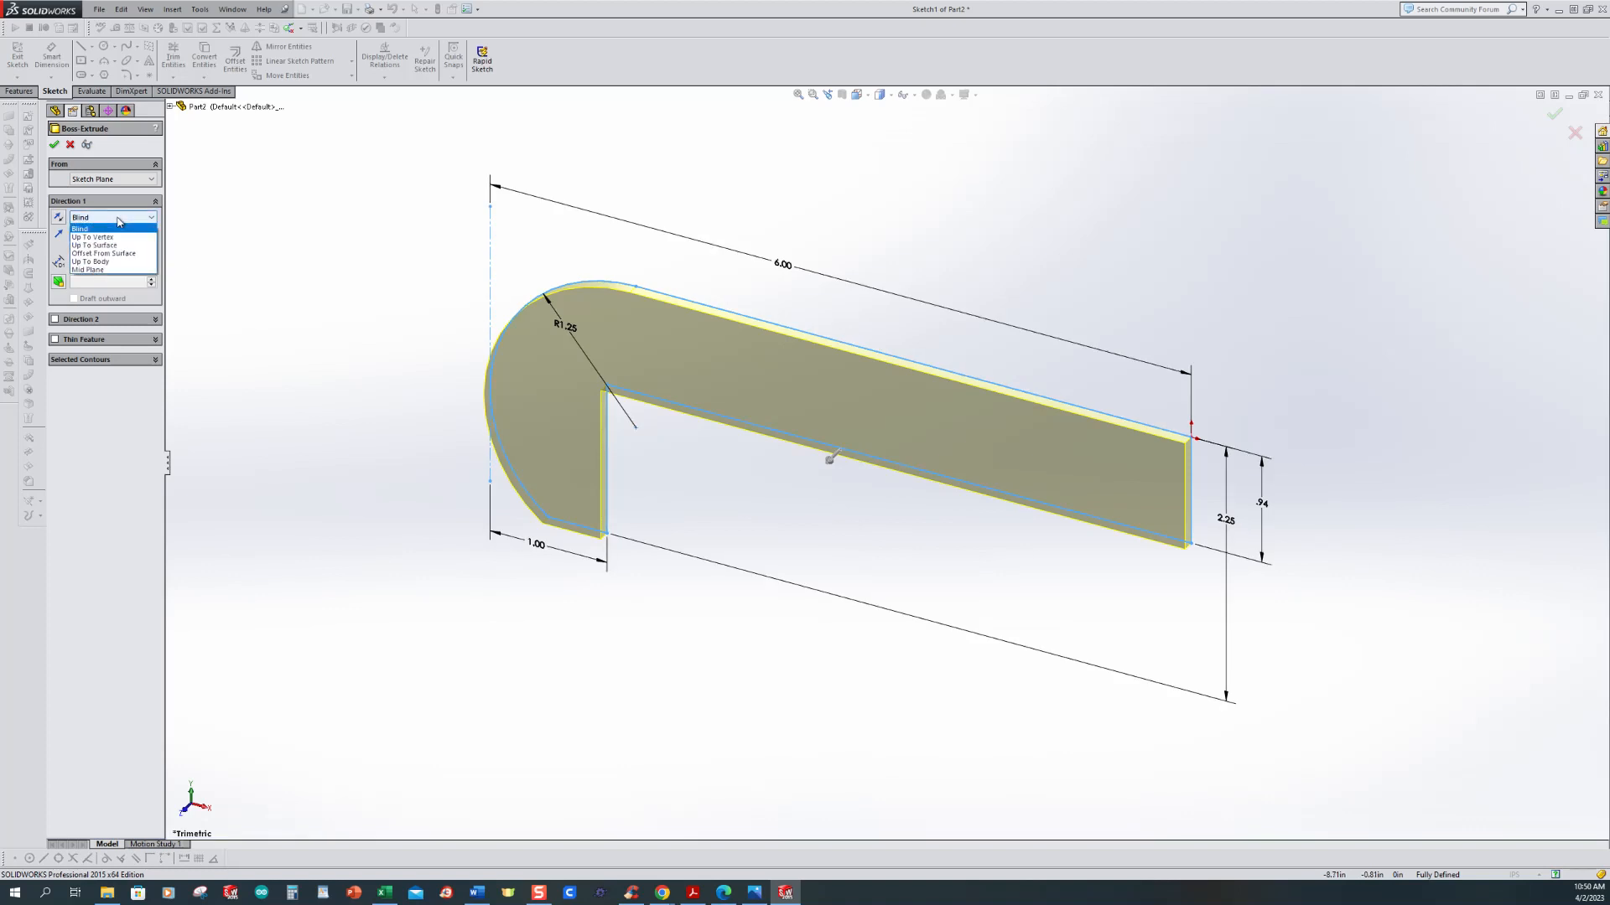
pyautogui.click(102, 270)
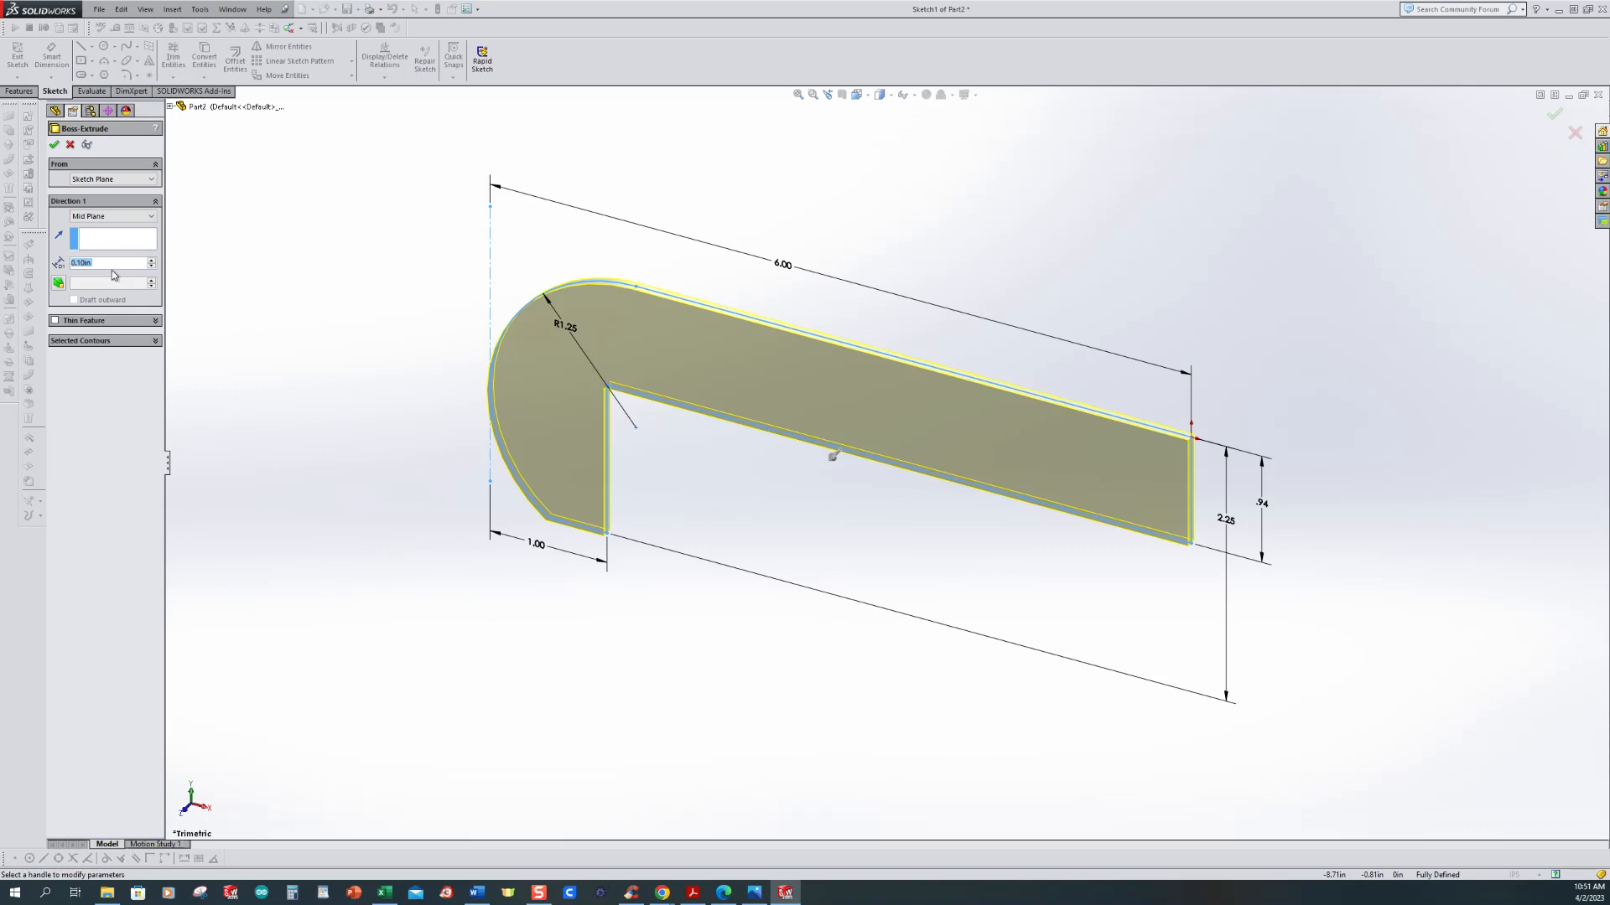
pyautogui.write('13/16')
pyautogui.press('Return')
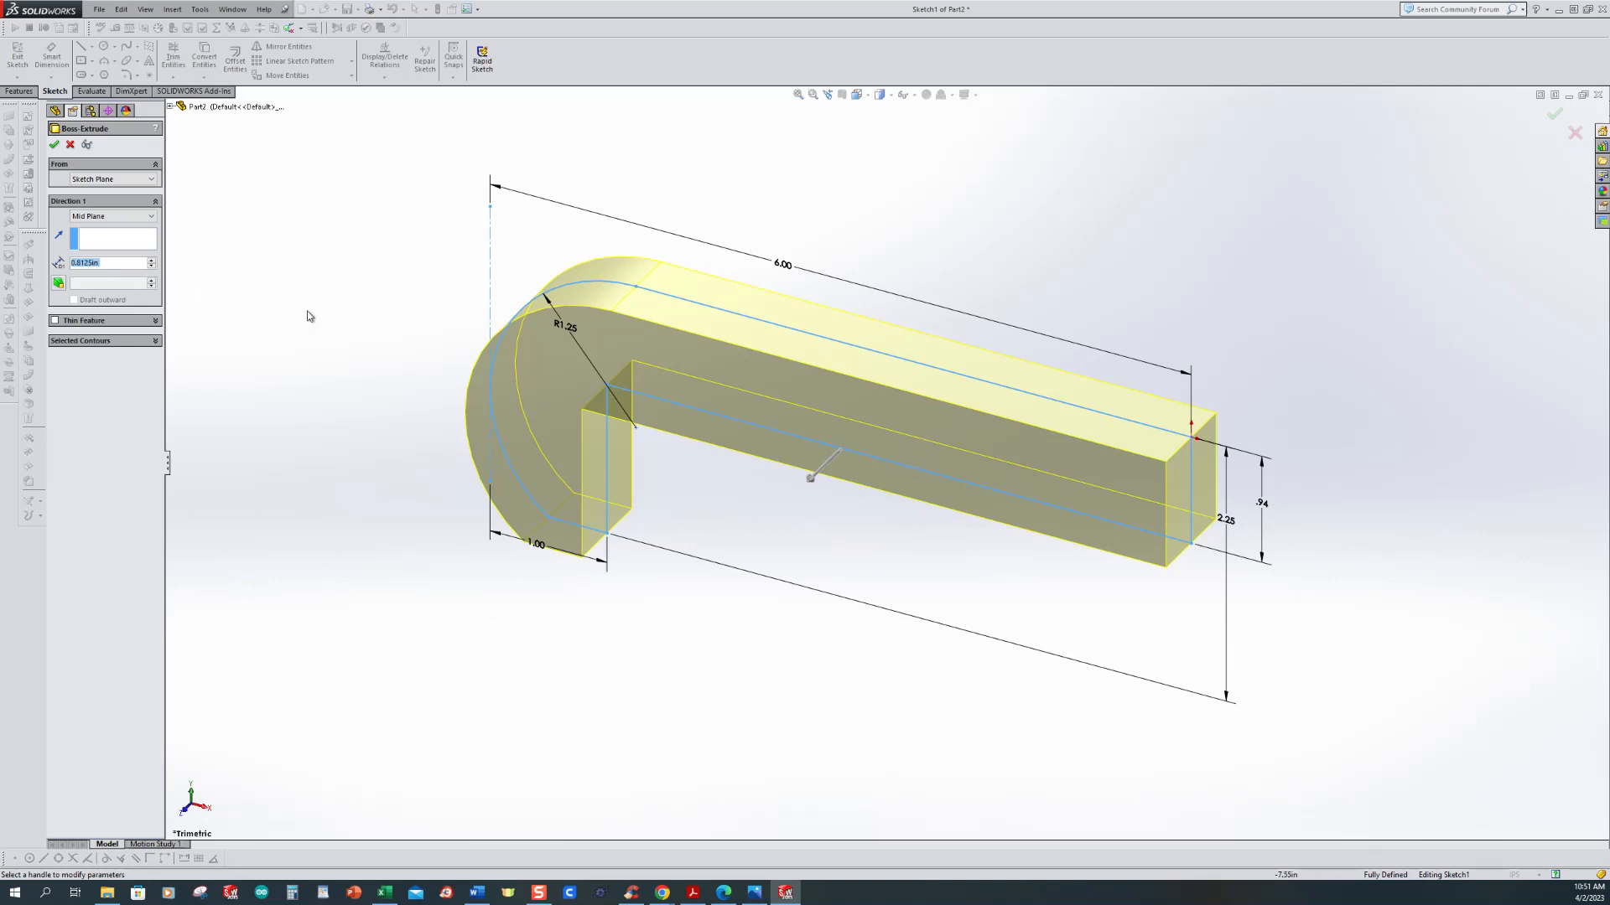
pyautogui.click(53, 145)
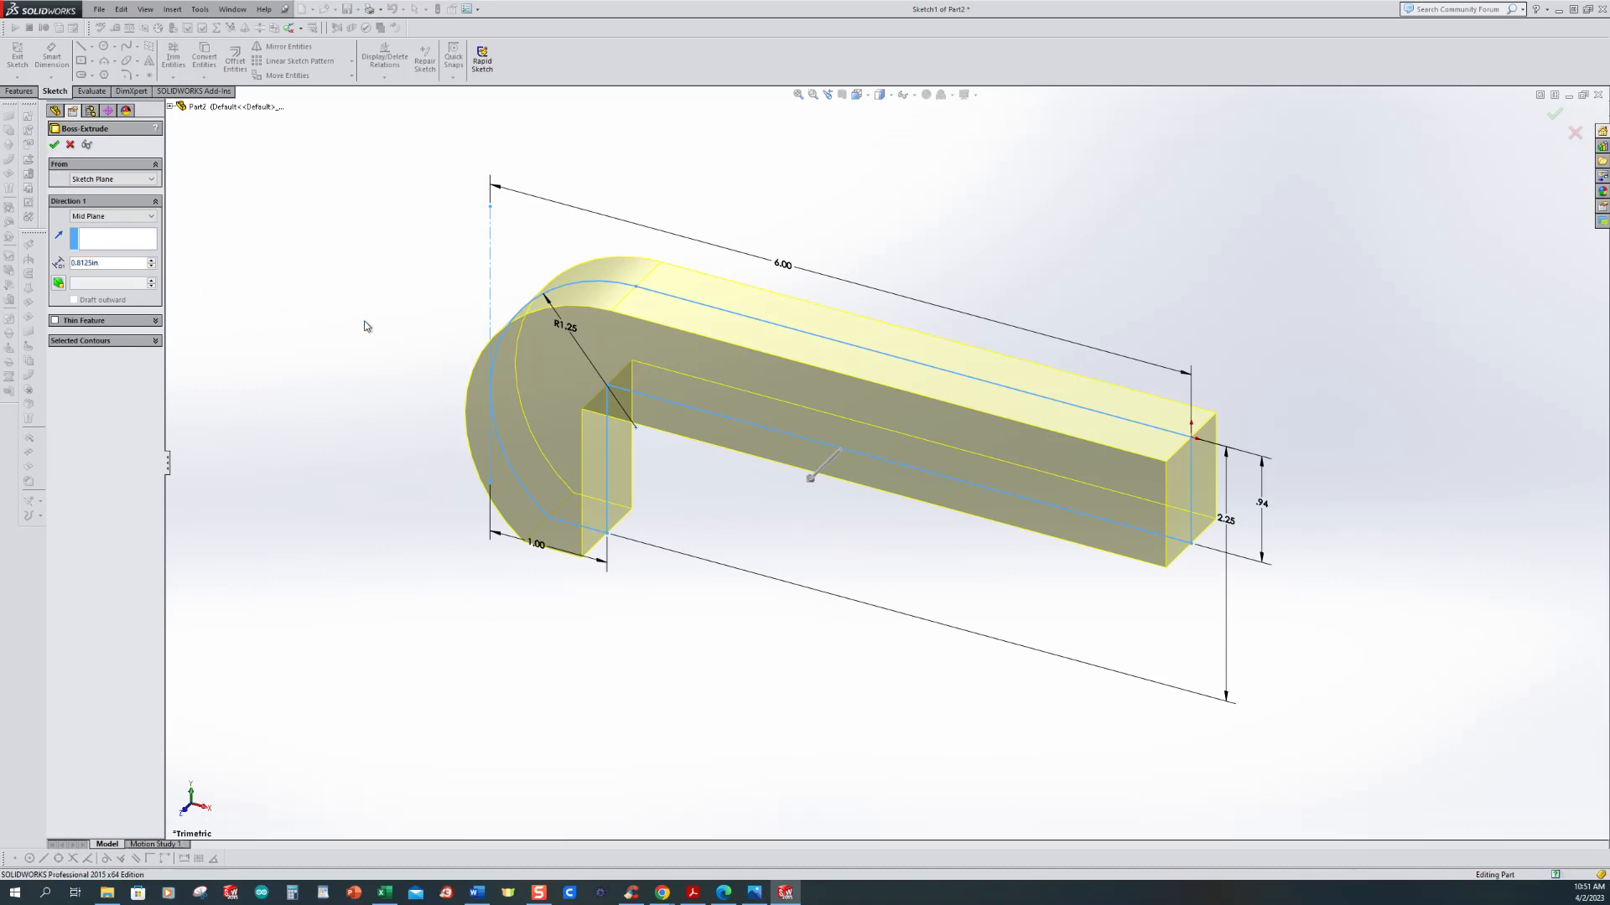
# Step: Examine the movable jaw's shank details and dimensions on the pipe wrench dimension drawing, and return to the part
pyautogui.moveTo(424, 486)
pyautogui.mouseDown(button='middle')
pyautogui.moveTo(467, 237)
pyautogui.moveTo(427, 405)
pyautogui.mouseUp(button='middle')
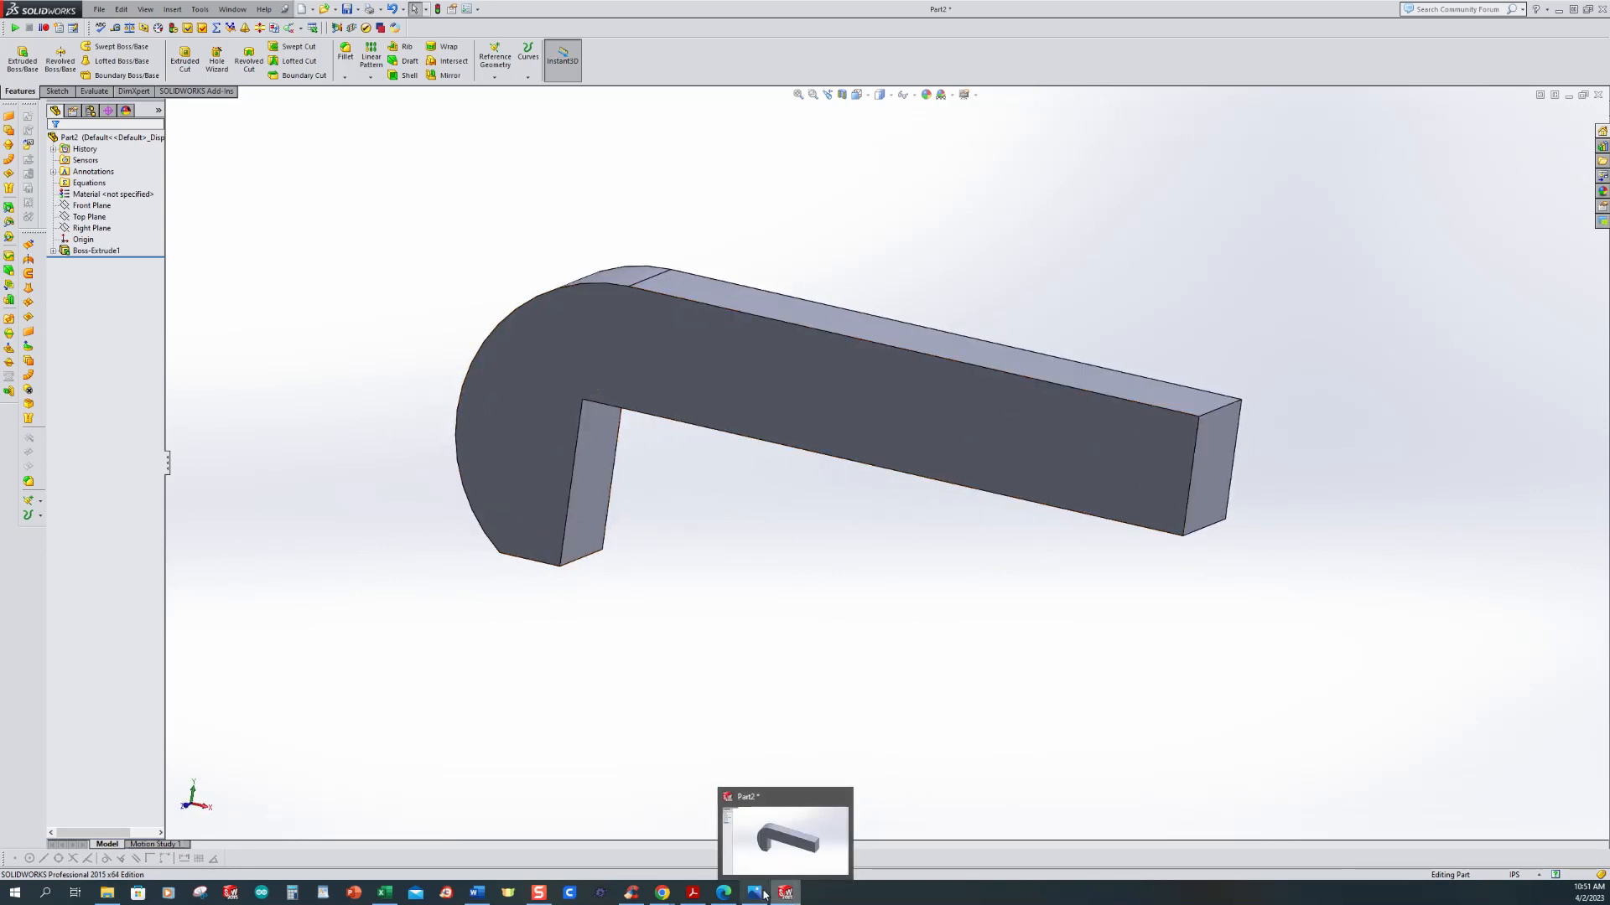
pyautogui.moveTo(754, 894)
pyautogui.click(752, 846)
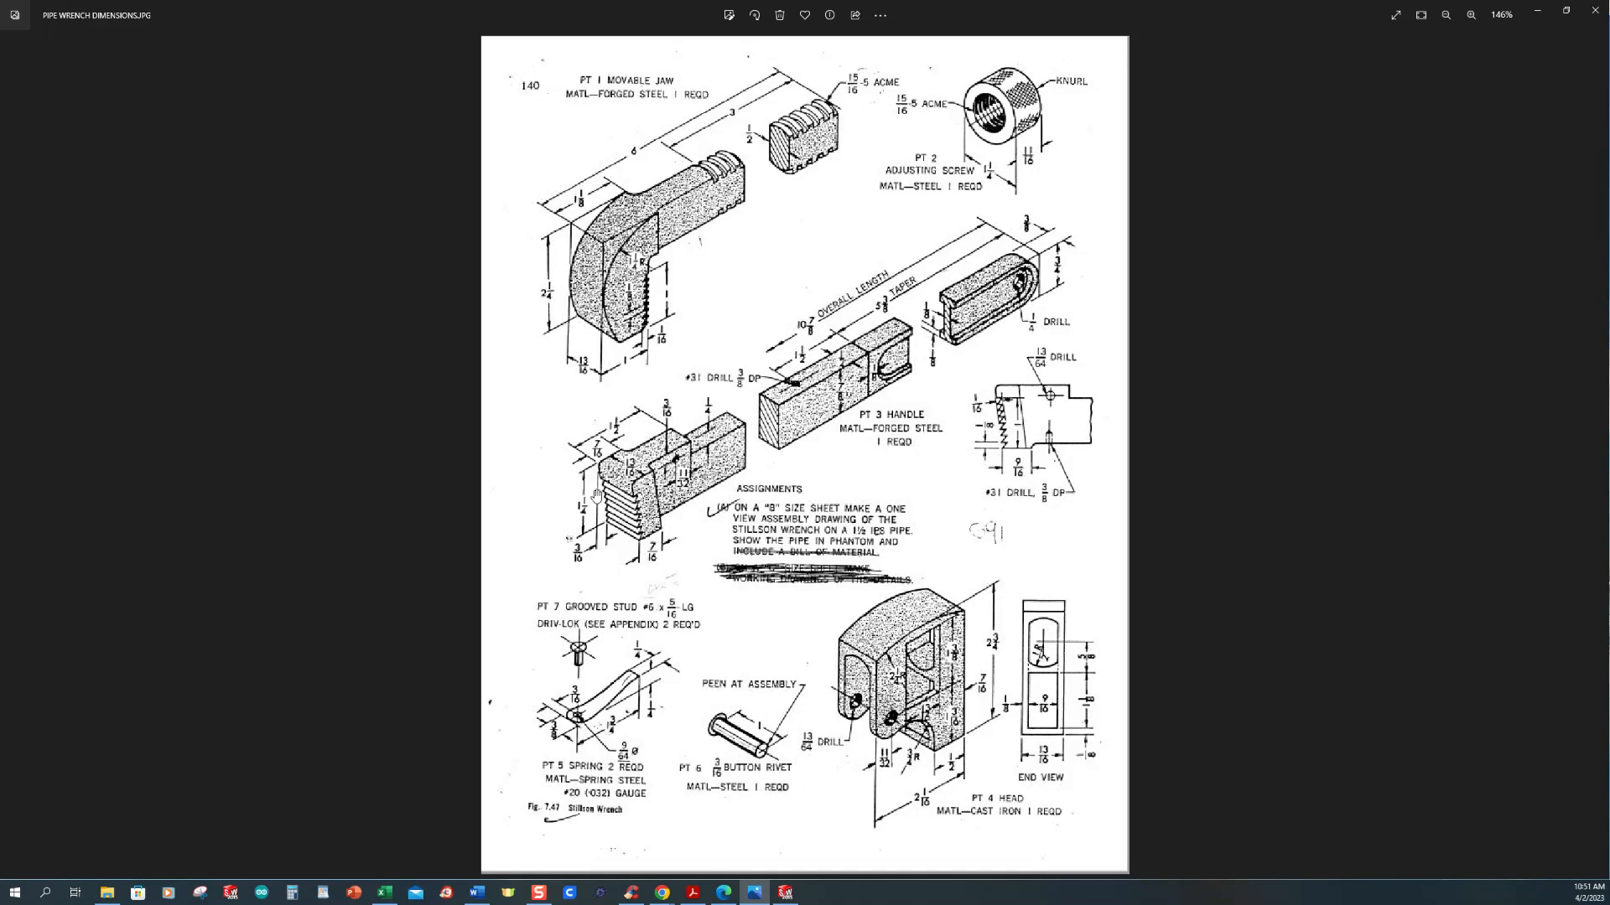
pyautogui.scroll(-2, 672, 334)
pyautogui.scroll(4, 642, 359)
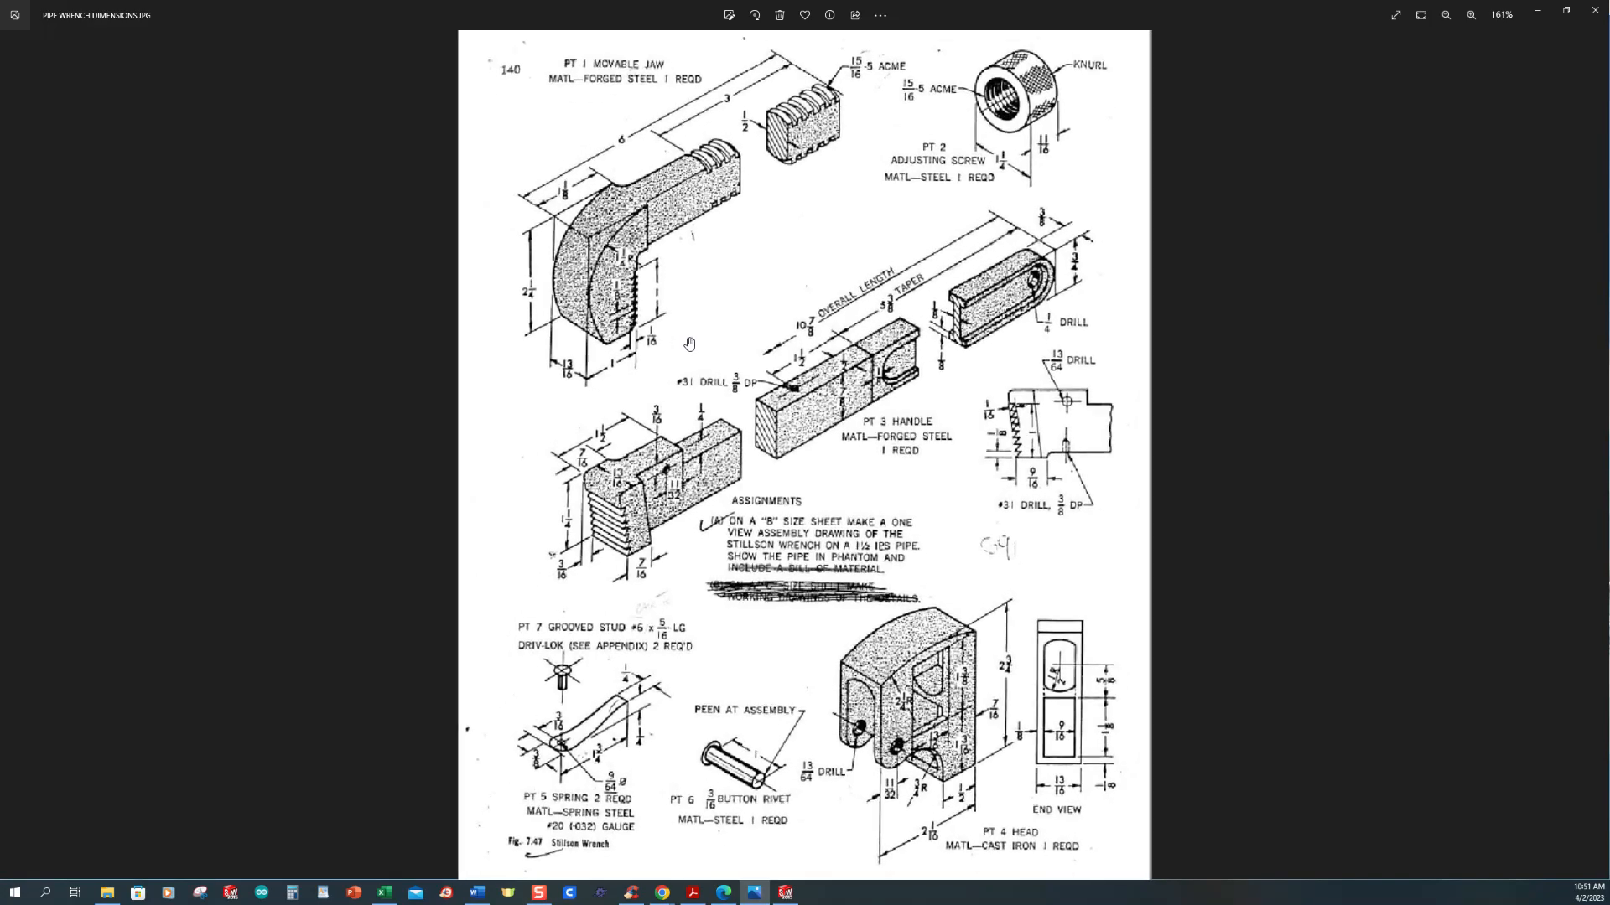
pyautogui.scroll(1, 642, 359)
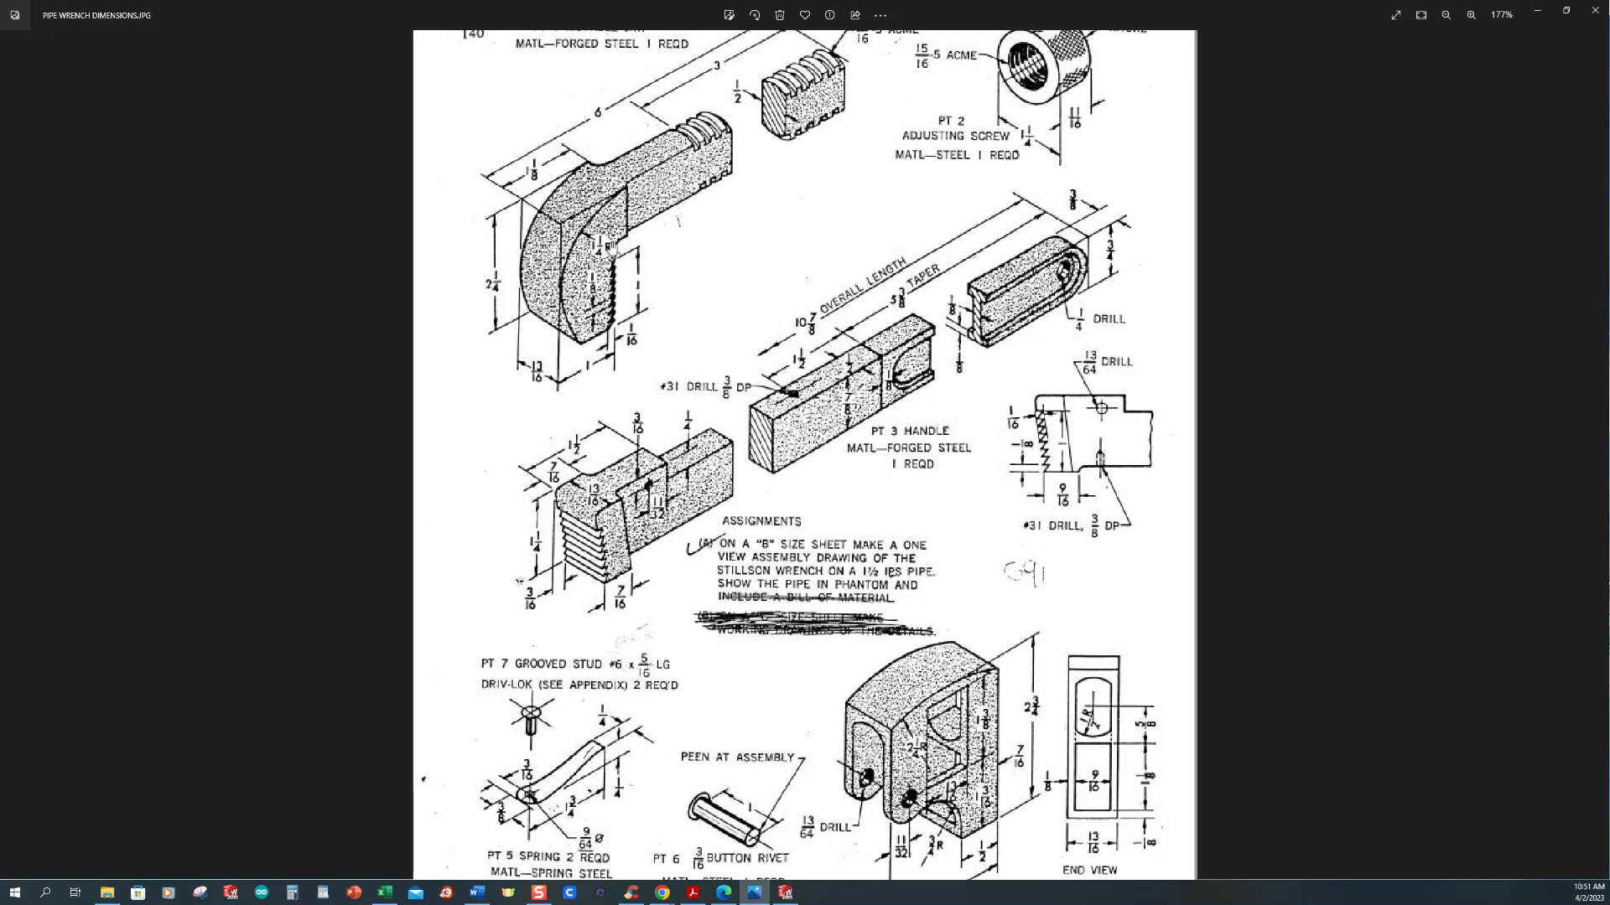
pyautogui.scroll(-1, 730, 232)
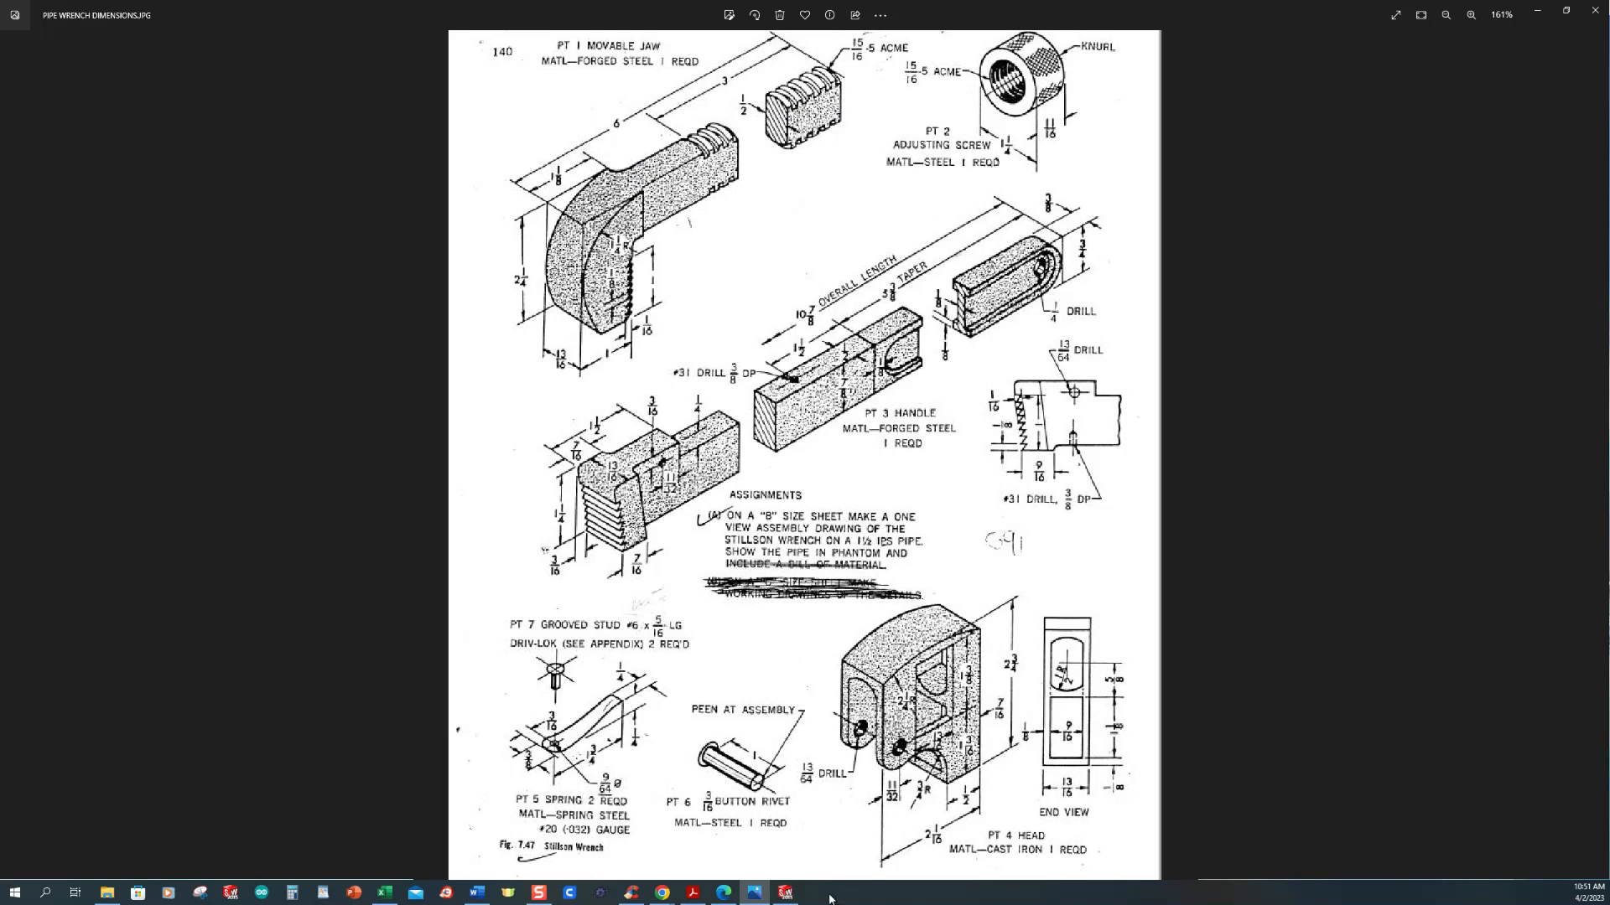
pyautogui.click(785, 892)
# Step: Start an Extruded Cut sketch on the jaw's flat top face and draw an L-shaped line about 4.5 in long ending at the shank's end edge
pyautogui.moveTo(490, 424); pyautogui.dragTo(377, 249, button='middle')
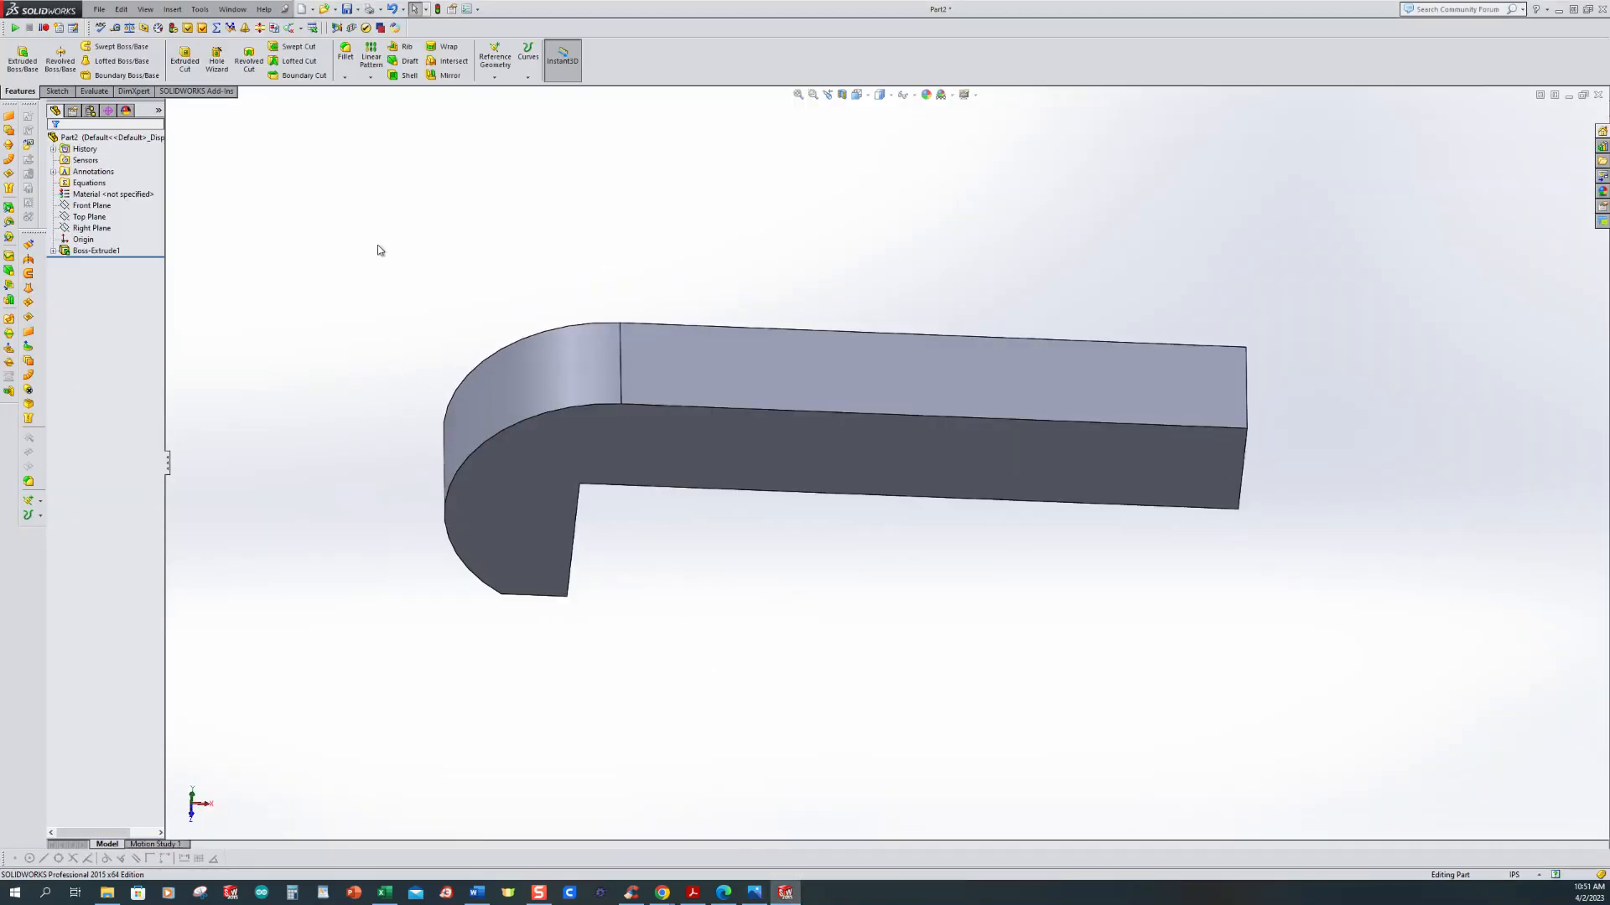
pyautogui.click(184, 58)
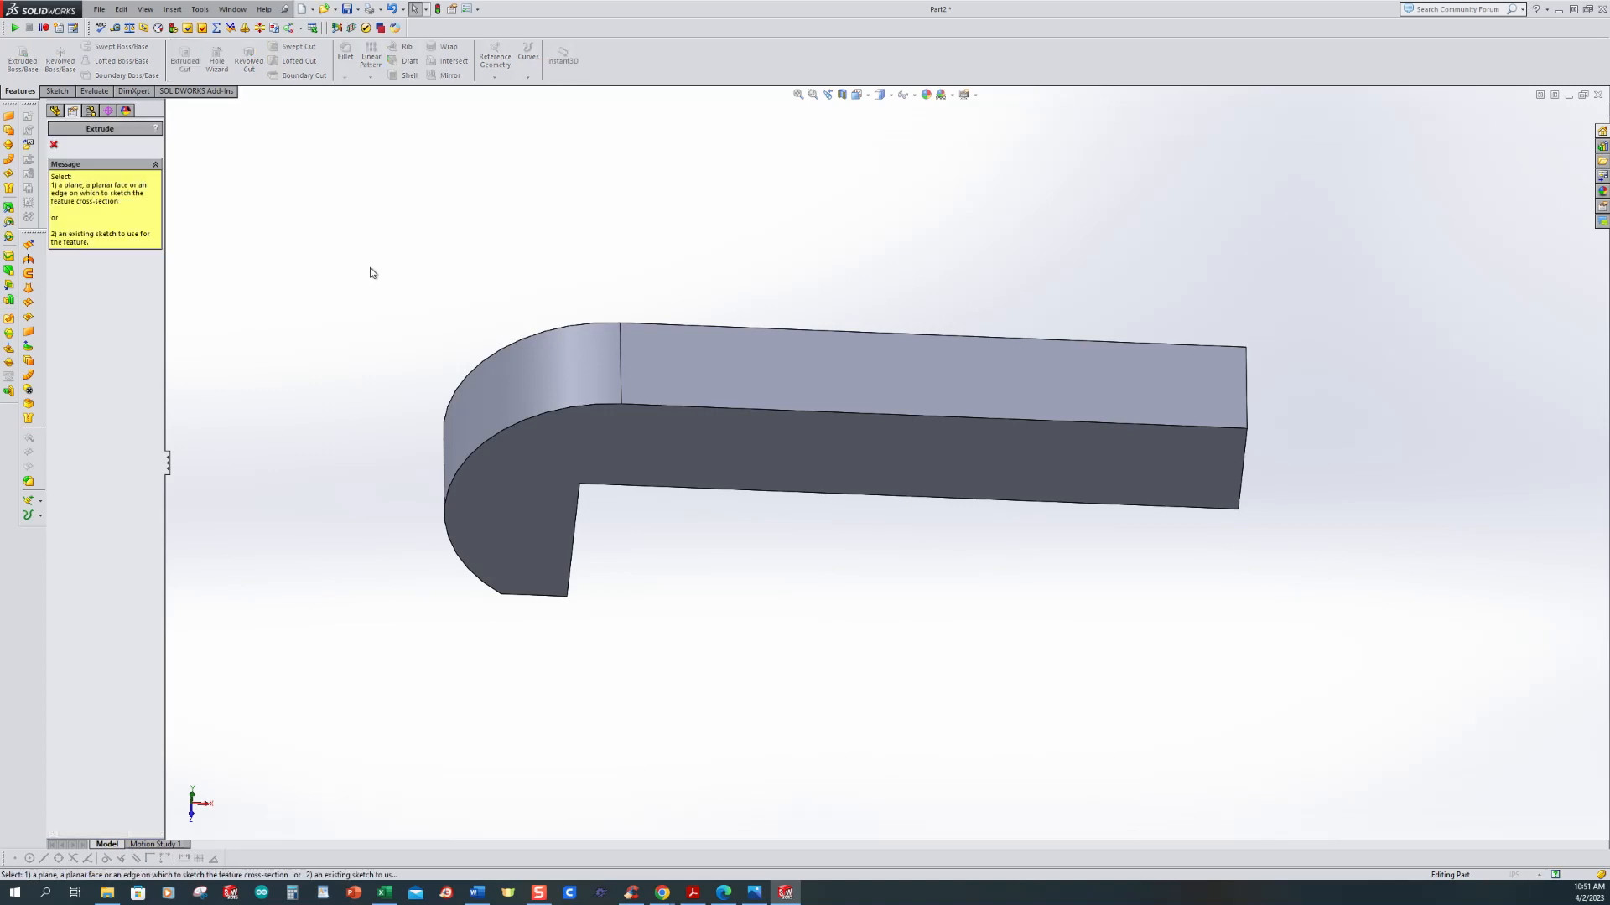
pyautogui.click(813, 371)
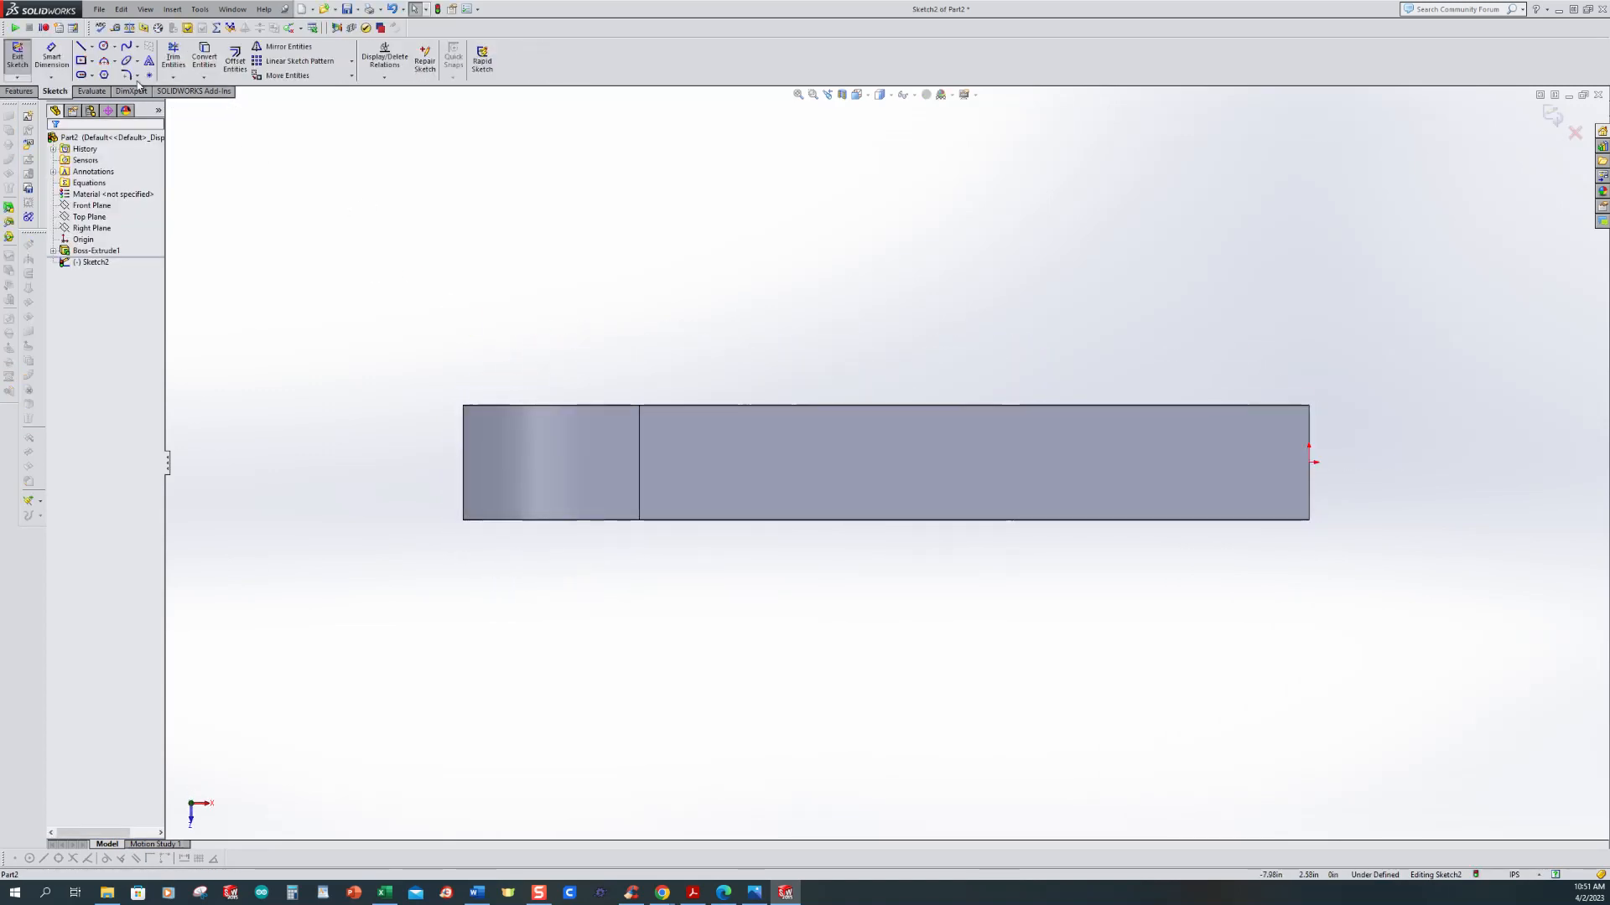
pyautogui.click(80, 47)
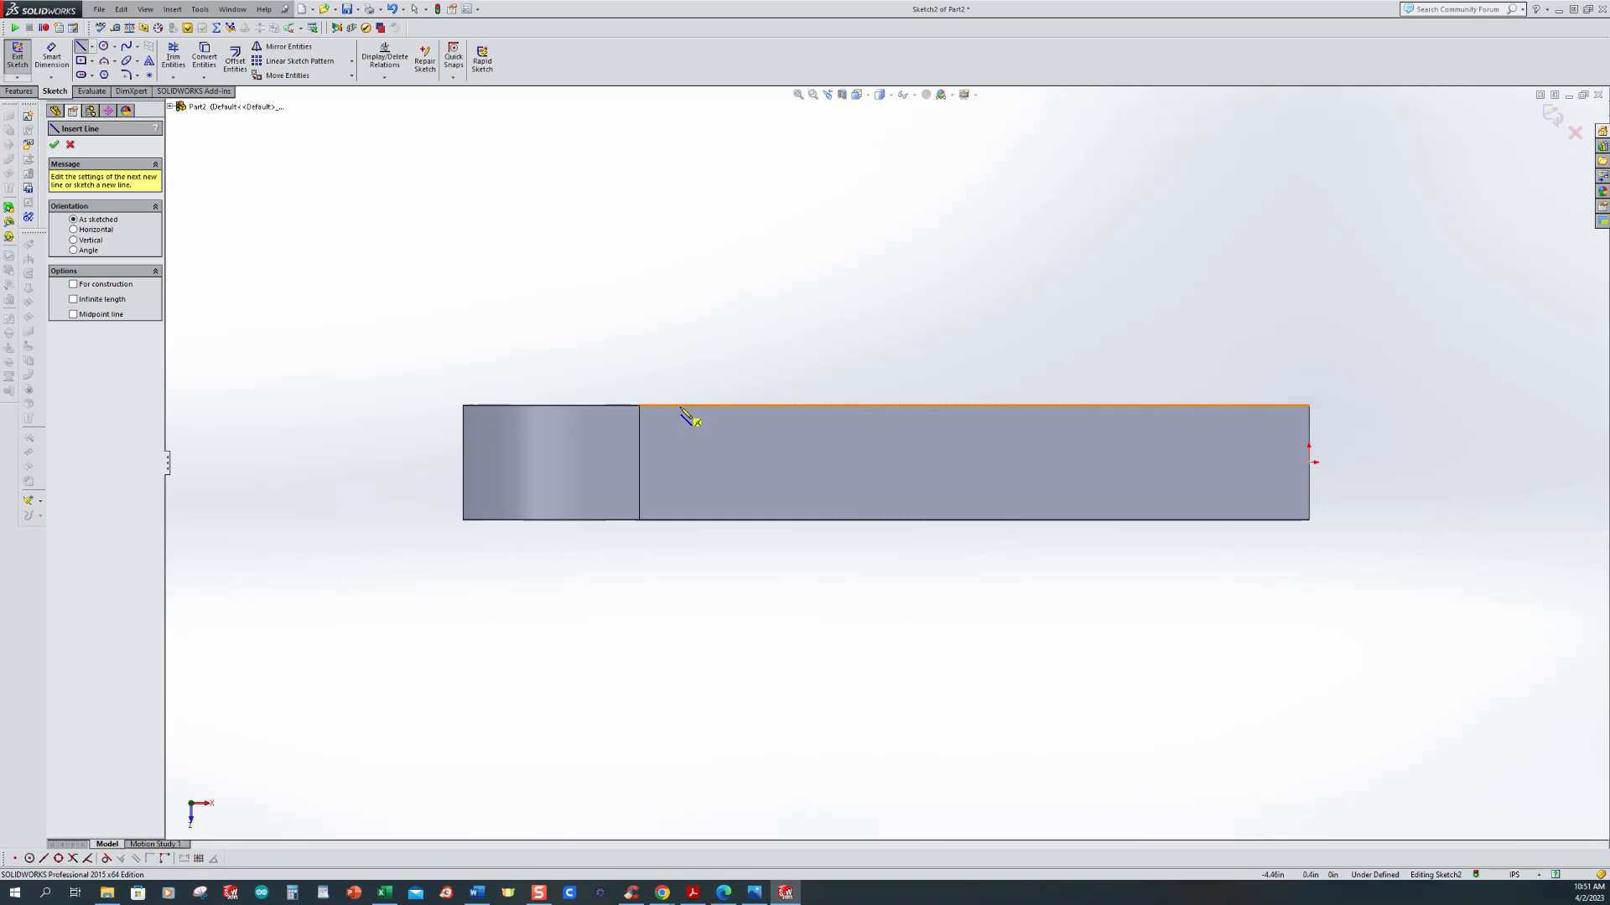
pyautogui.moveTo(681, 406); pyautogui.dragTo(680, 441)
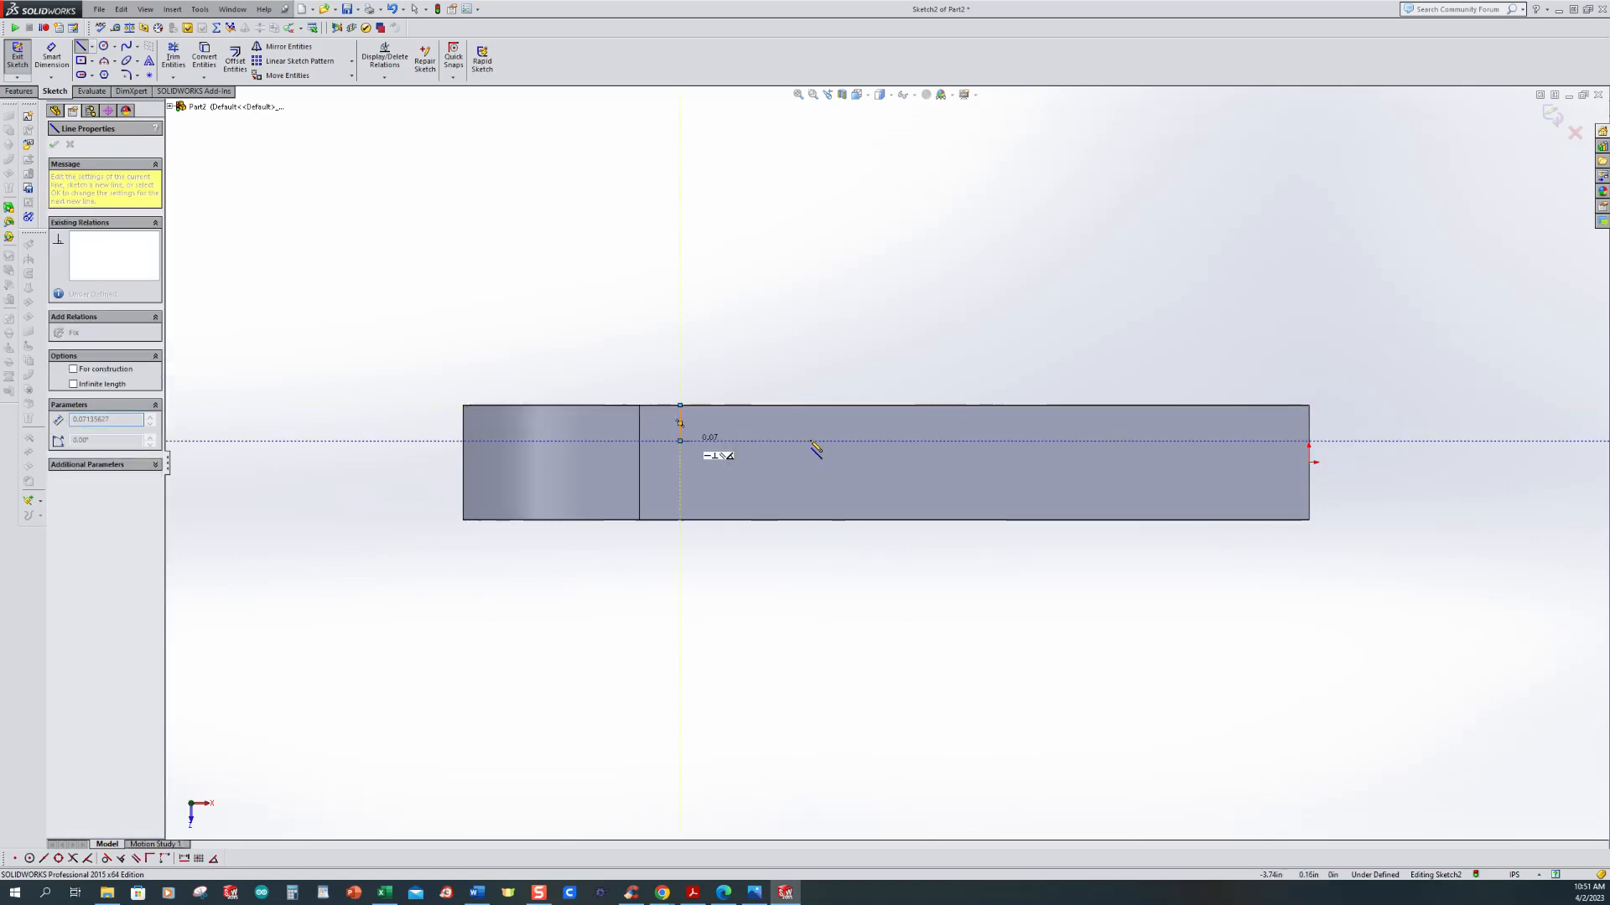
pyautogui.click(1309, 442)
pyautogui.press('Escape')
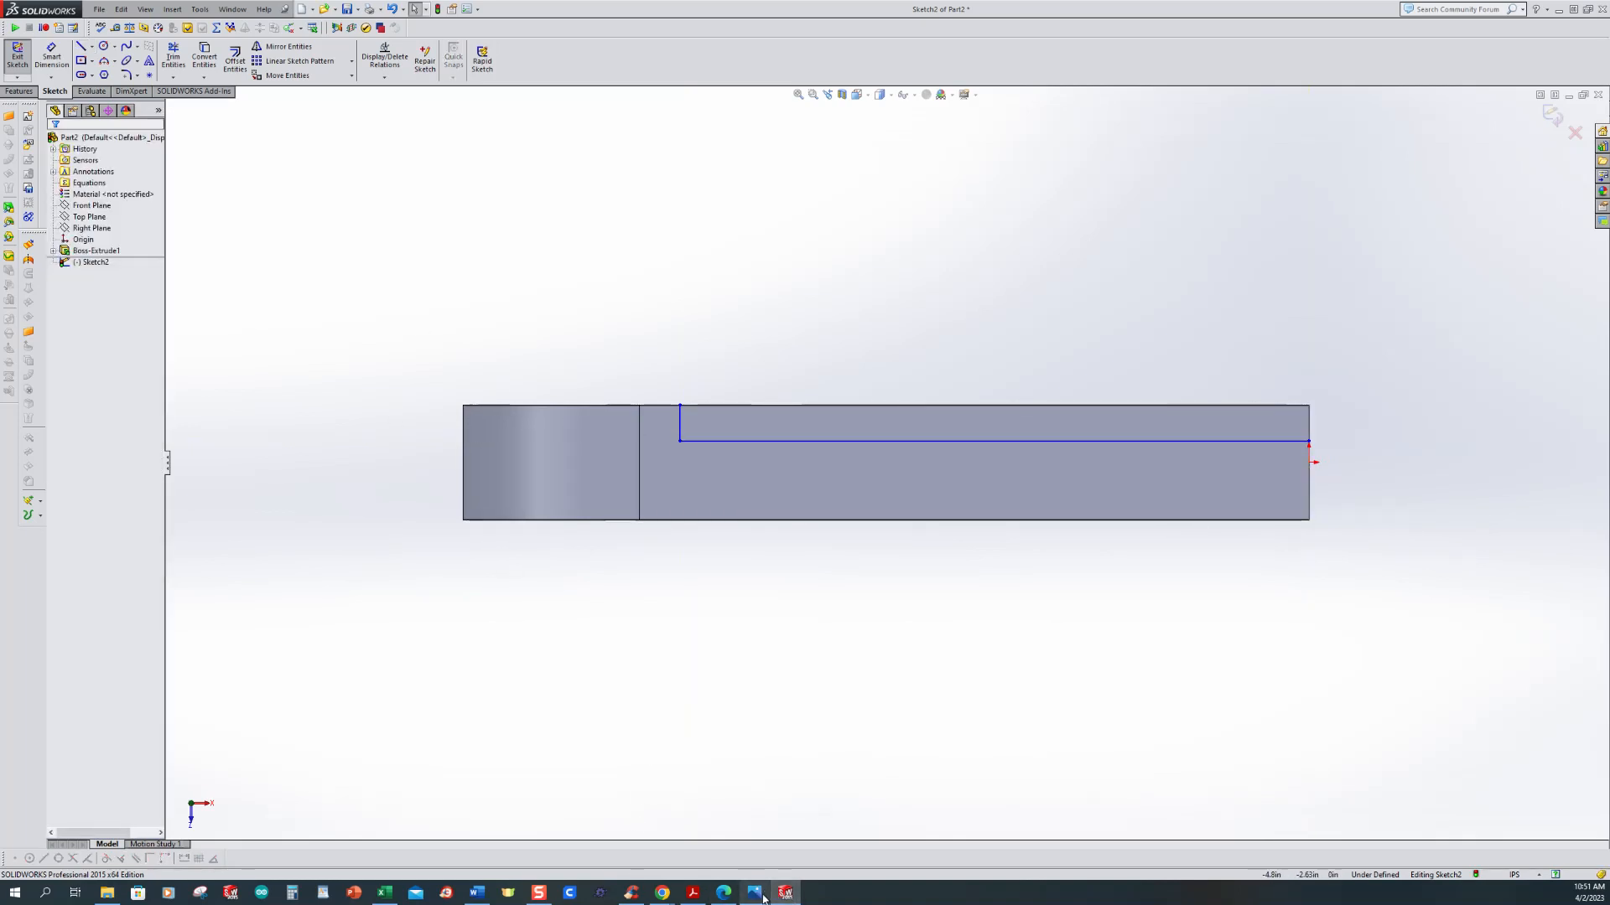
# Step: Check the wrench dimension drawing and dimension the long cut line 0.25 in from the sketch origin
pyautogui.click(761, 898)
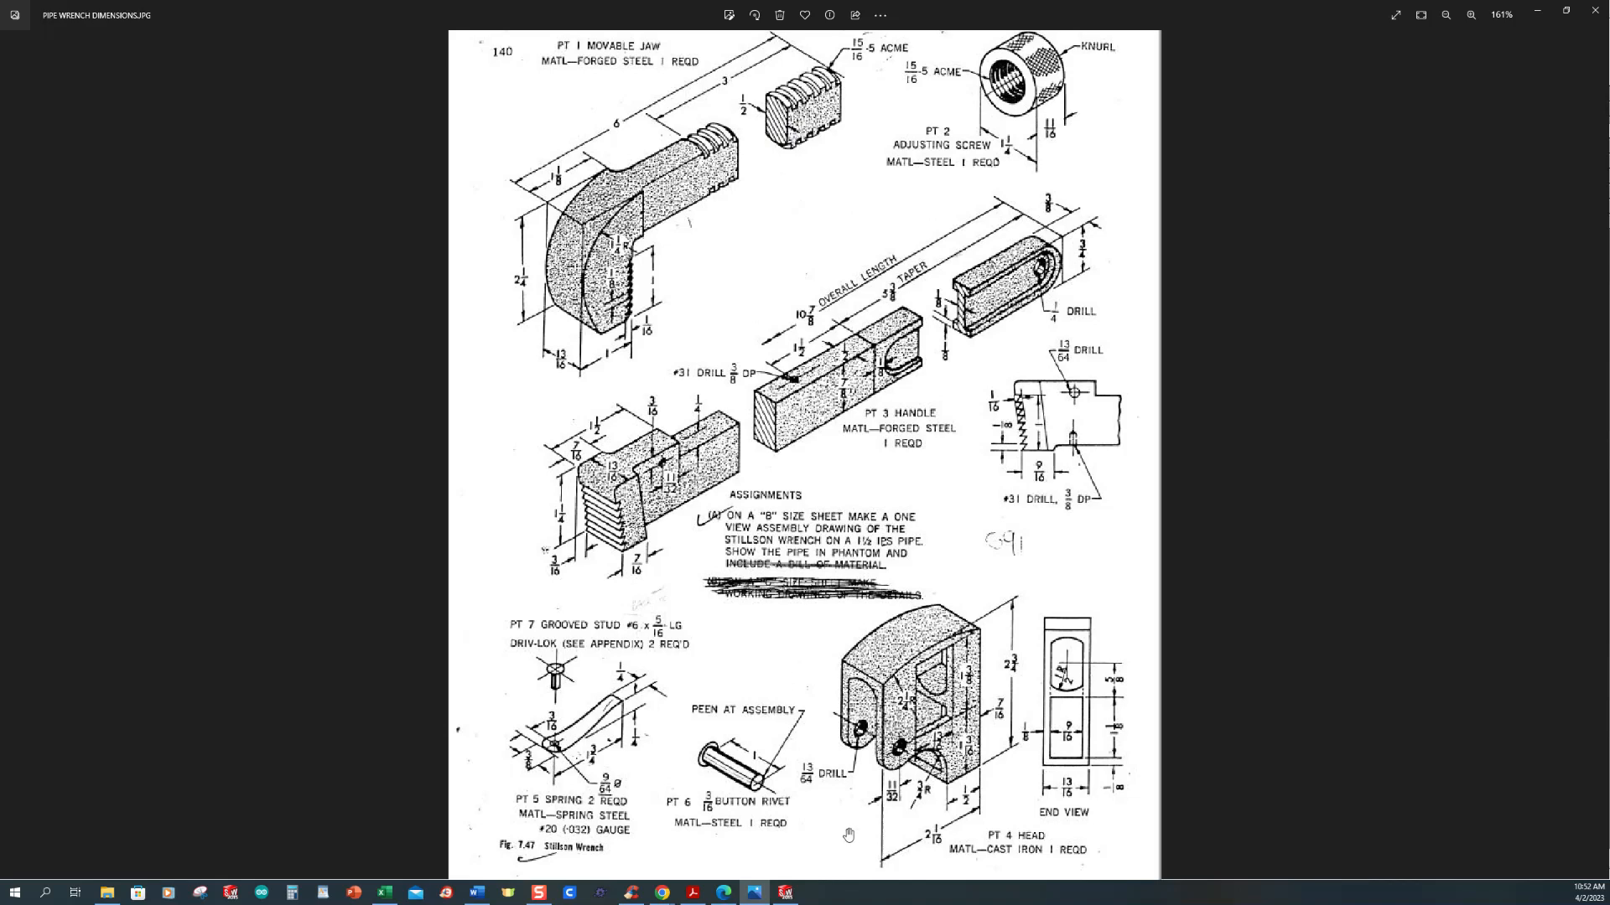
pyautogui.click(784, 892)
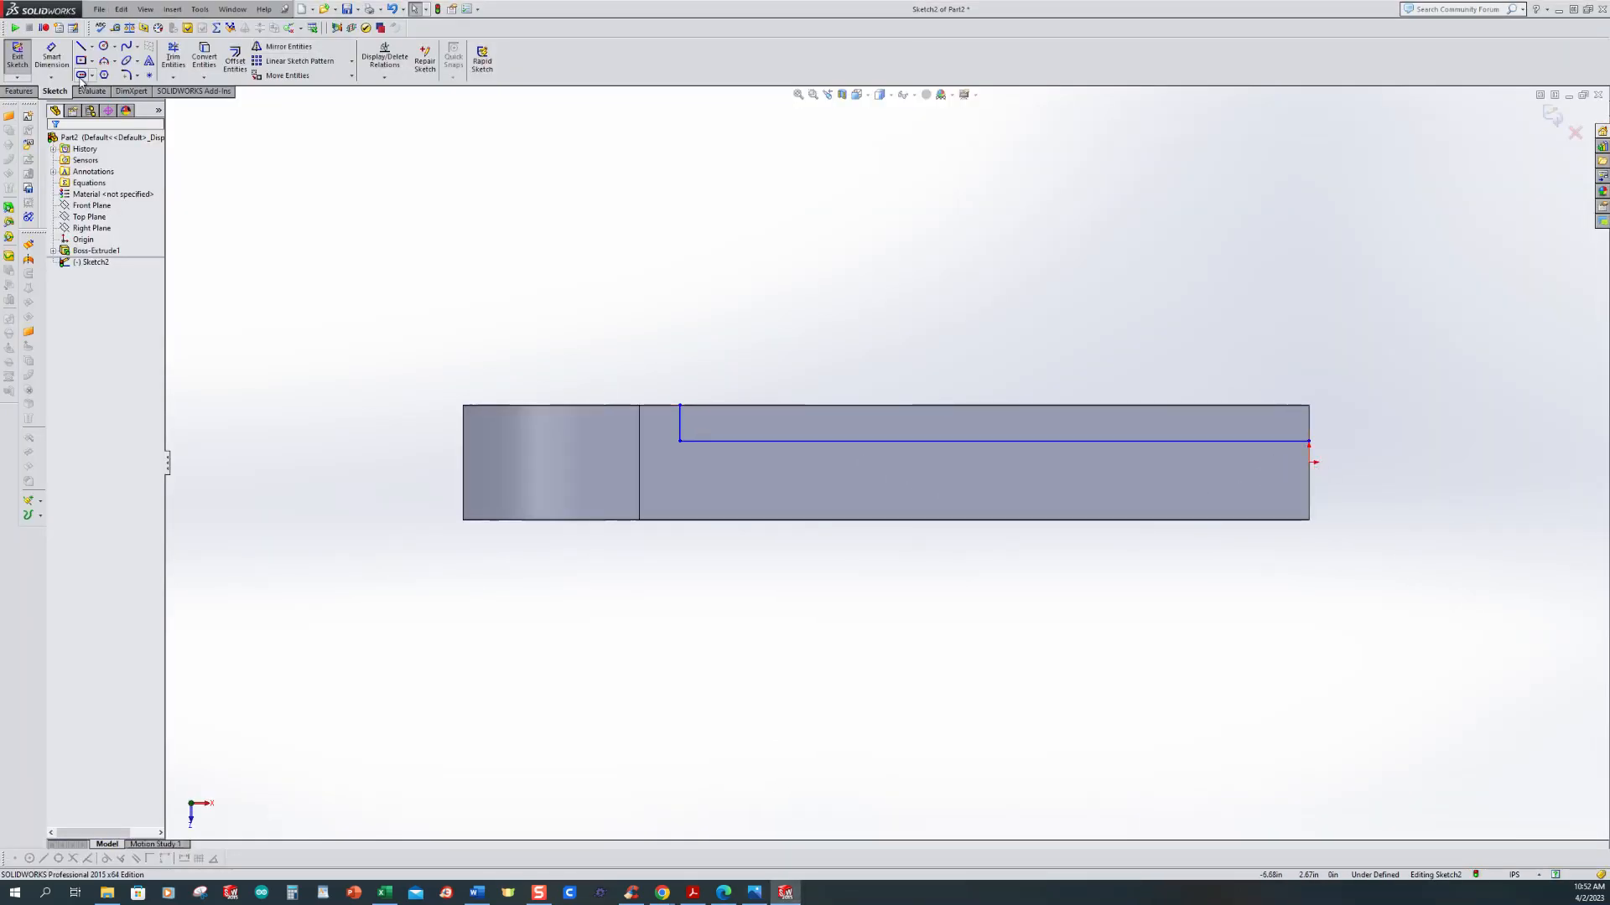
pyautogui.click(55, 59)
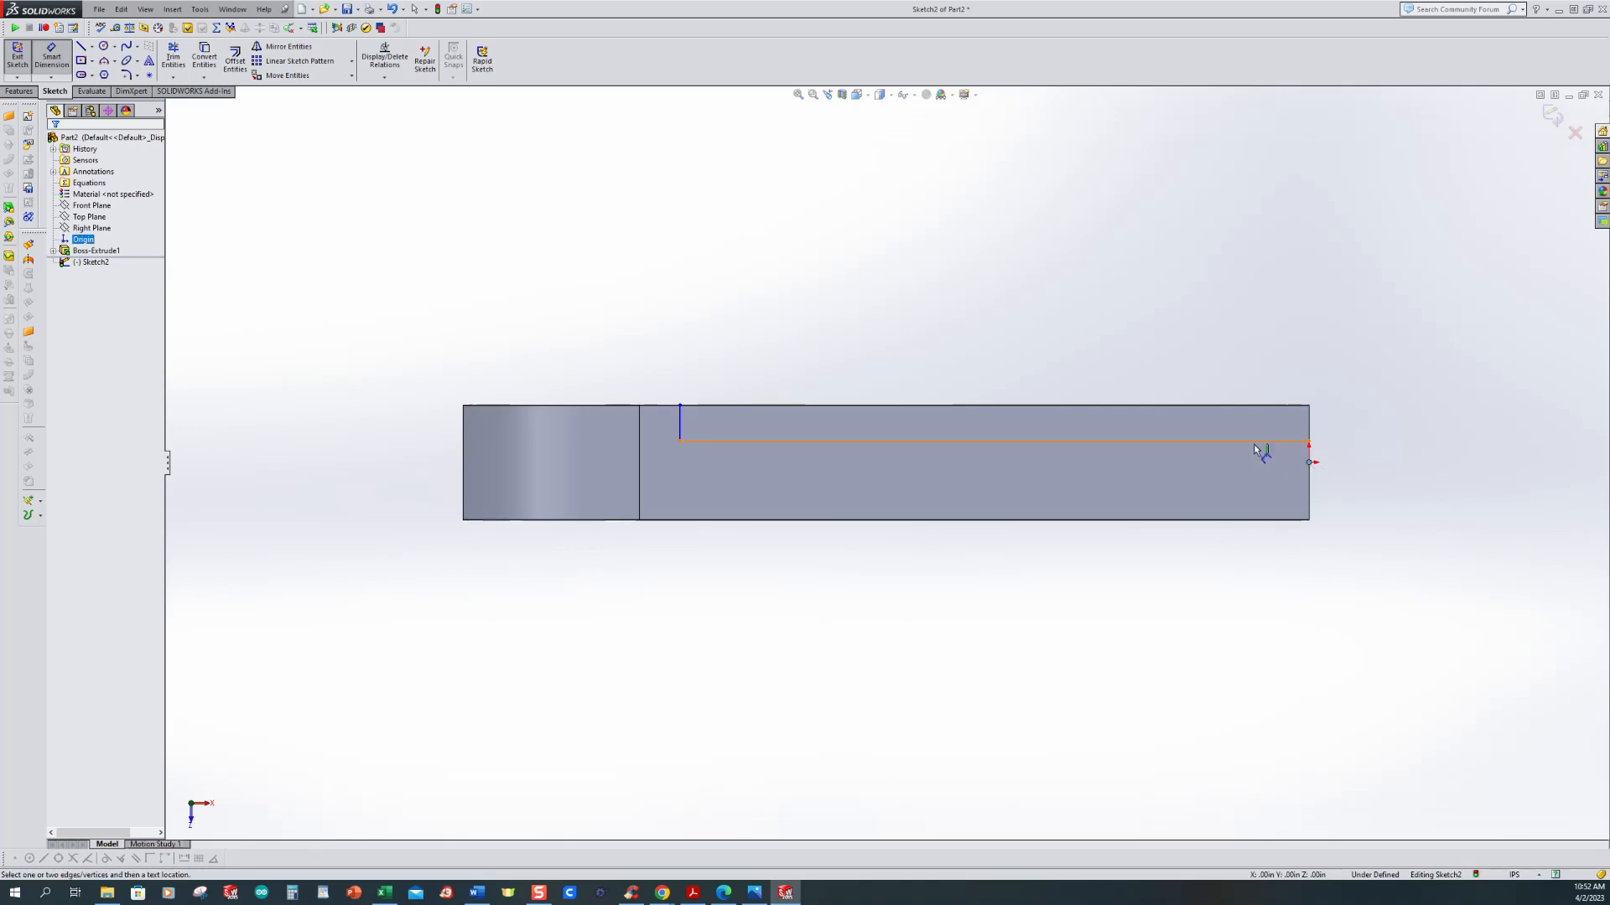
pyautogui.click(1305, 442)
pyautogui.click(1381, 459)
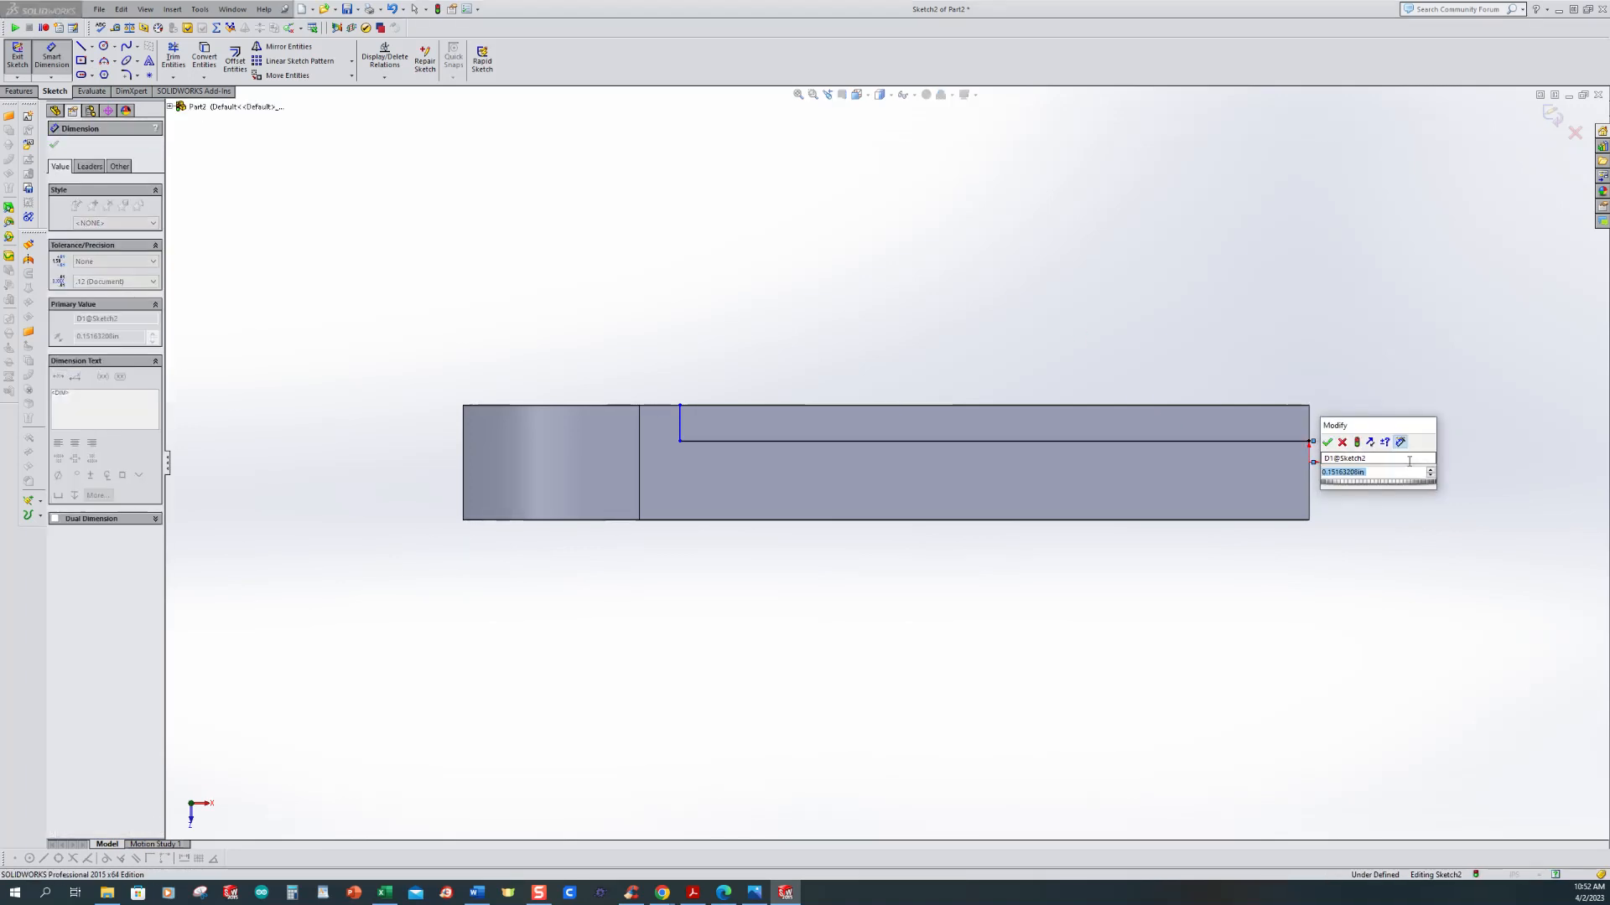
pyautogui.write('.25')
pyautogui.press('Return')
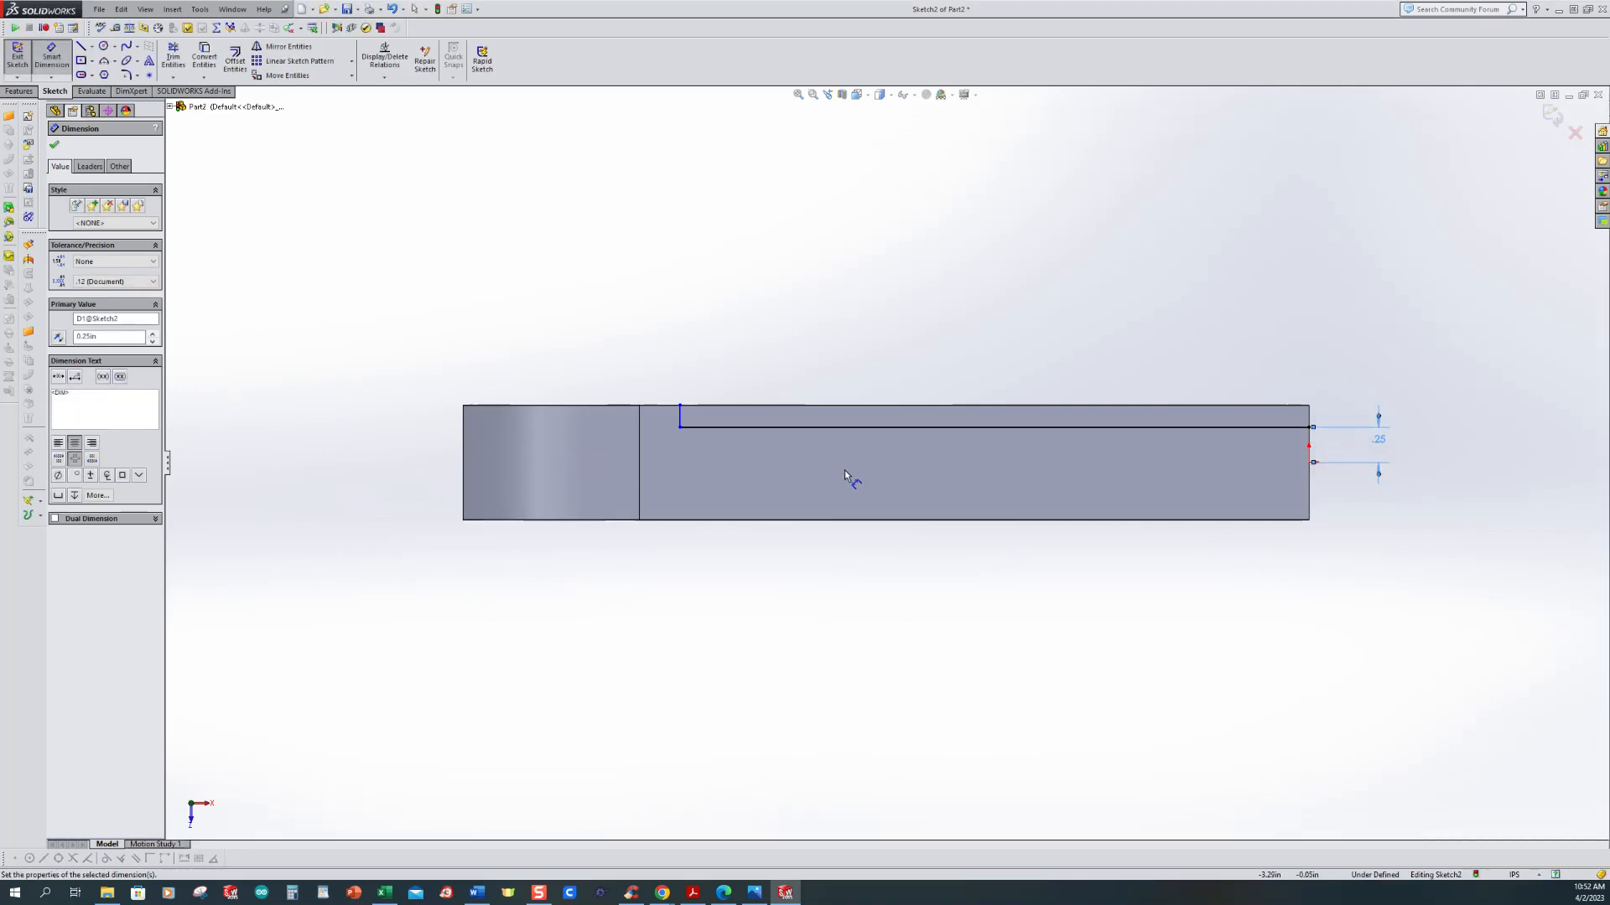
# Step: Dimension the short cut line 1.125 in from the outer end edge of the jaw head
pyautogui.click(464, 431)
pyautogui.click(680, 417)
pyautogui.click(587, 381)
pyautogui.write('1.125')
pyautogui.press('Return')
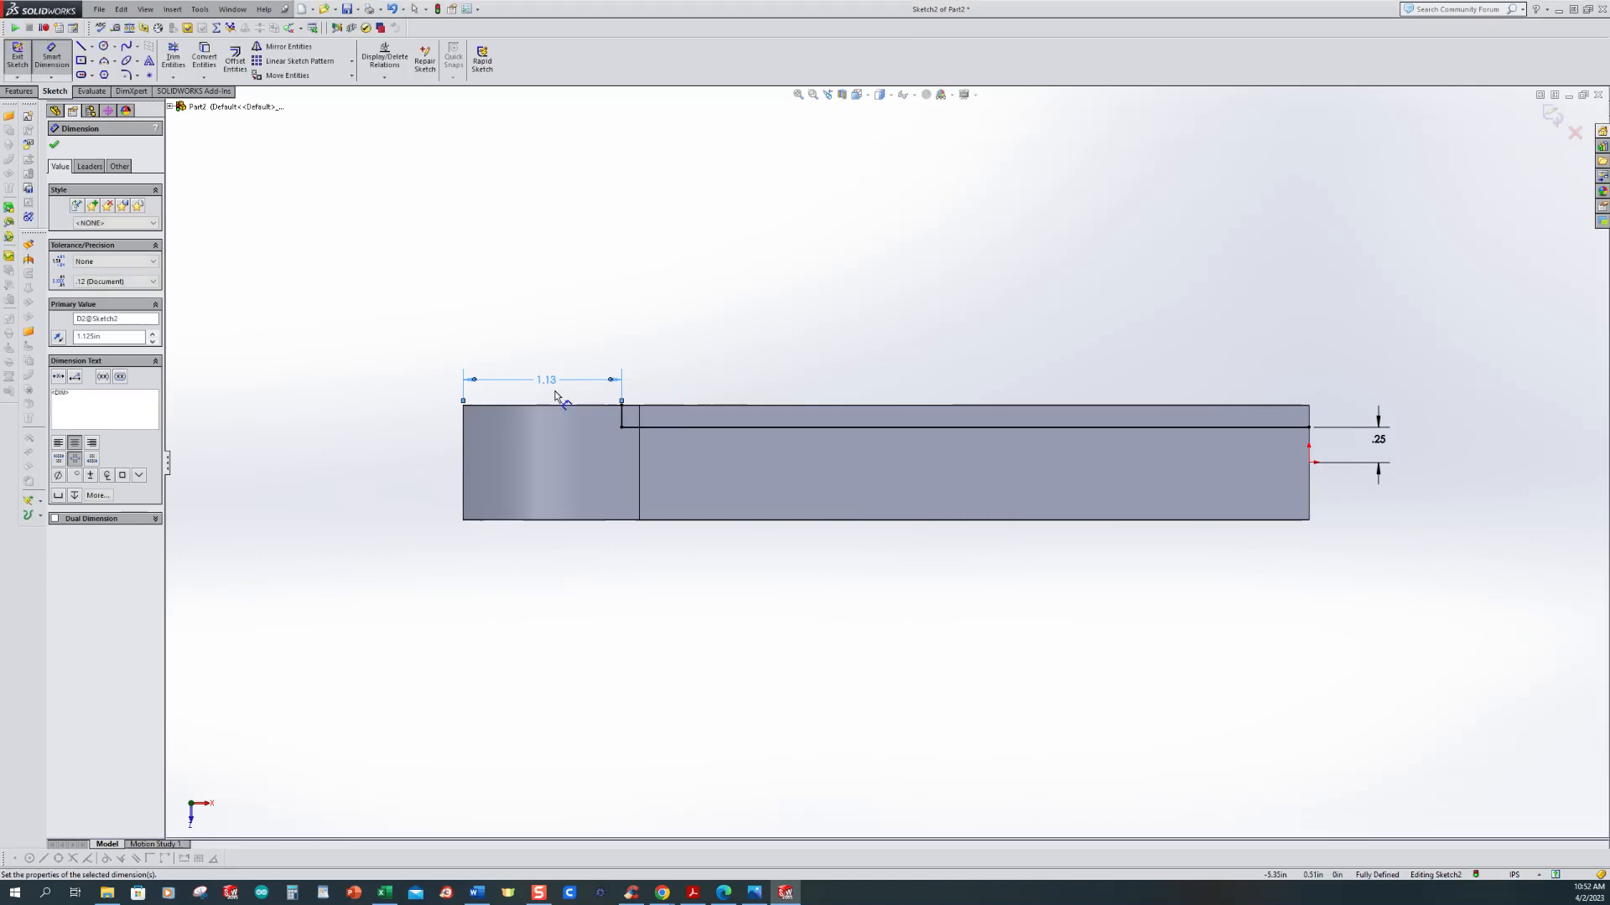
# Step: Recheck the wrench dimension drawing and cut the L-shaped sketch along the shank with the Through All end condition
pyautogui.click(755, 892)
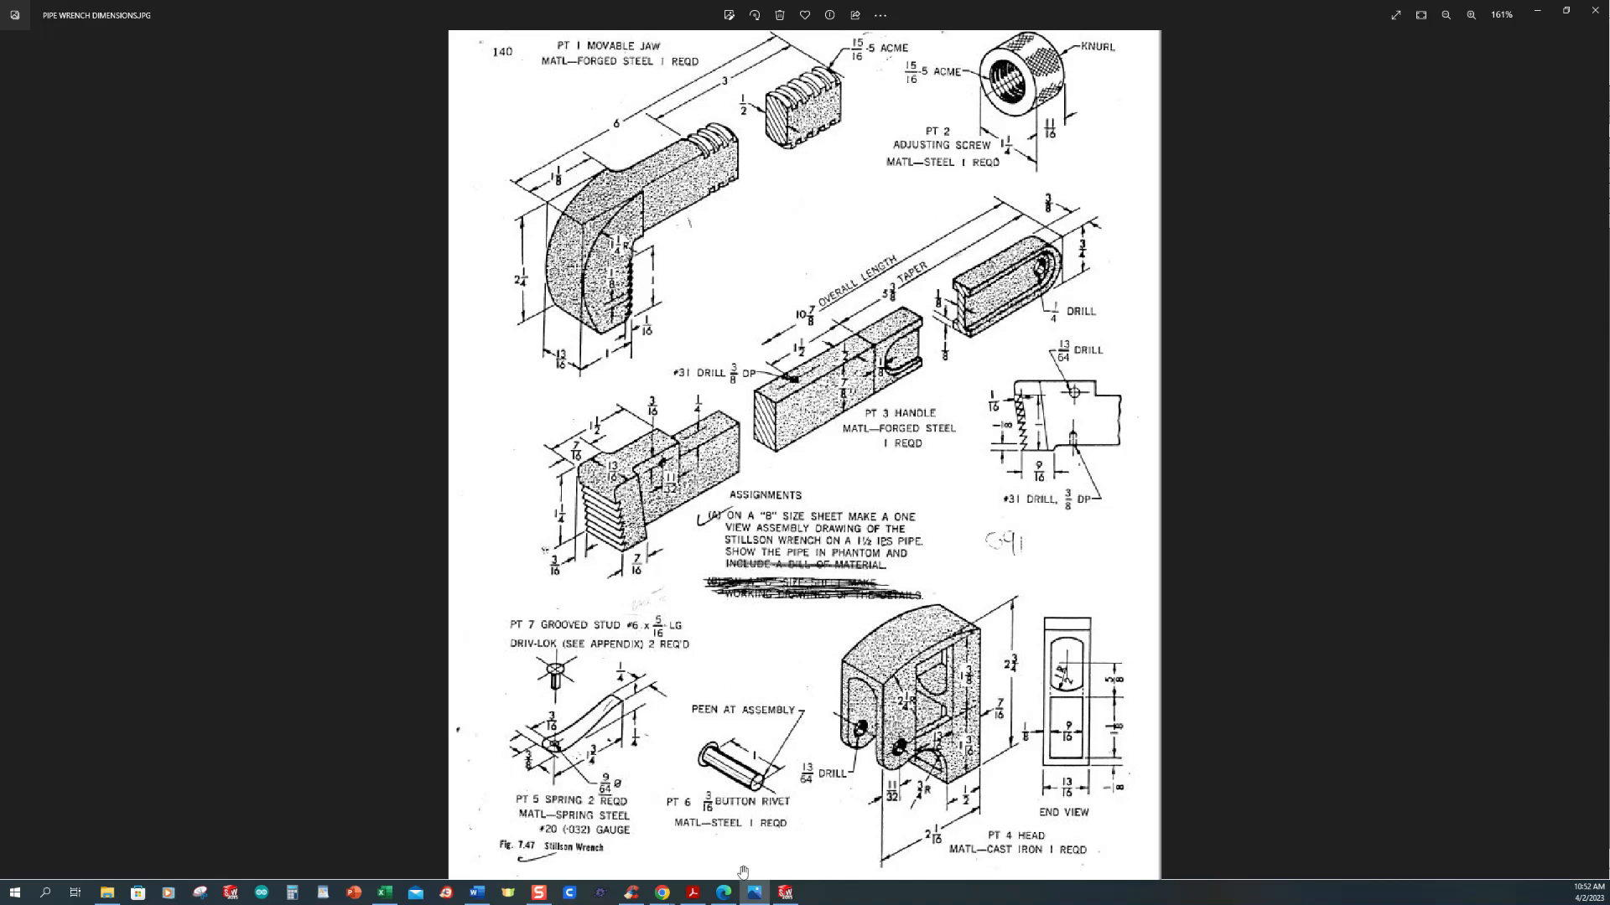
pyautogui.click(785, 892)
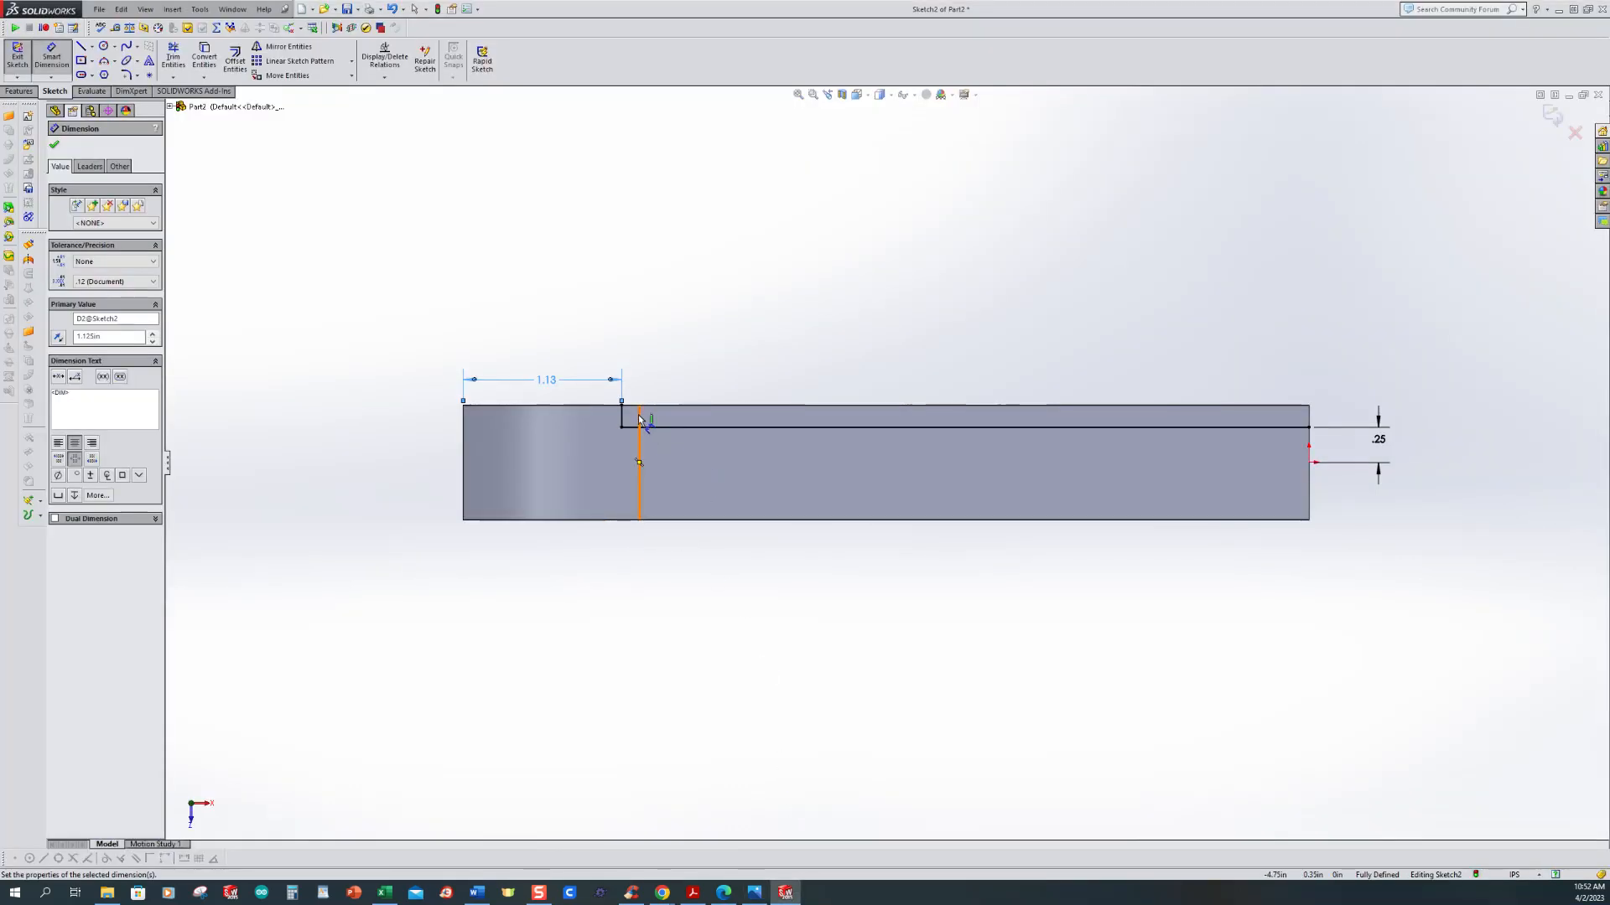
pyautogui.click(20, 92)
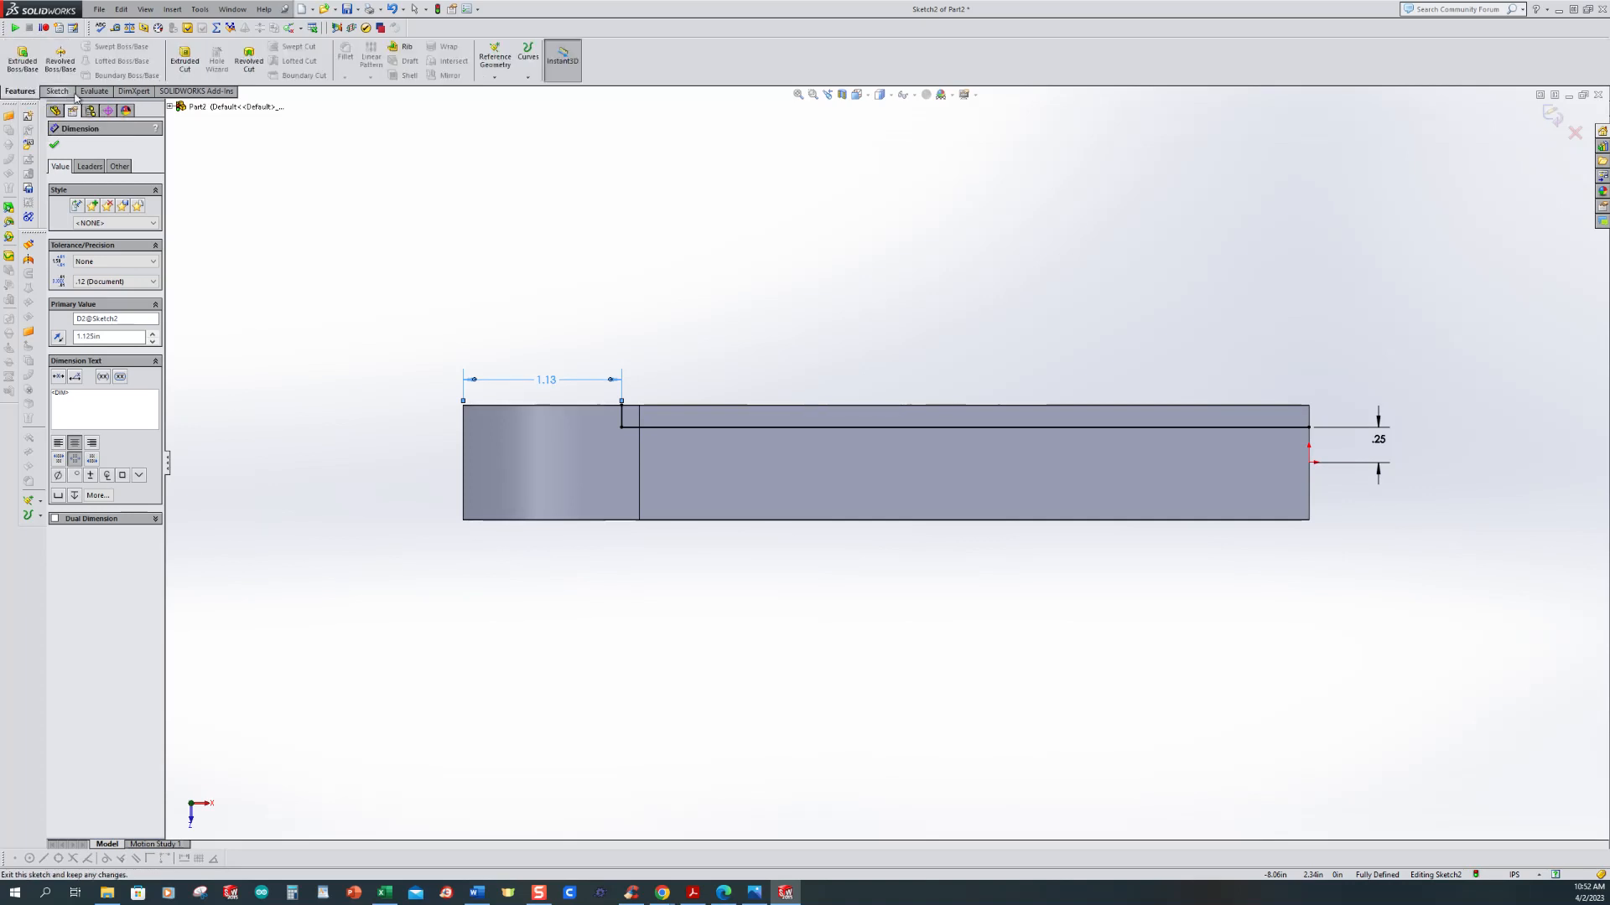
pyautogui.click(185, 60)
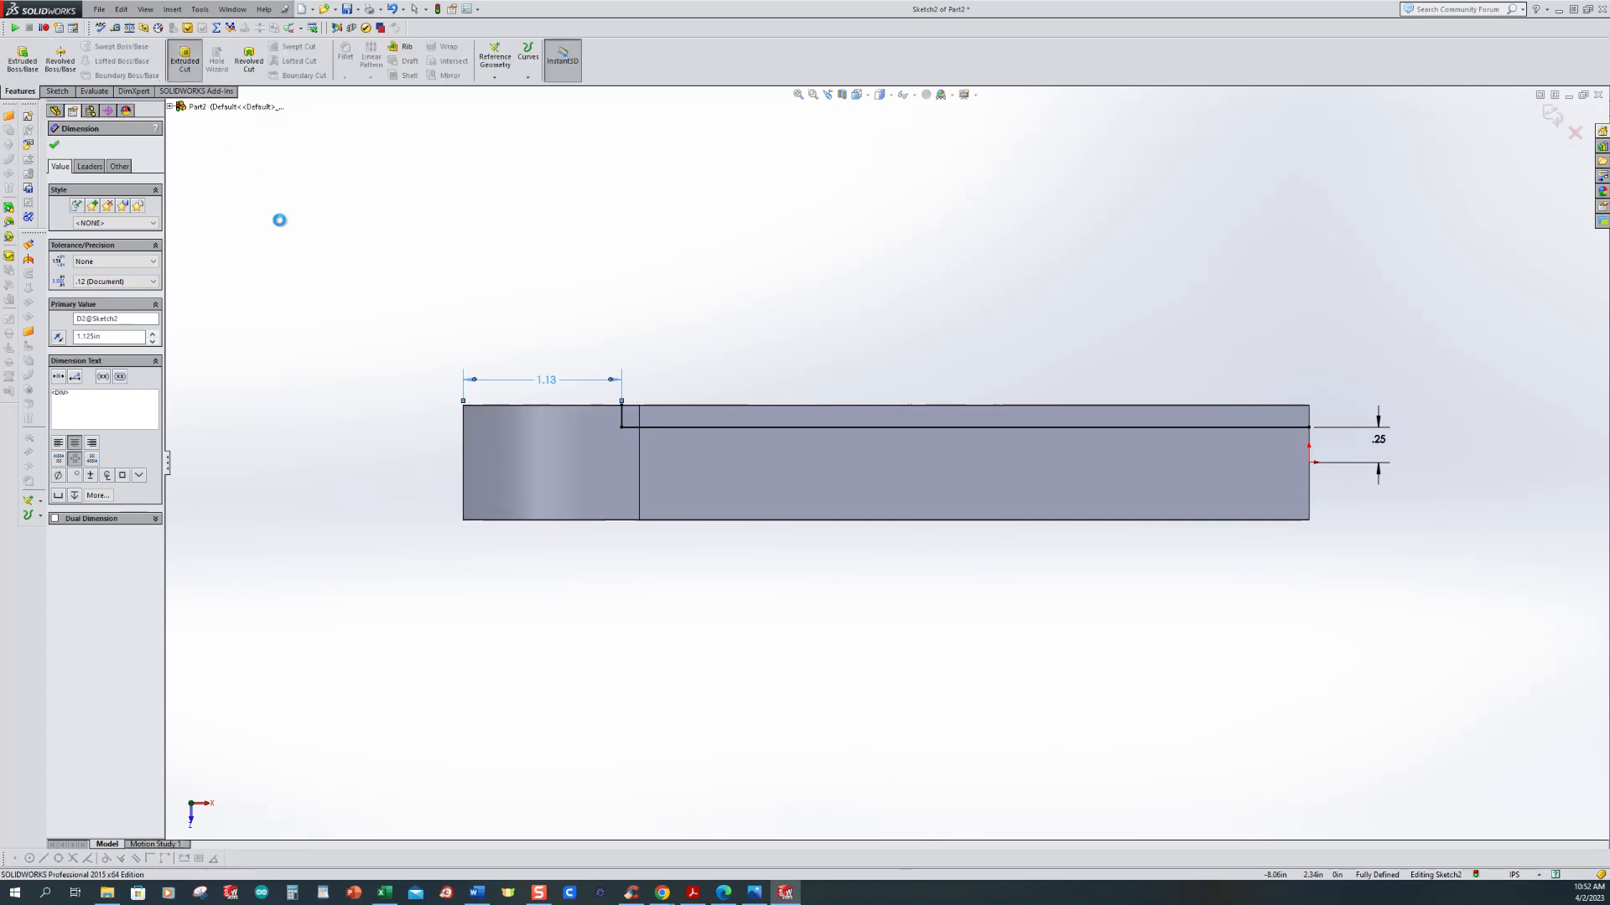
pyautogui.click(126, 217)
pyautogui.click(119, 245)
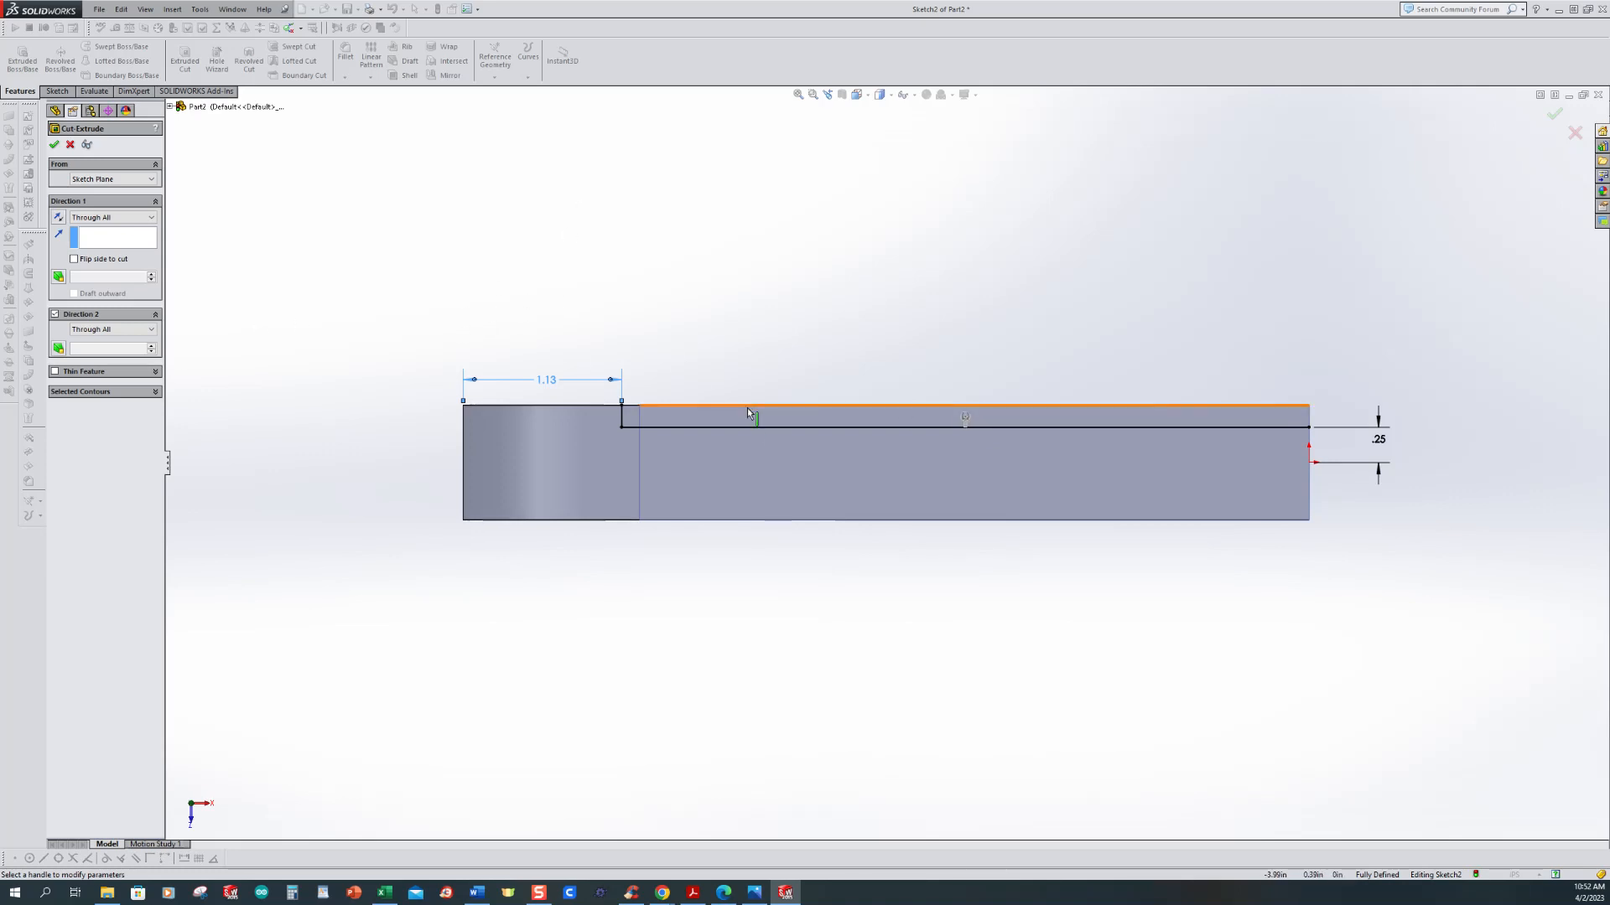
pyautogui.click(54, 145)
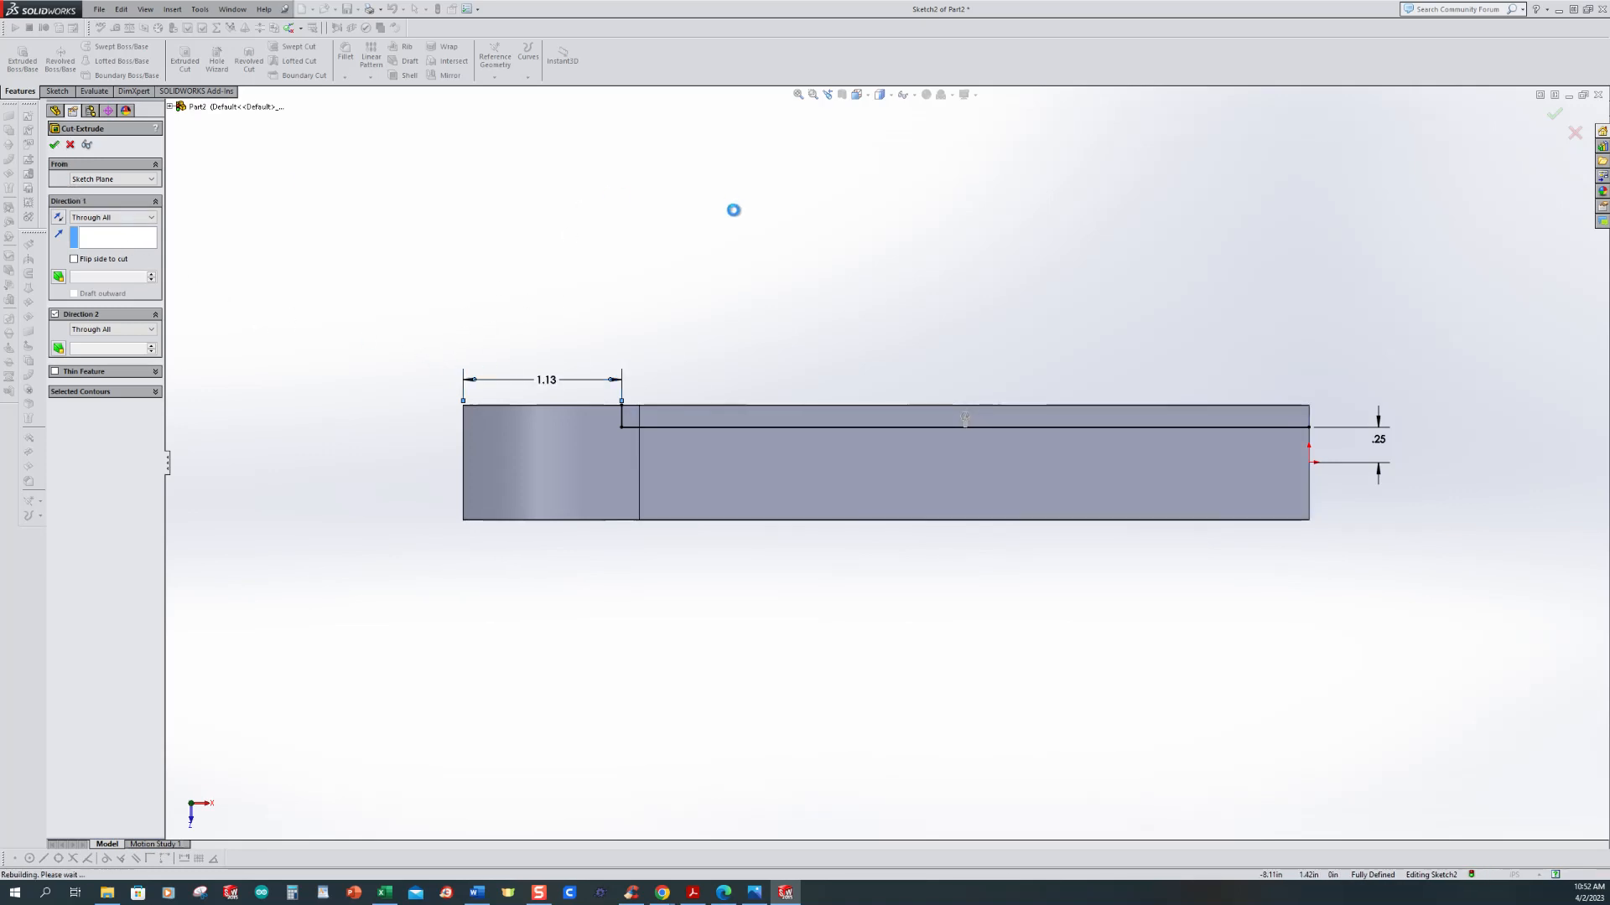
# Step: Inspect the cut side of the shank and mirror the cut feature about the Front Plane
pyautogui.moveTo(848, 618); pyautogui.dragTo(834, 651, button='middle')
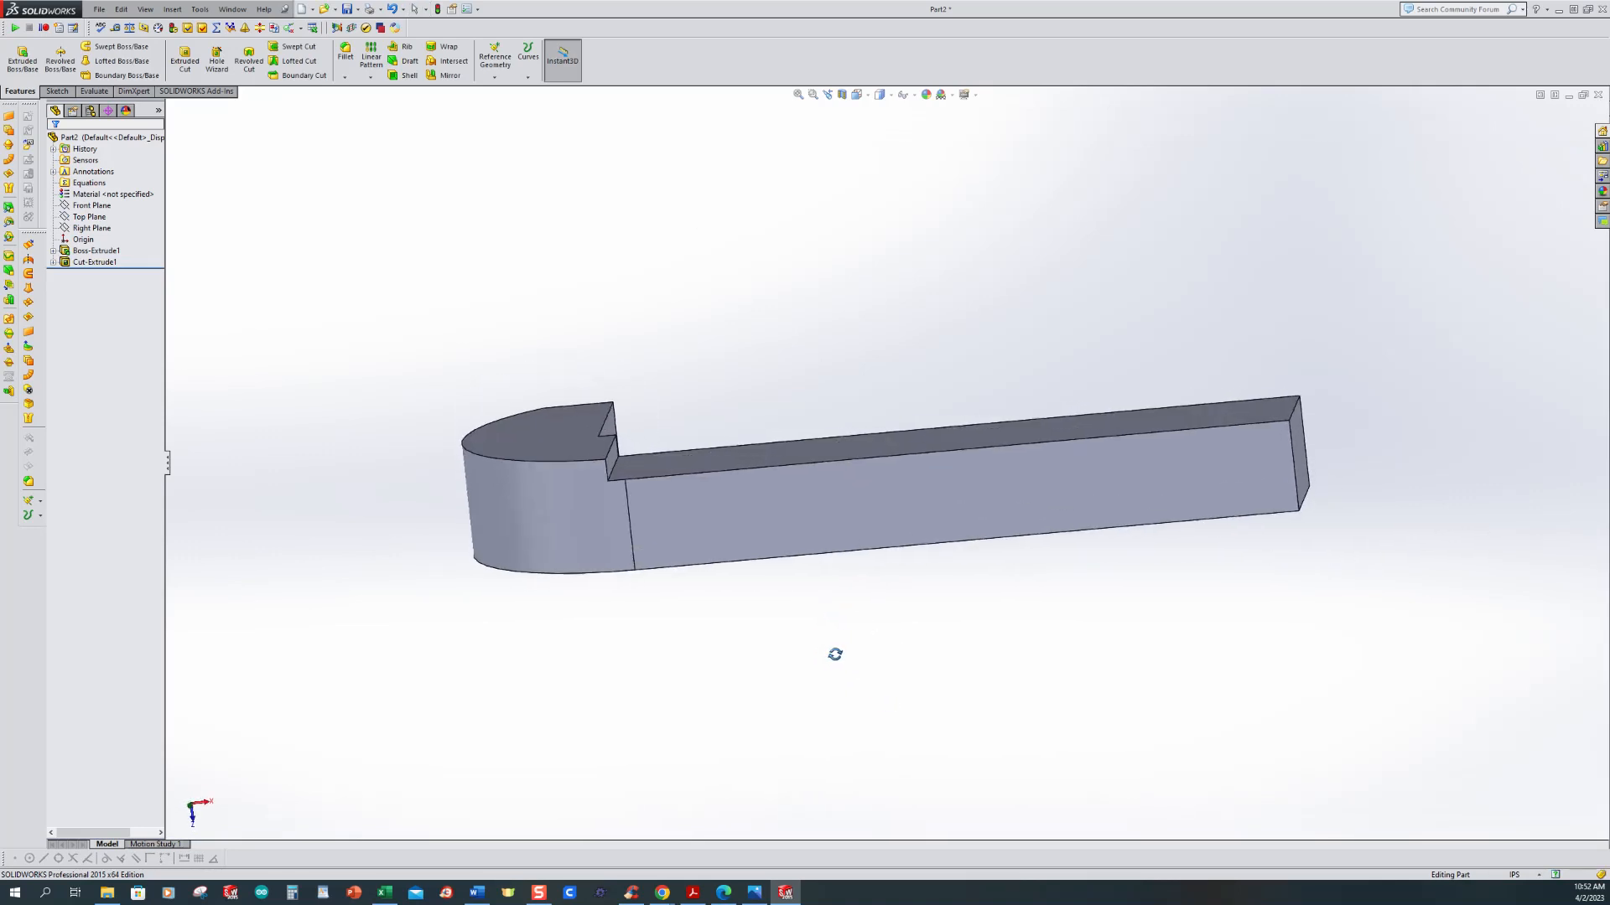
pyautogui.moveTo(358, 324); pyautogui.dragTo(250, 197, button='middle')
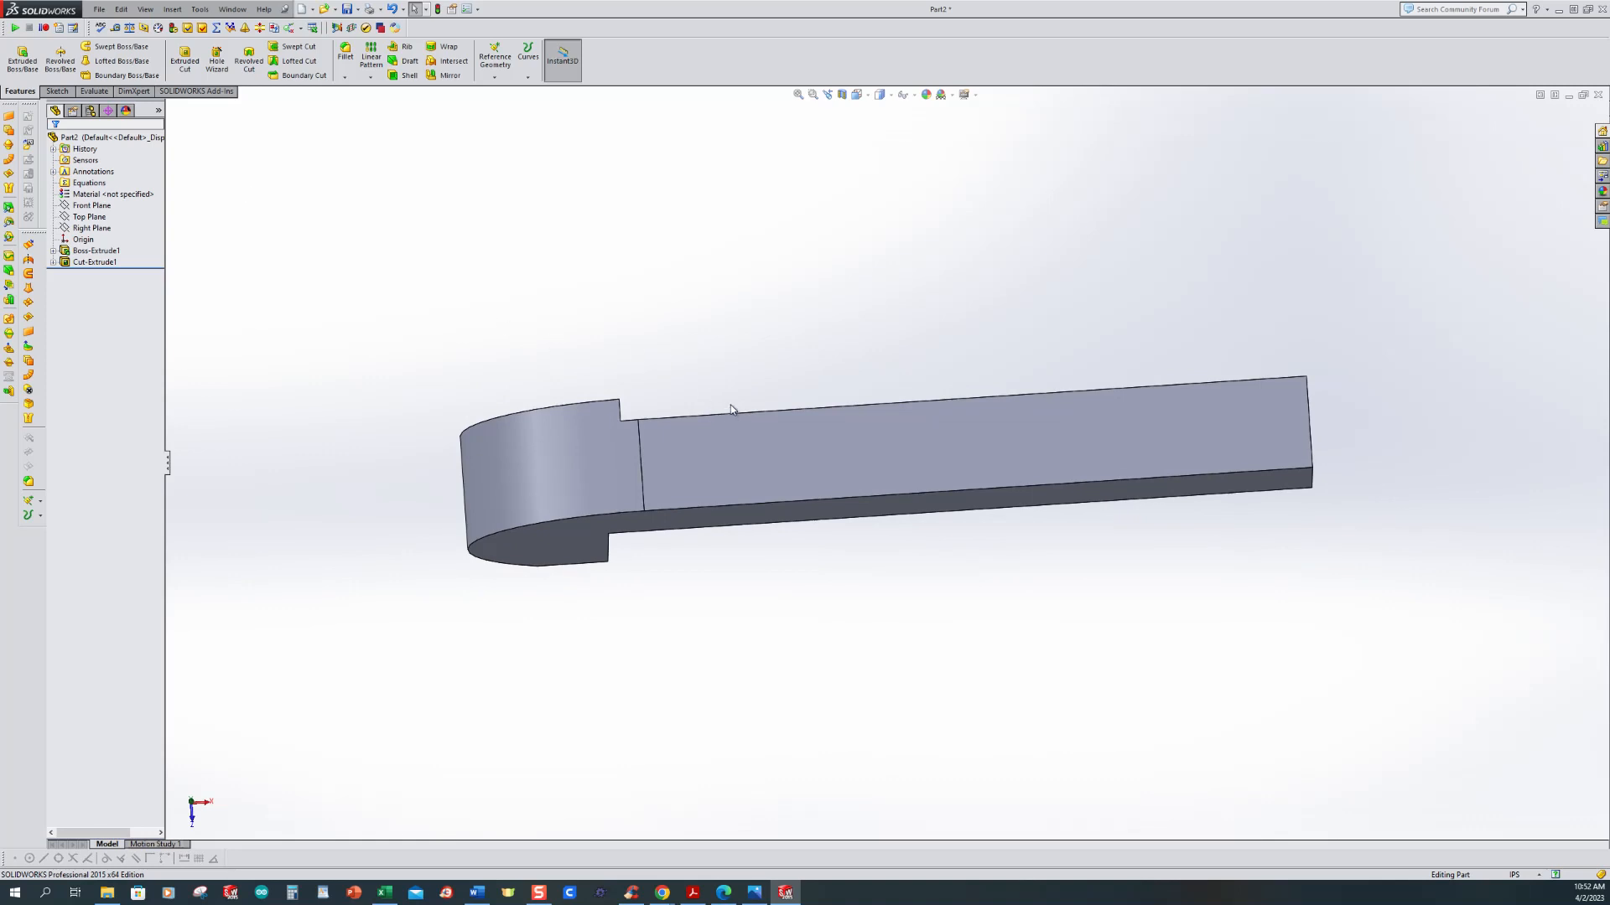
pyautogui.moveTo(413, 304); pyautogui.dragTo(395, 317, button='middle')
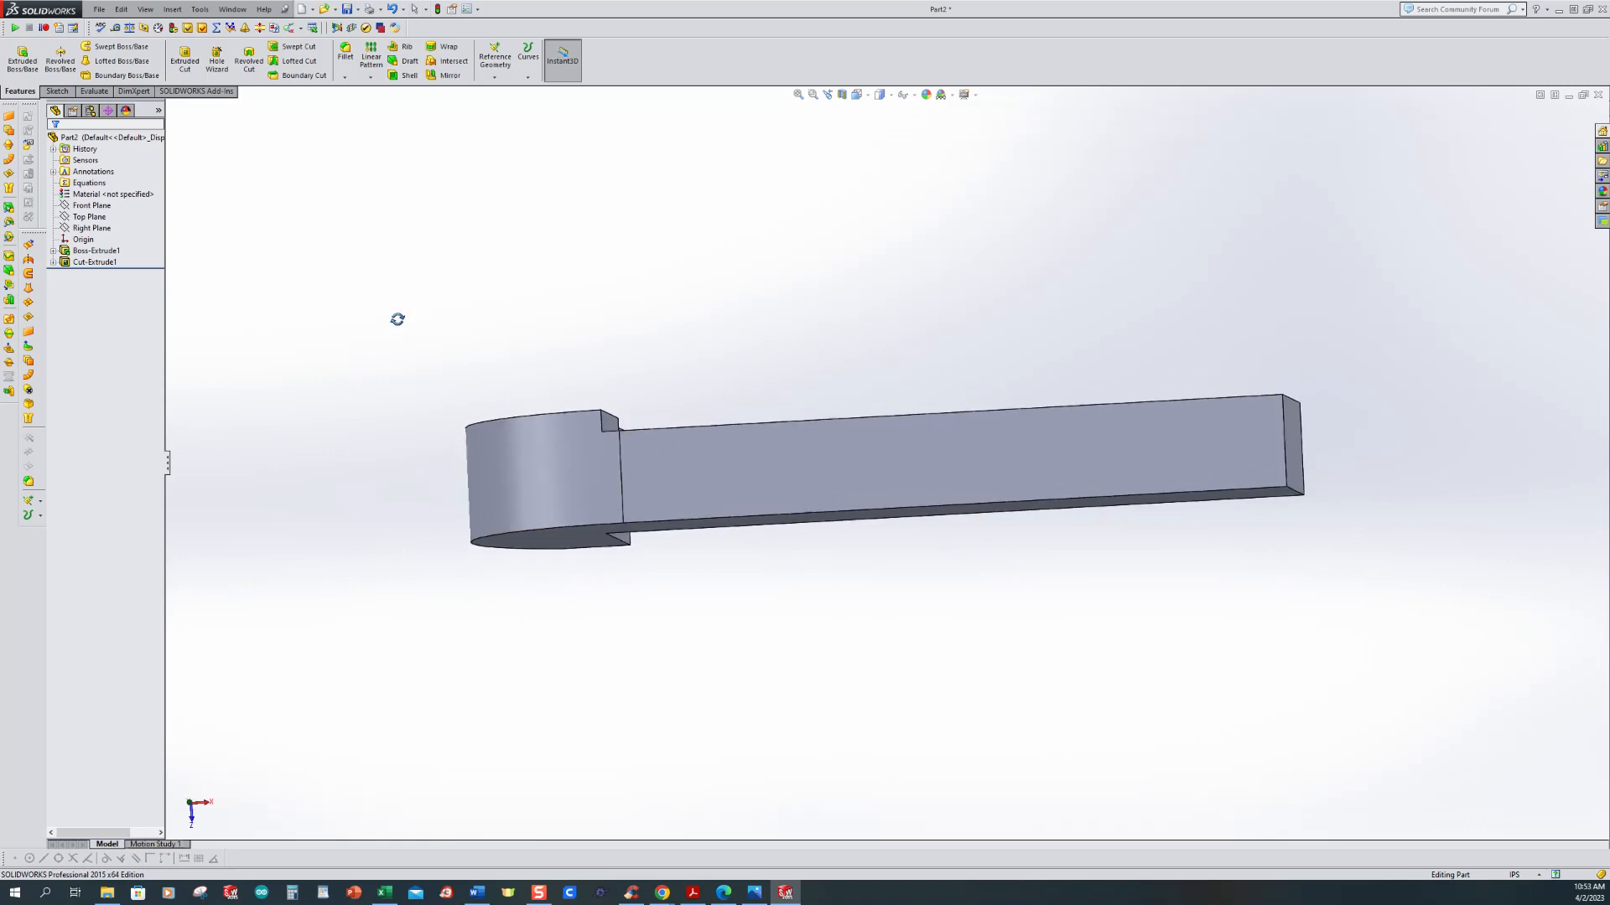
pyautogui.click(95, 206)
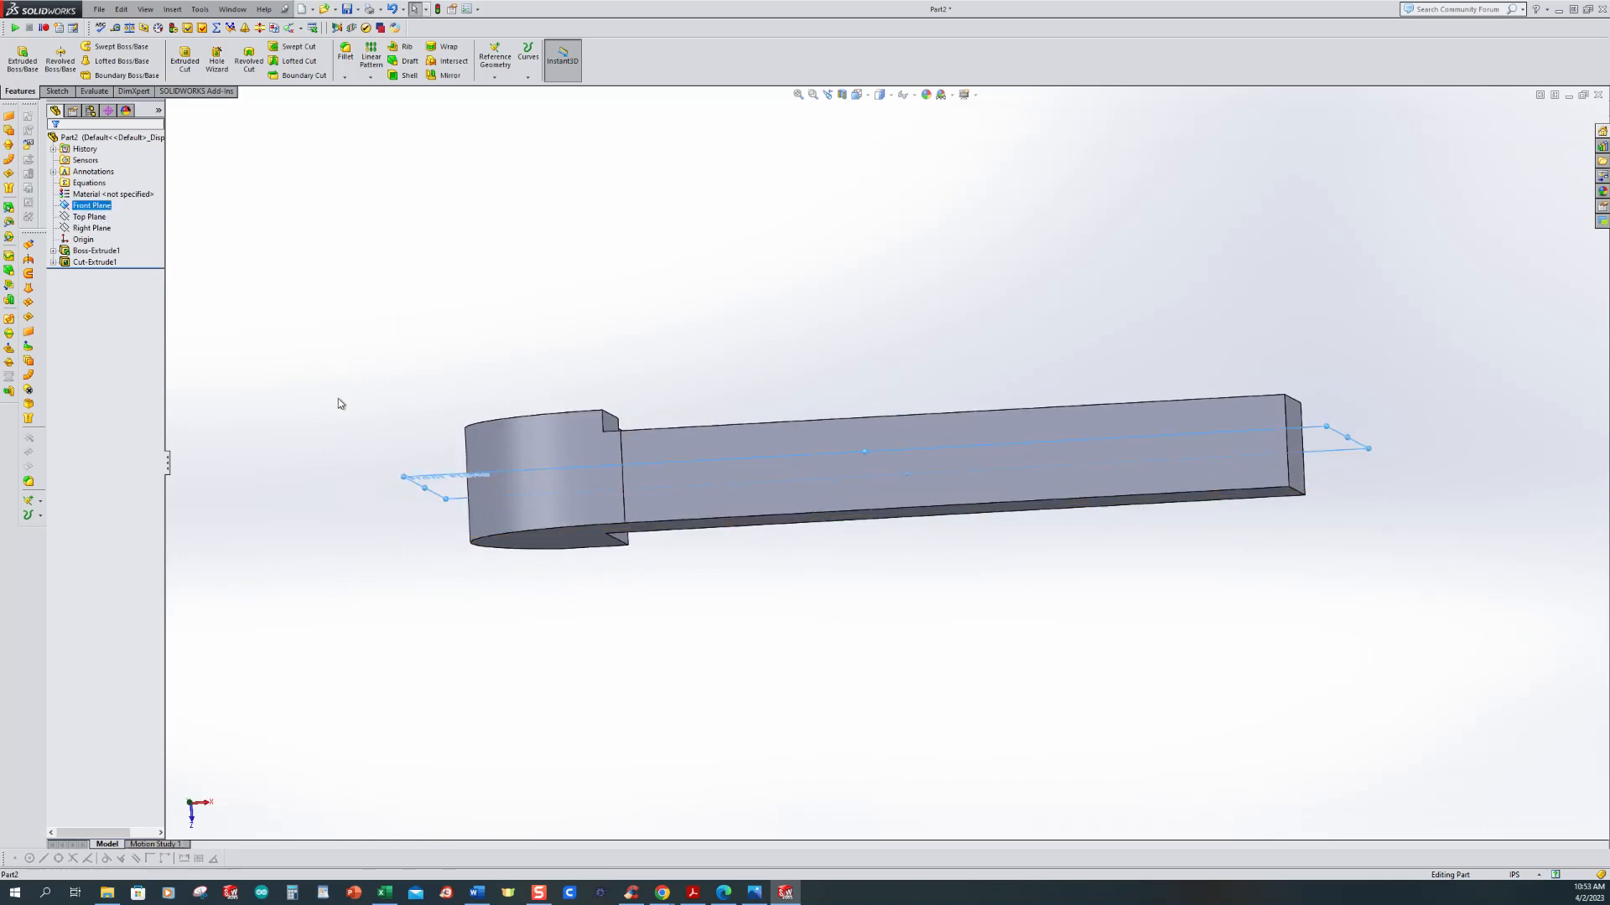
pyautogui.click(445, 75)
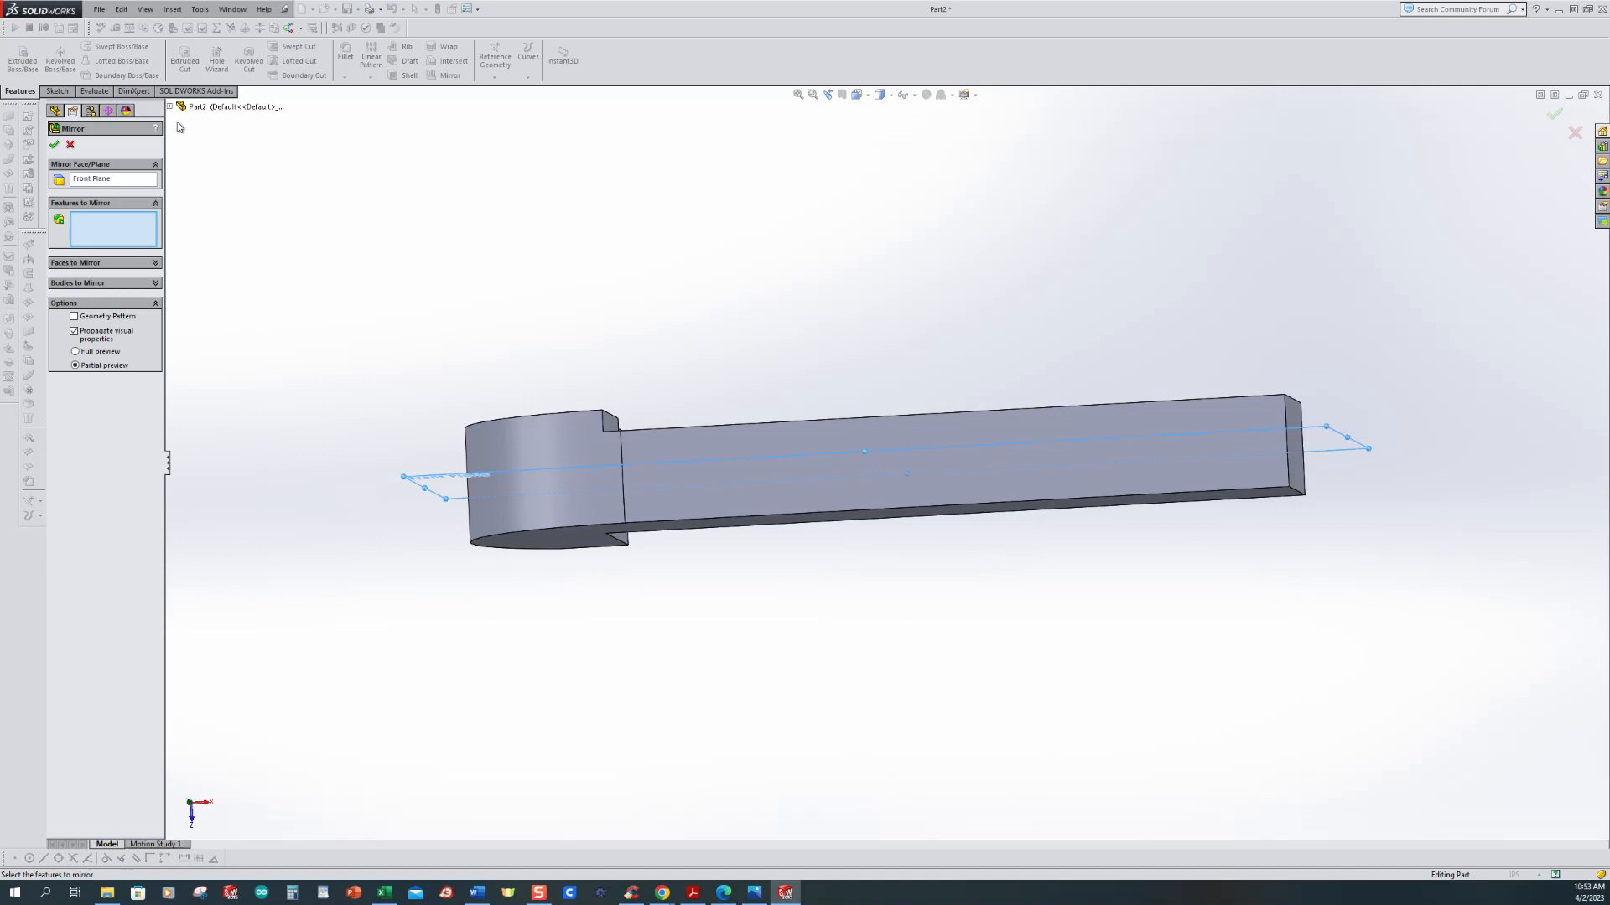
pyautogui.click(170, 106)
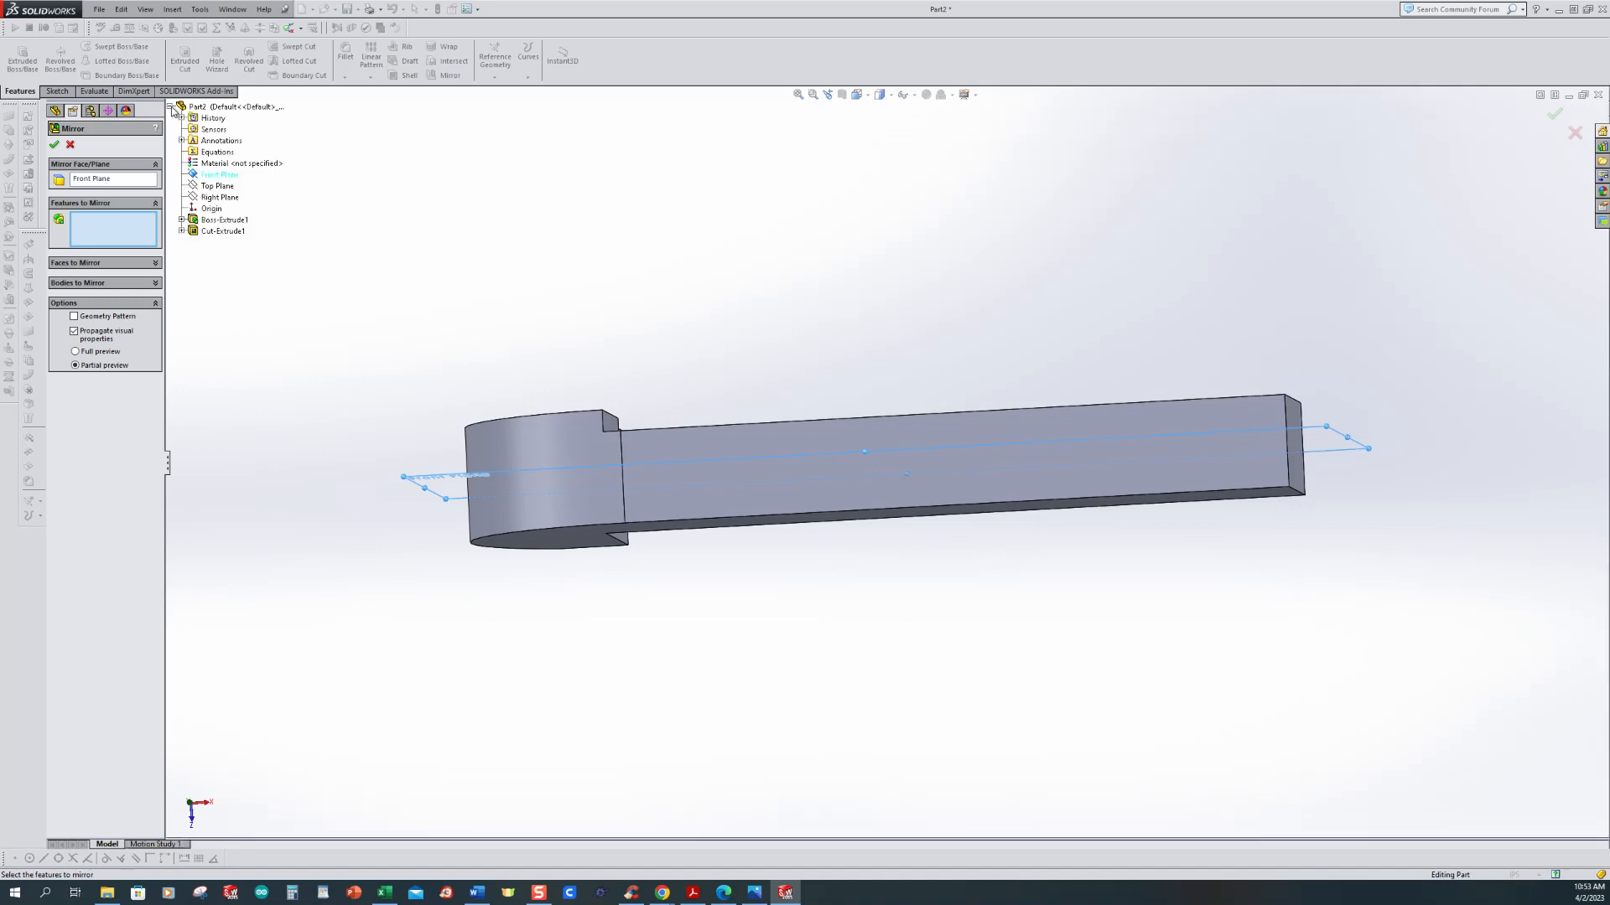
pyautogui.click(223, 232)
pyautogui.click(55, 145)
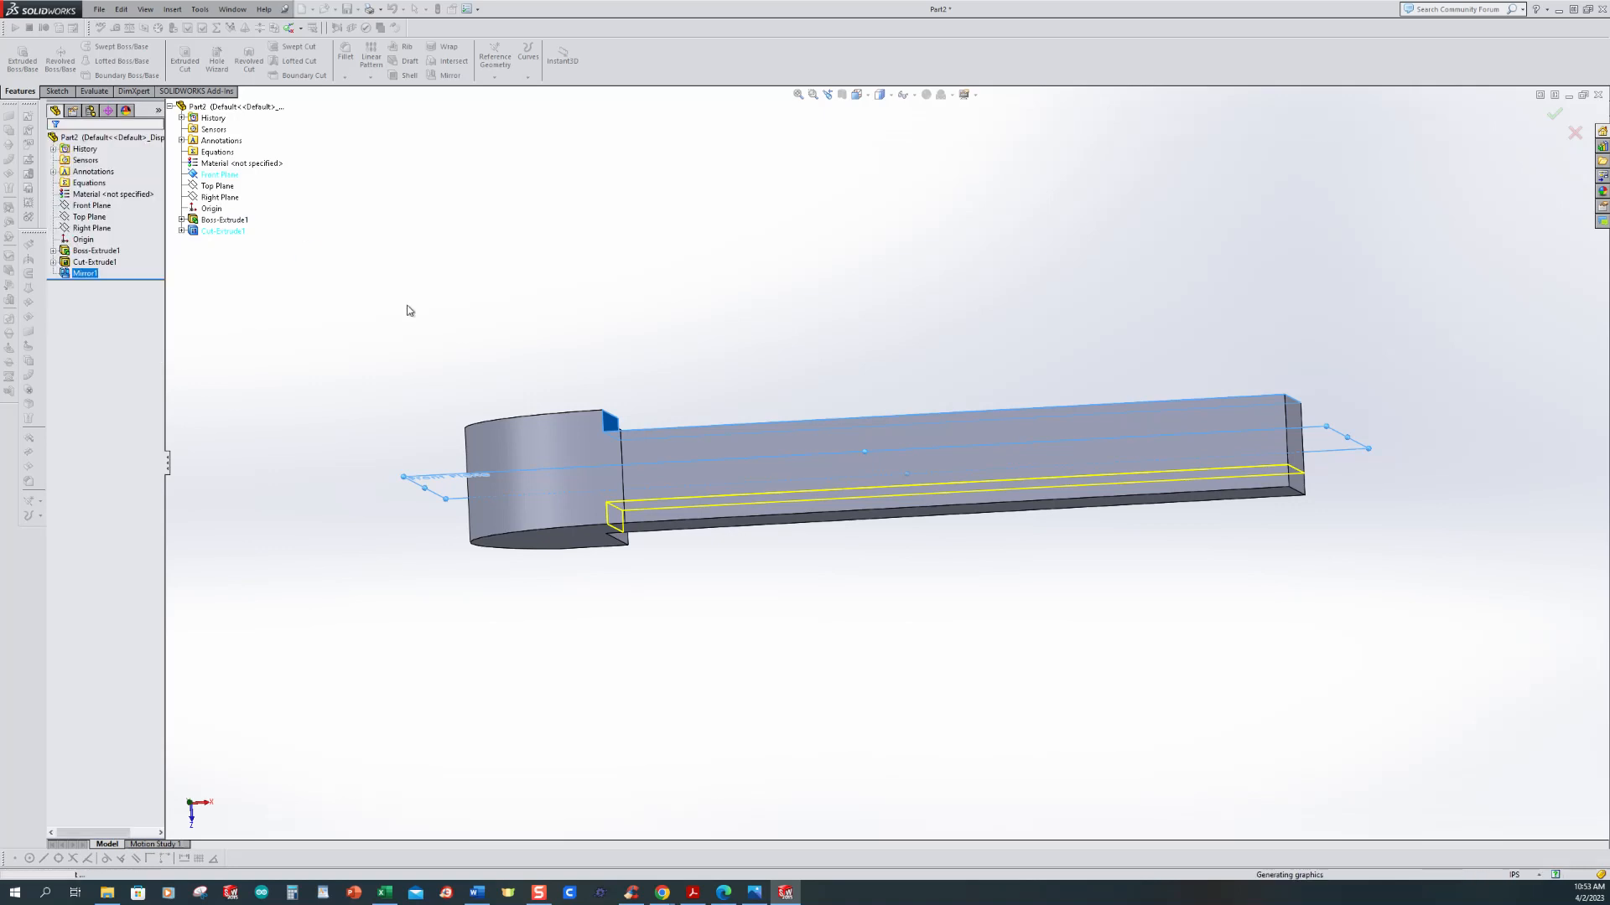
# Step: Start an Extruded Cut sketch on the shank's end face and draw a vertical centerline from the origin to the face's lower edge
pyautogui.moveTo(797, 658); pyautogui.dragTo(308, 362, button='middle')
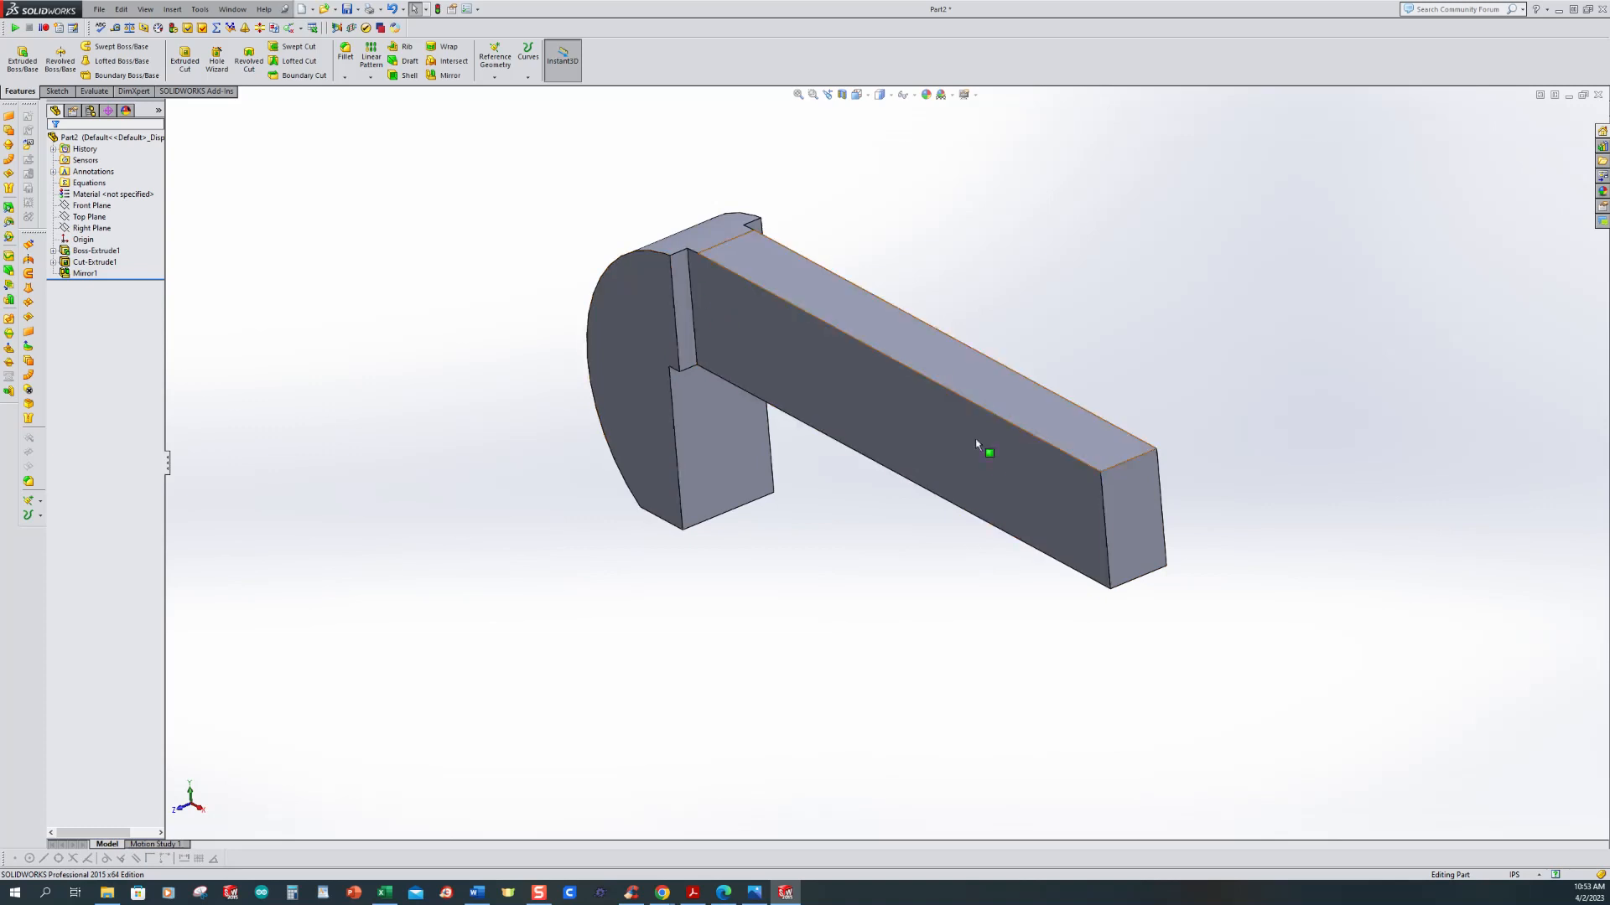
pyautogui.click(186, 62)
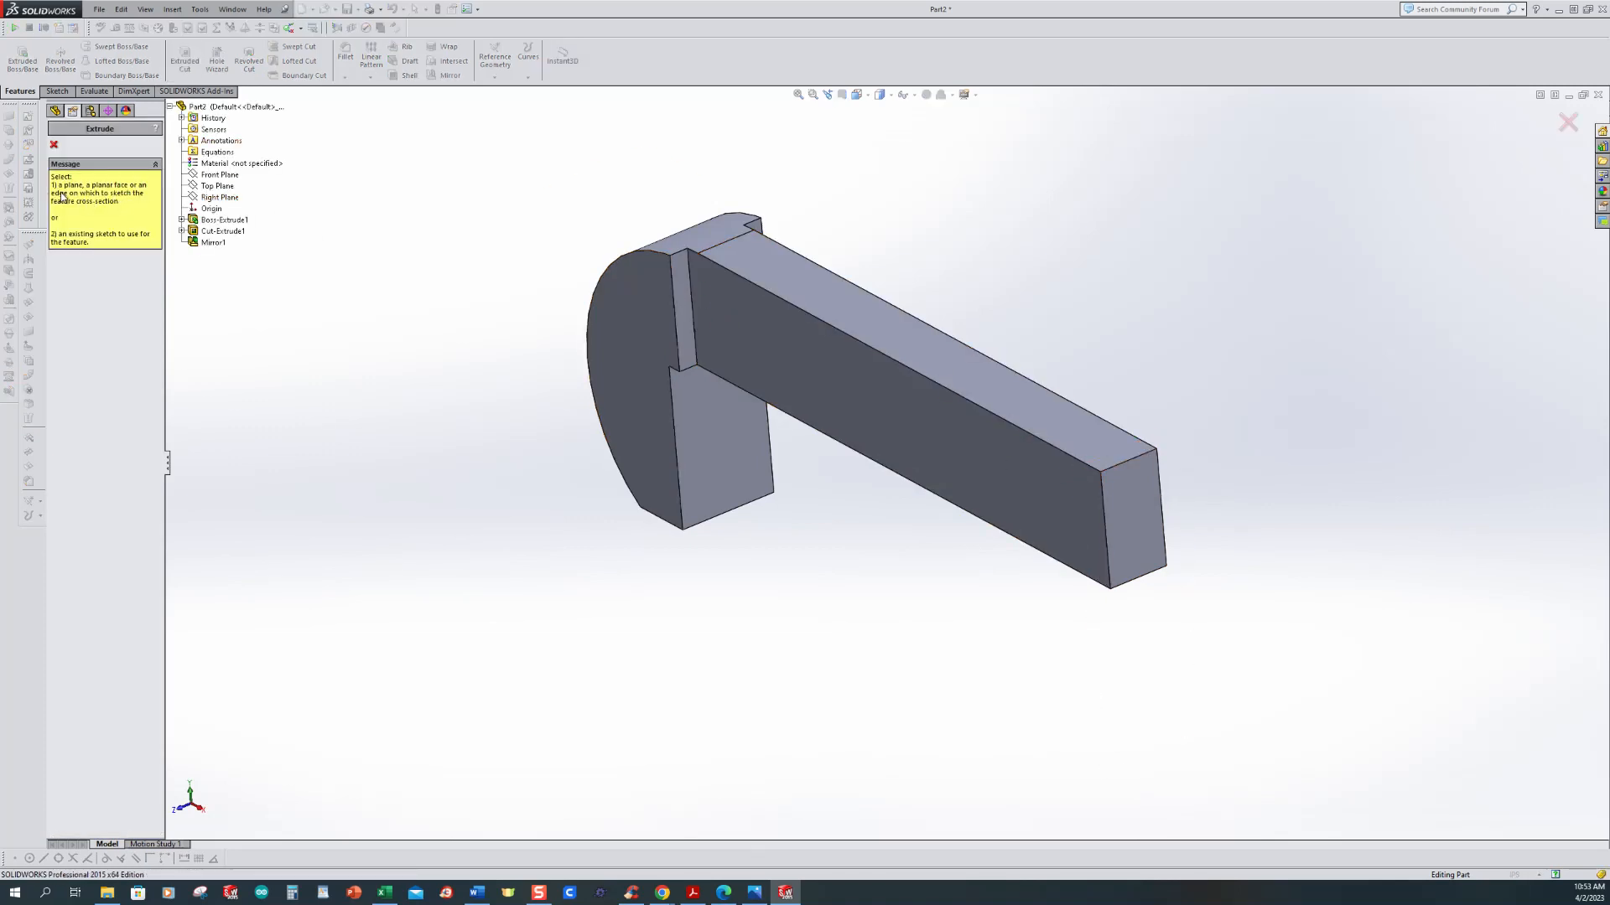
pyautogui.click(1123, 500)
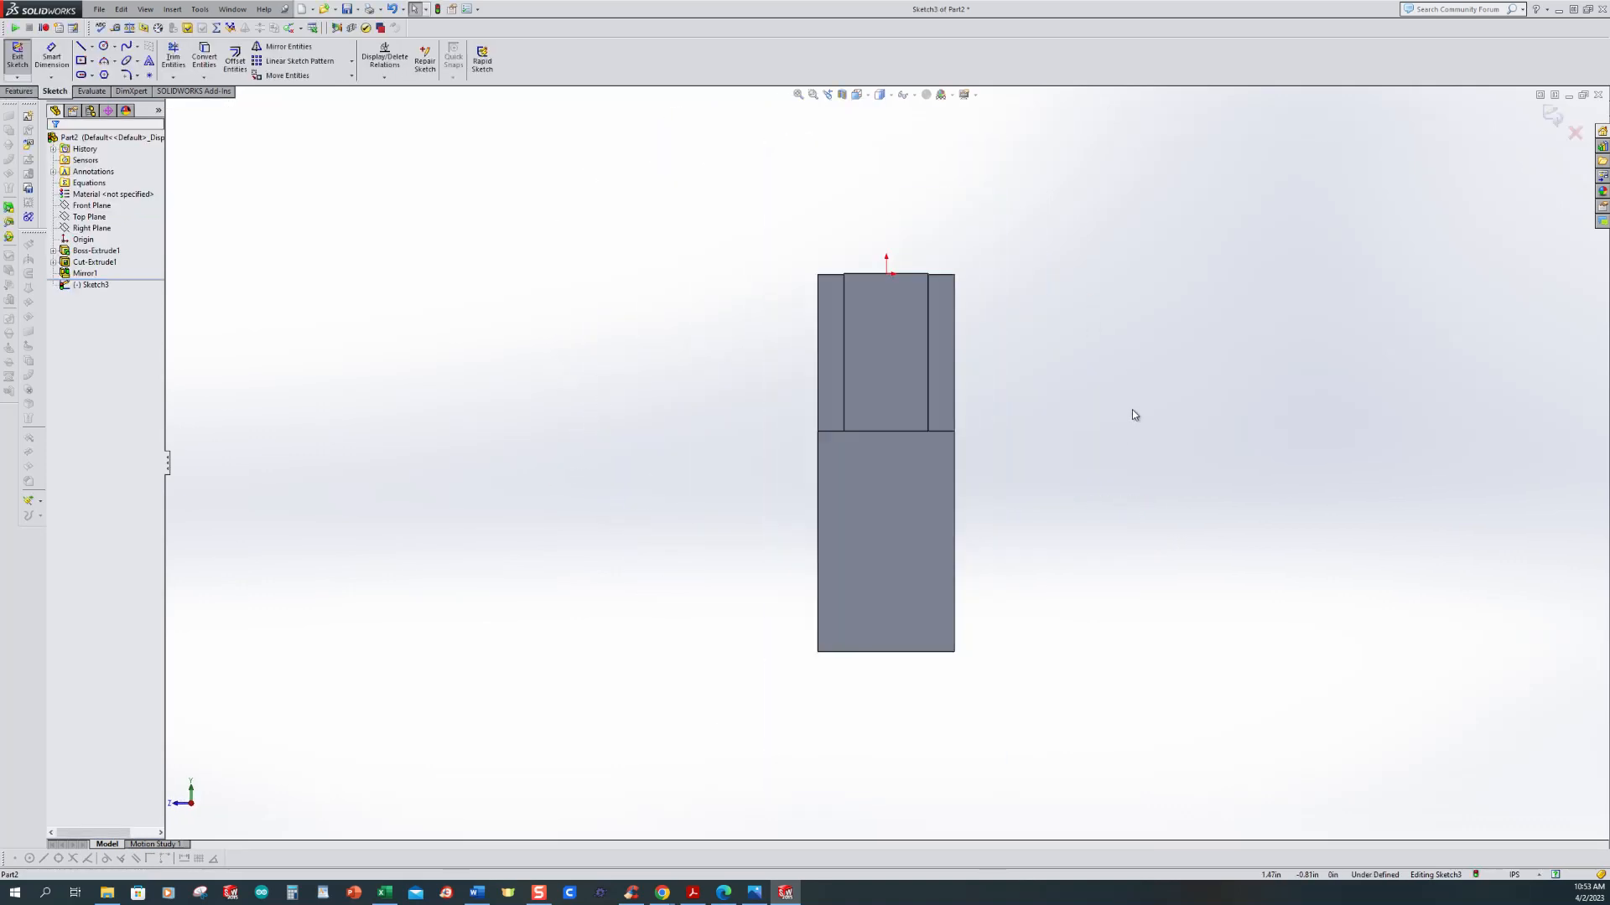
pyautogui.click(92, 47)
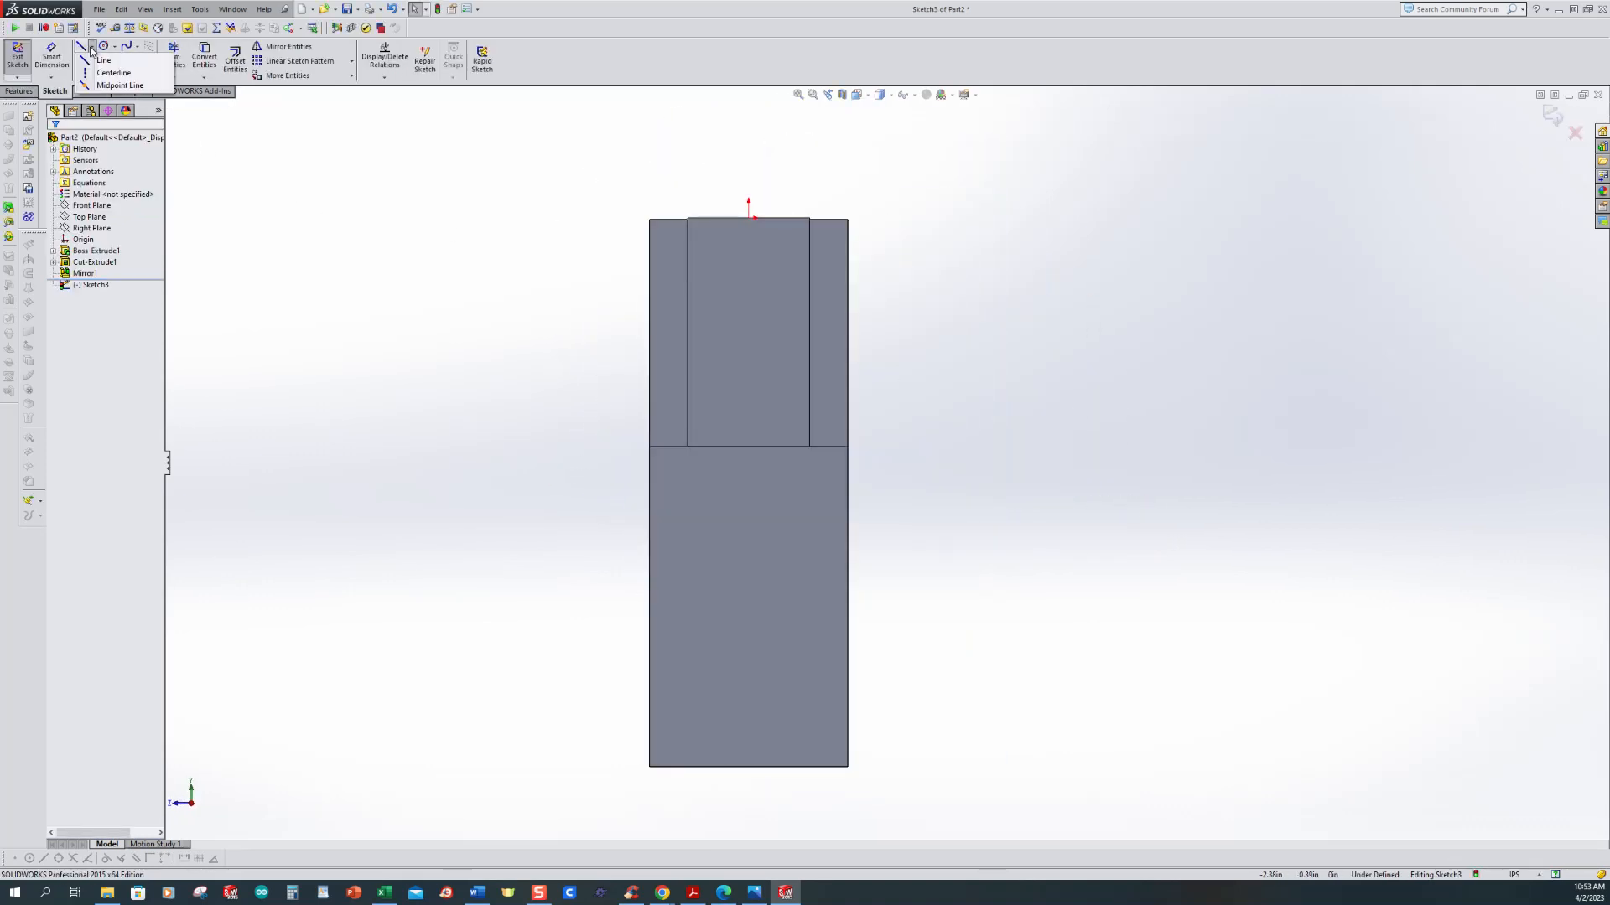
pyautogui.click(97, 74)
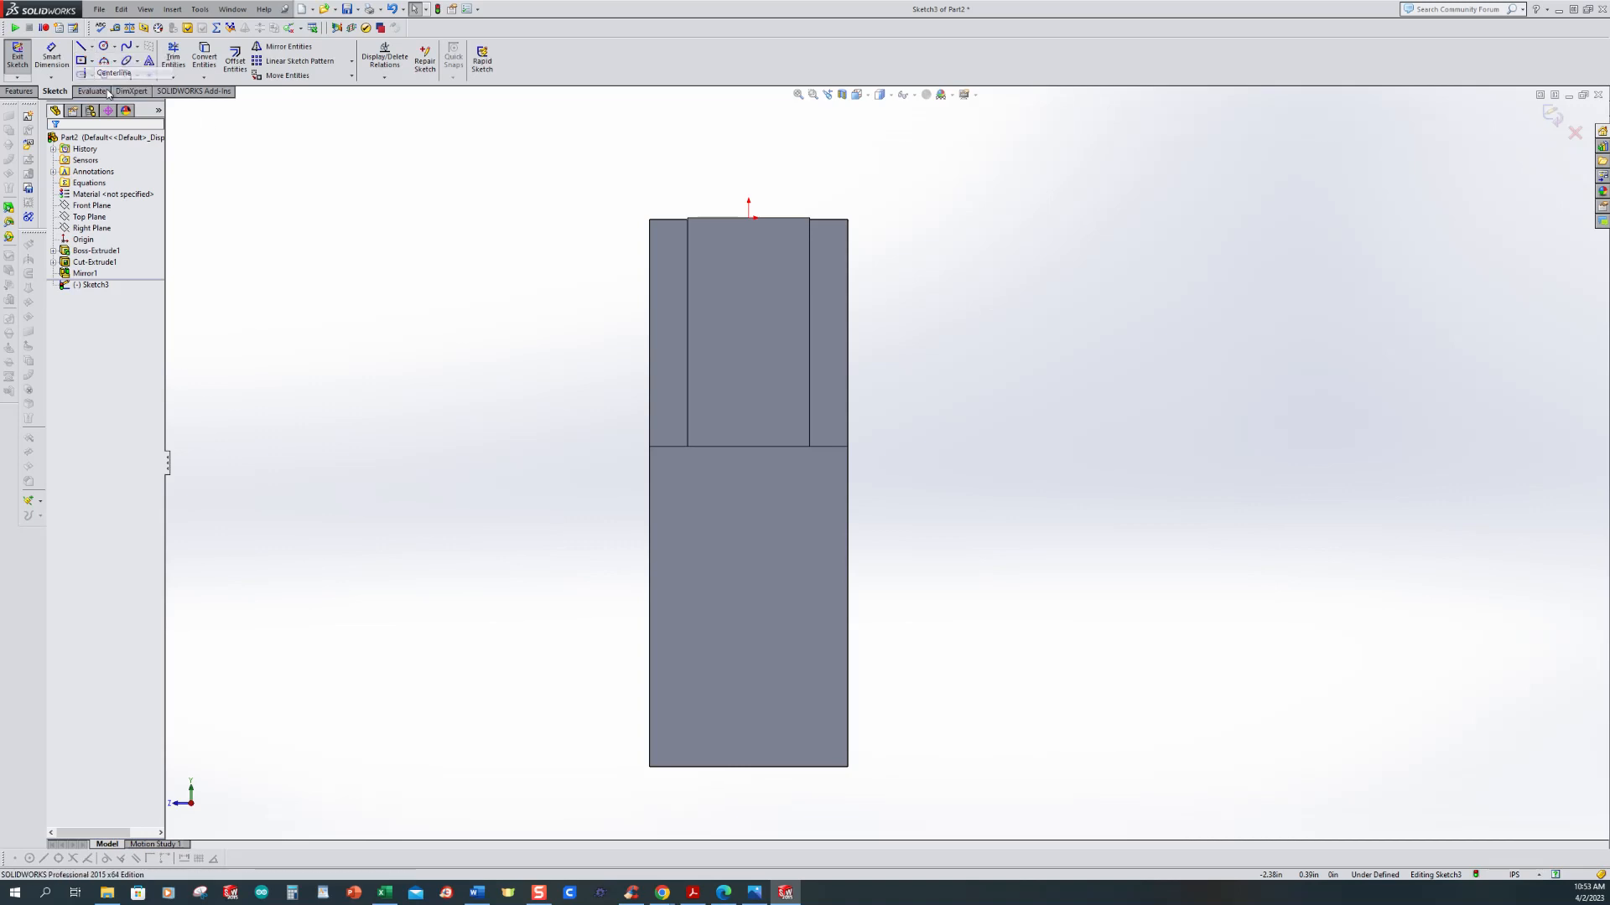
pyautogui.click(749, 218)
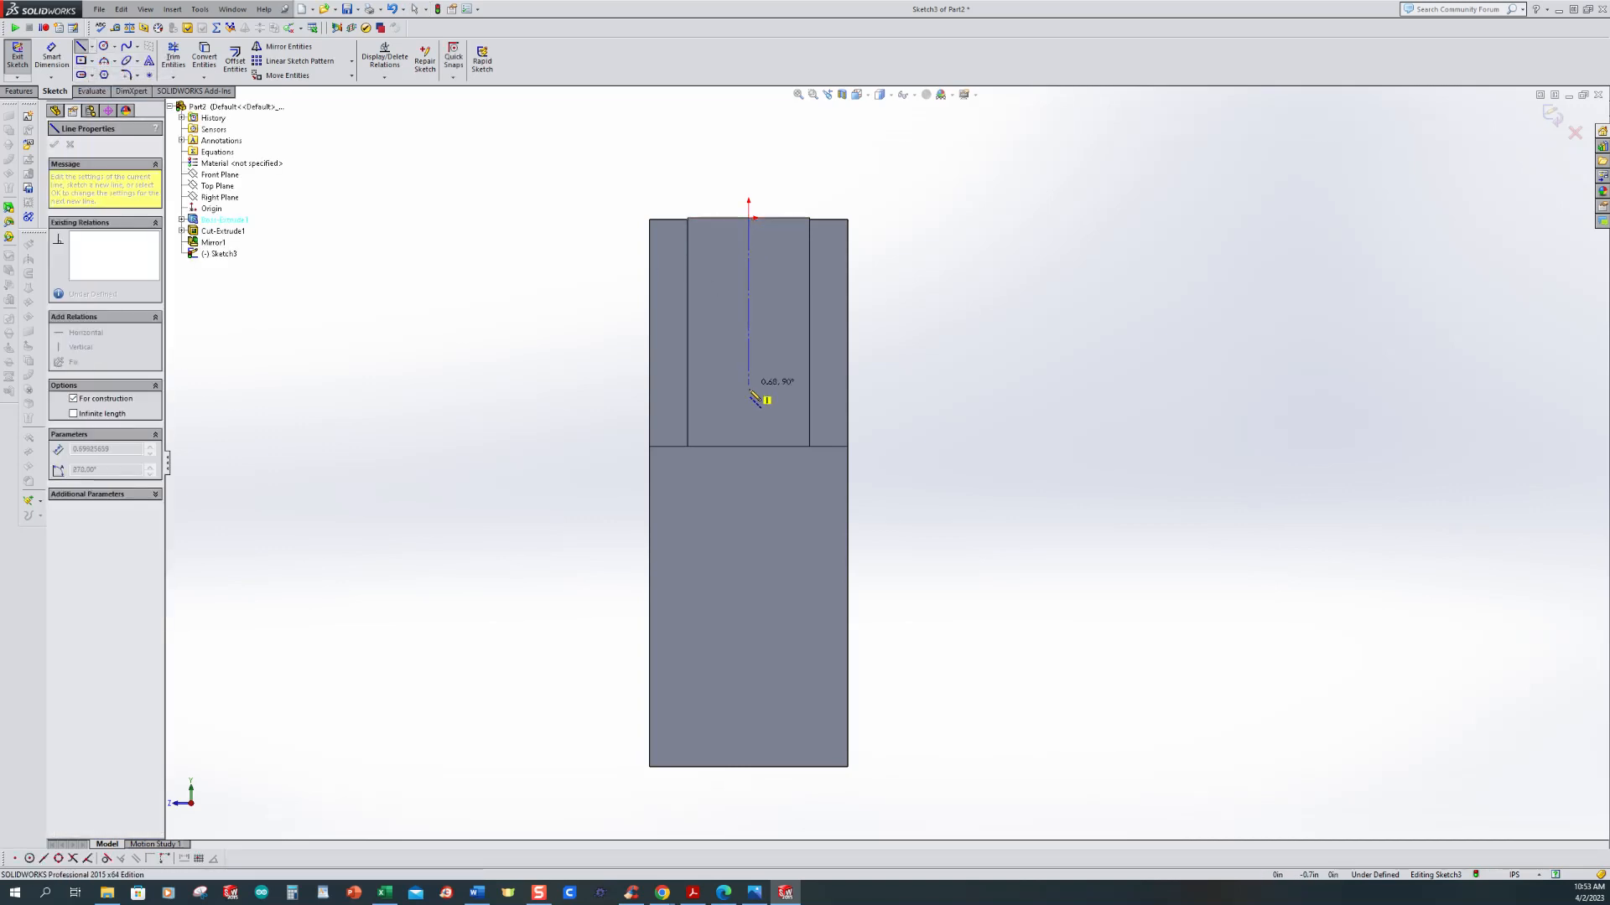
pyautogui.click(748, 447)
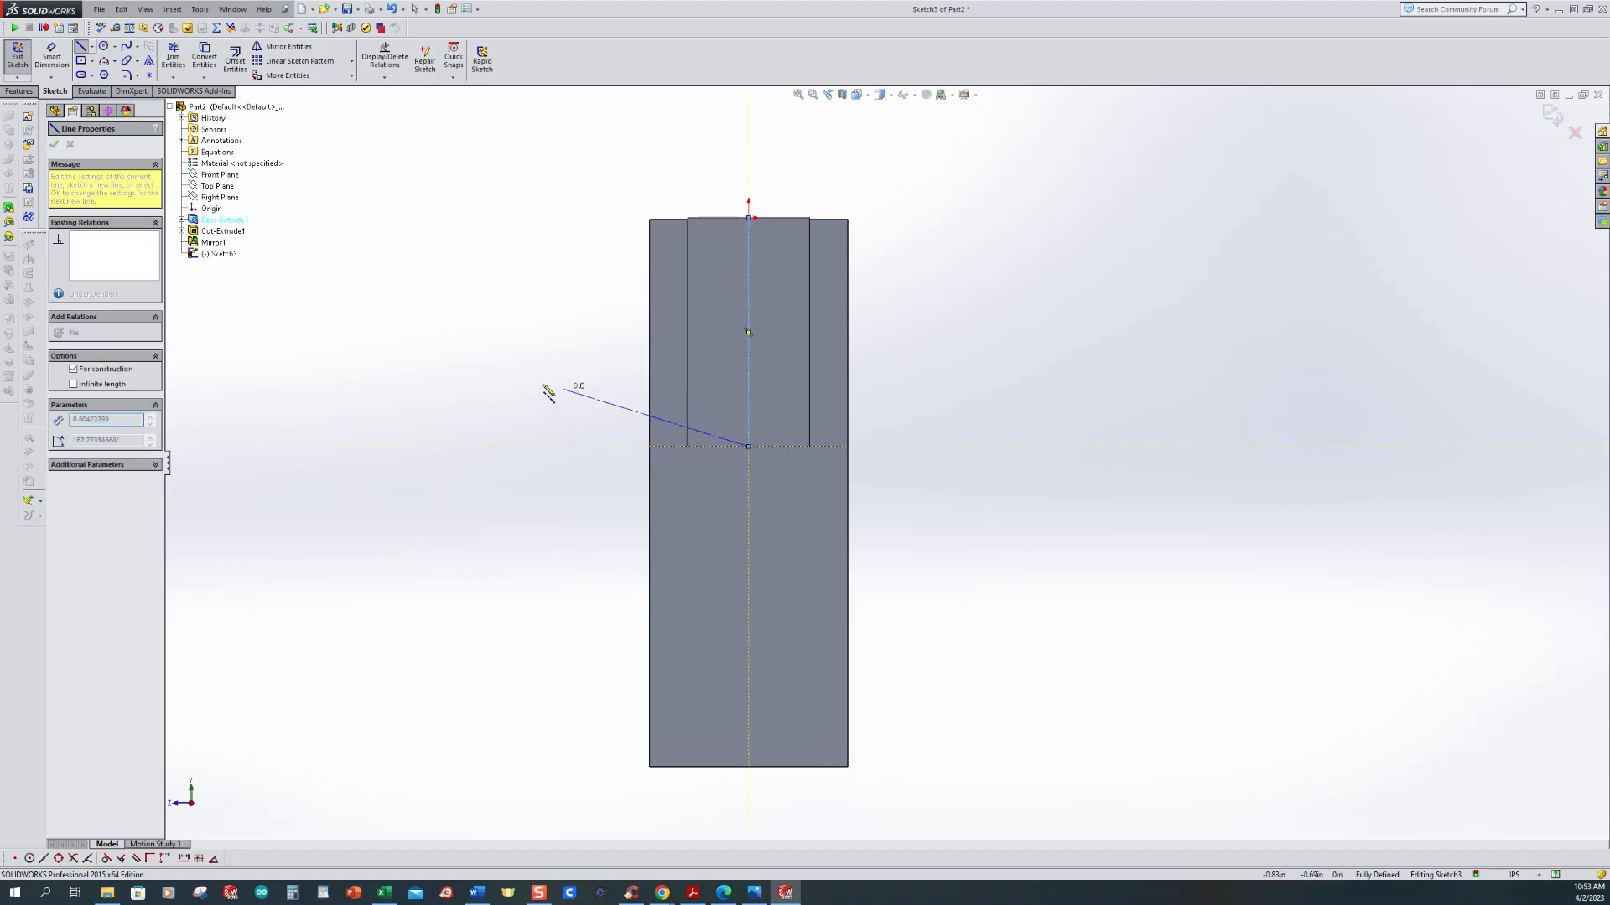
pyautogui.press('Escape')
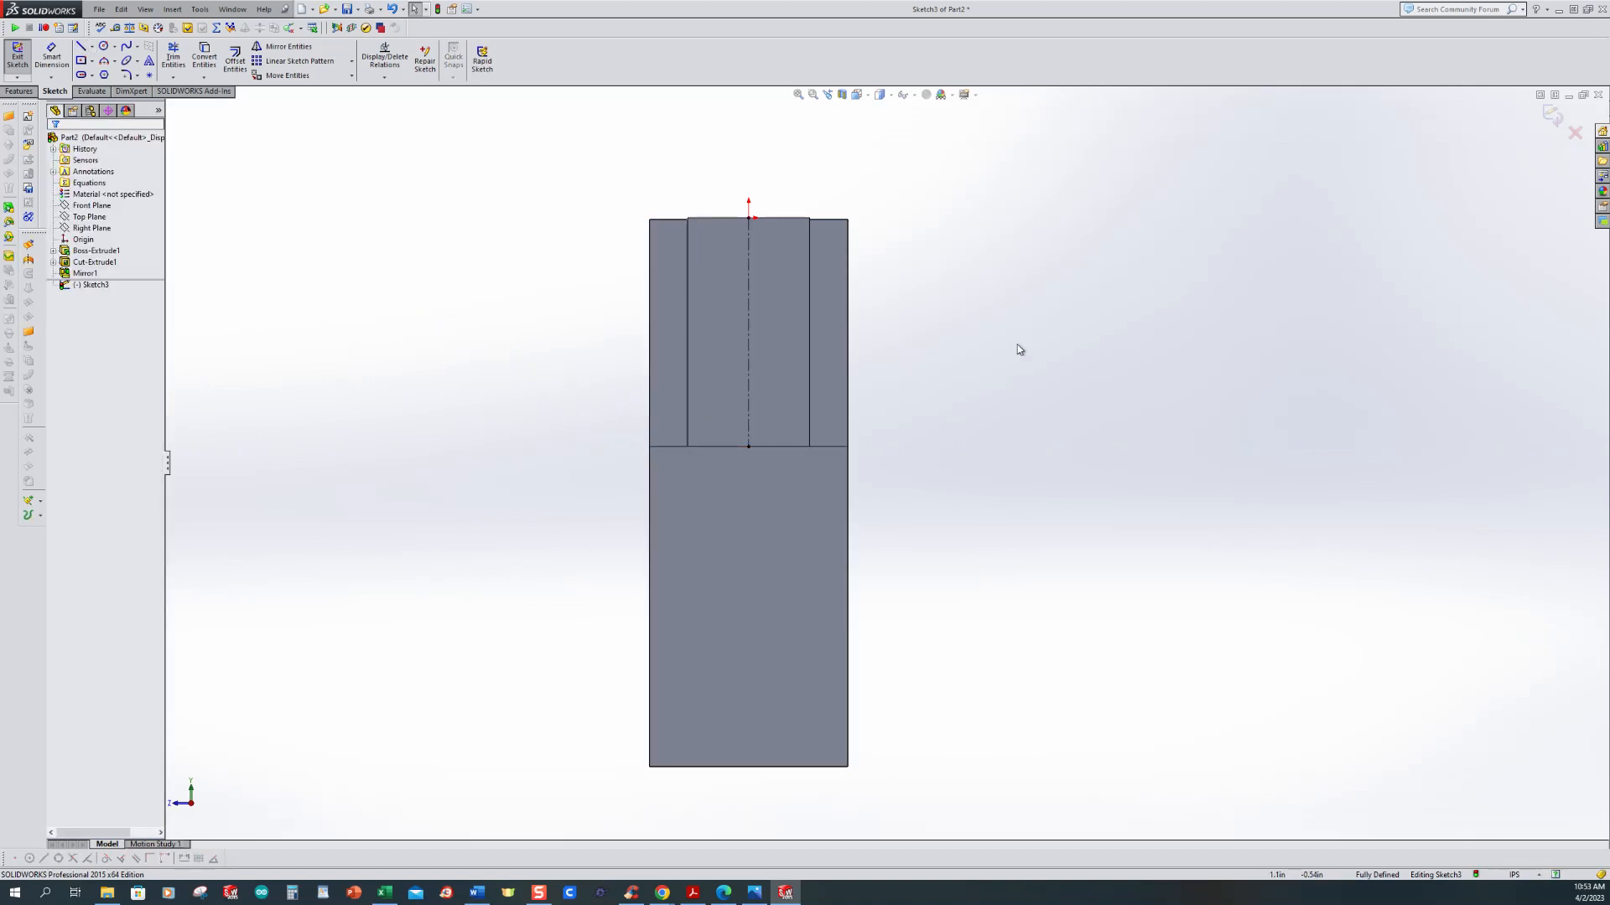
# Step: Draw a circle centered on the centerline's midpoint and set its diameter to 15/16 in
pyautogui.scroll(-1, 1016, 300)
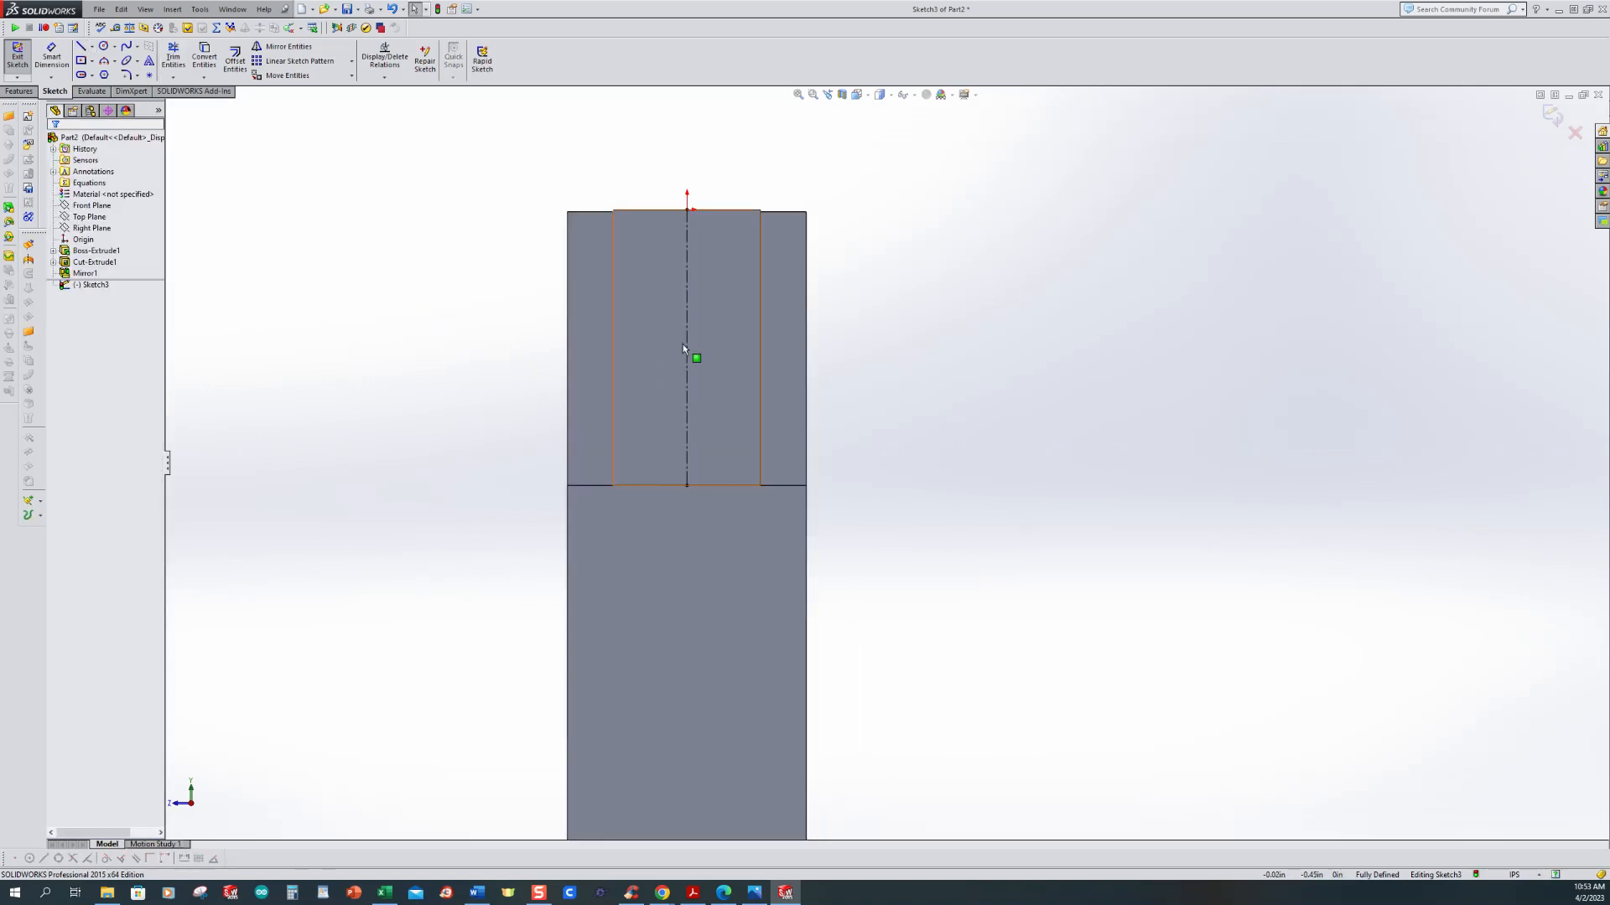
pyautogui.click(104, 47)
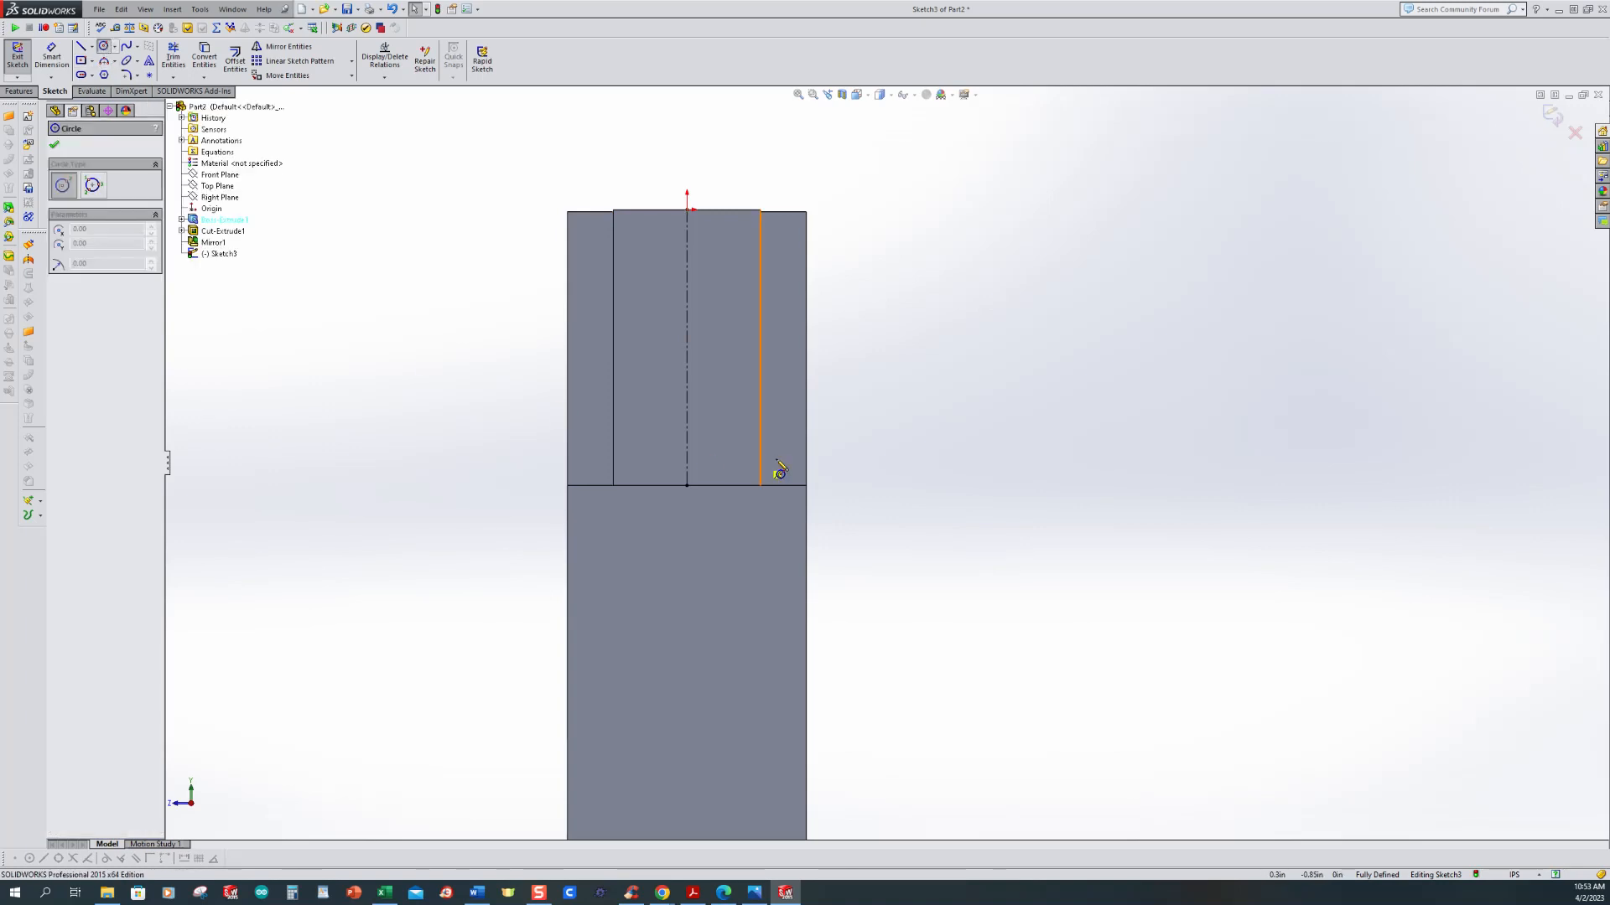
pyautogui.click(687, 347)
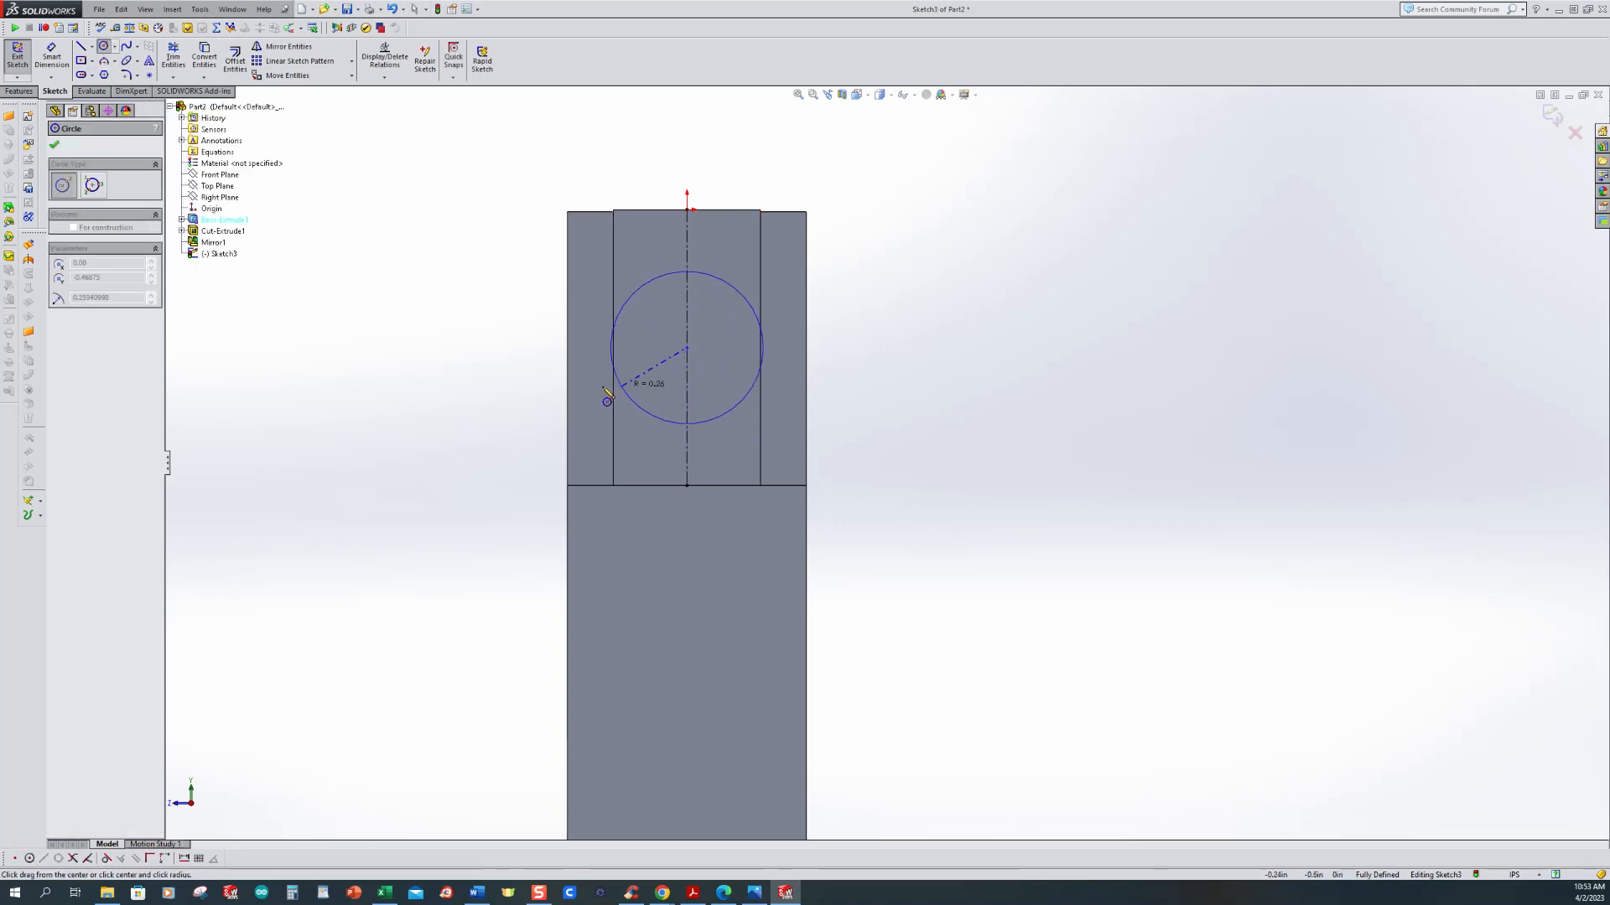
pyautogui.click(511, 388)
pyautogui.press('Escape')
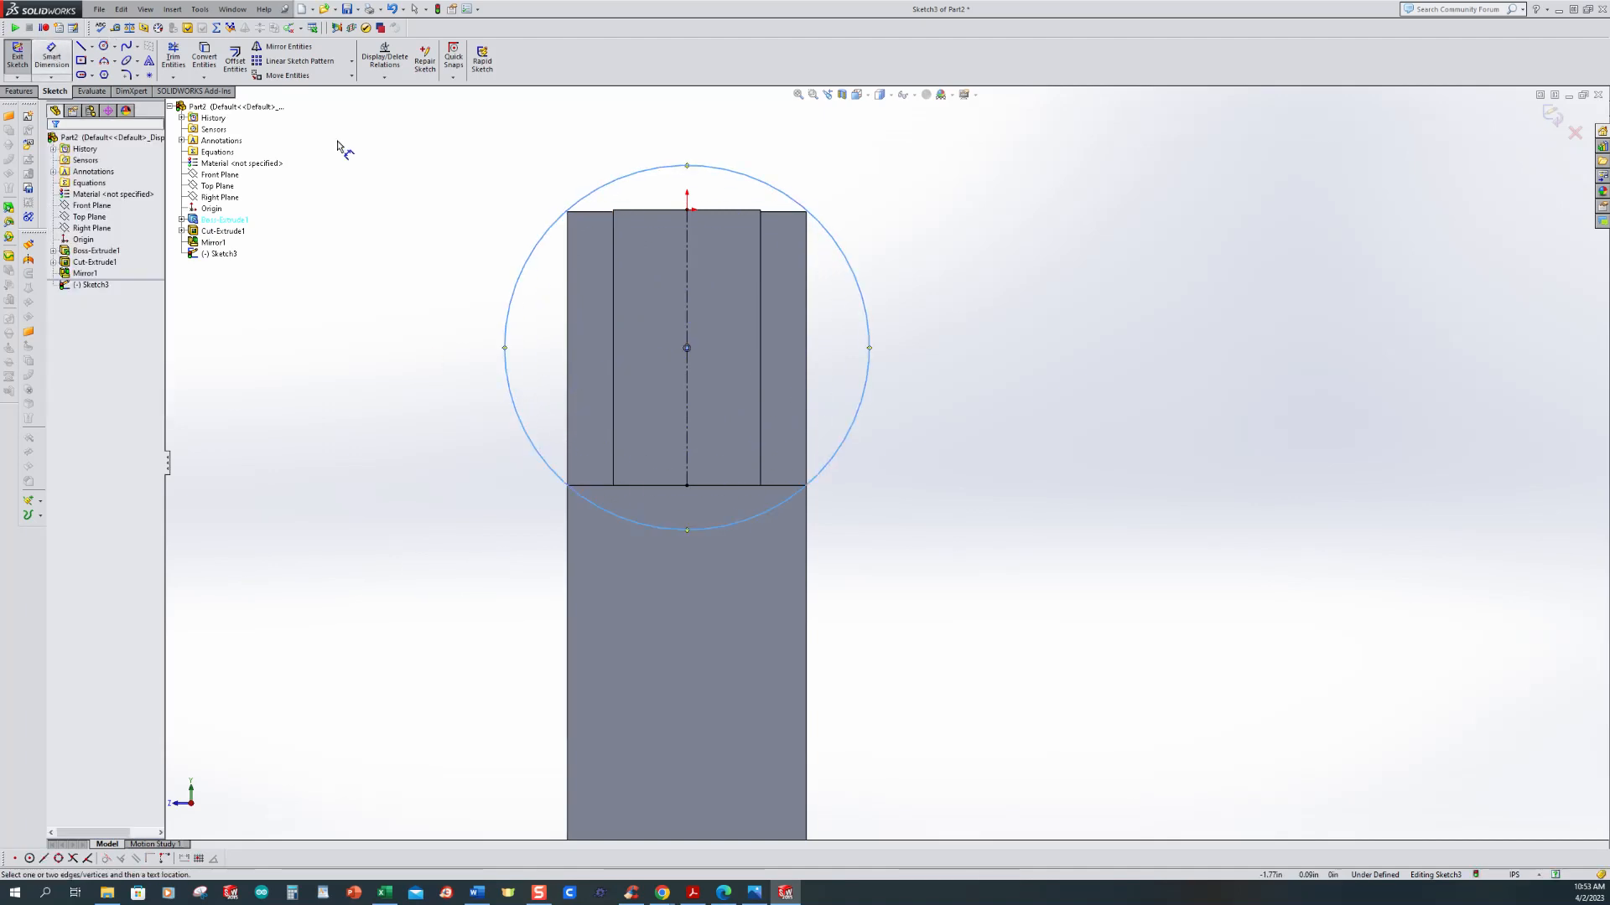
pyautogui.click(544, 234)
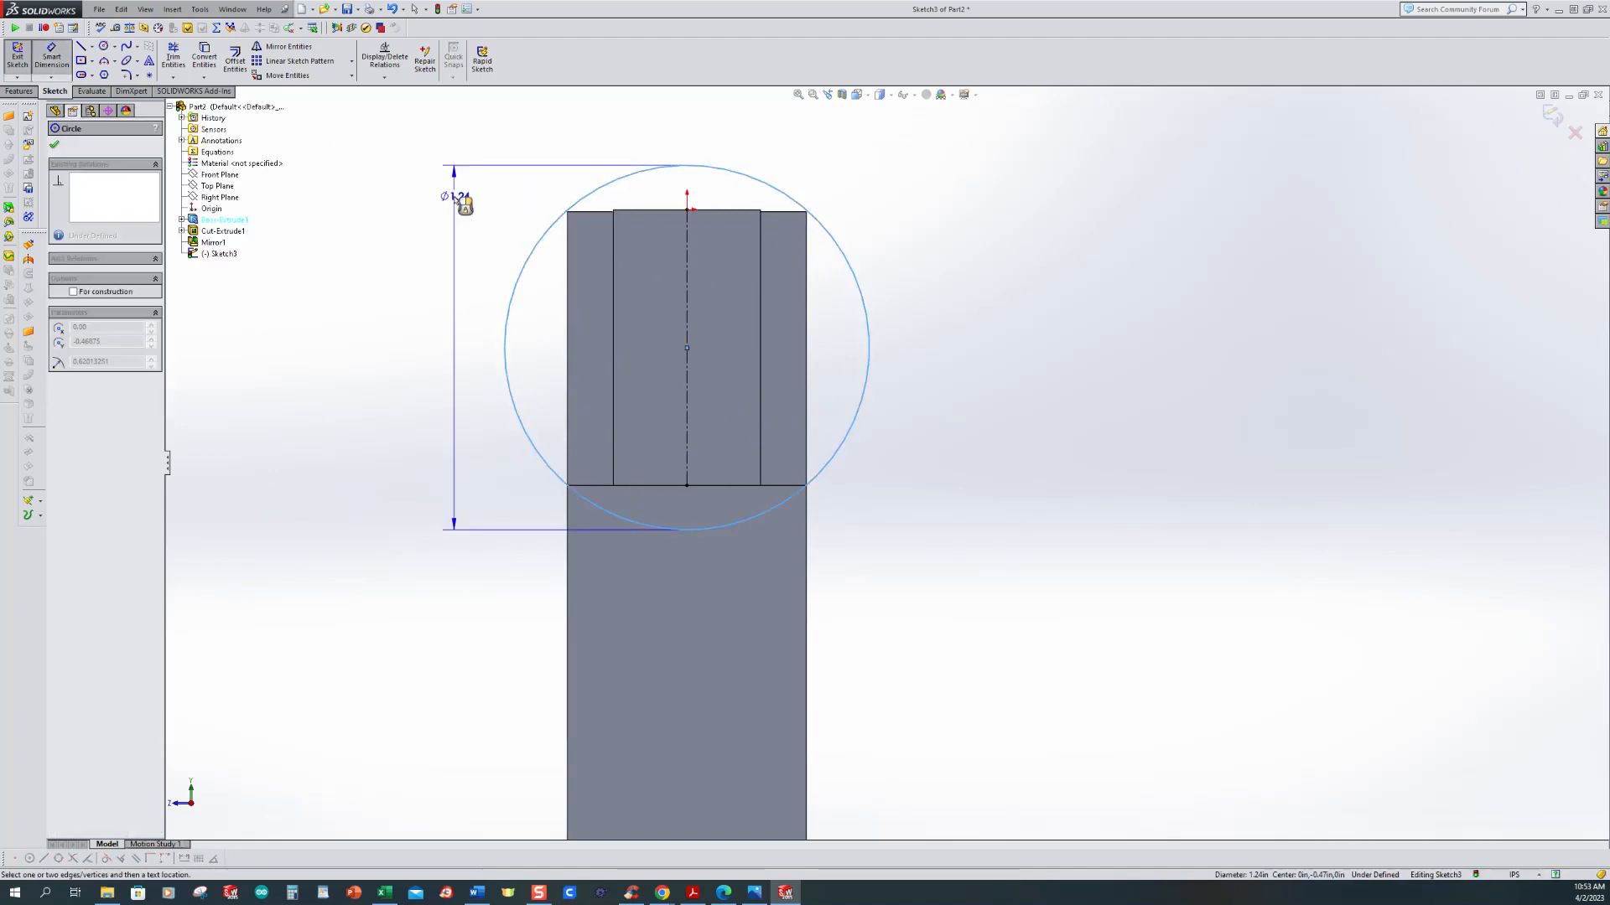
pyautogui.click(460, 201)
pyautogui.write('15/16')
pyautogui.press('Return')
# Step: Start an Extruded Cut from the circle sketch and check the threaded length on the wrench dimension drawing
pyautogui.press('f')
pyautogui.moveTo(484, 205); pyautogui.dragTo(629, 255, button='middle')
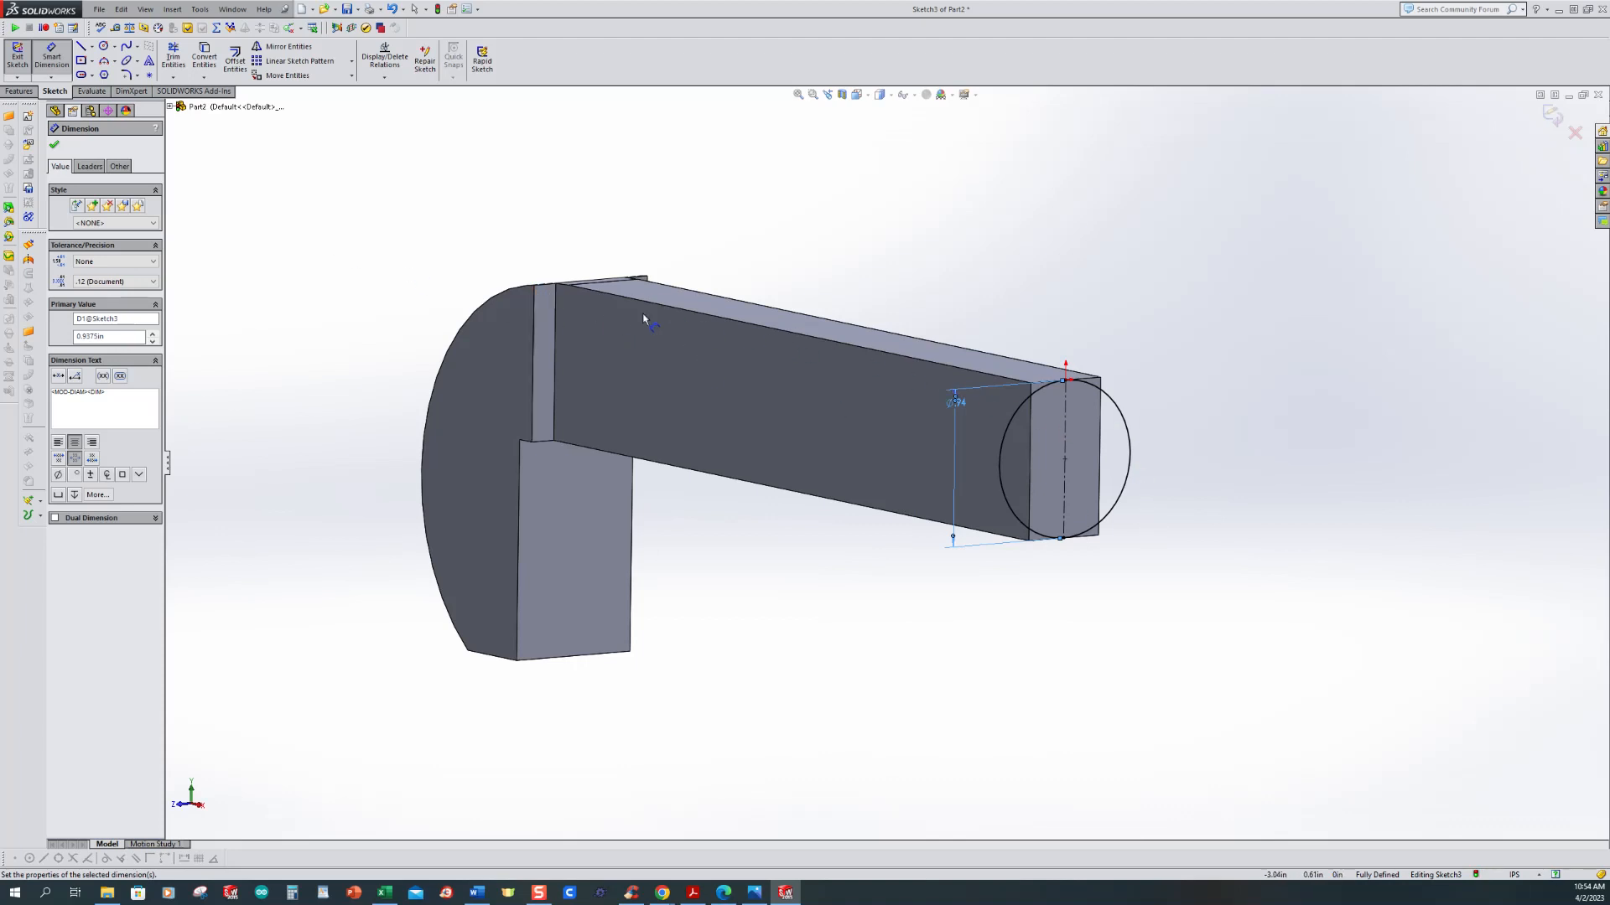
pyautogui.click(19, 91)
pyautogui.click(185, 57)
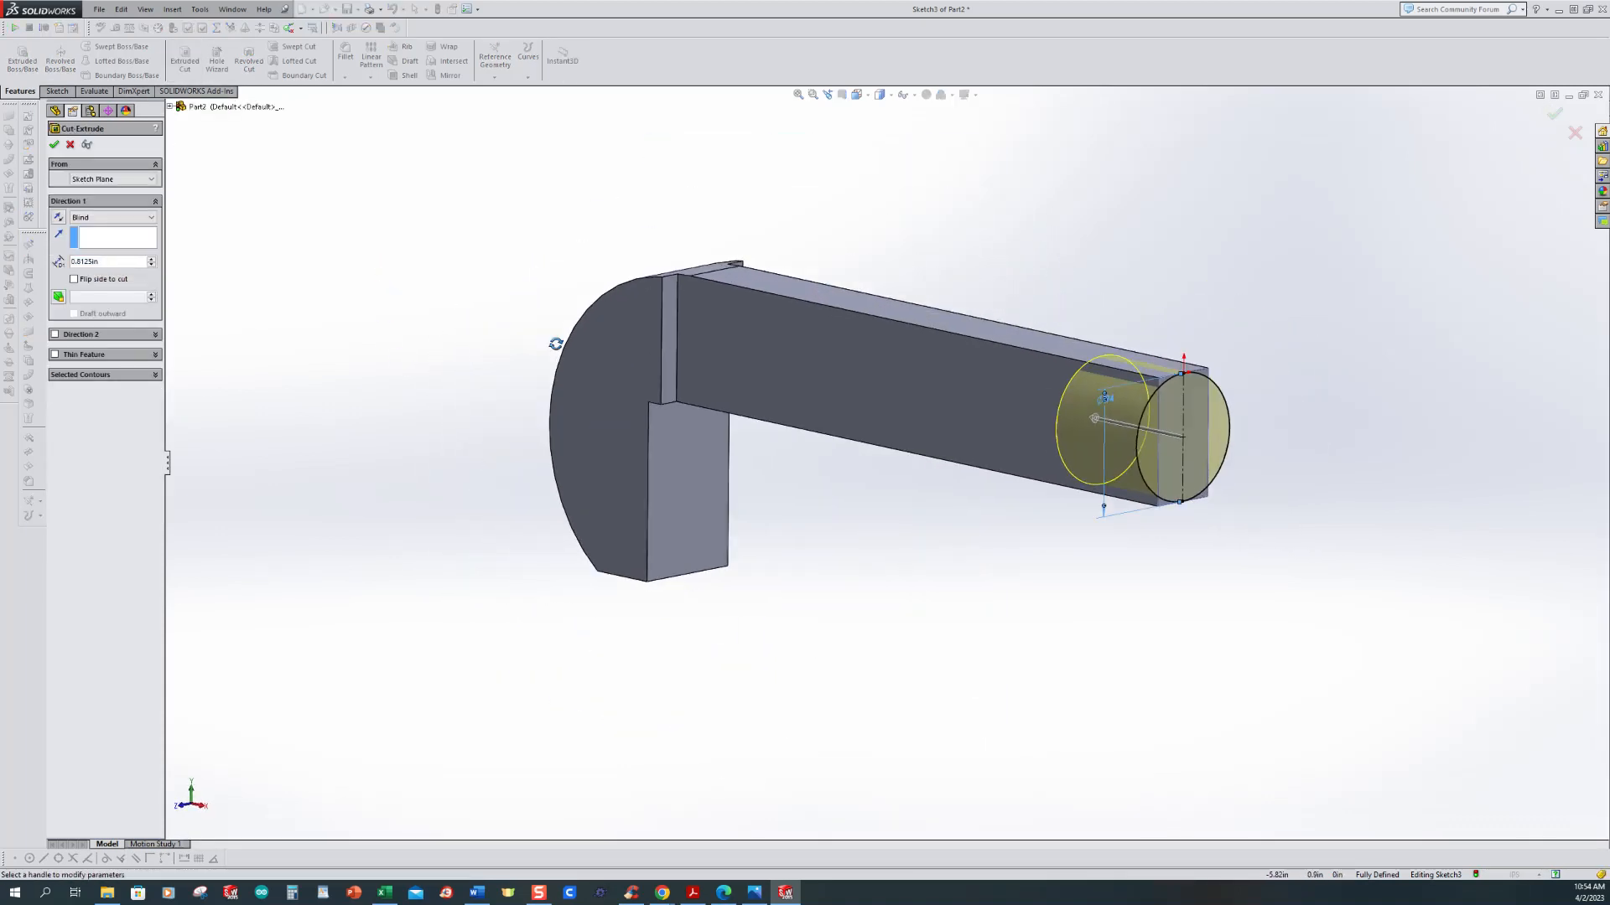
pyautogui.scroll(2, 556, 344)
pyautogui.scroll(-3, 980, 463)
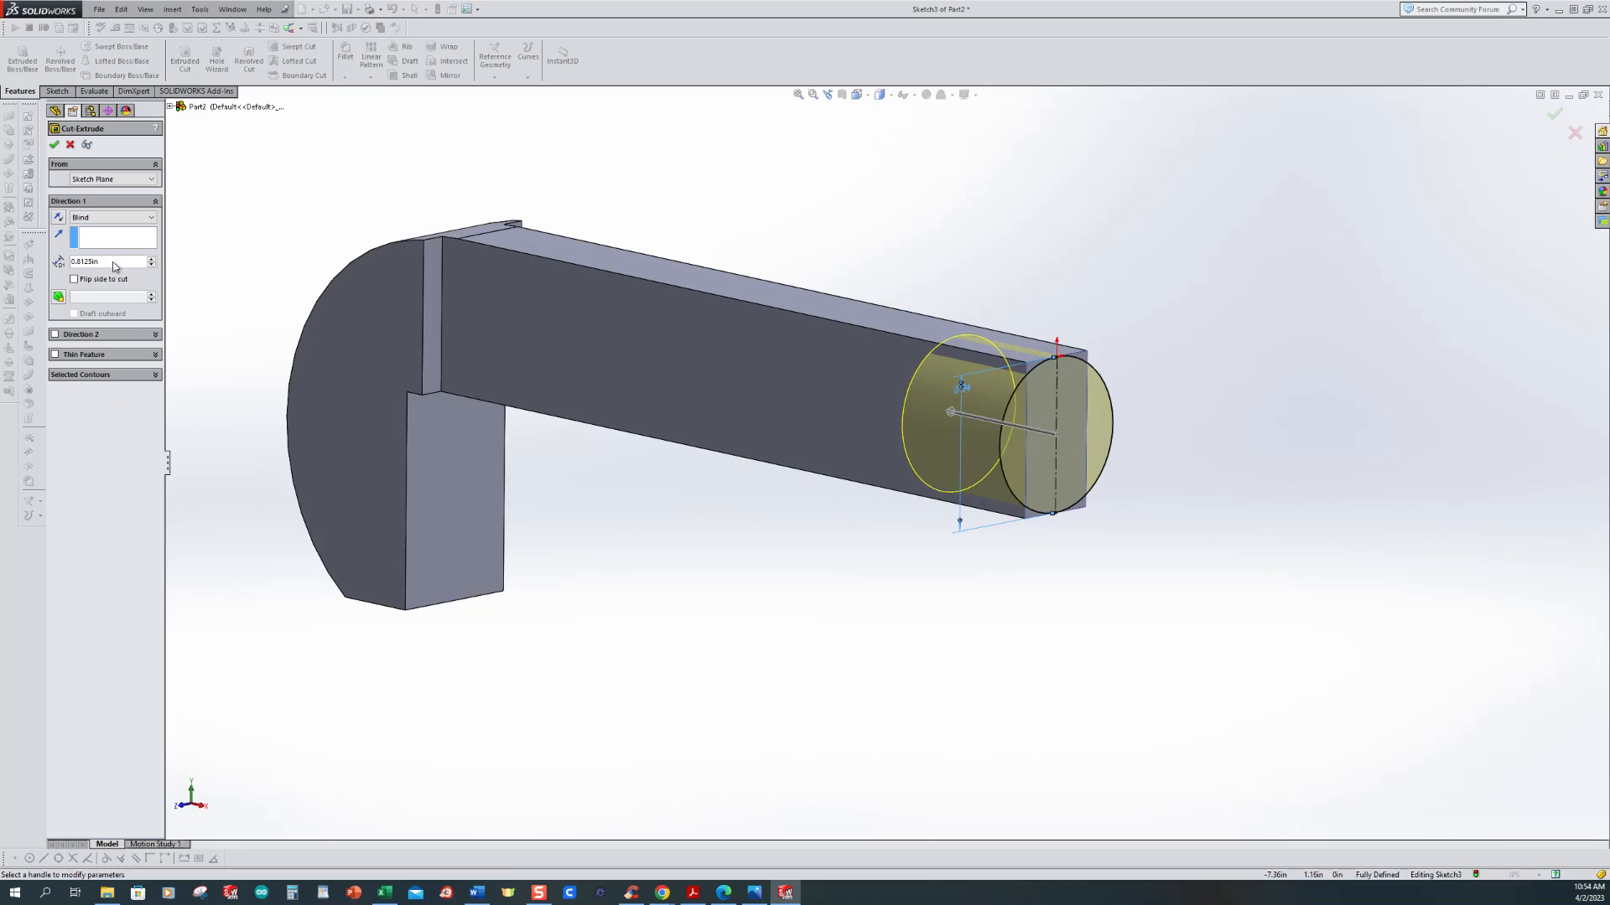
pyautogui.click(755, 893)
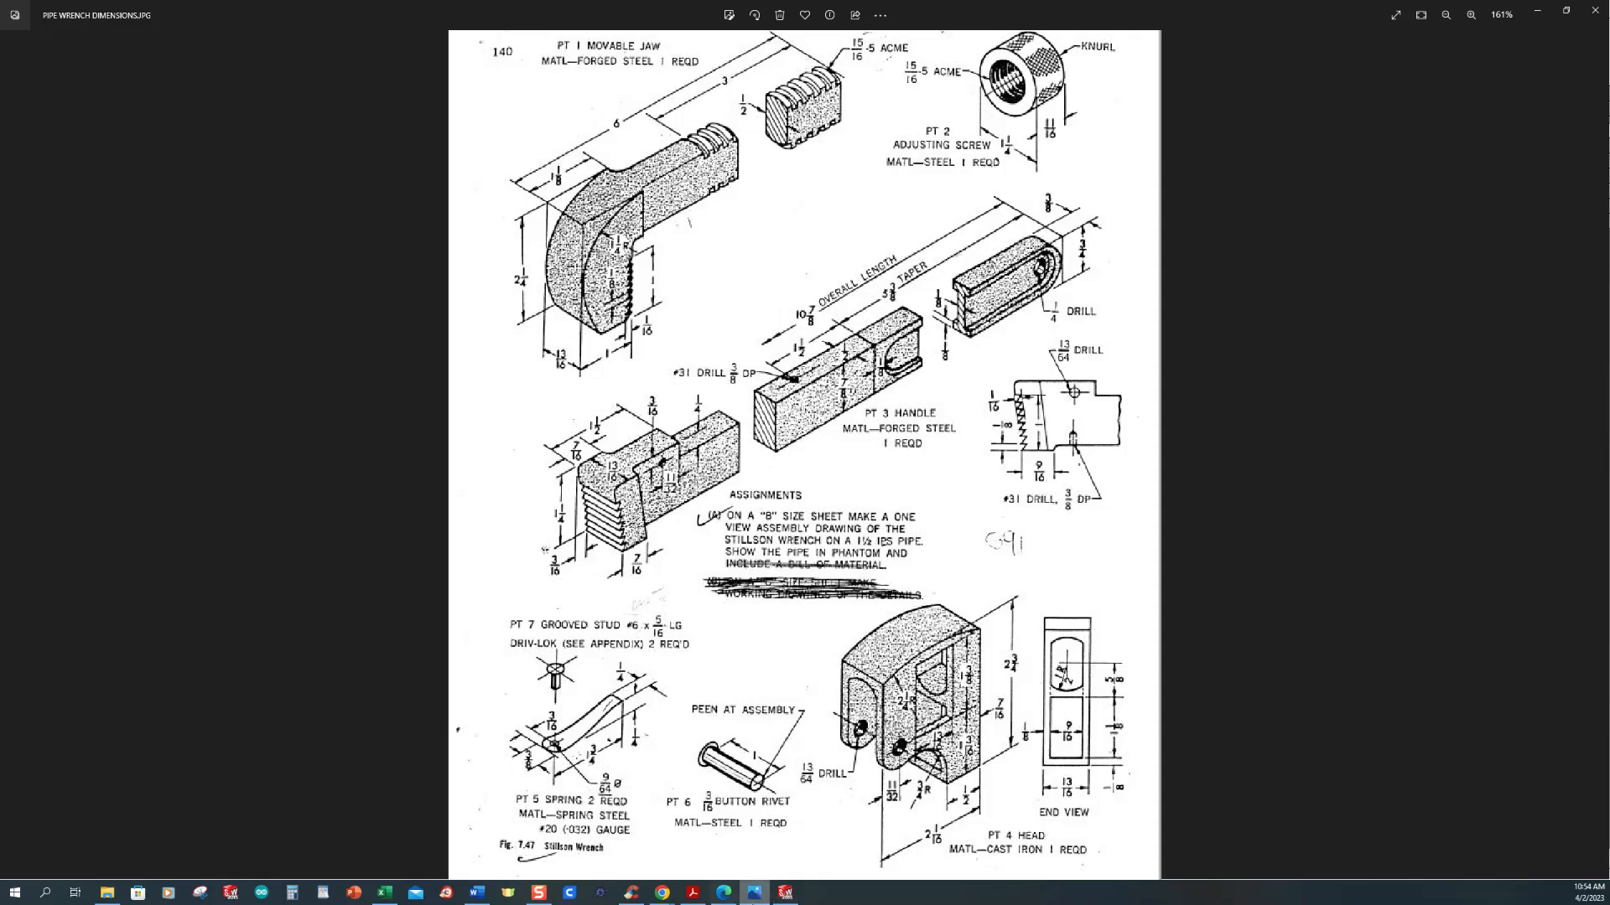
# Step: Cut the shank end 3.00 in deep outside the circle by flipping the side to cut
pyautogui.click(785, 893)
pyautogui.doubleClick(97, 263)
pyautogui.write('3.00in')
pyautogui.press('Return')
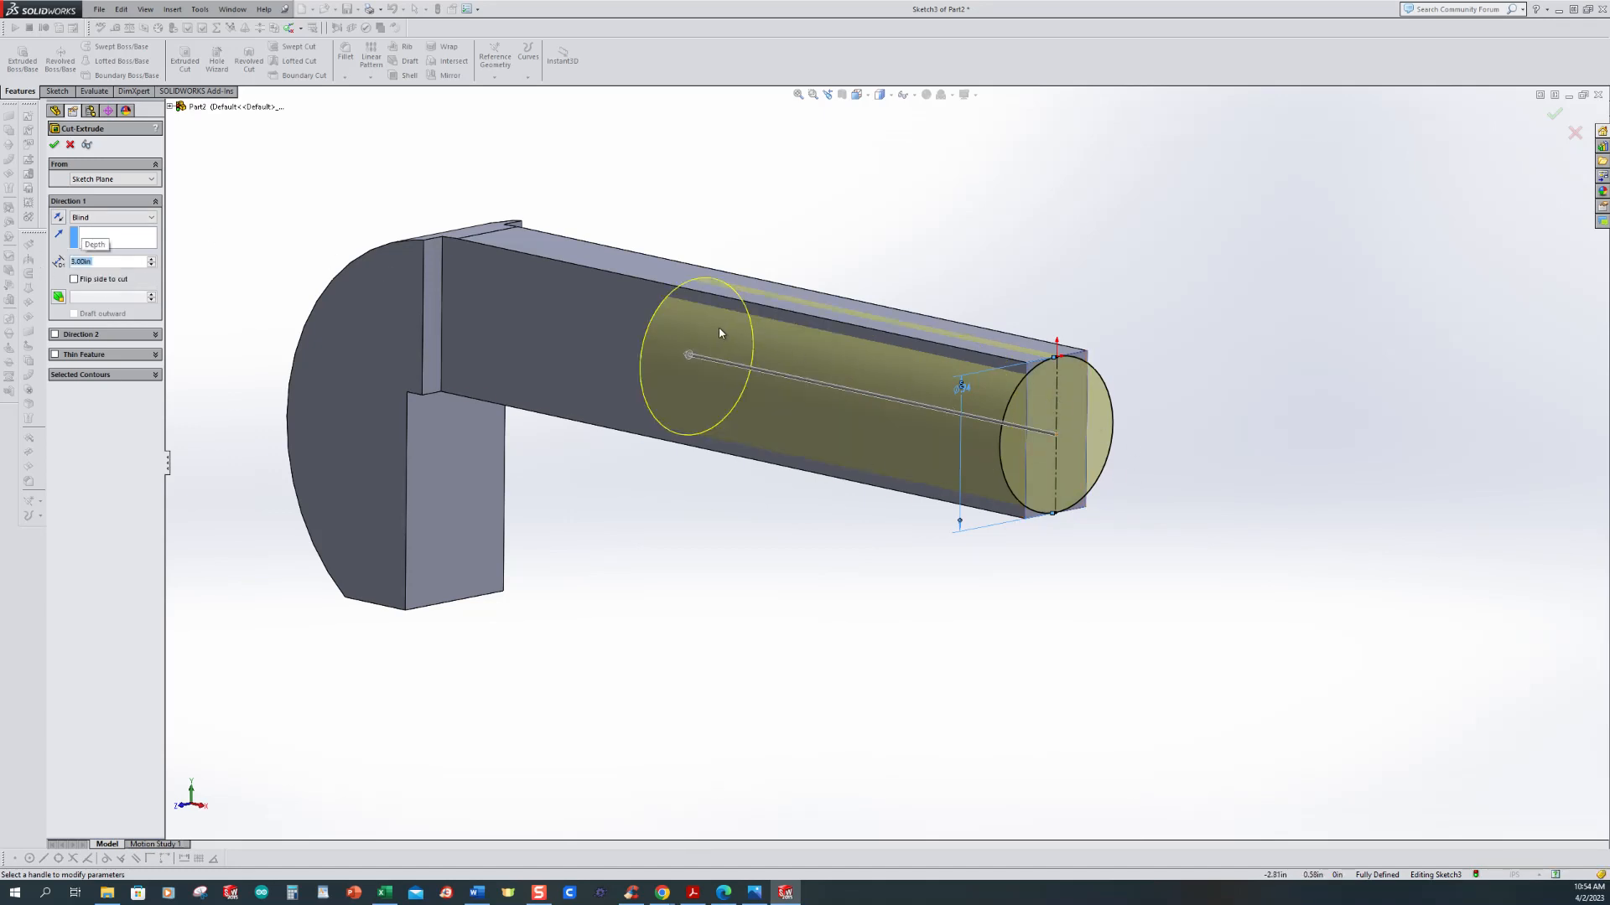
pyautogui.click(73, 280)
pyautogui.click(54, 144)
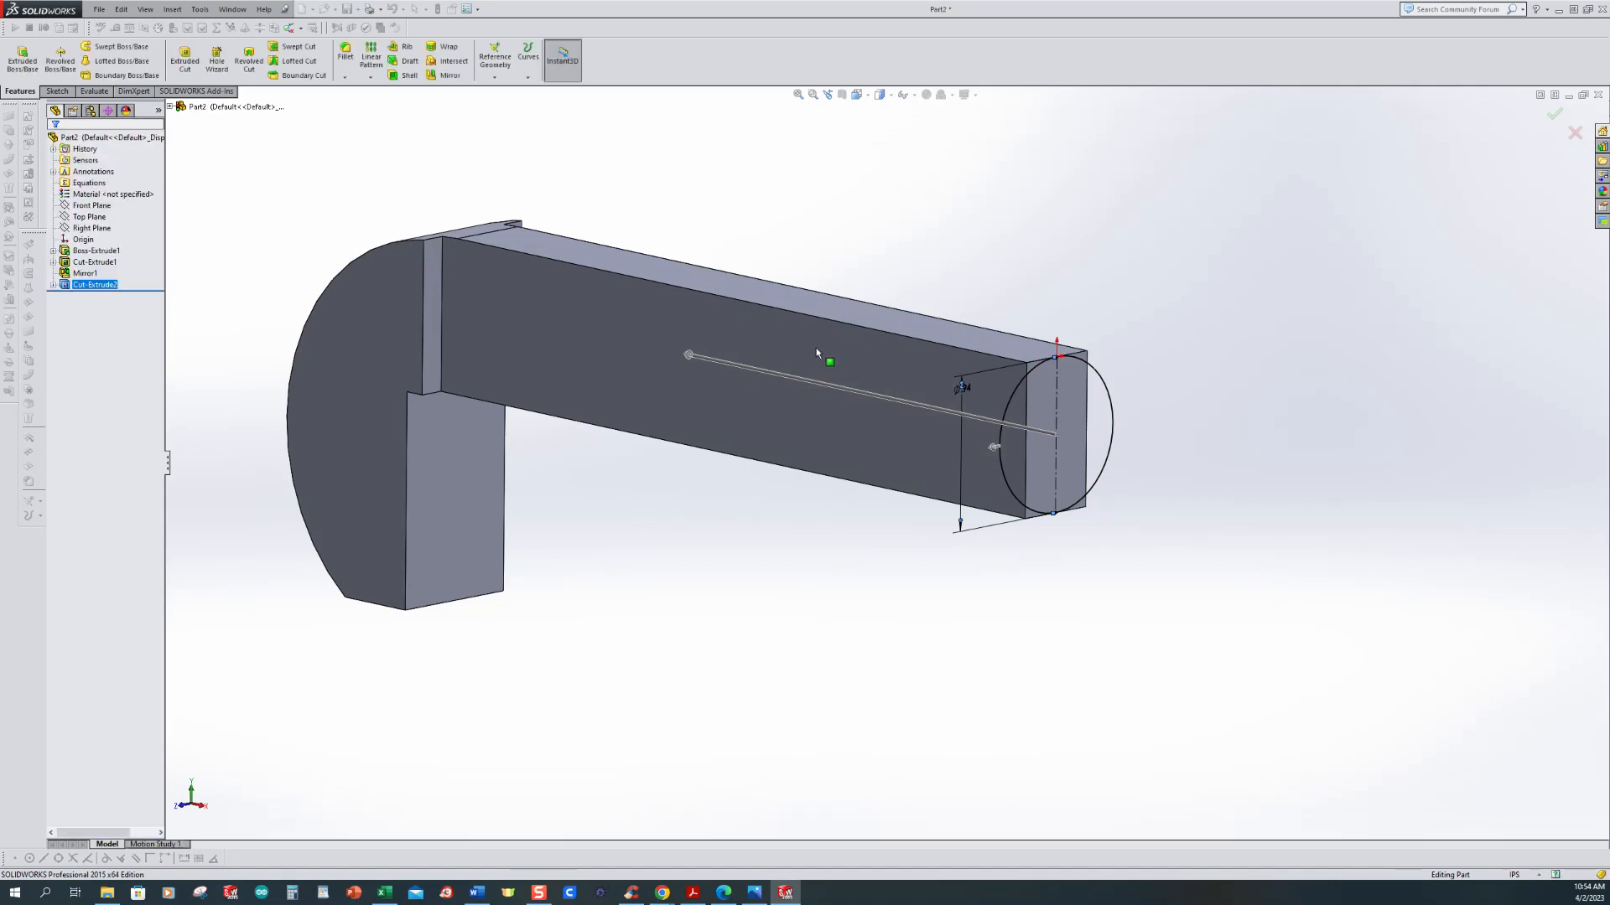
pyautogui.click(865, 270)
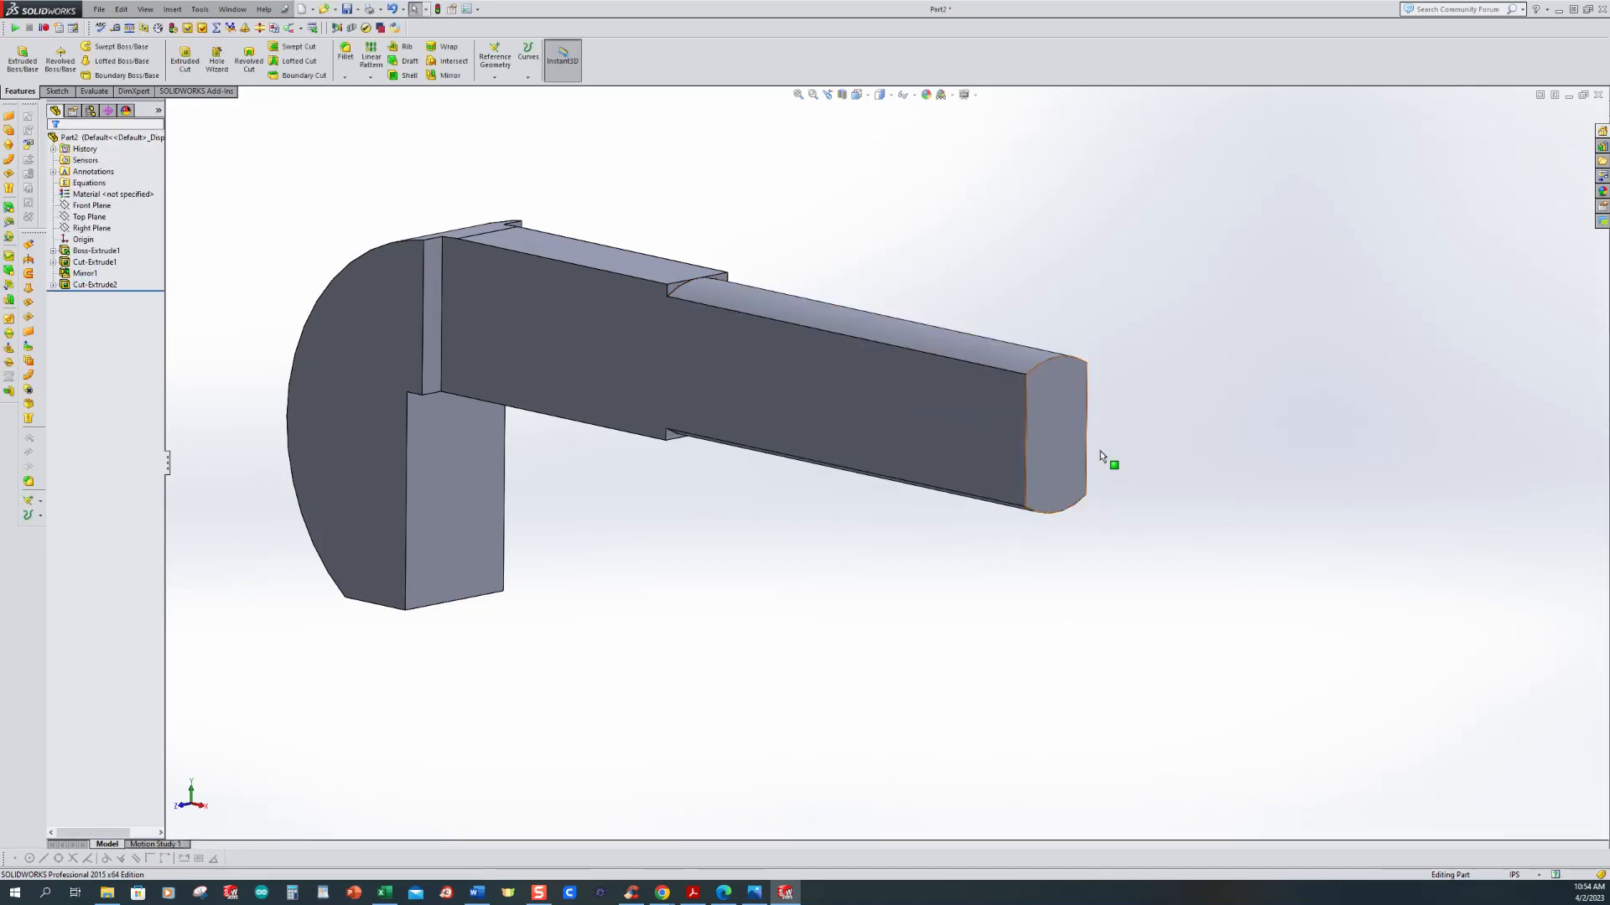
# Step: Chamfer the two curved edges of the shank's end face at 0.125 in and 45 degrees
pyautogui.moveTo(1149, 471); pyautogui.dragTo(1165, 515, button='middle')
pyautogui.scroll(1, 1165, 515)
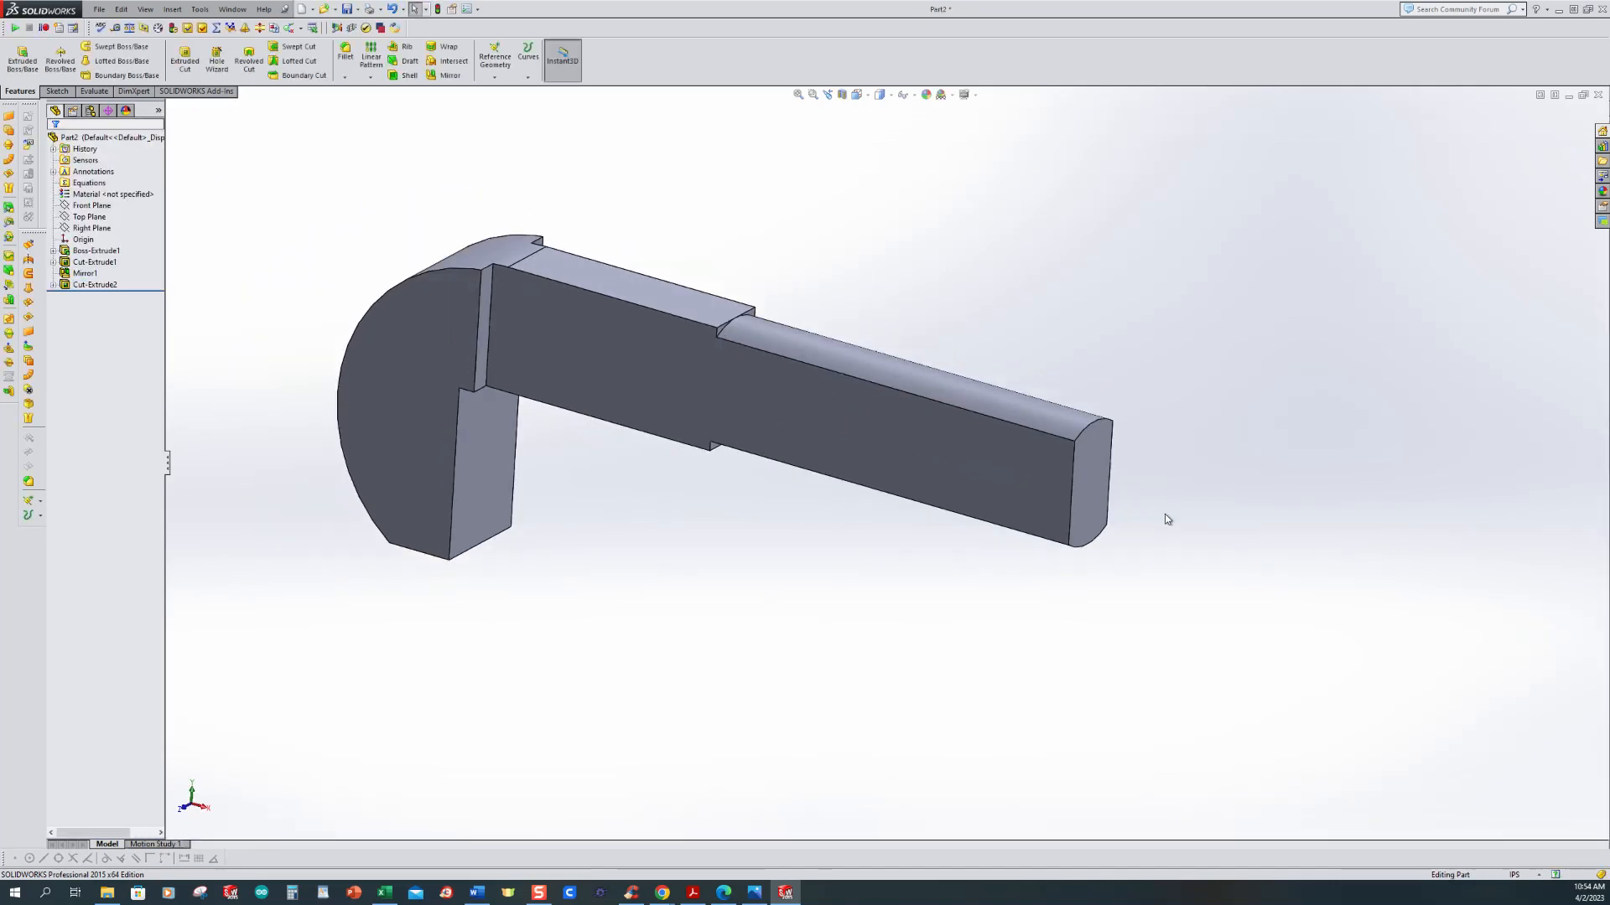
pyautogui.scroll(-2, 1165, 503)
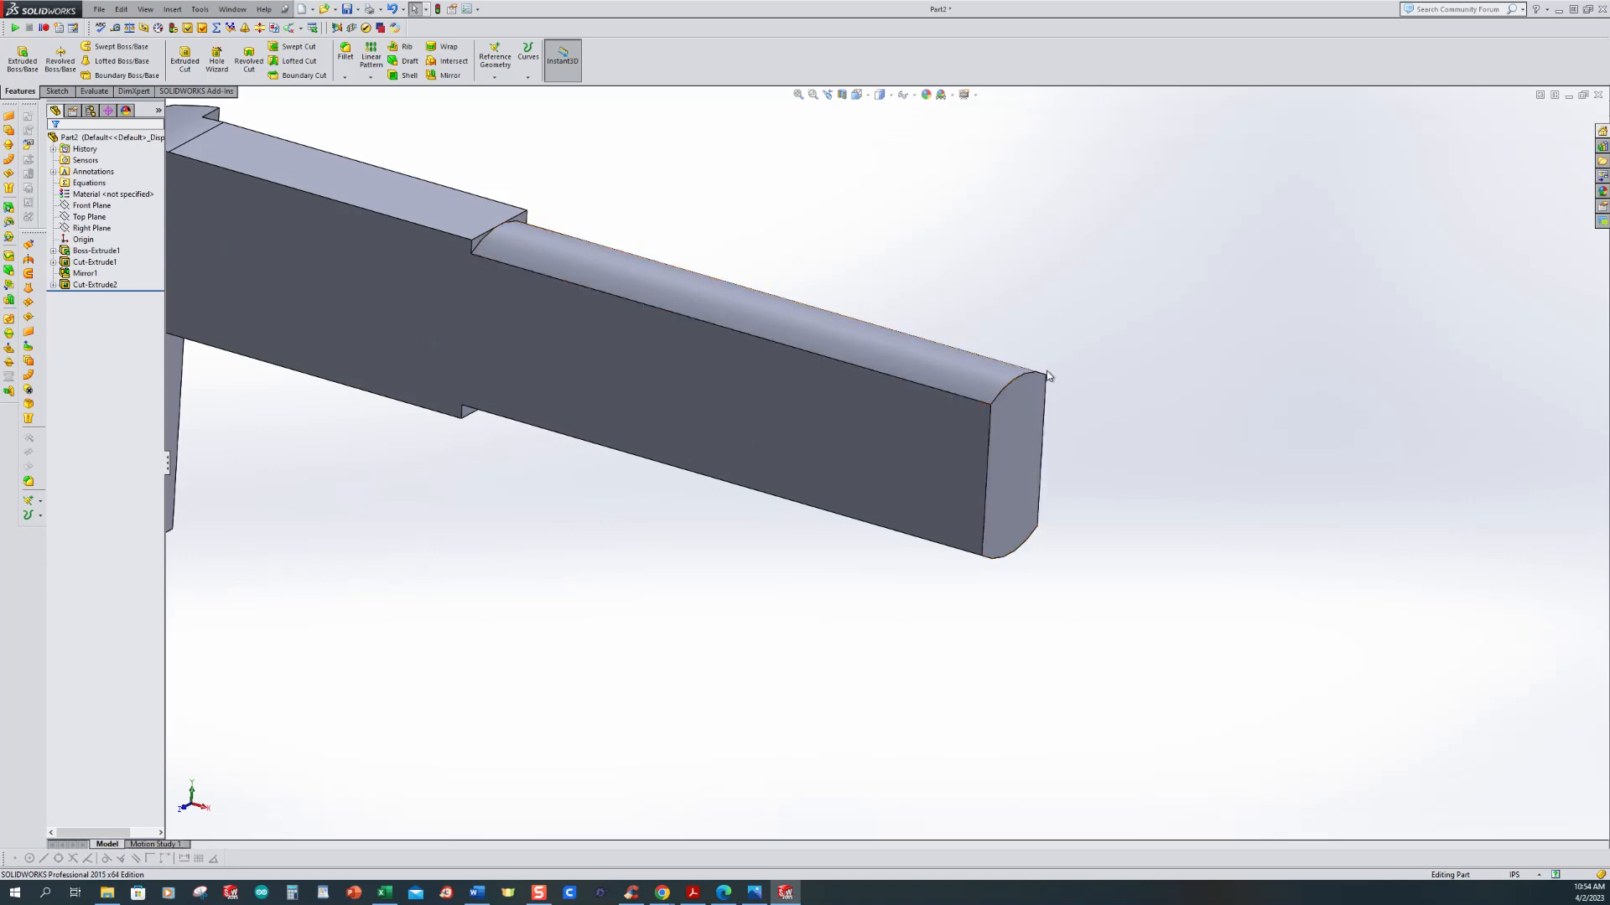
pyautogui.click(345, 77)
pyautogui.click(366, 101)
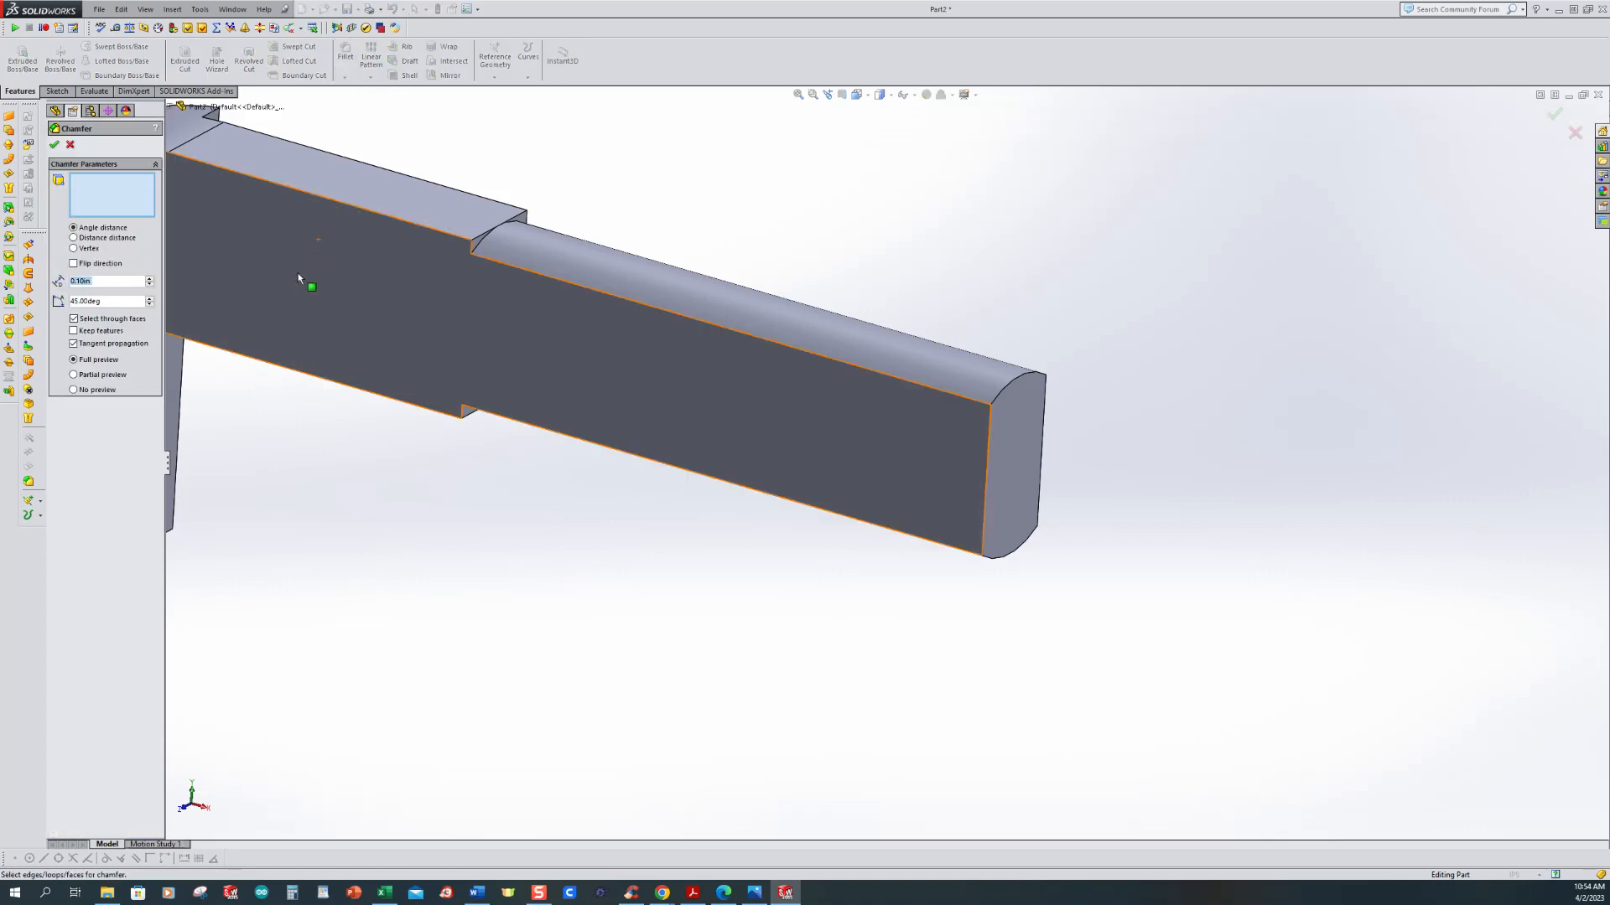
pyautogui.write('0.125')
pyautogui.press('Return')
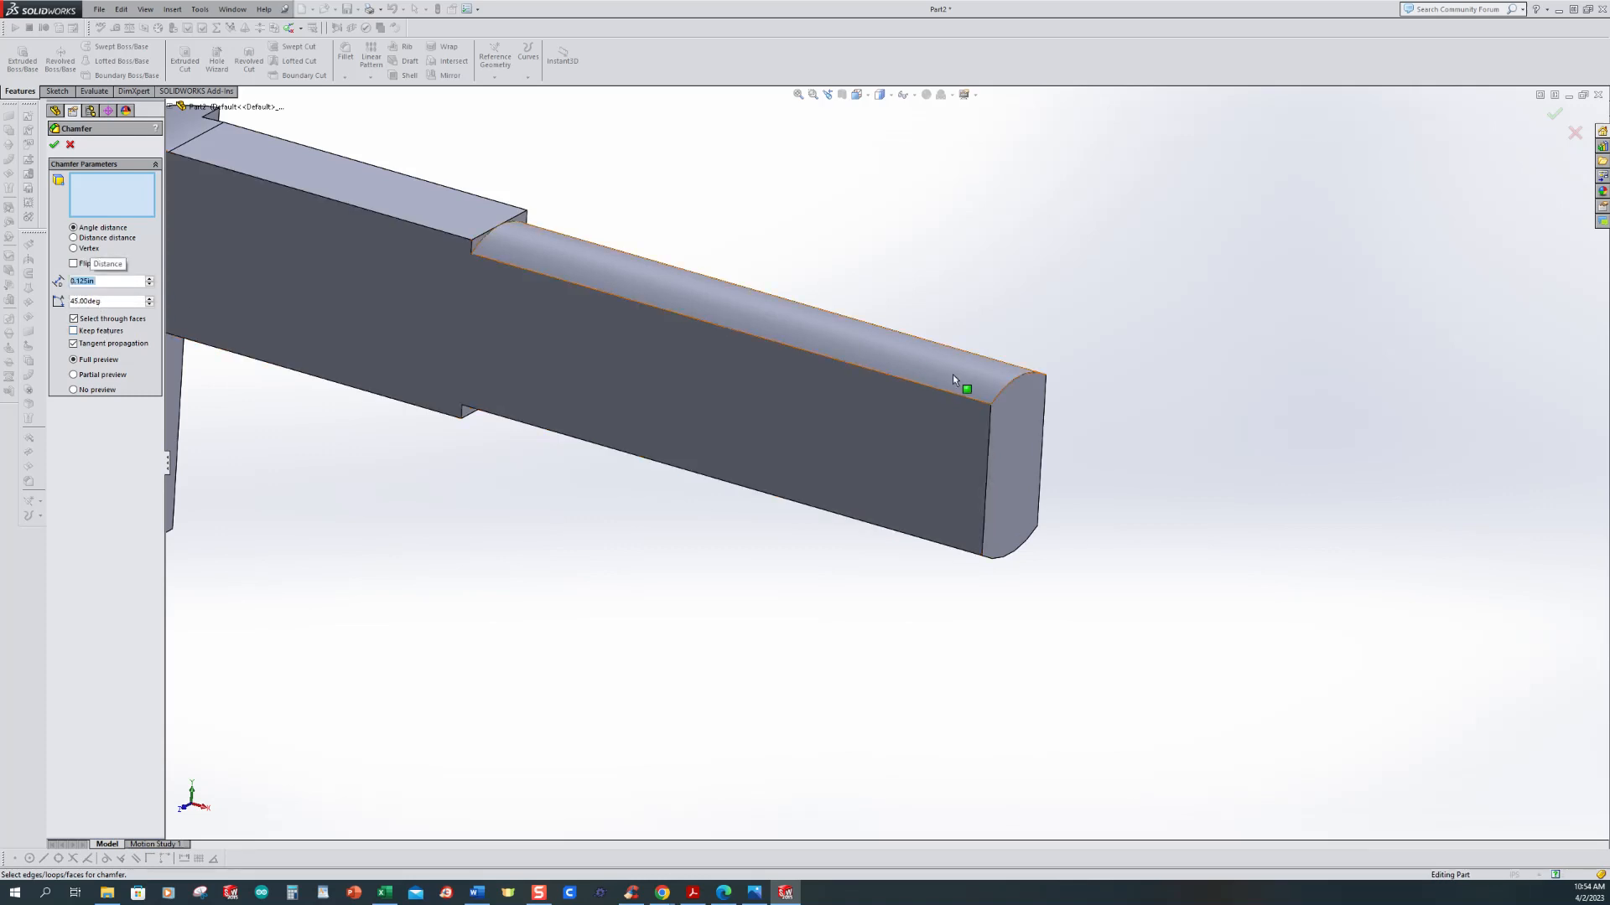
pyautogui.click(1014, 379)
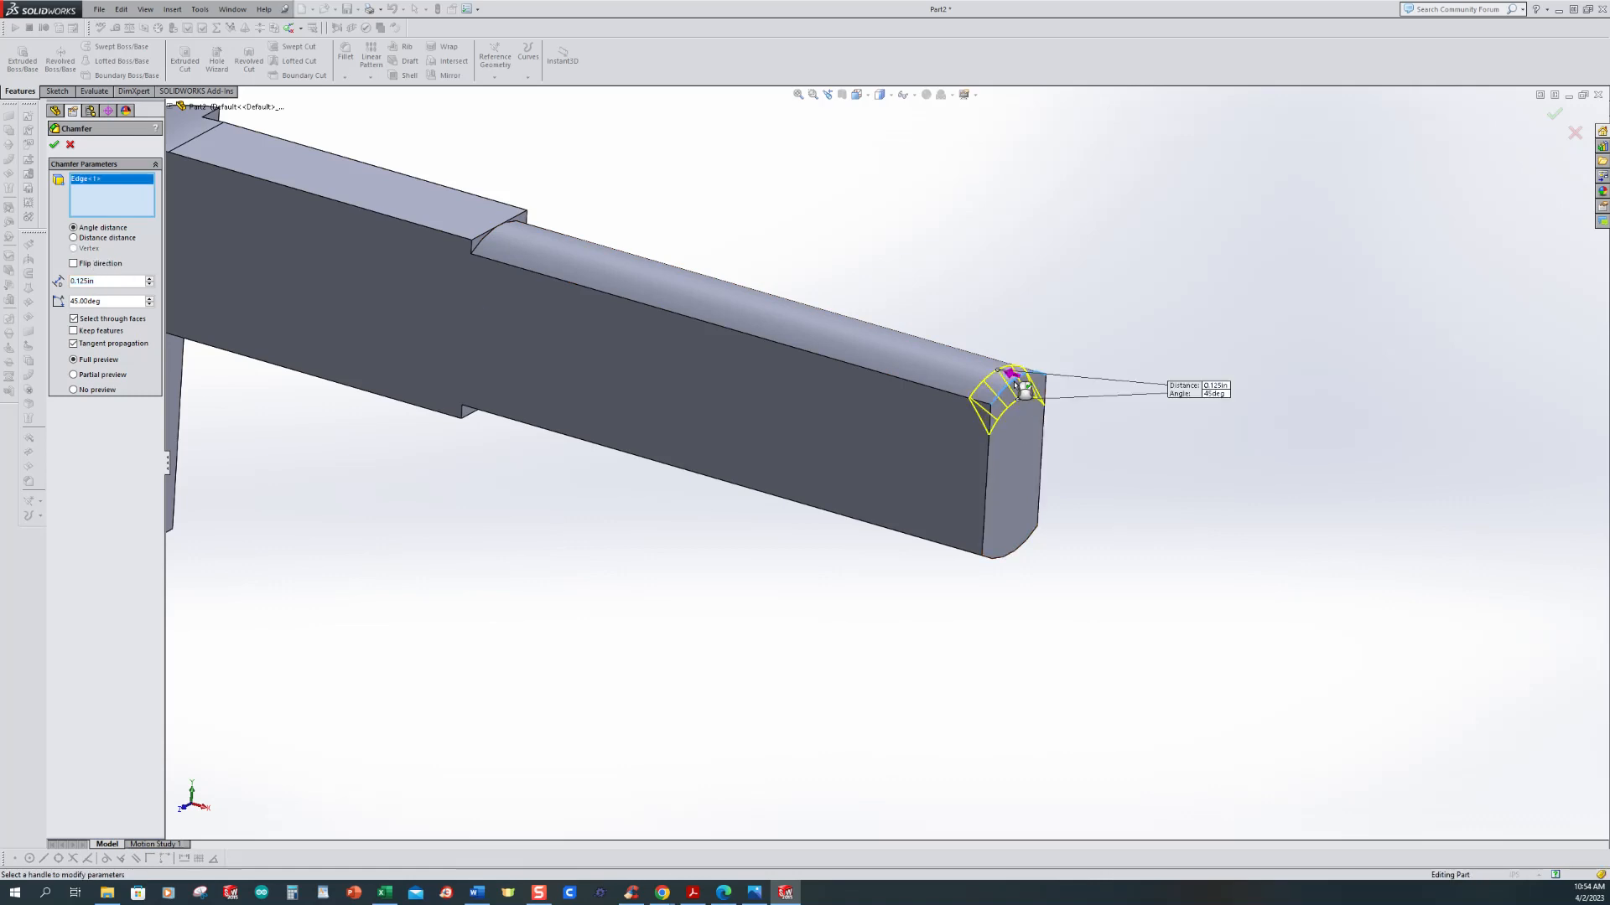
pyautogui.click(1018, 551)
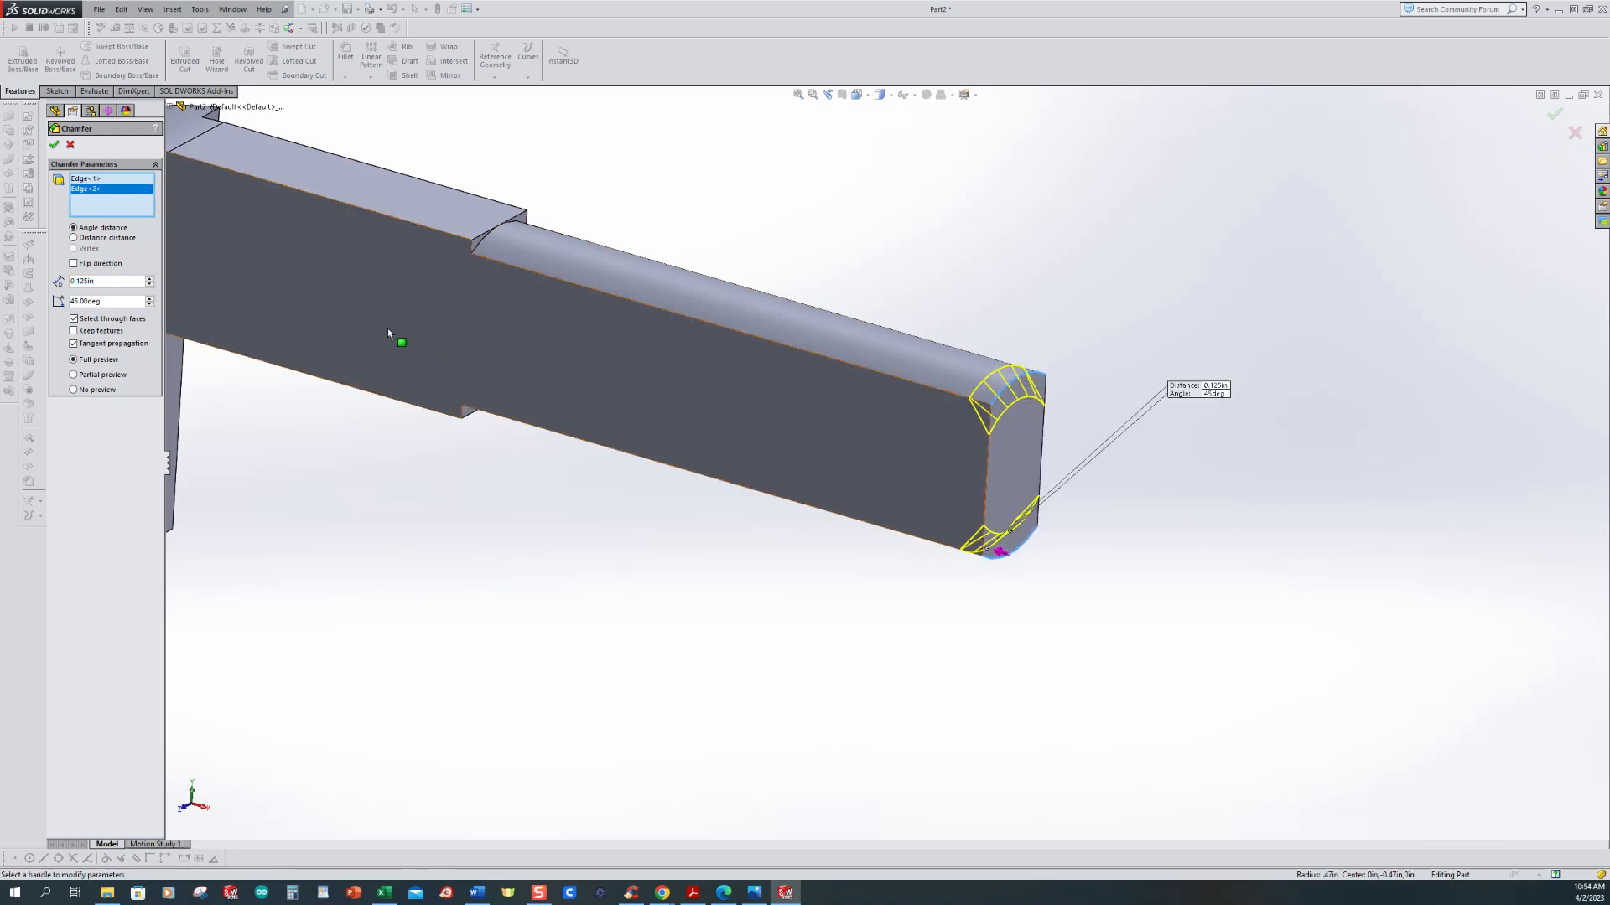
pyautogui.click(54, 146)
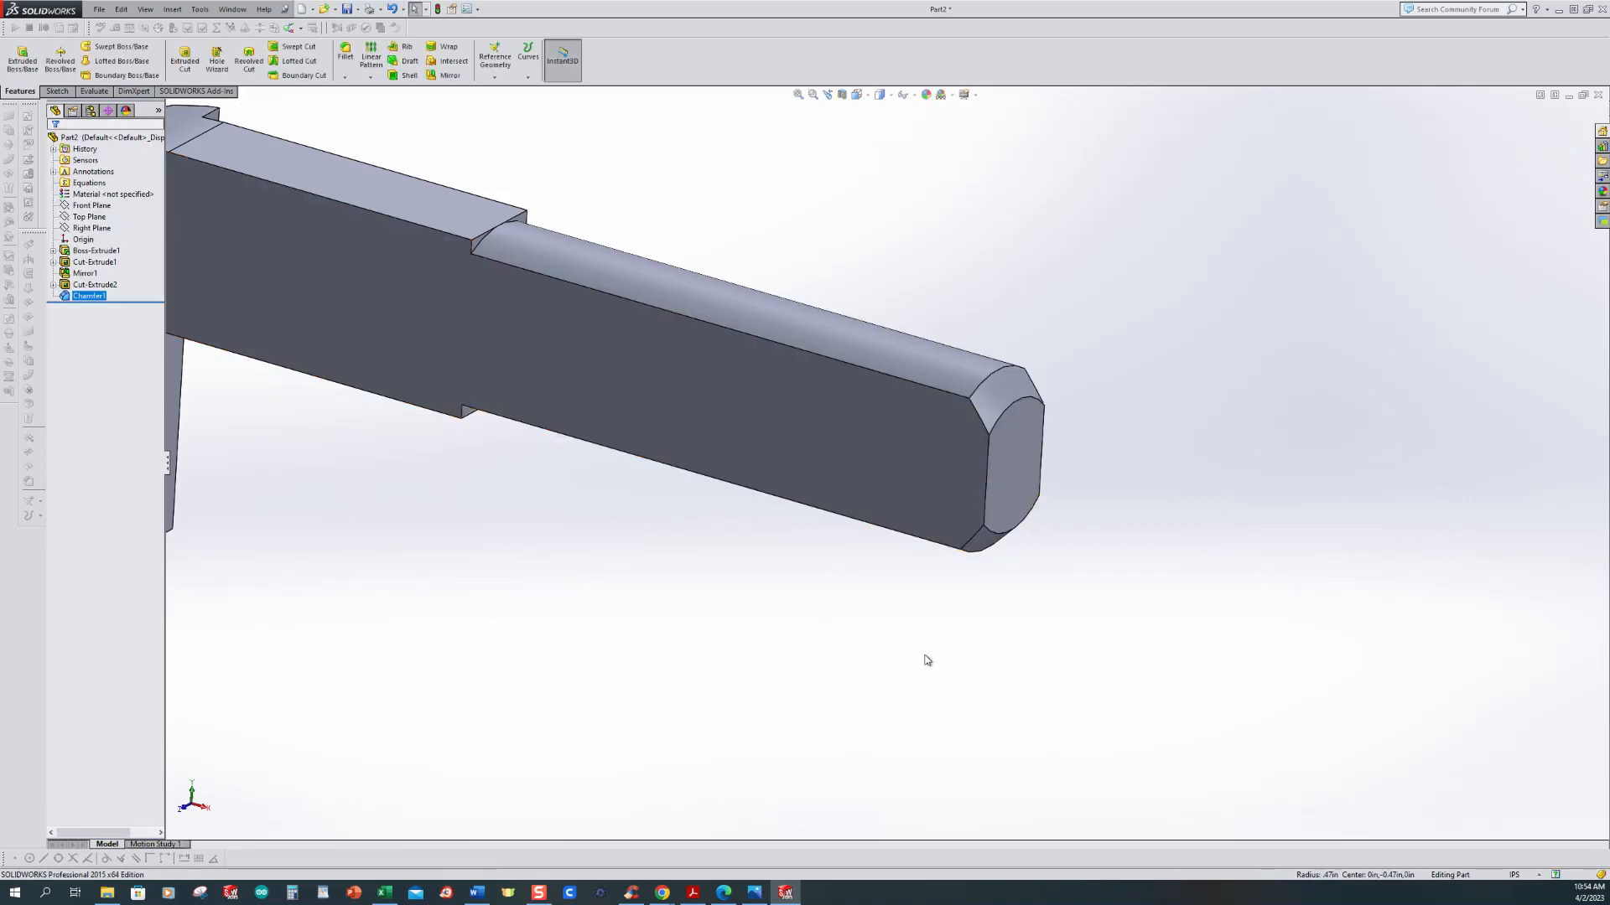
# Step: Start a new sketch on the flat end face of the chamfered shank
pyautogui.press('f')
pyautogui.moveTo(922, 591); pyautogui.dragTo(905, 537, button='middle')
pyautogui.scroll(-5, 940, 468)
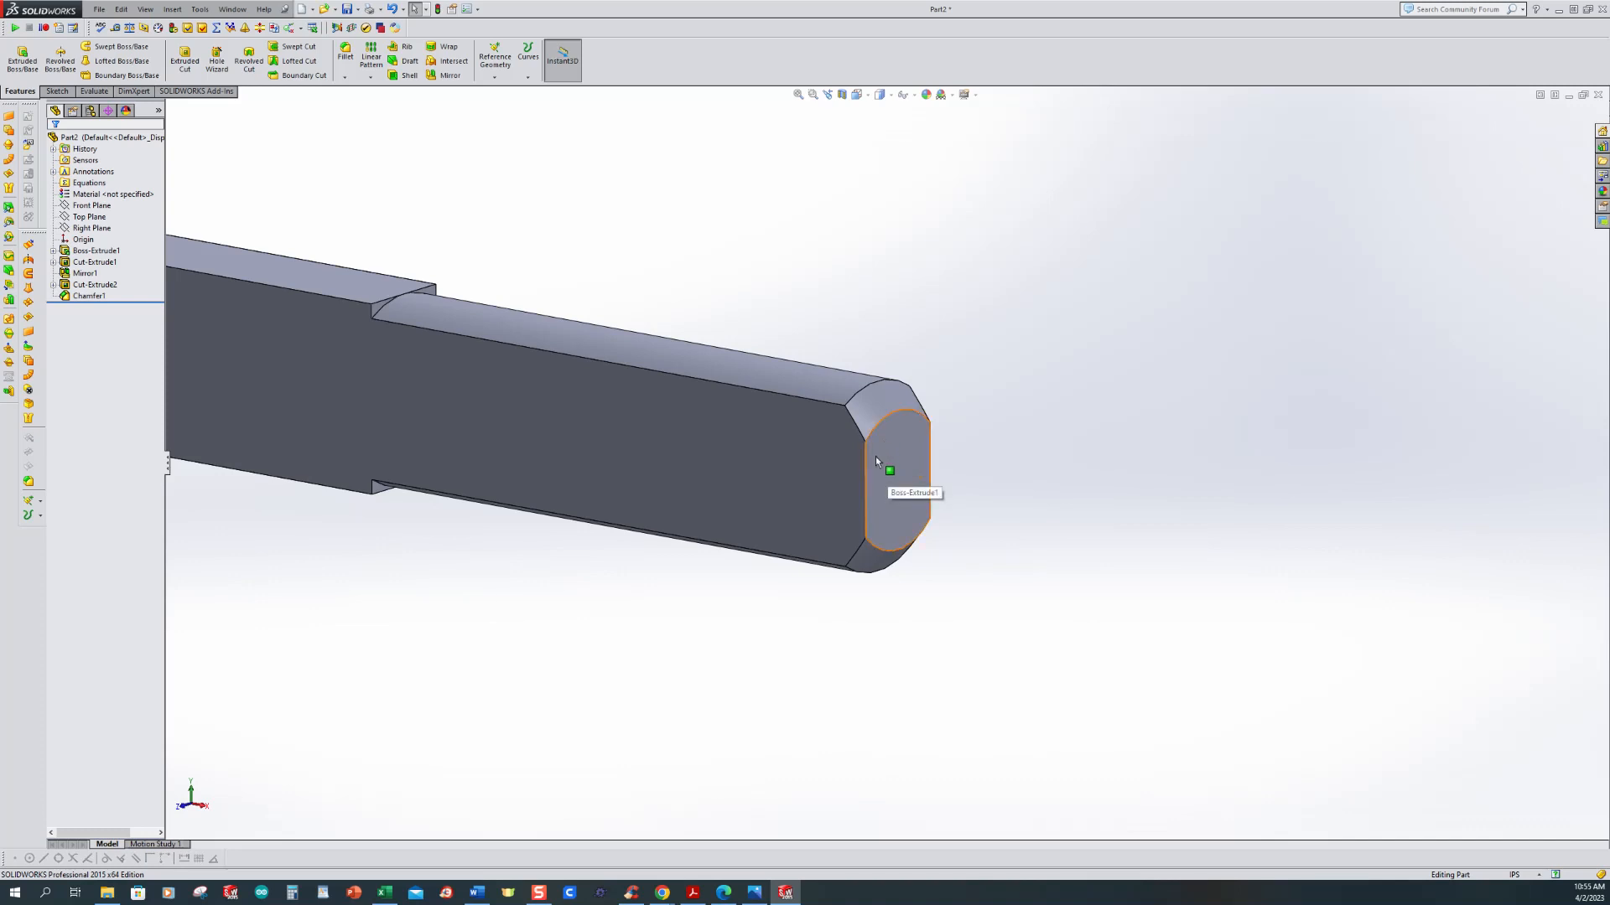
pyautogui.scroll(2, 877, 456)
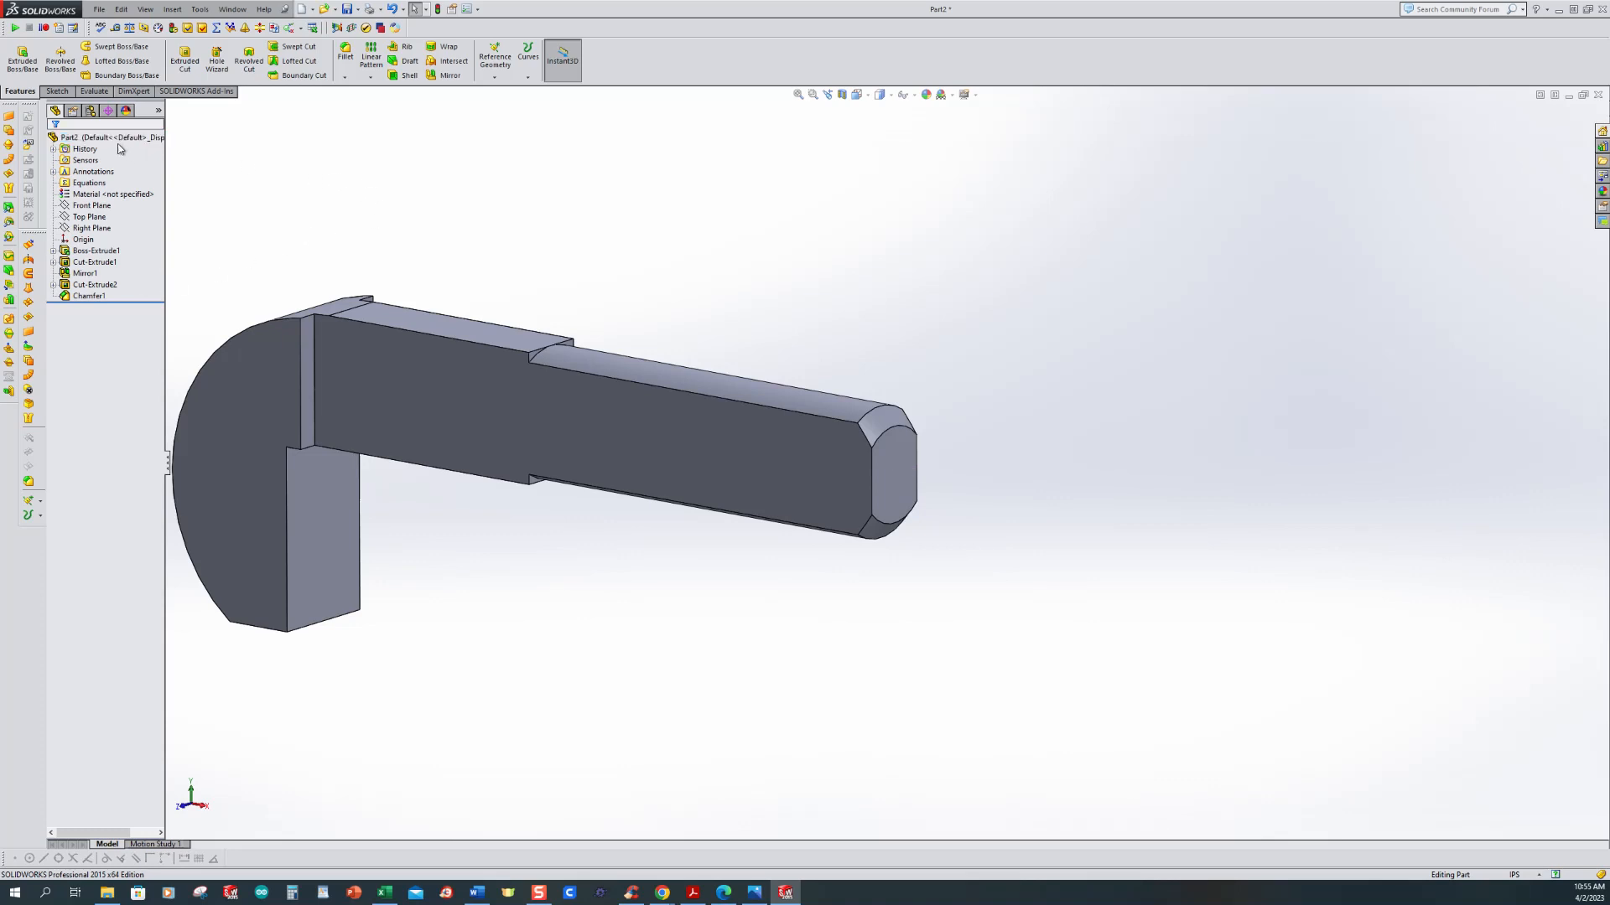
pyautogui.click(59, 93)
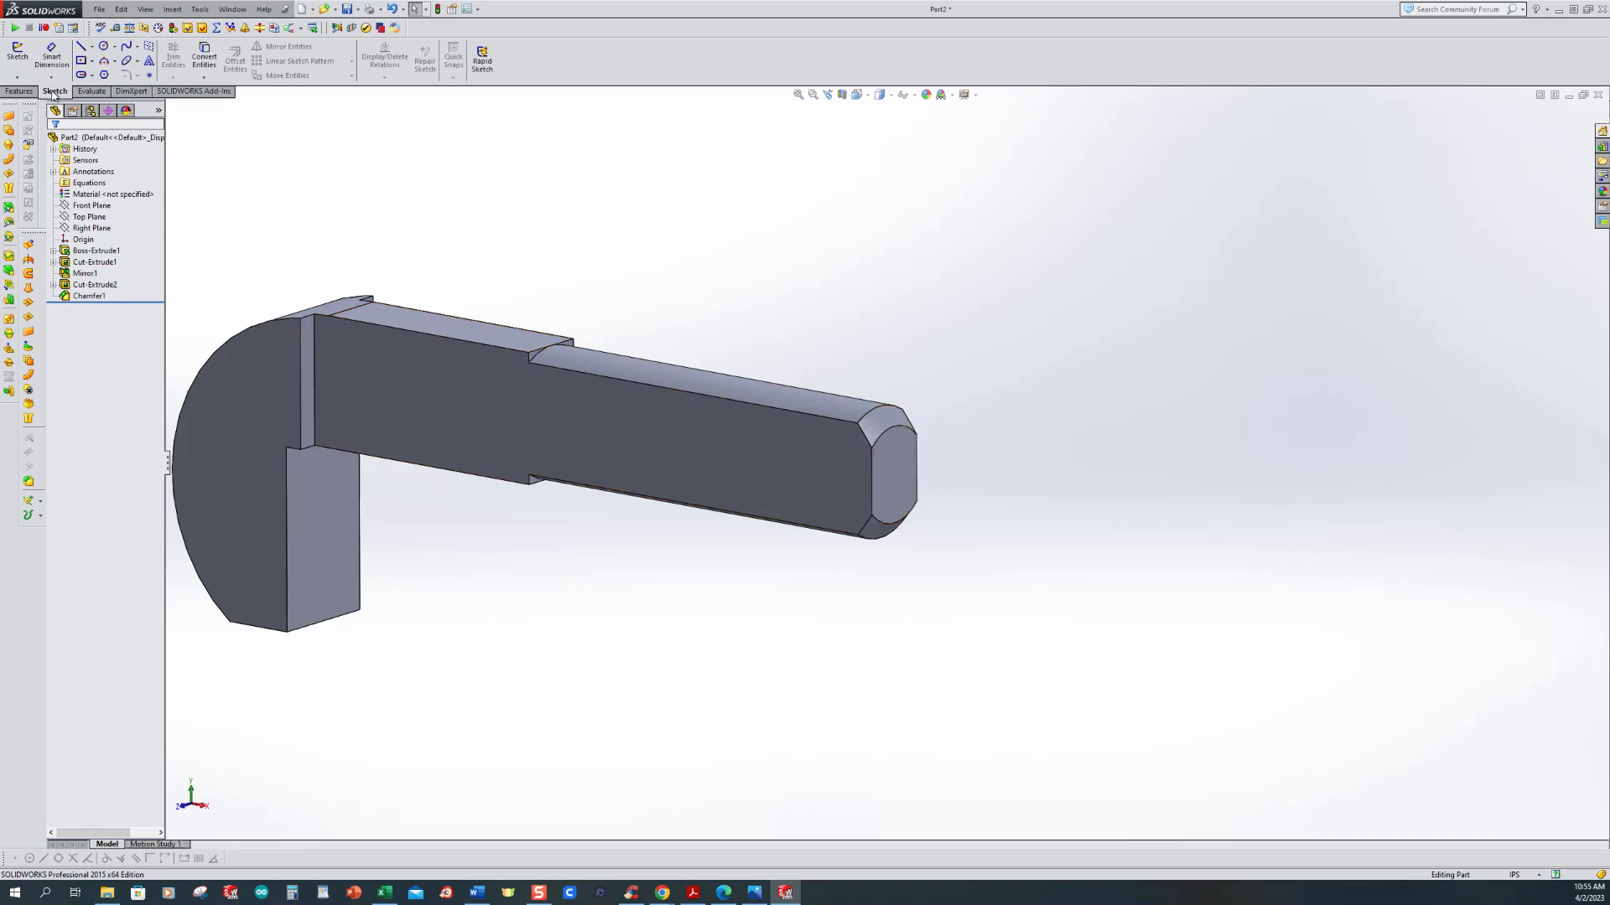
pyautogui.click(17, 53)
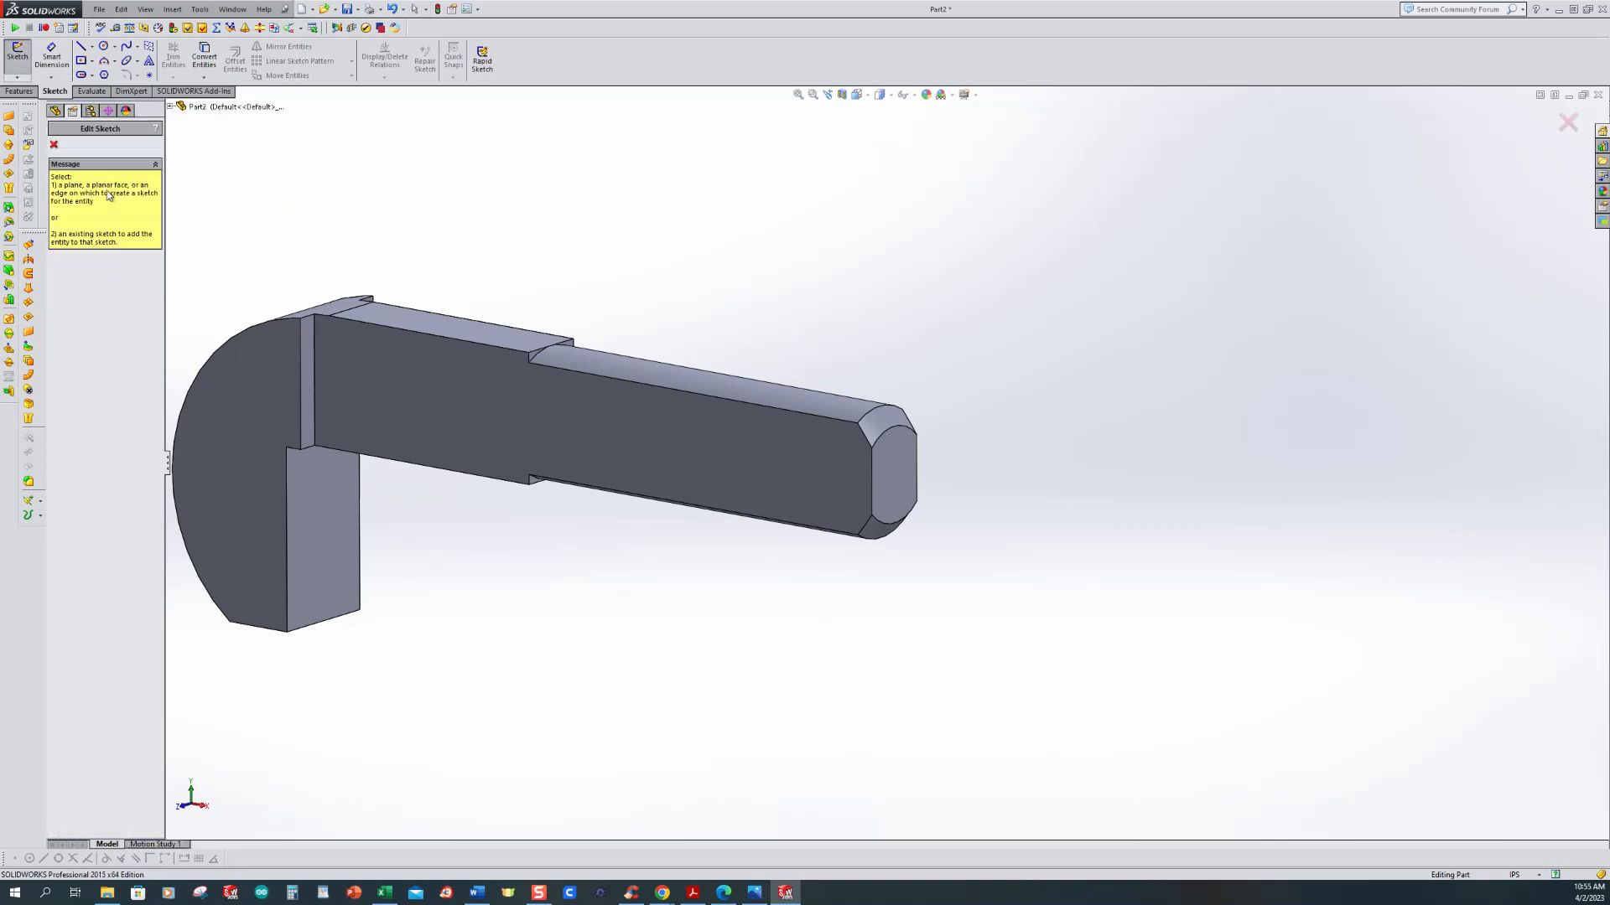
pyautogui.click(891, 460)
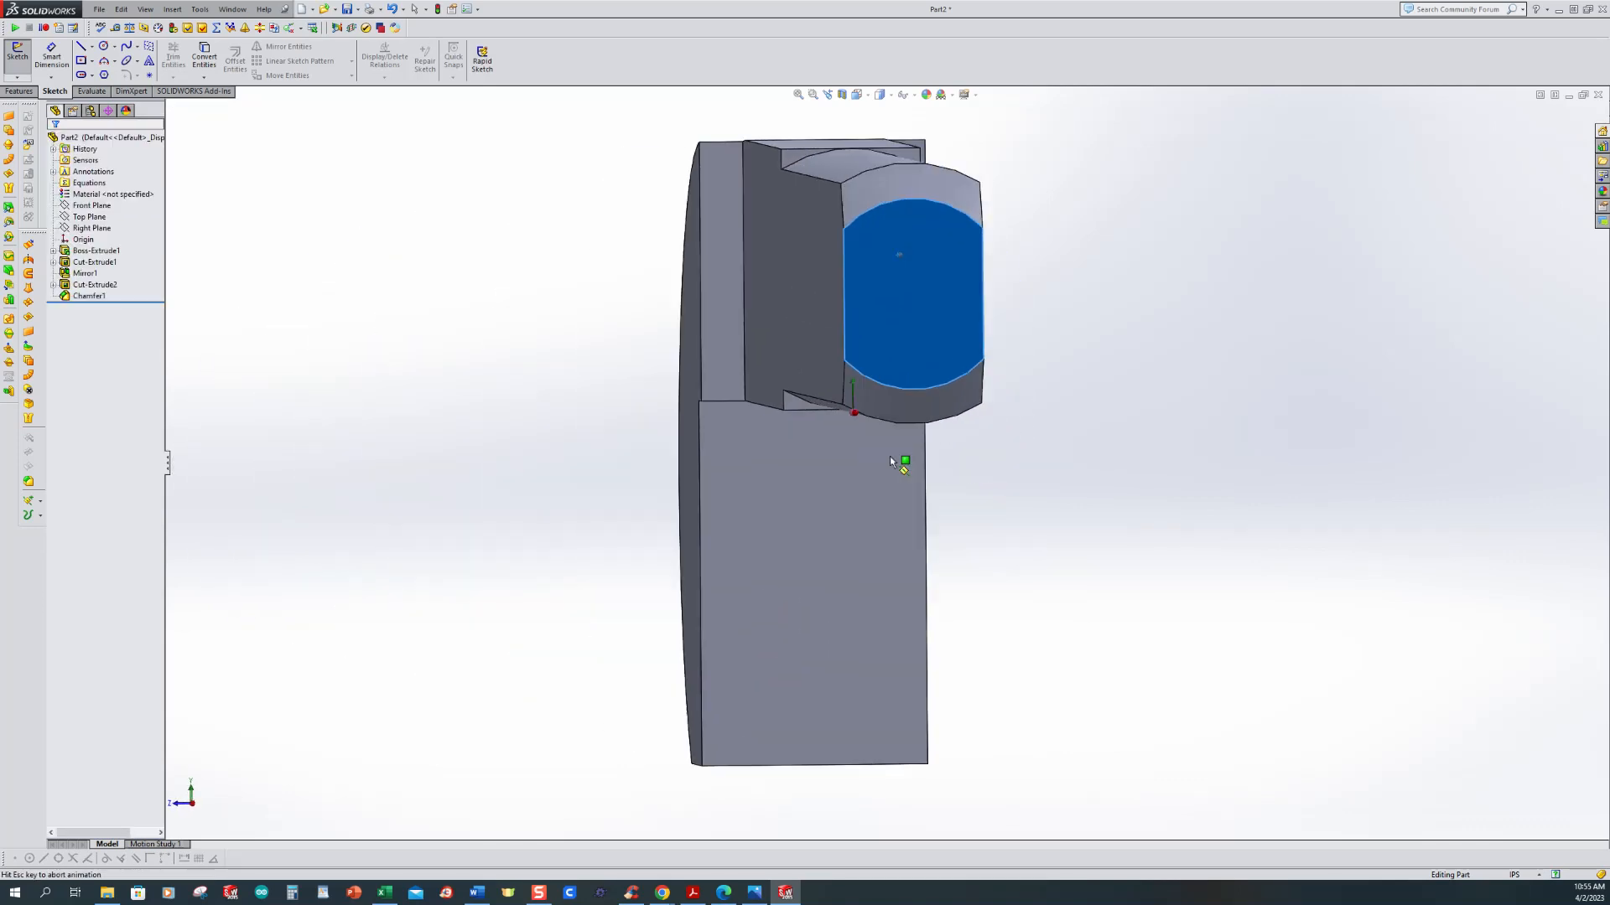
# Step: Draw a circle about 1.33 in in diameter, centered on the shank's rounded end profile
pyautogui.click(114, 46)
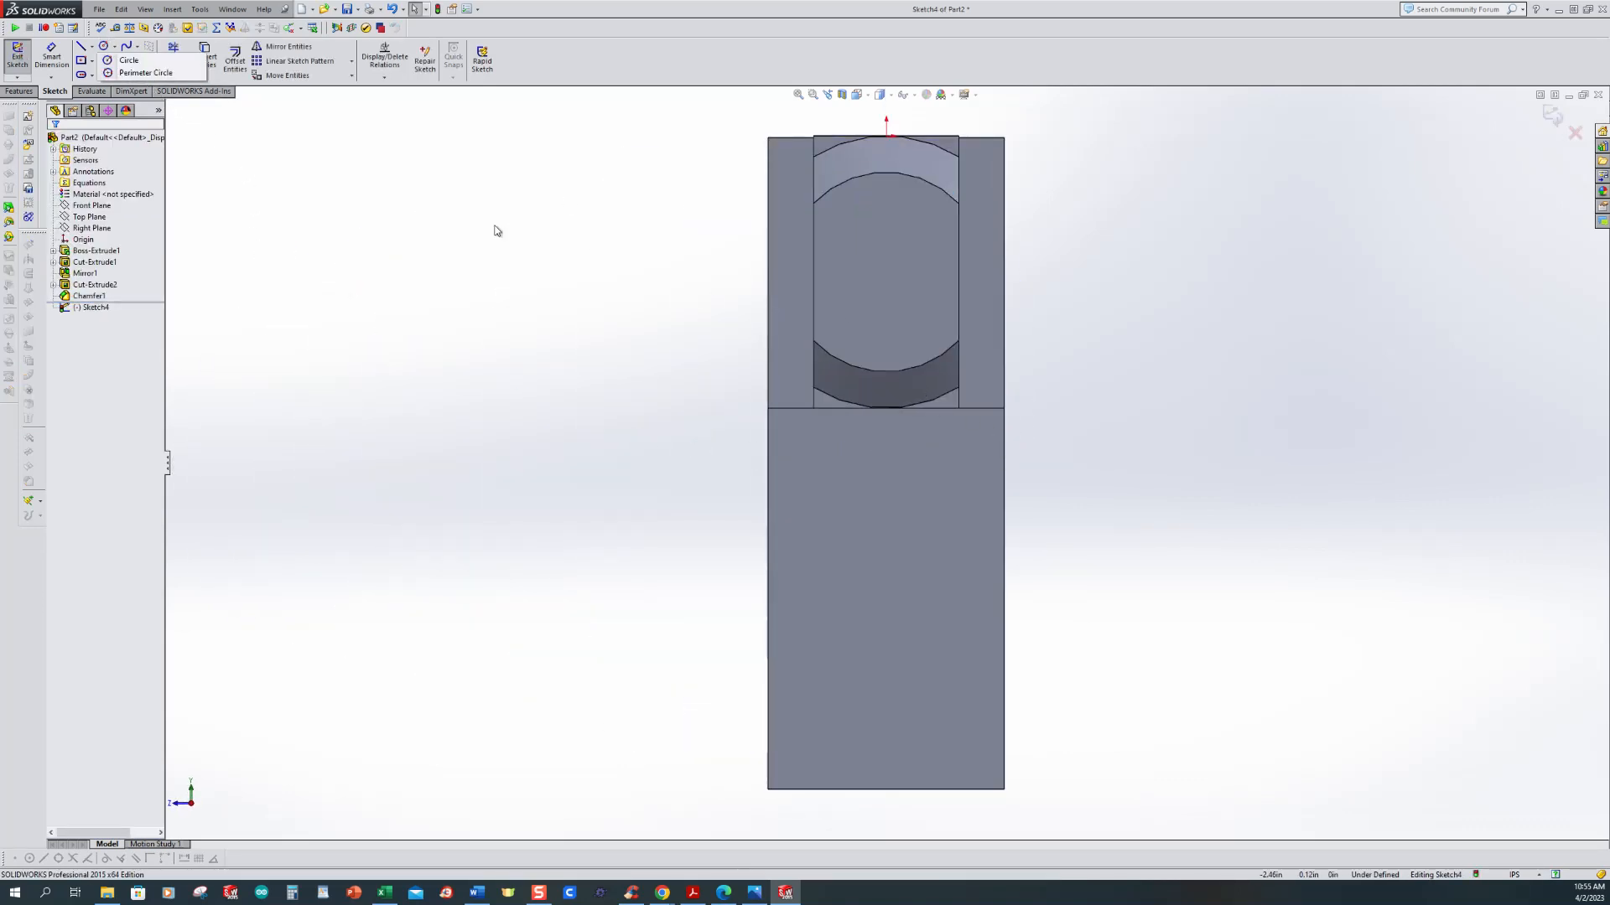
pyautogui.click(129, 60)
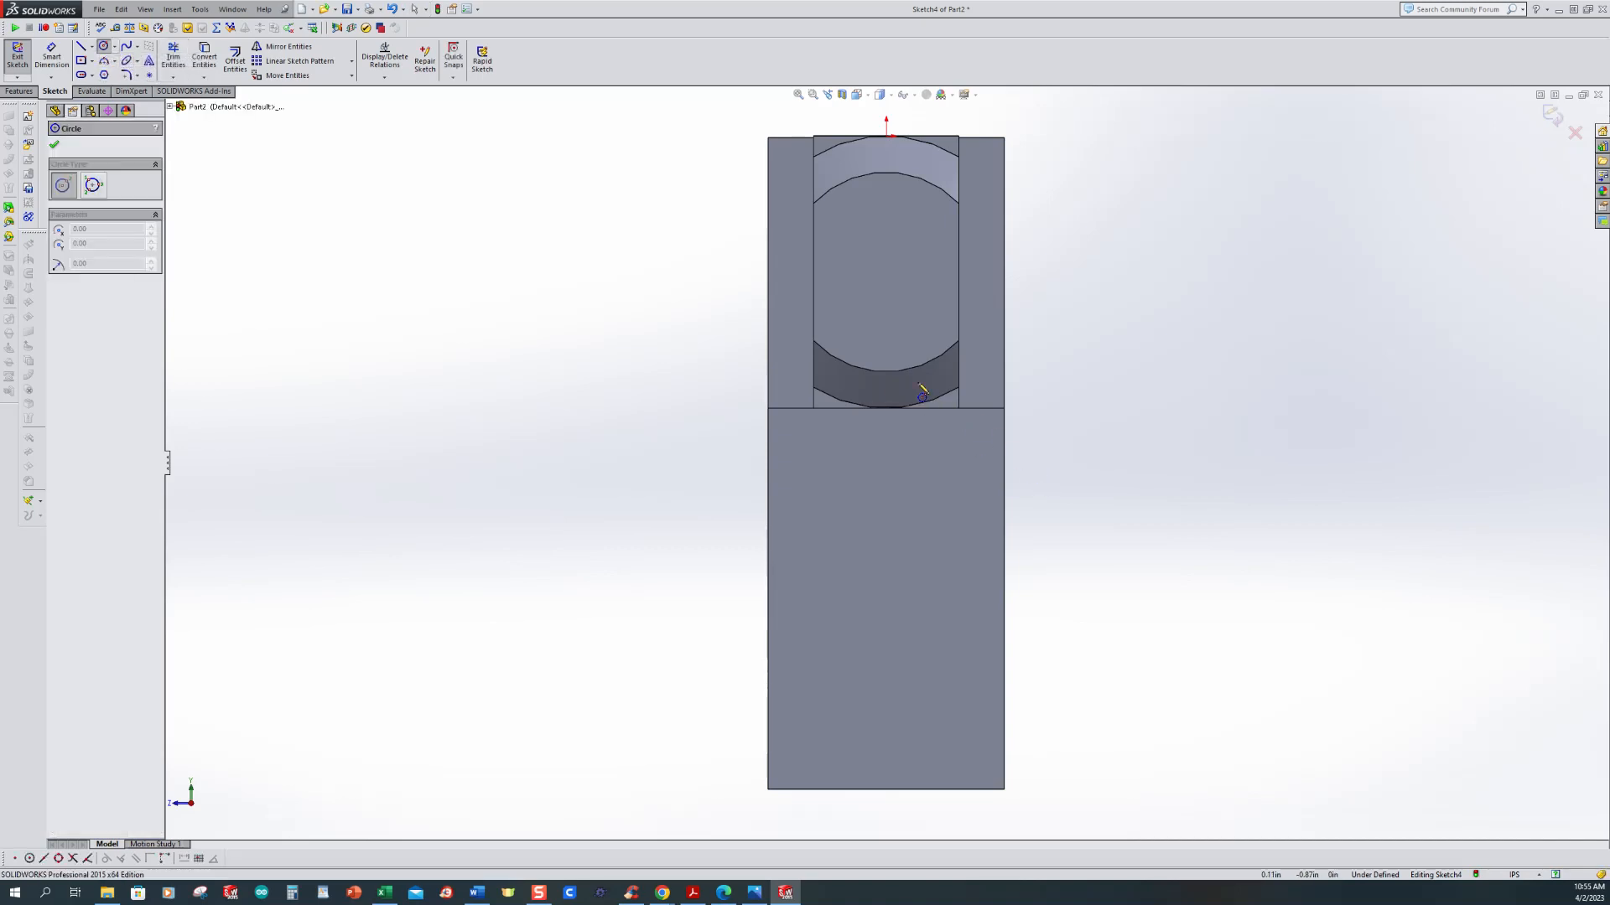
pyautogui.click(886, 272)
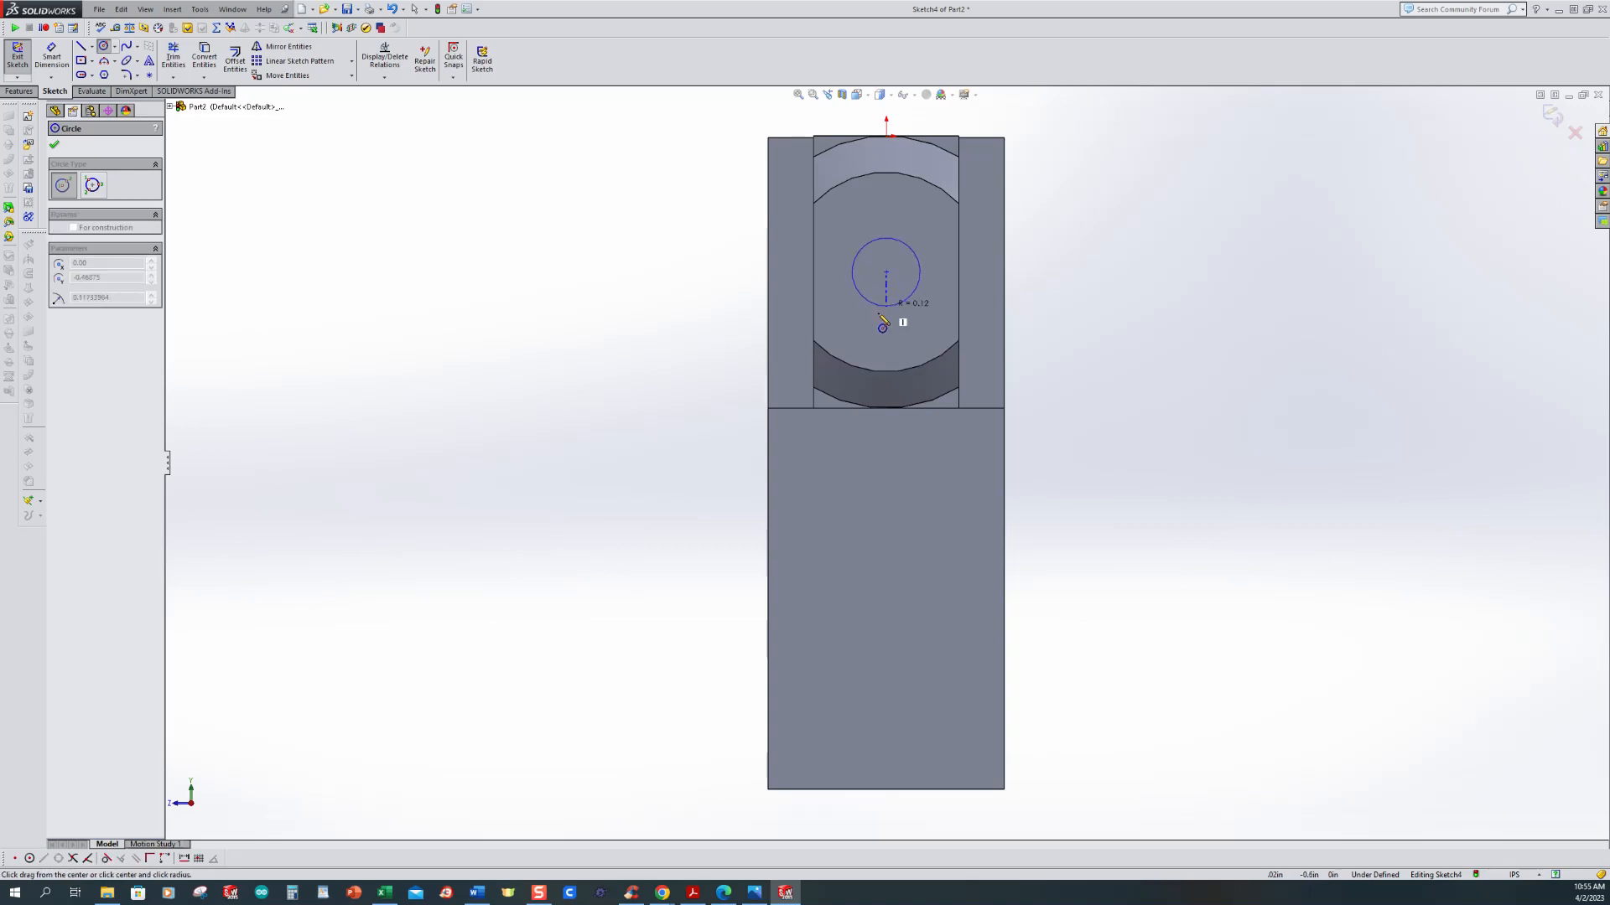
pyautogui.click(706, 344)
# Step: Dimension the circle to a diameter of 0.8125 in and check its fit around the shank end
pyautogui.scroll(5, 583, 439)
pyautogui.moveTo(594, 436); pyautogui.dragTo(641, 438, button='middle')
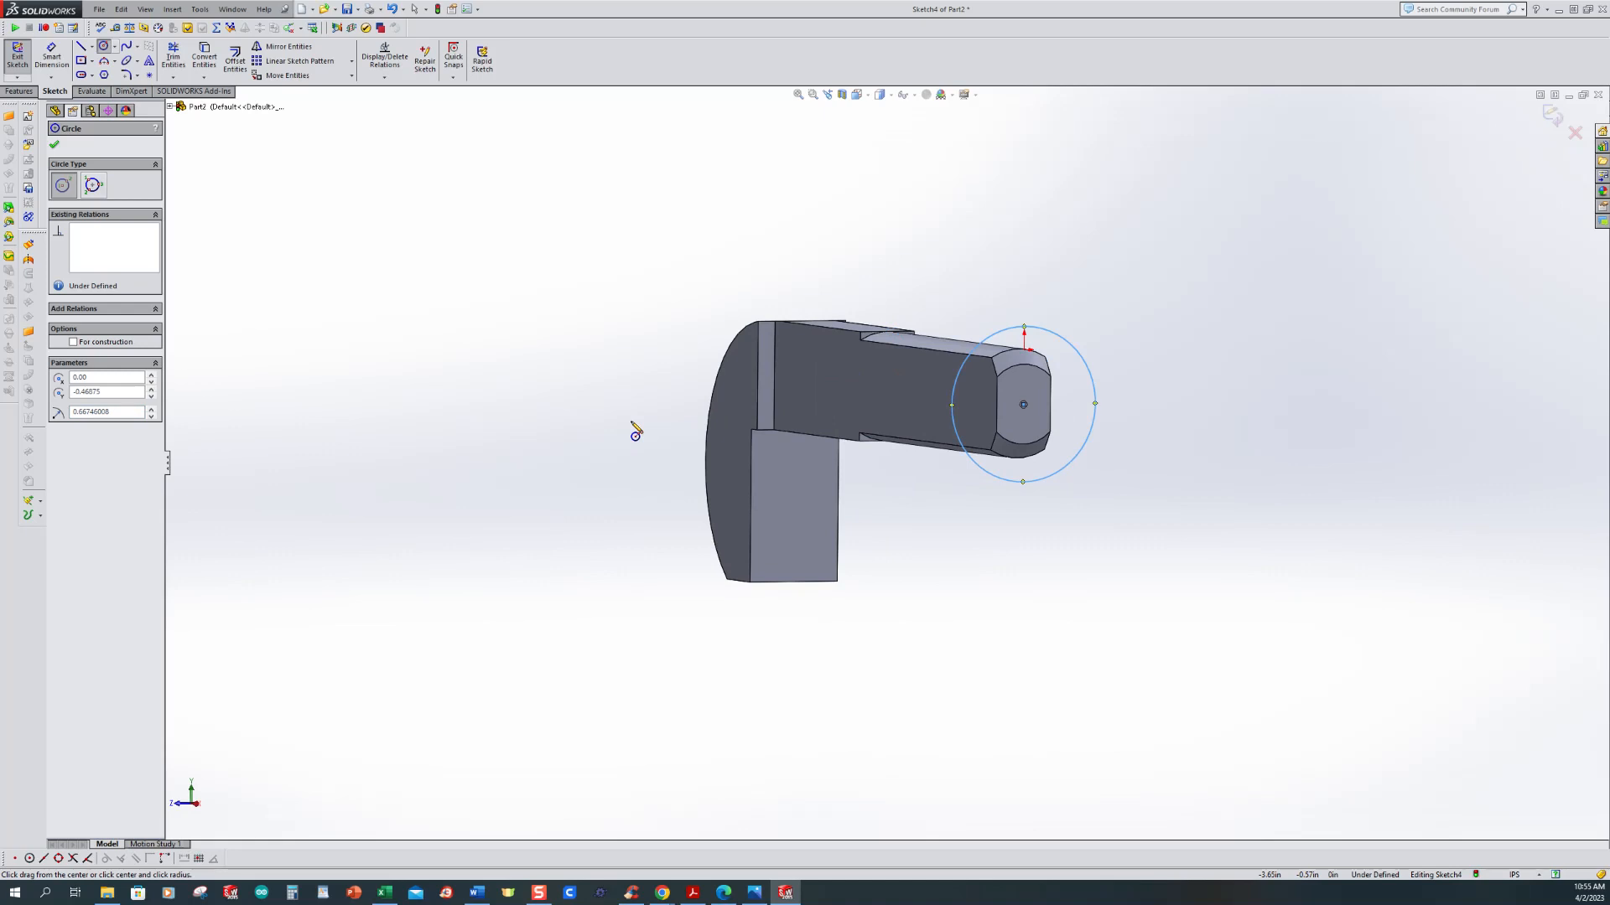
pyautogui.click(52, 56)
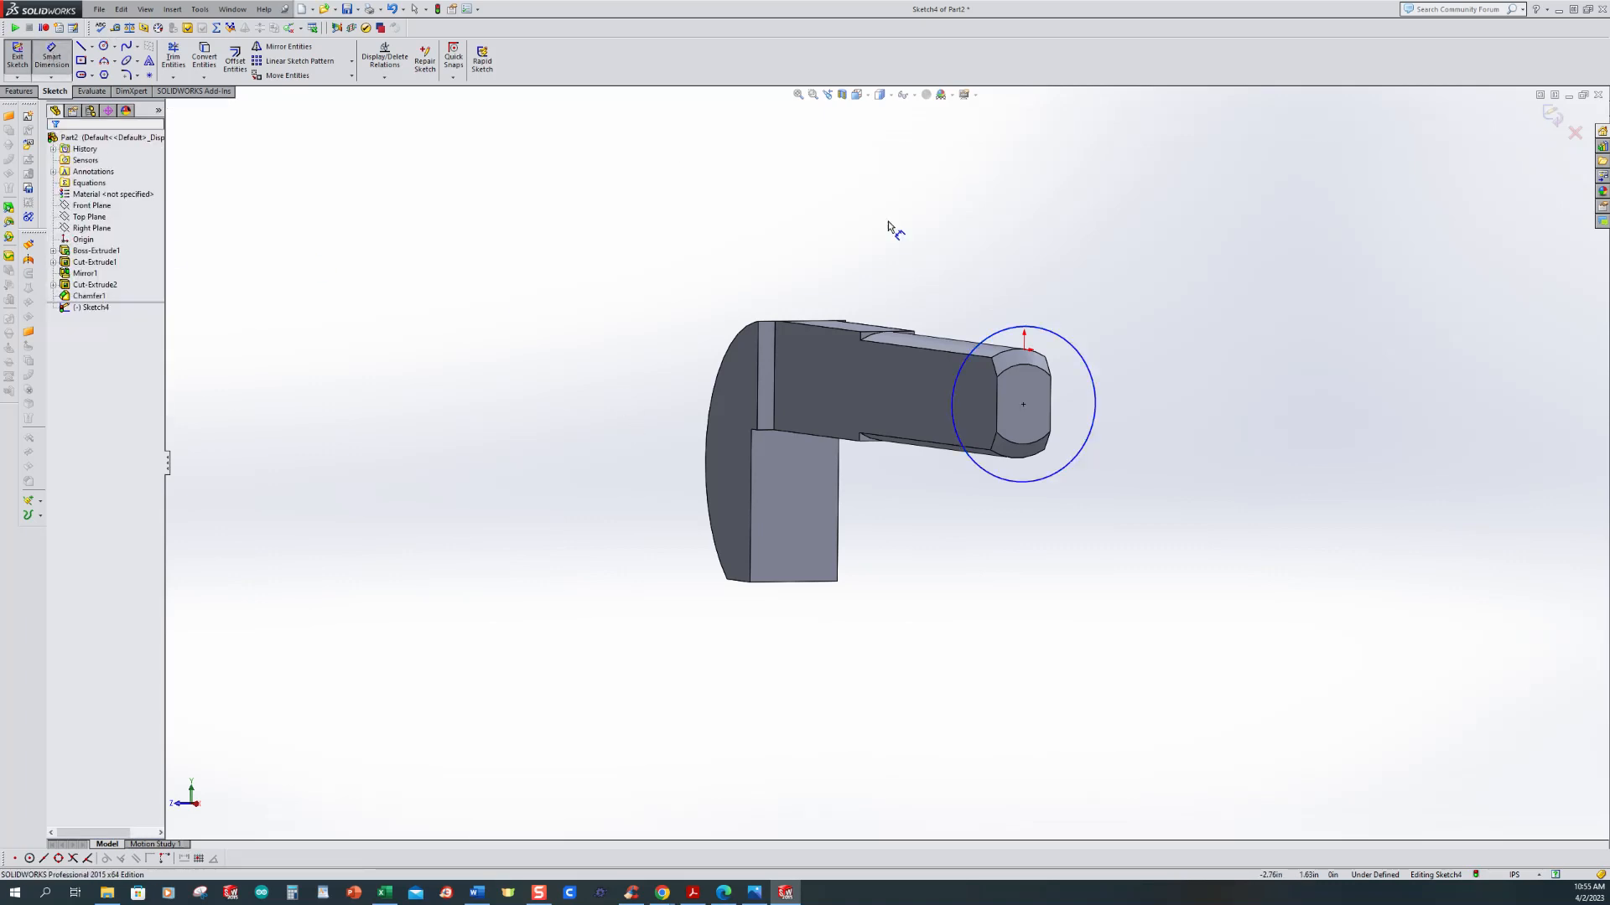
pyautogui.click(1037, 322)
pyautogui.click(667, 273)
pyautogui.click(679, 304)
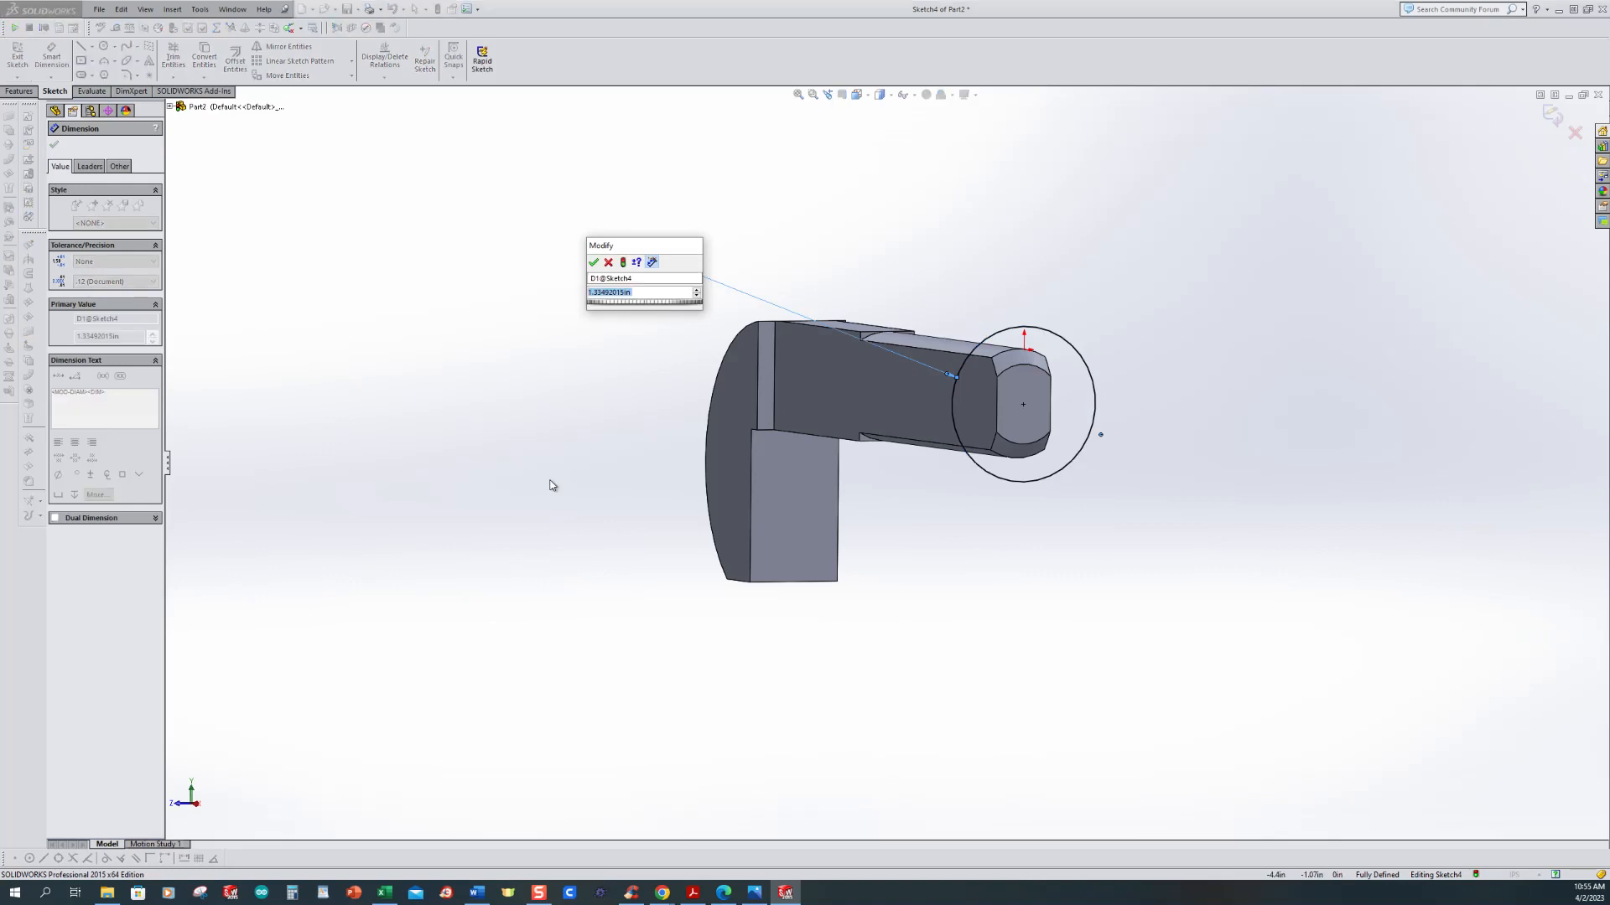
pyautogui.write('.8125')
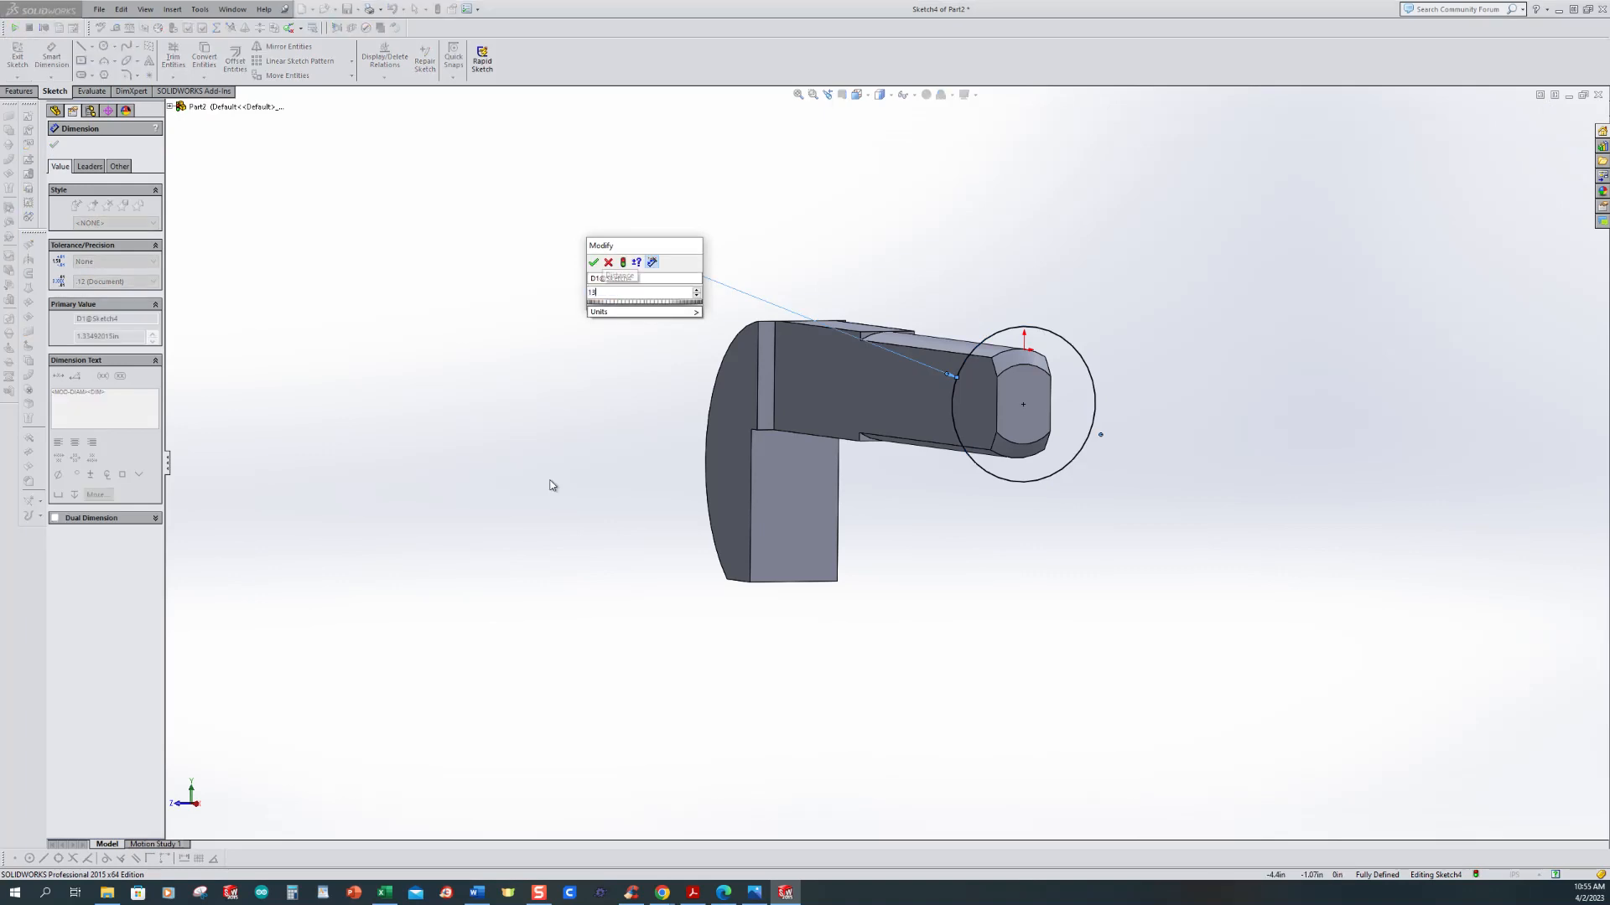
pyautogui.press('Return')
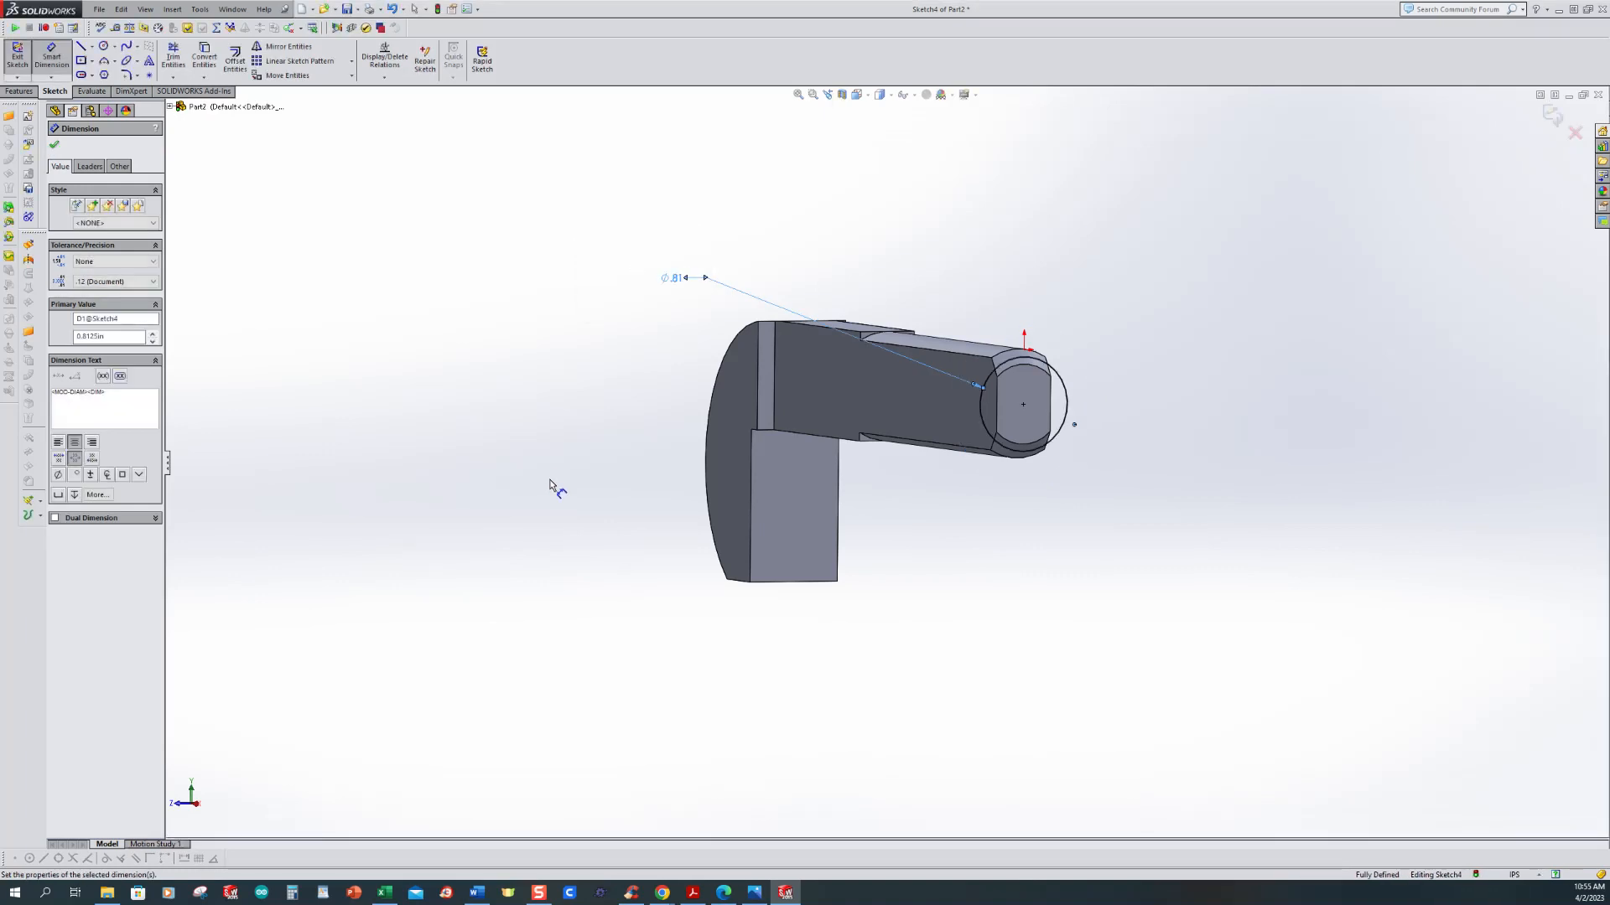
pyautogui.moveTo(1157, 460); pyautogui.dragTo(1178, 471, button='middle')
pyautogui.scroll(-5, 1104, 431)
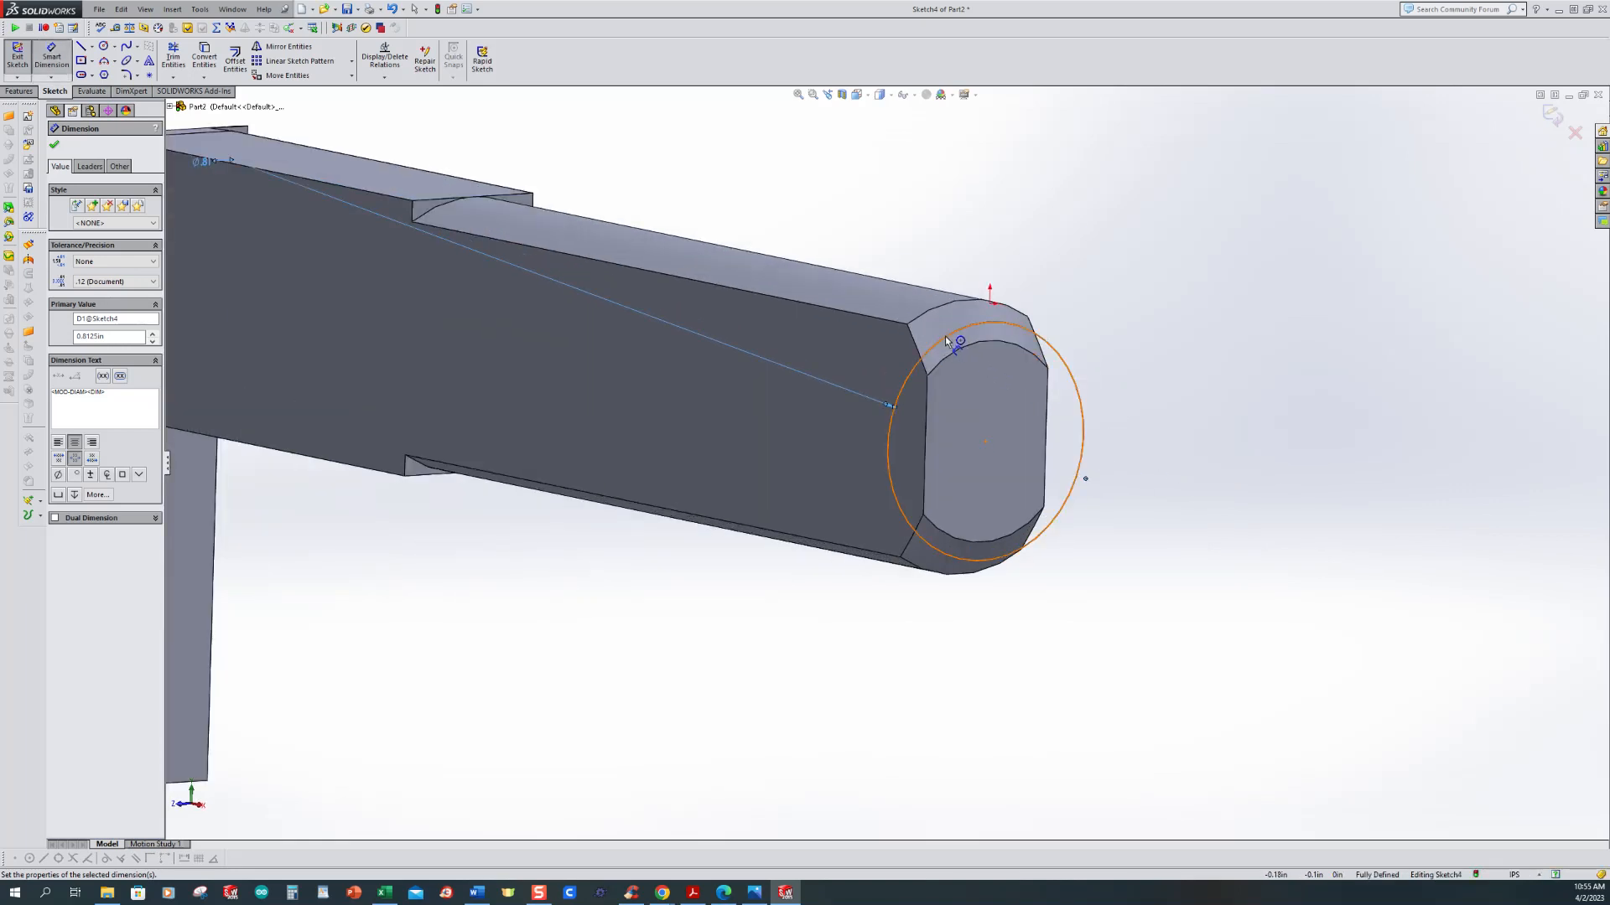
pyautogui.scroll(3, 952, 348)
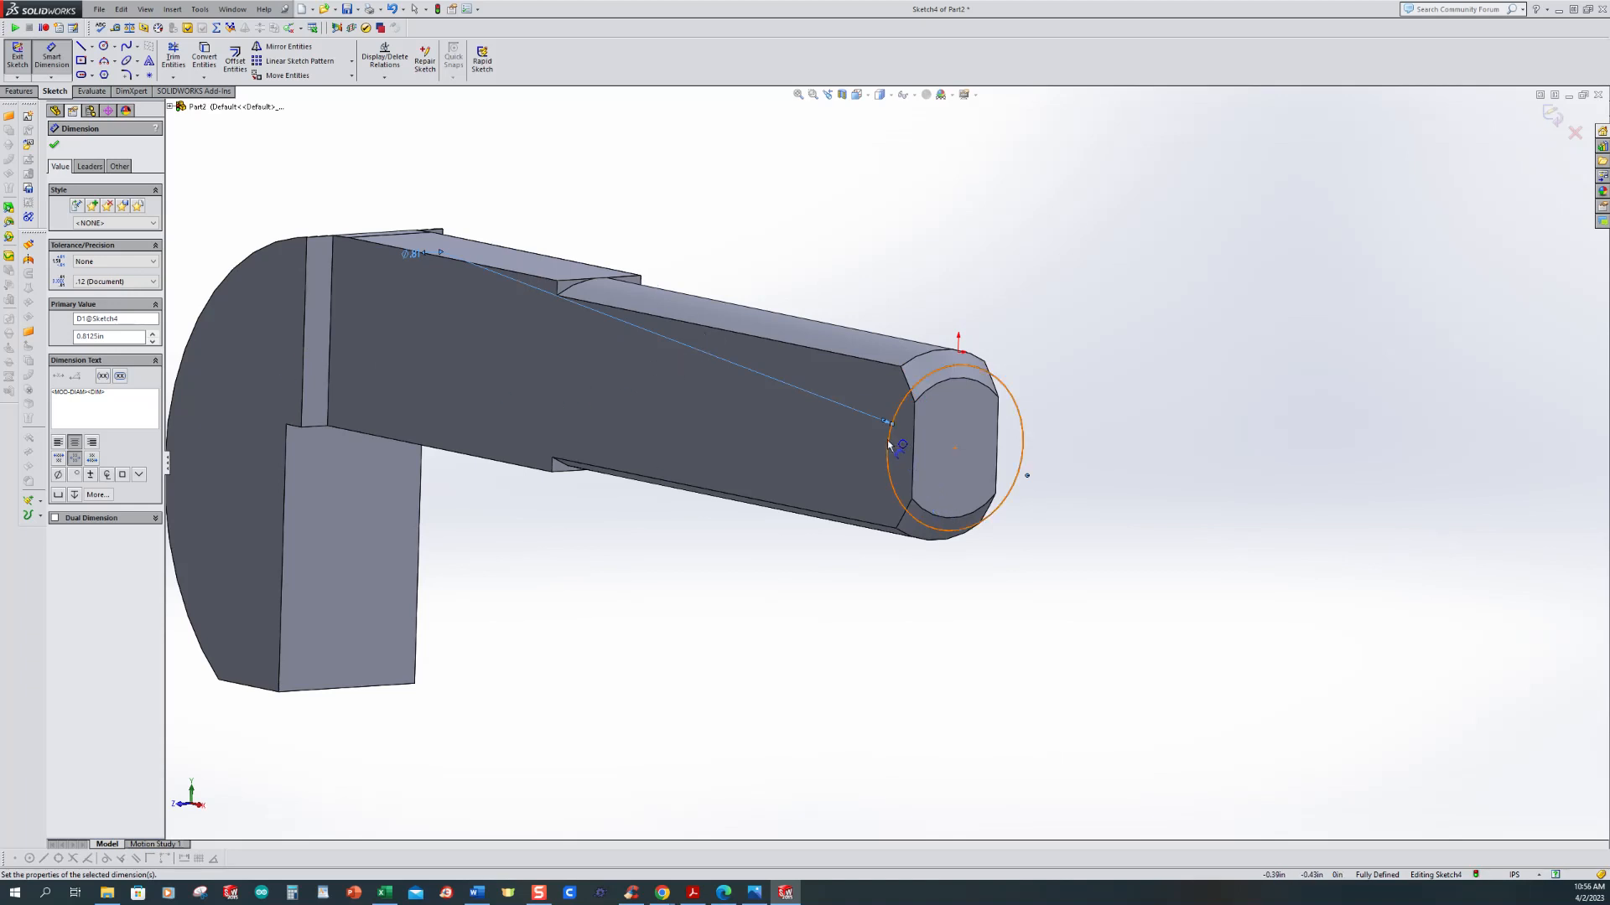
pyautogui.click(55, 148)
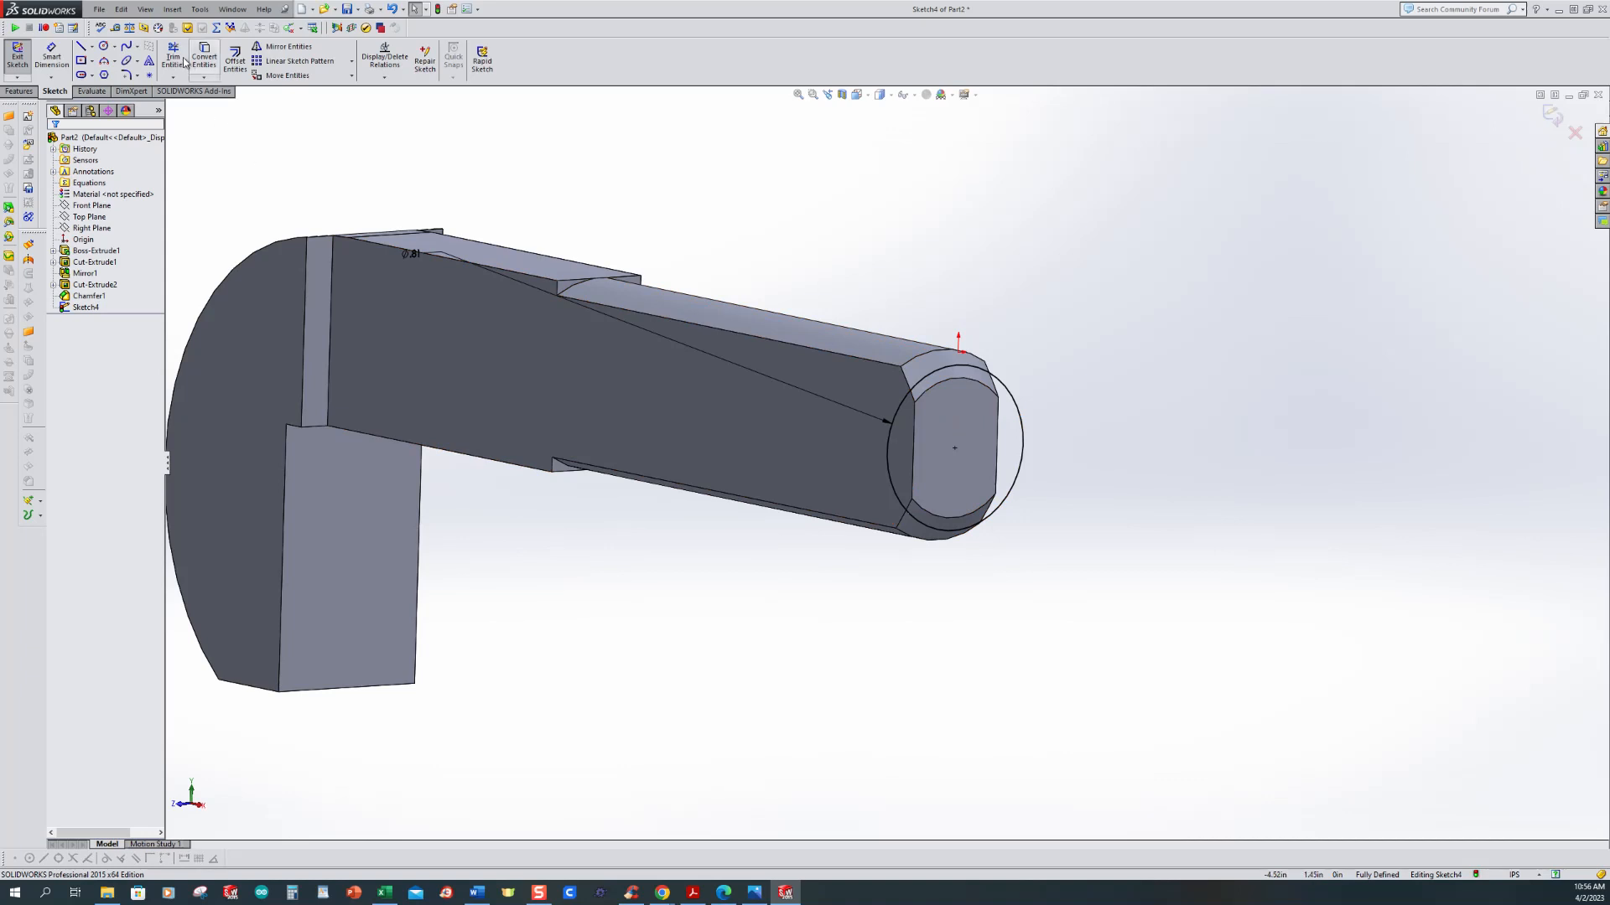
# Step: Create a helix from the sketched circle with a constant pitch of 1/5 in
pyautogui.click(174, 9)
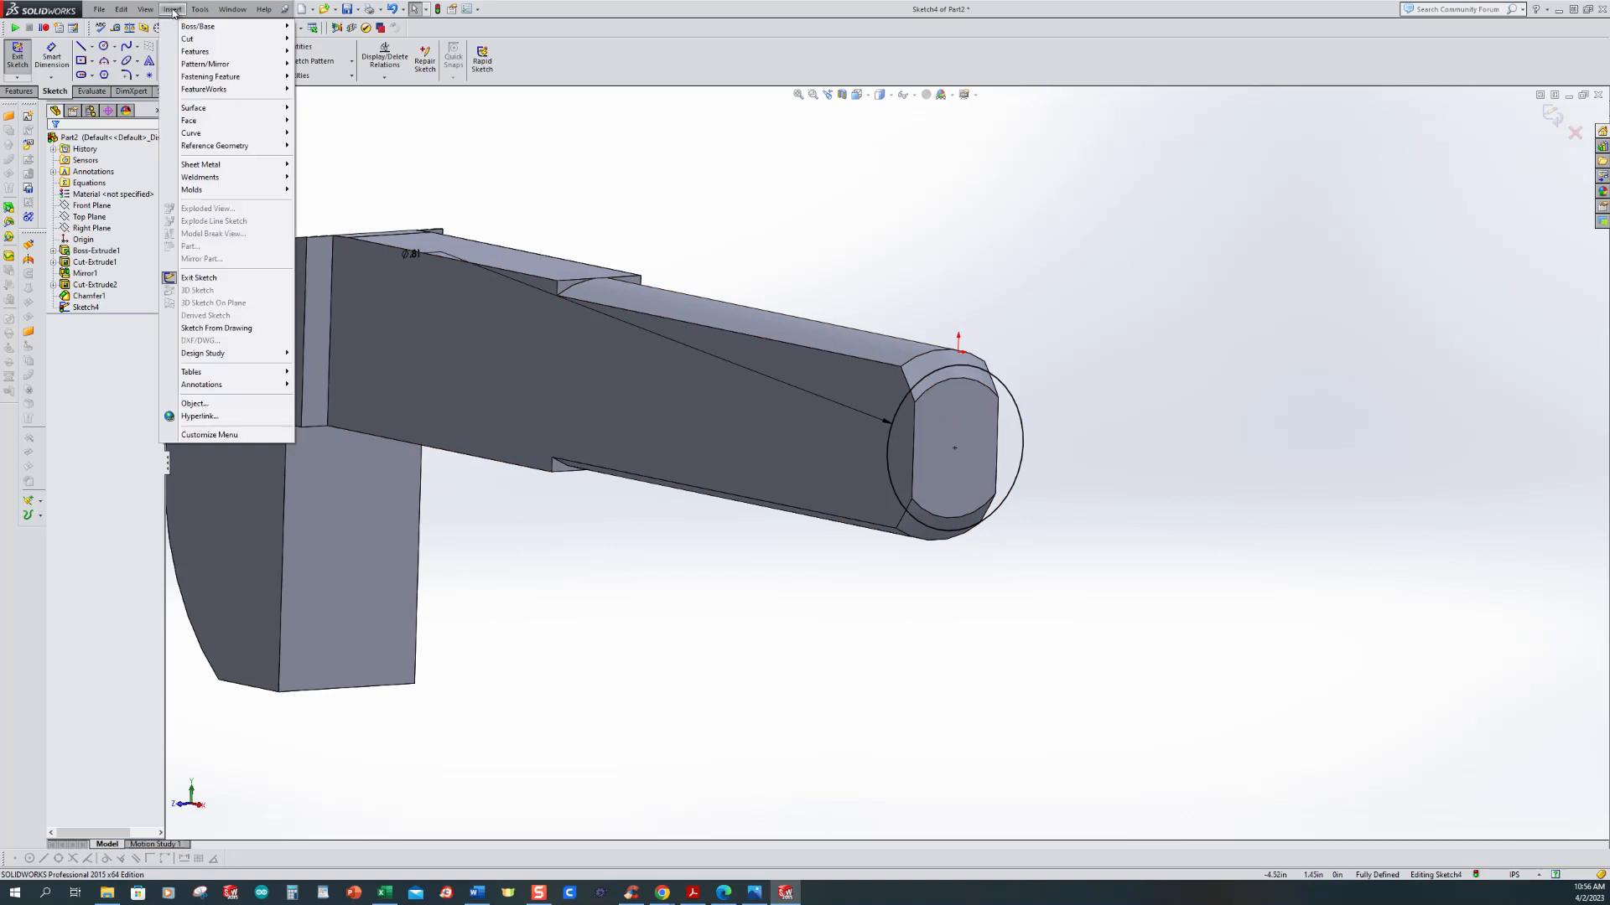
pyautogui.moveTo(243, 133)
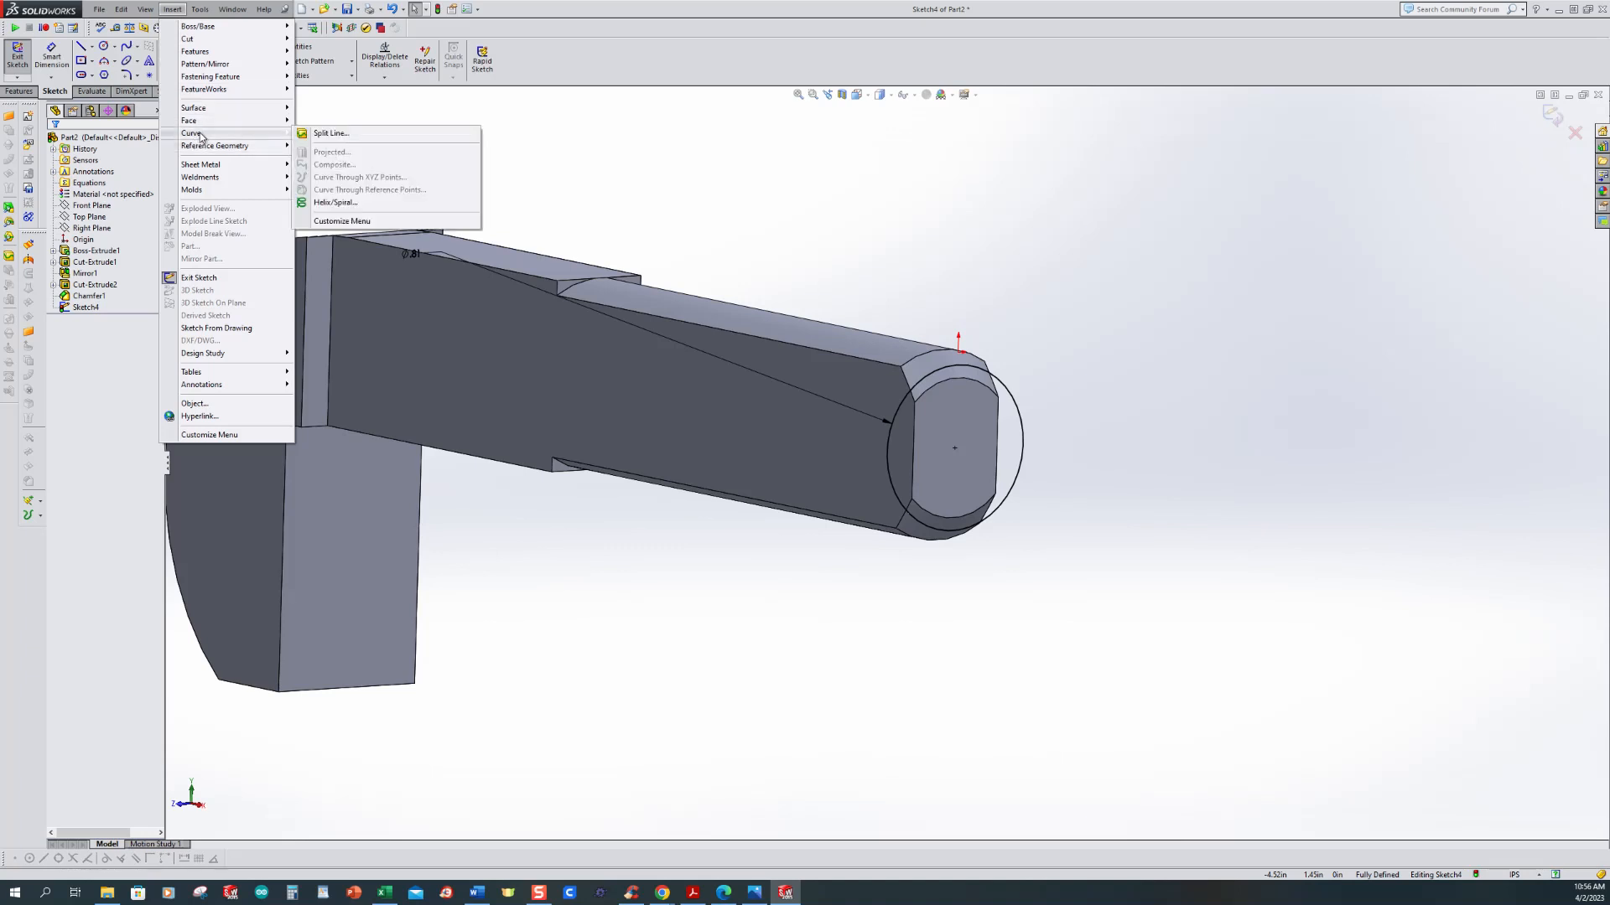
pyautogui.click(352, 203)
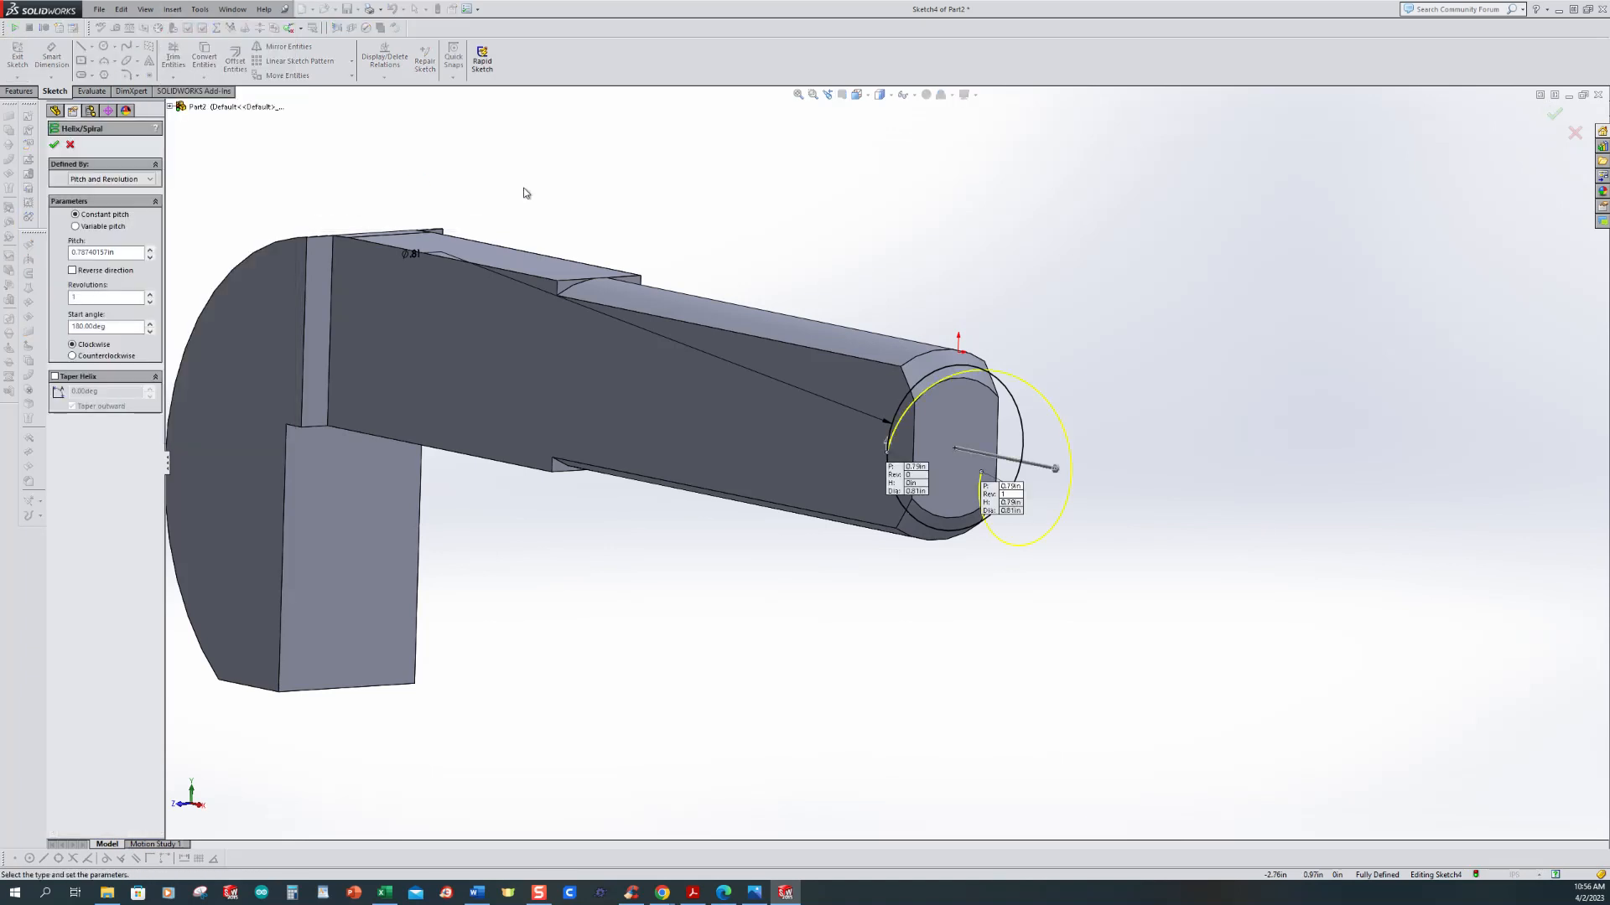
pyautogui.moveTo(708, 227); pyautogui.dragTo(670, 288, button='middle')
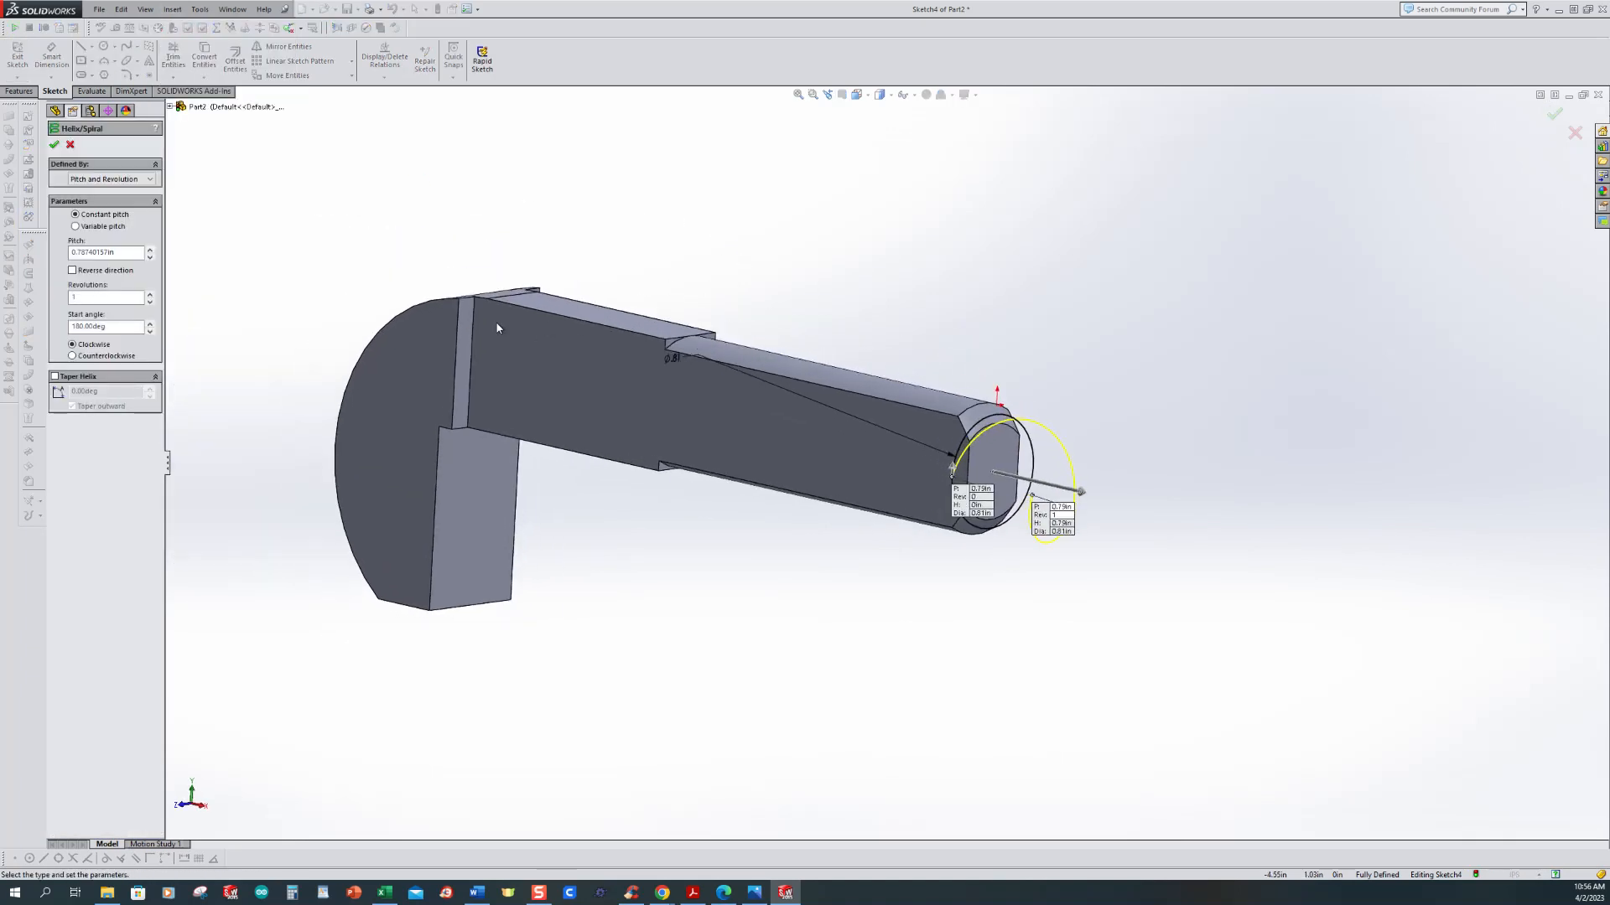
pyautogui.moveTo(129, 256); pyautogui.dragTo(63, 256)
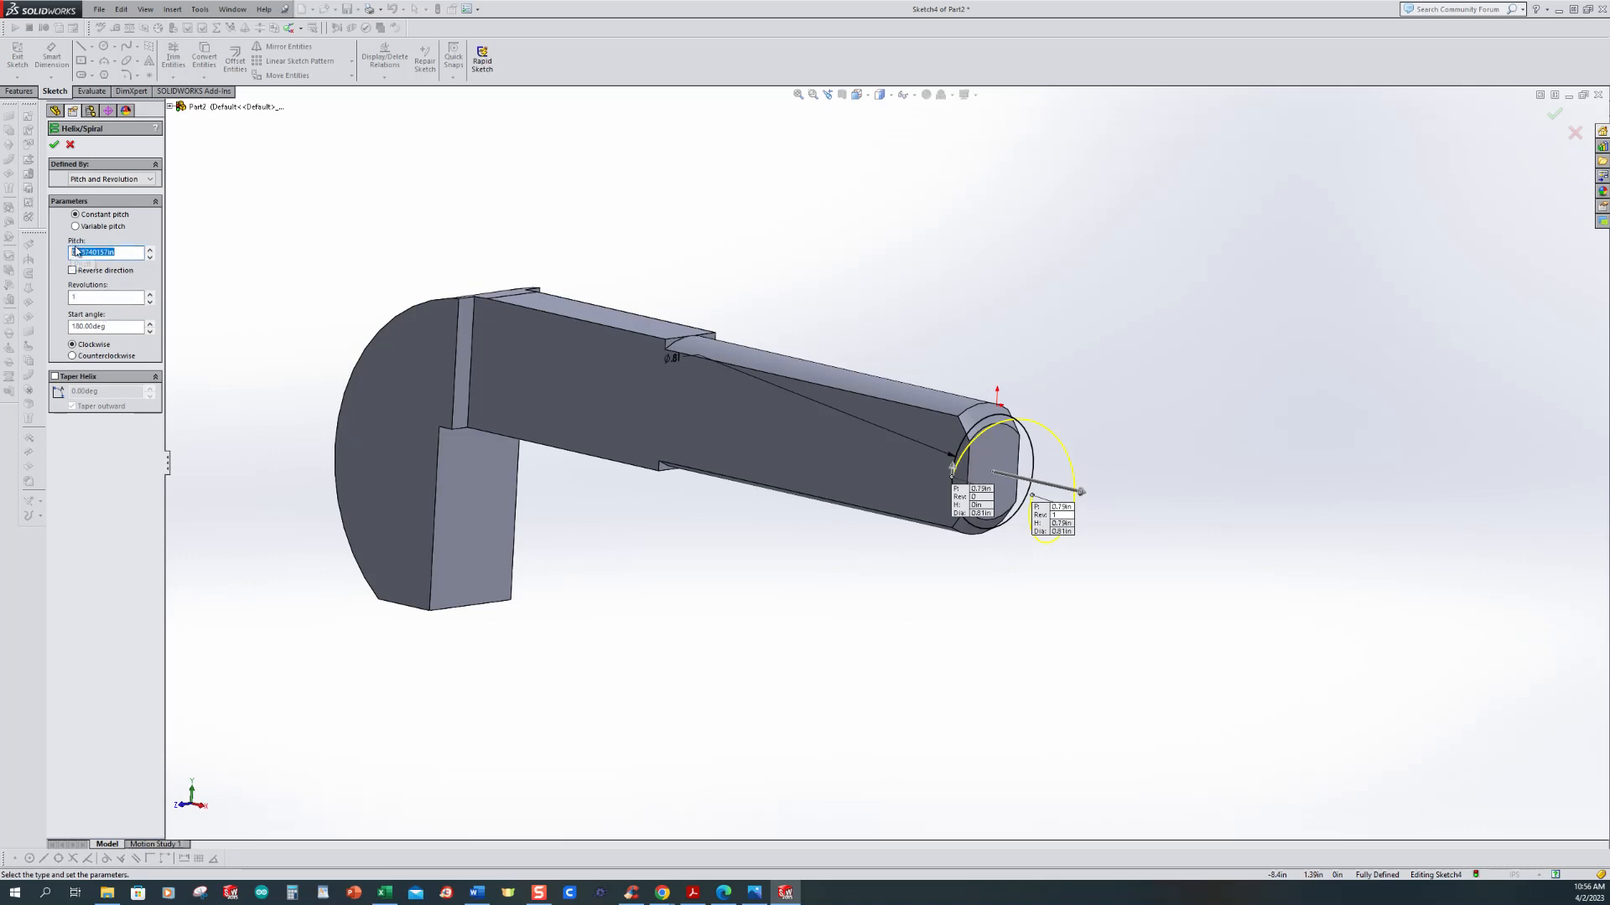
pyautogui.write('1/5')
pyautogui.press('Return')
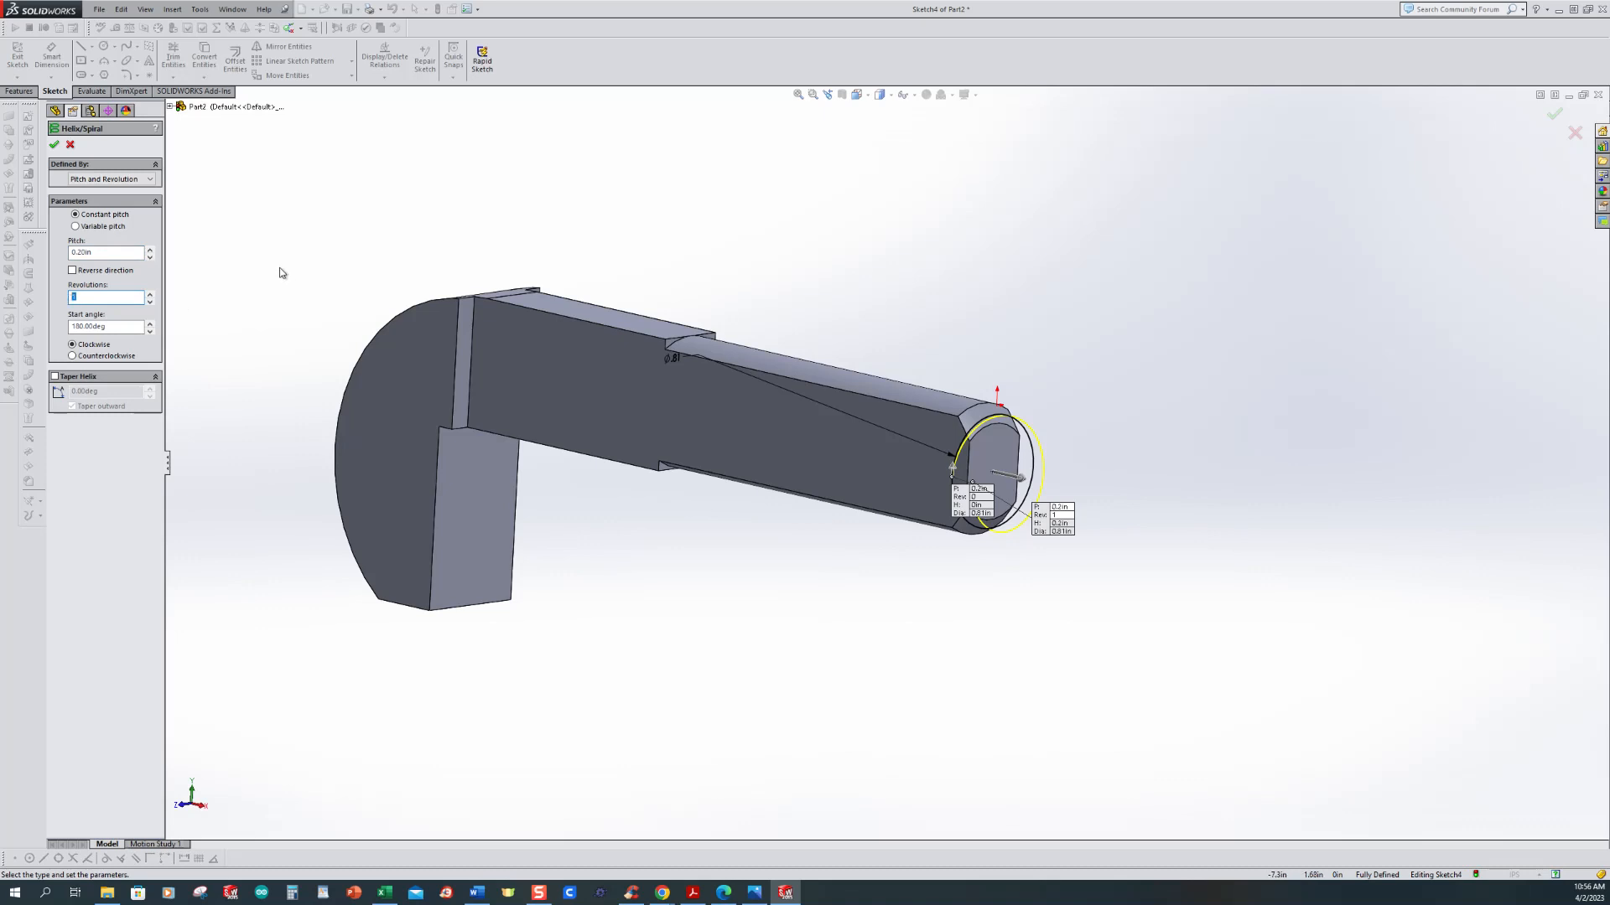
# Step: Set the helix to 14.75 revolutions and reverse its direction so it runs back along the shank
pyautogui.moveTo(352, 282); pyautogui.dragTo(363, 301, button='middle')
pyautogui.doubleClick(72, 303)
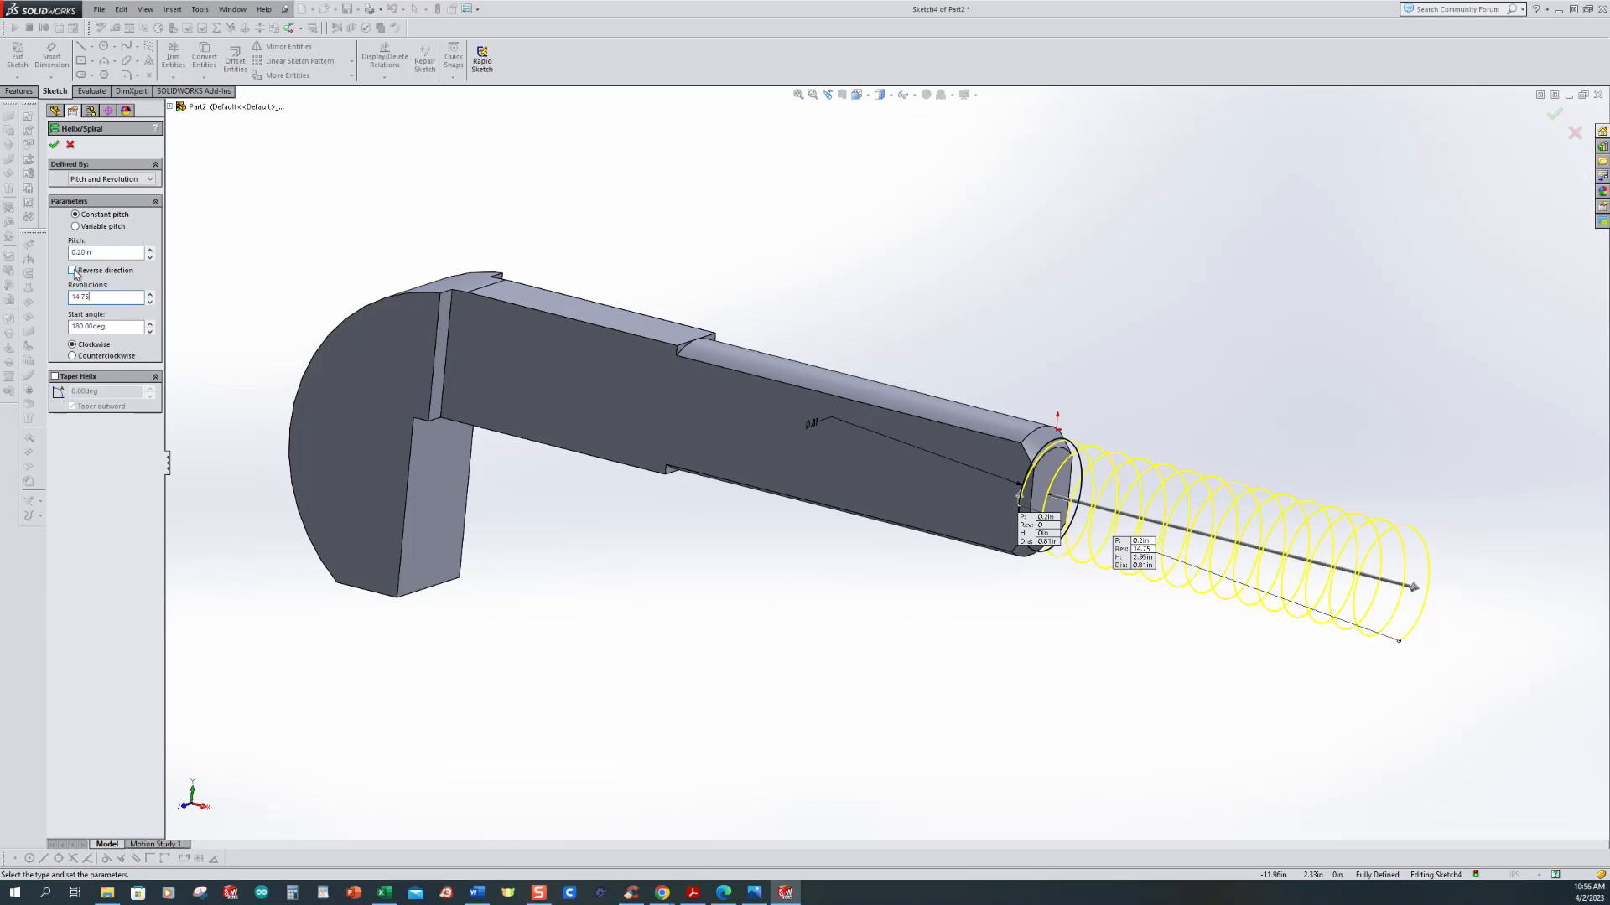
pyautogui.click(72, 270)
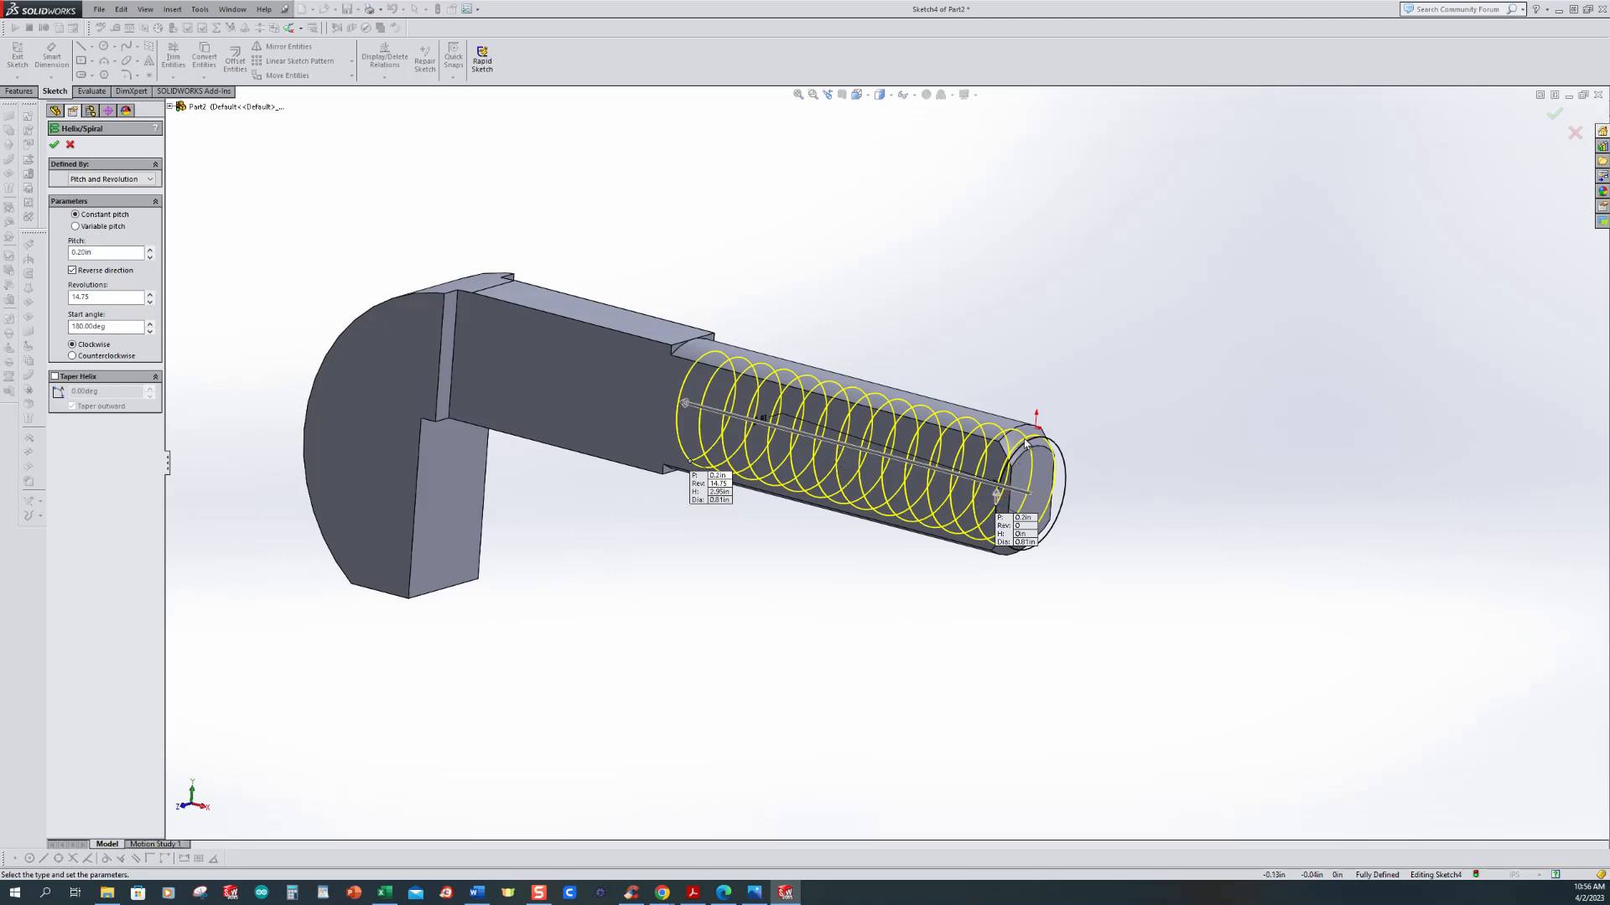
# Step: Set the helix's start angle to 90 degrees, check where it ends near the shank's step, and finish the helix
pyautogui.click(92, 326)
pyautogui.write('90')
pyautogui.press('Return')
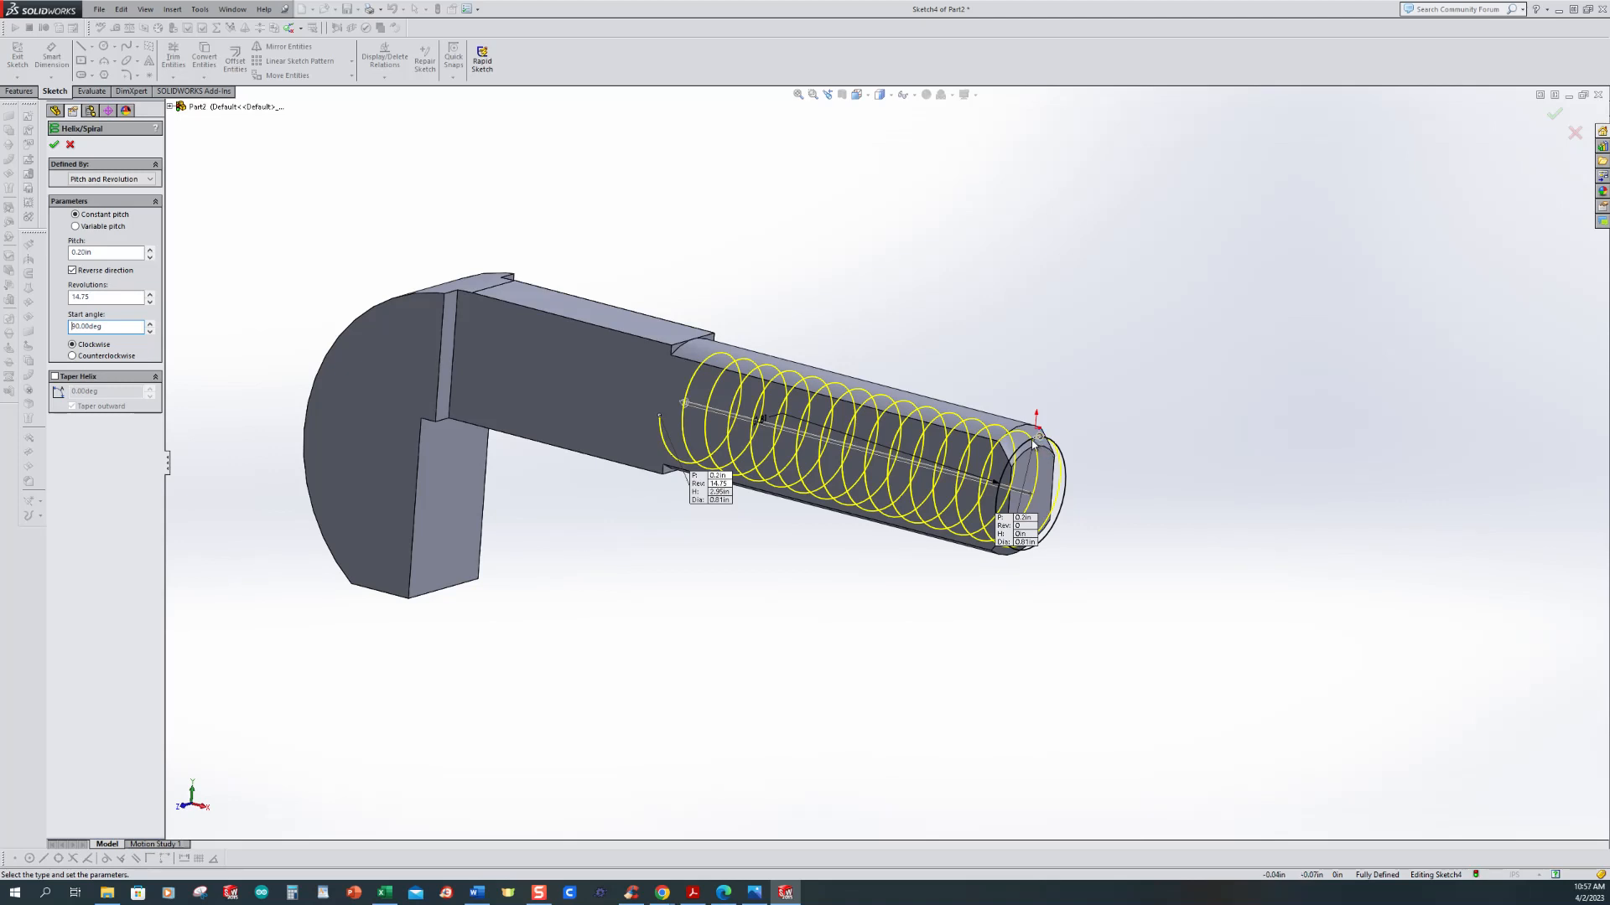
pyautogui.moveTo(620, 579); pyautogui.dragTo(686, 485, button='middle')
pyautogui.scroll(-5, 686, 485)
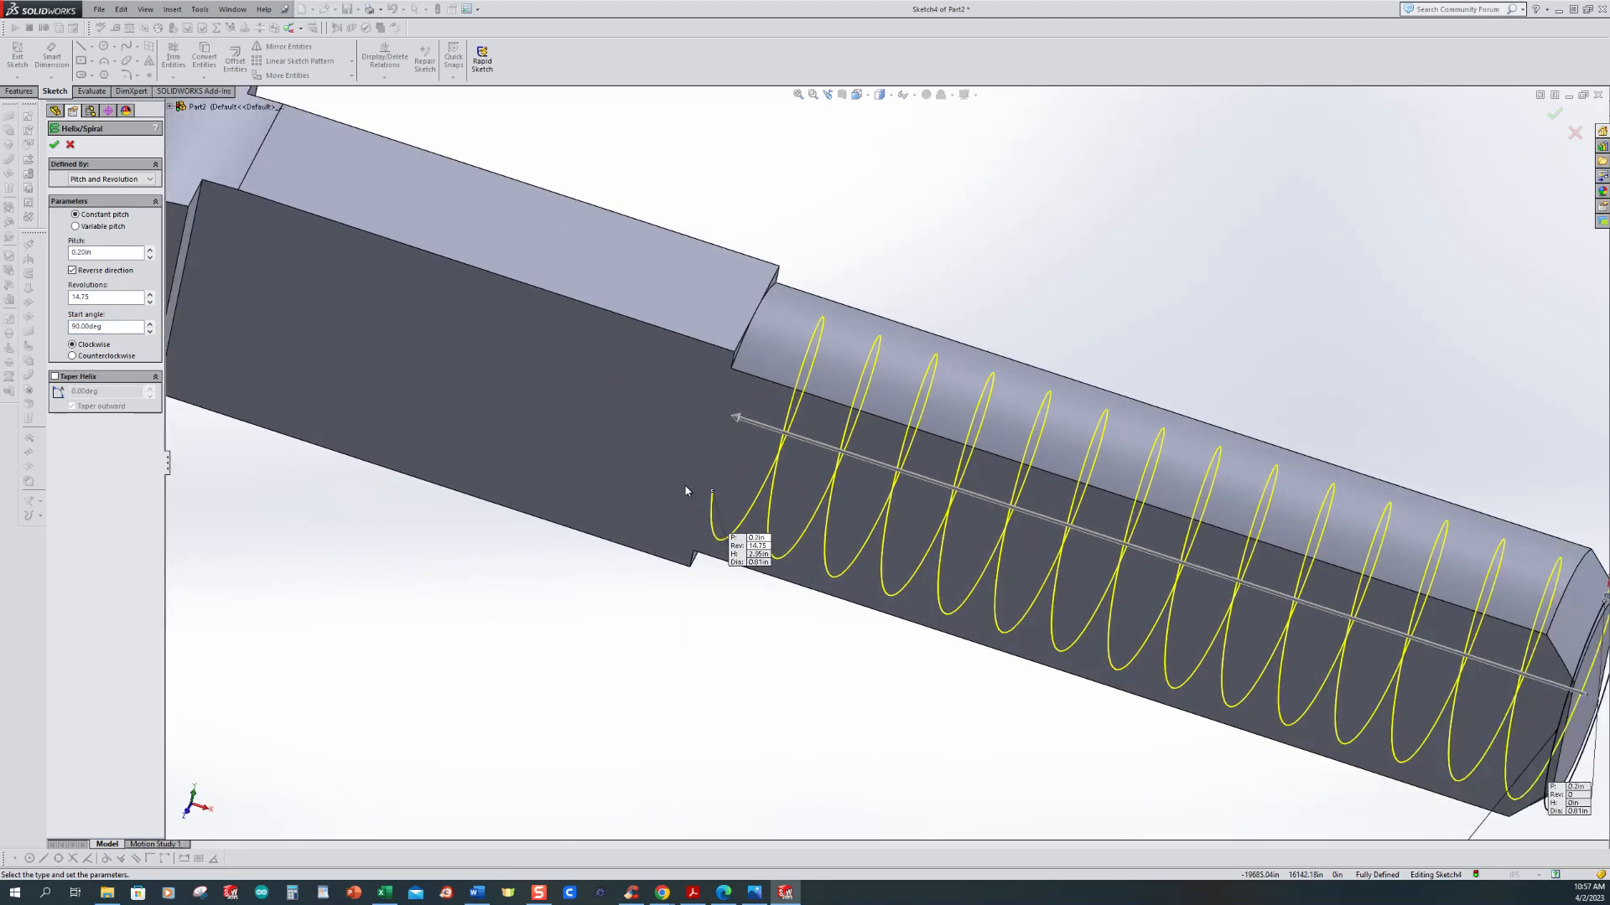
pyautogui.scroll(-3, 712, 511)
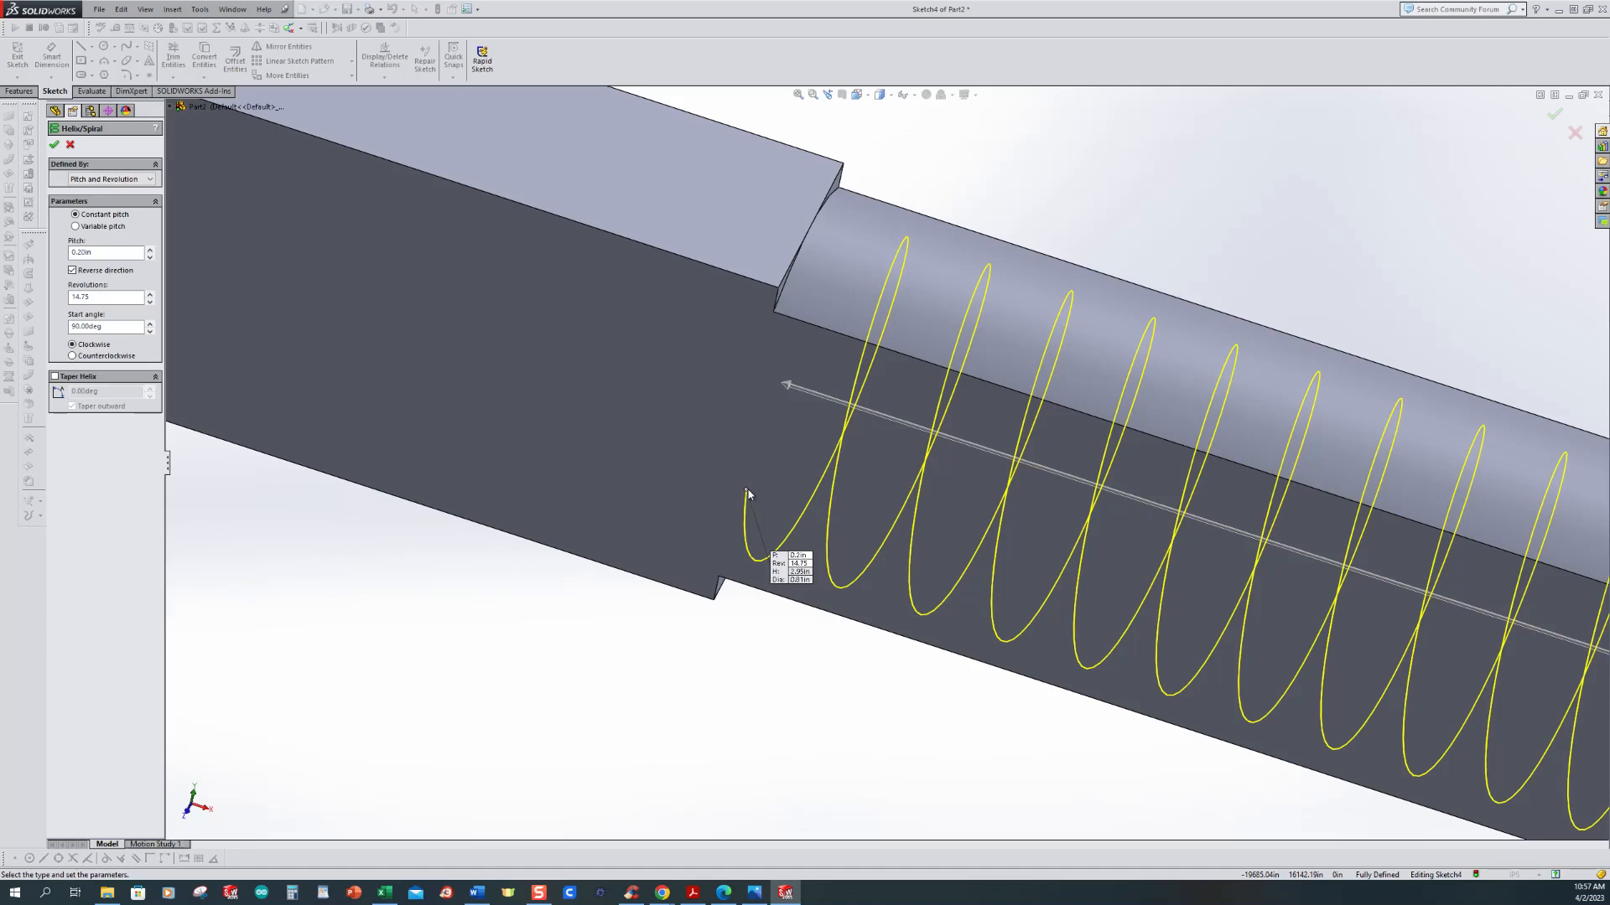
pyautogui.moveTo(718, 528); pyautogui.dragTo(645, 470, button='middle')
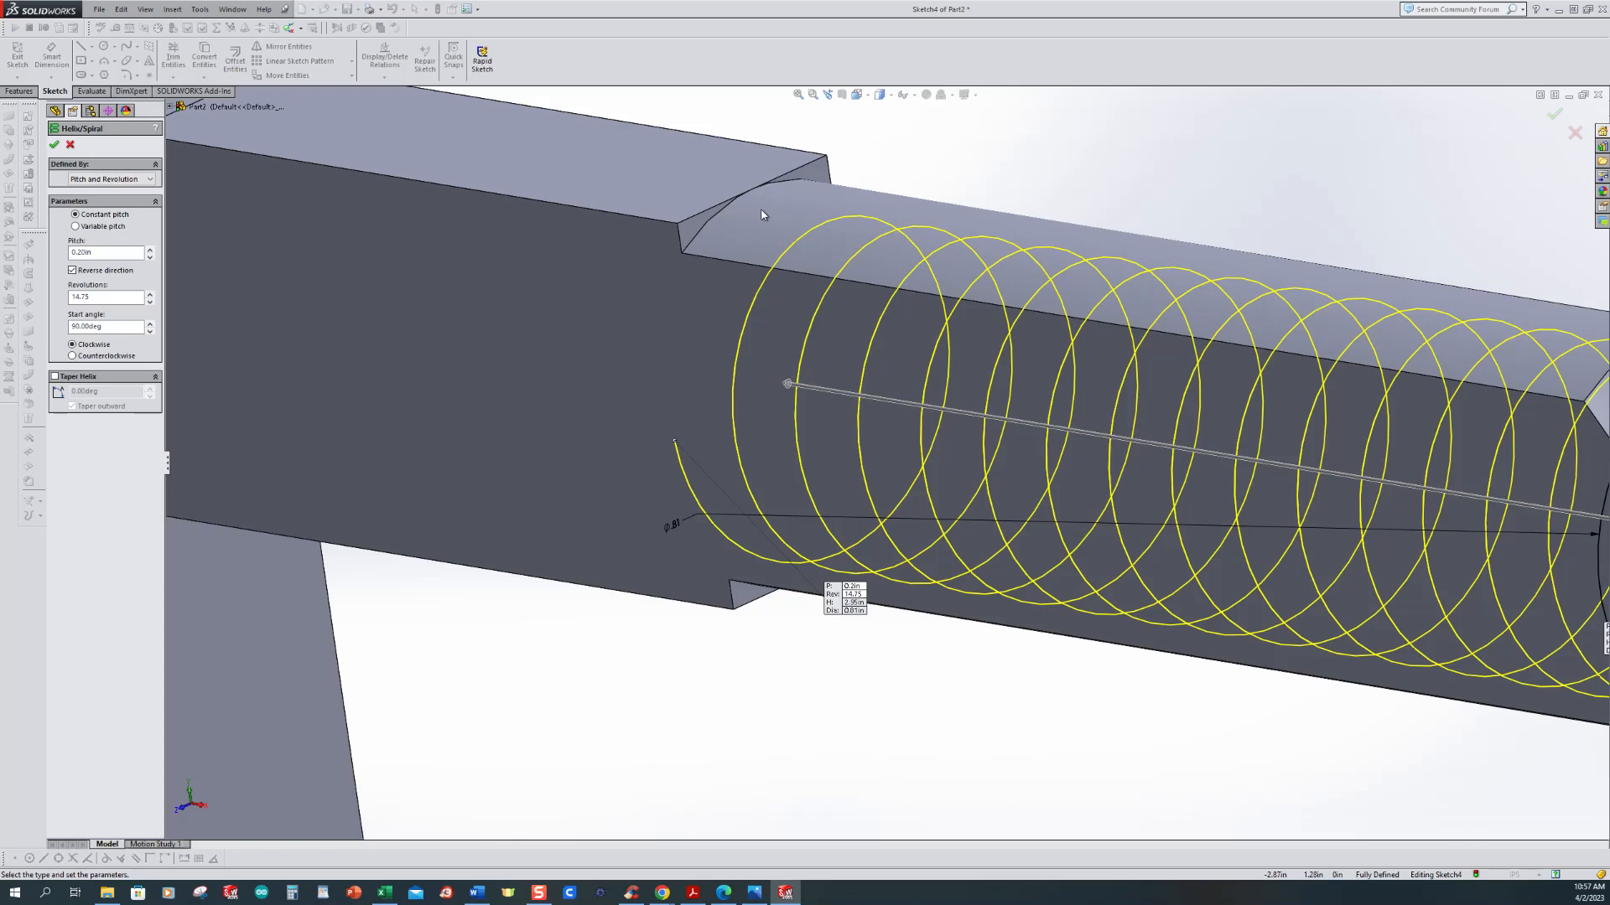
pyautogui.scroll(5, 818, 584)
pyautogui.moveTo(818, 584)
pyautogui.mouseDown(button='middle')
pyautogui.moveTo(785, 673)
pyautogui.moveTo(819, 590)
pyautogui.mouseUp(button='middle')
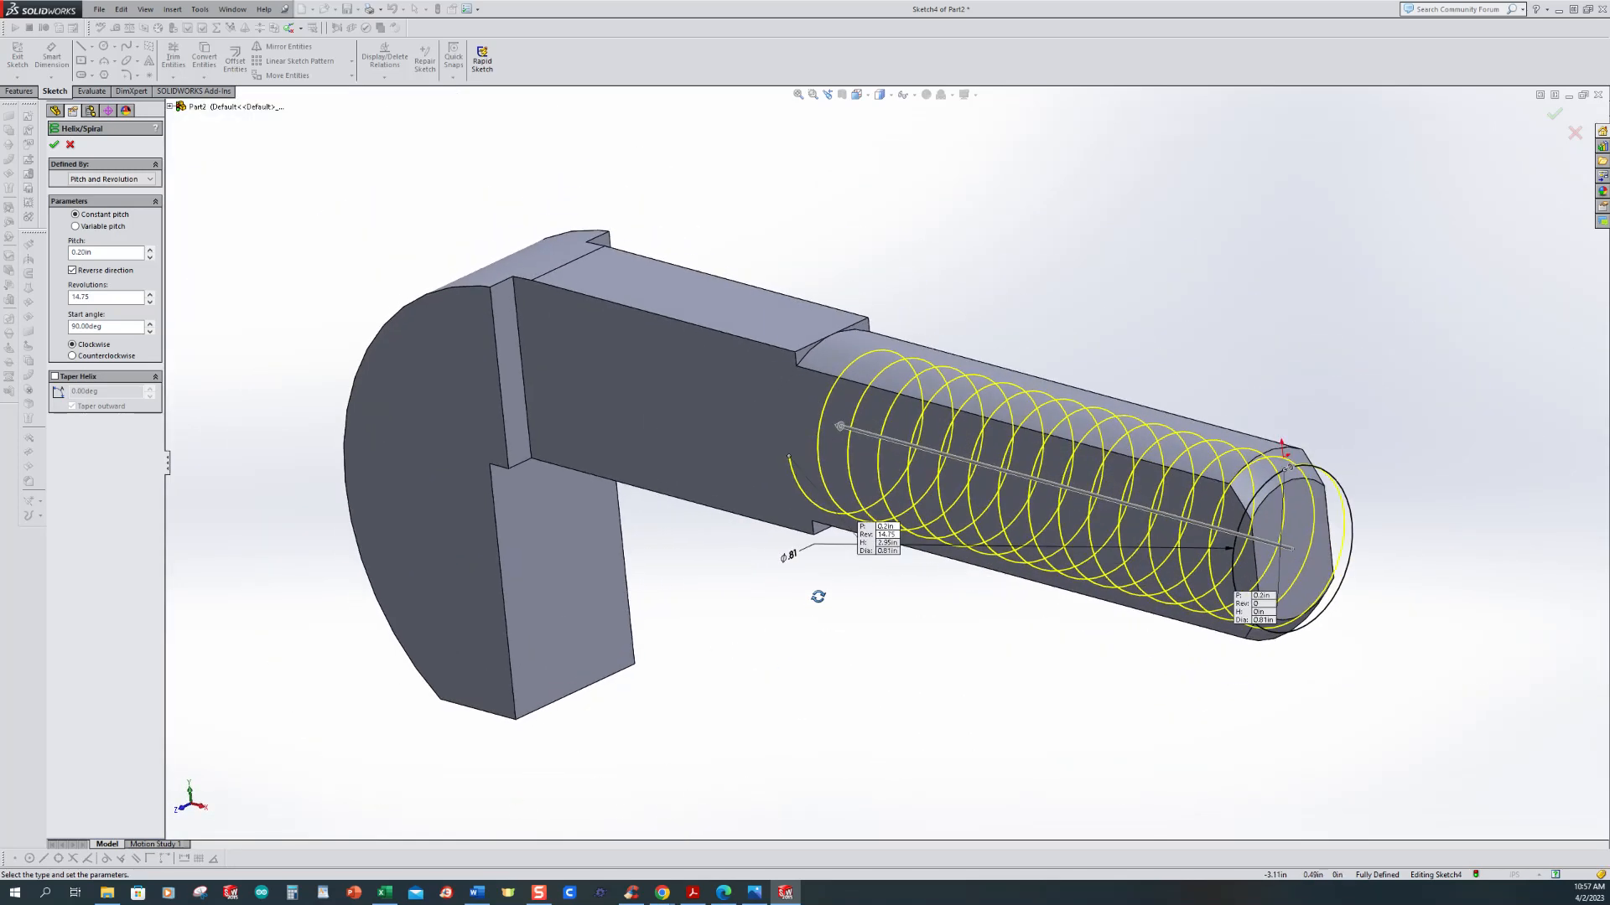
pyautogui.click(55, 146)
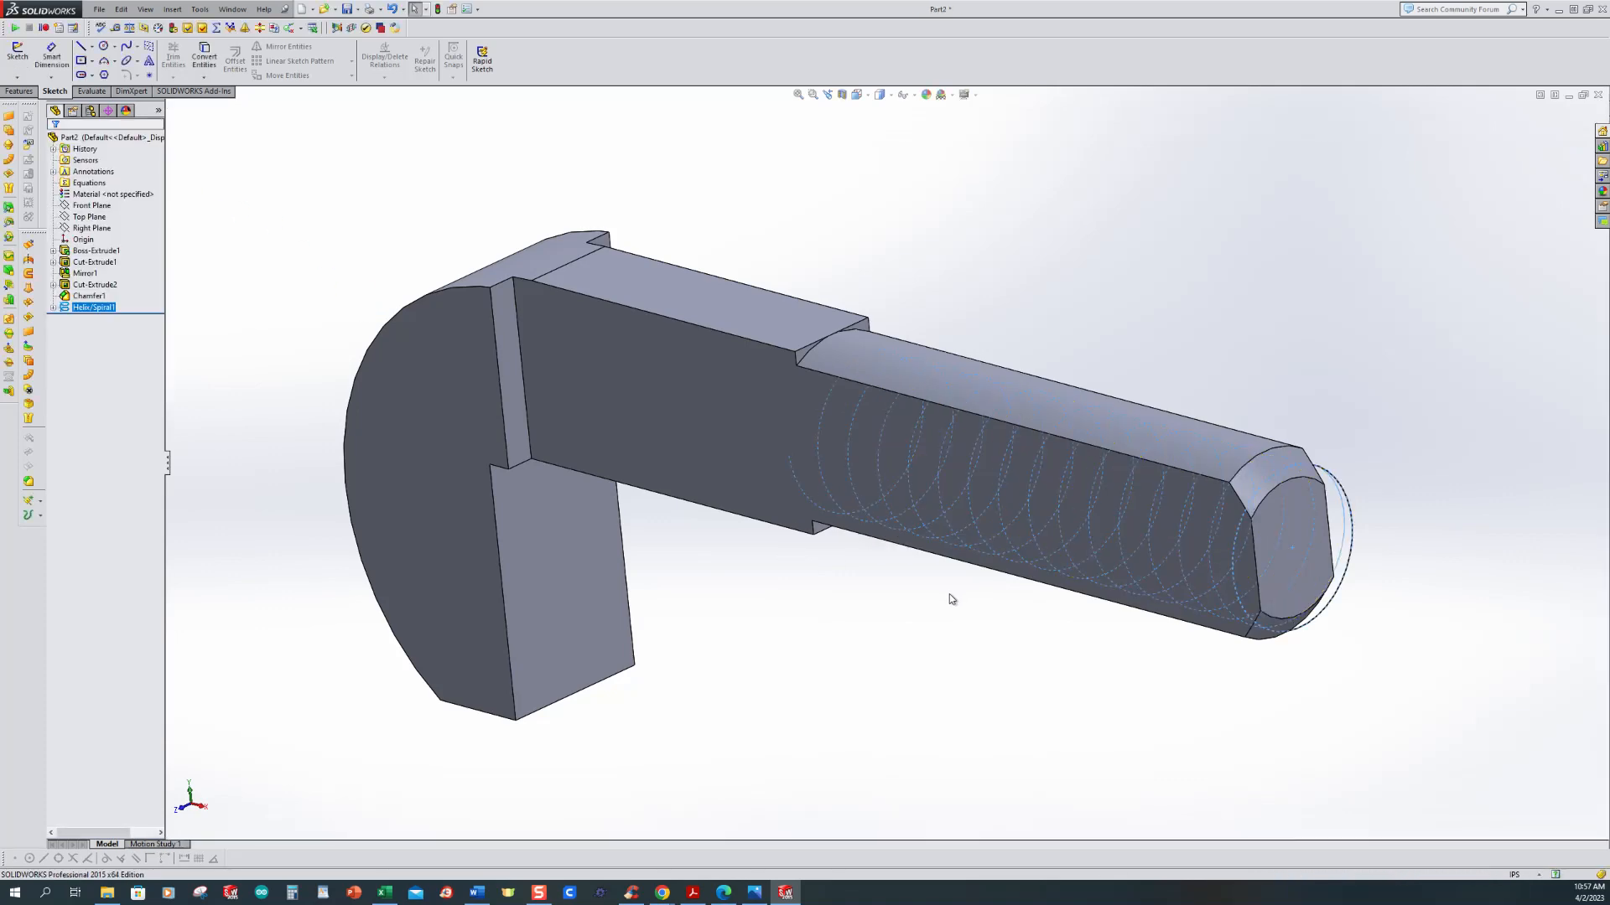
pyautogui.click(1023, 623)
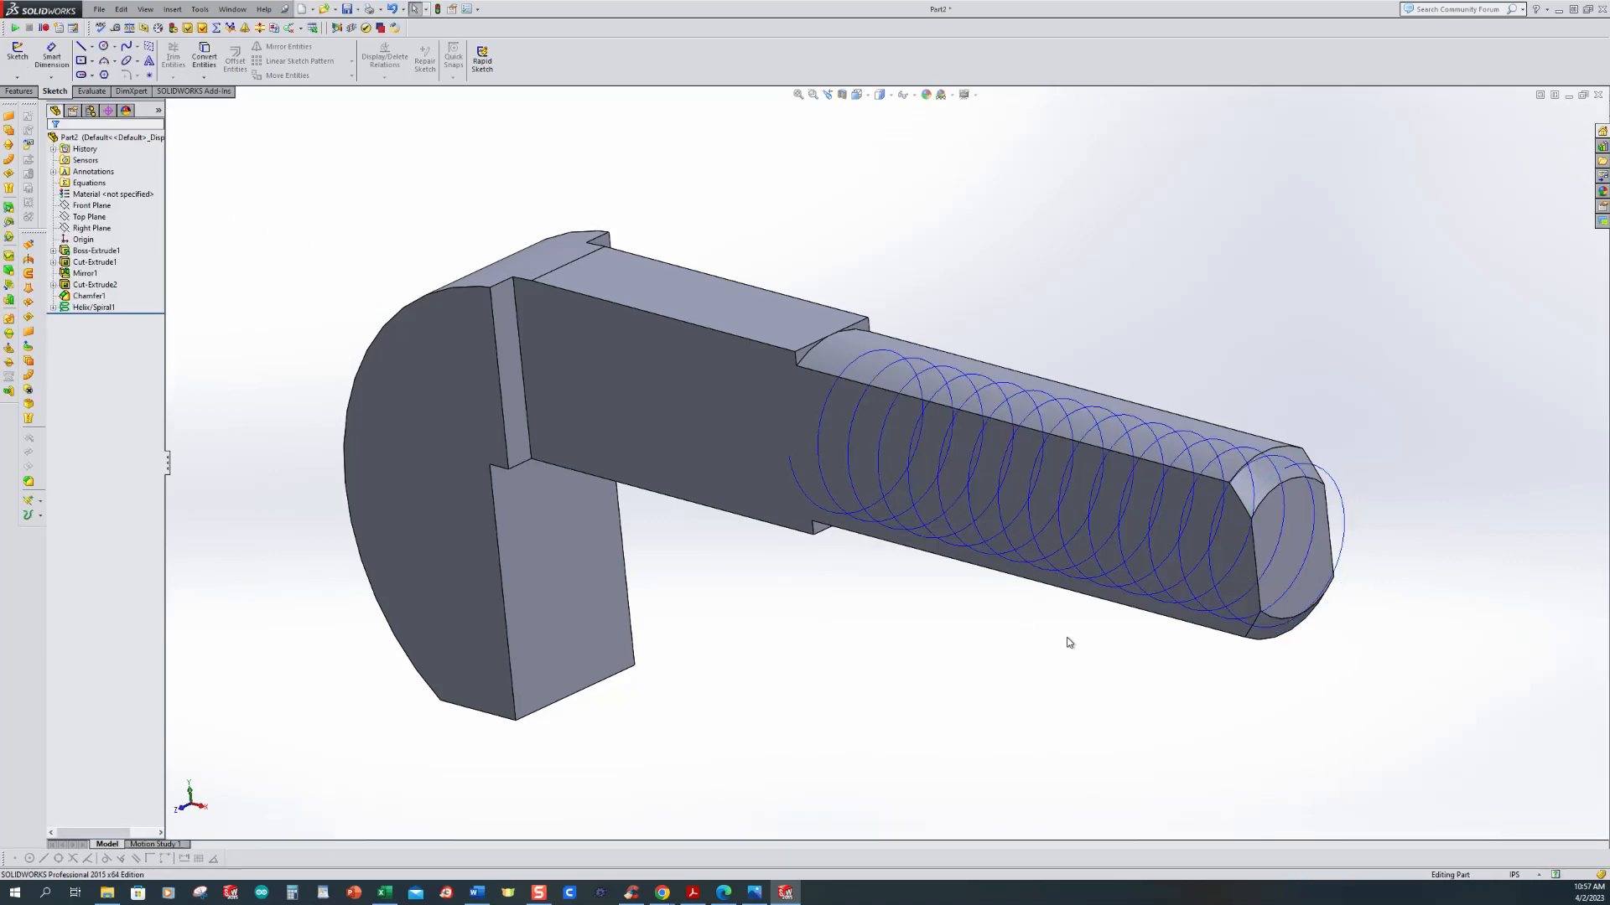
pyautogui.click(72, 309)
pyautogui.click(53, 308)
pyautogui.click(81, 321)
pyautogui.click(52, 308)
# Step: Start a new sketch on the Front Plane
pyautogui.click(98, 207)
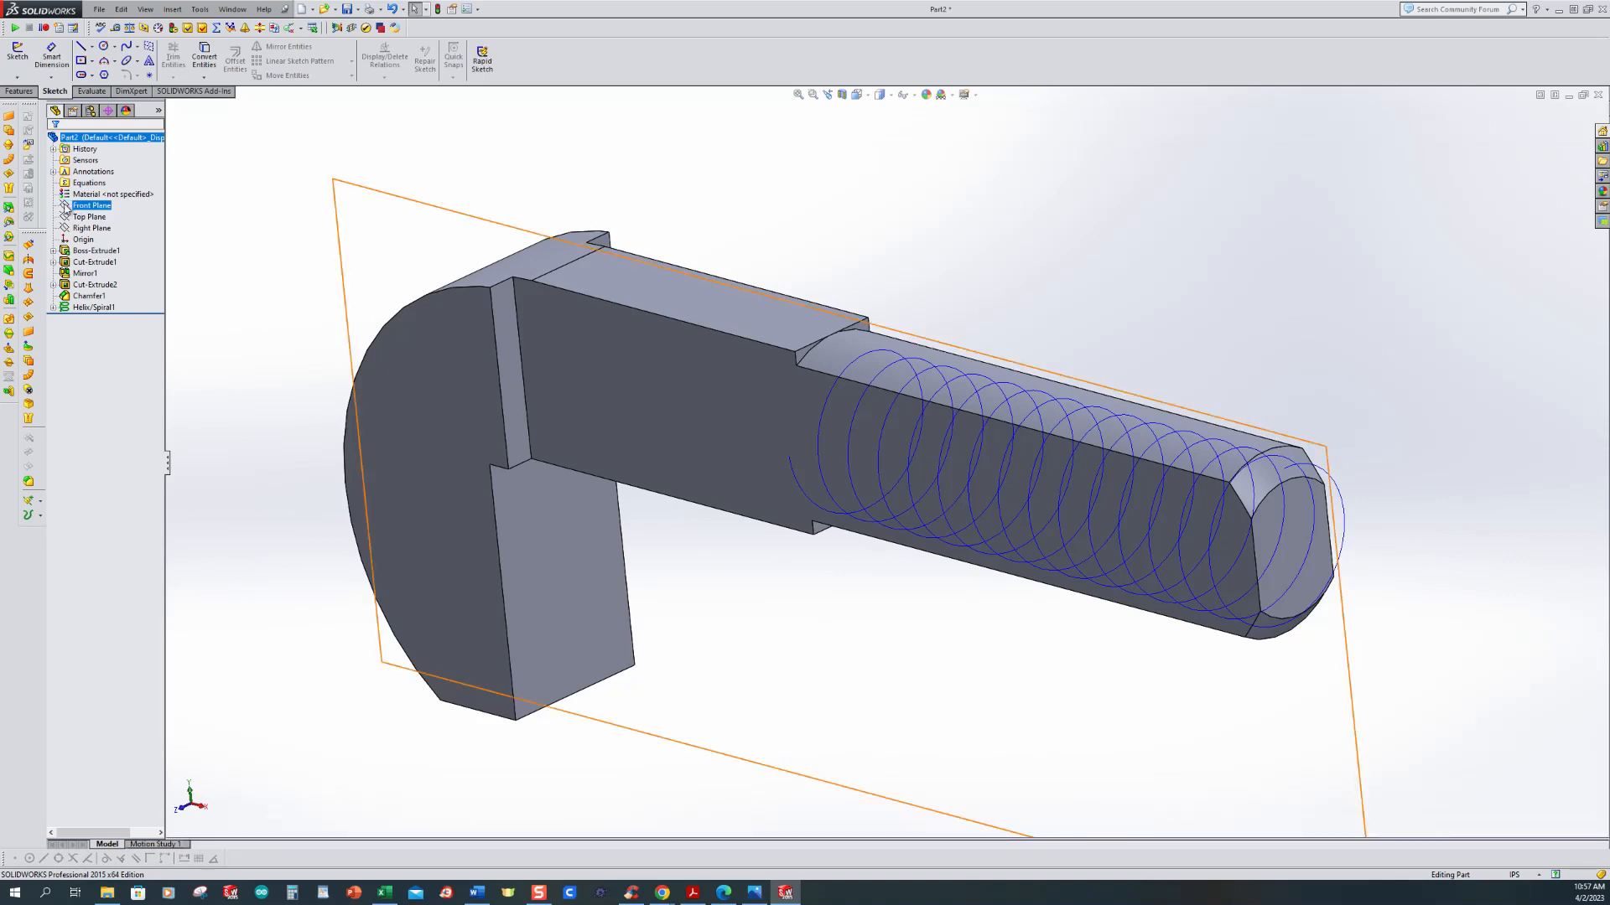
pyautogui.click(66, 207)
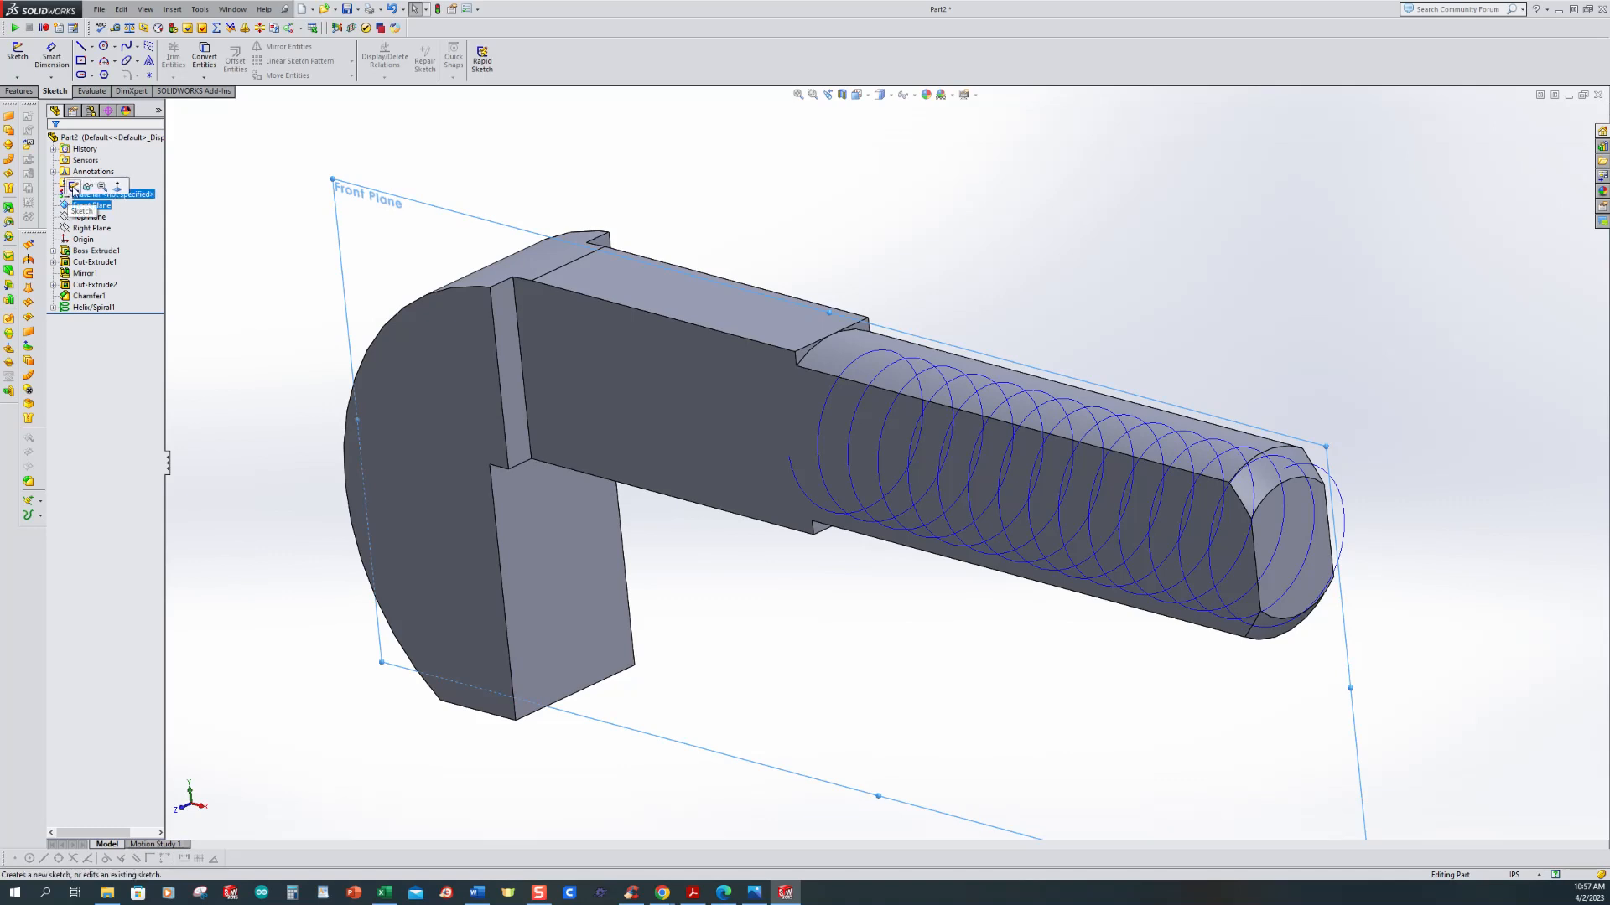
pyautogui.click(74, 186)
# Step: Sketch a closed trapezoid above the shank's end, about 0.09 in high, 0.08 in wide at the top and 0.04 in at the bottom
pyautogui.scroll(-3, 1452, 324)
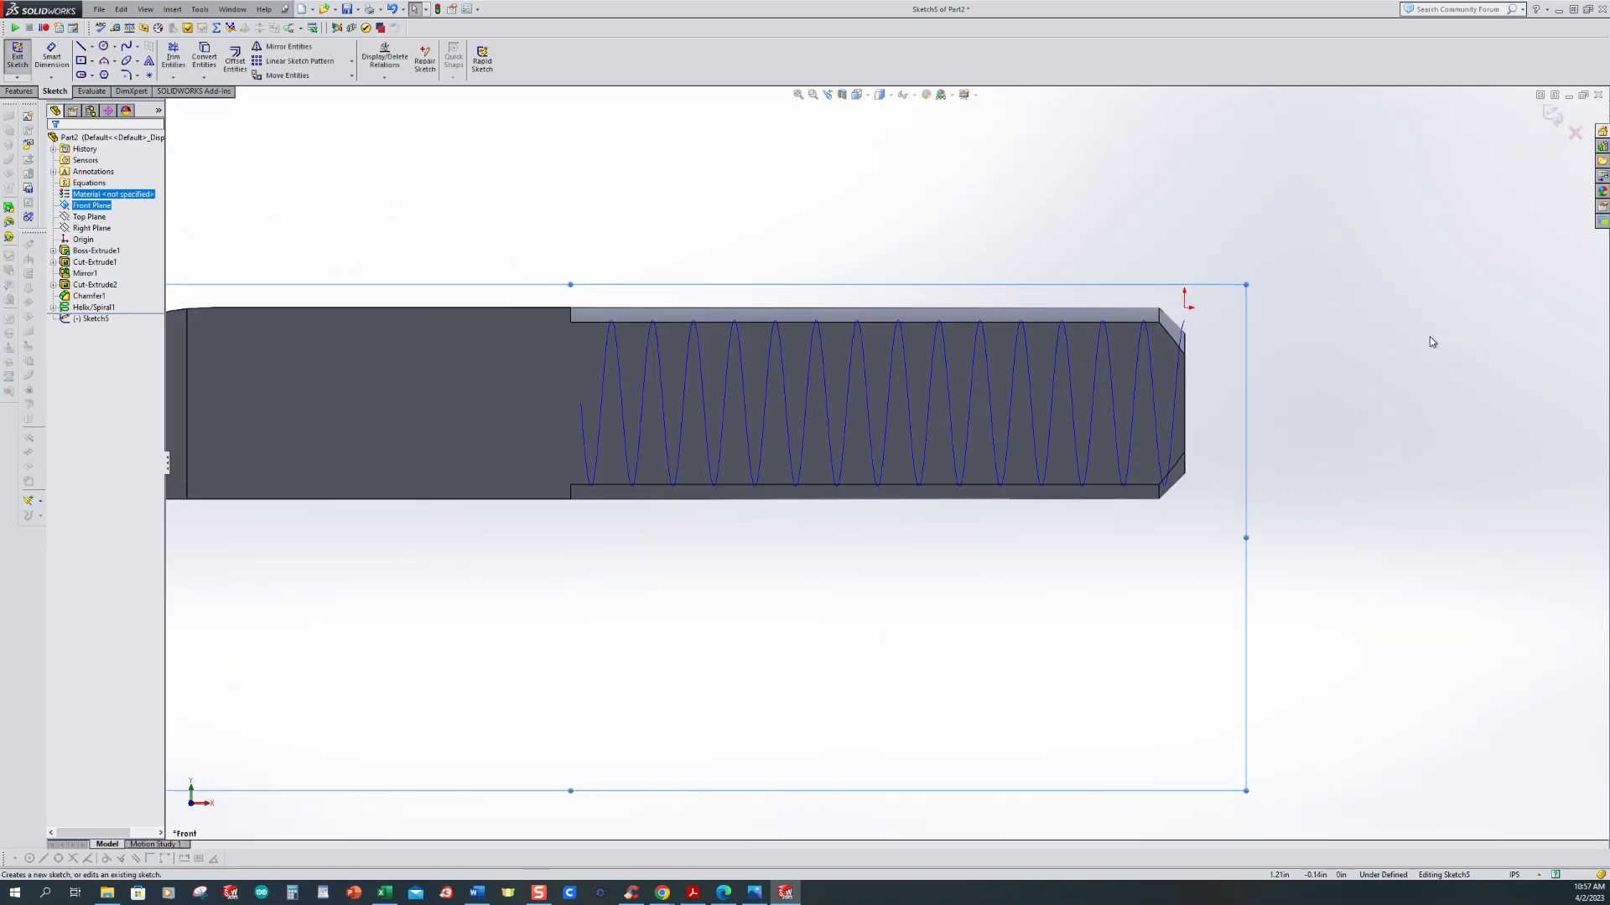
pyautogui.scroll(-3, 1432, 337)
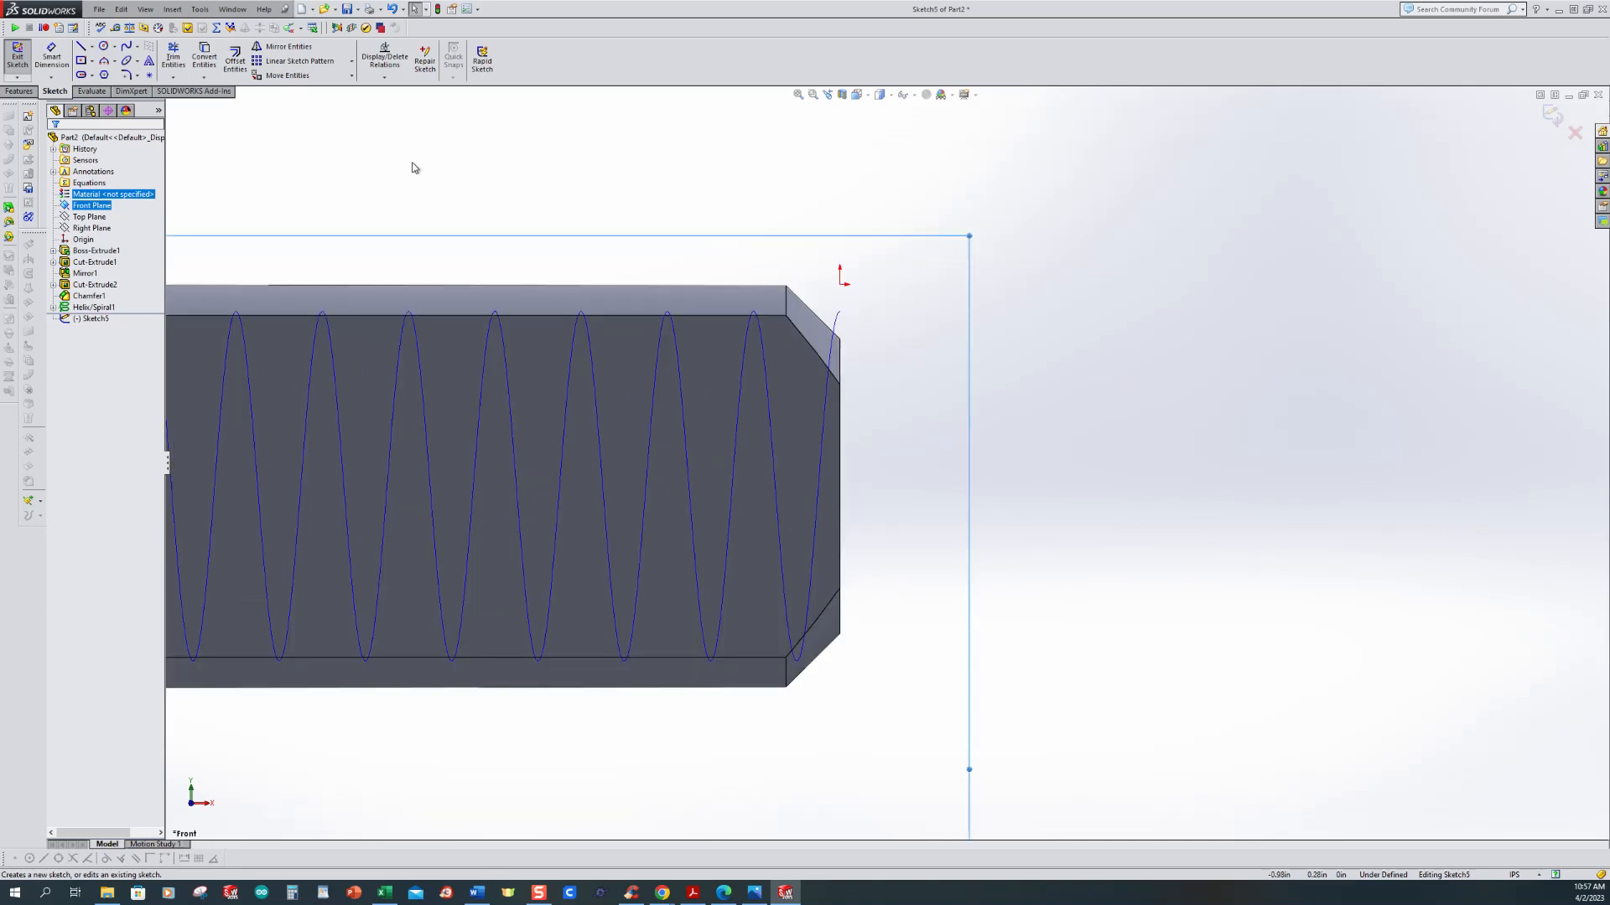
pyautogui.click(81, 46)
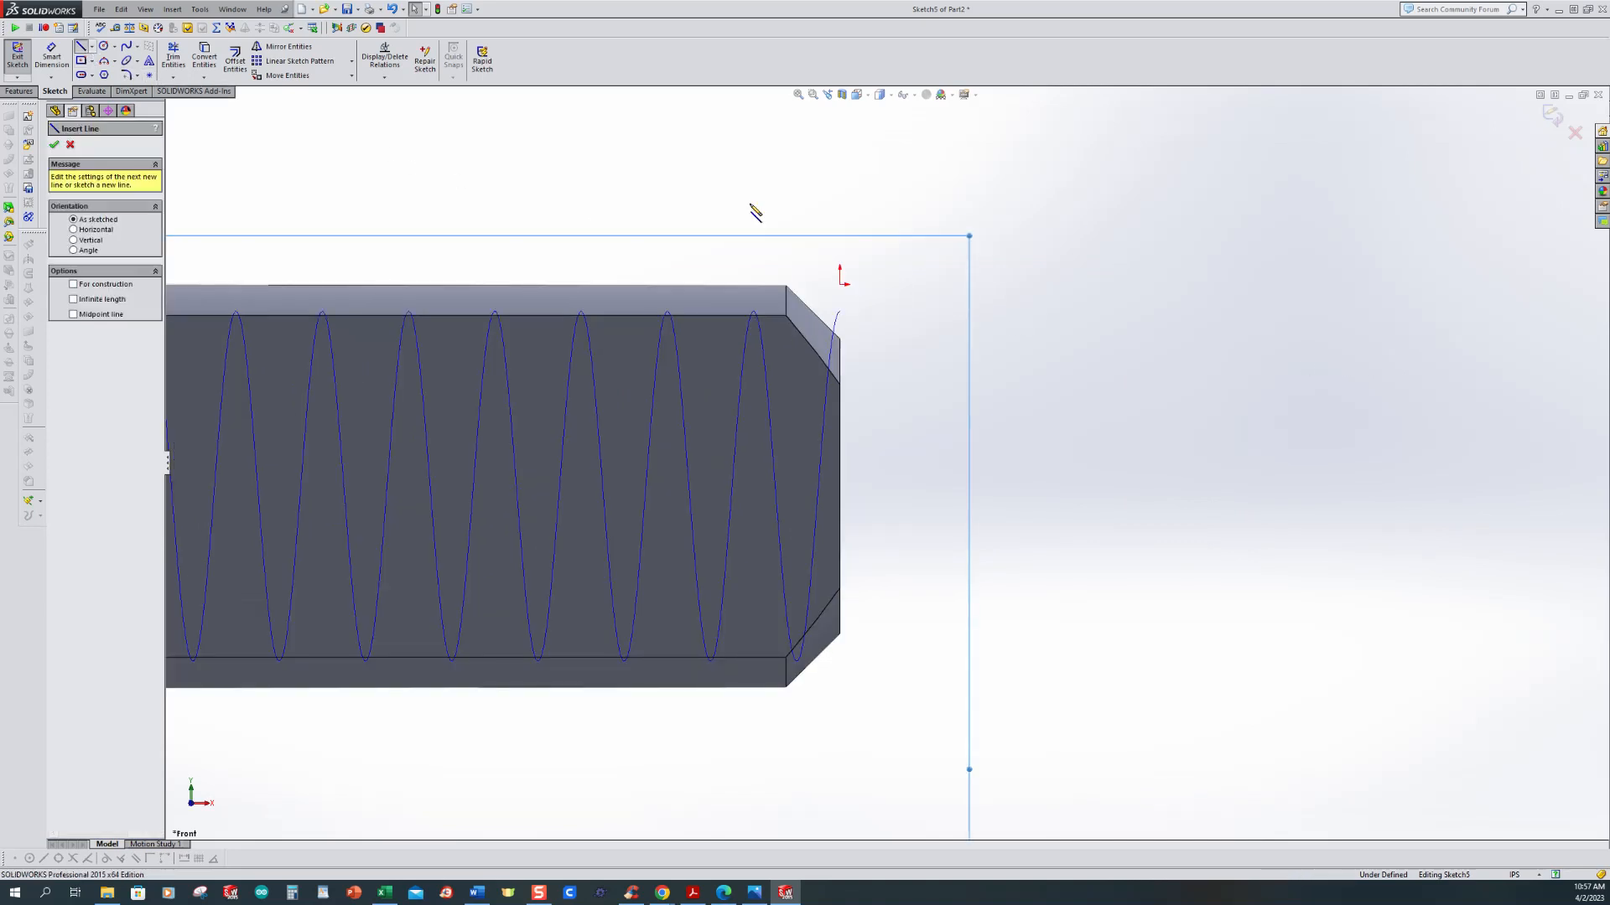
pyautogui.click(791, 216)
pyautogui.click(779, 177)
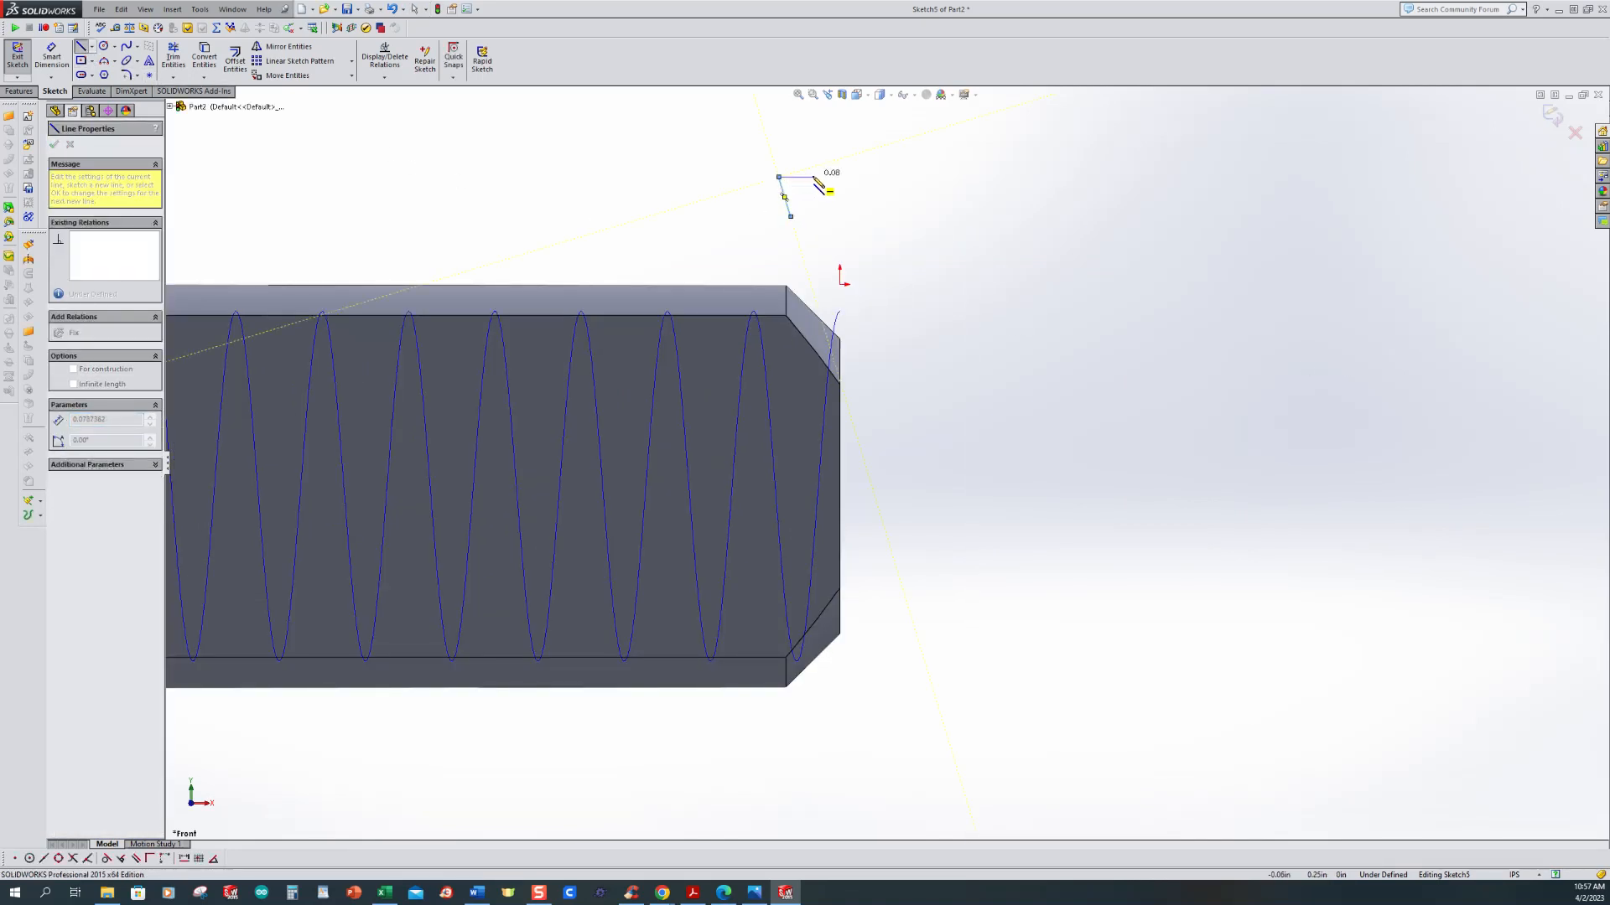
pyautogui.click(813, 177)
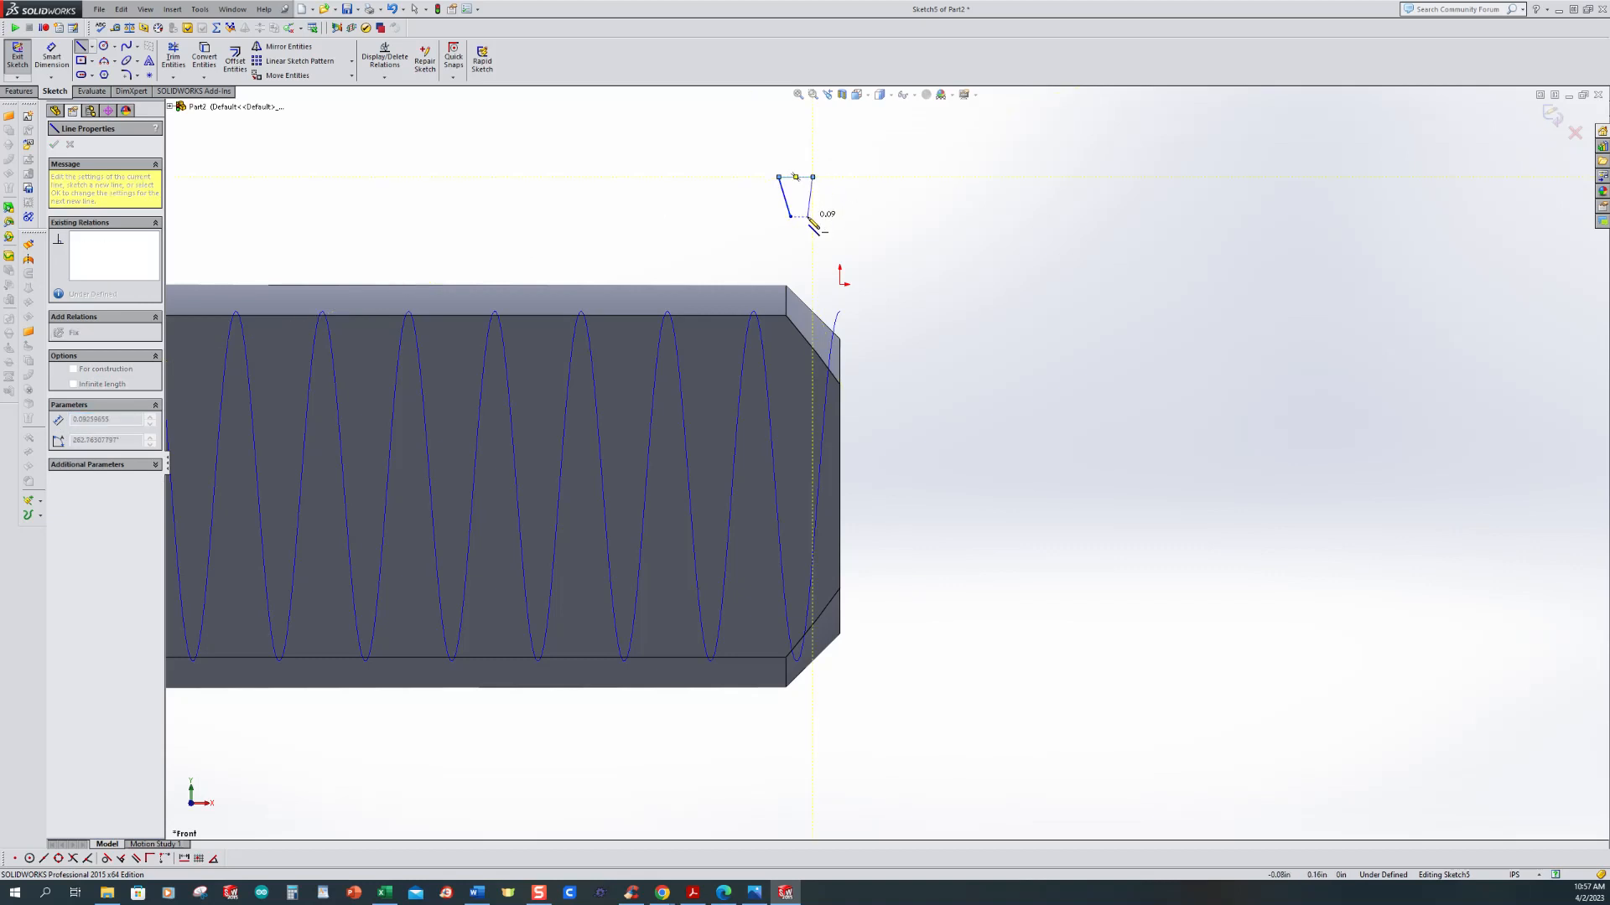
pyautogui.click(807, 217)
pyautogui.click(791, 216)
# Step: Draw a line joining the midpoints of the trapezoid's top and bottom edges and make it a vertical construction line
pyautogui.scroll(-3, 839, 221)
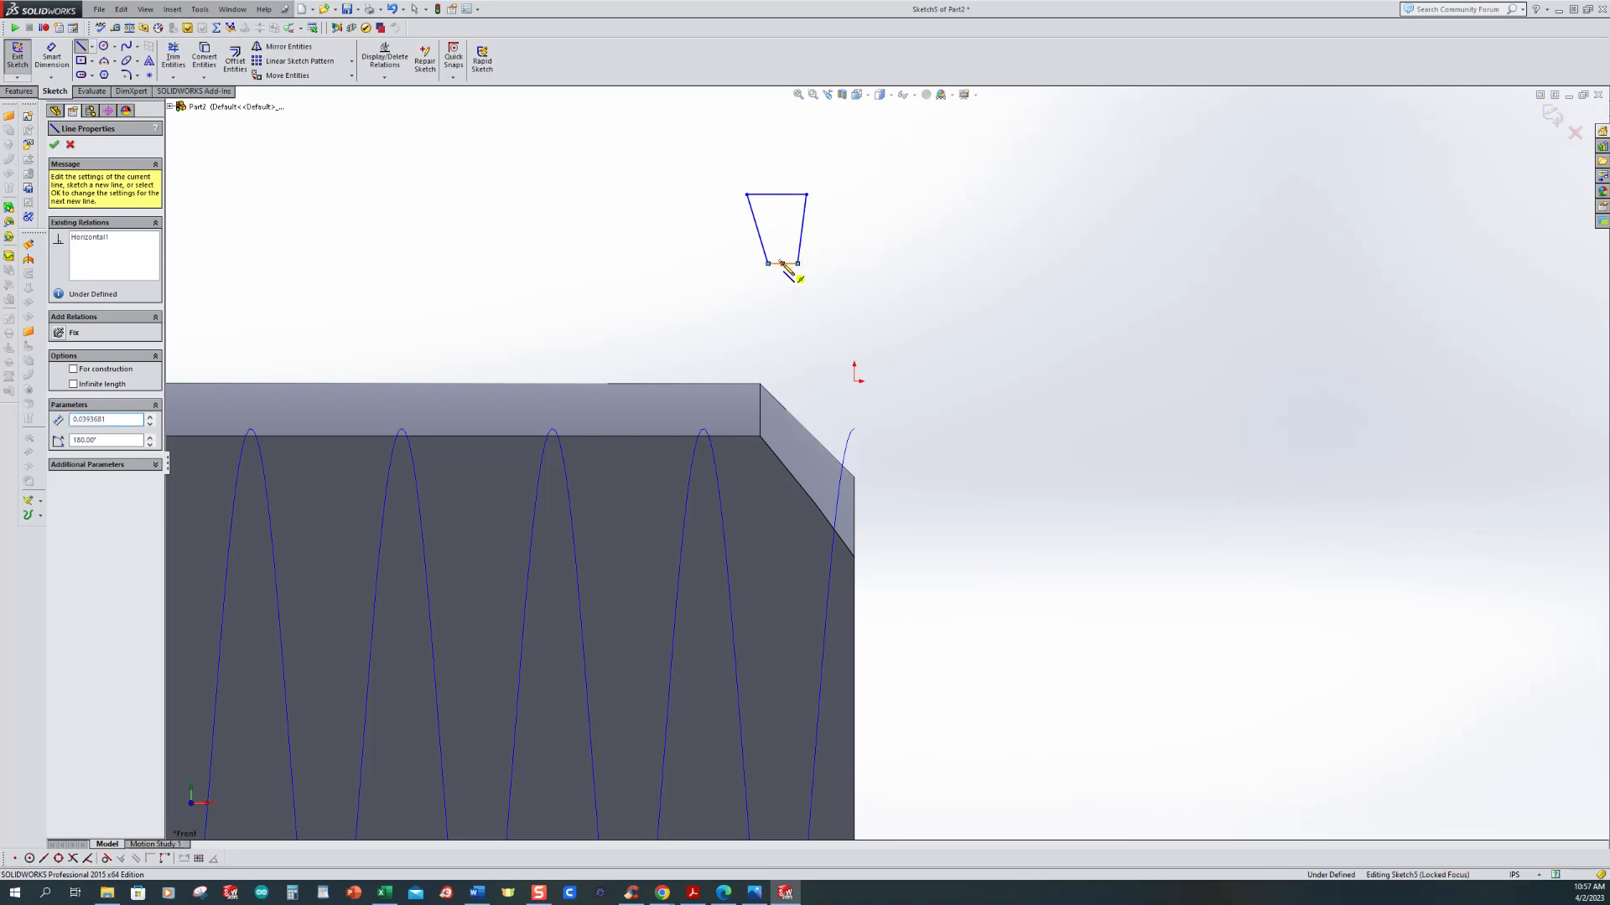
pyautogui.click(782, 263)
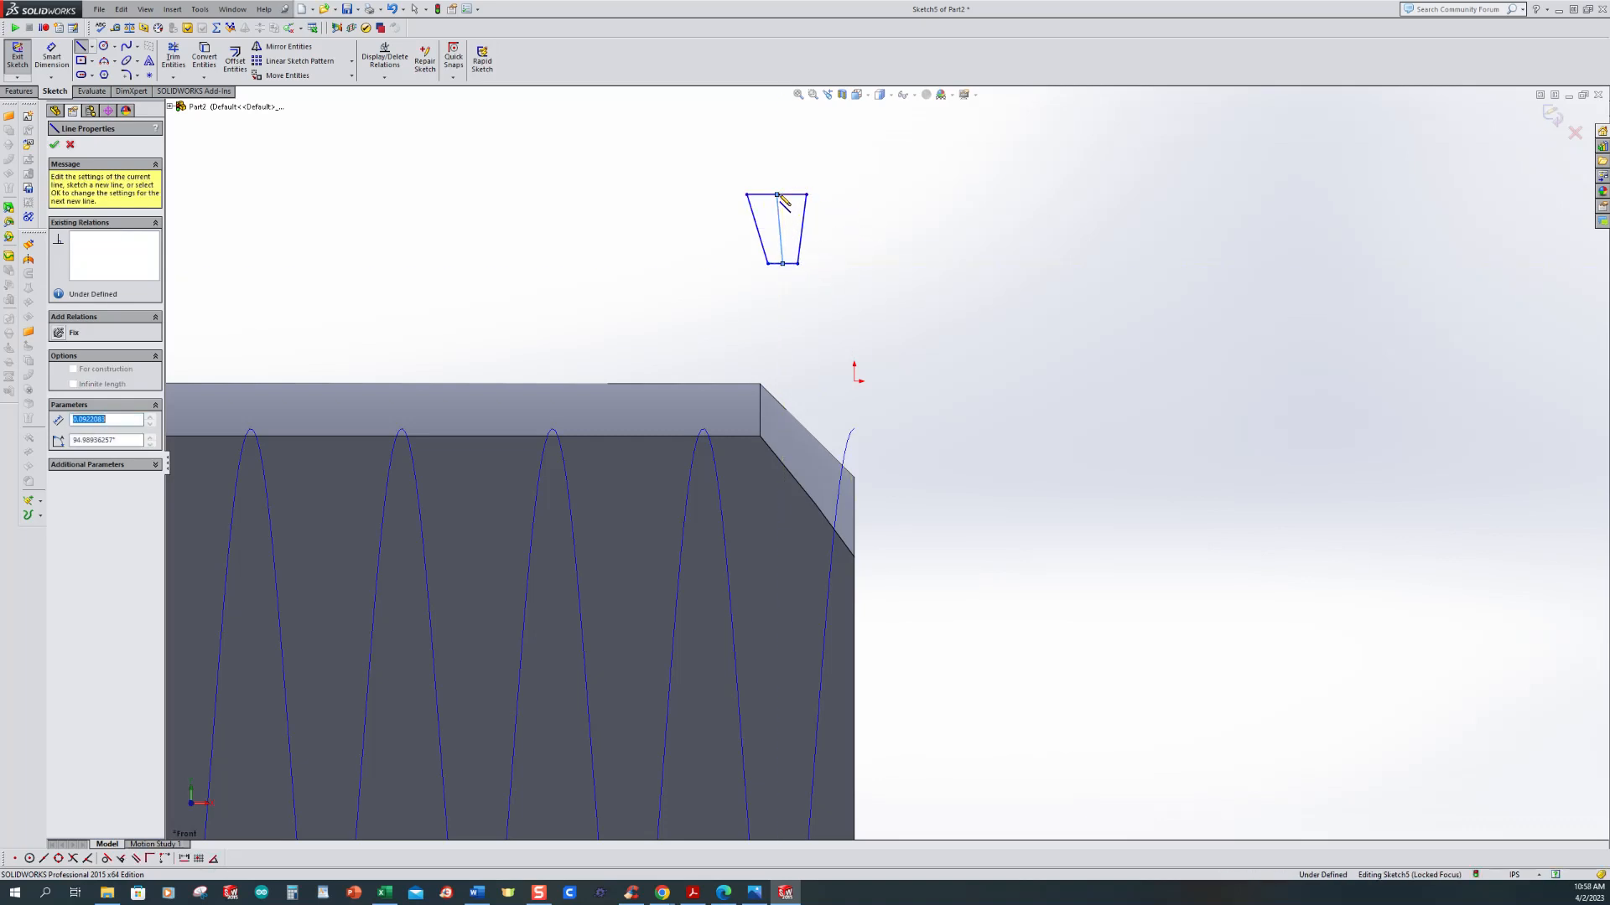
pyautogui.click(777, 195)
pyautogui.press('Escape')
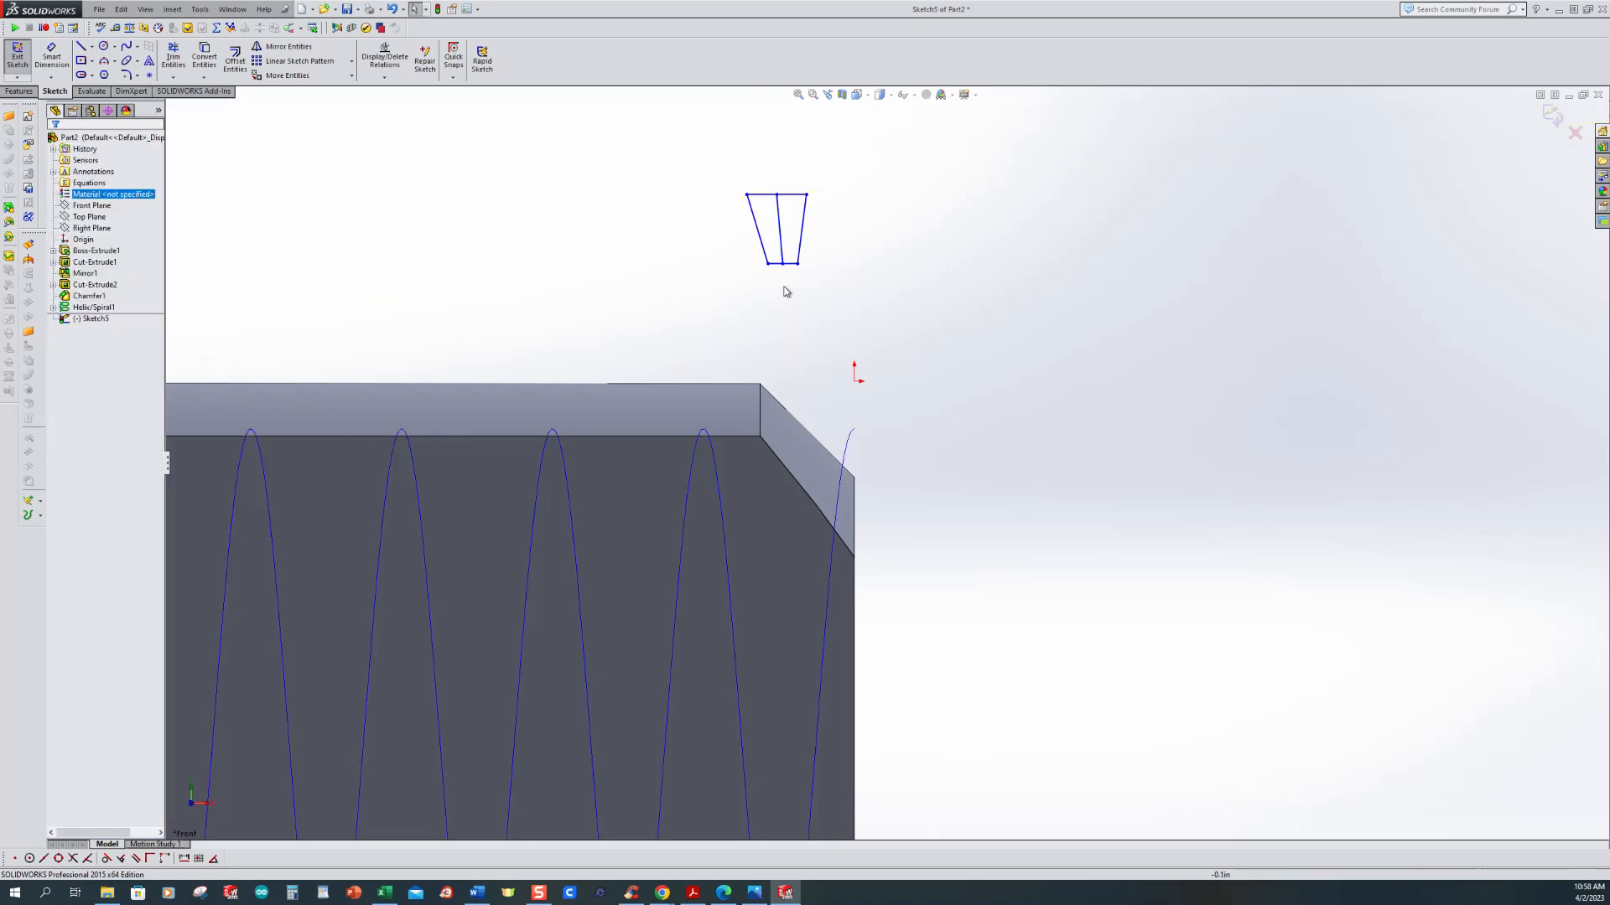
pyautogui.click(779, 235)
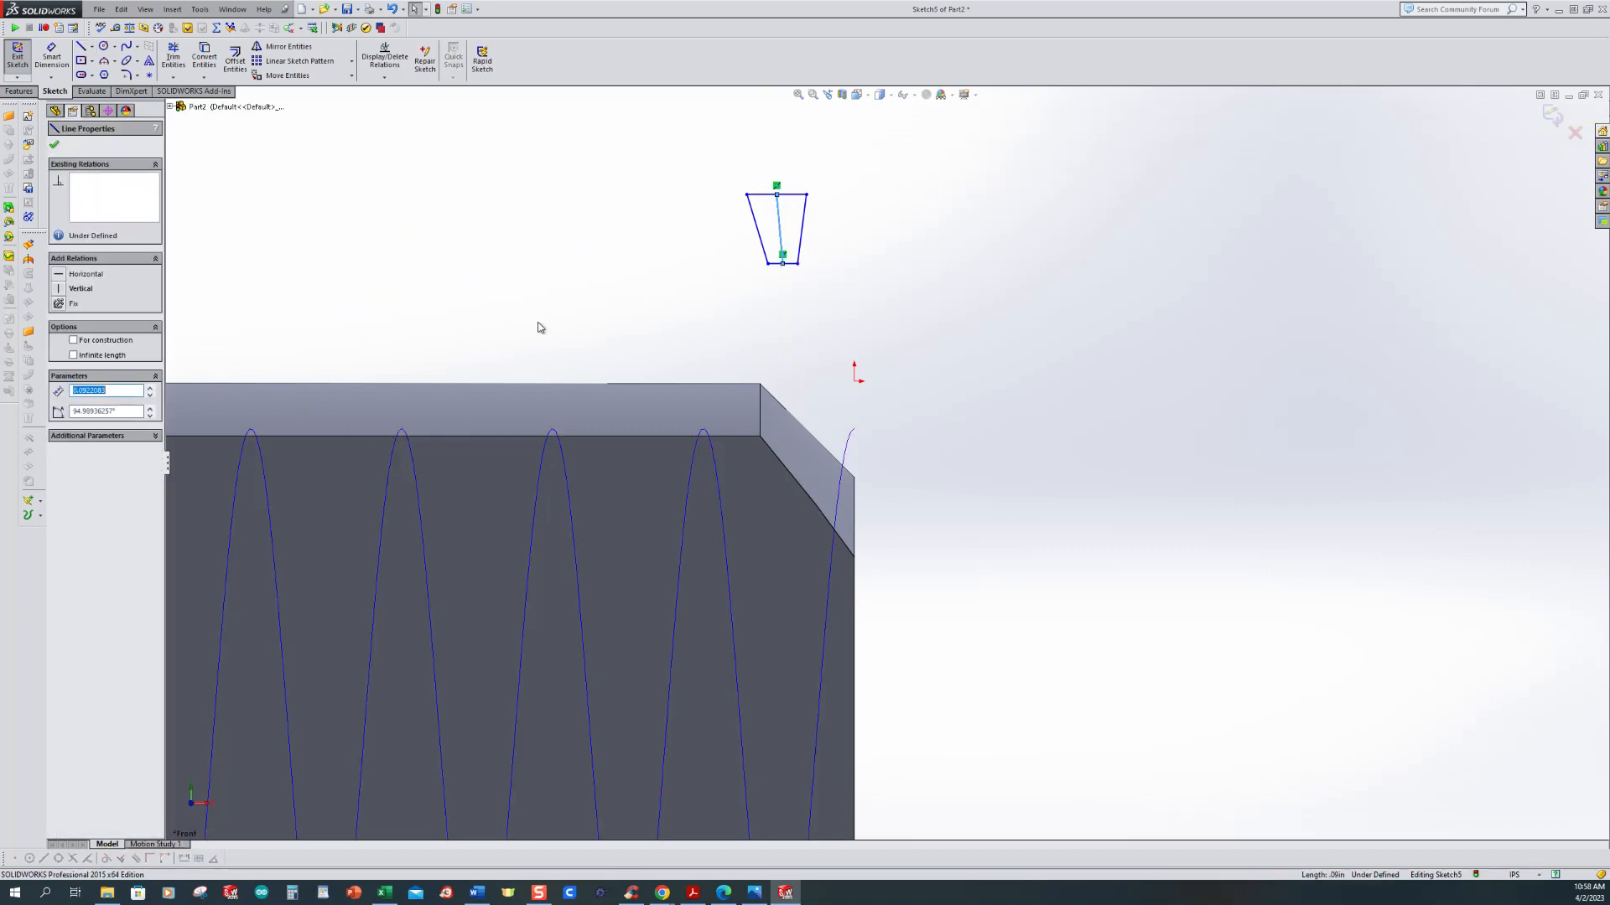
pyautogui.click(73, 341)
pyautogui.click(59, 289)
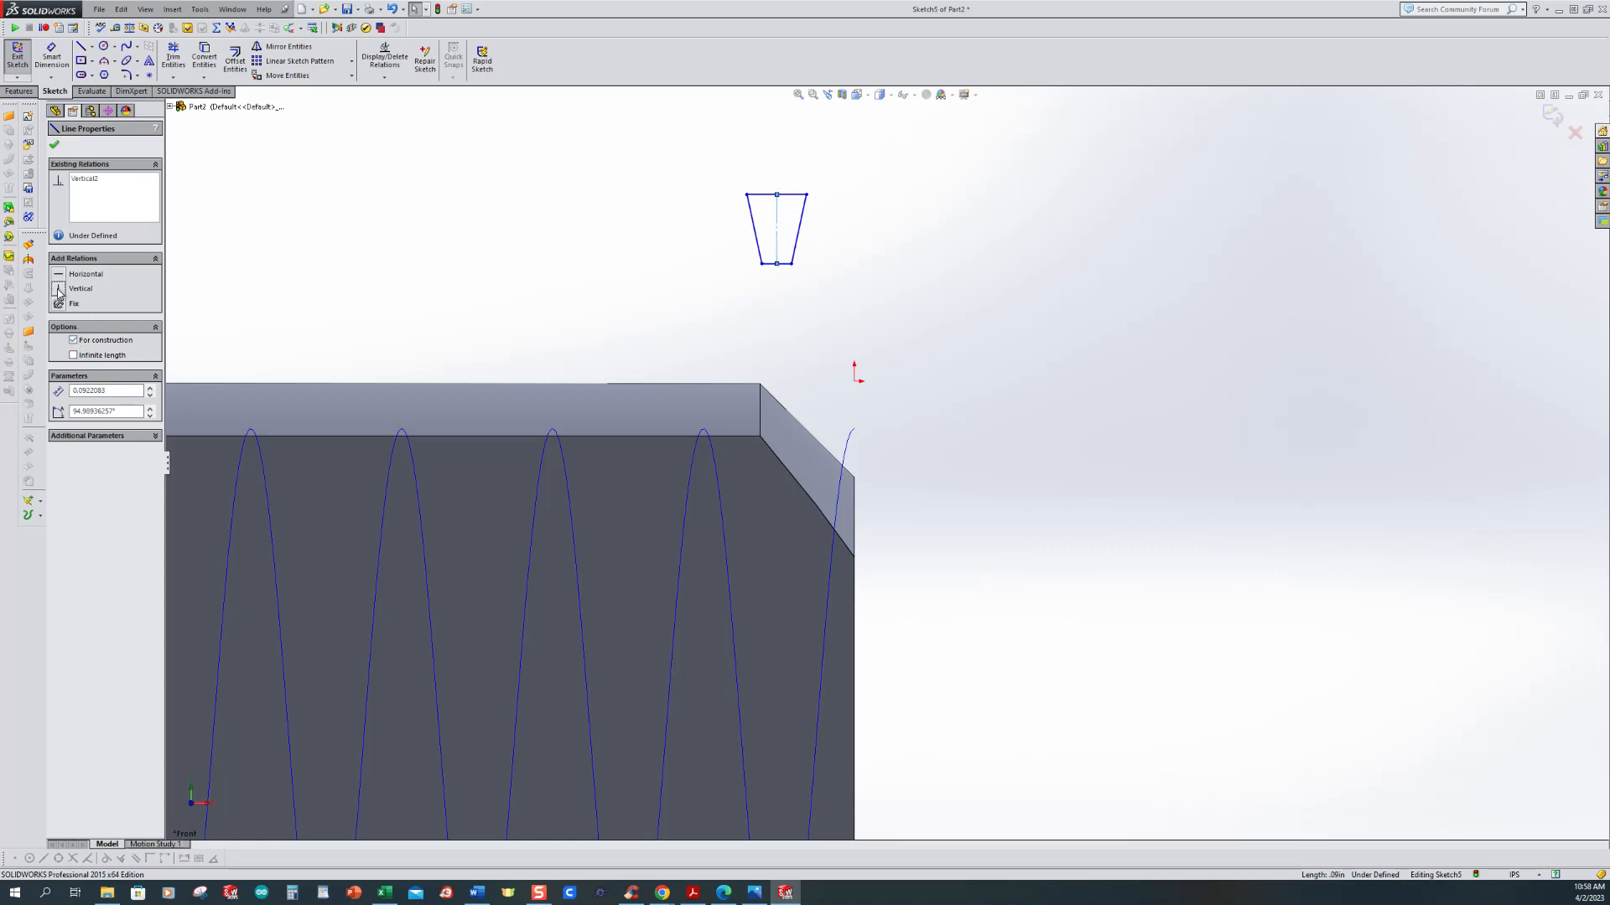
# Step: Dimension the trapezoid's bottom edge to 0.09375 in
pyautogui.click(51, 56)
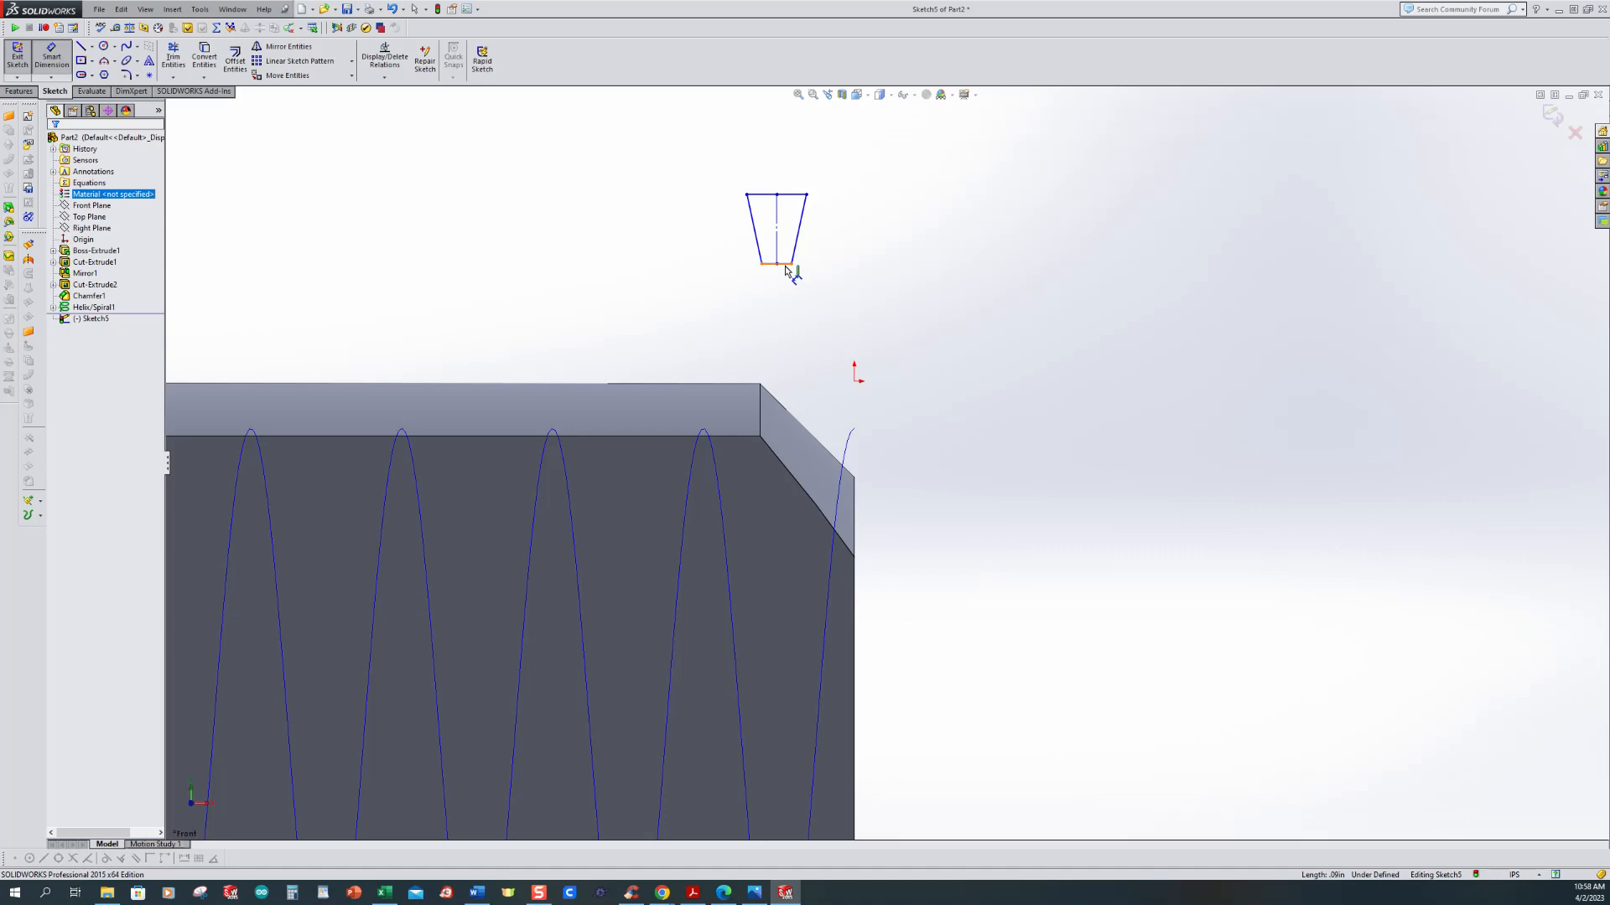
pyautogui.click(785, 268)
pyautogui.click(779, 289)
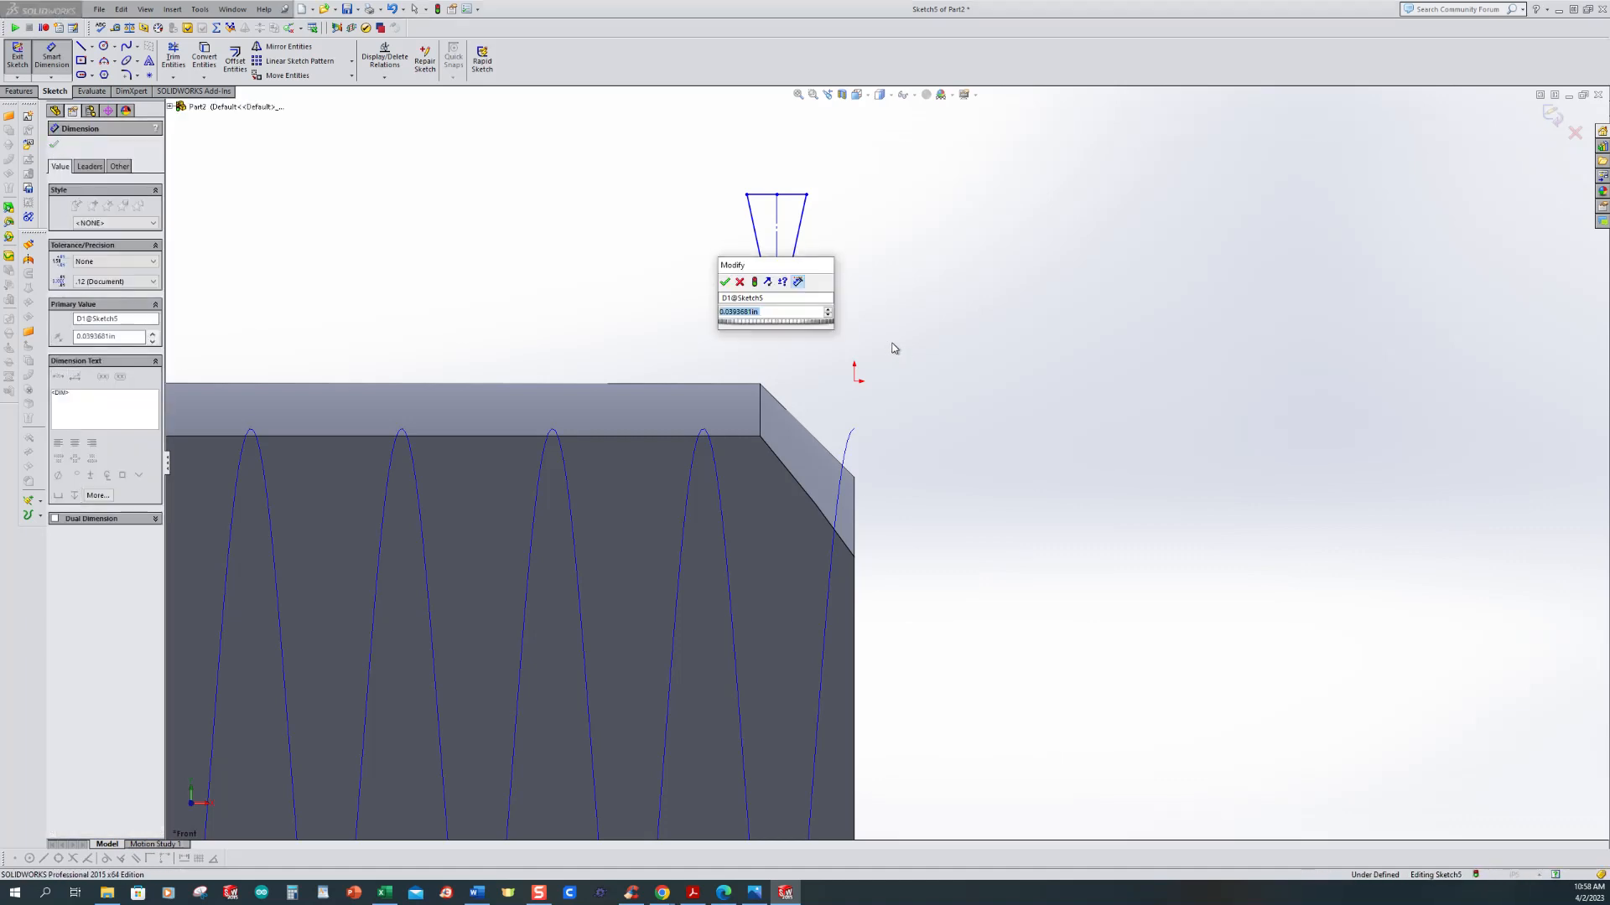
pyautogui.write('.09375')
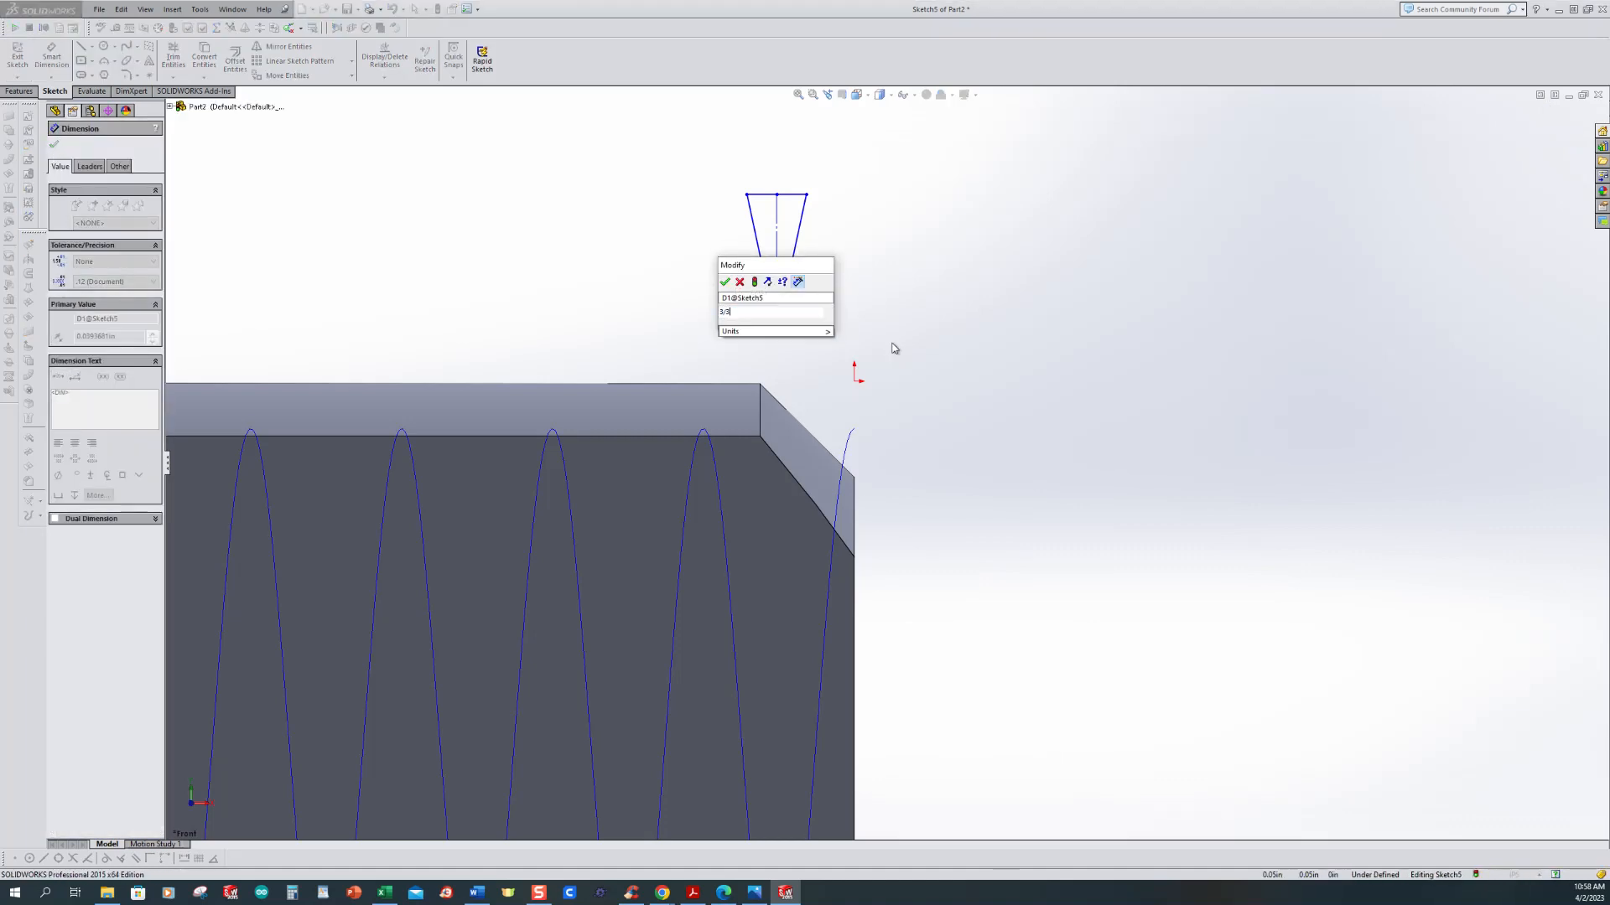
pyautogui.press('Return')
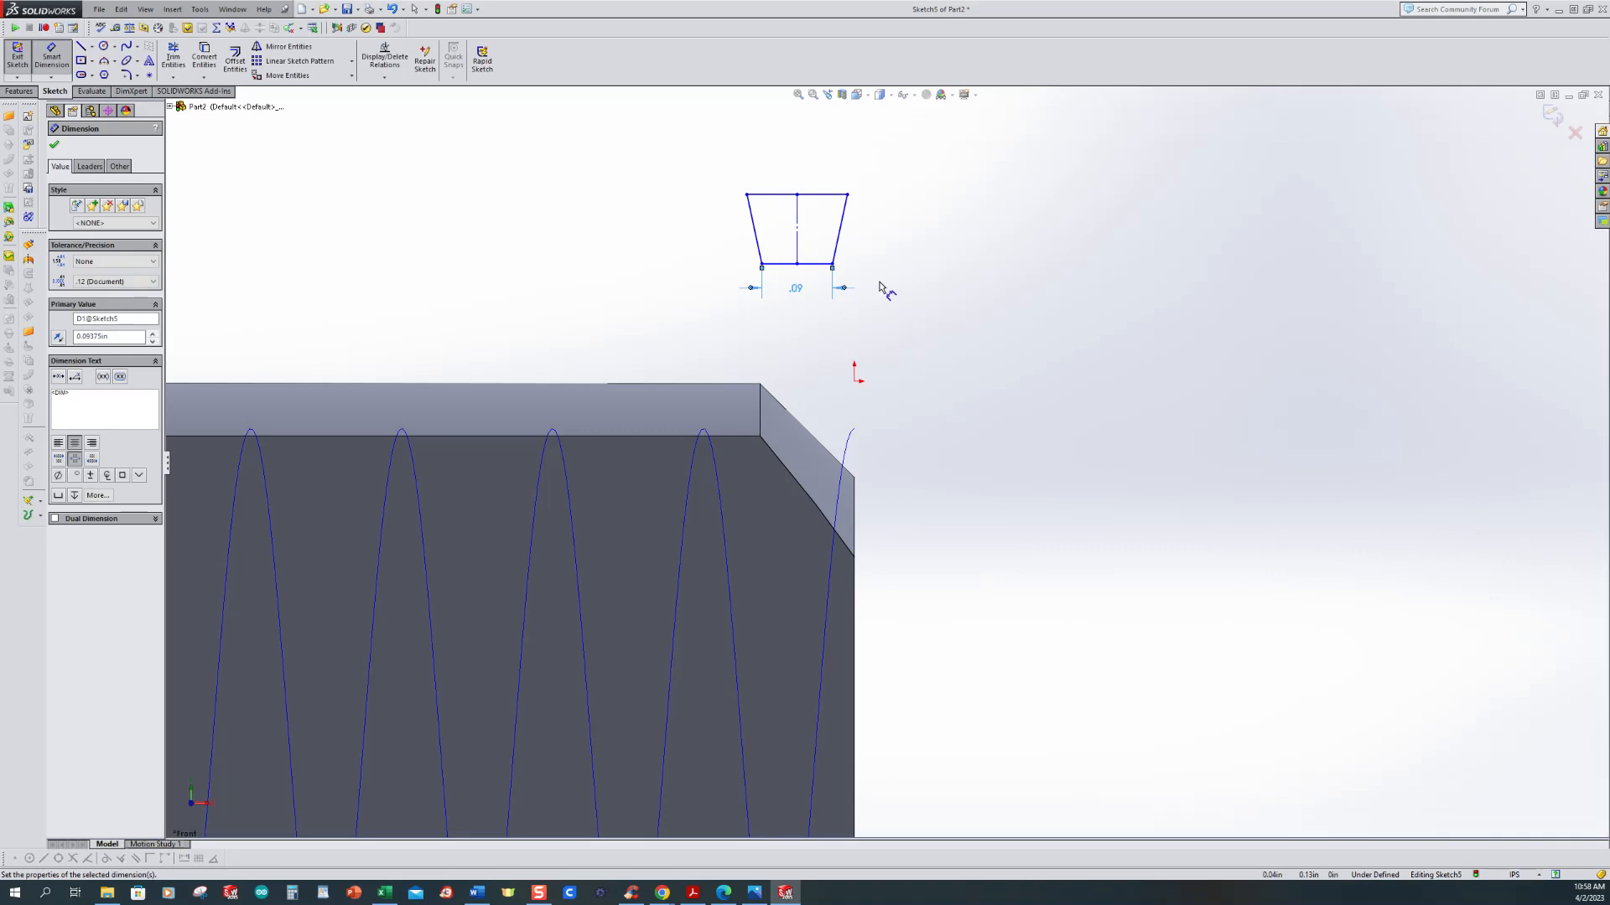
# Step: Dimension the trapezoid's vertical centerline to a height of 0.125 in
pyautogui.click(799, 243)
pyautogui.click(692, 231)
pyautogui.write('.125')
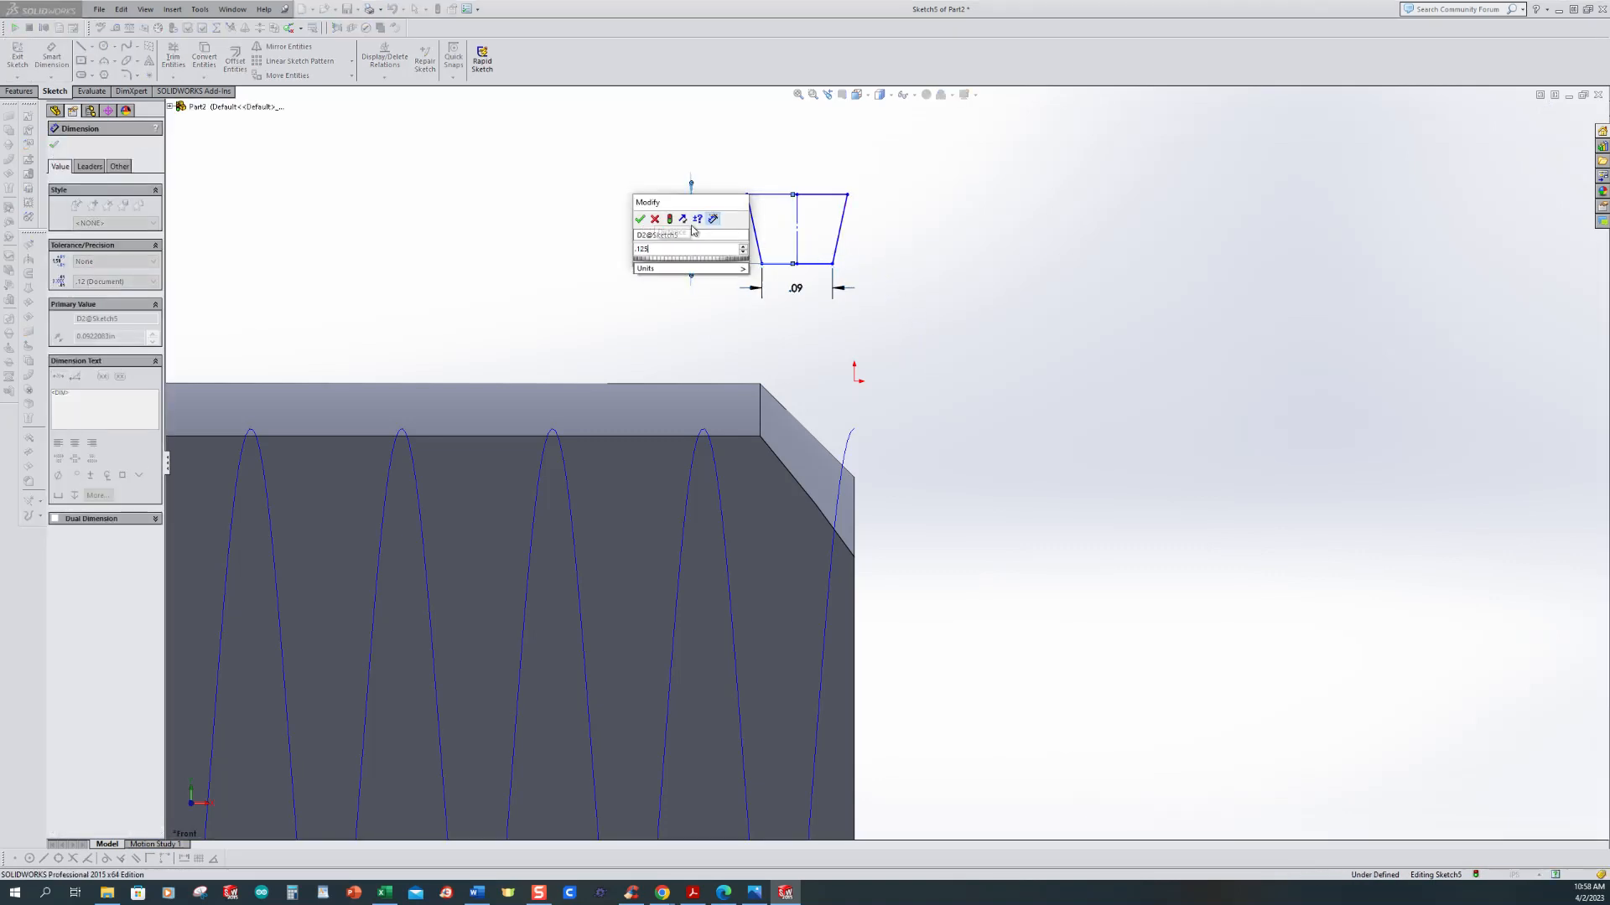
pyautogui.press('Return')
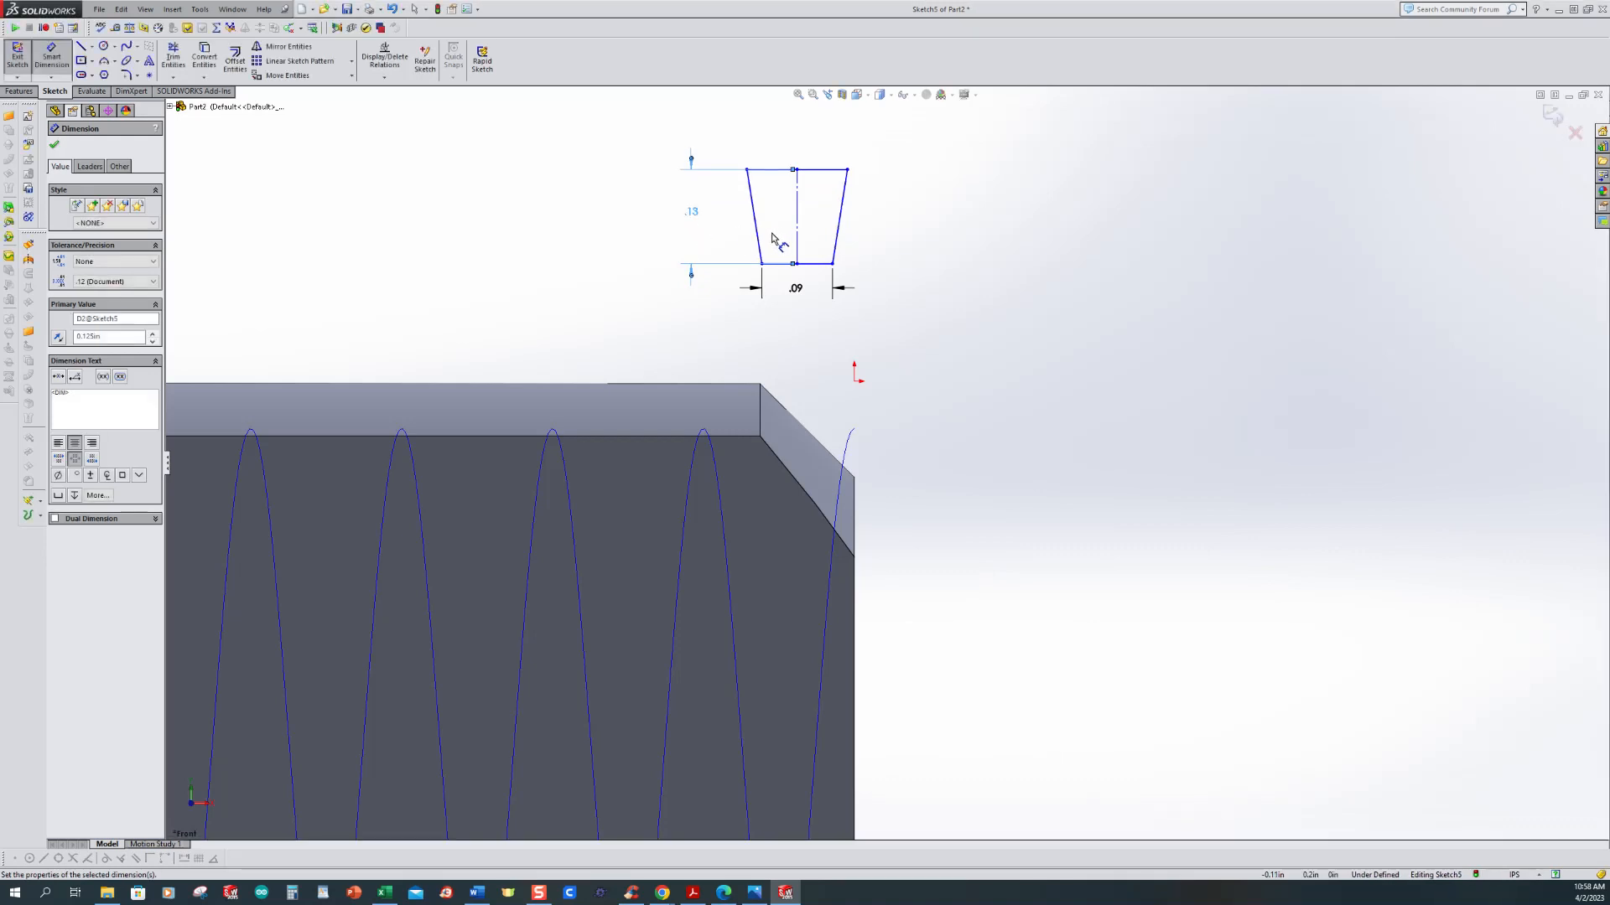
# Step: Dimension the angle between the trapezoid's two slanted sides to 10 degrees
pyautogui.click(756, 226)
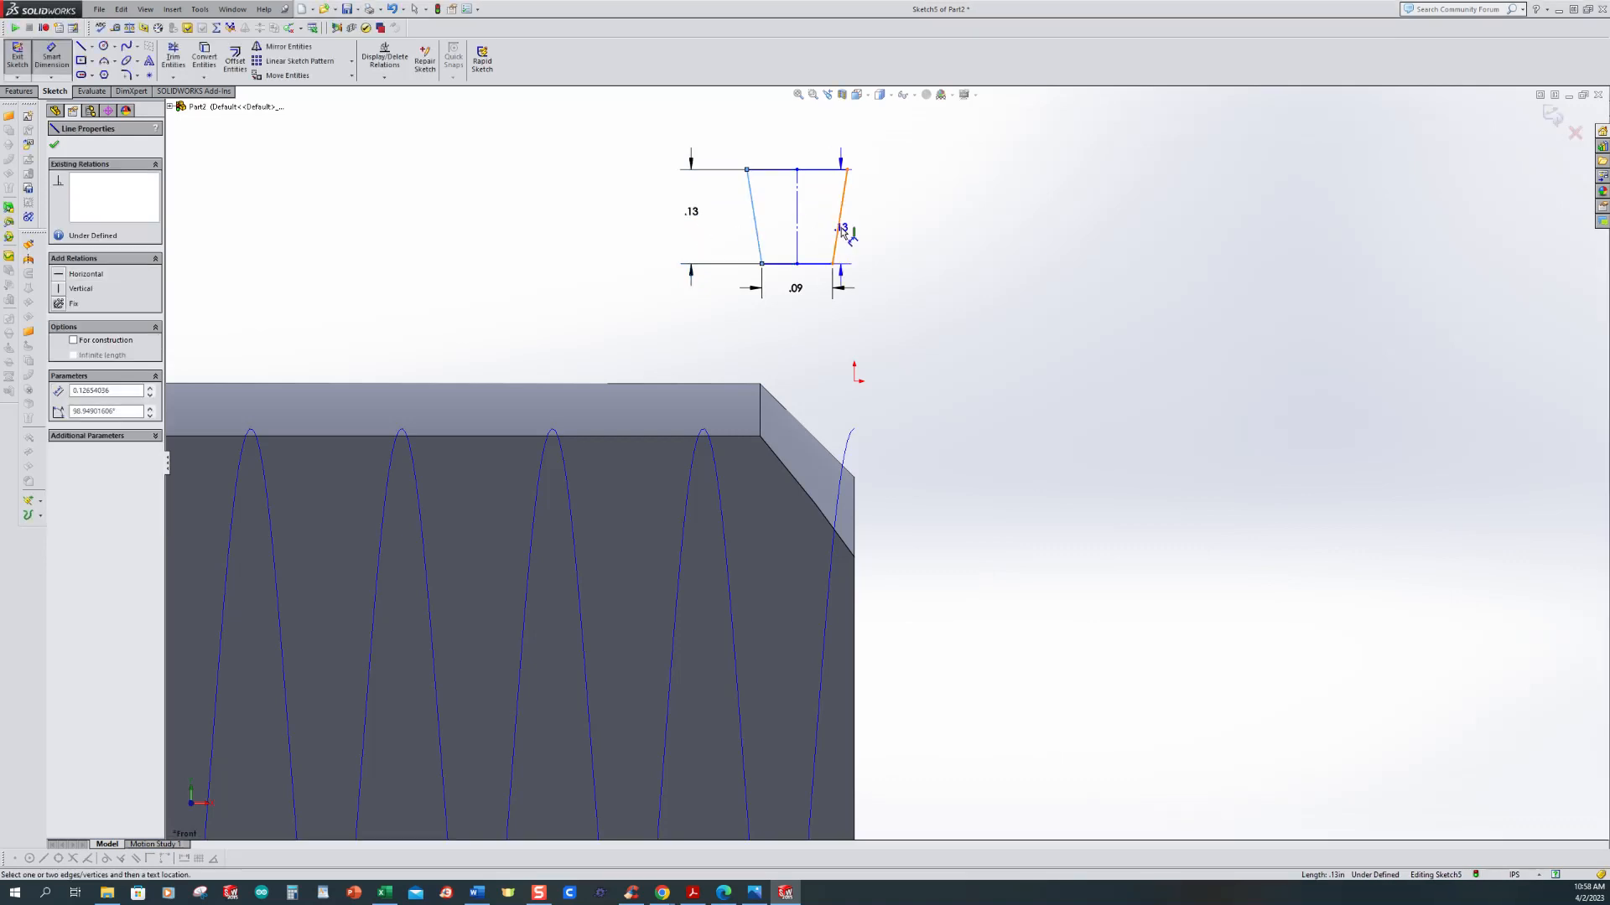
pyautogui.click(844, 231)
pyautogui.click(805, 151)
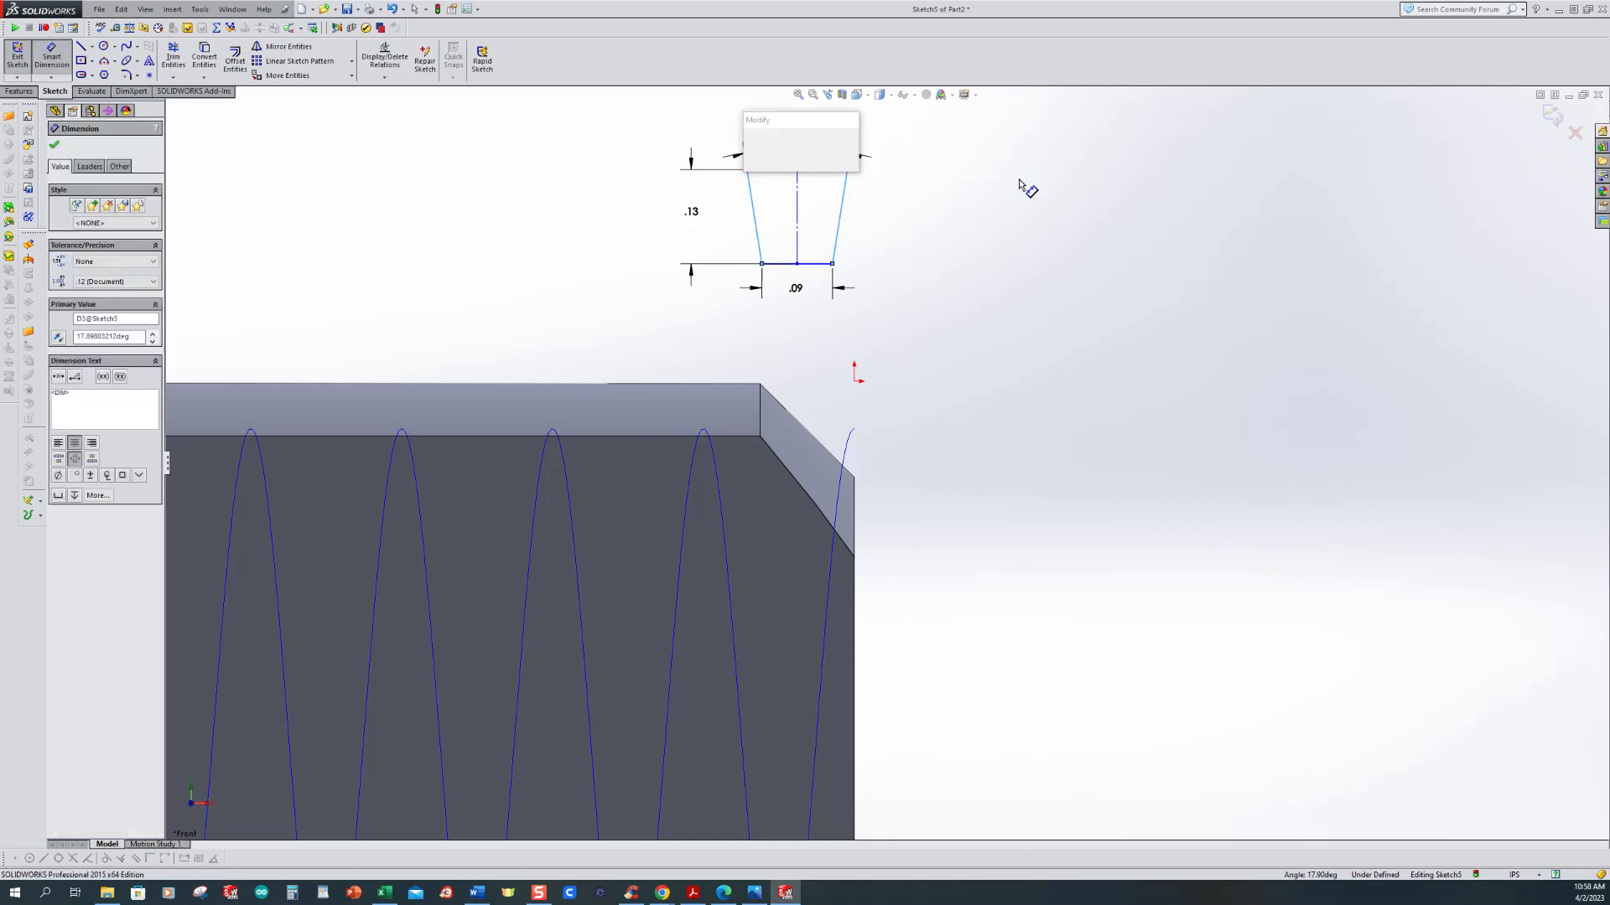
pyautogui.write('10')
pyautogui.press('Return')
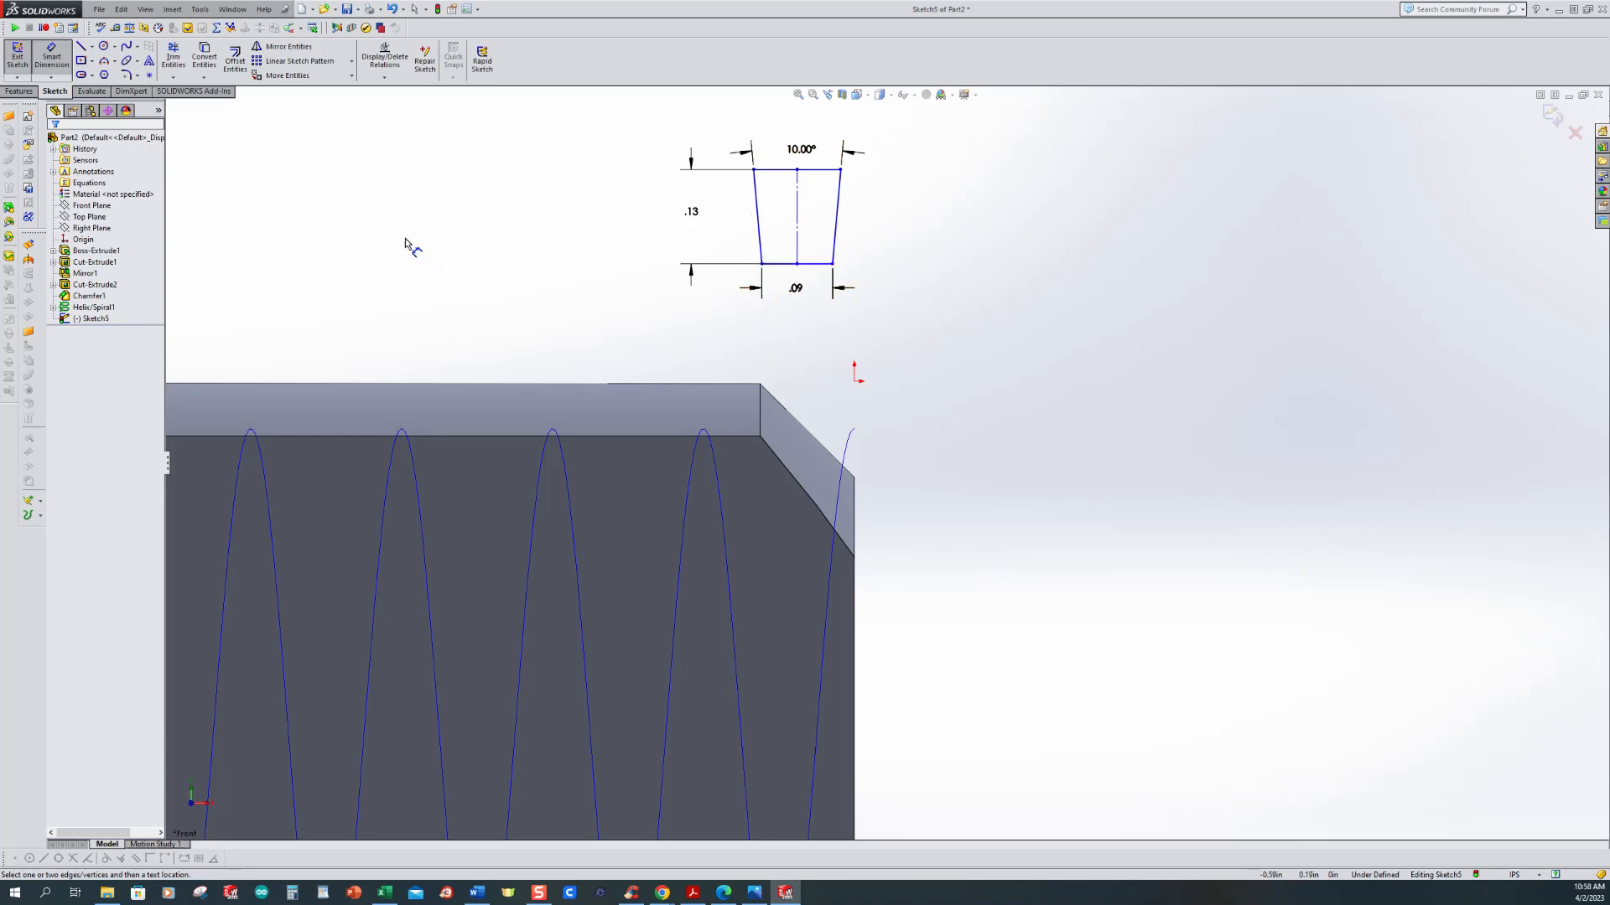
# Step: Add a Pierce relation between the midpoint of the trapezoid's bottom edge and the helix, and finish the sketch
pyautogui.click(383, 78)
pyautogui.click(402, 102)
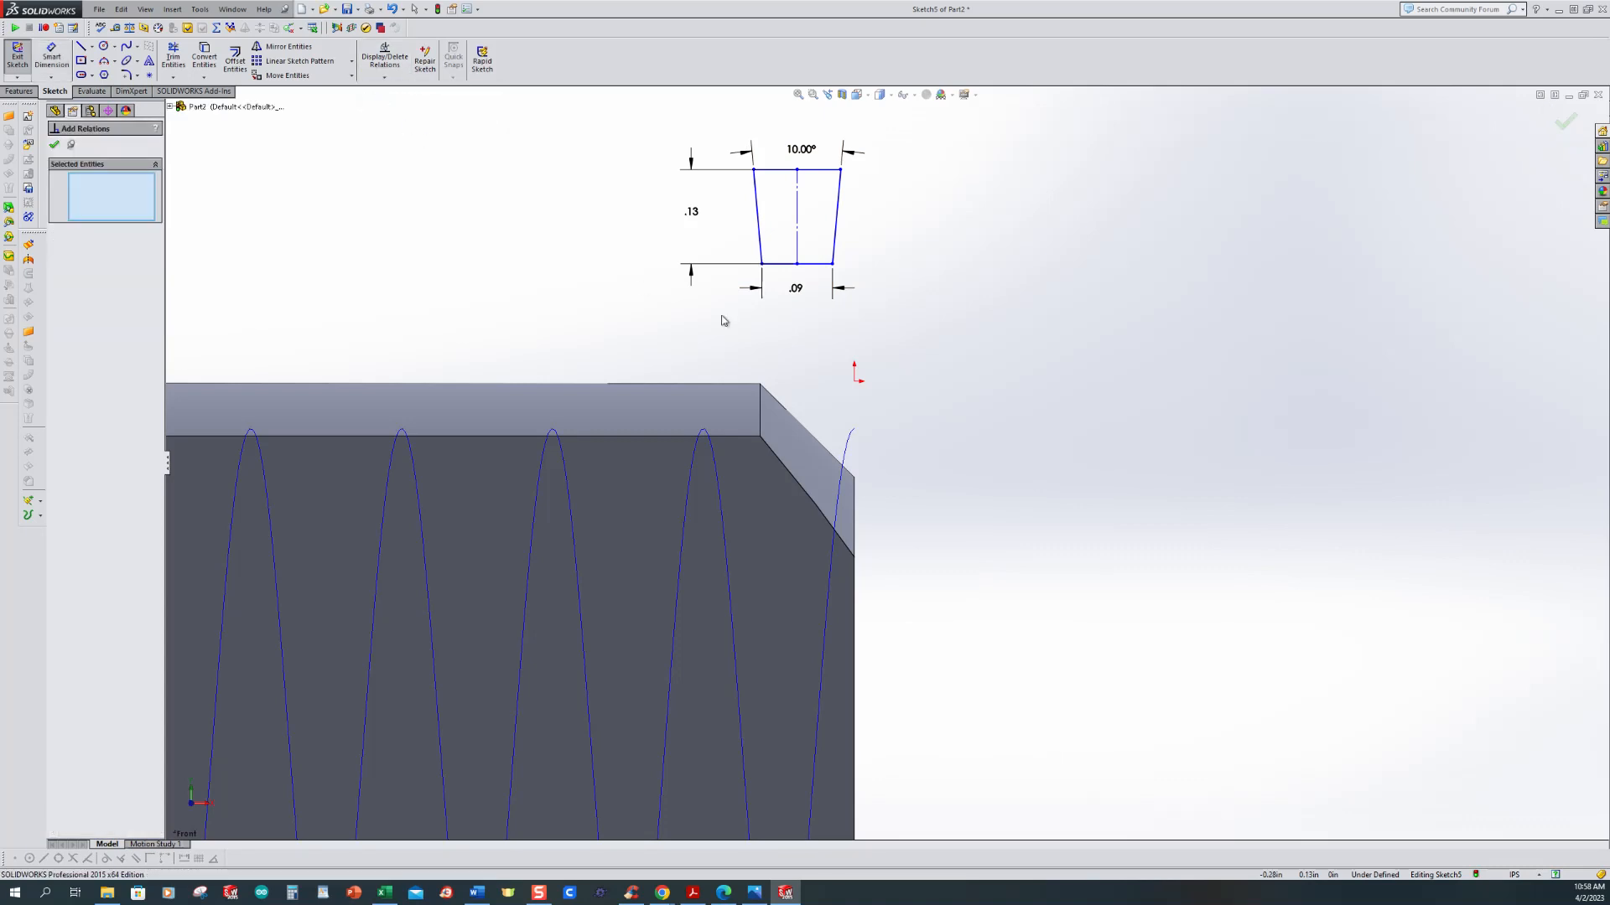
pyautogui.click(798, 265)
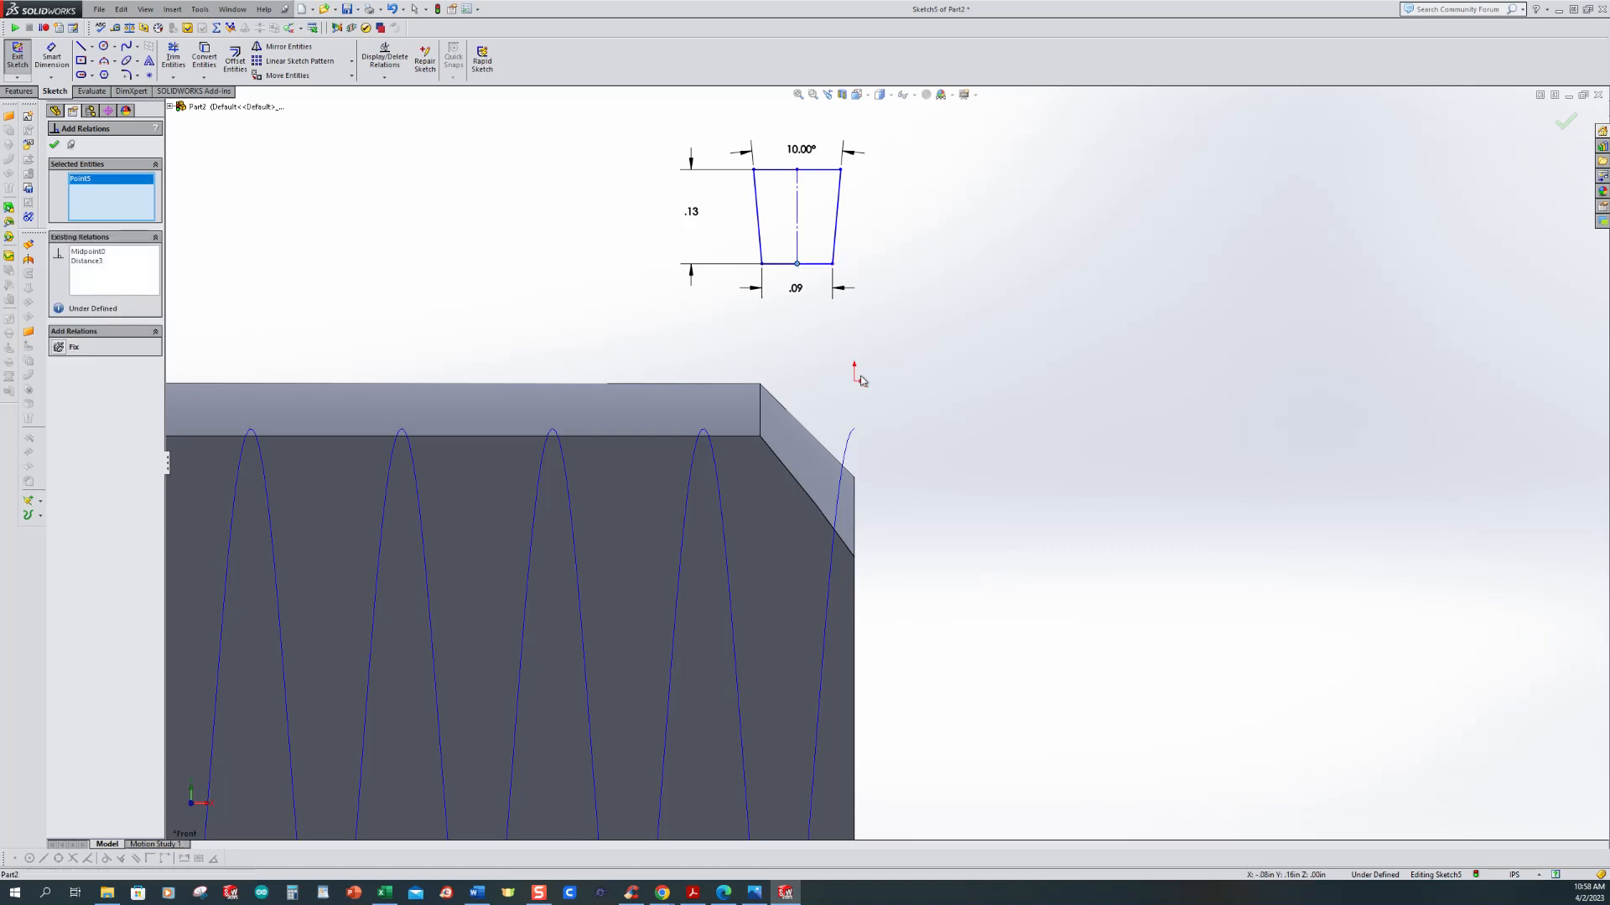
pyautogui.click(852, 434)
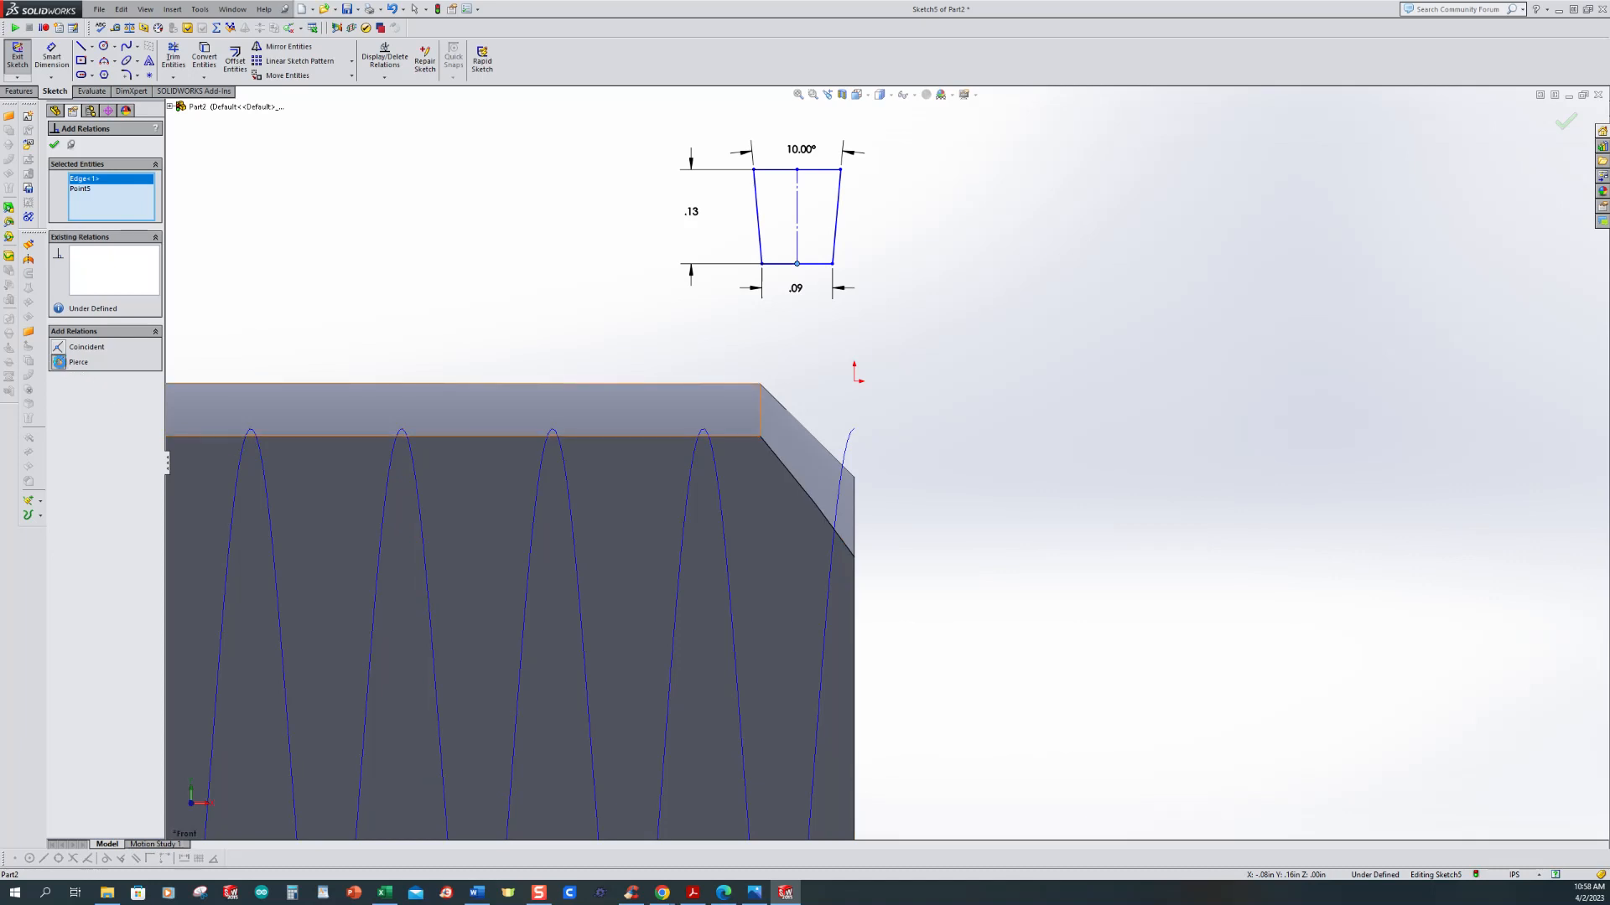
pyautogui.click(61, 363)
pyautogui.scroll(3, 850, 417)
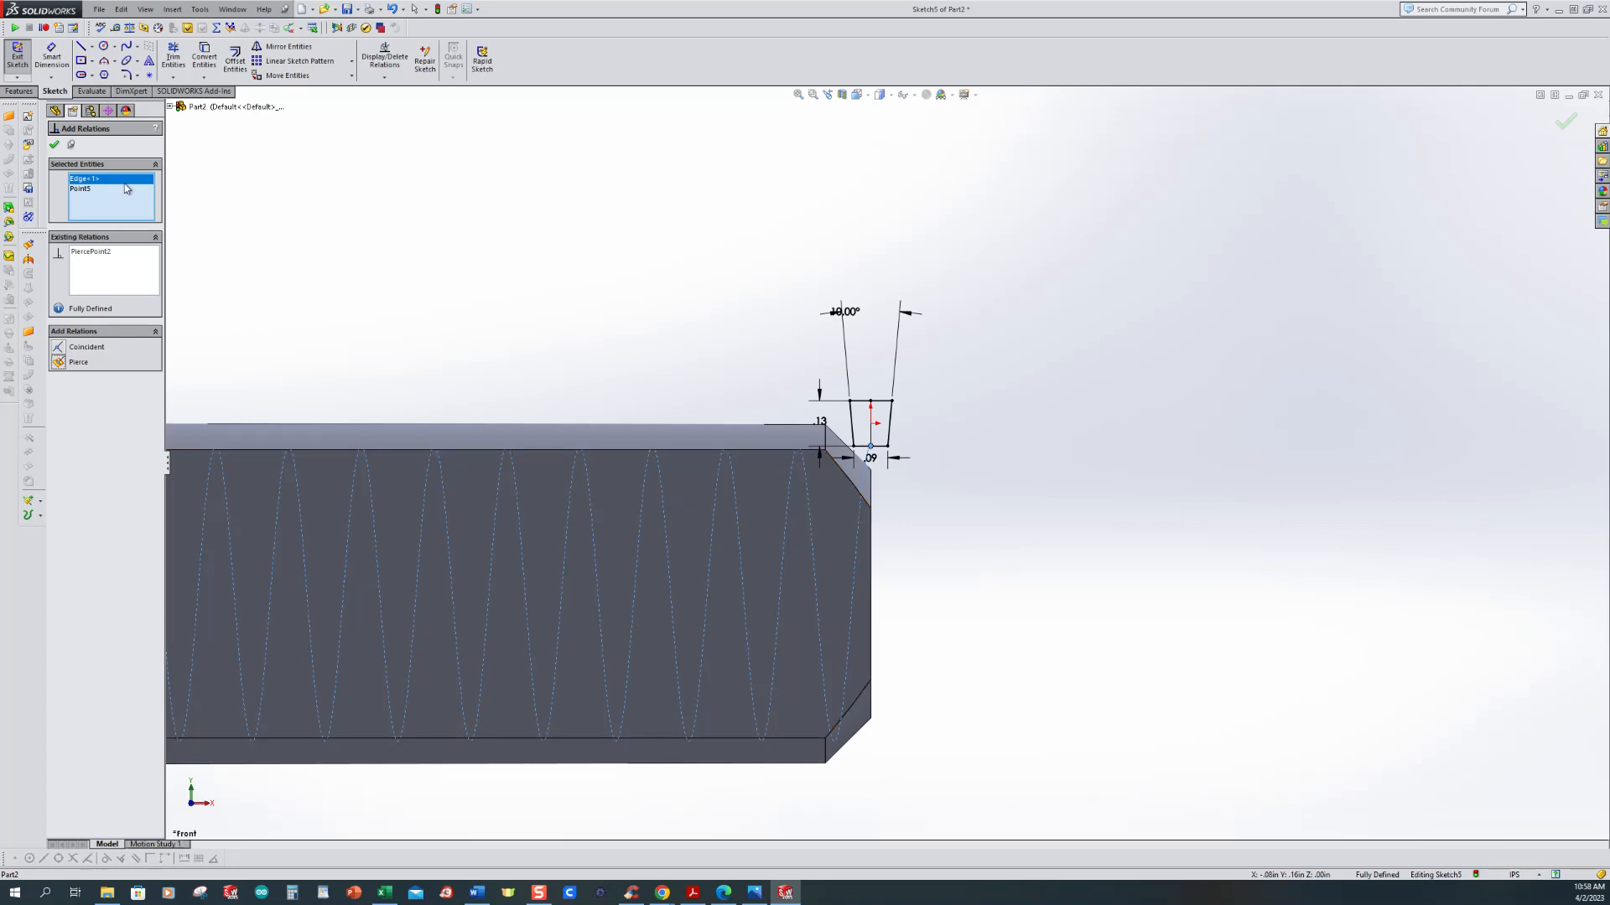
pyautogui.click(55, 144)
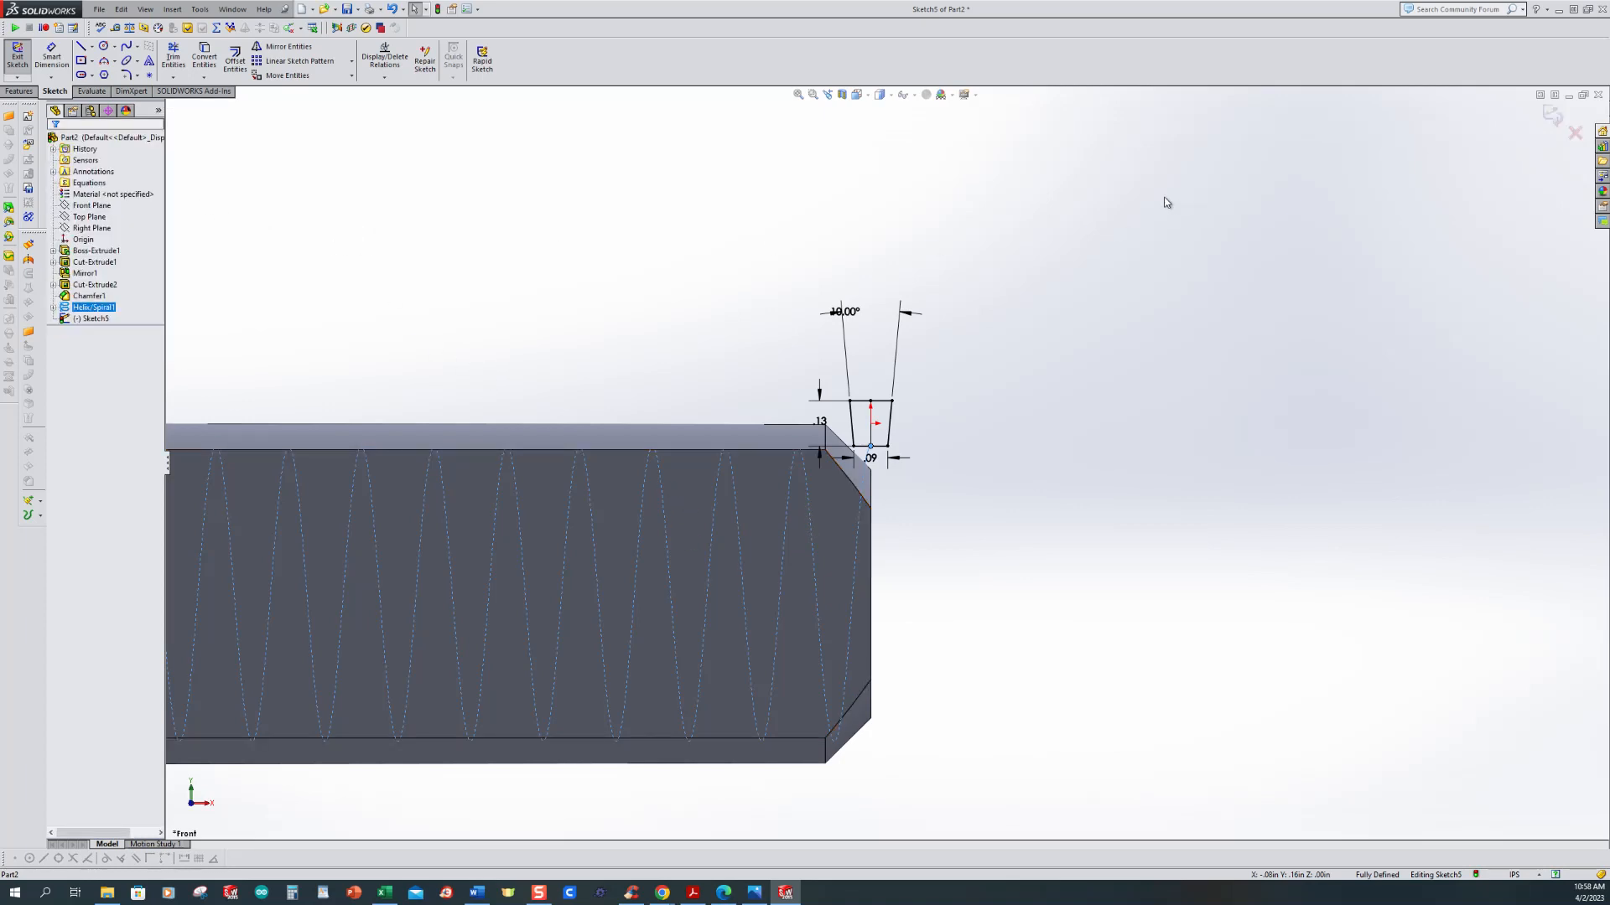
pyautogui.click(17, 57)
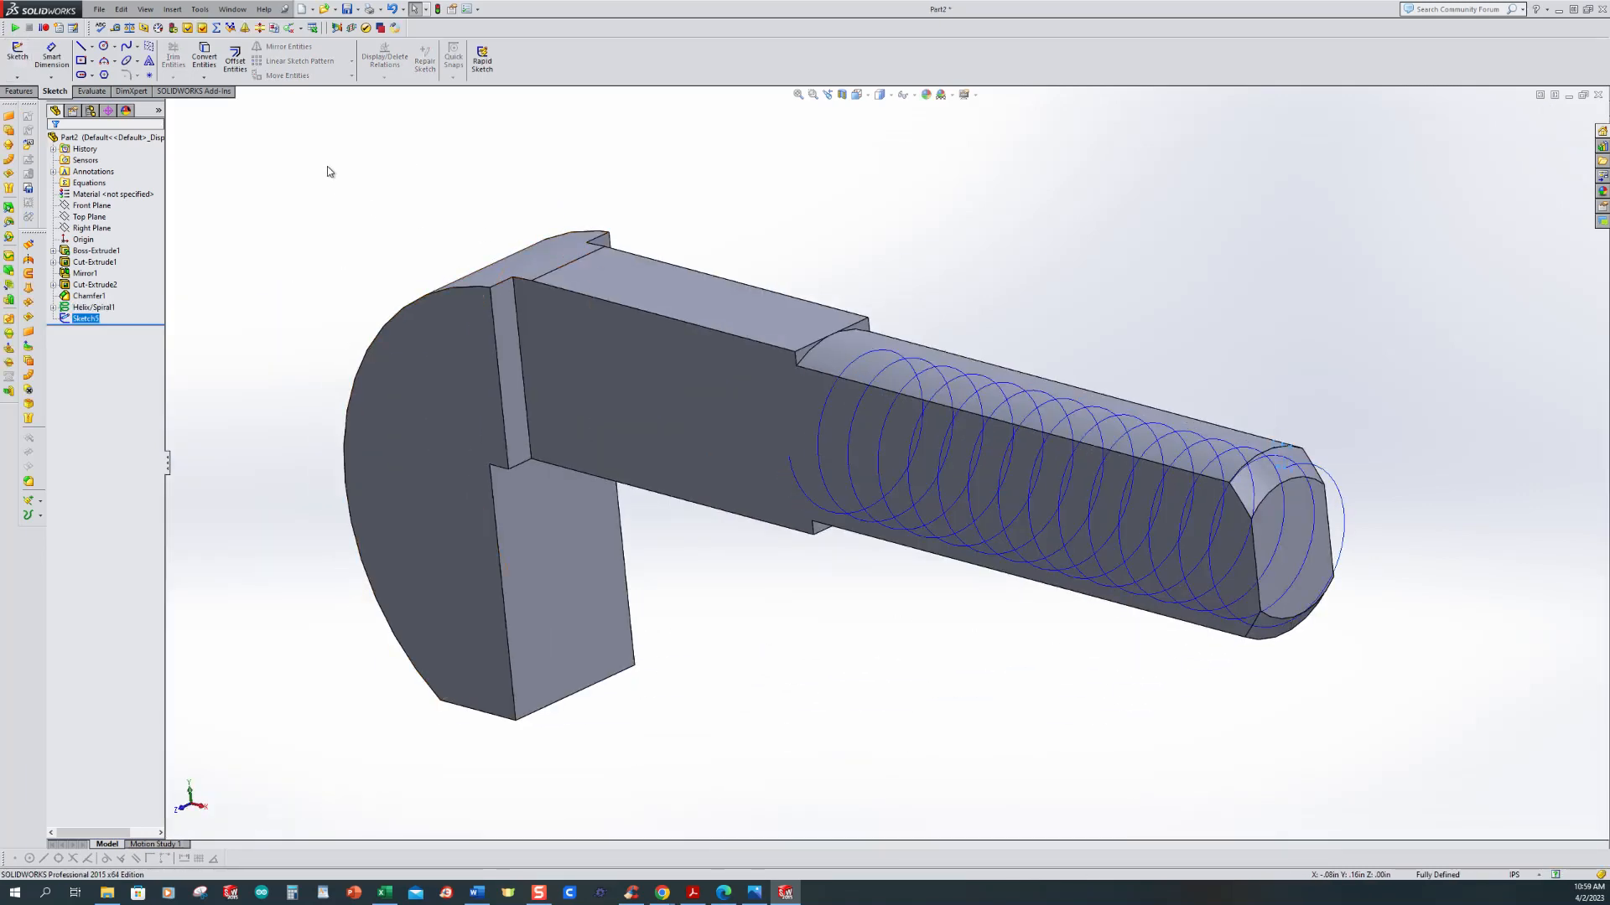
# Step: Create a Swept Cut along the shank using the trapezoid sketch as profile and the helix as path
pyautogui.click(21, 92)
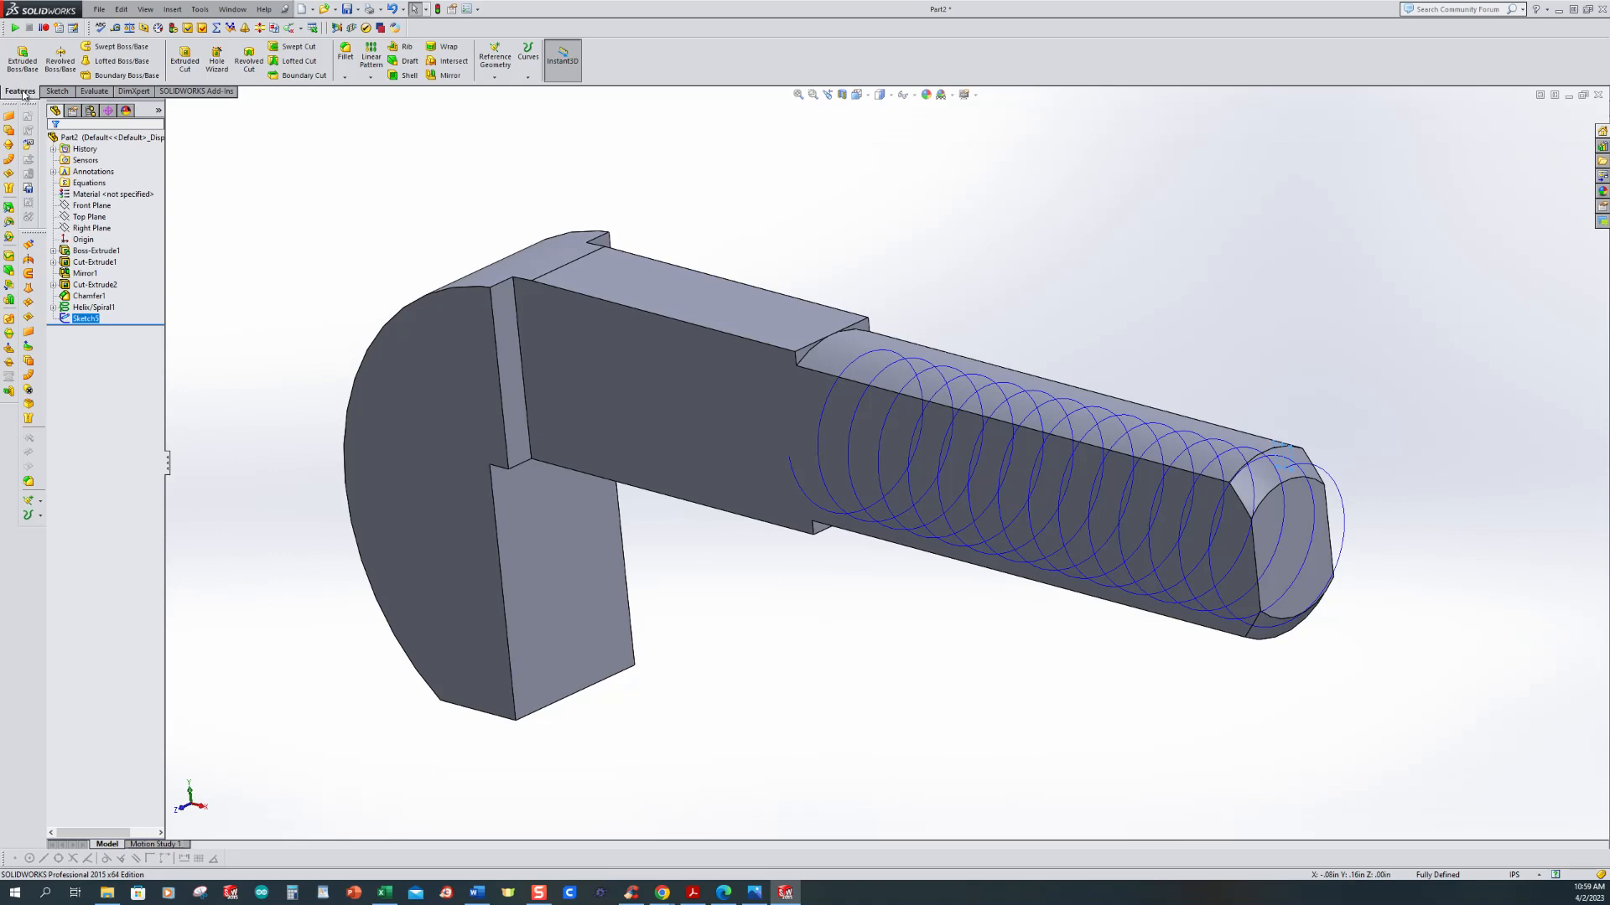
pyautogui.click(279, 47)
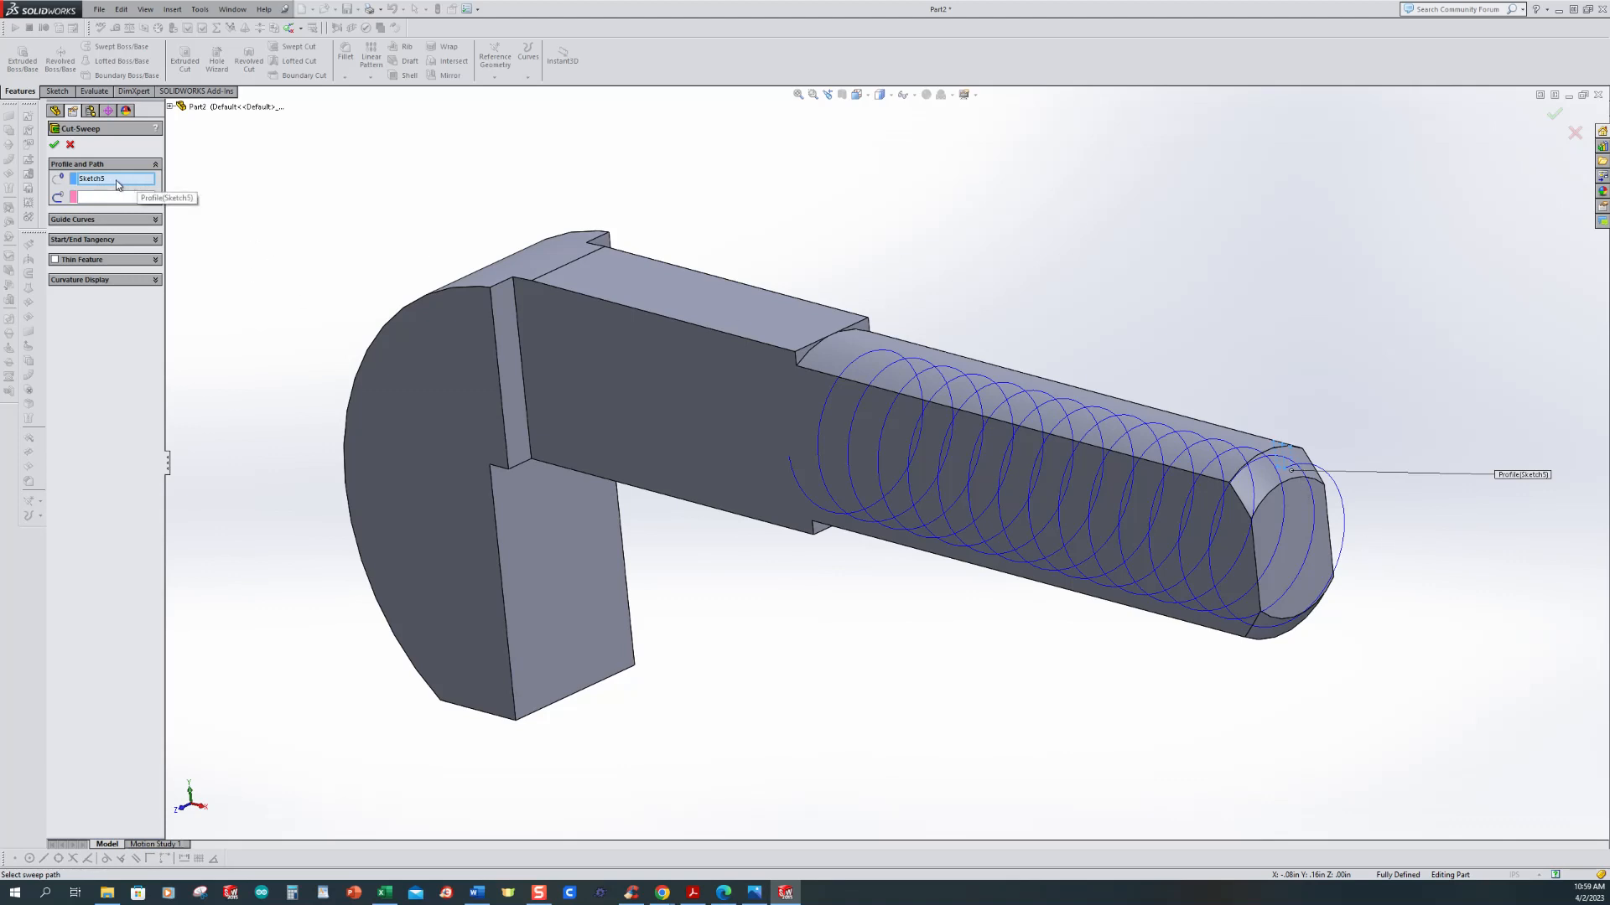
pyautogui.click(104, 200)
pyautogui.click(1048, 408)
pyautogui.moveTo(849, 617); pyautogui.dragTo(881, 607, button='middle')
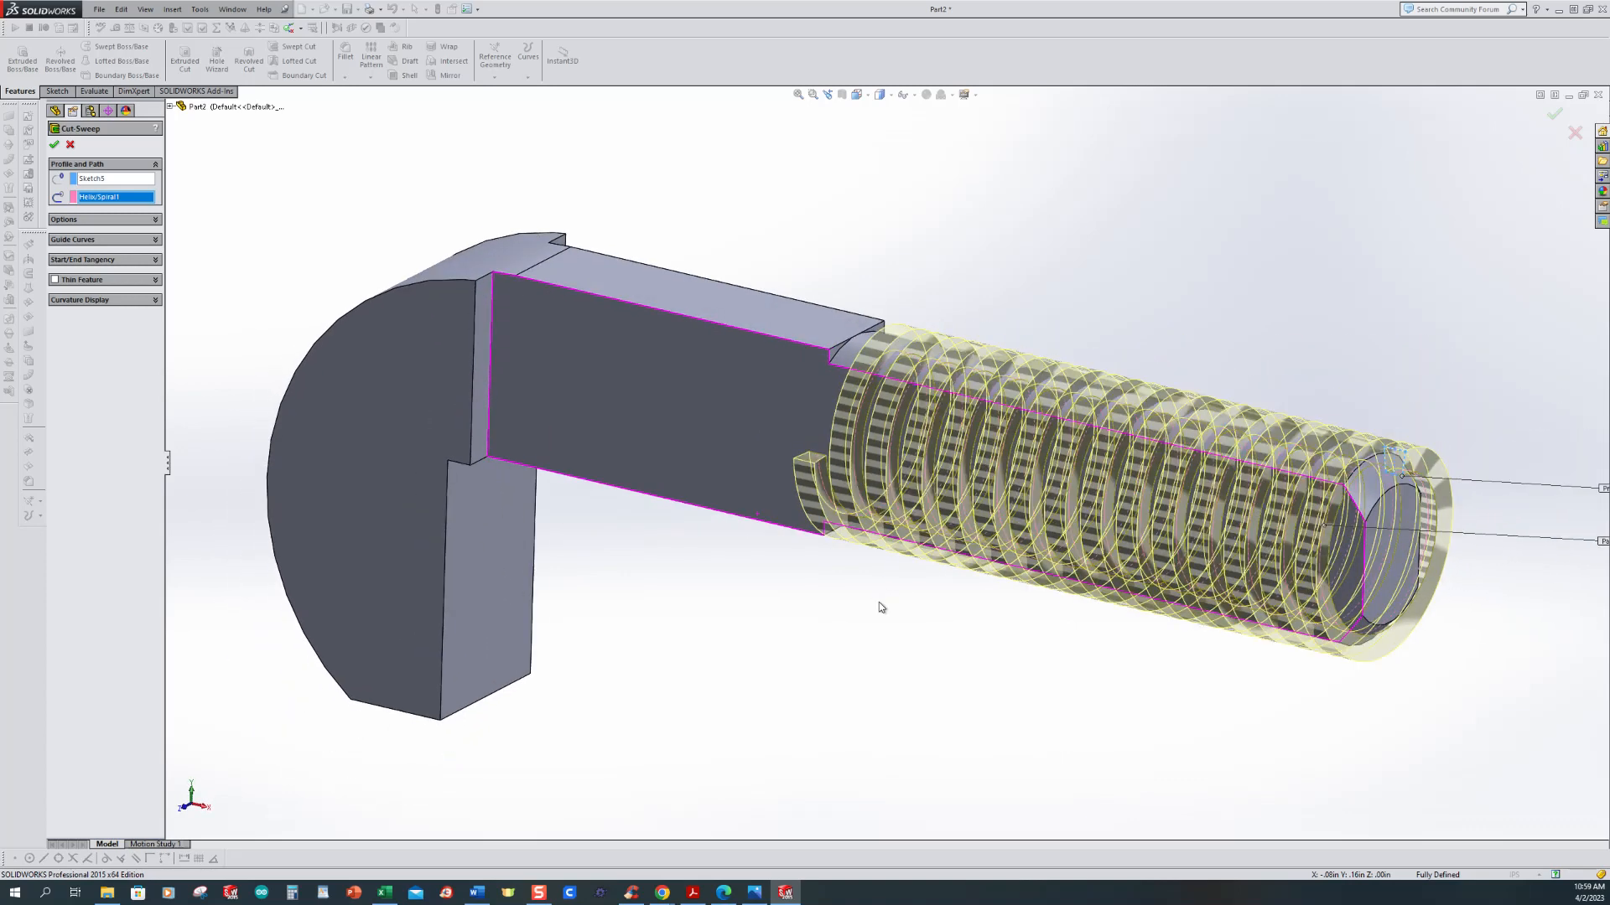
pyautogui.click(54, 145)
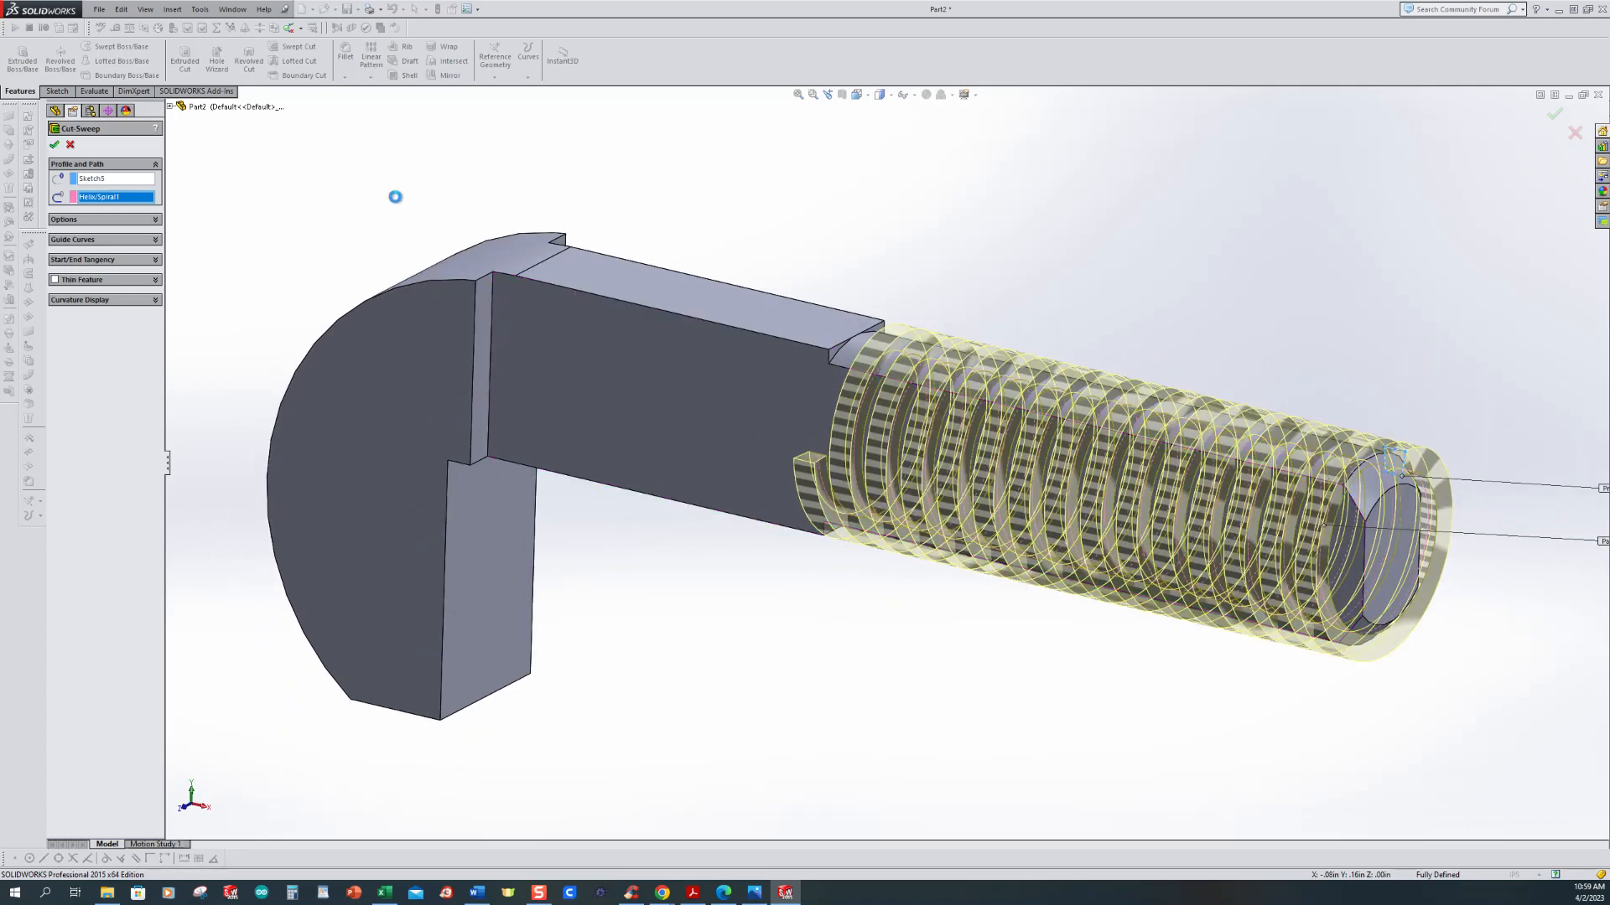
# Step: Examine the cut thread from several sides, especially where it meets the unthreaded shank, and return to the isometric view
pyautogui.moveTo(855, 561); pyautogui.dragTo(756, 295, button='middle')
pyautogui.scroll(-4, 955, 612)
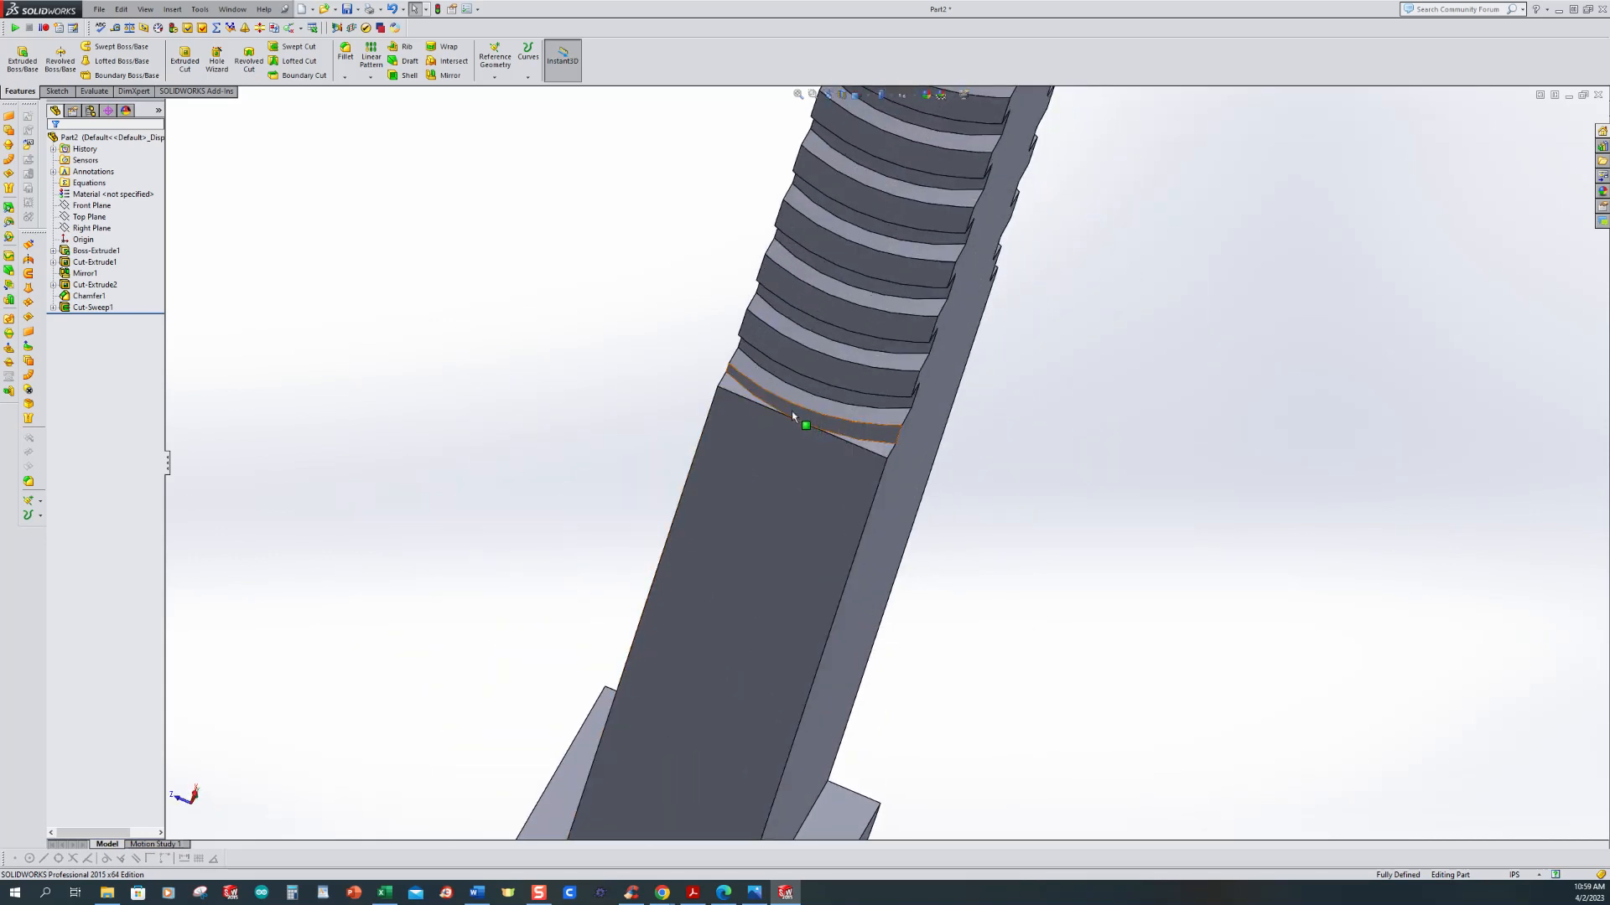
pyautogui.scroll(3, 696, 361)
pyautogui.moveTo(696, 360); pyautogui.dragTo(795, 331, button='middle')
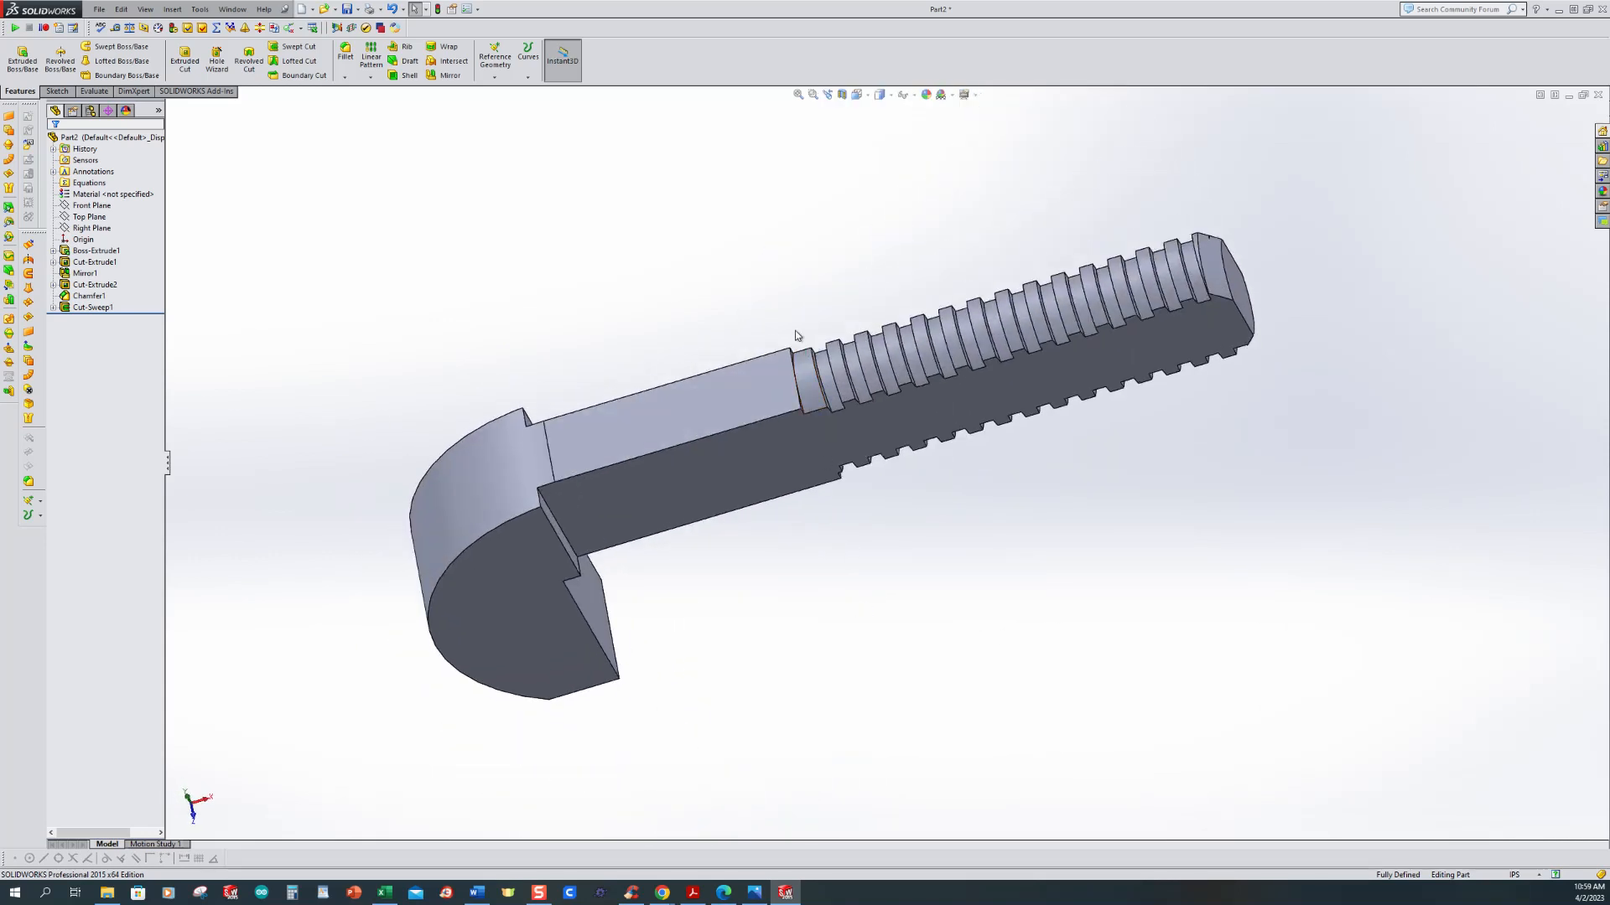
pyautogui.scroll(-3, 803, 393)
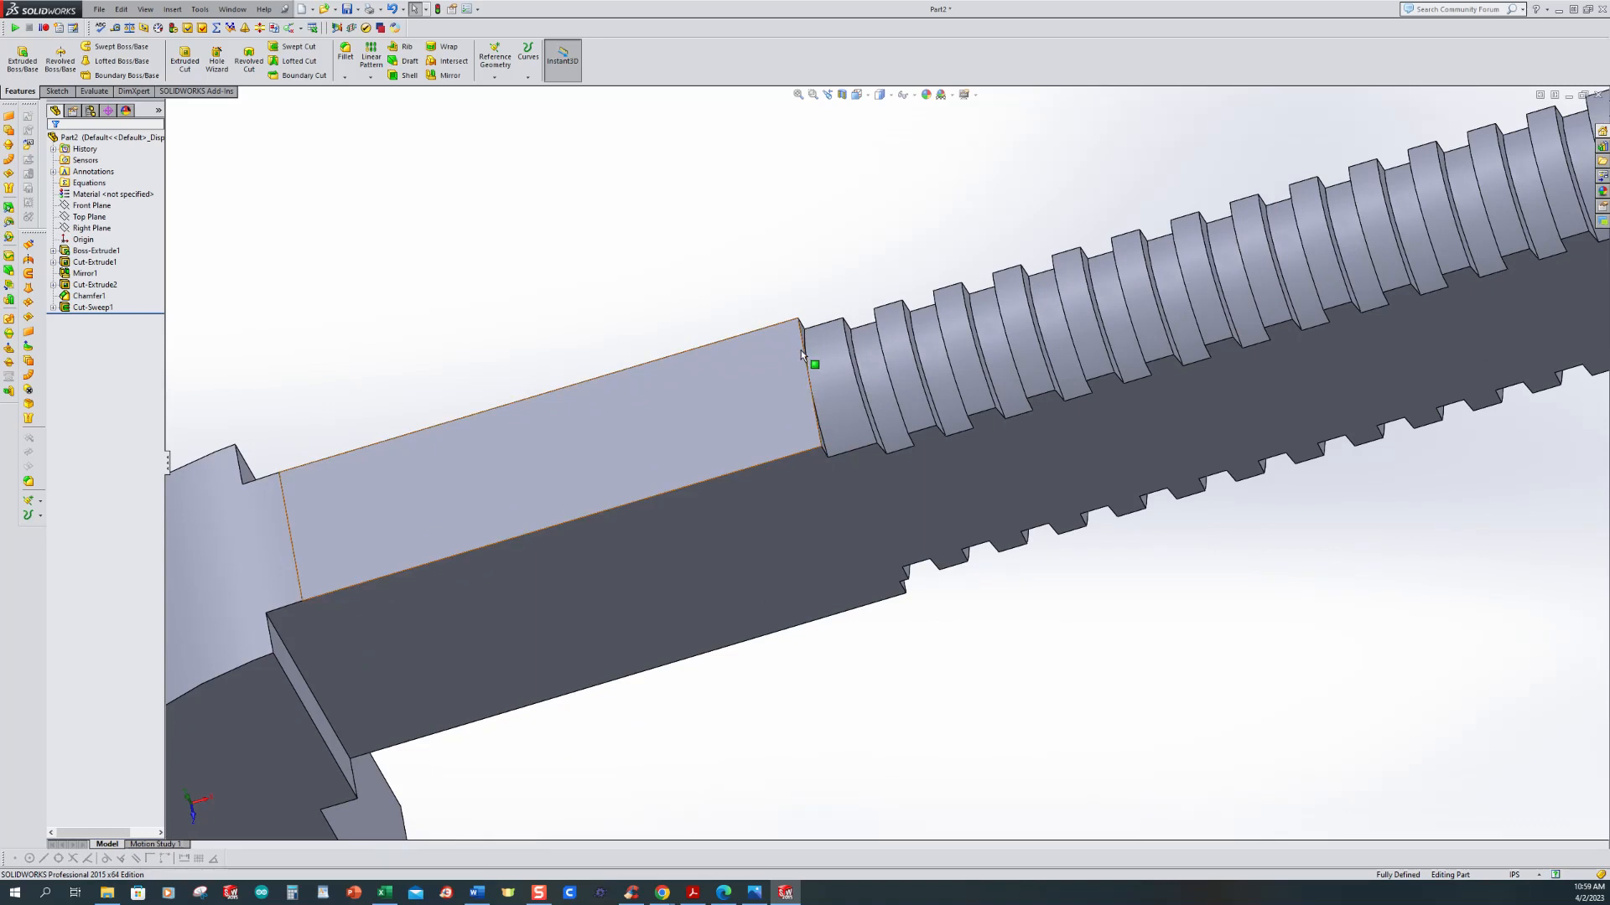
pyautogui.scroll(5, 778, 374)
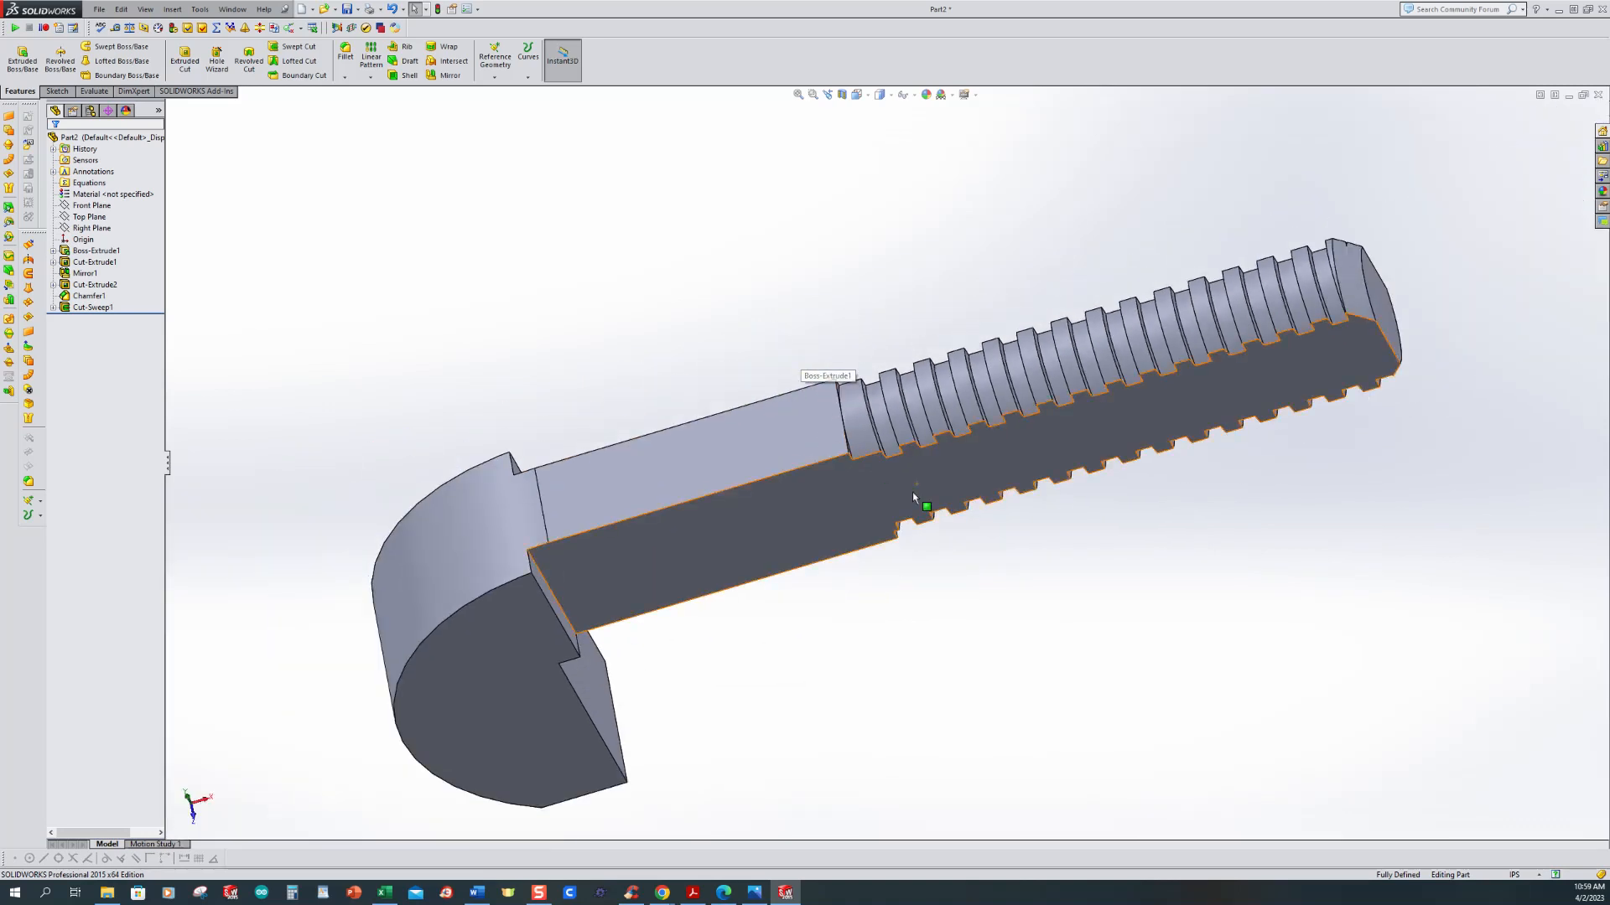
pyautogui.moveTo(1009, 583); pyautogui.dragTo(956, 463, button='middle')
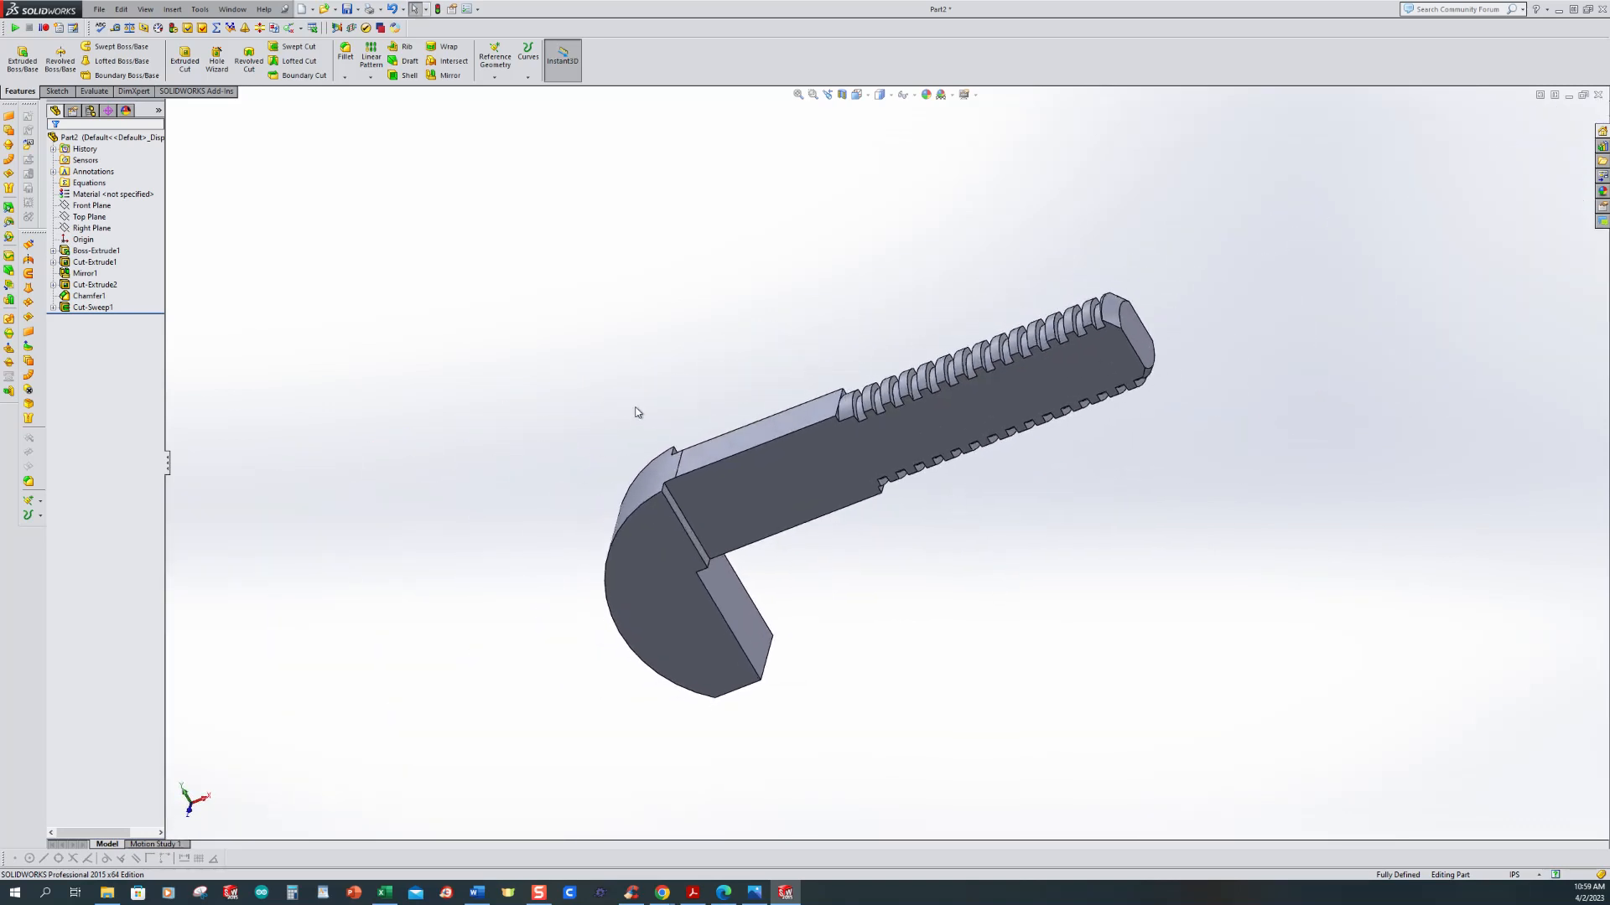
pyautogui.hotkey('ctrl', '7')
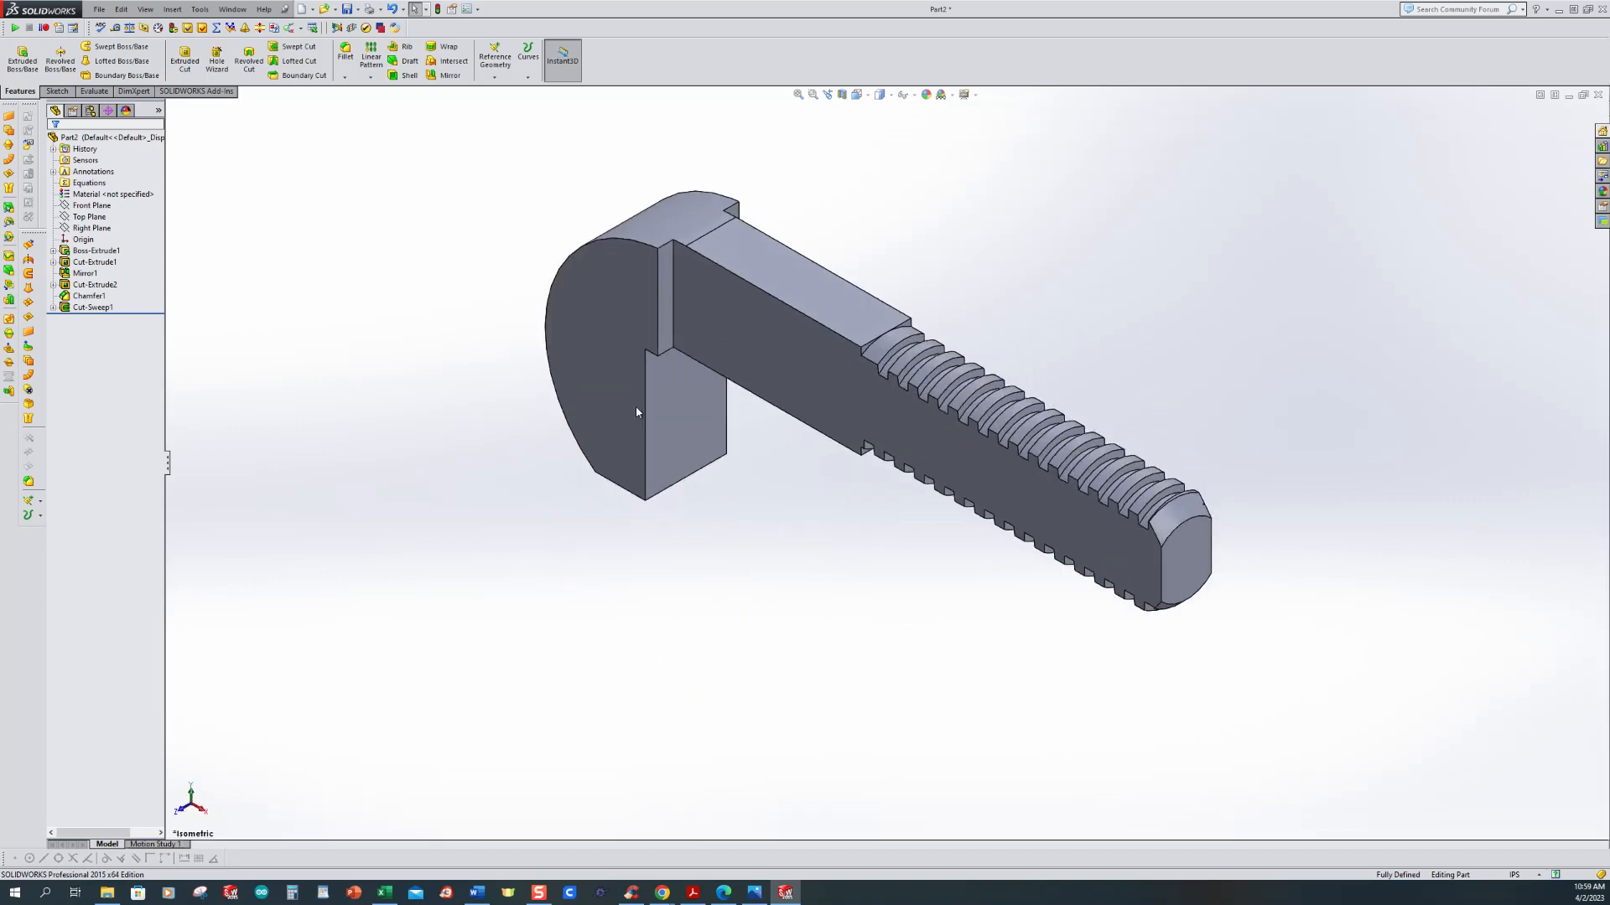
# Step: Start saving the part, create a new folder named JUNK inside the TWO folder and open it
pyautogui.click(346, 9)
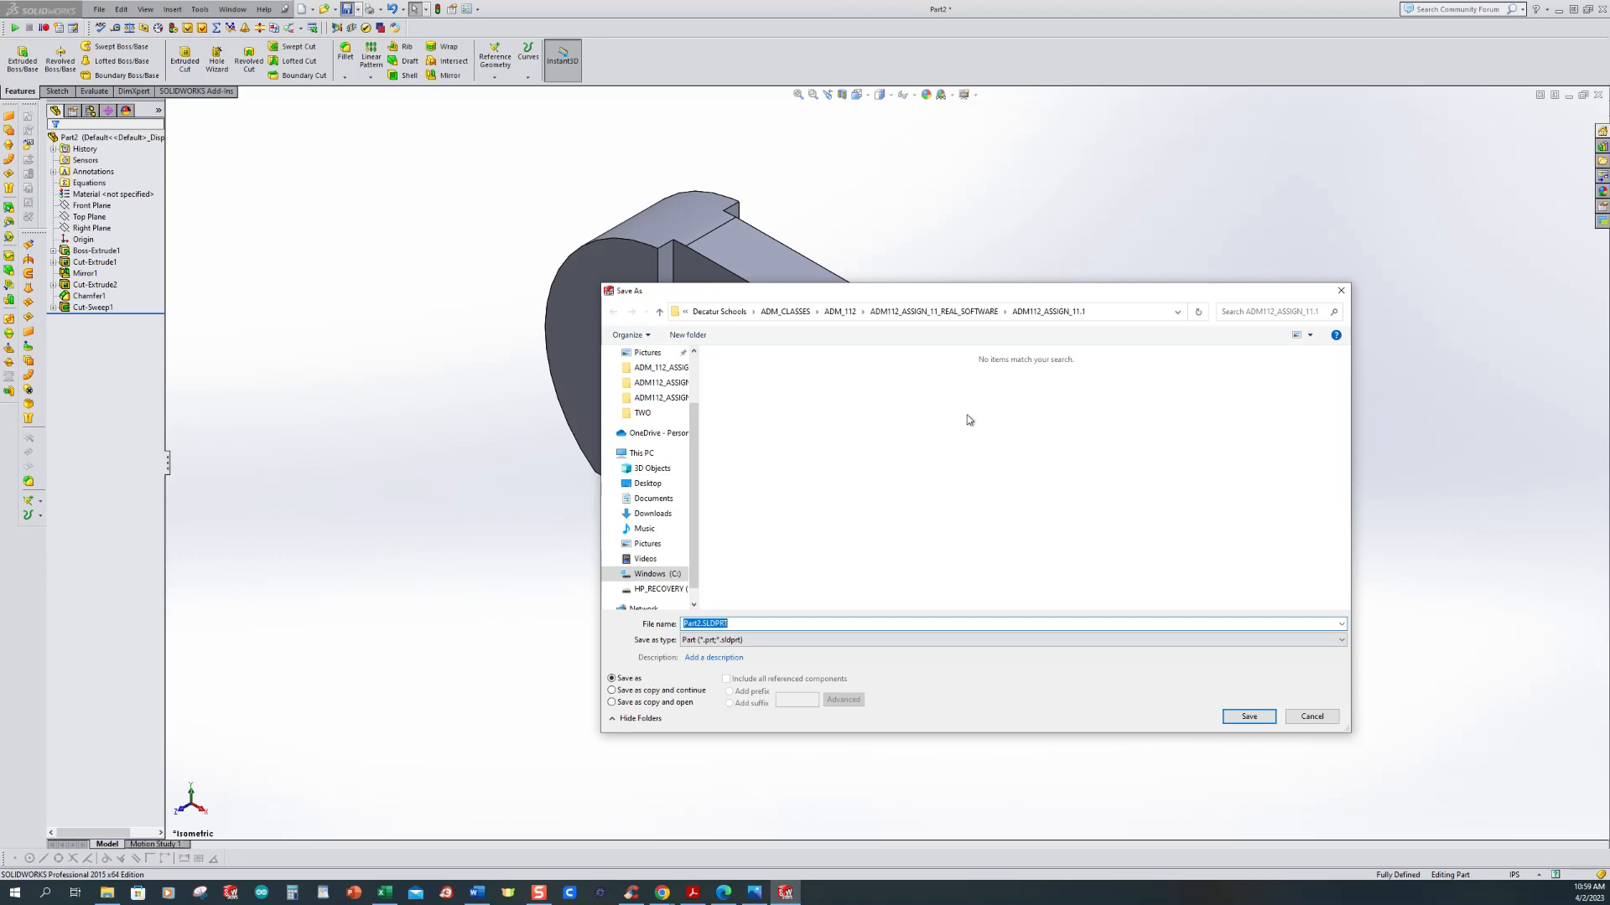
pyautogui.click(675, 412)
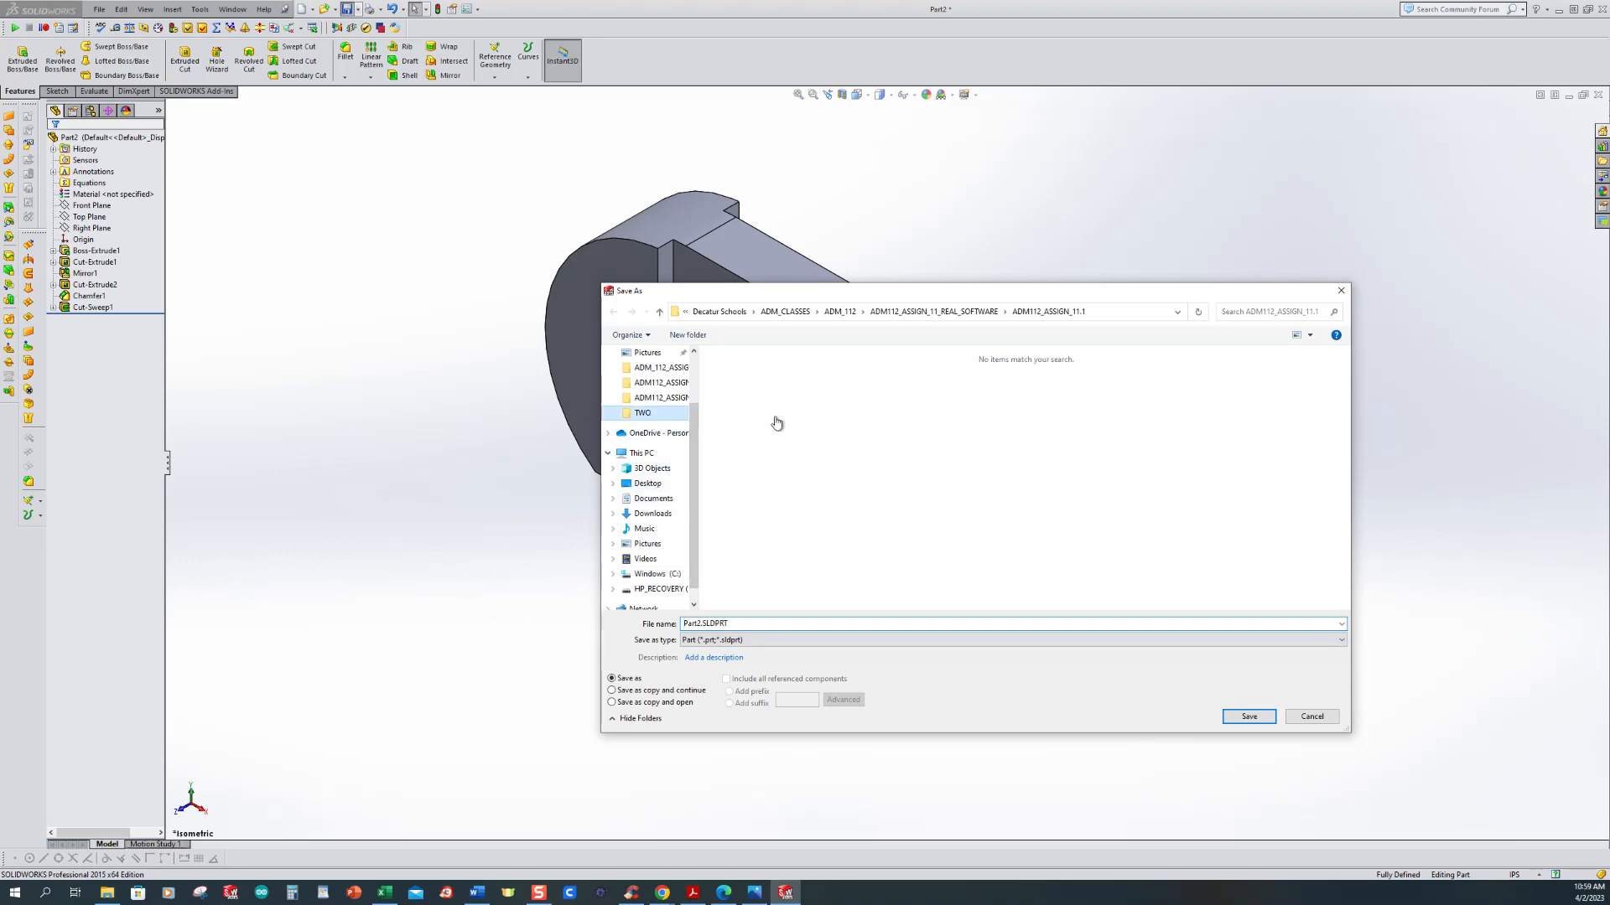
pyautogui.click(688, 335)
pyautogui.write('JUNK')
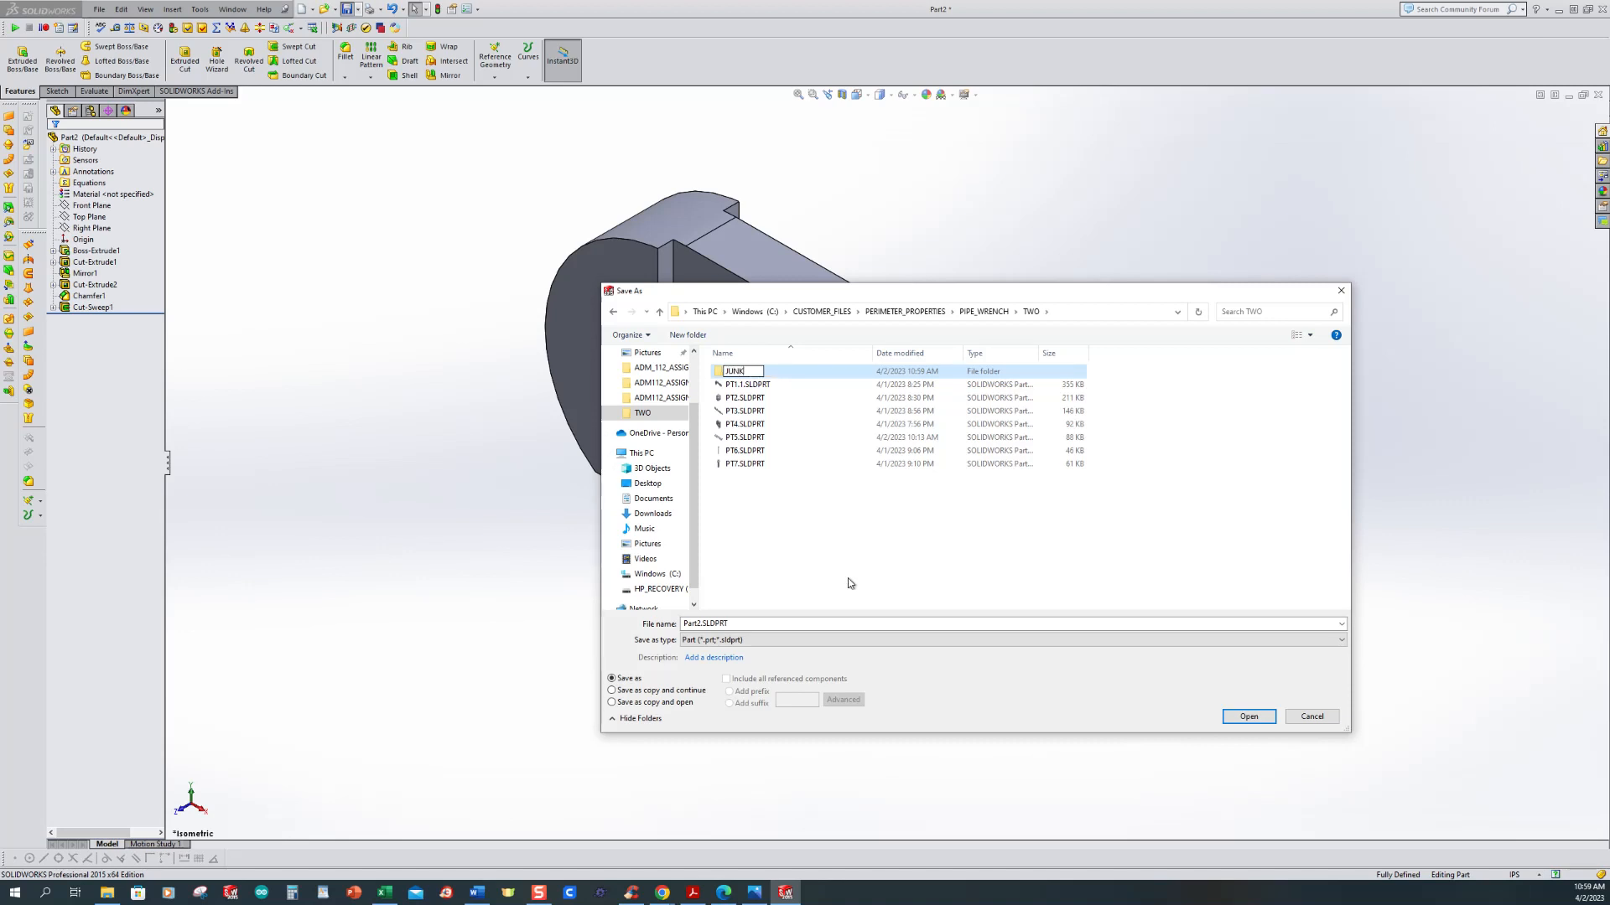
pyautogui.press('Return')
pyautogui.doubleClick(756, 372)
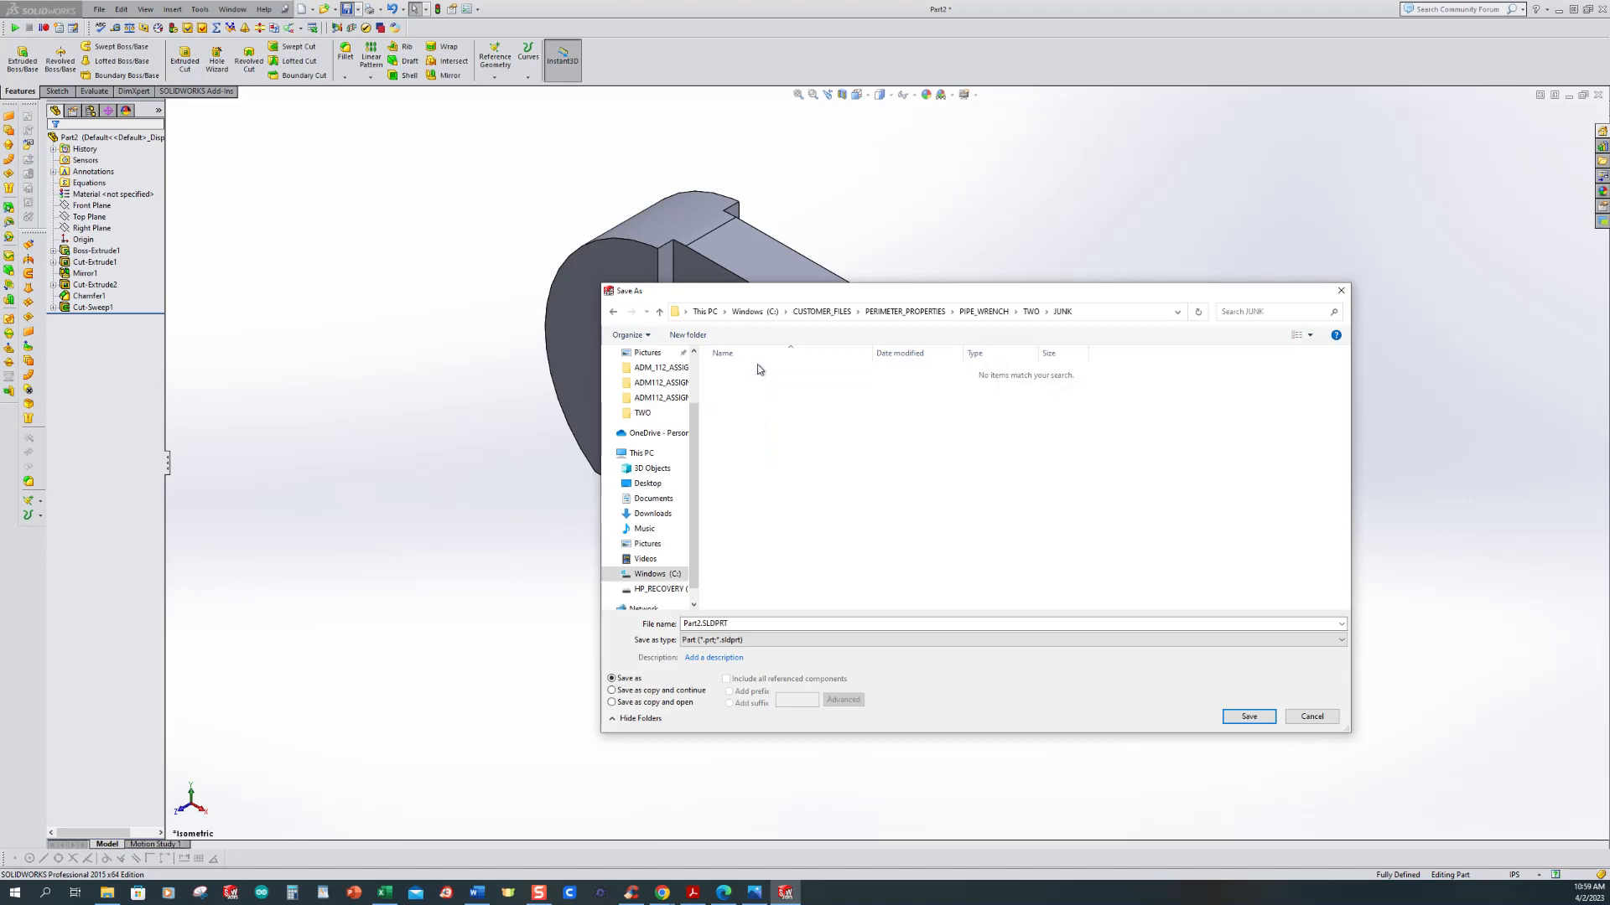
# Step: Name the part file J1 and save it in the JUNK folder
pyautogui.doubleClick(737, 623)
pyautogui.write('J1')
pyautogui.click(1239, 716)
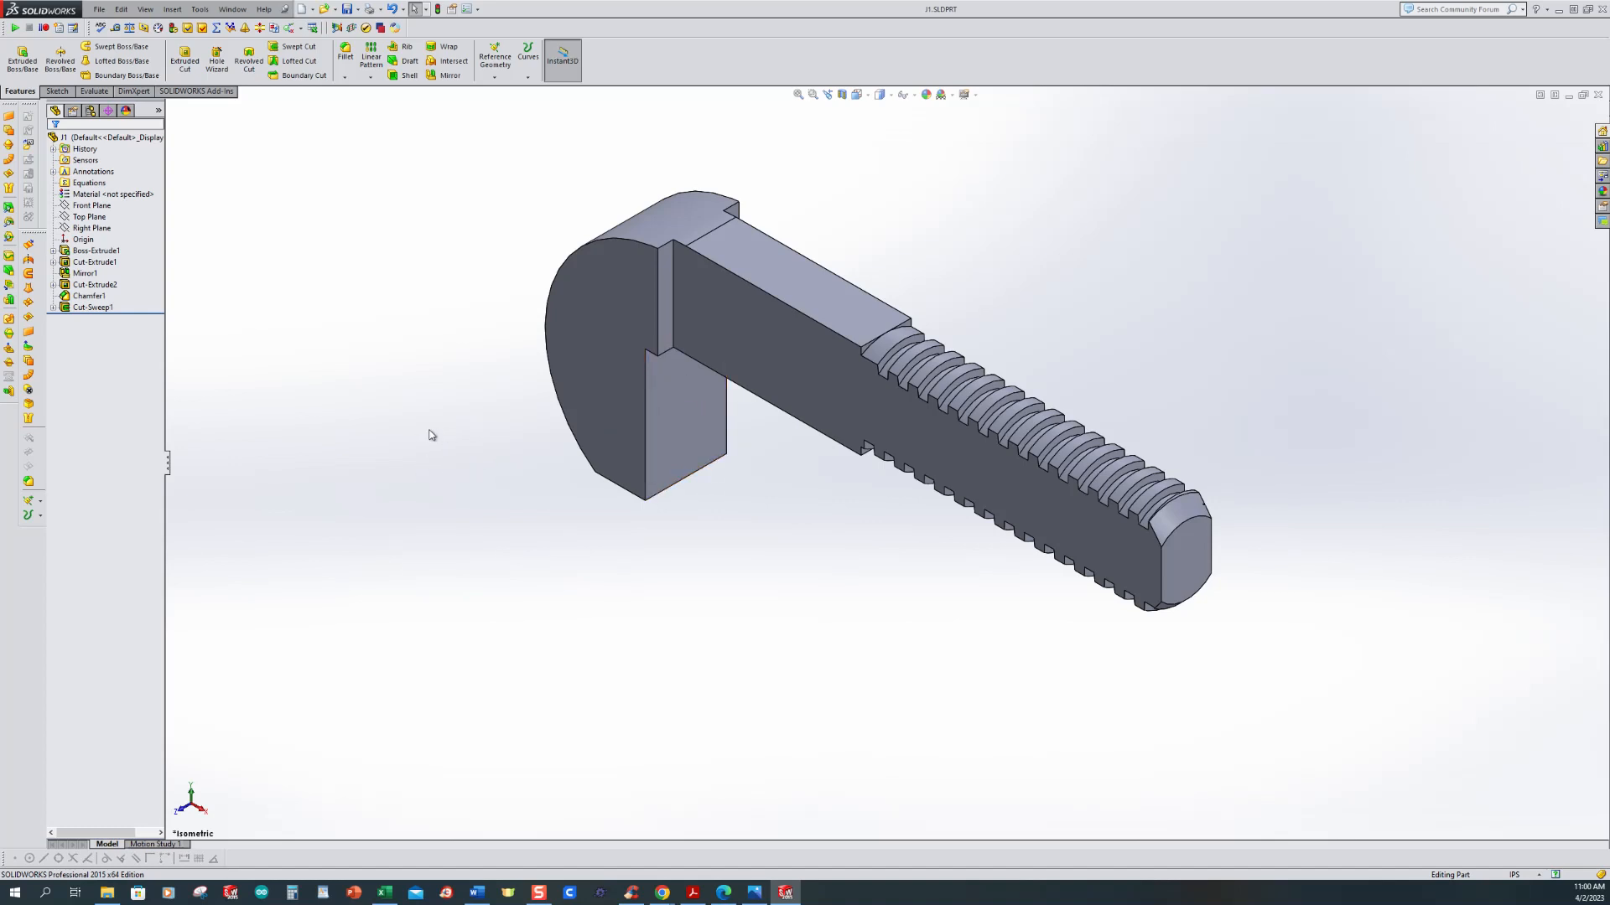
# Step: Check the movable jaw's dimensions in the pipe wrench drawing image, and start an Extruded Cut sketch on the jaw's flat side face
pyautogui.click(754, 892)
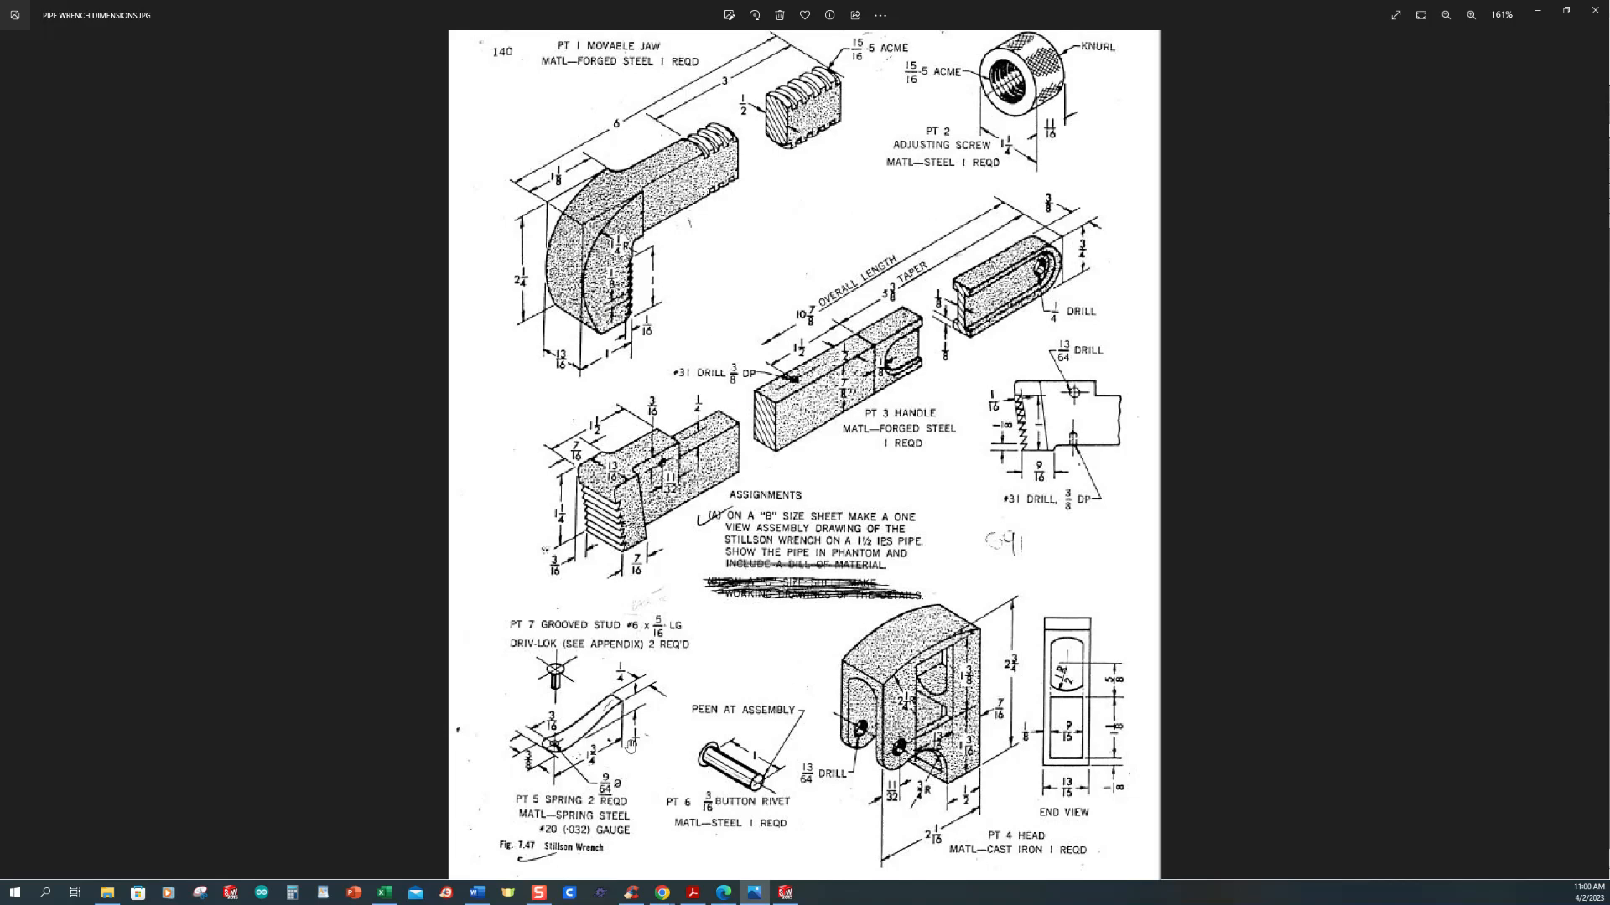
pyautogui.click(785, 892)
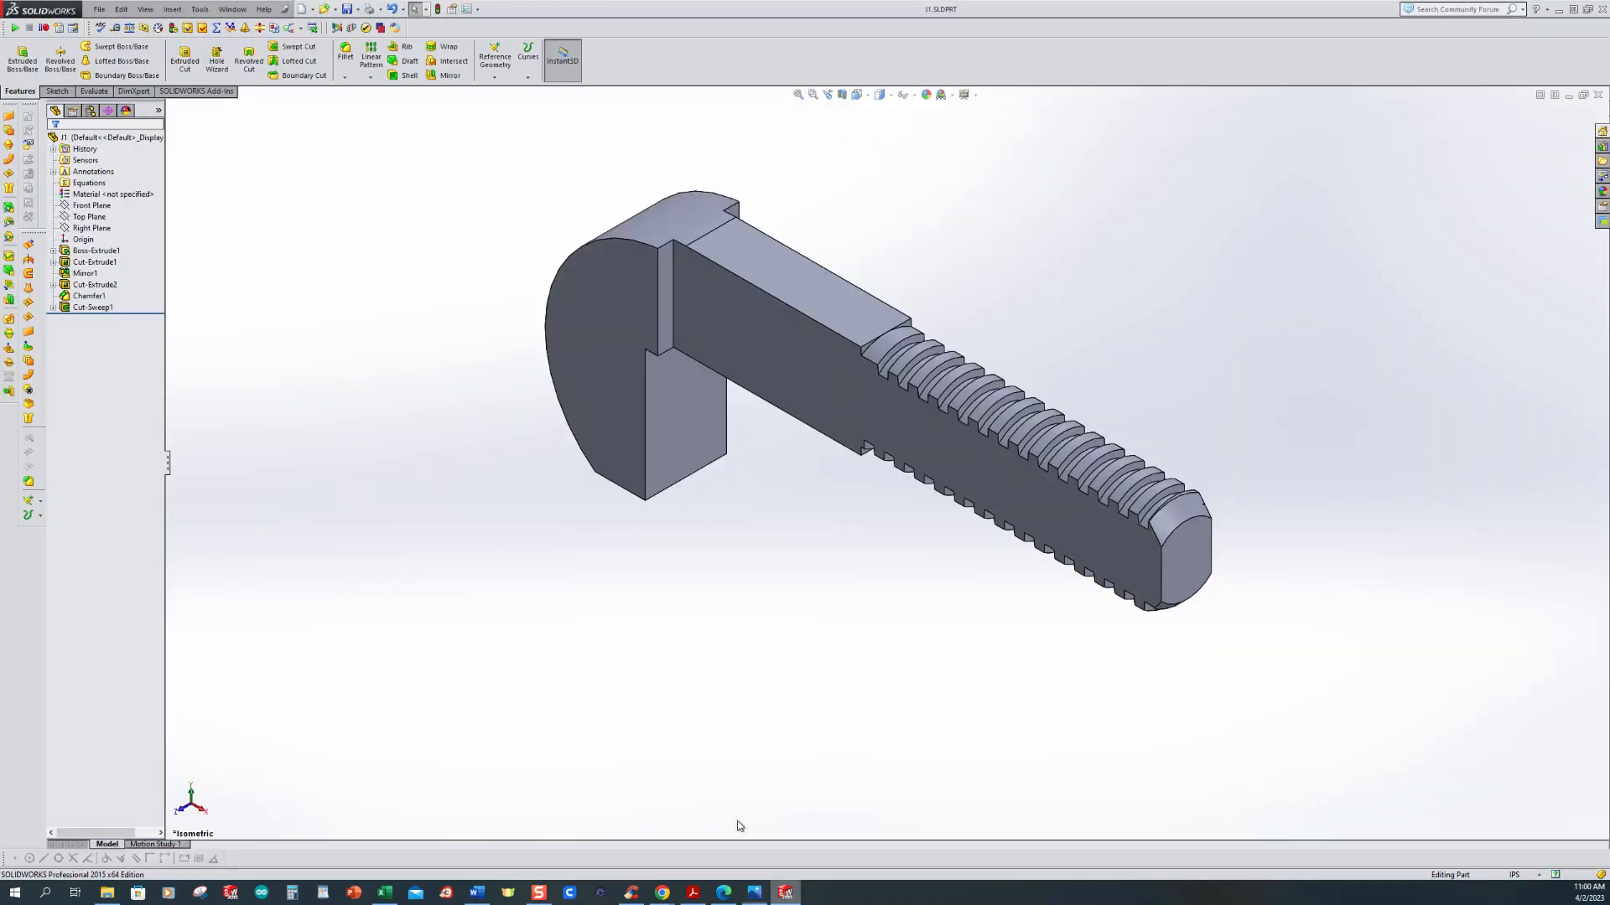
pyautogui.click(184, 59)
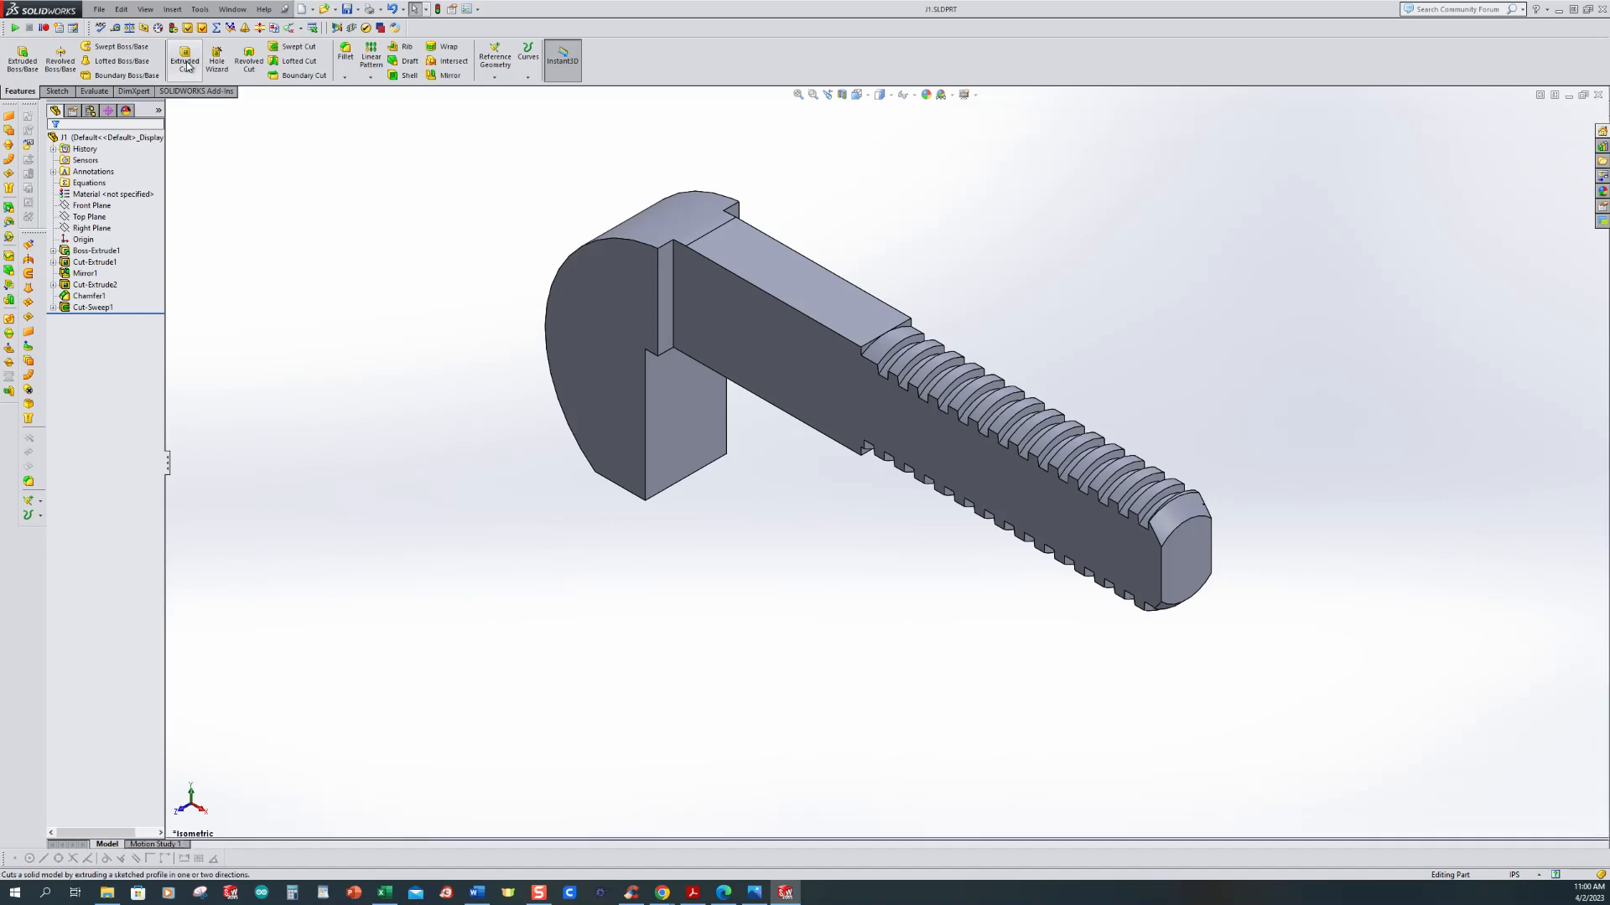
pyautogui.click(601, 321)
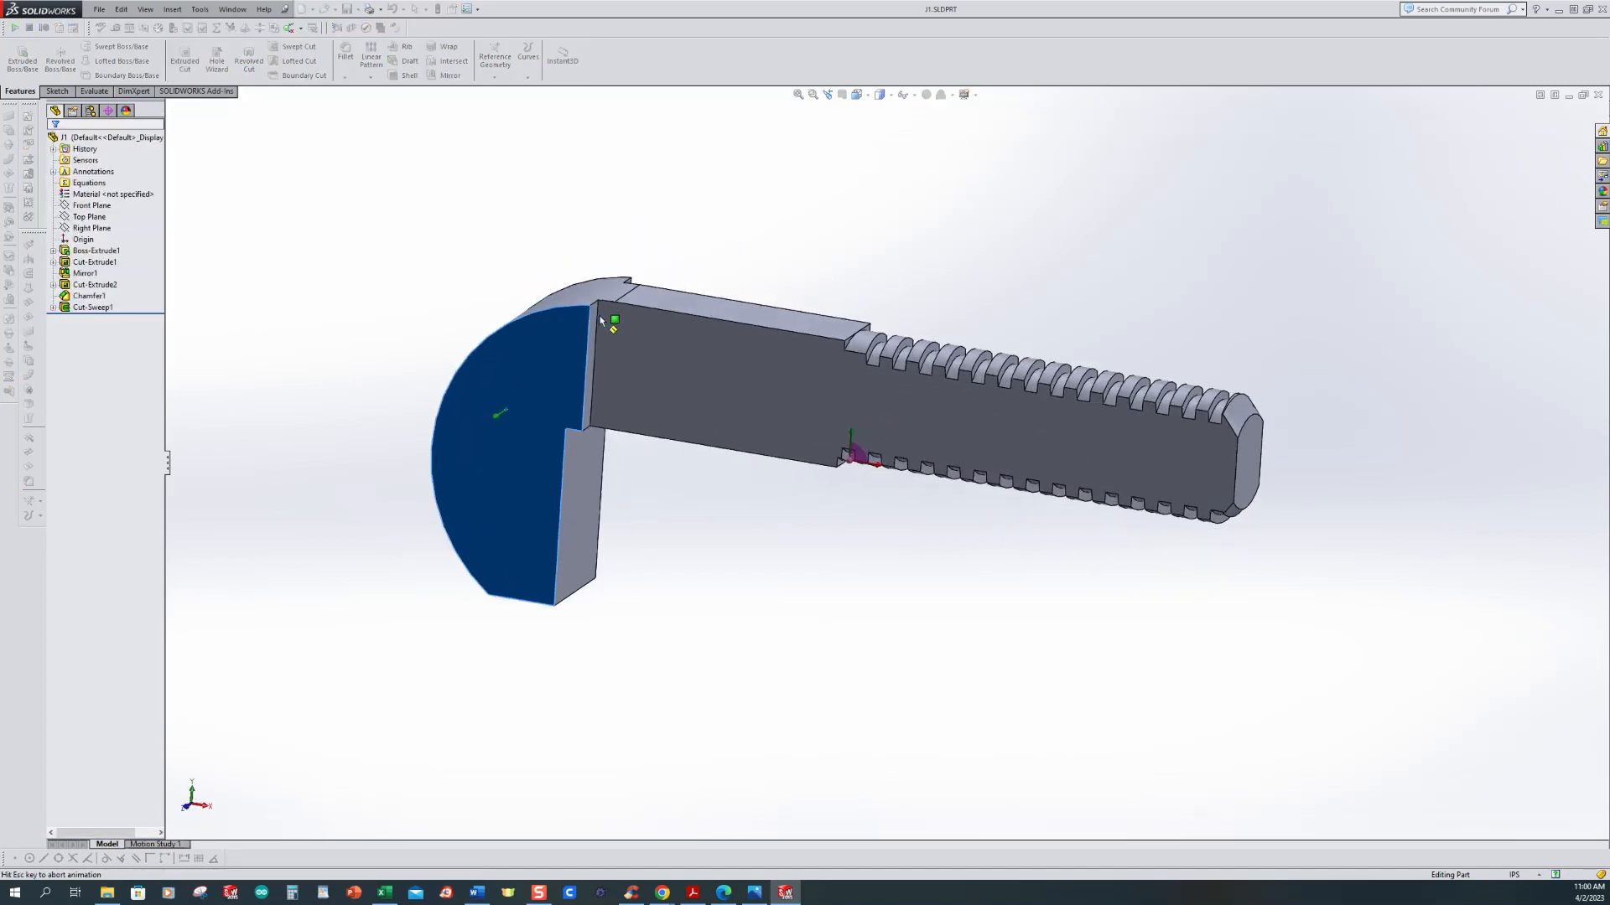
pyautogui.scroll(-4, 777, 591)
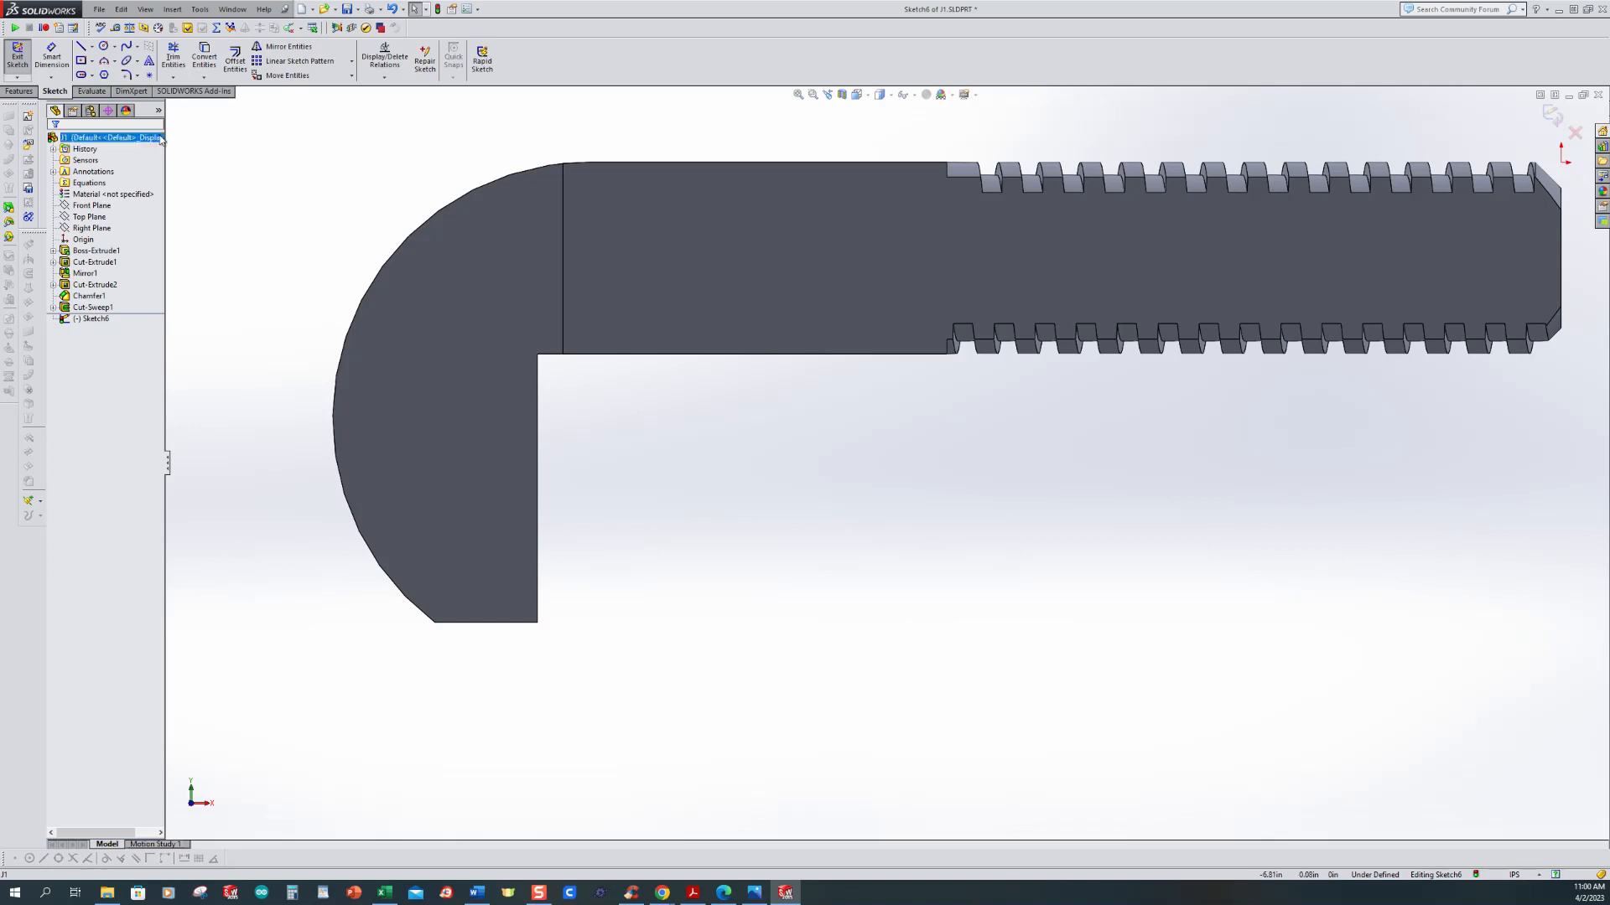
# Step: Sketch a three-line sawtooth at the jaw's lower inner corner: a slanted line about 0.14 in high, a horizontal line and a second slanted line
pyautogui.click(80, 46)
pyautogui.scroll(-2, 525, 539)
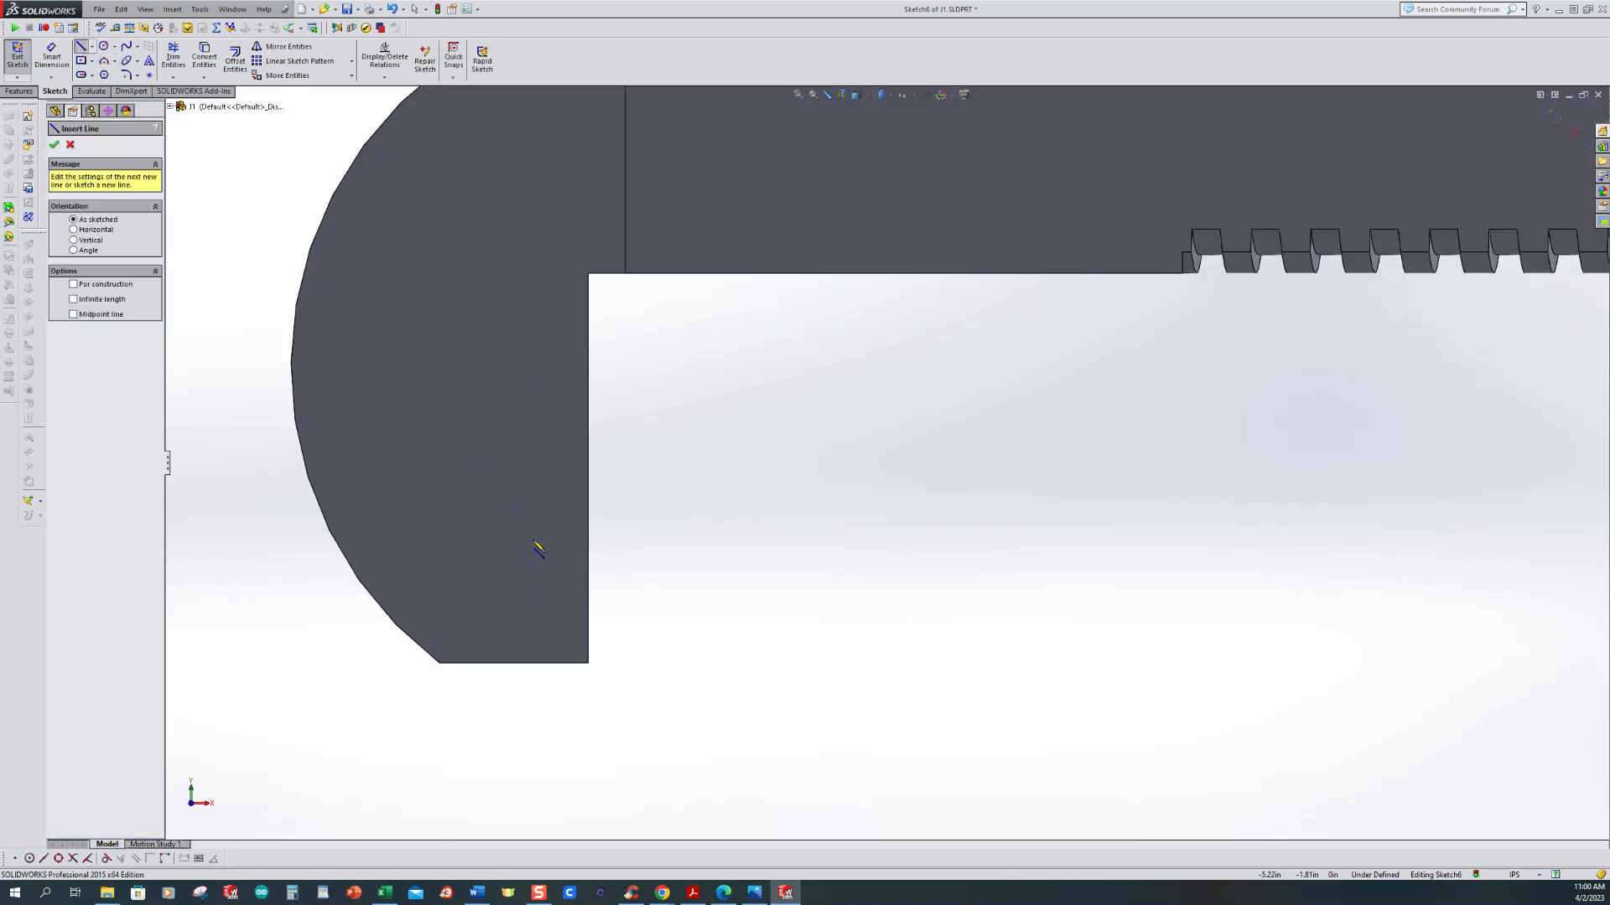
pyautogui.scroll(-2, 574, 696)
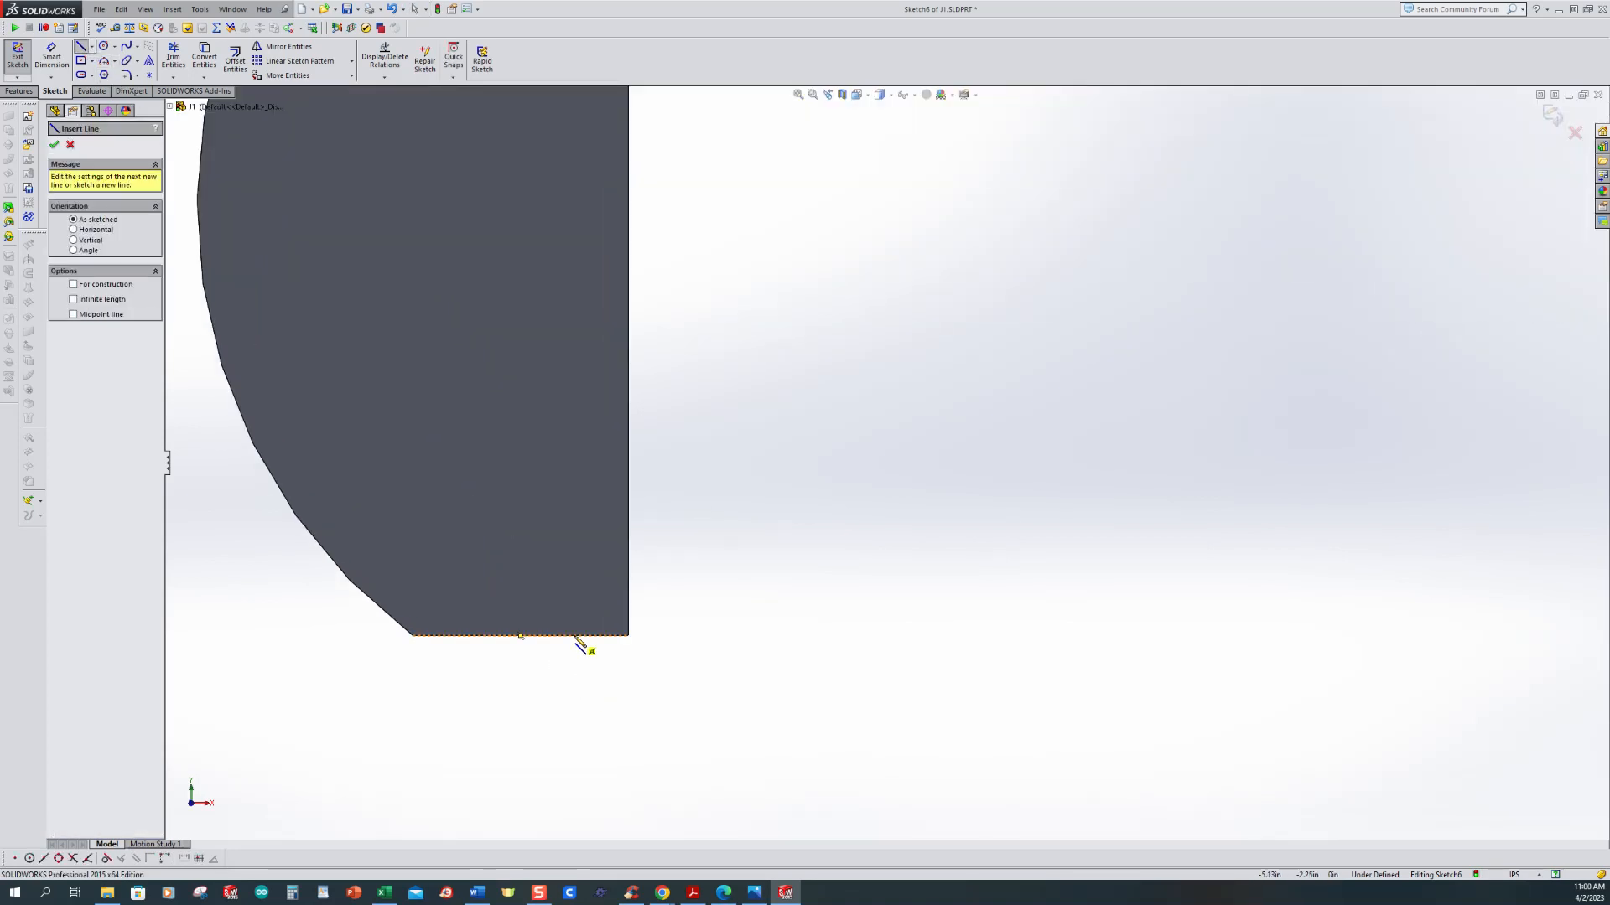
pyautogui.click(575, 636)
pyautogui.click(628, 578)
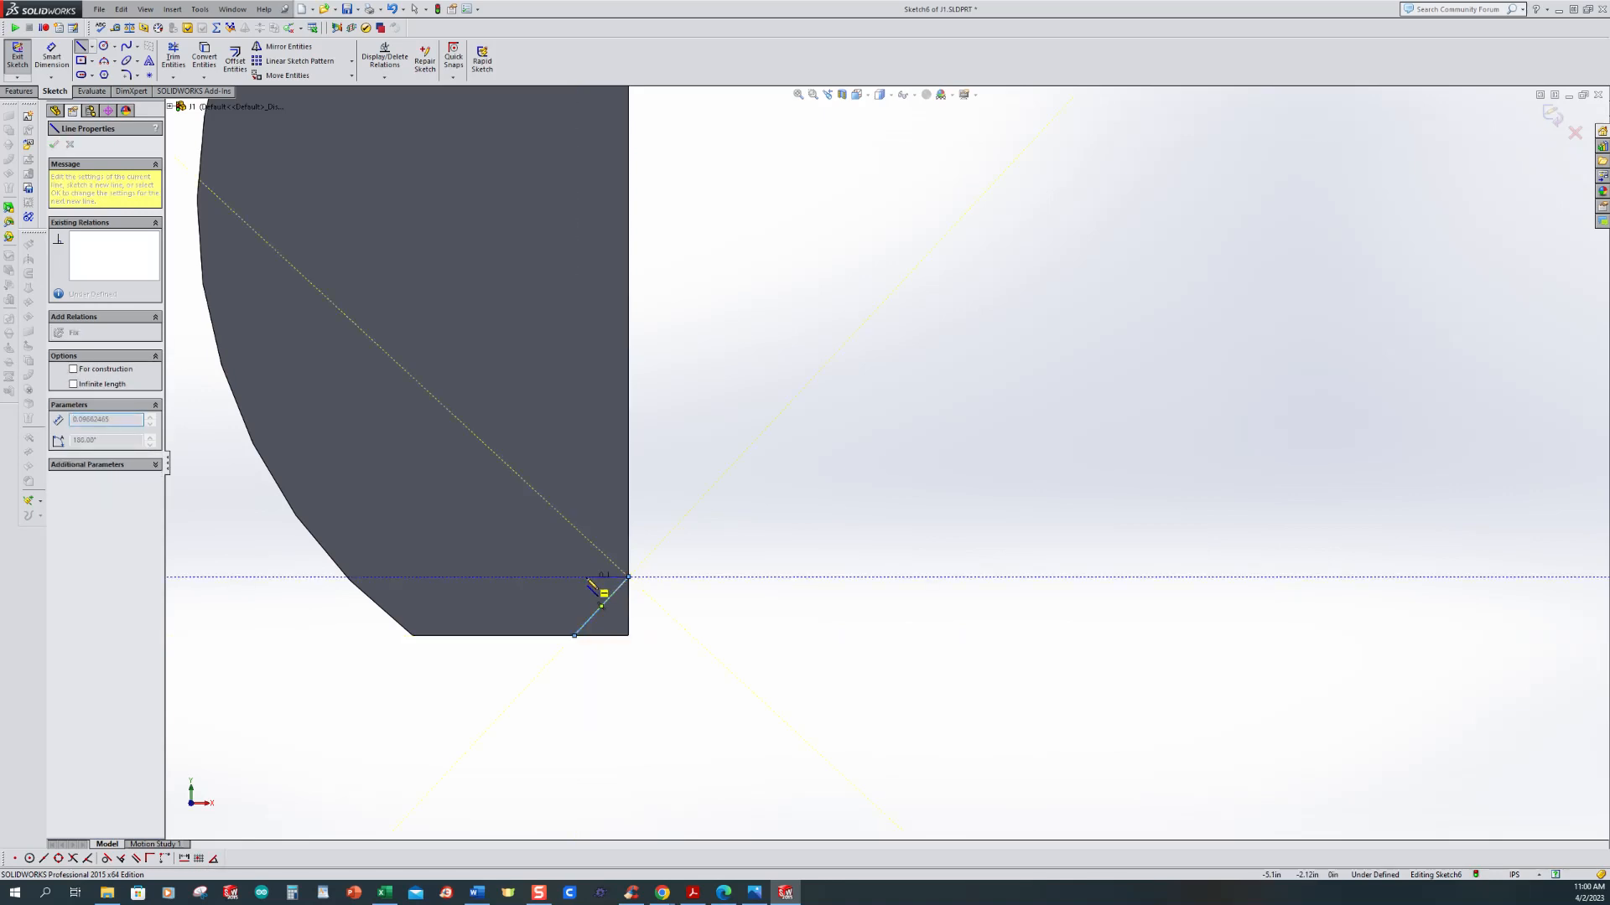
pyautogui.click(575, 577)
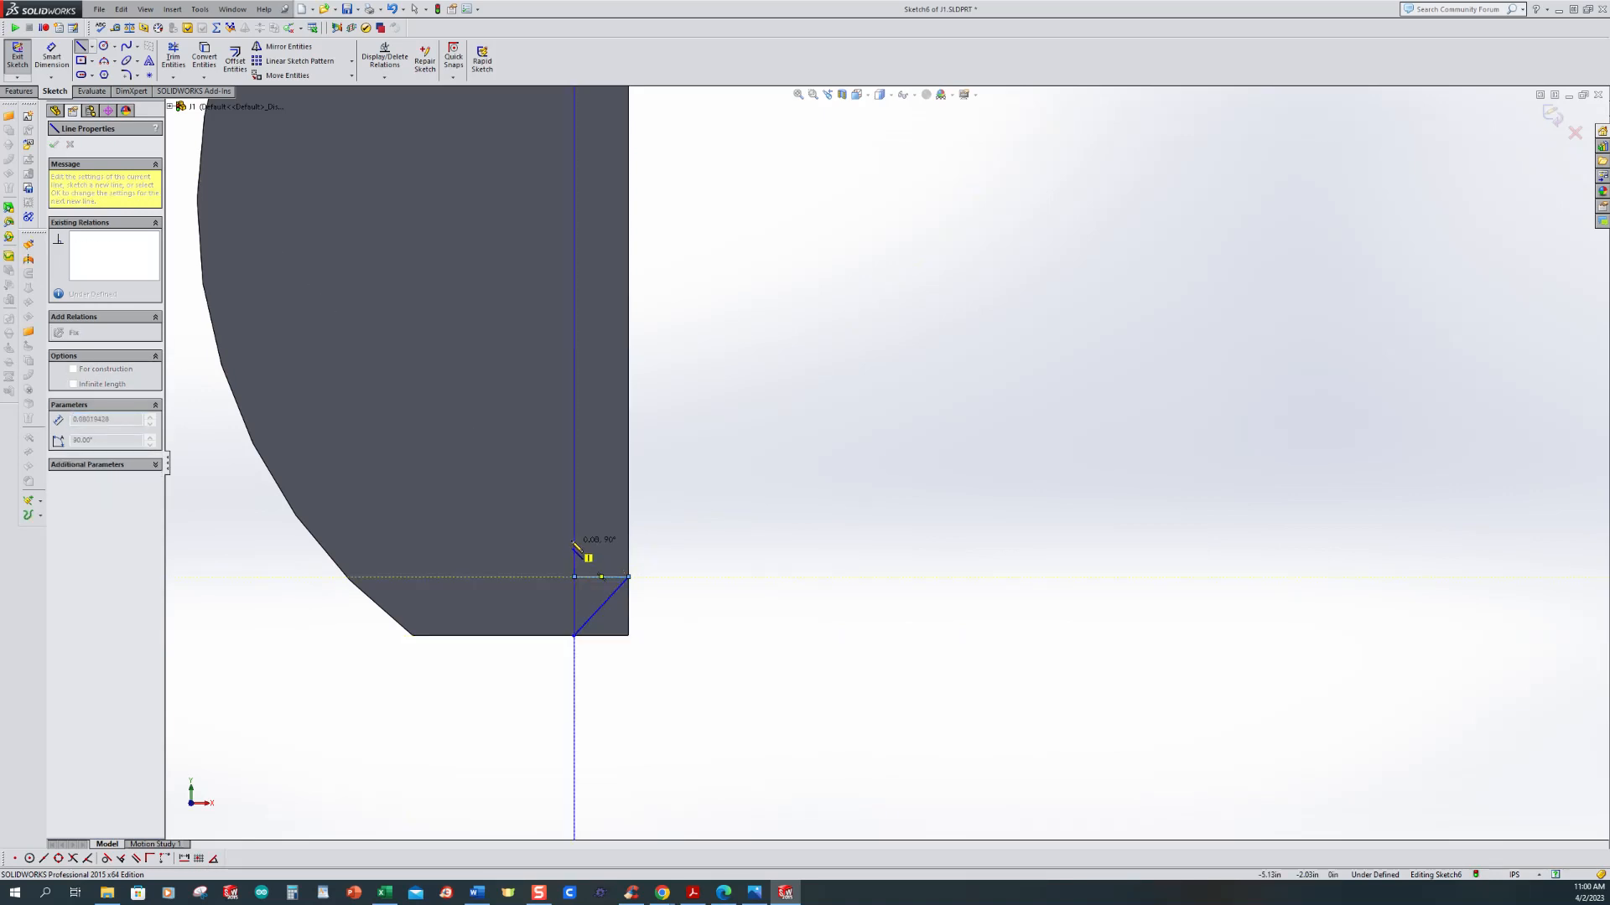
pyautogui.click(629, 513)
pyautogui.press('Escape')
pyautogui.press('Escape')
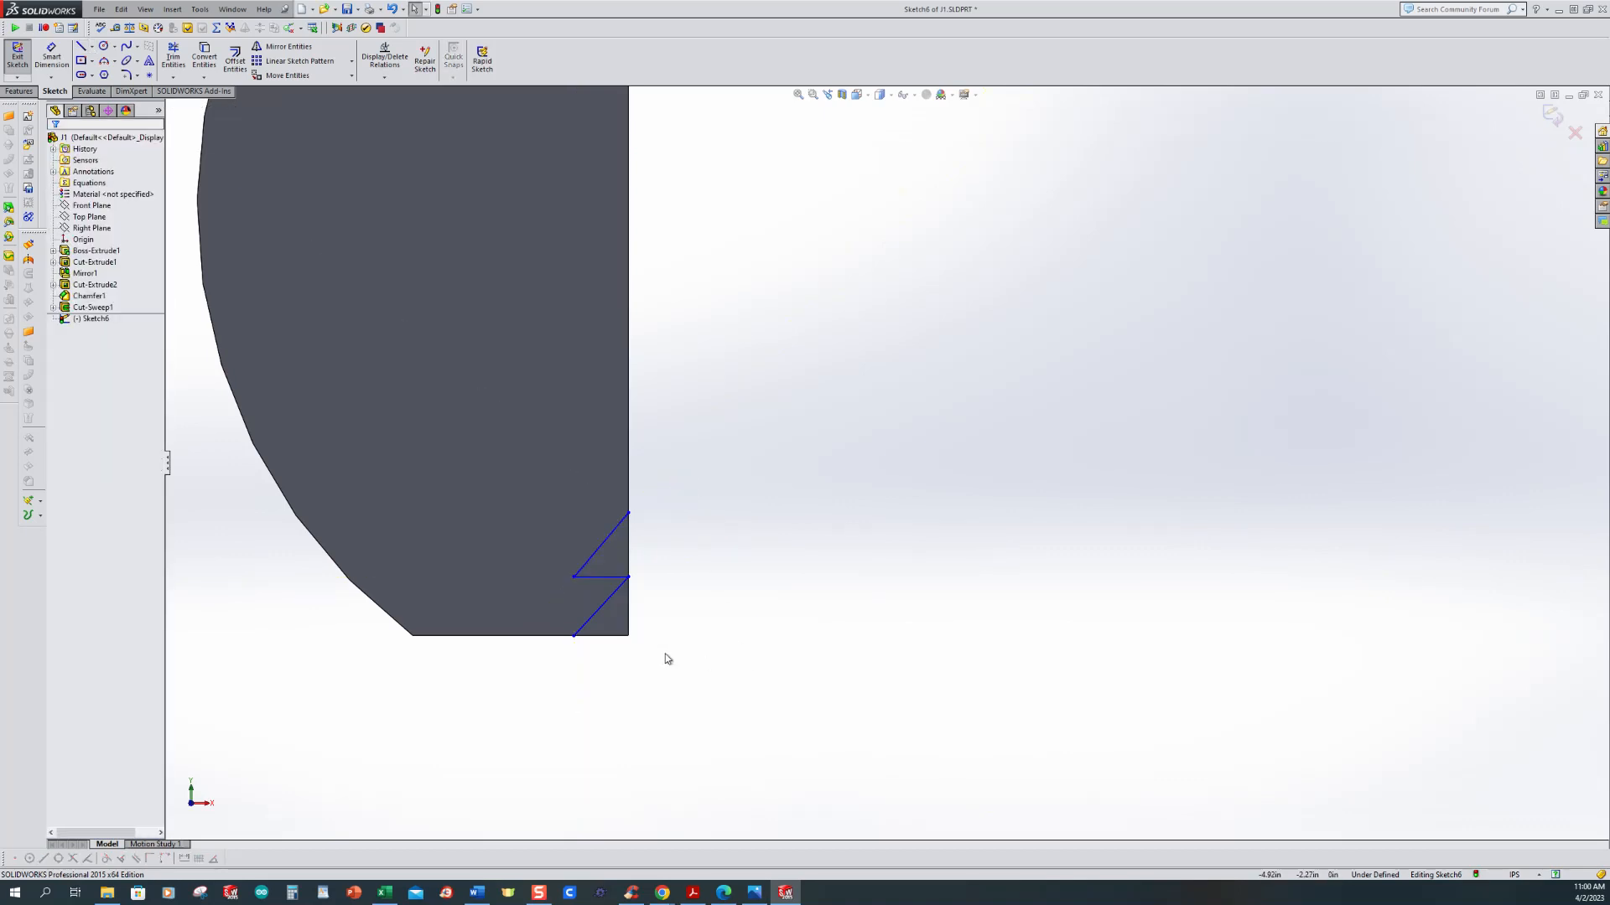
# Step: Dimension the lower slanted line of the sawtooth sketch to 0.125 in high and 0.06 in wide
pyautogui.click(51, 55)
pyautogui.click(602, 606)
pyautogui.click(710, 611)
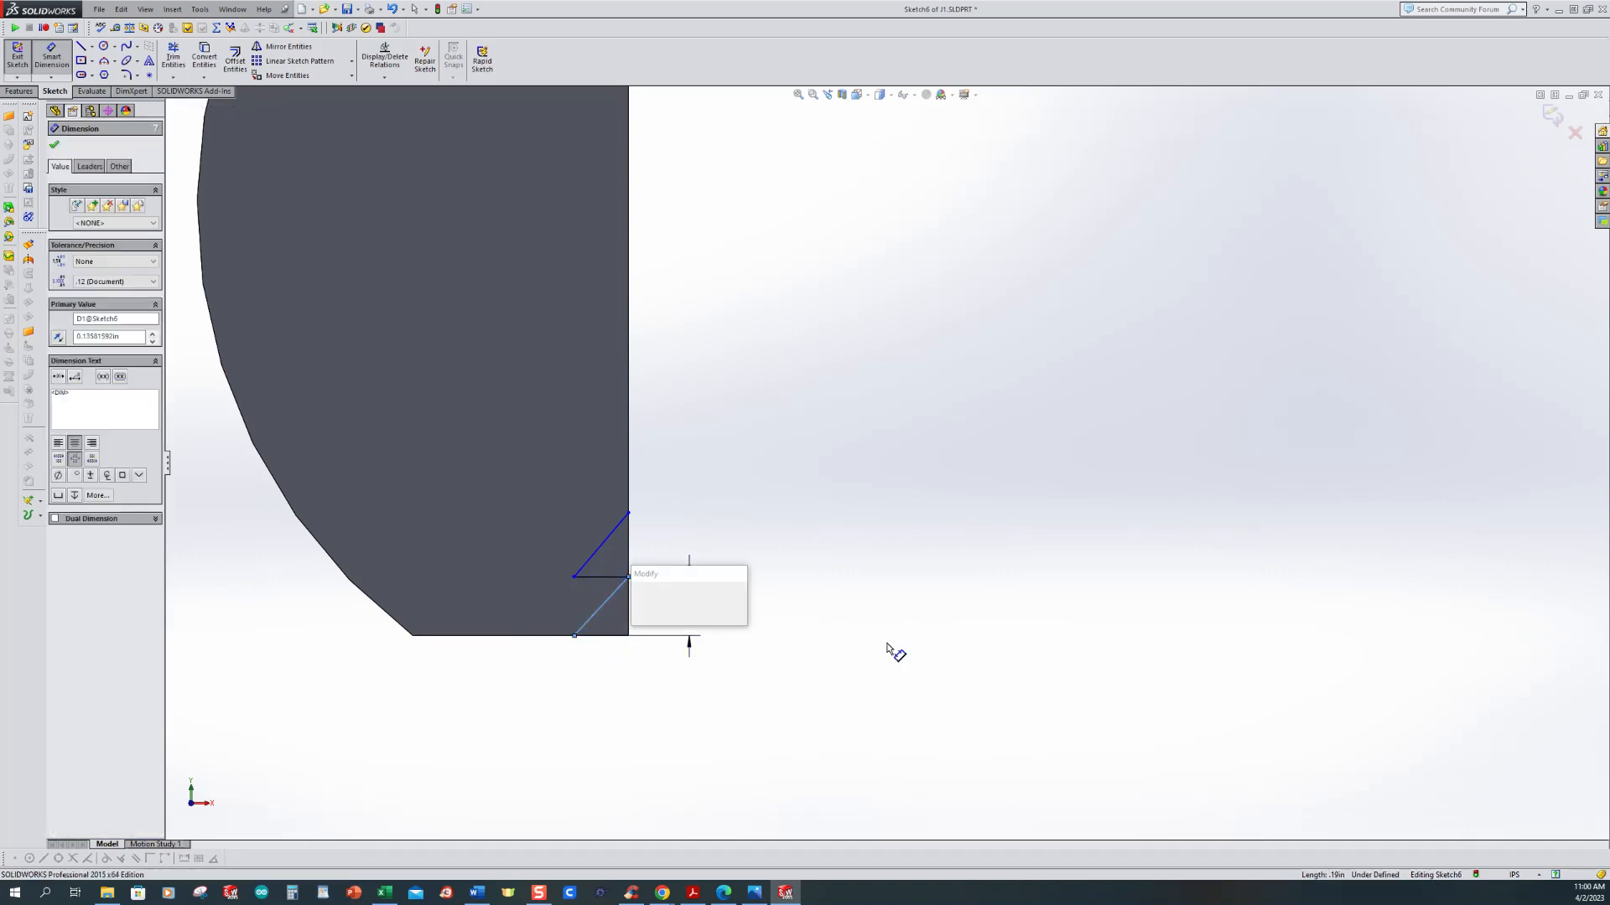
pyautogui.write('.125')
pyautogui.press('Return')
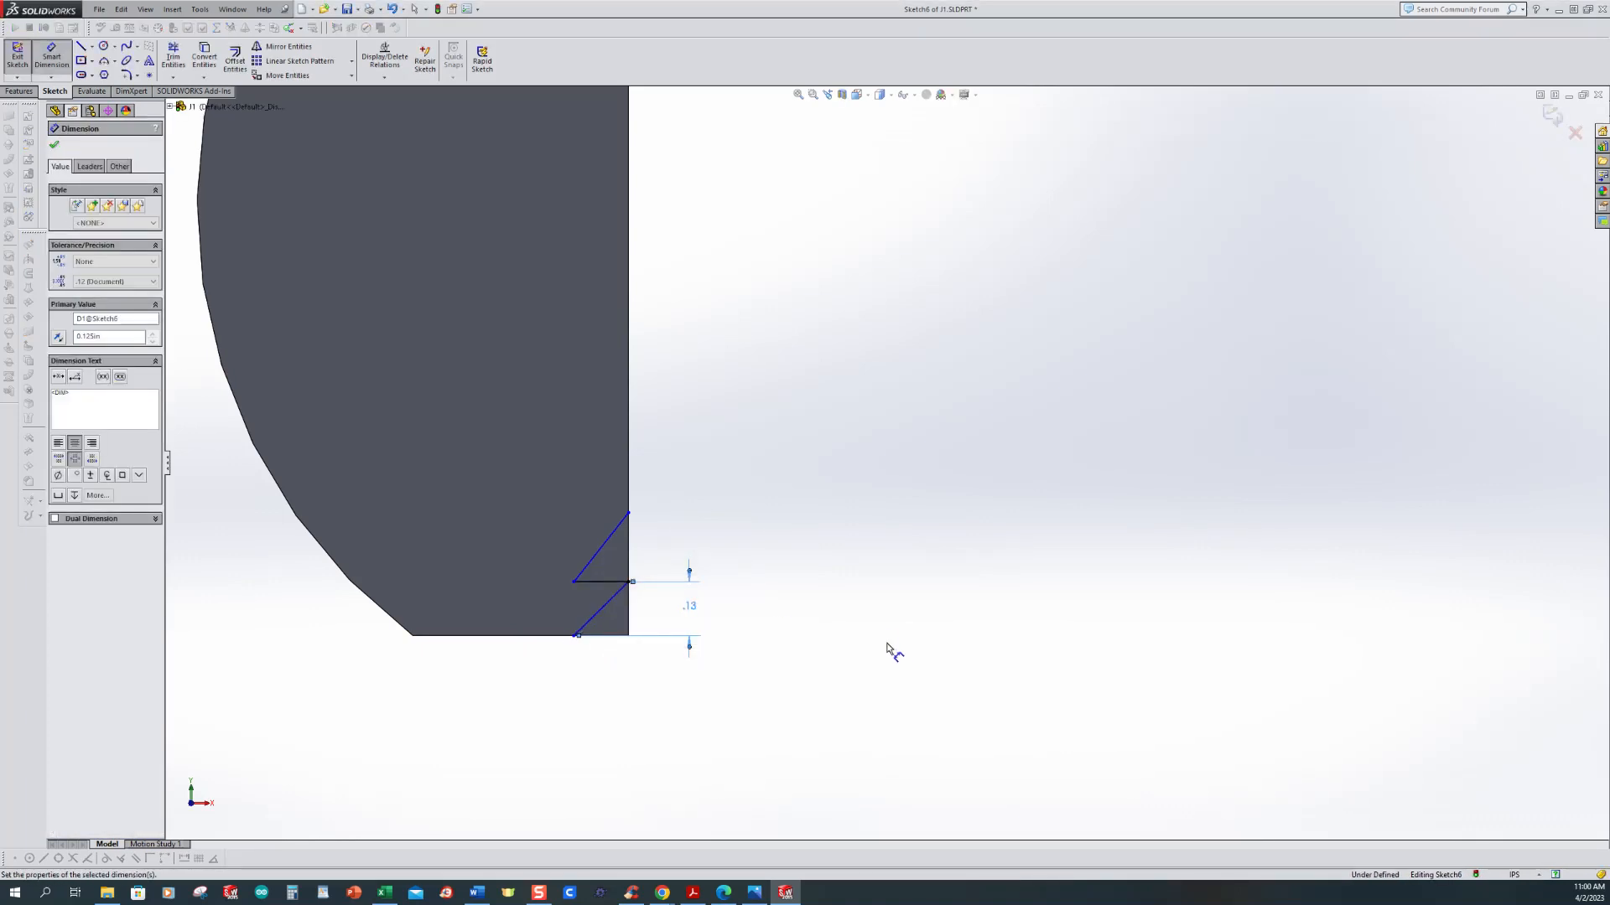
pyautogui.click(629, 619)
pyautogui.click(575, 637)
pyautogui.click(599, 660)
pyautogui.write('.06')
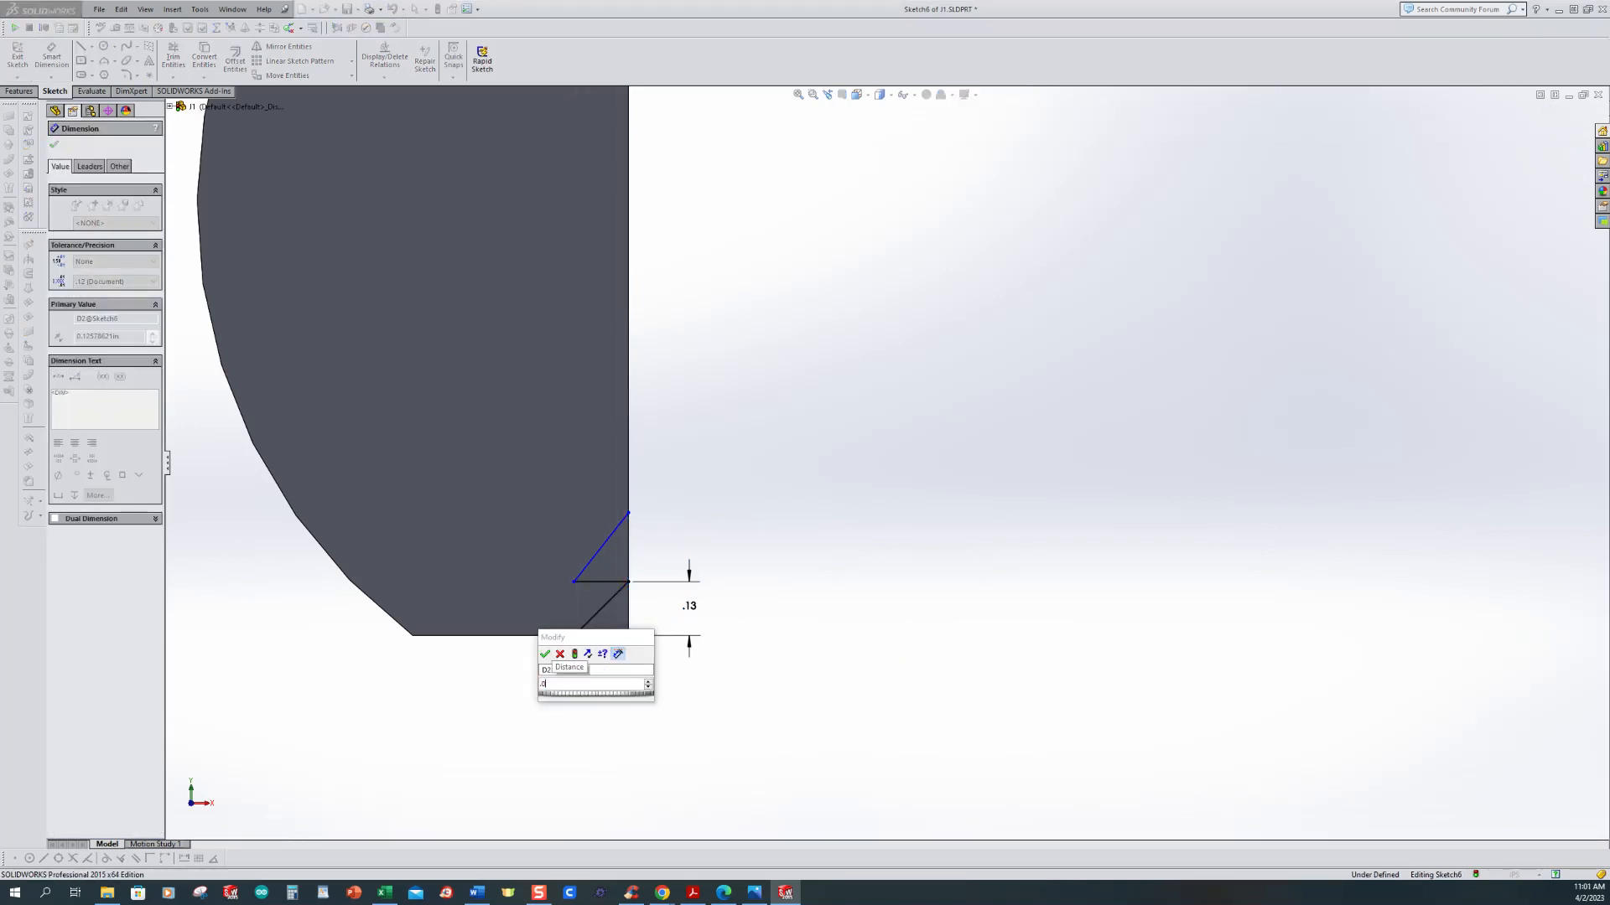
pyautogui.press('Return')
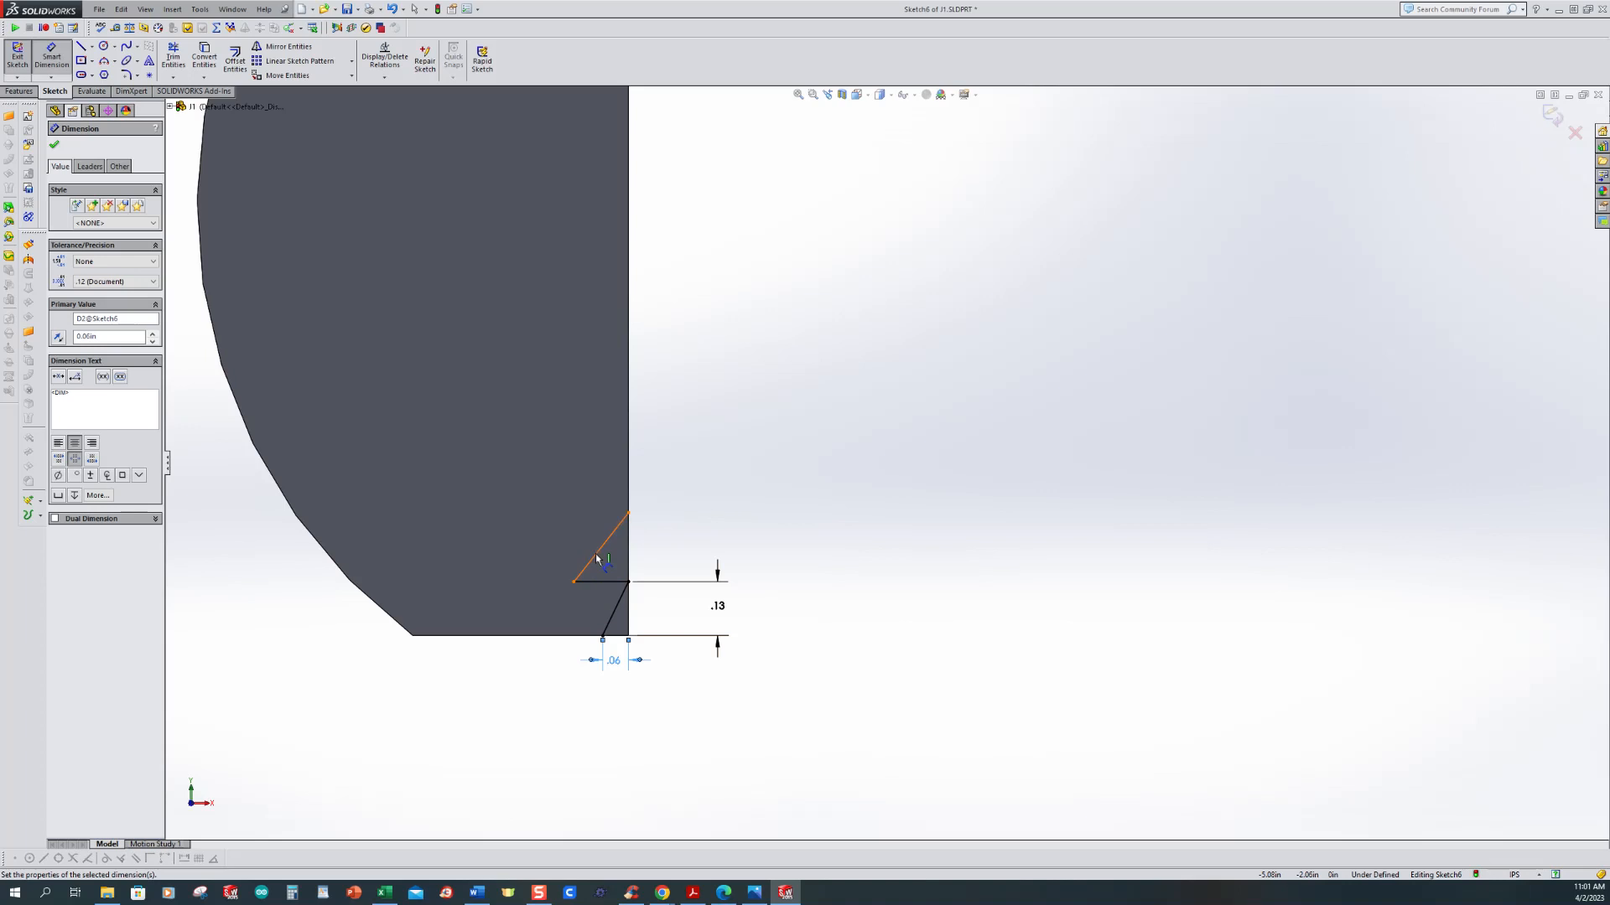
# Step: Add an Equal relation between the upper and lower slanted lines of the sawtooth sketch
pyautogui.click(384, 77)
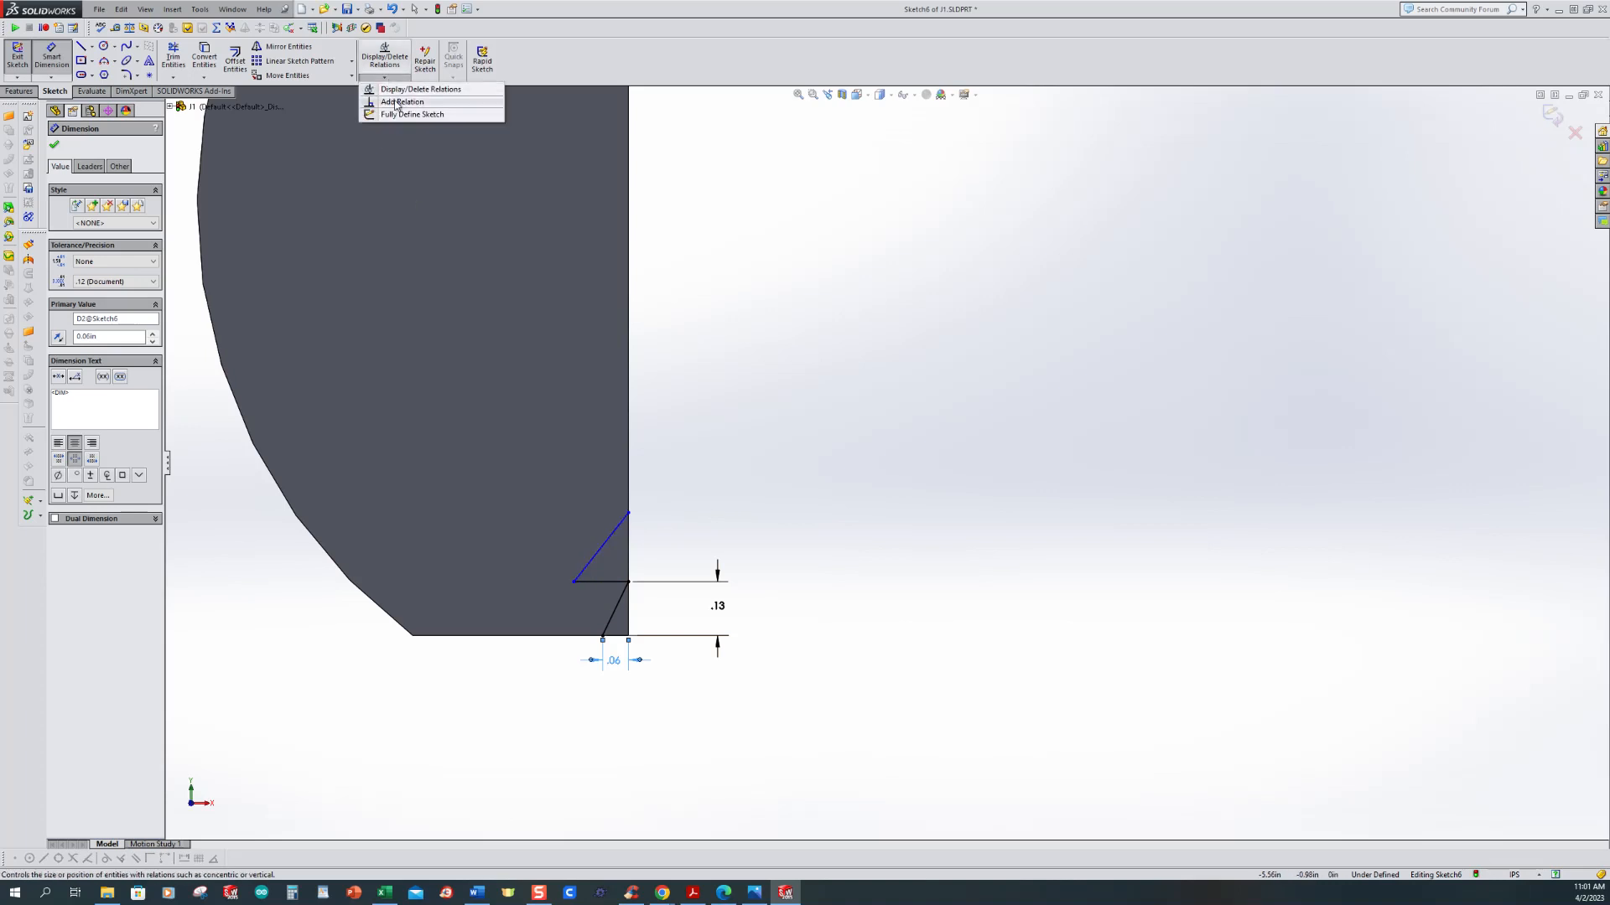
pyautogui.click(403, 104)
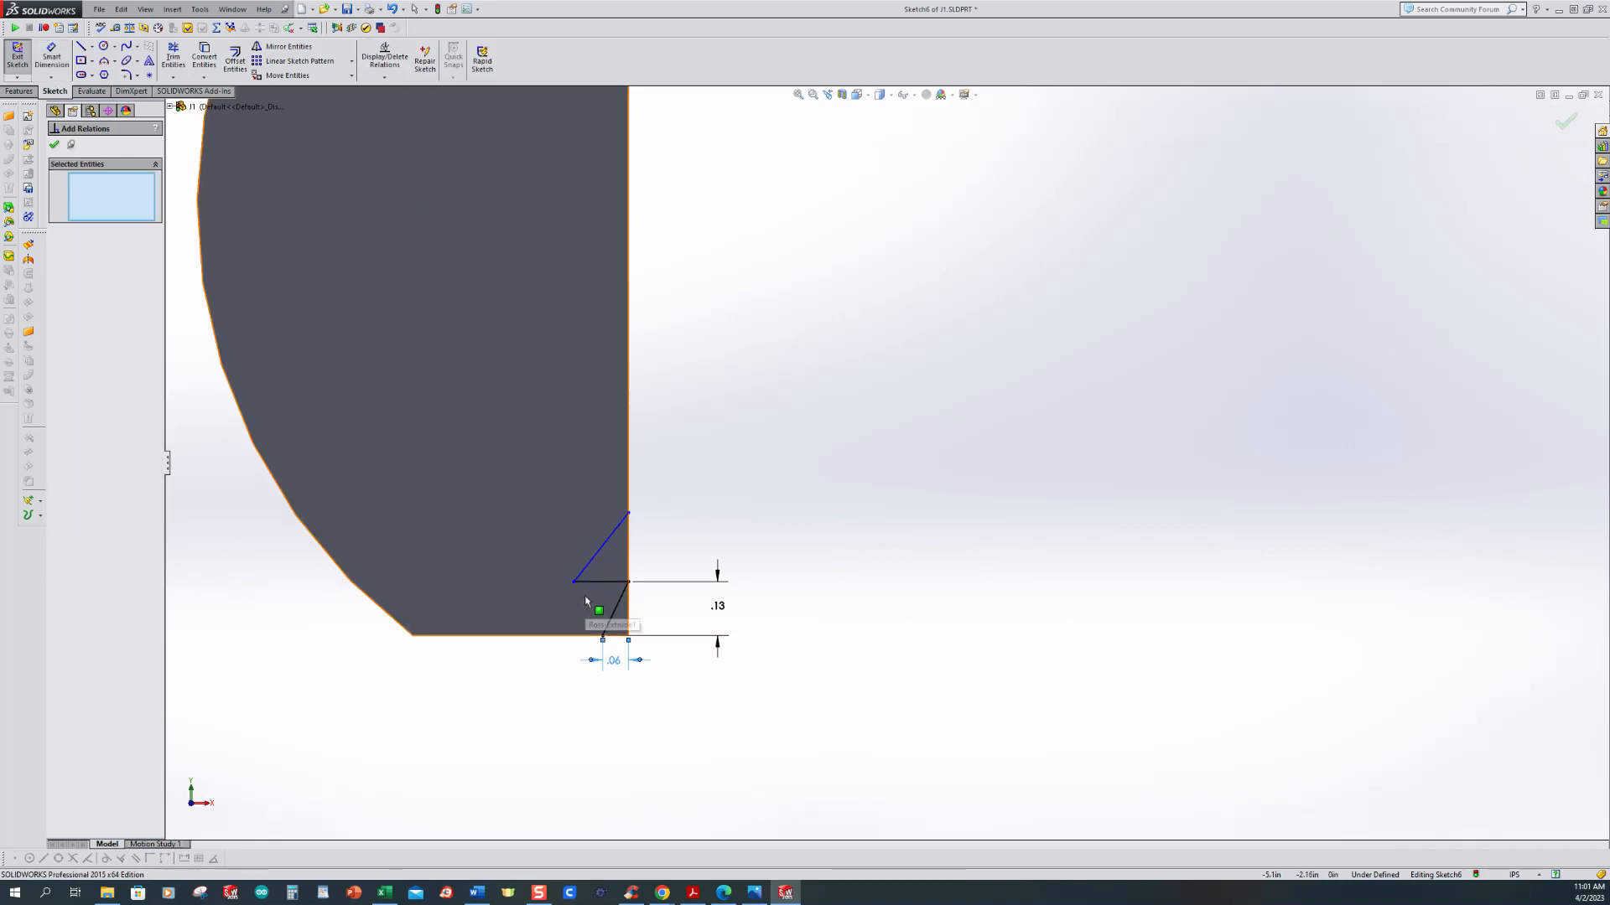
pyautogui.click(587, 566)
pyautogui.click(614, 614)
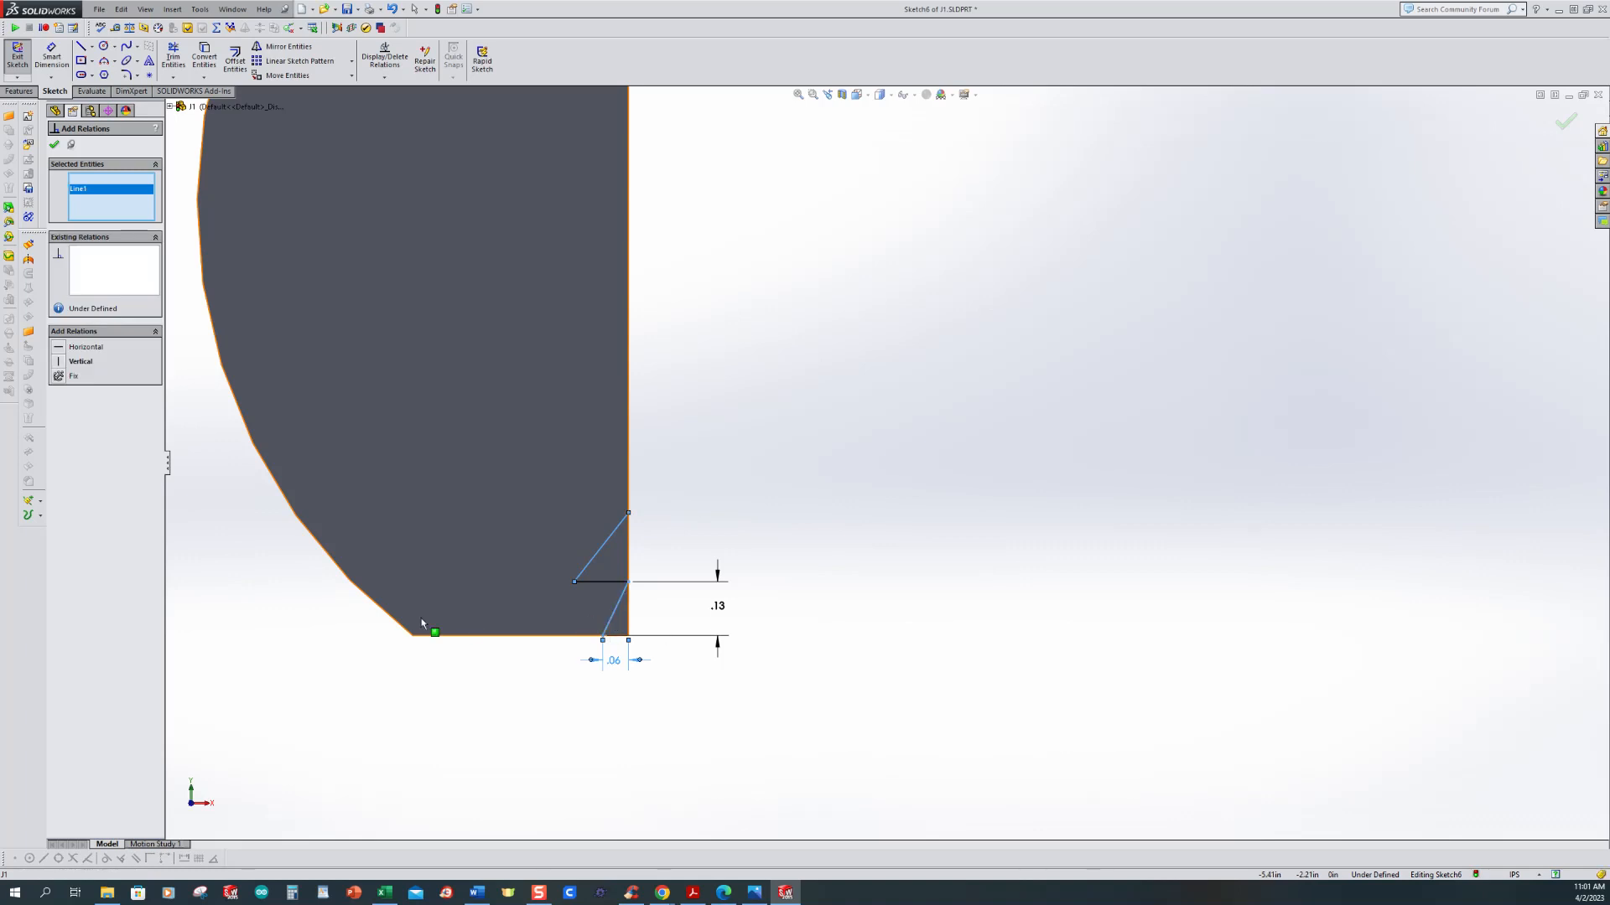
pyautogui.click(60, 421)
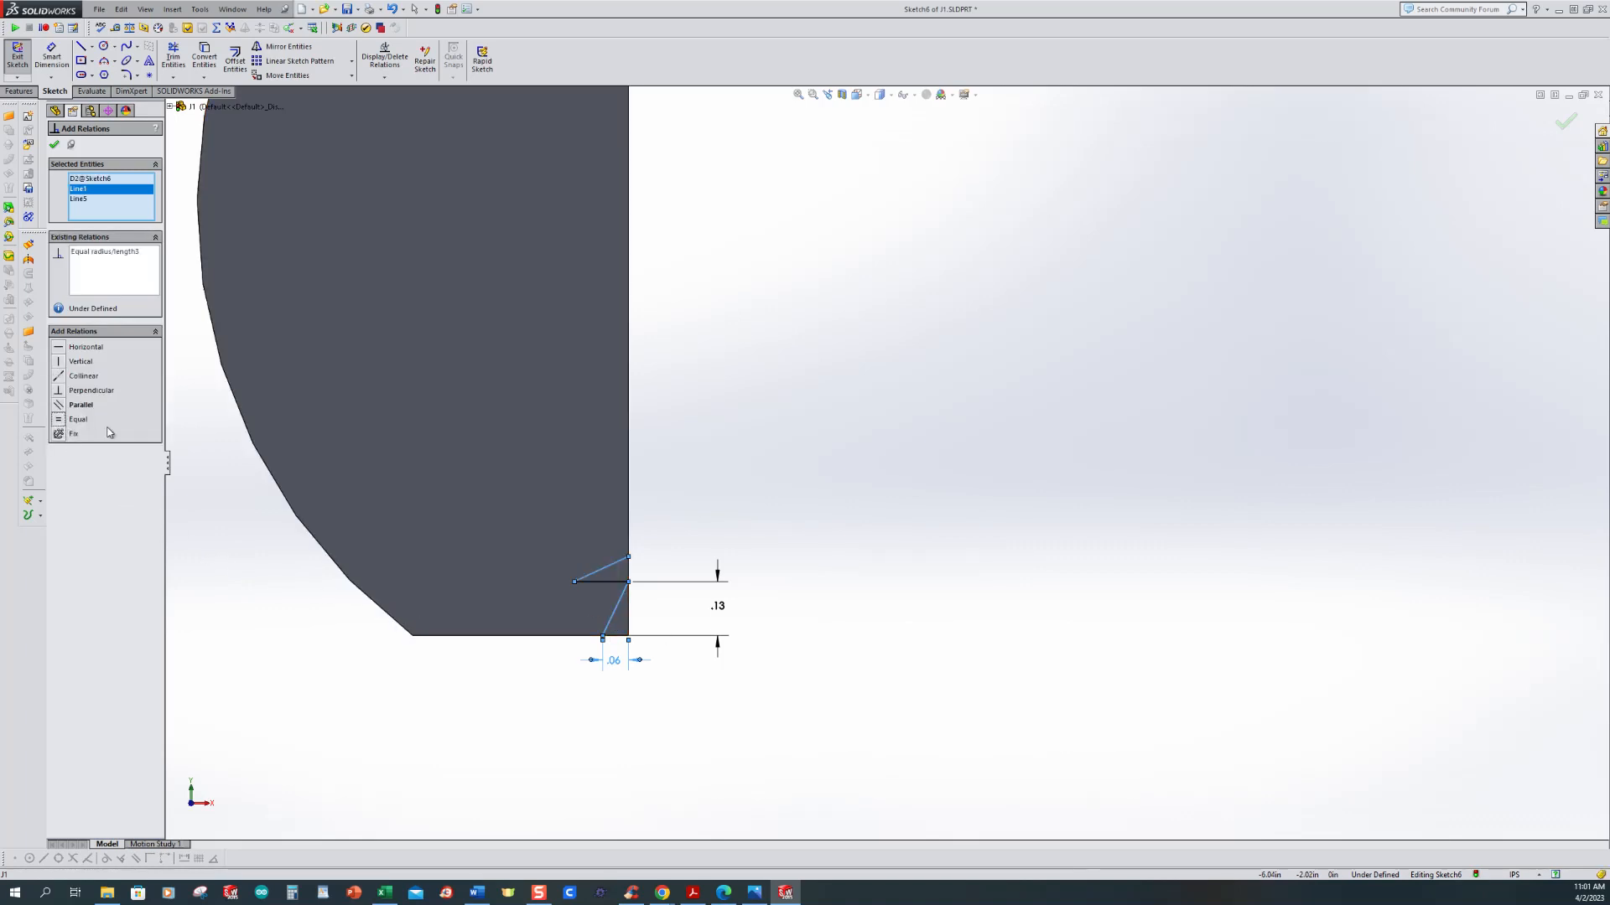
# Step: Dimension the upper slanted line's vertical height from the horizontal line to 0.125 in
pyautogui.scroll(-2, 674, 602)
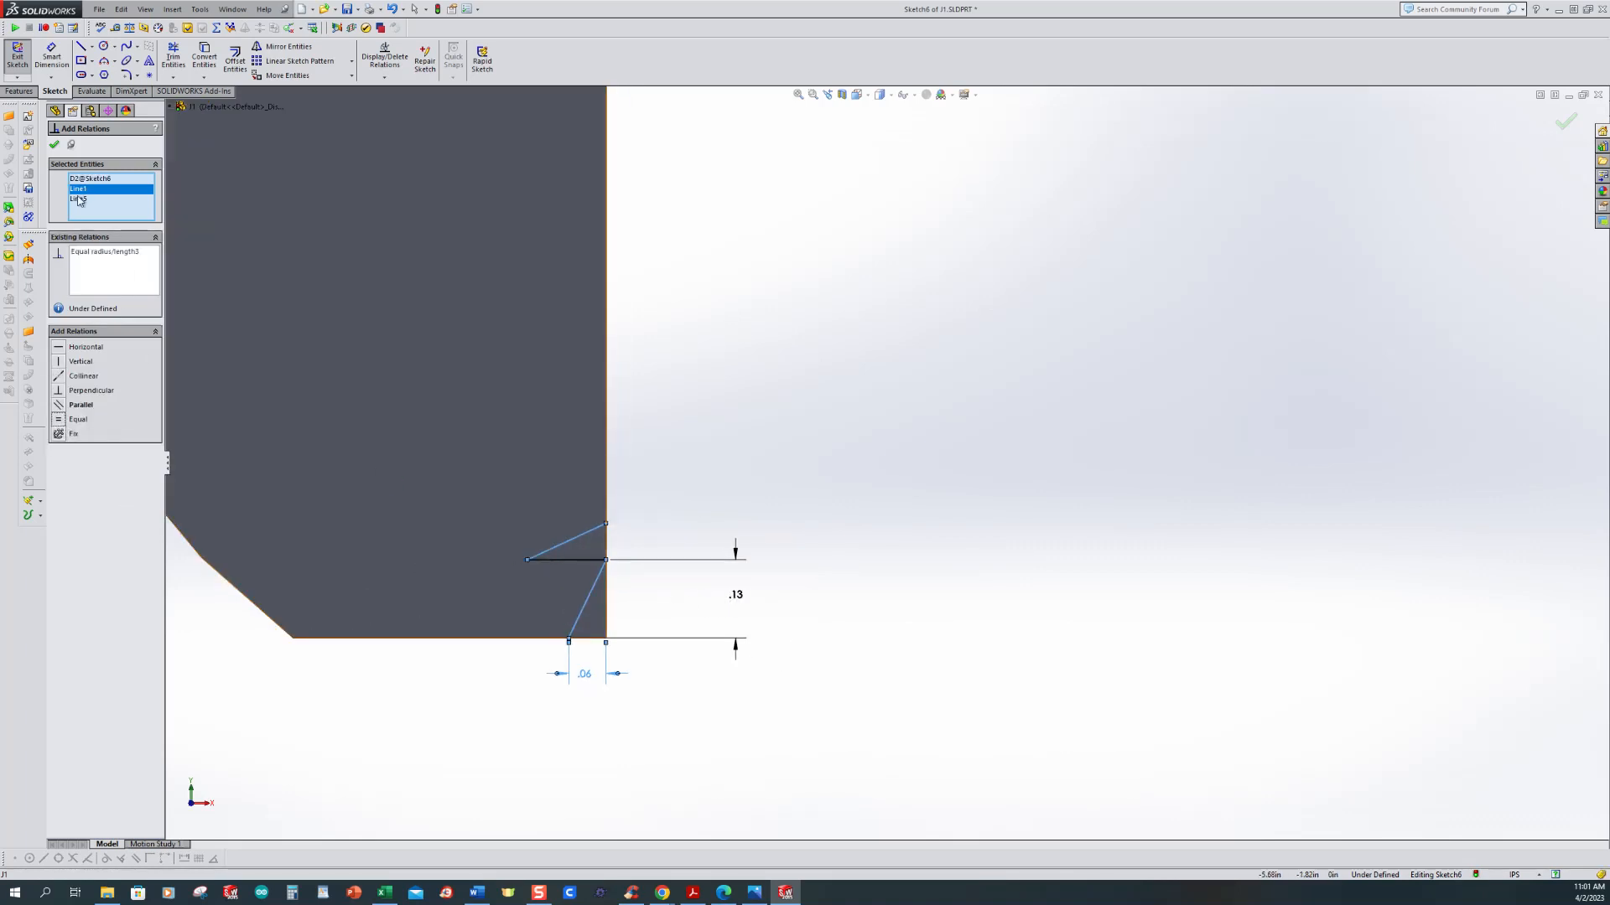
pyautogui.click(67, 59)
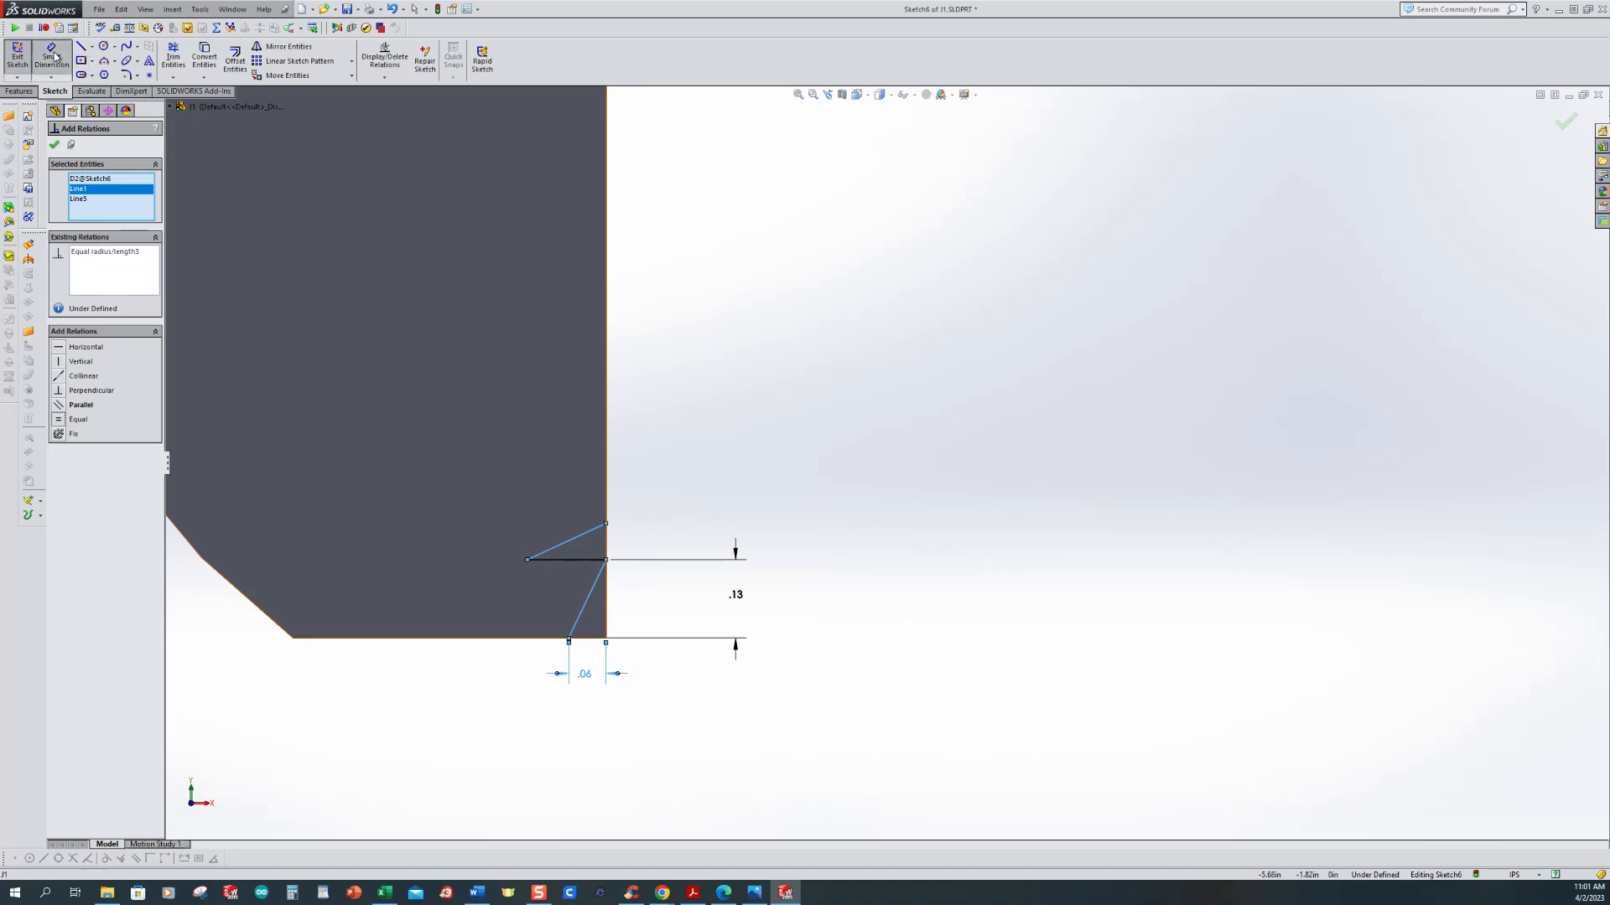
pyautogui.click(596, 560)
pyautogui.click(606, 524)
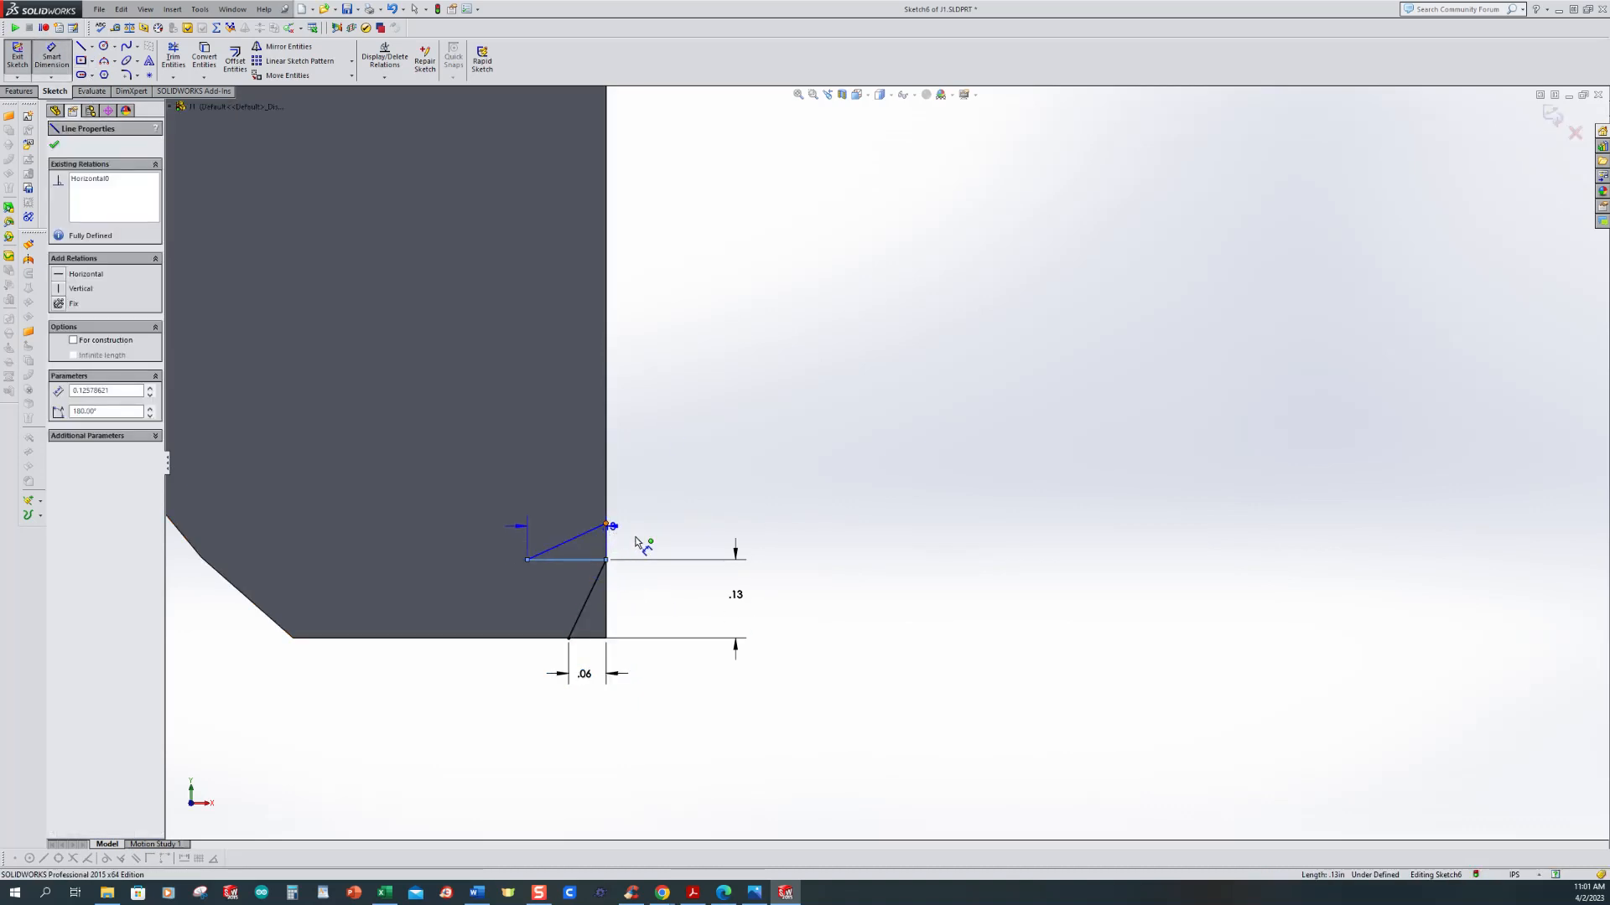
pyautogui.click(657, 544)
pyautogui.write('.125')
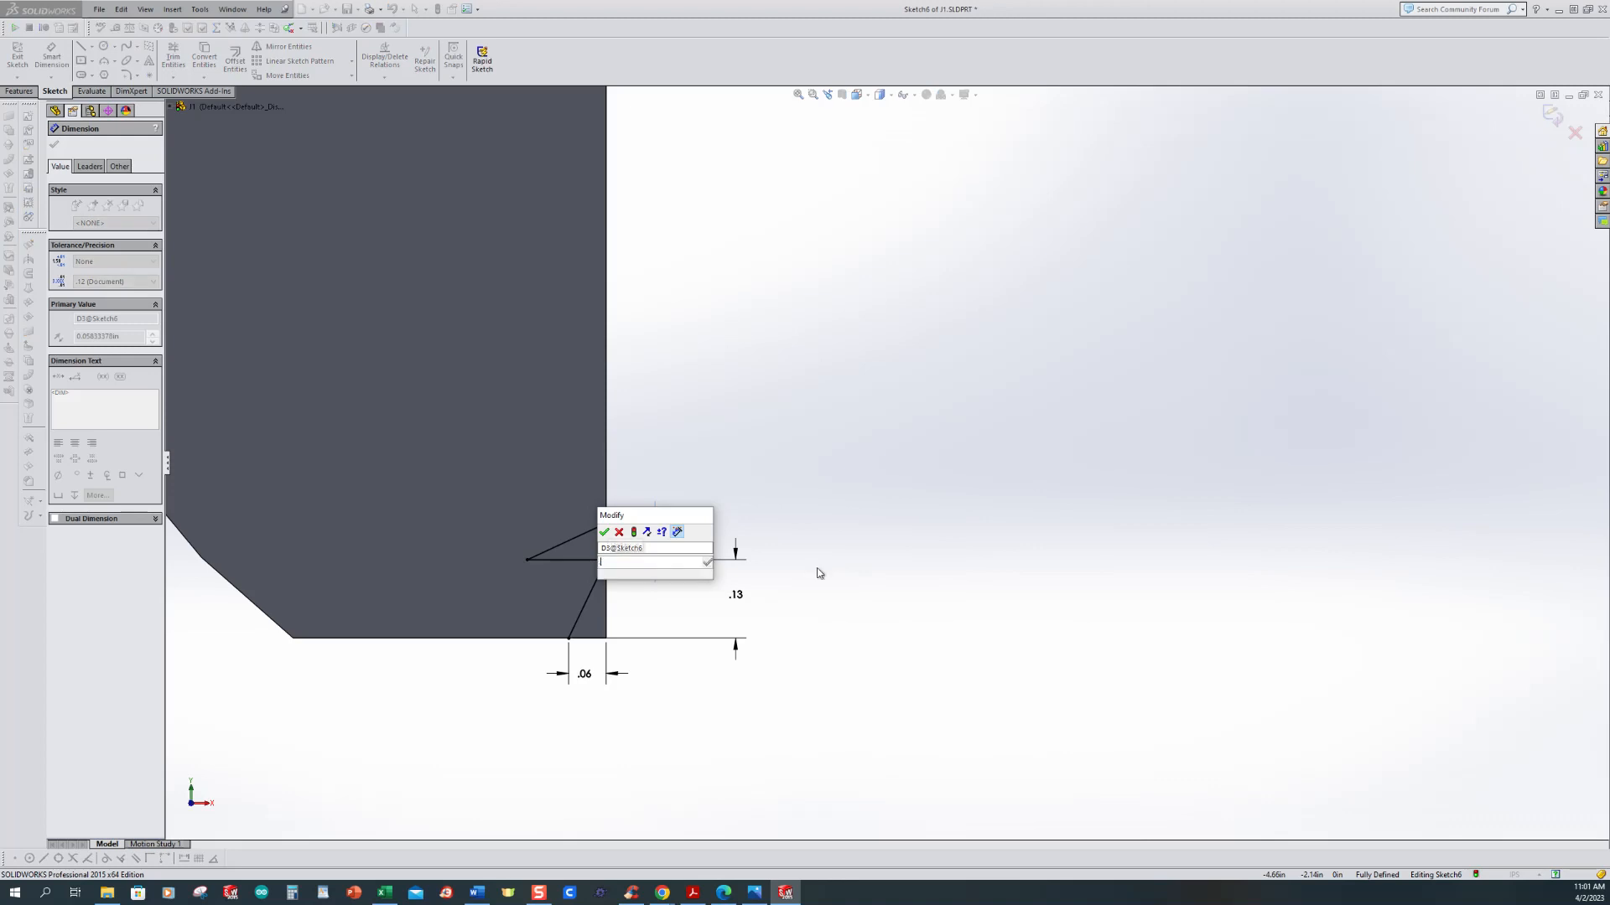
pyautogui.press('Return')
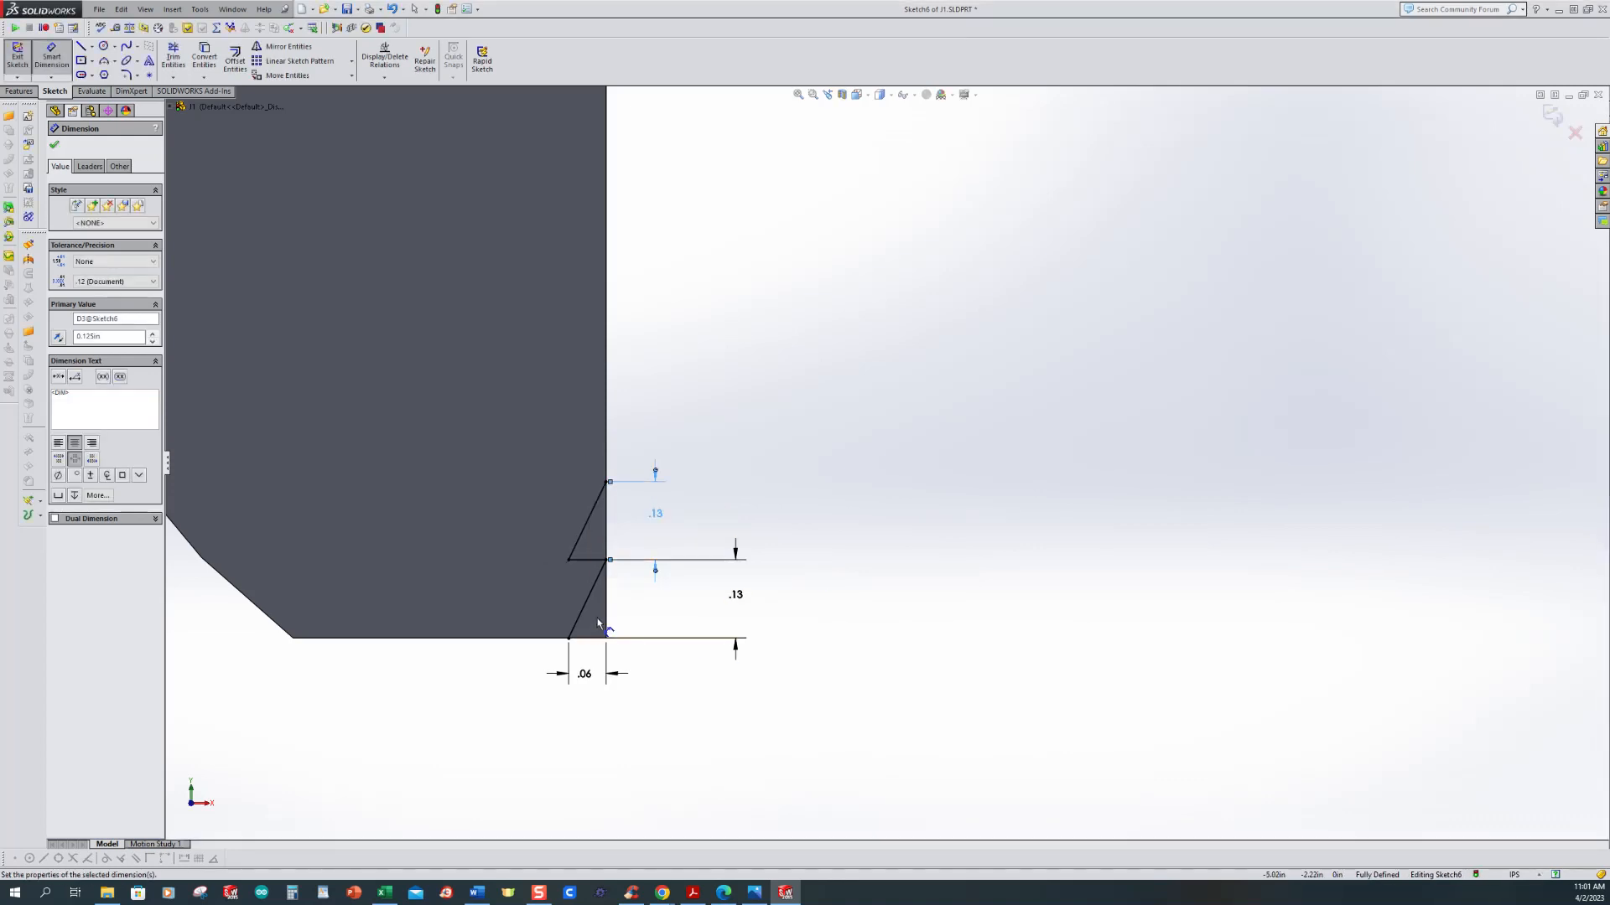
# Step: Cut the sawtooth profile through the jaw with Extruded Cut, using Through All in both directions and the cut side flipped
pyautogui.scroll(1, 645, 595)
pyautogui.scroll(2, 683, 563)
pyautogui.moveTo(684, 564)
pyautogui.mouseDown(button='middle')
pyautogui.moveTo(713, 583)
pyautogui.moveTo(759, 578)
pyautogui.mouseUp(button='middle')
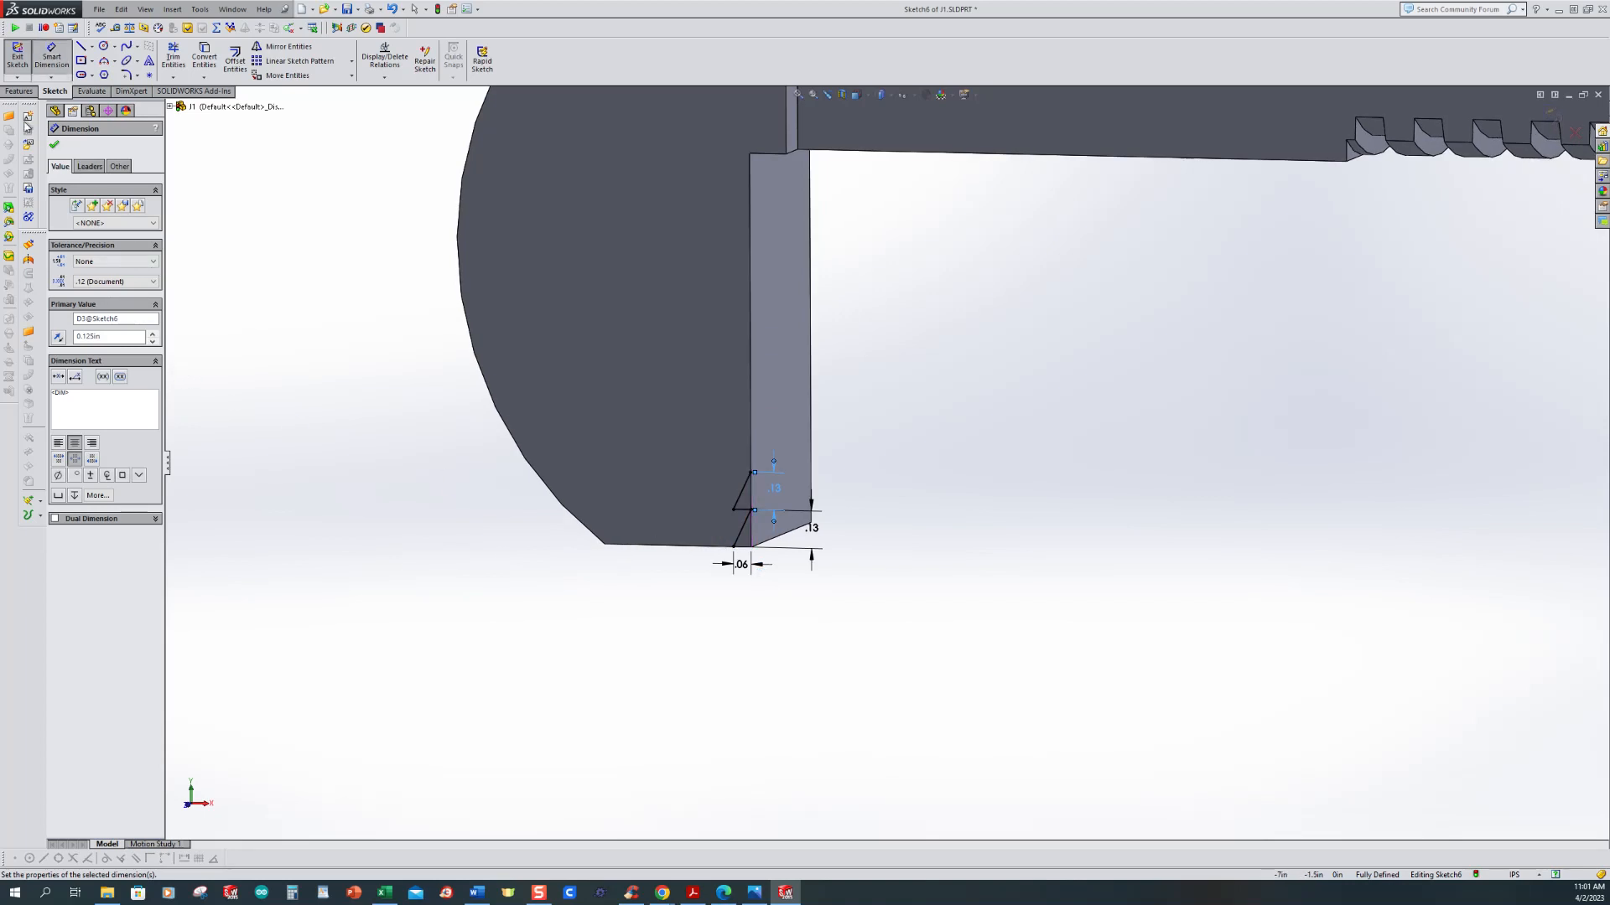
pyautogui.click(19, 91)
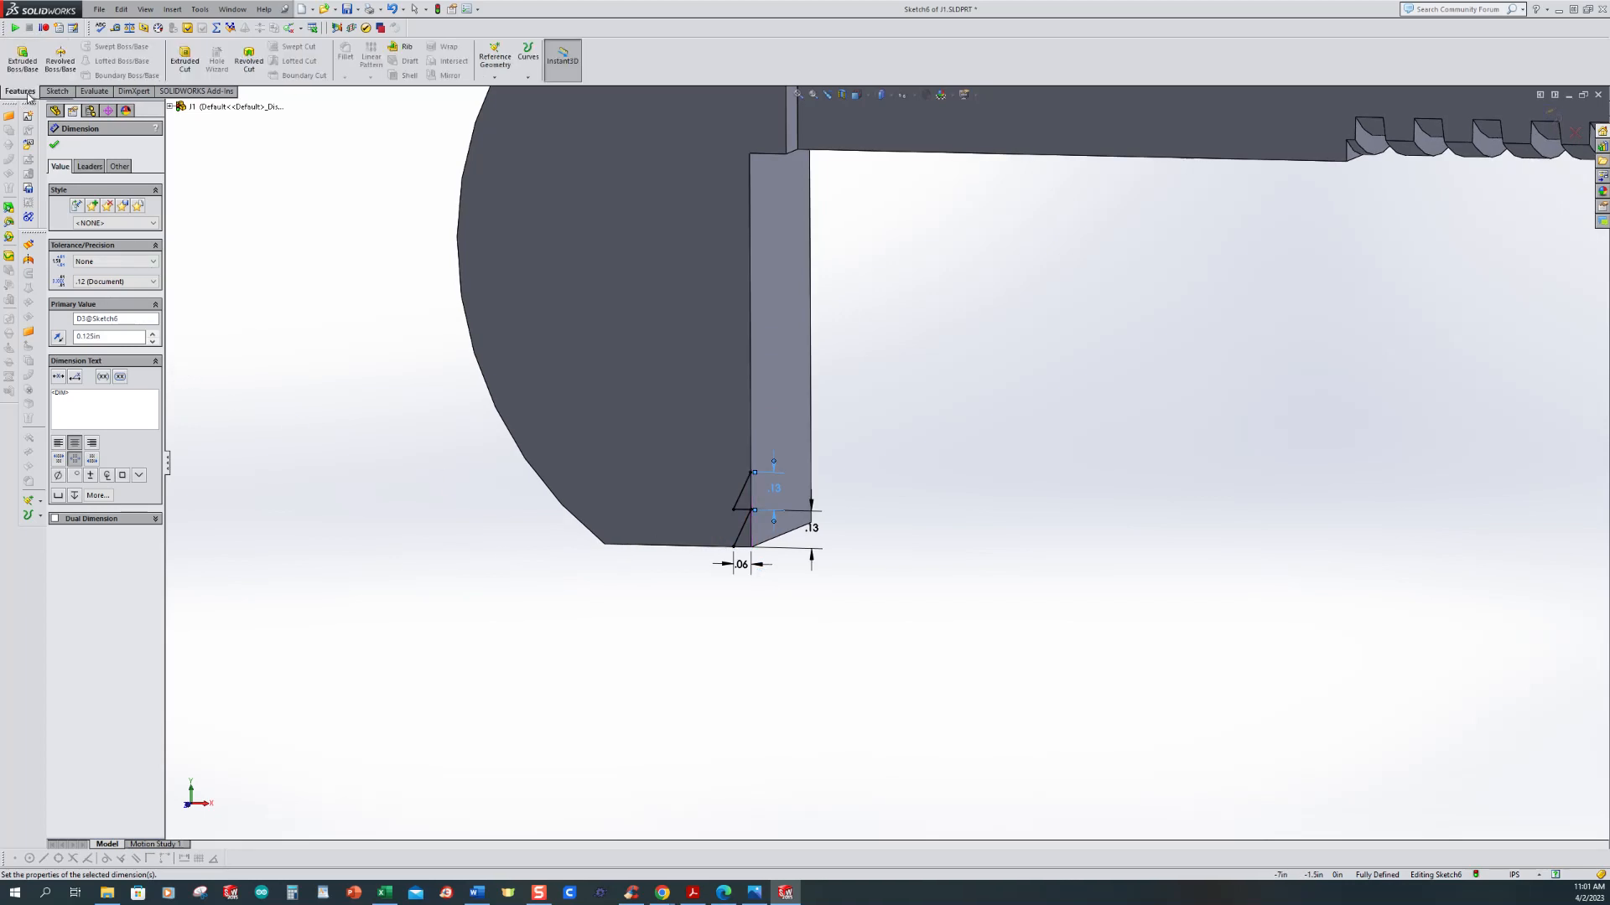
pyautogui.click(185, 60)
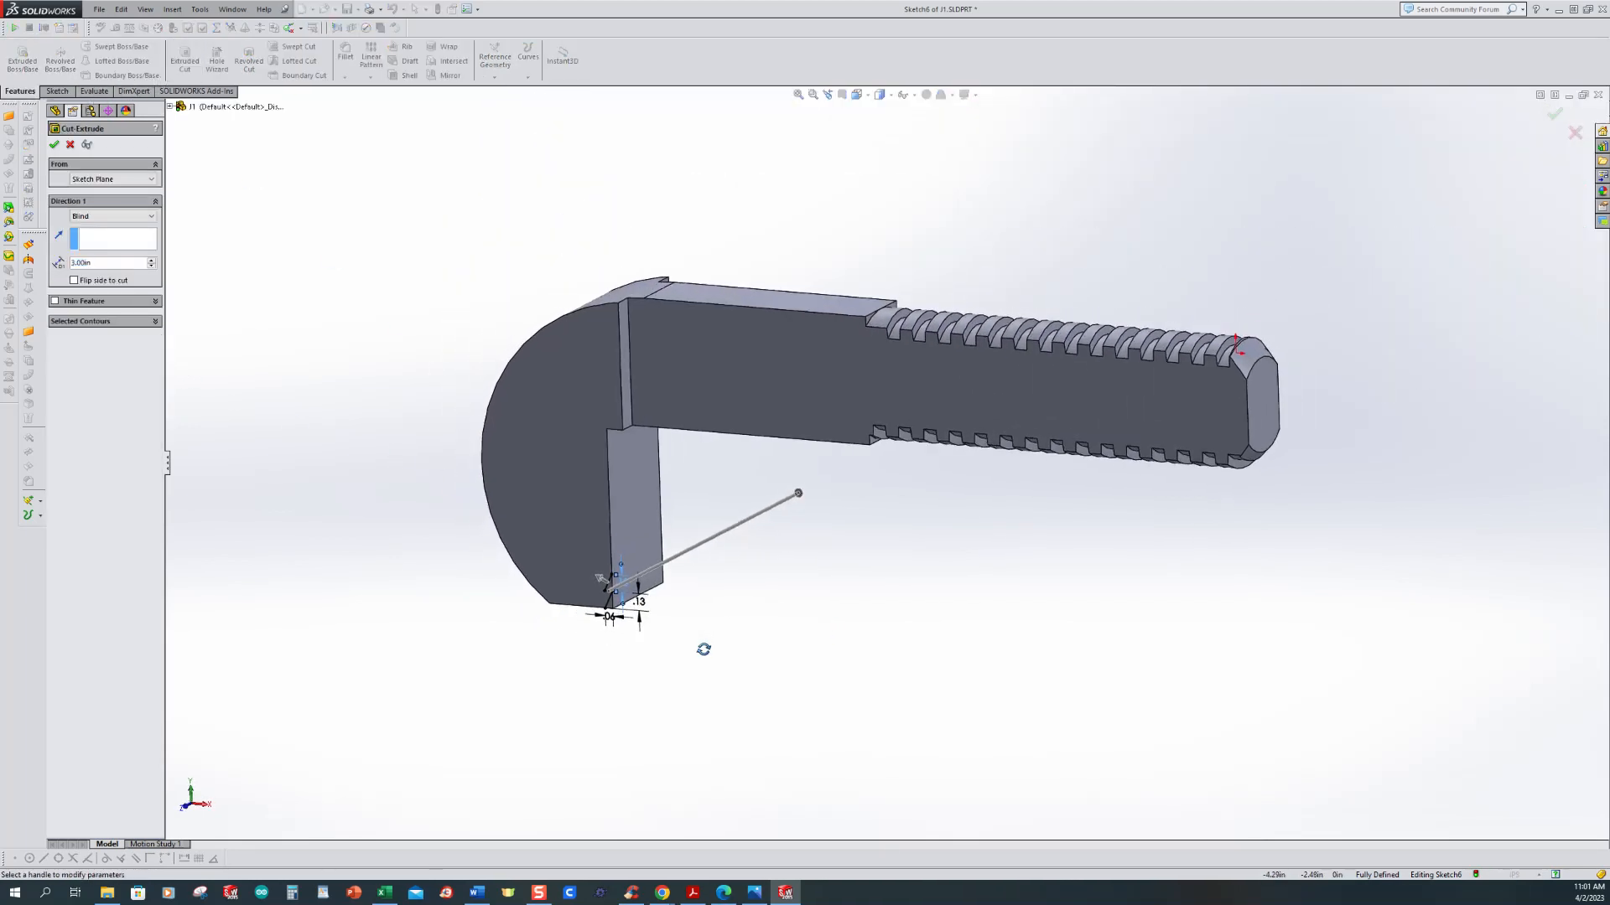
pyautogui.scroll(-5, 609, 587)
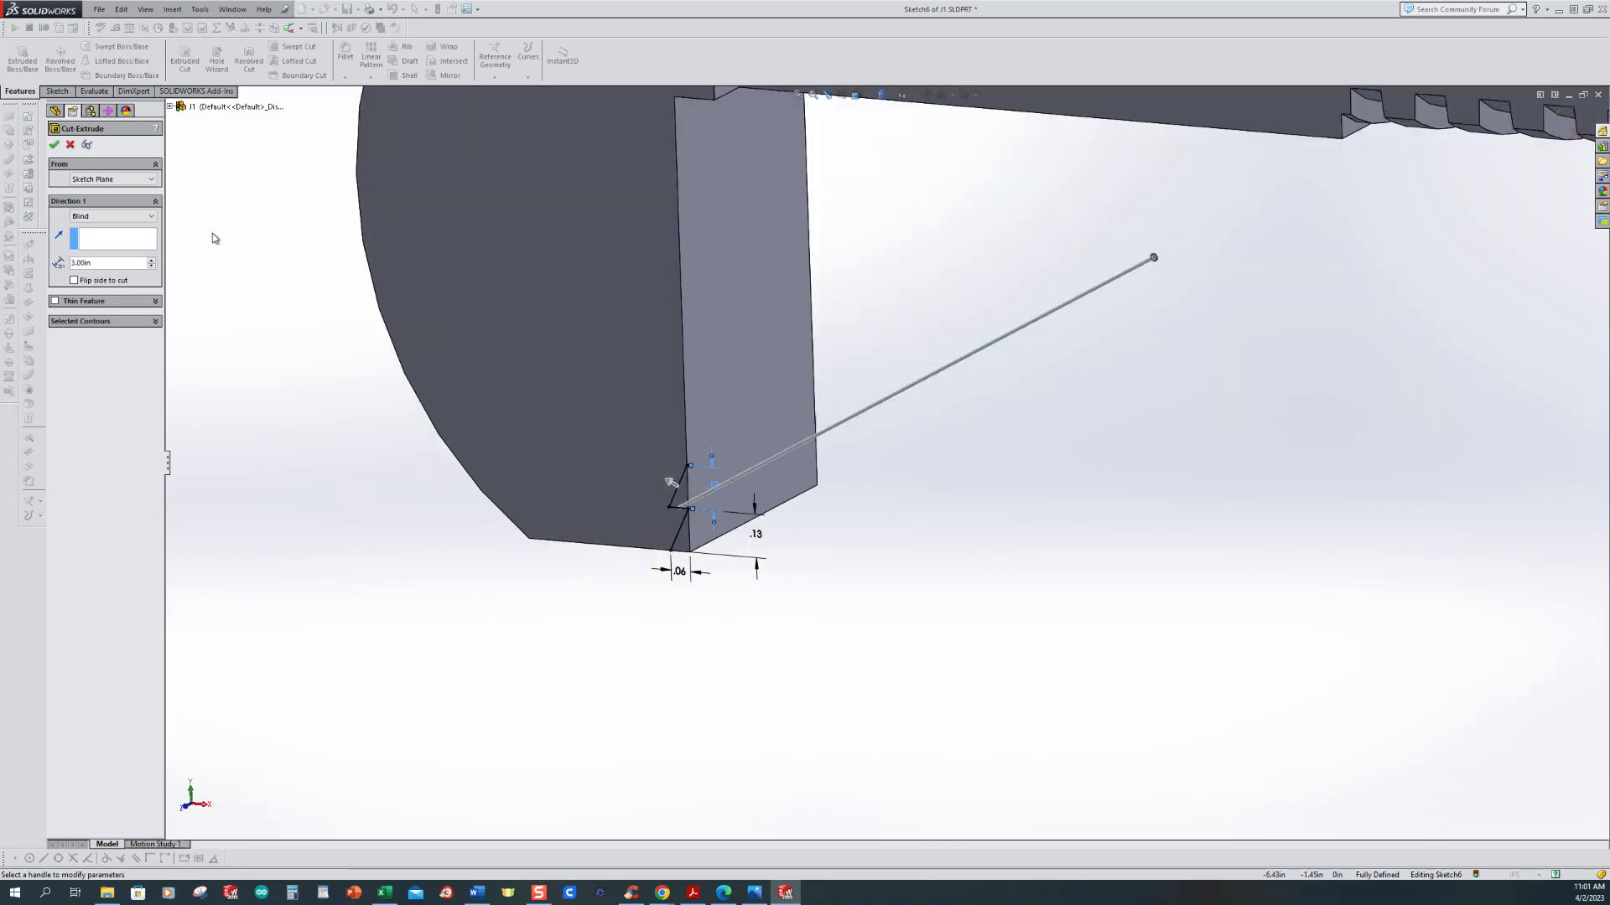
pyautogui.click(117, 220)
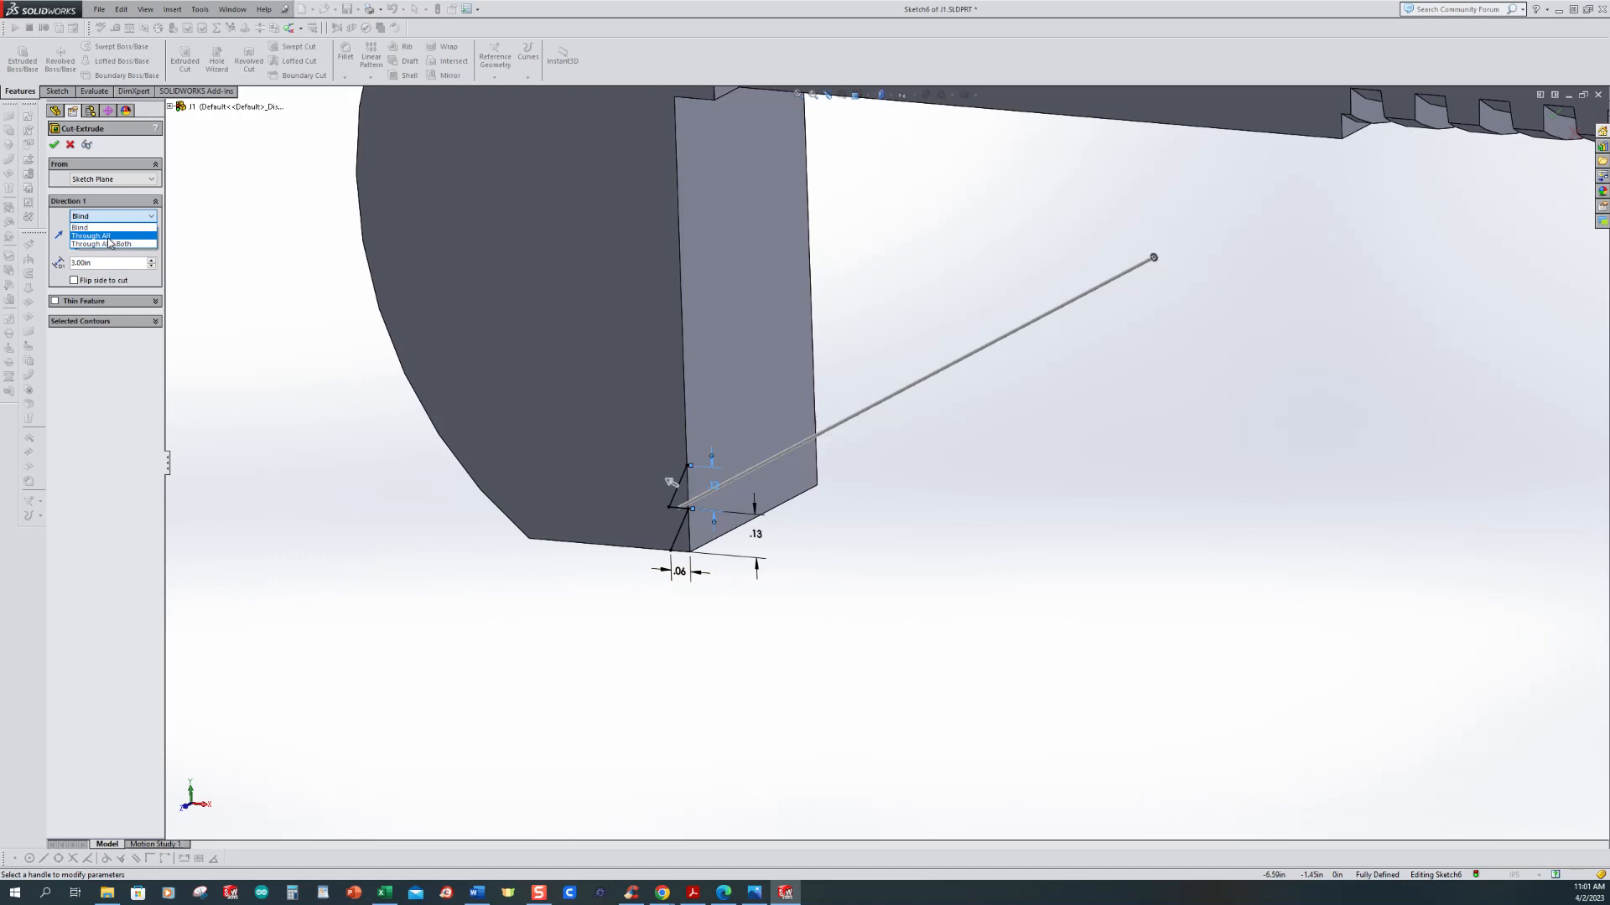
pyautogui.click(109, 243)
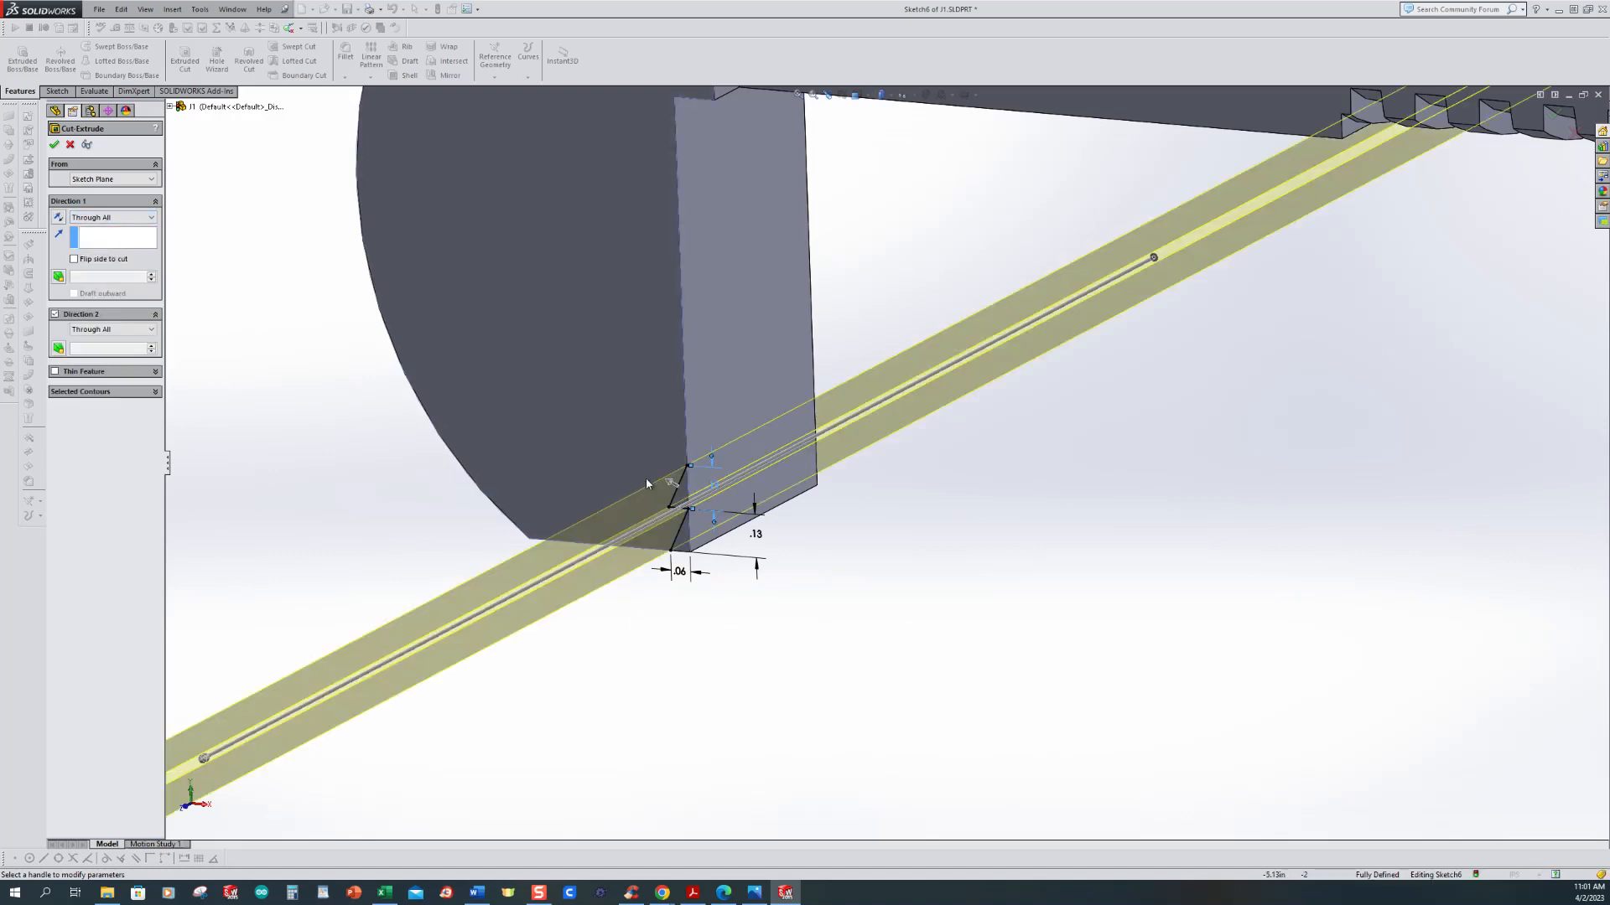
pyautogui.click(672, 486)
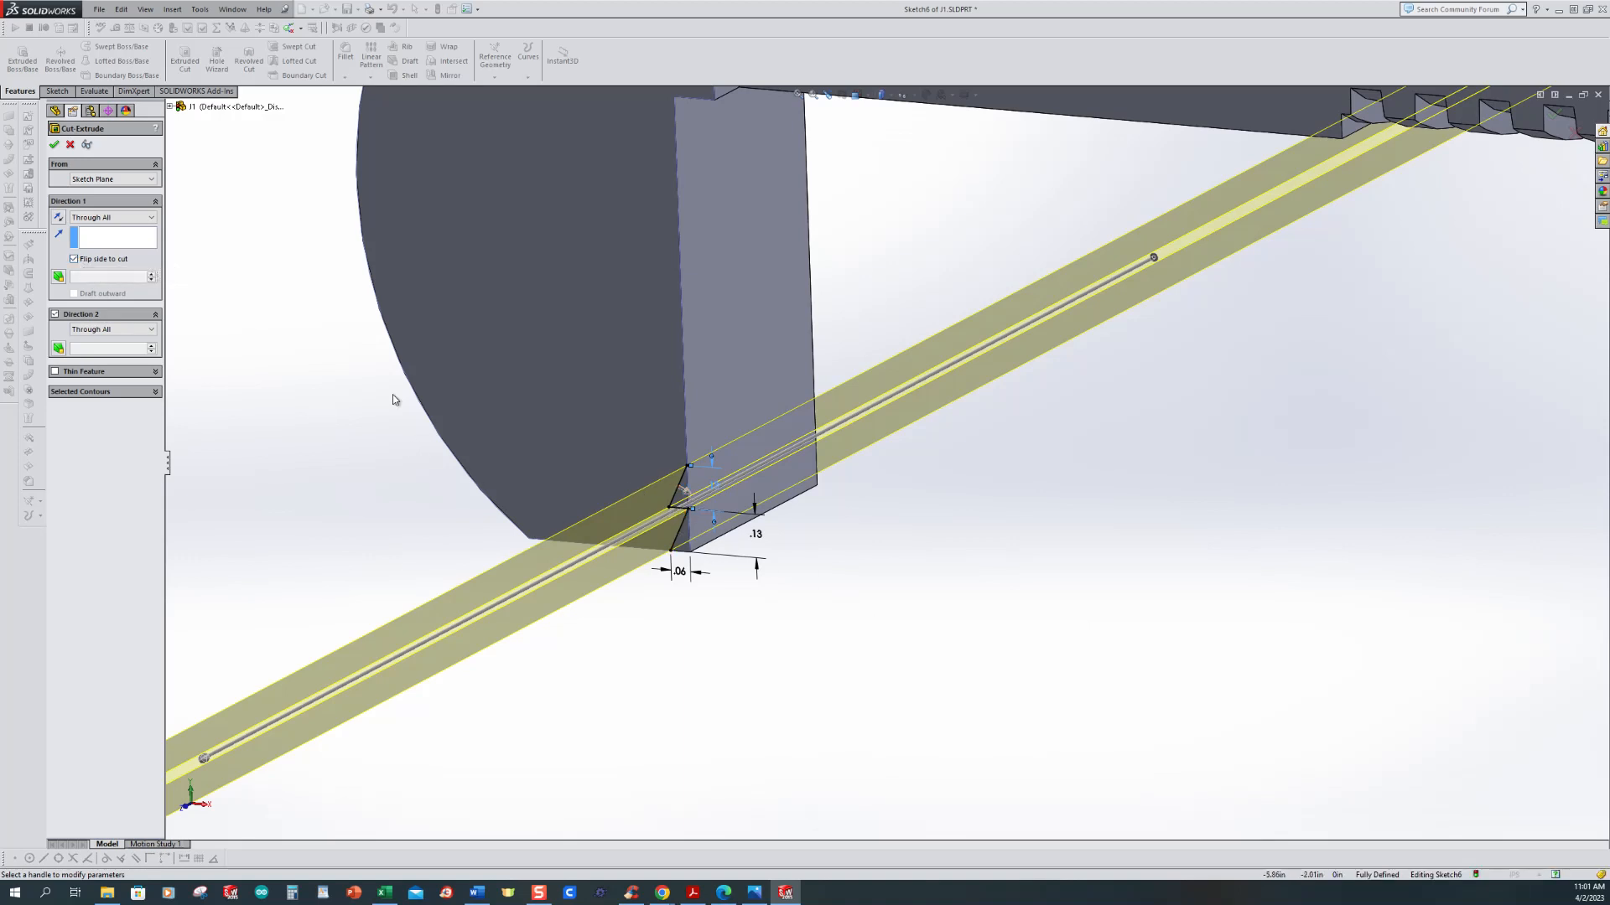
pyautogui.click(54, 145)
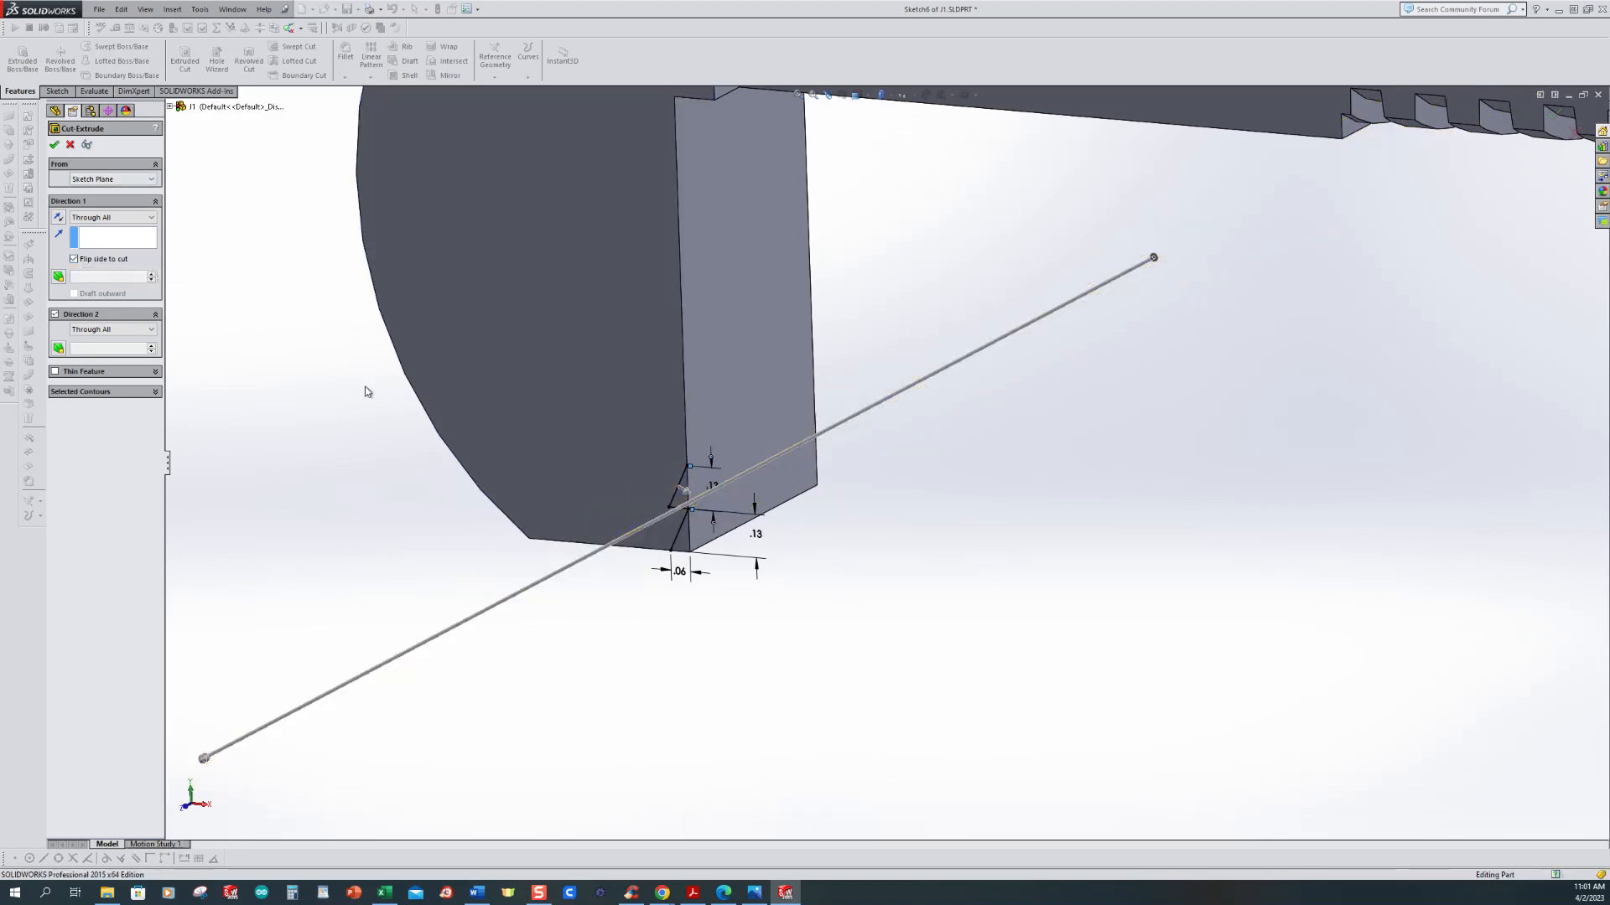
pyautogui.click(766, 610)
# Step: Create a Linear Pattern of the sawtooth cut along the jaw's inner vertical edge with 0.125 in spacing and 7 instances
pyautogui.scroll(3, 766, 610)
pyautogui.moveTo(768, 576); pyautogui.dragTo(811, 557, button='middle')
pyautogui.scroll(-5, 734, 478)
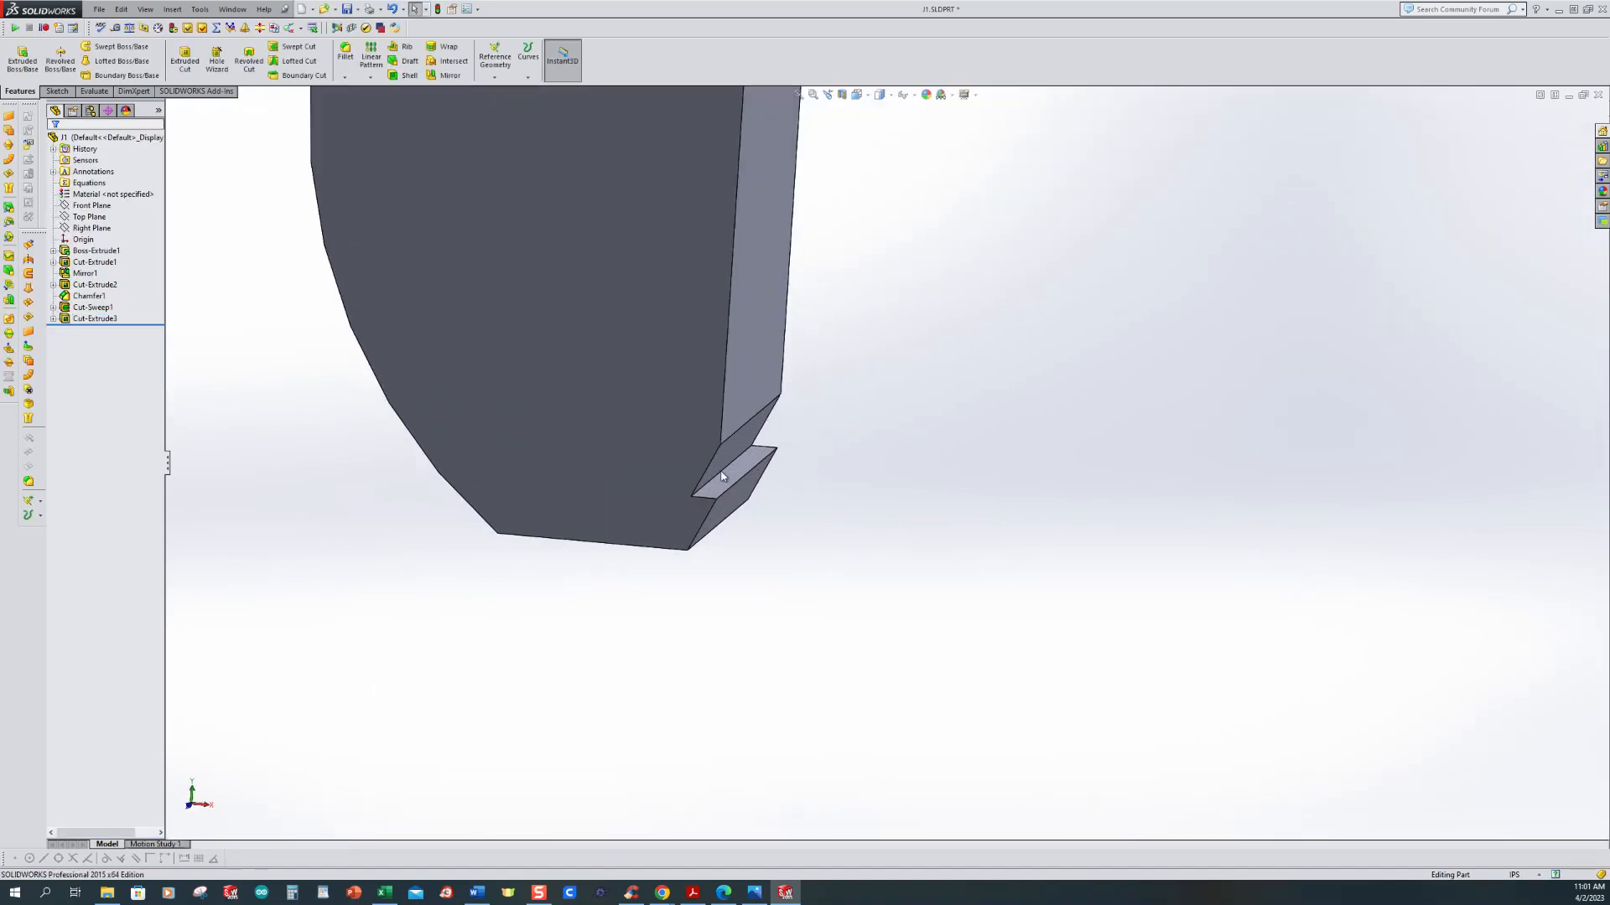
pyautogui.click(370, 77)
pyautogui.click(379, 91)
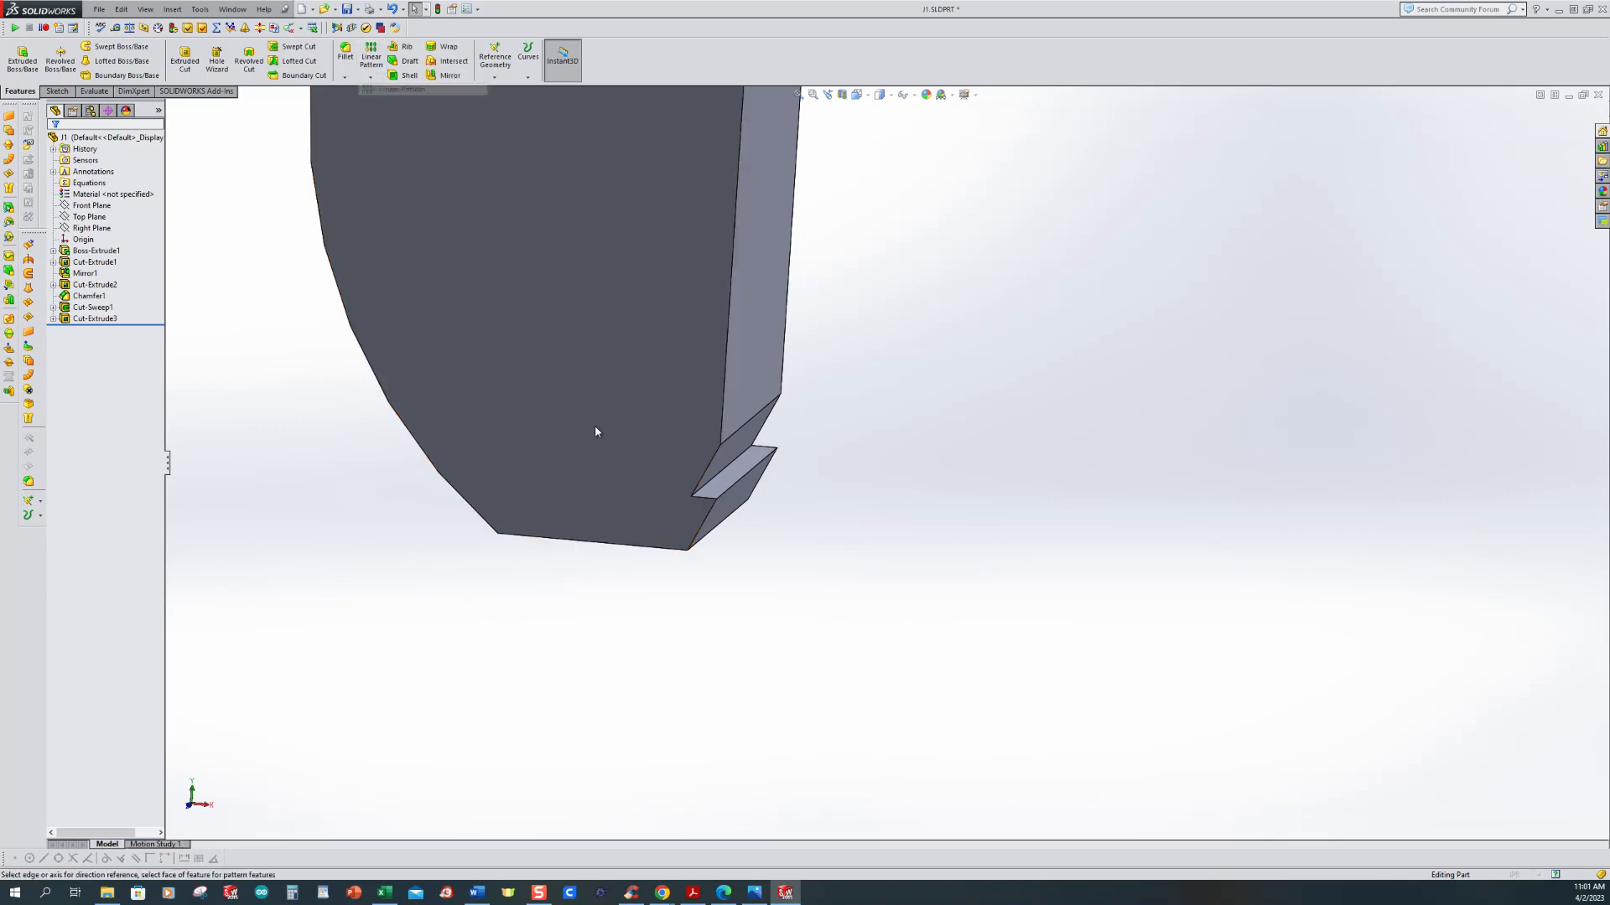
pyautogui.scroll(2, 567, 521)
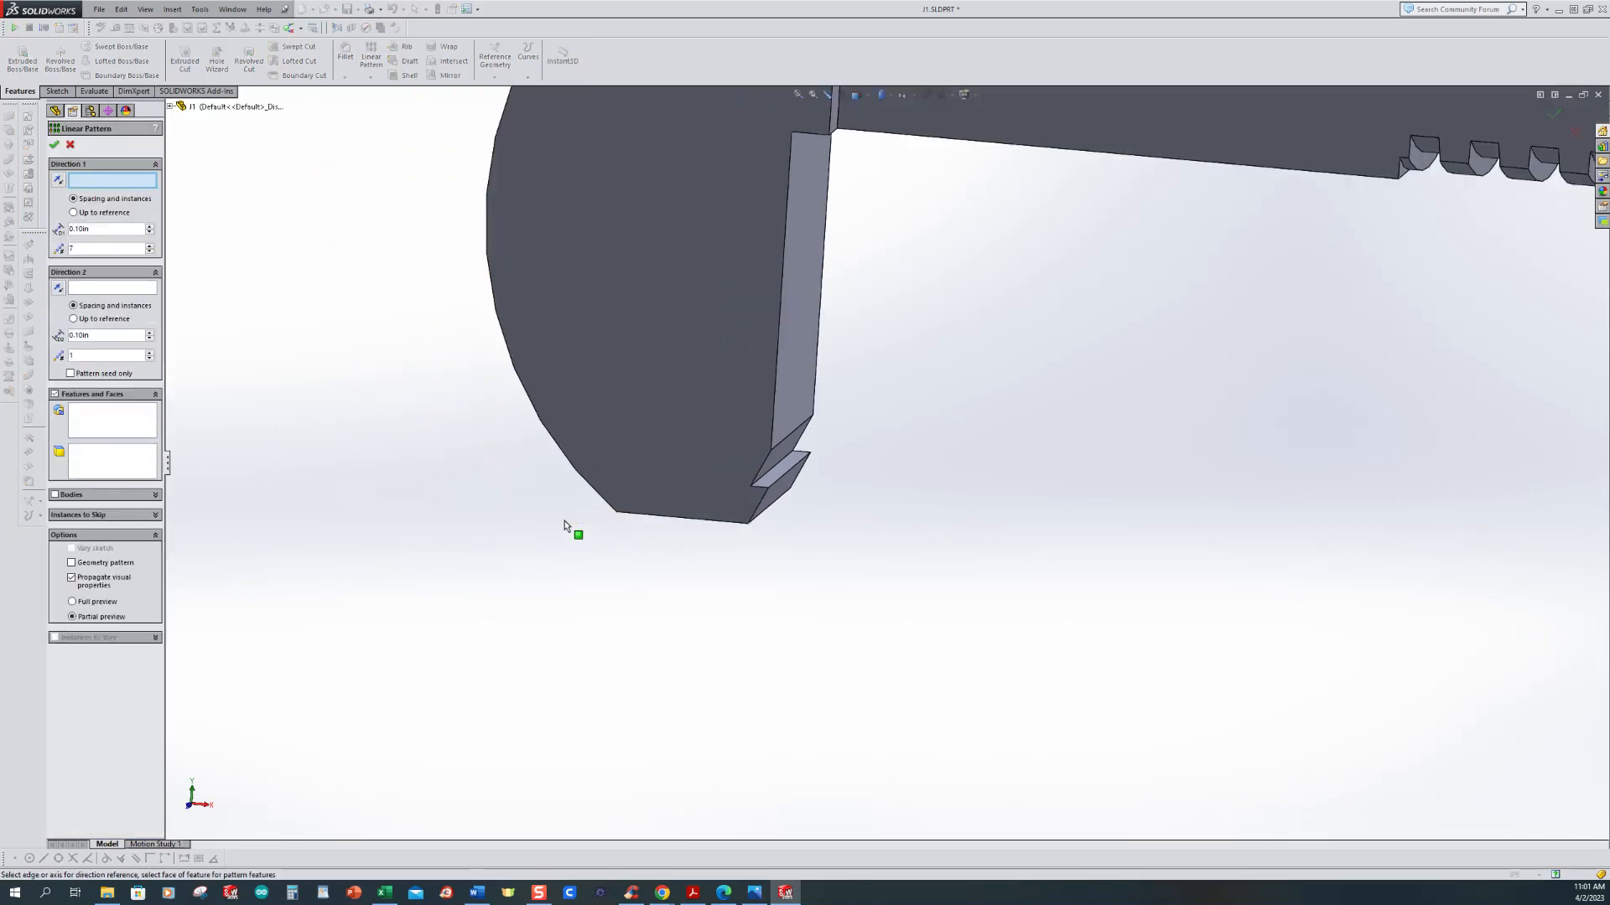
pyautogui.click(773, 406)
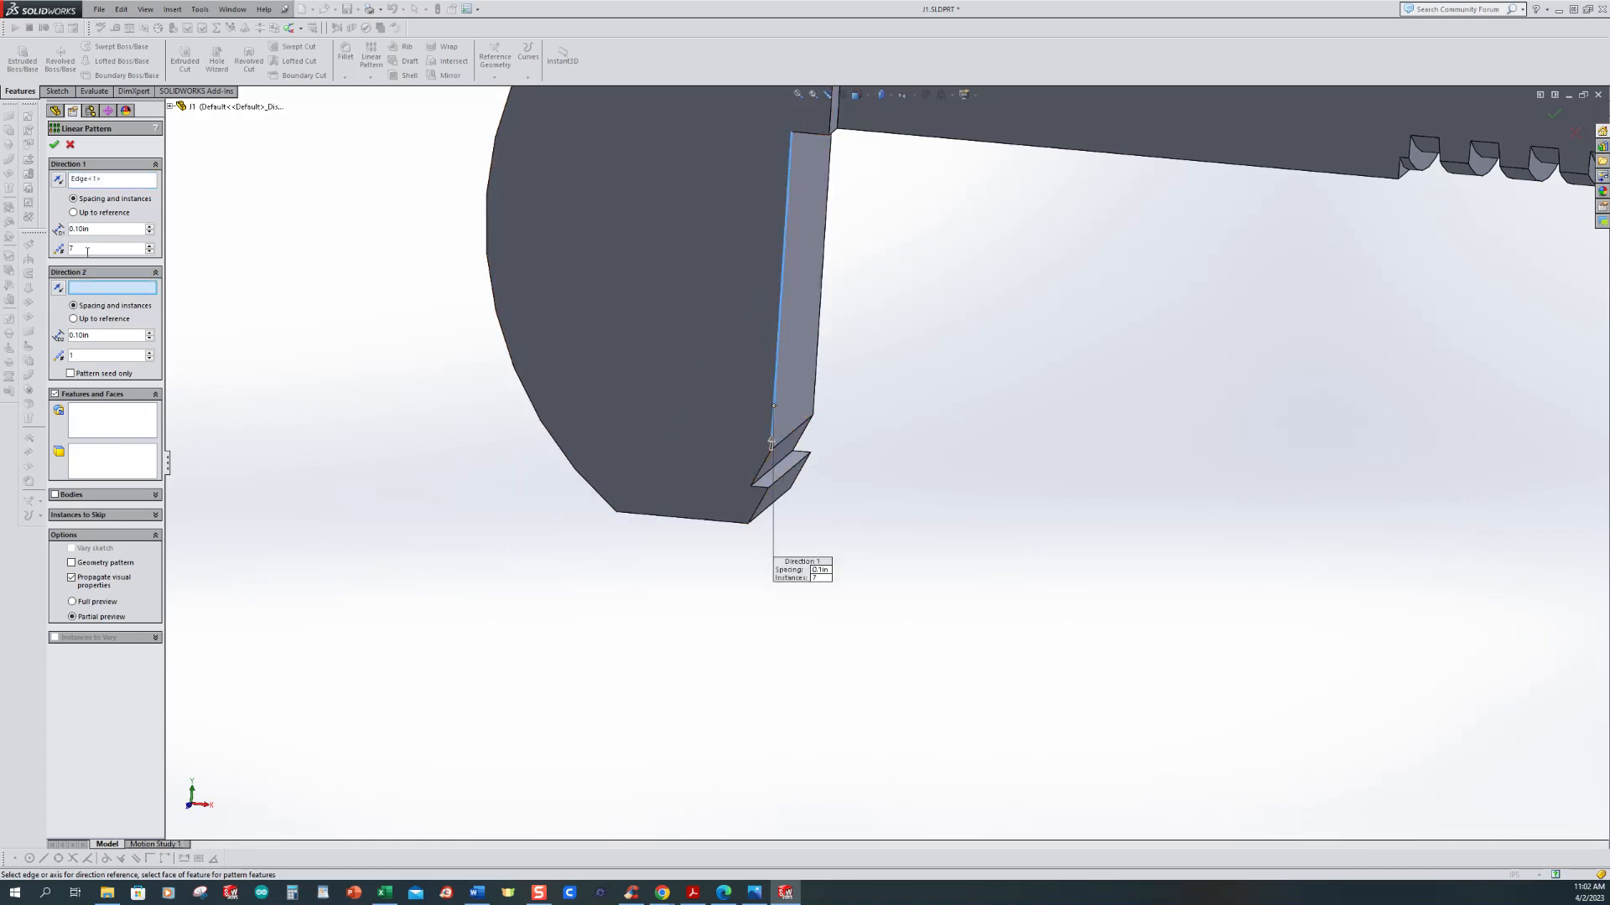
pyautogui.write('0.125')
pyautogui.press('Return')
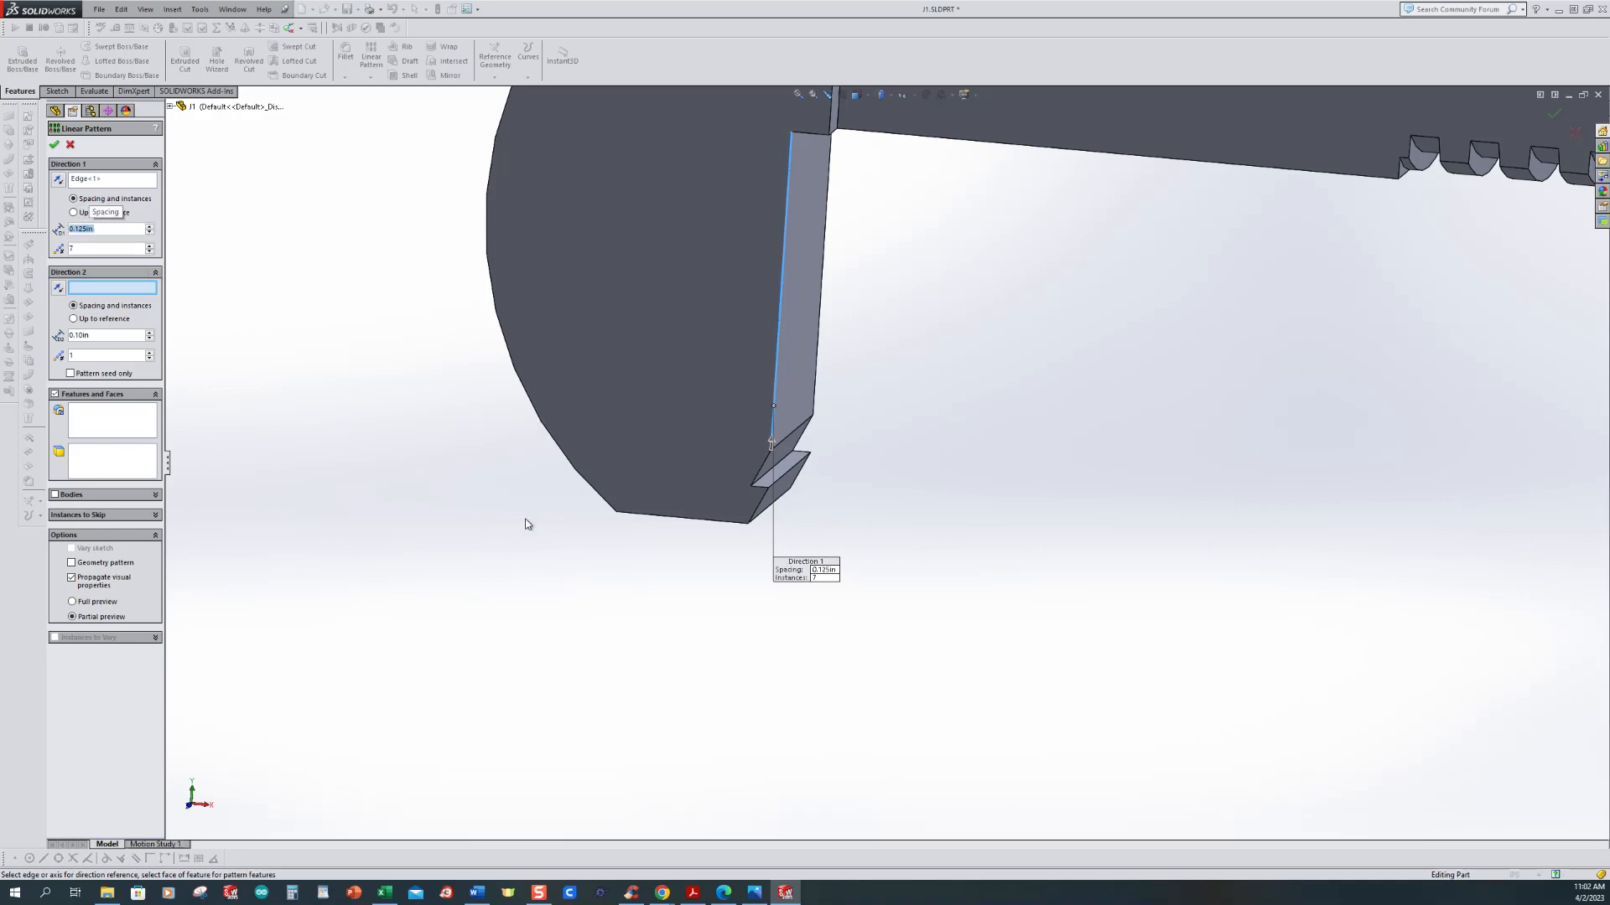
pyautogui.scroll(3, 715, 472)
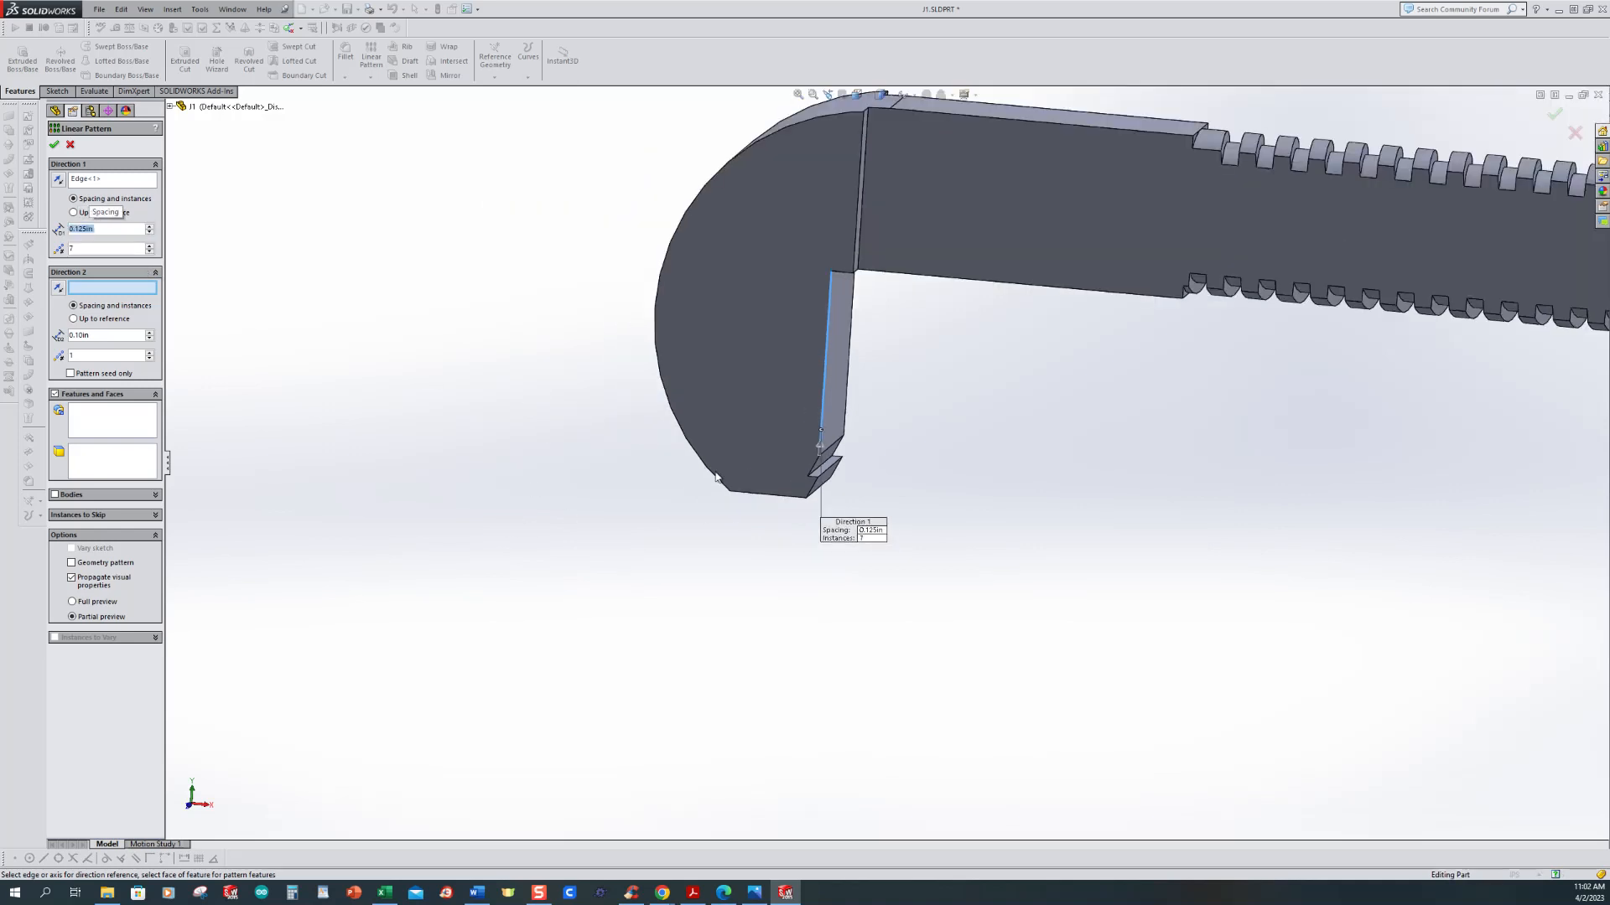
pyautogui.click(129, 424)
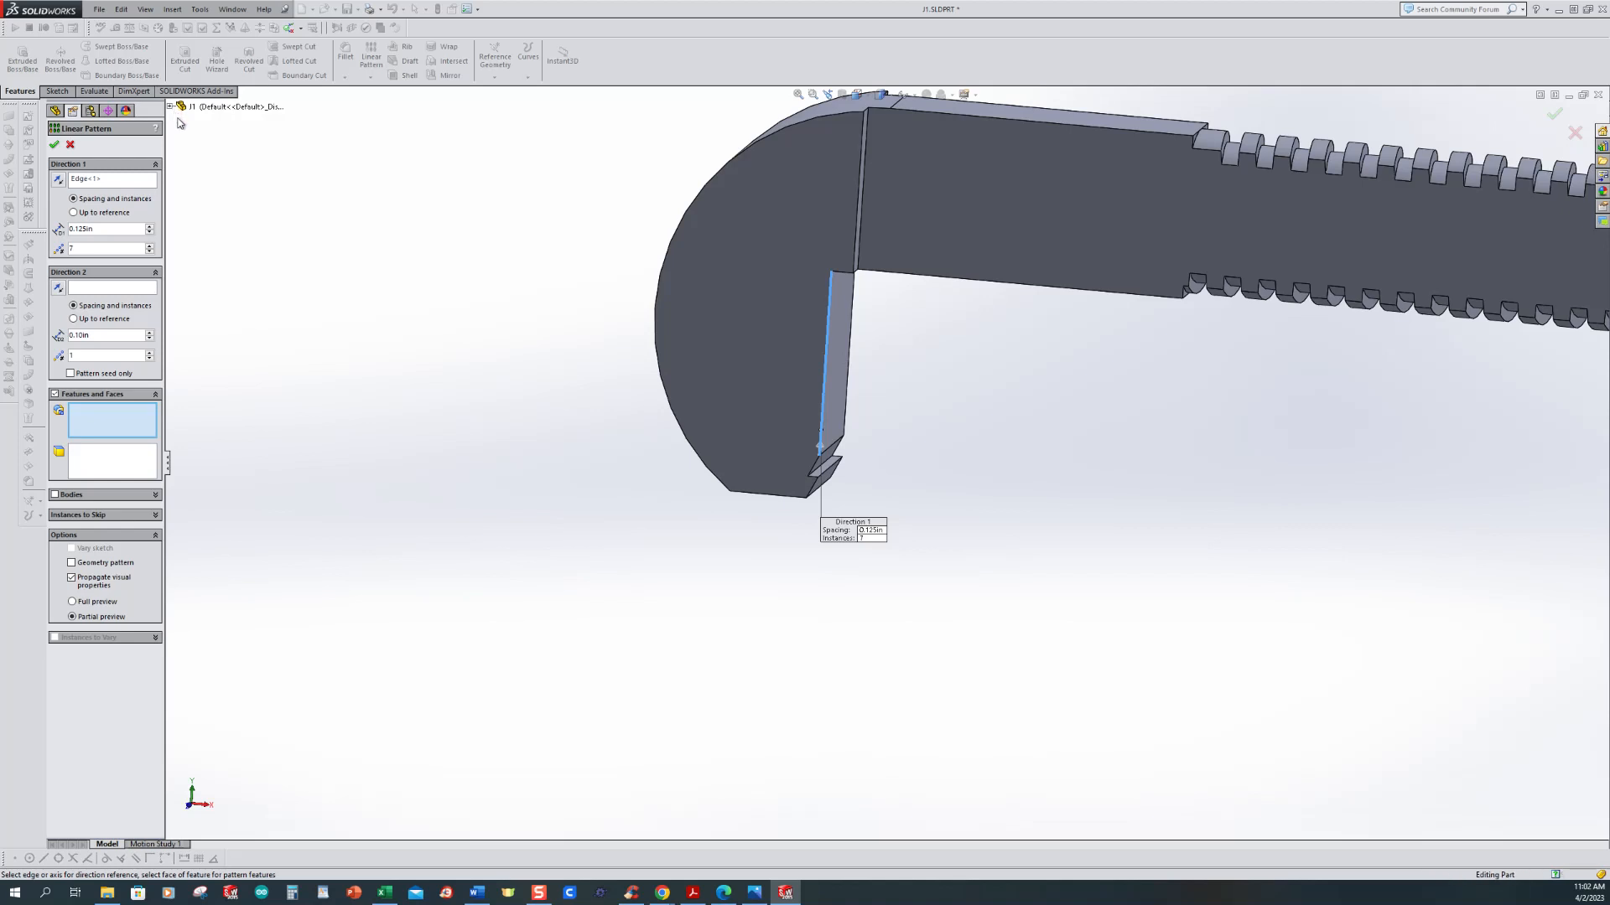
pyautogui.click(171, 107)
pyautogui.click(222, 289)
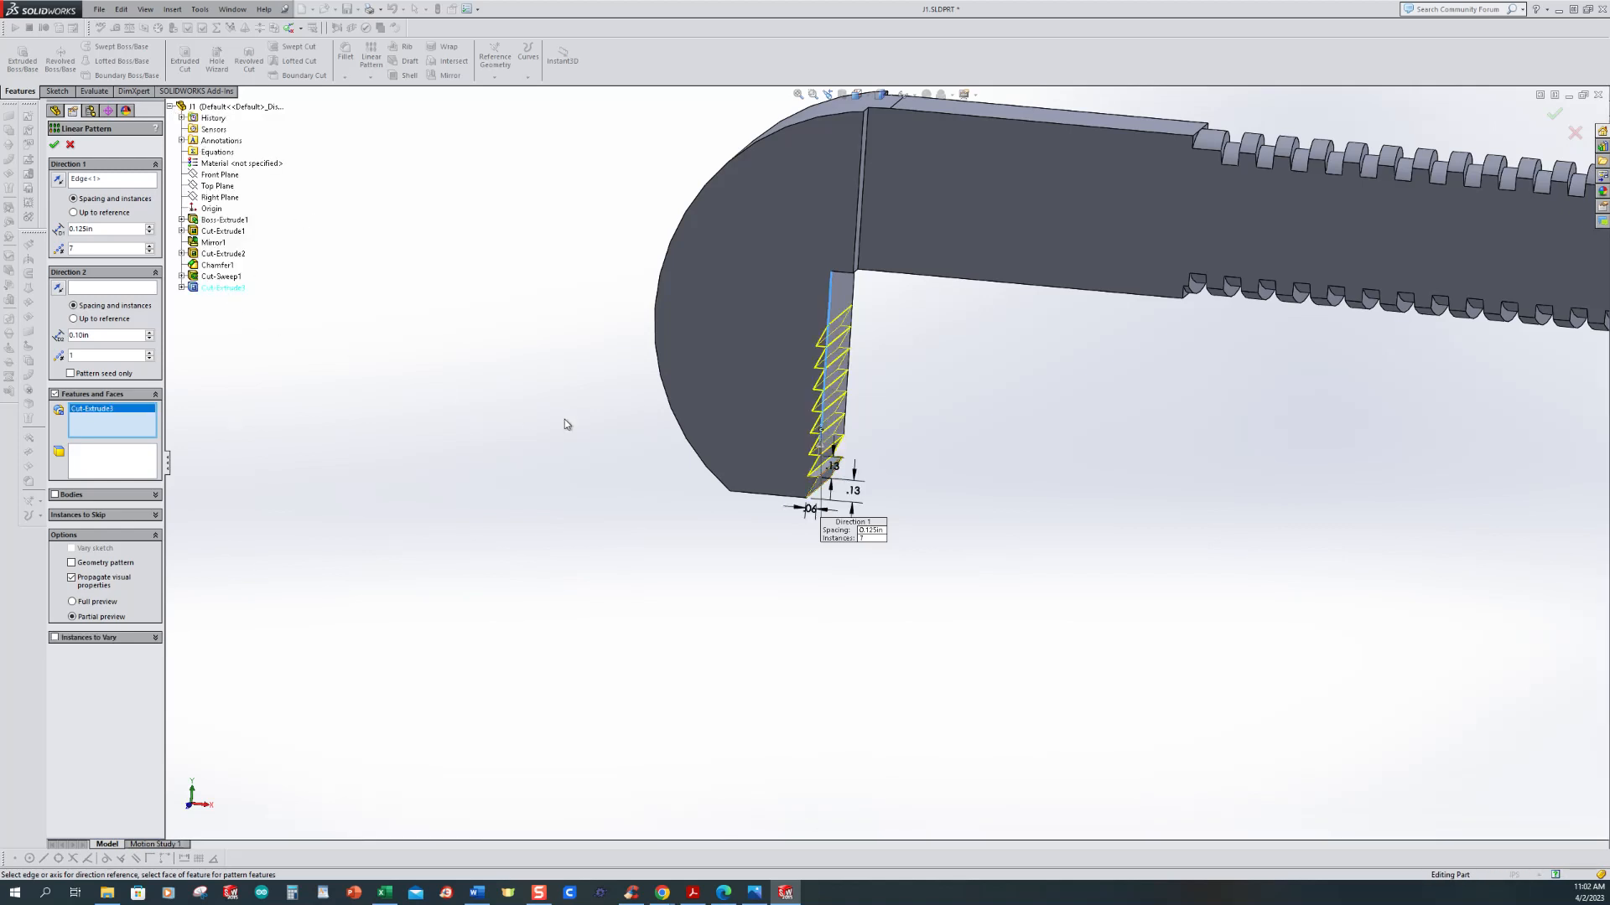
pyautogui.click(53, 145)
# Step: Edit the tooth pattern to use 8 instances along the jaw's inner edge
pyautogui.moveTo(538, 577)
pyautogui.mouseDown(button='middle')
pyautogui.moveTo(546, 388)
pyautogui.moveTo(551, 547)
pyautogui.mouseUp(button='middle')
pyautogui.scroll(3, 552, 545)
pyautogui.scroll(-4, 1039, 490)
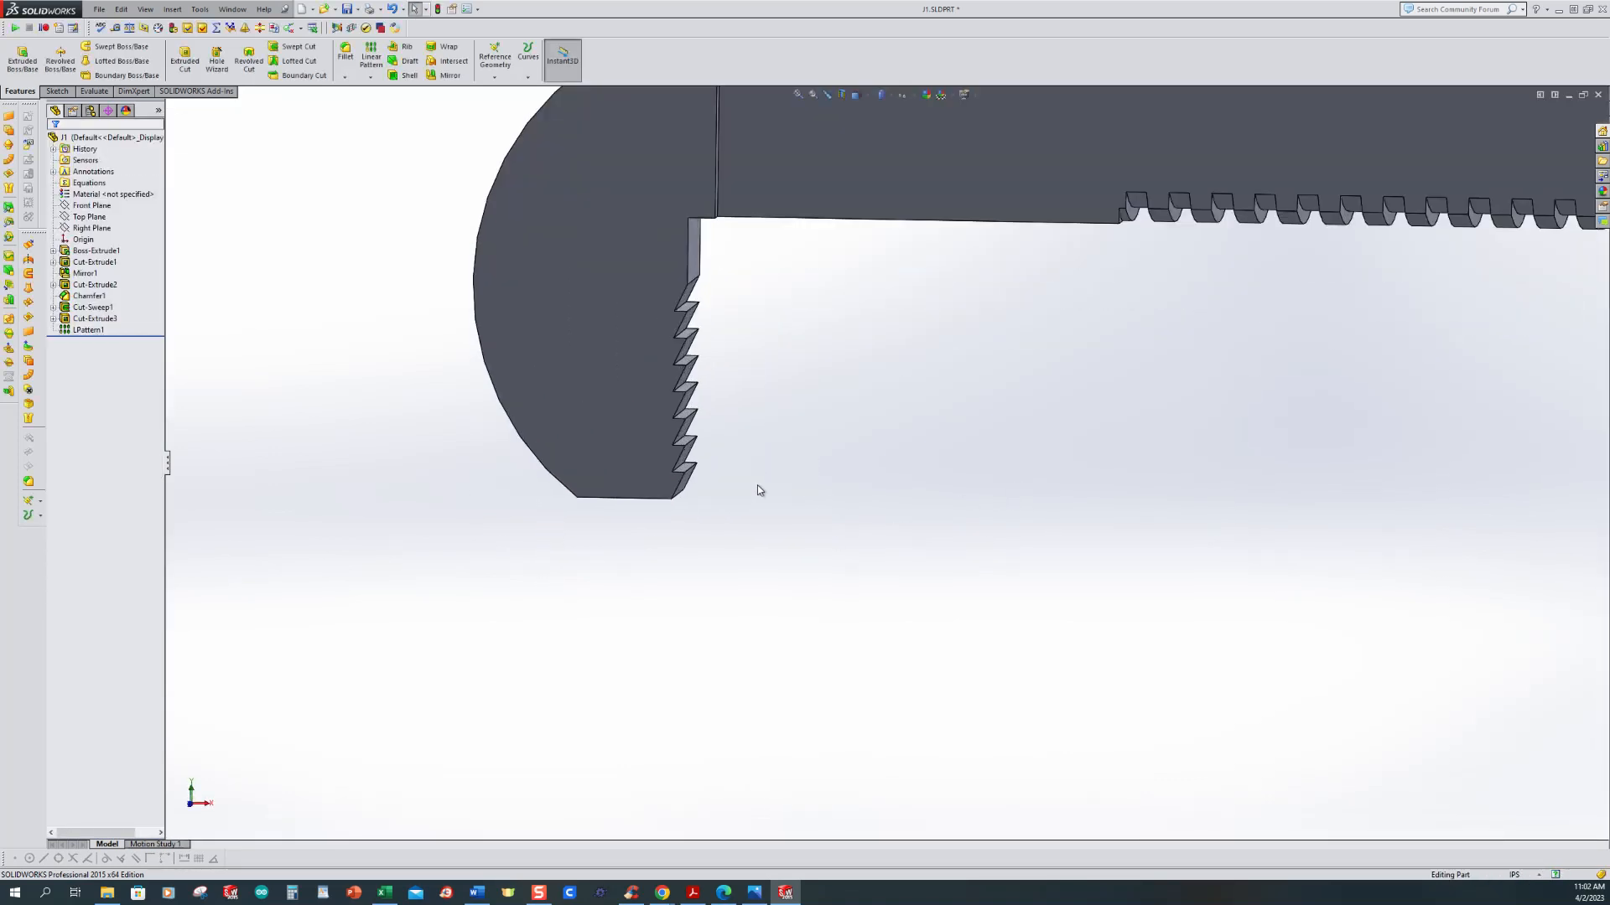
pyautogui.click(88, 330)
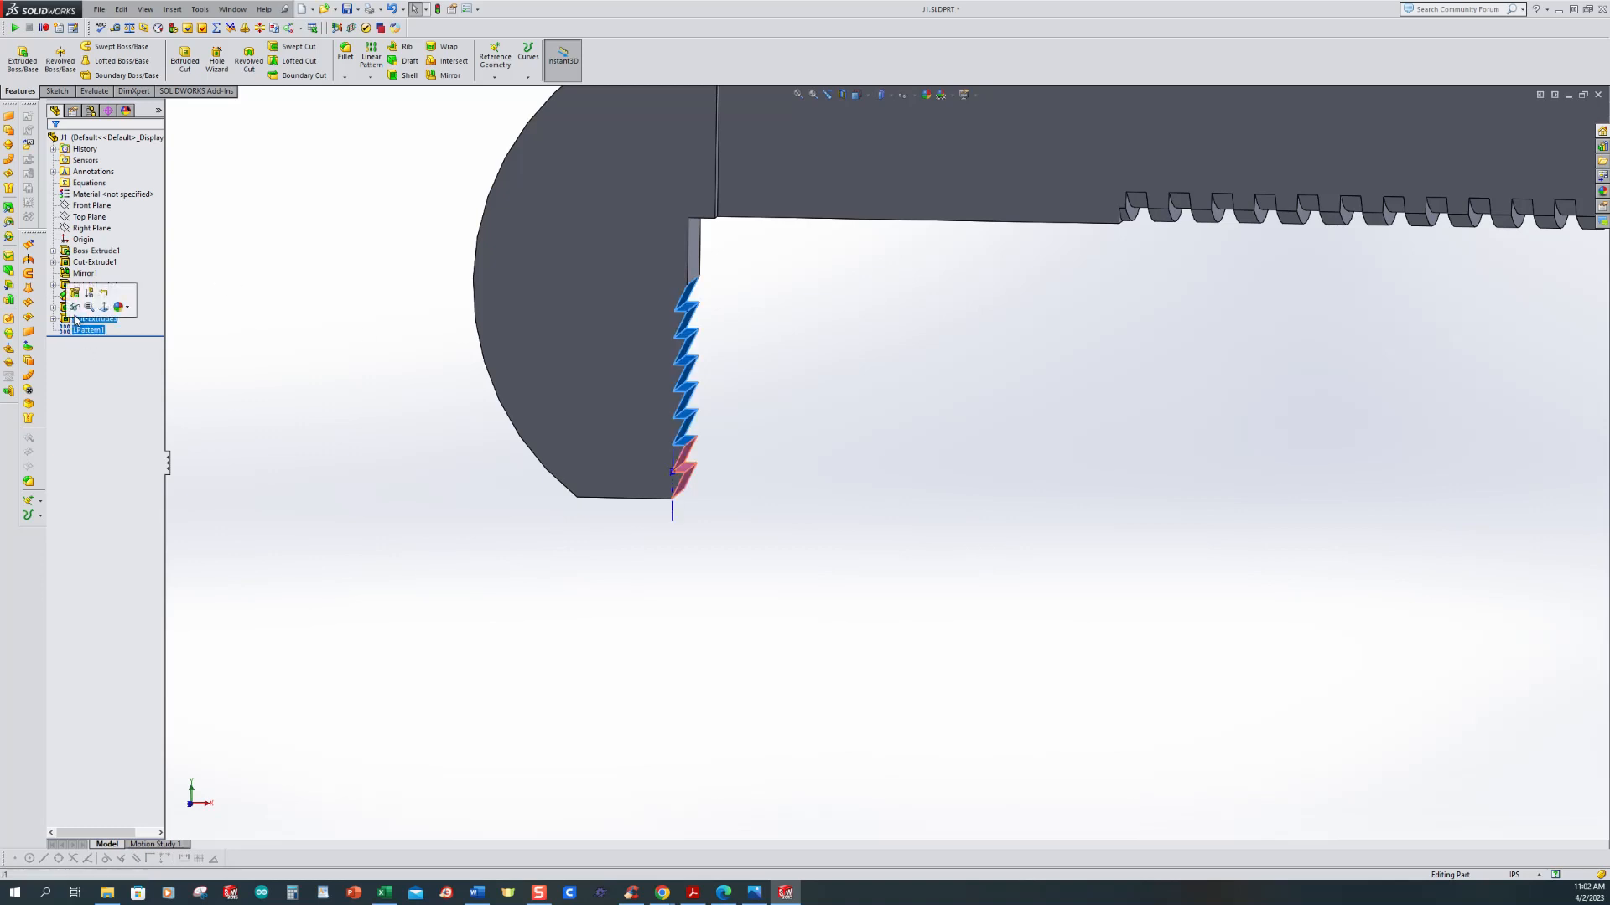
pyautogui.click(78, 300)
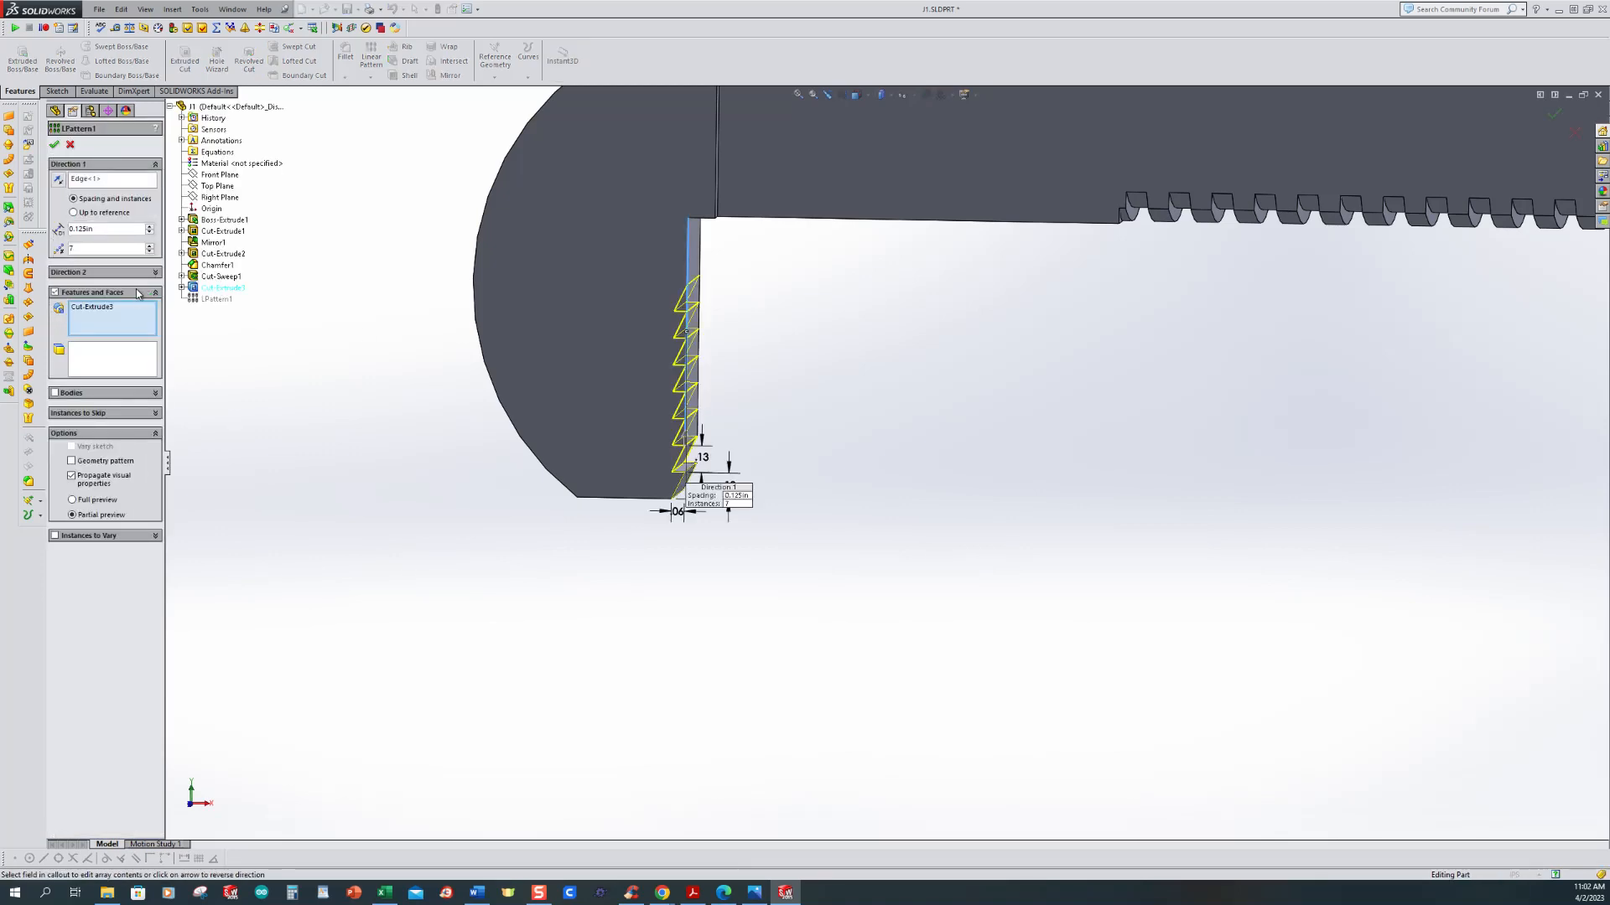
pyautogui.click(151, 246)
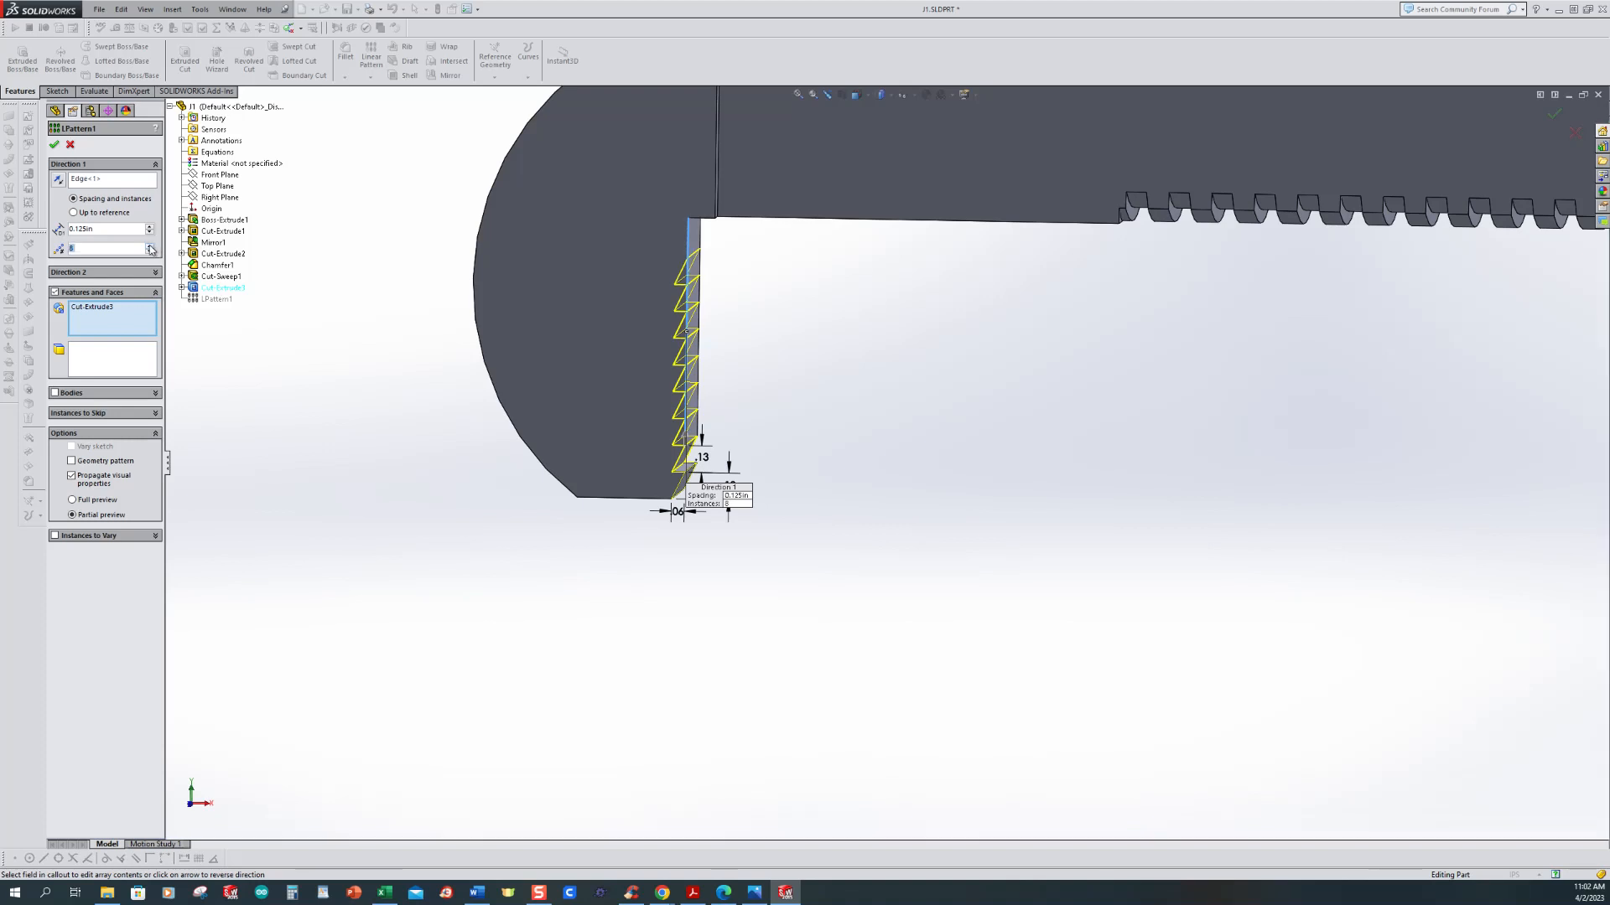
pyautogui.click(56, 147)
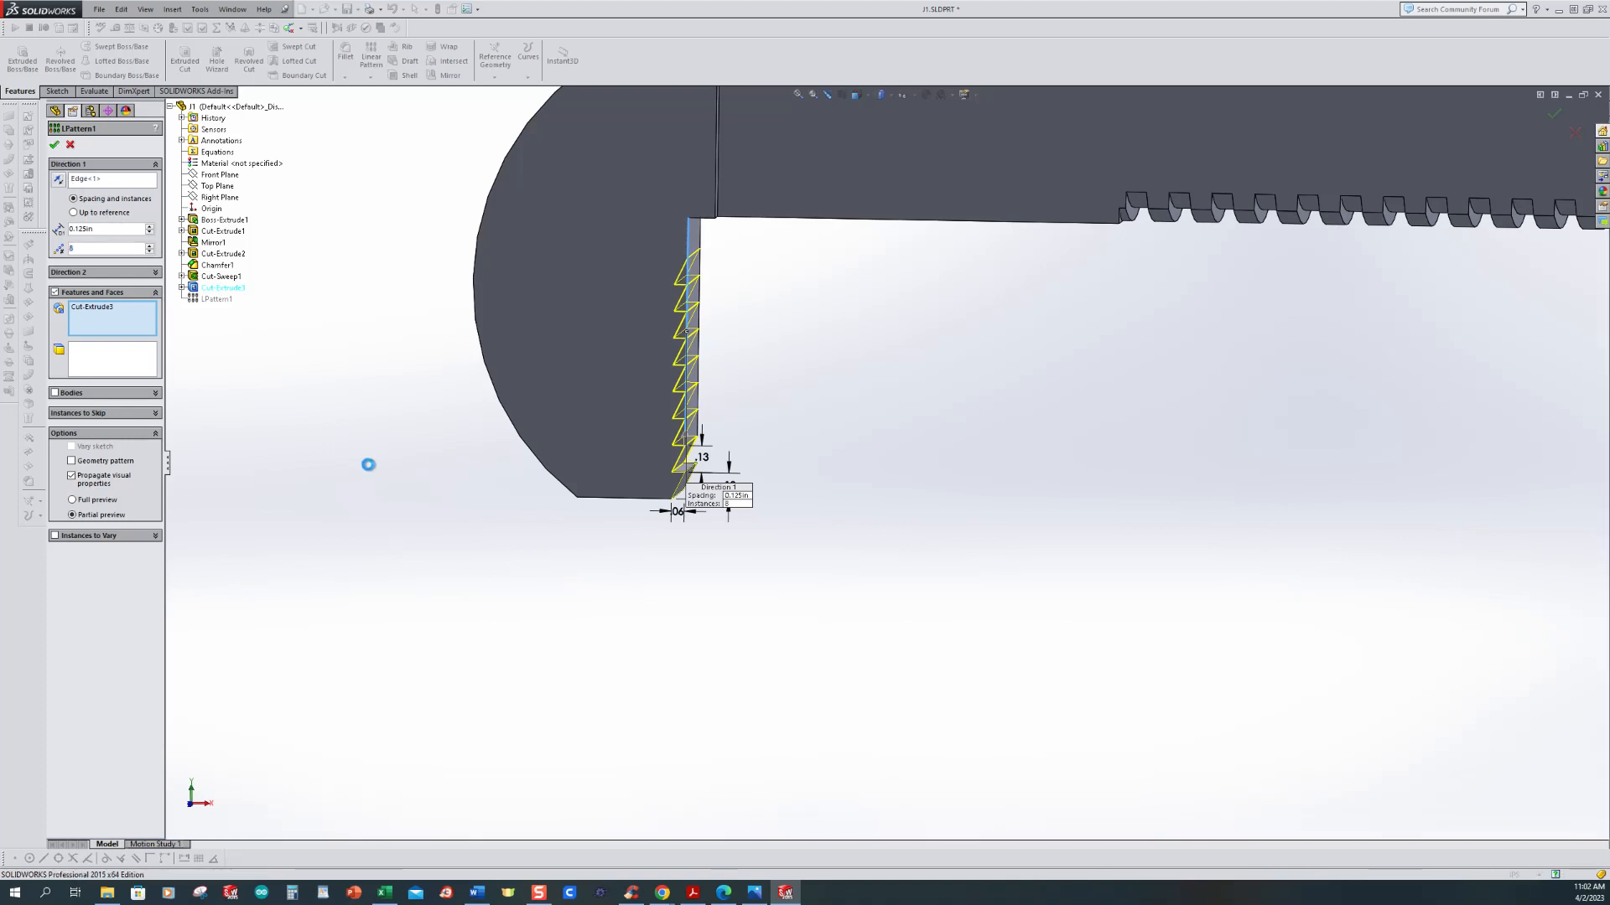
pyautogui.scroll(3, 897, 422)
pyautogui.scroll(-4, 845, 414)
pyautogui.scroll(3, 771, 432)
pyautogui.moveTo(895, 478)
pyautogui.mouseDown(button='middle')
pyautogui.moveTo(876, 524)
pyautogui.moveTo(891, 489)
pyautogui.mouseUp(button='middle')
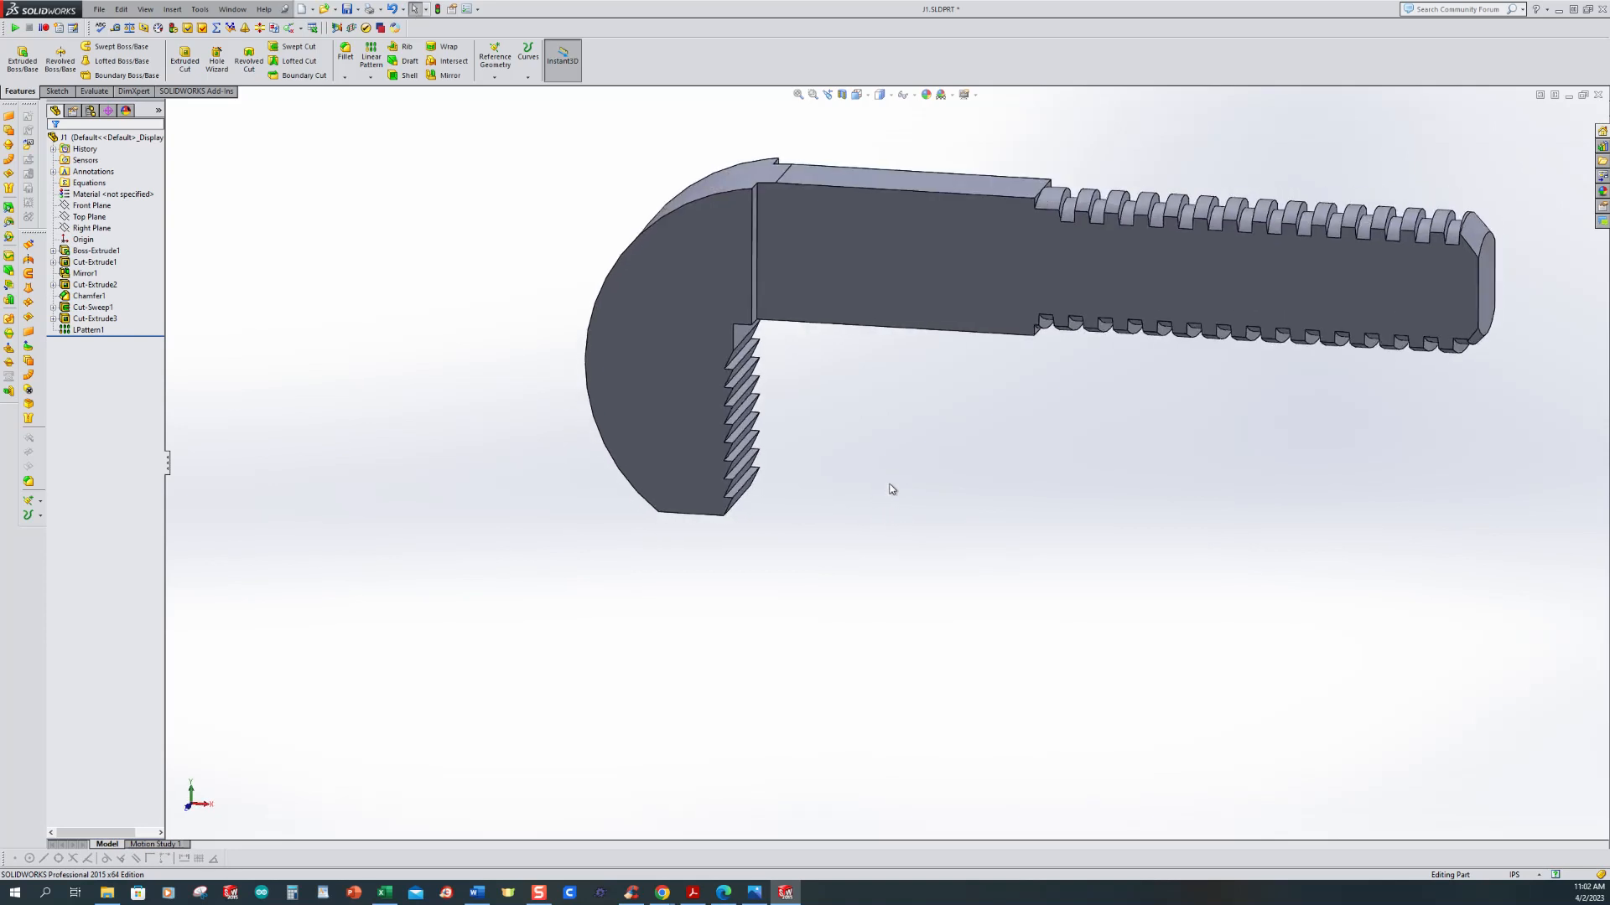
# Step: Fillet the two vertical inside corner edges where the jaw head meets the shank with a 0.125 in radius
pyautogui.hotkey('ctrl', '7')
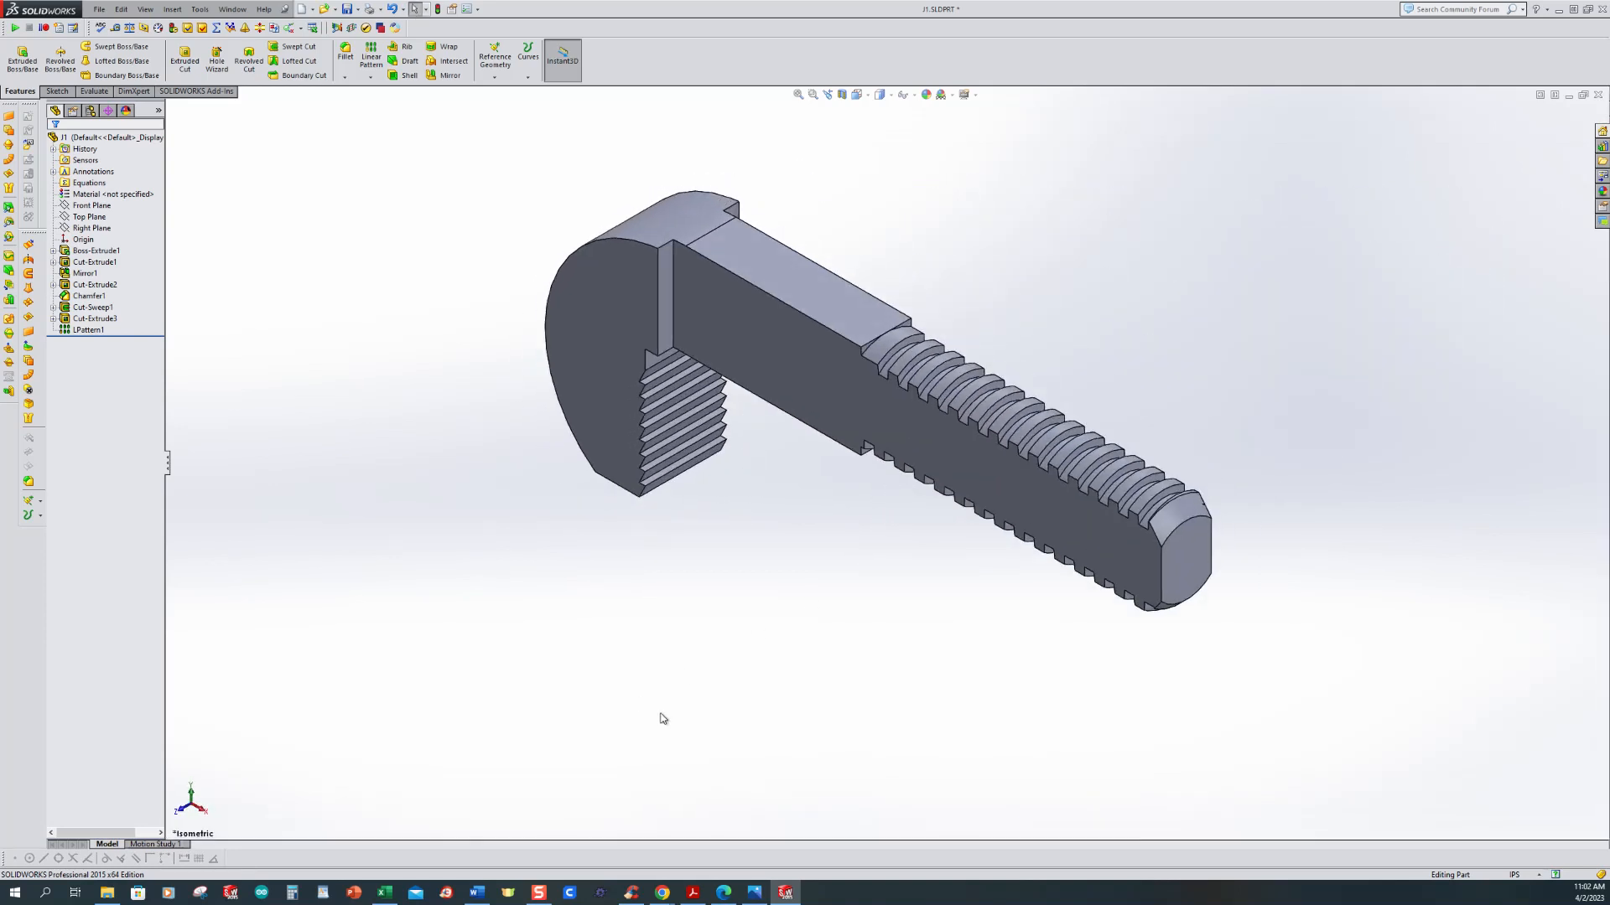
pyautogui.click(755, 892)
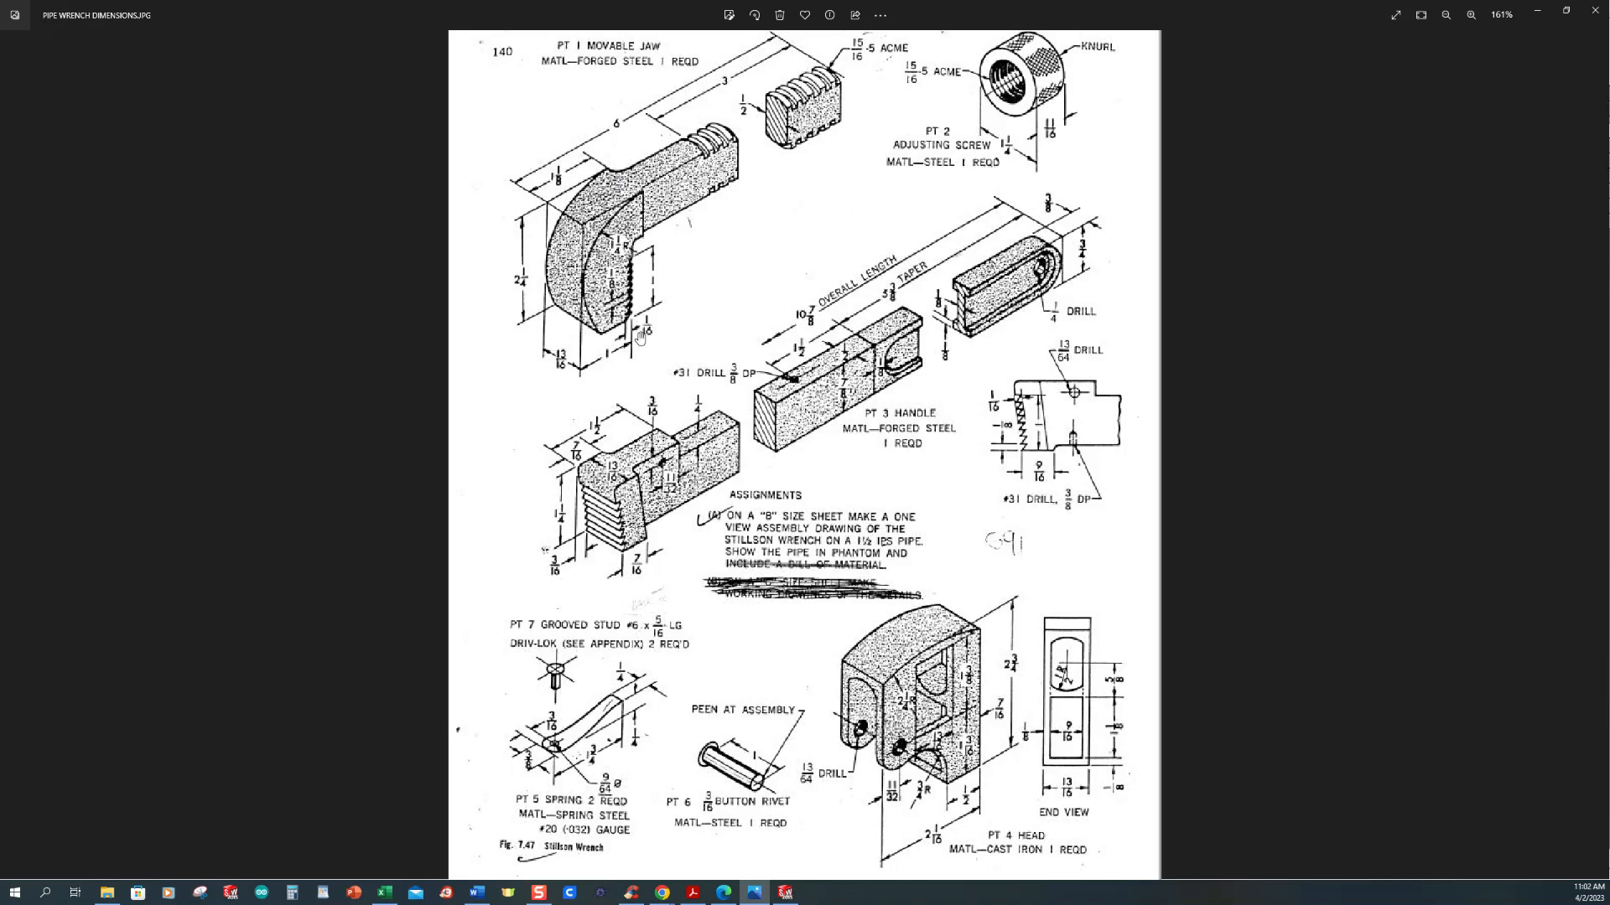
pyautogui.click(792, 890)
pyautogui.click(345, 52)
pyautogui.write('.125')
pyautogui.press('Return')
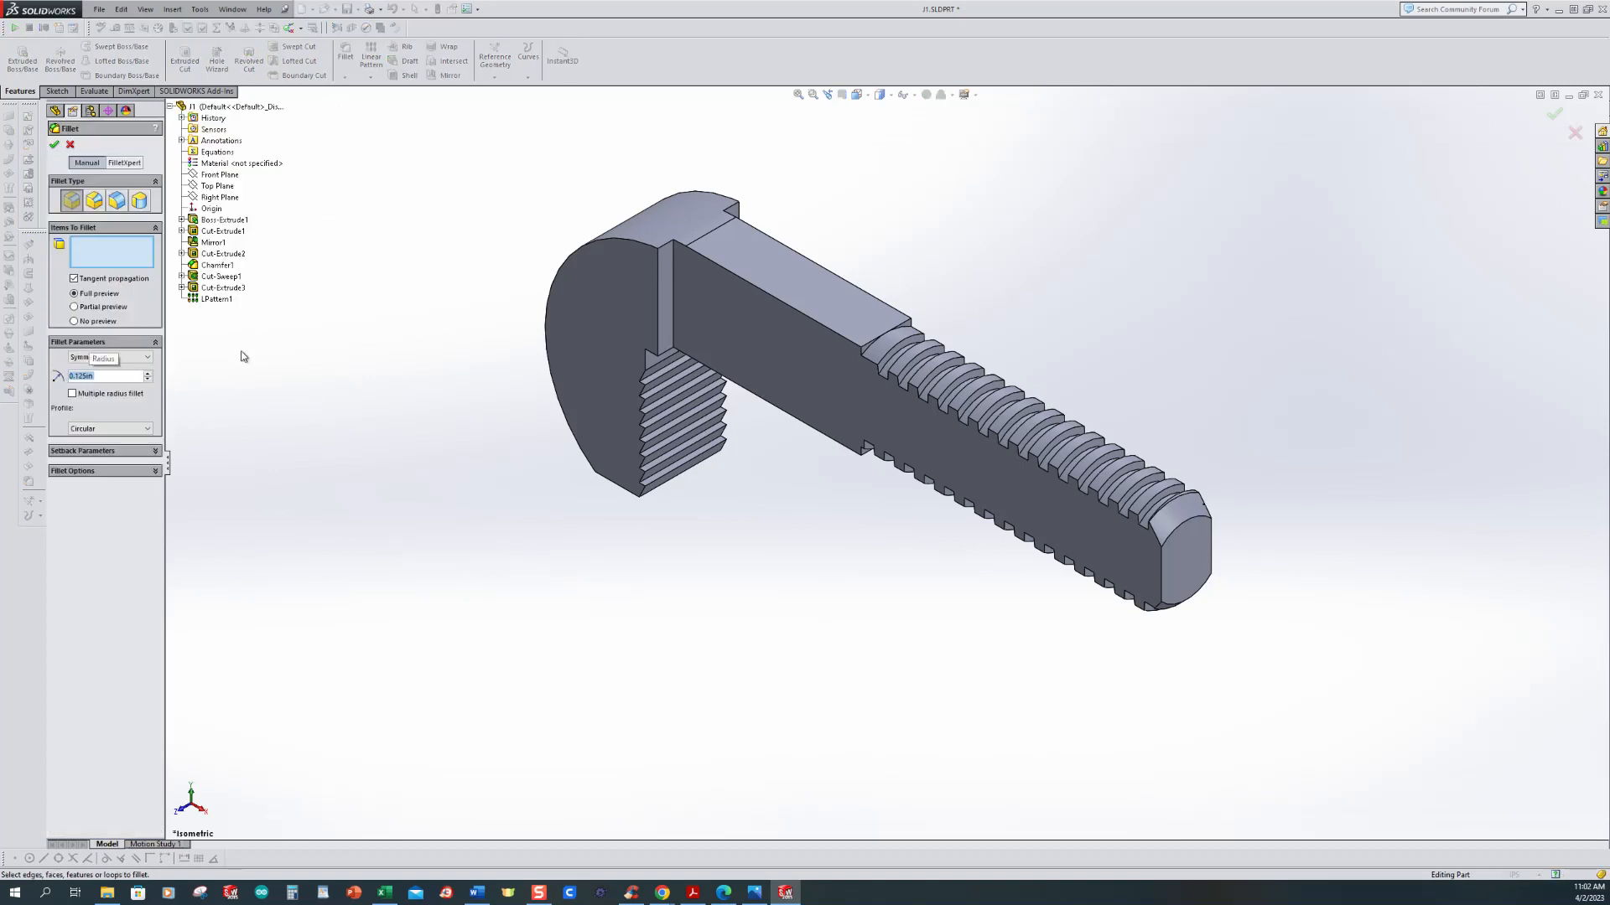
pyautogui.click(668, 299)
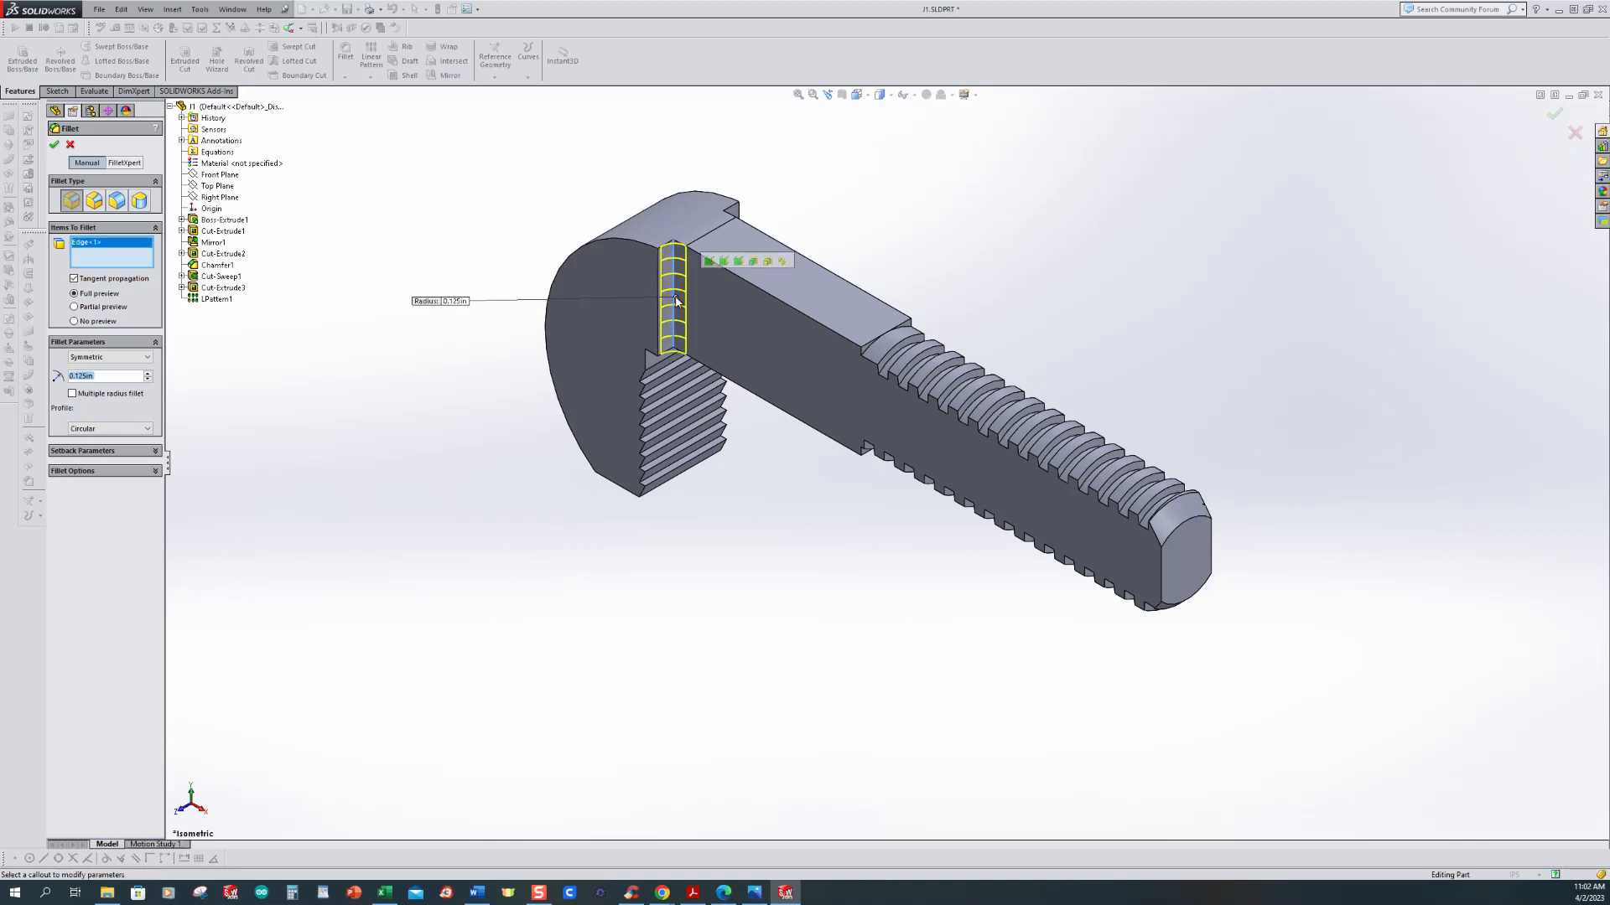
pyautogui.moveTo(726, 404); pyautogui.dragTo(650, 460, button='middle')
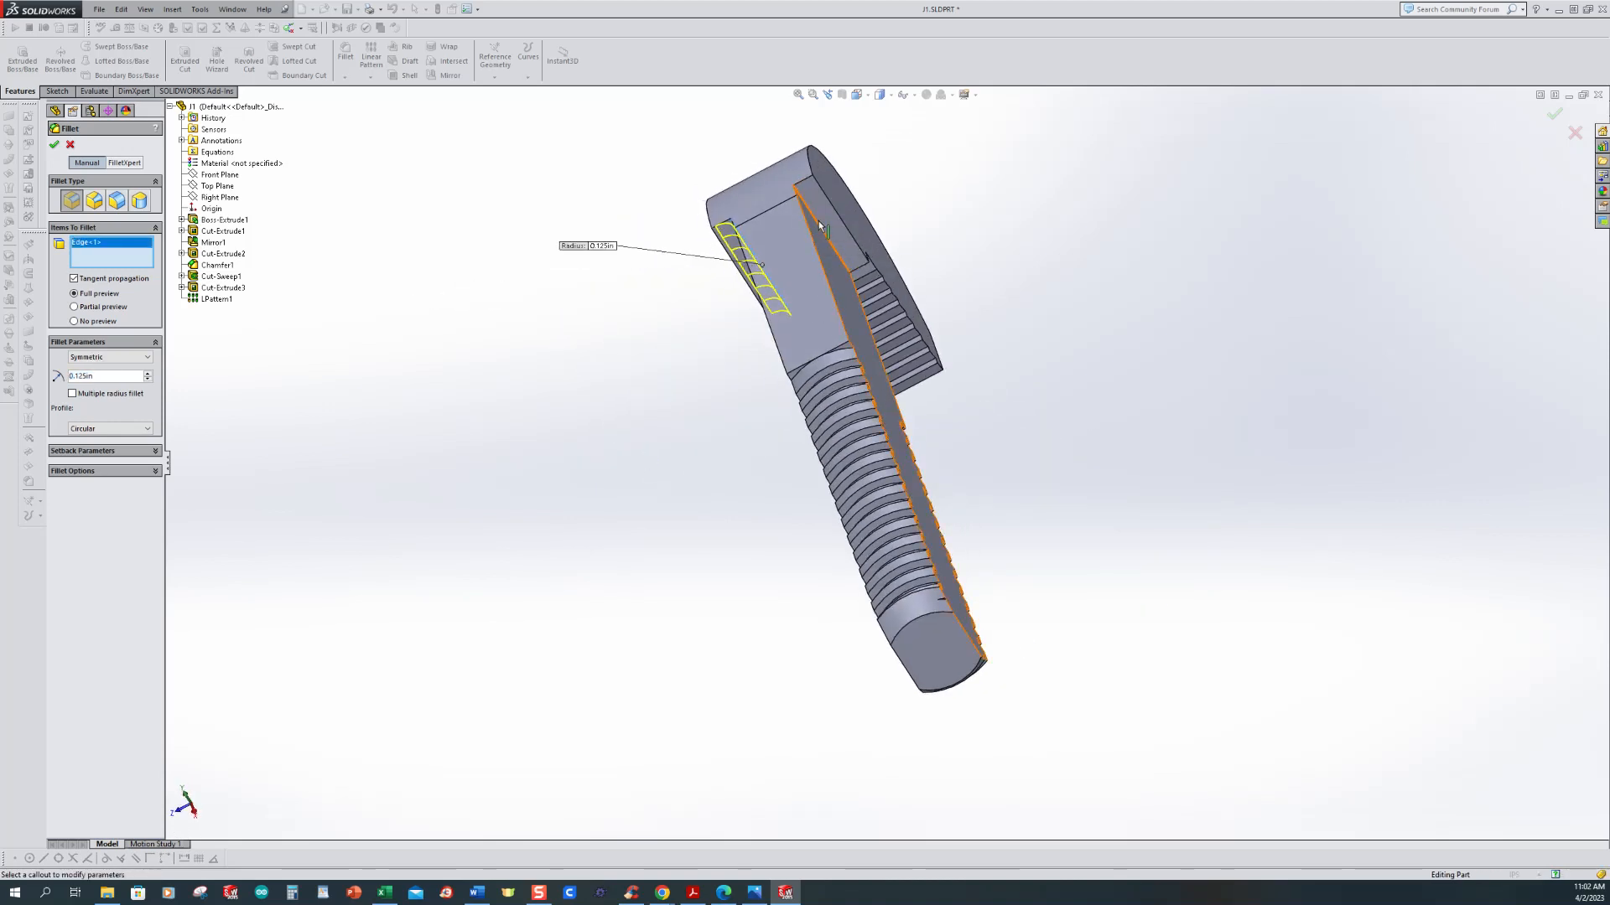
pyautogui.moveTo(818, 223); pyautogui.dragTo(929, 248, button='middle')
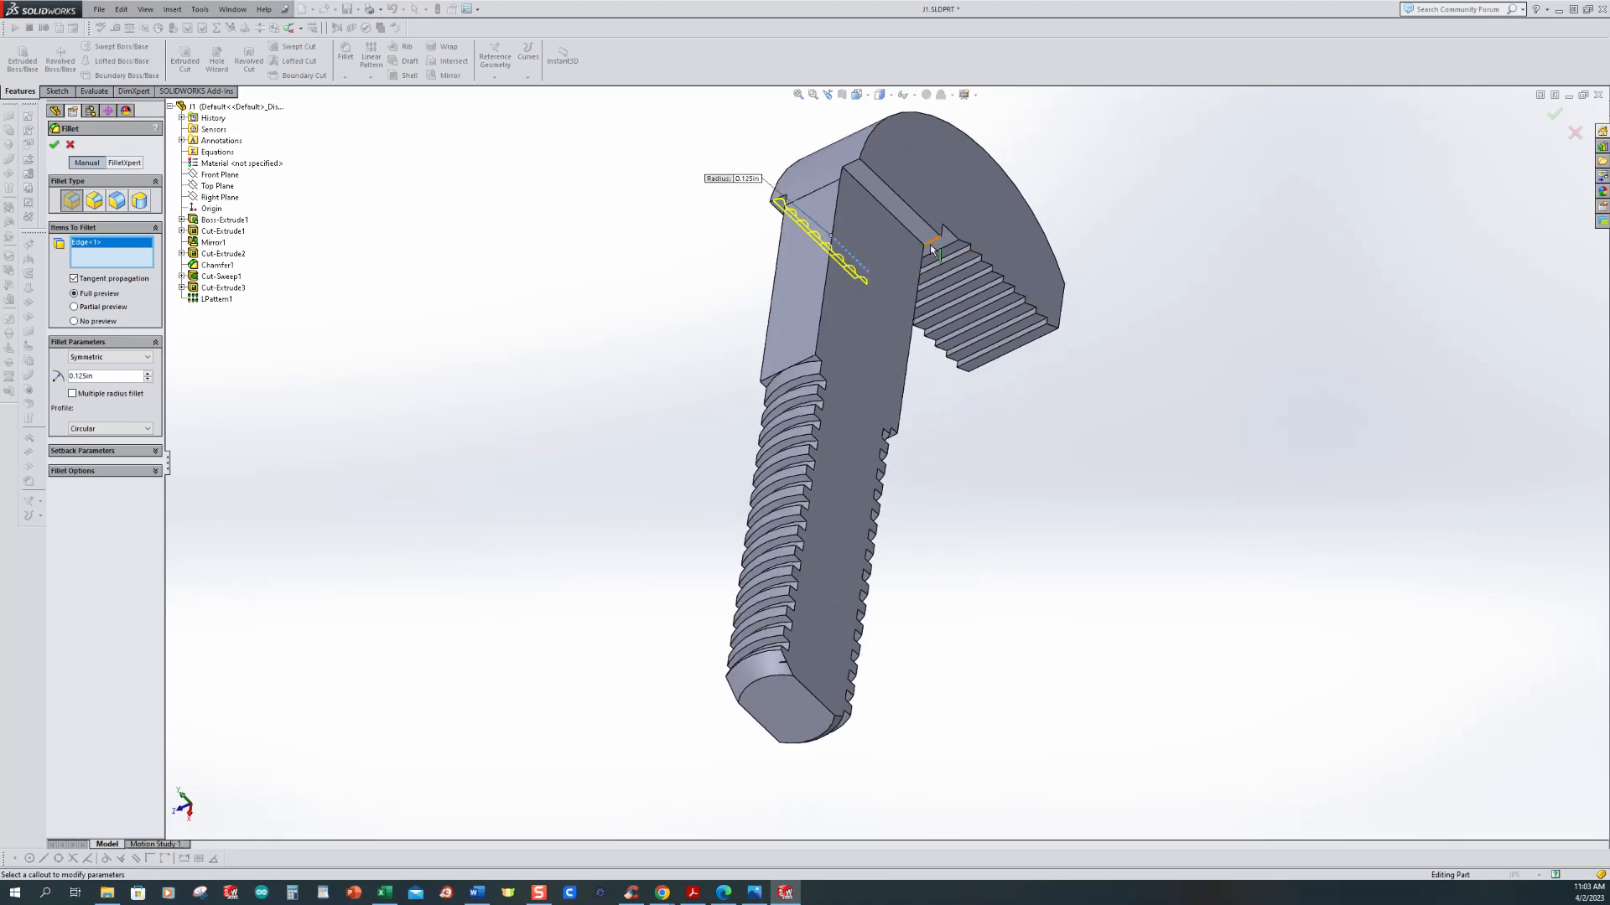
pyautogui.click(898, 219)
pyautogui.moveTo(556, 334); pyautogui.dragTo(604, 277, button='middle')
pyautogui.click(53, 147)
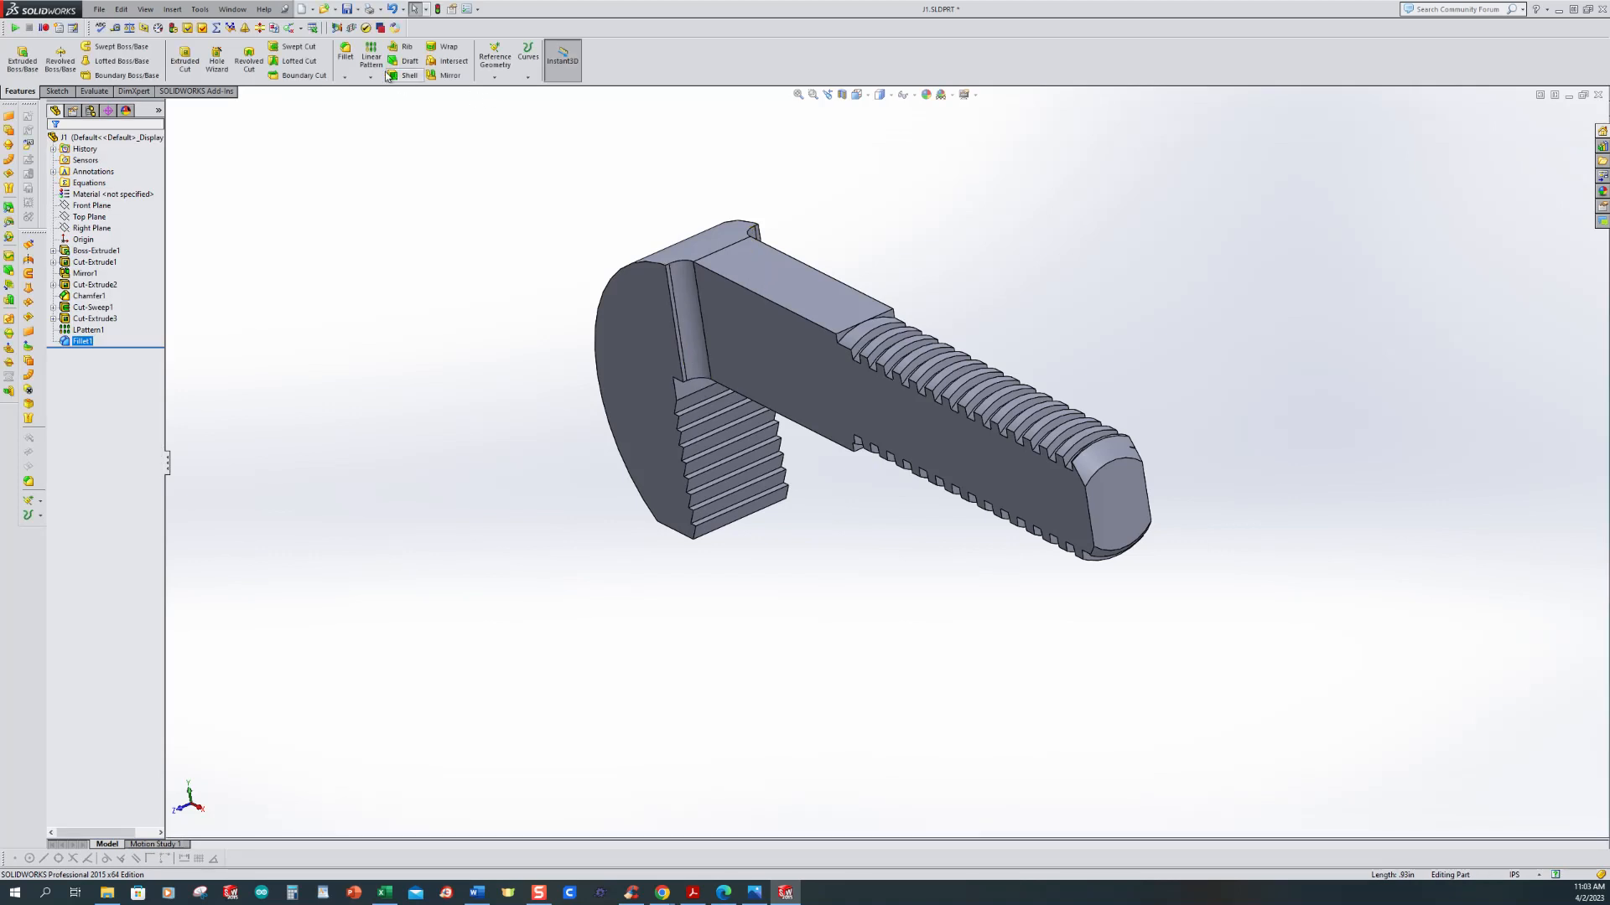
# Step: Fillet the four long edges of the unthreaded shank section with a 0.125 in radius
pyautogui.click(344, 52)
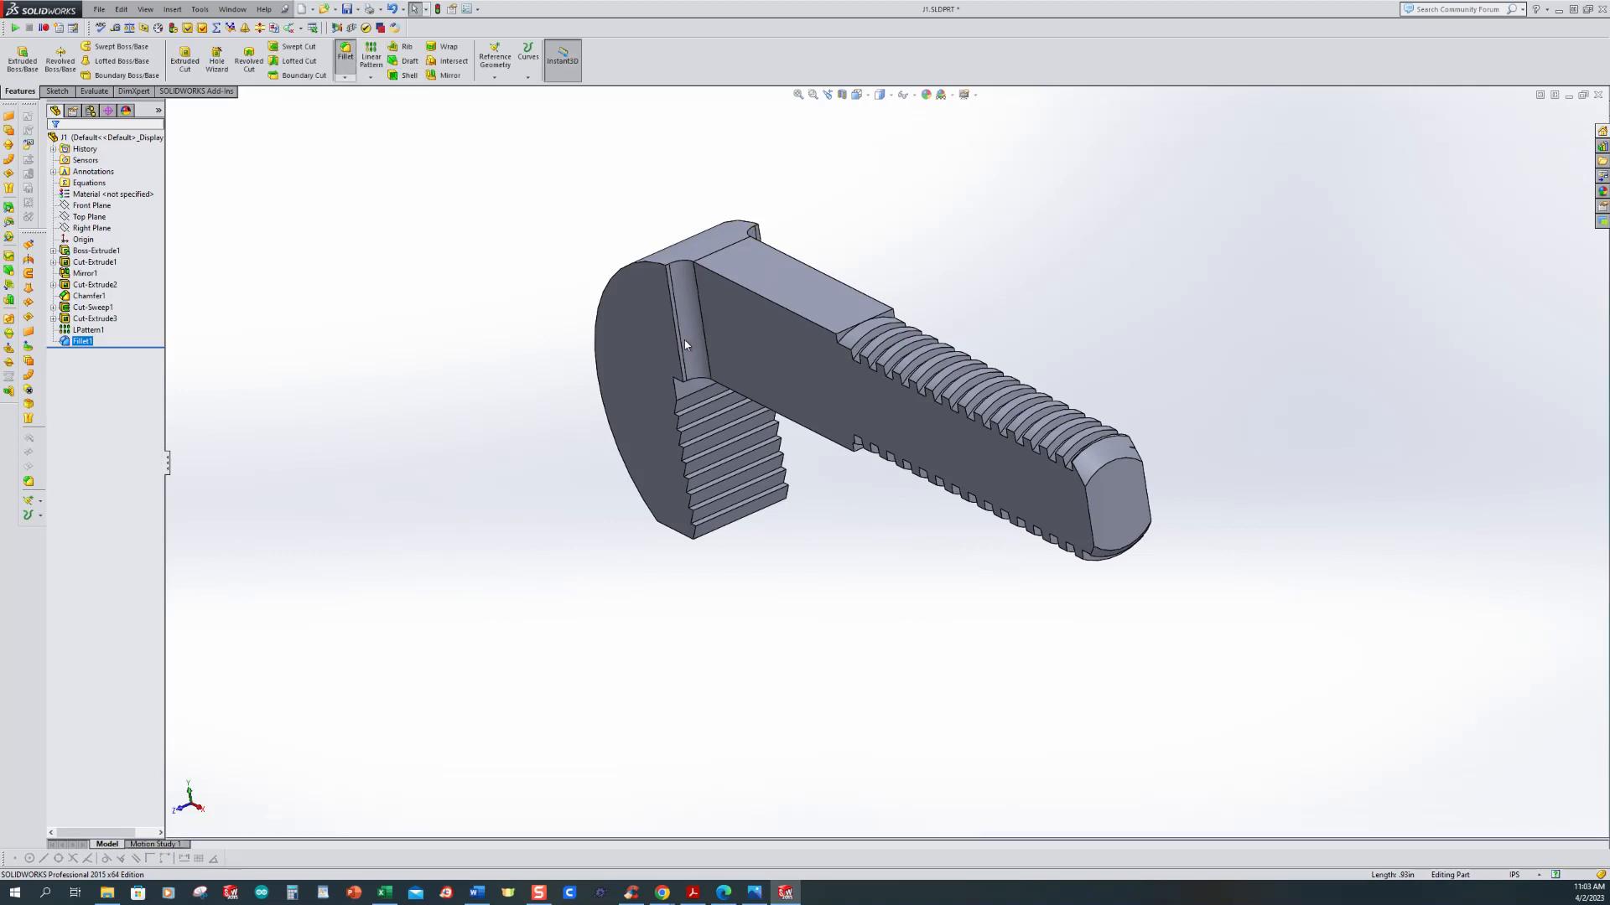
pyautogui.click(764, 301)
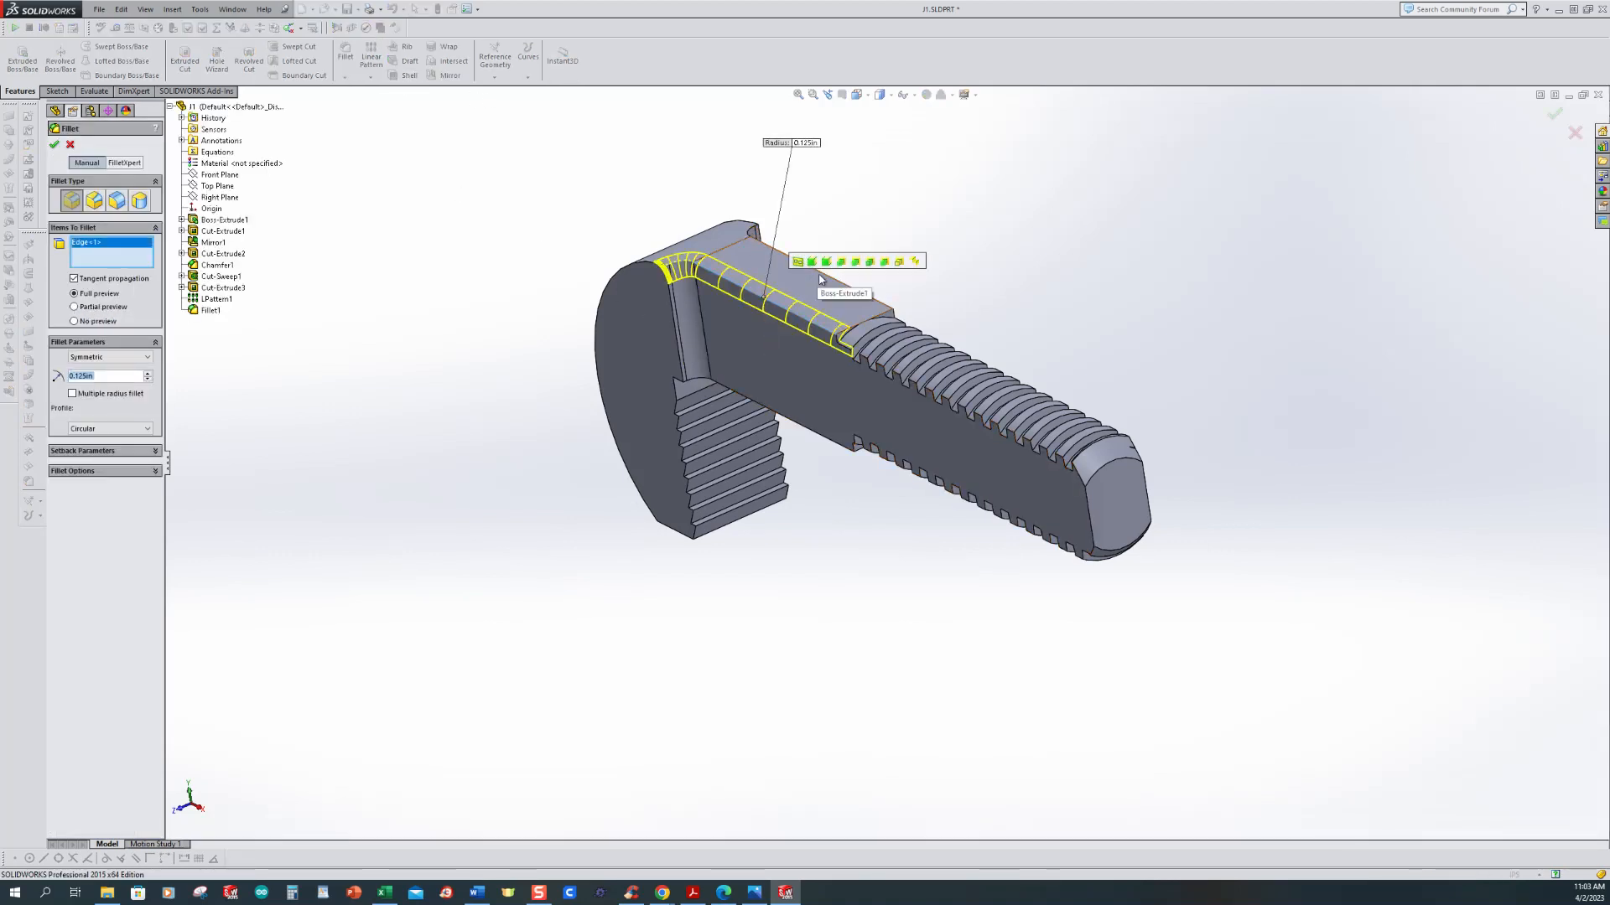
pyautogui.click(820, 276)
pyautogui.moveTo(888, 489); pyautogui.dragTo(914, 390, button='middle')
pyautogui.click(756, 443)
pyautogui.moveTo(823, 515); pyautogui.dragTo(805, 508, button='middle')
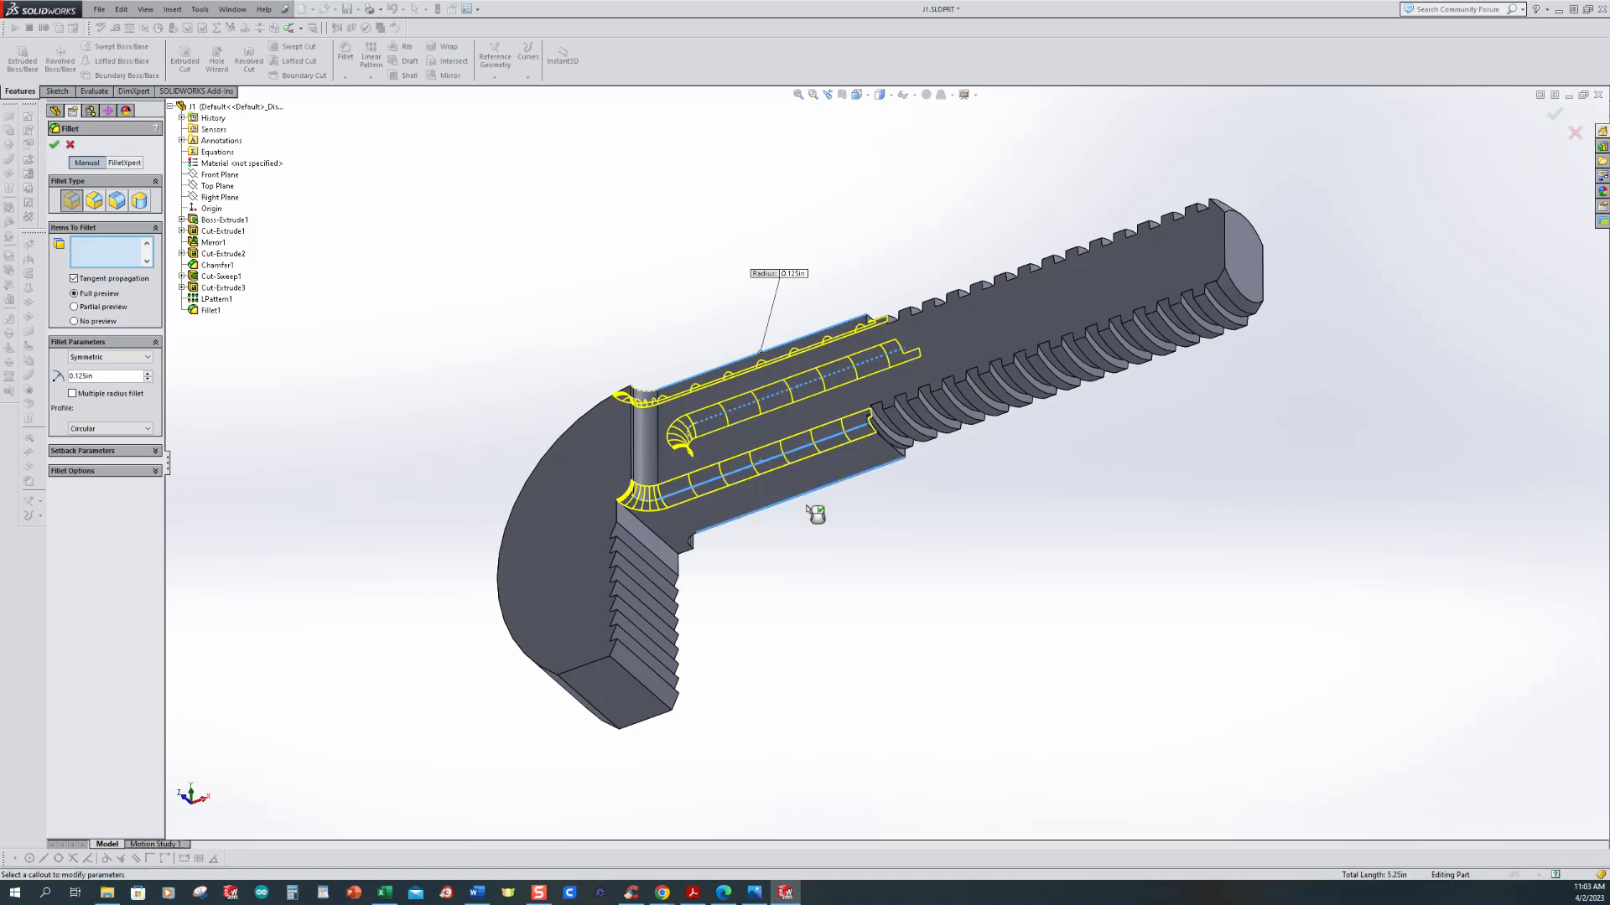
pyautogui.click(808, 509)
pyautogui.moveTo(461, 385); pyautogui.dragTo(458, 598, button='middle')
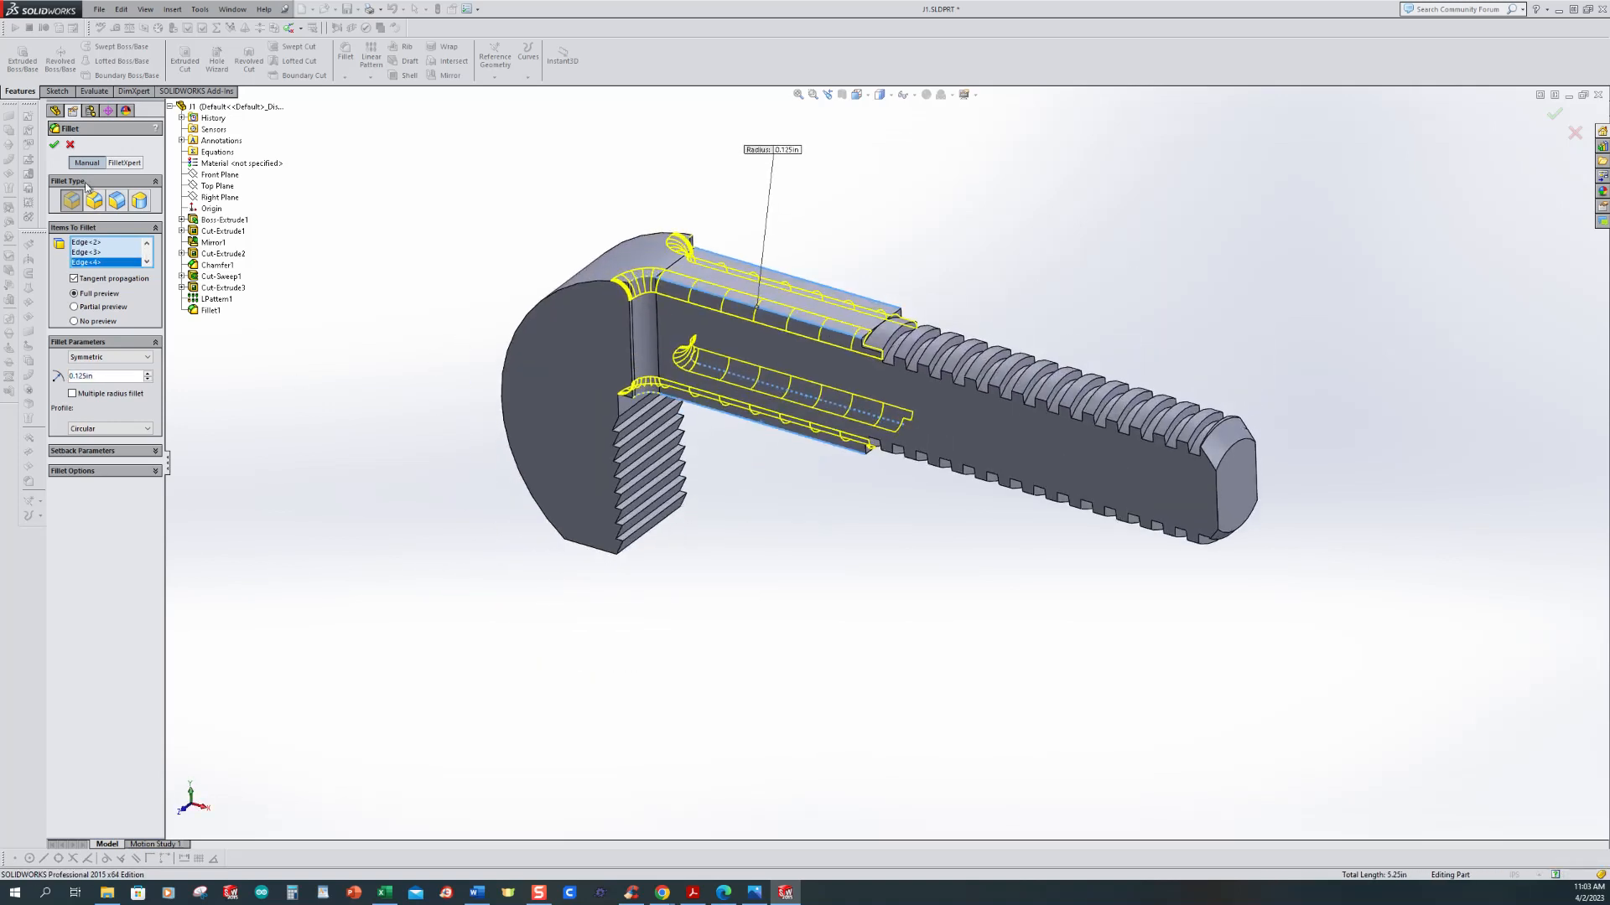
pyautogui.click(55, 147)
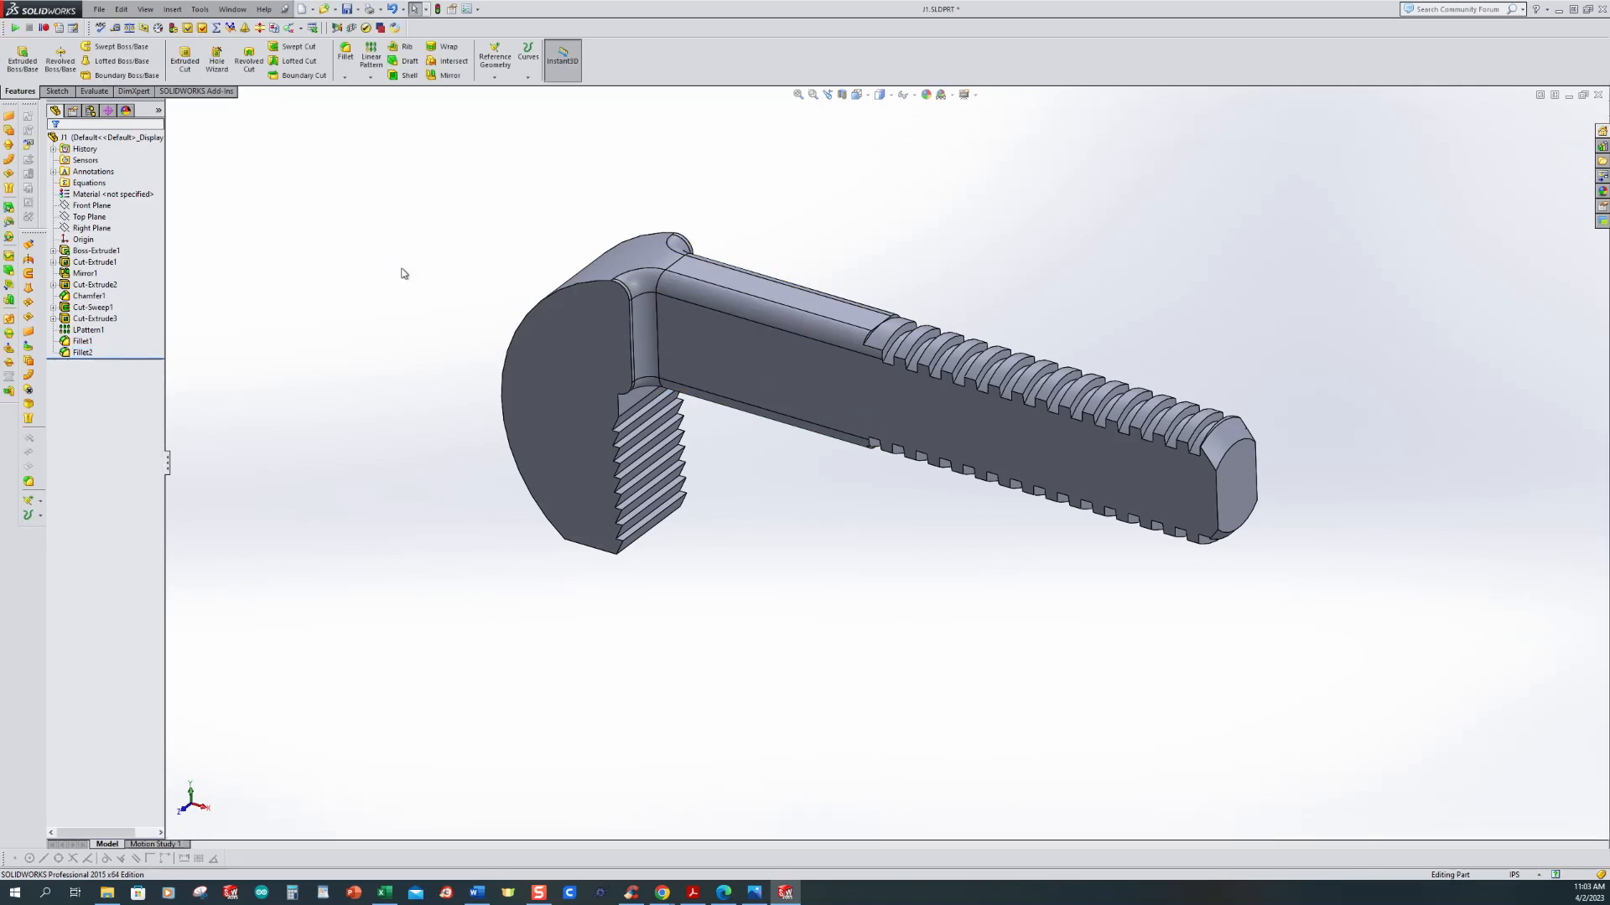
pyautogui.hotkey('ctrl', '7')
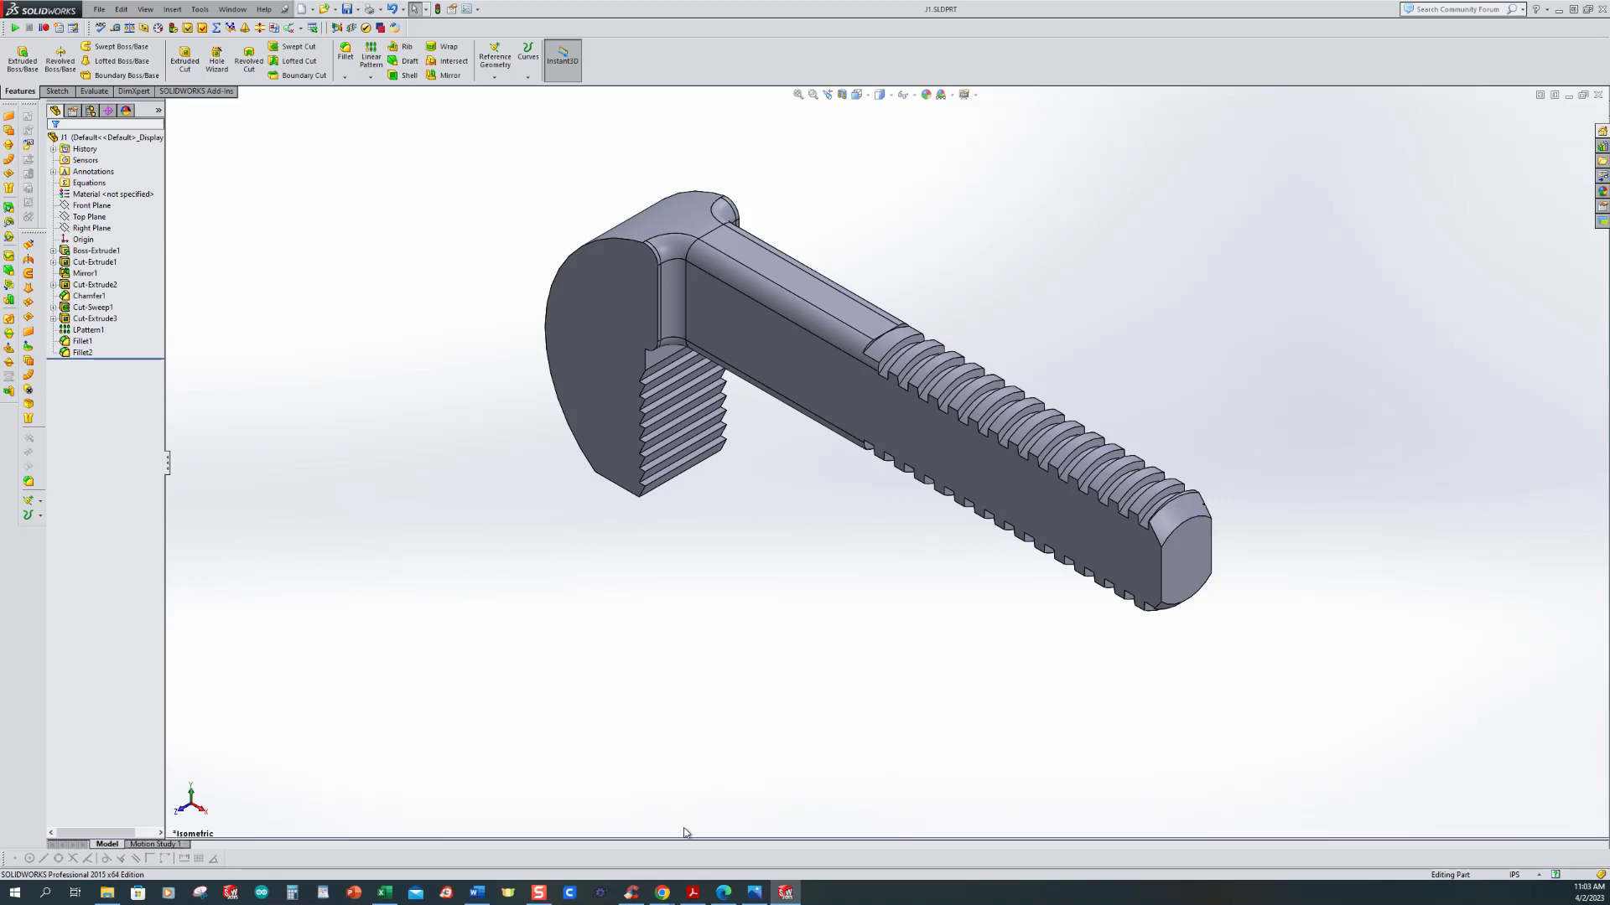
# Step: Check the adjusting screw's dimensions in the reference drawing, and create a new part document
pyautogui.click(755, 892)
pyautogui.scroll(3, 698, 466)
pyautogui.scroll(-3, 941, 370)
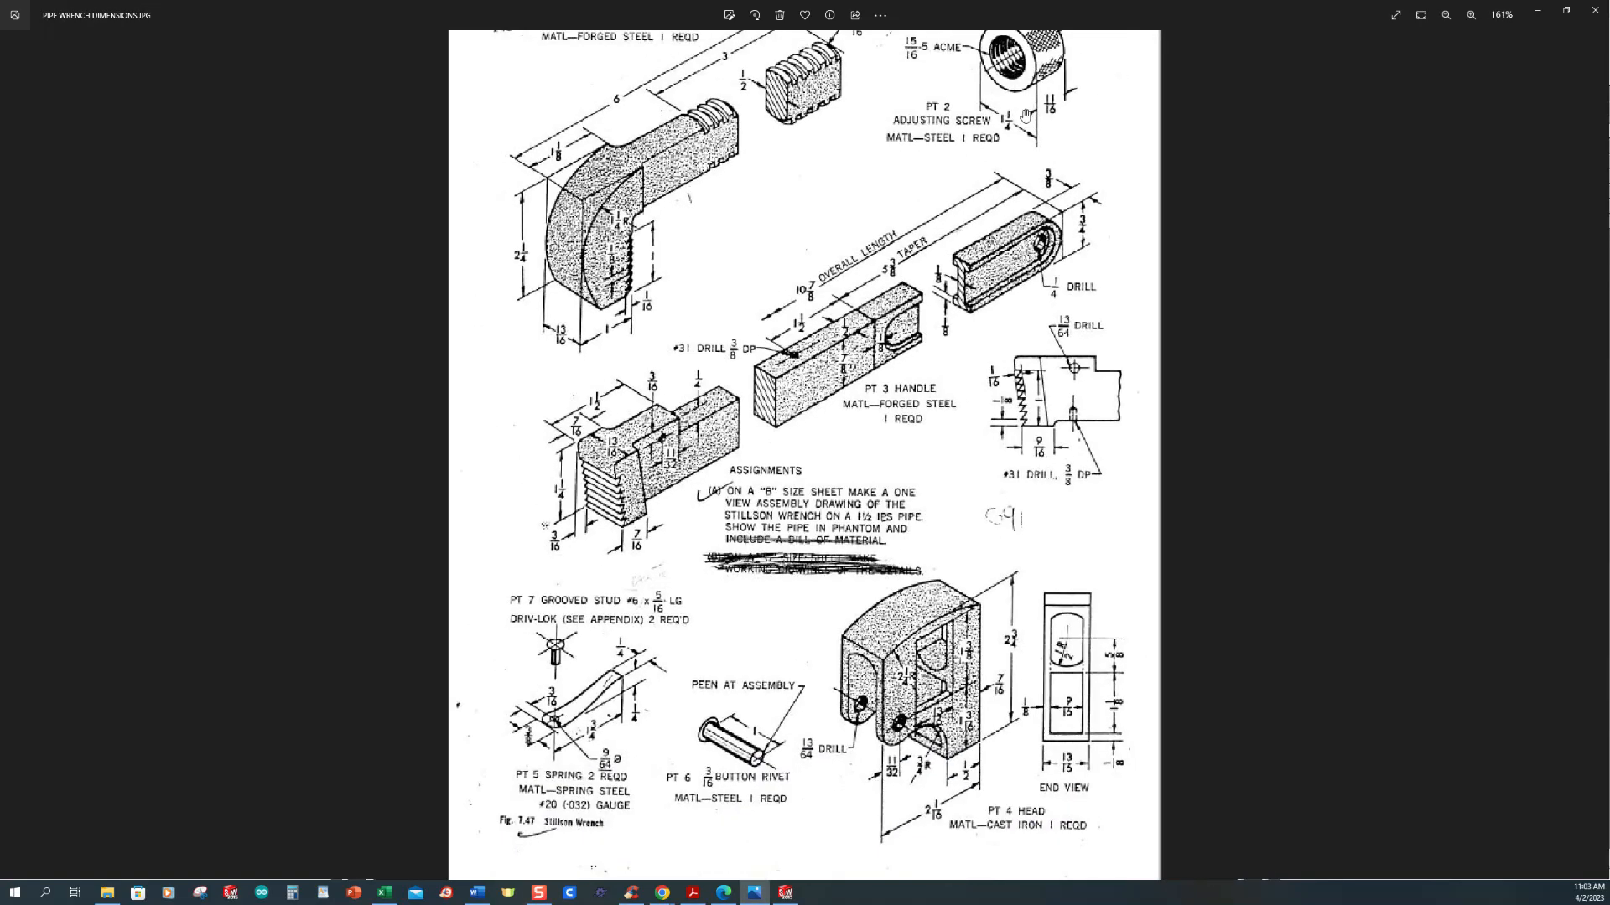
pyautogui.scroll(-1, 911, 115)
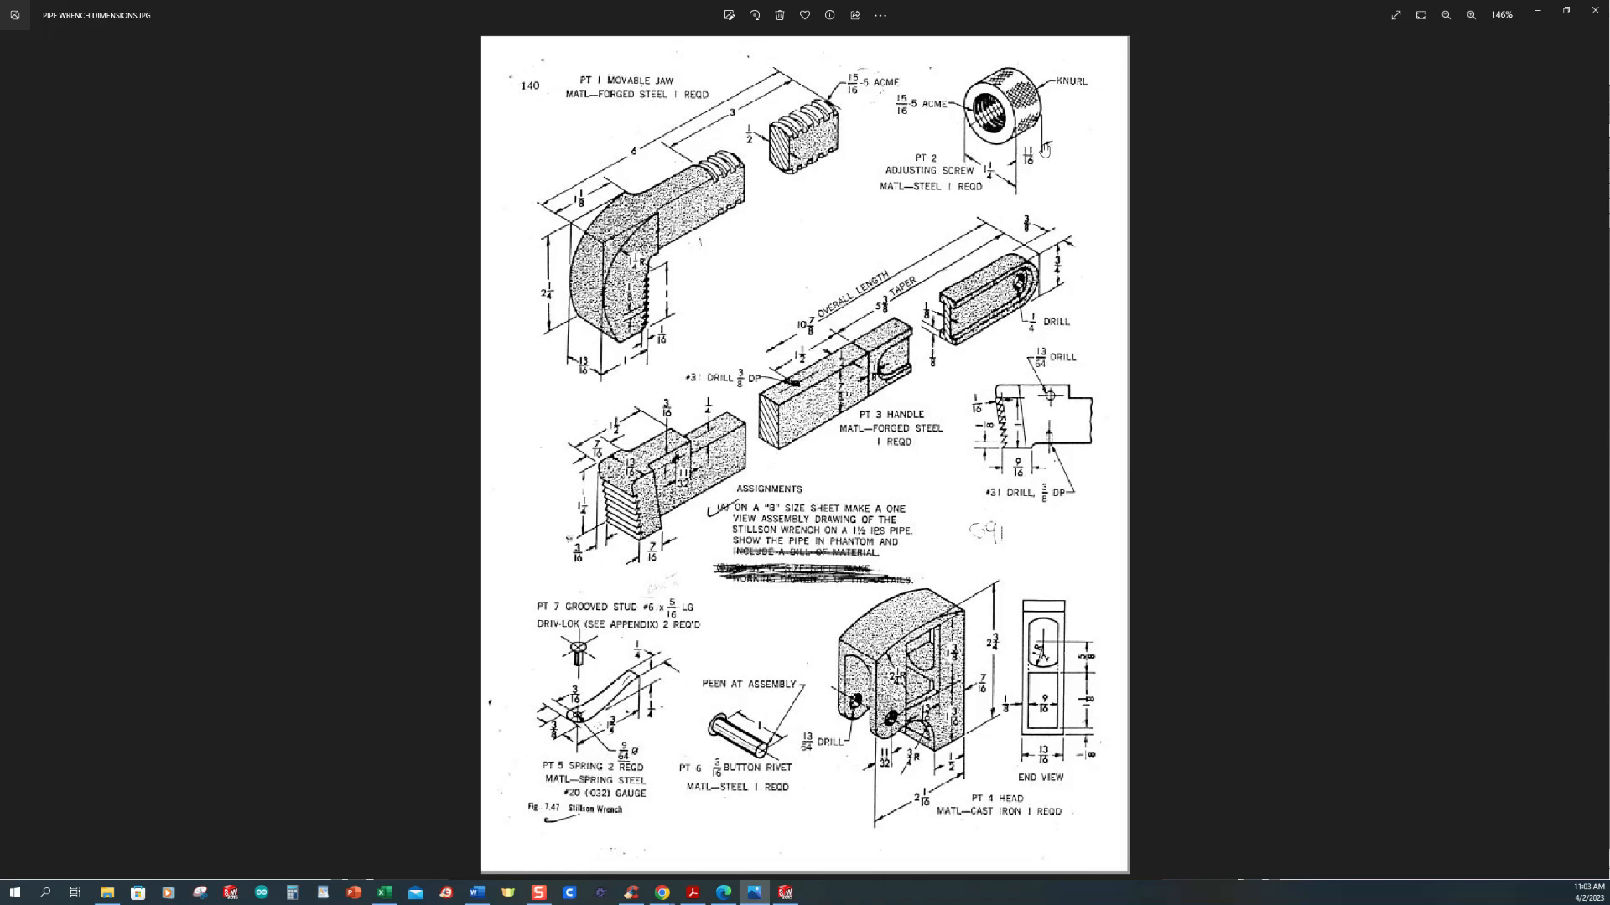
pyautogui.click(784, 892)
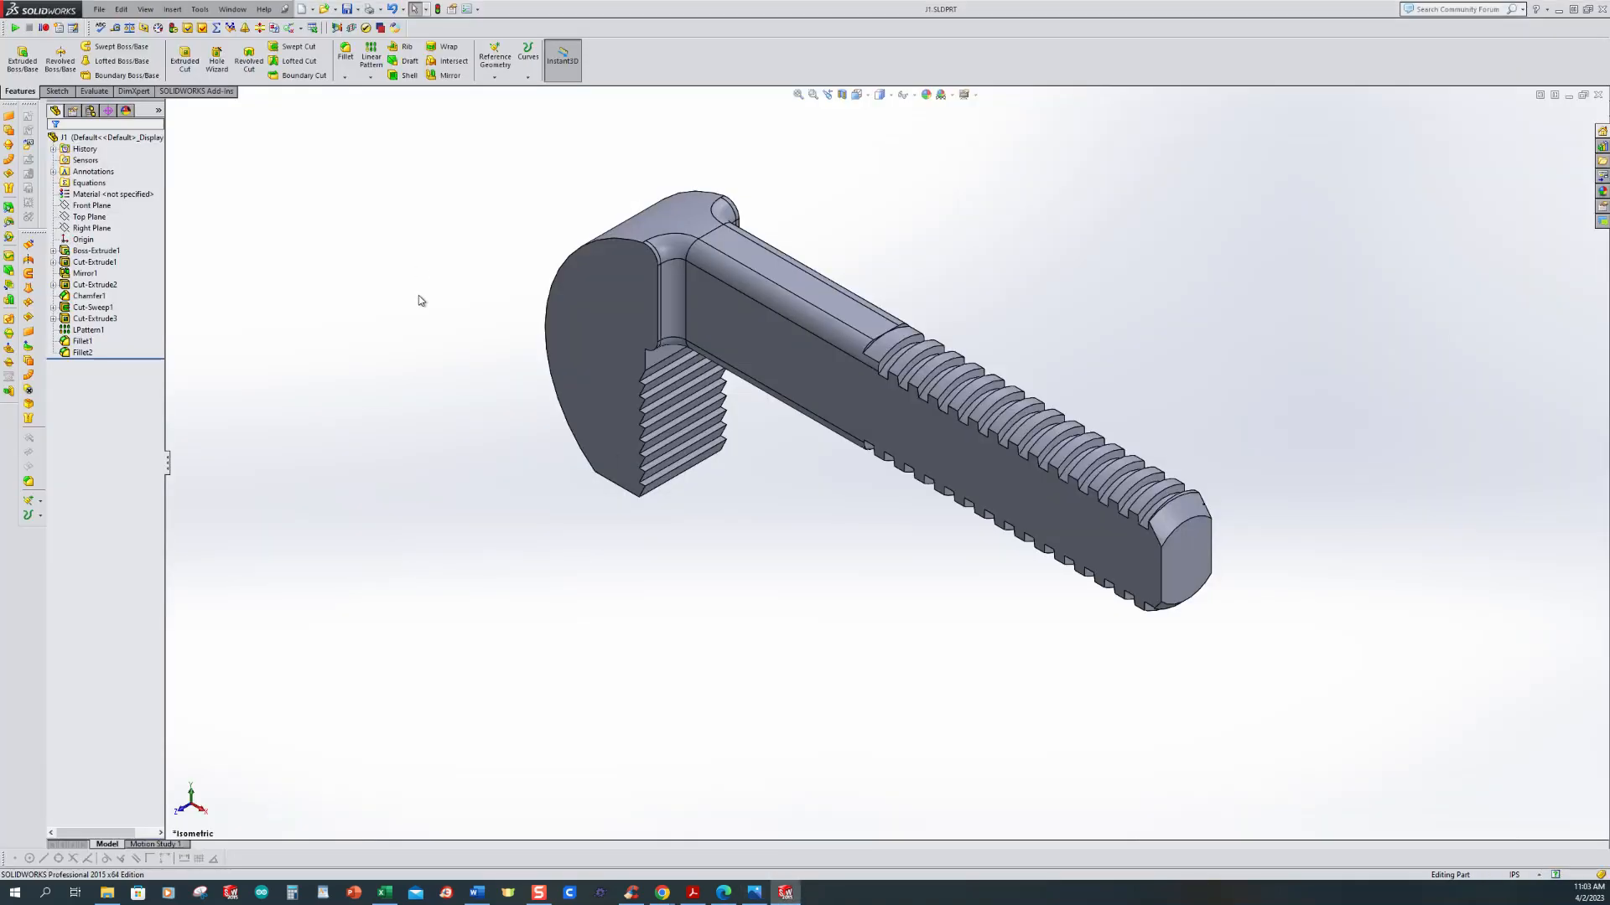
pyautogui.click(301, 9)
pyautogui.click(617, 400)
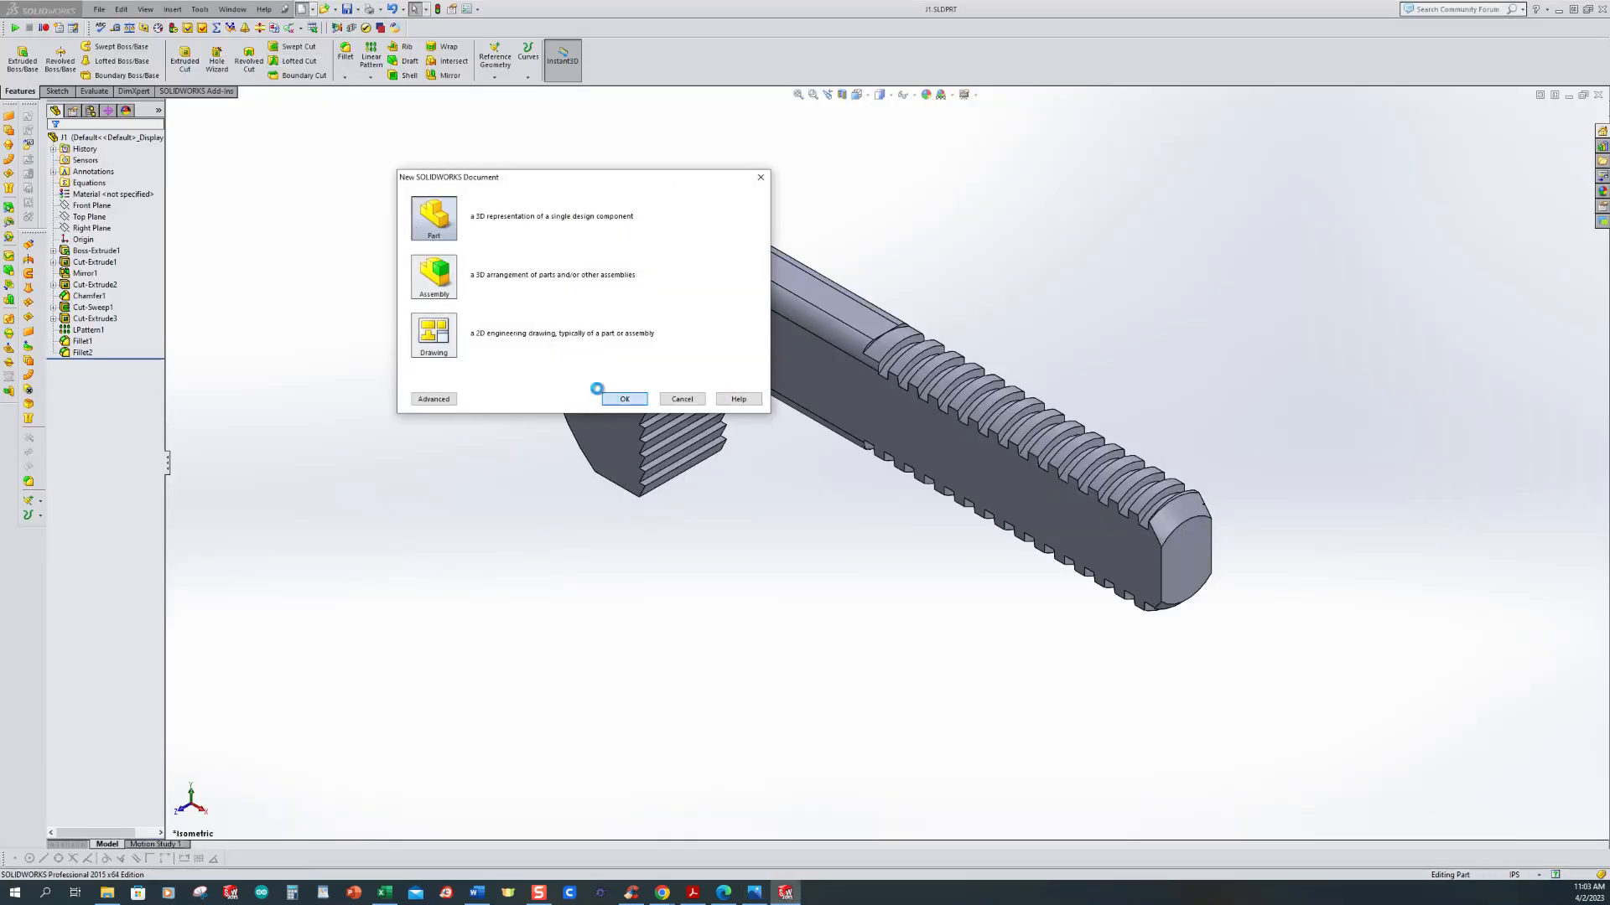
# Step: Sketch two concentric circles at the origin on the Front Plane for a boss extrude, the inner one about 2.07 in in diameter
pyautogui.click(23, 59)
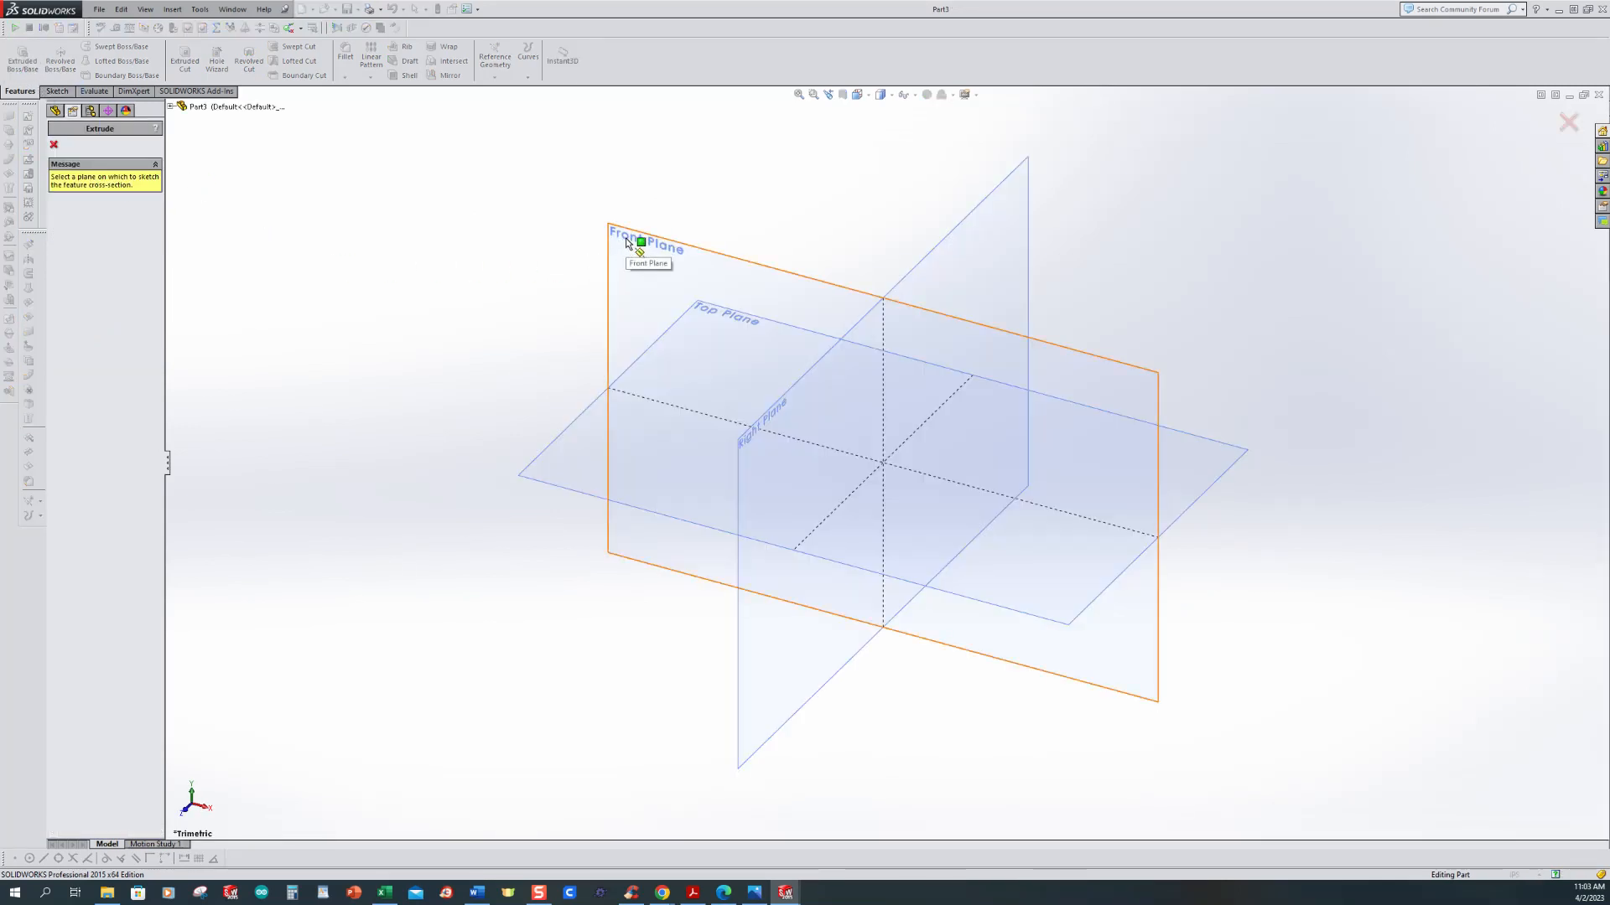
pyautogui.click(626, 243)
pyautogui.click(103, 48)
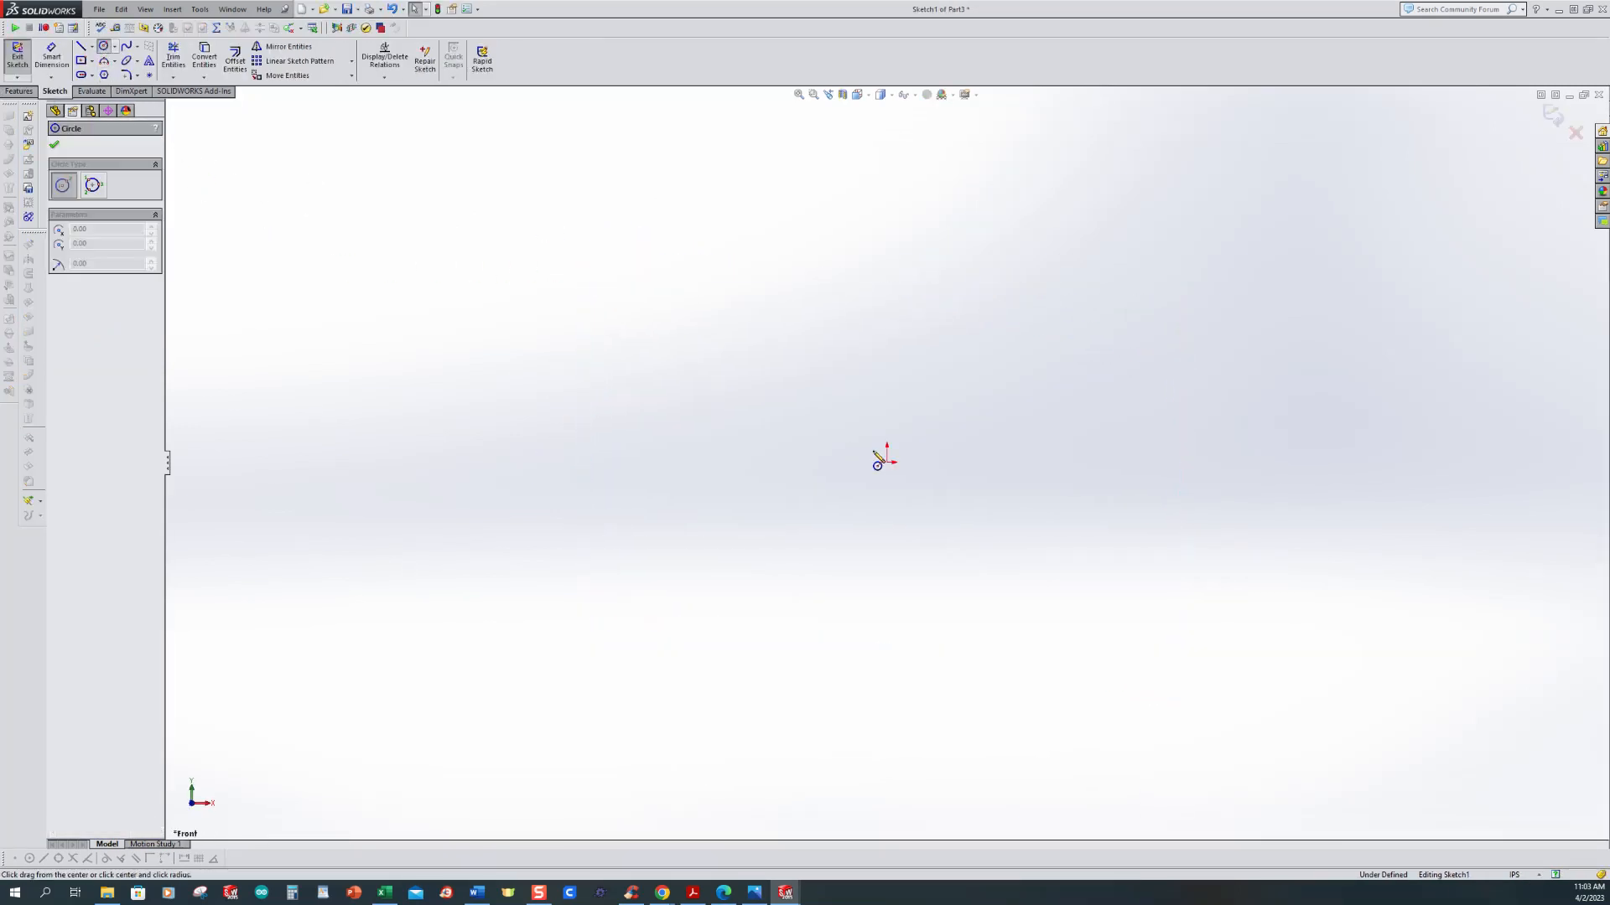
pyautogui.moveTo(887, 462); pyautogui.dragTo(956, 578)
pyautogui.moveTo(887, 462); pyautogui.dragTo(925, 542)
# Step: Dimension the inner circle's diameter to 0.8125 in and the outer circle's diameter to 1.25 in
pyautogui.click(55, 64)
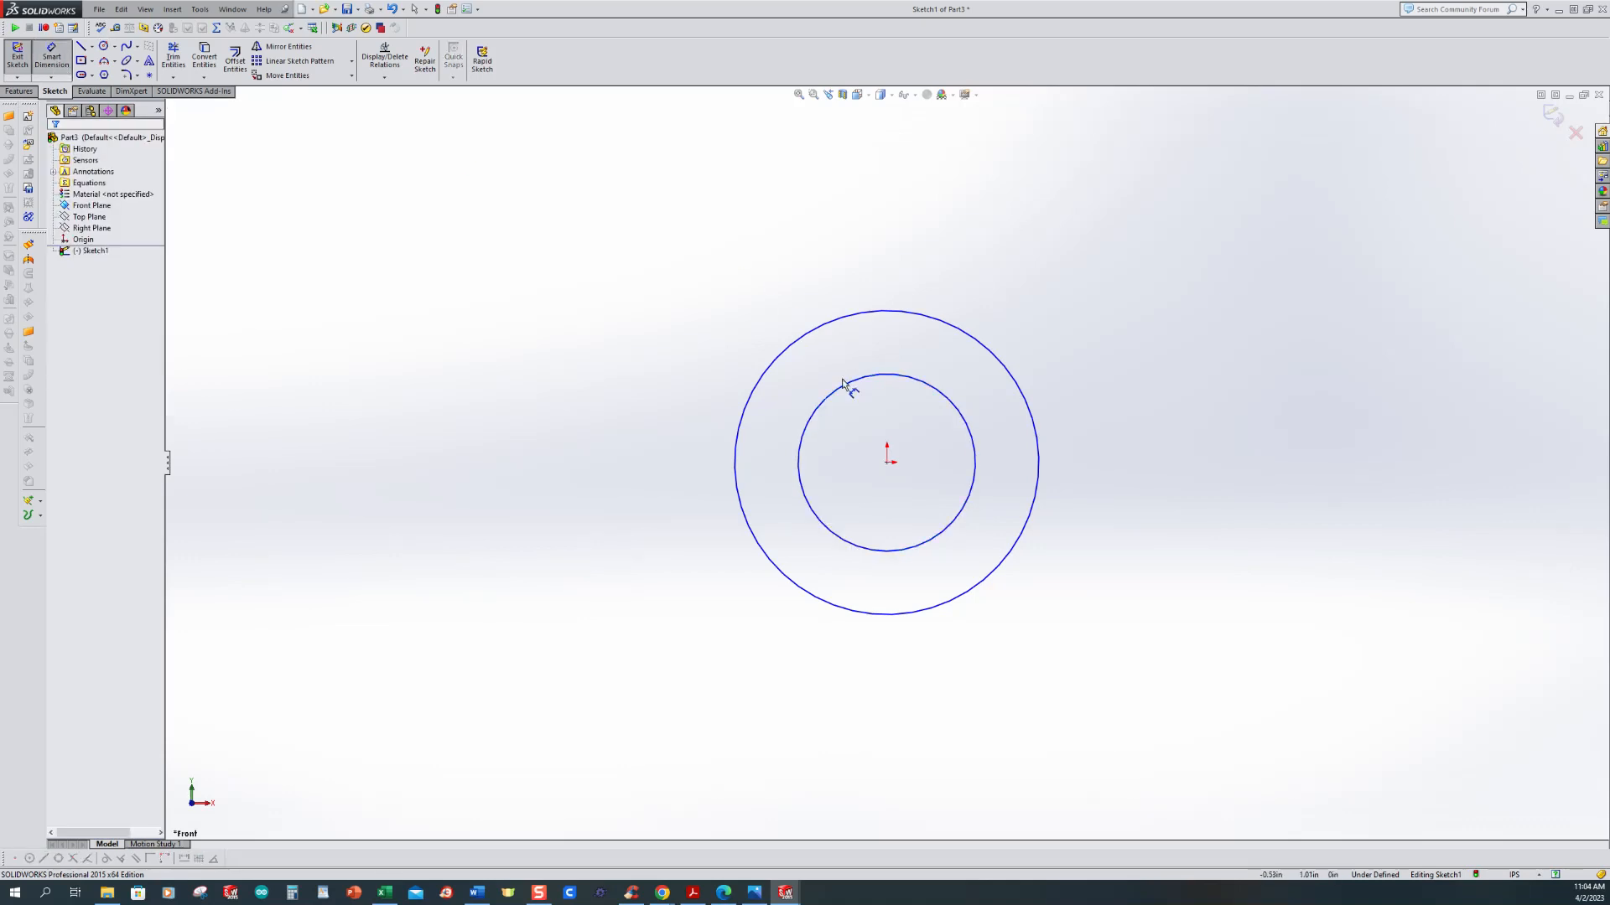
pyautogui.click(854, 384)
pyautogui.click(618, 319)
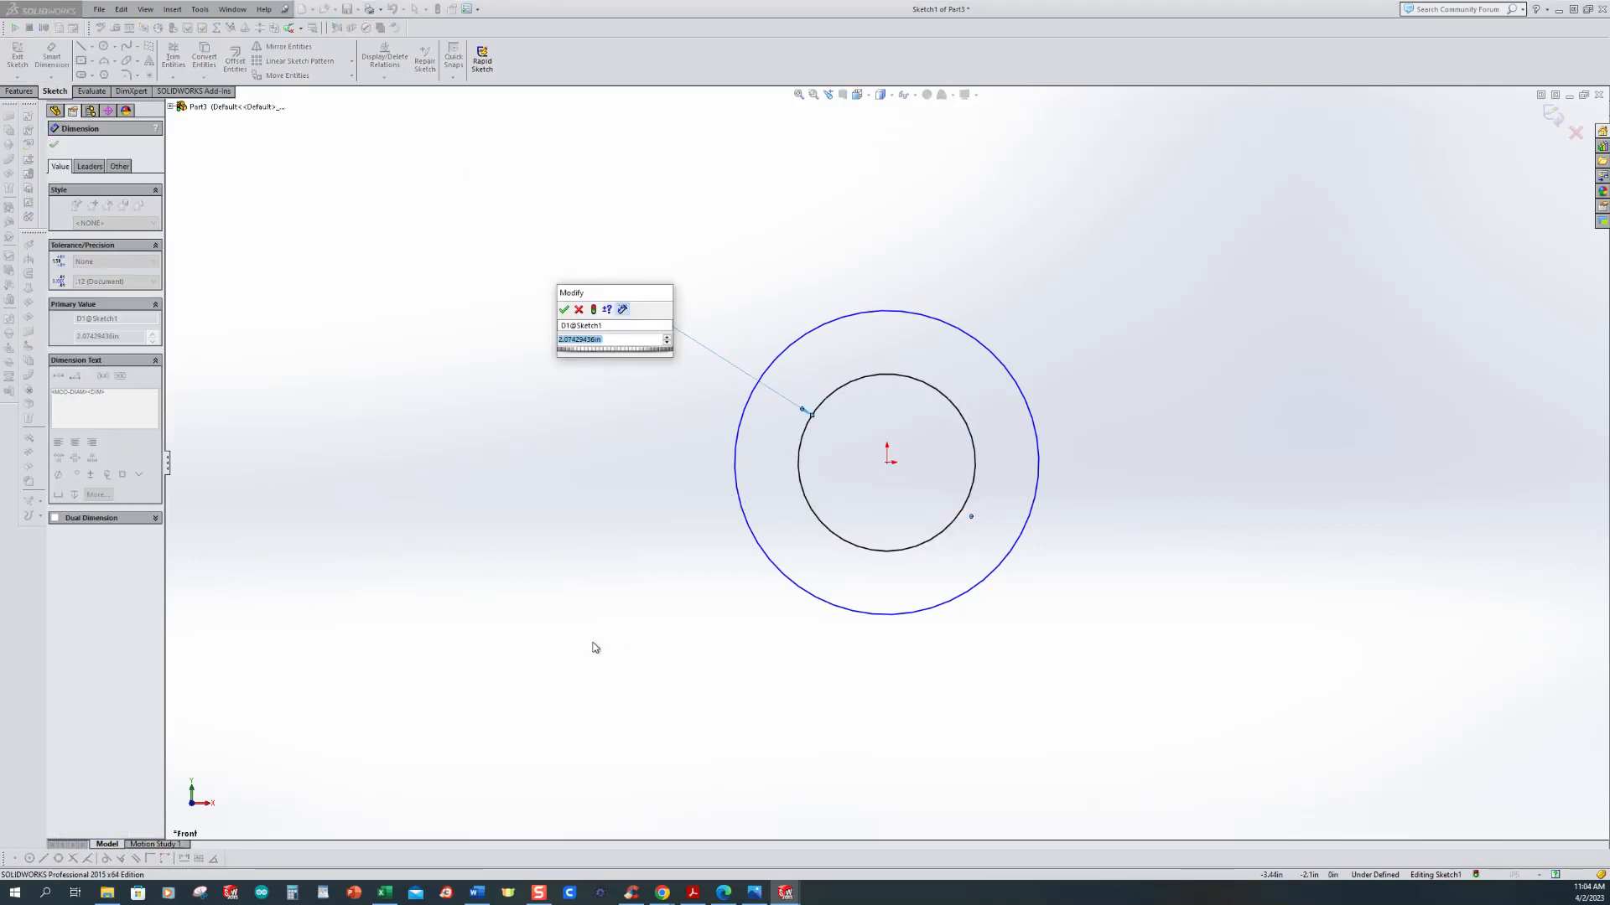
pyautogui.write('.81')
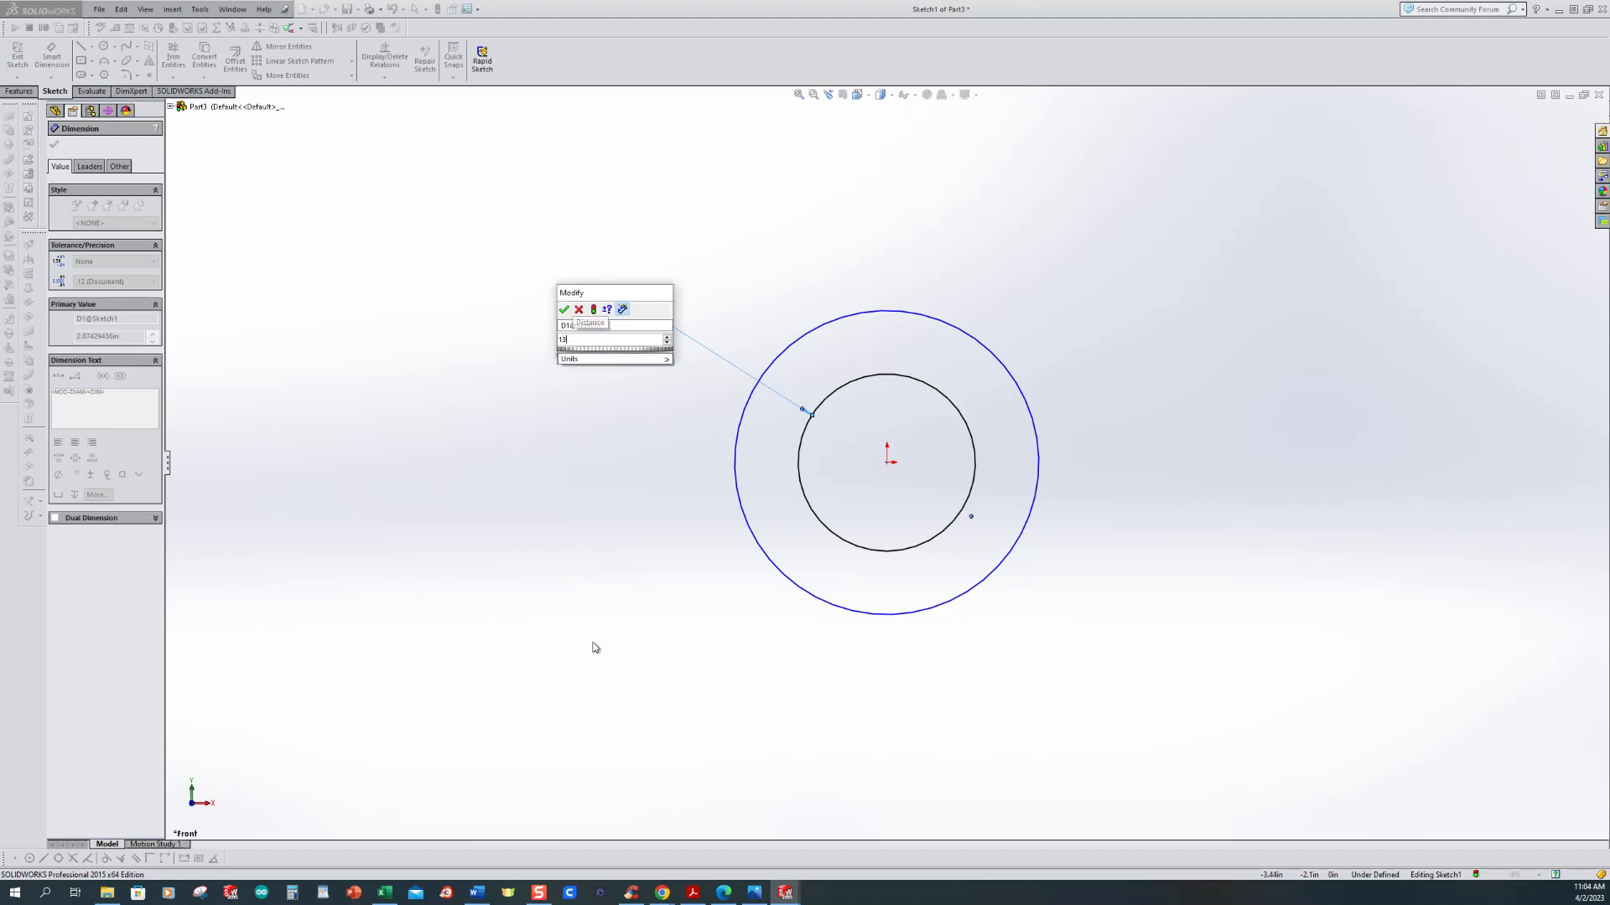
pyautogui.press('Return')
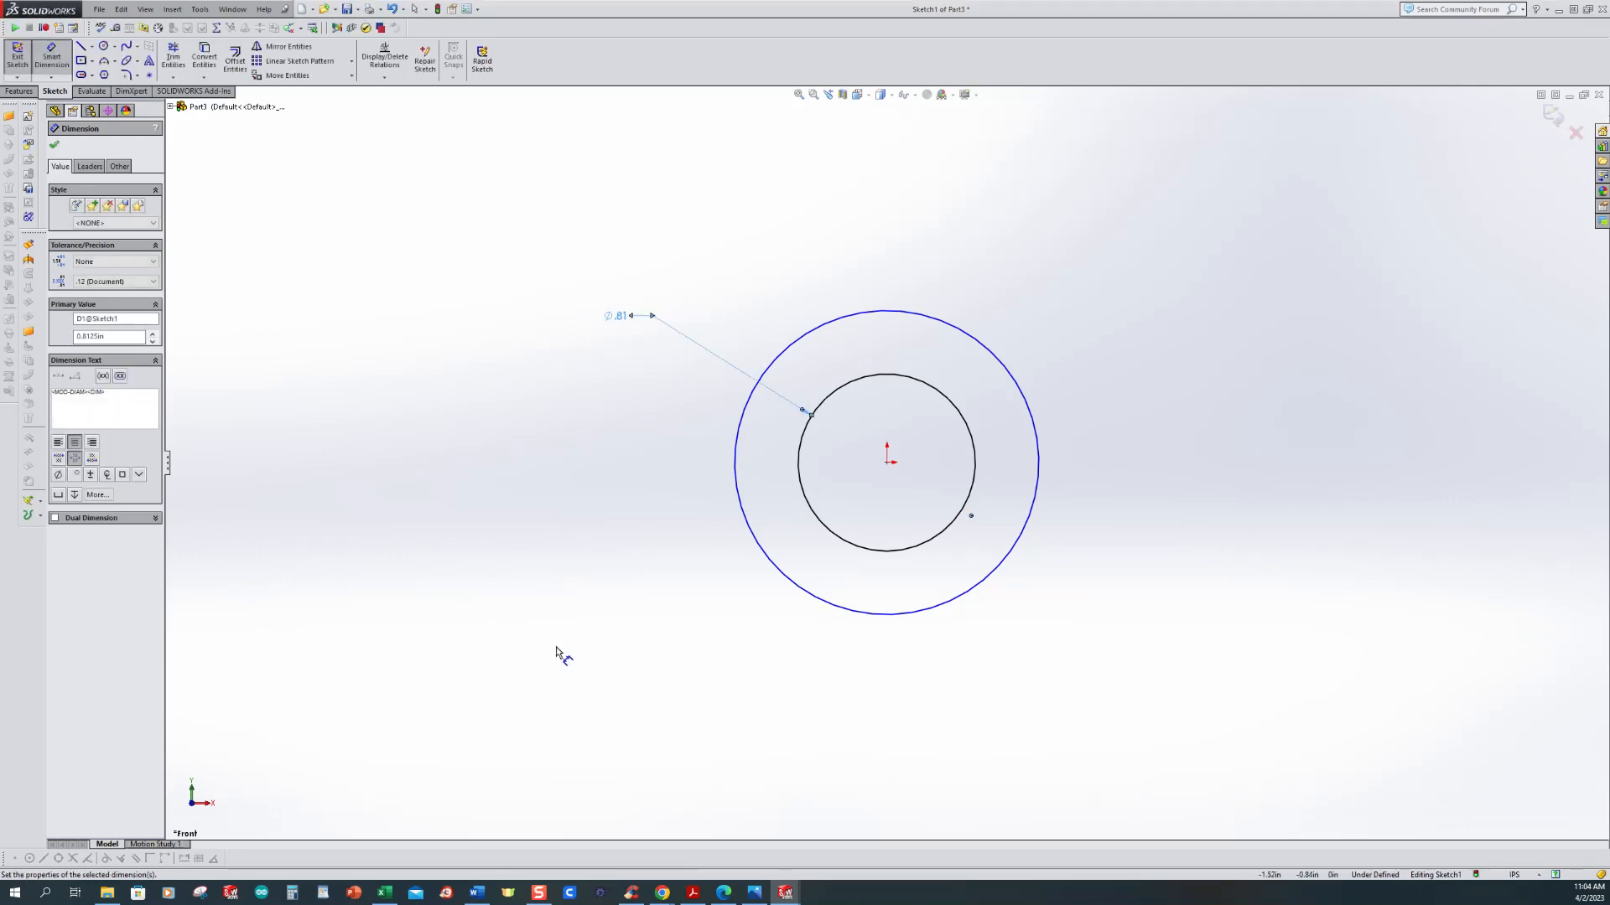
pyautogui.click(736, 427)
pyautogui.click(631, 403)
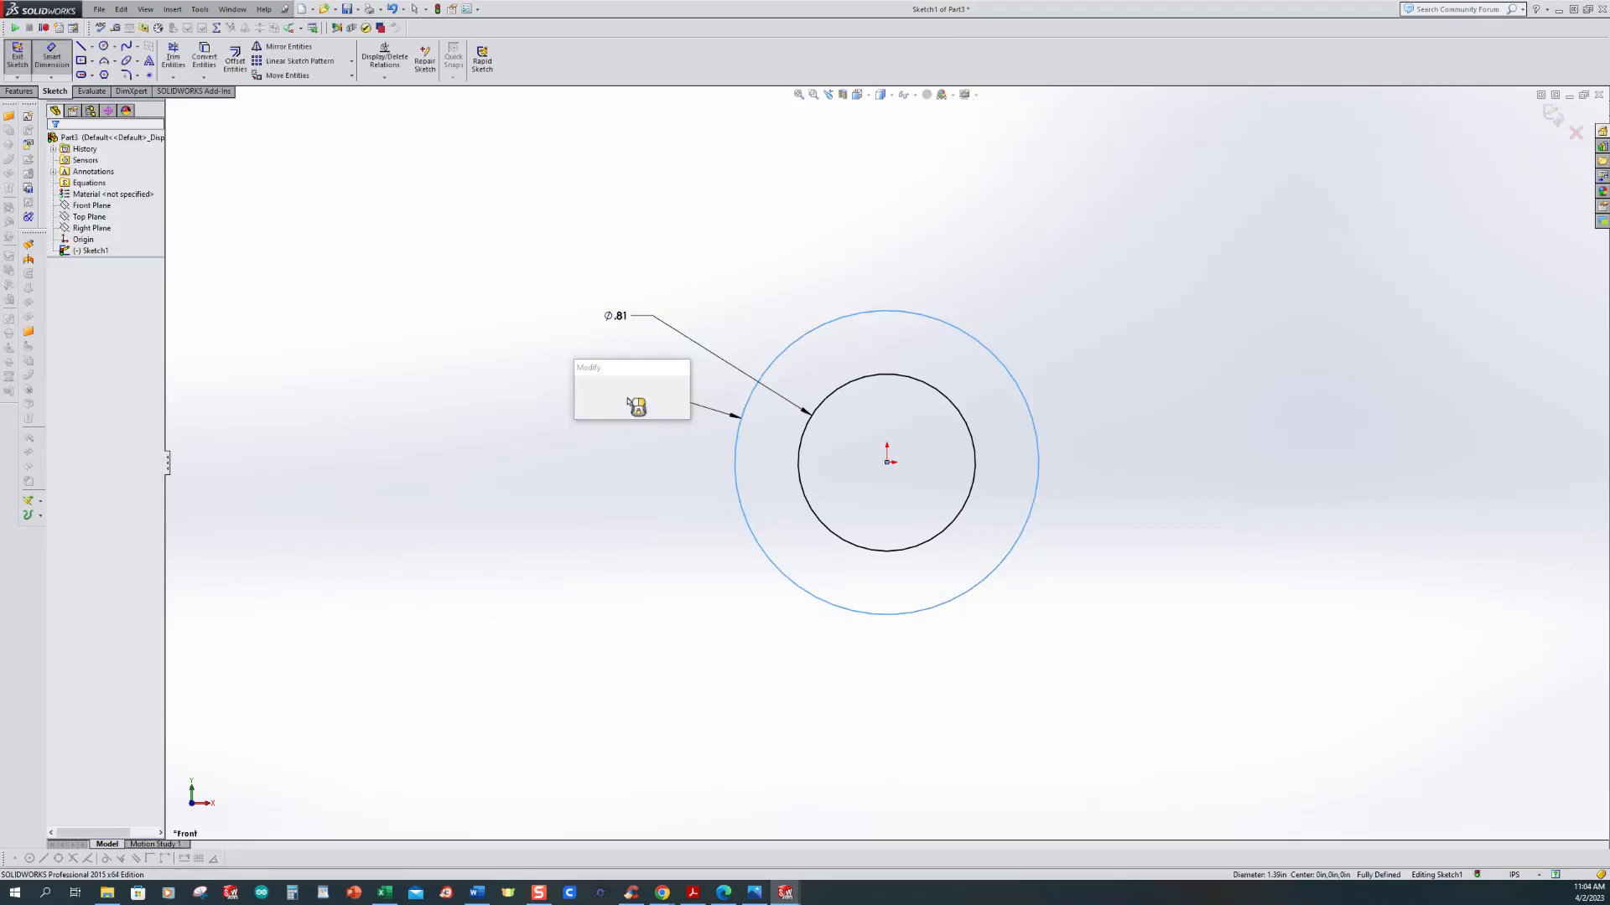
pyautogui.write('1.25')
pyautogui.press('Return')
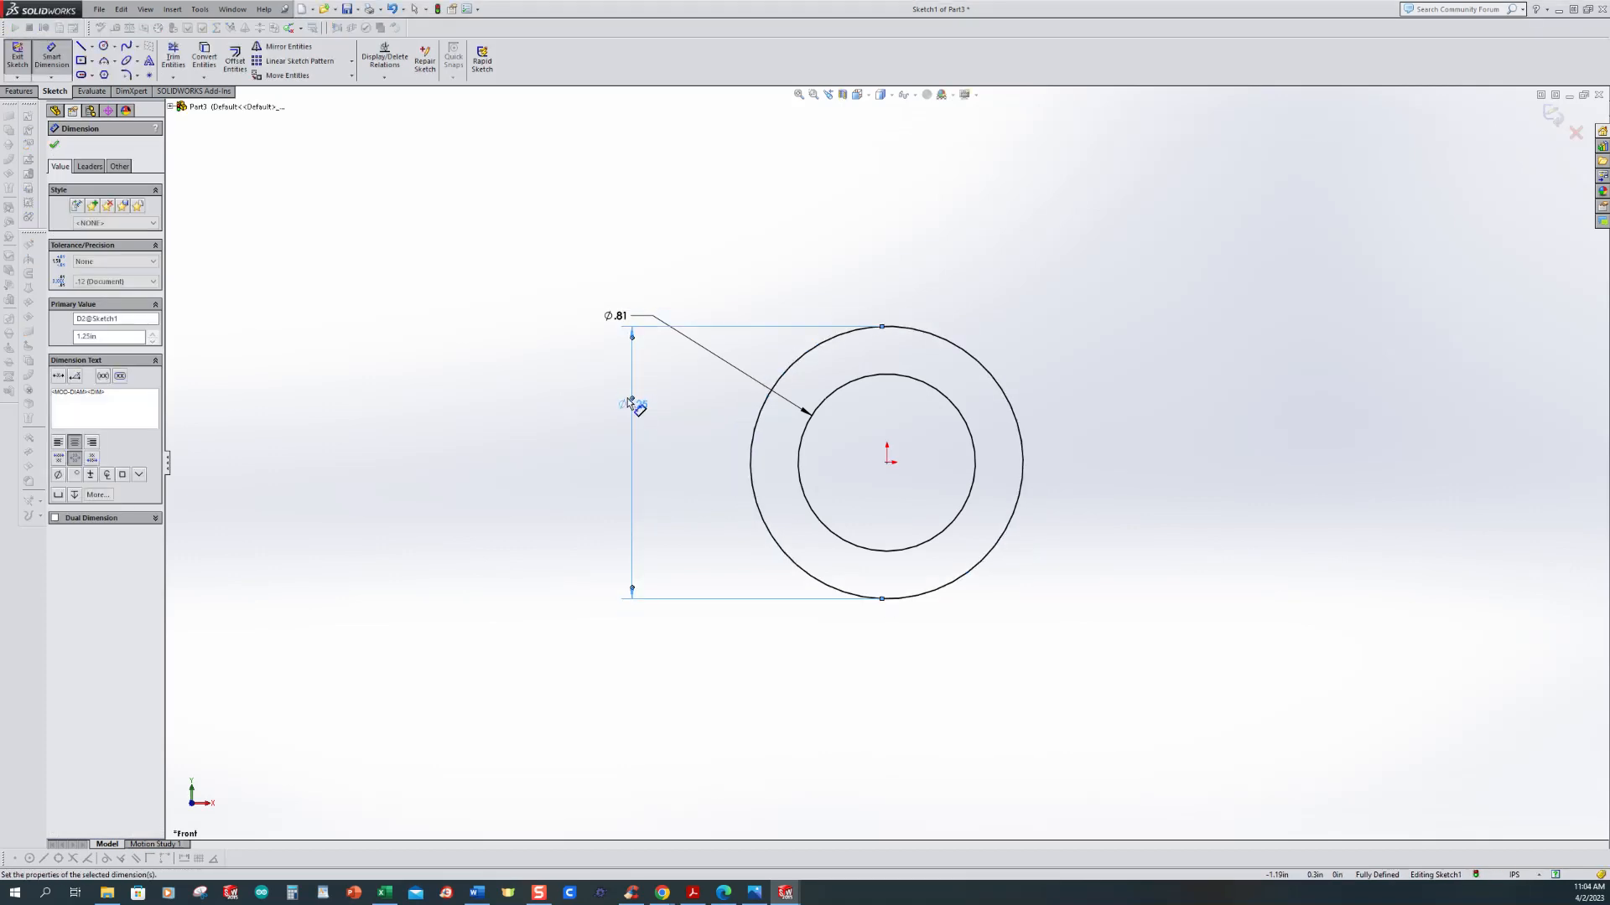
# Step: Extrude the ring profile 0.6875 in with the Mid Plane end condition
pyautogui.press('z')
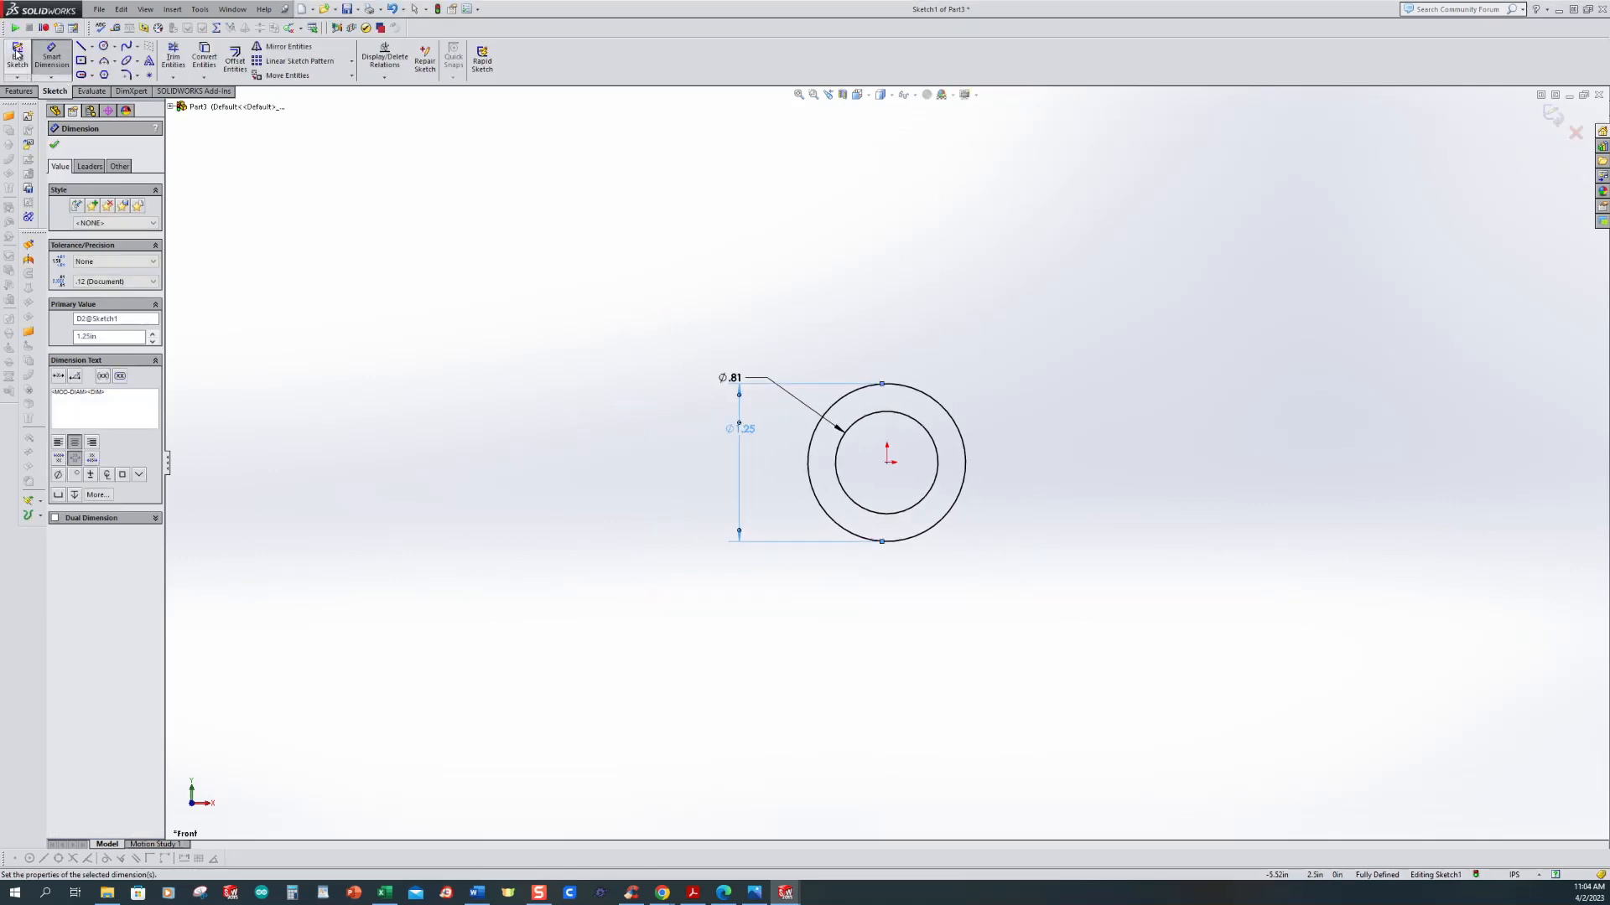
pyautogui.click(536, 362)
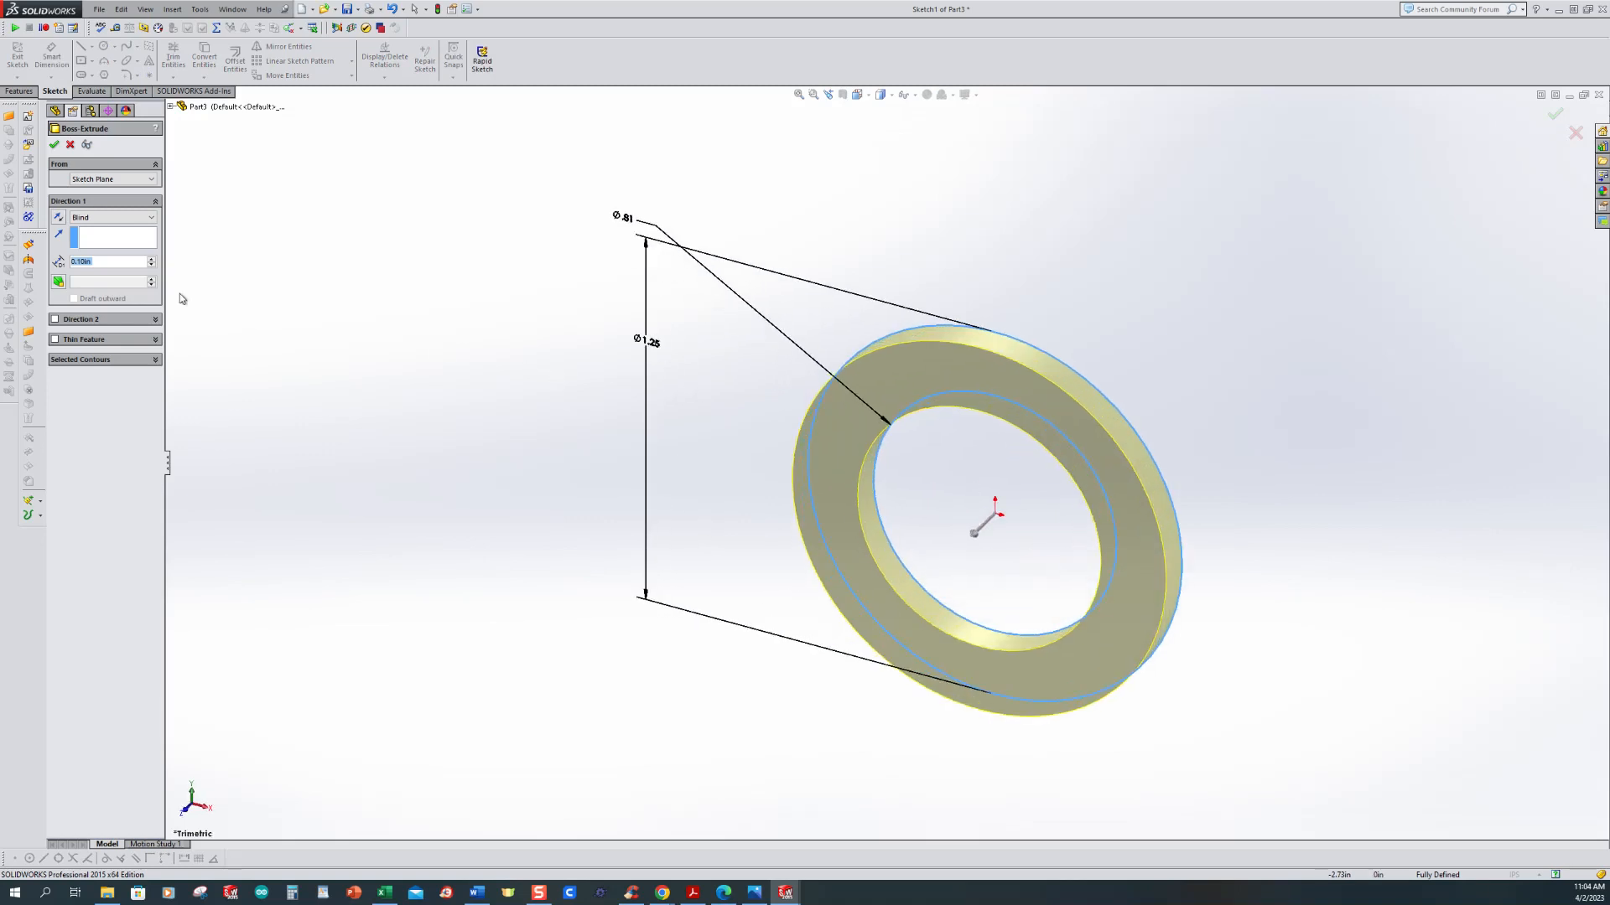
pyautogui.click(122, 221)
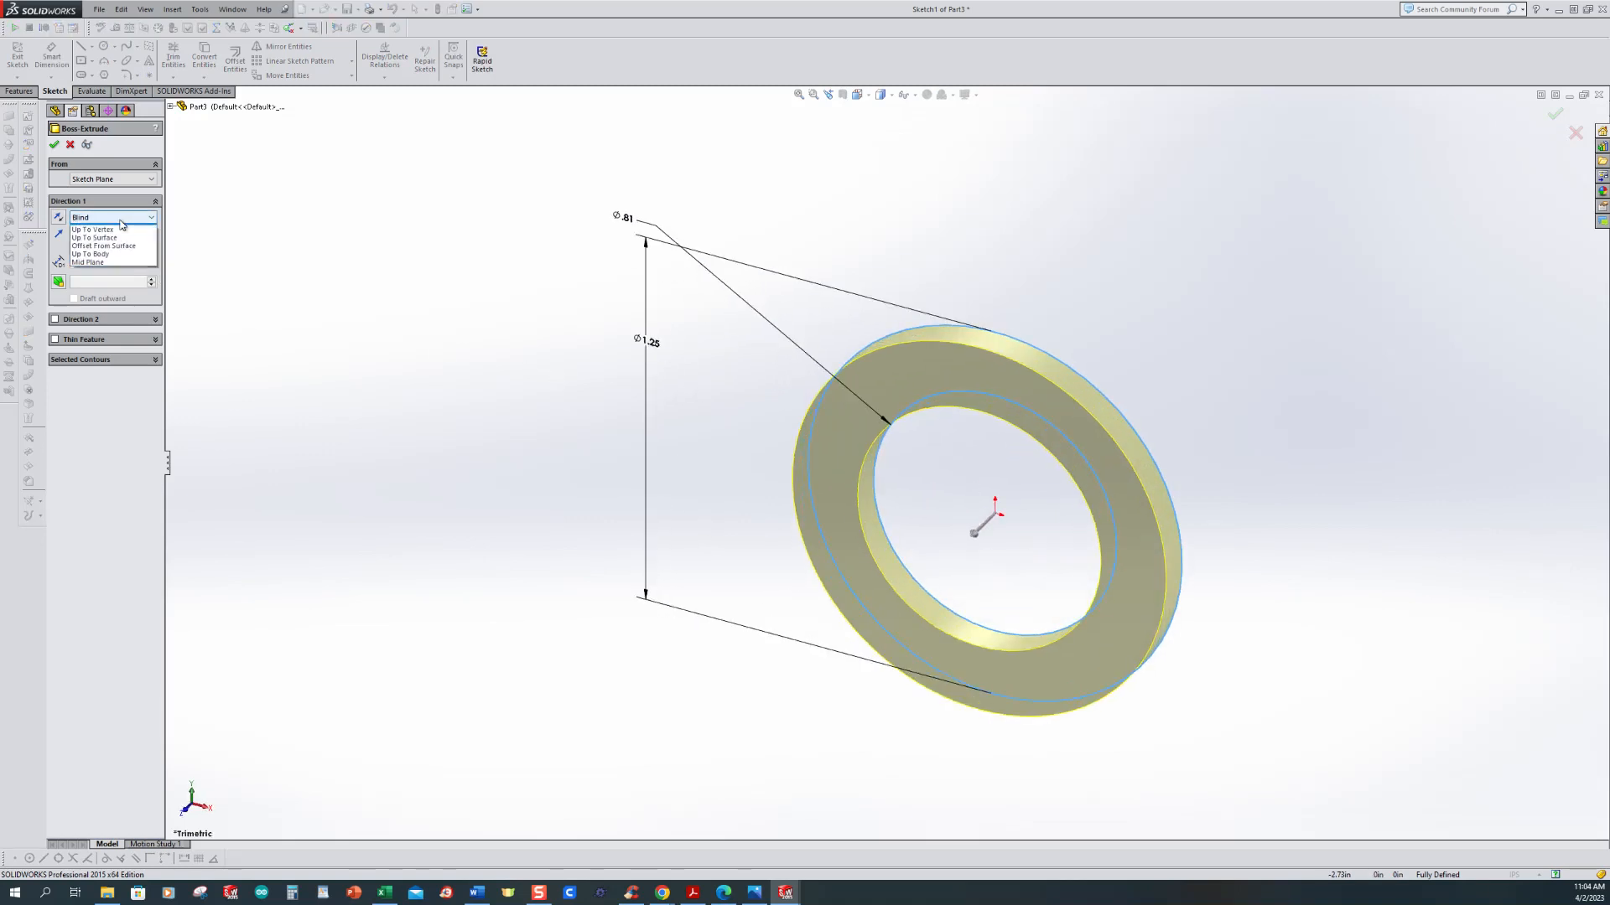
pyautogui.click(116, 270)
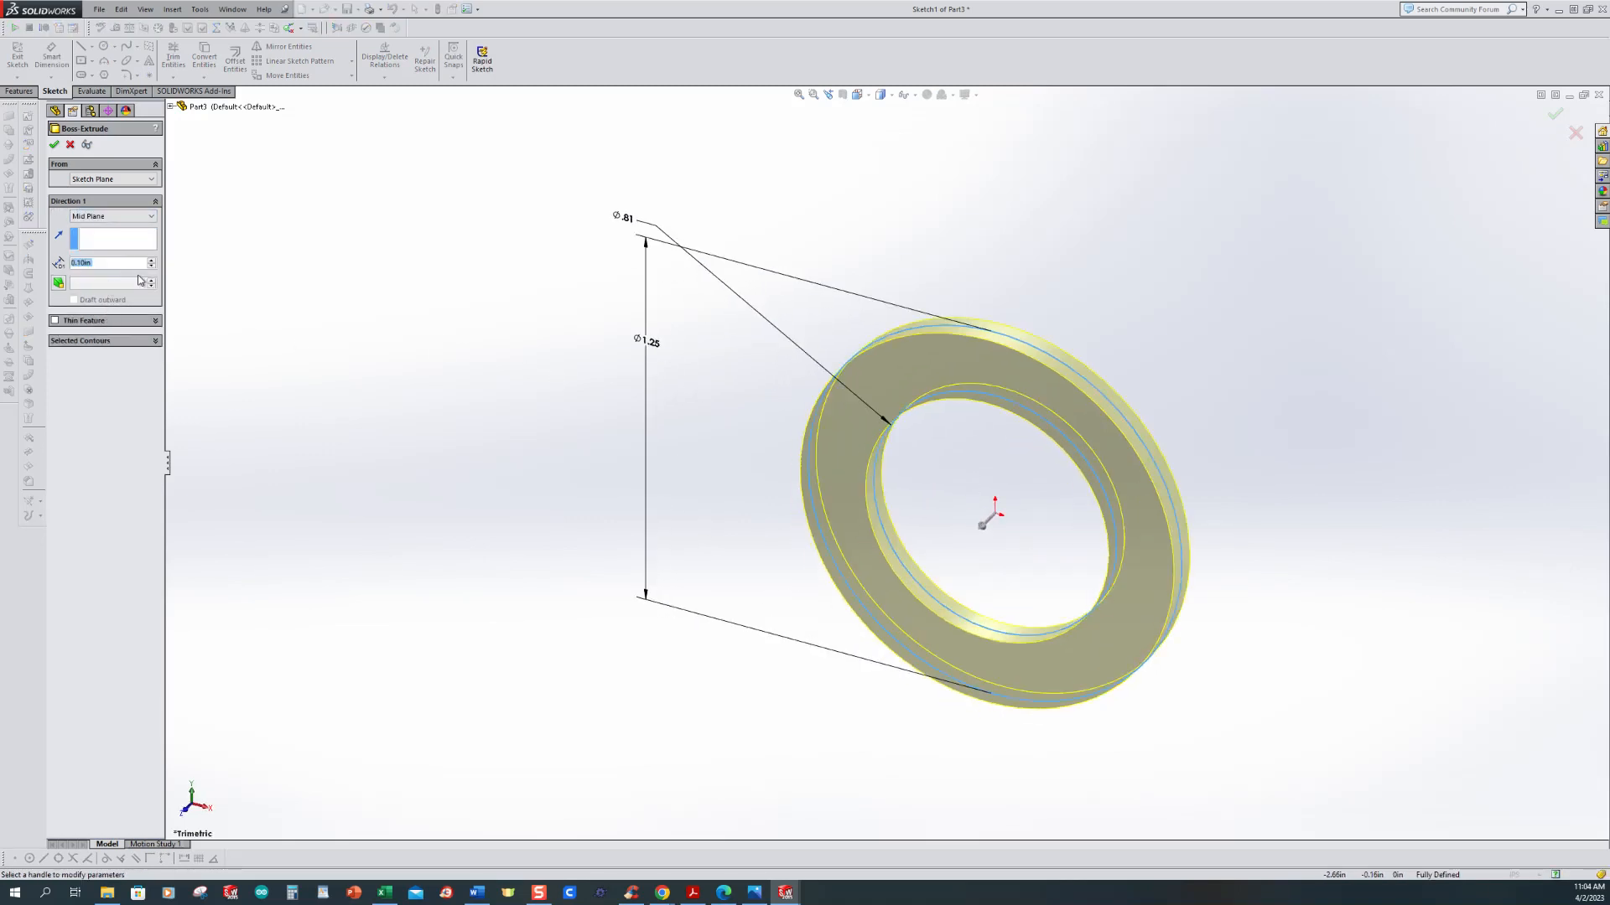
pyautogui.write('0.6875')
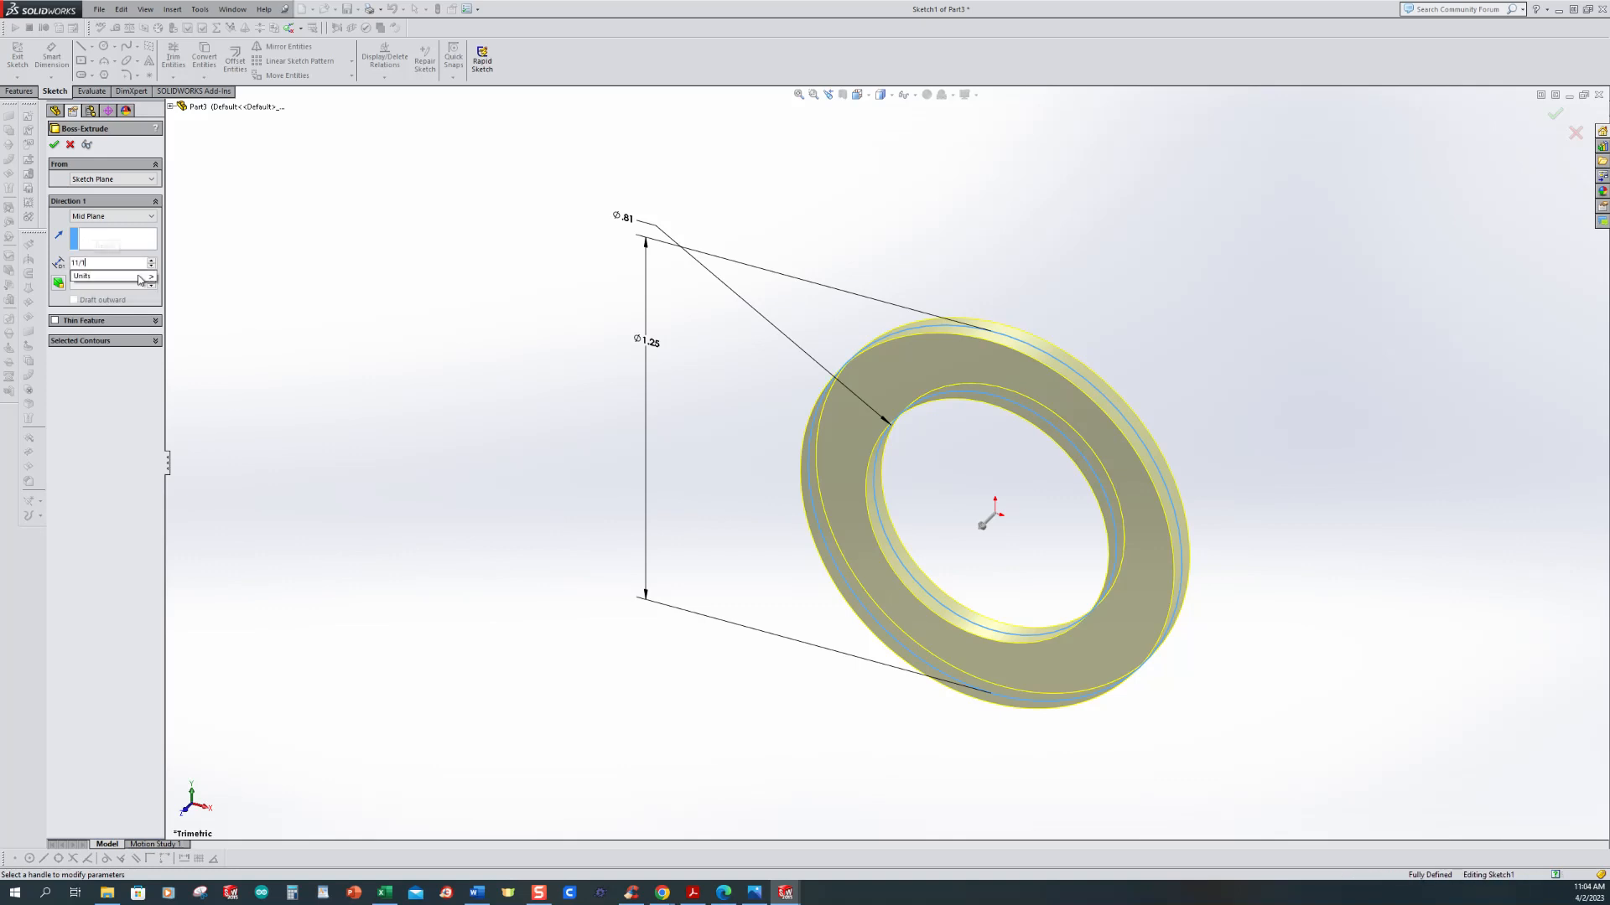
pyautogui.press('Return')
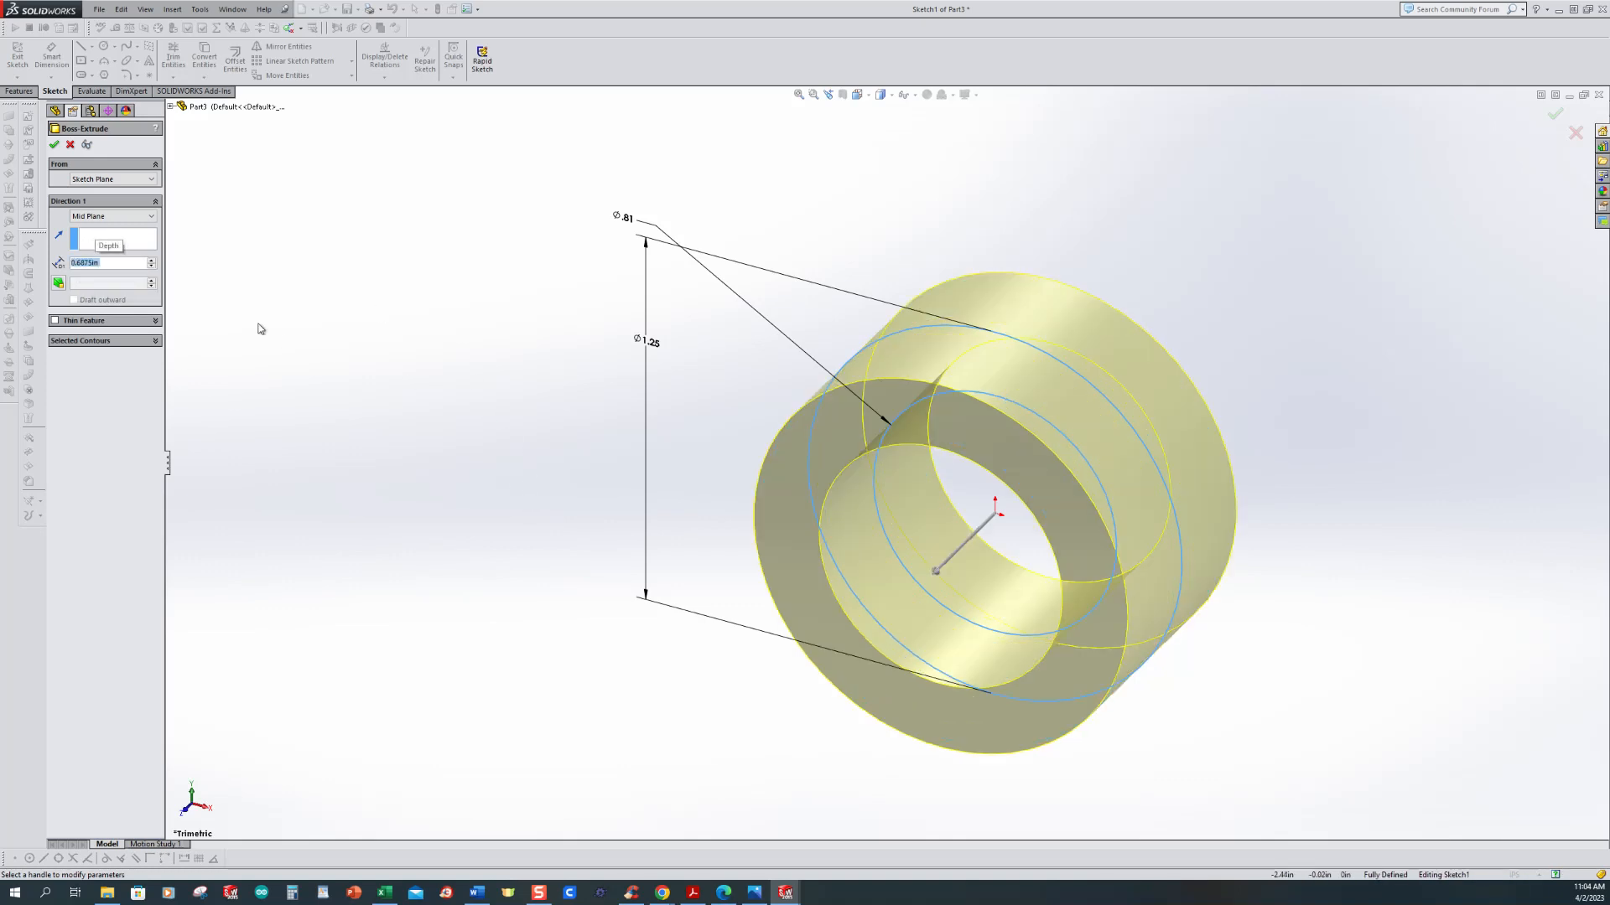
pyautogui.click(54, 145)
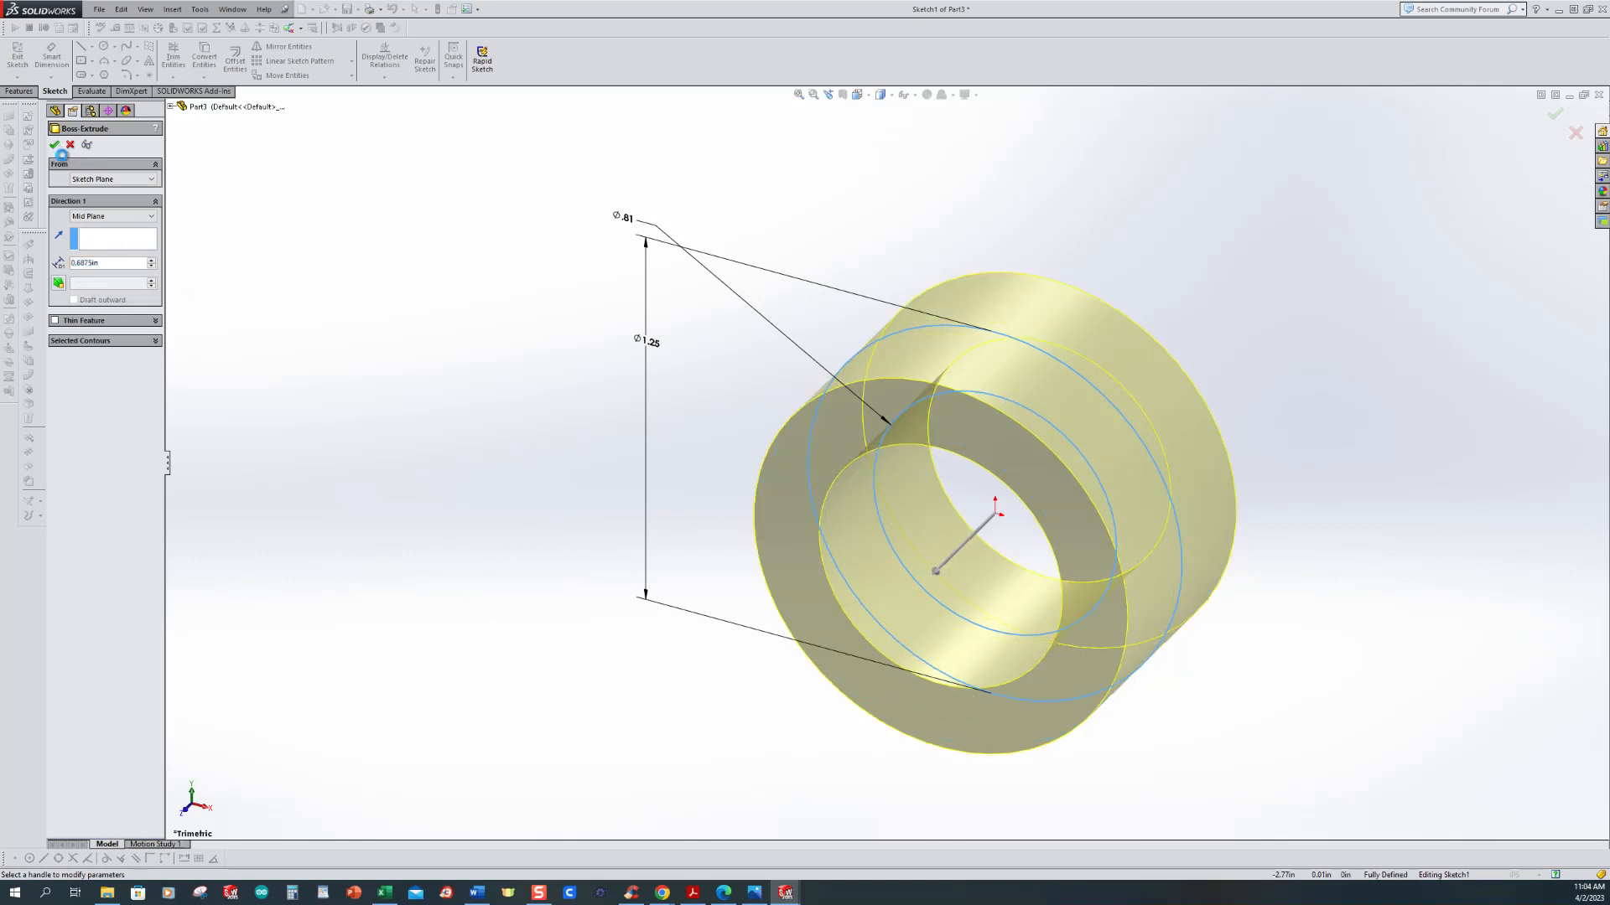
pyautogui.click(540, 362)
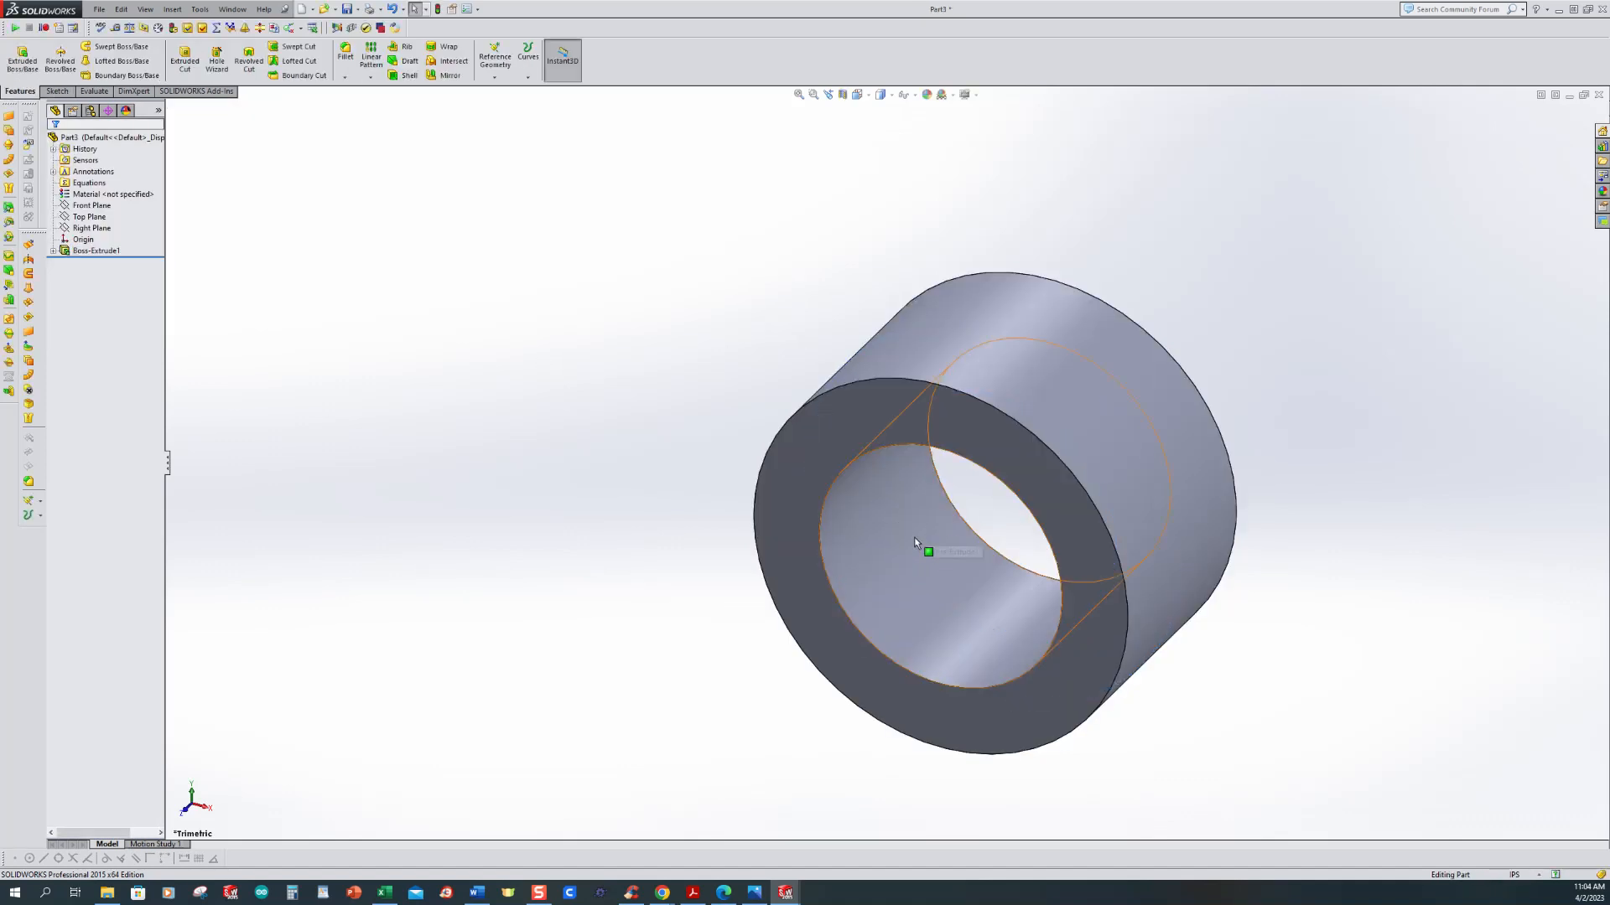
# Step: Chamfer both edges of the ring's bore at 0.15 in and 45 degrees by selecting the inner cylindrical face
pyautogui.click(345, 76)
pyautogui.click(369, 101)
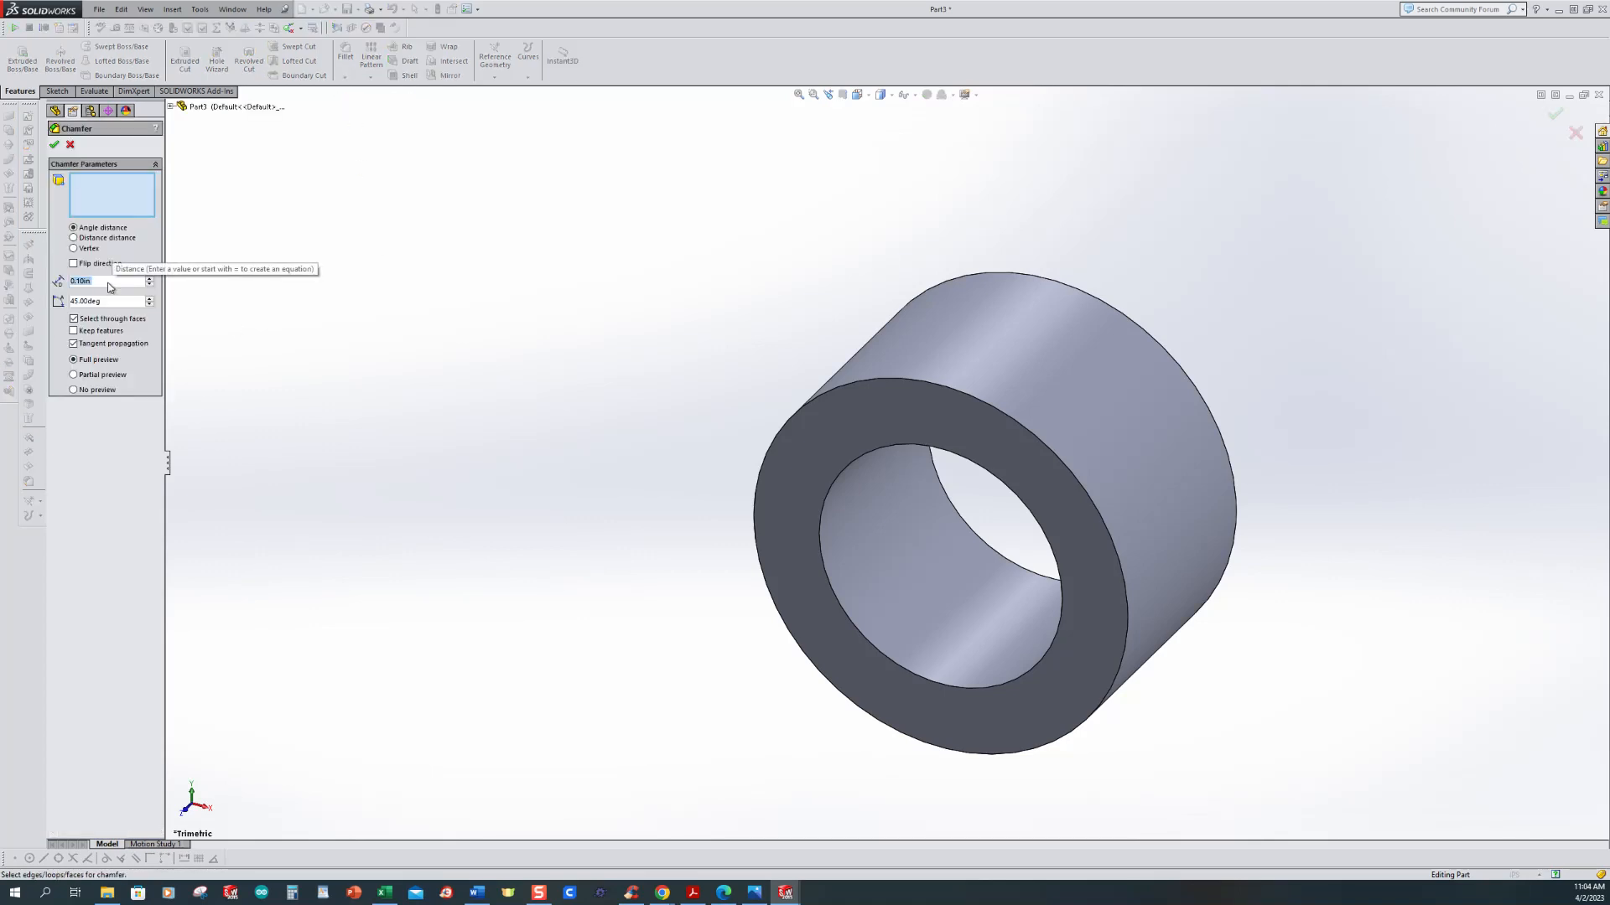
pyautogui.write('.125')
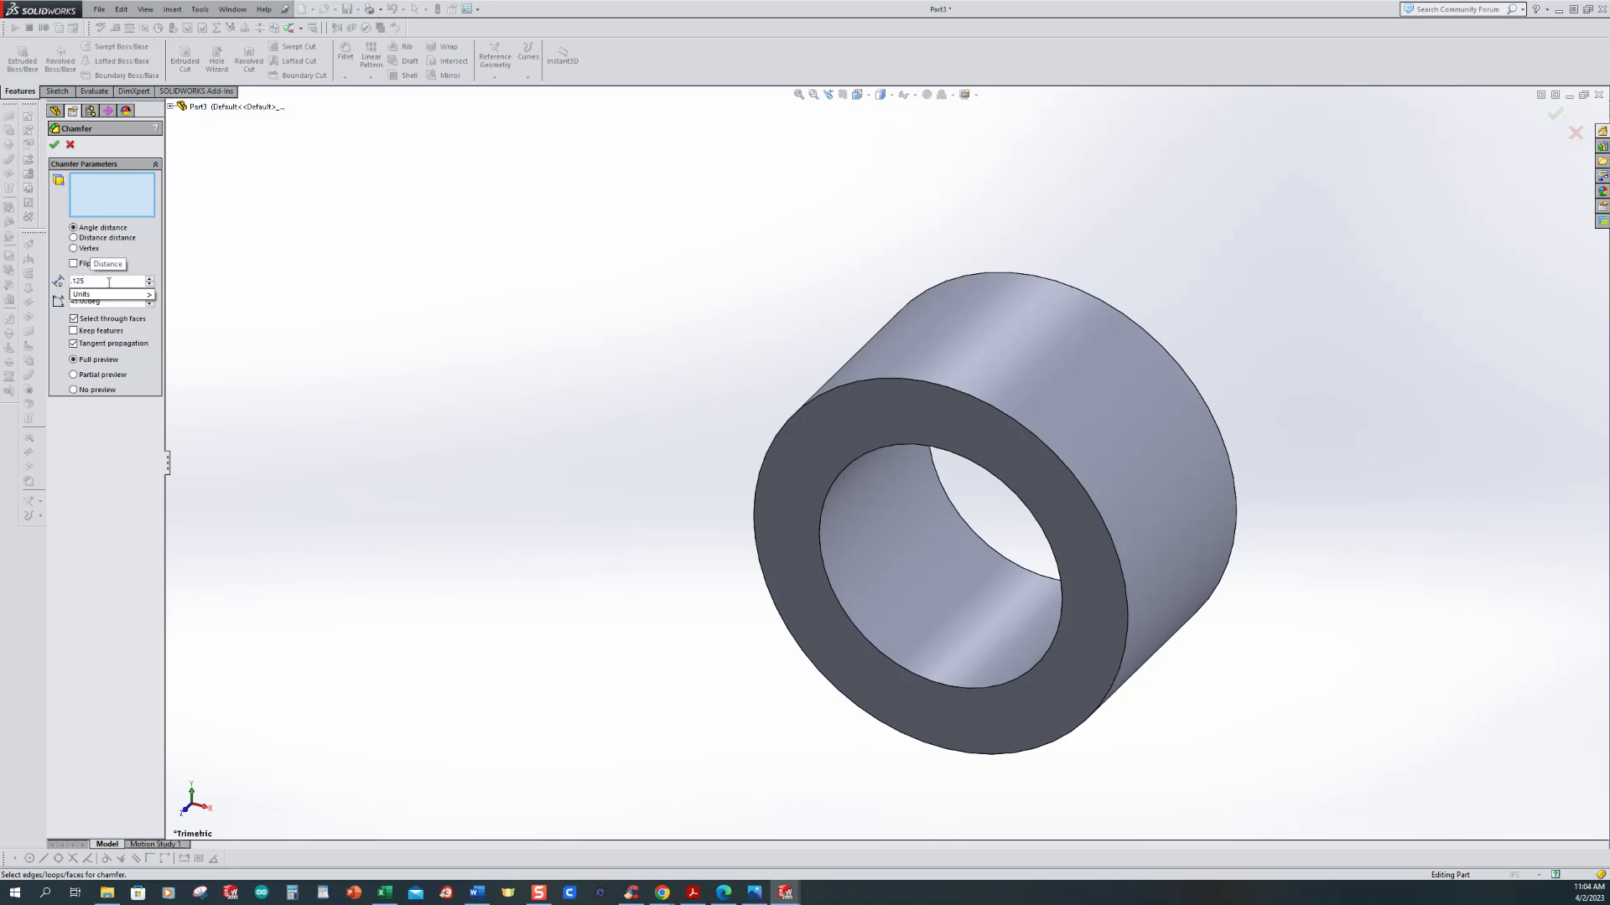
pyautogui.press('BackSpace')
pyautogui.press('BackSpace')
pyautogui.write('5')
pyautogui.click(143, 201)
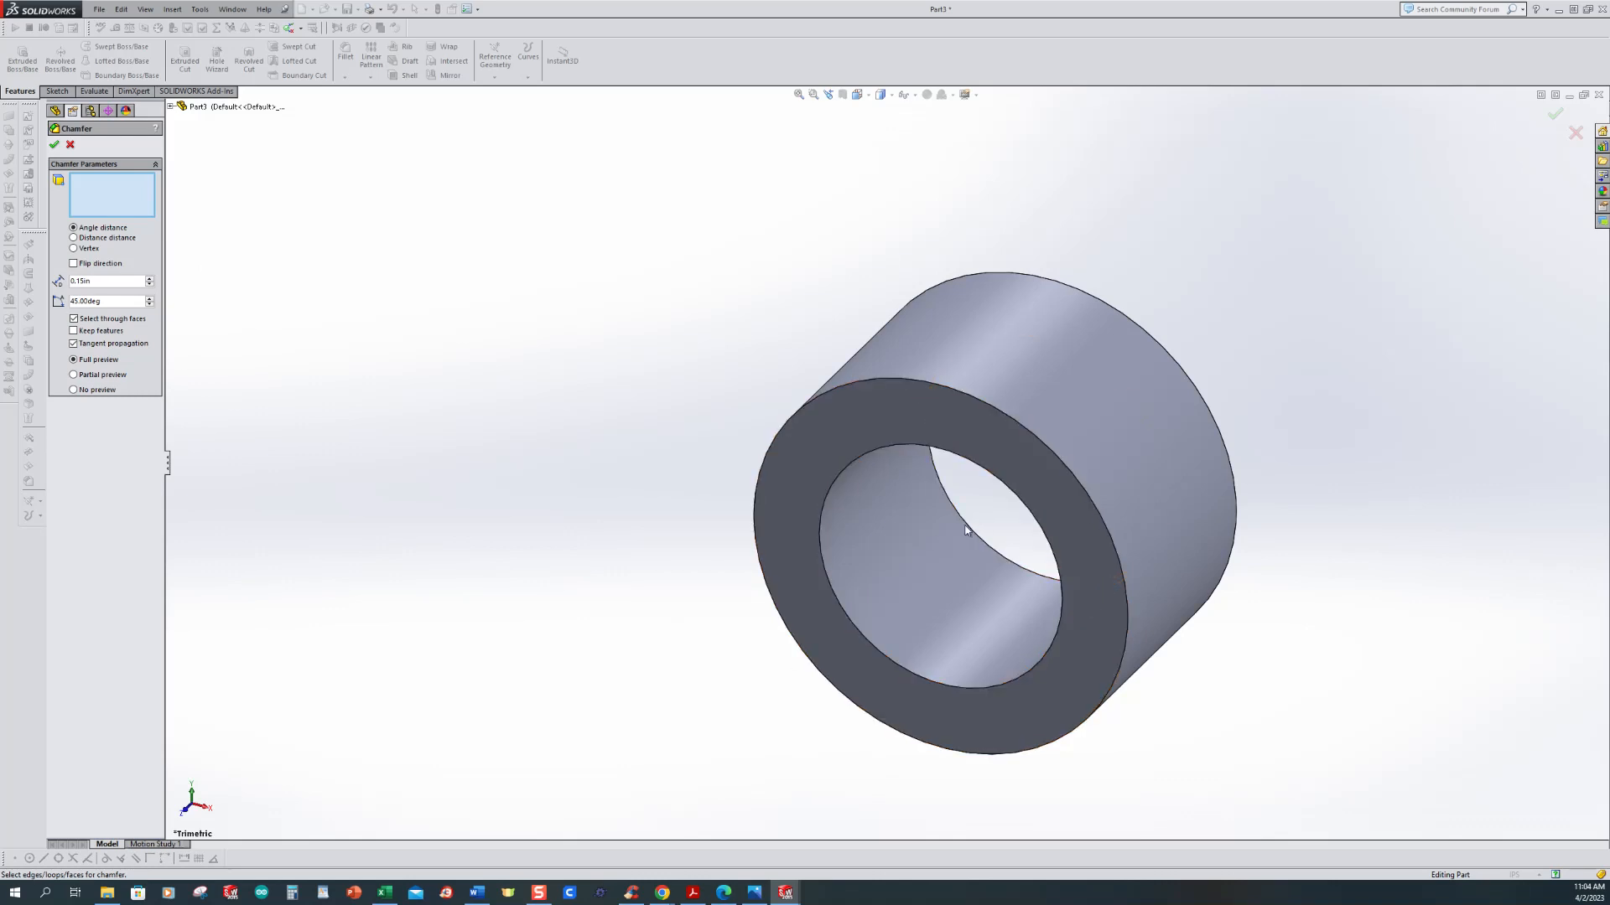
pyautogui.click(912, 536)
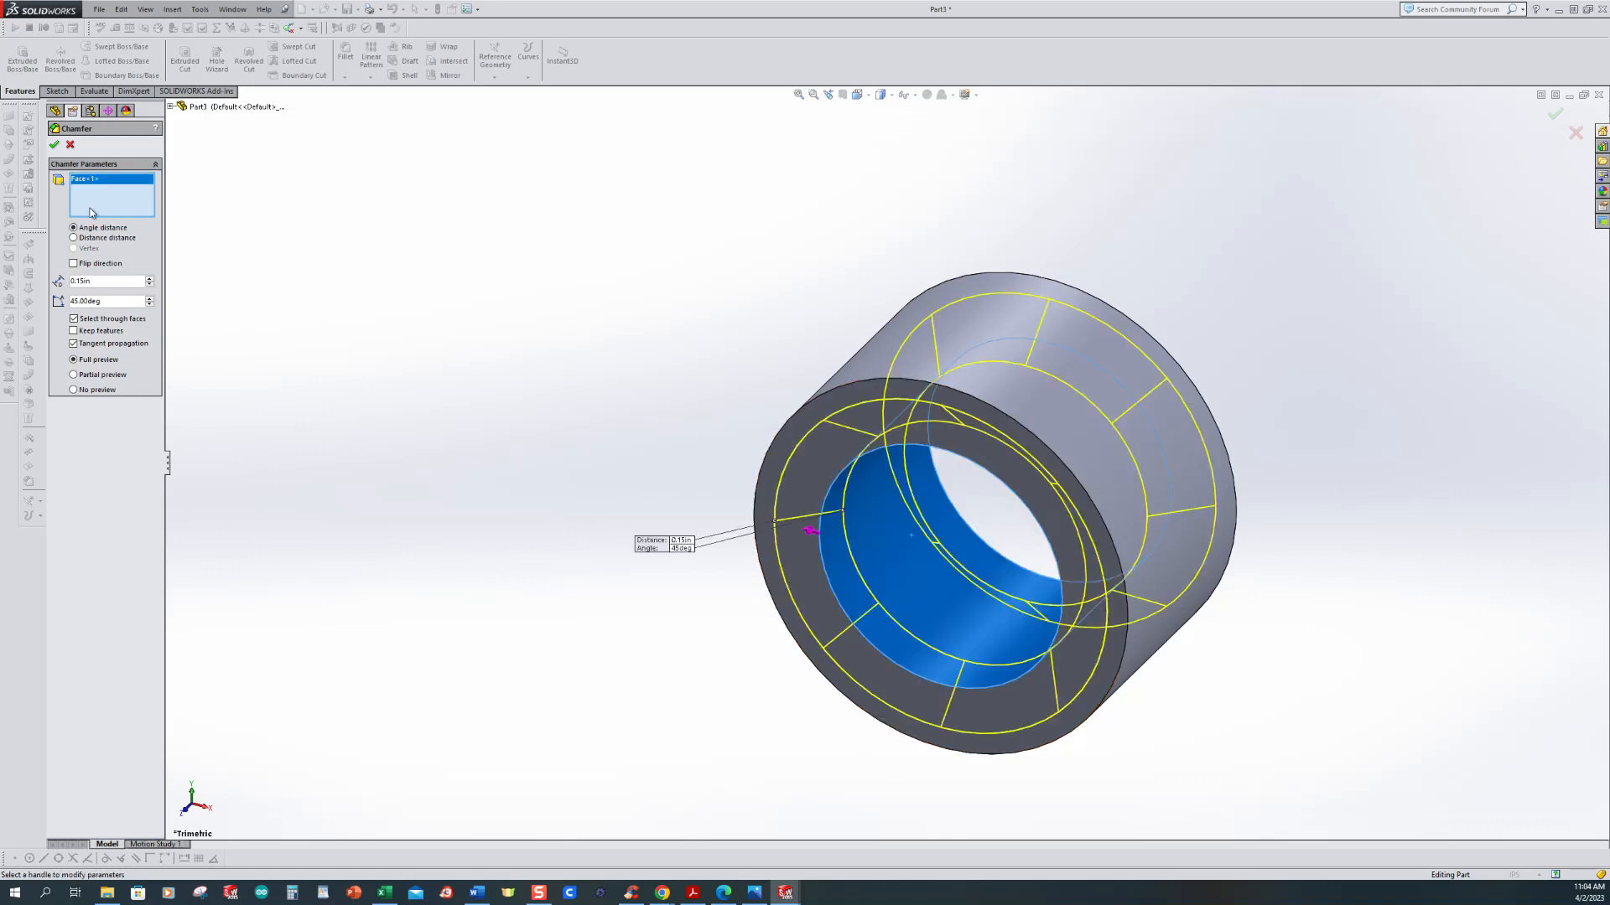
pyautogui.click(54, 145)
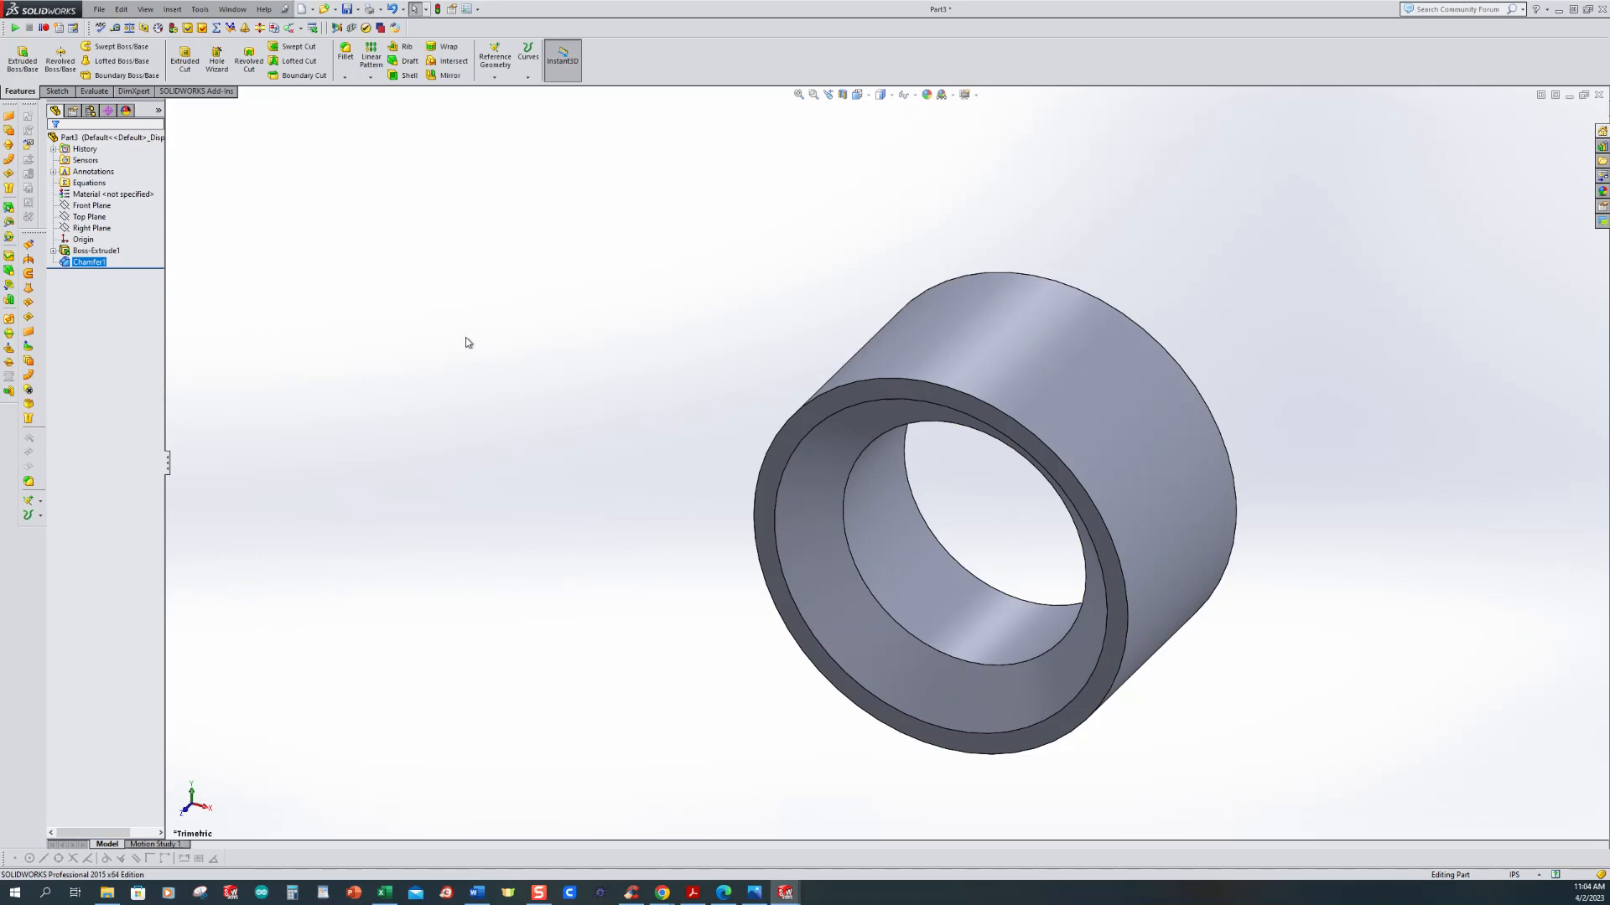
# Step: Sketch a circle about 1.75 in in diameter, centred on the origin, on the ring's flat front face
pyautogui.moveTo(551, 391); pyautogui.dragTo(594, 337, button='middle')
pyautogui.scroll(3, 457, 267)
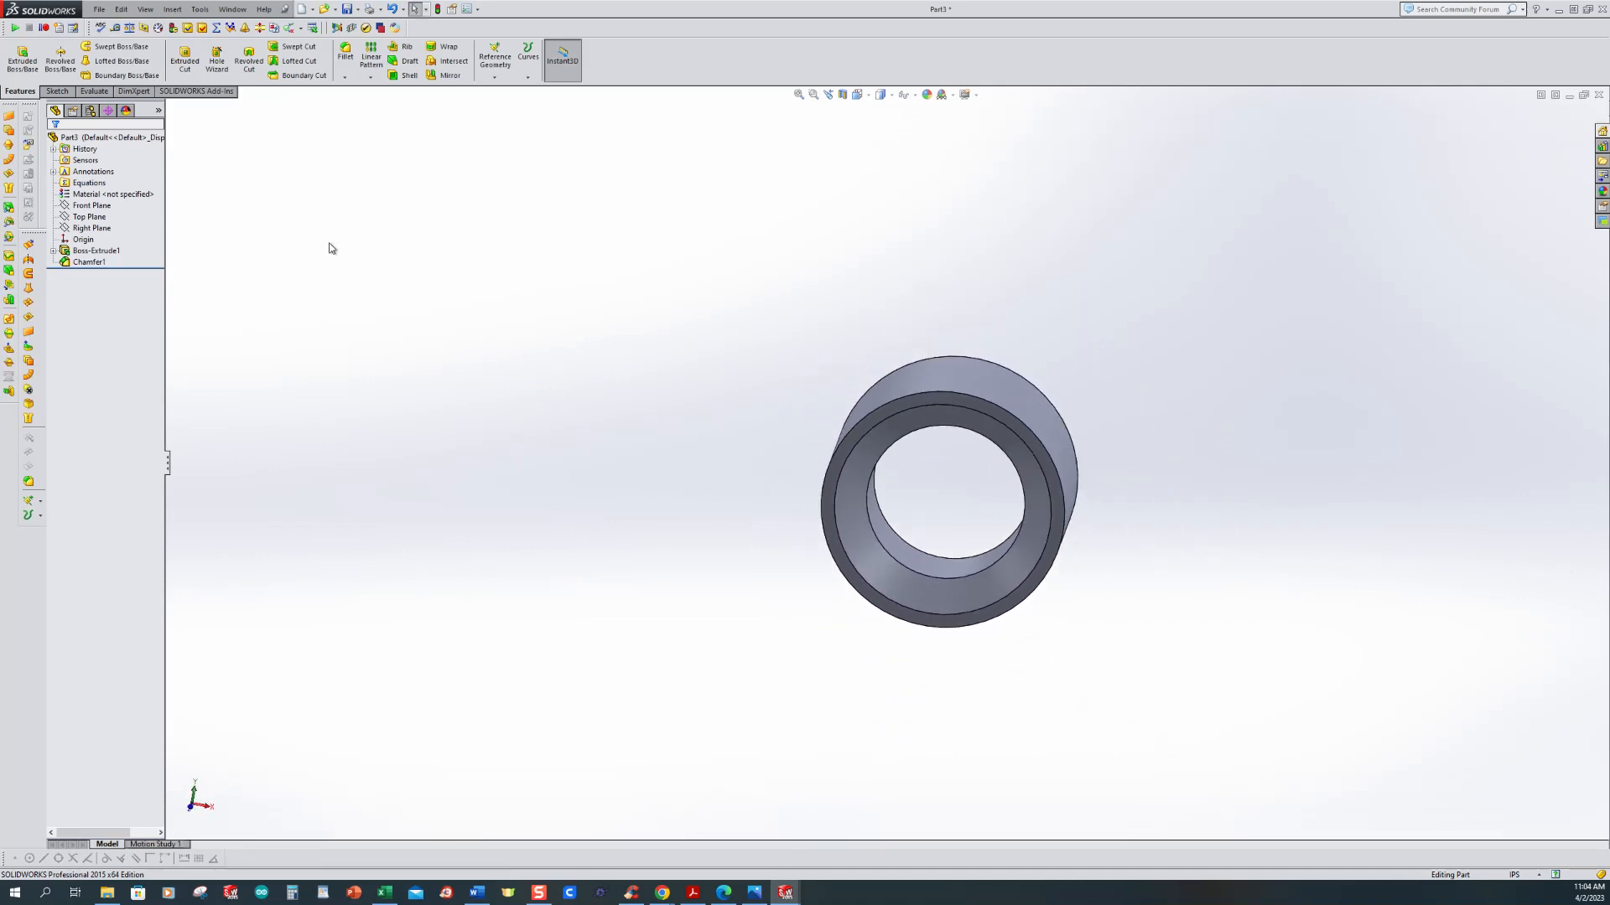
pyautogui.click(56, 91)
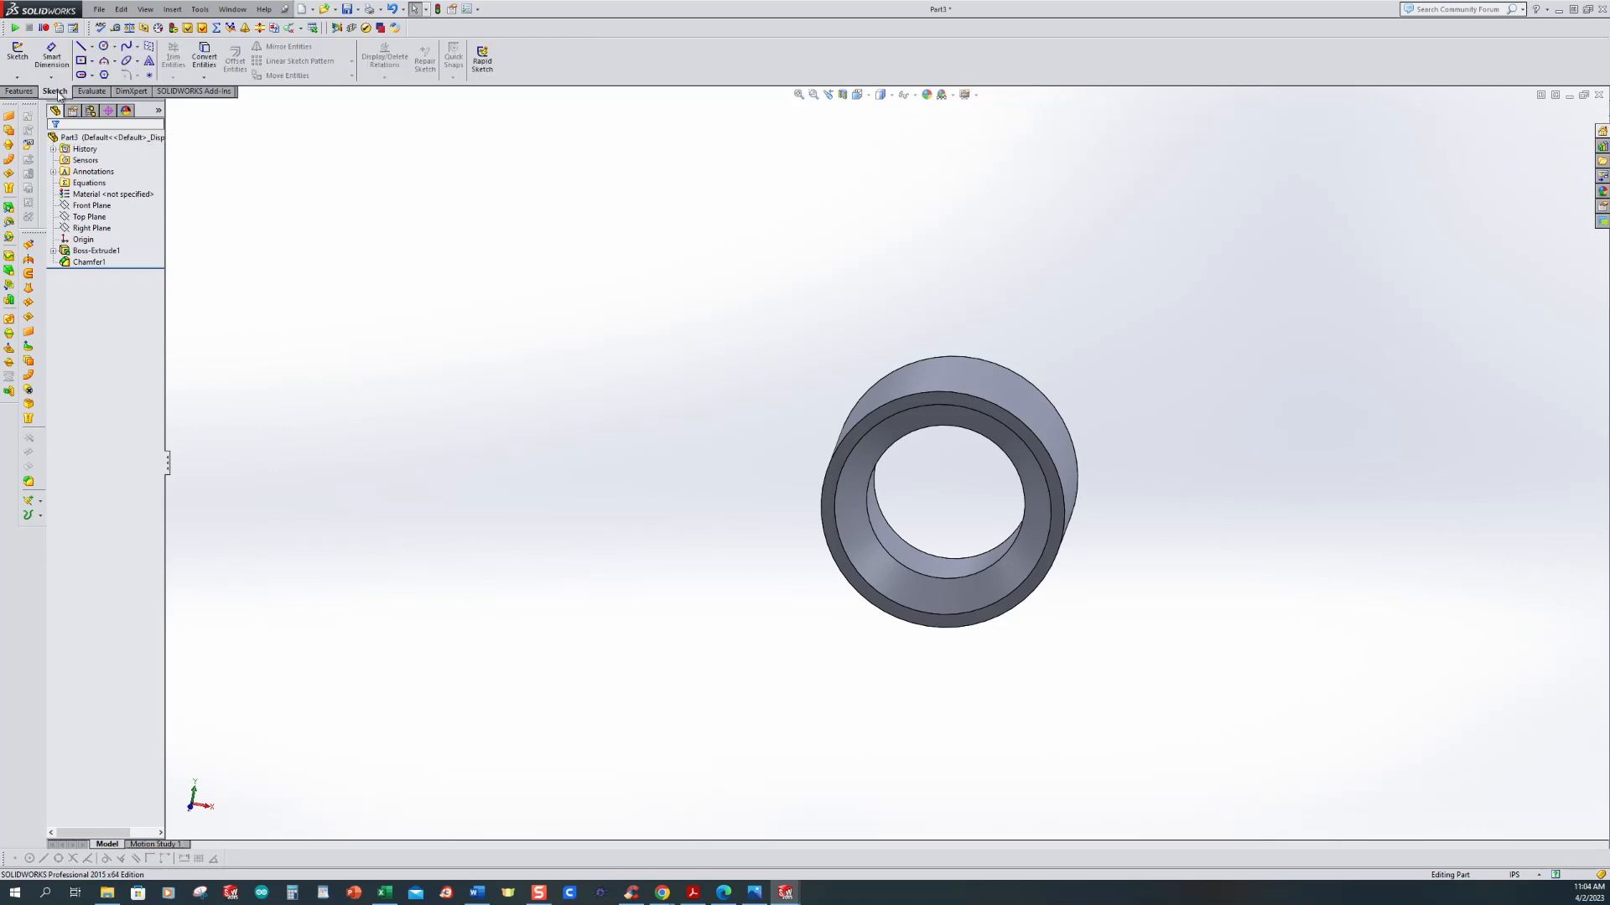
pyautogui.click(19, 59)
pyautogui.click(924, 401)
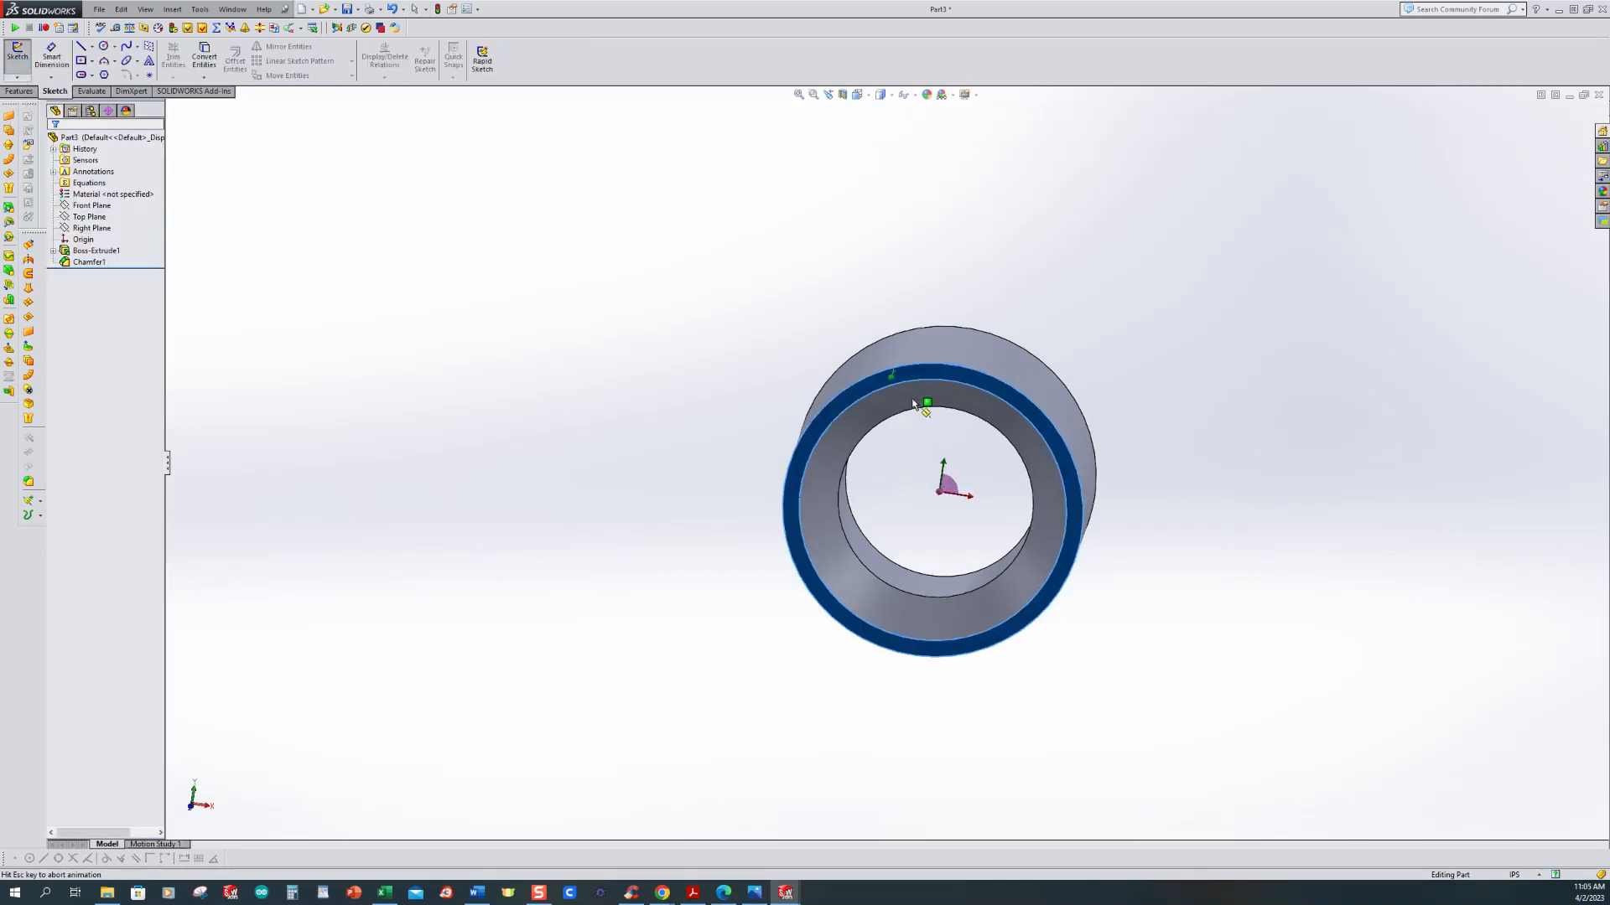
pyautogui.click(104, 47)
pyautogui.click(888, 463)
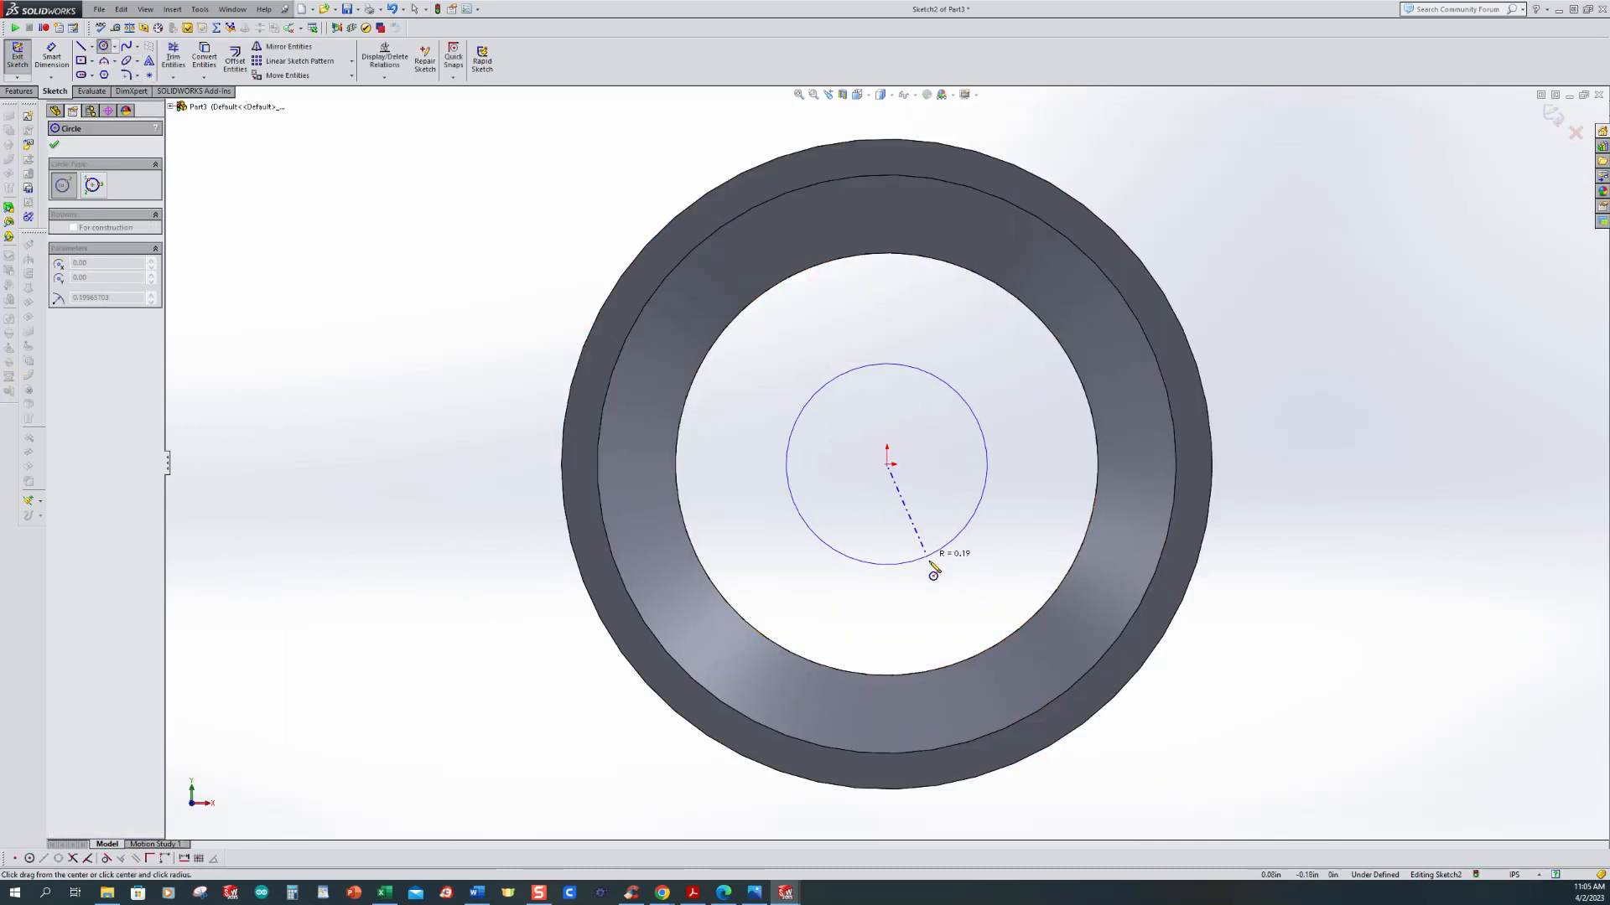
pyautogui.scroll(2, 931, 563)
pyautogui.click(1129, 667)
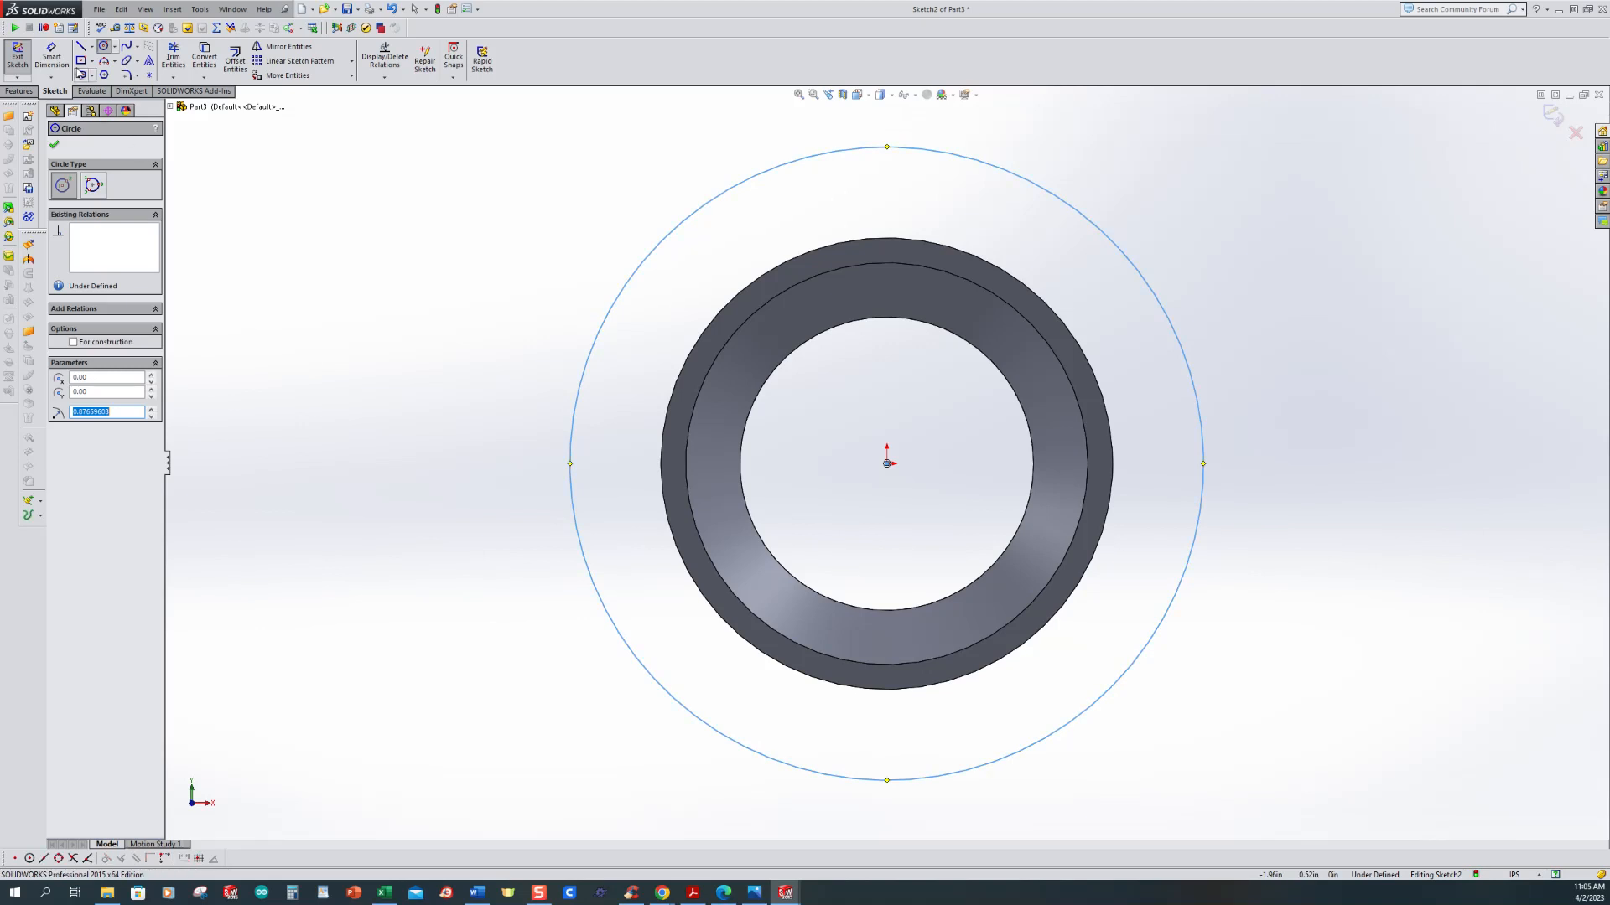
# Step: Dimension the sketched circle's diameter to 0.9375 in
pyautogui.click(51, 56)
pyautogui.click(671, 239)
pyautogui.click(575, 195)
pyautogui.write('.9375')
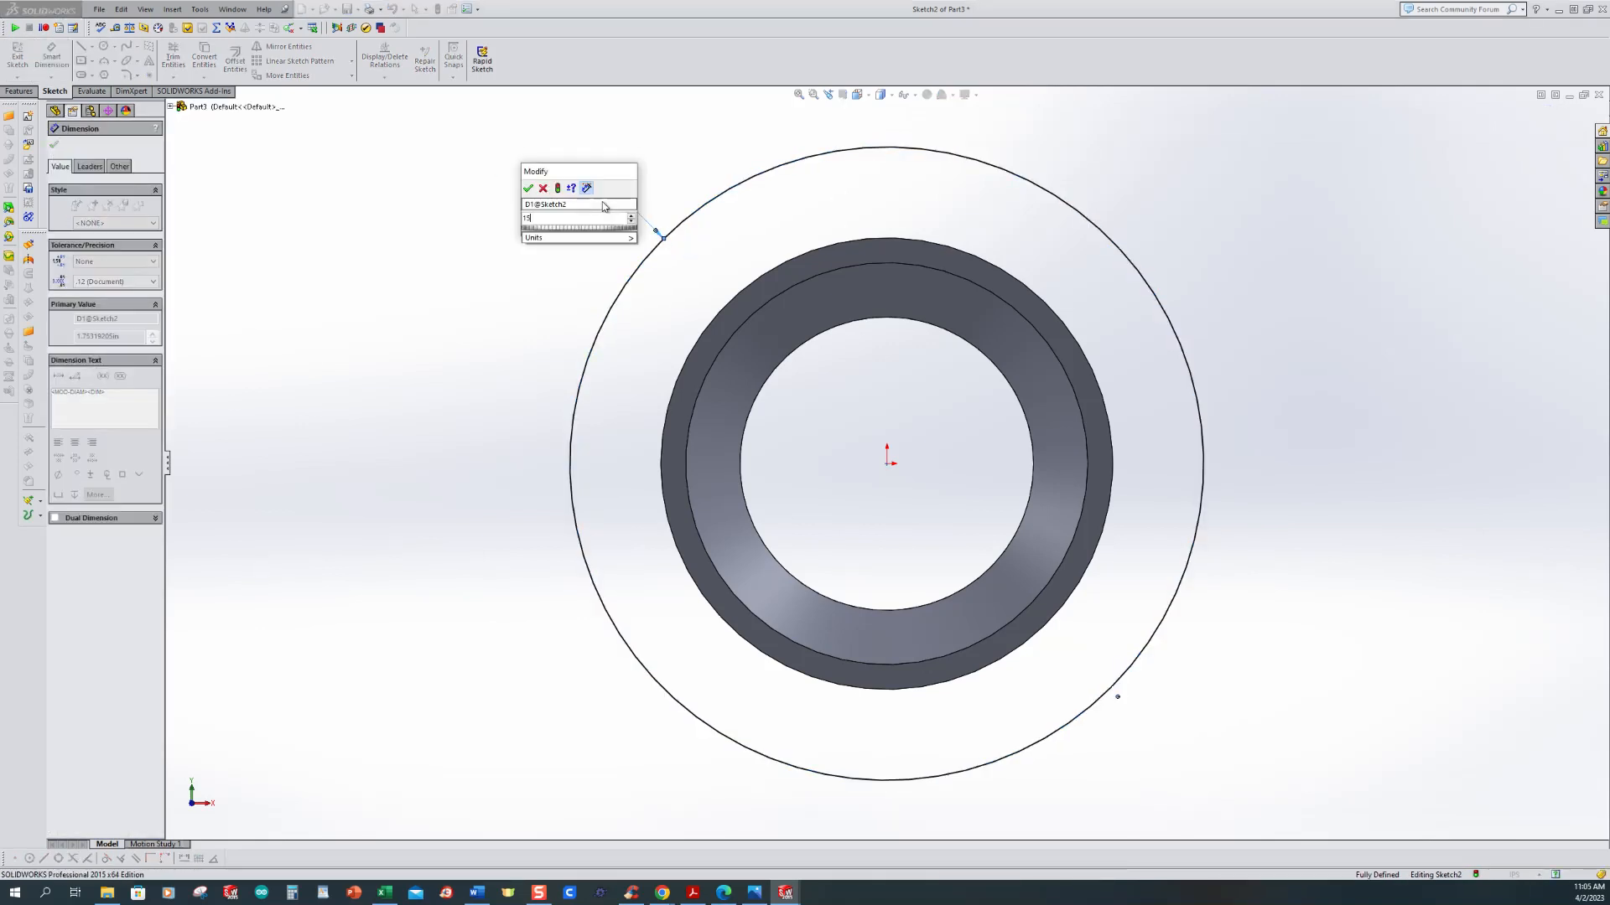
pyautogui.press('Return')
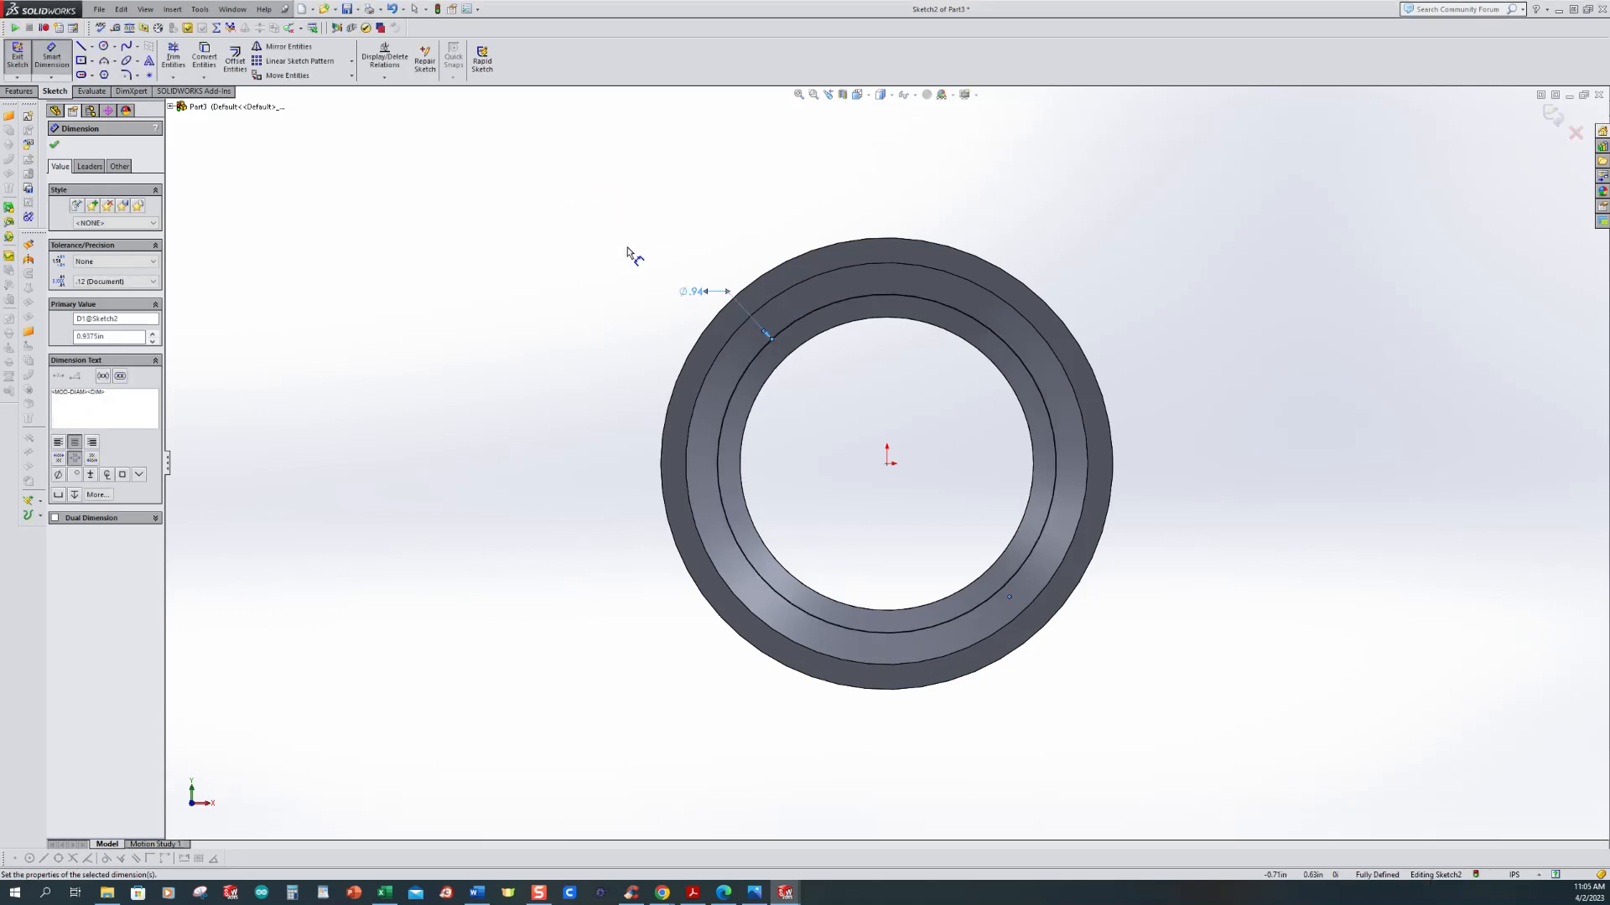
pyautogui.moveTo(558, 394); pyautogui.dragTo(610, 473, button='middle')
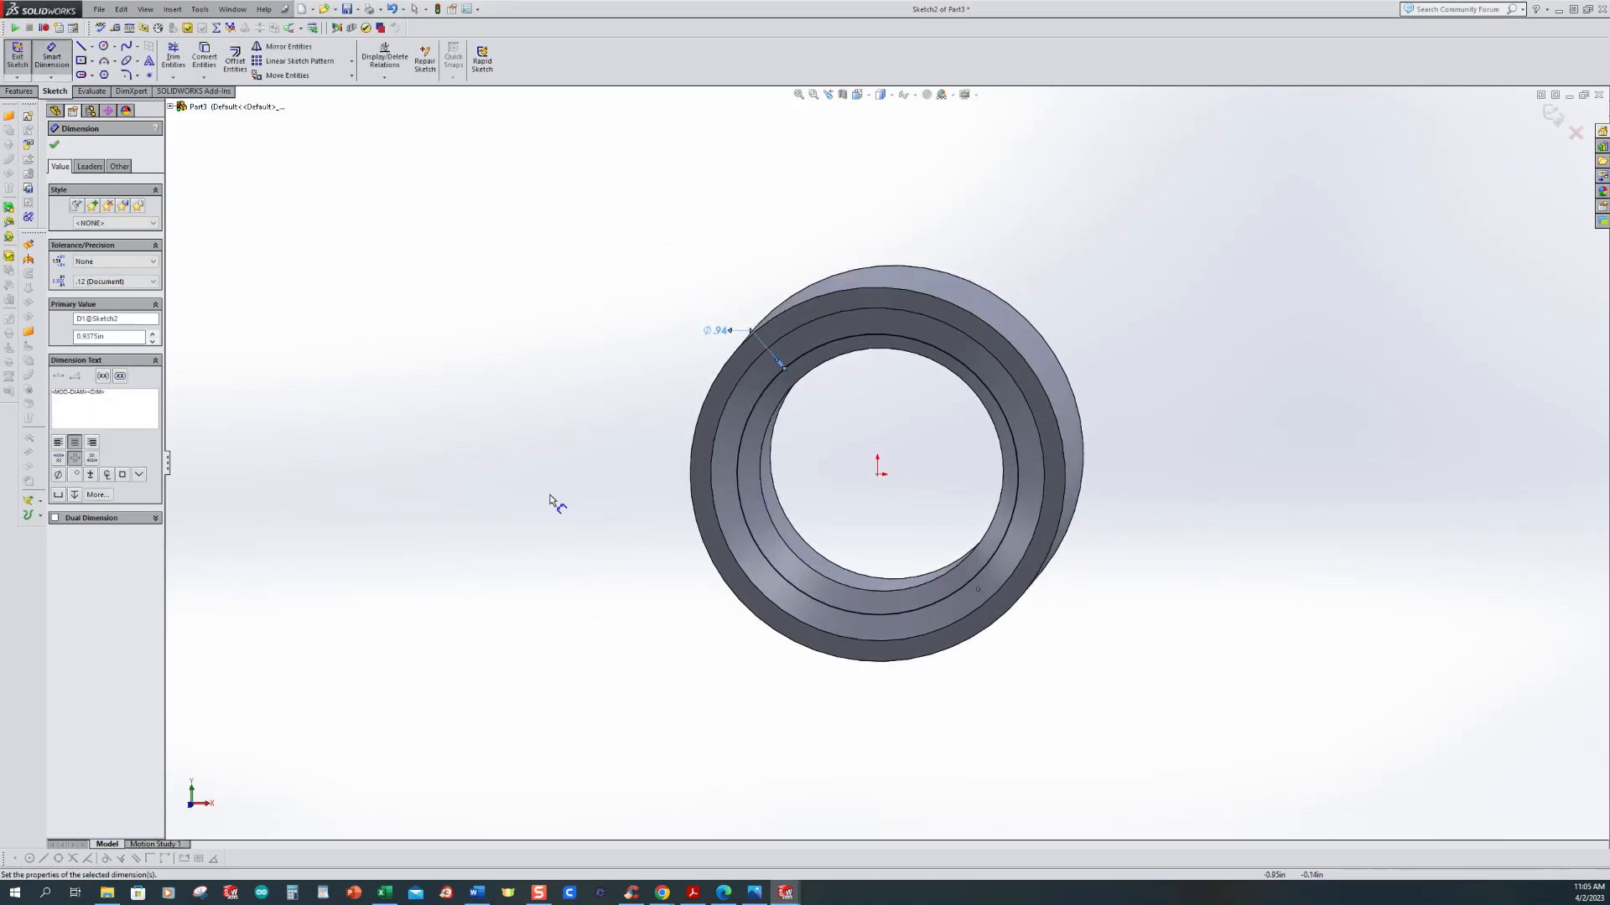
pyautogui.click(55, 148)
# Step: Create a clockwise helix from the circle with a constant 0.20 in pitch, 6 revolutions and a reversed direction through the ring
pyautogui.moveTo(499, 369); pyautogui.dragTo(501, 345, button='middle')
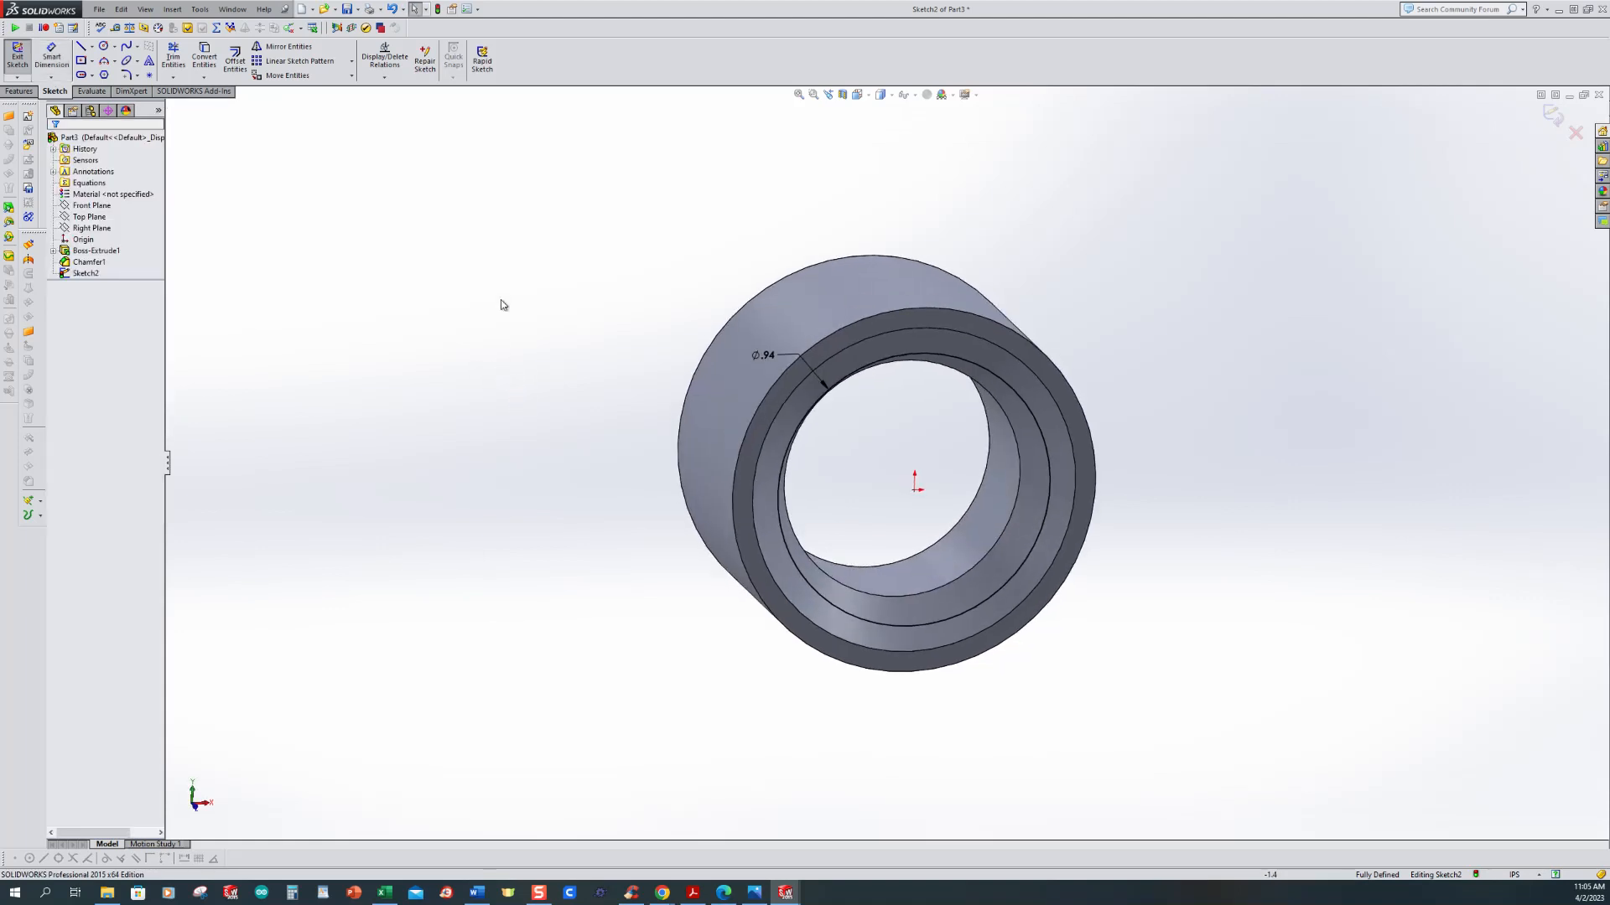
pyautogui.click(172, 10)
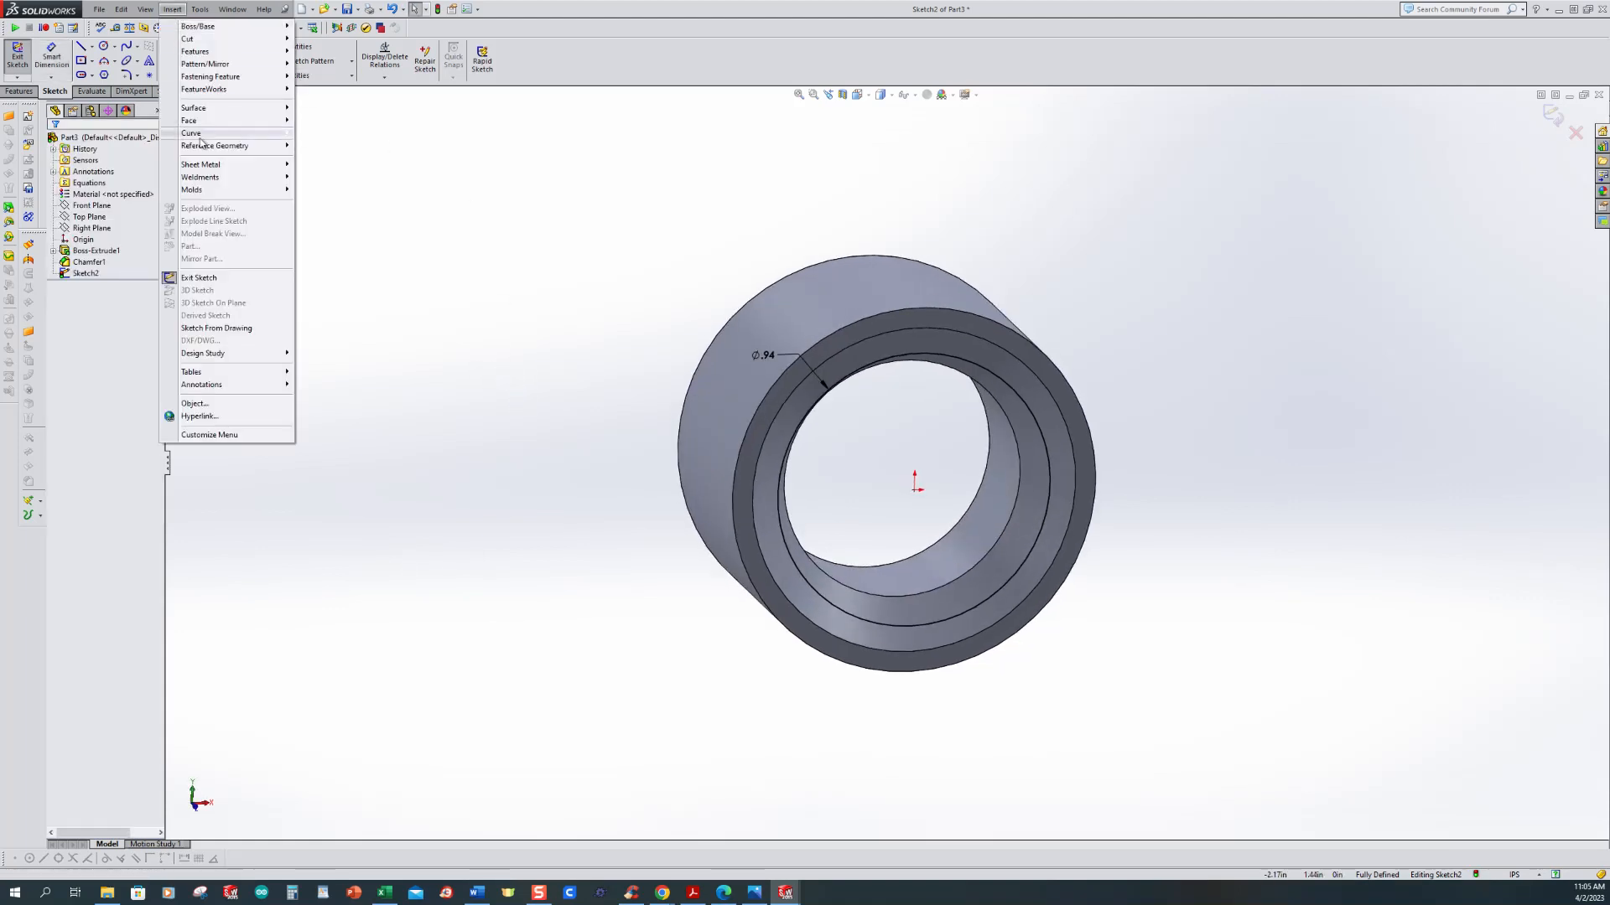
pyautogui.moveTo(200, 137)
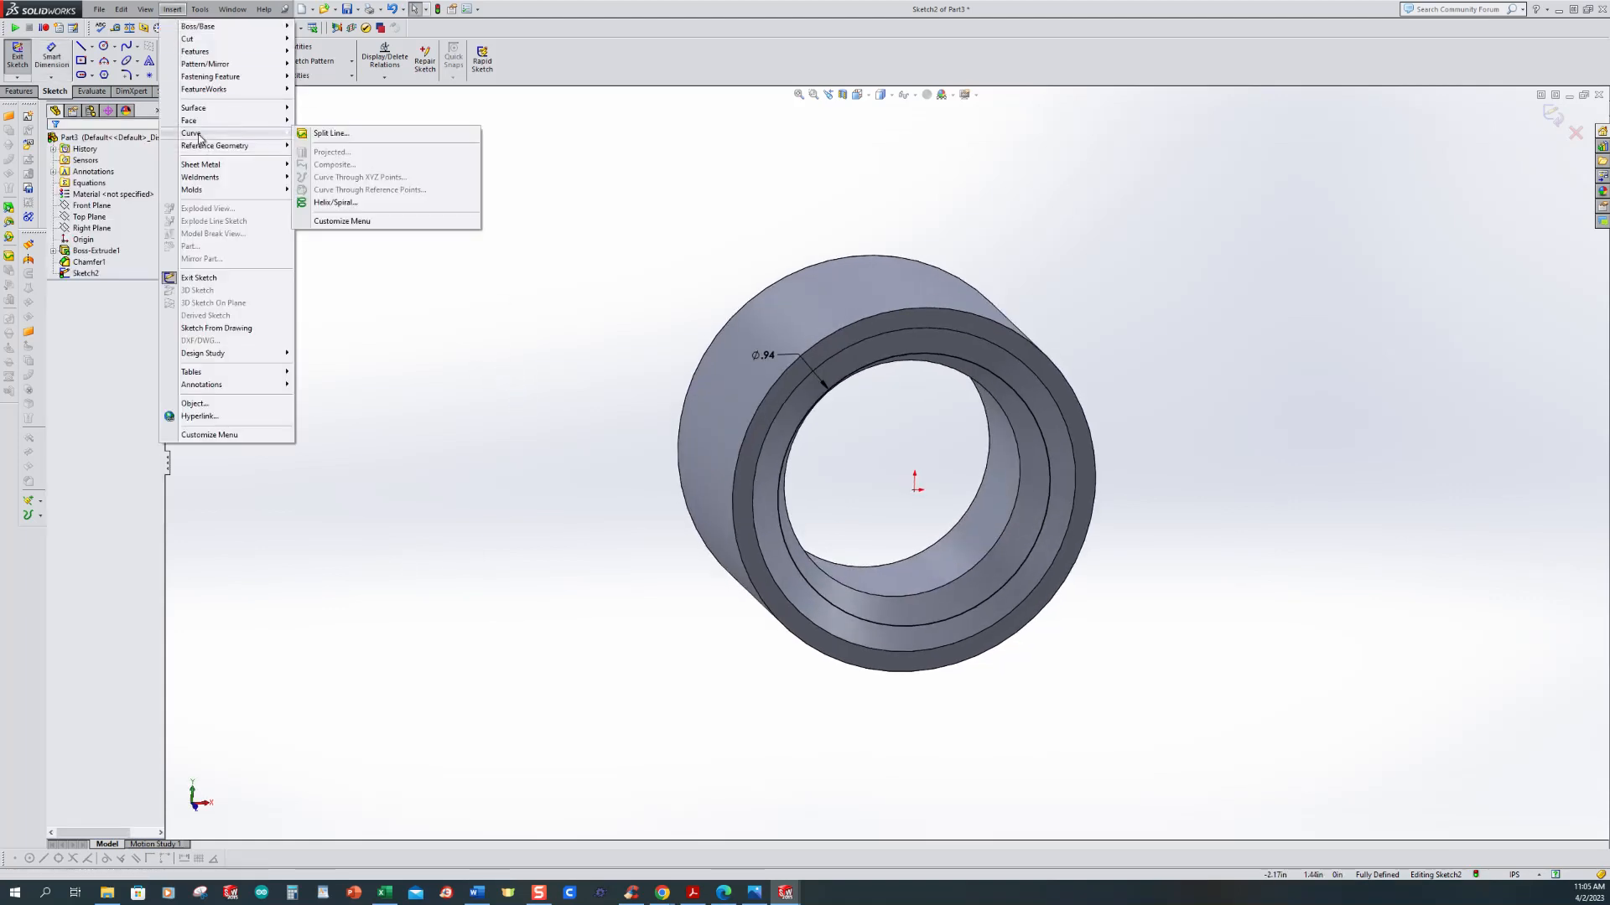
pyautogui.click(335, 202)
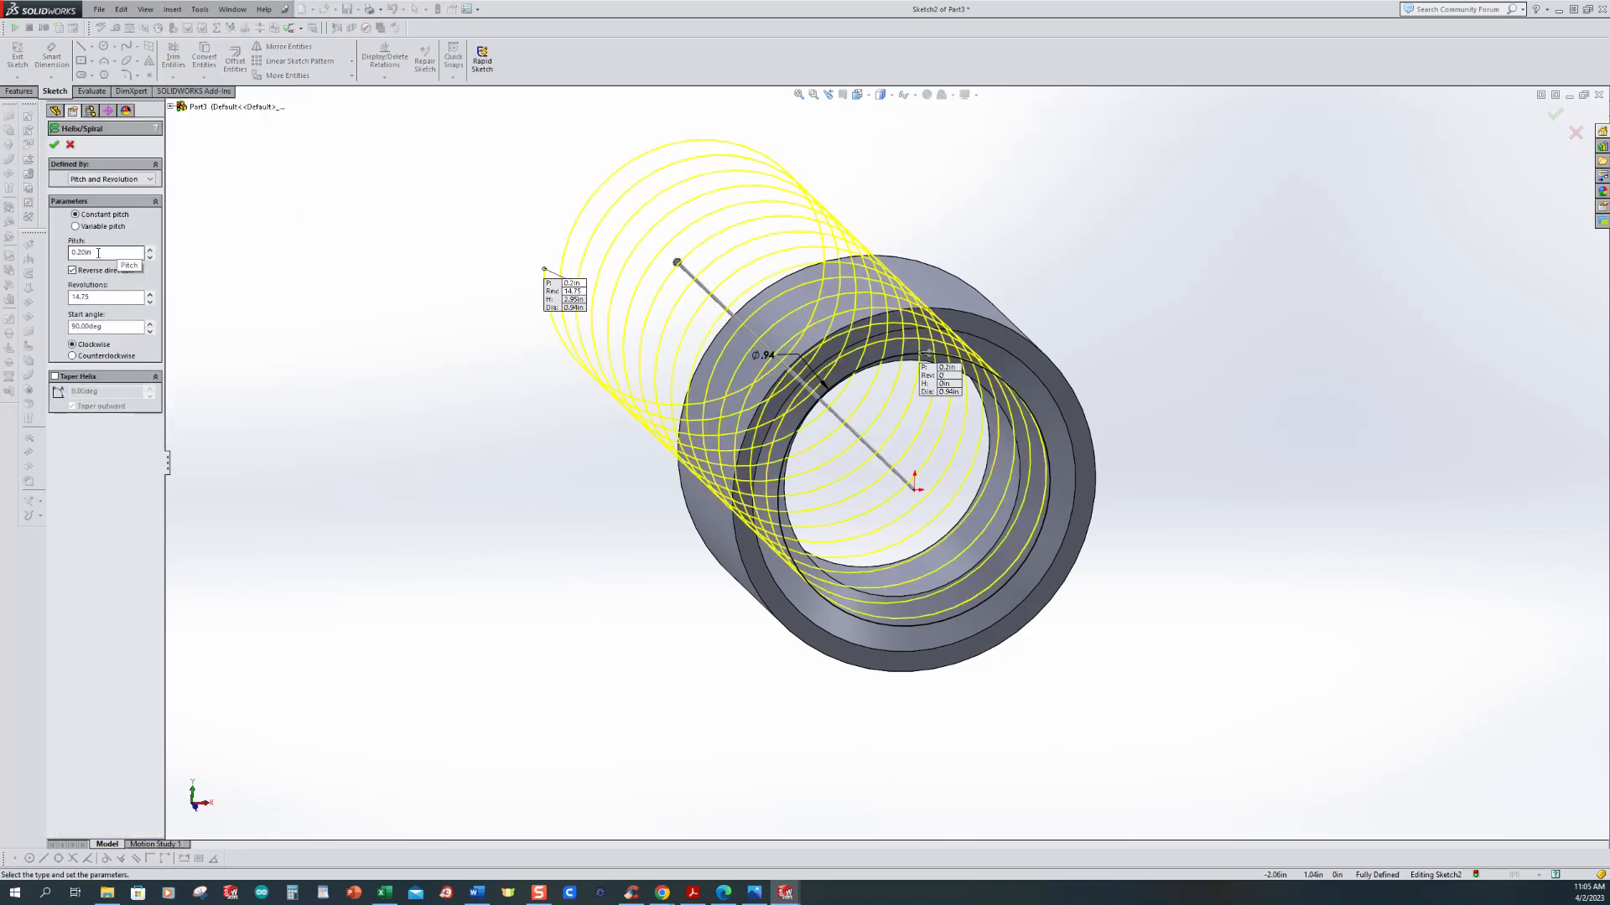
pyautogui.doubleClick(105, 297)
pyautogui.write('6')
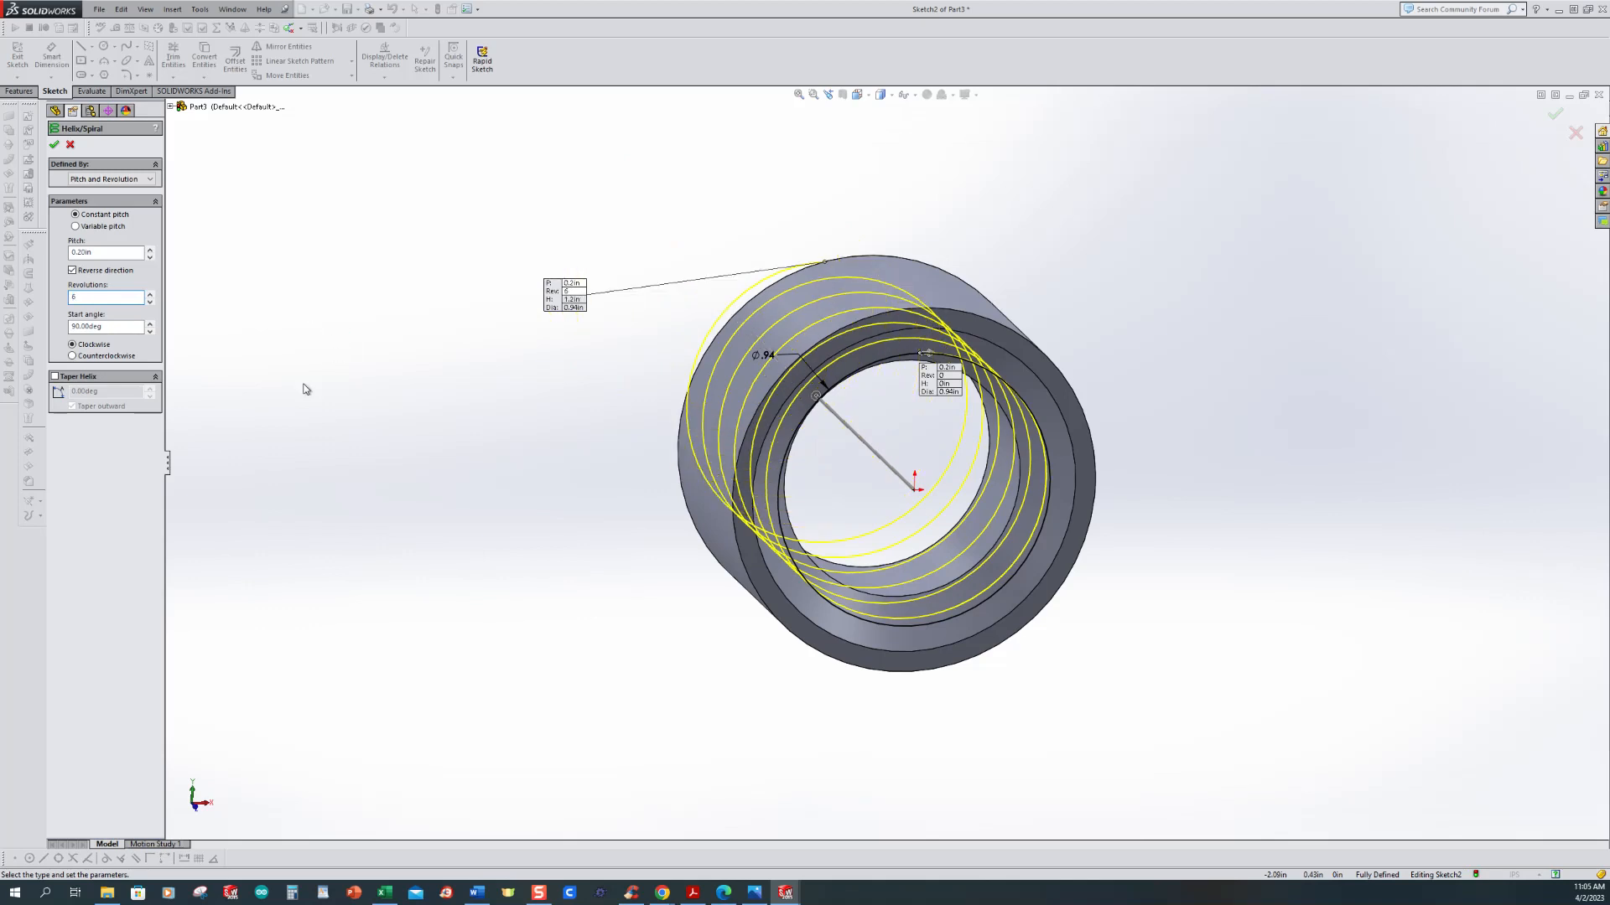
pyautogui.moveTo(438, 434); pyautogui.dragTo(456, 467, button='middle')
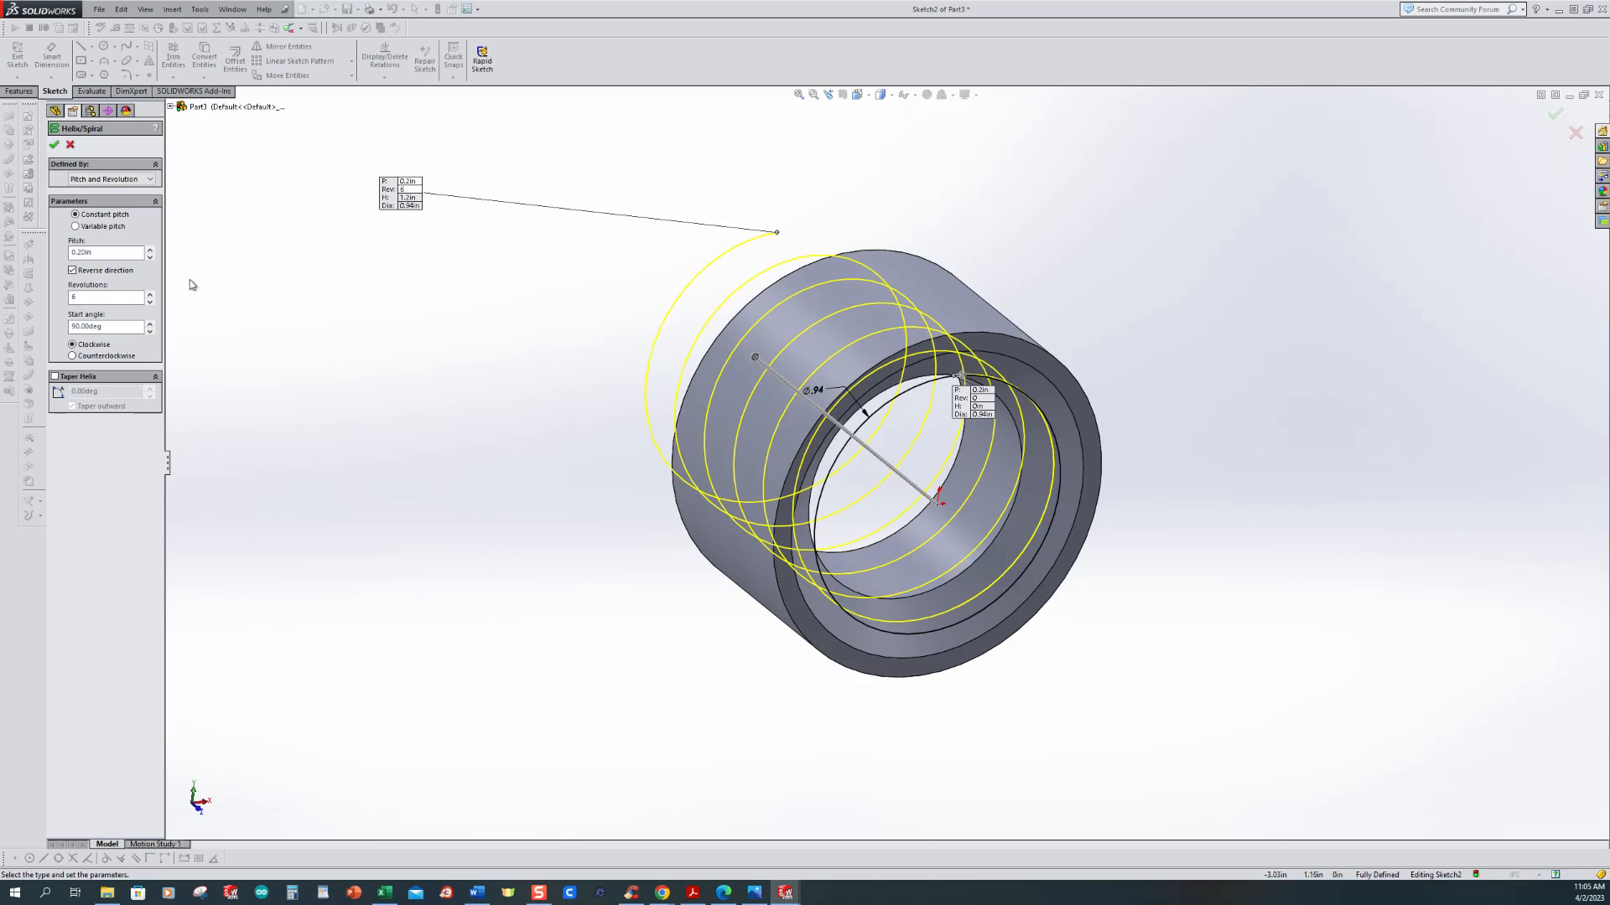
pyautogui.click(55, 146)
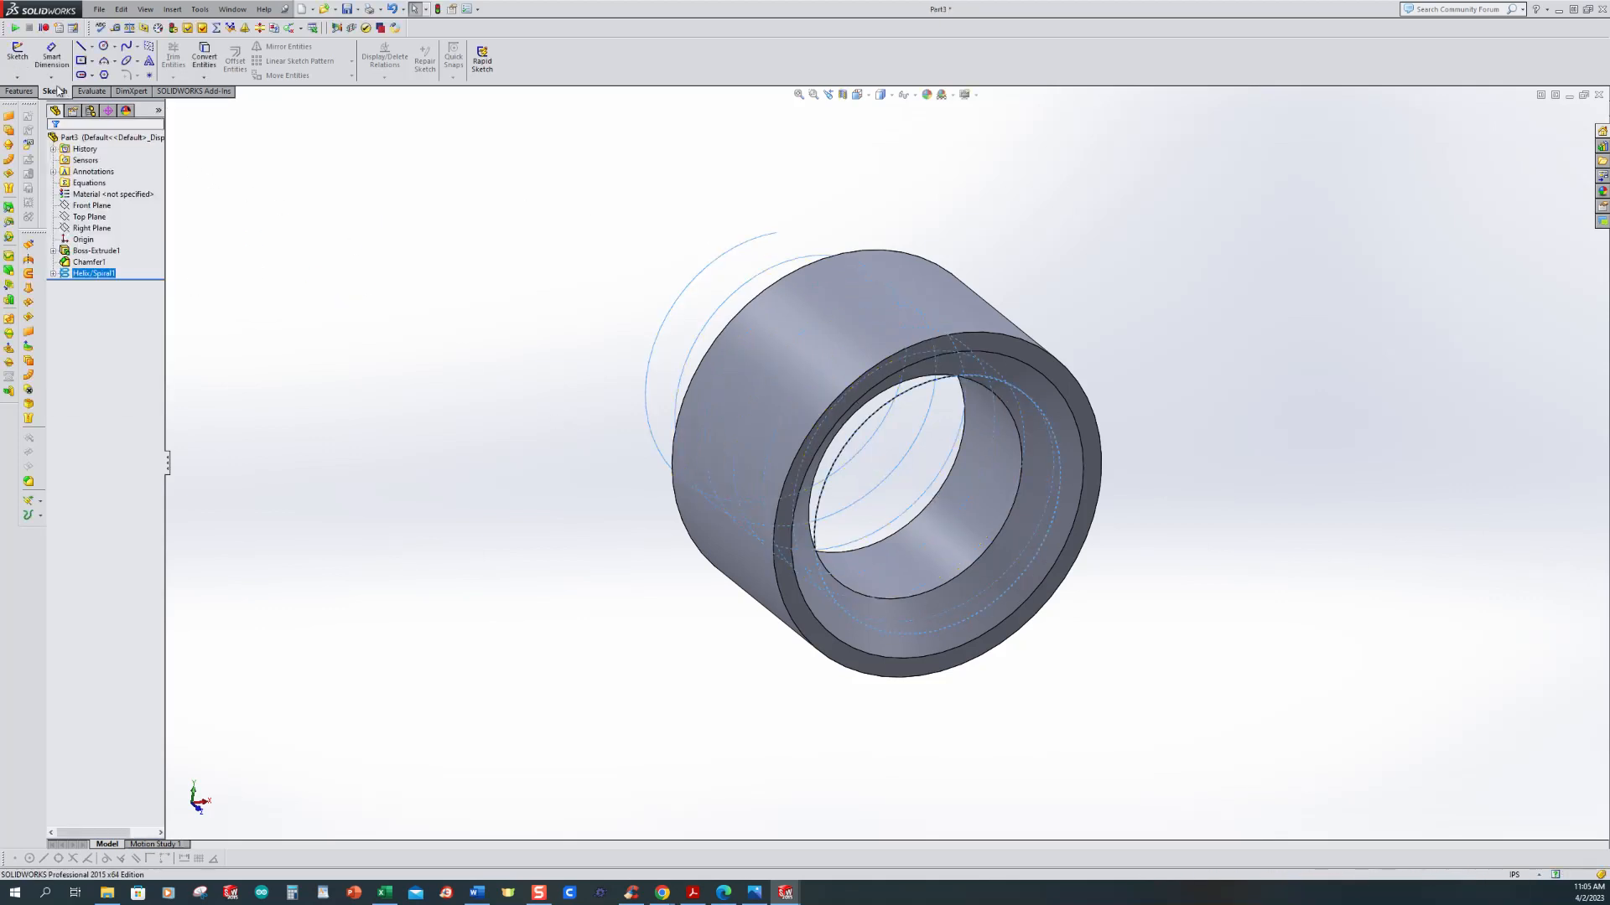
# Step: Open a new sketch on the Right Plane, which runs lengthwise through the ring and helix
pyautogui.click(17, 55)
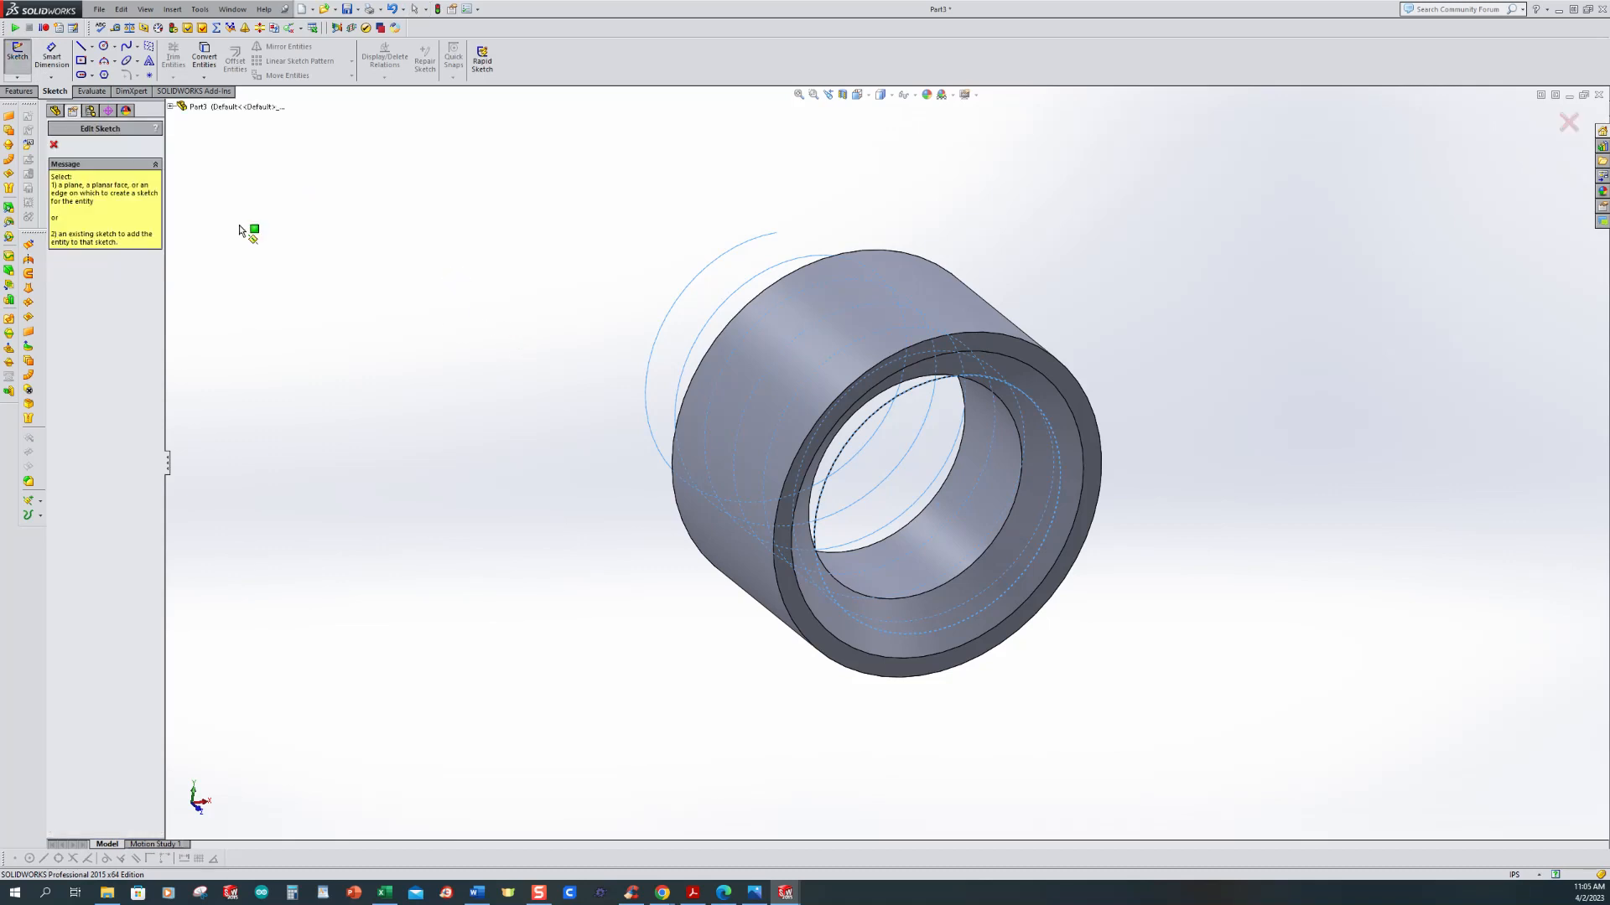
pyautogui.click(55, 145)
pyautogui.moveTo(467, 399)
pyautogui.mouseDown(button='middle')
pyautogui.moveTo(532, 310)
pyautogui.moveTo(550, 367)
pyautogui.moveTo(509, 327)
pyautogui.mouseUp(button='middle')
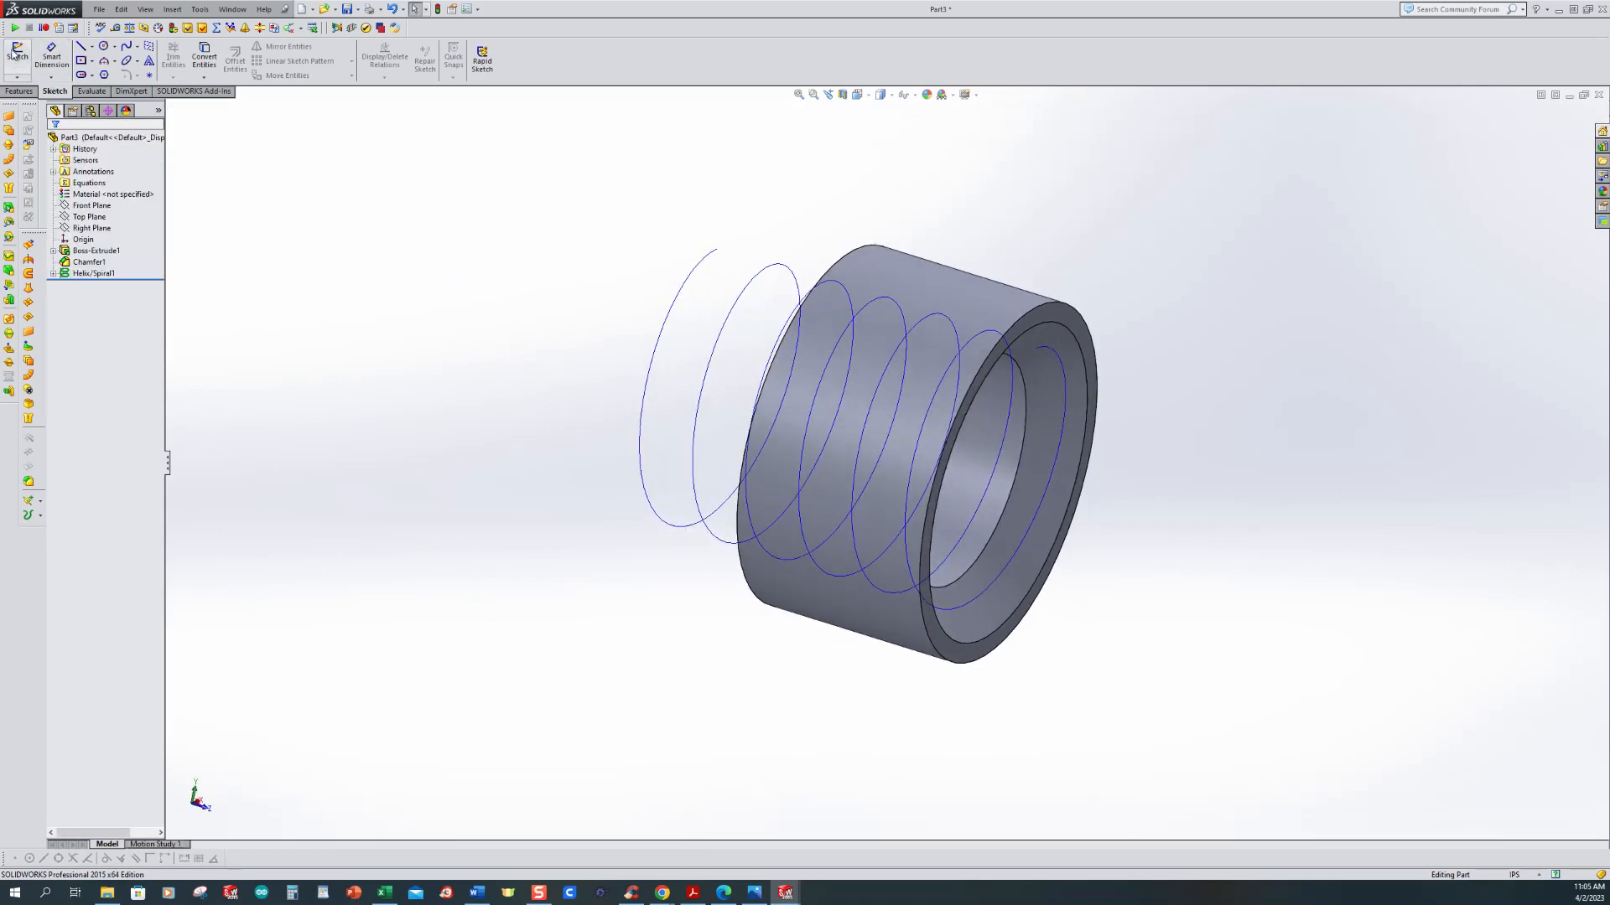
pyautogui.click(66, 207)
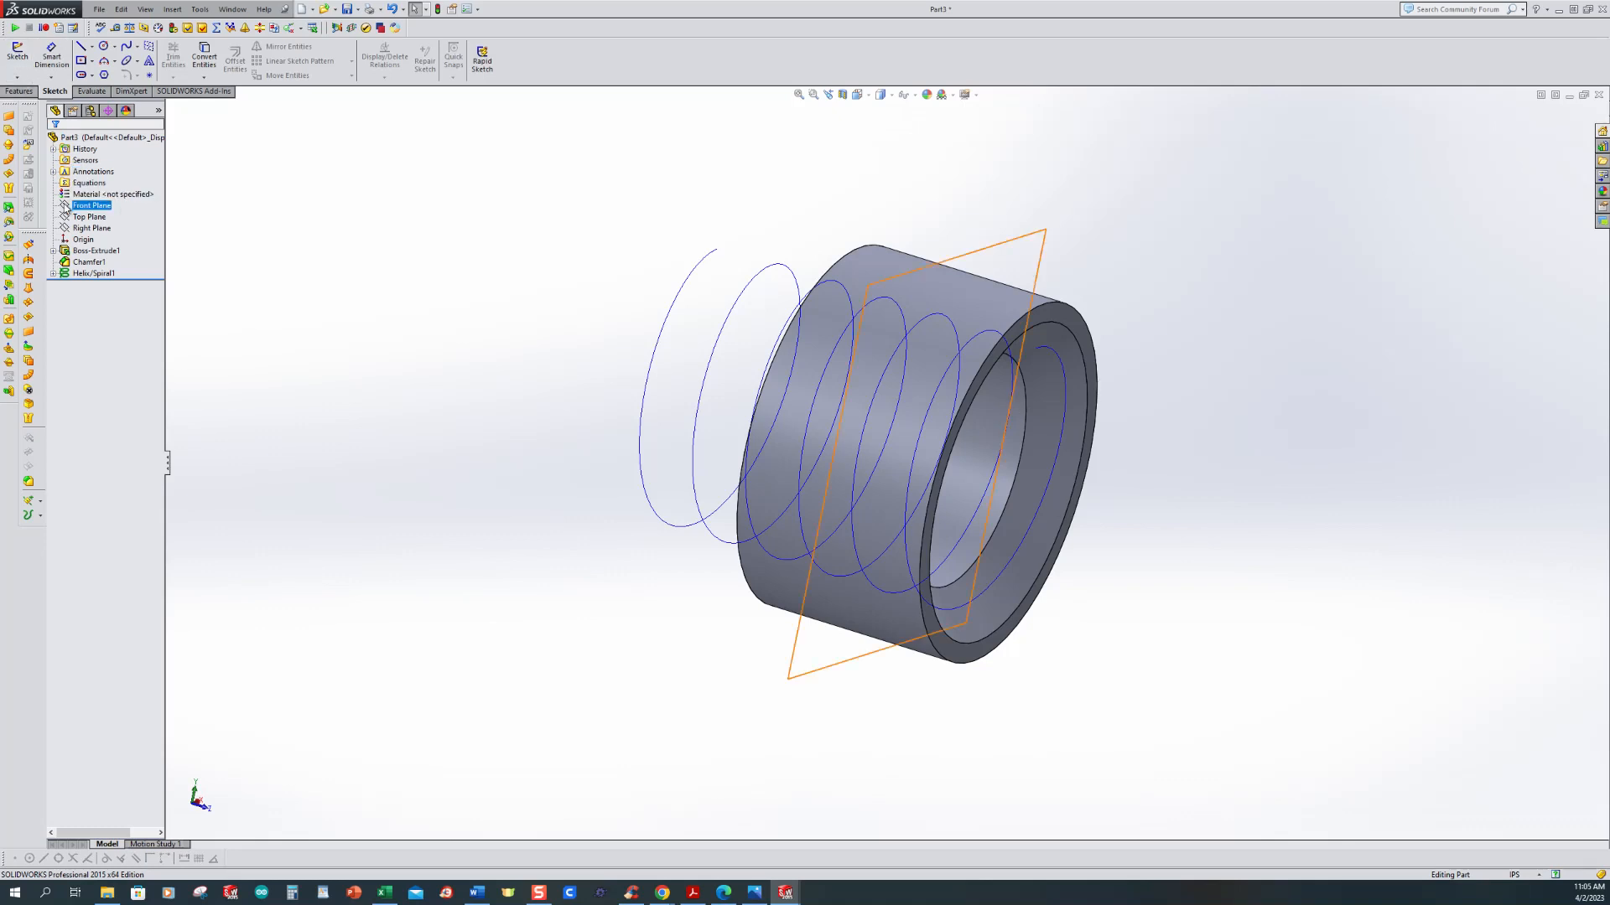
pyautogui.click(68, 218)
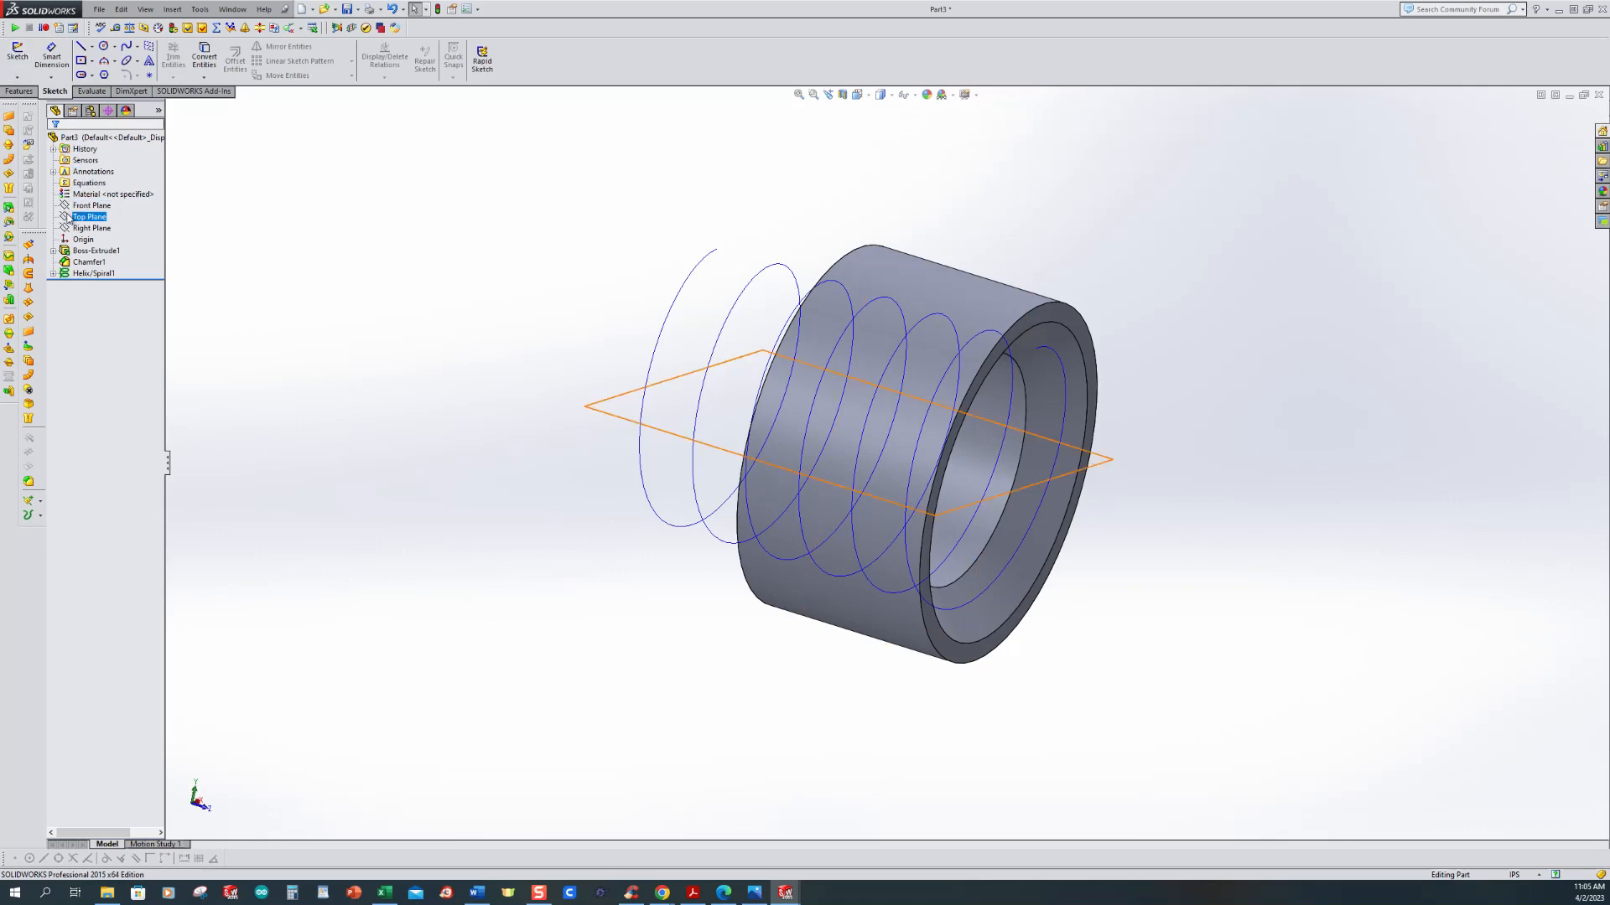
pyautogui.click(67, 228)
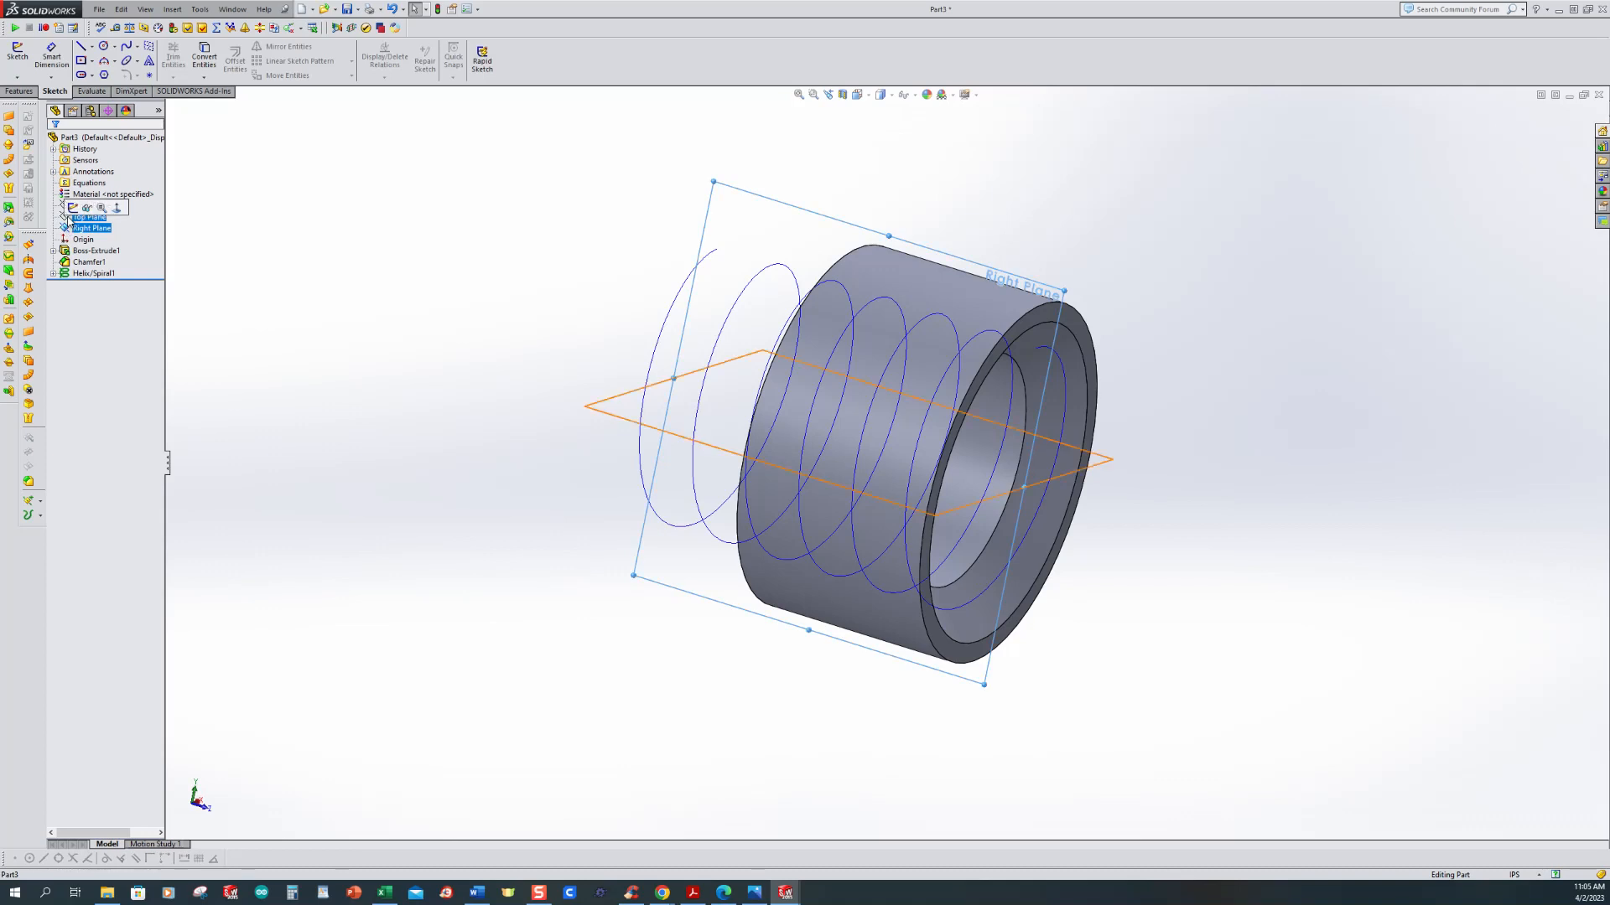
pyautogui.click(74, 208)
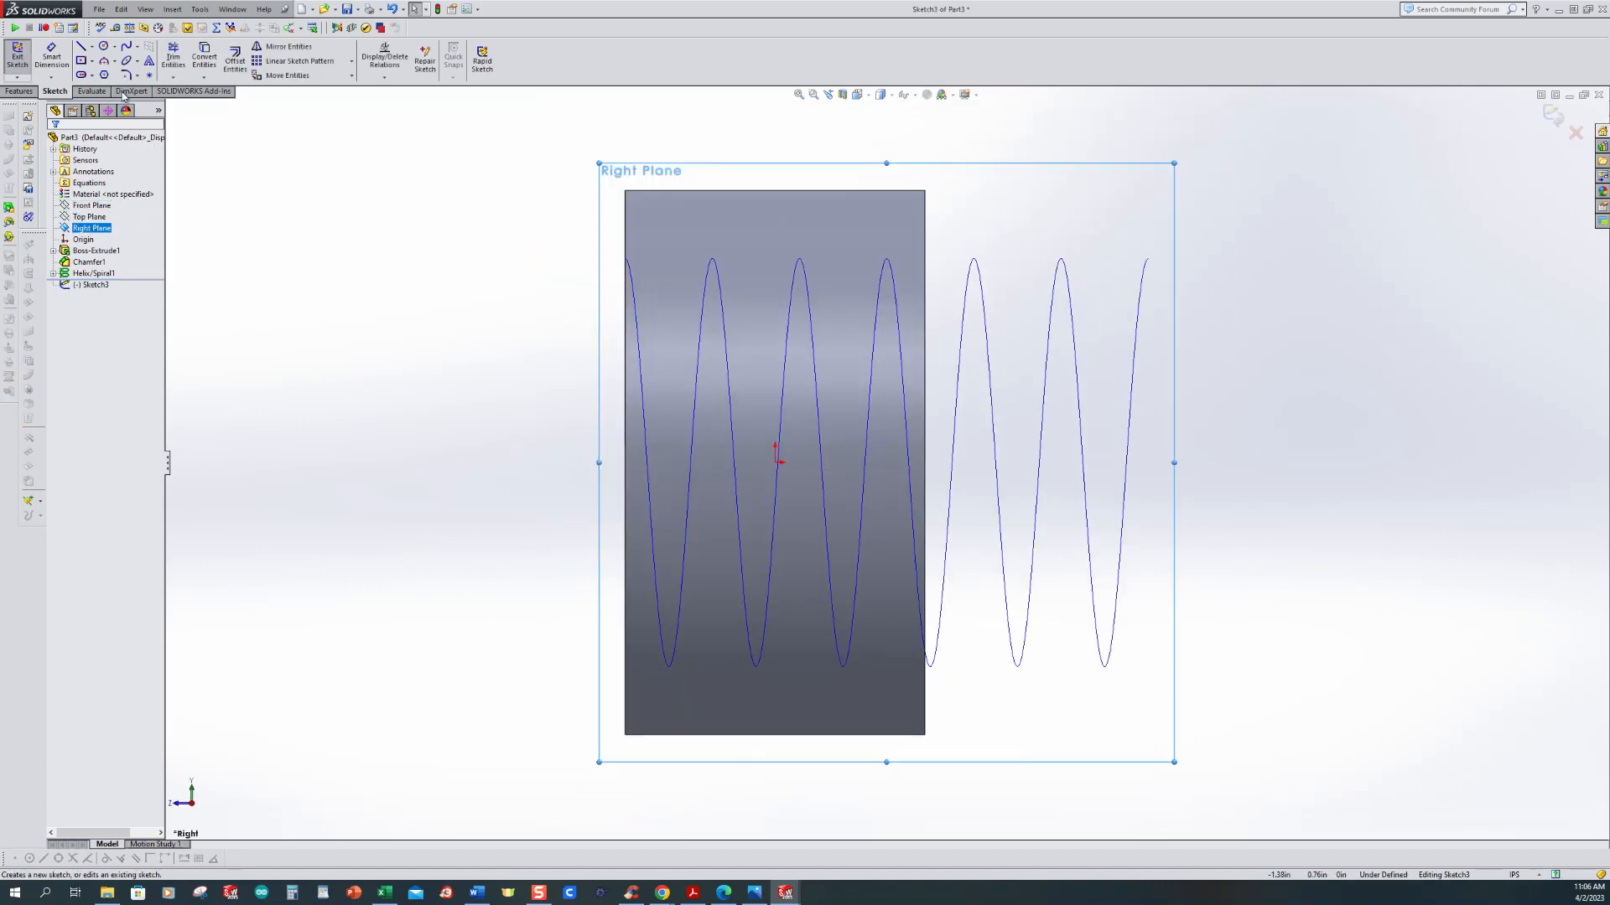
# Step: Sketch a closed trapezoid just above the helix's free end, with a horizontal base and a narrower top edge about 0.06 in long
pyautogui.scroll(3, 341, 296)
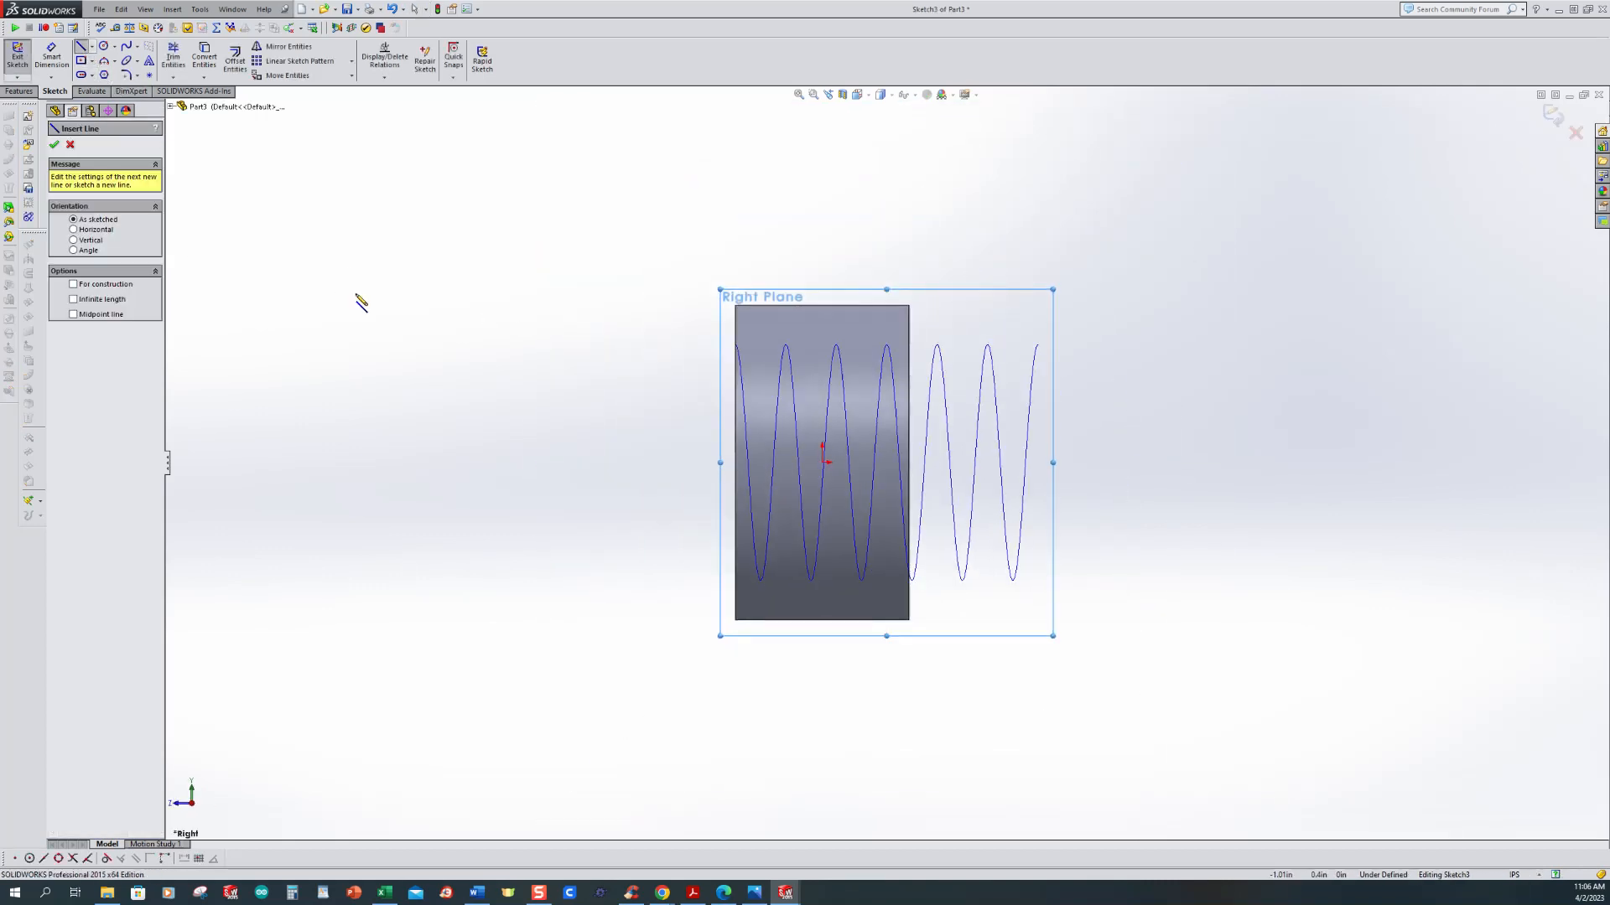
pyautogui.scroll(-4, 1125, 402)
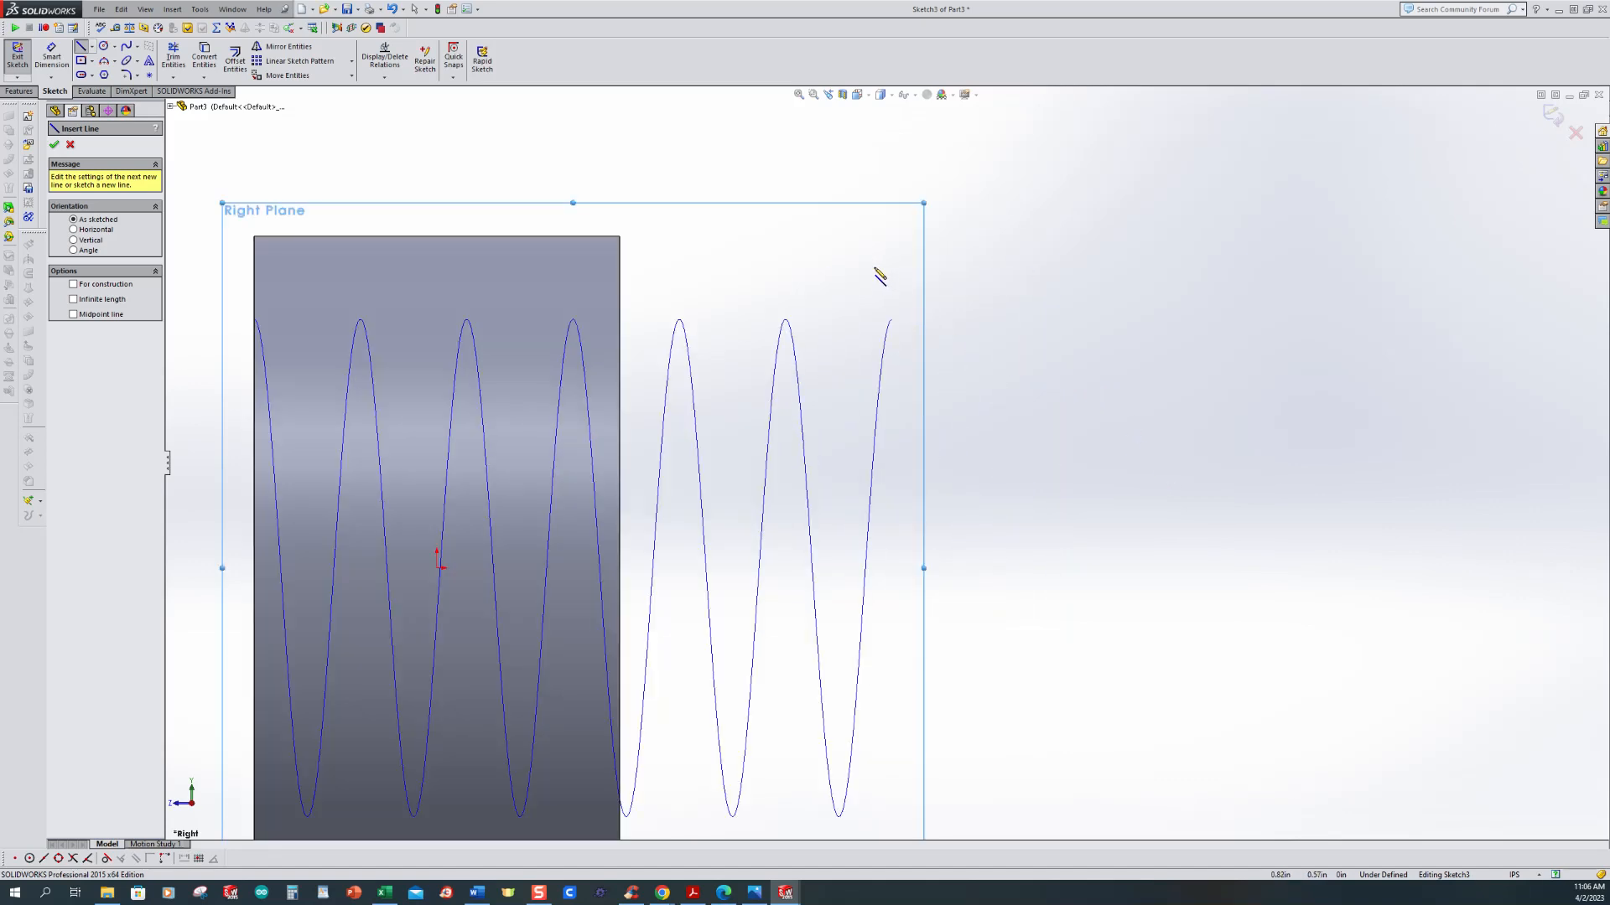
pyautogui.click(884, 243)
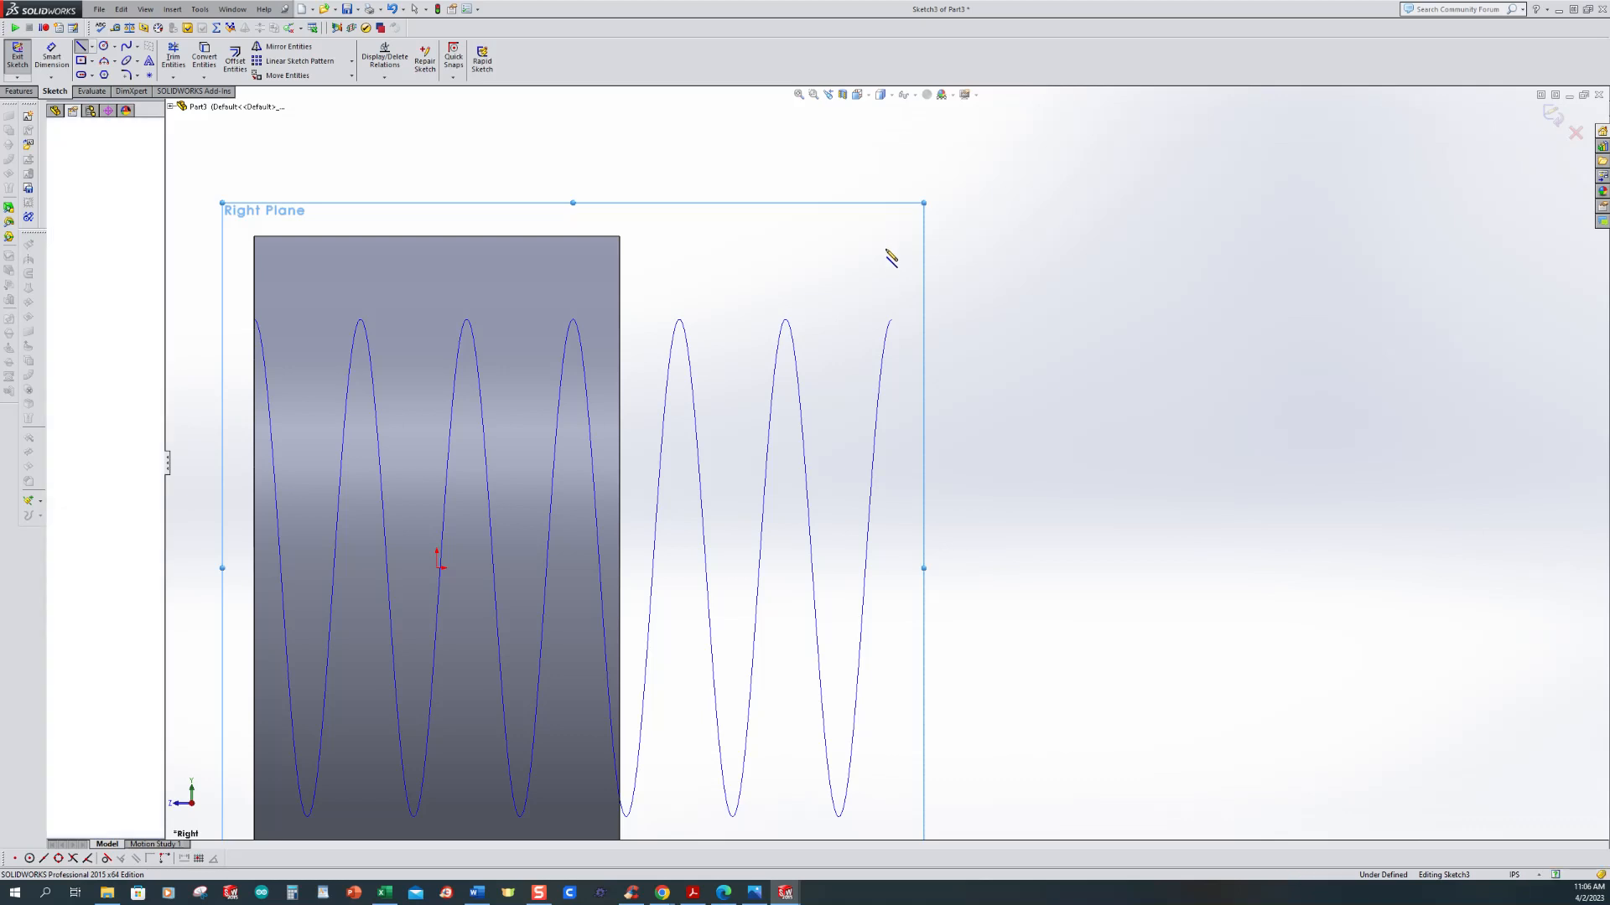
pyautogui.click(871, 291)
pyautogui.click(927, 292)
pyautogui.click(915, 243)
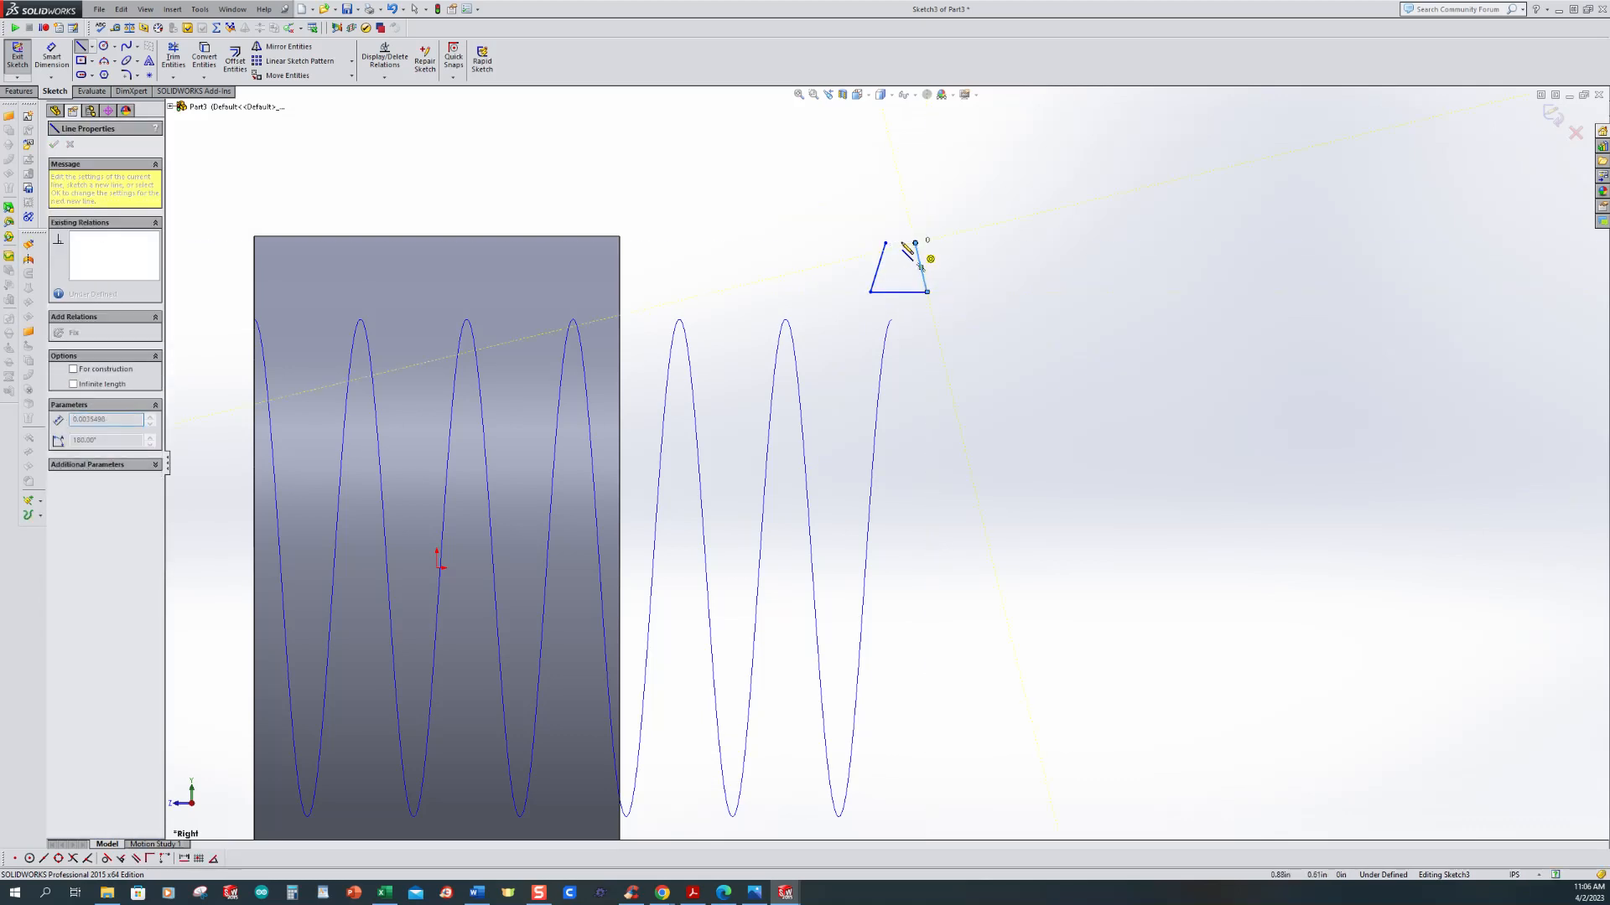
pyautogui.click(886, 243)
# Step: Draw a construction line about 0.09 in long between the midpoints of the trapezoid's base and top edge, and make it vertical
pyautogui.click(898, 291)
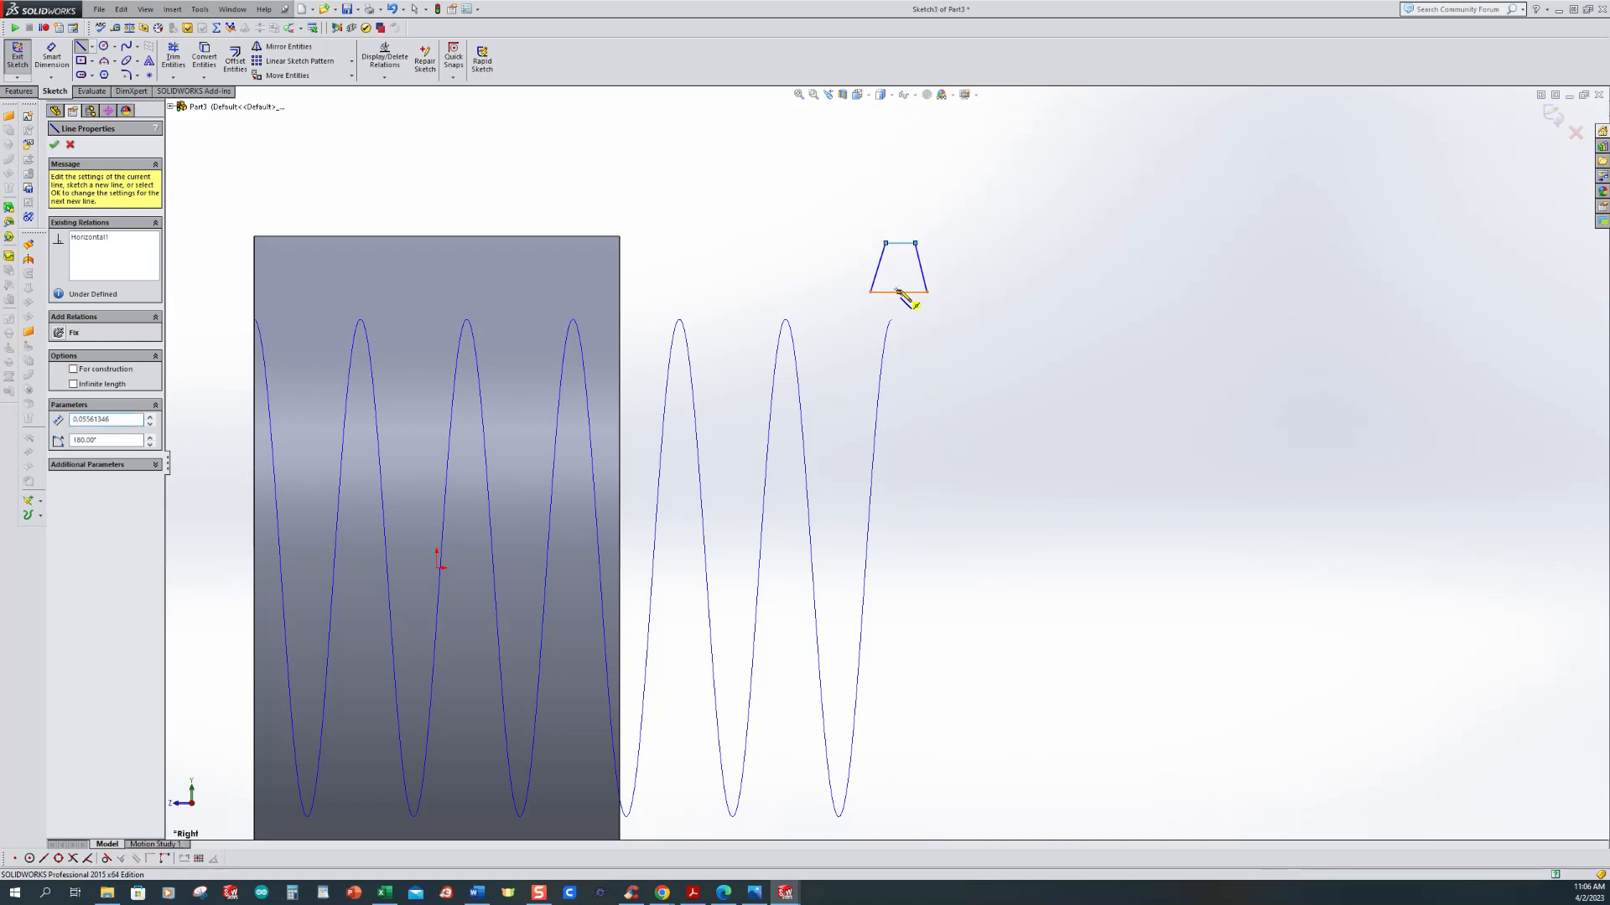
pyautogui.click(900, 243)
pyautogui.click(74, 370)
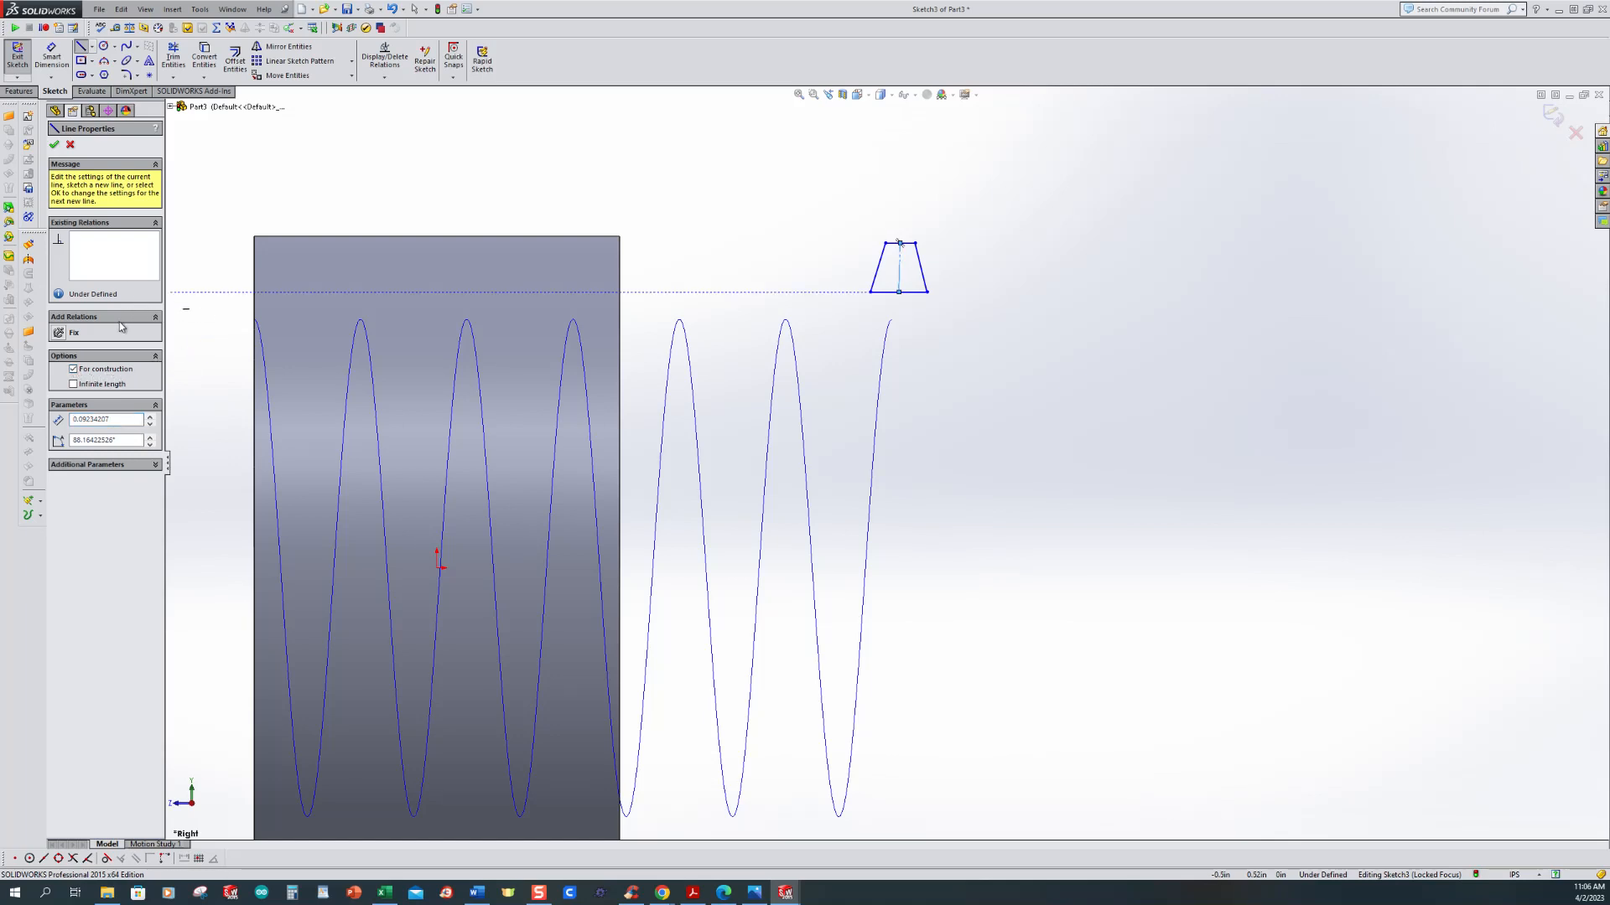
pyautogui.click(53, 146)
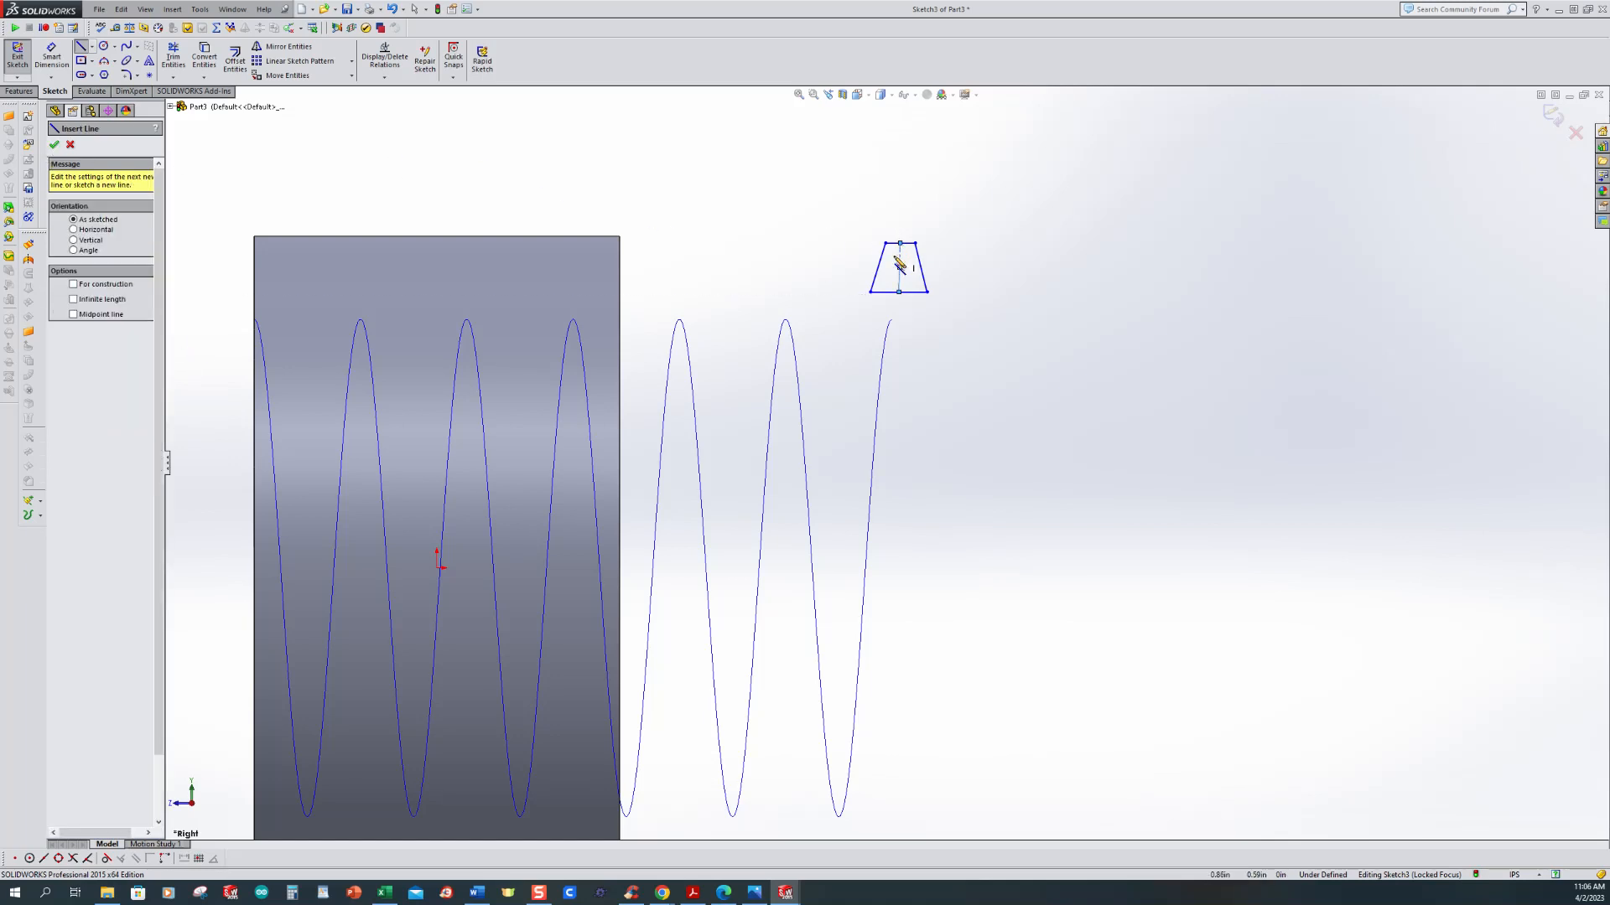
pyautogui.press('Escape')
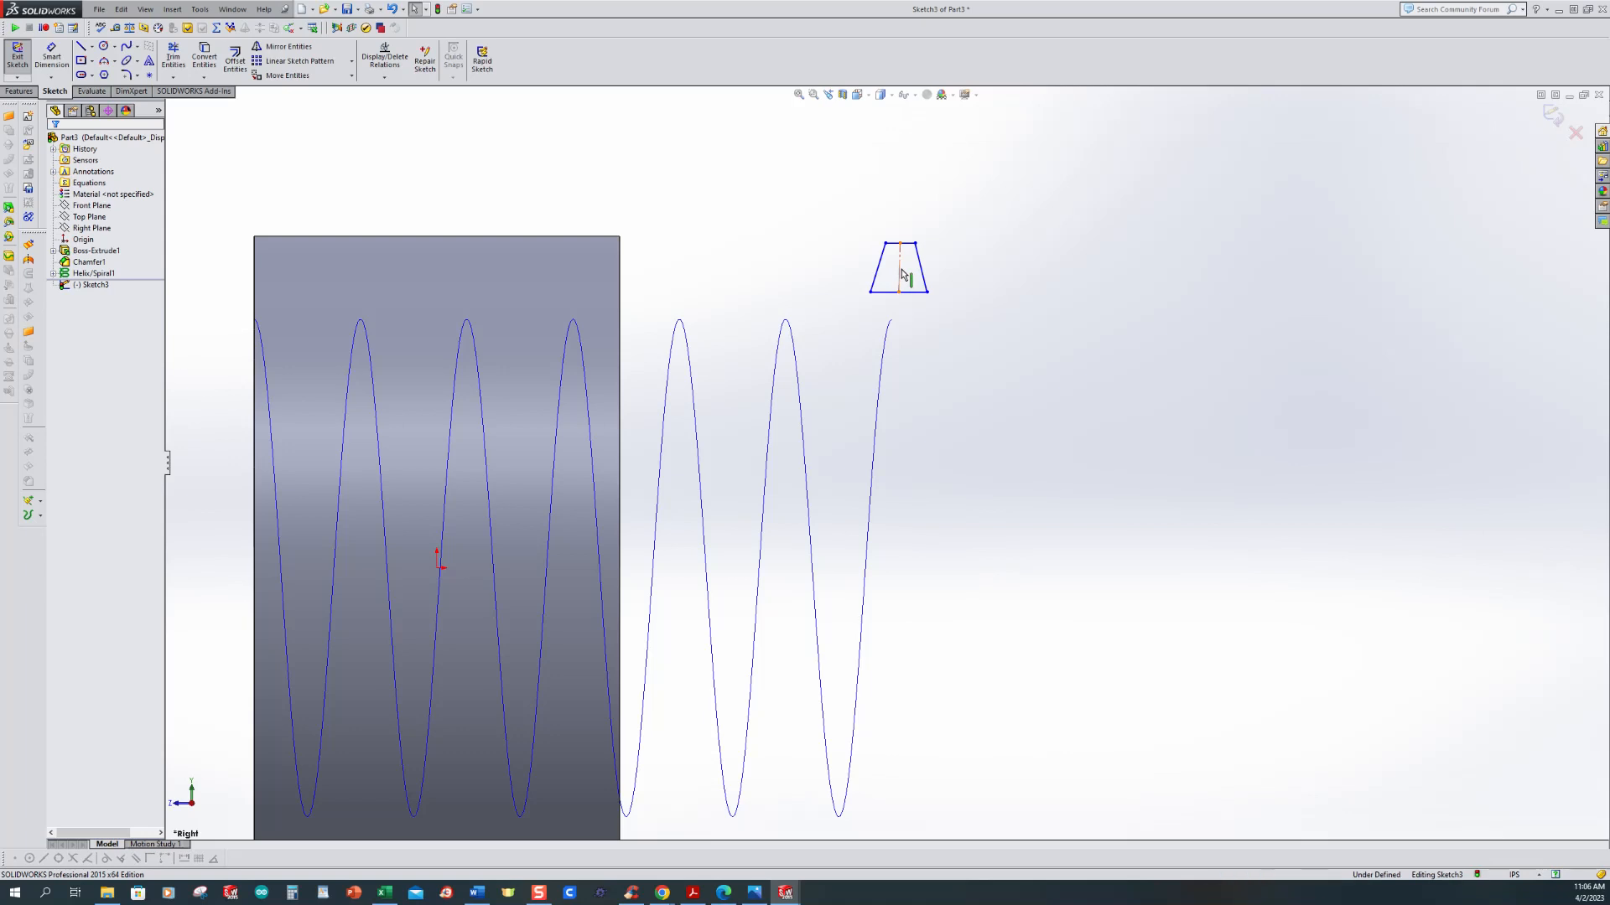
pyautogui.click(900, 268)
pyautogui.click(931, 223)
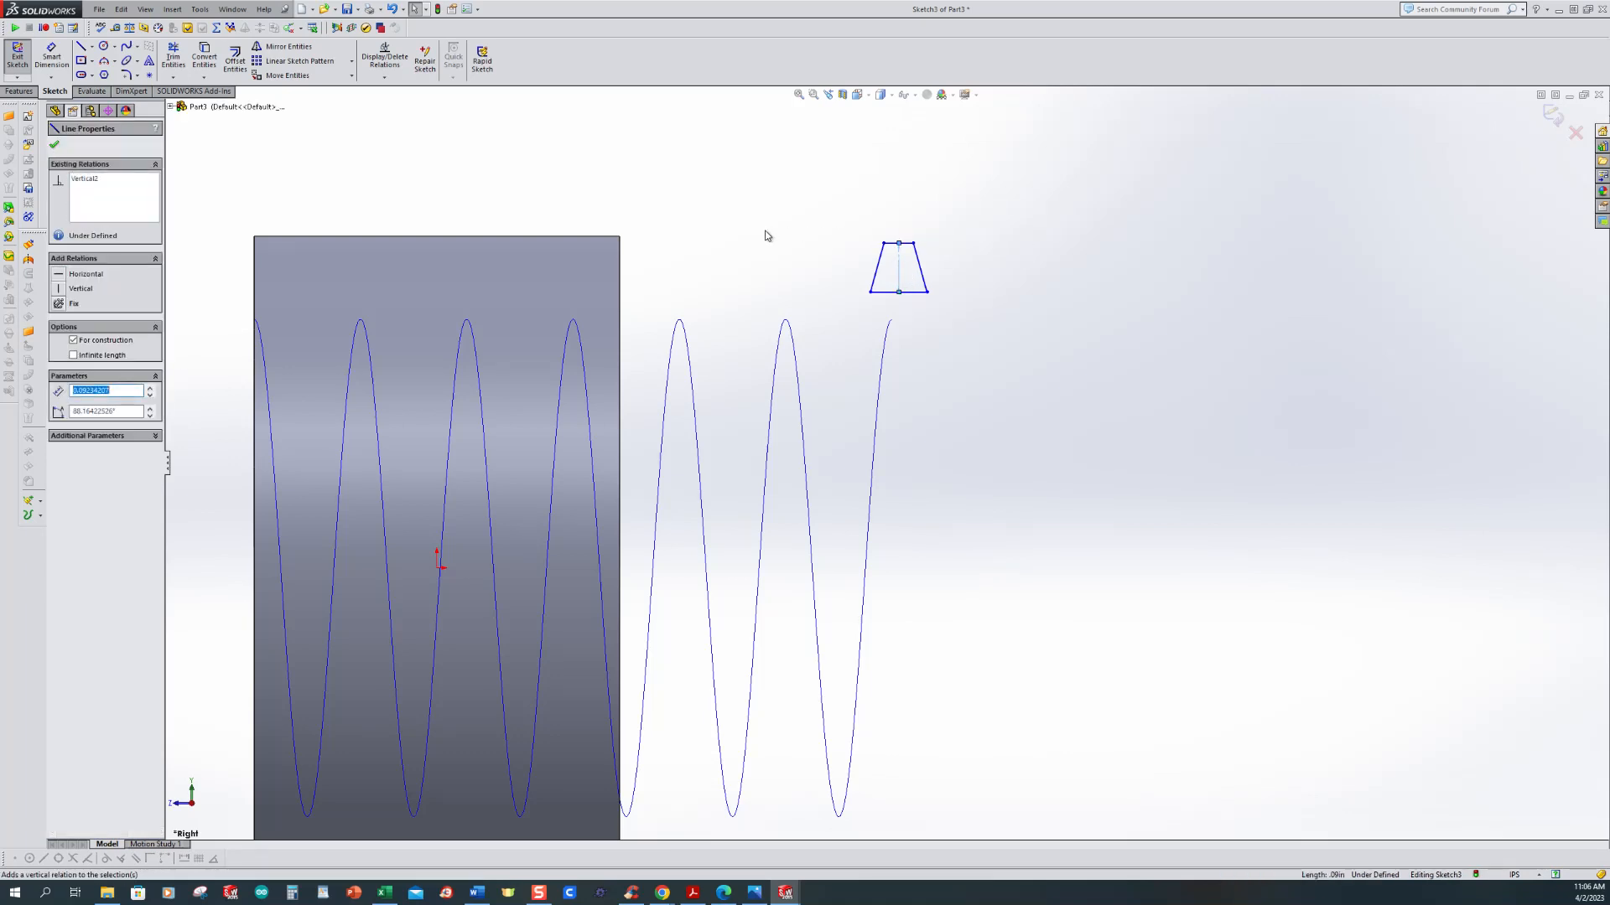
# Step: Dimension the trapezoid's top edge to 3/32 in and its height to 0.125 in
pyautogui.scroll(-2, 993, 294)
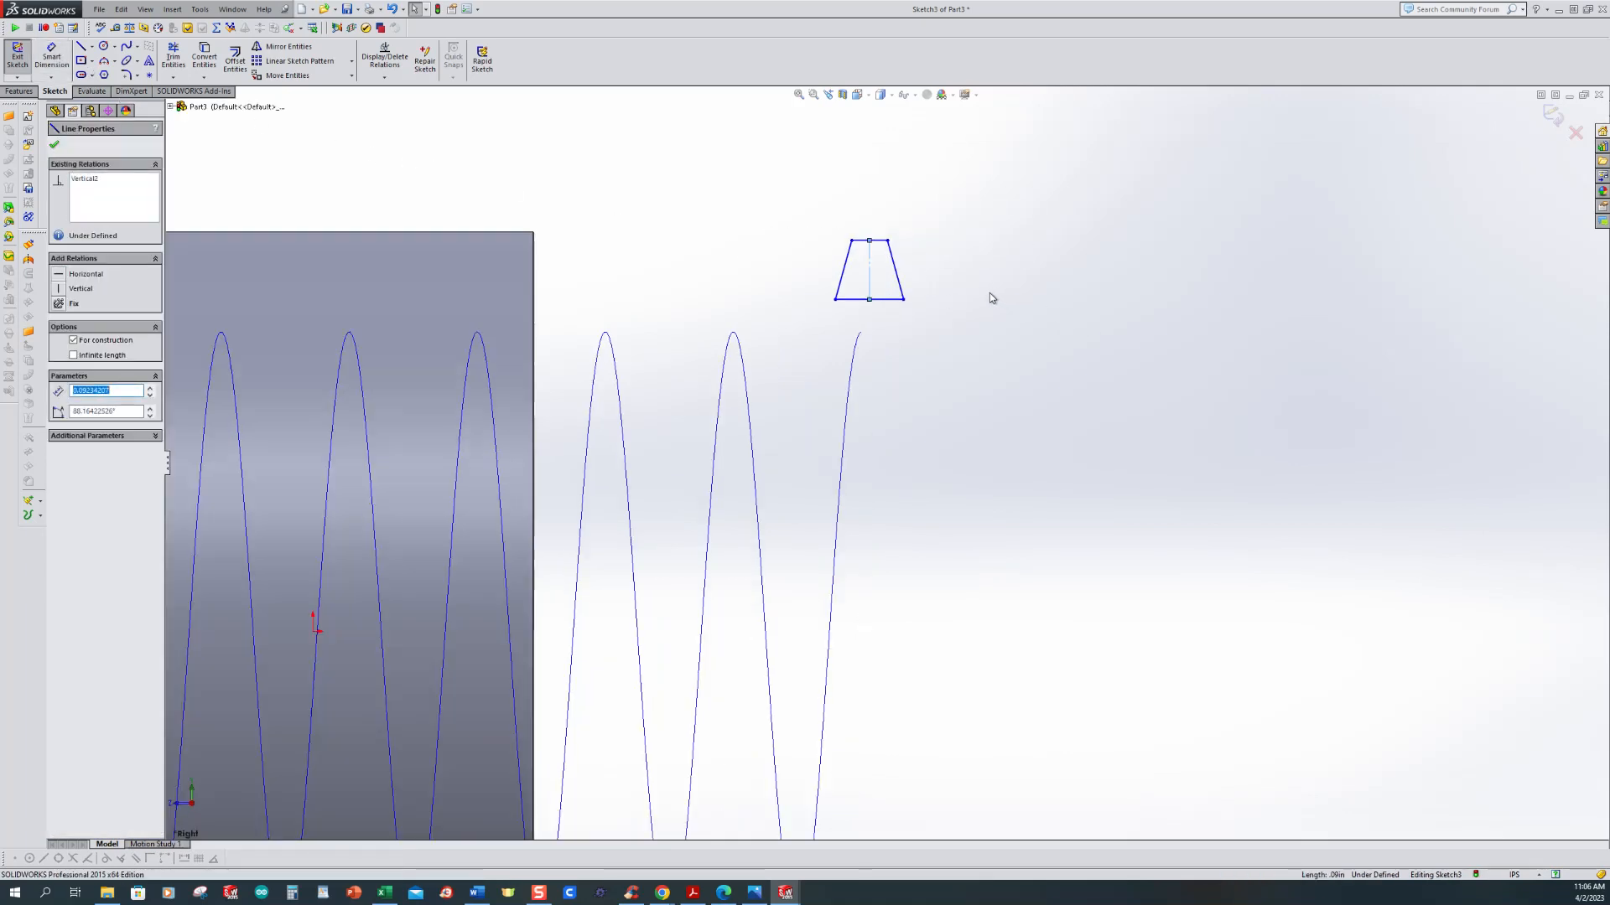
pyautogui.scroll(-2, 841, 259)
pyautogui.click(51, 55)
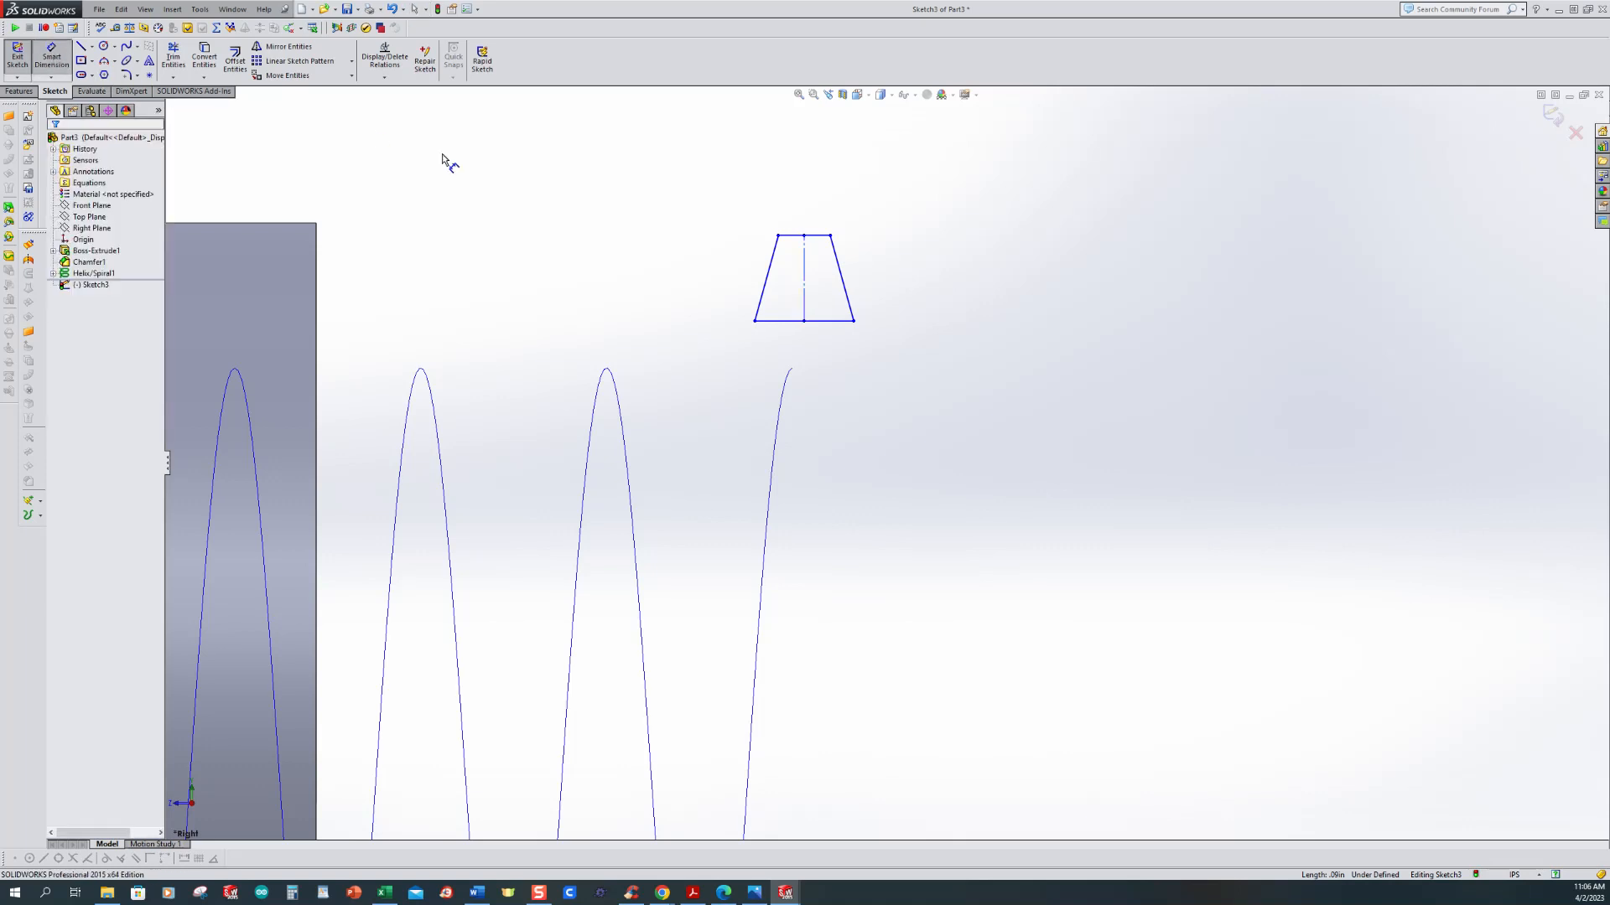
pyautogui.click(807, 234)
pyautogui.click(813, 205)
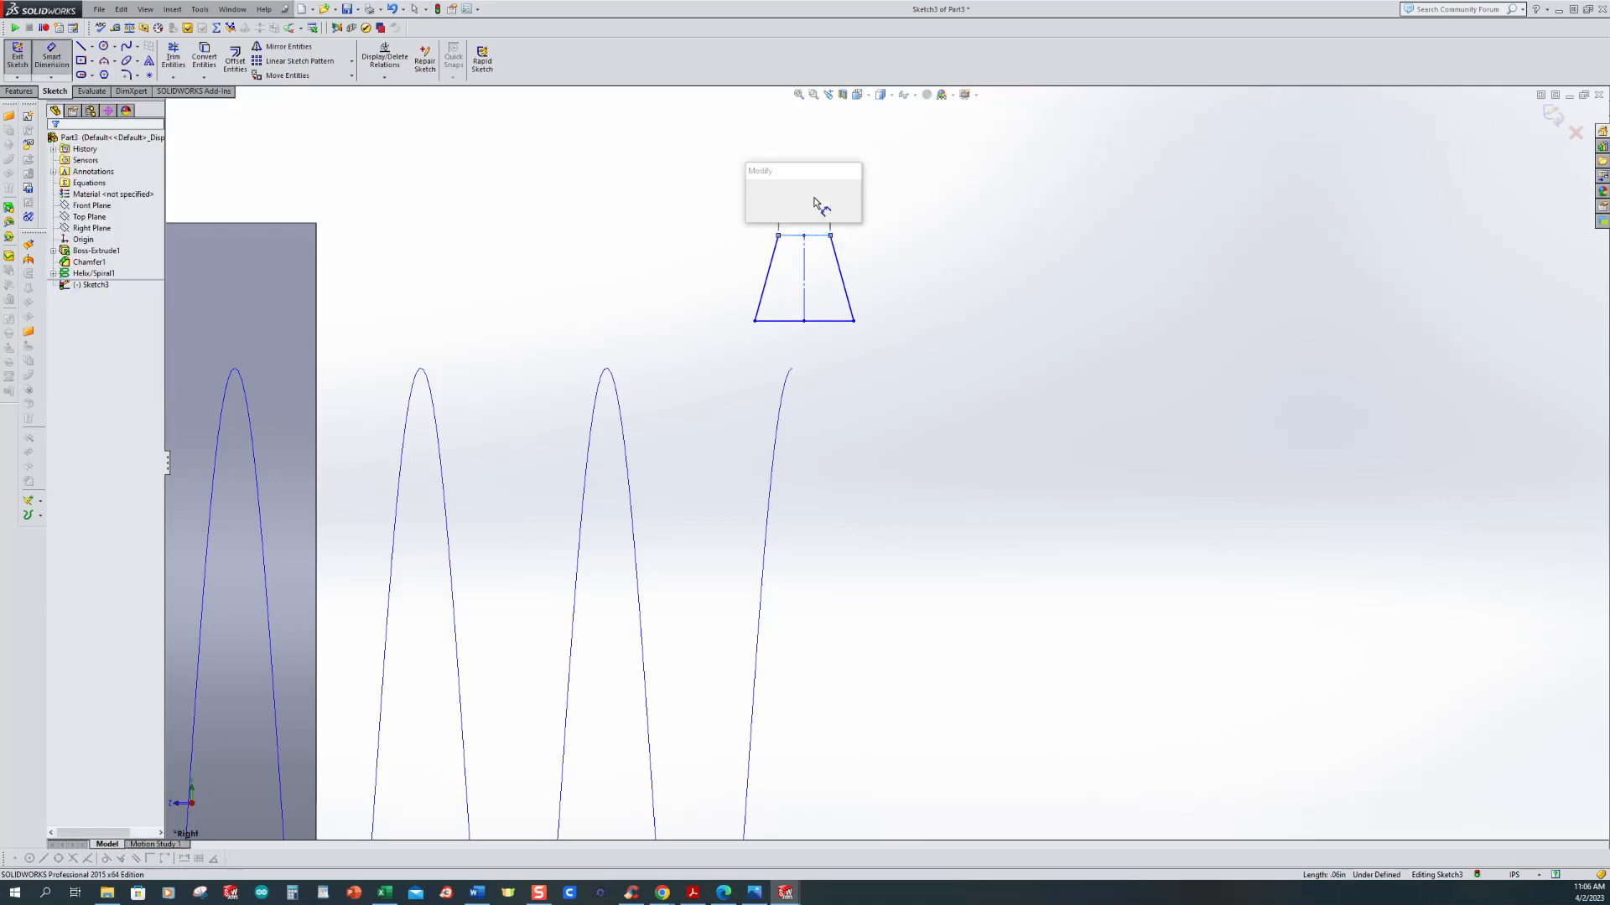
pyautogui.write('3/32')
pyautogui.press('Return')
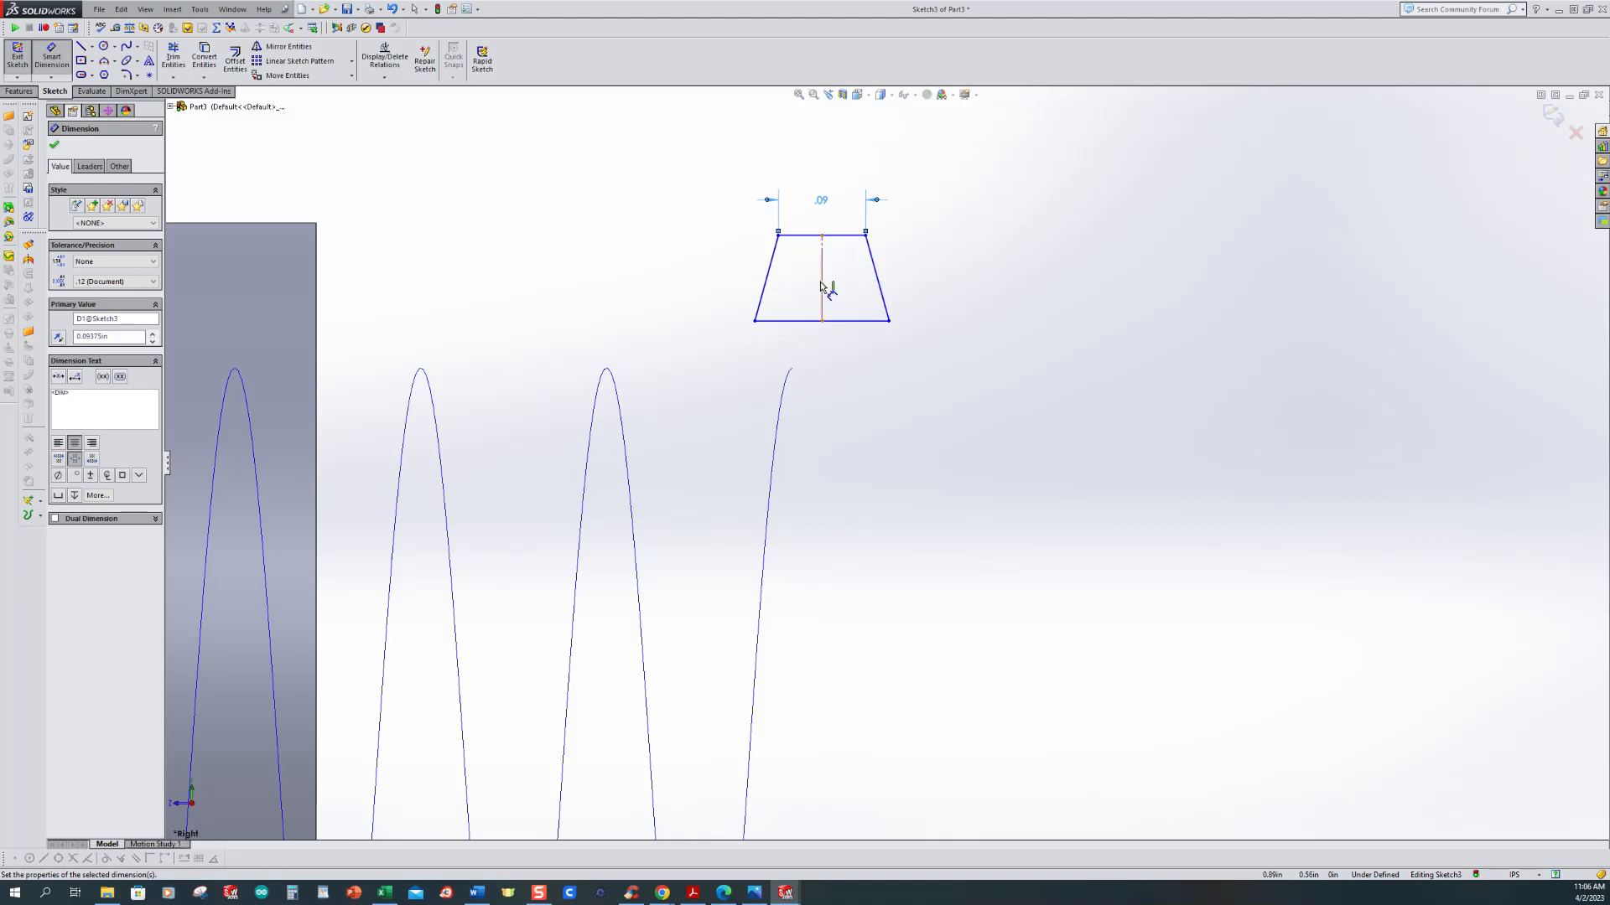
pyautogui.click(894, 279)
pyautogui.click(939, 275)
pyautogui.write('.125')
pyautogui.press('Return')
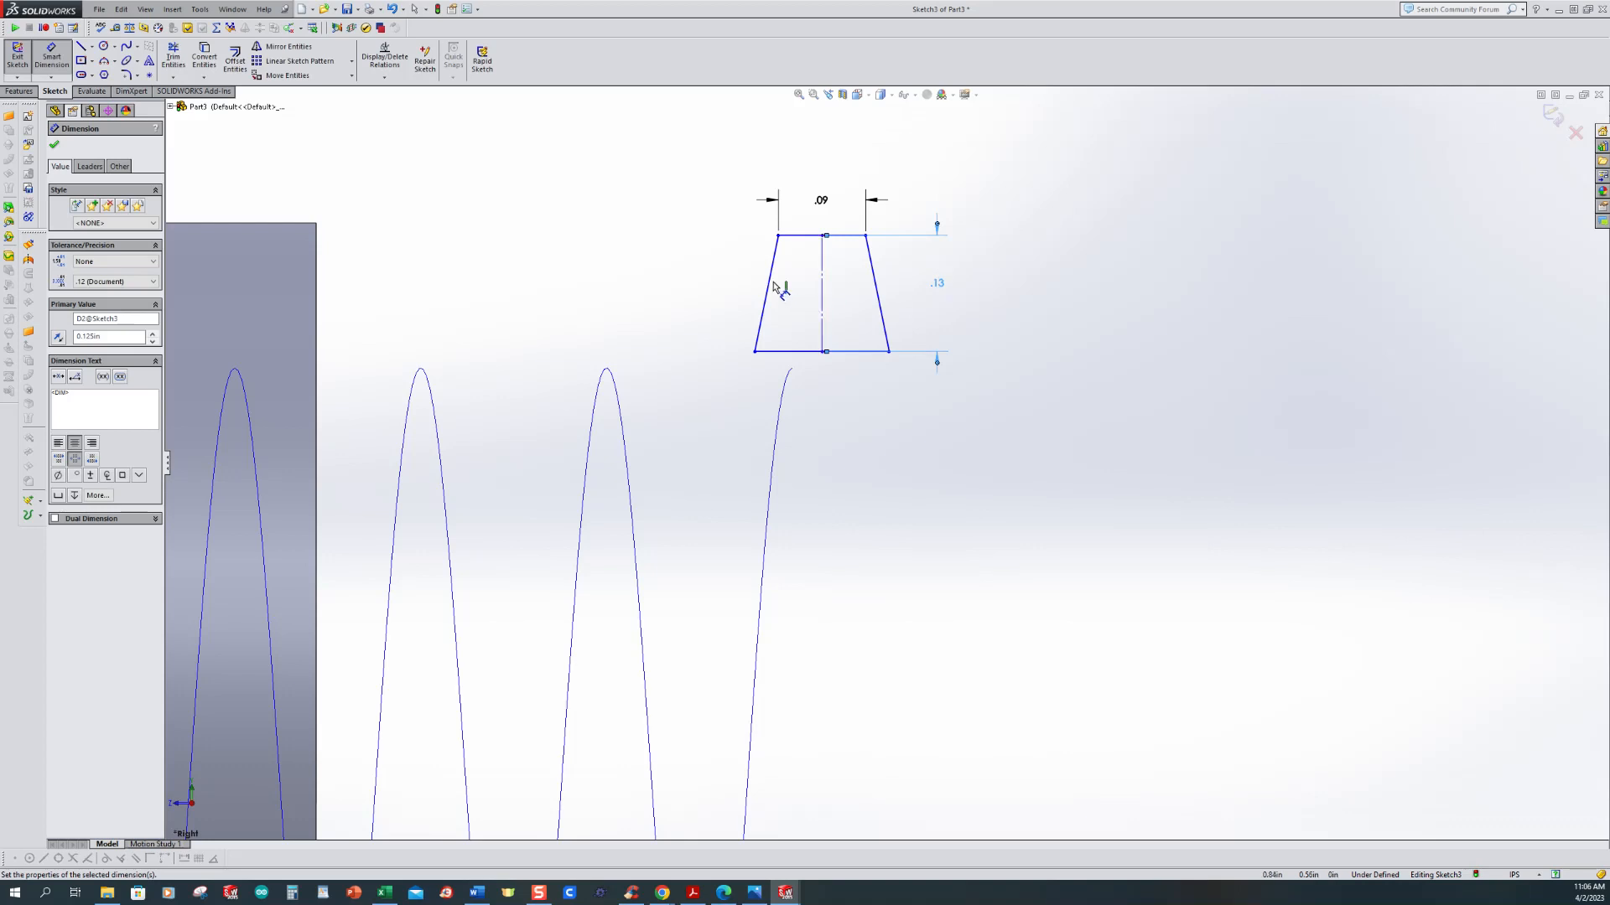
# Step: Dimension the angle between the trapezoid's two slanted sides to 10 degrees
pyautogui.click(770, 287)
pyautogui.click(877, 302)
pyautogui.click(851, 282)
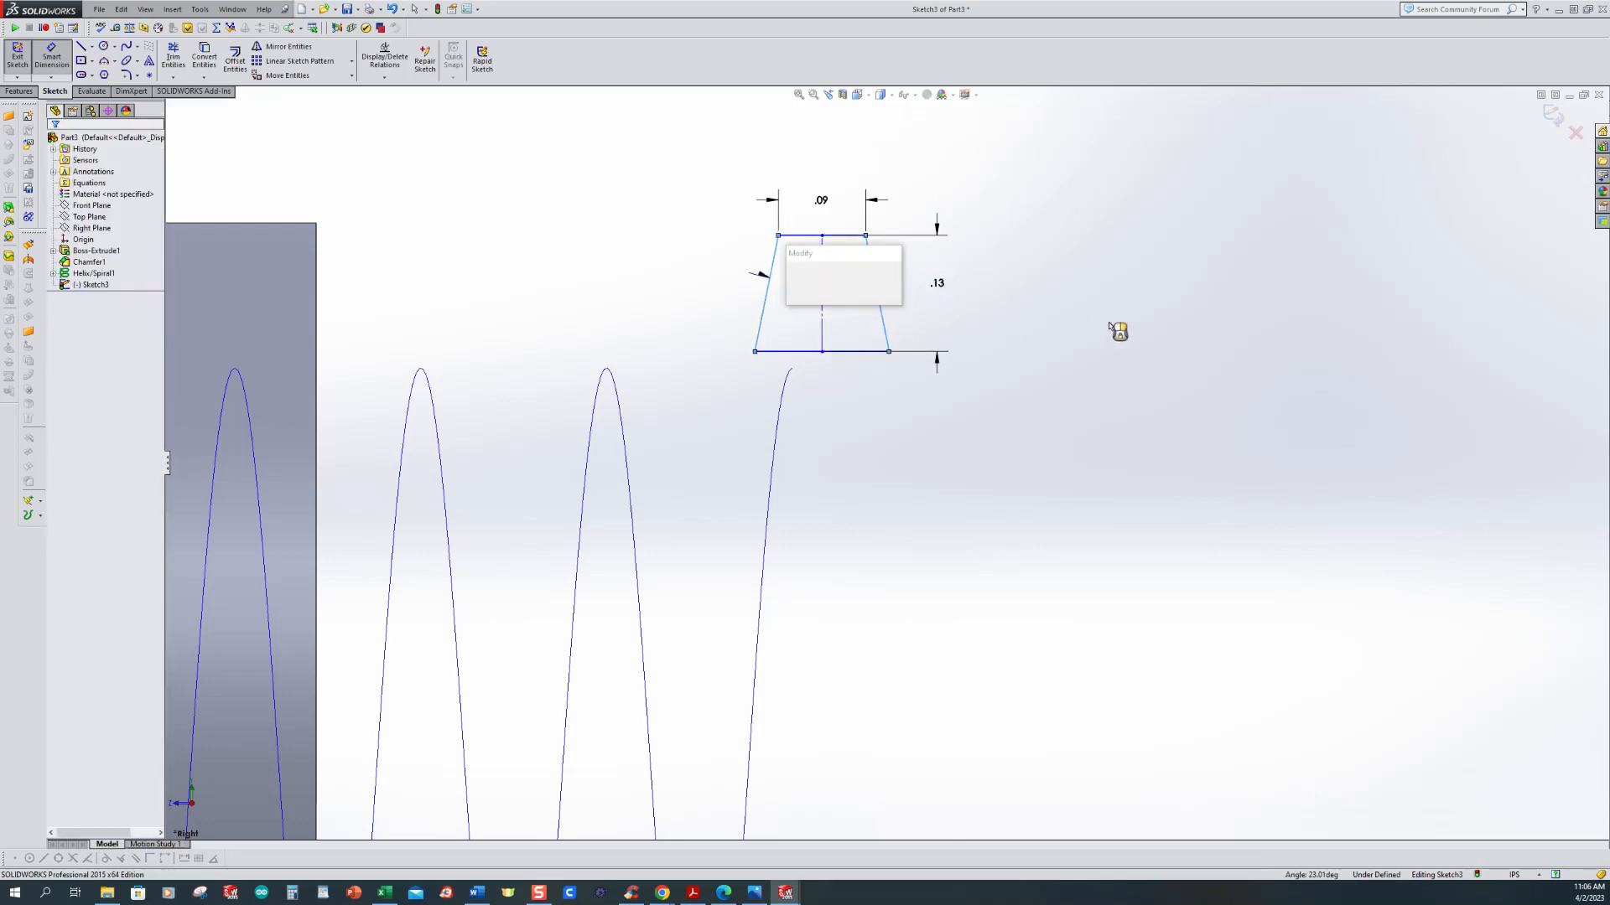
pyautogui.write('10')
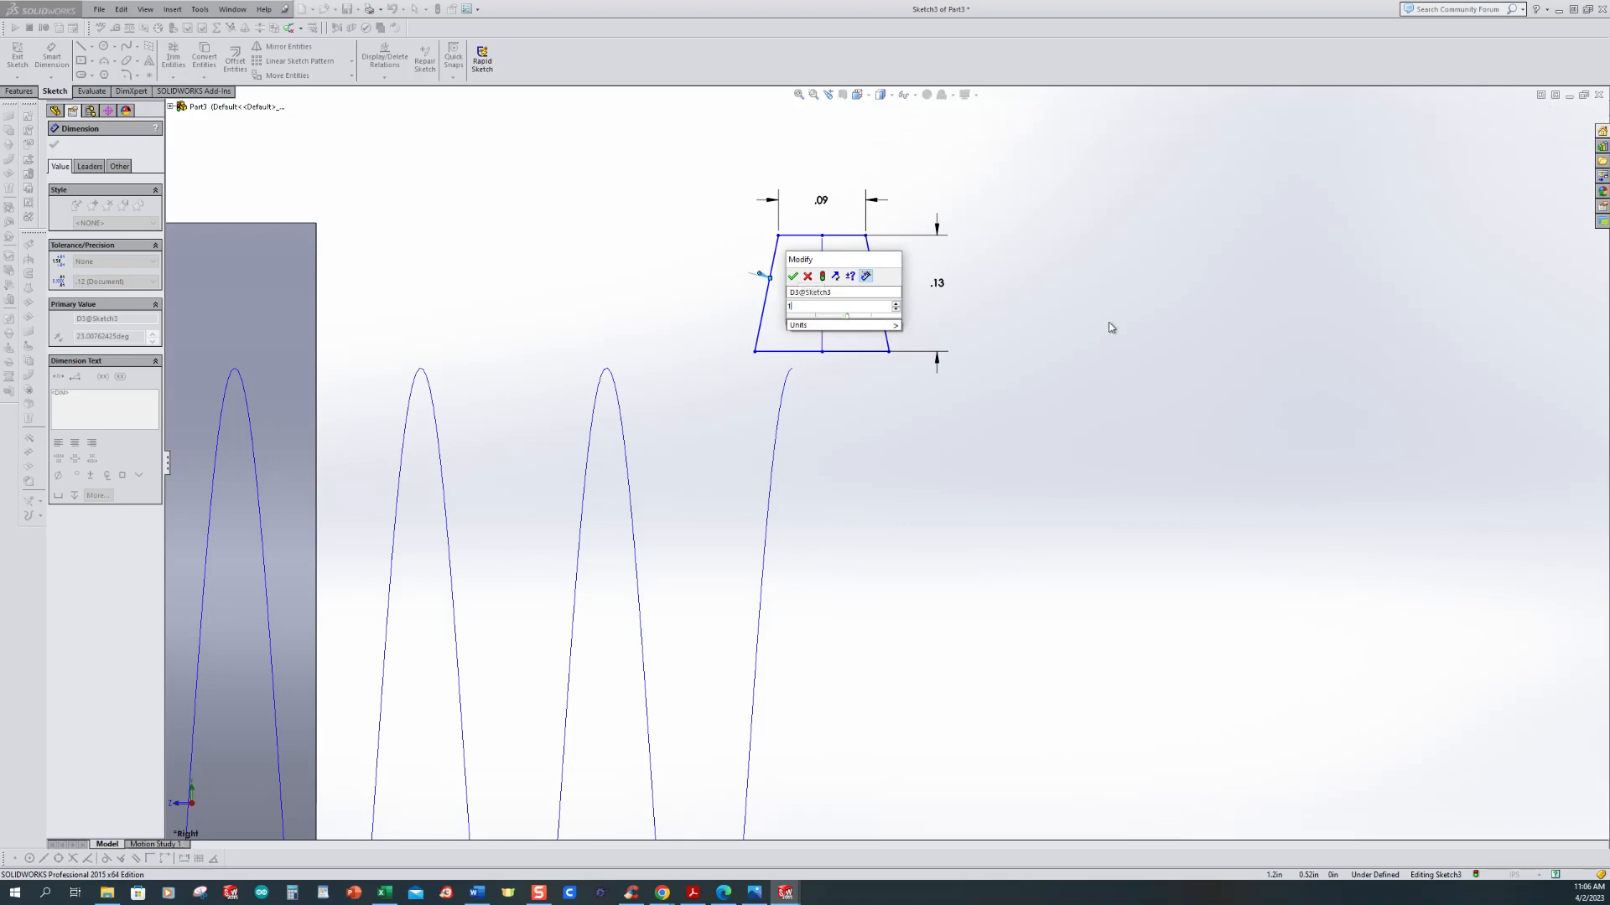
pyautogui.press('Return')
# Step: Add a Pierce relation between the midpoint of the trapezoid's base and the helix
pyautogui.click(385, 77)
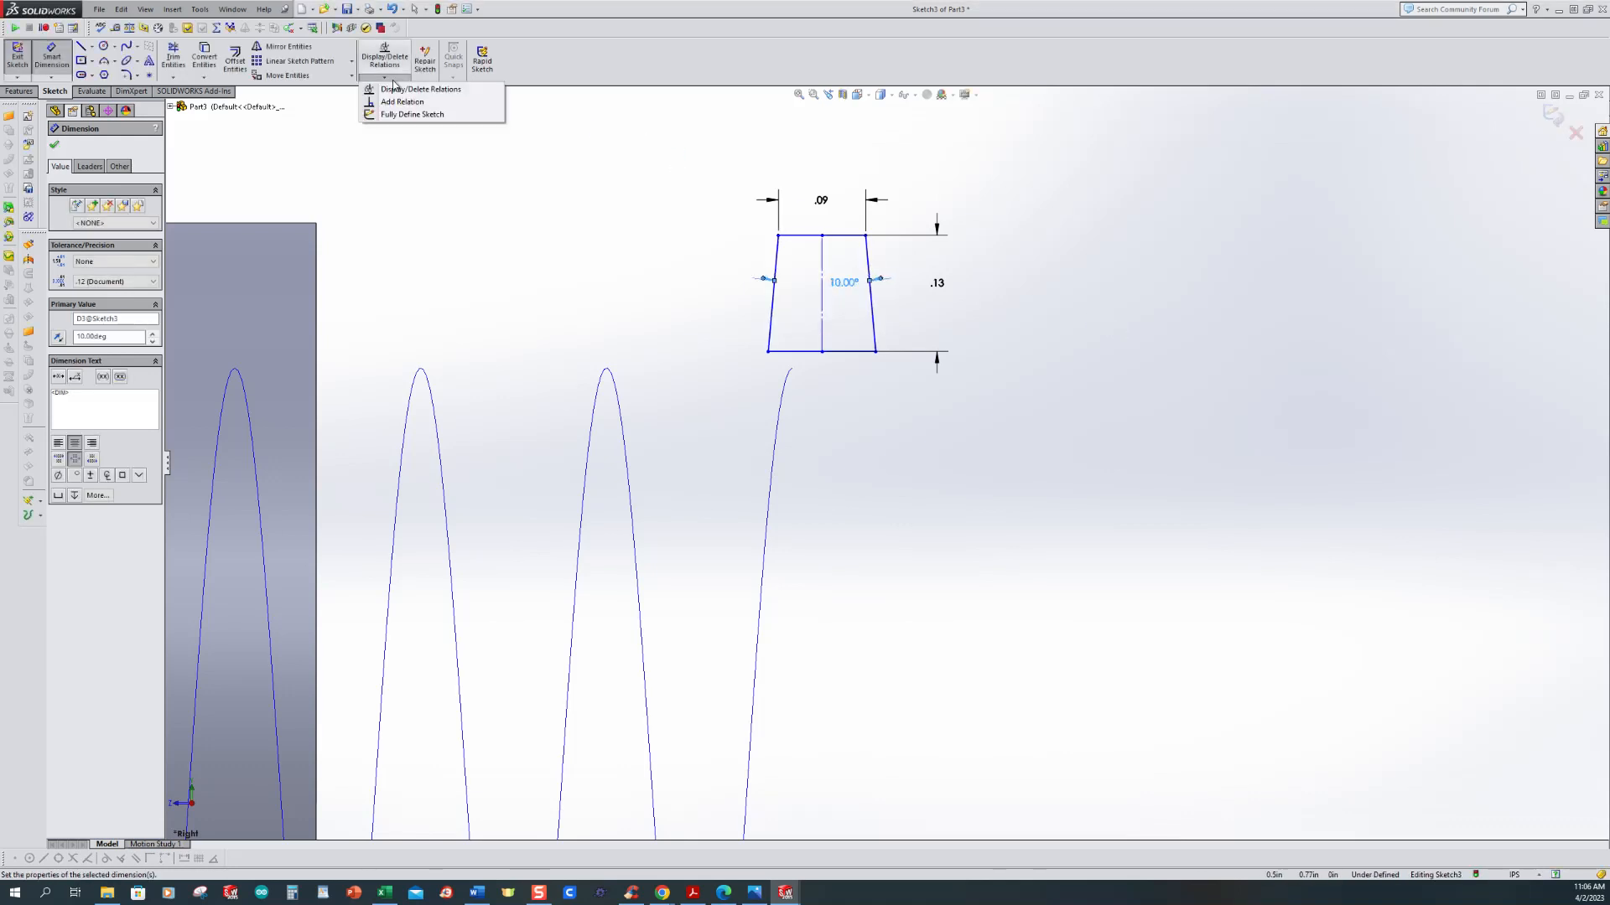
pyautogui.click(402, 104)
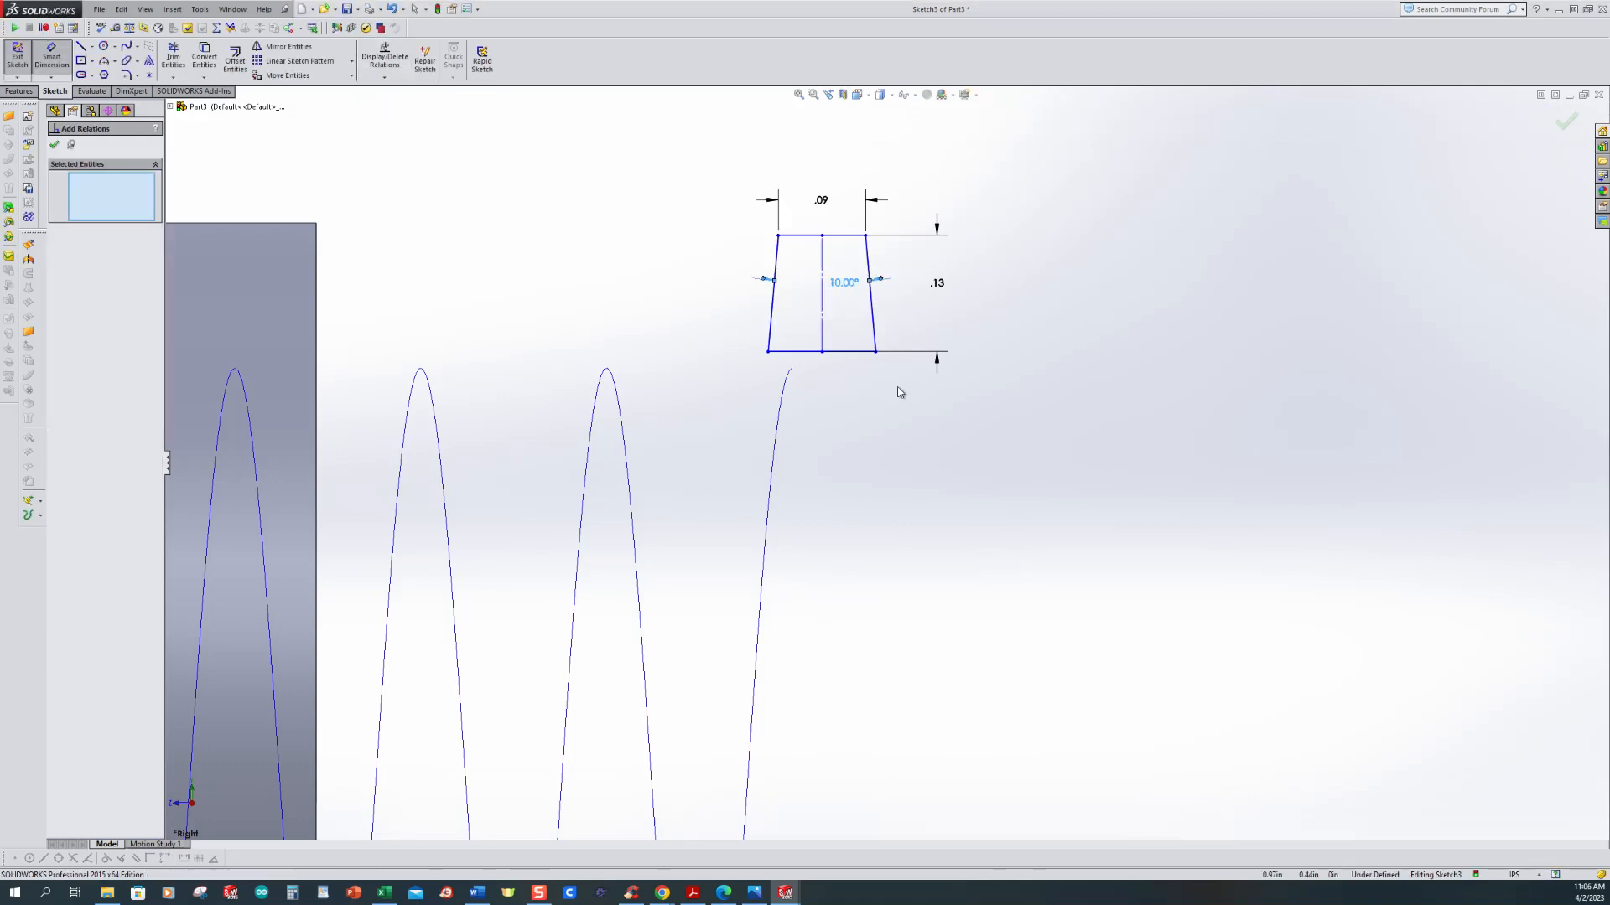
pyautogui.click(822, 353)
pyautogui.click(792, 375)
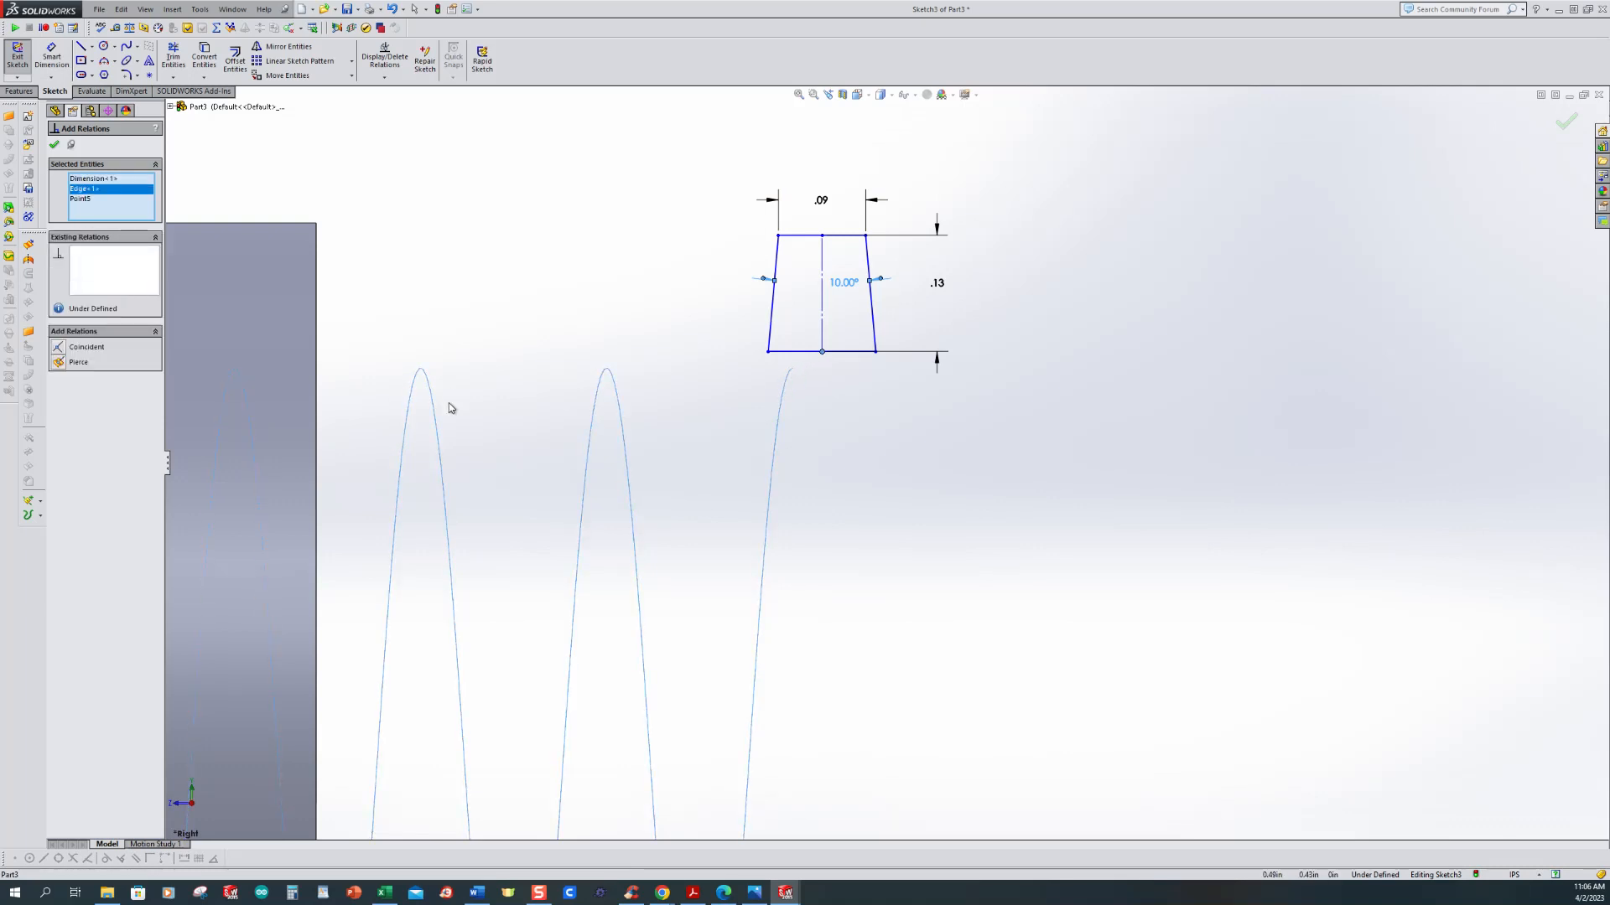
pyautogui.click(58, 362)
pyautogui.scroll(-5, 662, 317)
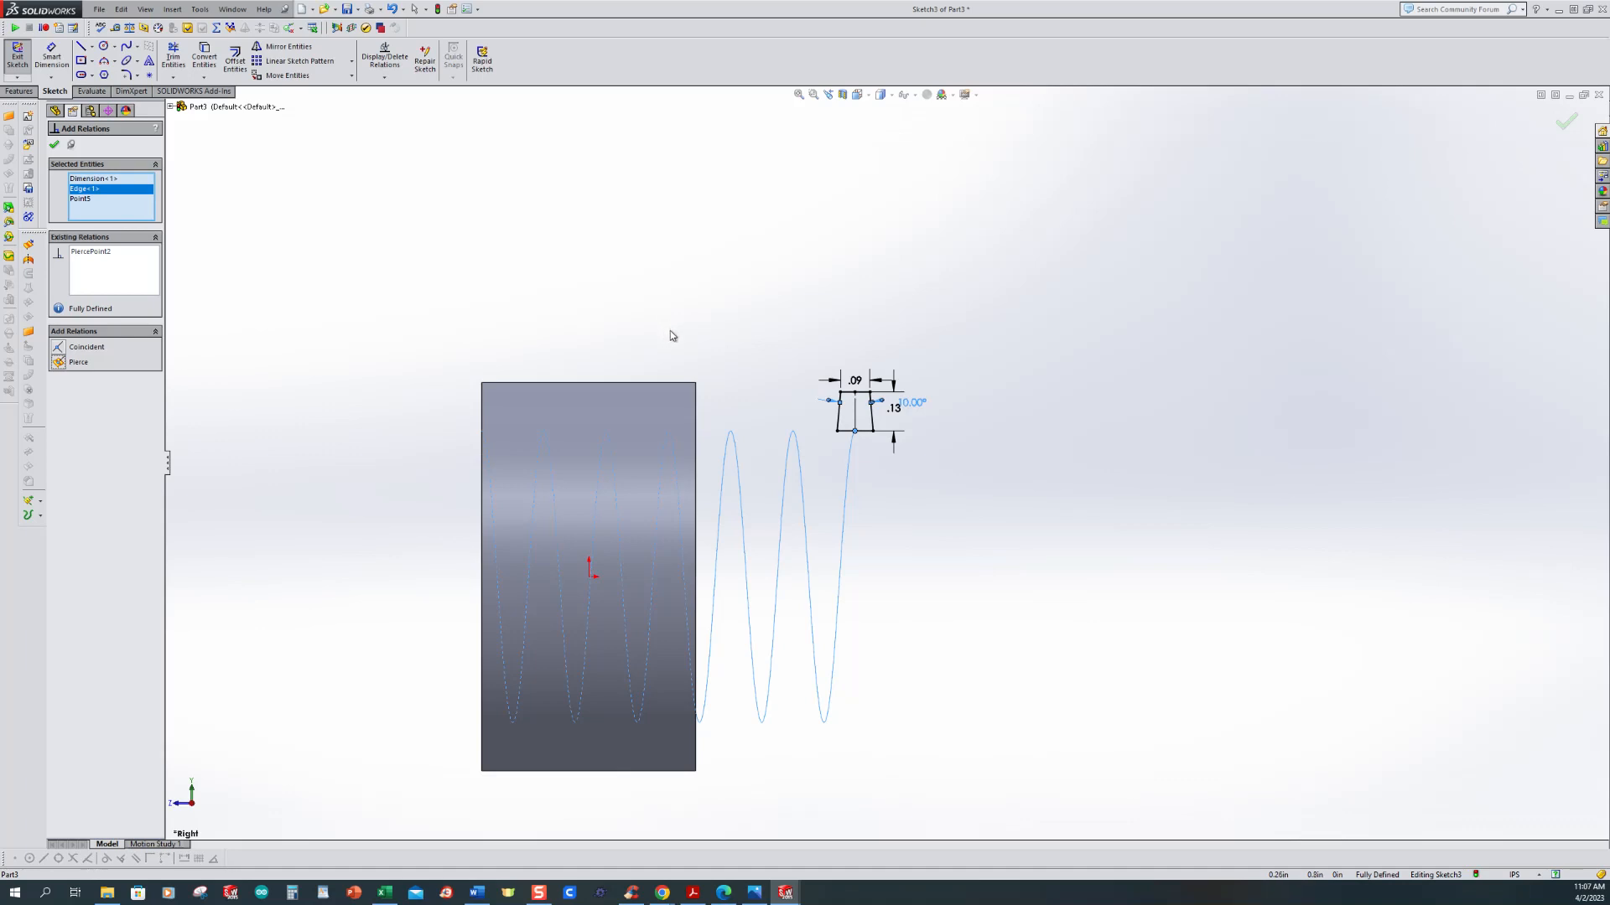
pyautogui.scroll(-2, 903, 461)
pyautogui.scroll(2, 897, 459)
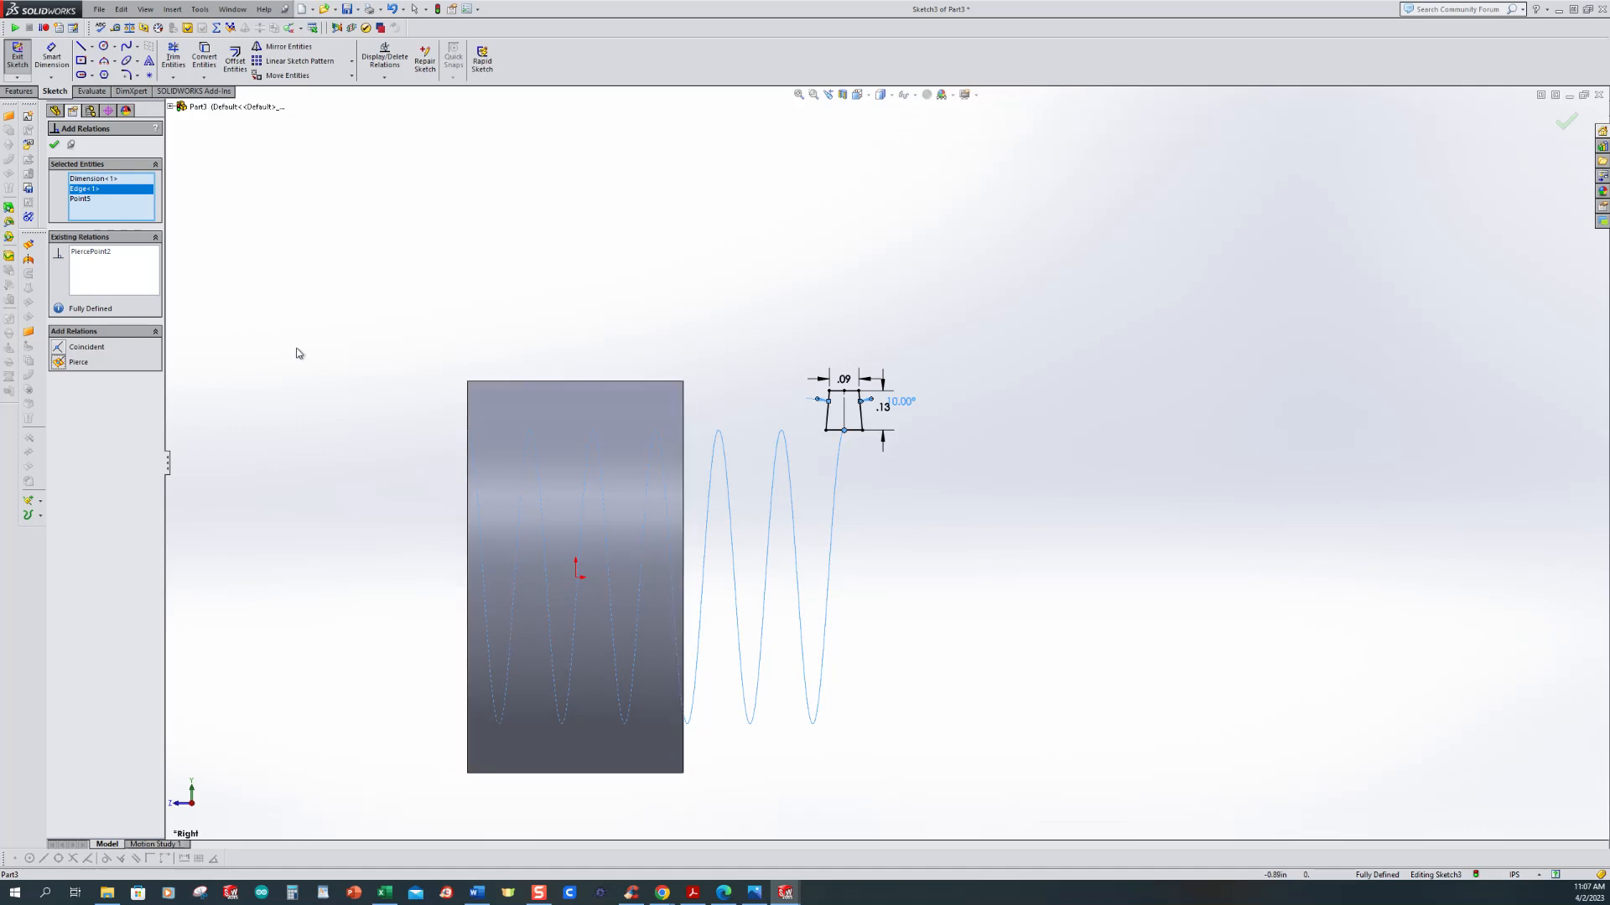
# Step: Delete the Pierce relation at the base midpoint and move the trapezoid away from the helix's free end
pyautogui.click(106, 259)
pyautogui.press('Delete')
pyautogui.click(54, 147)
pyautogui.scroll(-3, 934, 438)
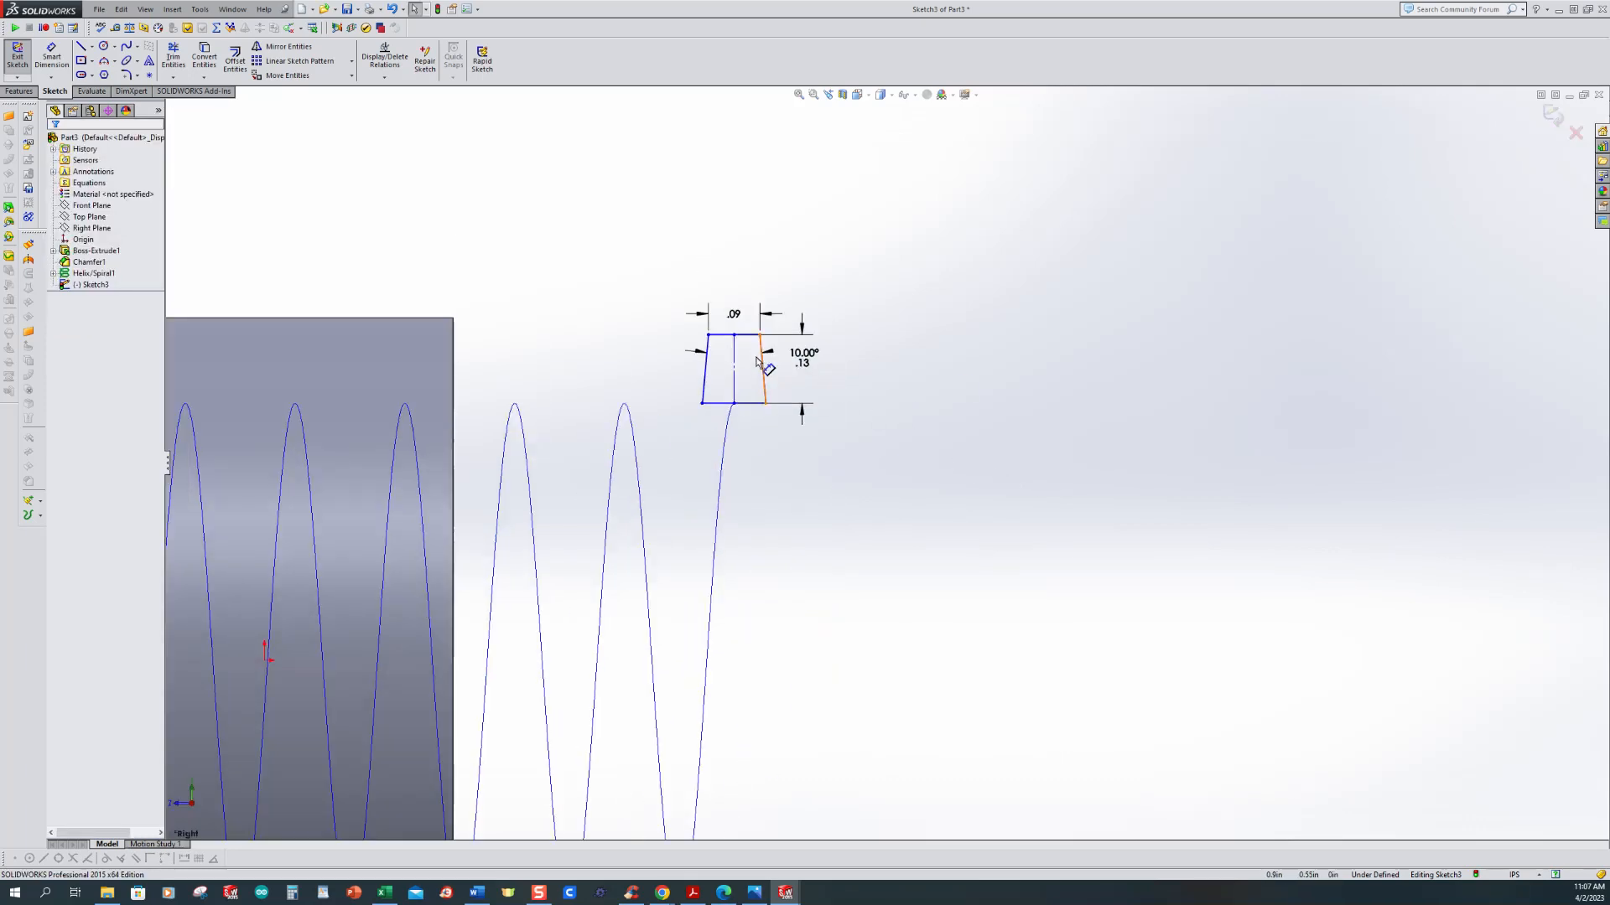
pyautogui.moveTo(734, 337); pyautogui.dragTo(831, 404)
pyautogui.click(578, 314)
# Step: Add a Pierce relation between the midpoint of the trapezoid's narrow top edge and the helix
pyautogui.click(384, 77)
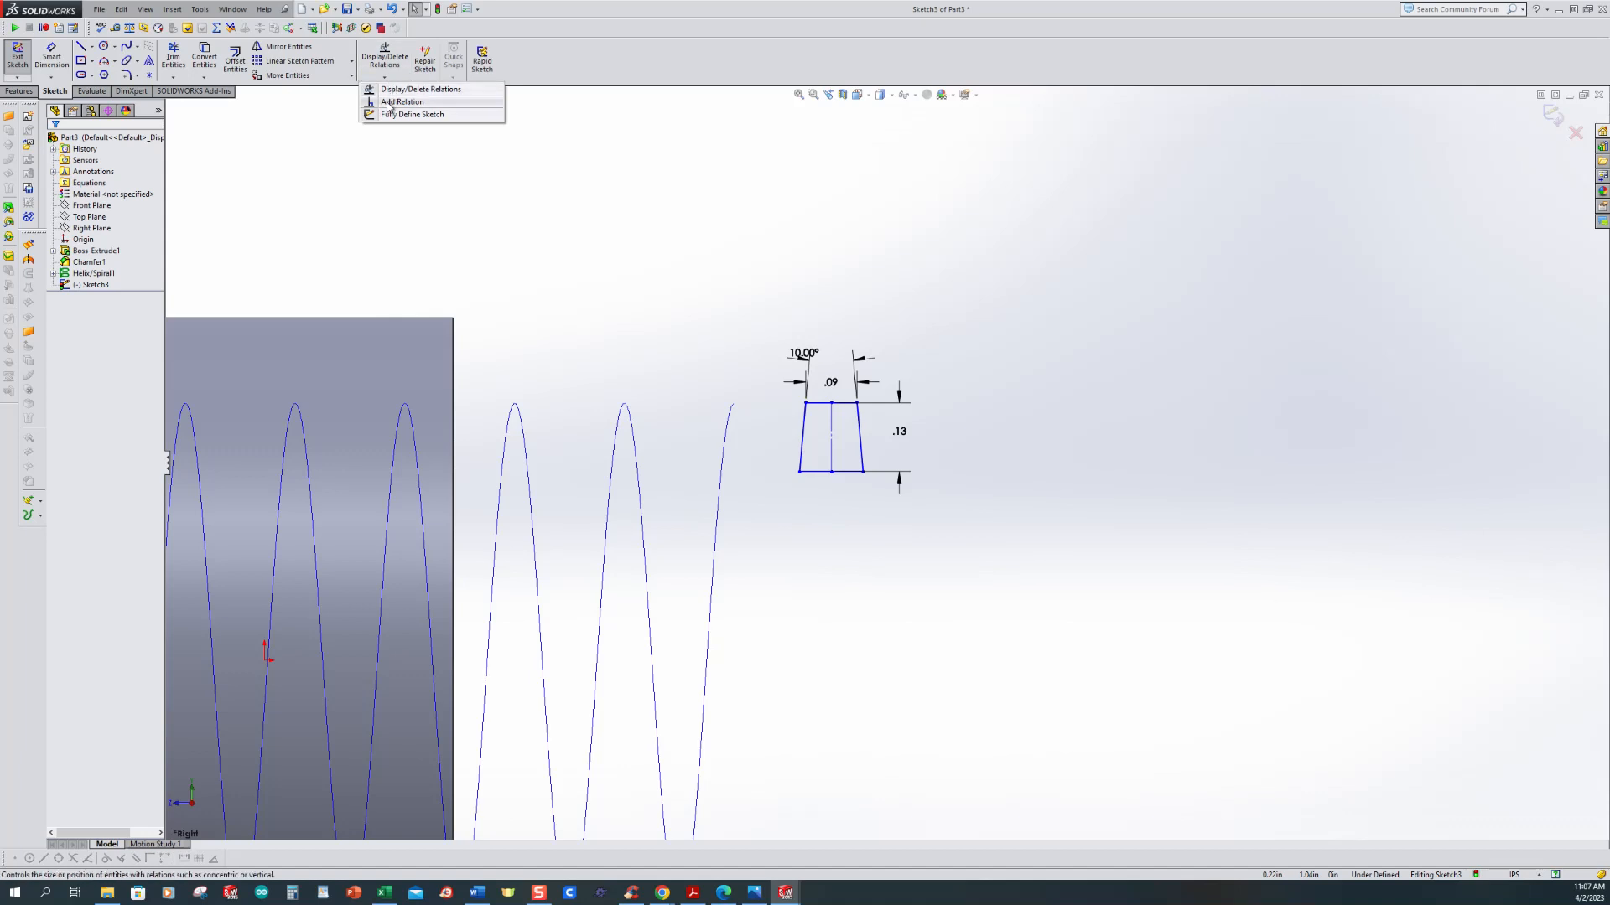
pyautogui.click(394, 101)
pyautogui.click(831, 403)
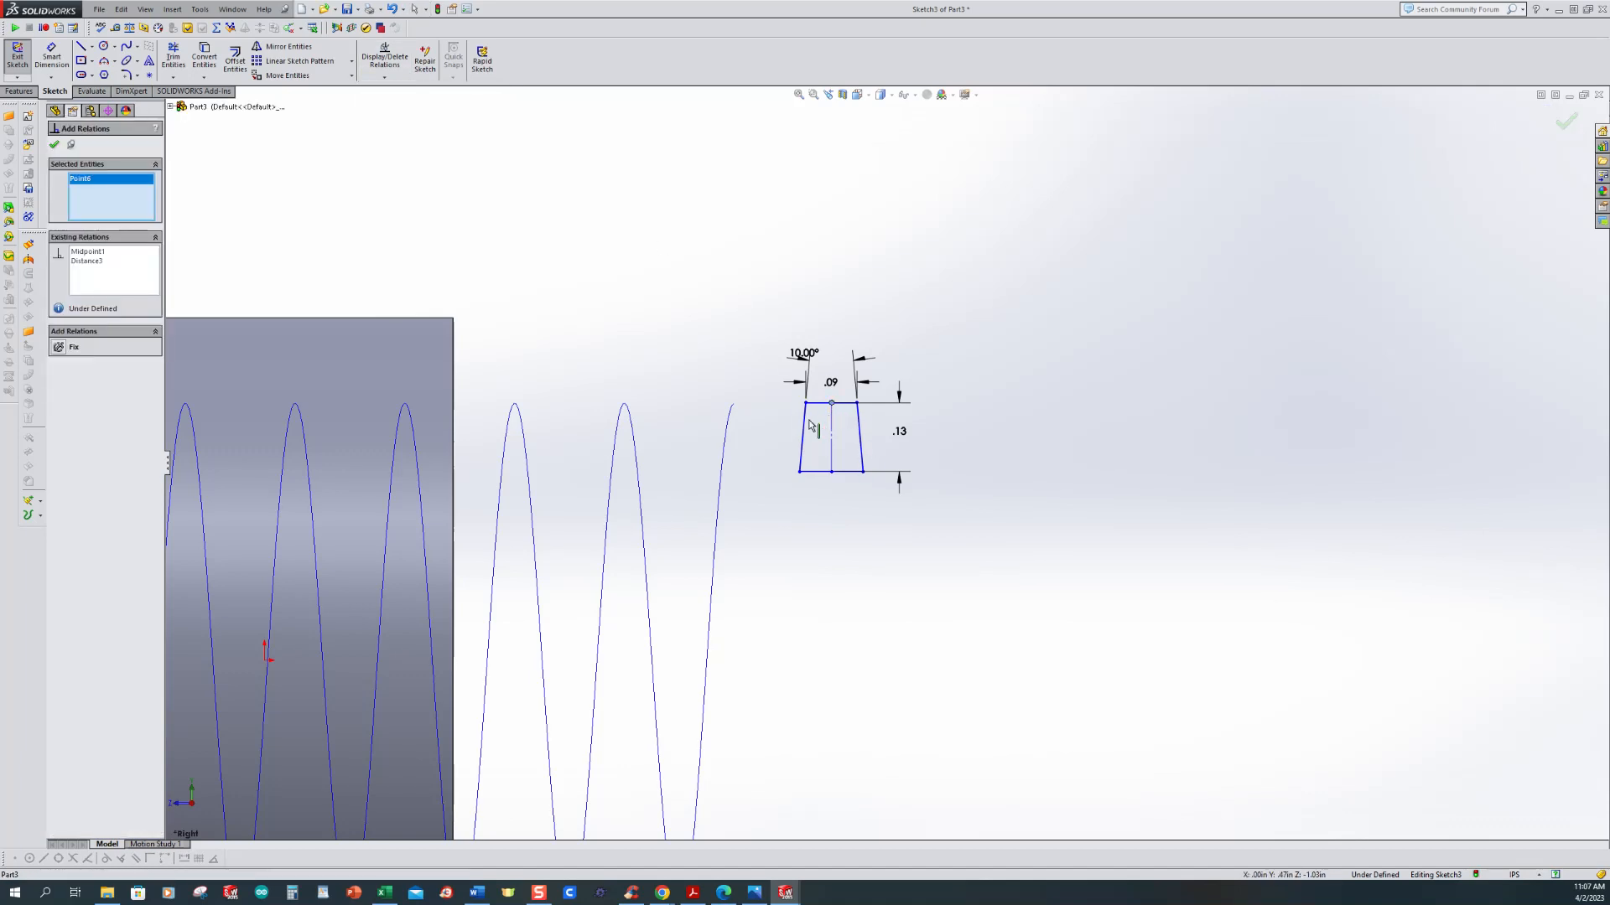
pyautogui.click(734, 406)
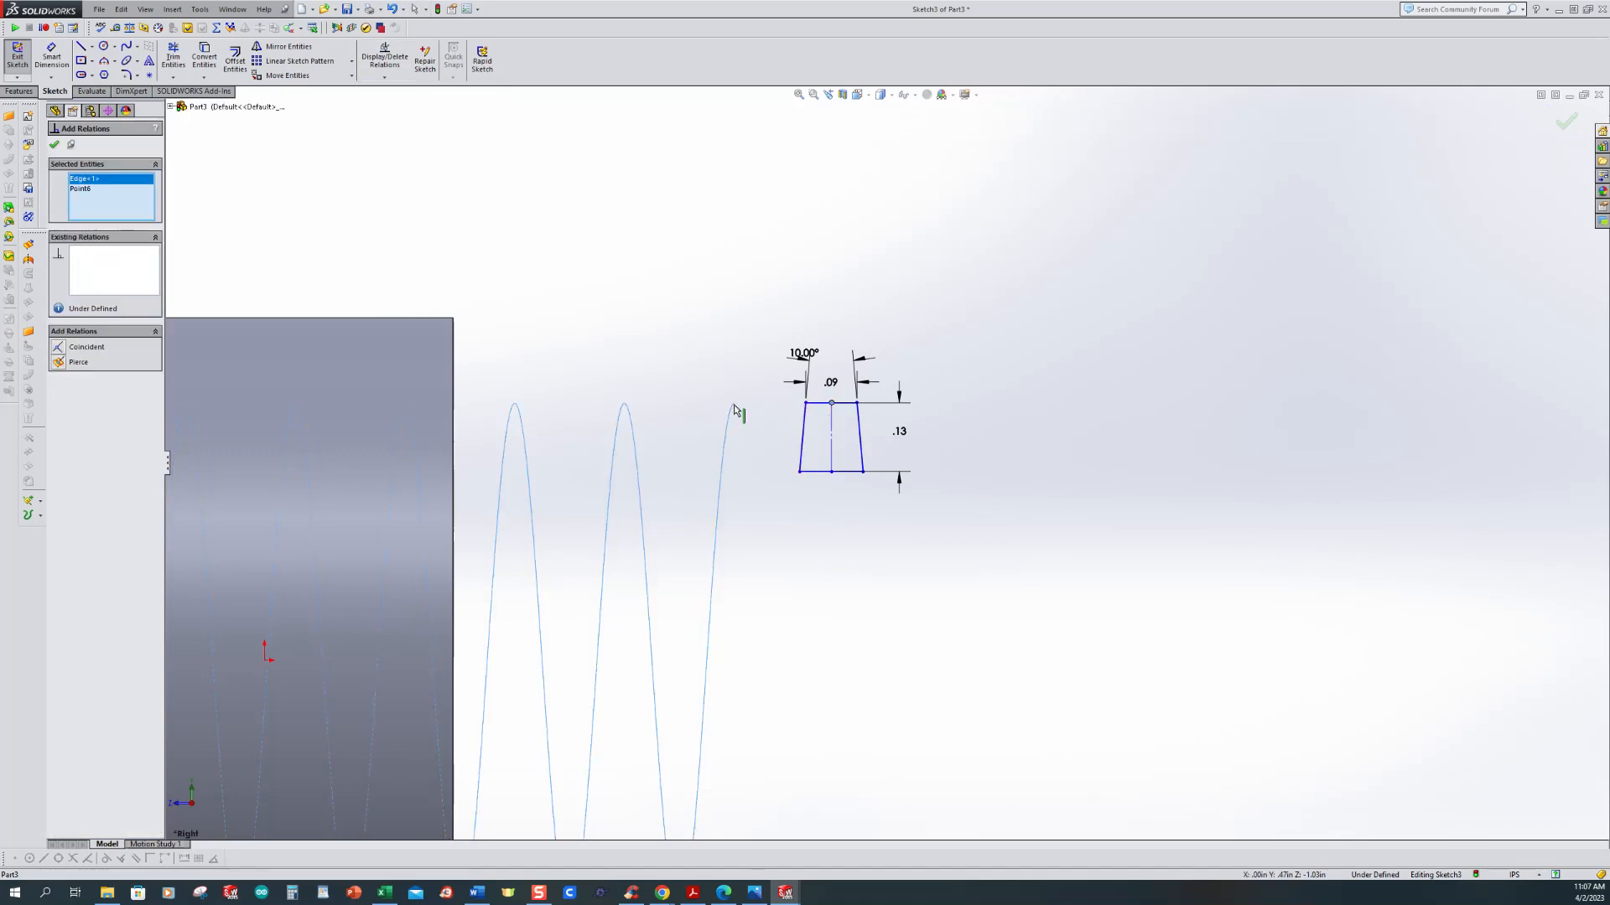
pyautogui.click(67, 362)
pyautogui.scroll(3, 869, 540)
pyautogui.scroll(-3, 825, 445)
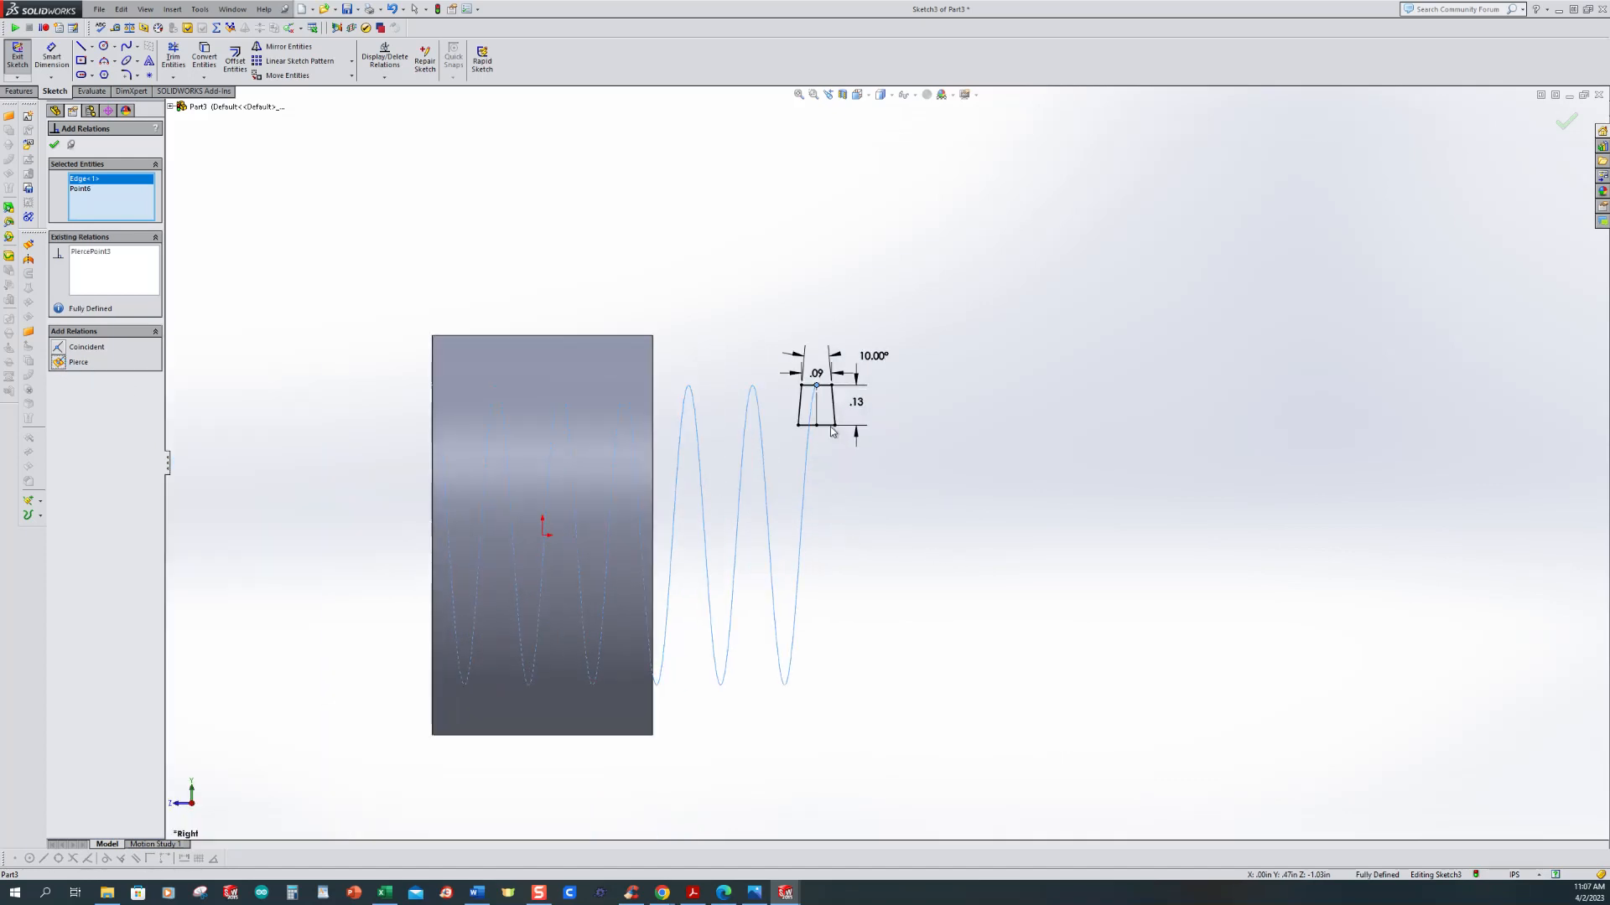
pyautogui.scroll(2, 627, 390)
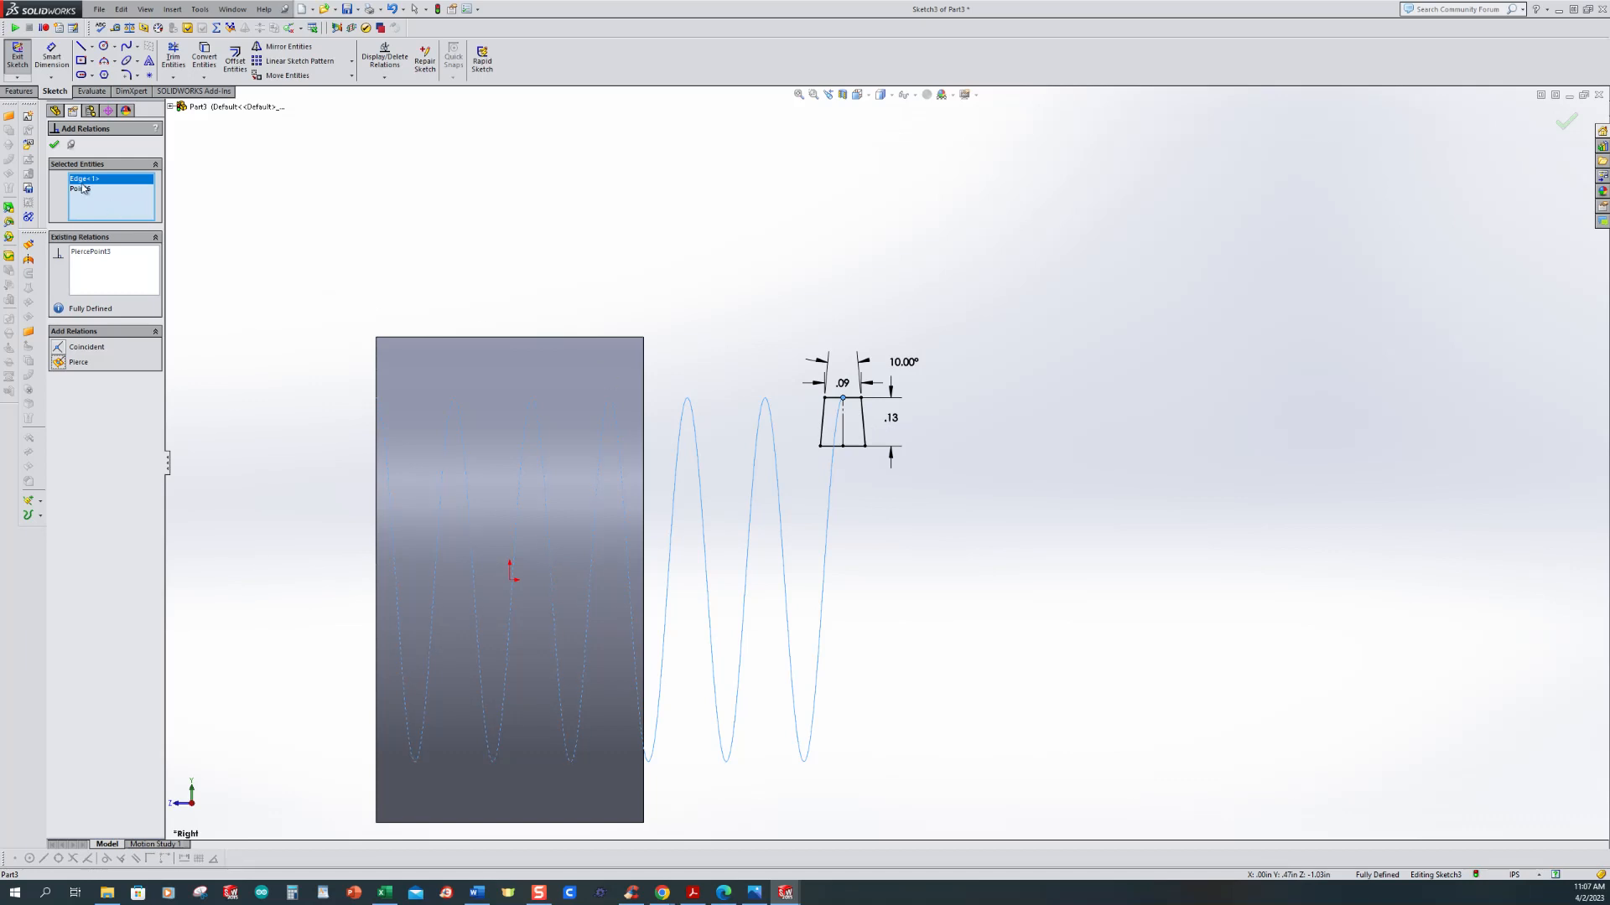
pyautogui.click(55, 147)
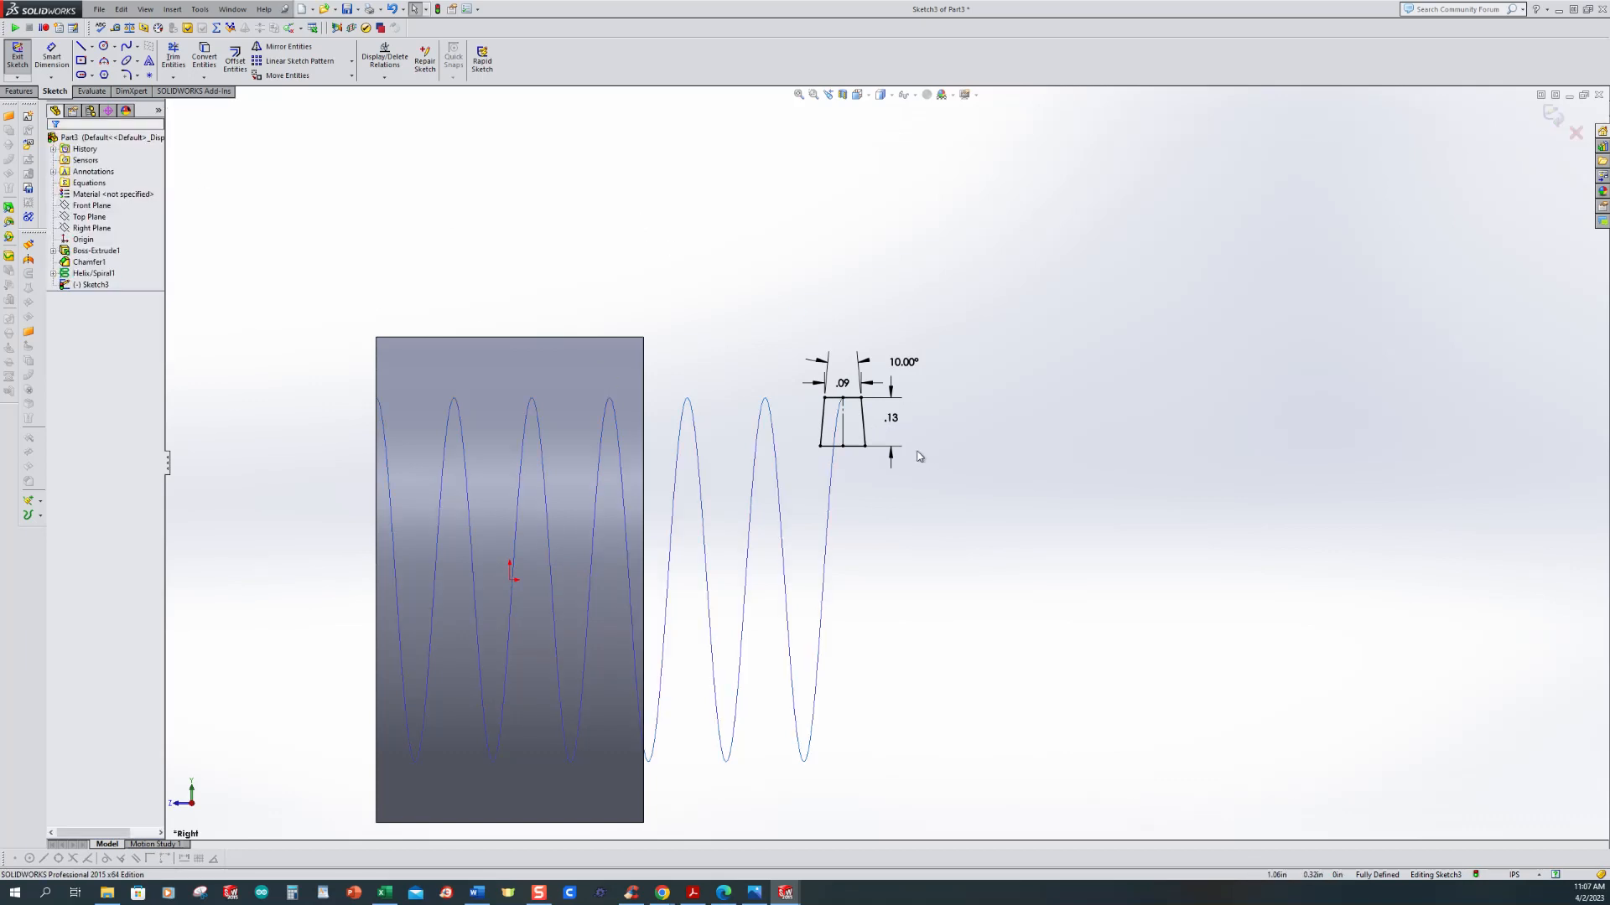
# Step: Finish and exit the trapezoidal thread profile sketch at the end of the helix
pyautogui.scroll(3, 920, 456)
pyautogui.moveTo(921, 456); pyautogui.dragTo(826, 428, button='middle')
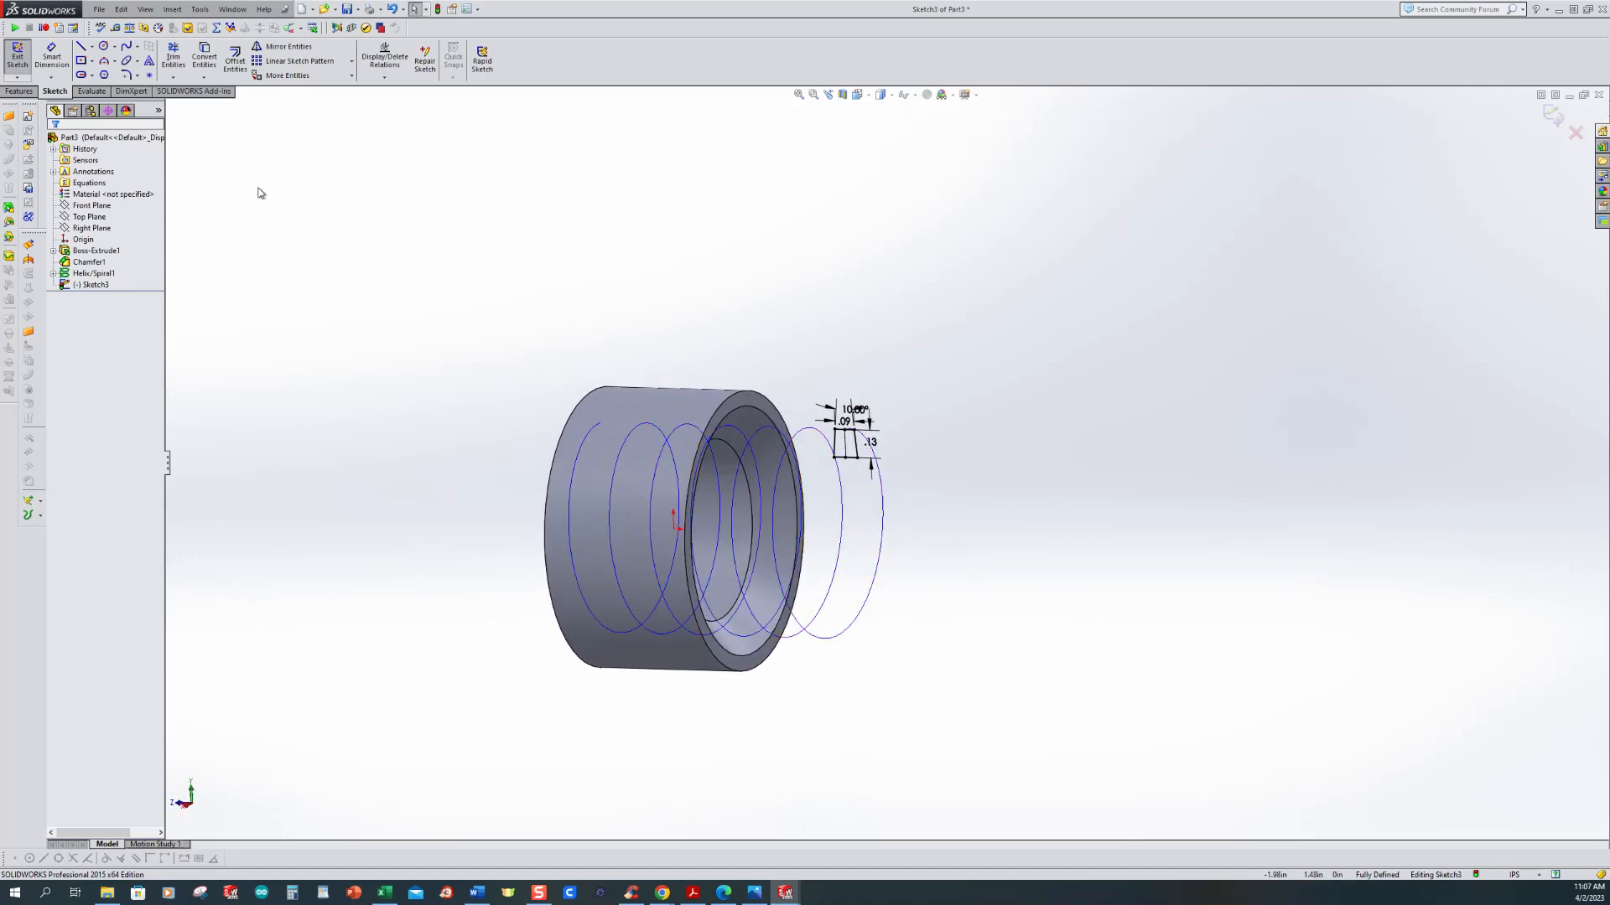
pyautogui.click(19, 91)
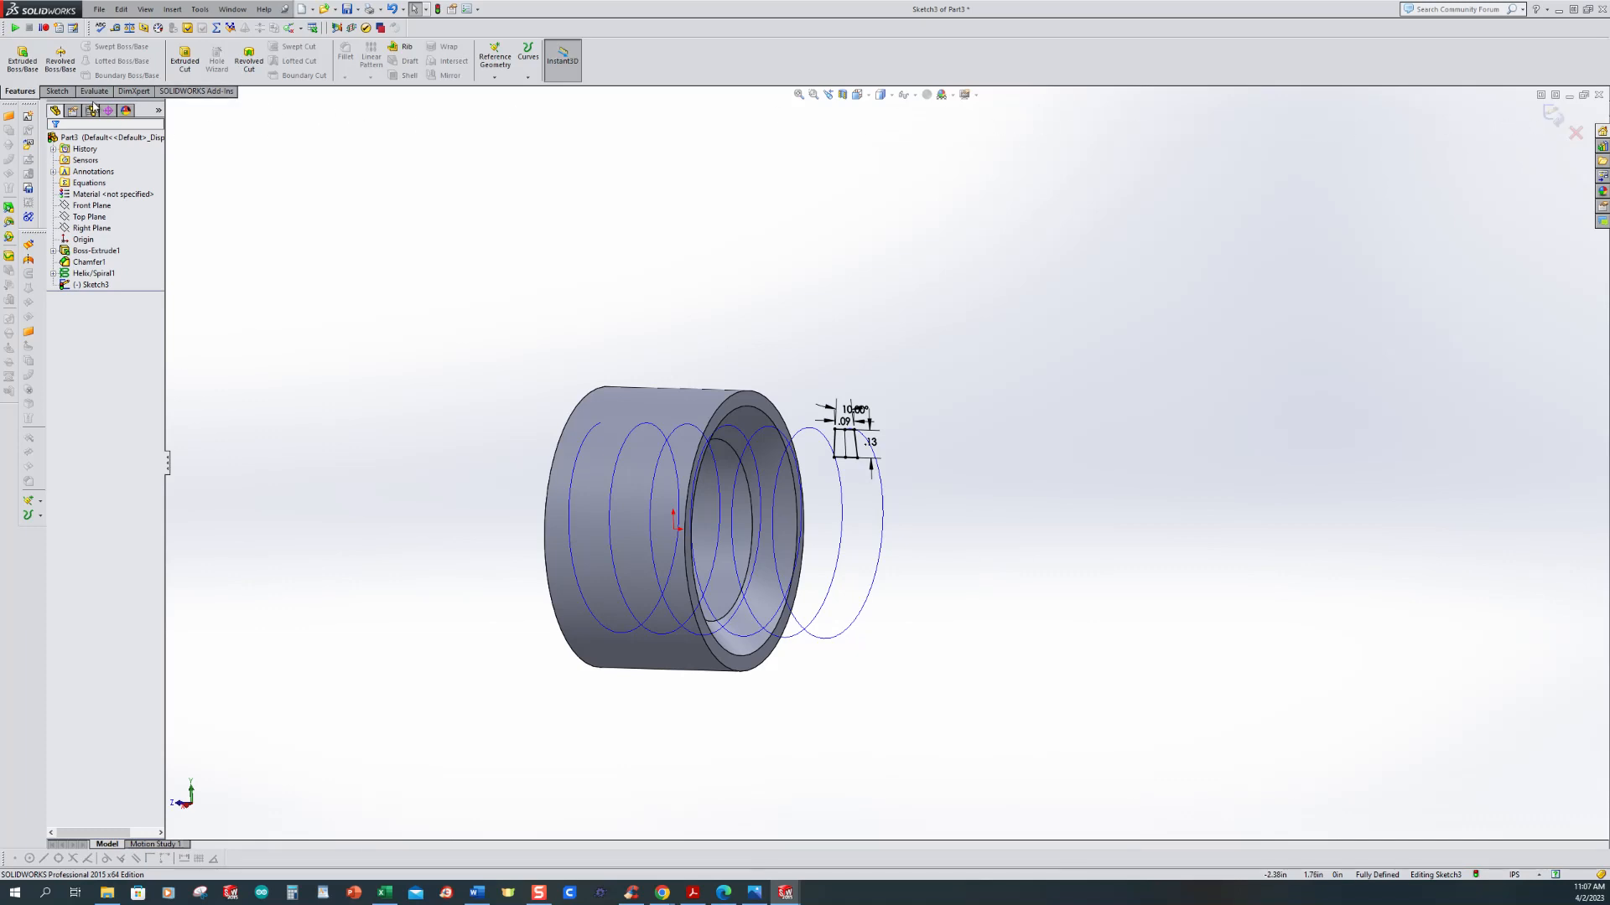
pyautogui.click(61, 92)
pyautogui.click(21, 62)
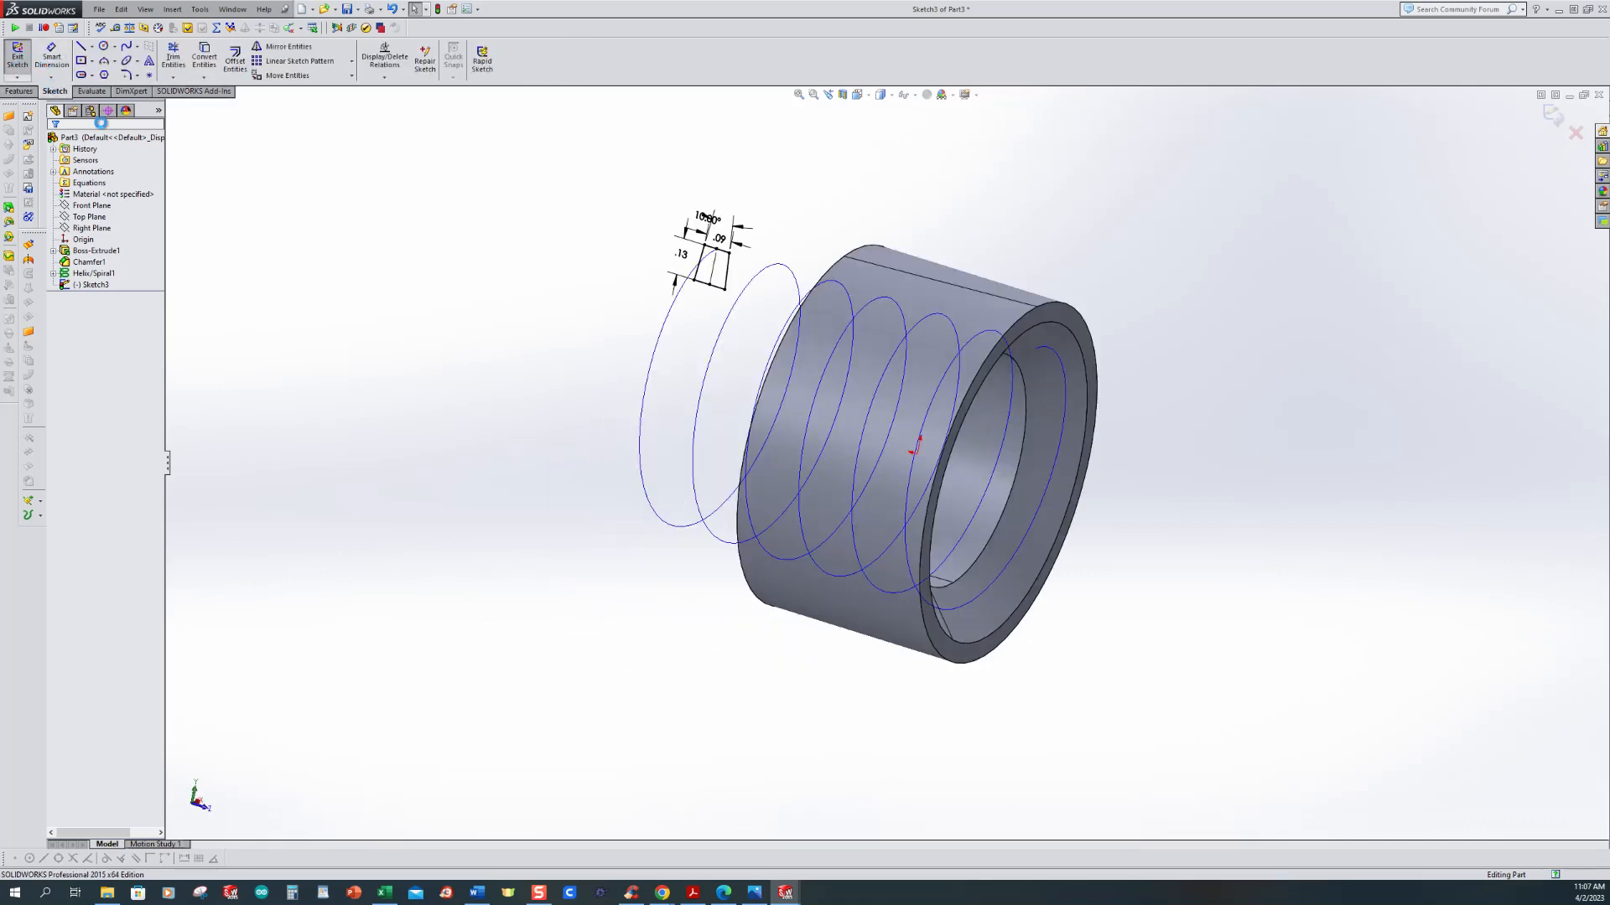
pyautogui.click(366, 179)
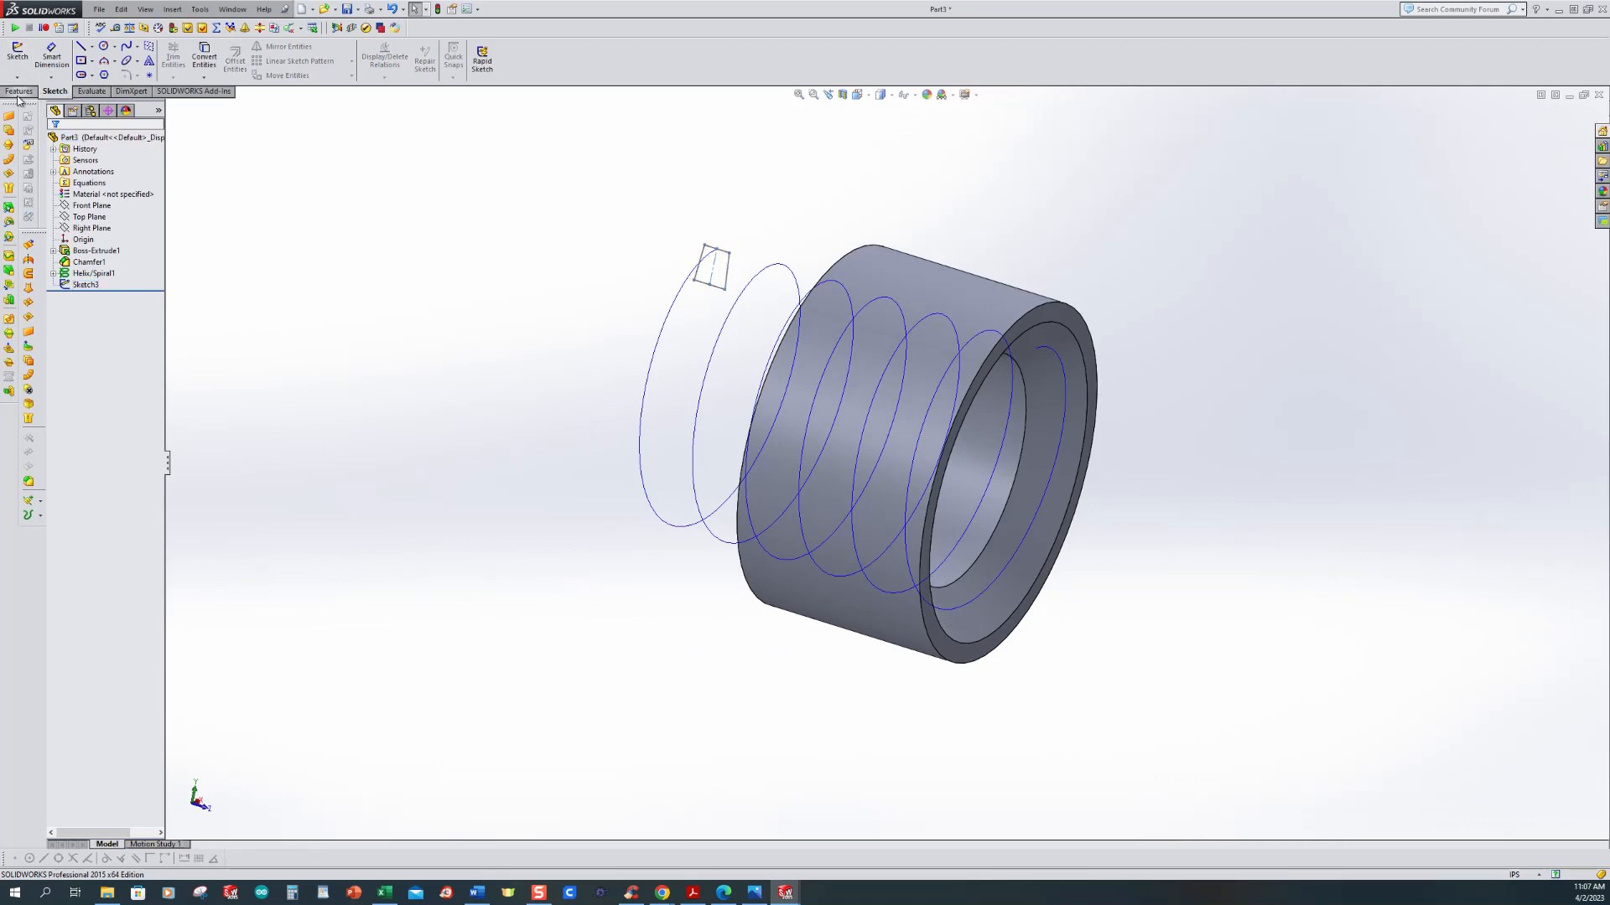
# Step: Create a Swept Cut in the adjusting screw using the trapezoidal sketch as profile and the helix as path
pyautogui.click(17, 92)
pyautogui.click(298, 47)
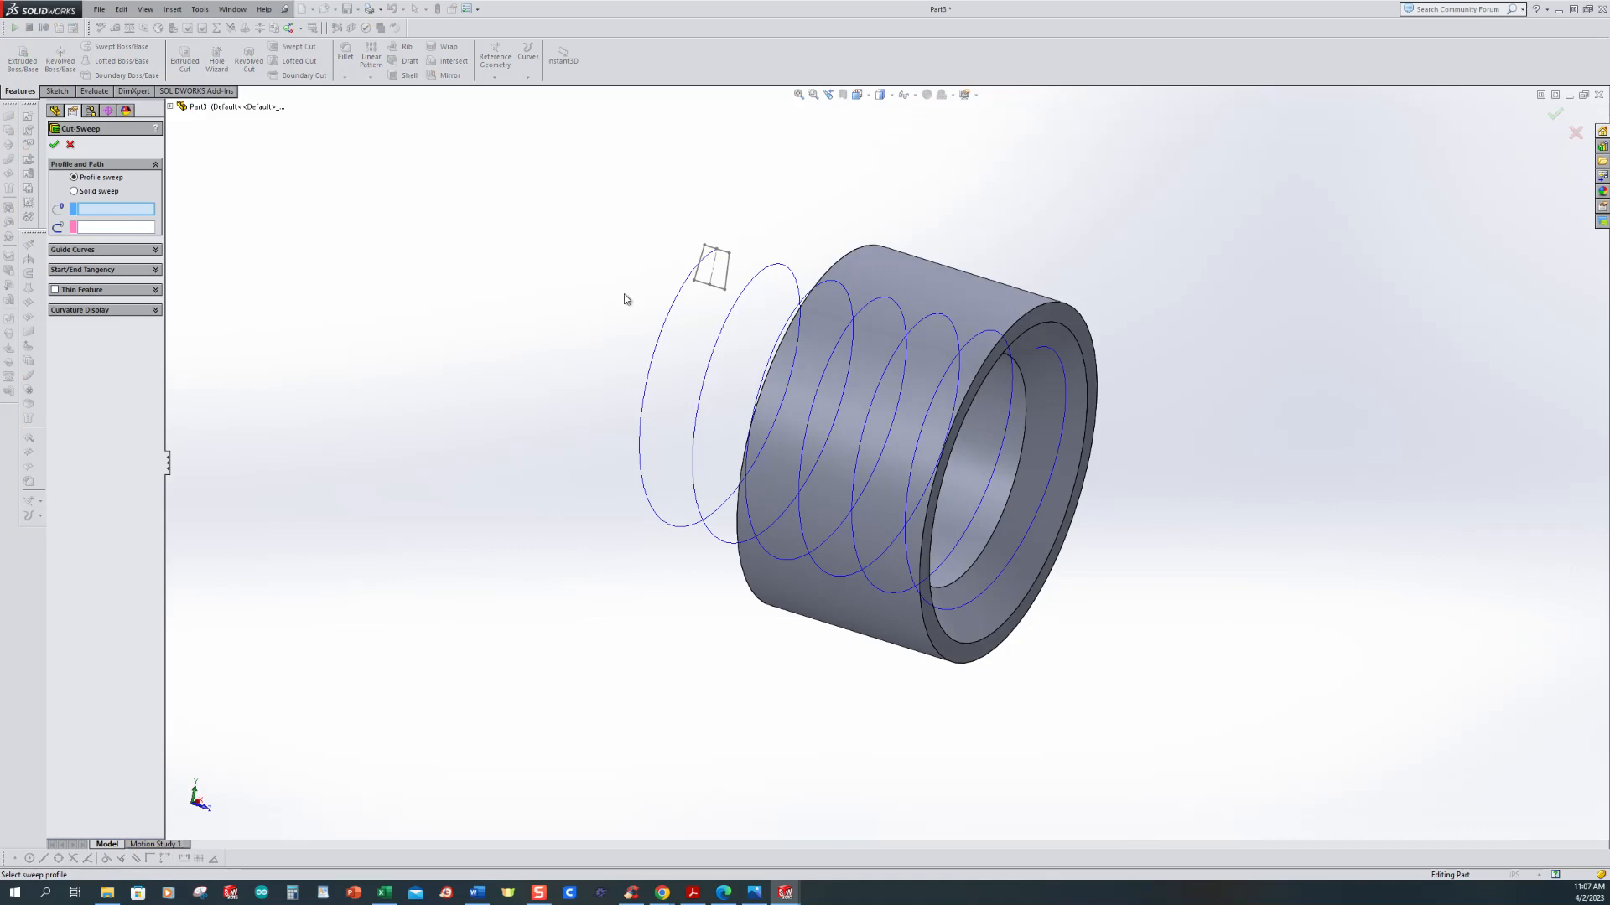
pyautogui.click(726, 281)
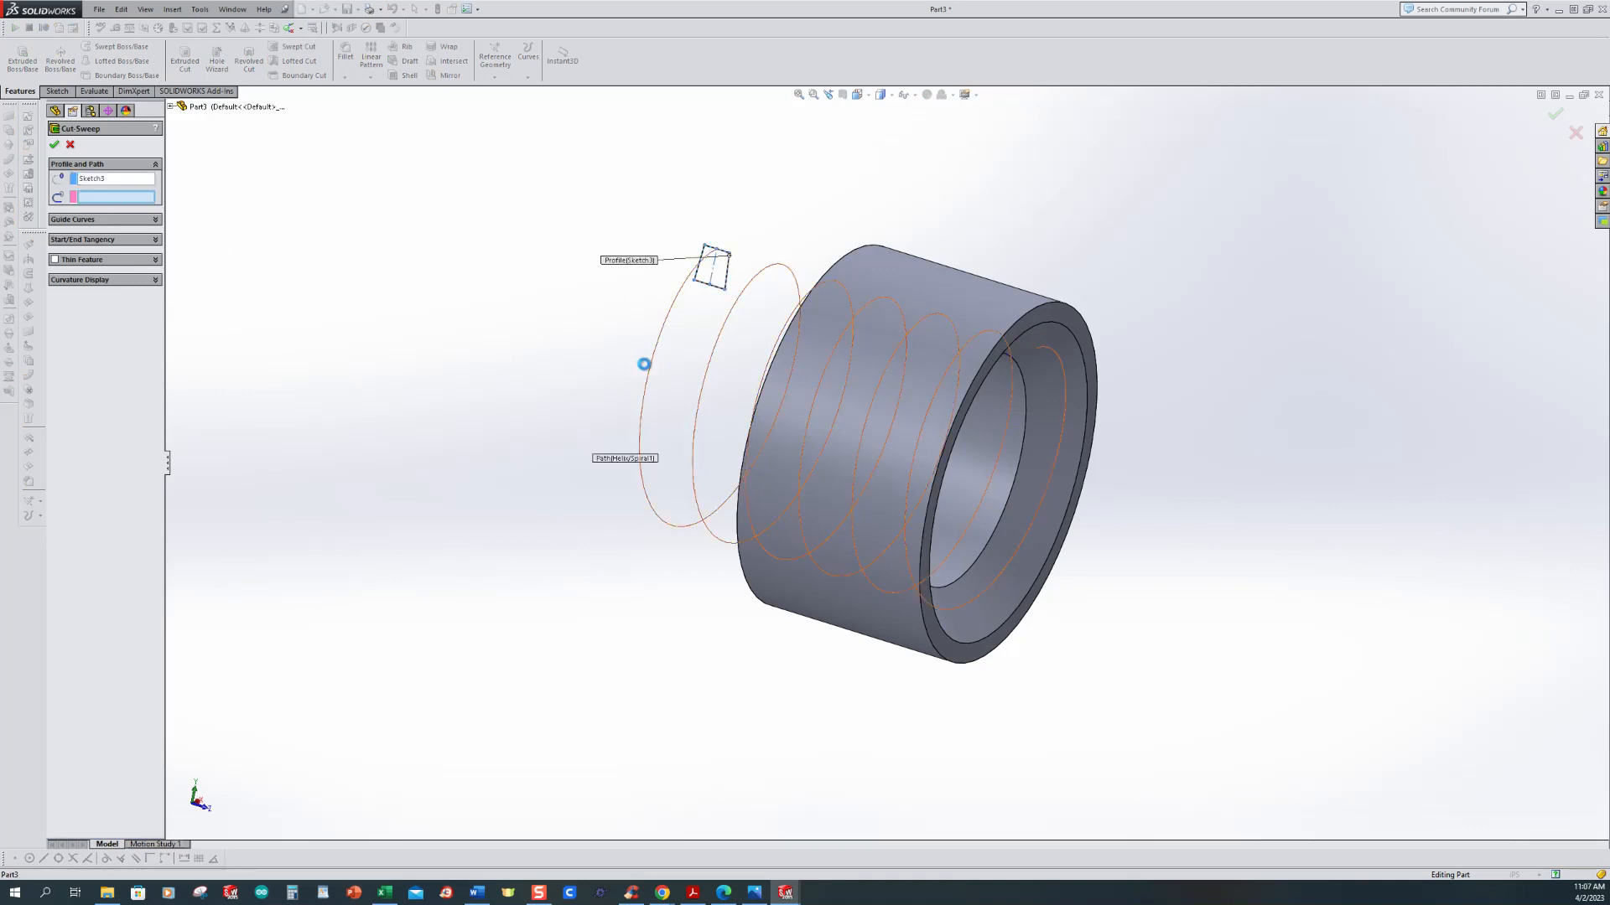
pyautogui.click(651, 367)
pyautogui.moveTo(1359, 424); pyautogui.dragTo(1210, 424, button='middle')
pyautogui.click(55, 147)
pyautogui.moveTo(557, 449); pyautogui.dragTo(637, 407, button='middle')
pyautogui.moveTo(424, 366); pyautogui.dragTo(453, 410, button='middle')
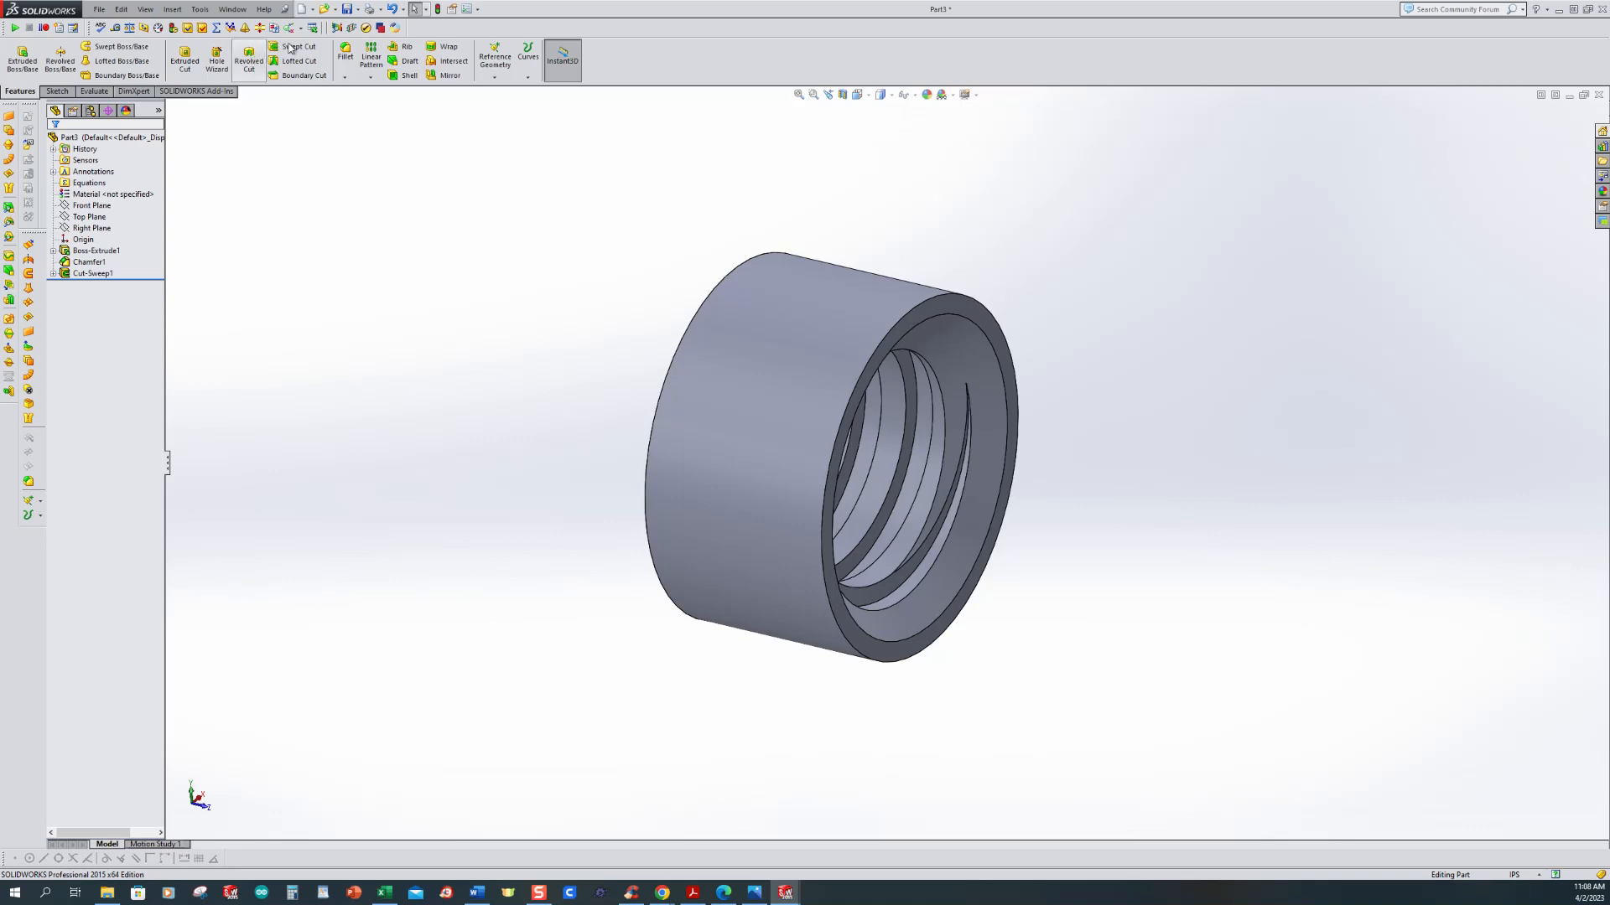
# Step: Save the part as J2 in the JUNK folder and show it in isometric view
pyautogui.click(346, 8)
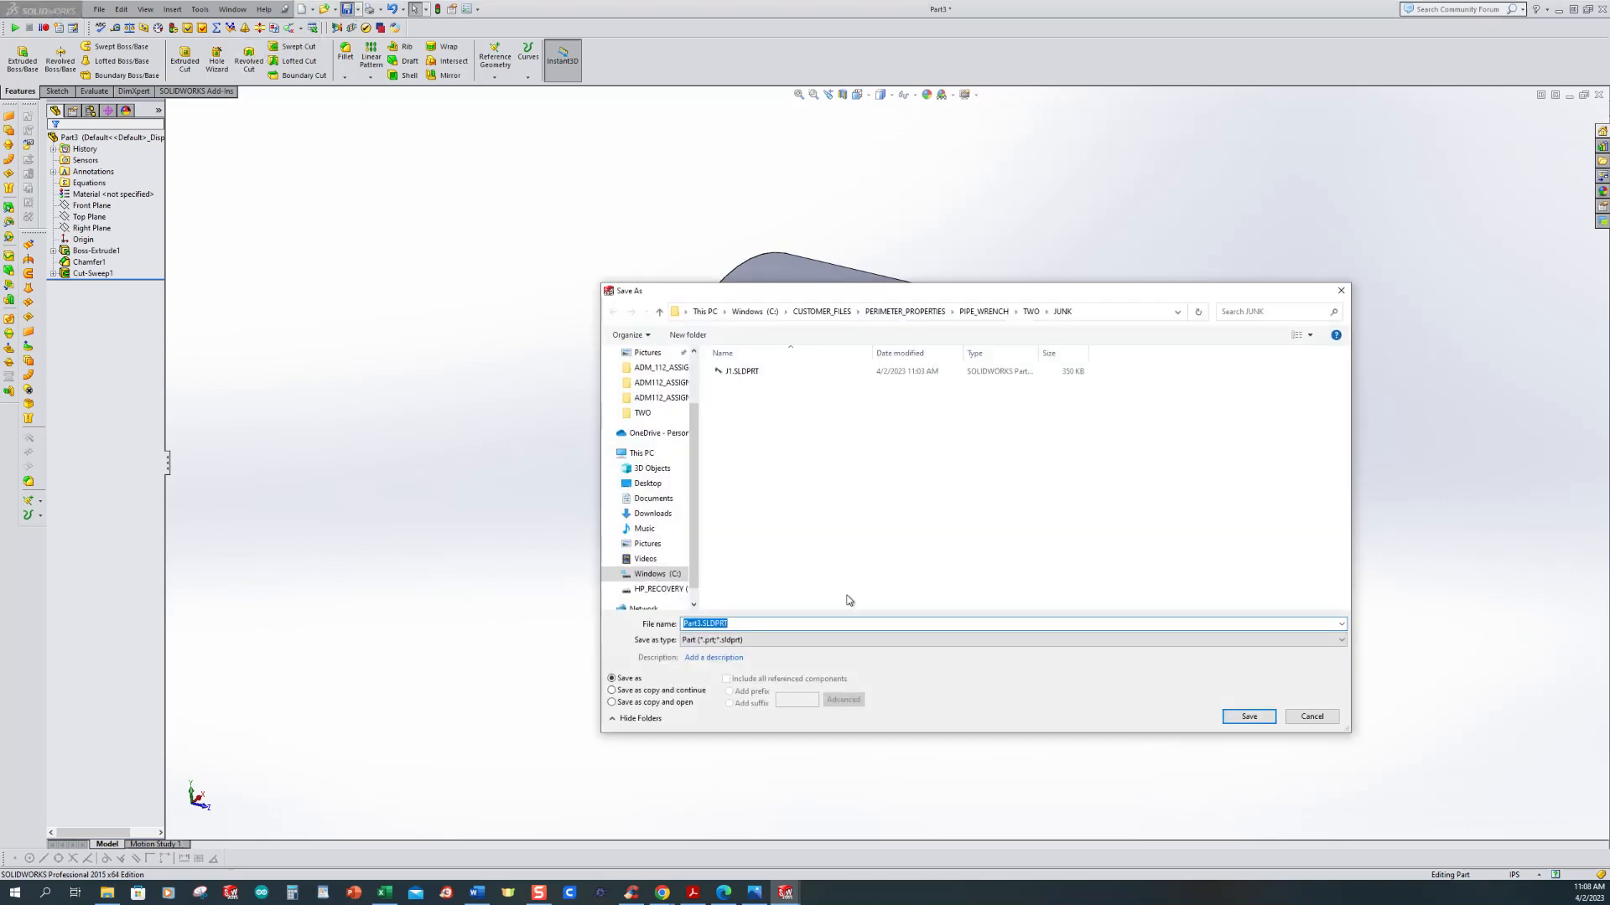
pyautogui.write('J2')
pyautogui.click(1249, 717)
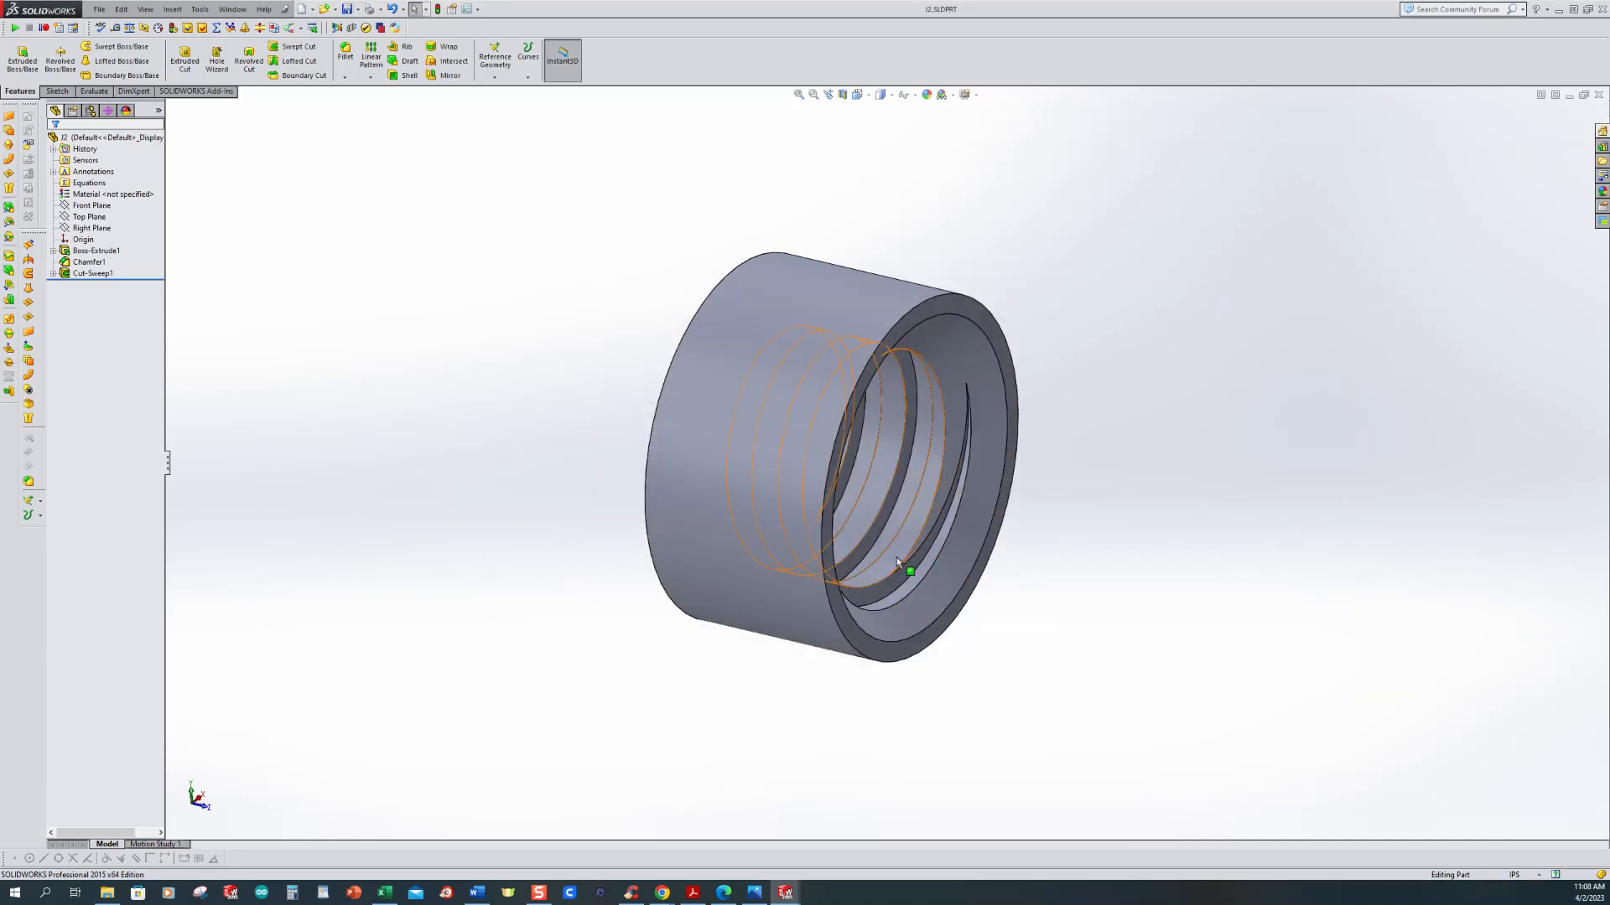
pyautogui.hotkey('ctrl', '7')
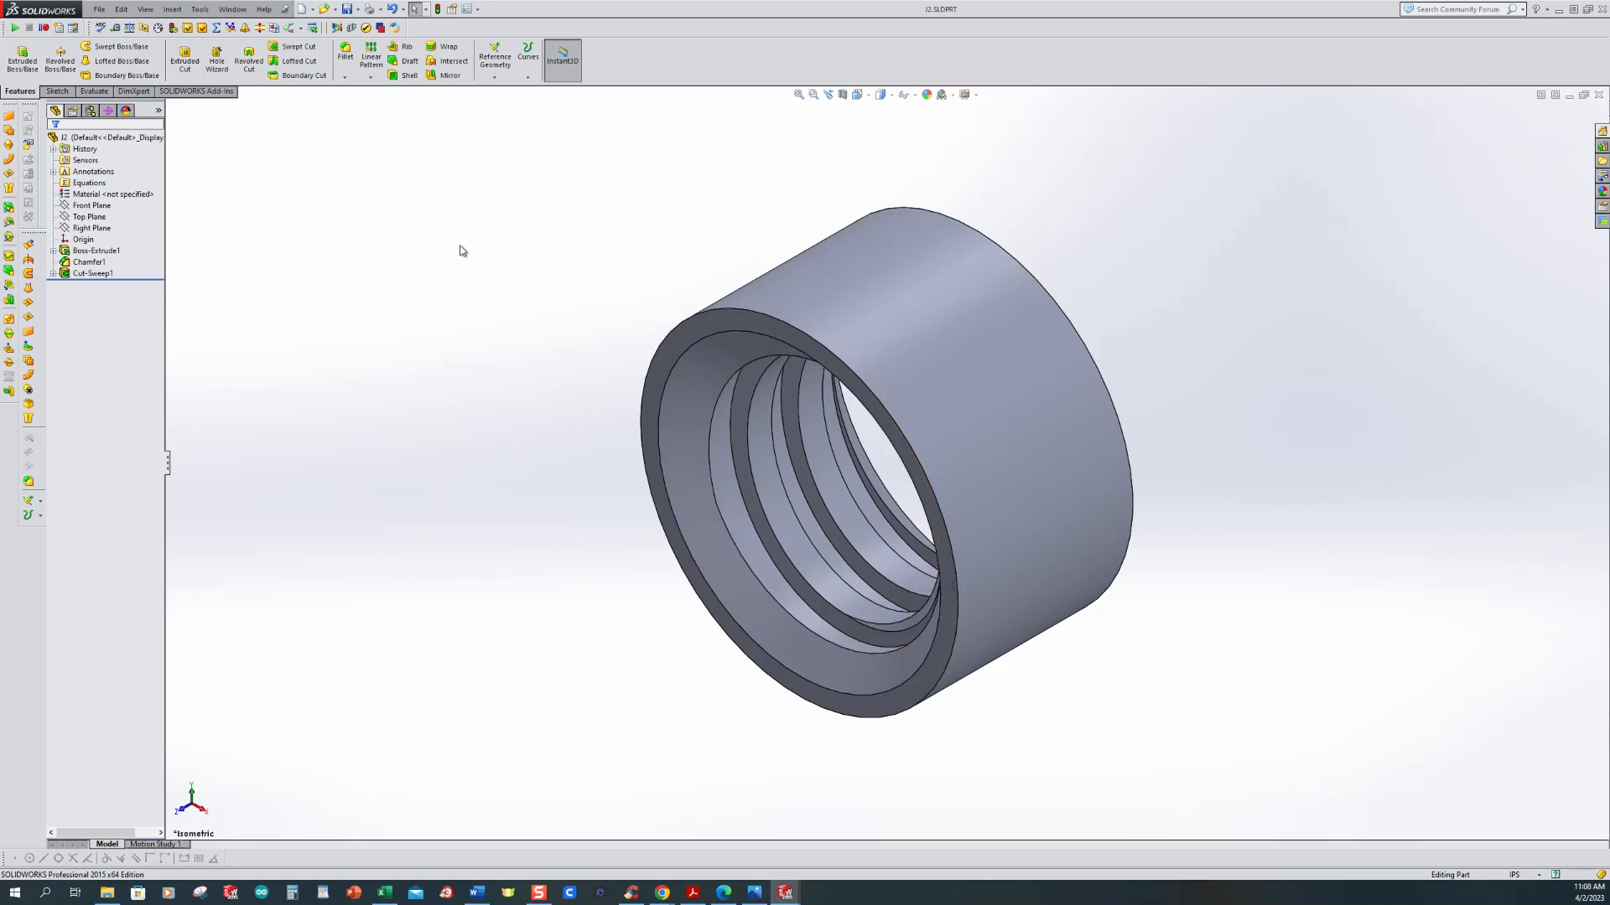
# Step: Consult the PIPE WRENCH DIMENSIONS image for the next part and return to the J2 part
pyautogui.click(755, 892)
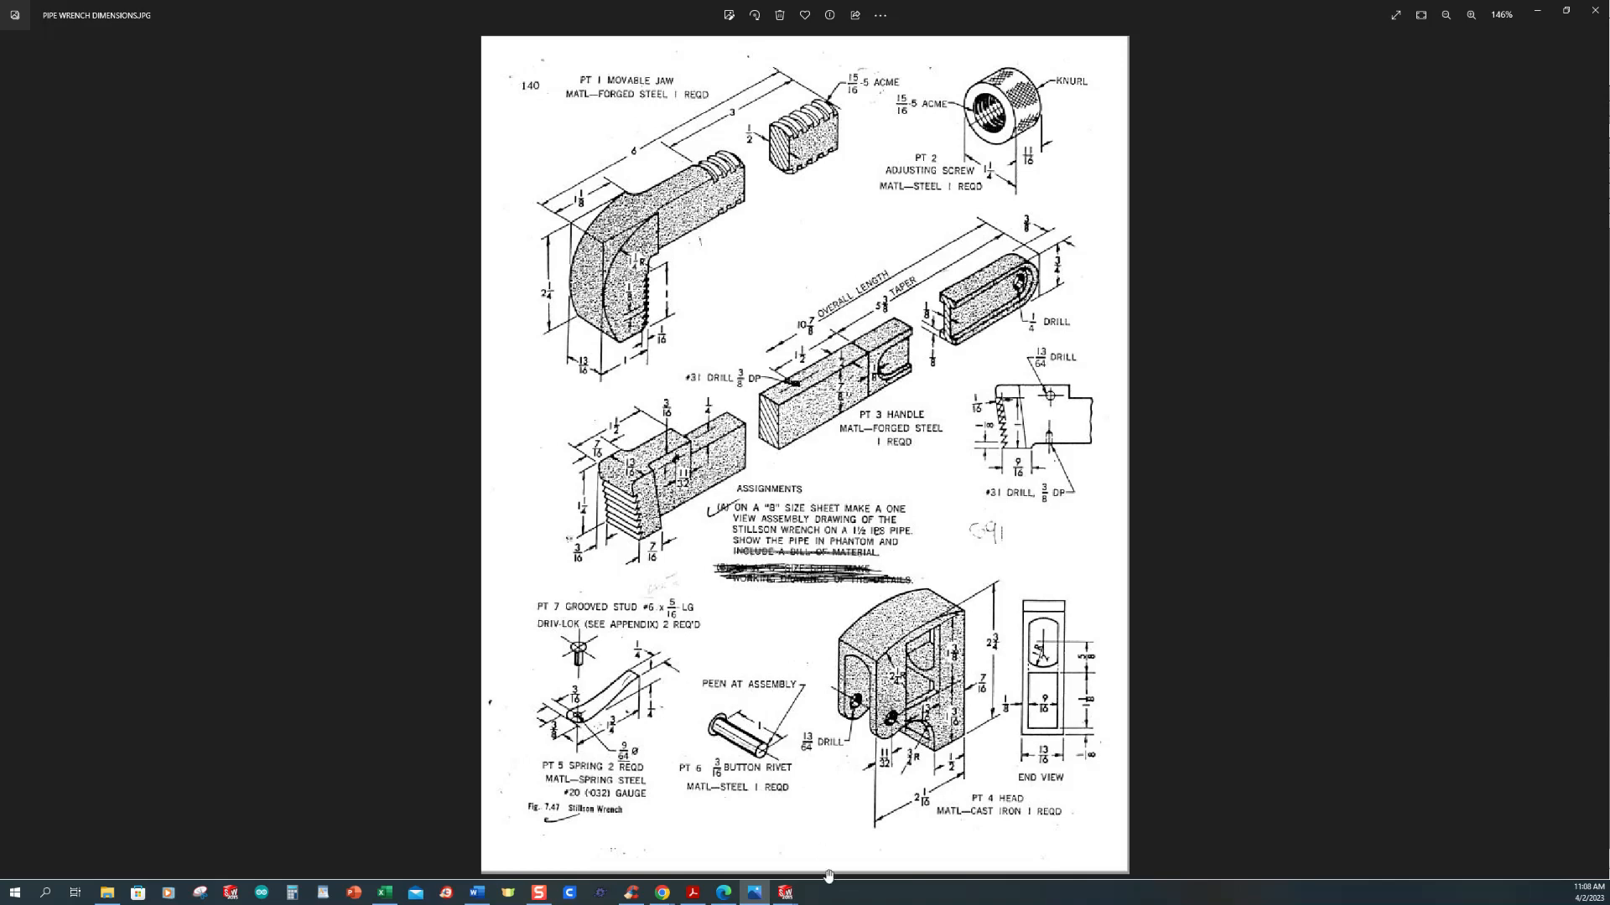
pyautogui.moveTo(787, 895)
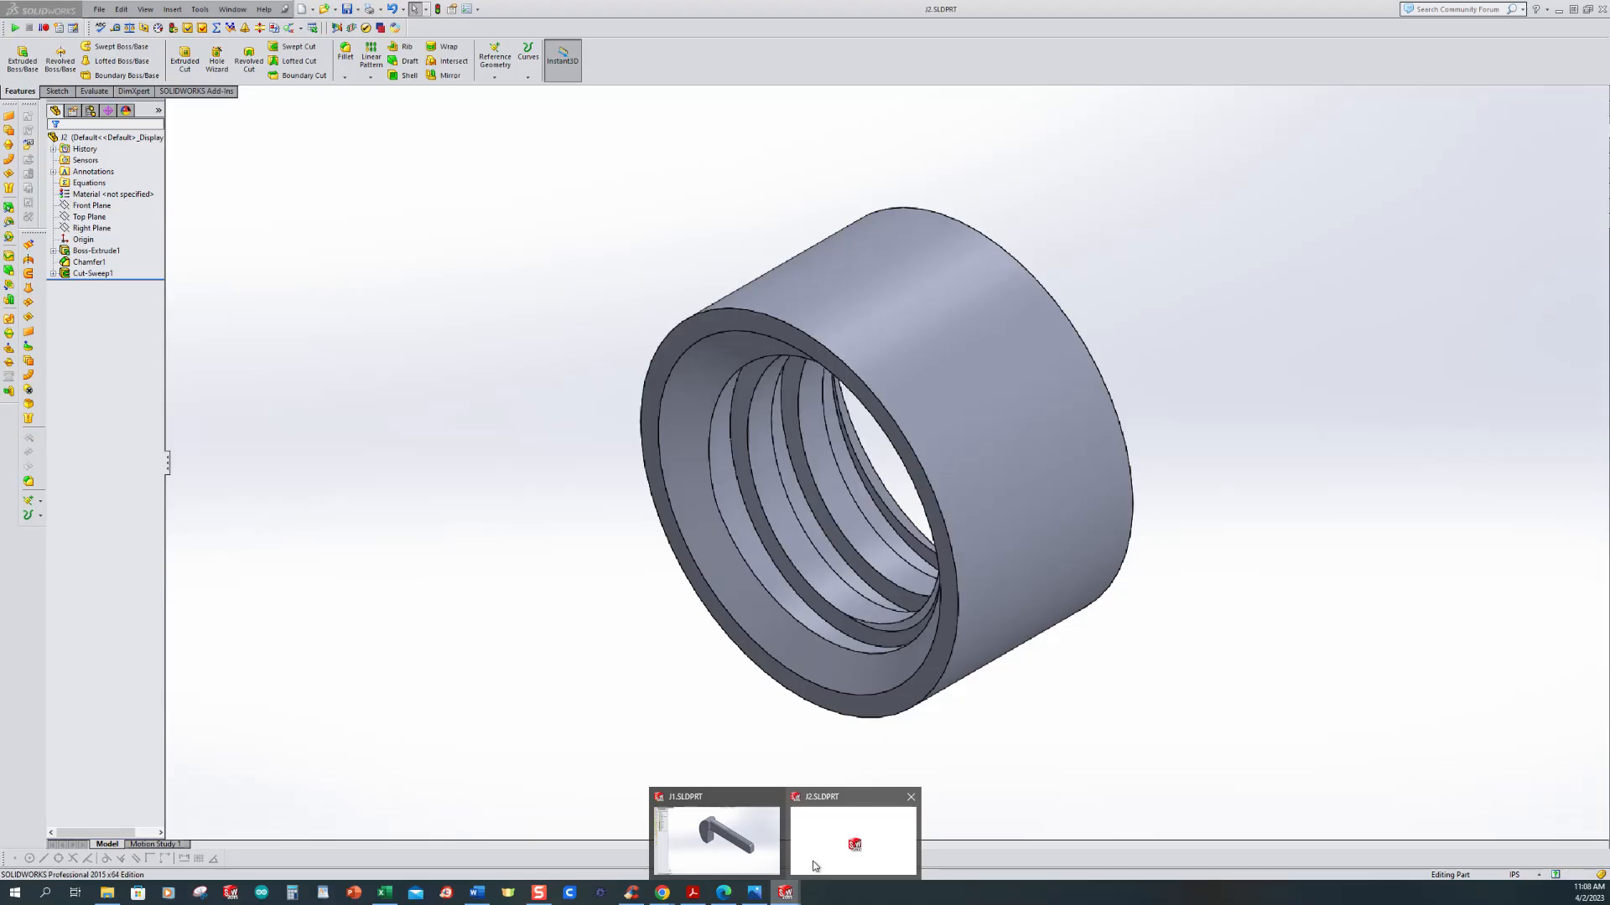
pyautogui.click(812, 861)
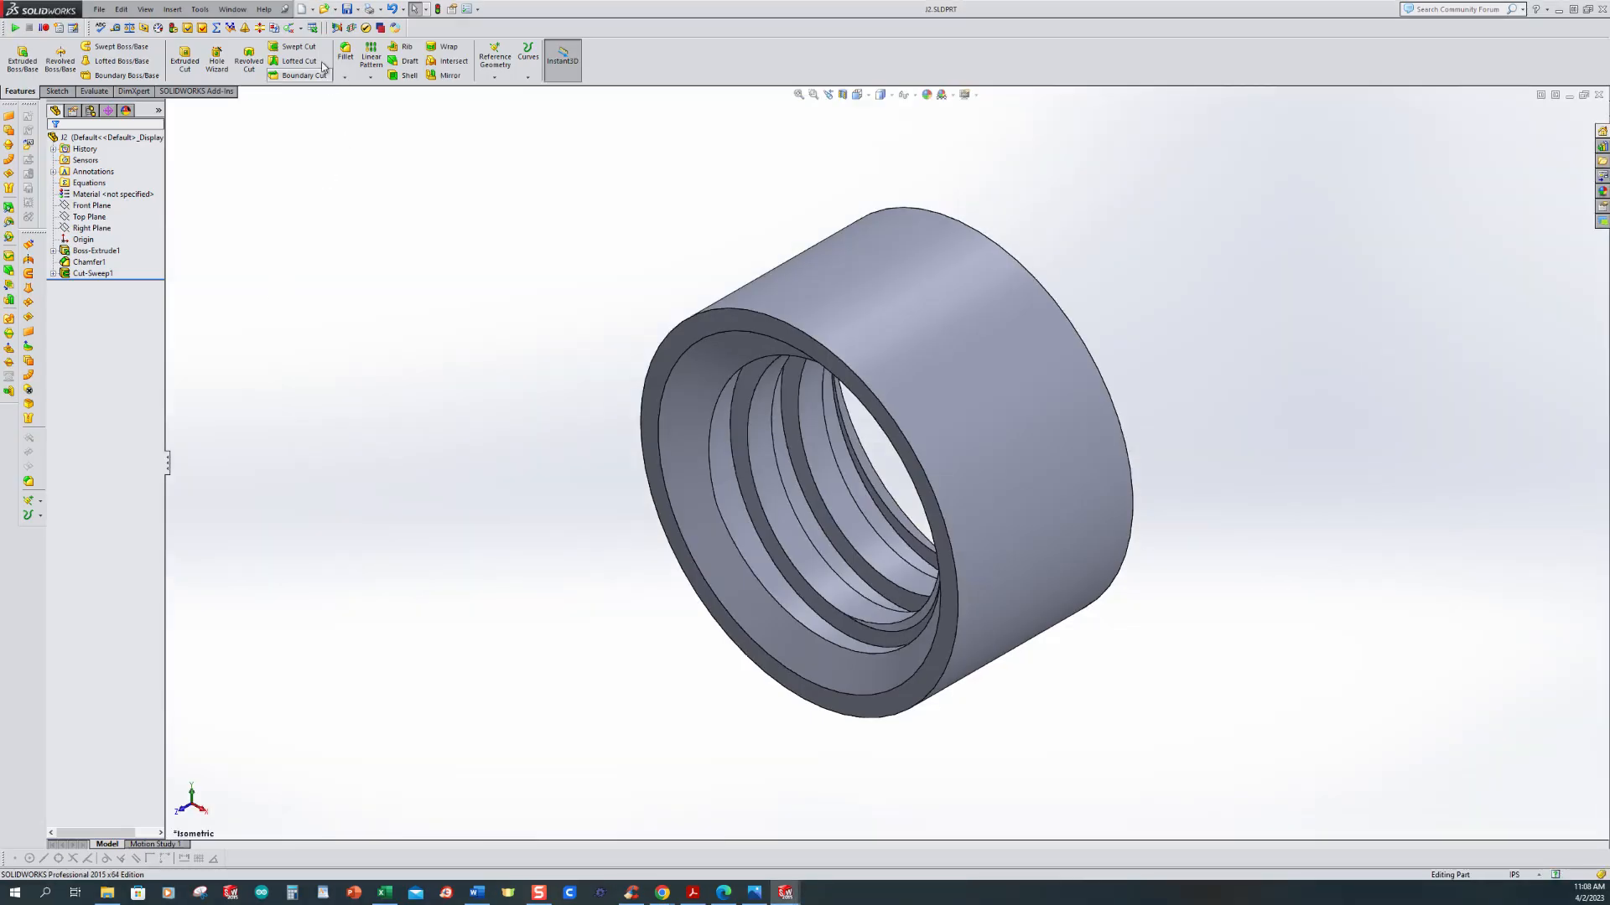
# Step: Create a new part and start an Extruded Boss/Base sketch on the Front Plane
pyautogui.click(299, 9)
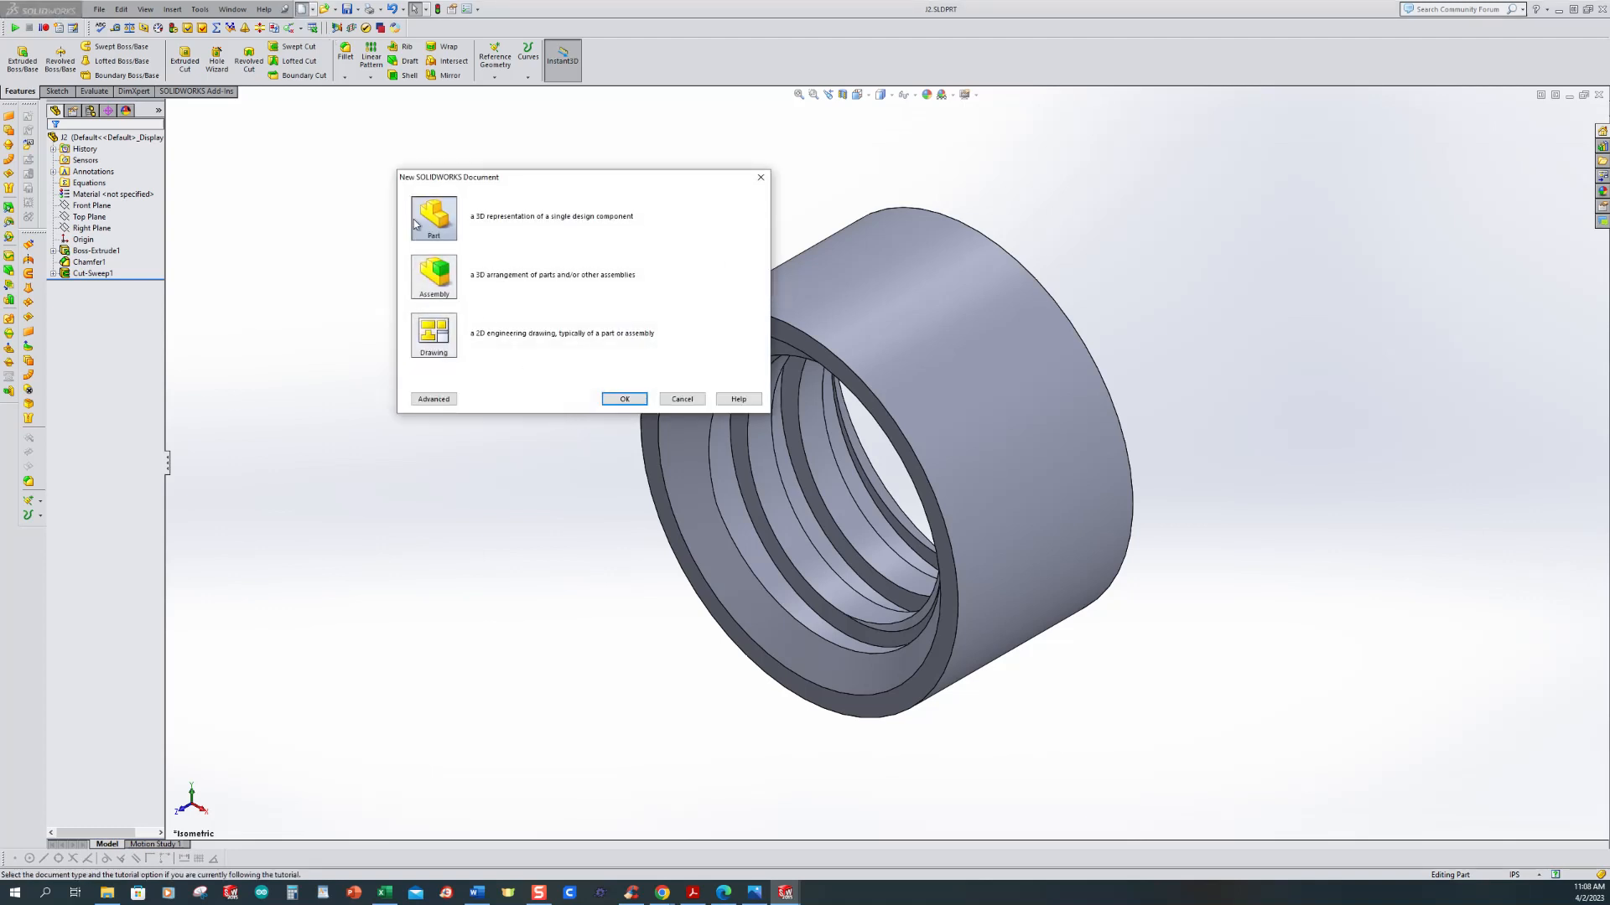
pyautogui.click(625, 399)
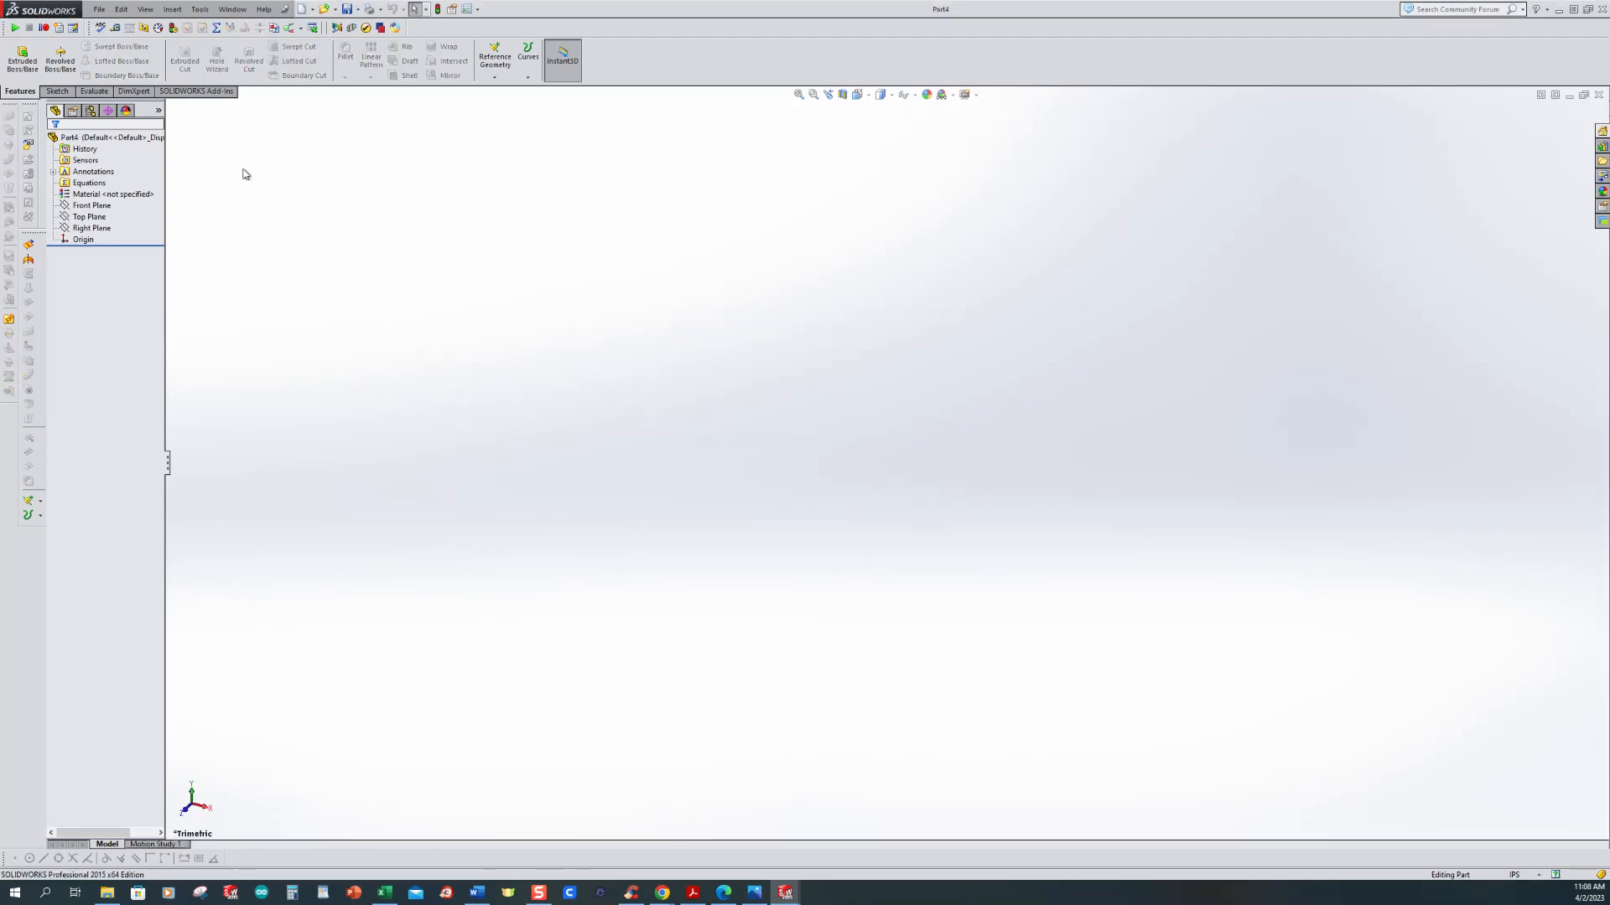
pyautogui.click(23, 59)
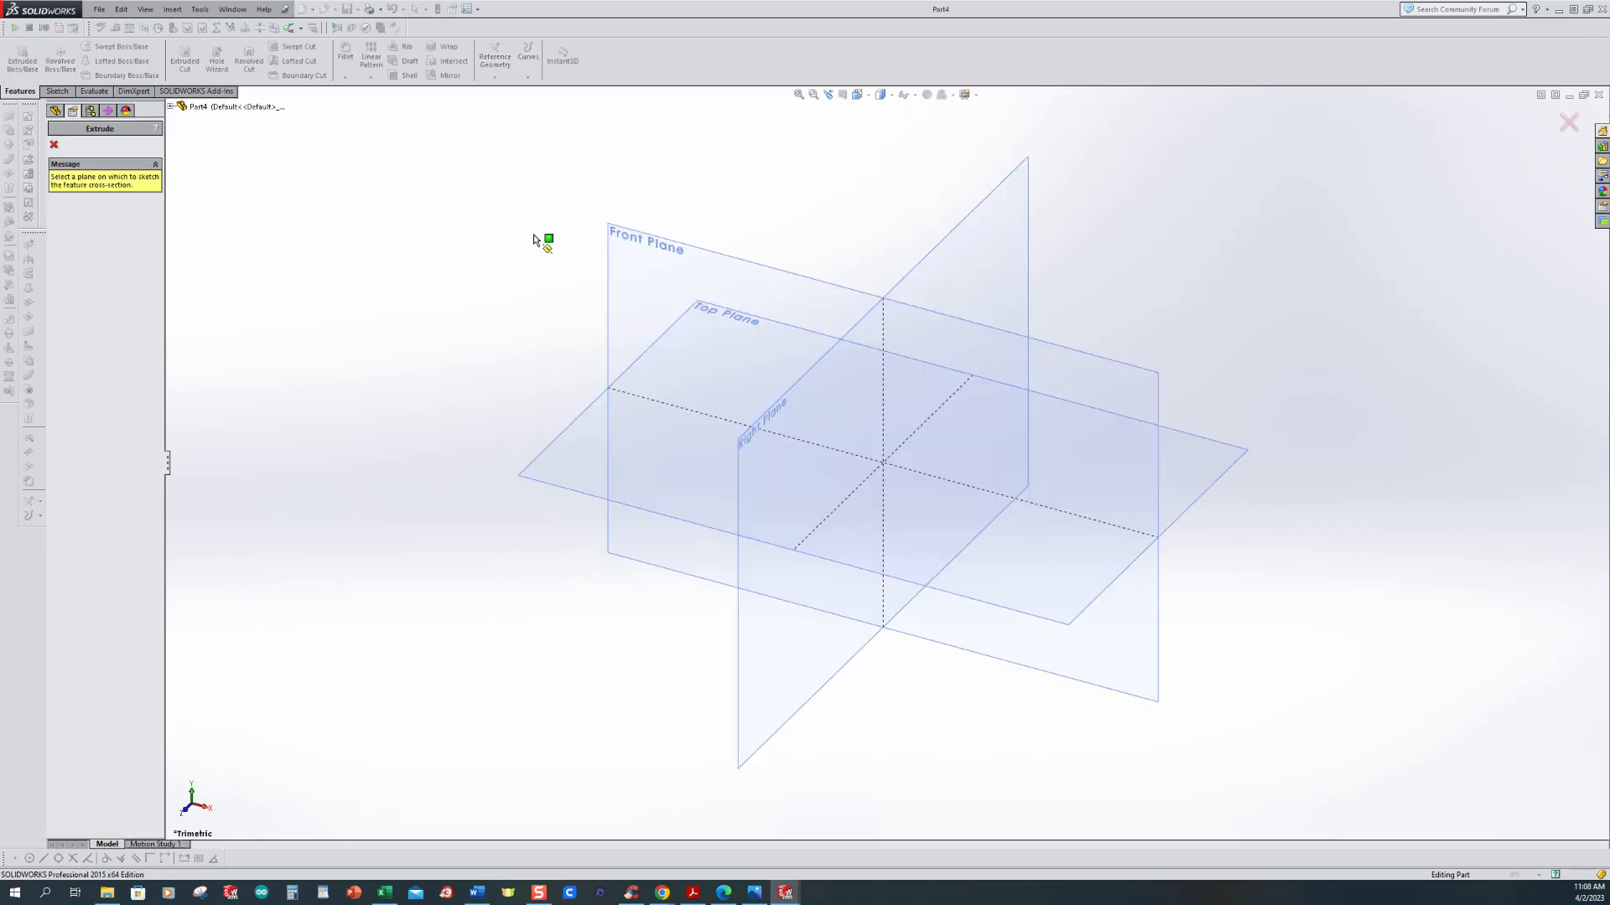
pyautogui.click(615, 251)
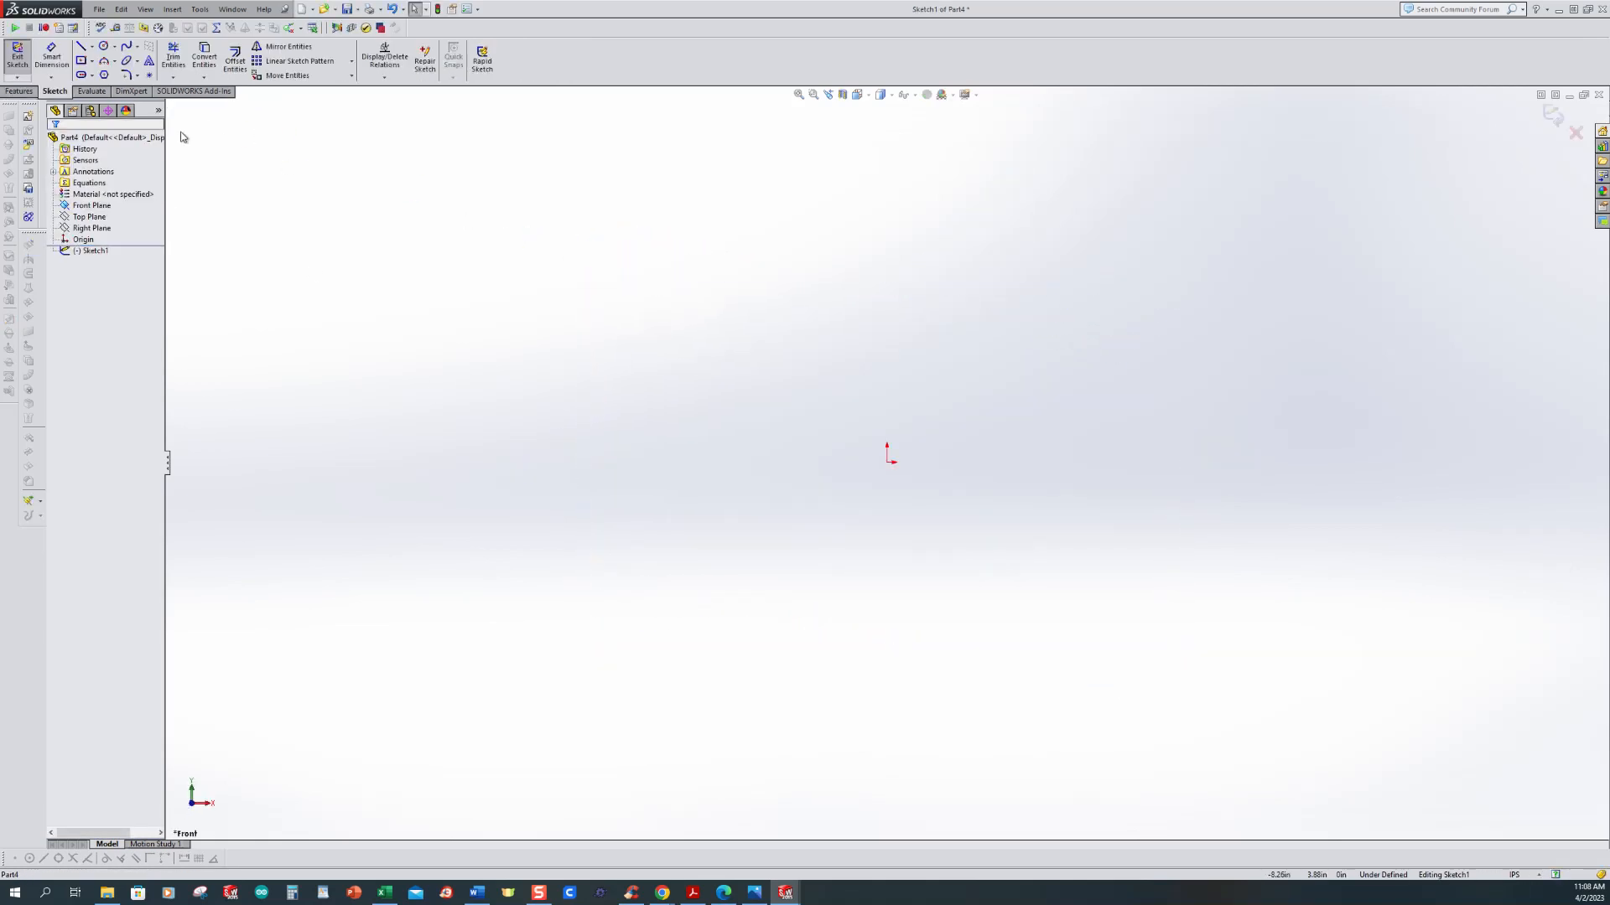
# Step: Sketch the handle's upper outline from the origin: horizontal line, upward step about 0.28 in, horizontal head line and tangent corner arc
pyautogui.click(82, 48)
pyautogui.click(888, 463)
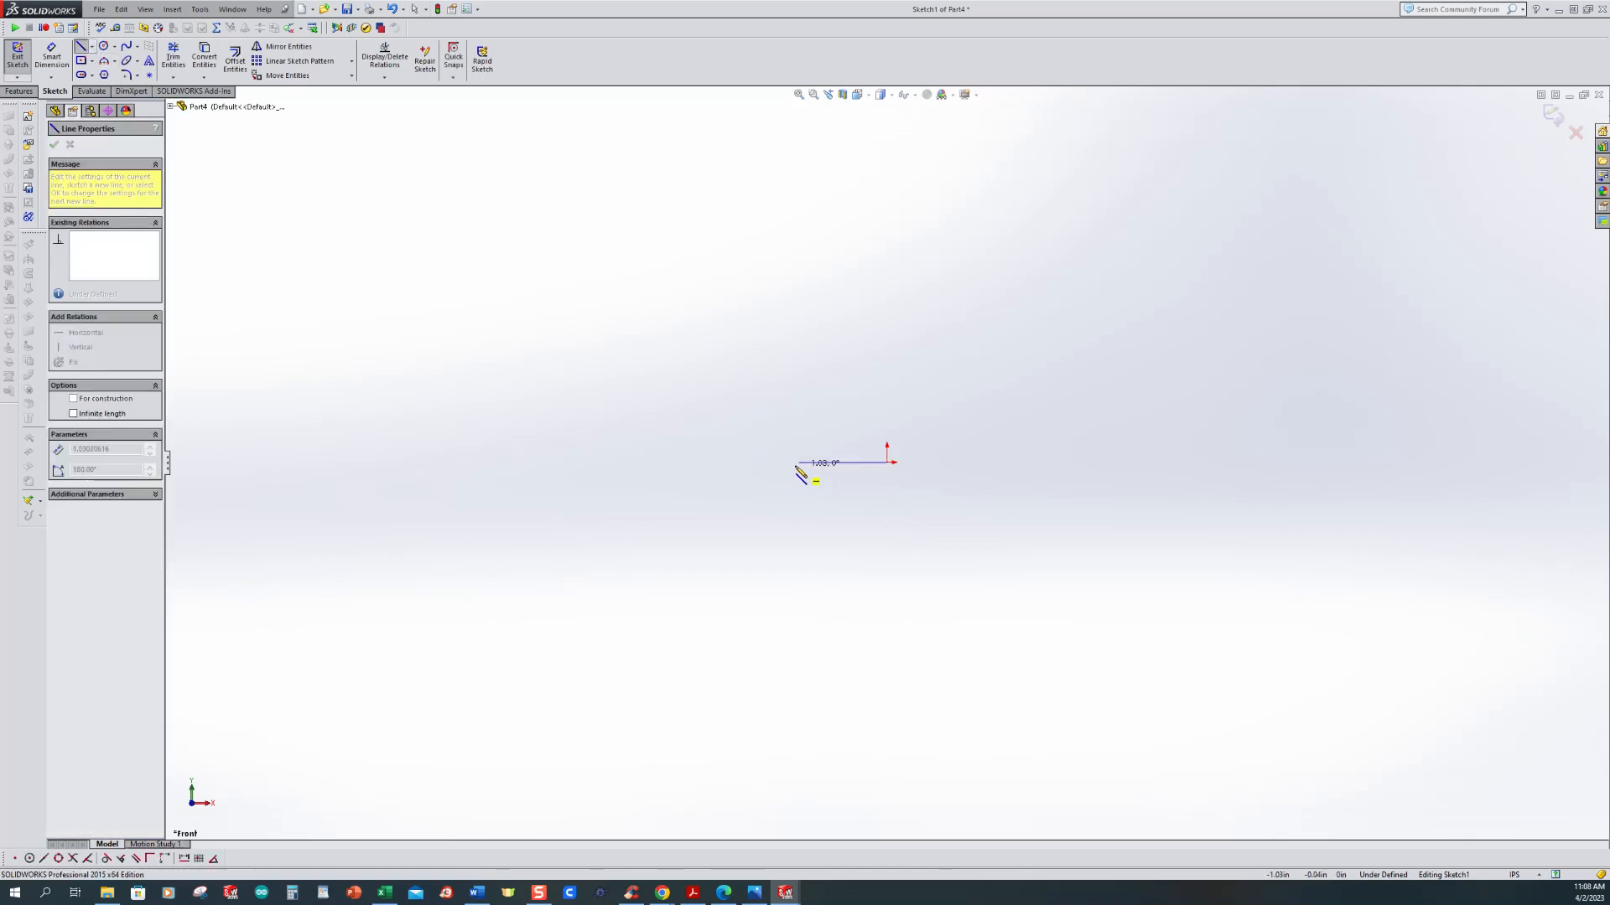
pyautogui.click(686, 463)
pyautogui.click(685, 438)
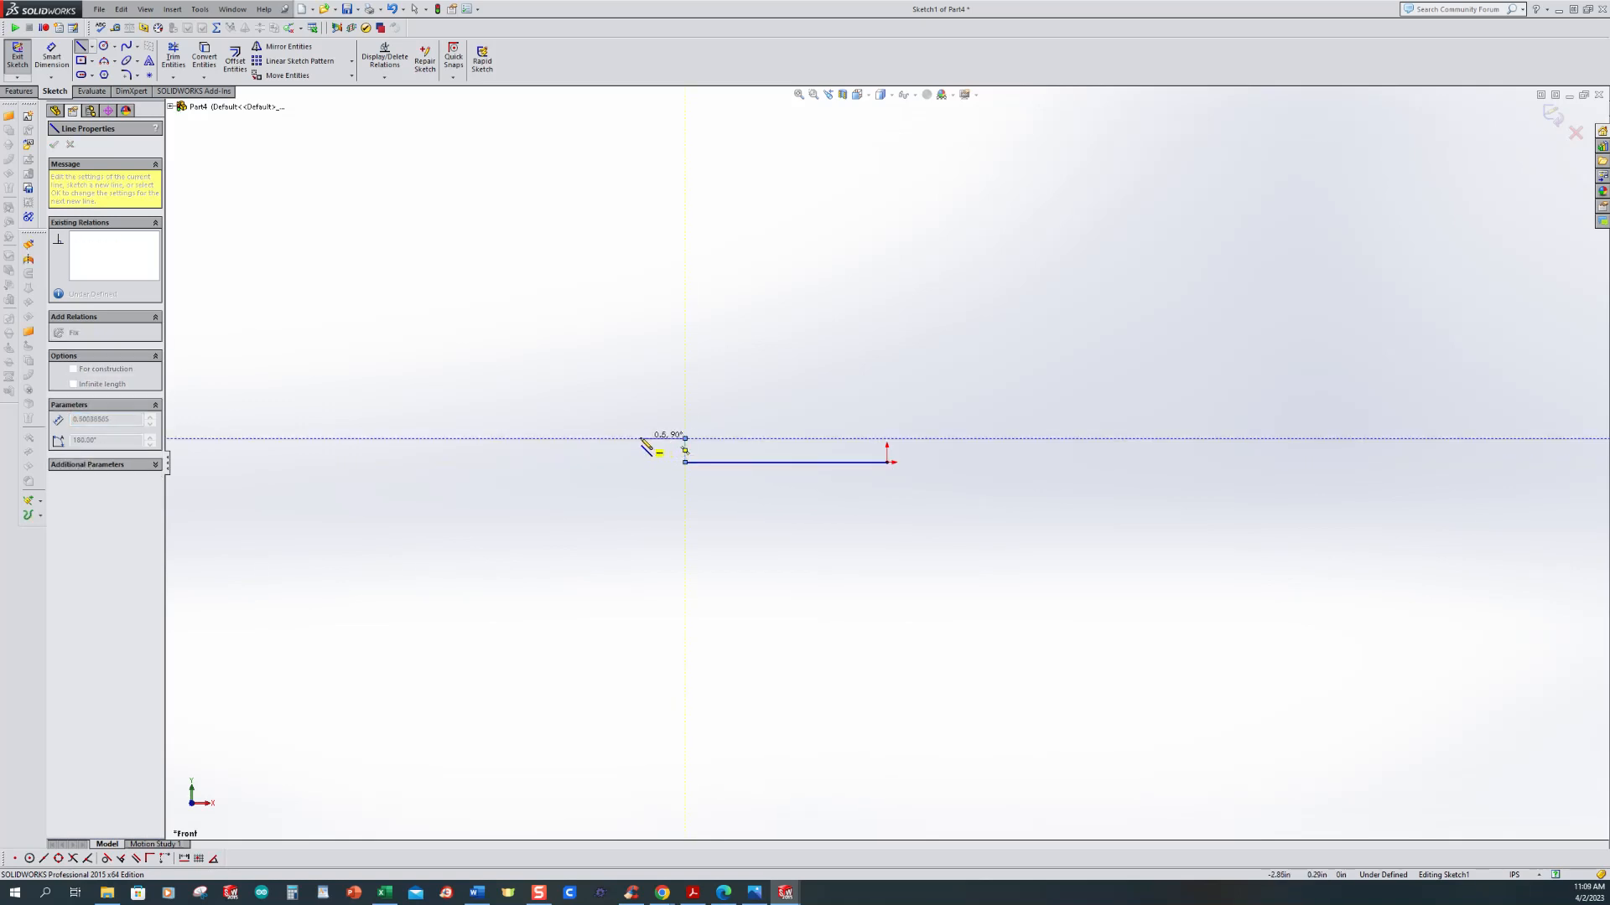
pyautogui.scroll(-3, 632, 445)
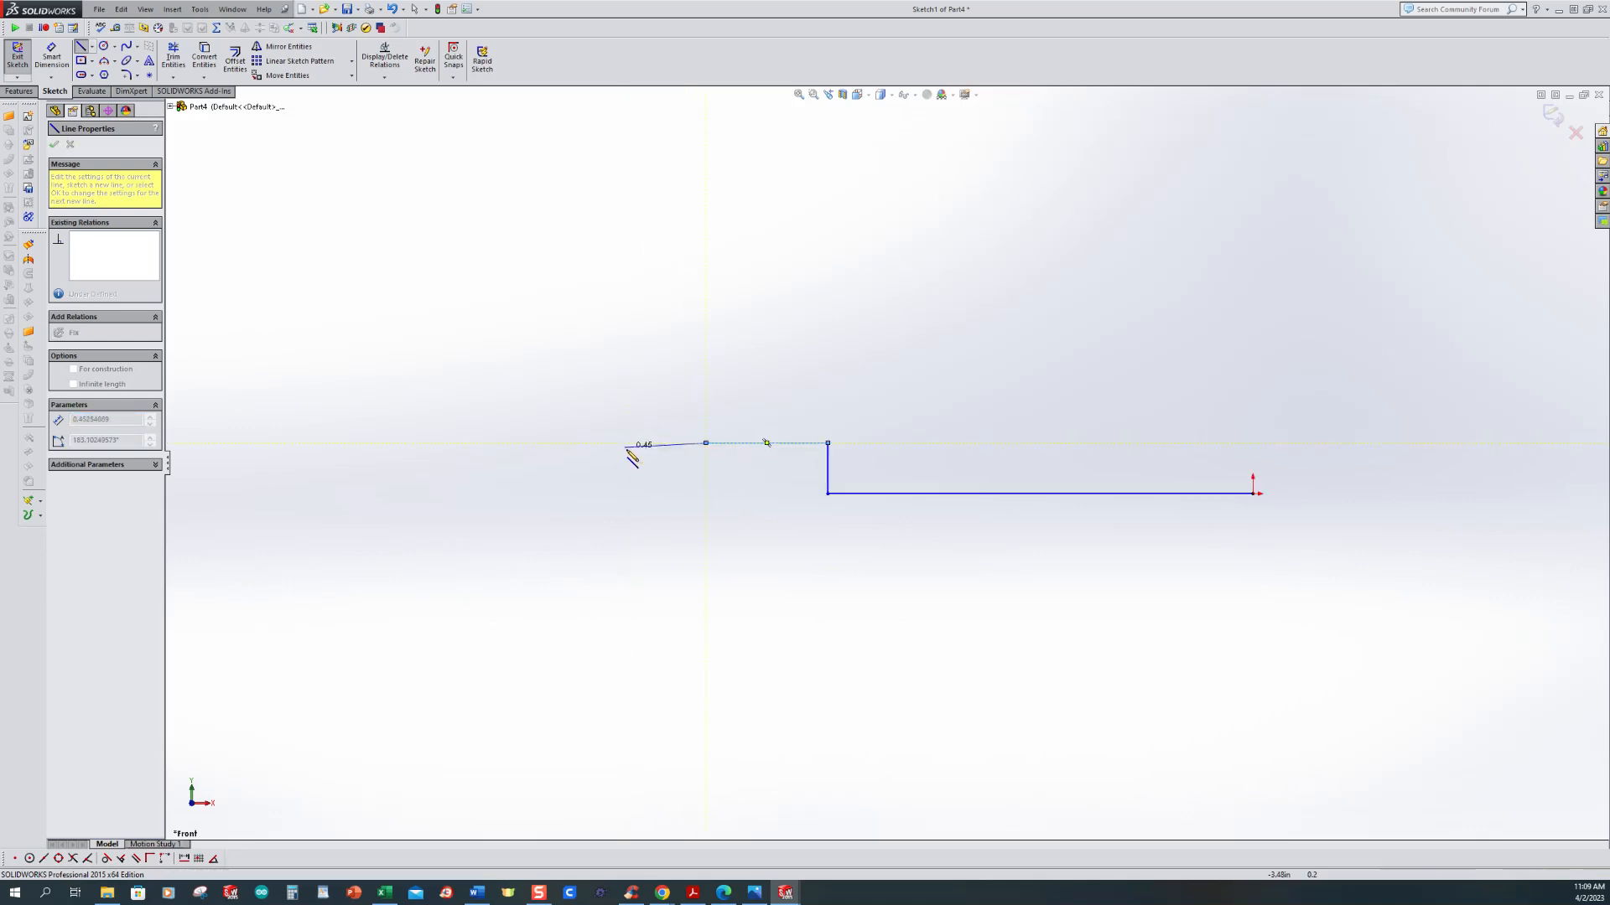
pyautogui.click(706, 445)
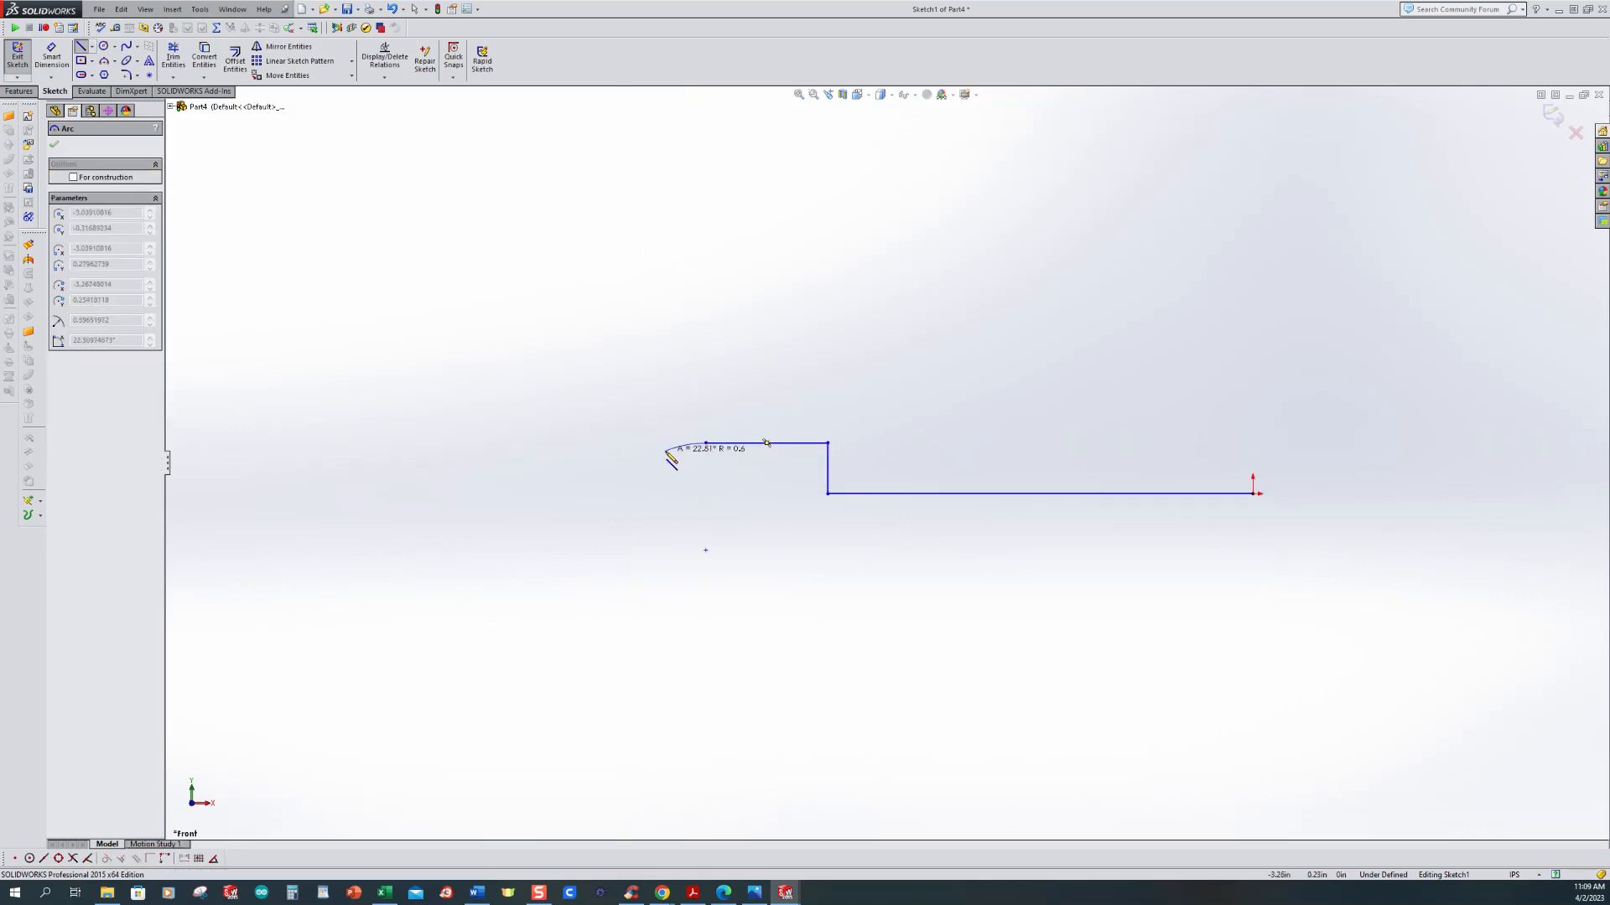
pyautogui.click(670, 486)
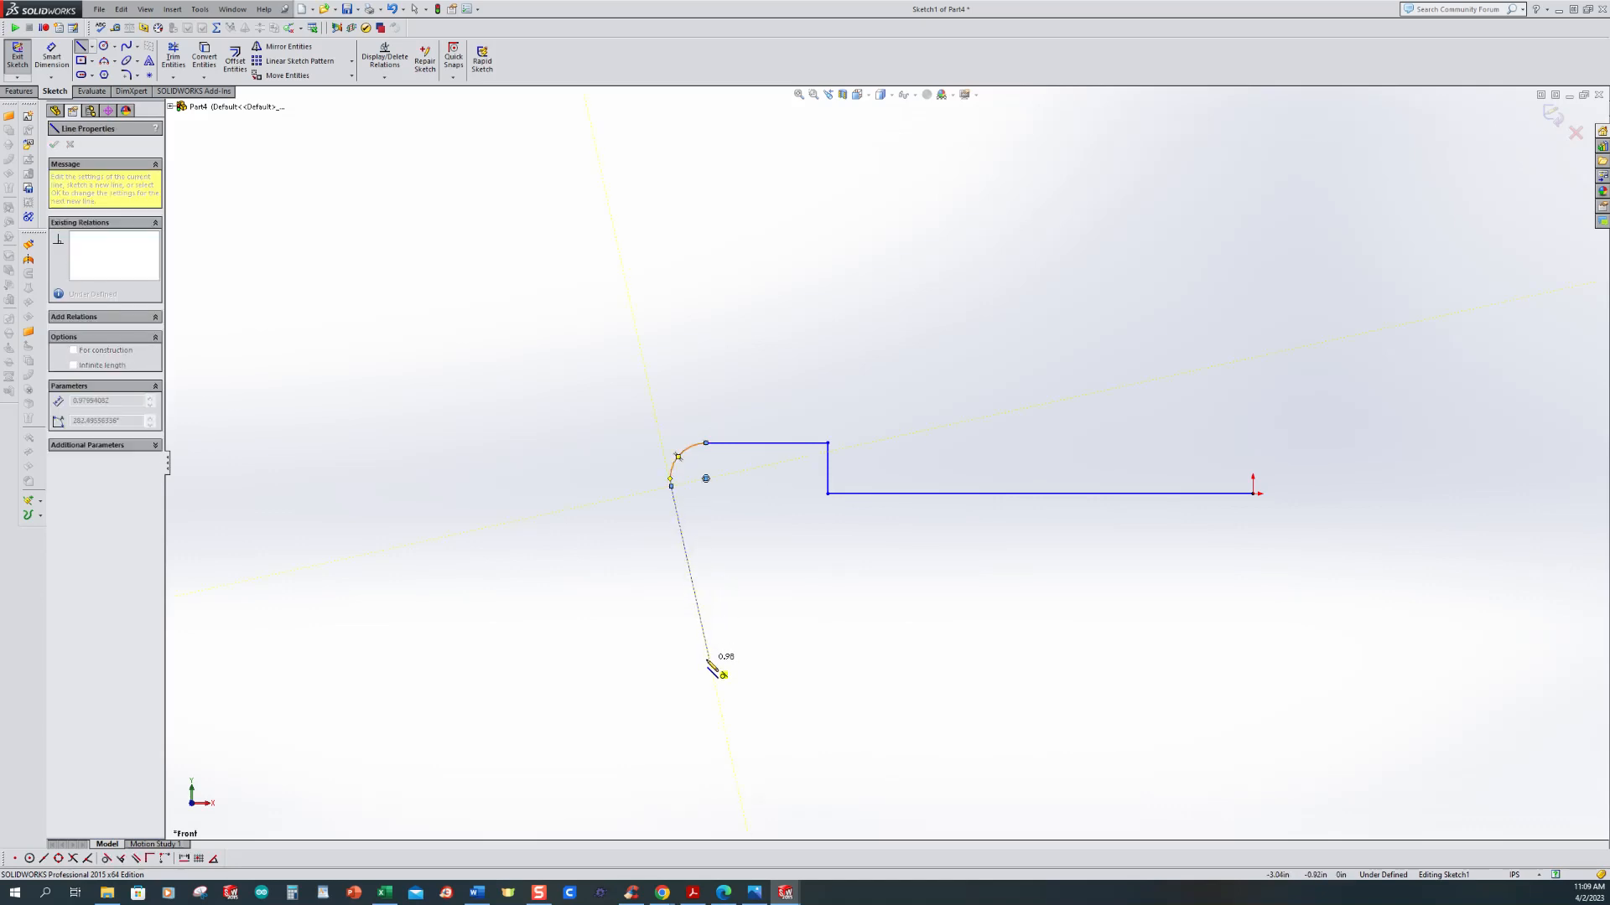
# Step: Continue the outline with a tangent slanted line about 1.05 in long, a short bottom edge, an upward step and a long horizontal line
pyautogui.click(711, 670)
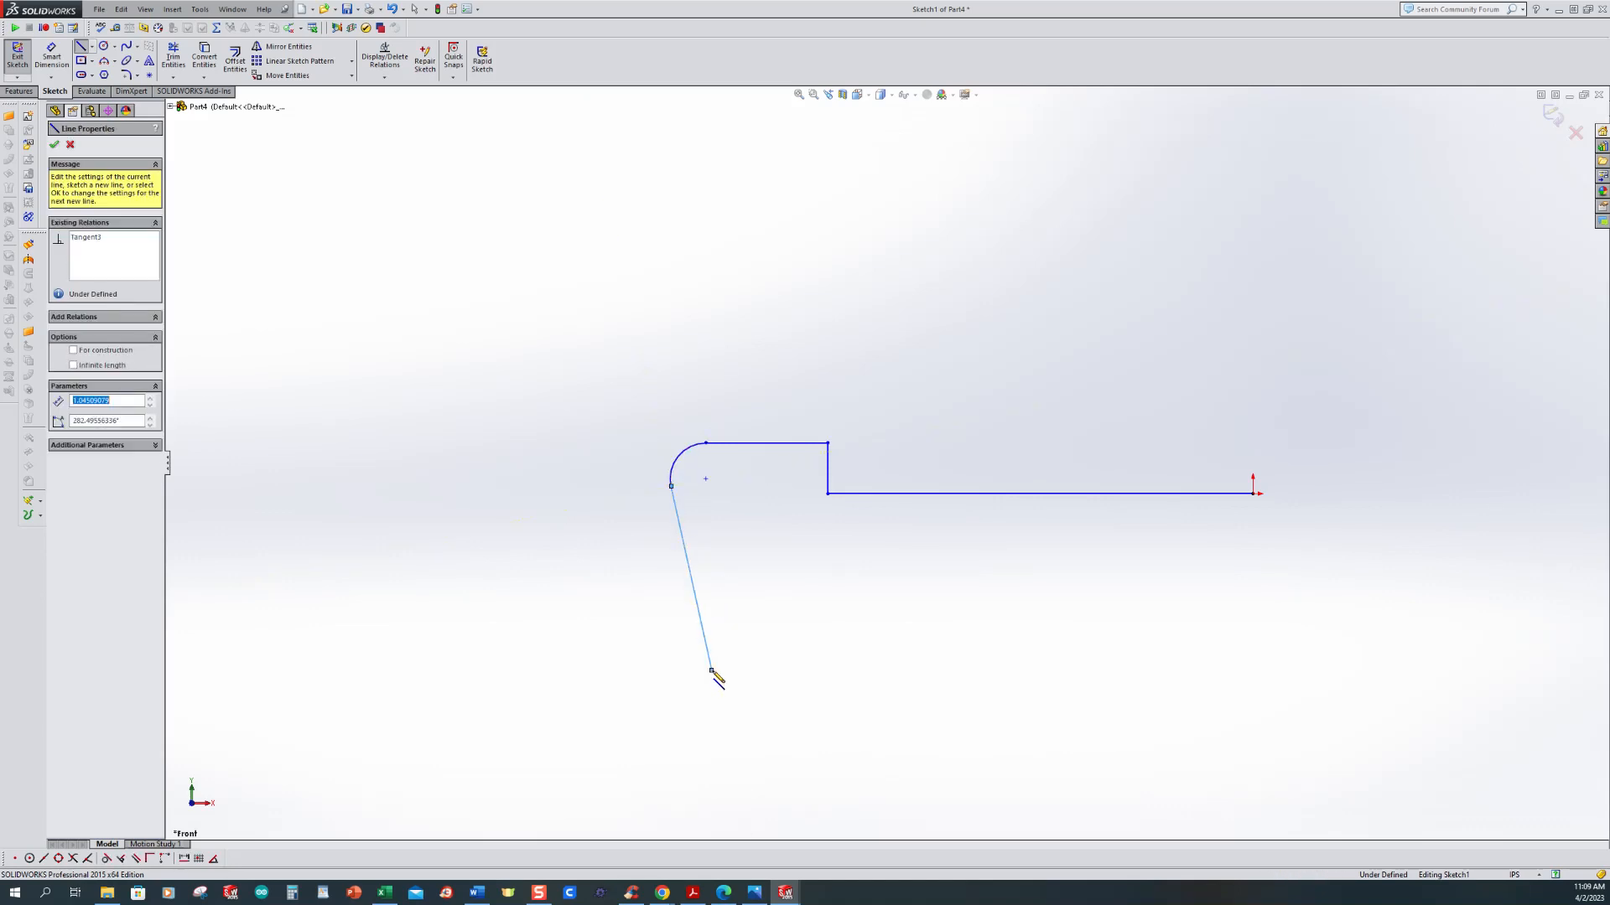
pyautogui.click(790, 671)
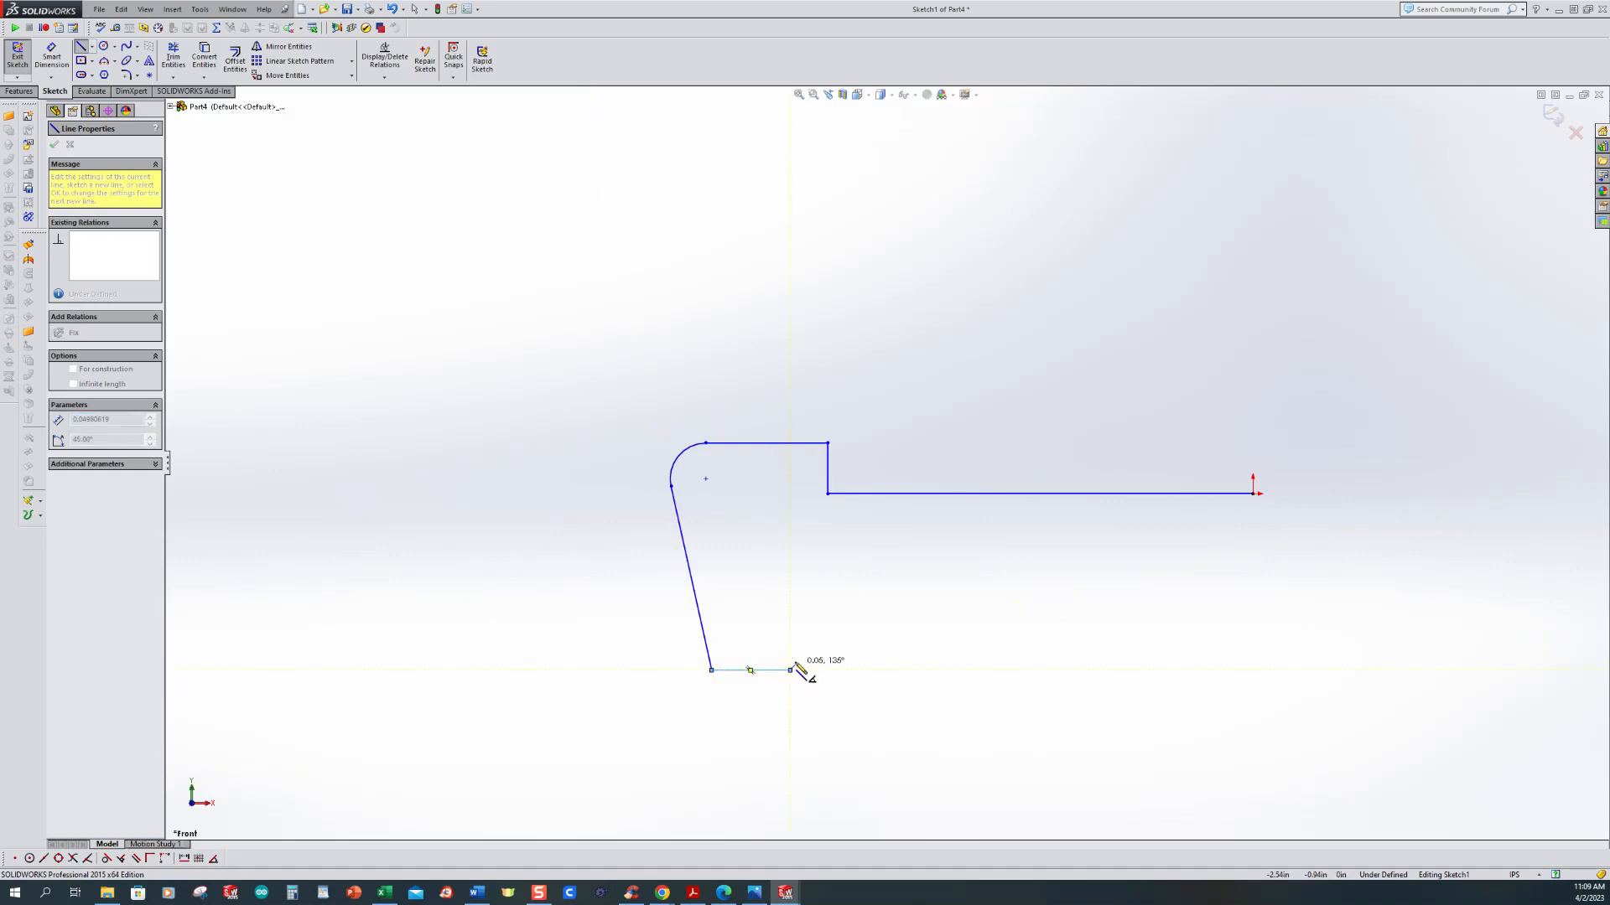
pyautogui.click(790, 608)
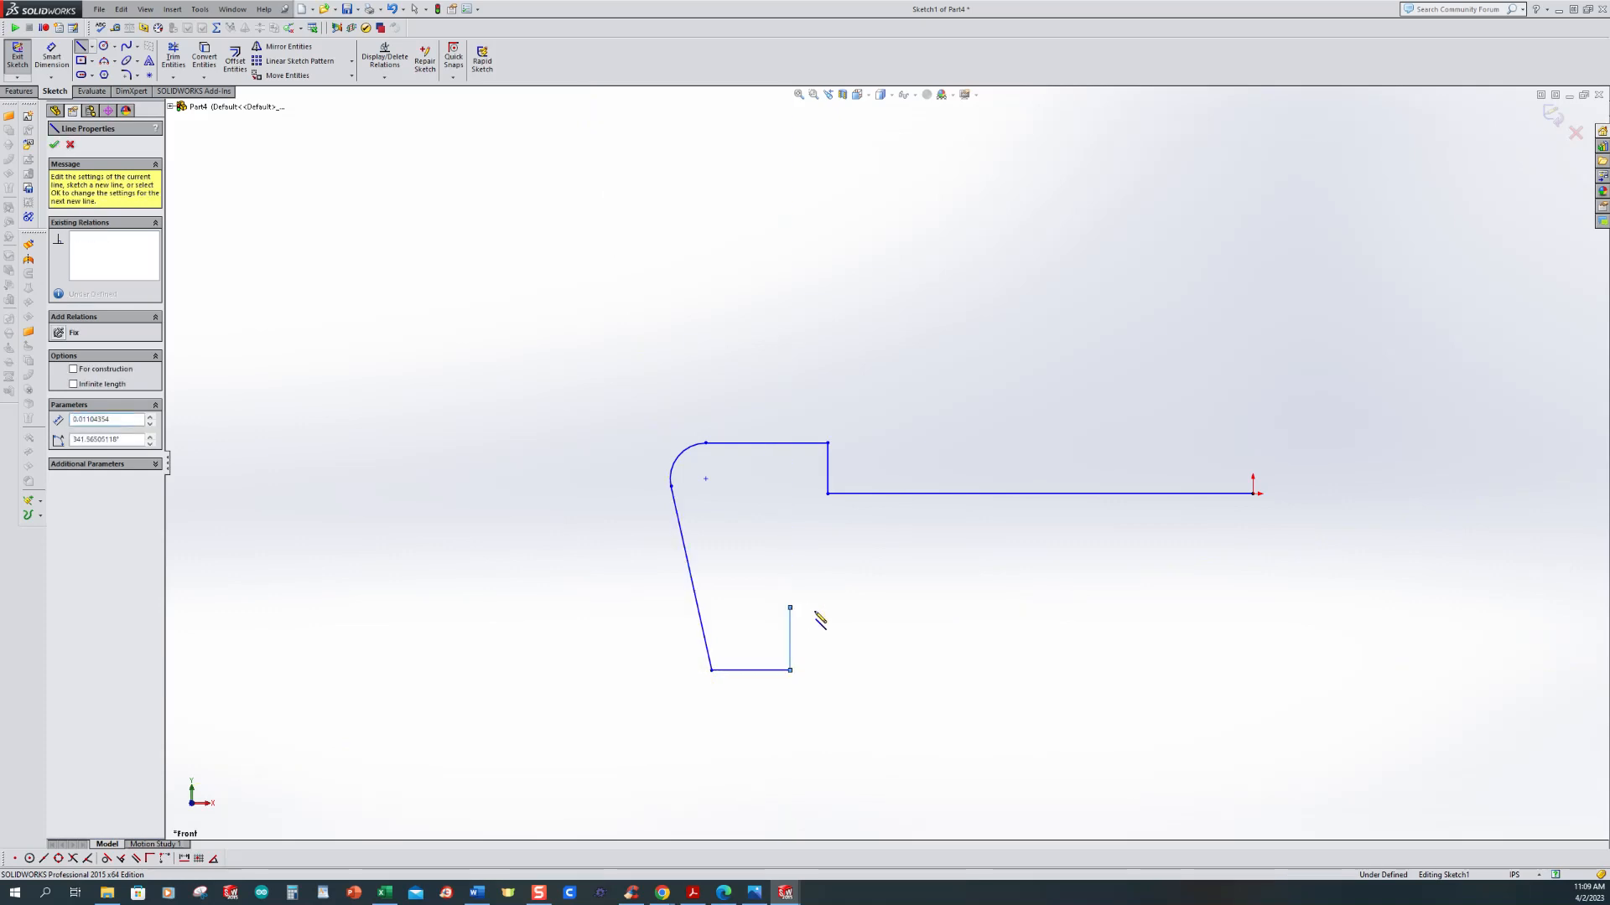
pyautogui.click(1260, 608)
pyautogui.press('Escape')
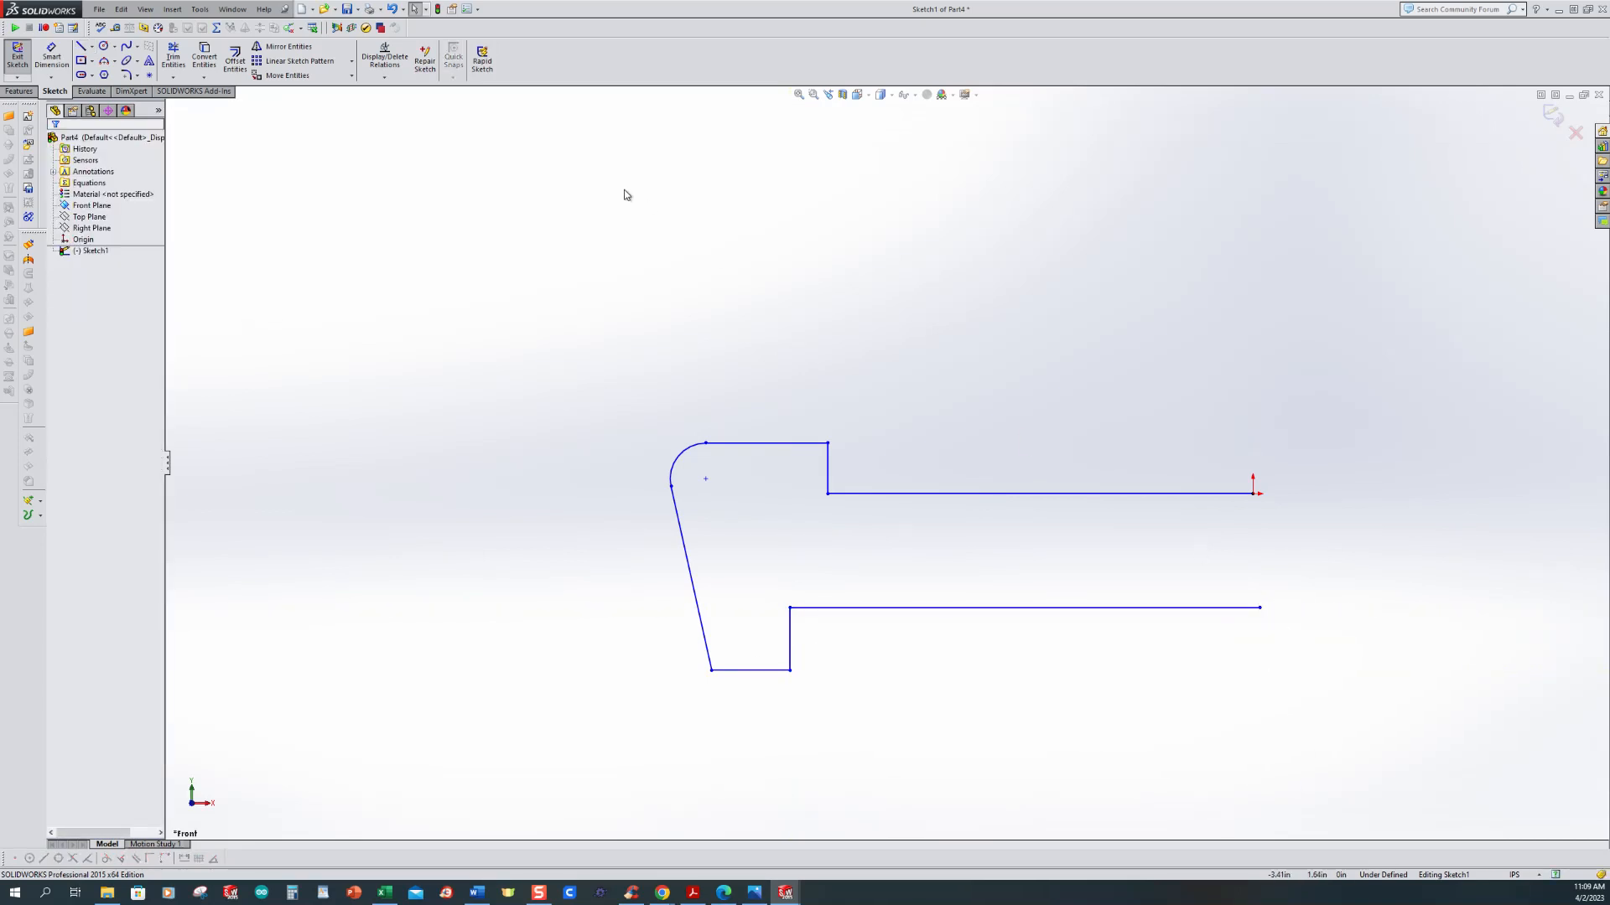
# Step: Check the handle's dimensions in the PIPE WRENCH DIMENSIONS image and return to the Part4 sketch
pyautogui.click(755, 892)
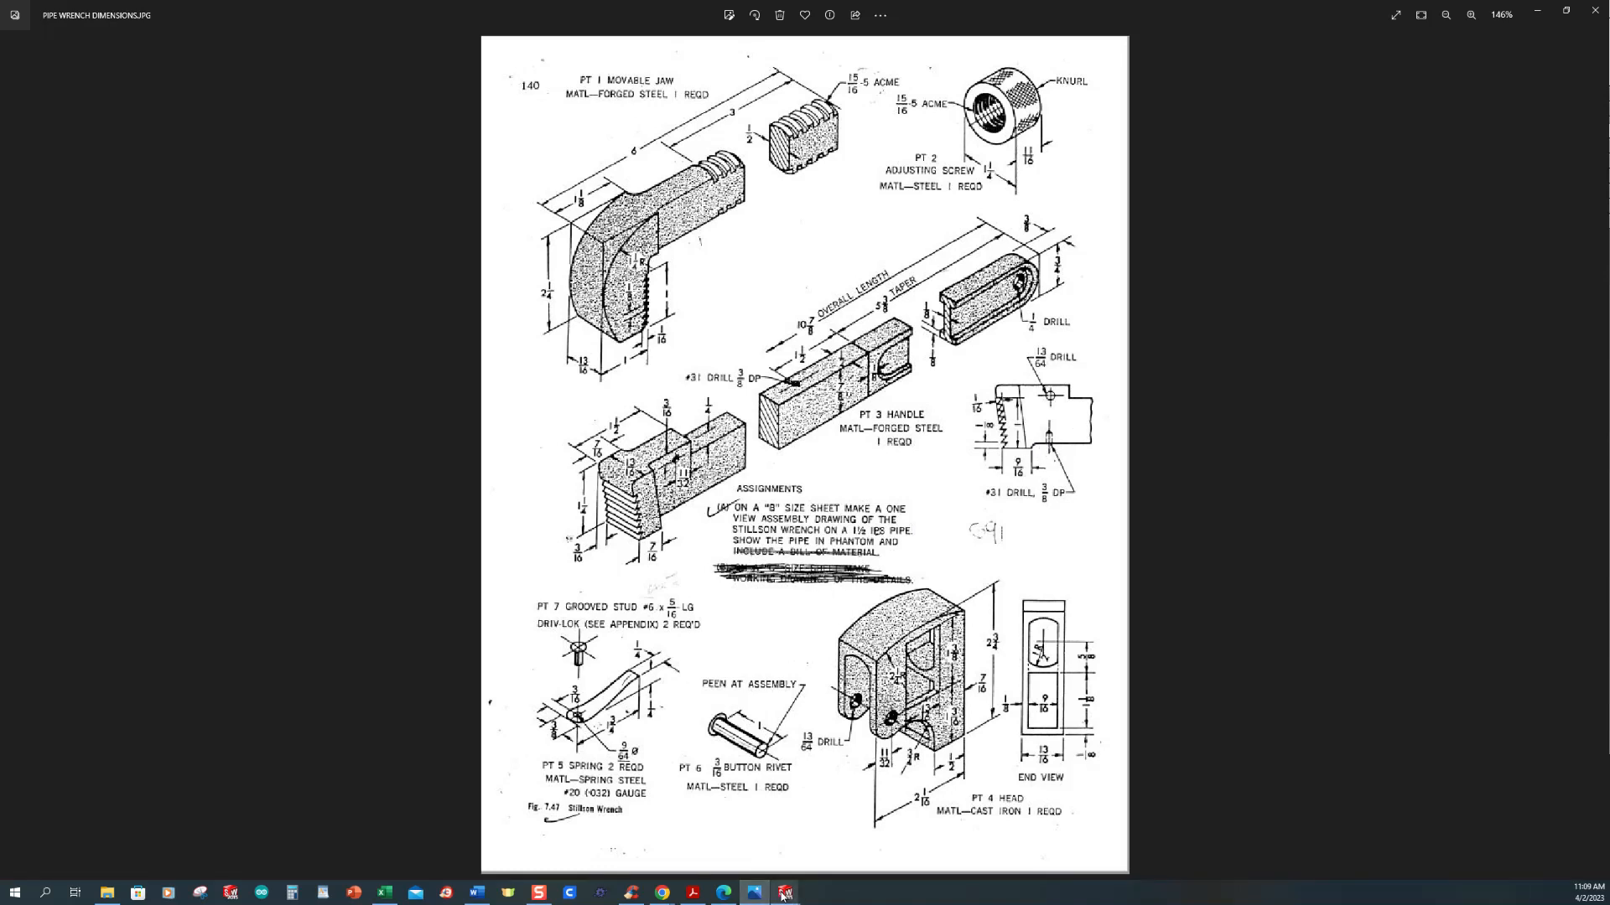
pyautogui.moveTo(786, 894)
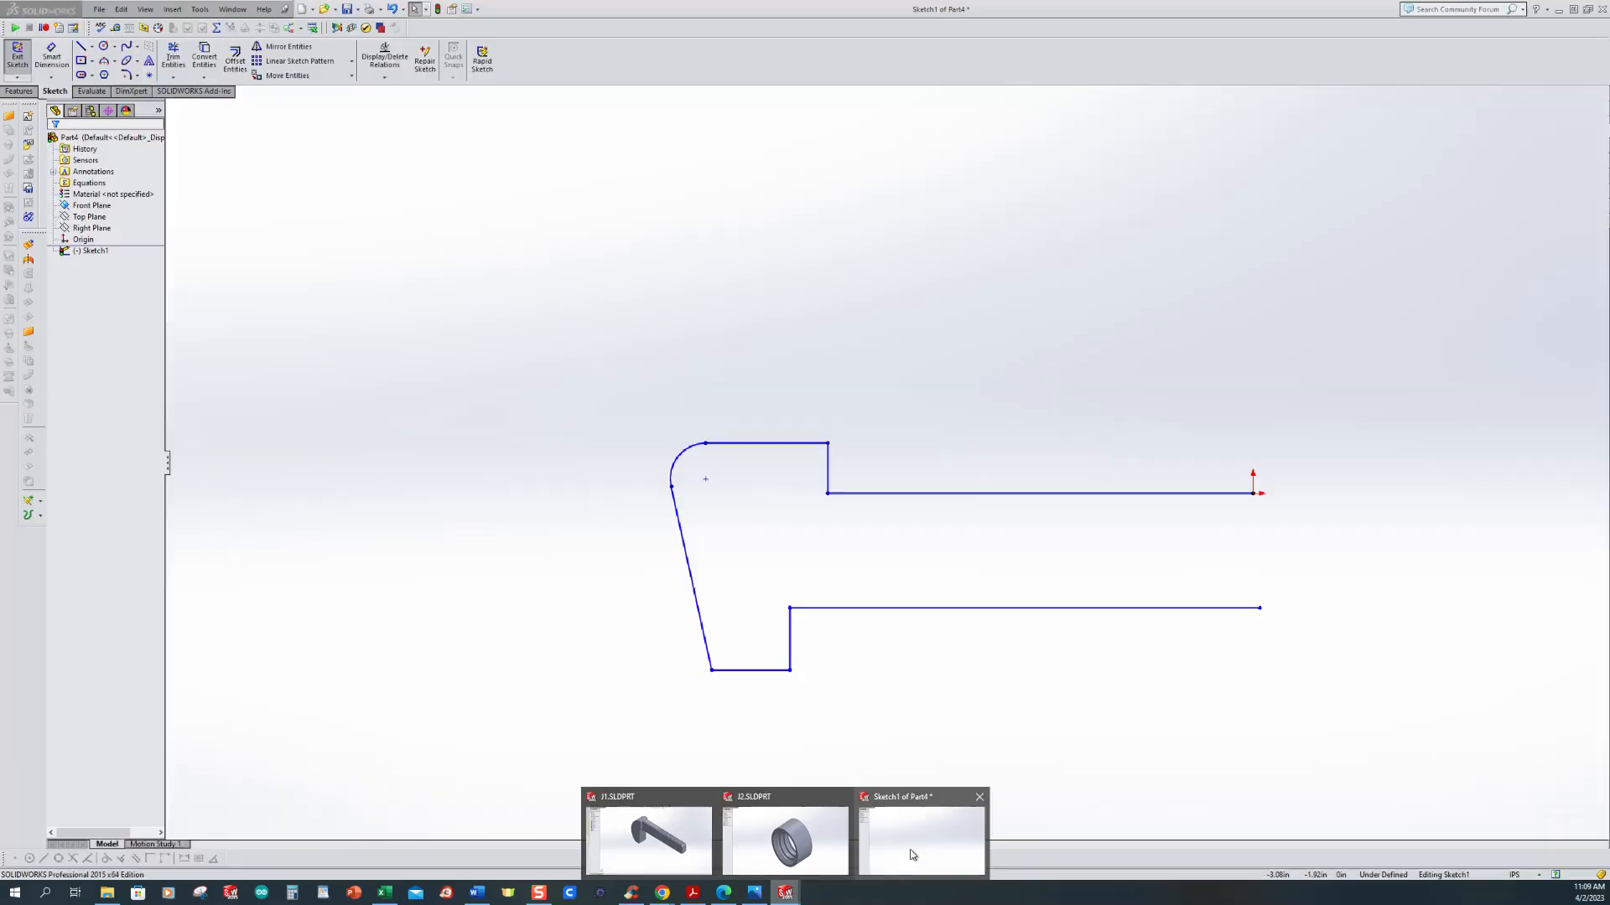
pyautogui.click(912, 855)
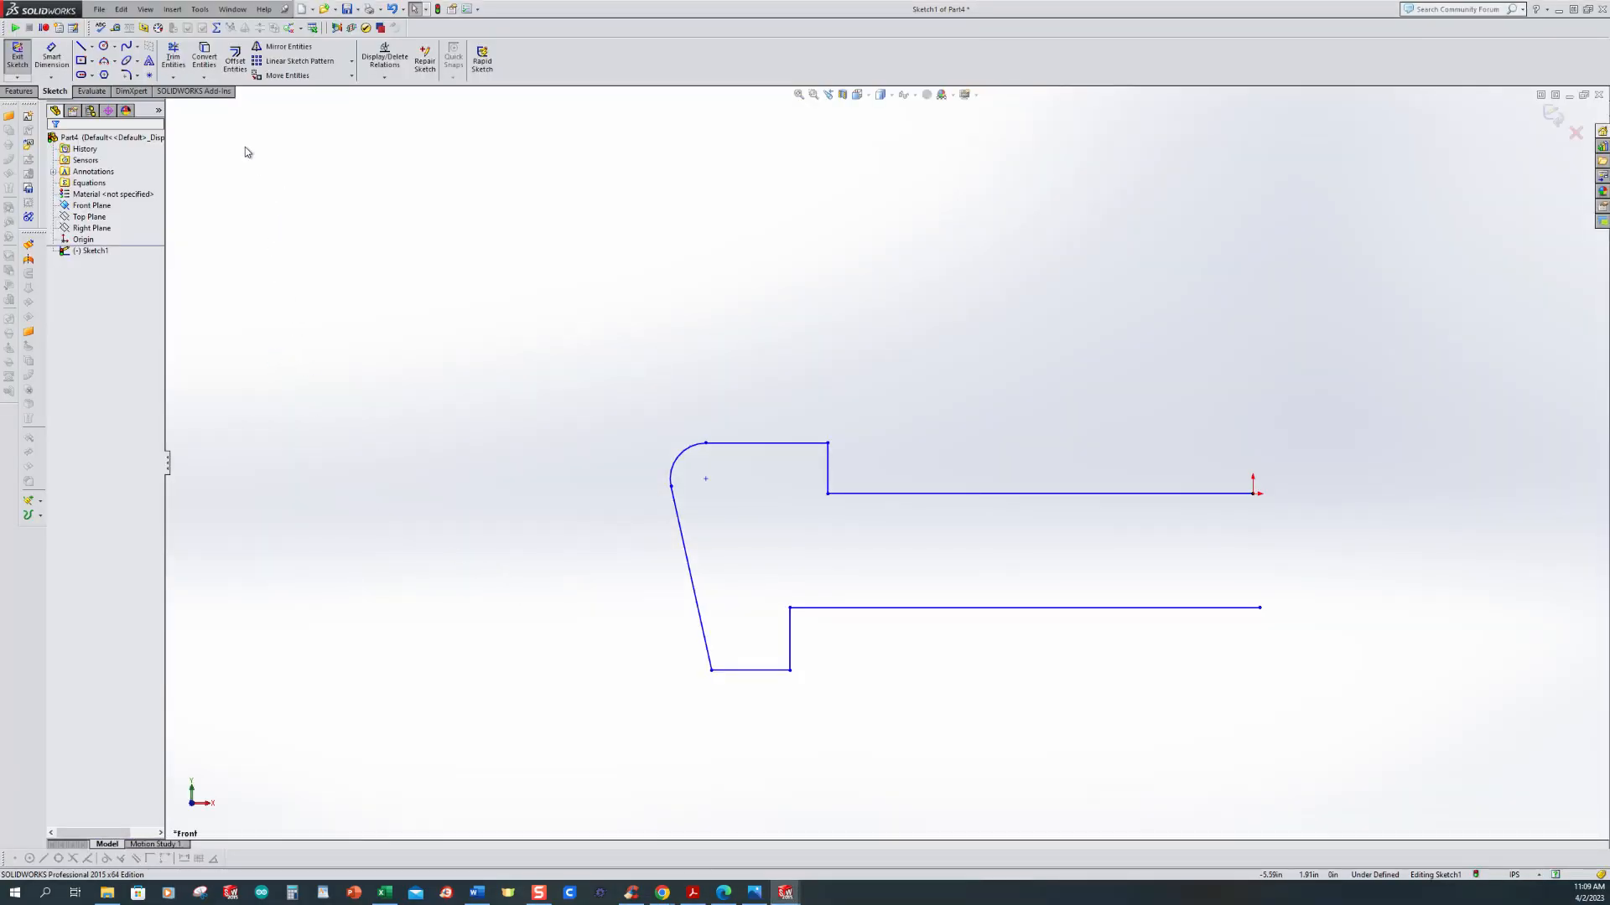
# Step: Add a Vertical relation between the endpoint at the origin and the open endpoint of the lower horizontal line
pyautogui.click(384, 77)
pyautogui.click(402, 96)
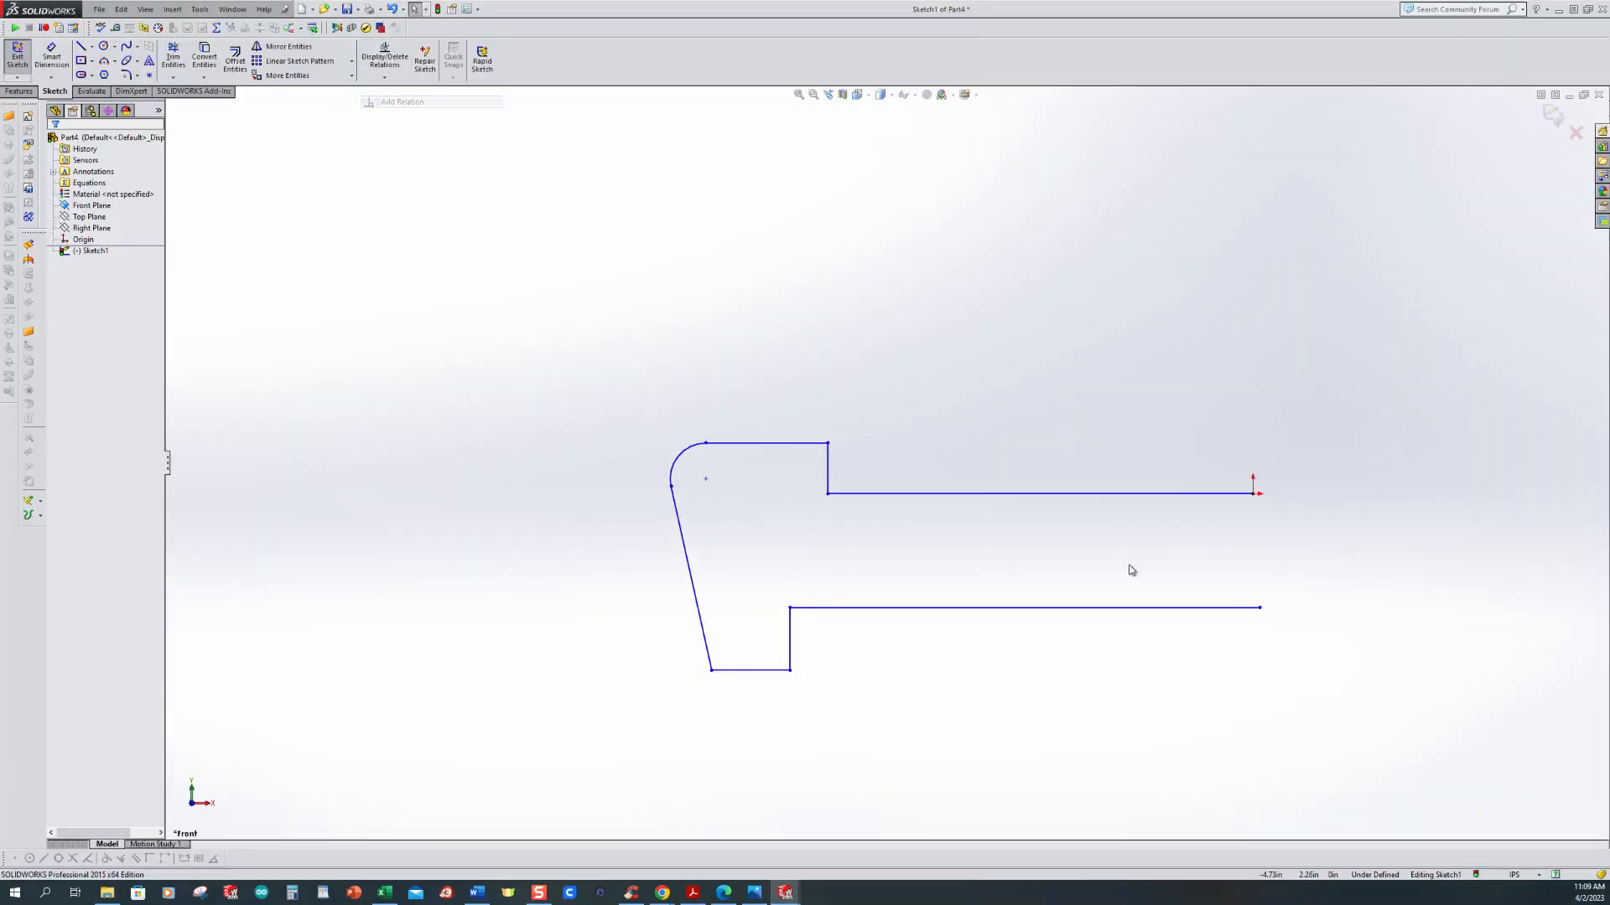
pyautogui.click(1253, 493)
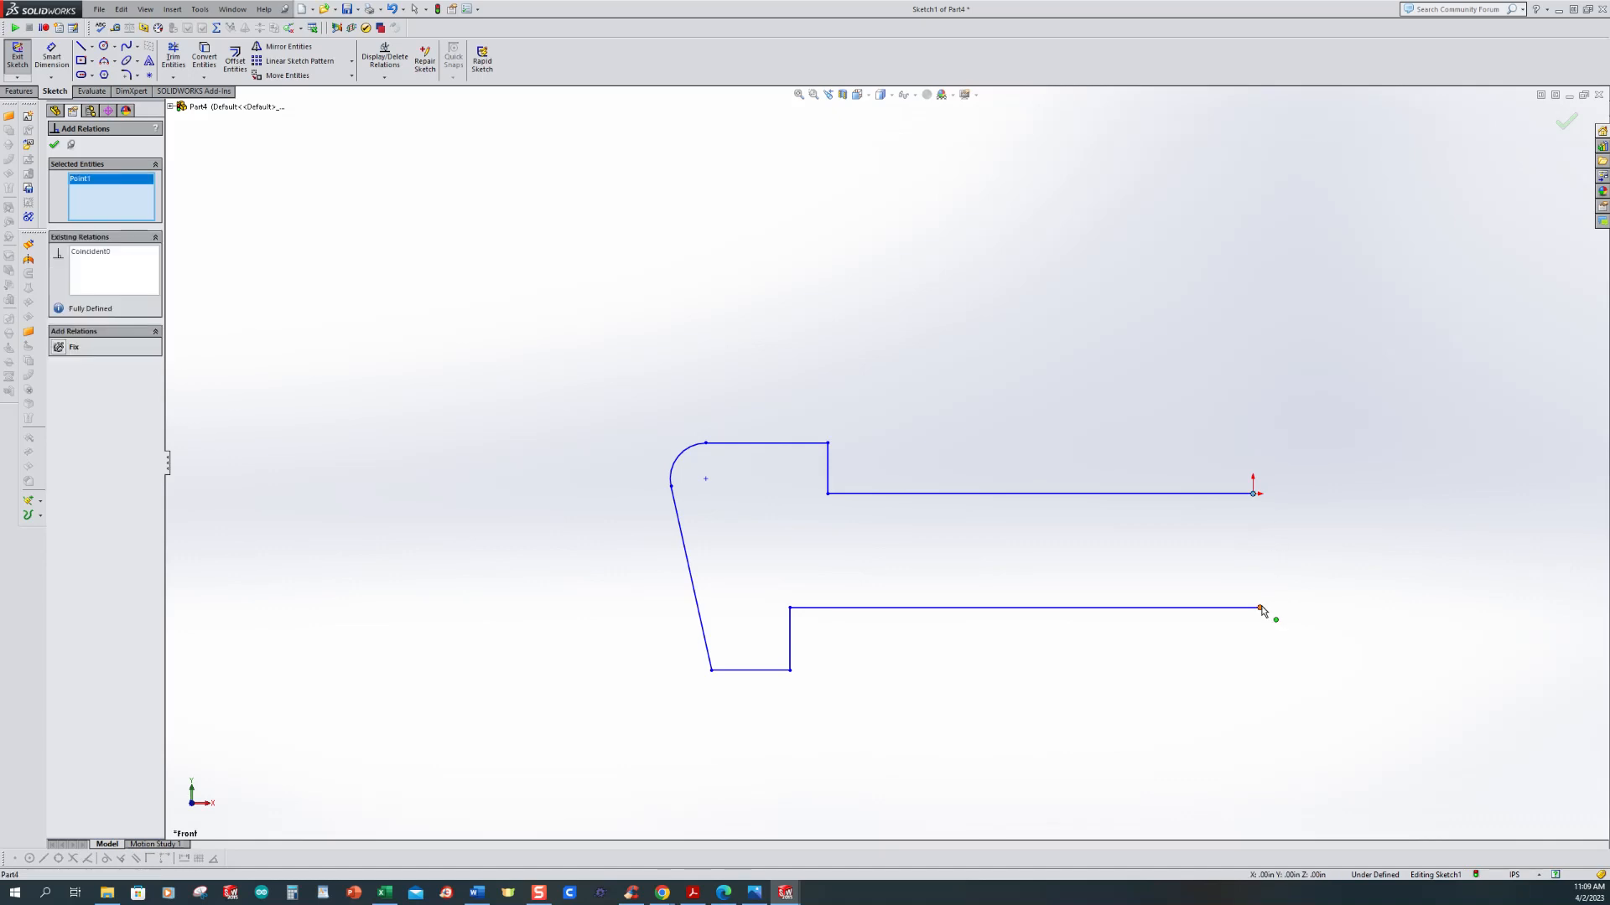
pyautogui.click(1260, 608)
pyautogui.click(78, 390)
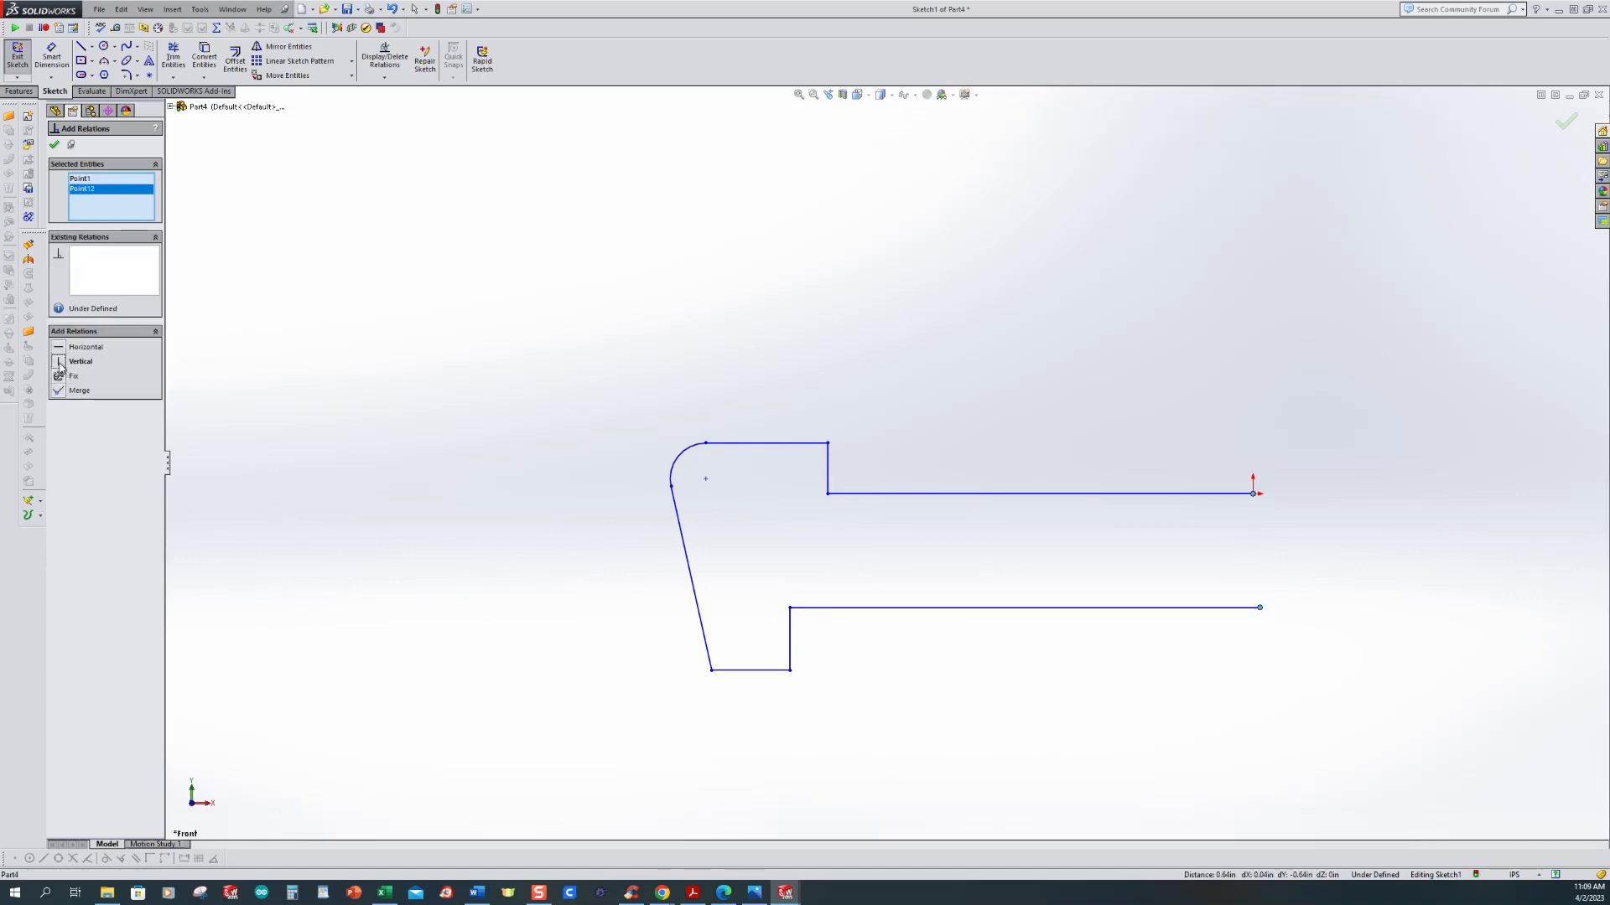
# Step: Dimension the distance between the two long horizontal handle lines to .875 in
pyautogui.click(51, 59)
pyautogui.click(1039, 493)
pyautogui.click(1055, 607)
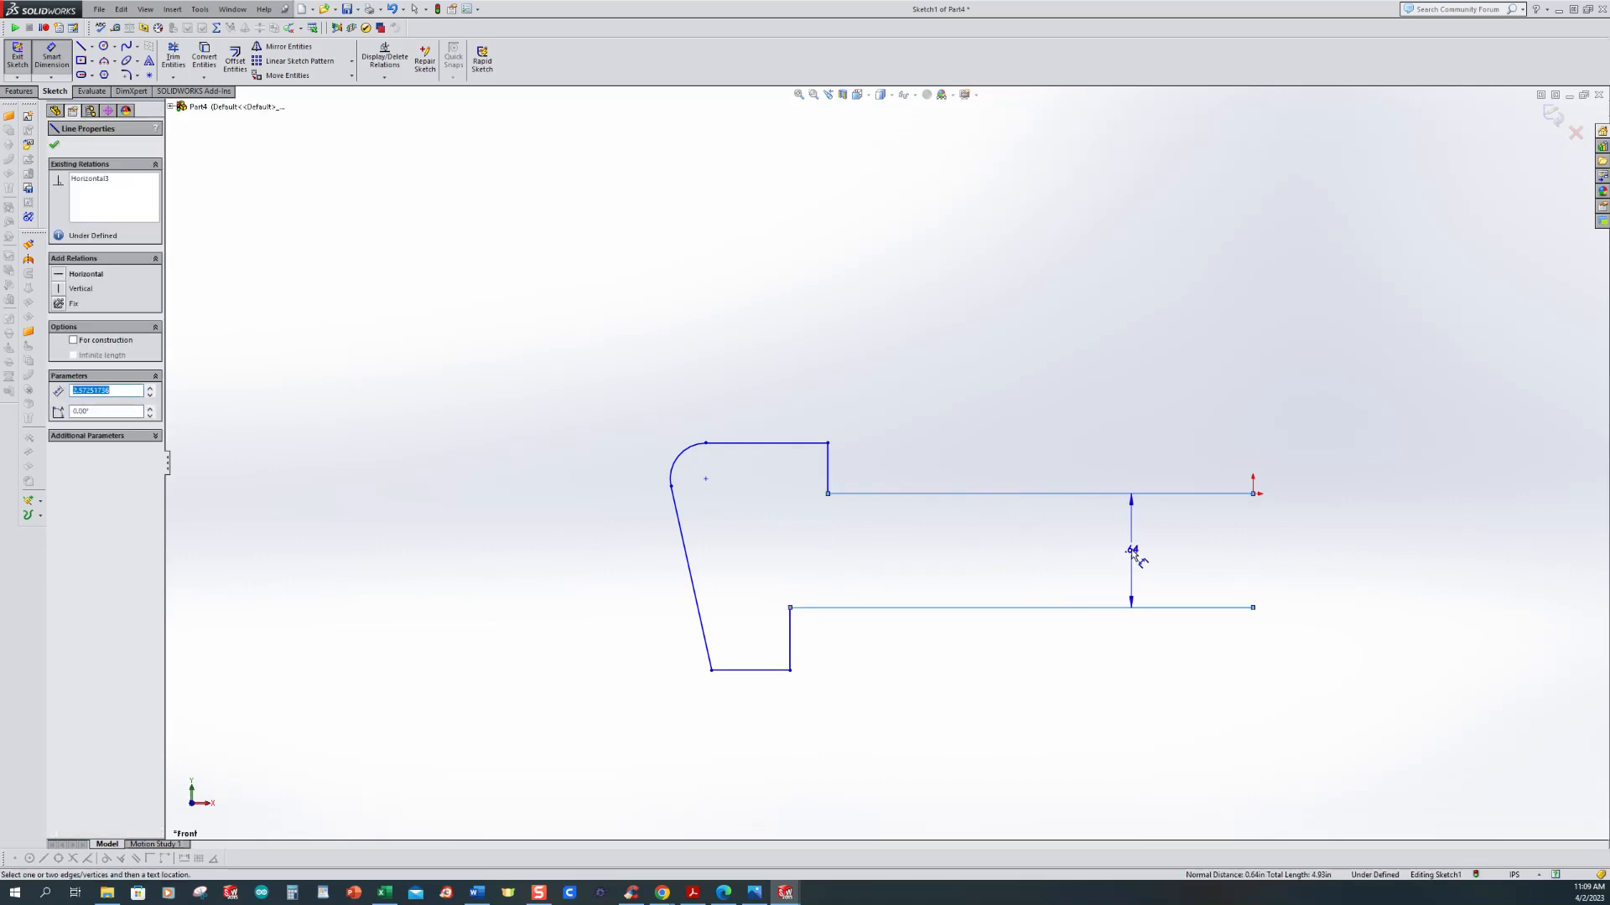
pyautogui.click(1132, 553)
pyautogui.write('.875')
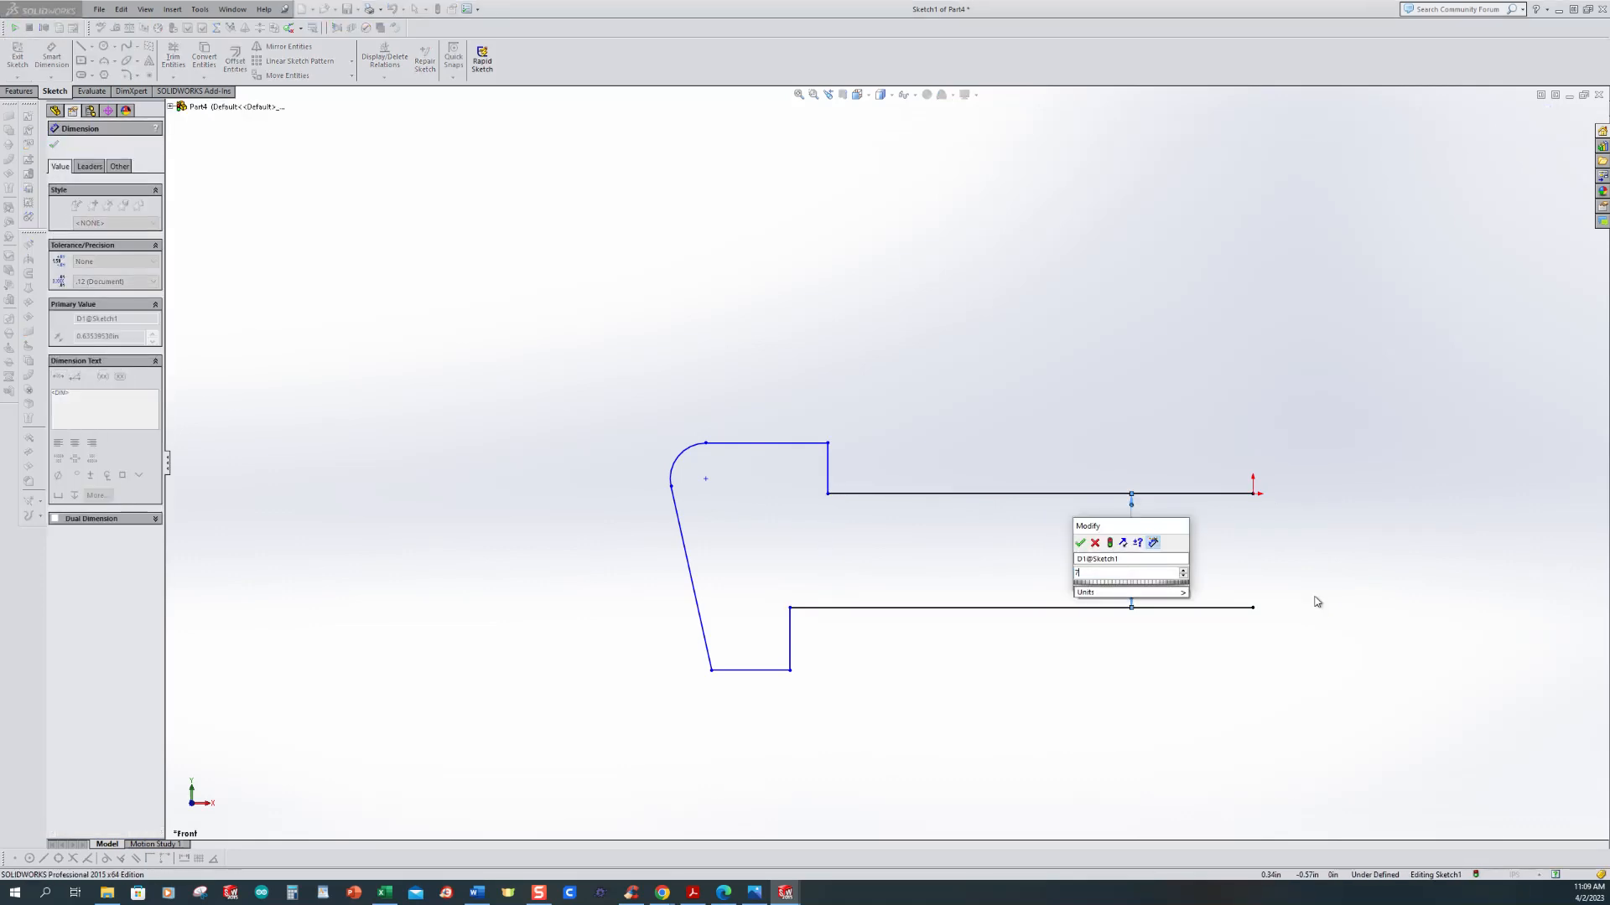
pyautogui.press('Return')
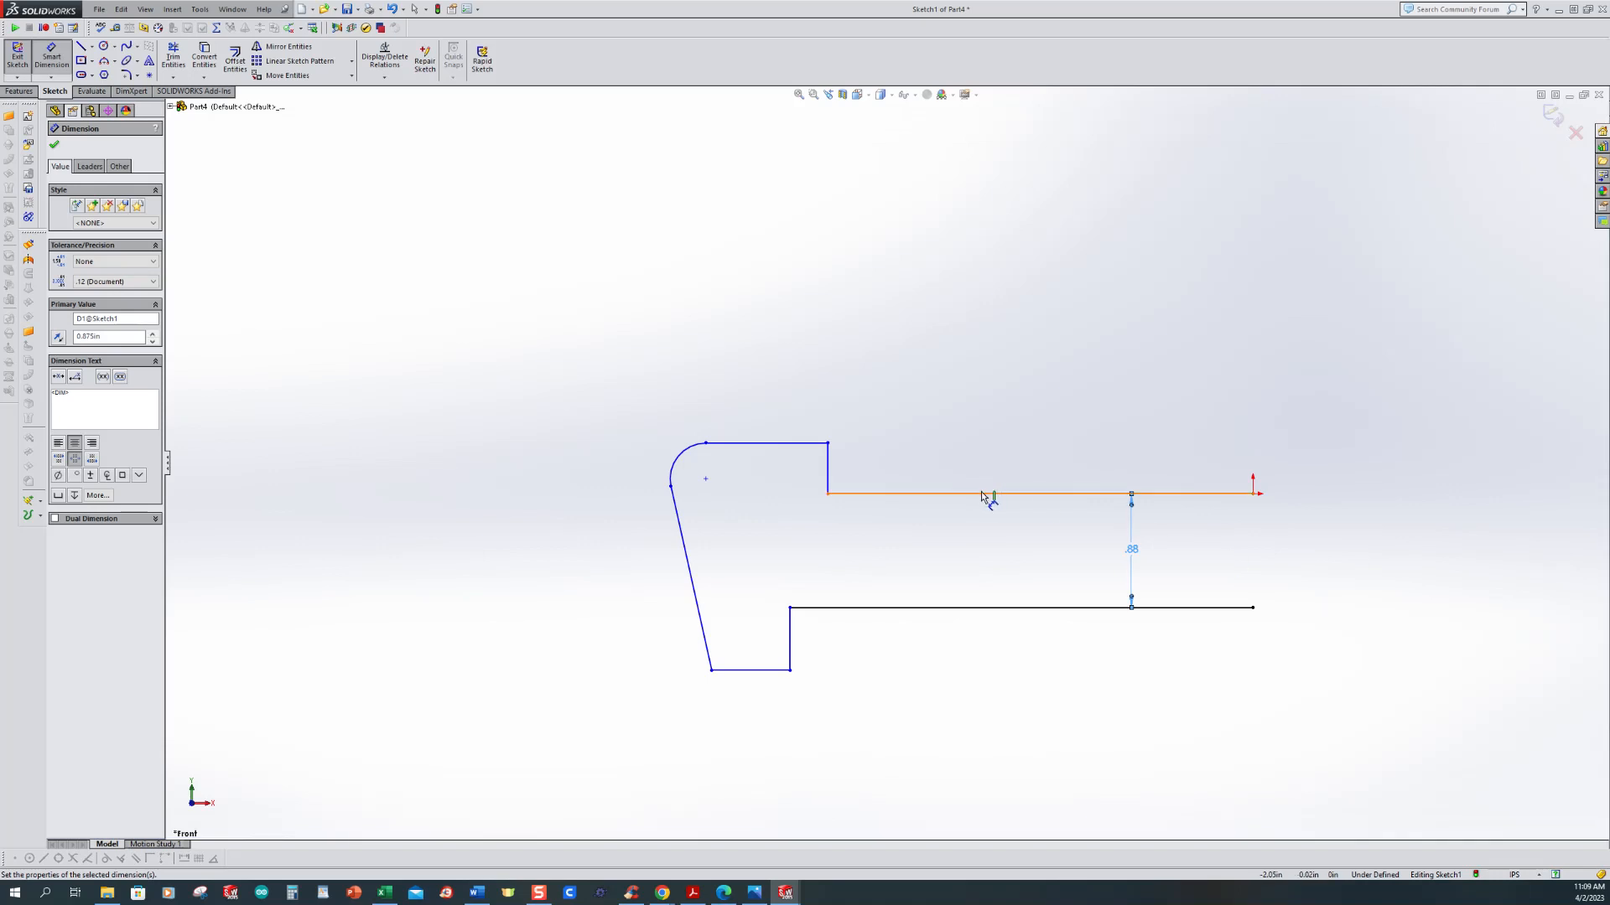
# Step: Dimension the vertical distance between the head's top edge and the upper long handle line to .25 in
pyautogui.click(836, 491)
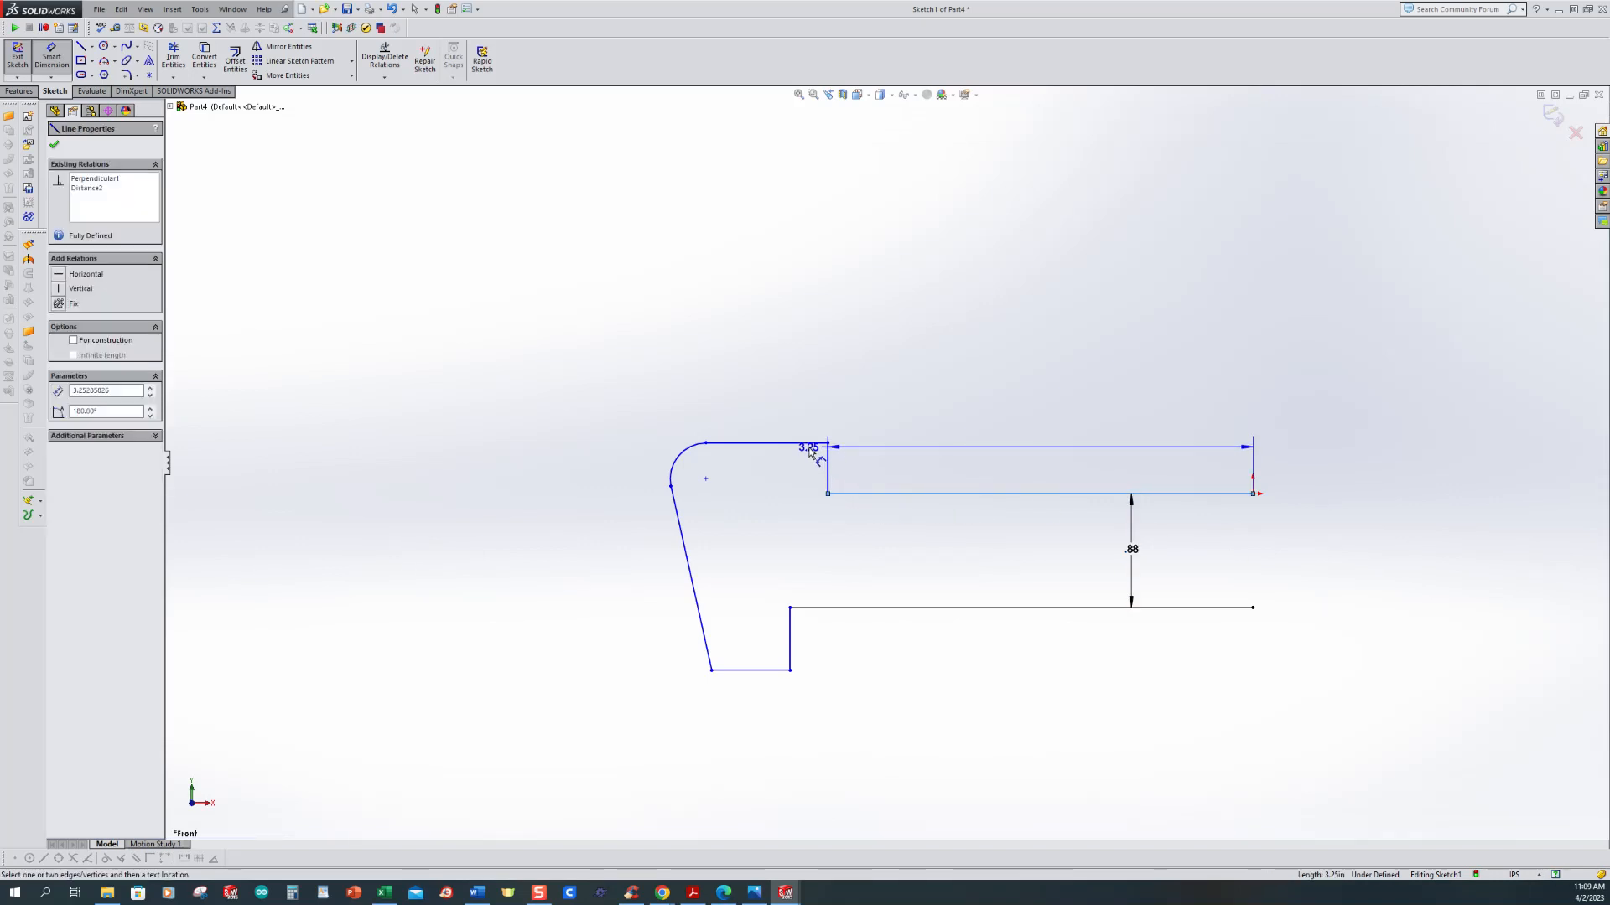
pyautogui.click(818, 443)
pyautogui.click(898, 471)
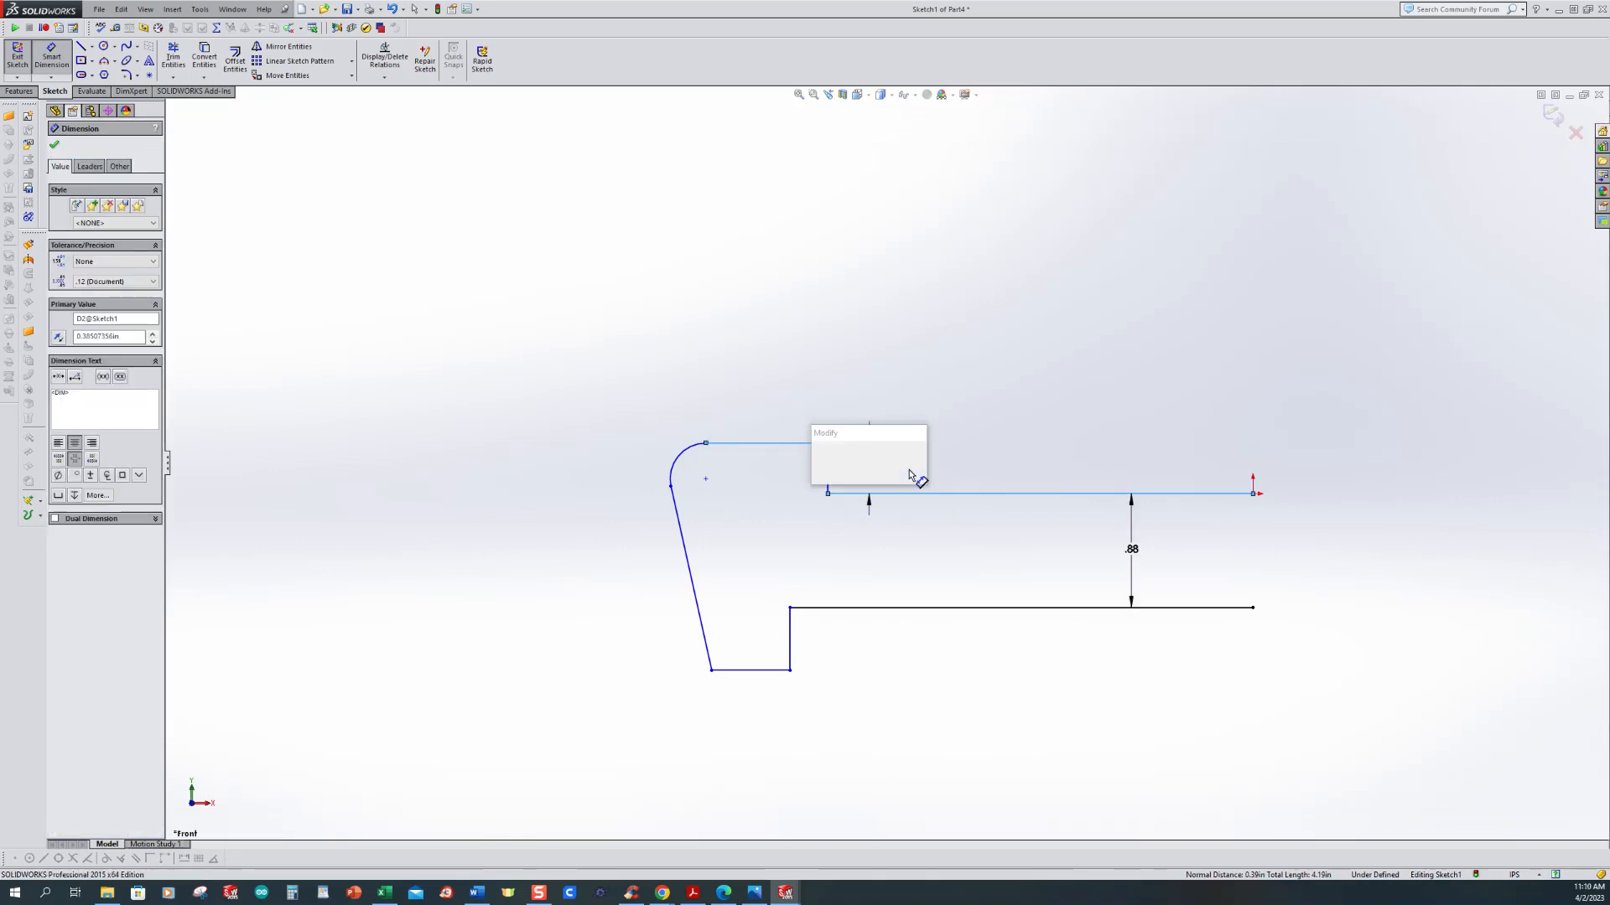
pyautogui.write('.25')
pyautogui.press('Return')
# Step: Consult the PIPE WRENCH DIMENSIONS image and dimension the head's short bottom edge in the Part4 sketch to .5625 in
pyautogui.hotkey('alt', 'Tab')
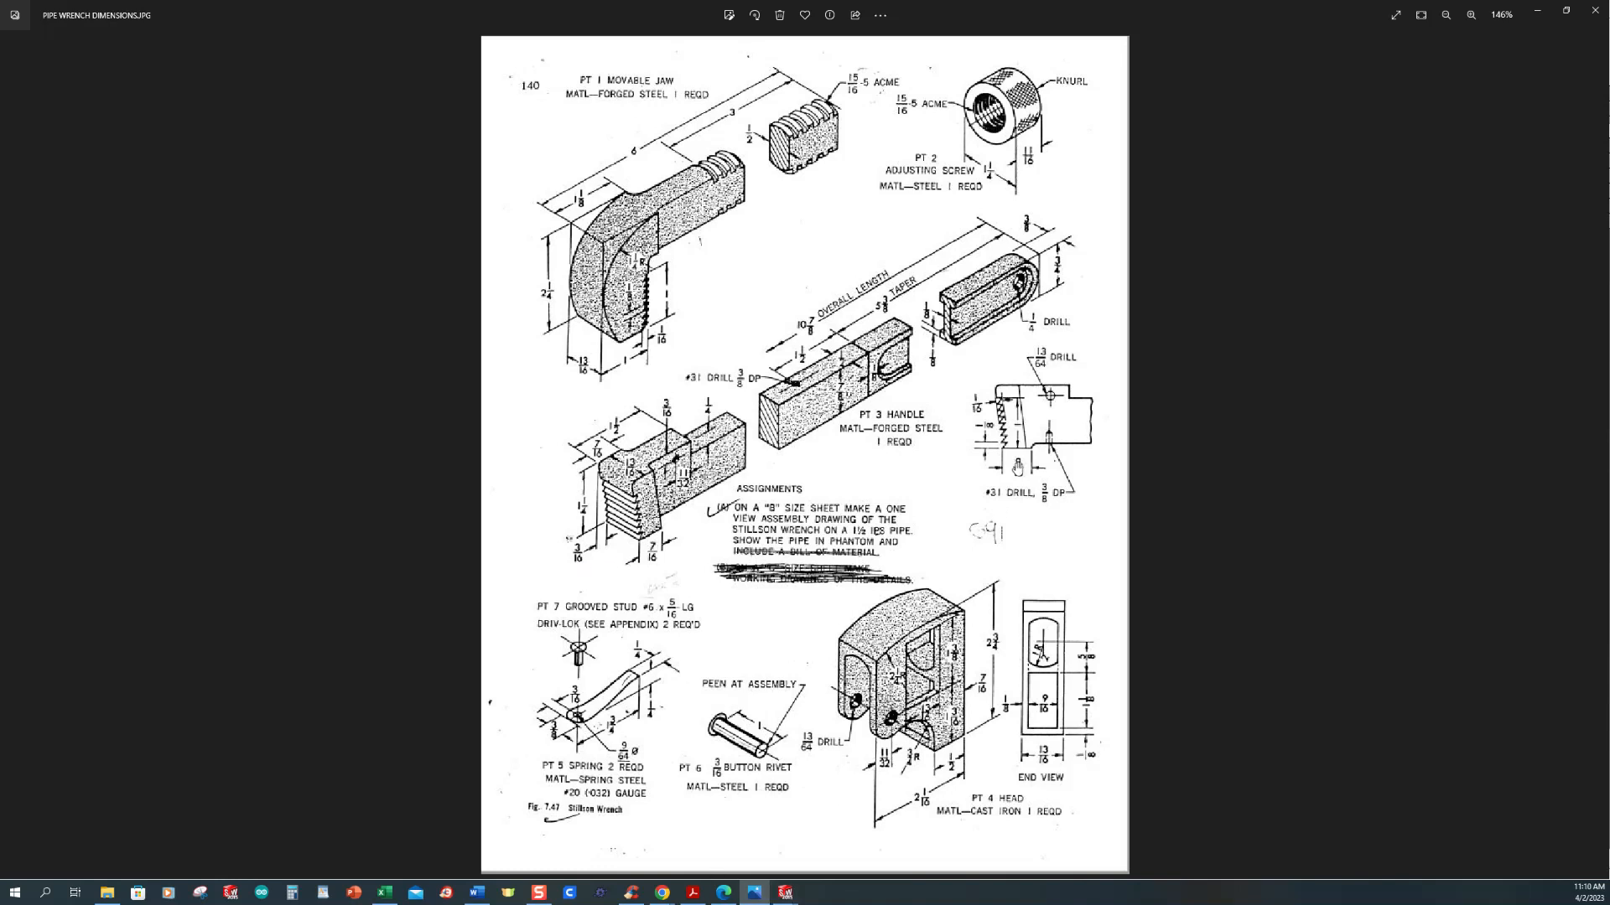
pyautogui.click(784, 892)
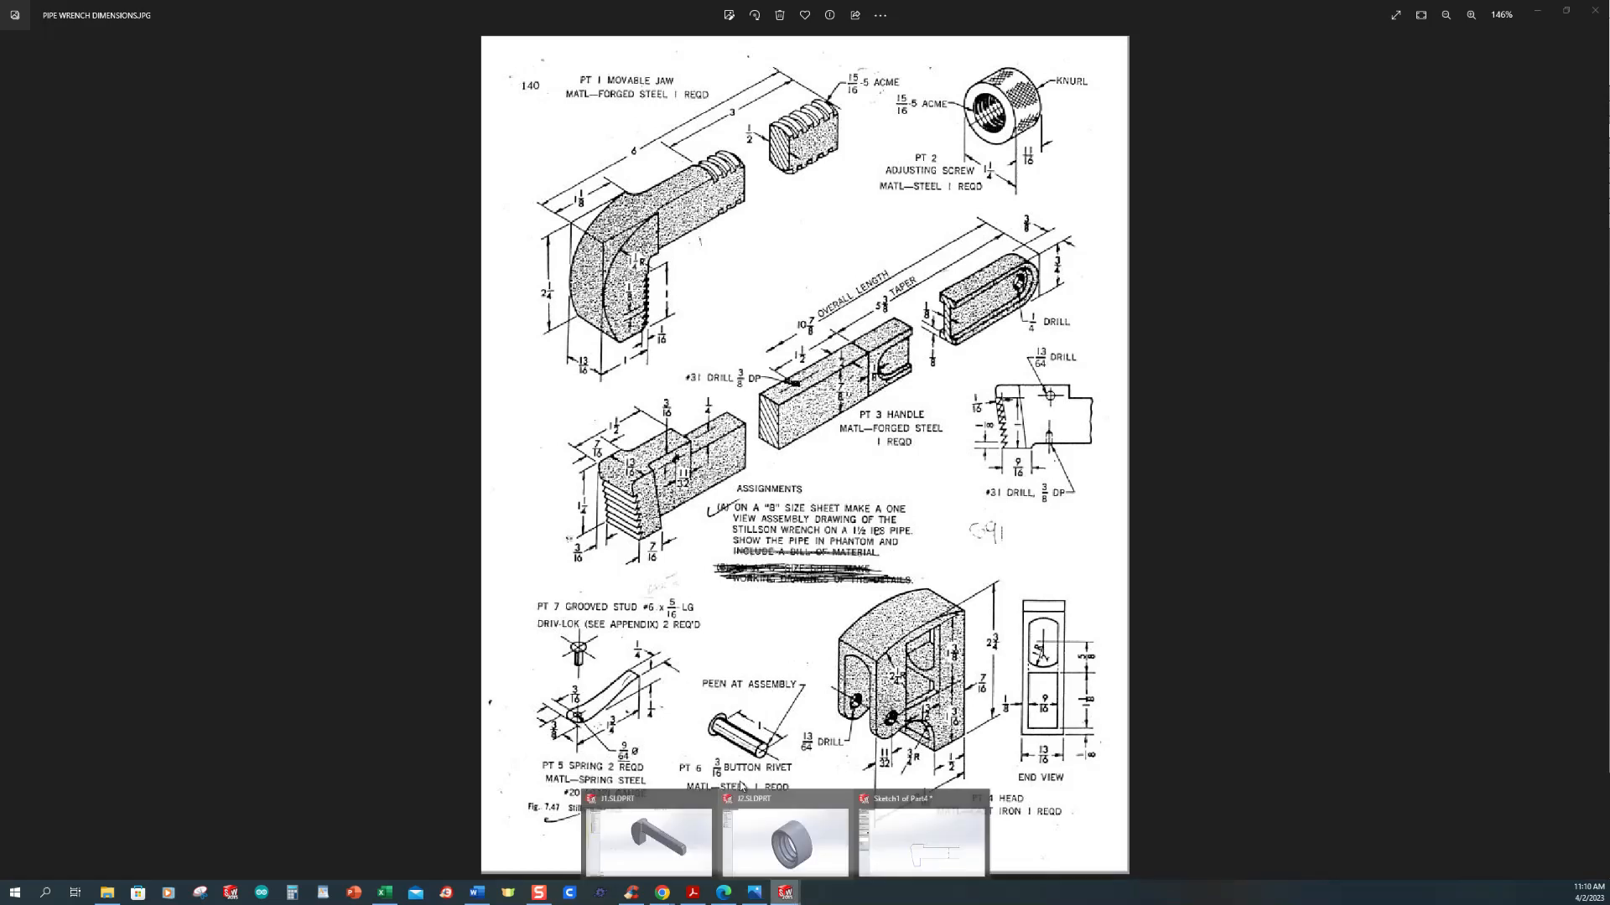
pyautogui.click(921, 831)
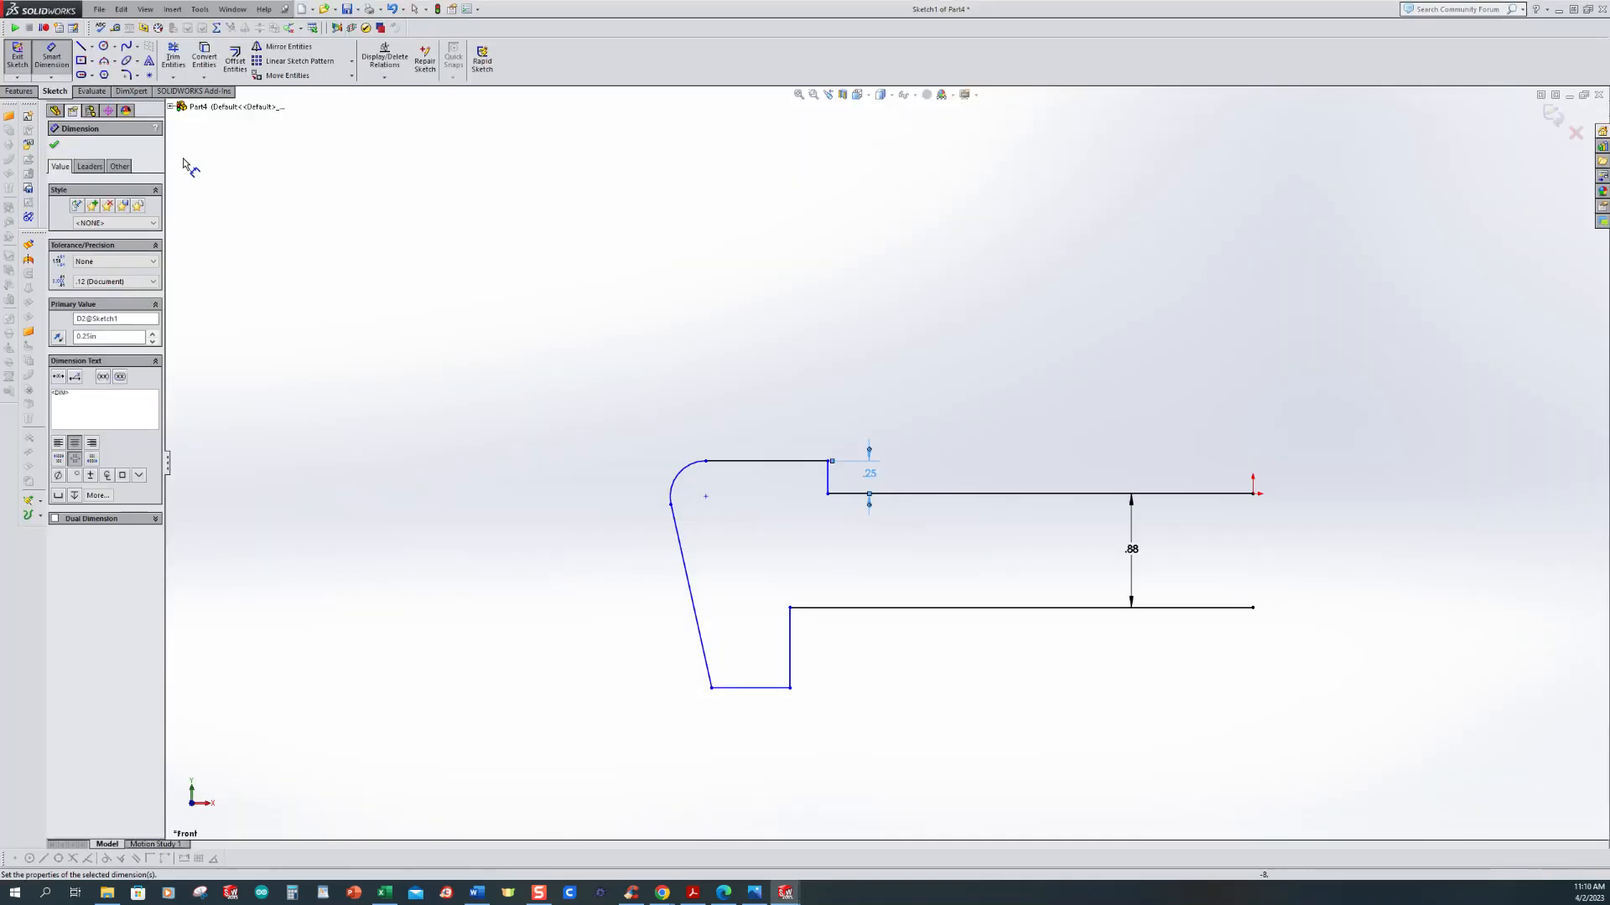
pyautogui.click(761, 688)
pyautogui.click(765, 728)
pyautogui.write('.5625')
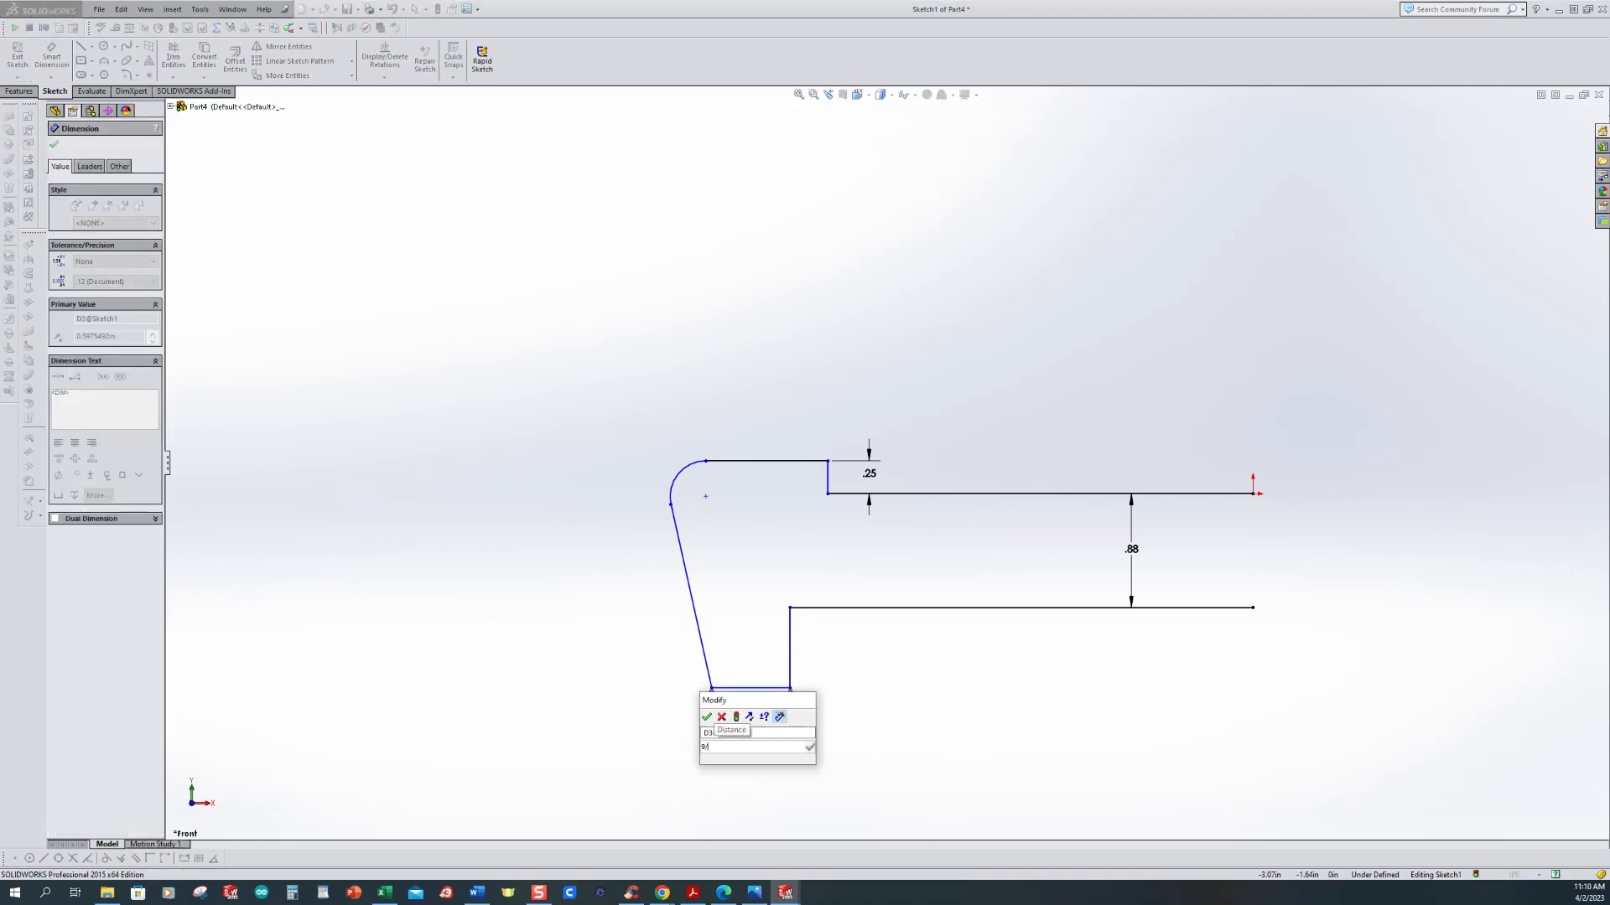
pyautogui.press('Return')
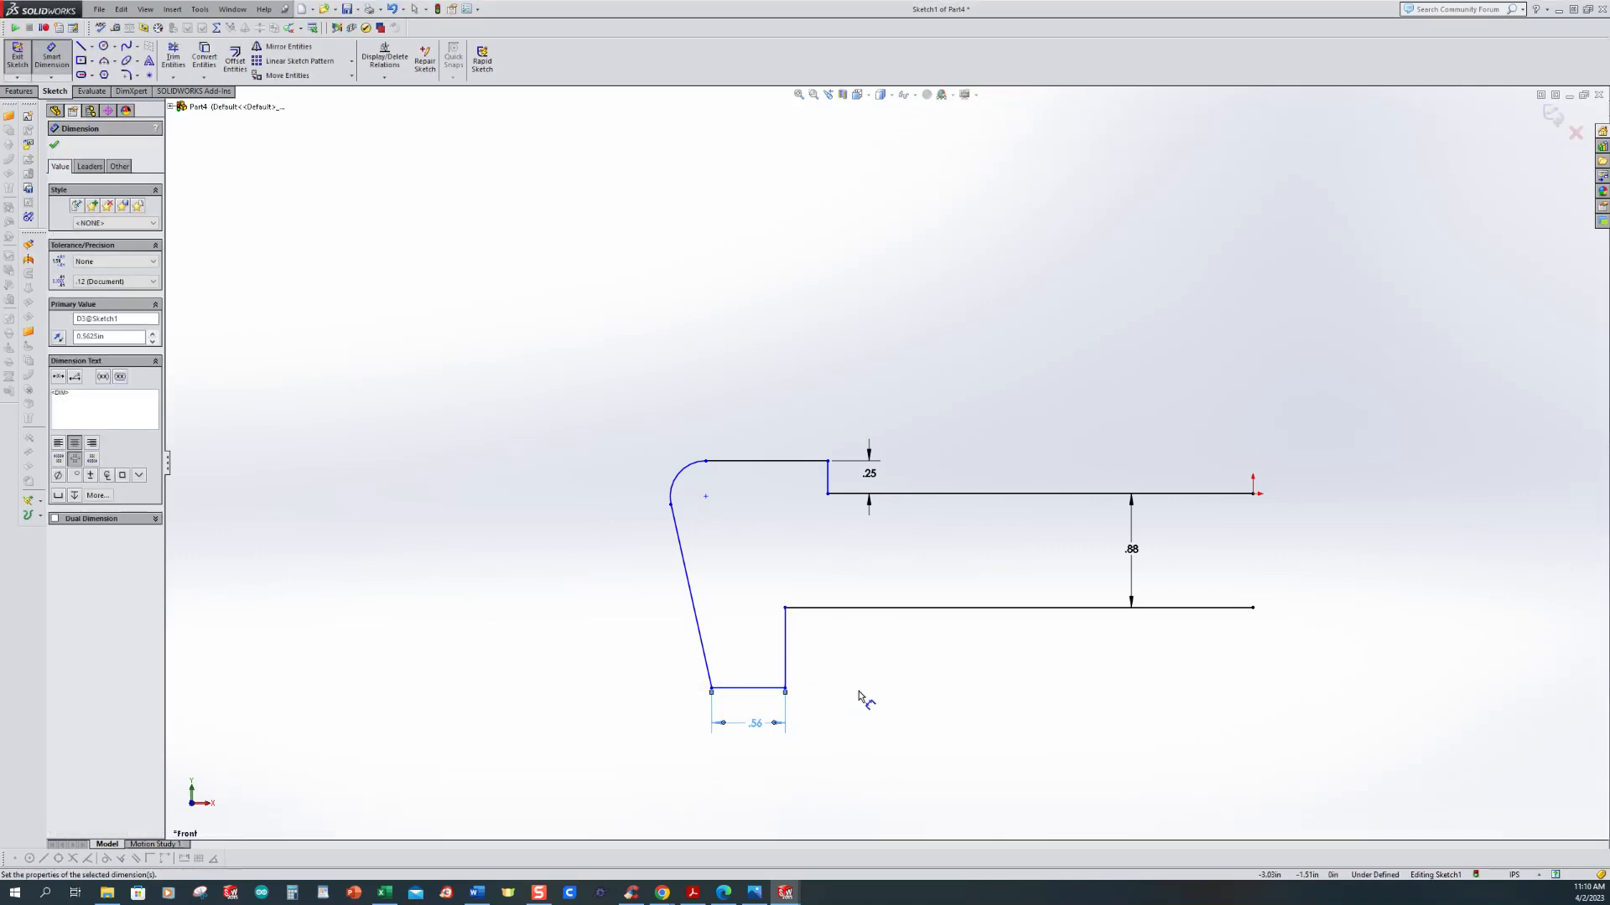
# Step: Dimension the radius of the head's rounded corner arc to .25 in
pyautogui.click(681, 472)
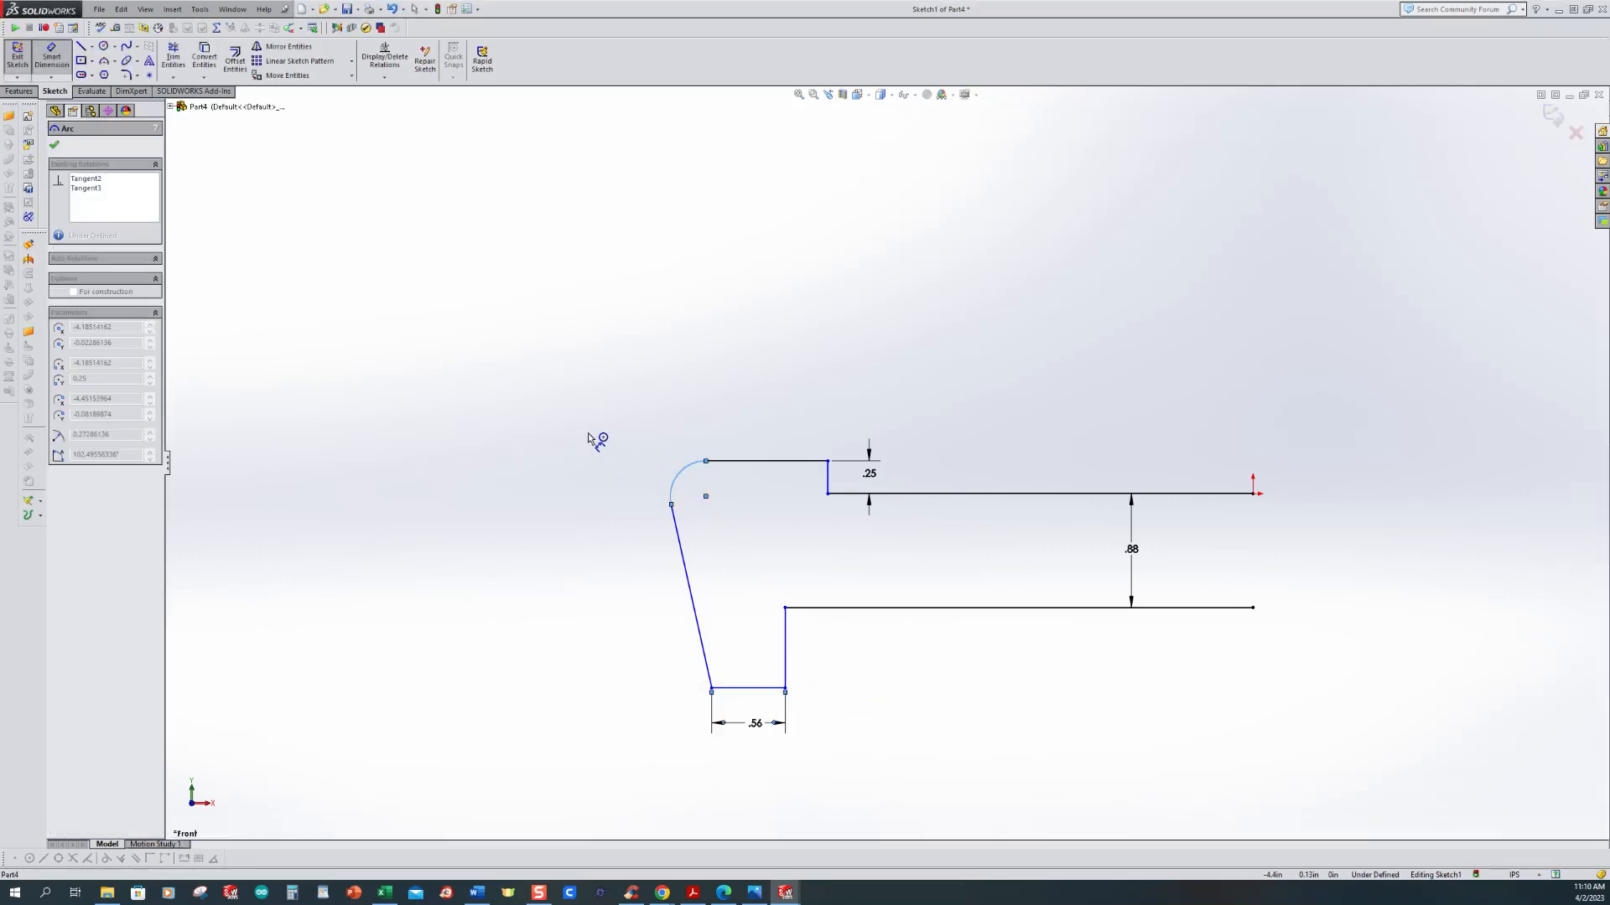
pyautogui.click(573, 411)
pyautogui.write('.25')
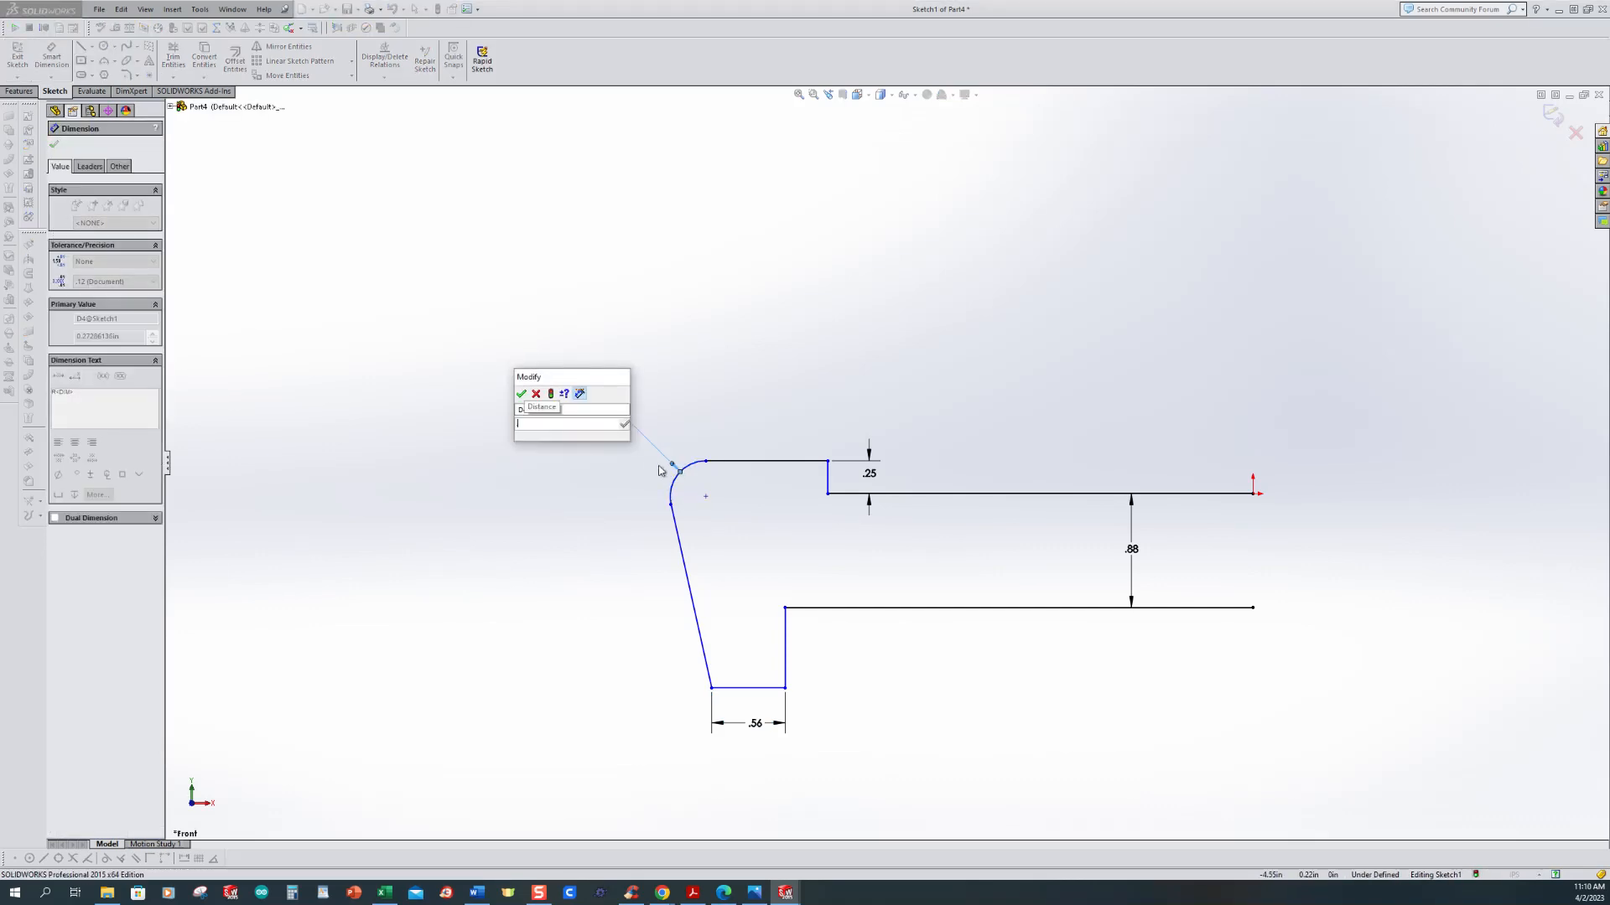
pyautogui.press('Return')
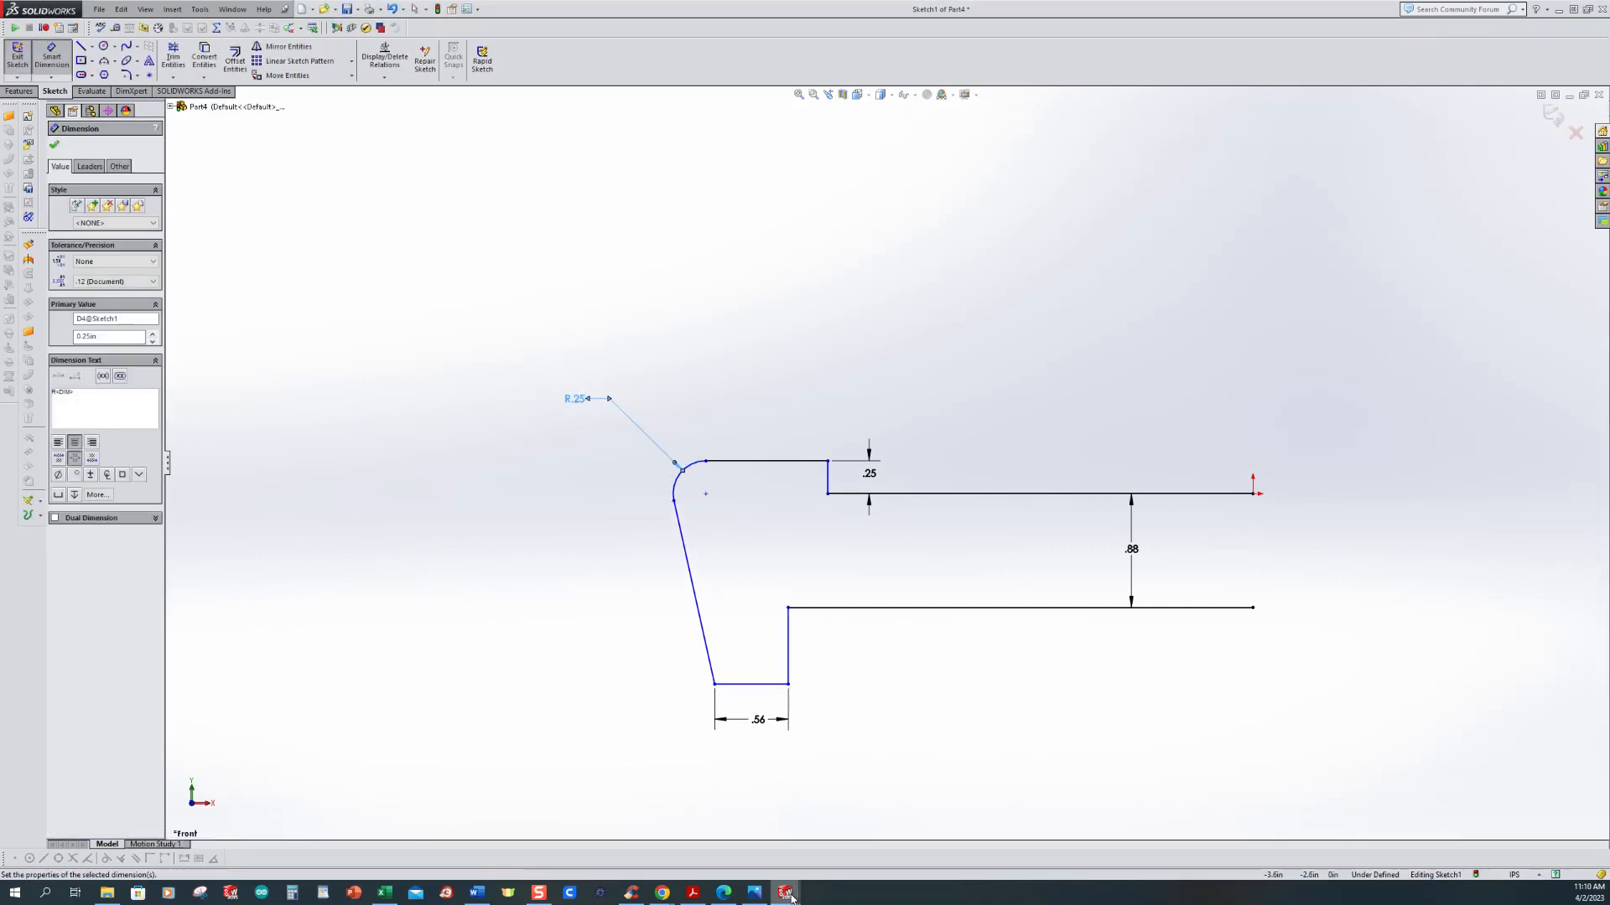
# Step: Consult the PIPE WRENCH DIMENSIONS image and dimension the head's overall height between its top and bottom edges to 1.25 in
pyautogui.click(756, 895)
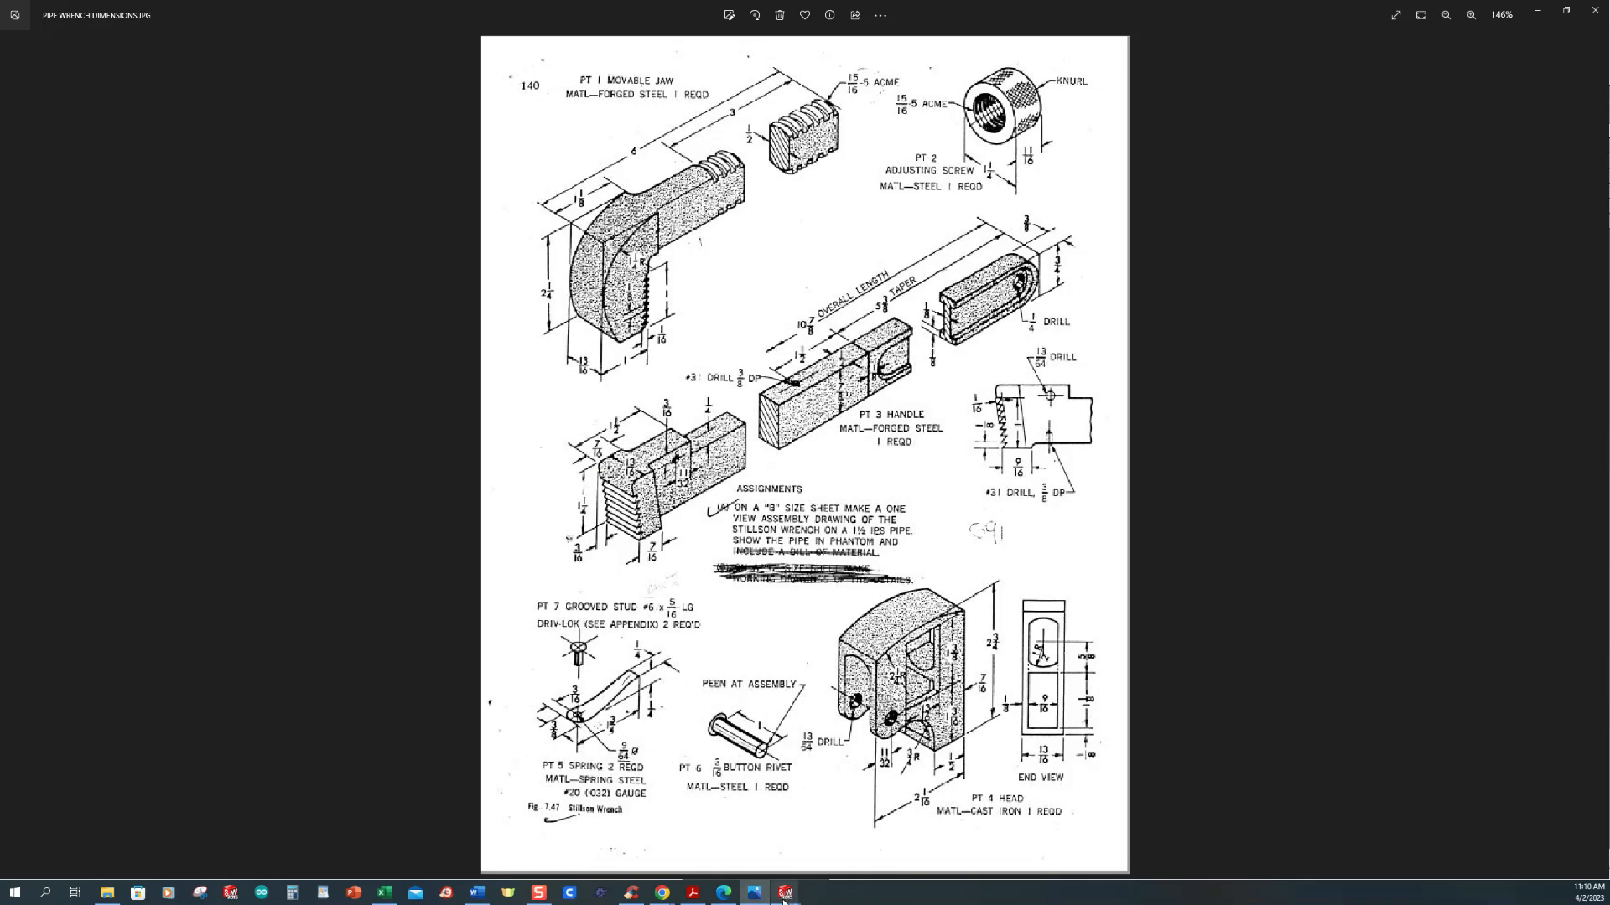
pyautogui.moveTo(785, 893)
pyautogui.click(905, 828)
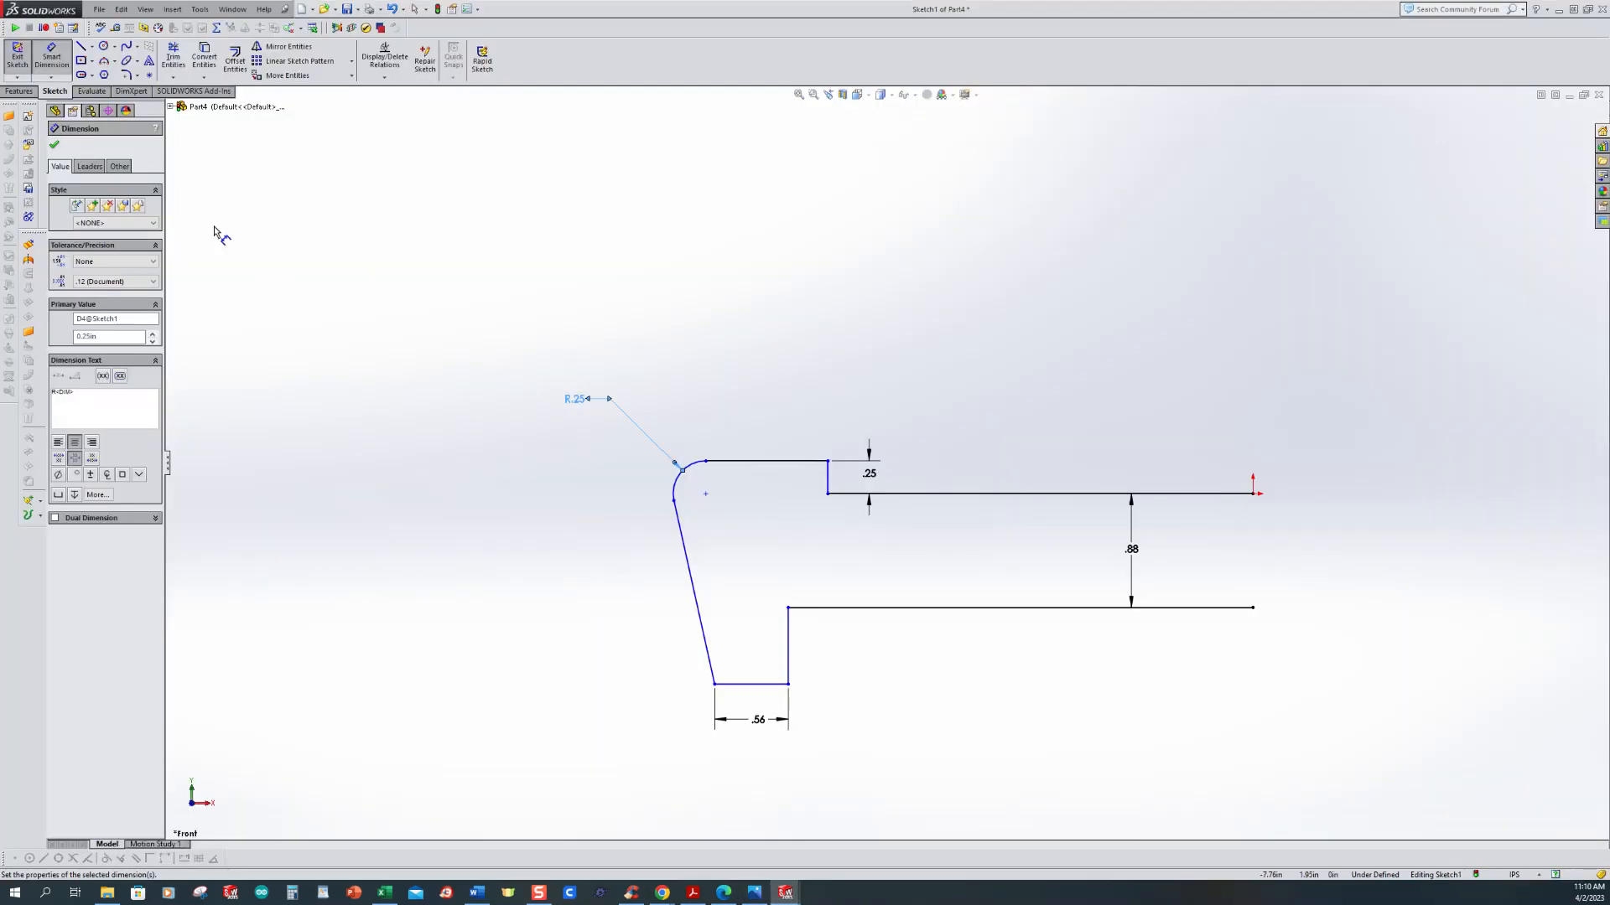
pyautogui.click(737, 684)
pyautogui.click(769, 461)
pyautogui.click(575, 545)
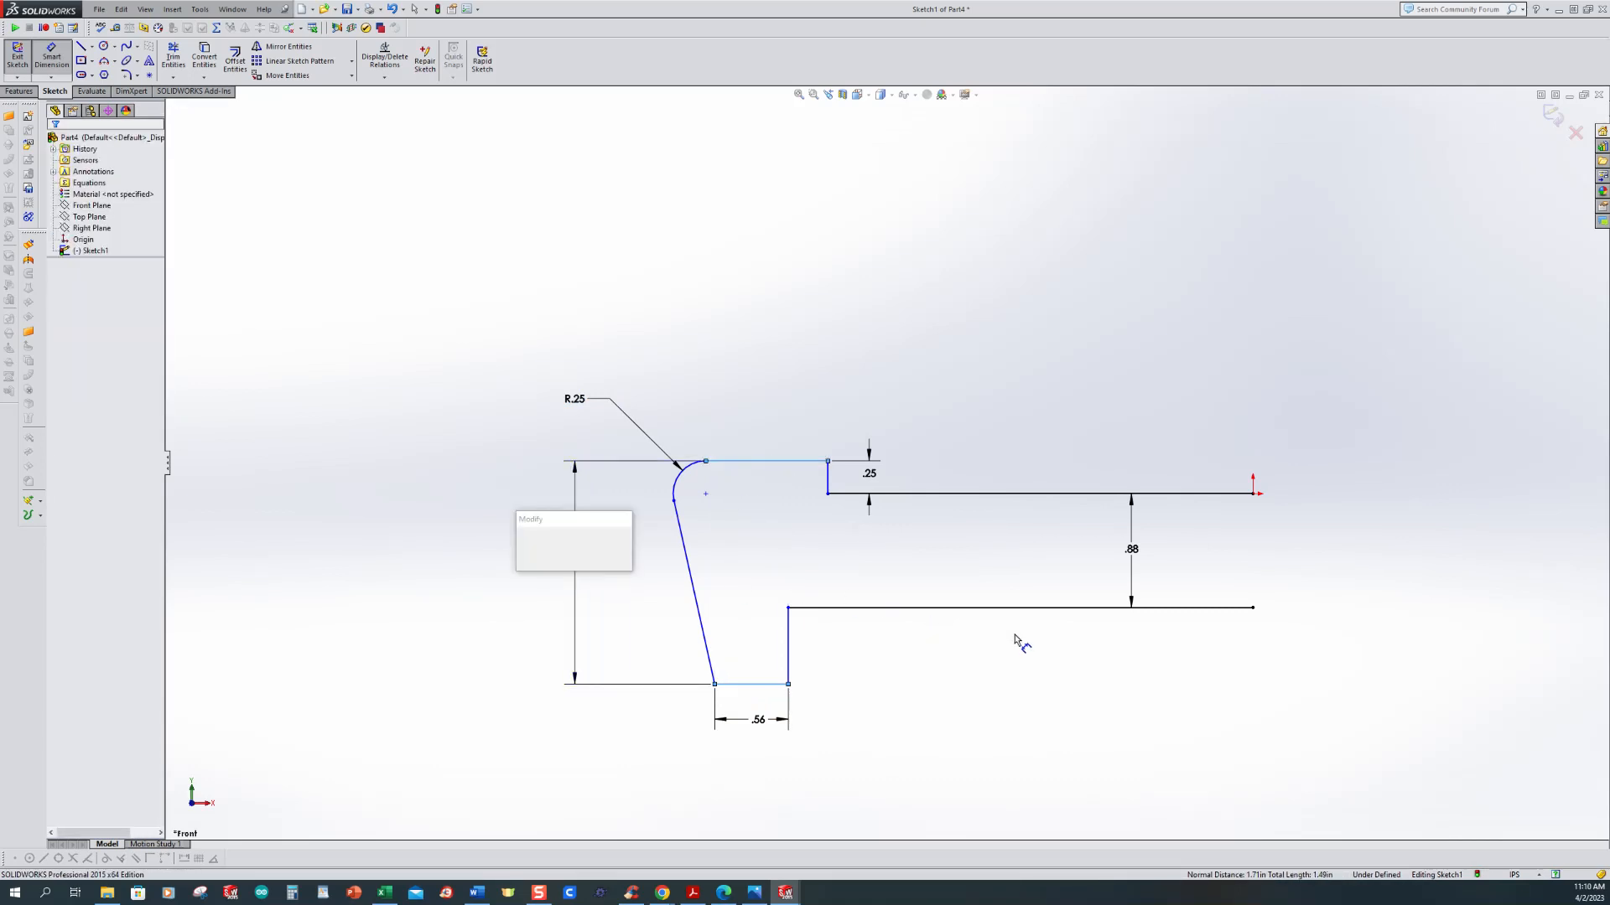
pyautogui.write('1.25')
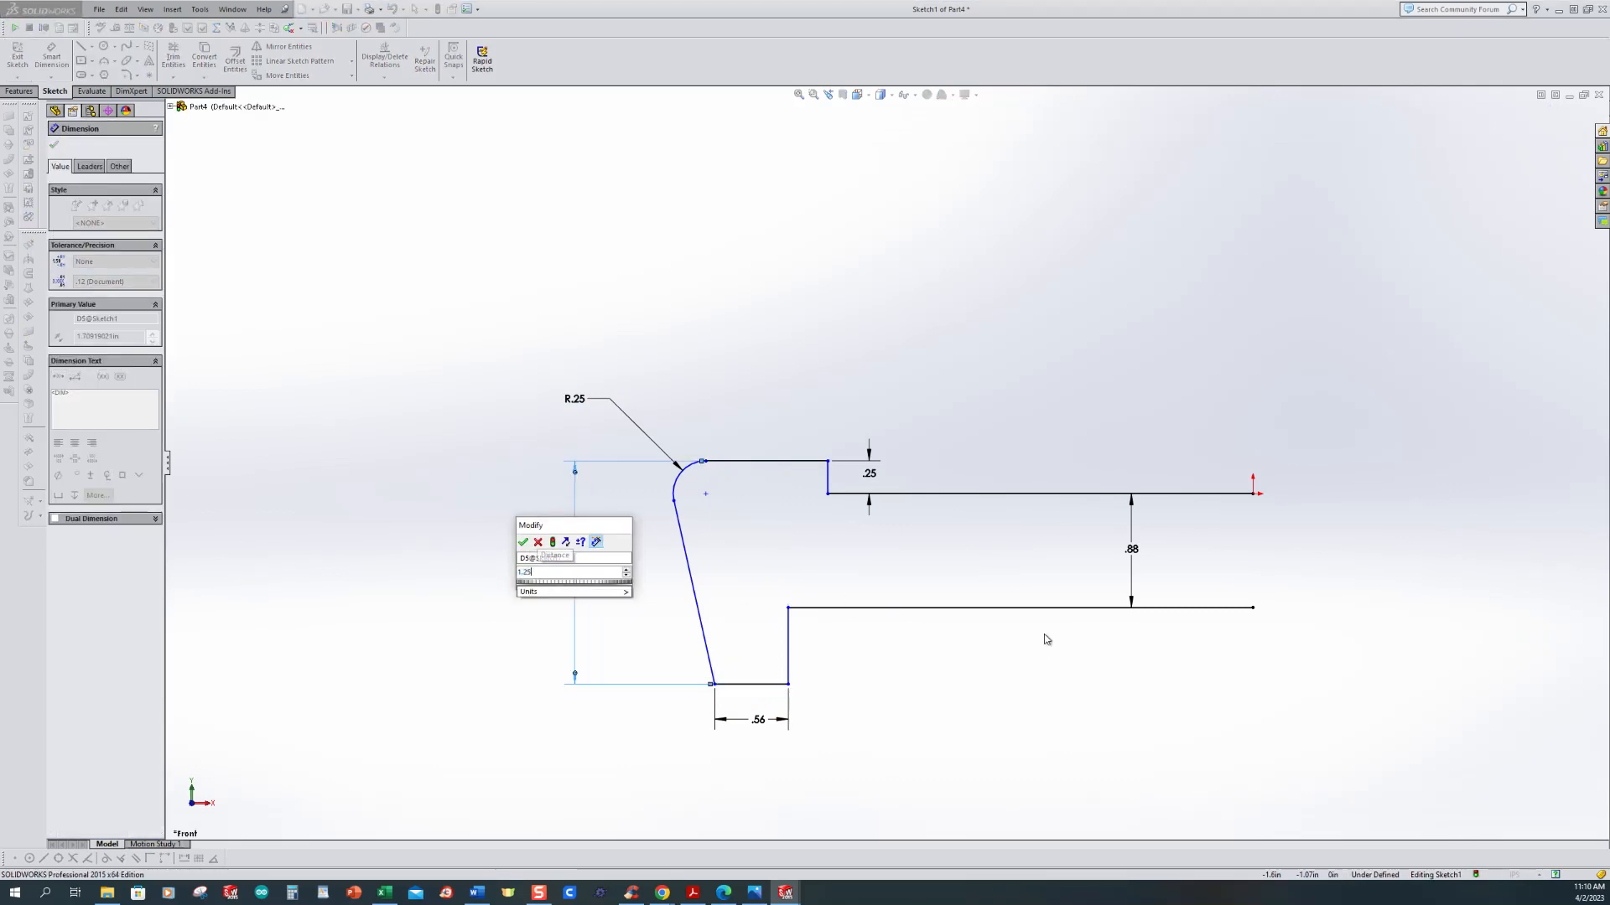
pyautogui.press('Return')
pyautogui.scroll(-4, 922, 637)
pyautogui.scroll(3, 1126, 484)
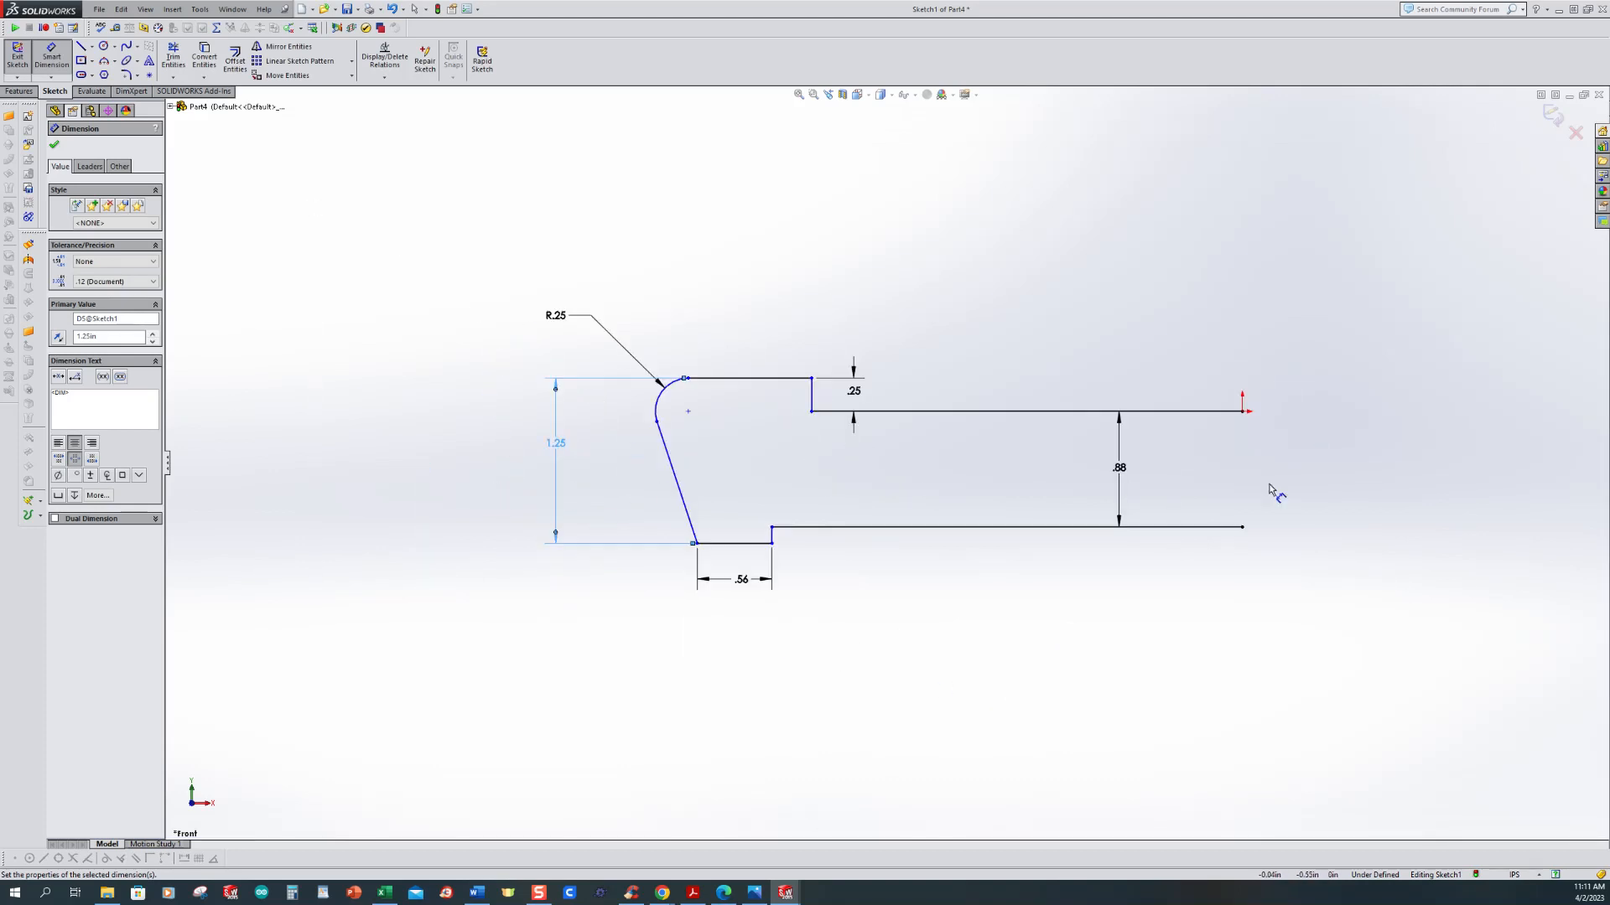
pyautogui.scroll(4, 796, 493)
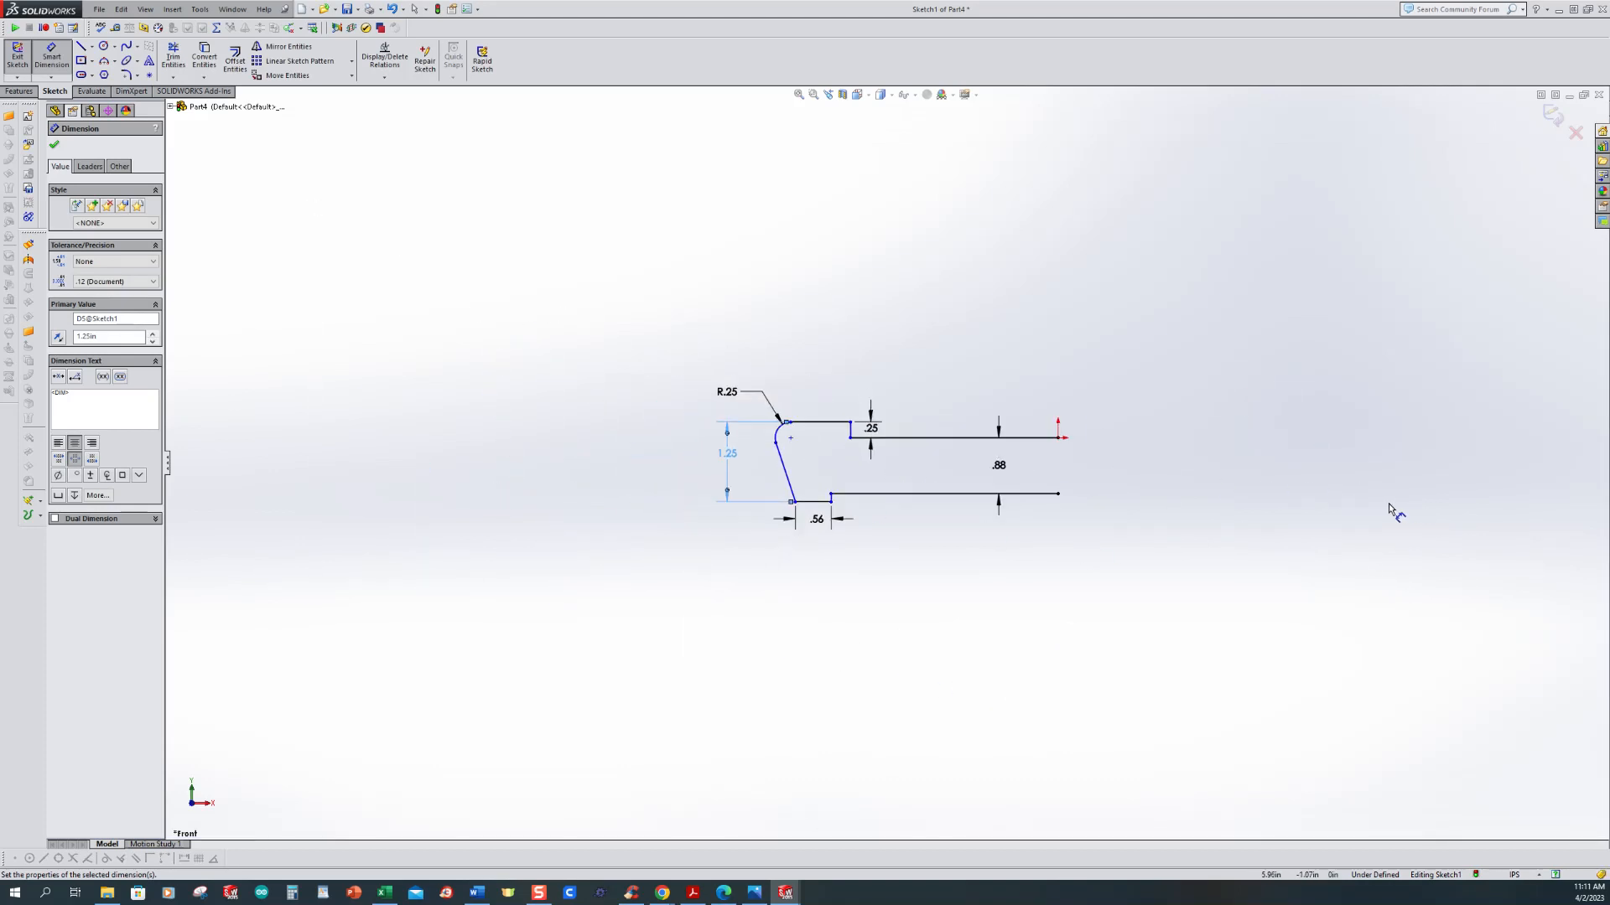
pyautogui.scroll(-3, 1392, 503)
pyautogui.scroll(1, 1195, 498)
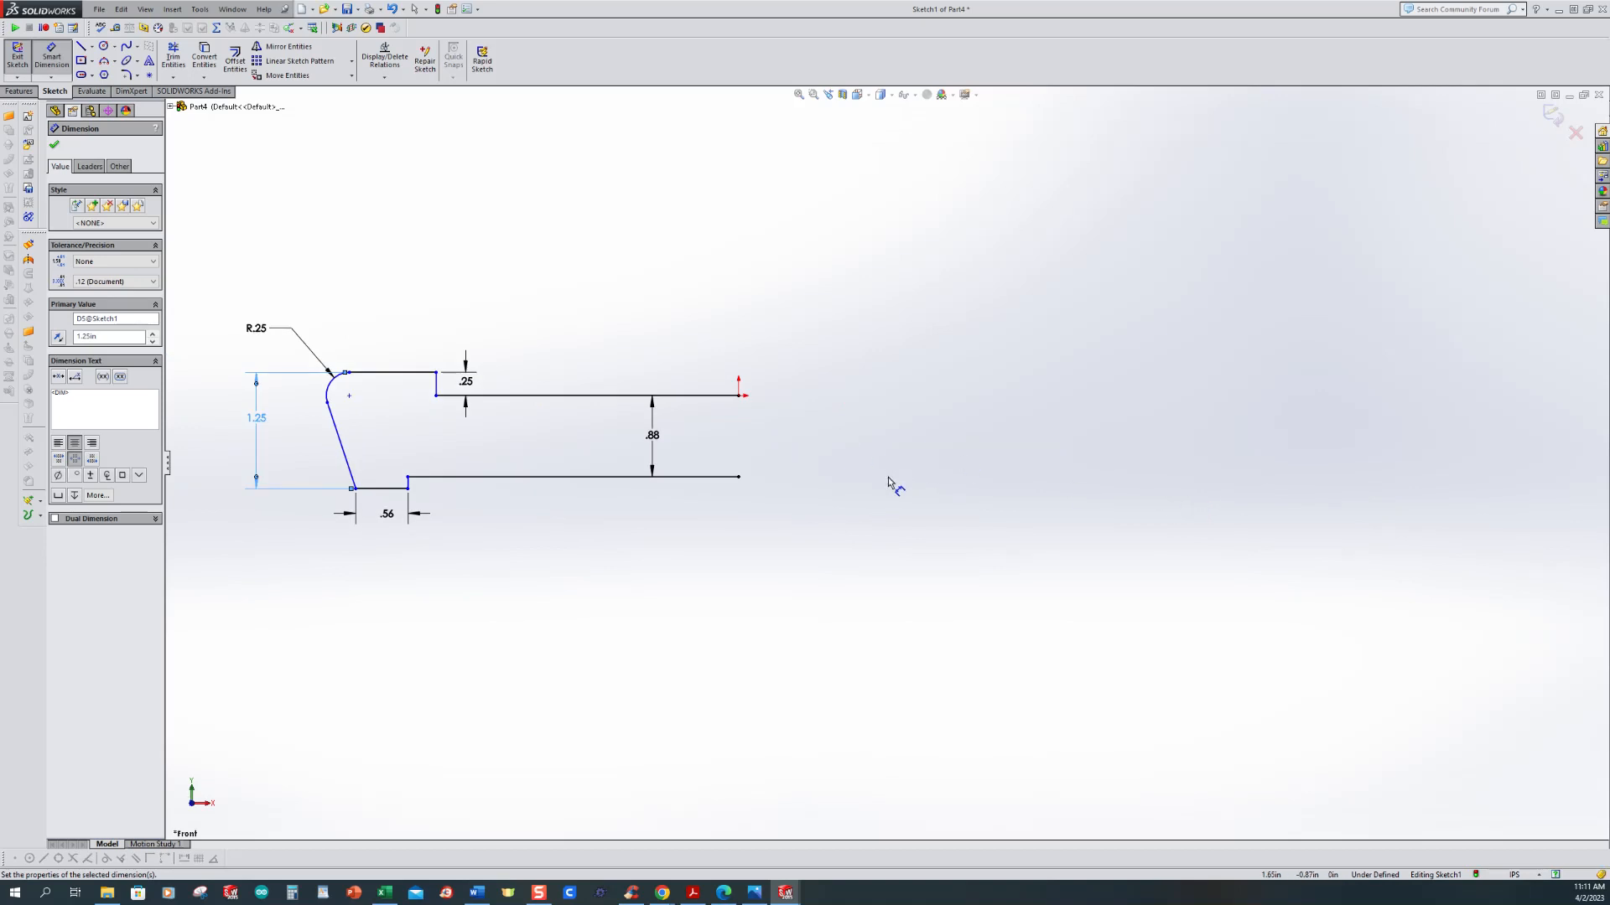
pyautogui.click(739, 396)
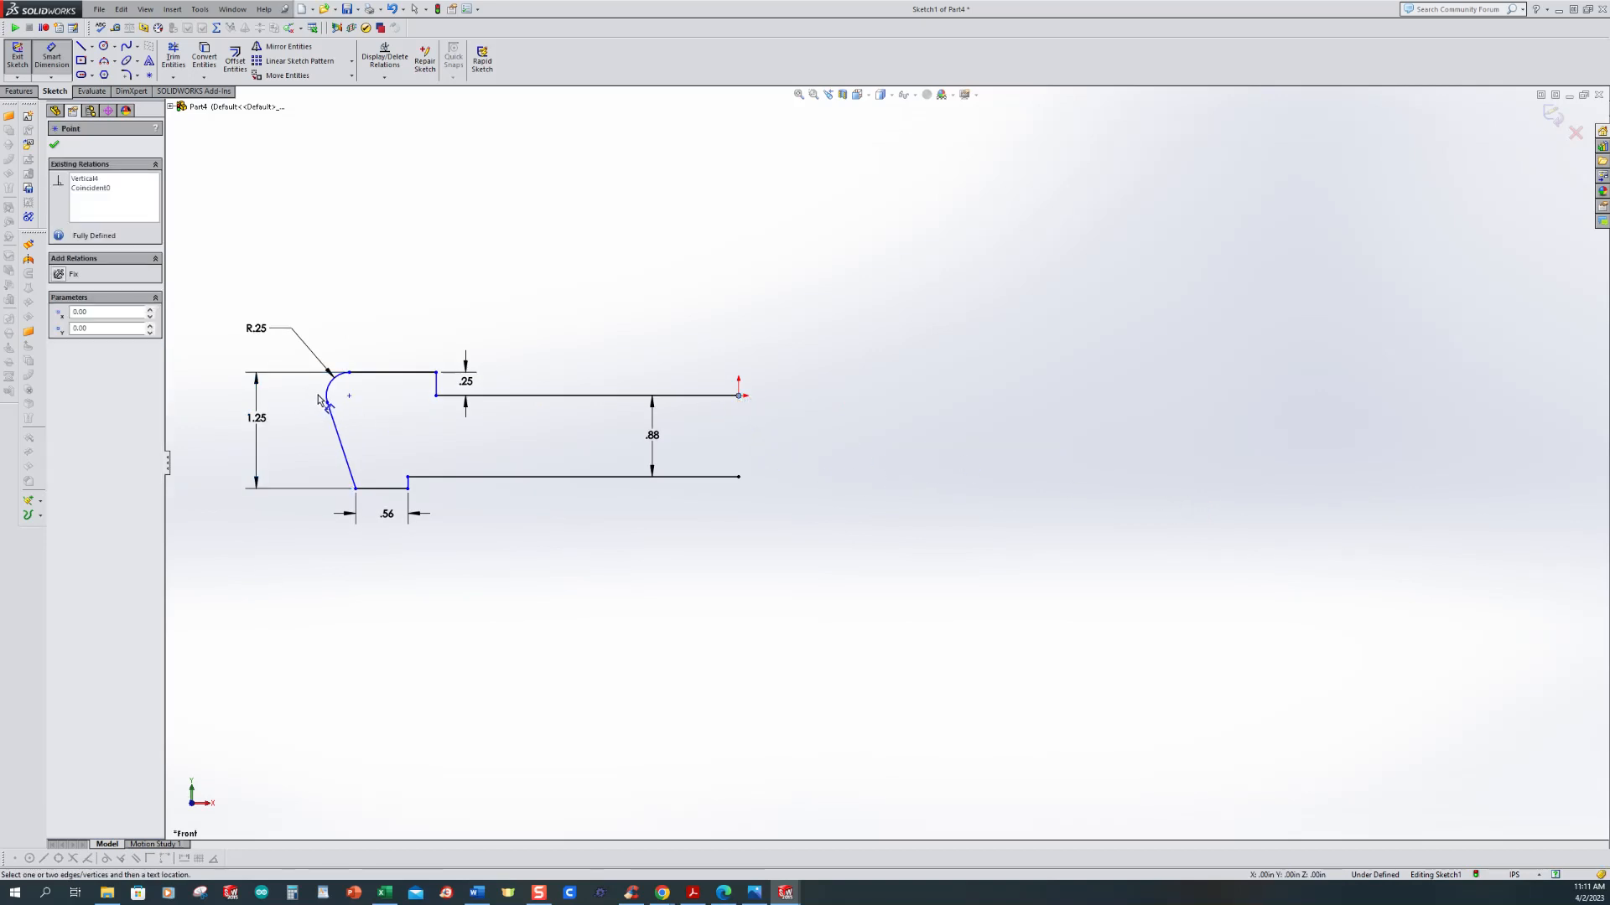
pyautogui.press('Escape')
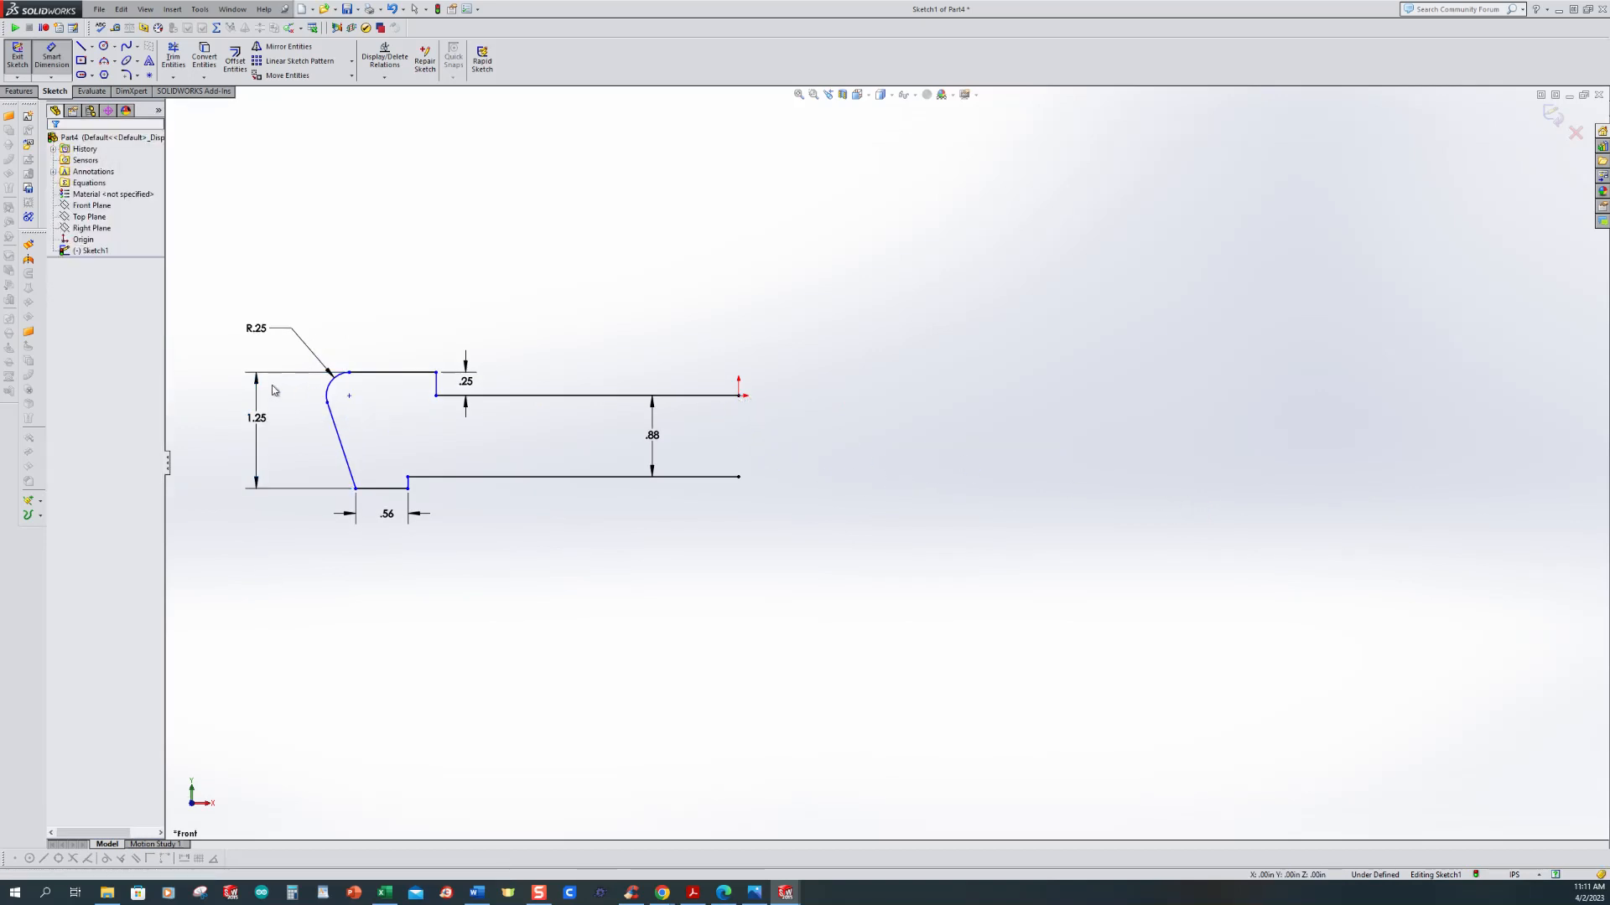
# Step: Sketch a vertical centerline about 1 in long just outside the head's rounded corner
pyautogui.click(92, 47)
pyautogui.click(109, 64)
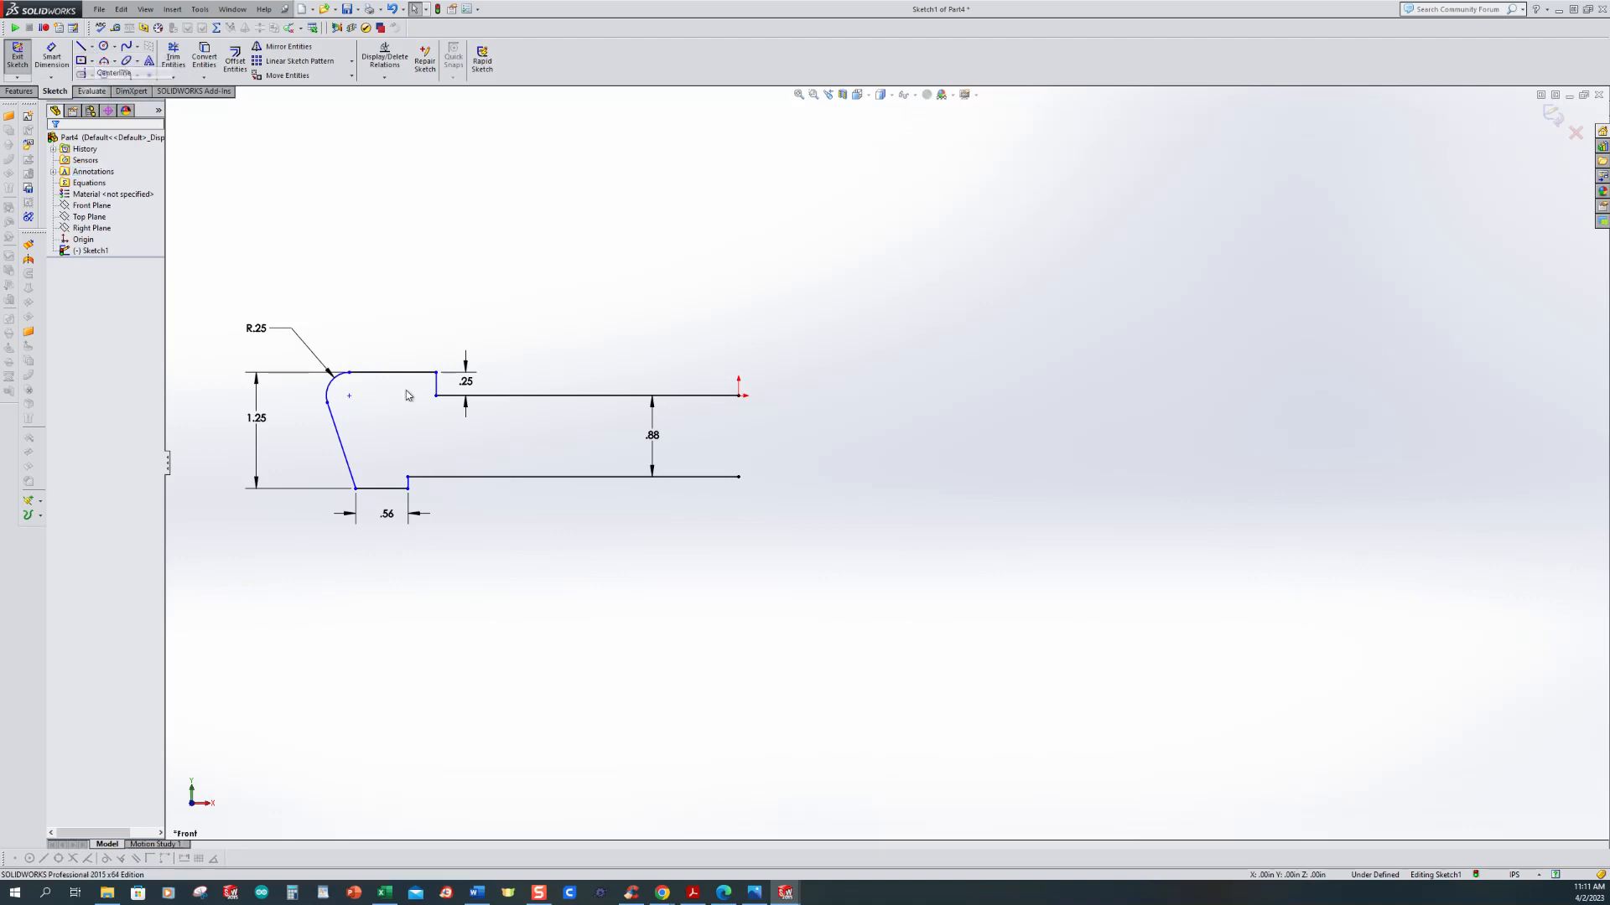
pyautogui.scroll(2, 327, 423)
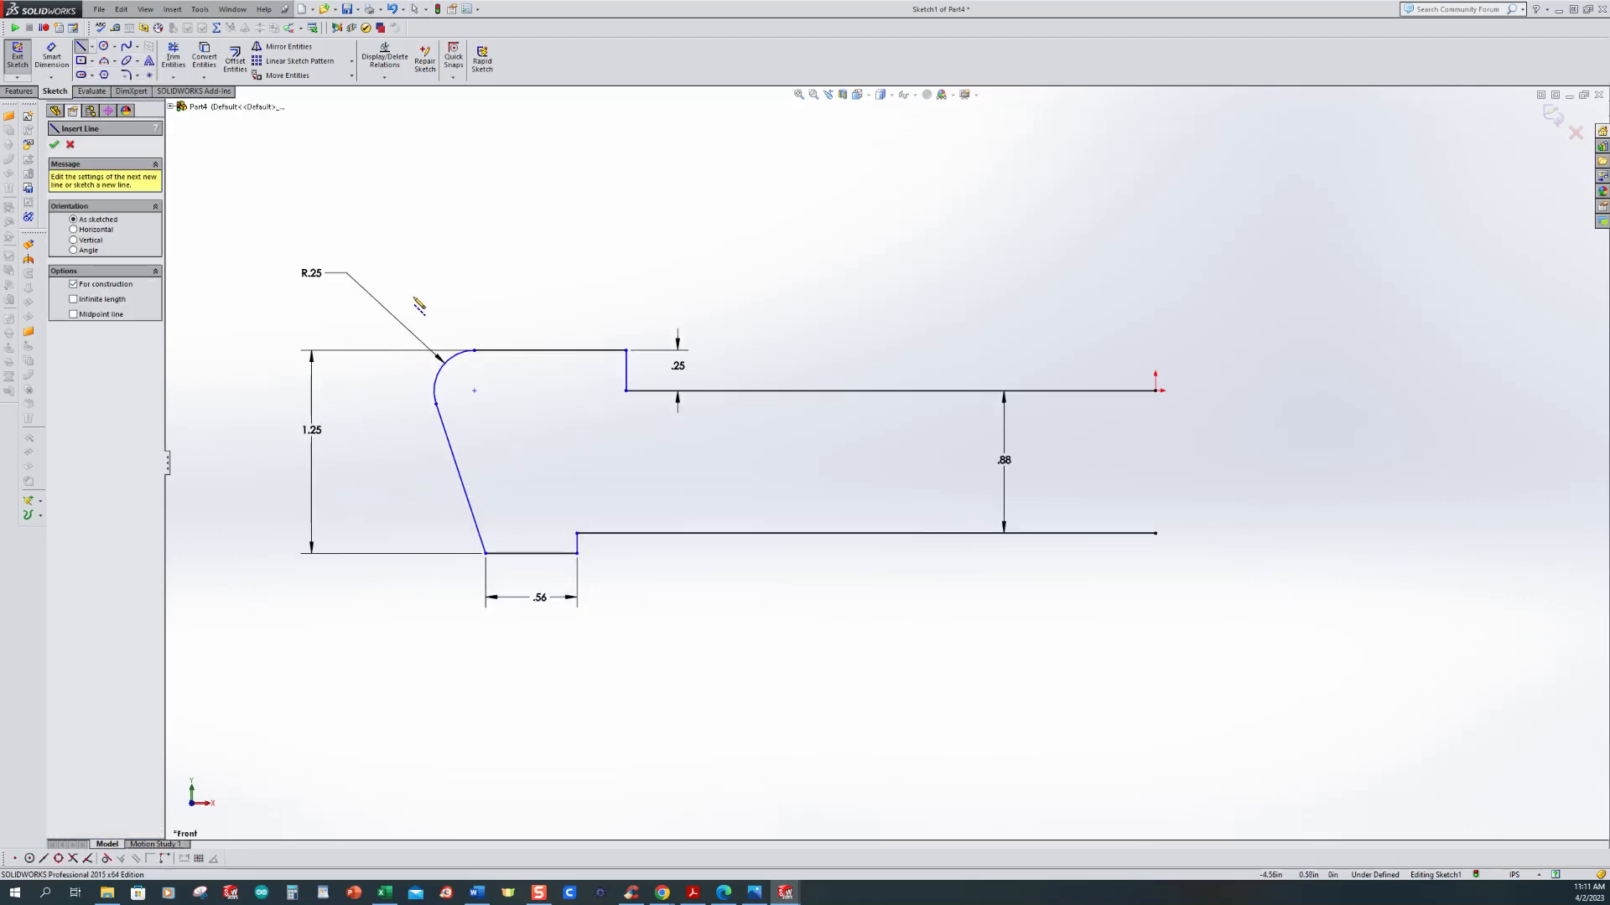
pyautogui.moveTo(407, 294); pyautogui.dragTo(407, 456)
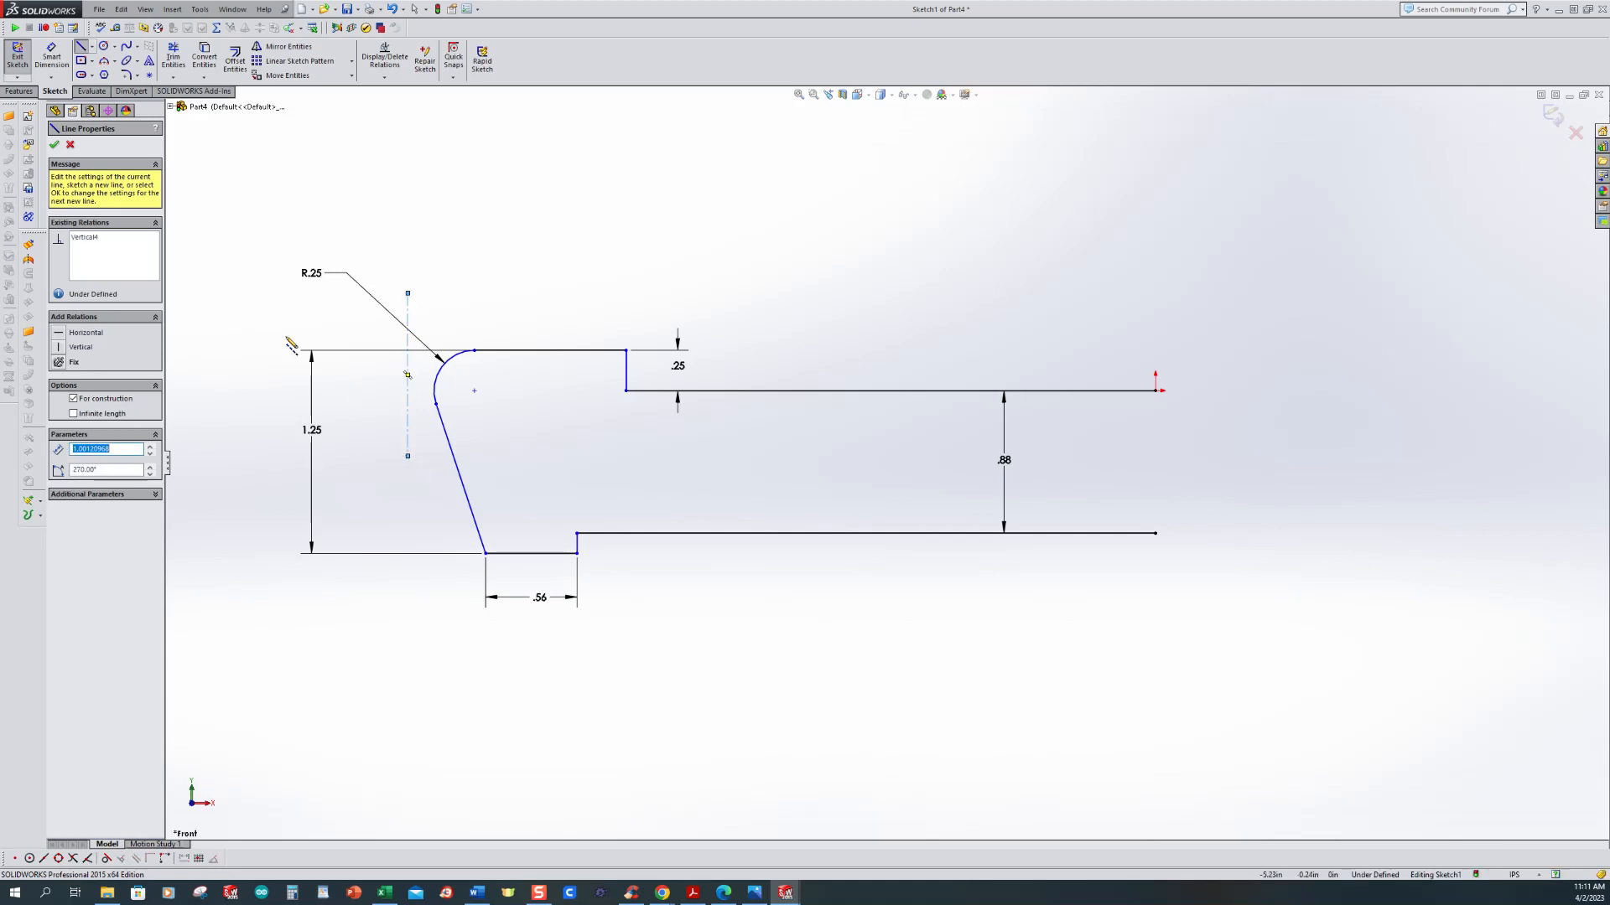
# Step: Add a Tangent relation between the vertical centerline and the head's corner arc
pyautogui.click(384, 77)
pyautogui.click(394, 104)
pyautogui.click(409, 398)
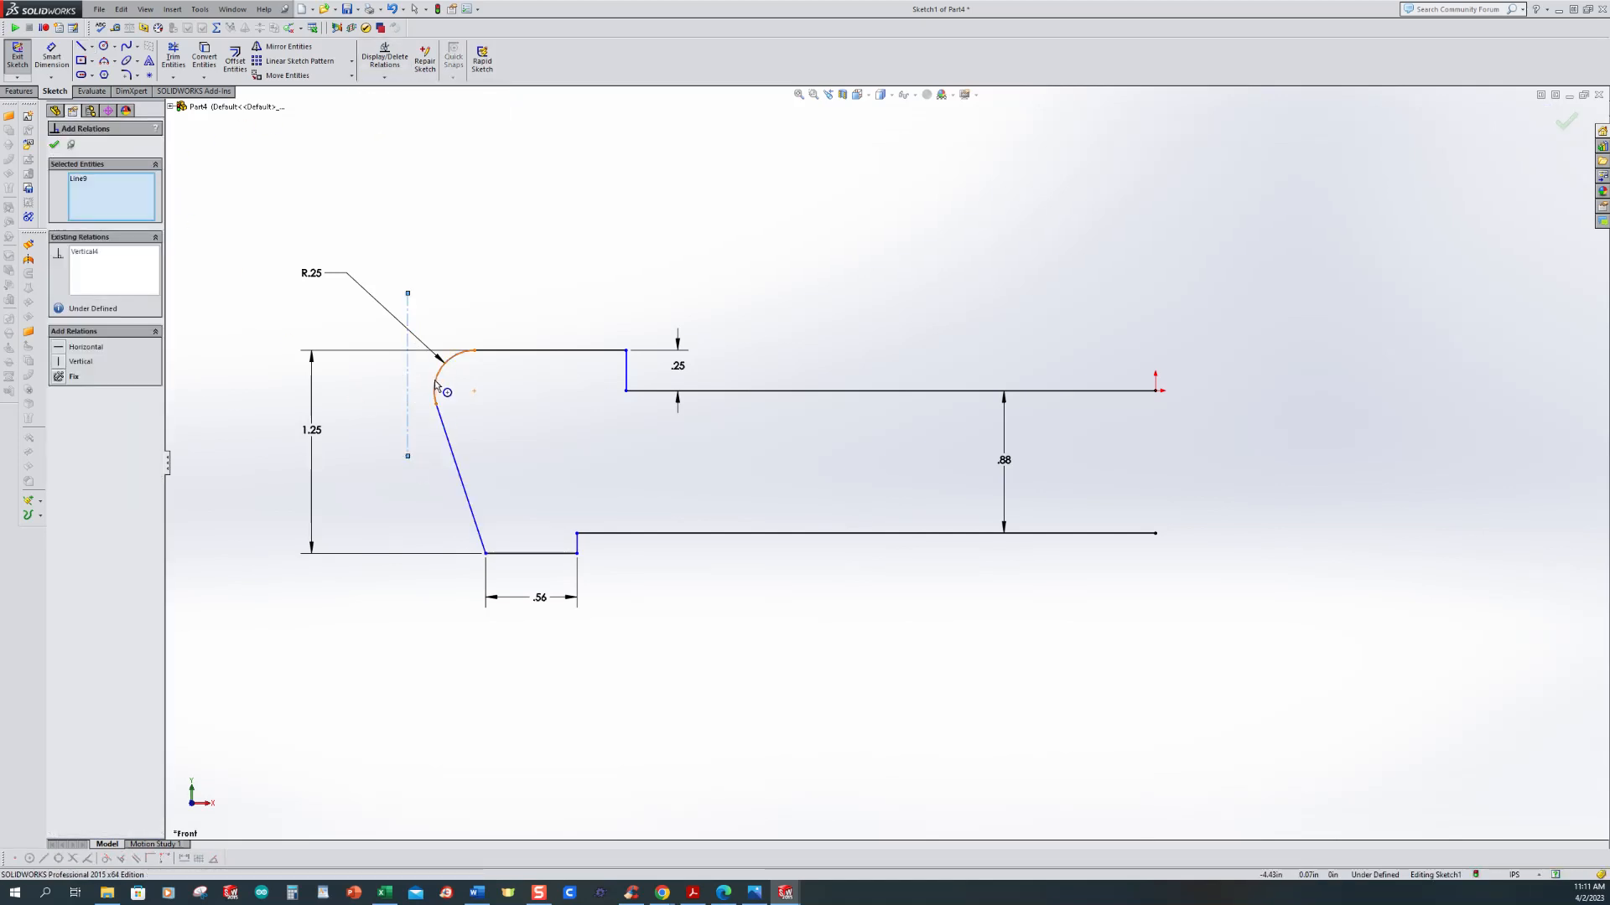
pyautogui.click(436, 386)
pyautogui.click(59, 352)
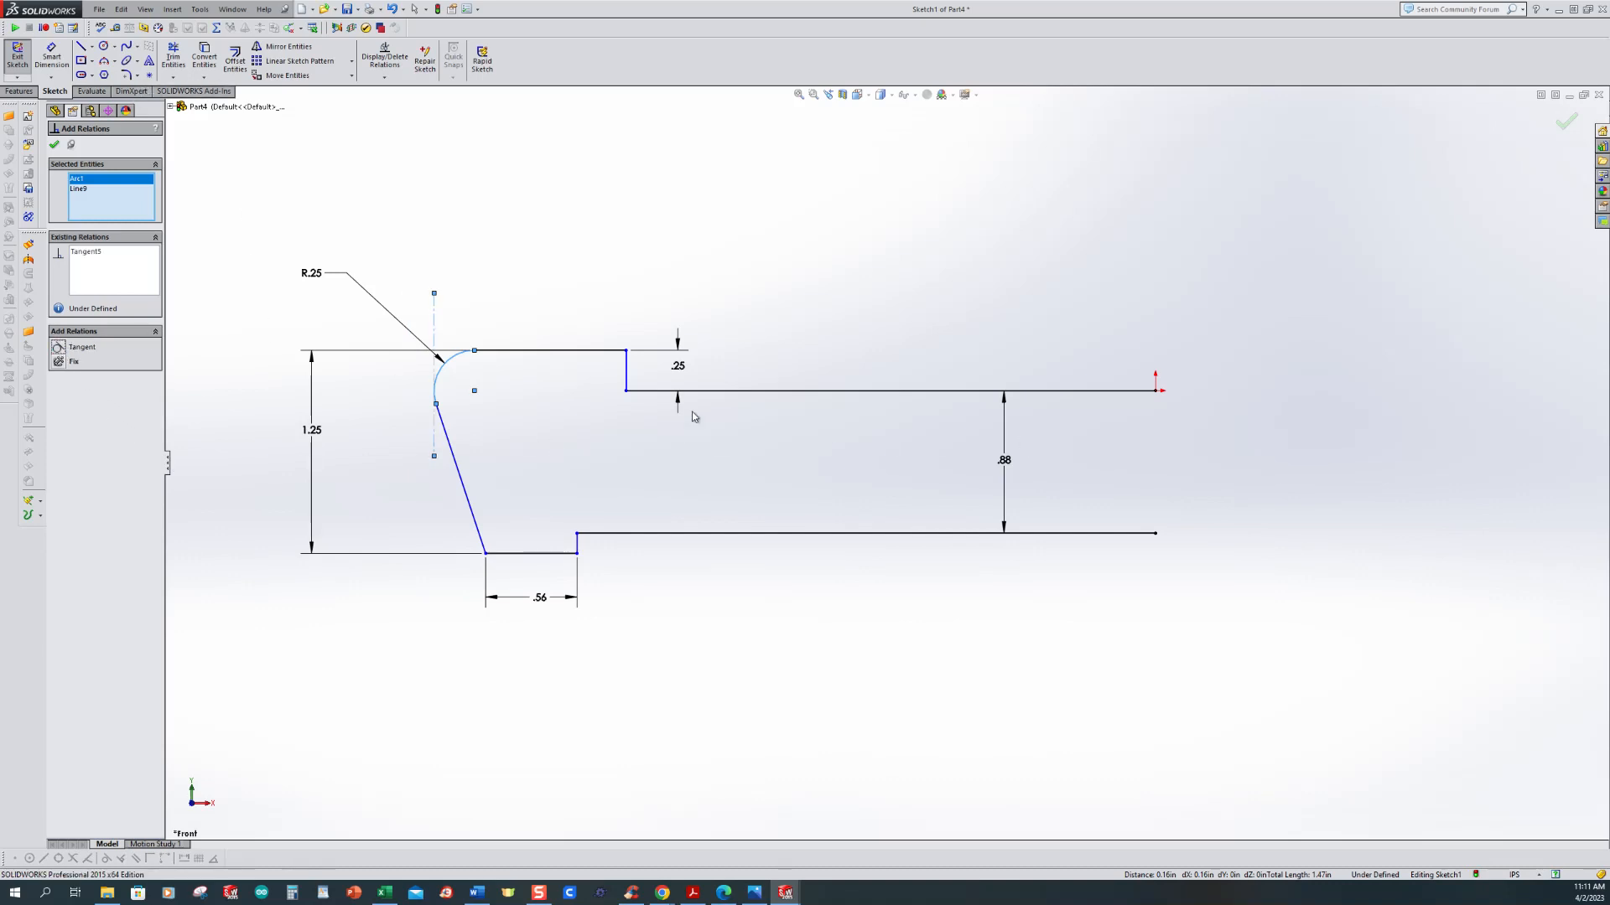
pyautogui.click(55, 146)
# Step: Close the handle outline from the origin with a slanted line about 2.81 in long, a tangent end arc of about .35 in radius and a lower tapered line
pyautogui.scroll(2, 1231, 505)
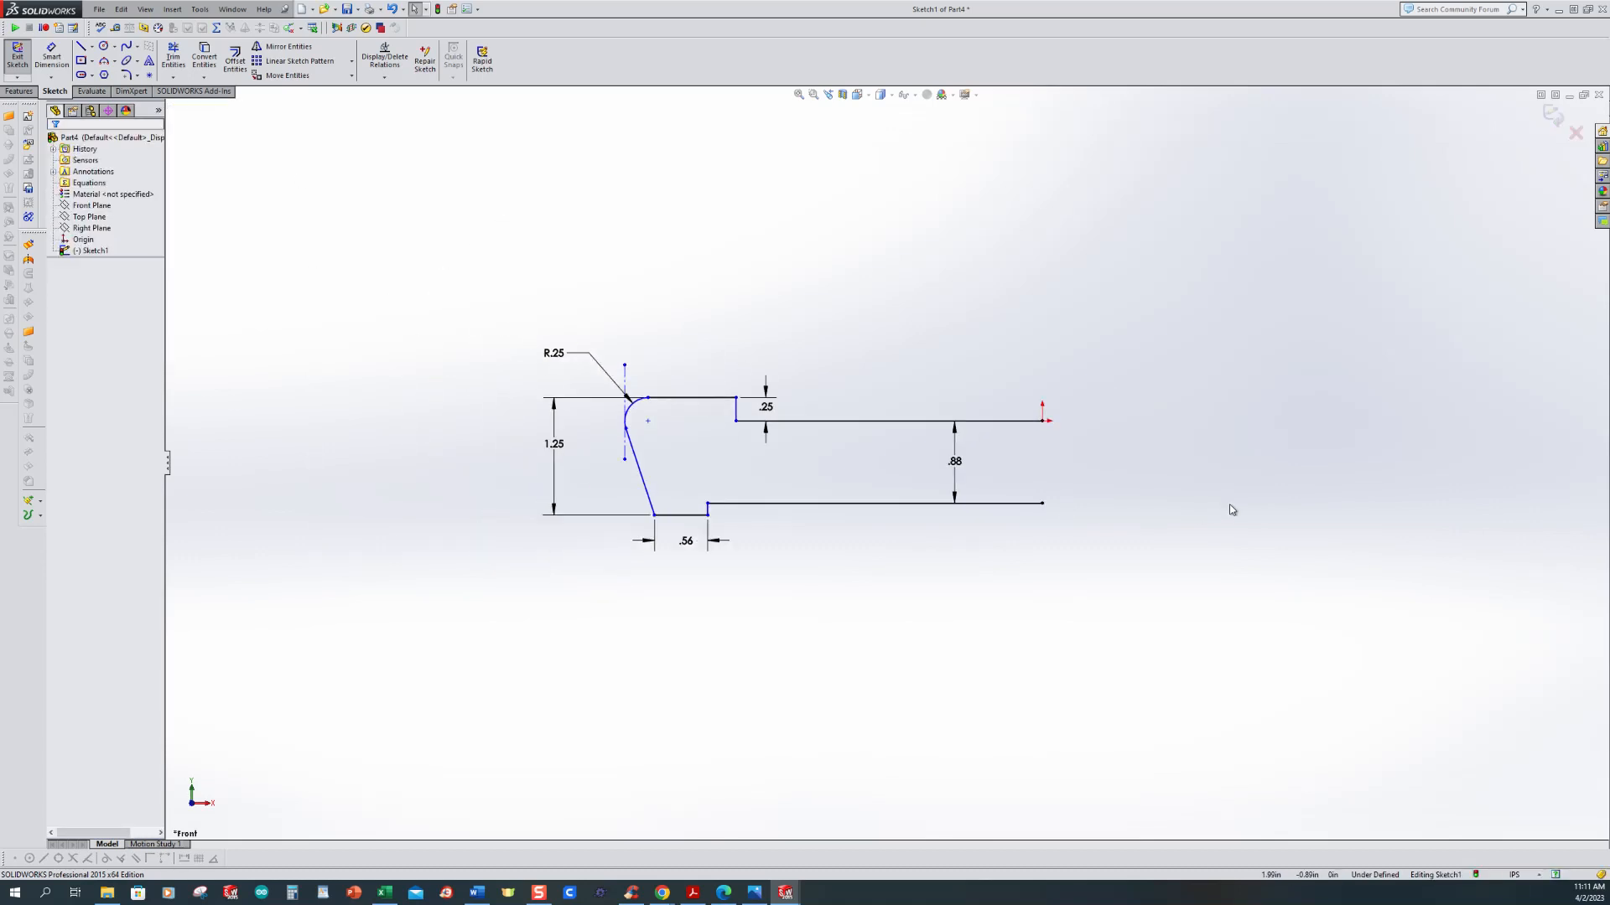
pyautogui.scroll(-1, 1228, 503)
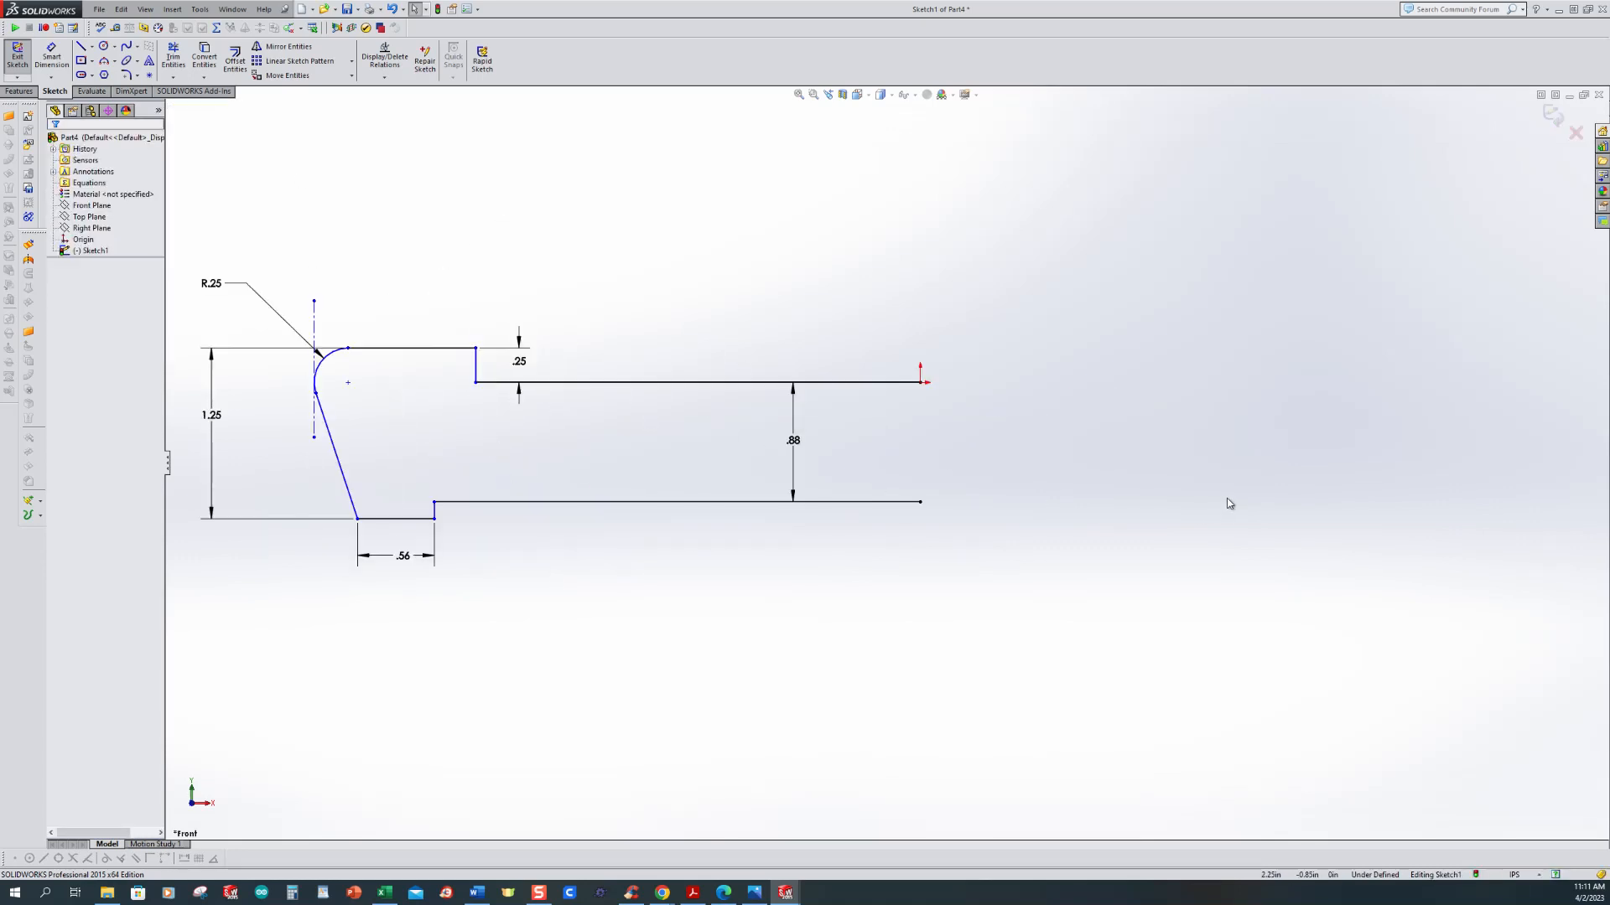
pyautogui.click(84, 49)
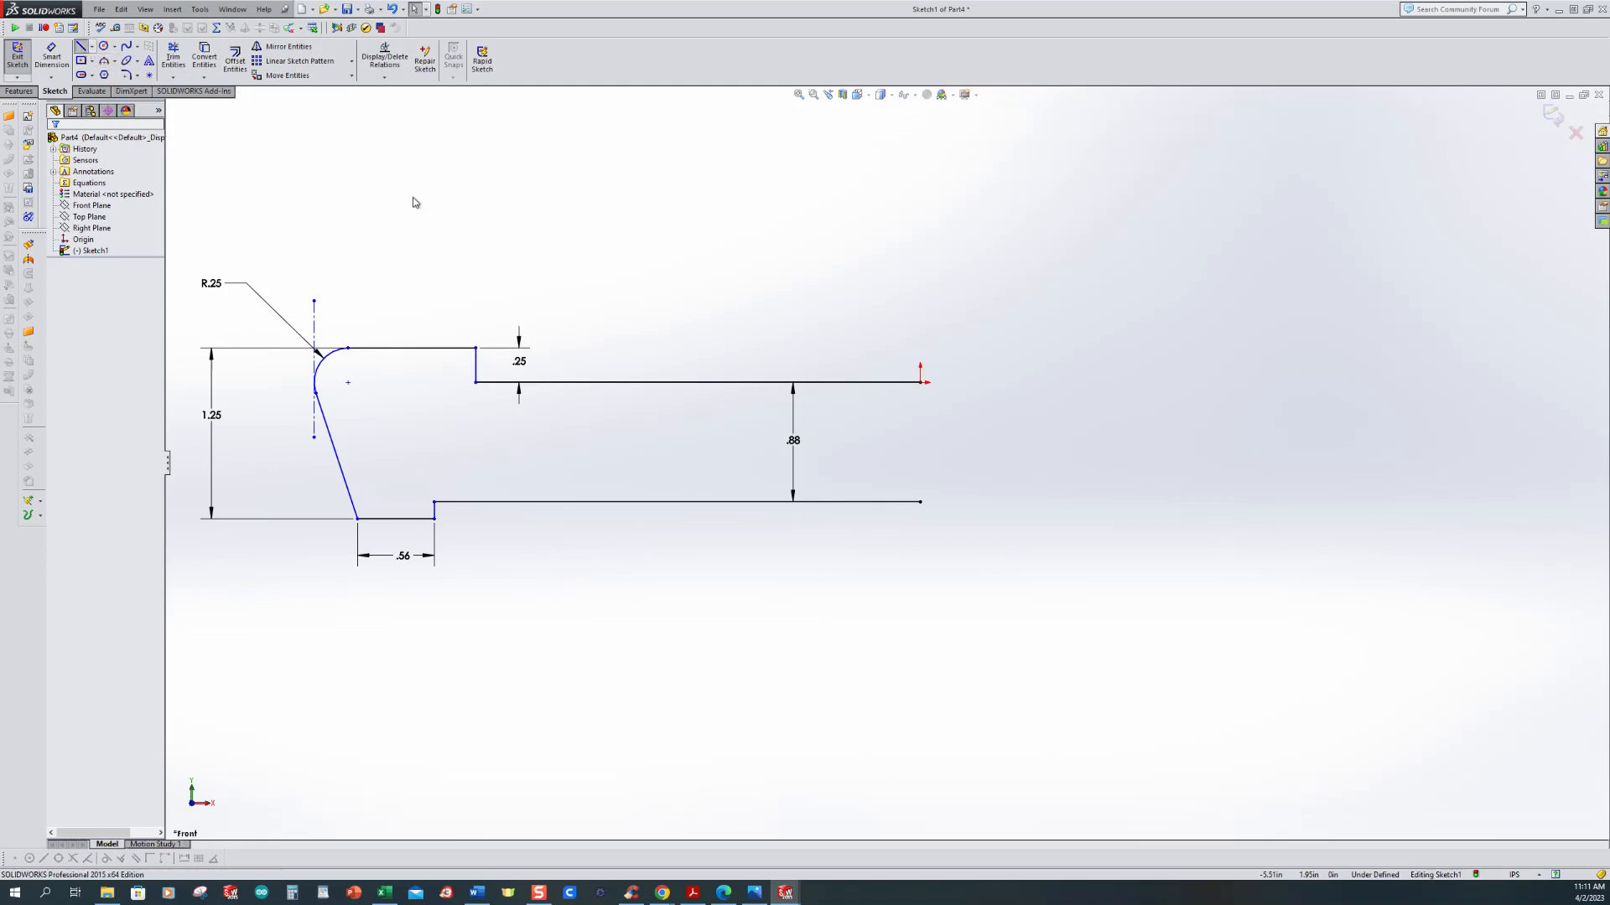
pyautogui.click(921, 383)
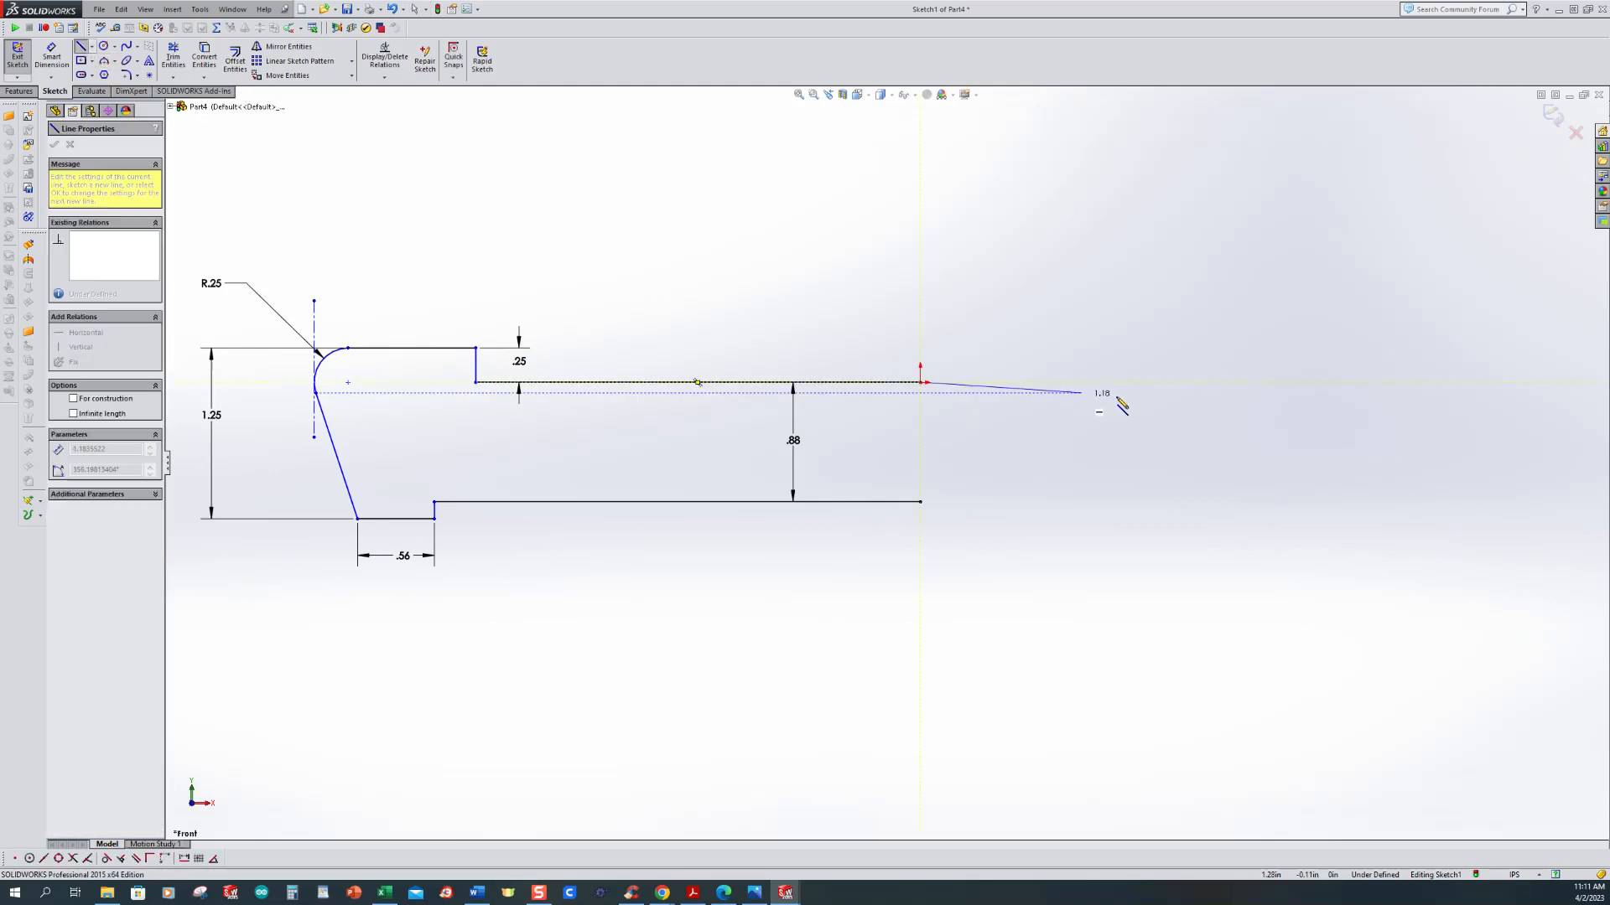
pyautogui.click(1304, 393)
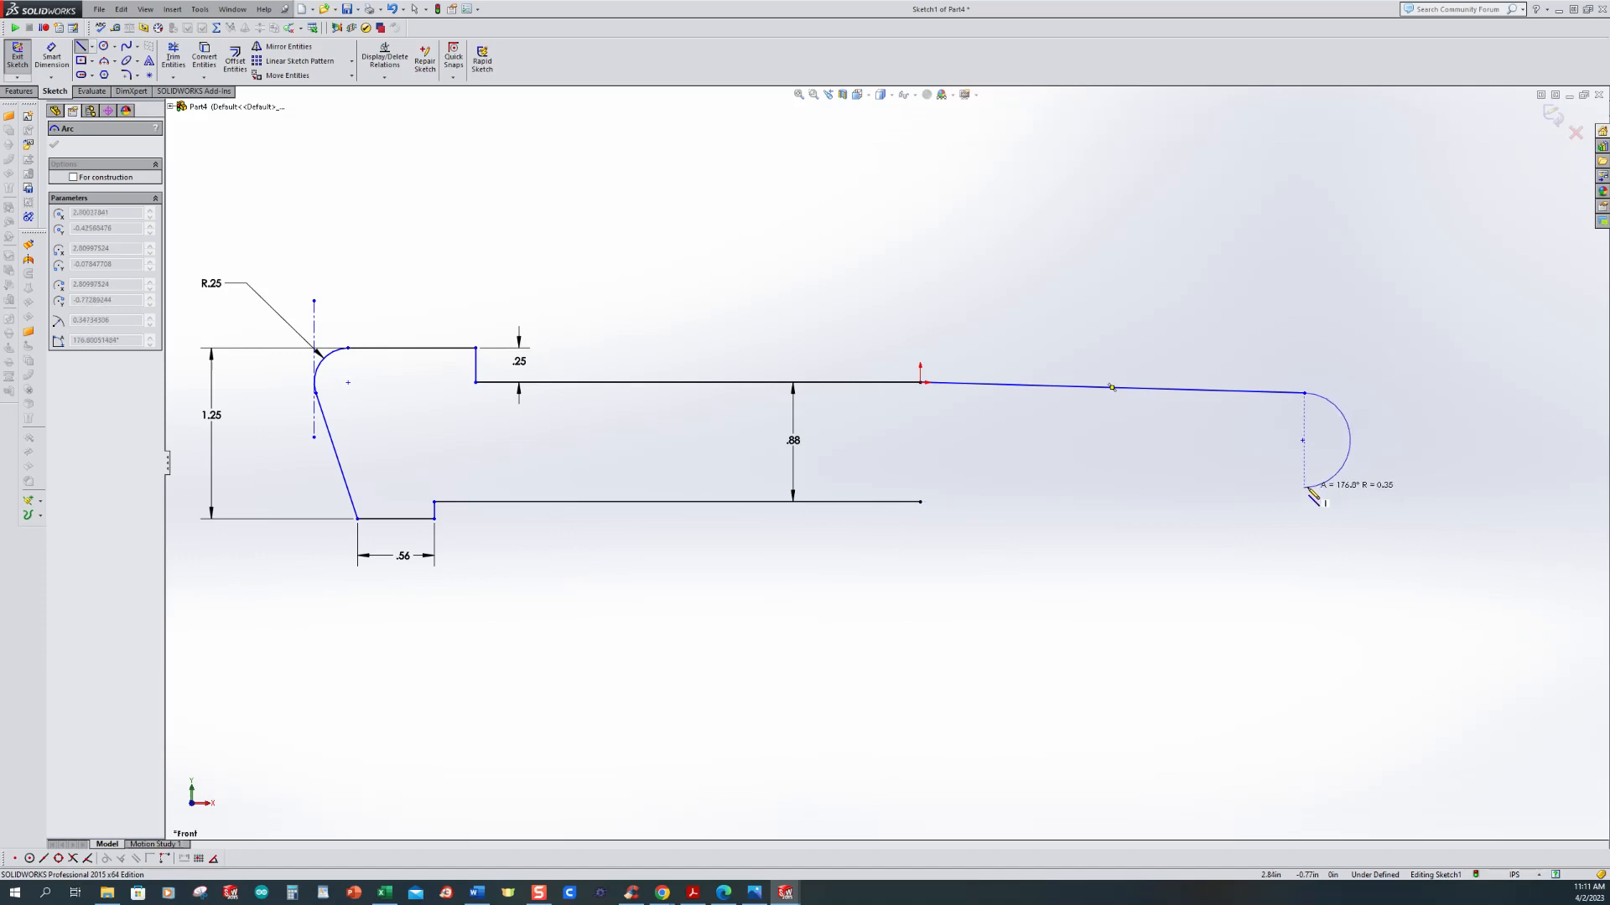
pyautogui.click(1306, 487)
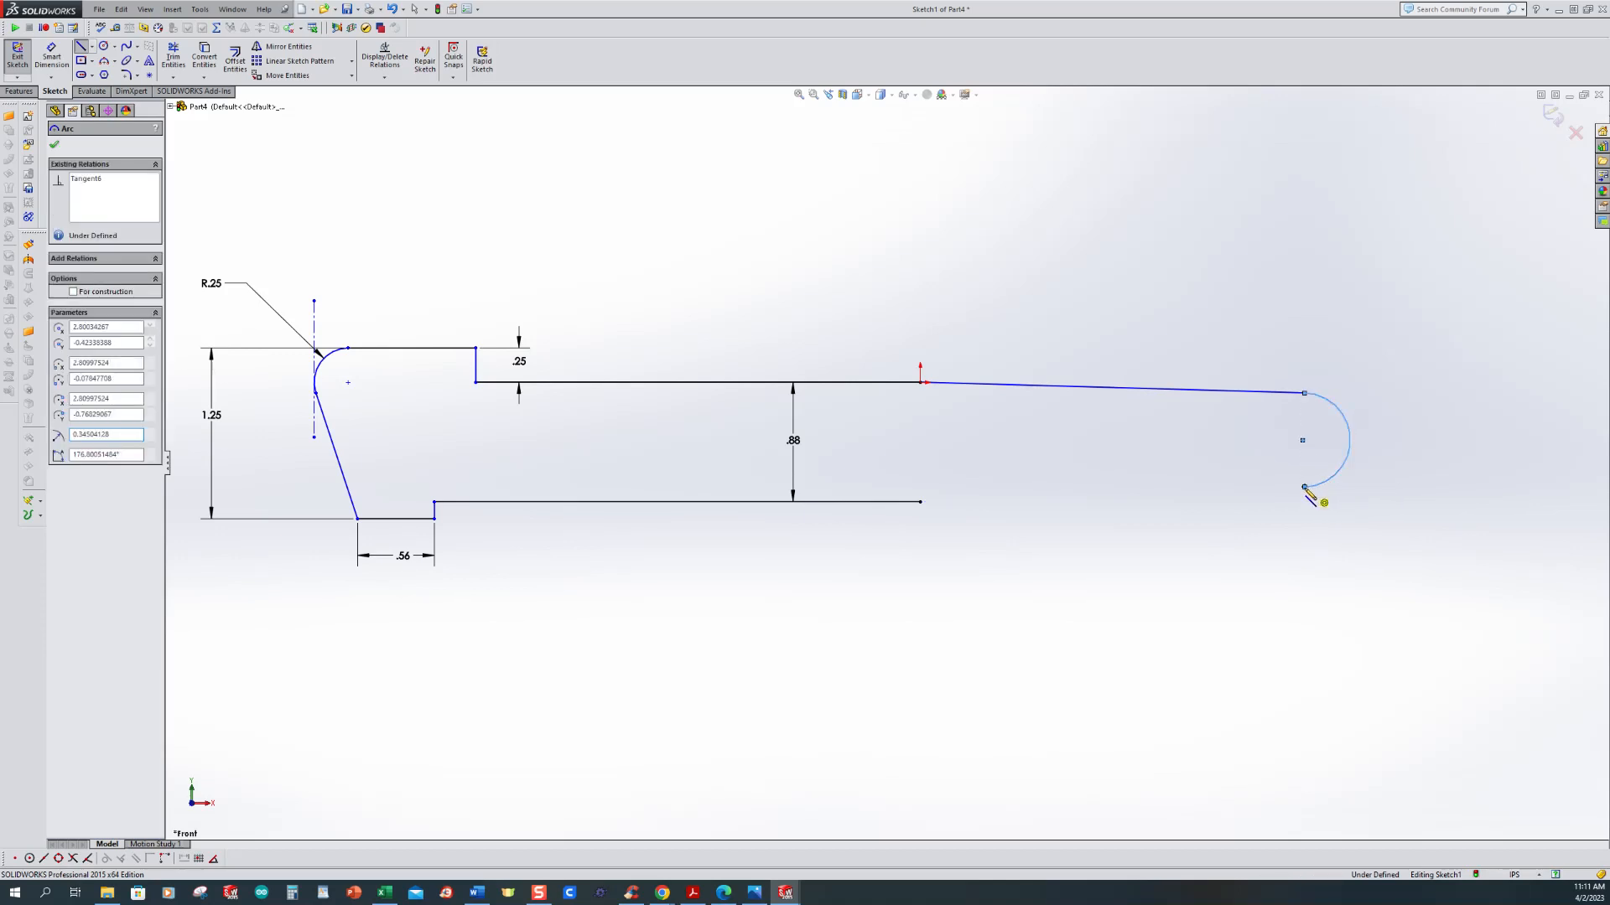
pyautogui.click(921, 501)
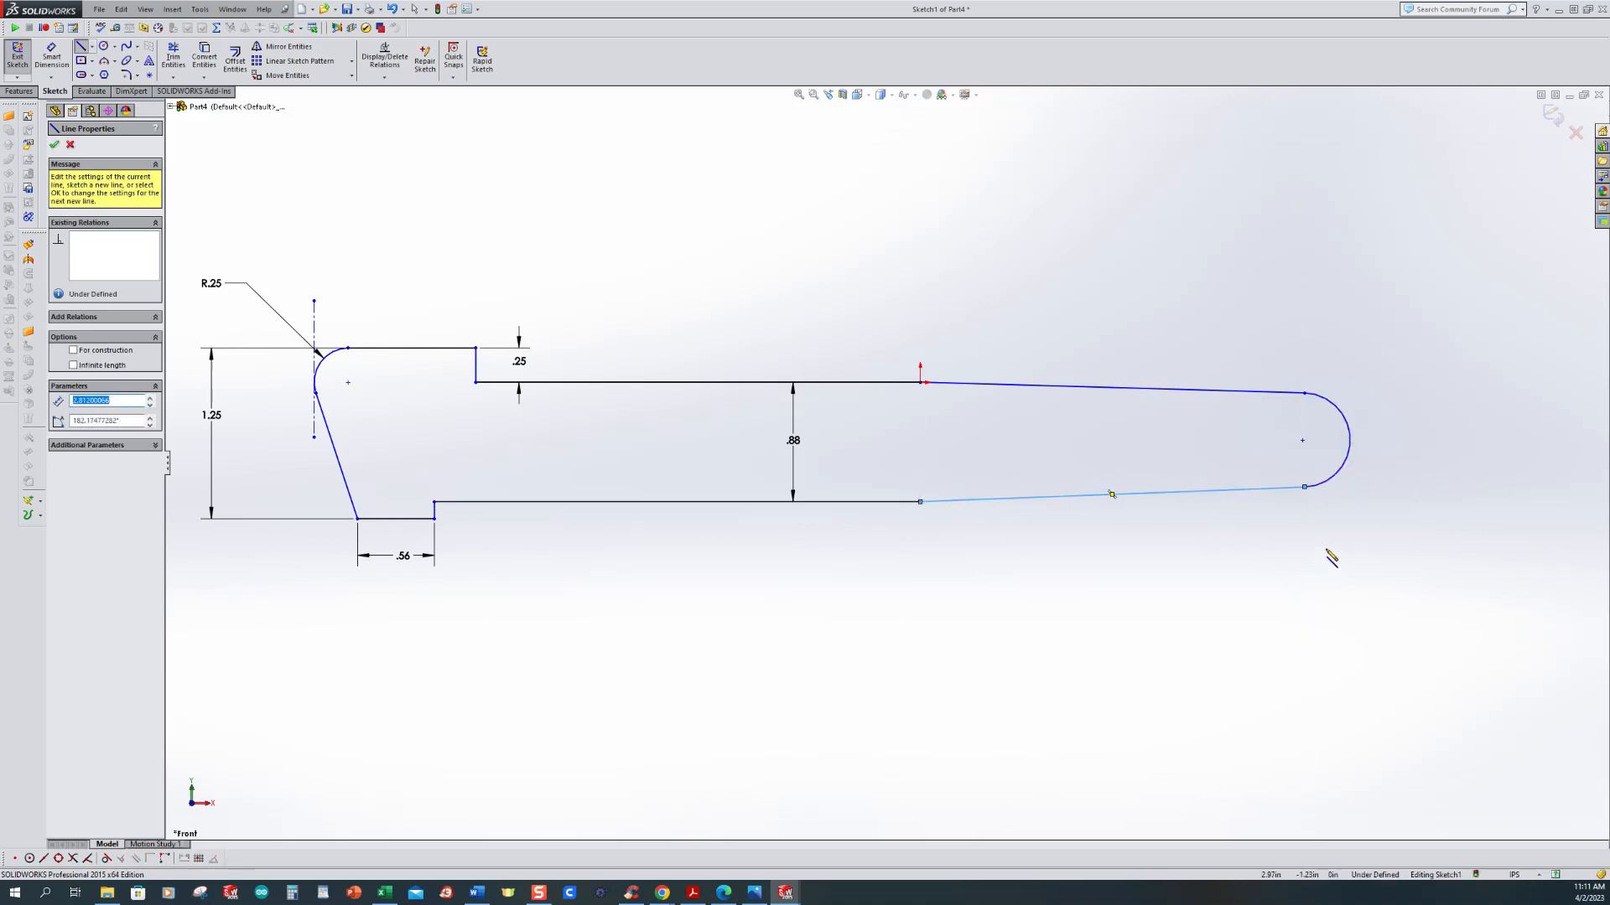
pyautogui.press('Escape')
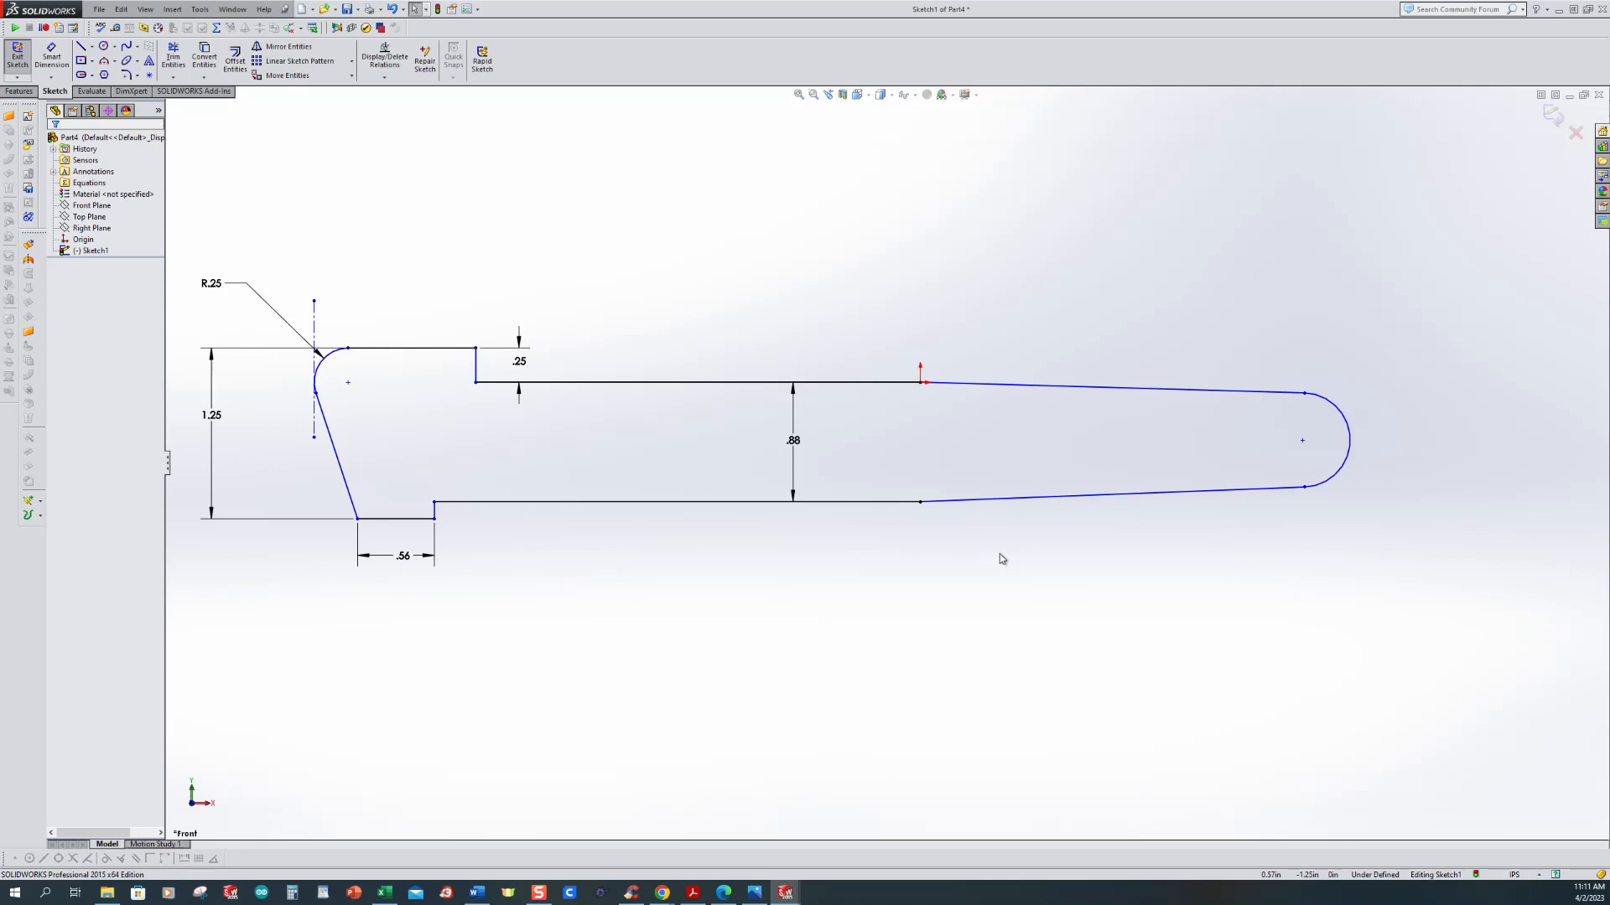
# Step: Add an Equal relation between the upper and lower tapered lines of the handle
pyautogui.click(384, 78)
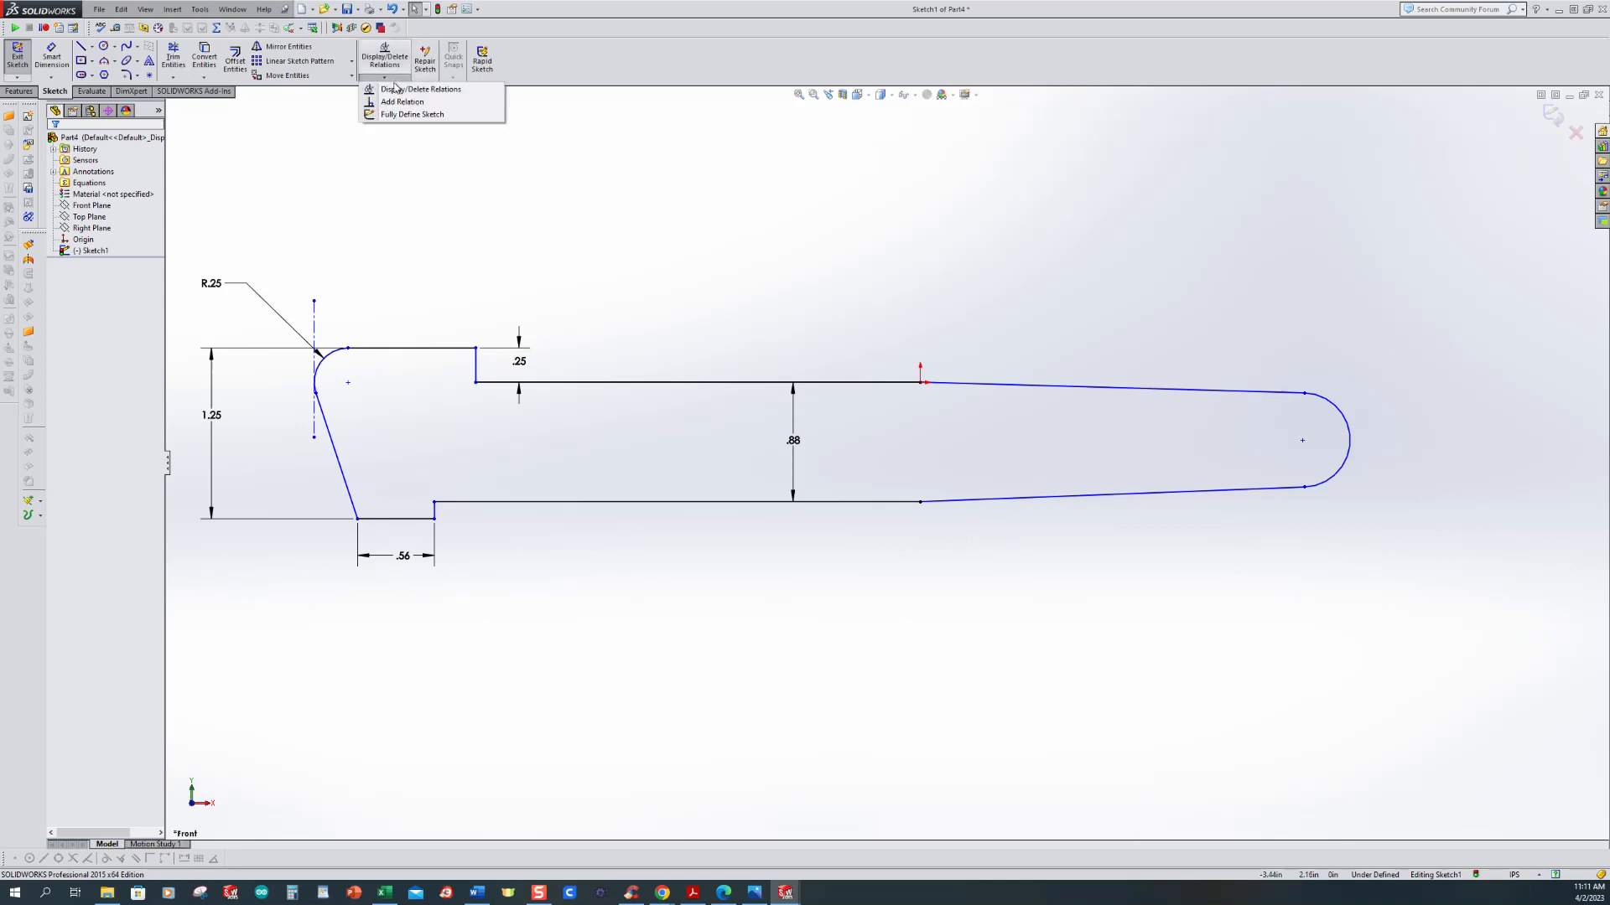
pyautogui.click(401, 102)
pyautogui.click(1090, 387)
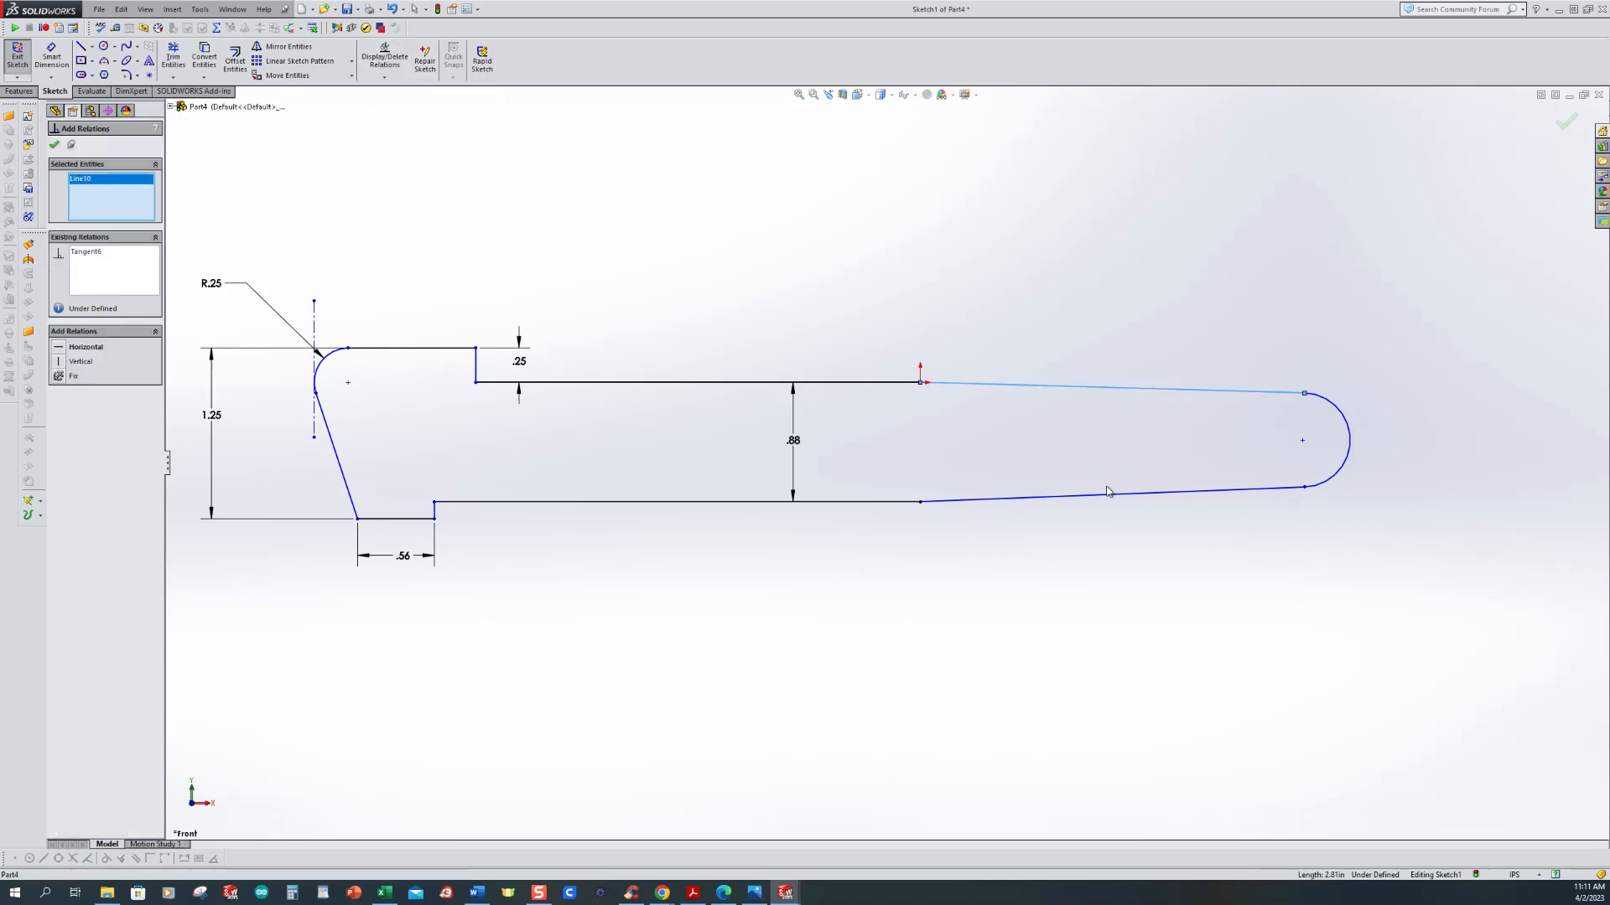
pyautogui.click(1107, 494)
pyautogui.click(60, 422)
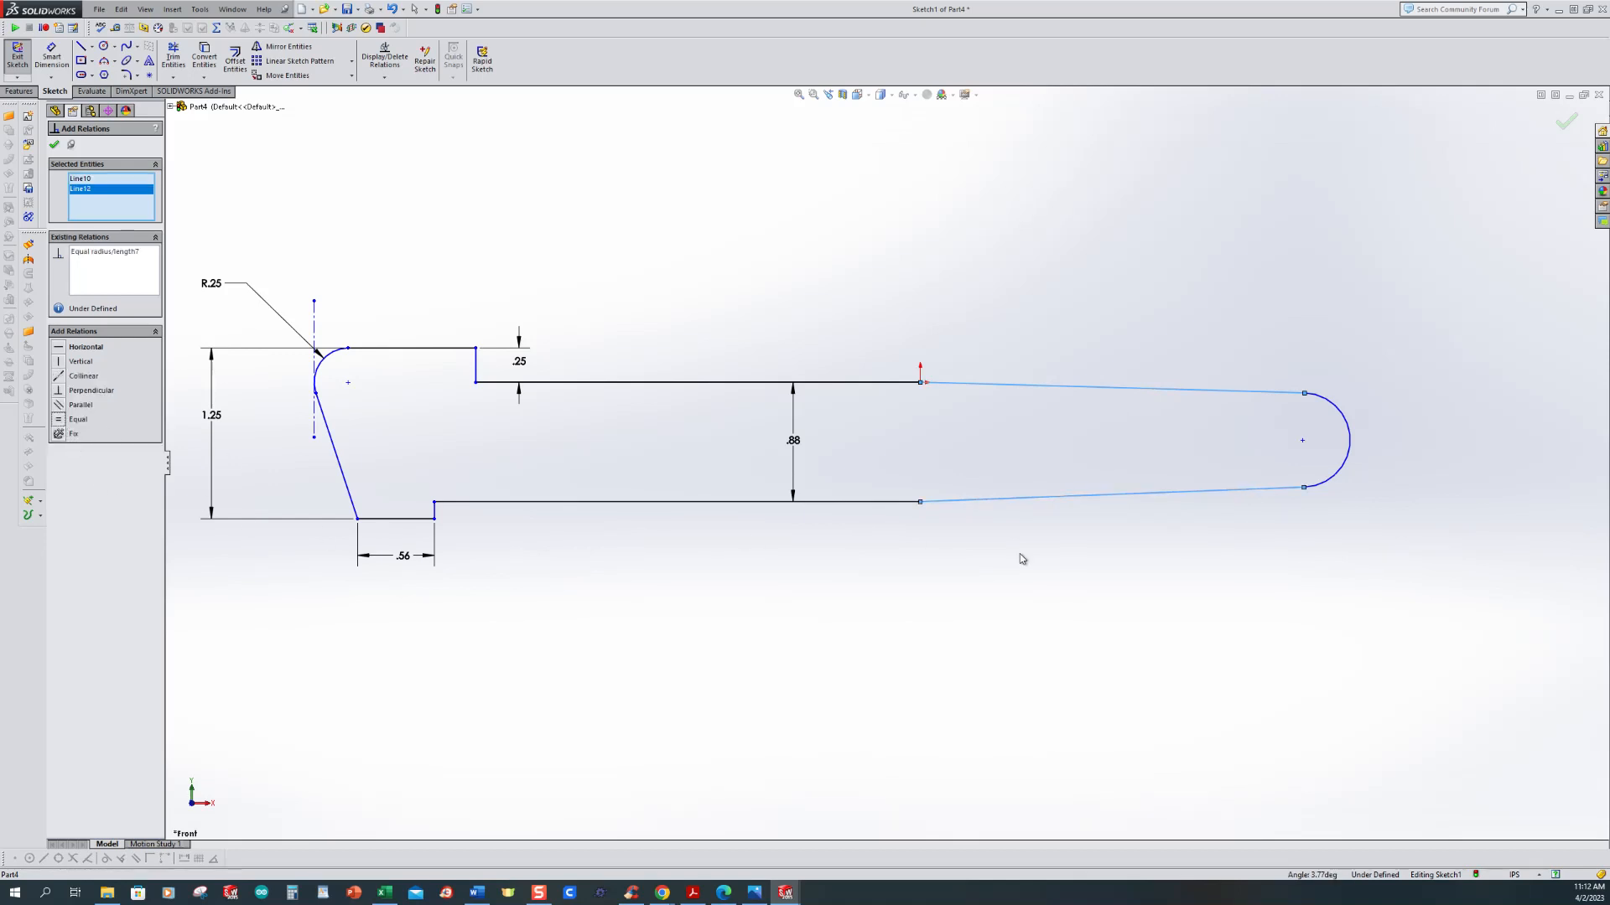
# Step: Add a Tangent relation between the handle's rounded end arc and the lower tapered line
pyautogui.click(1332, 484)
pyautogui.click(1284, 490)
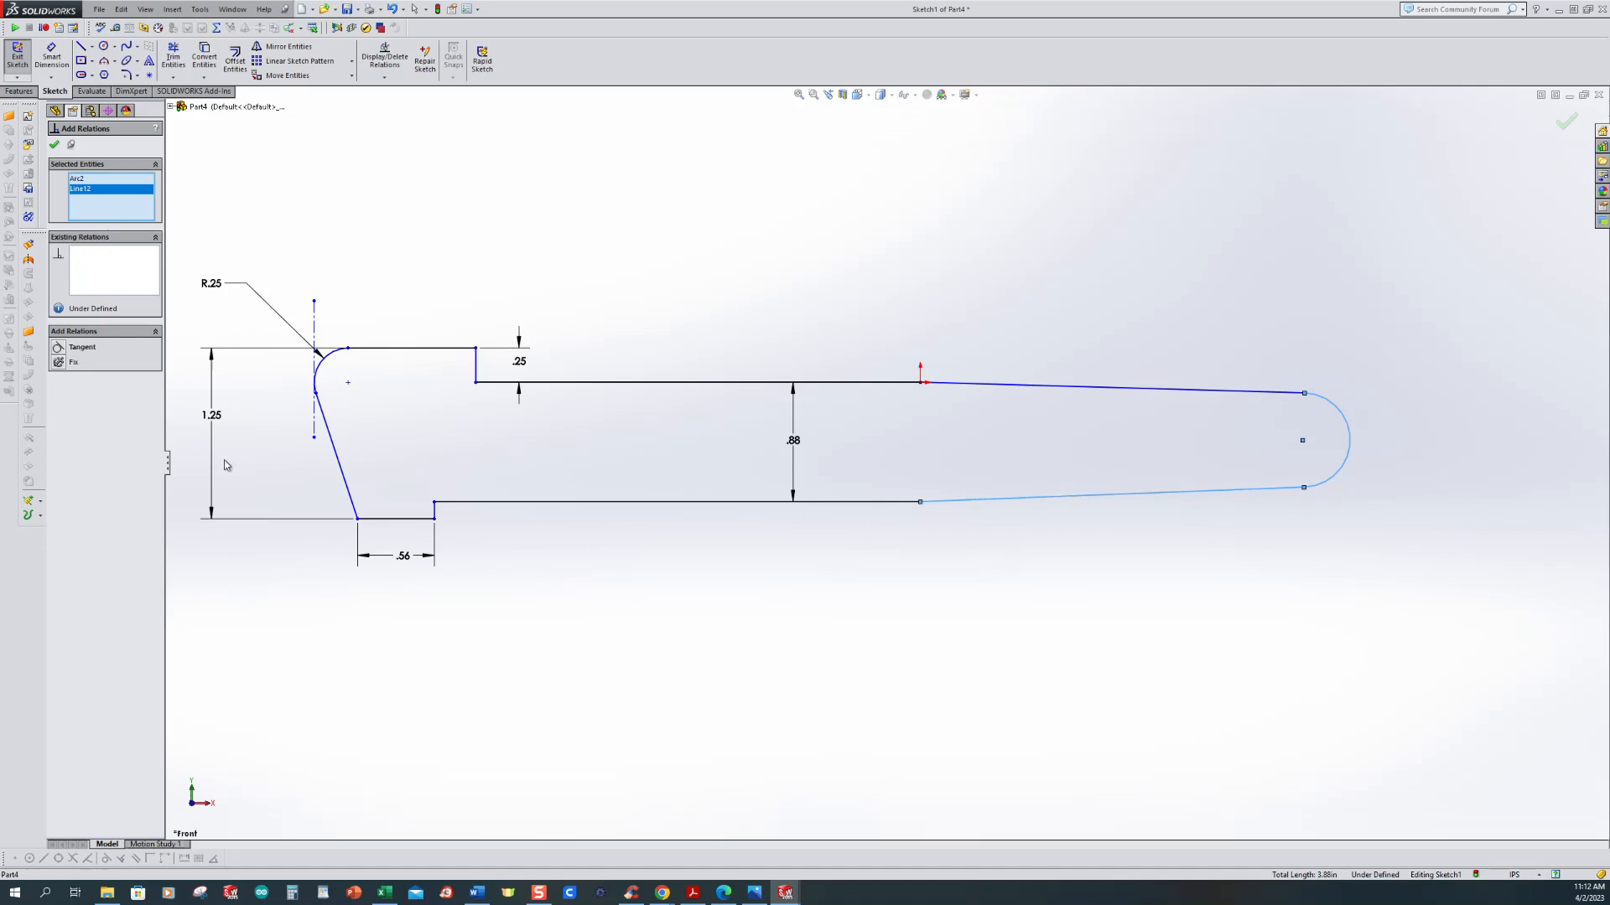
pyautogui.click(59, 351)
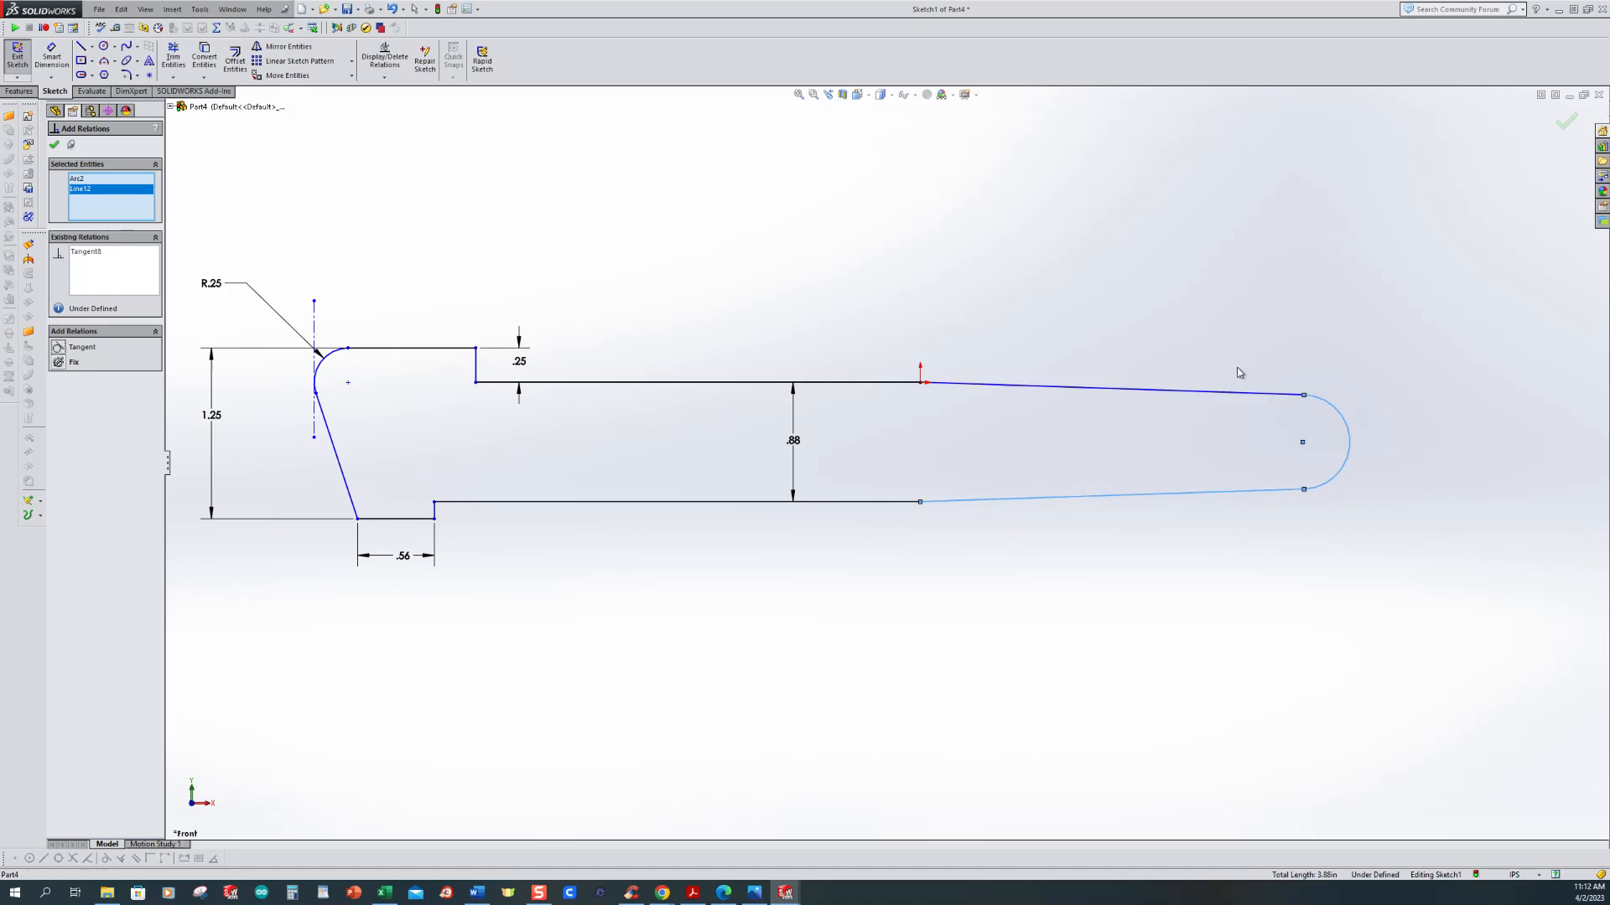
# Step: Sketch a vertical centerline about 1.58 in long just outside the handle's rounded end
pyautogui.click(51, 57)
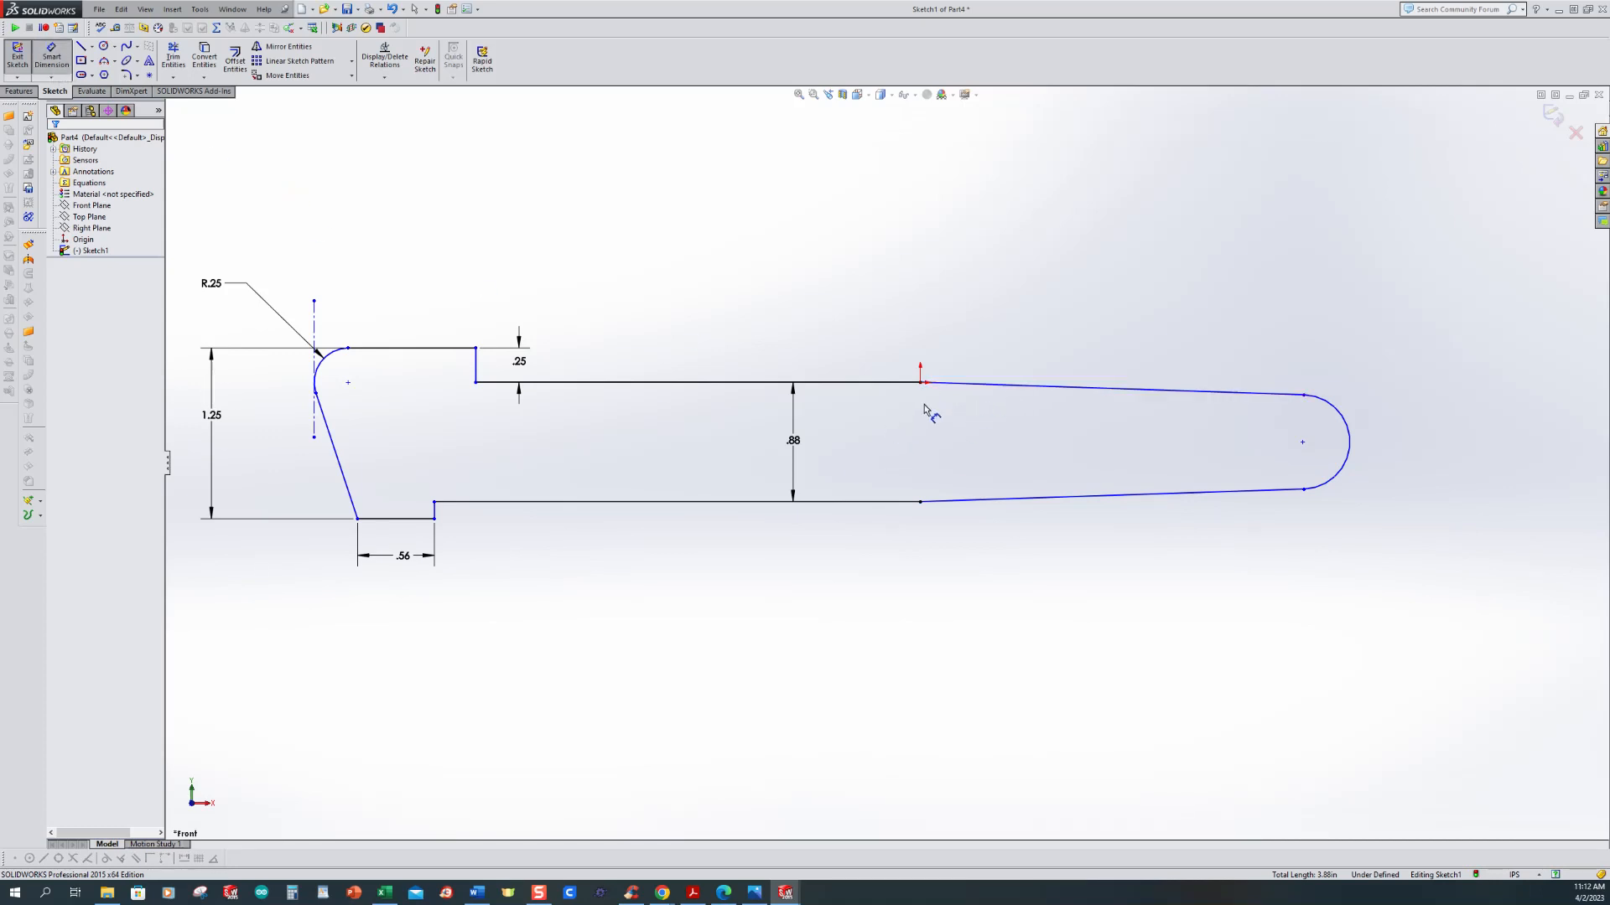
pyautogui.click(93, 48)
pyautogui.click(109, 73)
pyautogui.scroll(2, 1178, 472)
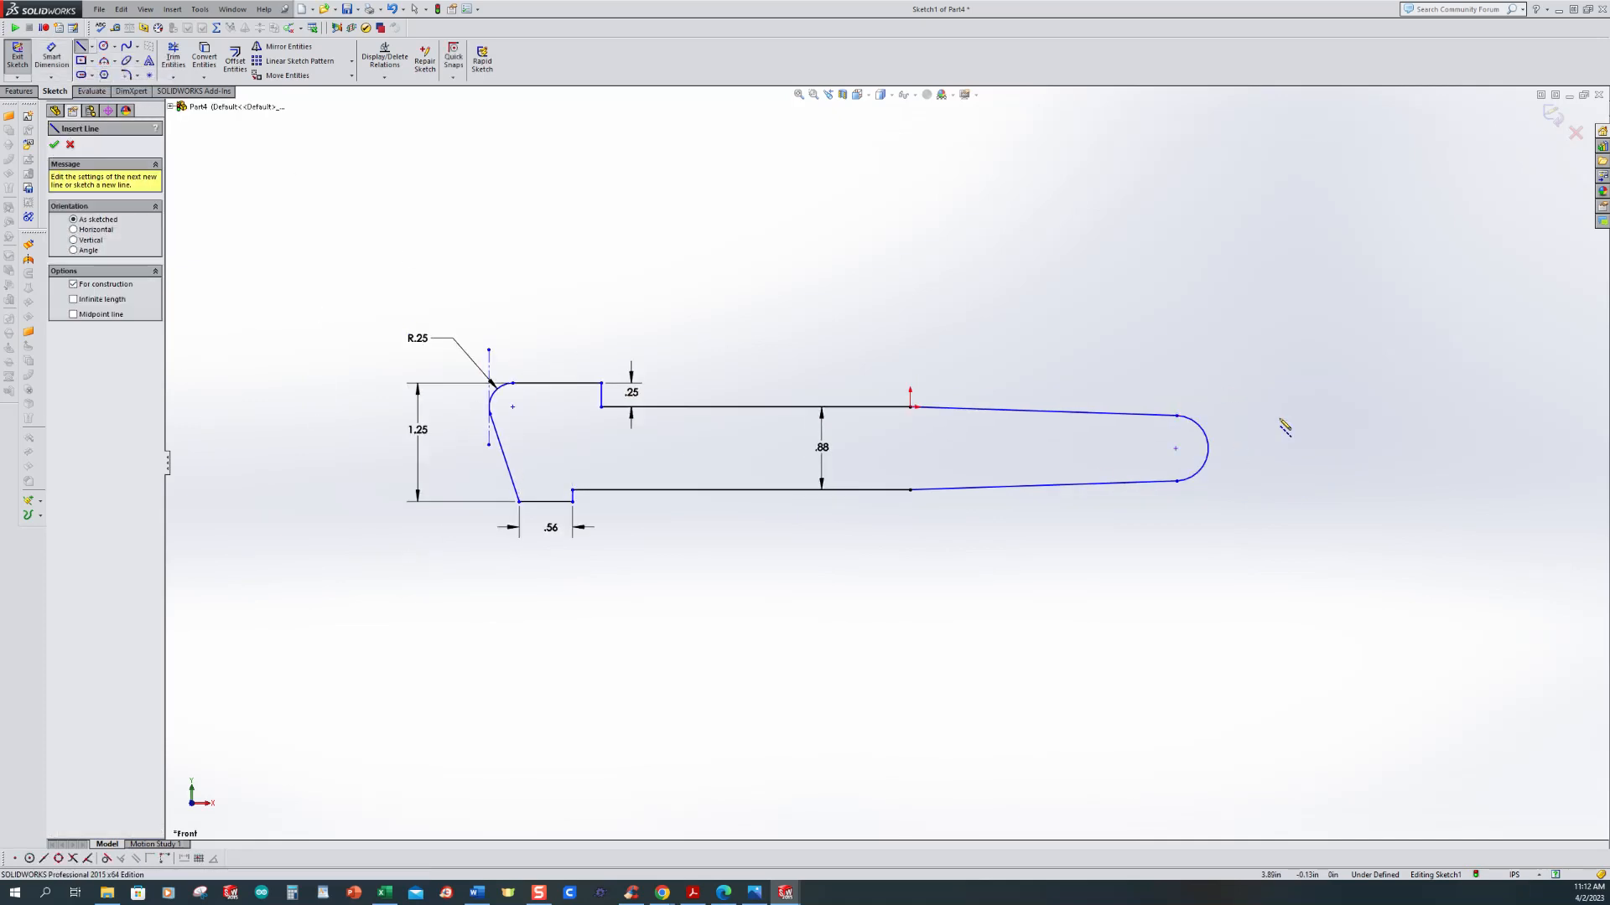
pyautogui.click(1221, 367)
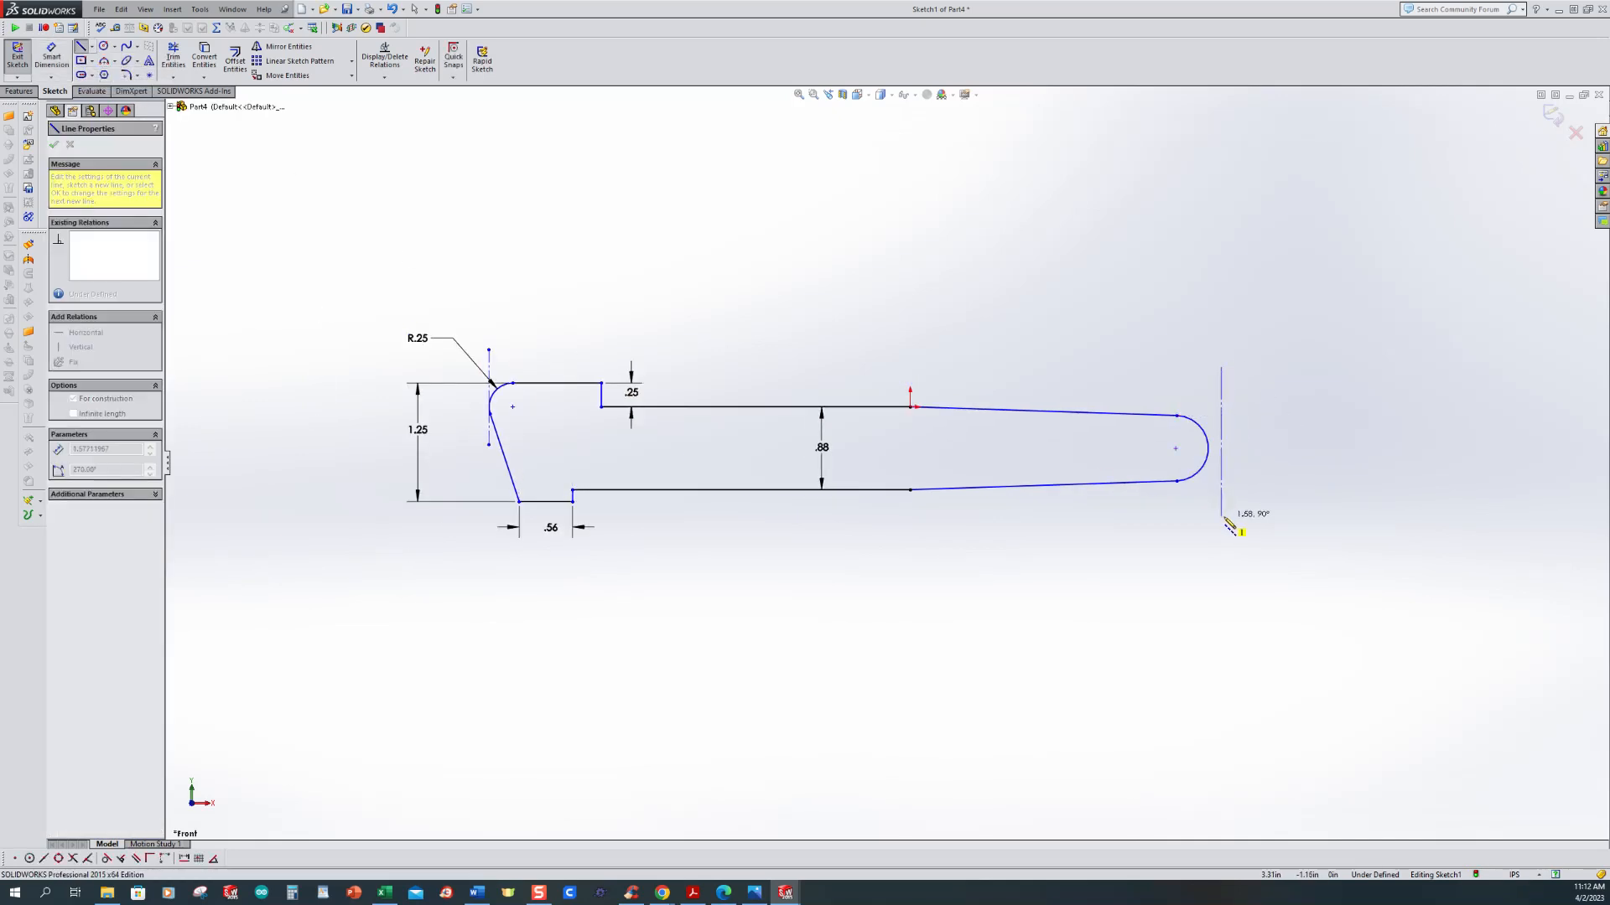
pyautogui.click(1221, 516)
# Step: Add a Tangent relation between the new vertical centerline and the handle's end arc
pyautogui.click(385, 78)
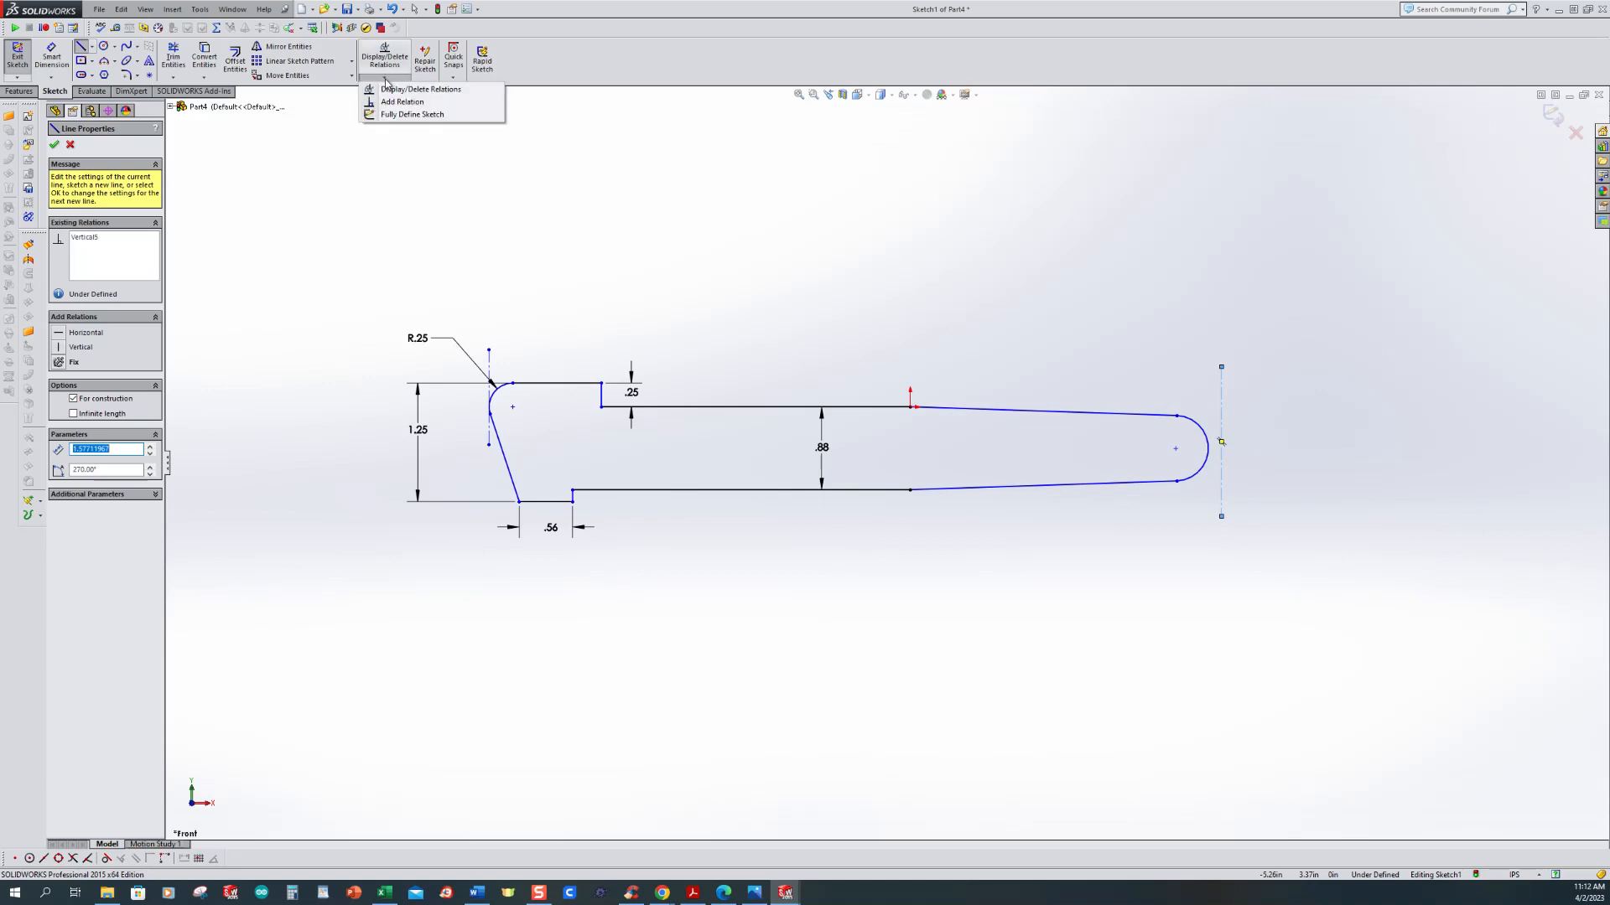
pyautogui.click(403, 102)
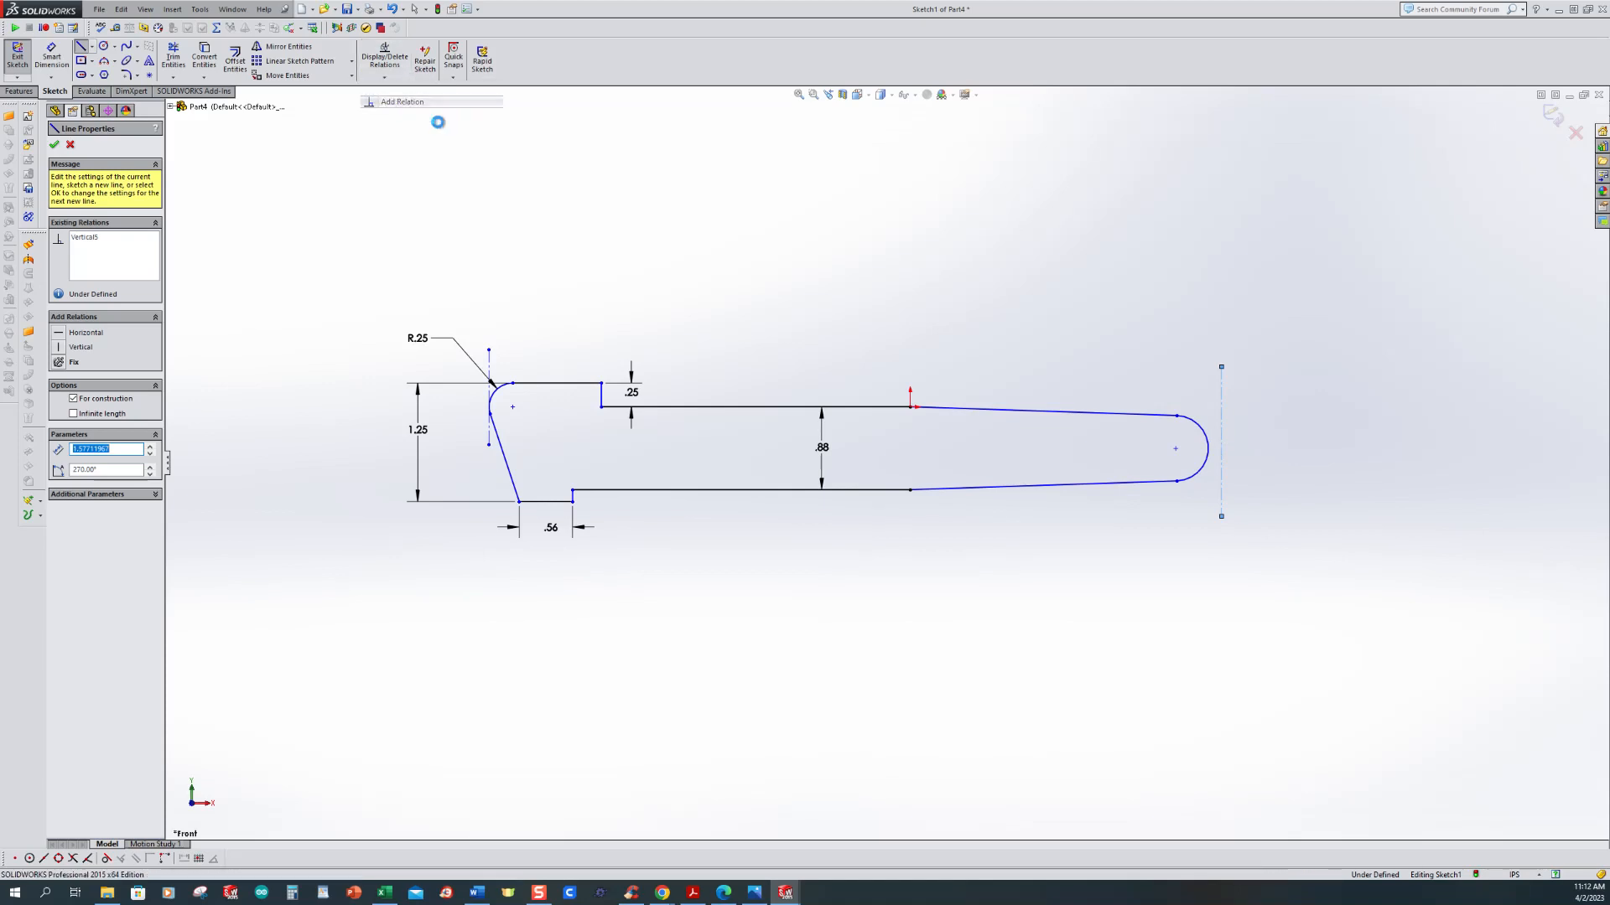
pyautogui.click(1199, 476)
pyautogui.click(57, 348)
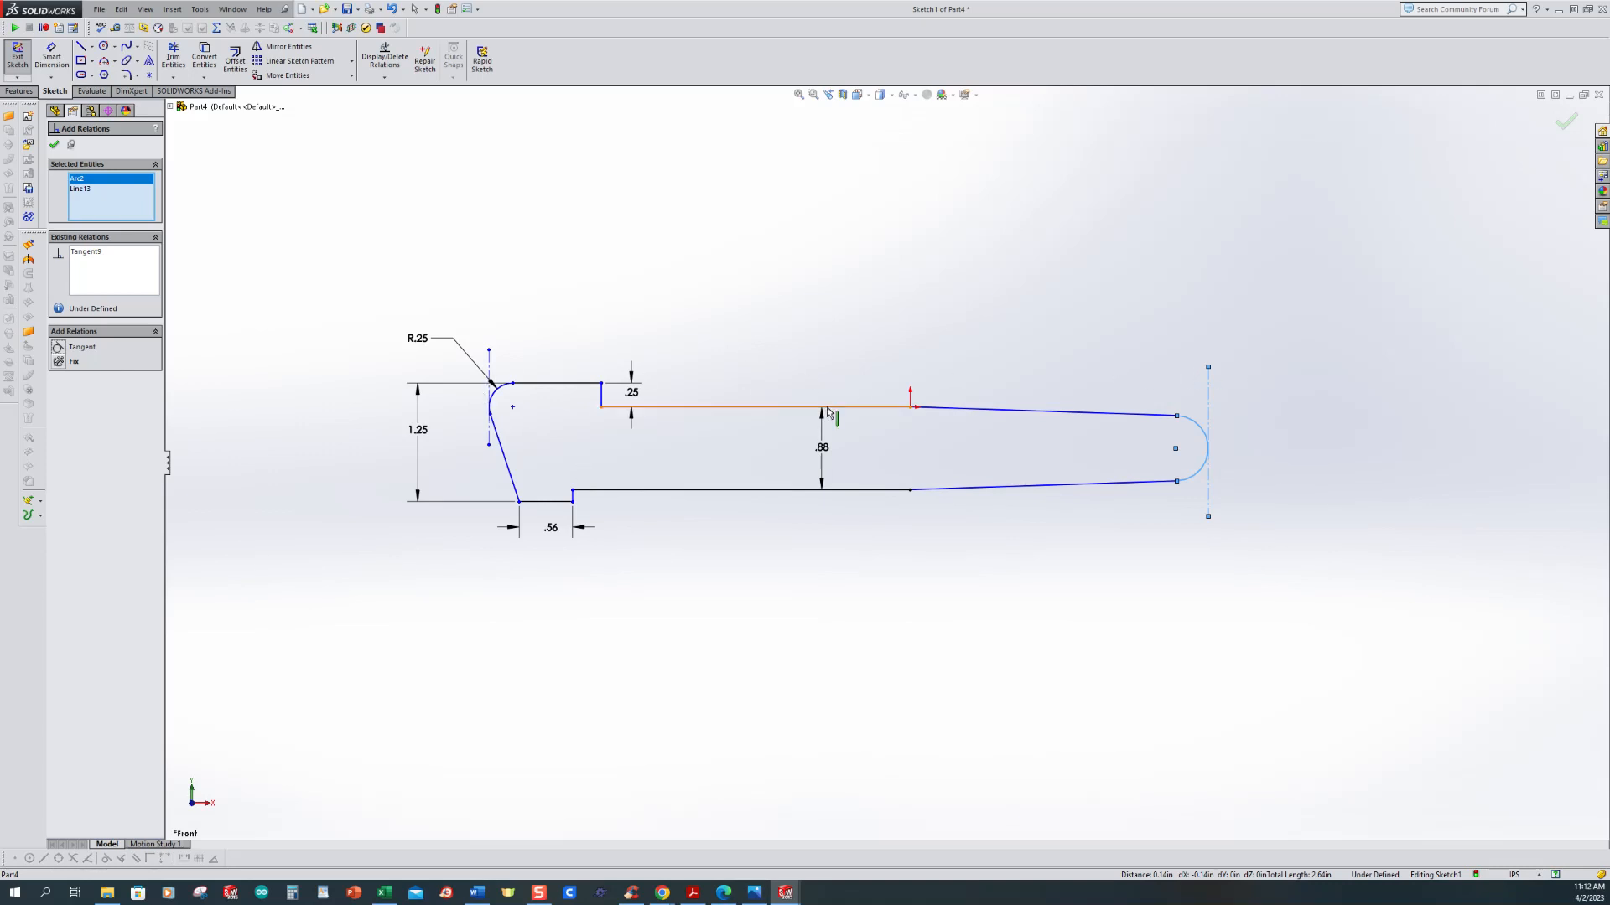
# Step: Check the taper length in the reference drawing and dimension the origin to the handle-end centerline as 5.375 in
pyautogui.click(755, 892)
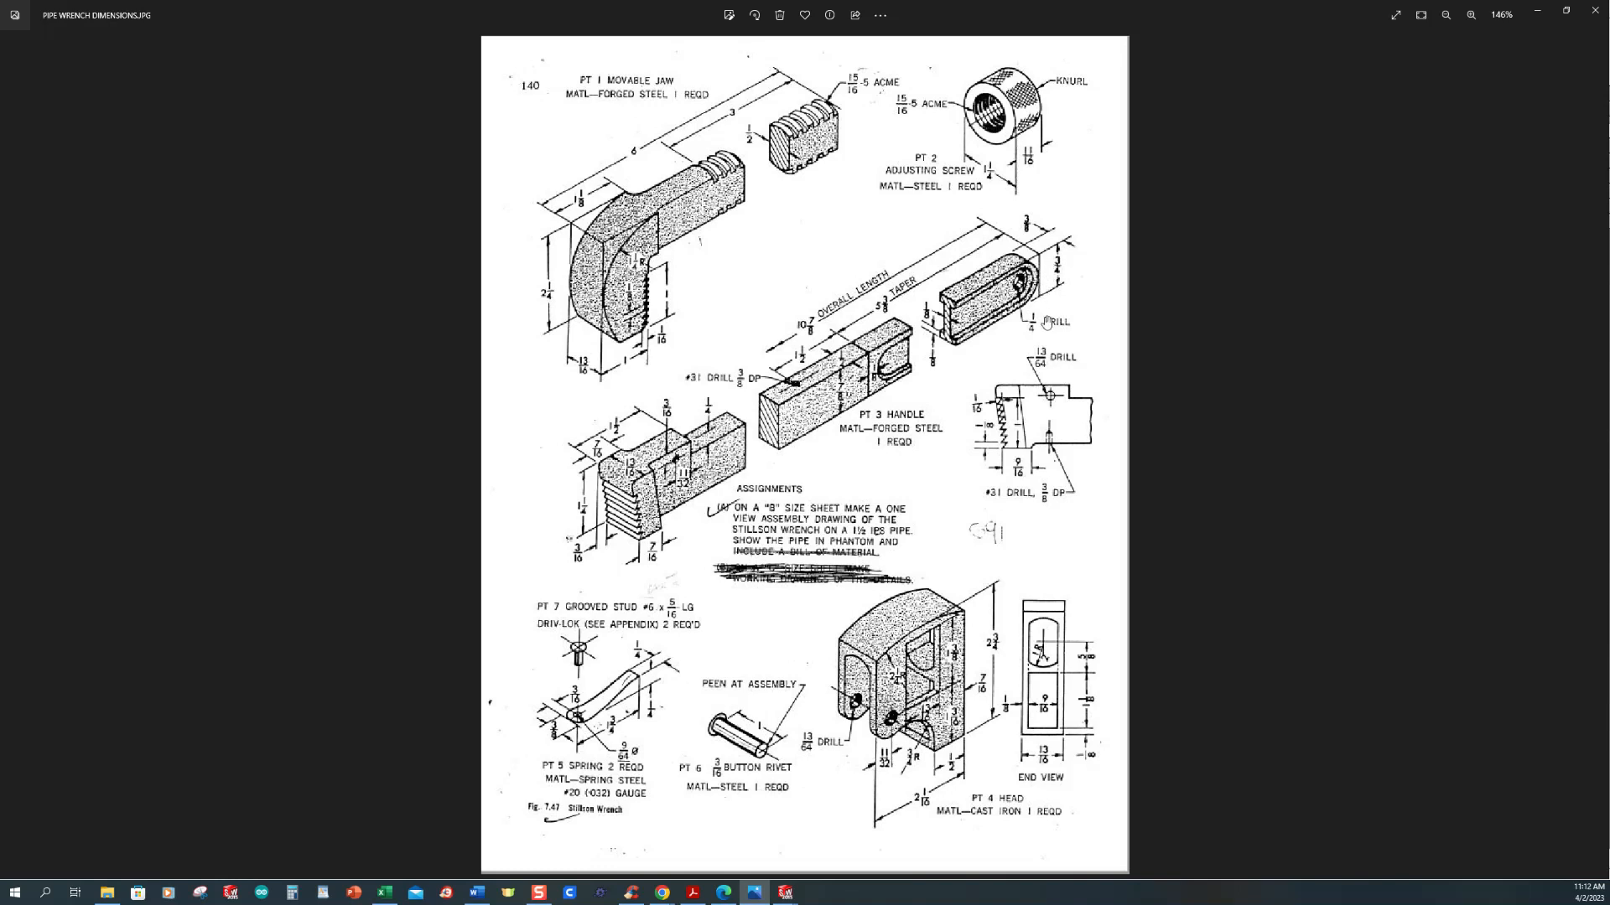
pyautogui.moveTo(785, 892)
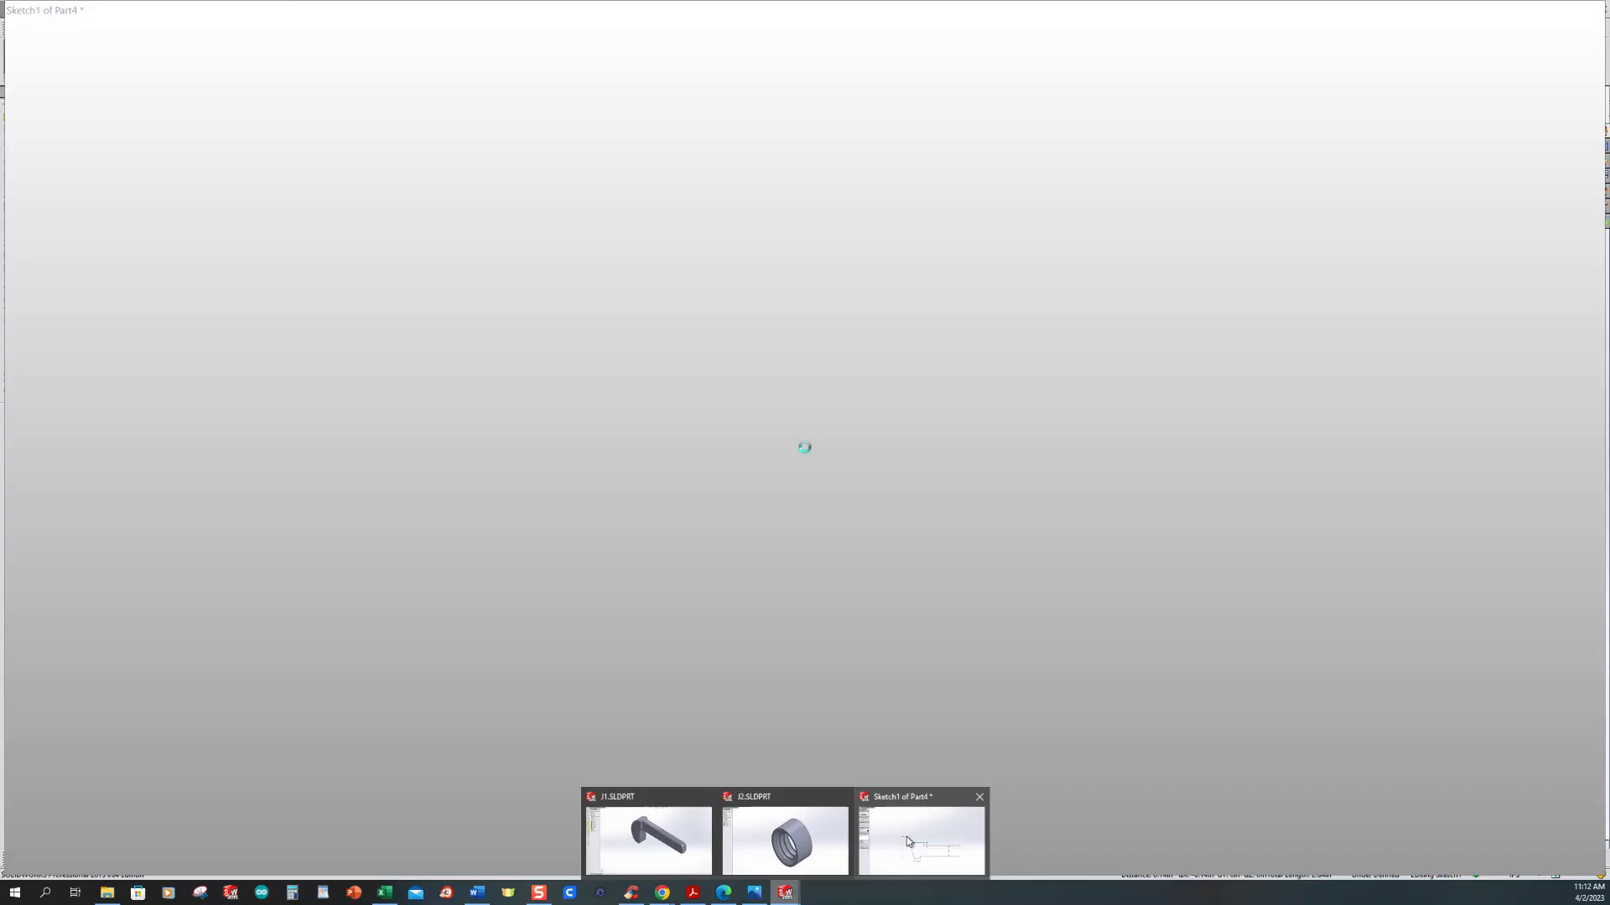
pyautogui.click(907, 838)
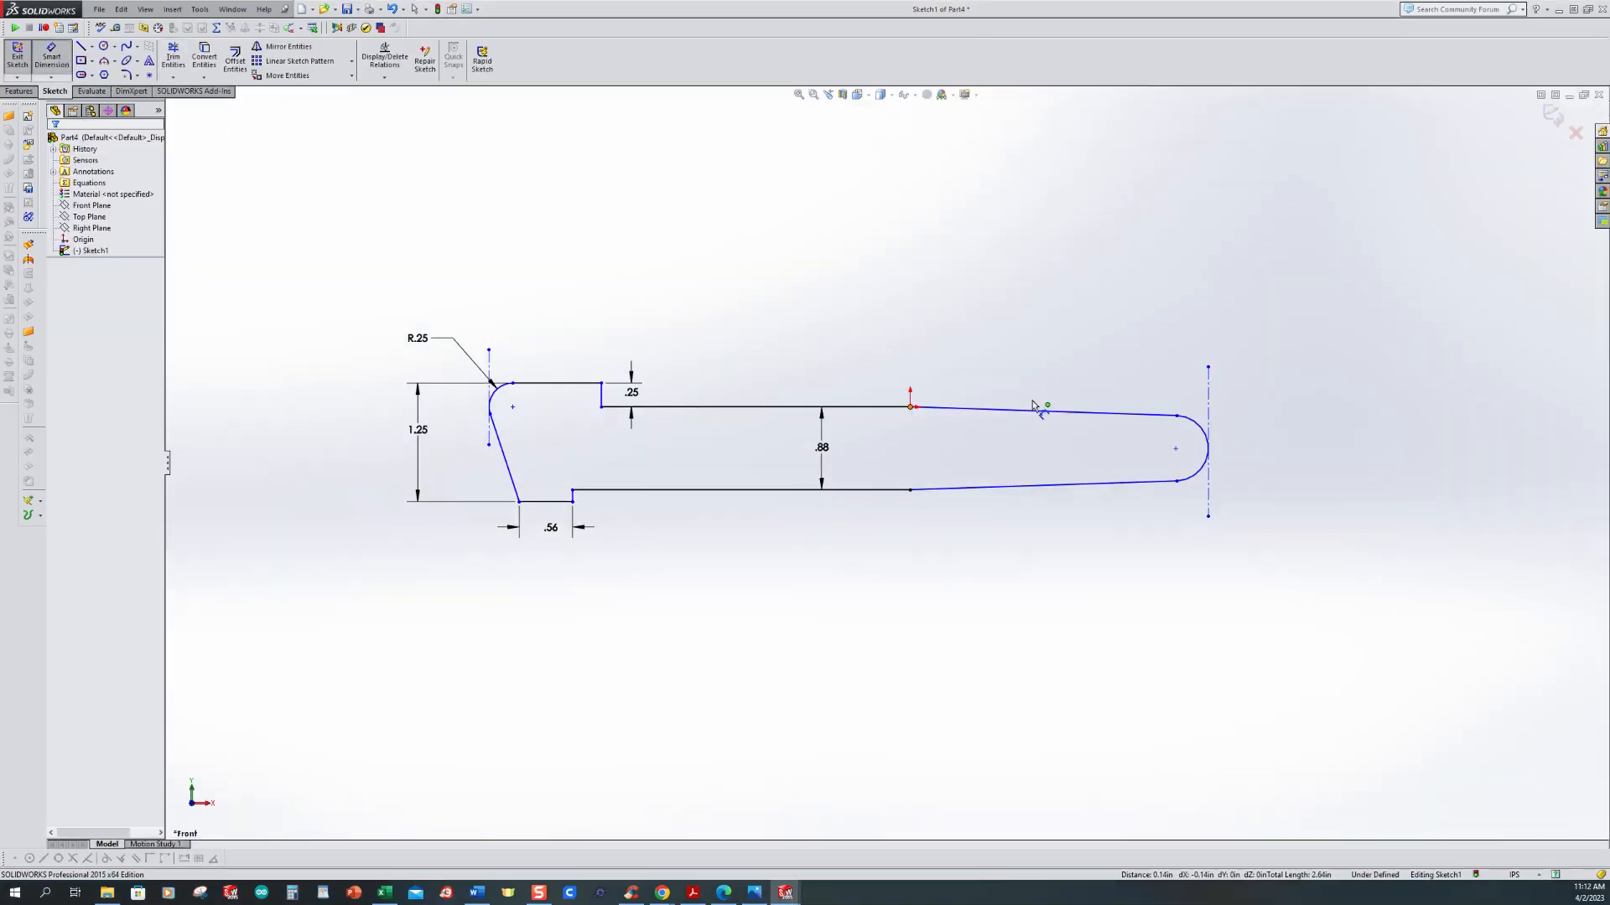
pyautogui.click(910, 407)
pyautogui.click(1208, 408)
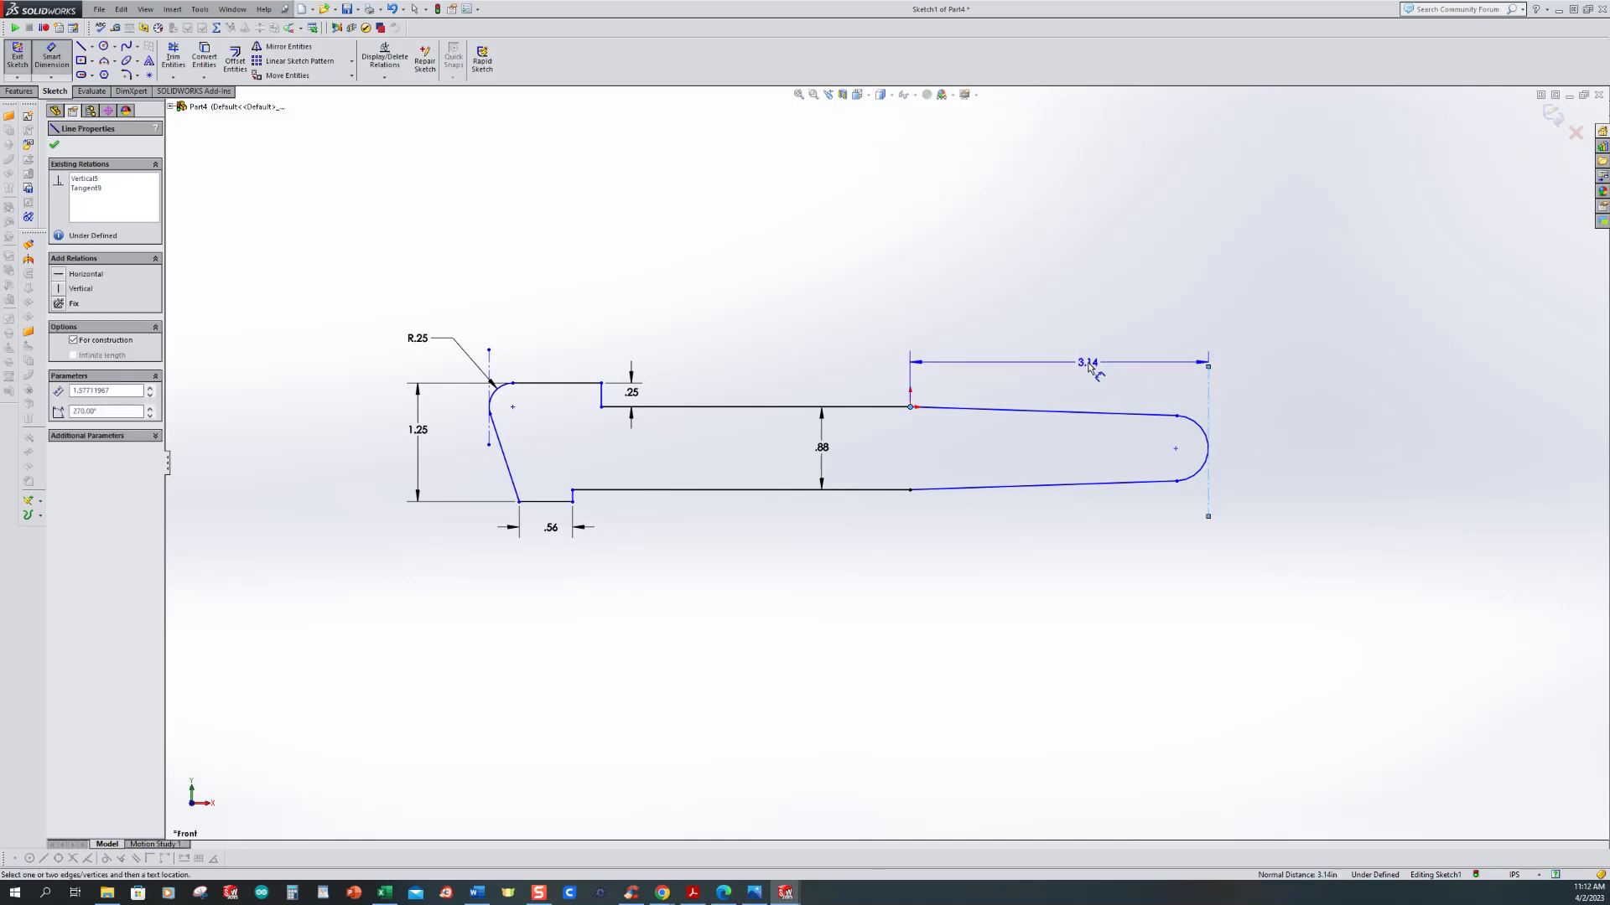
pyautogui.click(1108, 369)
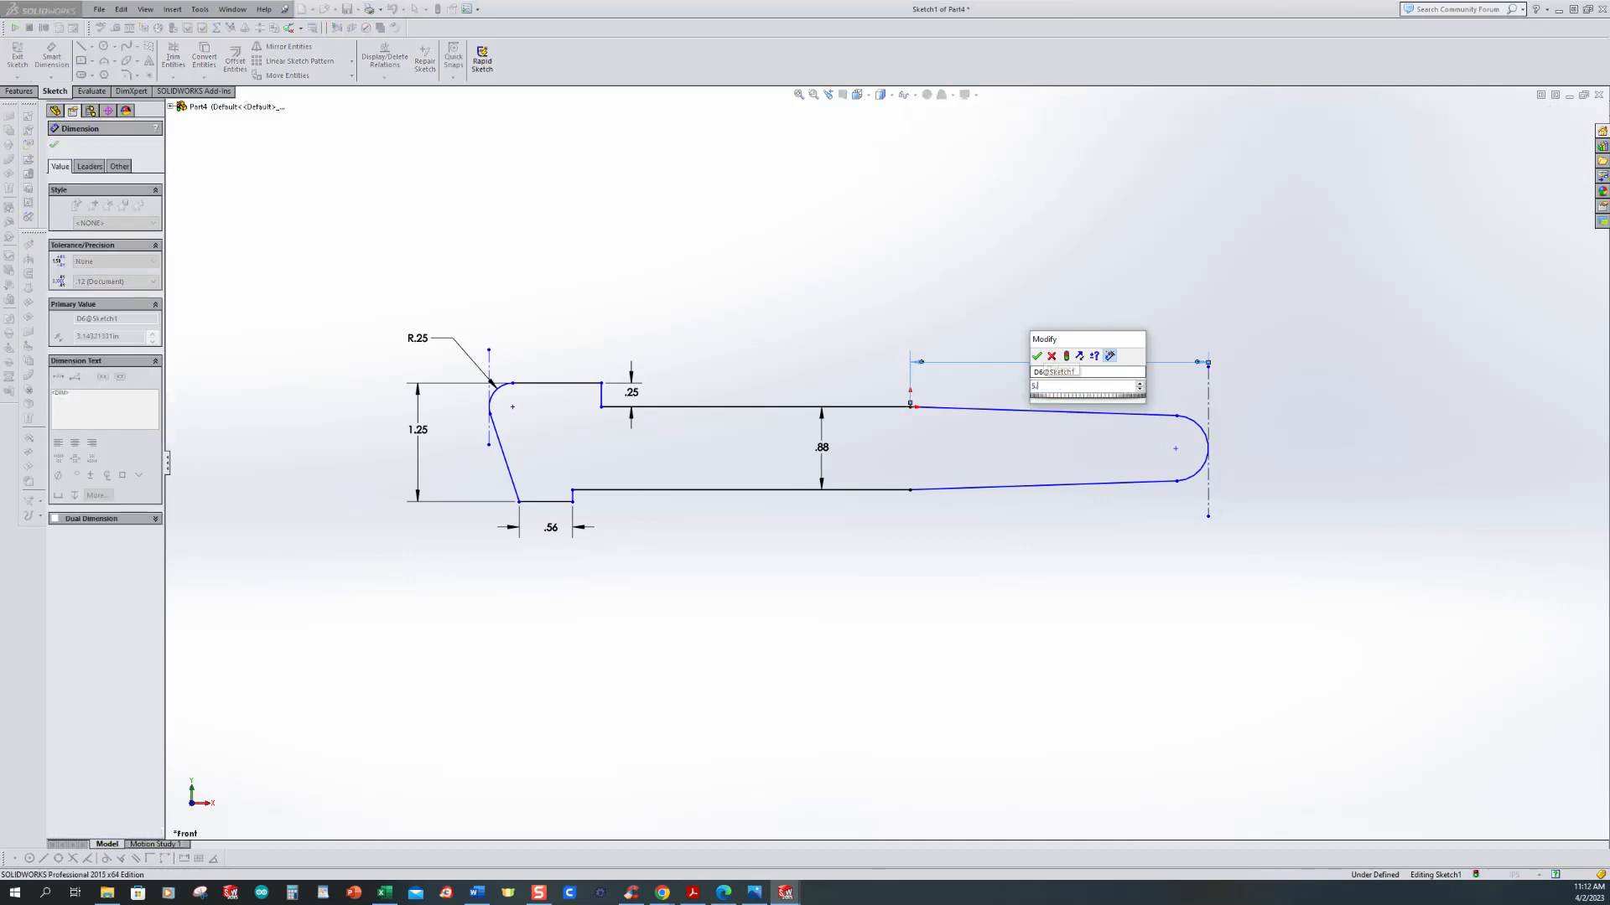
pyautogui.press('Return')
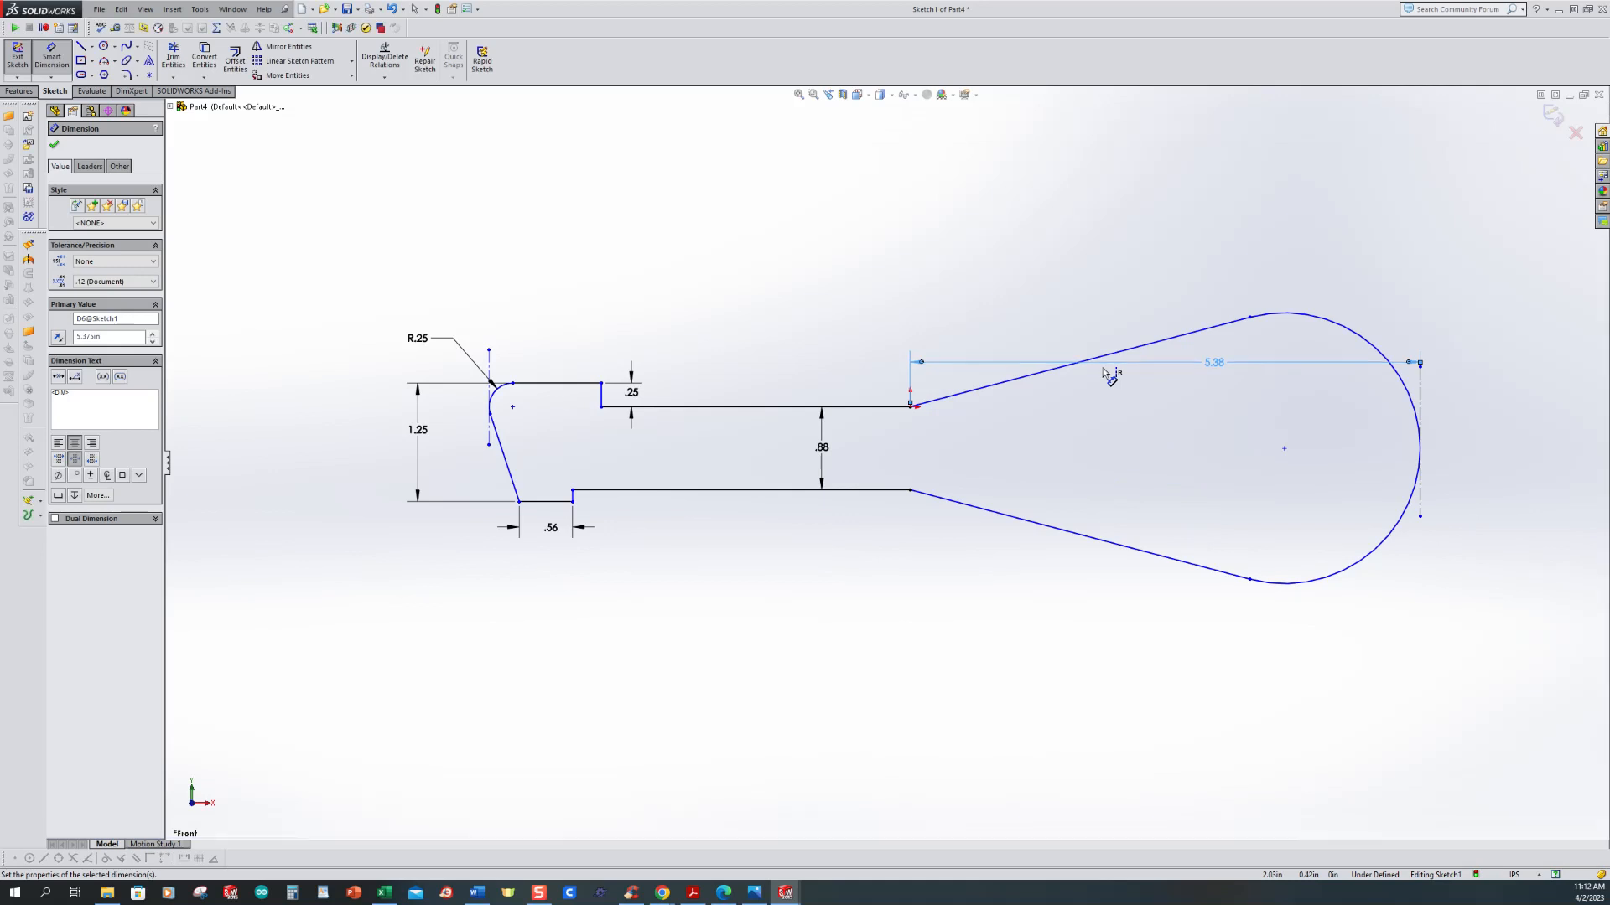
# Step: Dimension the handle's end arc with a radius of .375 in
pyautogui.click(1415, 404)
pyautogui.click(1489, 366)
pyautogui.write('.375')
pyautogui.press('Return')
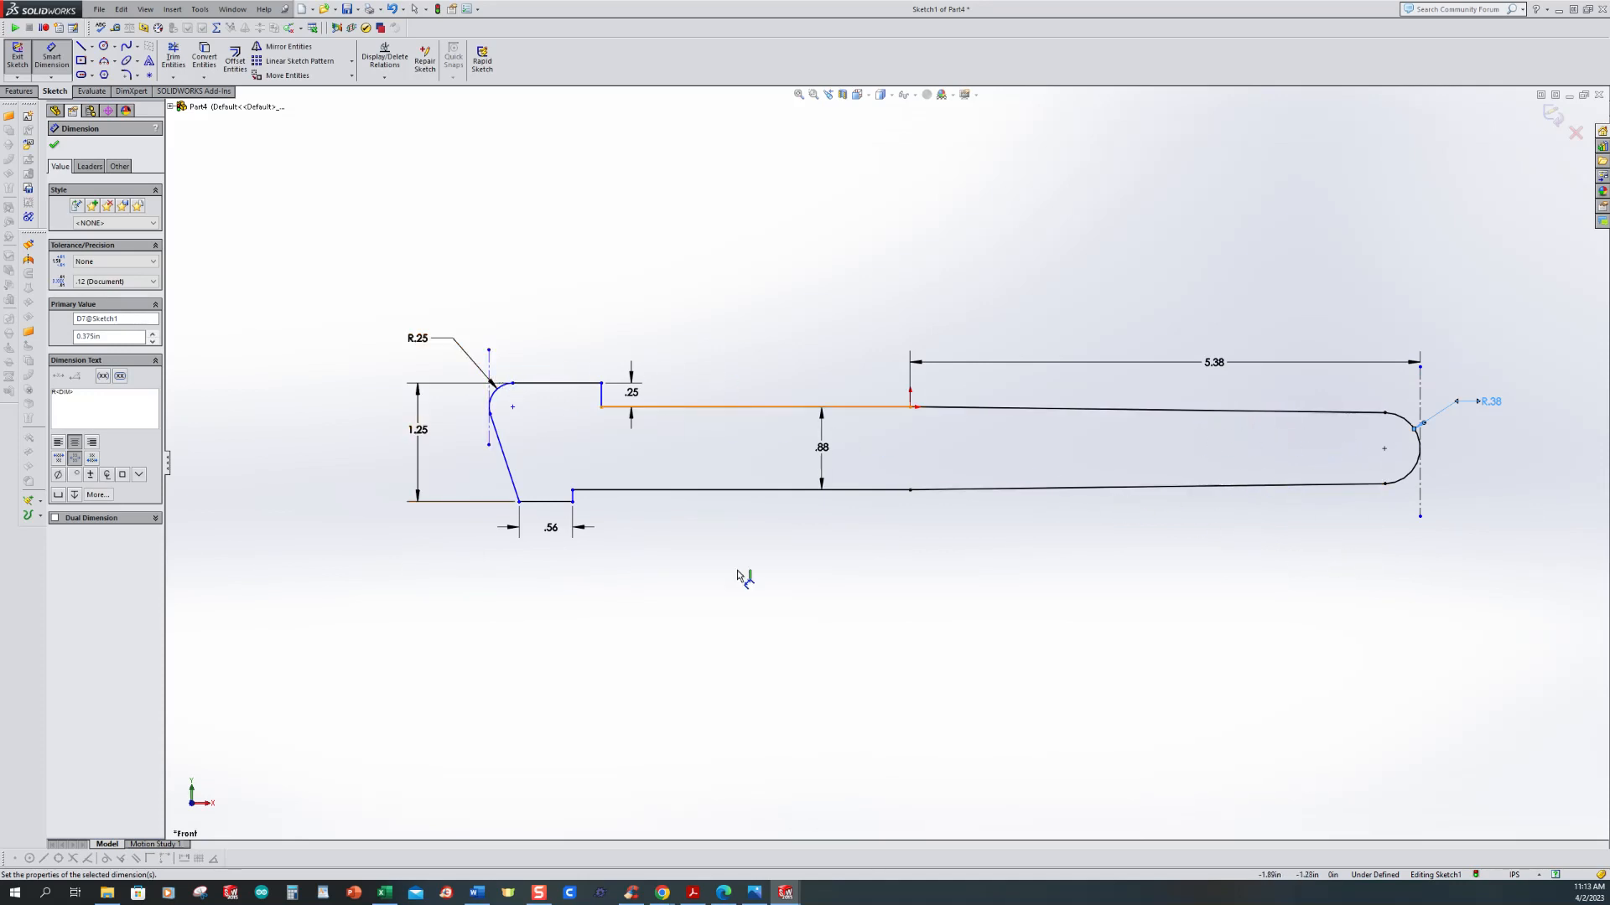
# Step: Check the overall length in the reference drawing and dimension the distance between the two vertical centerlines as 10.875 in
pyautogui.click(754, 894)
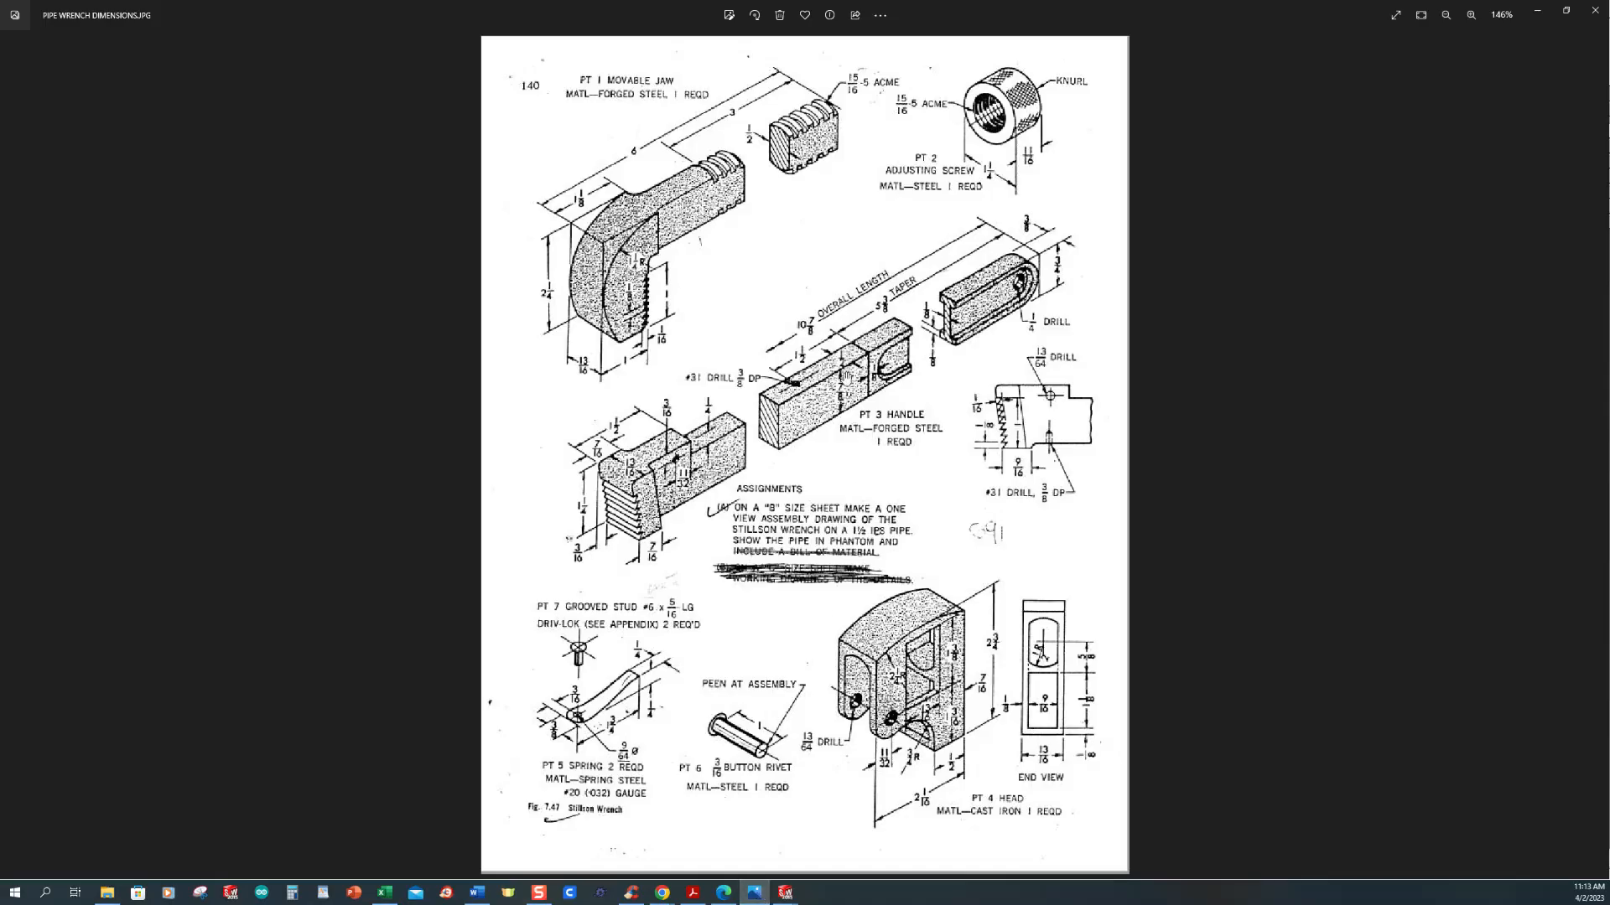
pyautogui.moveTo(784, 894)
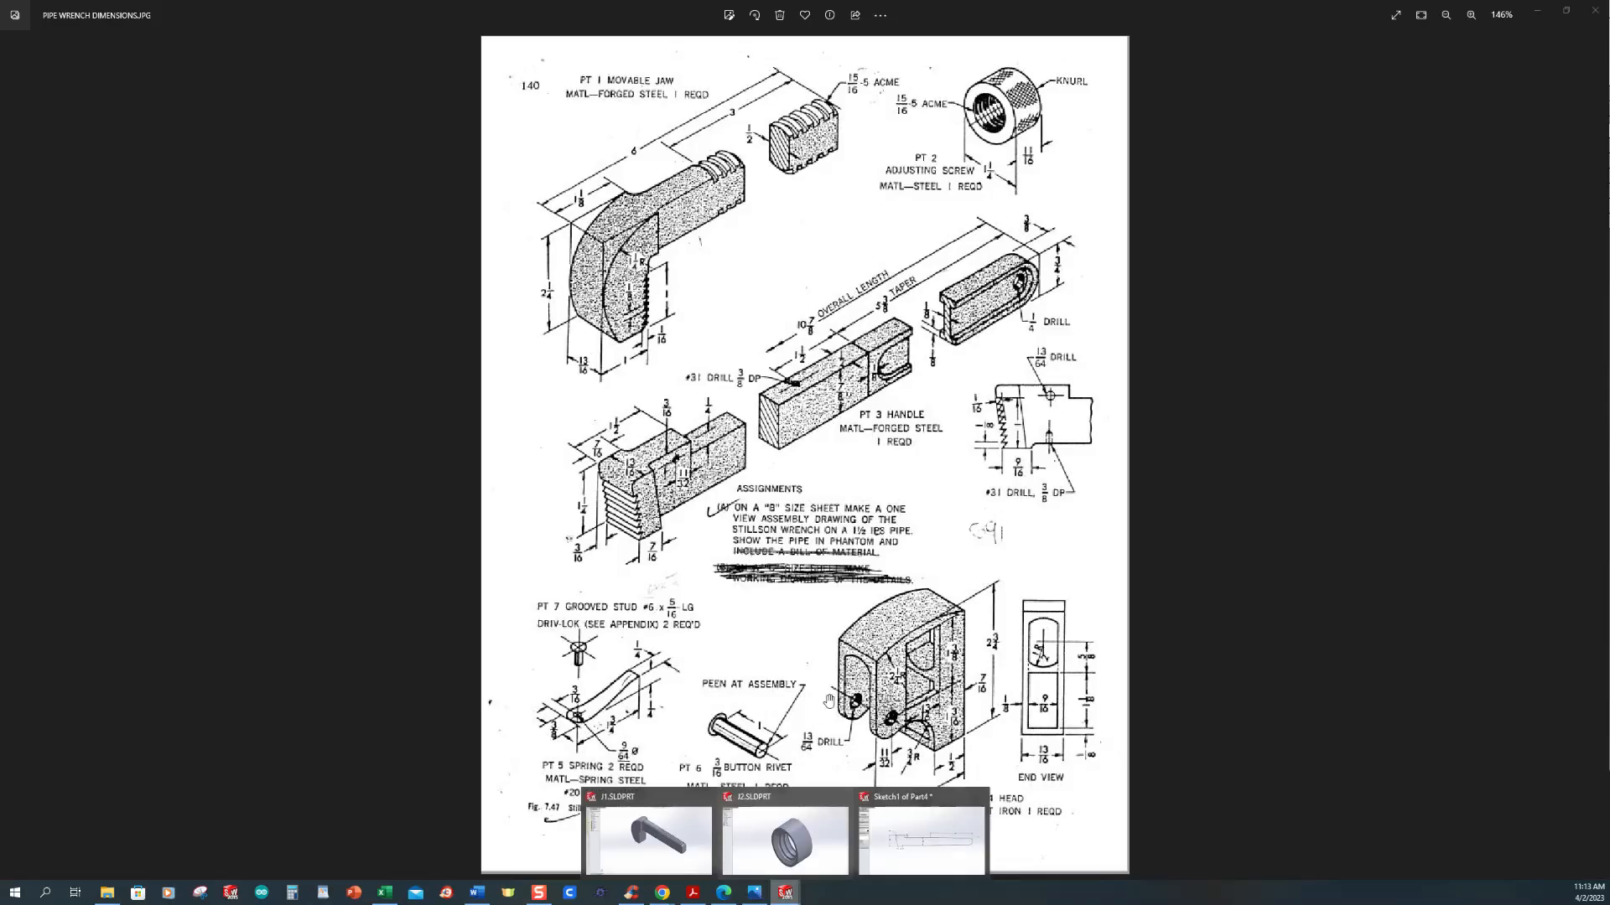
pyautogui.click(961, 859)
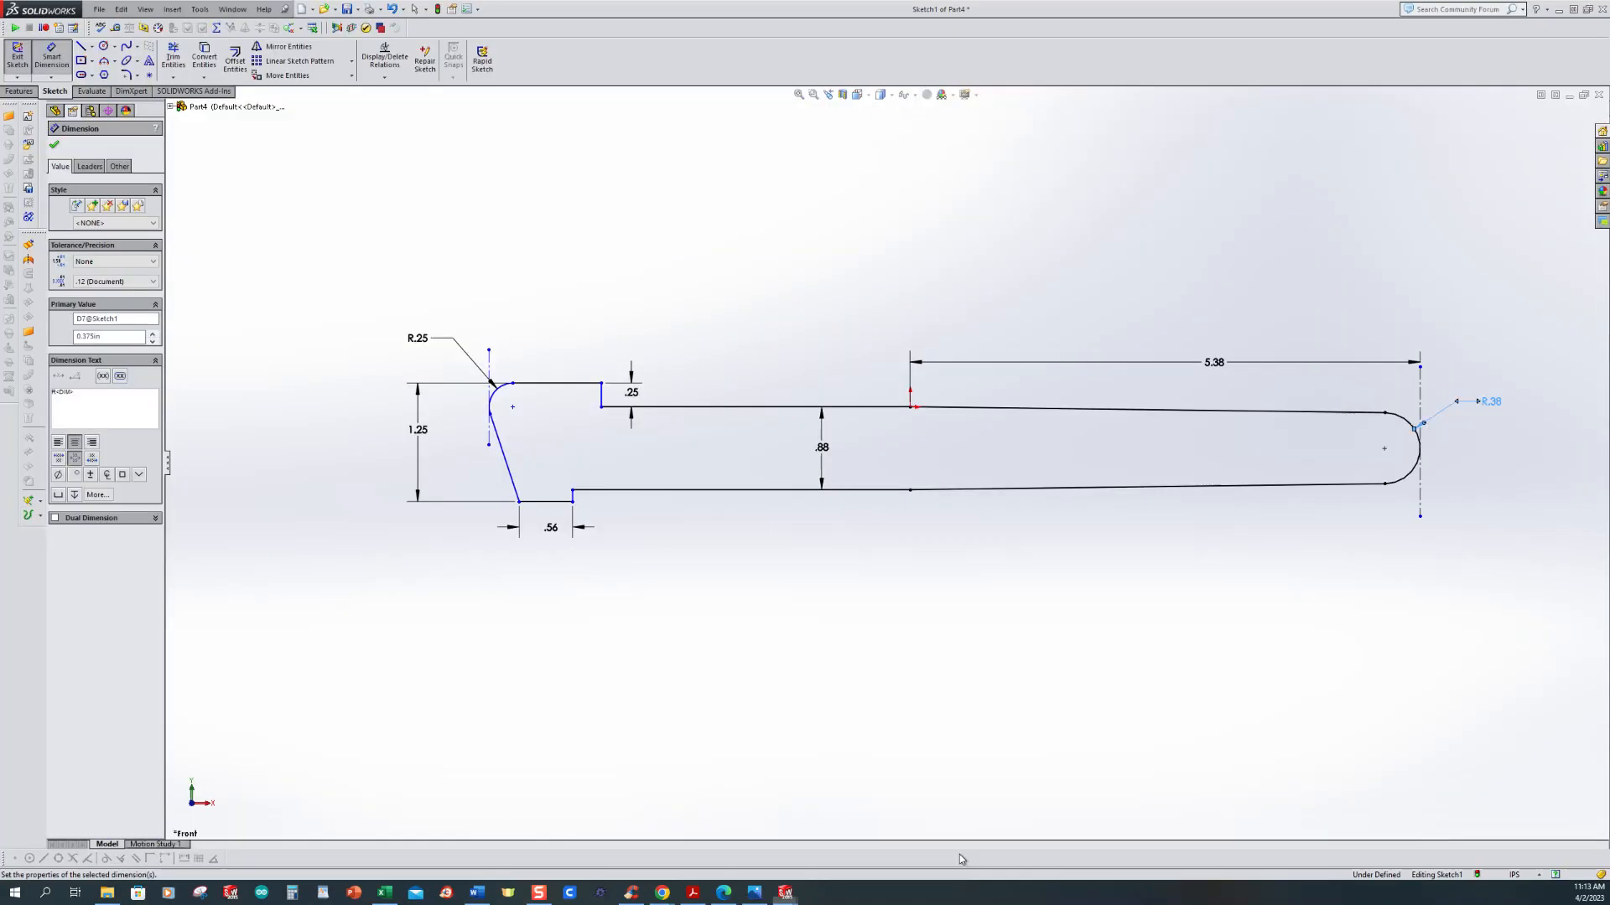
pyautogui.click(1419, 394)
pyautogui.click(490, 369)
pyautogui.click(779, 303)
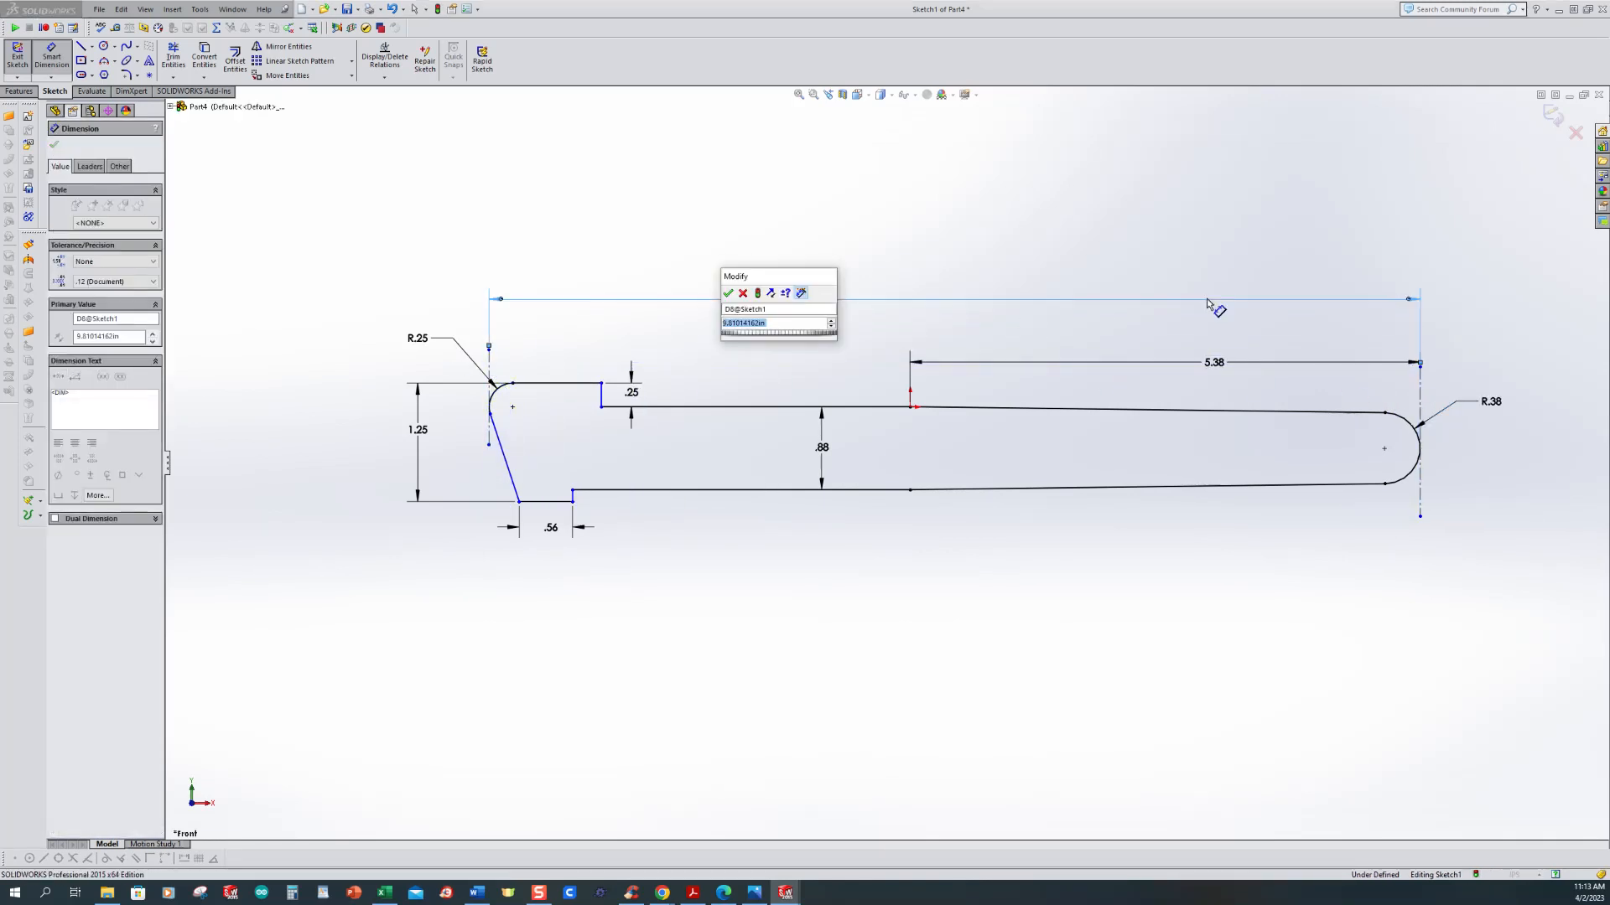
pyautogui.write('10.375')
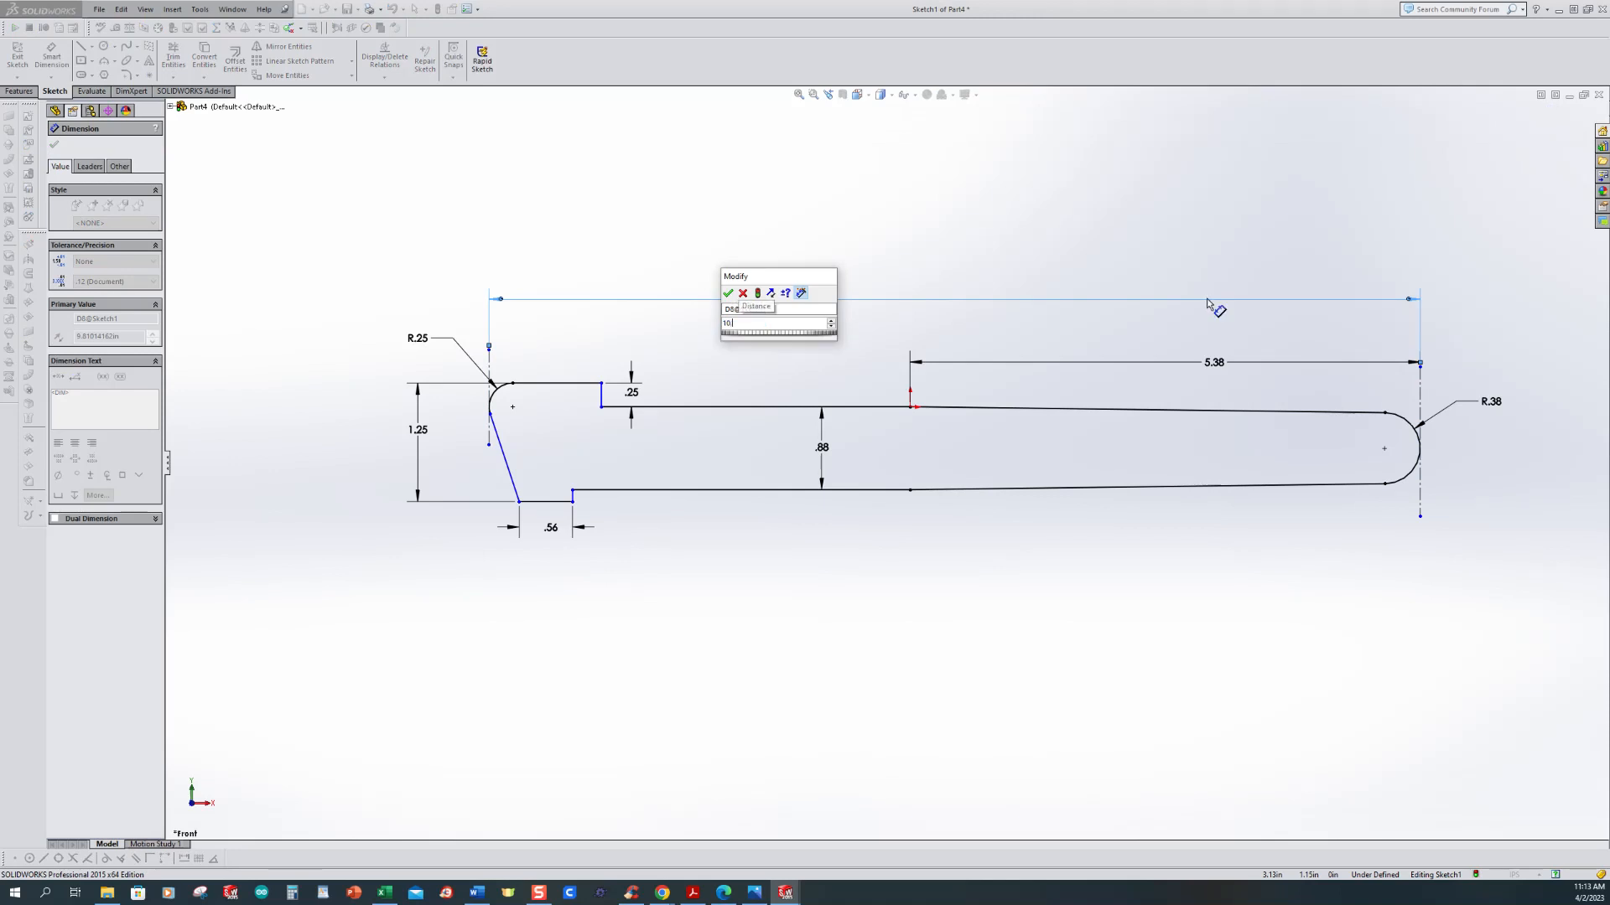
pyautogui.press('Return')
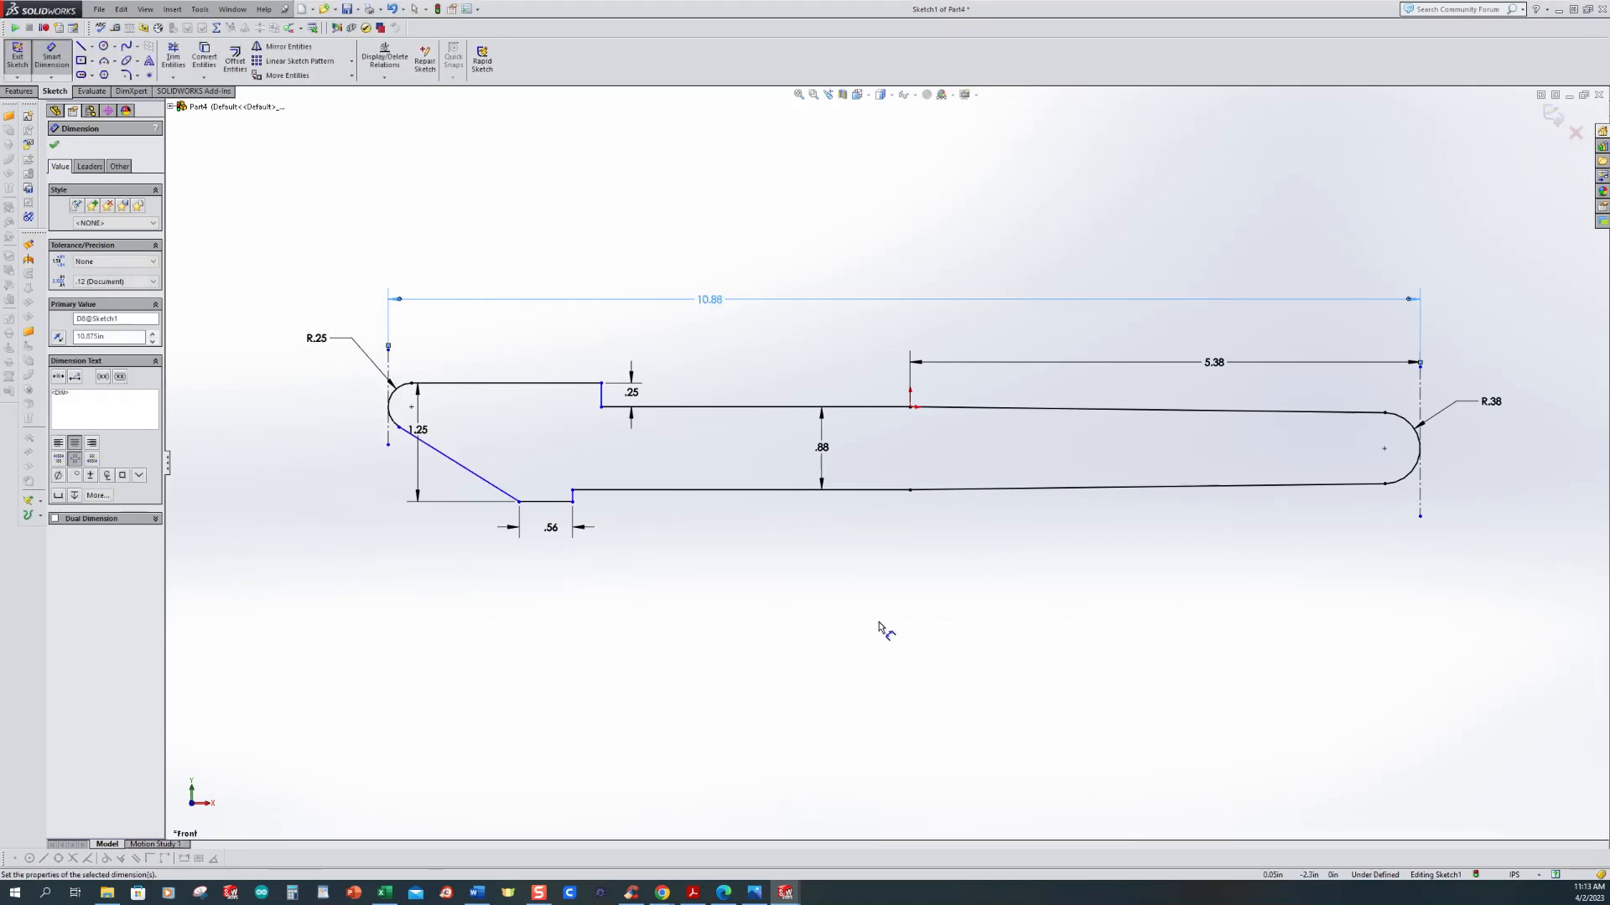
# Step: Consult the reference drawing and dimension the head's upper step edge 1.50 in from the head-end vertical centerline
pyautogui.scroll(-1, 509, 496)
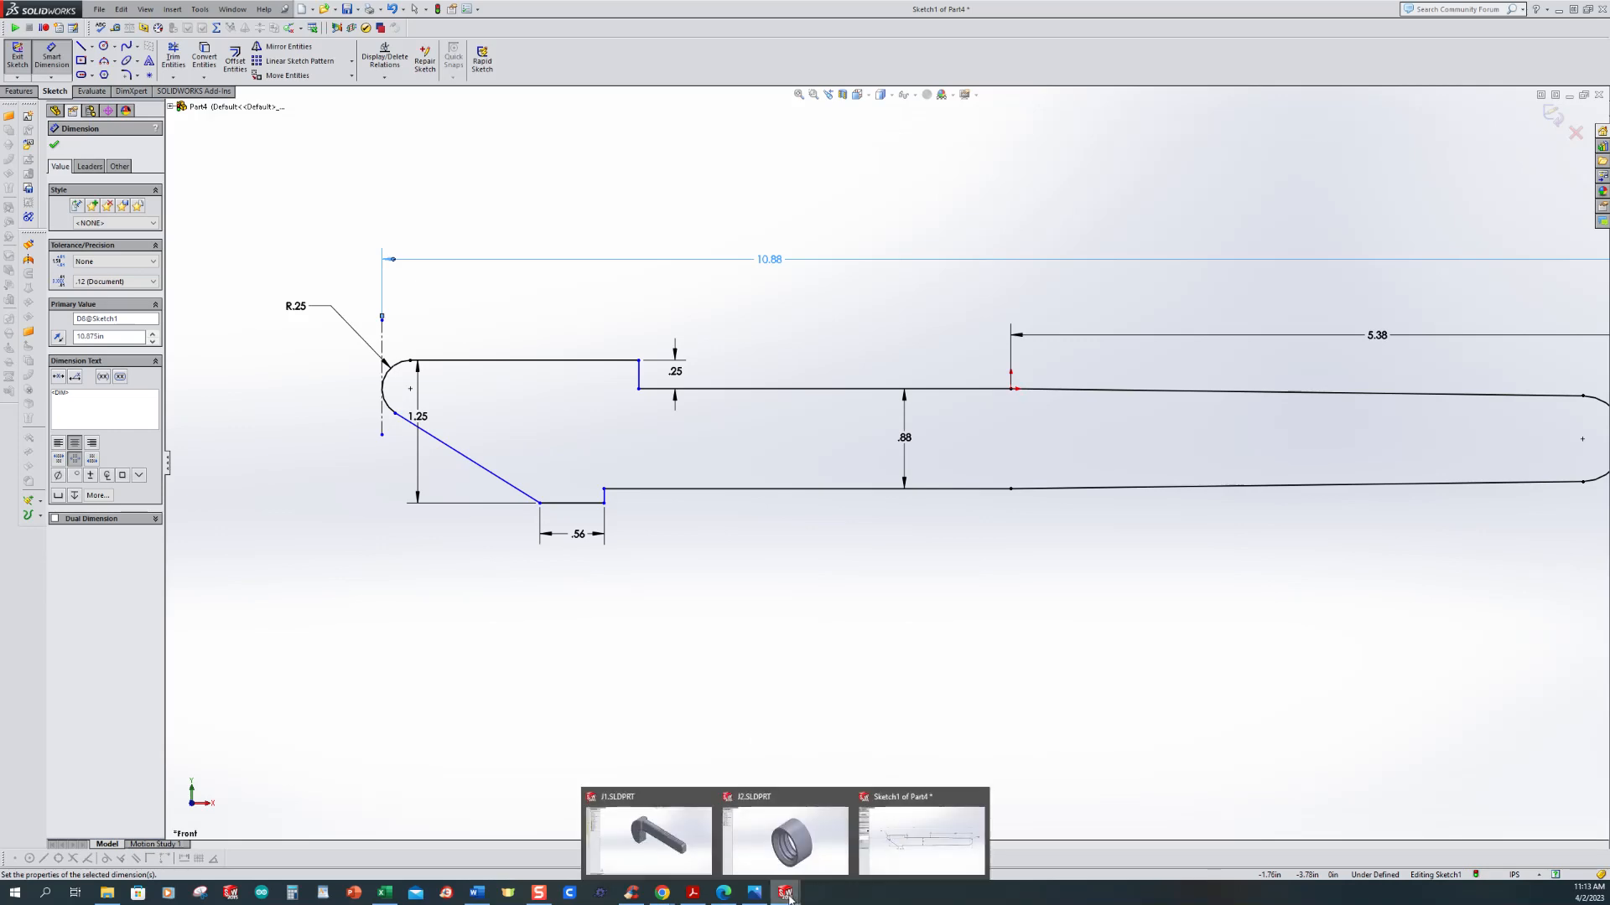
pyautogui.click(755, 894)
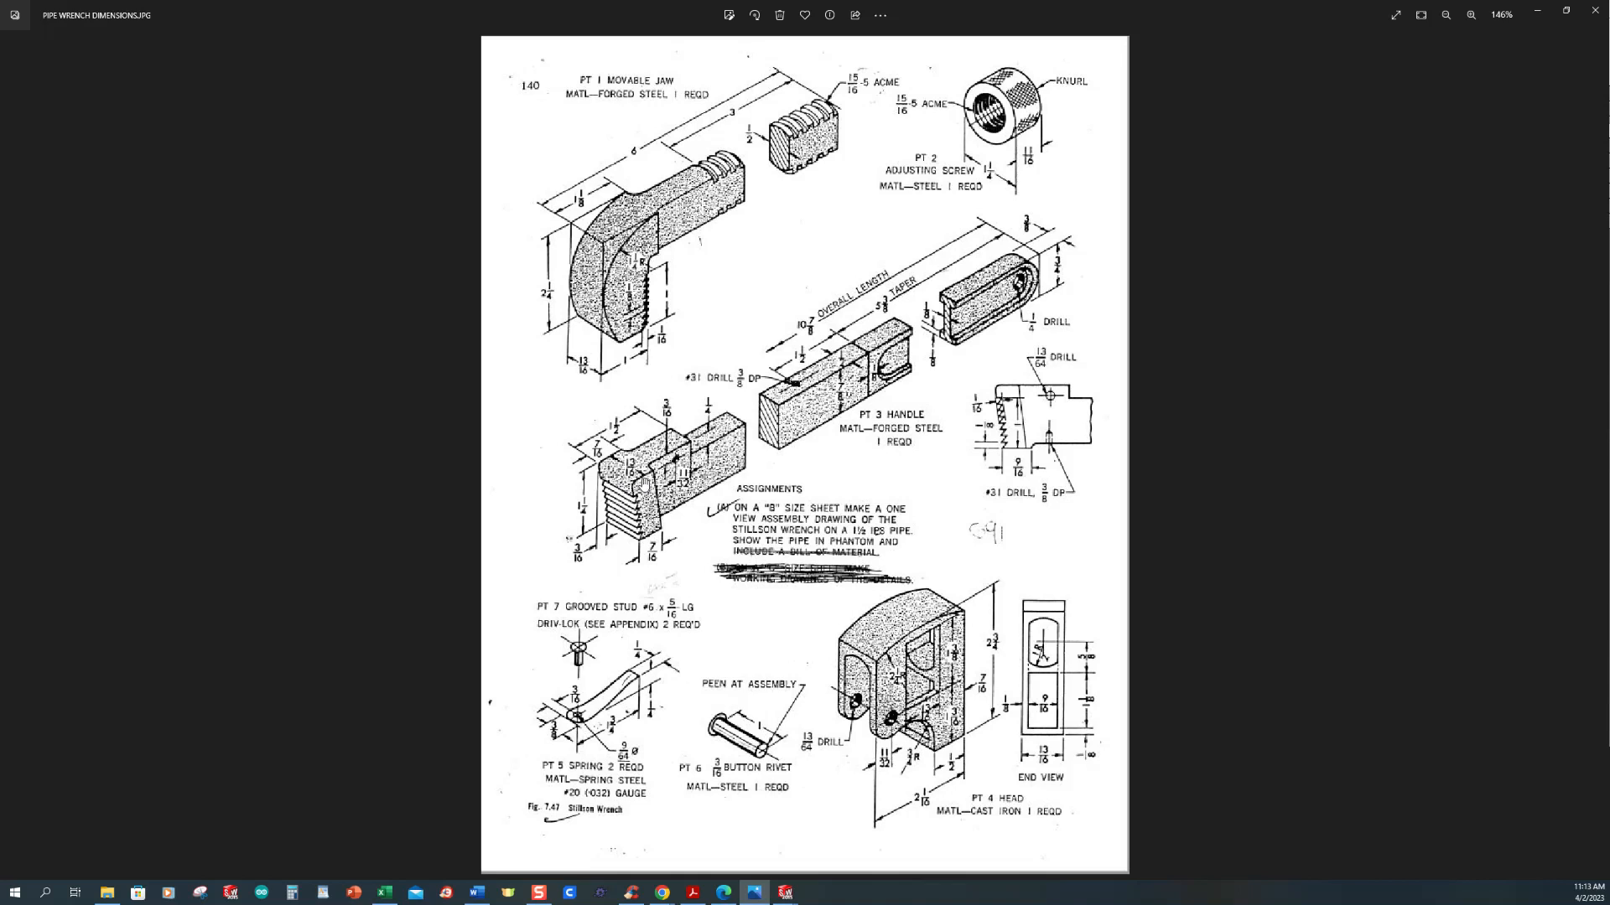
pyautogui.click(785, 893)
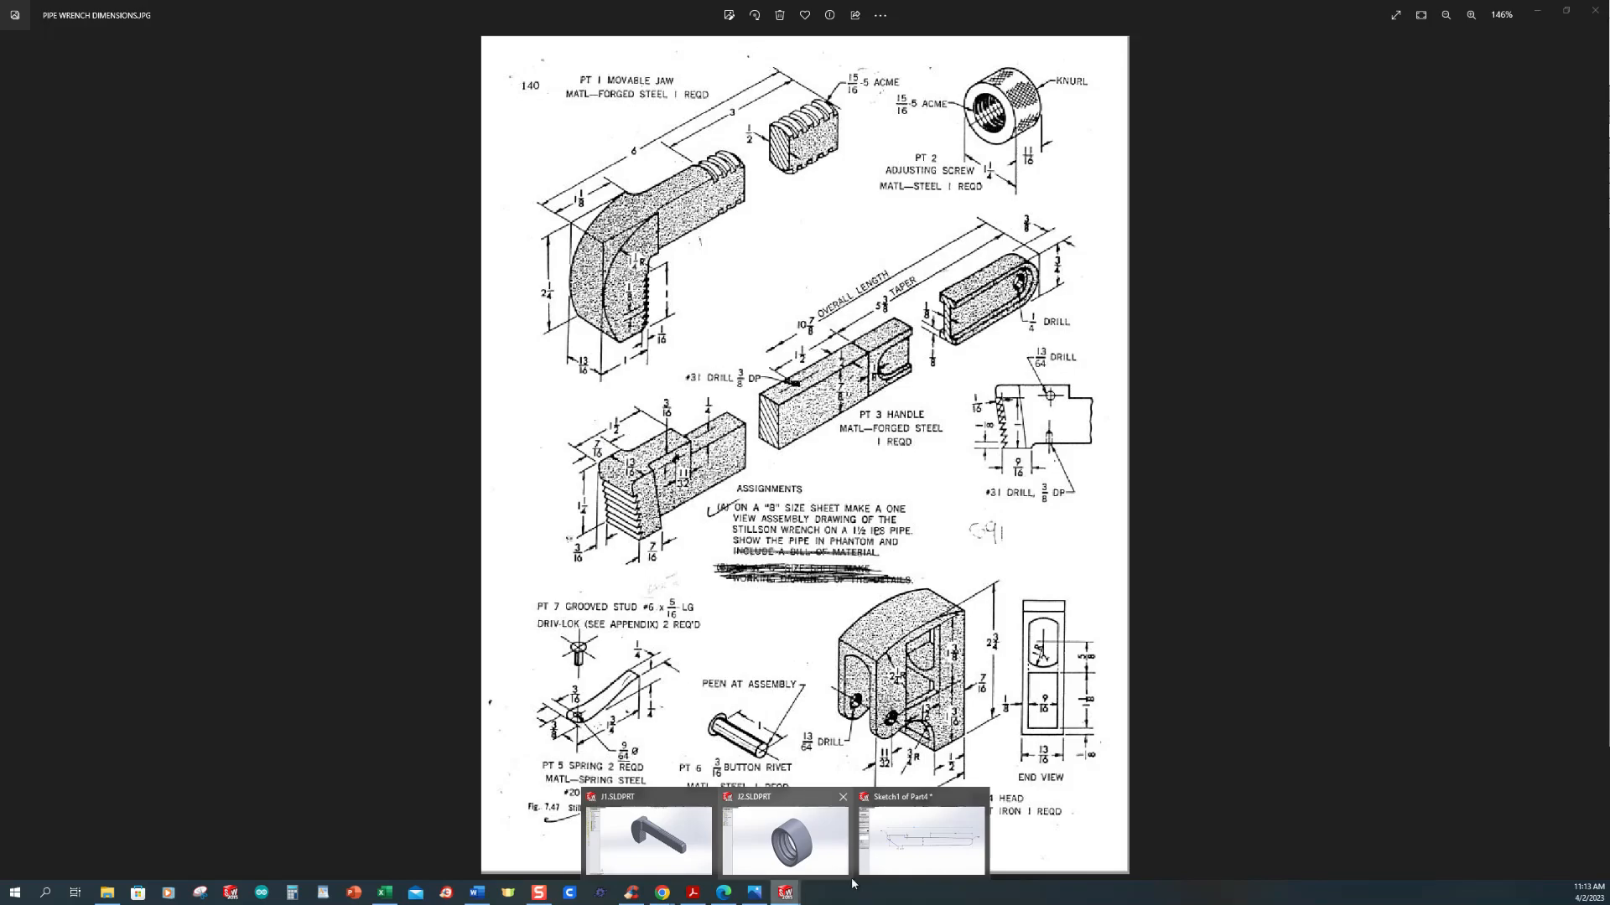
pyautogui.click(900, 858)
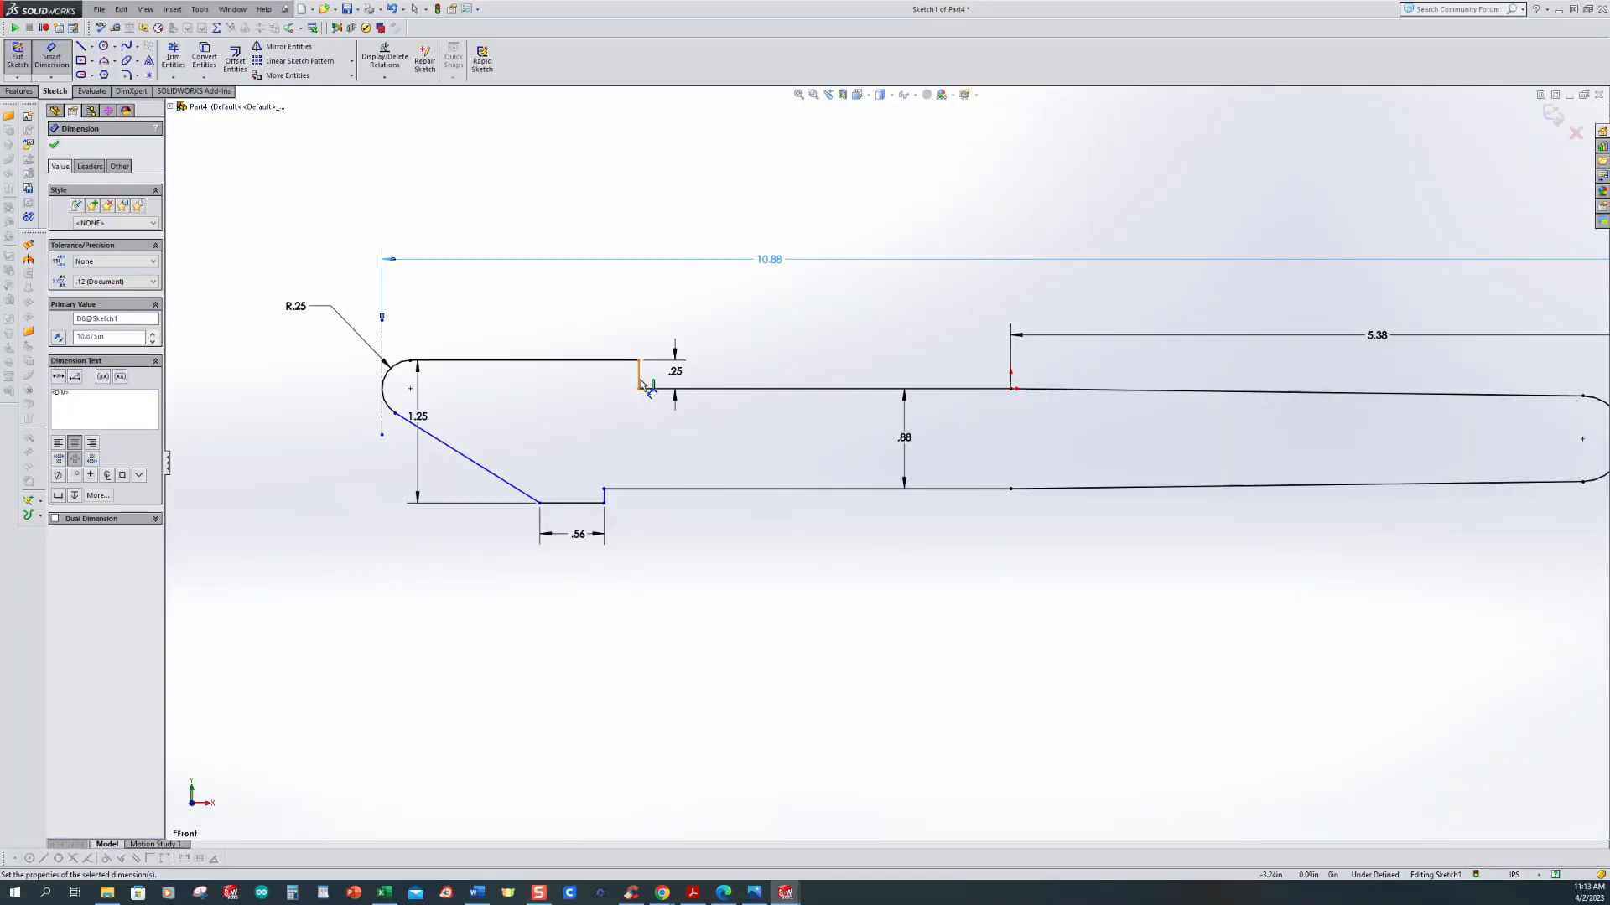
pyautogui.click(639, 374)
pyautogui.click(383, 339)
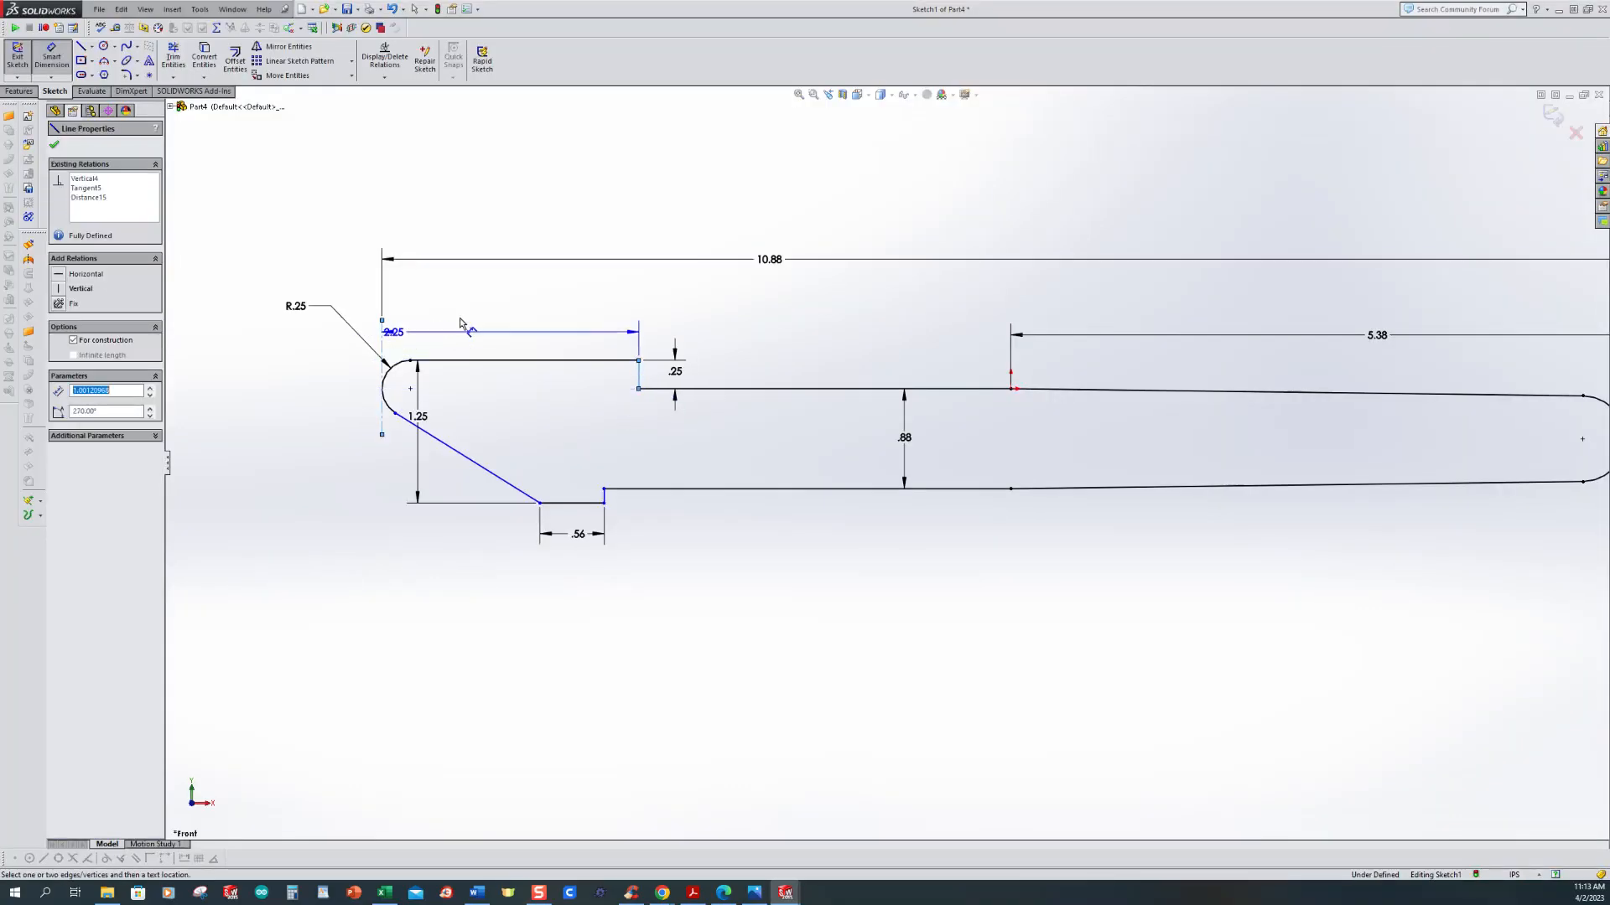
pyautogui.click(513, 312)
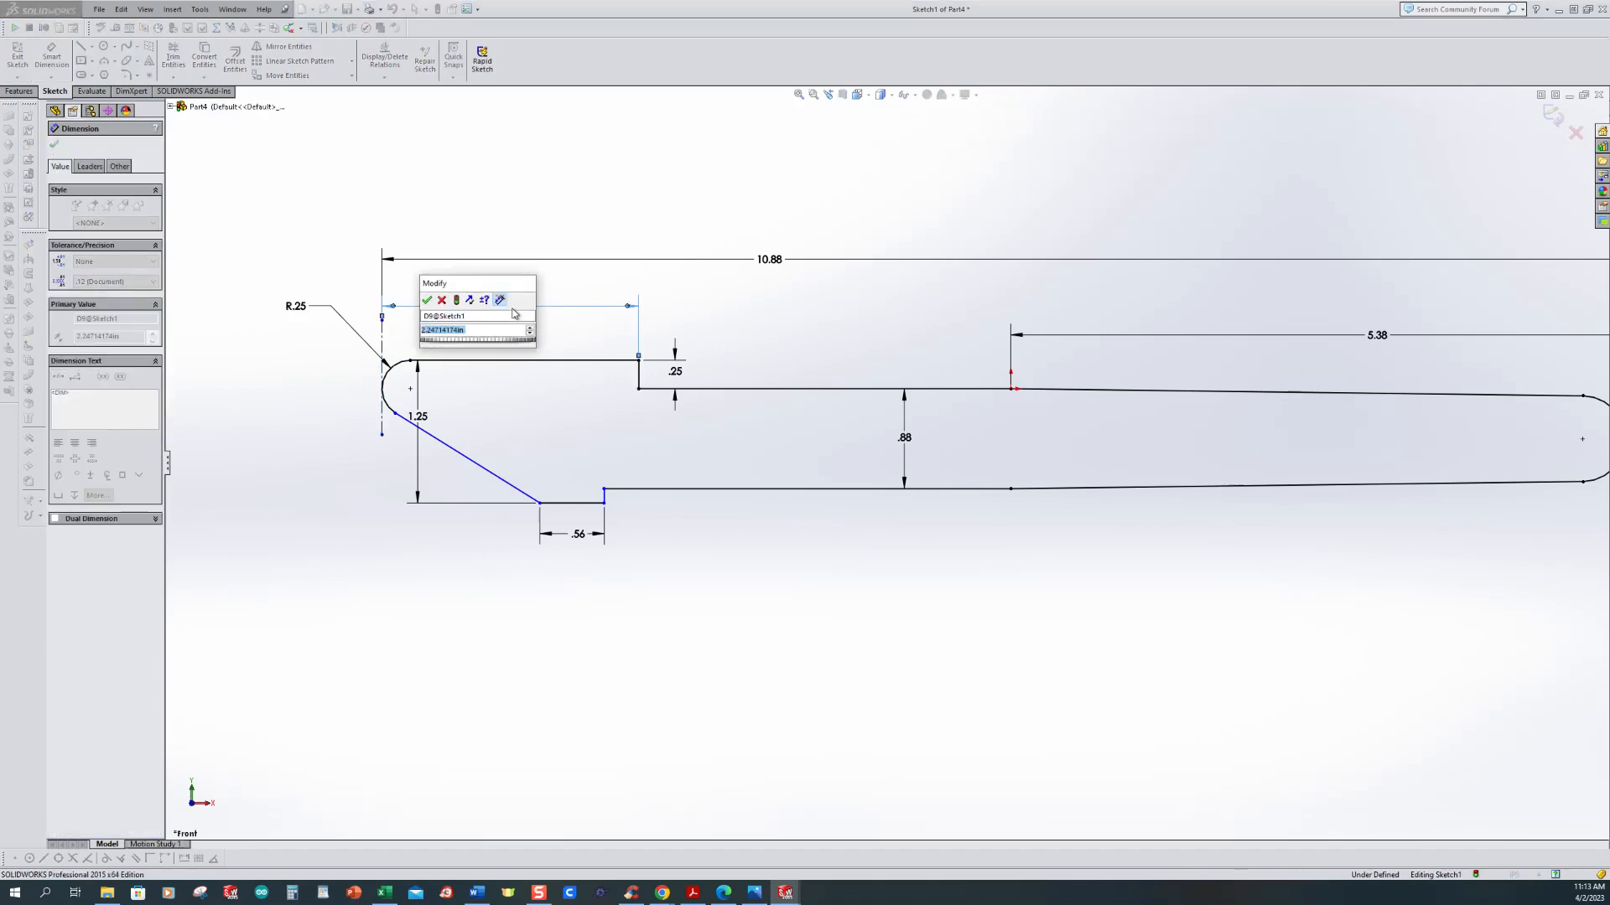
pyautogui.press('Return')
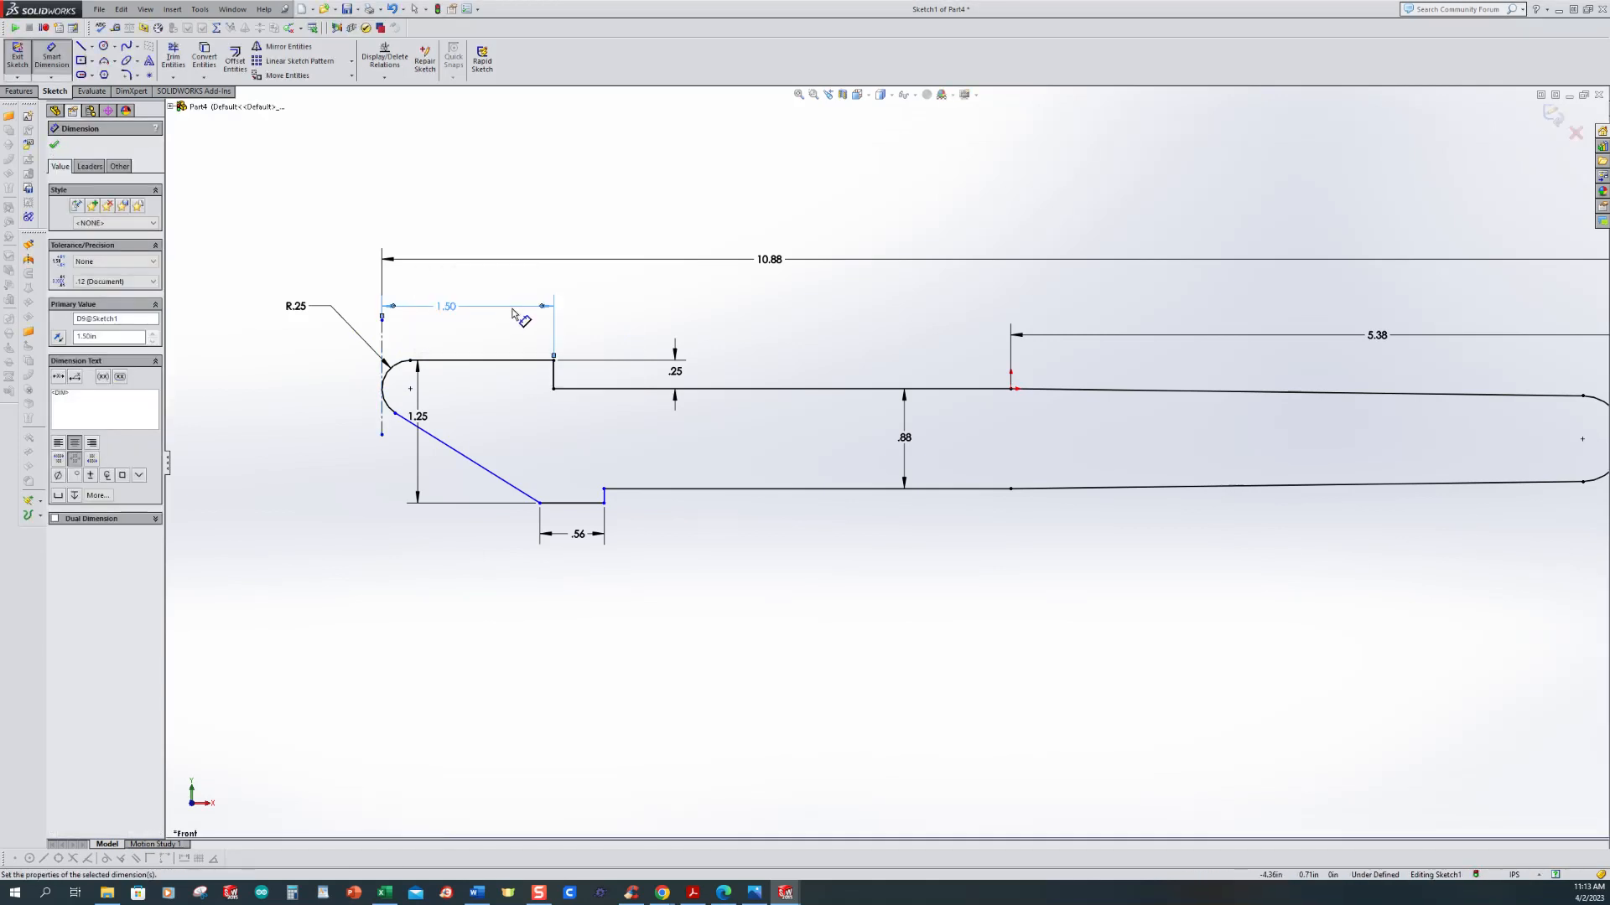
pyautogui.click(664, 320)
# Step: Move the lower end of the head's slanted front edge to about .34 in from the head-end vertical centerline
pyautogui.scroll(2, 780, 544)
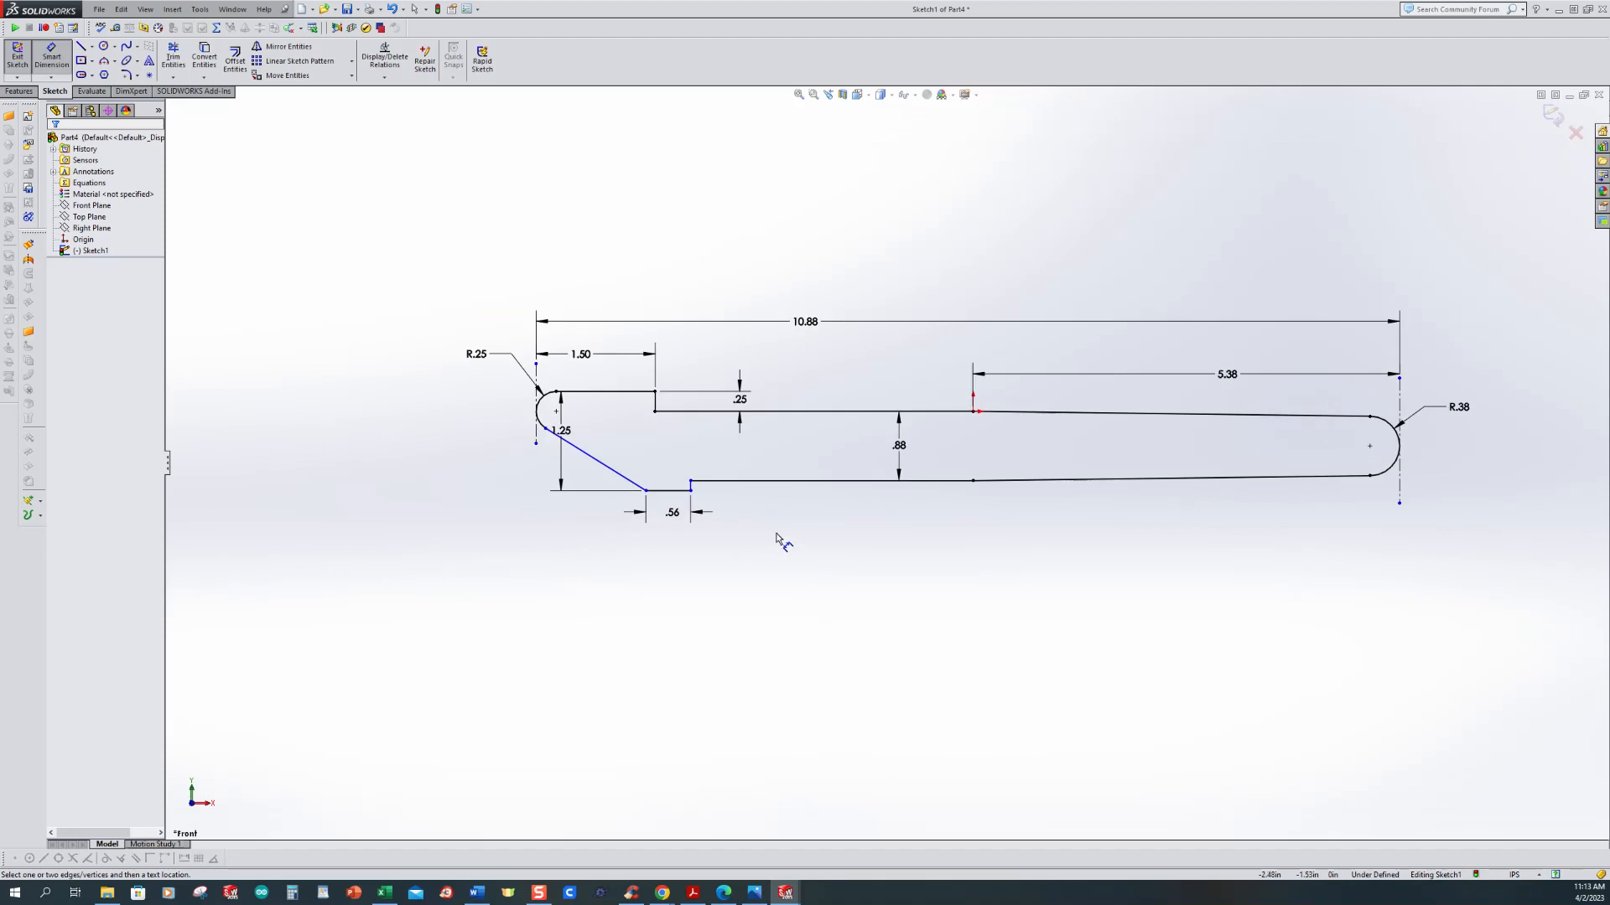
pyautogui.press('Escape')
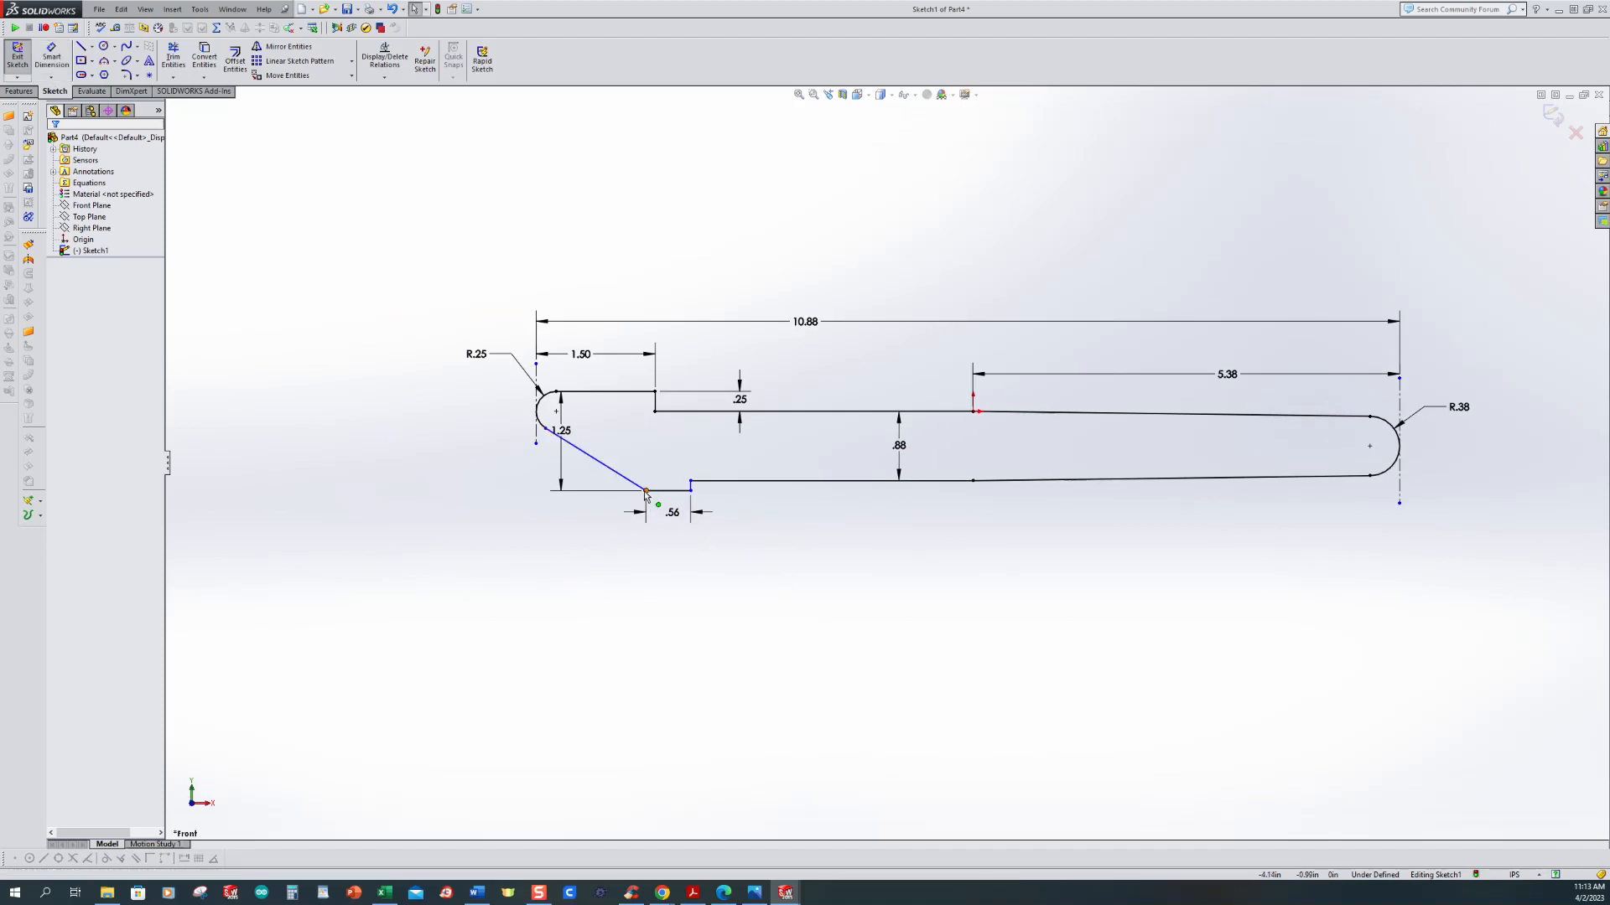
pyautogui.moveTo(644, 492); pyautogui.dragTo(564, 496)
pyautogui.click(670, 584)
pyautogui.scroll(-1, 672, 595)
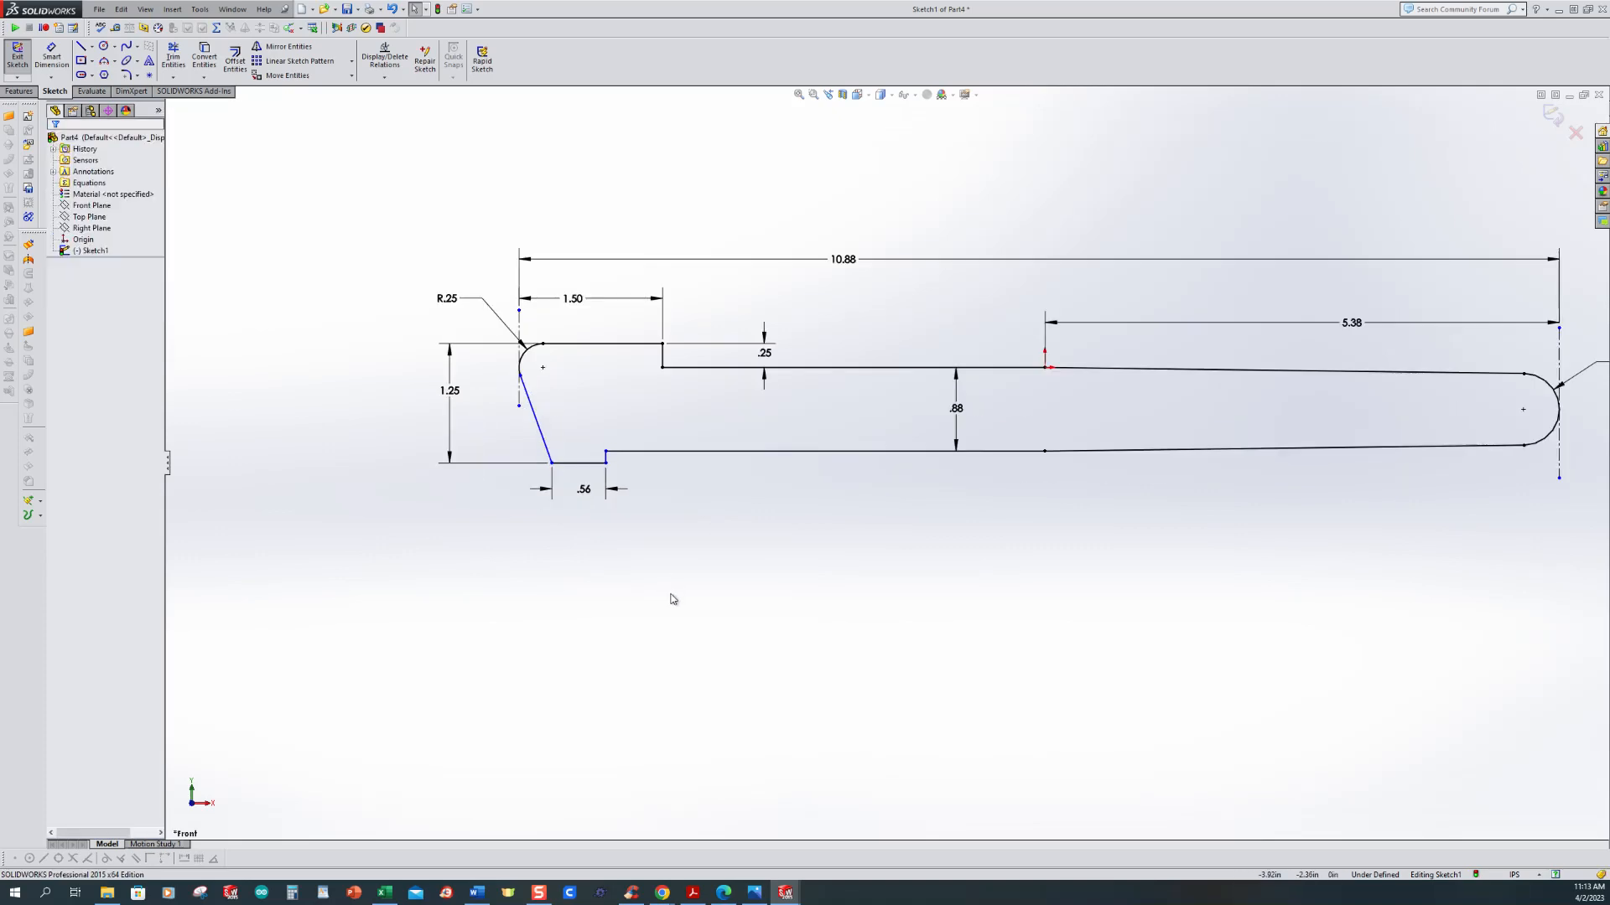
# Step: Consult the reference drawing and dimension the lower end of the head's slanted front edge .1875 in from the head-end vertical centerline
pyautogui.click(756, 894)
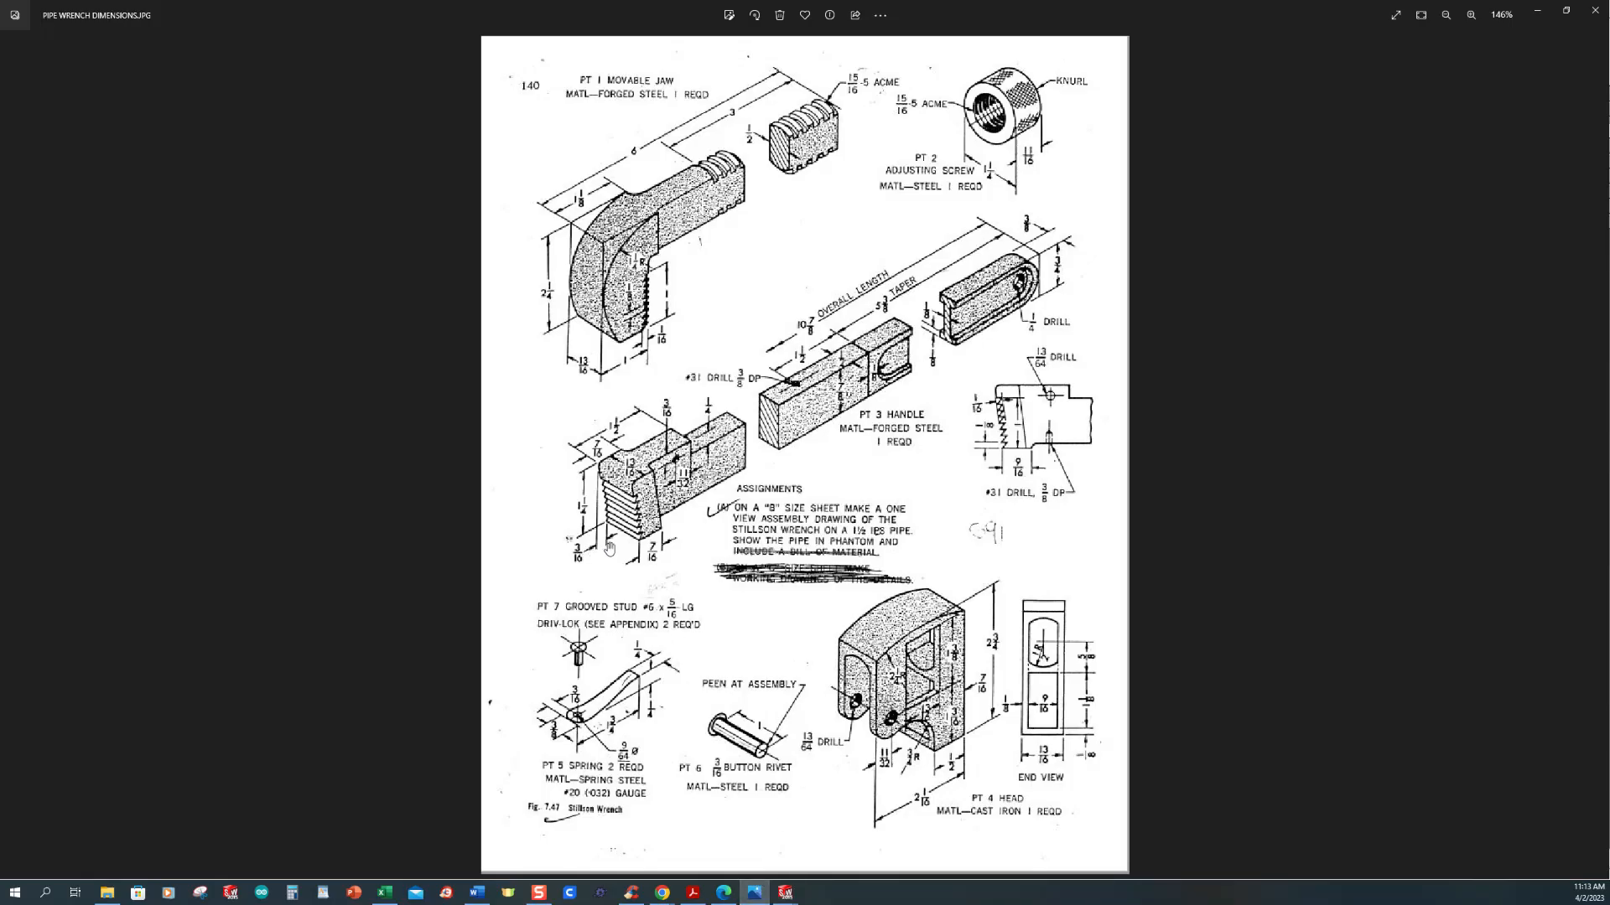
pyautogui.click(788, 894)
pyautogui.click(922, 839)
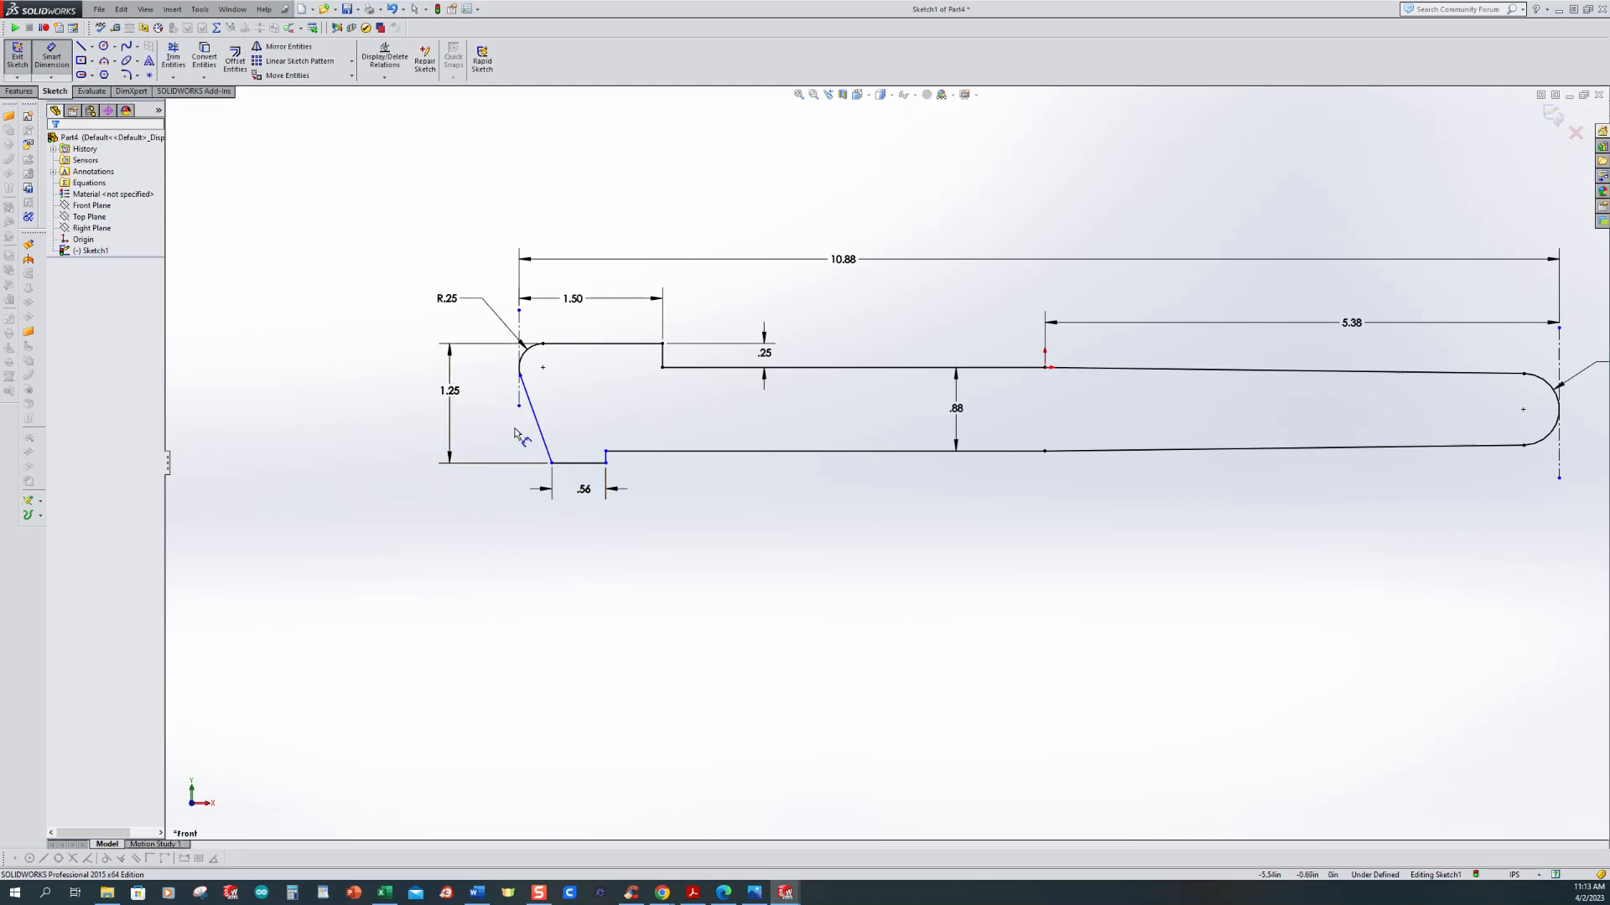
pyautogui.click(520, 395)
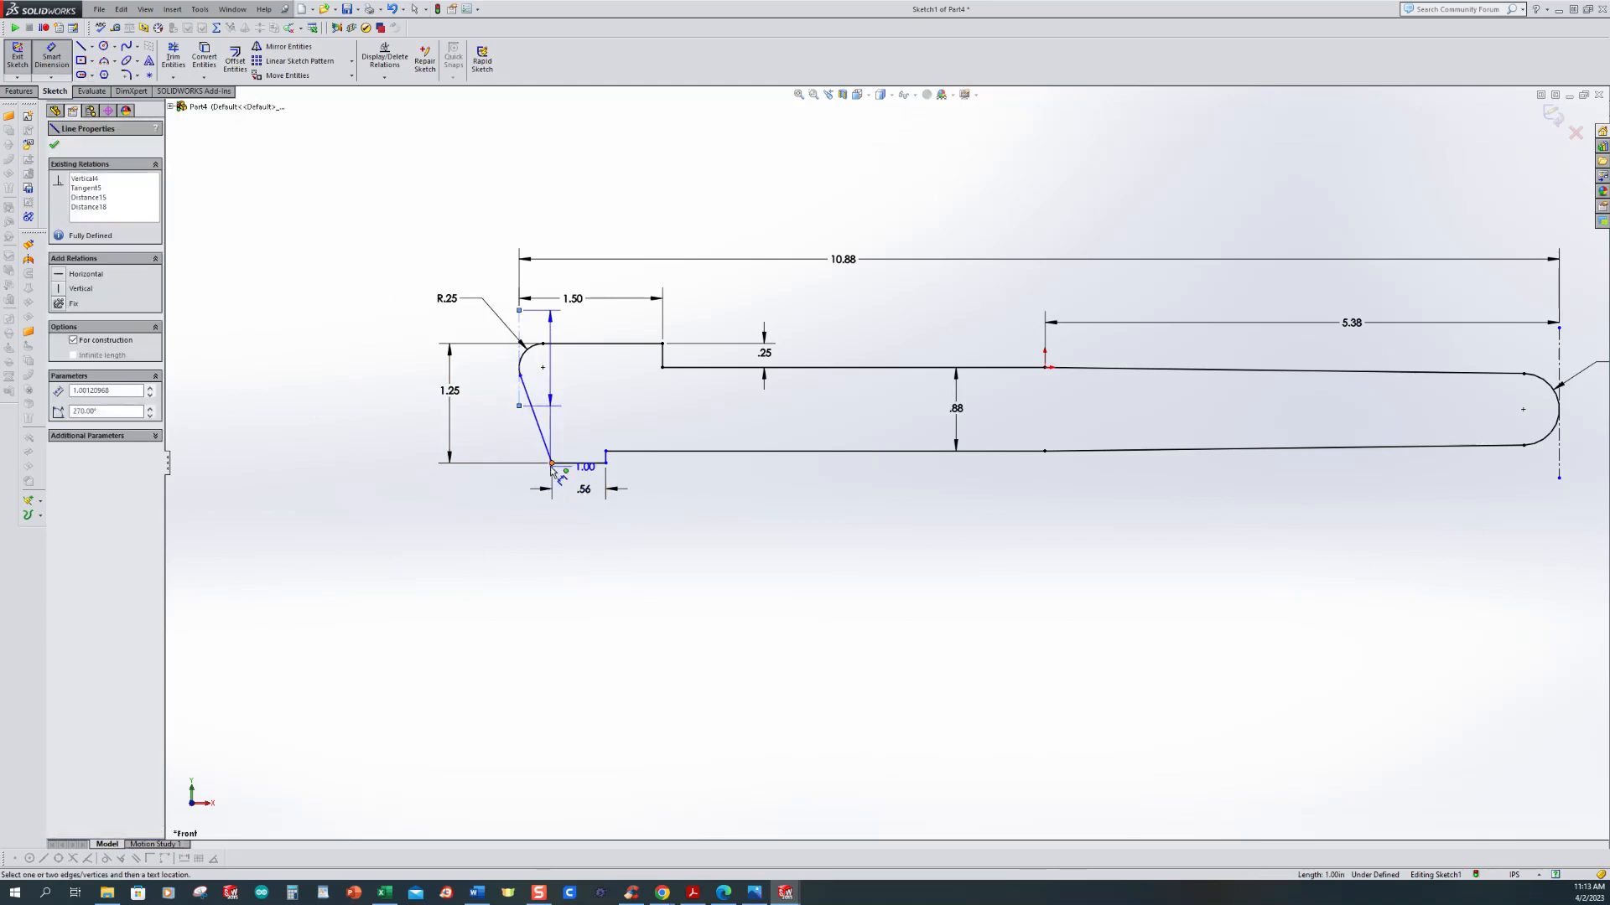
pyautogui.click(551, 462)
pyautogui.click(541, 541)
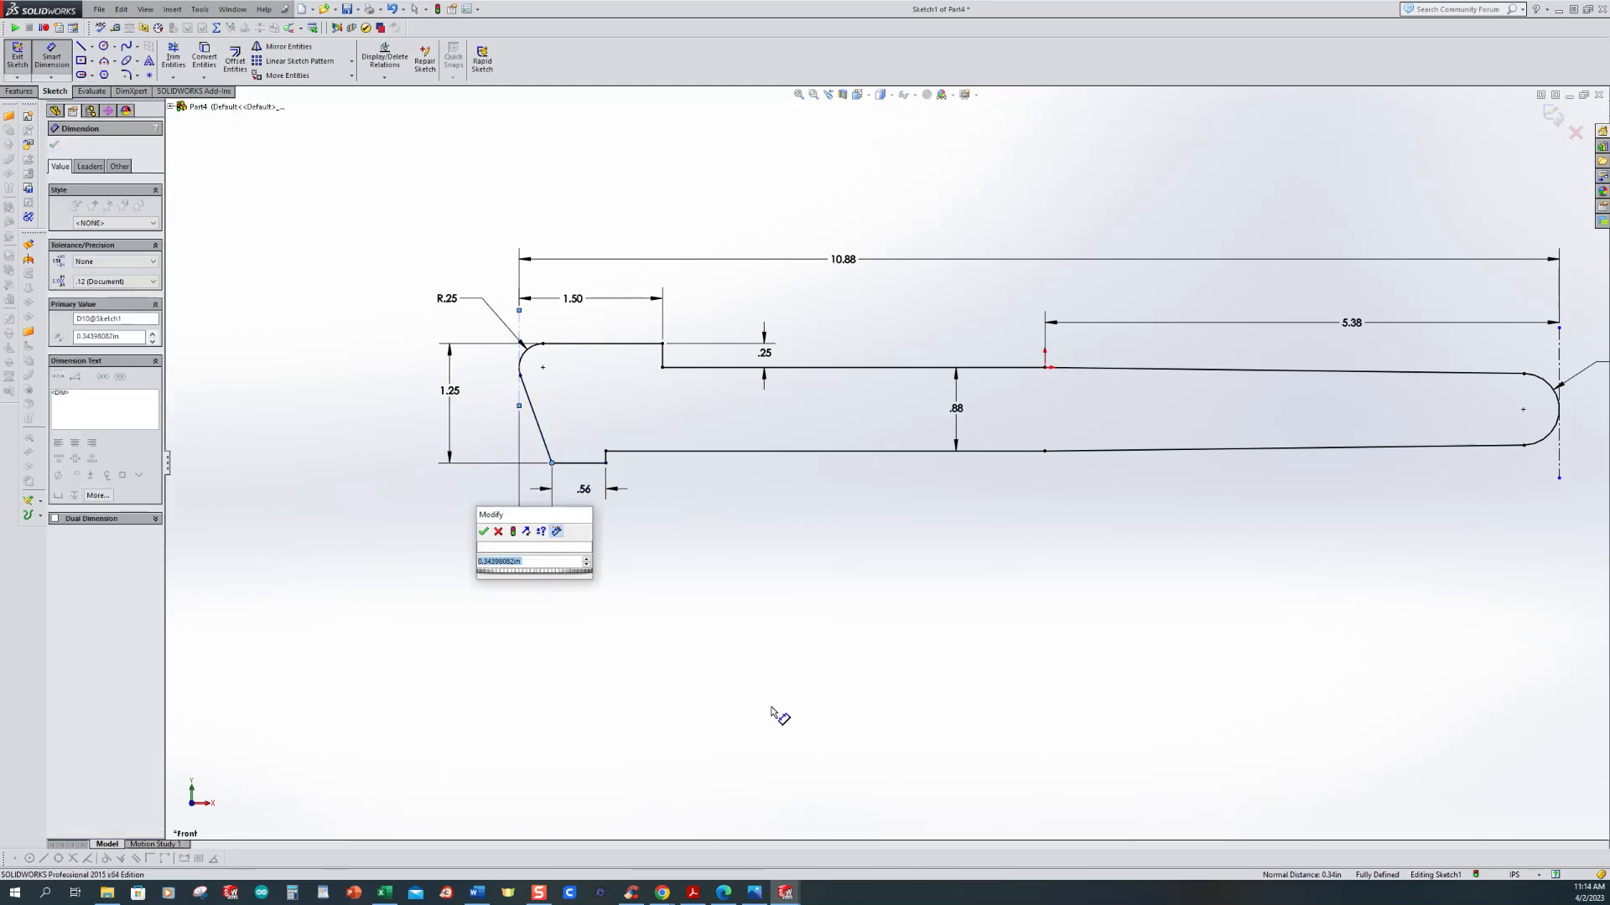
pyautogui.write('.187')
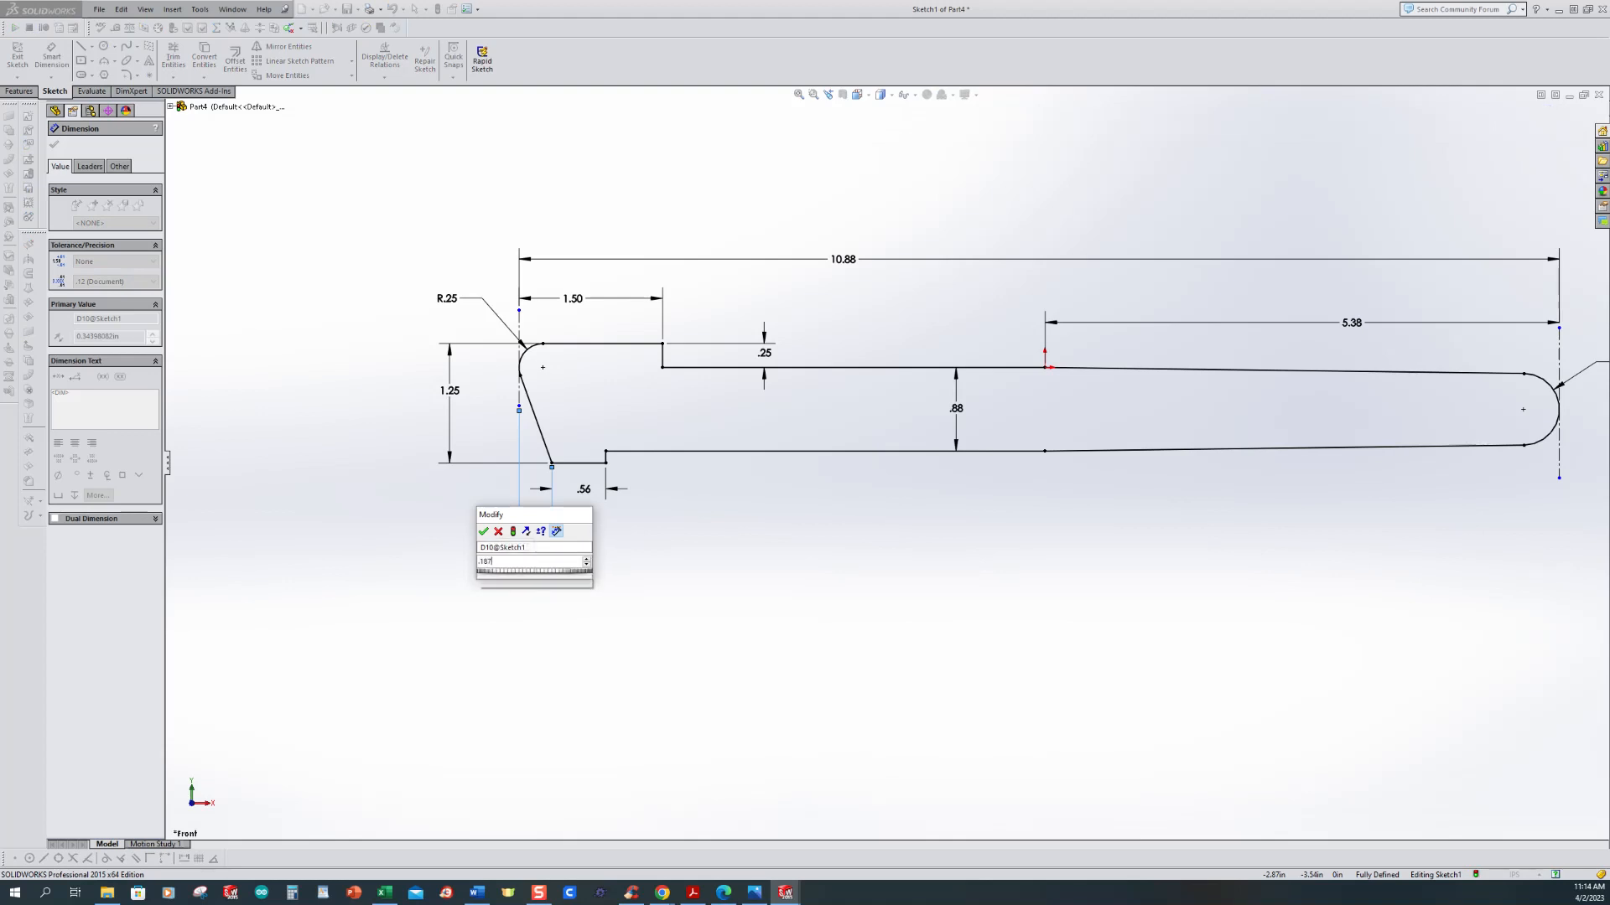
pyautogui.write('5')
pyautogui.press('Return')
pyautogui.press('f')
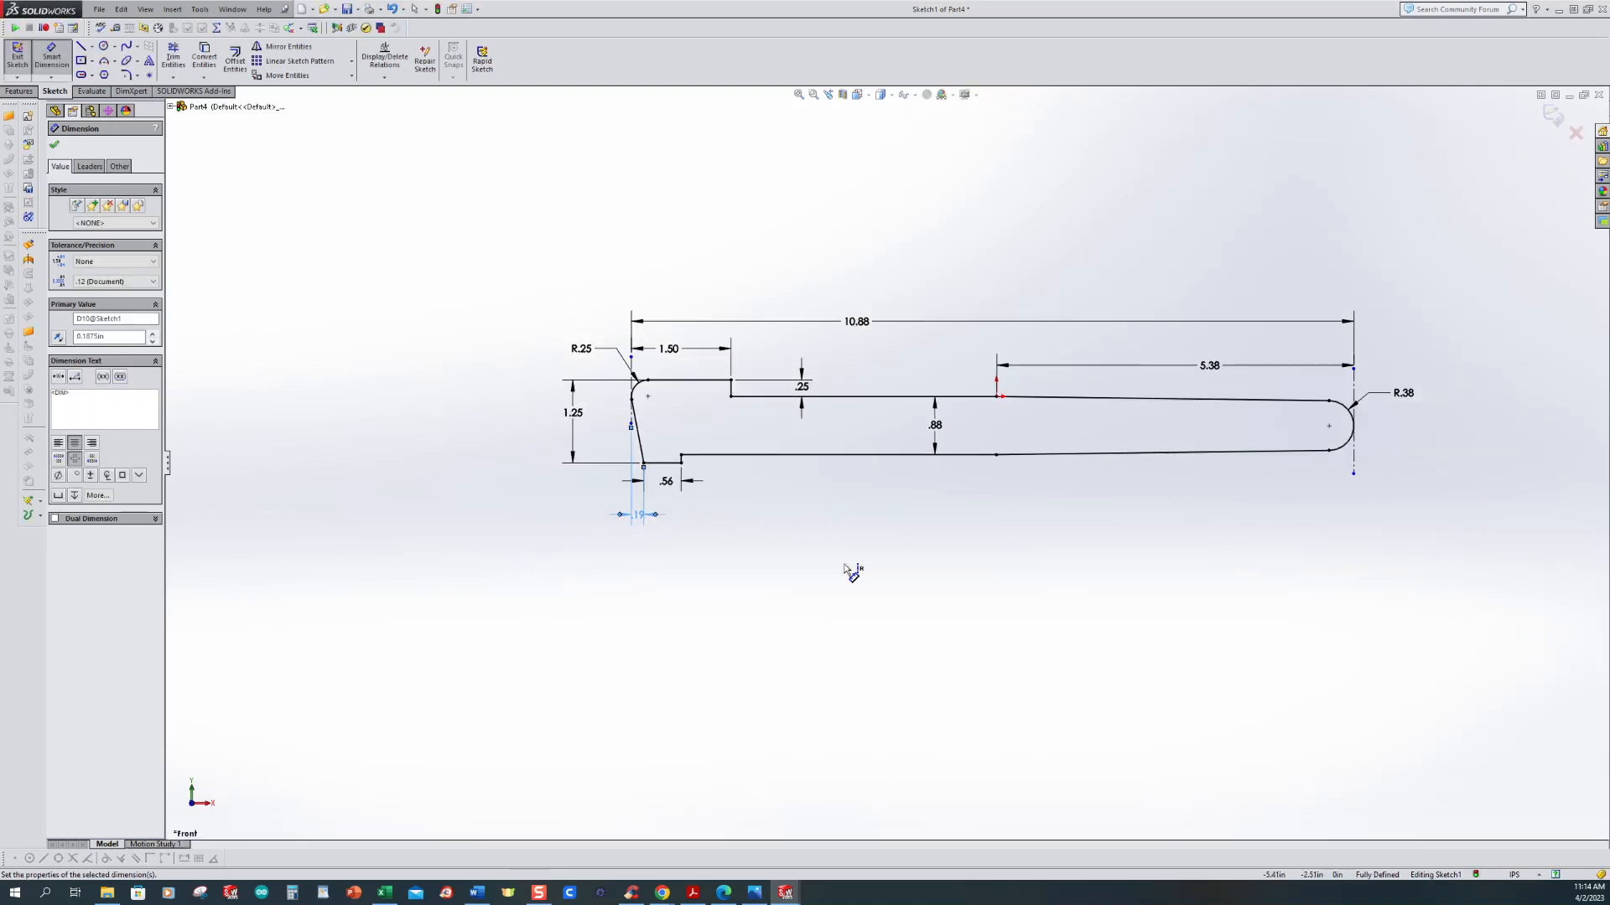
pyautogui.click(1088, 550)
# Step: Check the handle in the reference drawing and extrude the finished profile 13/16 in with the Mid Plane end condition
pyautogui.scroll(-2, 1385, 450)
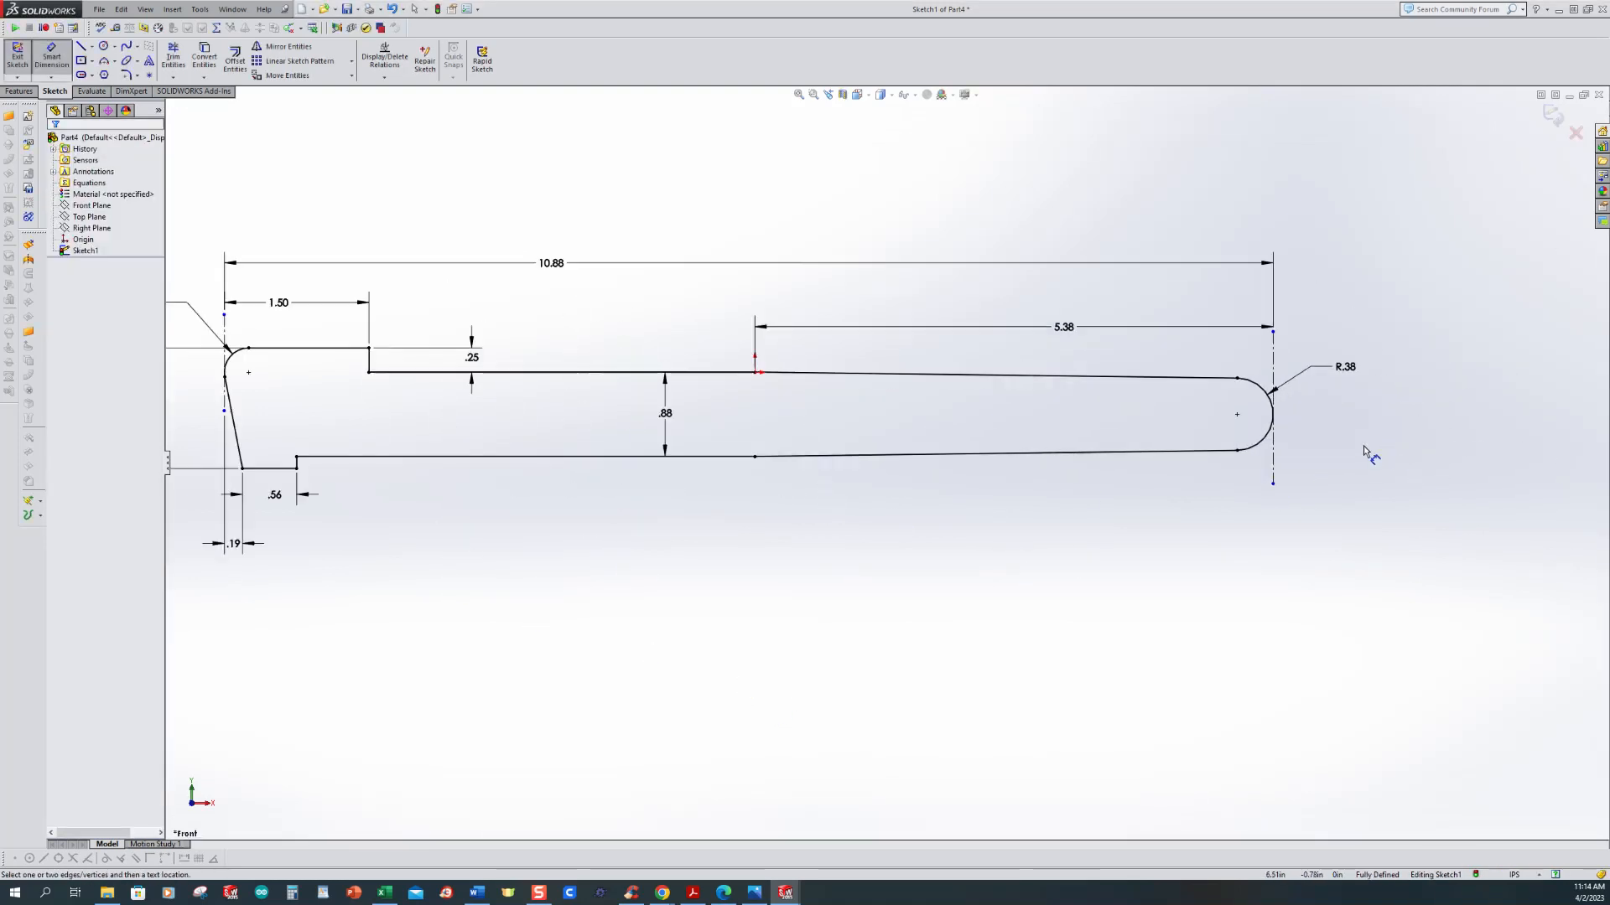
pyautogui.press('f')
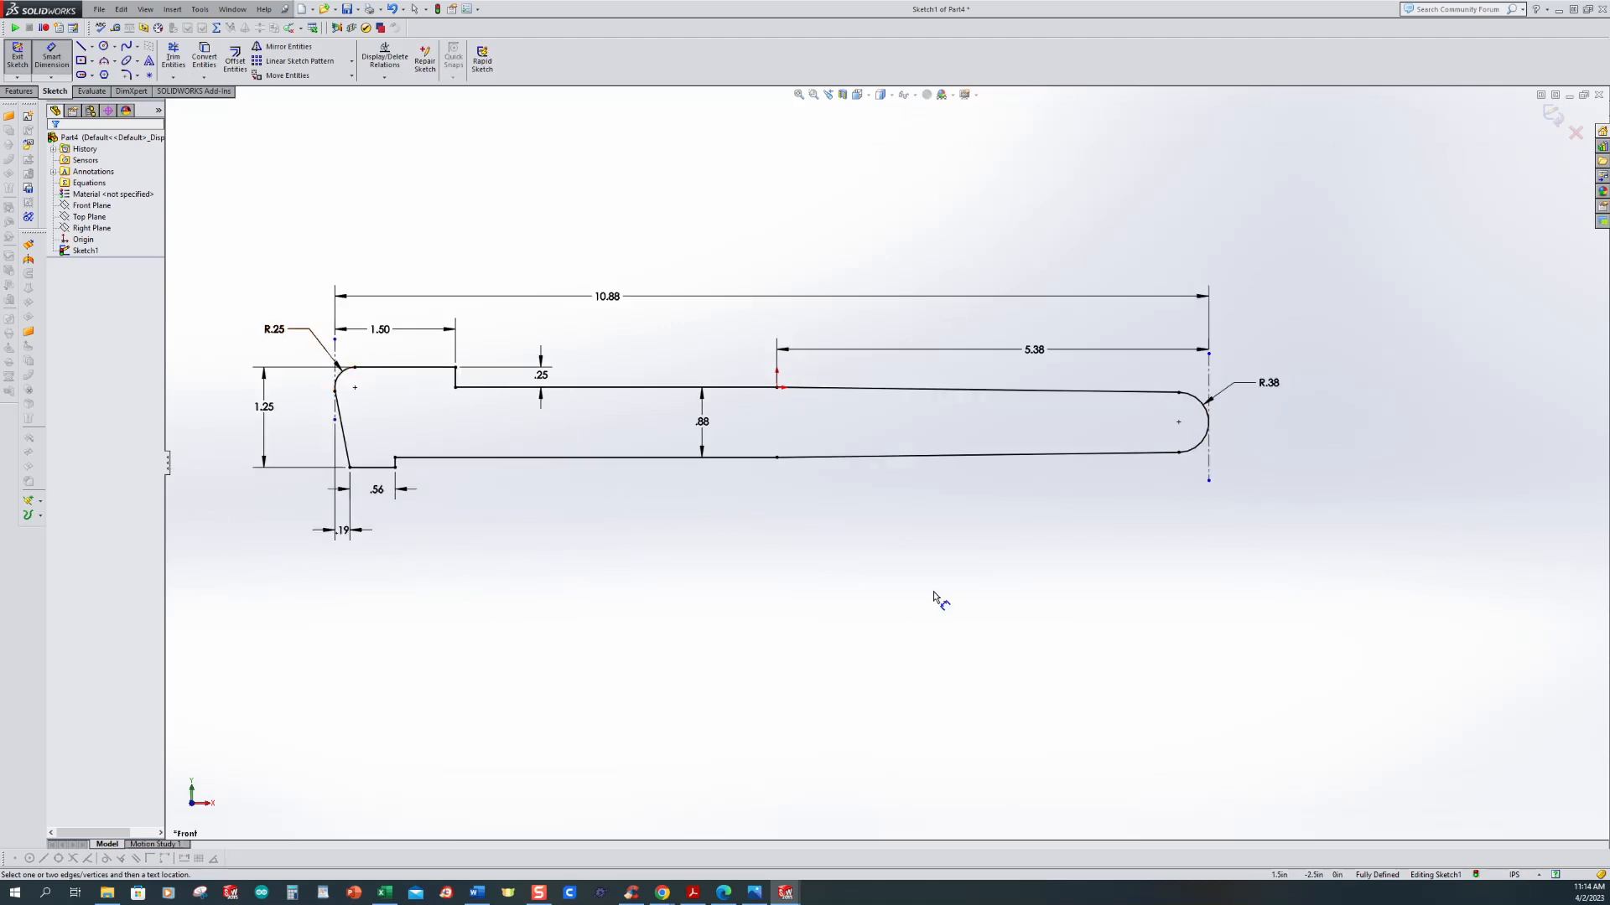
pyautogui.scroll(2, 945, 578)
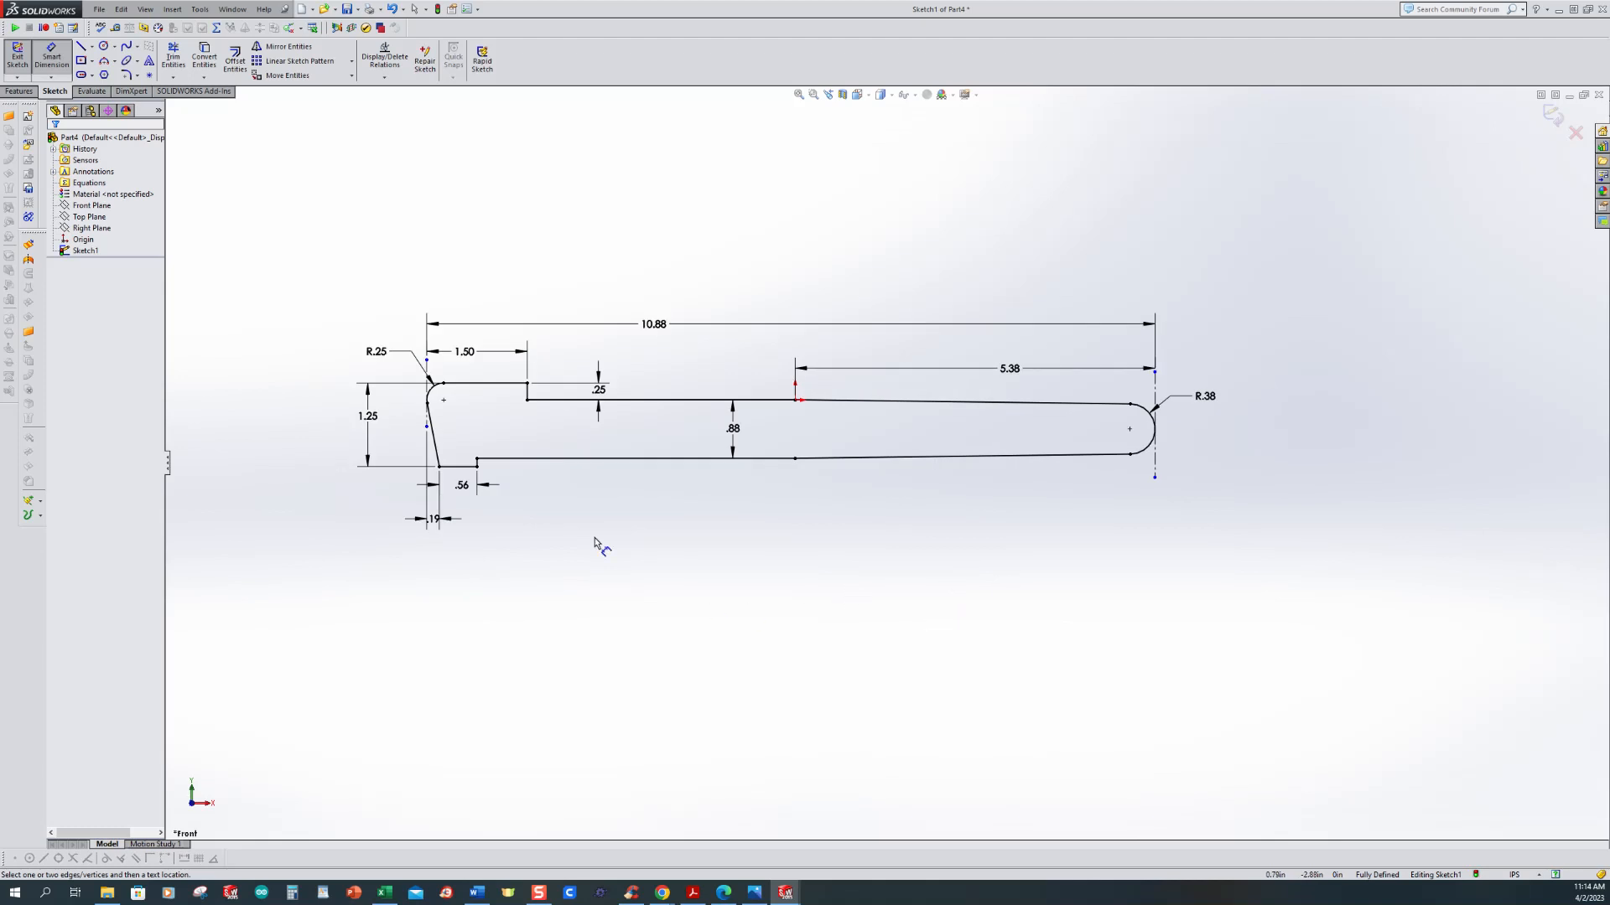
pyautogui.click(754, 894)
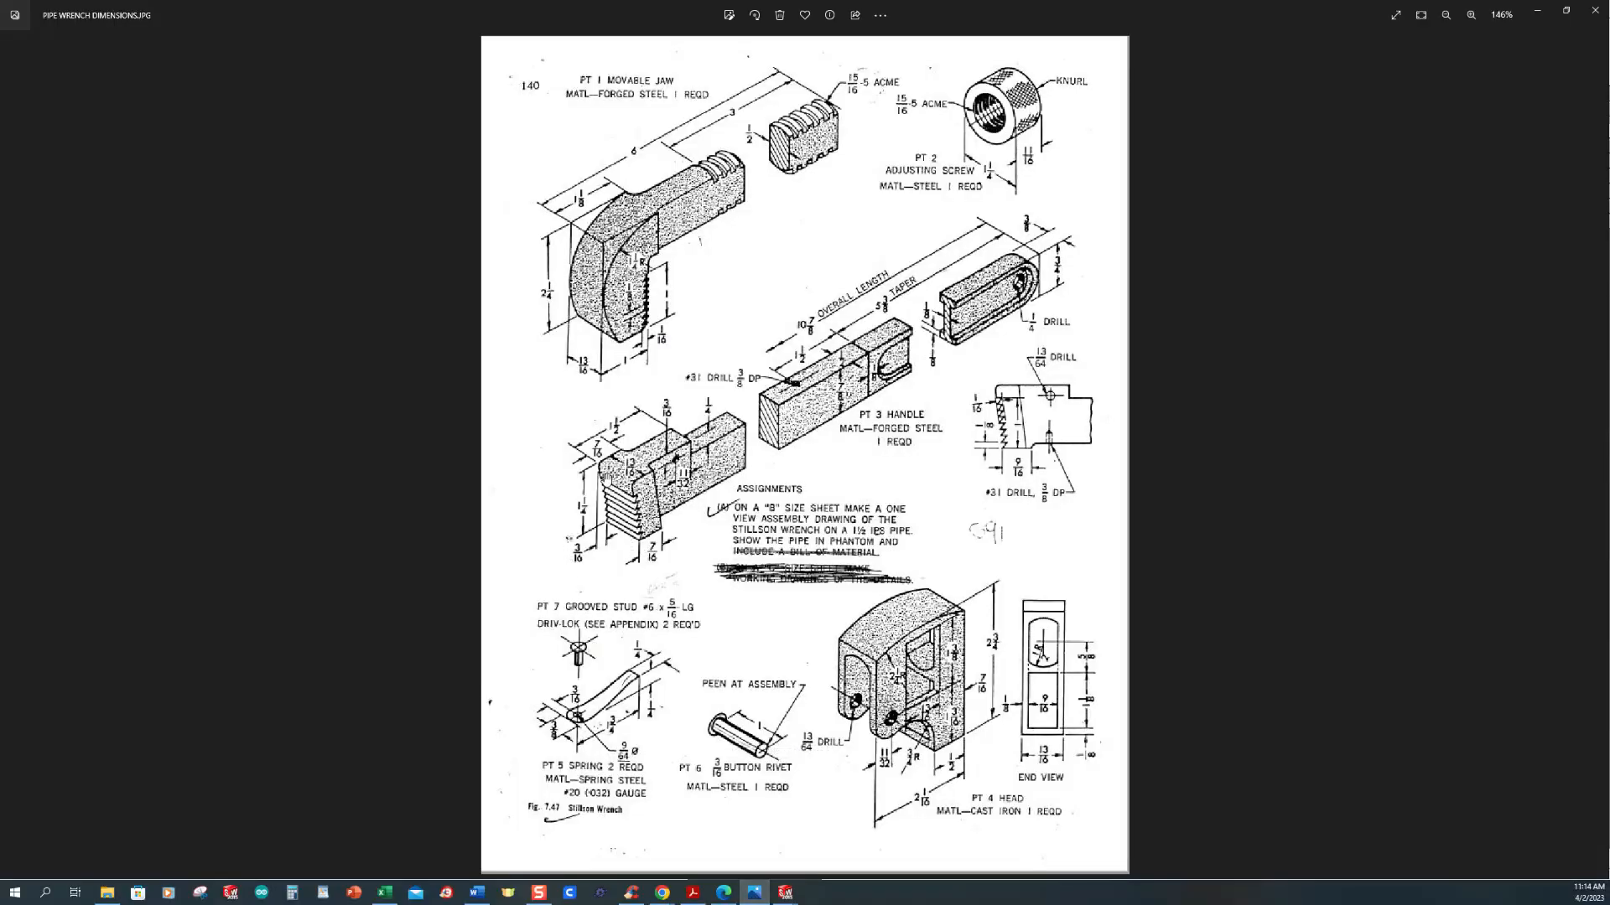
pyautogui.moveTo(784, 890)
pyautogui.click(909, 854)
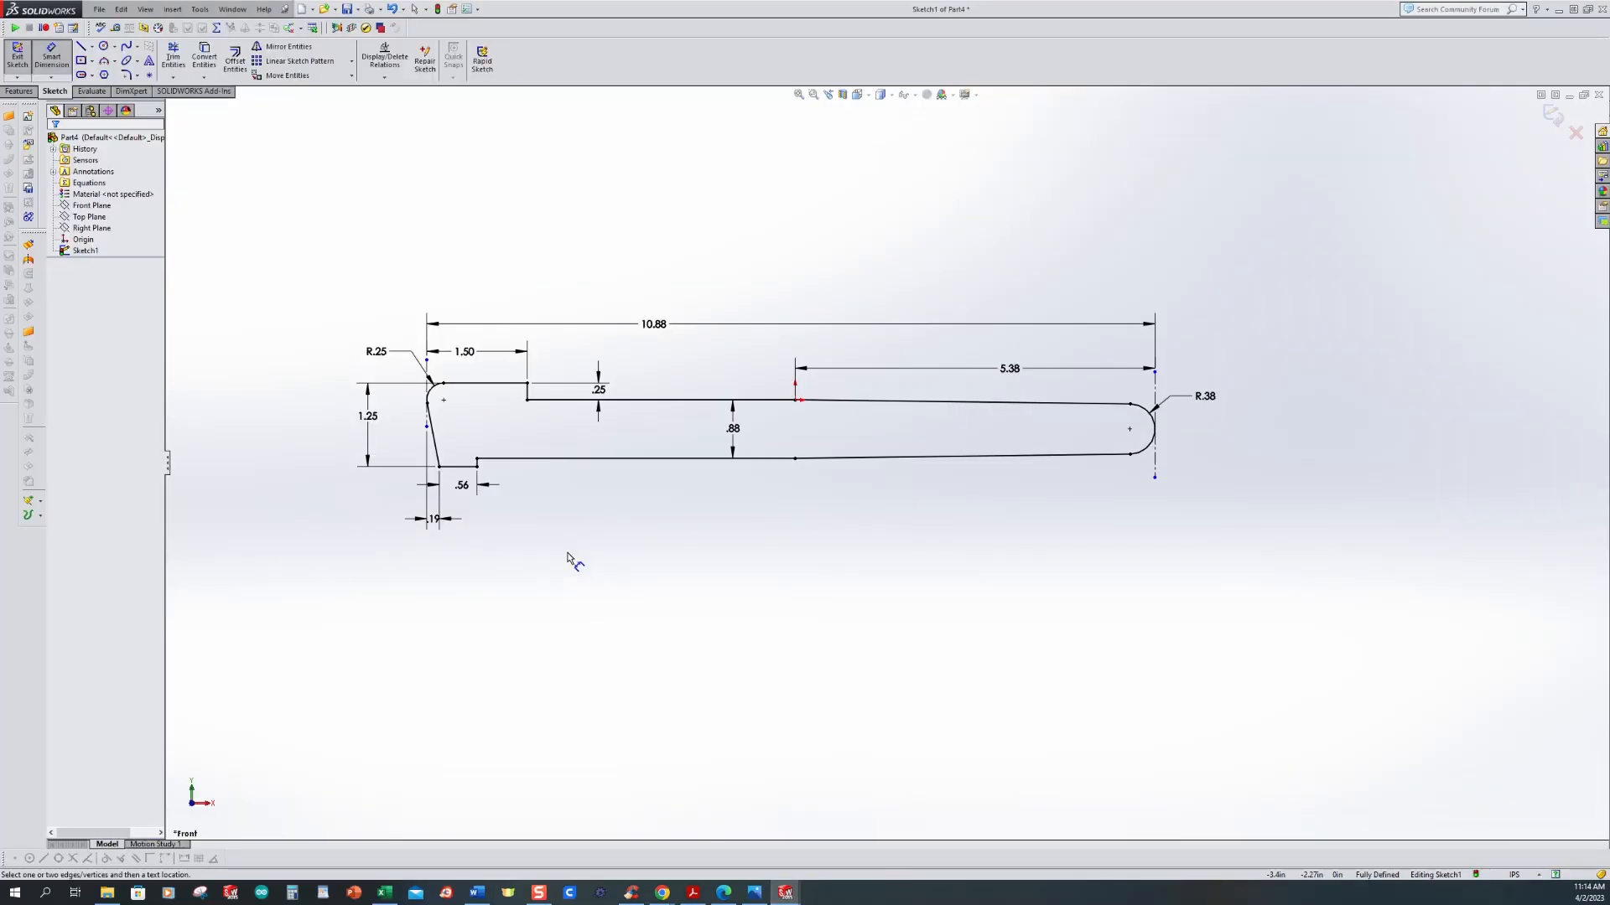
pyautogui.click(34, 90)
pyautogui.click(23, 59)
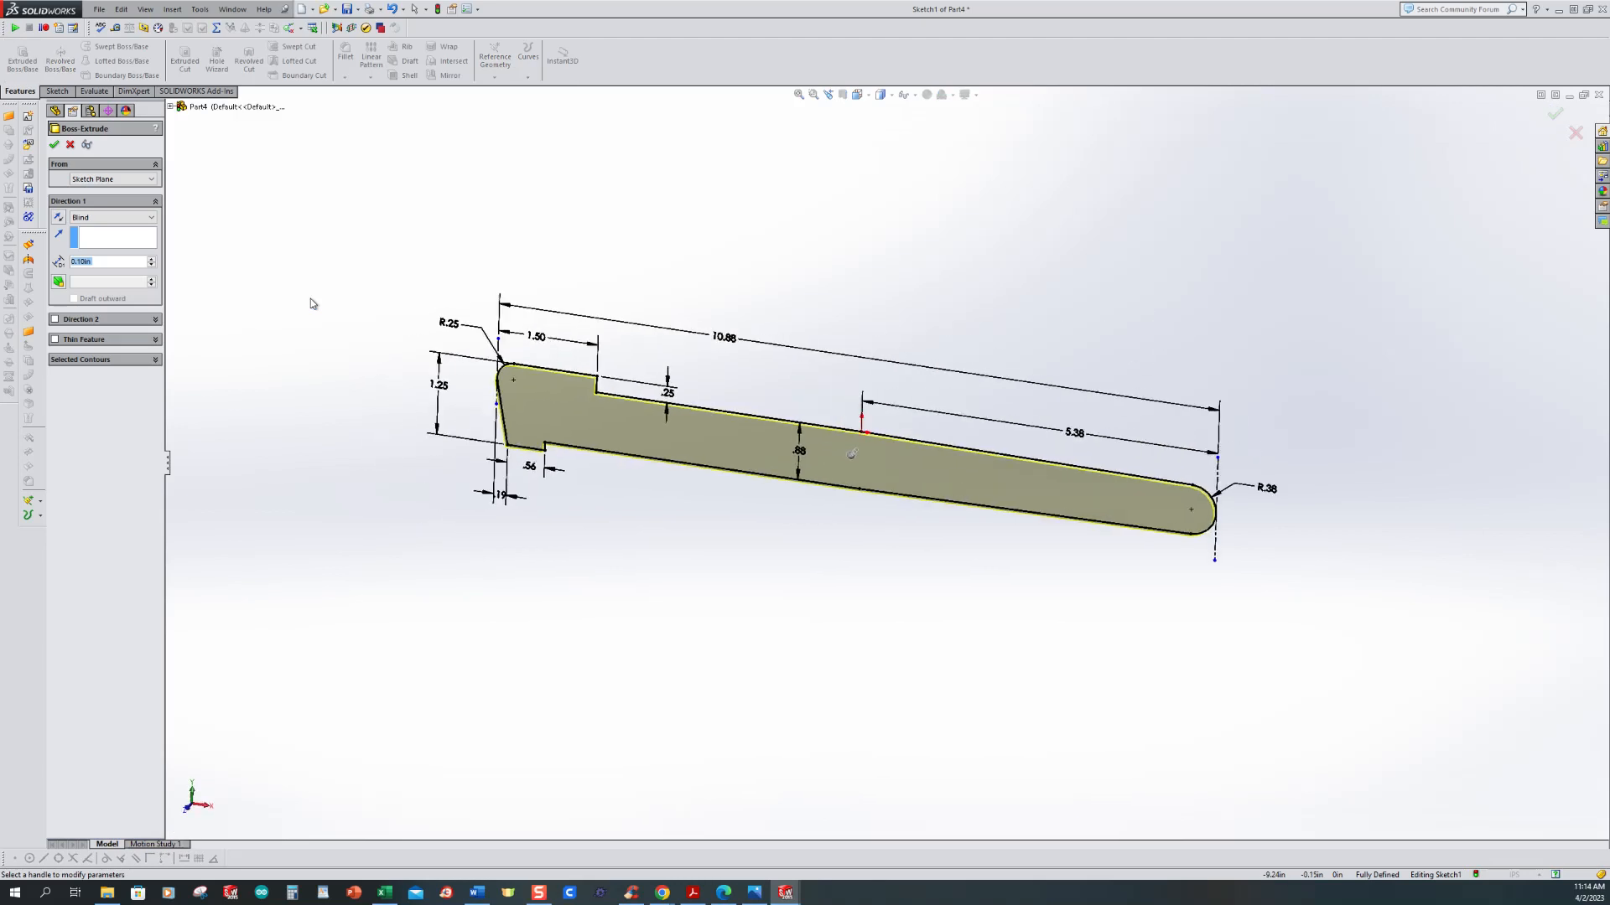
pyautogui.click(111, 217)
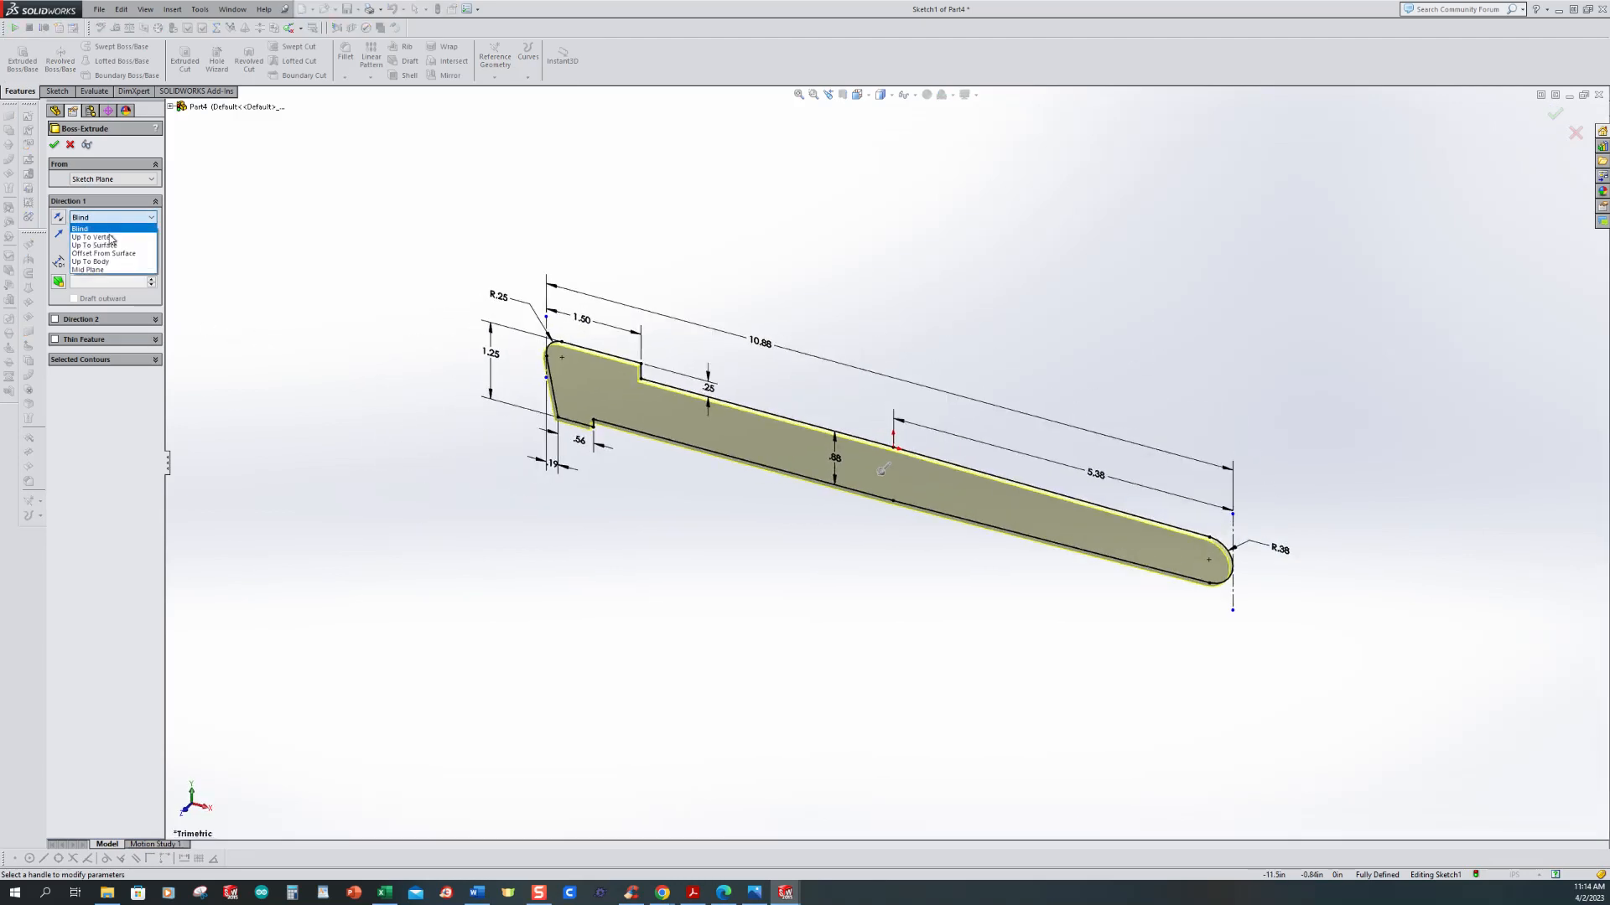
pyautogui.click(106, 270)
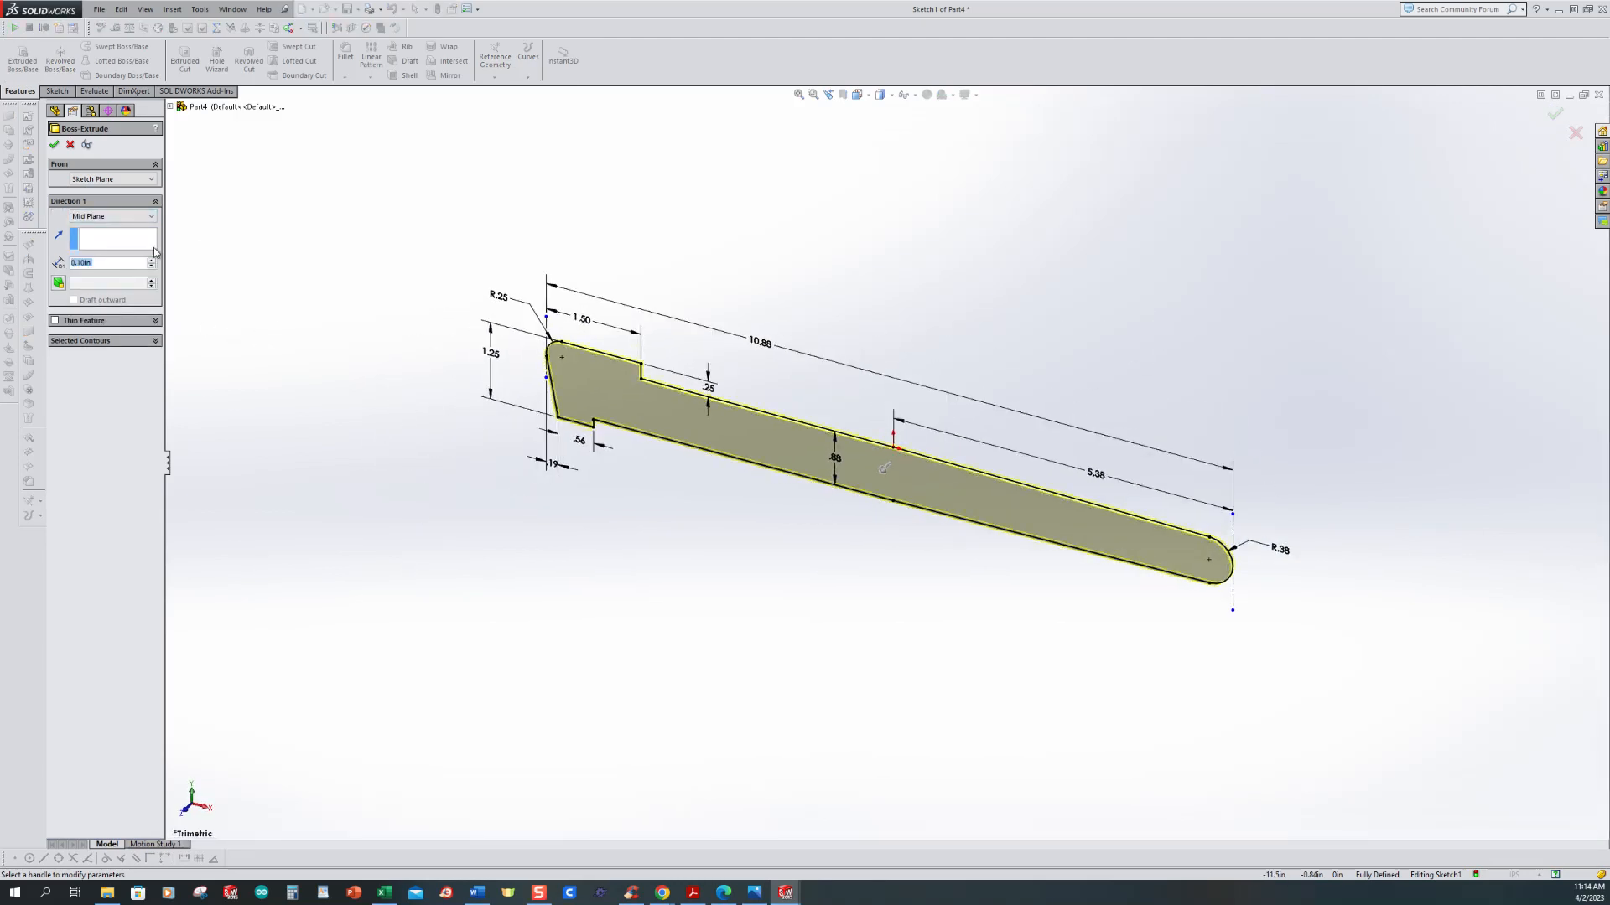
pyautogui.write('0.8125')
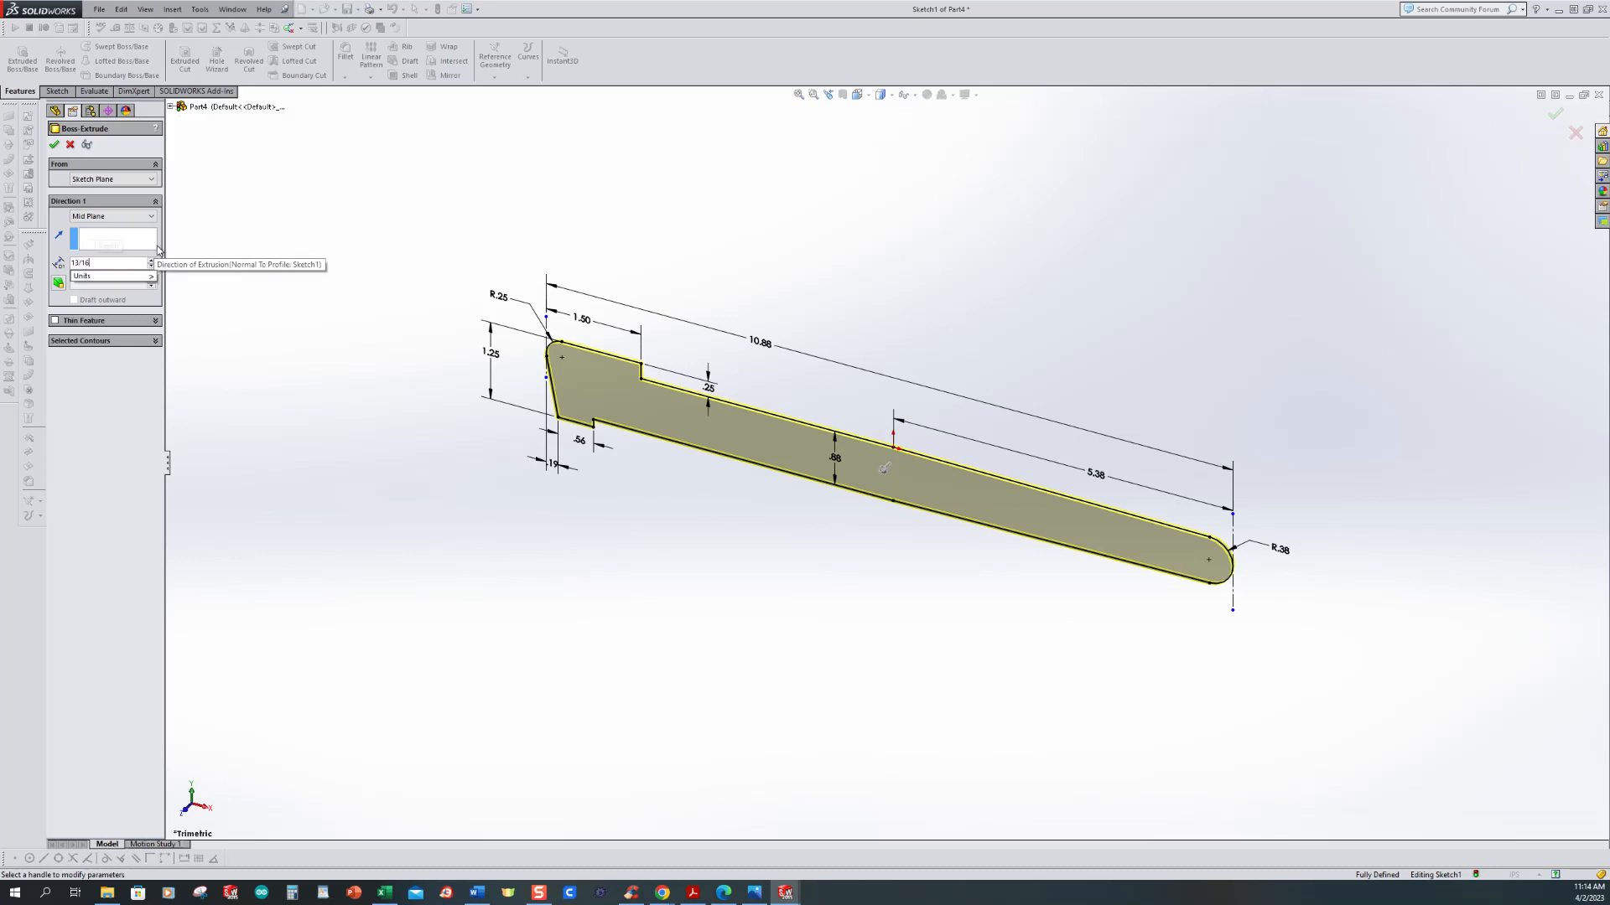
pyautogui.press('Return')
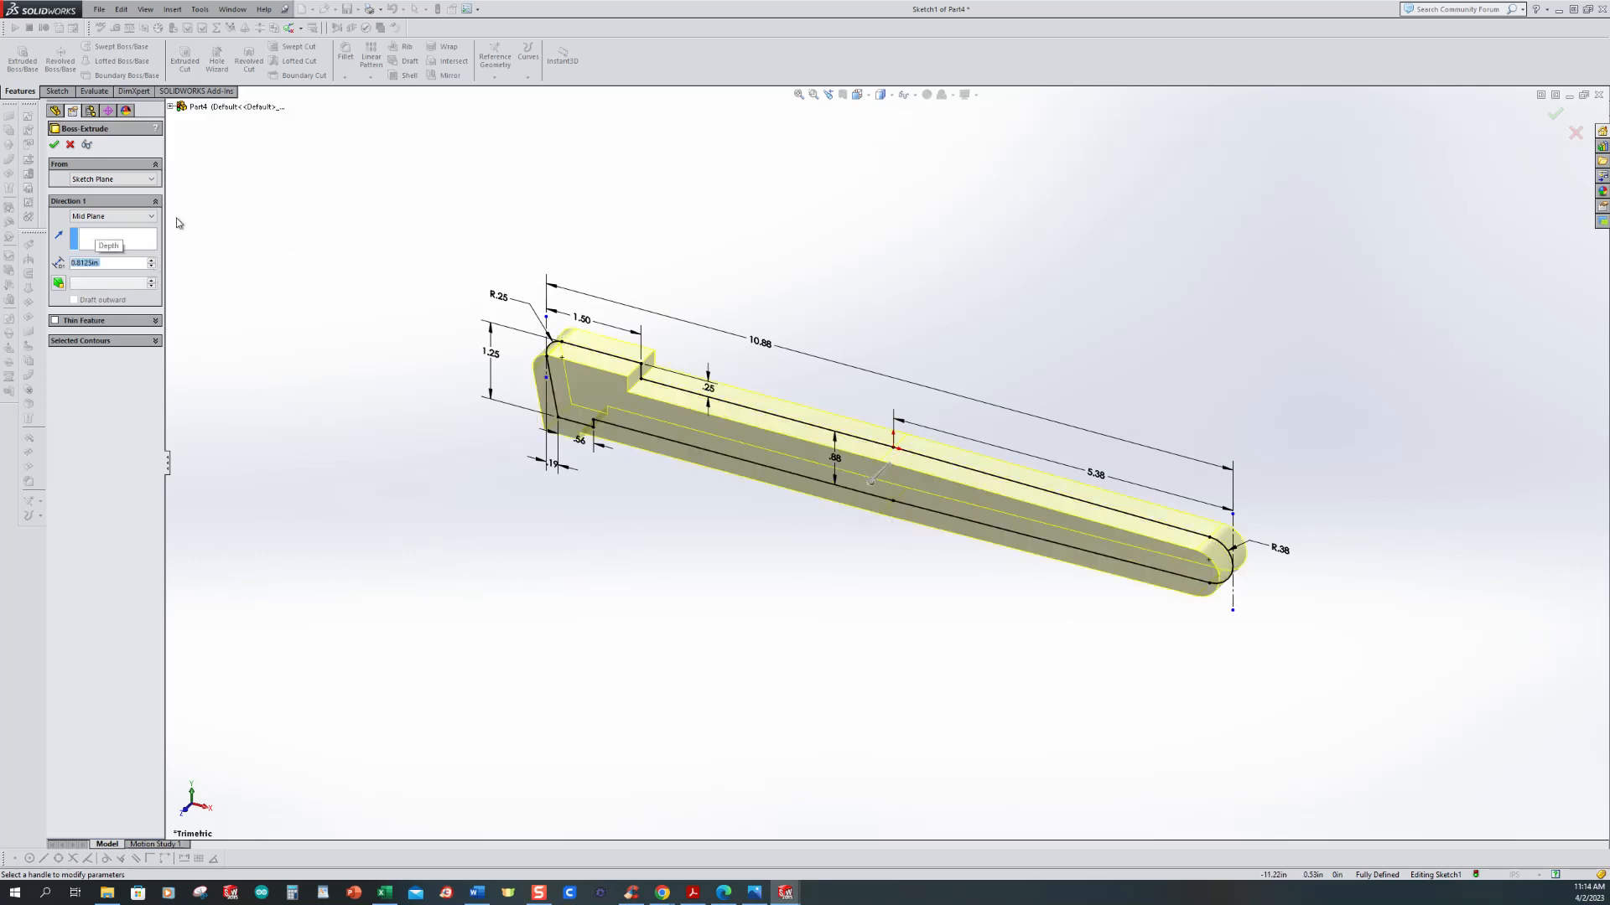
pyautogui.press('Return')
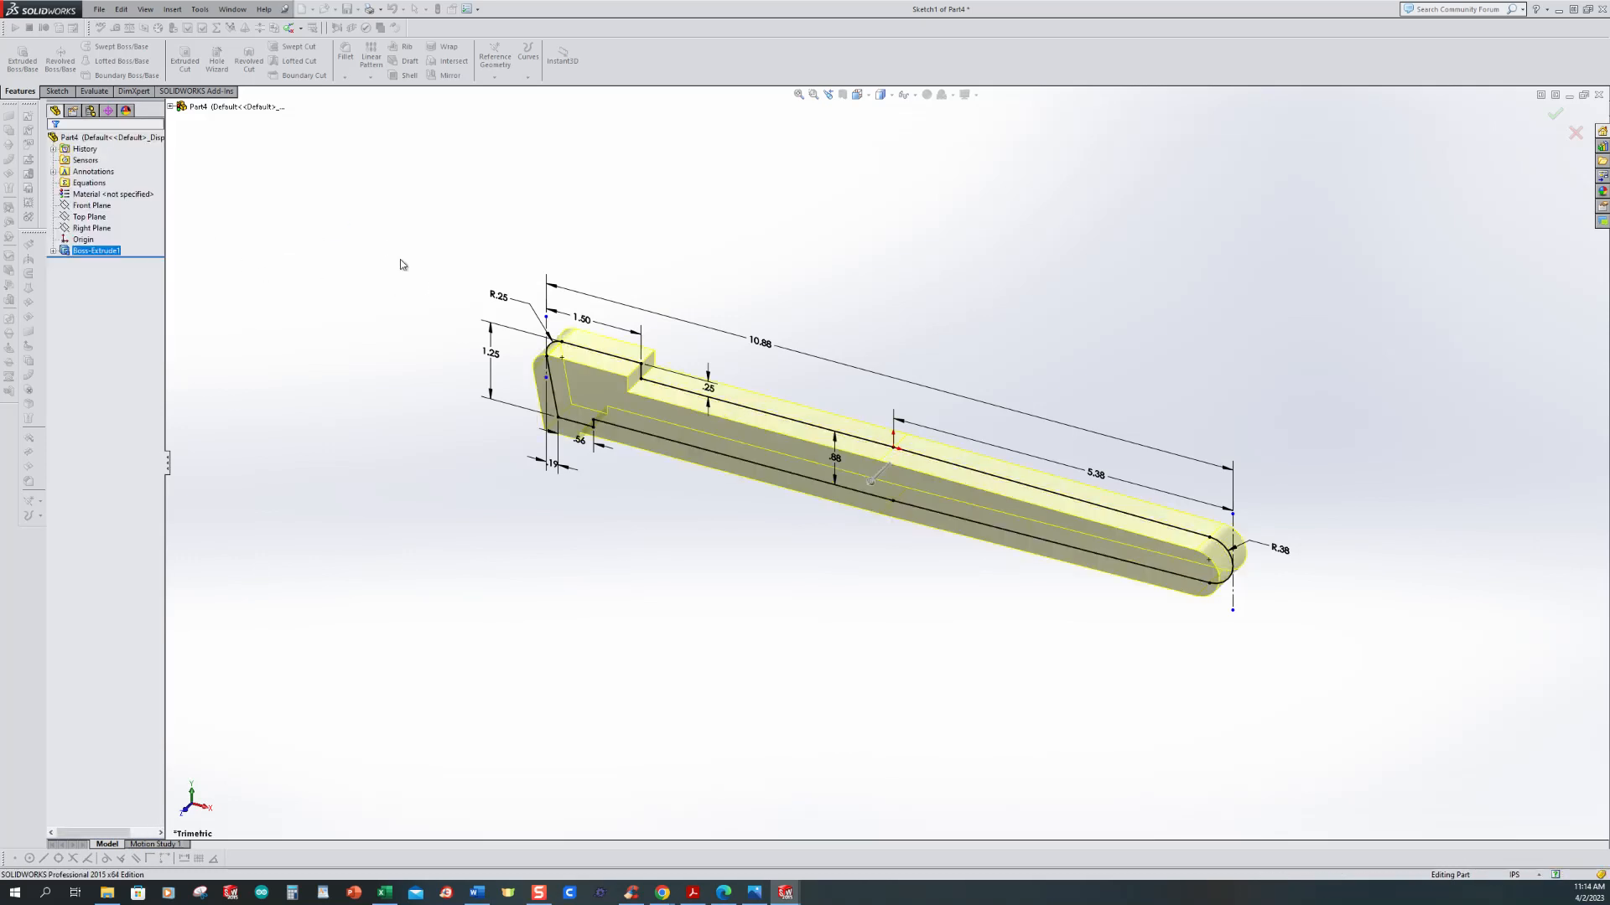
# Step: Consult the reference drawing and start an Extruded Cut sketch on the handle's flat side face
pyautogui.click(757, 896)
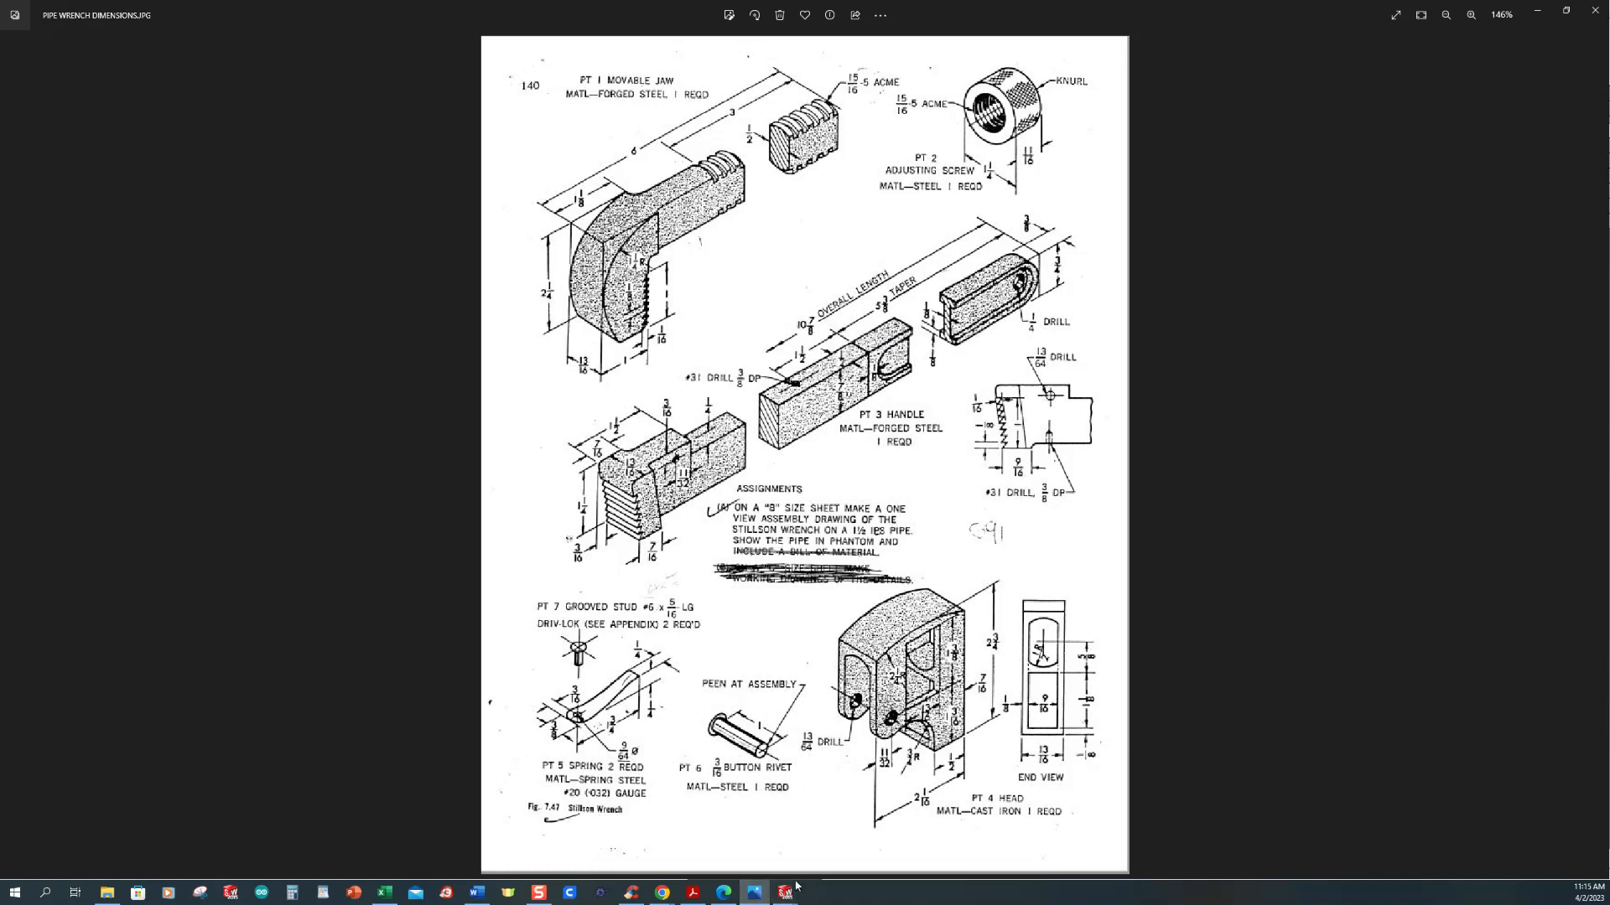
pyautogui.moveTo(785, 892)
pyautogui.click(914, 845)
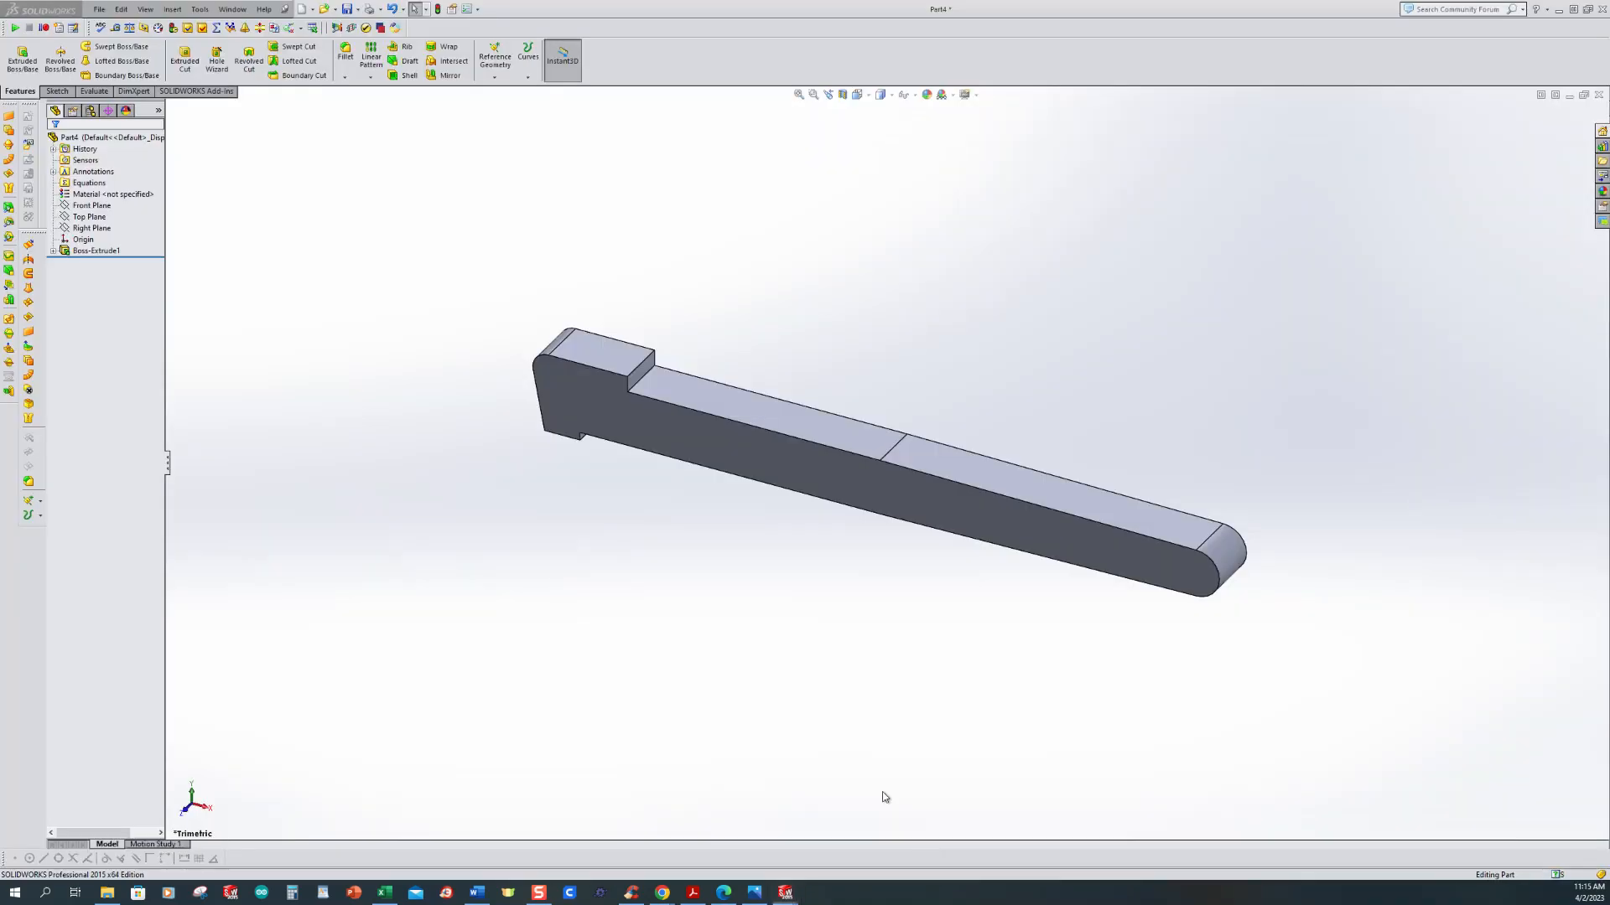
pyautogui.click(184, 60)
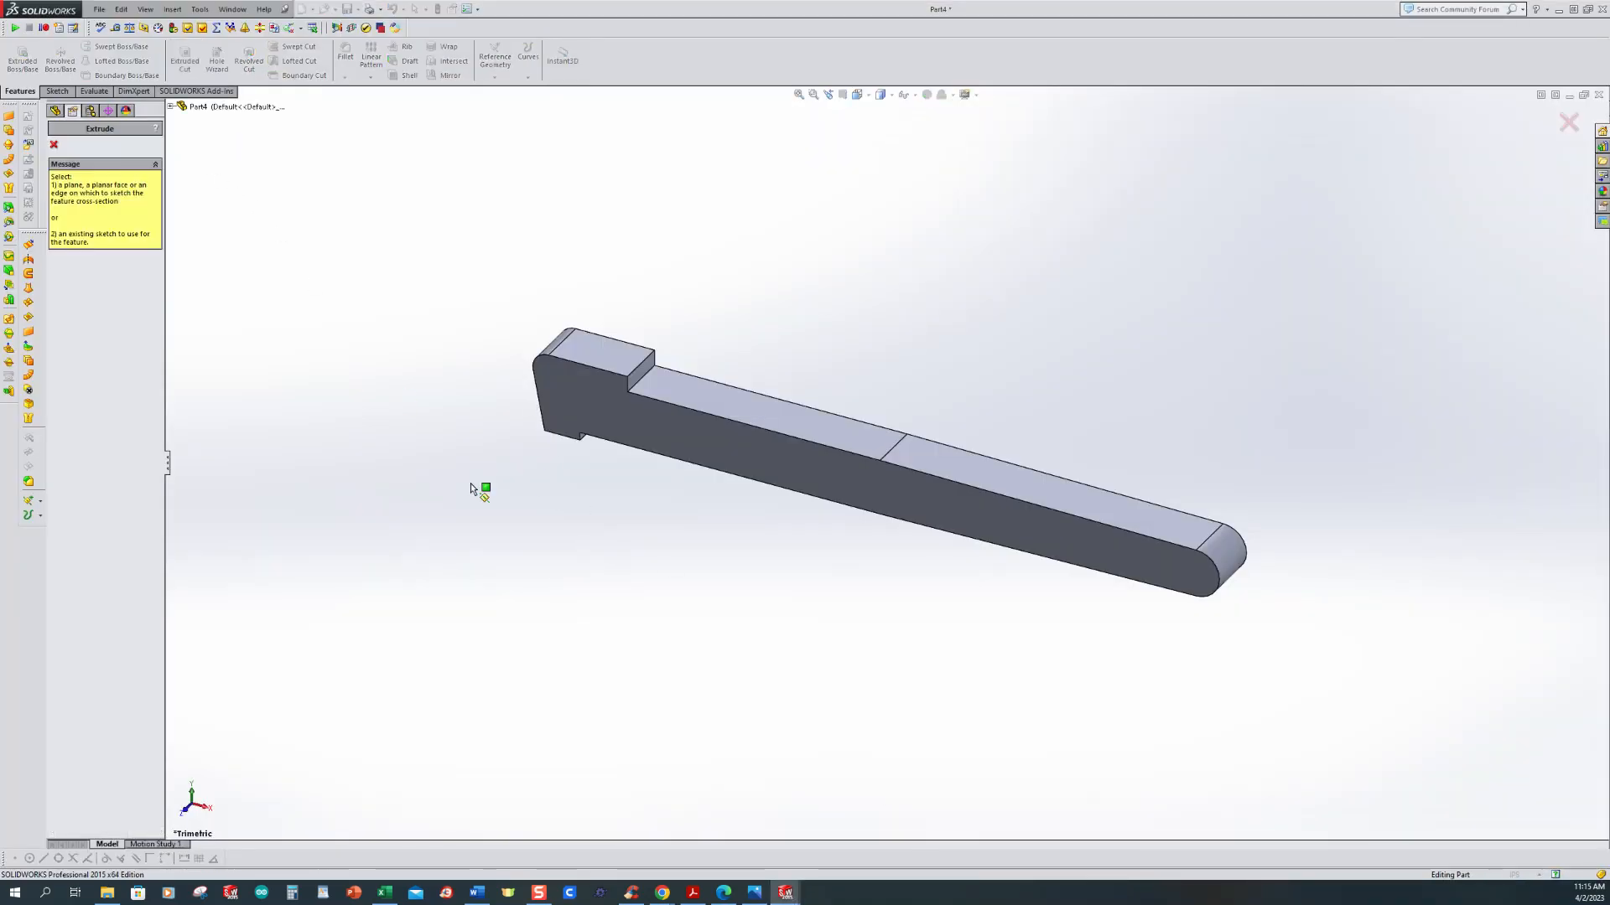
pyautogui.click(575, 385)
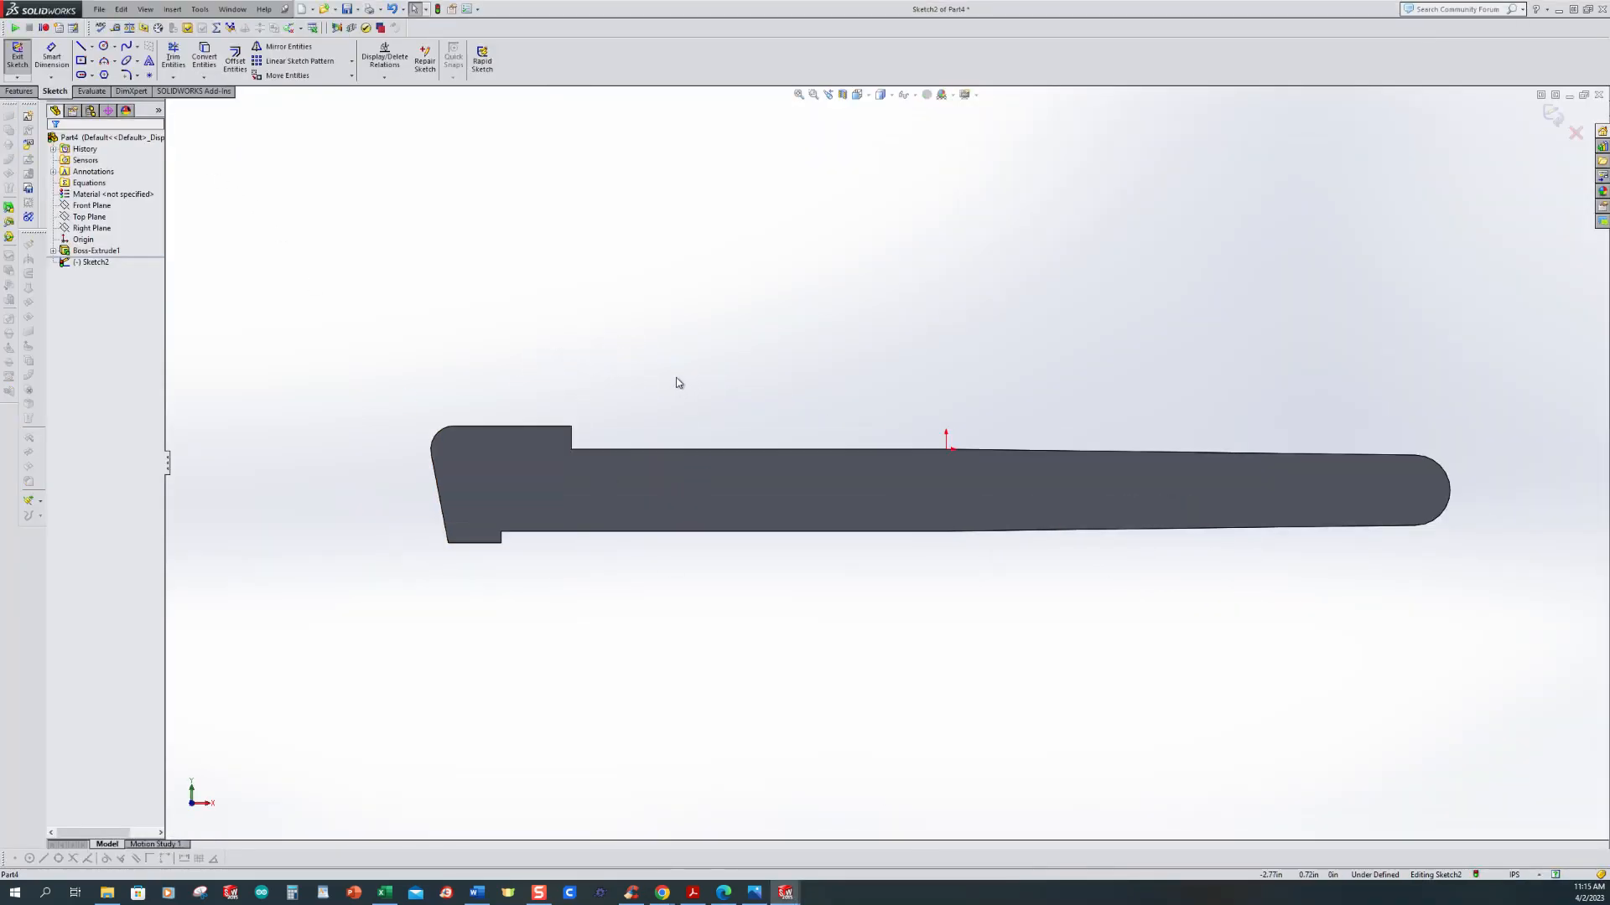
# Step: Sketch a closed four-line outline from a slanted line across the head to a vertical line beyond the rounded end, with an upper line about 10.82 in long
pyautogui.click(81, 47)
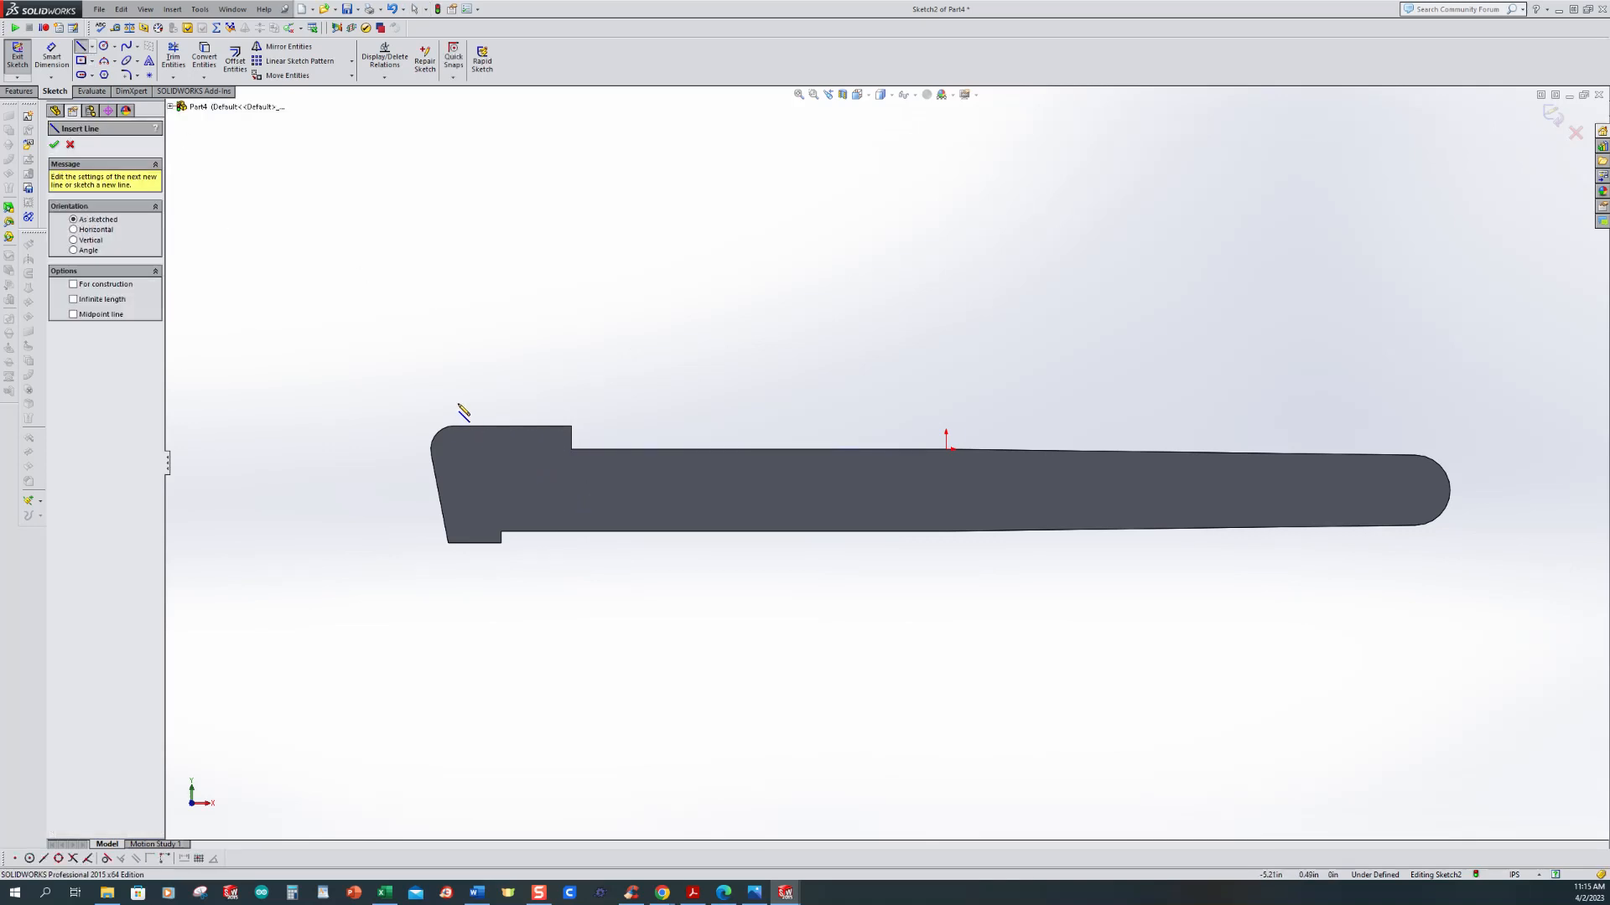
pyautogui.moveTo(467, 426)
pyautogui.mouseDown()
pyautogui.moveTo(486, 545)
pyautogui.moveTo(758, 561)
pyautogui.moveTo(1573, 536)
pyautogui.moveTo(1485, 556)
pyautogui.mouseUp()
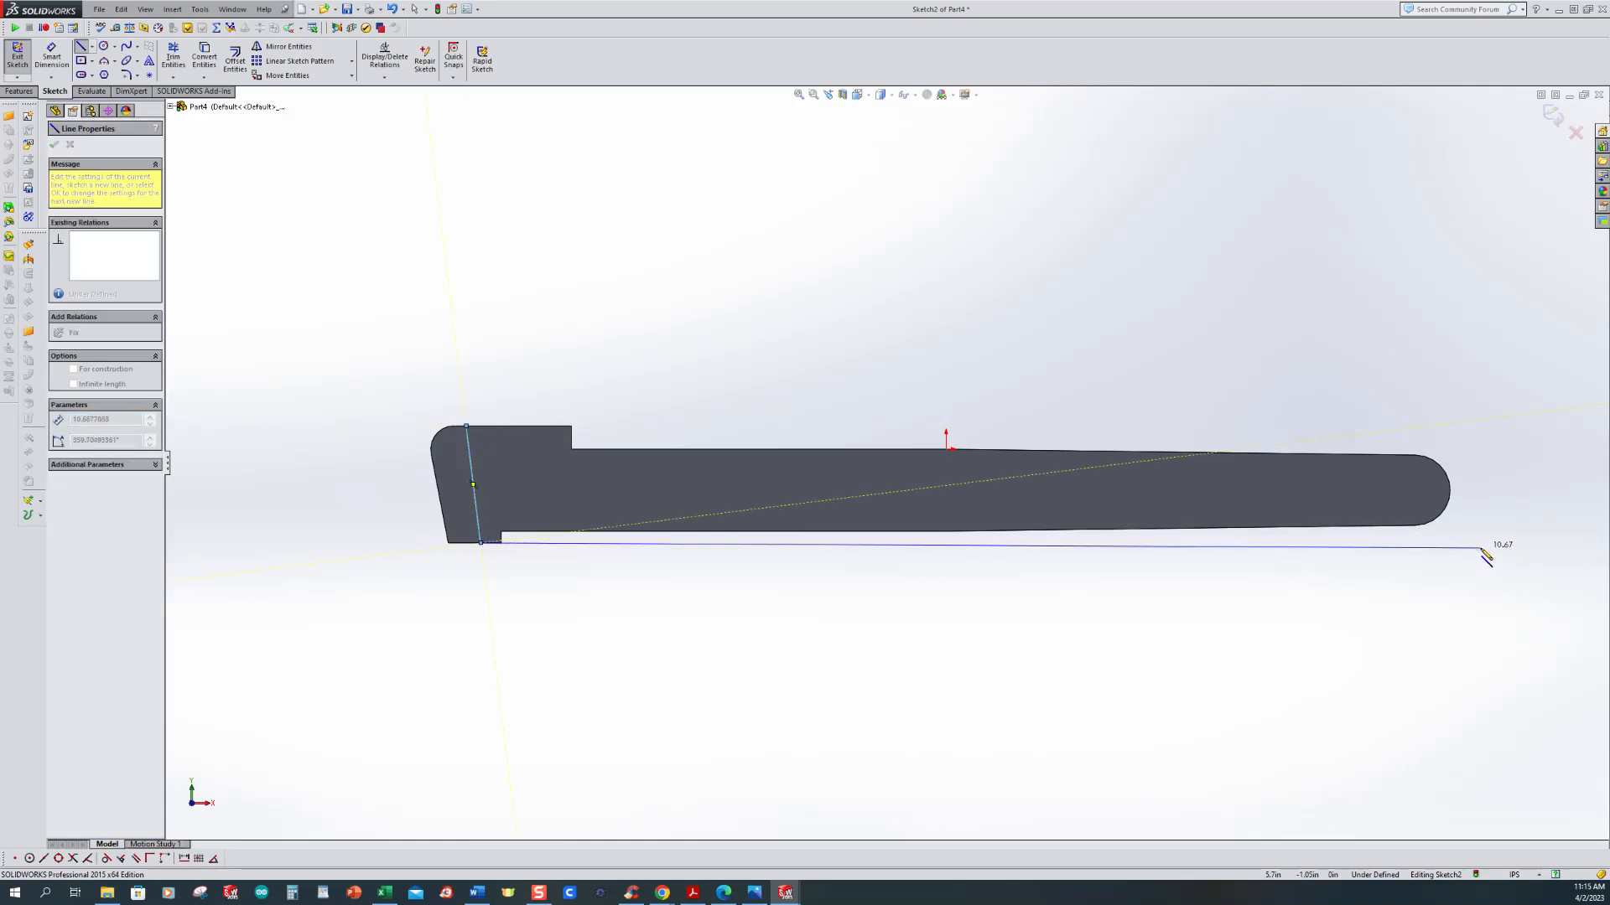
pyautogui.click(1480, 546)
pyautogui.moveTo(1481, 466); pyautogui.dragTo(1481, 449)
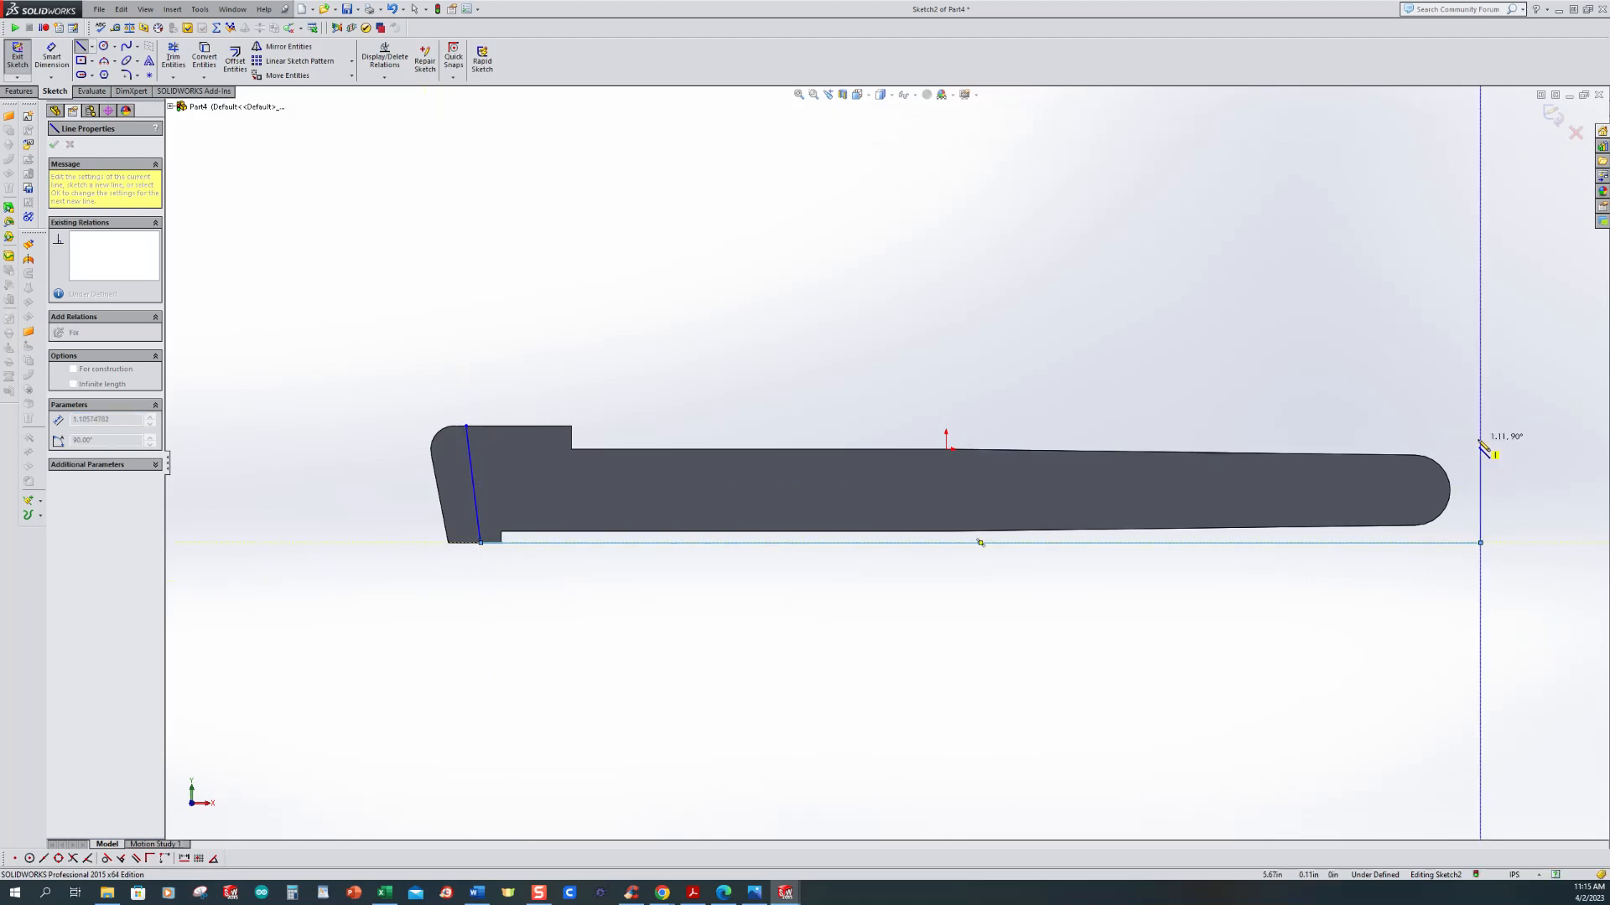
pyautogui.click(1481, 435)
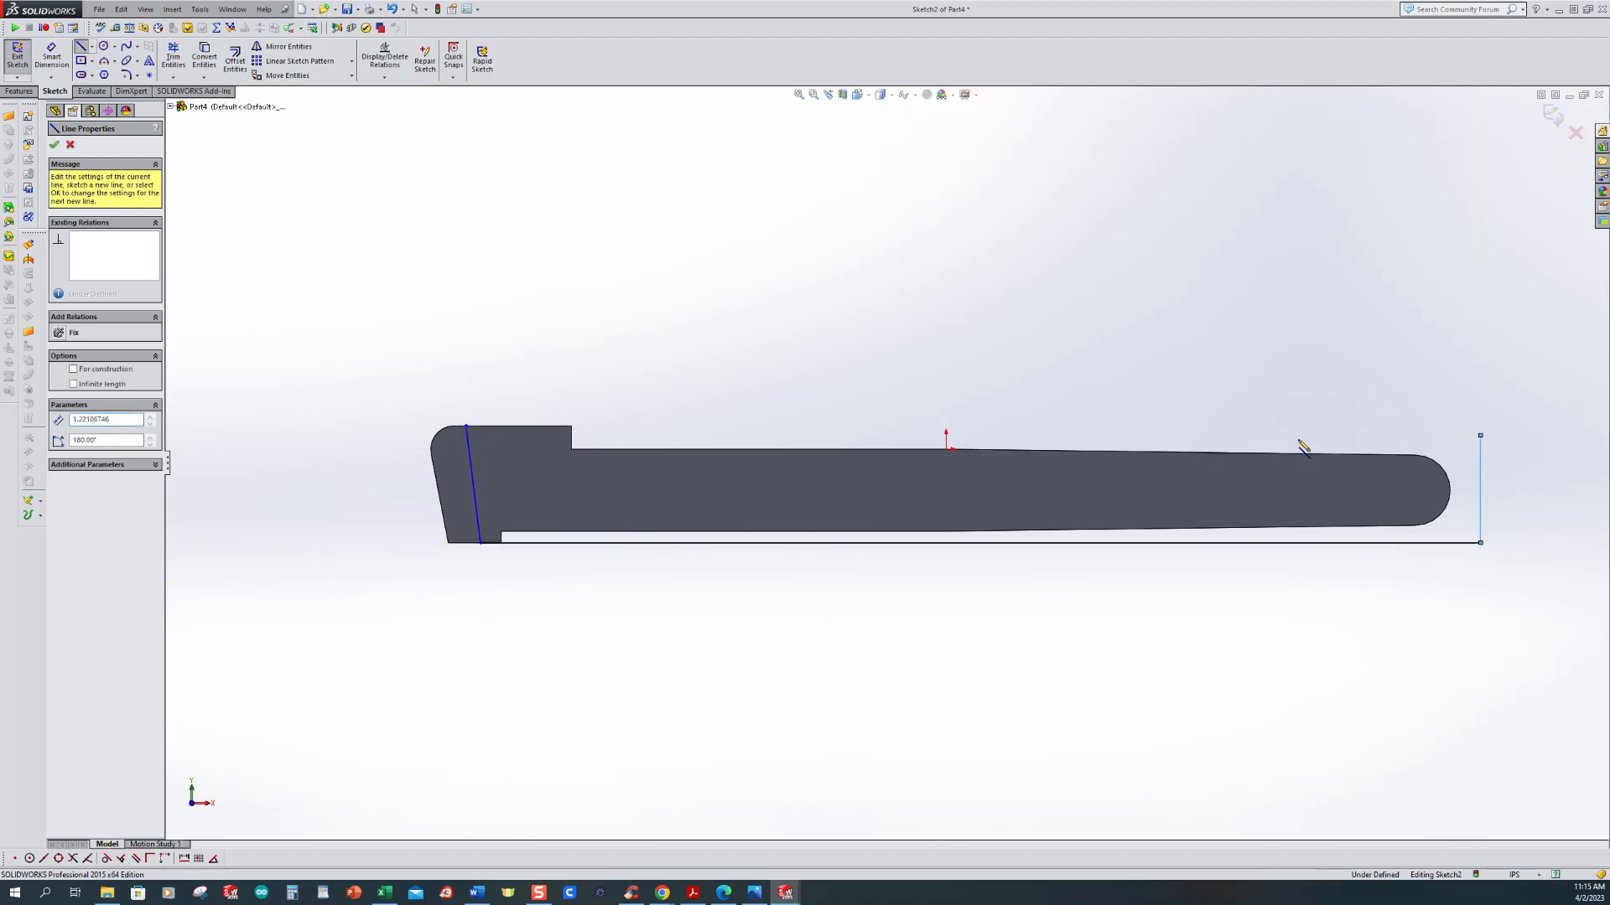
pyautogui.click(467, 426)
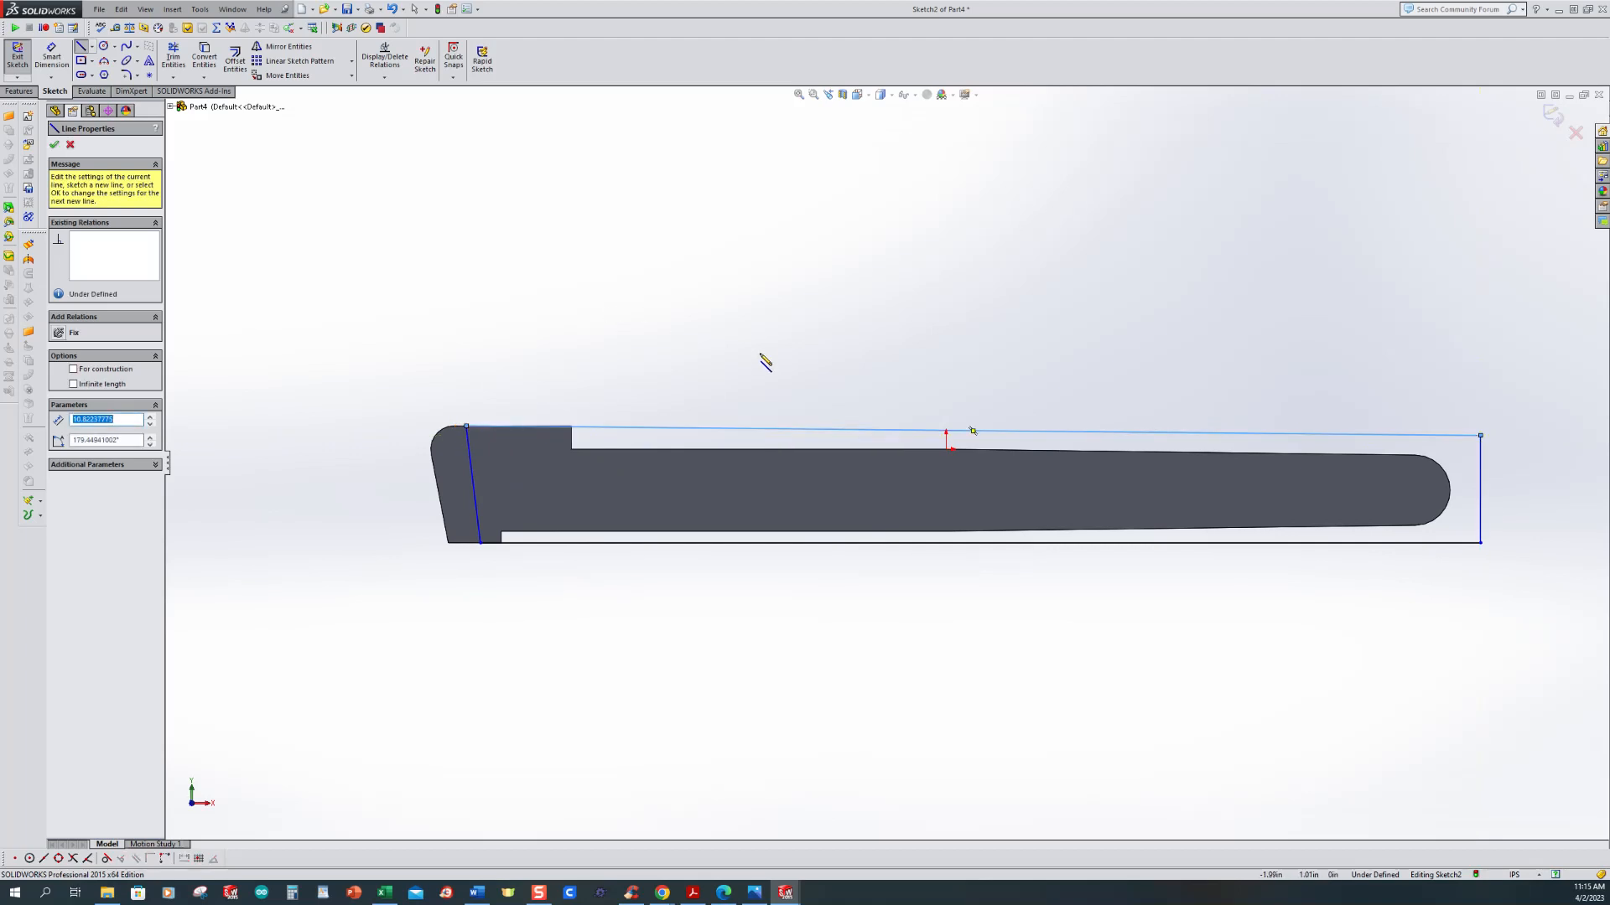
pyautogui.press('Escape')
# Step: Add a horizontal relation to the outline's long upper line
pyautogui.click(835, 433)
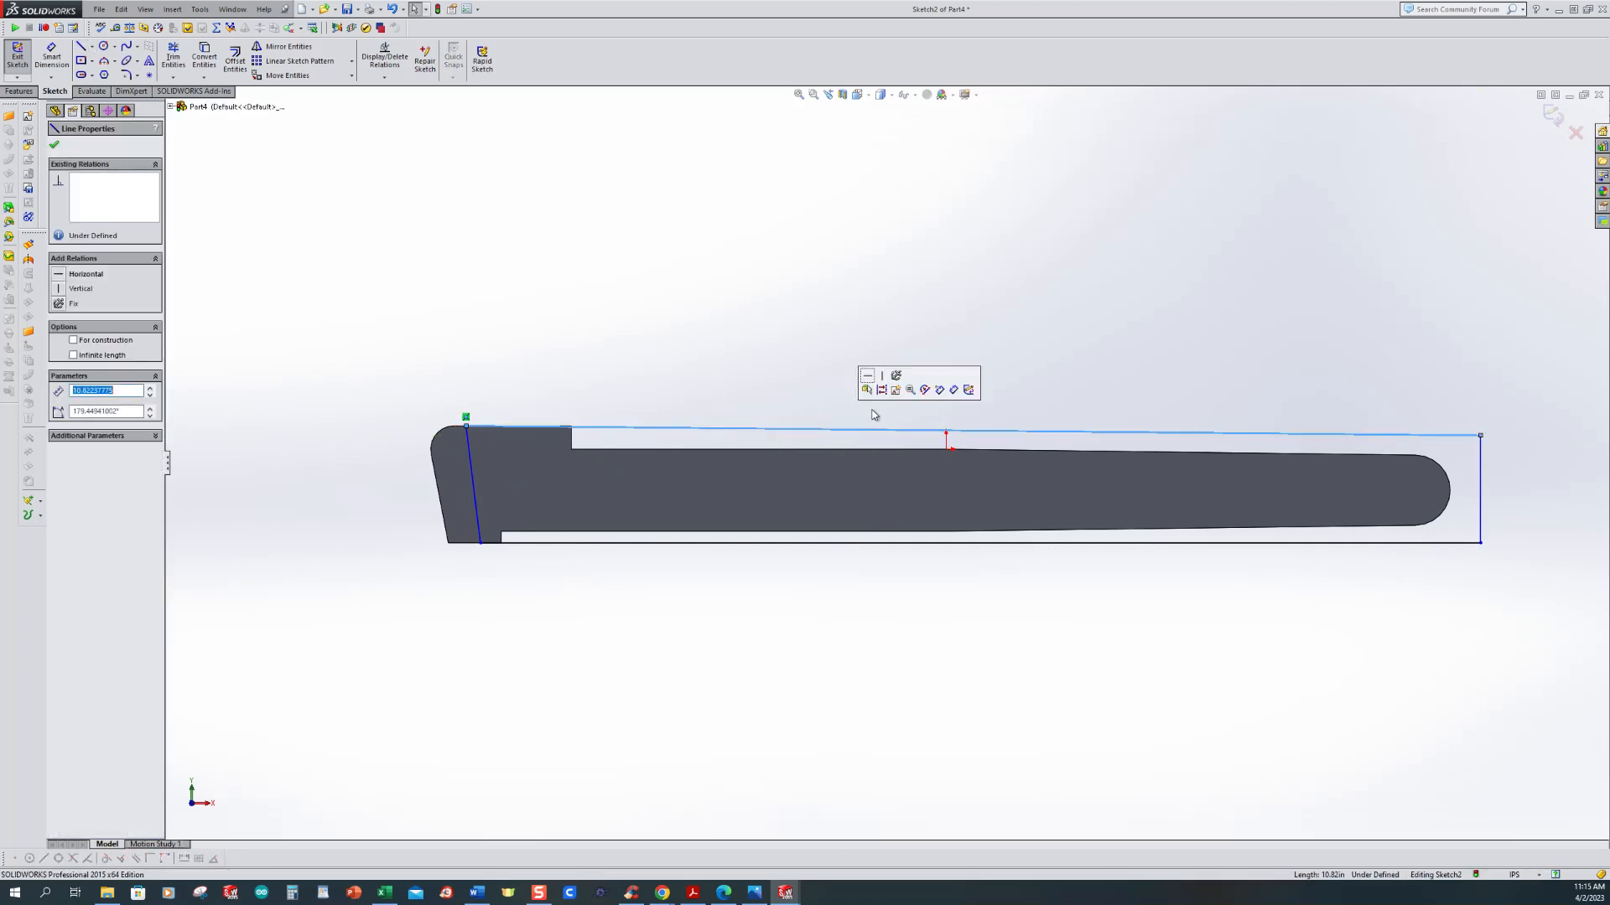
pyautogui.click(871, 385)
pyautogui.scroll(-2, 542, 546)
pyautogui.scroll(3, 646, 599)
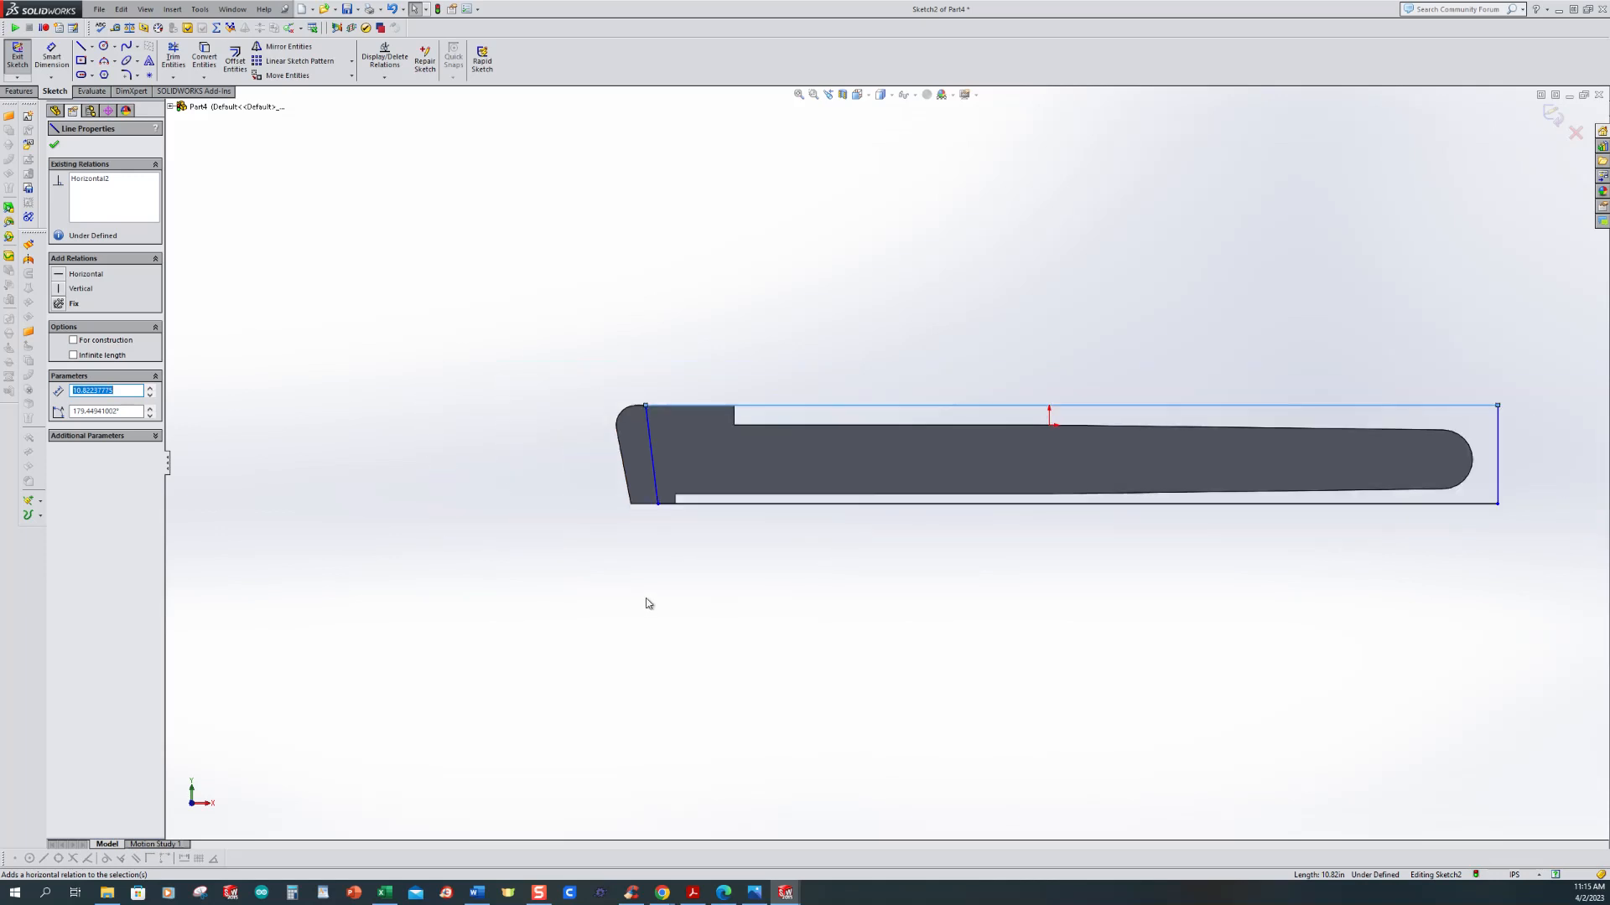
# Step: Add a tangent relation between the outline's vertical end line and the handle's rounded end edge
pyautogui.click(384, 77)
pyautogui.click(411, 106)
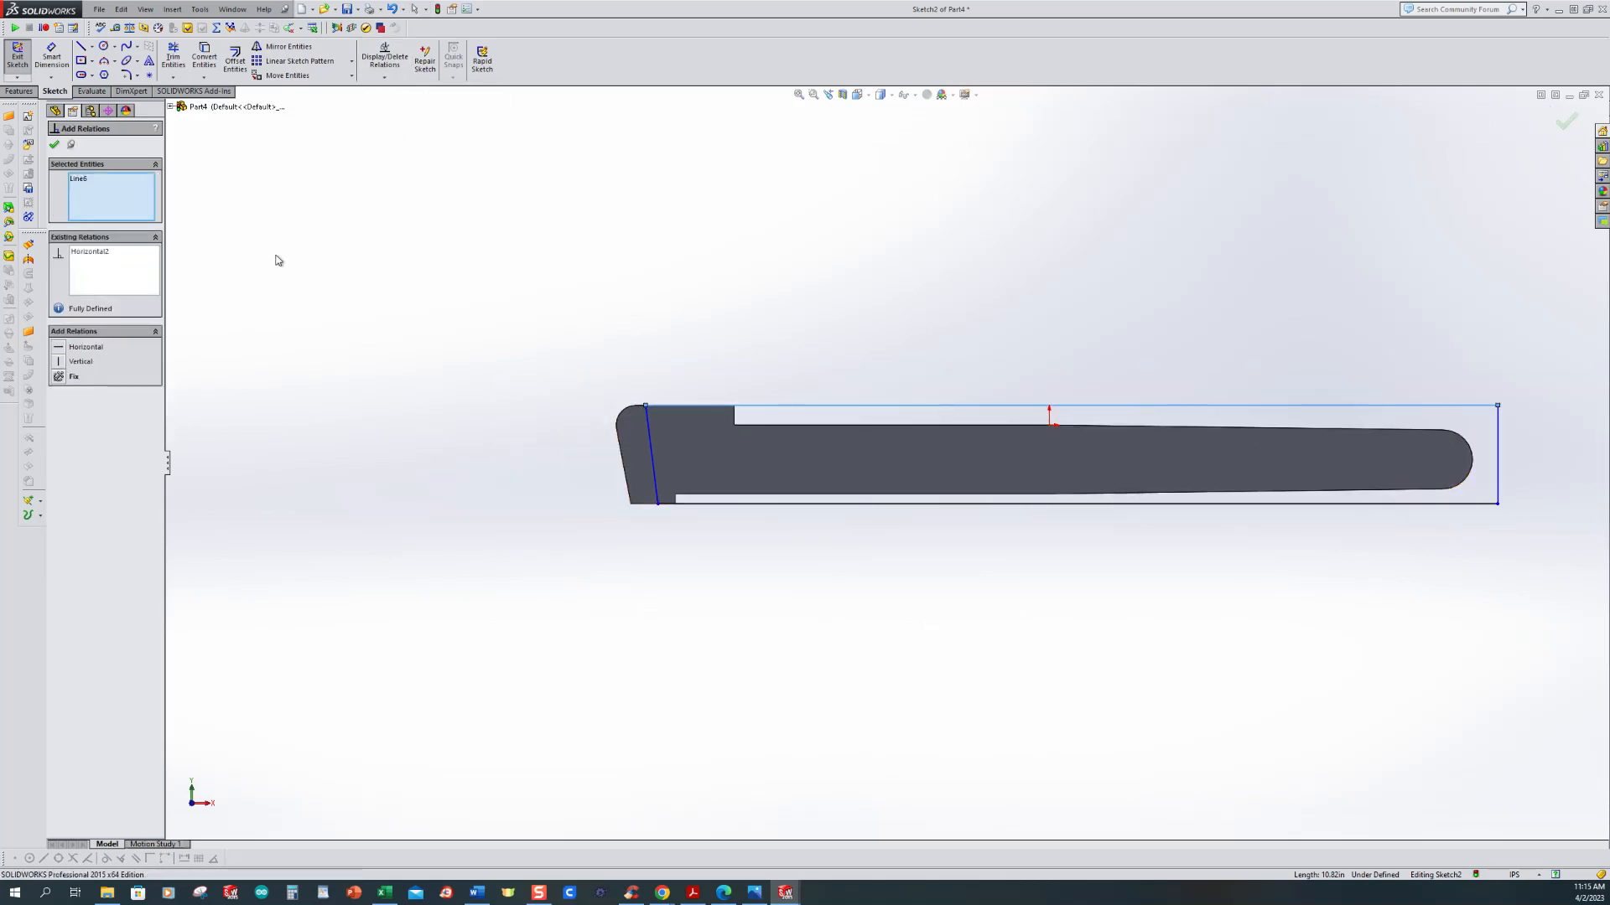
pyautogui.rightClick(96, 198)
pyautogui.click(120, 207)
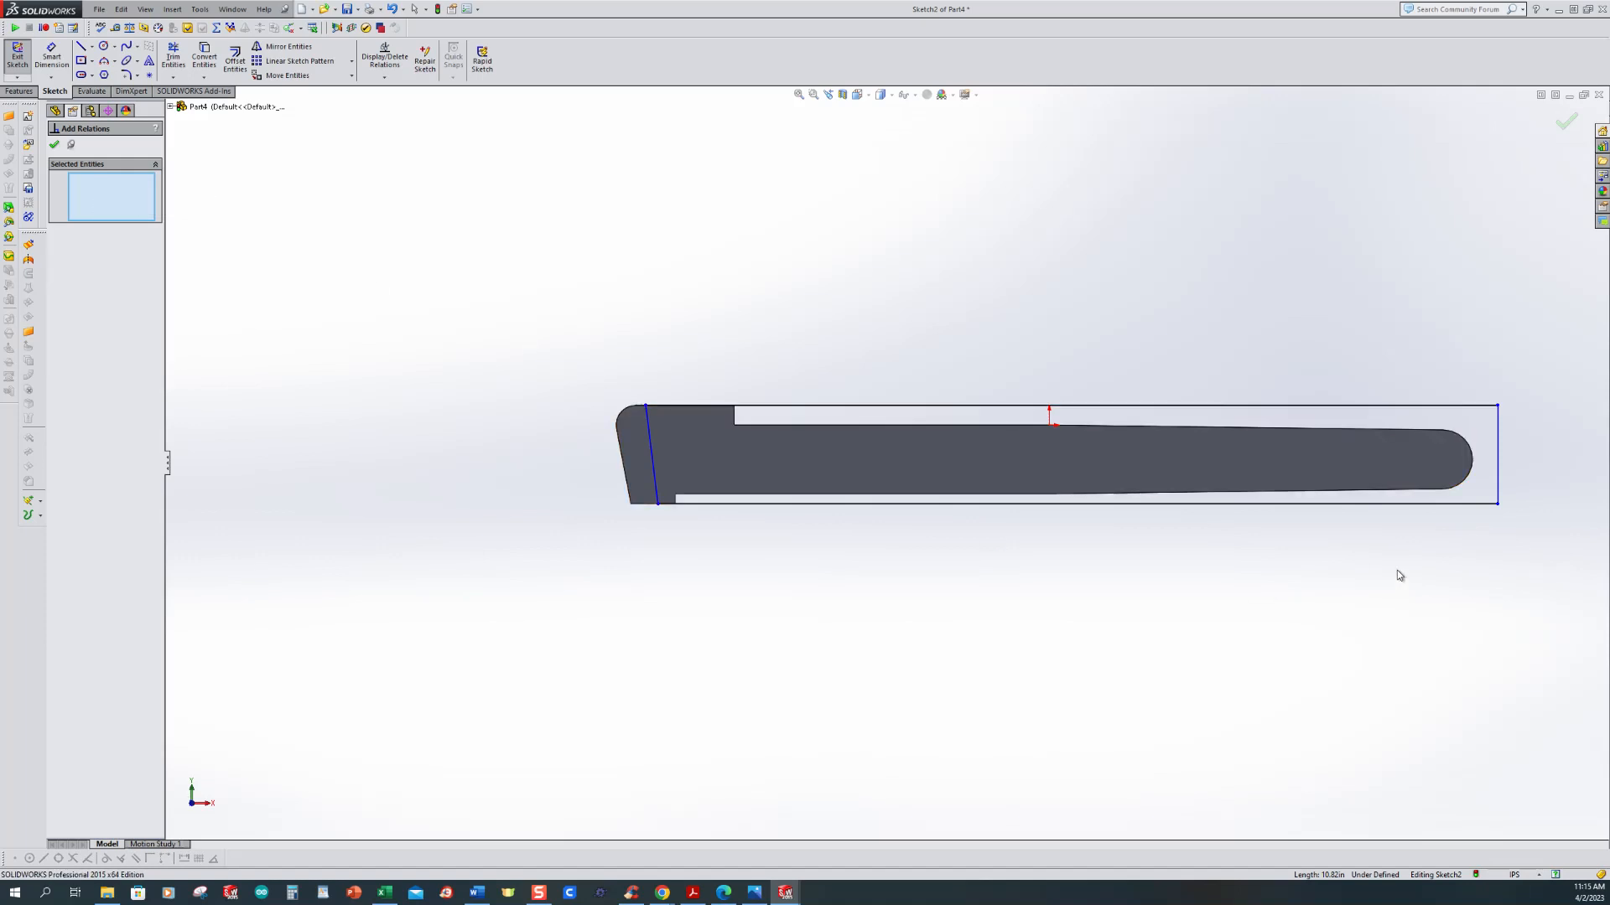
pyautogui.click(1496, 458)
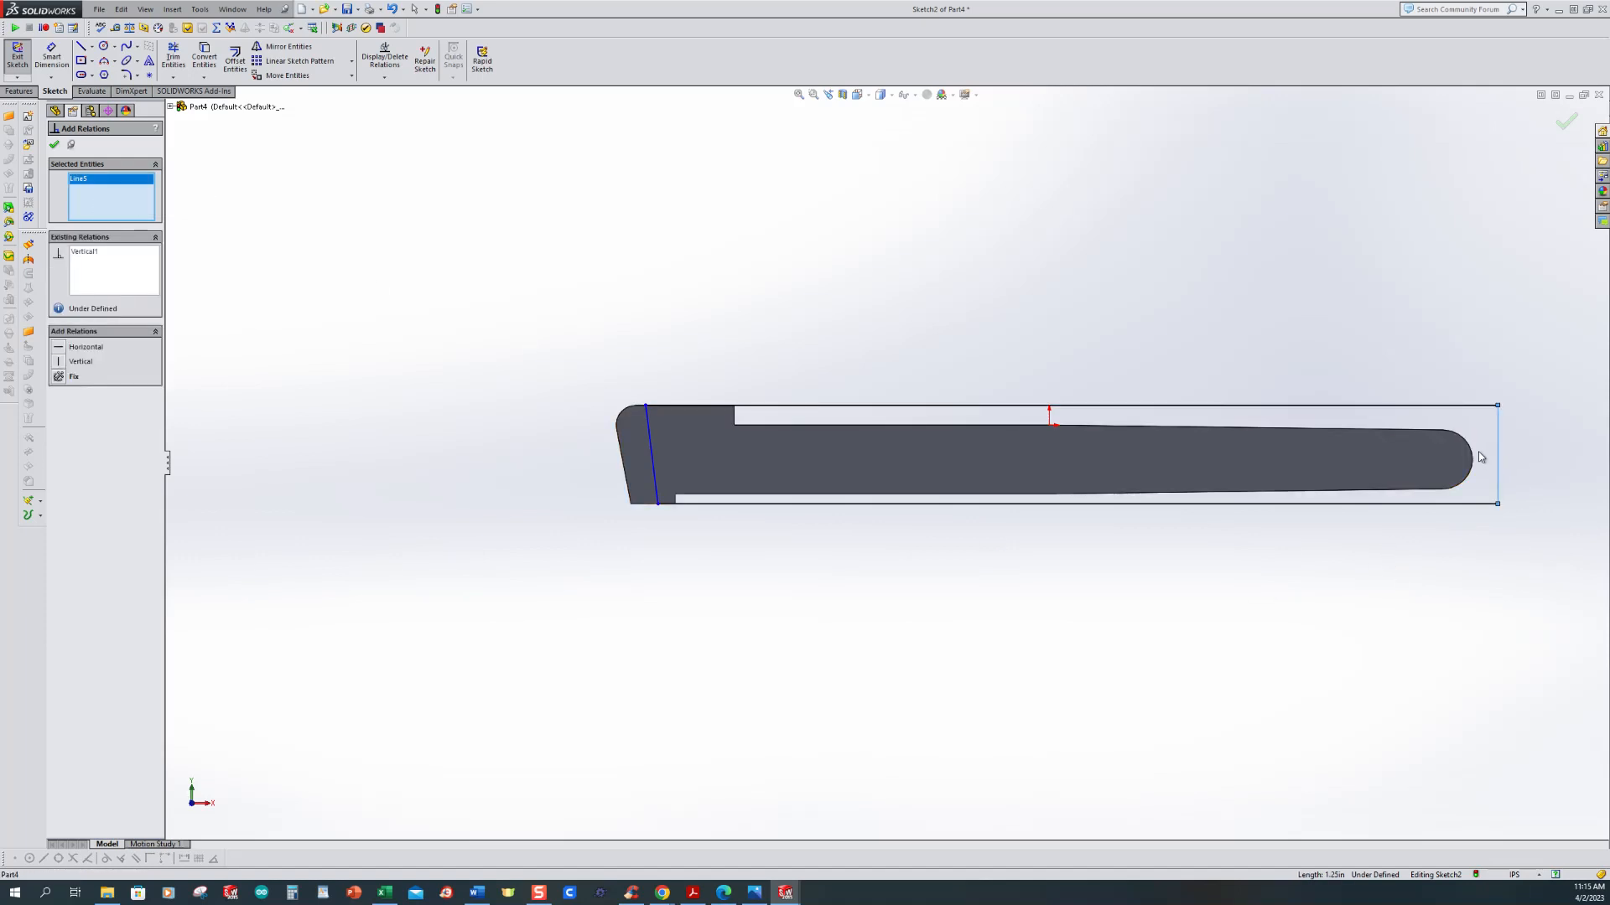
pyautogui.click(1473, 457)
pyautogui.click(57, 348)
# Step: Add a parallel relation between the outline's slanted line and the head's slanted front edge
pyautogui.scroll(-4, 694, 515)
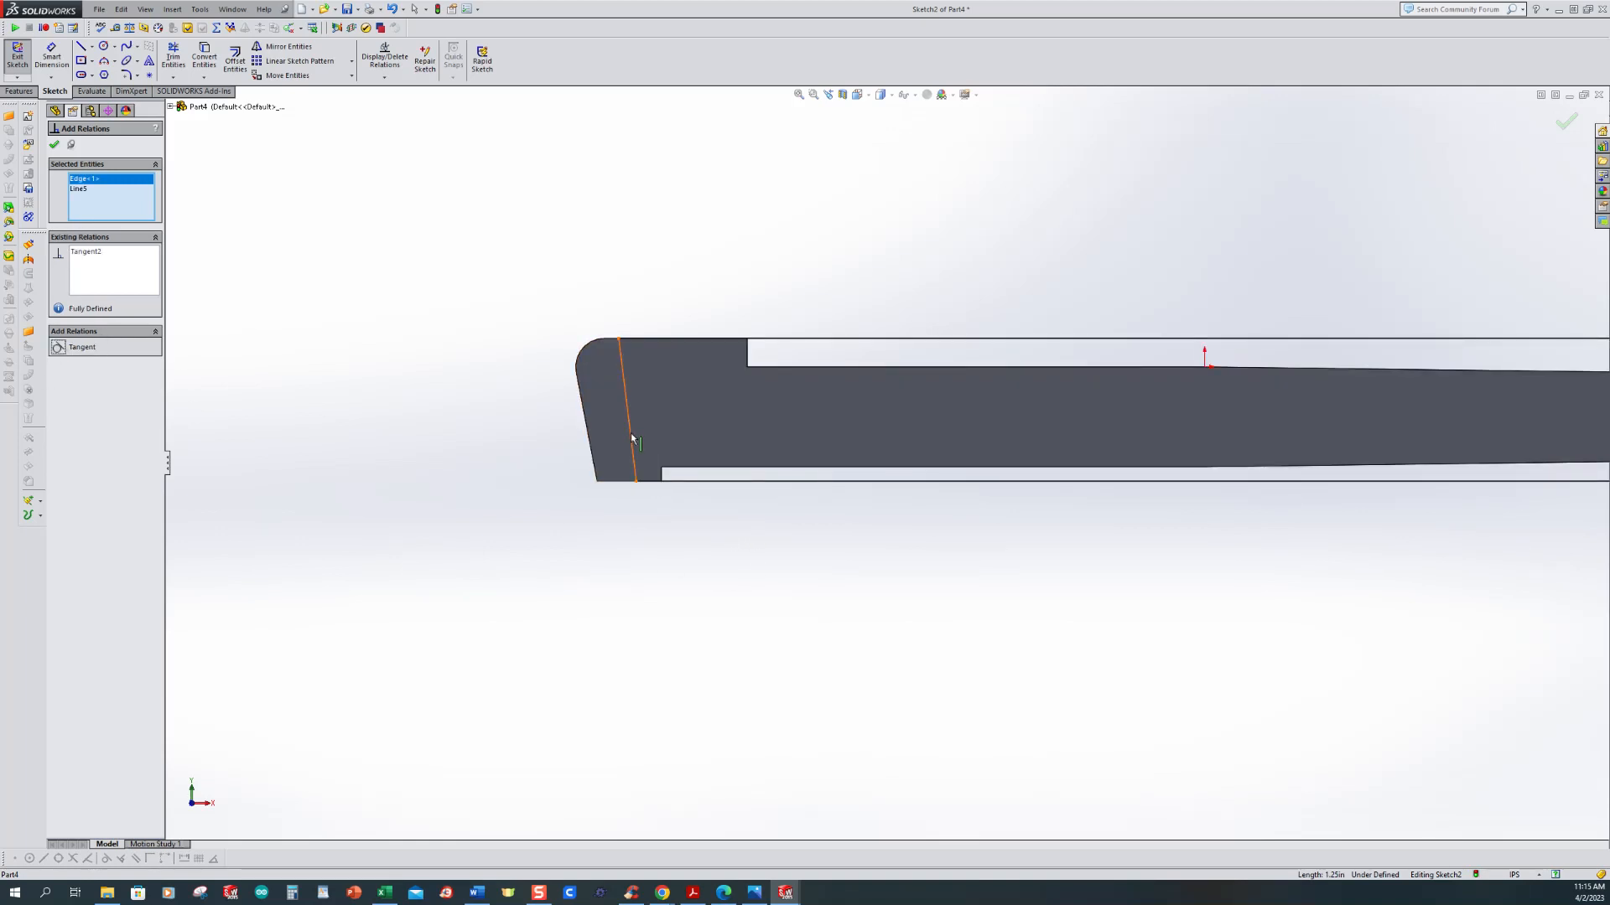
pyautogui.press('Escape')
pyautogui.click(592, 452)
pyautogui.click(592, 452)
pyautogui.click(62, 377)
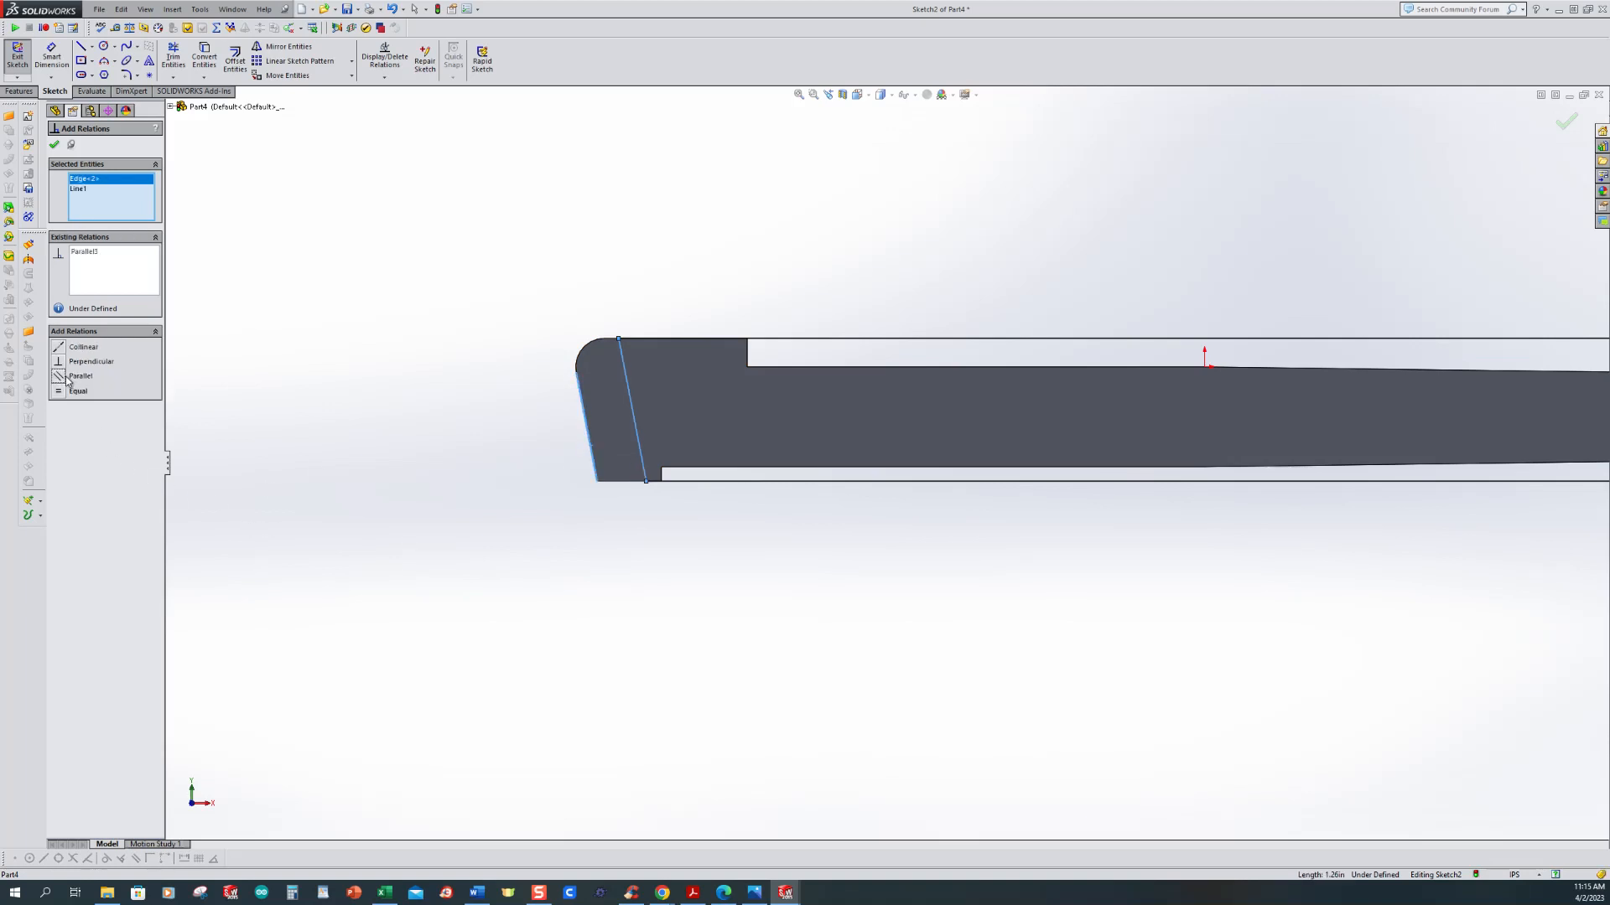
# Step: Dimension the horizontal distance between the lower ends of the outline's slanted line and the head's slanted front edge as 0.4375 in
pyautogui.click(51, 57)
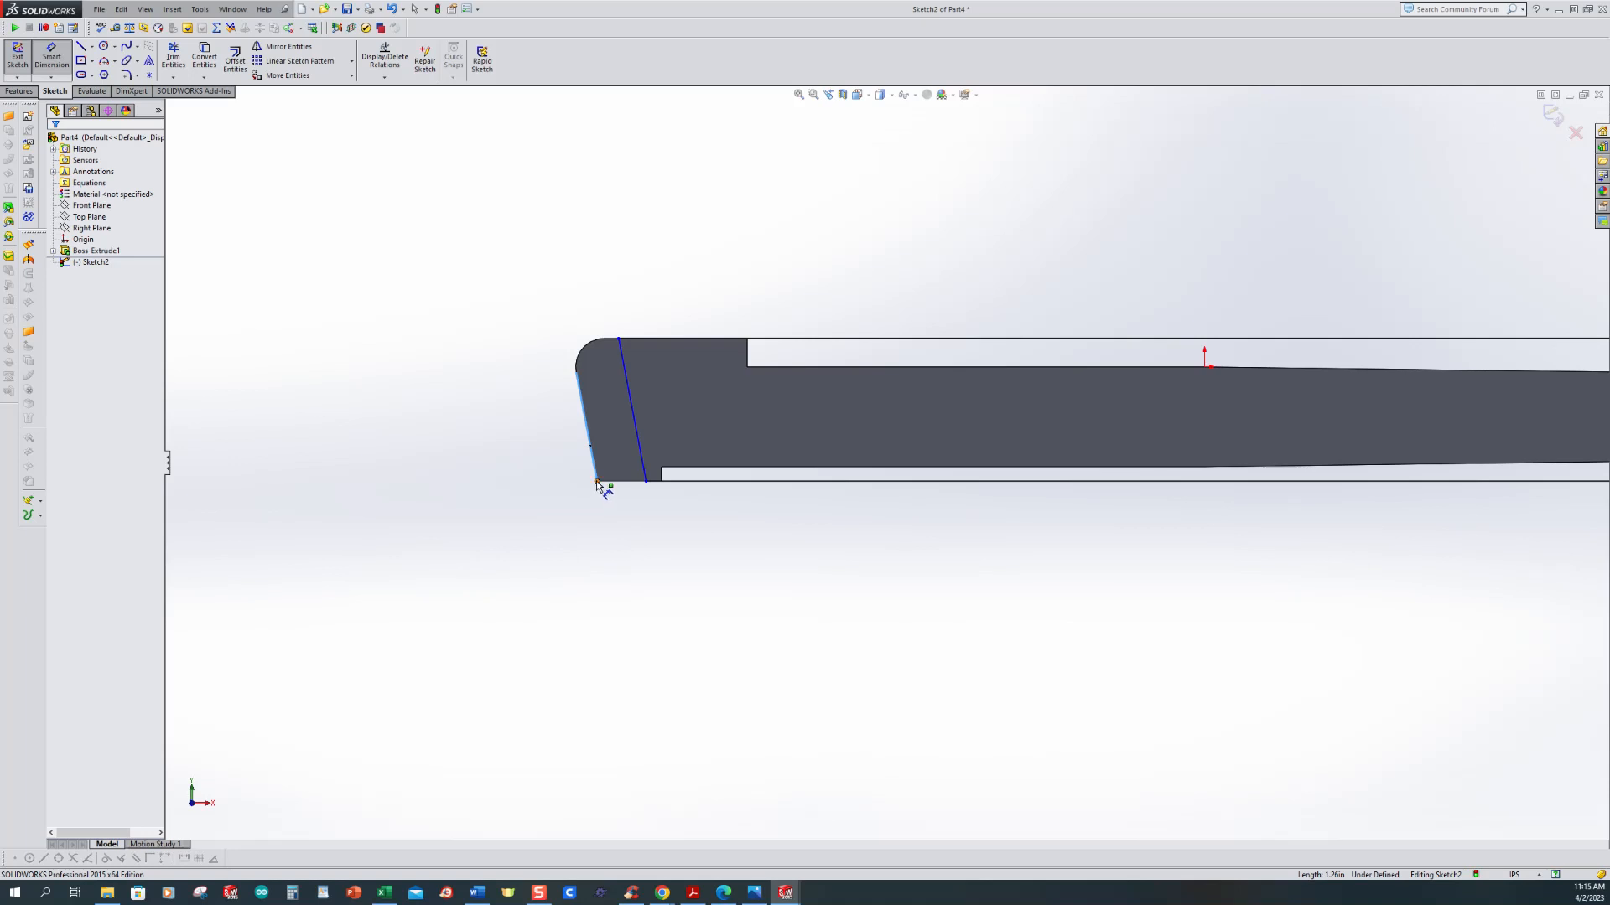
pyautogui.click(646, 483)
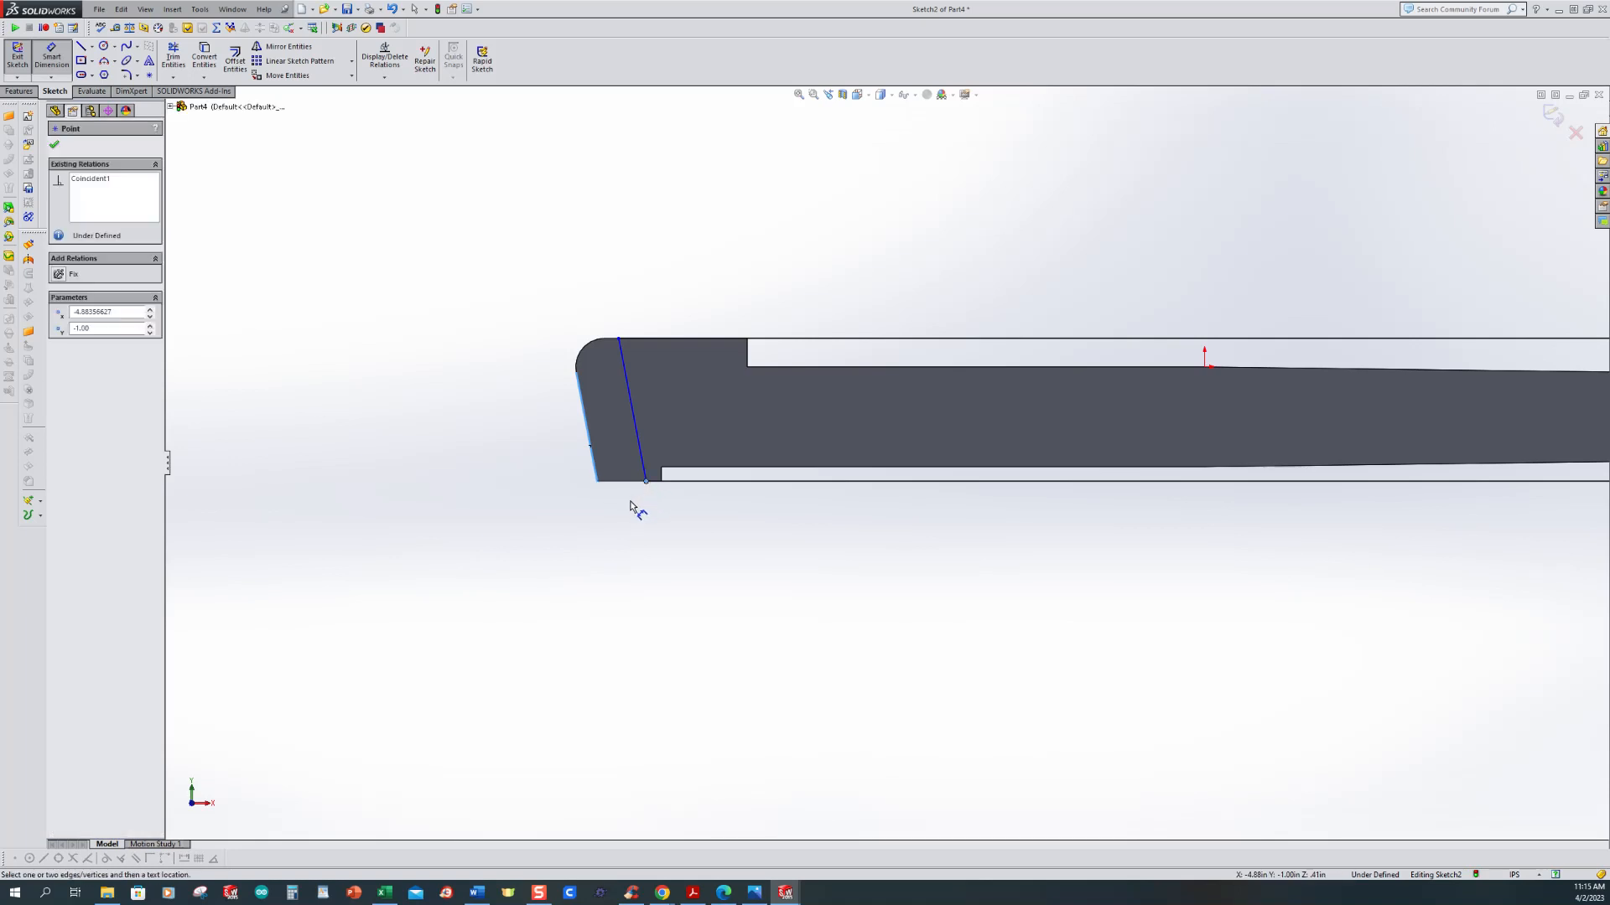
pyautogui.click(598, 482)
pyautogui.click(618, 505)
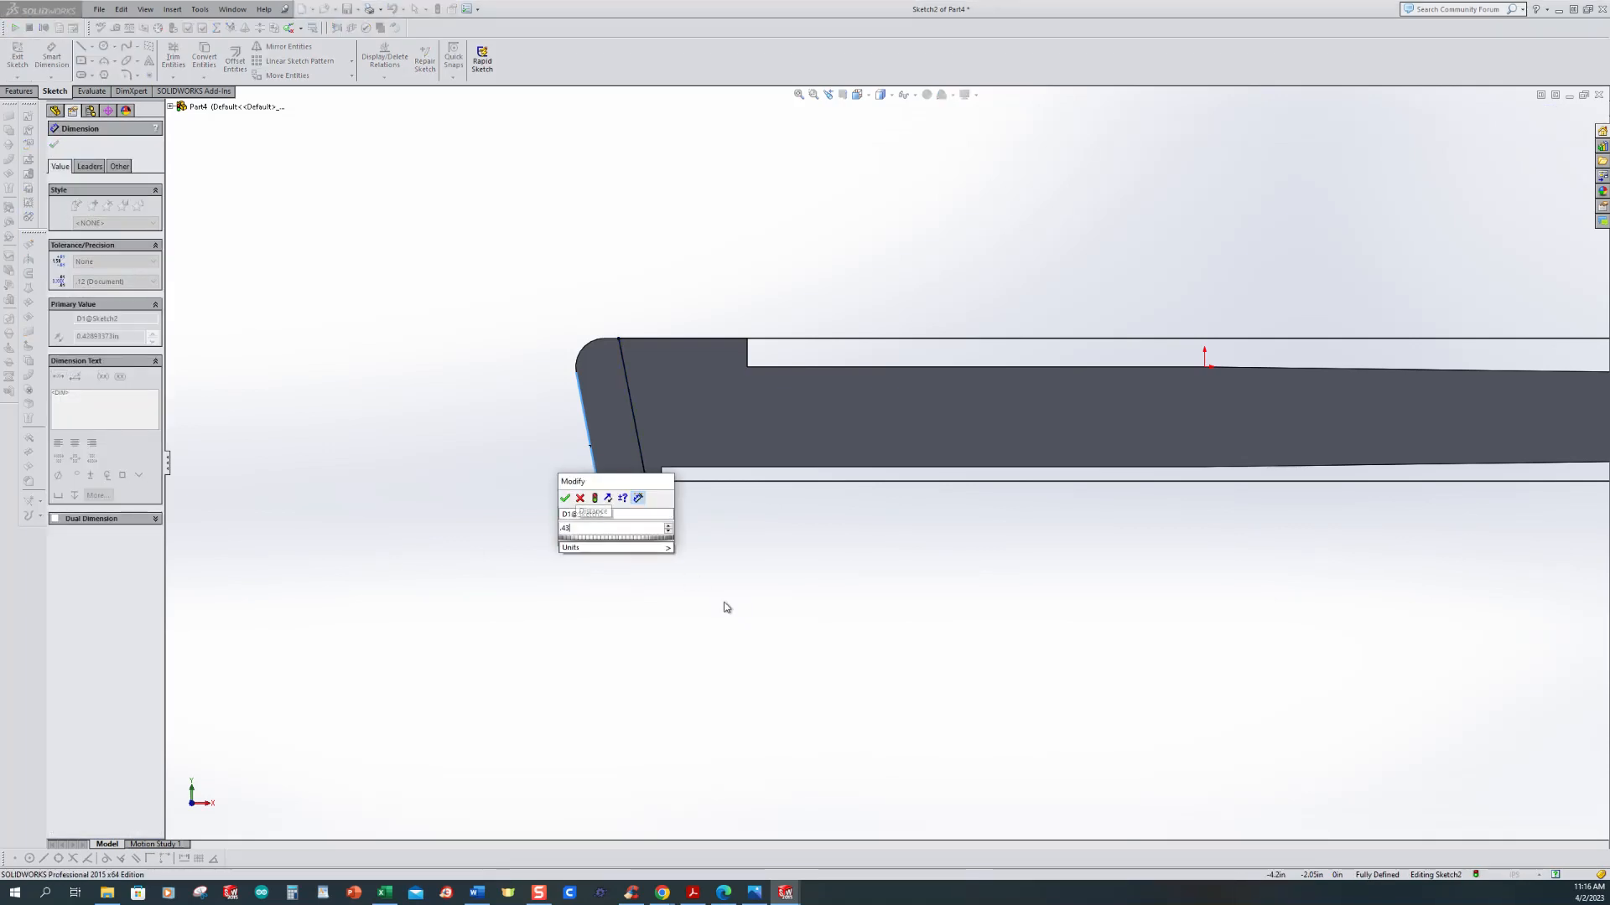
pyautogui.press('Return')
# Step: Make an extruded cut from the outline, ending at an offset of 0.25 in from the Front Plane
pyautogui.scroll(4, 536, 628)
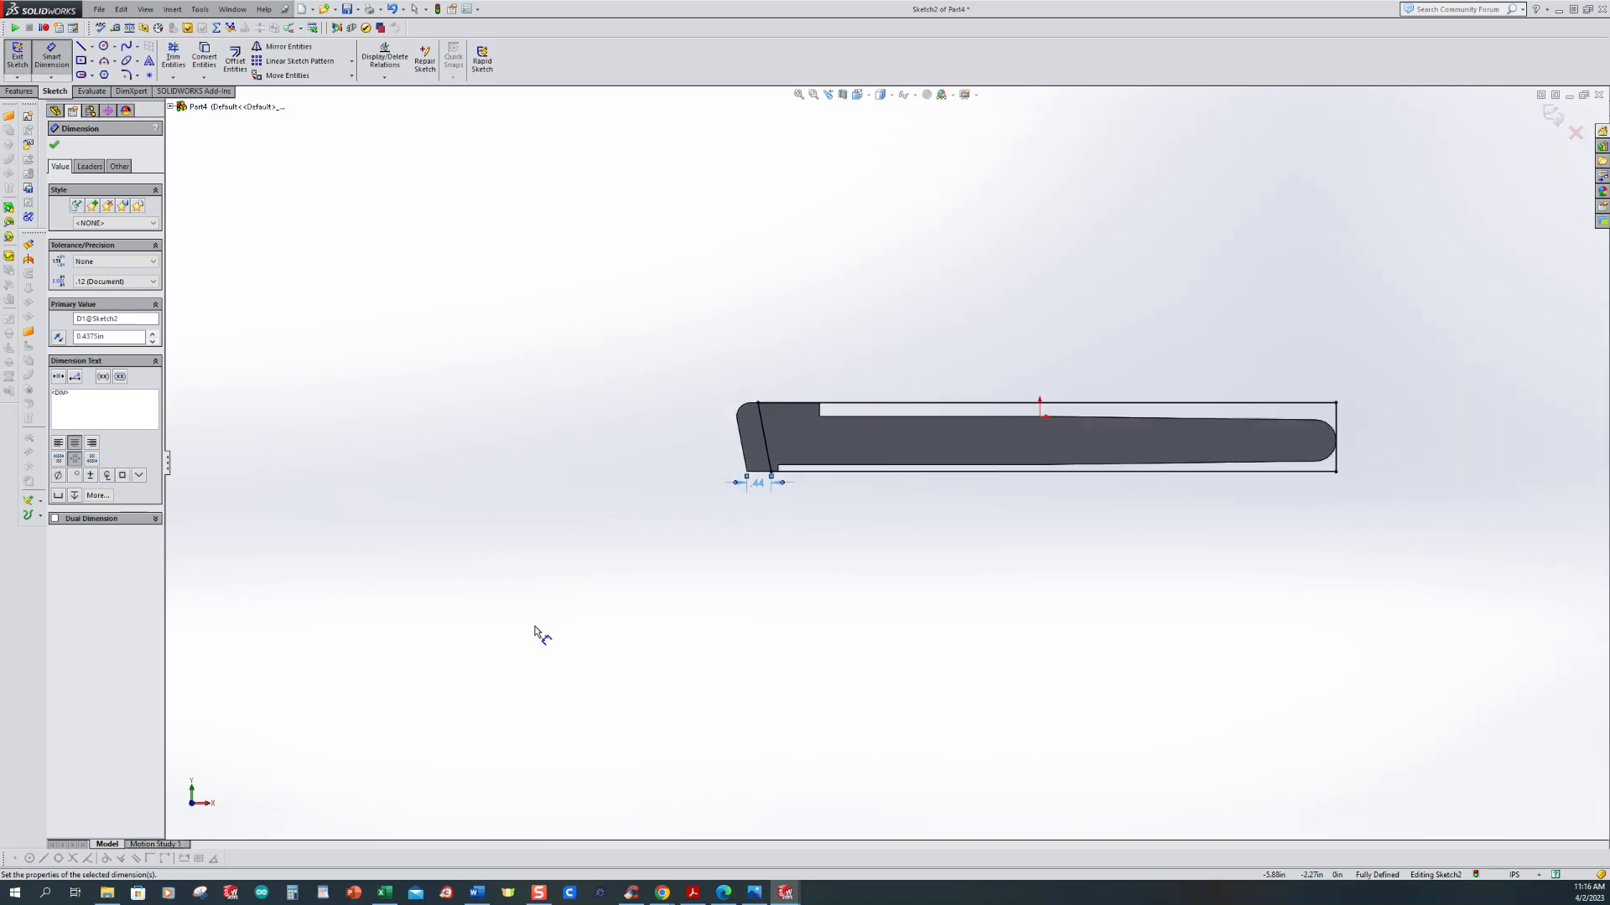
pyautogui.moveTo(968, 517); pyautogui.dragTo(923, 604, button='middle')
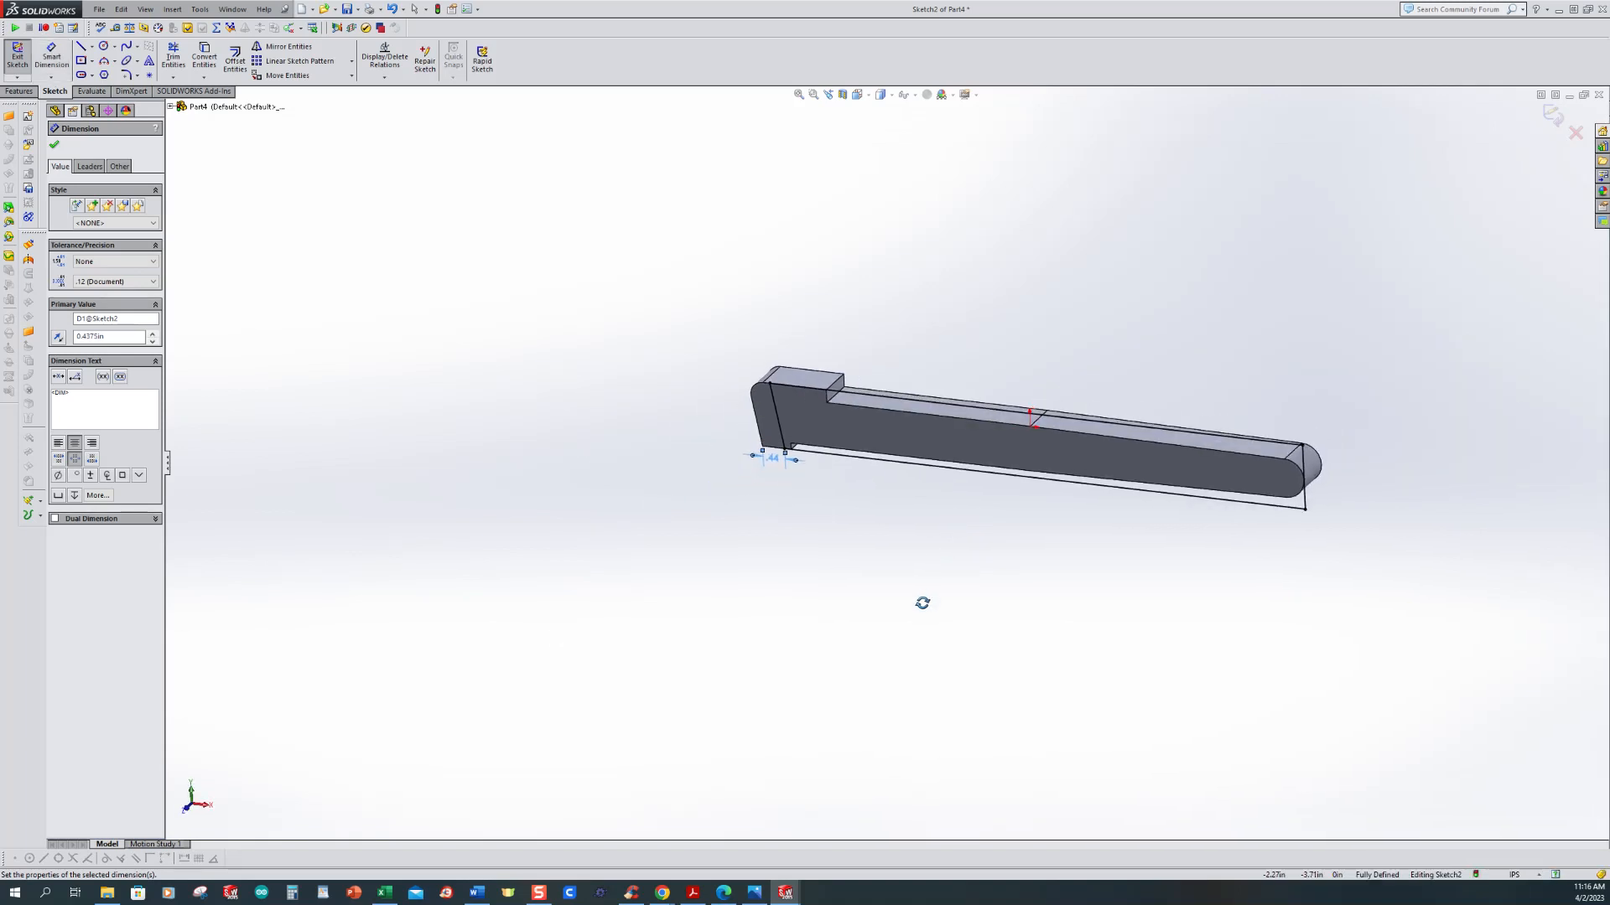
pyautogui.scroll(-4, 981, 359)
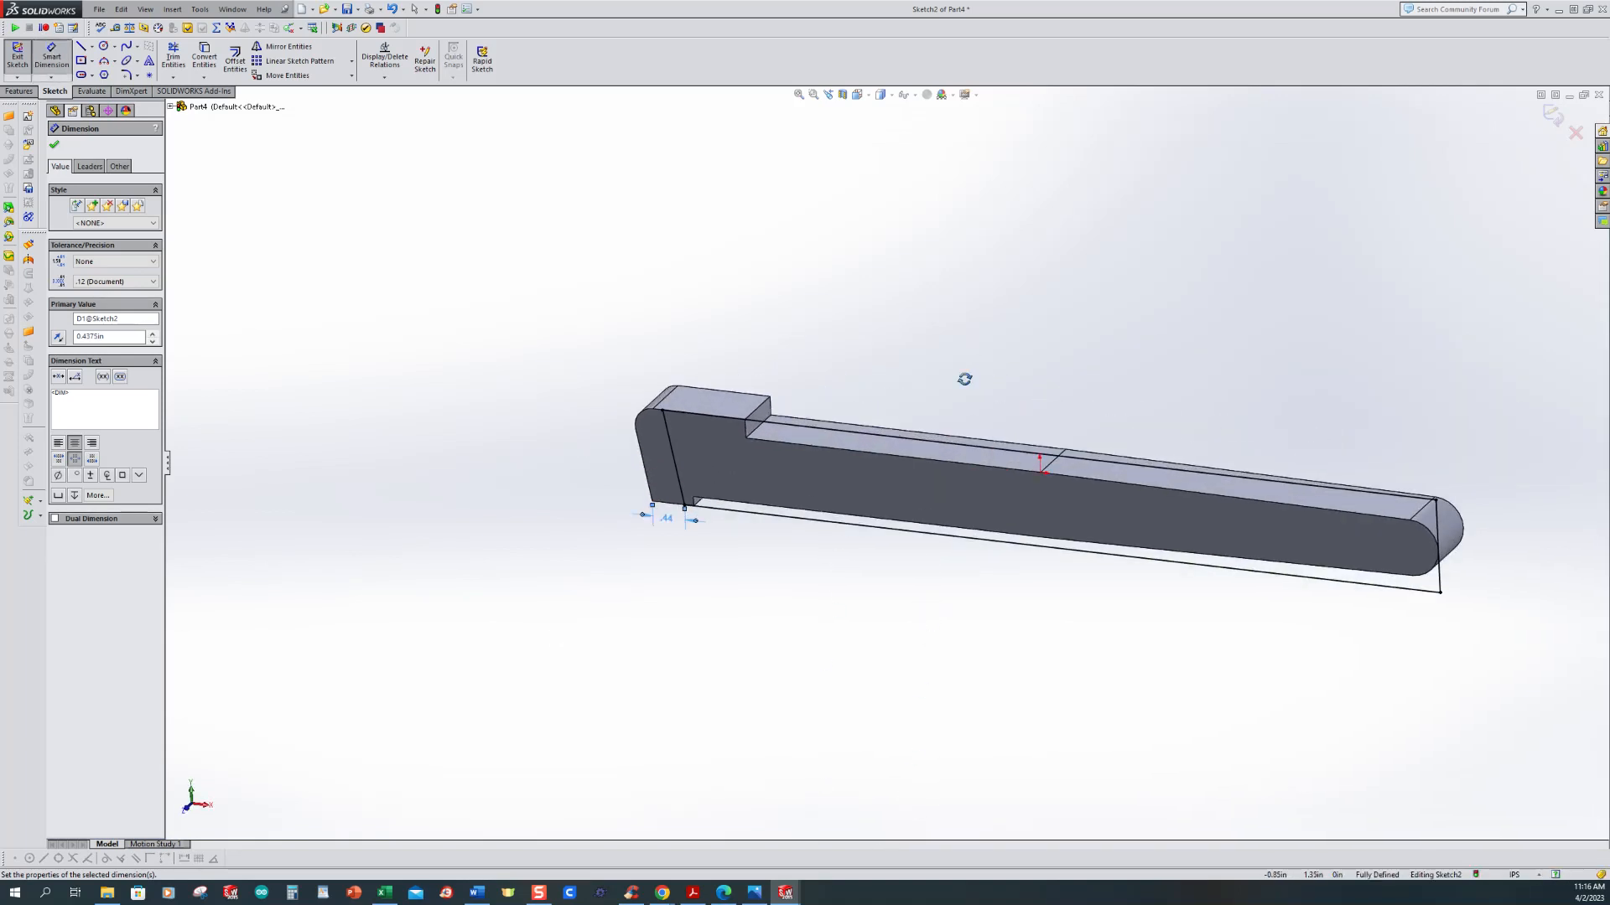
pyautogui.moveTo(981, 359); pyautogui.dragTo(945, 414, button='middle')
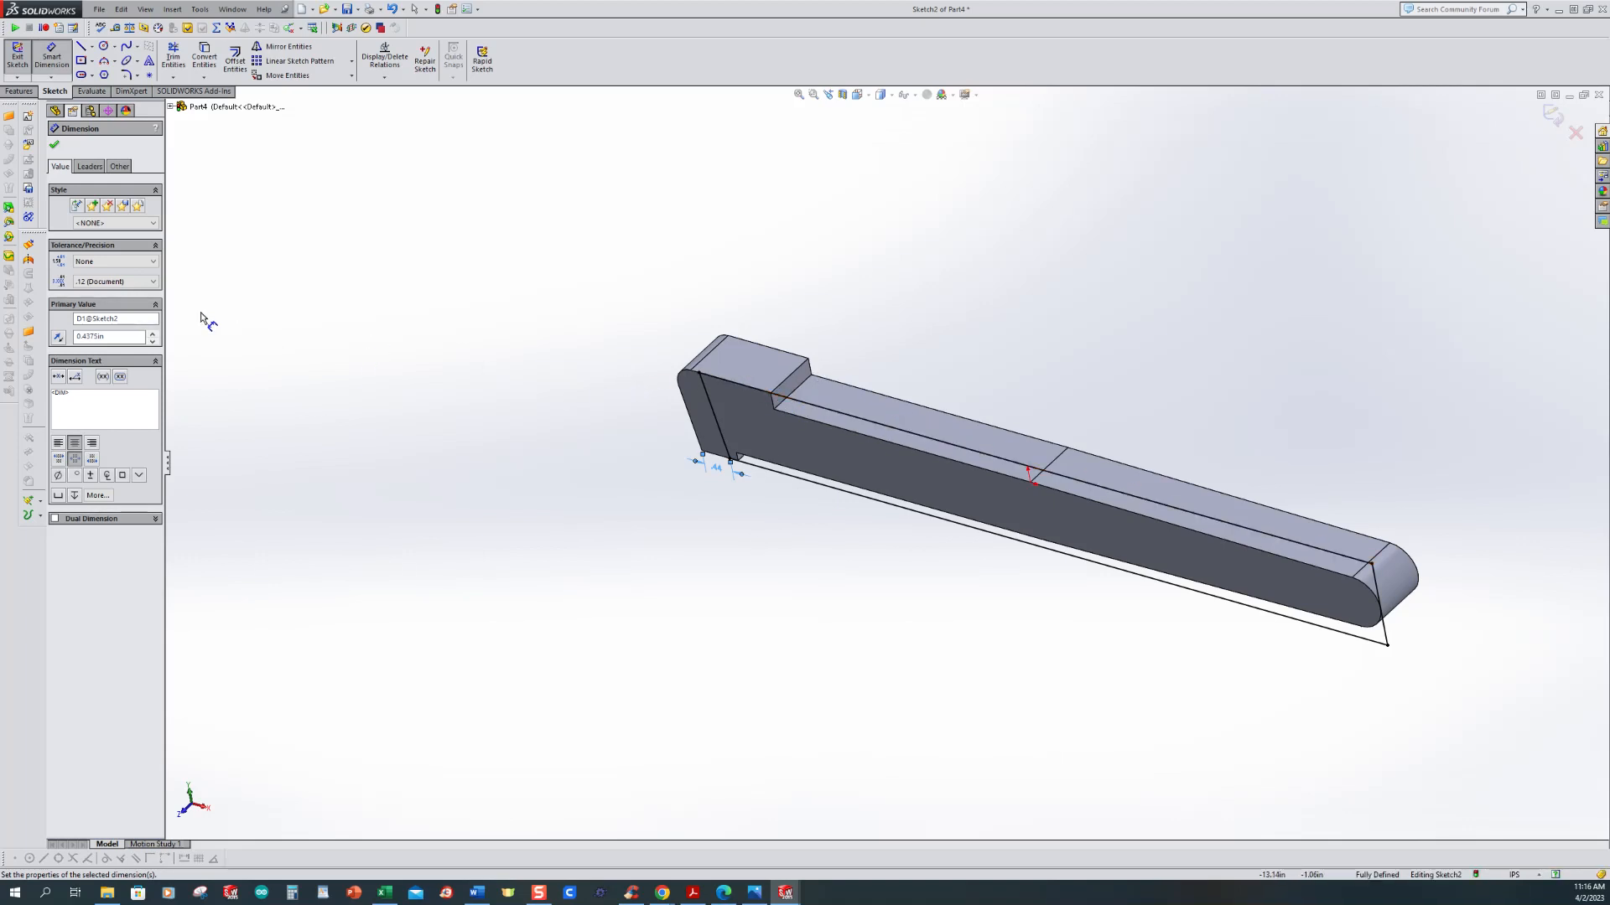
pyautogui.click(20, 92)
pyautogui.click(185, 59)
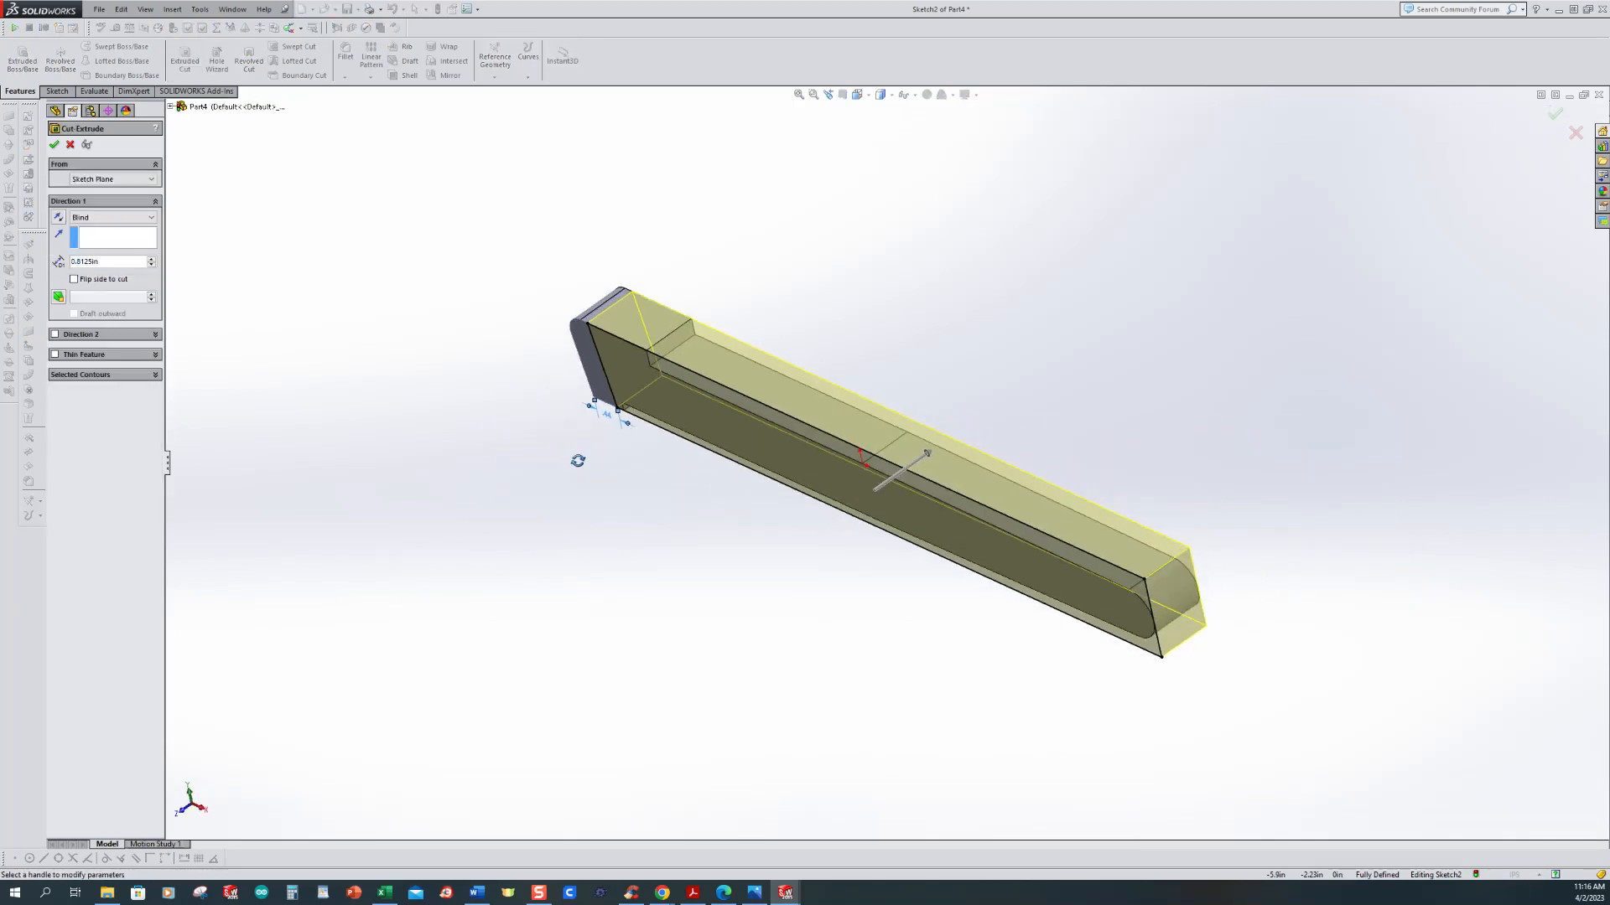
pyautogui.click(98, 218)
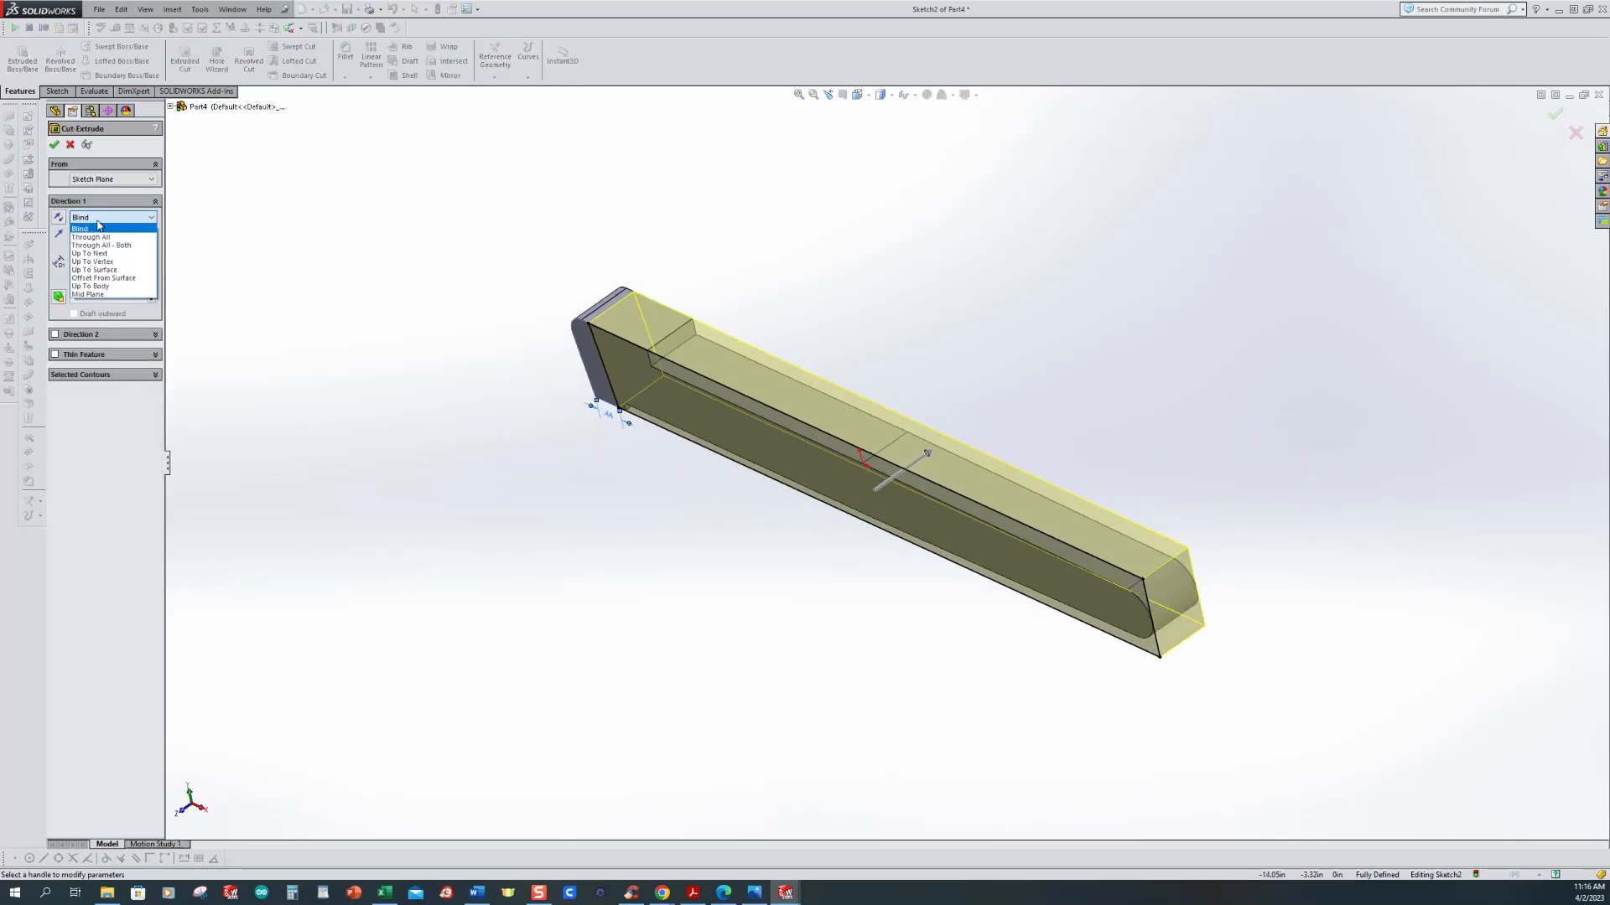
pyautogui.click(103, 277)
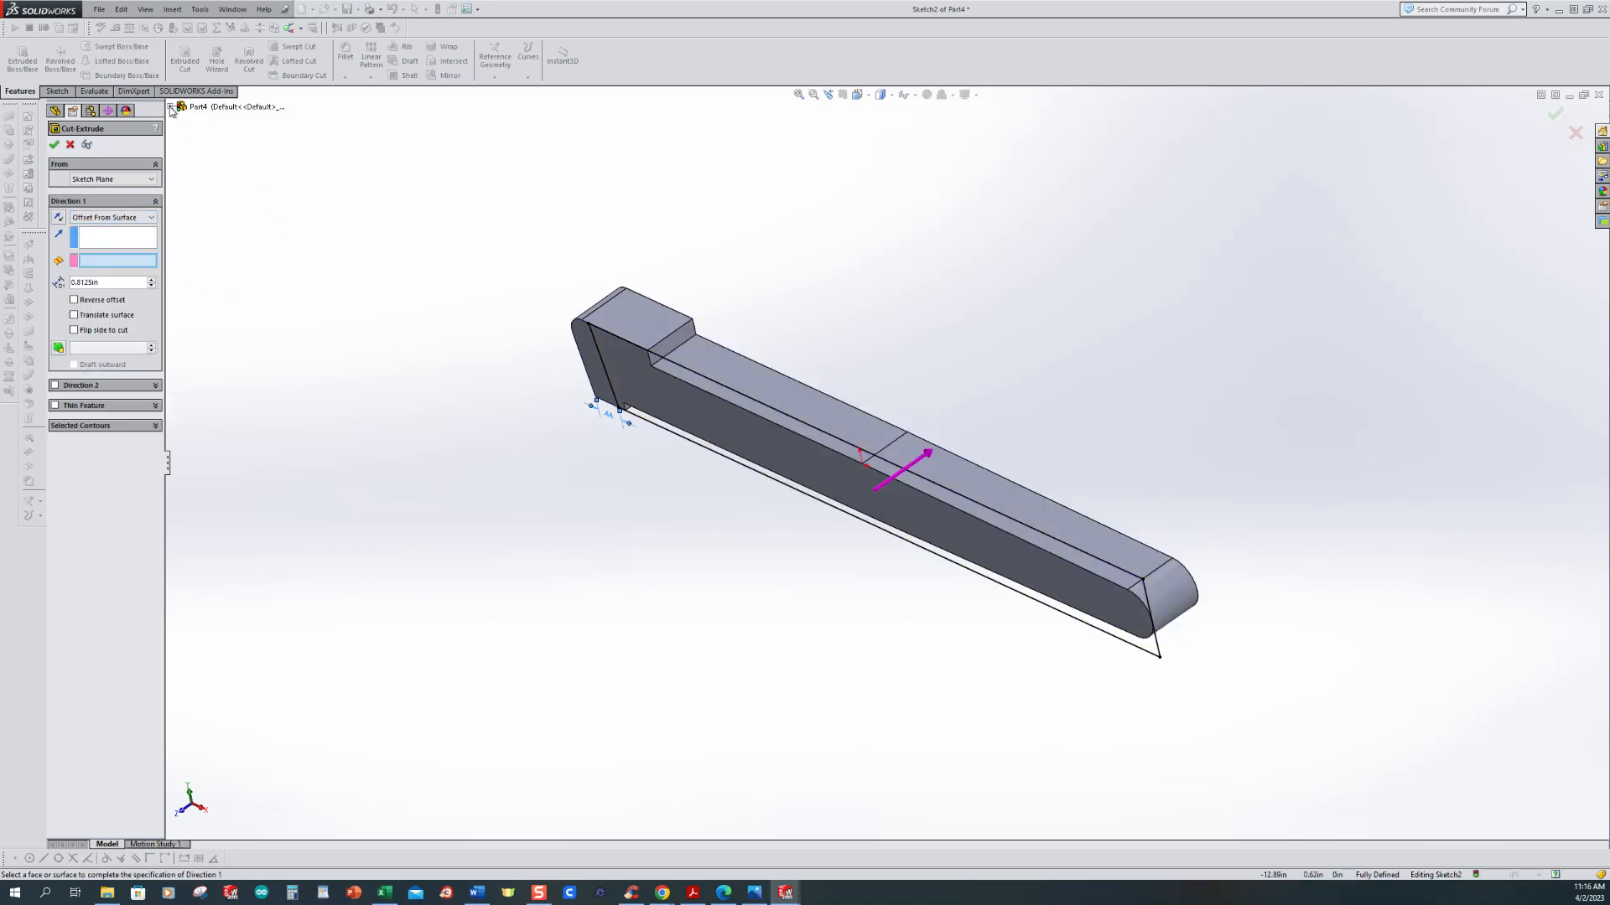
pyautogui.click(171, 107)
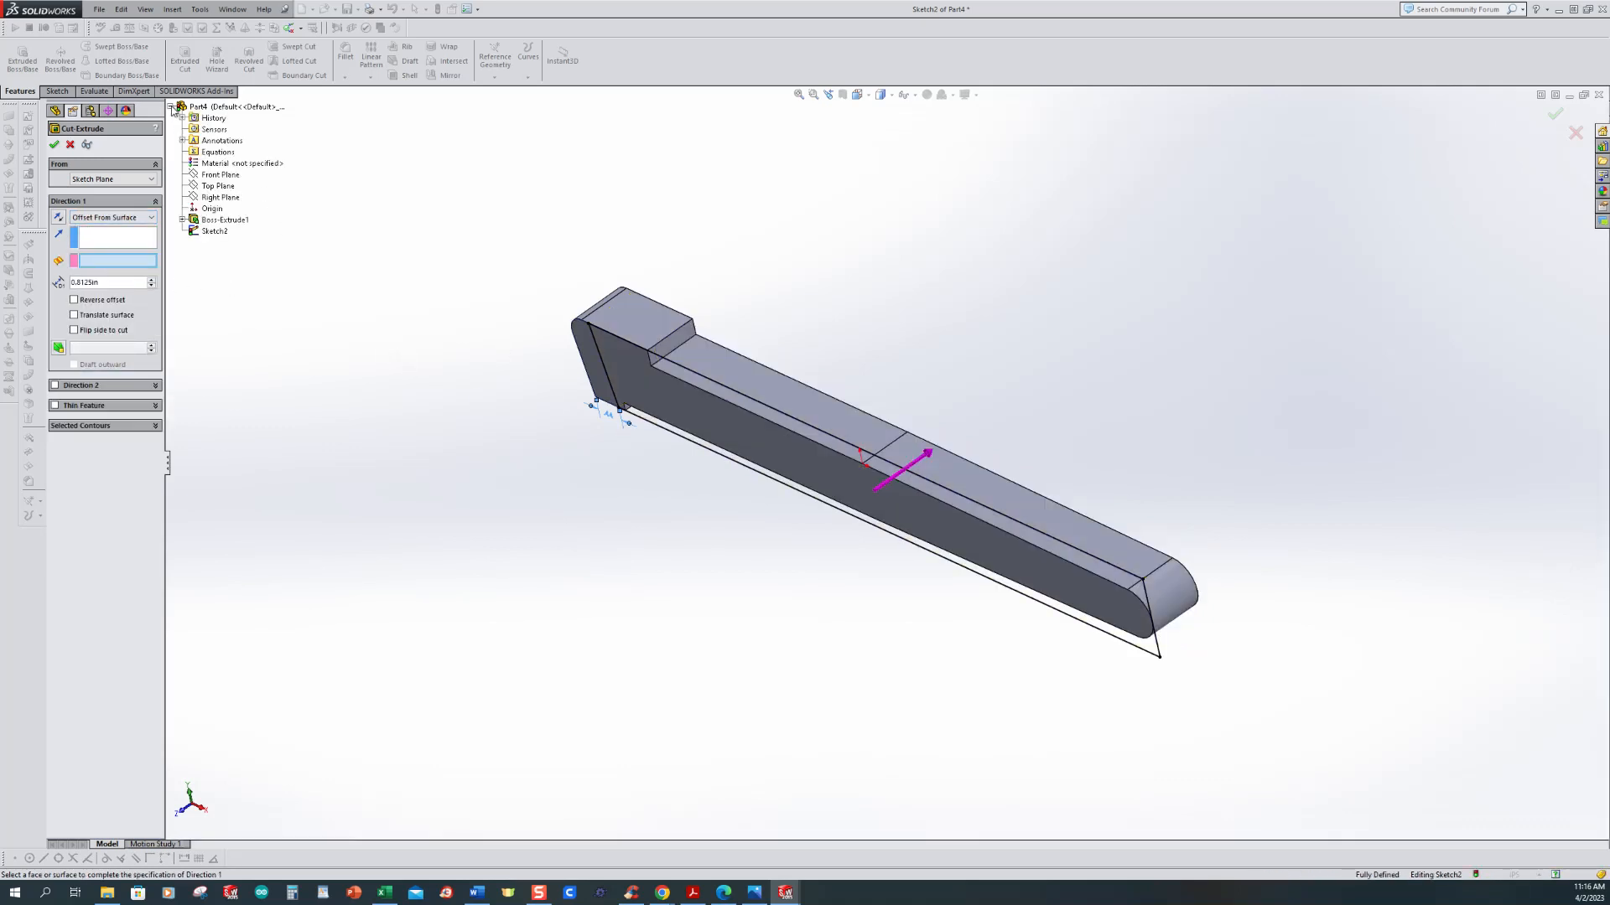
pyautogui.click(220, 175)
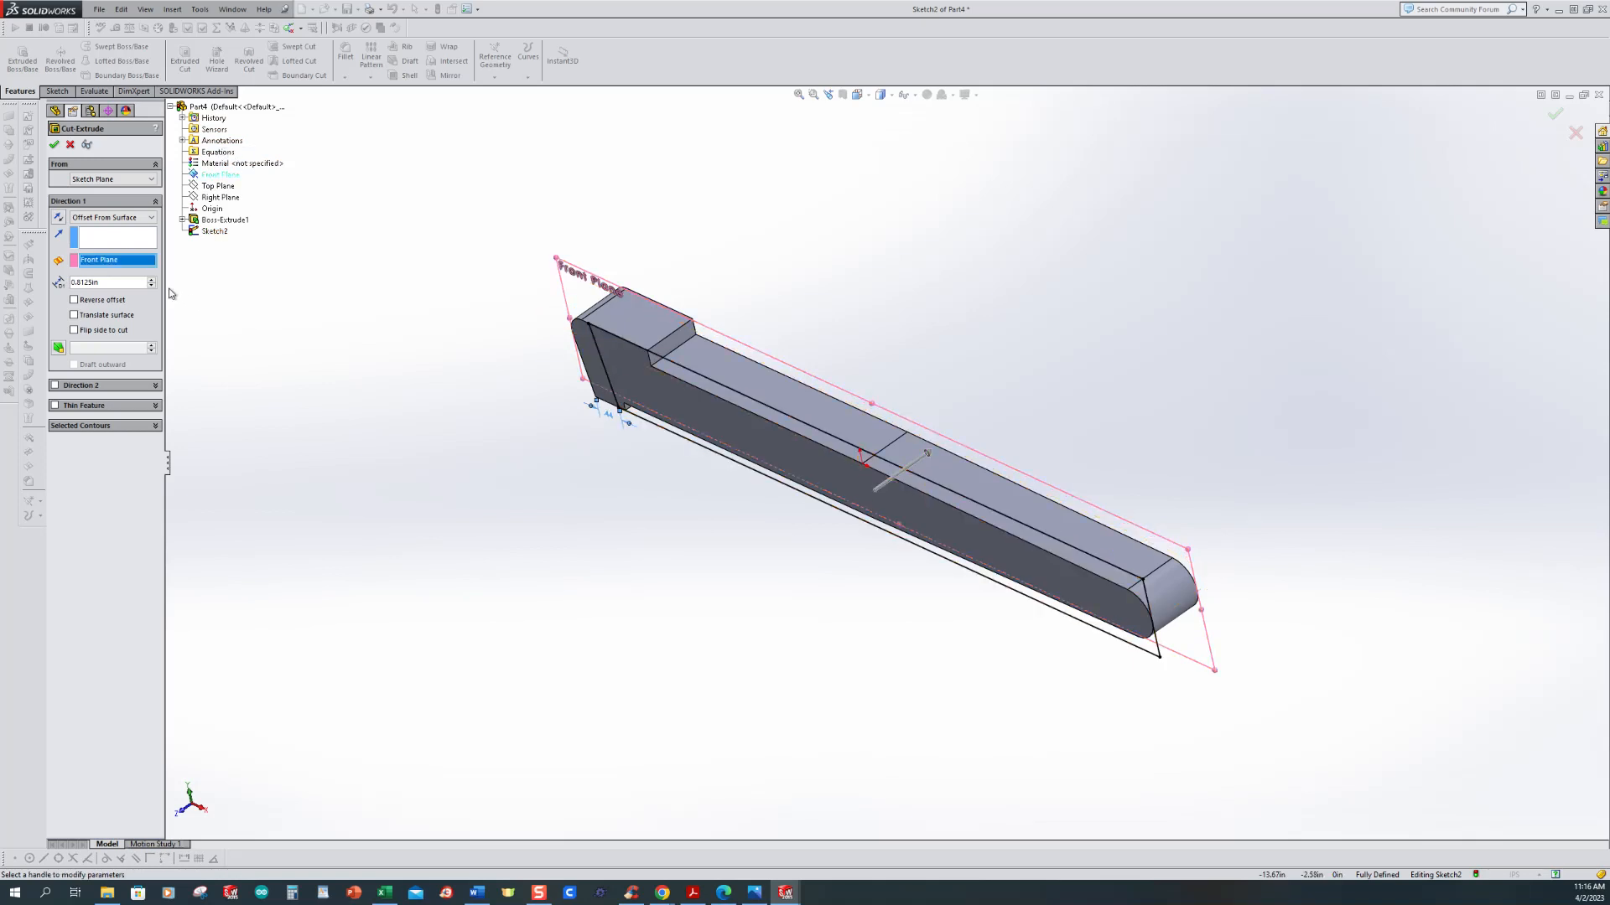
pyautogui.write('0.25')
pyautogui.press('Return')
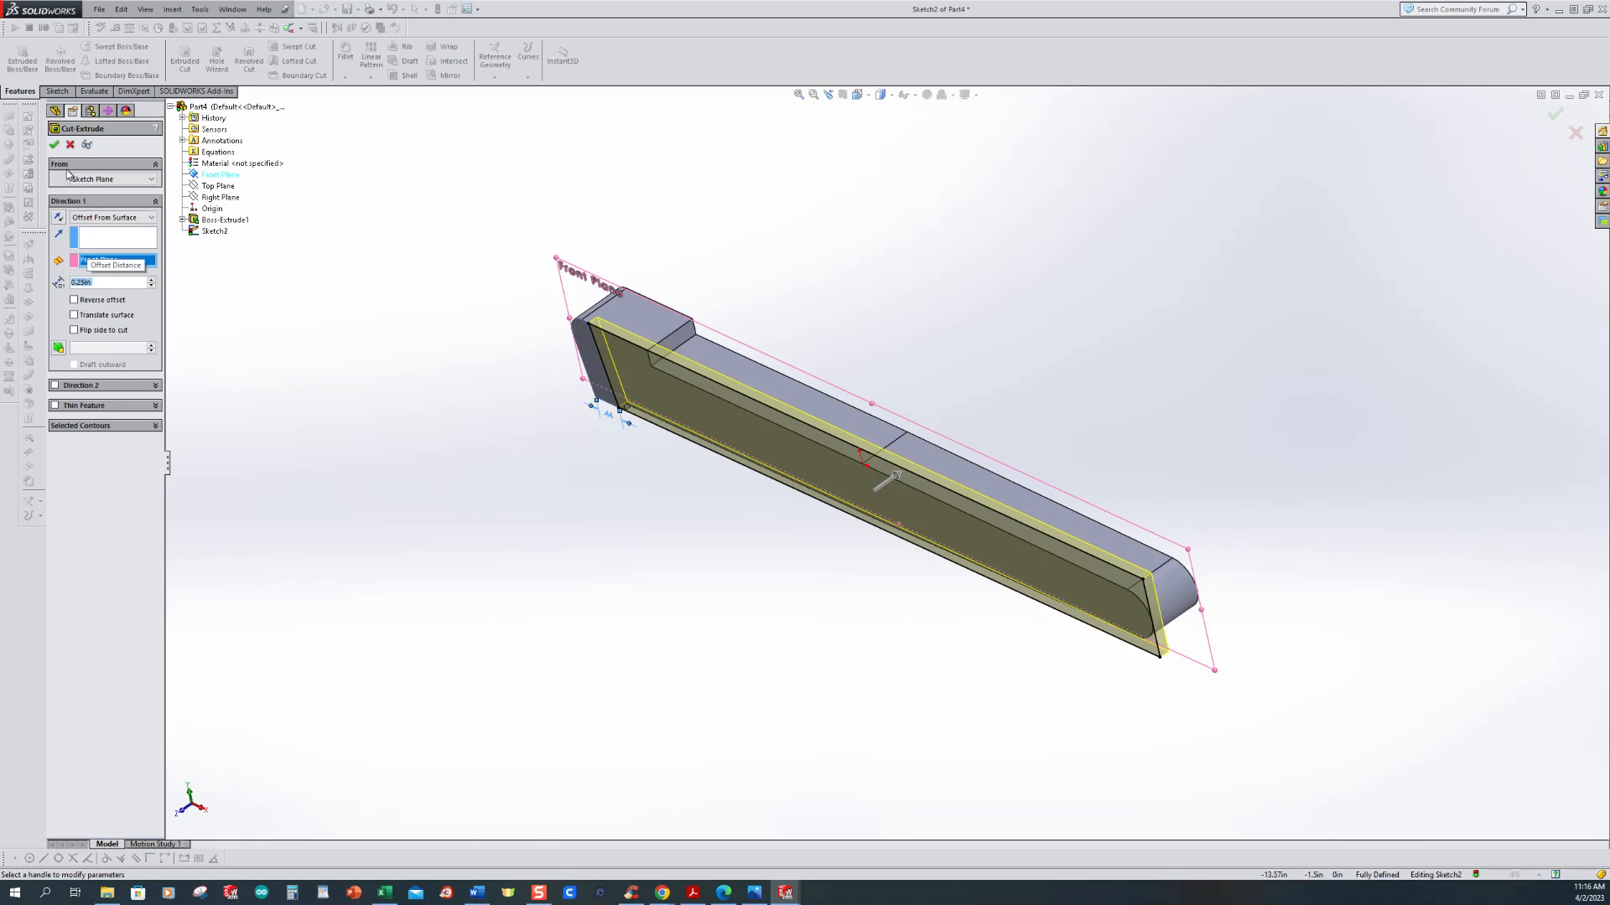
pyautogui.click(54, 146)
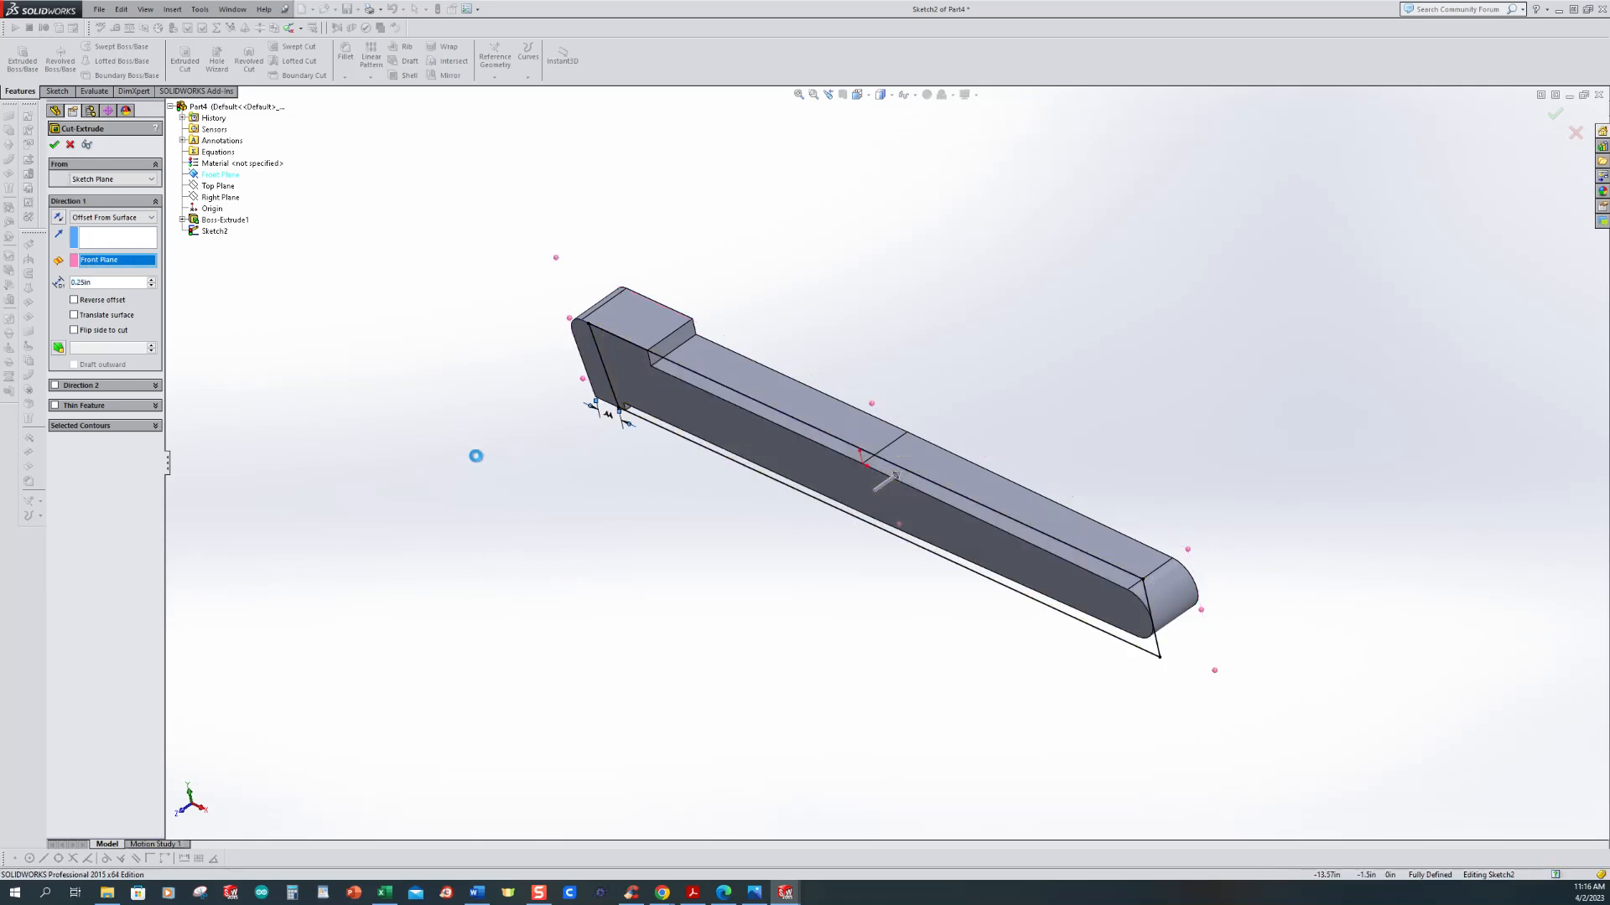
# Step: Mirror the extruded cut about the Front Plane to the handle's opposite side
pyautogui.moveTo(480, 489); pyautogui.dragTo(554, 550, button='middle')
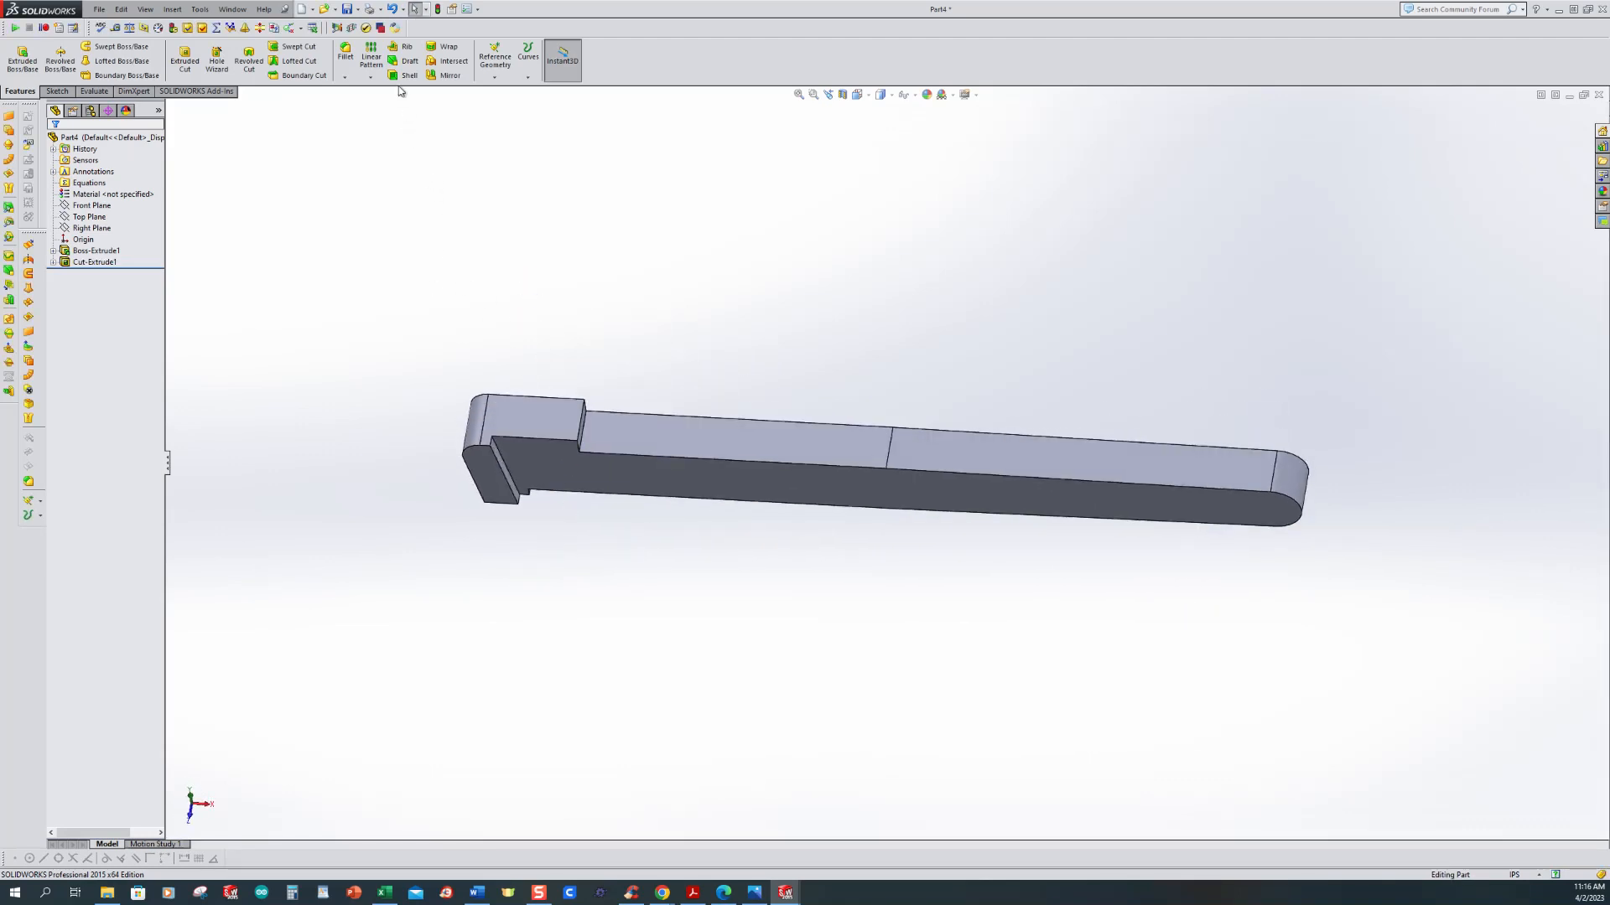
pyautogui.click(67, 207)
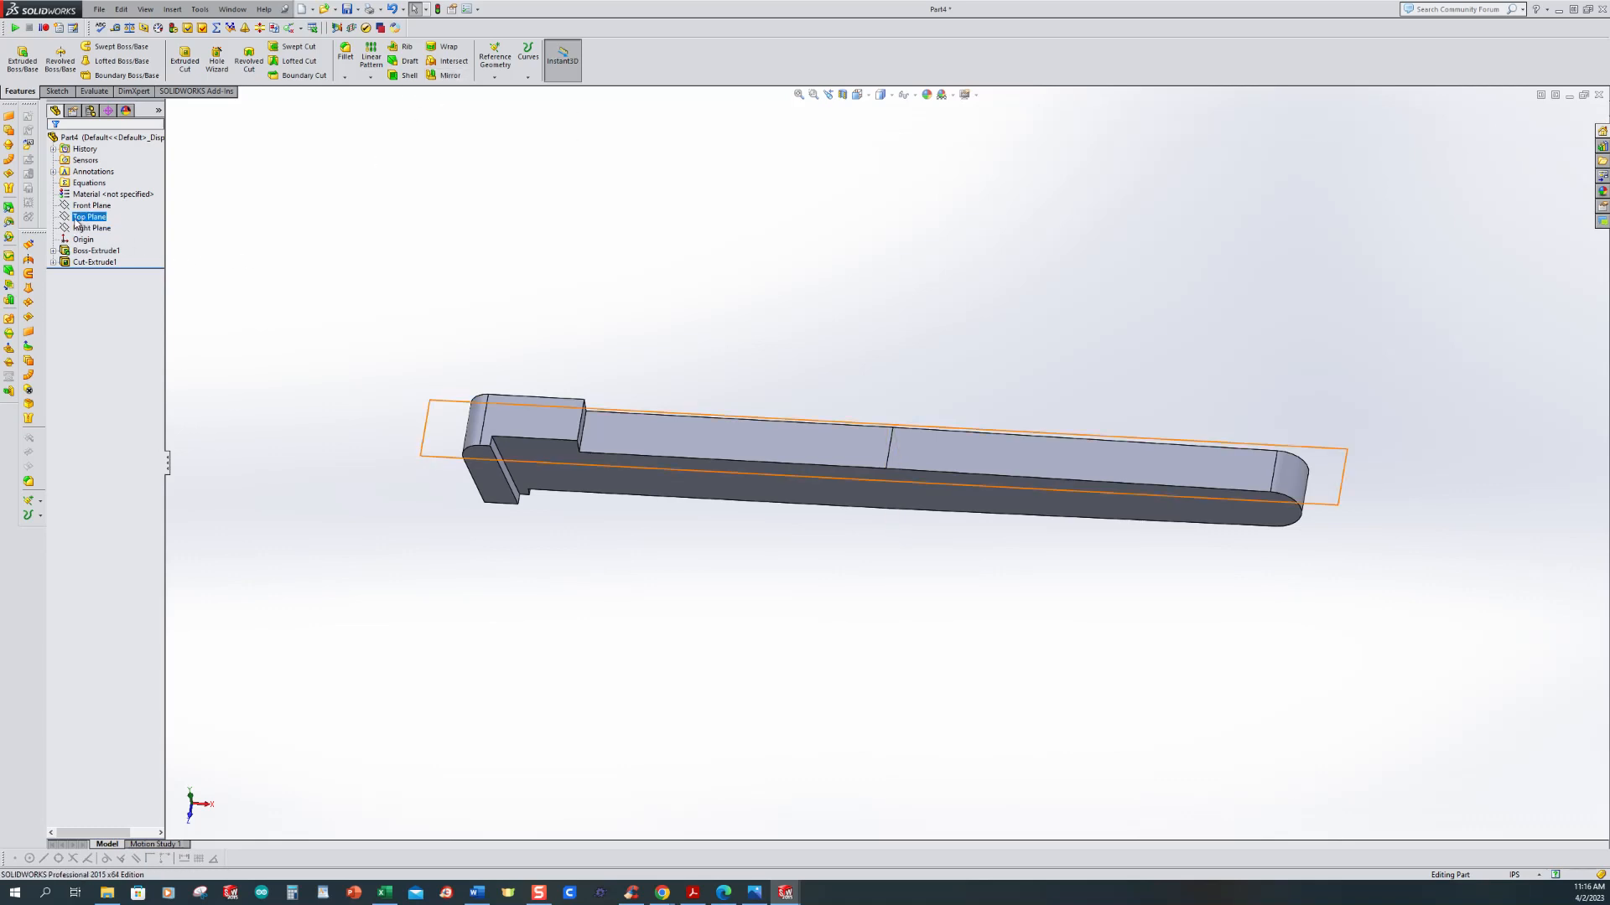
pyautogui.click(445, 75)
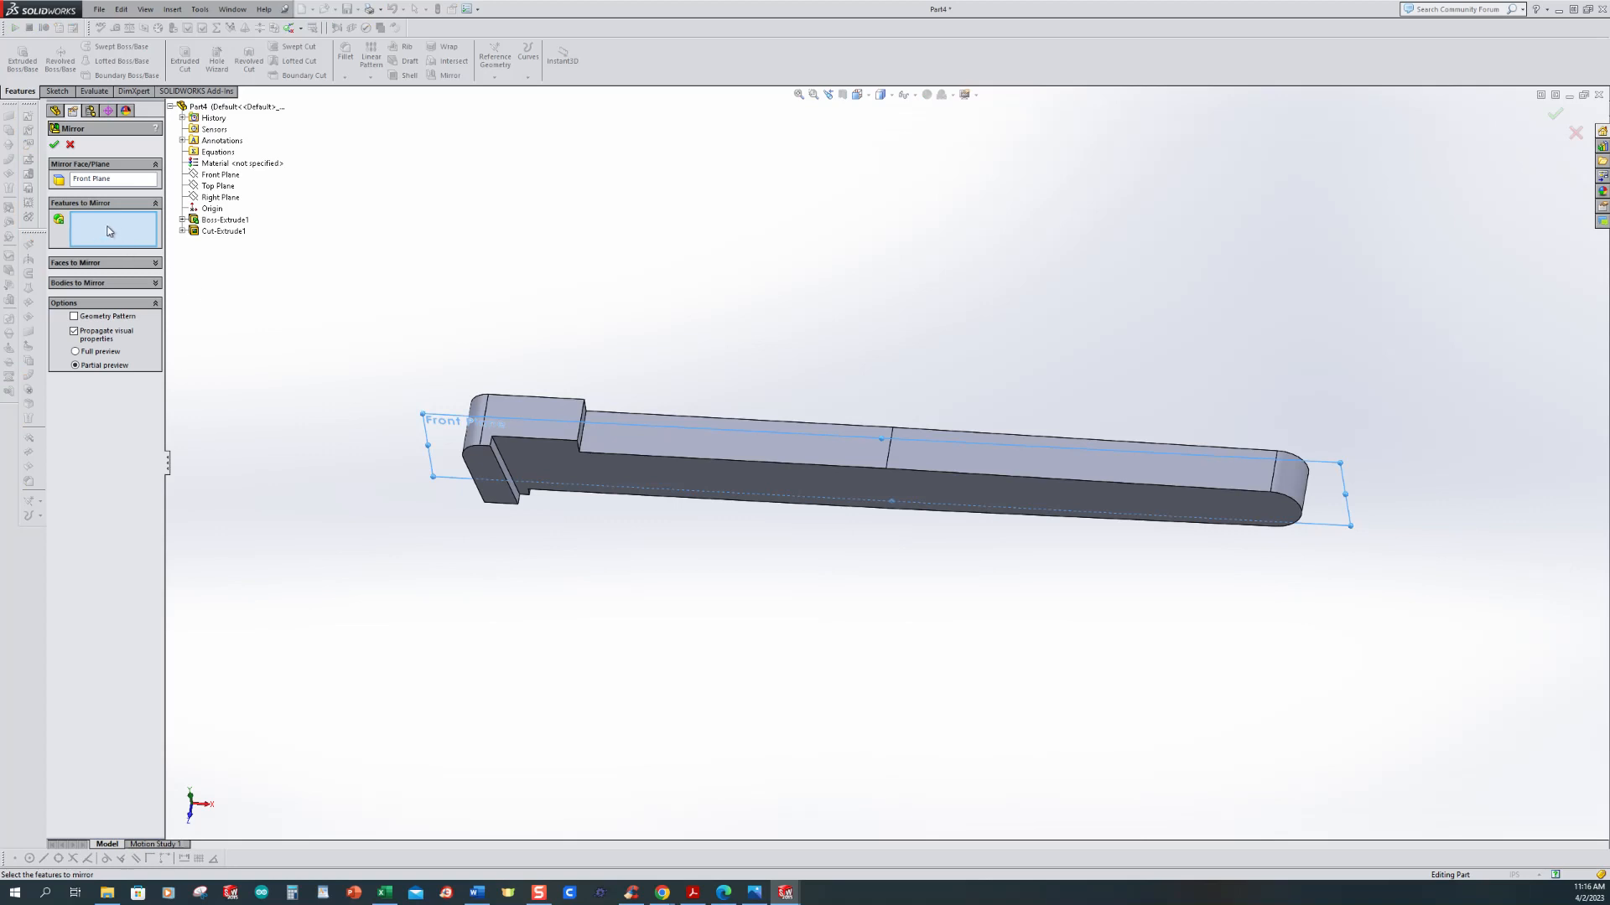
pyautogui.click(200, 233)
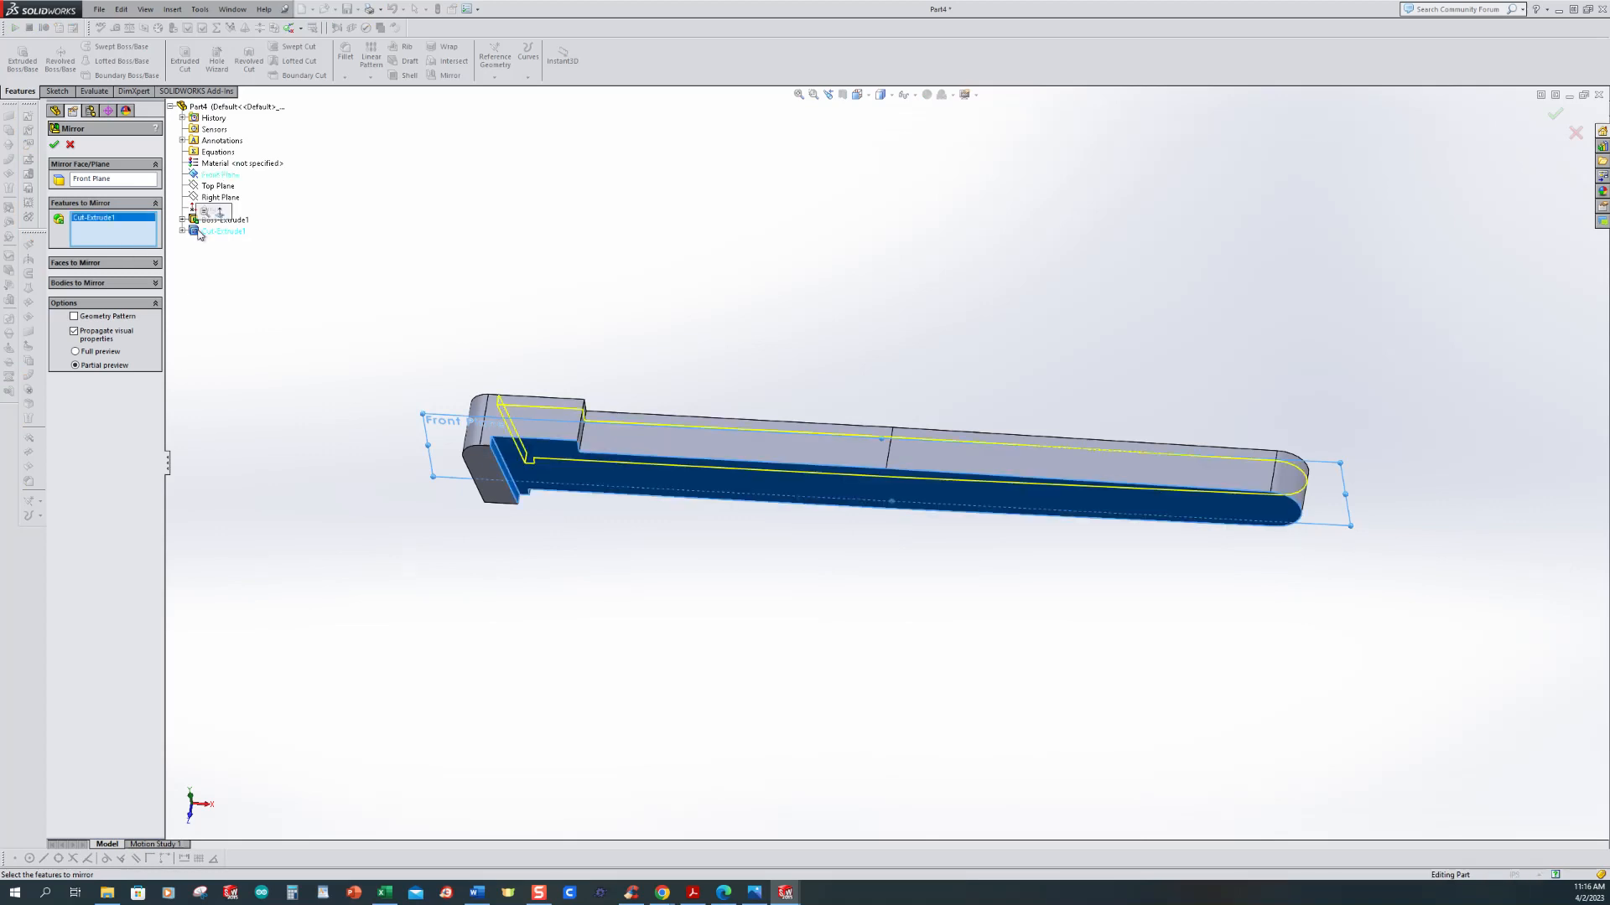
pyautogui.click(54, 144)
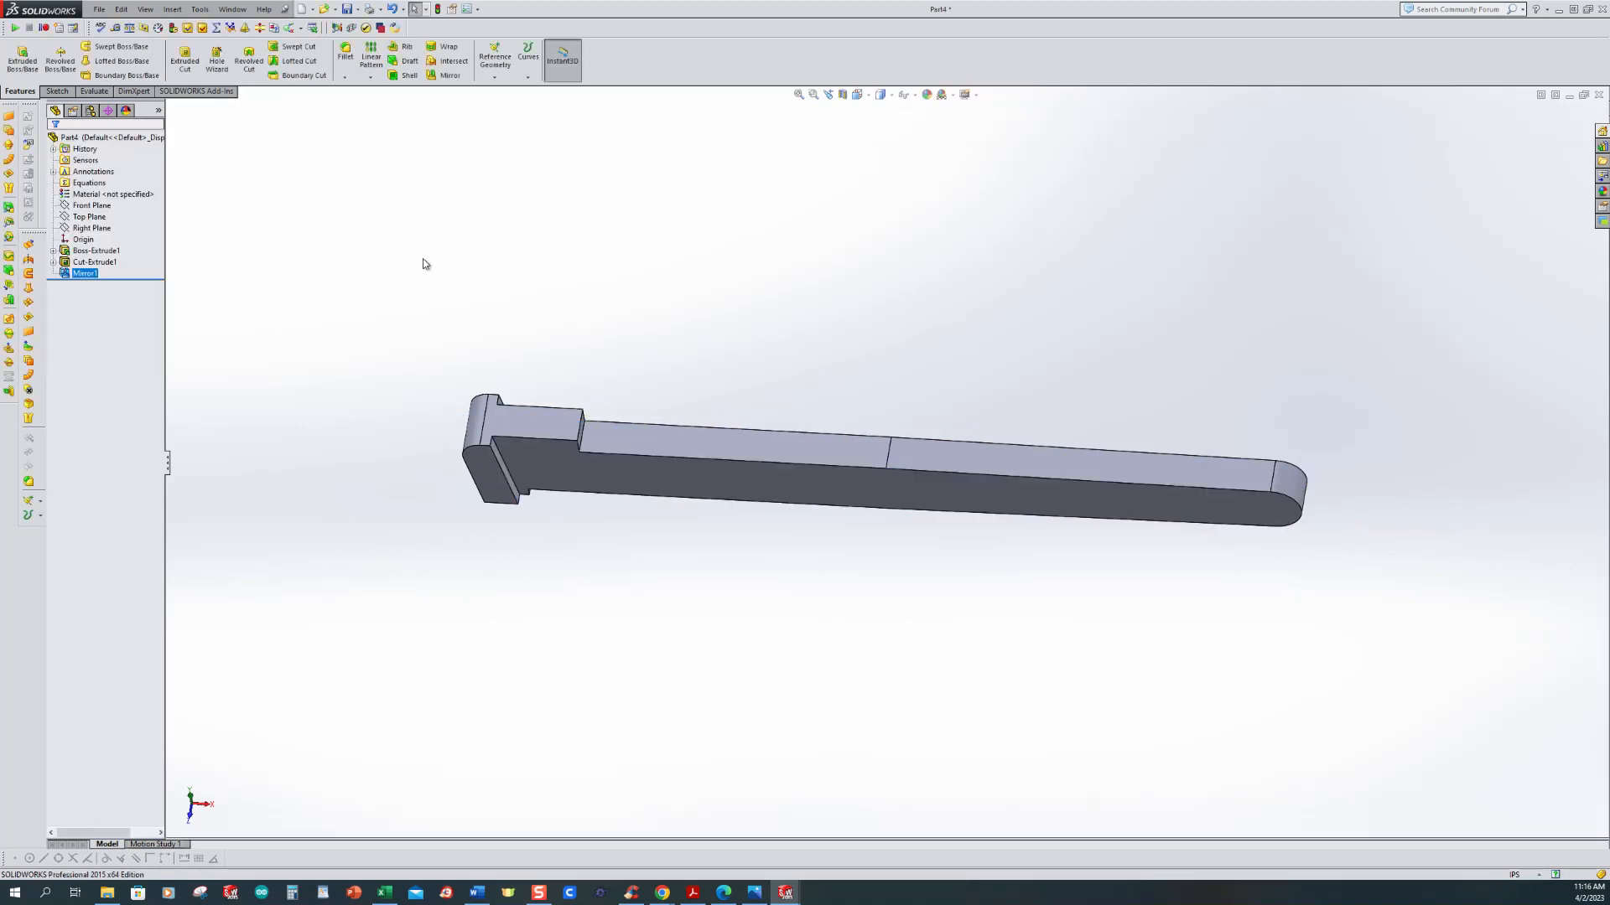
# Step: Start a new sketch on the Top Plane
pyautogui.moveTo(687, 393); pyautogui.dragTo(726, 456, button='middle')
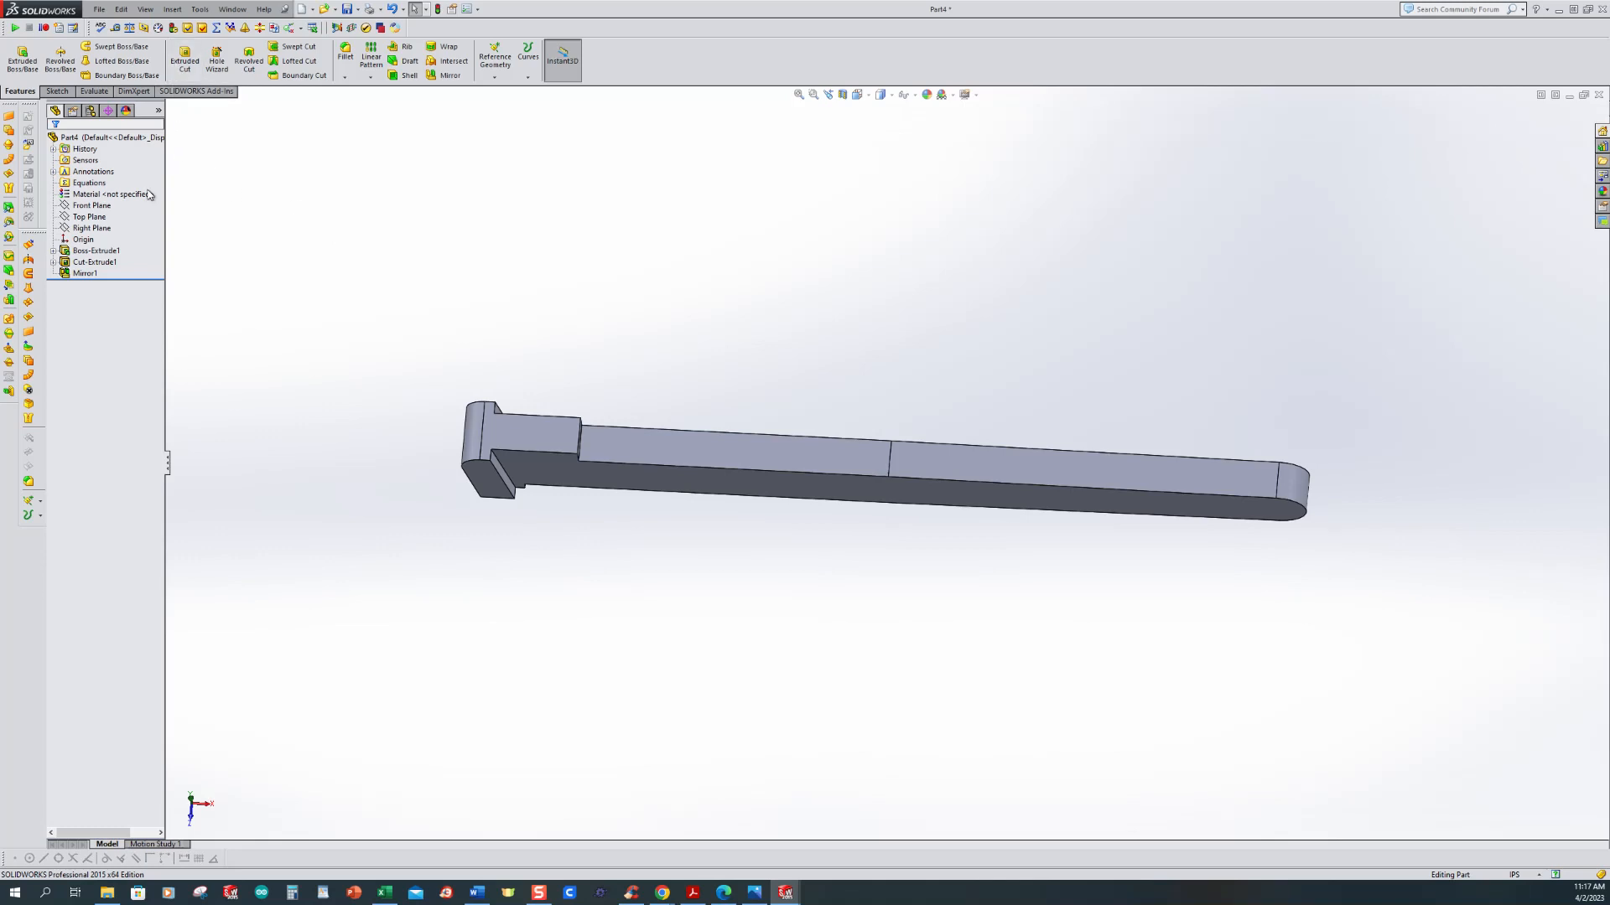
pyautogui.click(69, 229)
pyautogui.click(64, 219)
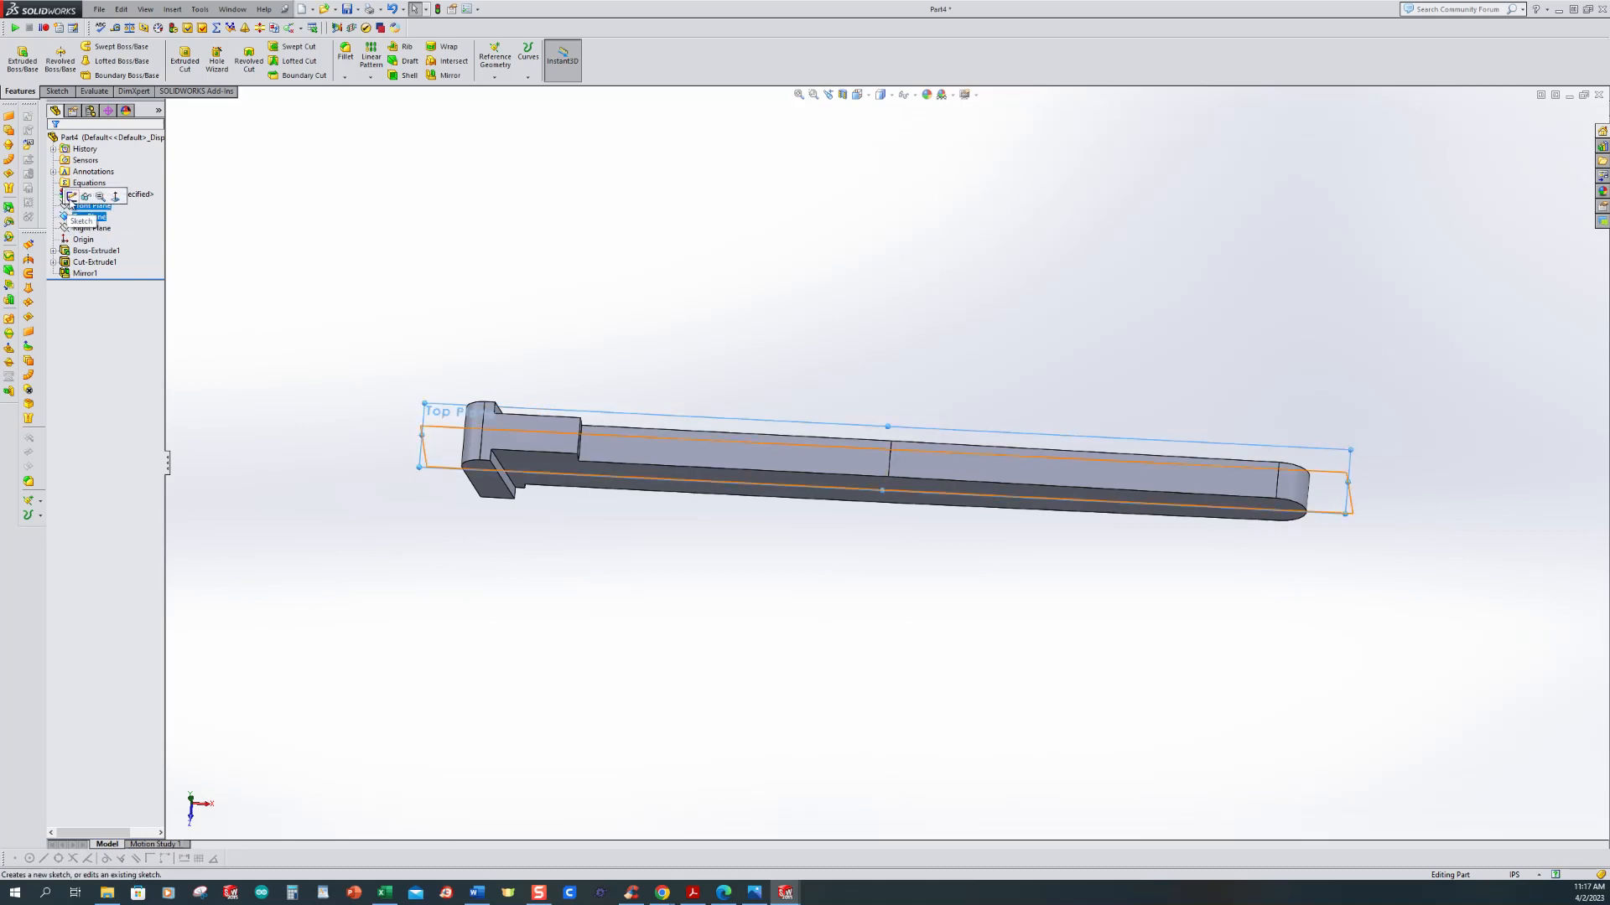
pyautogui.click(72, 196)
pyautogui.scroll(-2, 1107, 523)
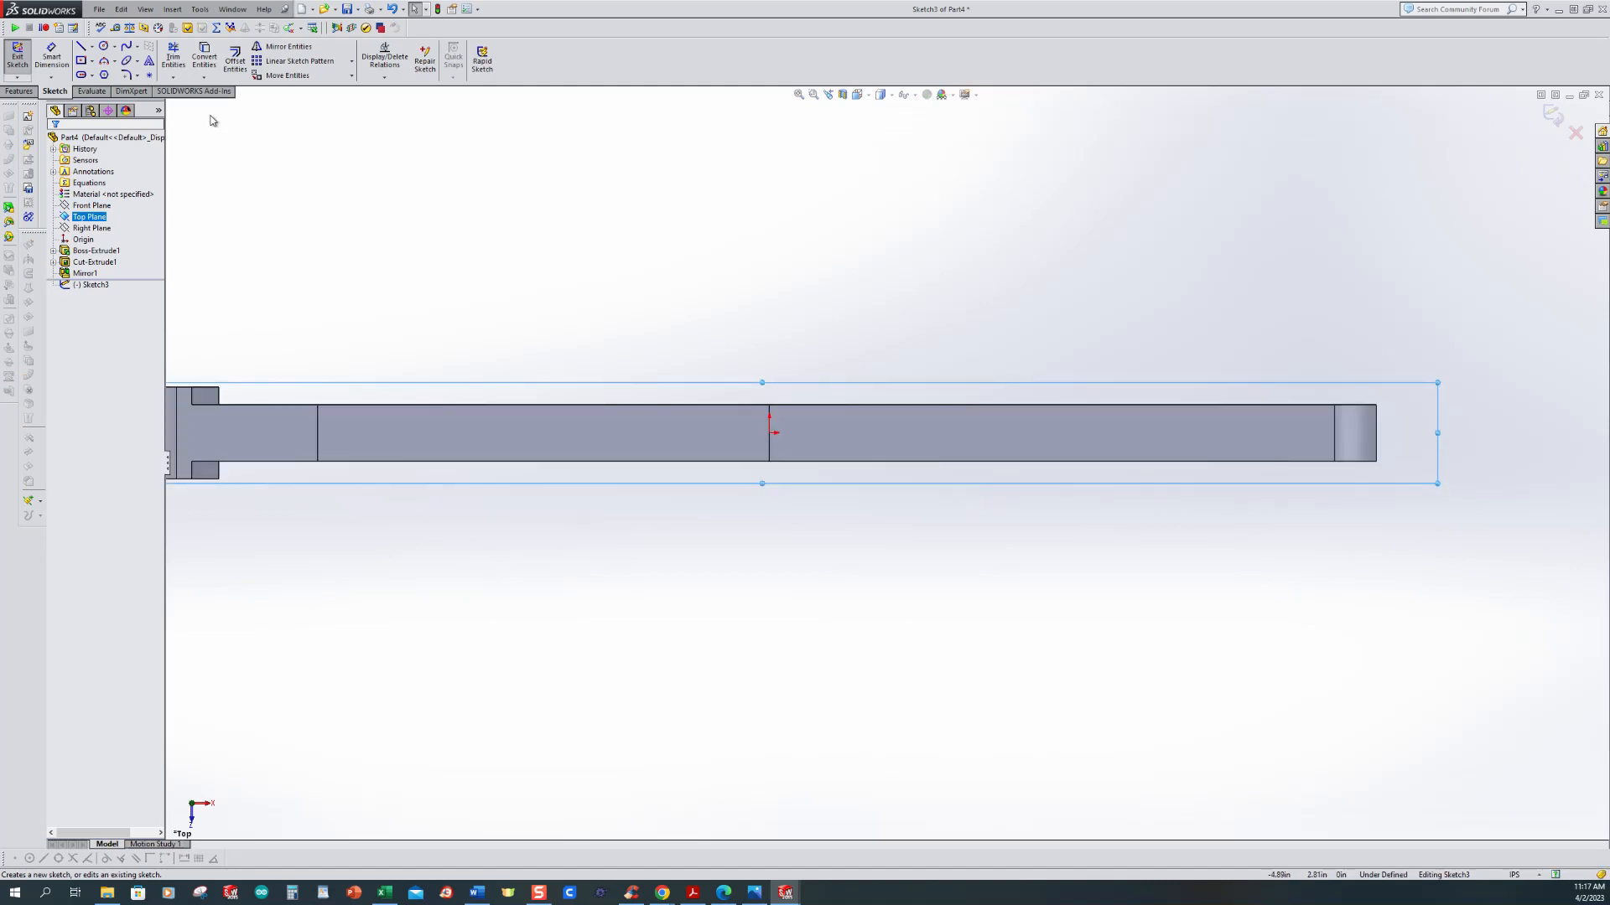
# Step: Sketch three connected lines tapering from the corners of the handle's middle edge to its rounded end, with the upper line about 5.35 in long
pyautogui.click(81, 46)
pyautogui.scroll(-2, 967, 470)
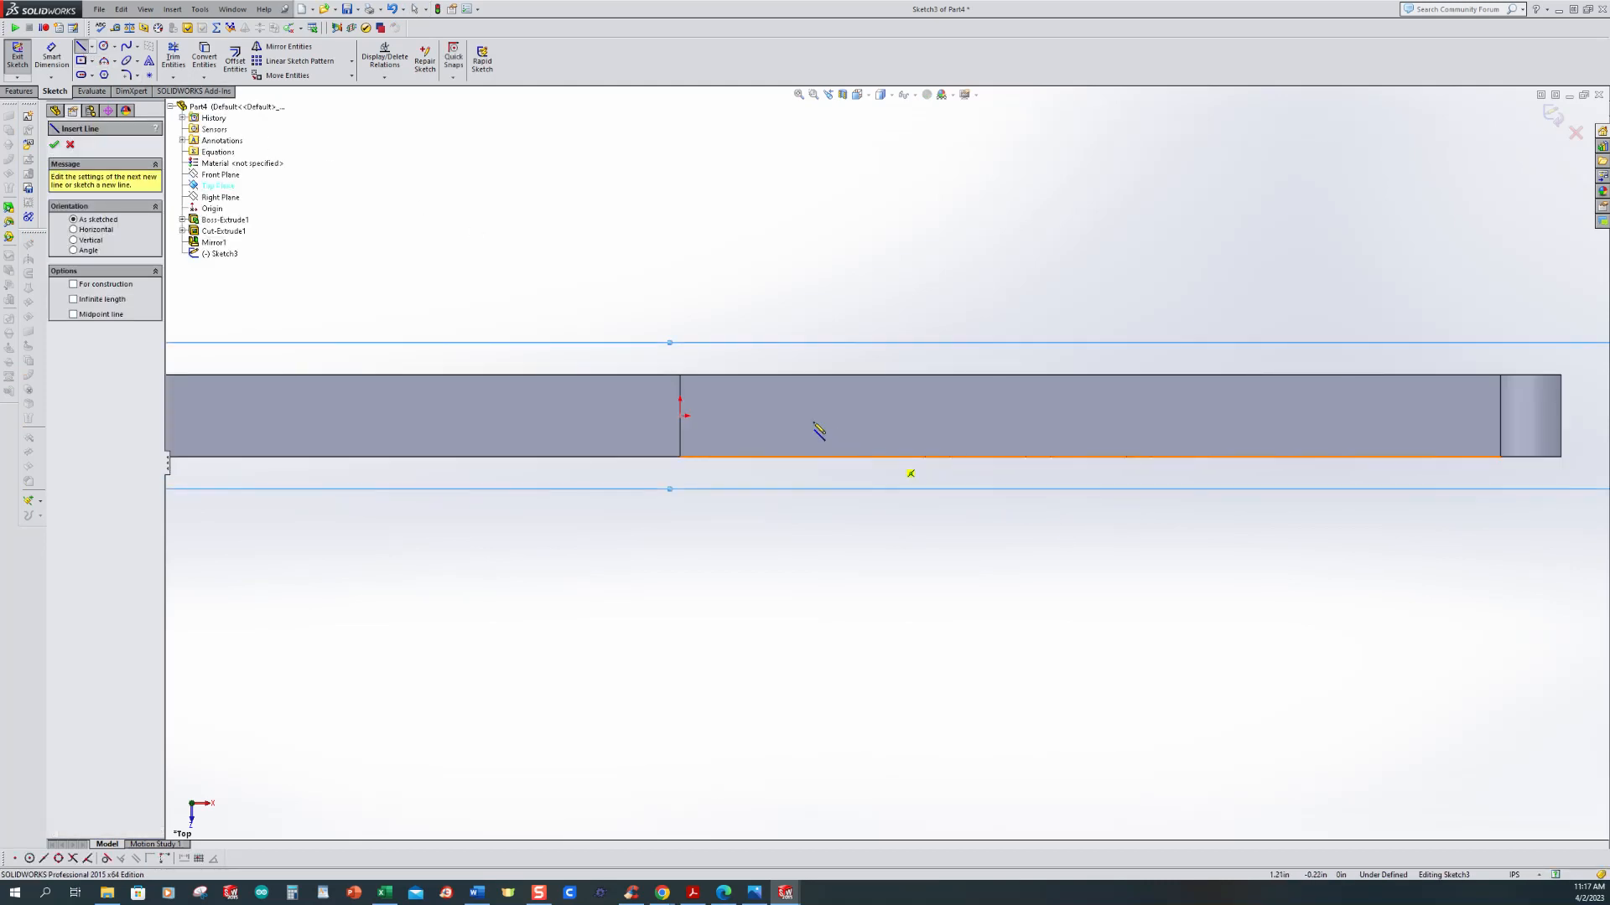
pyautogui.click(680, 376)
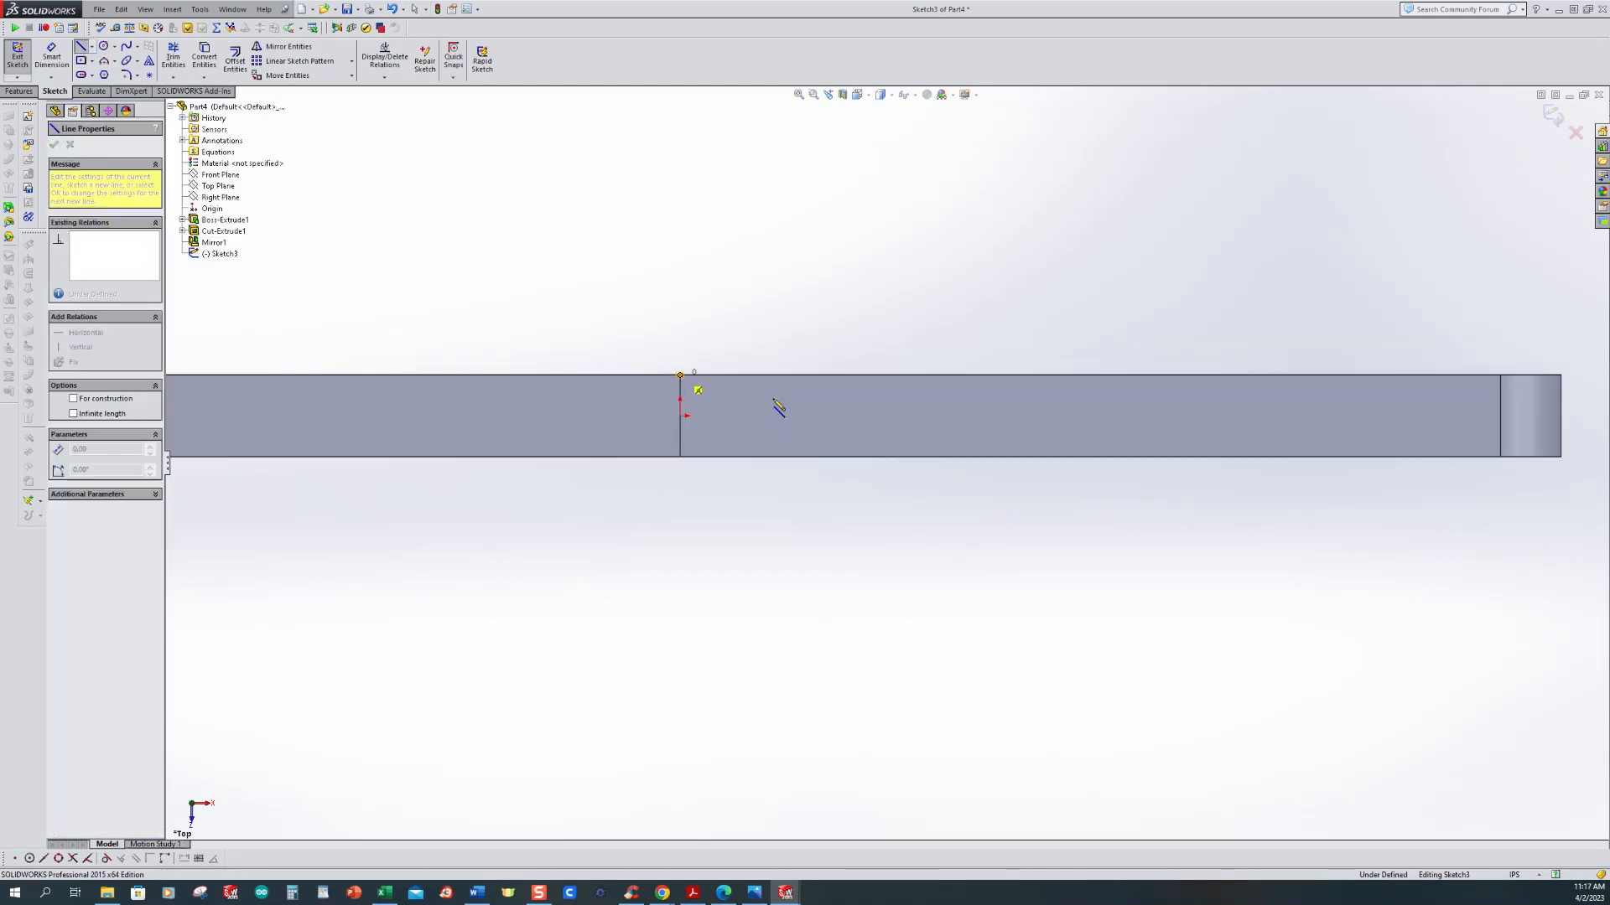
pyautogui.scroll(3, 797, 405)
pyautogui.scroll(-2, 1247, 438)
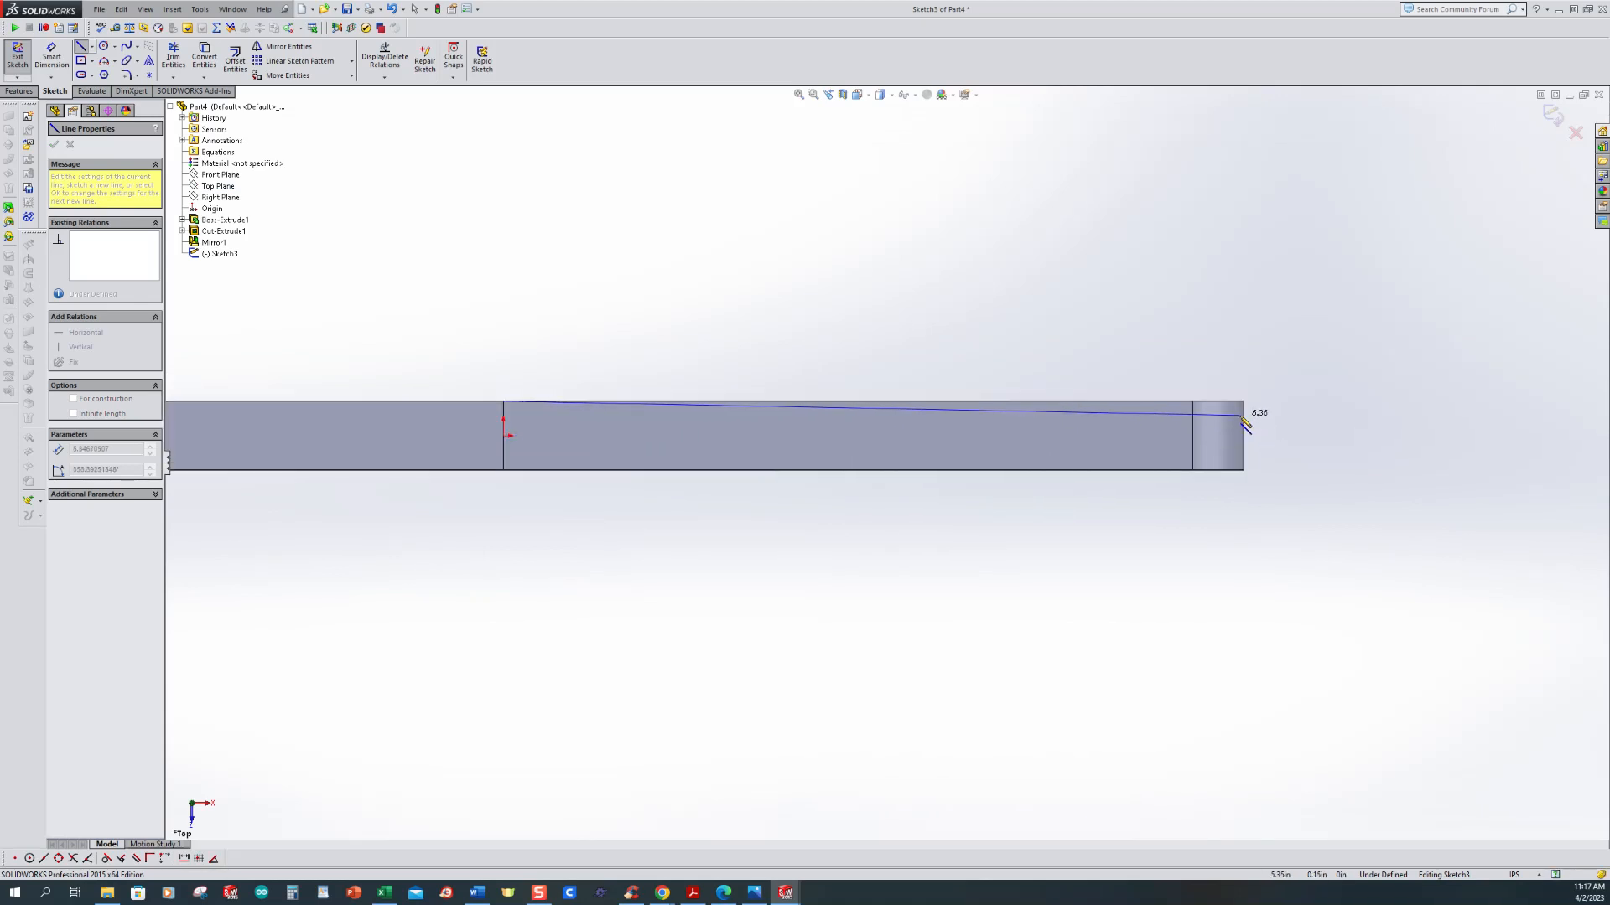
pyautogui.click(1243, 413)
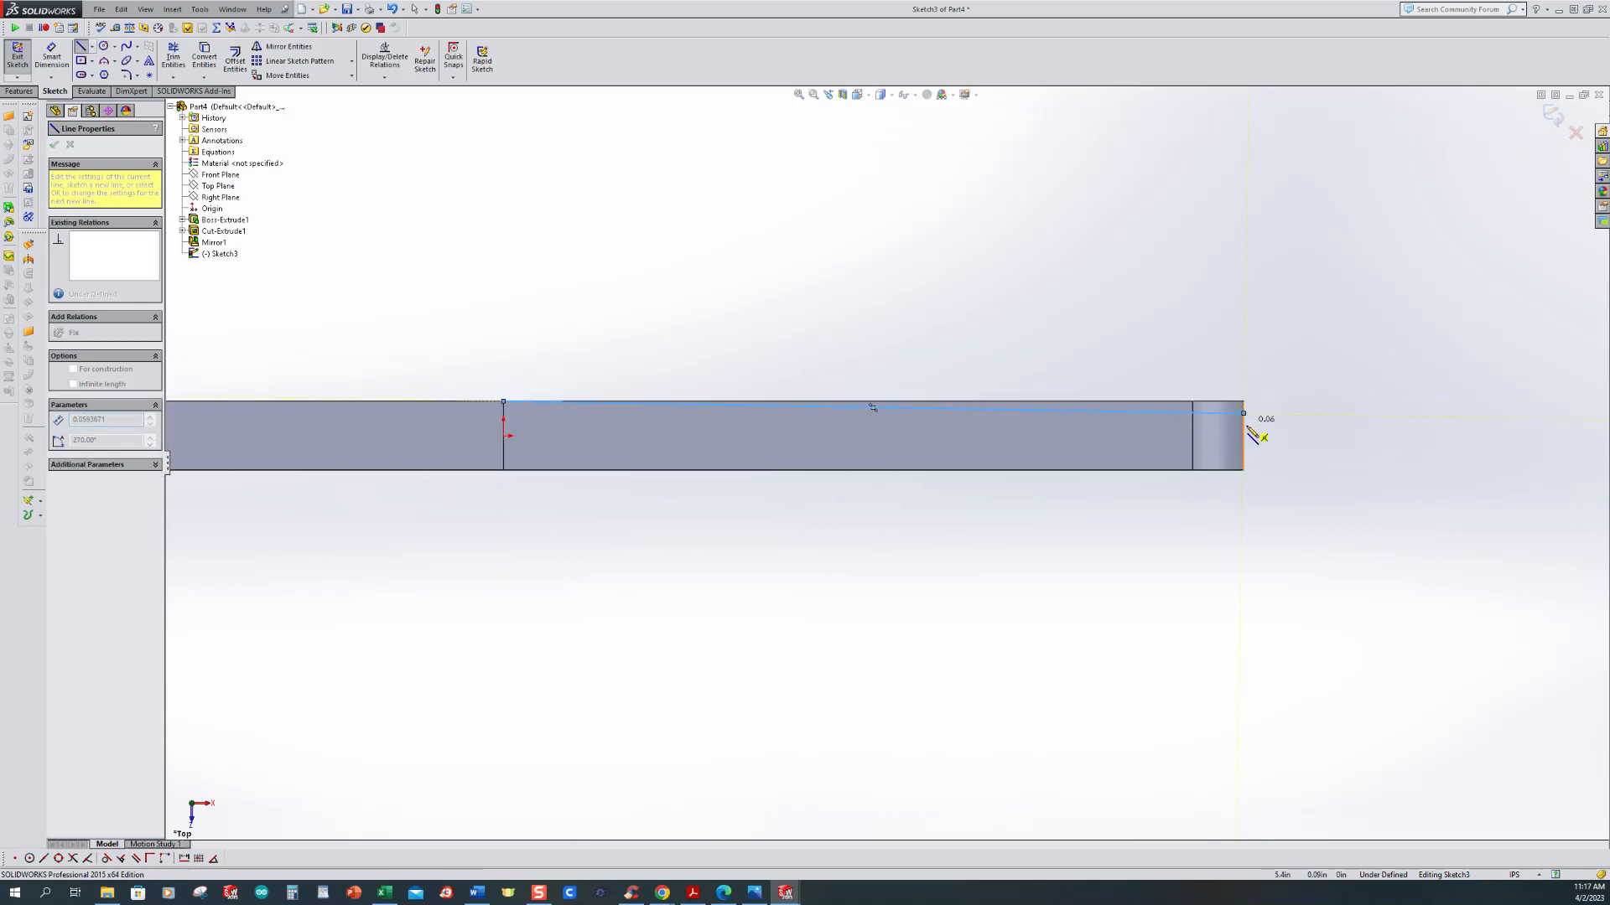
pyautogui.click(1244, 455)
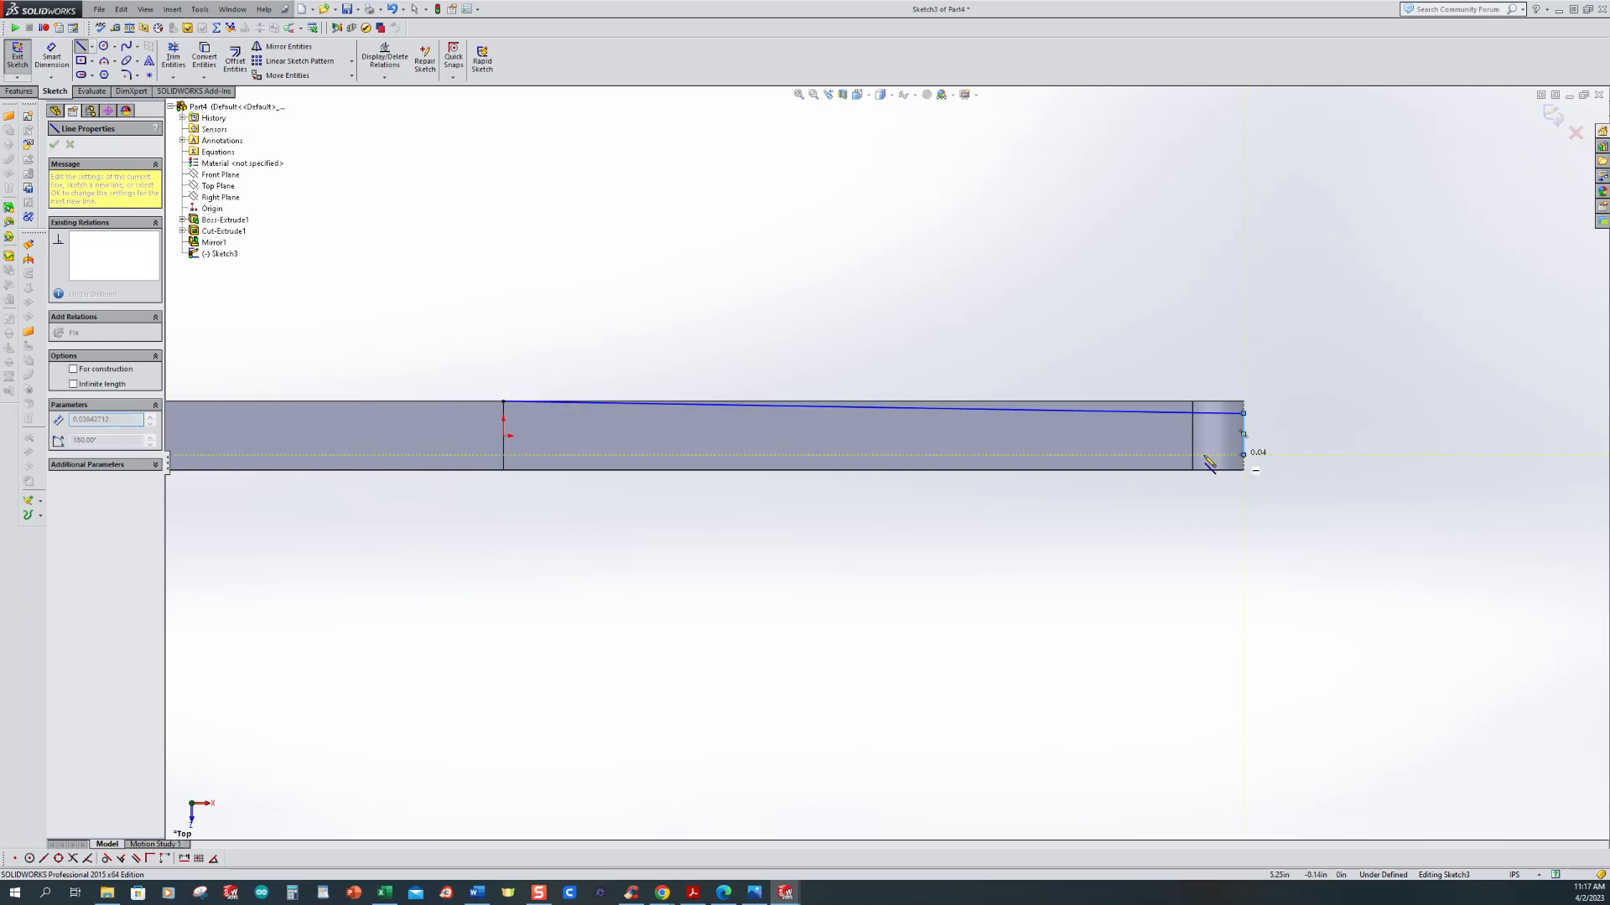
pyautogui.click(503, 469)
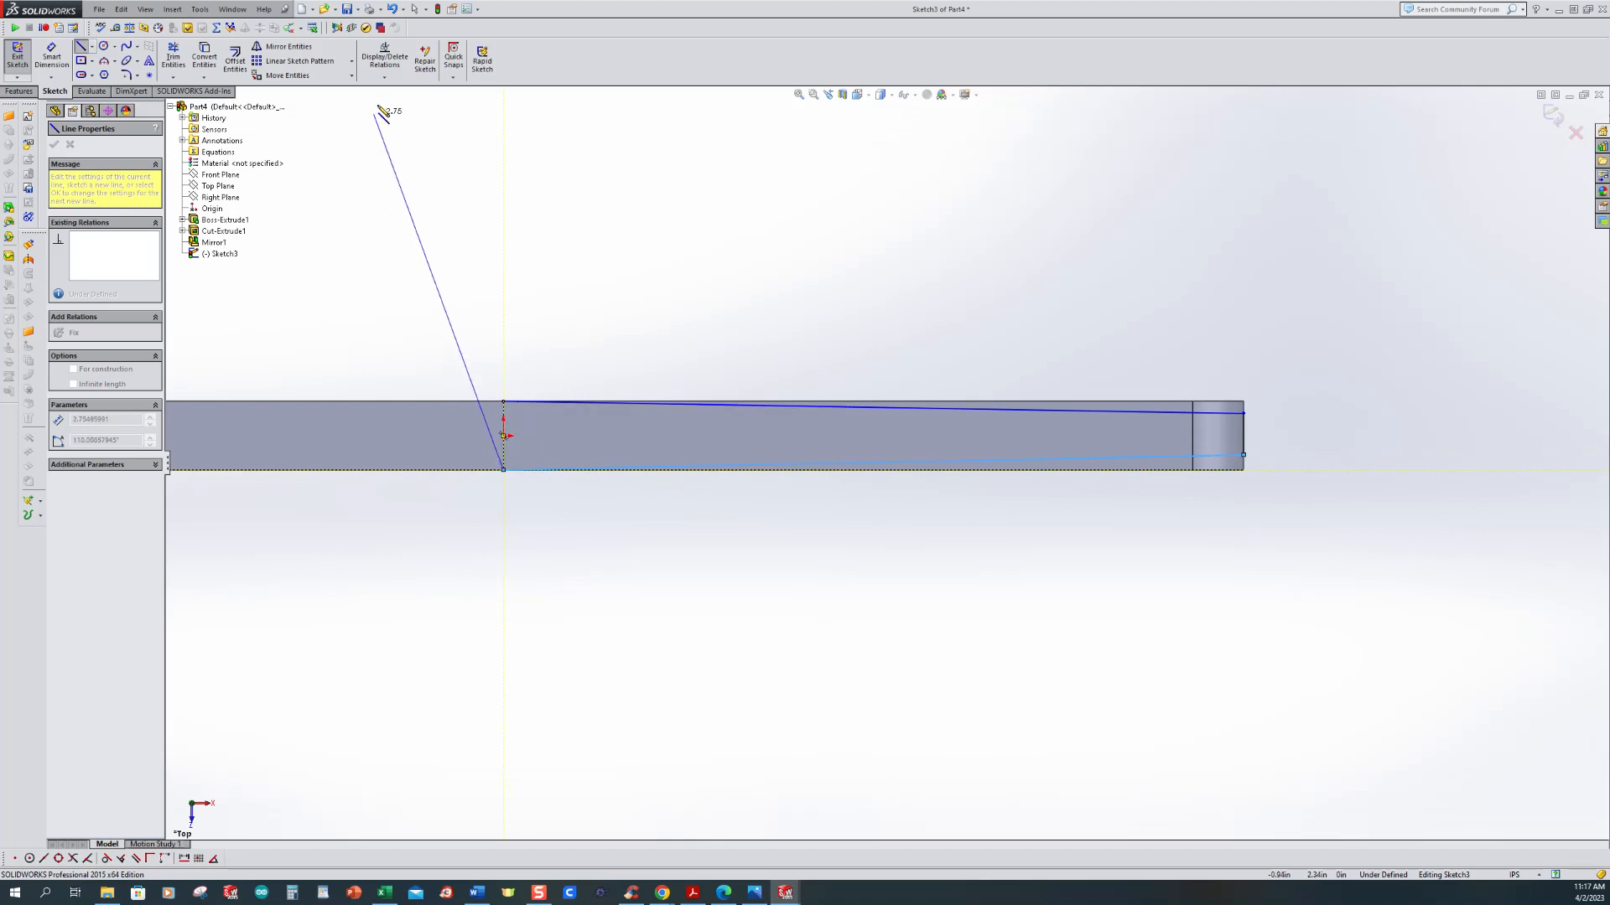
# Step: Add an equal relation between the two long tapered lines
pyautogui.click(383, 80)
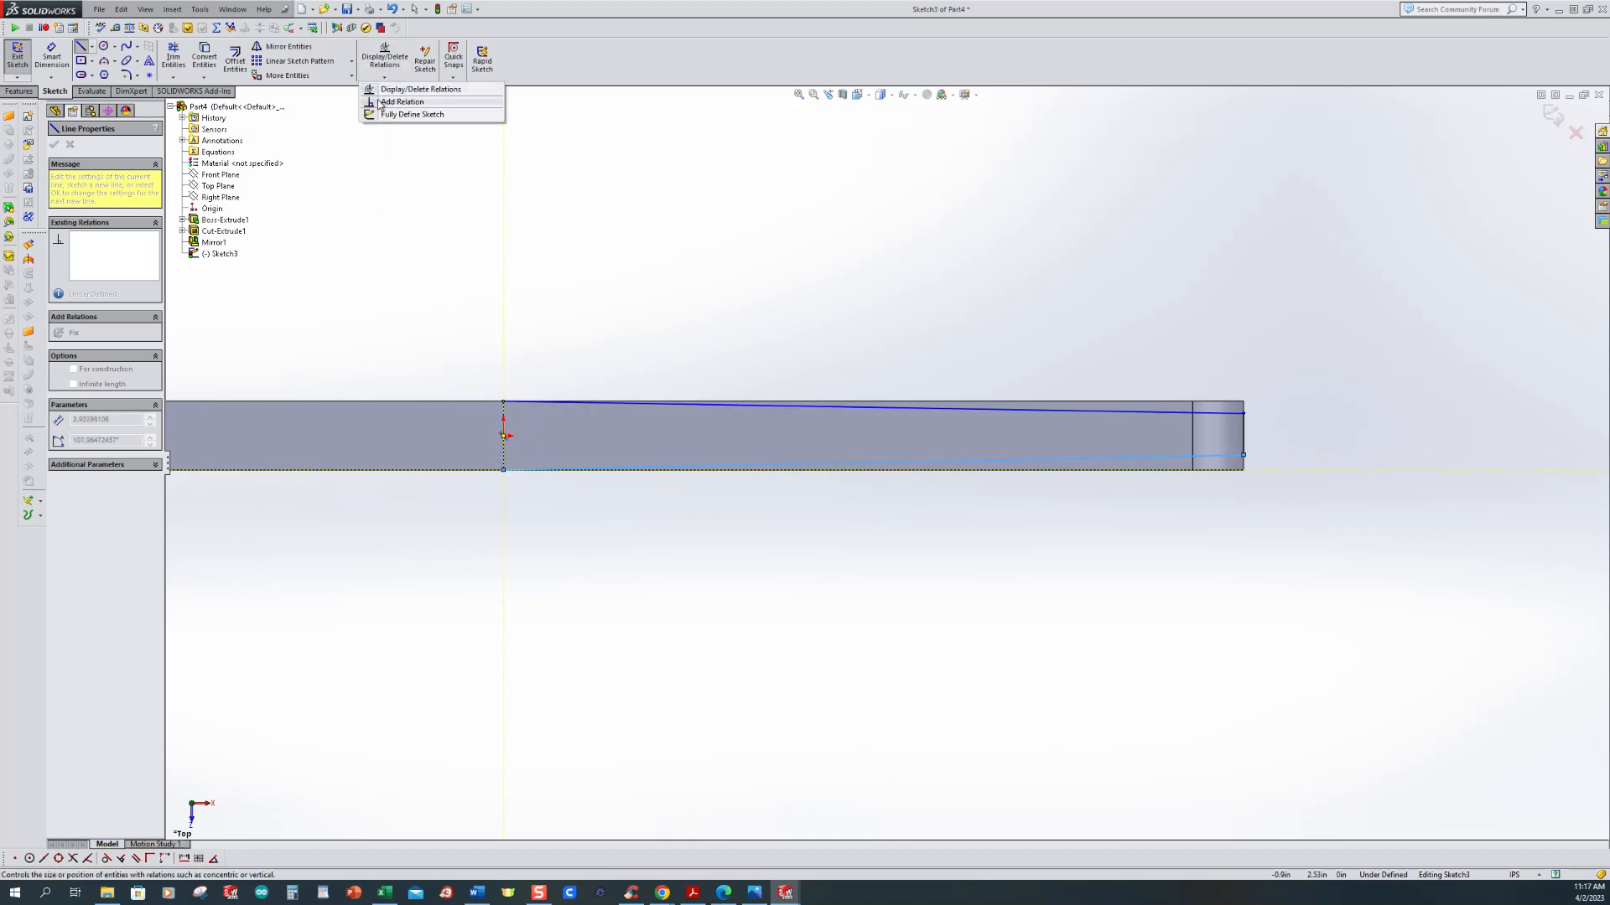
pyautogui.click(386, 102)
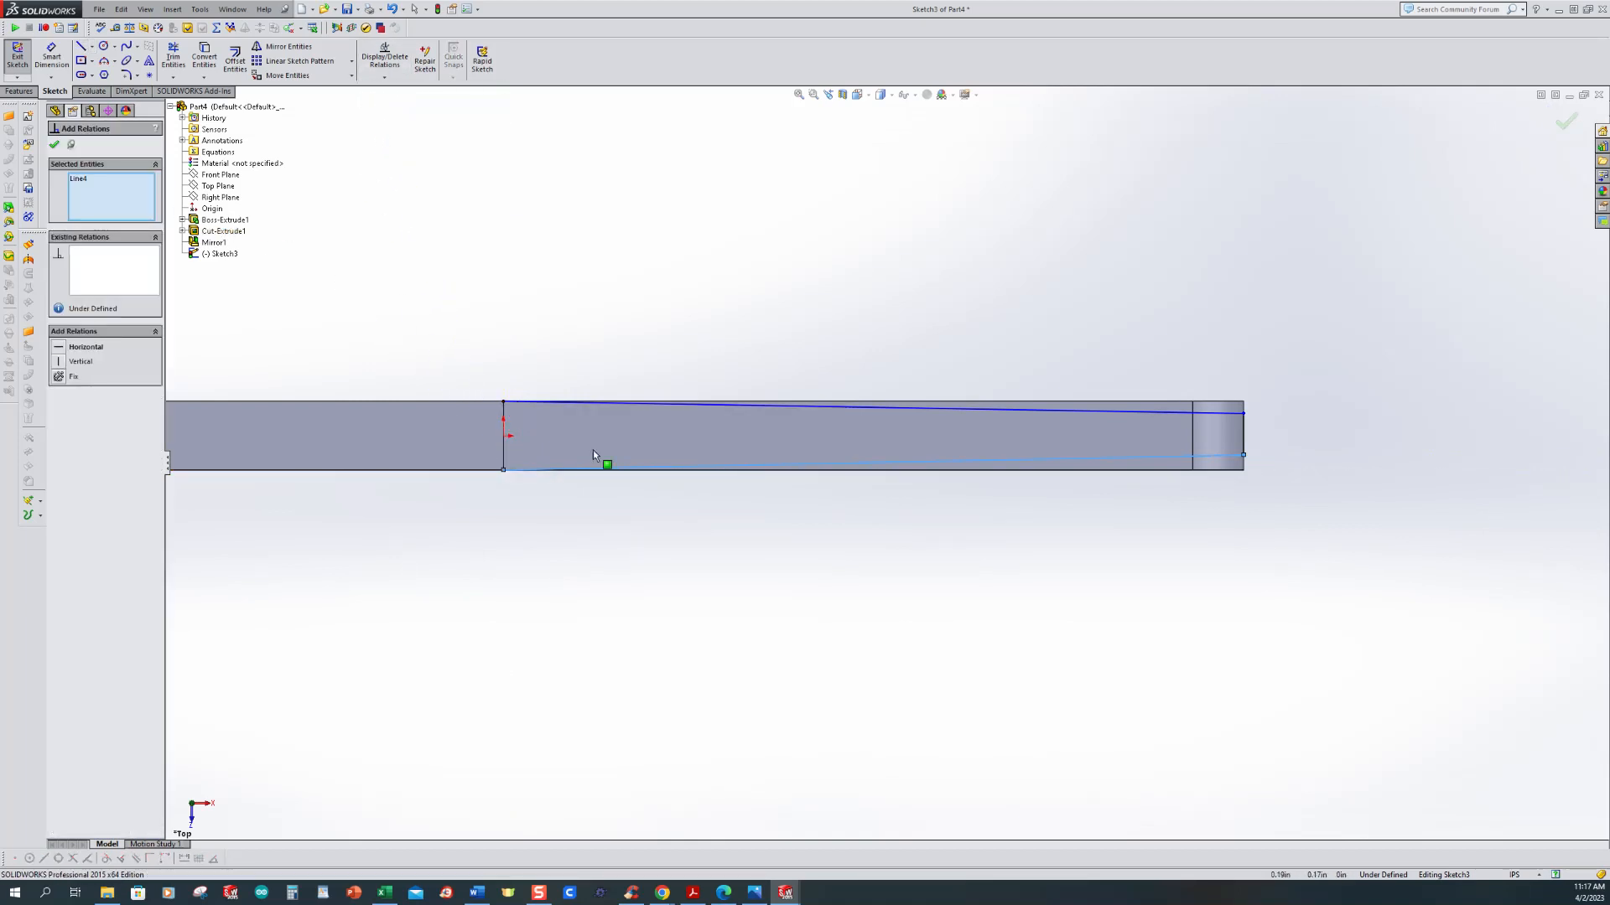
pyautogui.click(858, 409)
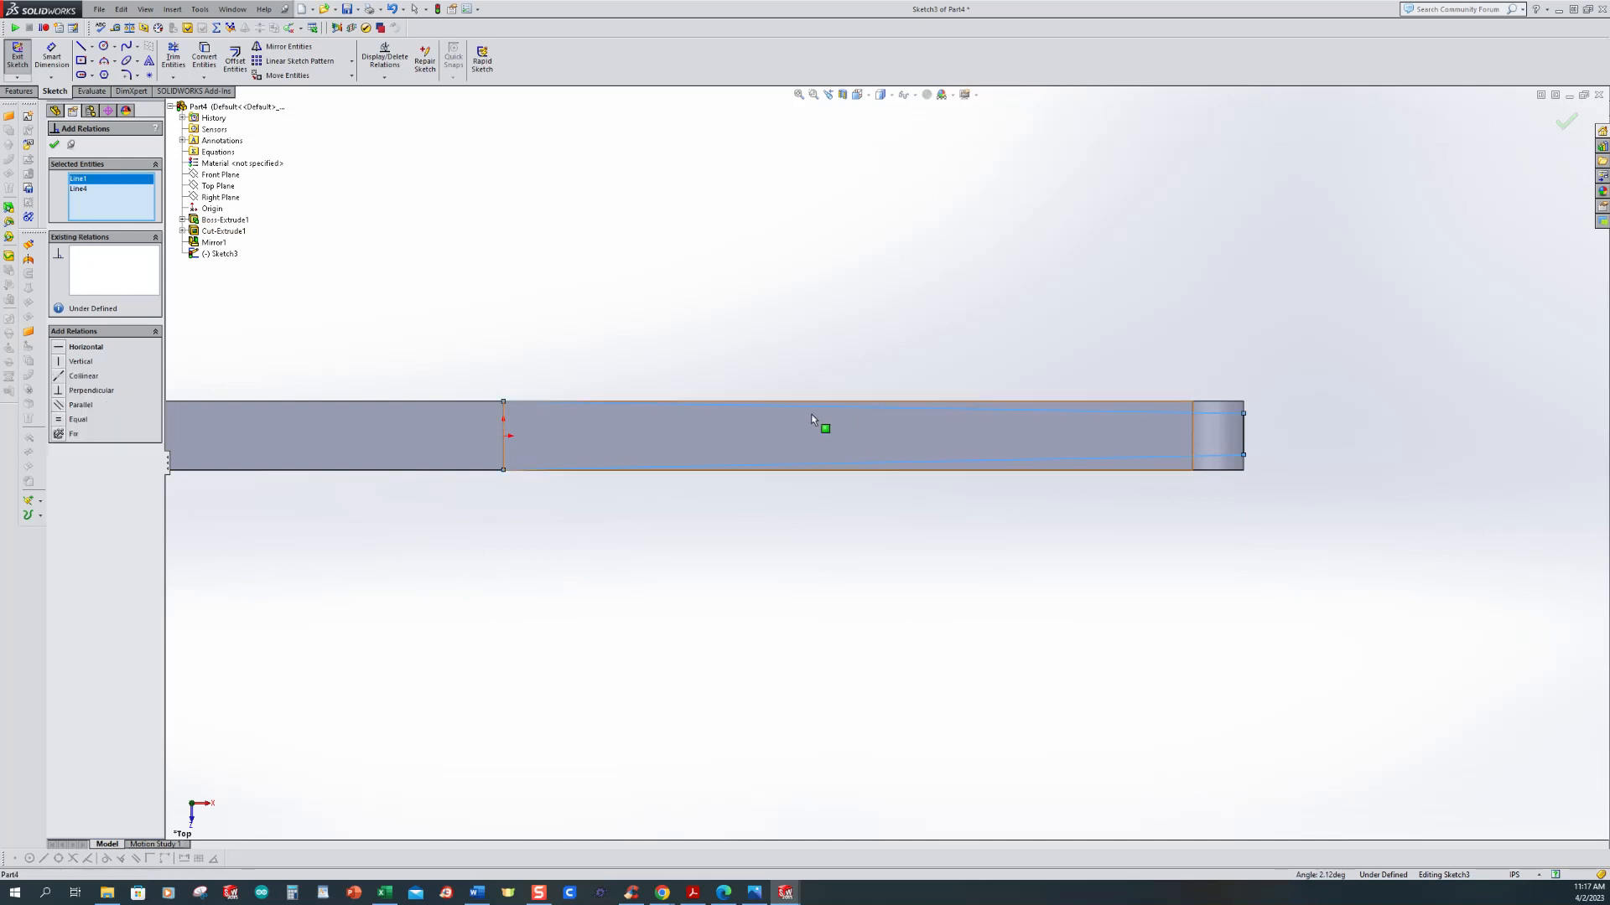
pyautogui.click(61, 421)
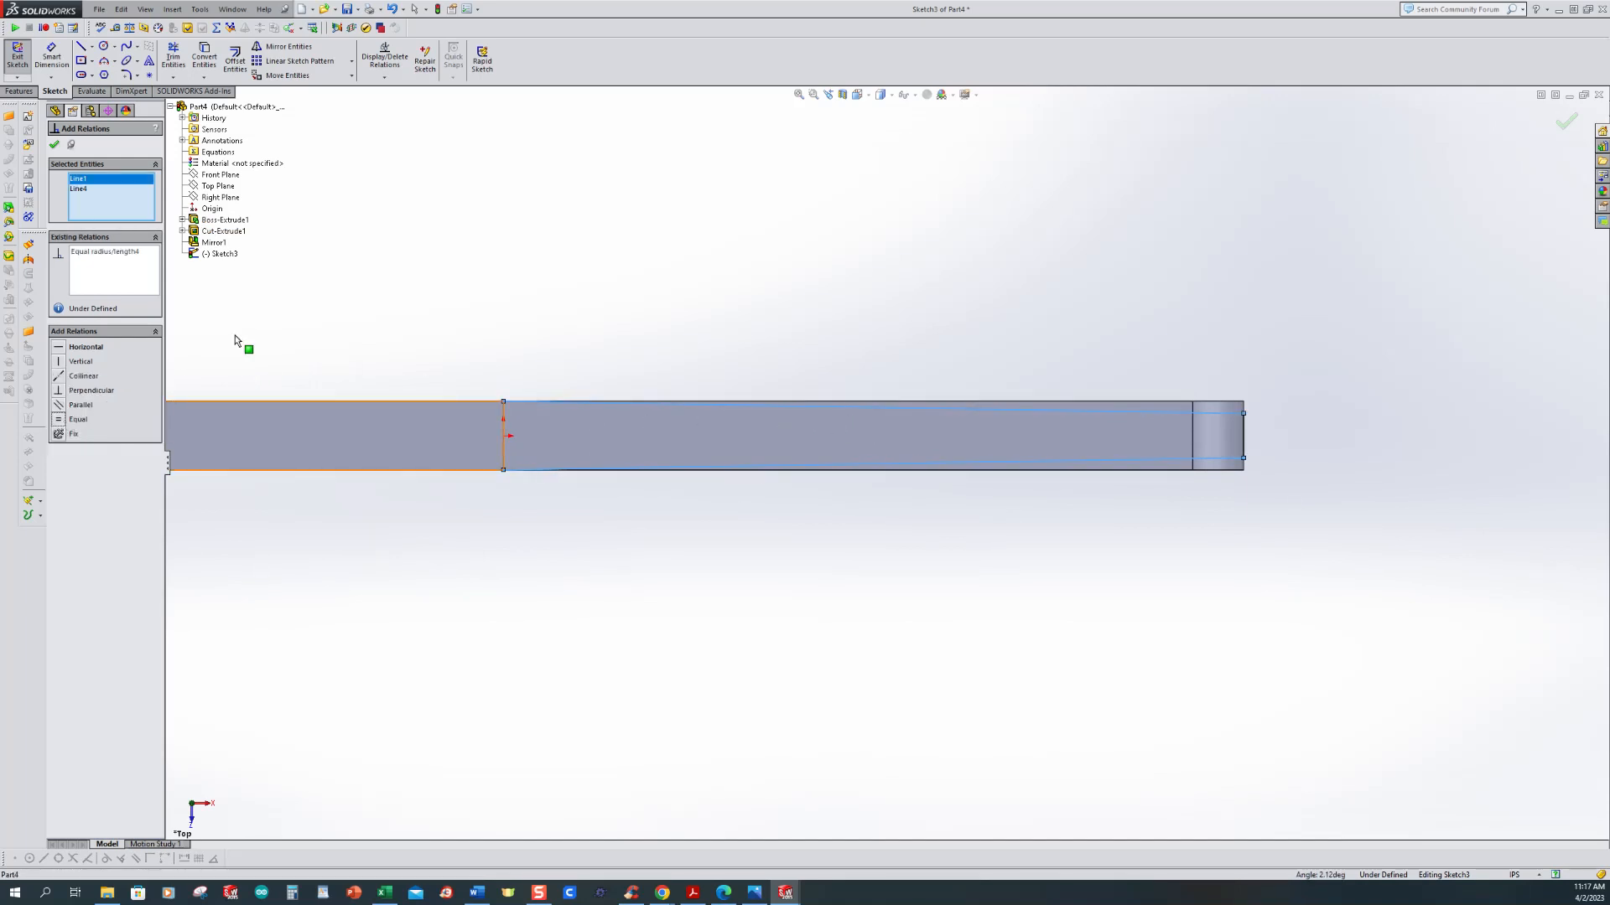
# Step: Dimension the short vertical line at the handle's rounded end as 0.375 in
pyautogui.click(52, 58)
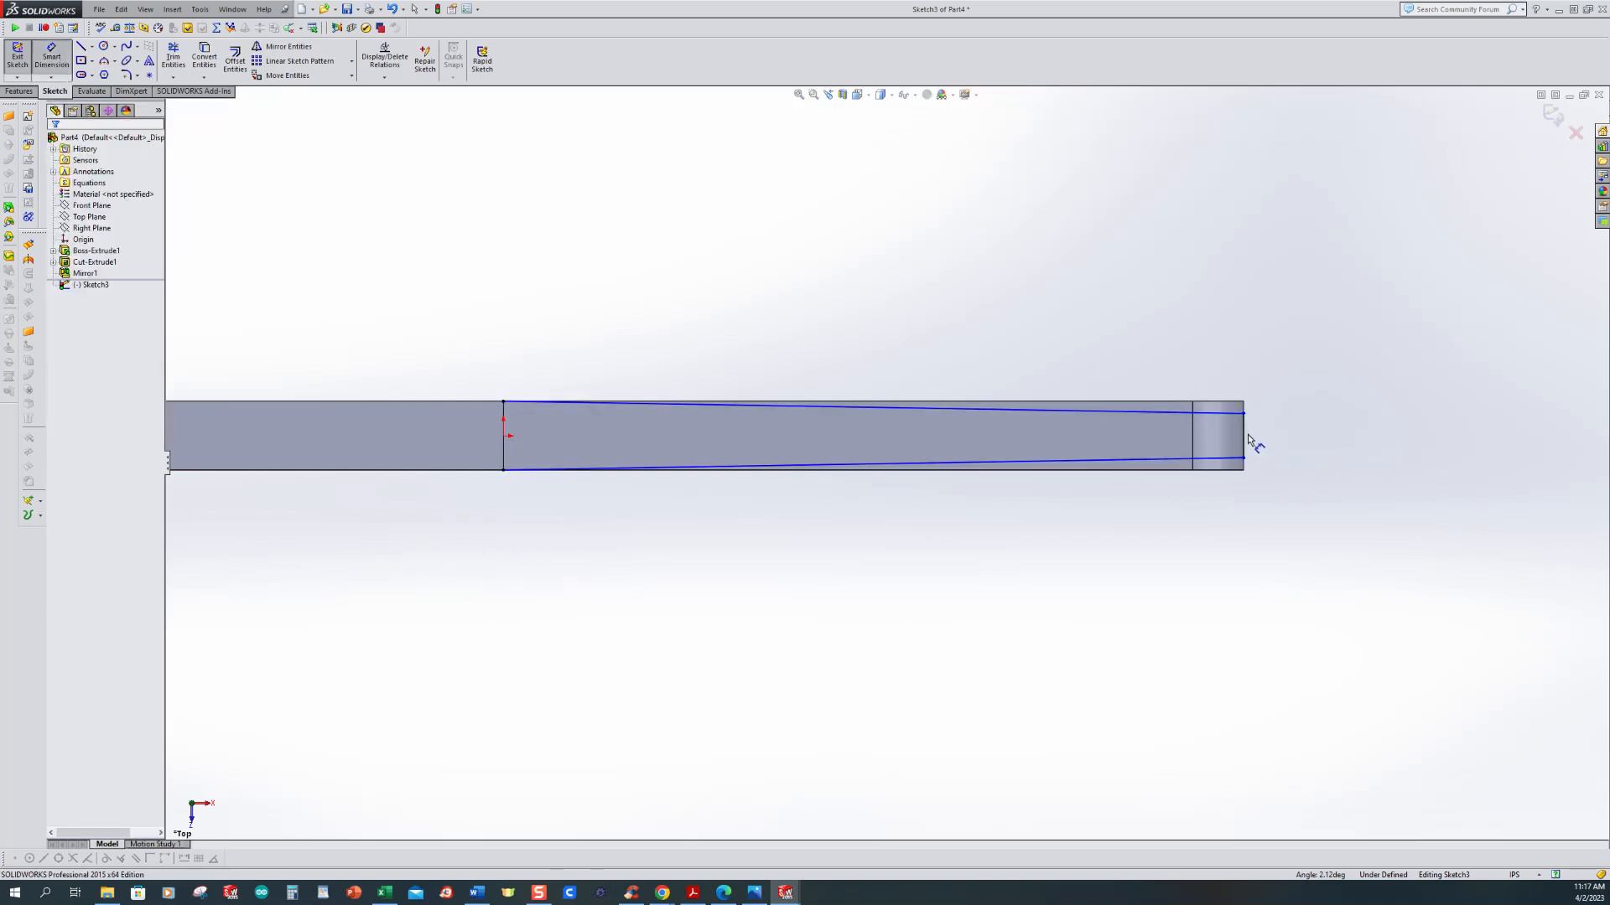
pyautogui.click(1245, 431)
pyautogui.click(1276, 427)
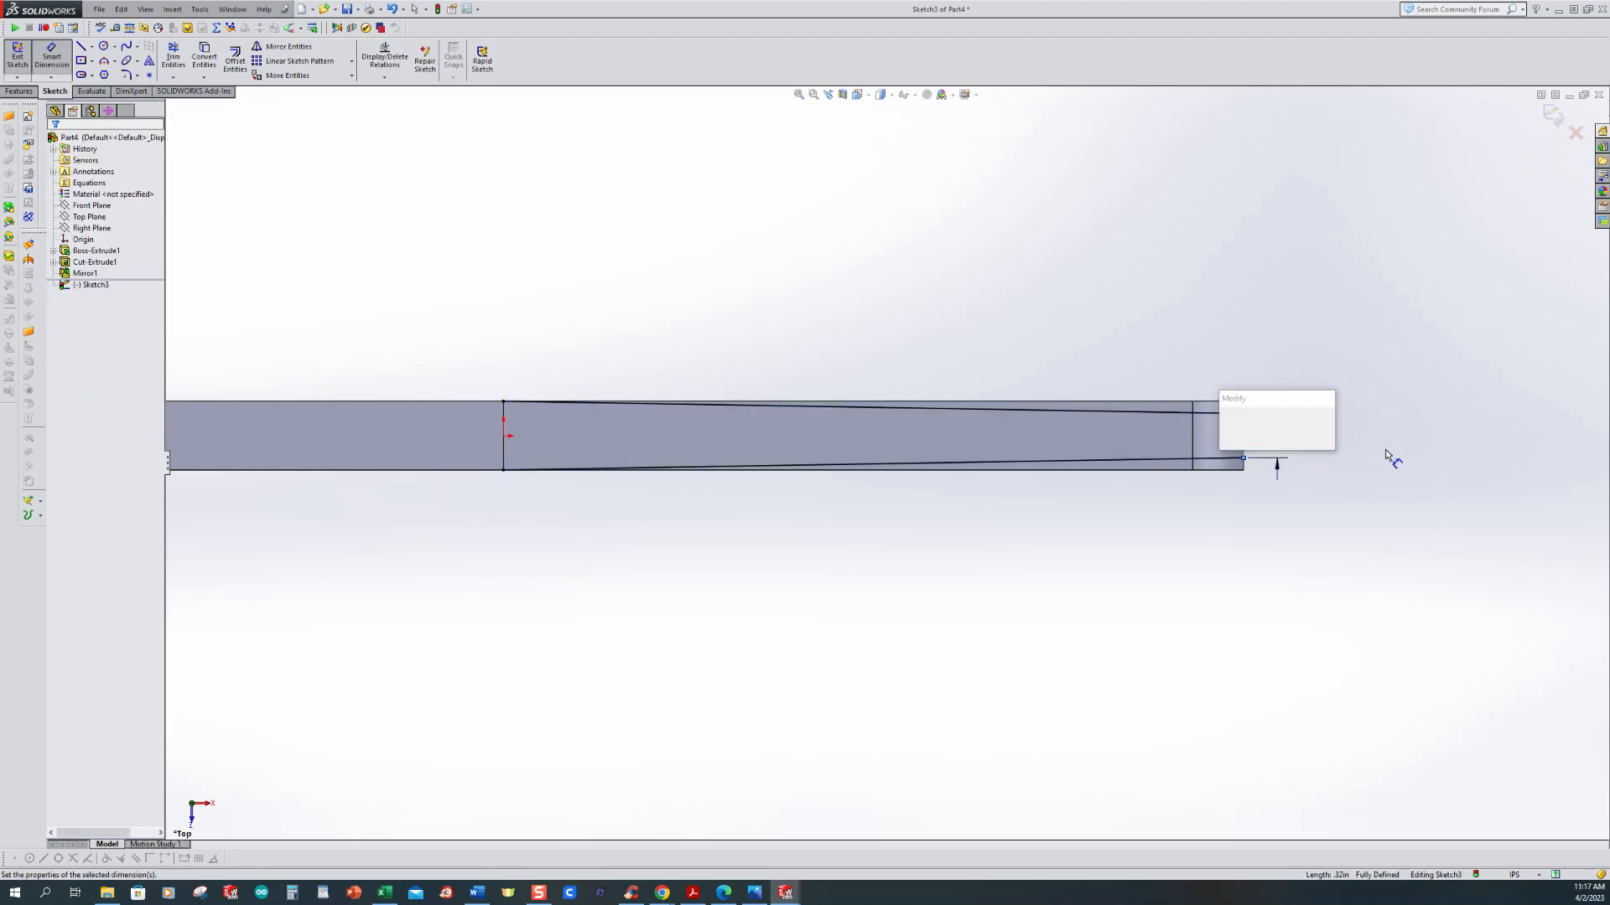
pyautogui.write('.375')
pyautogui.press('Return')
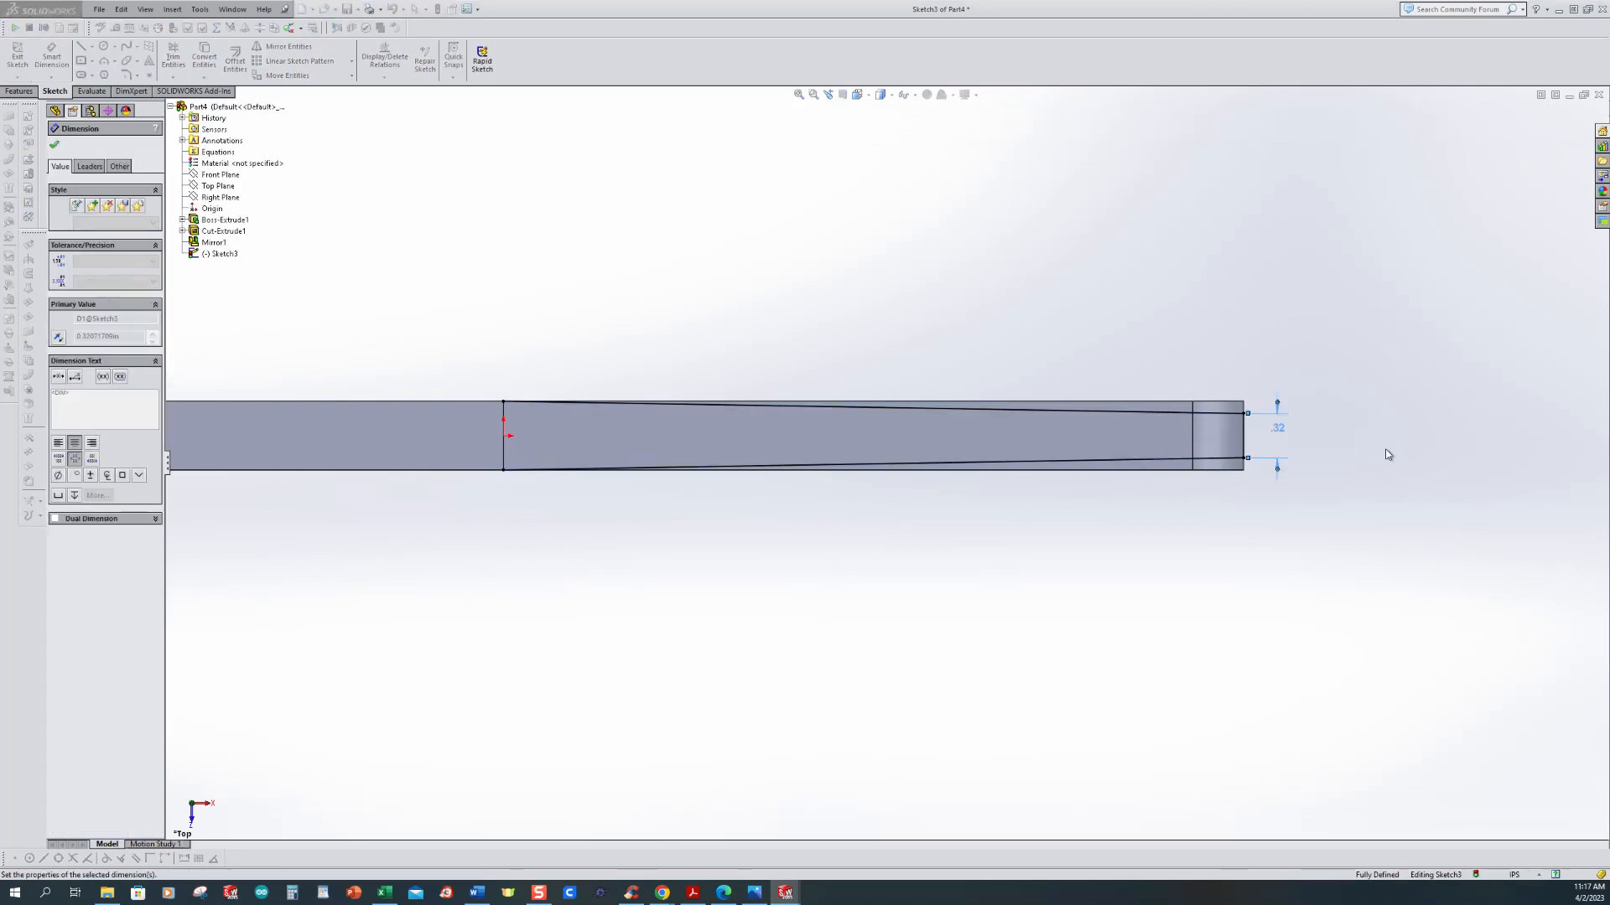
# Step: Cut the handle's end to the tapered sketch profile with an Extruded Cut set to Through All - Both
pyautogui.scroll(1, 959, 499)
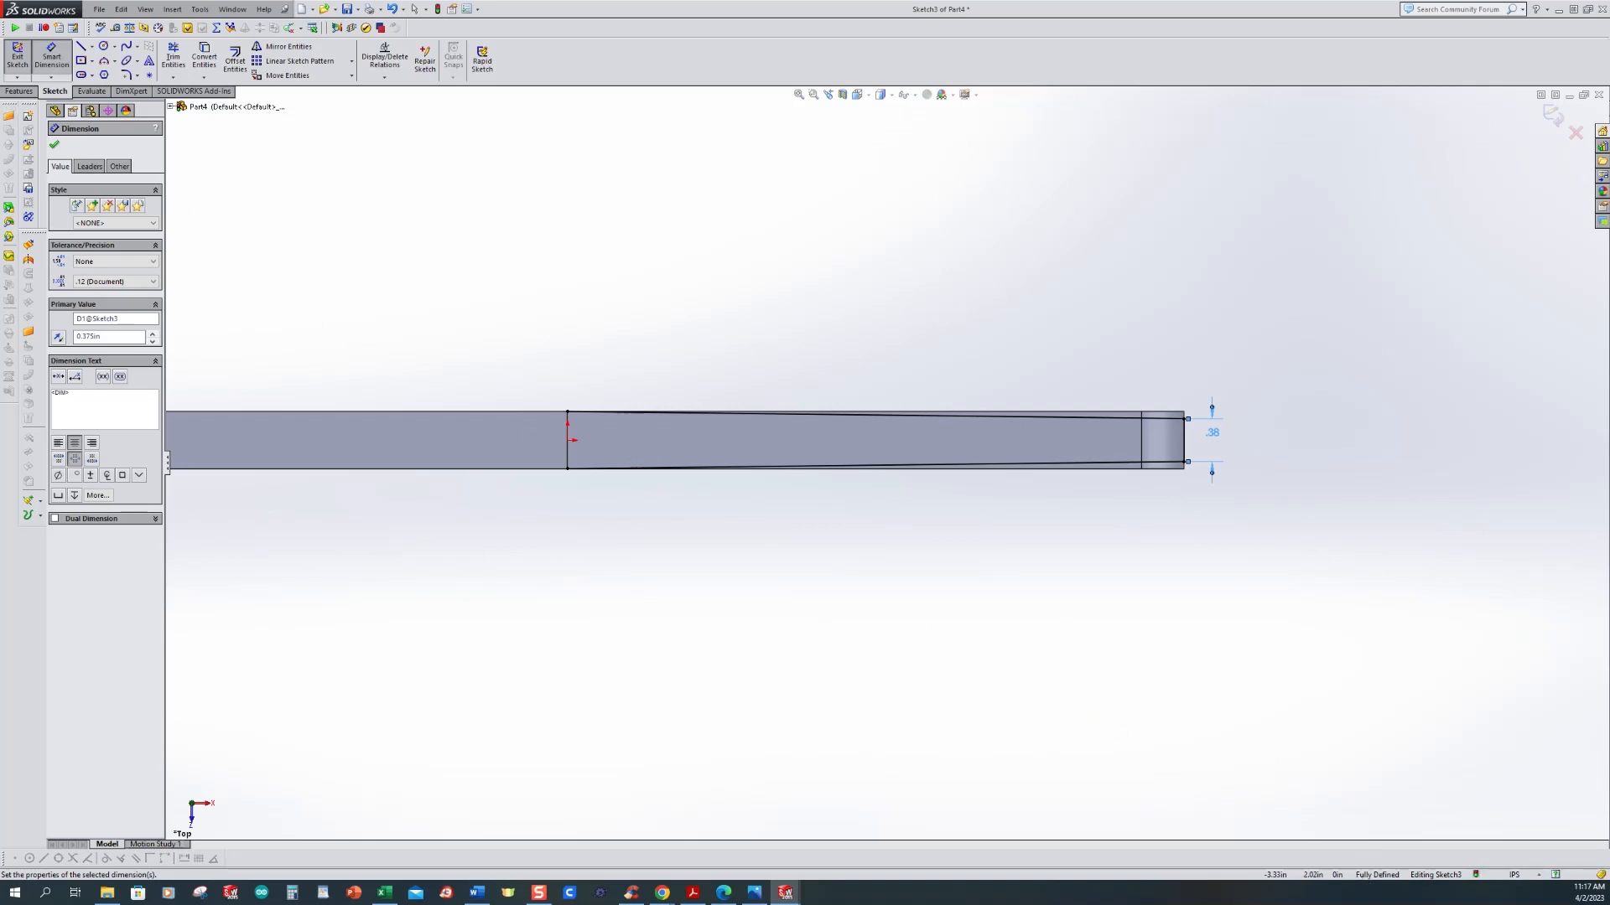
pyautogui.click(22, 91)
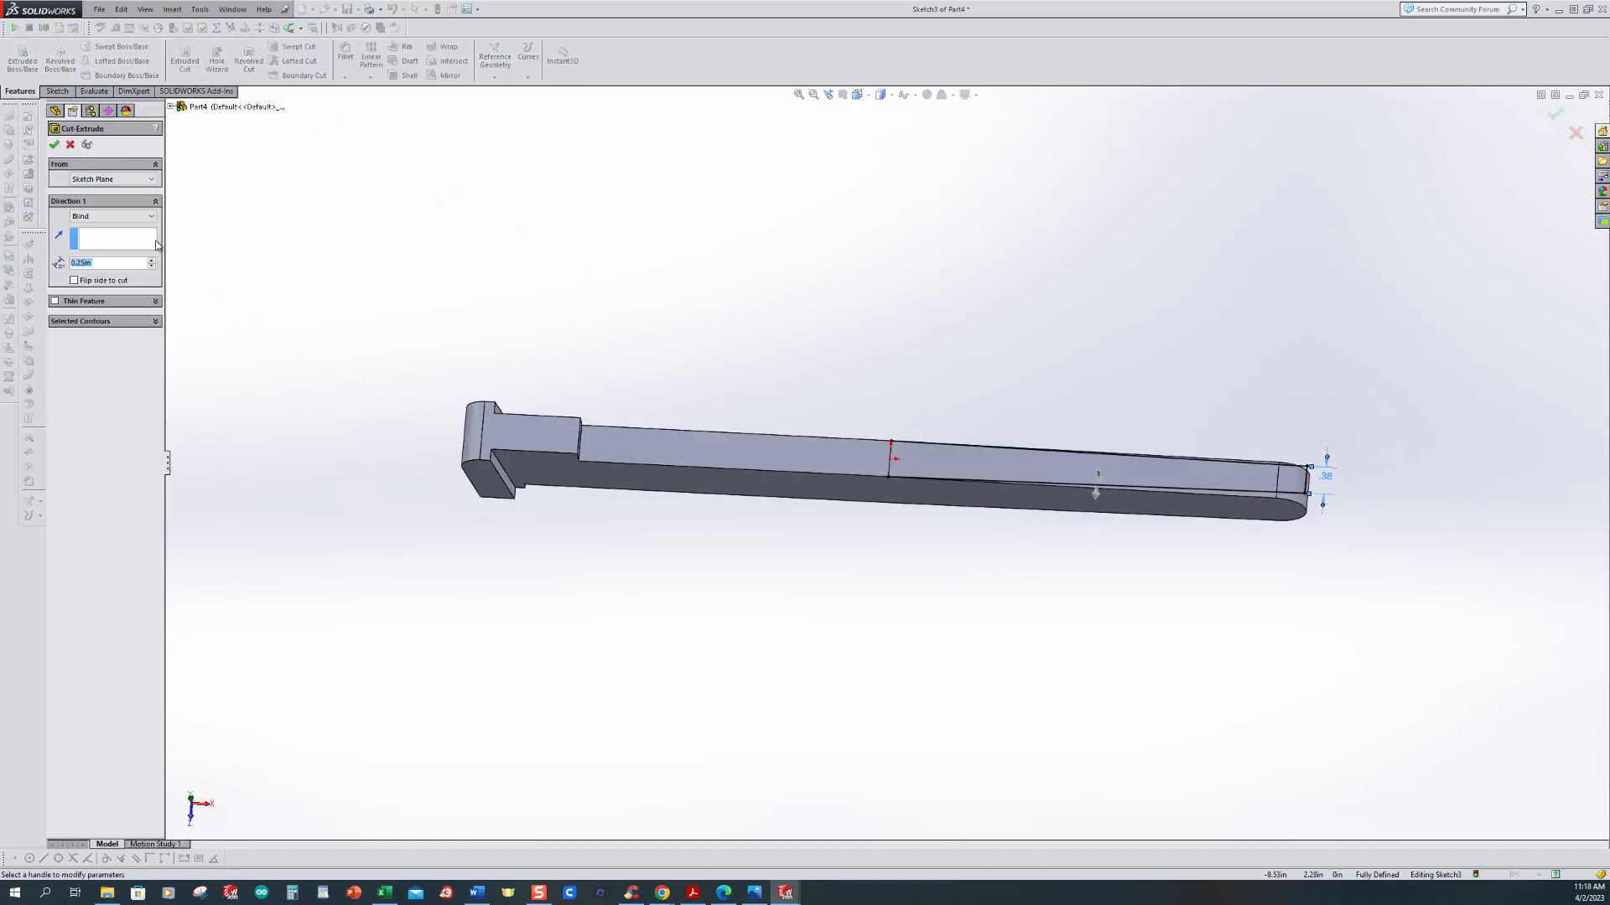
pyautogui.click(117, 216)
pyautogui.click(117, 244)
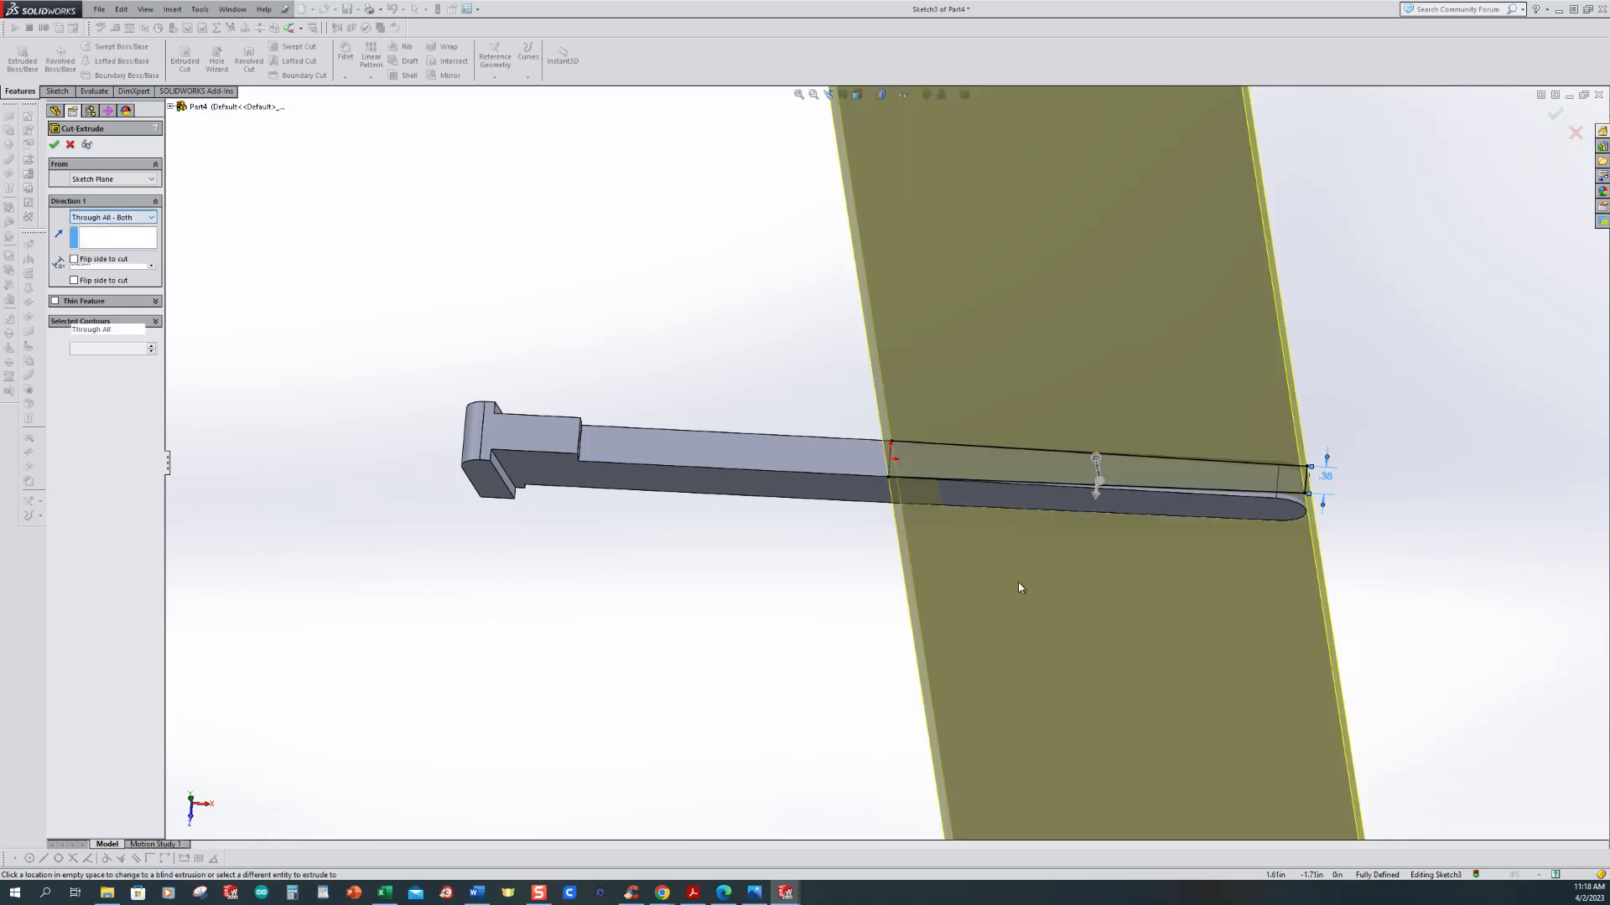
pyautogui.moveTo(784, 554); pyautogui.dragTo(755, 633, button='middle')
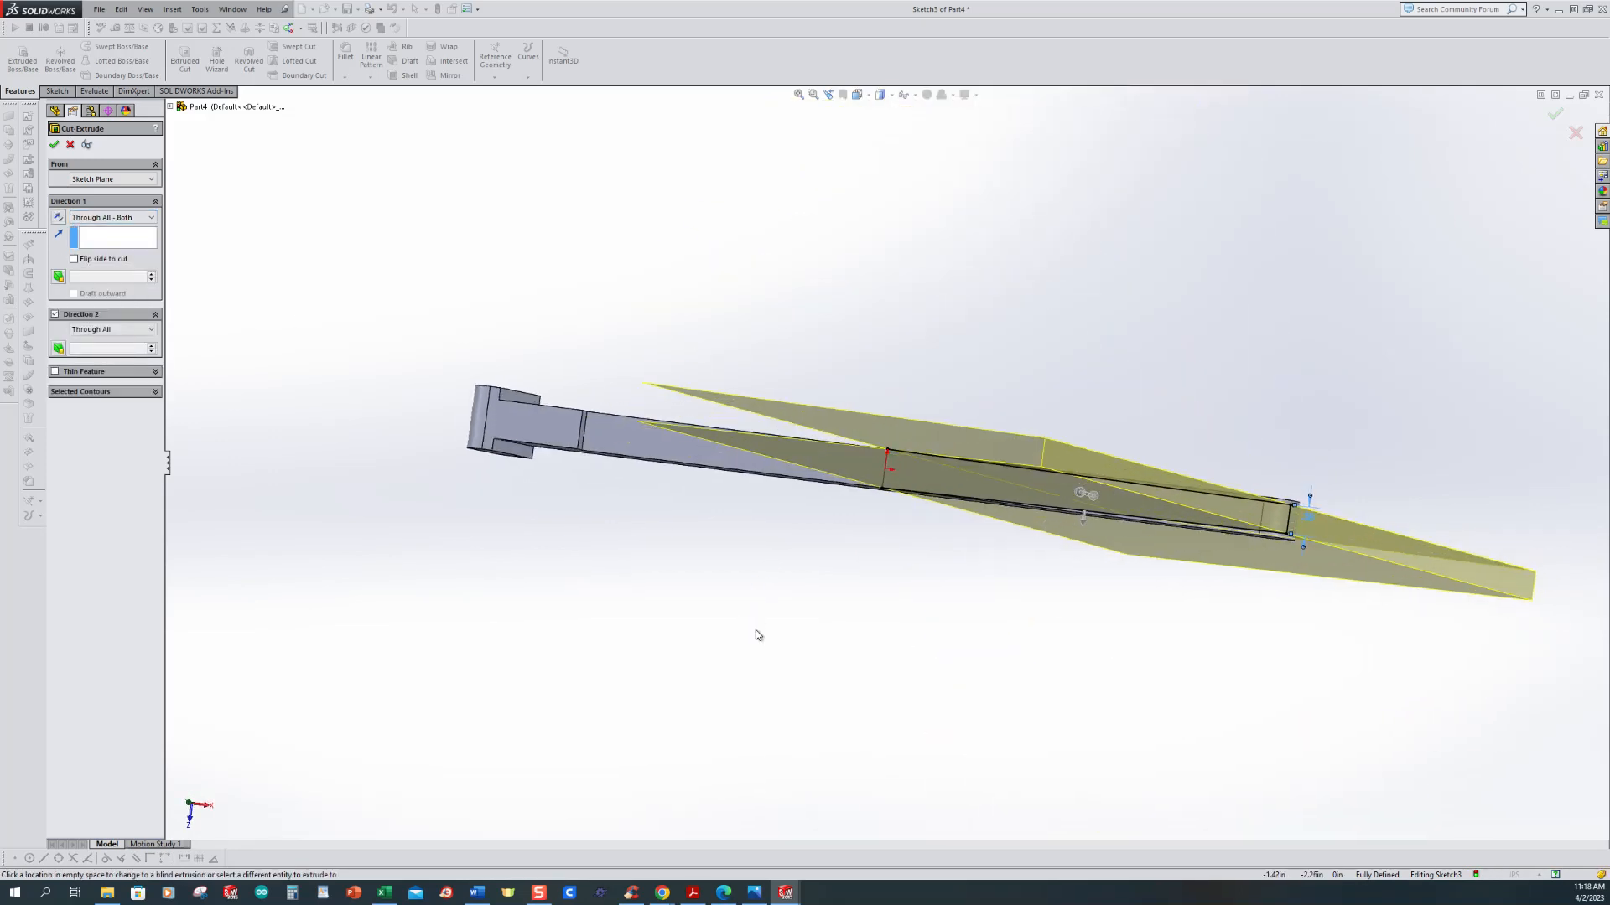
pyautogui.click(53, 146)
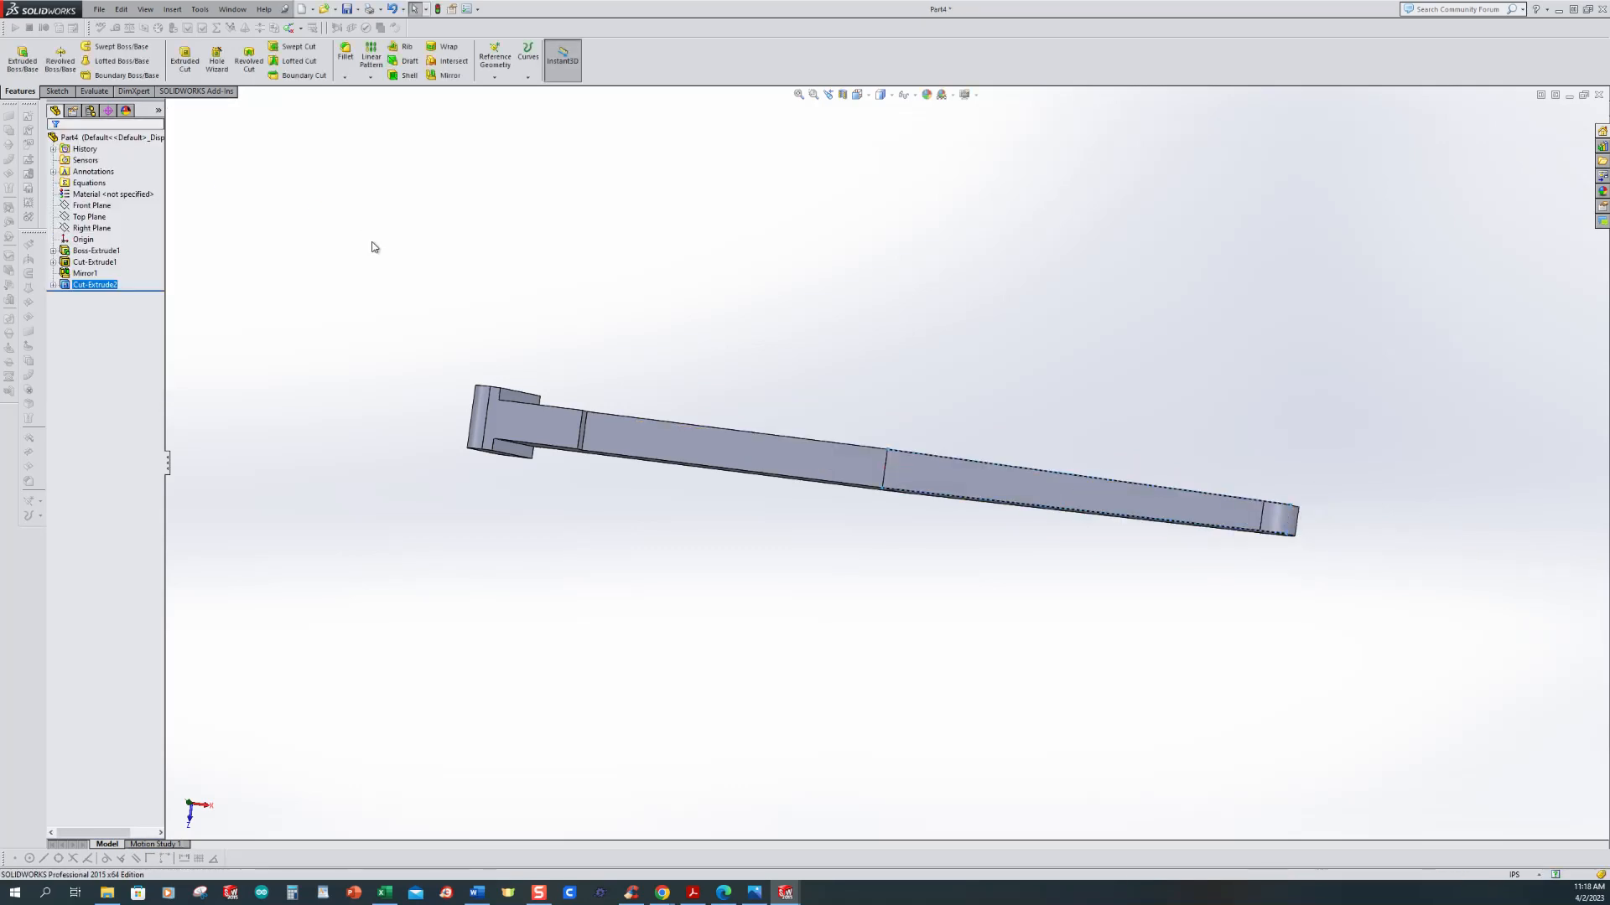
pyautogui.moveTo(797, 563); pyautogui.dragTo(774, 389, button='middle')
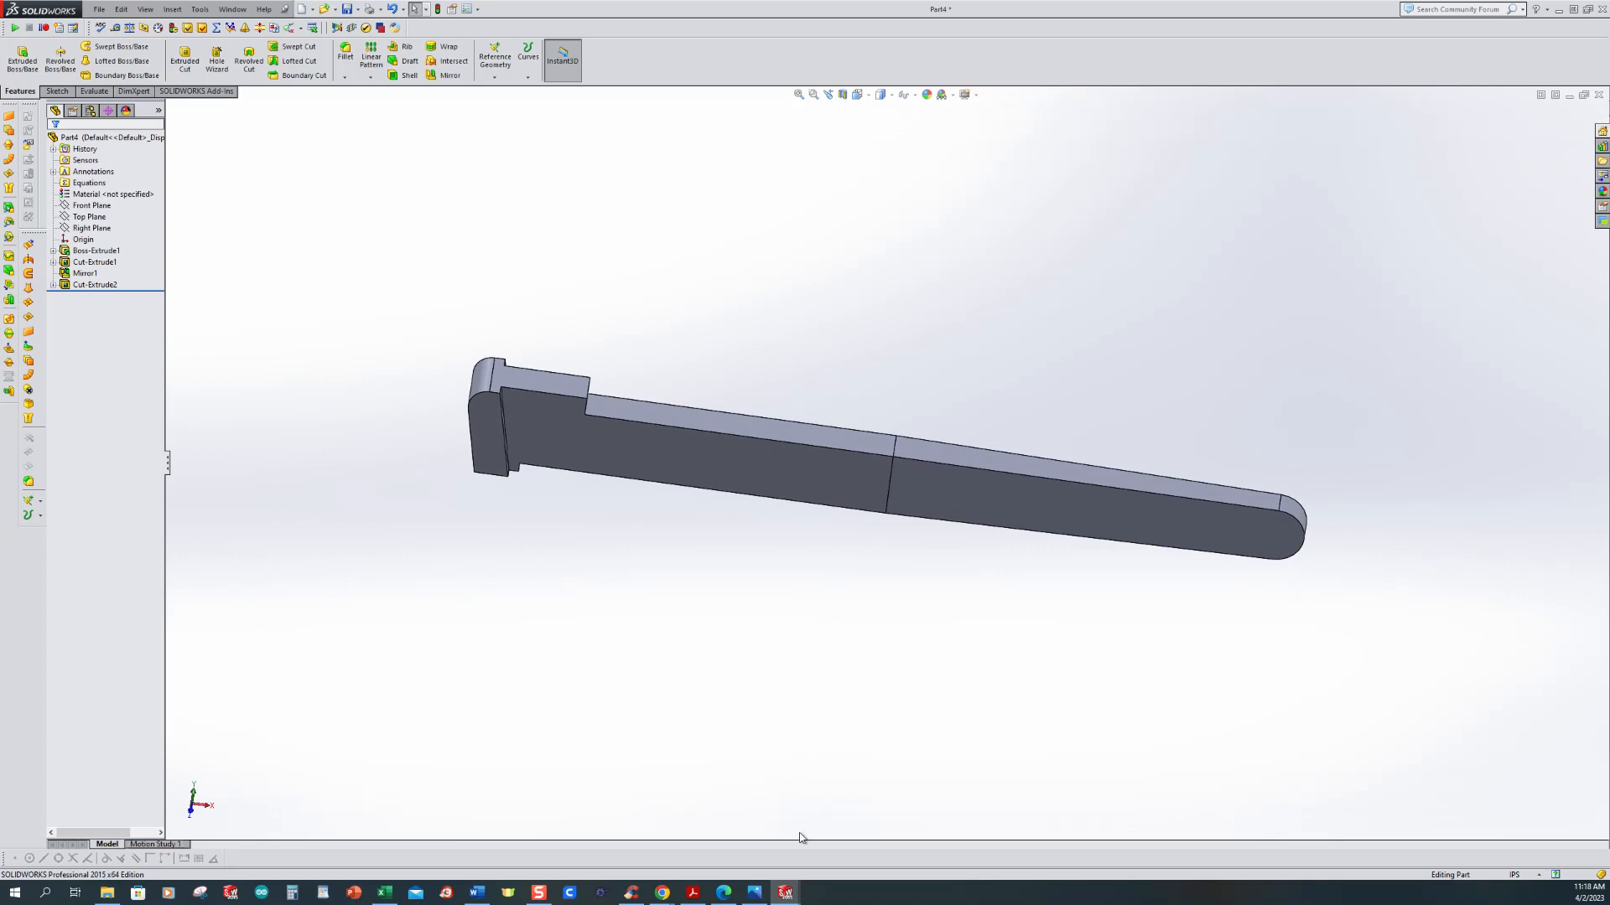
# Step: Check the handle's hole dimensions in the reference drawing PIPE WRENCH DIMENSIONS.JPG, and return to Part4 in SOLIDWORKS
pyautogui.moveTo(755, 892)
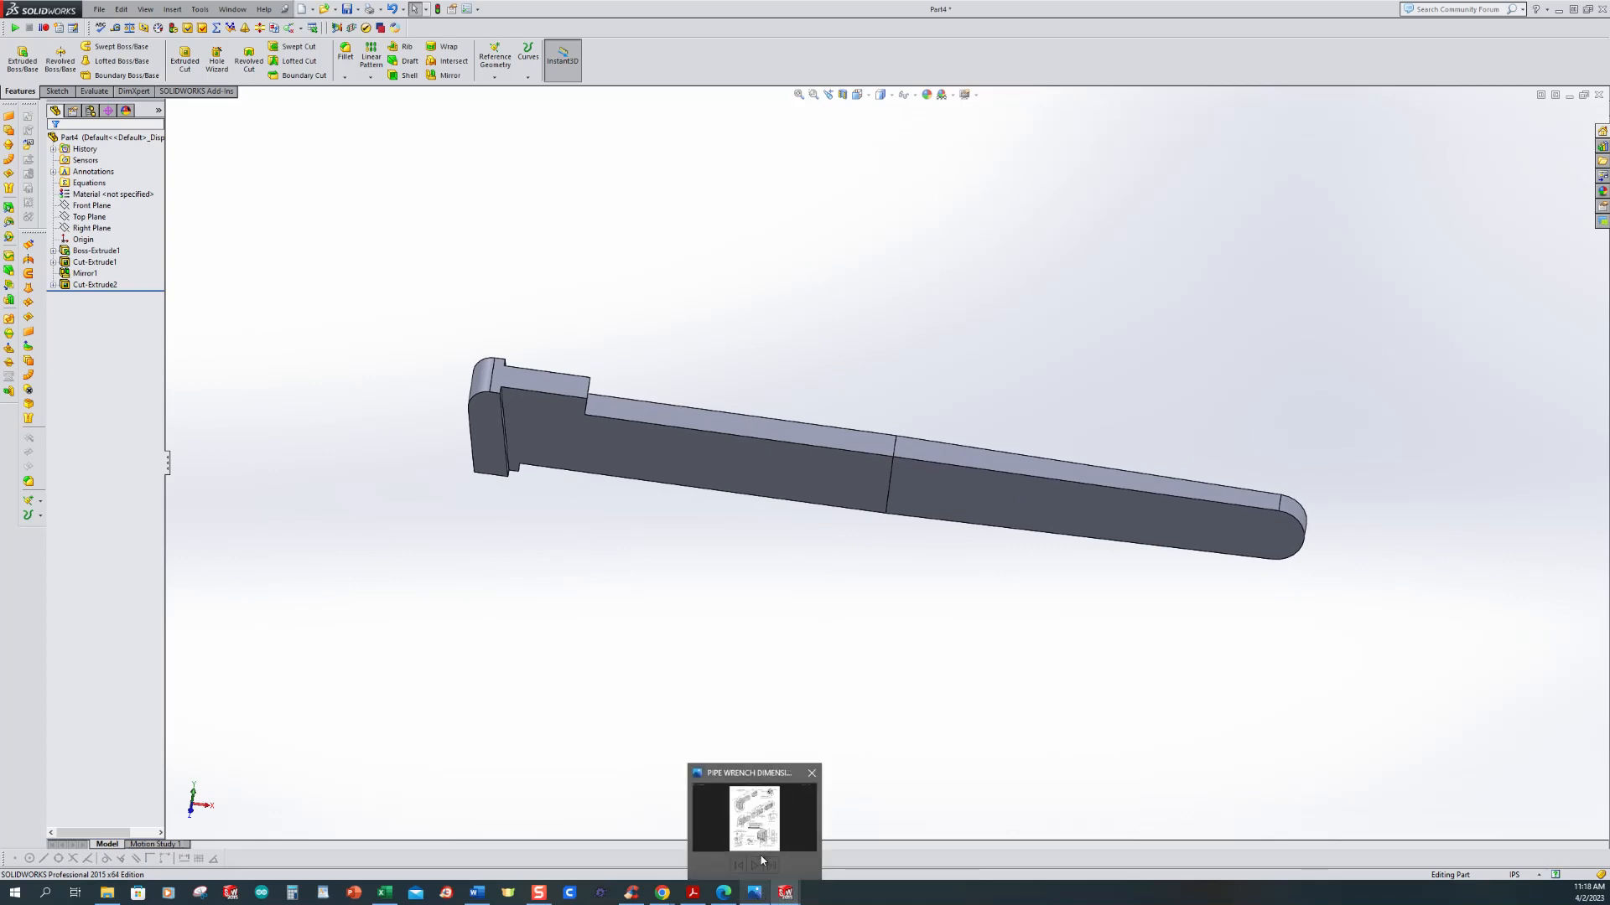
pyautogui.click(801, 860)
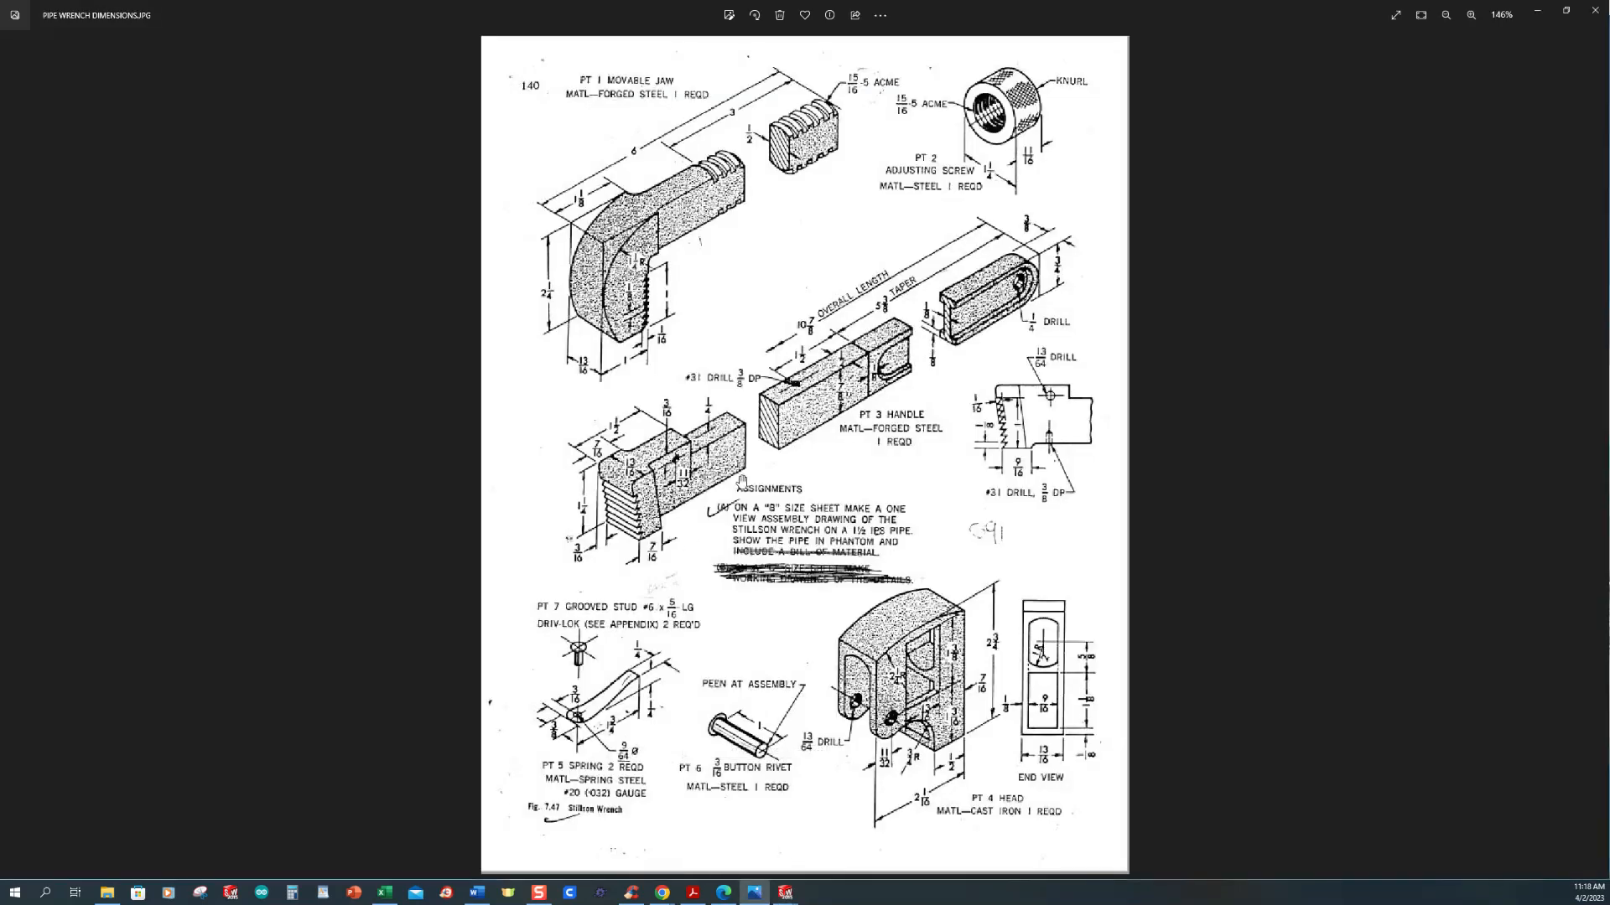
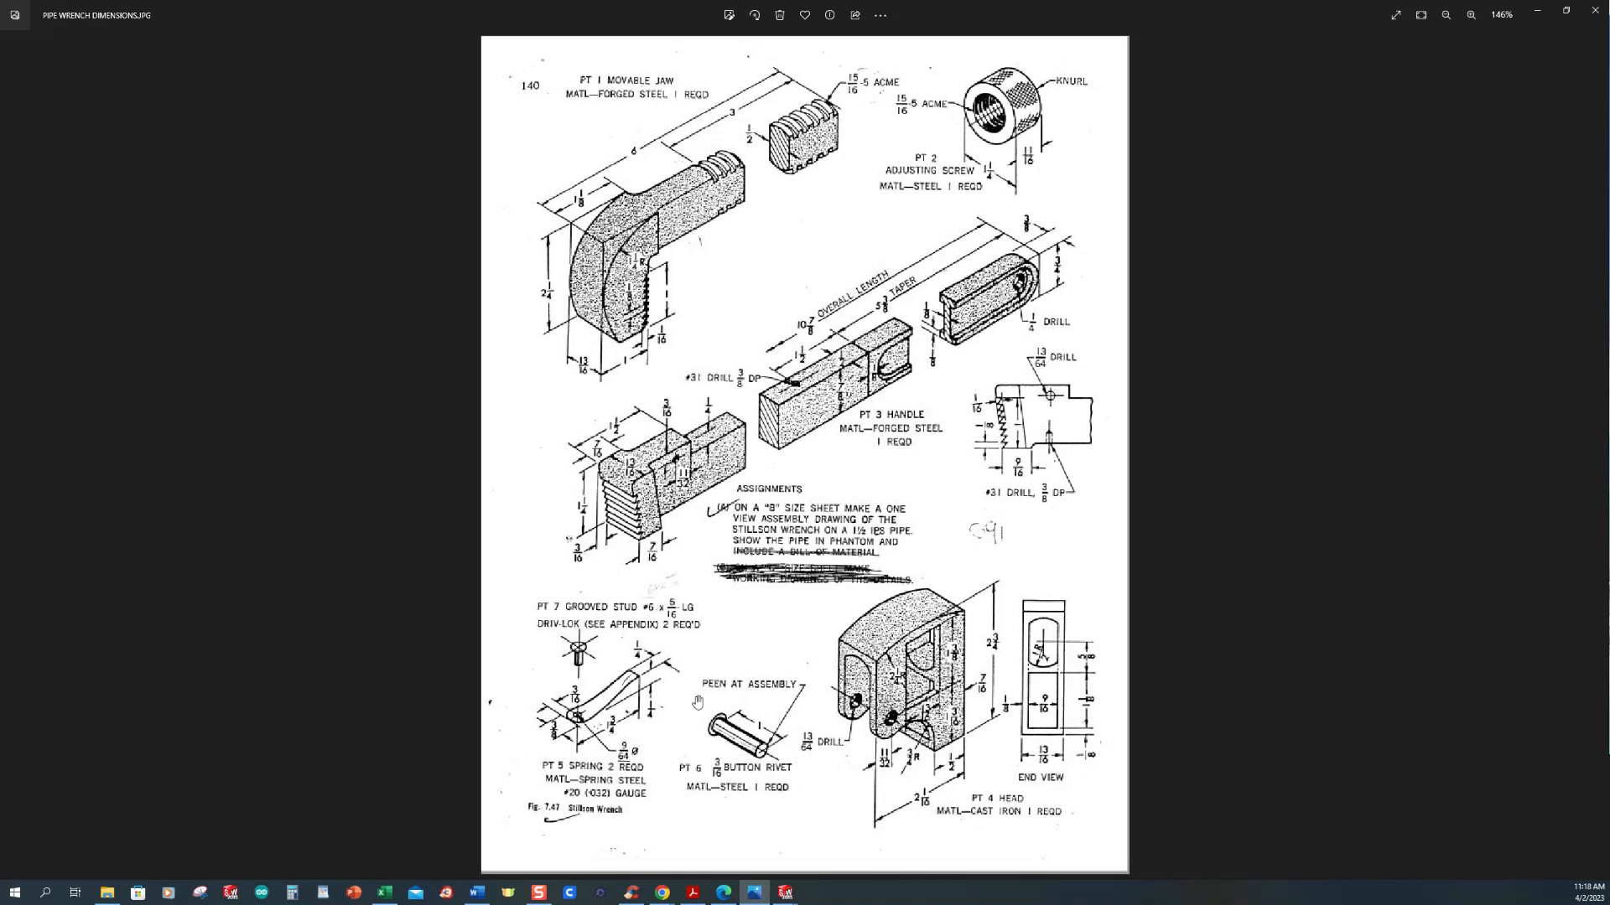
pyautogui.click(788, 894)
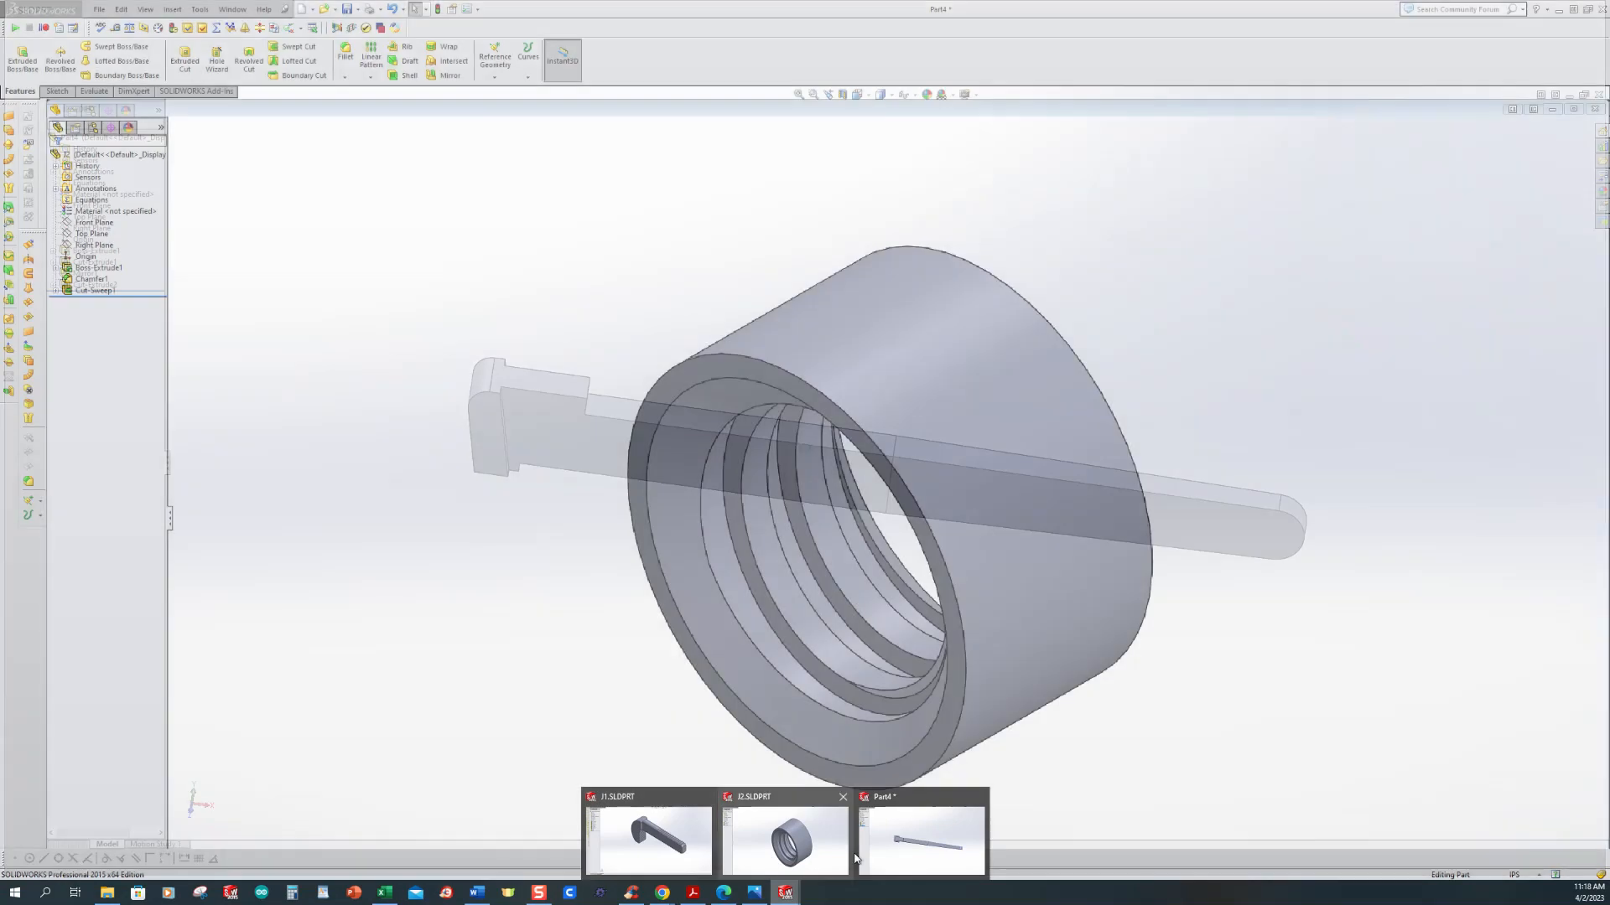
pyautogui.click(856, 855)
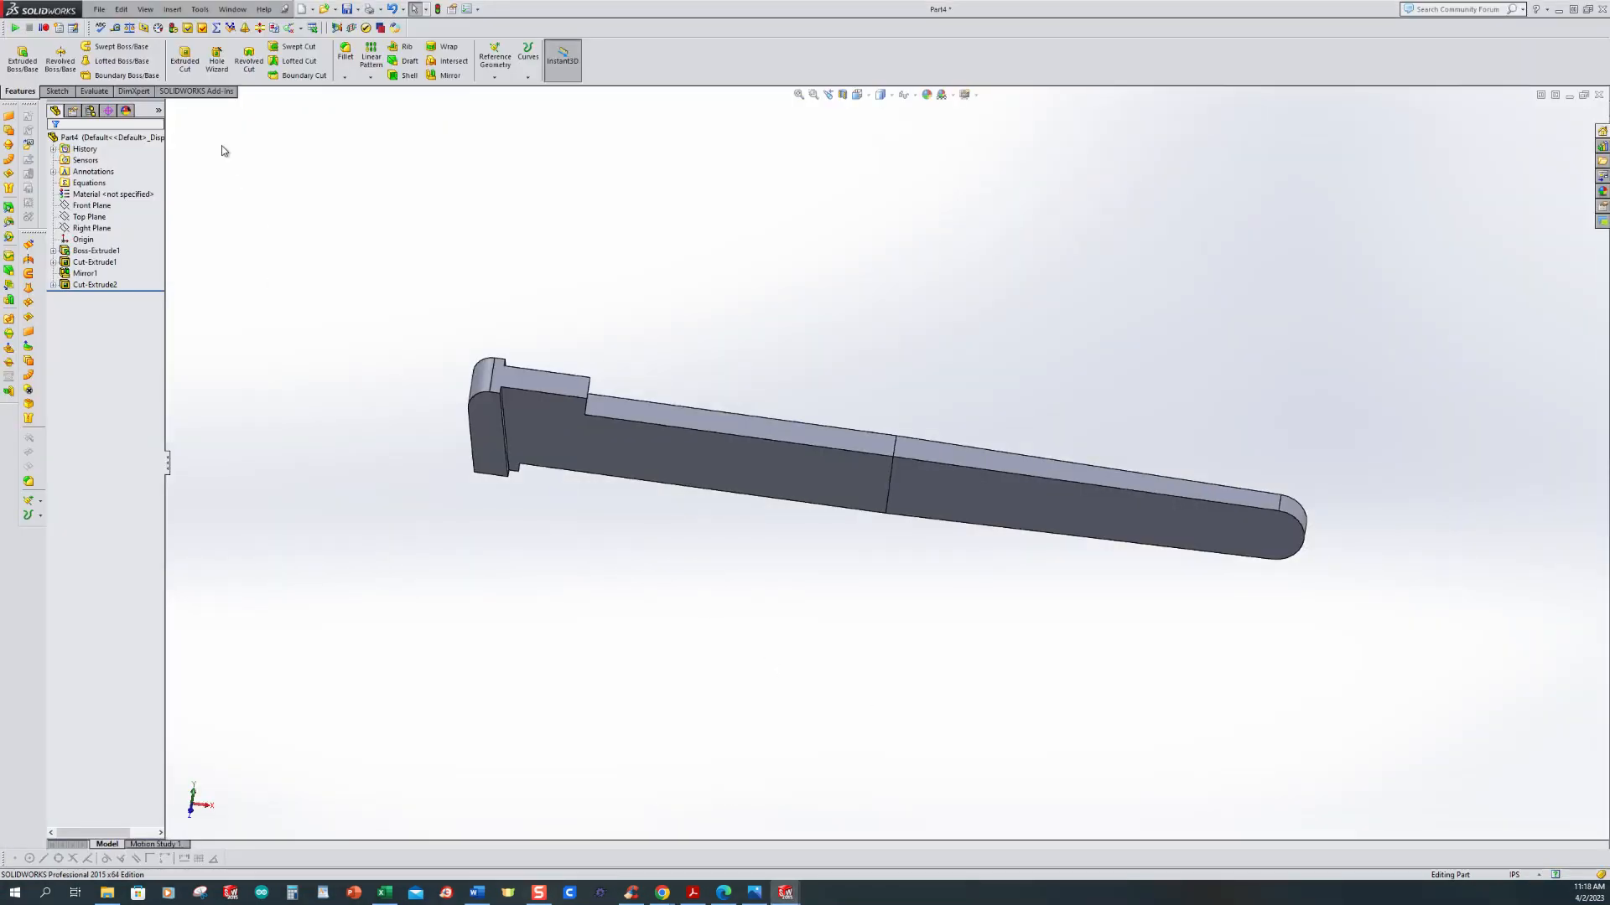
# Step: Start an Extruded Cut with a new sketch on the Front Plane
pyautogui.click(184, 63)
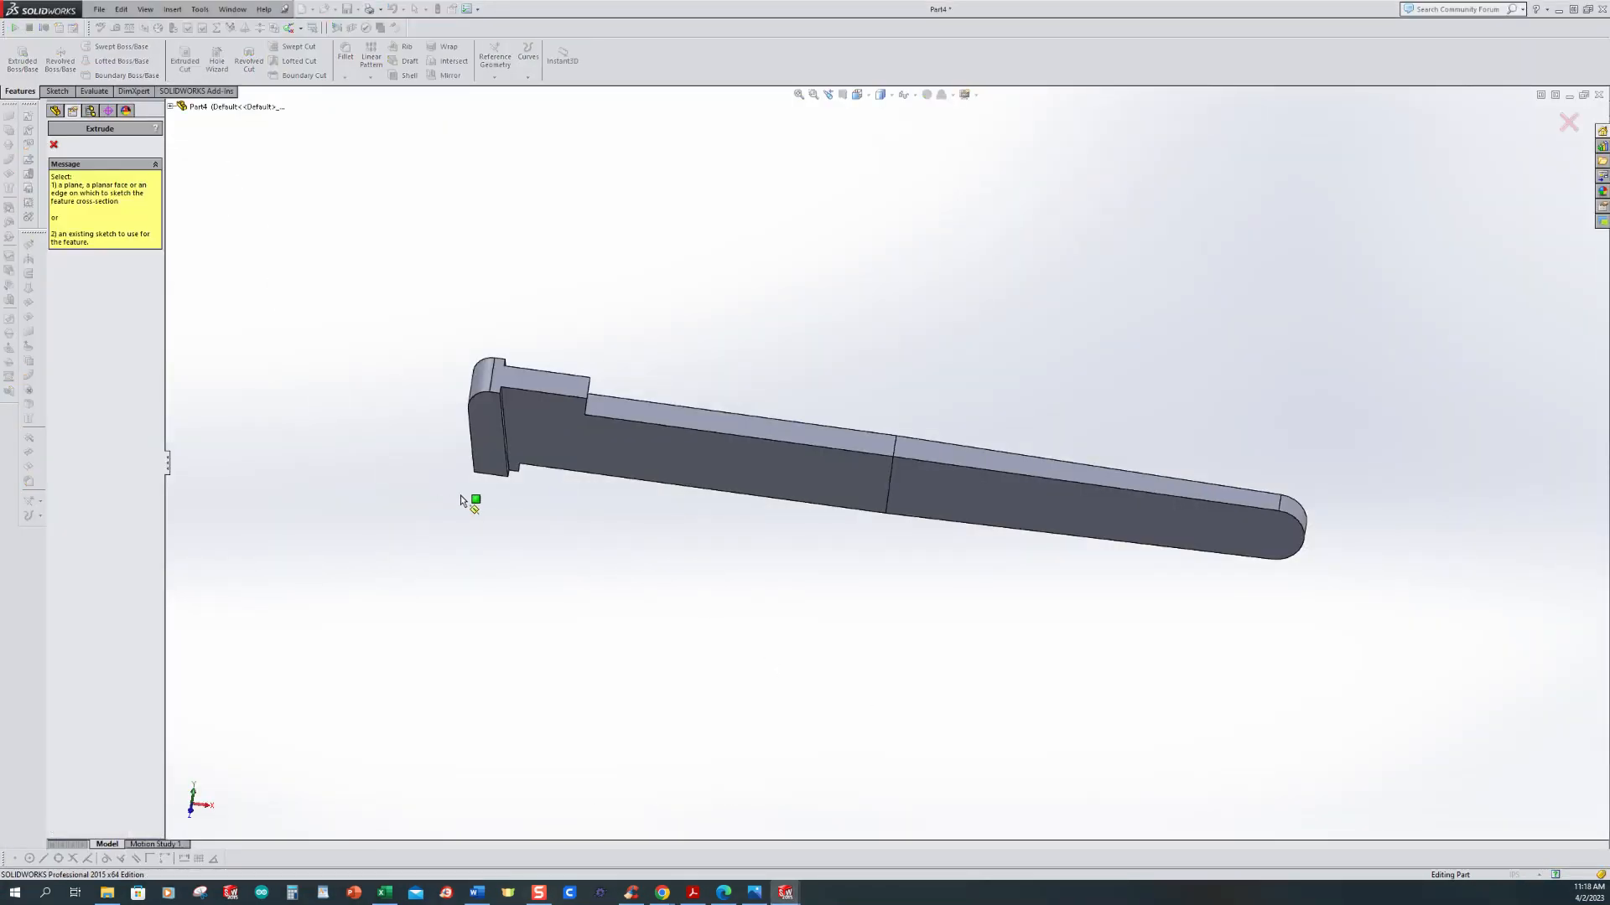
pyautogui.click(171, 106)
pyautogui.click(199, 179)
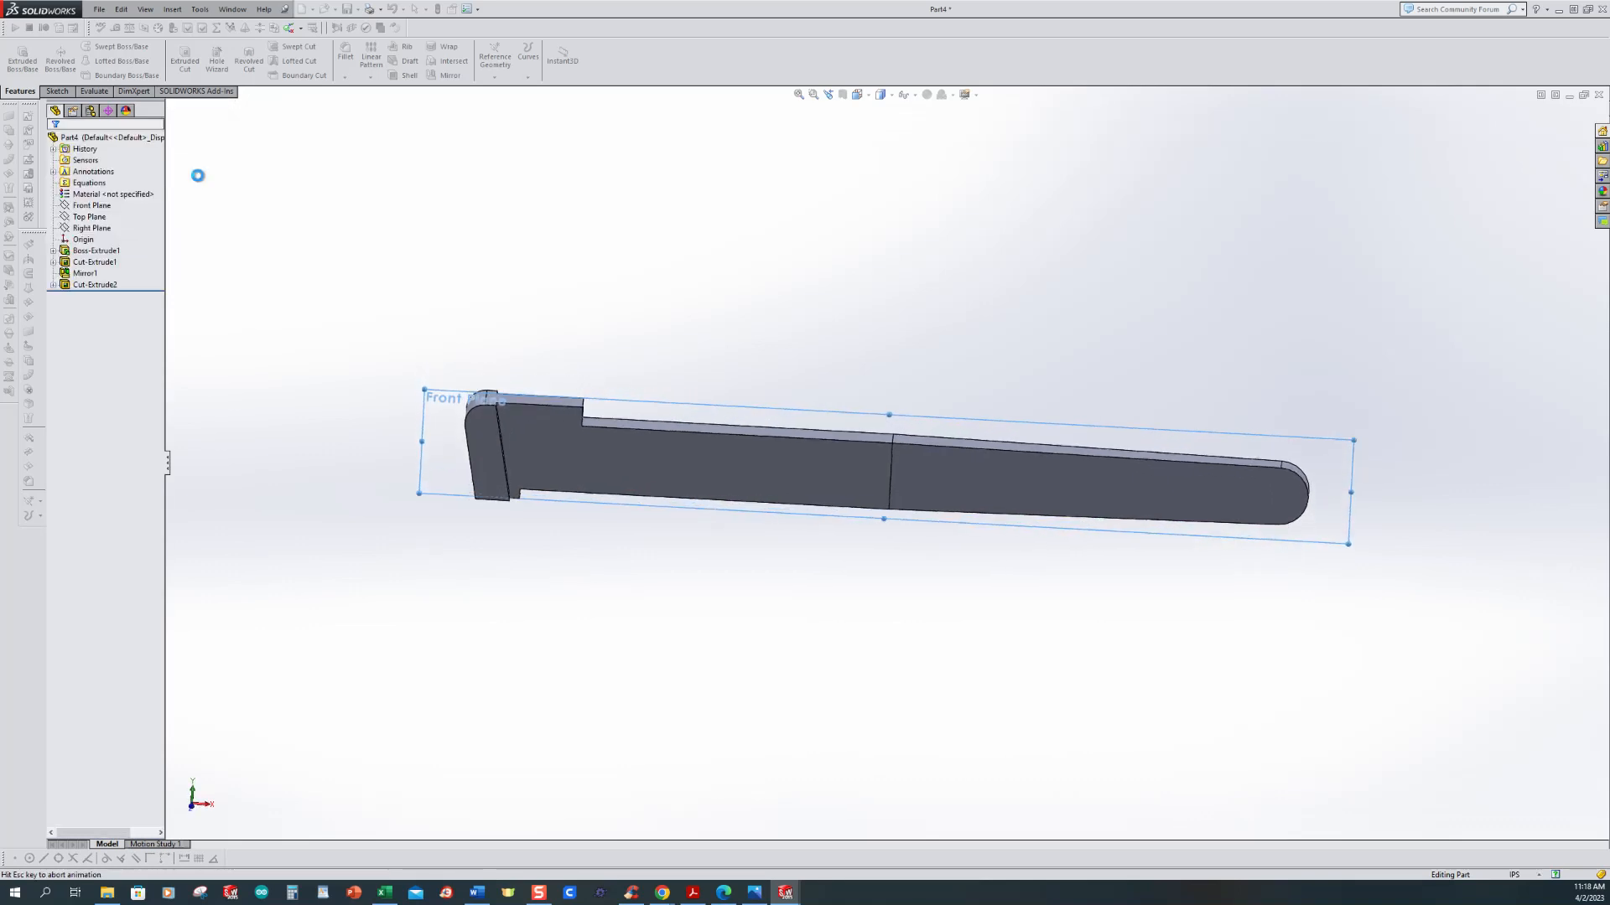
pyautogui.scroll(-3, 671, 516)
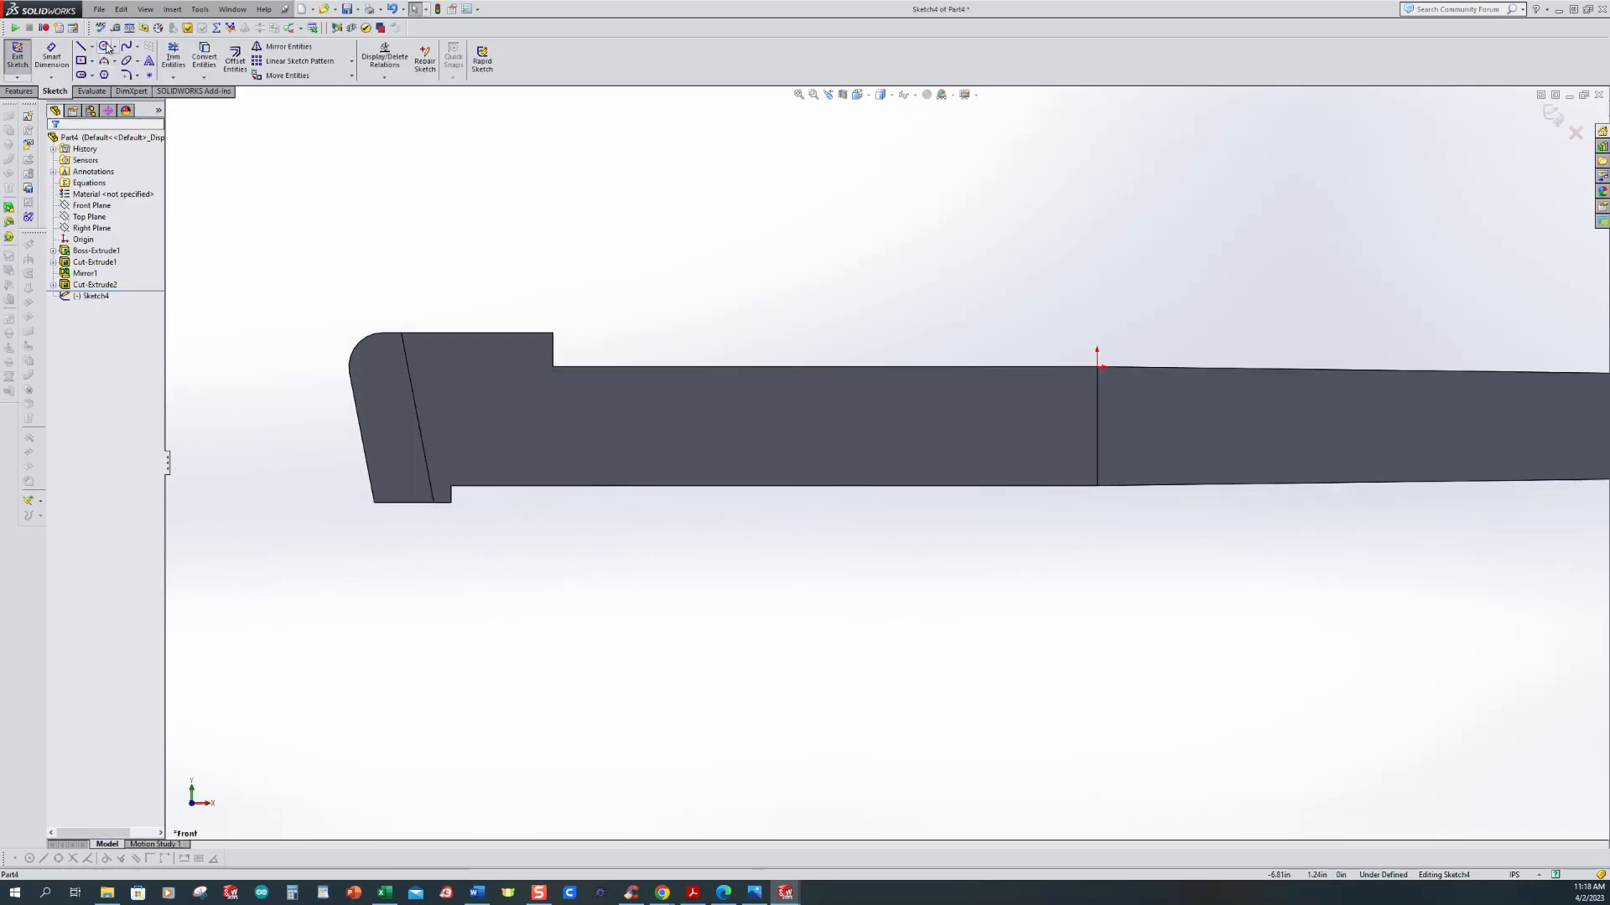
pyautogui.scroll(-2, 591, 383)
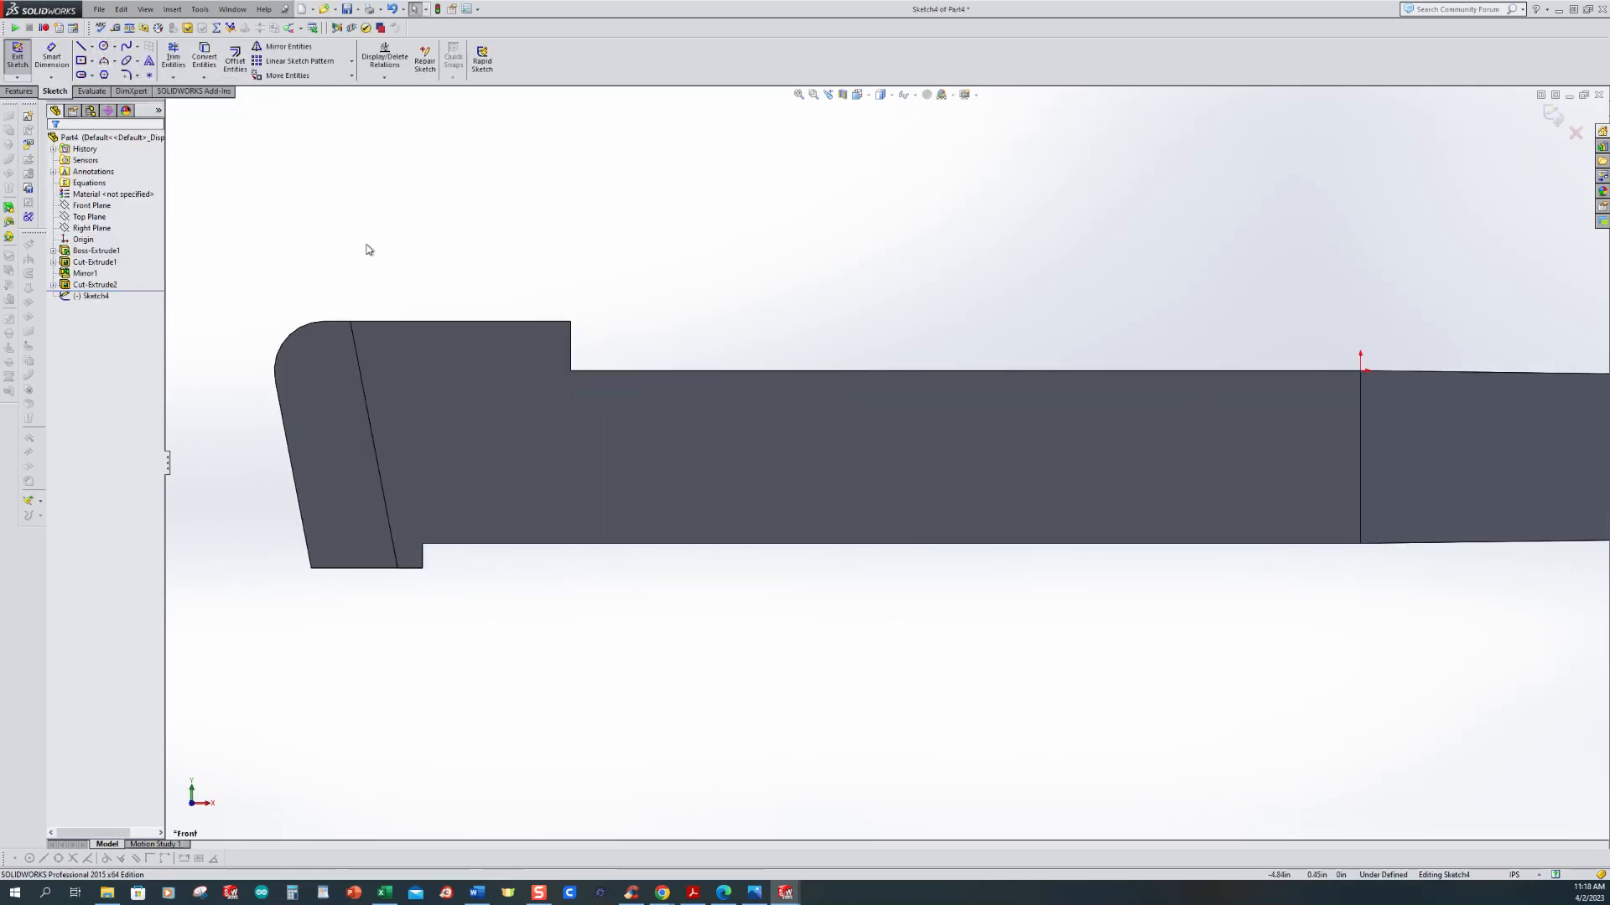
# Step: Sketch a circle in the handle's head near the upper step and set its diameter to 0.203125 in
pyautogui.click(104, 46)
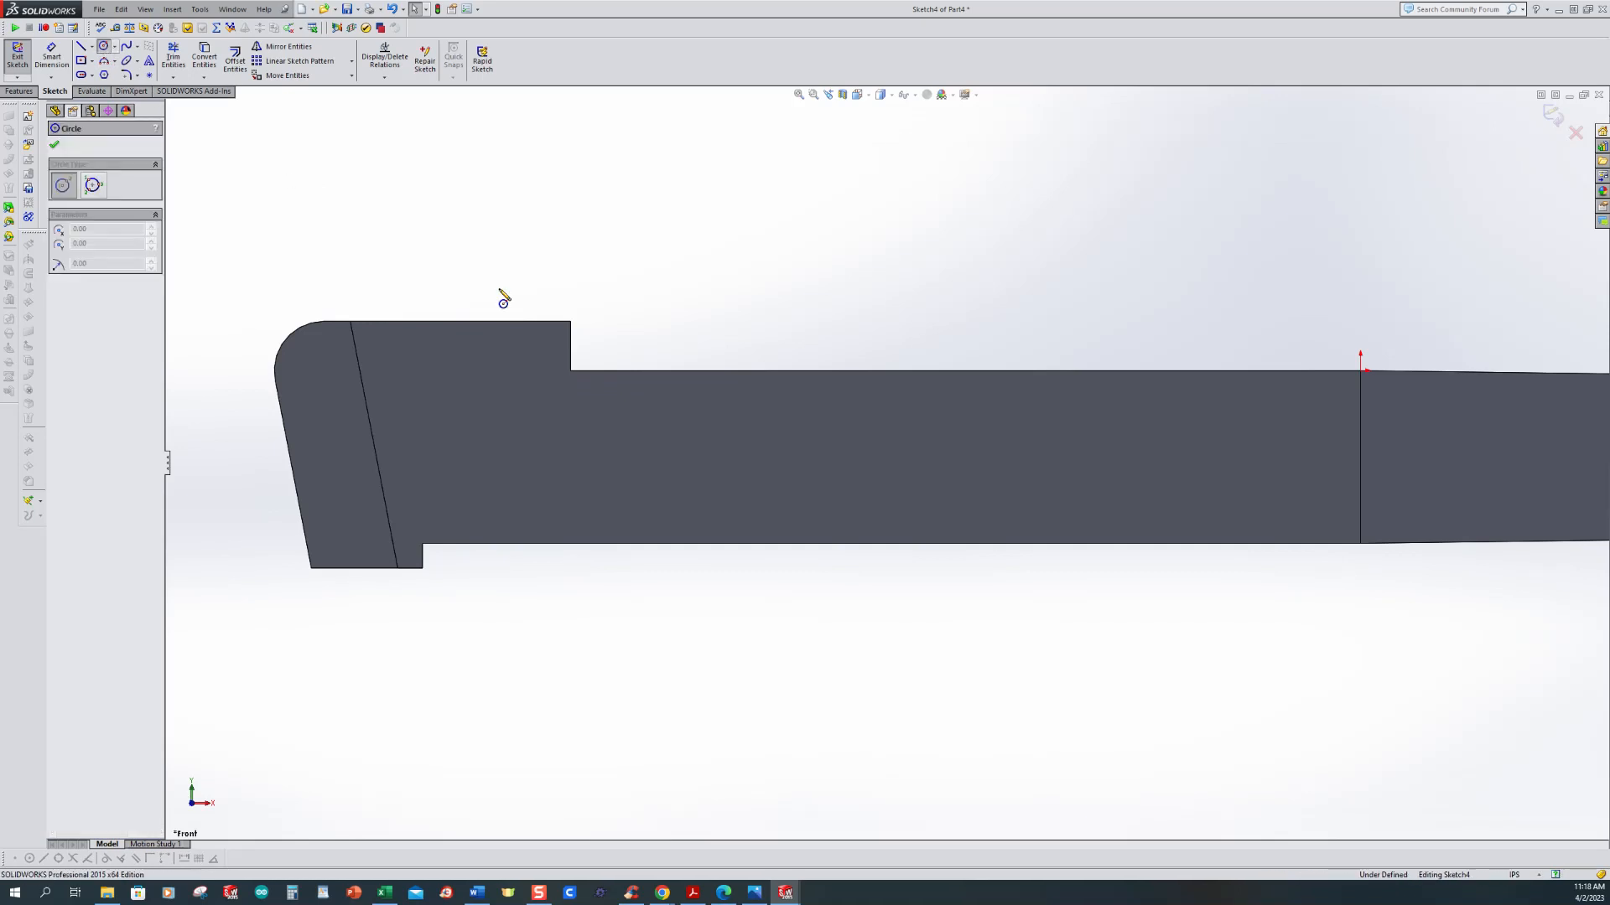
pyautogui.click(515, 371)
pyautogui.click(532, 388)
pyautogui.click(51, 57)
pyautogui.click(501, 363)
pyautogui.click(420, 273)
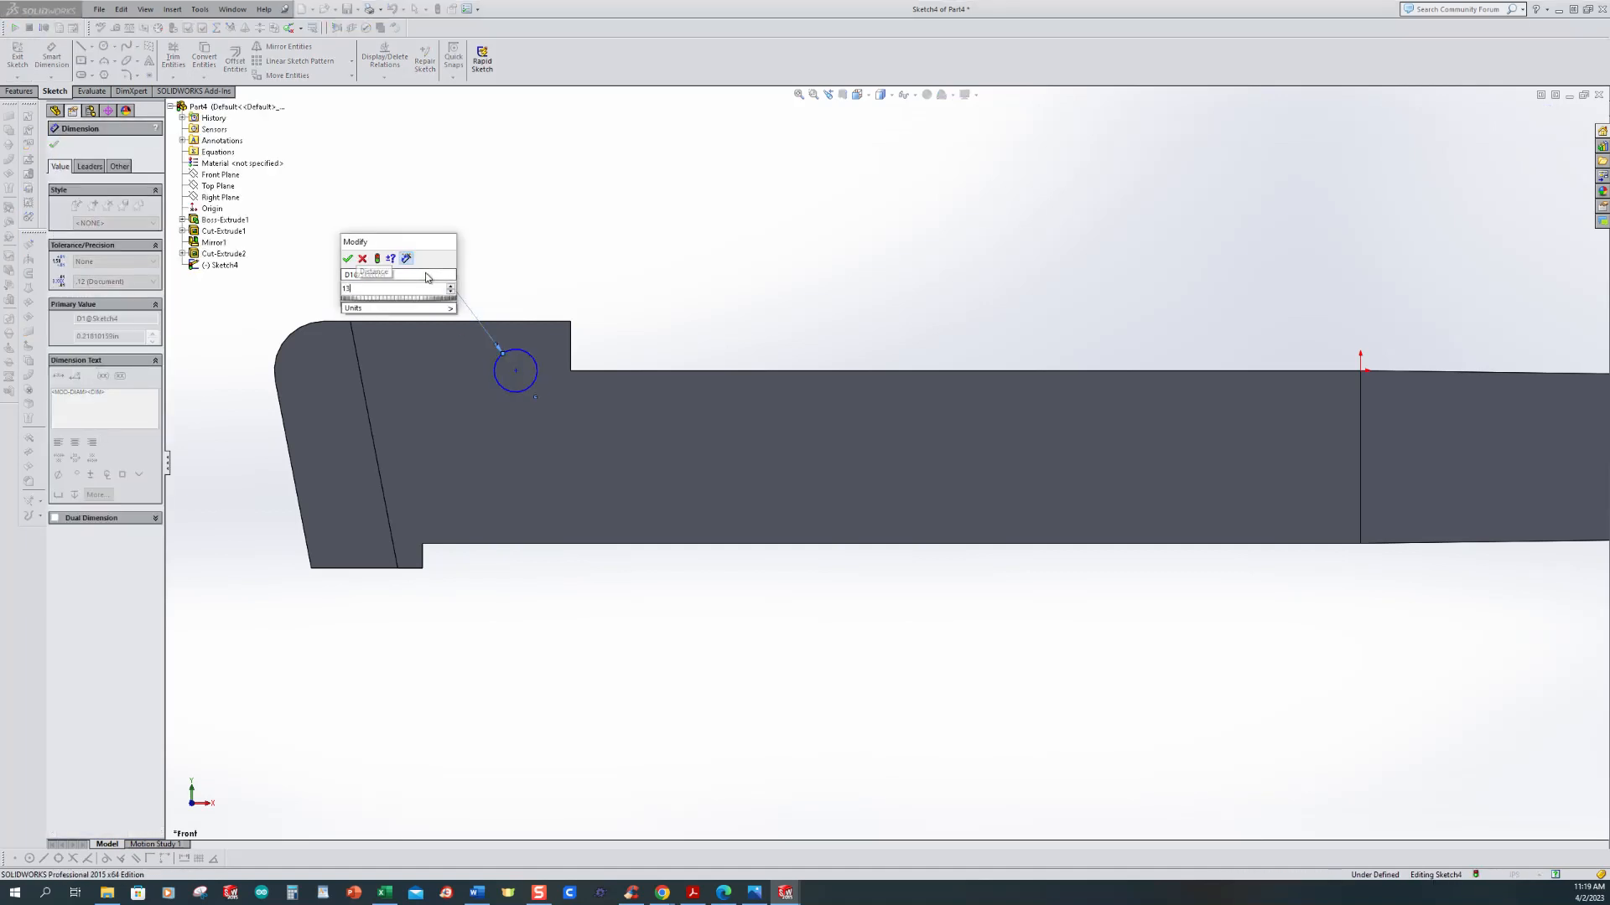
pyautogui.press('Return')
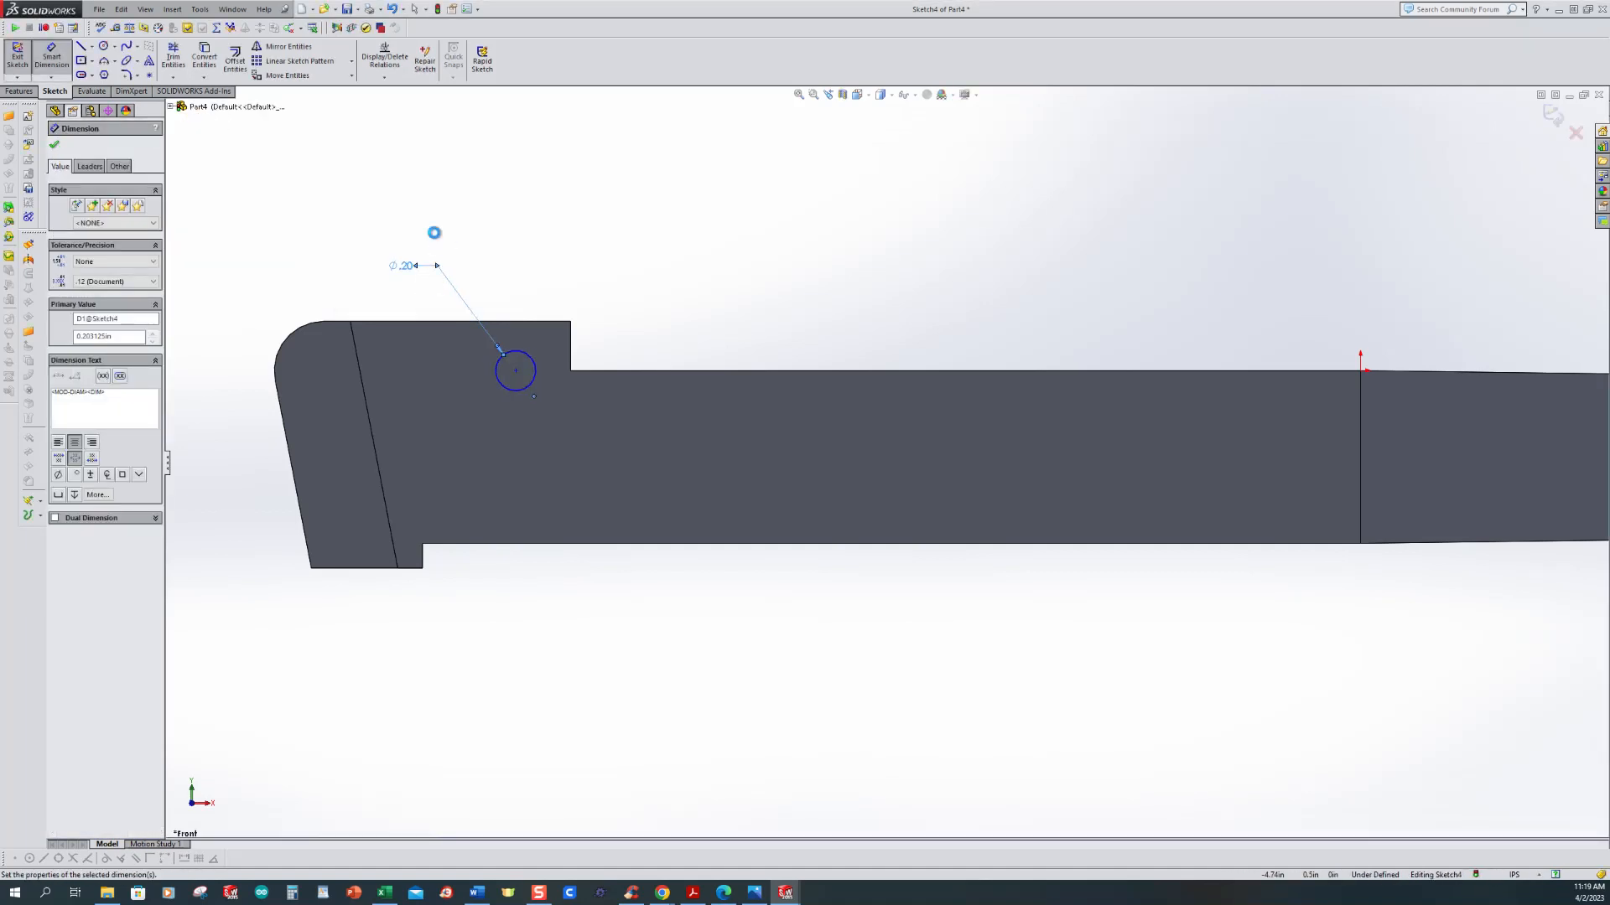
# Step: Dimension the circle's center 0.34375 in from the head's vertical step edge and 0.25 in below its upper edge
pyautogui.click(571, 352)
pyautogui.click(532, 386)
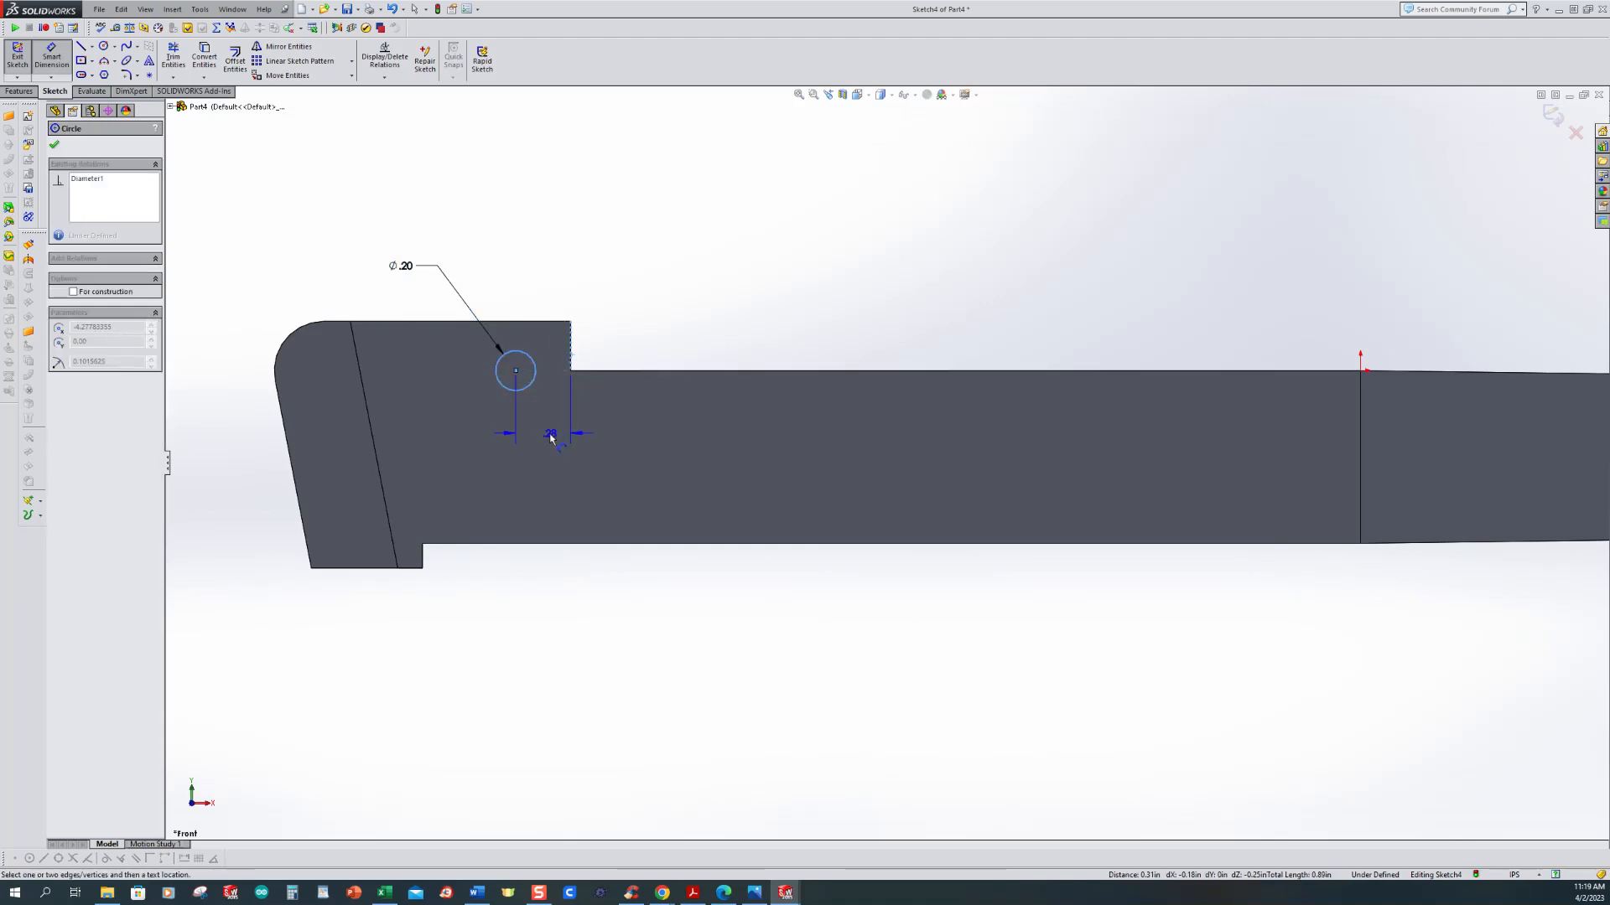
pyautogui.click(723, 476)
pyautogui.write('.34')
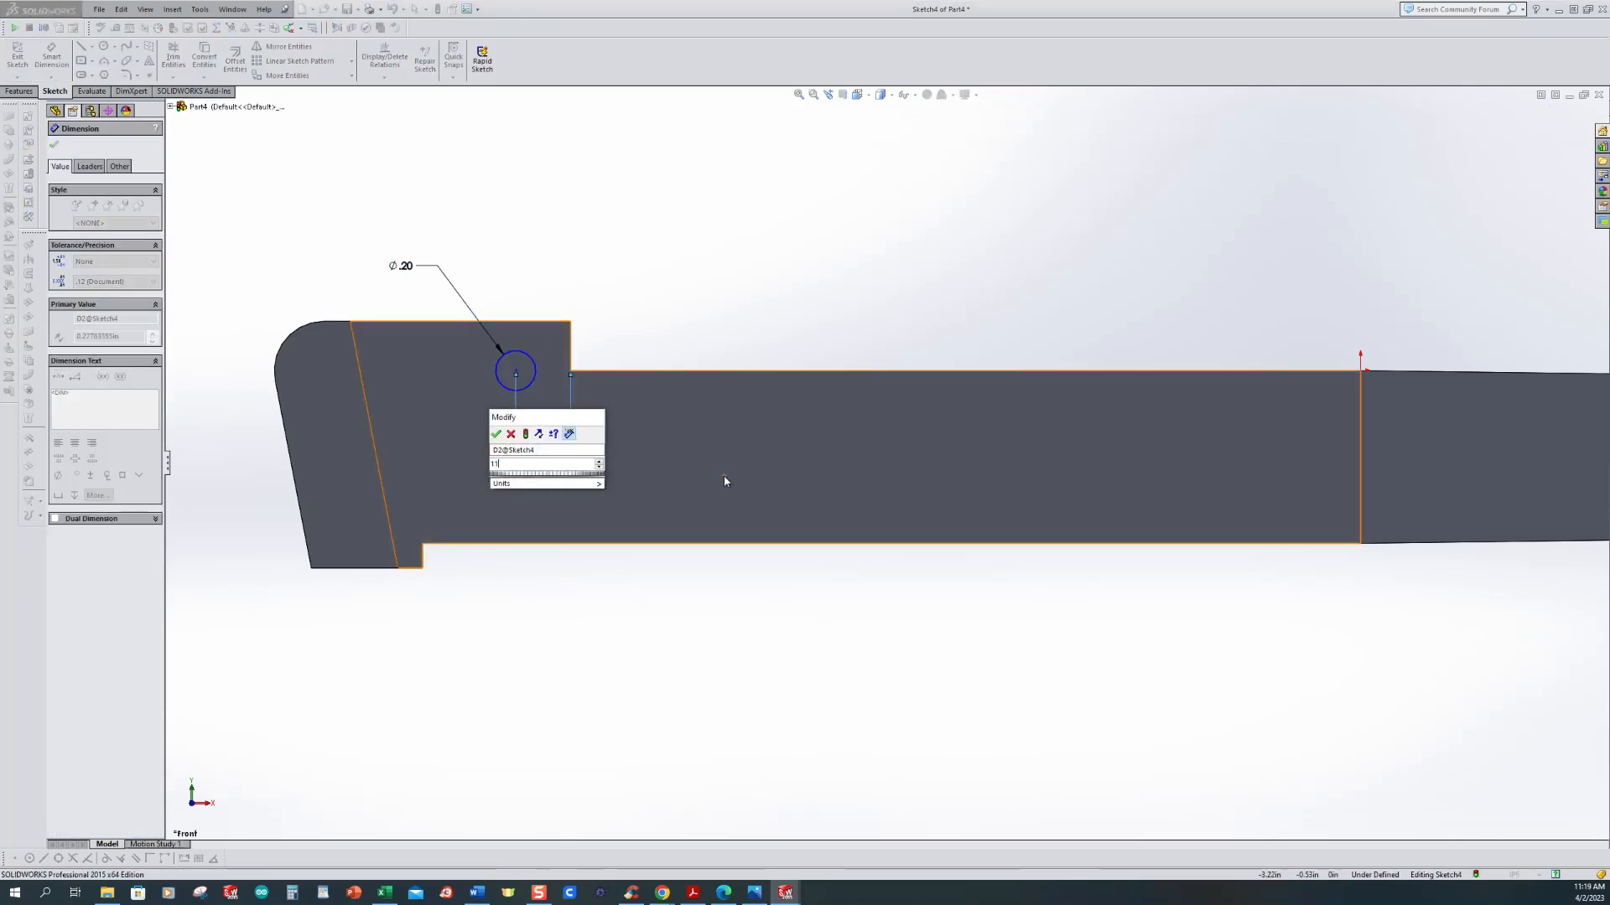
pyautogui.press('Return')
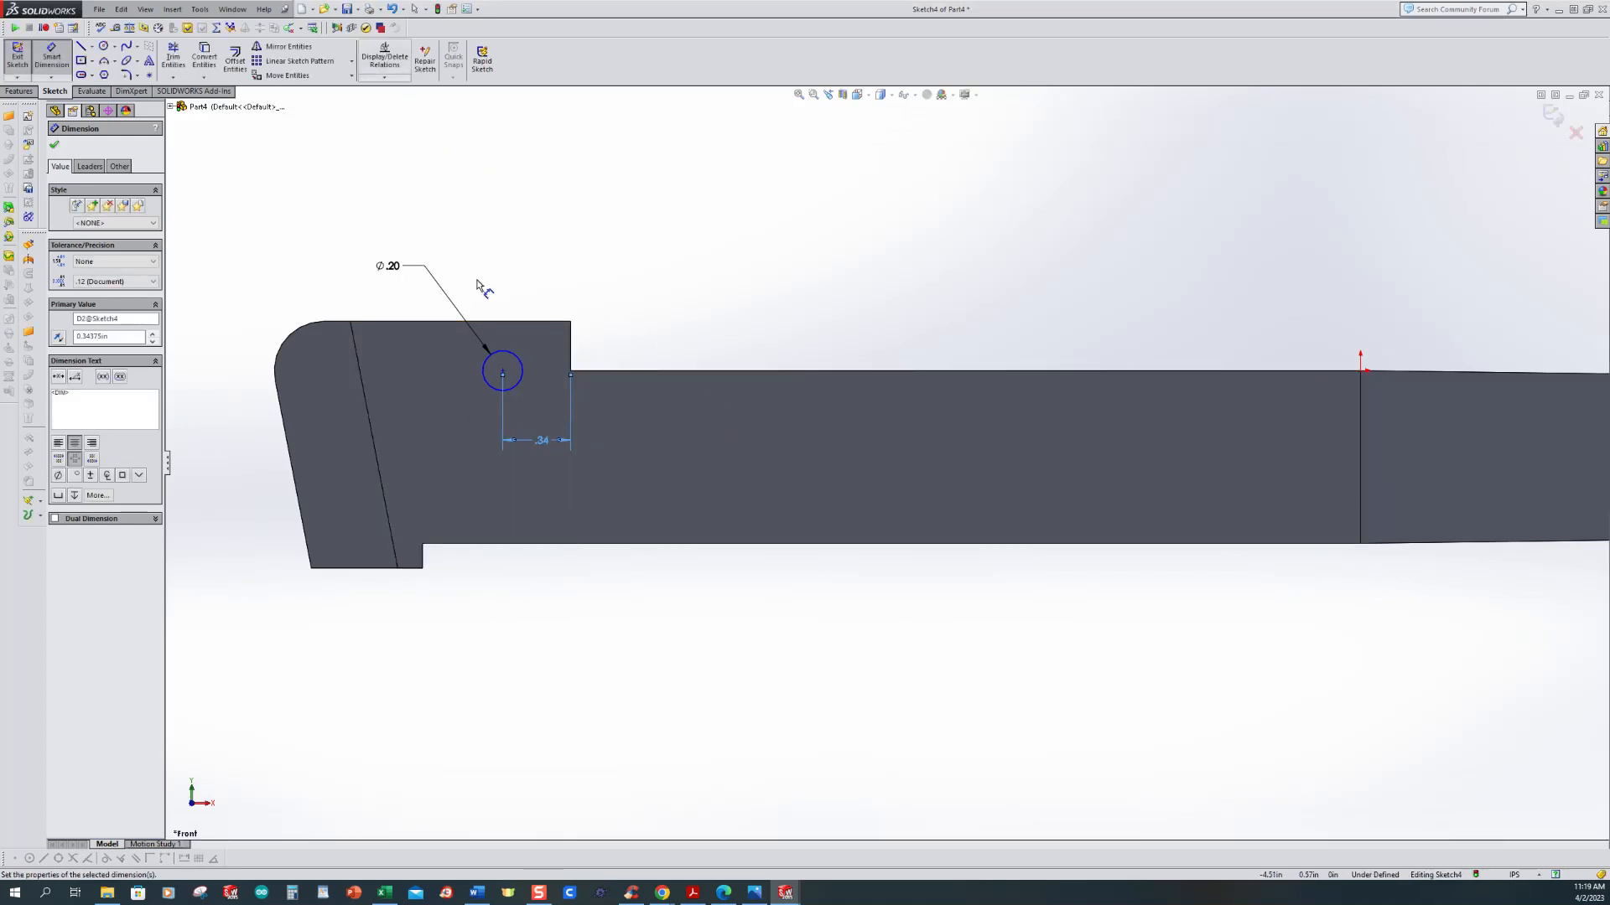
pyautogui.click(516, 322)
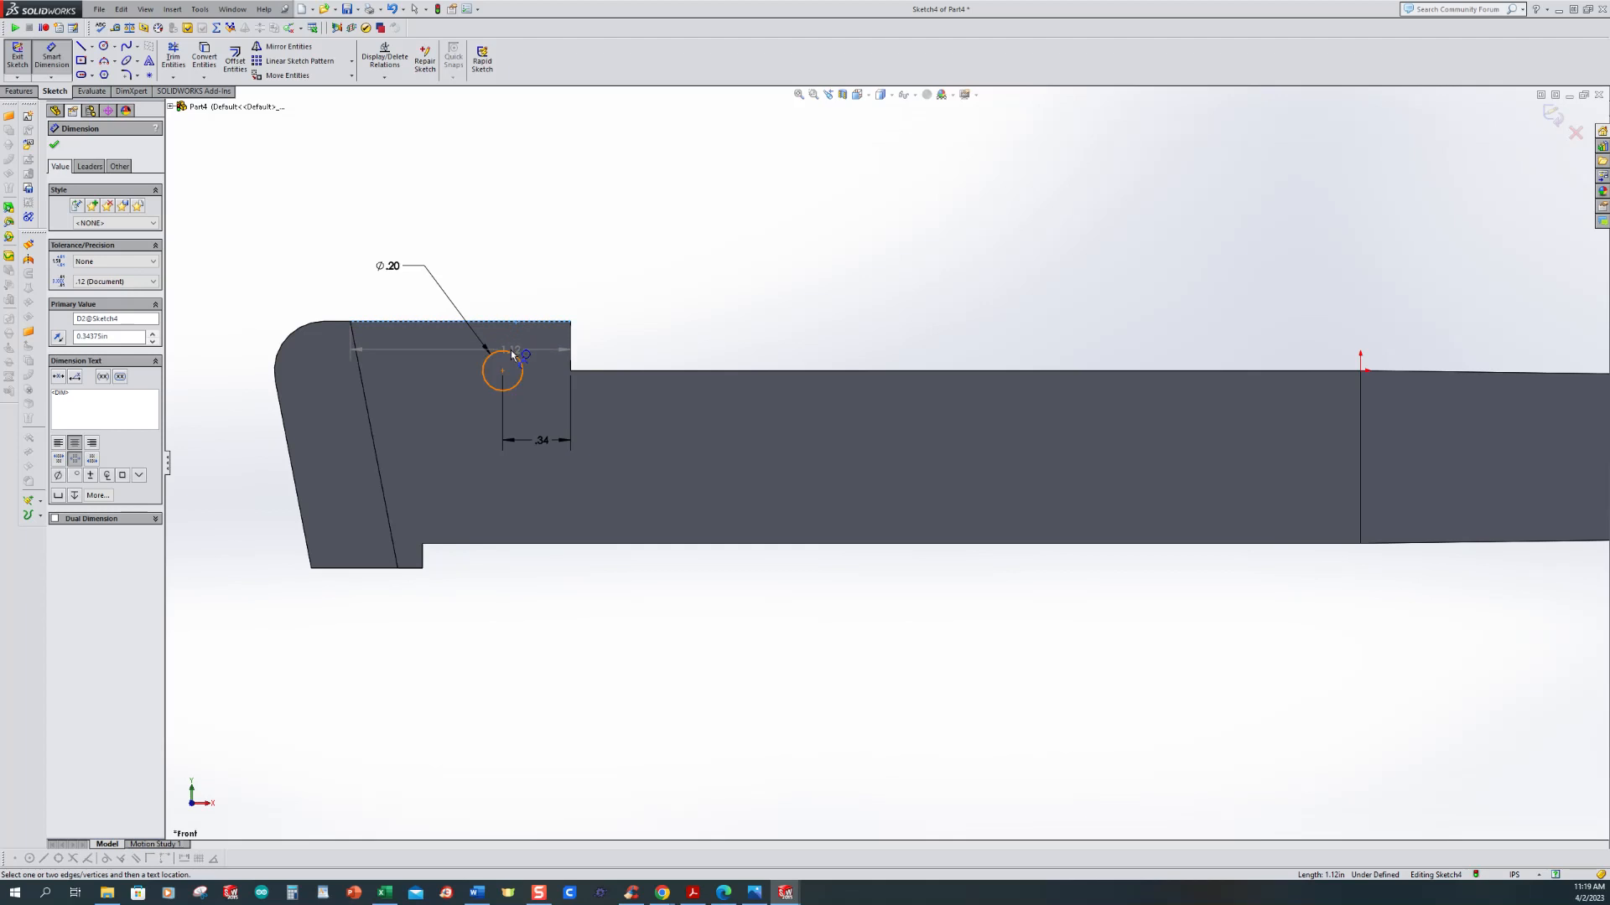
pyautogui.click(503, 369)
pyautogui.click(617, 343)
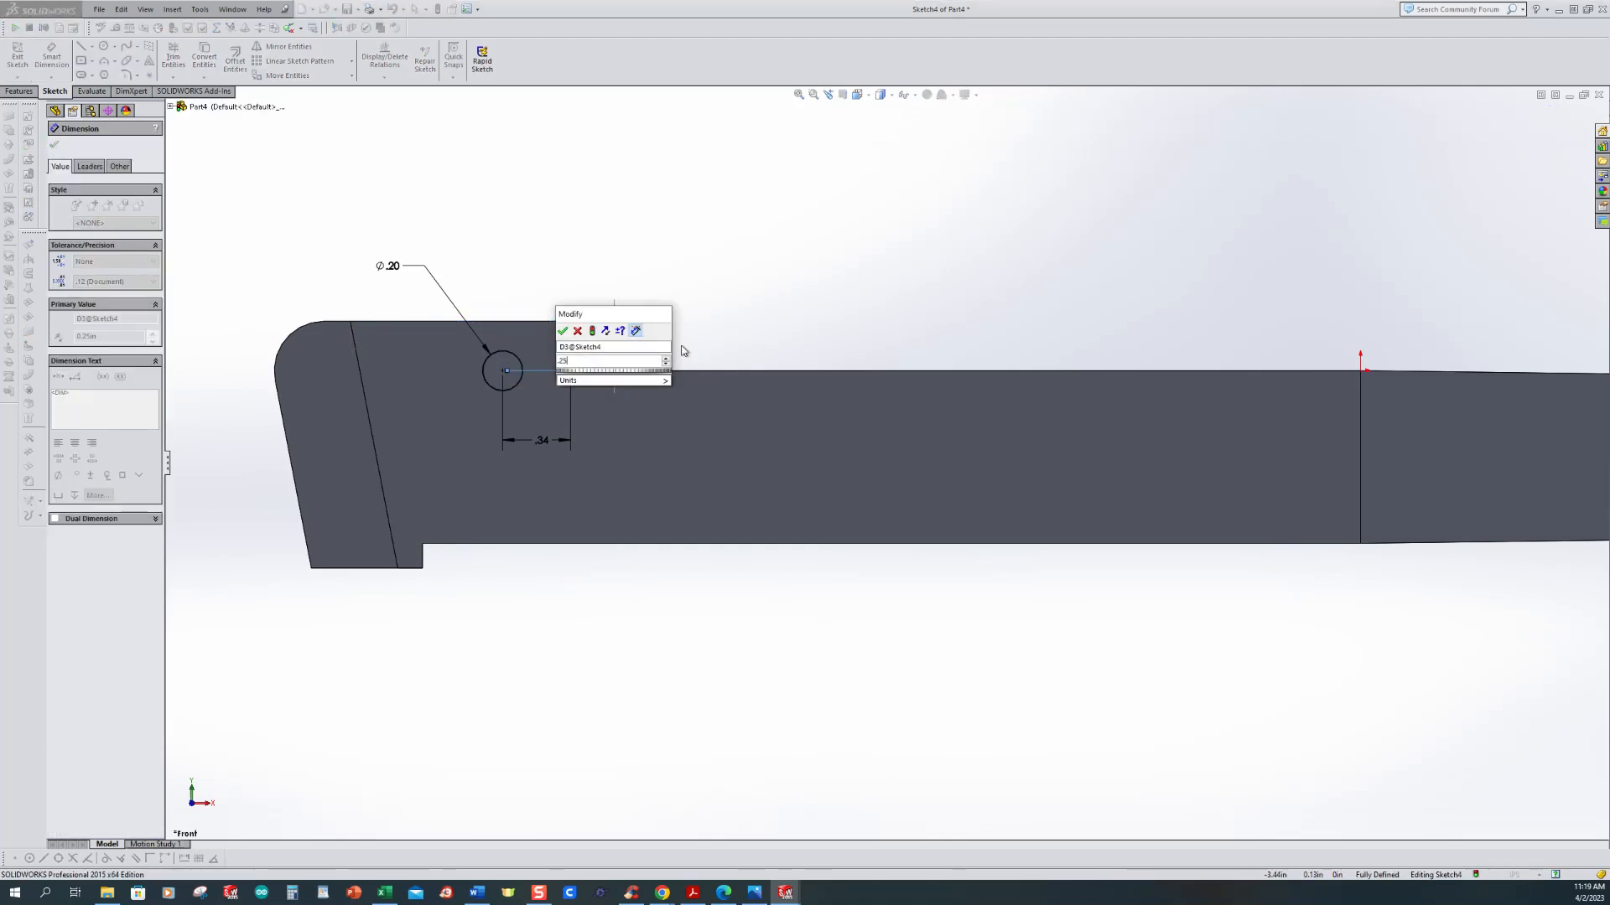
pyautogui.press('Return')
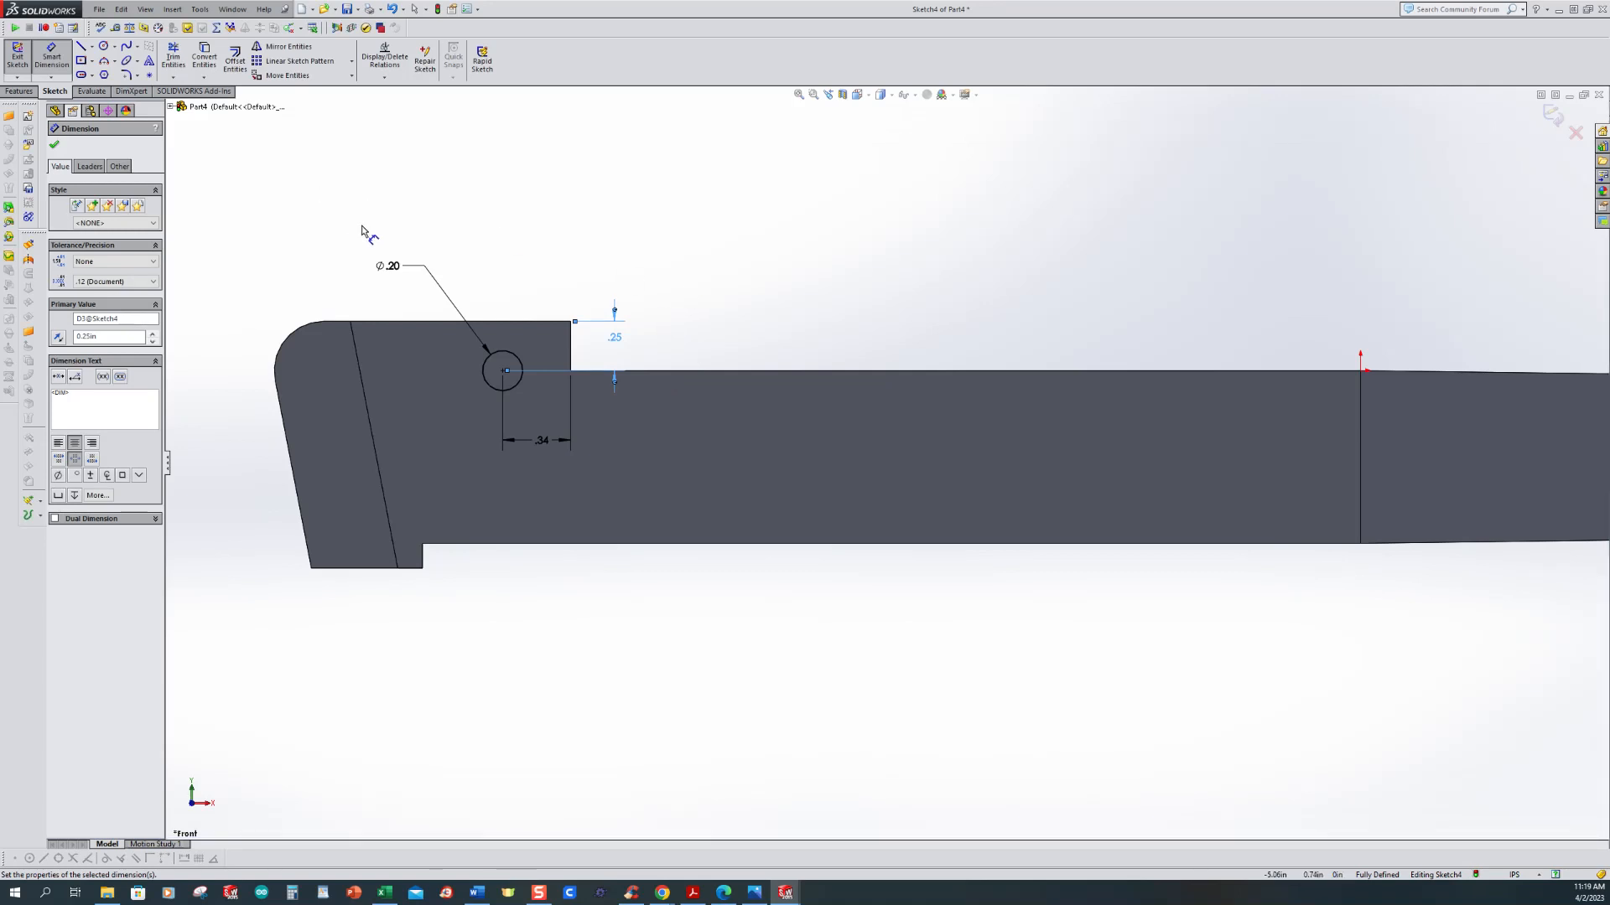
# Step: Cut-extrude the circle from the sketch plane with a Blind depth of 0.25 in
pyautogui.scroll(4, 521, 293)
pyautogui.scroll(3, 322, 235)
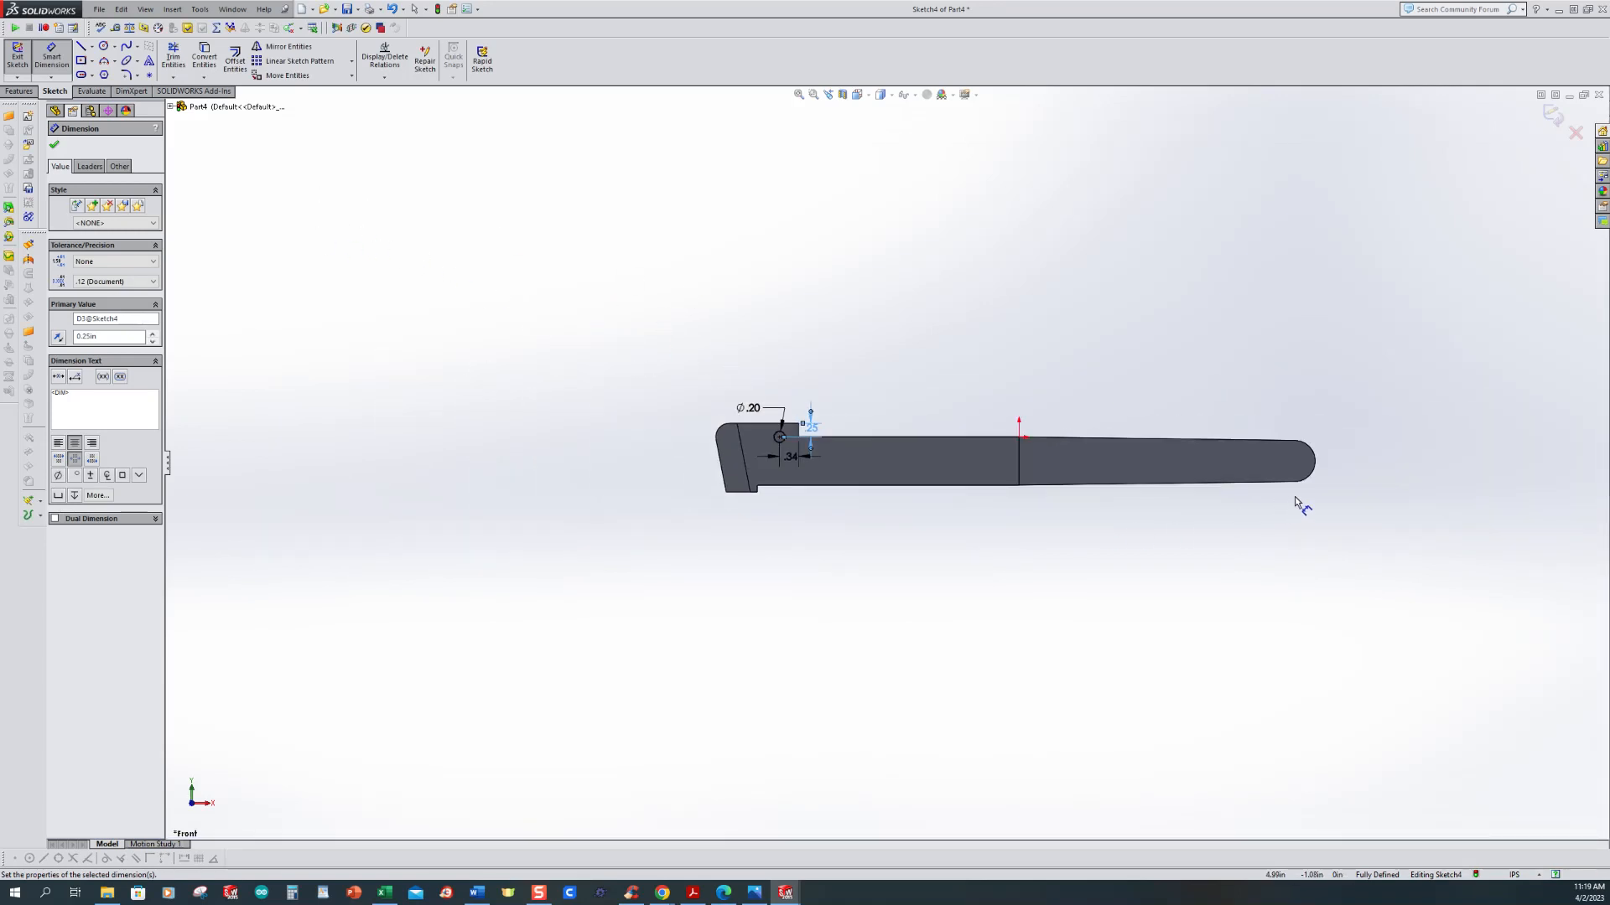
pyautogui.scroll(-1, 1444, 507)
pyautogui.click(19, 90)
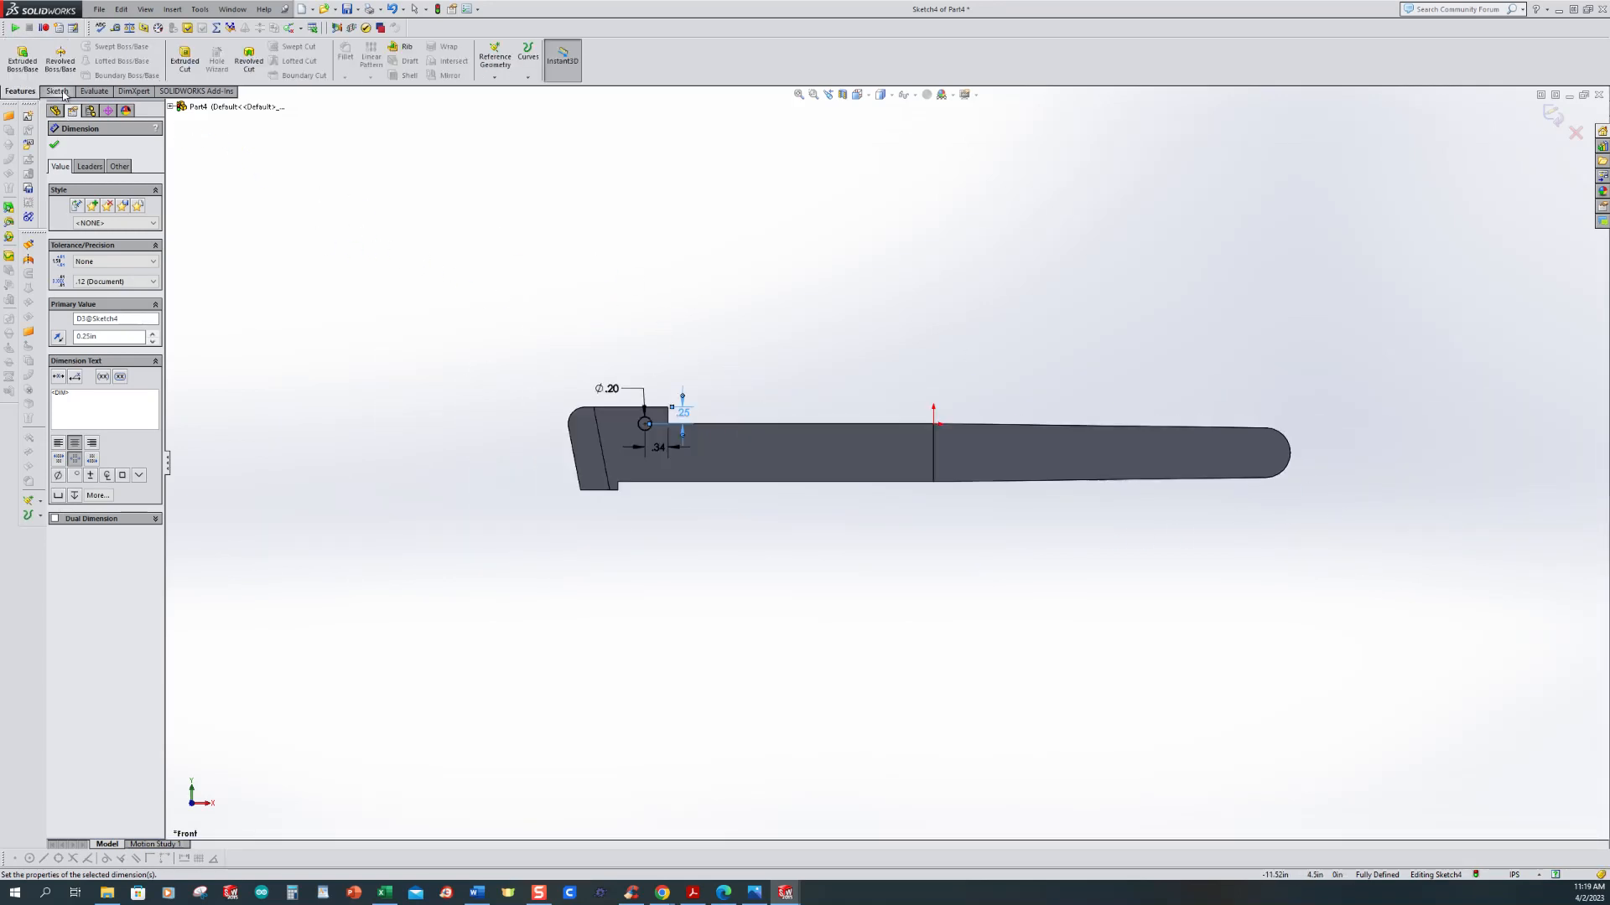
pyautogui.click(185, 59)
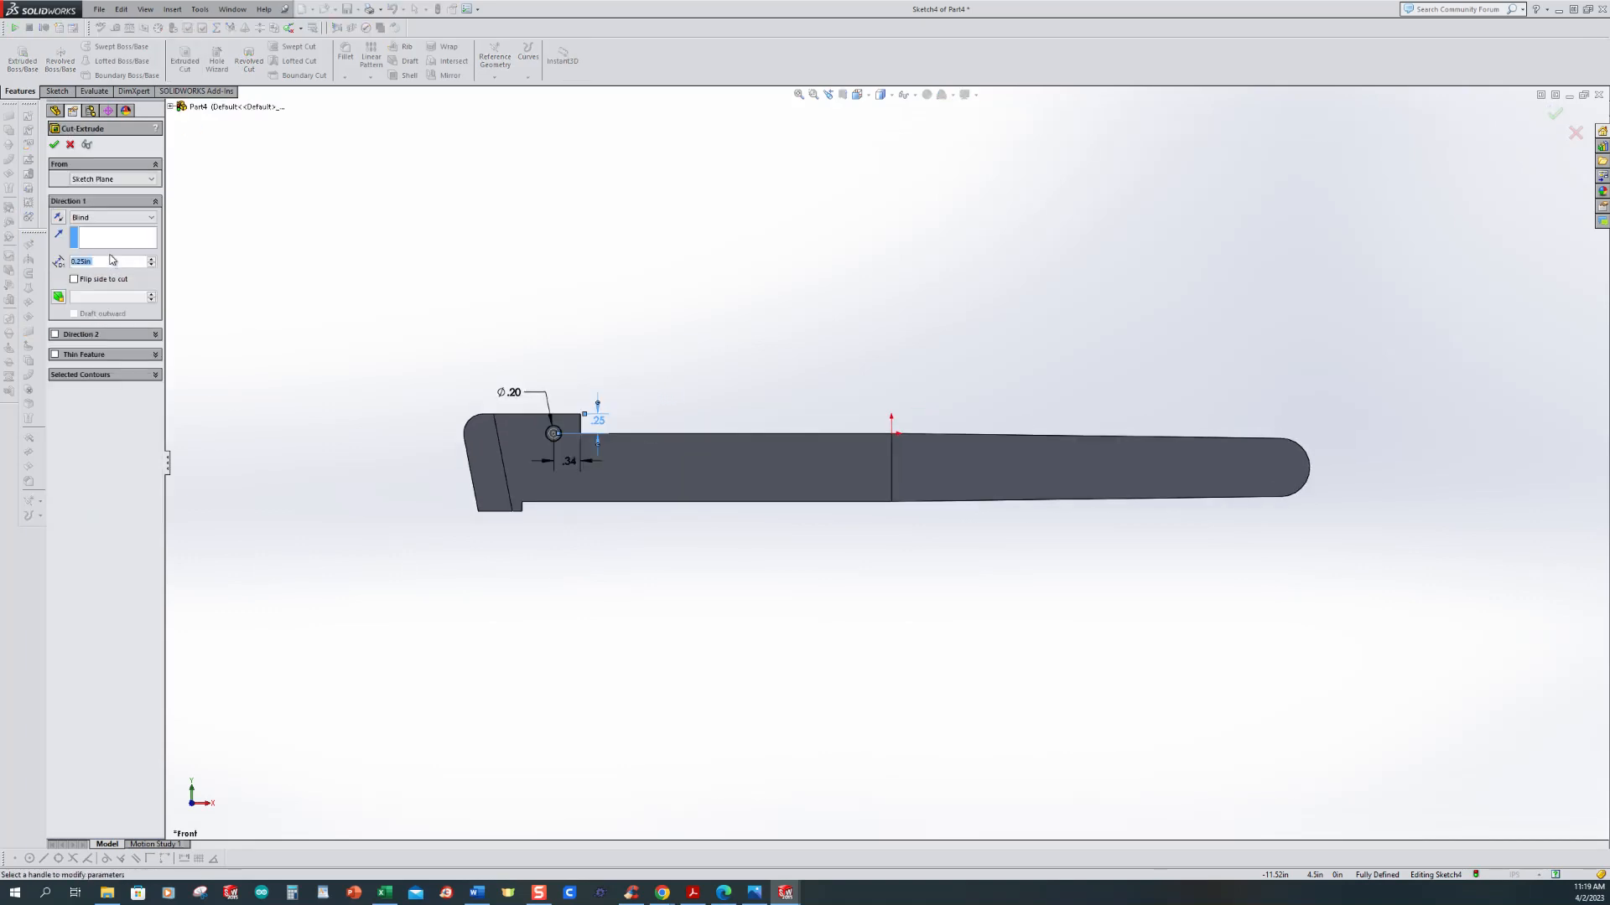
pyautogui.click(107, 218)
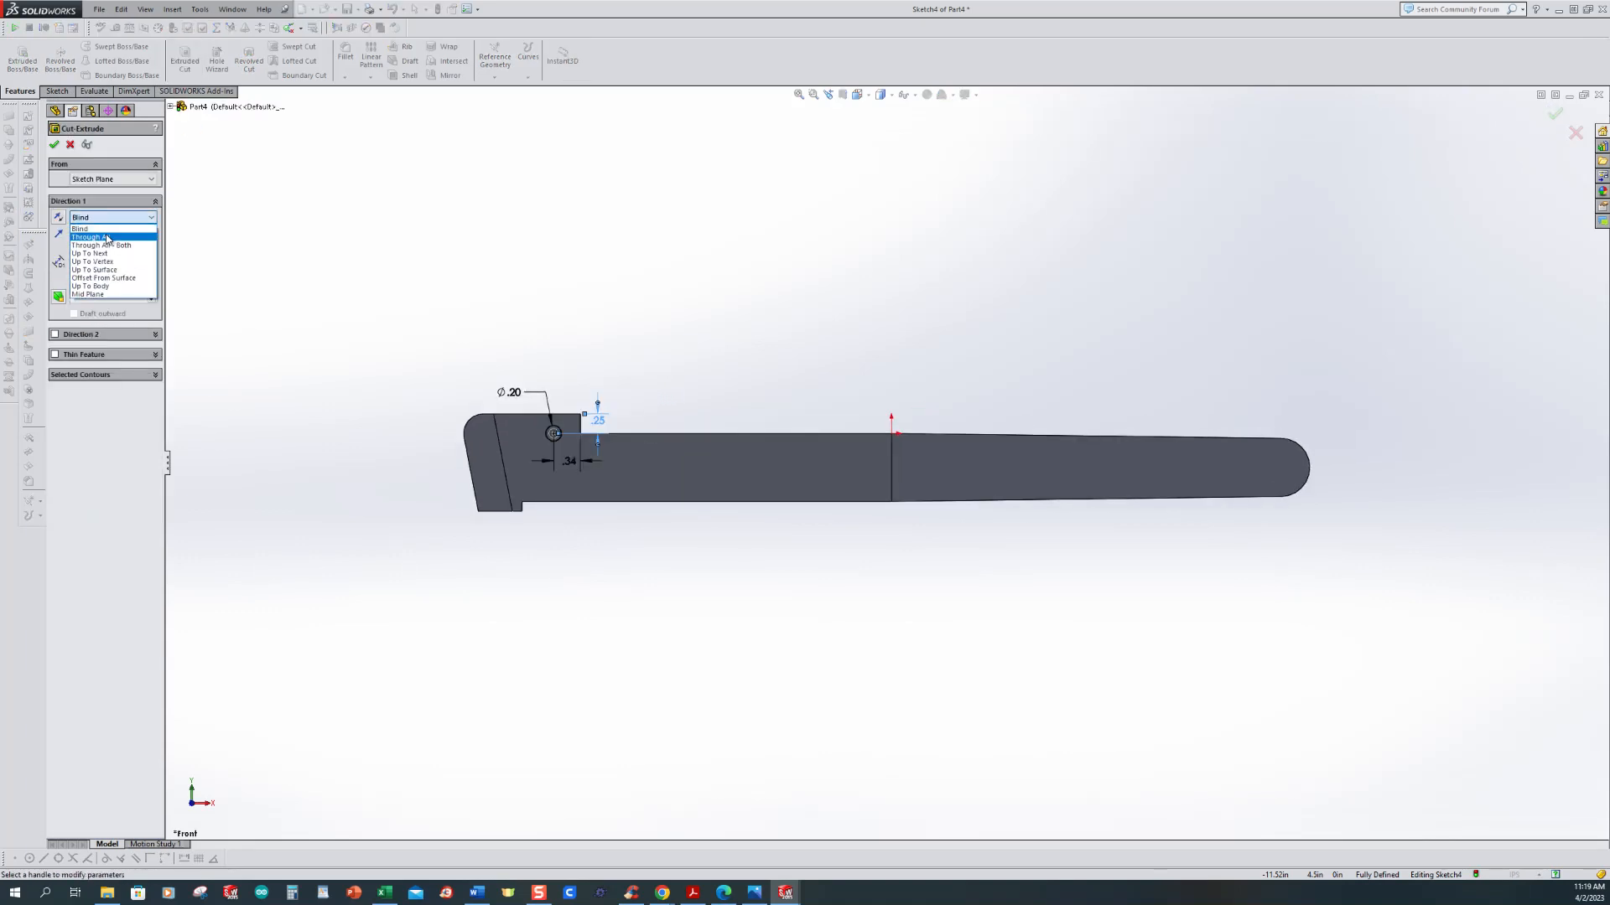
pyautogui.click(107, 228)
pyautogui.click(54, 146)
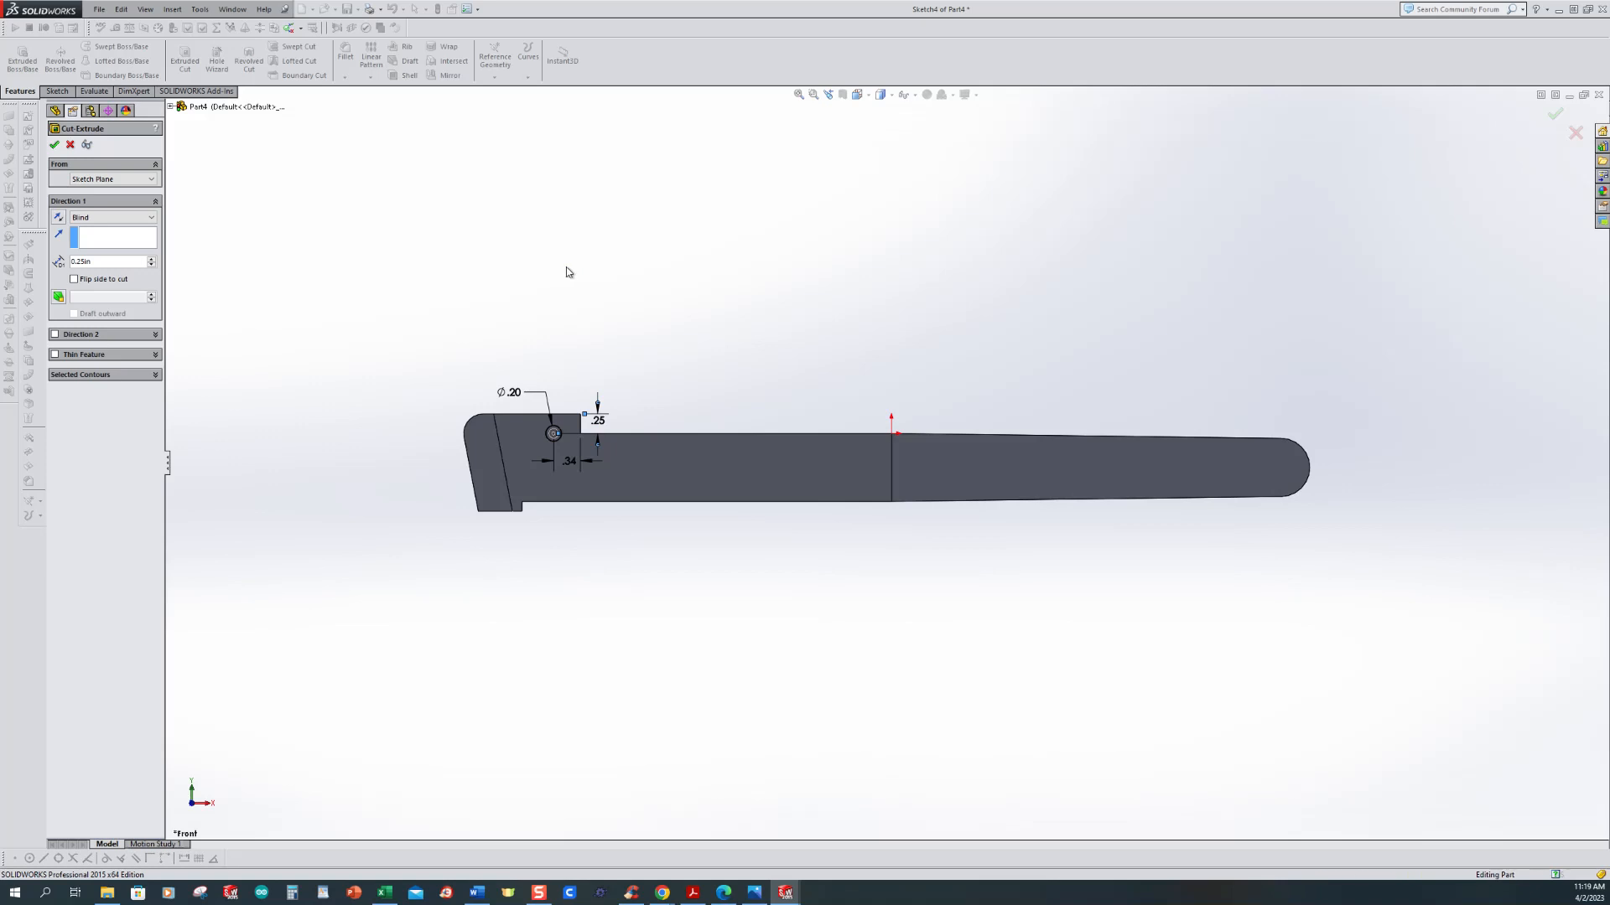
pyautogui.moveTo(637, 330); pyautogui.dragTo(444, 409, button='middle')
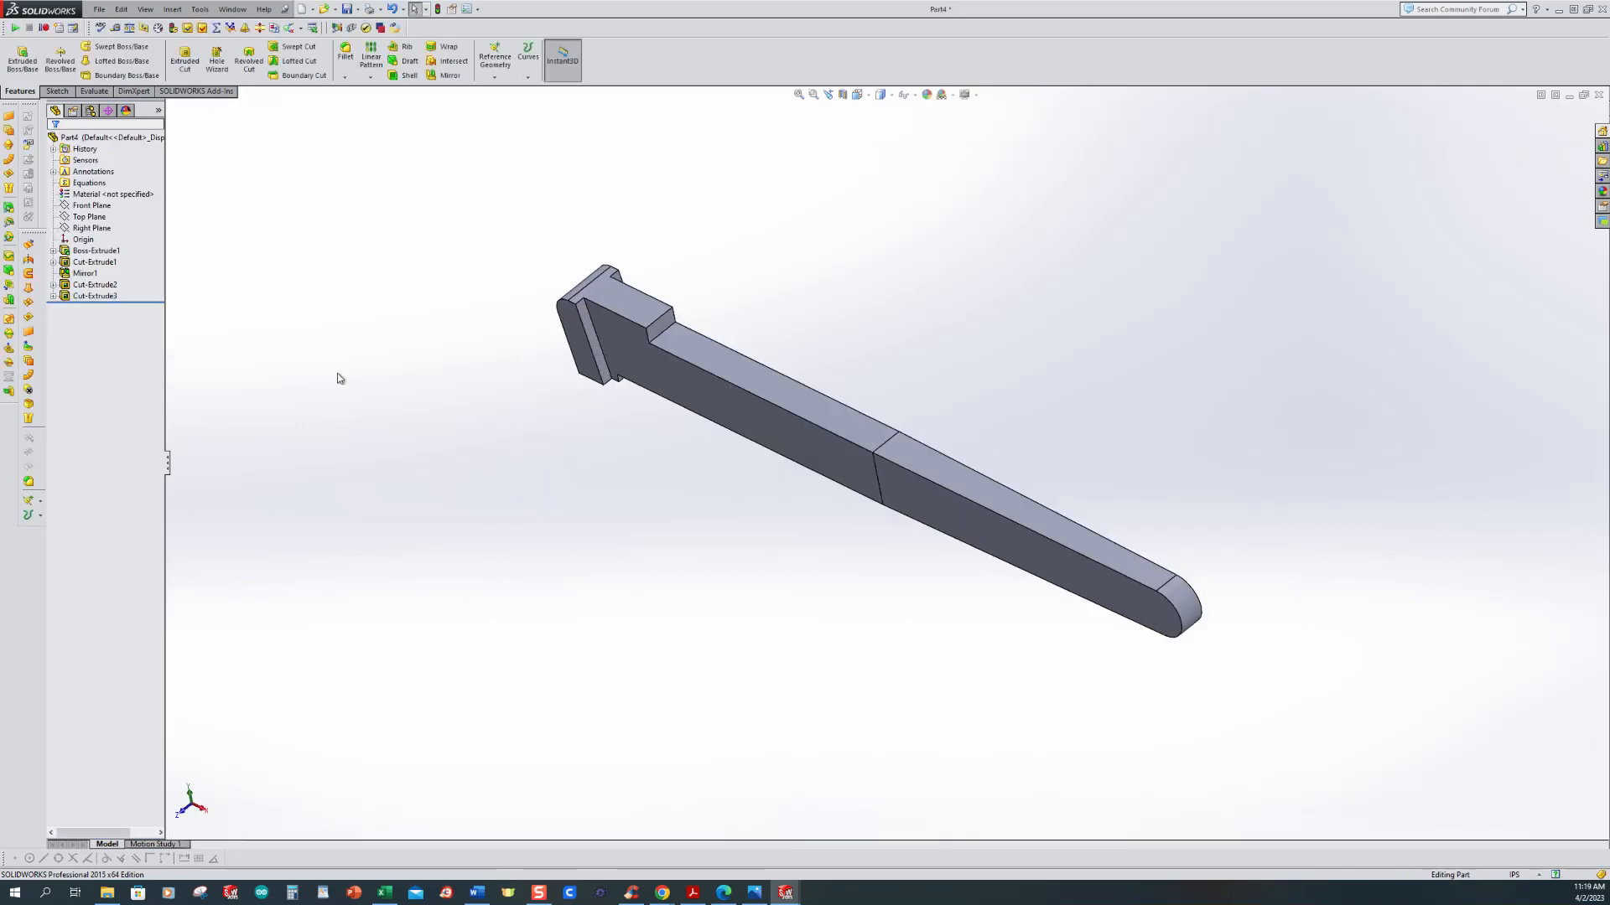
pyautogui.moveTo(521, 374); pyautogui.dragTo(560, 316, button='middle')
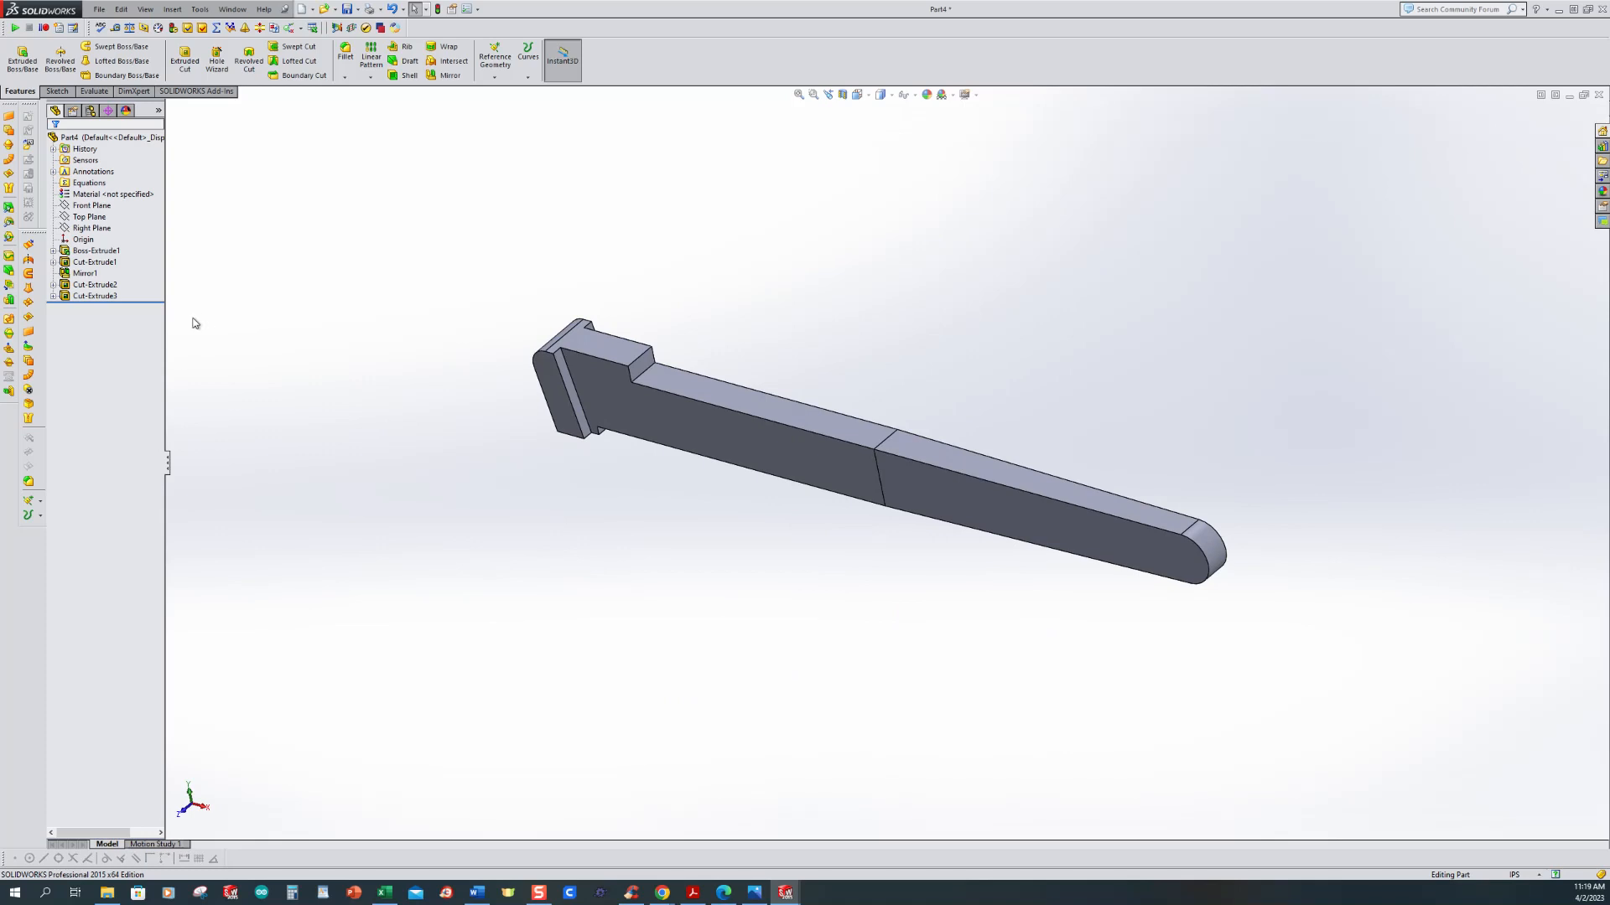
# Step: Edit the circular hole's cut so that its end condition is Through All - Both
pyautogui.click(73, 270)
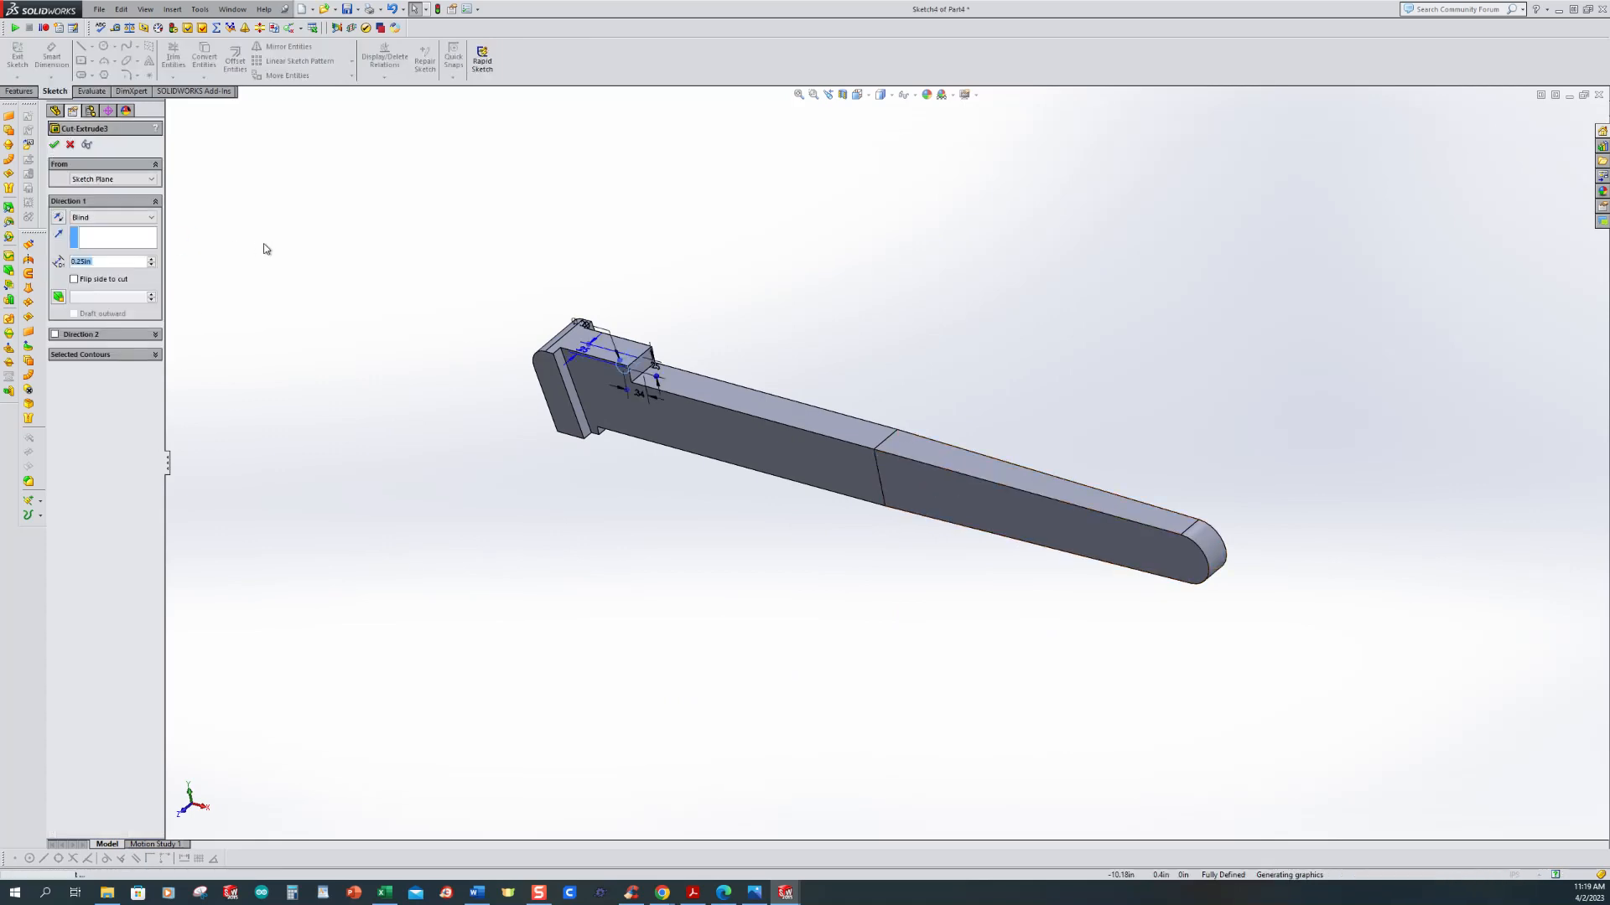
pyautogui.click(107, 218)
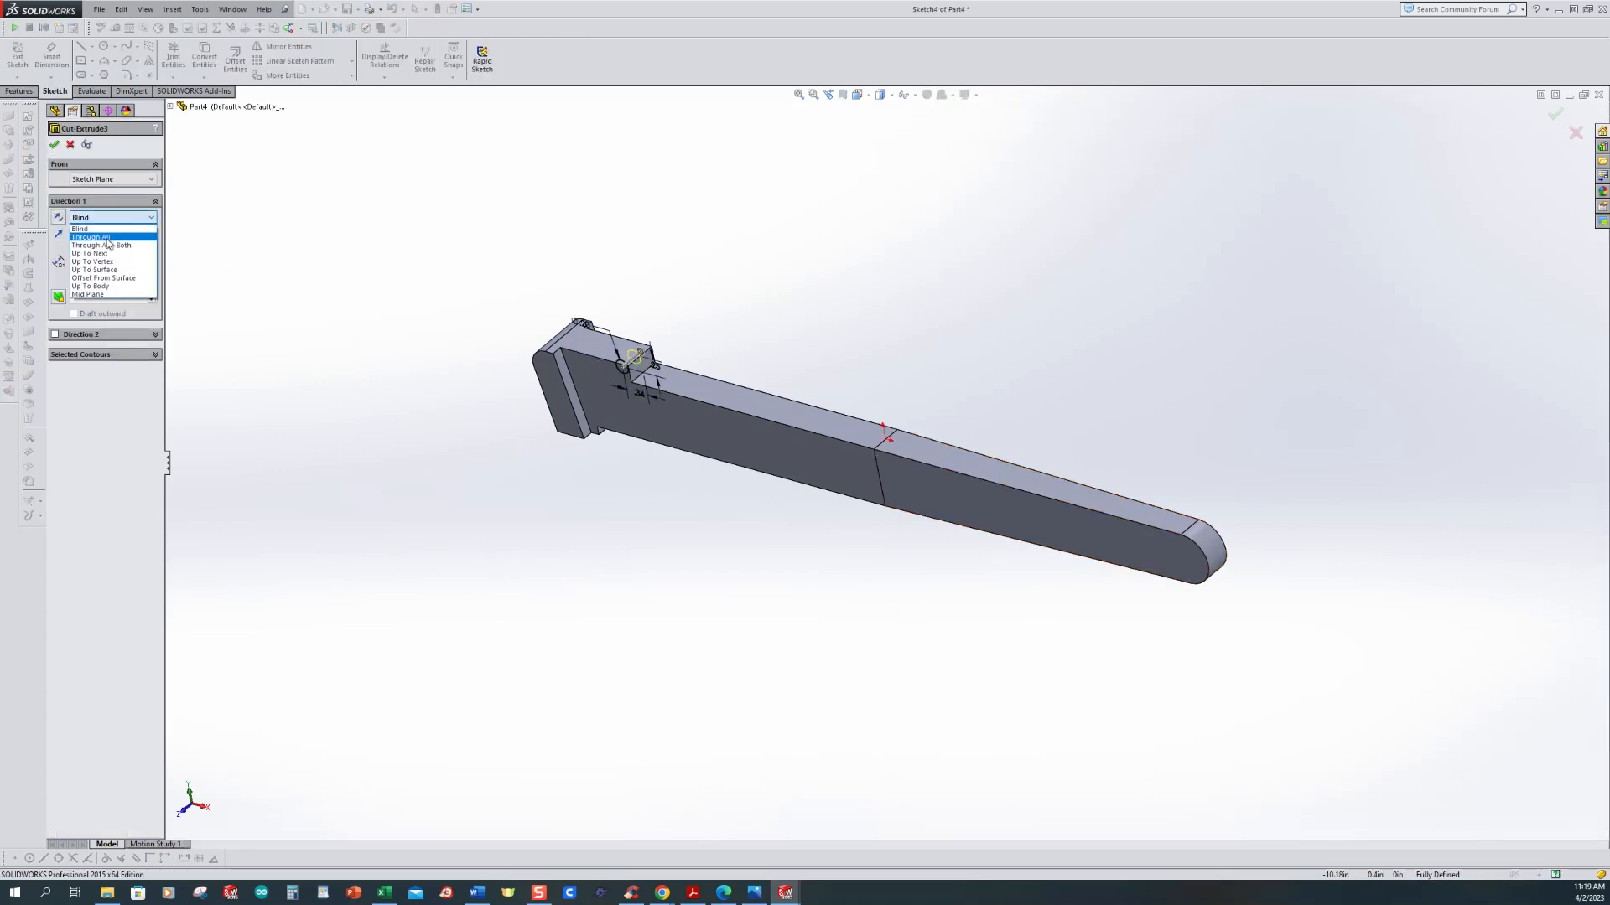
pyautogui.click(108, 245)
pyautogui.click(54, 149)
pyautogui.moveTo(529, 417); pyautogui.dragTo(565, 352, button='middle')
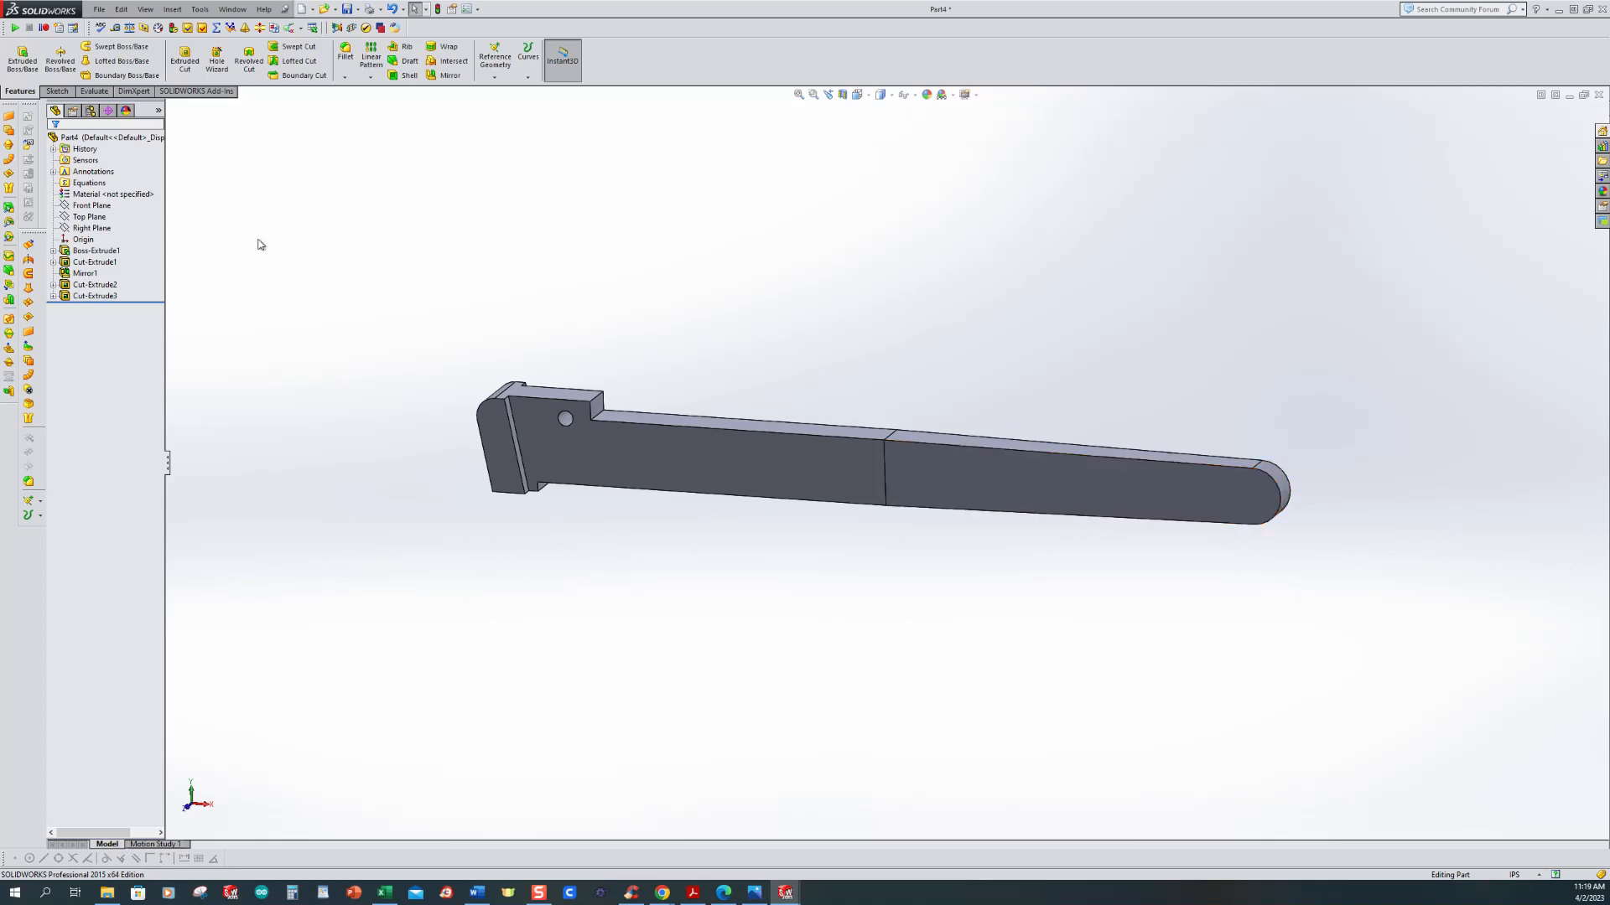
# Step: Start an extruded cut on the Front Plane and sketch a circle about 0.21 in in radius, concentric with the handle's rounded end
pyautogui.click(184, 60)
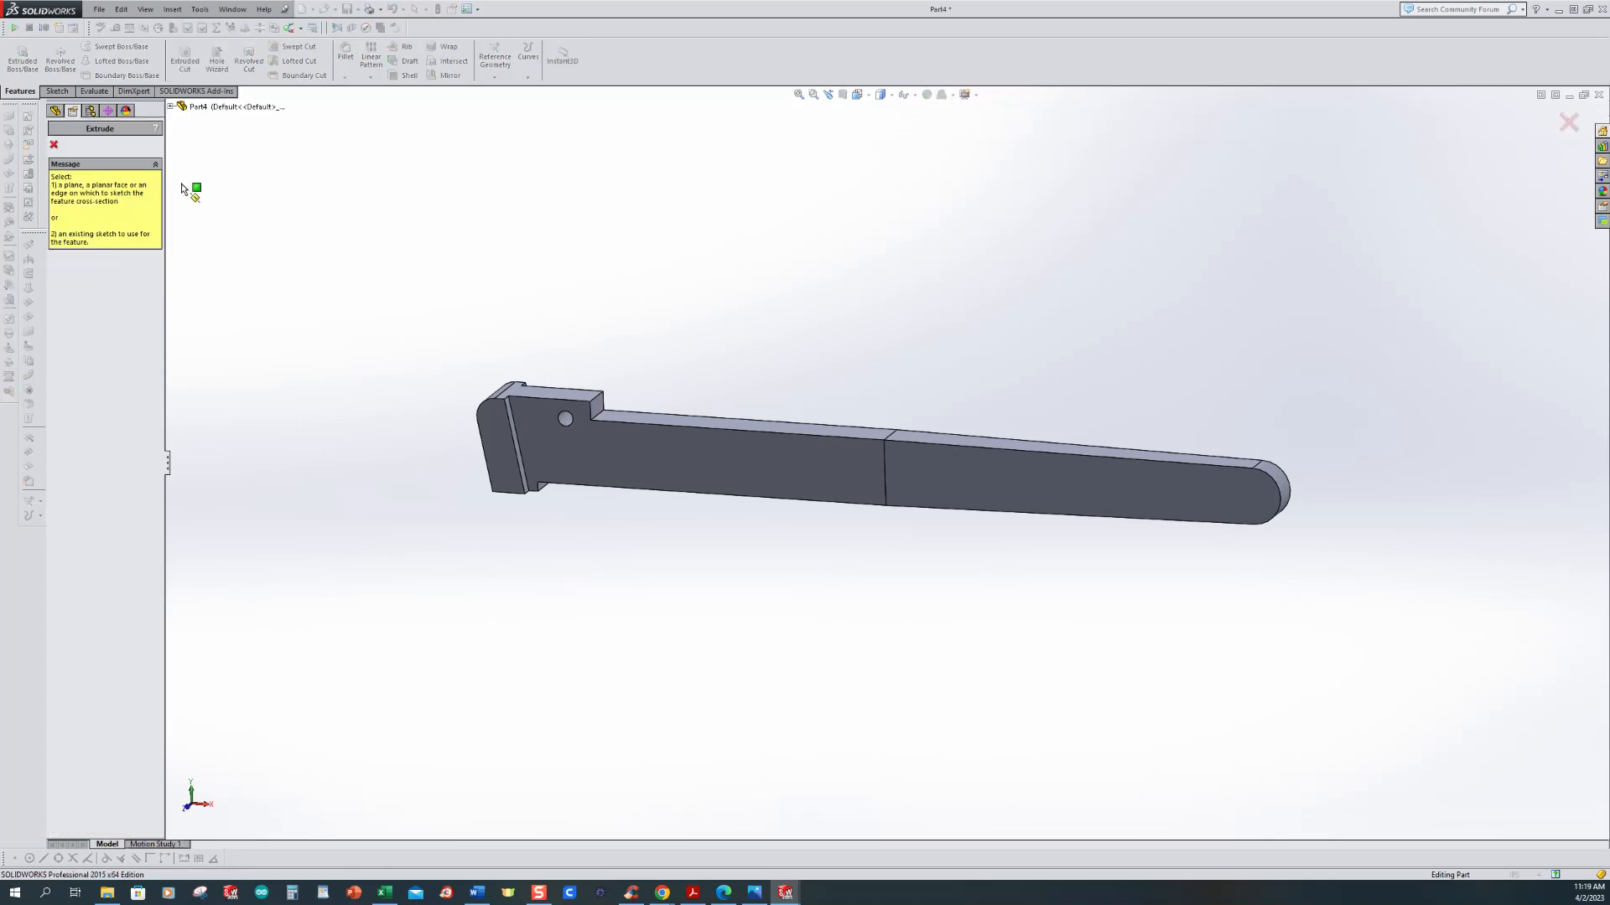
pyautogui.click(172, 107)
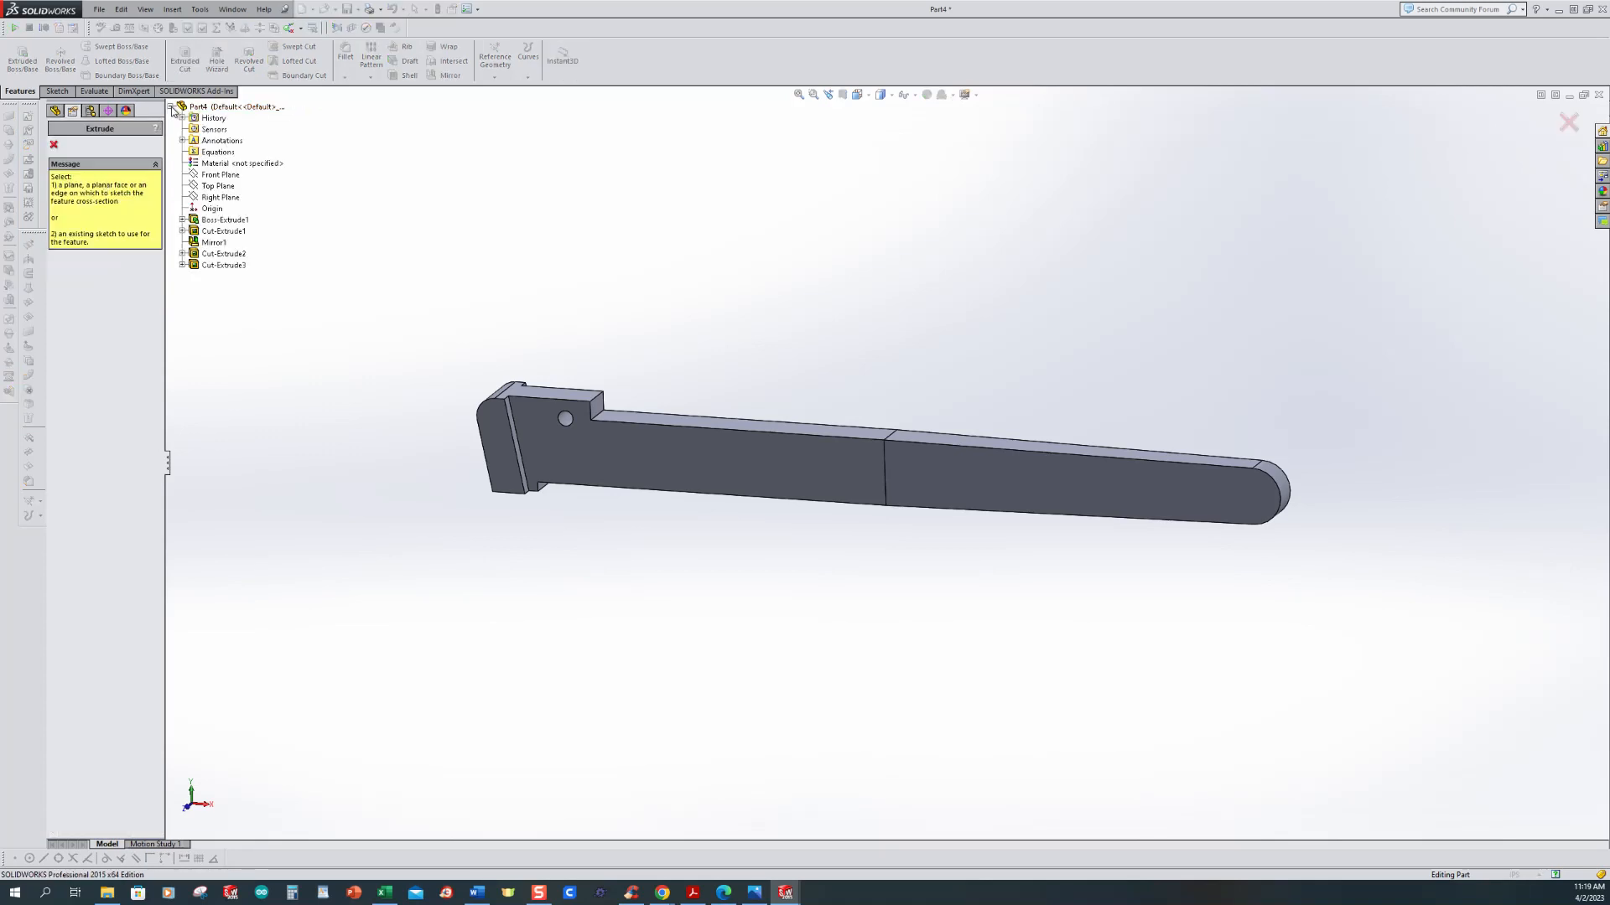
pyautogui.click(196, 176)
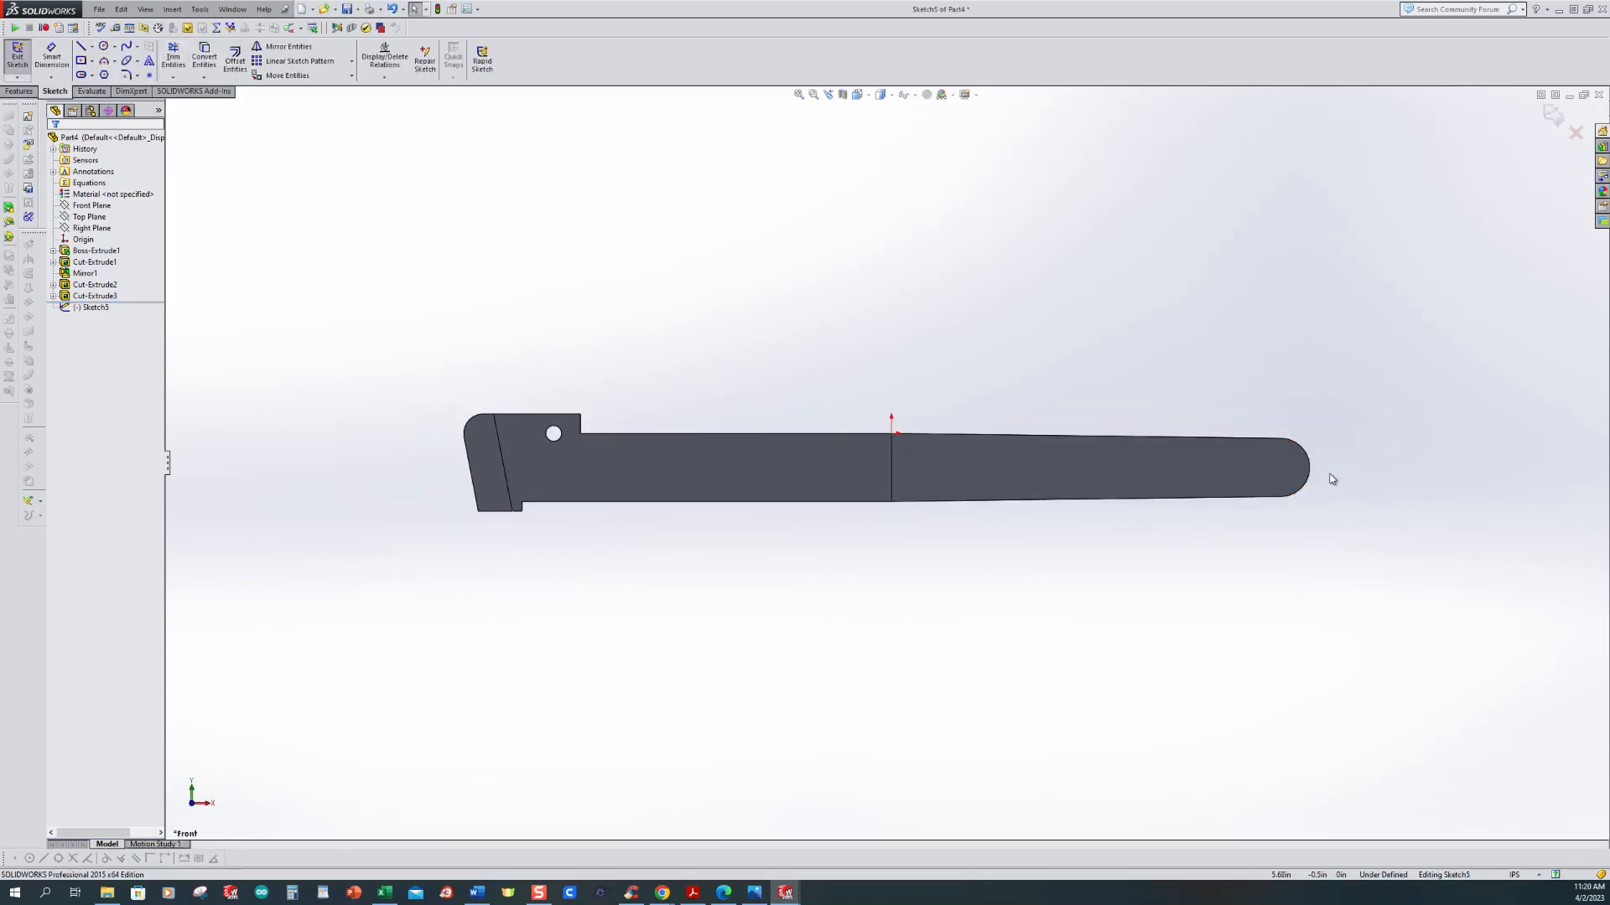
pyautogui.scroll(-5, 1333, 473)
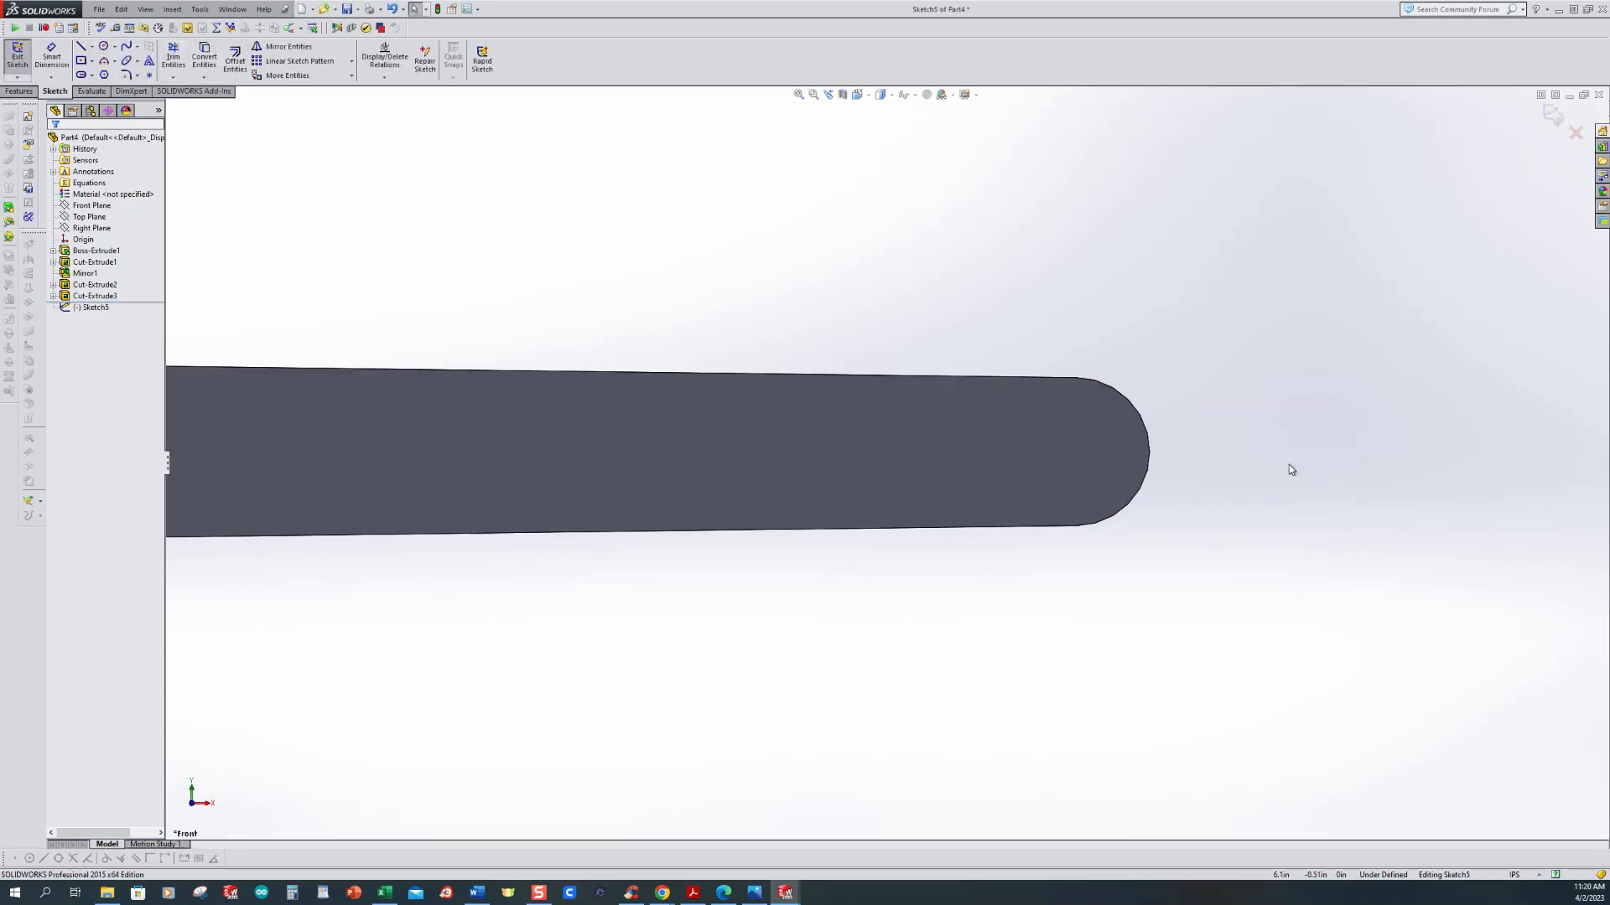
pyautogui.click(102, 48)
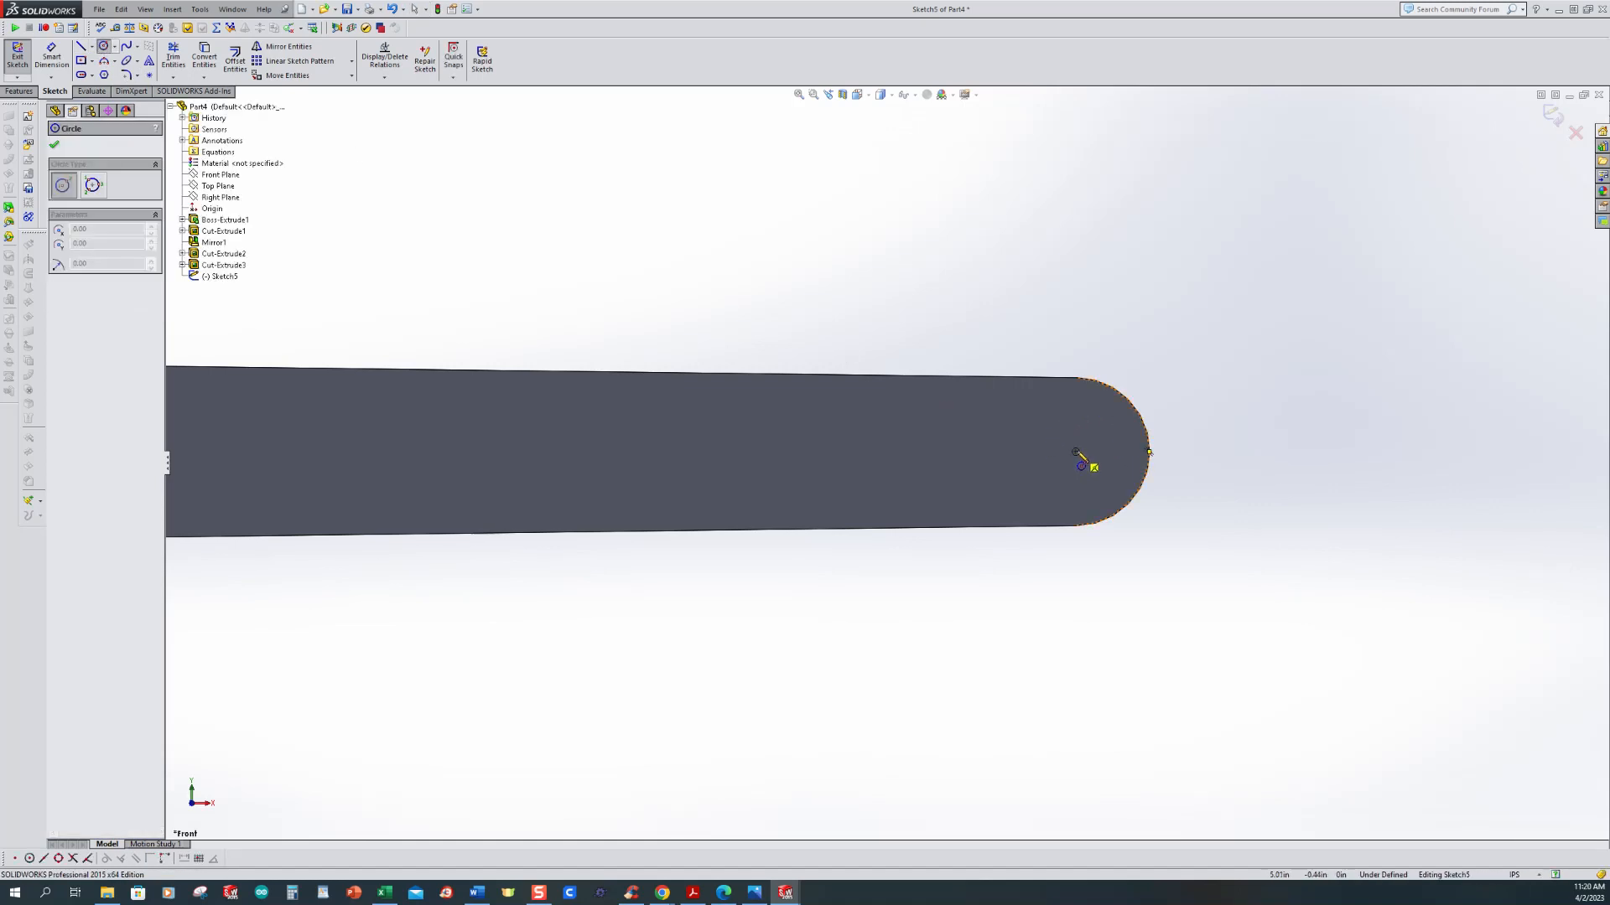
pyautogui.click(1076, 452)
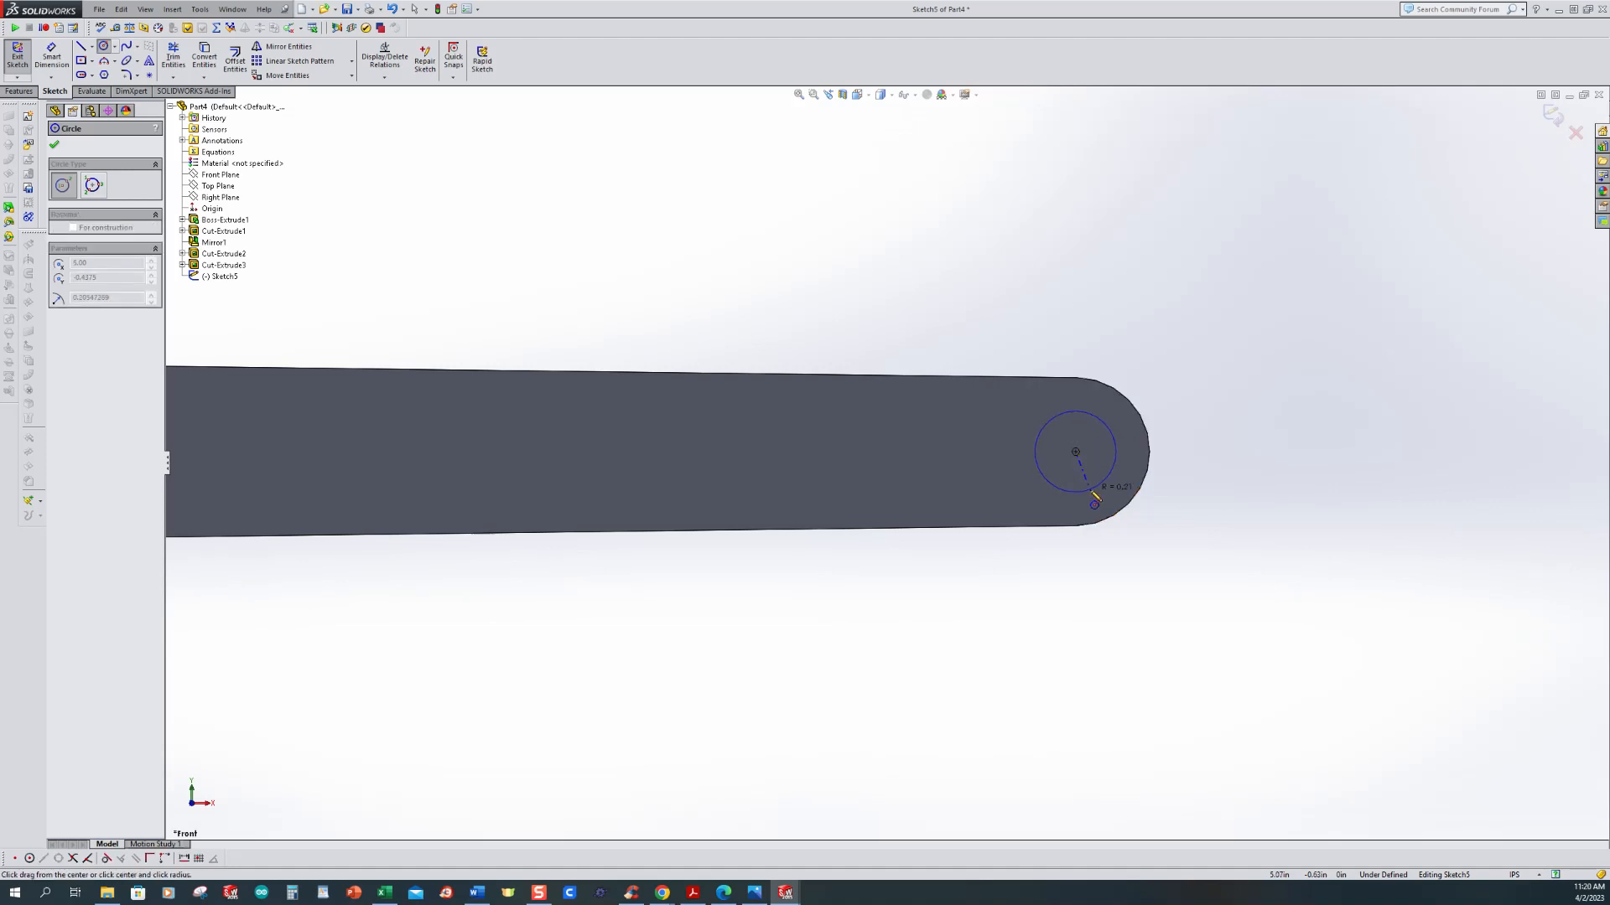
pyautogui.click(1116, 452)
pyautogui.moveTo(755, 893)
pyautogui.moveTo(746, 853)
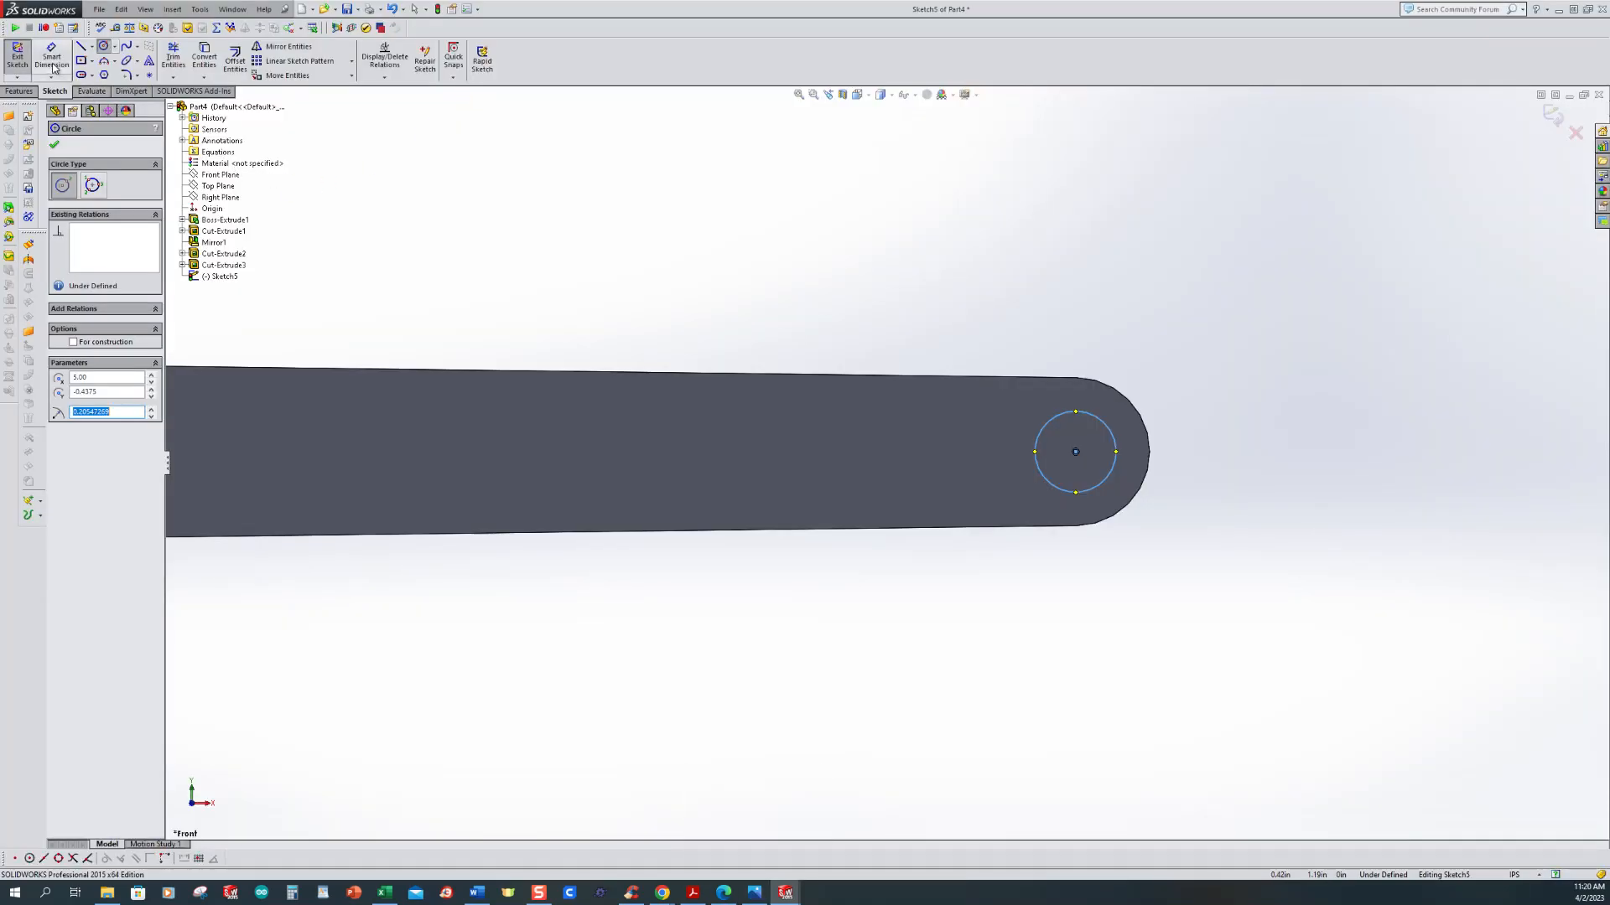
# Step: Set the diameter of the circle at the handle's rounded end to 0.25 in
pyautogui.click(1049, 420)
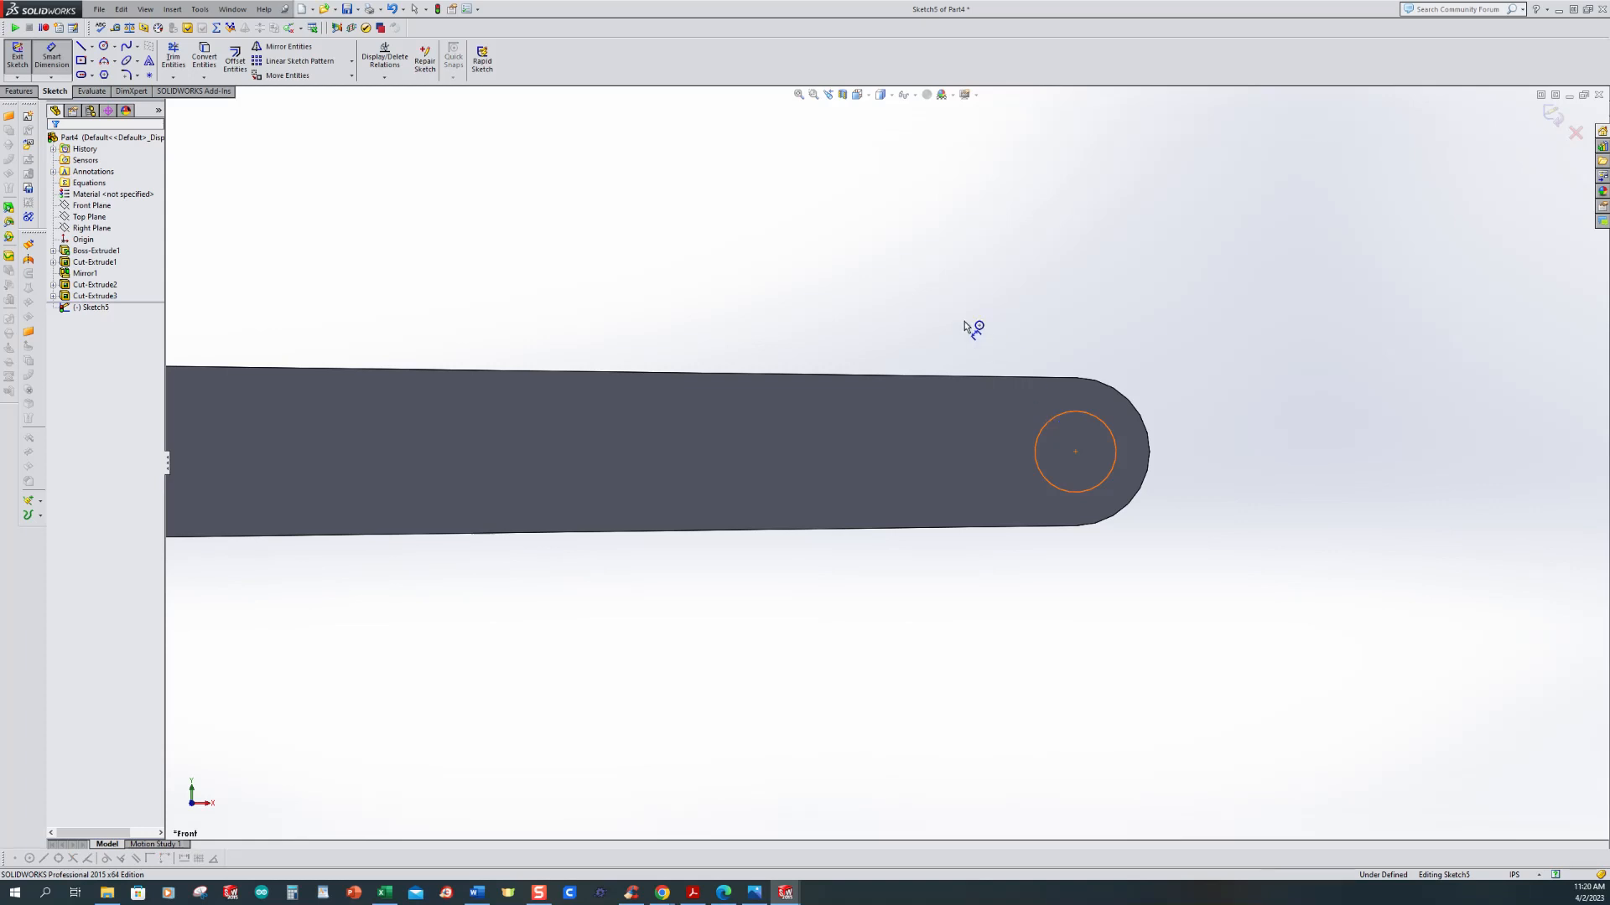
pyautogui.click(977, 335)
pyautogui.write('.25')
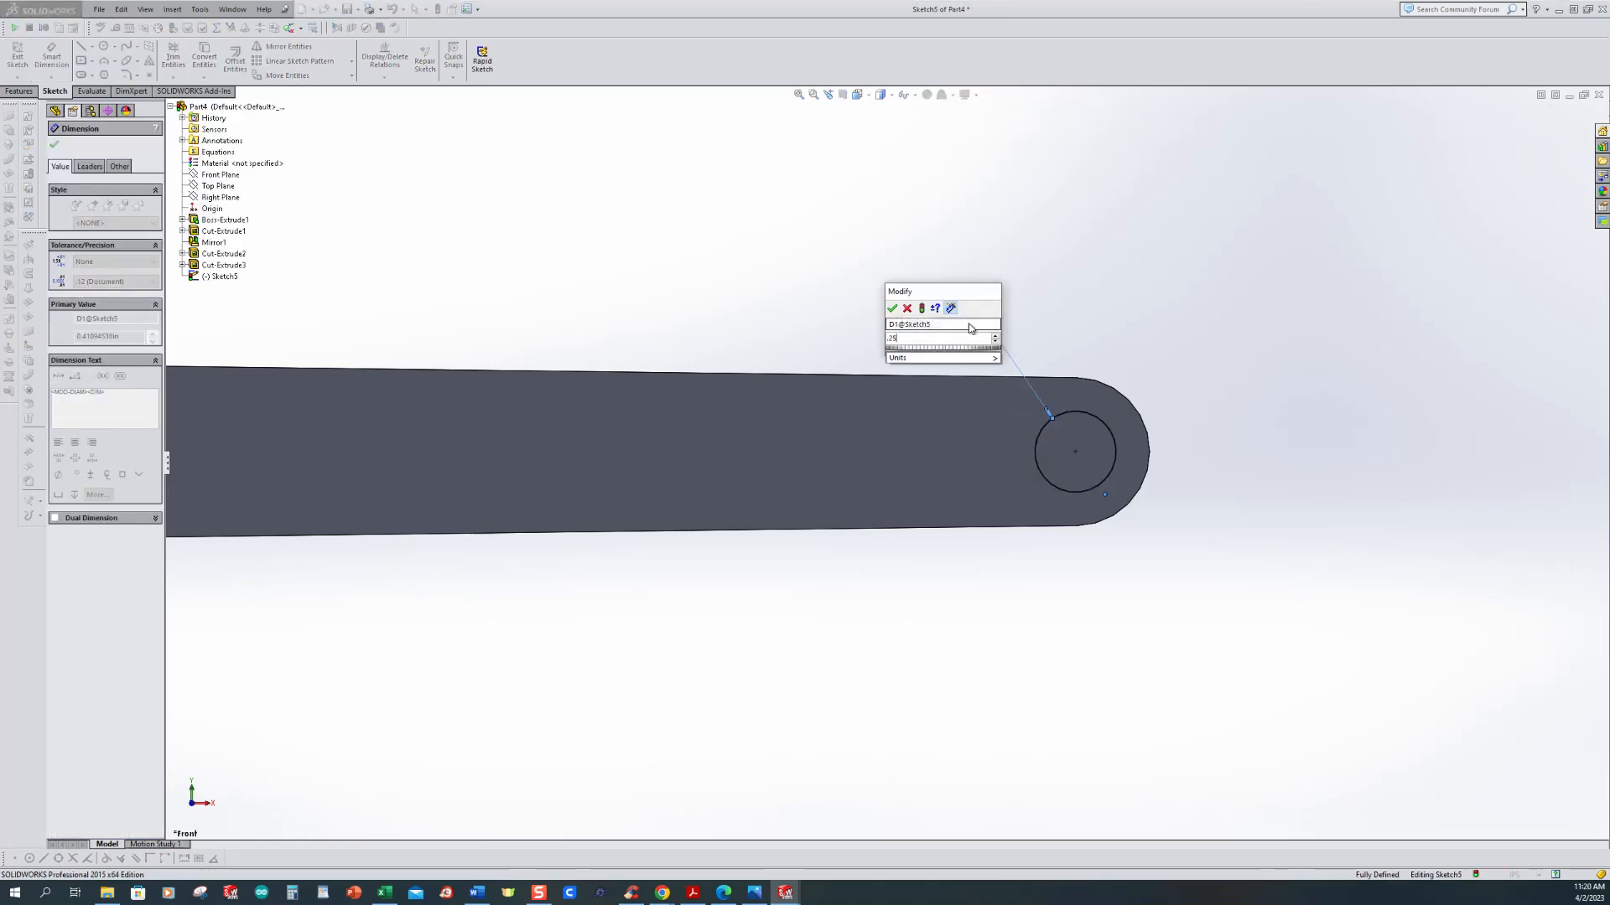
pyautogui.press('Return')
# Step: Cut-extrude the circle at the handle's rounded end from the sketch plane with a Through All end condition
pyautogui.scroll(3, 956, 323)
pyautogui.moveTo(888, 323); pyautogui.dragTo(799, 382, button='middle')
pyautogui.scroll(1, 799, 383)
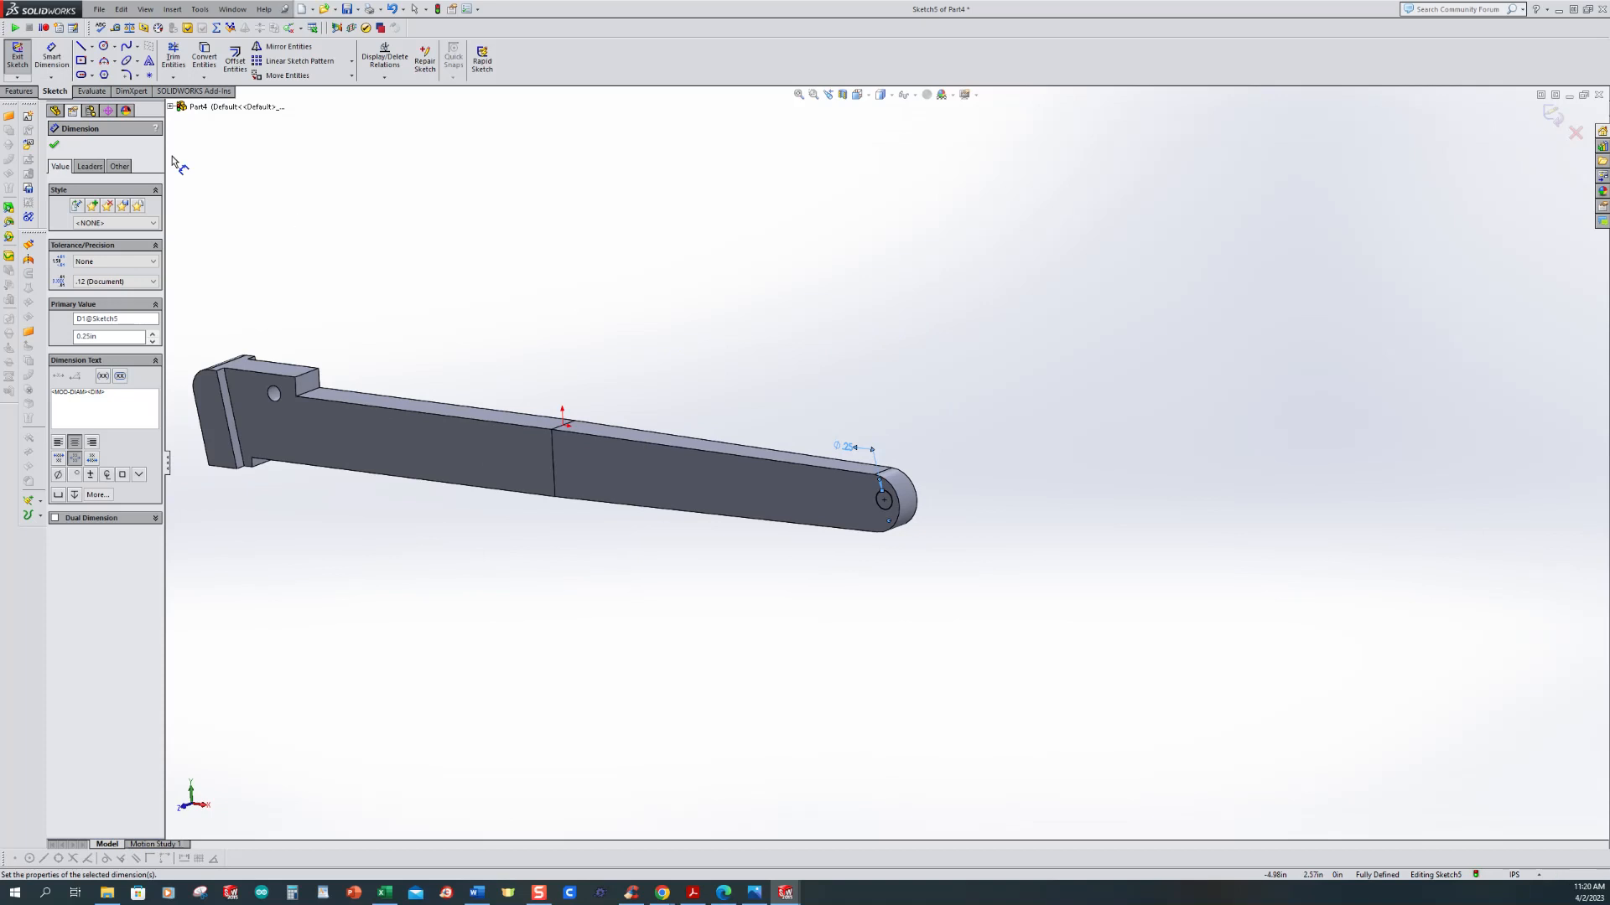
pyautogui.click(18, 90)
pyautogui.click(185, 59)
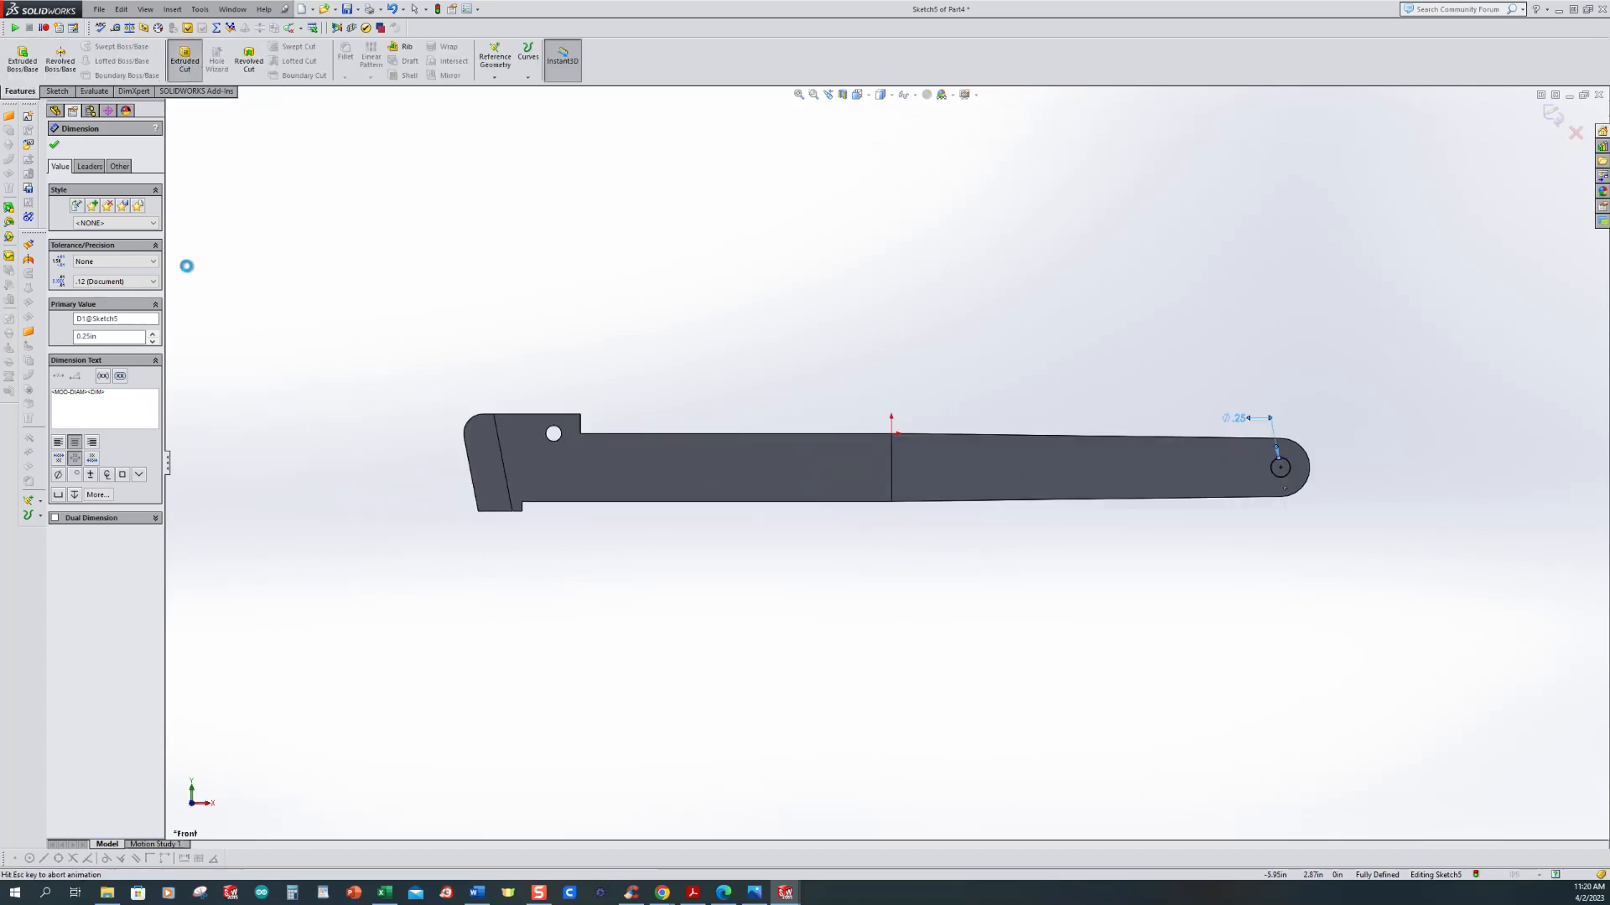
pyautogui.click(114, 219)
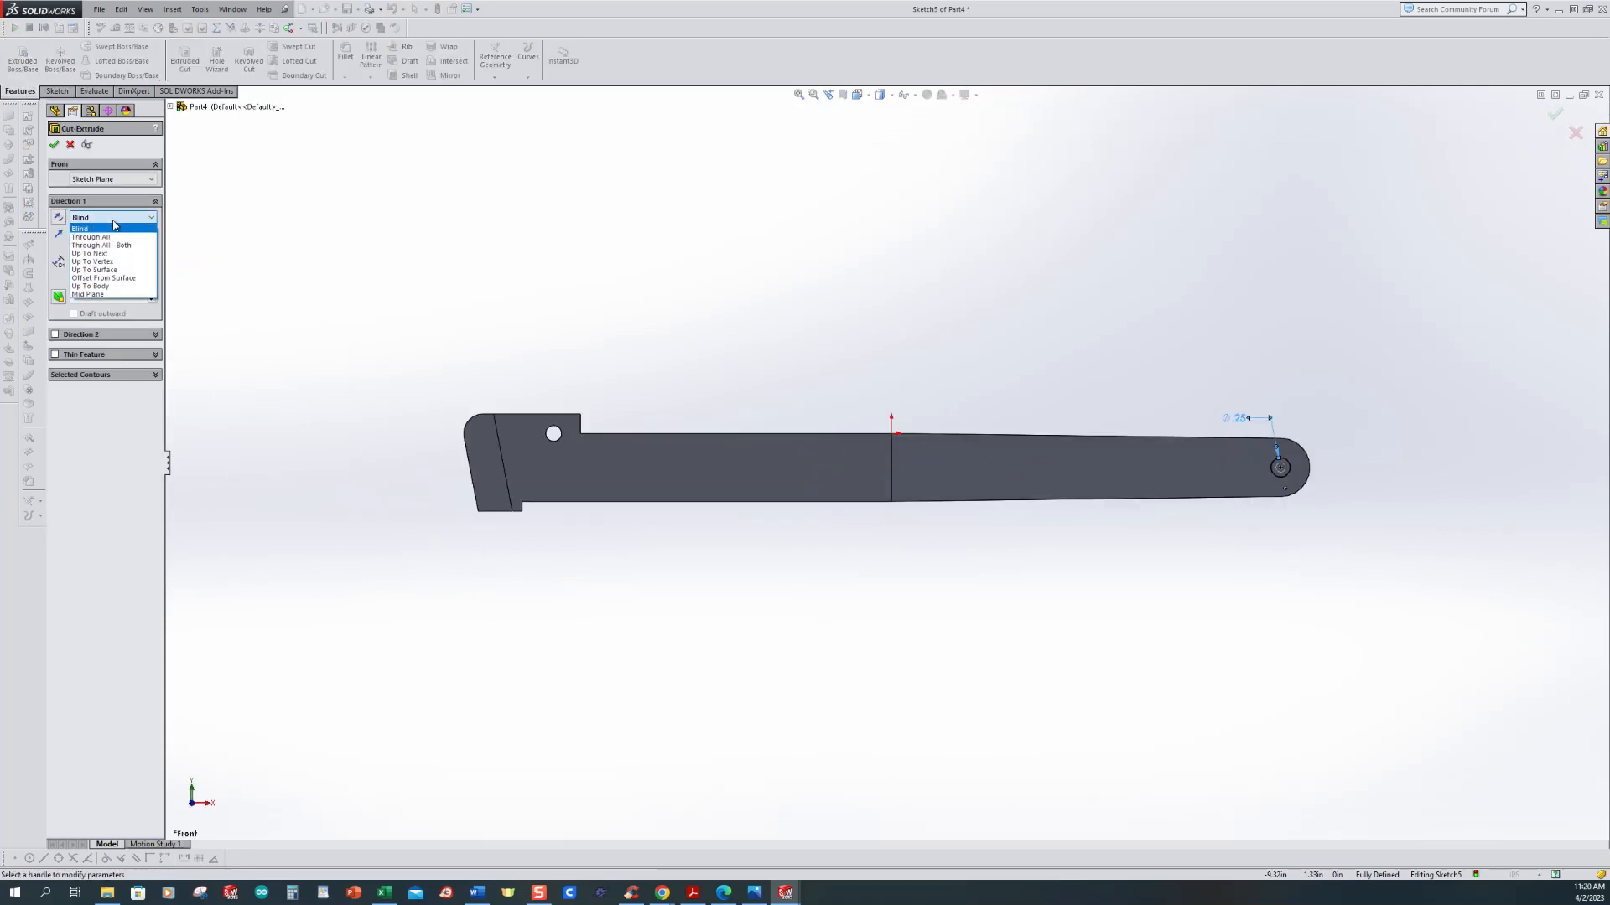
pyautogui.click(109, 239)
pyautogui.click(54, 145)
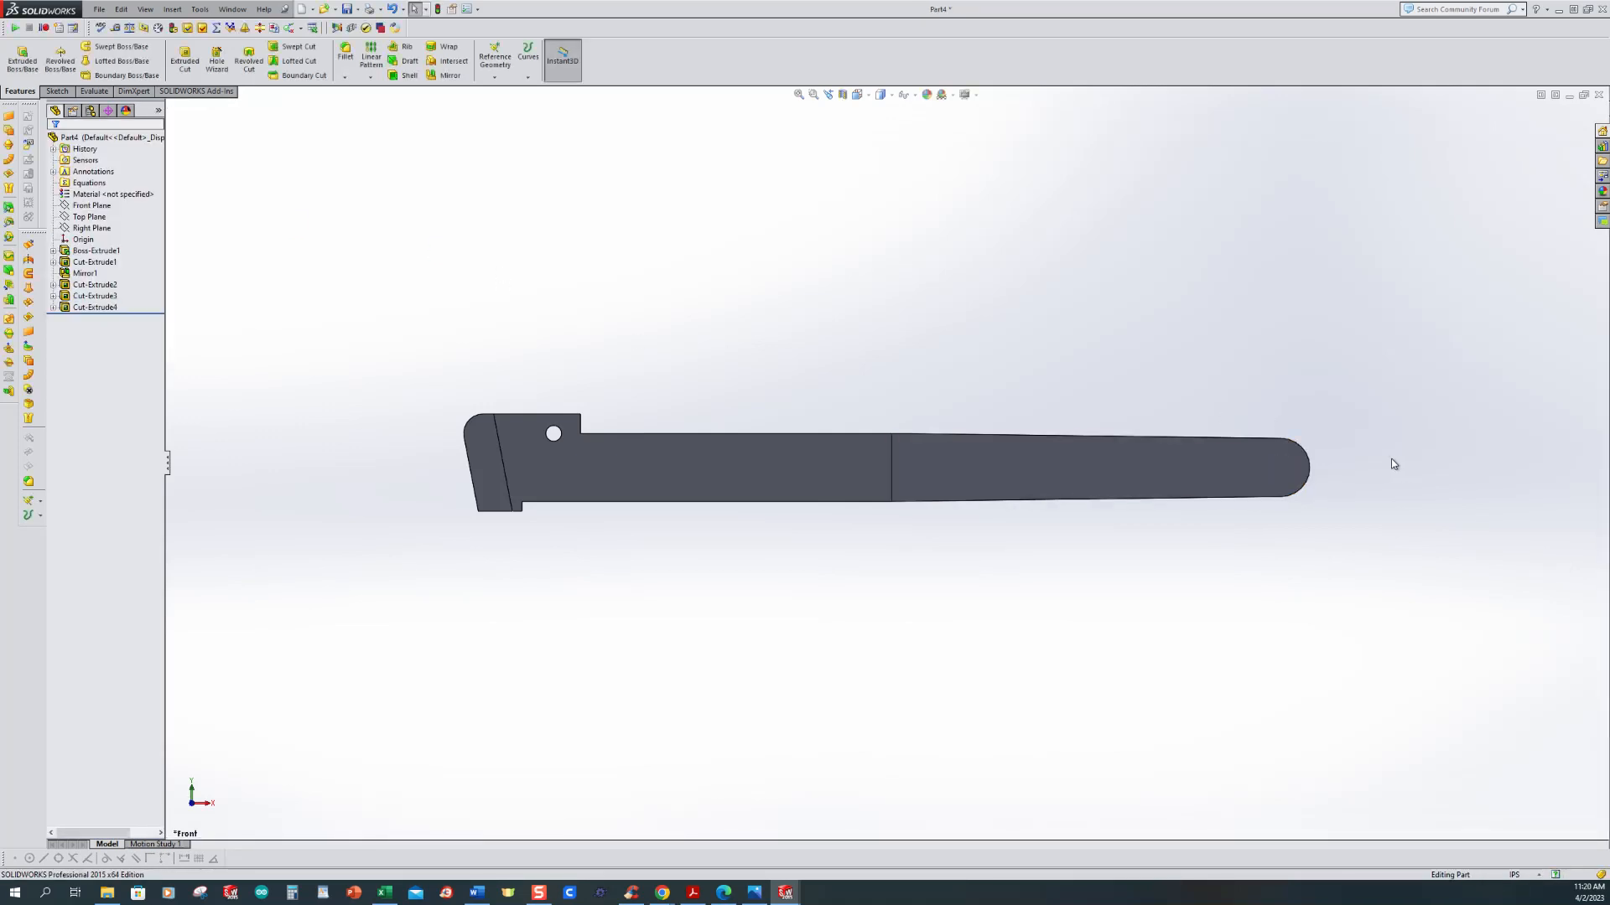
# Step: Edit the cut at the handle's rounded end so that its end condition is Through All - Both
pyautogui.hotkey('ctrl', '7')
pyautogui.click(73, 309)
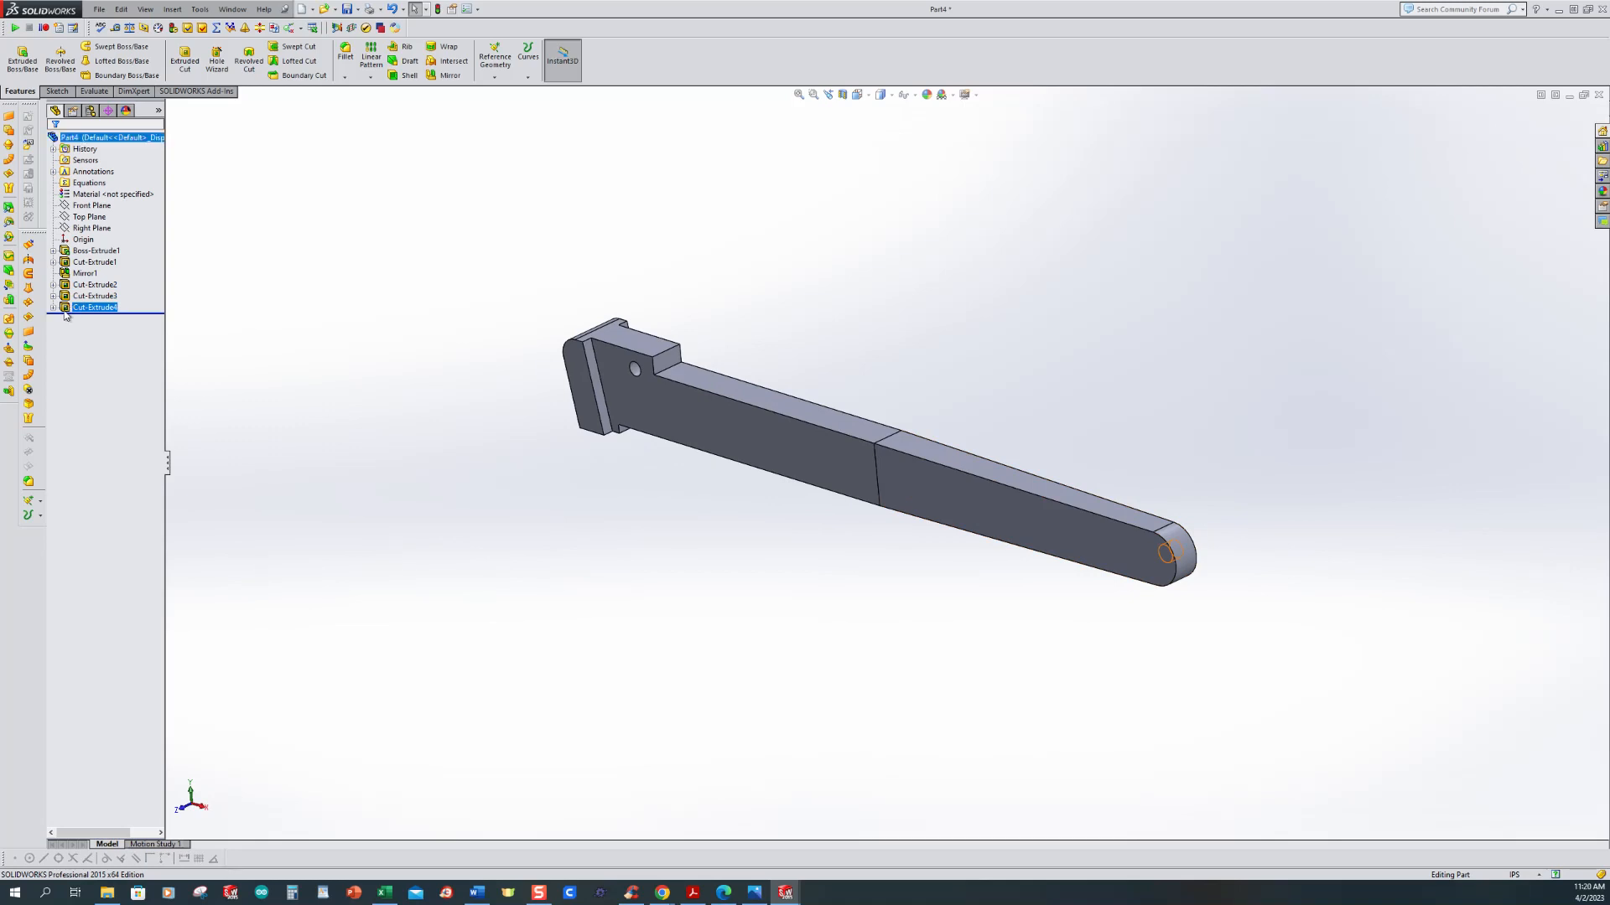
pyautogui.click(111, 262)
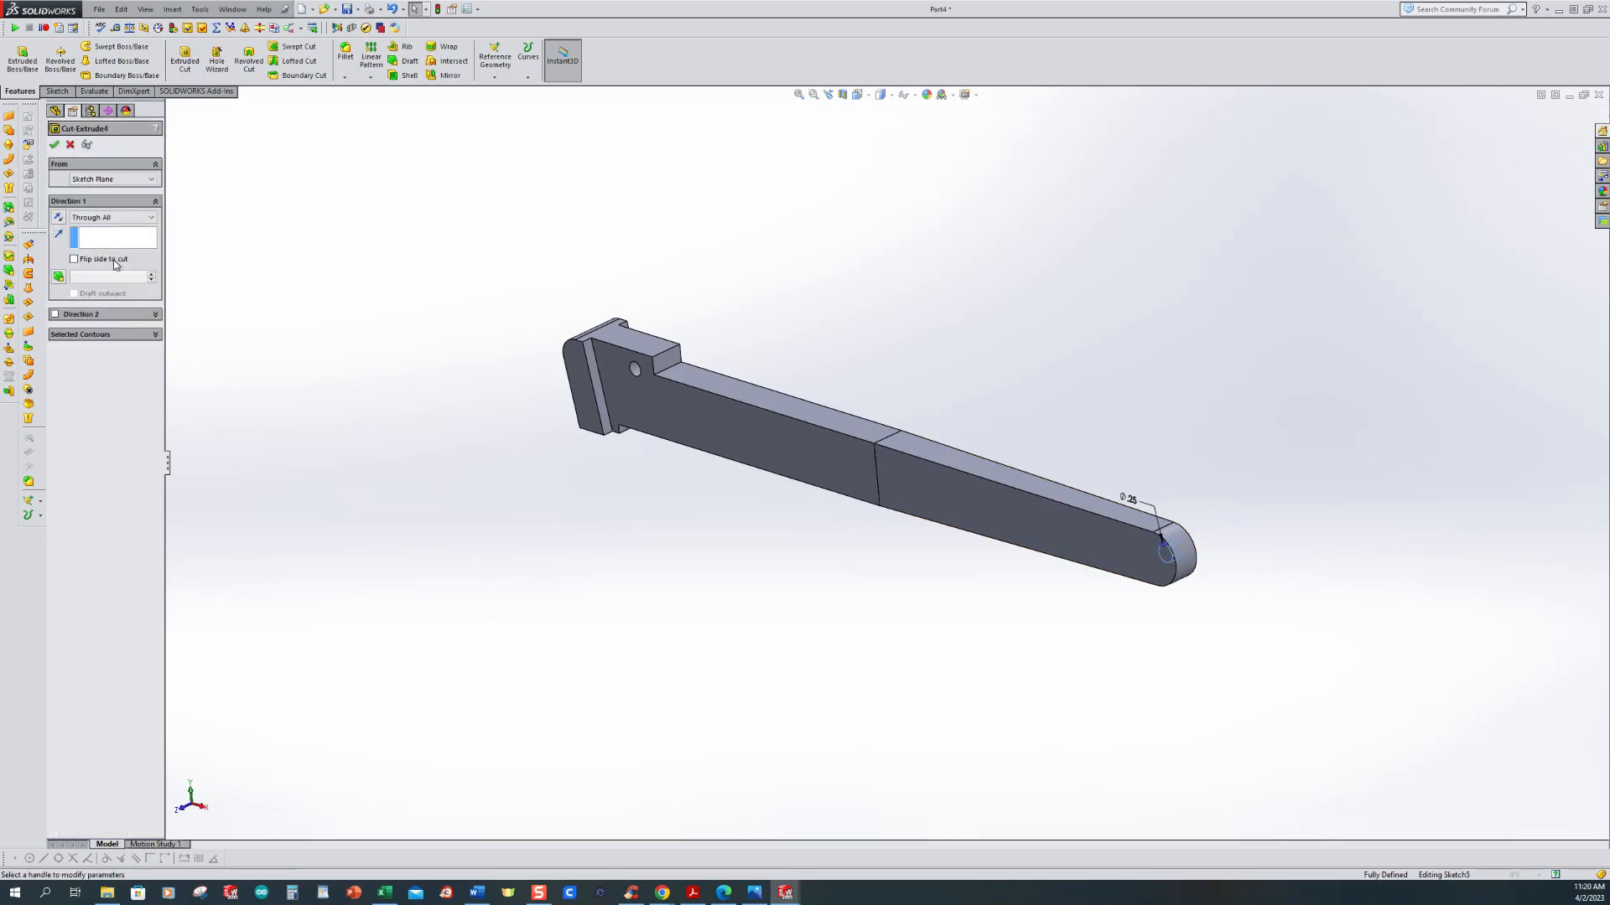
pyautogui.click(109, 217)
pyautogui.click(109, 246)
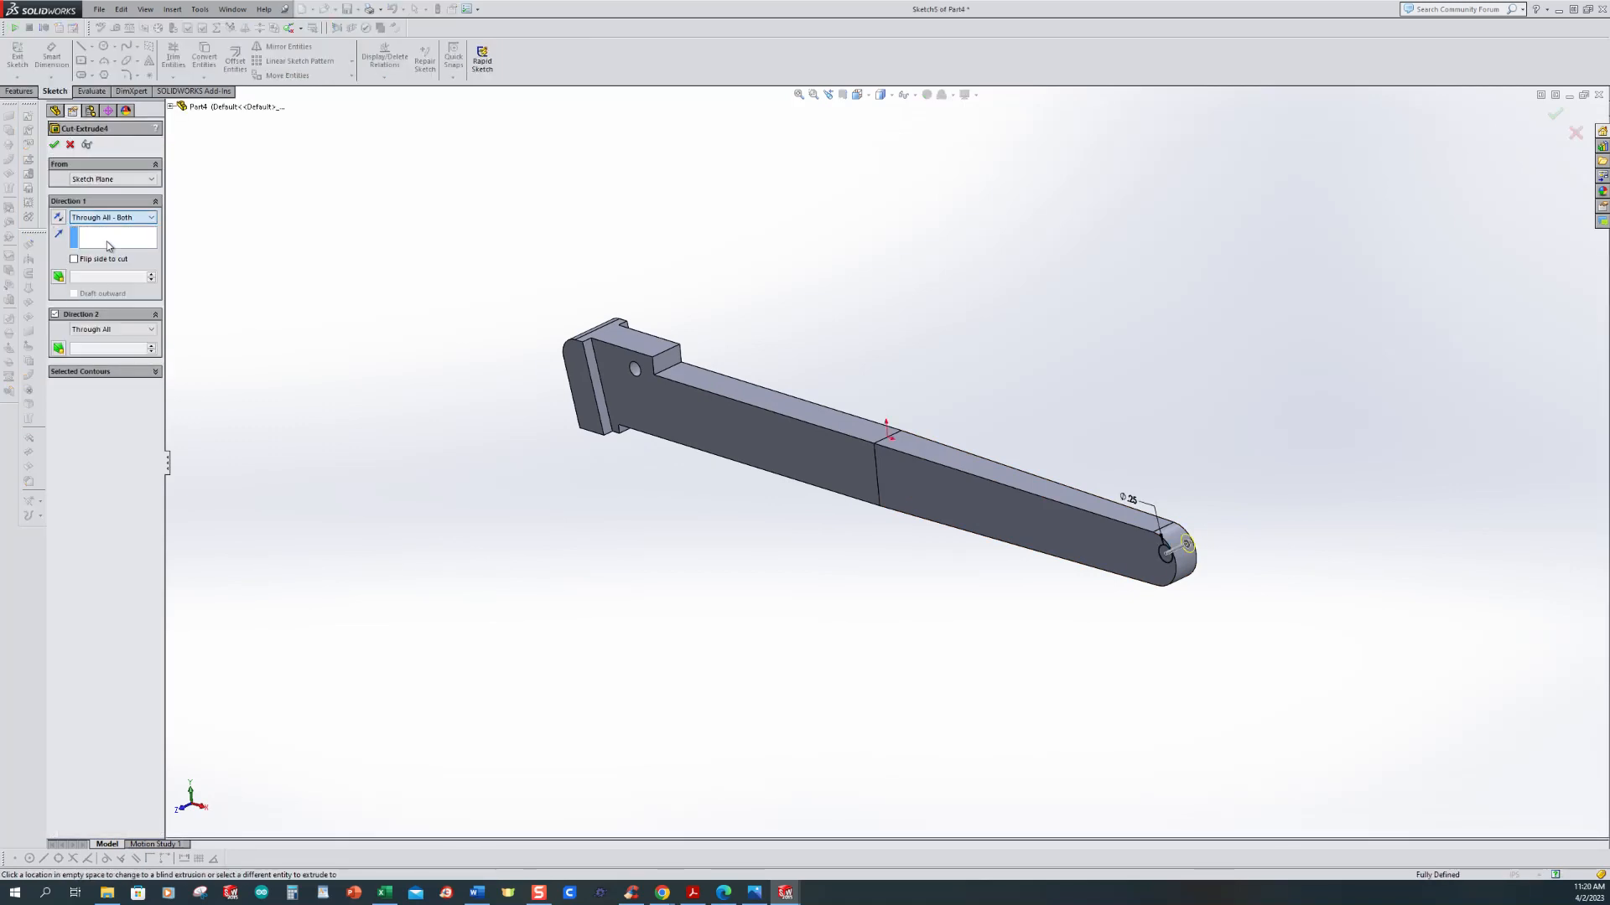
pyautogui.click(54, 145)
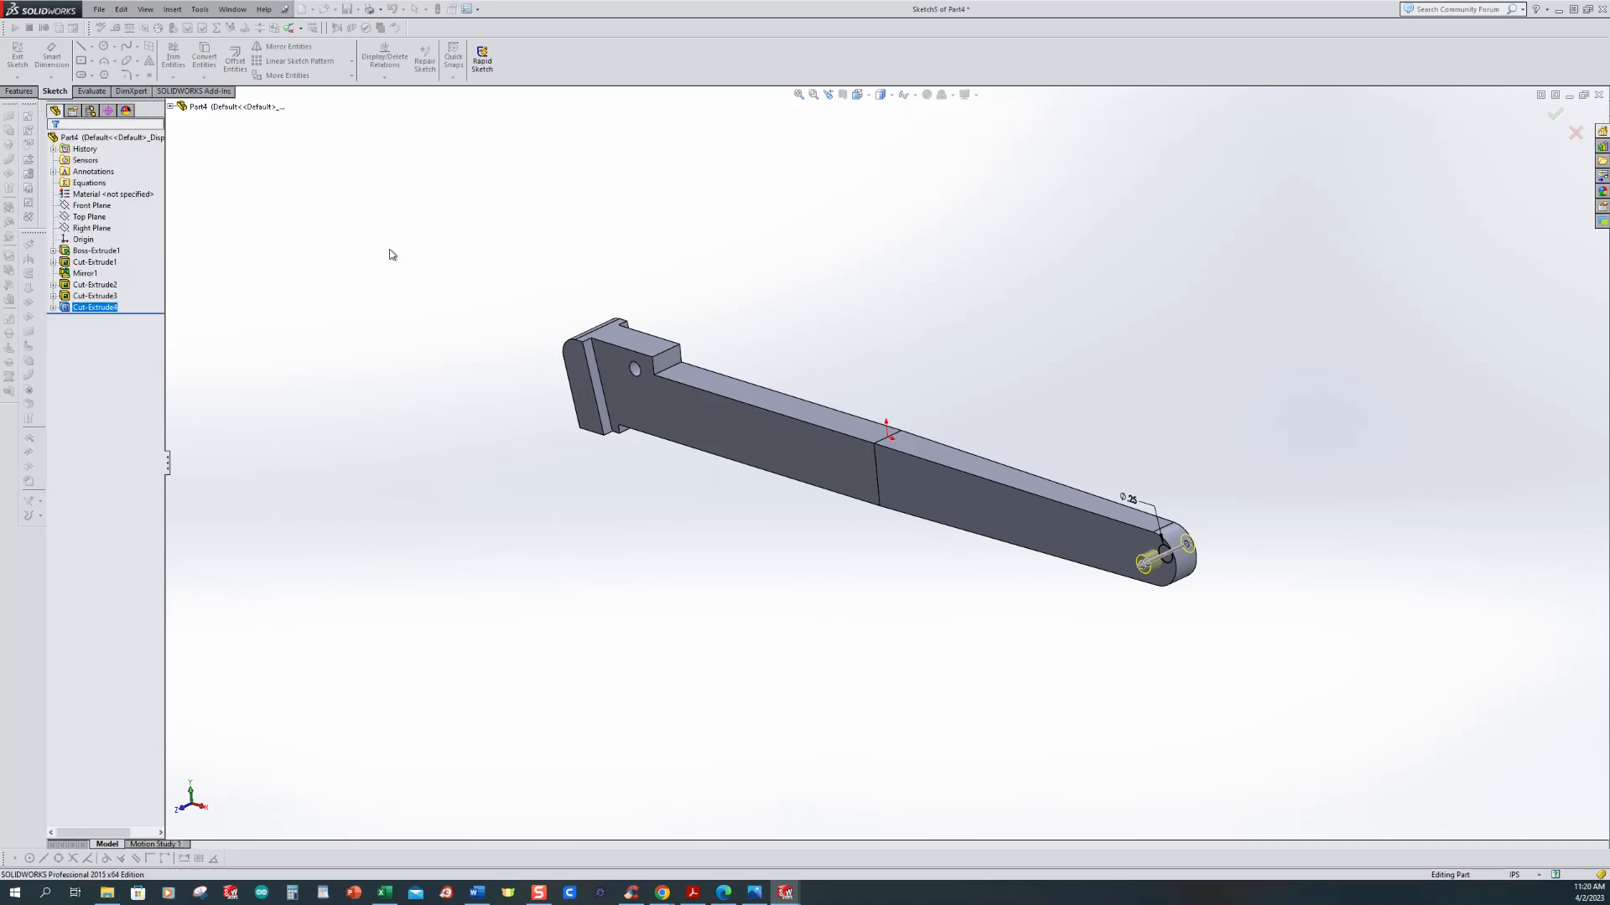
# Step: Consult the reference drawing, and use Hole Wizard to place a #31 number-drill hole, Blind 0.38 in, on the handle's underside near the head
pyautogui.moveTo(504, 489); pyautogui.dragTo(577, 286, button='middle')
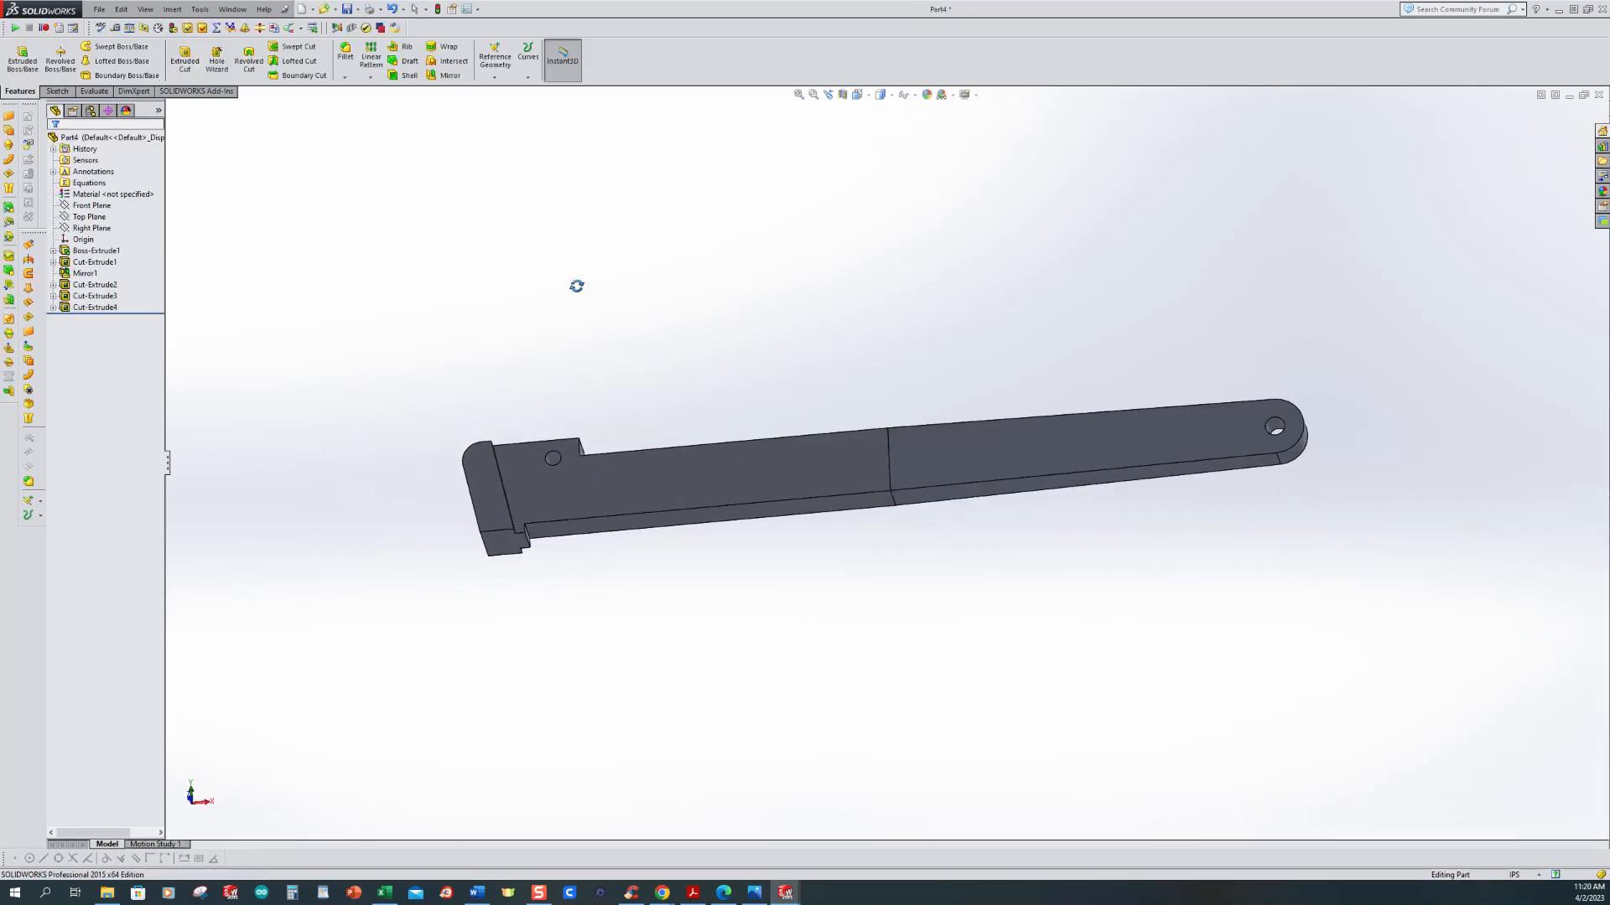
pyautogui.moveTo(611, 583); pyautogui.dragTo(575, 550, button='middle')
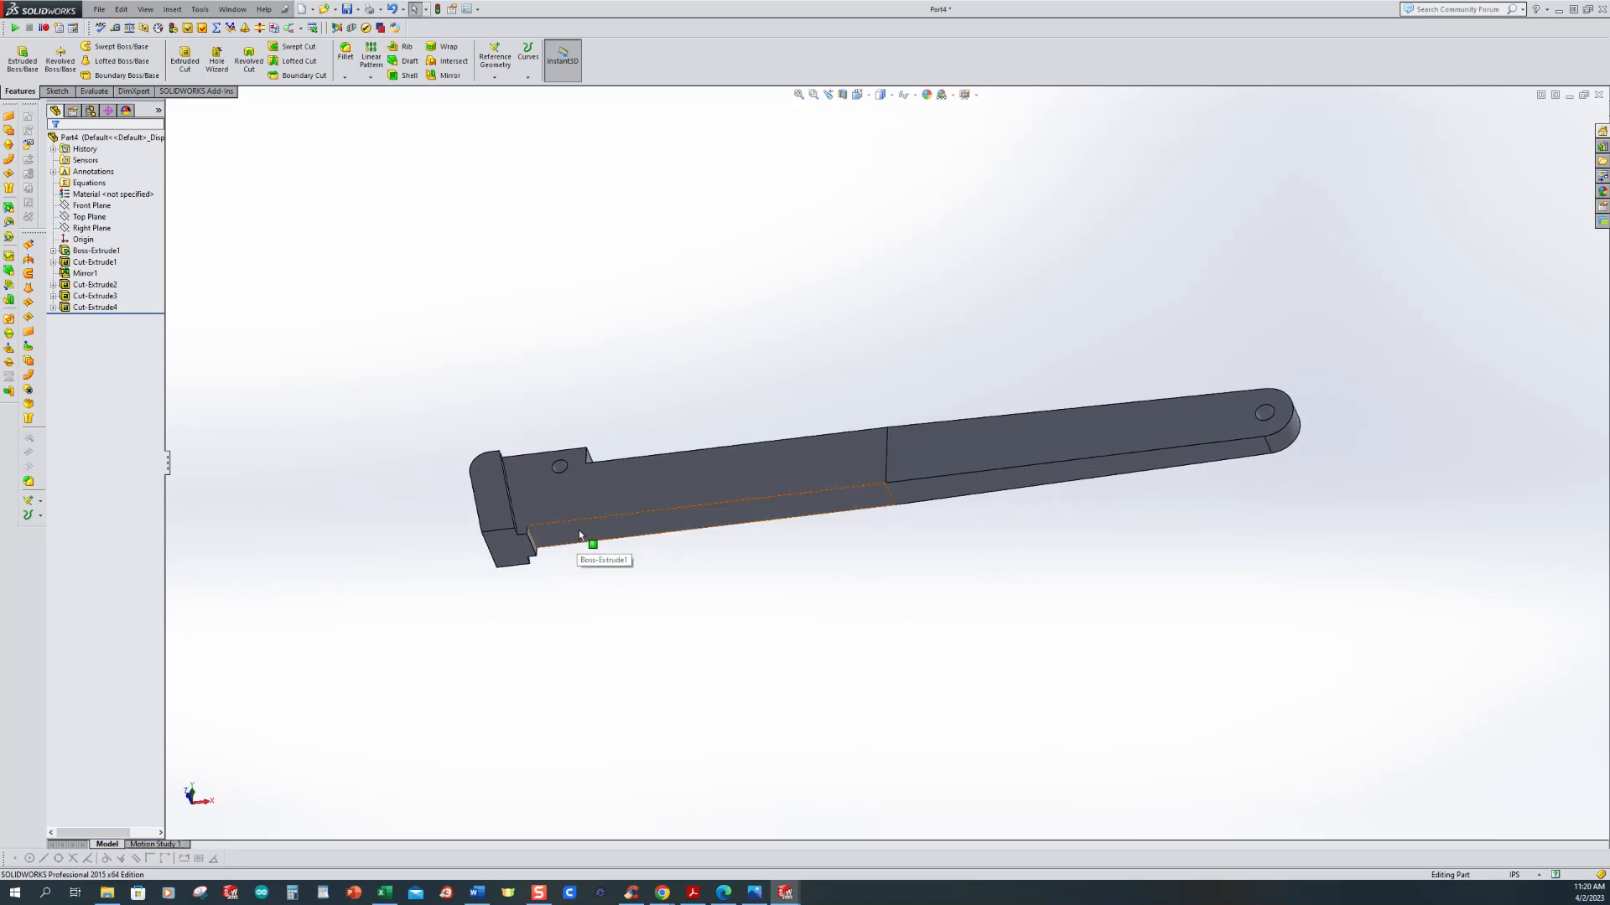
pyautogui.click(754, 892)
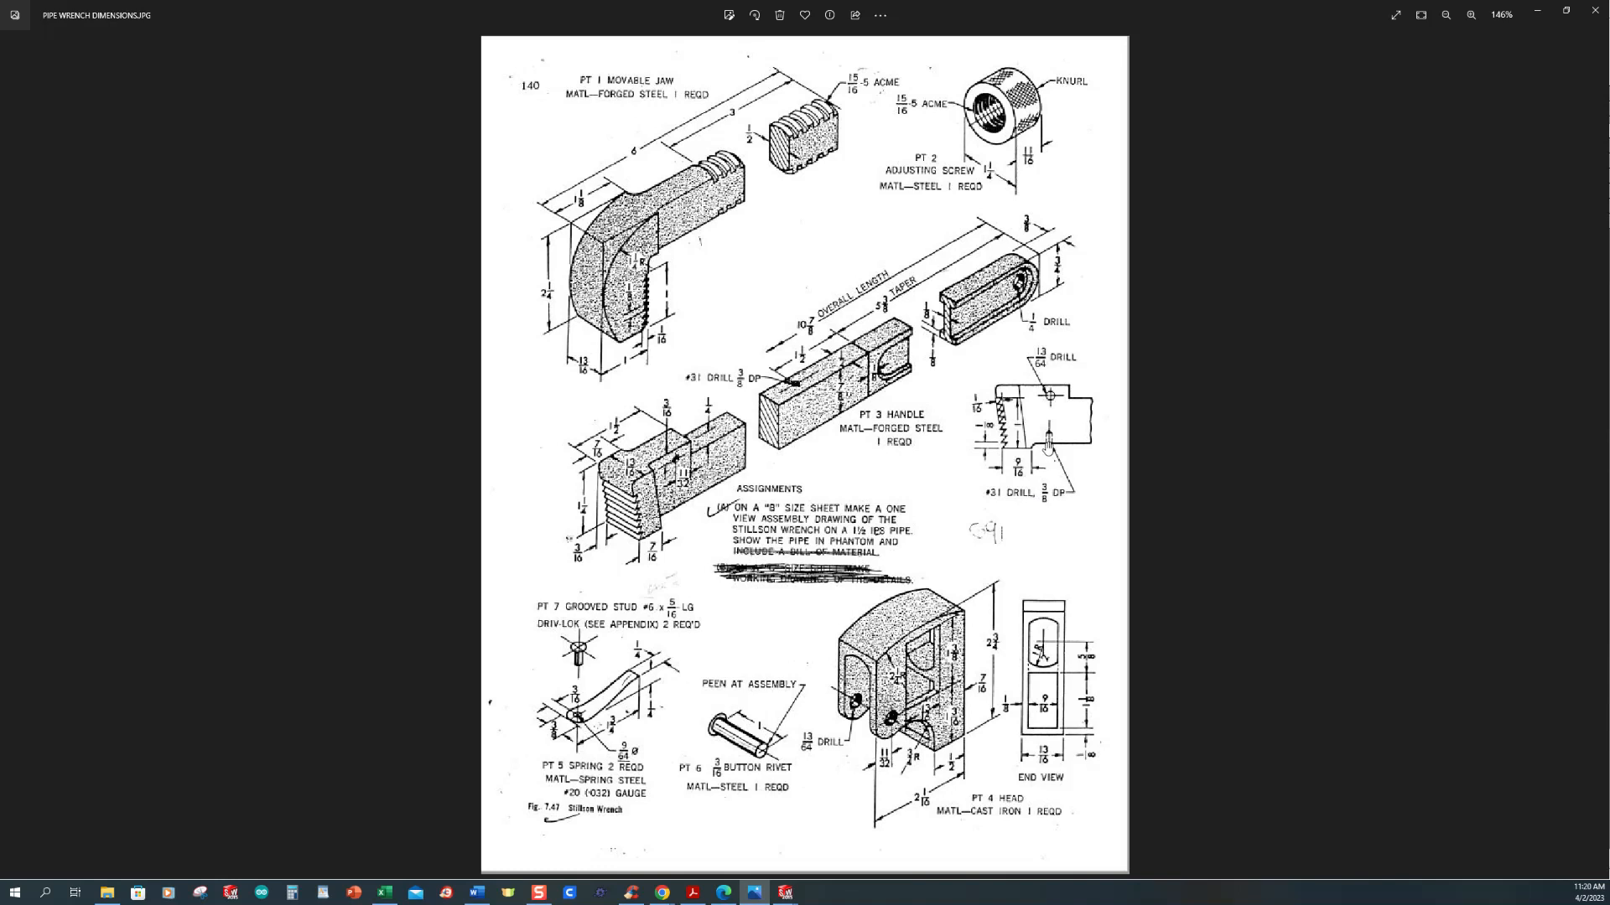
pyautogui.moveTo(786, 893)
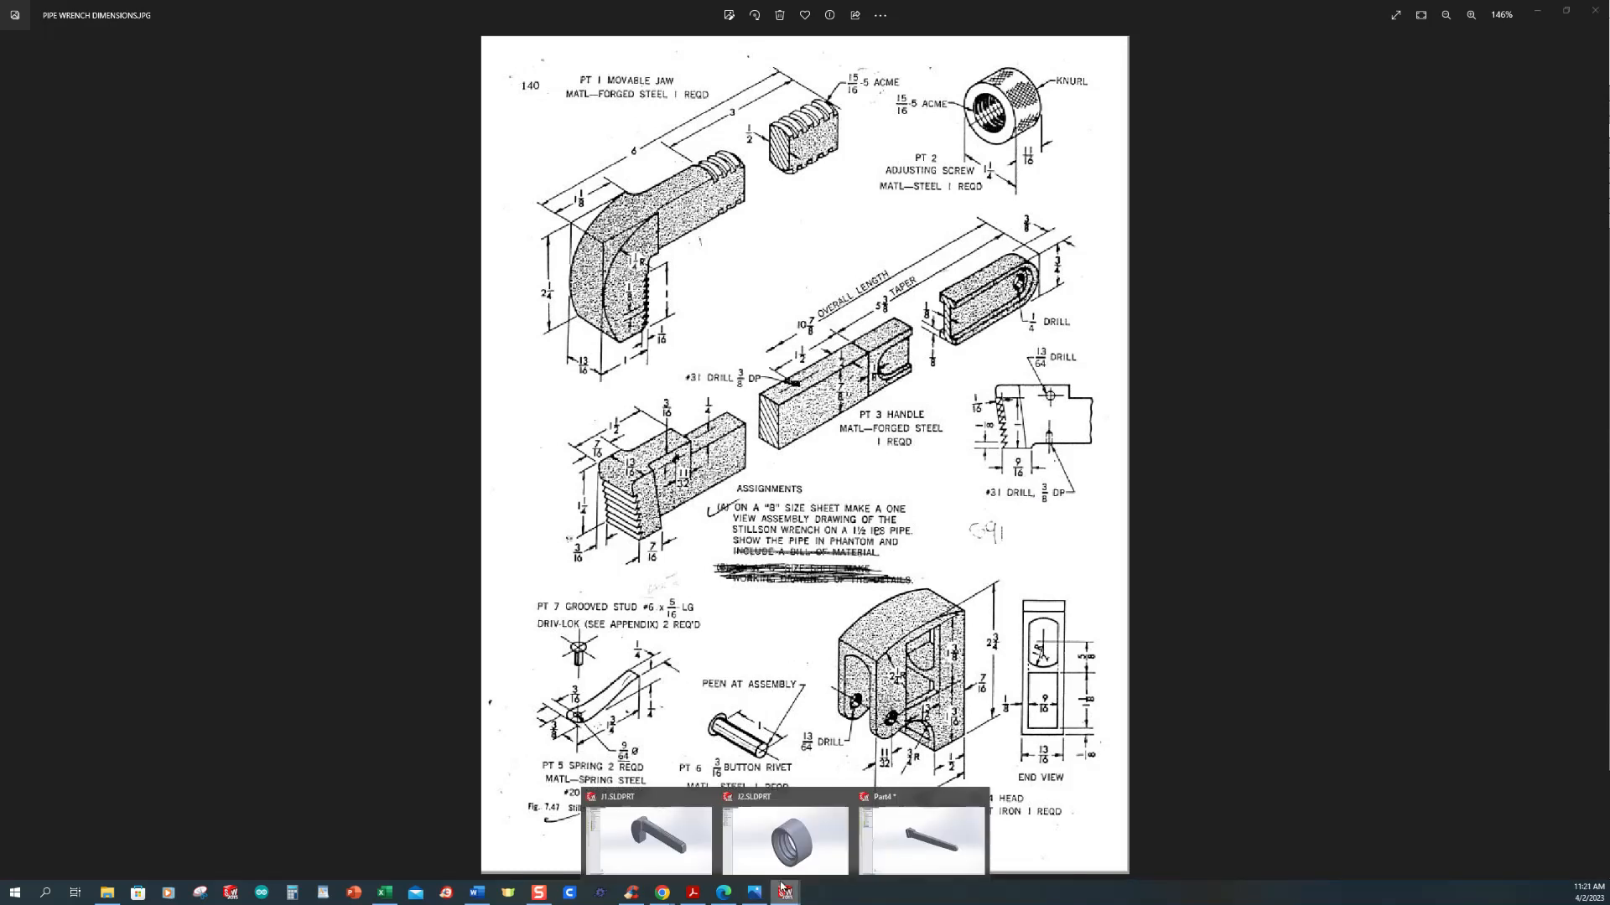
pyautogui.click(912, 848)
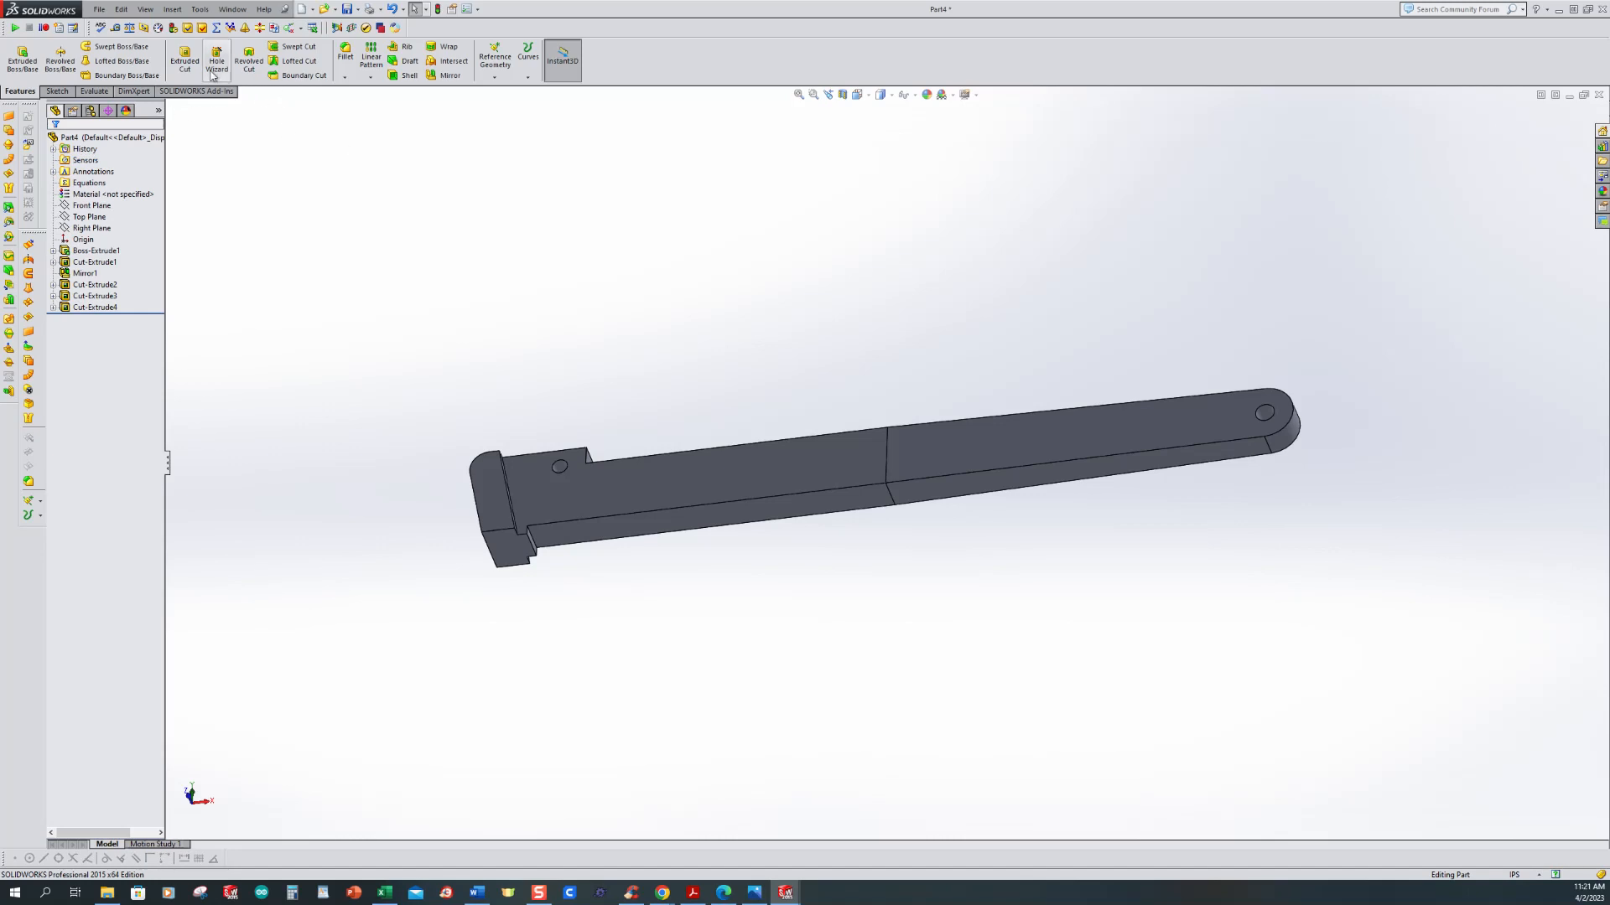
pyautogui.click(214, 65)
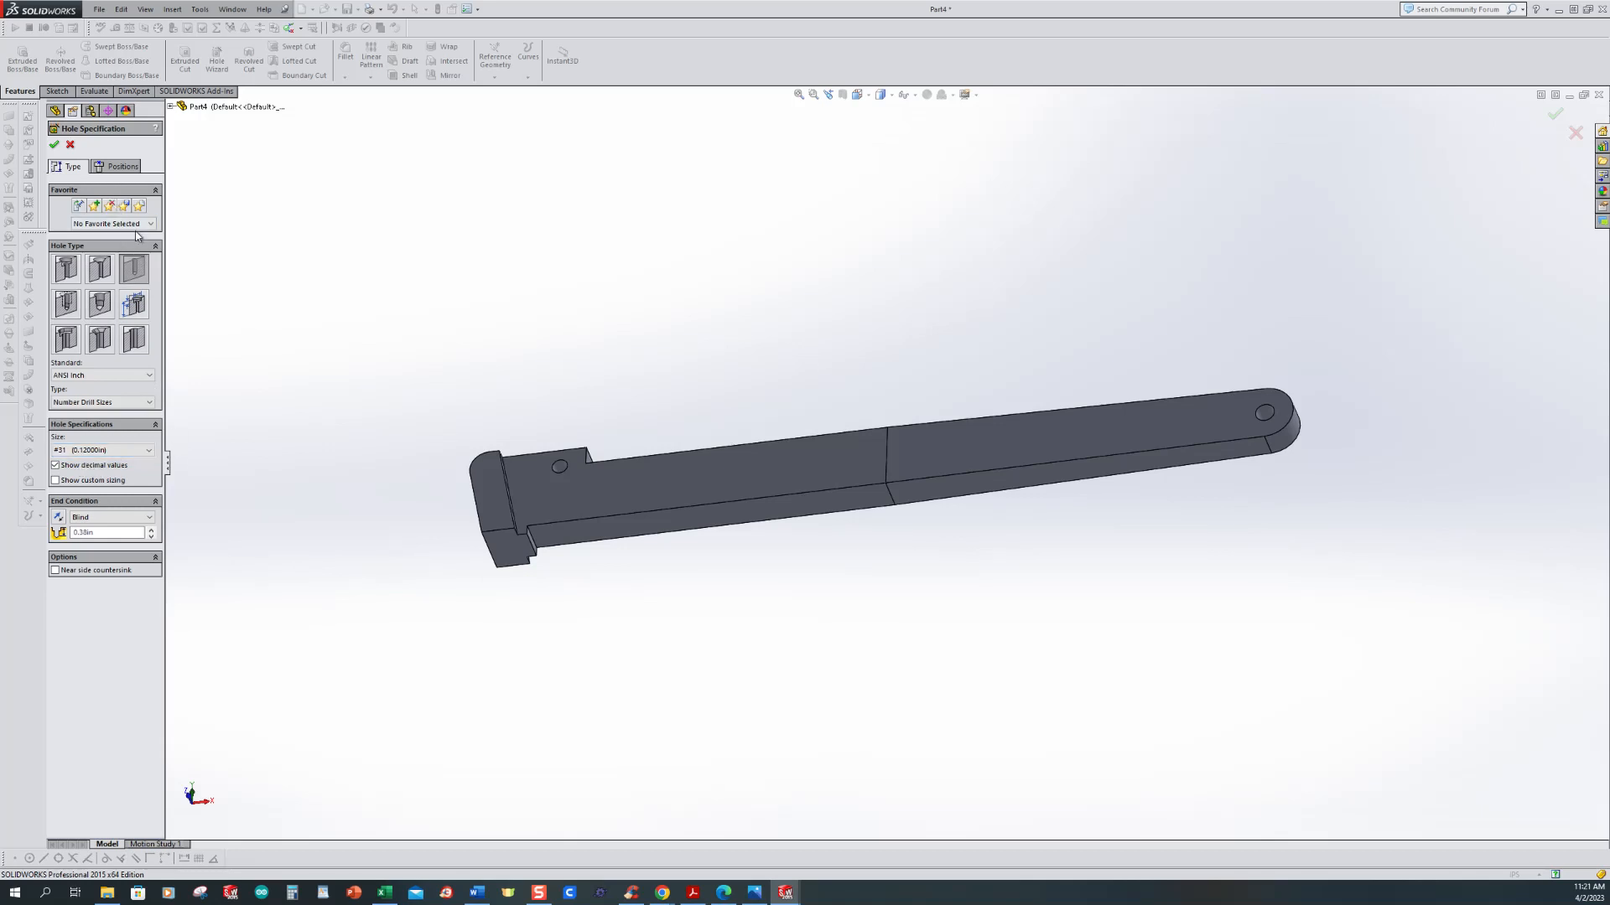
pyautogui.click(116, 170)
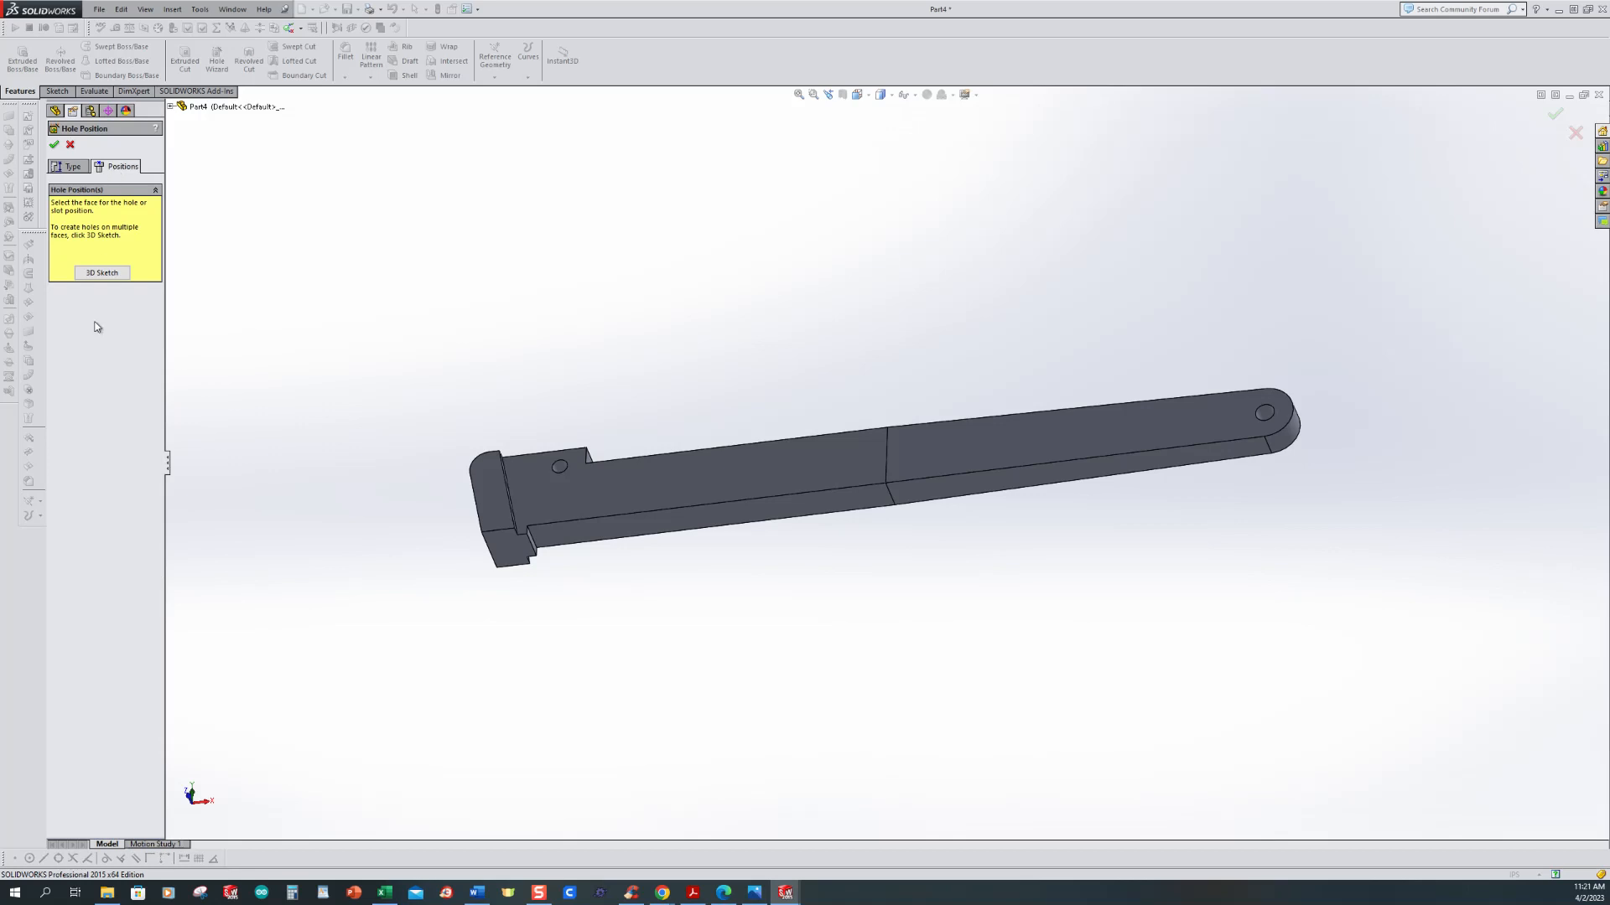
pyautogui.click(580, 539)
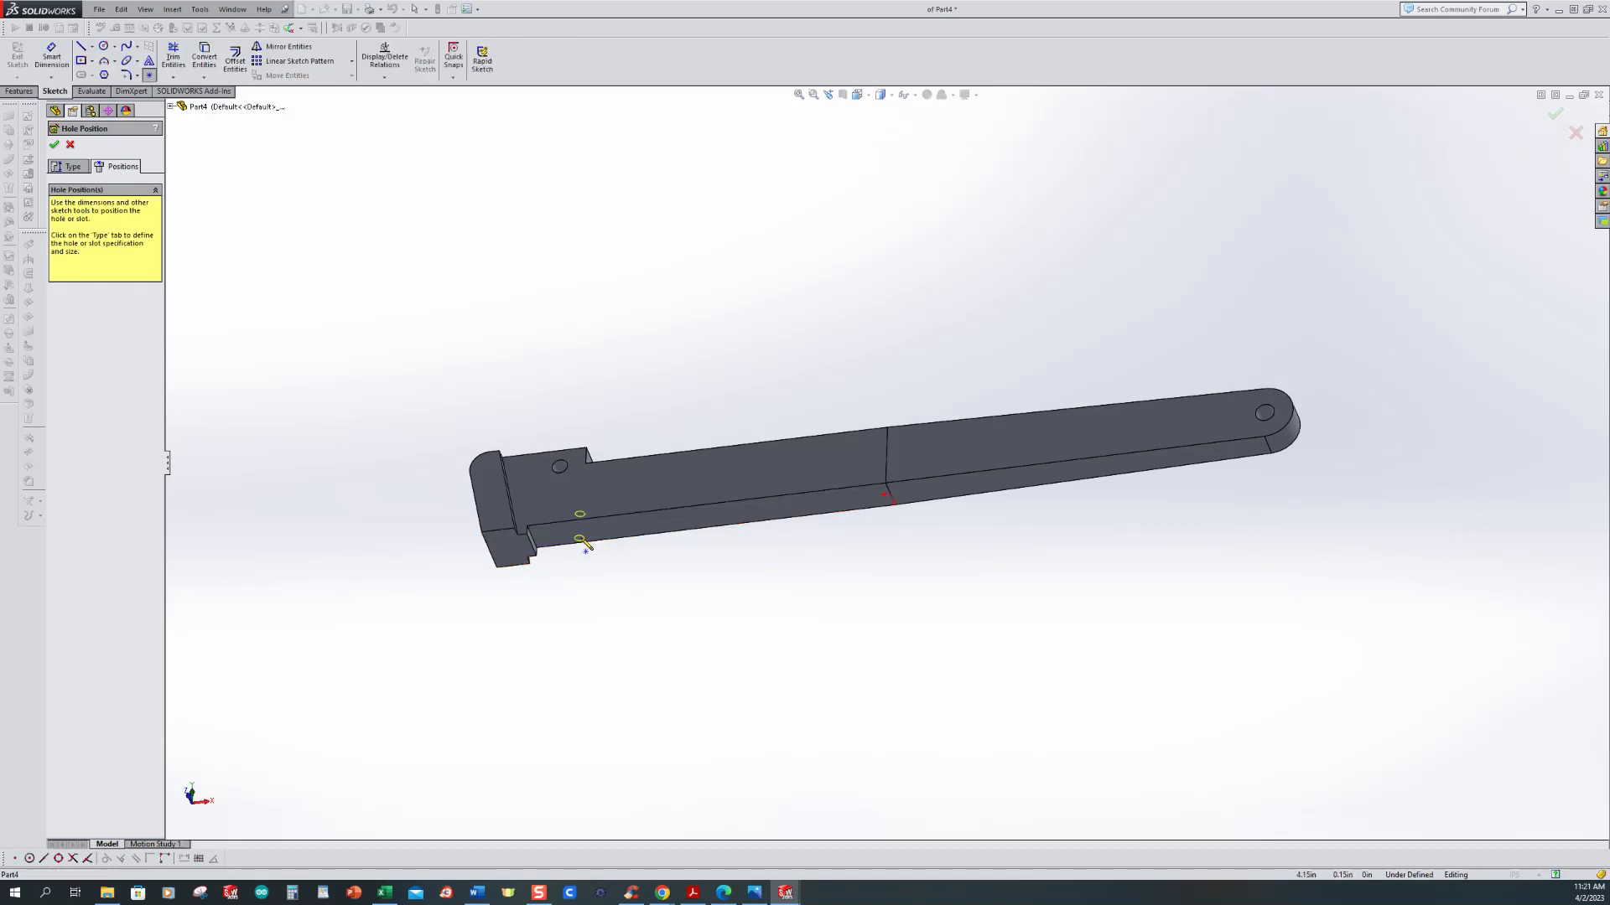
pyautogui.hotkey('ctrl', '8')
pyautogui.scroll(-3, 1403, 459)
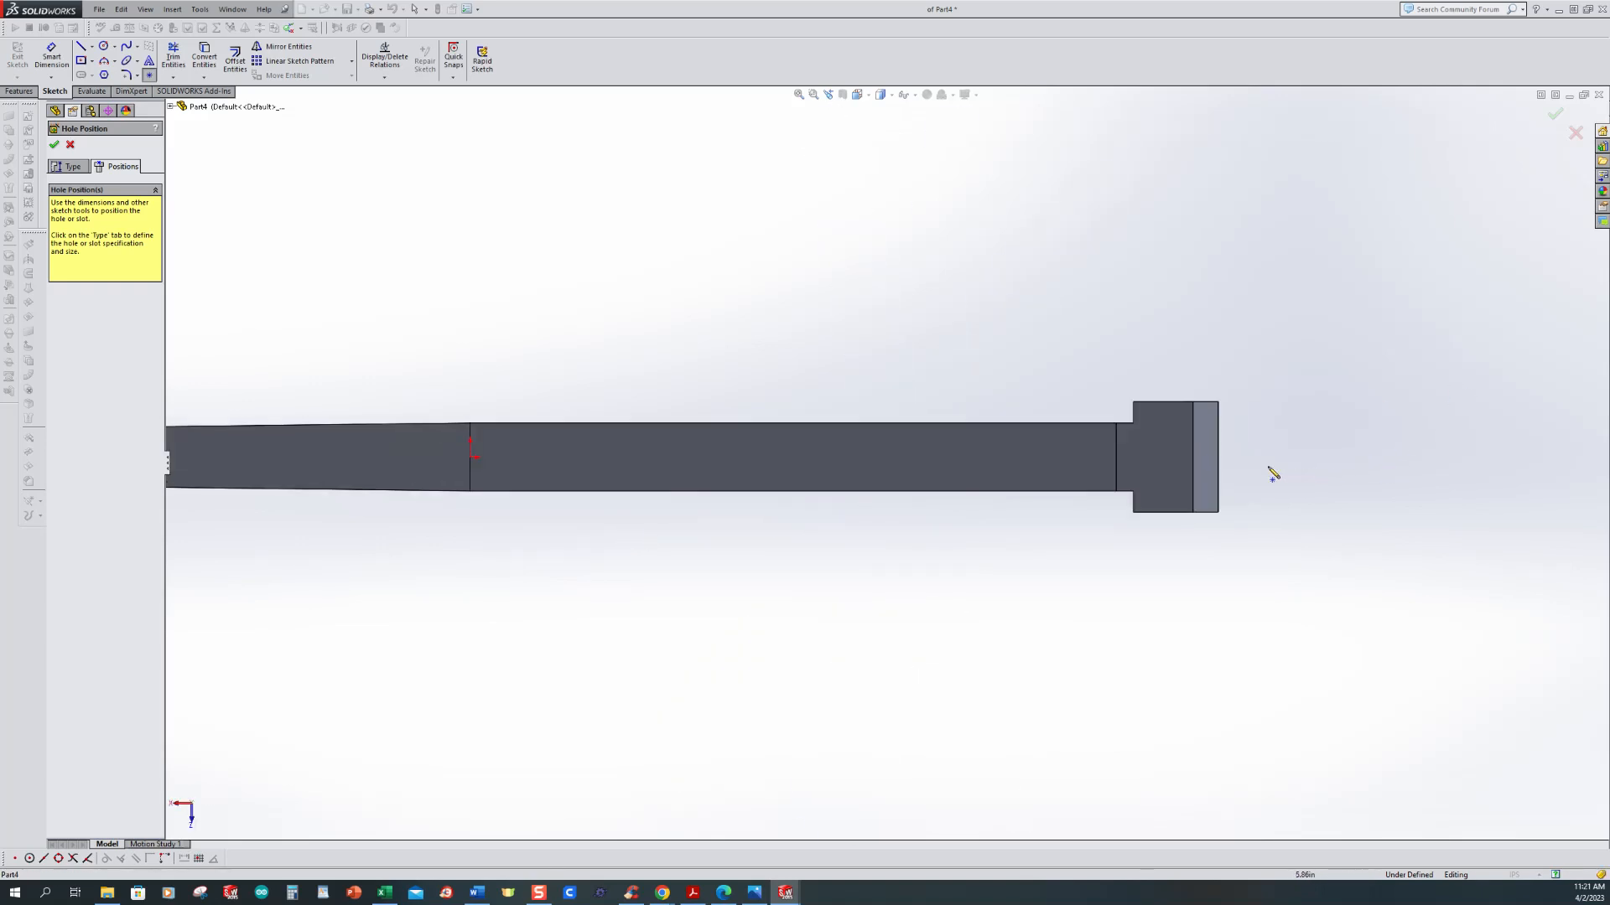
pyautogui.click(1019, 458)
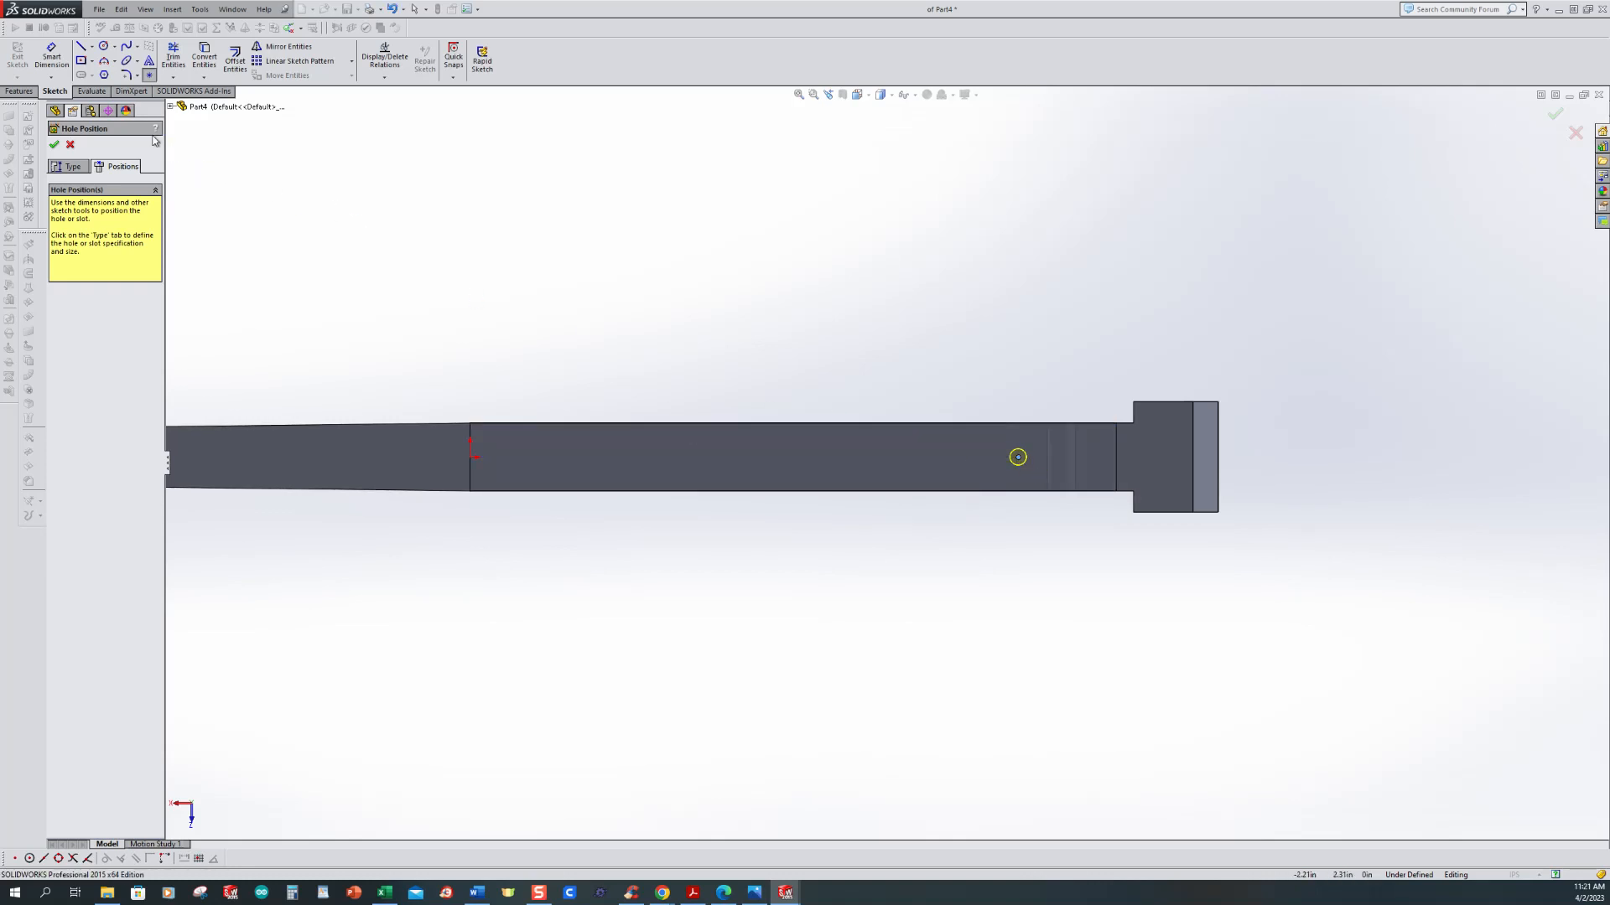
# Step: Add a Horizontal relation between the drill hole's center point and the origin
pyautogui.click(384, 77)
pyautogui.click(393, 102)
pyautogui.click(470, 458)
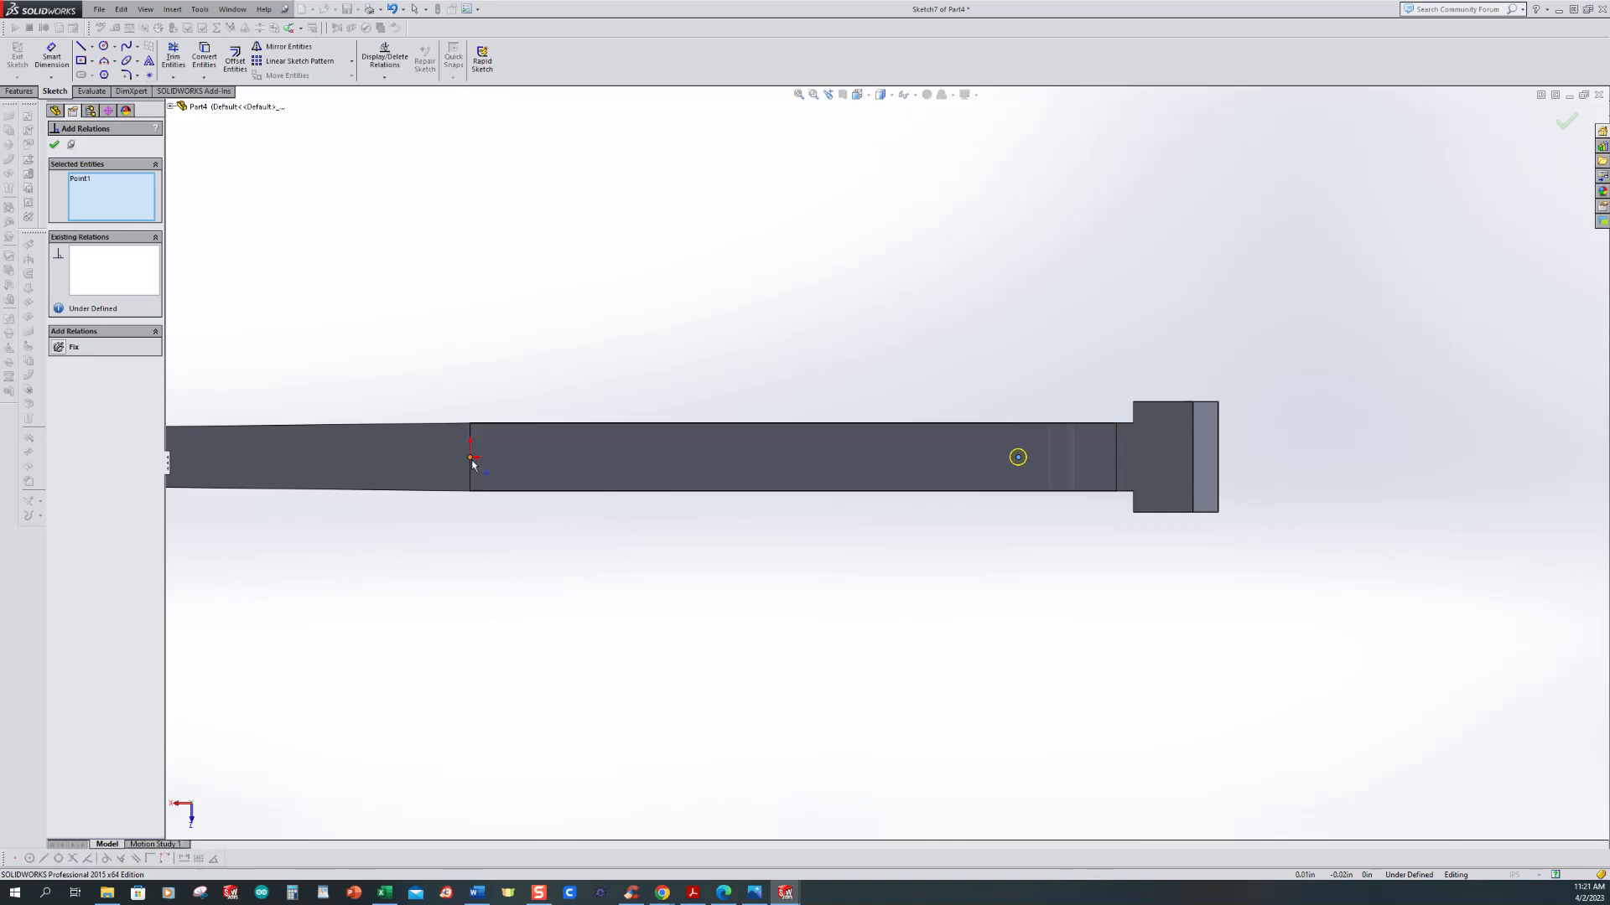
pyautogui.click(470, 458)
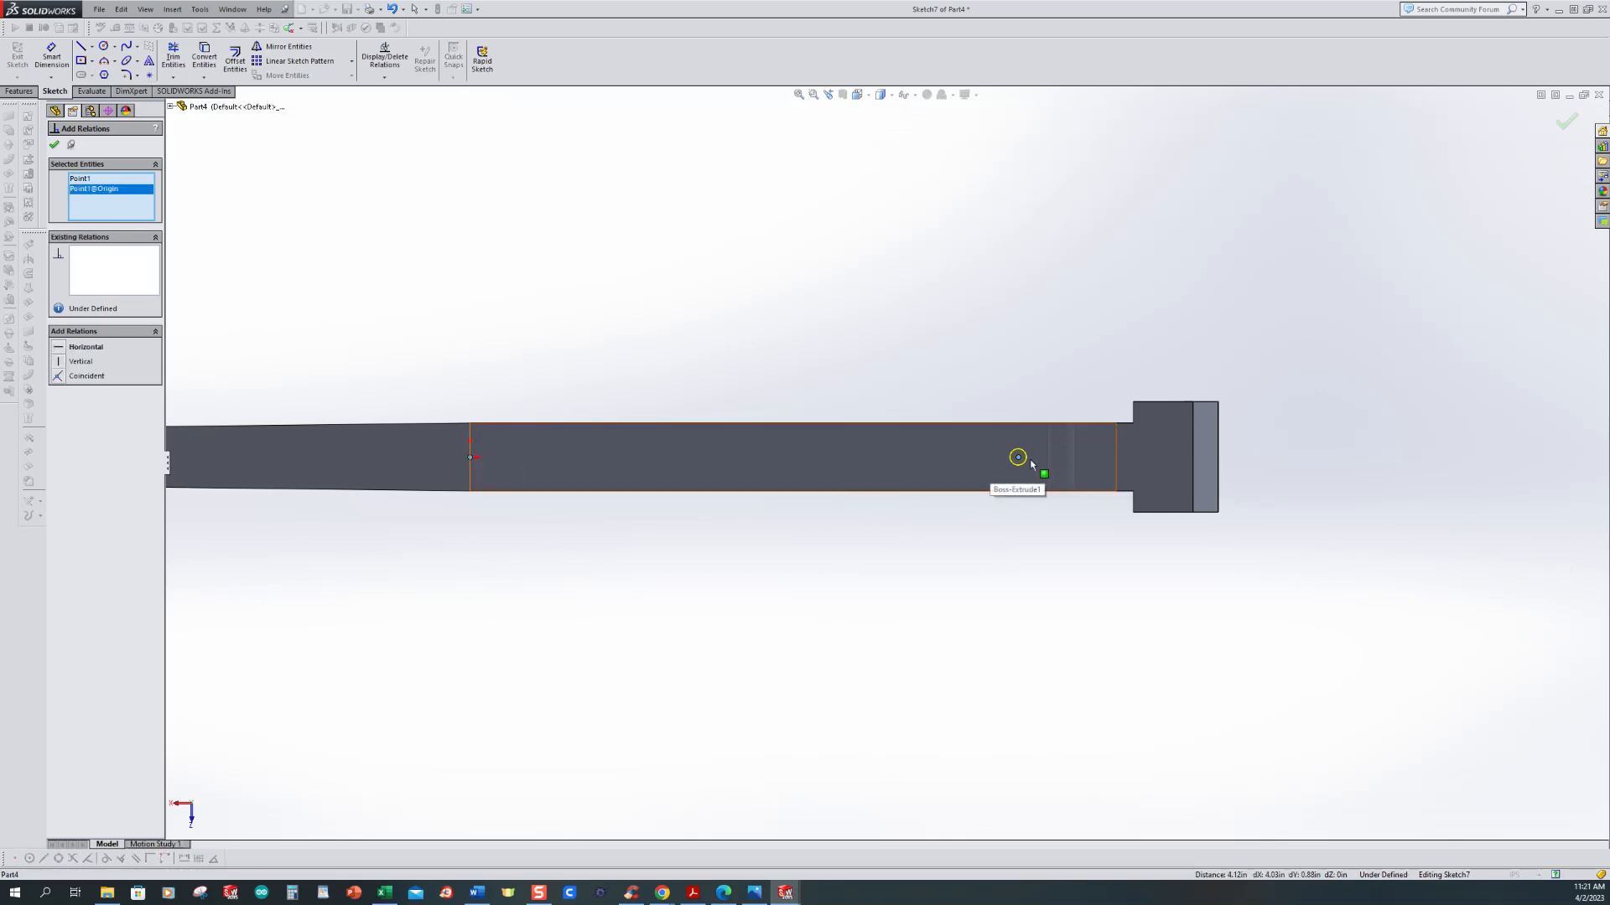
pyautogui.click(60, 348)
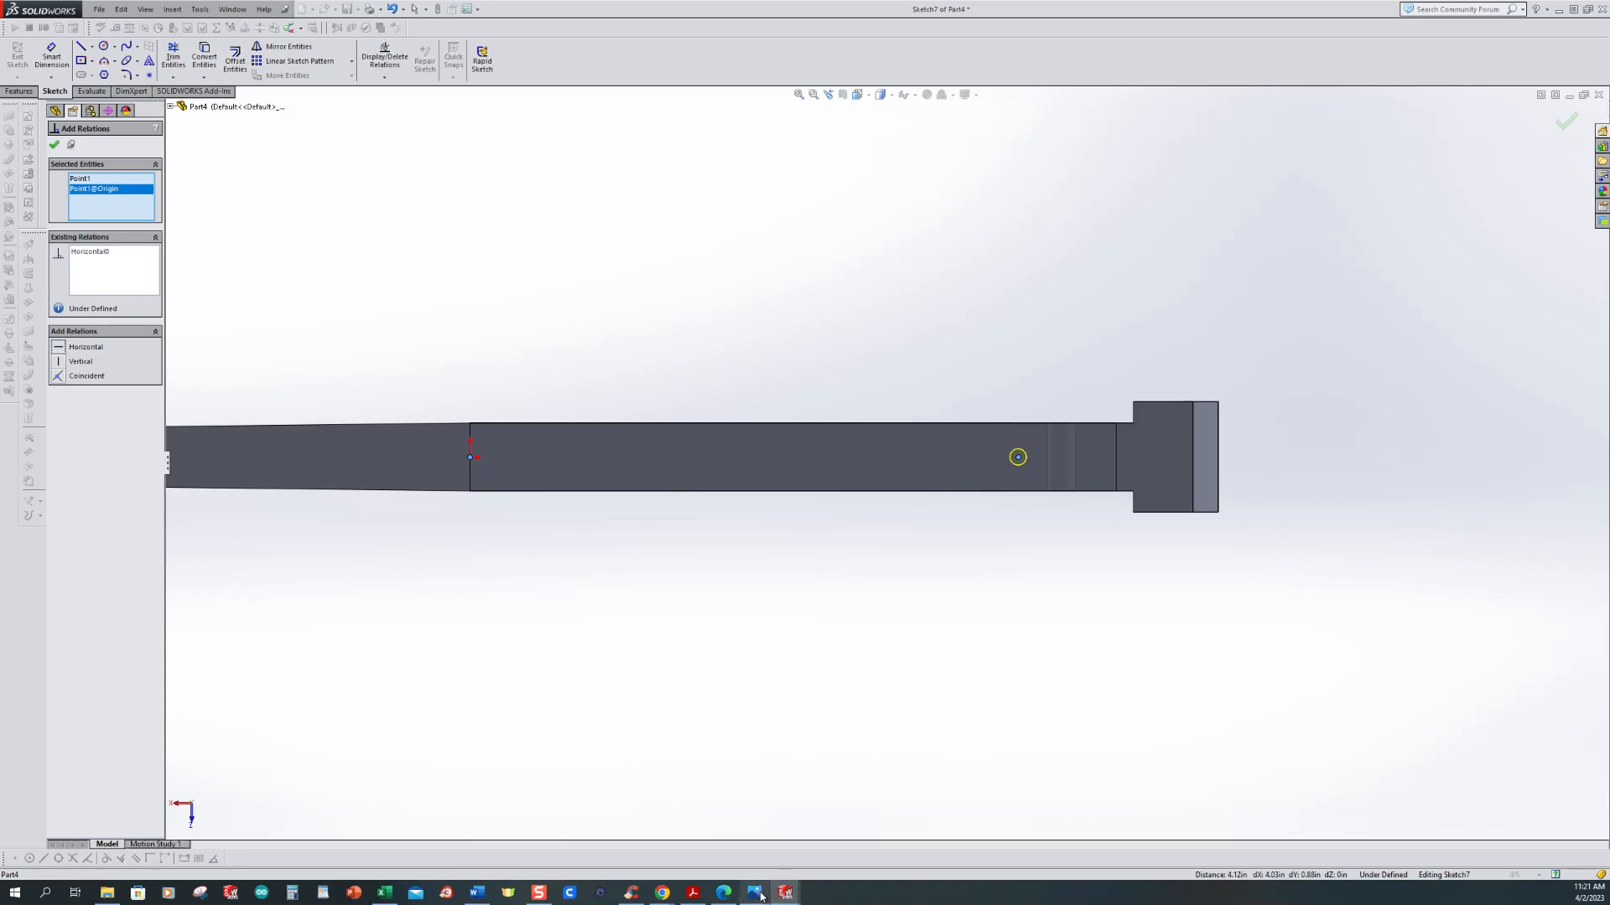
# Step: Display the part in wireframe and inspect the drill hole's position relative to the head's step edges
pyautogui.moveTo(756, 896)
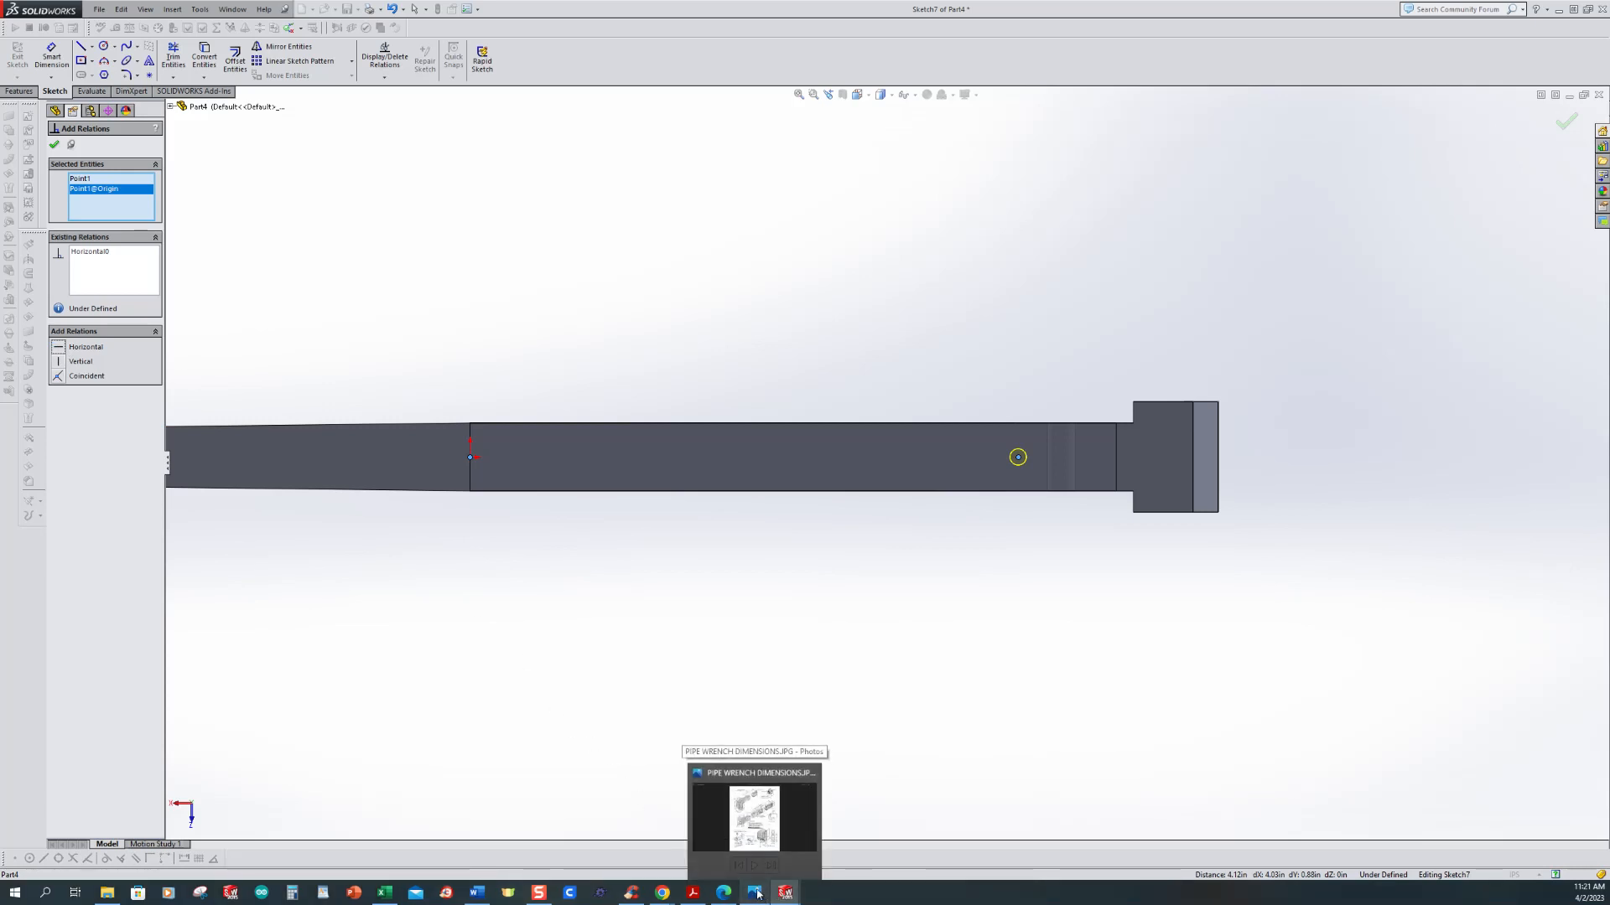
pyautogui.click(889, 97)
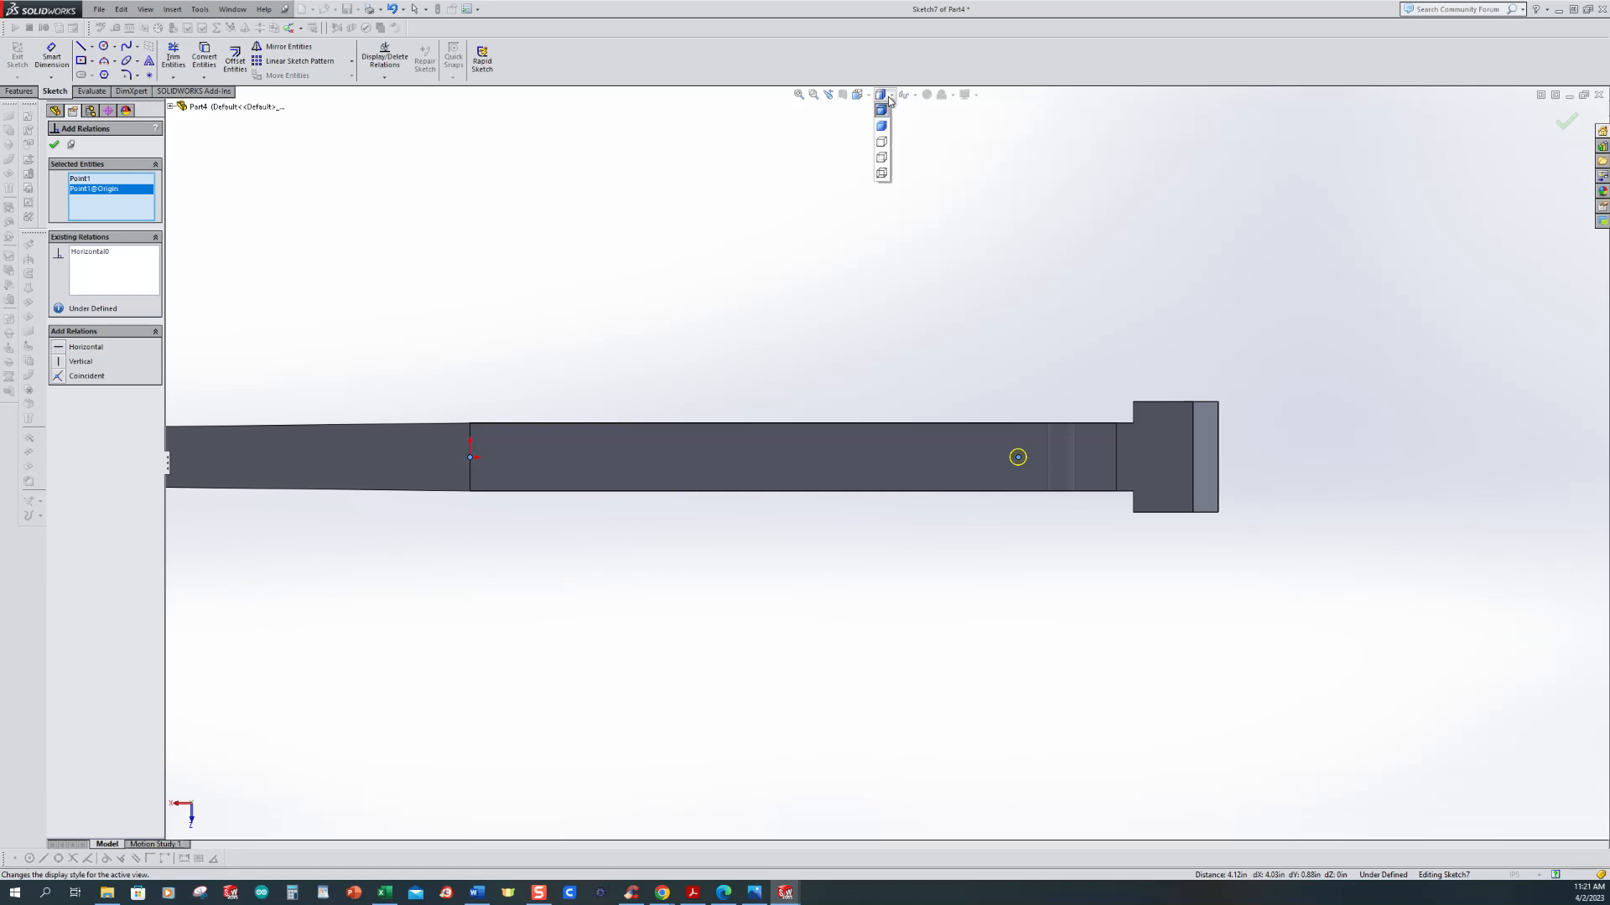
pyautogui.click(881, 174)
pyautogui.scroll(-2, 1120, 524)
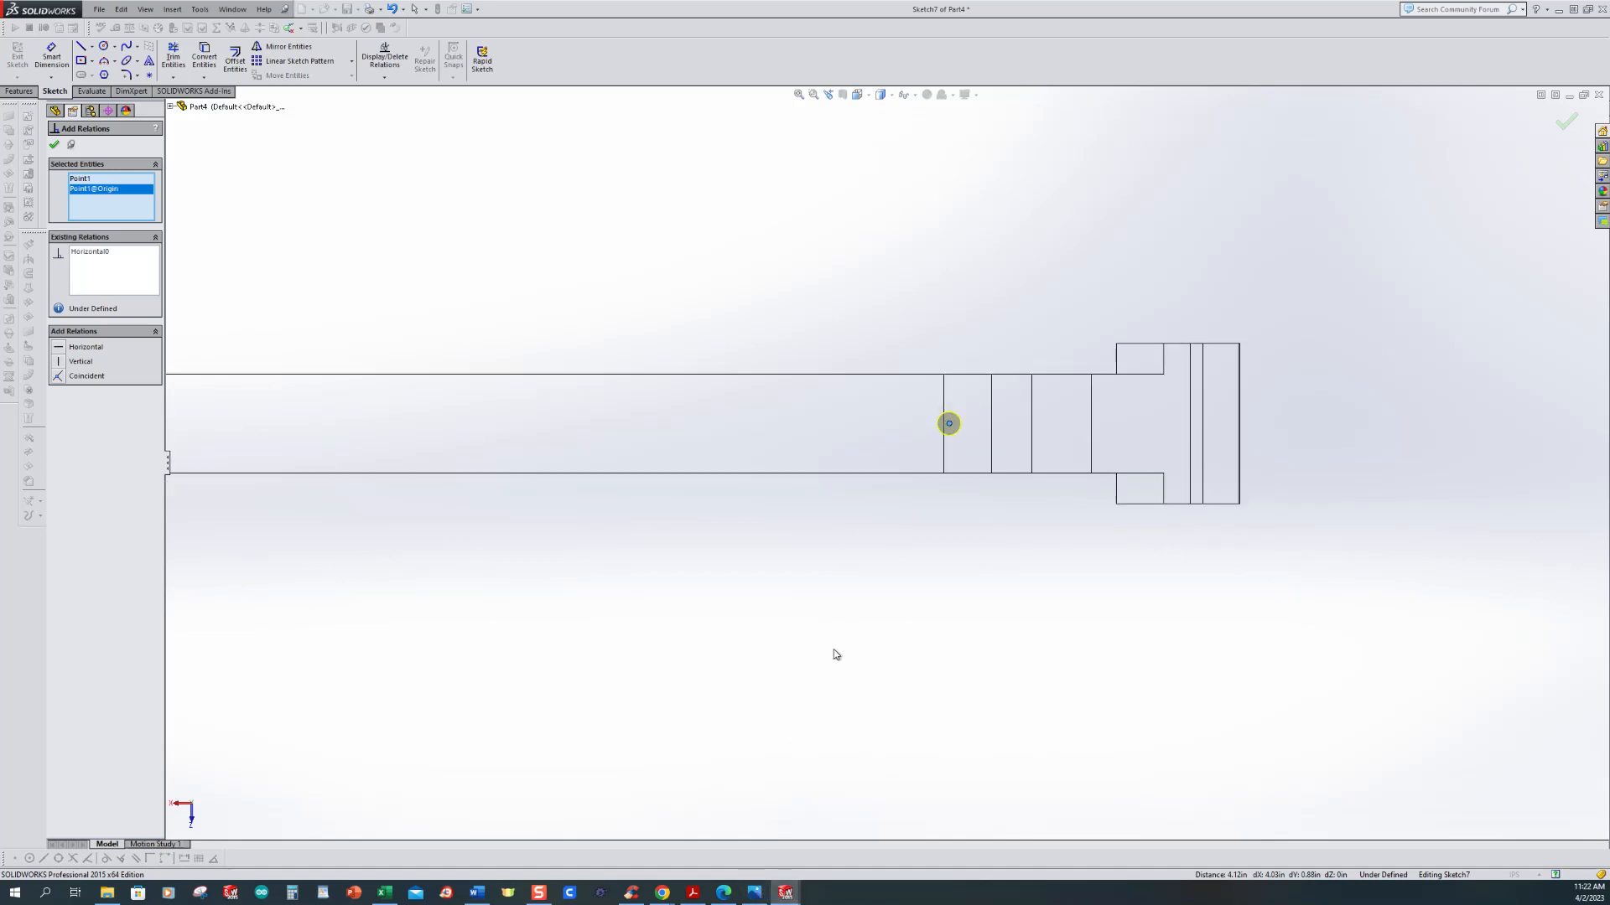
pyautogui.moveTo(919, 567); pyautogui.dragTo(913, 668, button='middle')
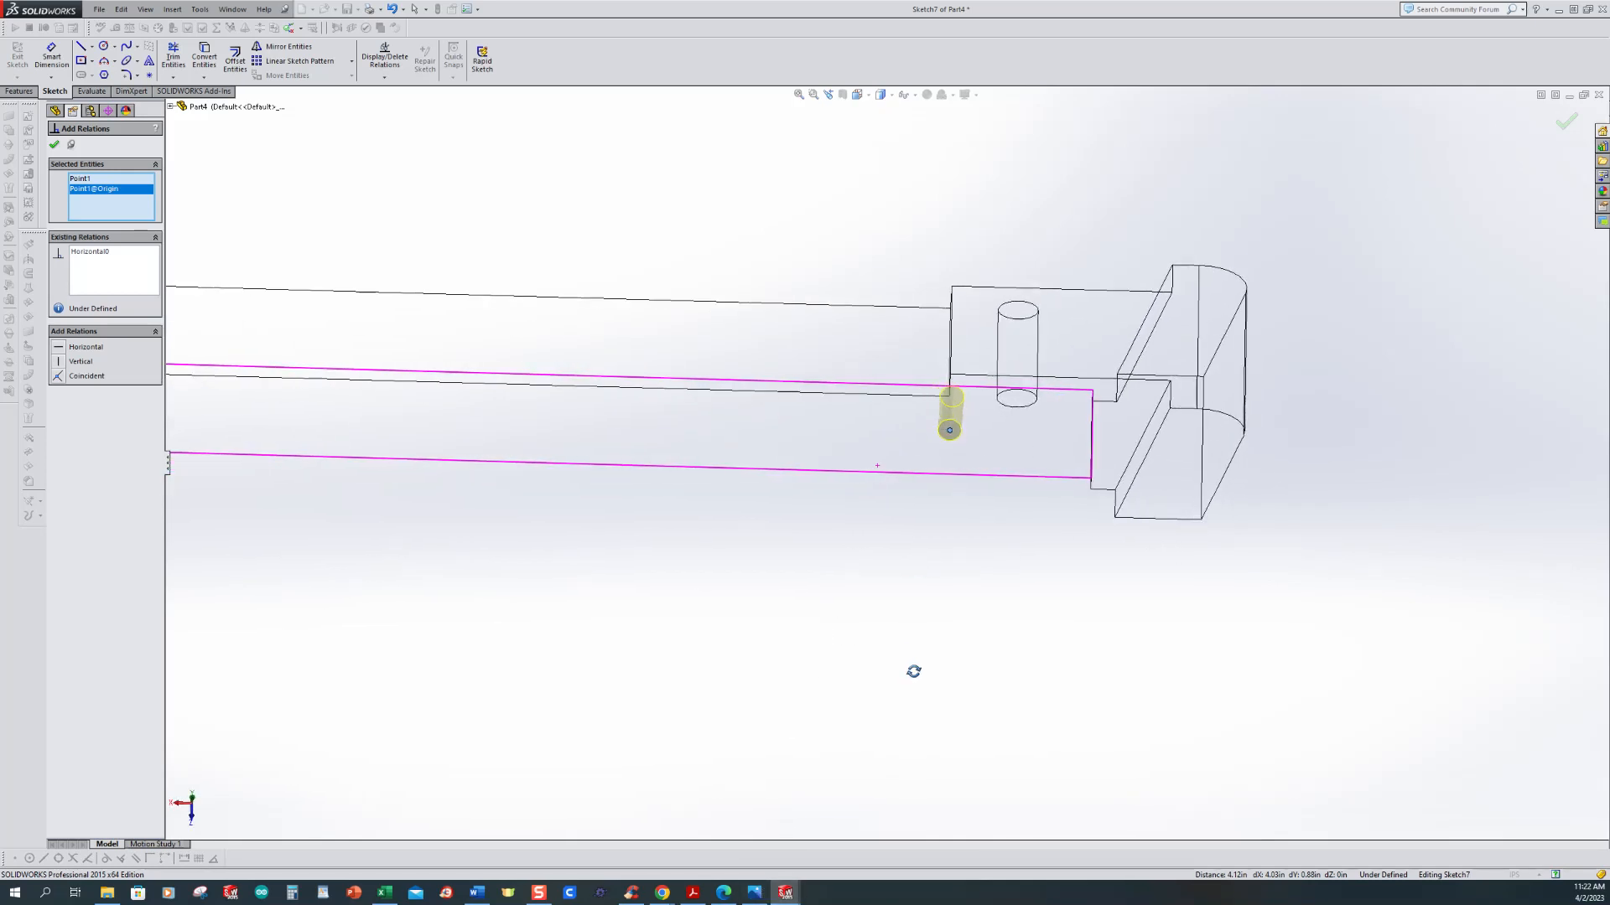
pyautogui.click(949, 430)
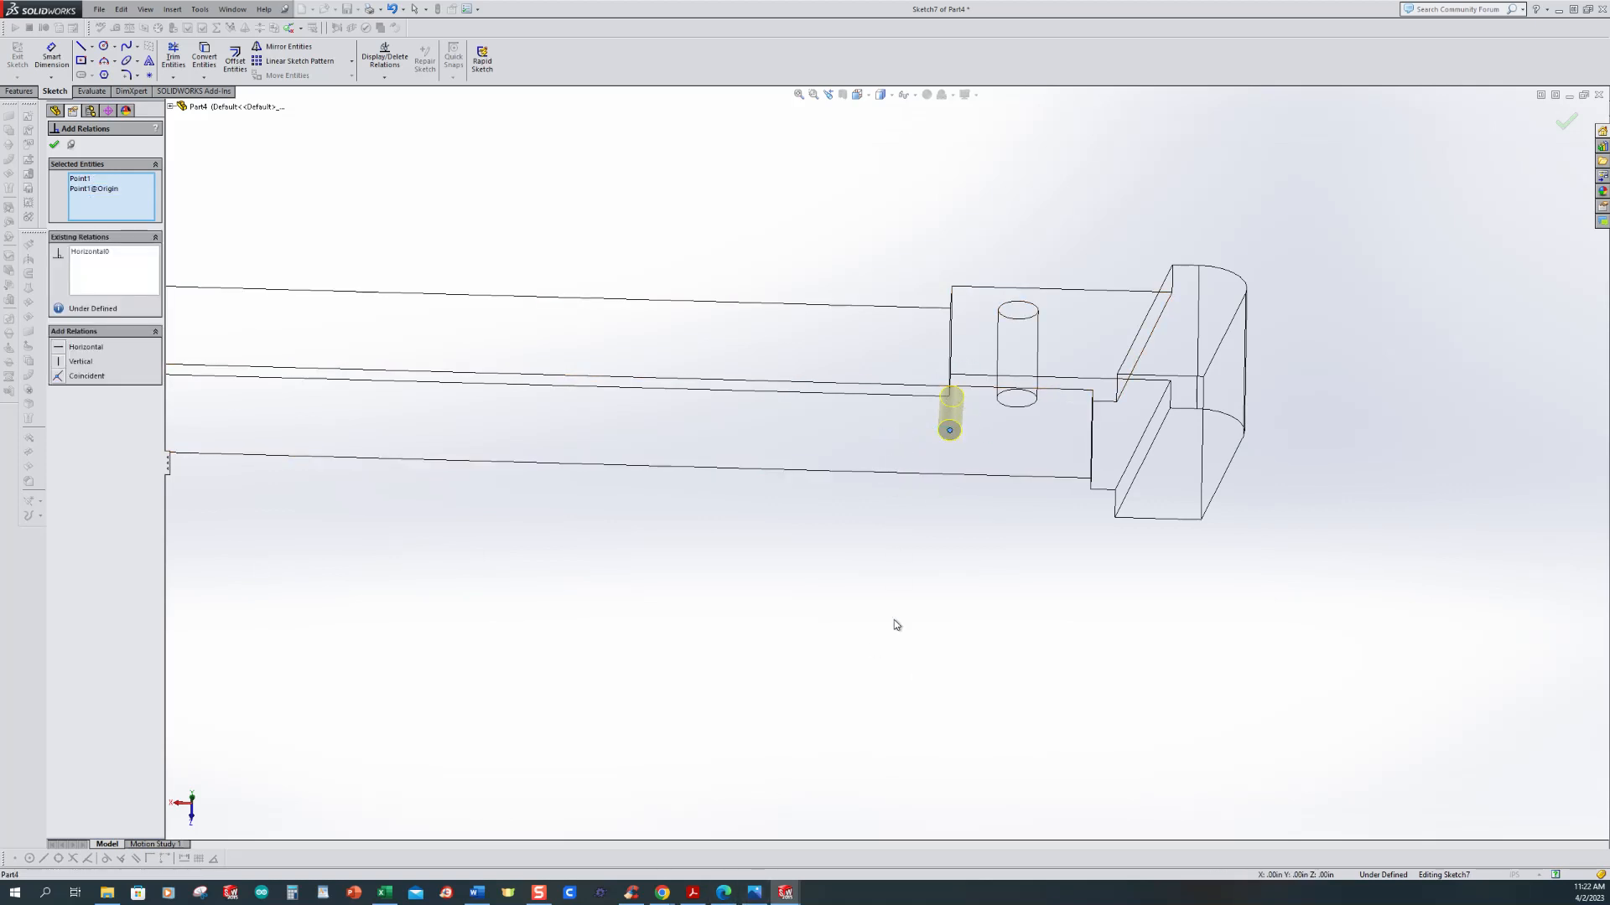
# Step: Consult the reference drawing and dimension the drill hole's center 11/32 in from the upper notch's step edge on the handle
pyautogui.click(755, 893)
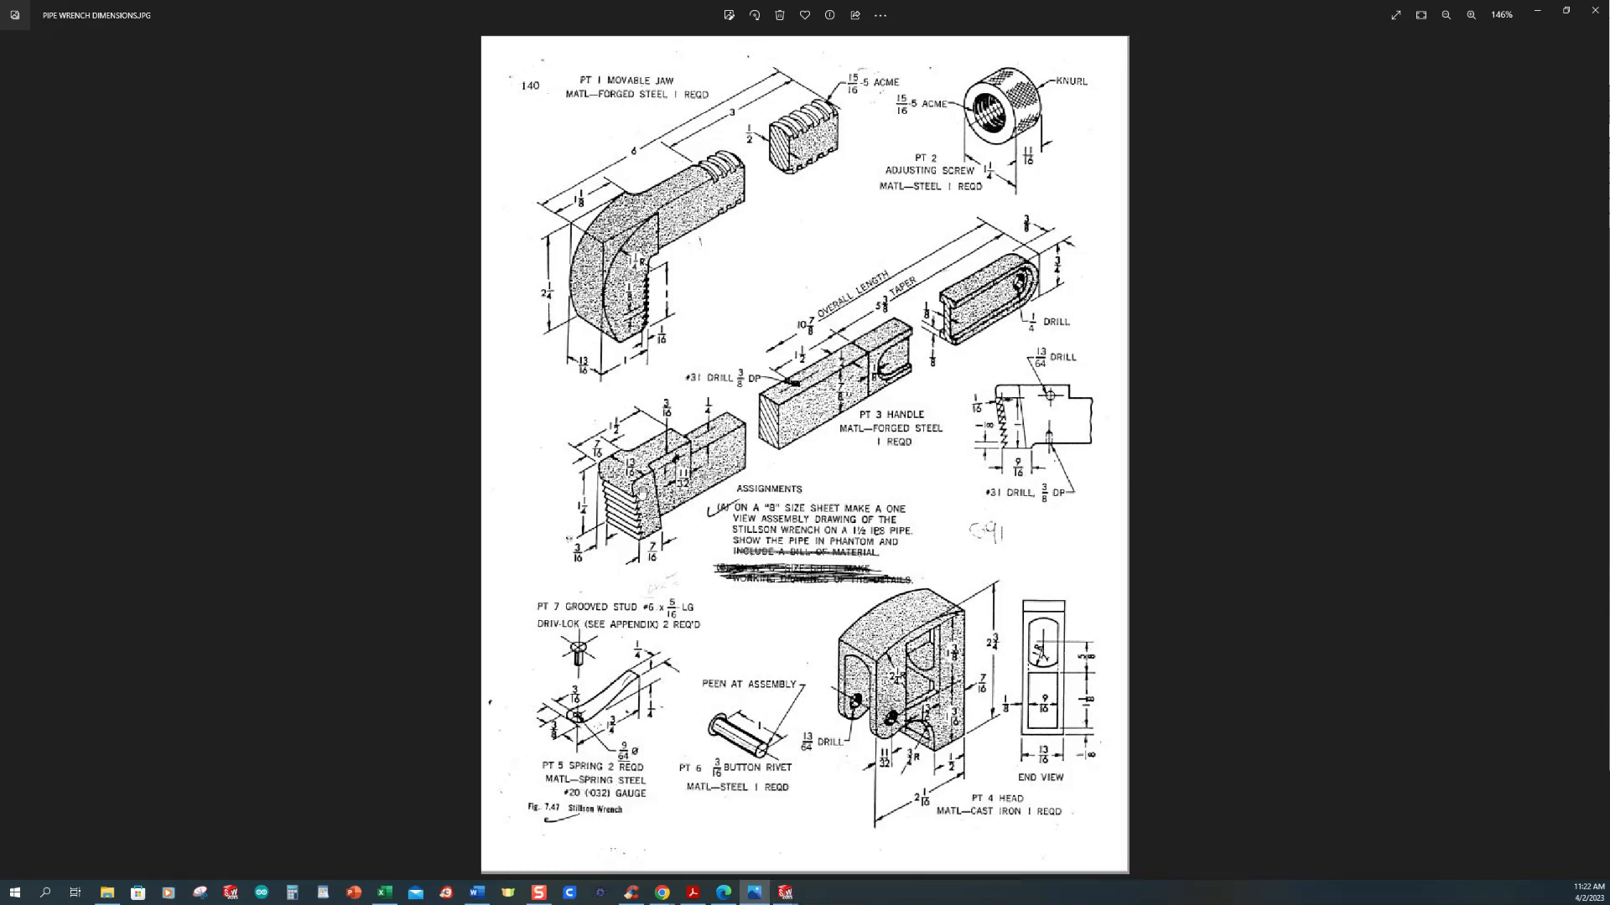
pyautogui.moveTo(784, 892)
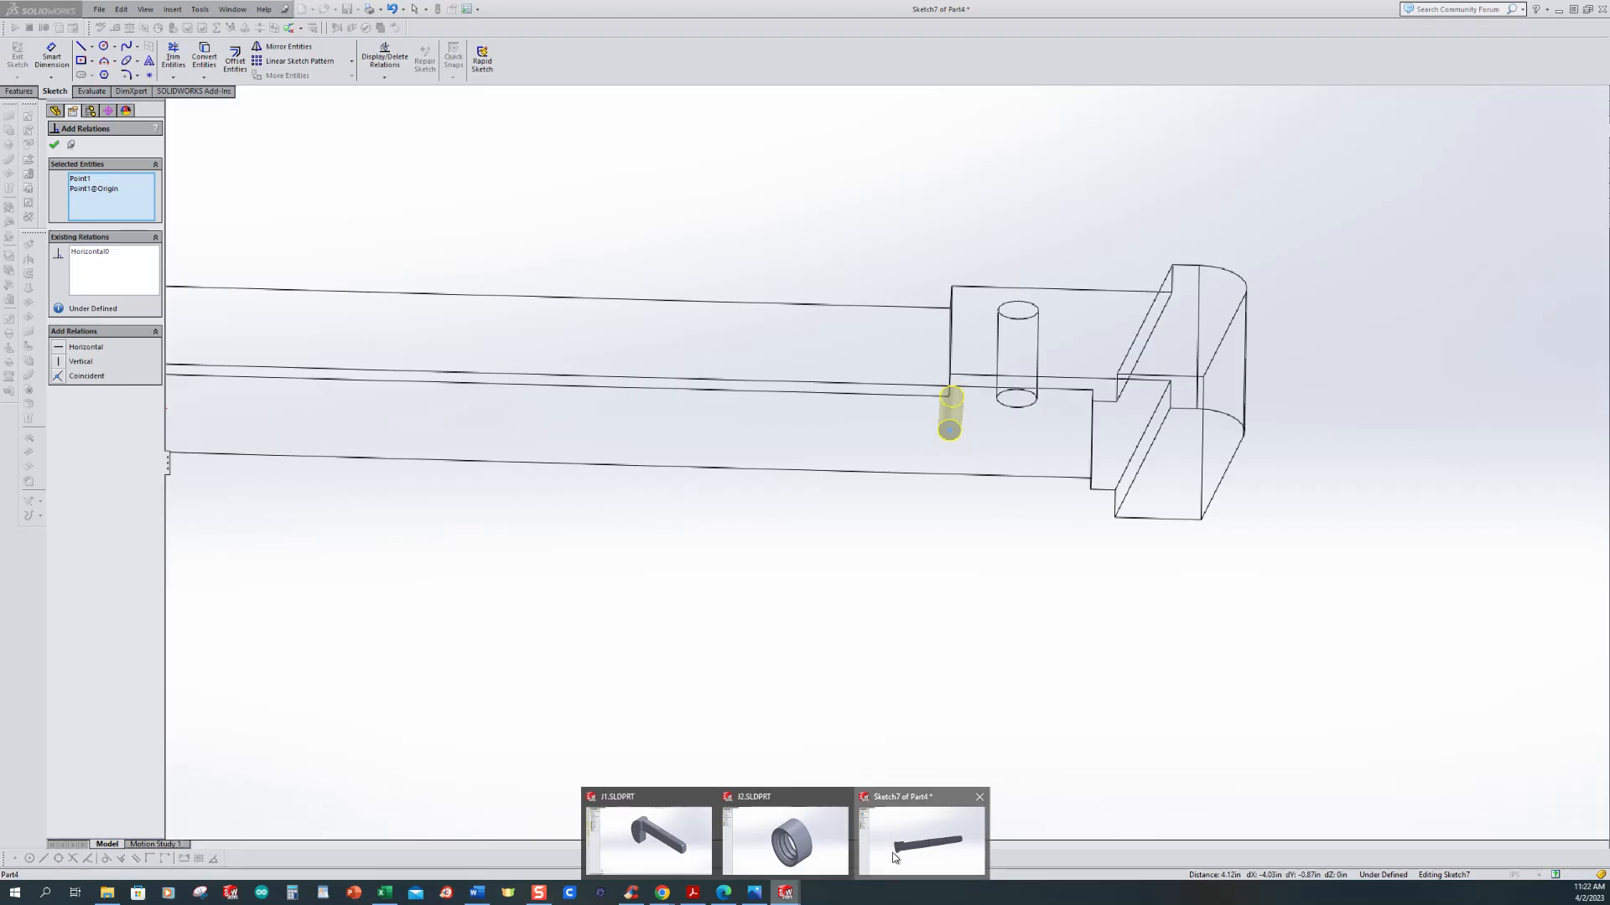
pyautogui.click(895, 857)
pyautogui.moveTo(952, 564)
pyautogui.mouseDown(button='middle')
pyautogui.moveTo(934, 712)
pyautogui.moveTo(945, 650)
pyautogui.mouseUp(button='middle')
pyautogui.moveTo(844, 503); pyautogui.dragTo(873, 374, button='middle')
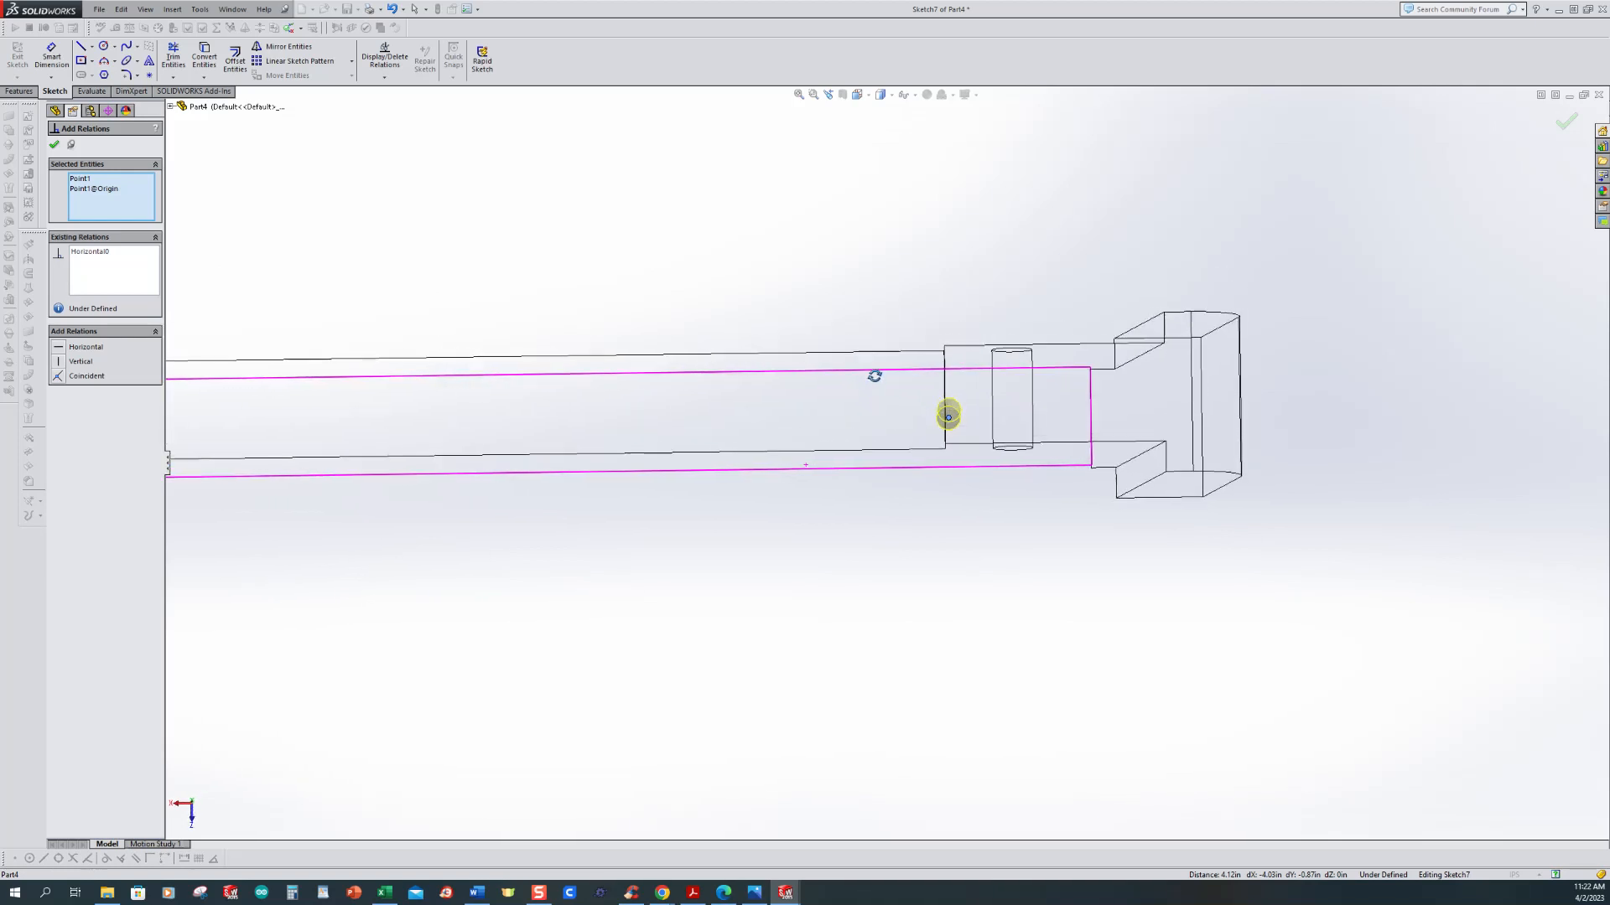
pyautogui.click(52, 55)
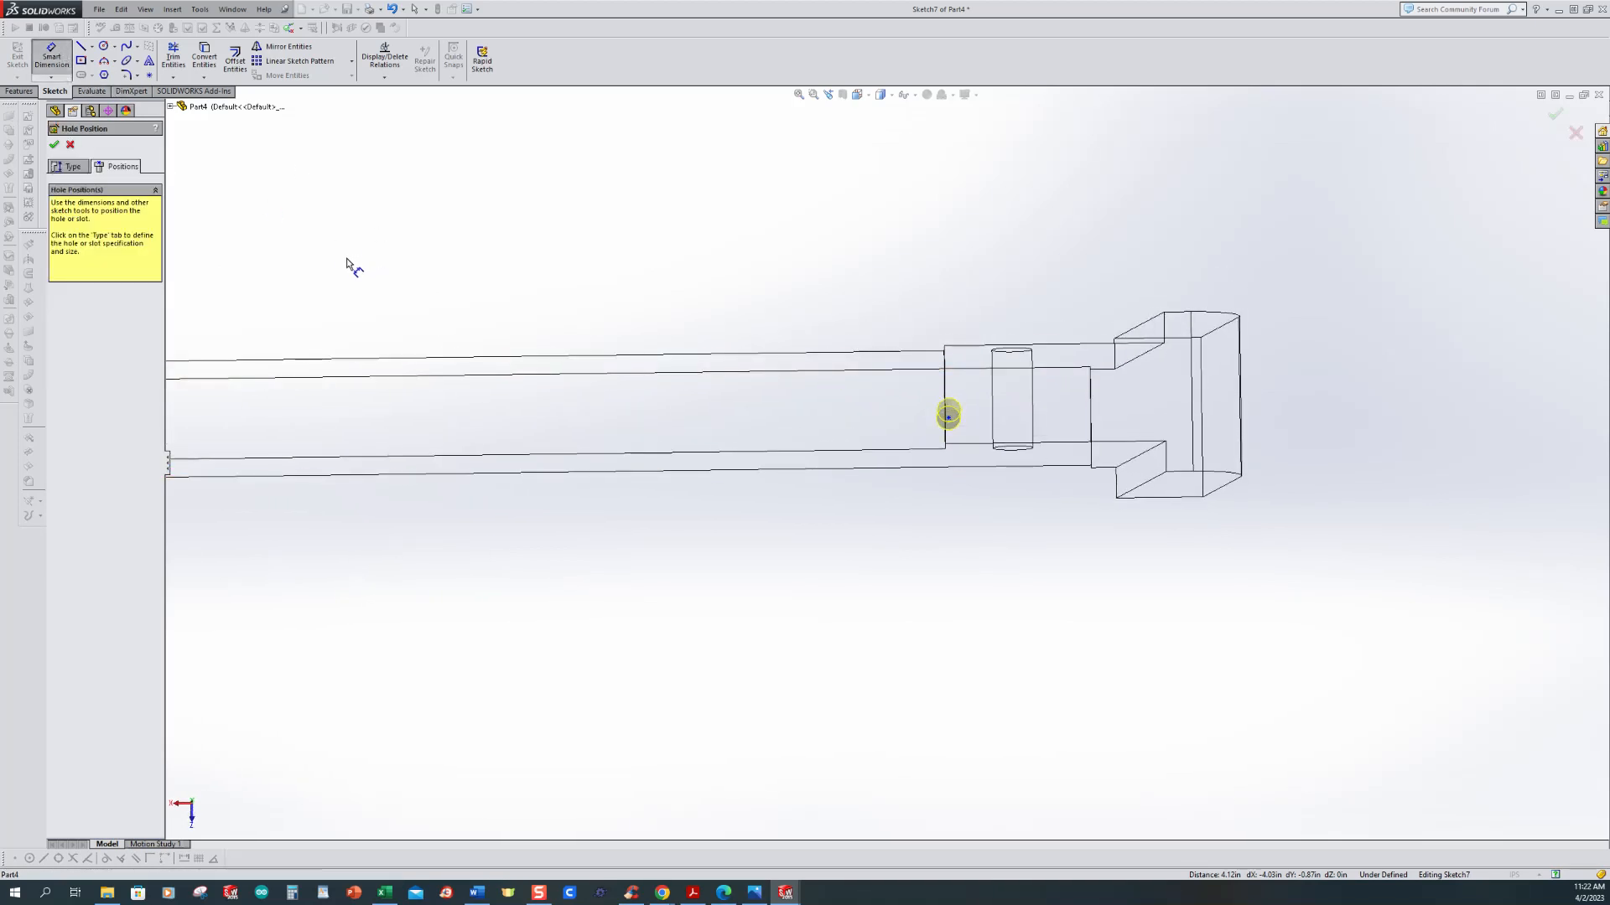
pyautogui.hotkey('ctrl', '8')
pyautogui.scroll(-4, 1241, 444)
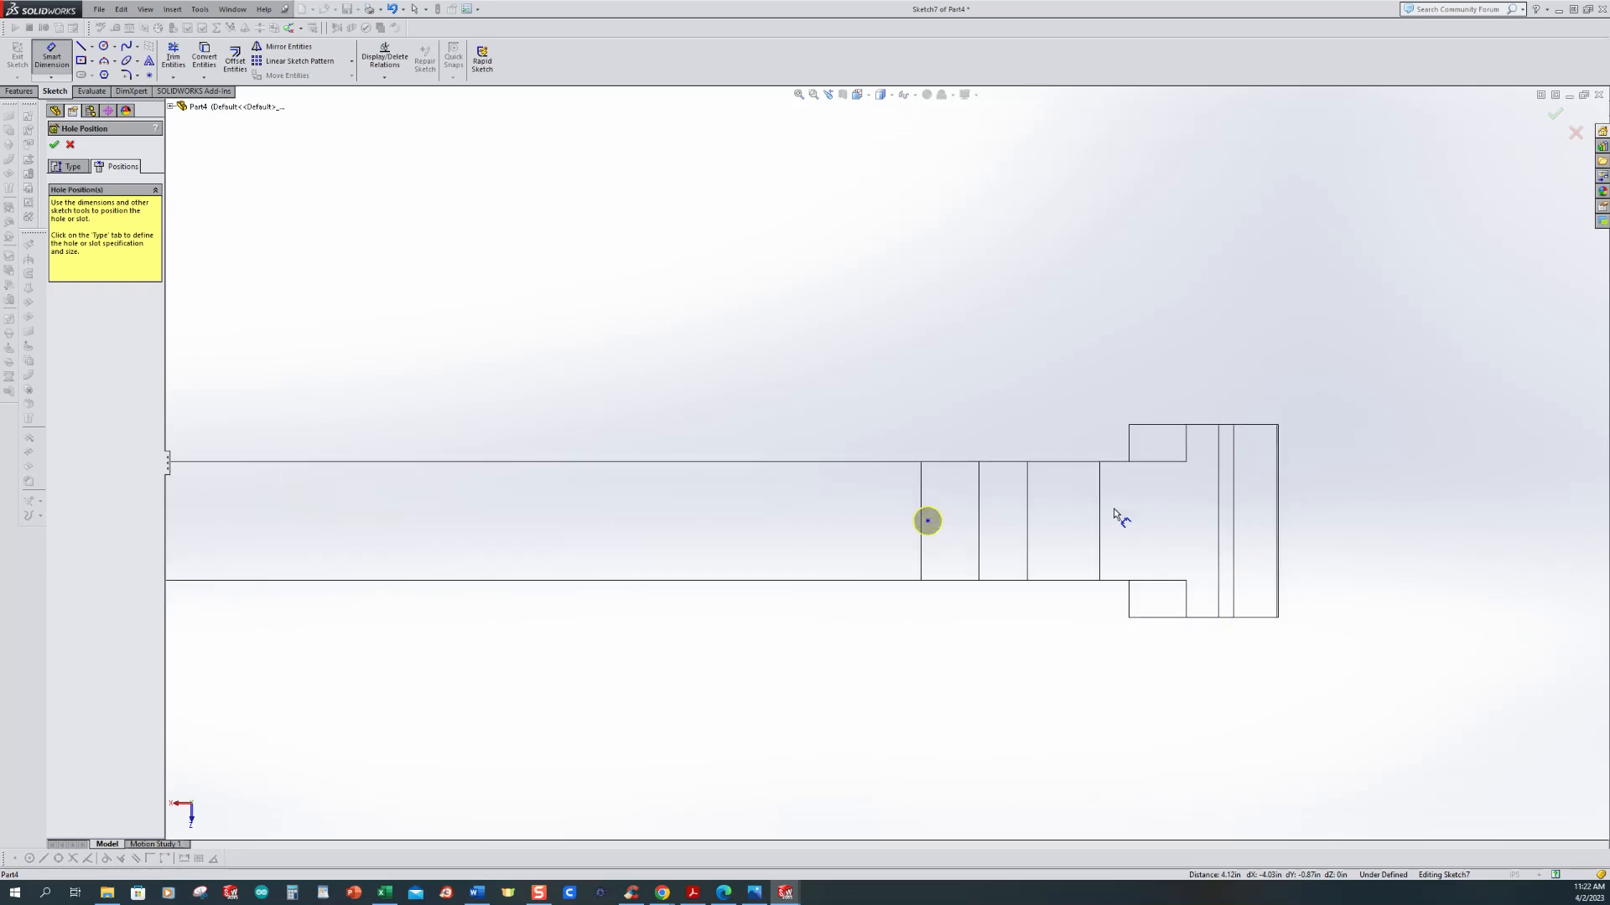
pyautogui.scroll(-2, 1056, 519)
pyautogui.click(823, 485)
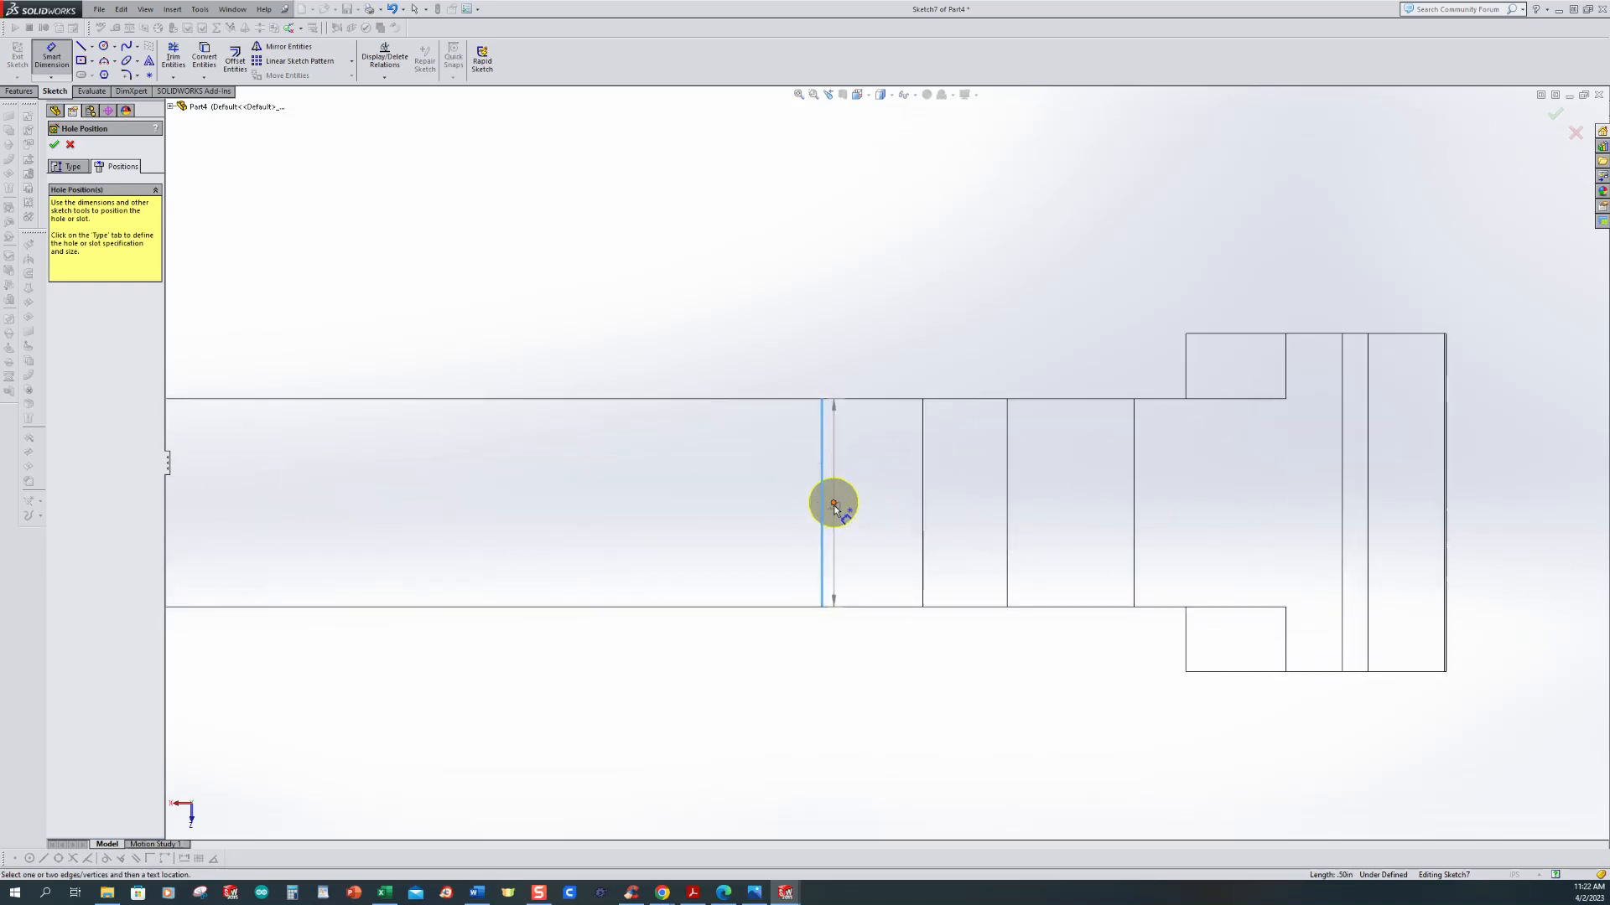
pyautogui.click(833, 502)
pyautogui.click(713, 374)
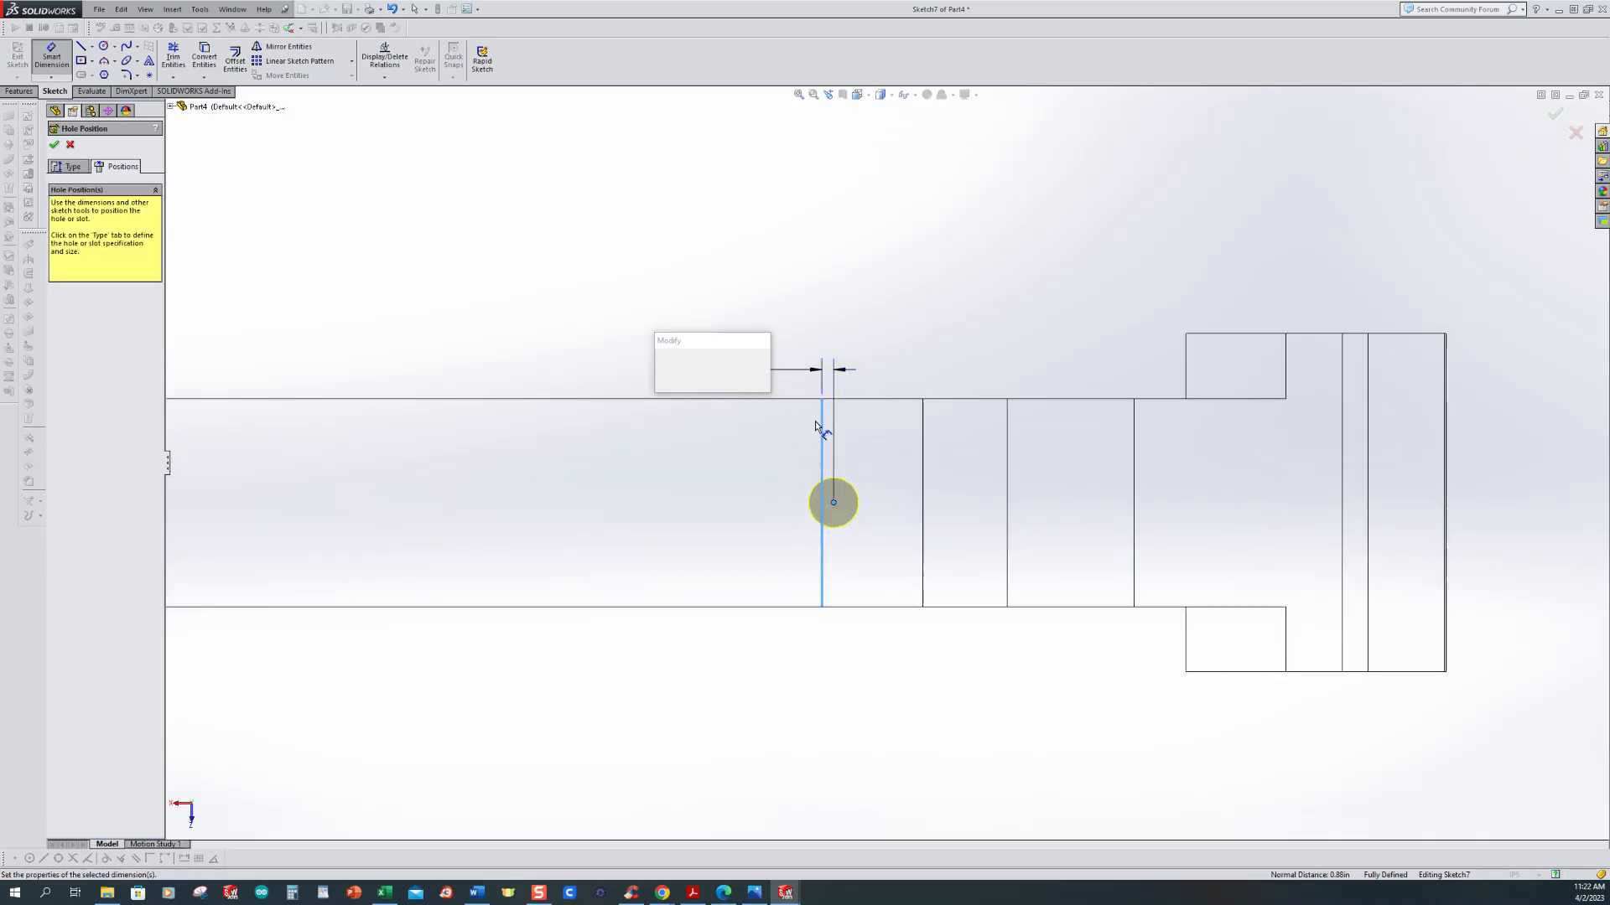
pyautogui.write('11/32')
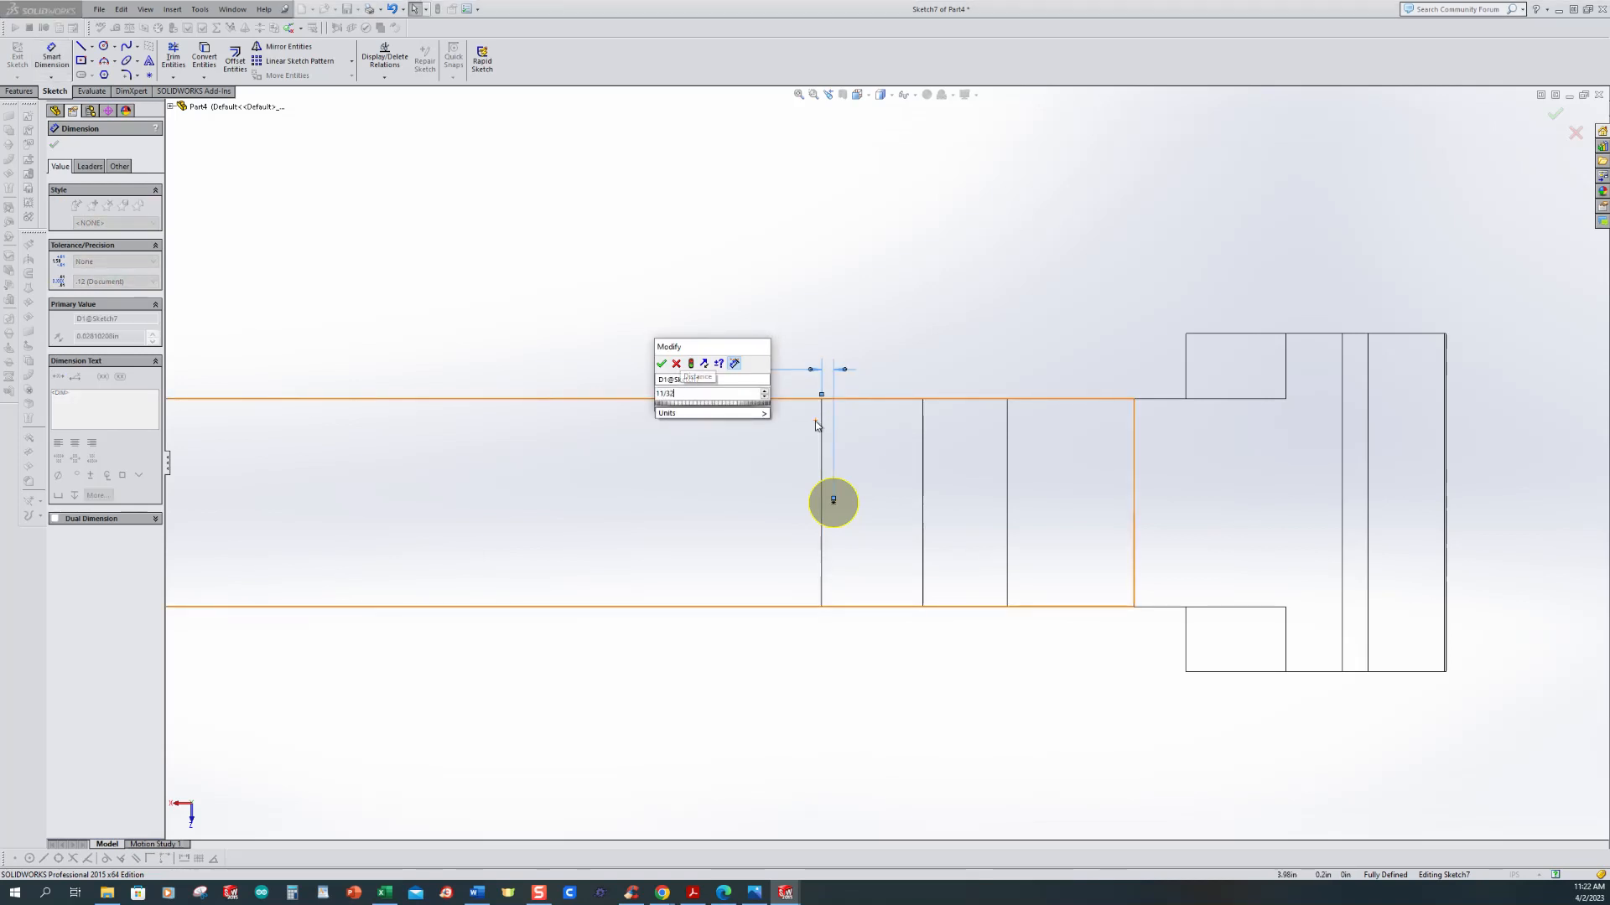
pyautogui.press('Return')
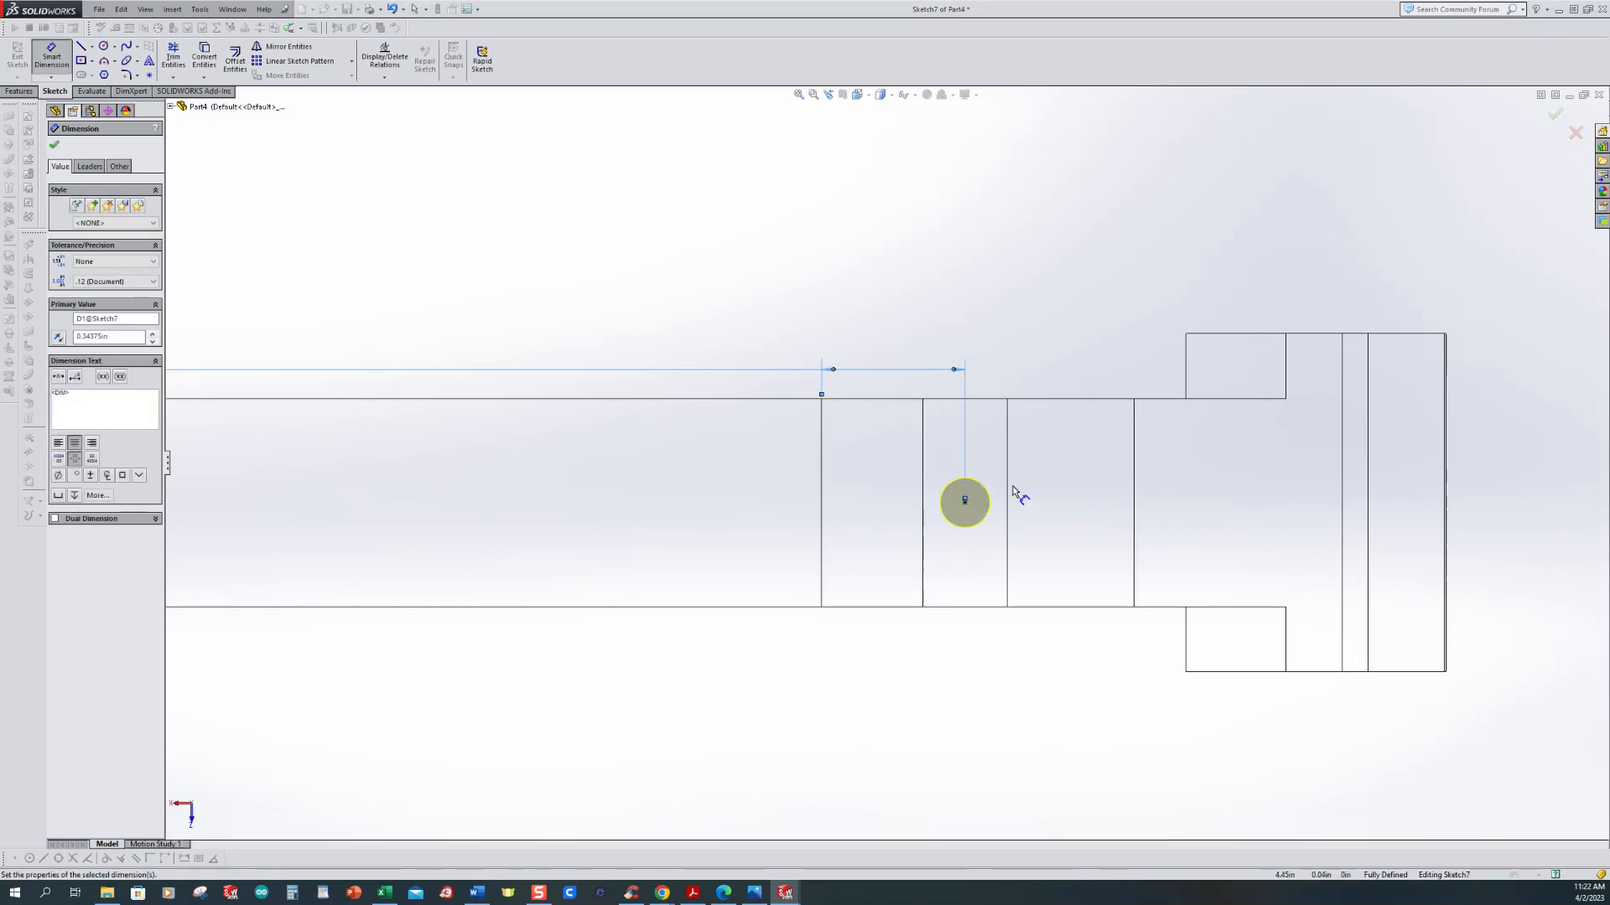
pyautogui.scroll(3, 402, 340)
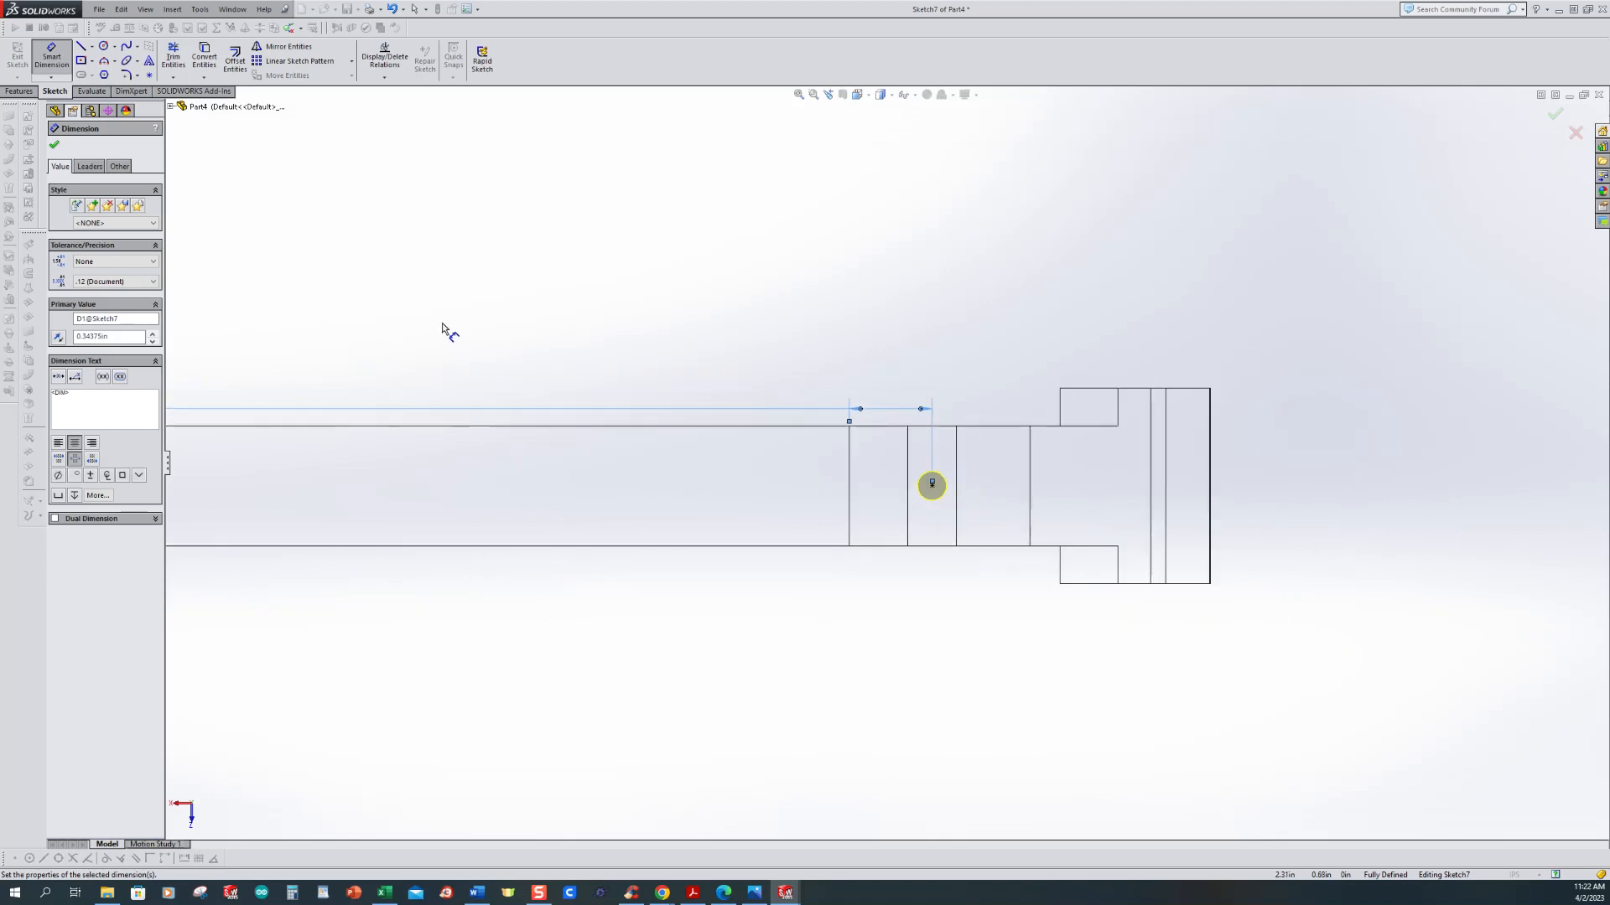
pyautogui.click(54, 144)
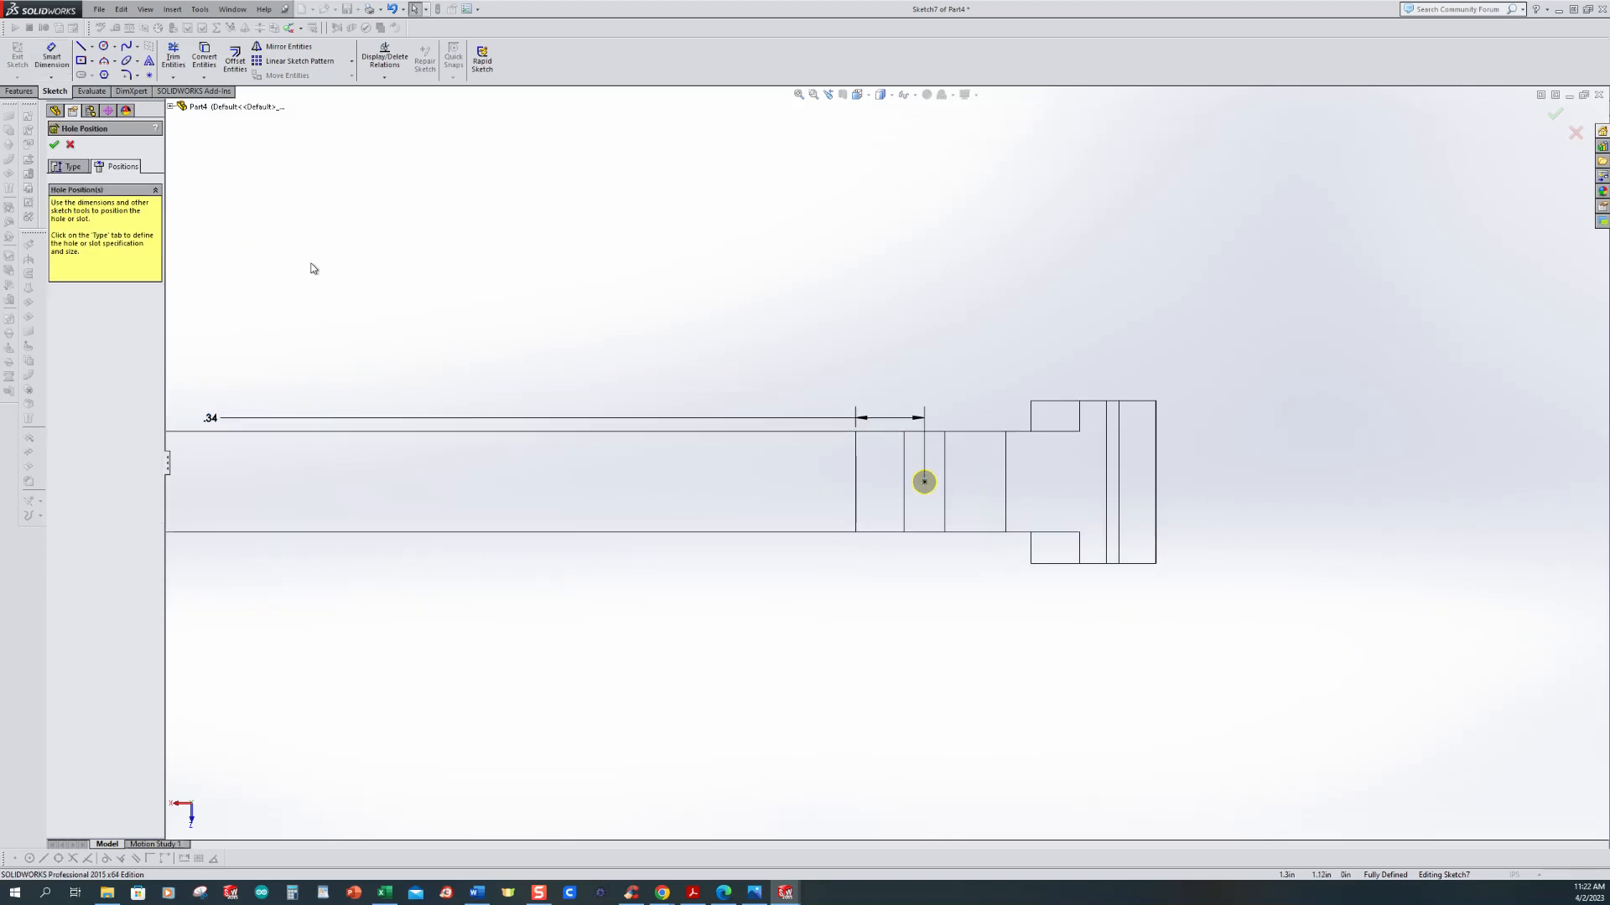
# Step: Review the hole's specification and blind depth, and complete the #31 drill hole
pyautogui.click(73, 167)
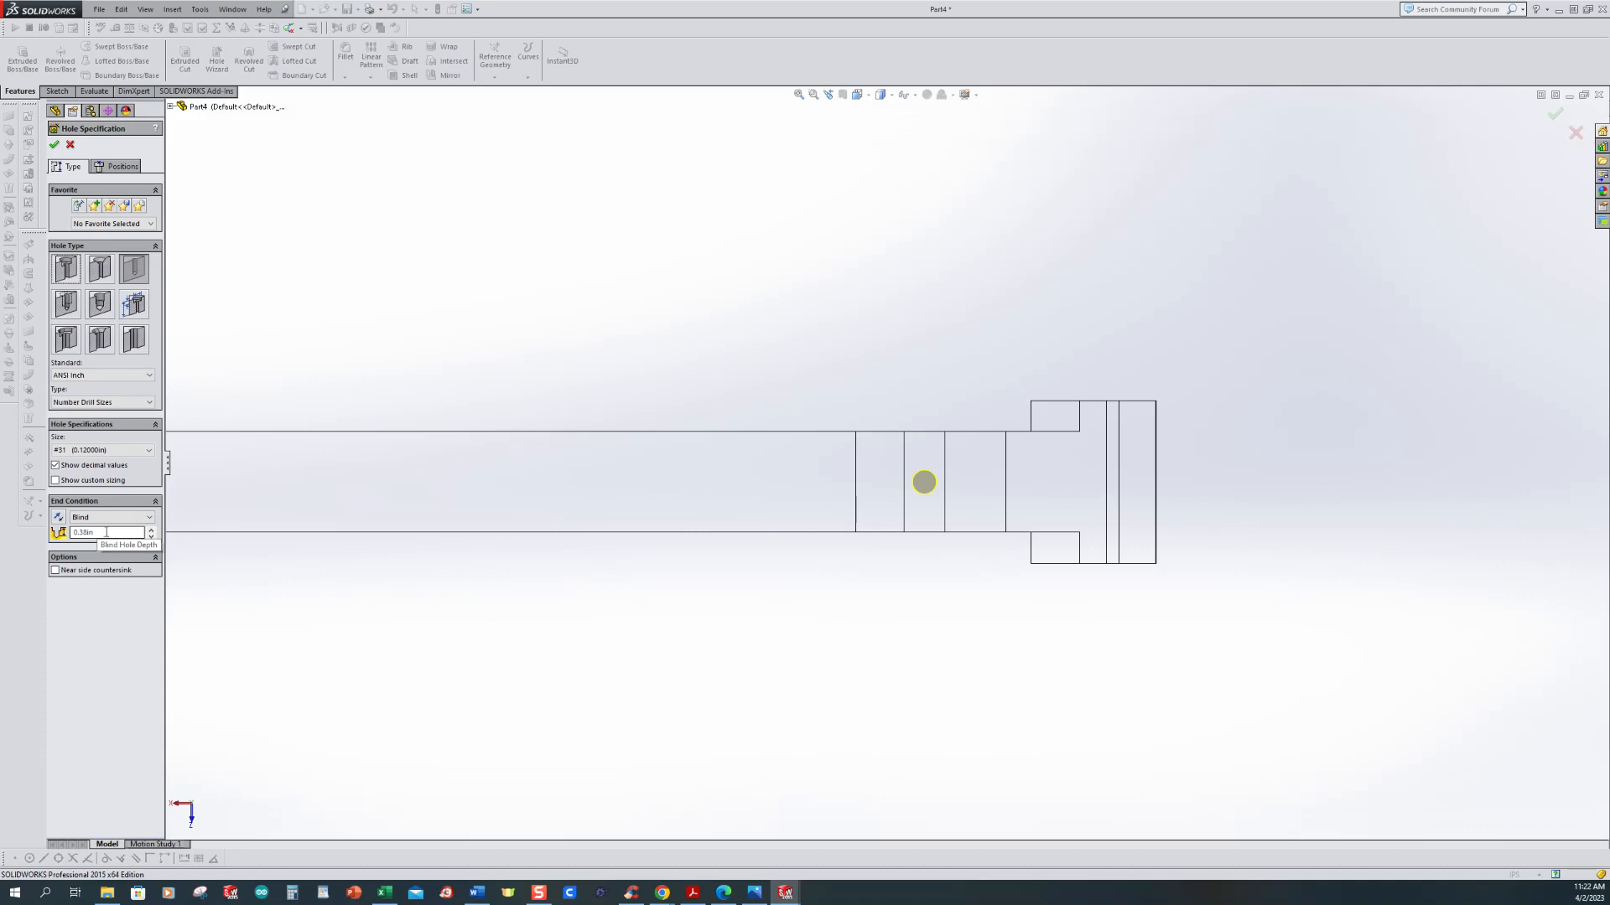
pyautogui.moveTo(819, 553); pyautogui.dragTo(776, 701, button='middle')
pyautogui.moveTo(838, 576); pyautogui.dragTo(867, 597, button='middle')
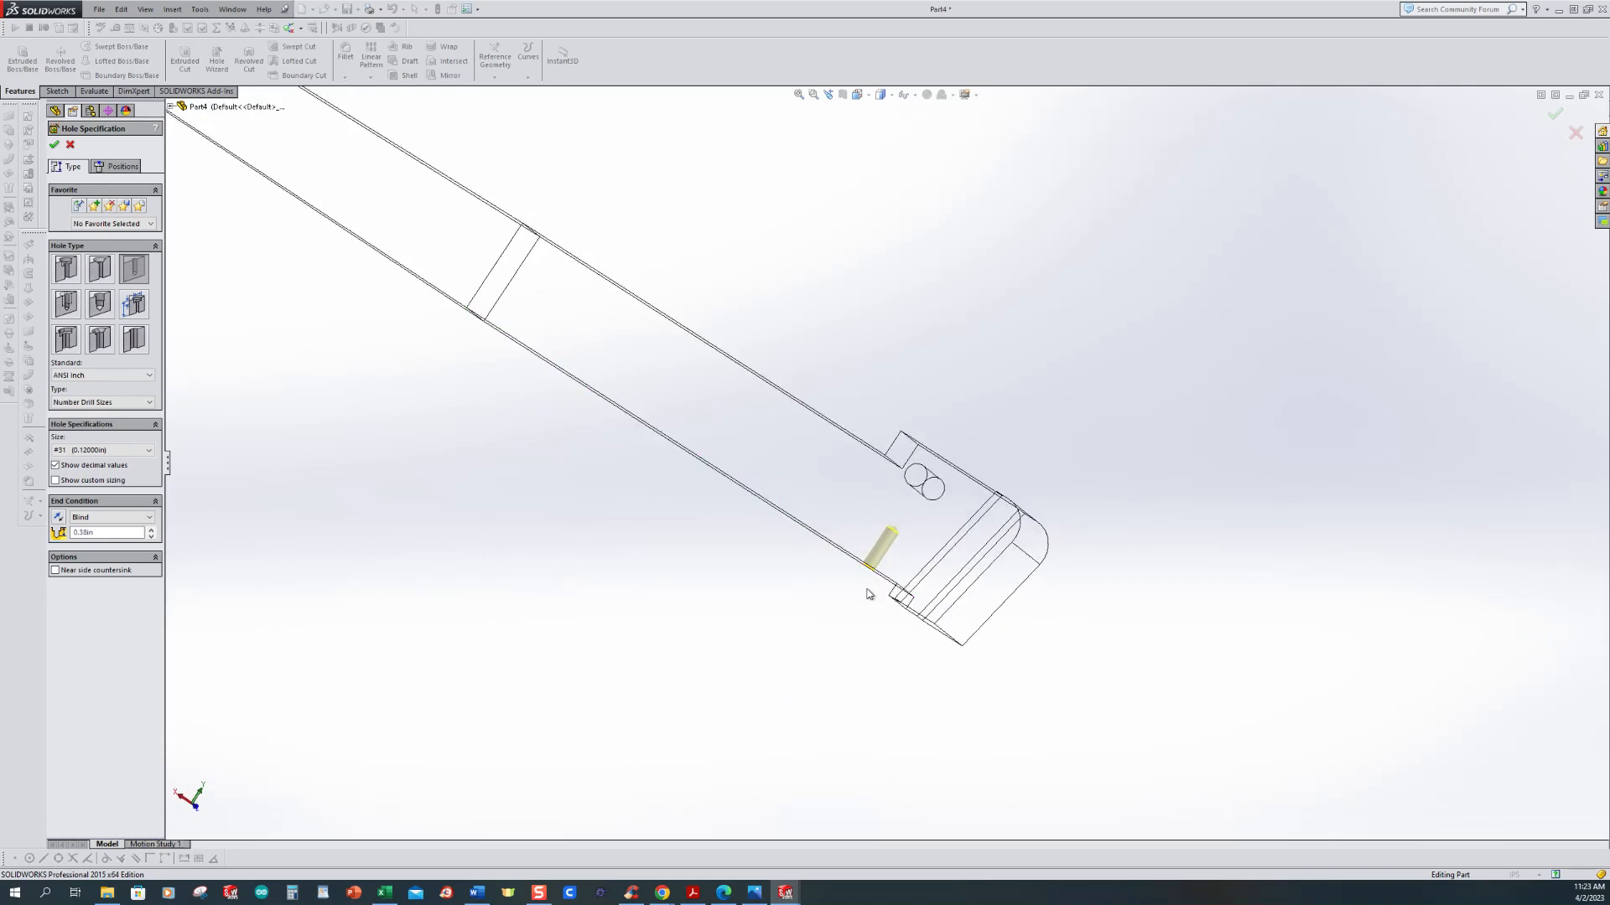
pyautogui.click(54, 147)
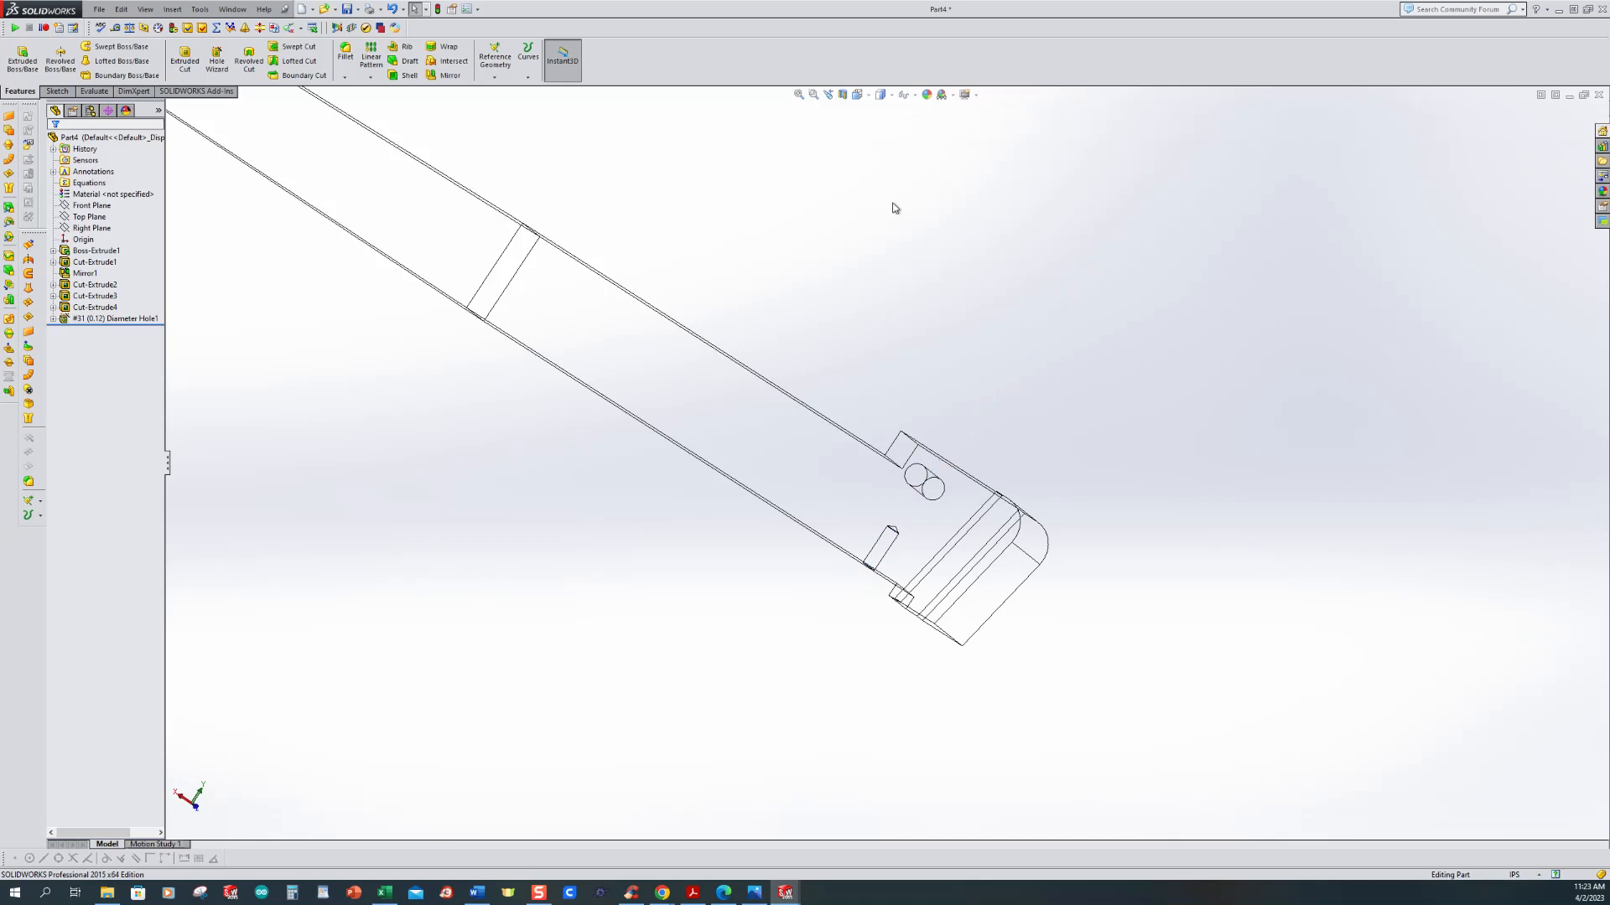
# Step: Switch the part display from wireframe to shaded and show the handle in isometric view
pyautogui.scroll(5, 830, 365)
pyautogui.click(891, 98)
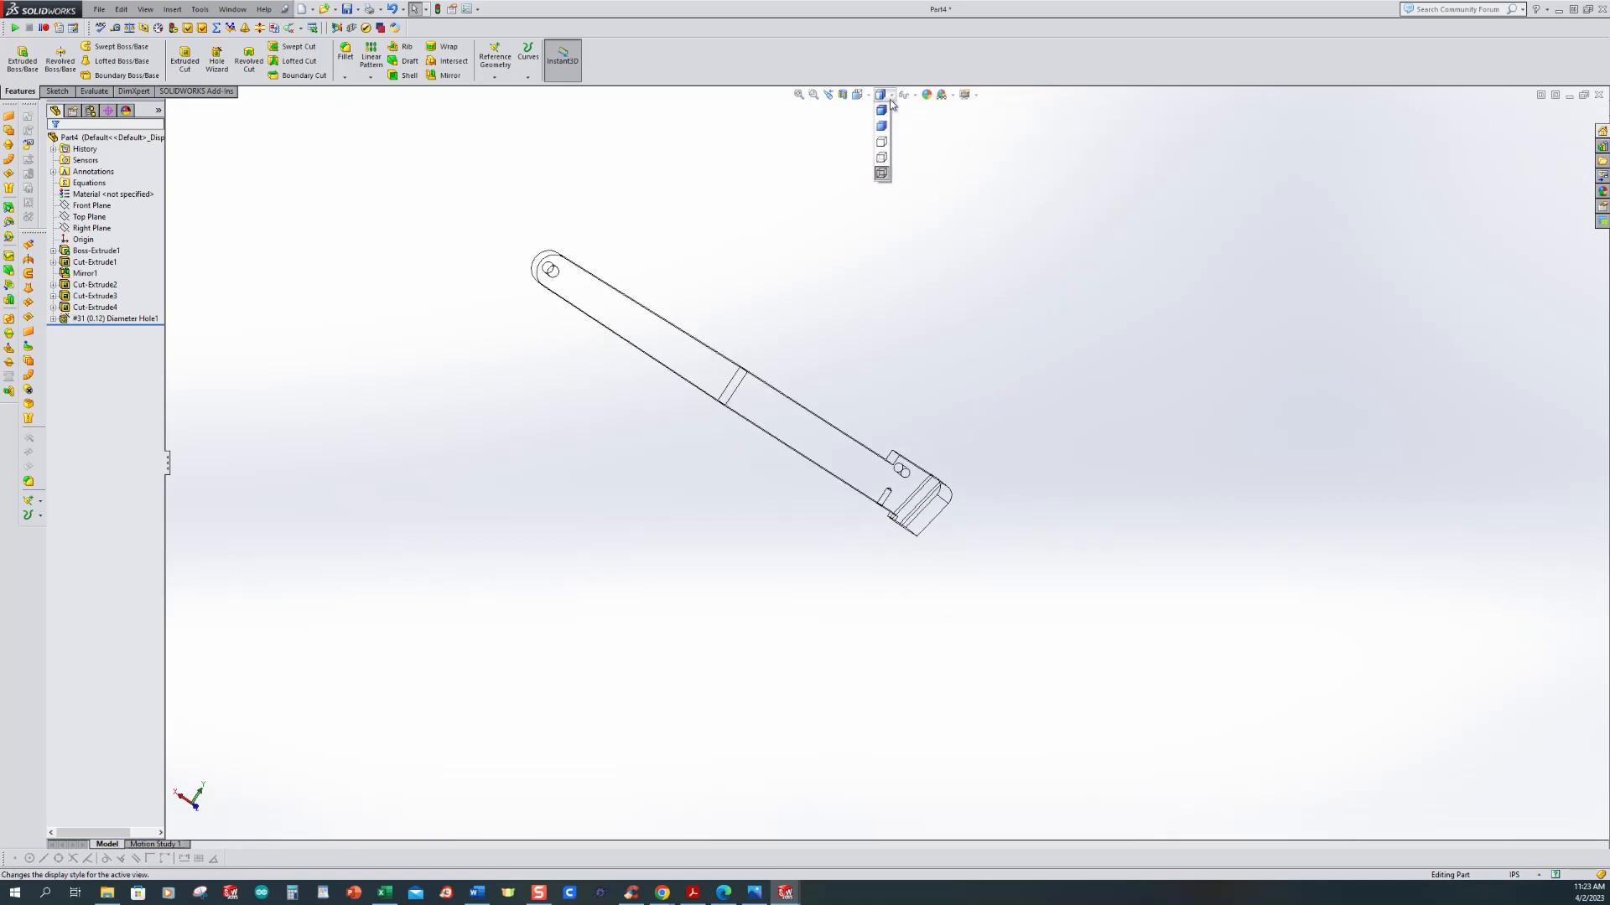
pyautogui.click(882, 123)
pyautogui.moveTo(840, 356)
pyautogui.mouseDown(button='middle')
pyautogui.moveTo(593, 283)
pyautogui.moveTo(489, 305)
pyautogui.moveTo(707, 448)
pyautogui.mouseUp(button='middle')
pyautogui.scroll(-3, 657, 405)
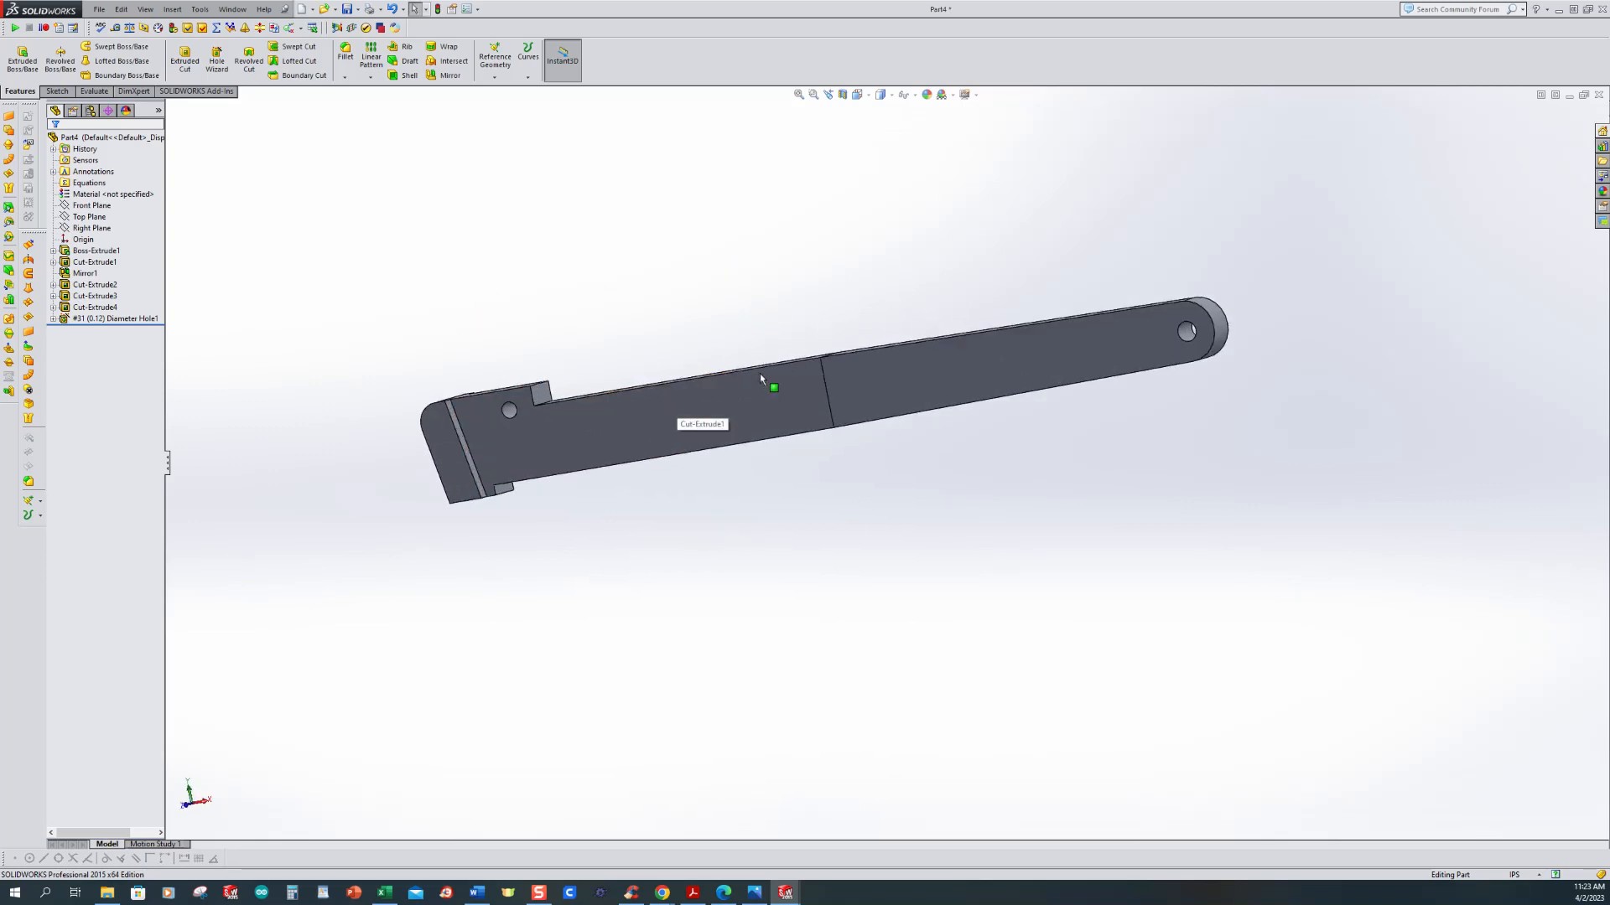
pyautogui.hotkey('ctrl', '7')
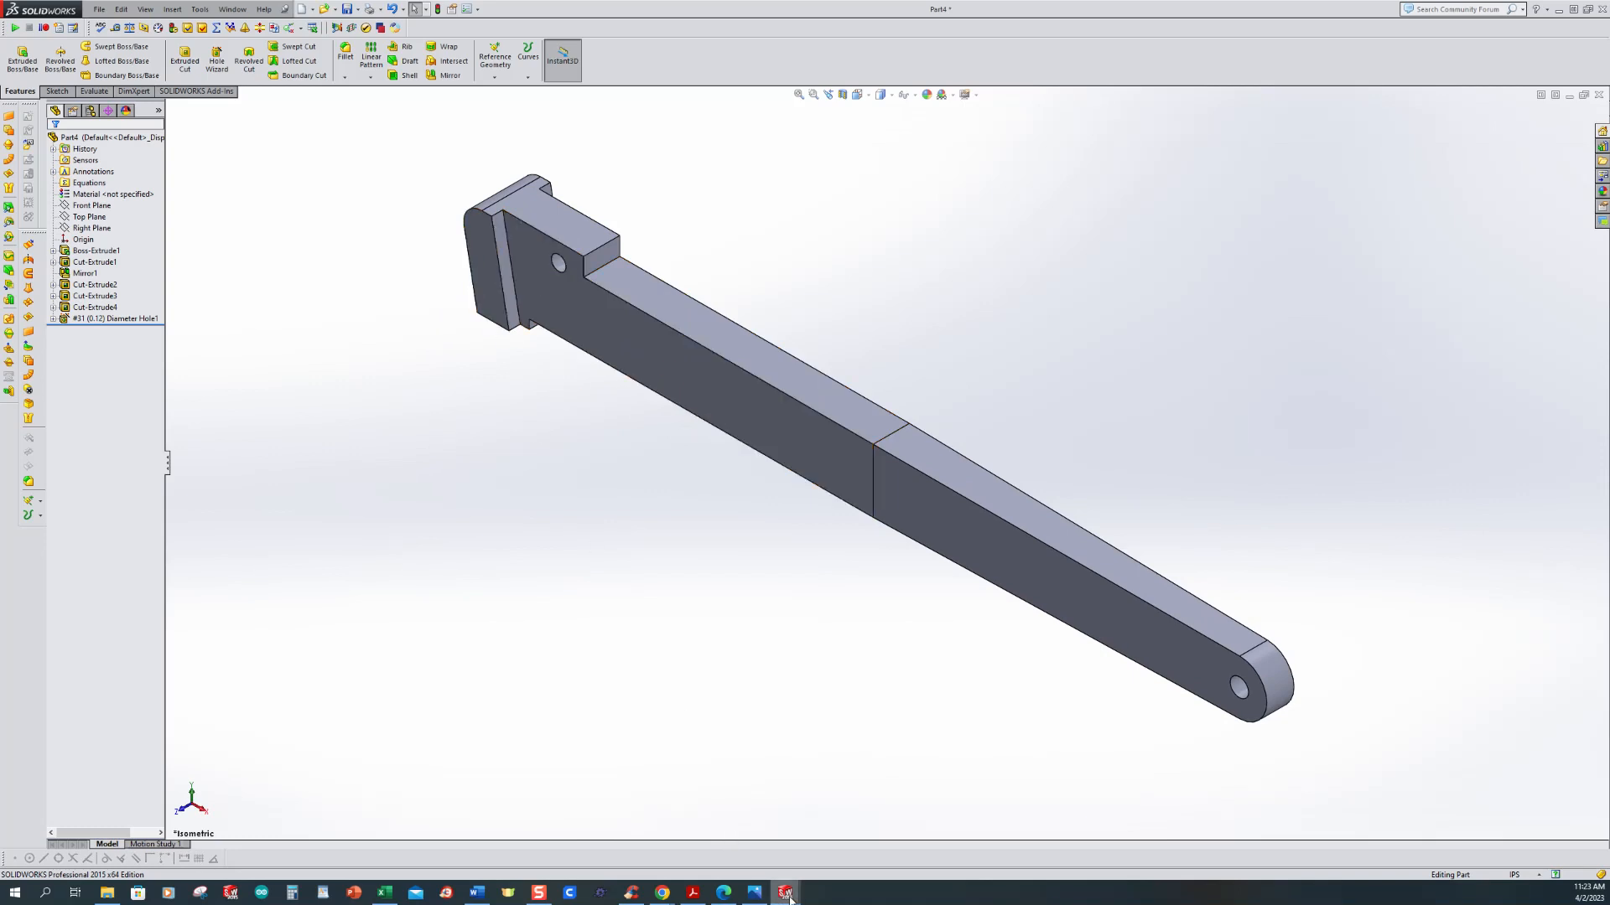
# Step: Check the jaw teeth in the reference drawing and start an extrude sketch on the side face of the handle's head
pyautogui.click(762, 896)
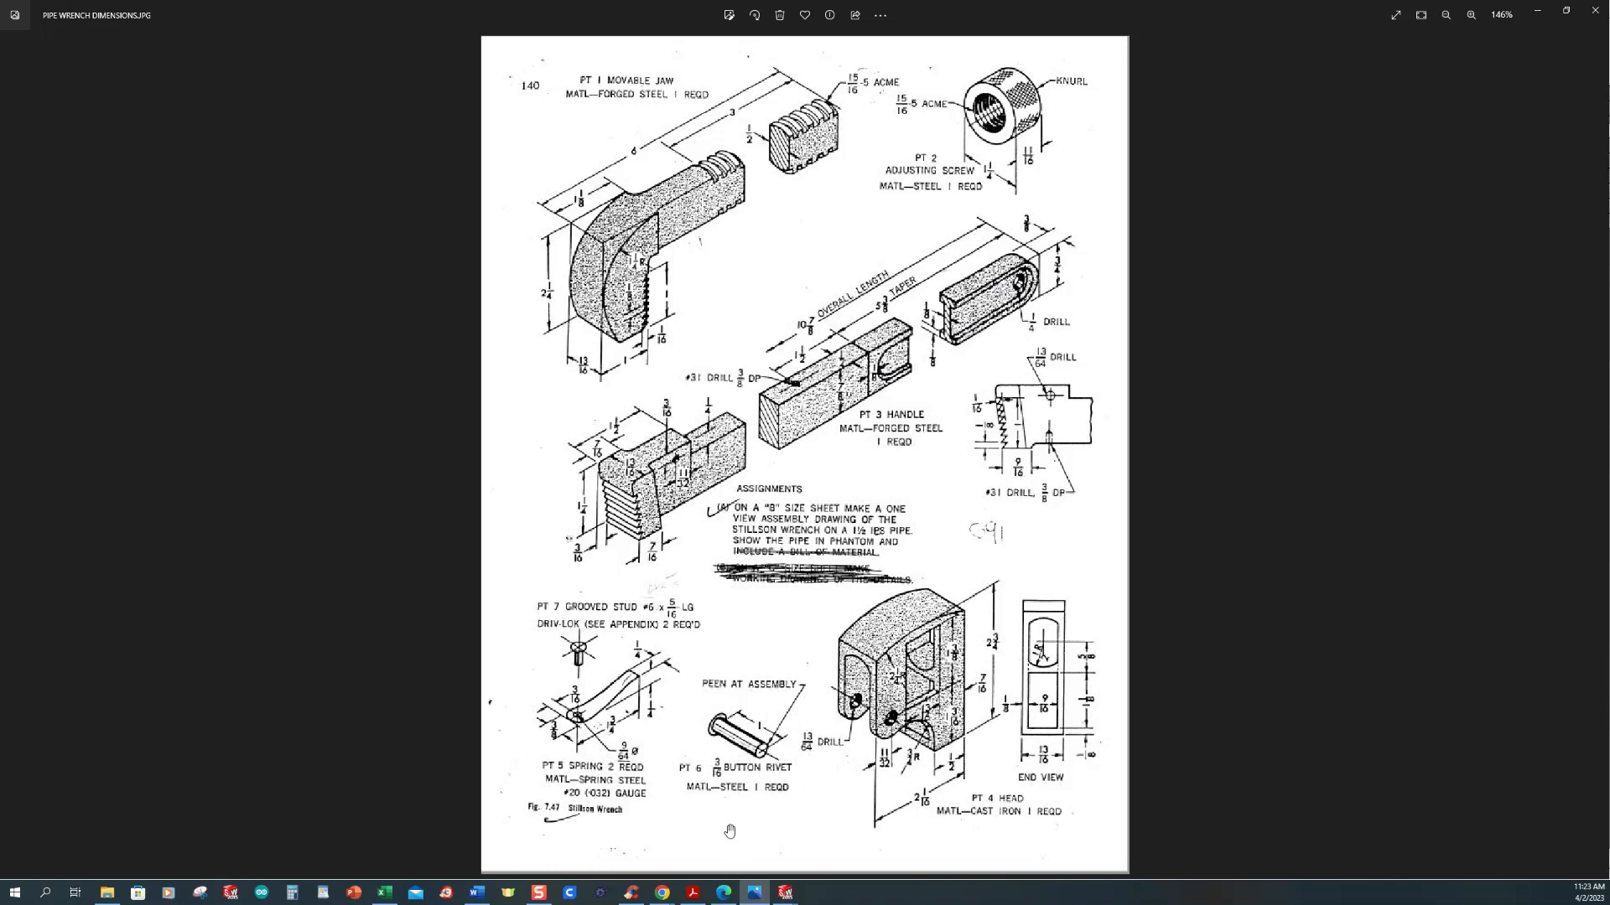
pyautogui.moveTo(789, 898)
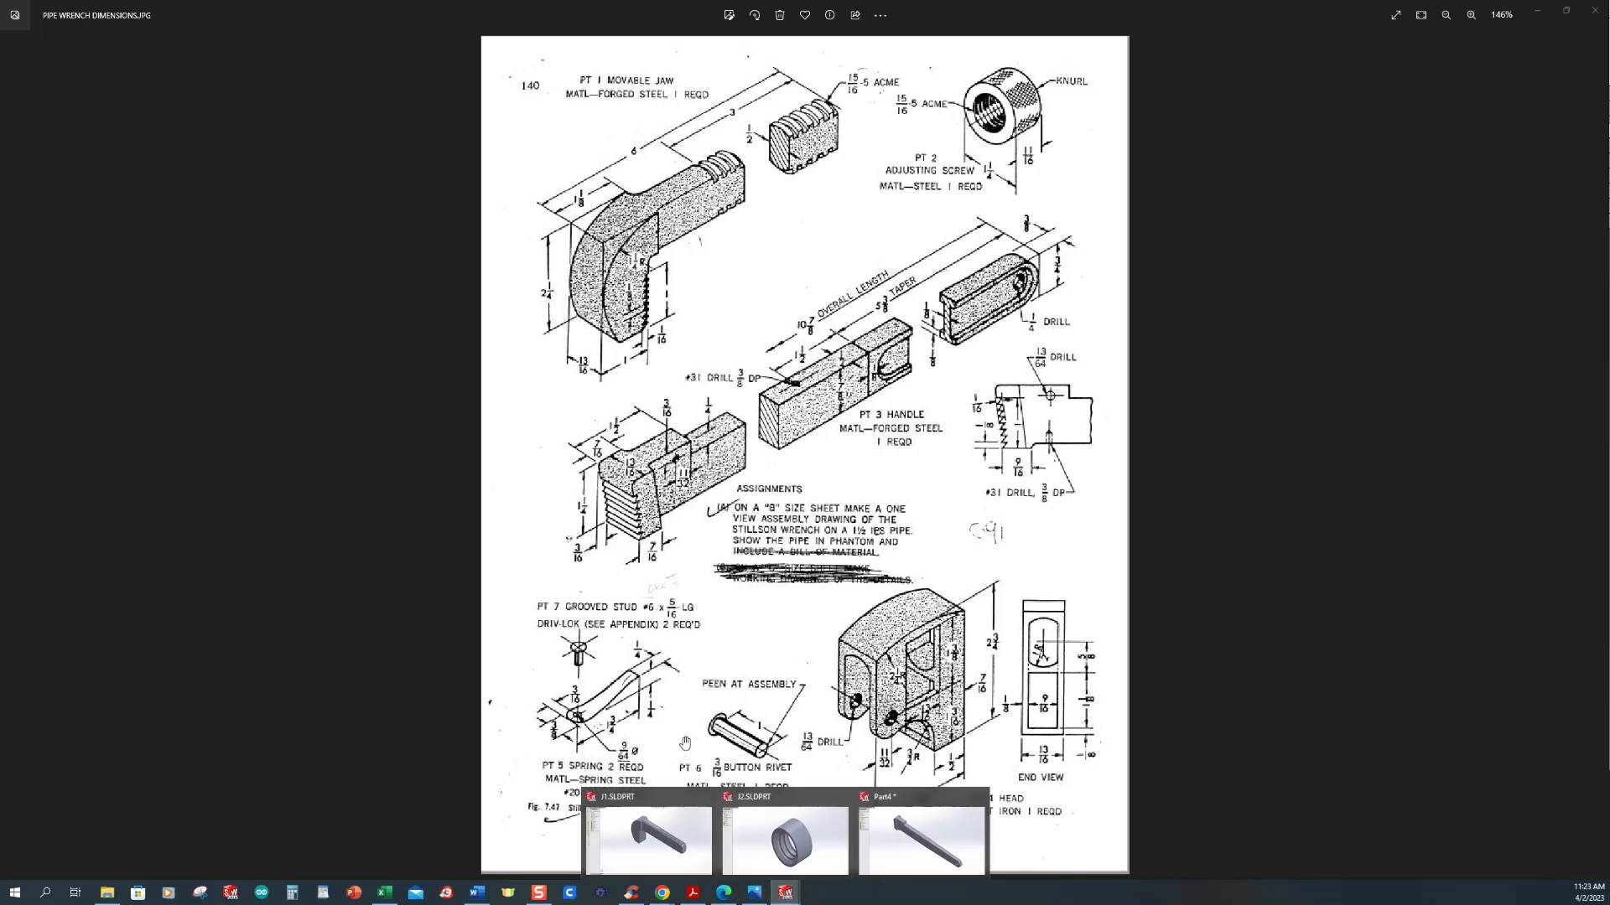
pyautogui.click(905, 857)
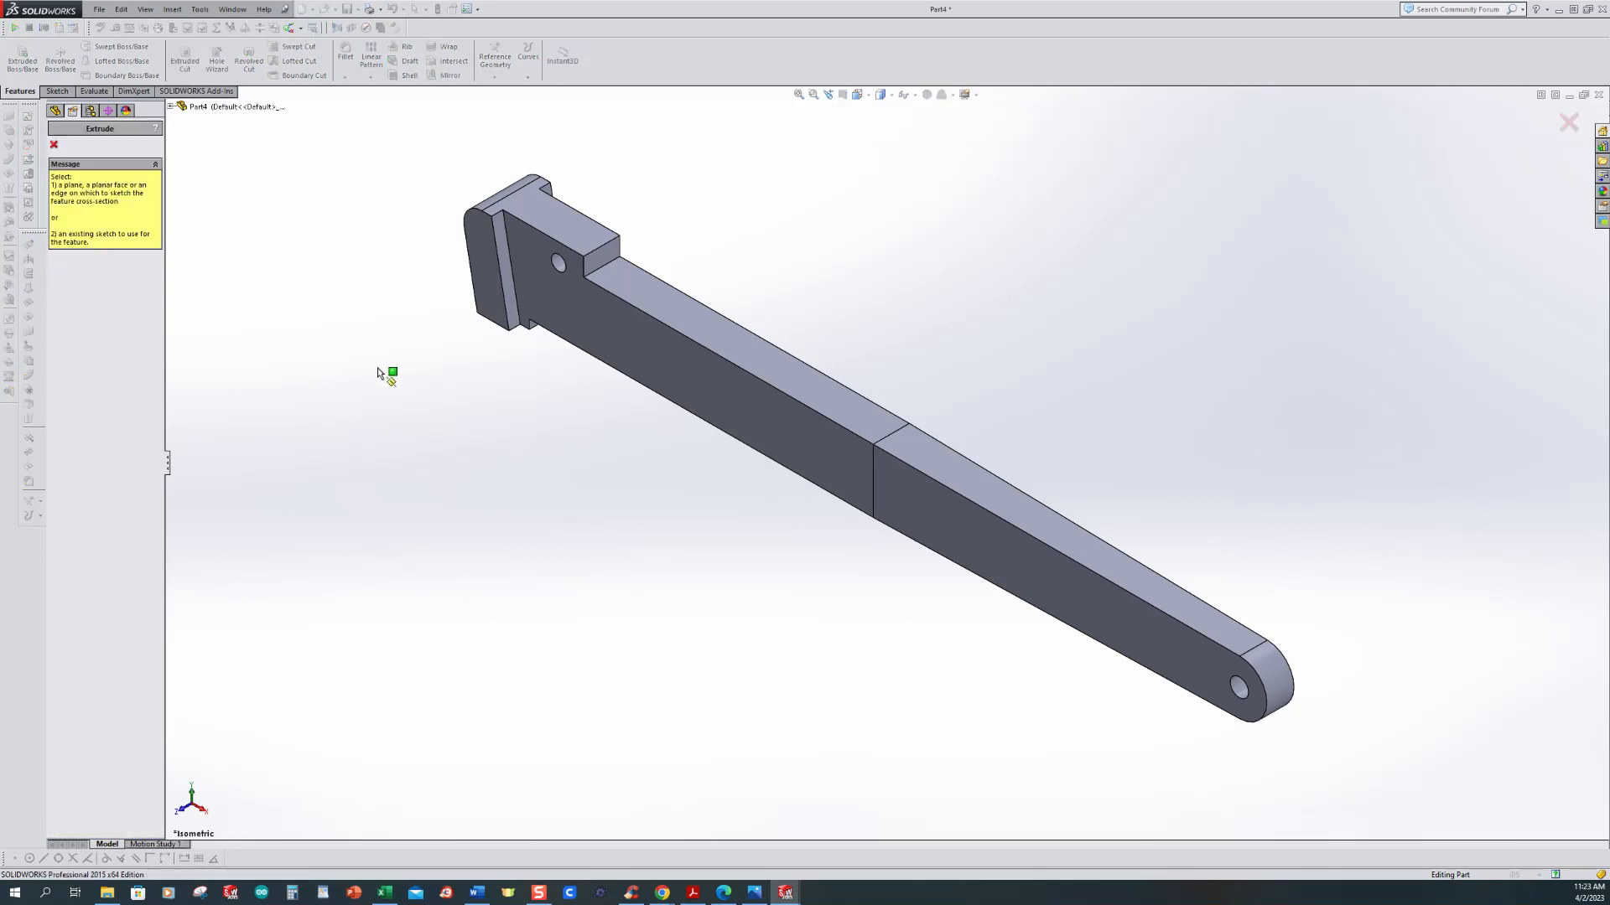
pyautogui.click(486, 268)
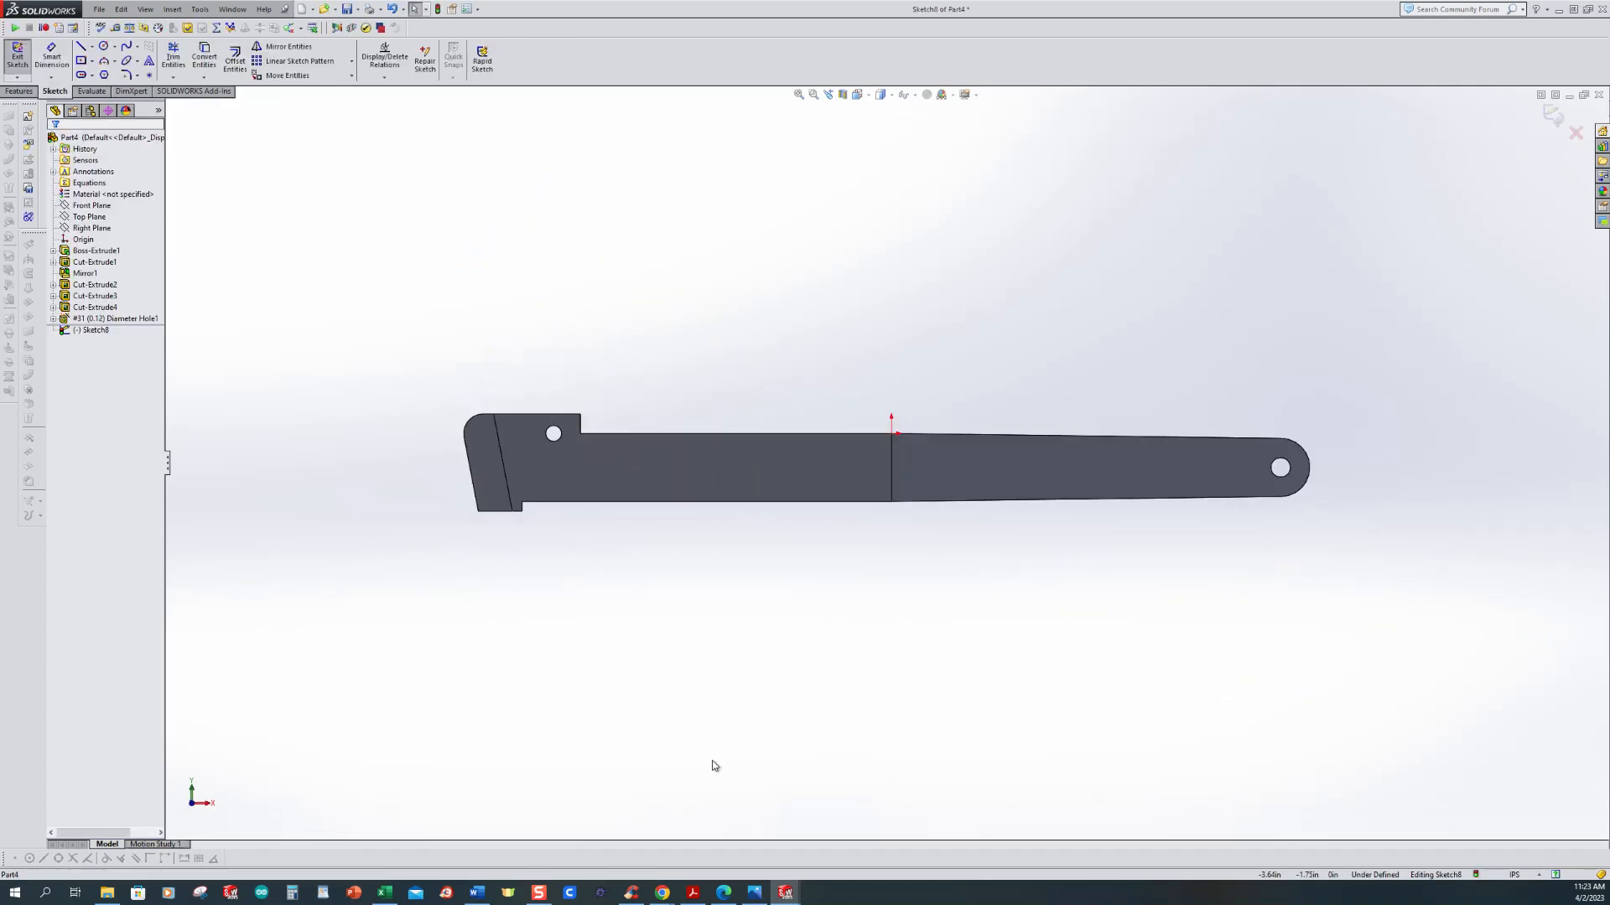
# Step: Sketch two sawtooth notches with slanted and horizontal lines along the head's slanted front edge, starting at its lower corner
pyautogui.scroll(-4, 578, 512)
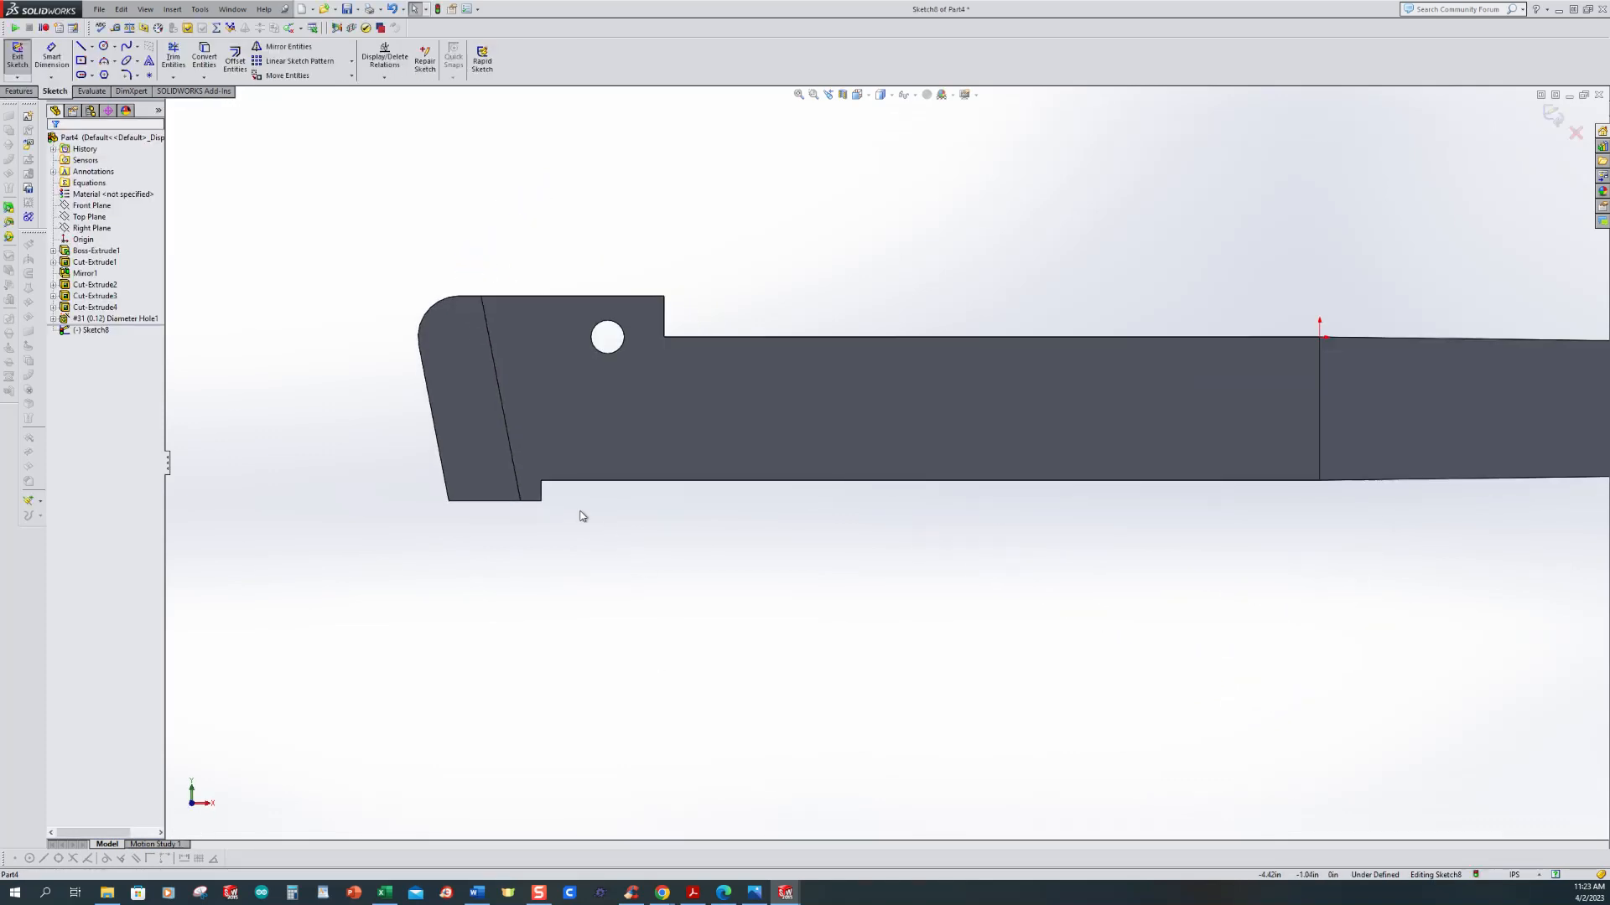
pyautogui.click(81, 46)
pyautogui.scroll(-5, 537, 469)
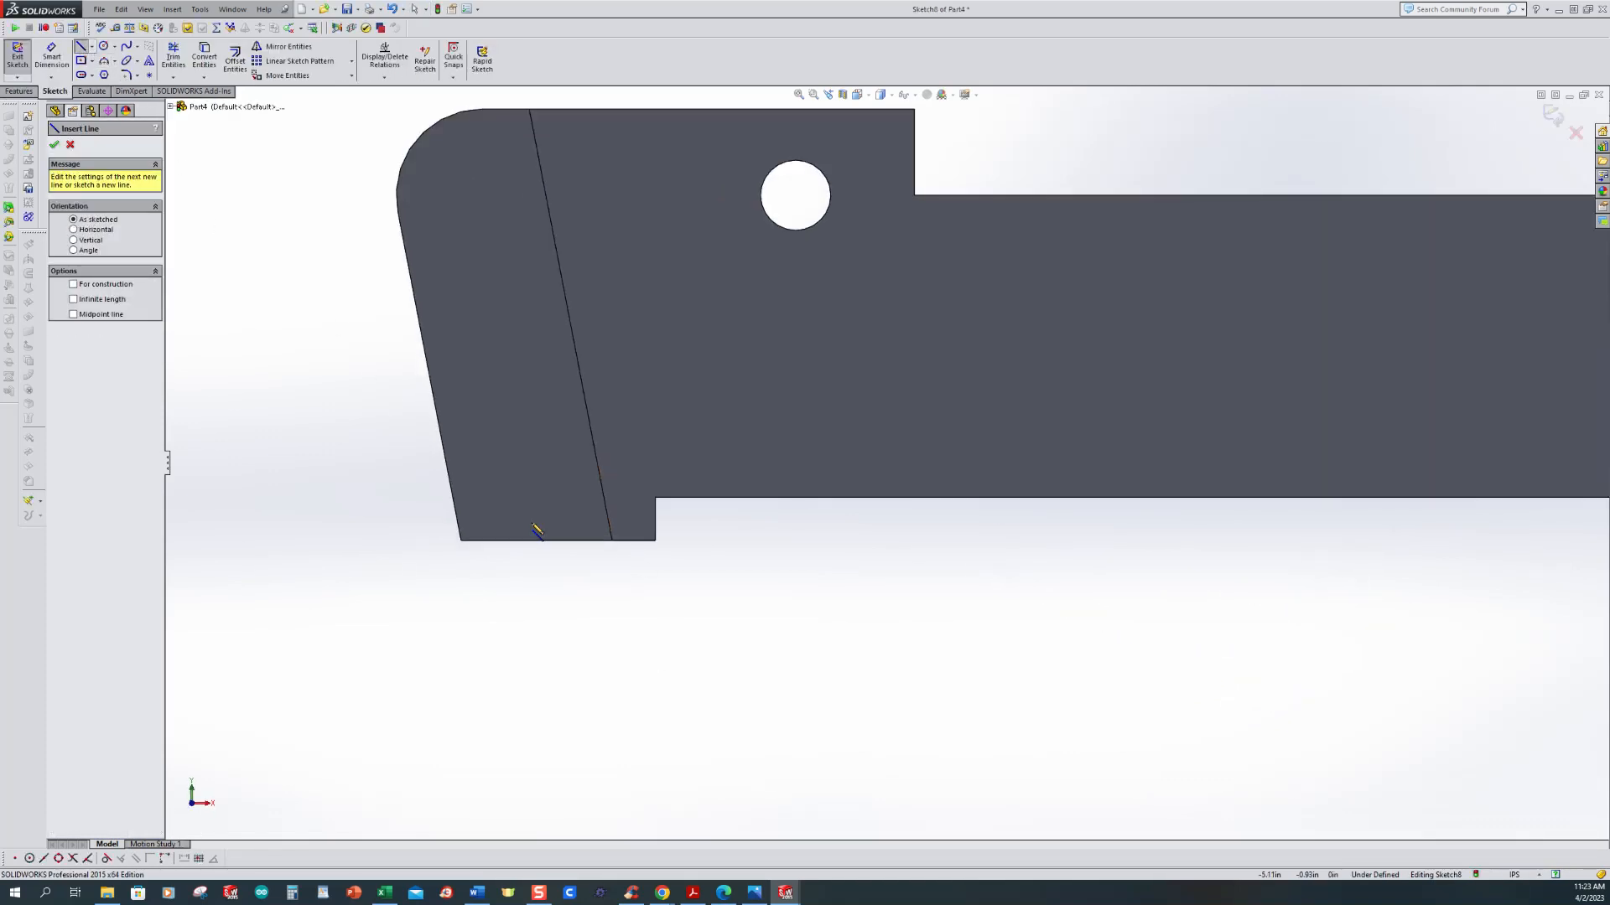
pyautogui.click(461, 541)
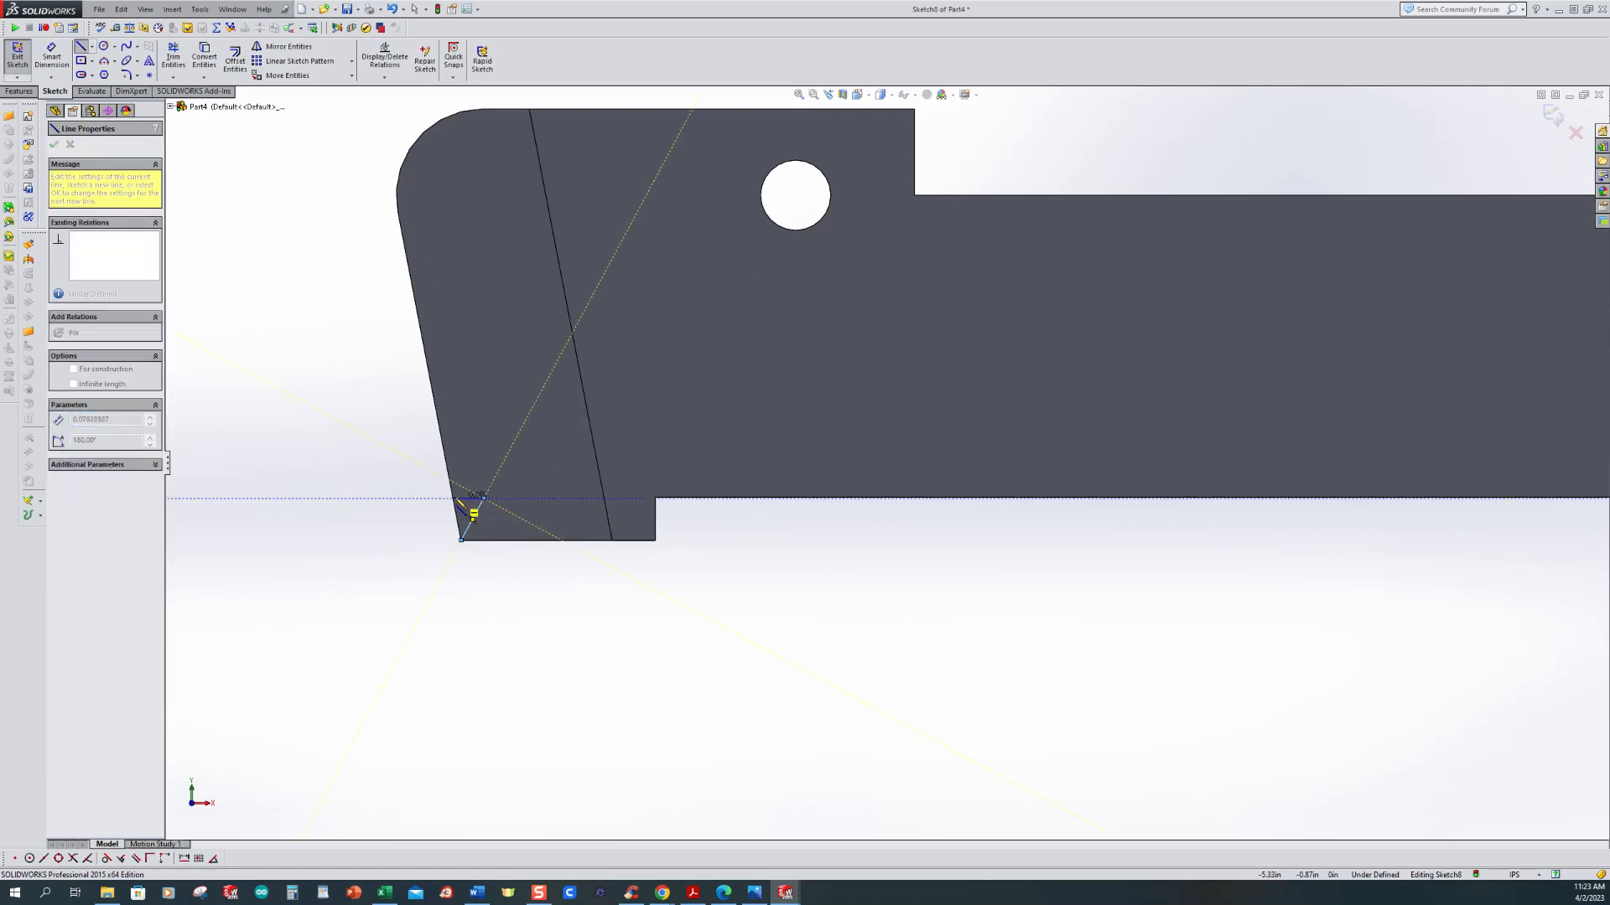
pyautogui.click(452, 498)
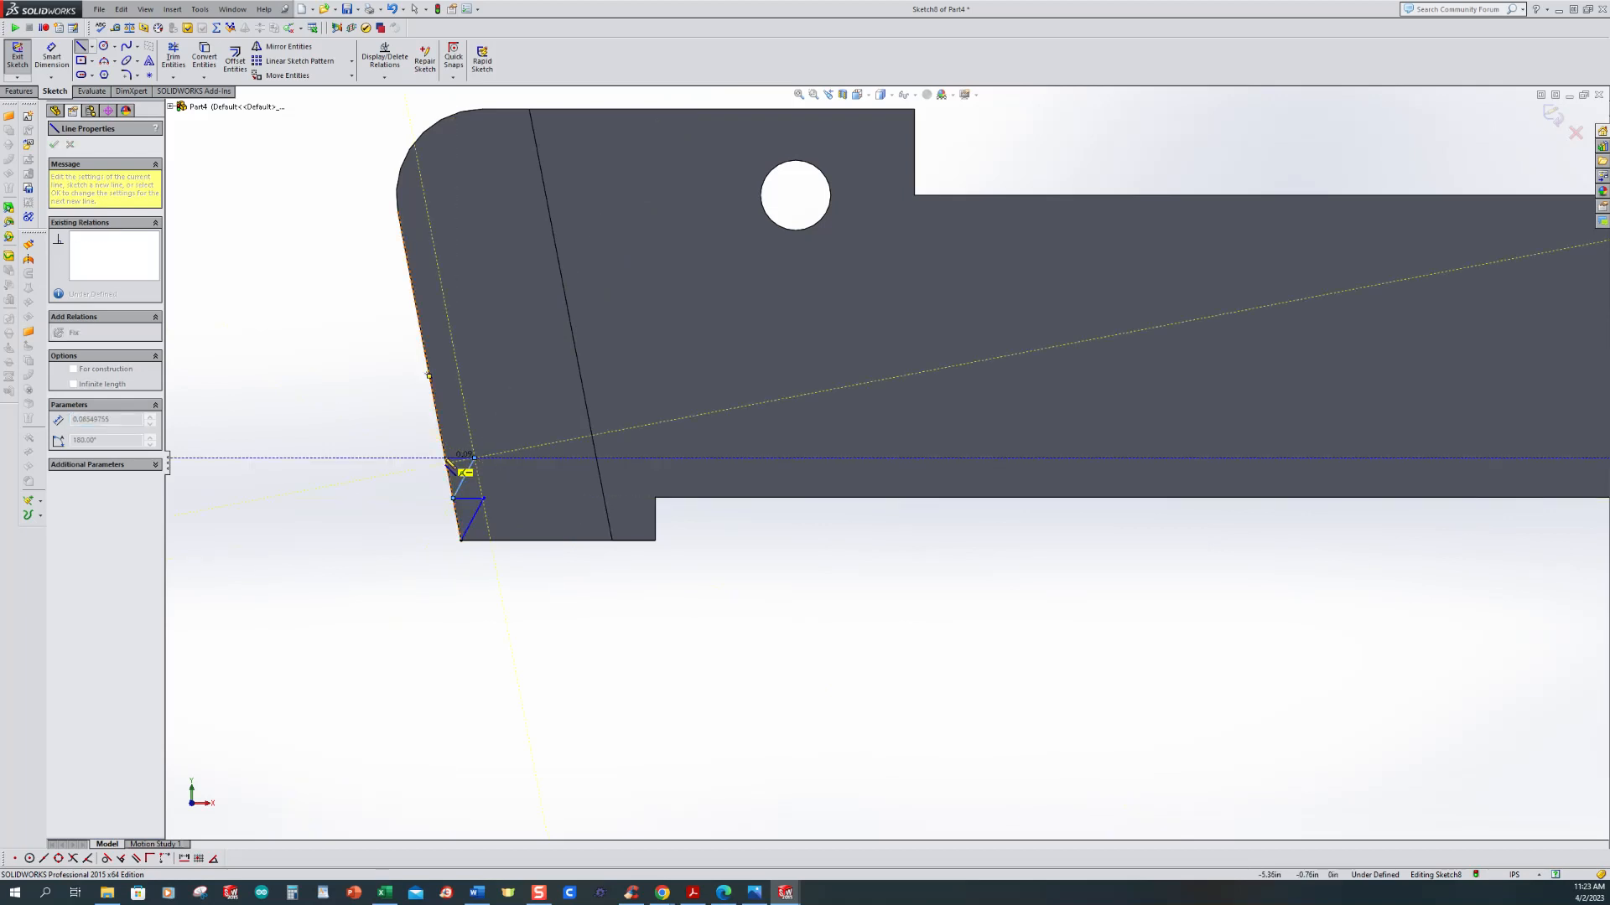
pyautogui.click(446, 458)
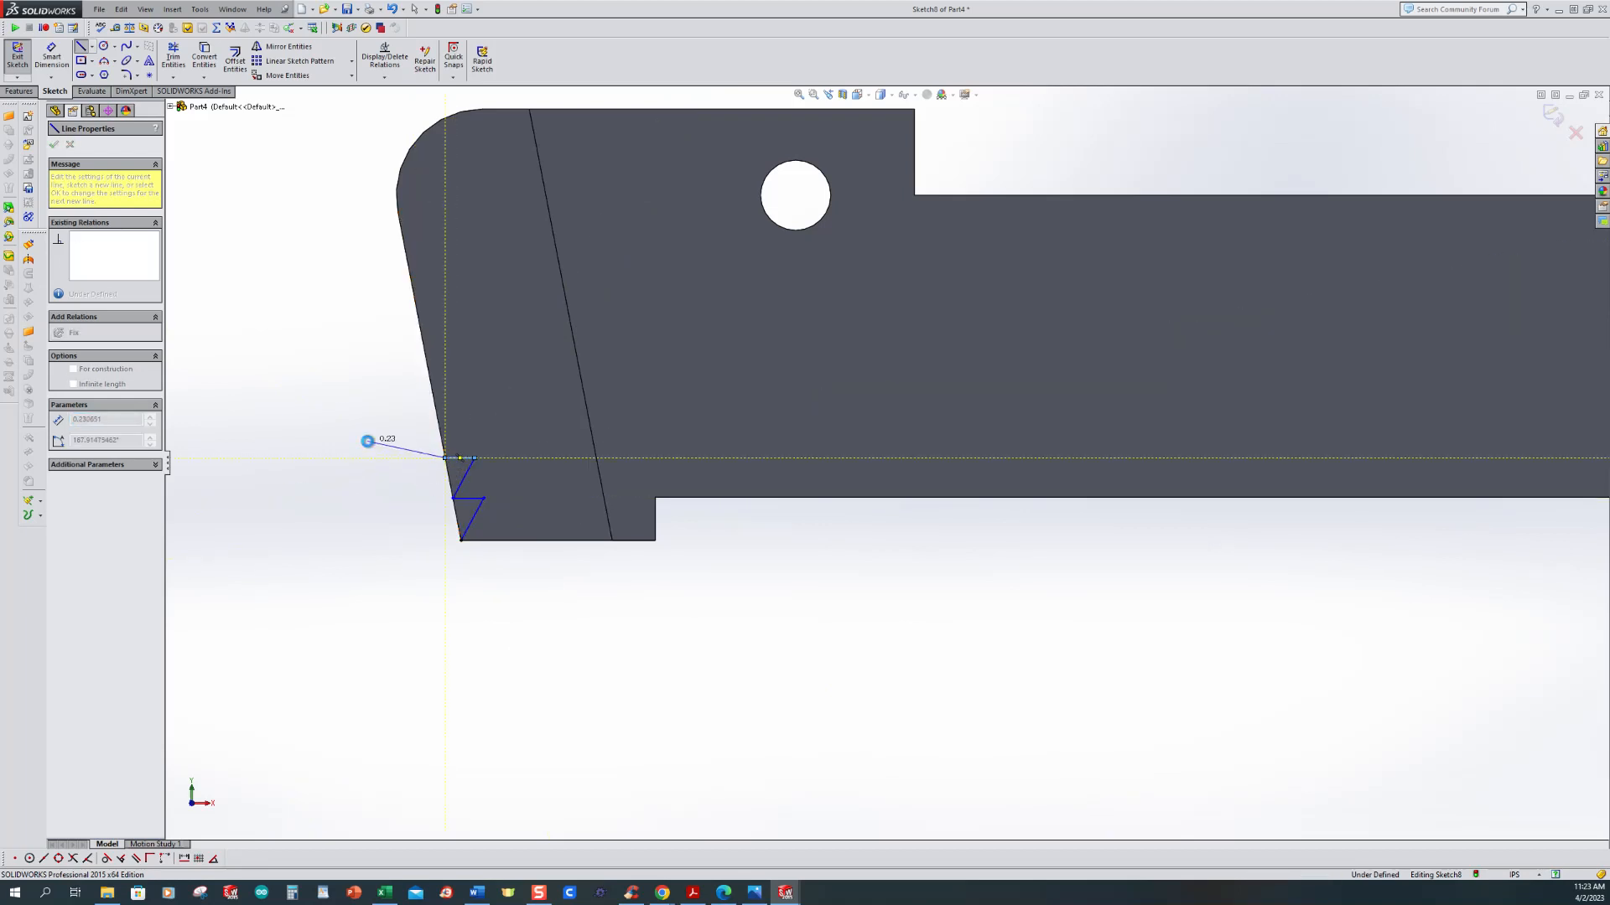
pyautogui.press('Escape')
# Step: Add Equal relations between the two horizontal tooth lines and between the two slanted tooth lines
pyautogui.scroll(-2, 629, 644)
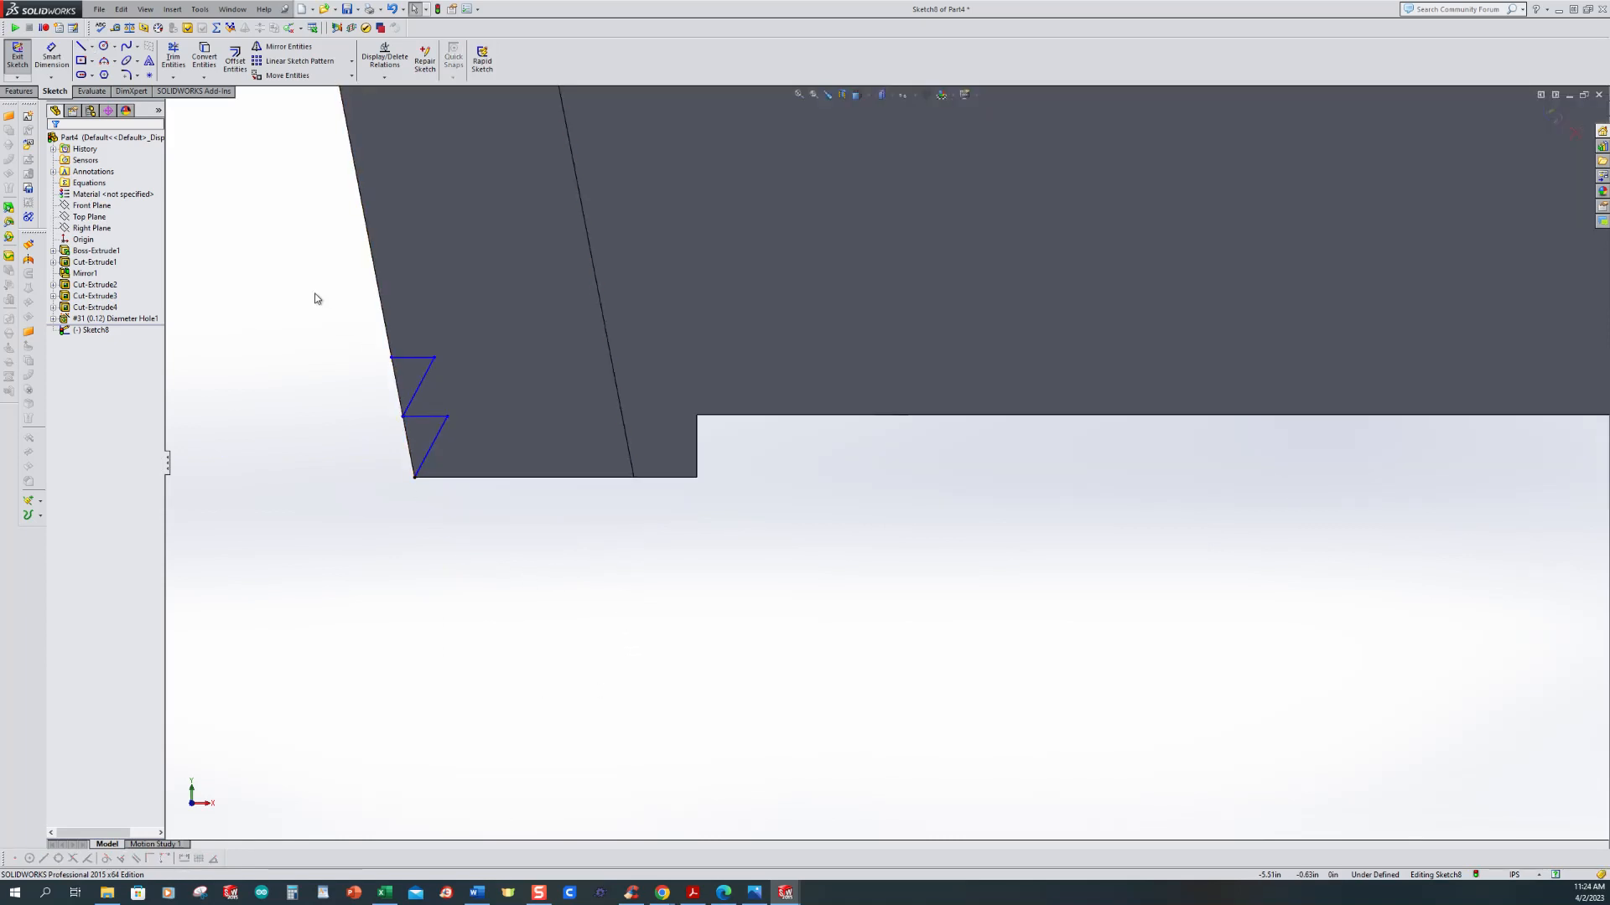
pyautogui.click(348, 171)
pyautogui.click(384, 77)
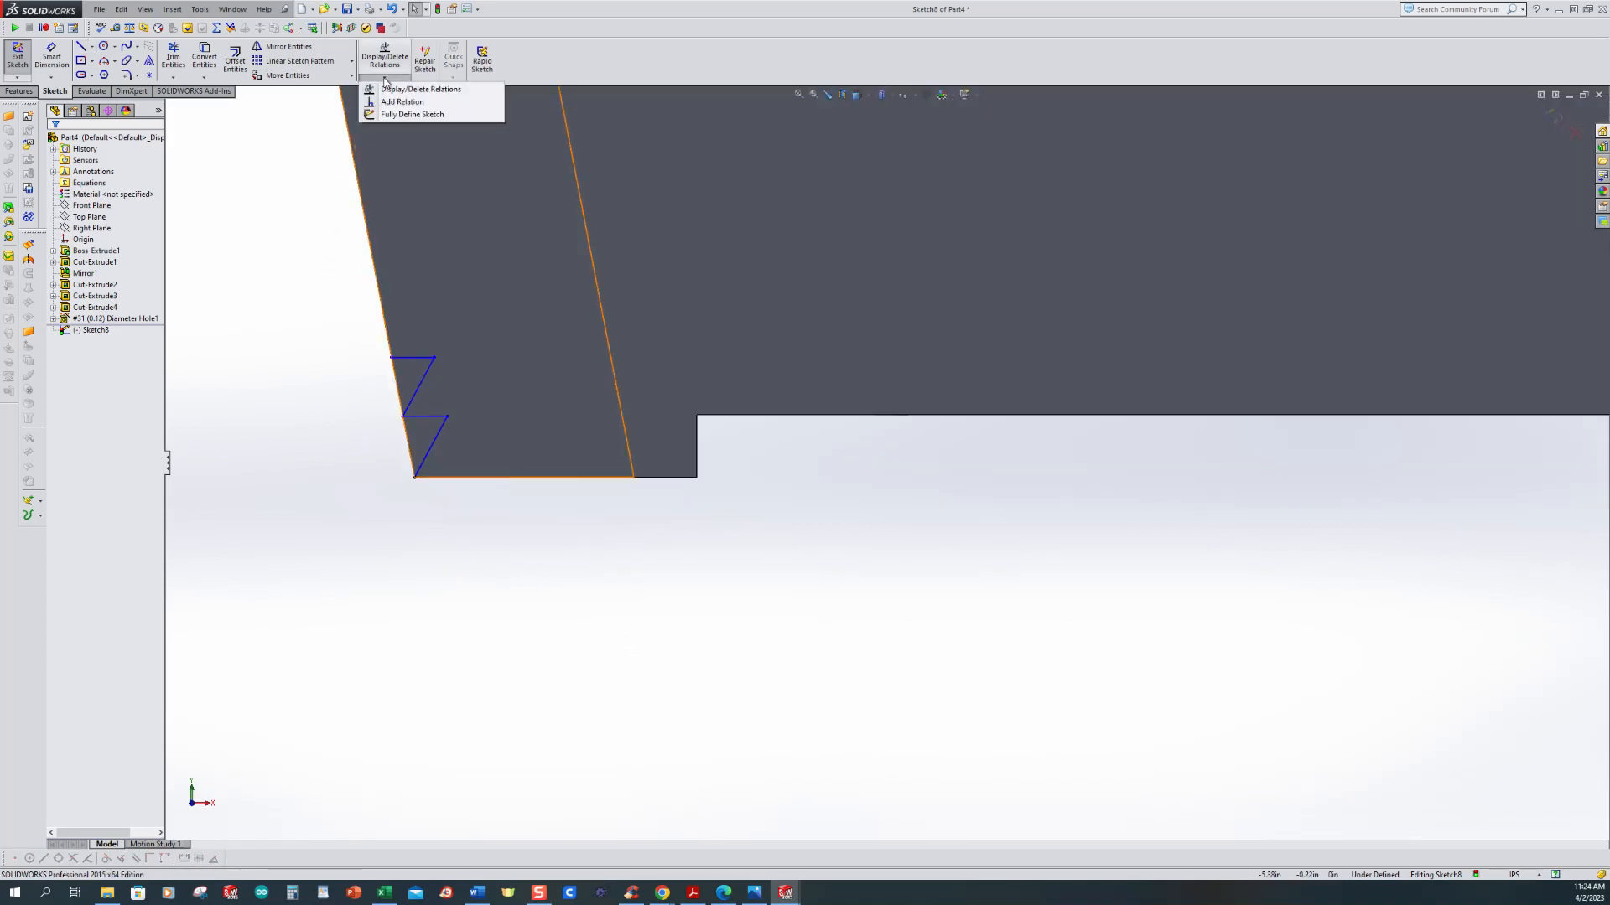
pyautogui.click(384, 100)
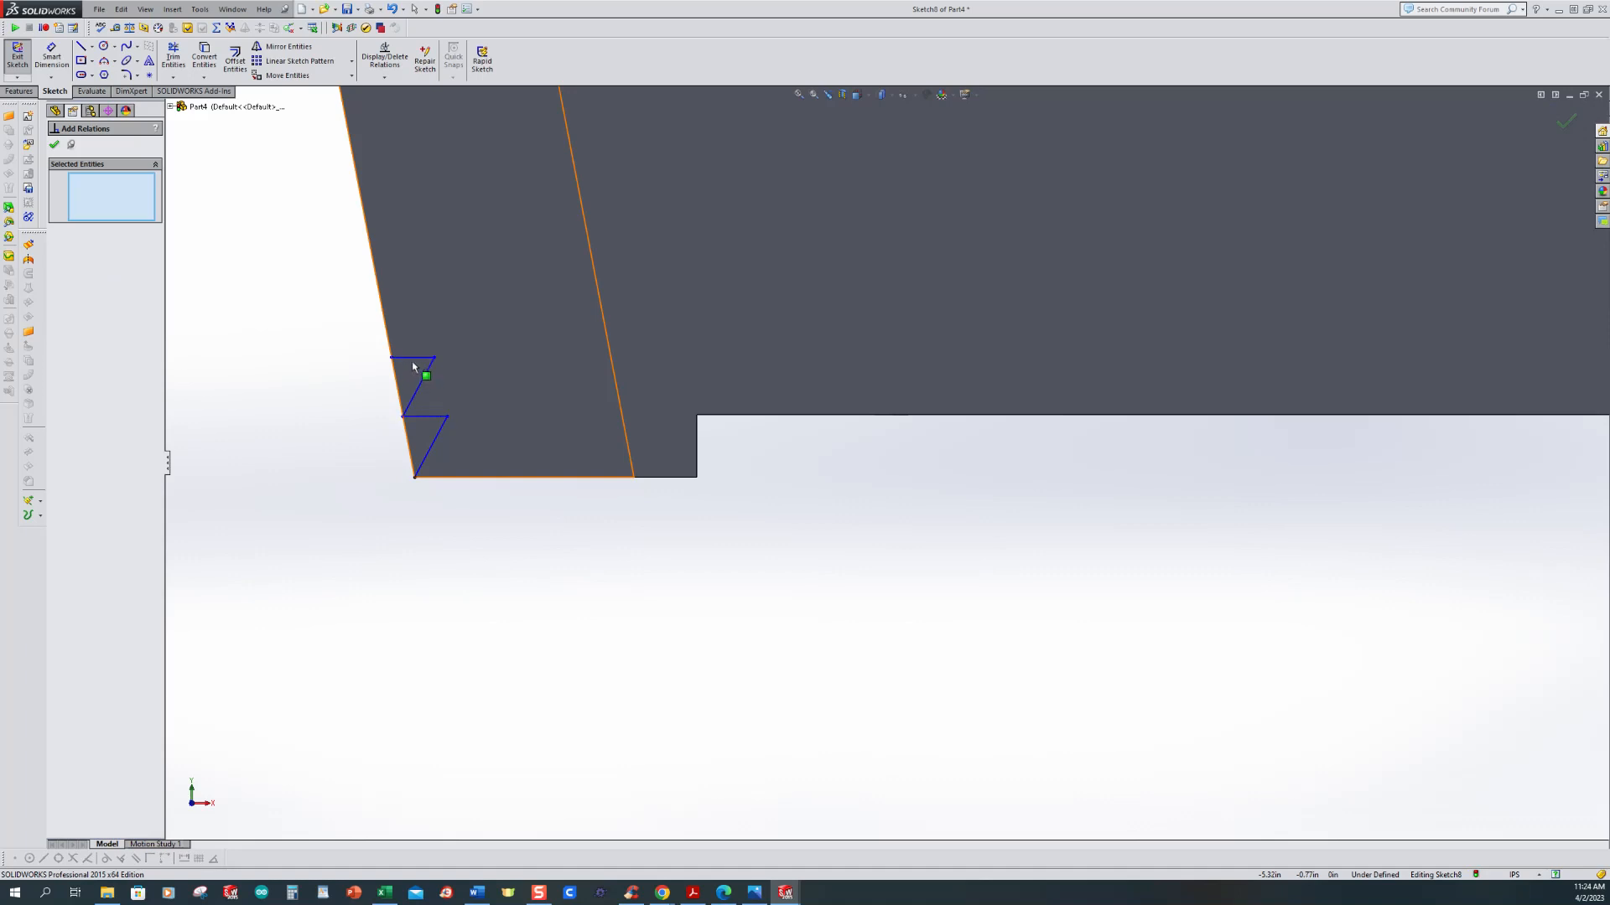
pyautogui.click(414, 358)
pyautogui.click(423, 417)
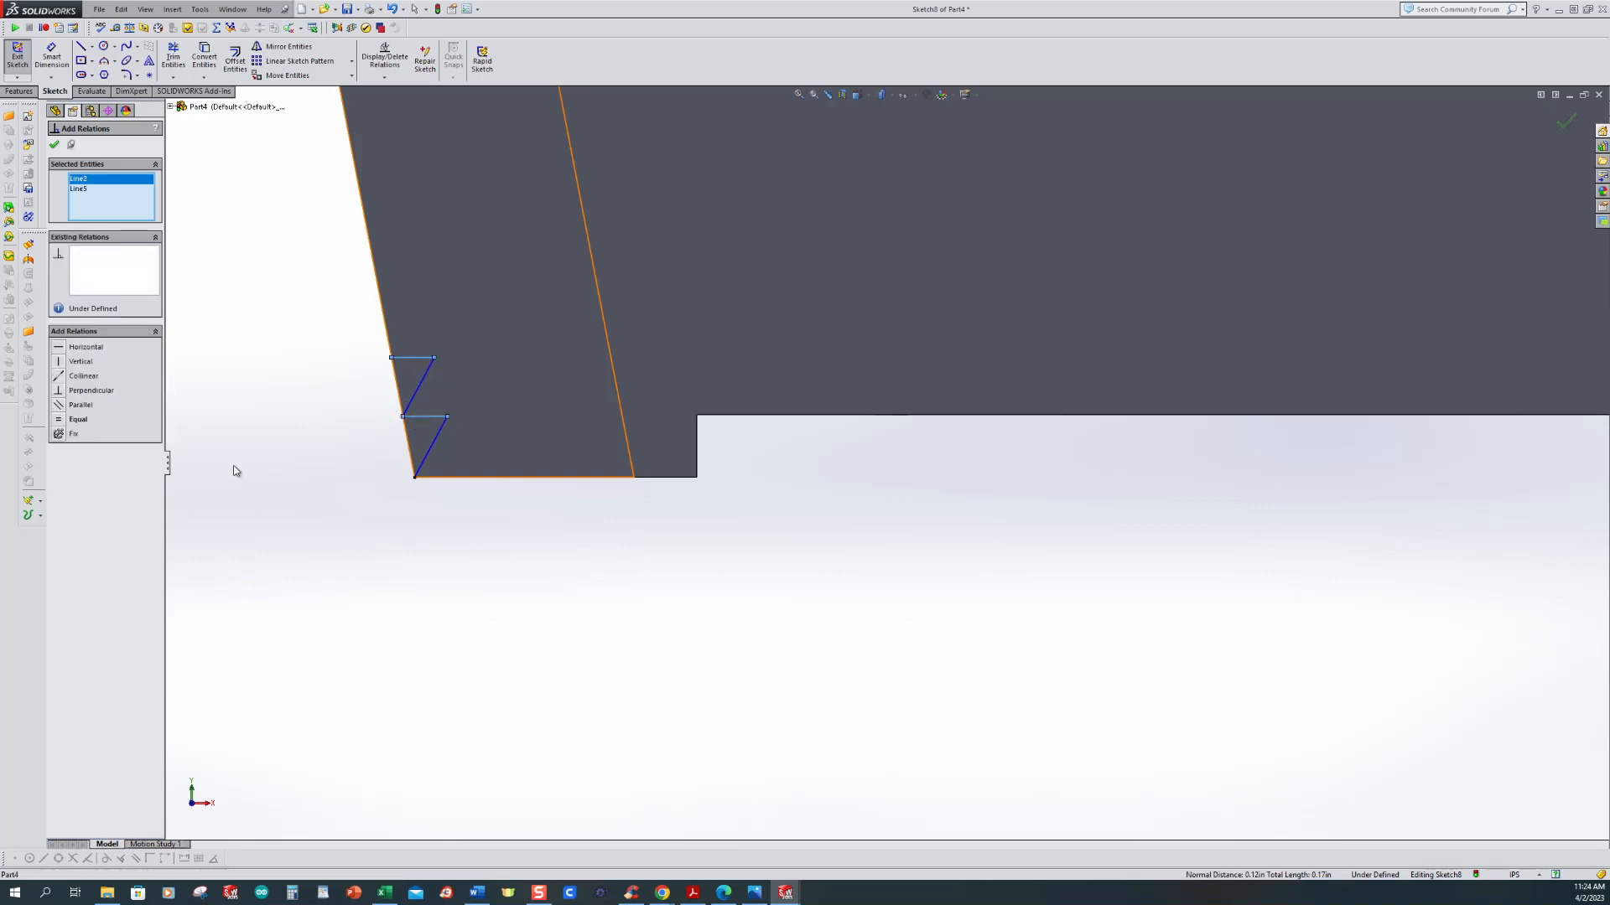
pyautogui.click(60, 420)
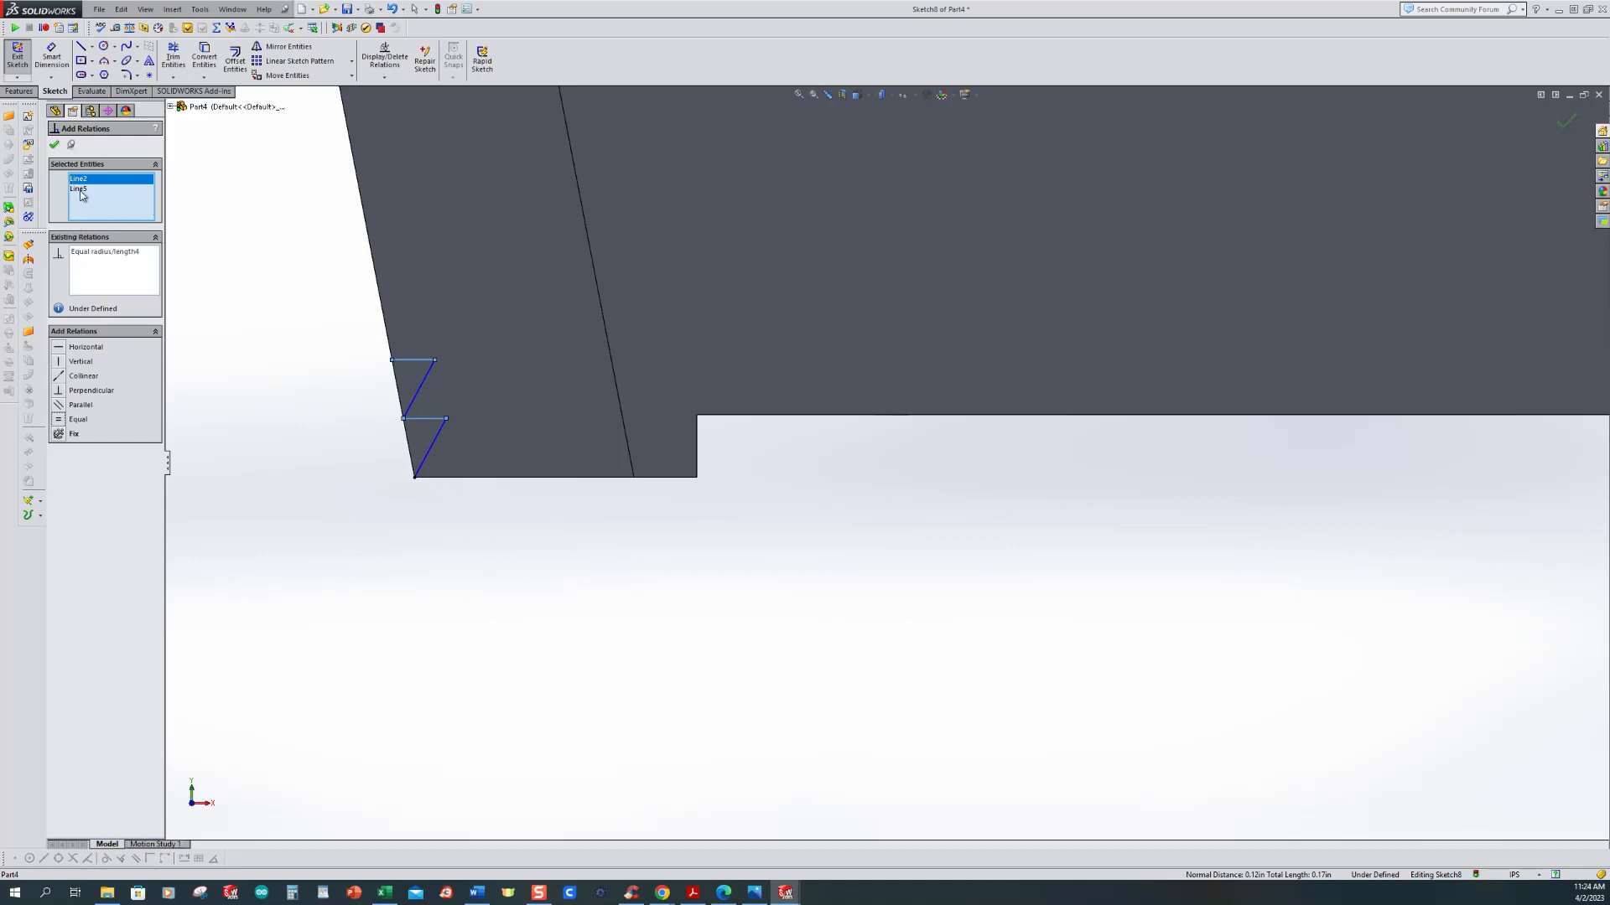
pyautogui.click(420, 390)
pyautogui.click(430, 439)
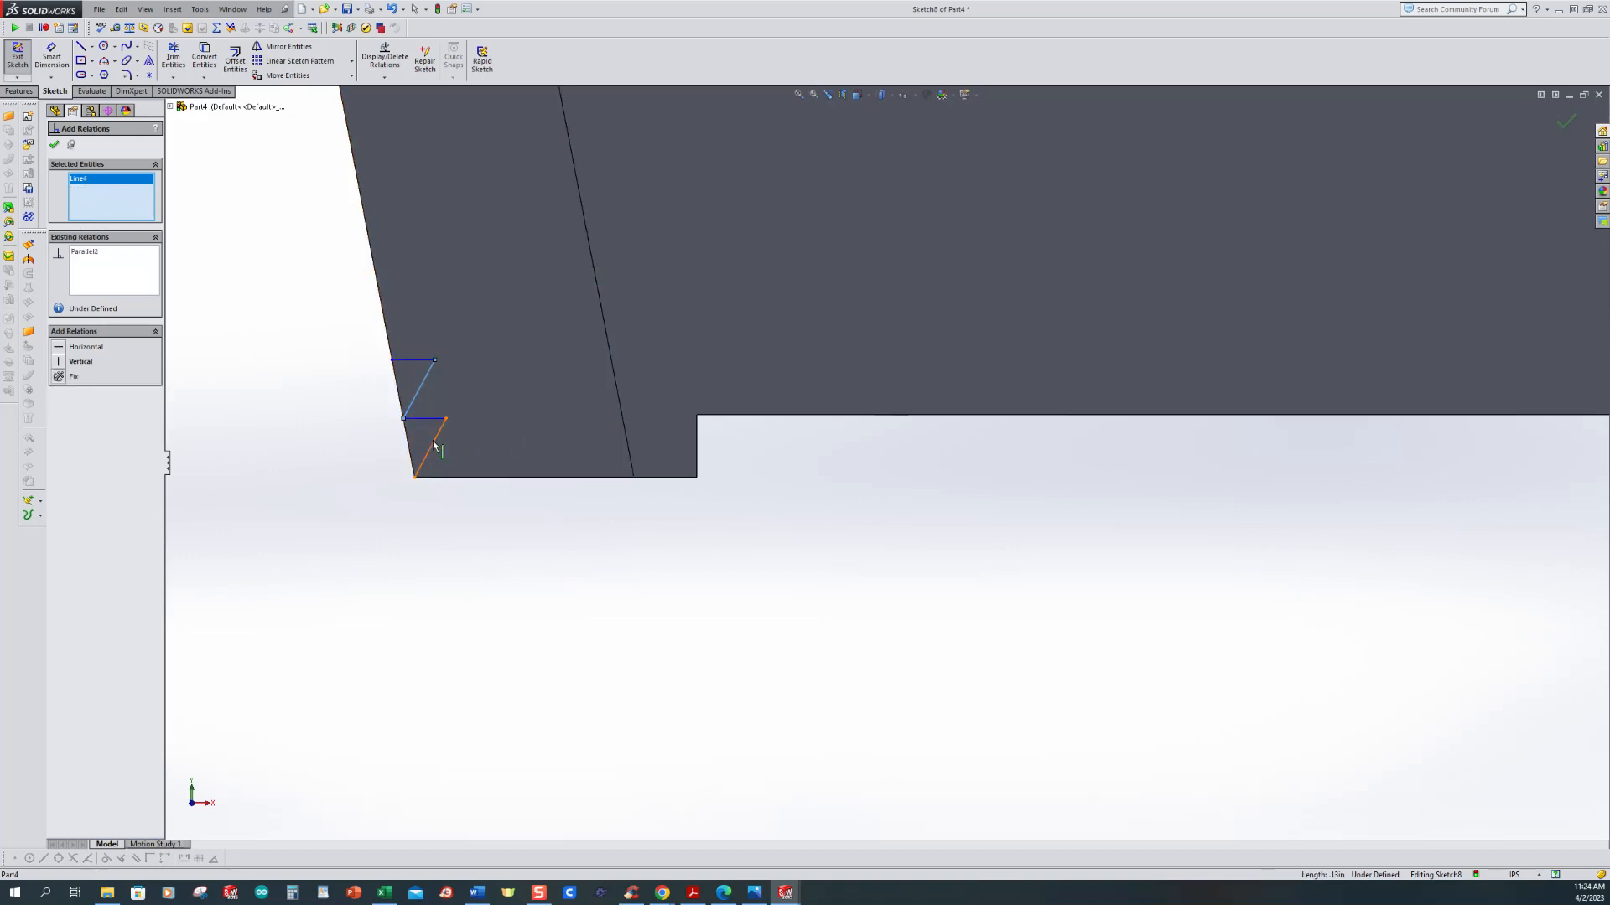
pyautogui.click(59, 420)
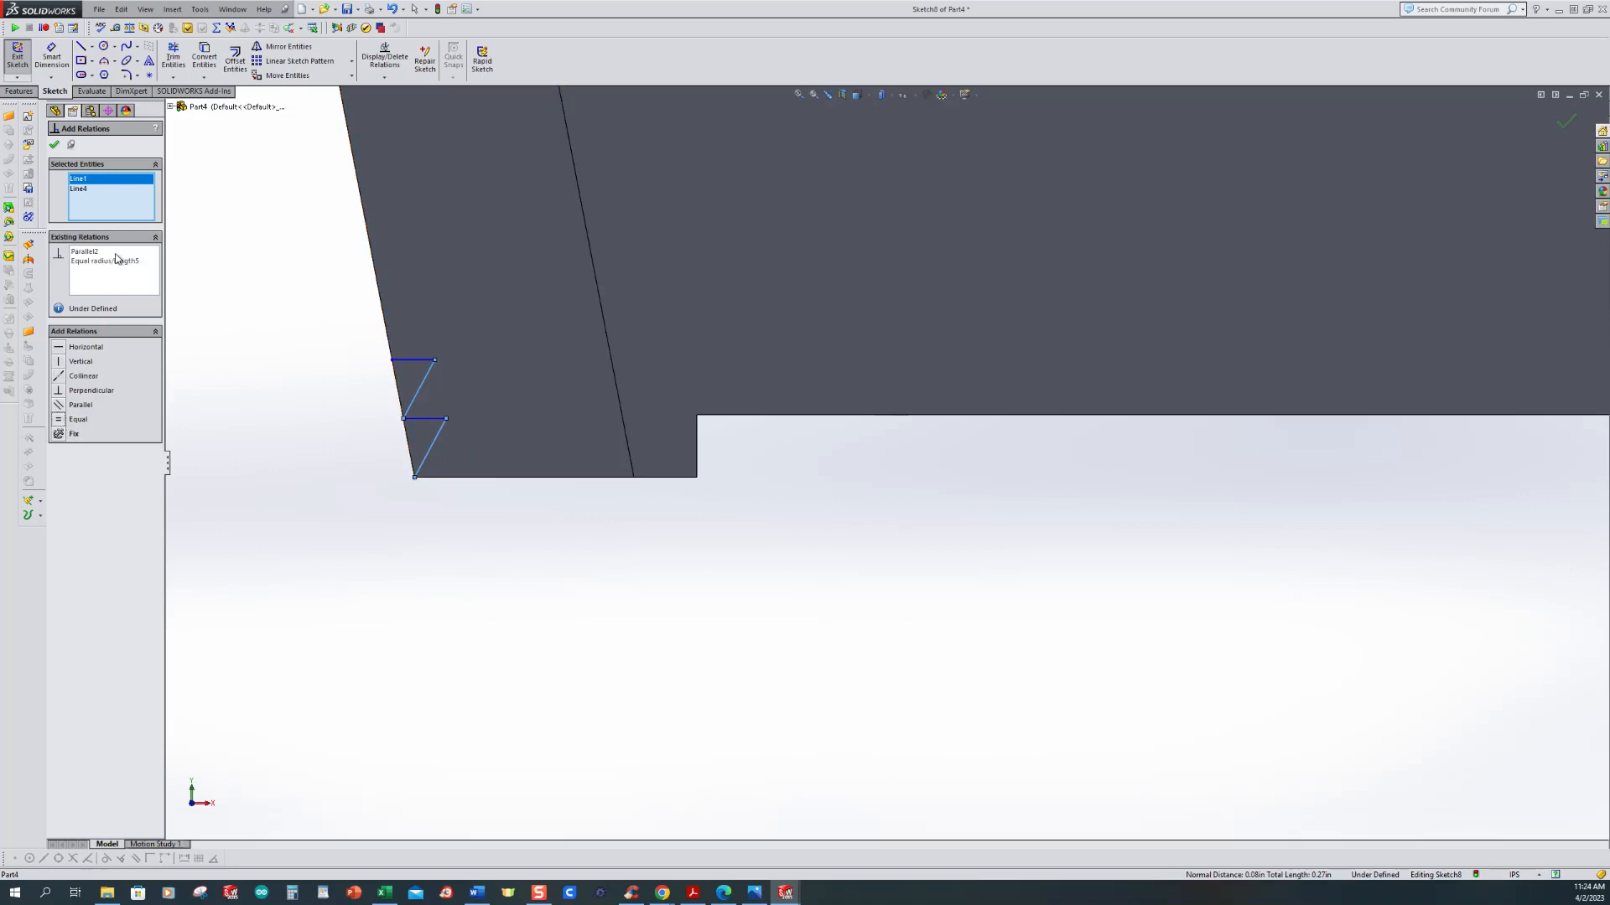
# Step: Dimension the lower tooth's vertical height as 0.125 in and the upper horizontal tooth line's length as 0.0625 in
pyautogui.click(51, 56)
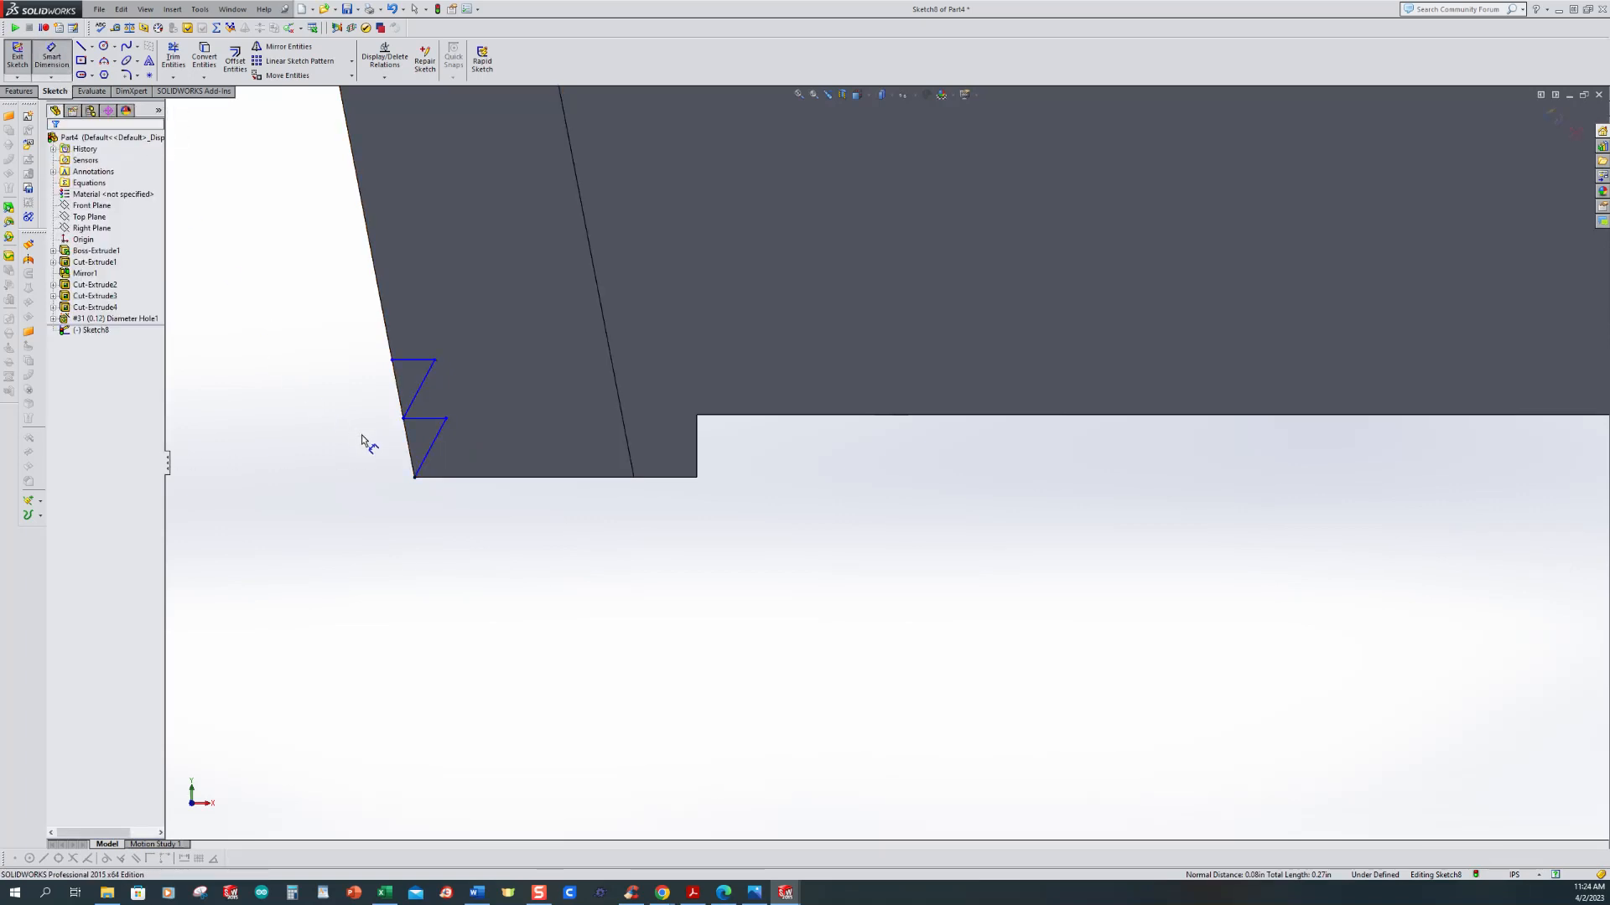
pyautogui.click(430, 449)
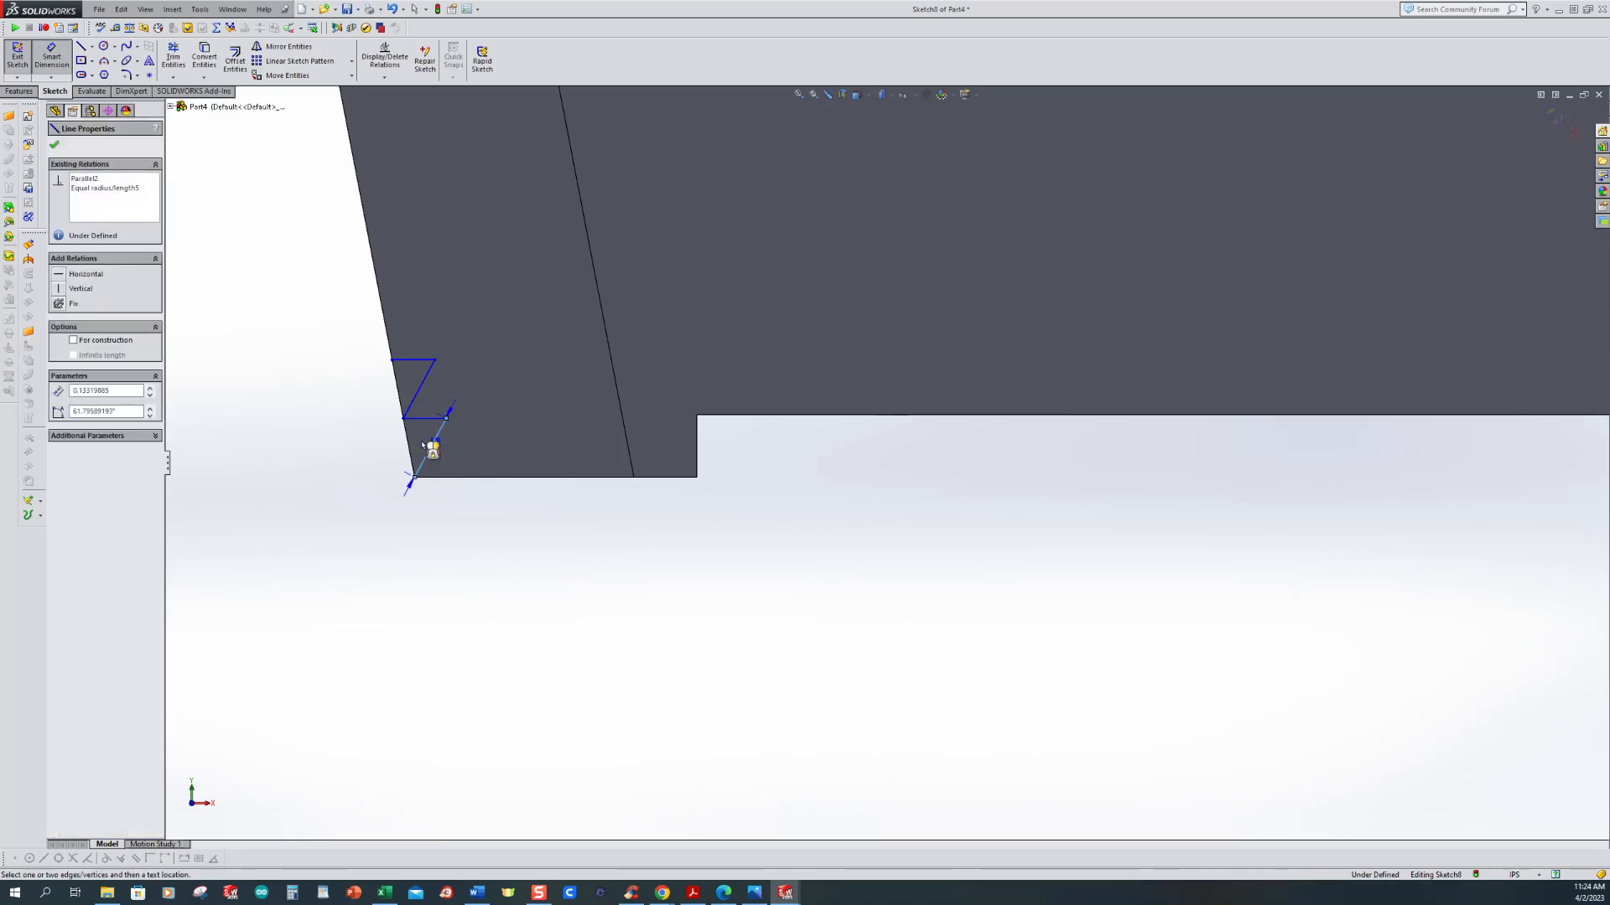
pyautogui.click(321, 447)
pyautogui.write('.125')
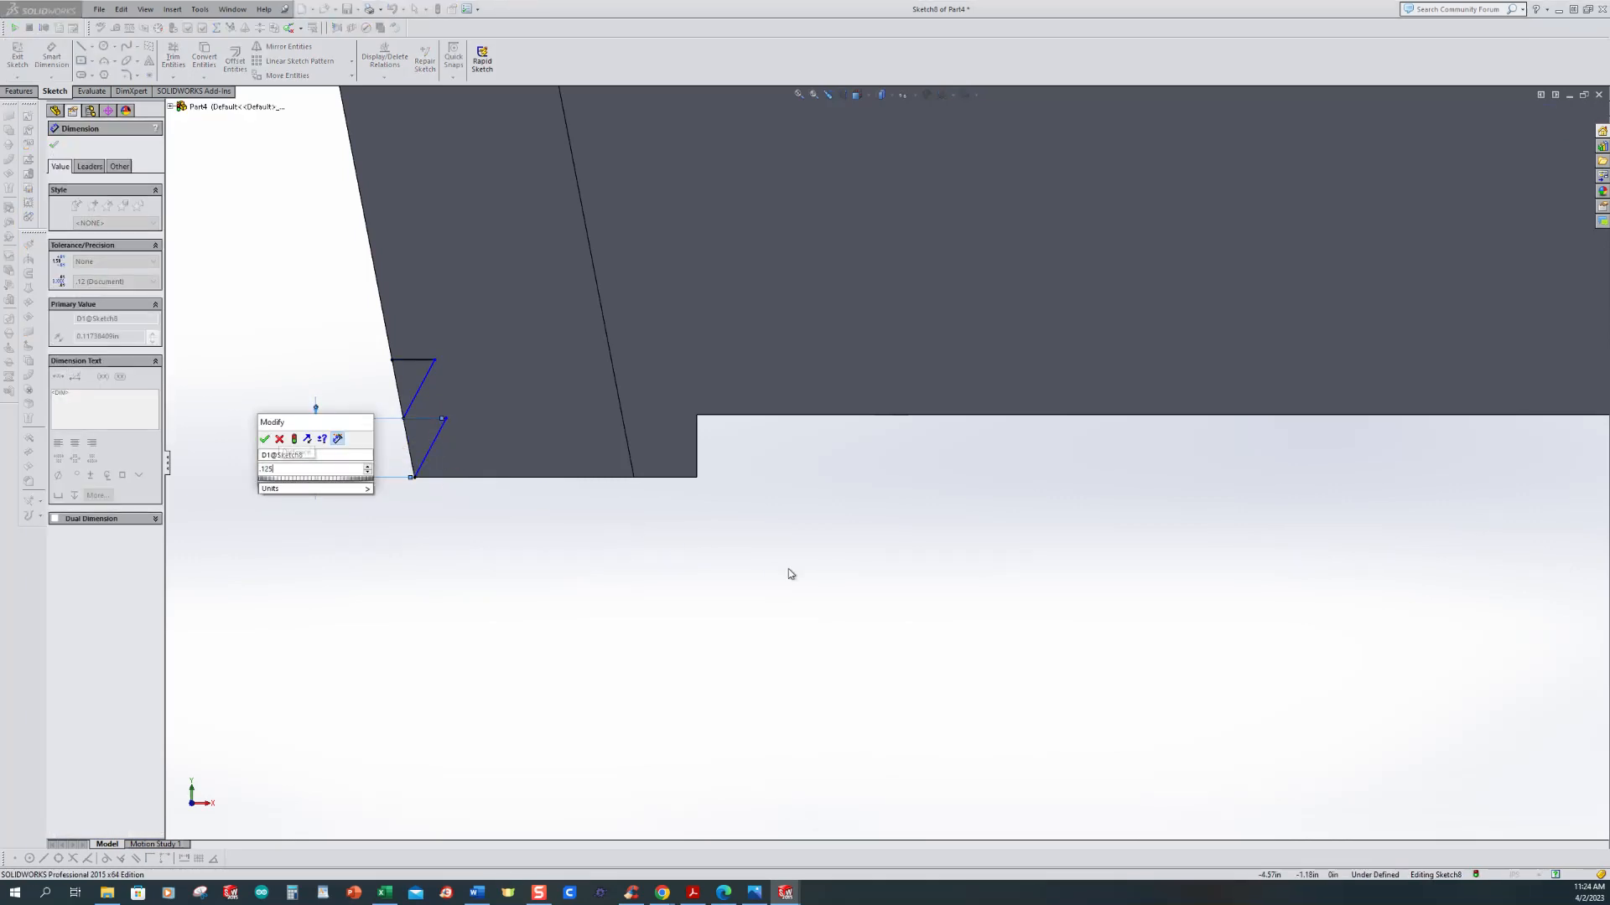
pyautogui.press('Return')
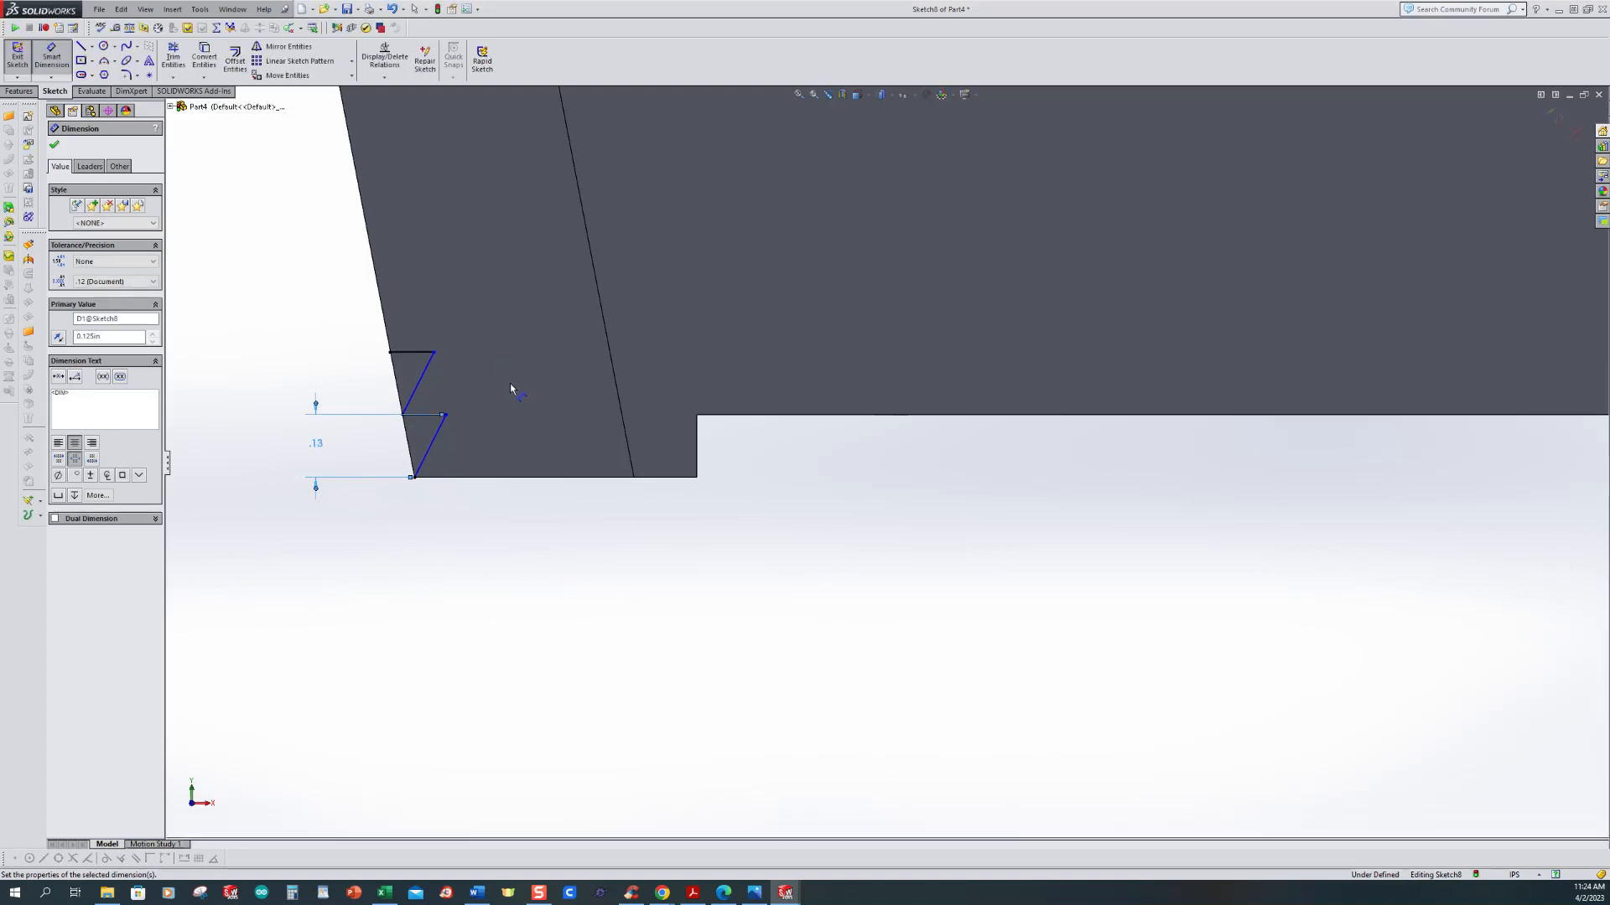
pyautogui.click(410, 352)
pyautogui.click(411, 316)
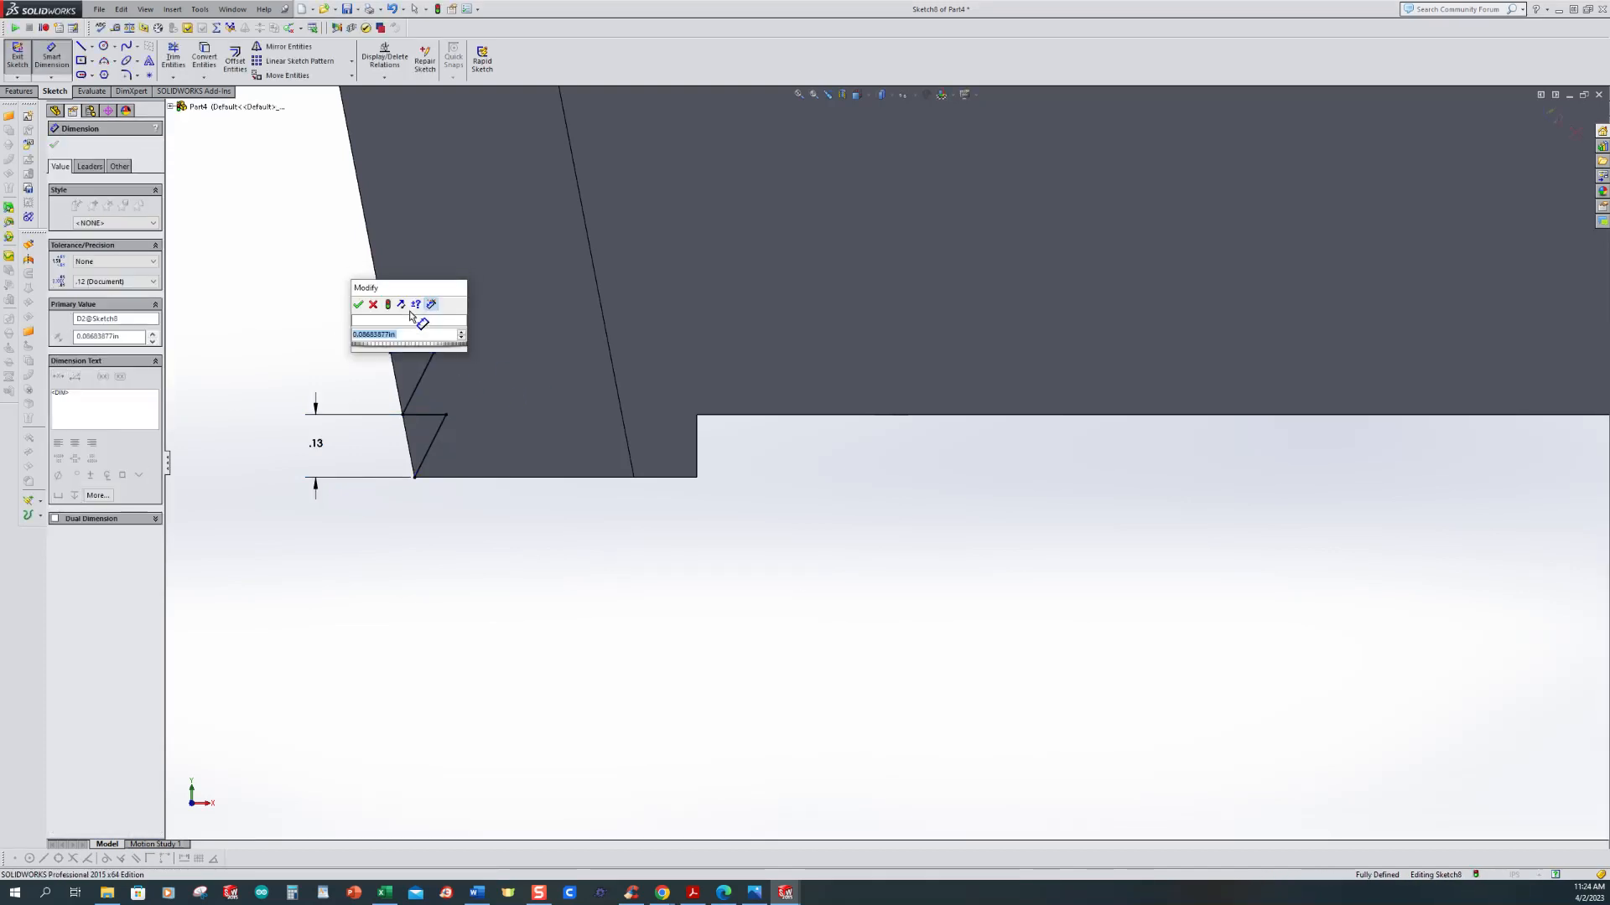
pyautogui.write('.0625')
pyautogui.press('Return')
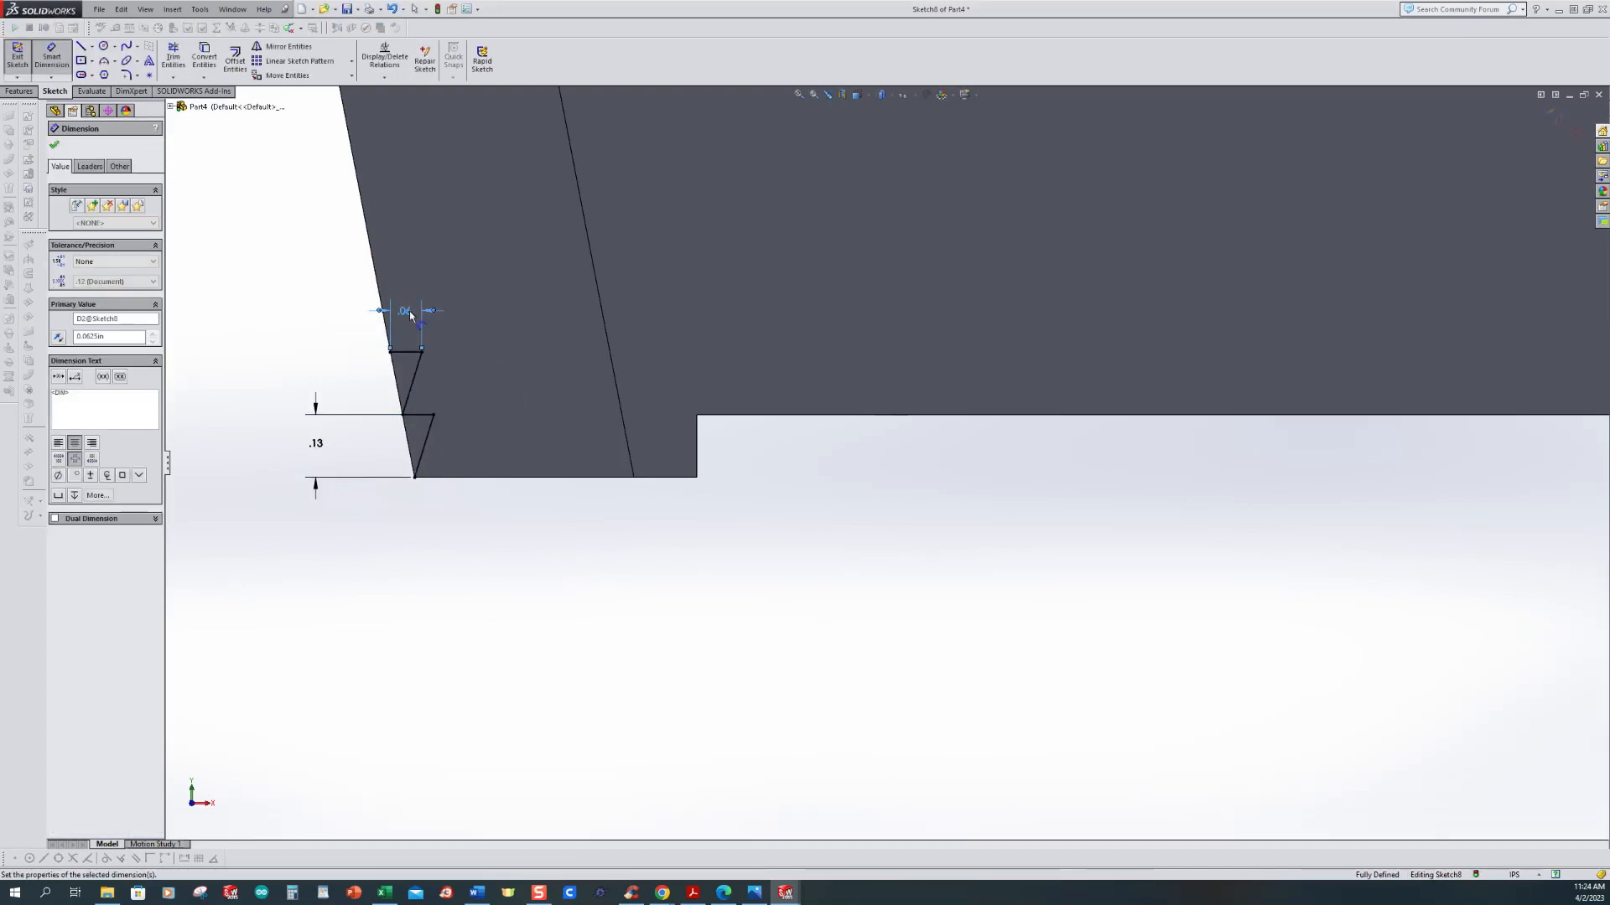
# Step: Cut the two tooth notches from the handle's head with an Extruded Cut set to Through All in both directions
pyautogui.scroll(2, 385, 456)
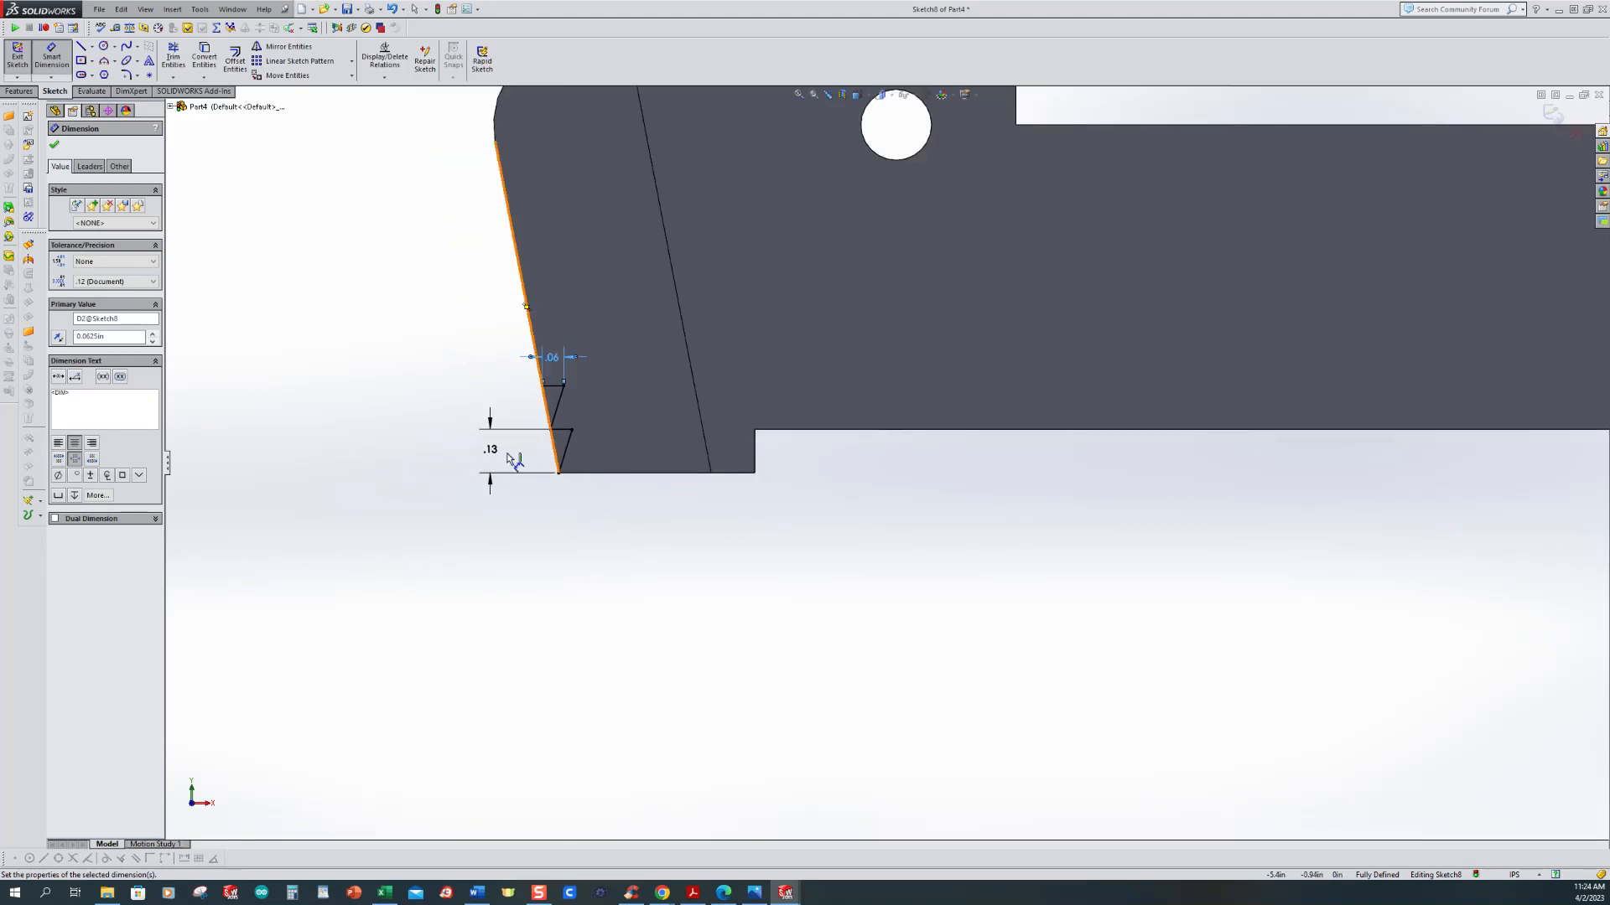
pyautogui.click(24, 94)
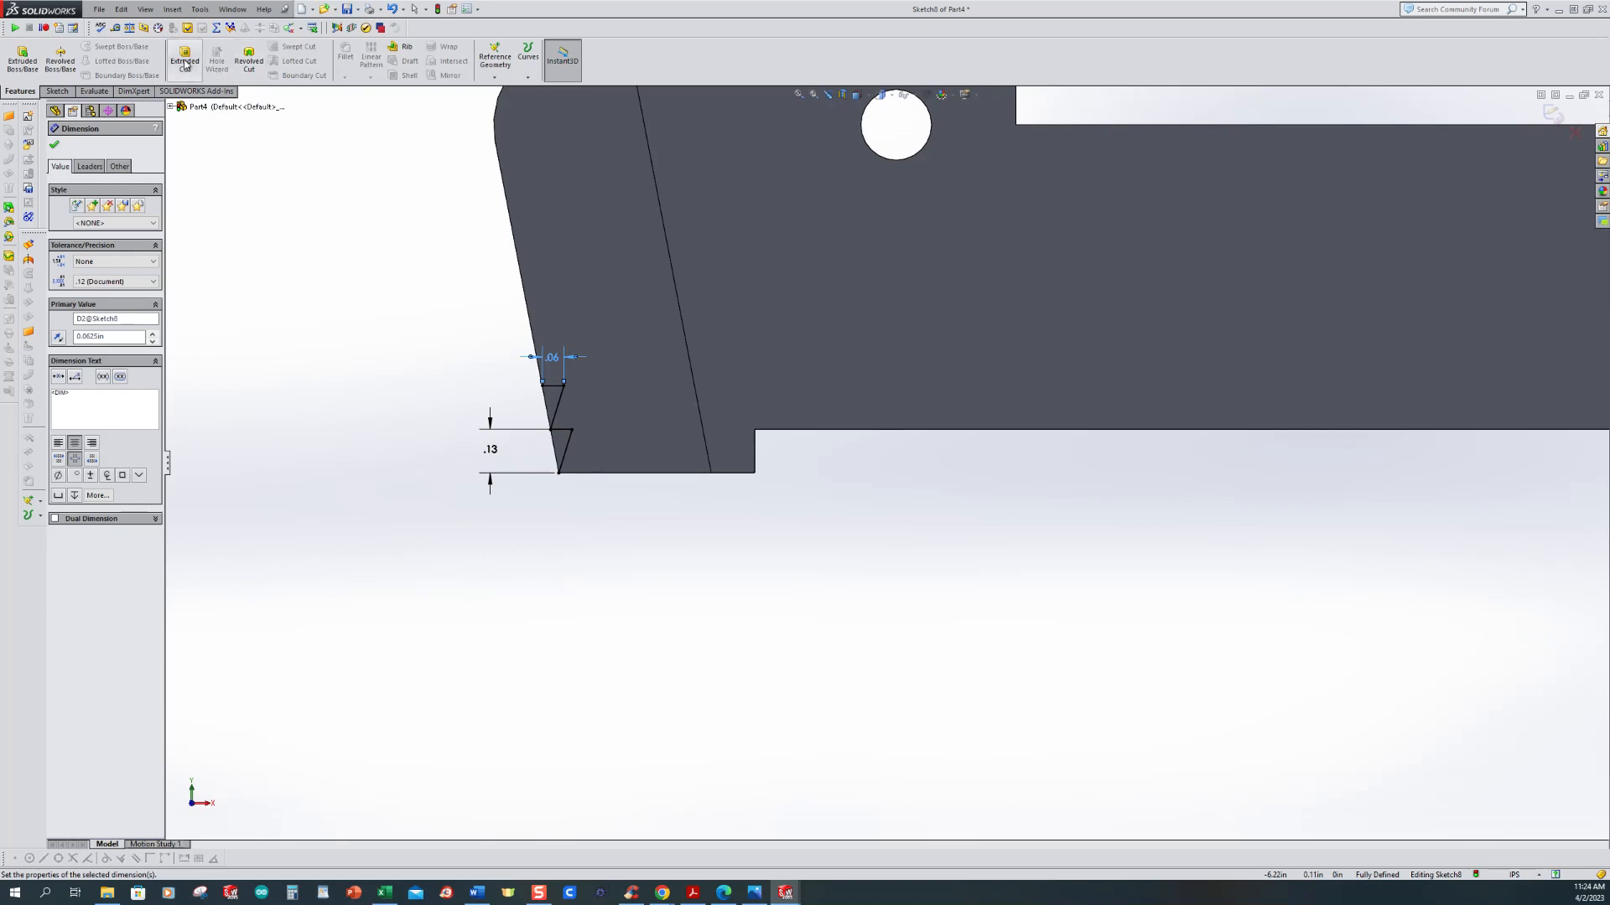
pyautogui.press('f')
pyautogui.click(112, 217)
pyautogui.click(119, 236)
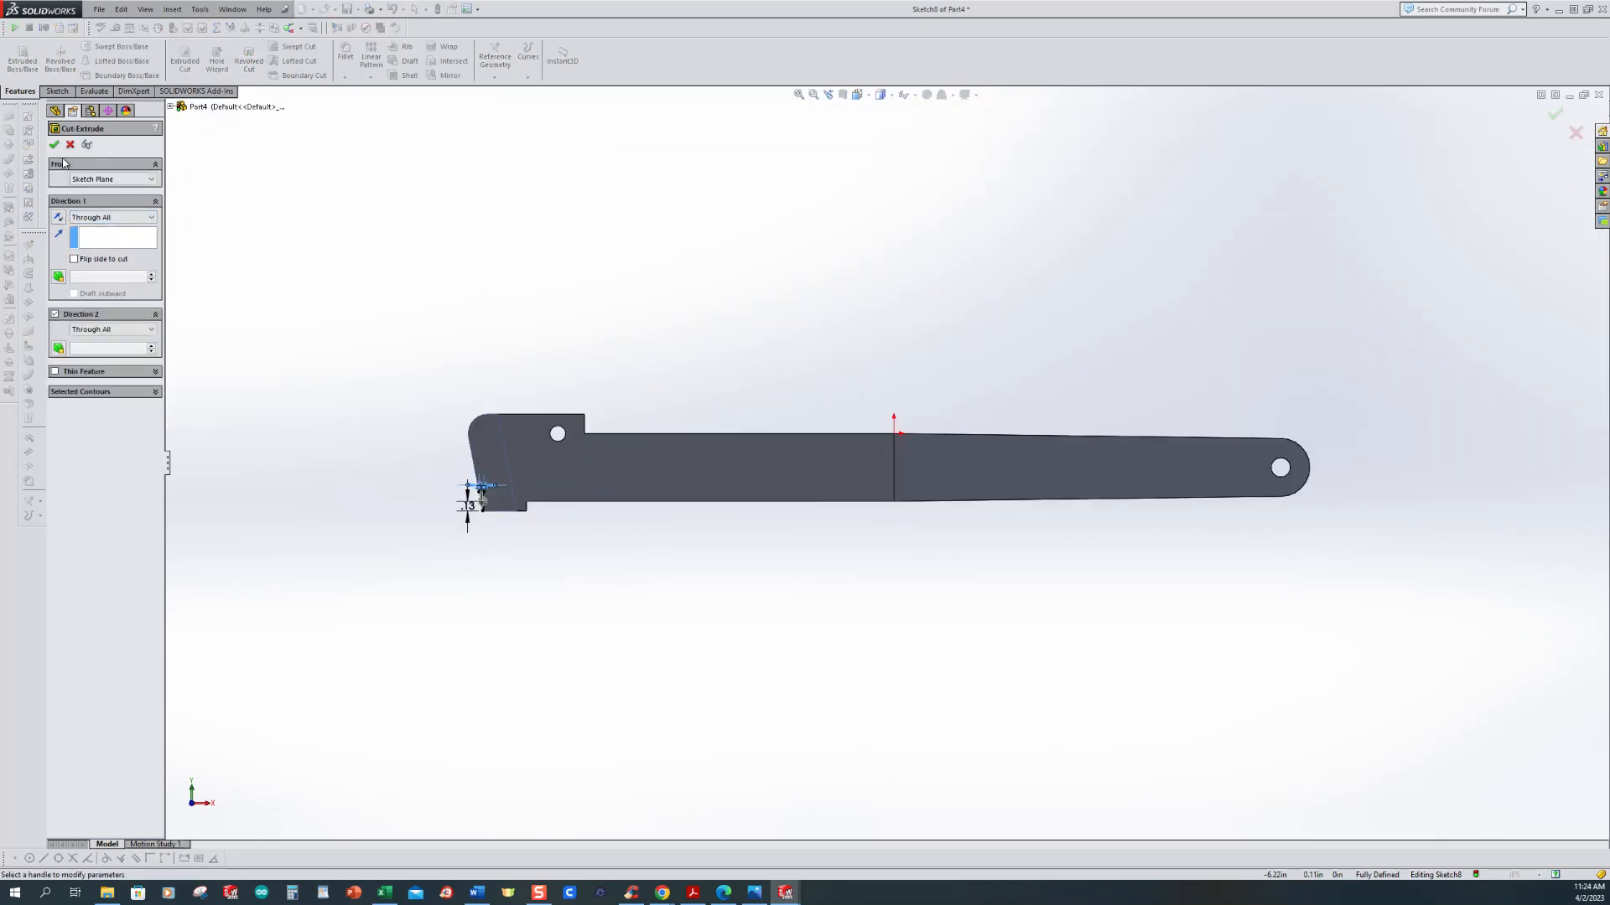
pyautogui.scroll(-4, 515, 535)
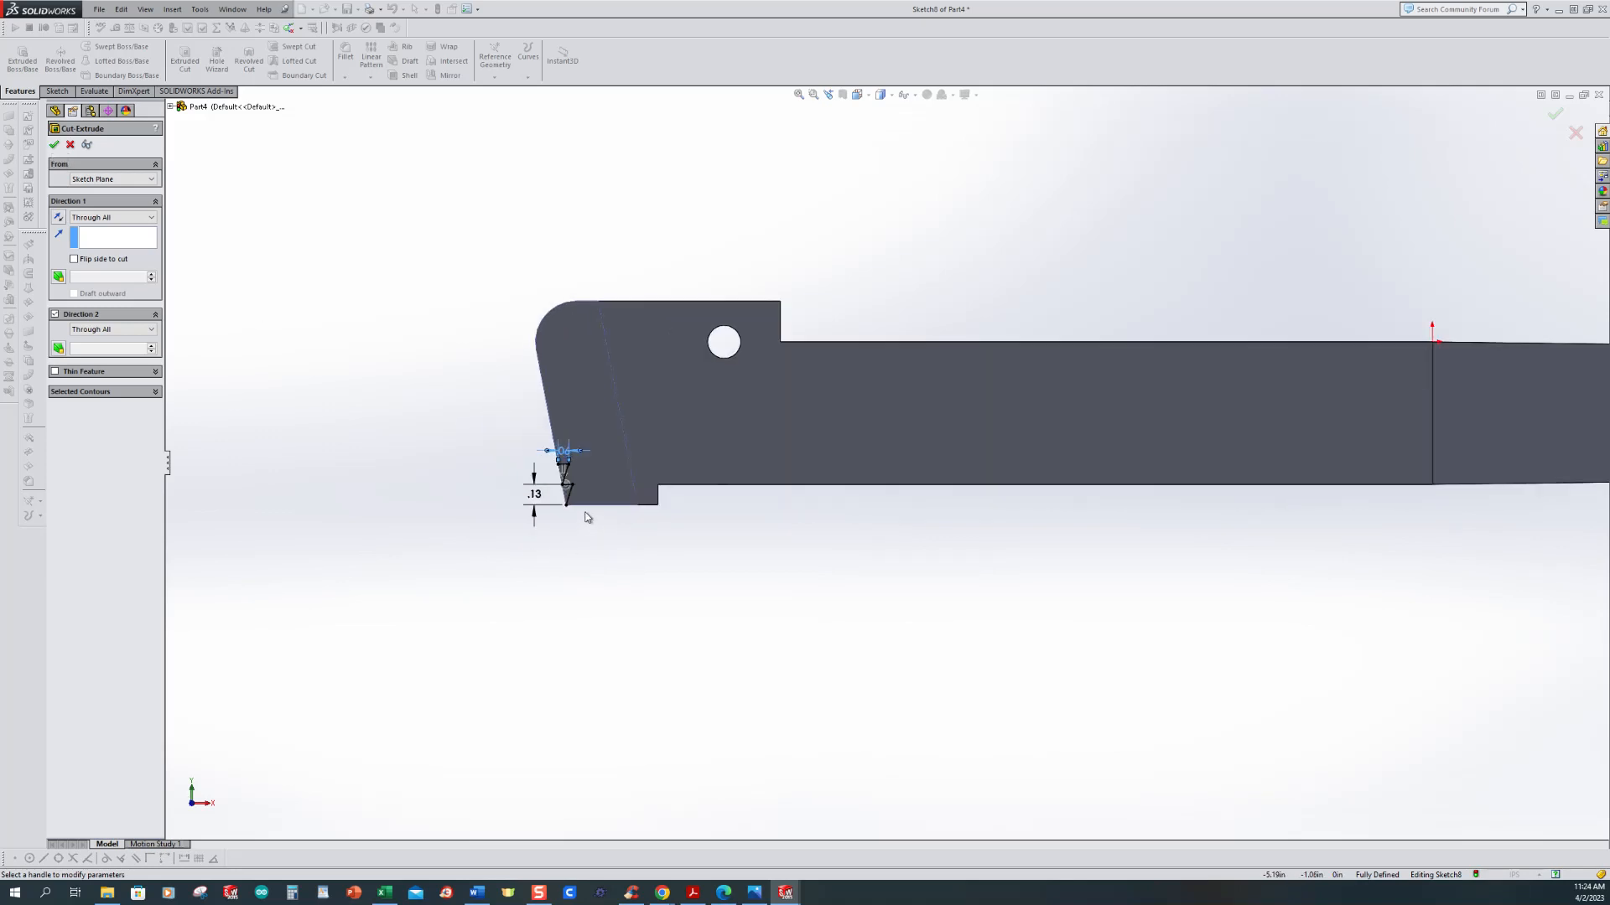
pyautogui.scroll(-1, 520, 495)
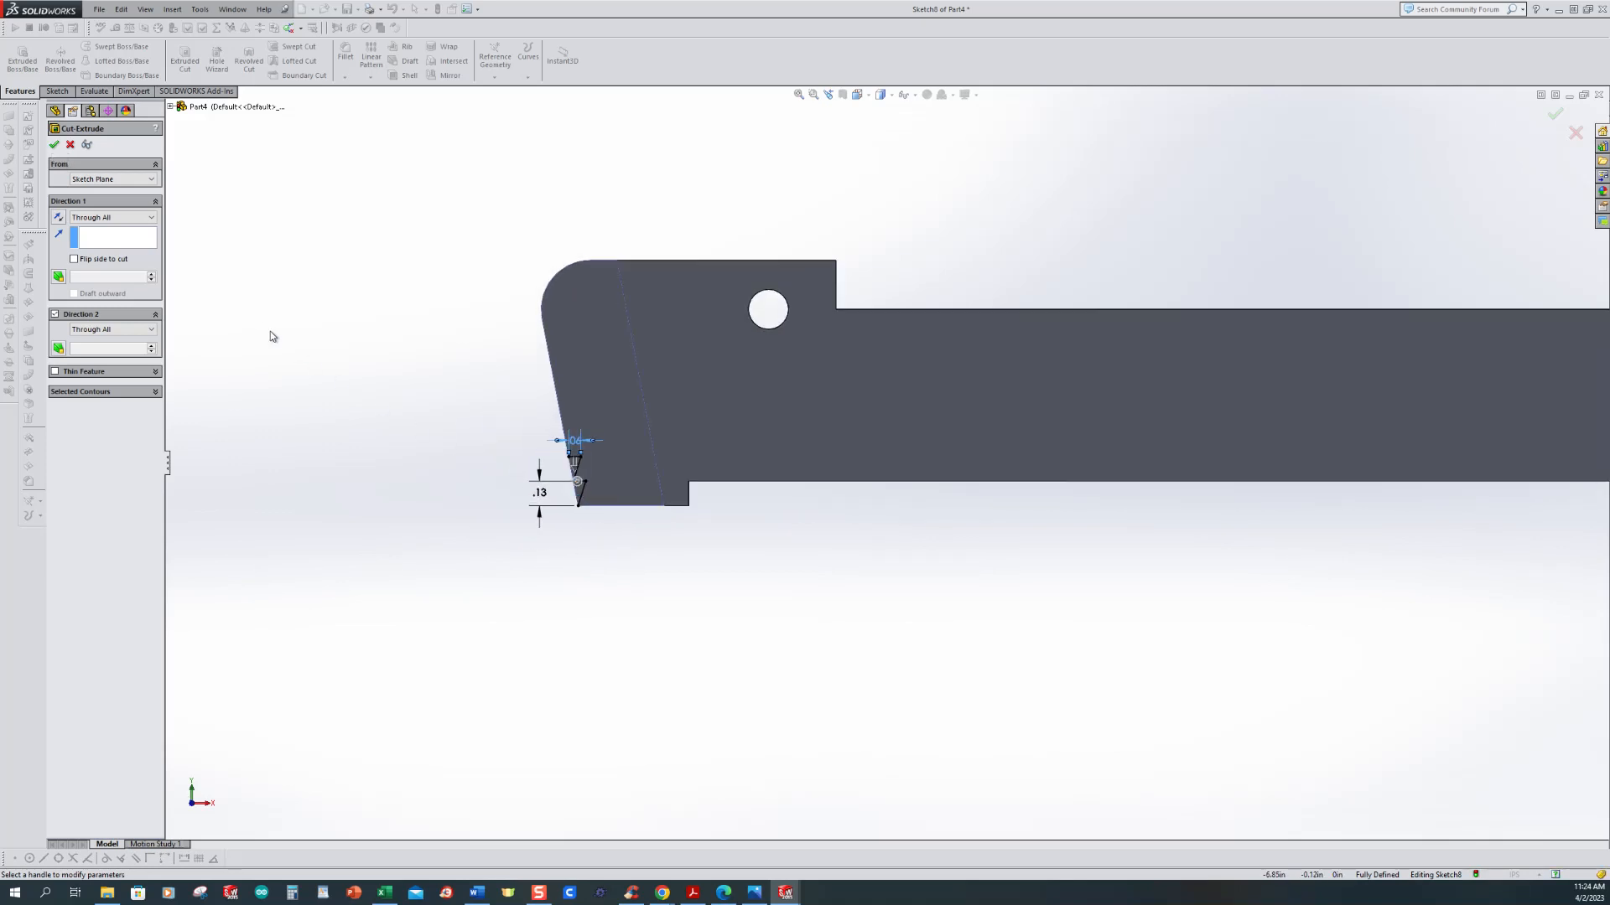
pyautogui.click(54, 144)
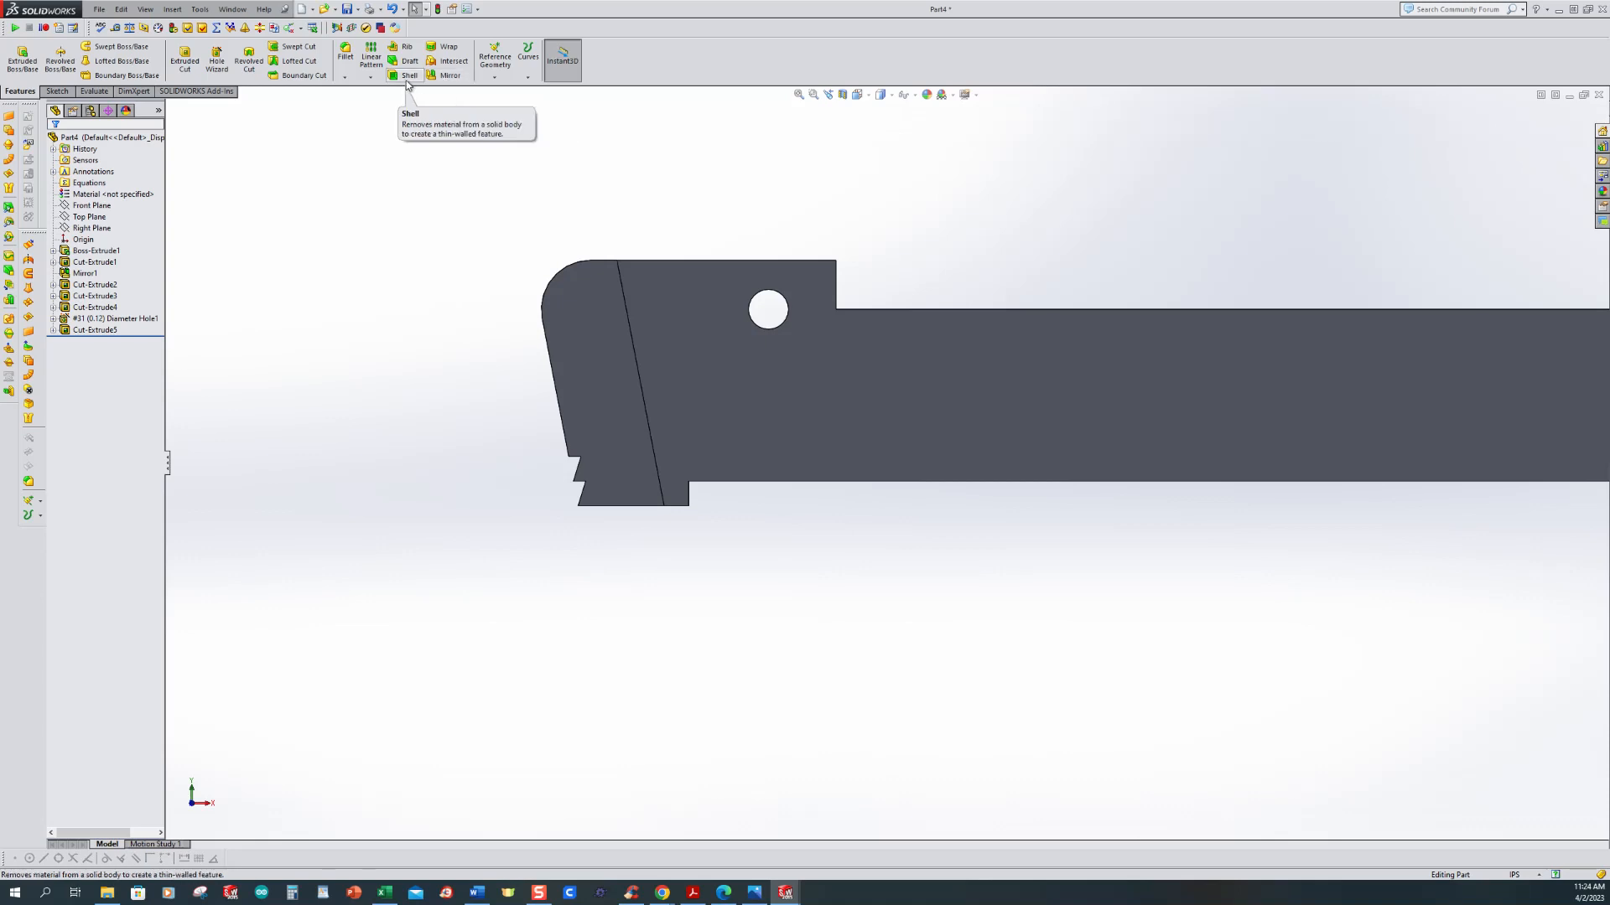
# Step: Create a linear pattern of the tooth cut along the head's slanted front edge with 0.125 in spacing and 7 instances
pyautogui.click(370, 77)
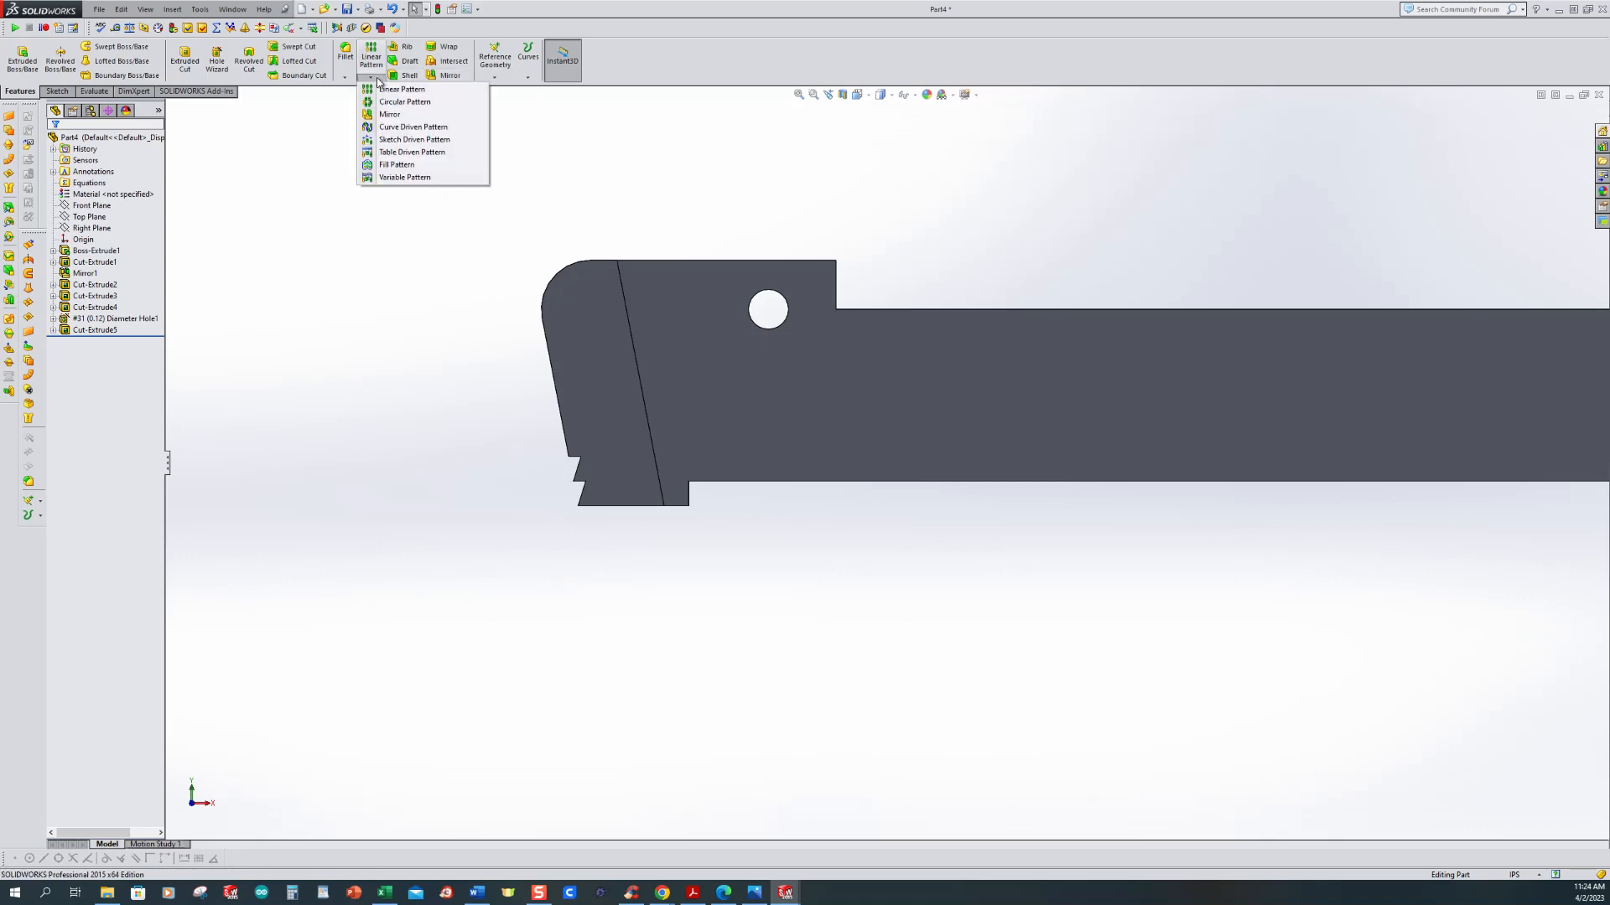
pyautogui.click(402, 94)
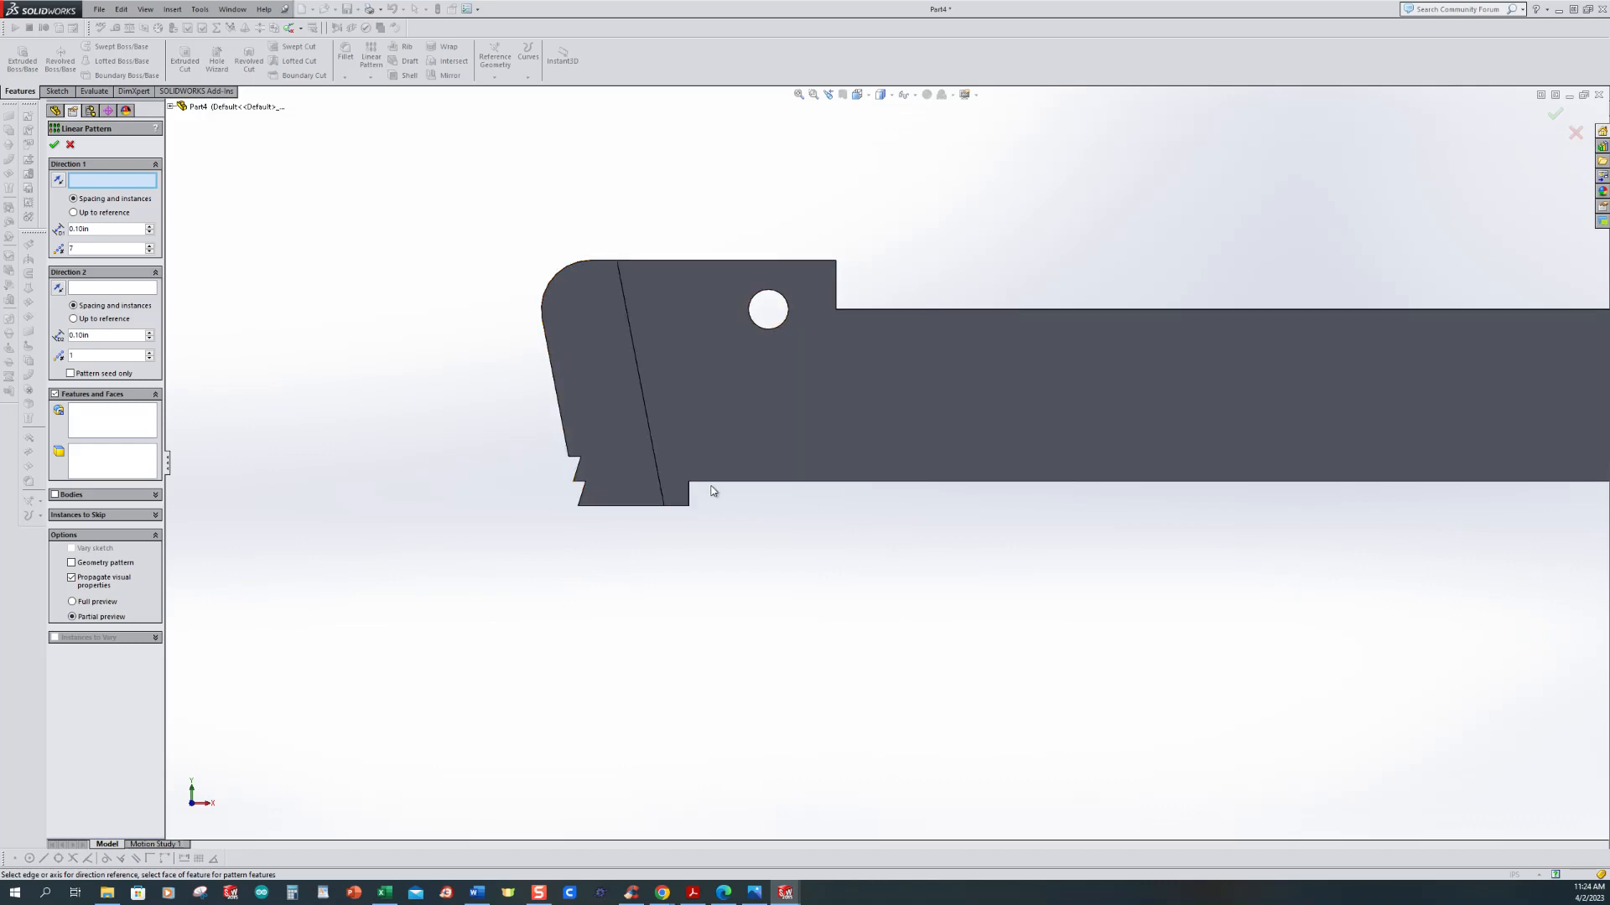
pyautogui.click(565, 434)
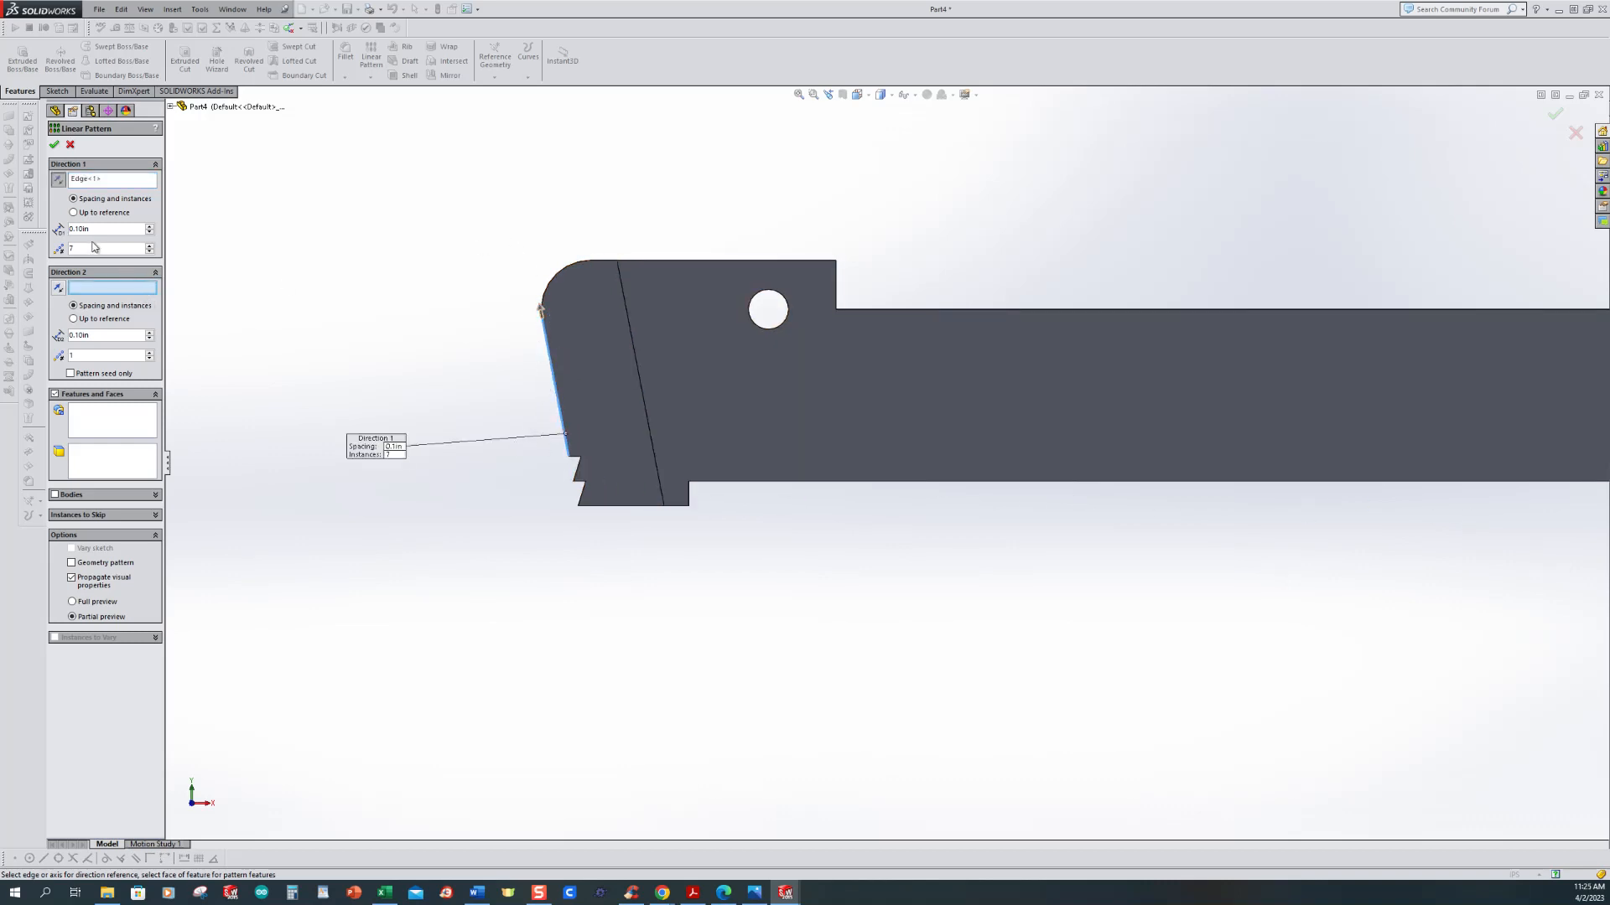
pyautogui.write('0.125')
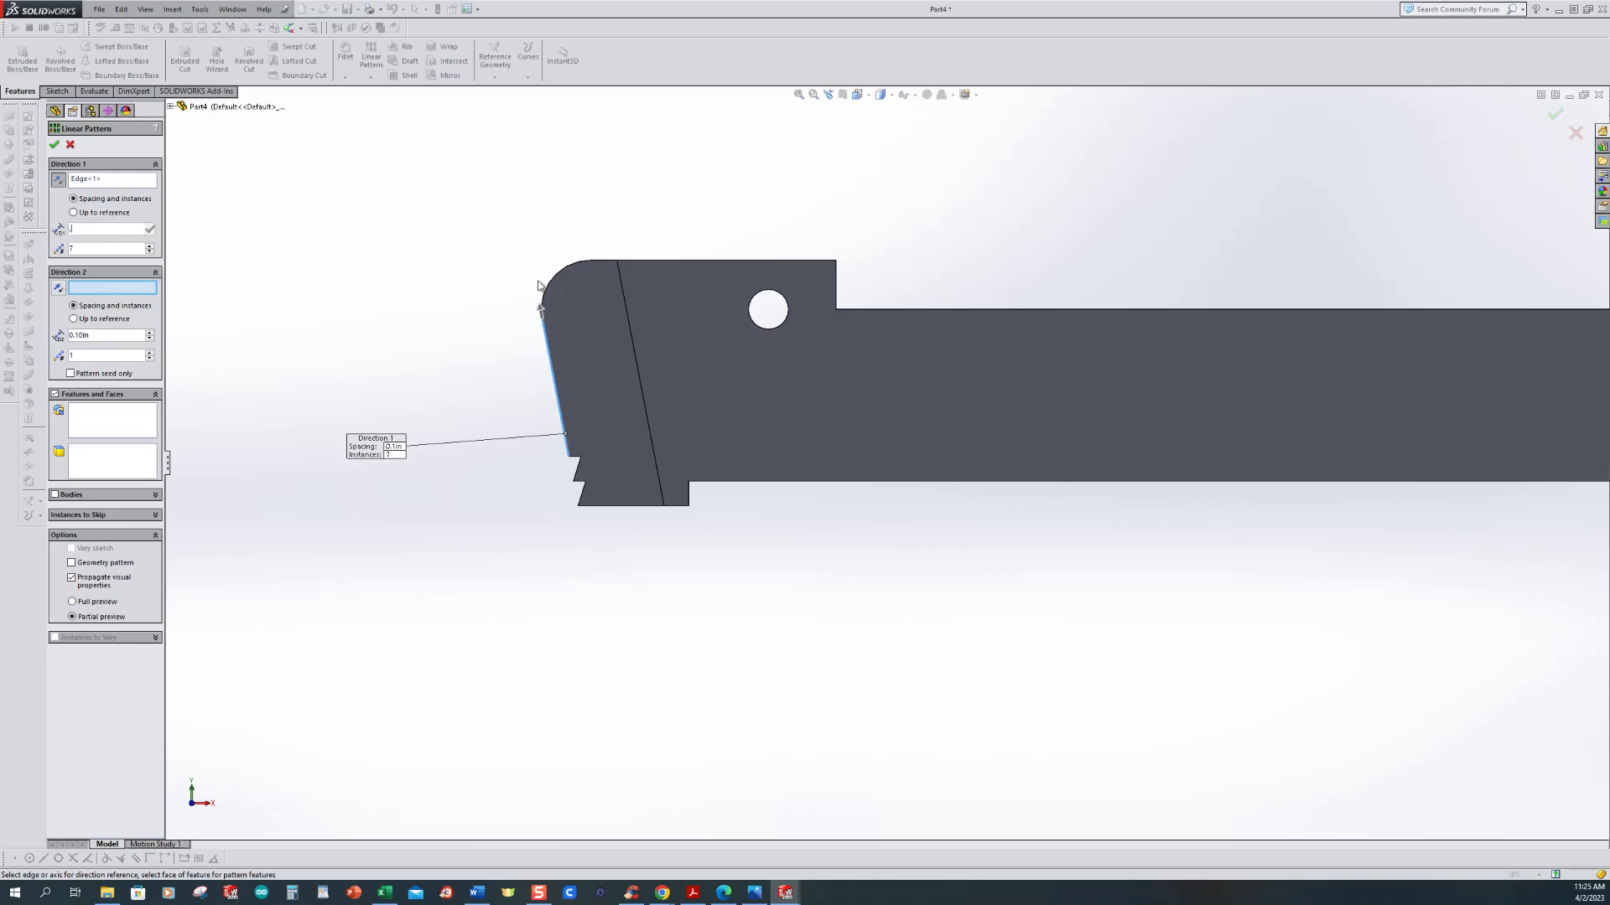
pyautogui.press('Return')
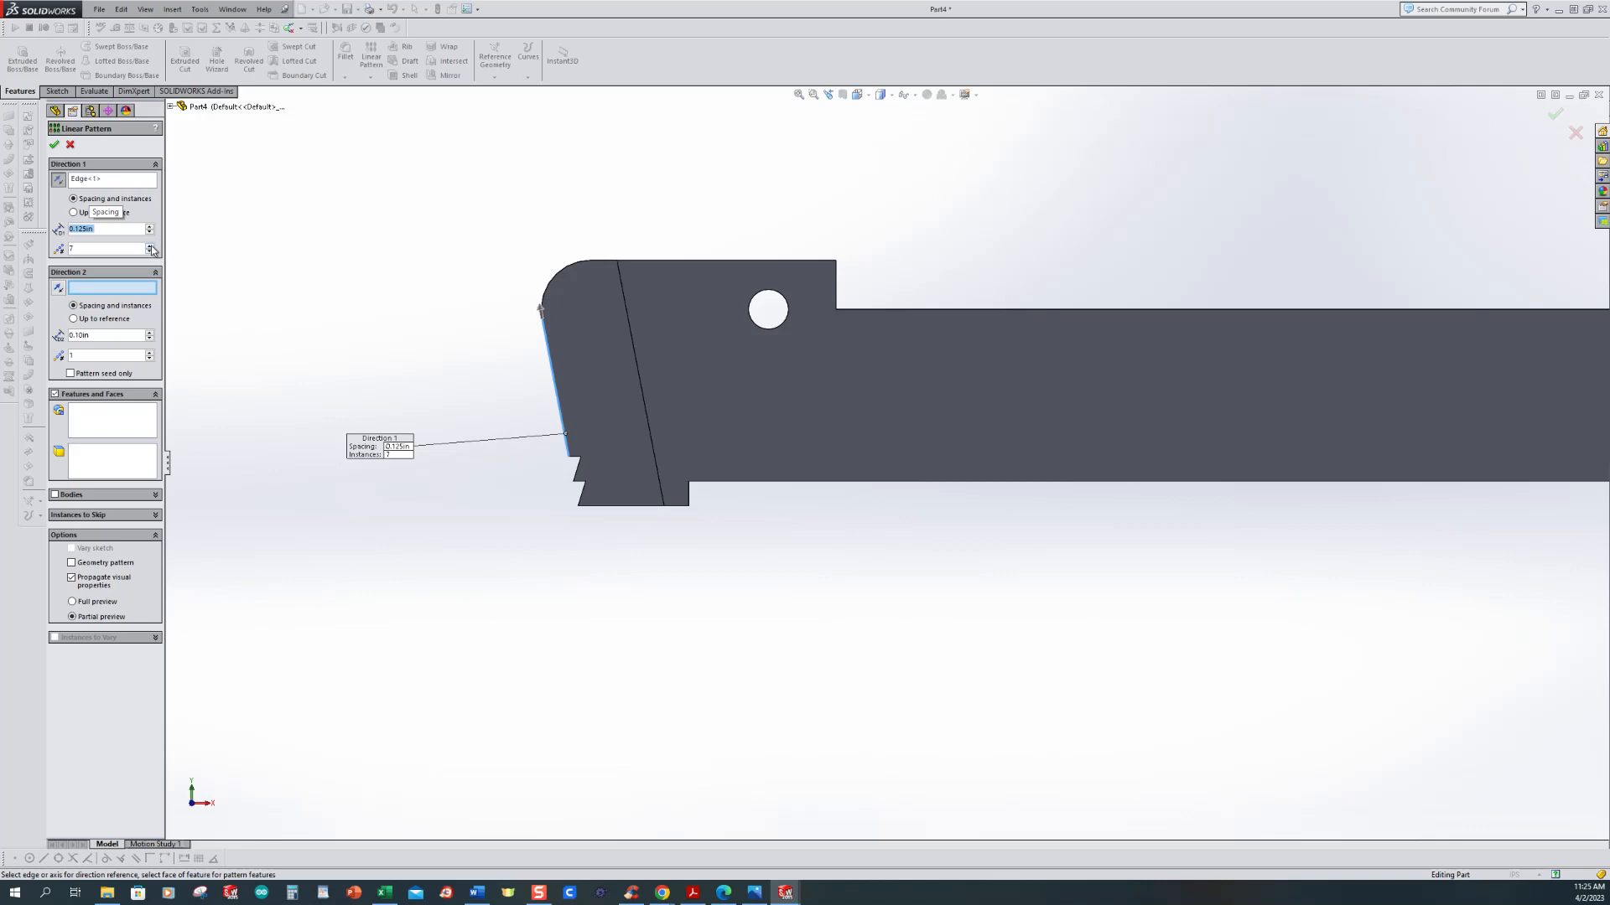
pyautogui.click(146, 437)
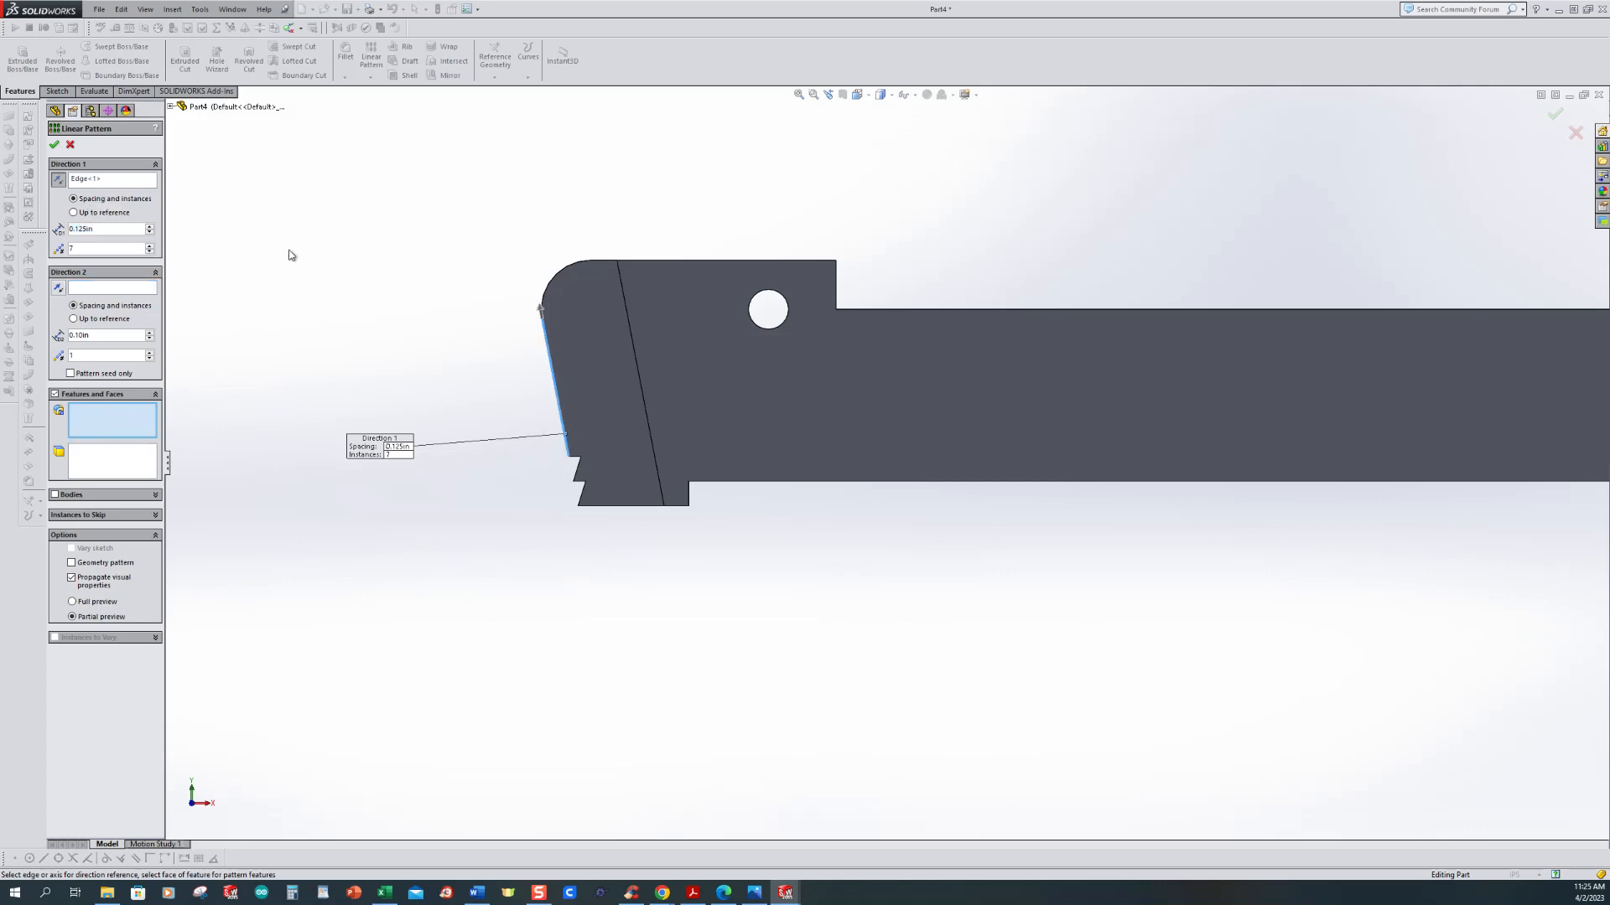
pyautogui.click(172, 108)
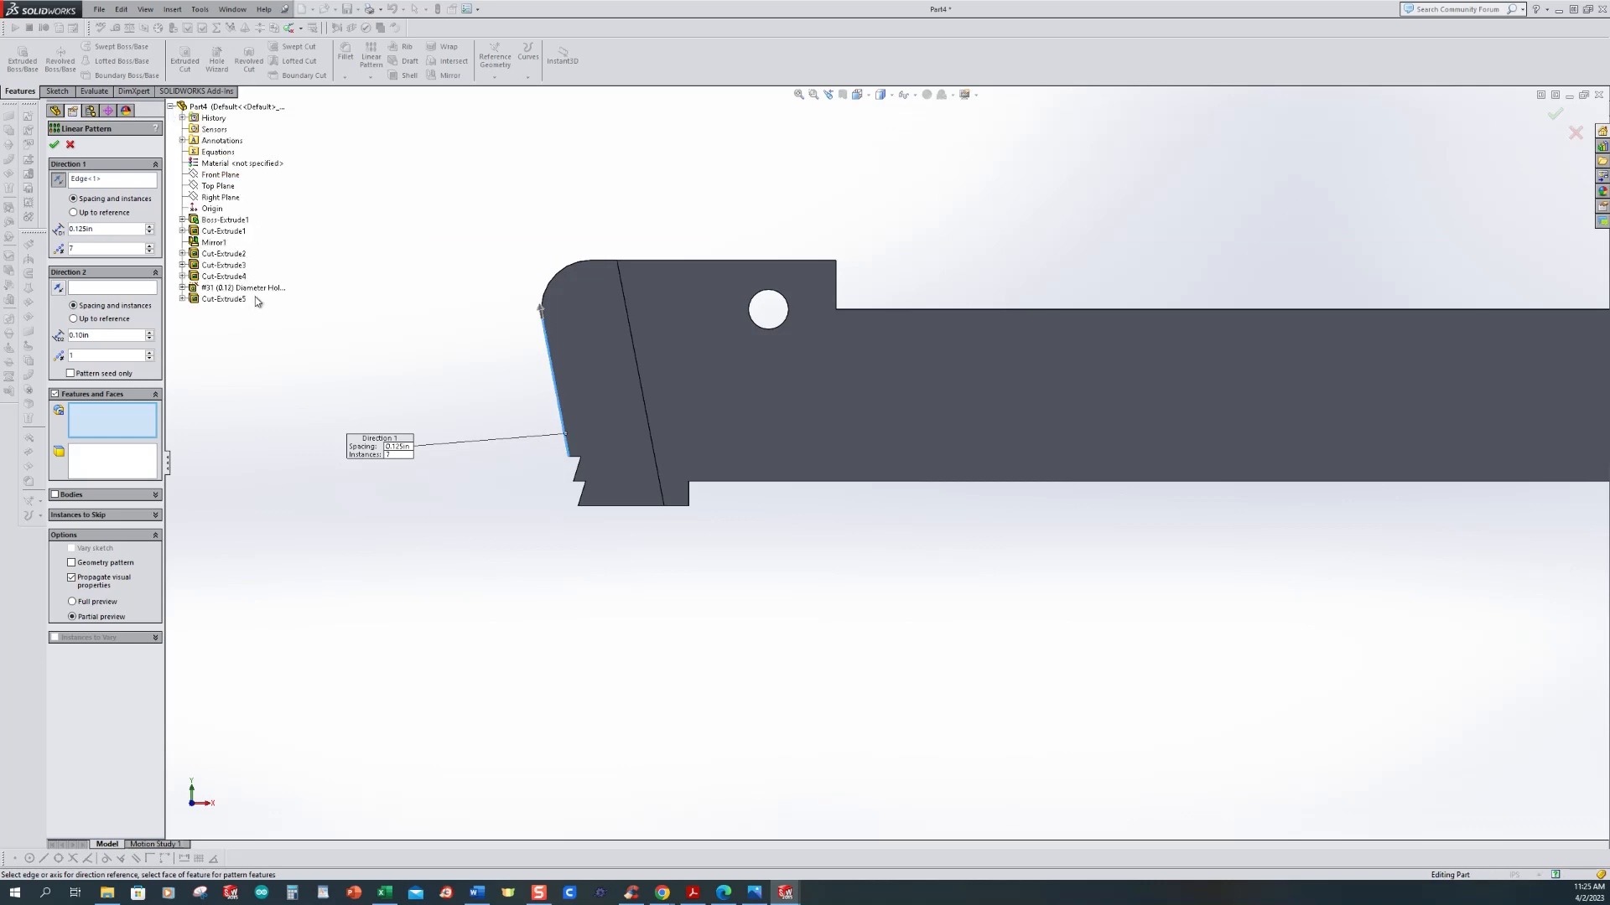
pyautogui.click(223, 299)
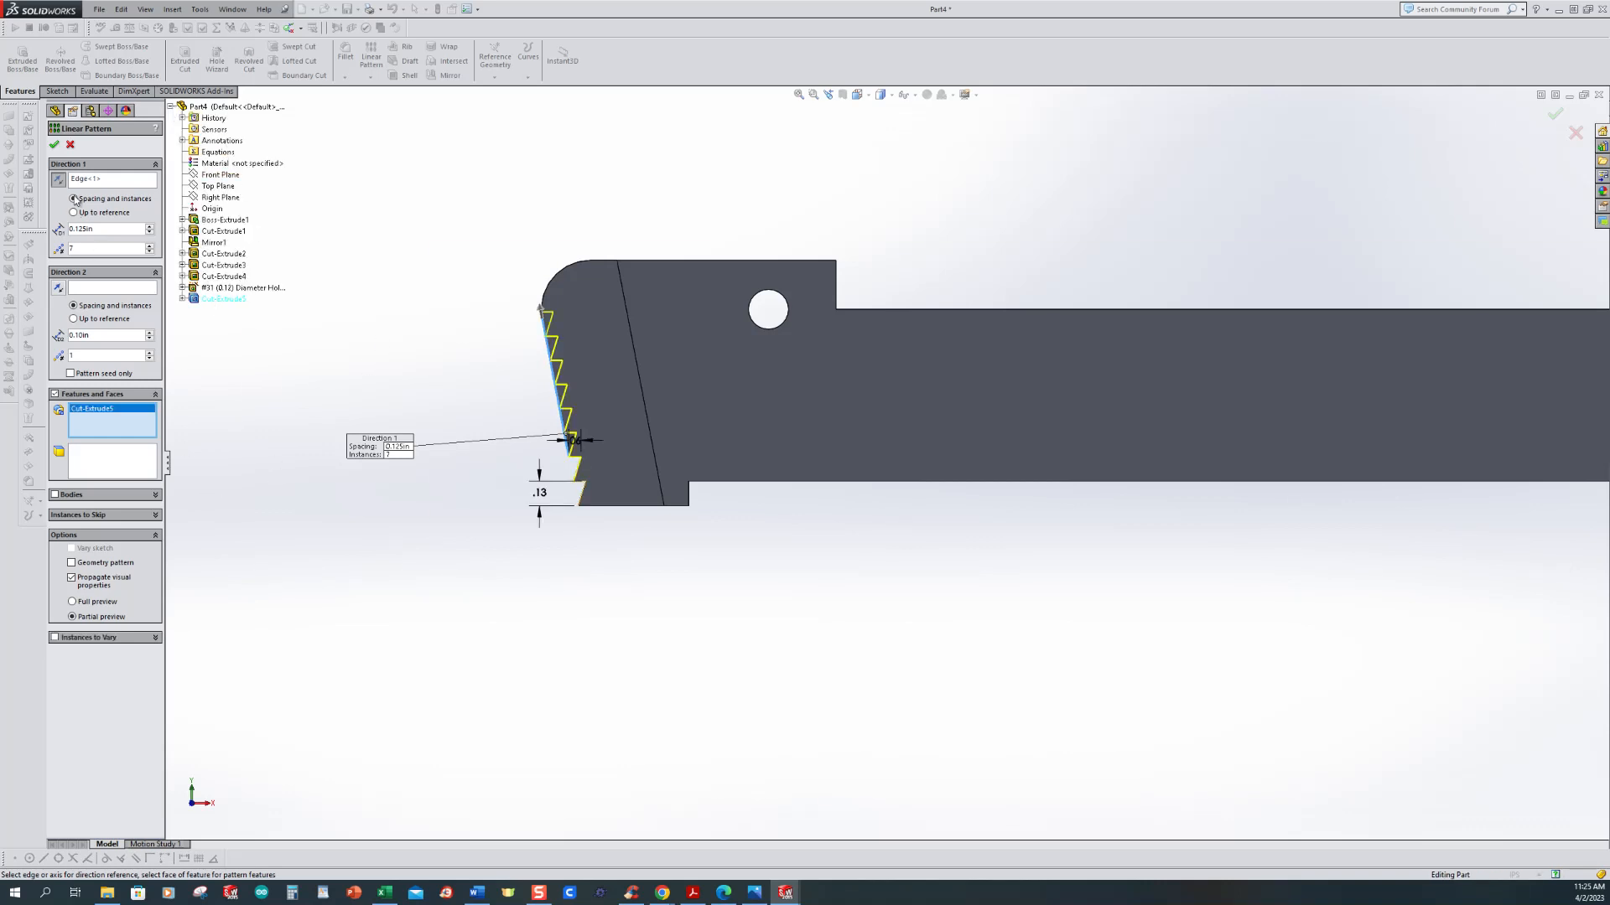
pyautogui.click(54, 146)
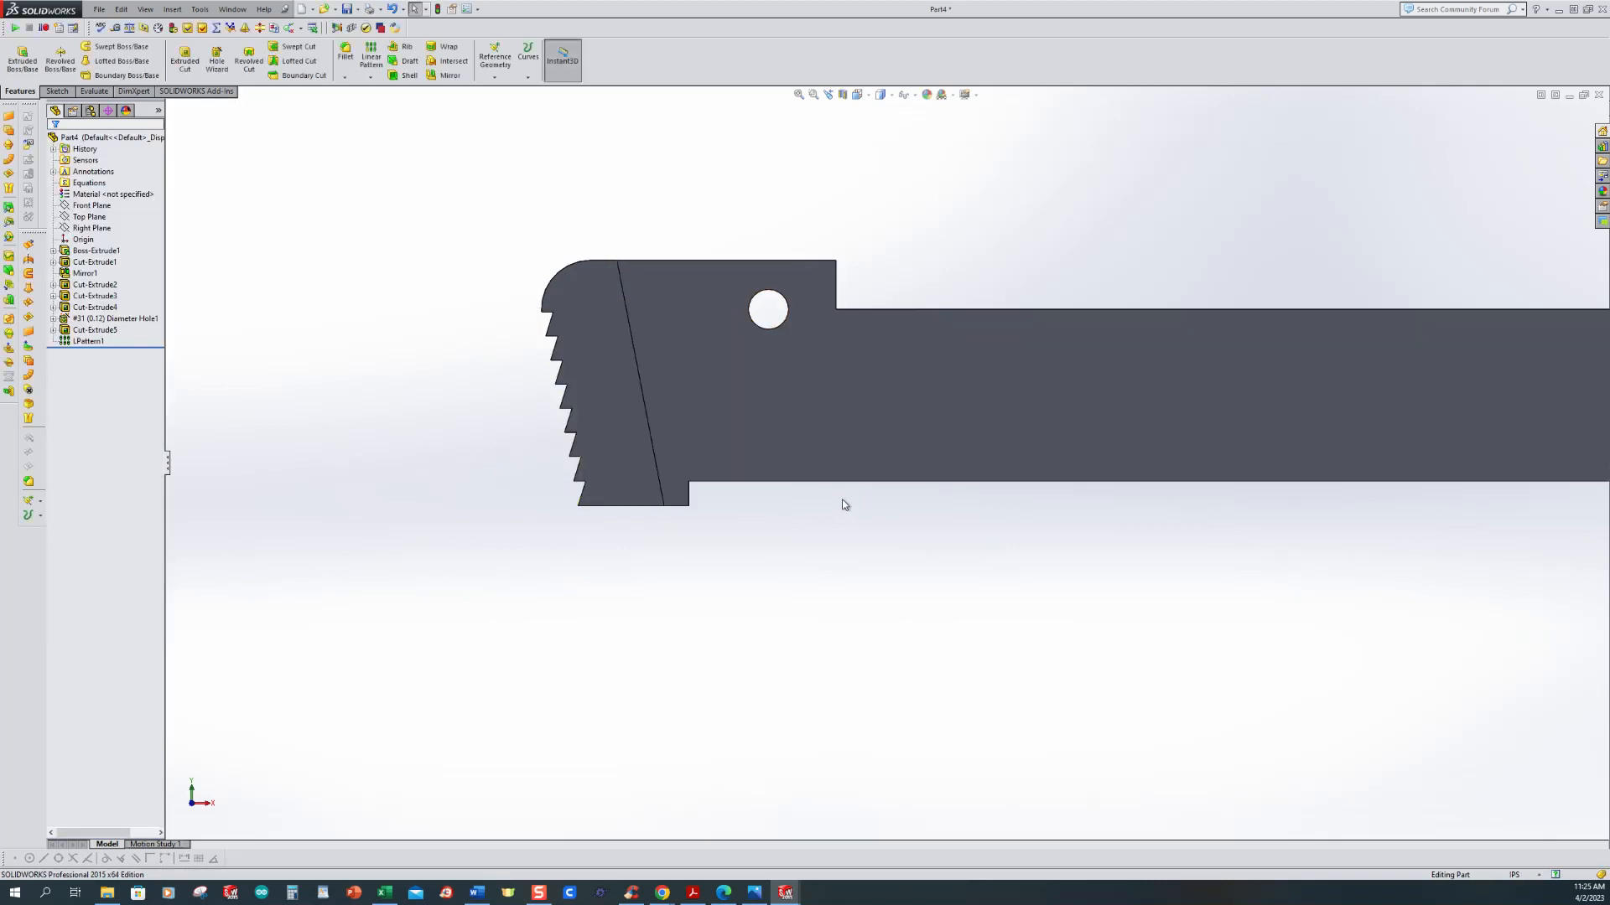
# Step: Show the handle in isometric view and compare it with the handle details in the pipe wrench reference drawing
pyautogui.hotkey('ctrl', '7')
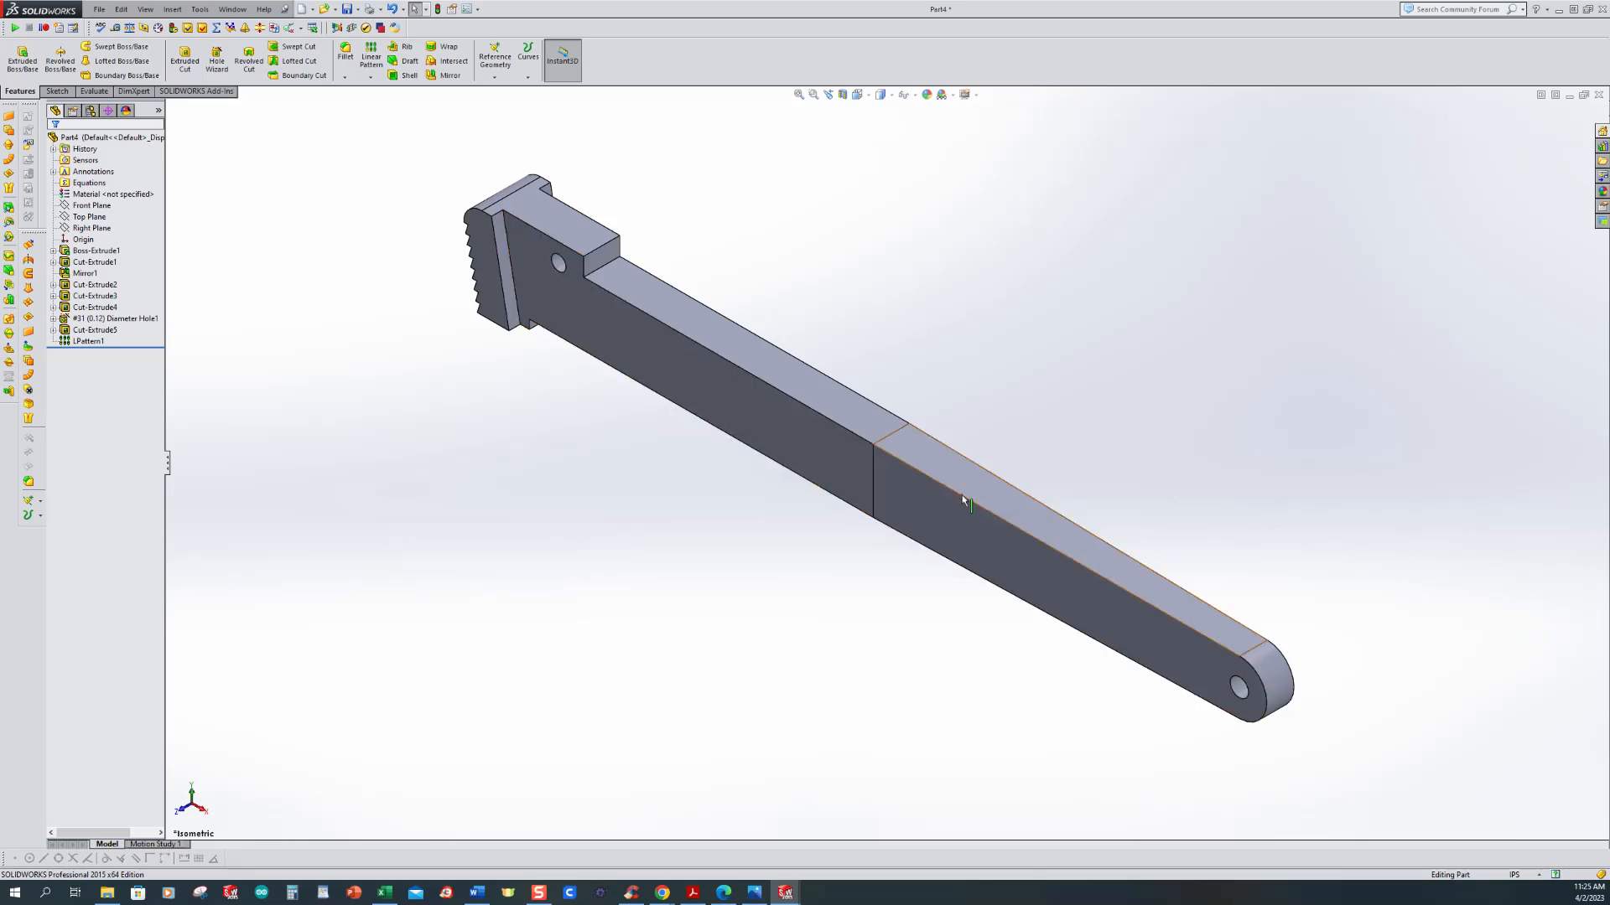
pyautogui.click(754, 892)
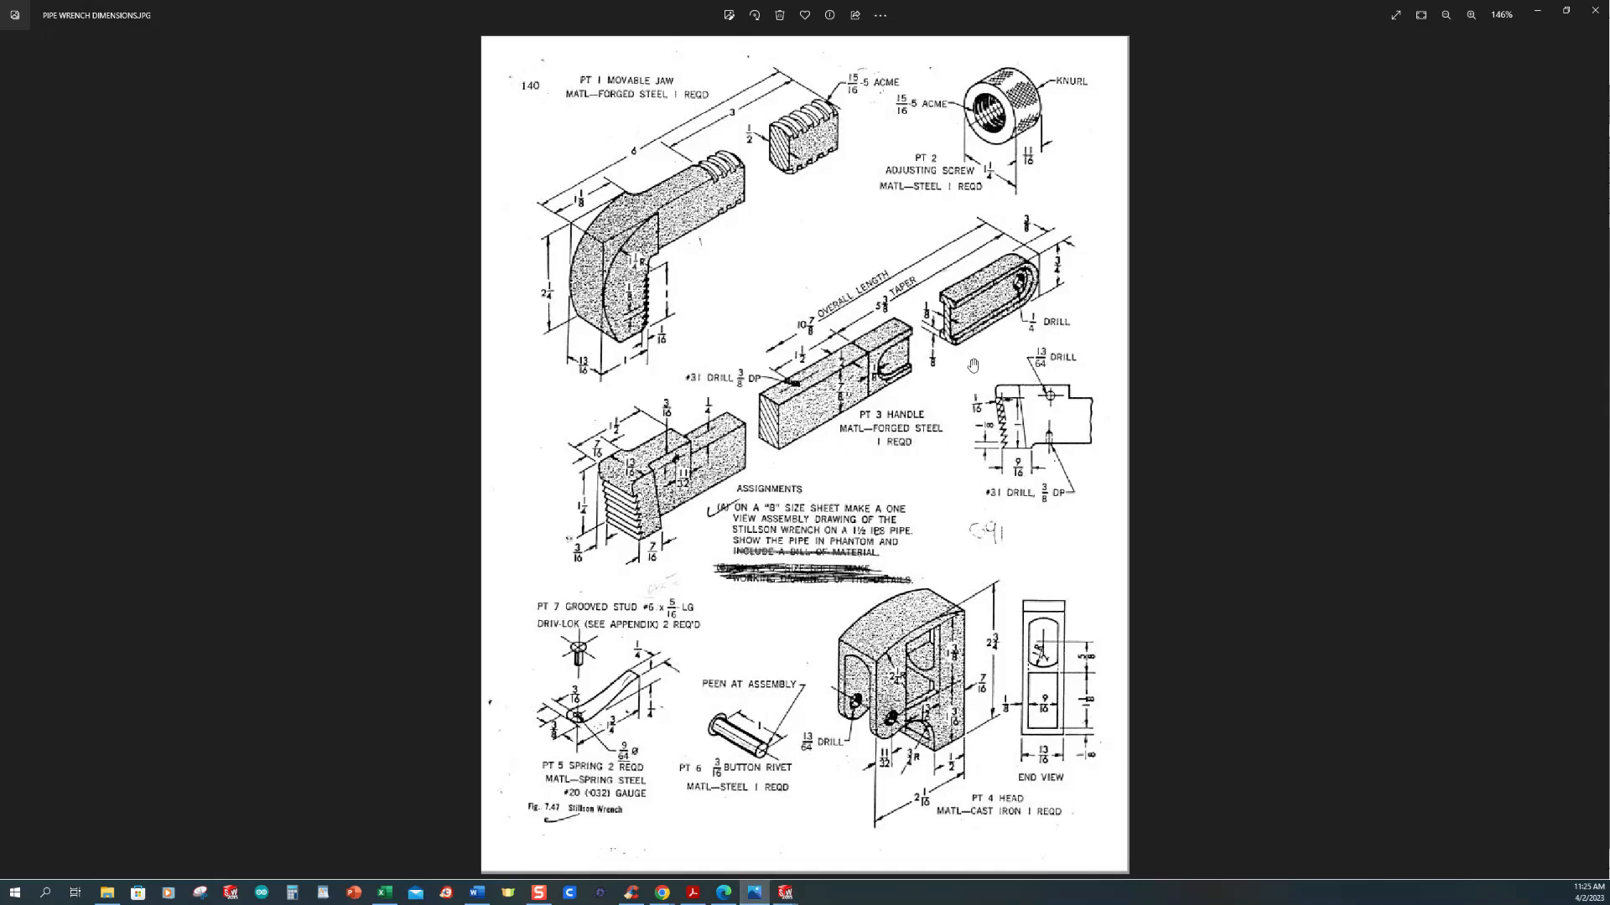
pyautogui.click(784, 892)
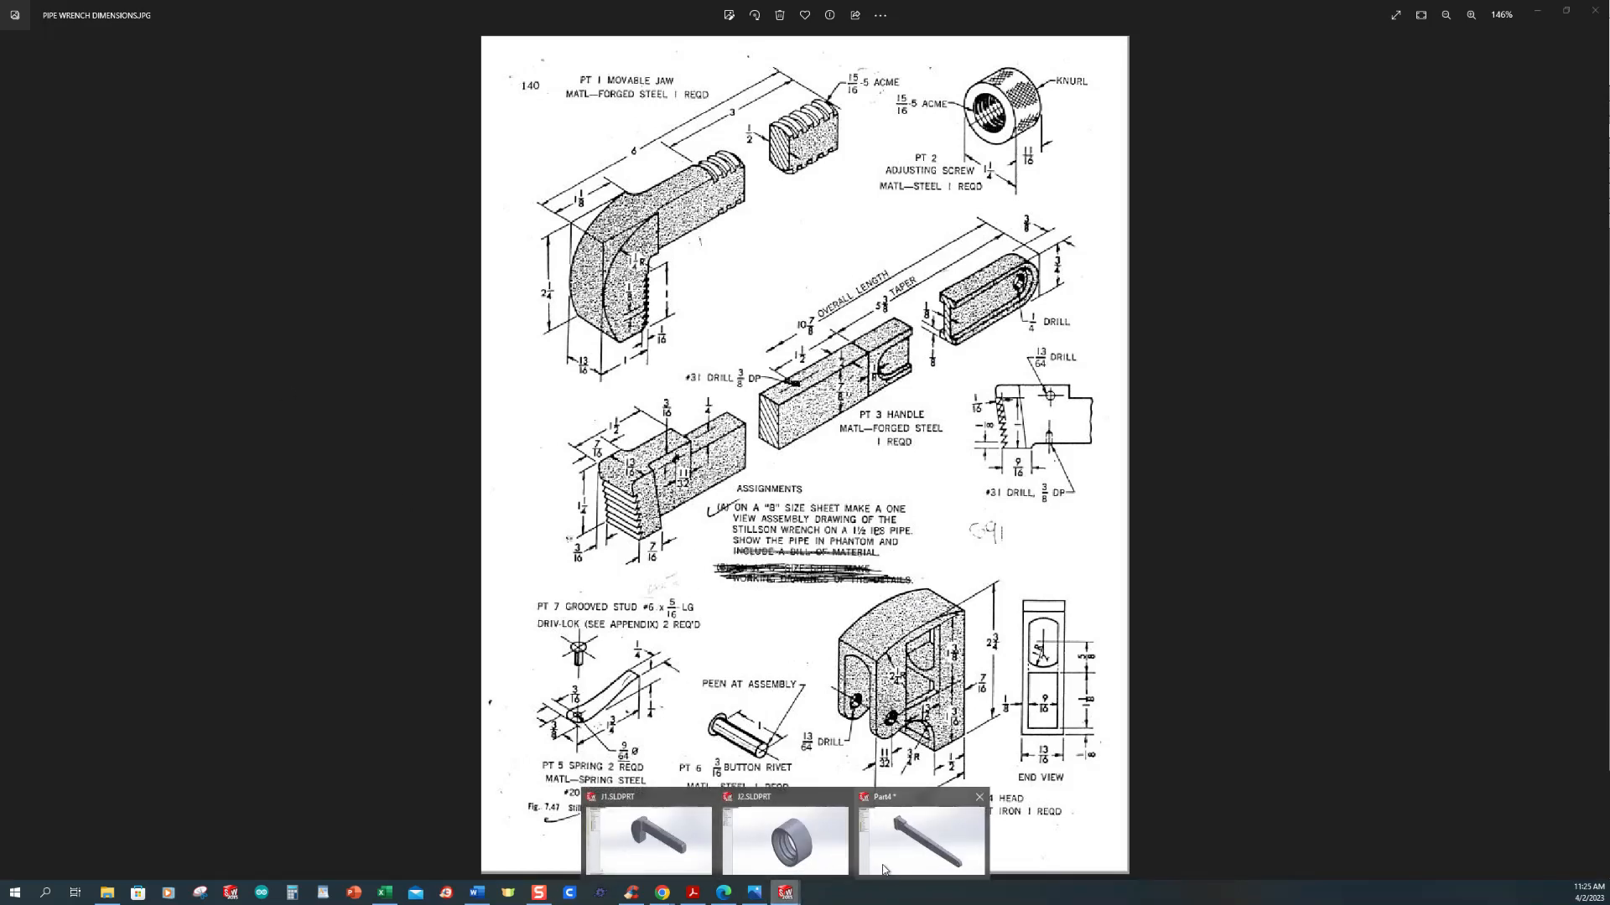
pyautogui.click(893, 859)
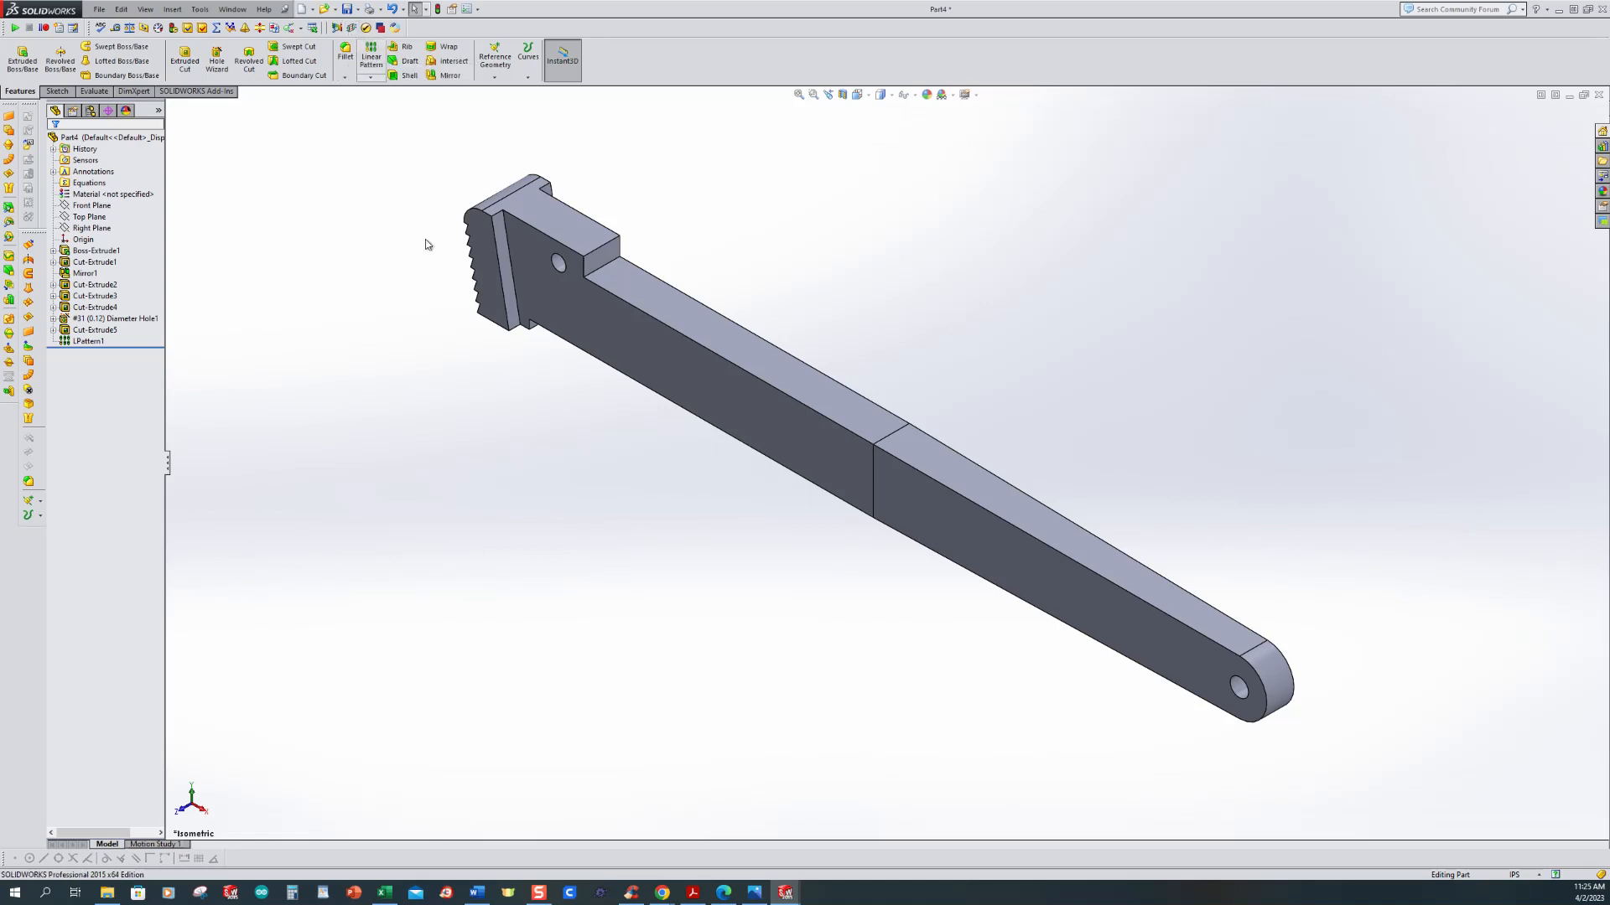
pyautogui.moveTo(759, 893)
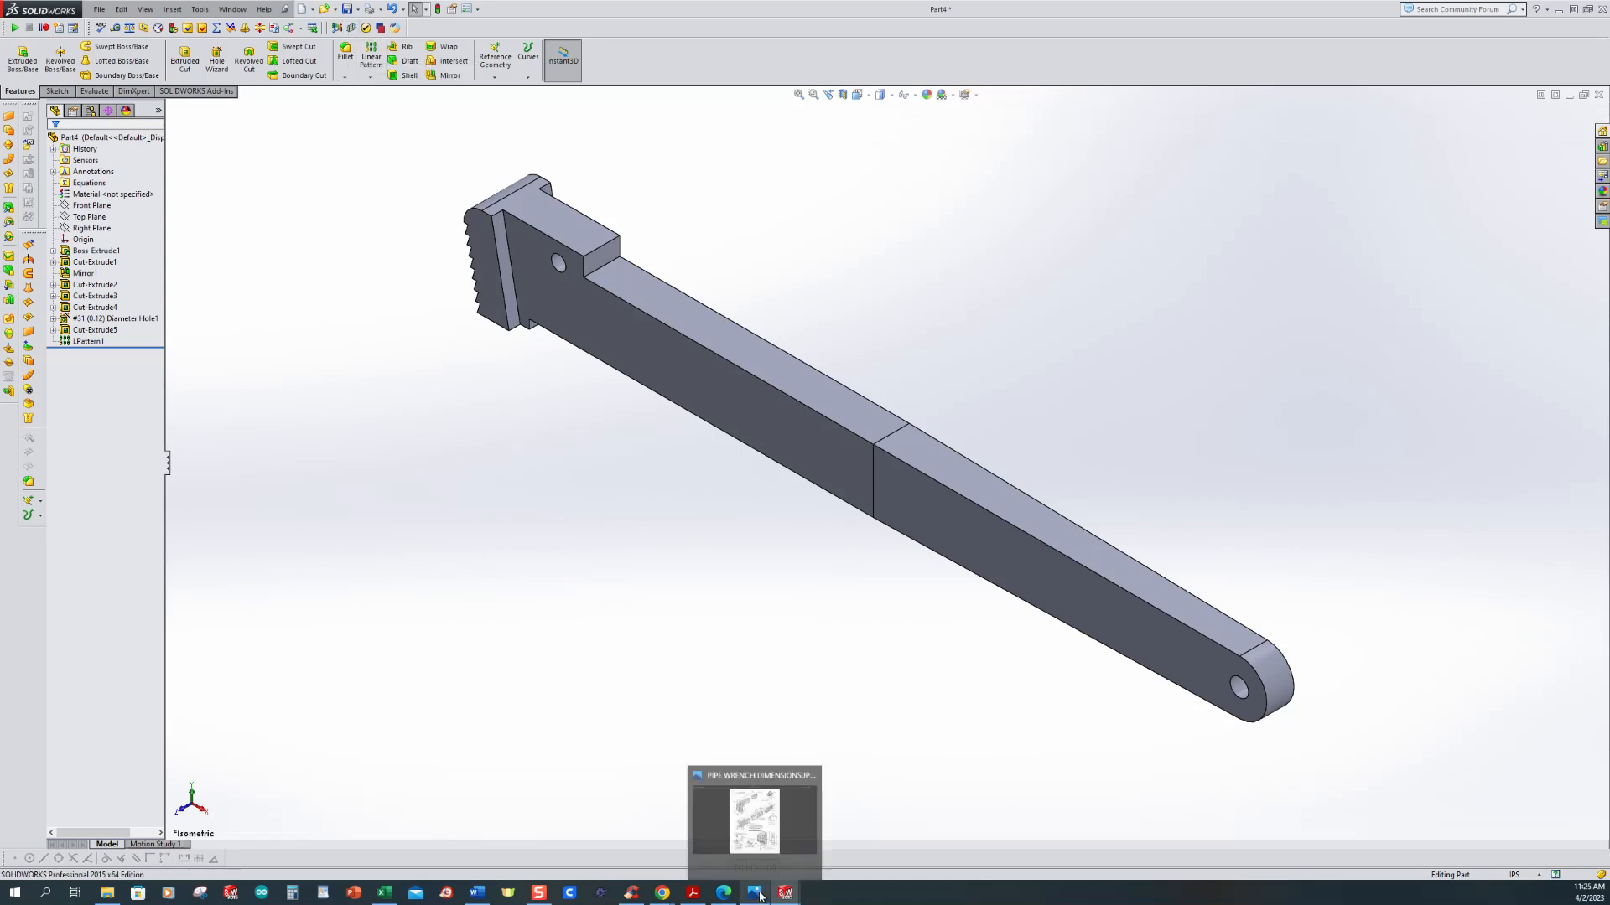
pyautogui.click(752, 841)
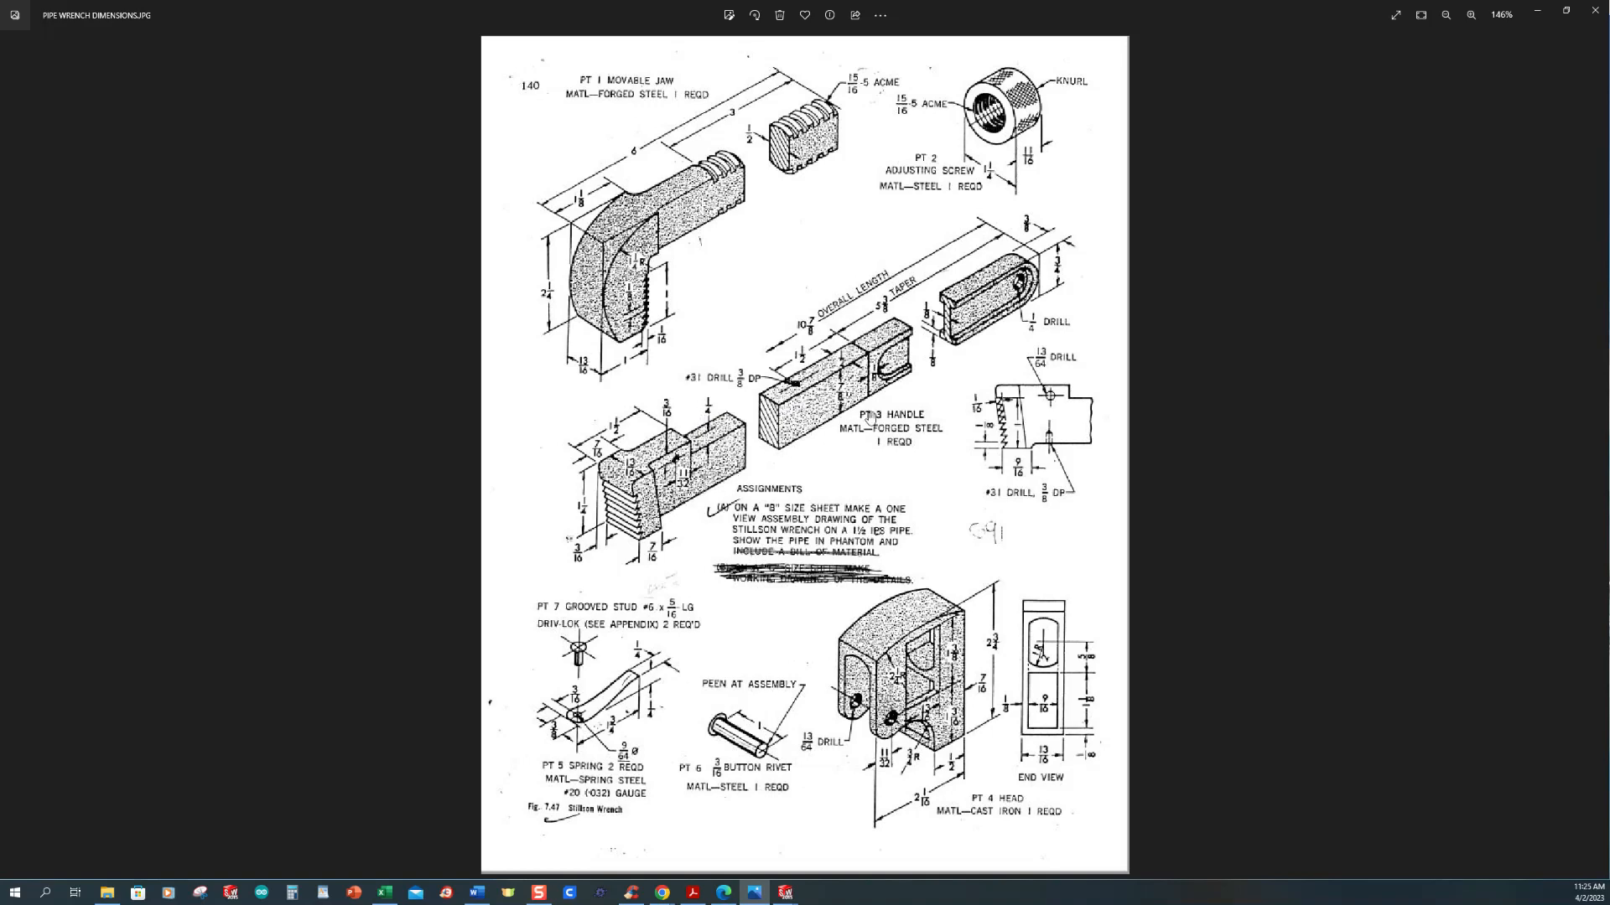
pyautogui.moveTo(787, 893)
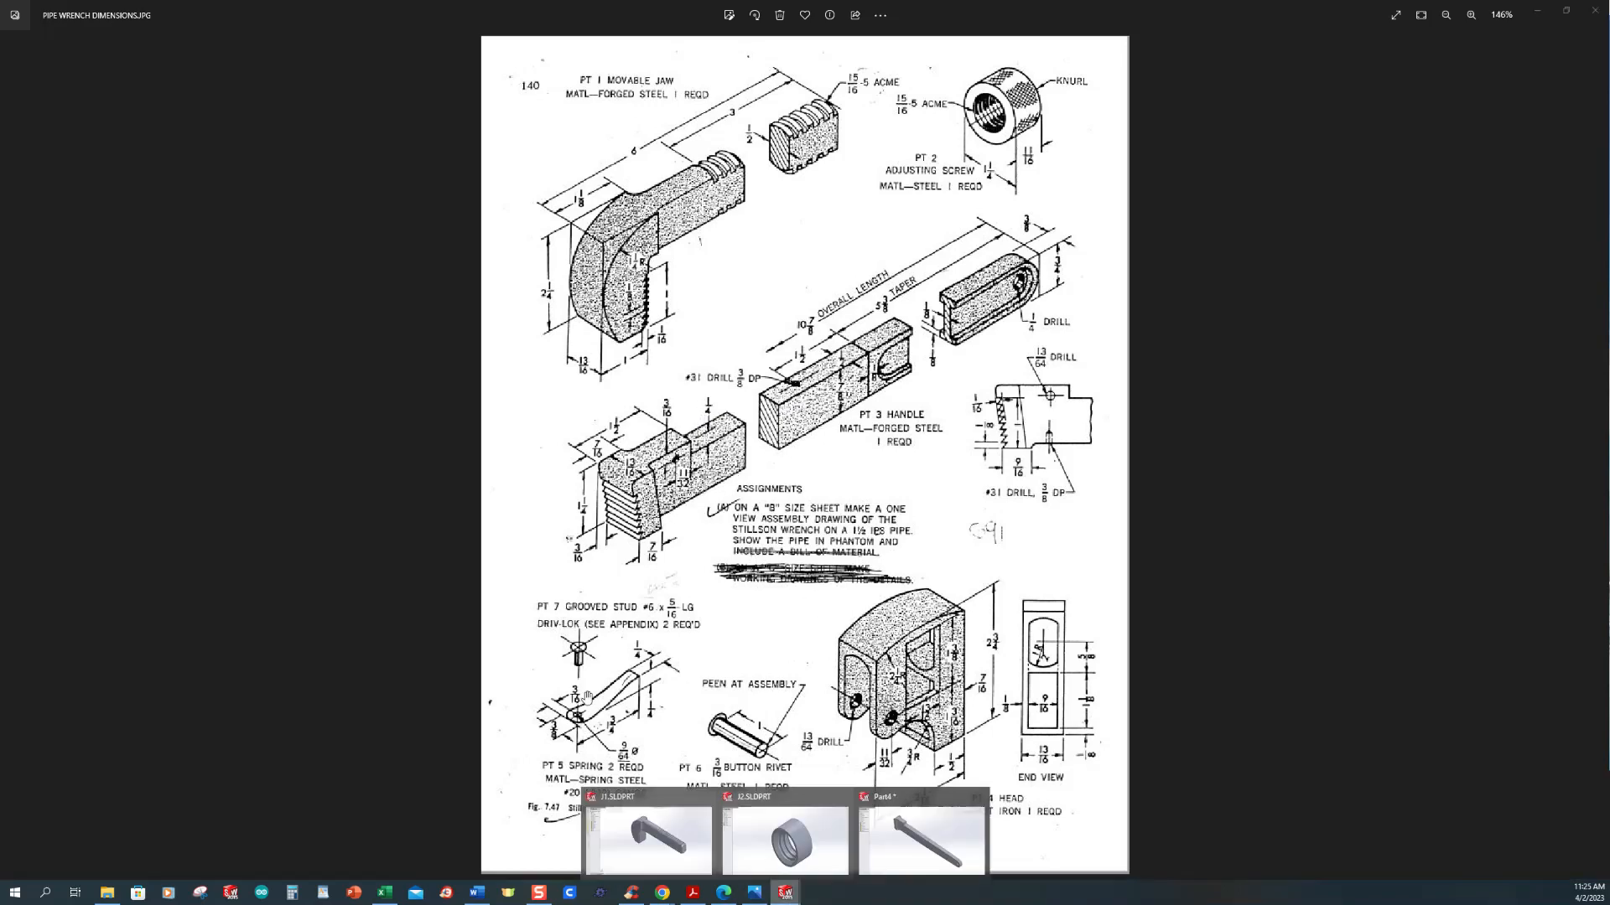
pyautogui.click(902, 854)
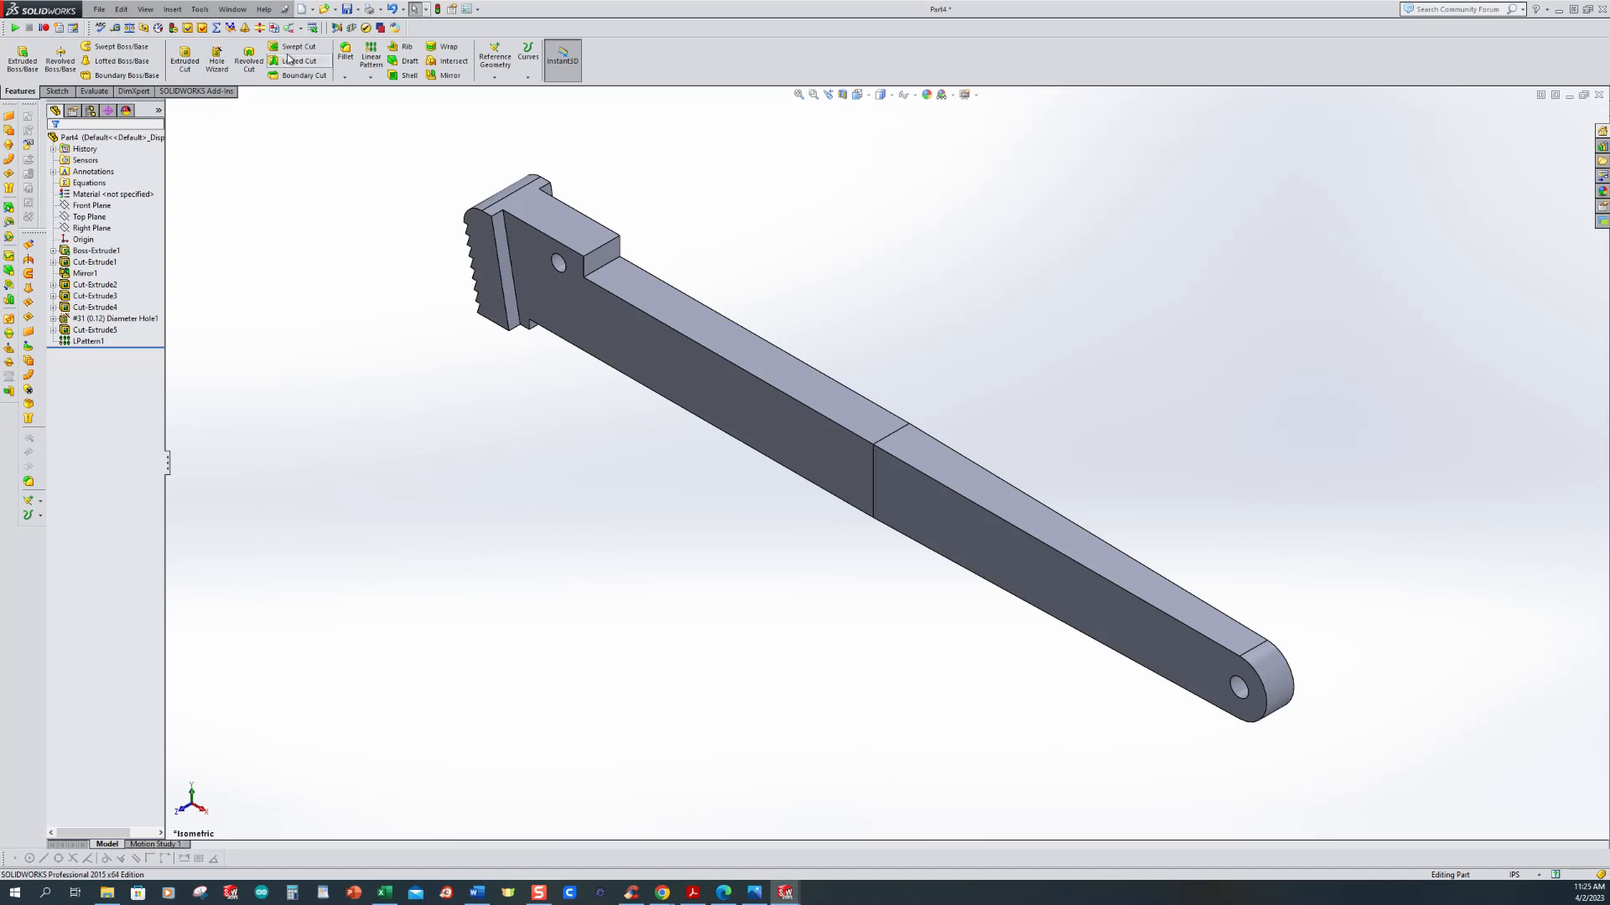
# Step: Save the handle part as J3 in the JUNK folder
pyautogui.hotkey('ctrl', 's')
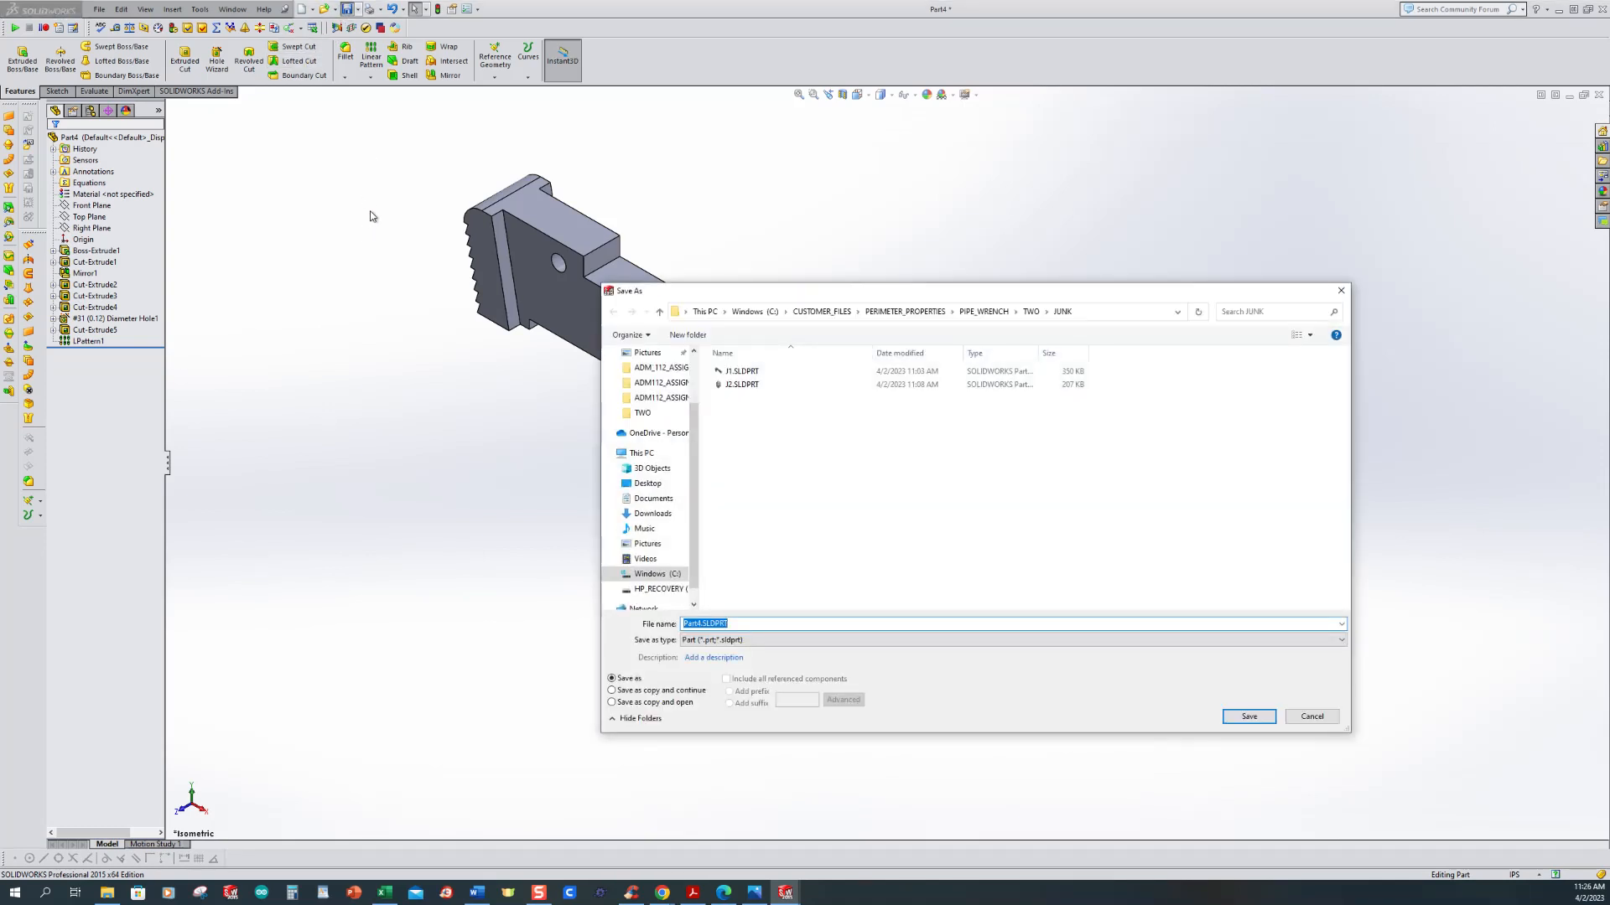
pyautogui.write('J3')
pyautogui.click(1249, 716)
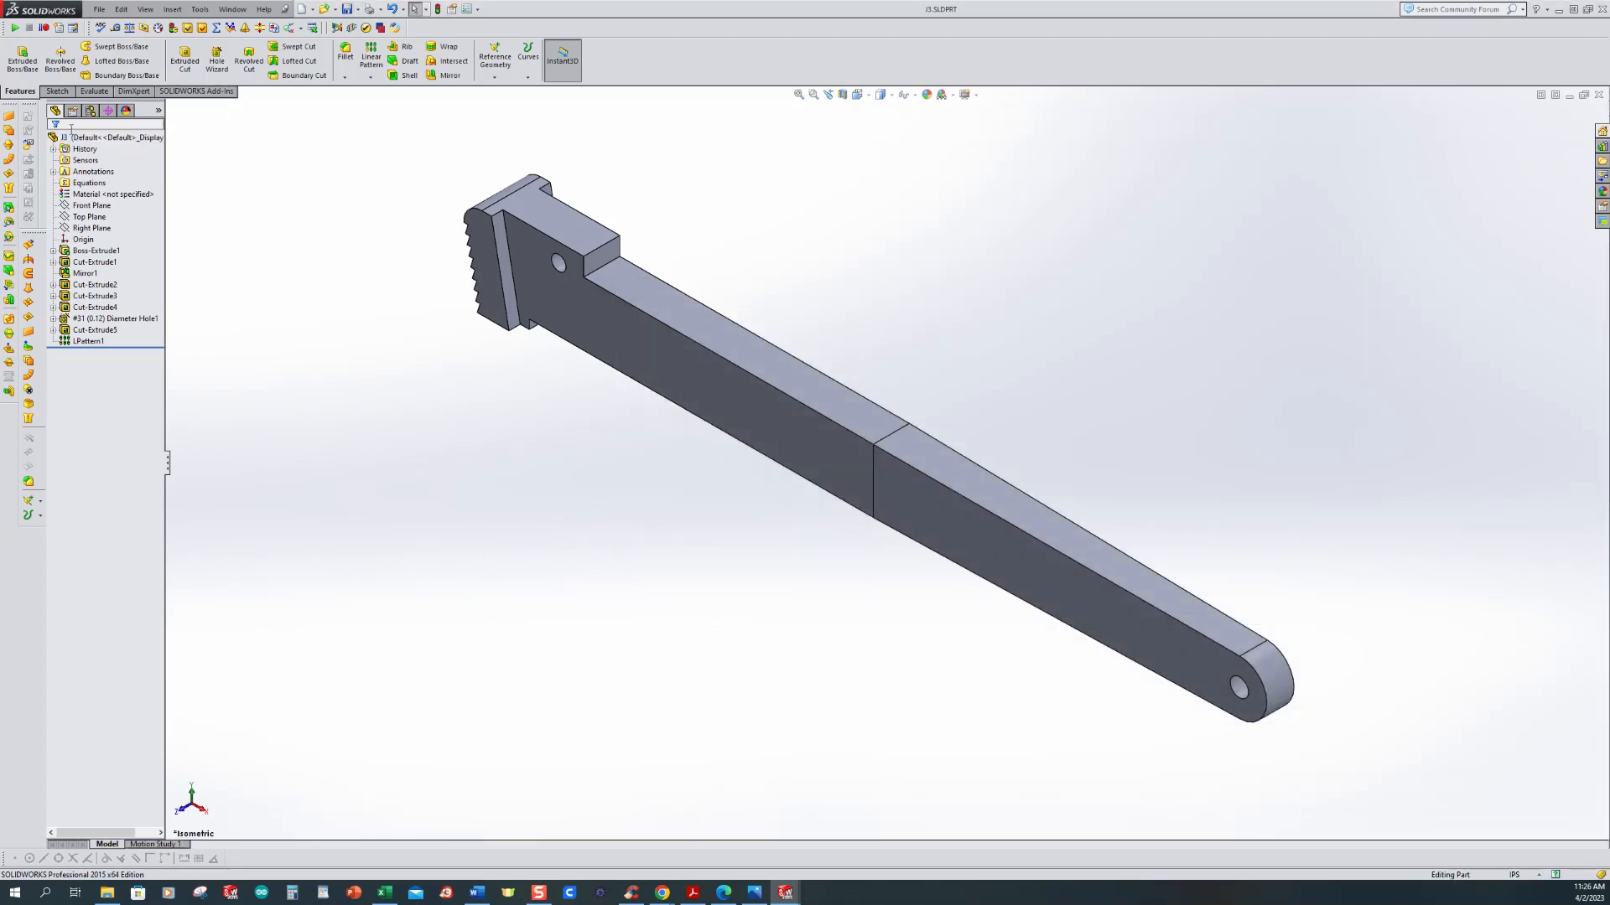
# Step: Start an extruded-cut sketch on the handle's side face and draw a circle of about 0.26 in radius centred on the end hole
pyautogui.click(185, 59)
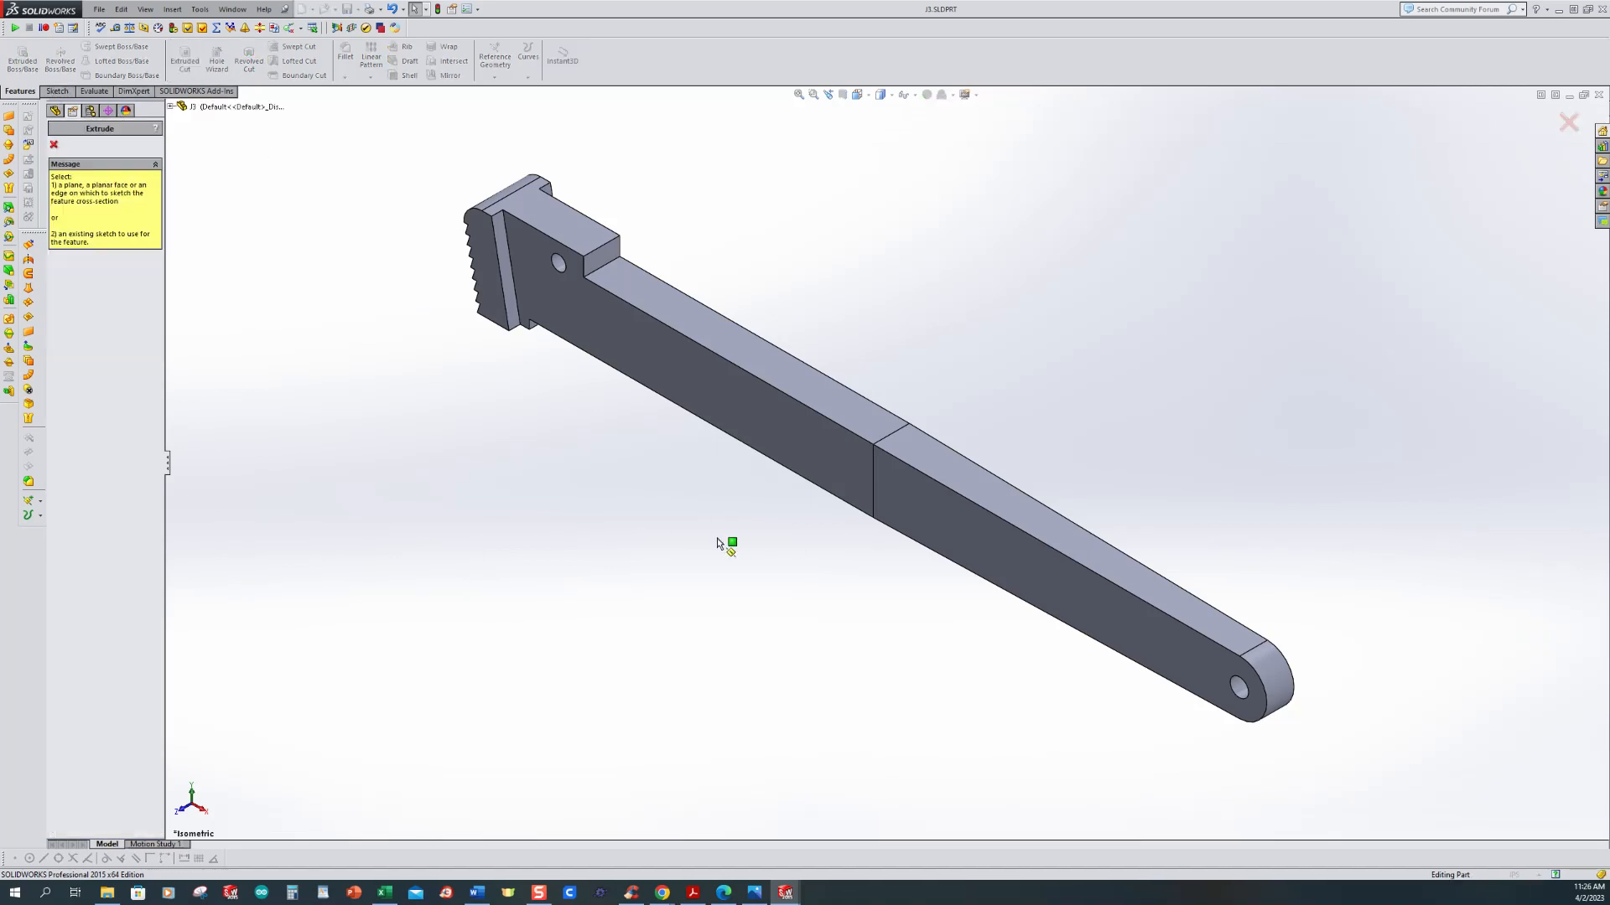
pyautogui.click(752, 407)
pyautogui.scroll(-4, 1400, 470)
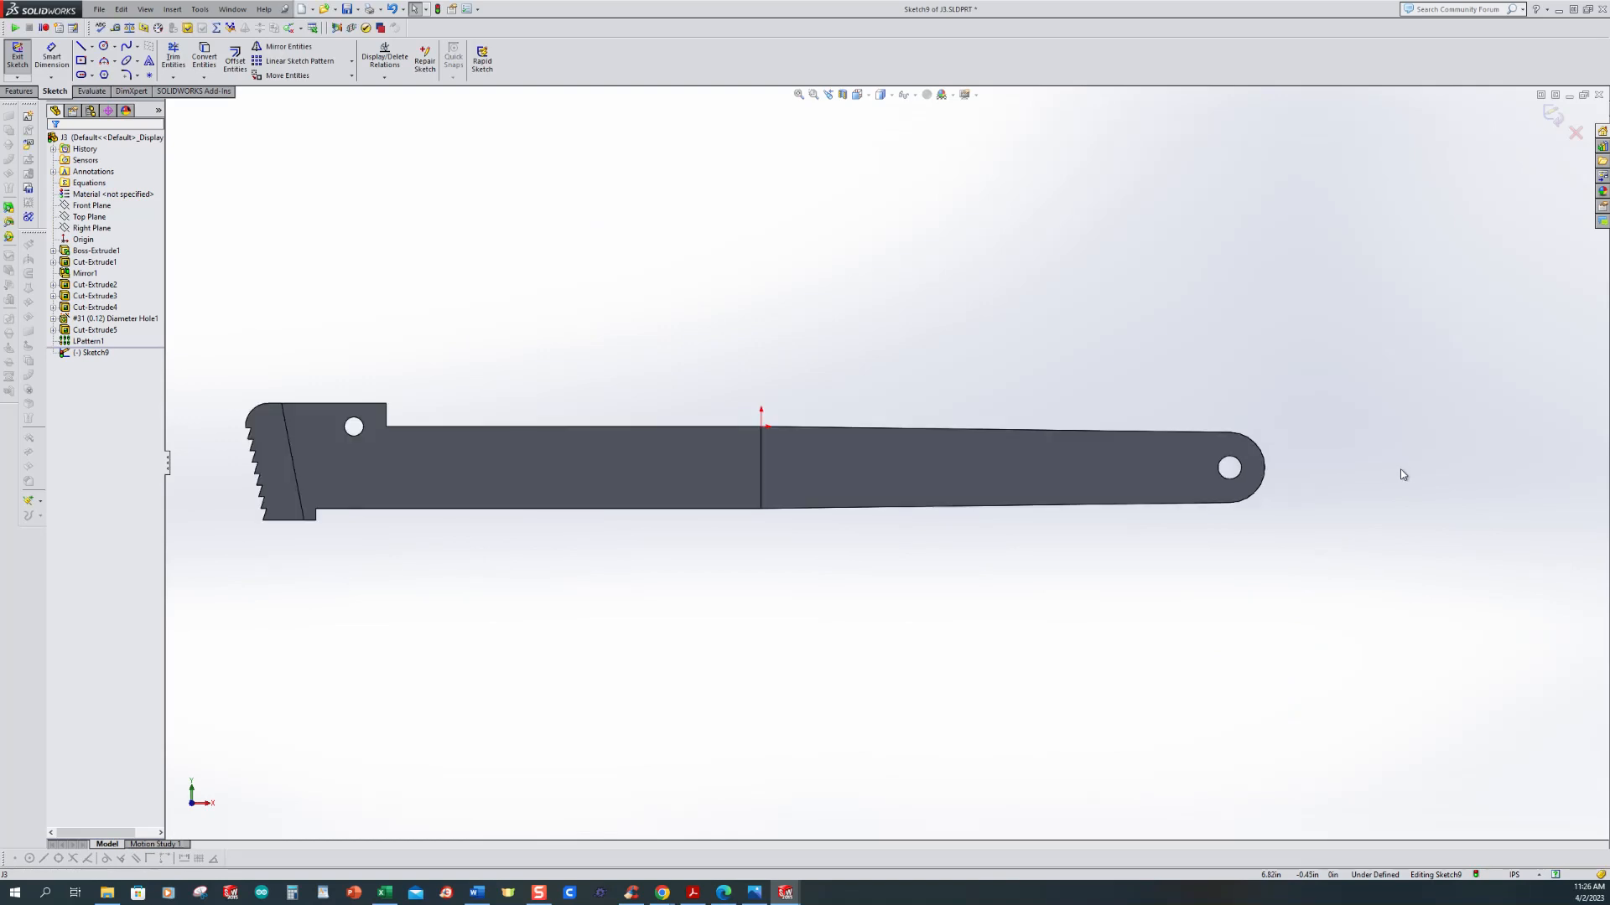
pyautogui.click(103, 46)
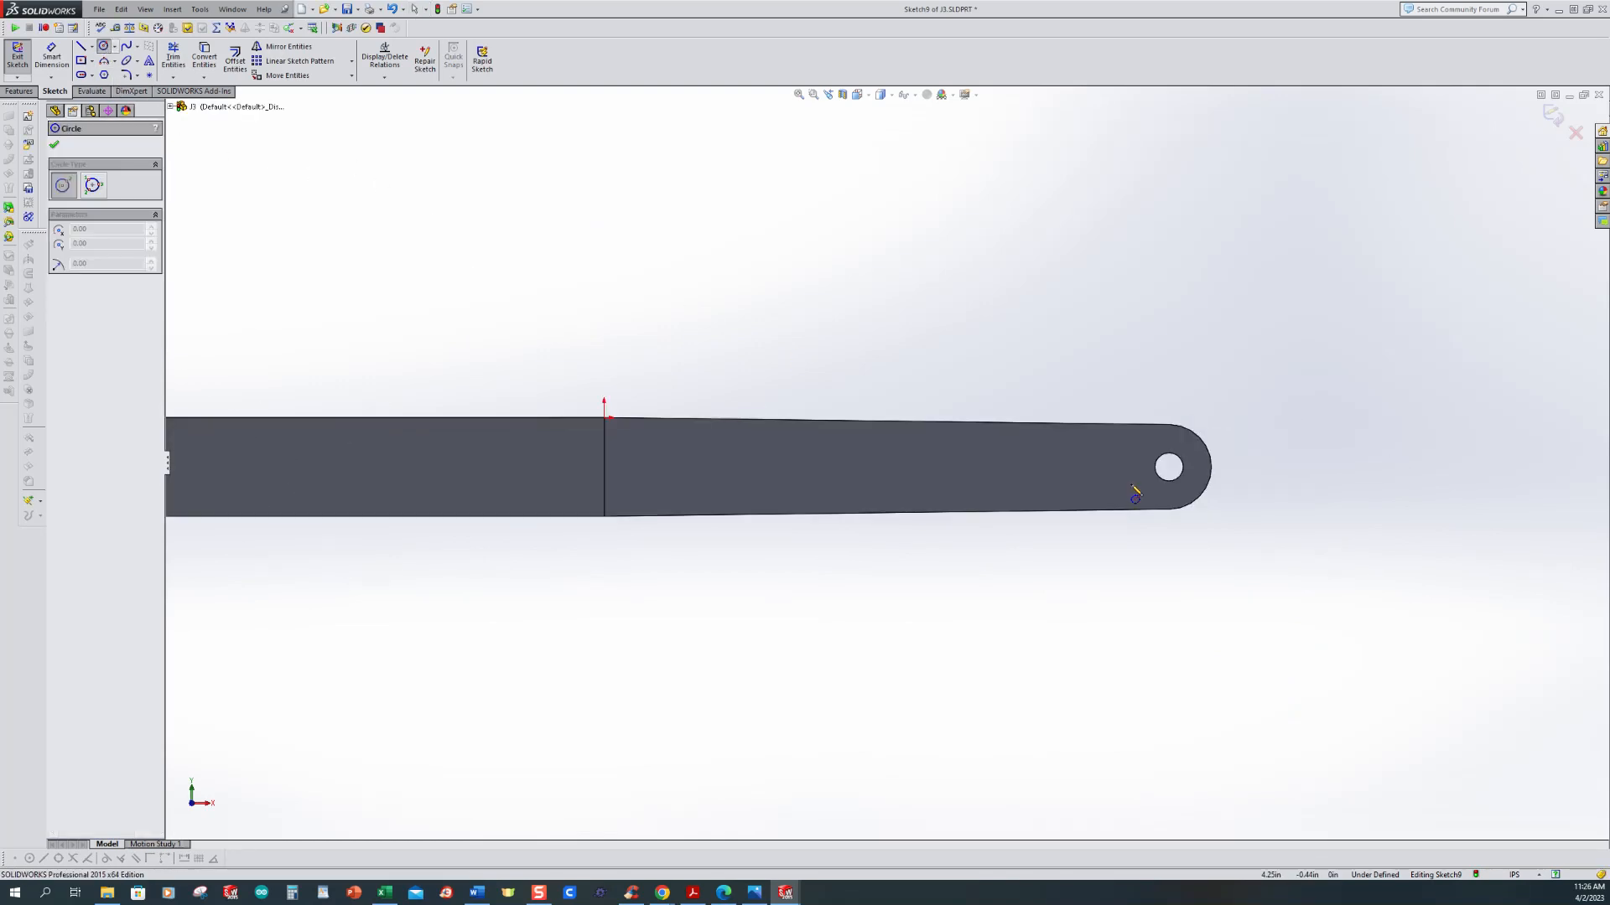
pyautogui.click(1169, 467)
pyautogui.click(1184, 498)
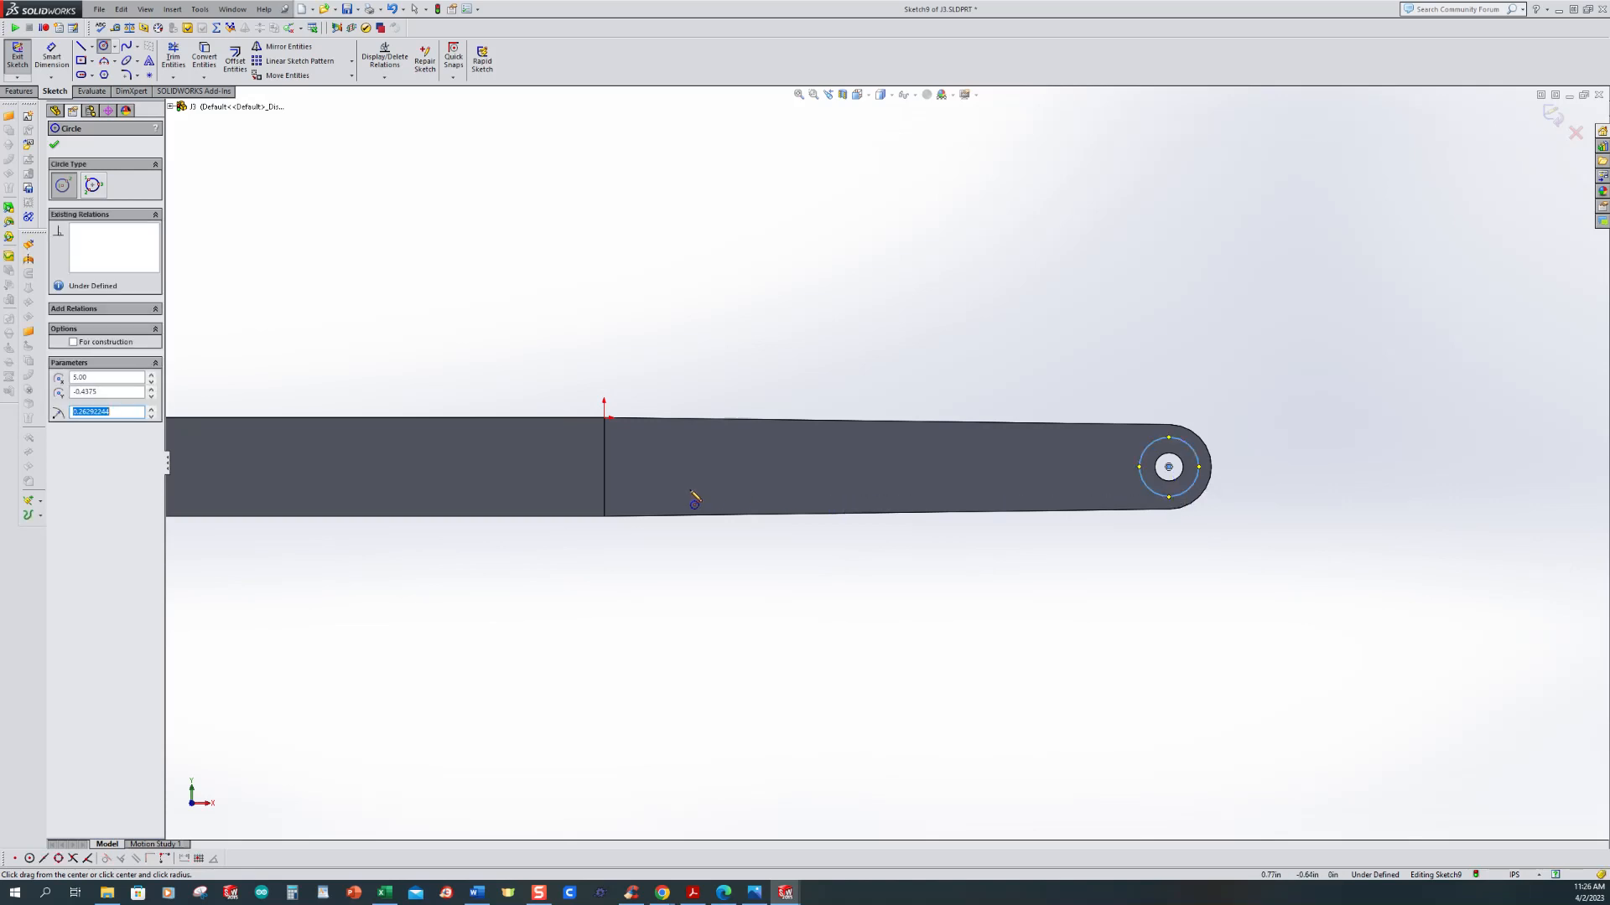
# Step: Draw a circle of about 0.29 in radius at the handle's wide end and two lines about 6 in long along both circles' upper and lower sides
pyautogui.click(652, 467)
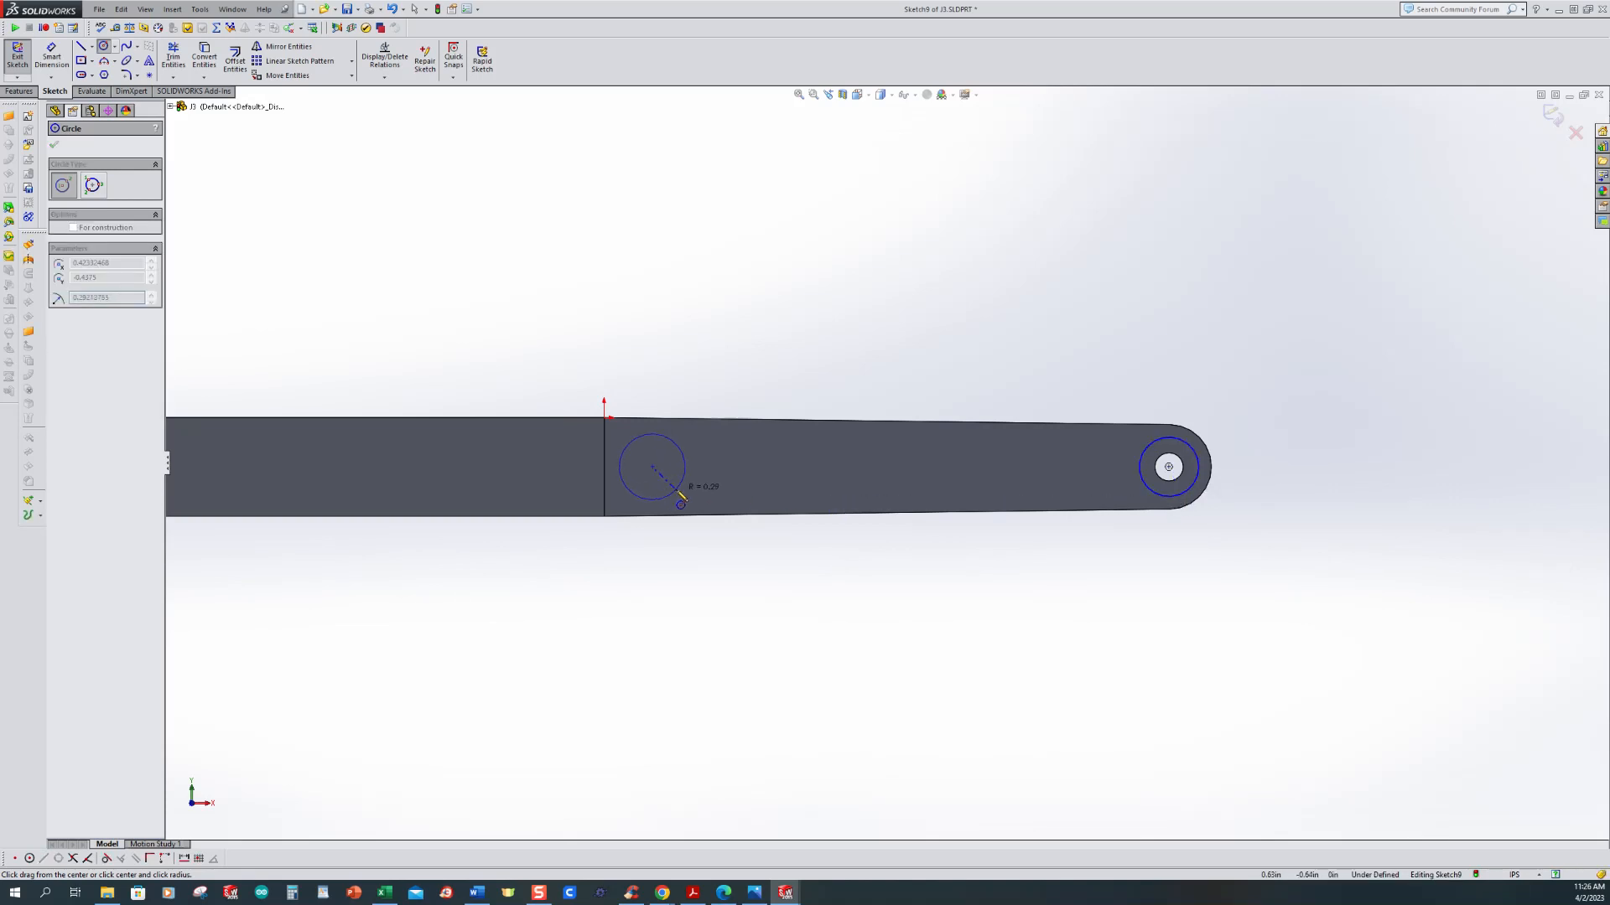
pyautogui.click(681, 504)
pyautogui.press('l')
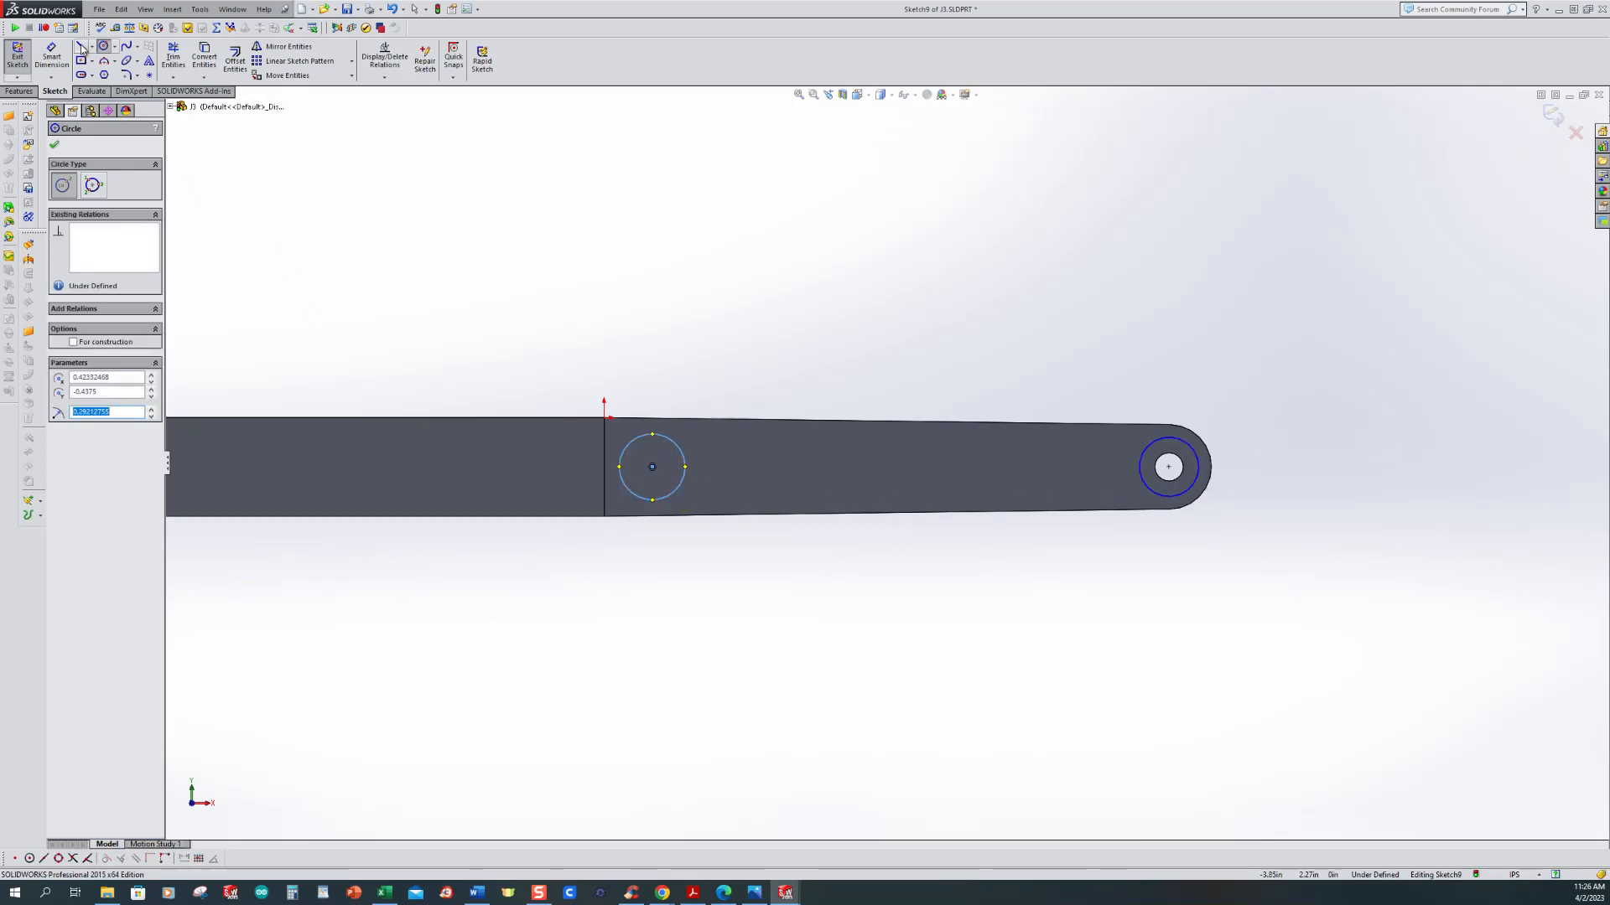
pyautogui.click(601, 426)
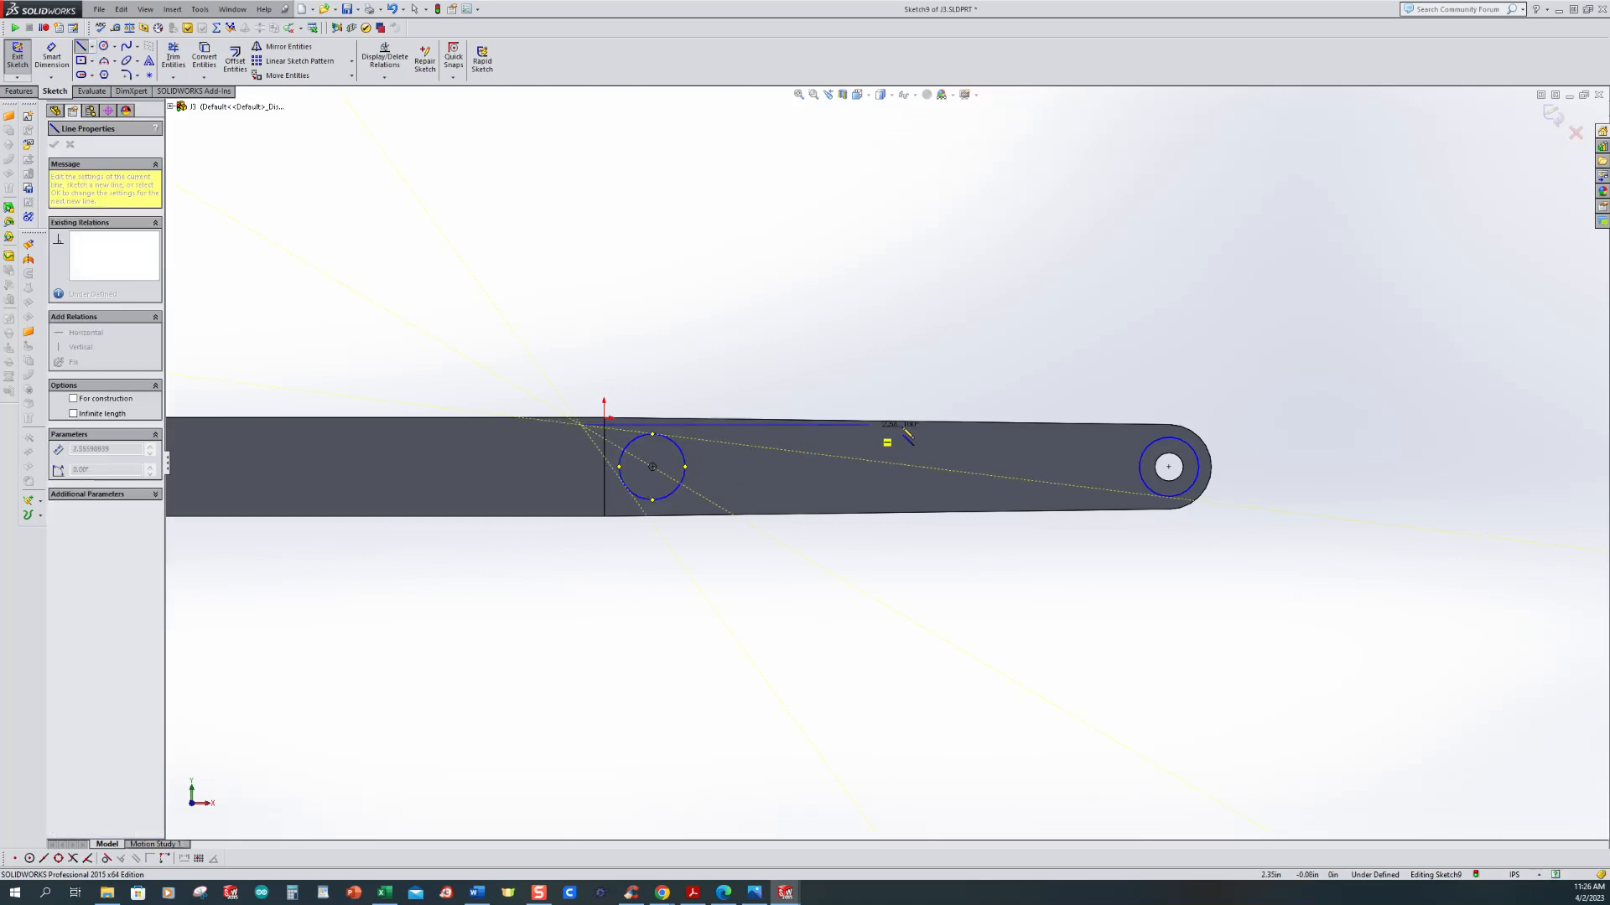
pyautogui.doubleClick(1262, 434)
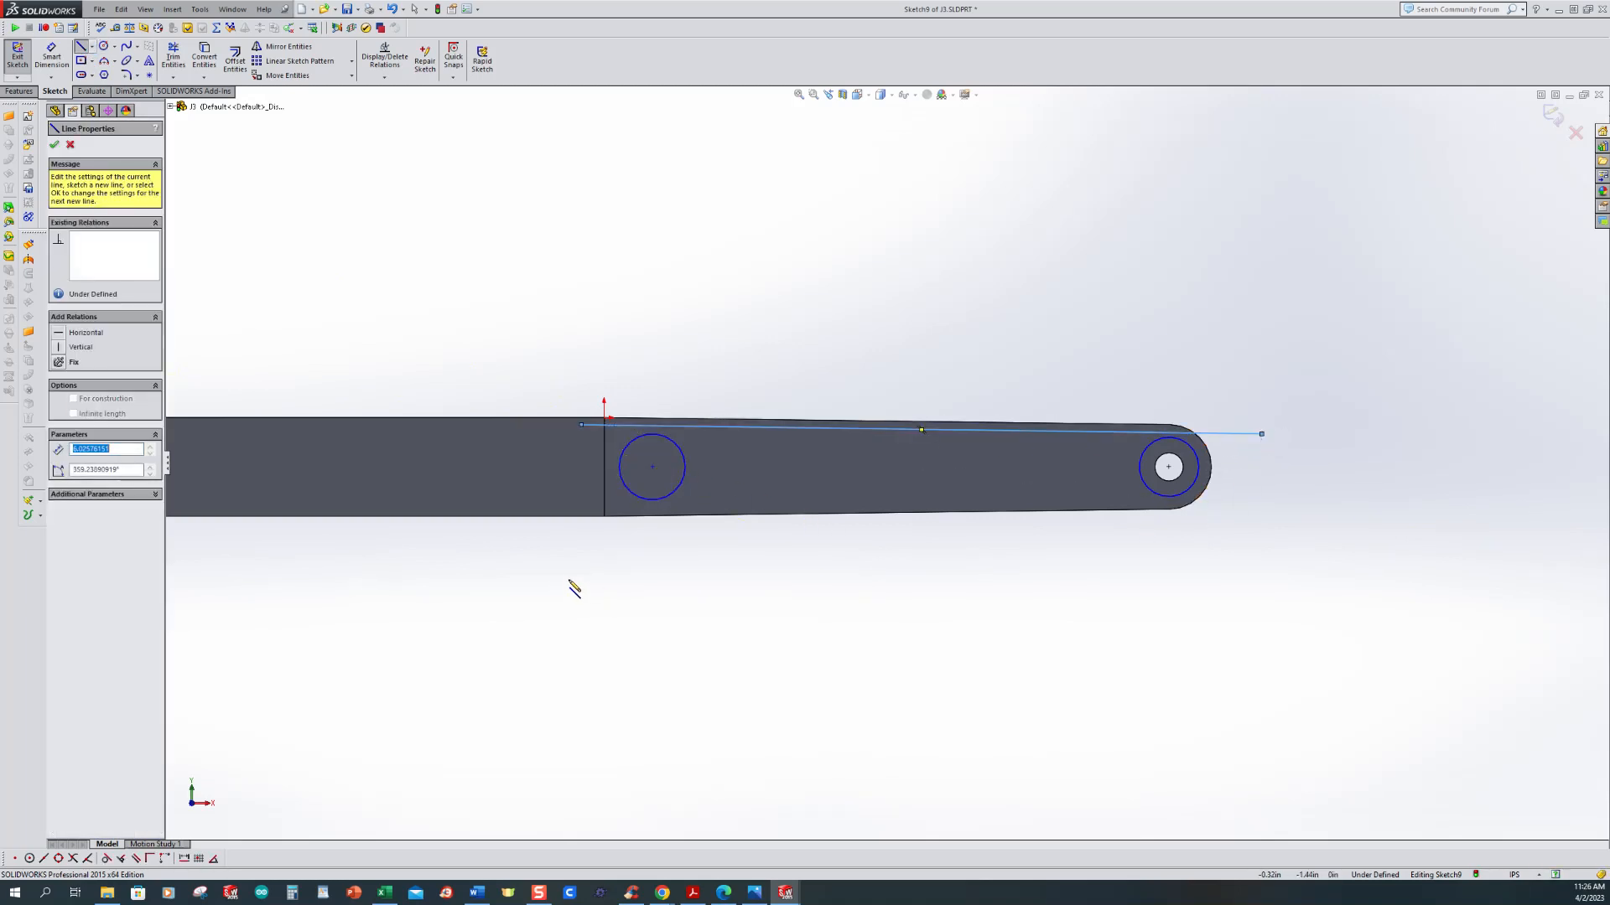
pyautogui.click(583, 501)
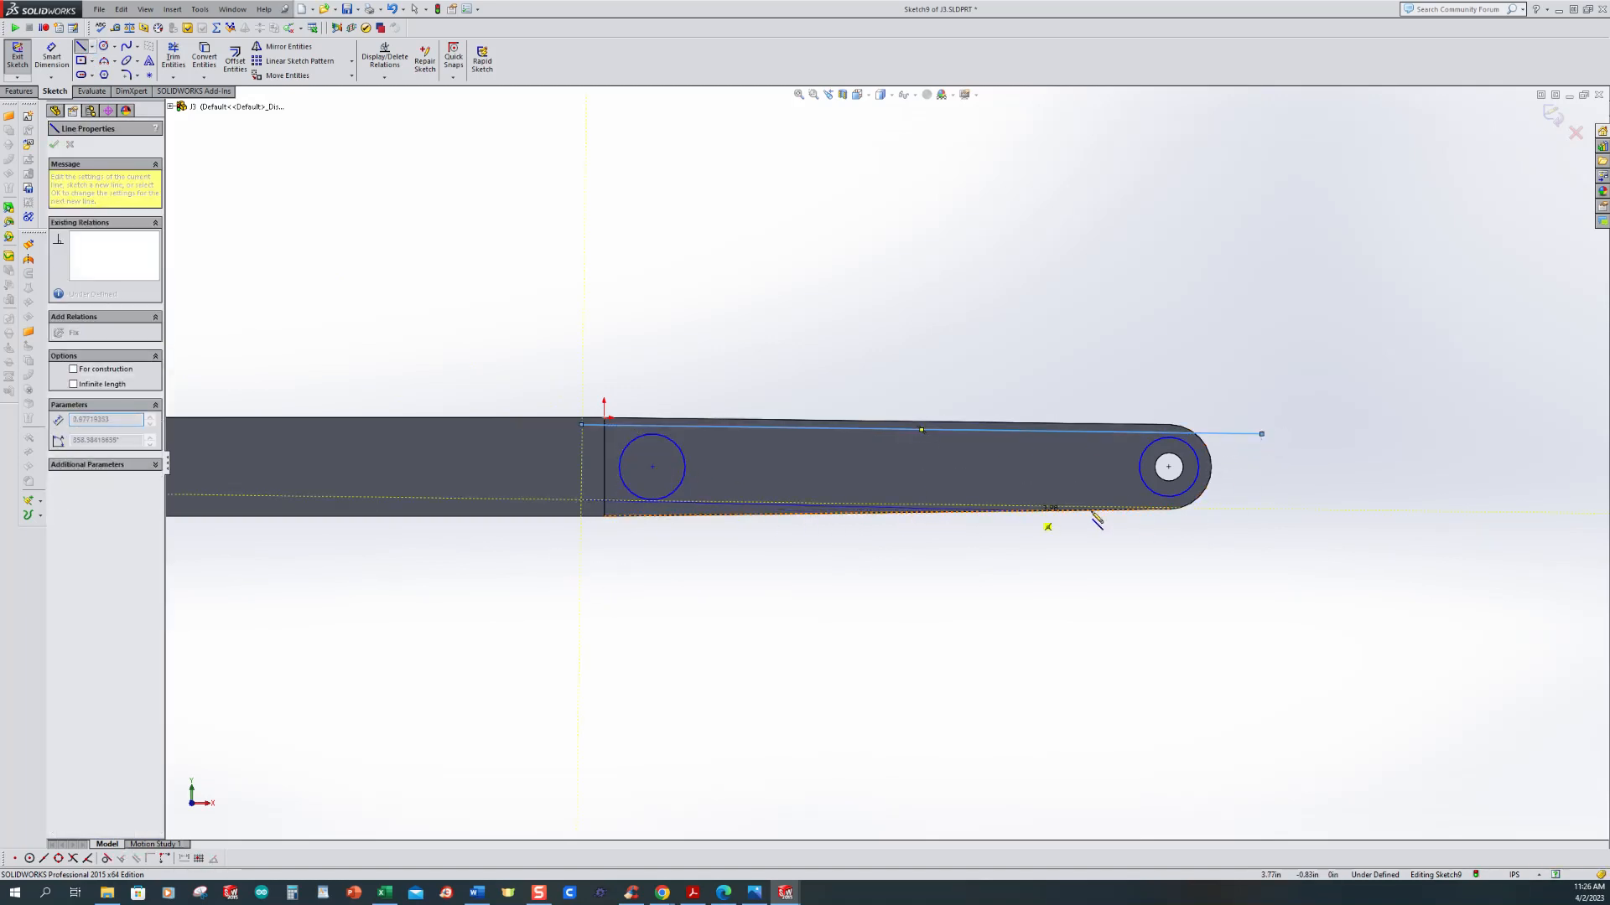
pyautogui.doubleClick(1262, 493)
pyautogui.scroll(-1, 1090, 576)
pyautogui.scroll(-1, 755, 562)
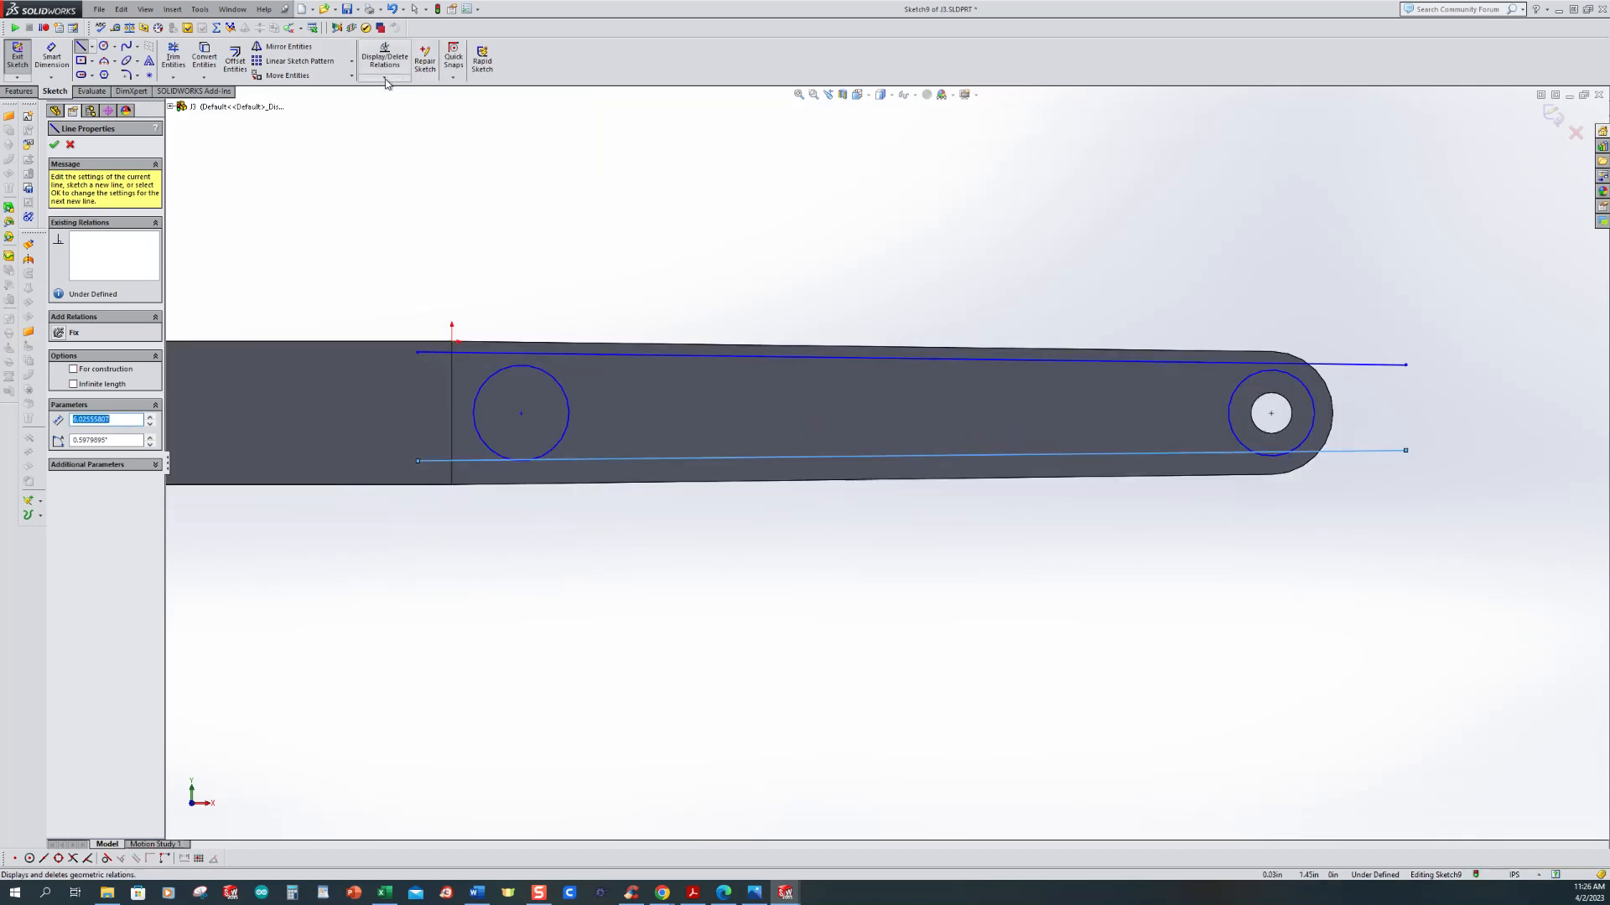
pyautogui.press('Escape')
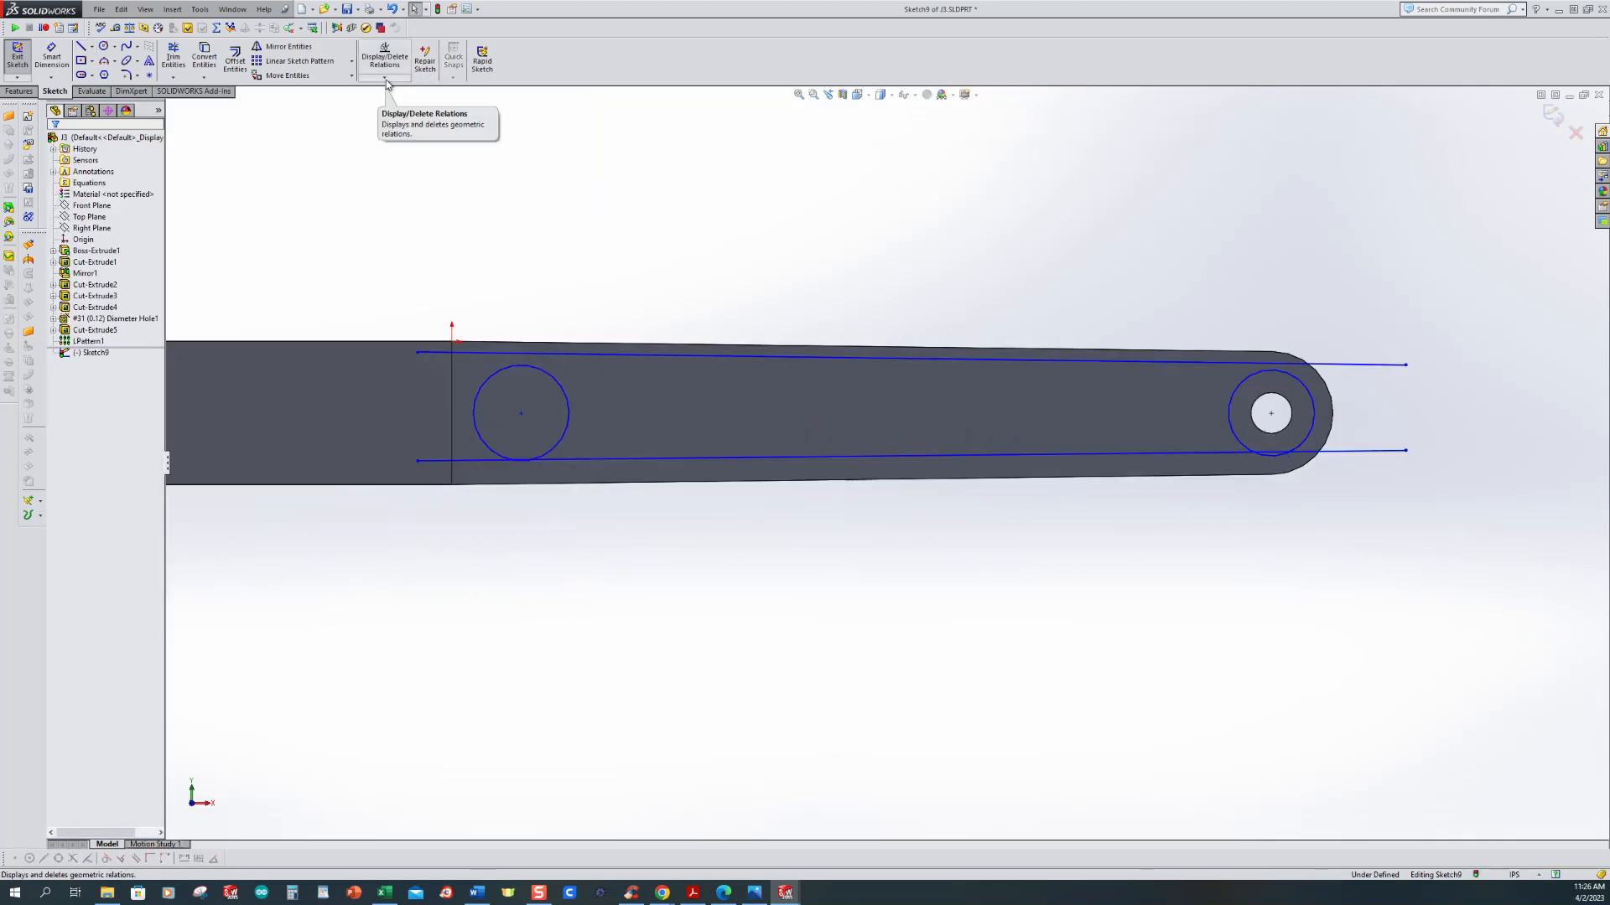
# Step: Add a Horizontal relation between the centre points of the two circles
pyautogui.click(384, 78)
pyautogui.click(398, 102)
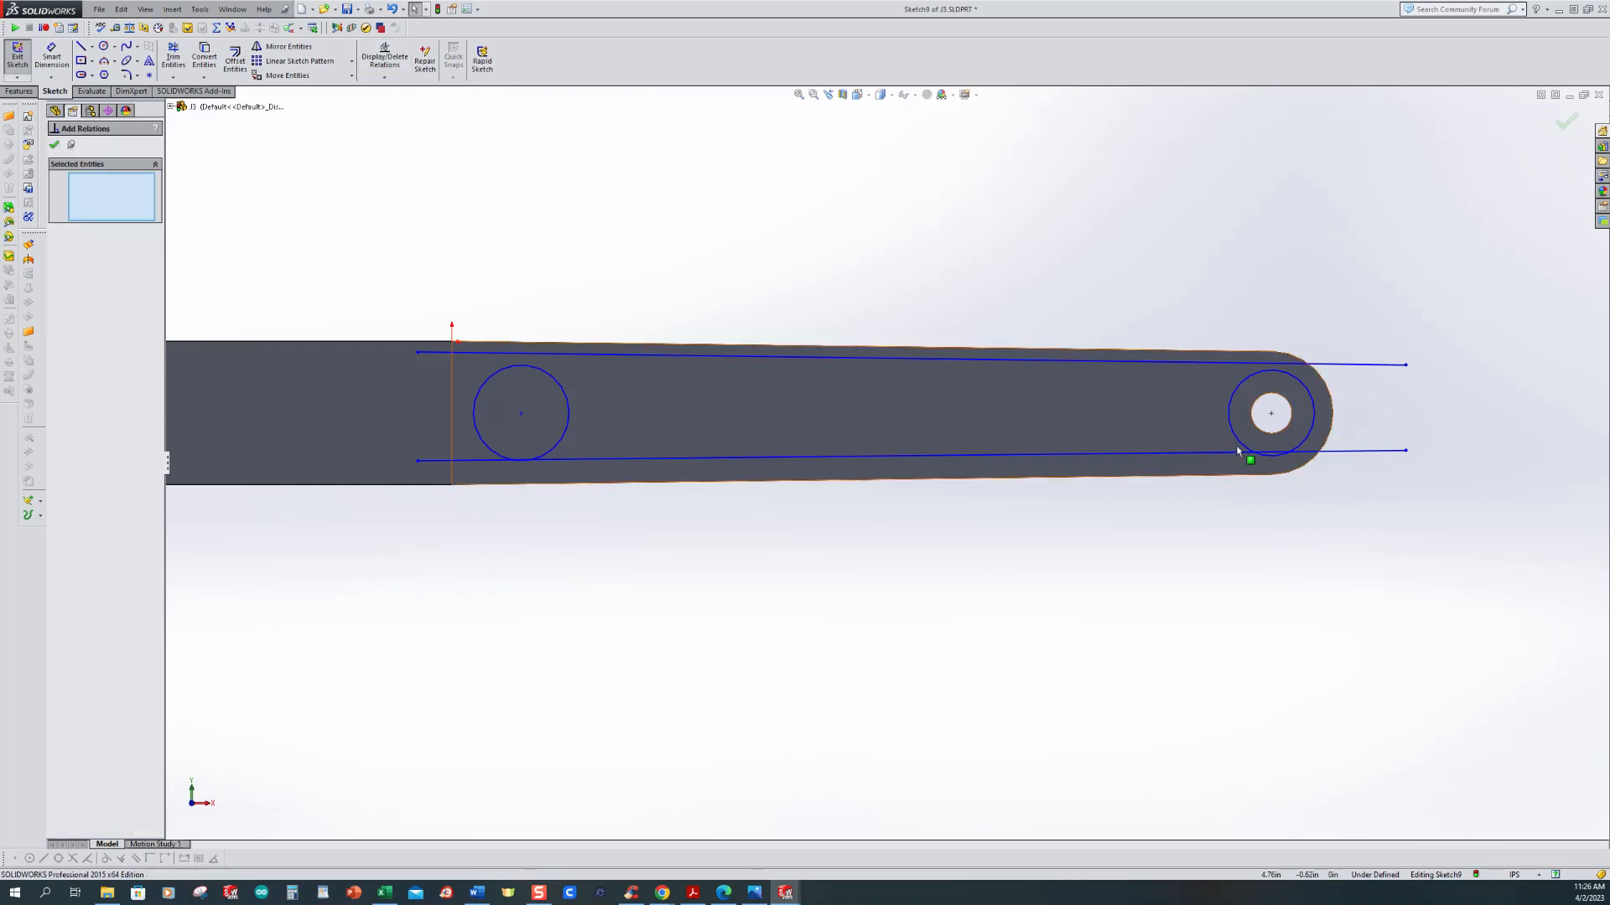
pyautogui.click(1272, 414)
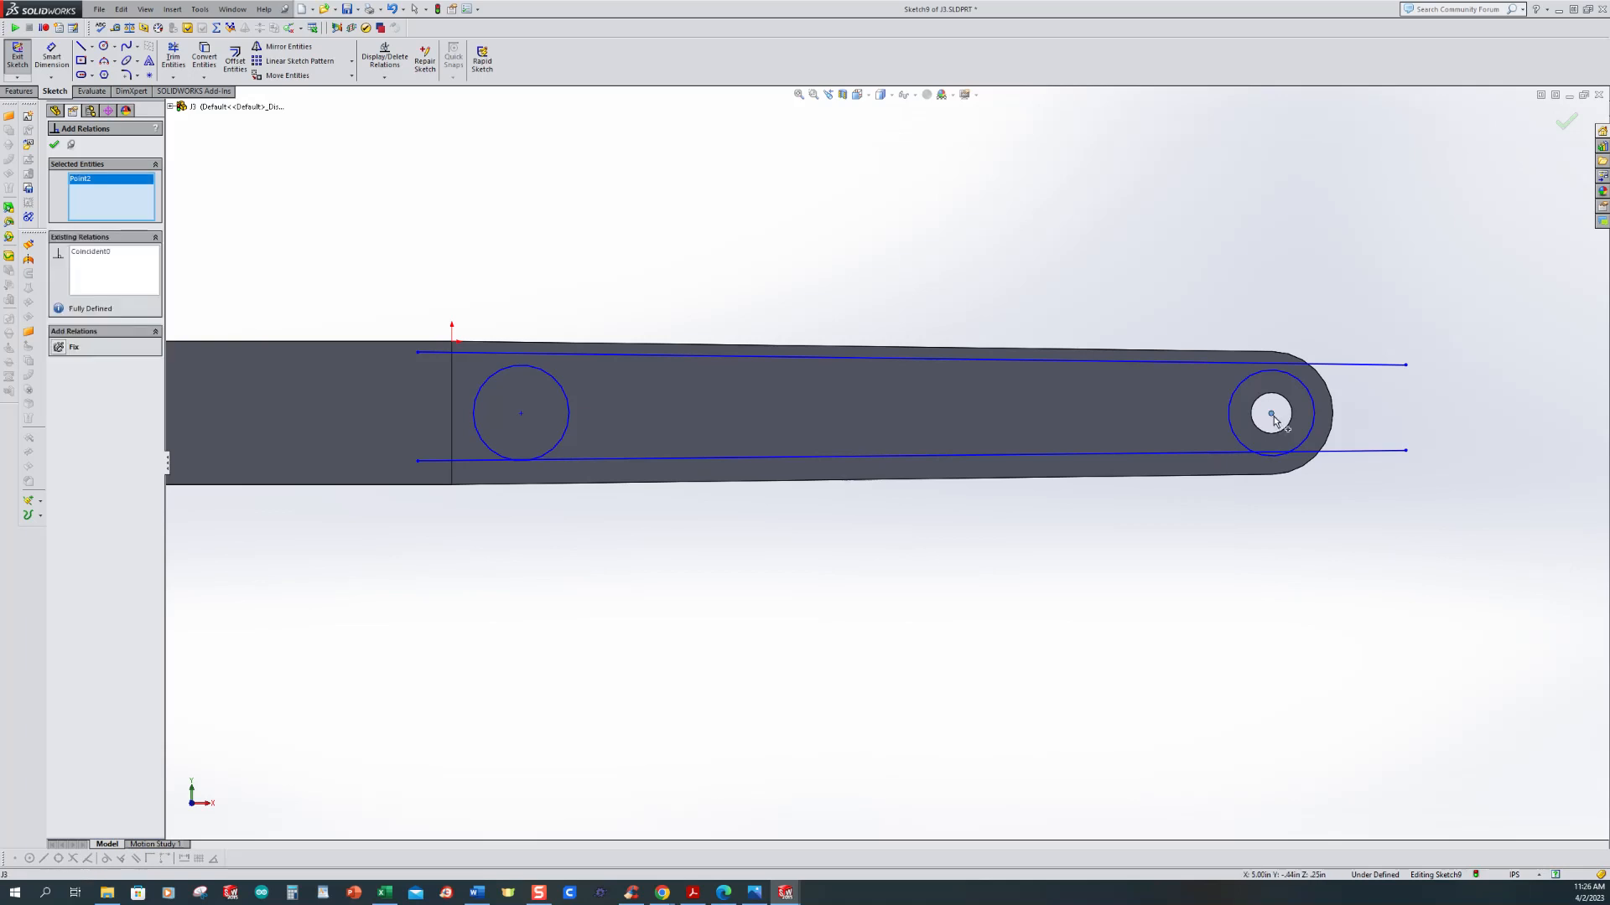
pyautogui.click(519, 425)
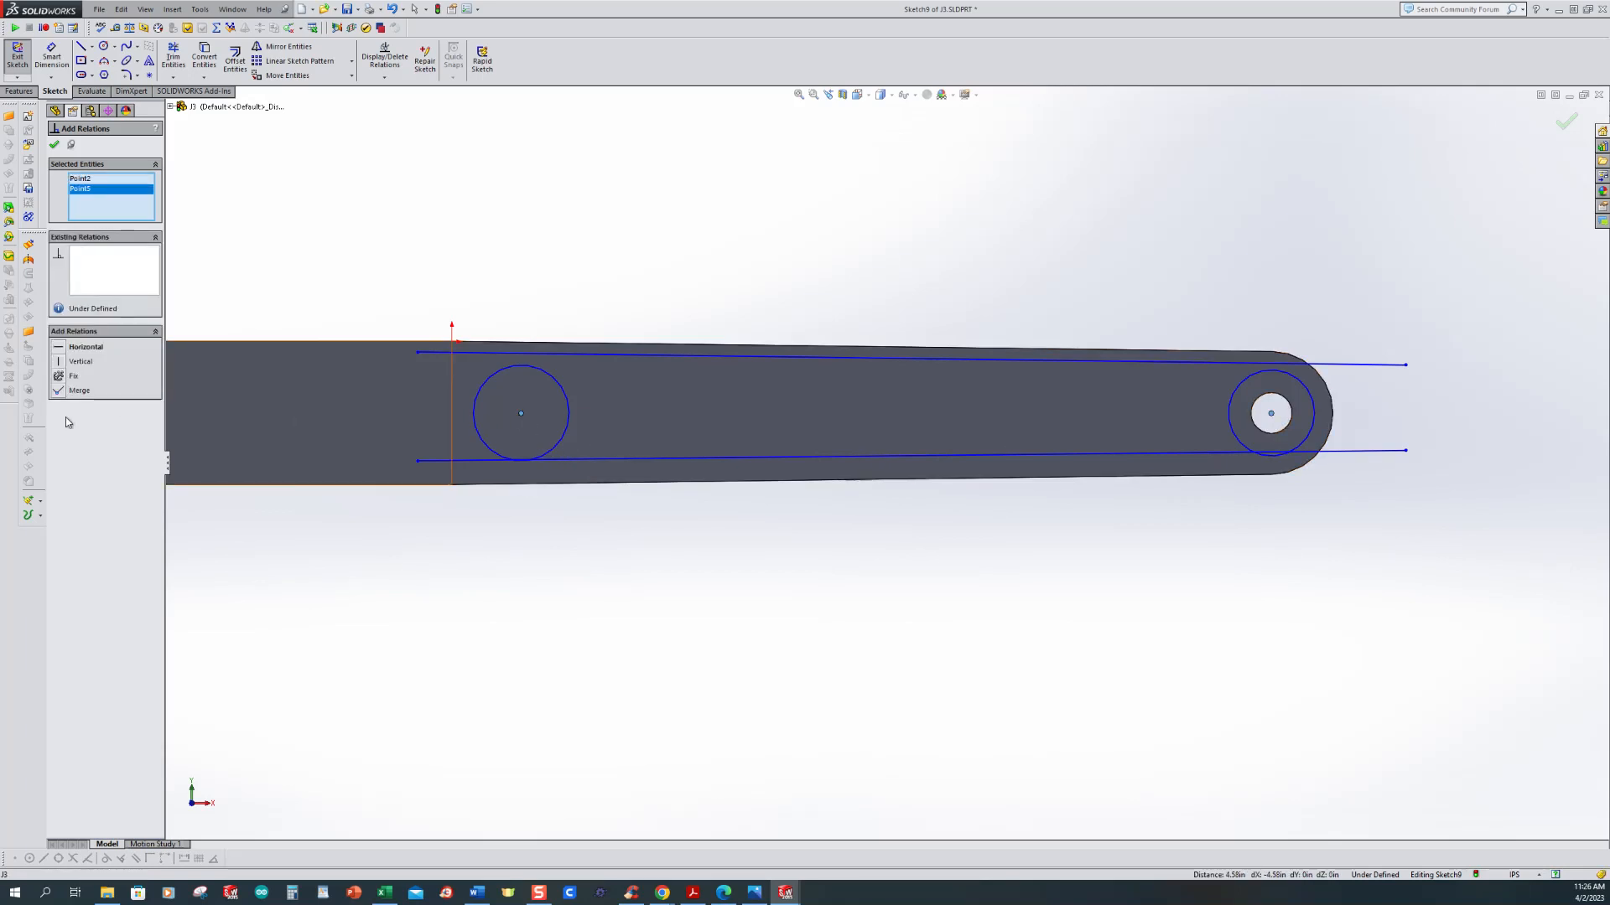
pyautogui.click(59, 348)
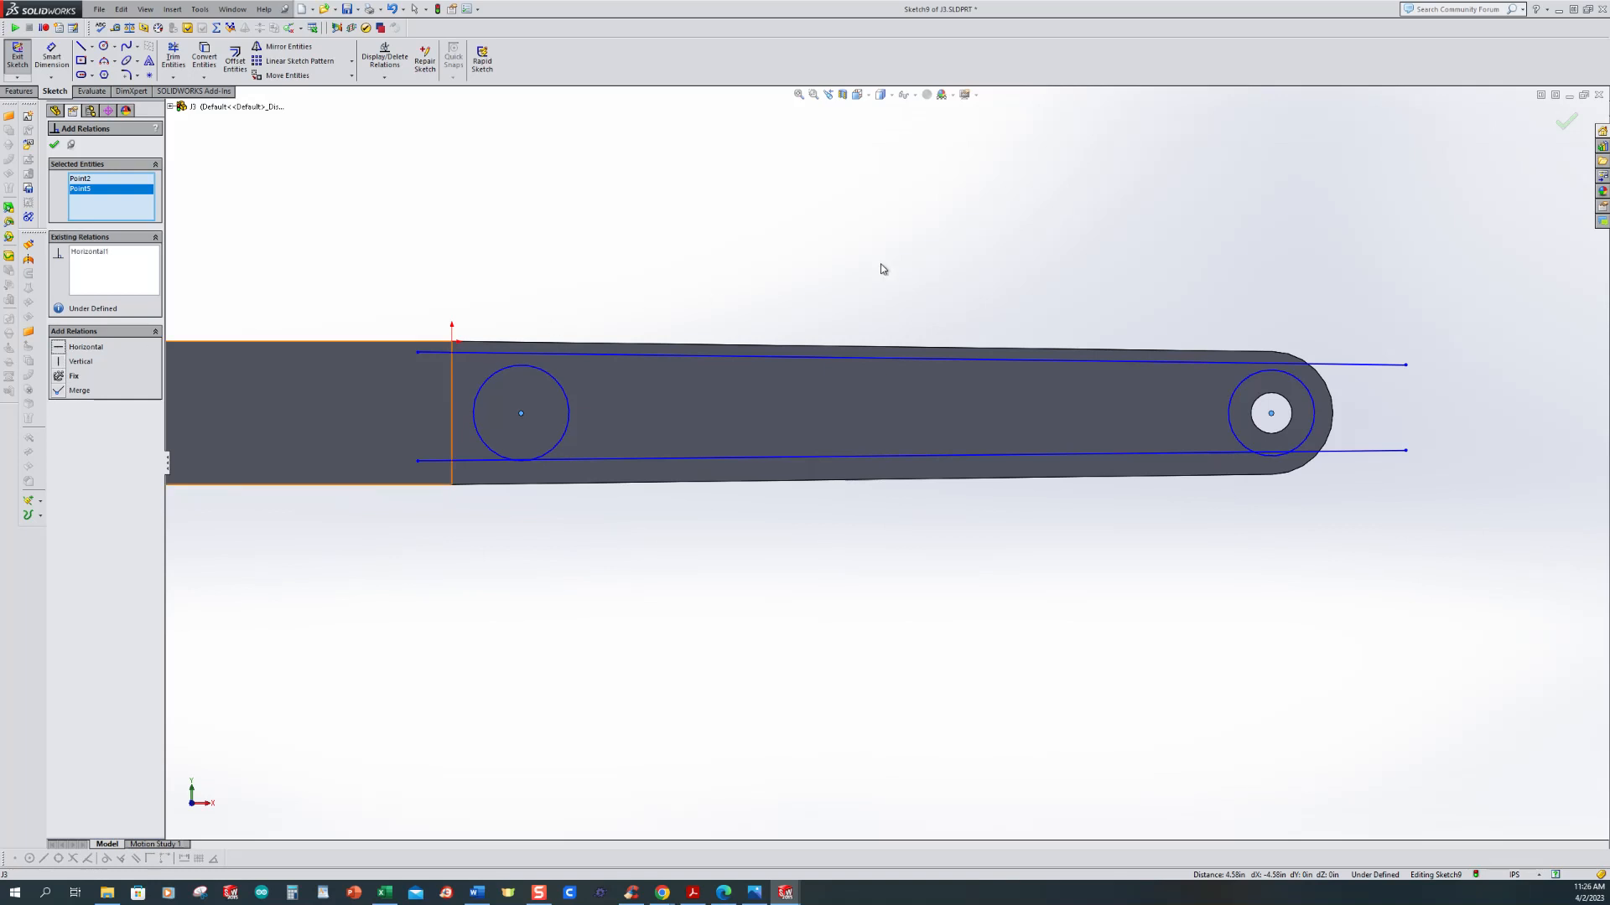
# Step: Add a Tangent relation between the upper line and the larger circle at the handle's wide end
pyautogui.click(523, 355)
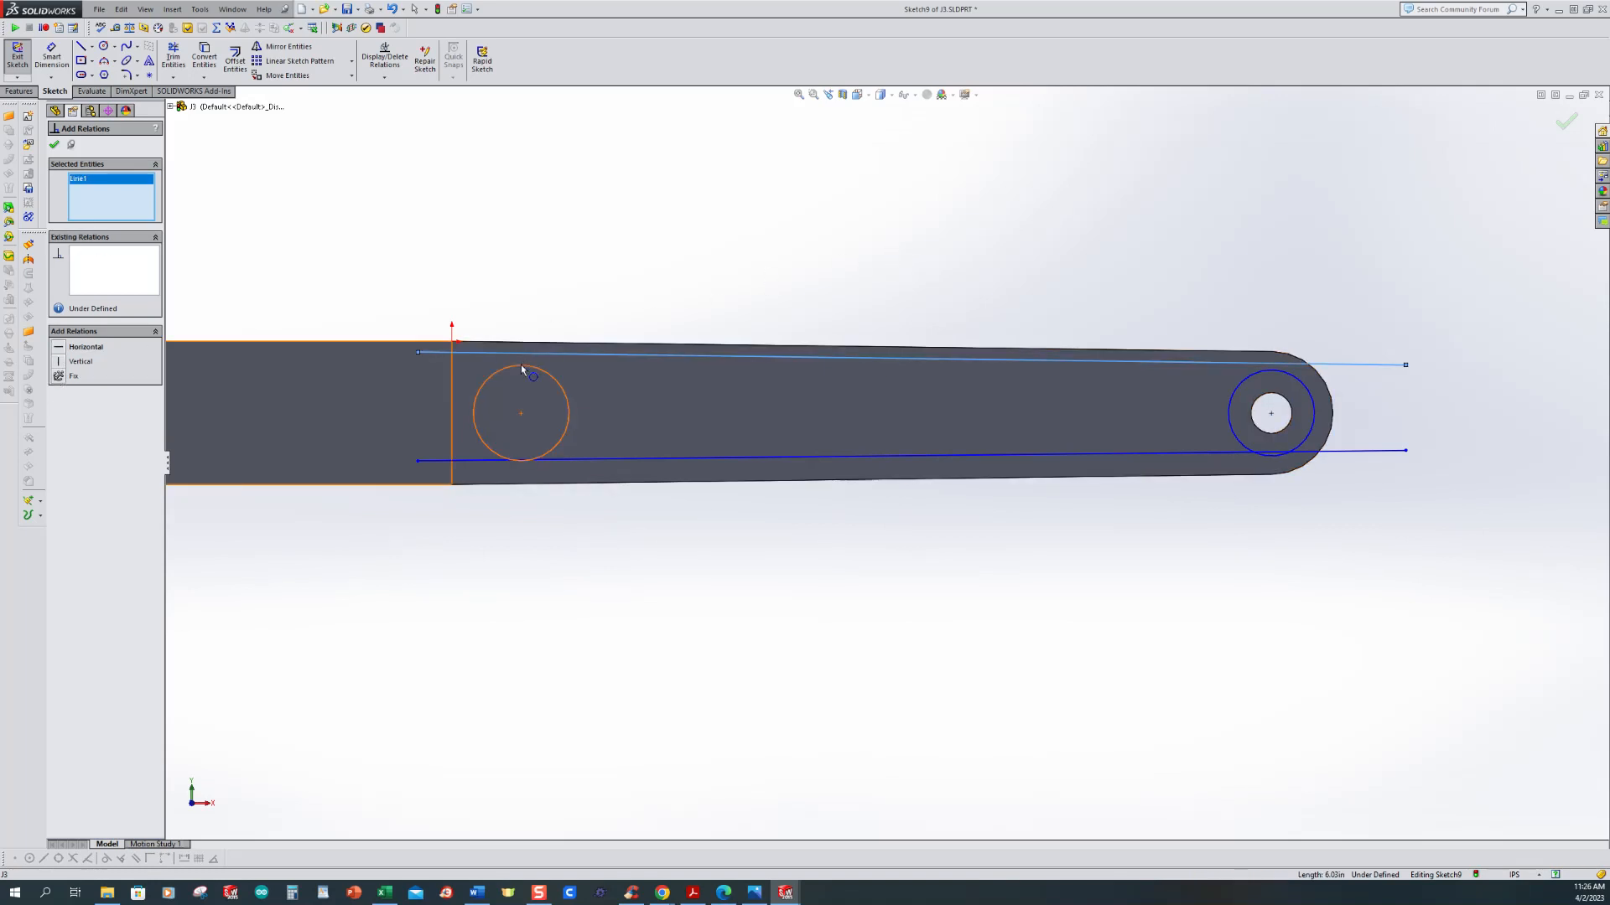
# Step: Make the upper and lower sketch lines tangent to the large circle near the vertical edge
pyautogui.click(519, 367)
pyautogui.click(59, 349)
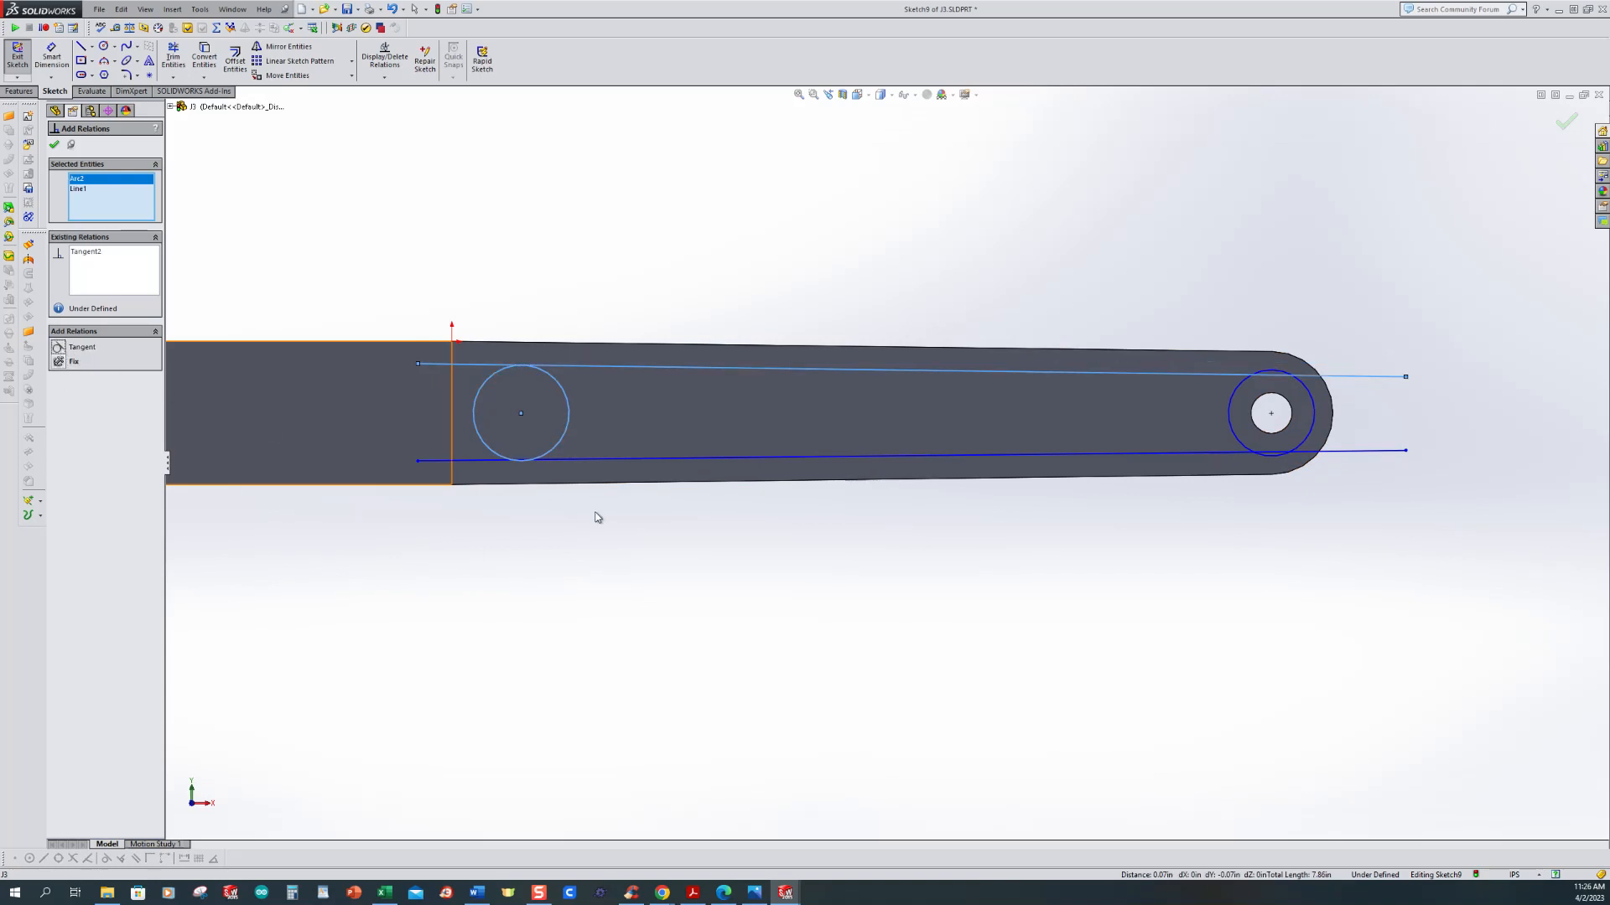
pyautogui.click(571, 461)
pyautogui.click(552, 460)
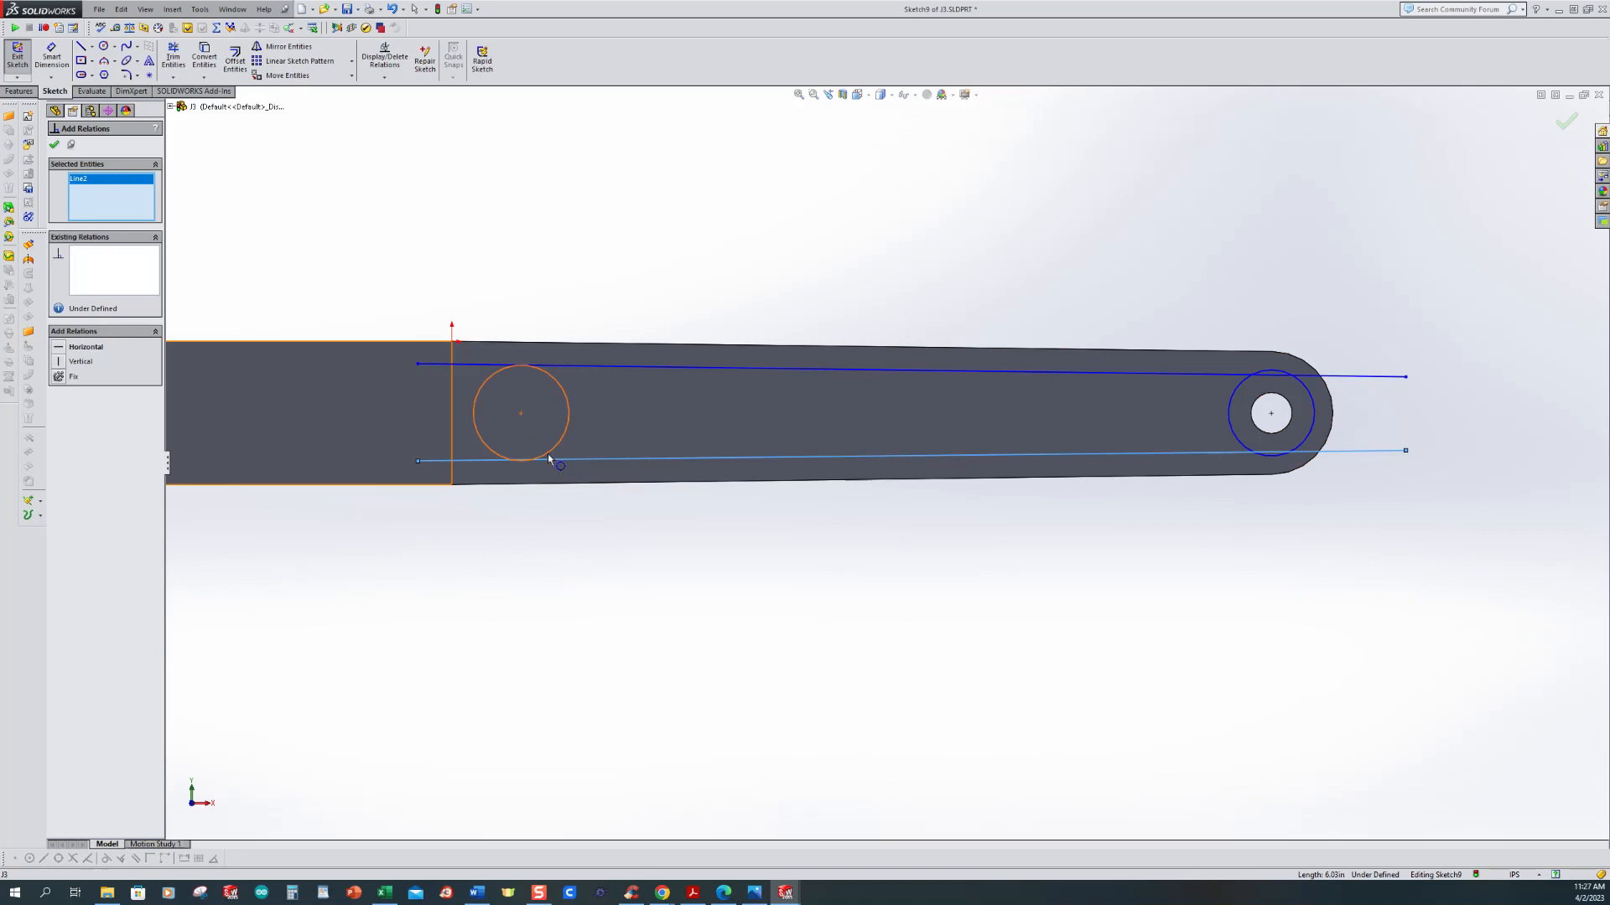
pyautogui.click(60, 350)
# Step: Make both sketch lines tangent to the smaller circle around the hole at the rounded end of the arm
pyautogui.scroll(-2, 1351, 470)
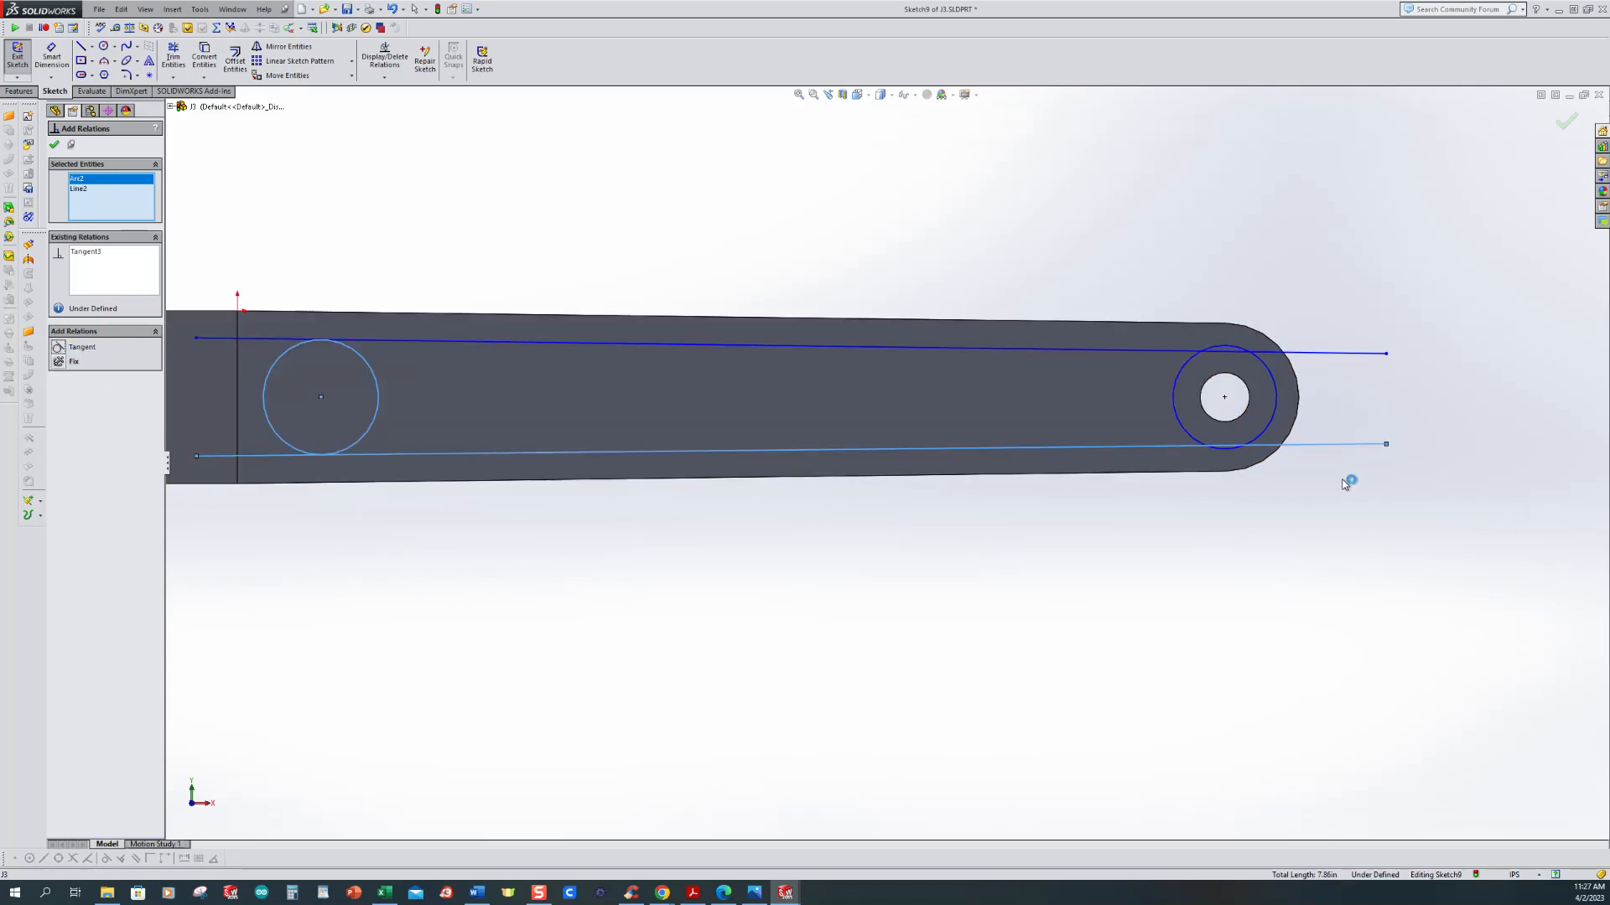
pyautogui.click(1236, 348)
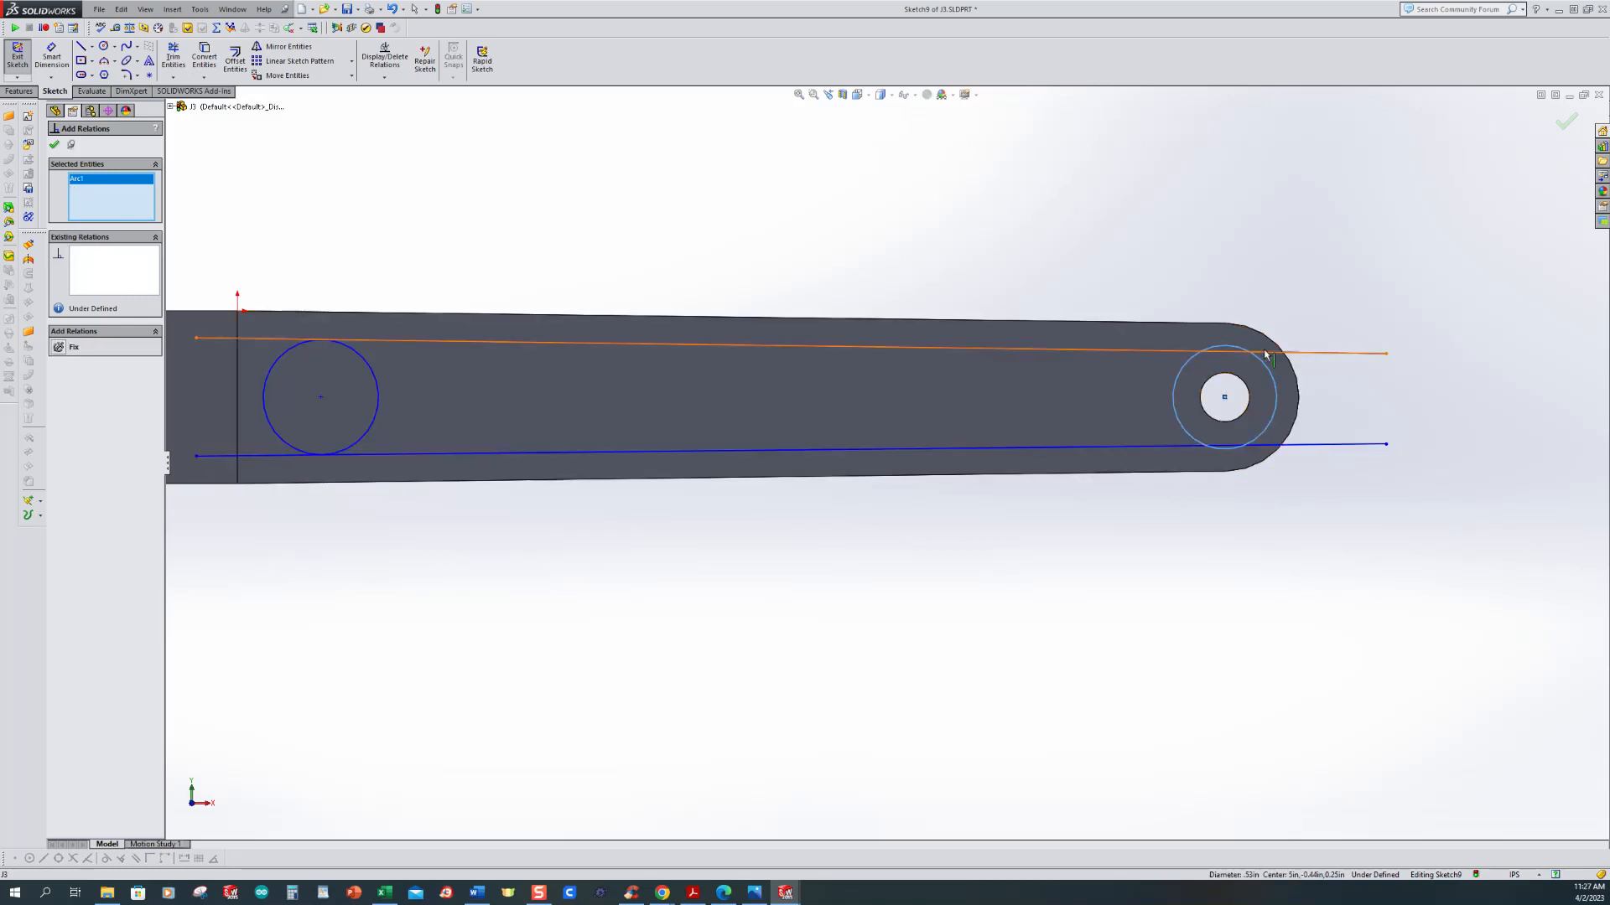
pyautogui.click(1266, 354)
pyautogui.click(62, 349)
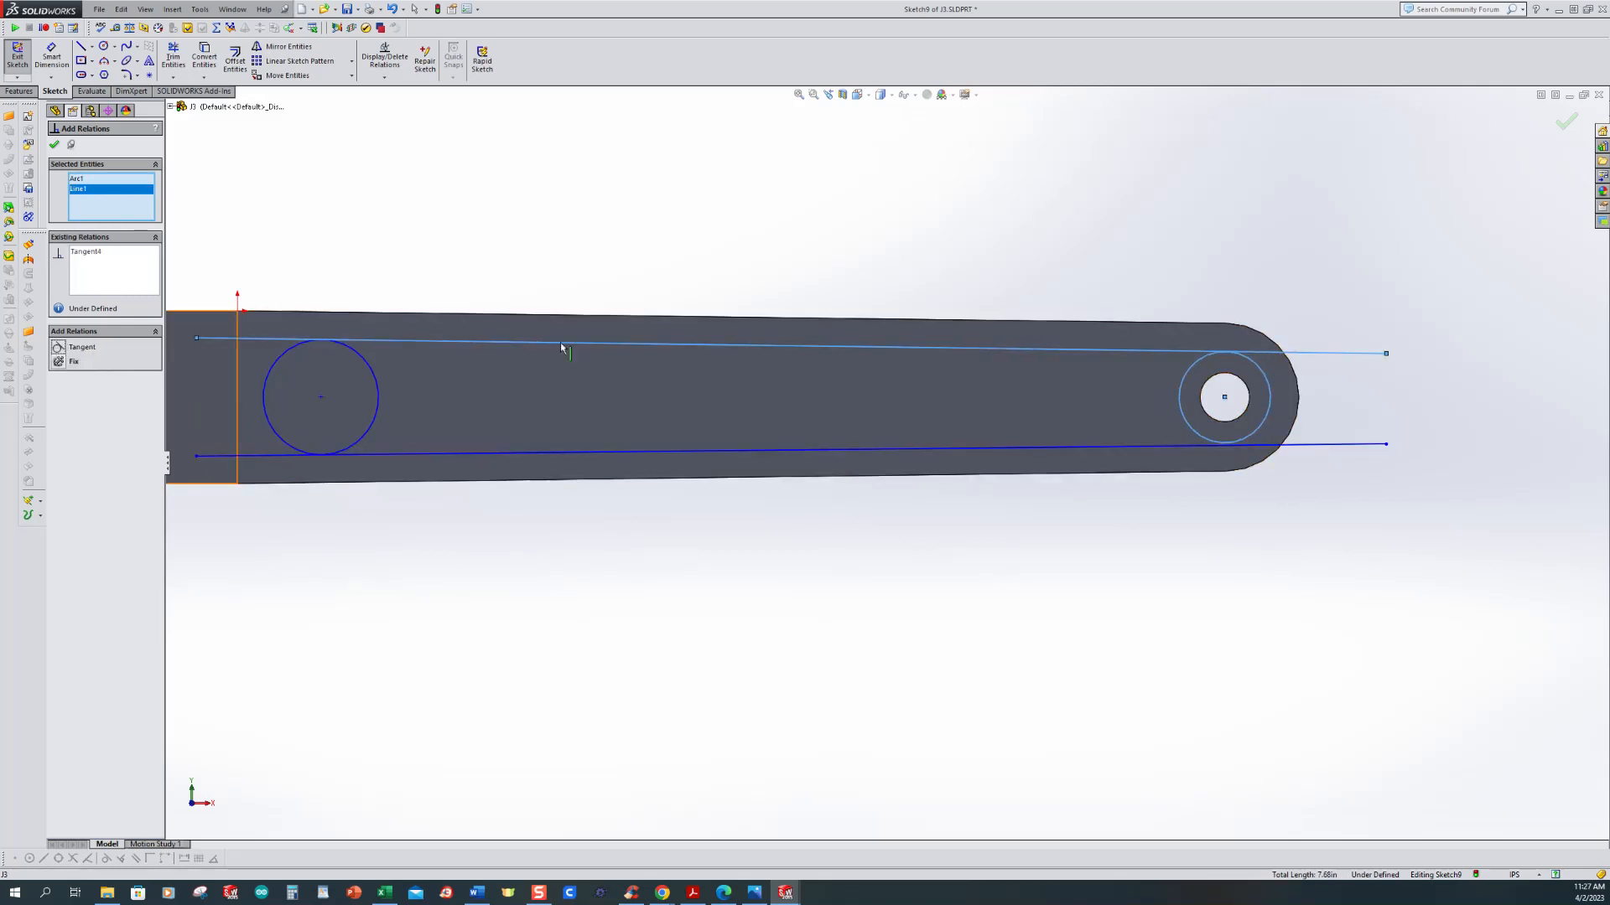
pyautogui.click(1316, 444)
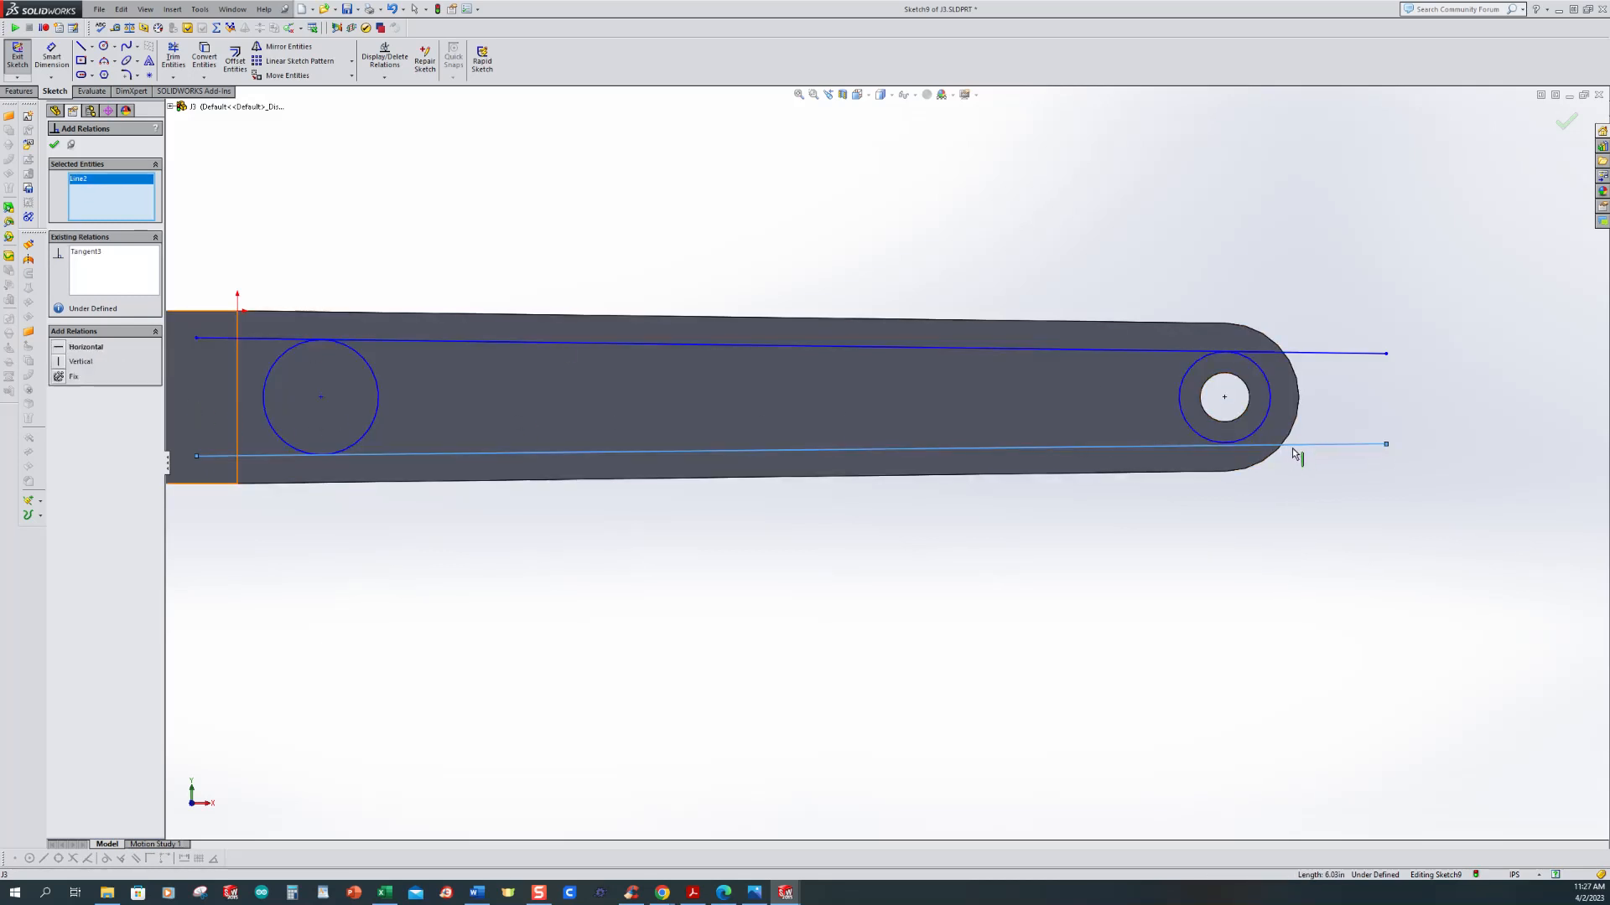
pyautogui.click(1251, 445)
pyautogui.click(61, 350)
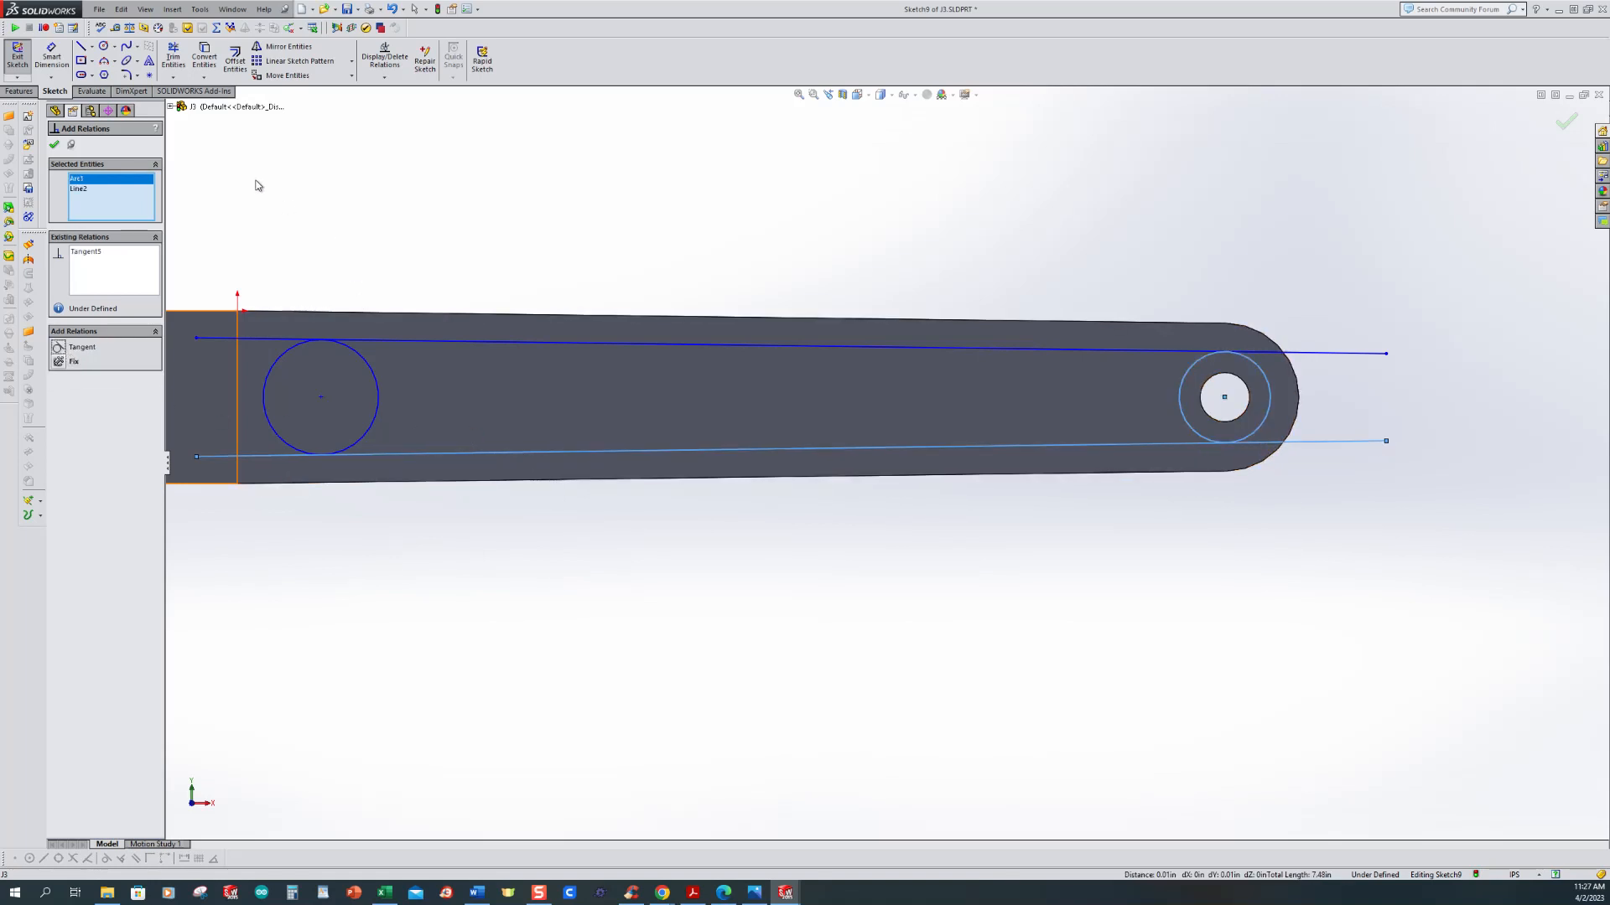
# Step: Trim the overhanging line ends and the inner halves of both circles to leave a closed tapered slot outline
pyautogui.click(174, 57)
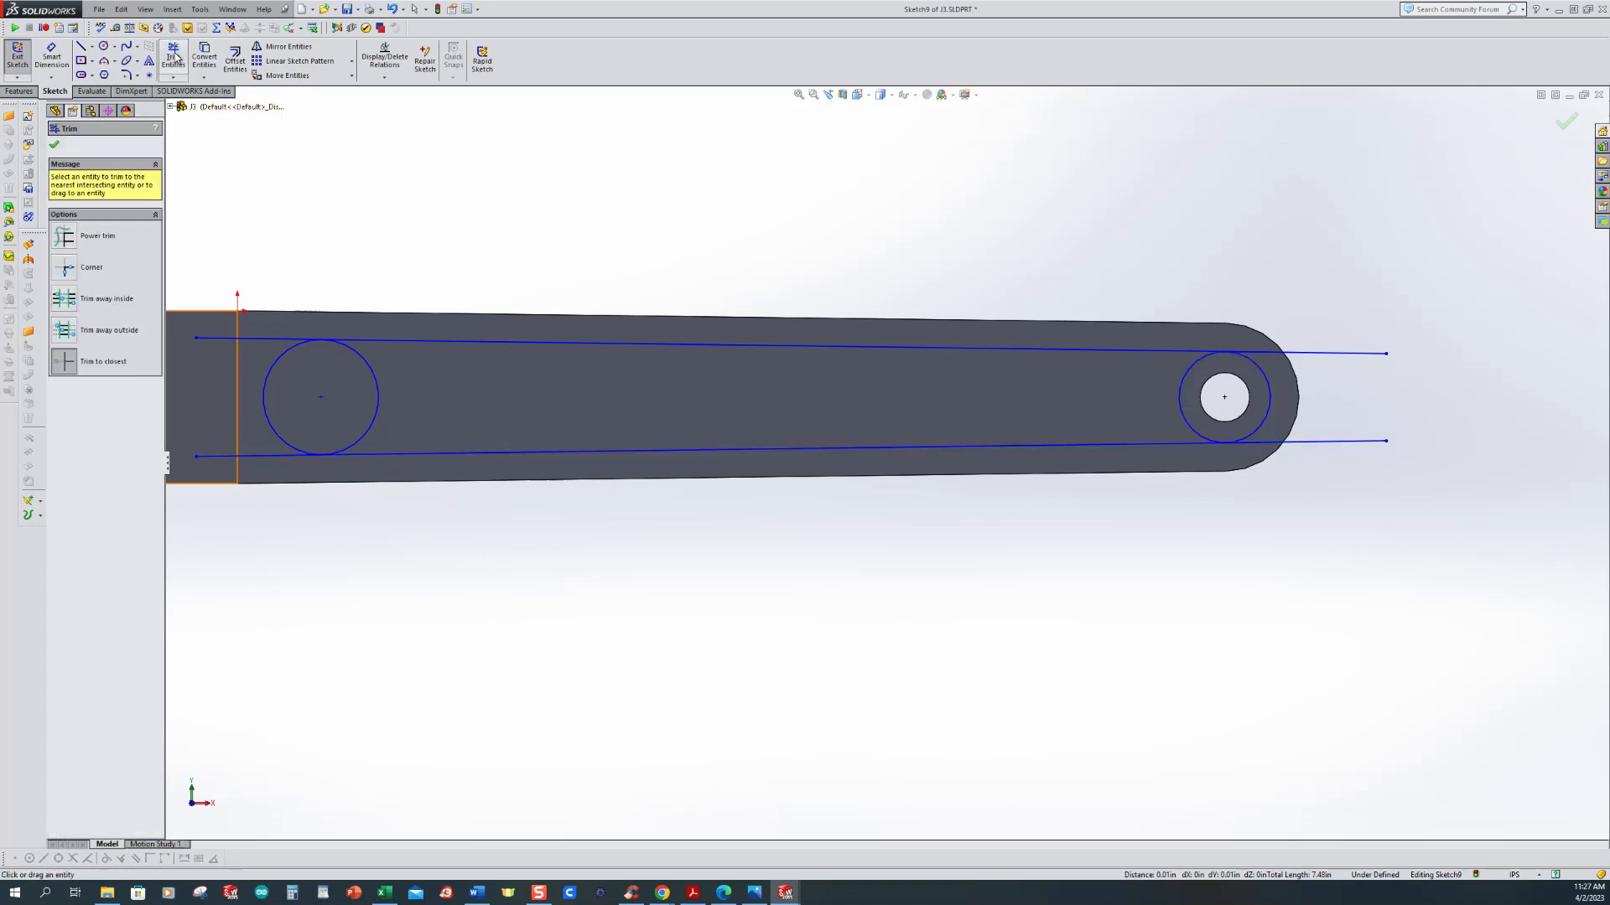
pyautogui.click(87, 365)
pyautogui.click(214, 338)
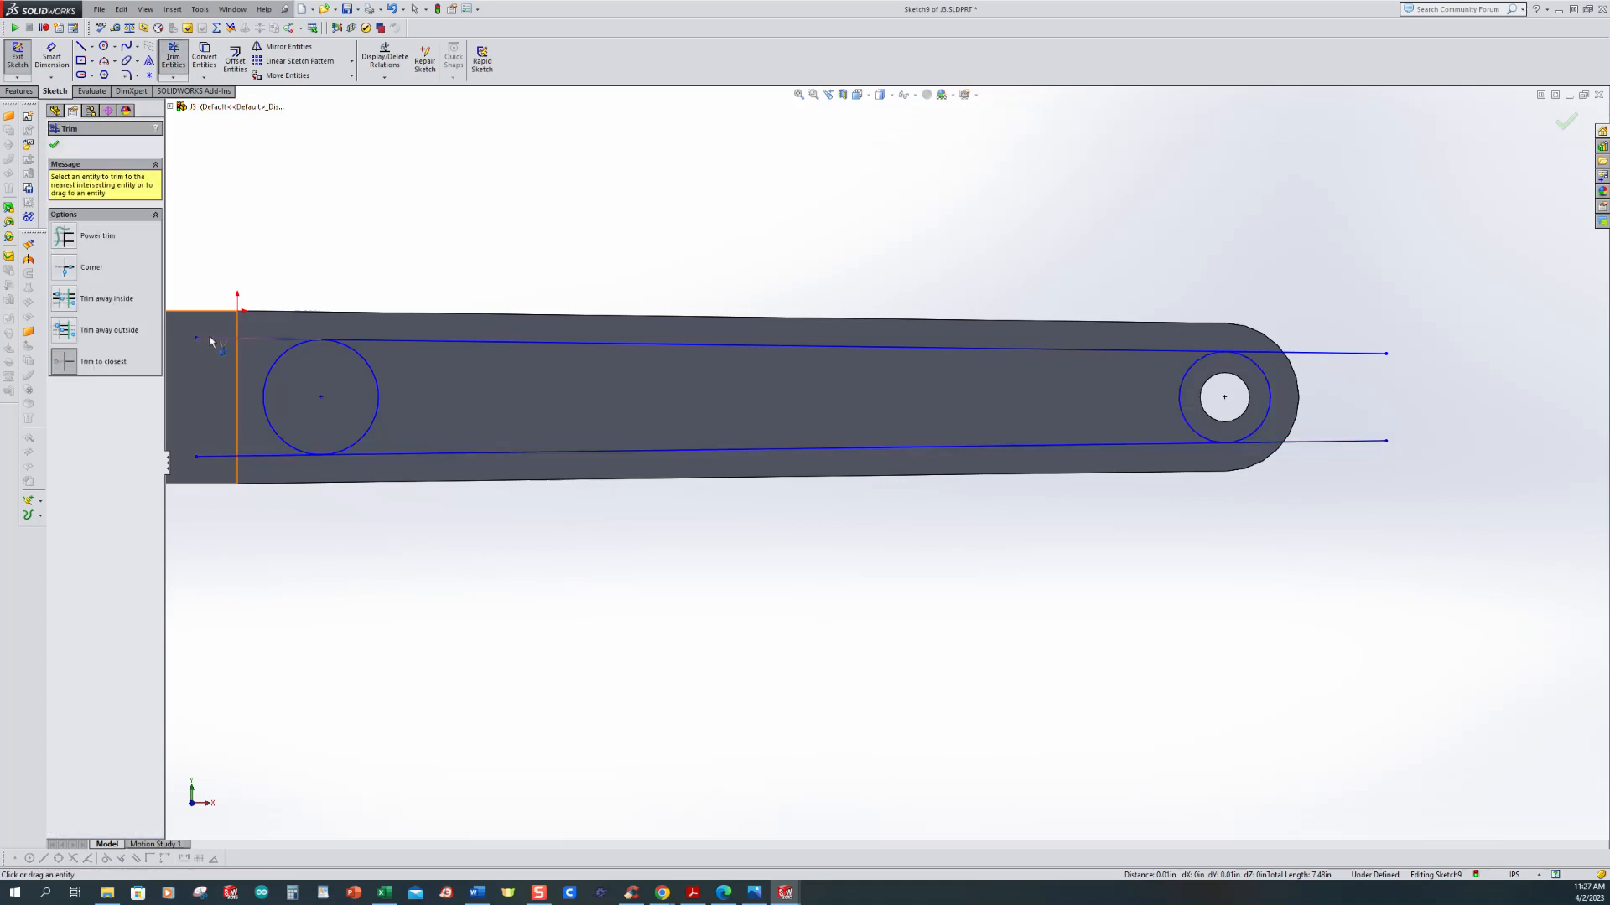
pyautogui.click(228, 457)
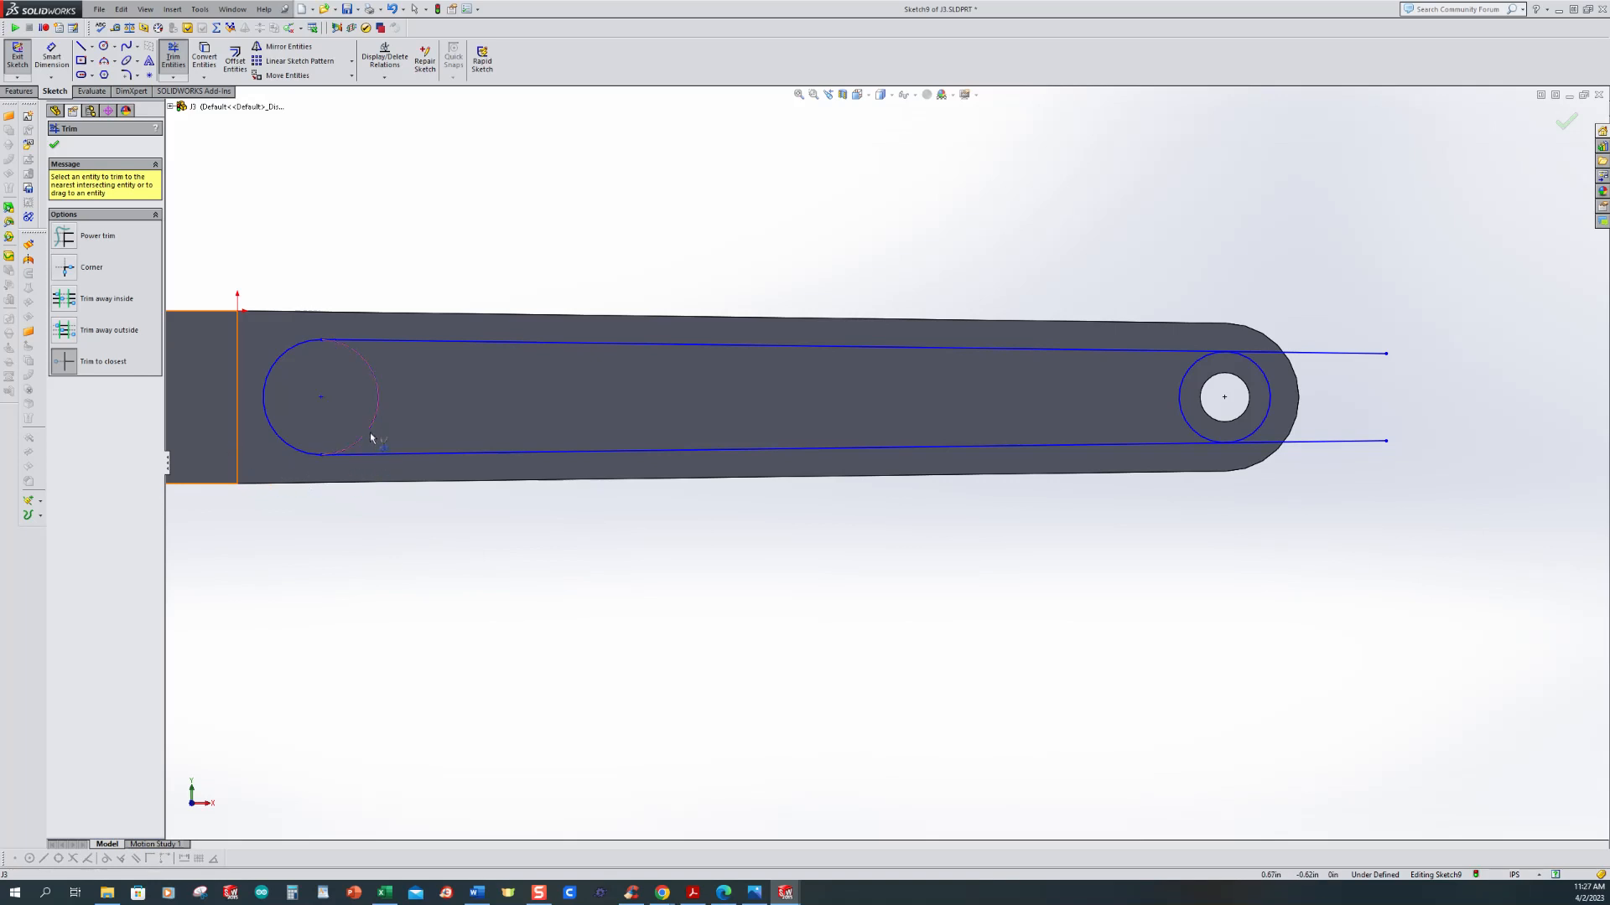
pyautogui.click(1341, 441)
pyautogui.click(1329, 354)
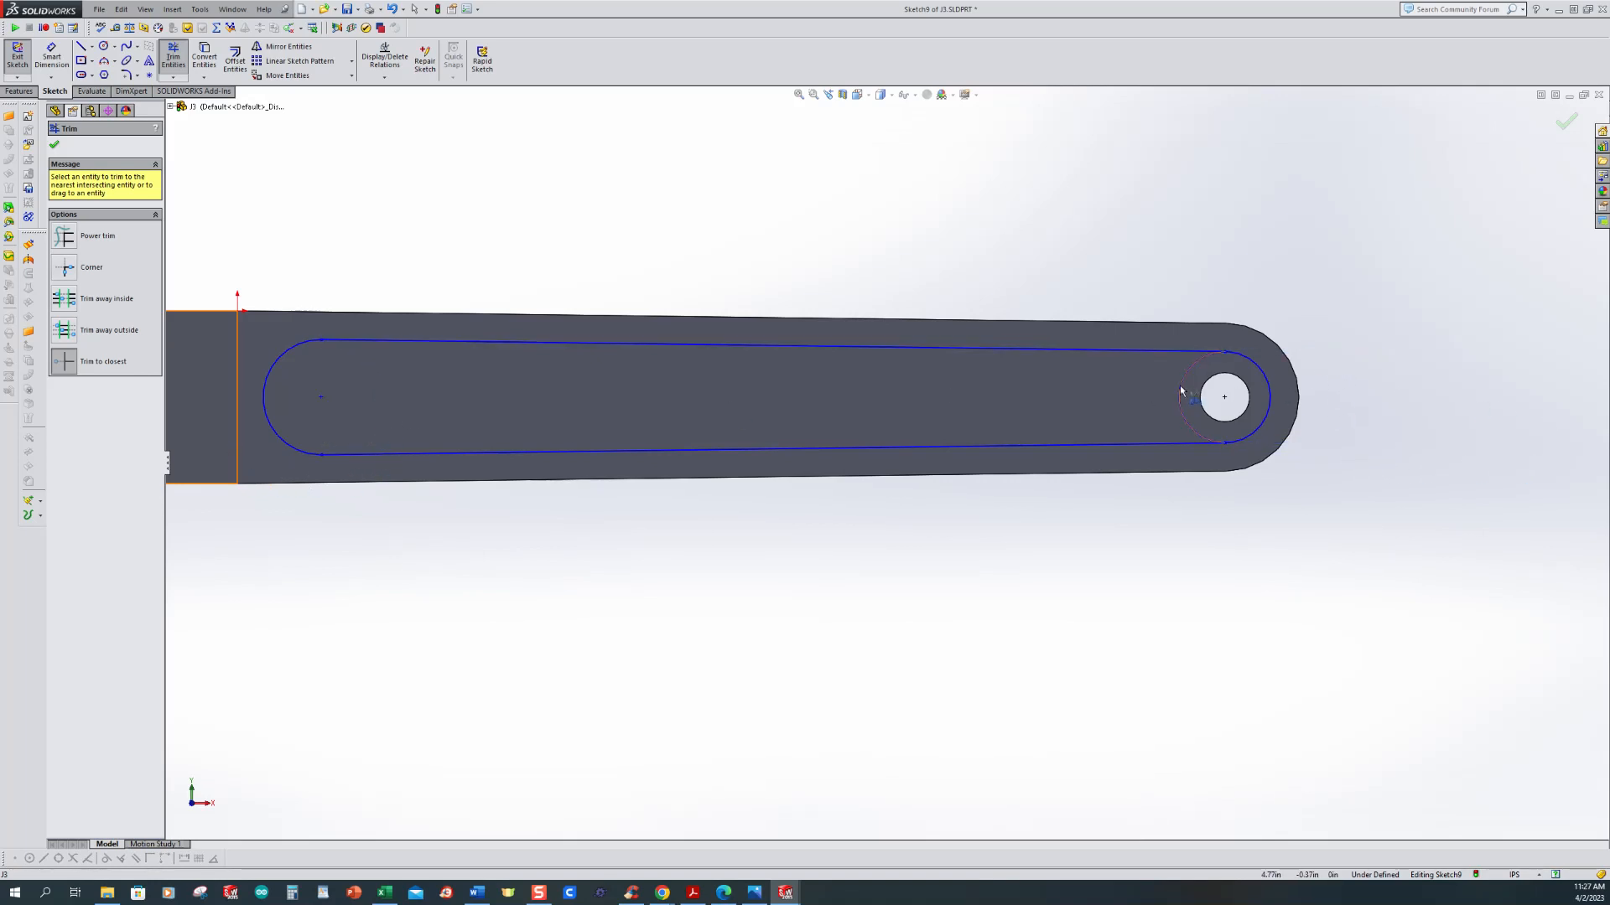
pyautogui.scroll(2, 1124, 574)
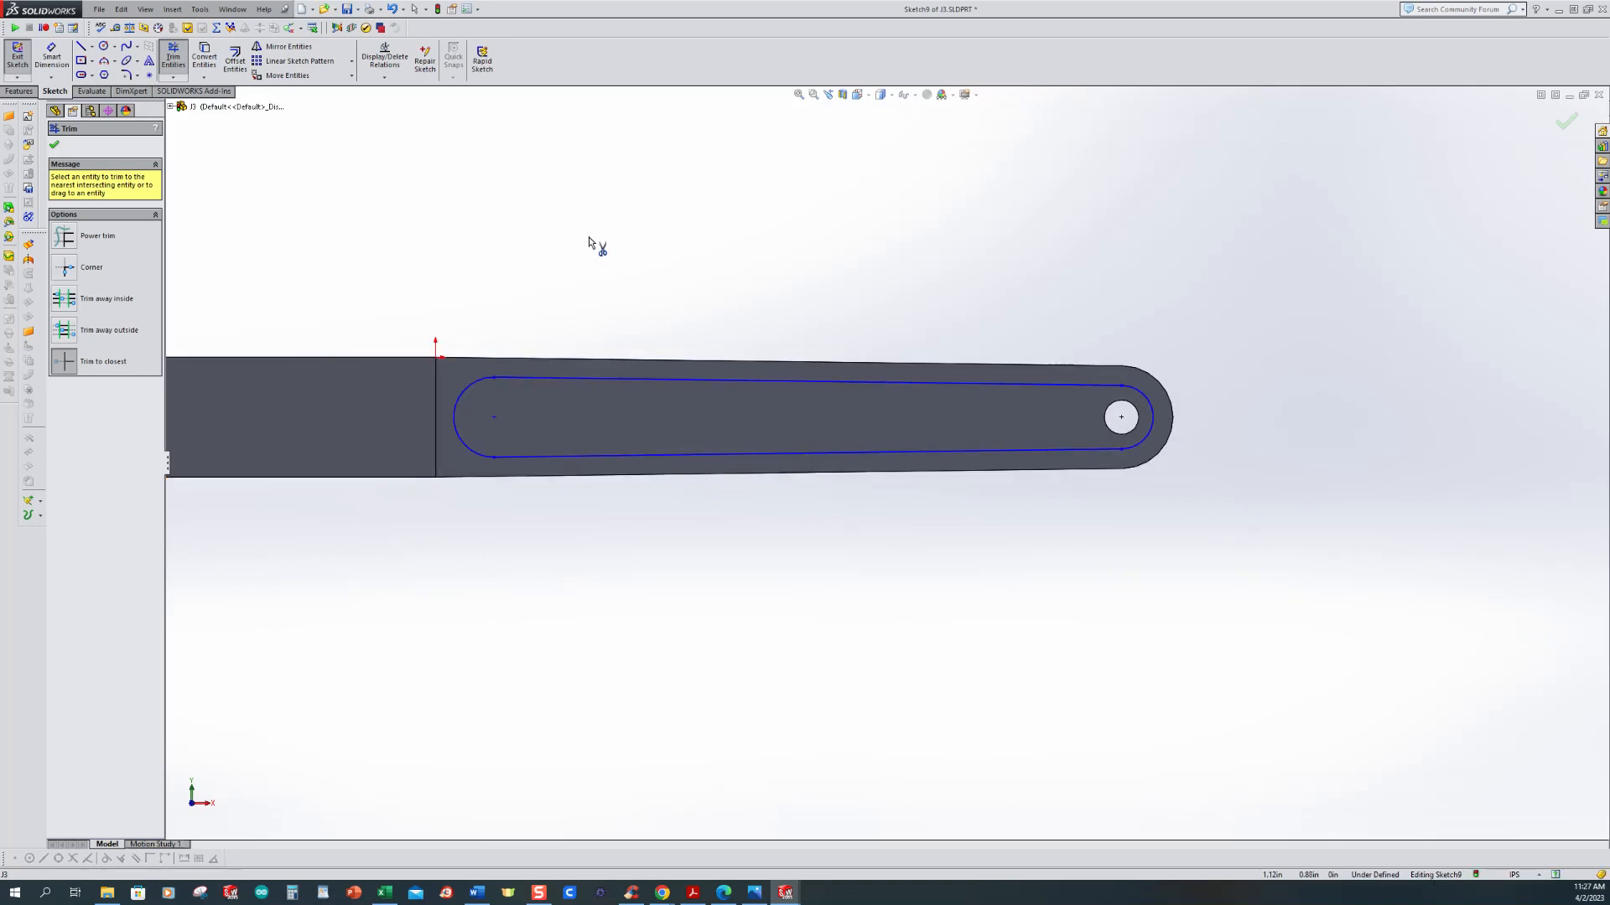
pyautogui.click(51, 57)
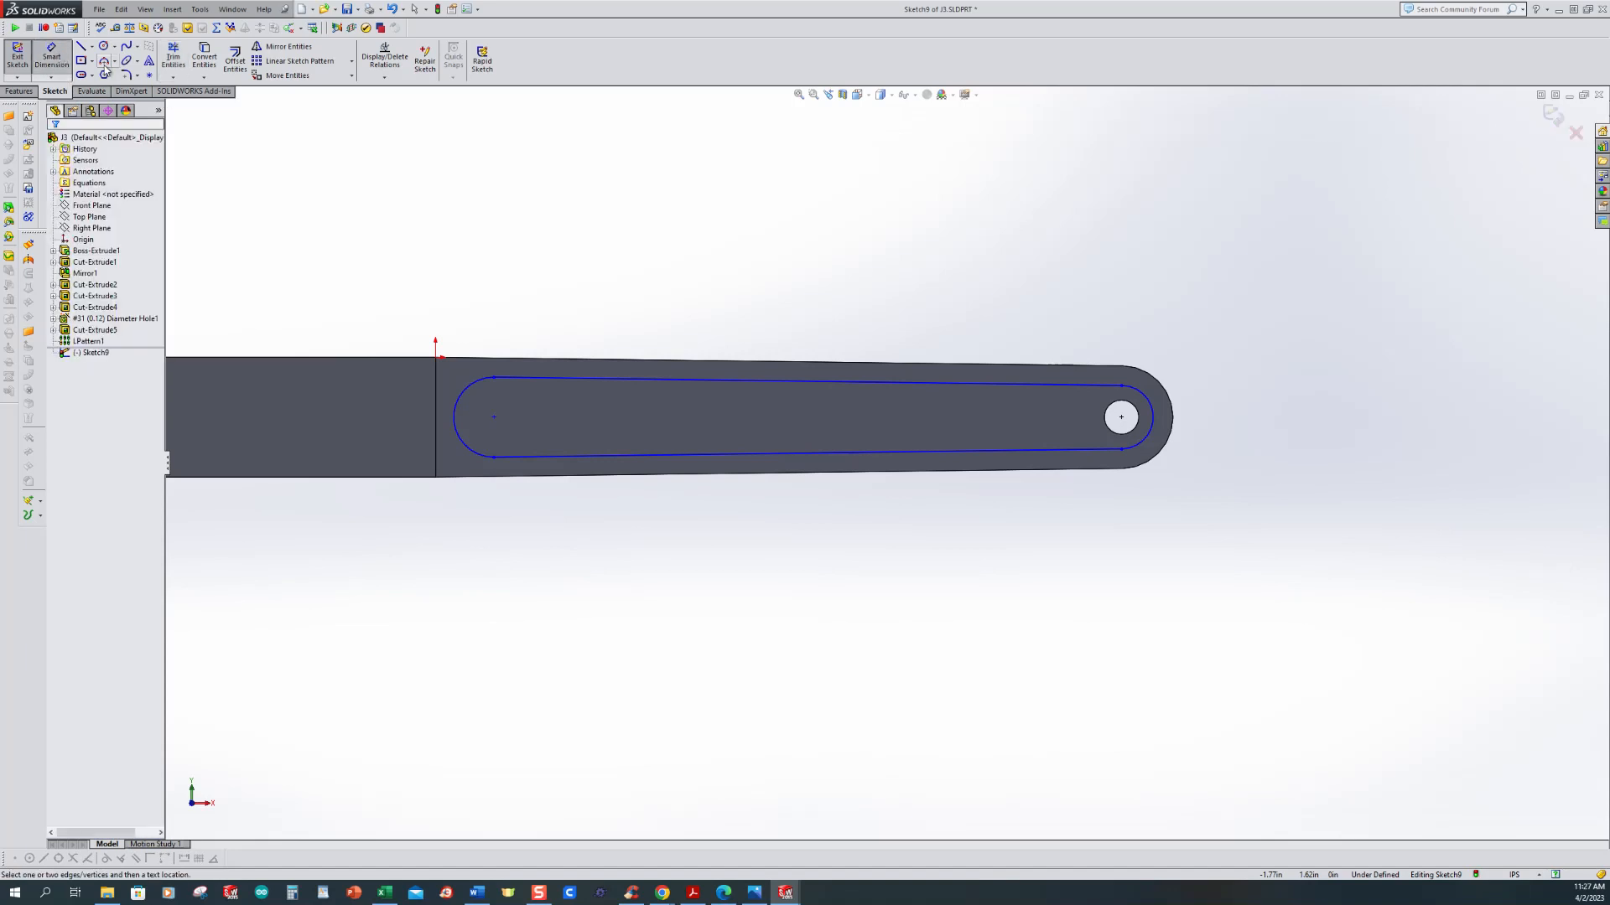
pyautogui.click(456, 413)
pyautogui.click(435, 411)
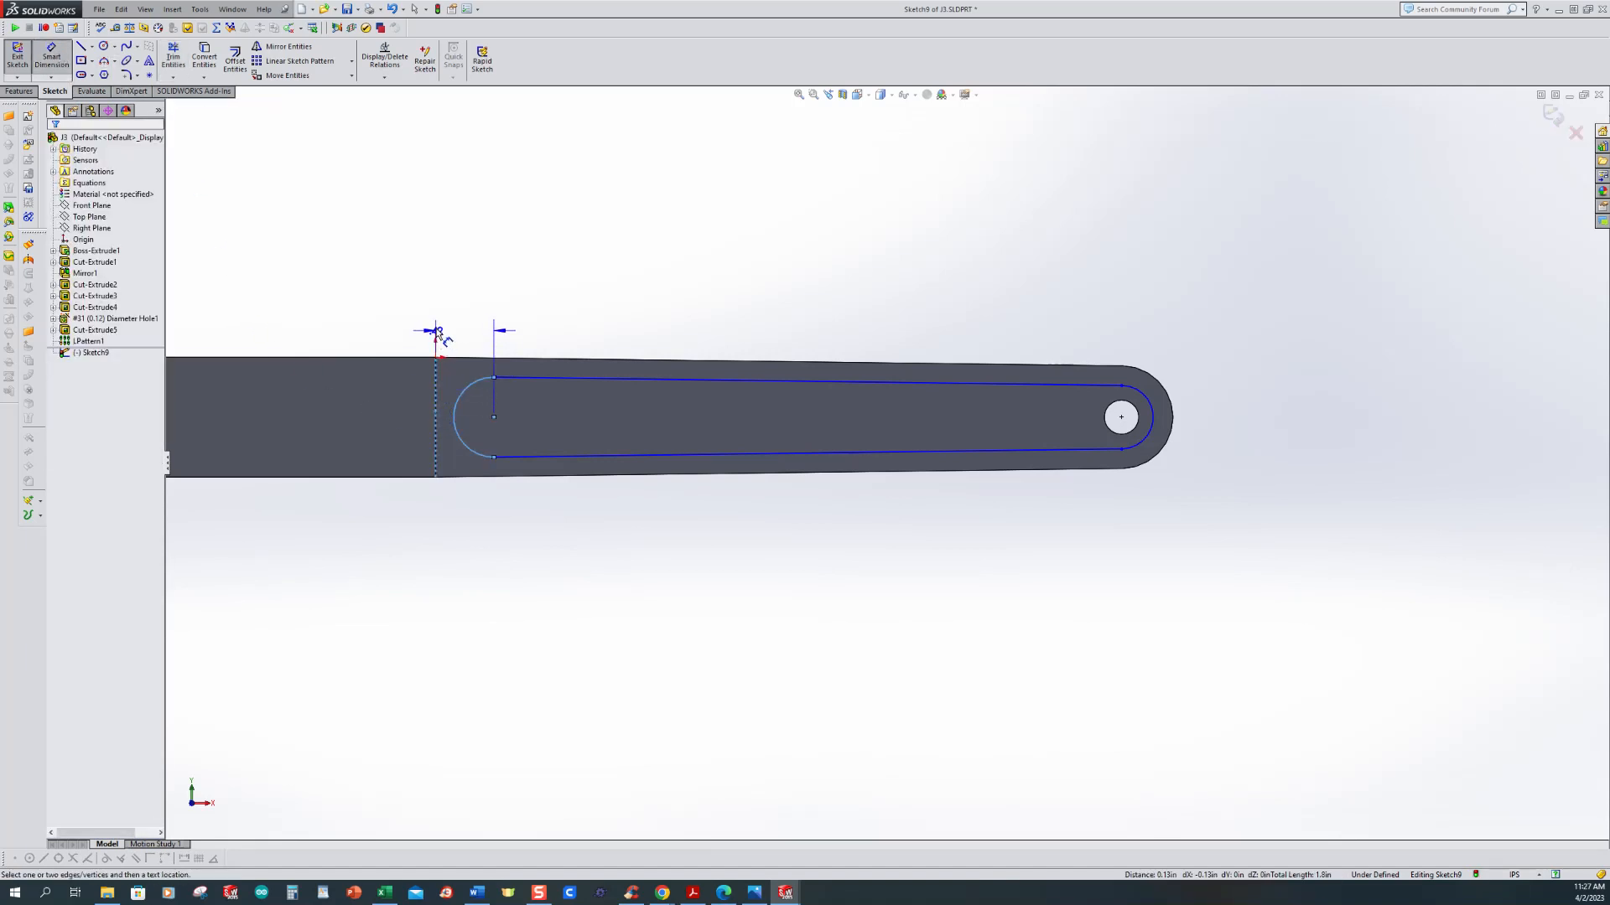
pyautogui.press('Escape')
pyautogui.press('Escape')
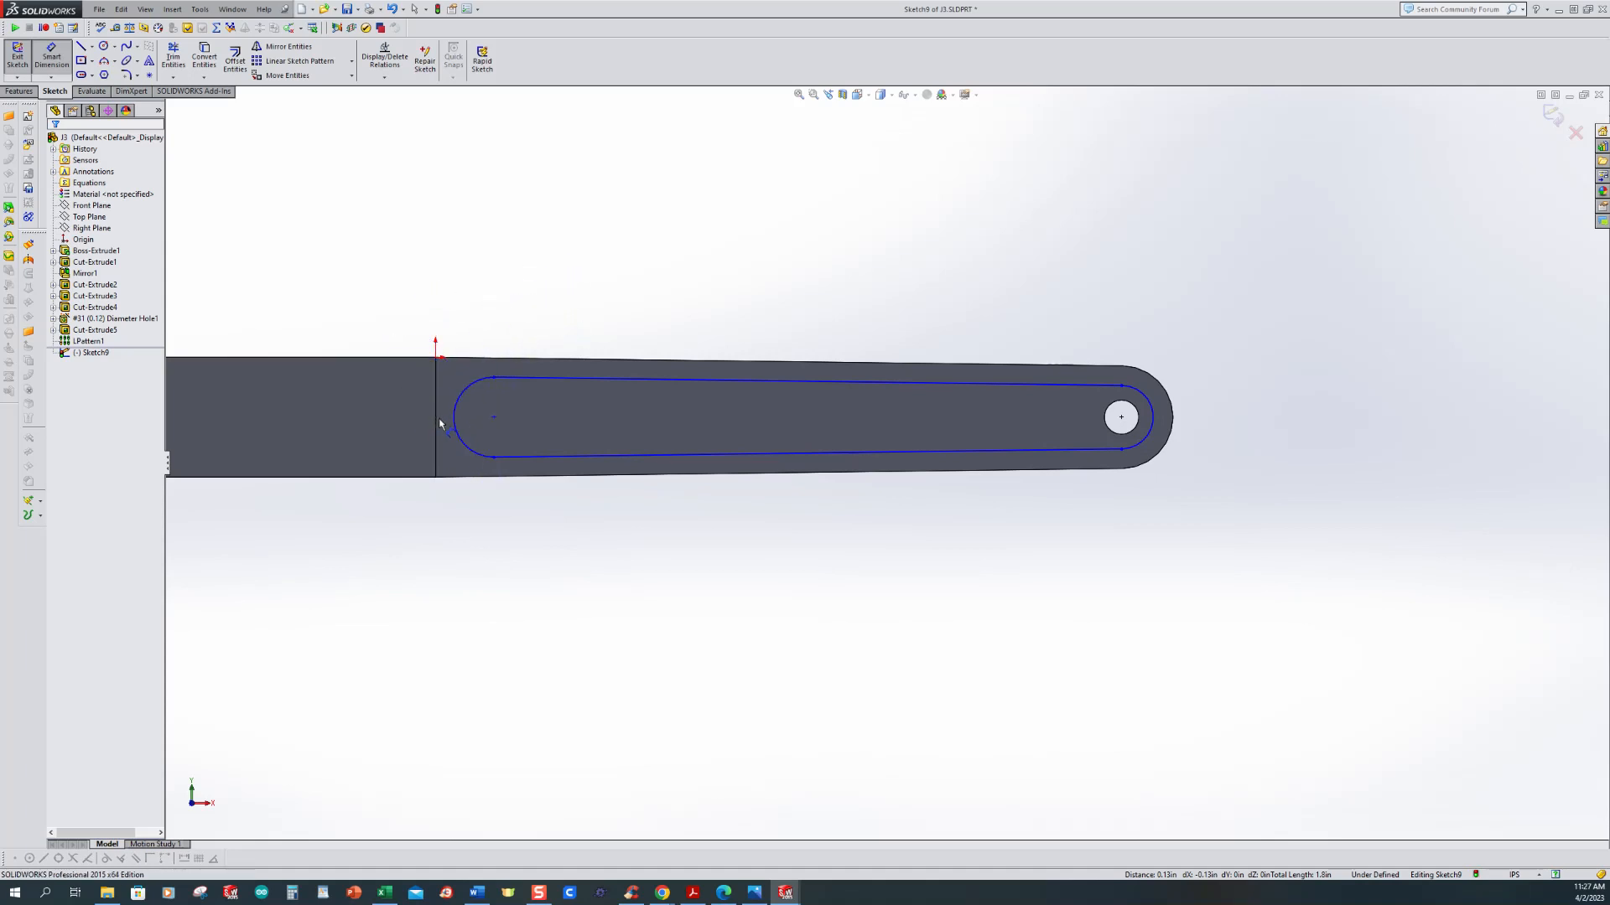
pyautogui.click(435, 415)
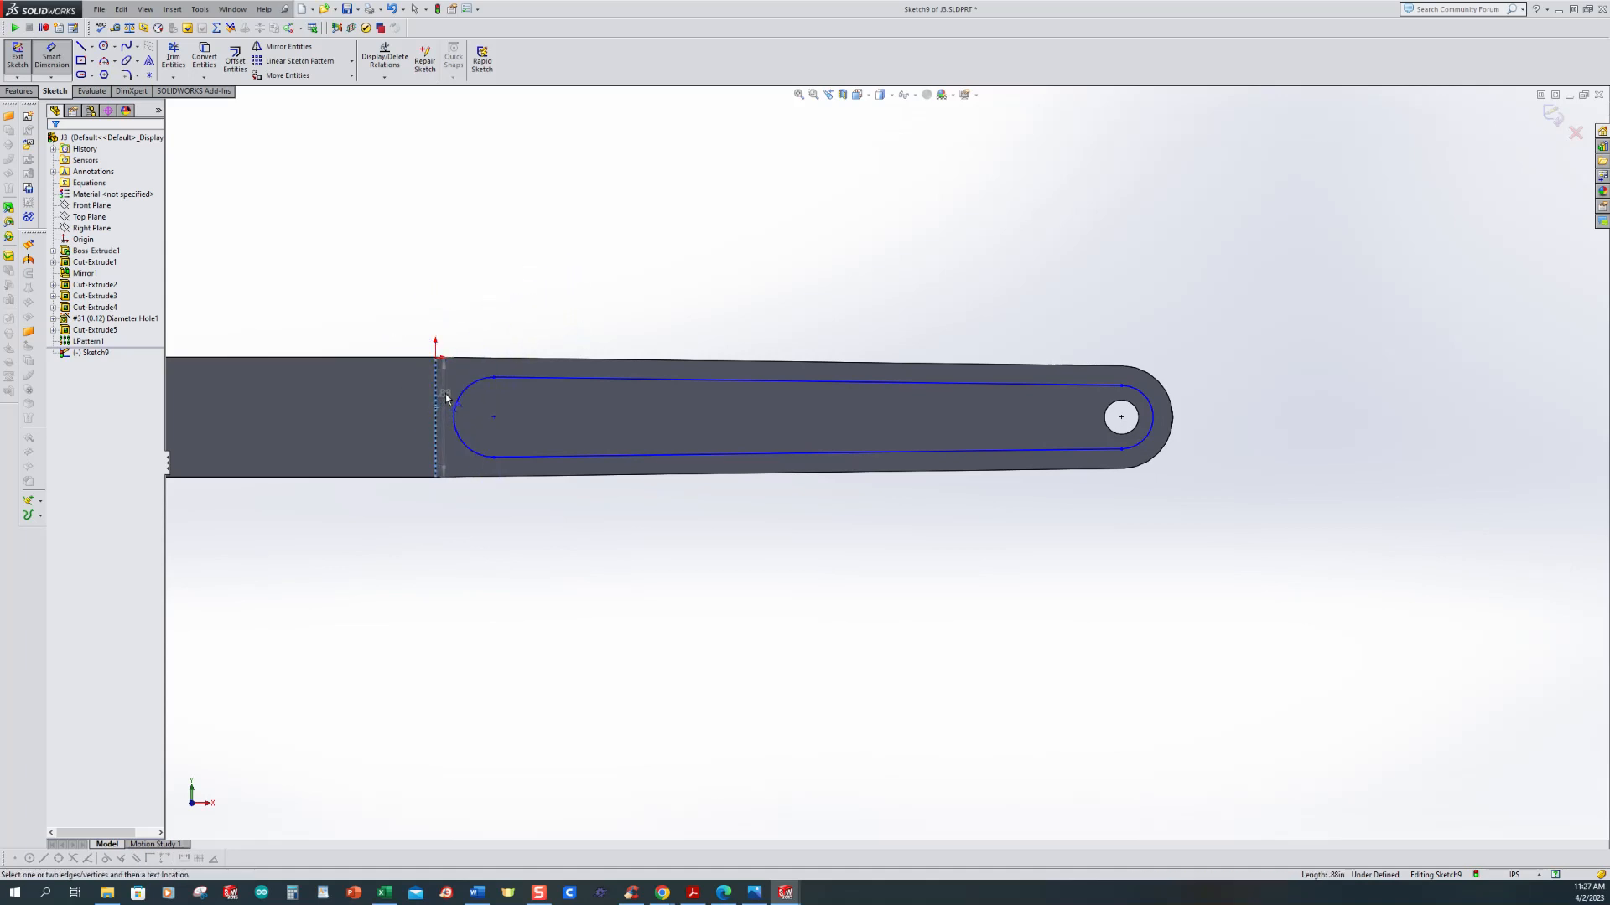
pyautogui.click(454, 404)
pyautogui.click(458, 401)
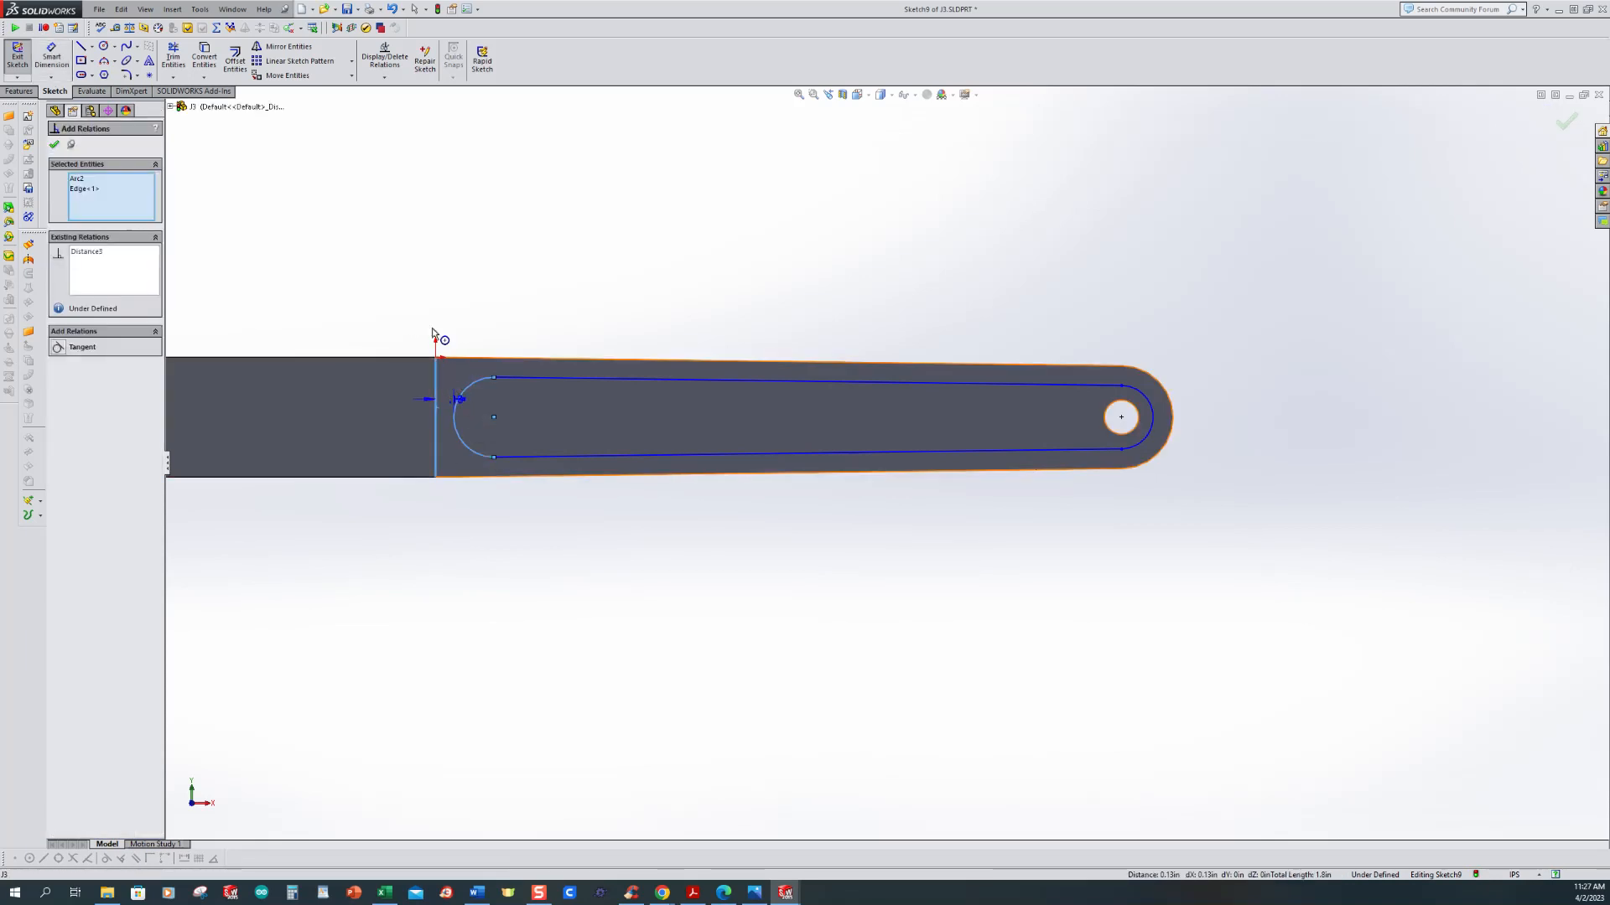
pyautogui.click(449, 384)
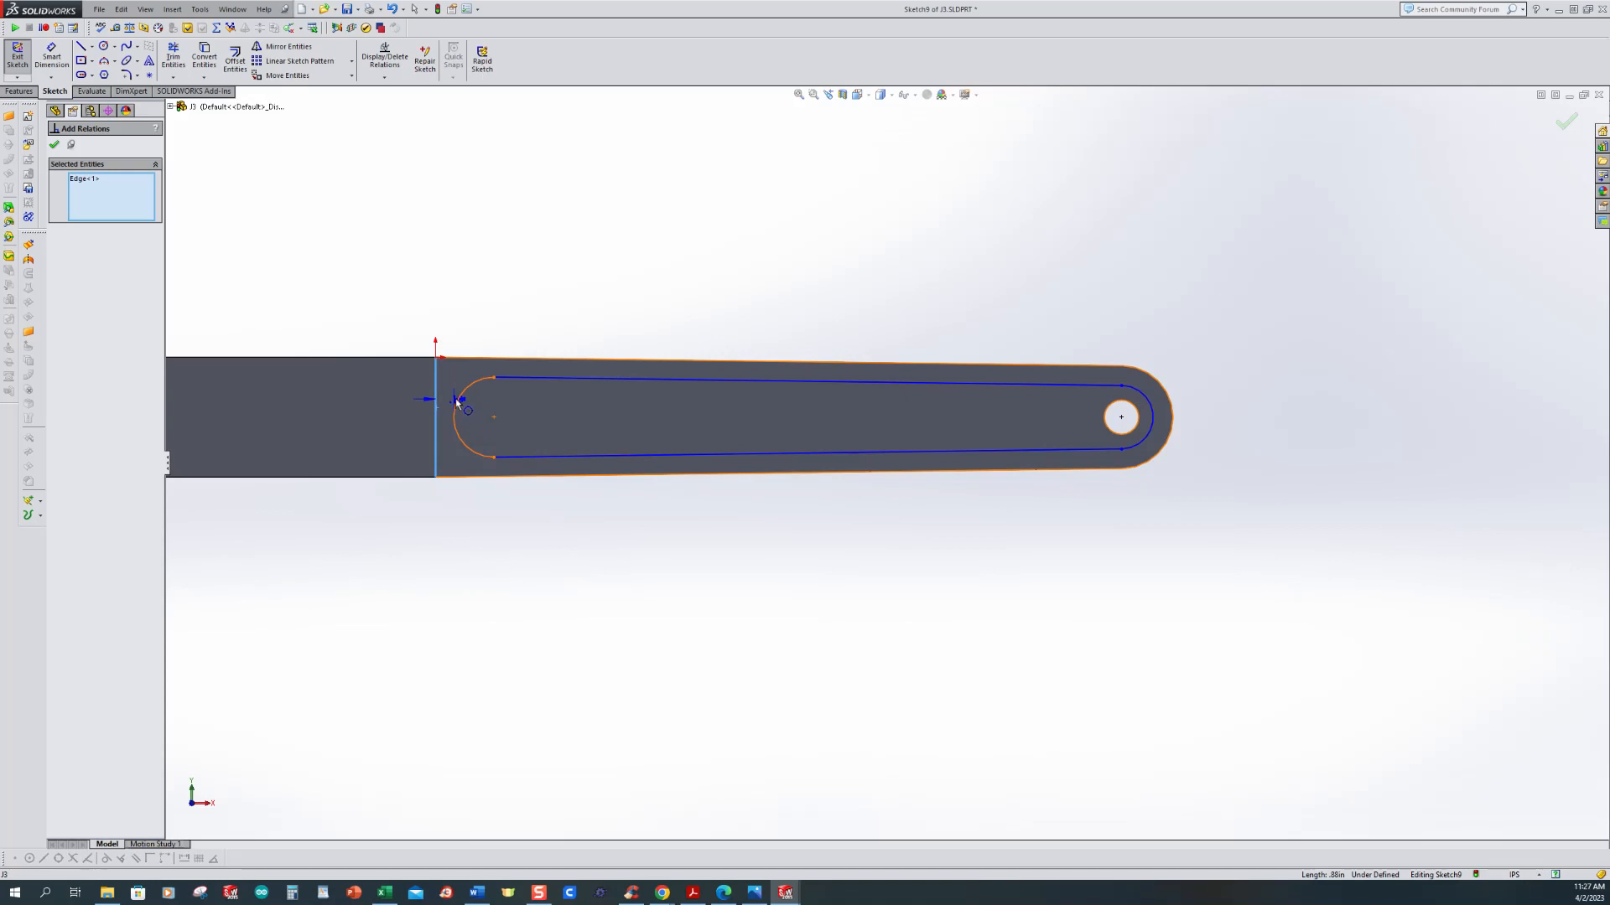
pyautogui.scroll(-3, 458, 418)
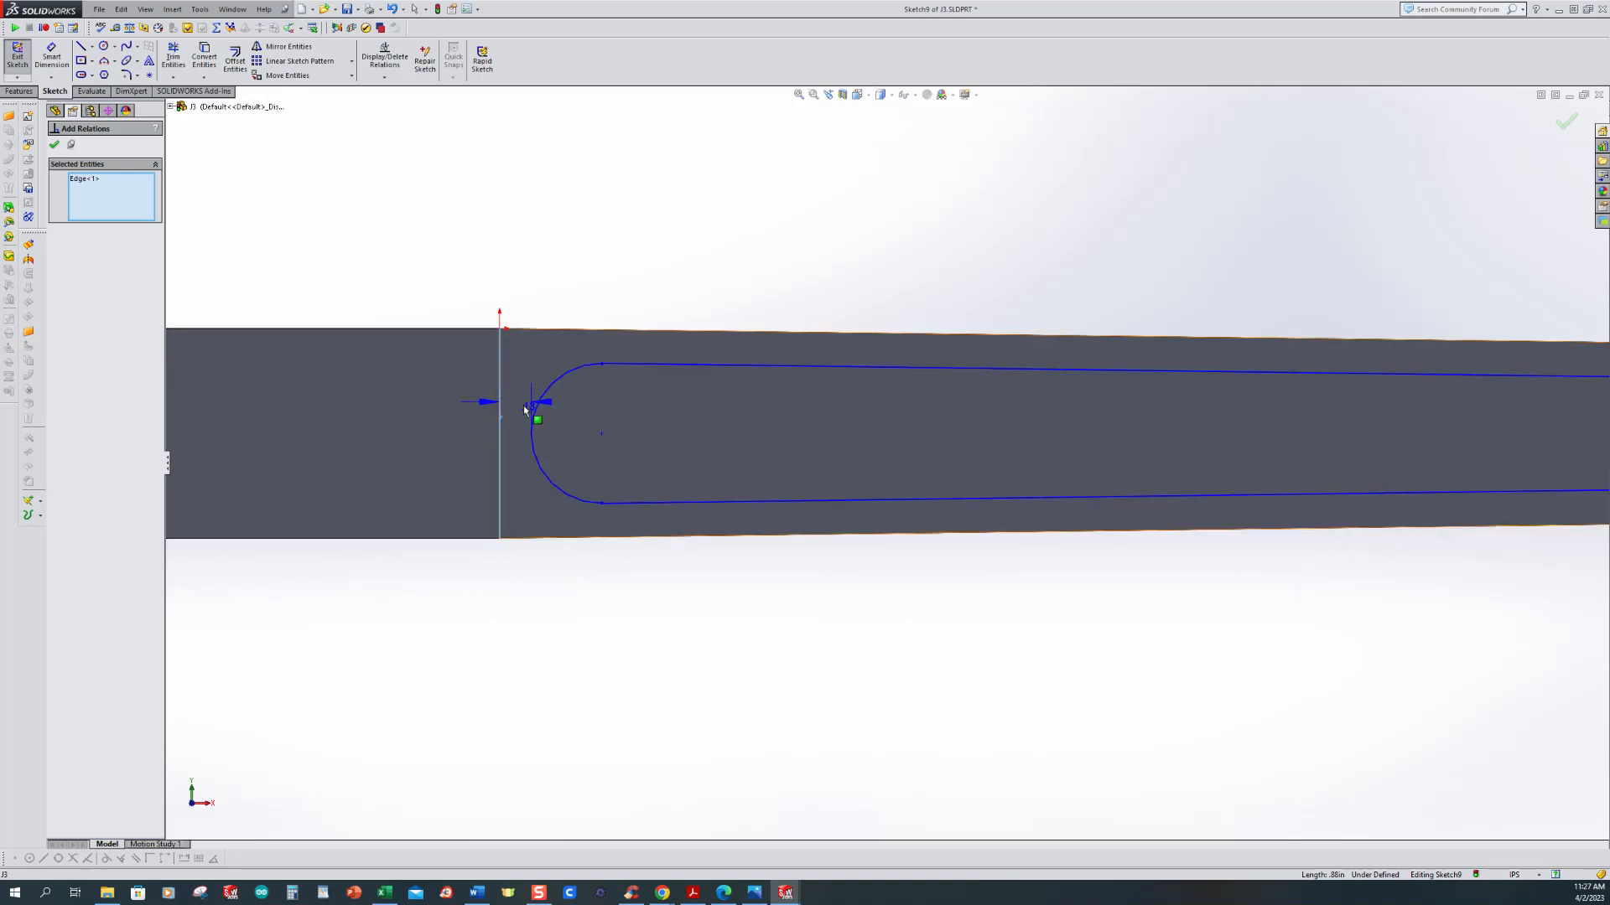
pyautogui.press('Escape')
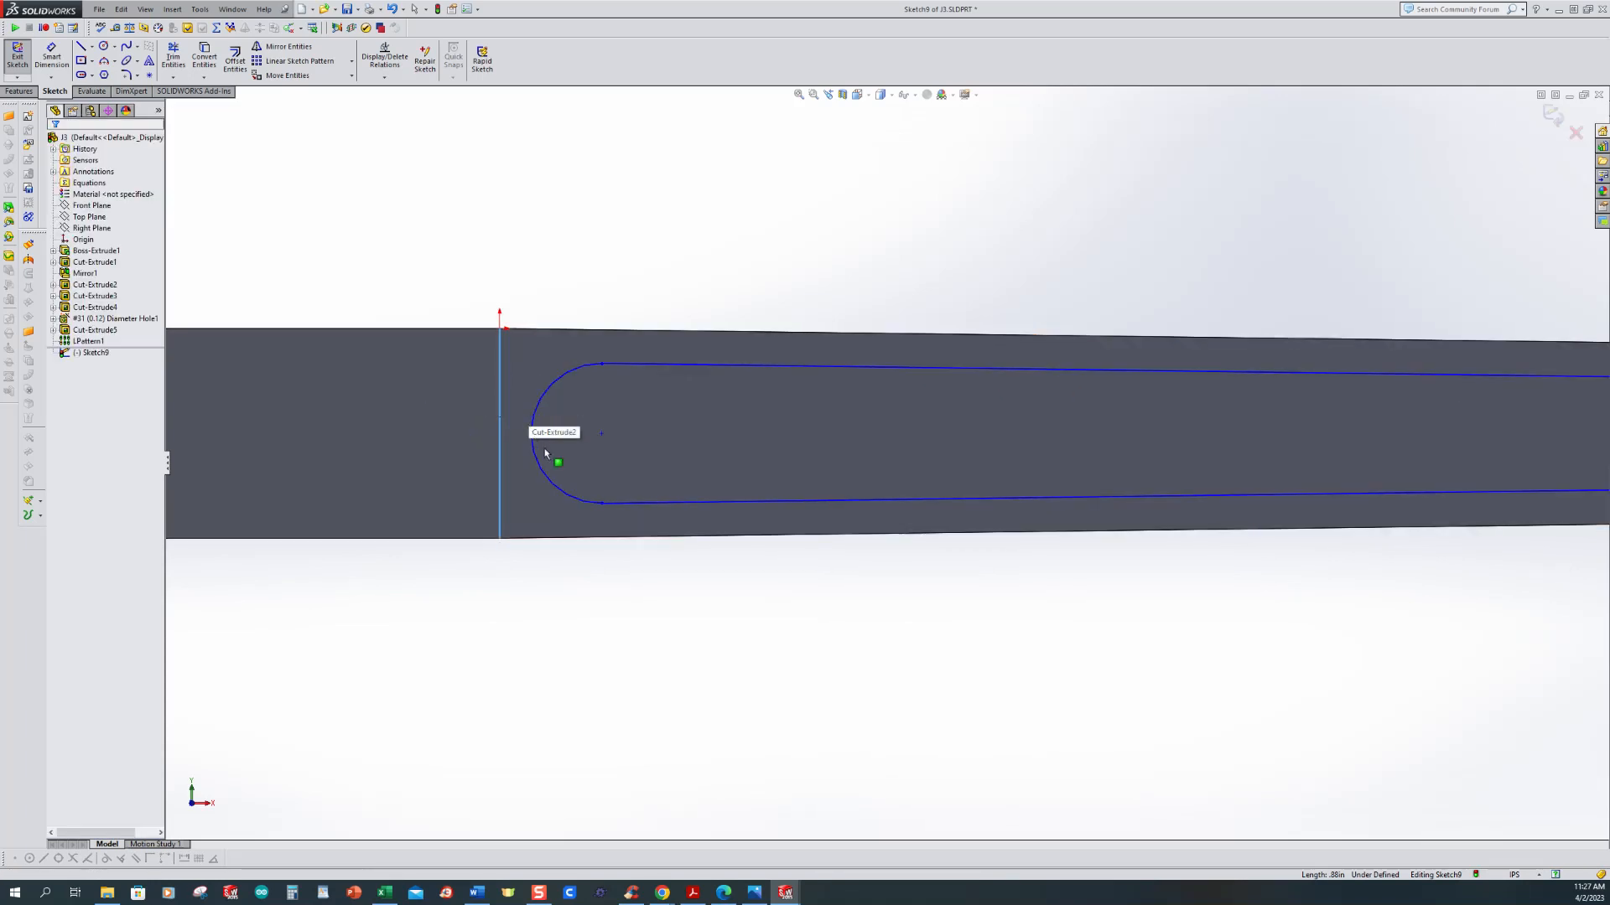
# Step: Dimension the gap between the vertical edge and the slot's larger end arc as 0.125 in
pyautogui.click(50, 62)
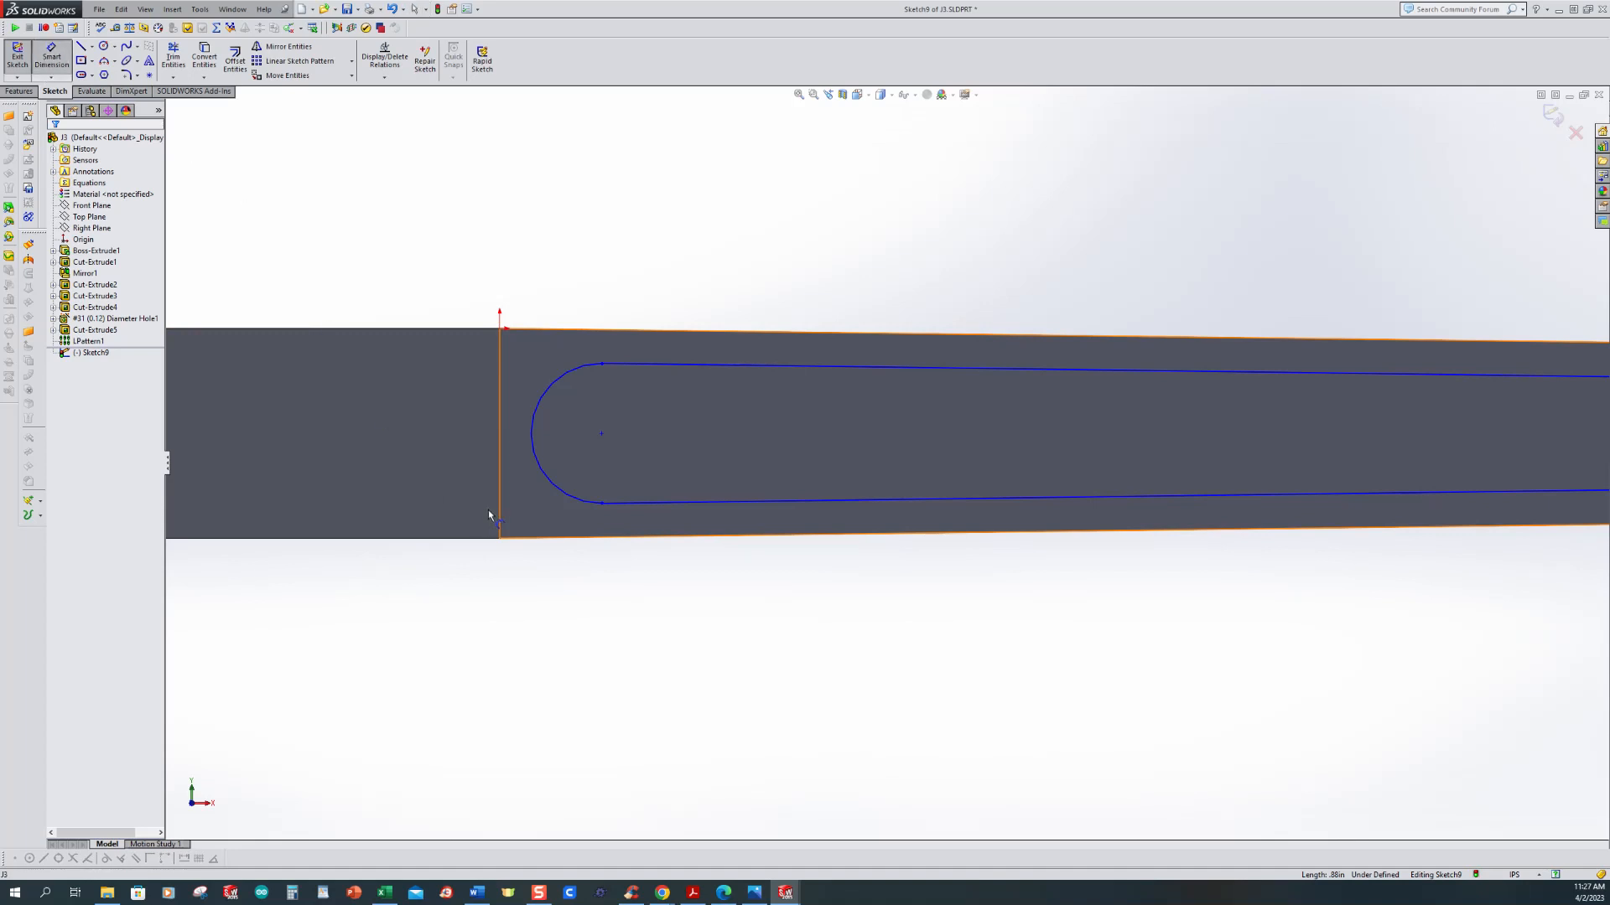
pyautogui.click(506, 484)
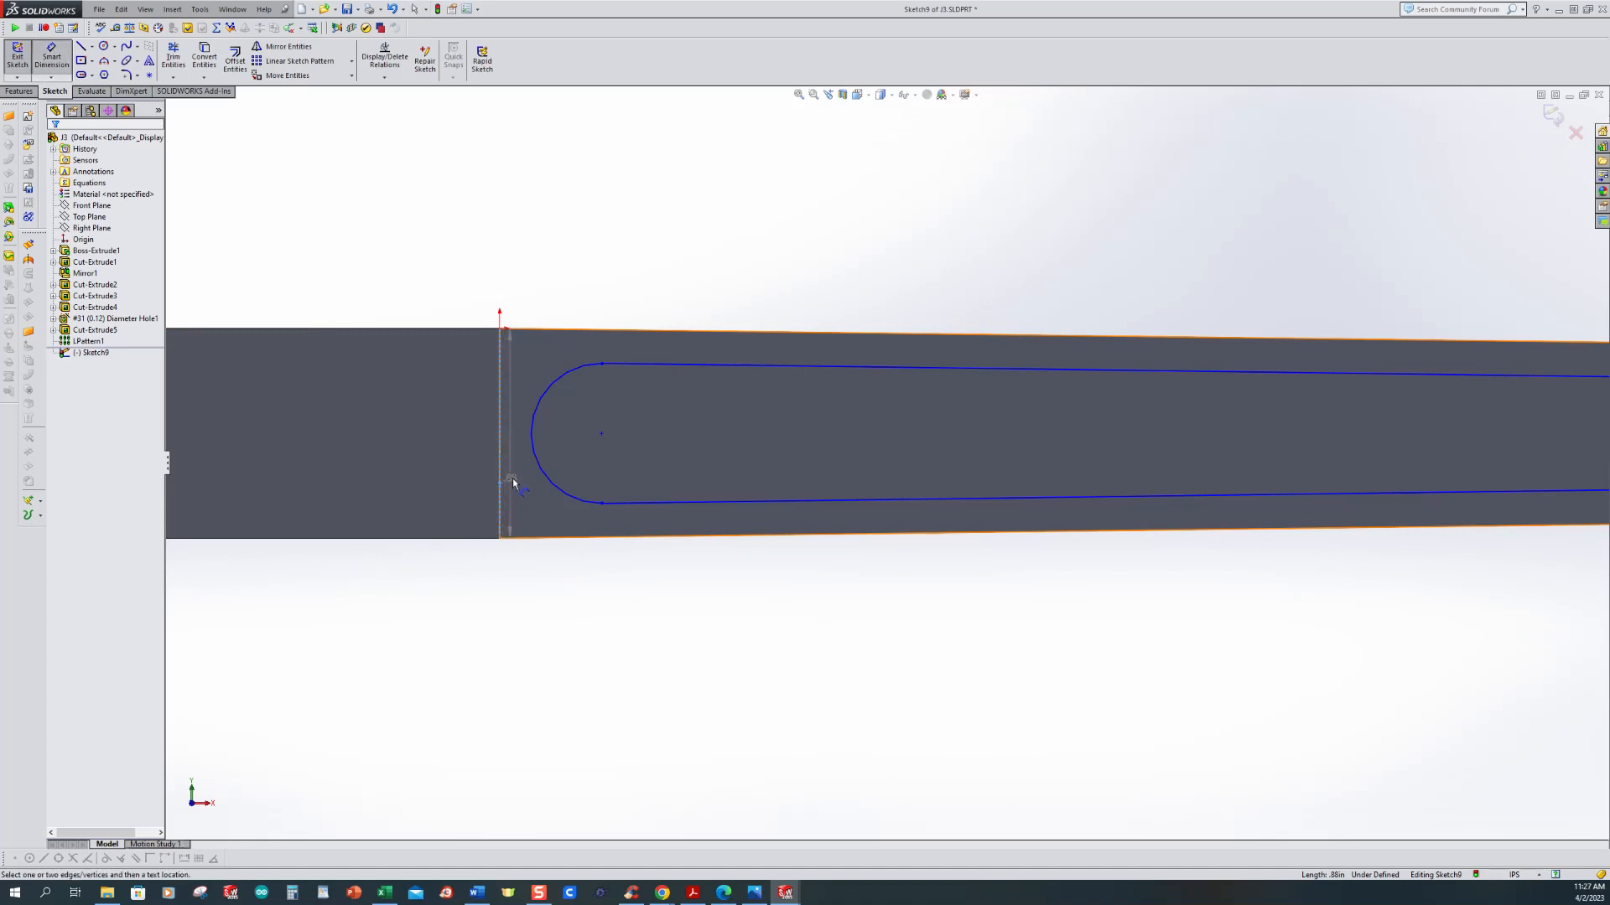
pyautogui.click(535, 464)
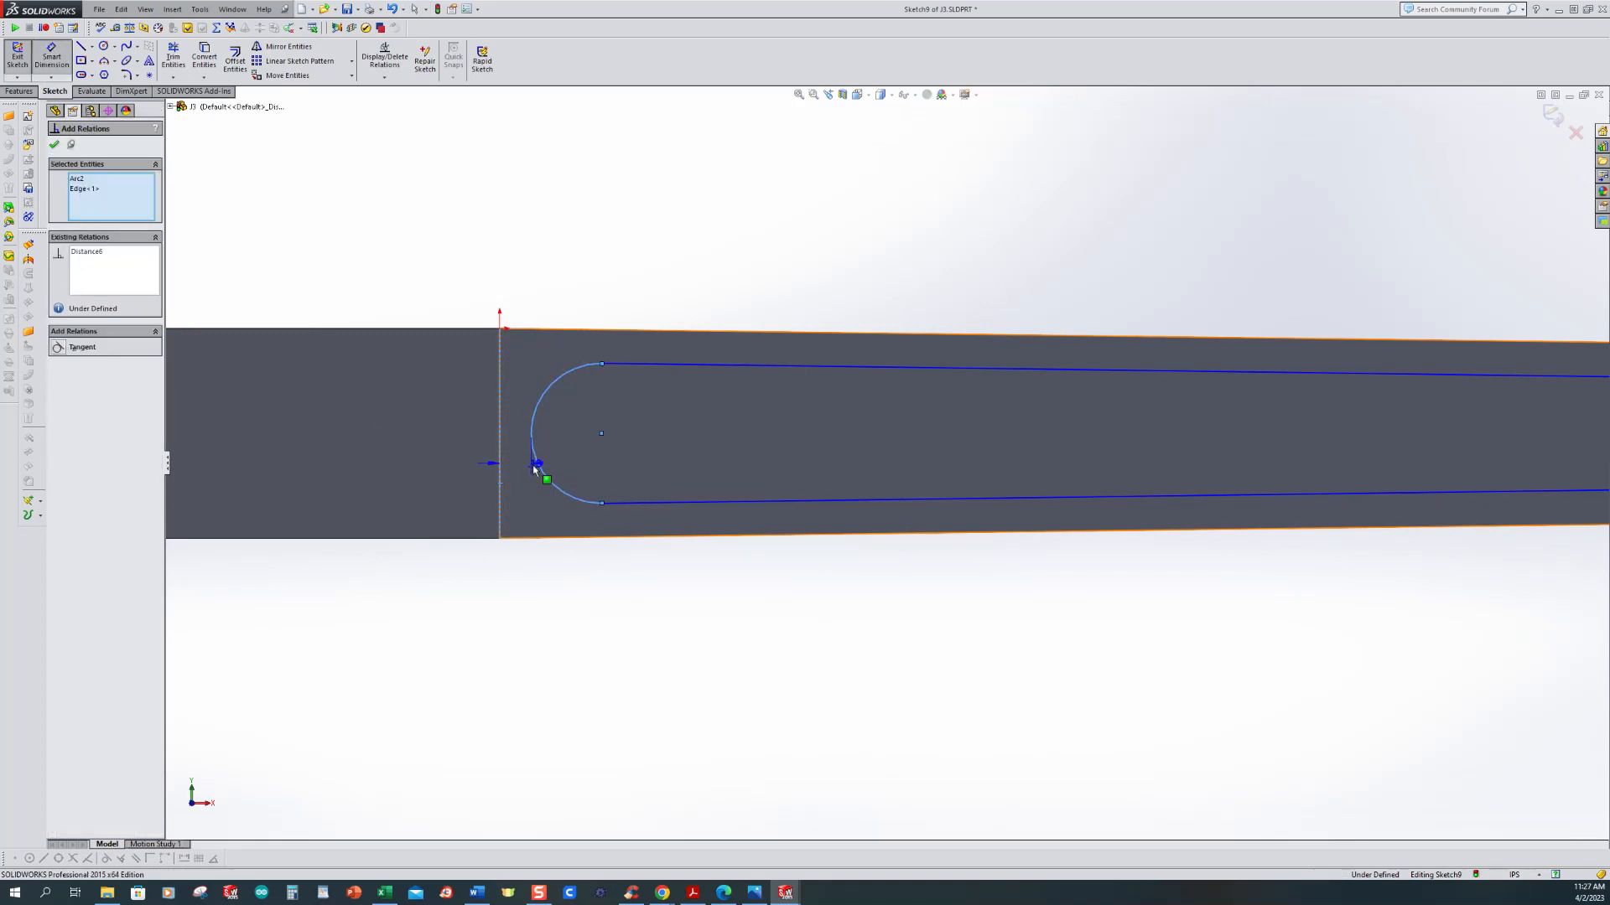
pyautogui.click(54, 147)
pyautogui.click(385, 207)
pyautogui.write('.125')
pyautogui.press('Return')
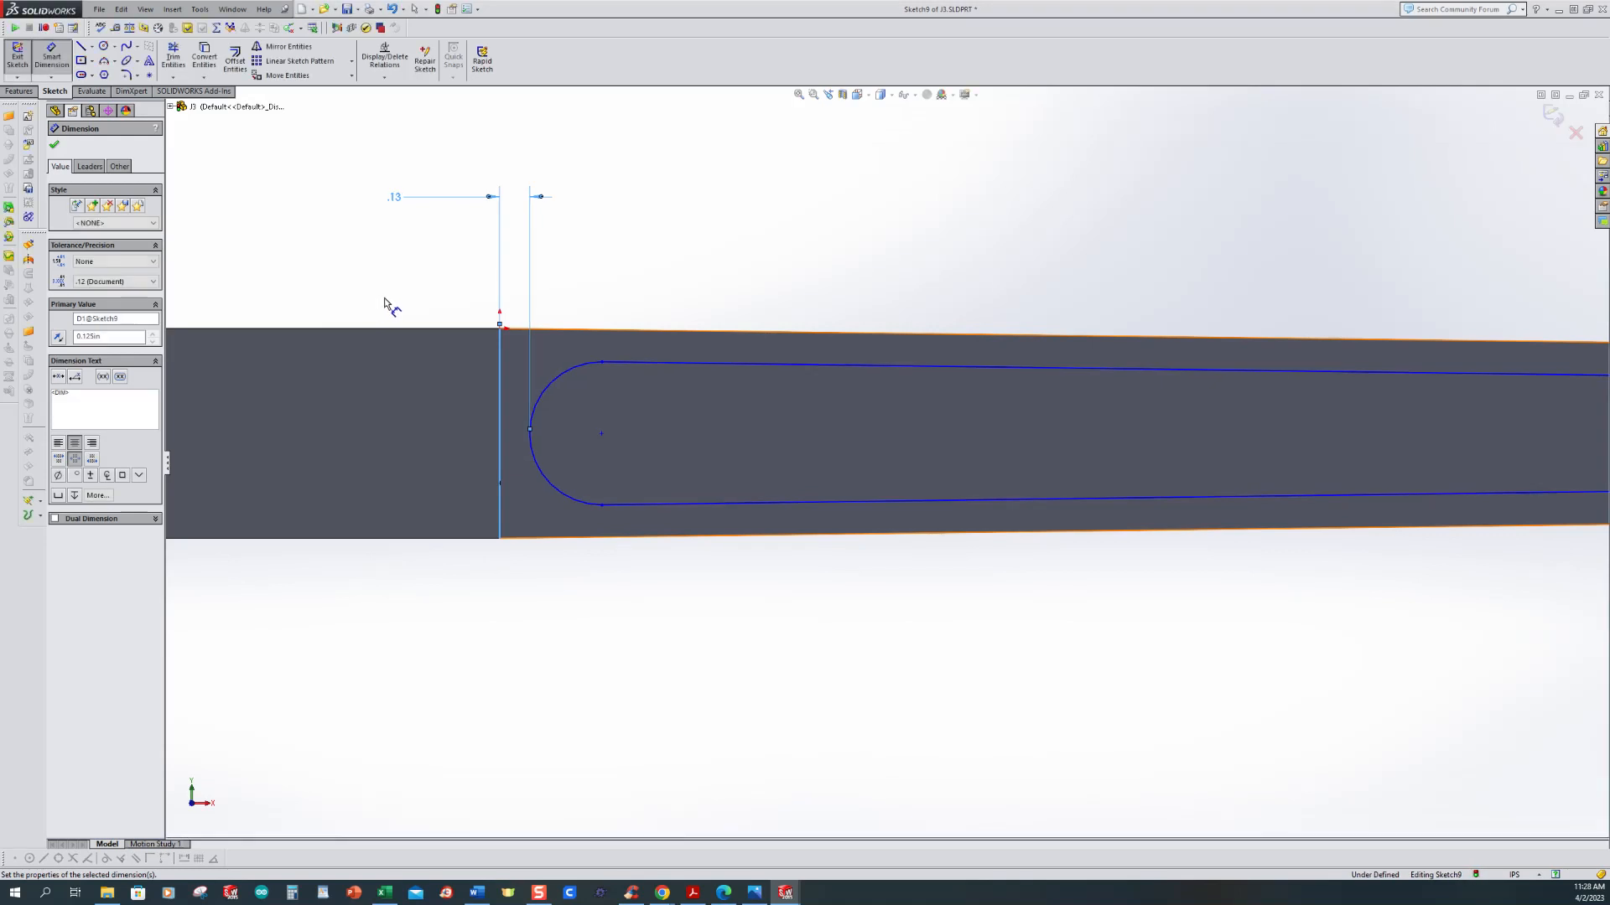
# Step: Dimension the gap between the slot's smaller end arc and the arm's rounded outer edge as 0.125 in
pyautogui.scroll(5, 395, 335)
pyautogui.scroll(-3, 1204, 492)
pyautogui.scroll(-2, 1210, 432)
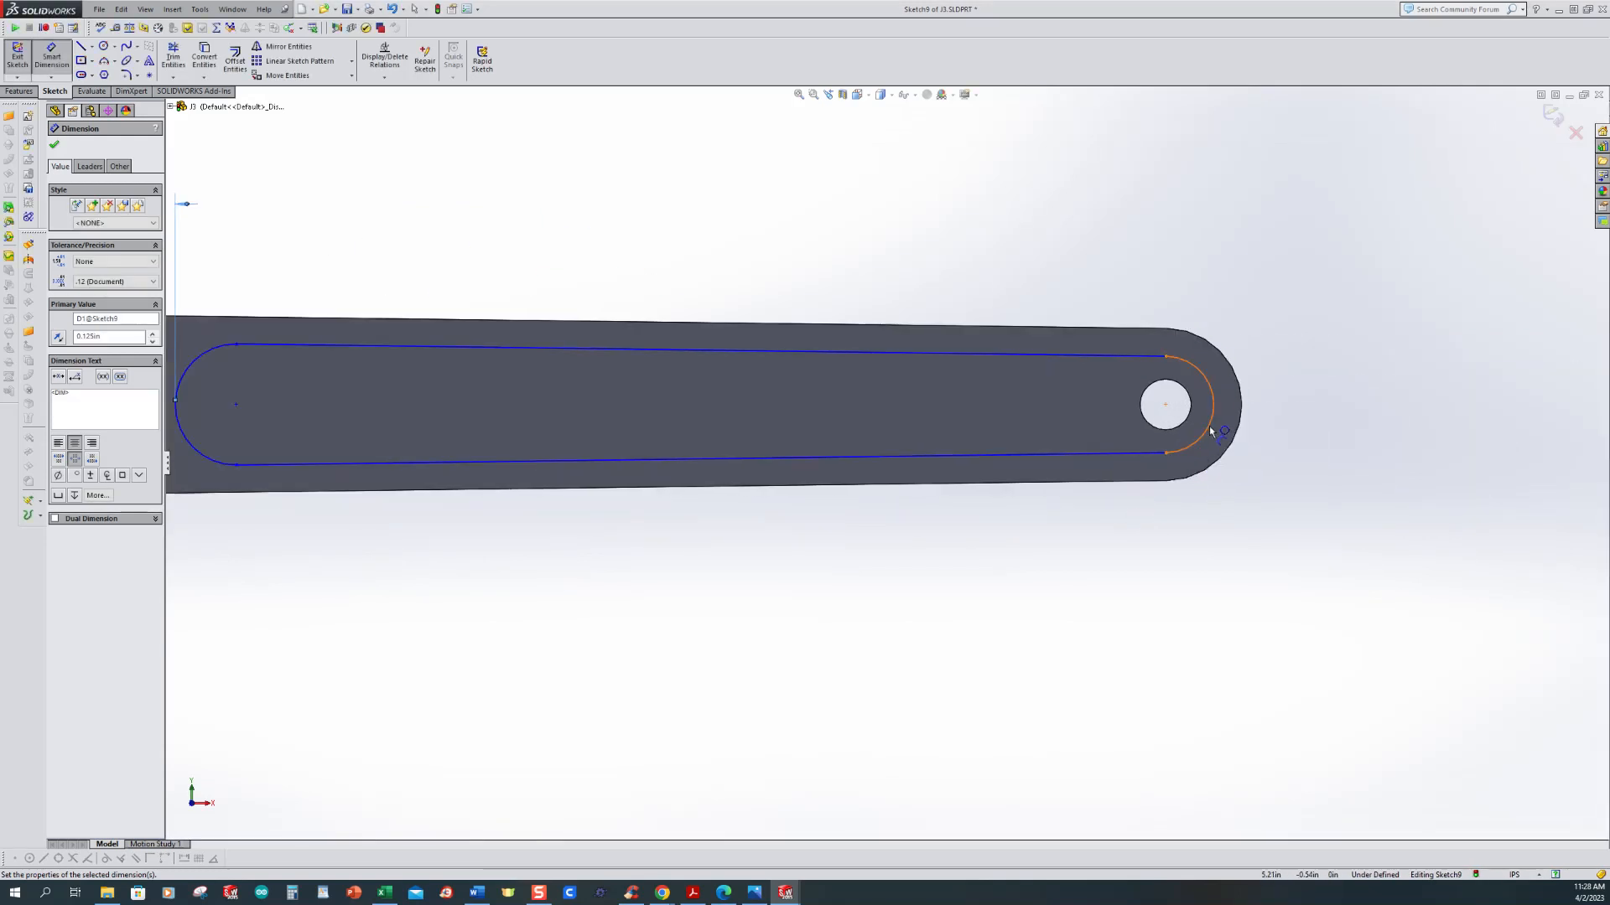
pyautogui.click(1211, 430)
pyautogui.click(1233, 439)
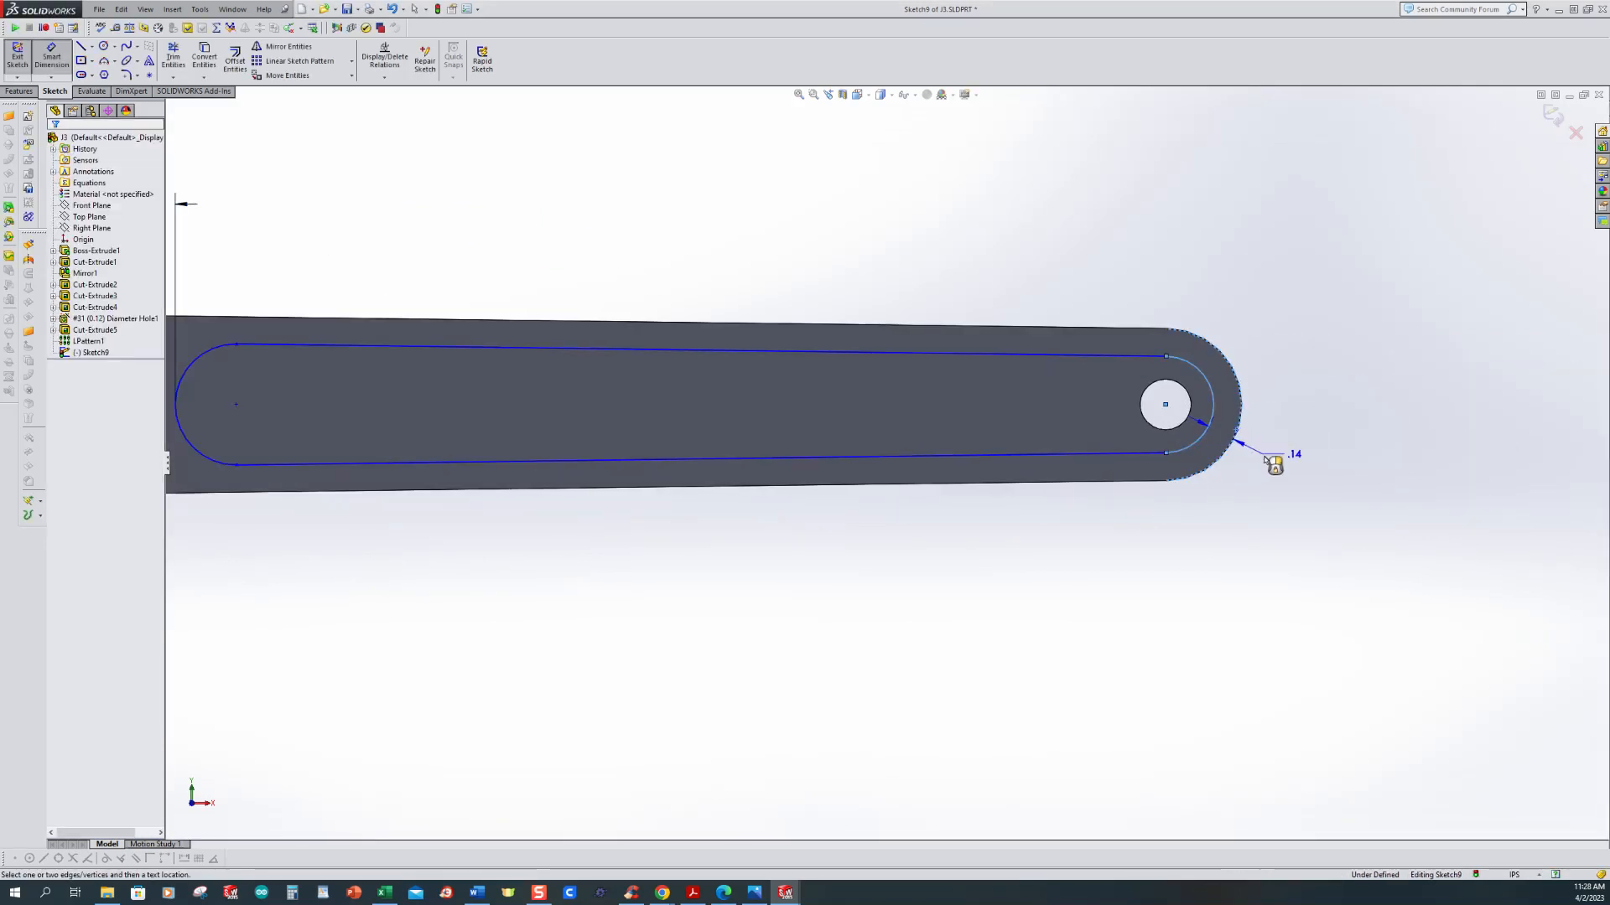
pyautogui.click(1281, 472)
pyautogui.write('.12')
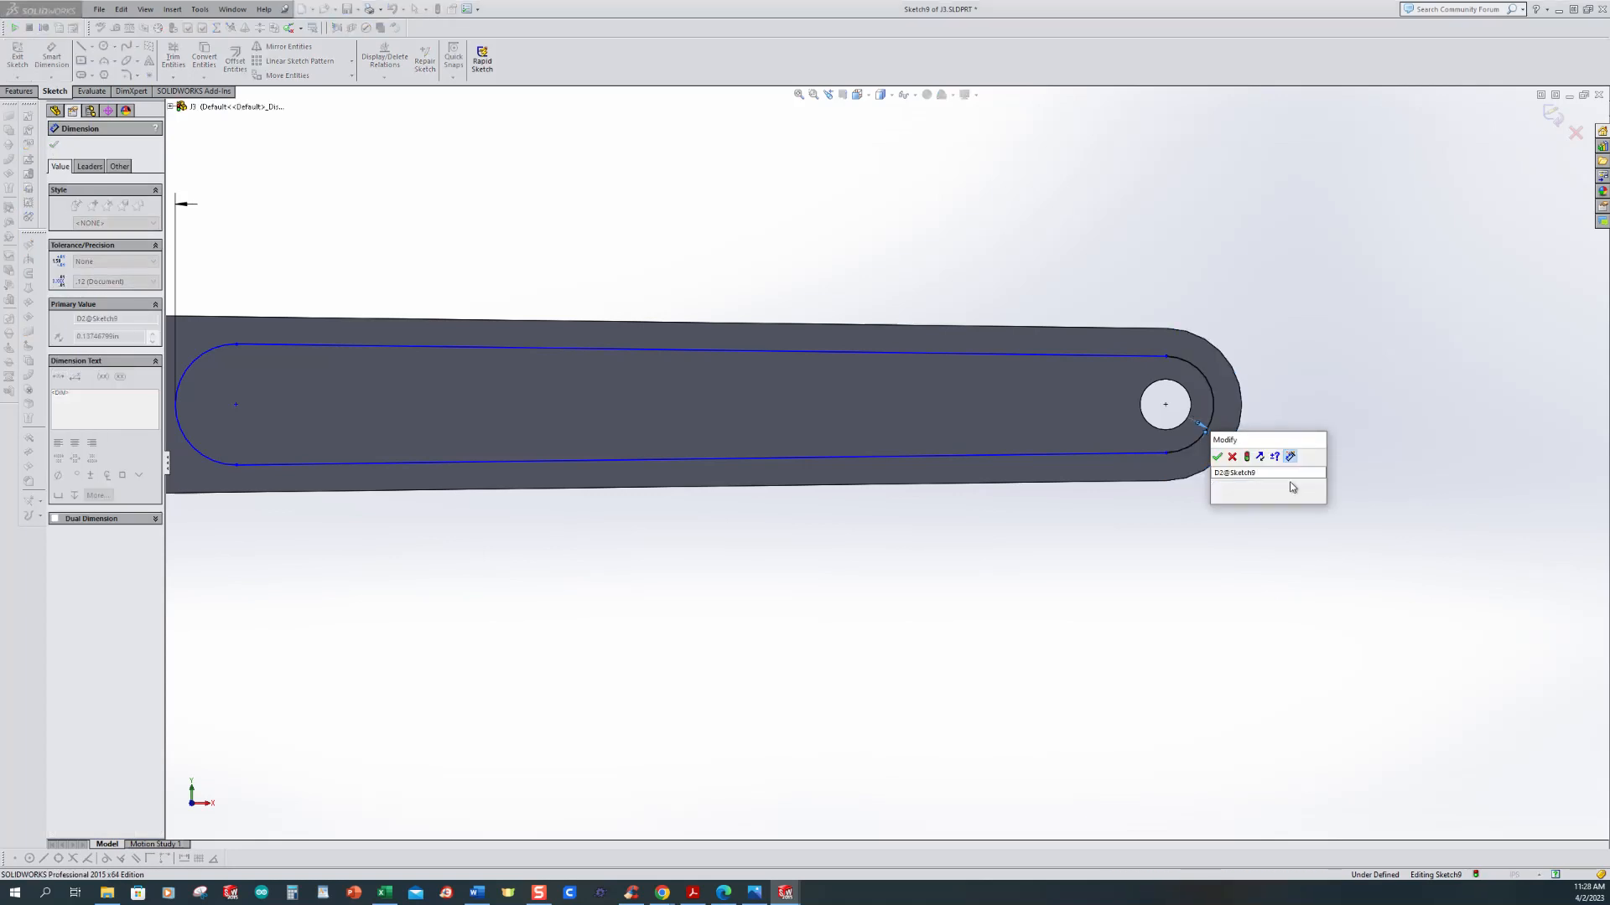
pyautogui.write('5')
pyautogui.press('Return')
# Step: Add a parallel relation between the slot's upper line and the arm's upper tapered edge
pyautogui.scroll(2, 947, 575)
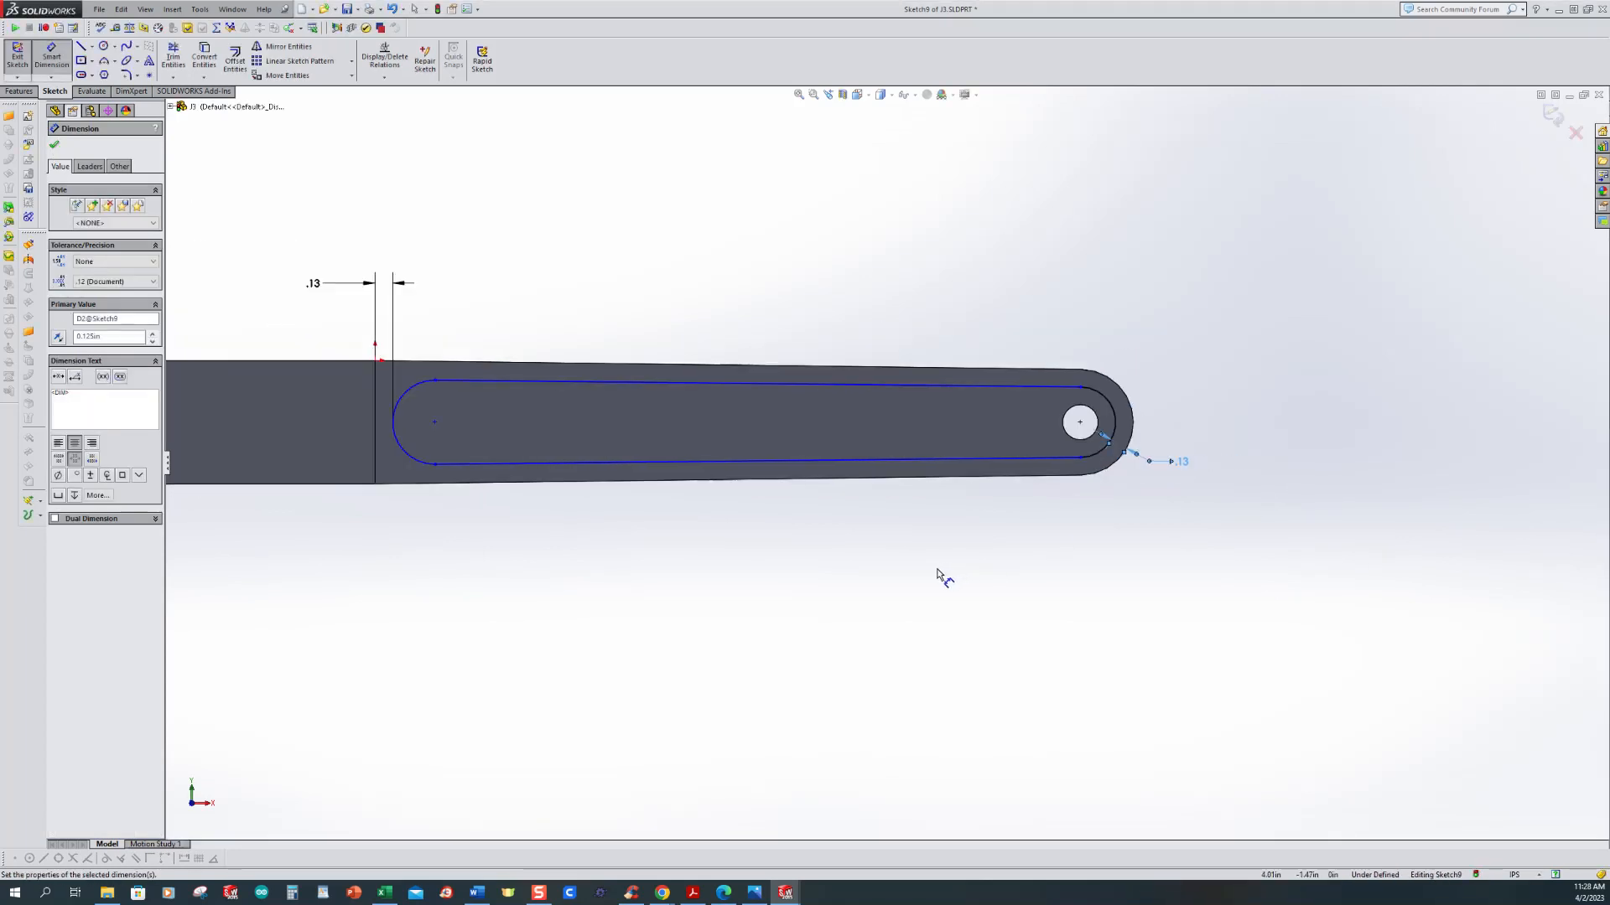
pyautogui.click(385, 78)
pyautogui.click(407, 102)
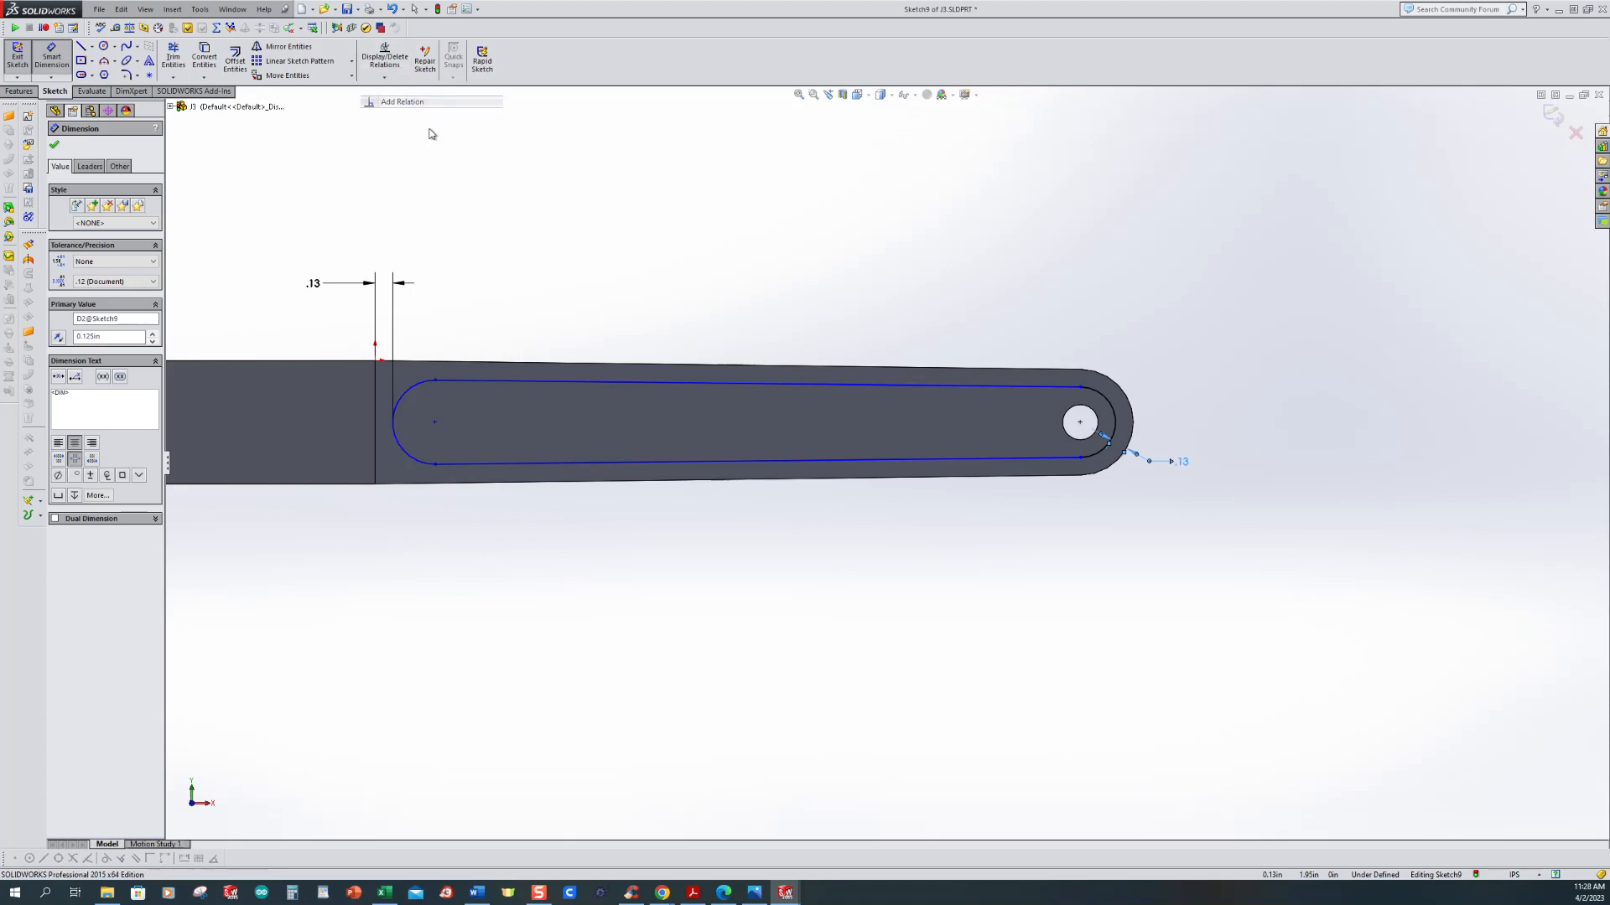
pyautogui.click(630, 386)
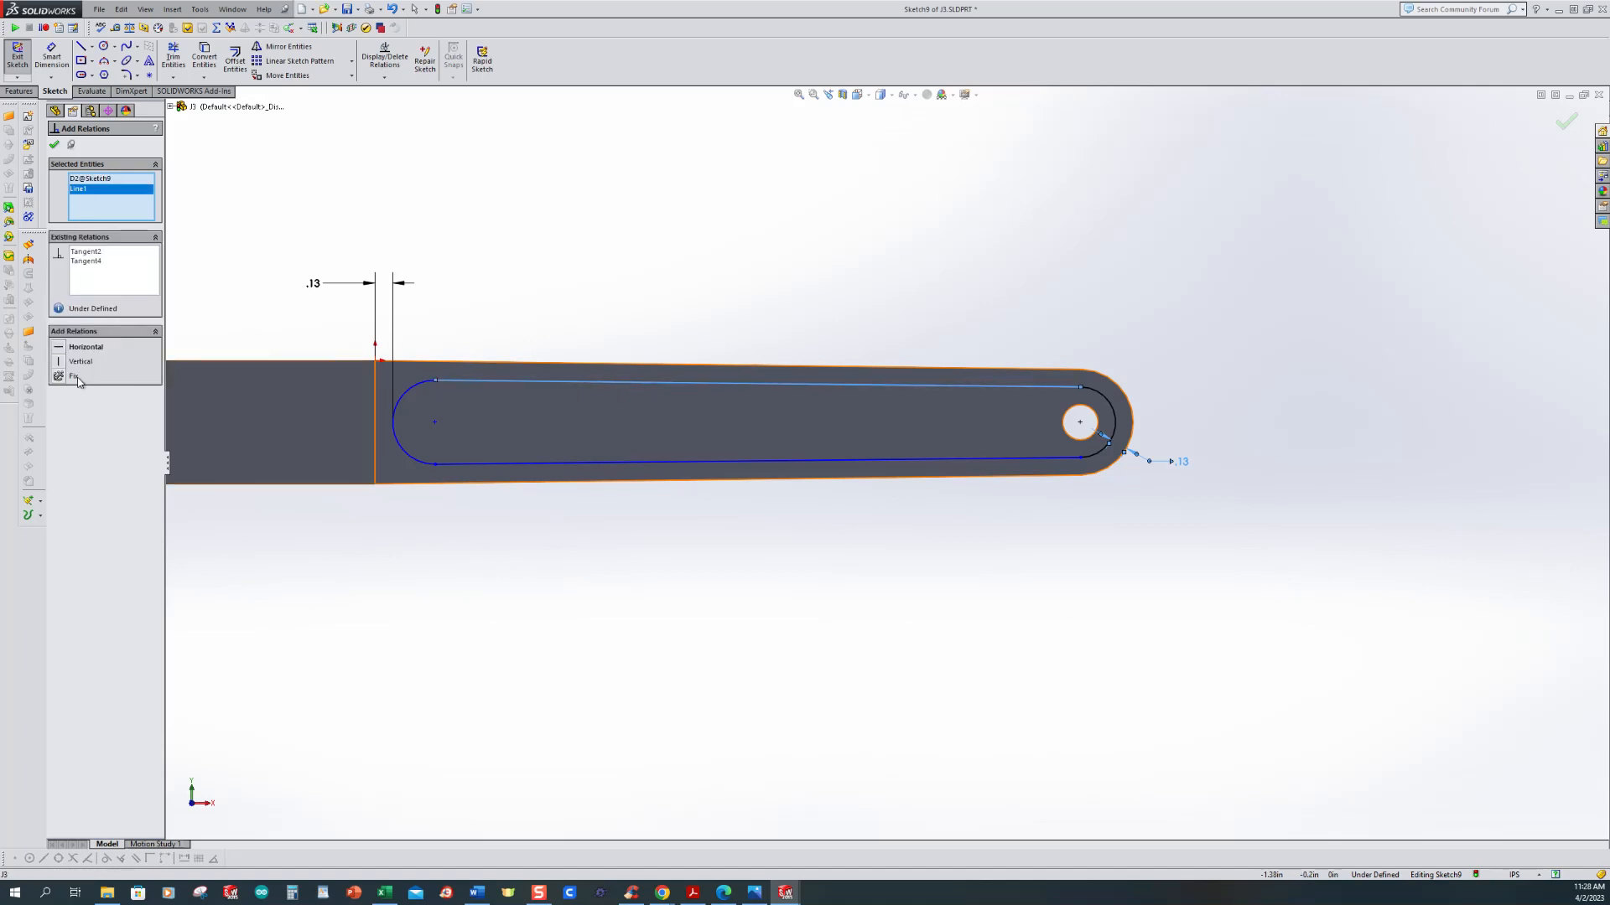
pyautogui.rightClick(97, 204)
pyautogui.click(149, 206)
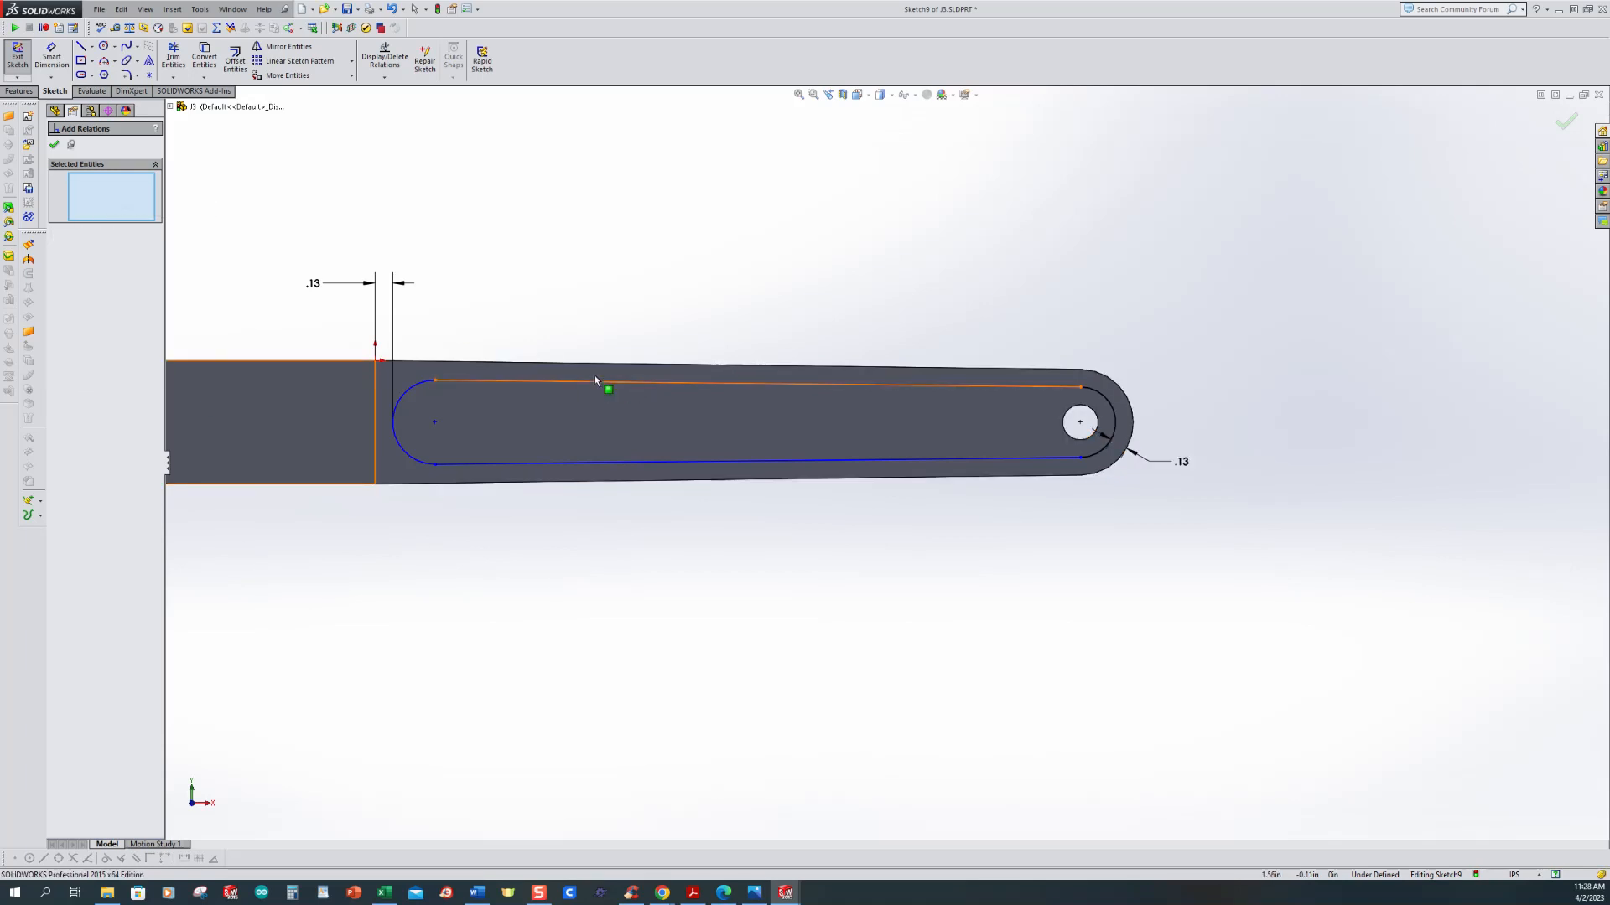
pyautogui.click(588, 368)
pyautogui.click(590, 382)
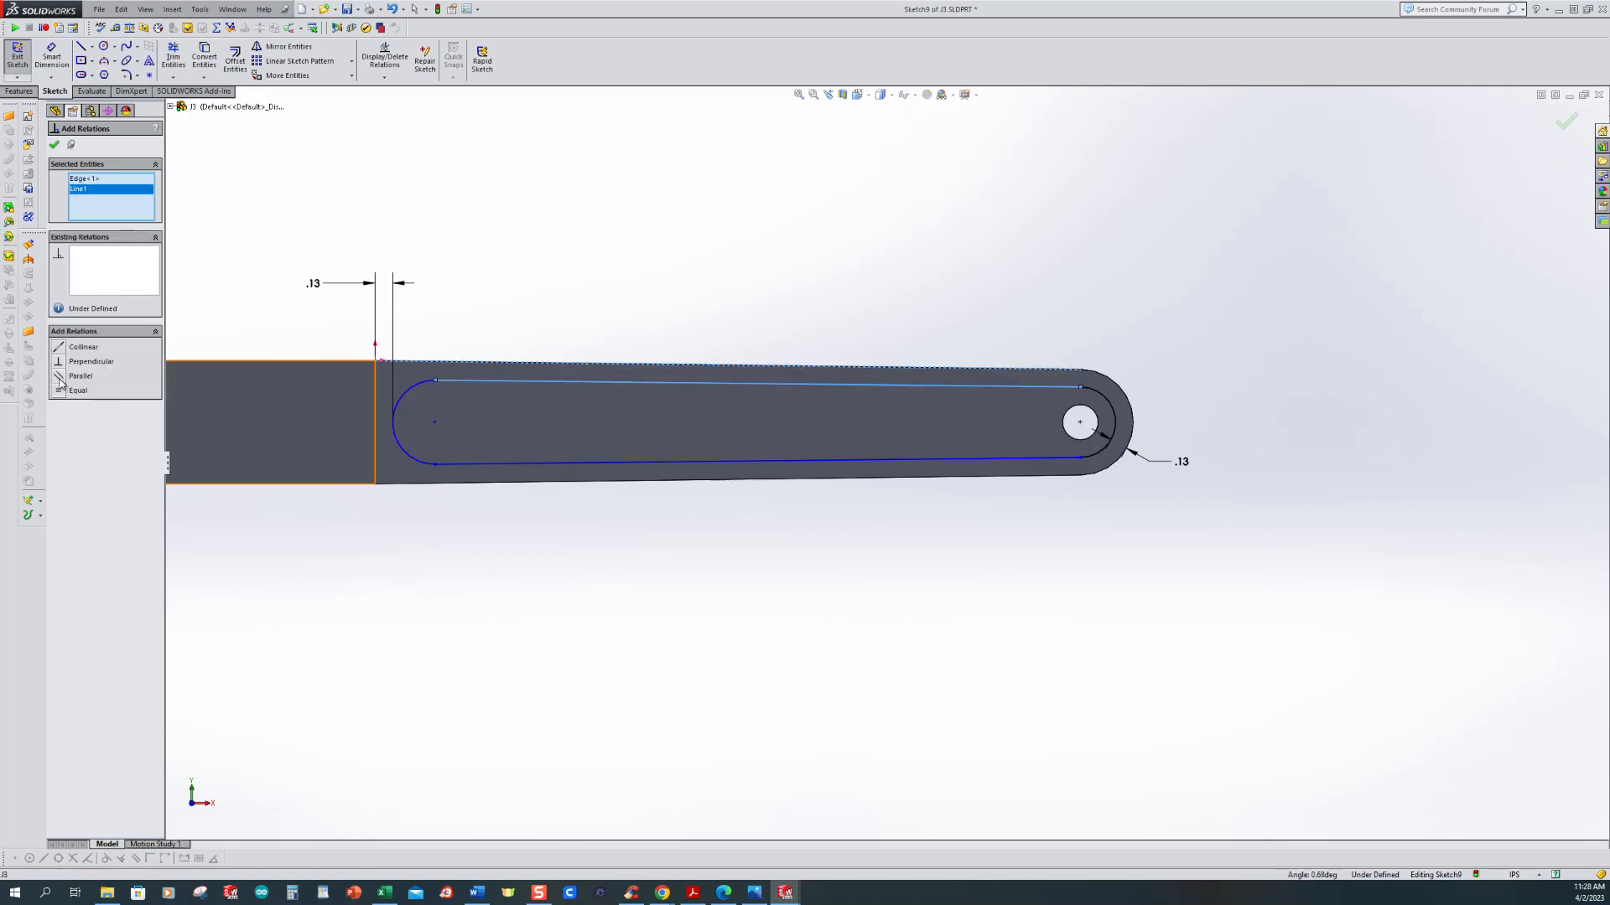
pyautogui.click(59, 379)
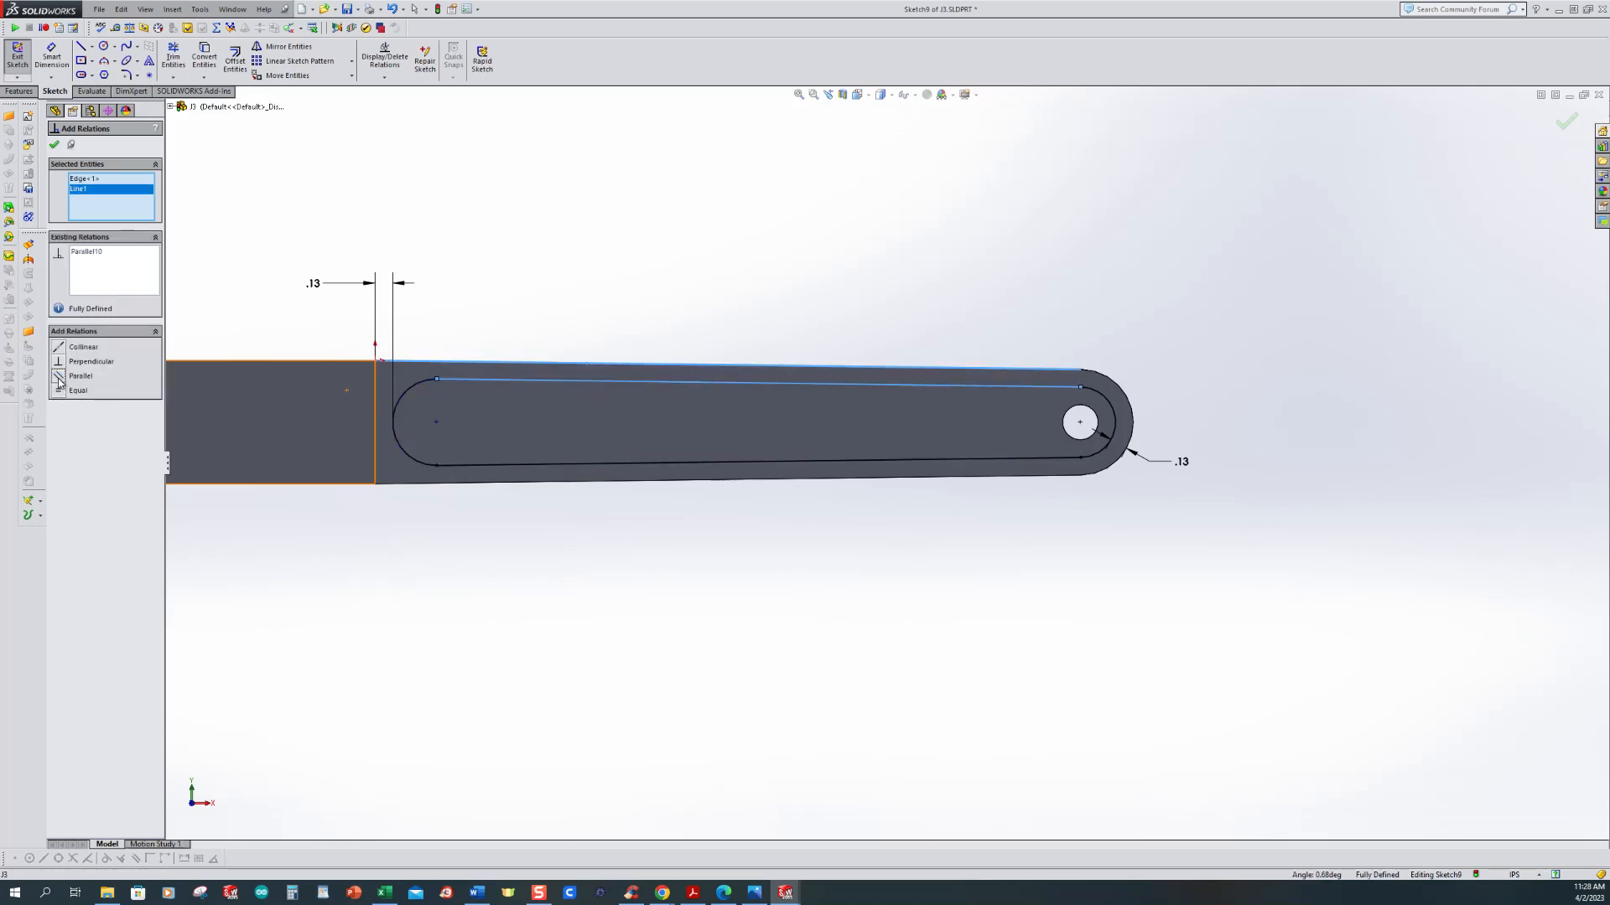
pyautogui.click(55, 146)
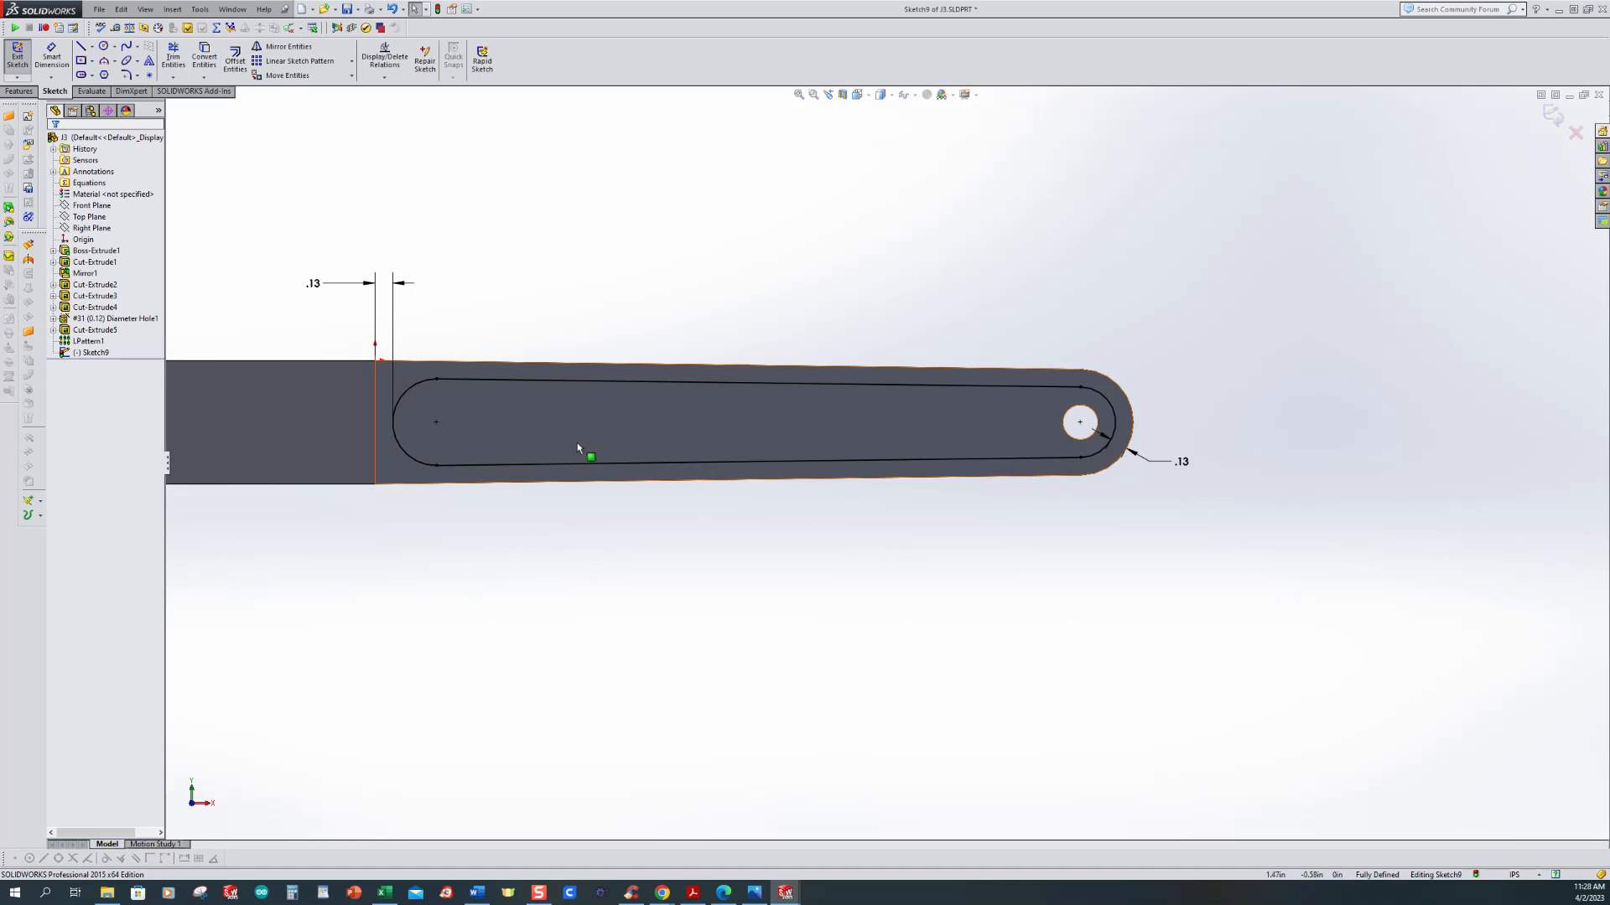
pyautogui.moveTo(466, 417); pyautogui.dragTo(786, 557, button='middle')
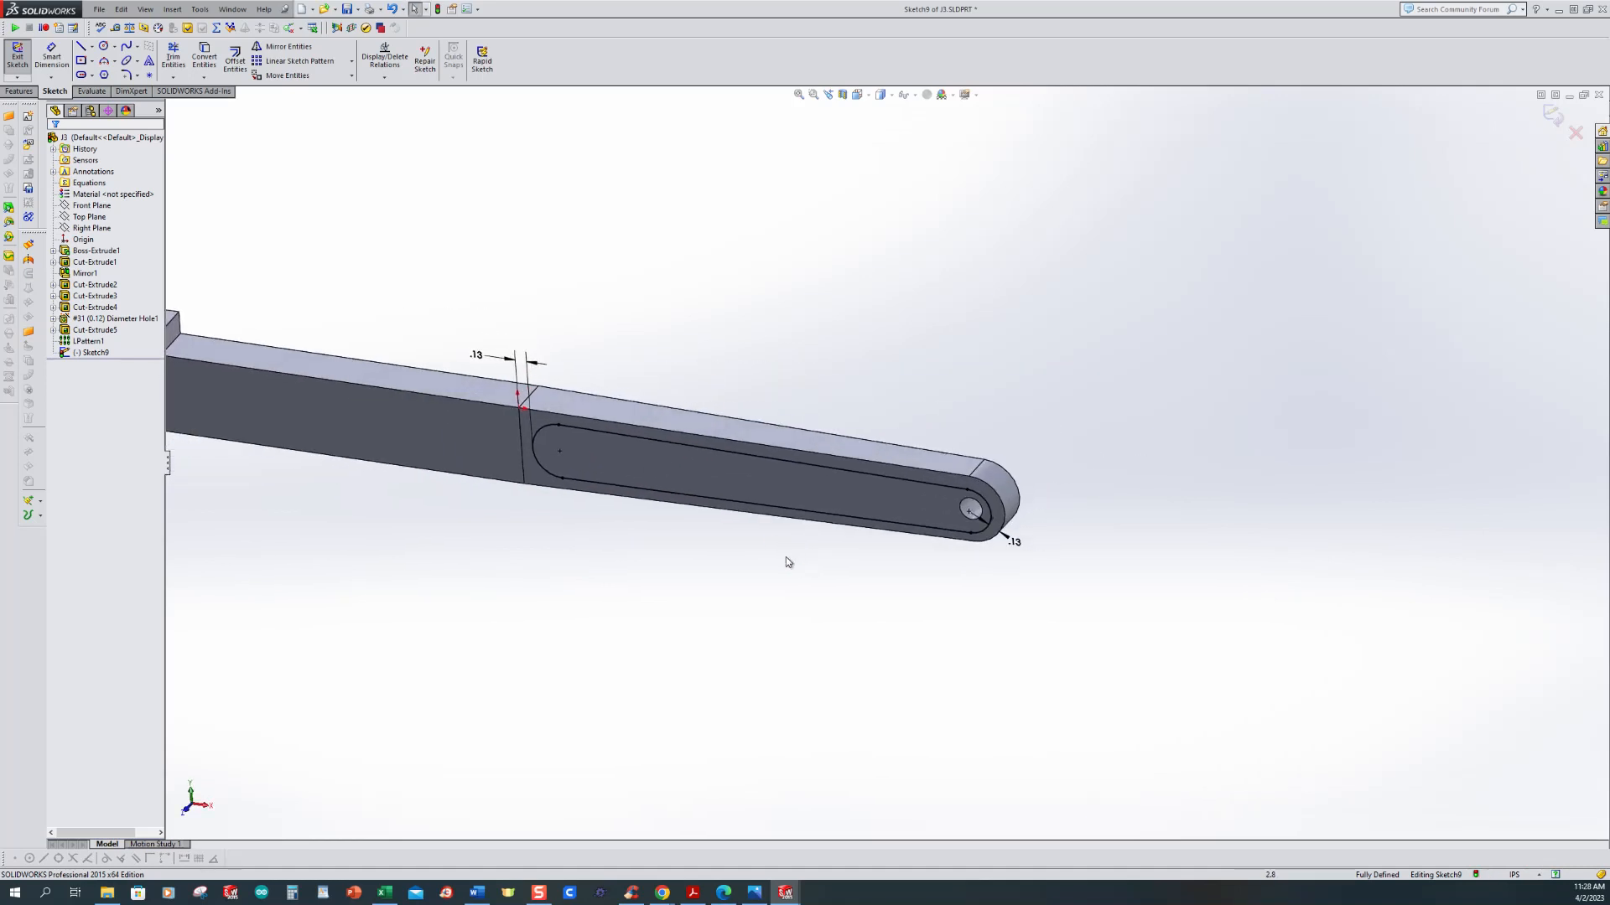
# Step: Cut the slot profile using Extruded Cut with an Offset From Surface end condition, 0.125 in from the Front Plane
pyautogui.click(17, 91)
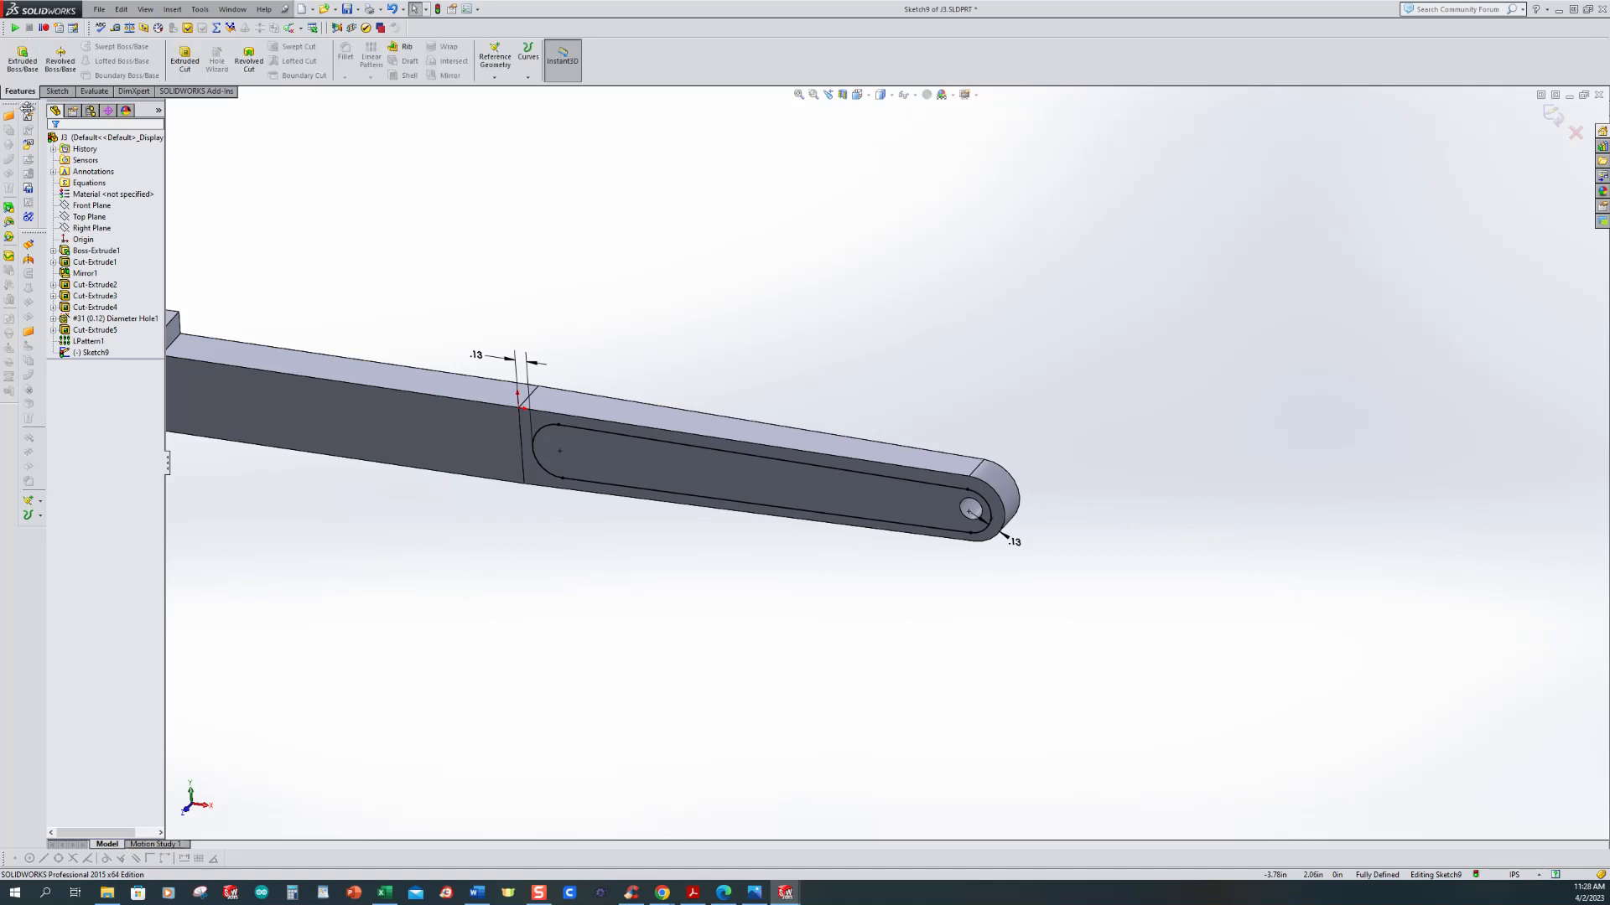
pyautogui.click(185, 58)
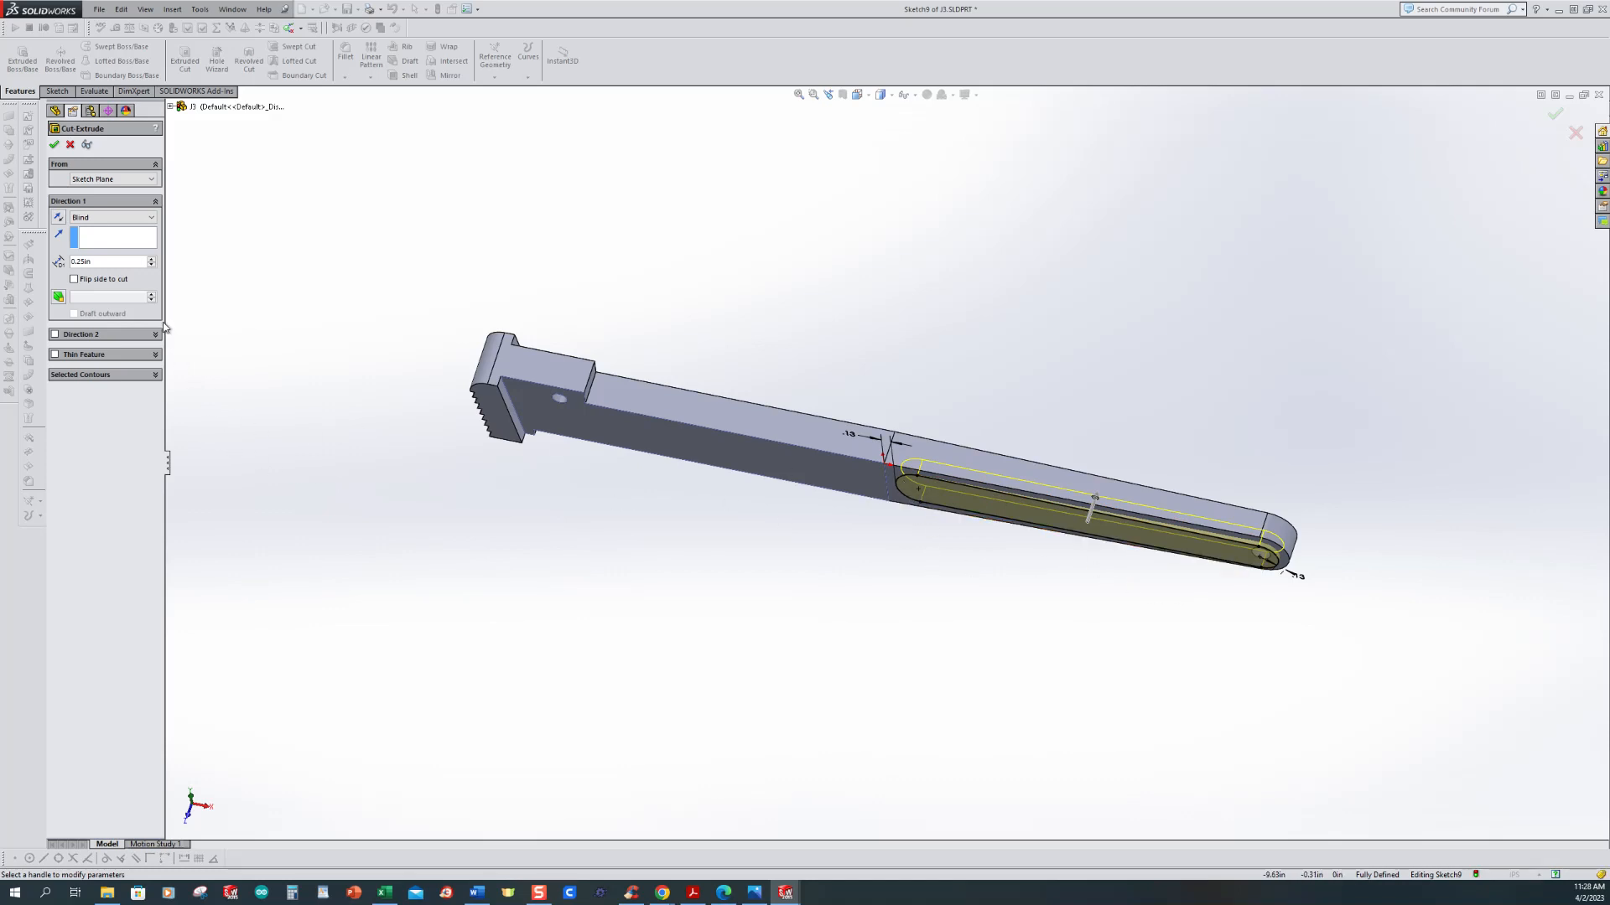
pyautogui.click(112, 220)
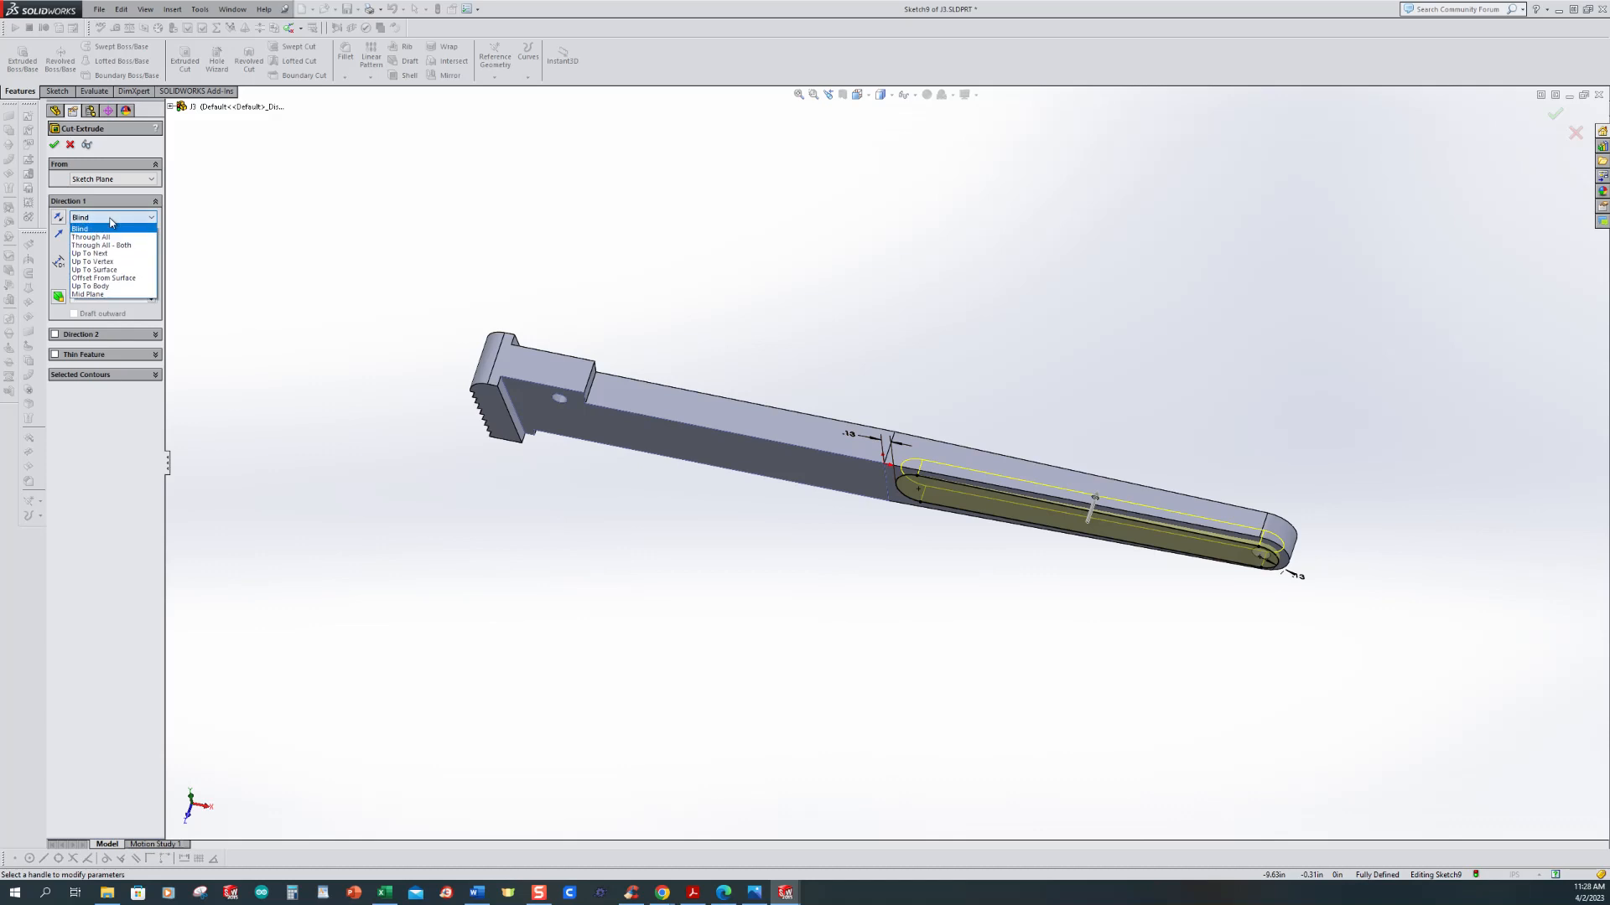
pyautogui.click(103, 277)
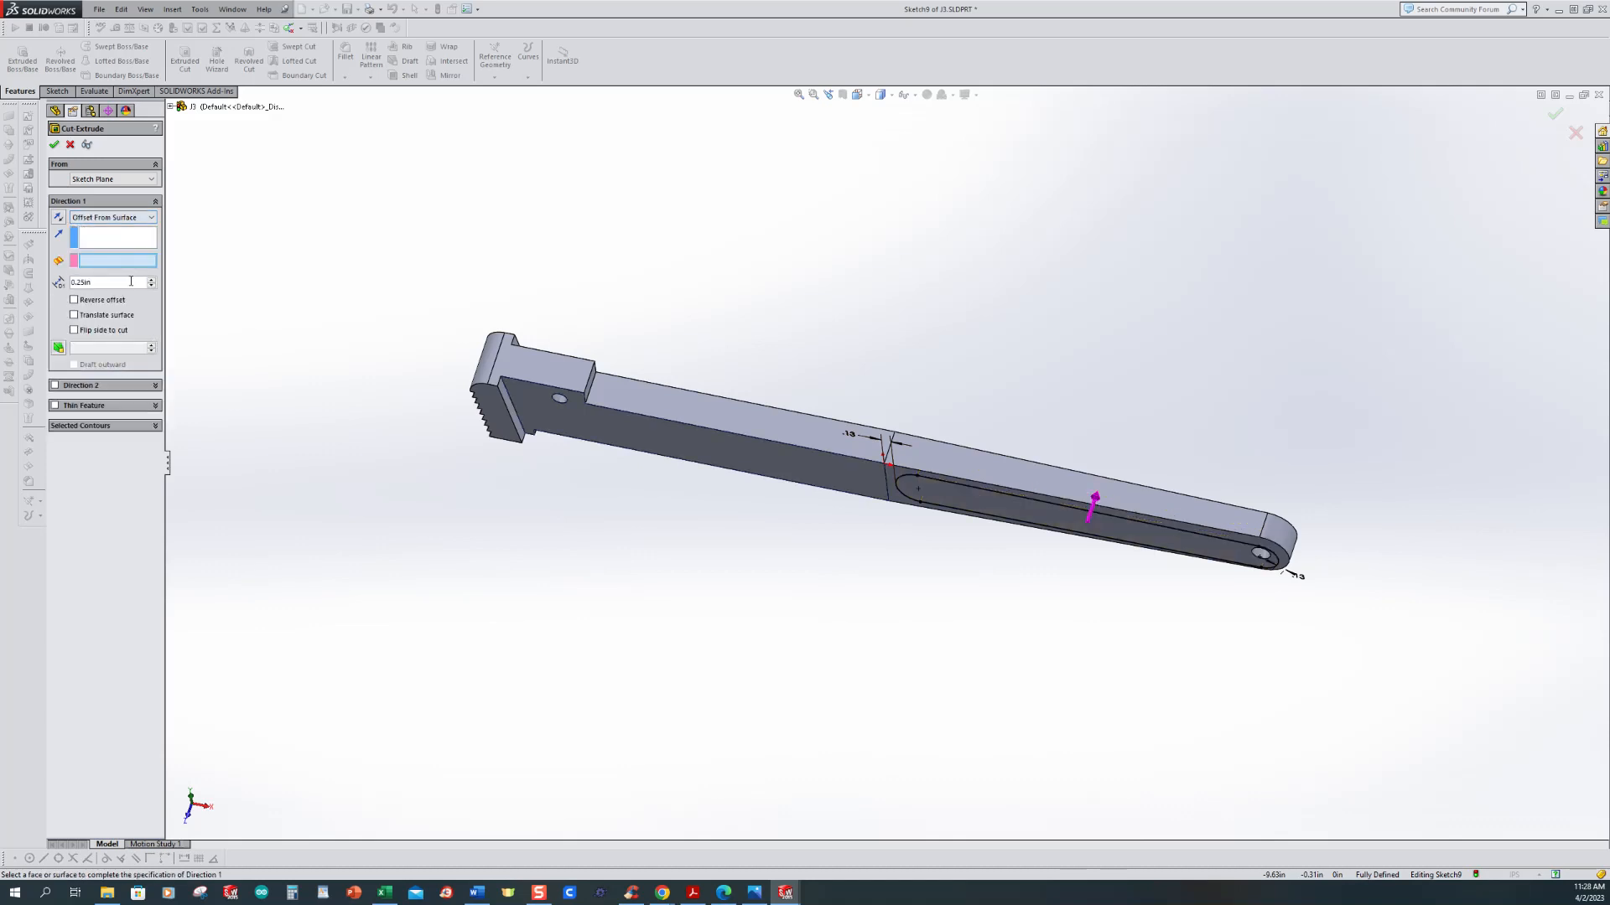
pyautogui.click(170, 107)
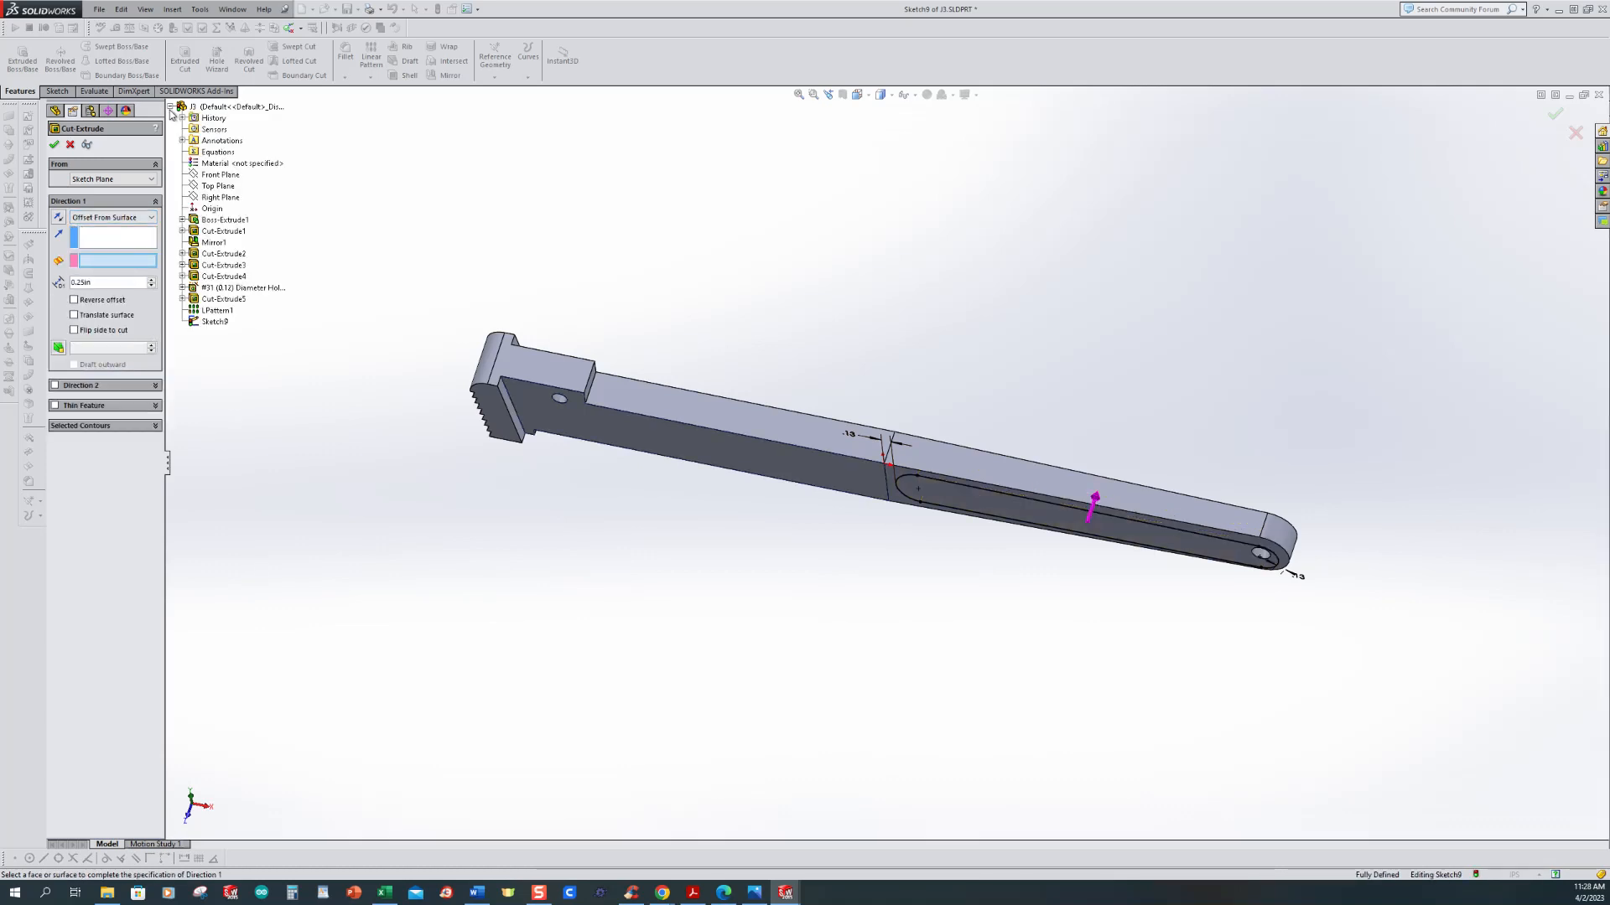
pyautogui.click(212, 176)
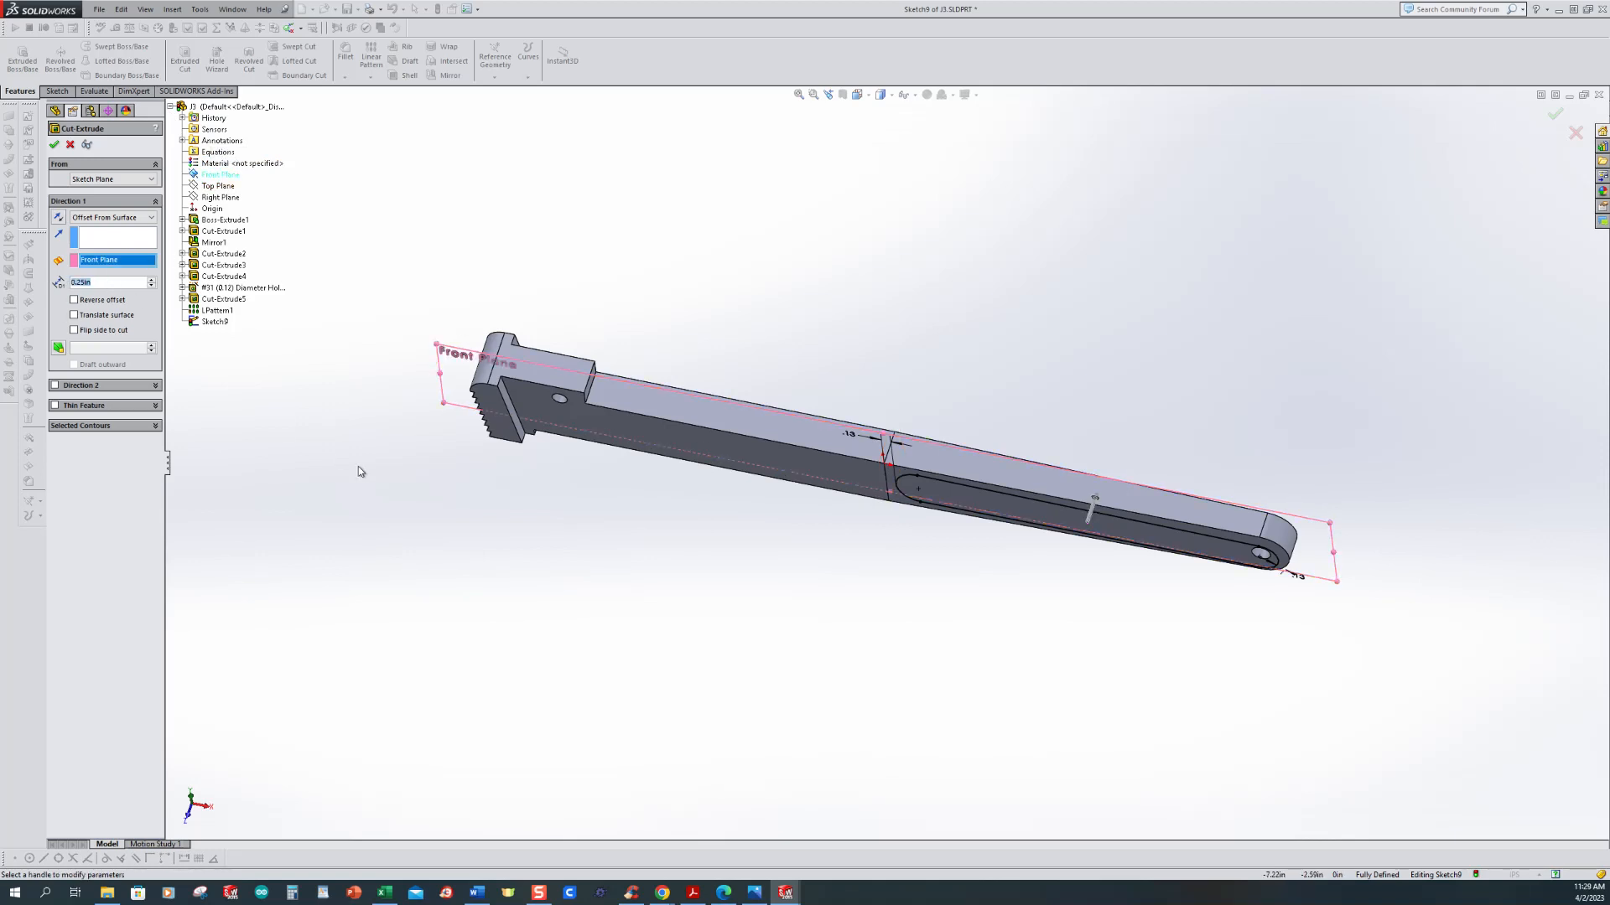
pyautogui.write('0.125')
pyautogui.press('Return')
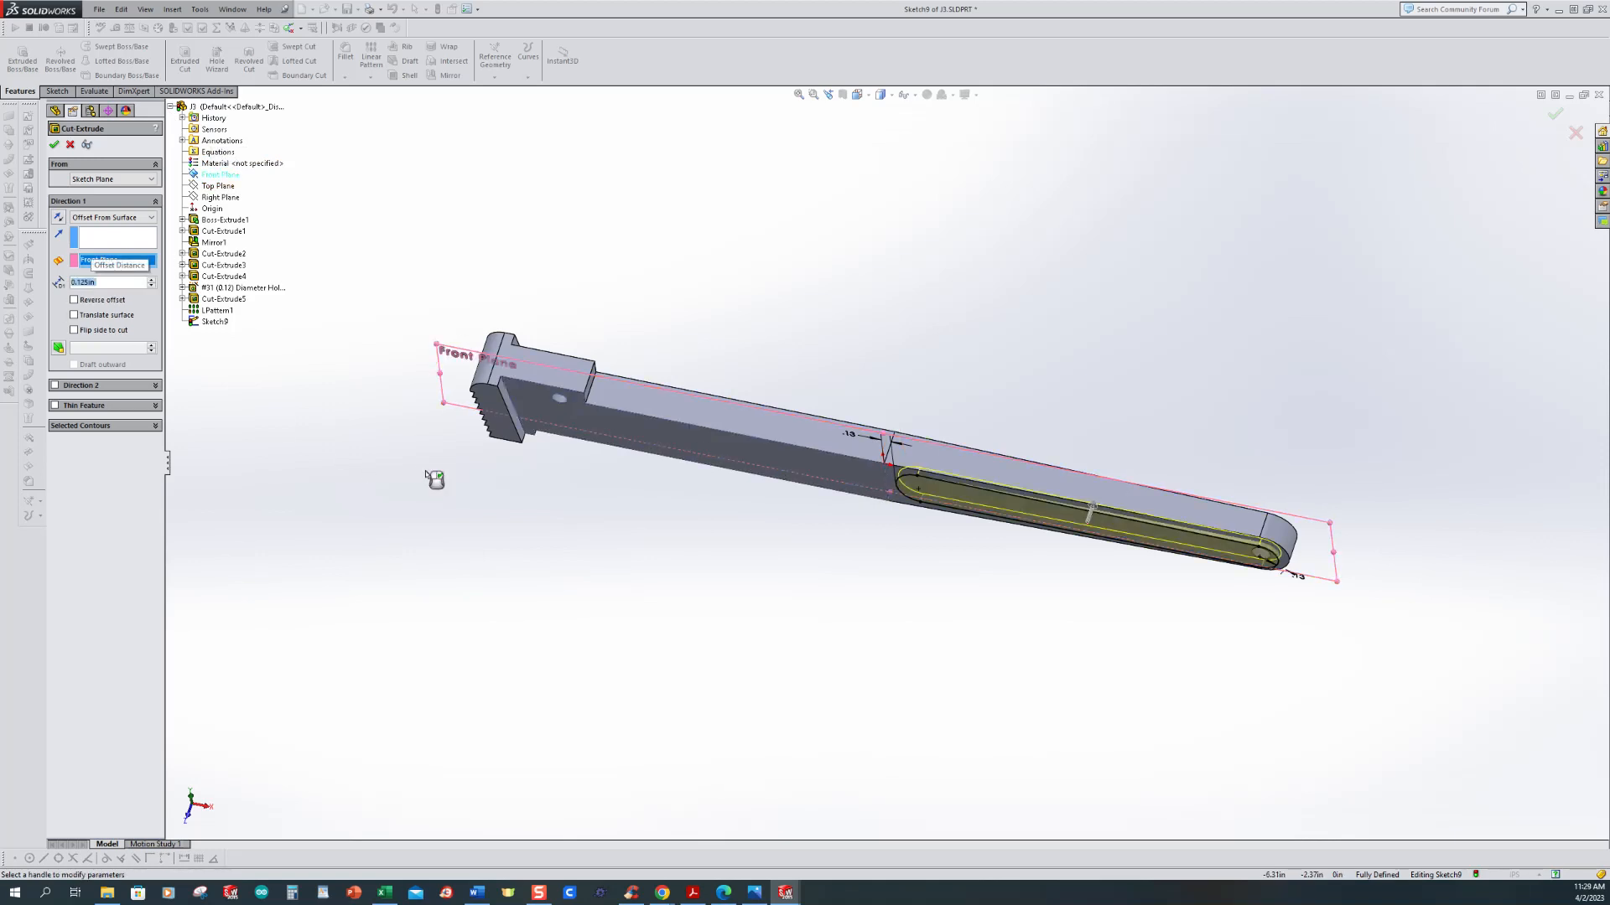
pyautogui.click(53, 147)
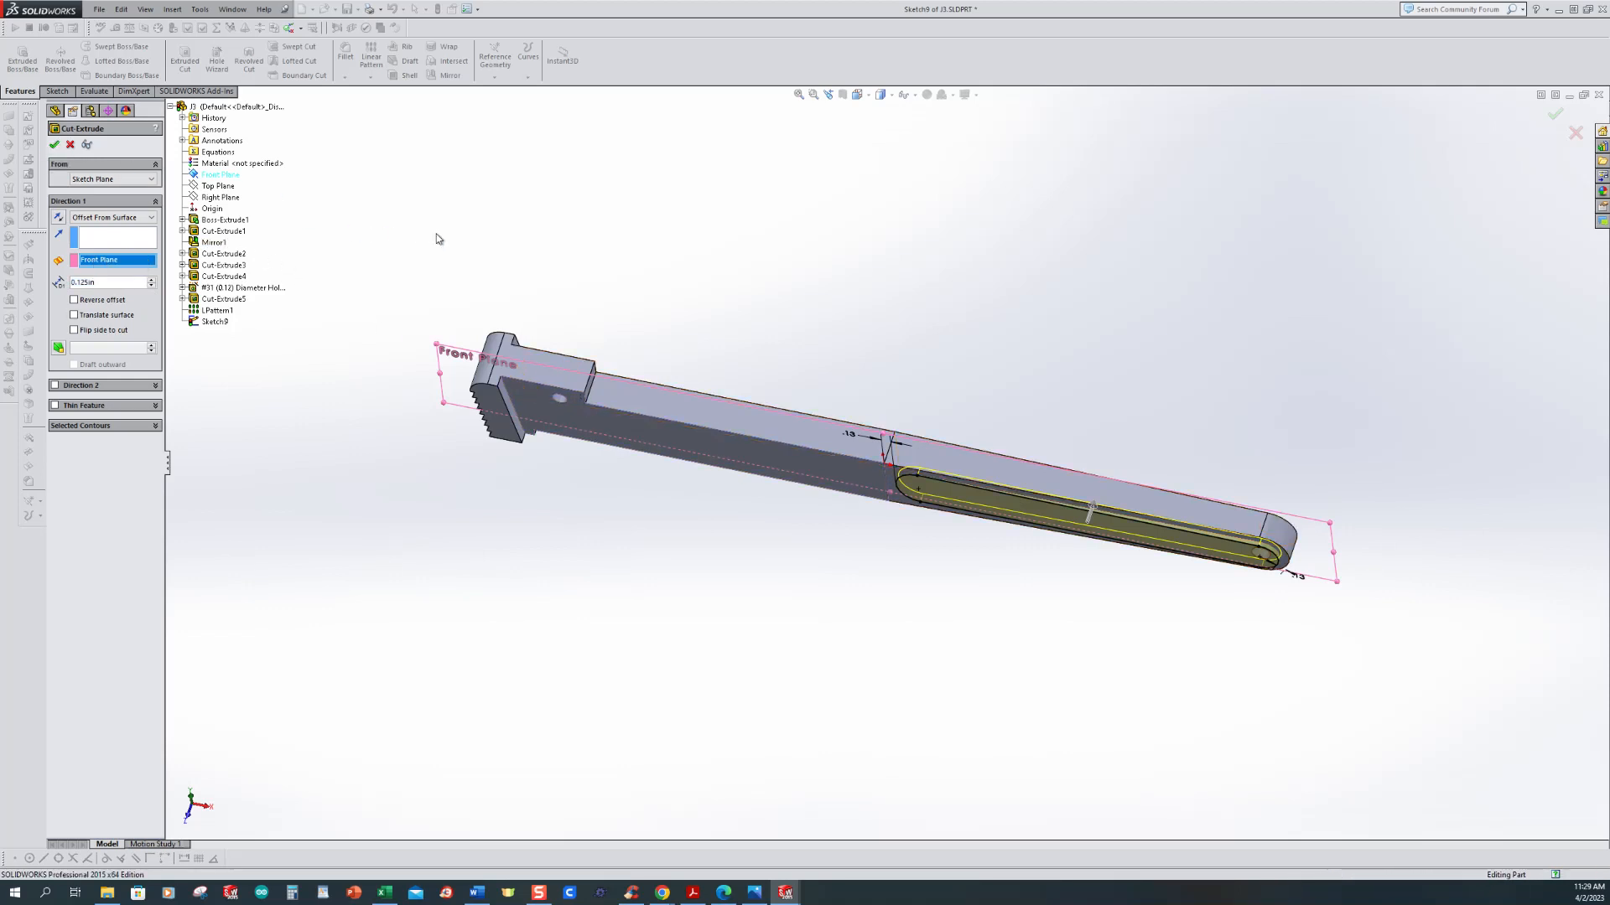
pyautogui.click(671, 319)
pyautogui.moveTo(739, 315)
pyautogui.mouseDown(button='middle')
pyautogui.moveTo(726, 367)
pyautogui.moveTo(744, 330)
pyautogui.mouseUp(button='middle')
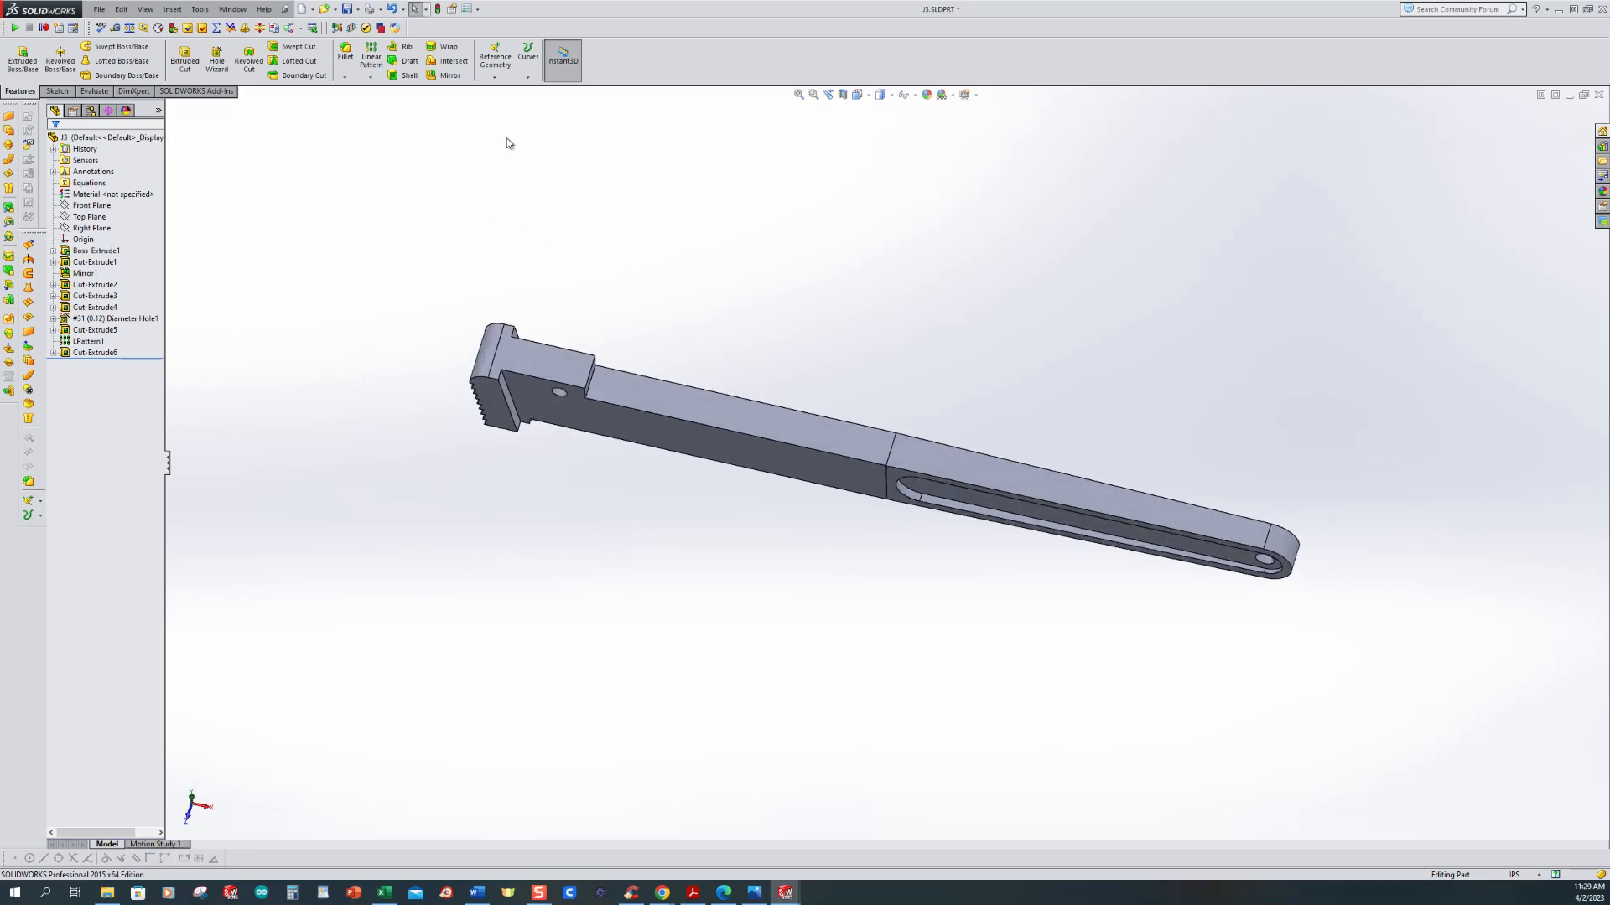
# Step: Mirror the slot cut about the Front Plane to the arm's opposite side
pyautogui.click(446, 76)
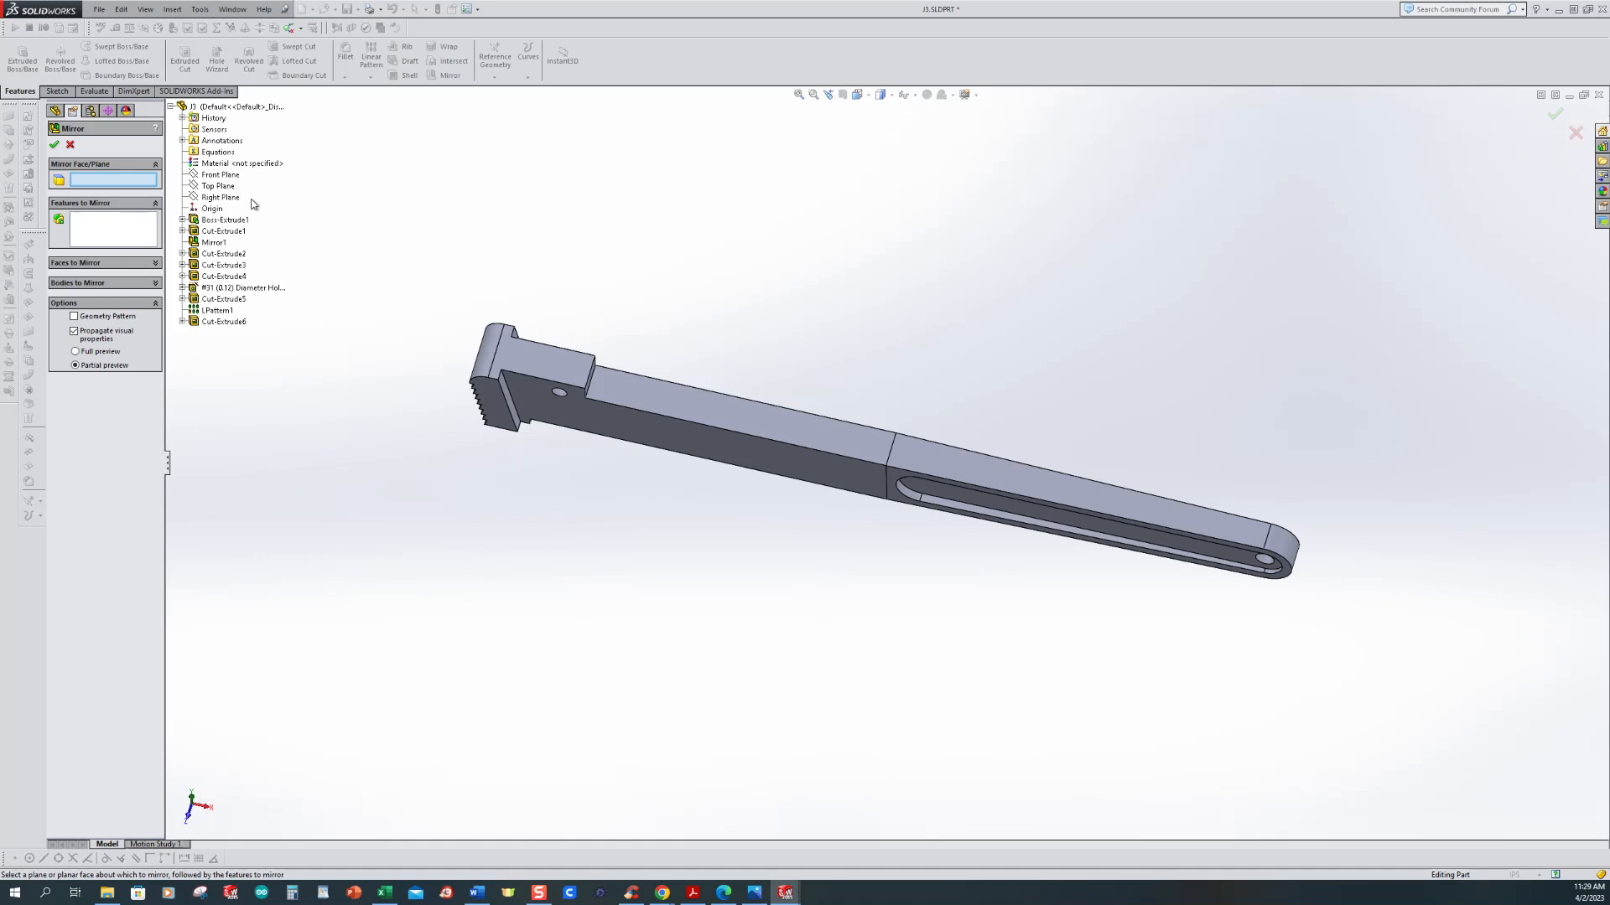
pyautogui.click(206, 176)
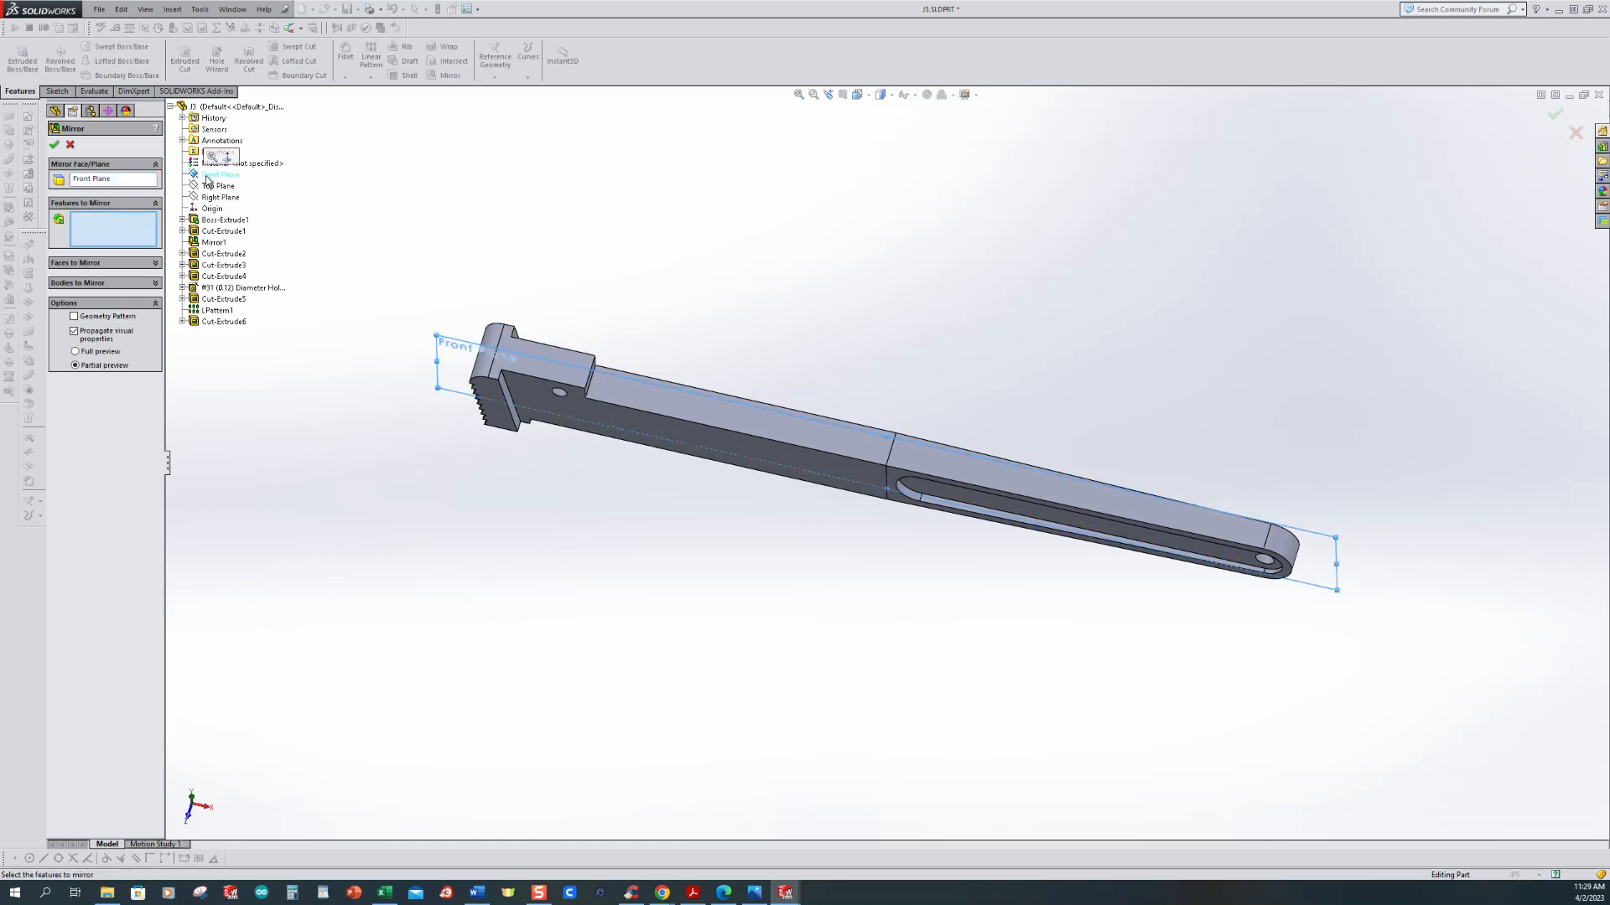
pyautogui.click(239, 324)
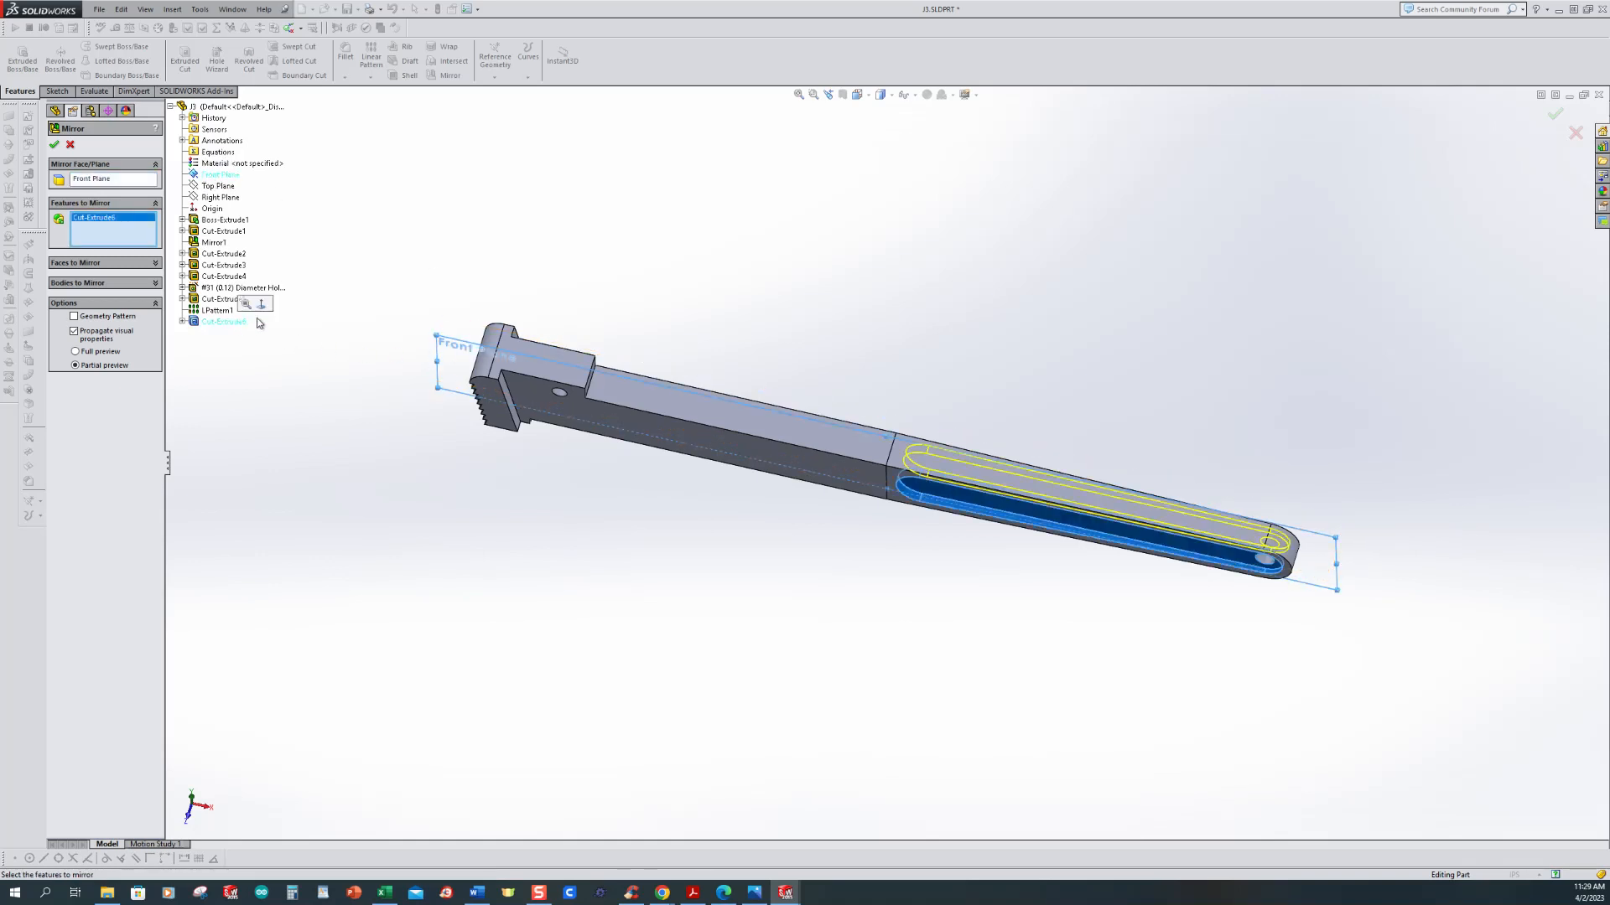
pyautogui.click(53, 145)
# Step: Set the handle to the isometric view and save the part
pyautogui.moveTo(704, 506); pyautogui.dragTo(636, 356, button='middle')
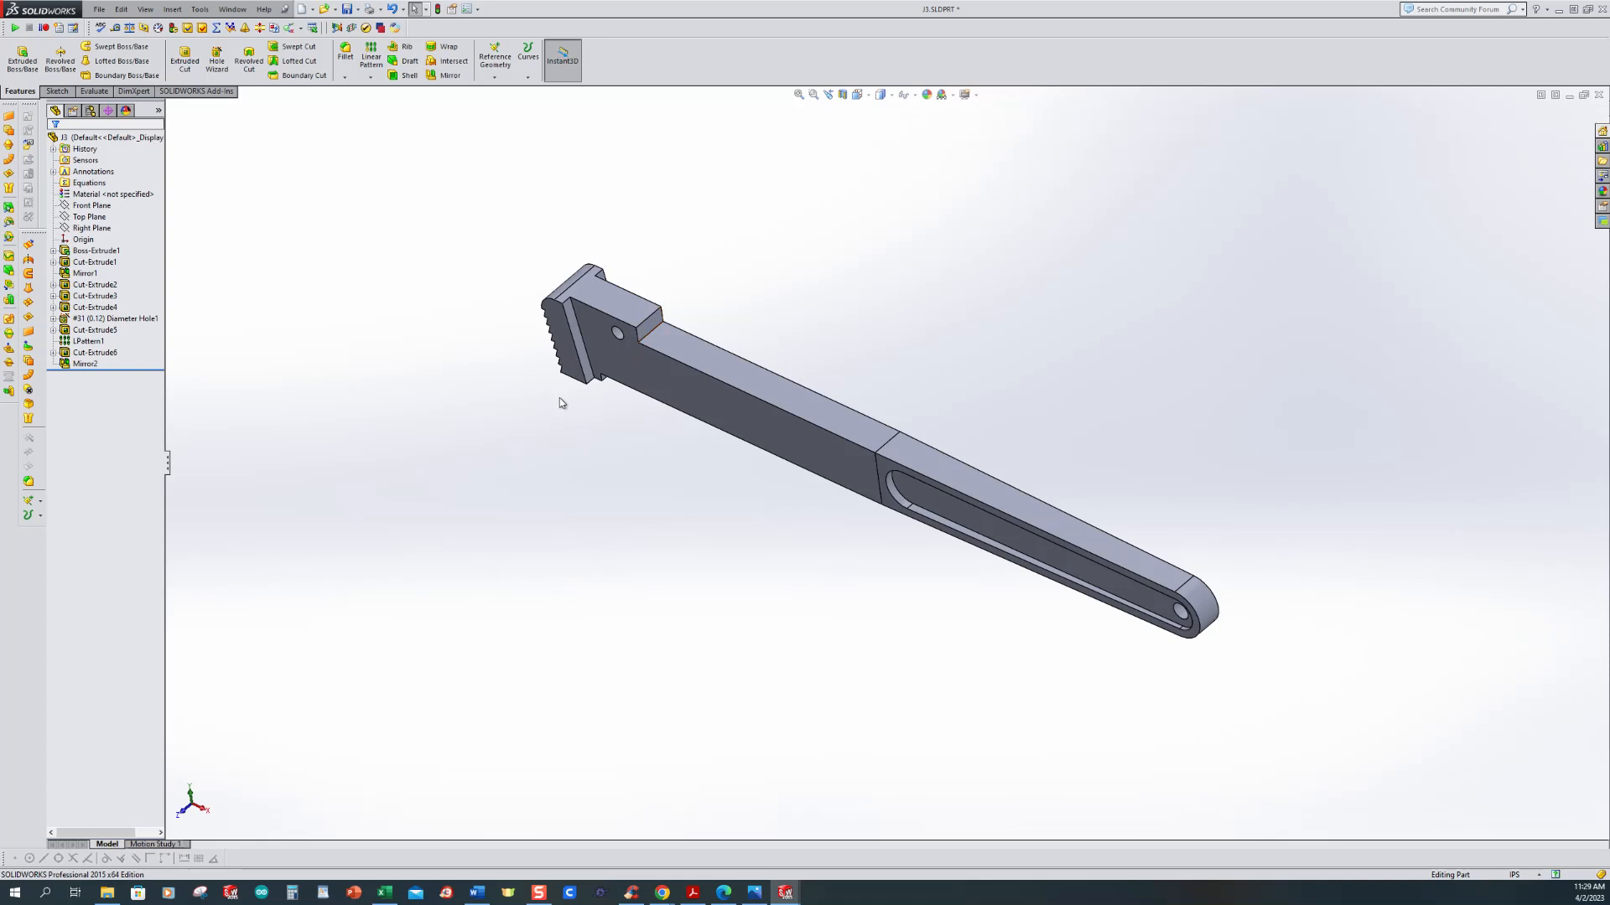
pyautogui.hotkey('ctrl', '7')
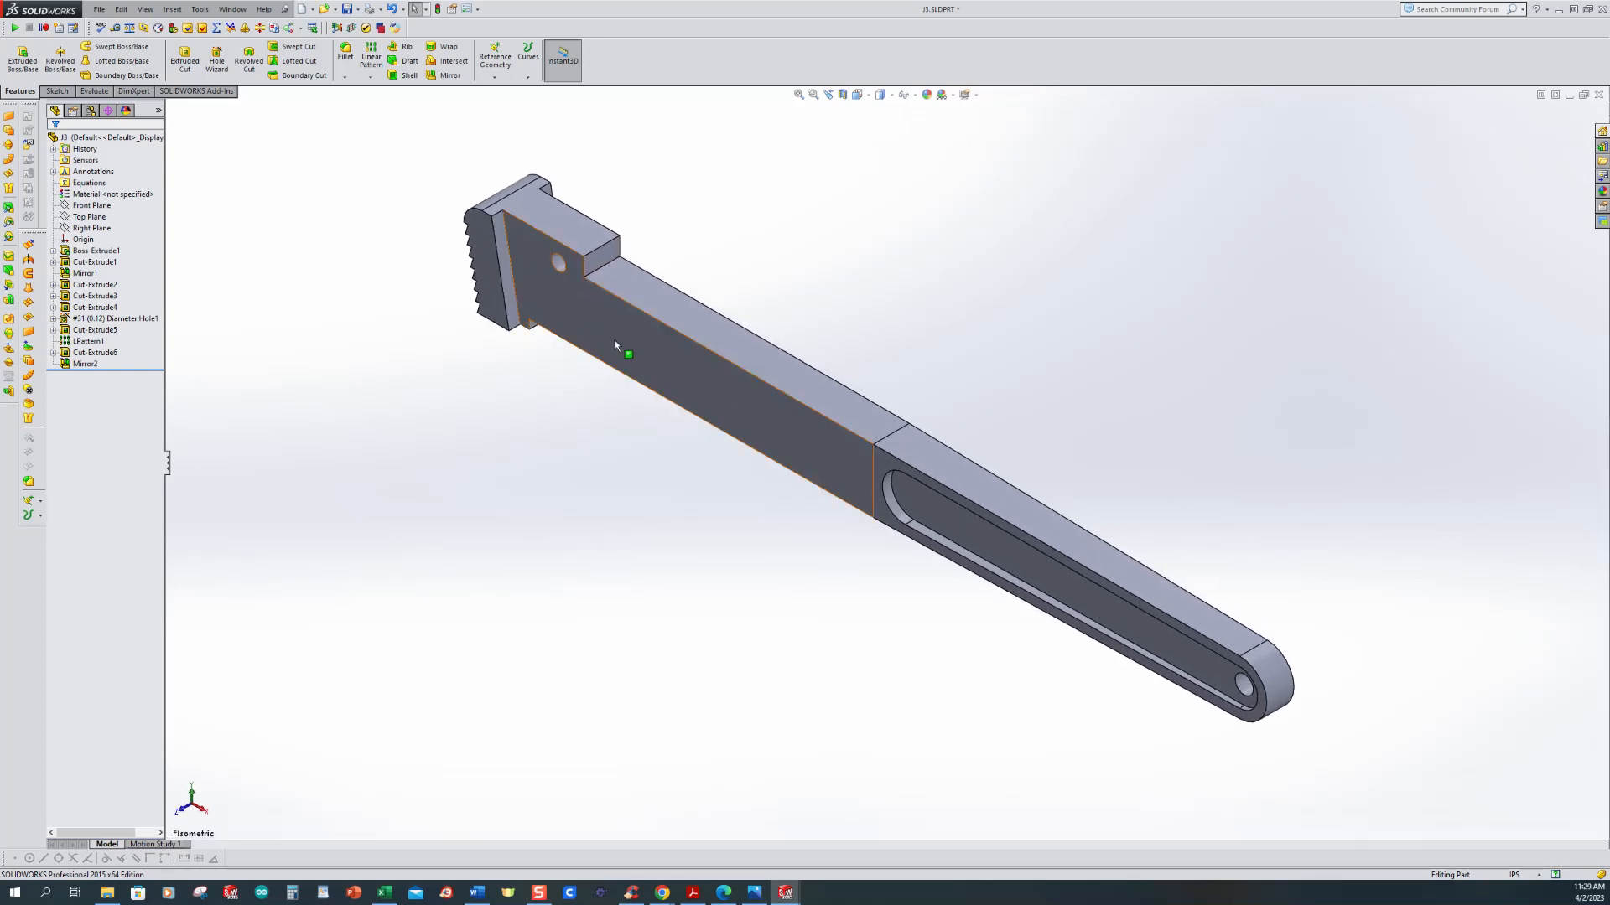
pyautogui.hotkey('ctrl', 's')
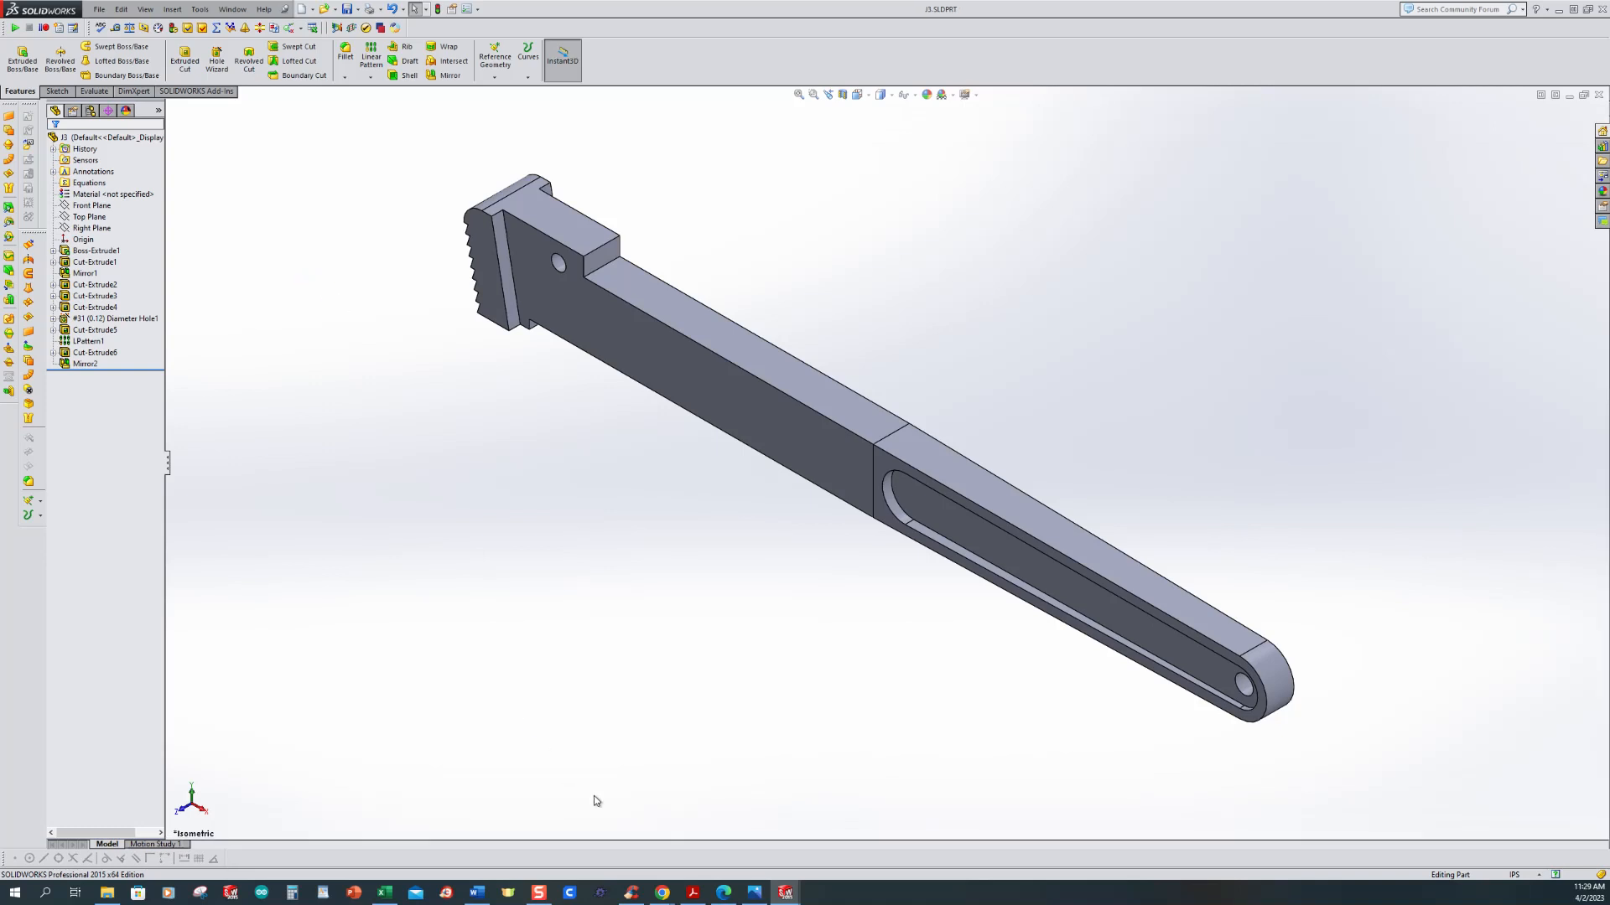
# Step: Check the pipe wrench dimension drawing in the image viewer and return to the J3 part in SOLIDWORKS
pyautogui.click(755, 894)
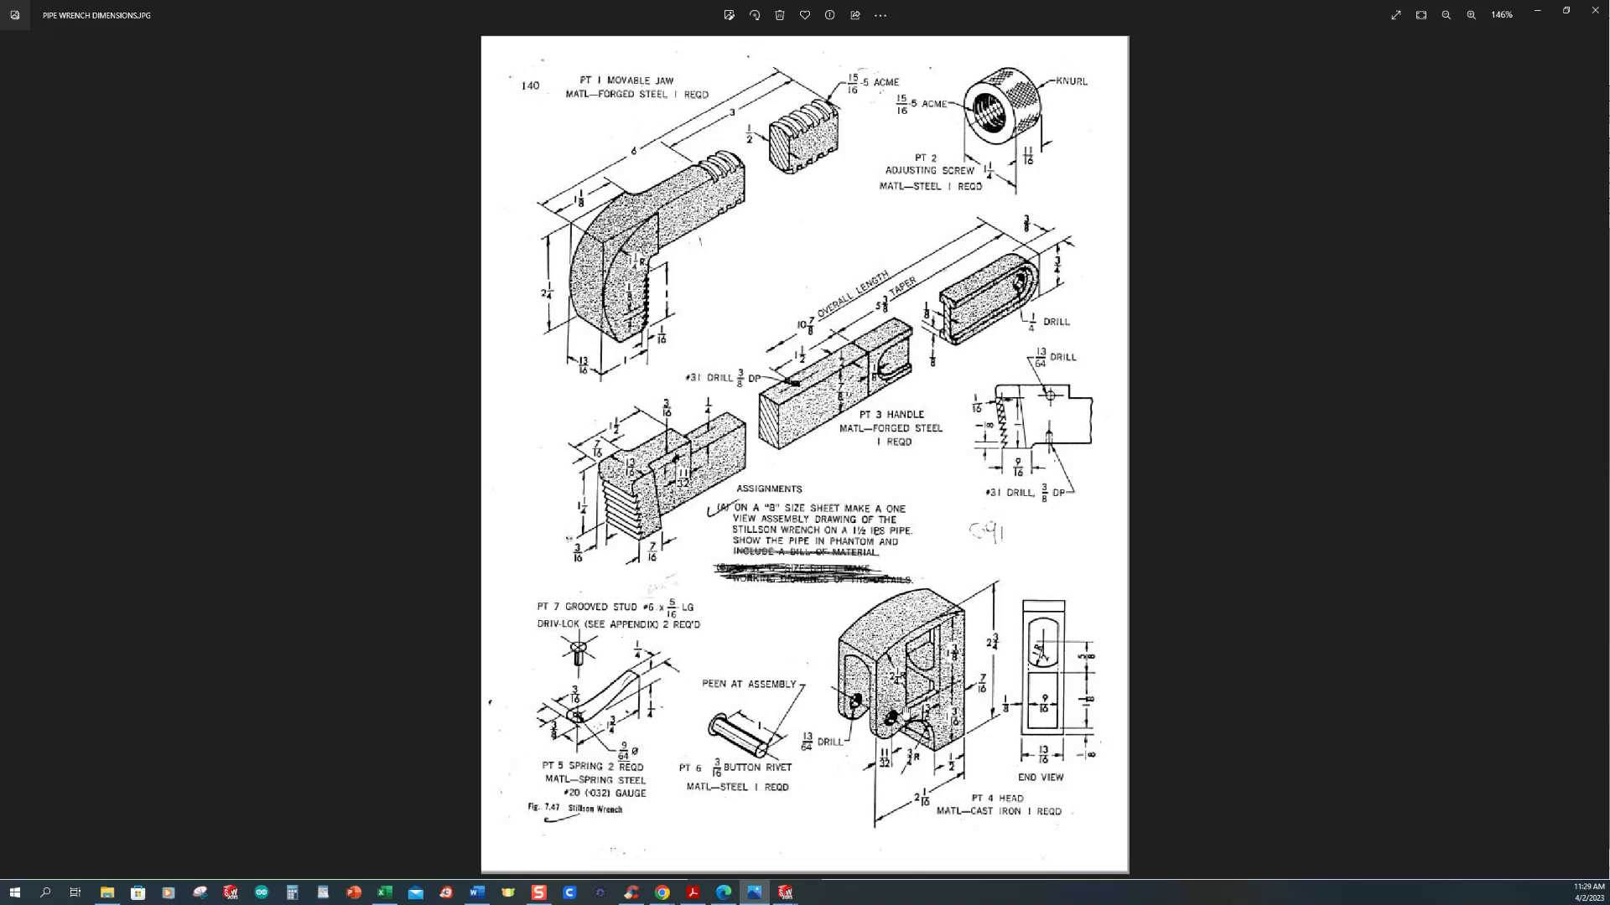
pyautogui.moveTo(786, 897)
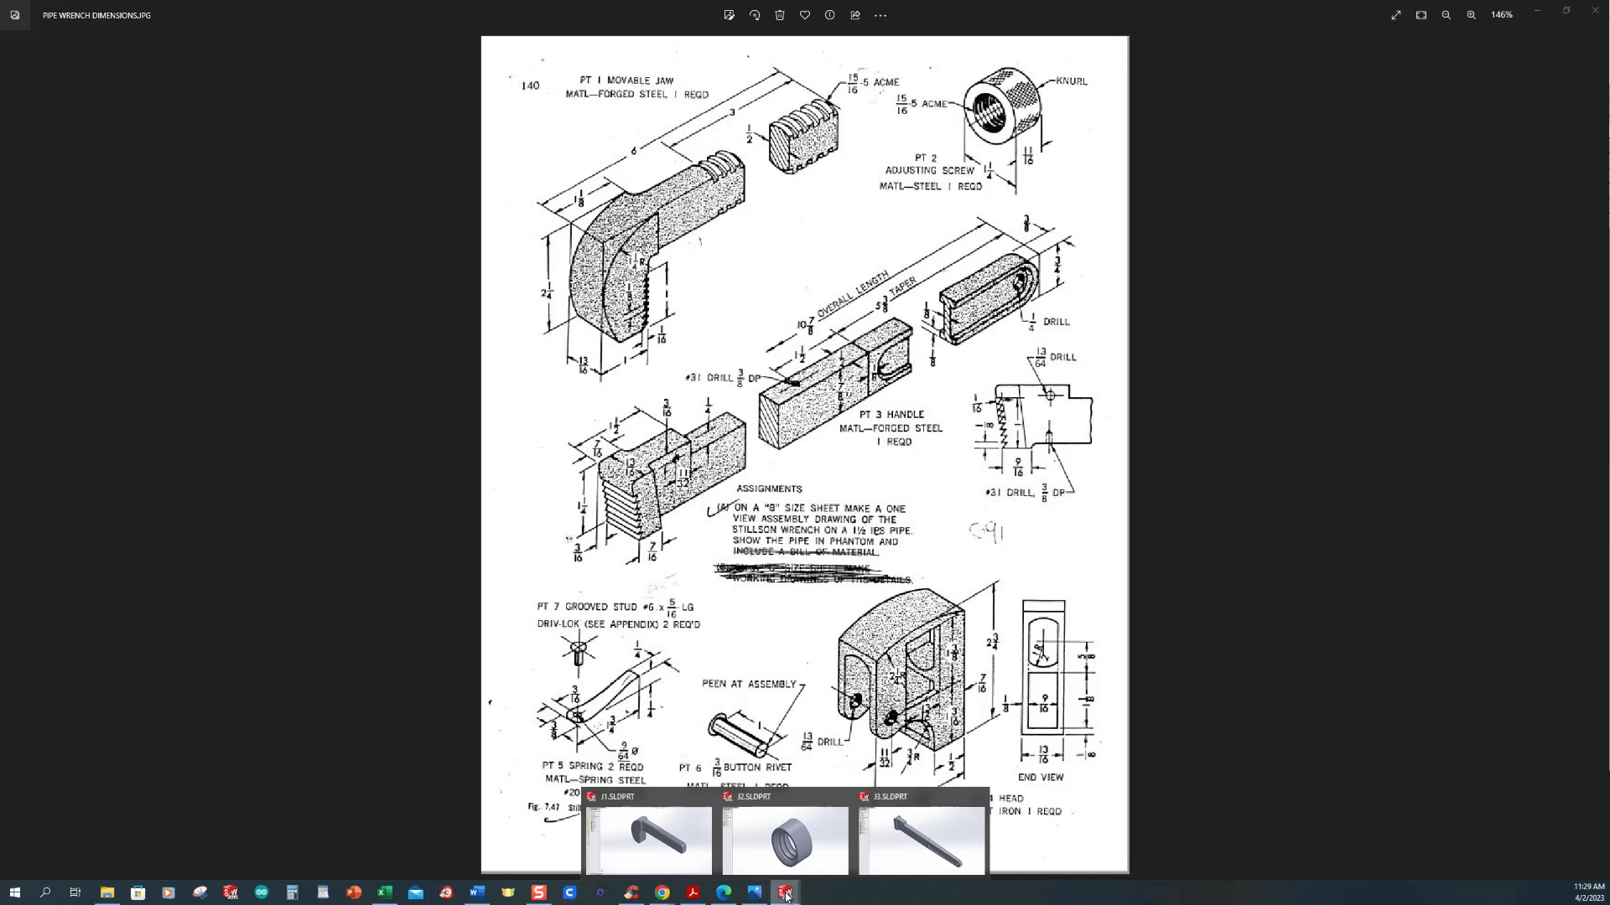
pyautogui.click(885, 860)
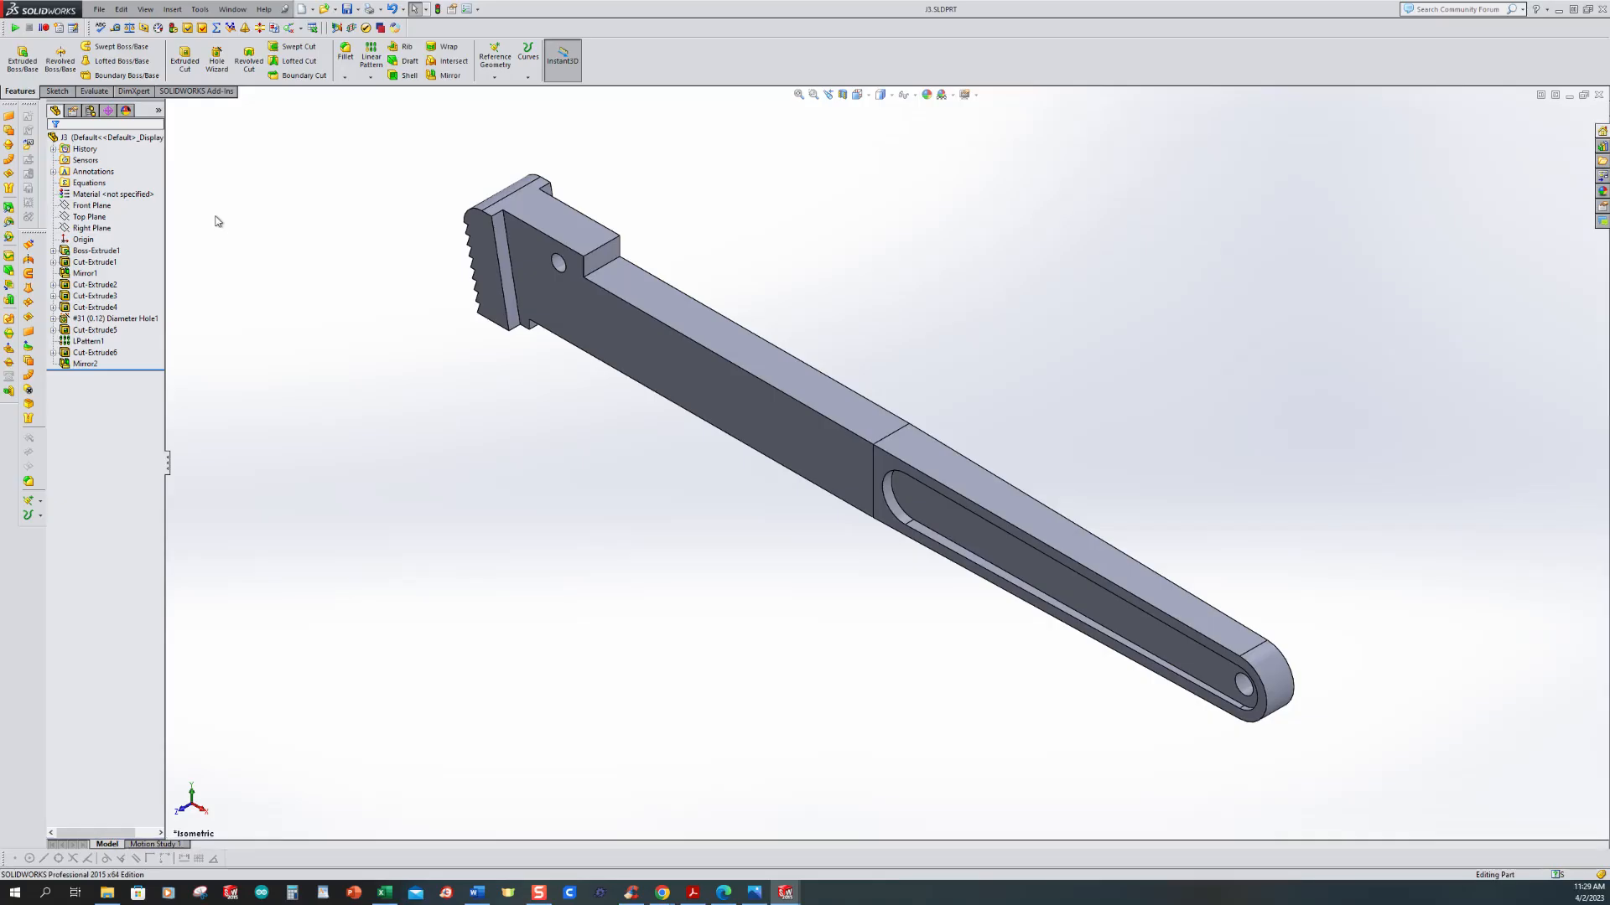
# Step: Create a new part document and start an Extruded Boss/Base sketch on the Front Plane
pyautogui.click(301, 10)
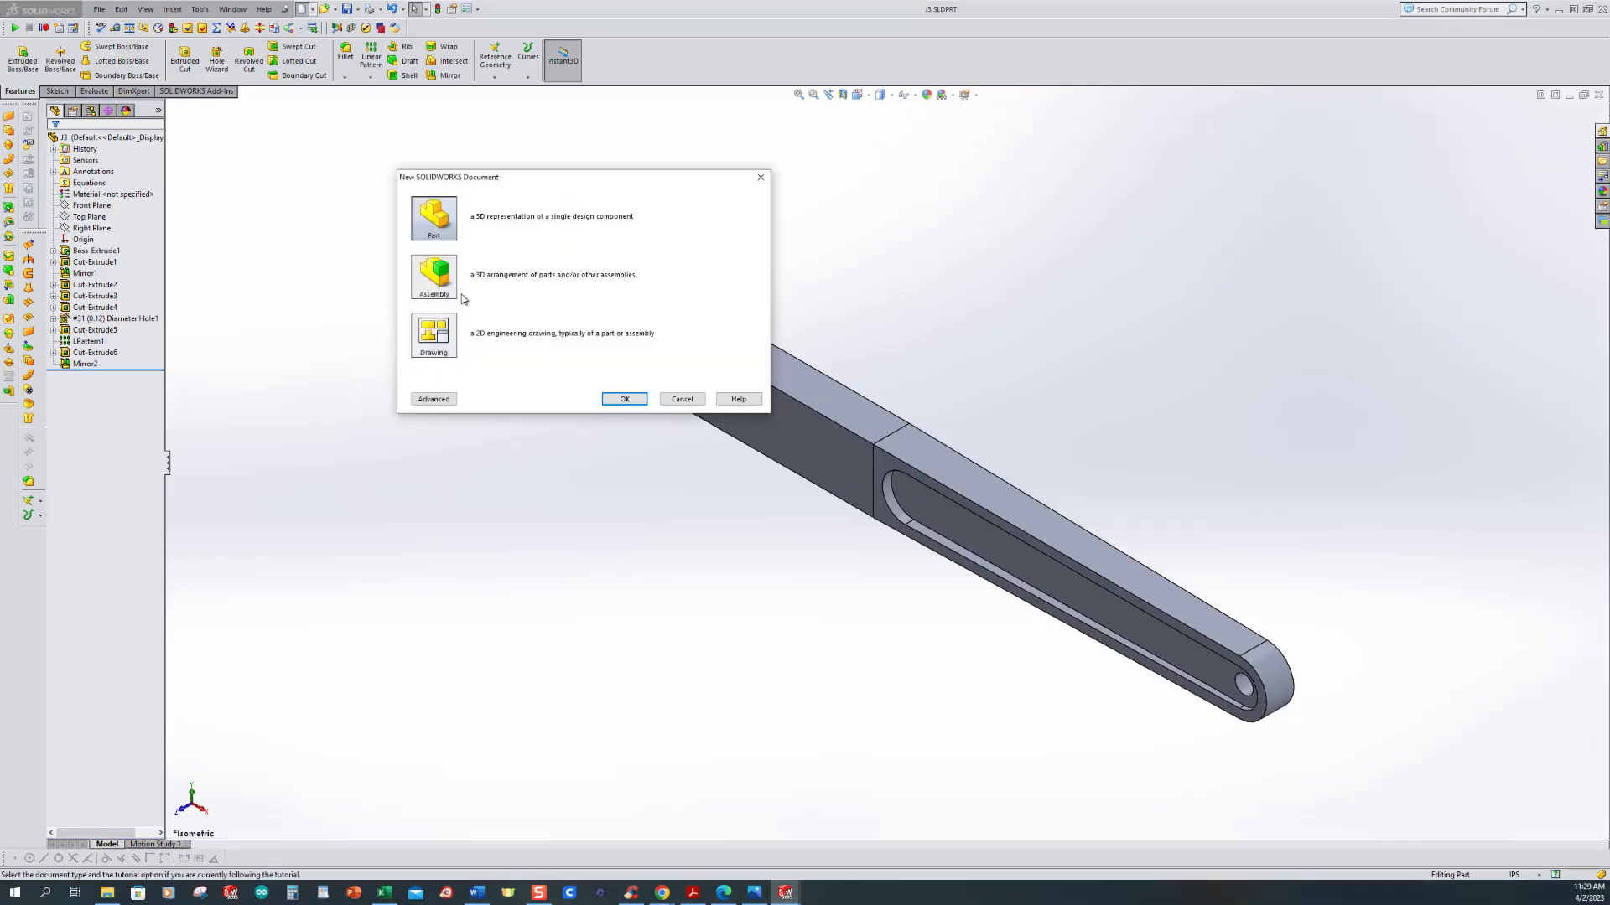
pyautogui.click(625, 399)
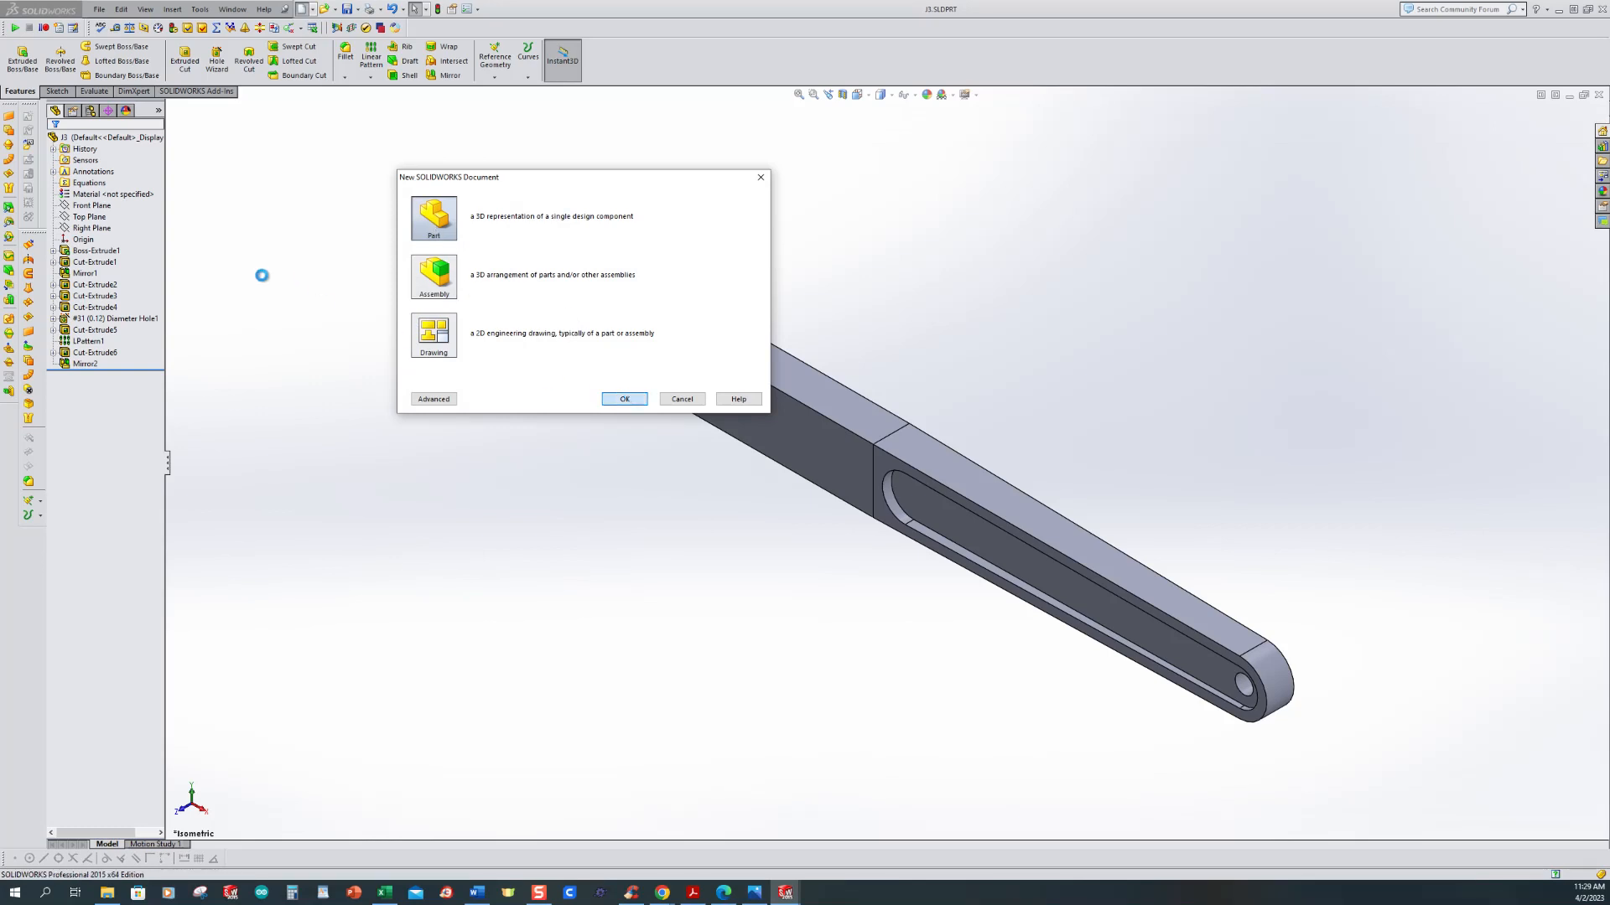
pyautogui.click(23, 58)
pyautogui.click(635, 246)
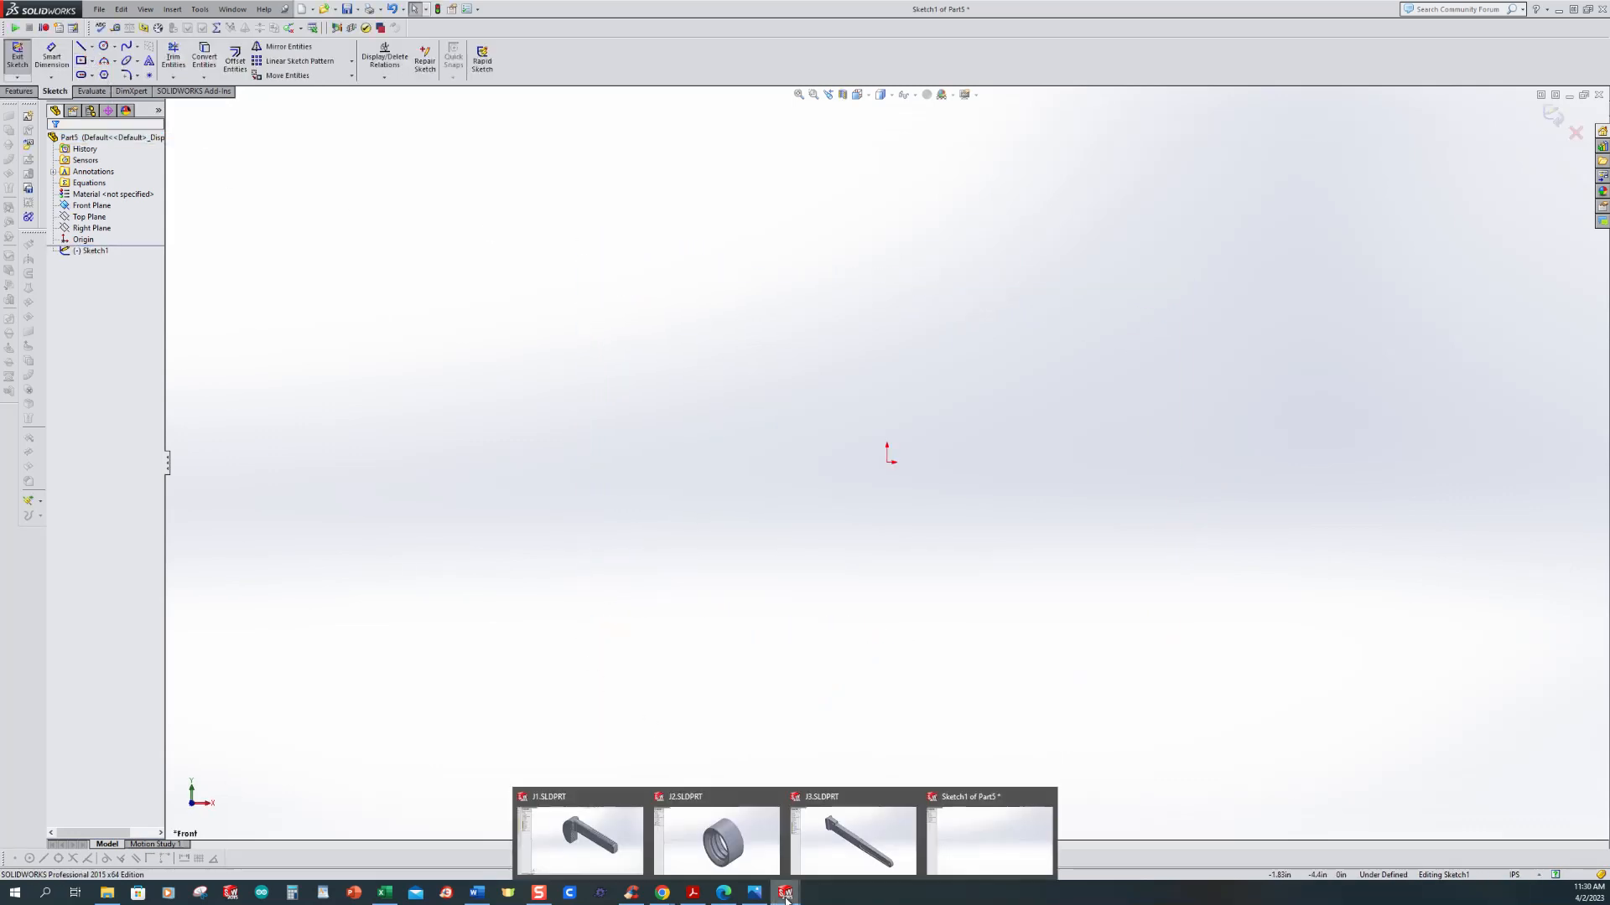
# Step: Examine the PT 4 Head dimensions on the pipe wrench drawing and return to the new part's sketch in SOLIDWORKS
pyautogui.click(754, 894)
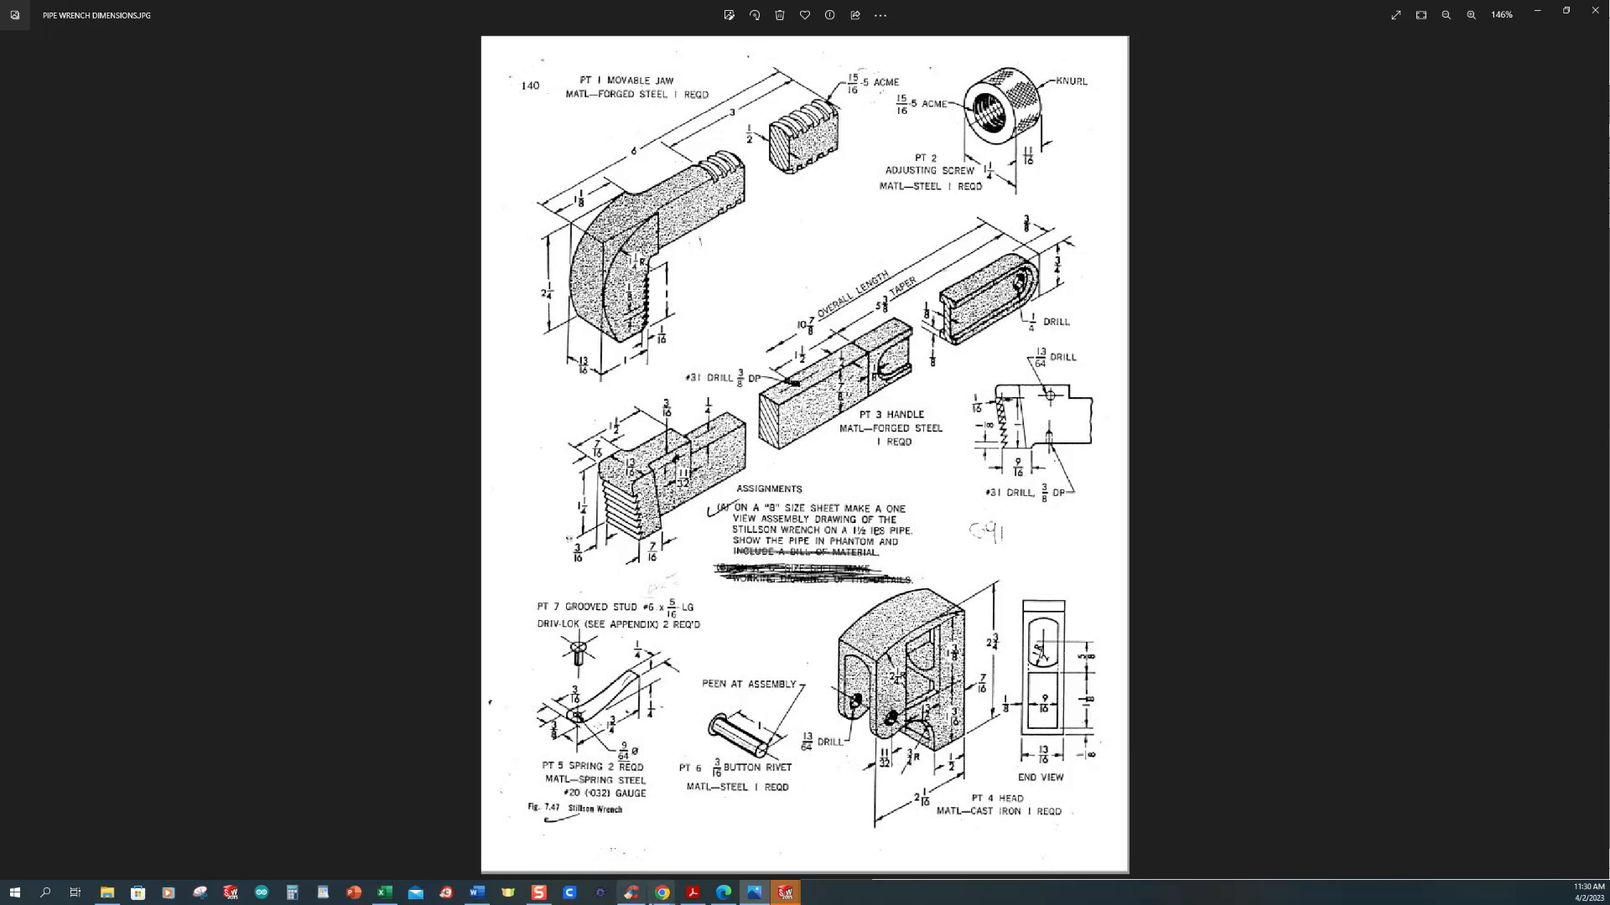
pyautogui.moveTo(790, 897)
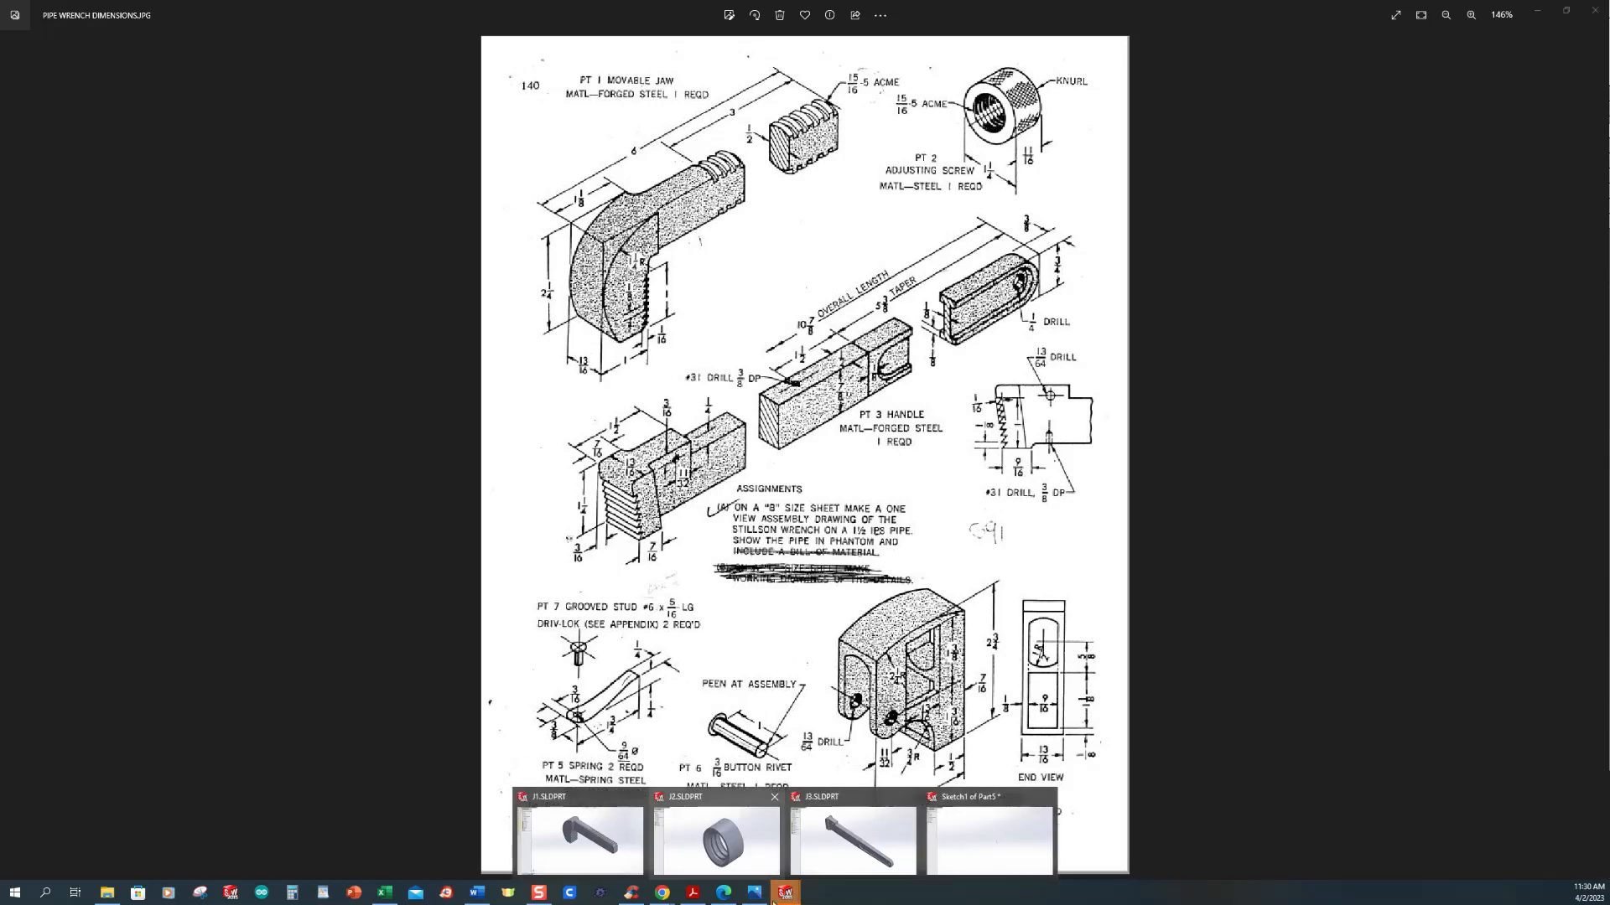
pyautogui.click(933, 817)
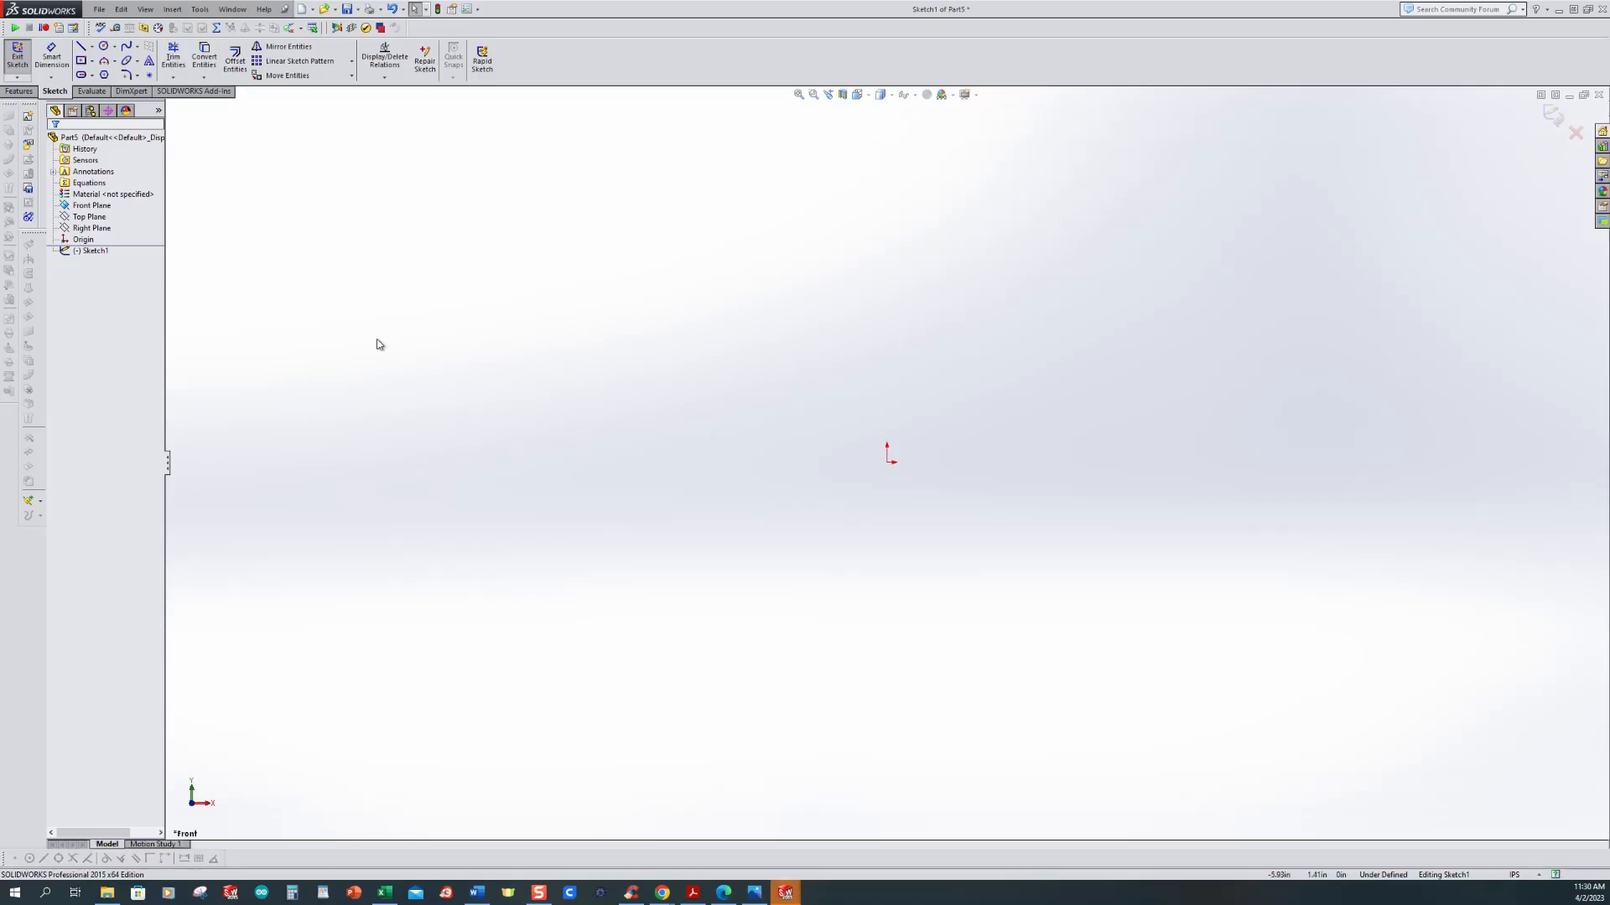
# Step: Sketch a horizontal line about 0.7 in long ending at the origin and a longer vertical line rising from the origin
pyautogui.click(81, 47)
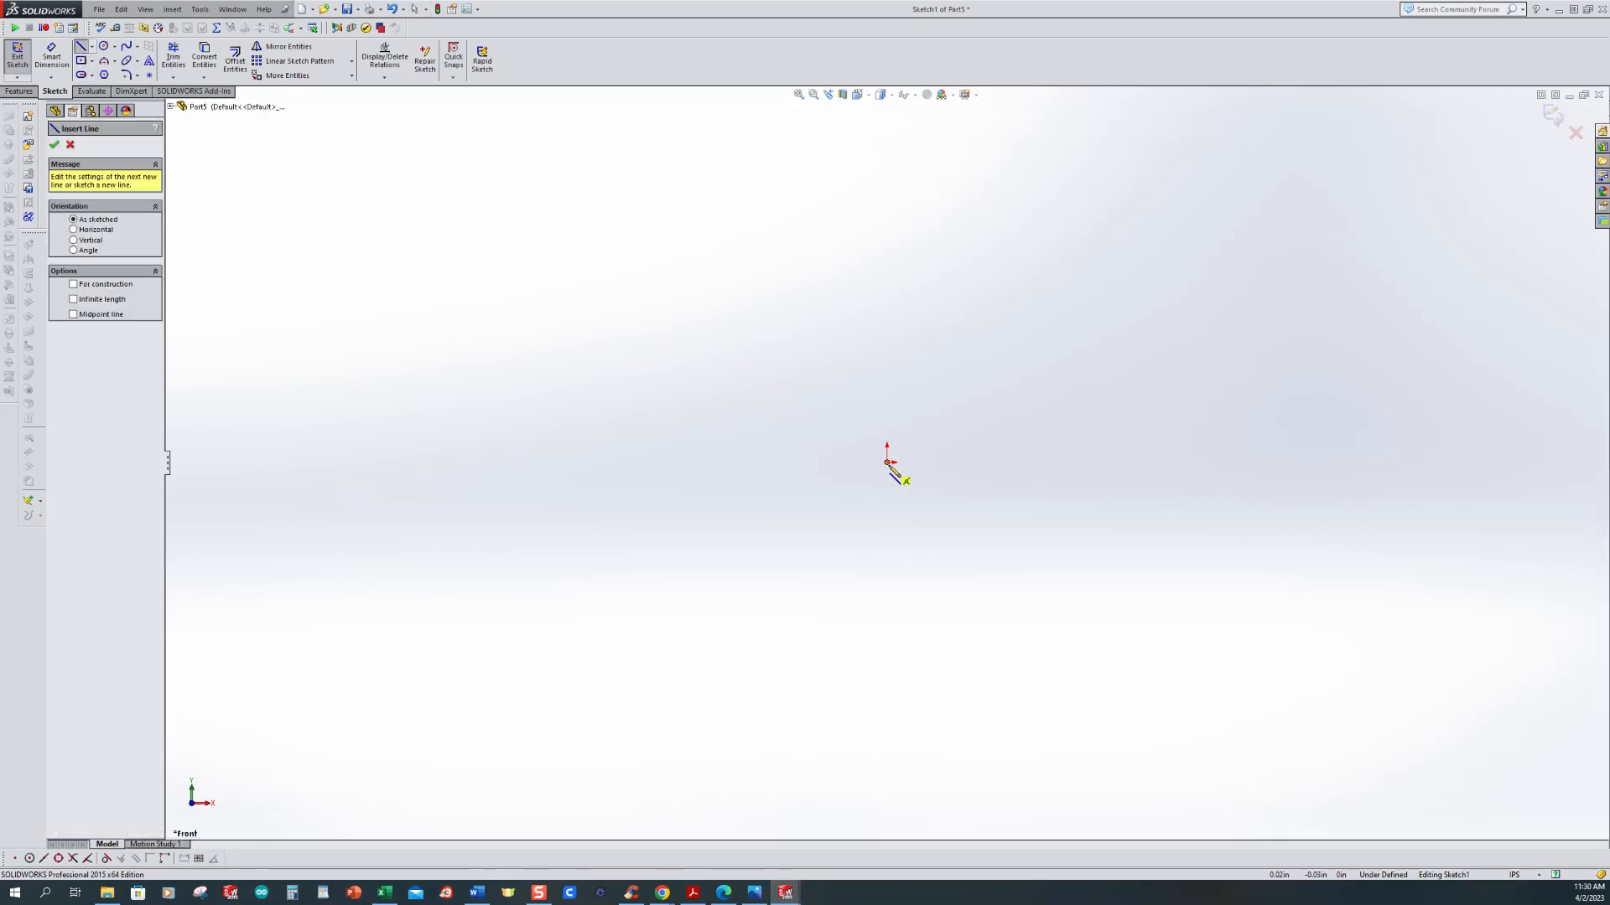
pyautogui.click(820, 463)
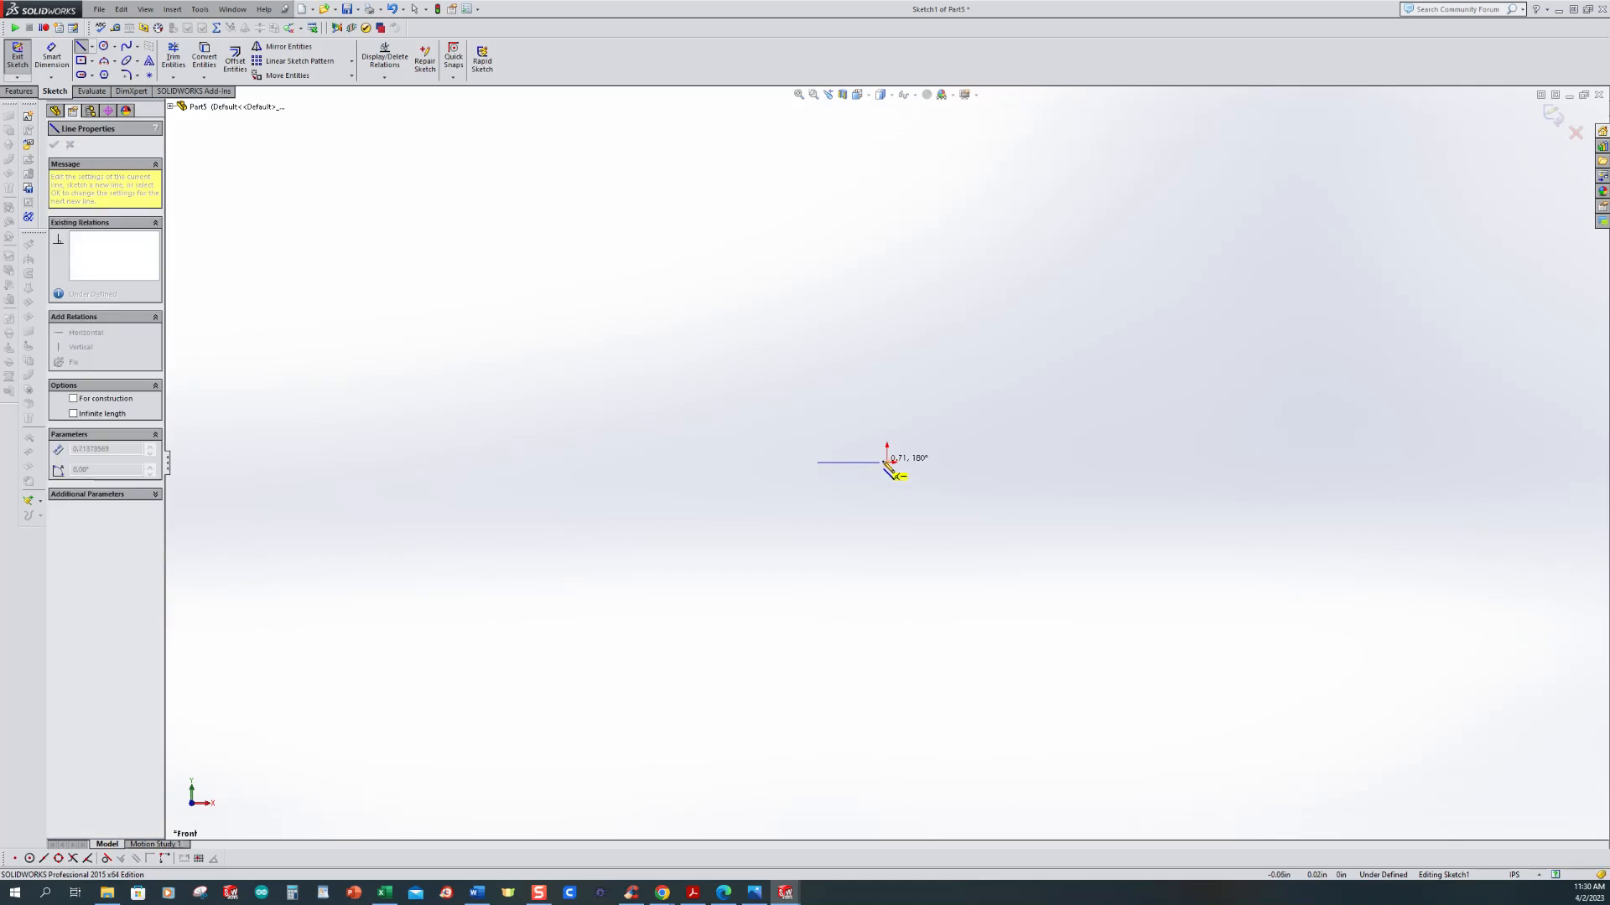
pyautogui.click(887, 462)
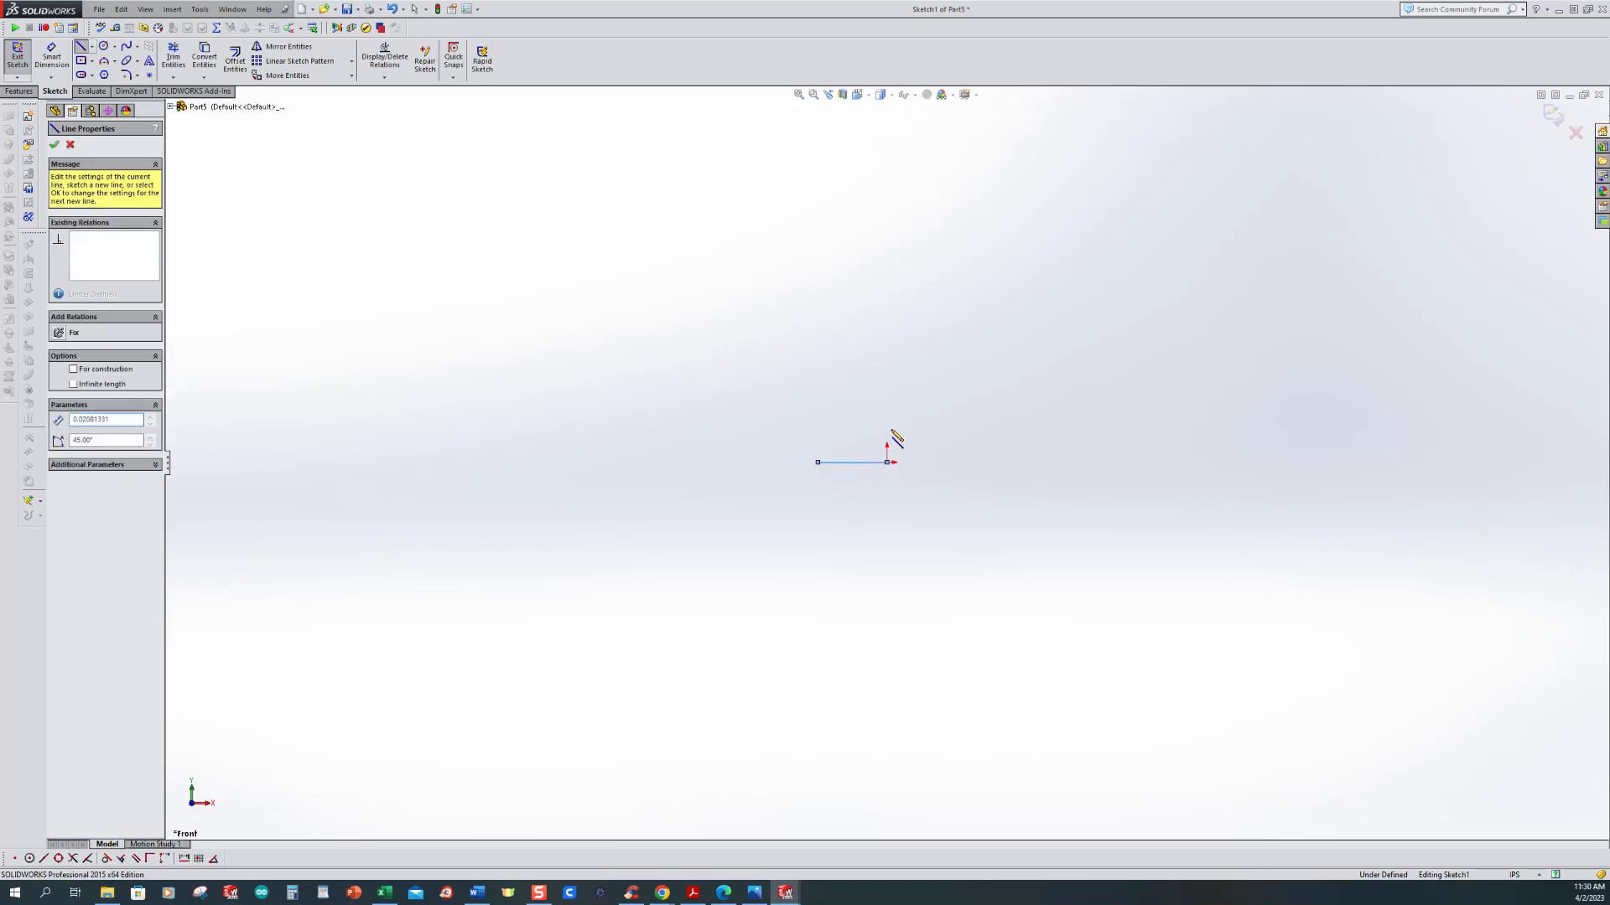
pyautogui.click(887, 259)
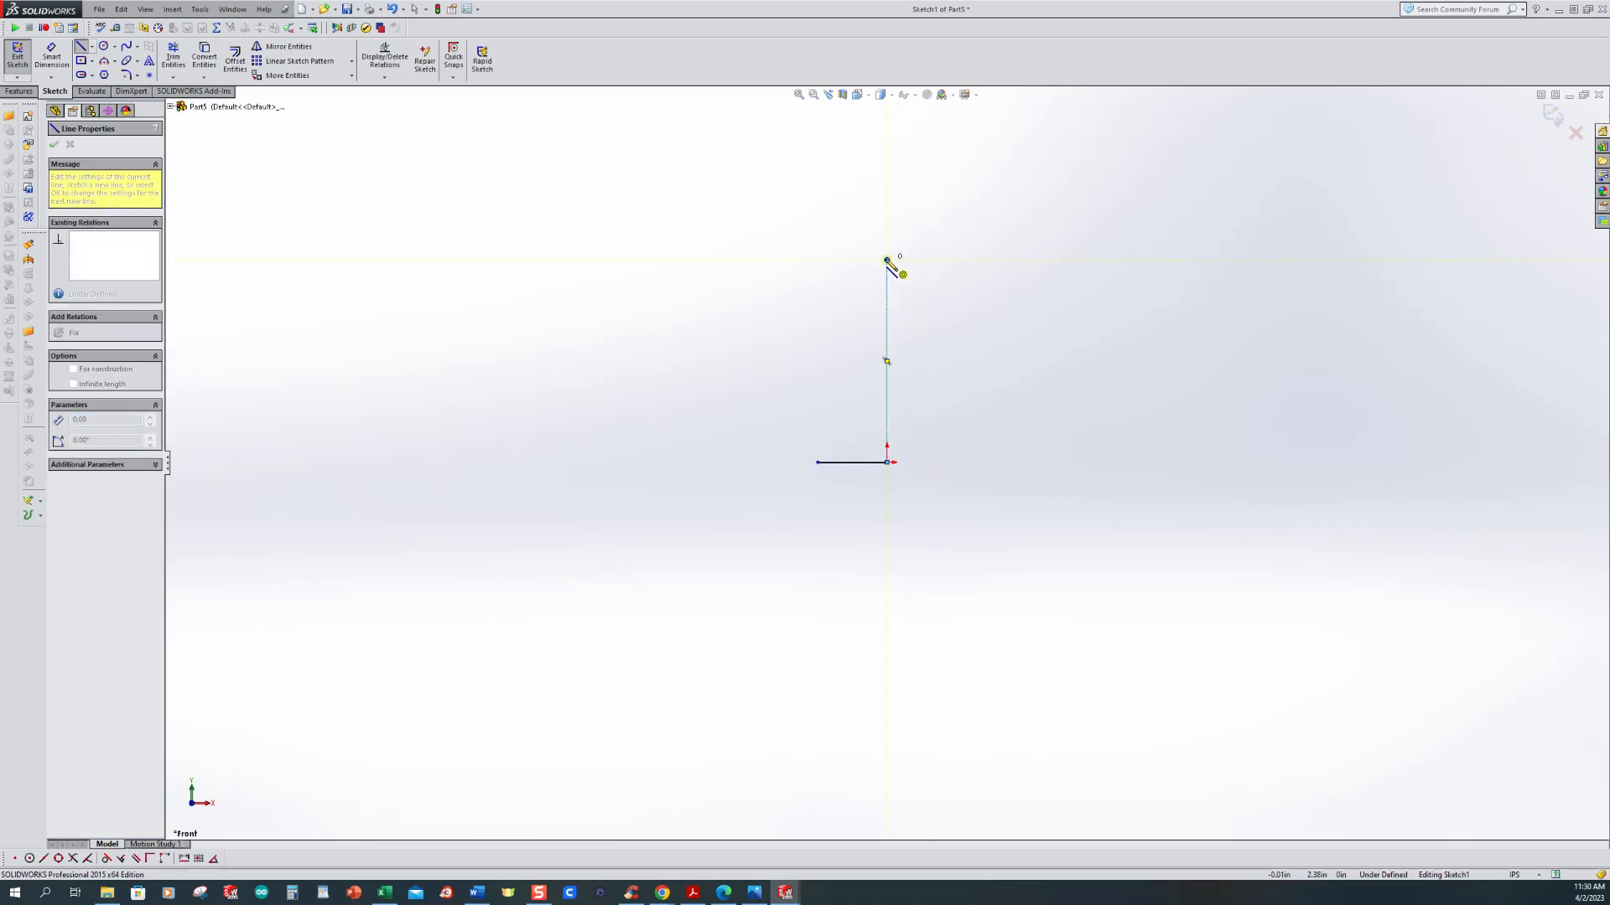
pyautogui.press('Escape')
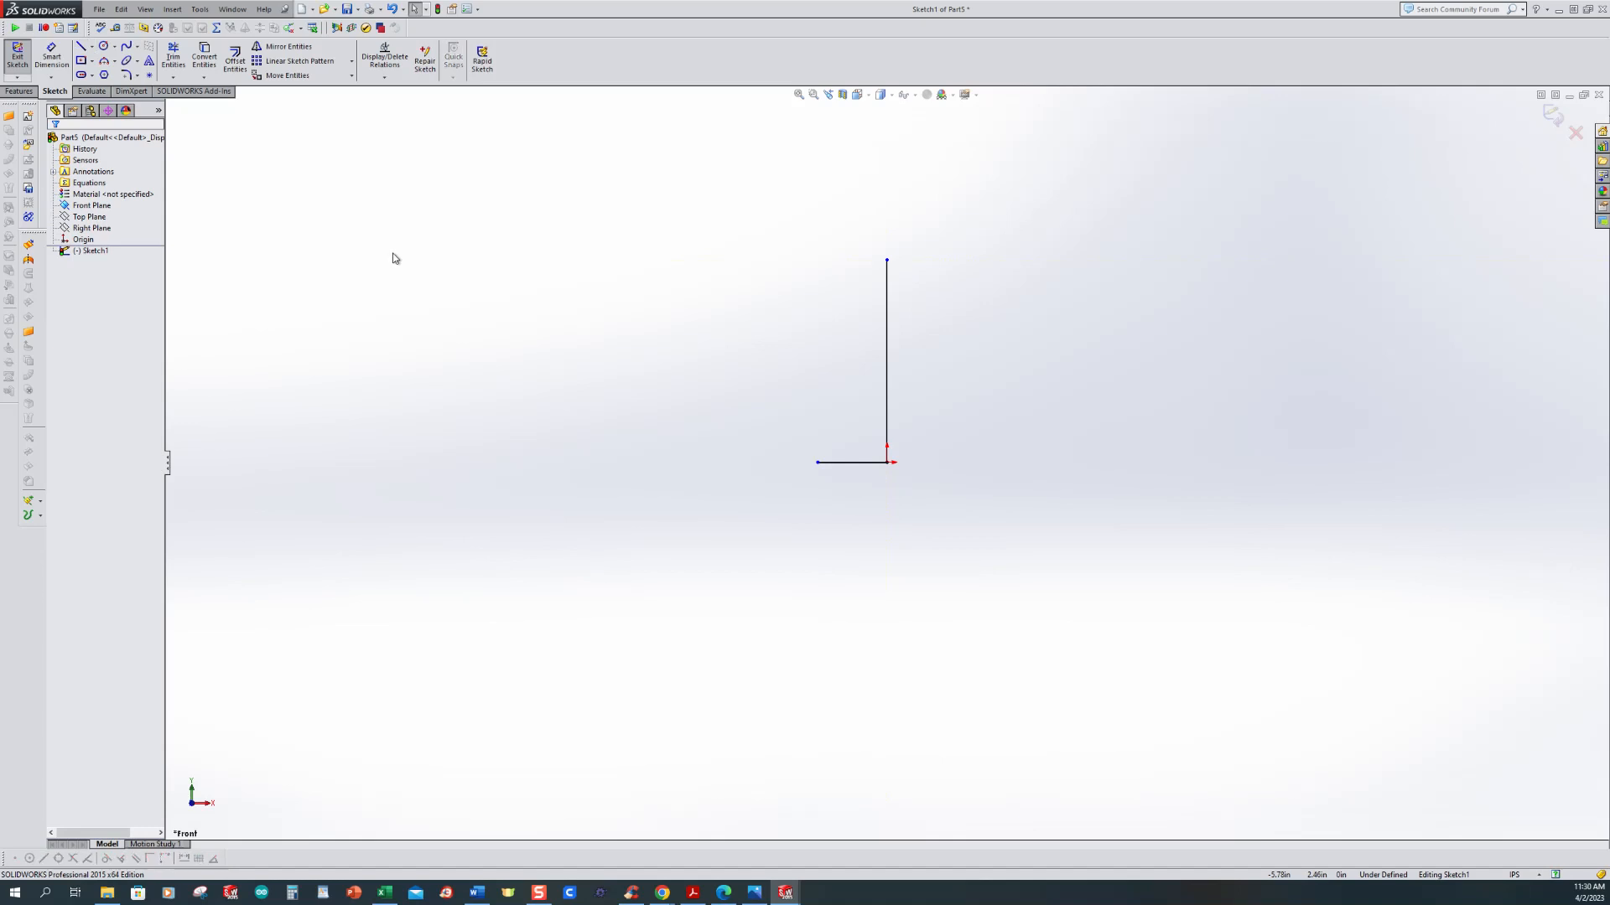
# Step: Sketch a separate shorter vertical line left of the first one, with its upper end level with that line's top
pyautogui.click(81, 47)
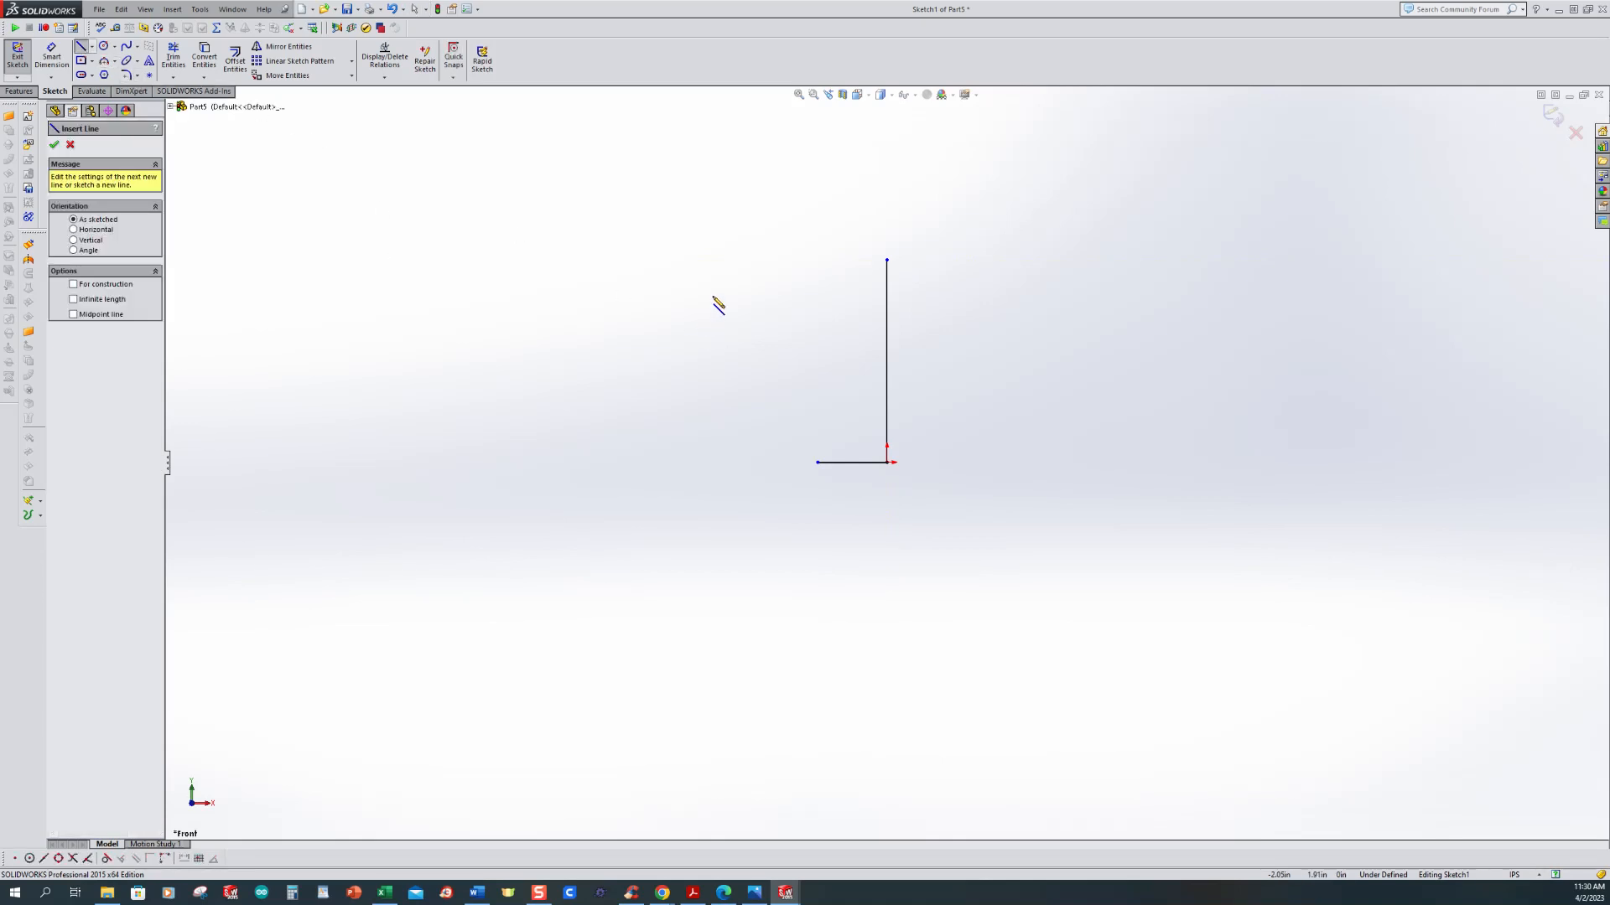
pyautogui.click(672, 260)
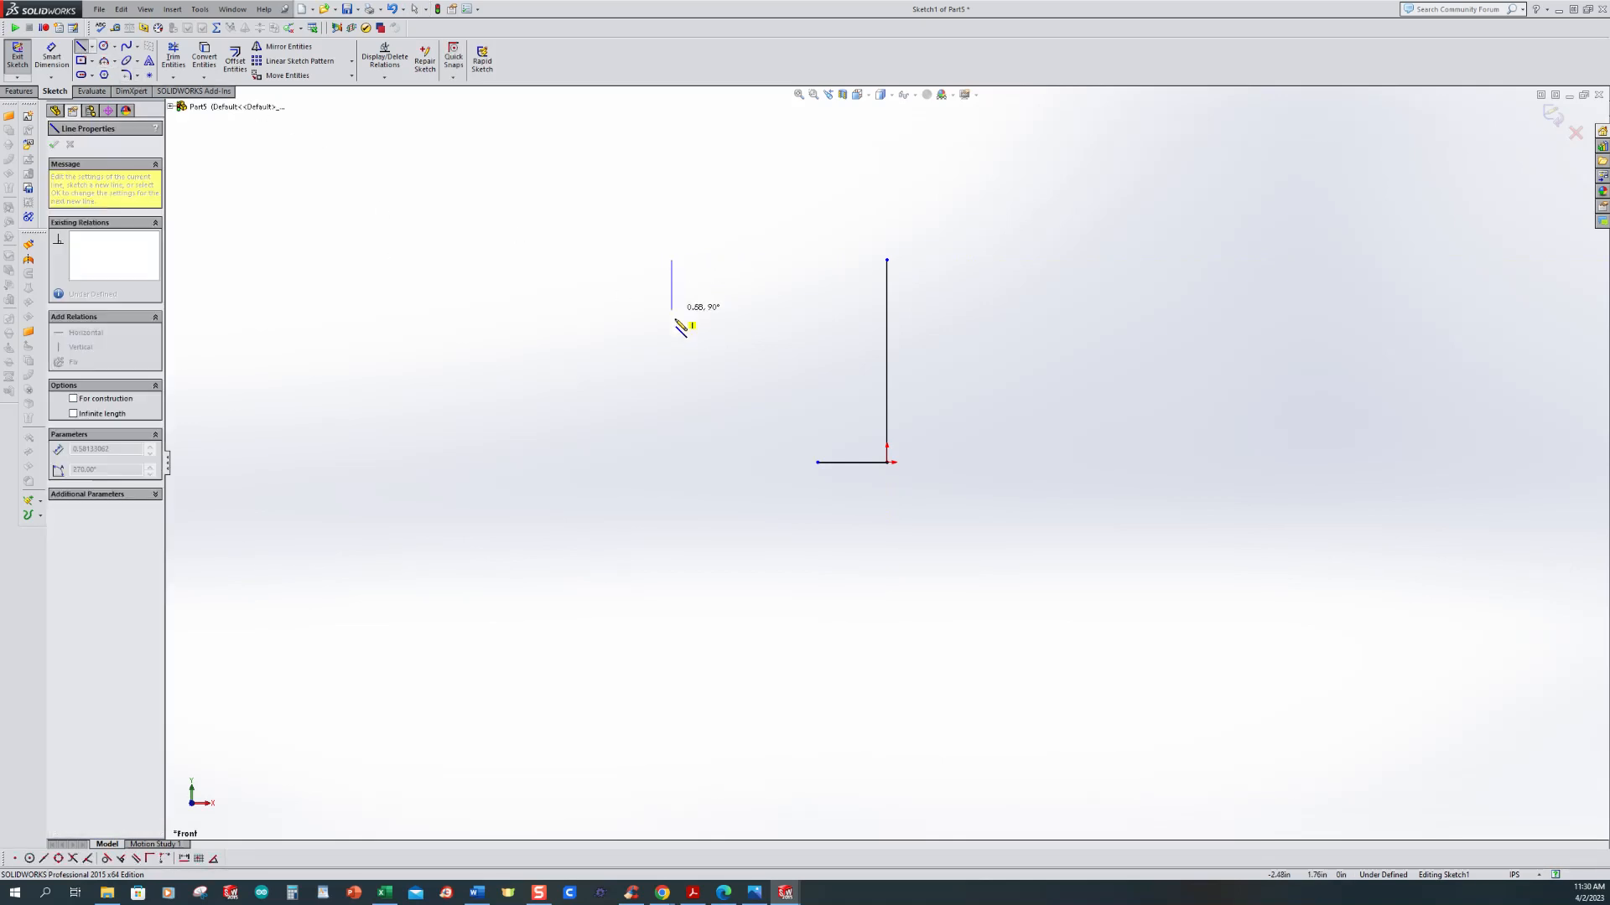
pyautogui.click(672, 368)
pyautogui.press('Escape')
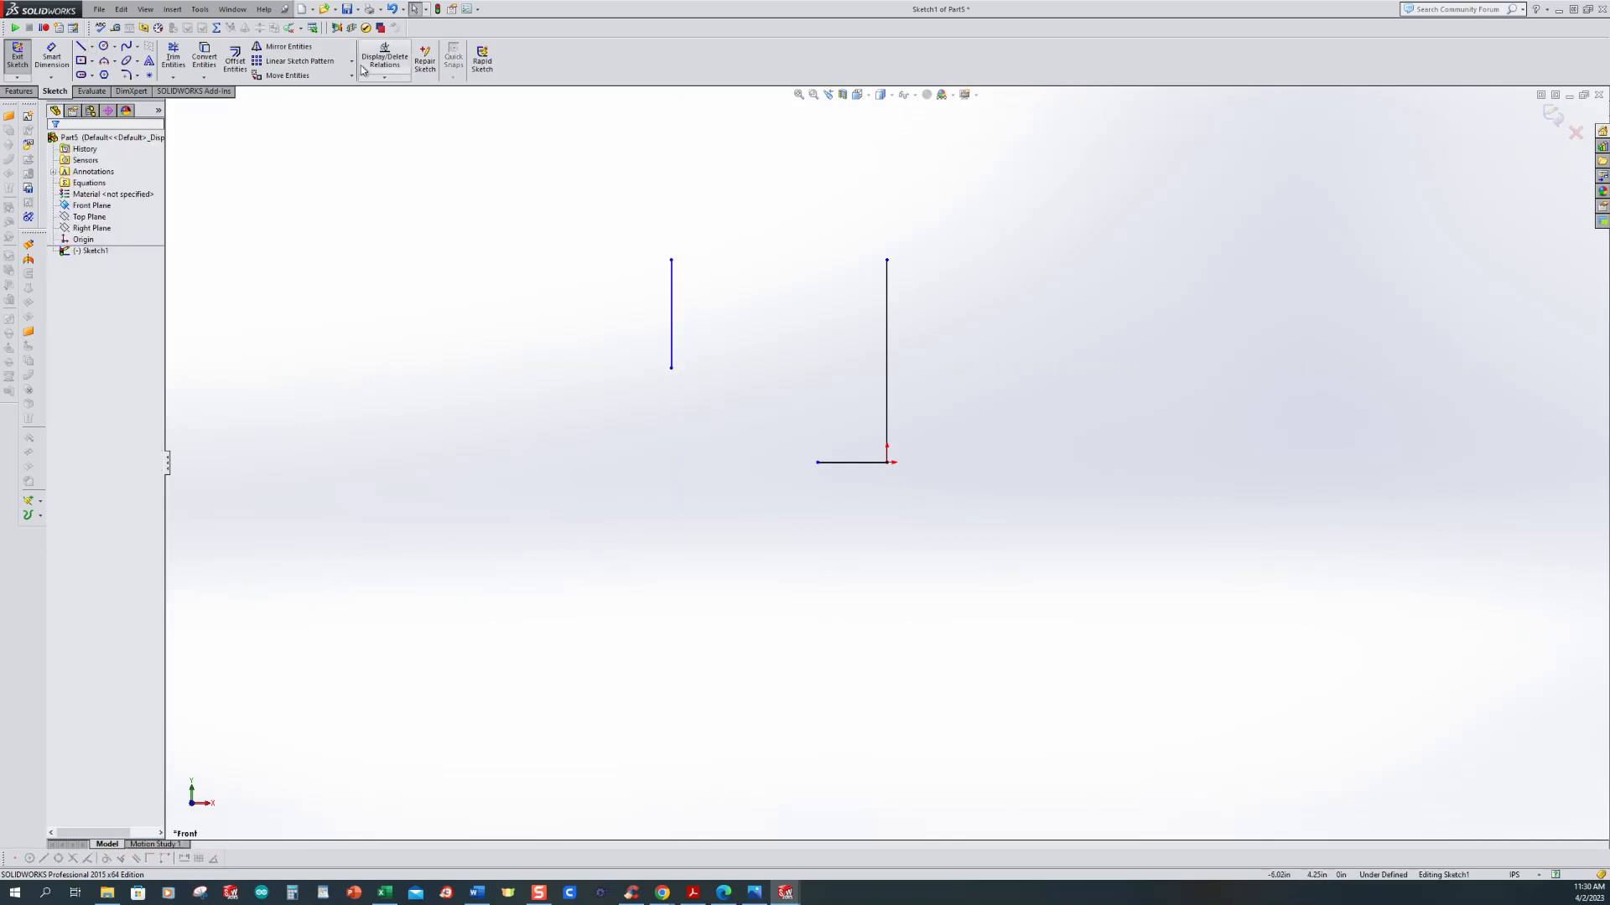
# Step: Add a horizontal relation between the upper endpoints of the two vertical lines
pyautogui.click(388, 77)
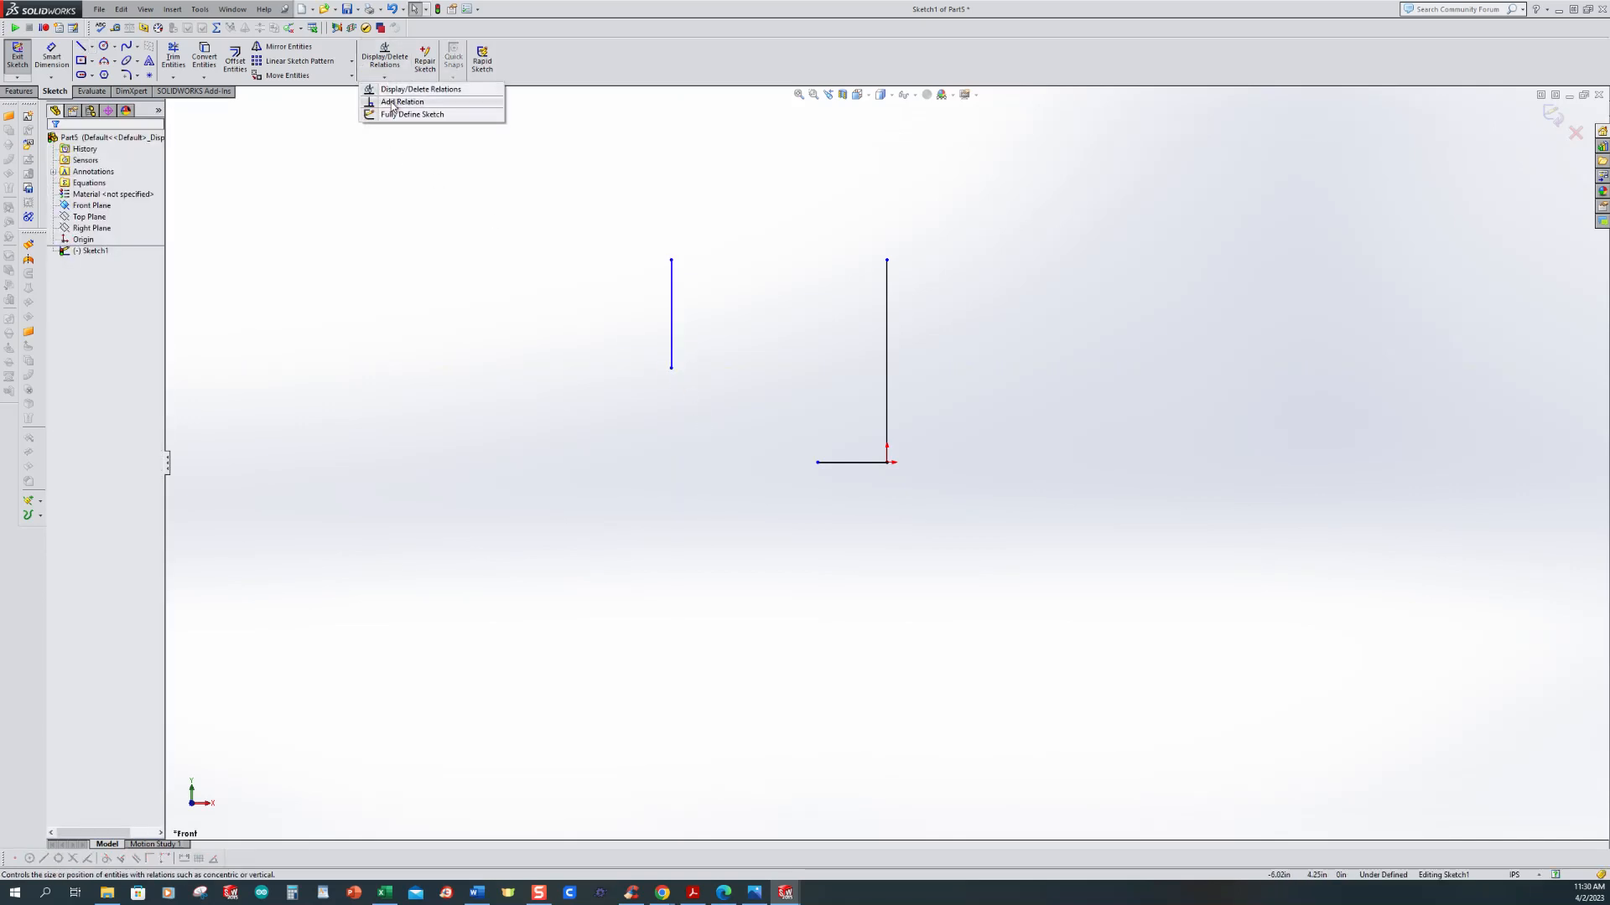
pyautogui.click(393, 102)
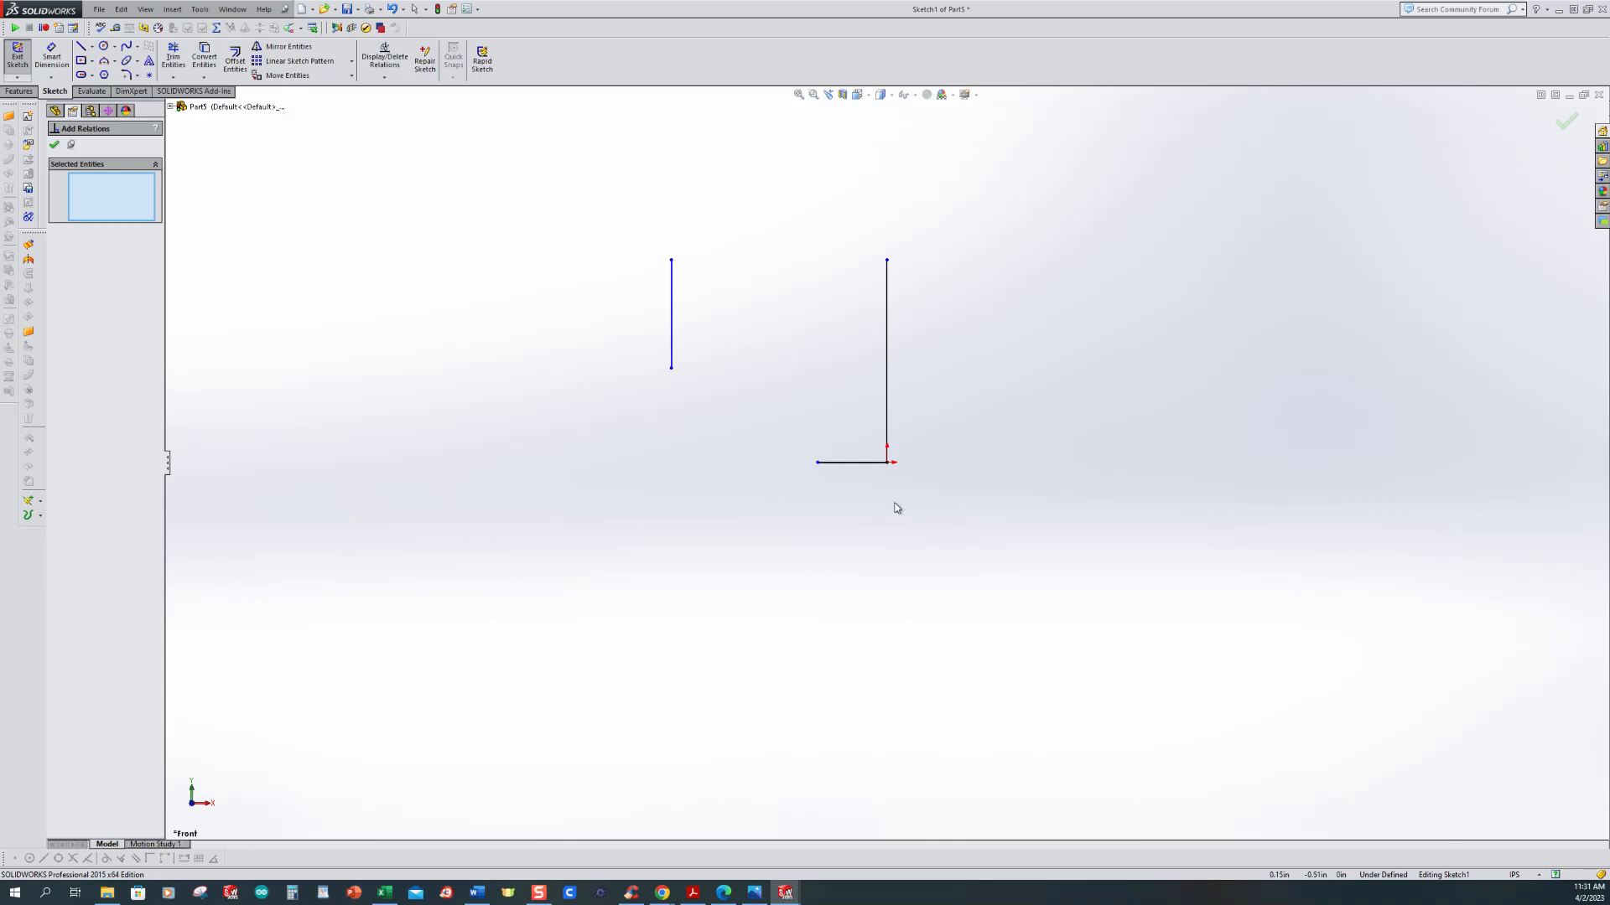
pyautogui.click(672, 261)
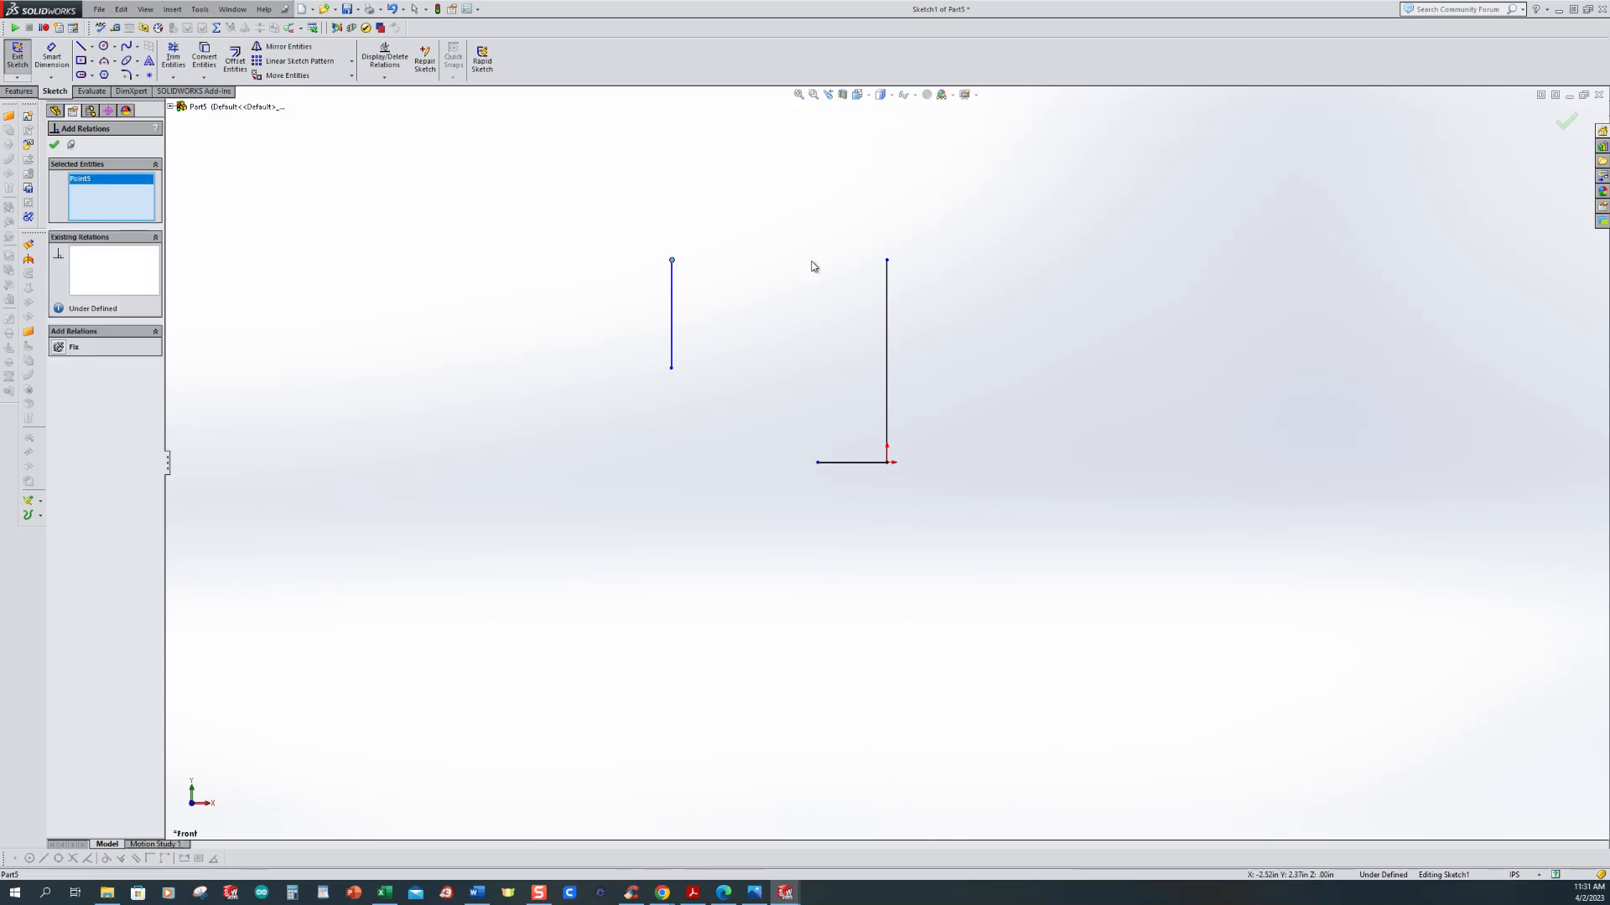
pyautogui.click(886, 261)
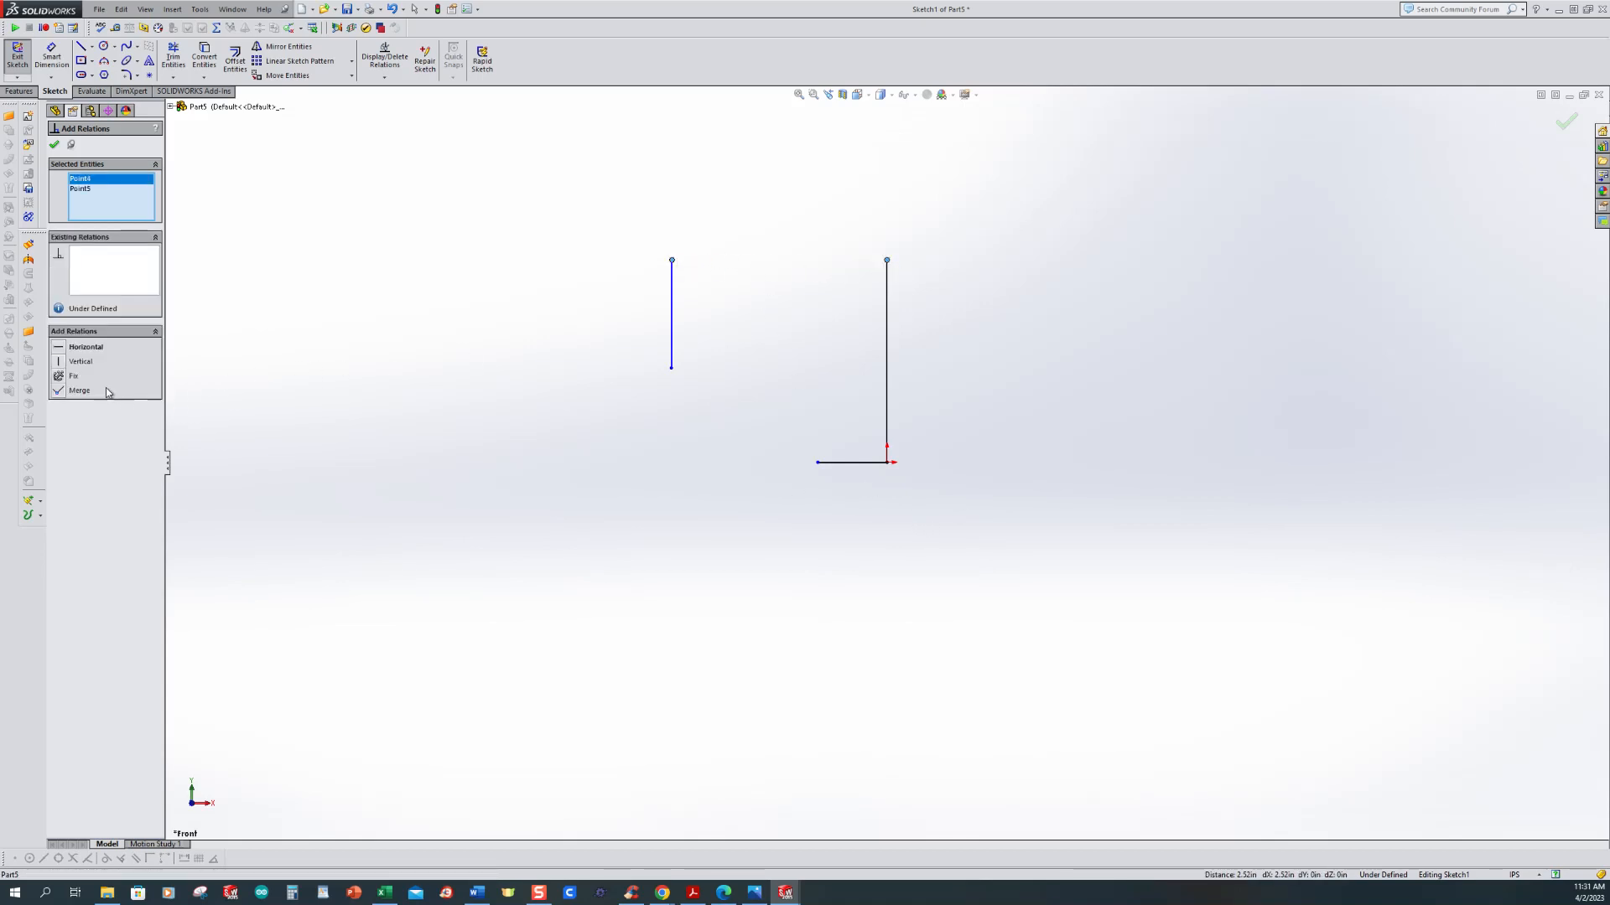
pyautogui.click(71, 347)
# Step: Dimension the bottom horizontal line at the origin to 0.5 in
pyautogui.click(51, 59)
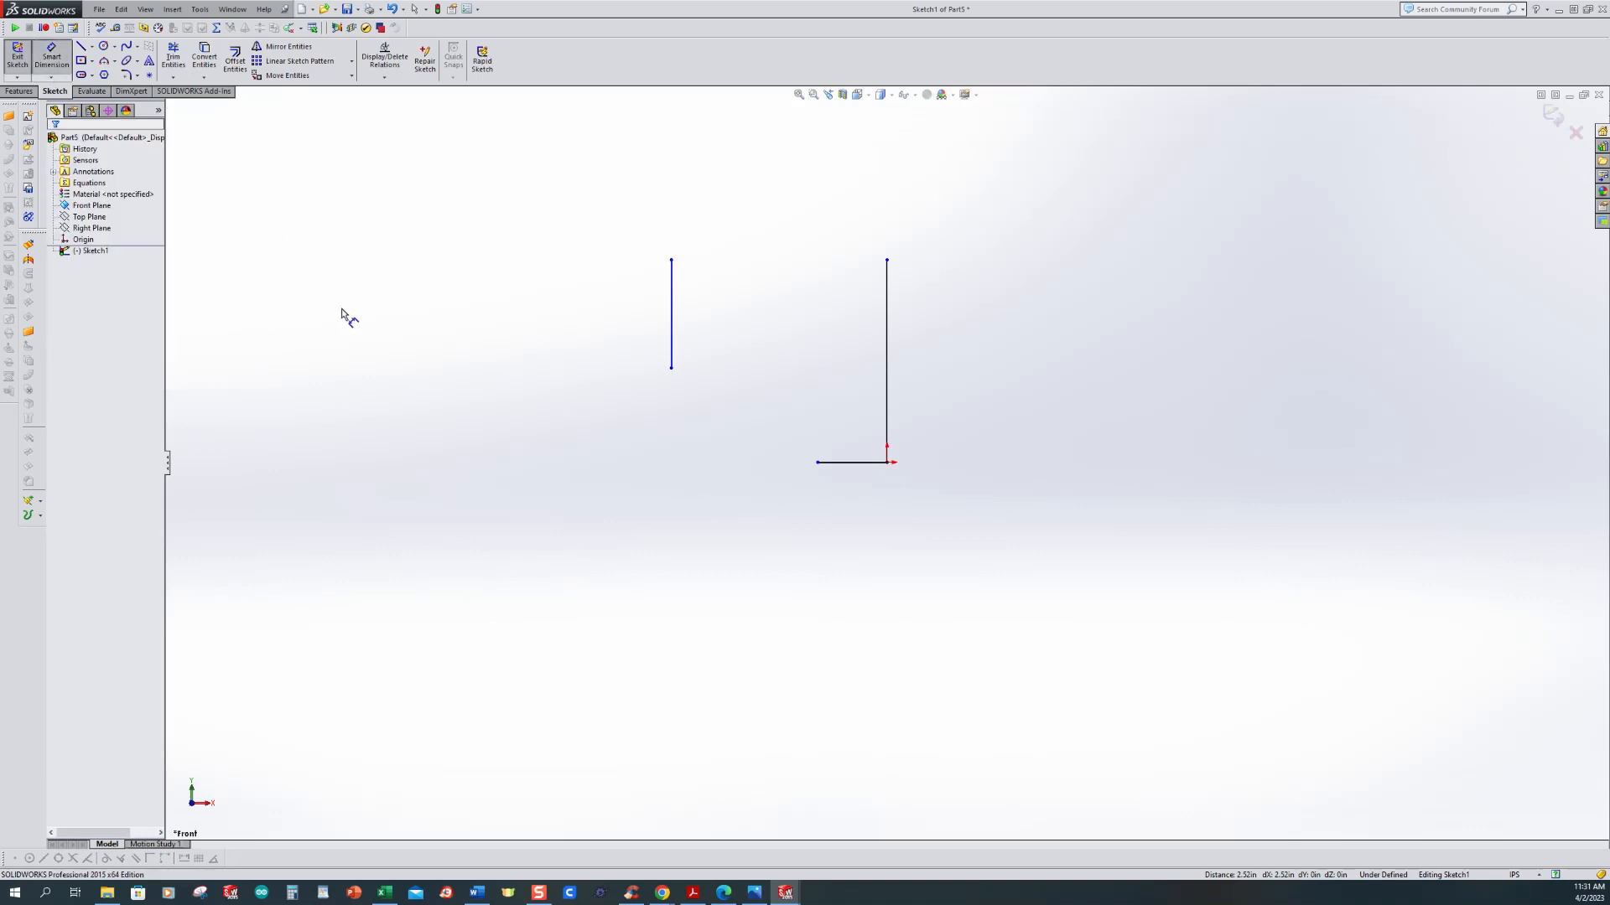
pyautogui.click(856, 468)
pyautogui.click(855, 524)
pyautogui.write('.5')
pyautogui.press('Return')
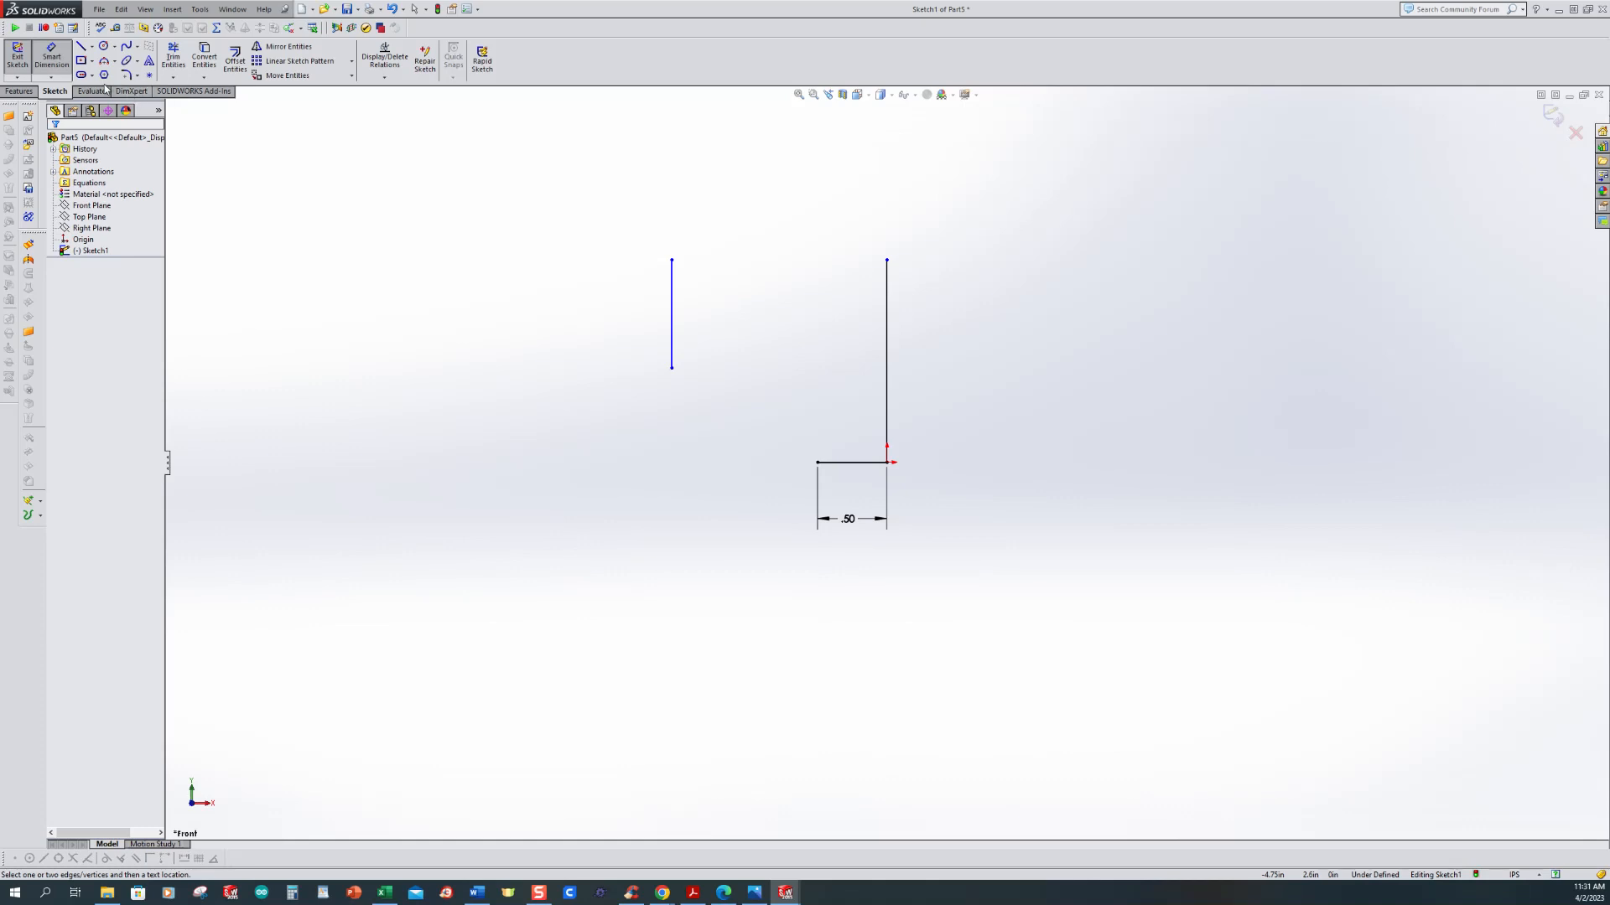
# Step: Draw a 3 Point Arc of about 1.91 in radius bulging upward between the upper endpoints of the two vertical lines
pyautogui.click(115, 61)
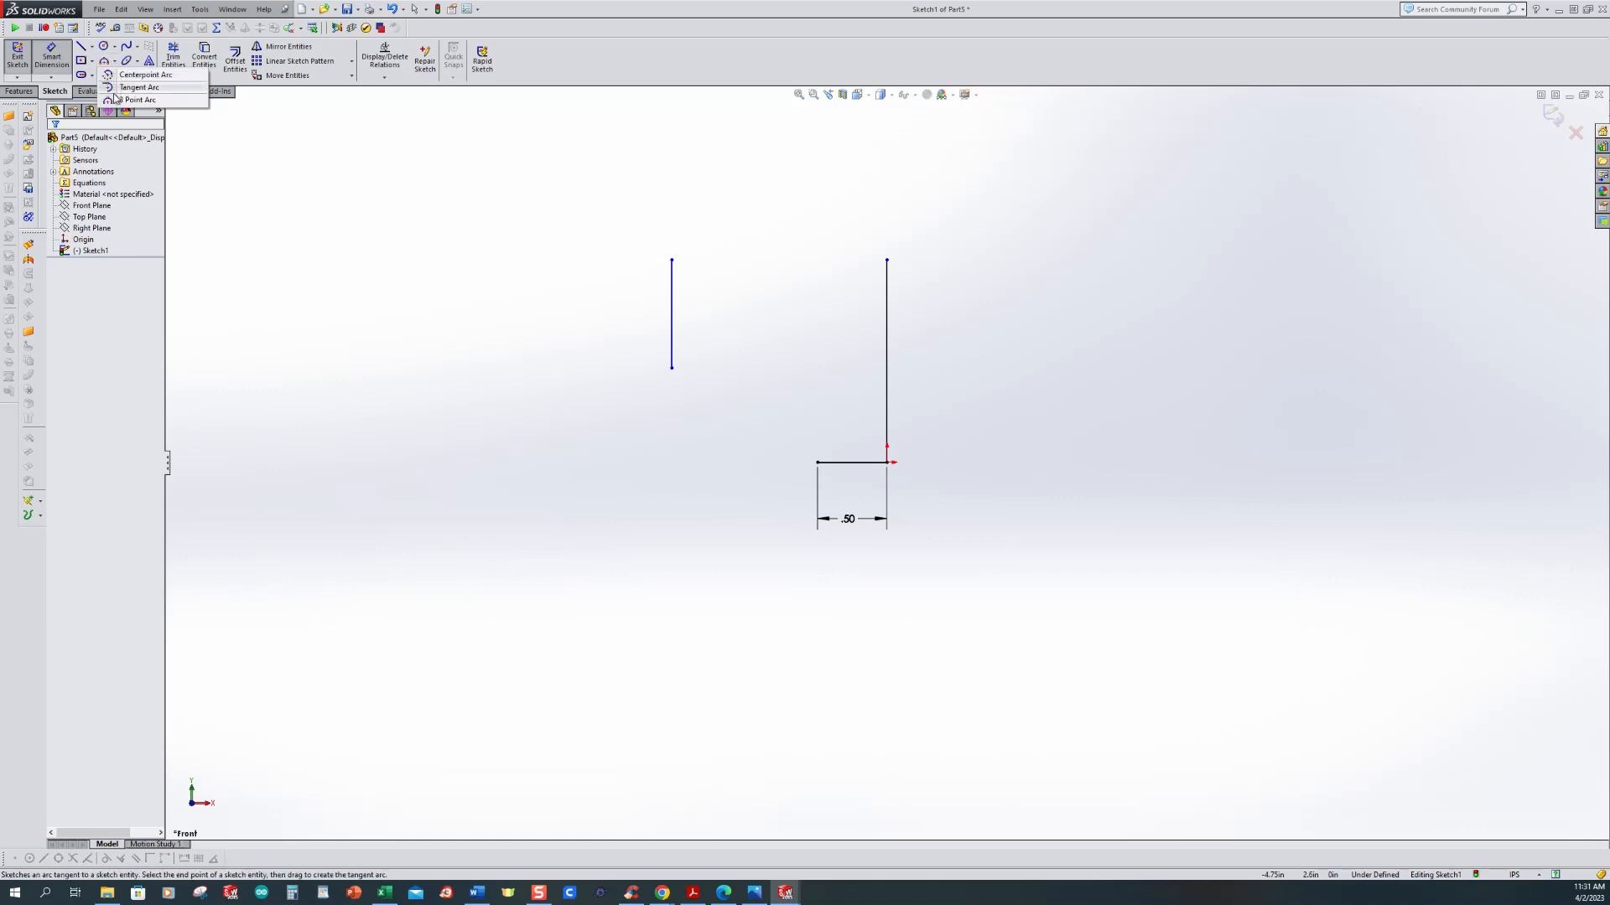
pyautogui.click(138, 106)
pyautogui.click(671, 260)
pyautogui.click(887, 261)
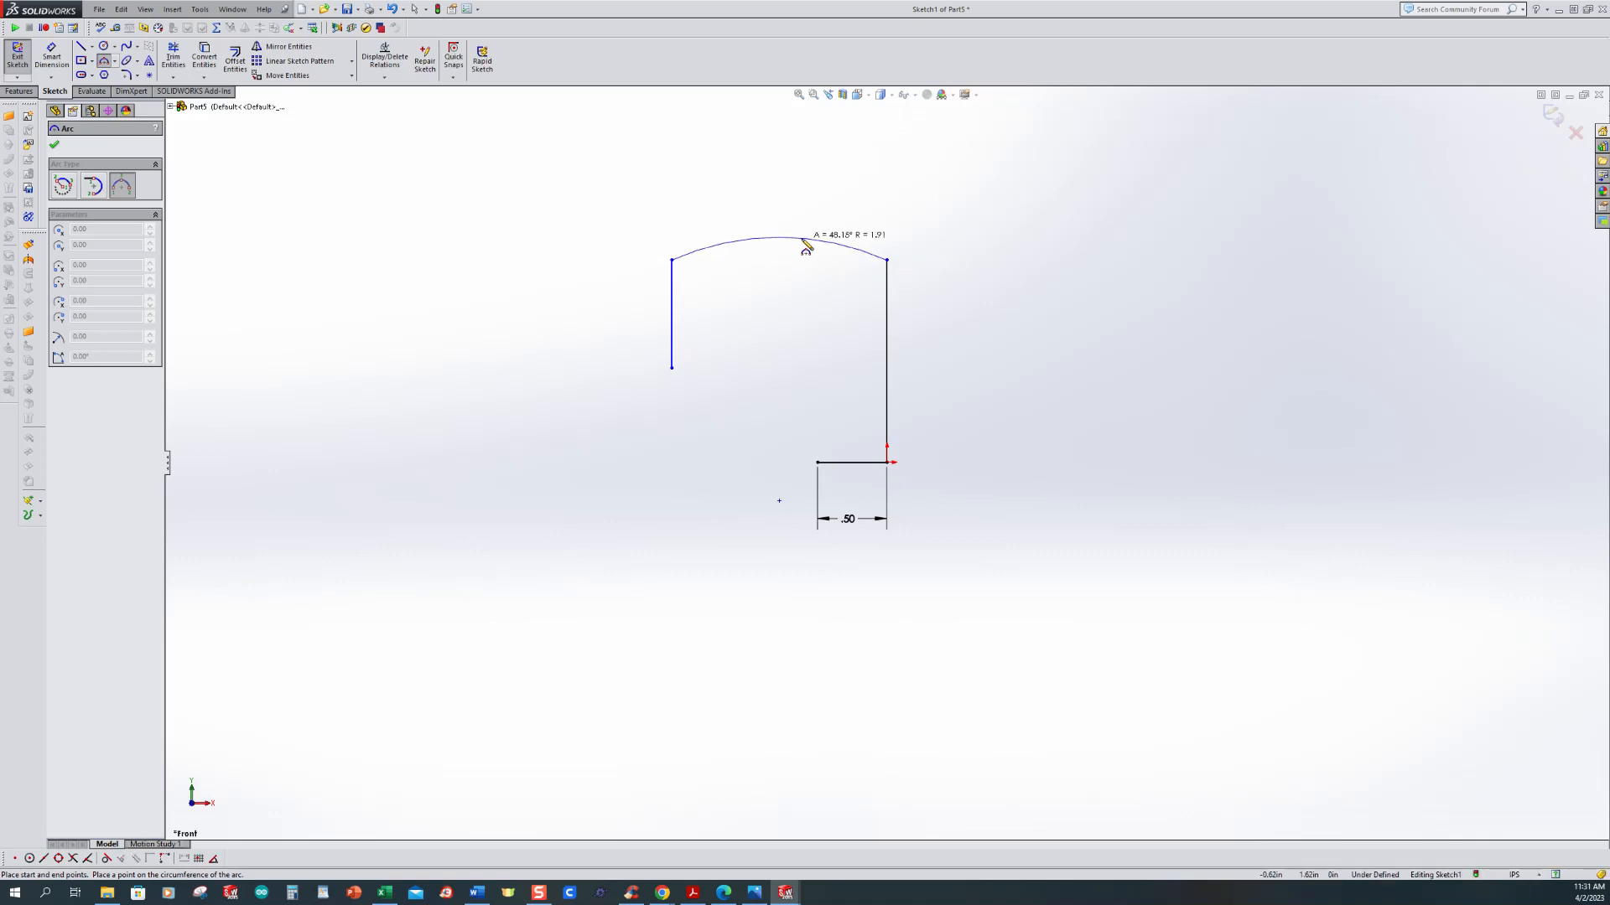
pyautogui.click(803, 242)
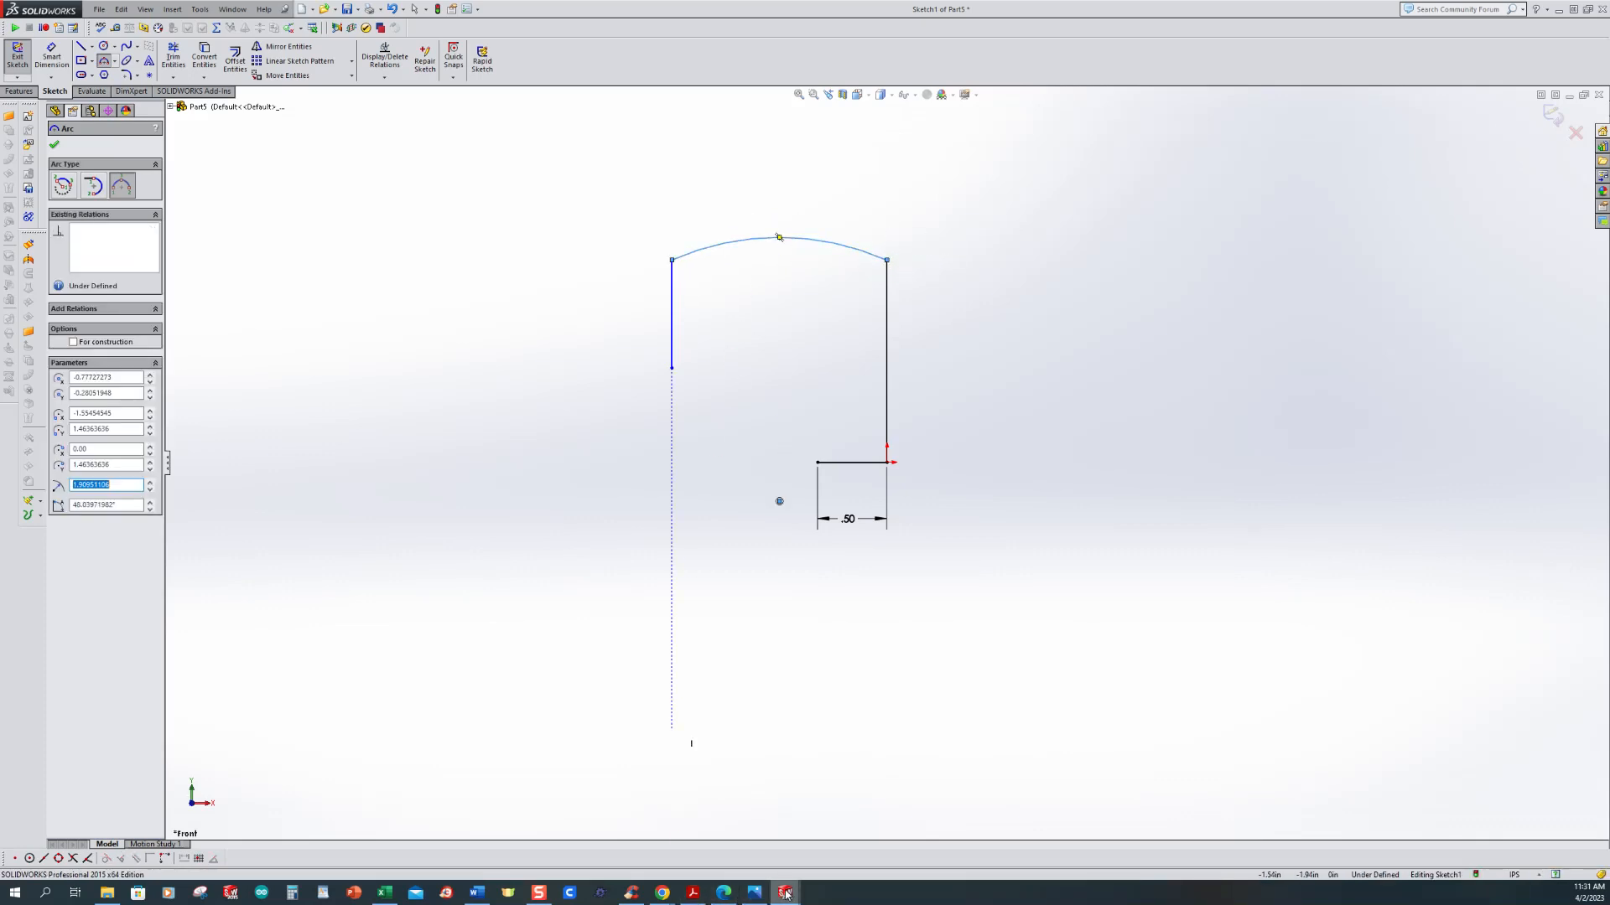
# Step: Check the PT 4 Head on the pipe wrench drawing and dimension the top arc's radius to 2.25 in
pyautogui.click(755, 894)
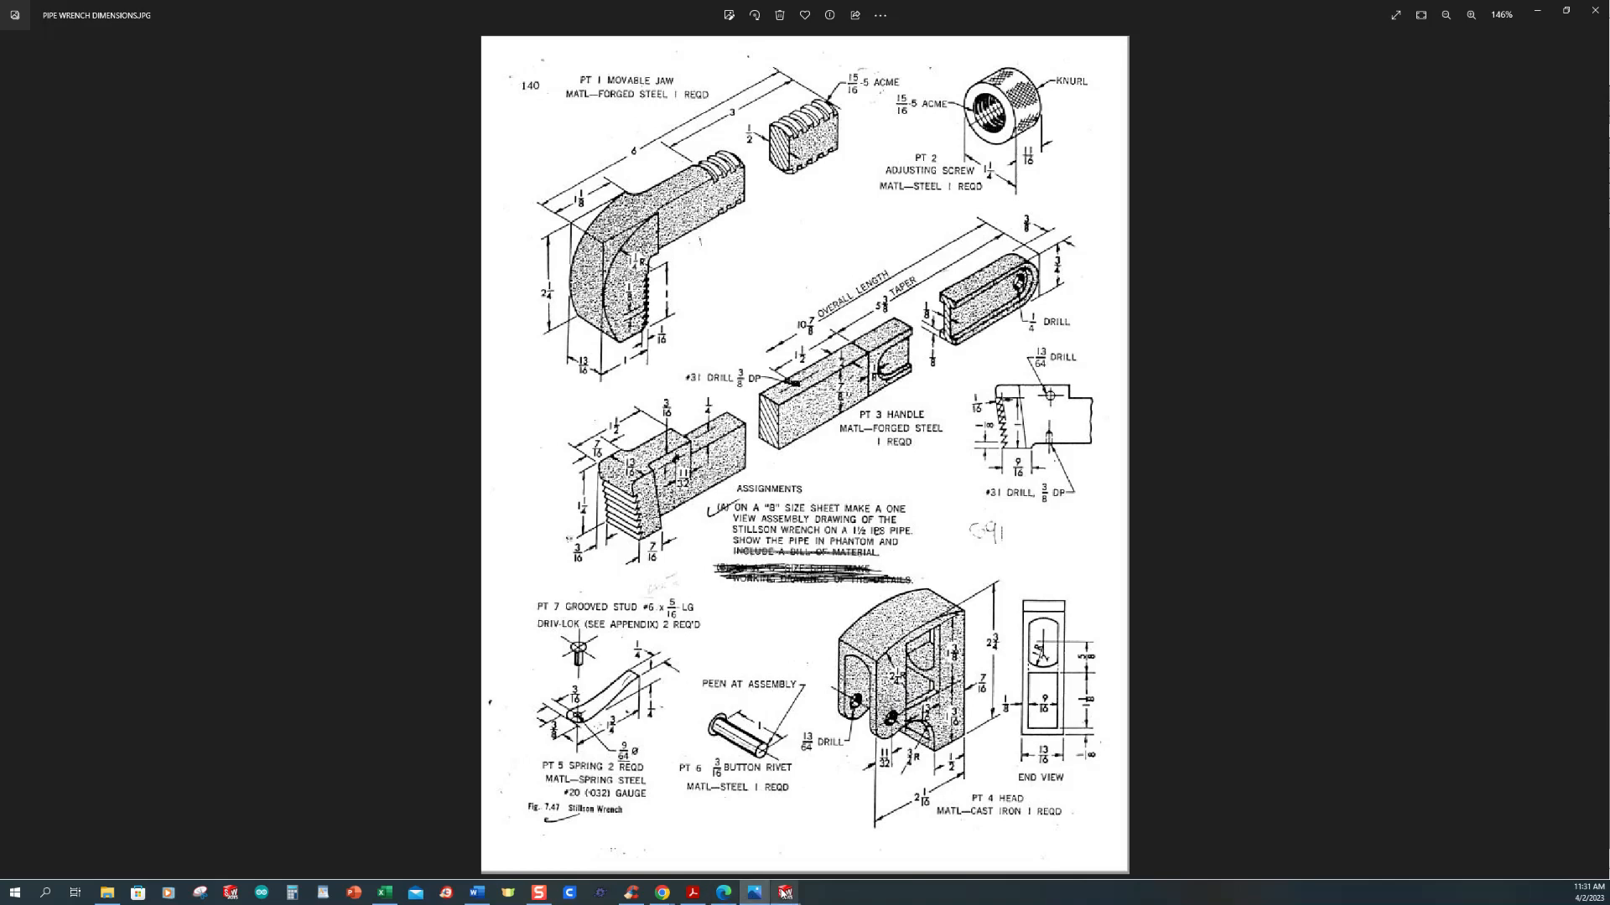
pyautogui.moveTo(782, 893)
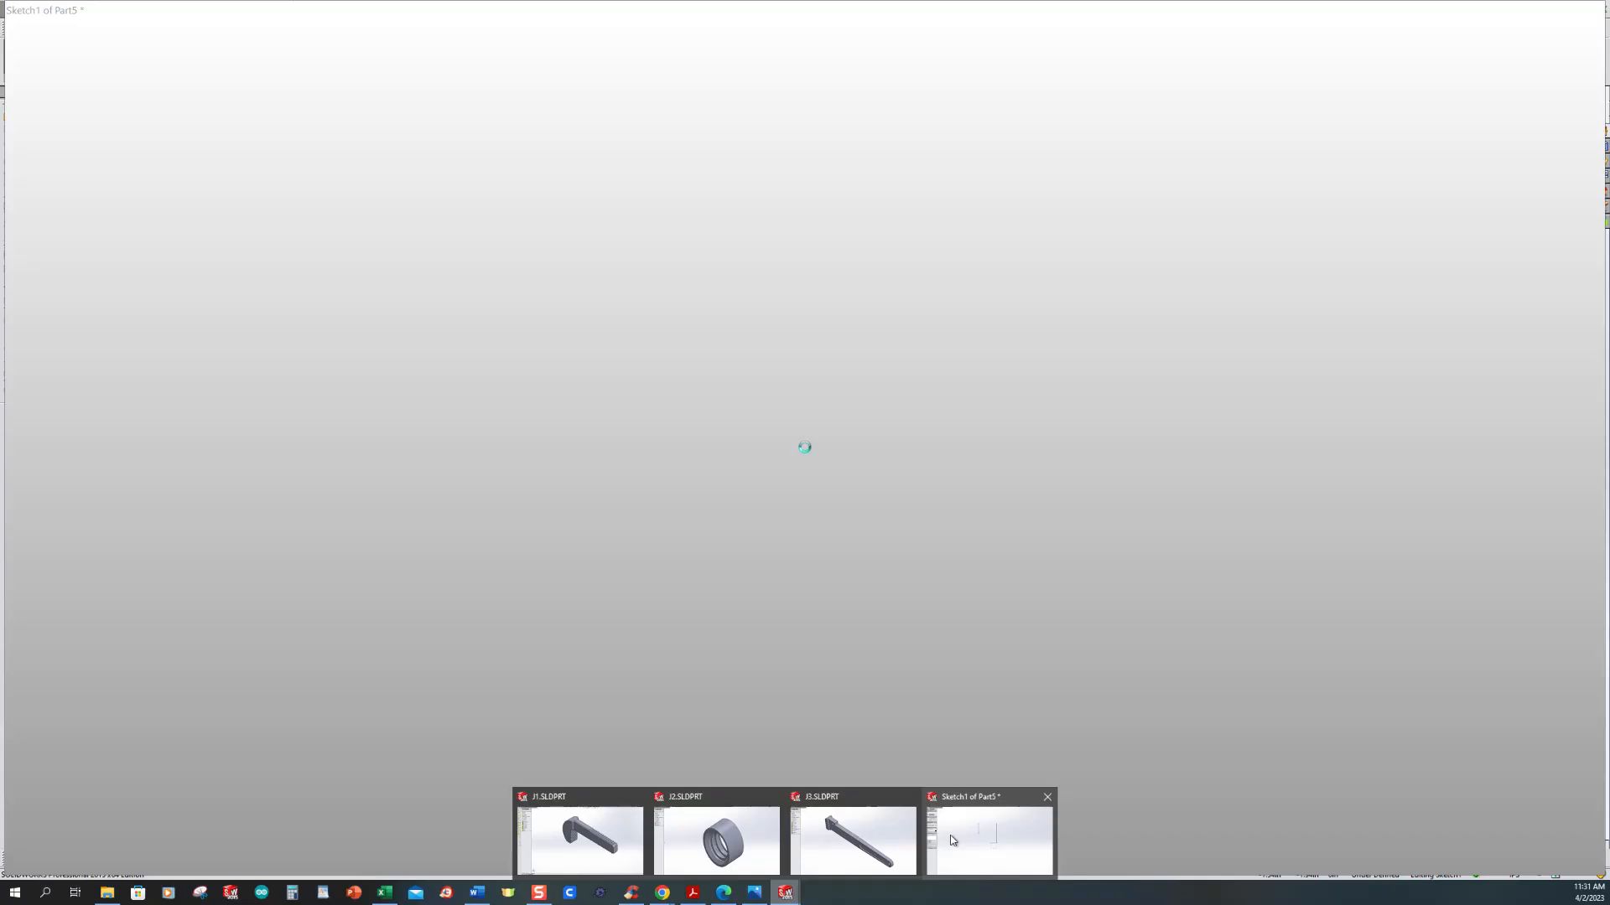
pyautogui.click(992, 843)
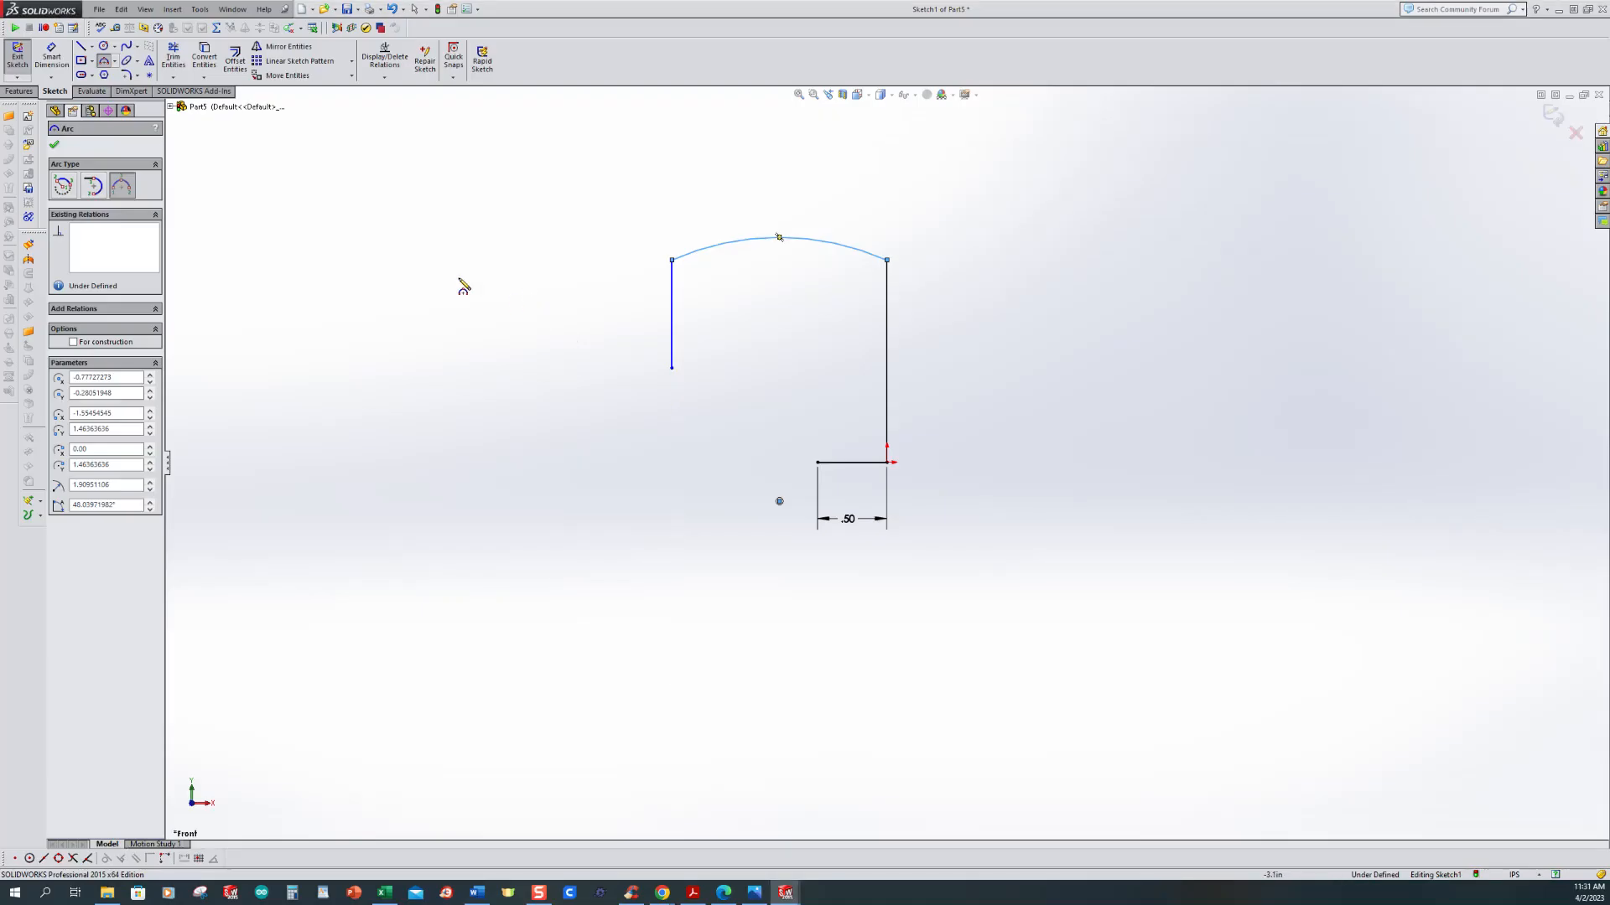
pyautogui.click(51, 57)
pyautogui.click(748, 248)
pyautogui.click(702, 184)
pyautogui.write('2.25')
pyautogui.press('Return')
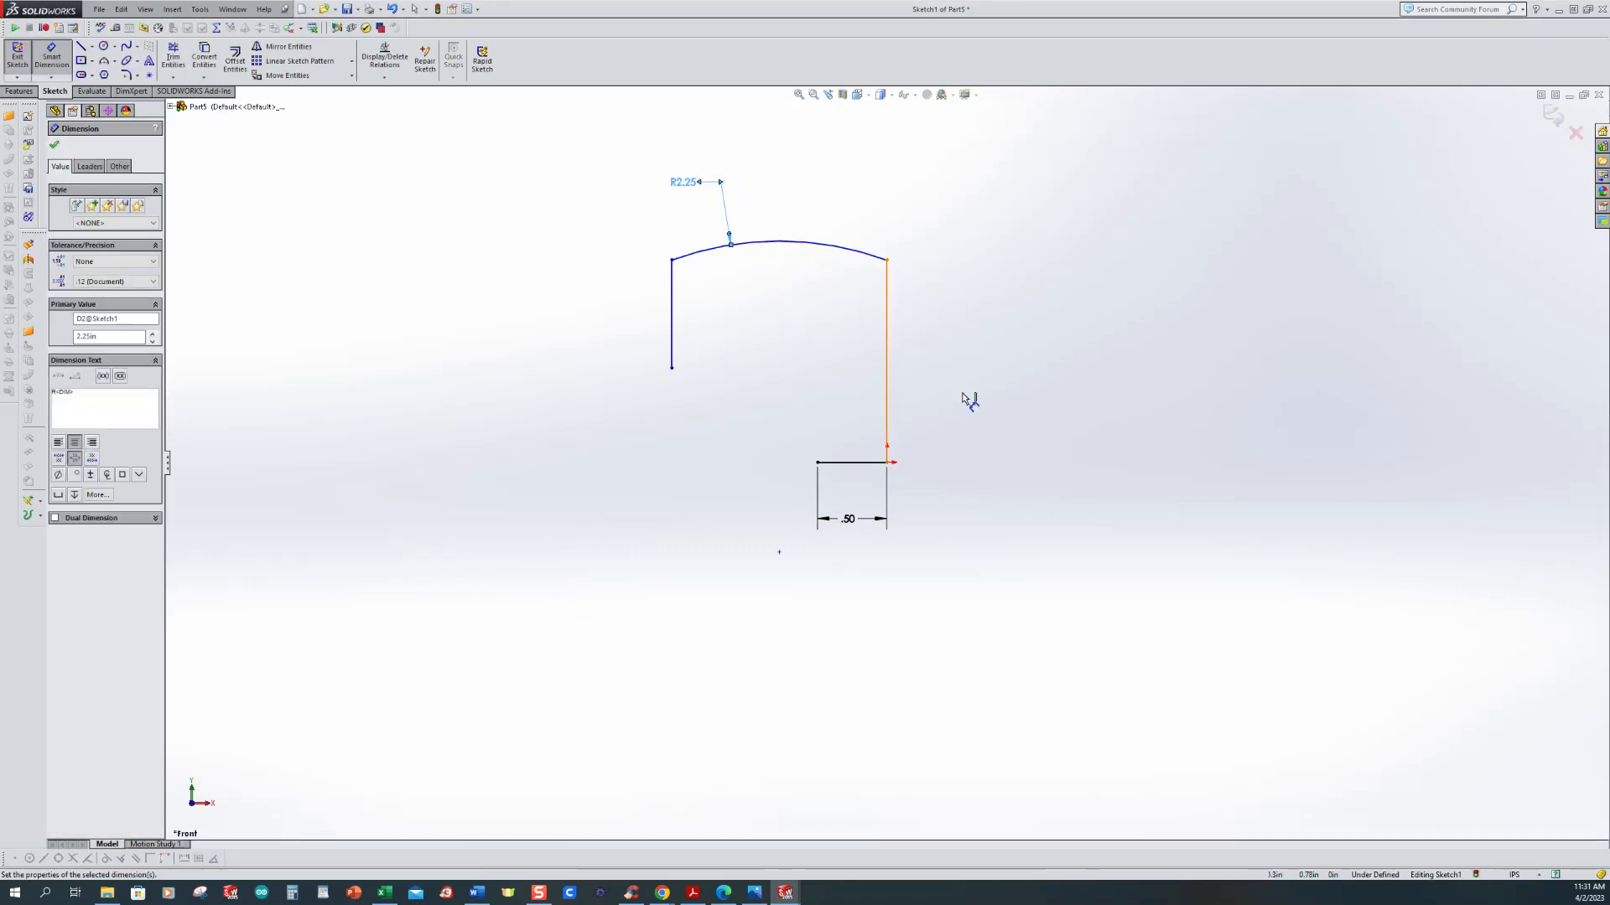
# Step: Check the drawing again and dimension the overall height from the bottom line to the crest of the top arc to 2.75 in
pyautogui.click(754, 893)
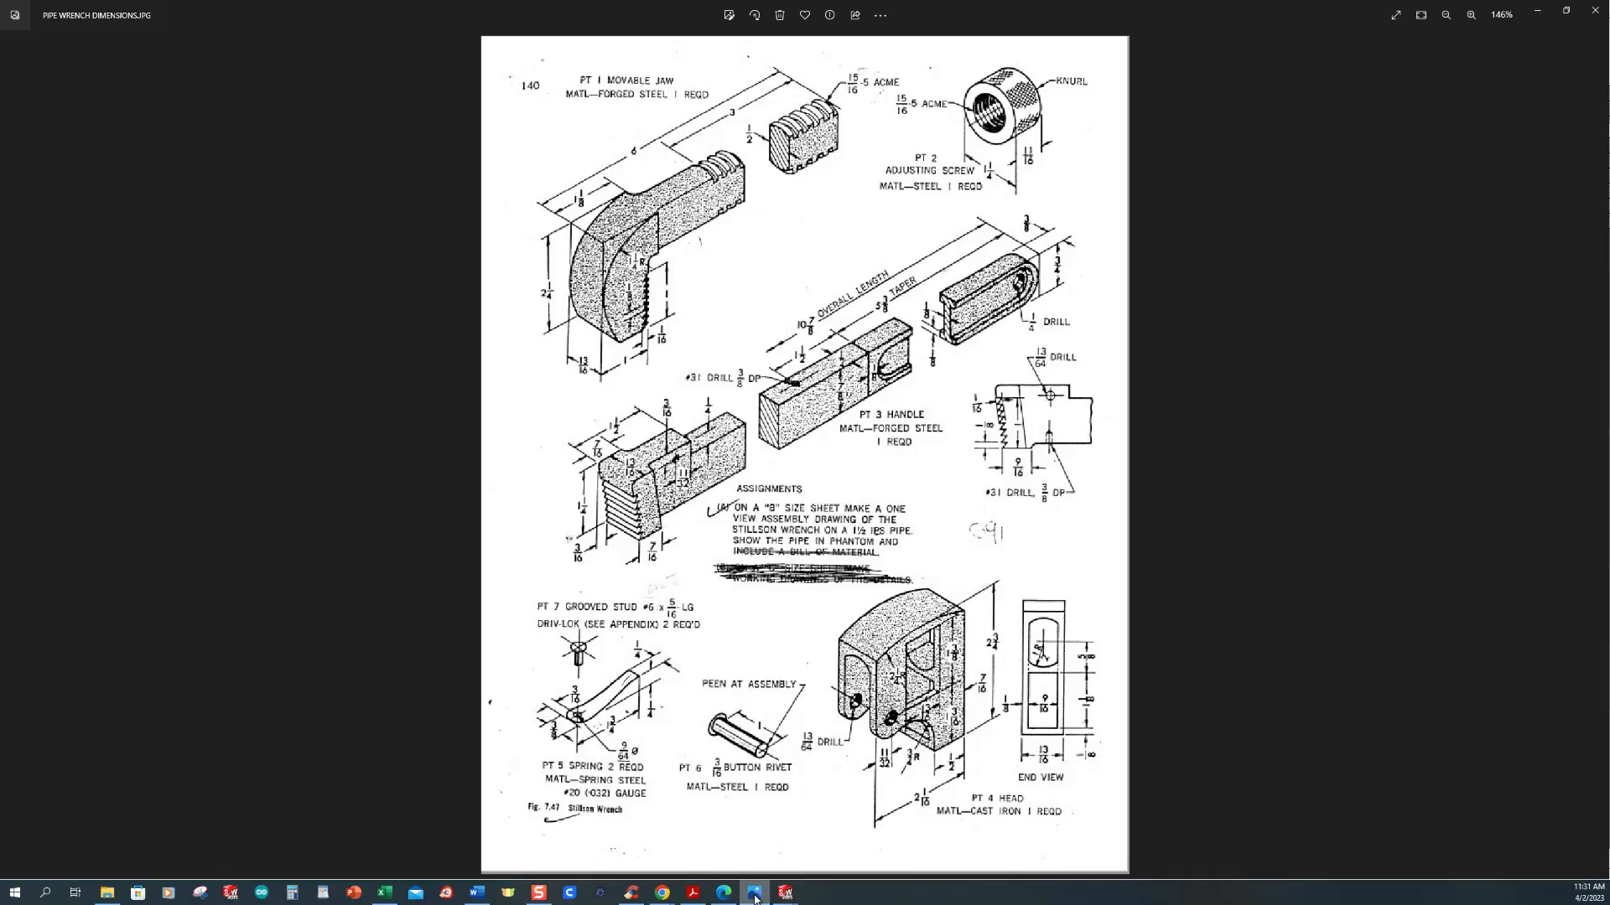
pyautogui.click(754, 895)
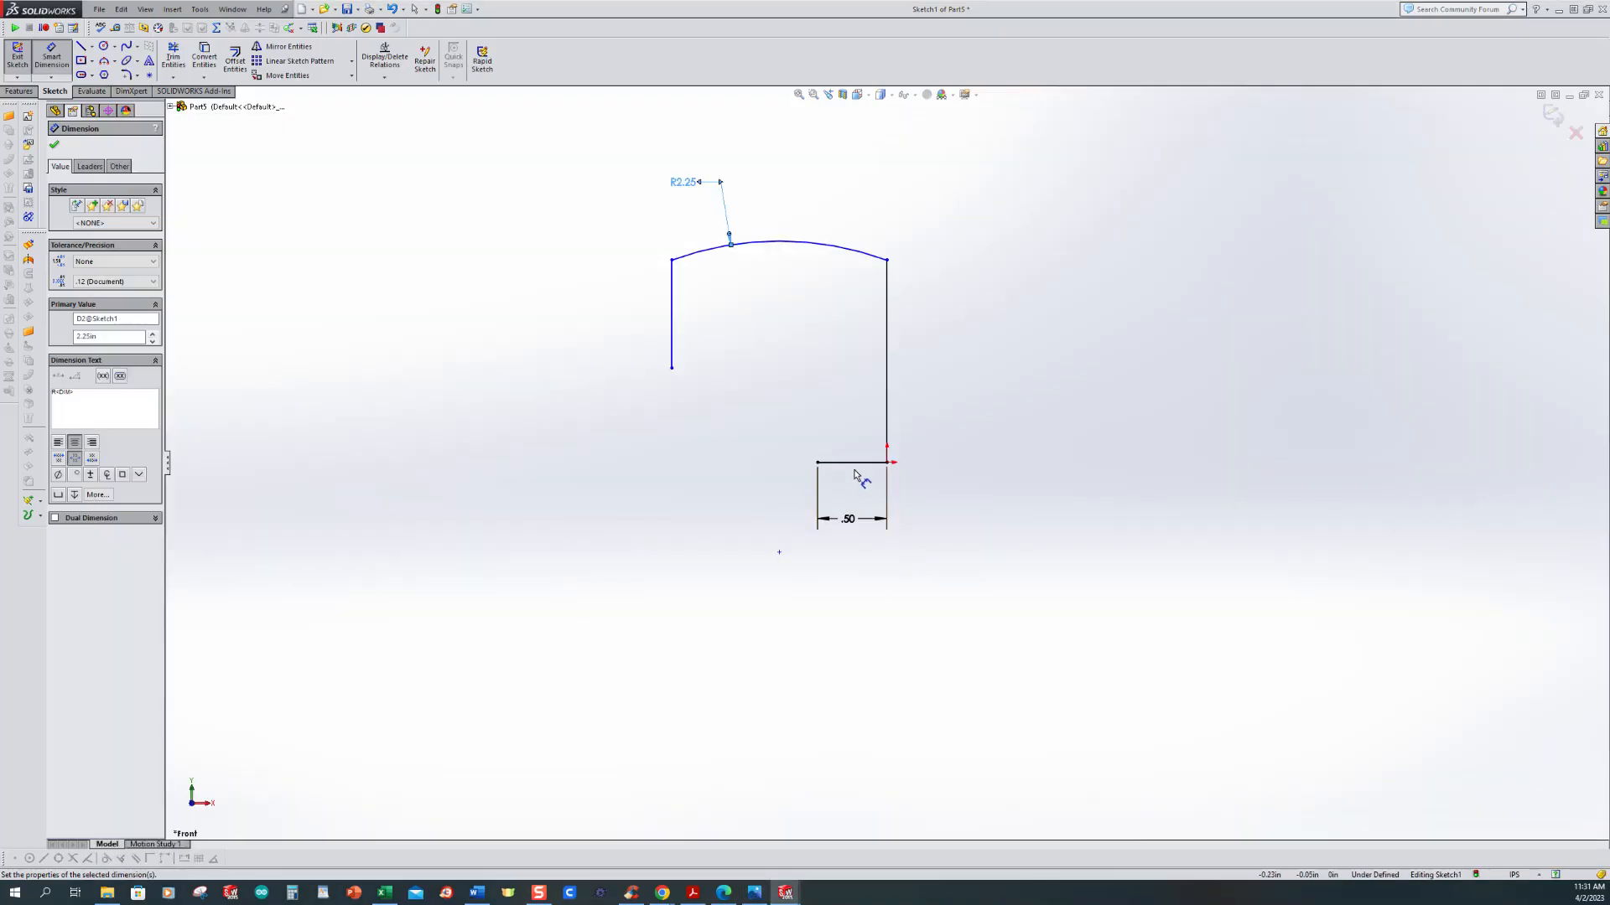
pyautogui.click(853, 470)
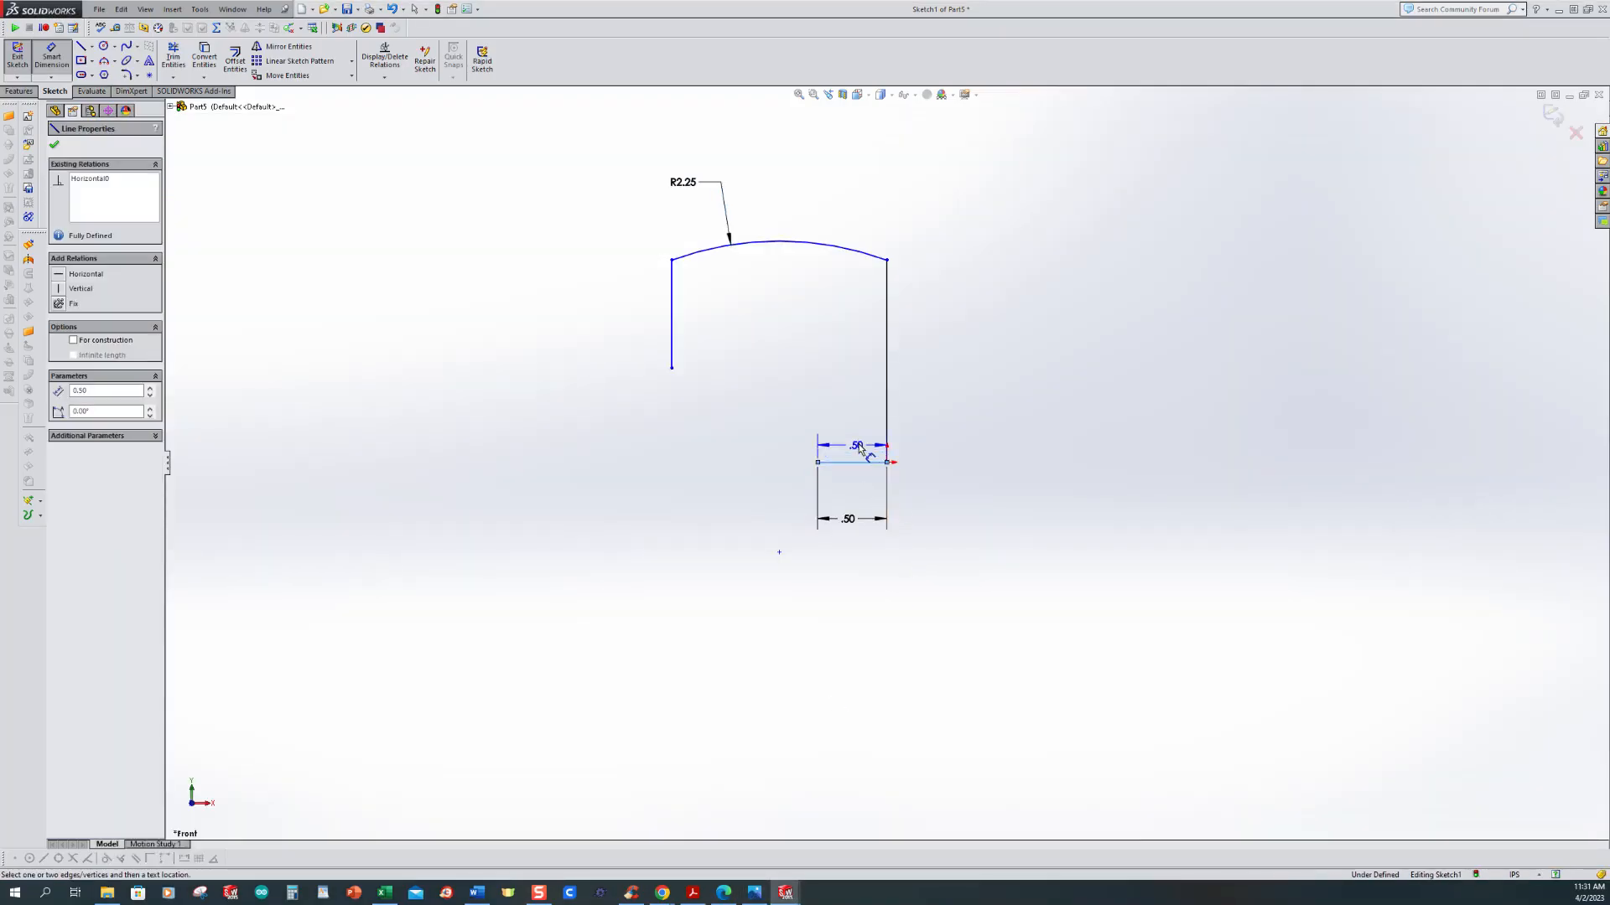
pyautogui.click(815, 244)
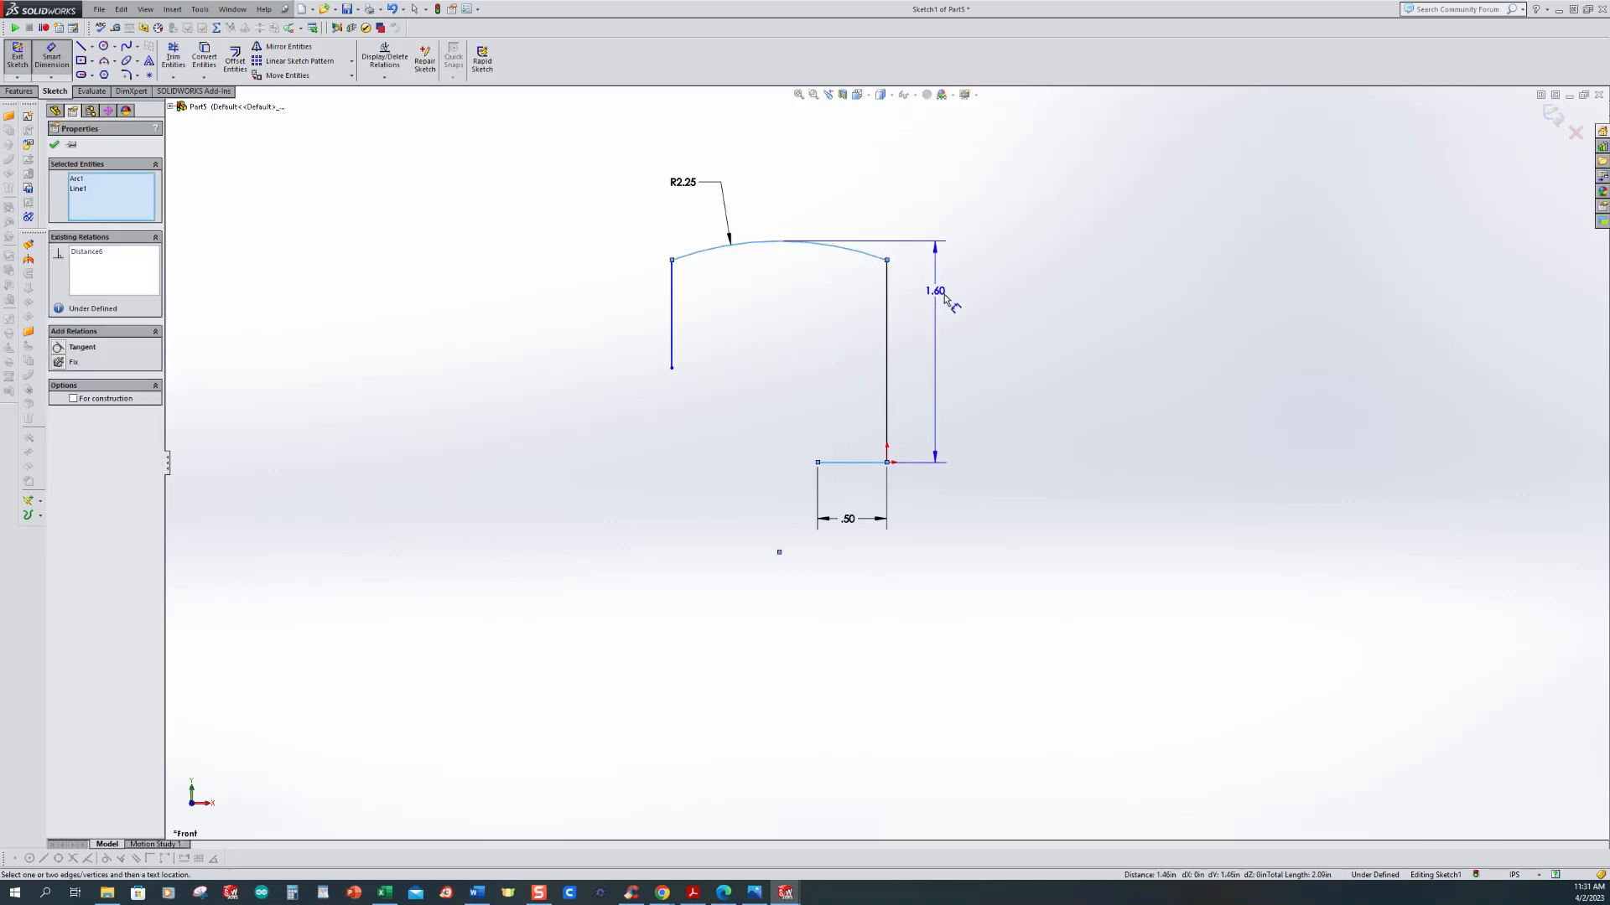
pyautogui.click(970, 313)
pyautogui.write('2.75')
pyautogui.press('Return')
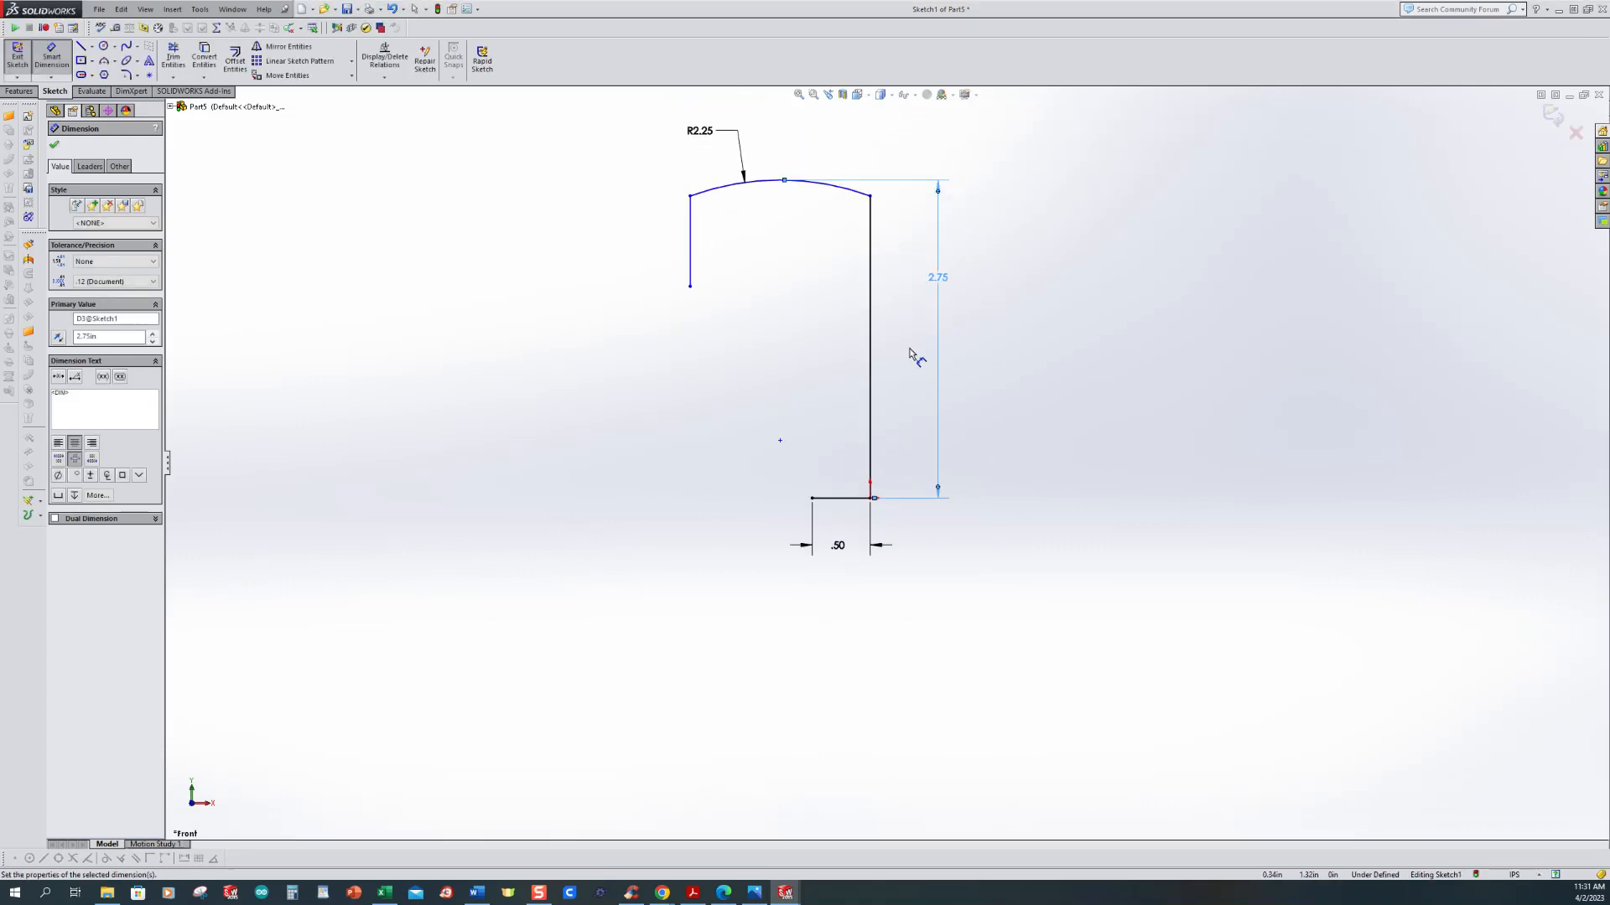
# Step: Consult the drawing for the head's width and dimension the distance between the two vertical lines to 2.0625 in
pyautogui.click(753, 894)
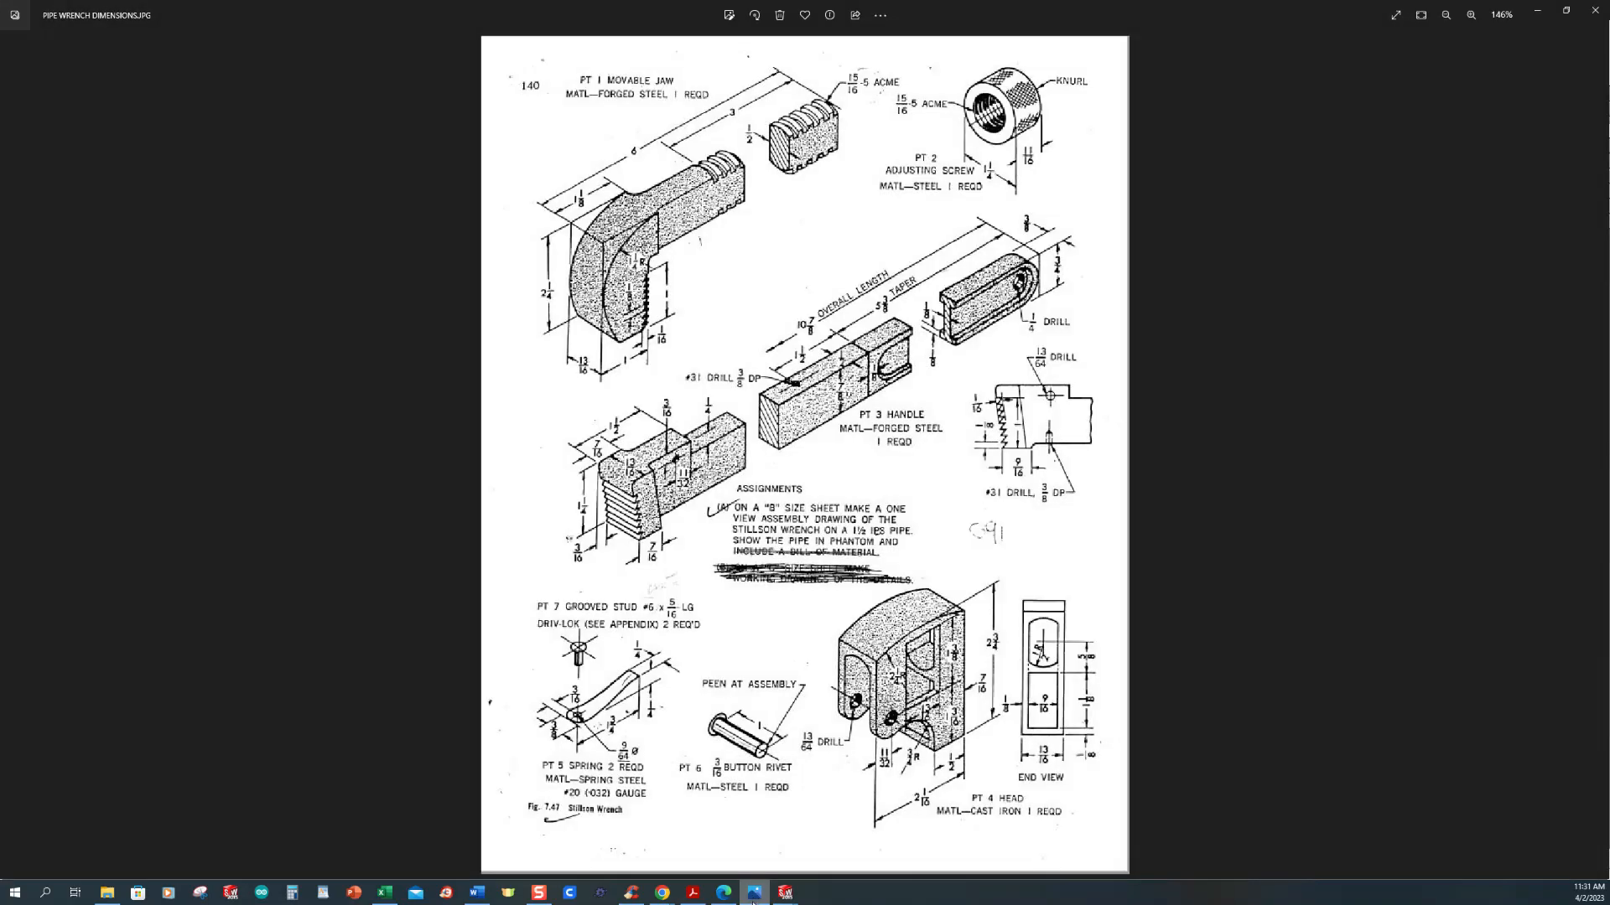
pyautogui.click(754, 894)
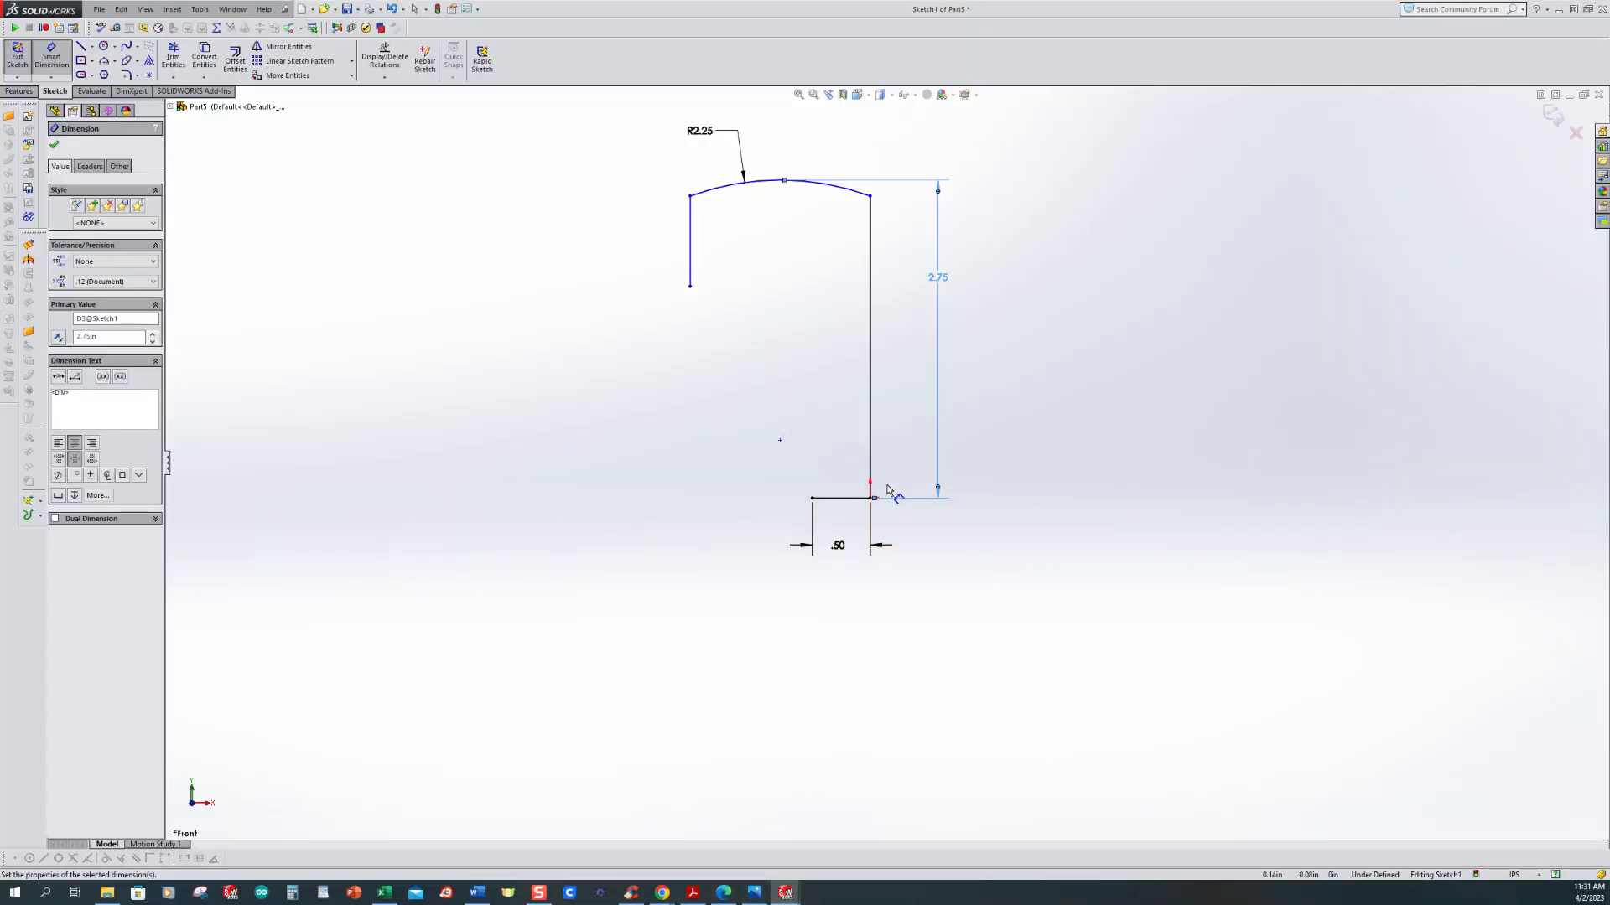
pyautogui.click(871, 423)
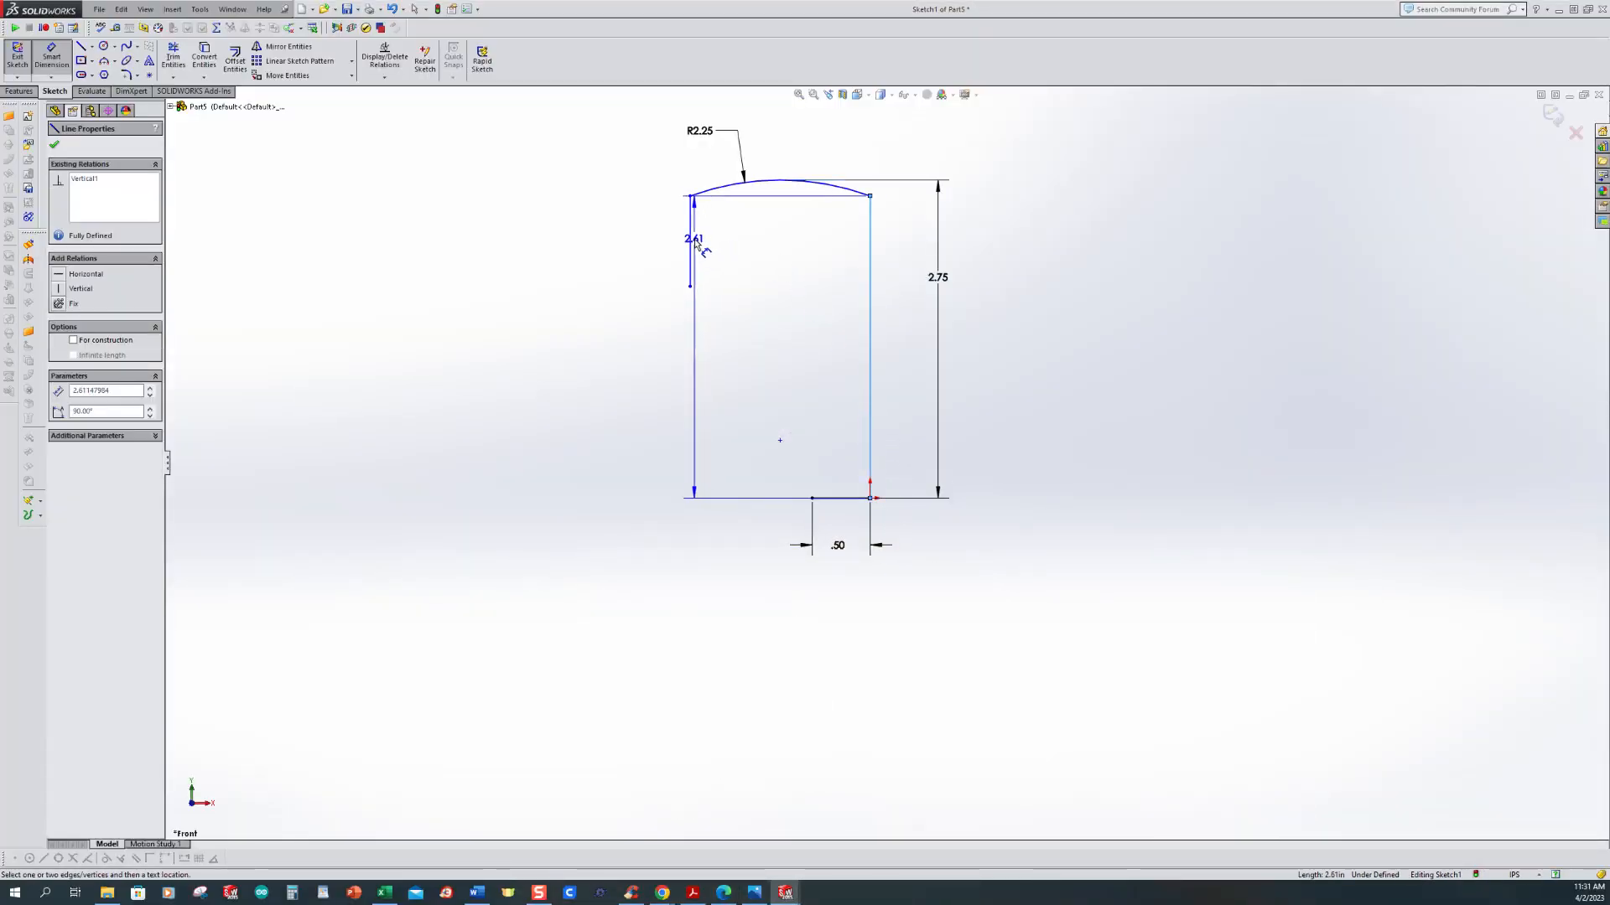
pyautogui.click(690, 243)
pyautogui.click(764, 151)
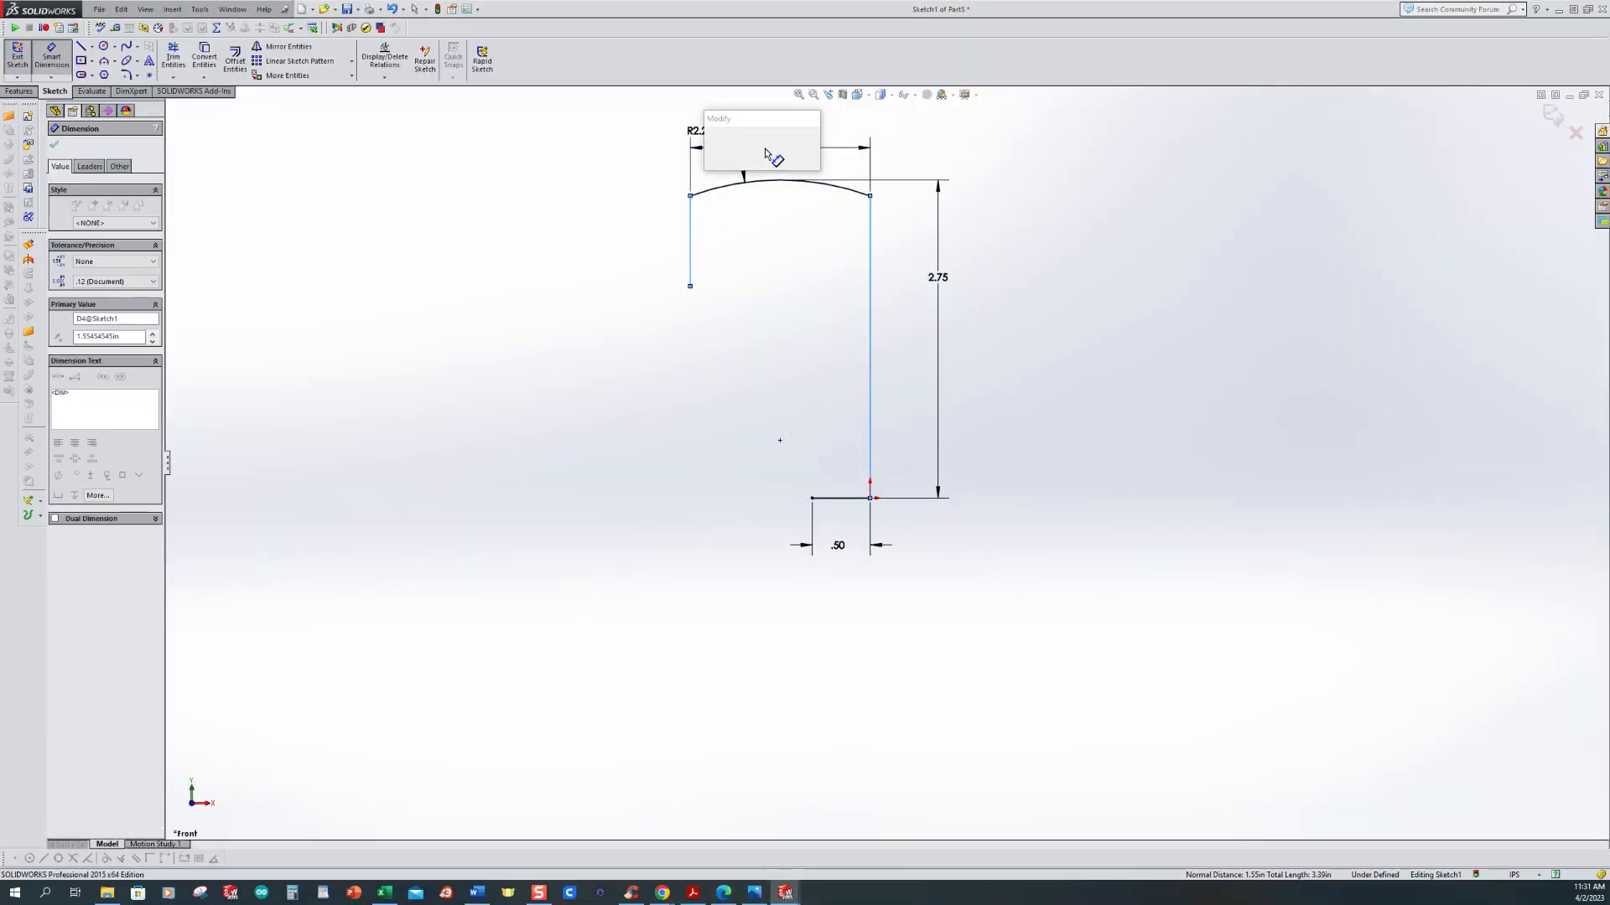
pyautogui.write('2.062')
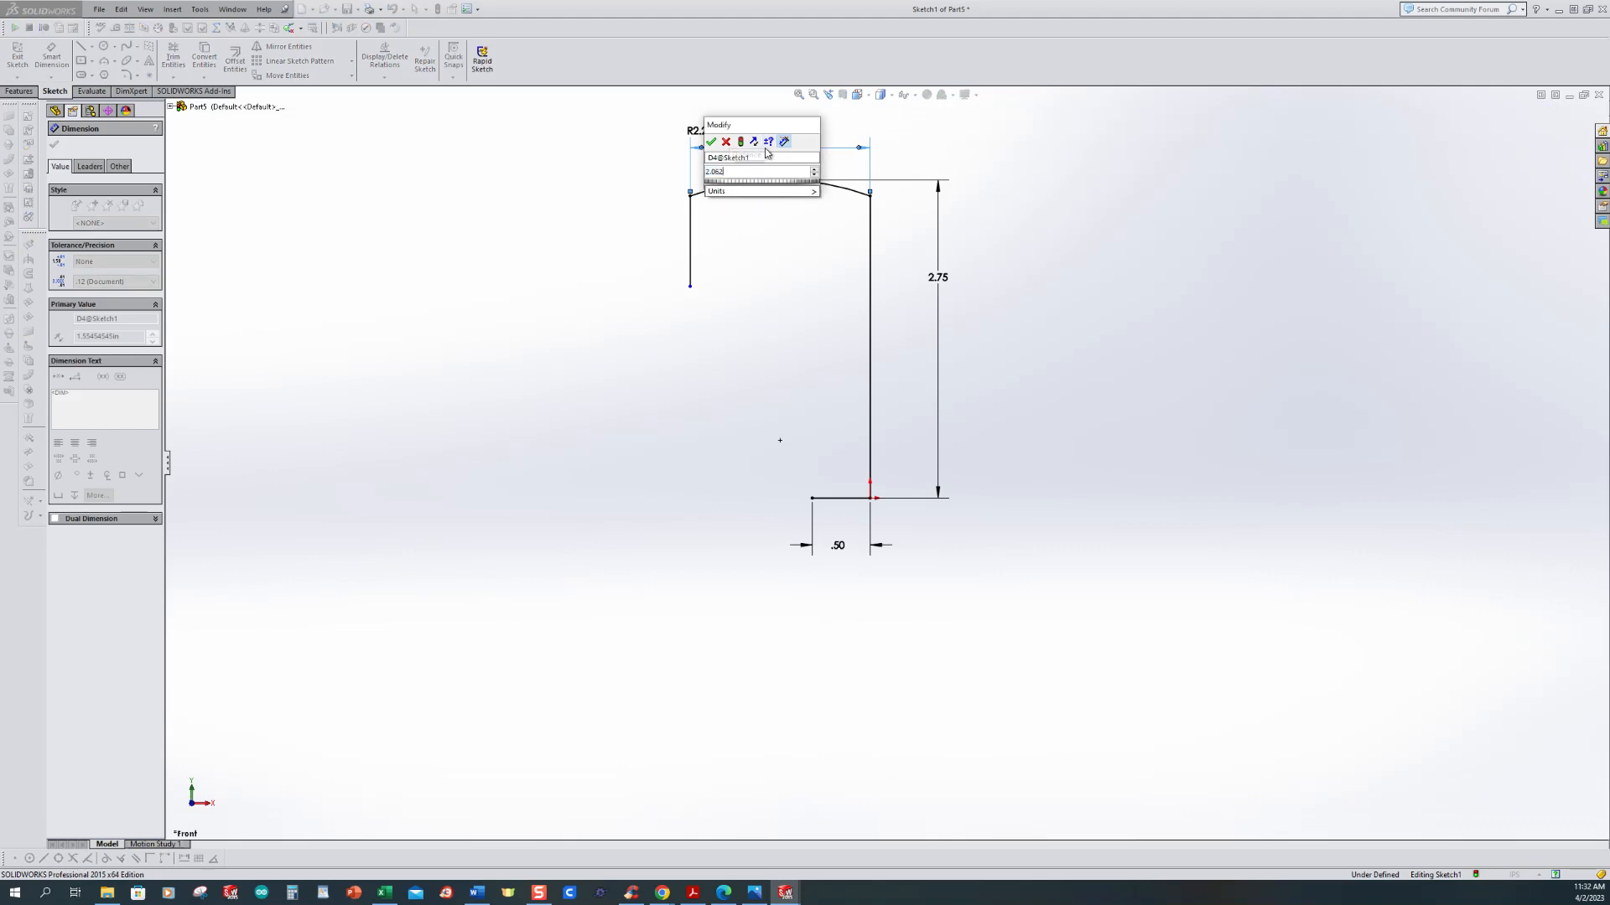
pyautogui.press('Escape')
# Step: Draw a 3 Point Arc of about 0.79 in radius from the bottom line's free end up into the profile, bulging toward the long vertical line
pyautogui.scroll(2, 795, 501)
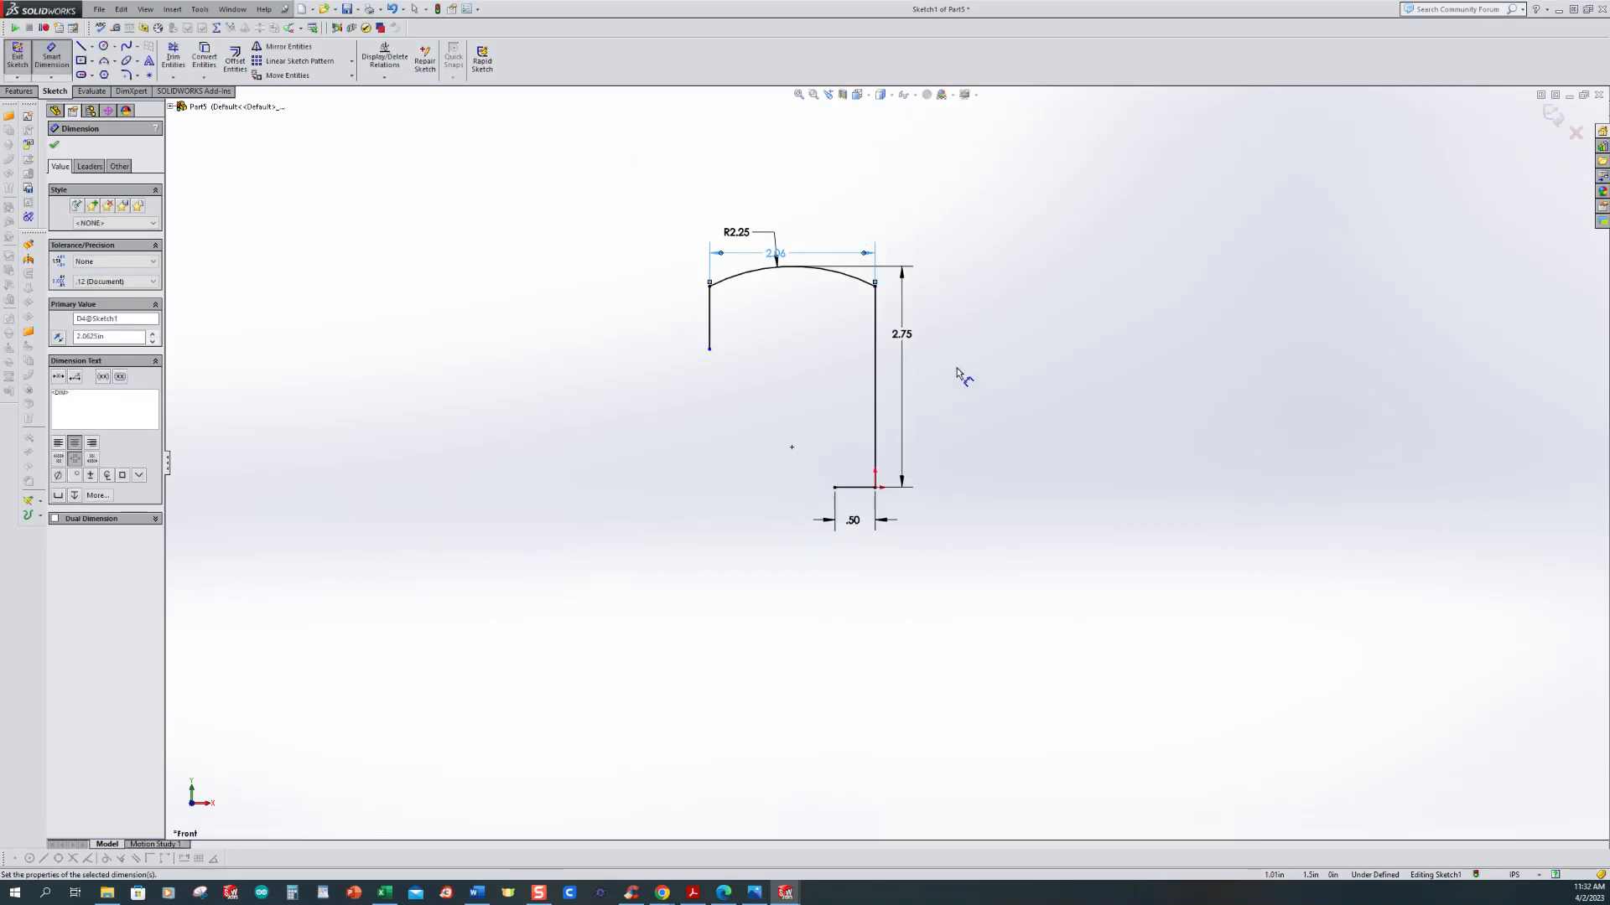
pyautogui.scroll(-1, 959, 371)
pyautogui.click(103, 61)
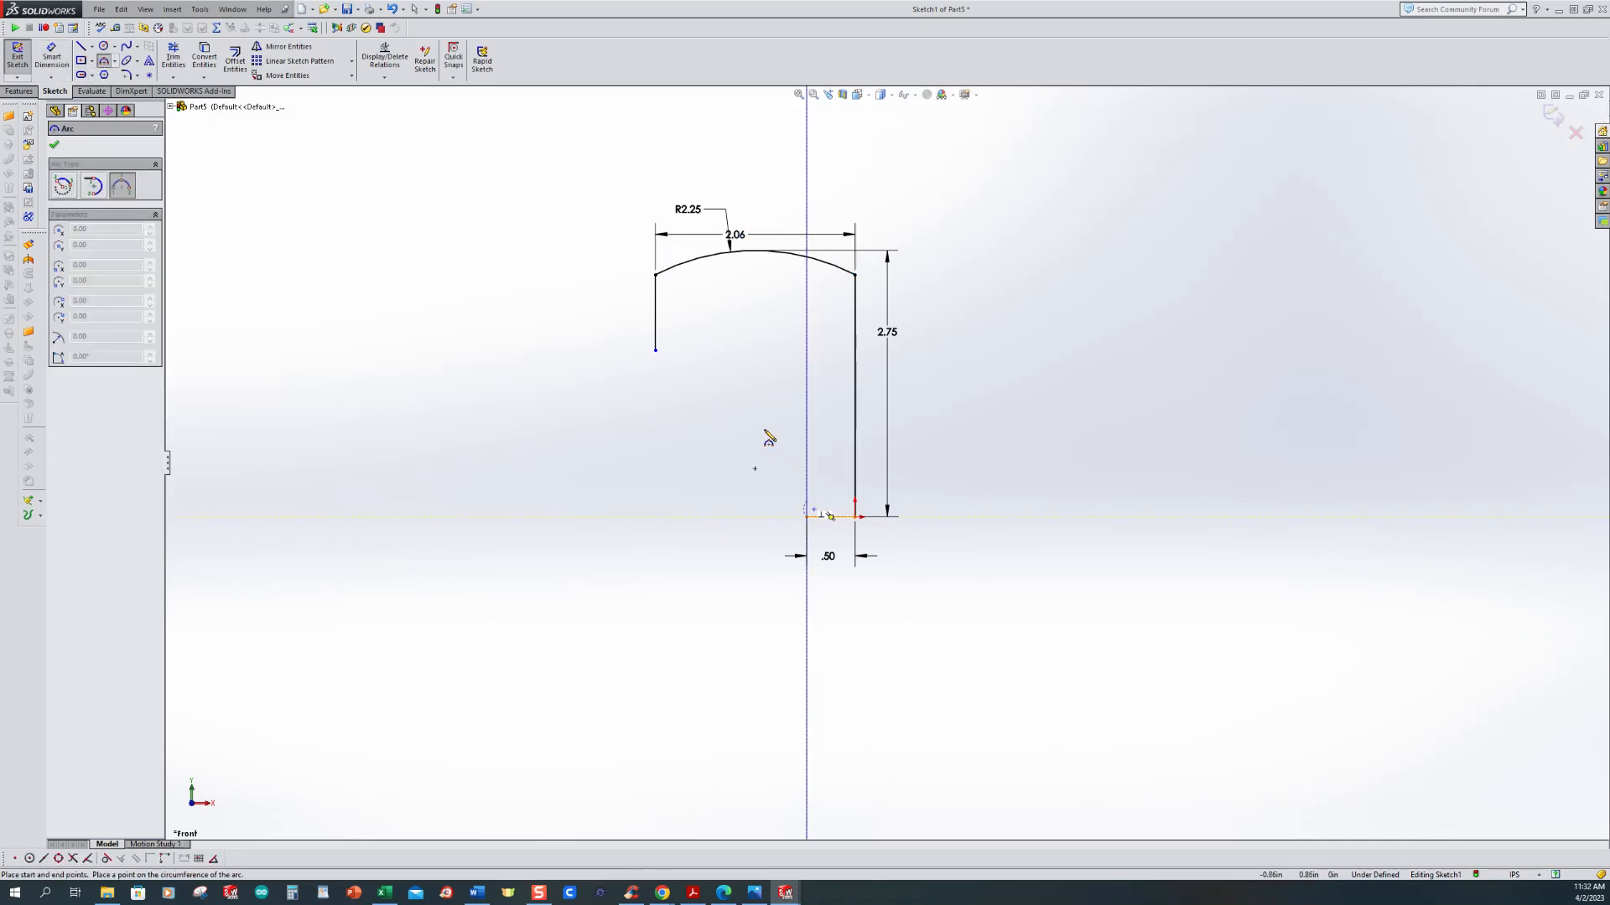
pyautogui.press('Escape')
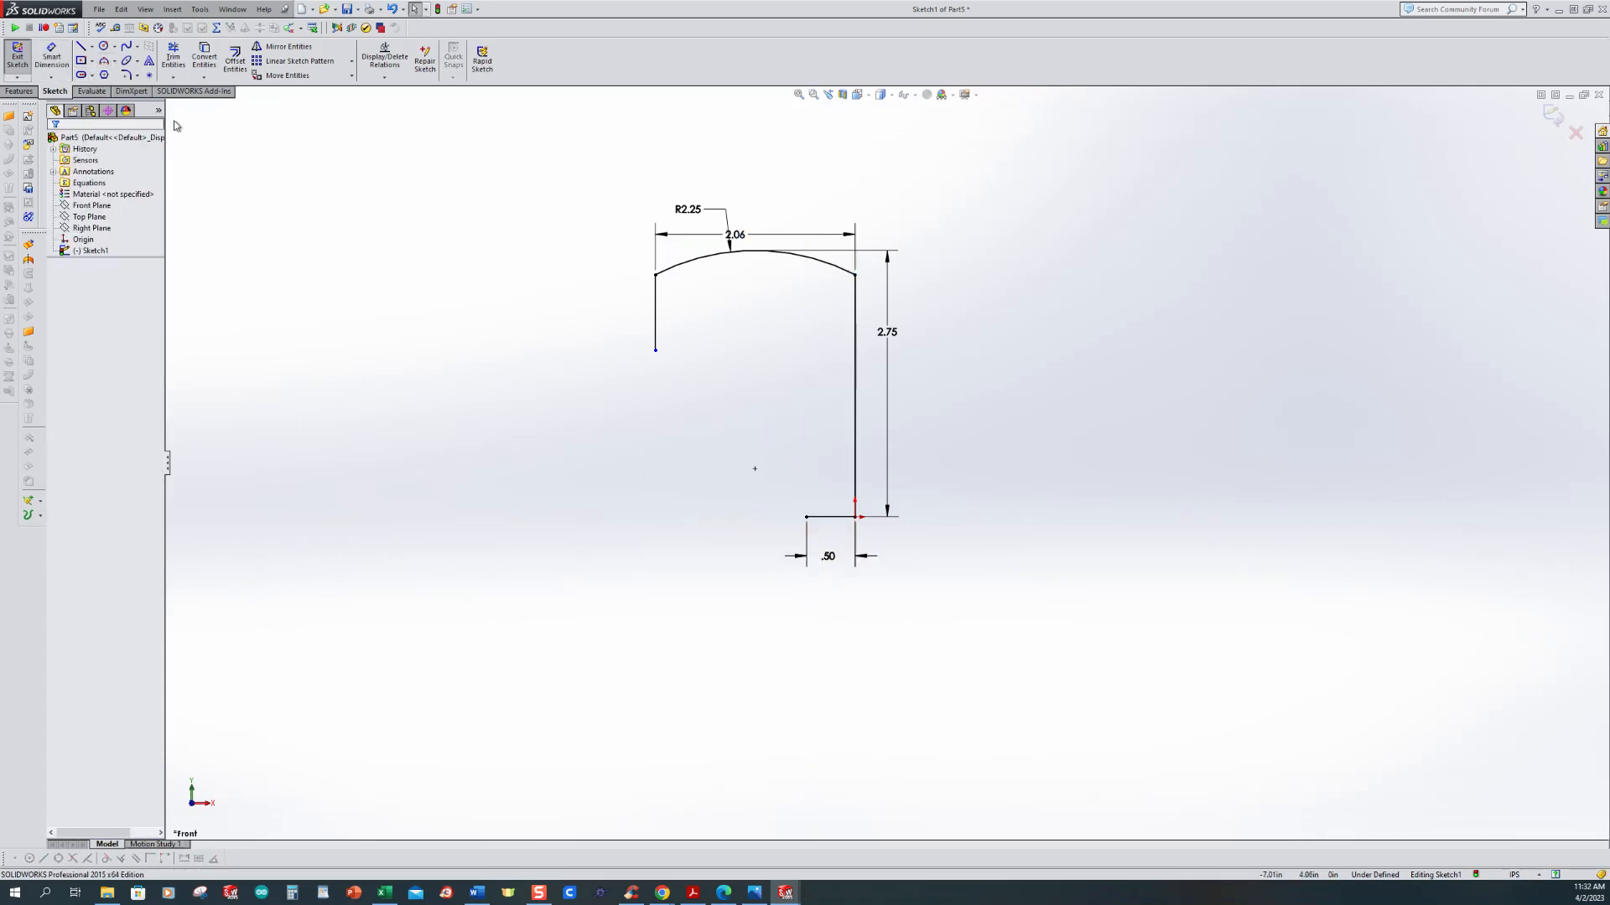
pyautogui.click(807, 518)
pyautogui.click(738, 395)
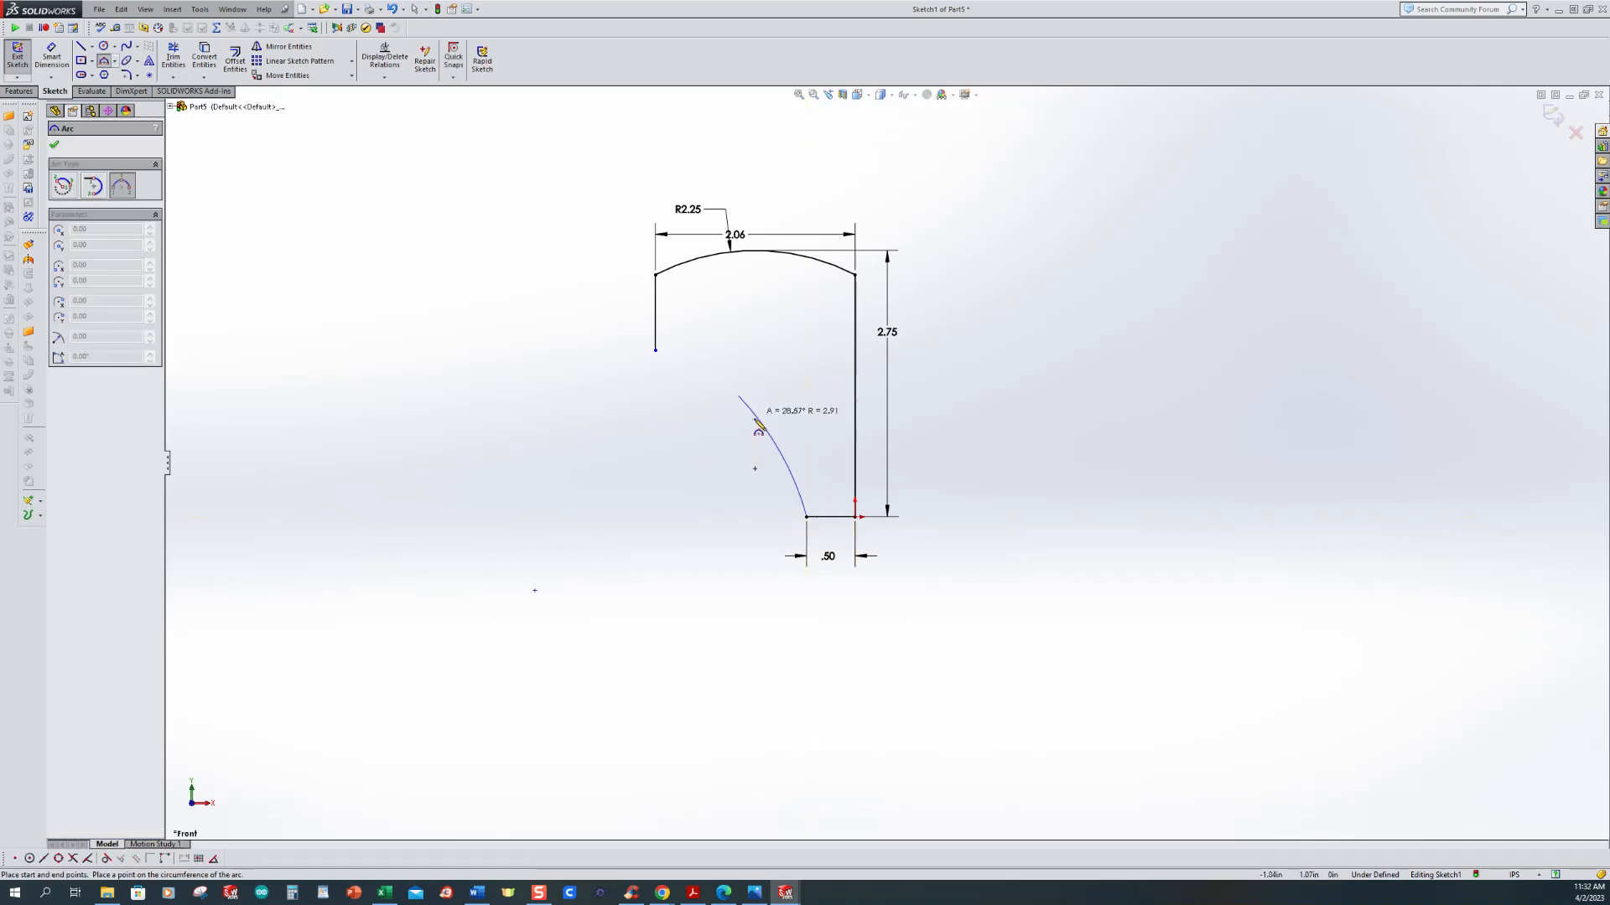
pyautogui.click(806, 429)
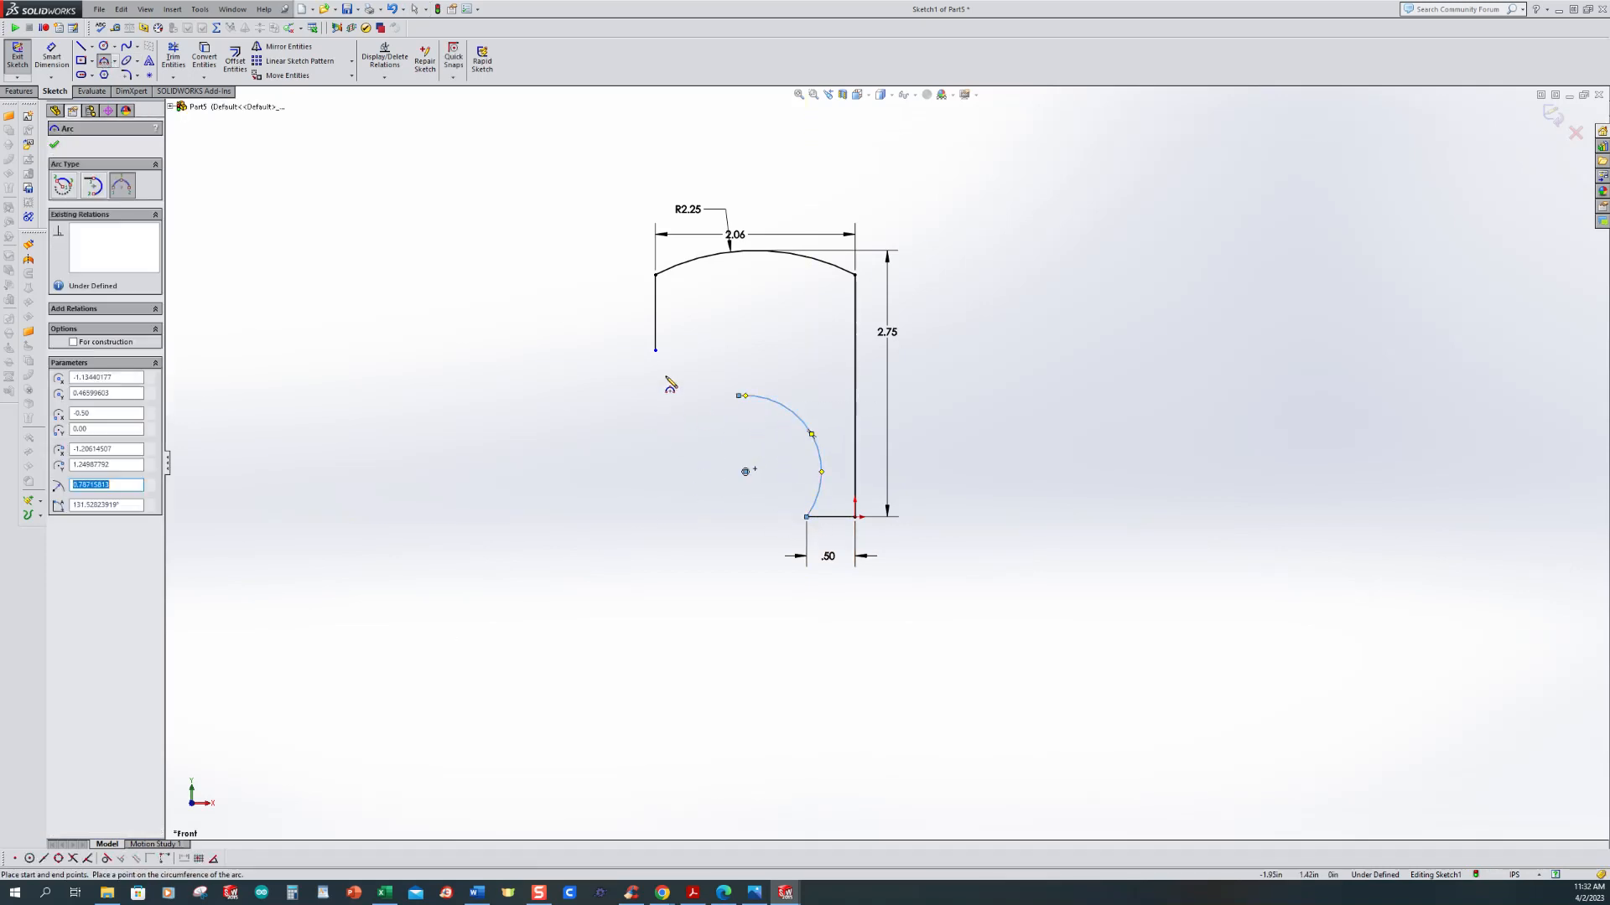
# Step: Join the short vertical line's lower end to the first arc's upper end with a downward-bulging 3 Point Arc of about 0.85 in radius
pyautogui.click(655, 351)
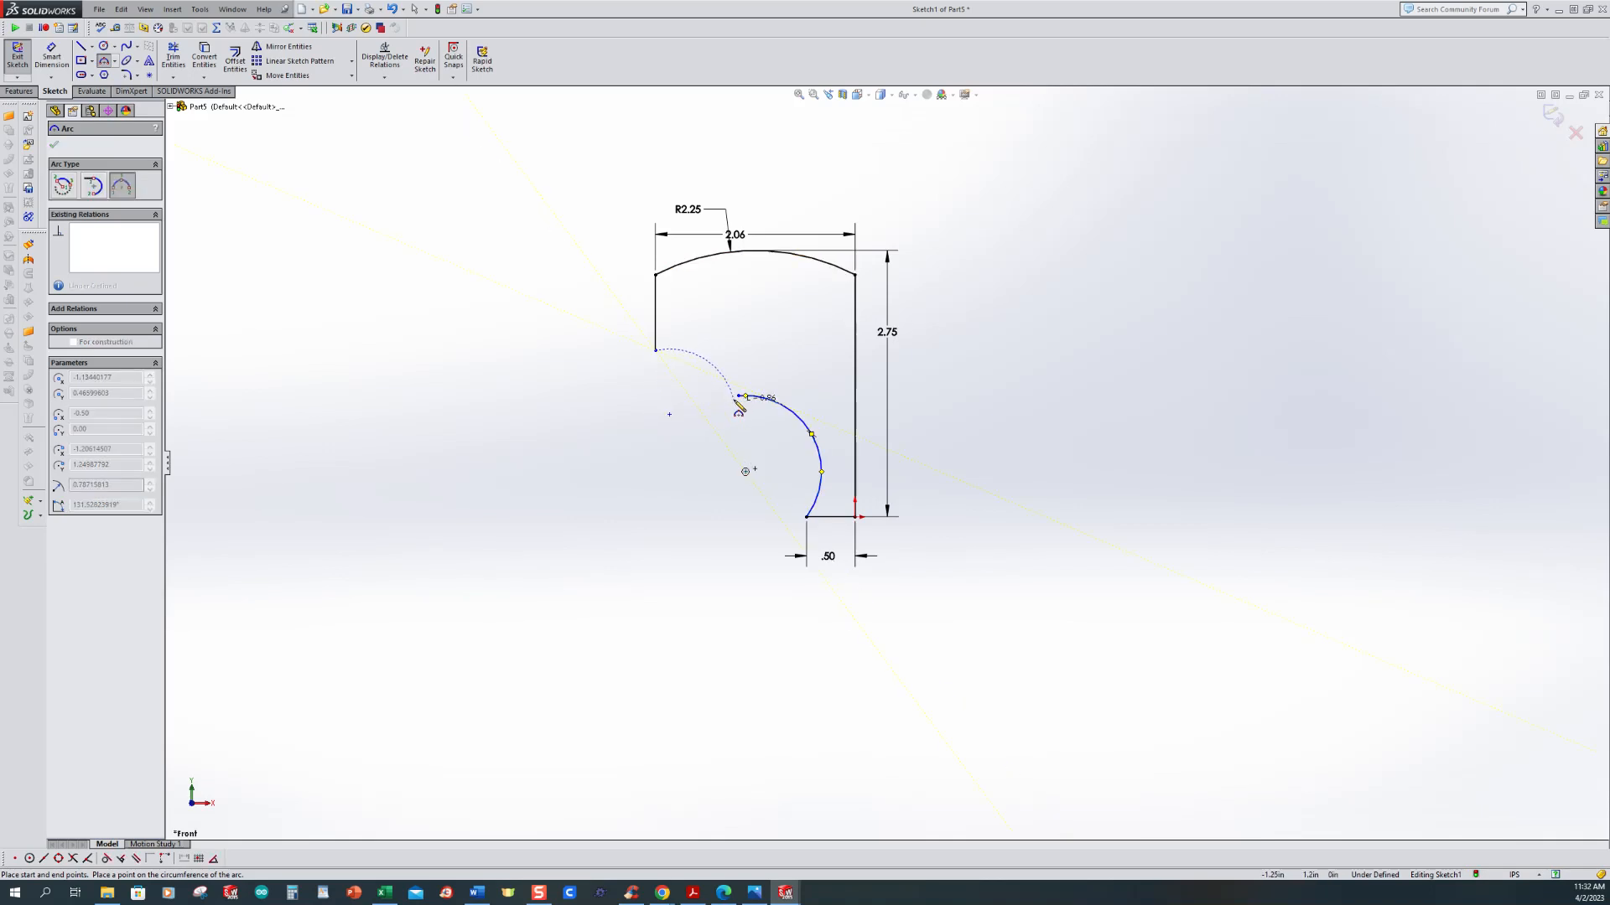
pyautogui.click(738, 395)
pyautogui.click(689, 387)
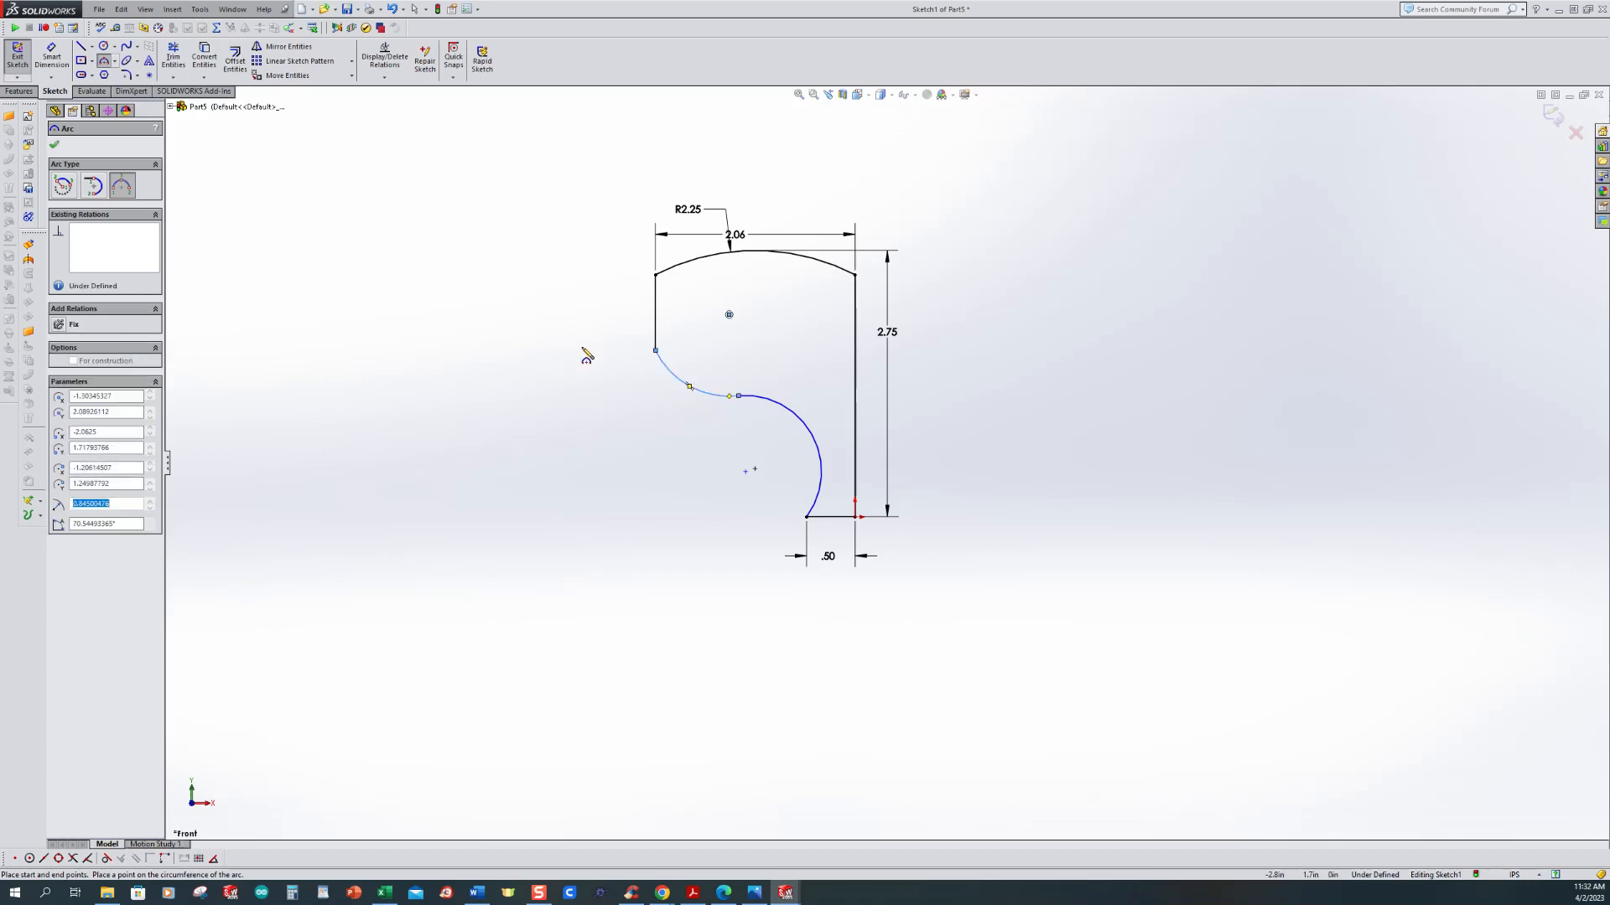
# Step: Make the two lower arcs tangent to each other and the outer arc tangent to the short vertical line
pyautogui.click(384, 77)
pyautogui.click(396, 94)
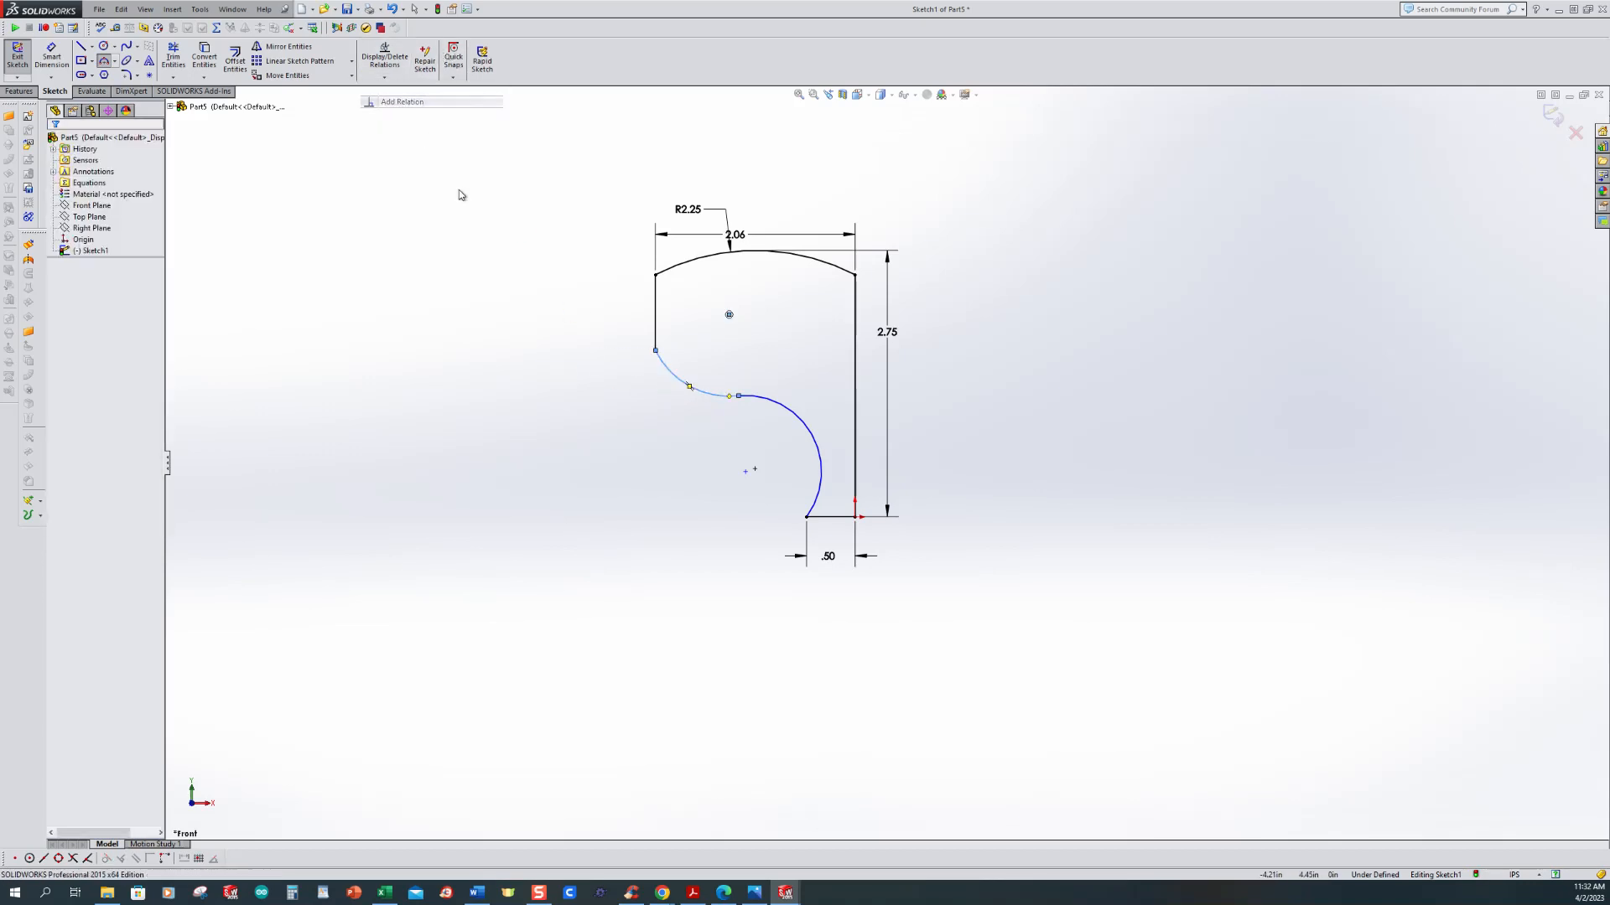
pyautogui.click(761, 406)
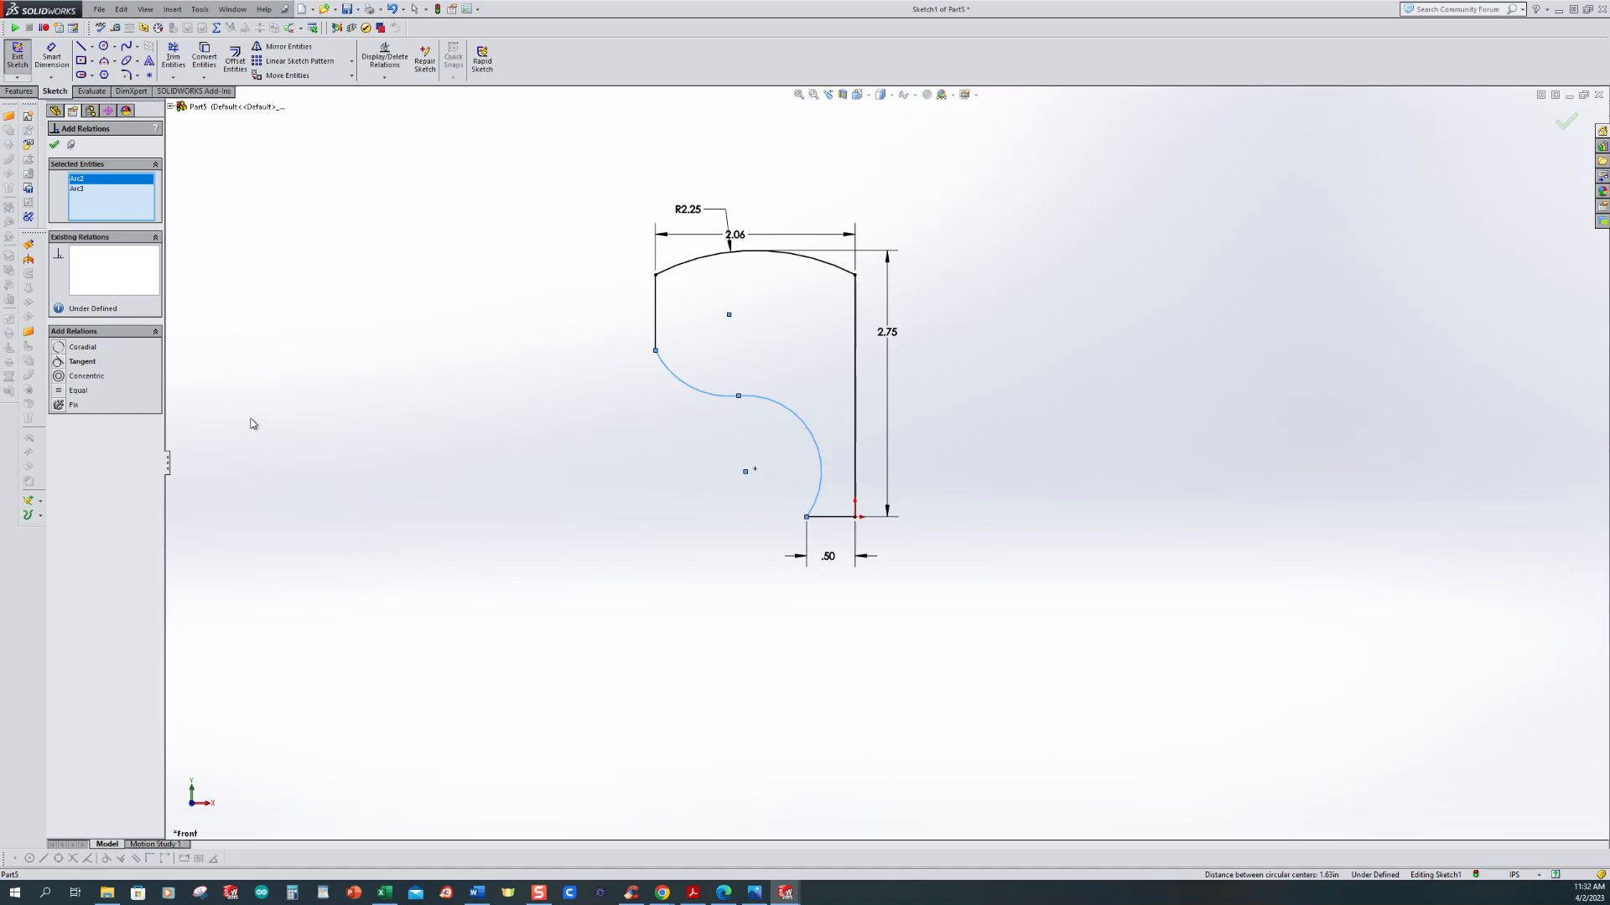
pyautogui.click(61, 363)
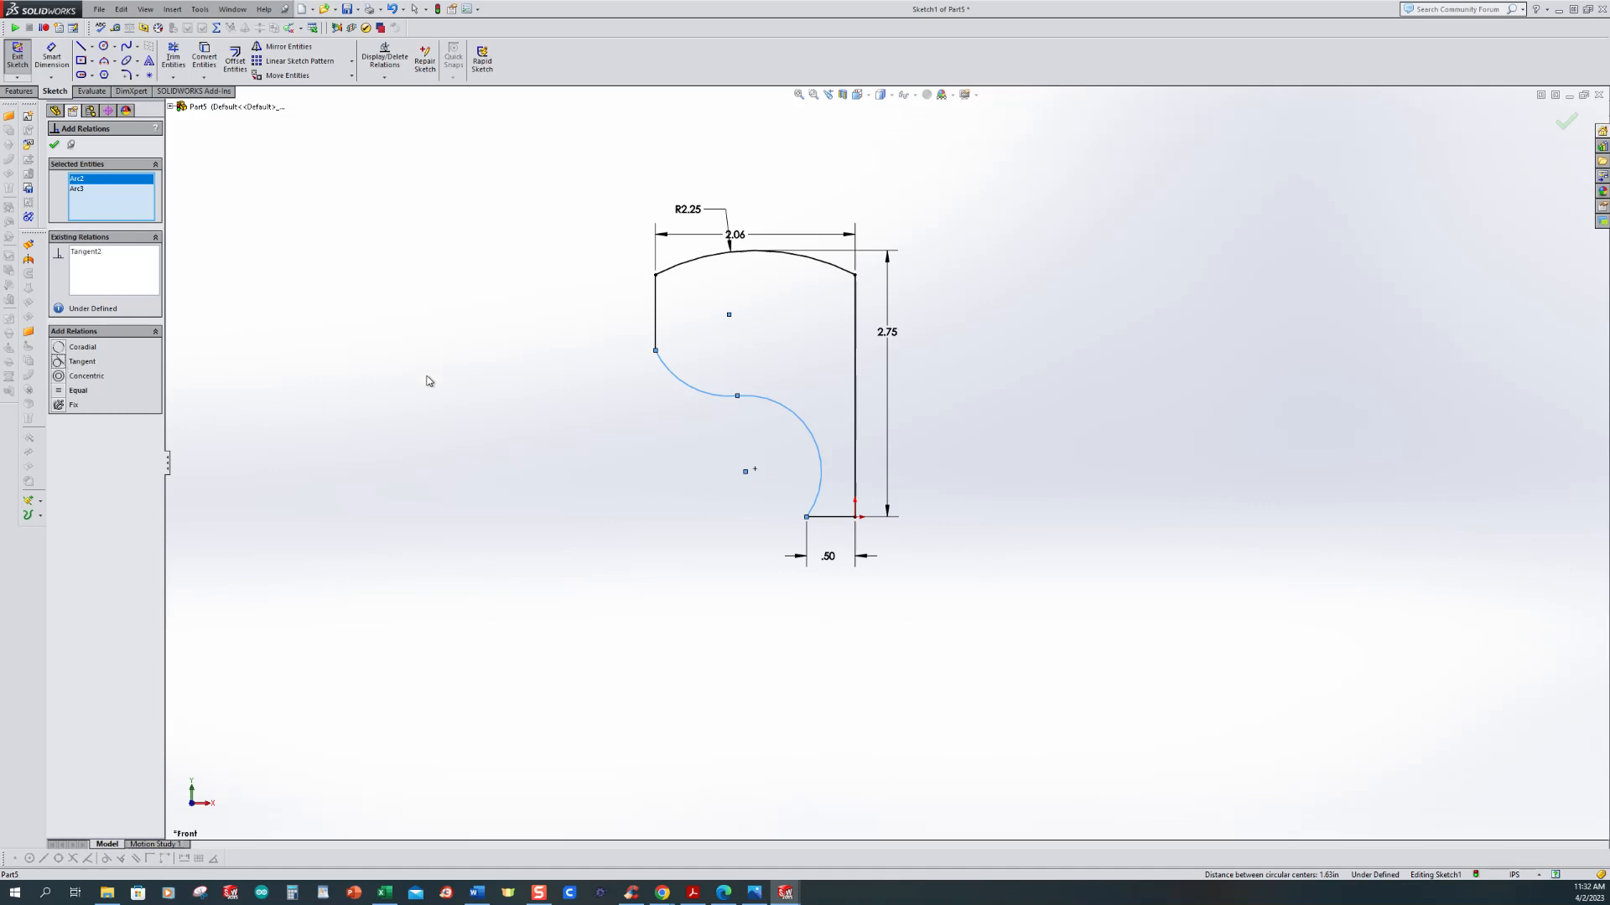
pyautogui.click(657, 336)
pyautogui.click(675, 383)
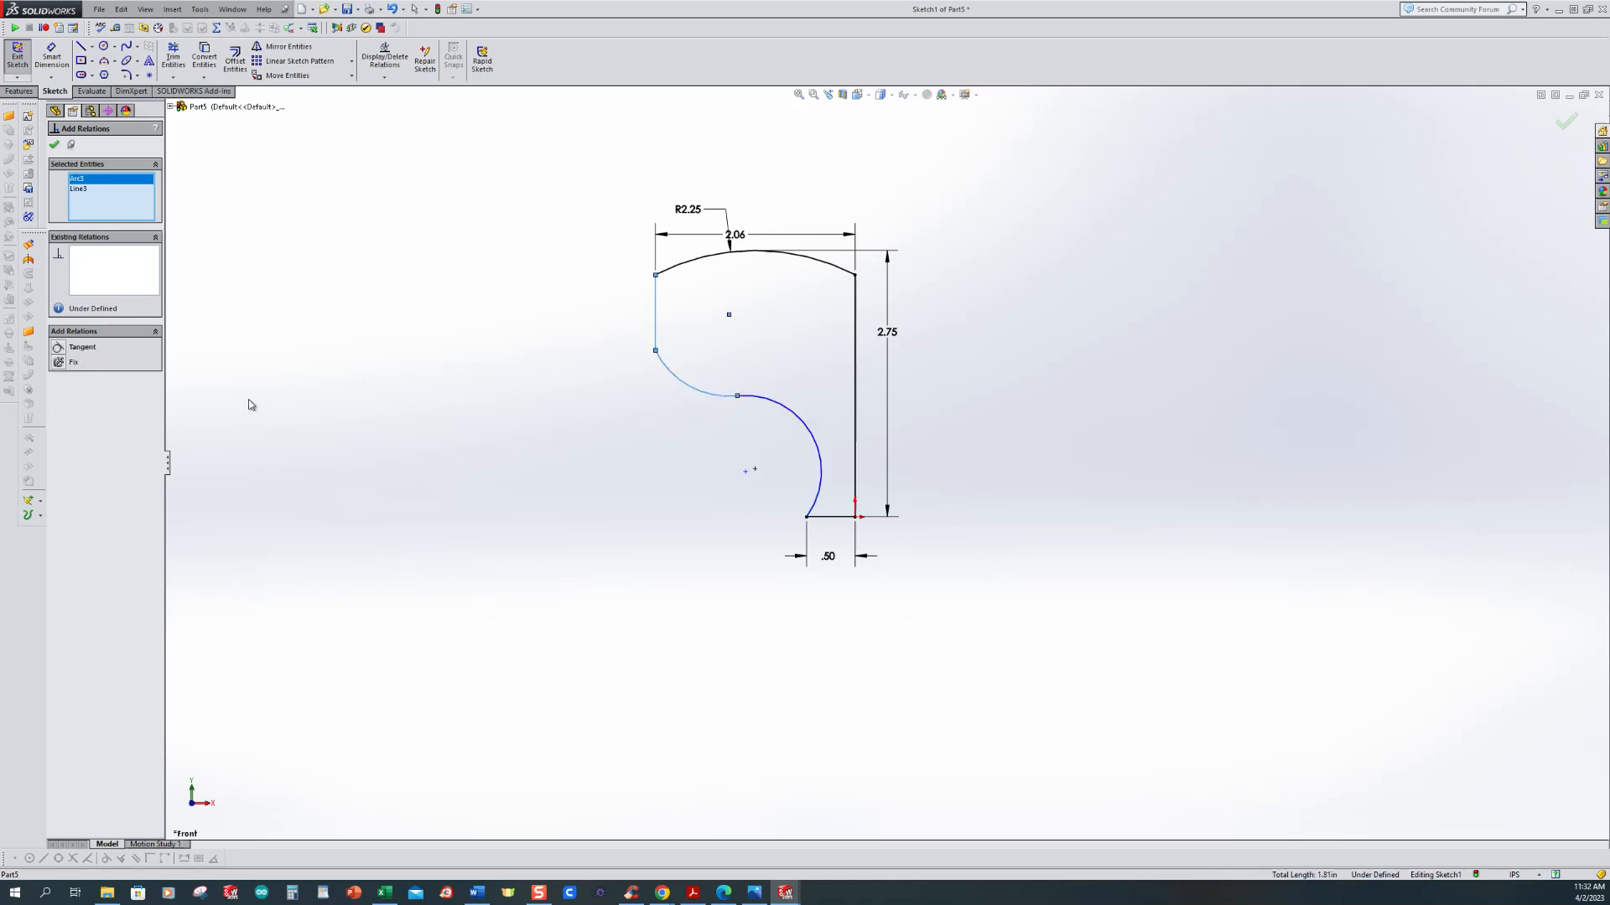
pyautogui.click(61, 349)
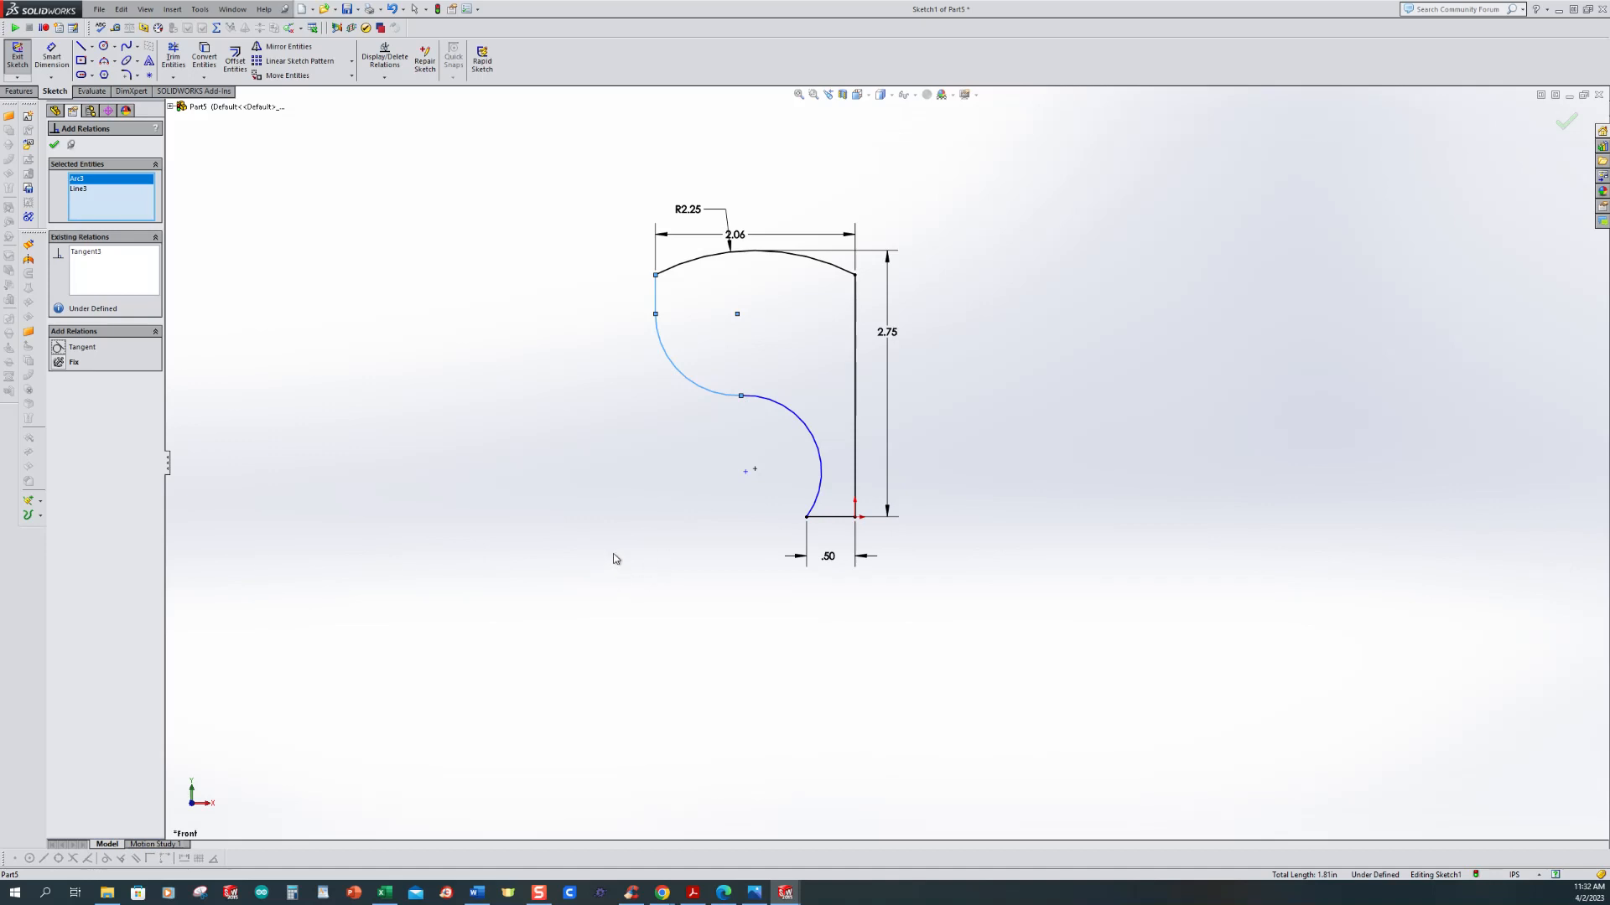
# Step: Reshape the two tangent lower arcs by lowering their shared point and the outer arc's end on the short vertical line
pyautogui.click(724, 451)
pyautogui.moveTo(741, 395); pyautogui.dragTo(626, 434)
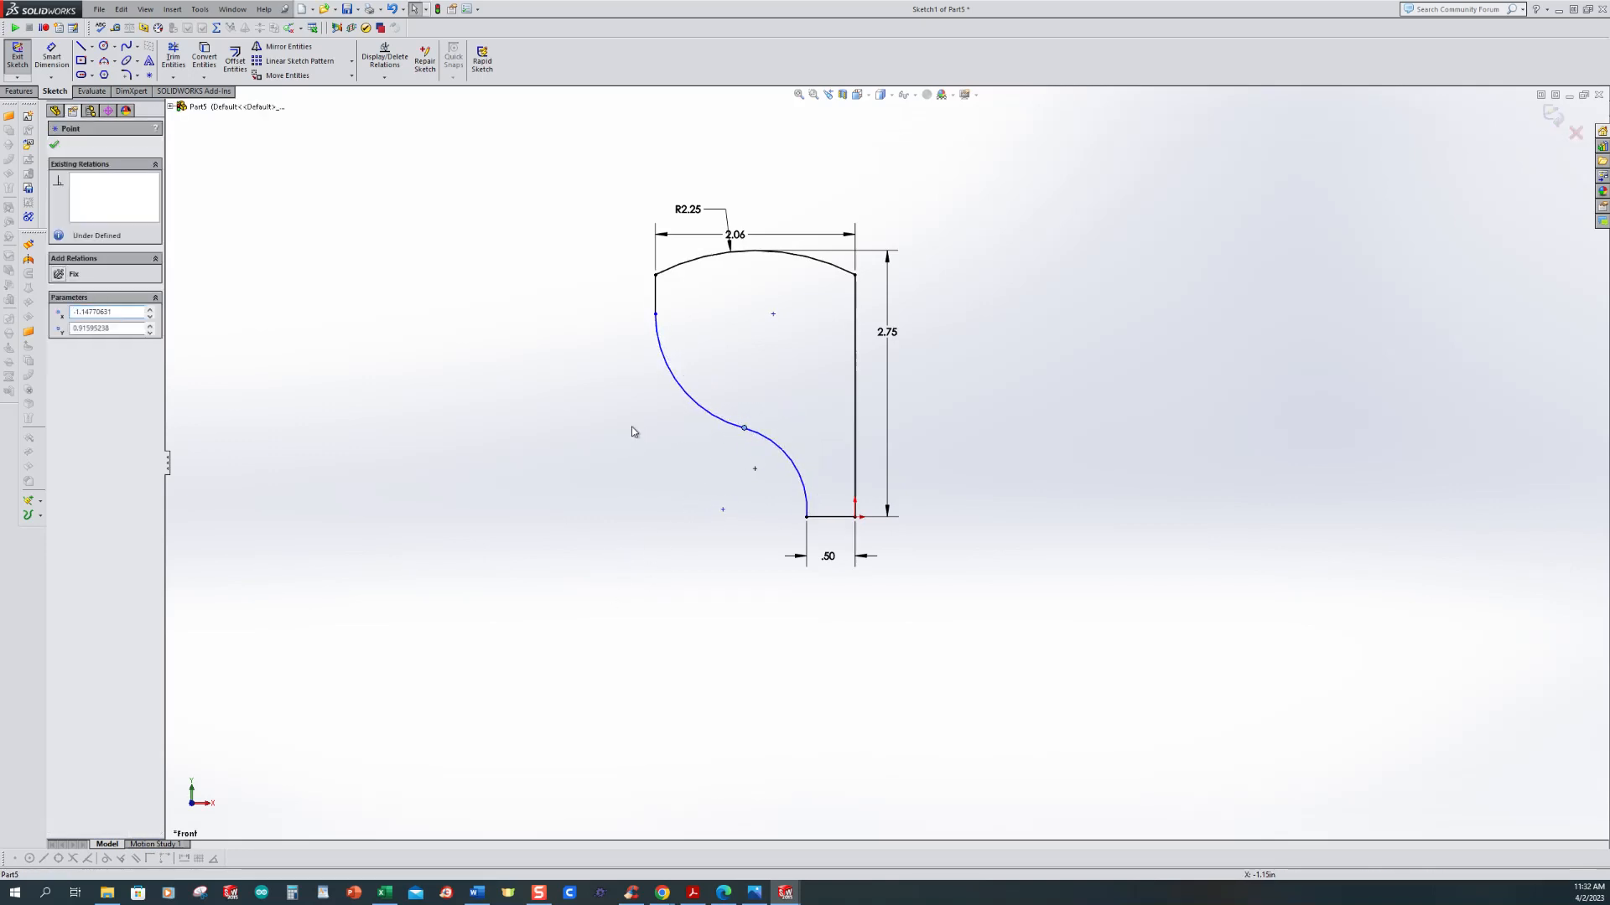
pyautogui.moveTo(654, 314); pyautogui.dragTo(658, 387)
pyautogui.click(557, 514)
pyautogui.scroll(2, 545, 520)
pyautogui.scroll(-1, 970, 469)
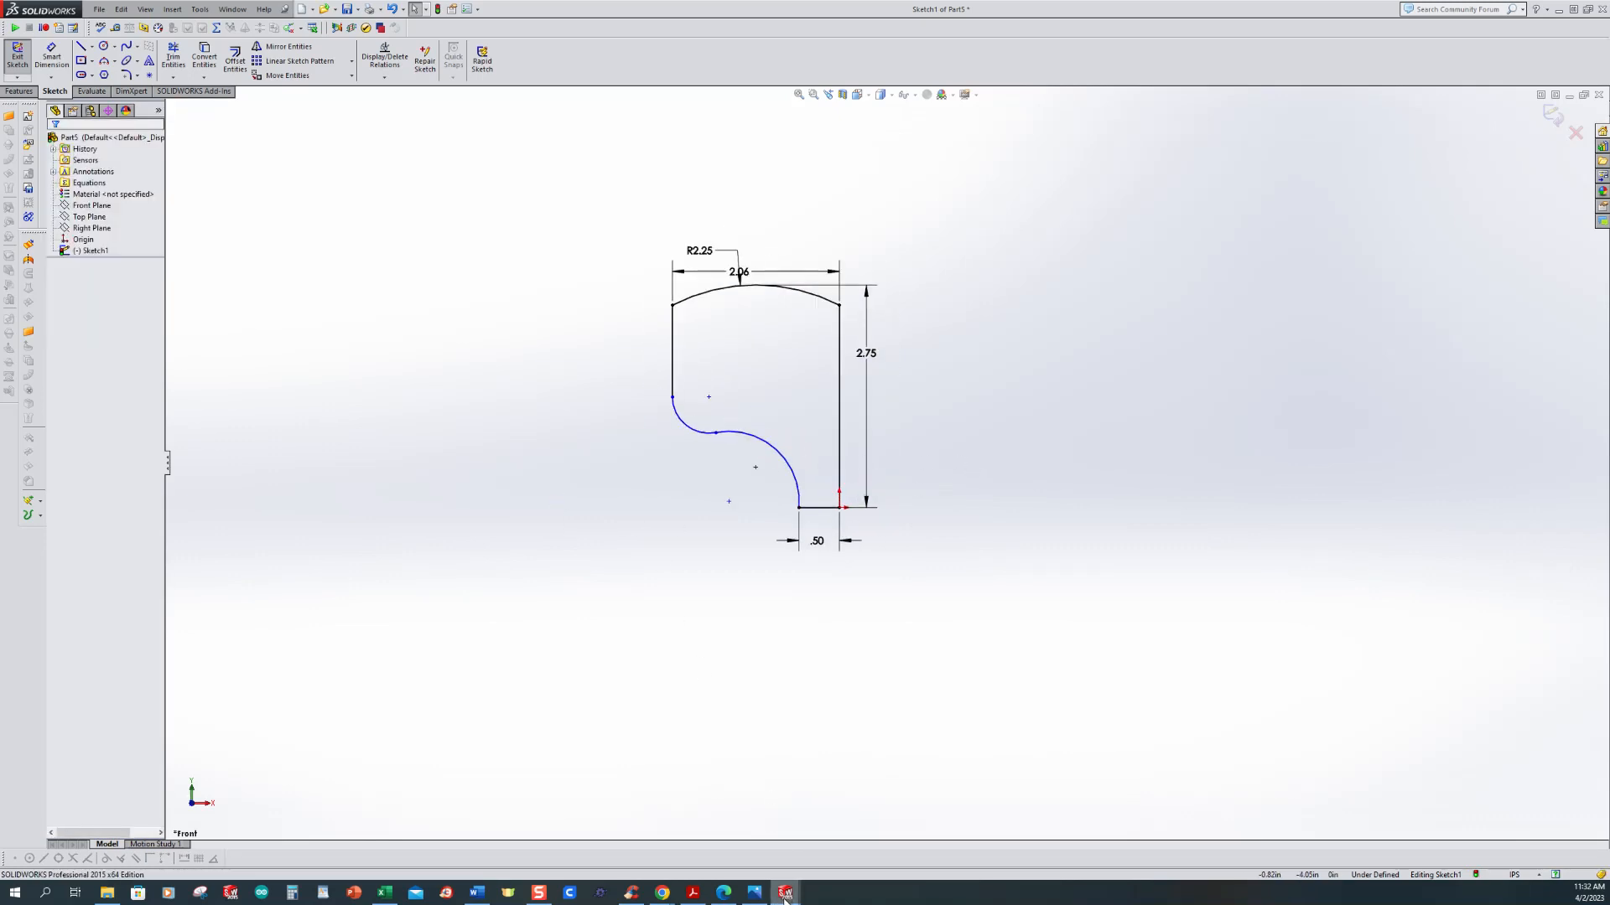
# Step: Consult the drawing for the lower arcs, then align the inner arc's center horizontally with the bottom line's free end
pyautogui.click(755, 892)
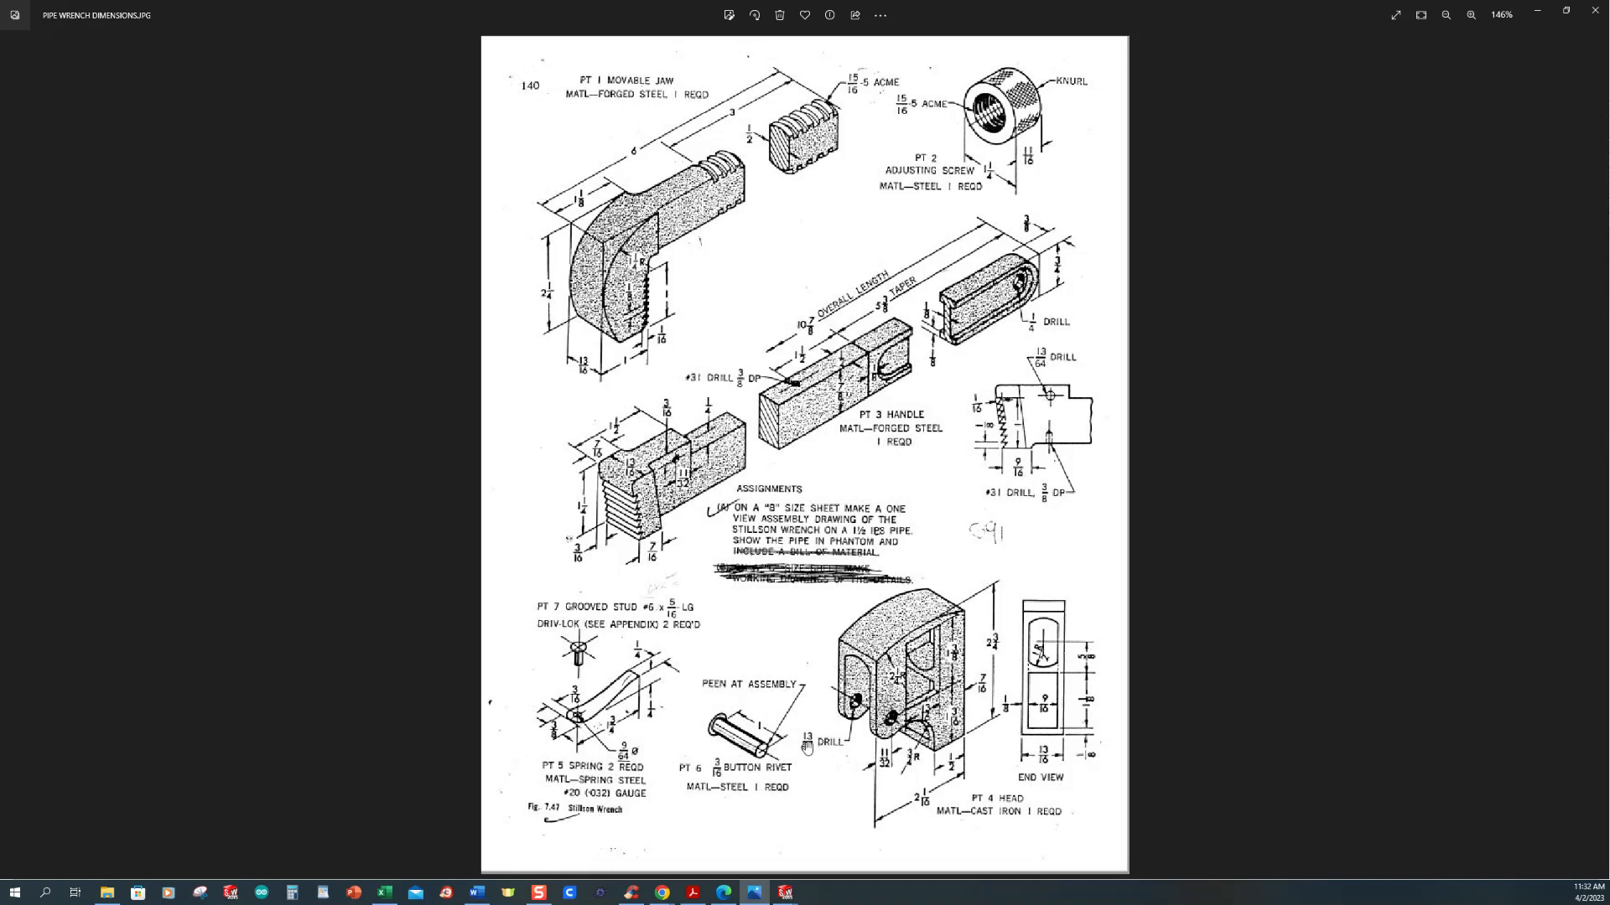
pyautogui.click(788, 893)
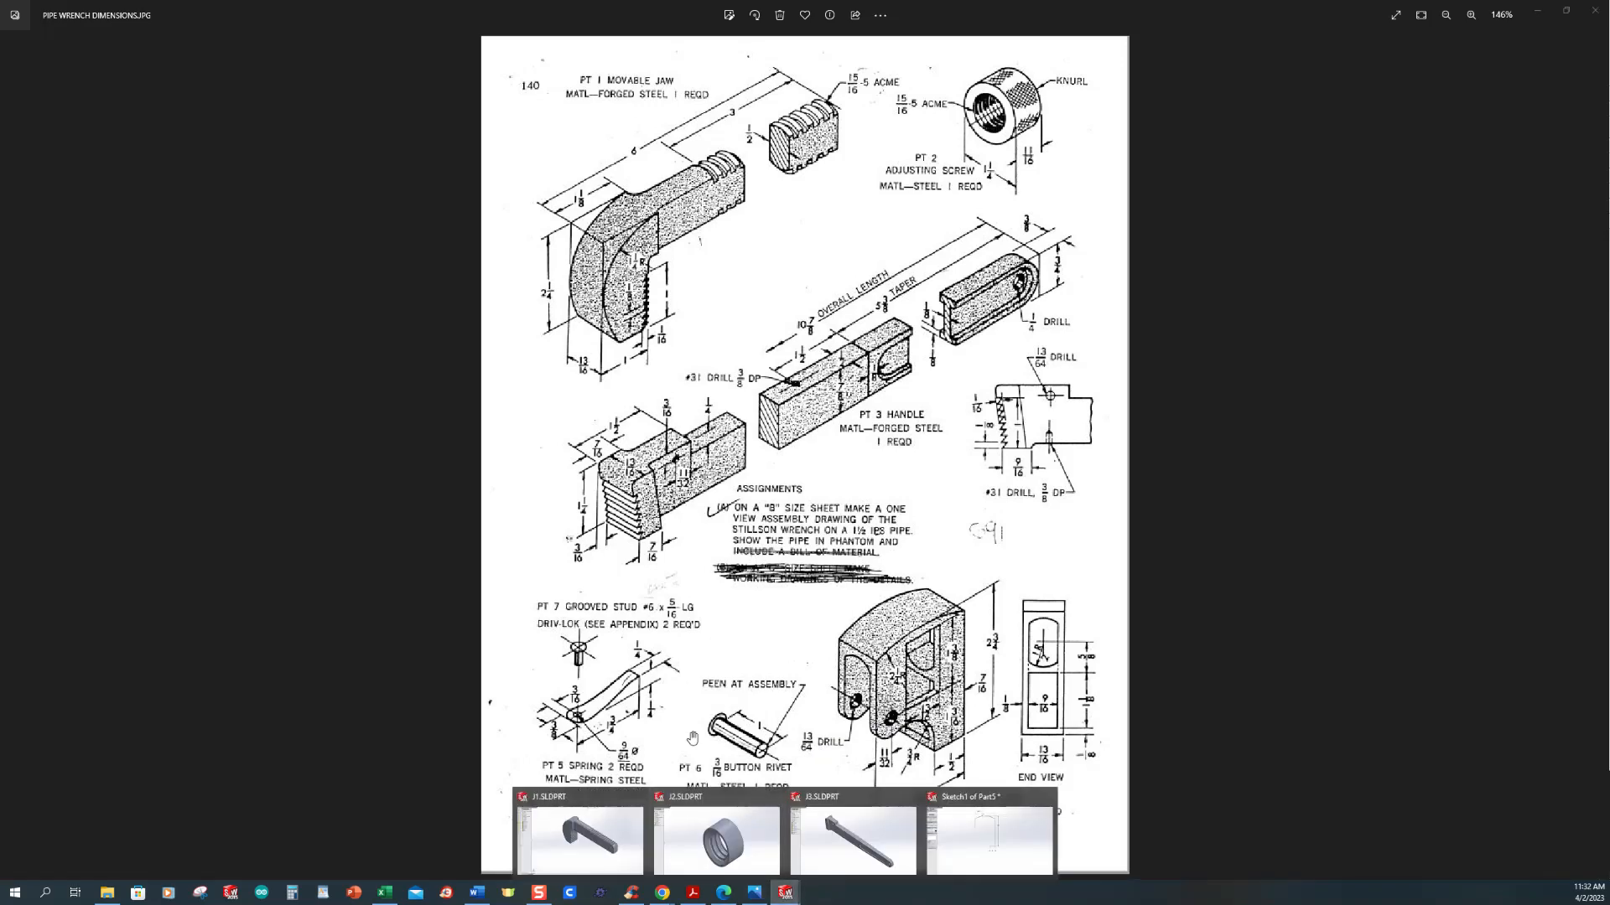
pyautogui.click(989, 839)
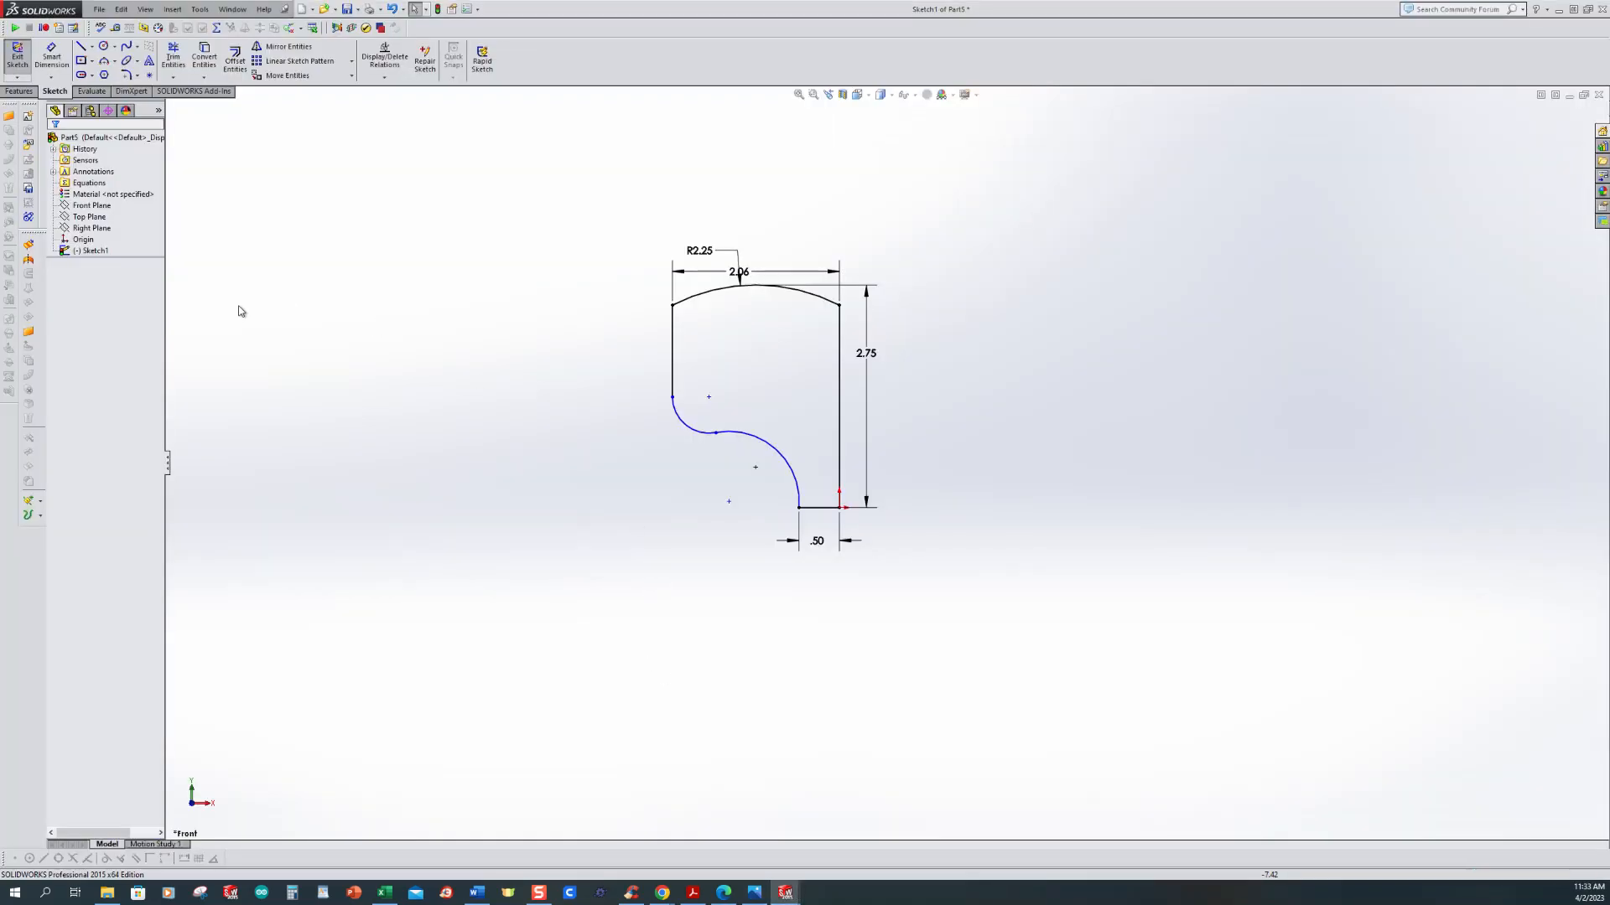
pyautogui.moveTo(729, 501); pyautogui.dragTo(732, 515)
pyautogui.click(687, 550)
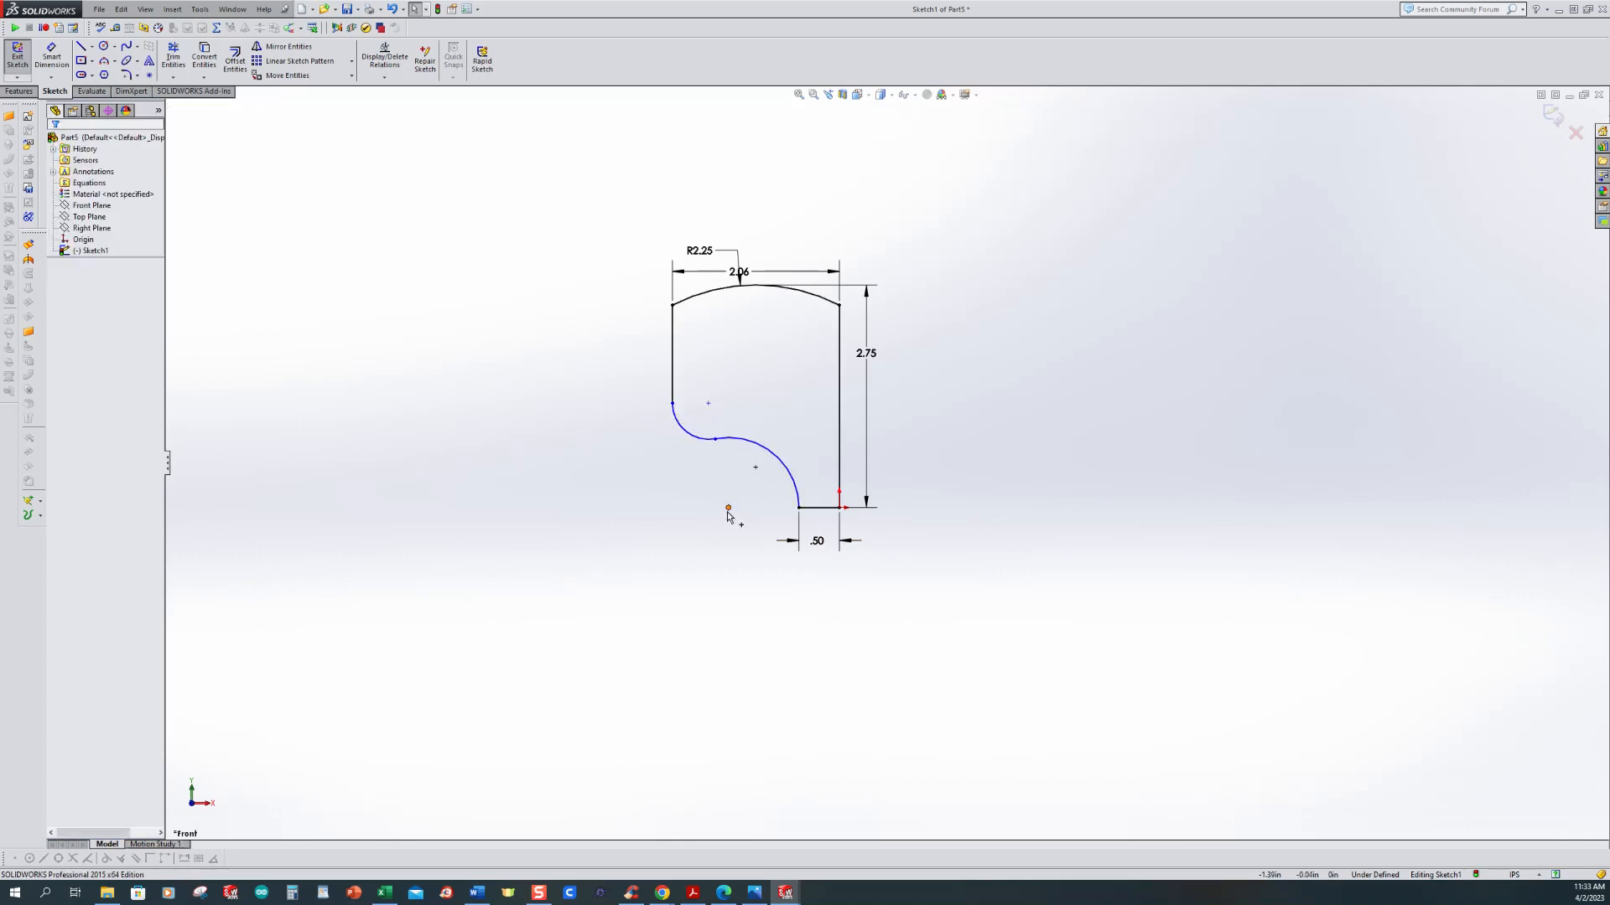
pyautogui.click(384, 78)
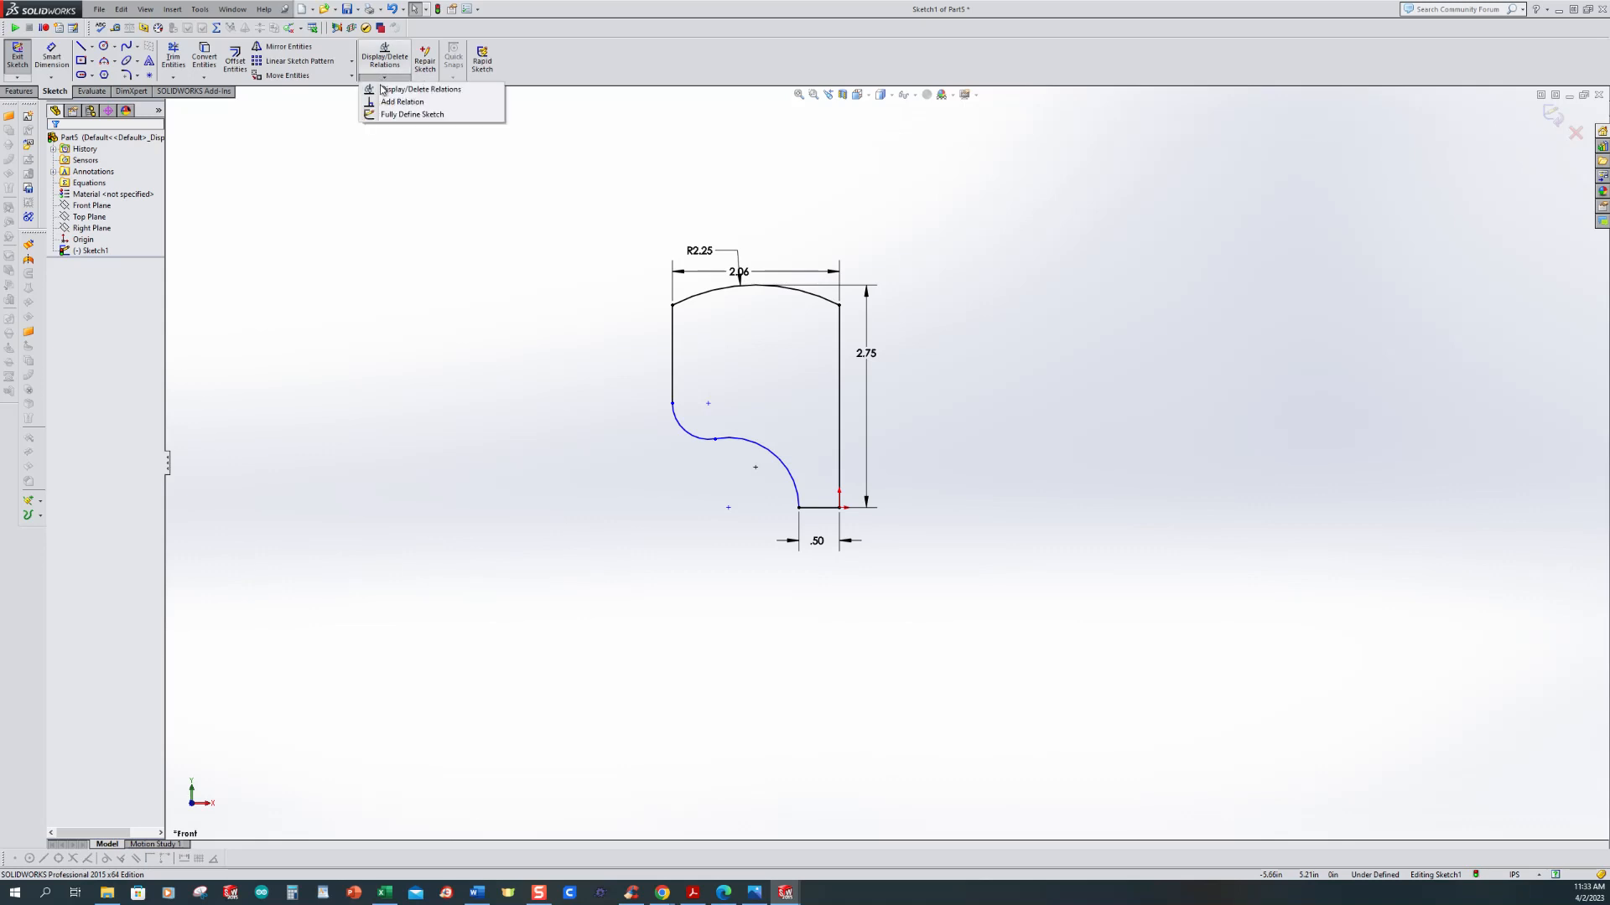
pyautogui.click(395, 101)
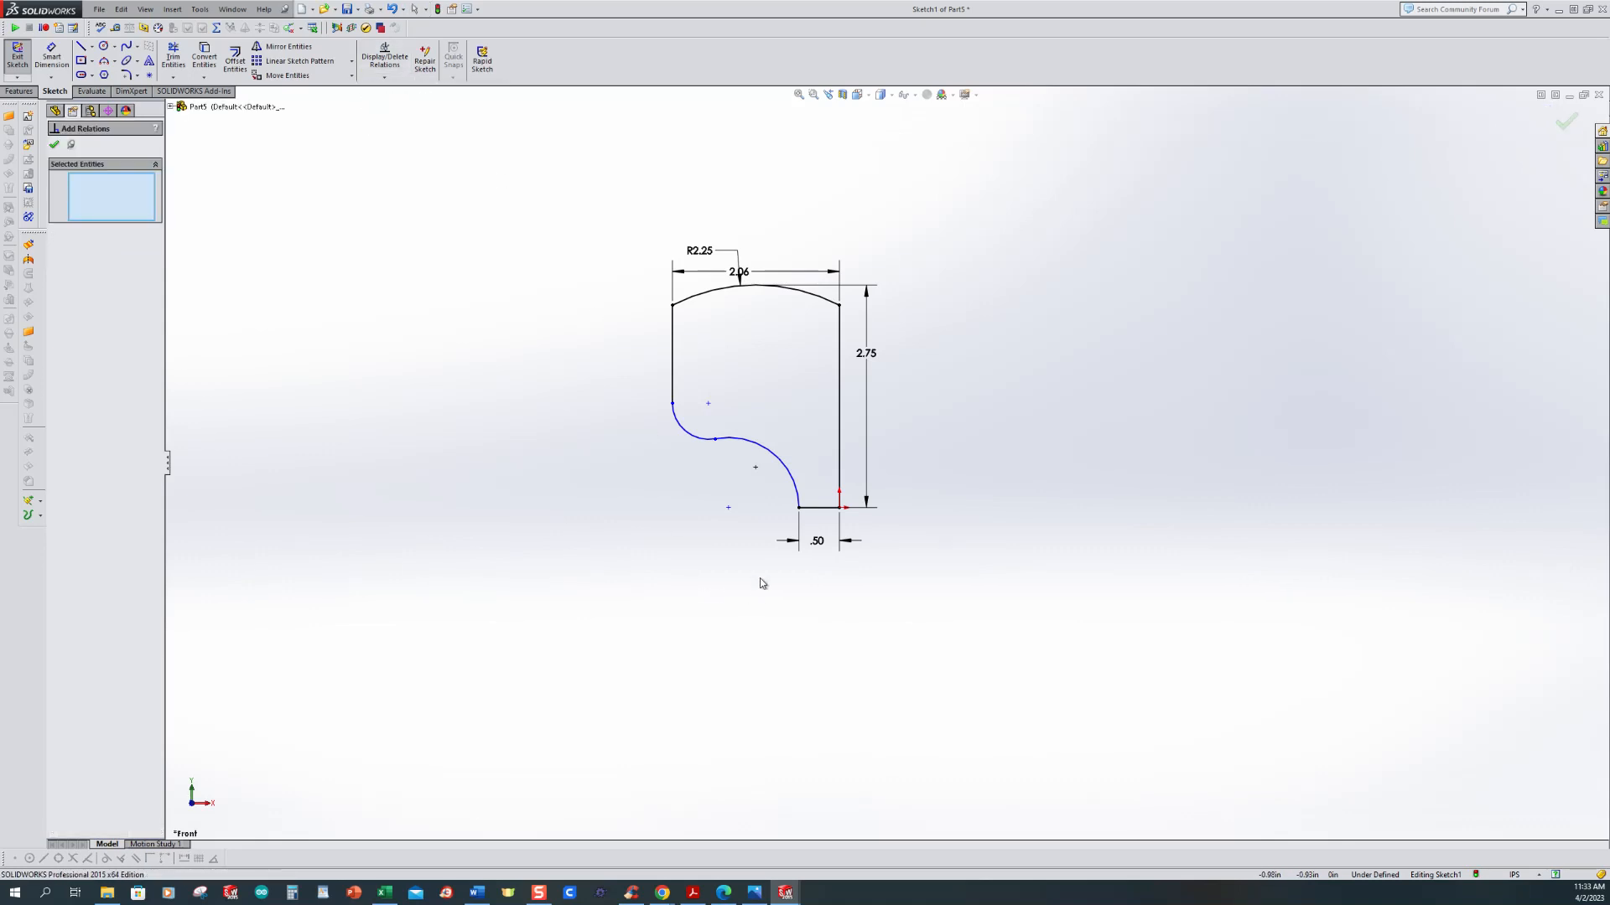
pyautogui.click(729, 509)
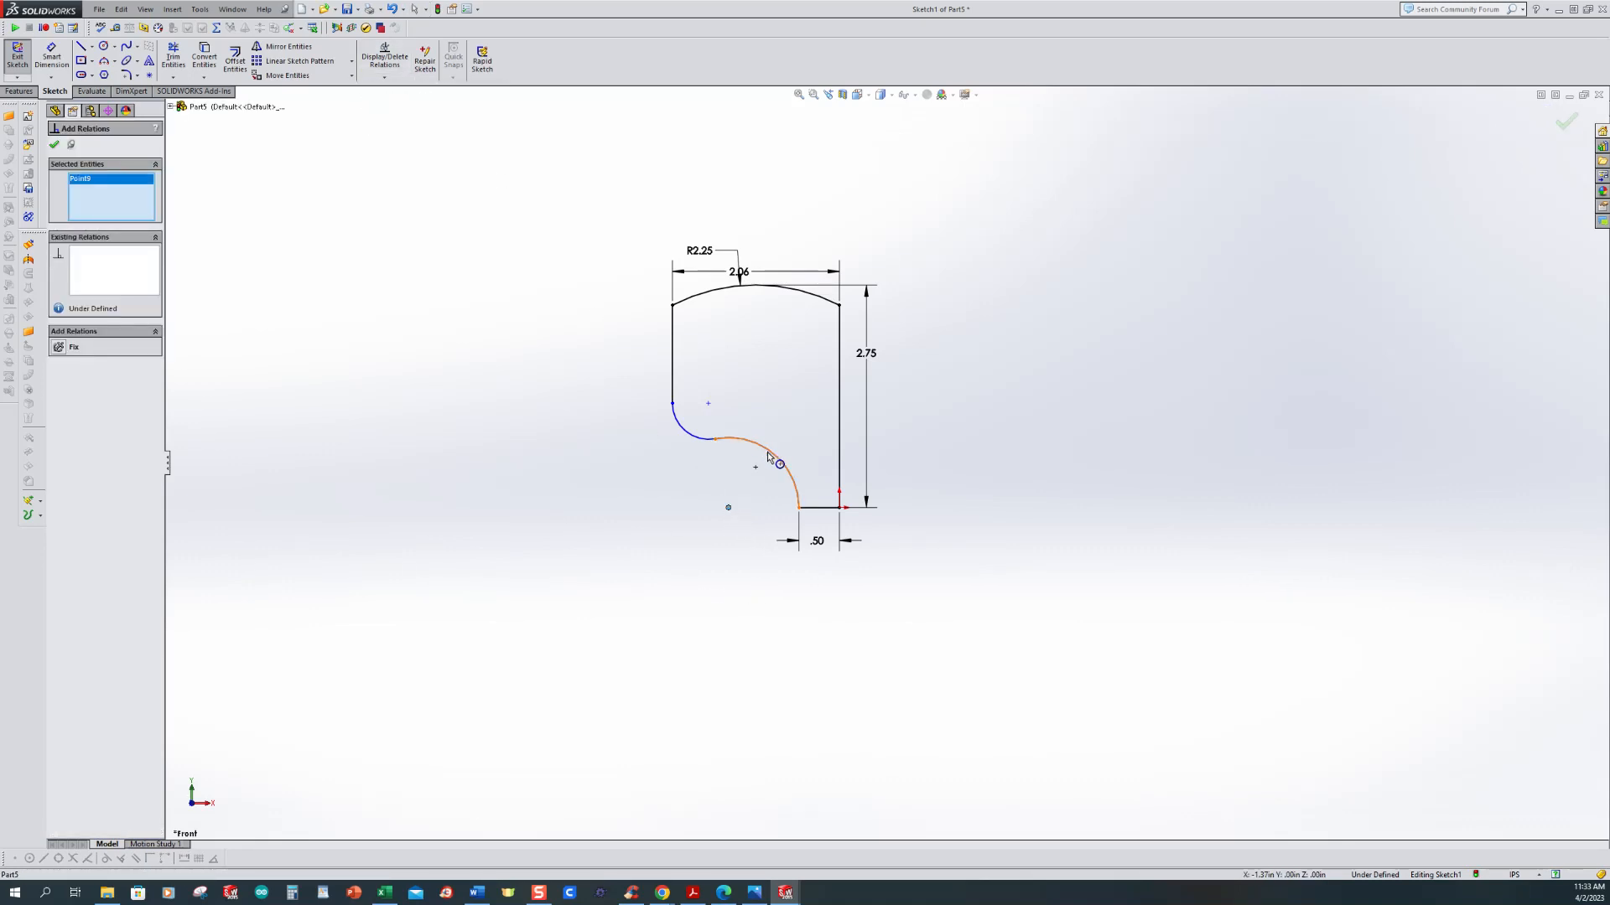
pyautogui.click(798, 508)
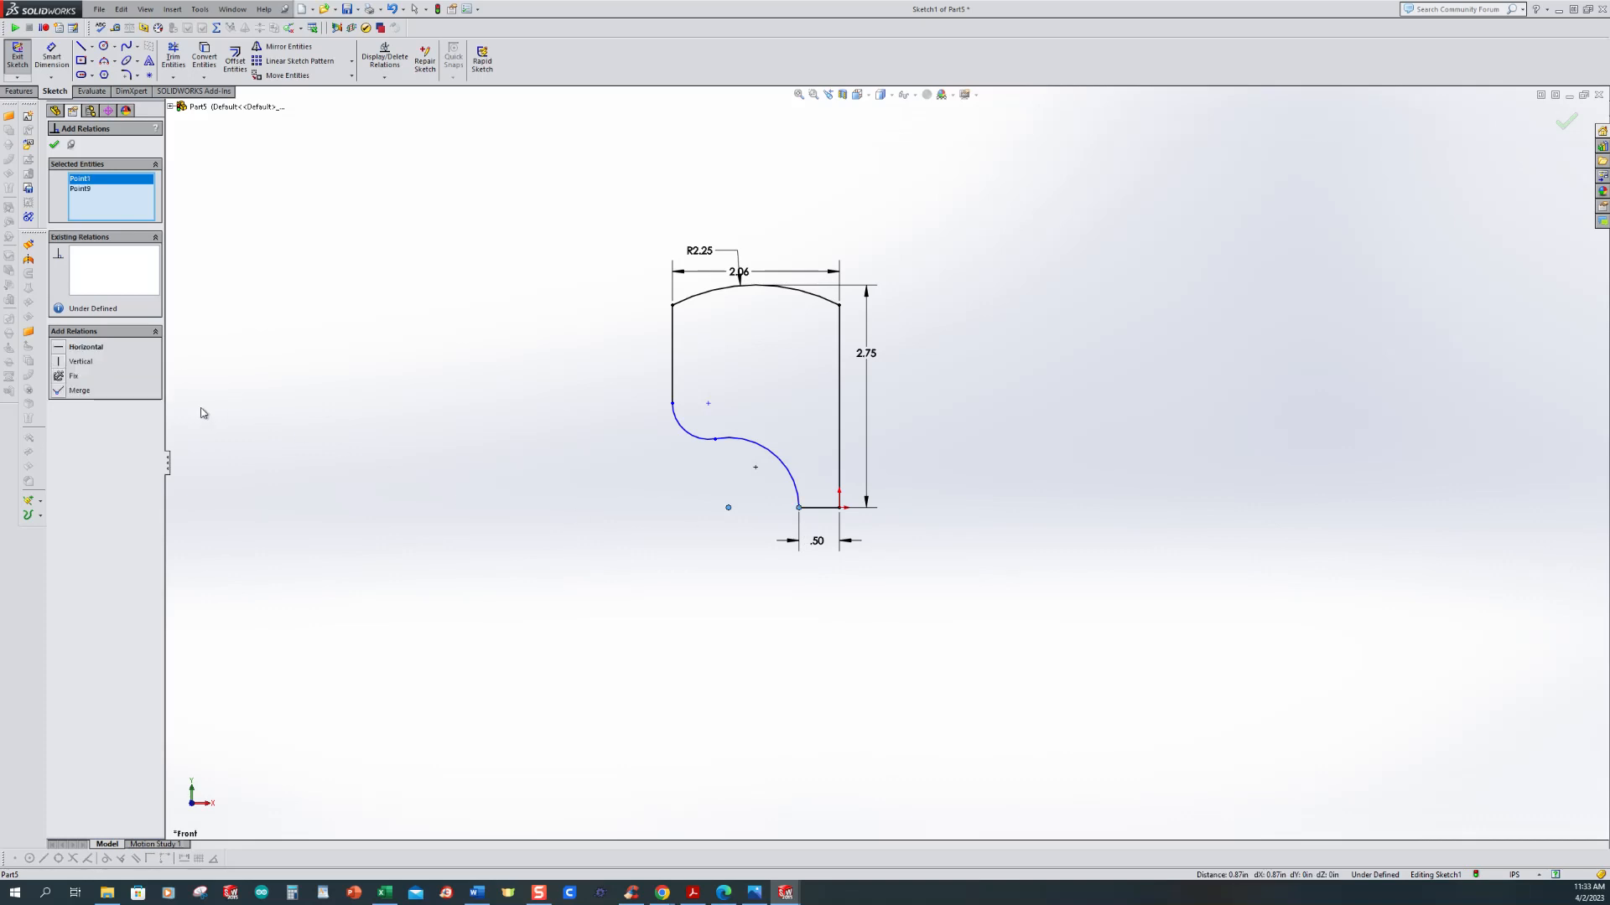
pyautogui.click(61, 347)
# Step: Dimension the inner lower arc's radius to .75 in
pyautogui.click(51, 57)
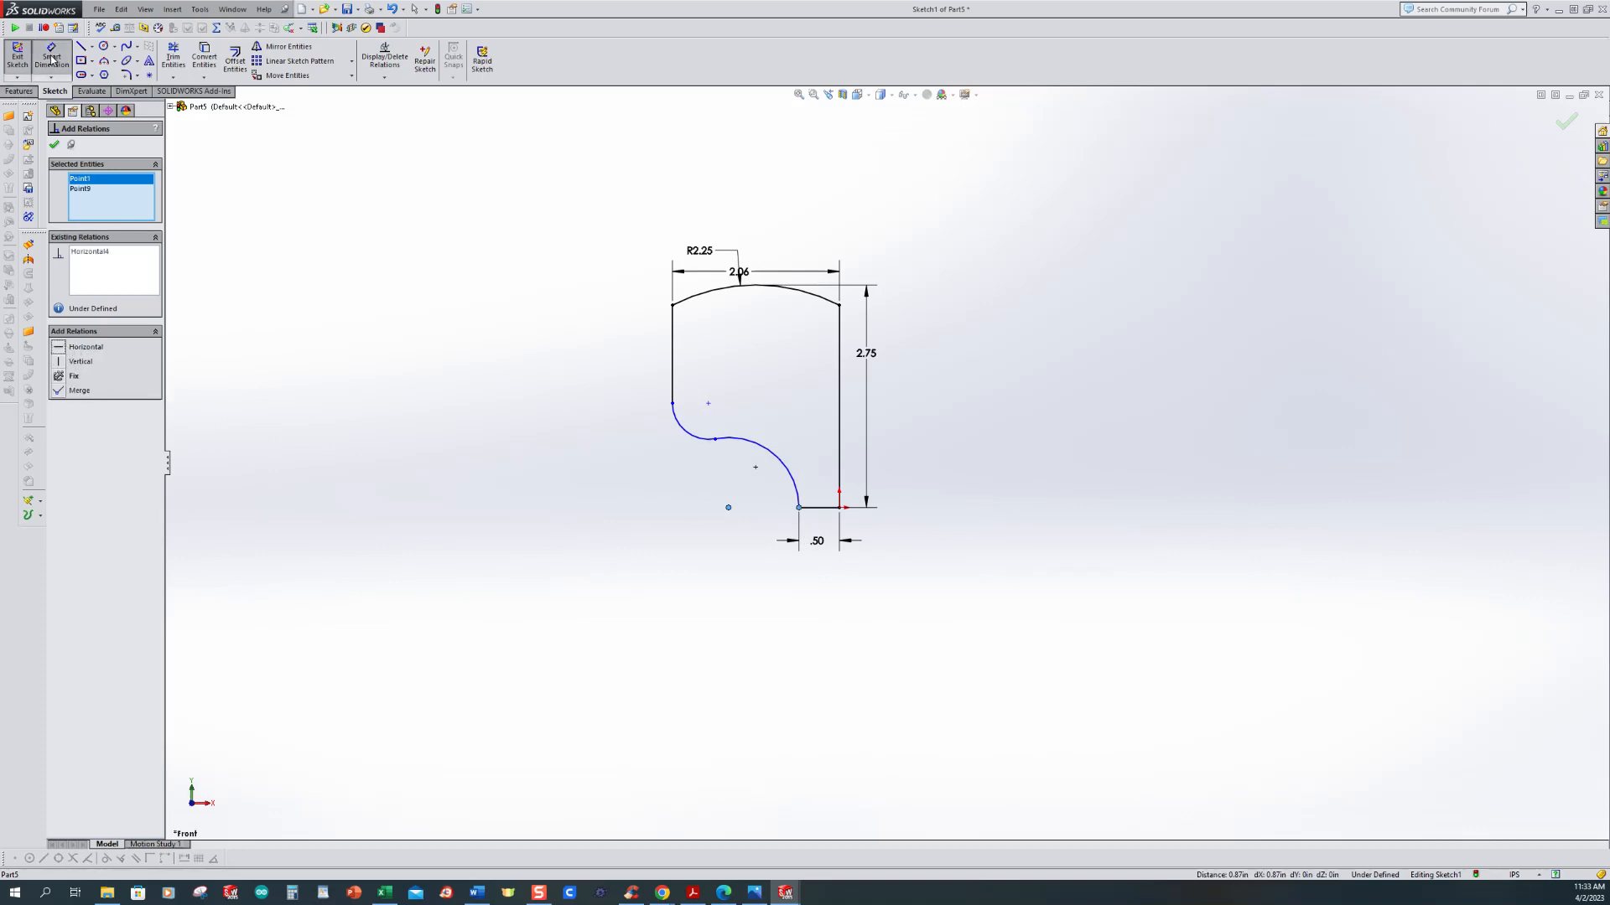
pyautogui.click(767, 453)
pyautogui.click(914, 399)
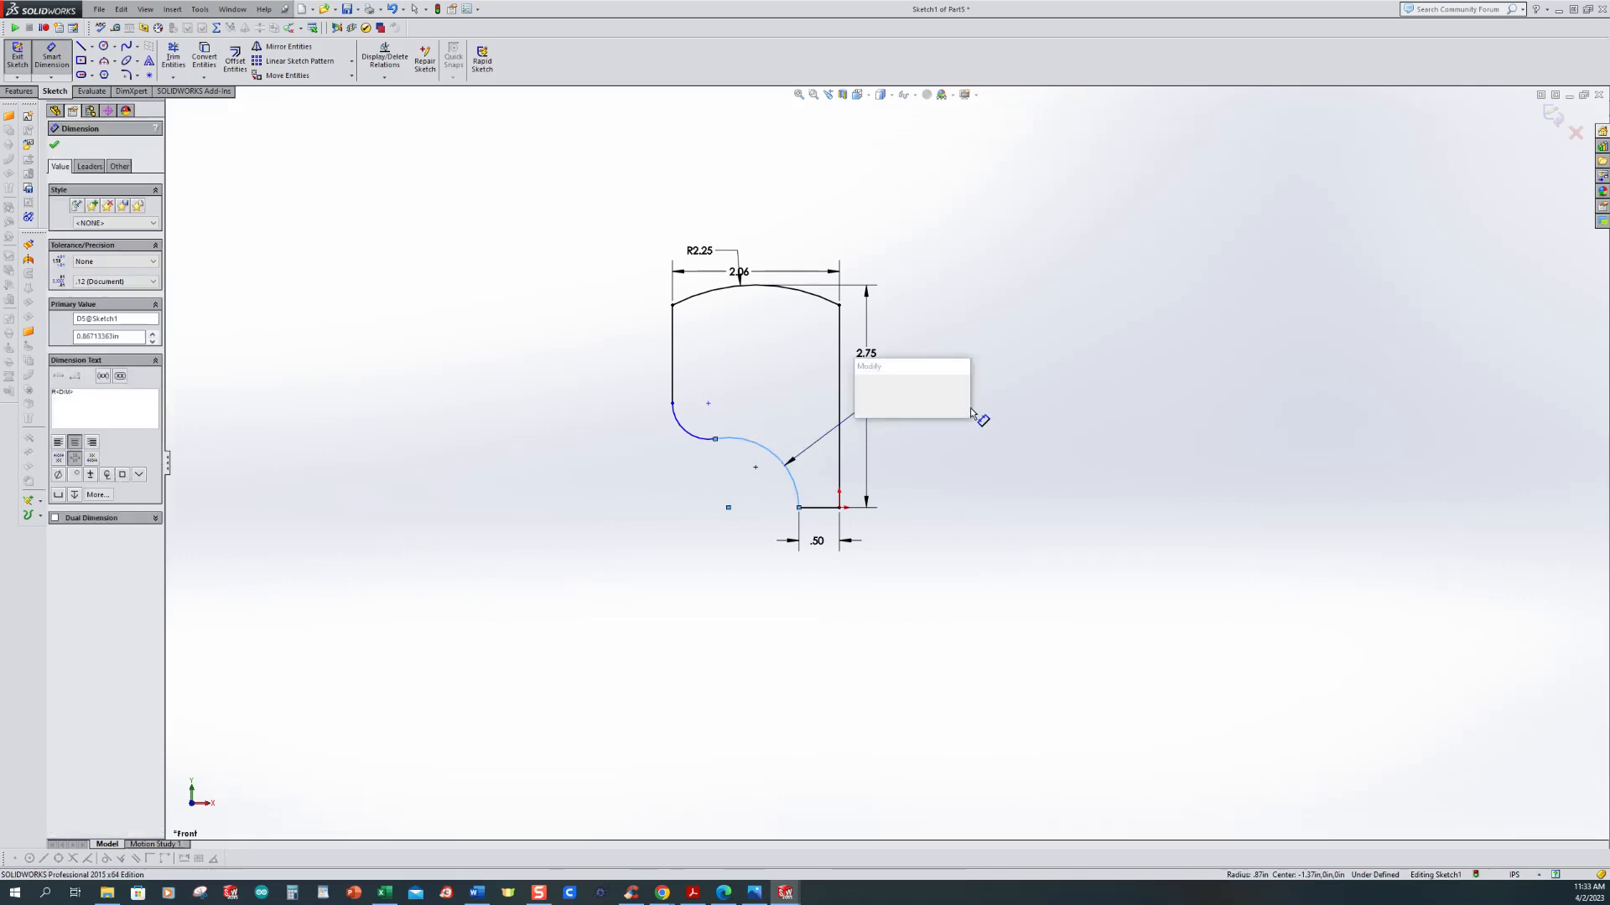
pyautogui.write('.75')
pyautogui.press('Return')
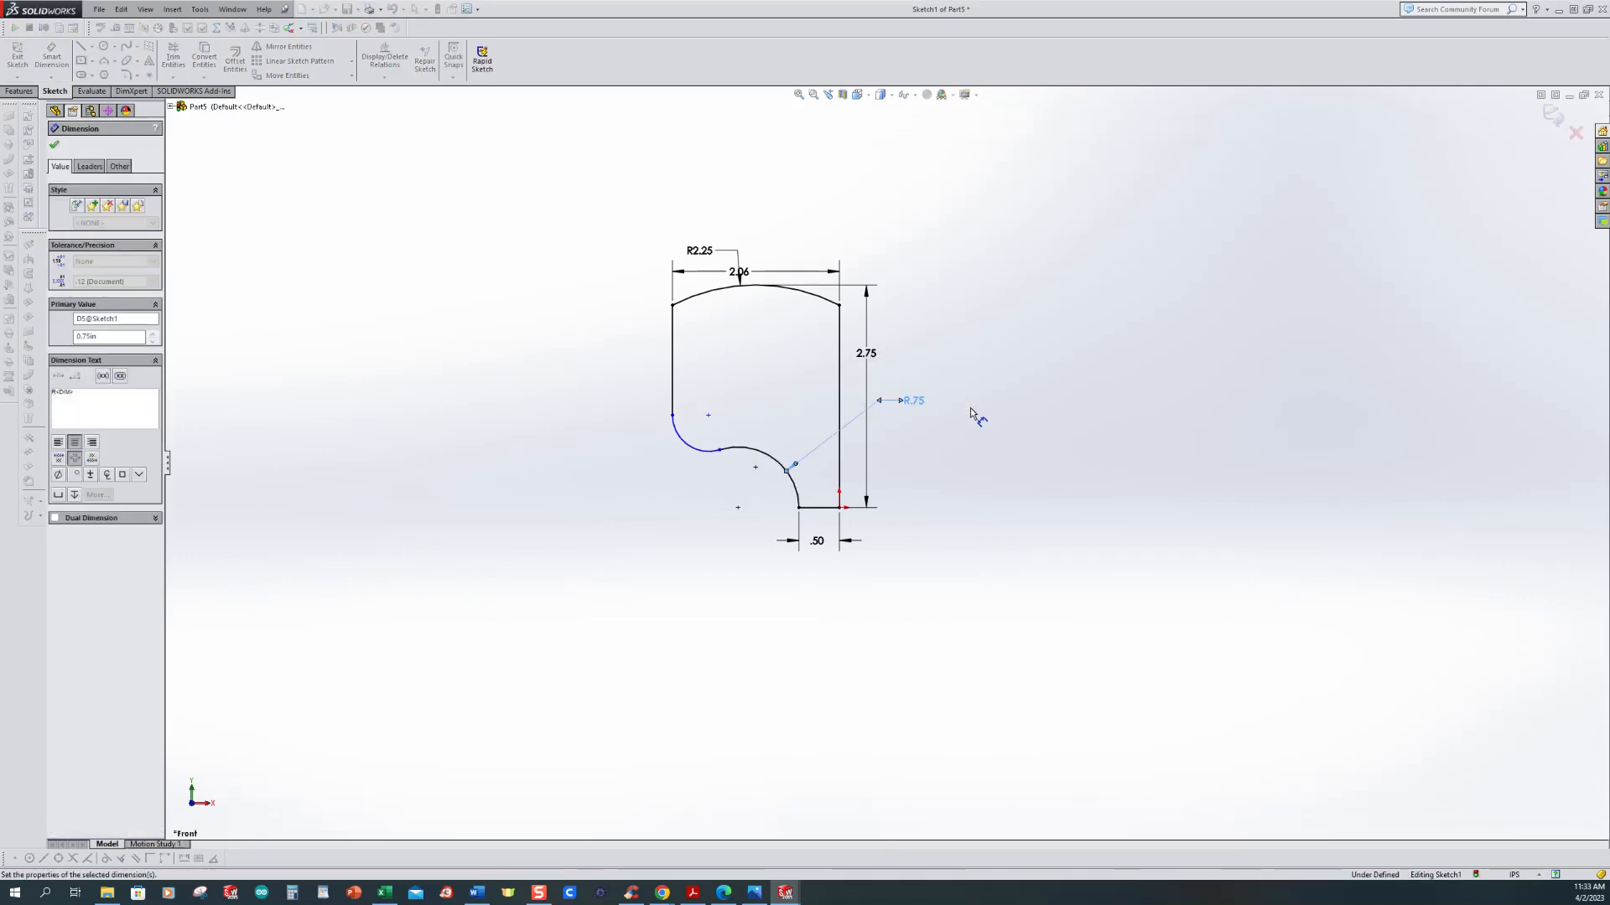
# Step: Dimension the horizontal distance from the short vertical line to the outer lower arc's center to 11/32 in
pyautogui.click(674, 404)
pyautogui.click(707, 416)
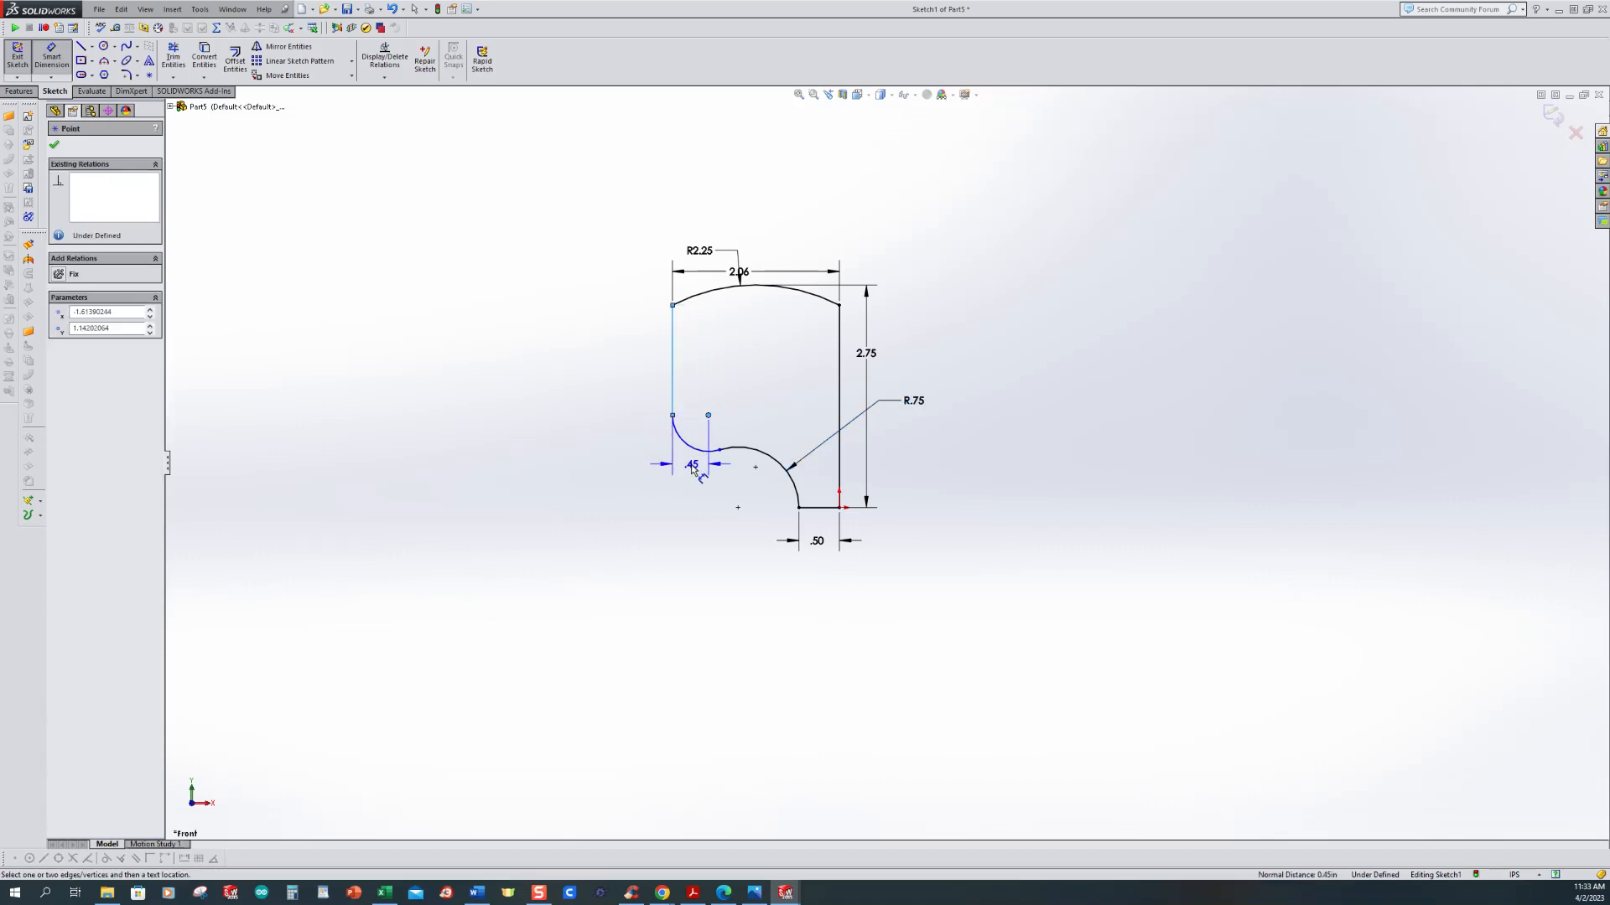
pyautogui.click(693, 463)
pyautogui.write('1')
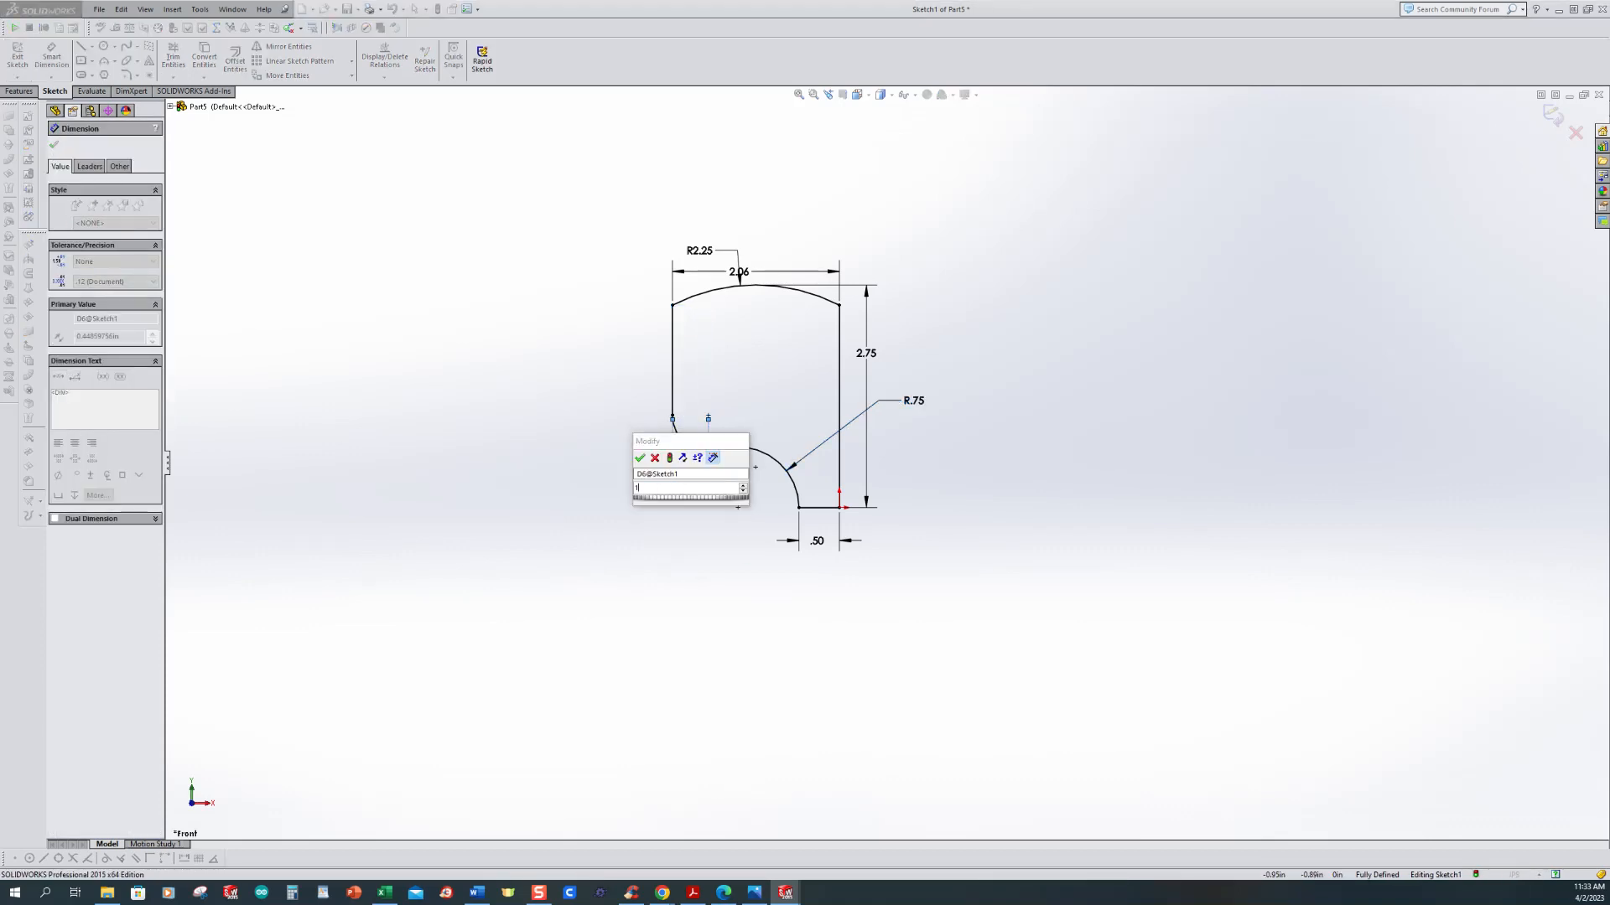
pyautogui.write('1/32')
pyautogui.press('Return')
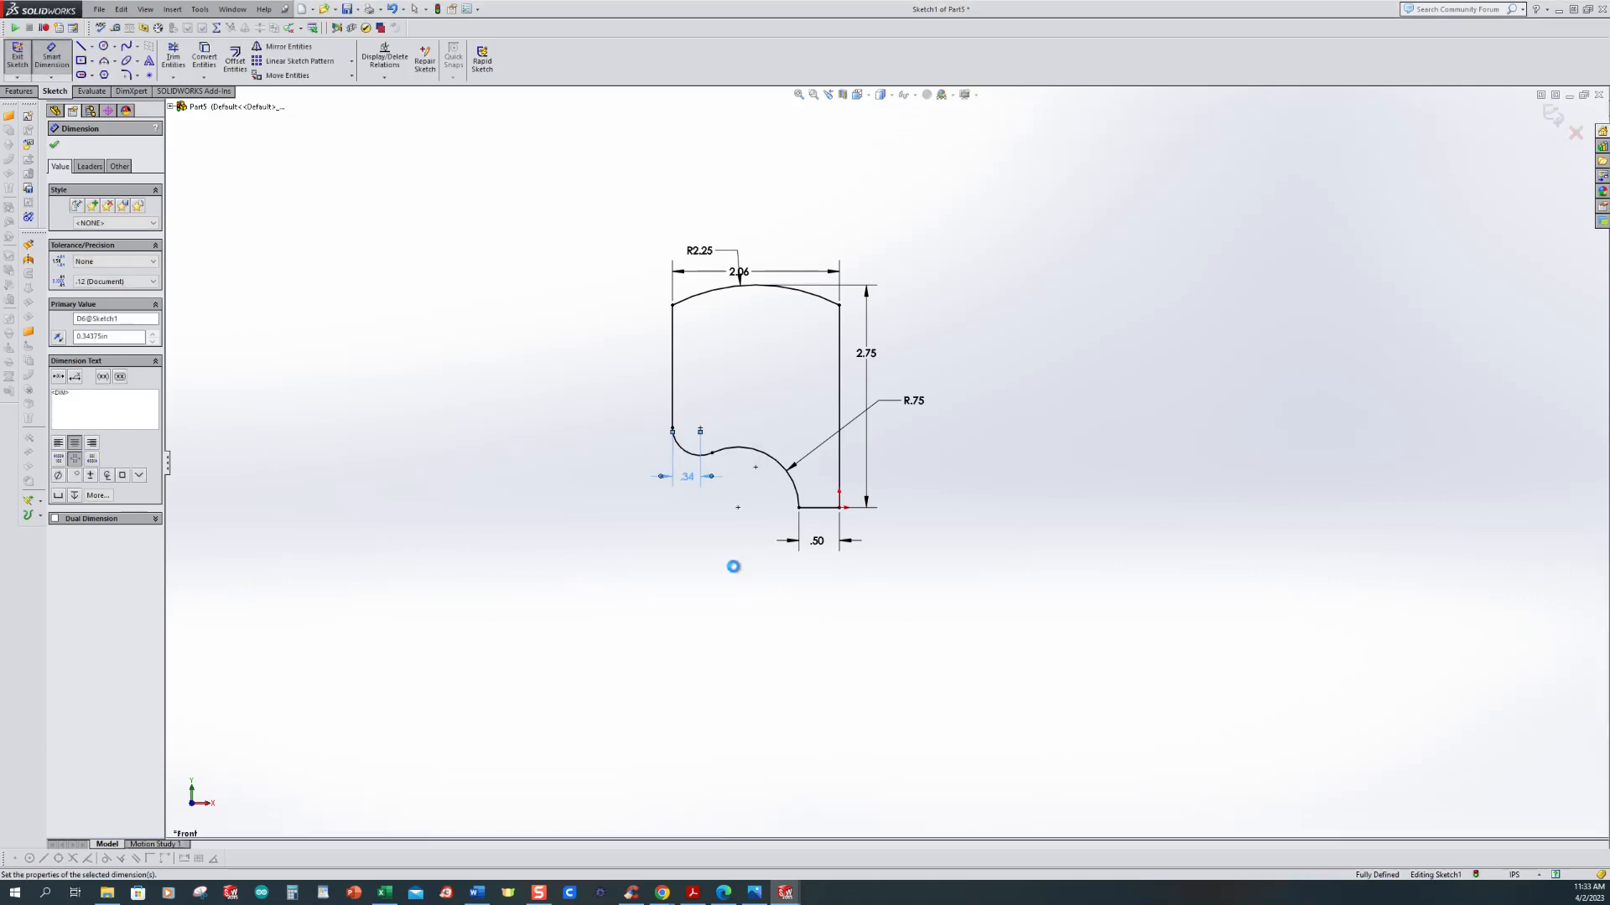
pyautogui.click(629, 580)
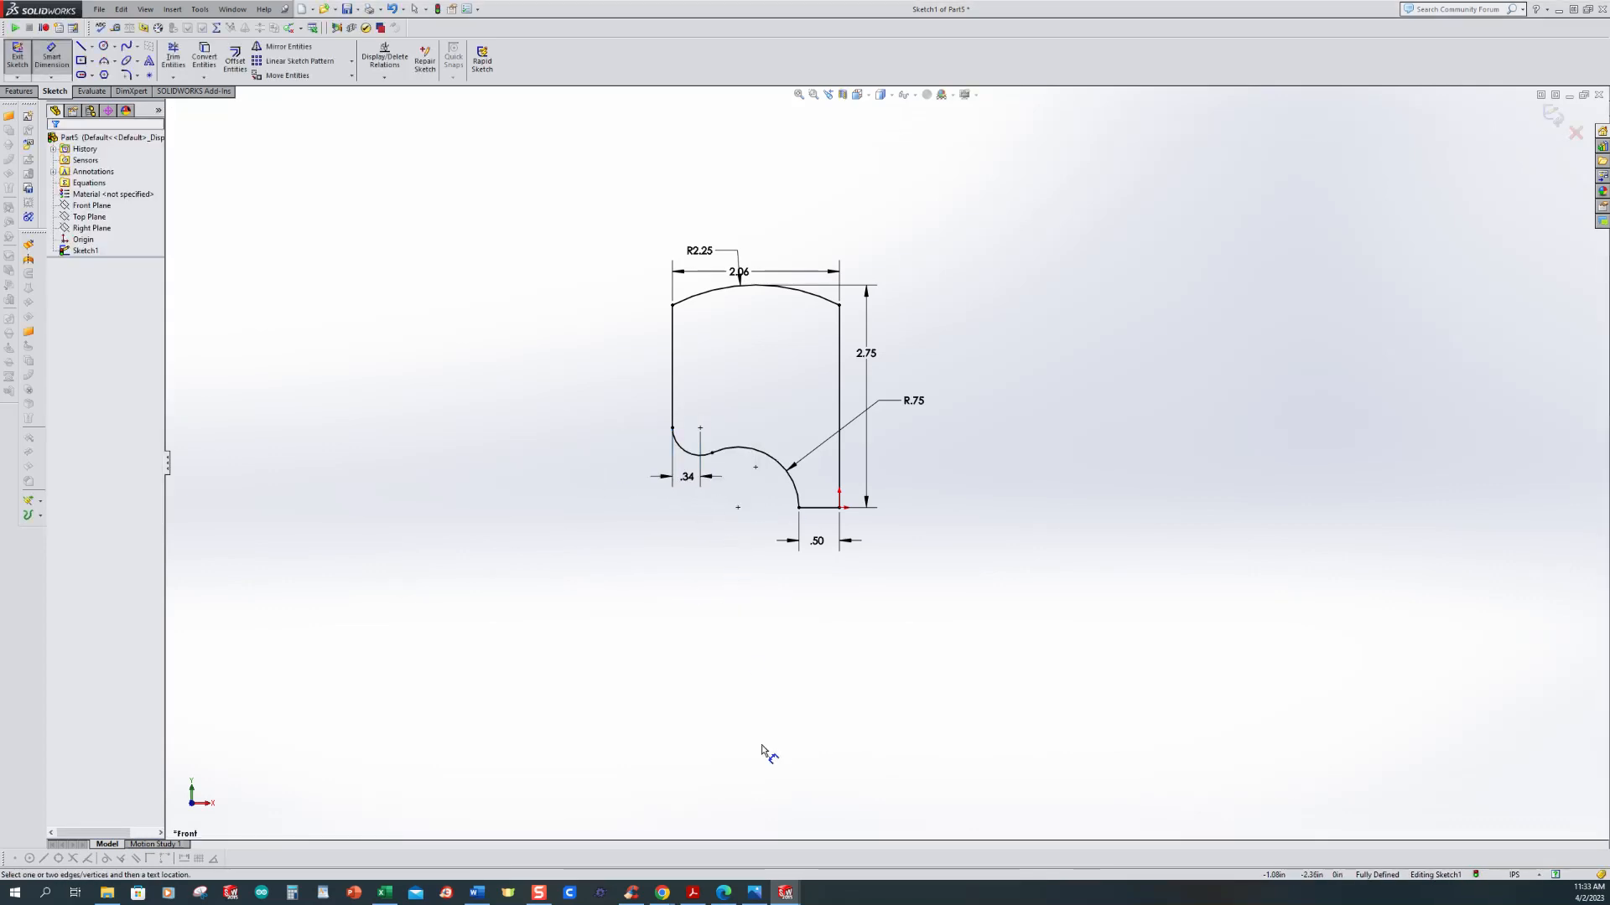
# Step: Consult the drawing for the head's thickness and extrude the closed profile 13/16 in with the Mid Plane end condition
pyautogui.moveTo(788, 897)
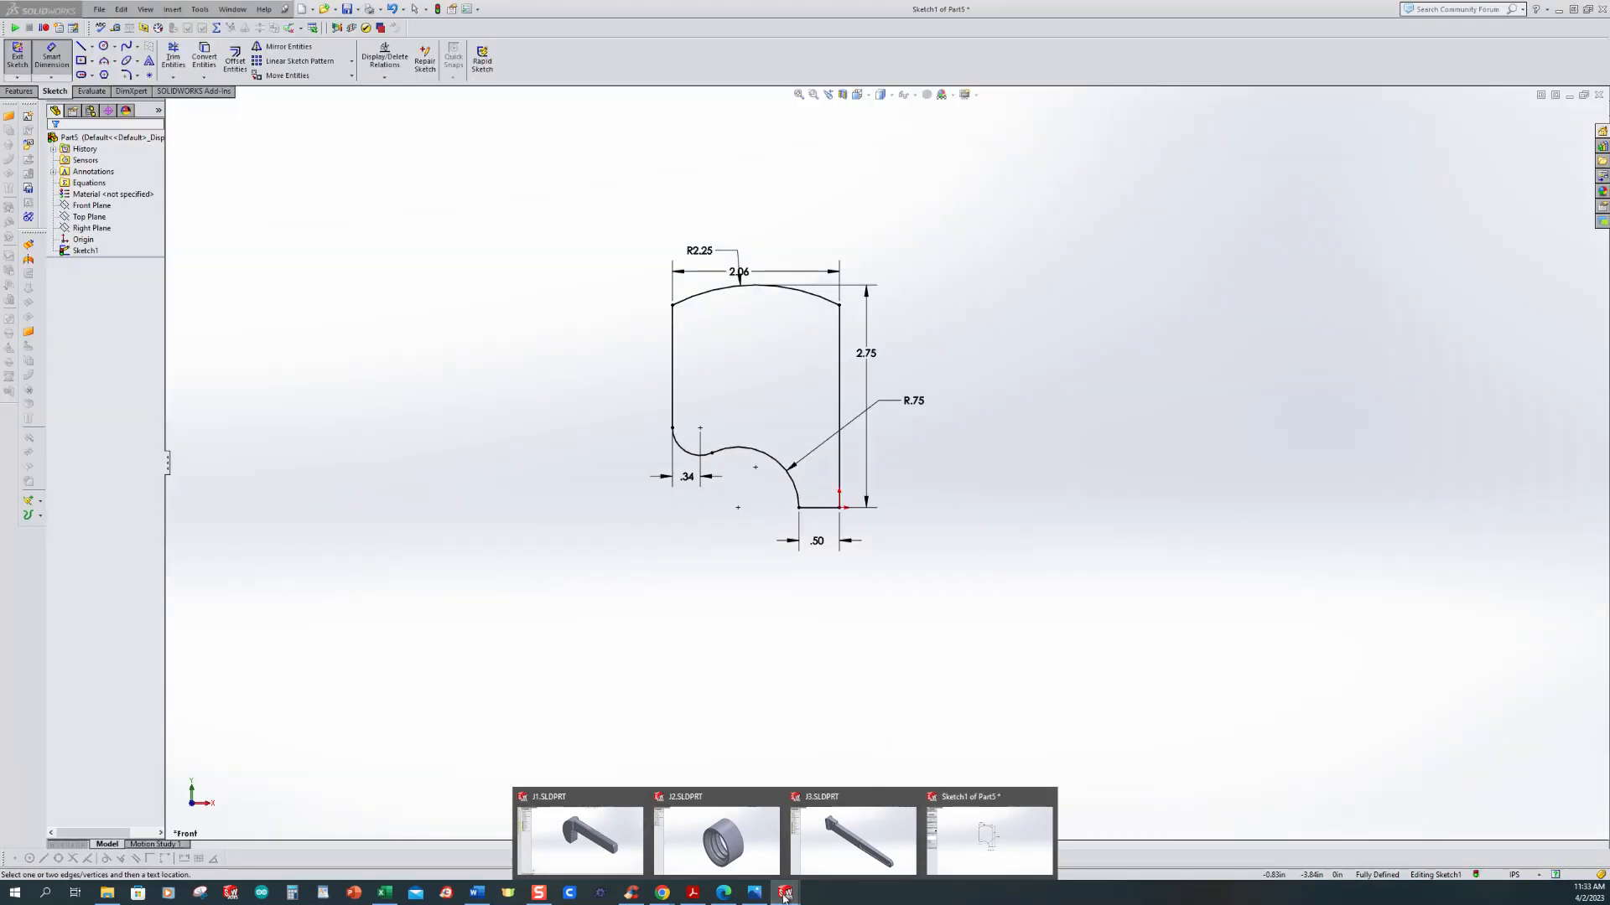
pyautogui.click(755, 894)
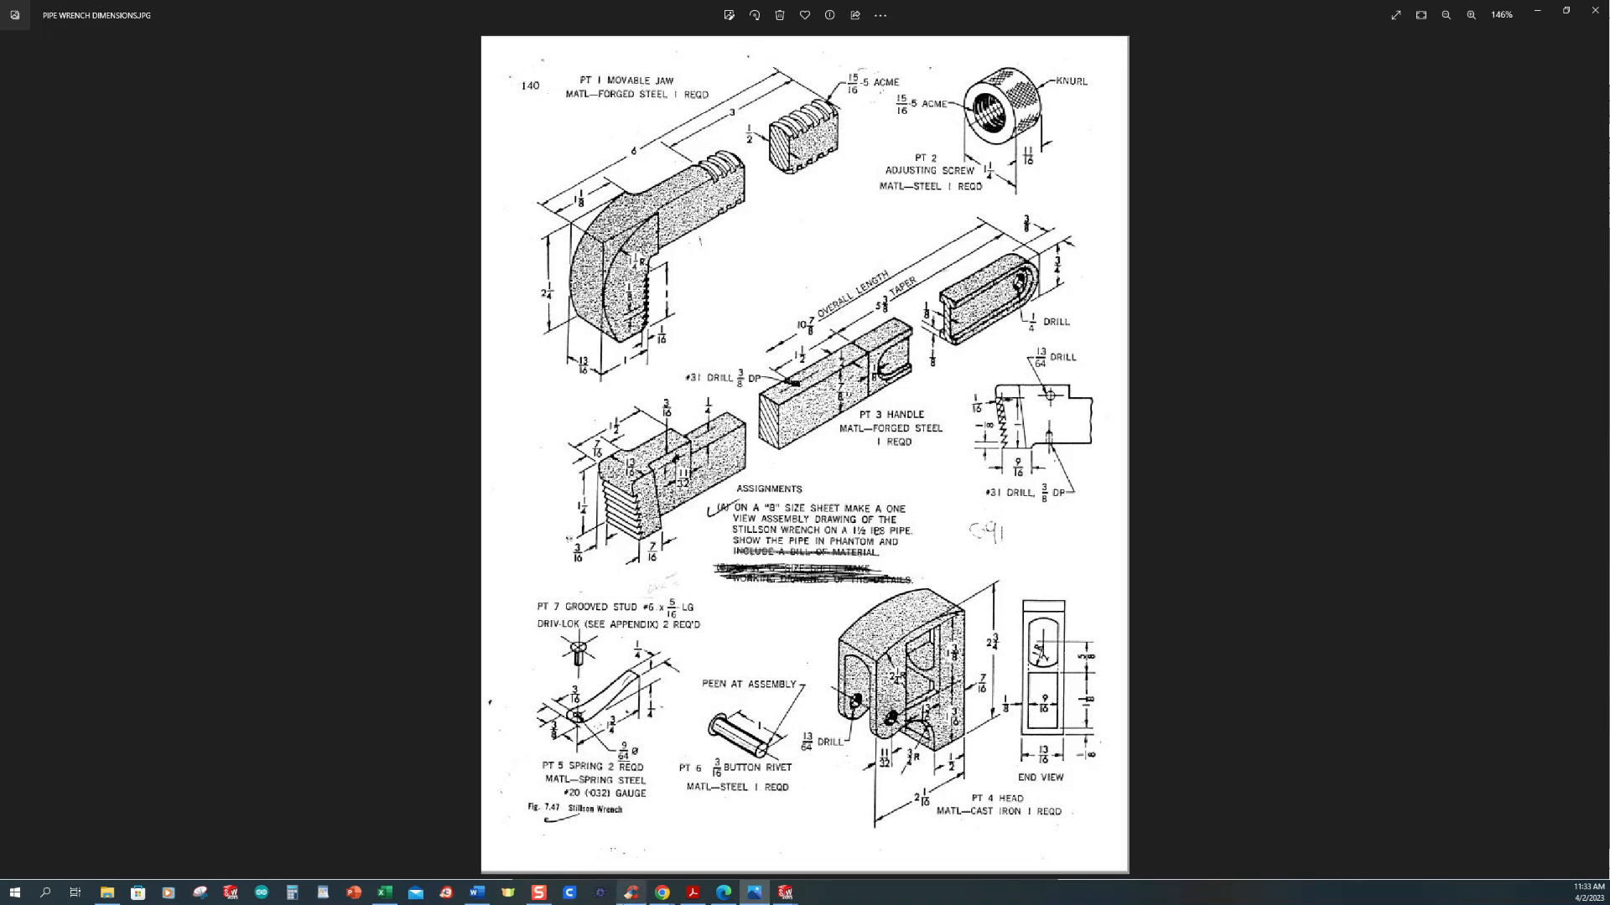
pyautogui.moveTo(783, 894)
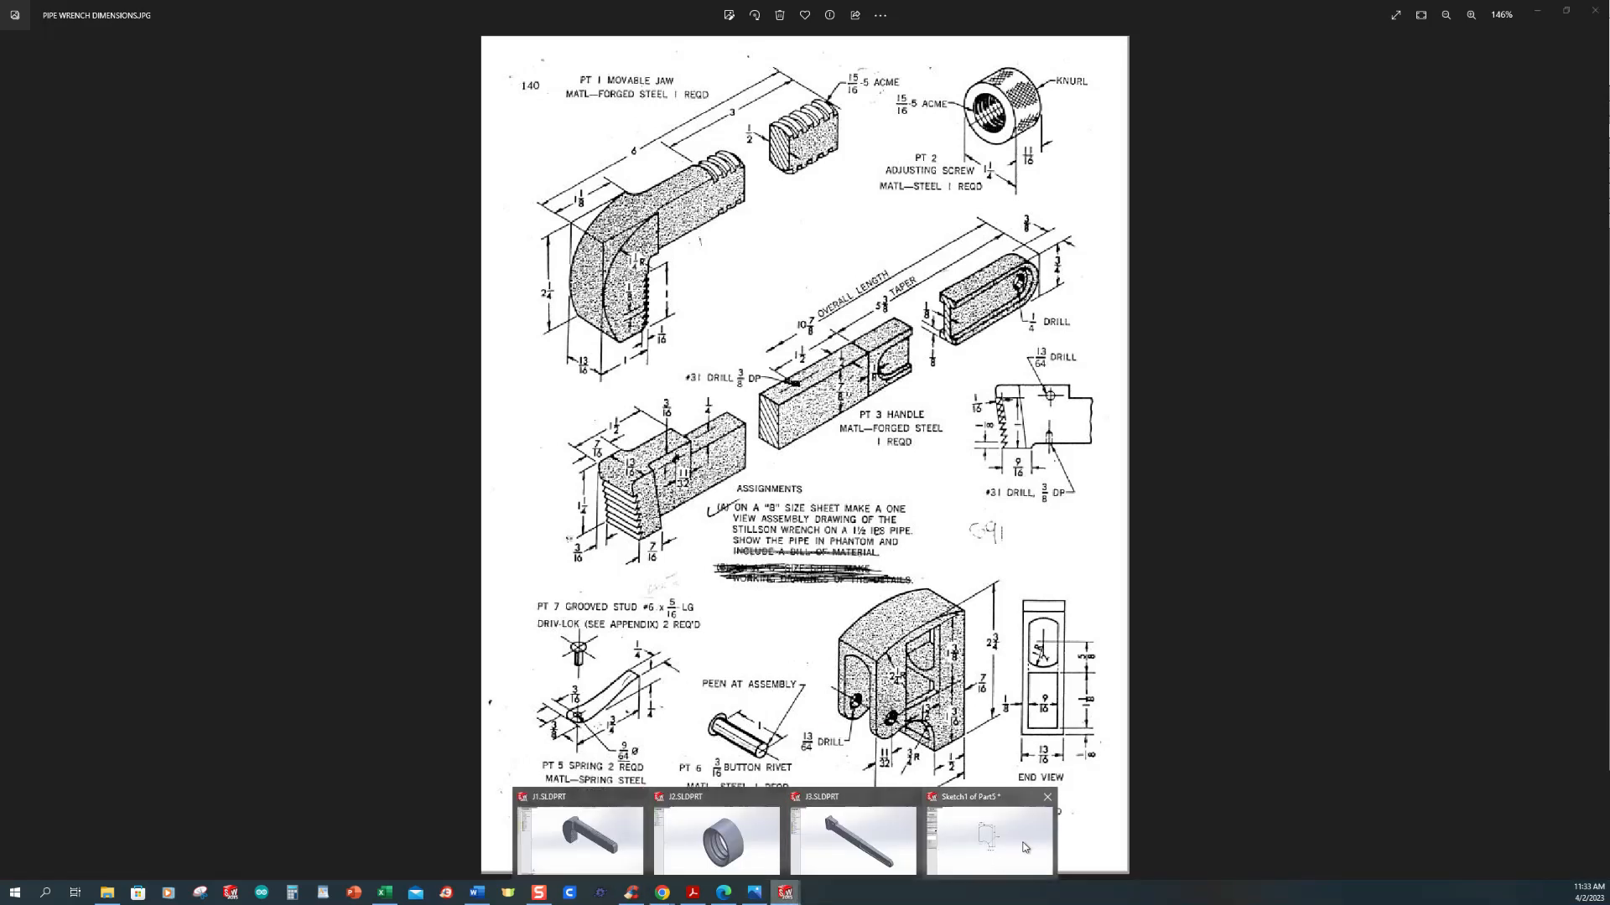
pyautogui.click(1029, 842)
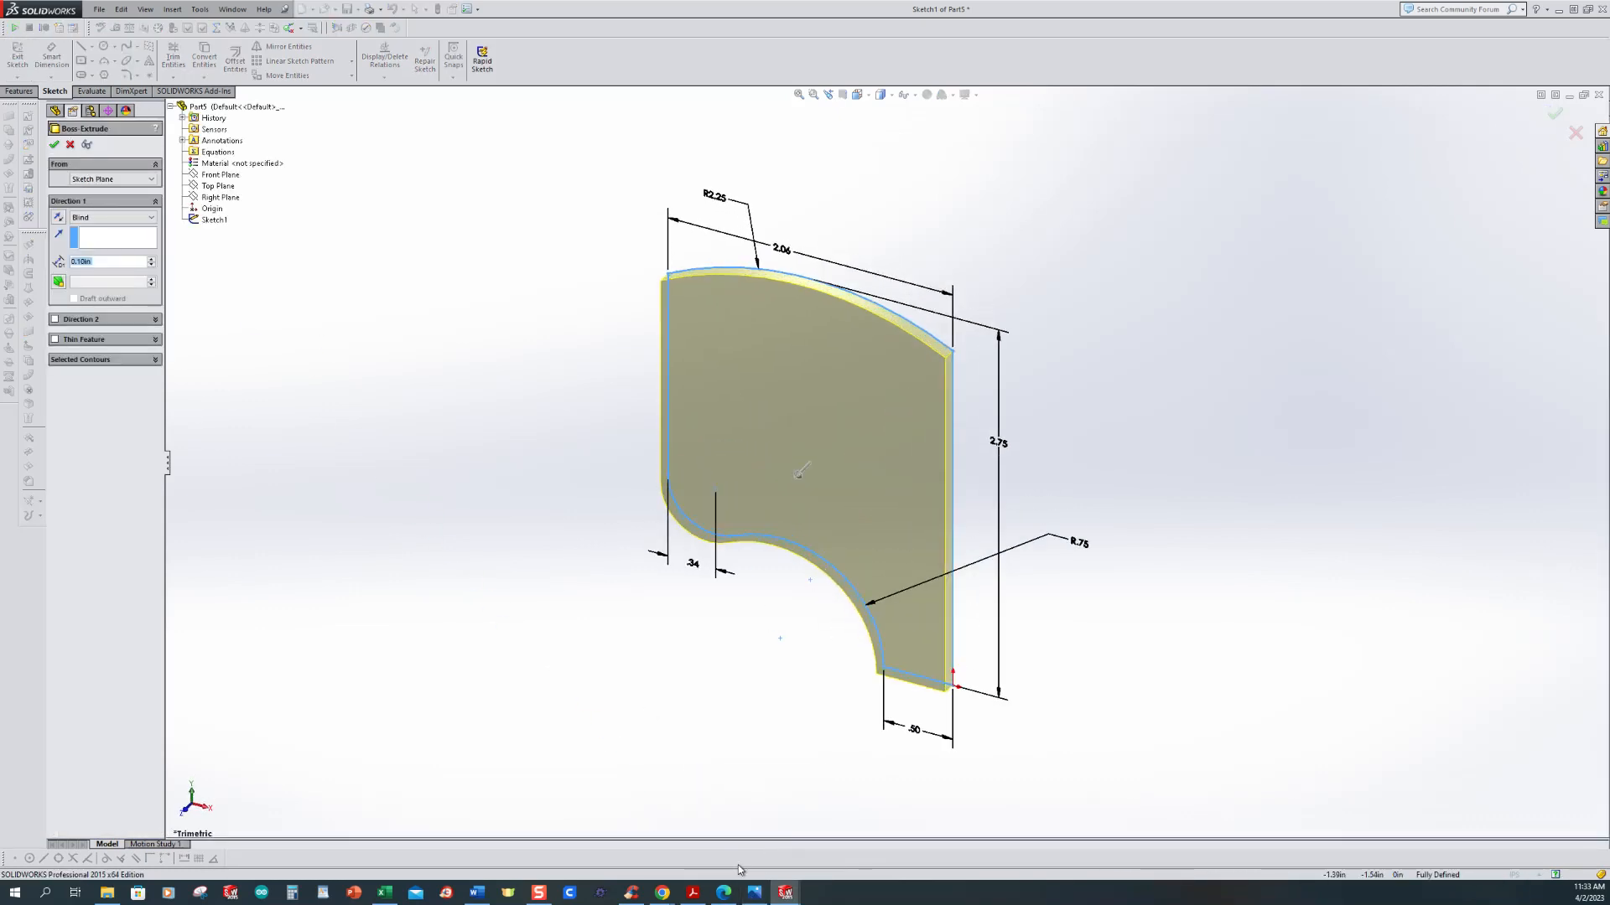
pyautogui.click(753, 894)
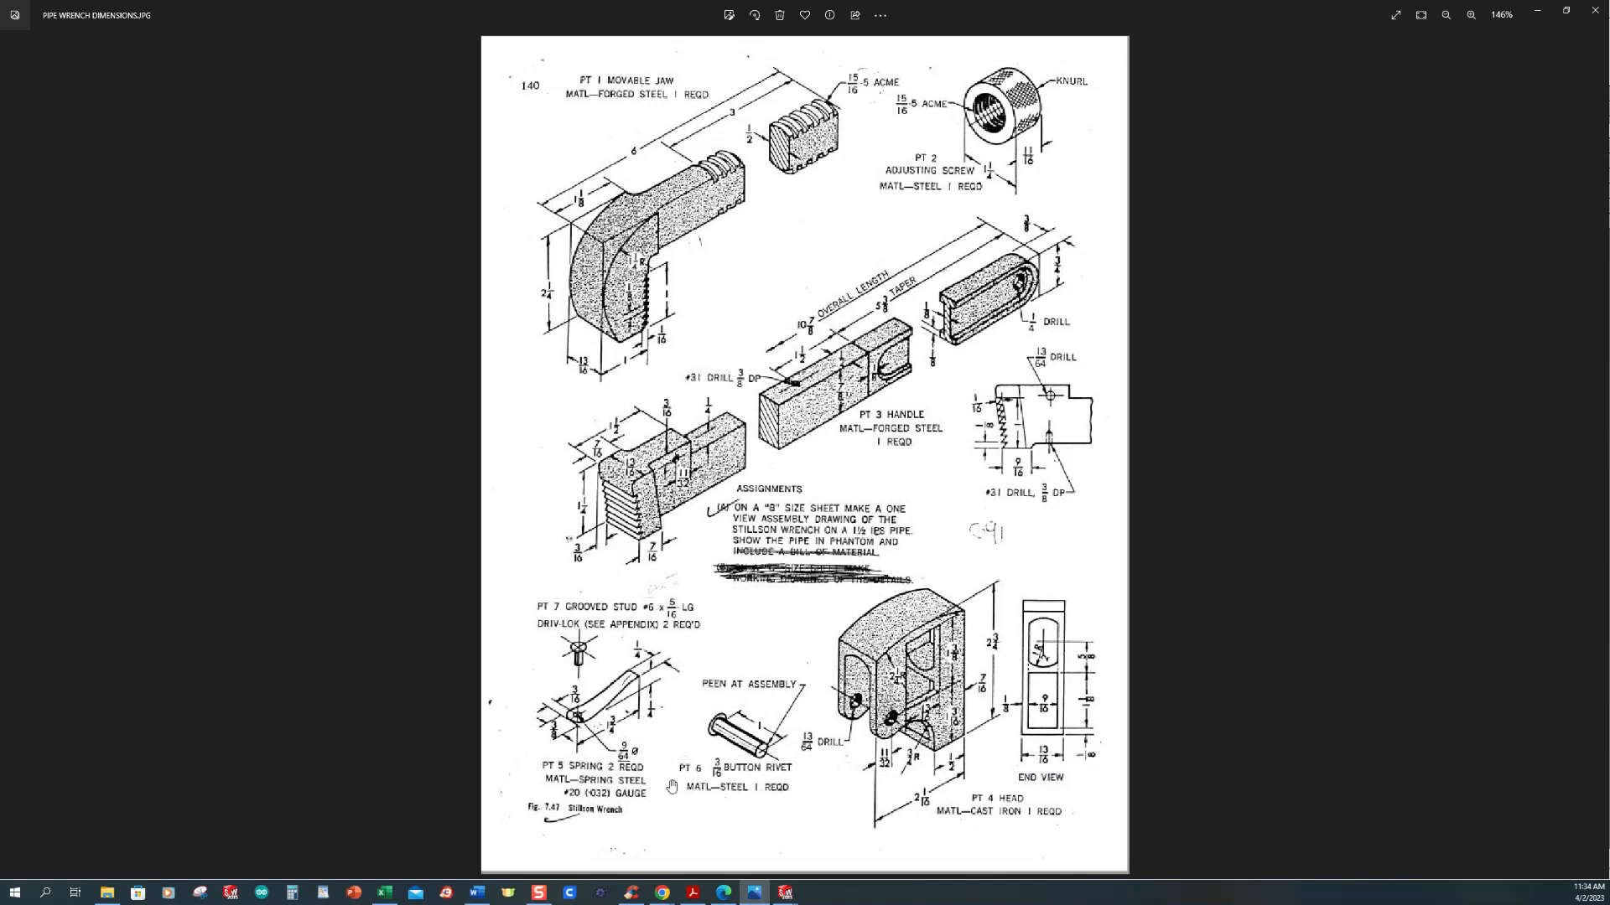
pyautogui.moveTo(789, 895)
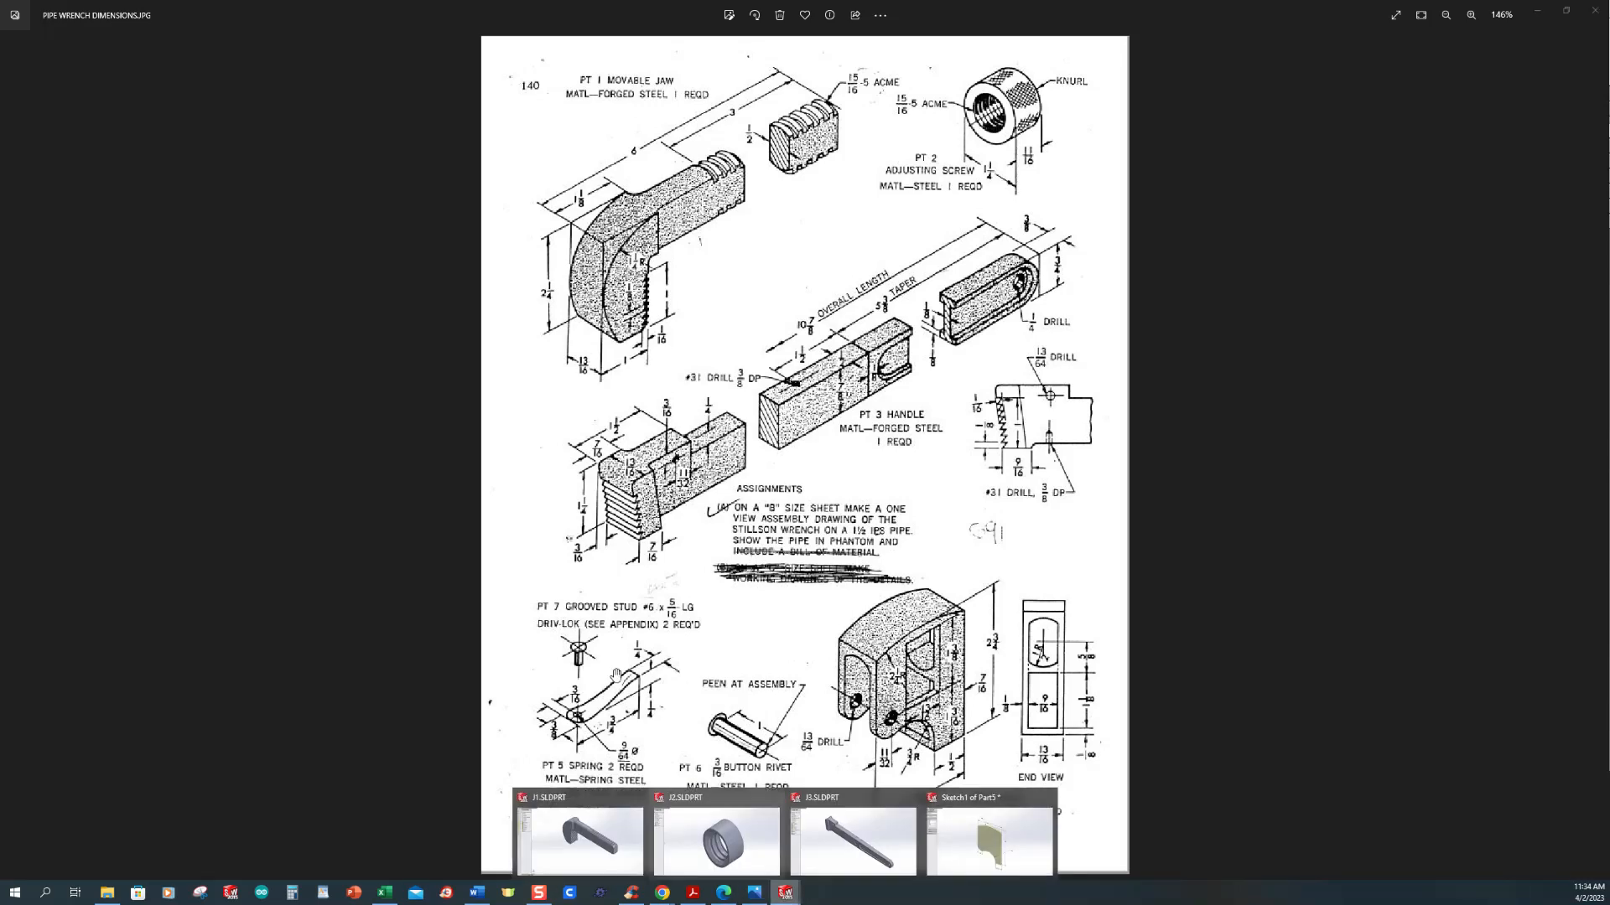
pyautogui.click(984, 835)
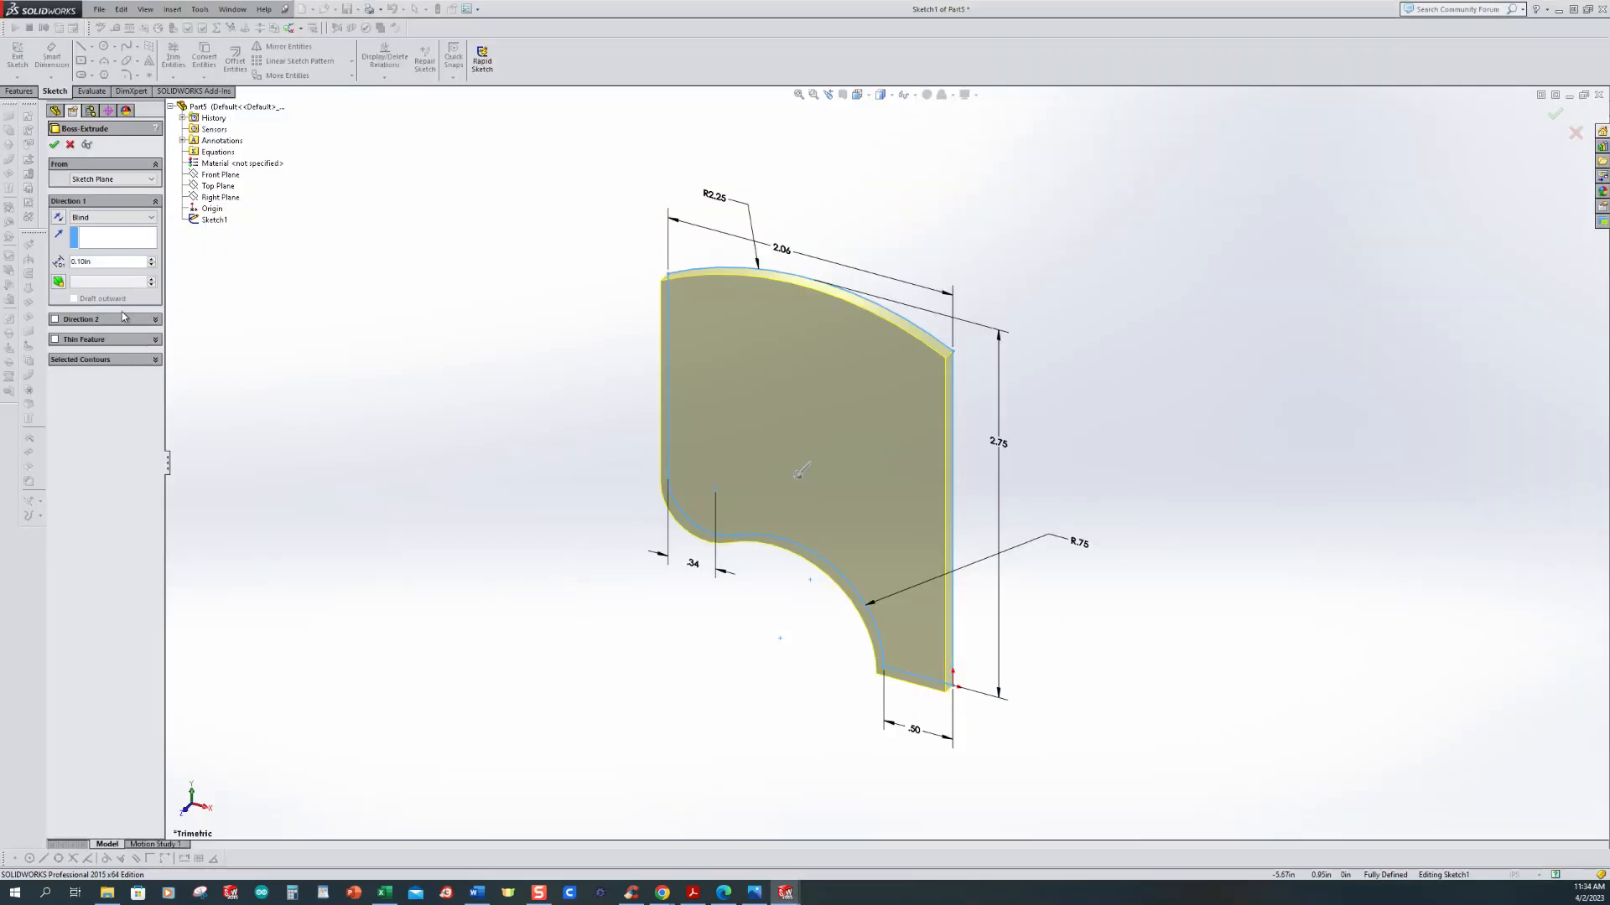
pyautogui.click(101, 216)
pyautogui.click(103, 270)
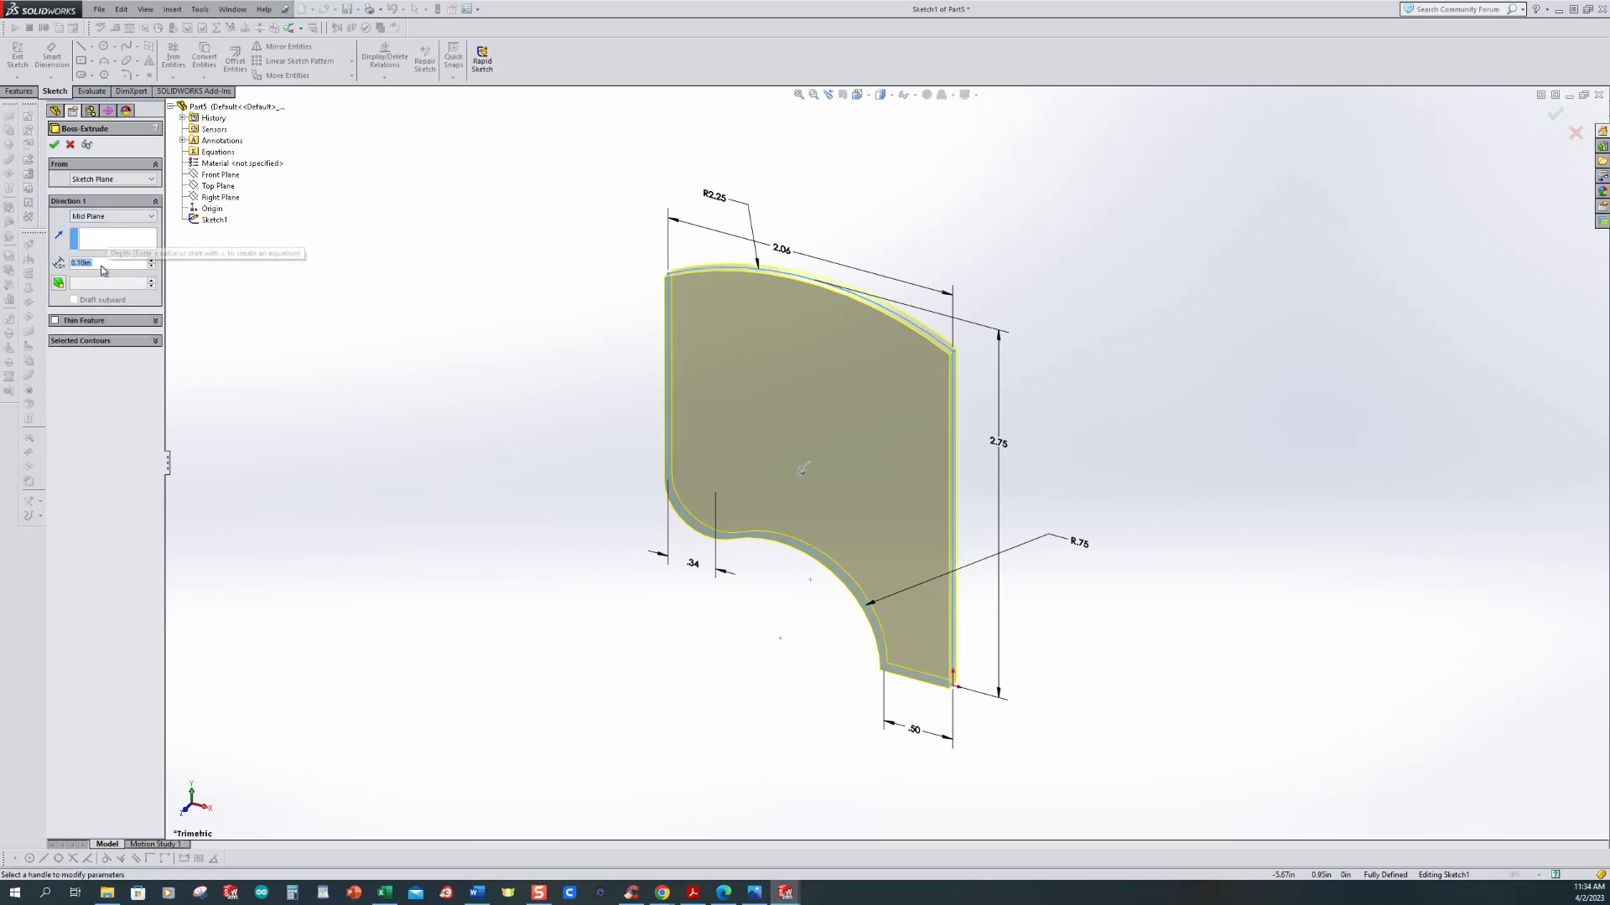
pyautogui.write('13/16')
pyautogui.press('Return')
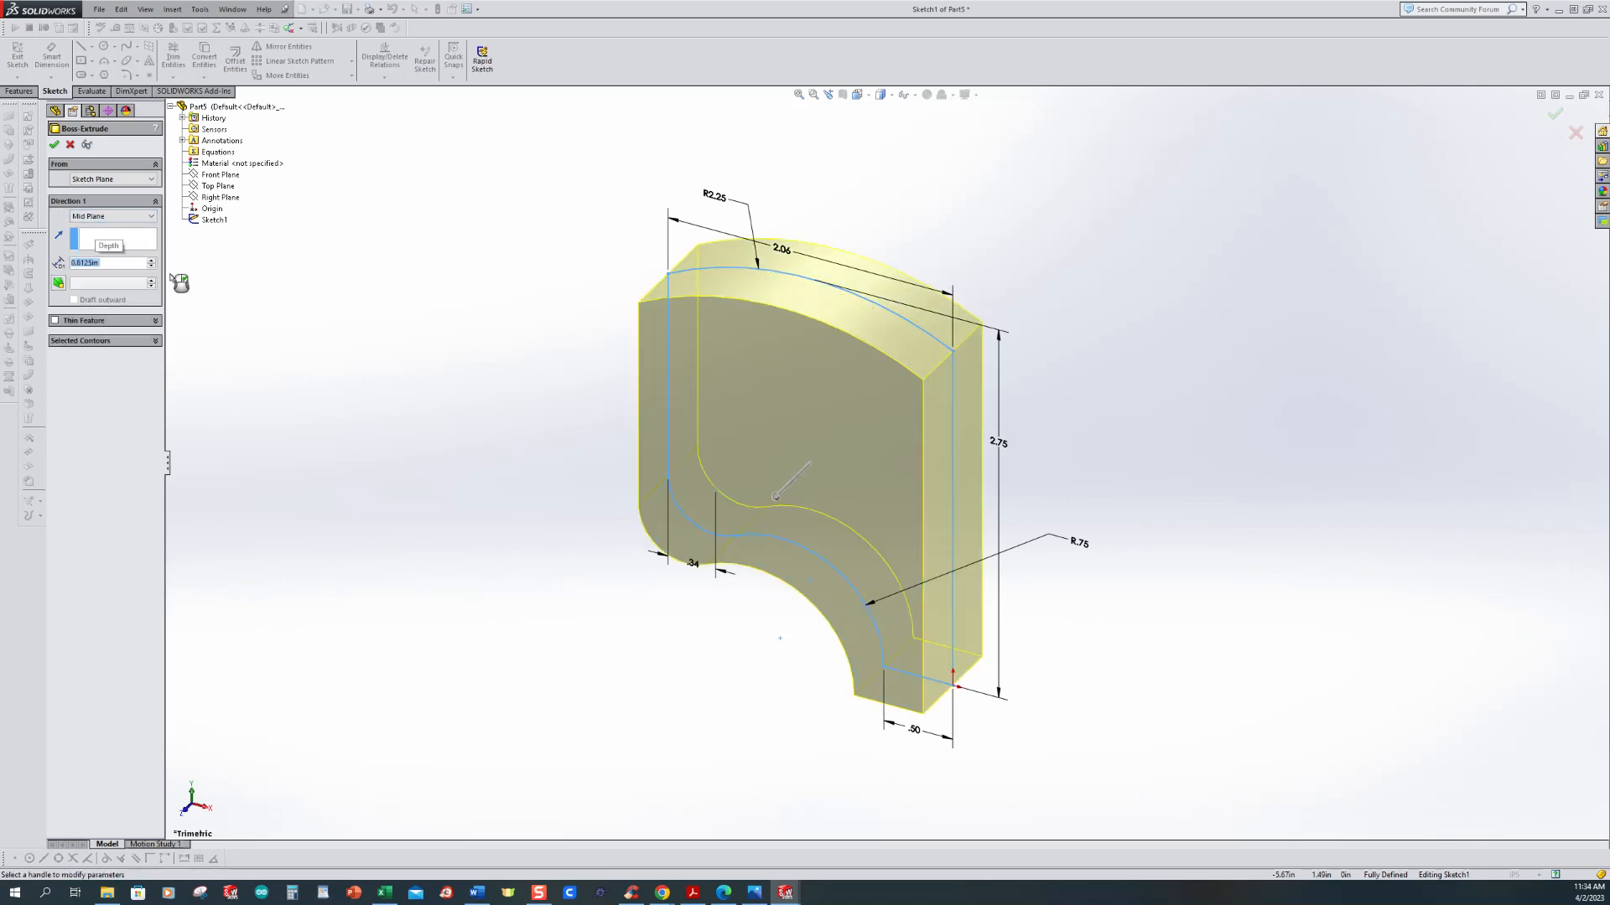
pyautogui.click(54, 144)
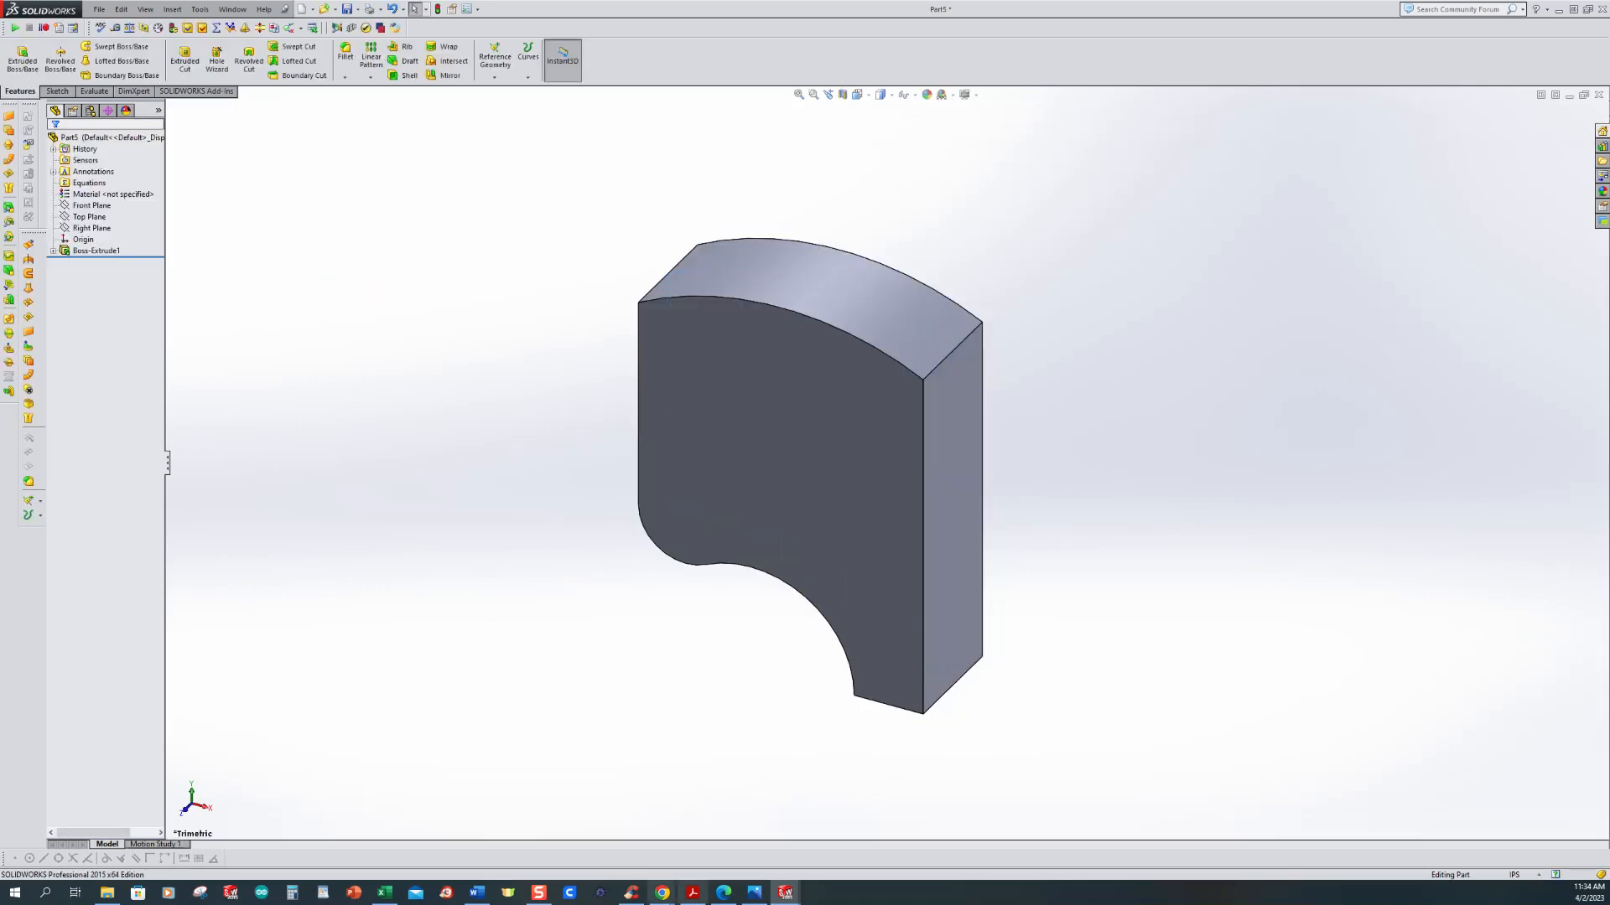
# Step: Consult the drawing for the head's openings and start an Extruded Cut sketch on the tall flat end face
pyautogui.click(755, 892)
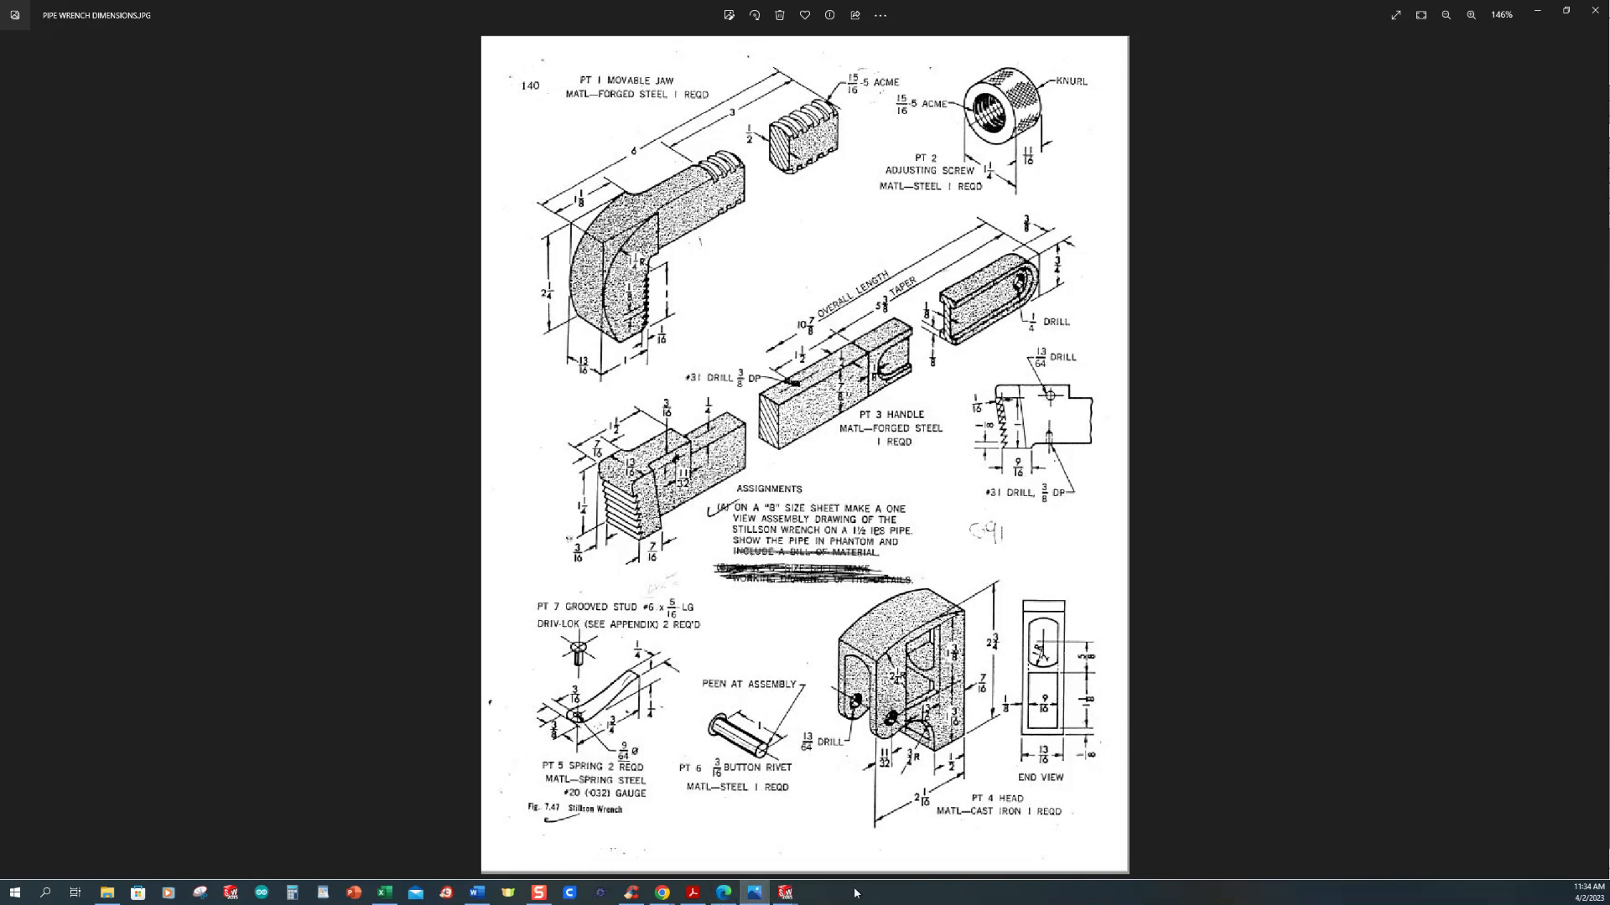
pyautogui.moveTo(785, 893)
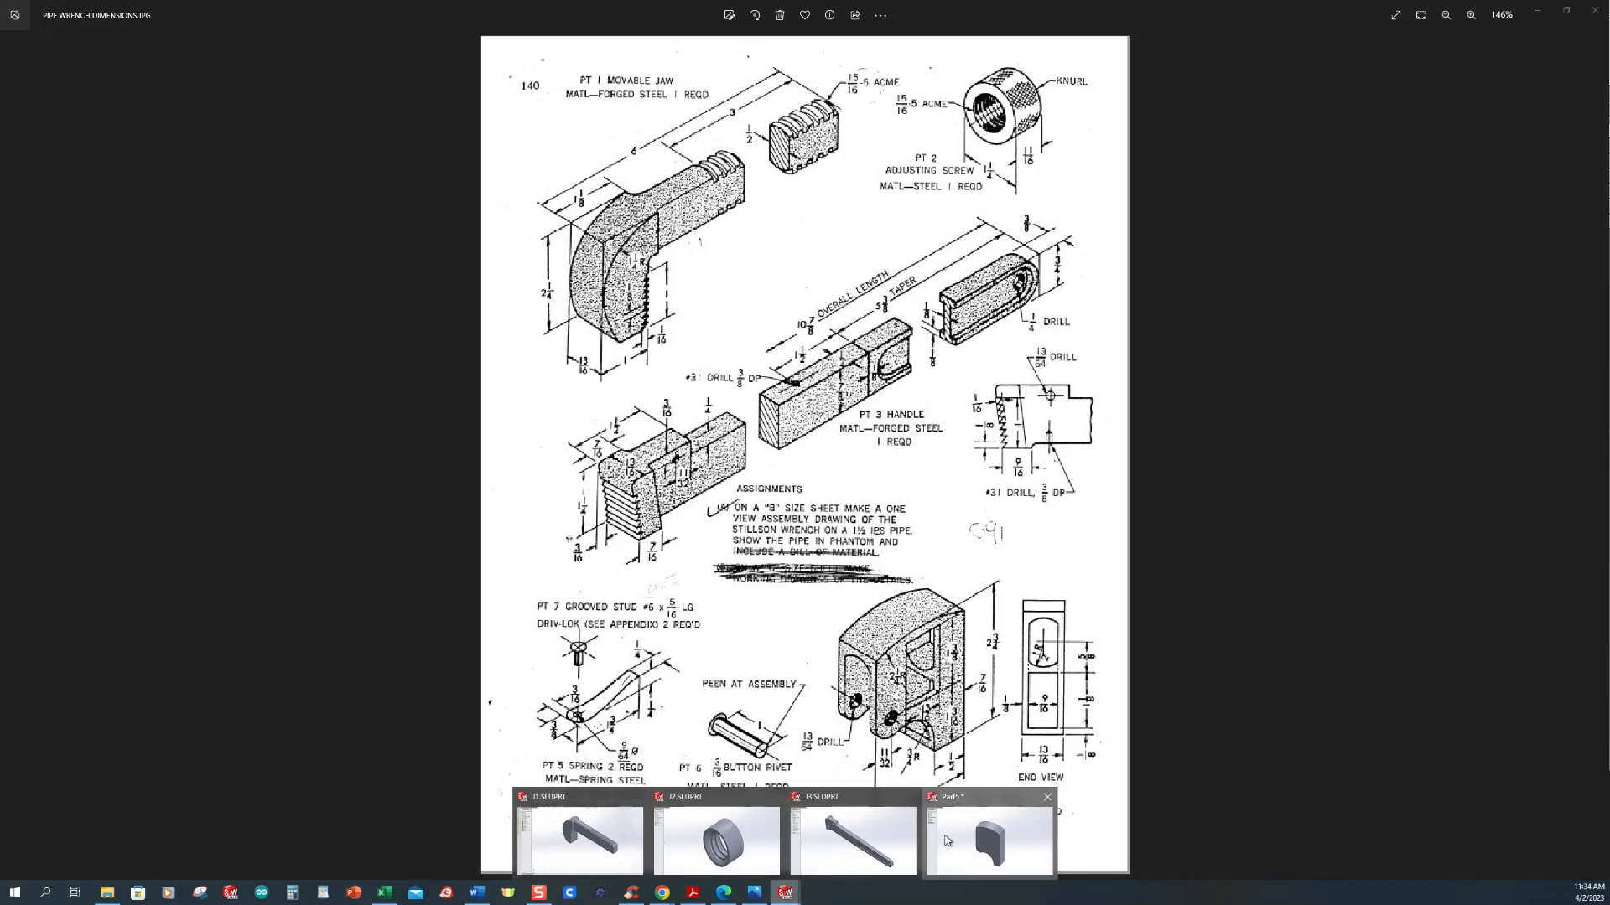
pyautogui.click(945, 840)
pyautogui.click(185, 59)
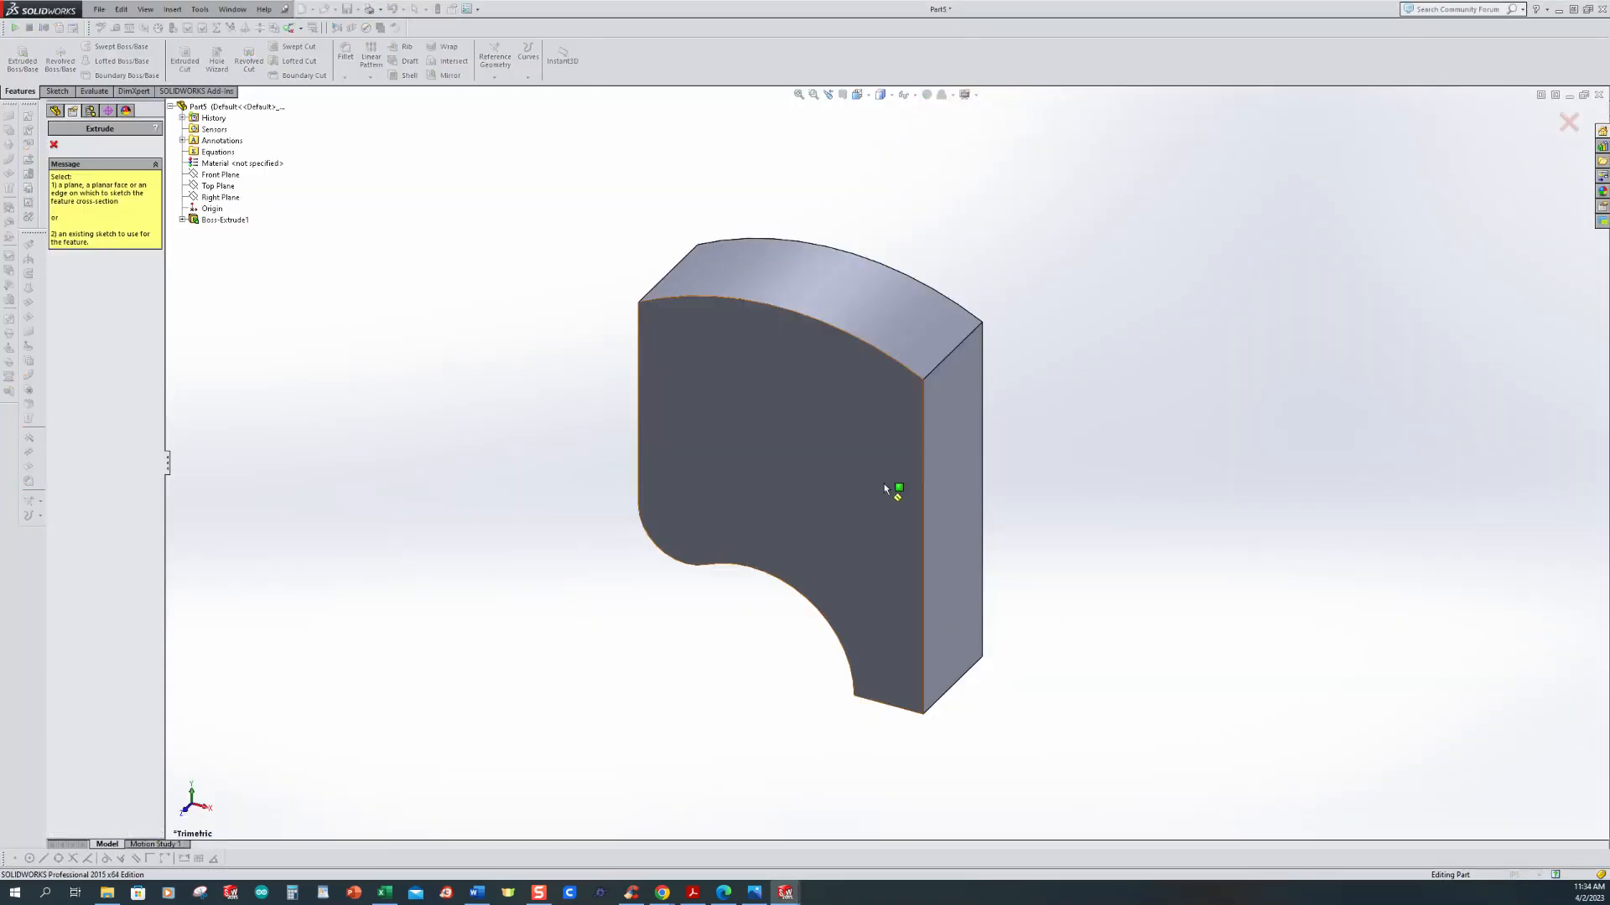
pyautogui.click(947, 459)
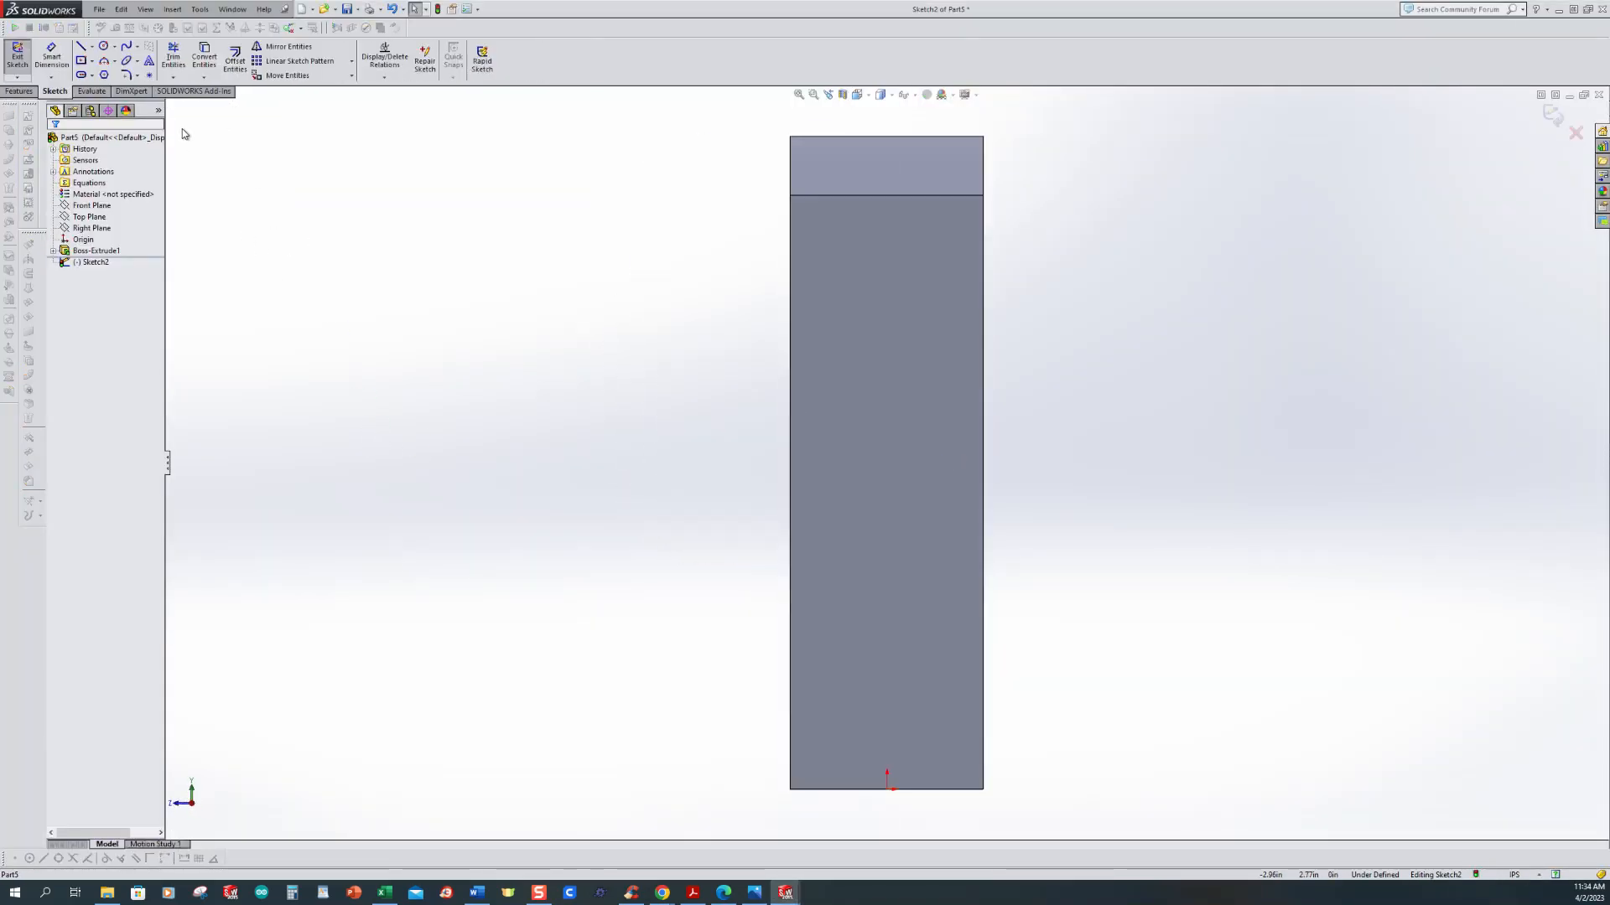
# Step: Draw a center rectangle about 0.5 in wide and 1.4 in tall on the end face, centered above the origin
pyautogui.click(81, 62)
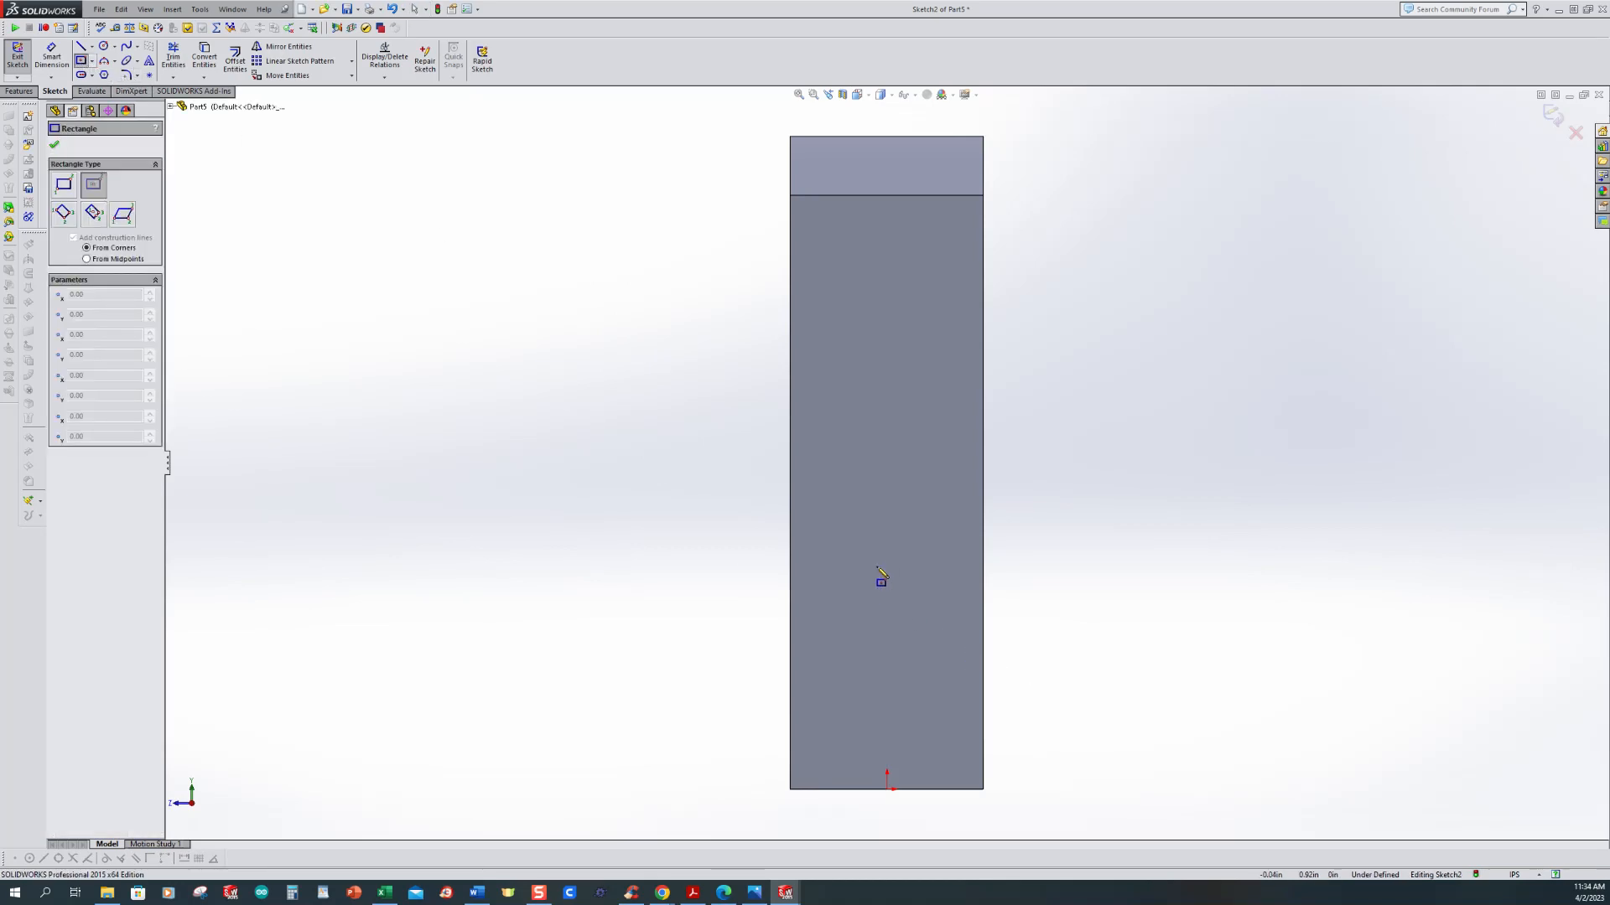
pyautogui.click(887, 568)
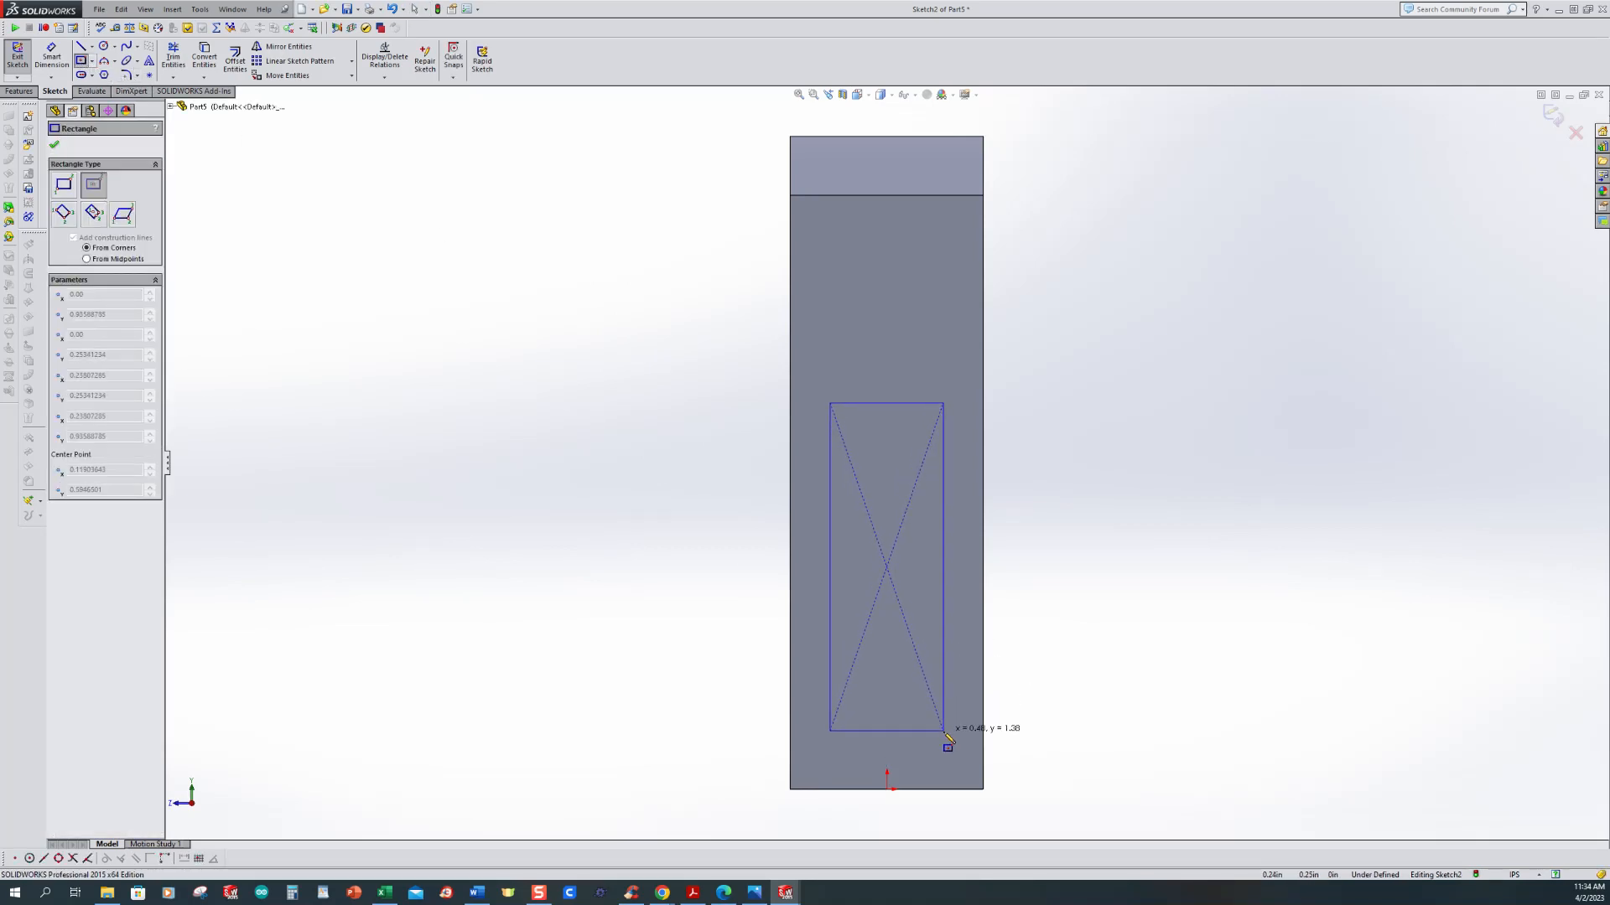
pyautogui.click(945, 740)
# Step: Dimension the distance between the face's left edge and the rectangle's left side to 0.125 in
pyautogui.click(55, 57)
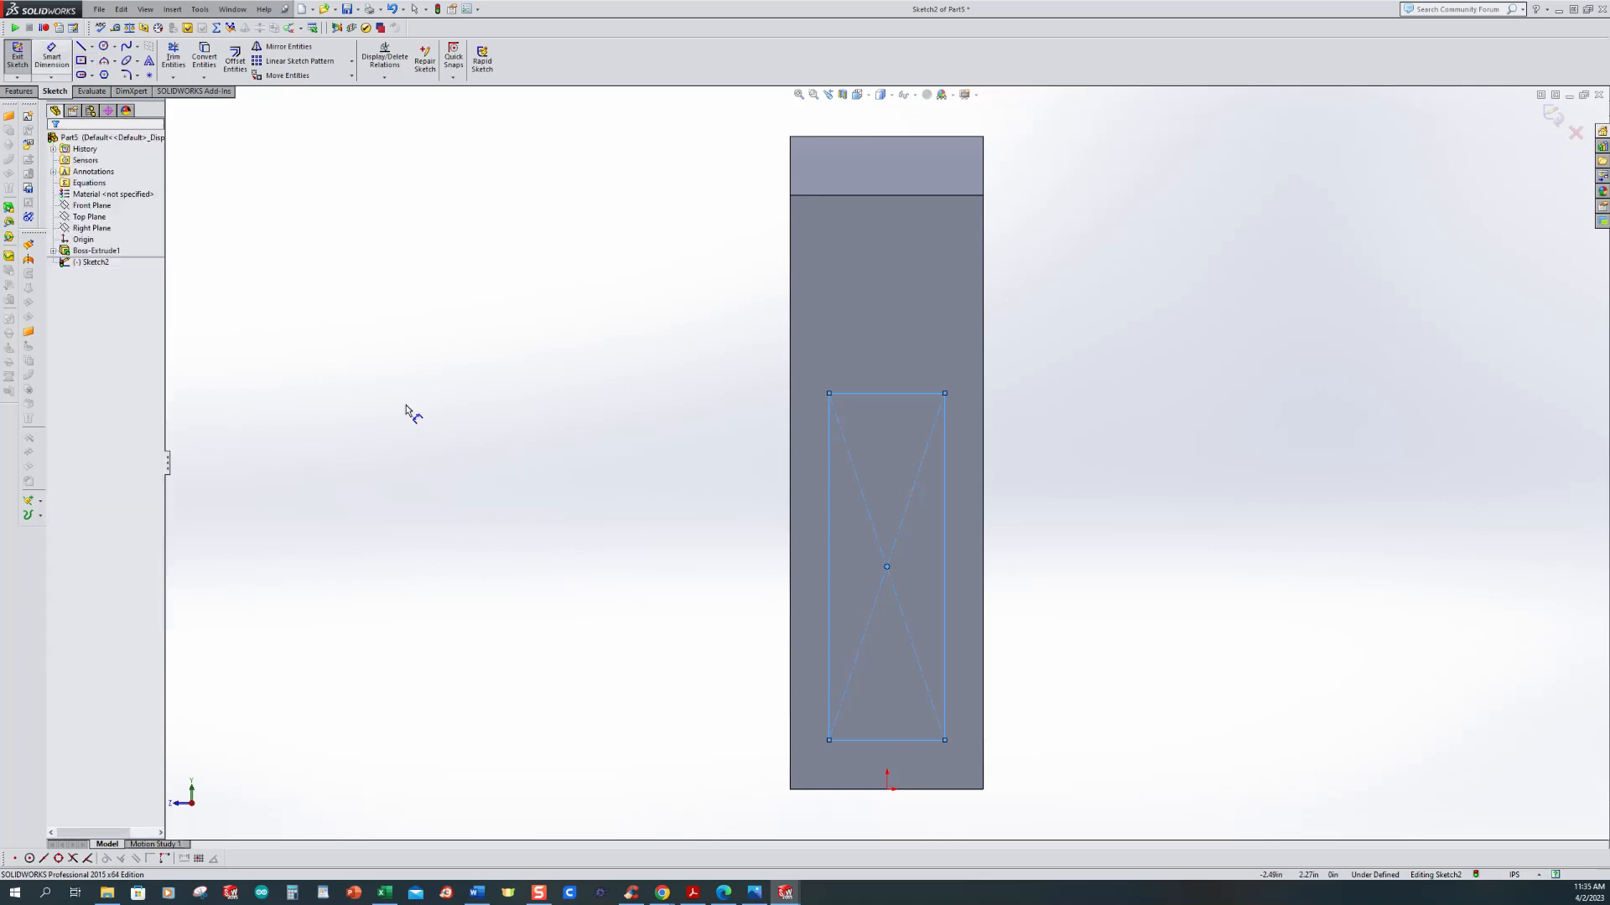
pyautogui.click(790, 650)
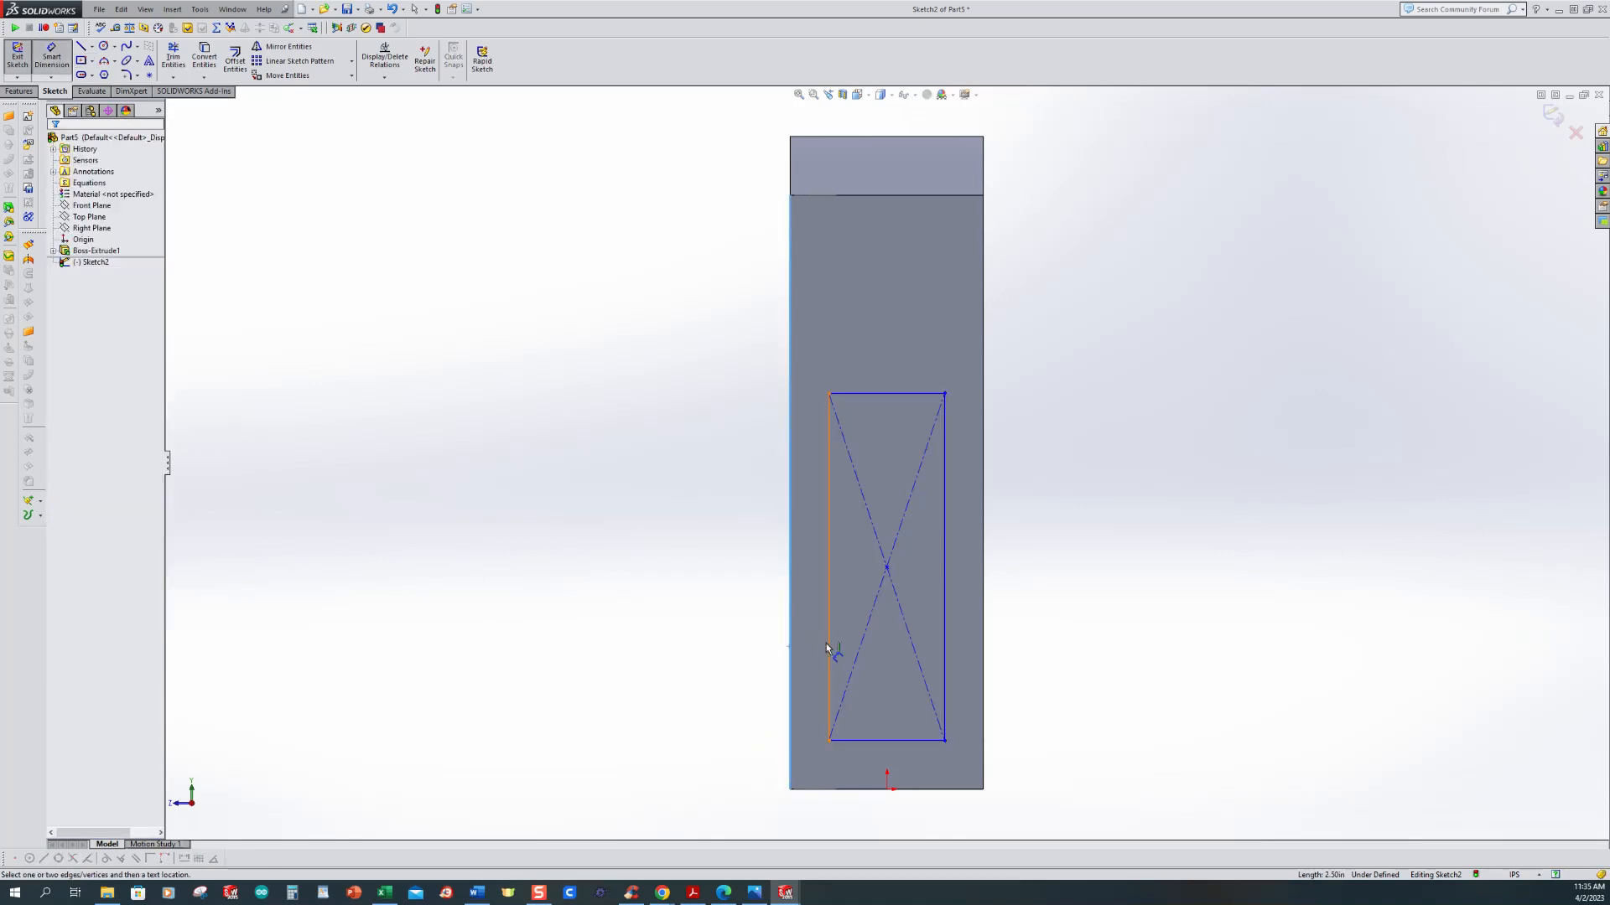
pyautogui.click(828, 647)
pyautogui.click(706, 619)
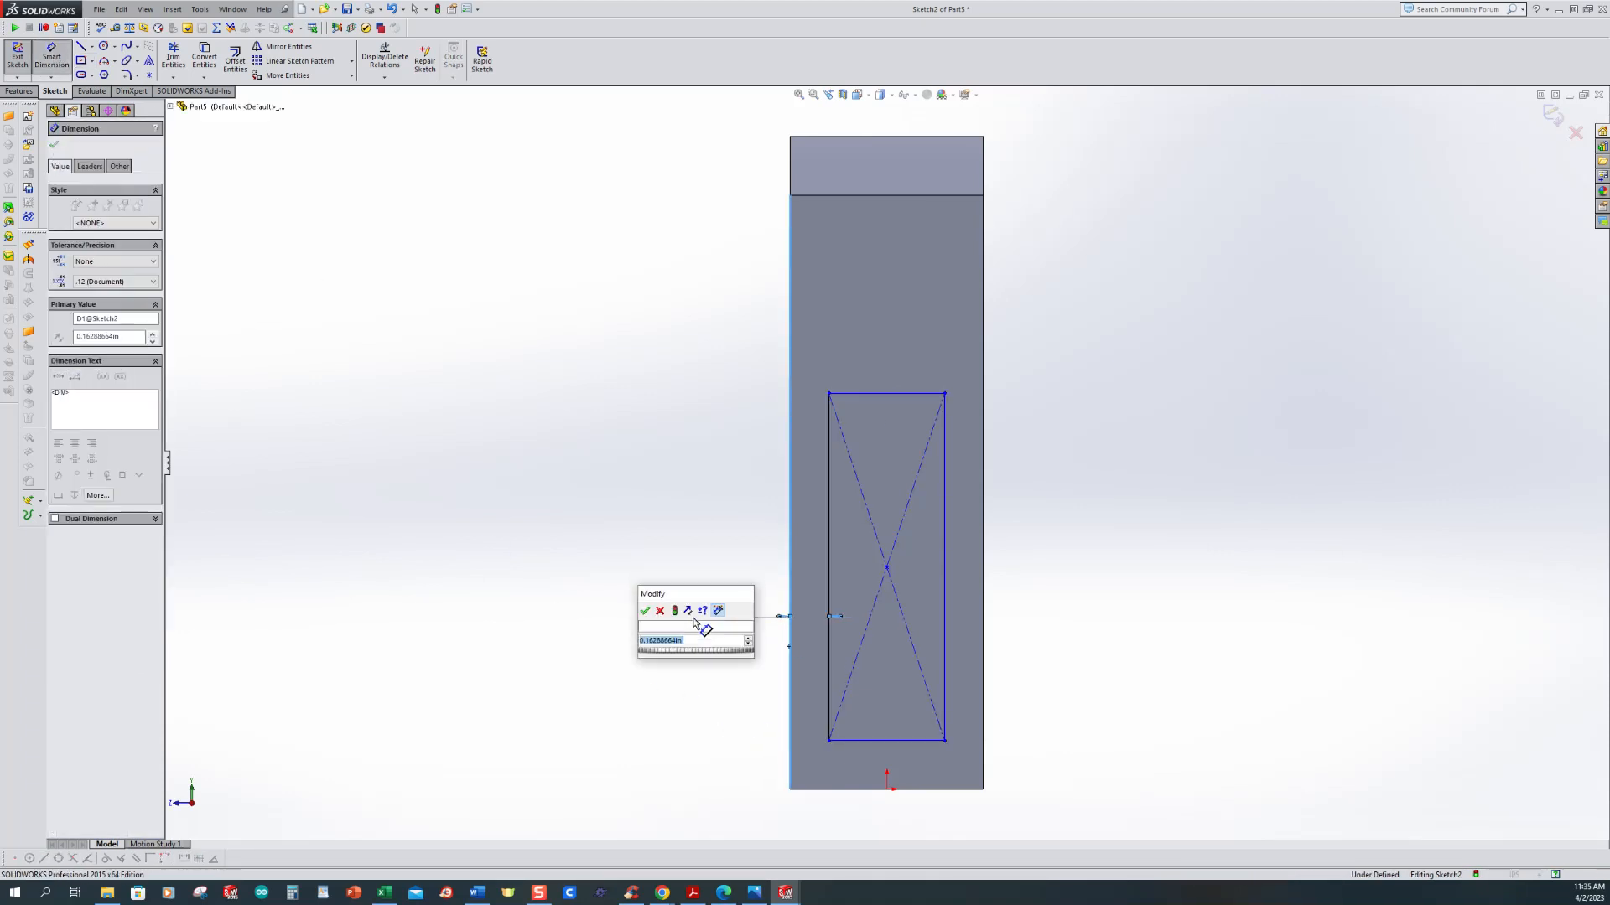
pyautogui.write('.125')
pyautogui.press('Return')
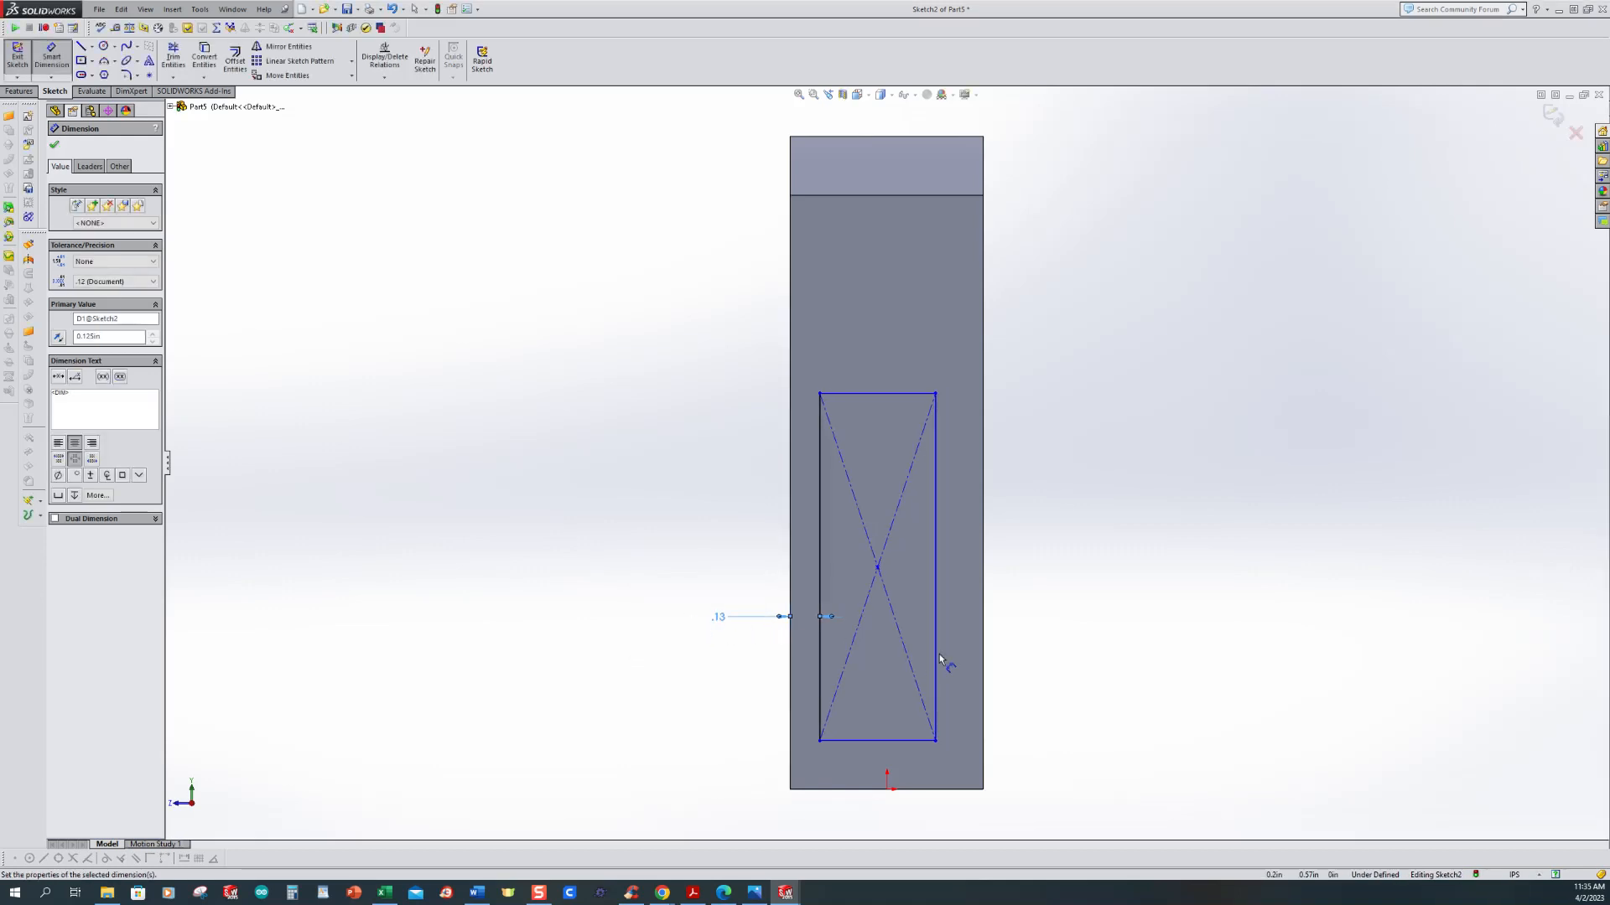
# Step: Dimension the distance between the rectangle's right side and the face's right edge to 0.125 in
pyautogui.click(936, 644)
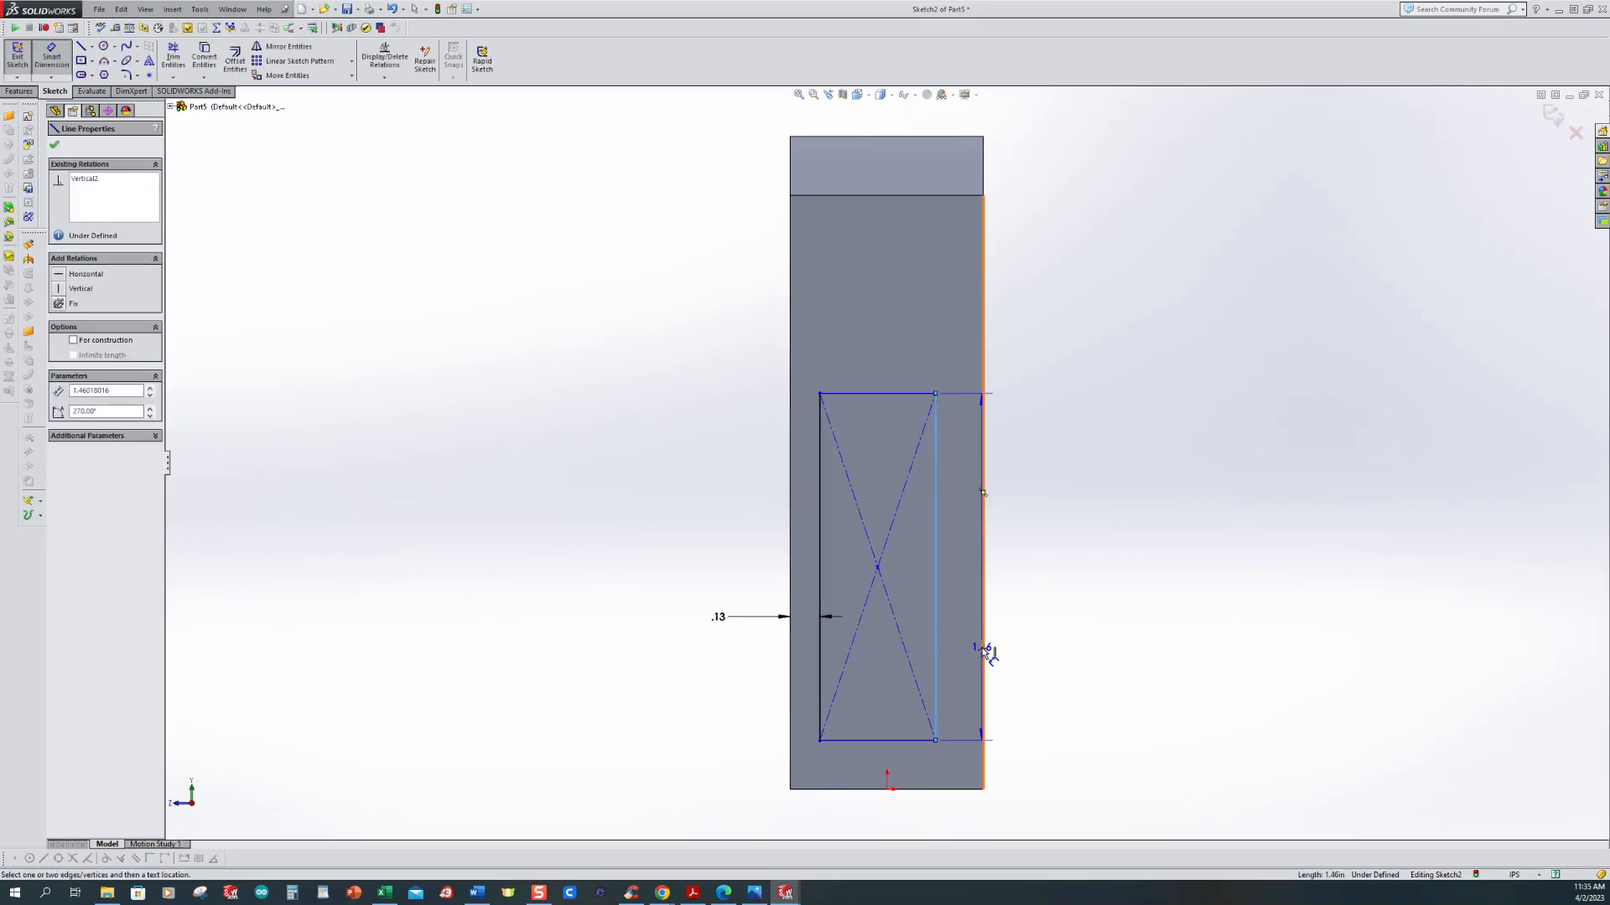
pyautogui.click(984, 648)
pyautogui.click(1031, 634)
pyautogui.write('.125')
pyautogui.press('Return')
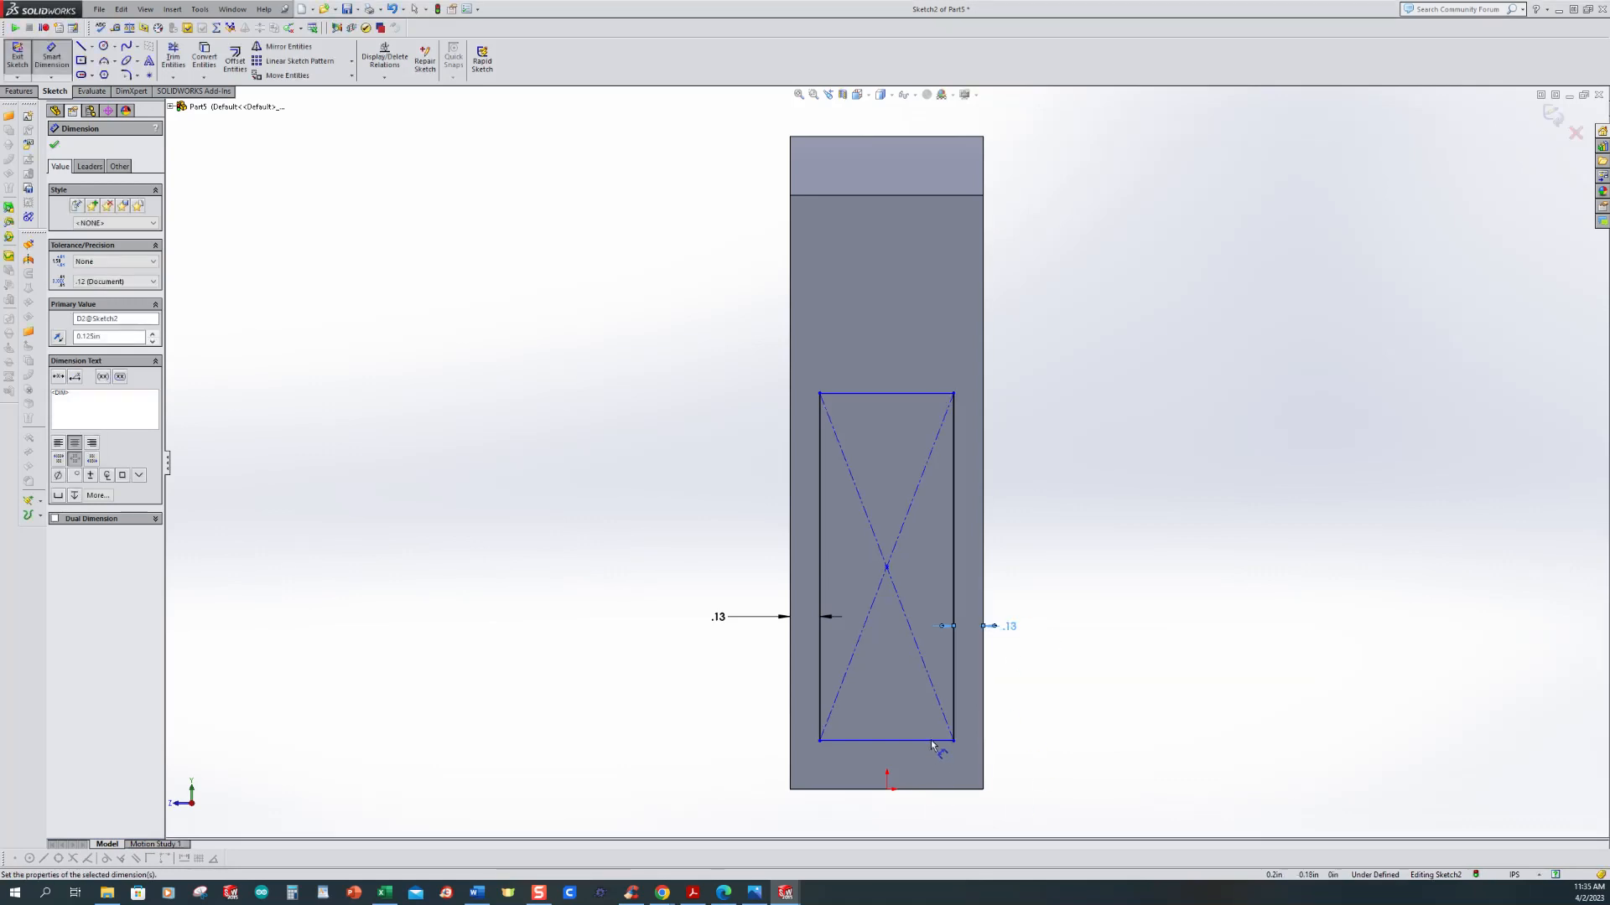
# Step: Dimension the distance between the rectangle's bottom side and the face's bottom edge to 0.125 in
pyautogui.click(938, 741)
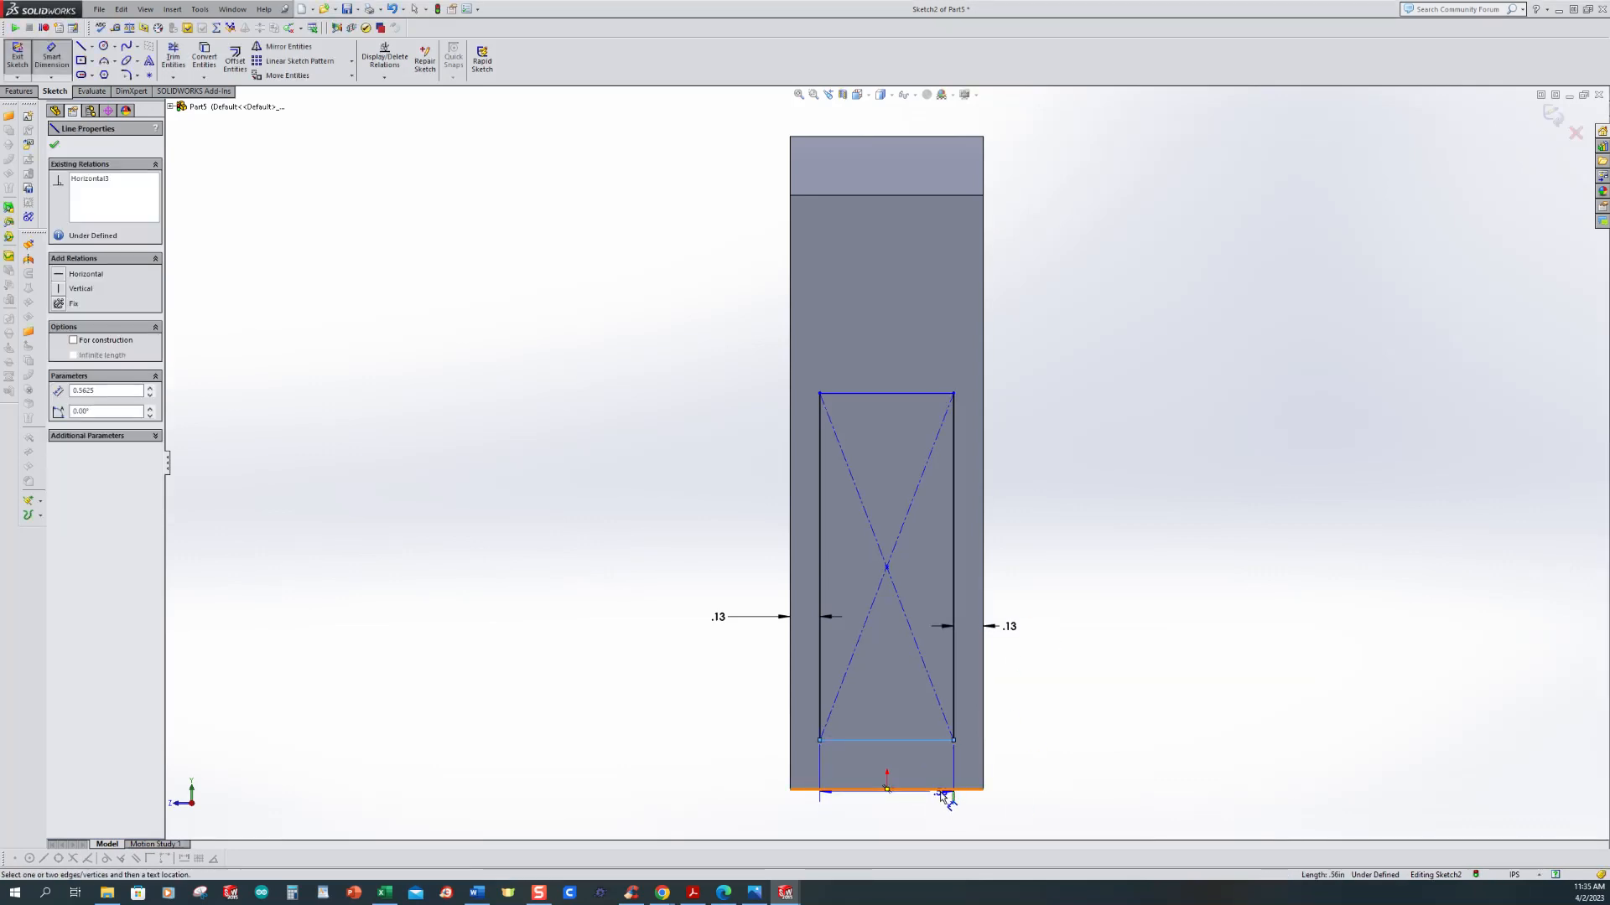
pyautogui.click(944, 789)
pyautogui.click(709, 770)
pyautogui.write('.125')
pyautogui.press('Return')
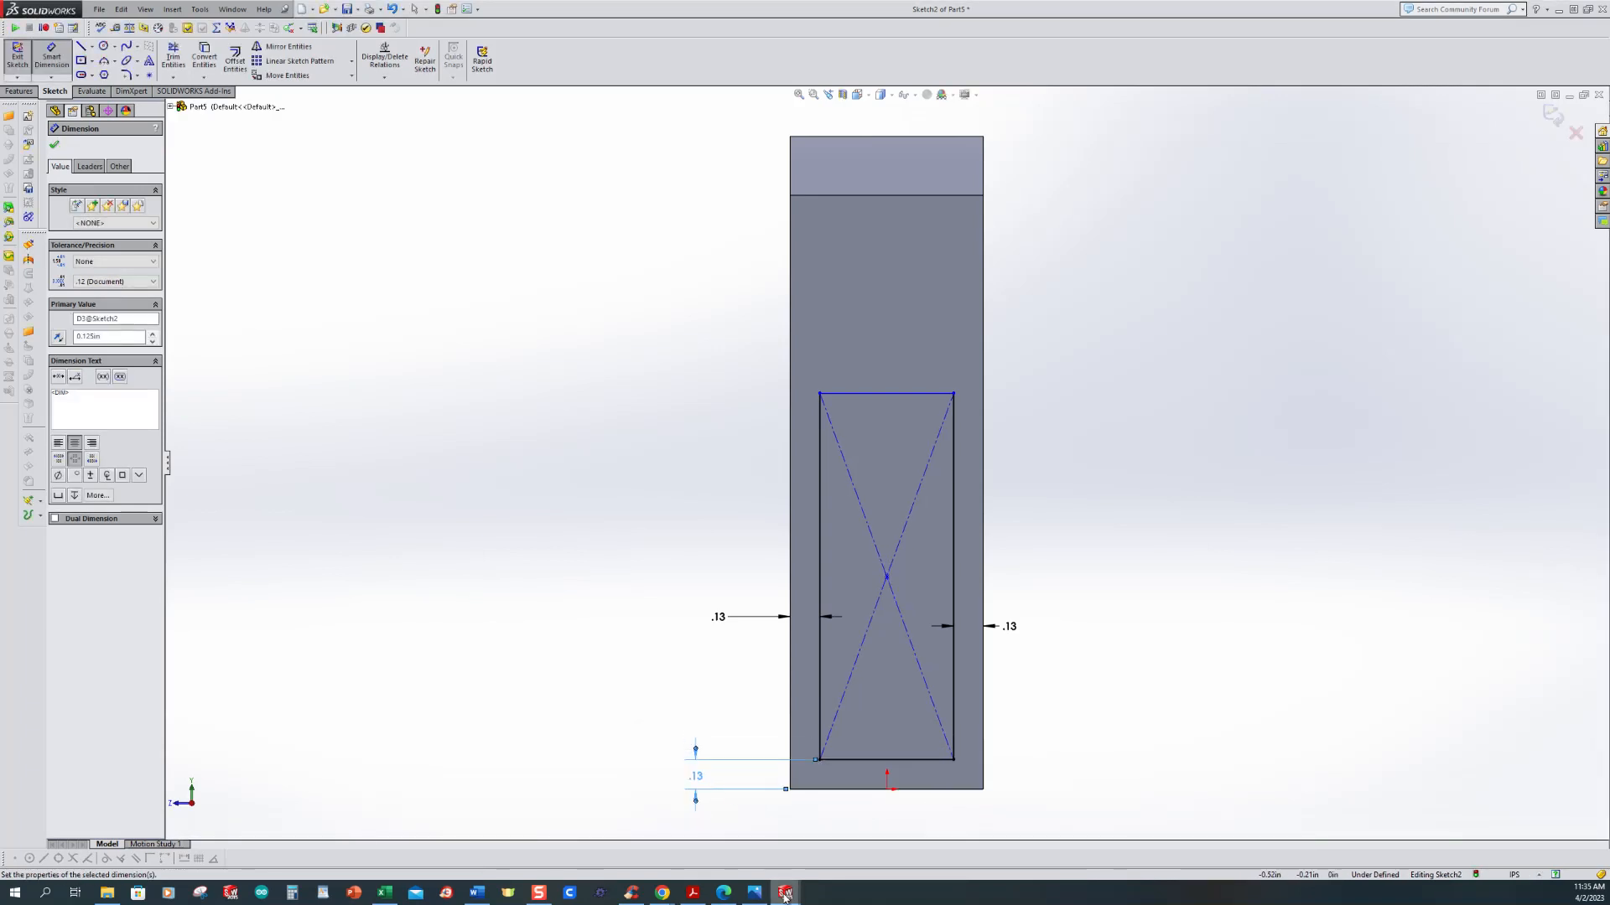
# Step: Consult the drawing for the rectangular opening's height and dimension the rectangle's height to 1.125 in
pyautogui.click(753, 896)
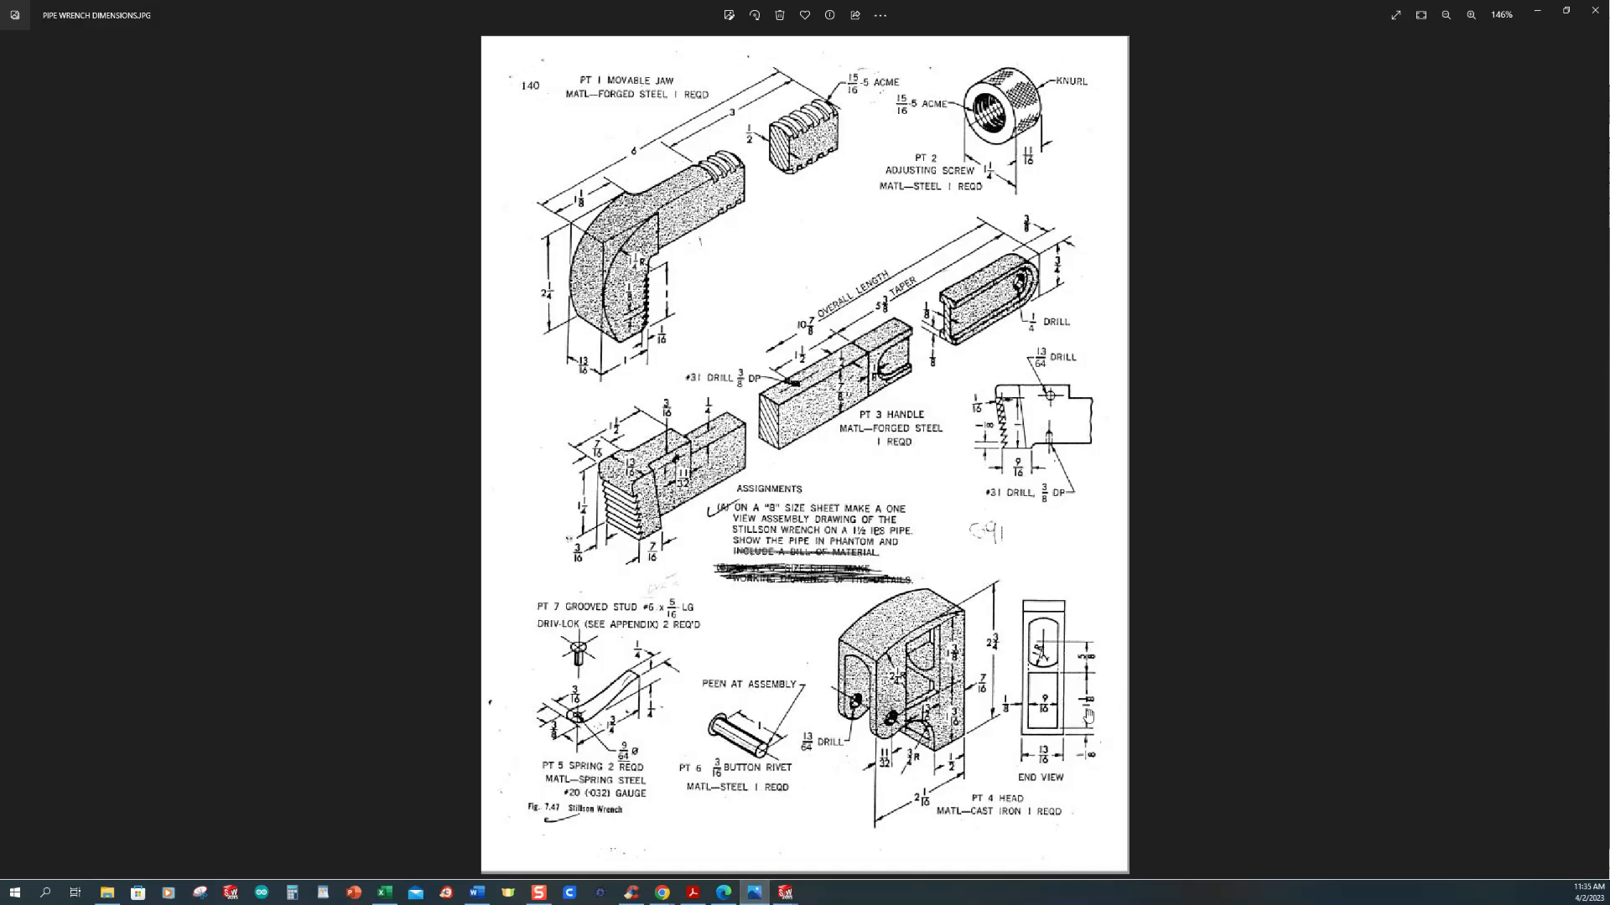
pyautogui.moveTo(785, 892)
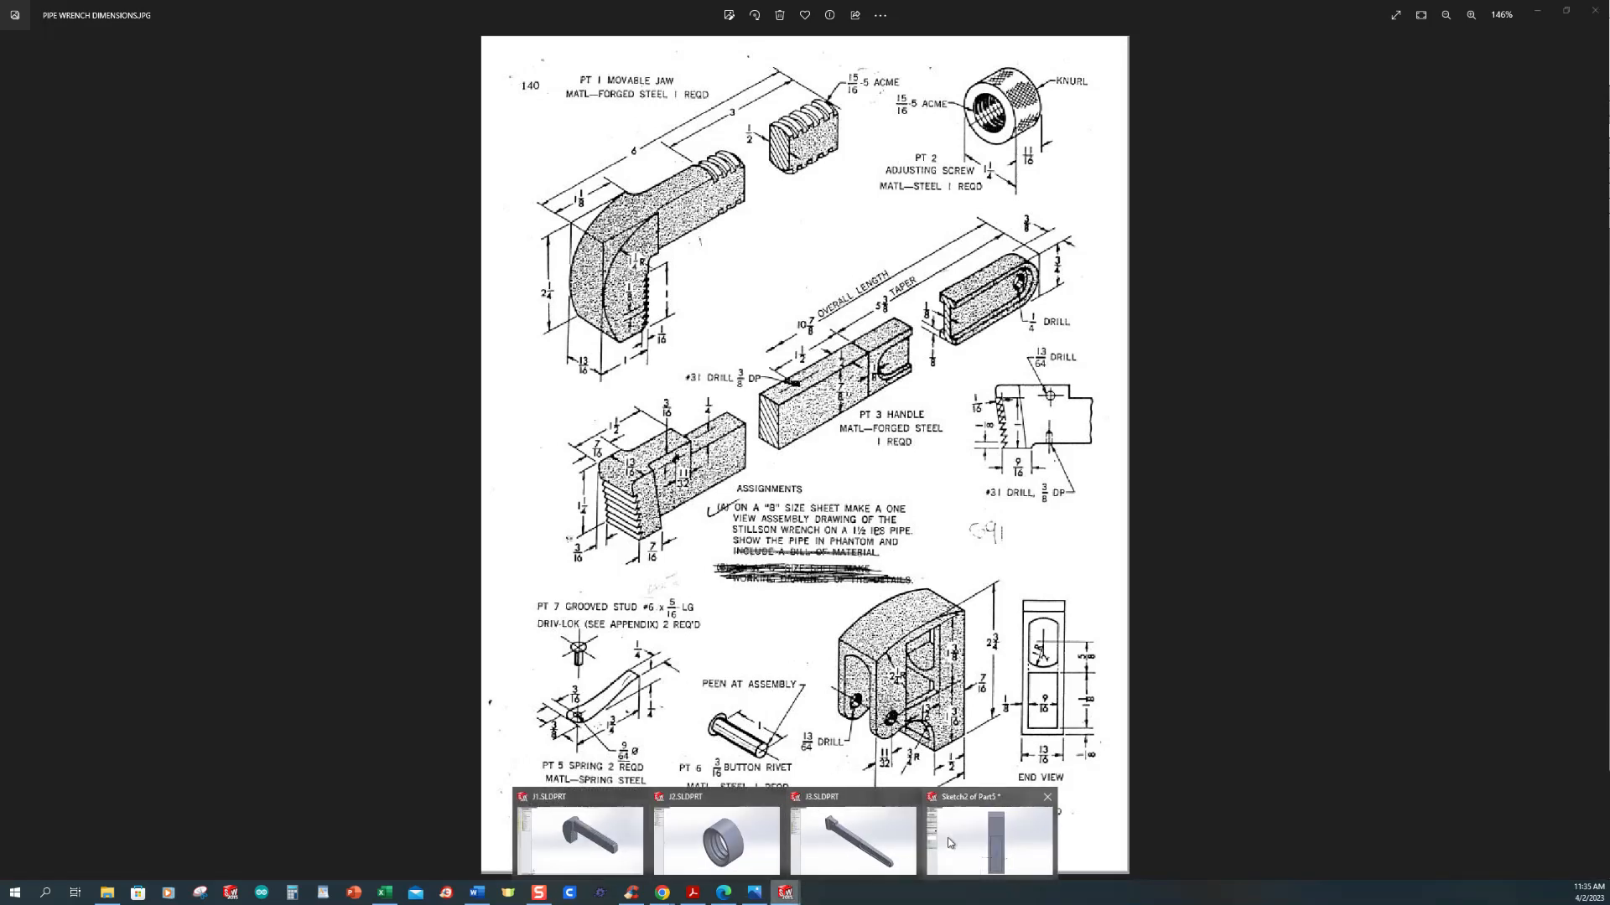
pyautogui.click(985, 838)
pyautogui.click(954, 682)
pyautogui.click(1099, 611)
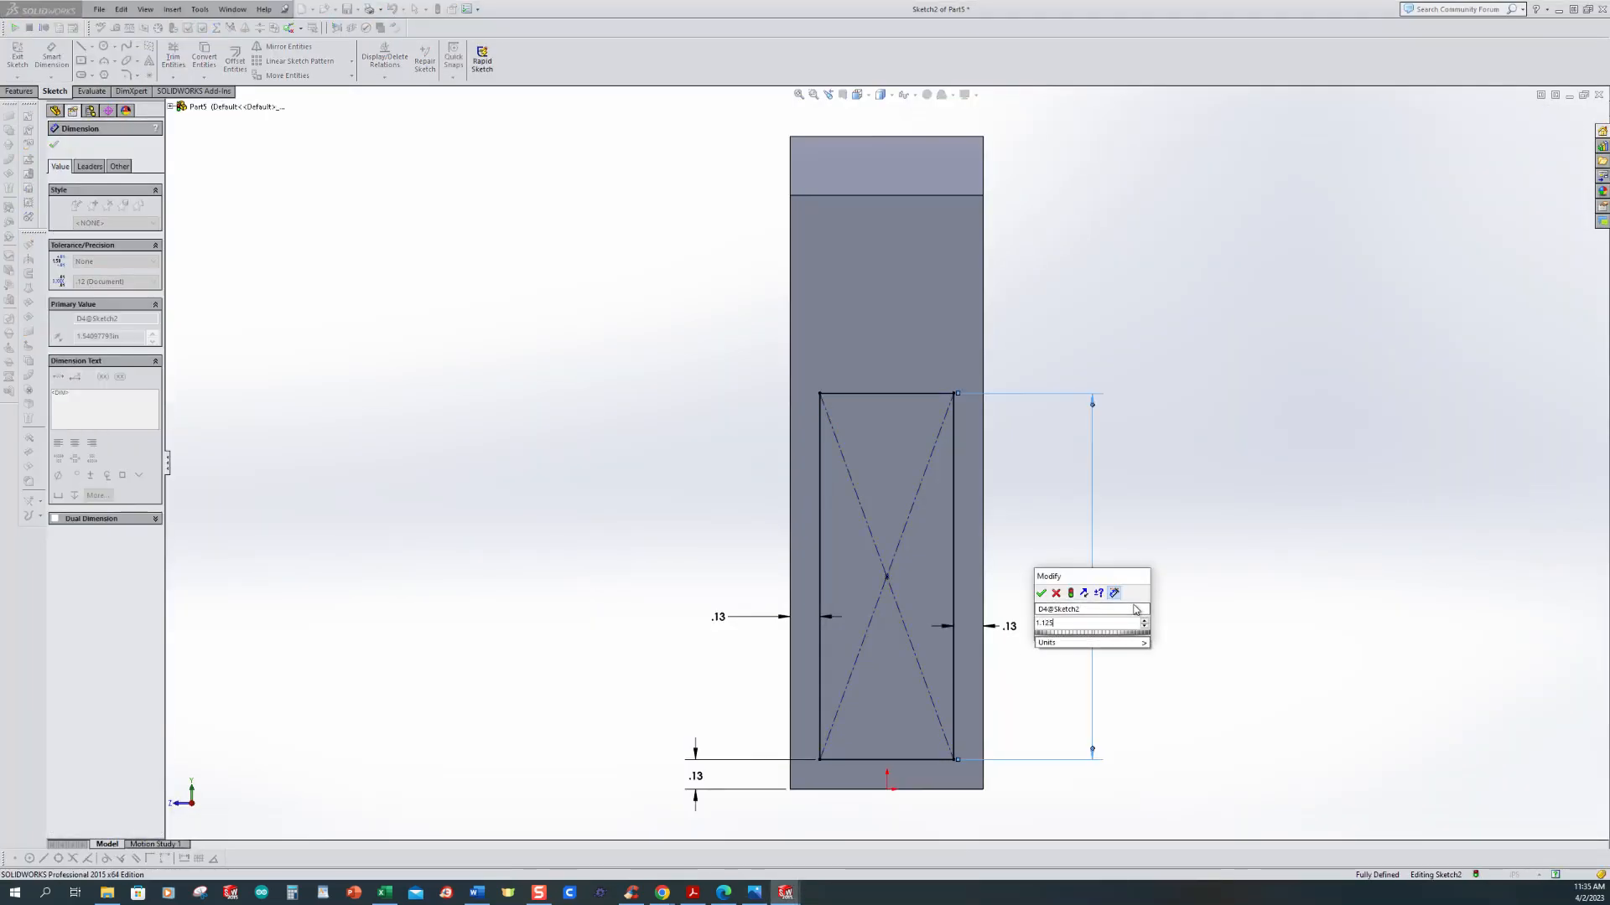
pyautogui.press('Return')
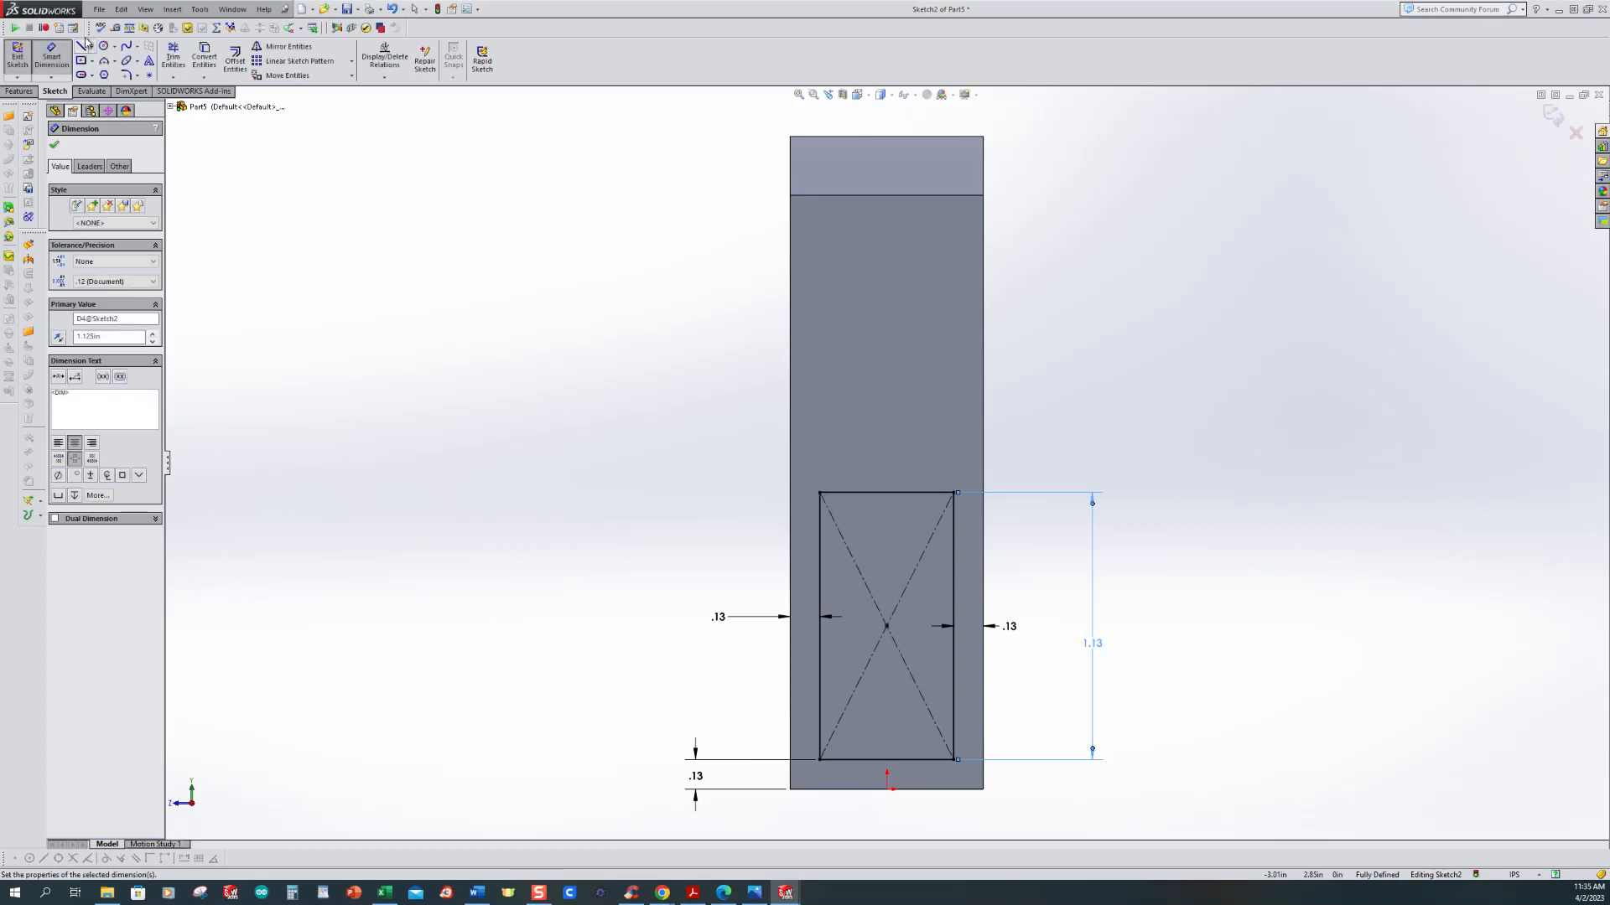
# Step: Draw a circle with a radius of about 0.57 in on the end face, above the rectangle
pyautogui.click(103, 46)
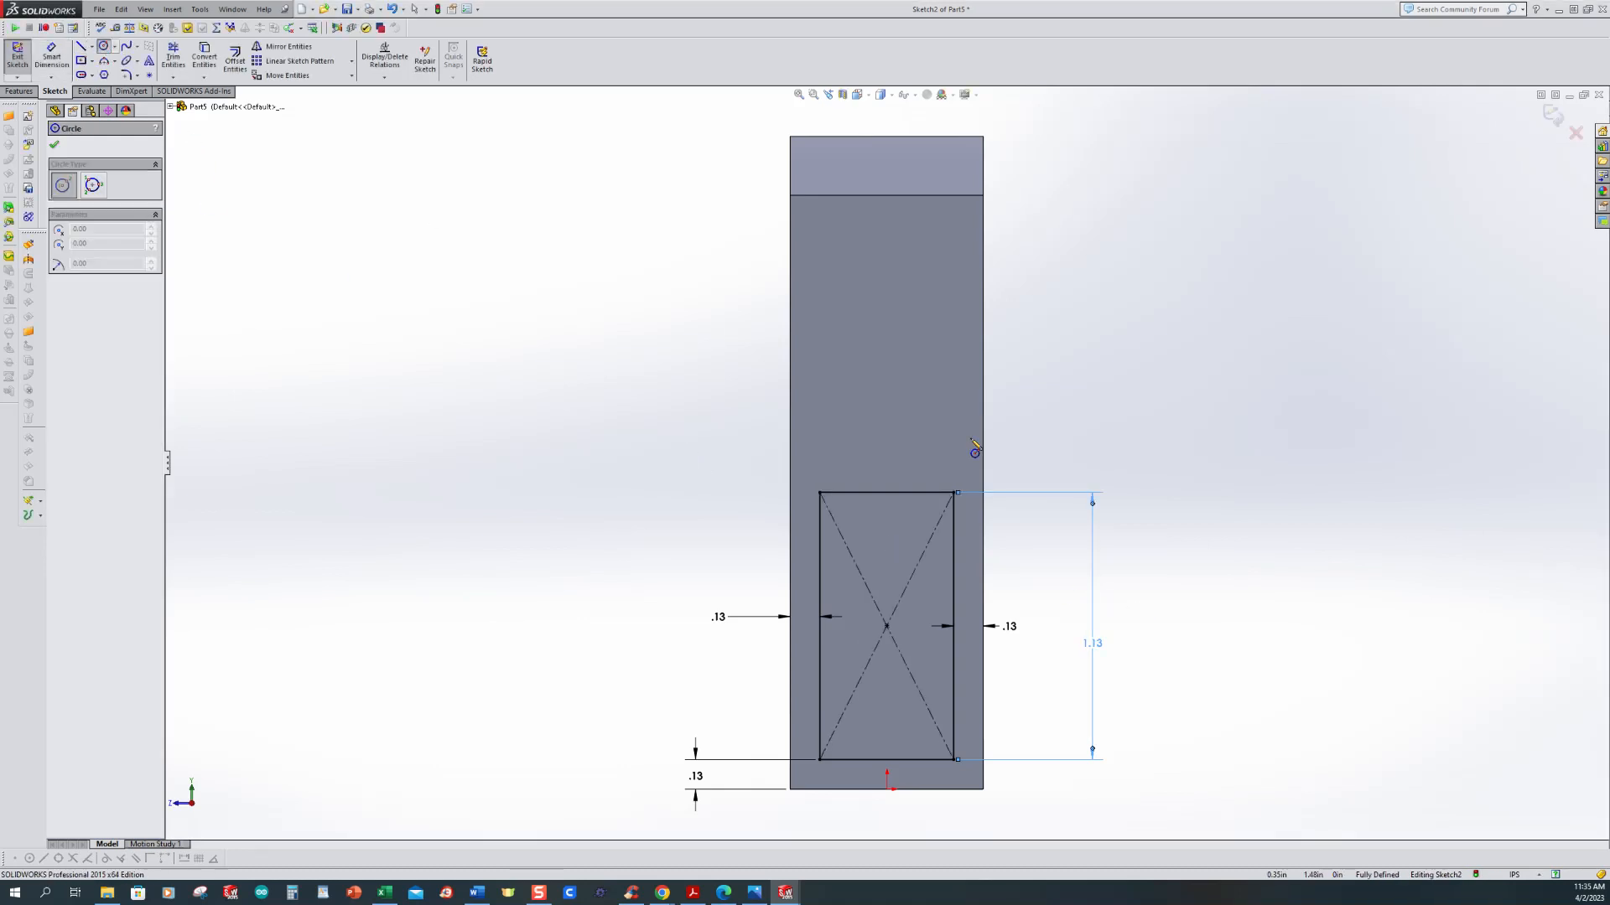
pyautogui.click(887, 342)
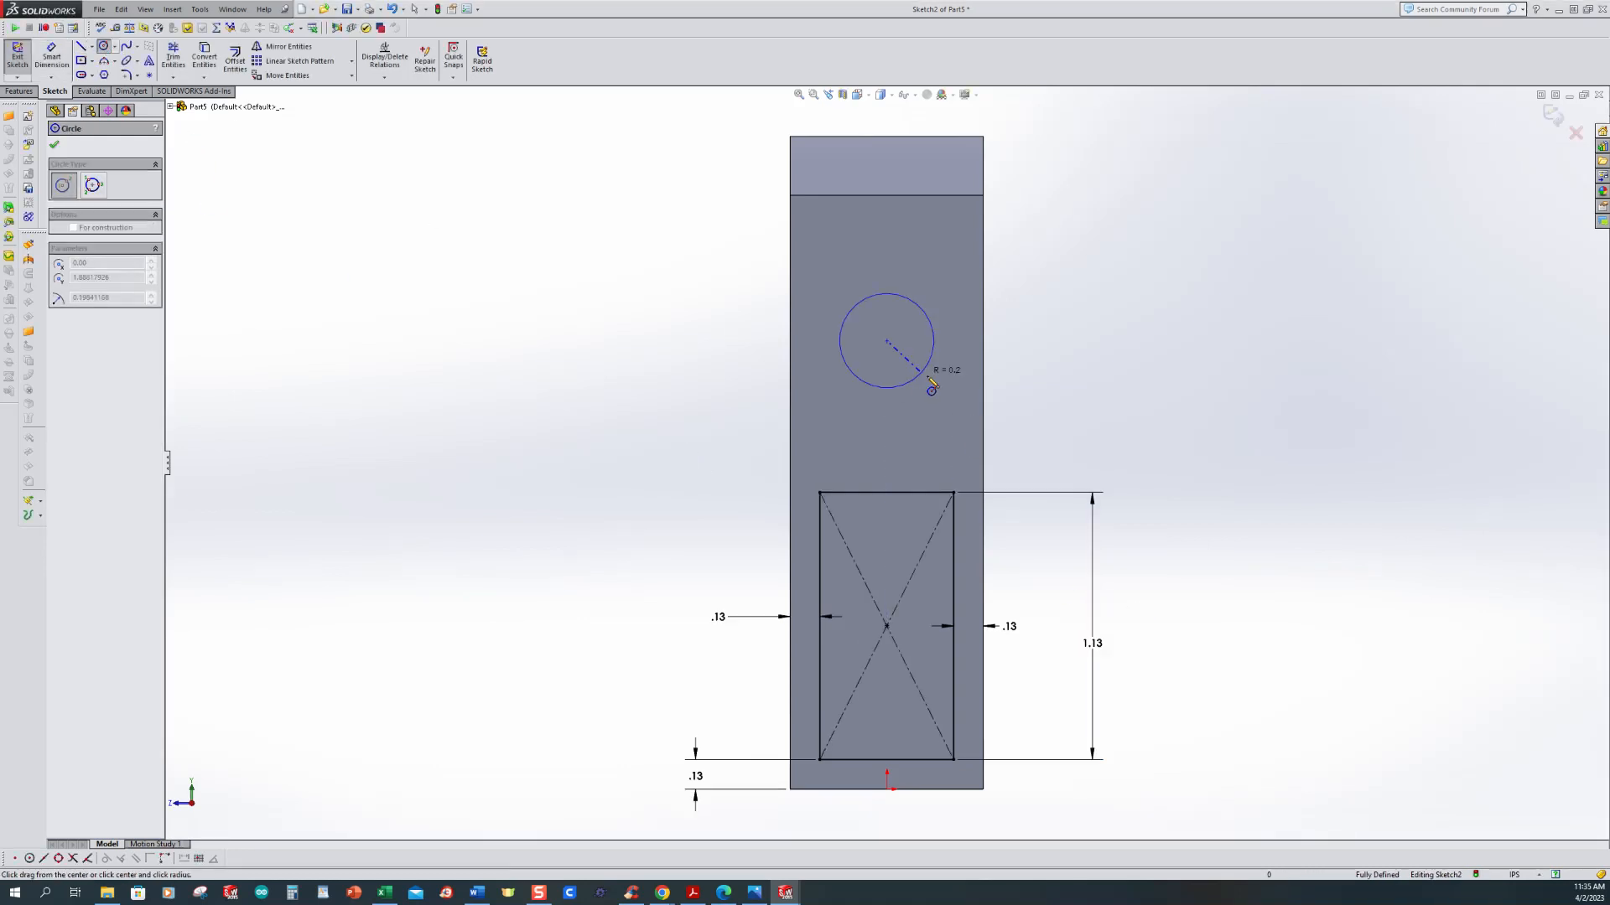
pyautogui.click(1011, 396)
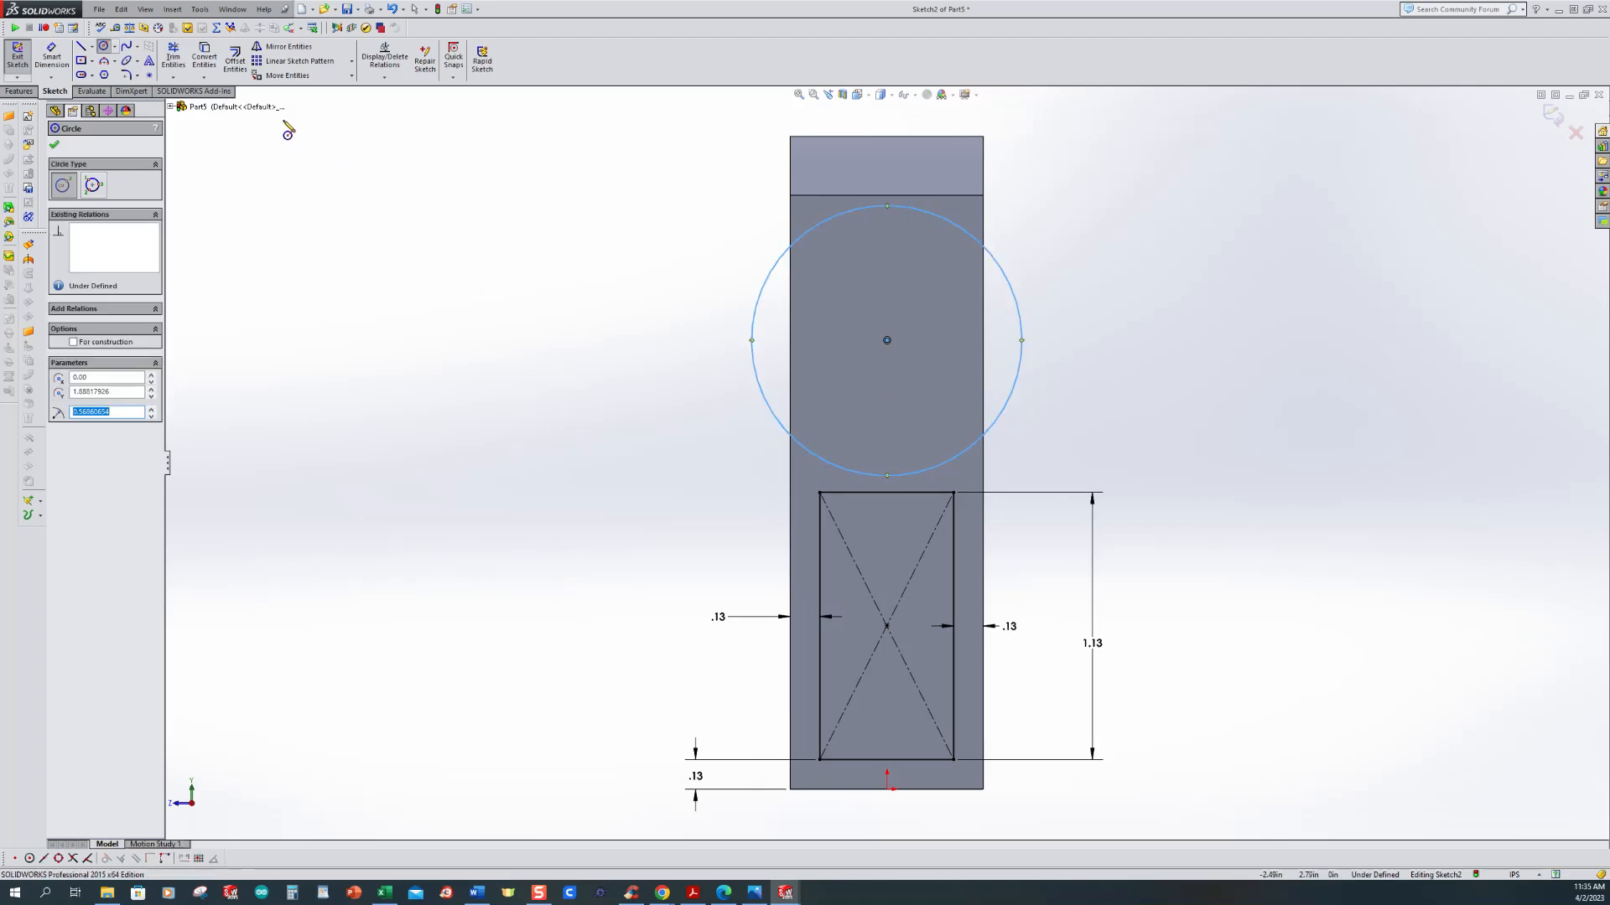
# Step: Add a Vertical relation between the circle's center and the rectangle's center point
pyautogui.click(384, 78)
pyautogui.click(402, 101)
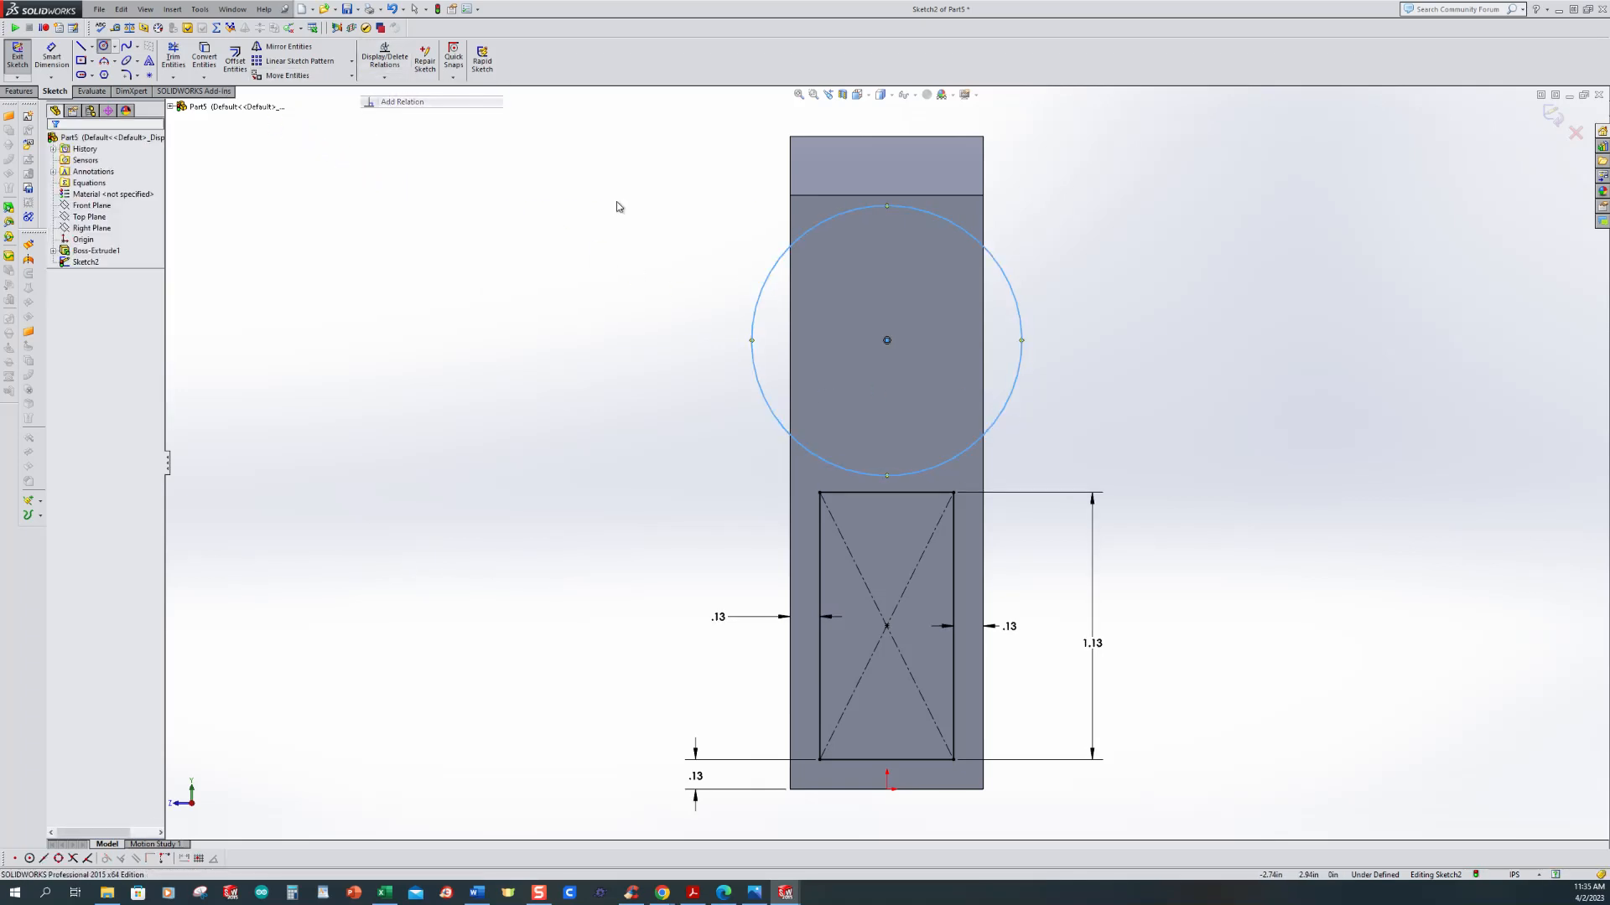
pyautogui.rightClick(111, 186)
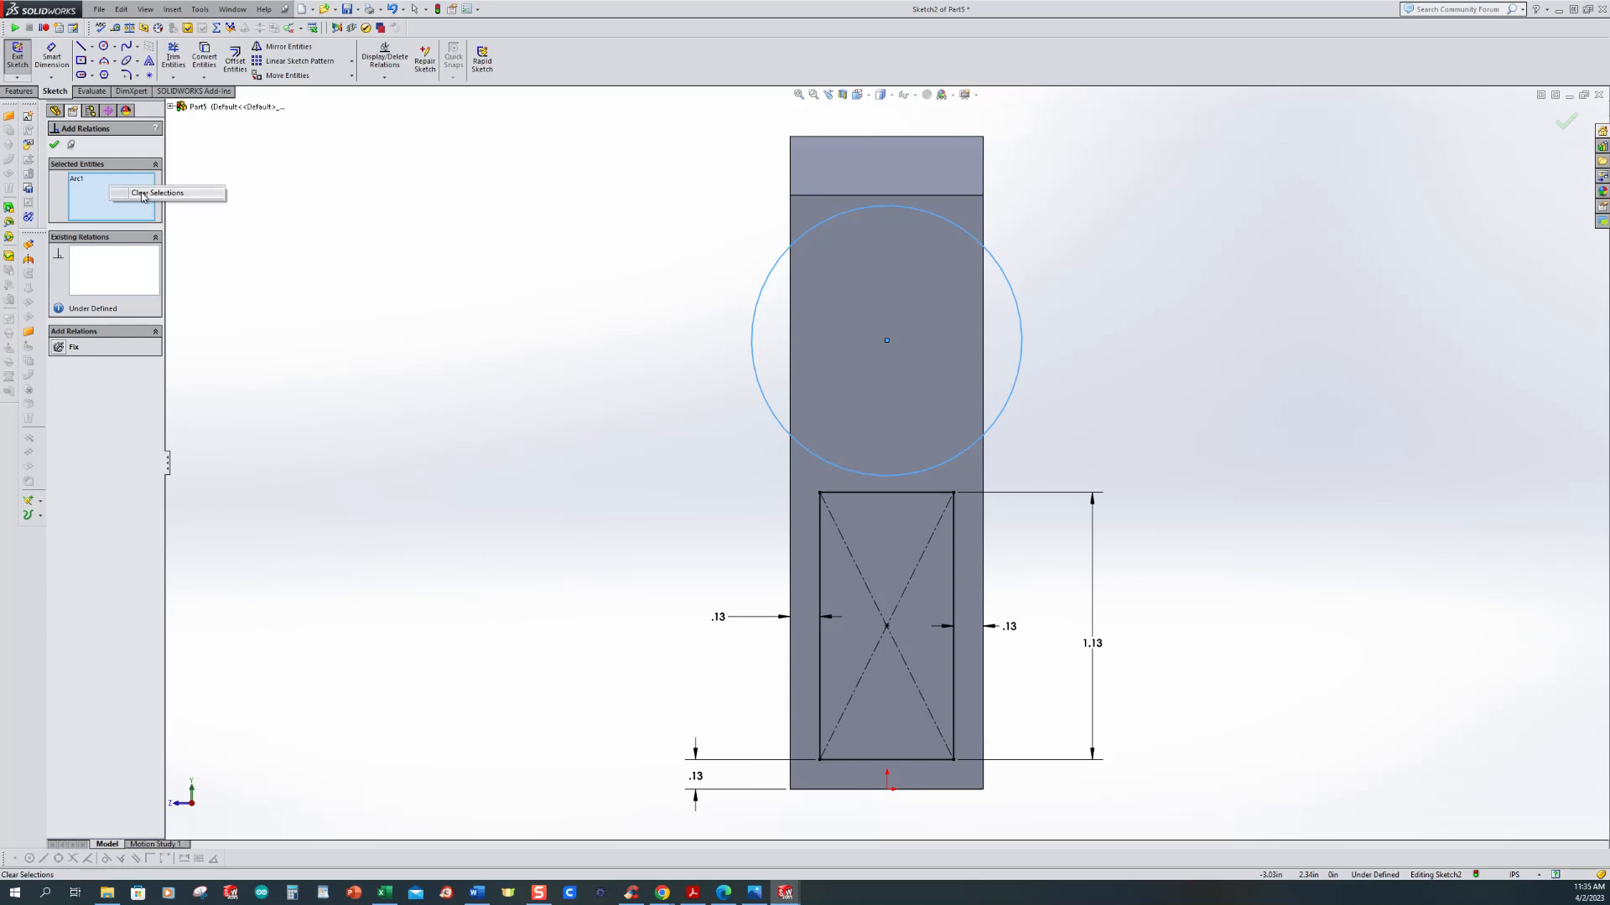
pyautogui.click(157, 193)
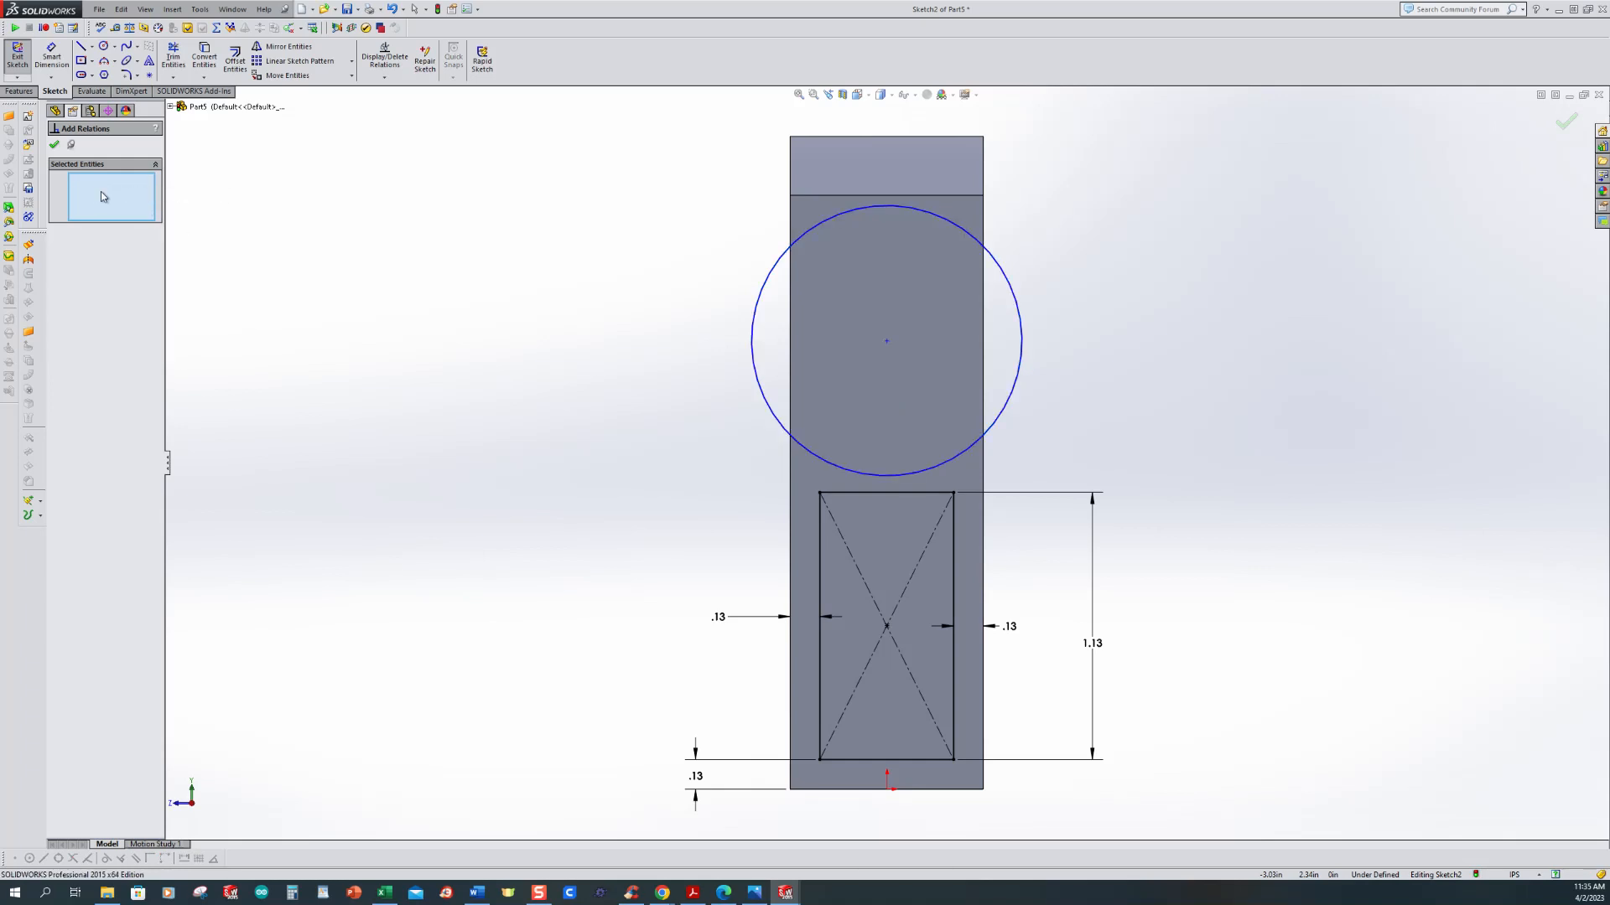
pyautogui.click(887, 341)
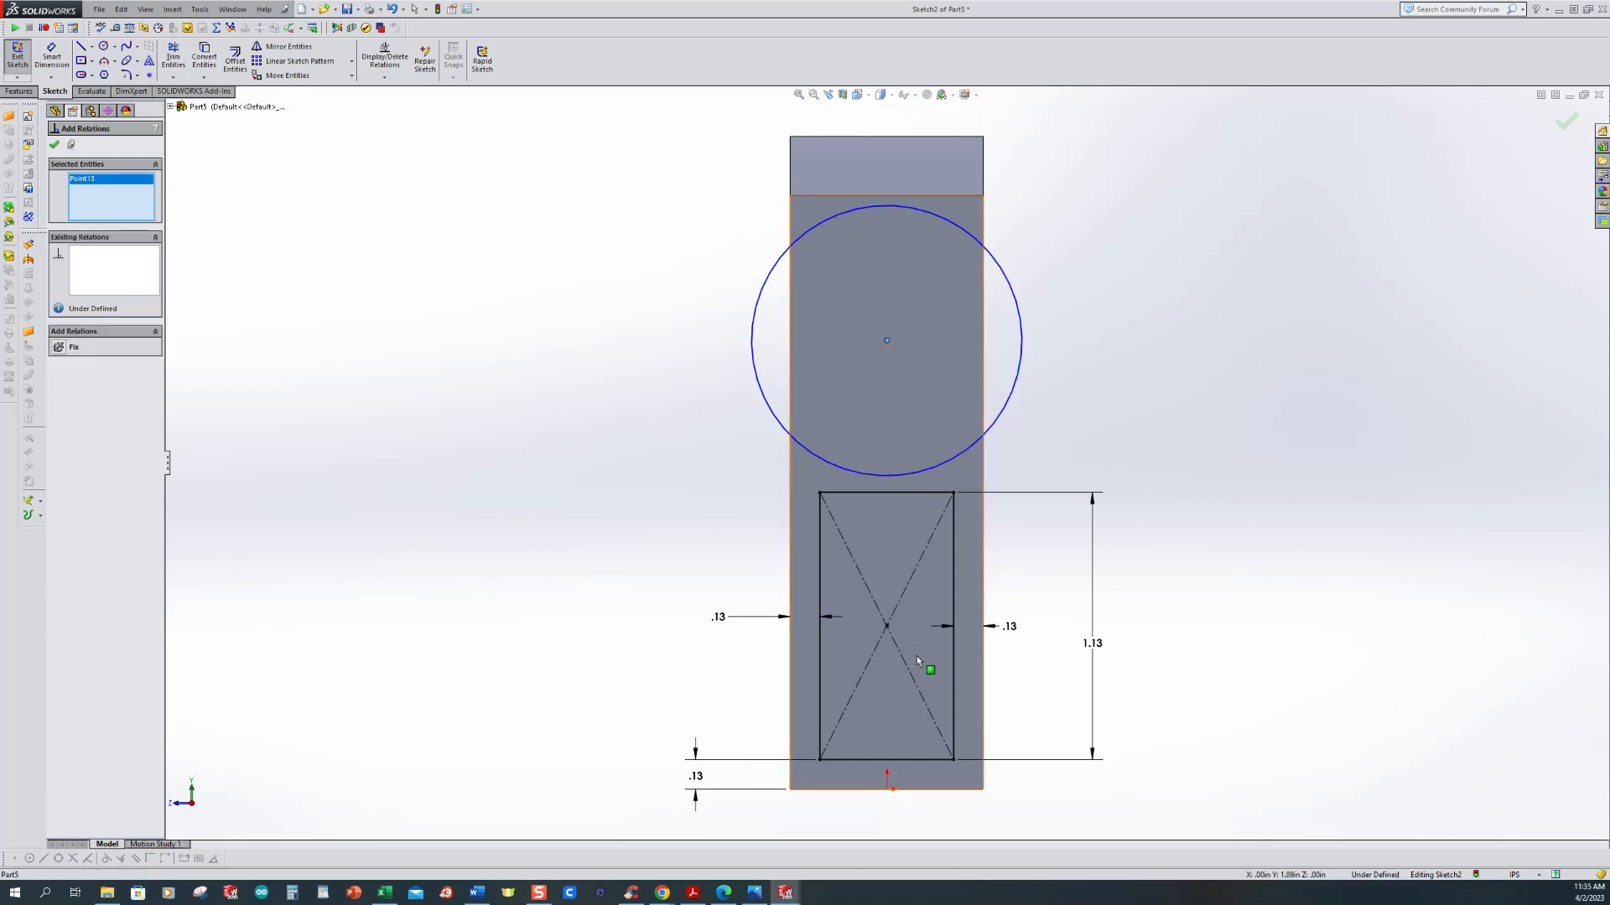
pyautogui.click(887, 626)
pyautogui.click(60, 363)
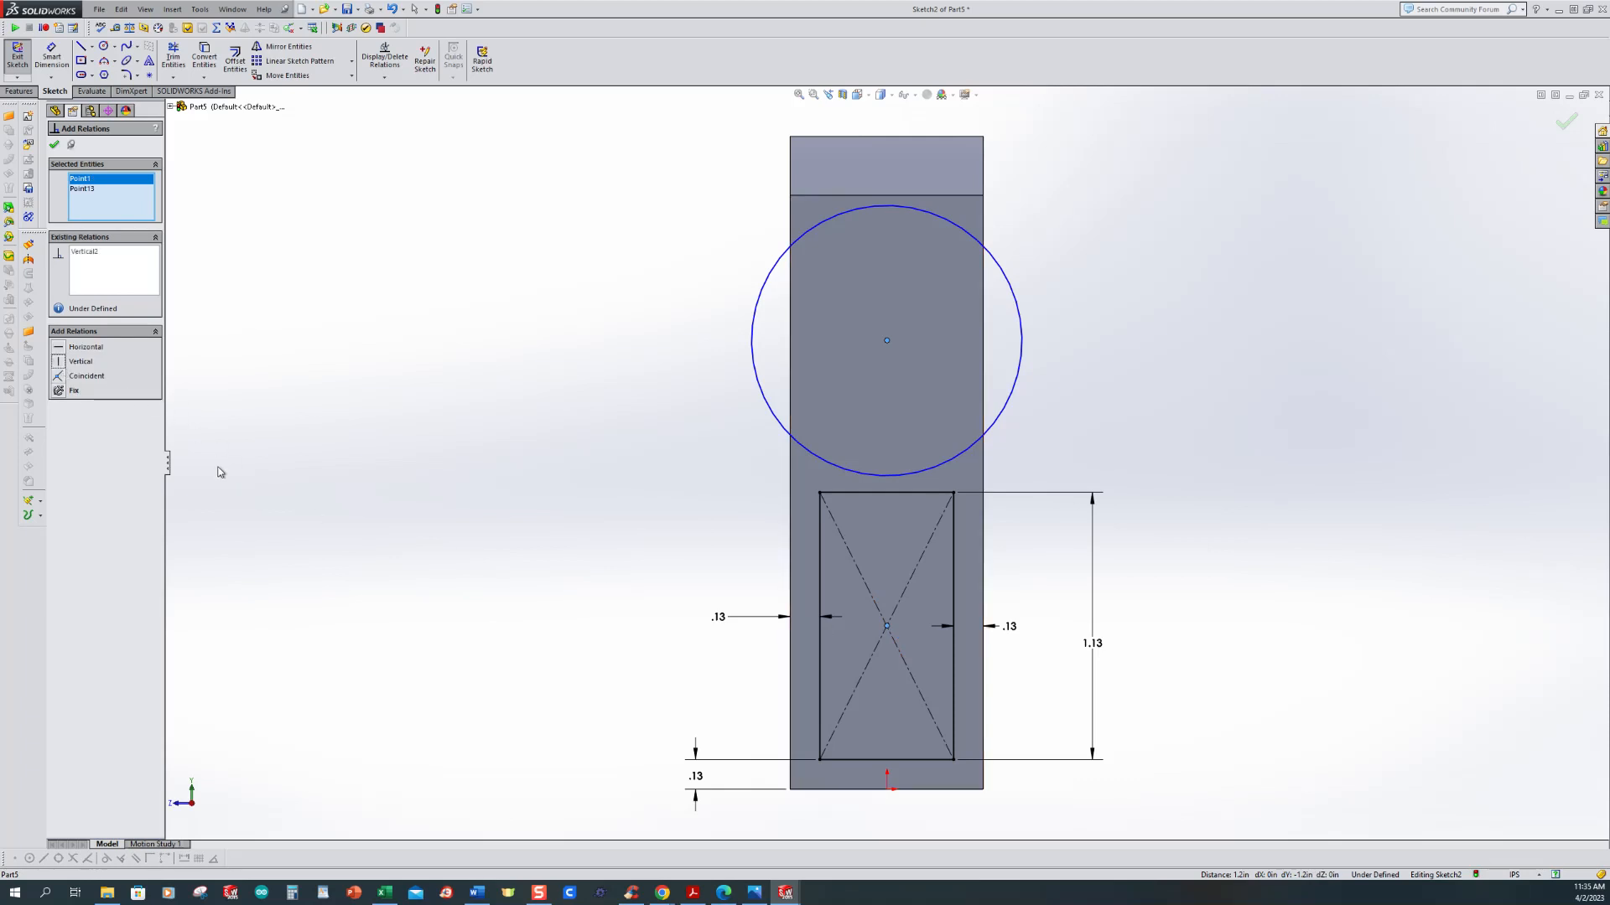
# Step: Draw two vertical lines, about 1.23 in and 1.28 in long, crossing the circle on either side of its center
pyautogui.click(80, 46)
pyautogui.press('z')
pyautogui.scroll(-3, 855, 289)
pyautogui.click(837, 256)
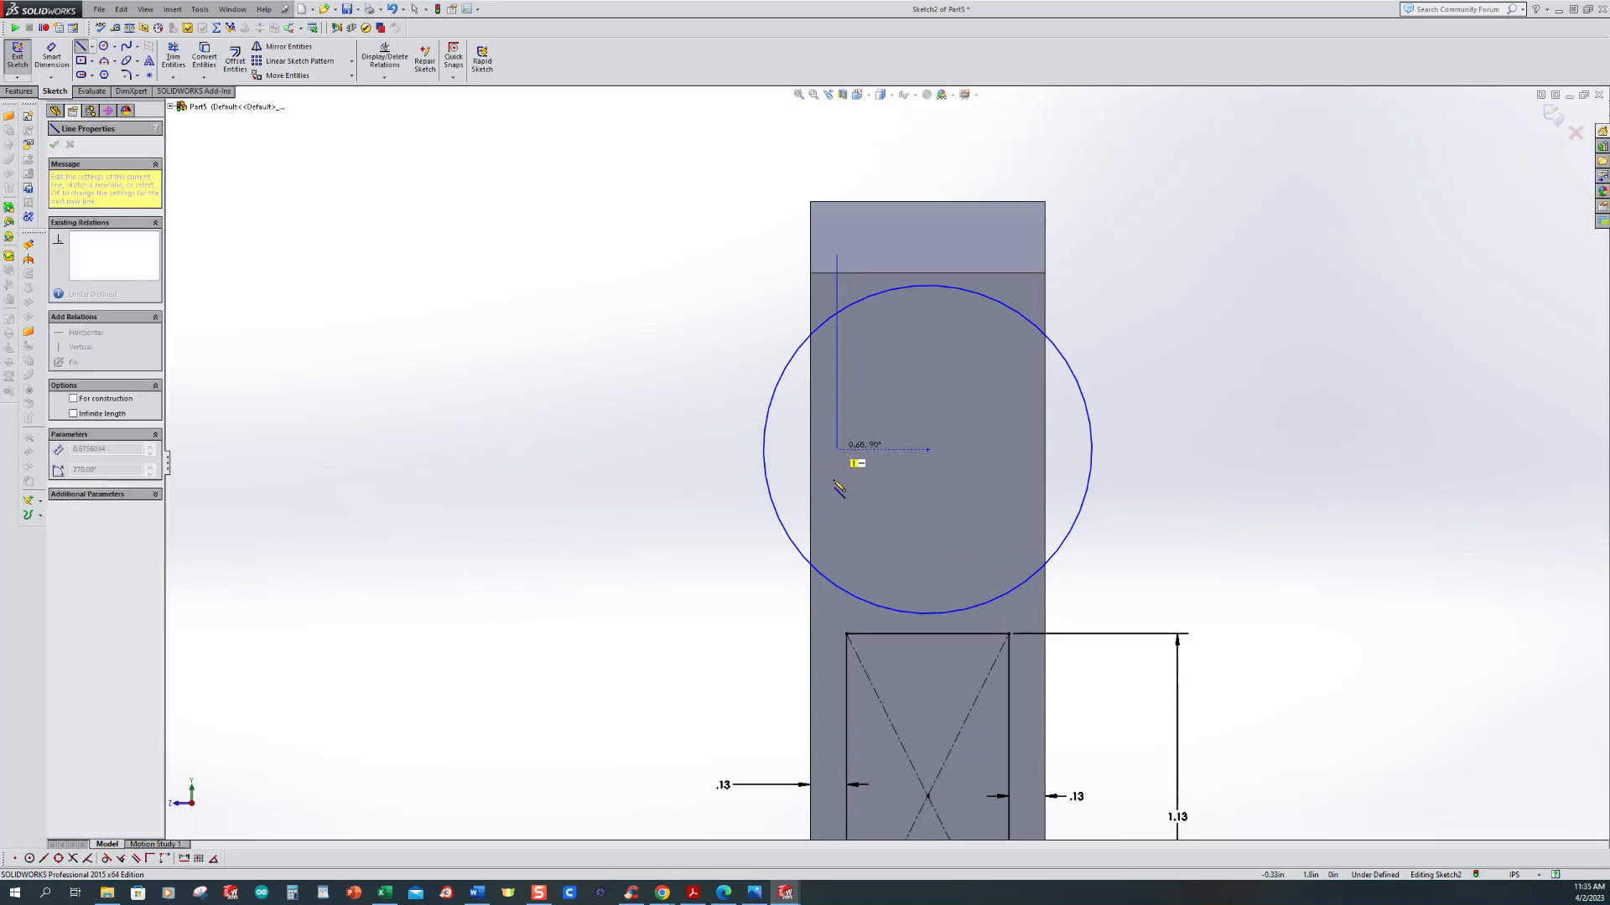
pyautogui.doubleClick(837, 610)
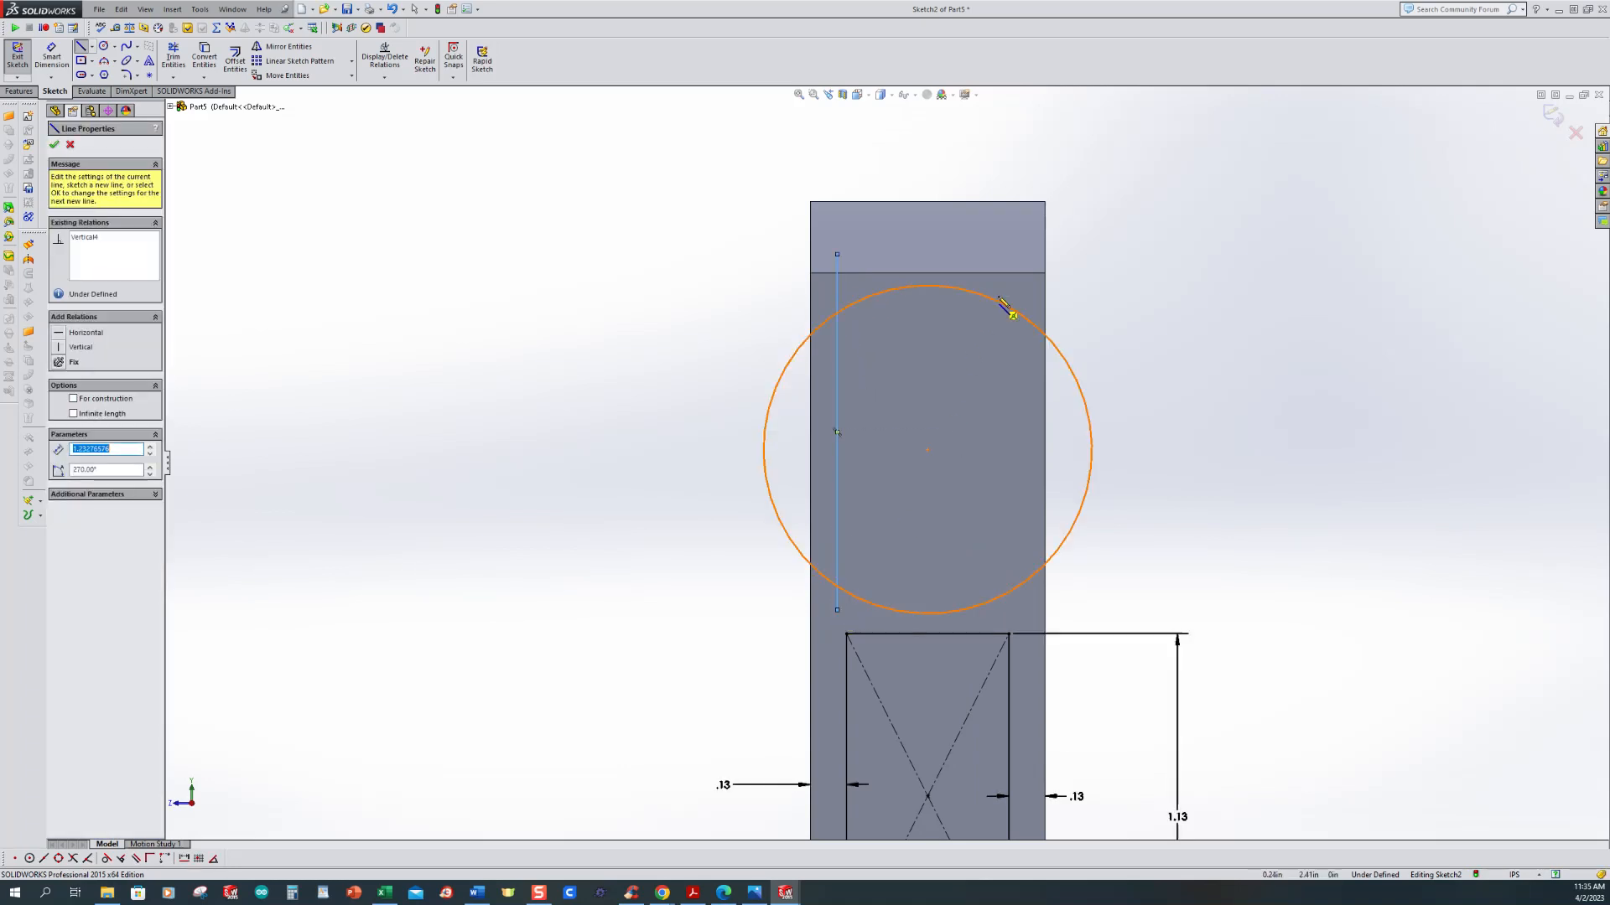
pyautogui.click(1004, 250)
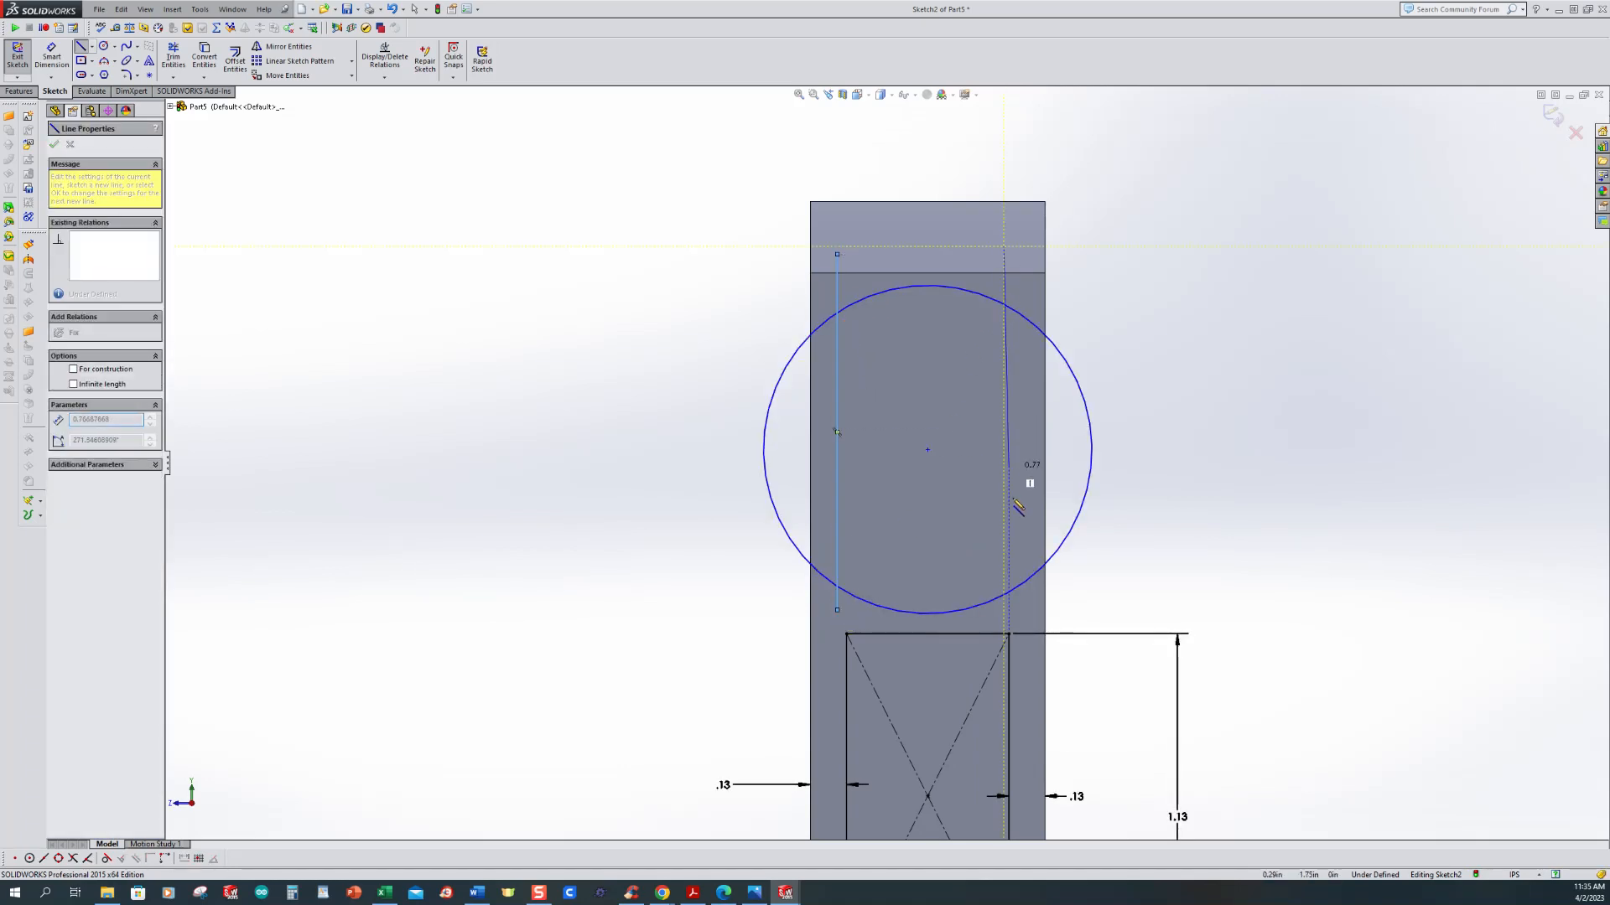
pyautogui.doubleClick(1004, 614)
pyautogui.press('Escape')
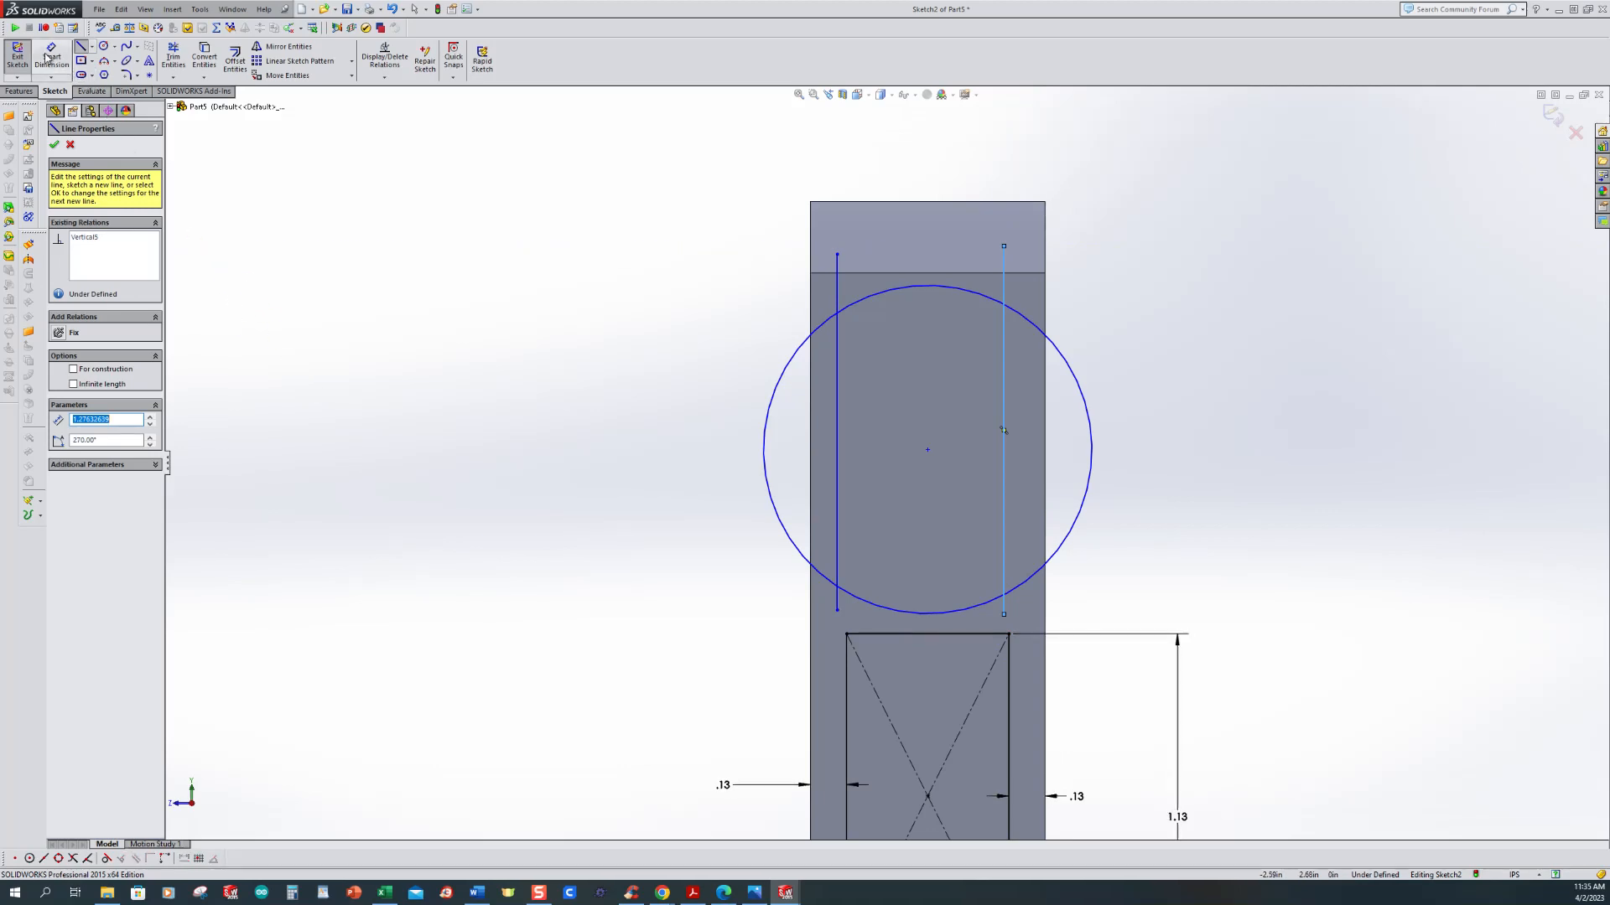
# Step: Consult the drawing for the upper opening's size and dimension the circle's diameter to 1.00 in
pyautogui.click(756, 893)
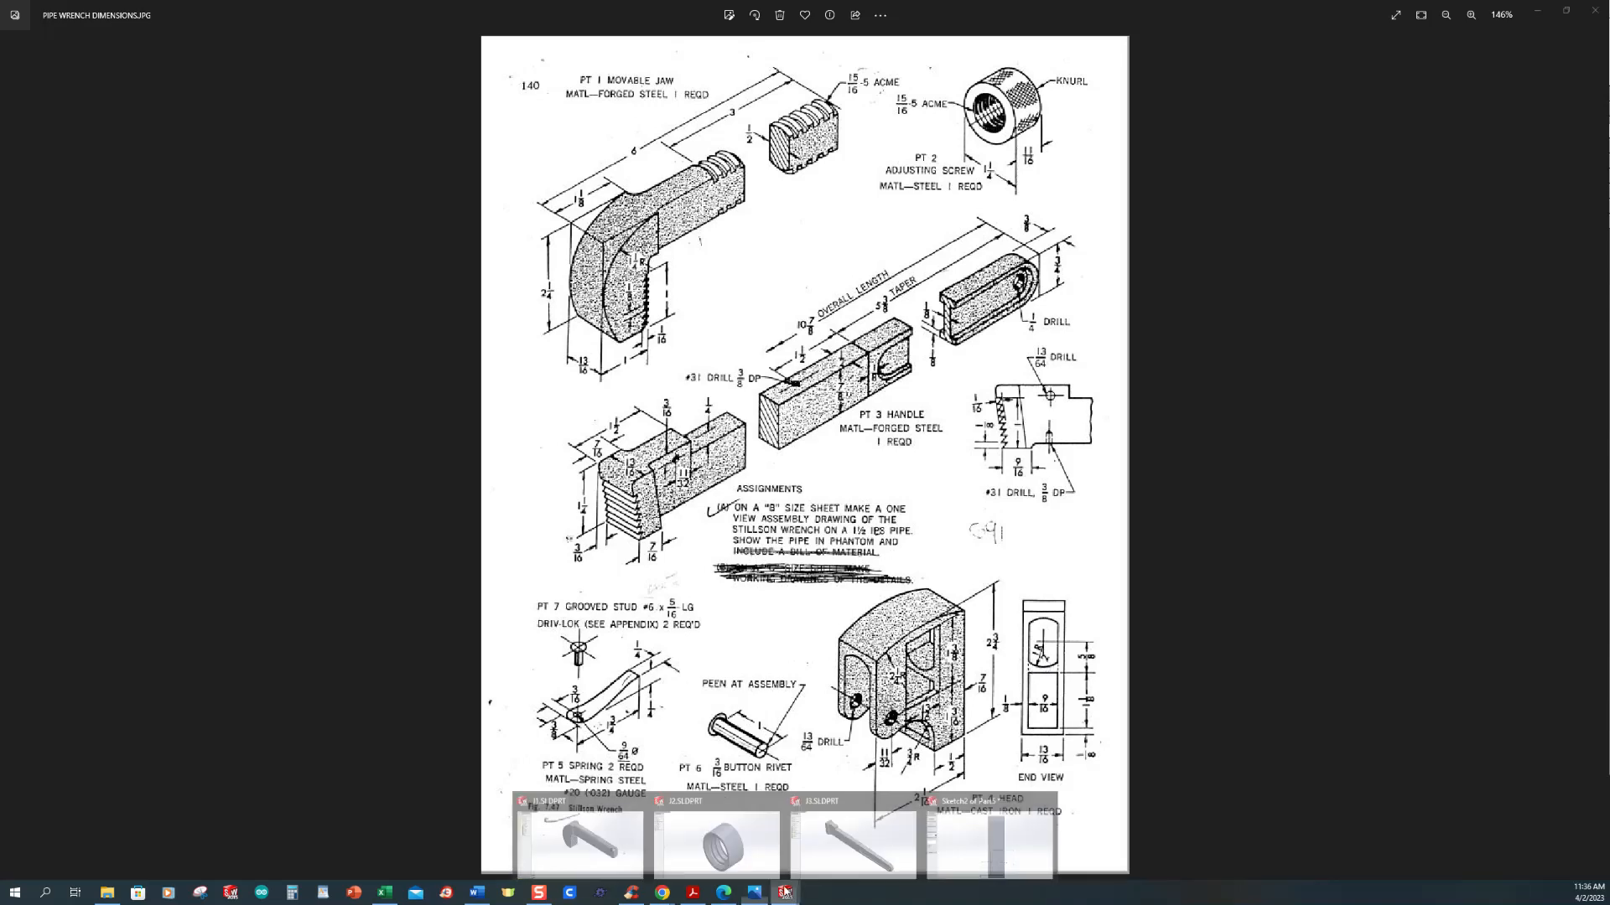
pyautogui.click(990, 834)
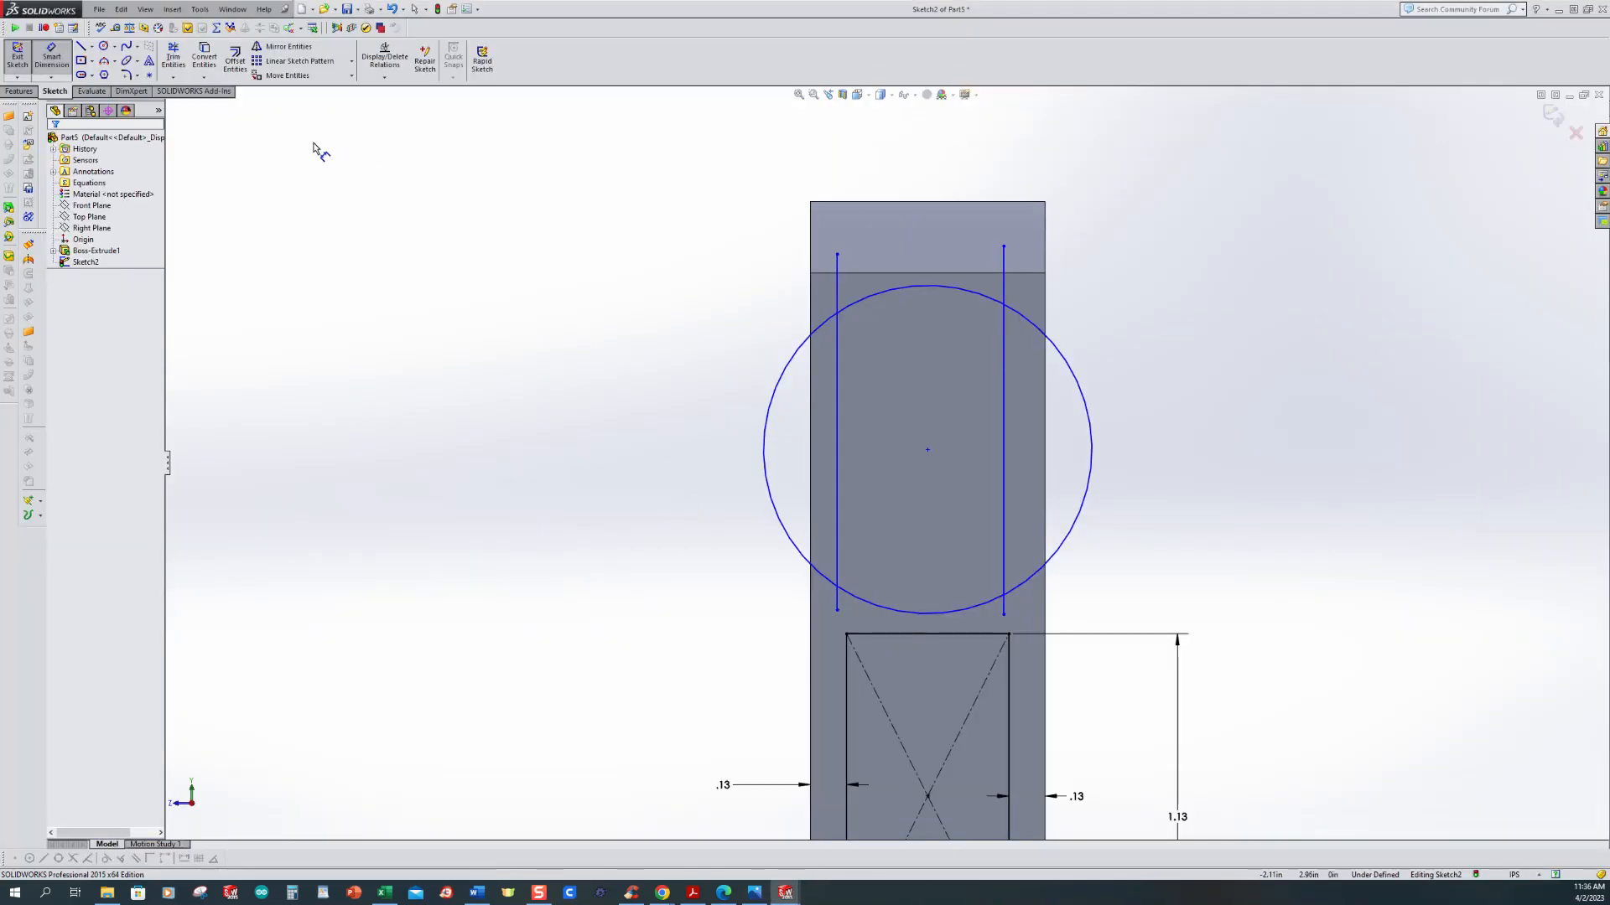
pyautogui.click(792, 369)
pyautogui.click(693, 323)
pyautogui.press('Return')
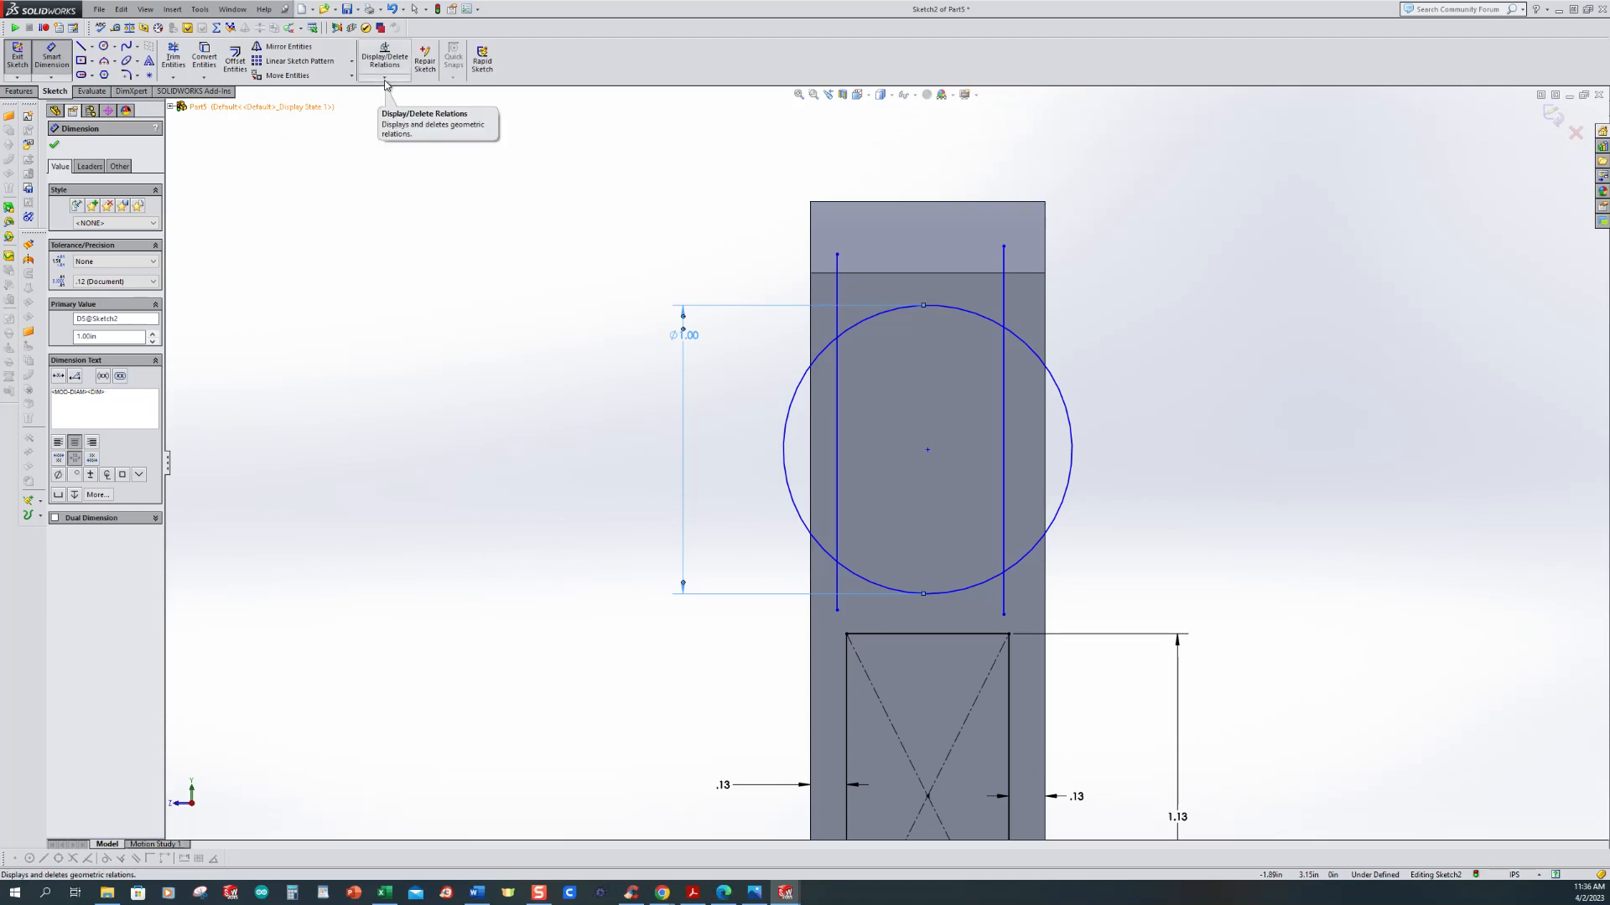
# Step: Make the left and right vertical lines collinear with the rectangle's left and right sides
pyautogui.click(385, 82)
pyautogui.click(401, 102)
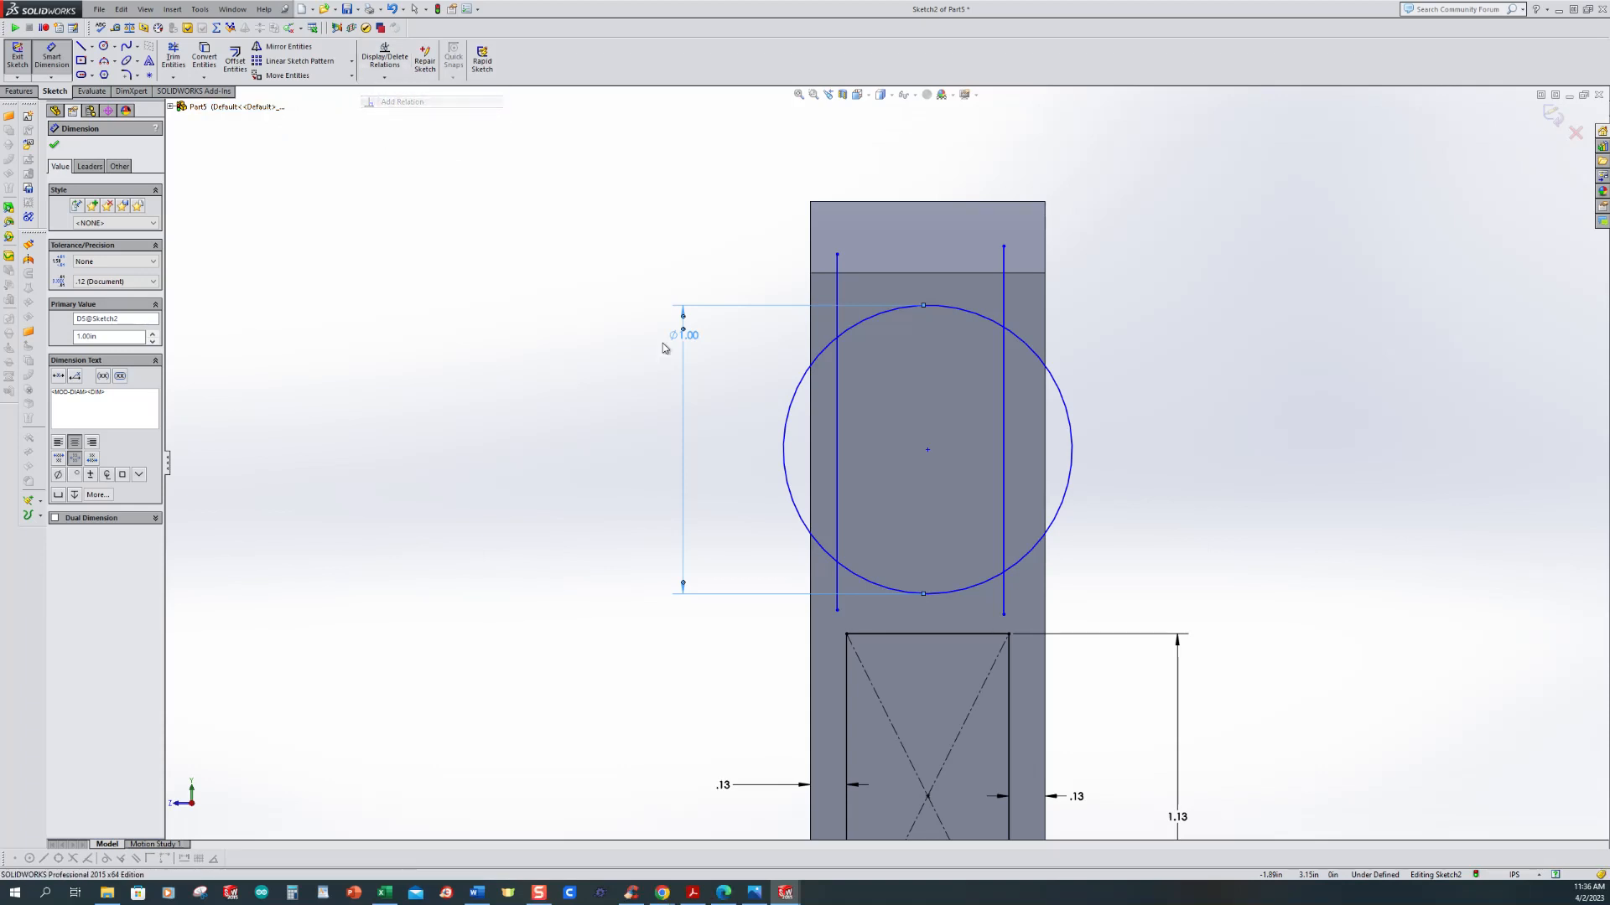
pyautogui.click(835, 488)
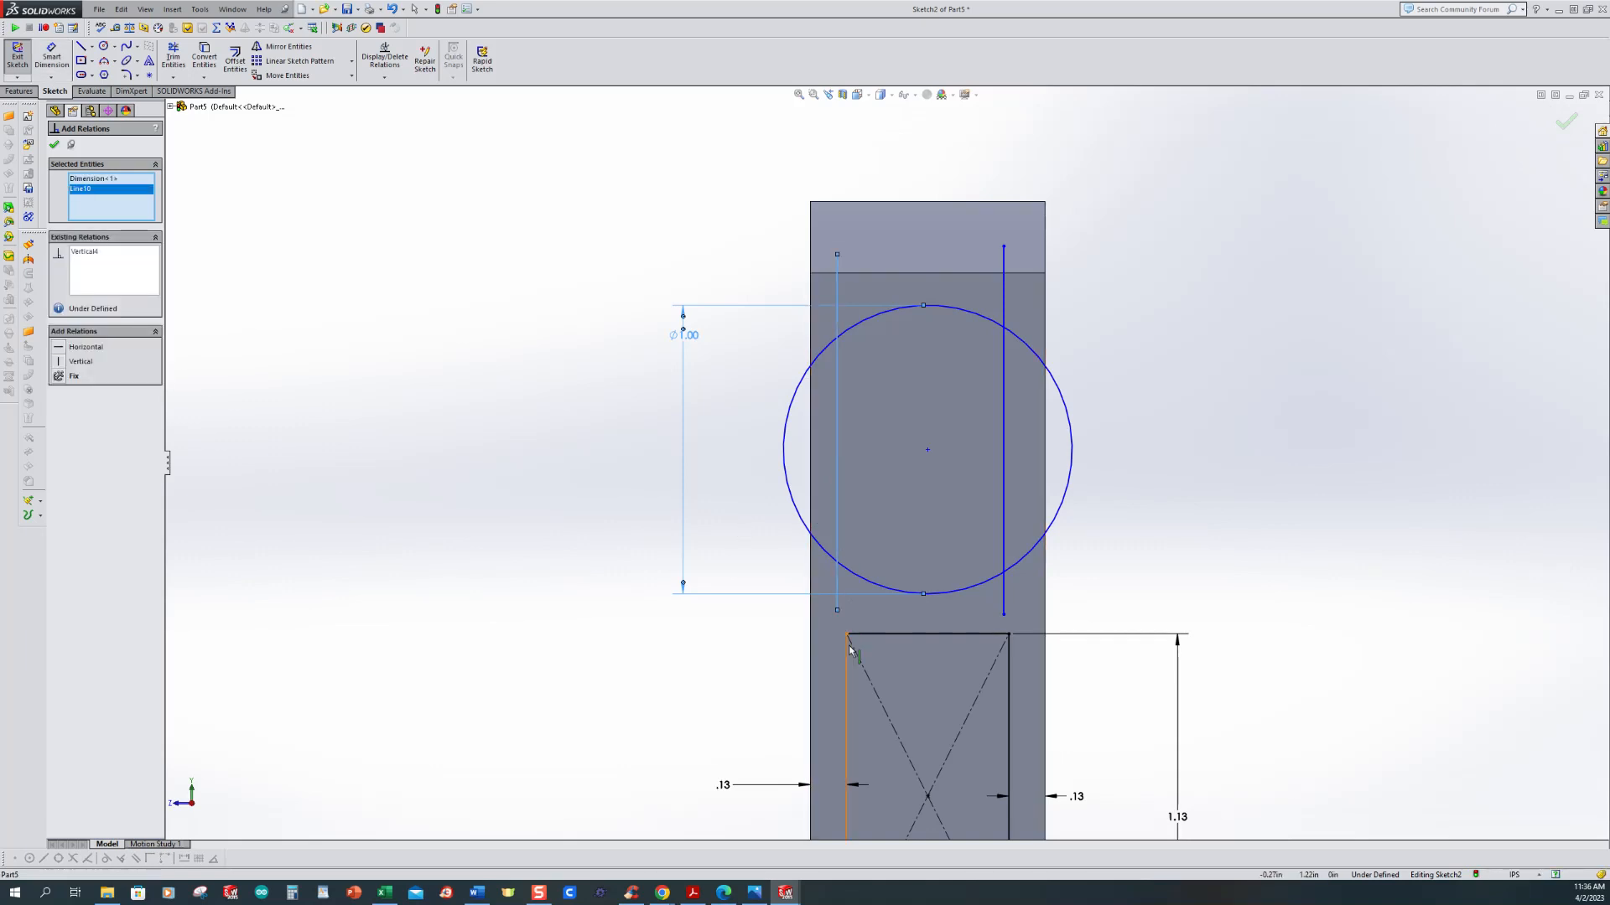
pyautogui.click(847, 659)
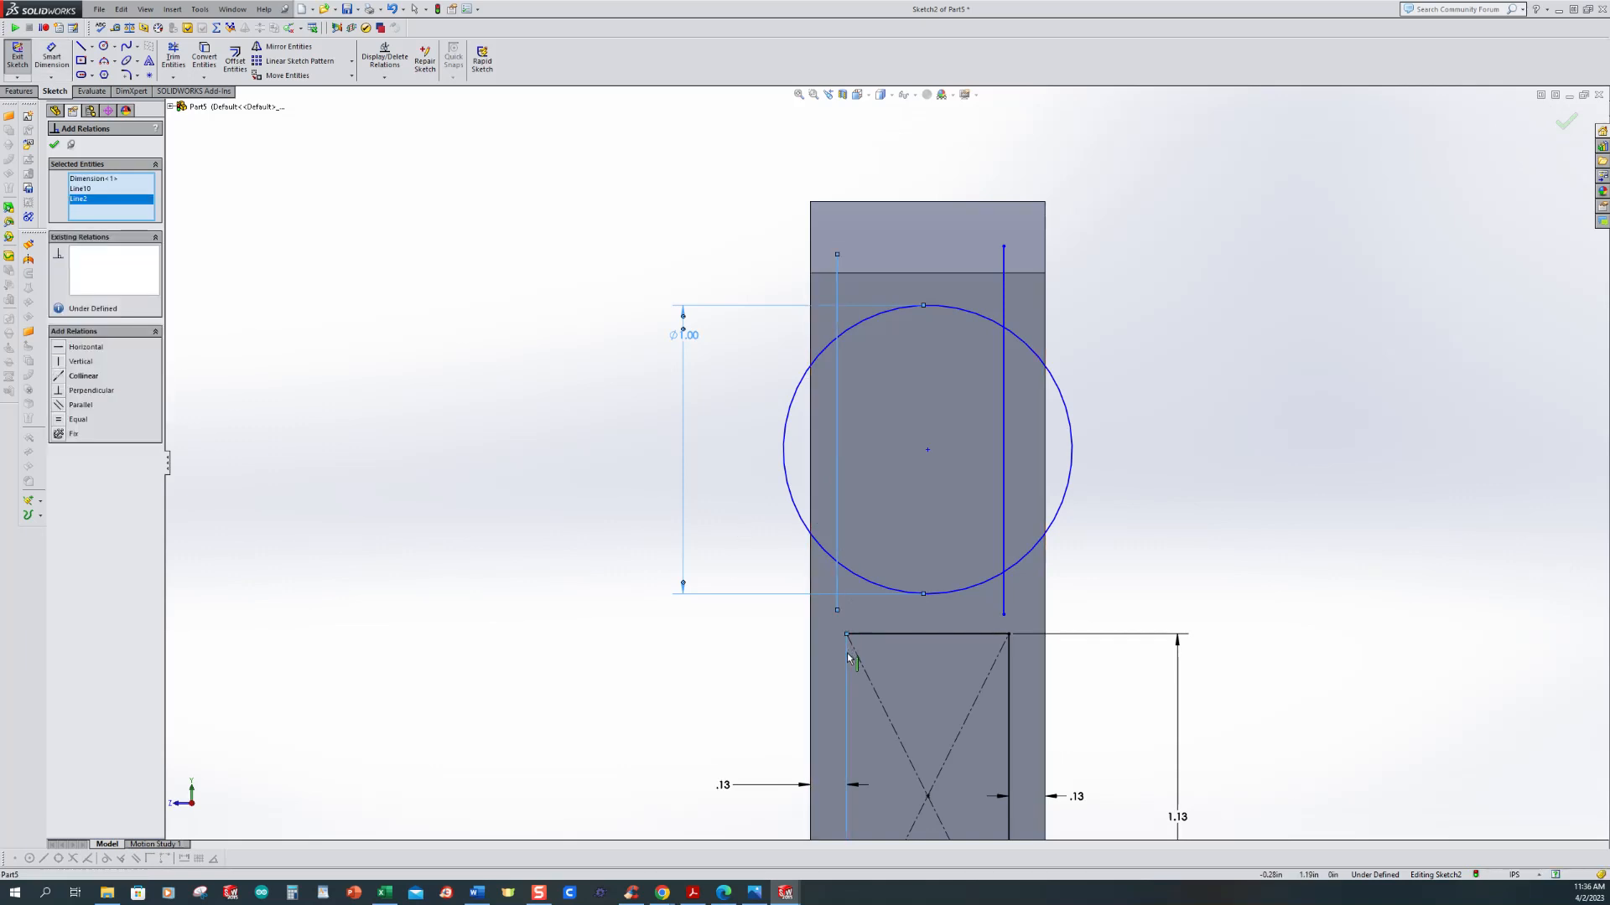
pyautogui.click(61, 376)
pyautogui.click(1004, 501)
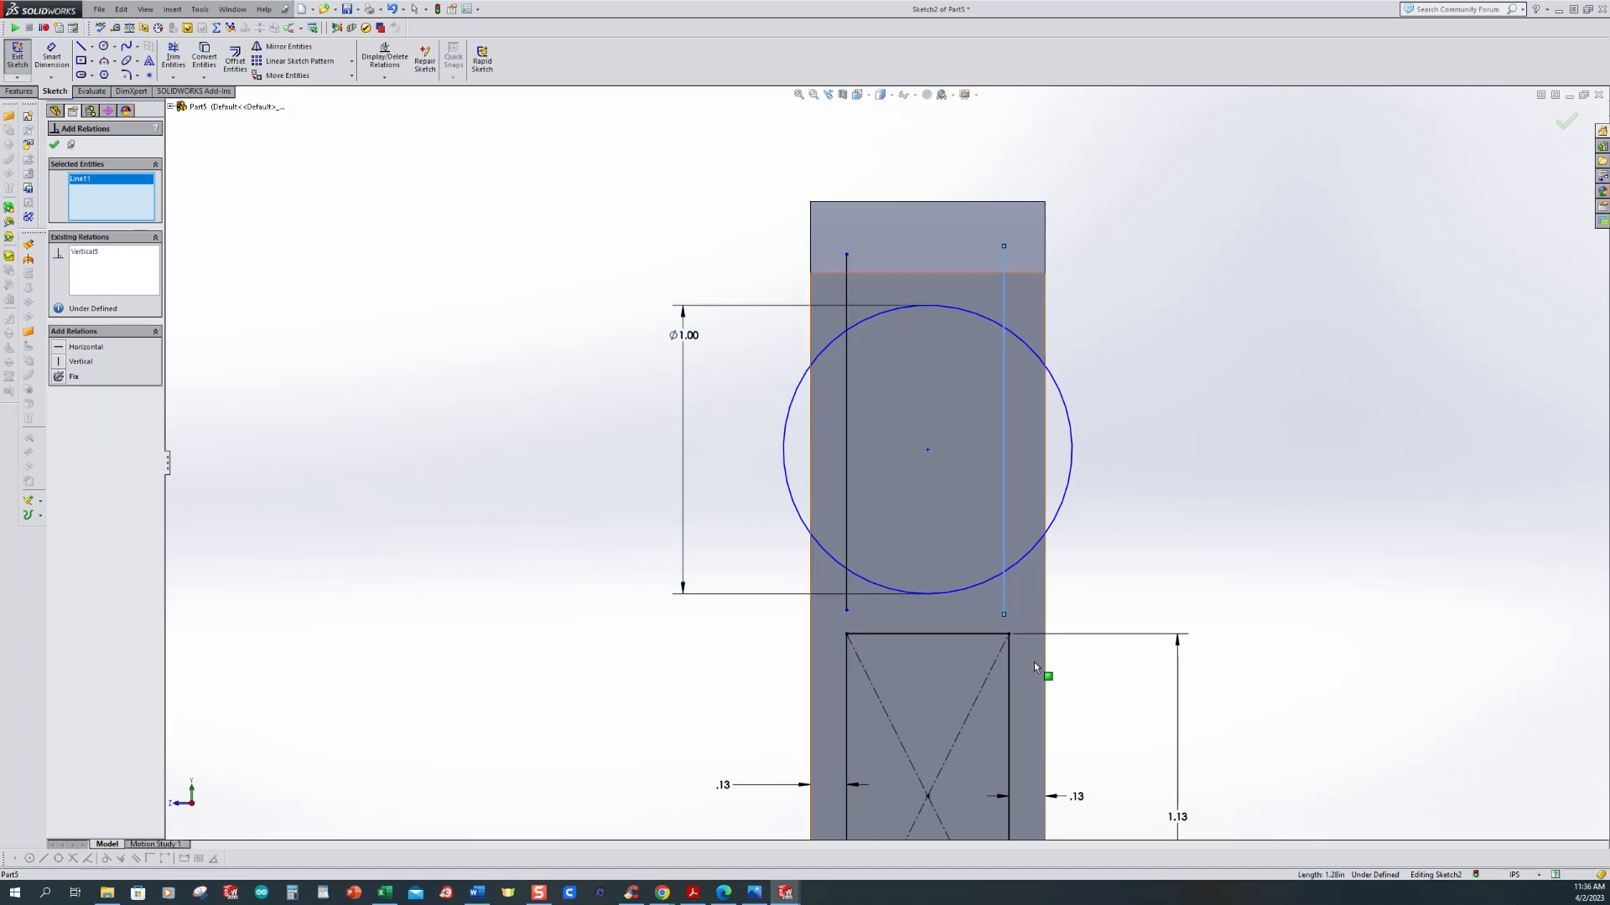
pyautogui.click(1010, 677)
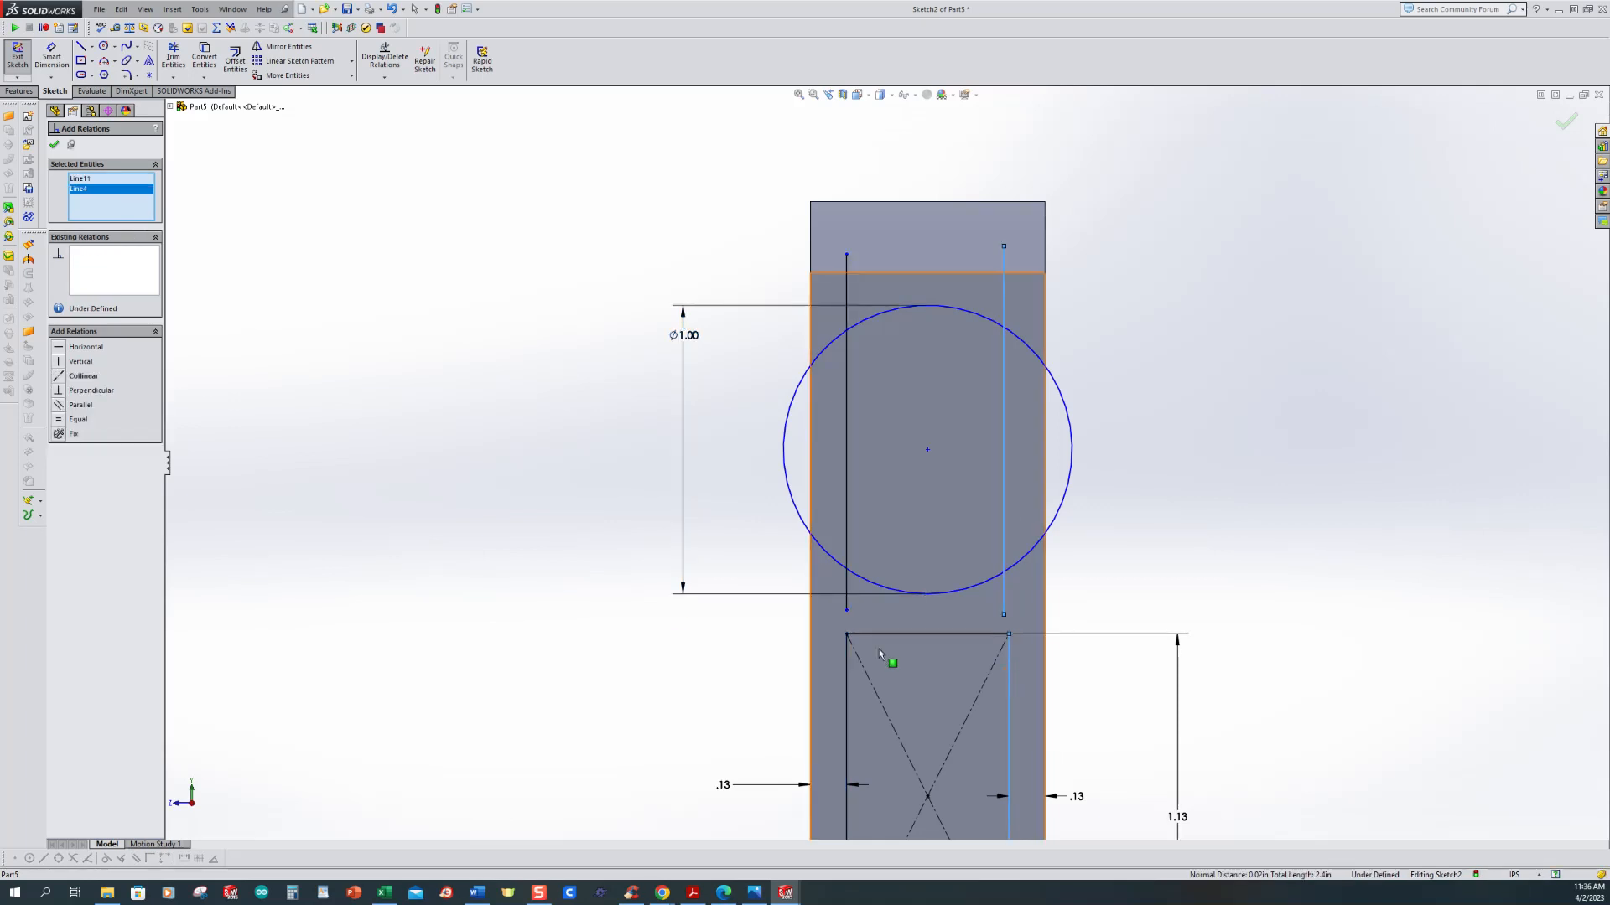
pyautogui.click(61, 376)
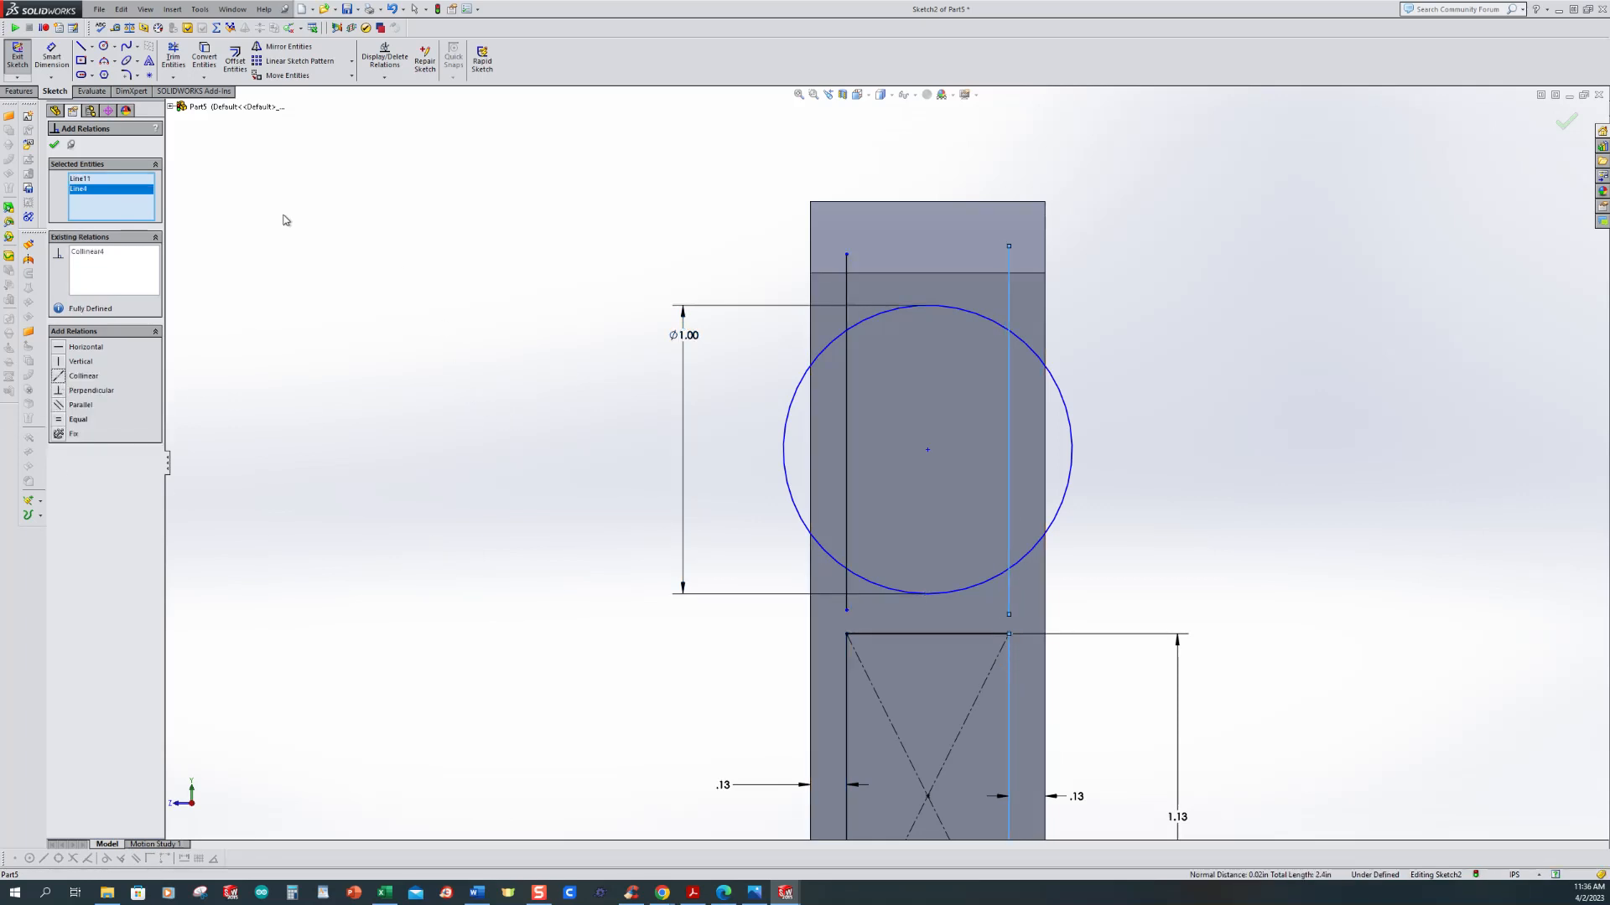
# Step: Trim the two vertical lines outside the circle and the circle's side arcs to leave a closed round-ended profile
pyautogui.click(172, 57)
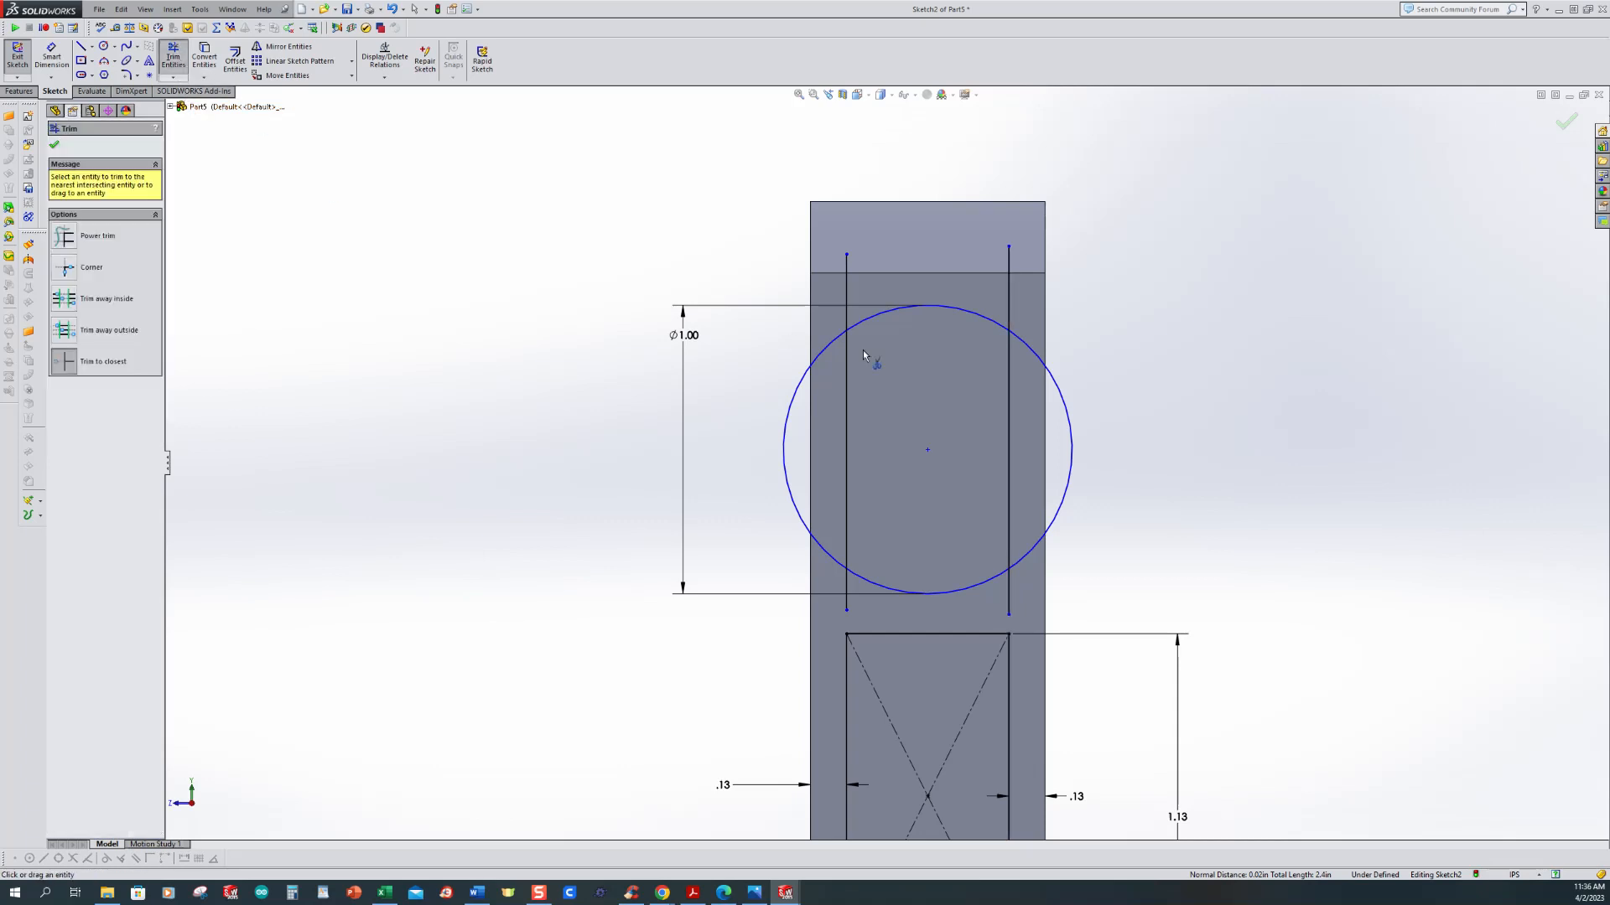
pyautogui.click(849, 294)
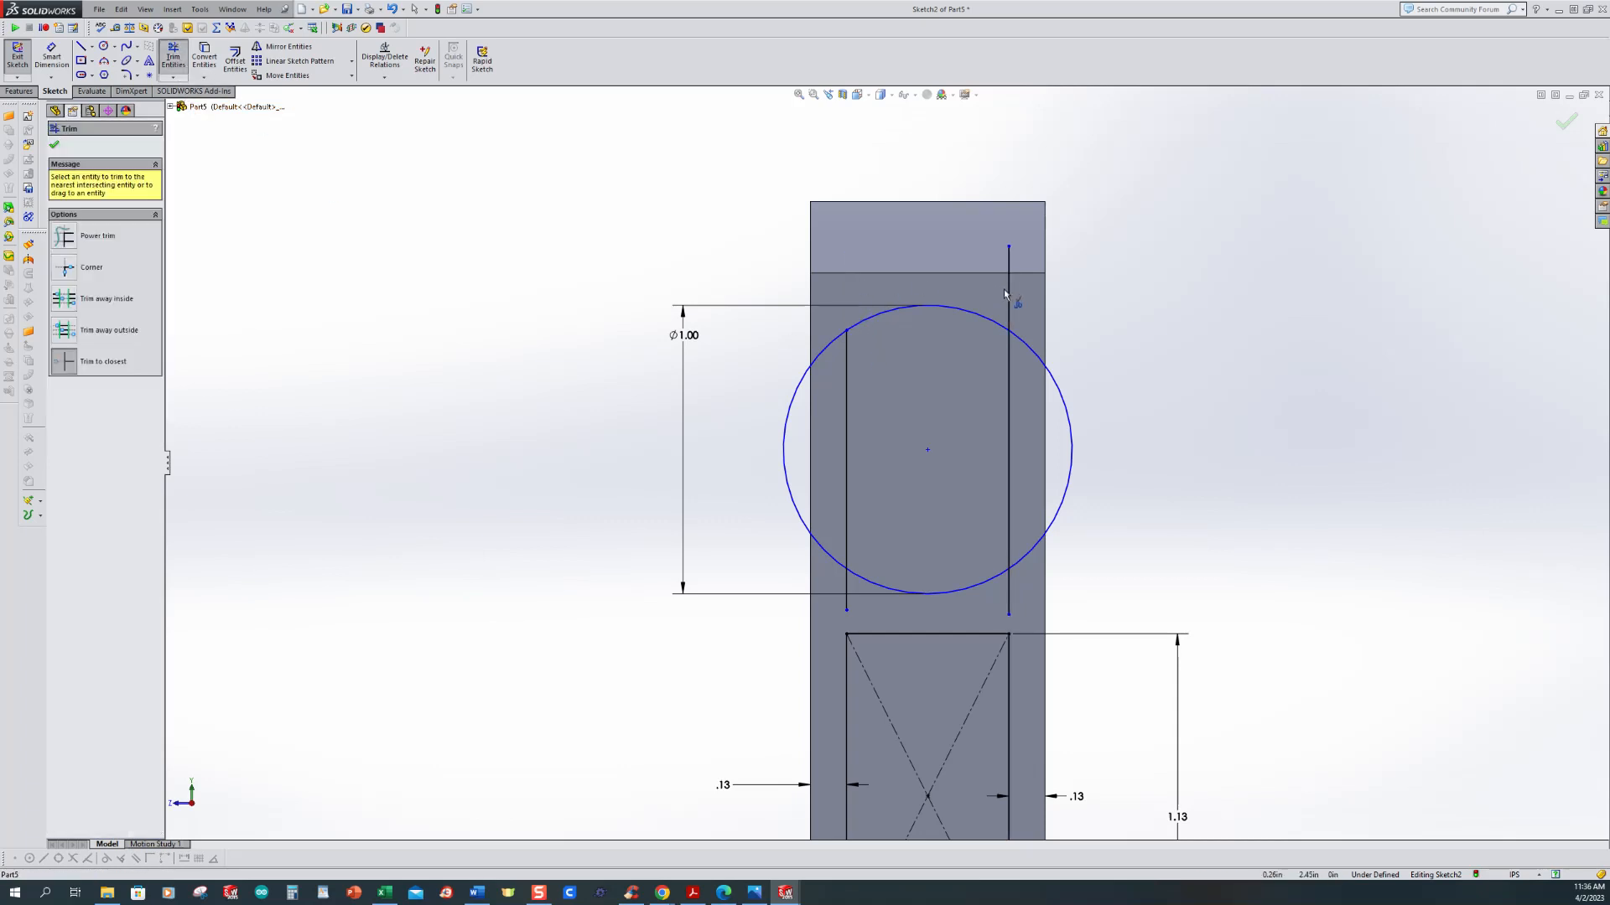
pyautogui.click(1009, 295)
pyautogui.click(1009, 595)
pyautogui.click(797, 513)
pyautogui.click(1063, 514)
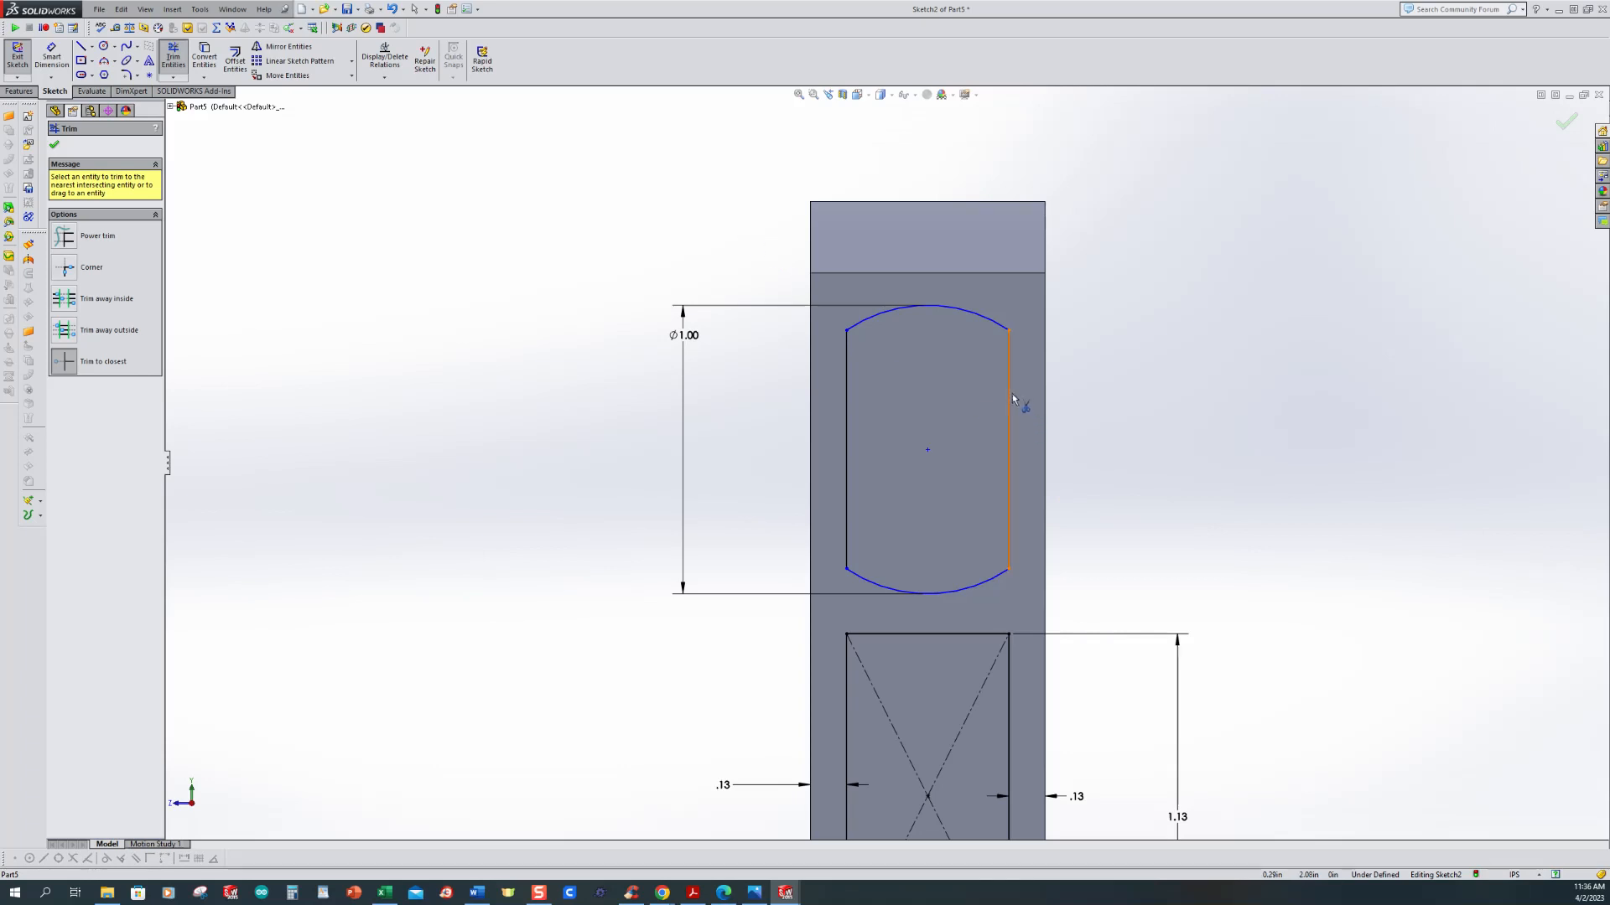
# Step: Add an Equal relation between the two vertical sides of the round-ended opening
pyautogui.click(397, 79)
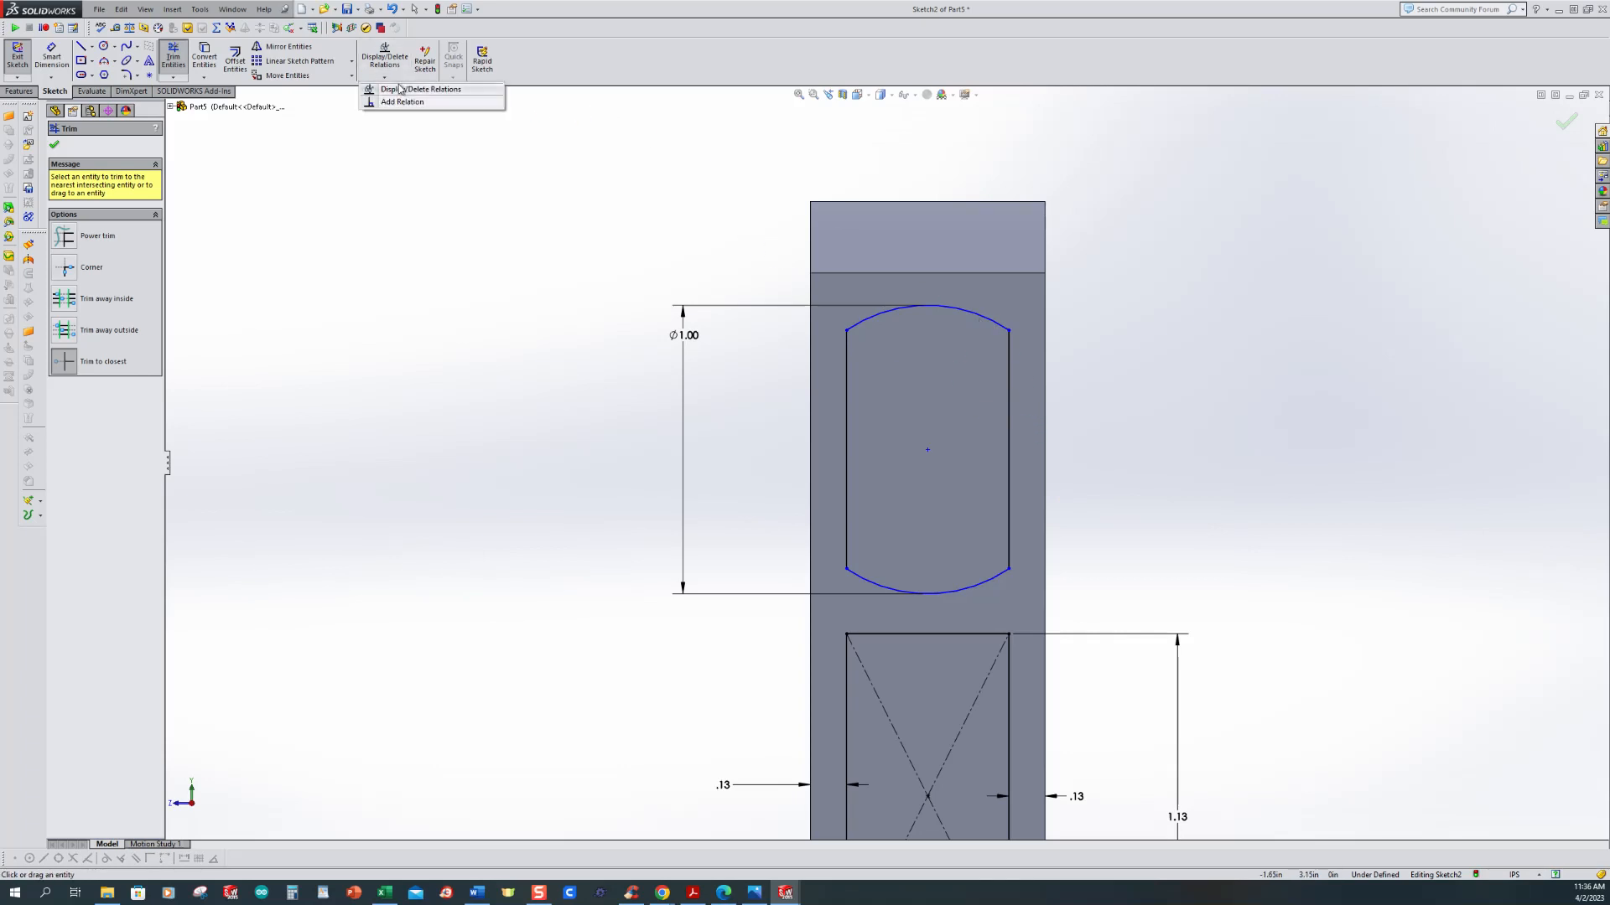
pyautogui.click(394, 104)
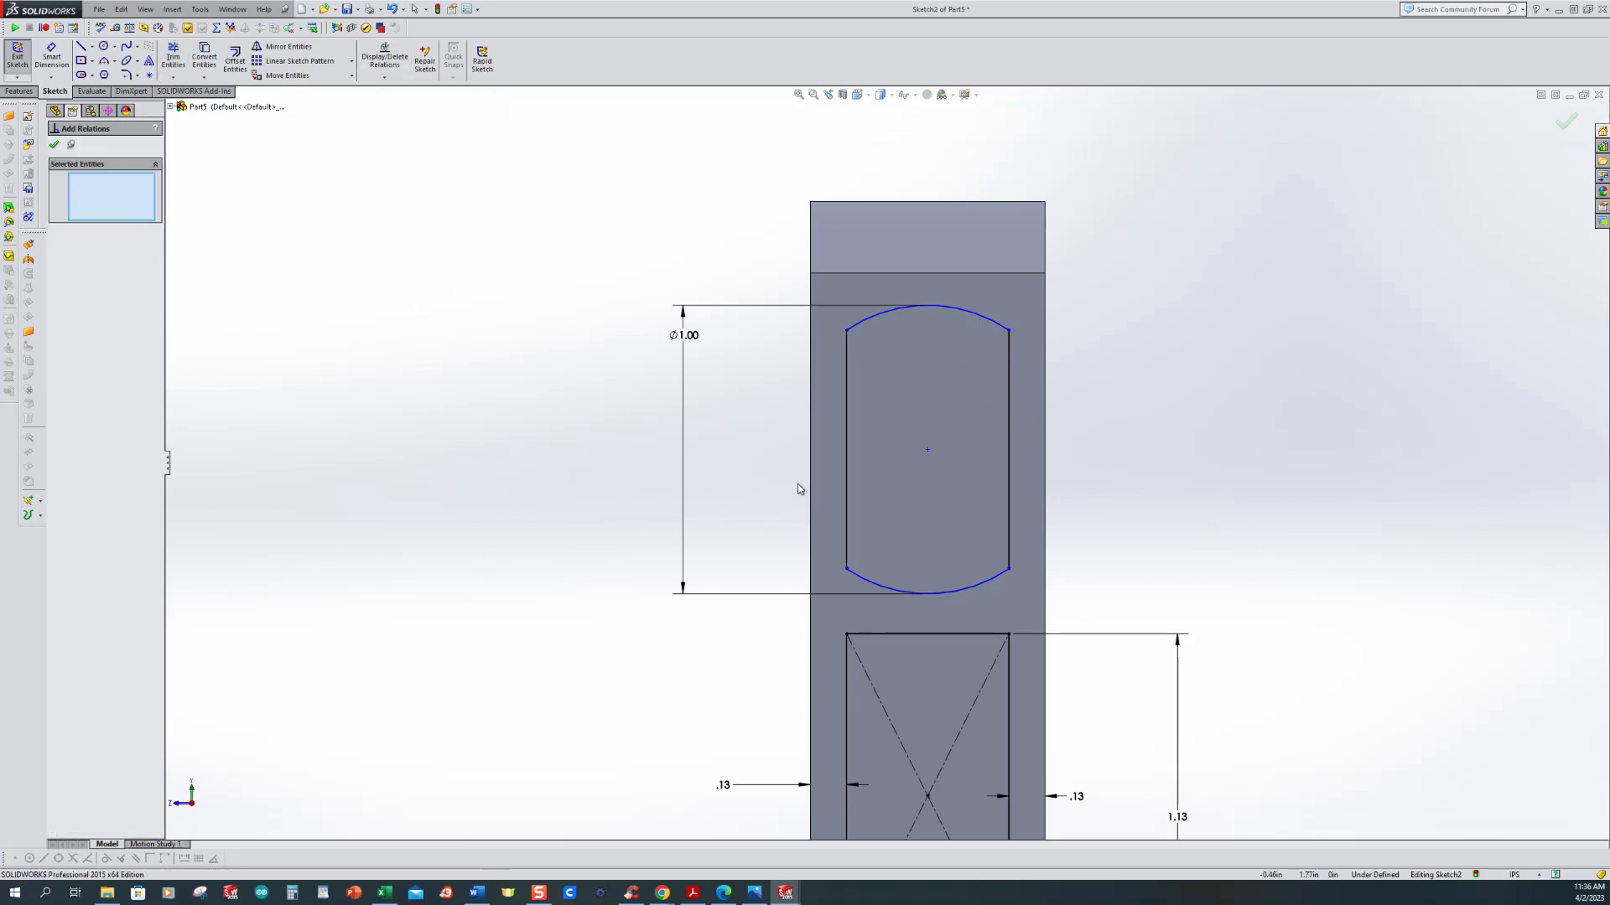
pyautogui.click(846, 480)
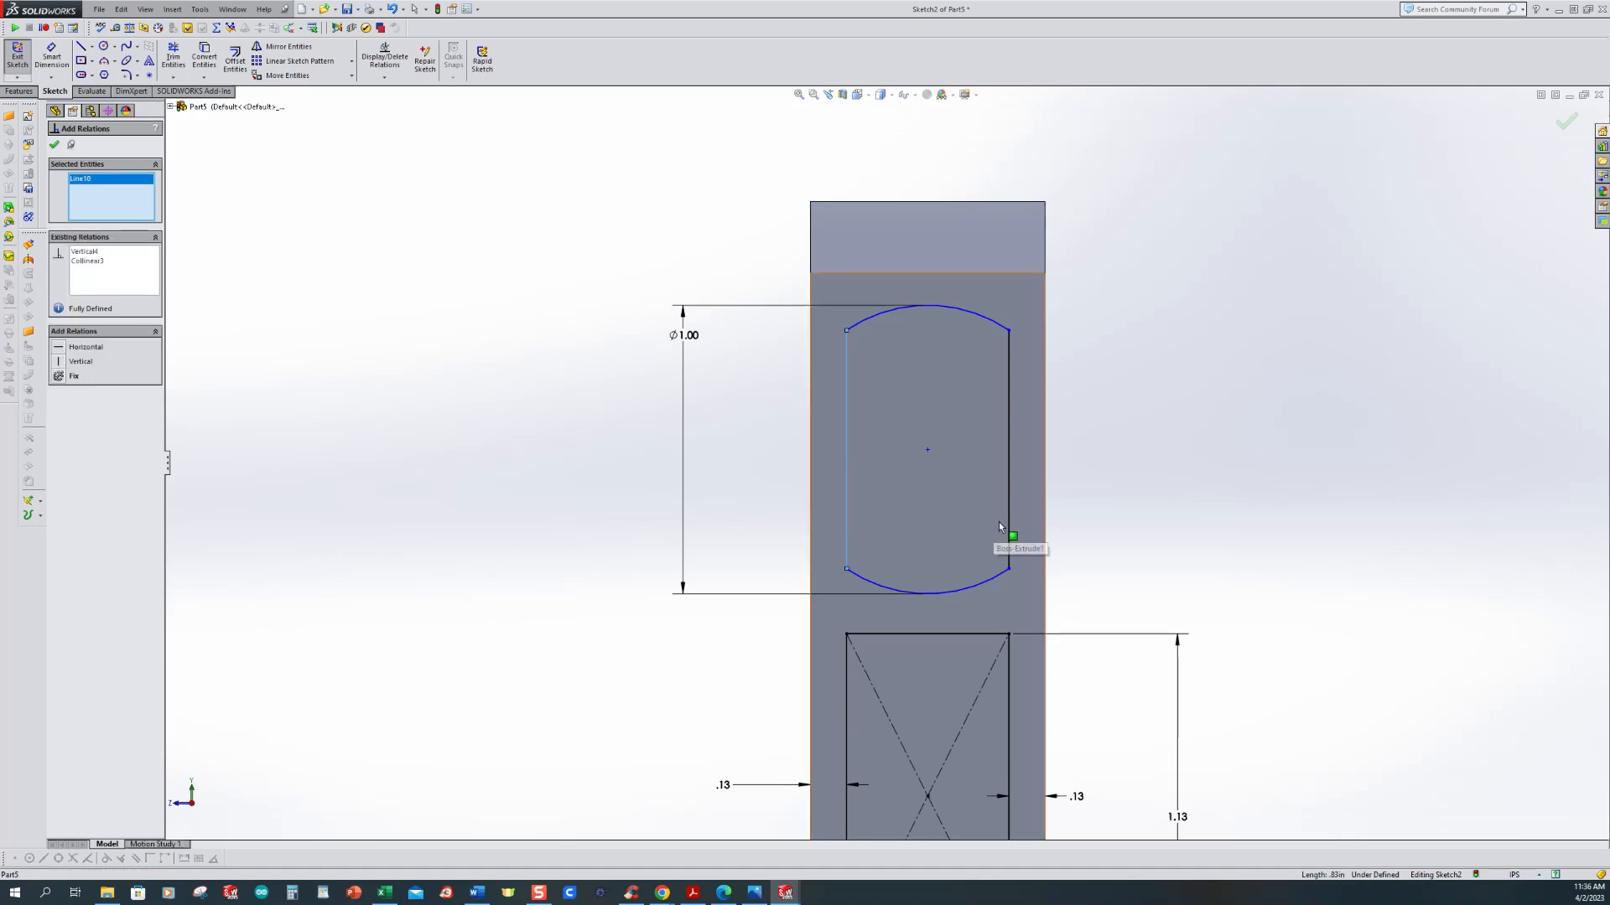
pyautogui.click(1008, 522)
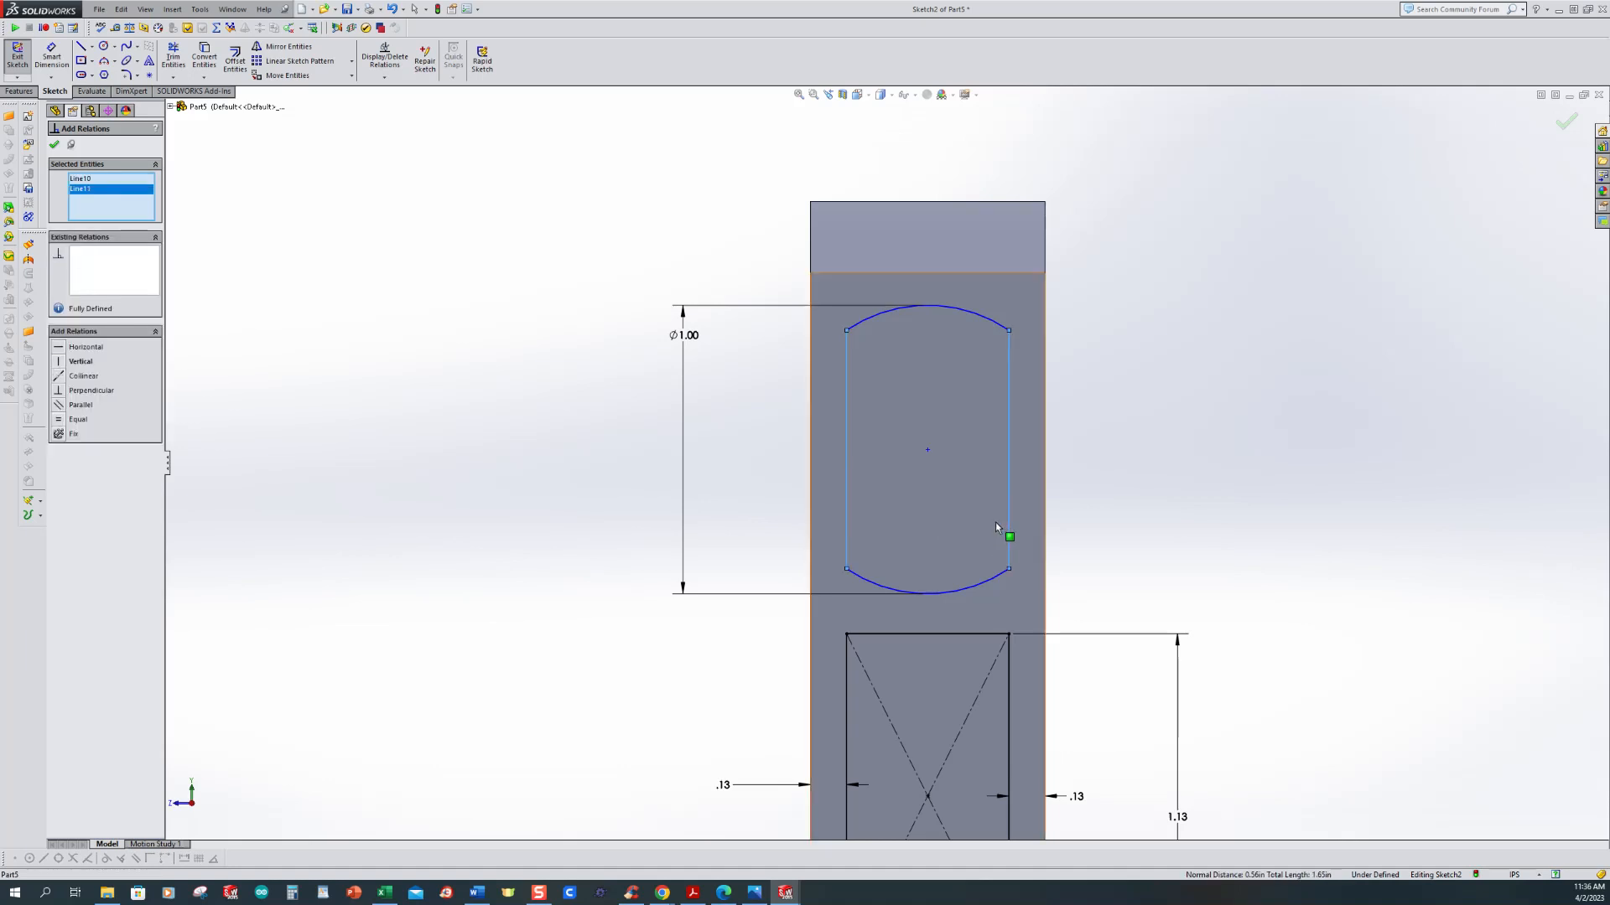
pyautogui.click(60, 421)
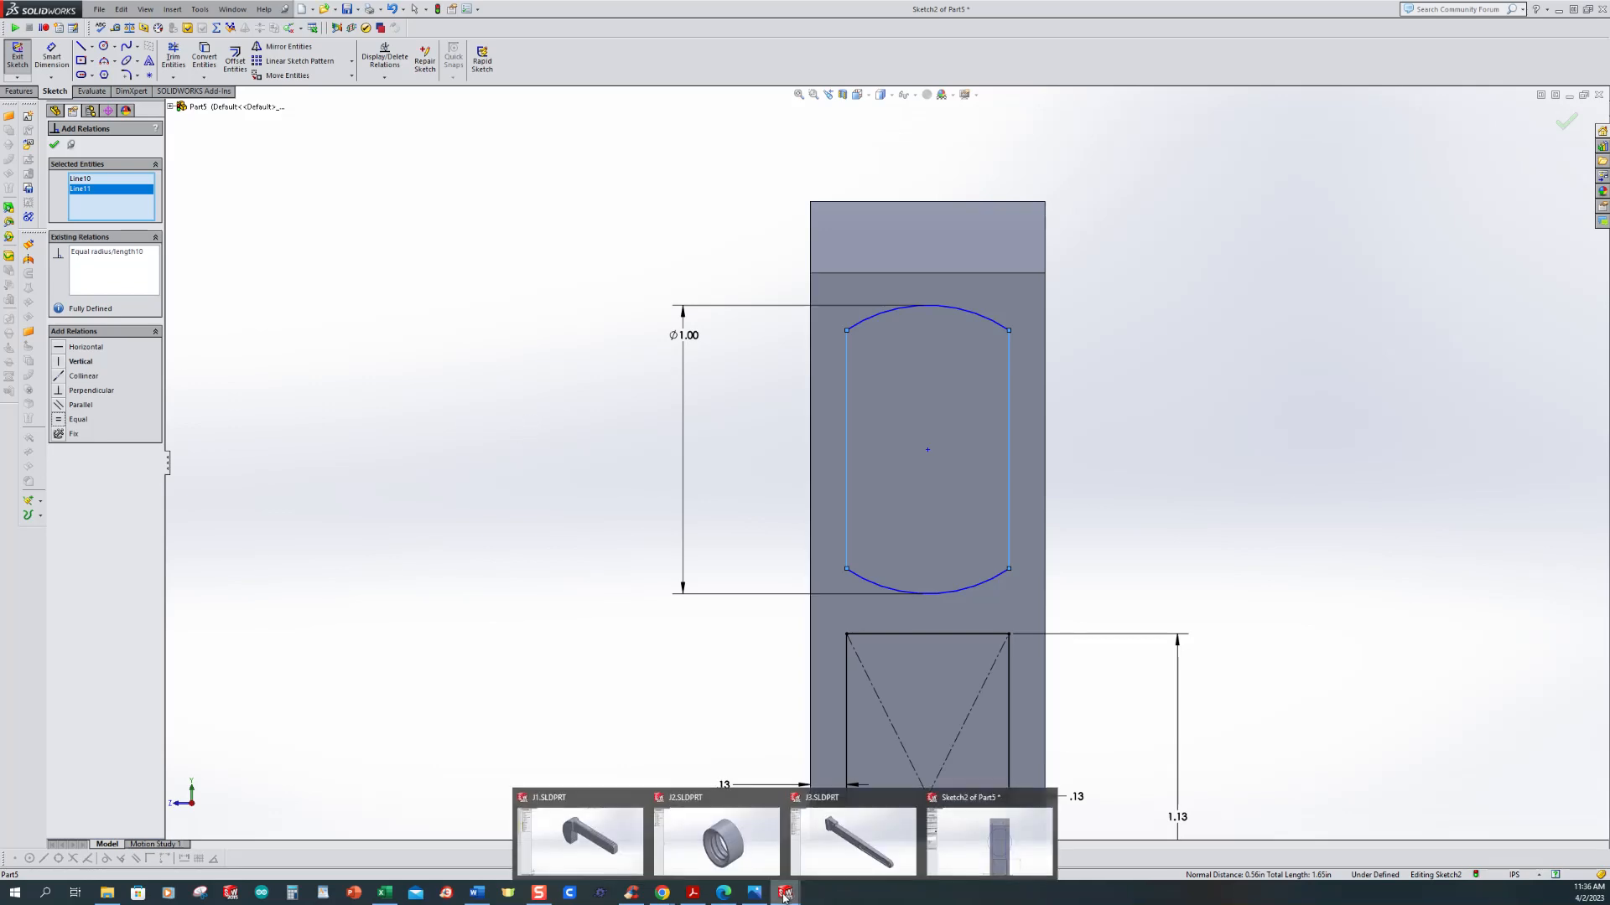
# Step: Consult the drawing's end view and dimension the arc center 0.625 in above the rectangle's upper edge
pyautogui.click(756, 894)
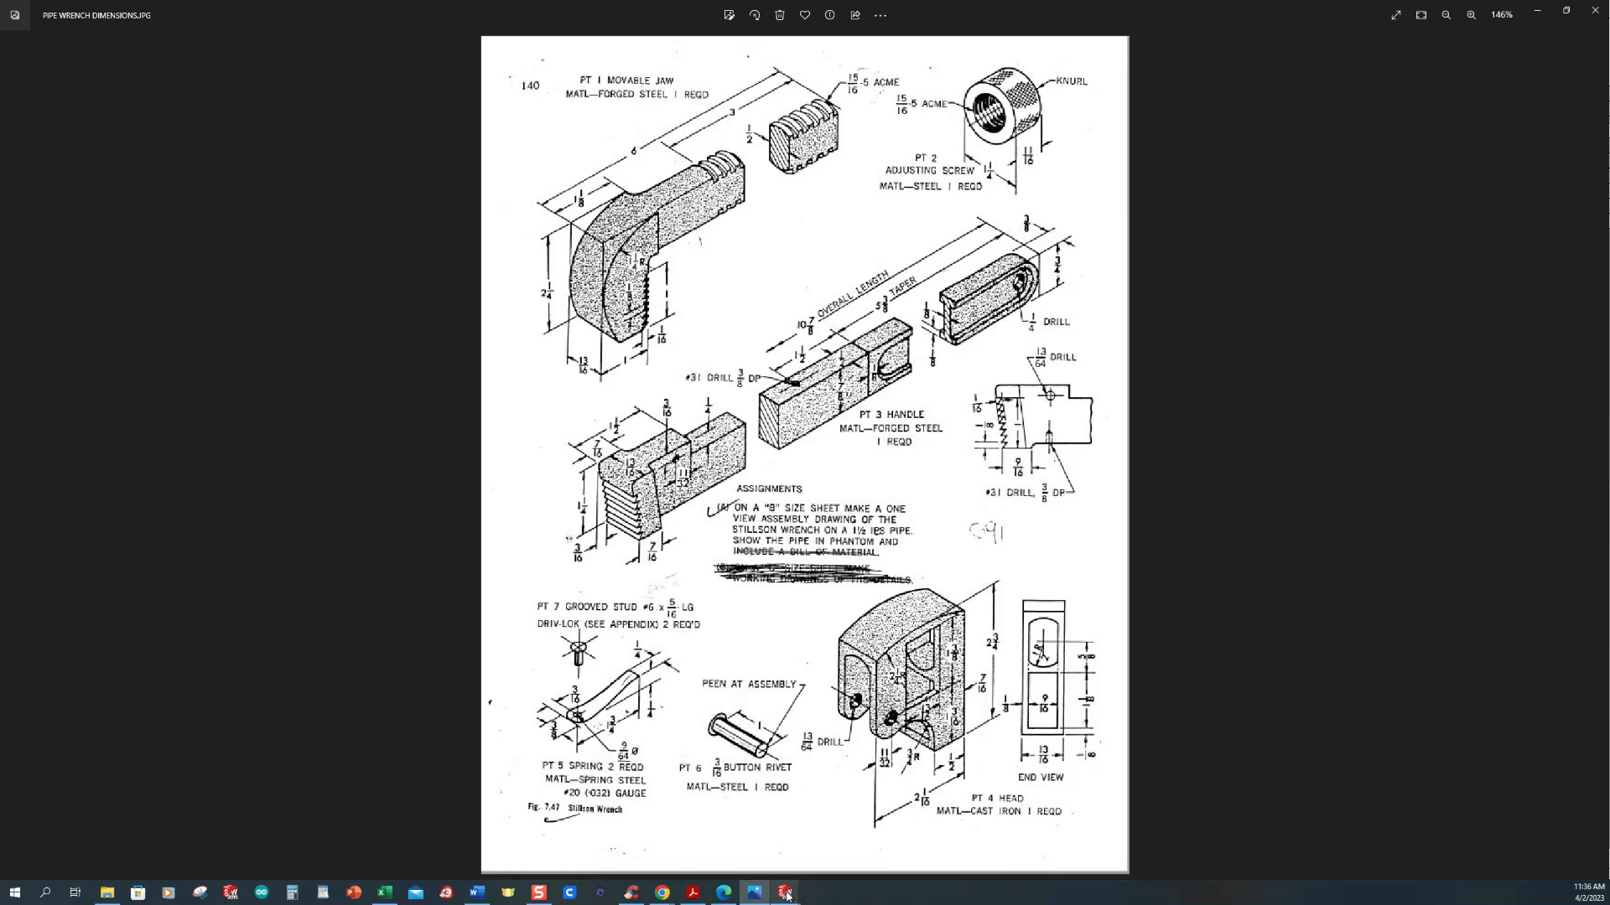
pyautogui.moveTo(787, 895)
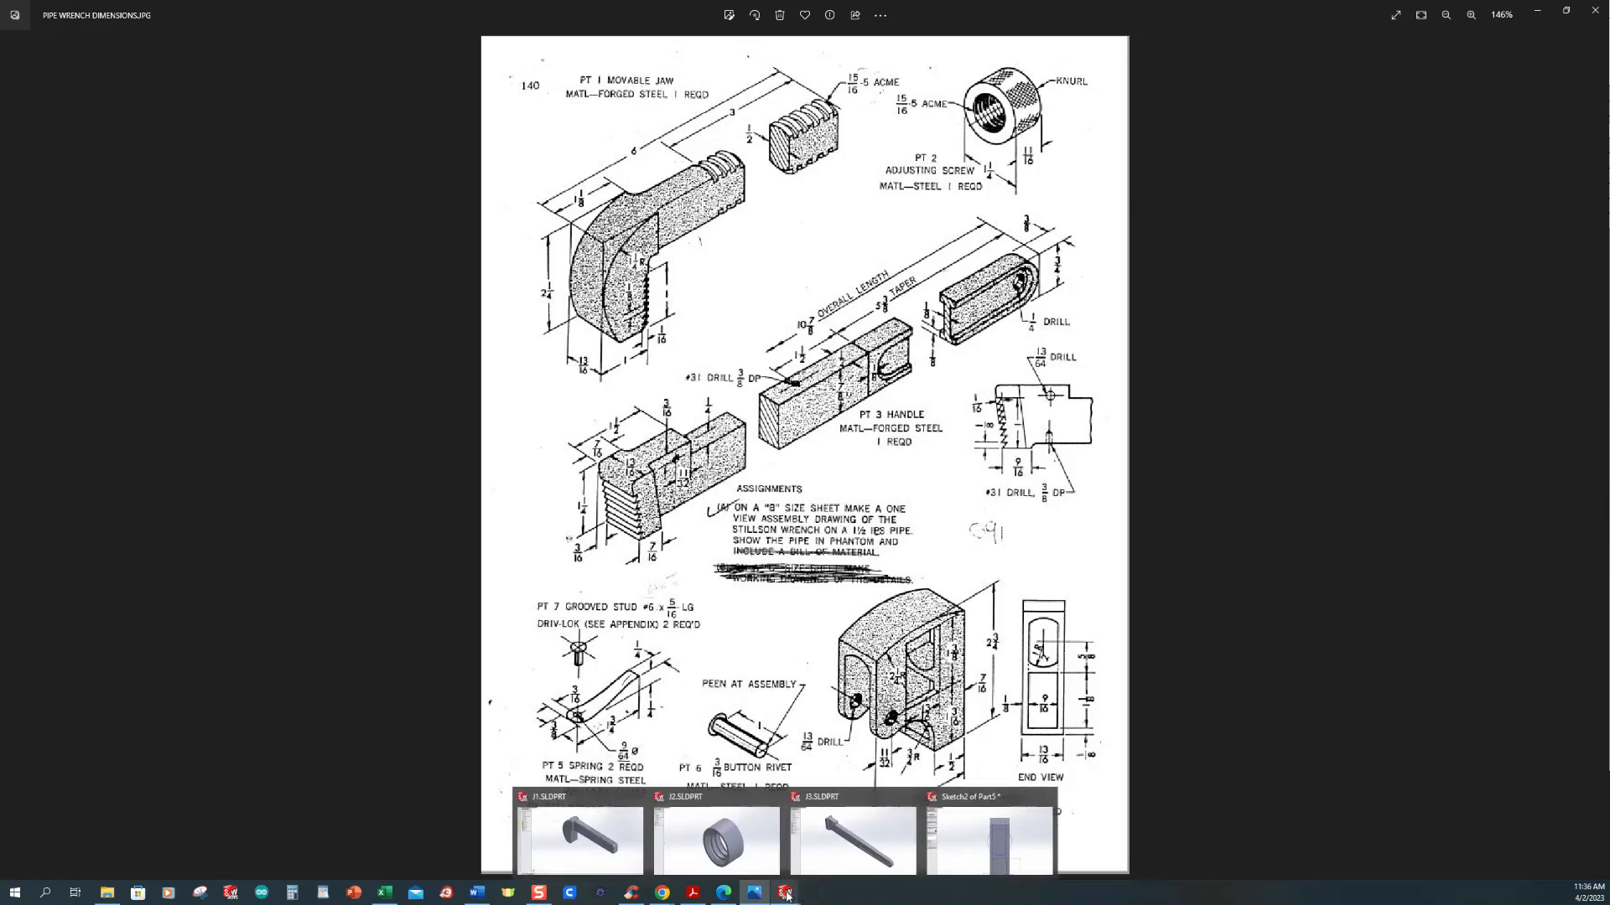
pyautogui.click(974, 862)
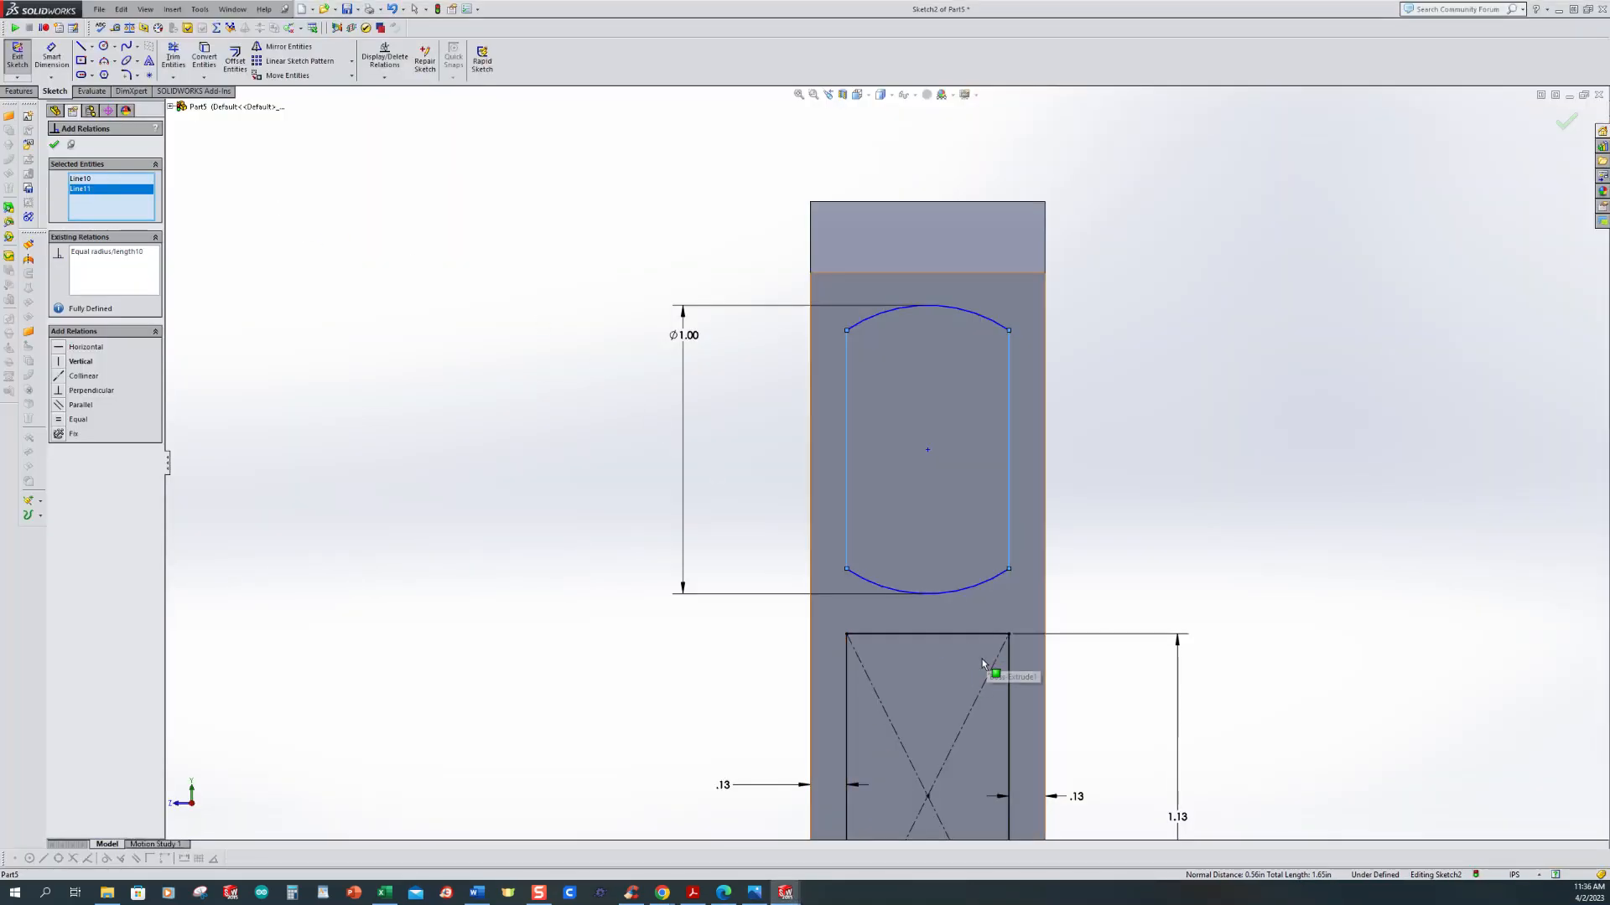
pyautogui.click(51, 55)
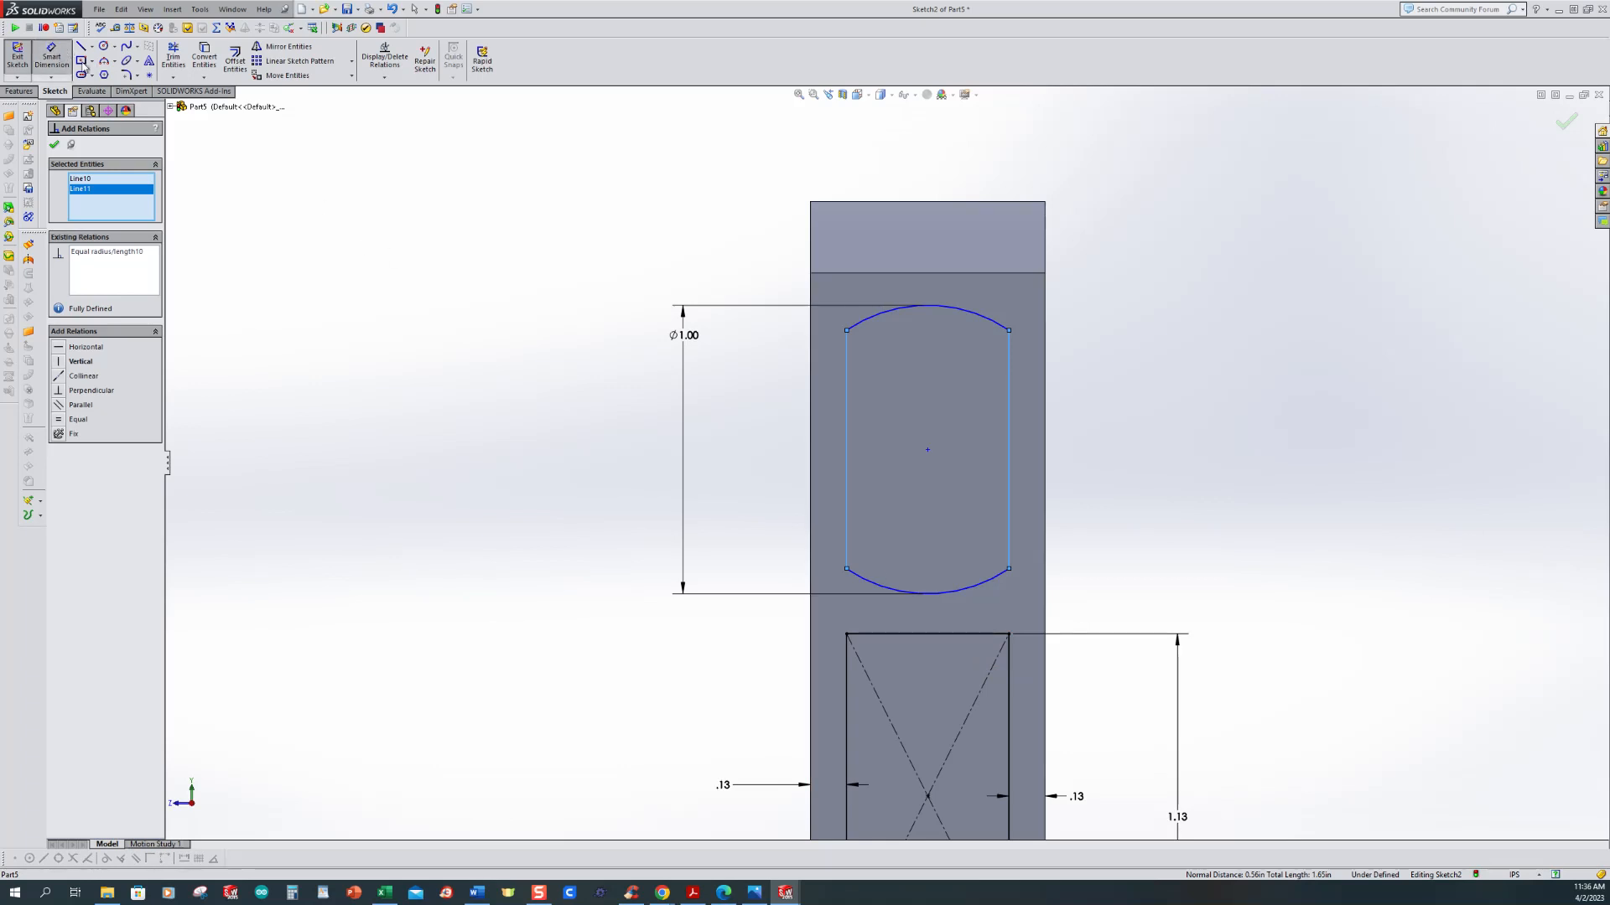
pyautogui.click(976, 635)
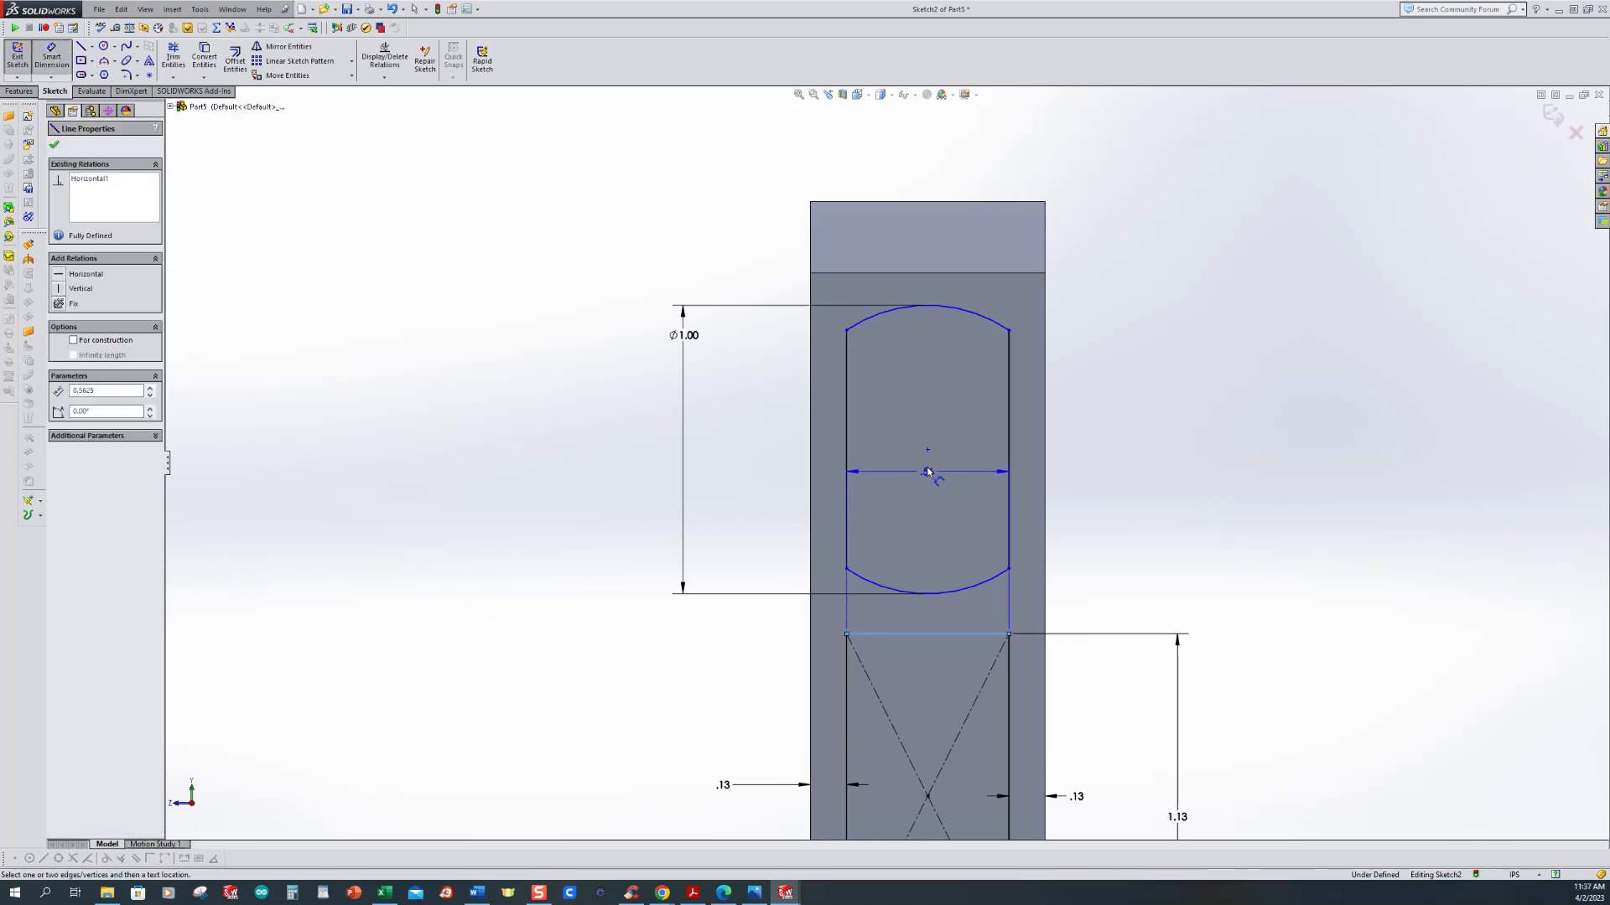
pyautogui.click(927, 450)
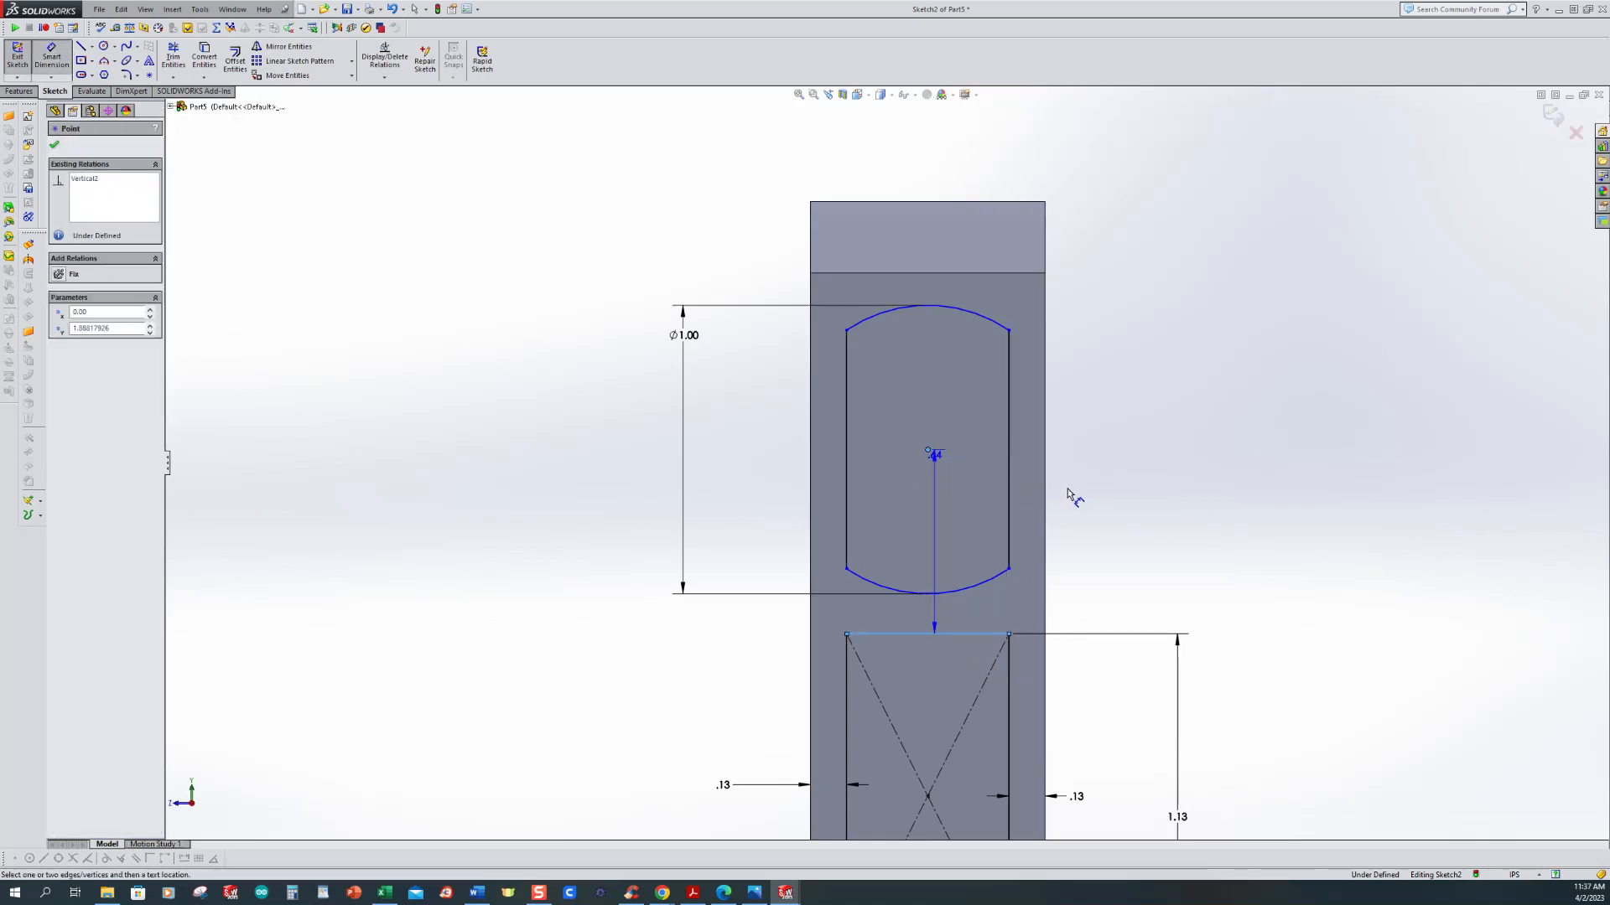
pyautogui.click(1172, 493)
pyautogui.write('.625')
pyautogui.press('Return')
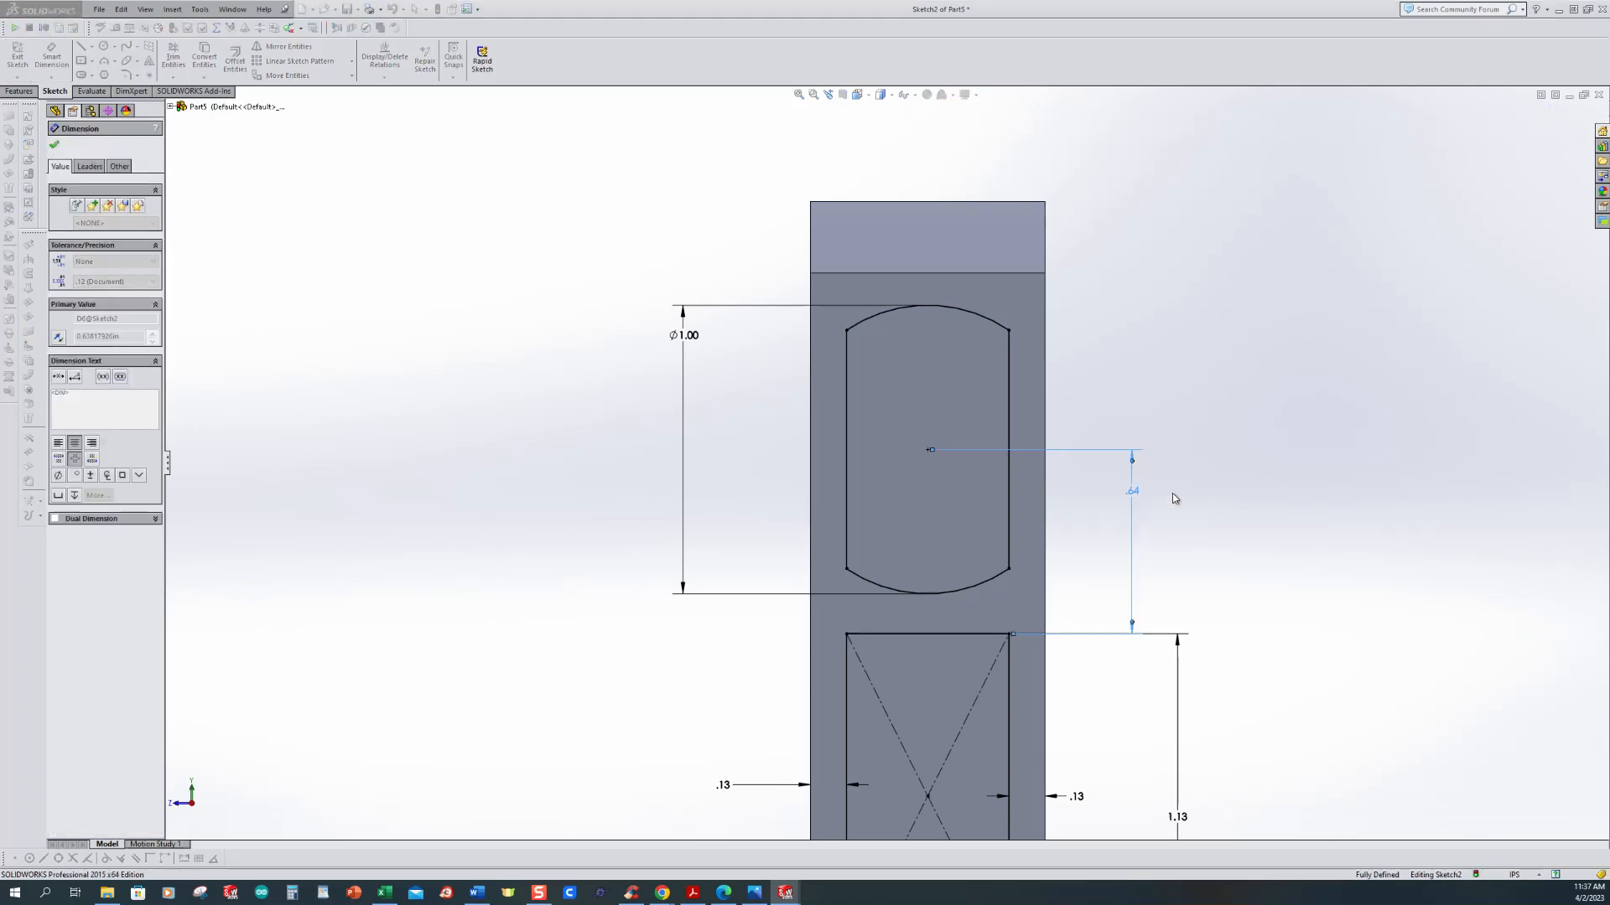
# Step: Cut both openings through the head with an Extruded Cut set to Through All
pyautogui.press('z')
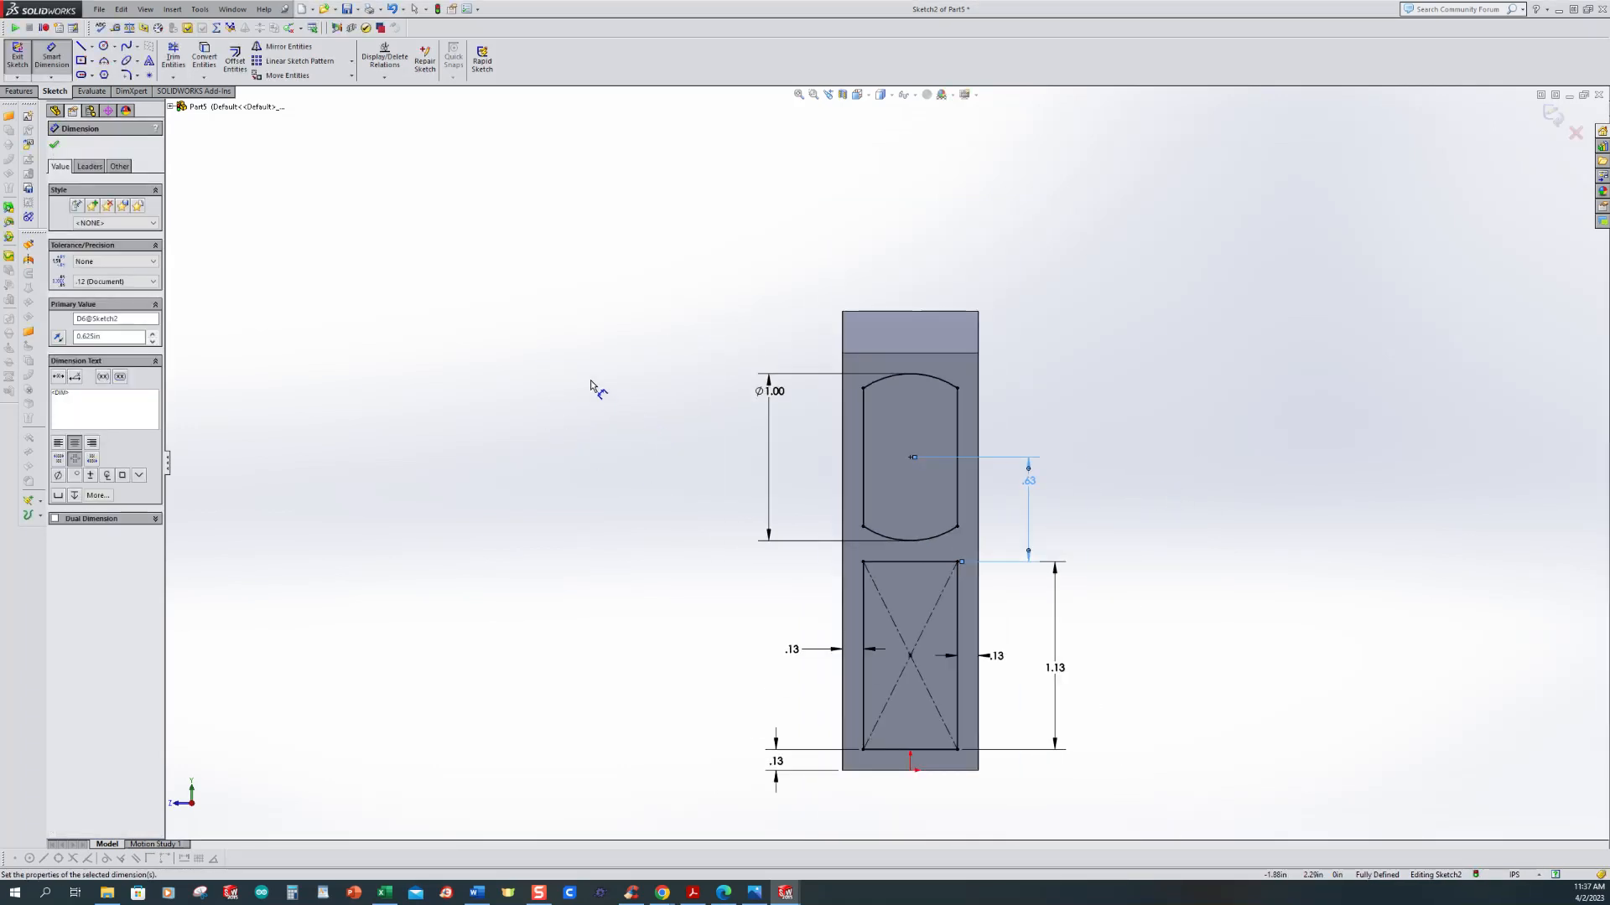
pyautogui.click(29, 93)
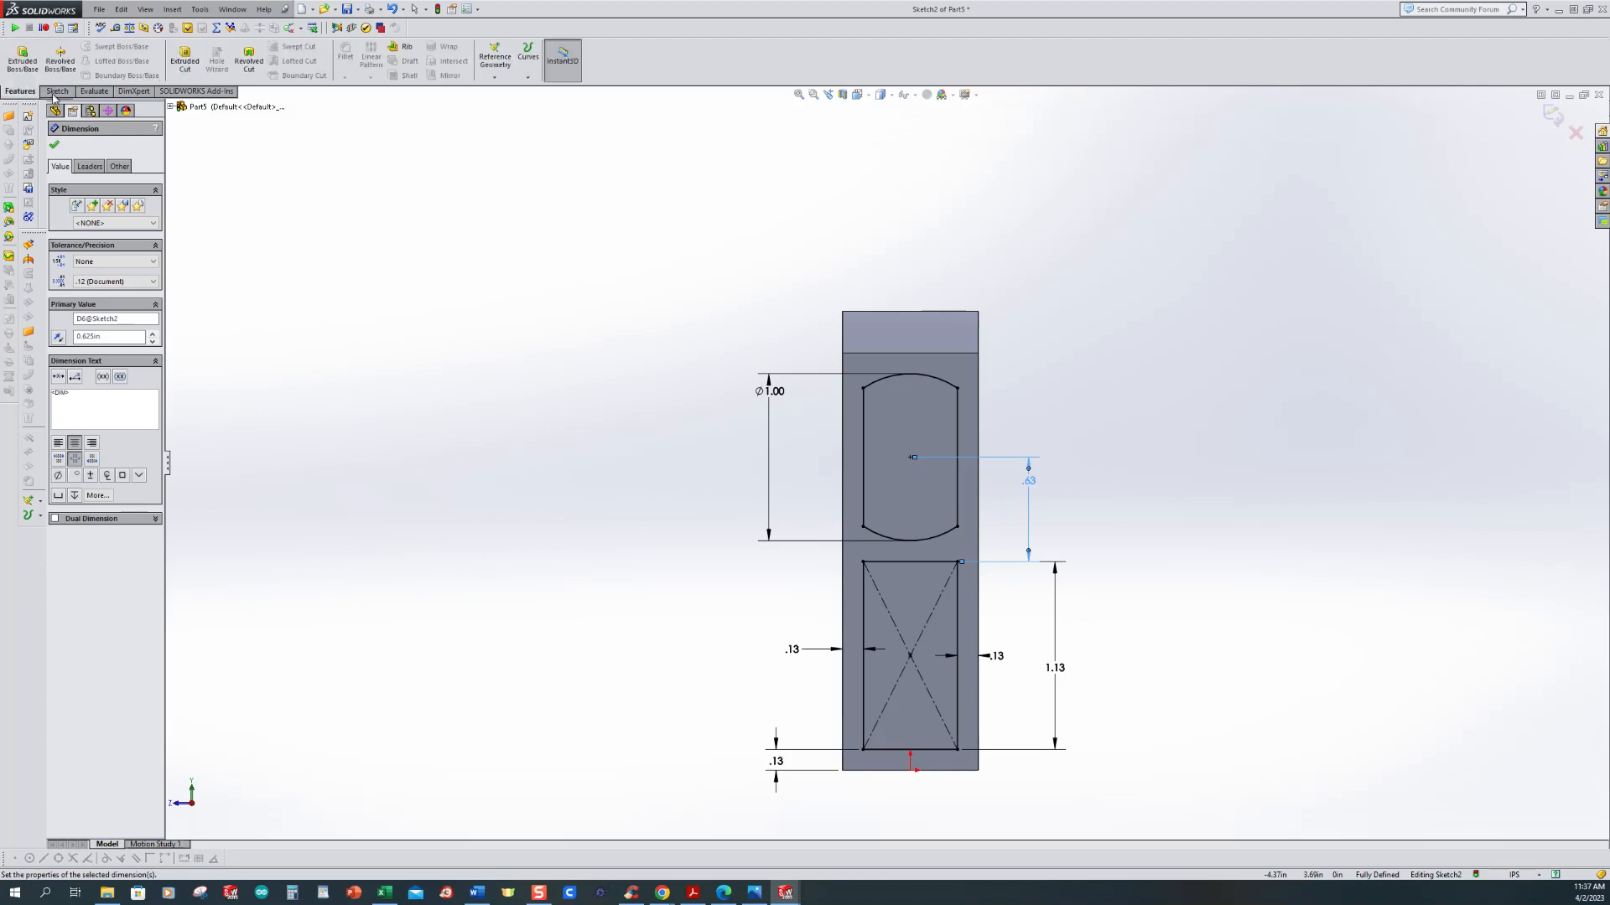
pyautogui.click(184, 59)
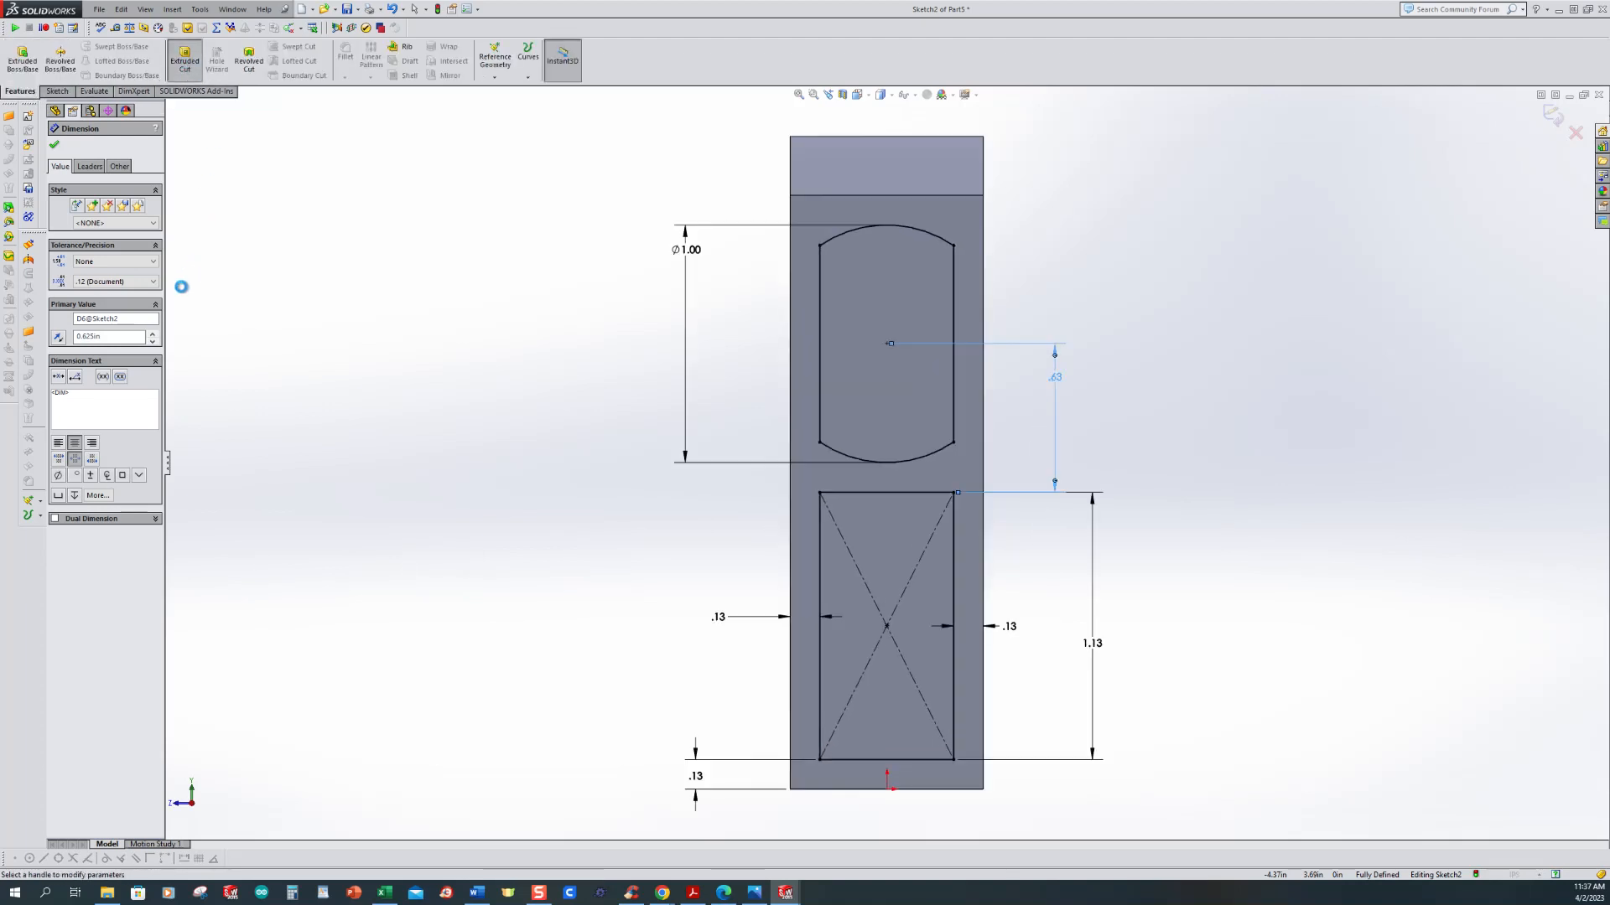
pyautogui.click(122, 220)
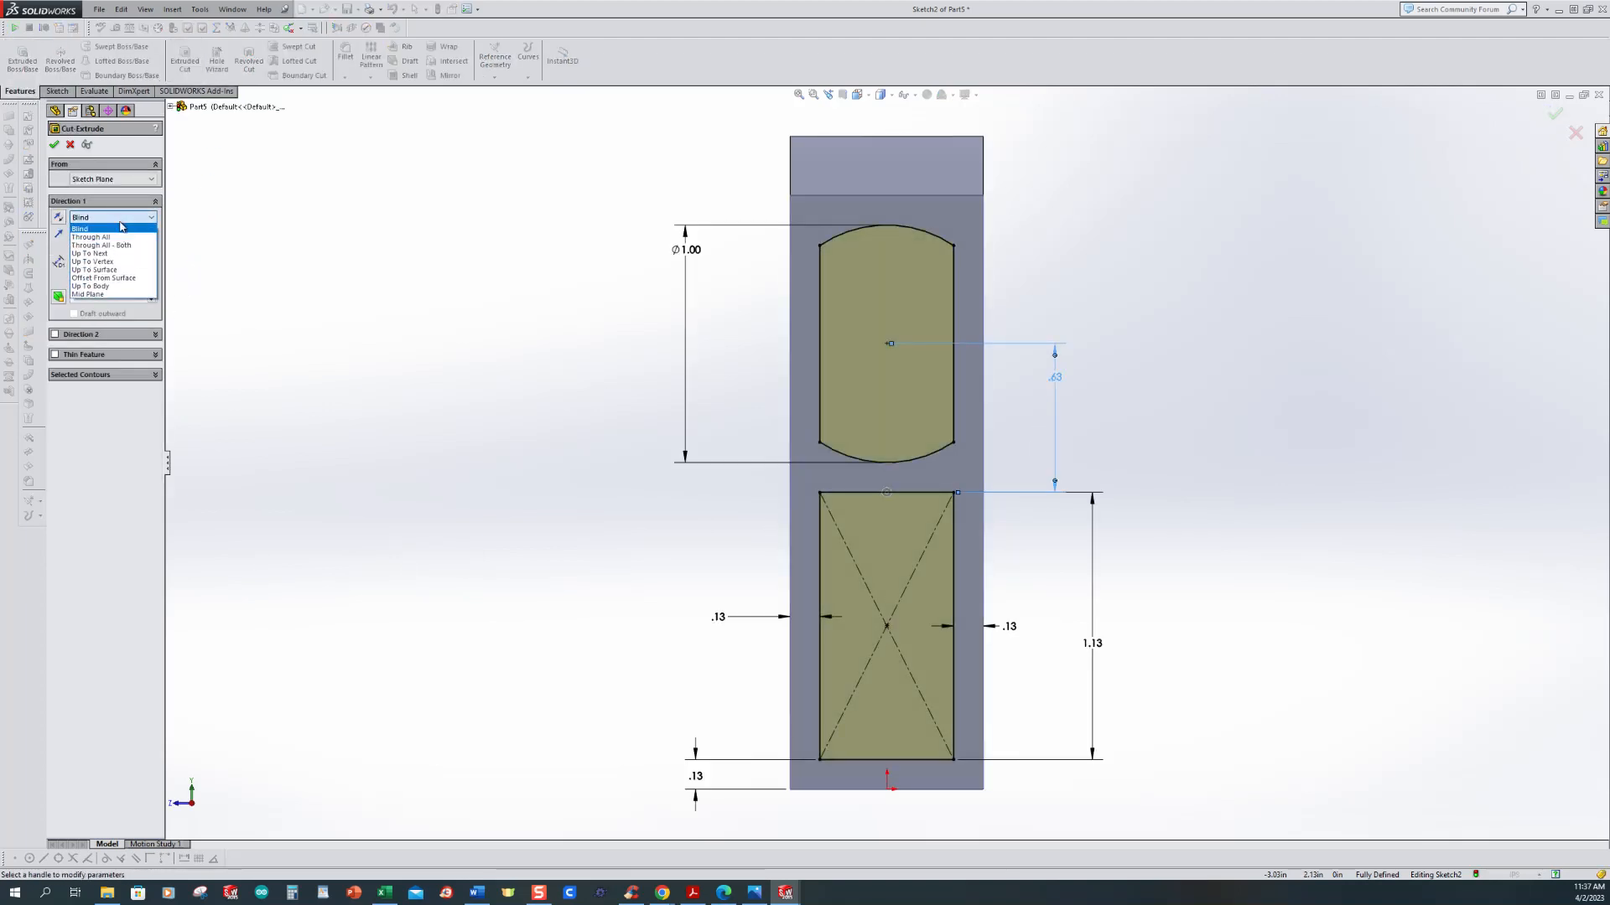
pyautogui.click(120, 239)
pyautogui.click(55, 146)
pyautogui.moveTo(456, 363); pyautogui.dragTo(485, 425, button='middle')
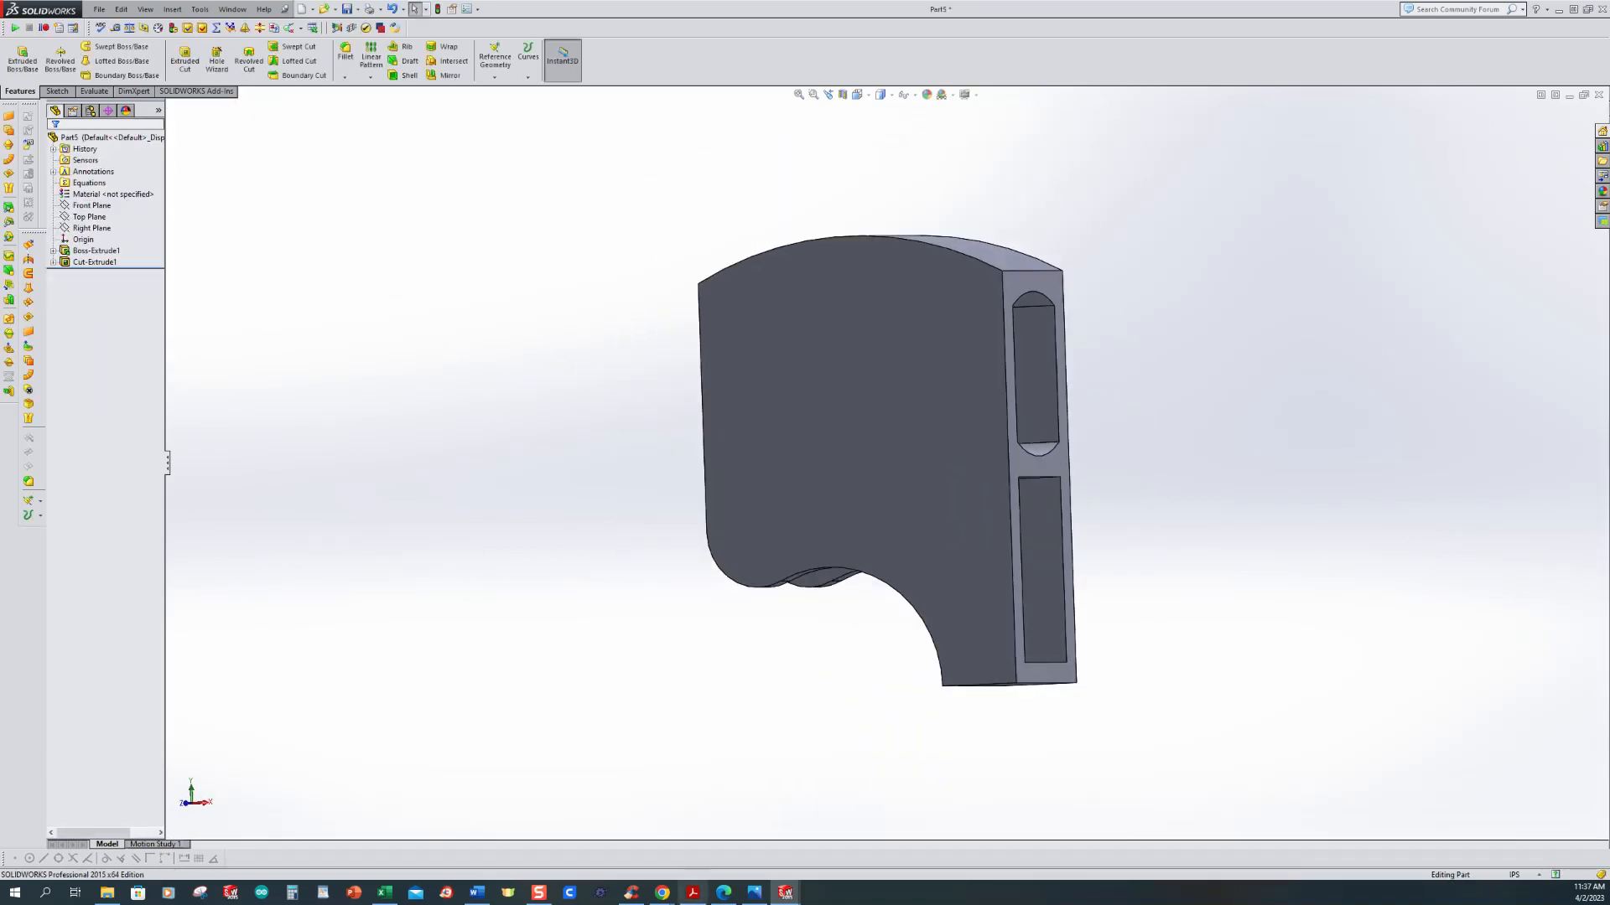
# Step: Consult the PT 4 Head drawing, start an Extruded Cut sketch on the large side face and draw a center rectangle about 0.85 by 1.40 in
pyautogui.click(756, 894)
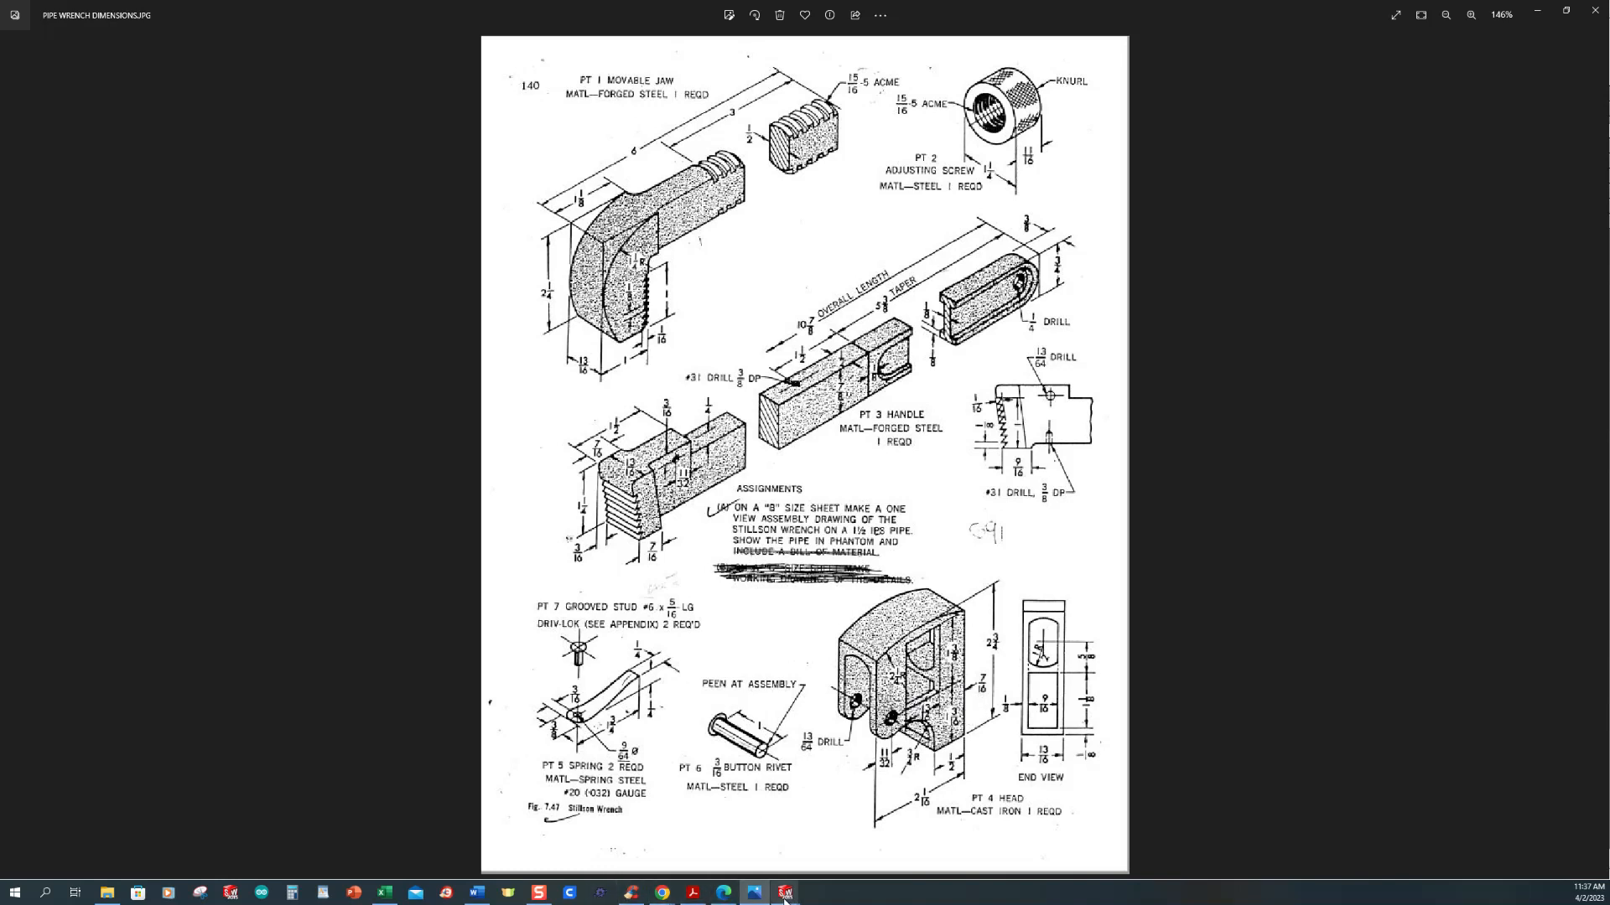
pyautogui.moveTo(784, 894)
pyautogui.click(956, 875)
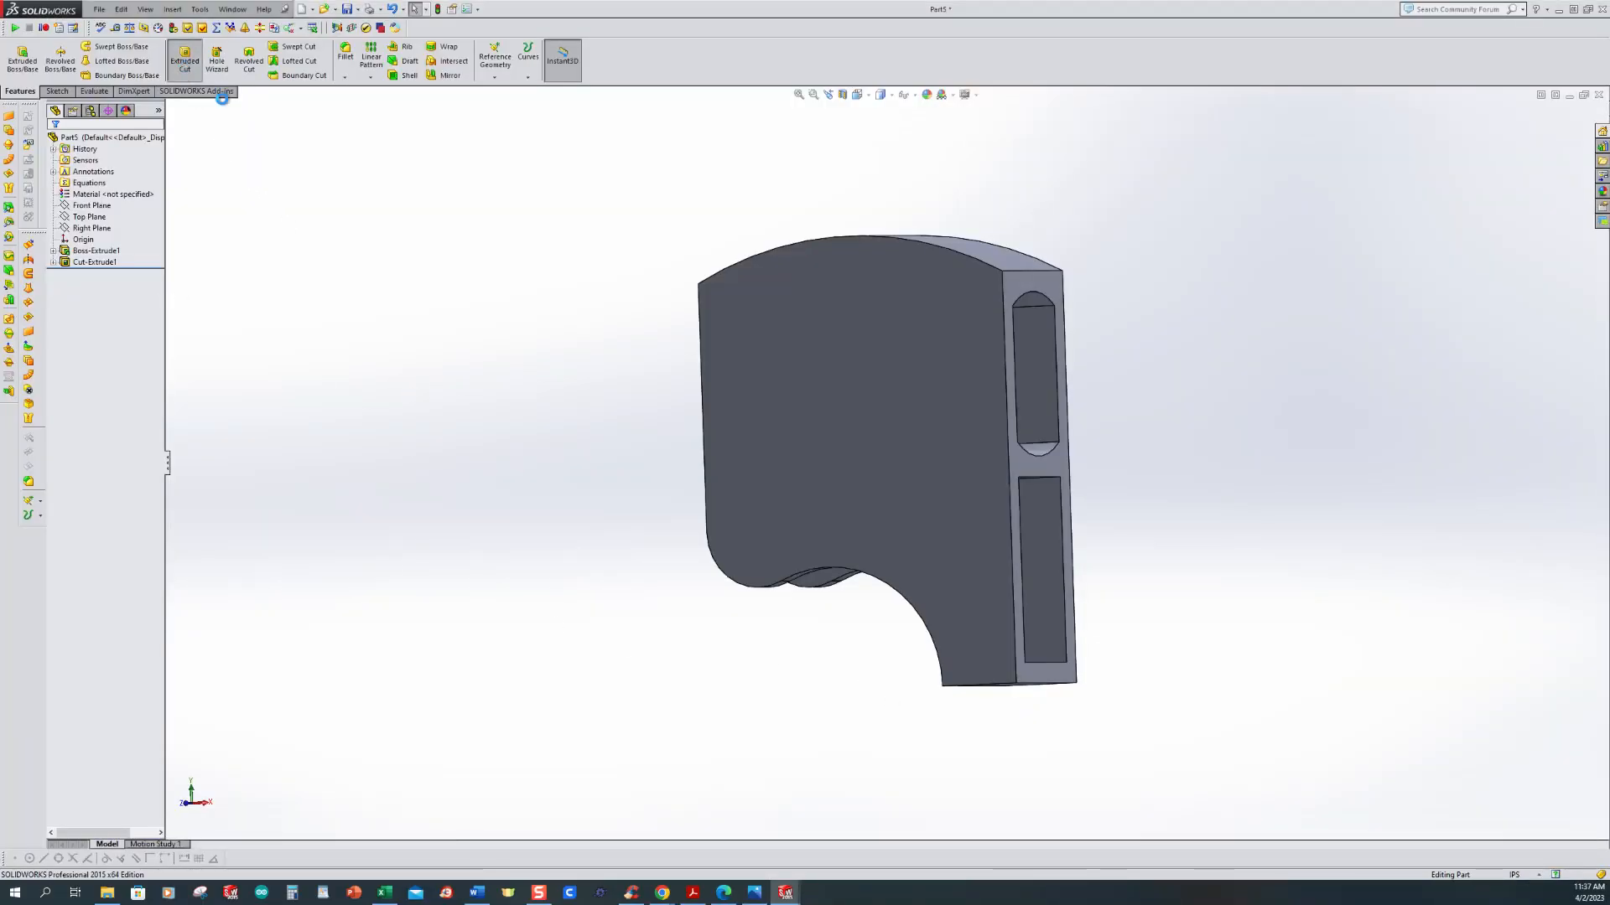
pyautogui.click(185, 58)
pyautogui.click(839, 337)
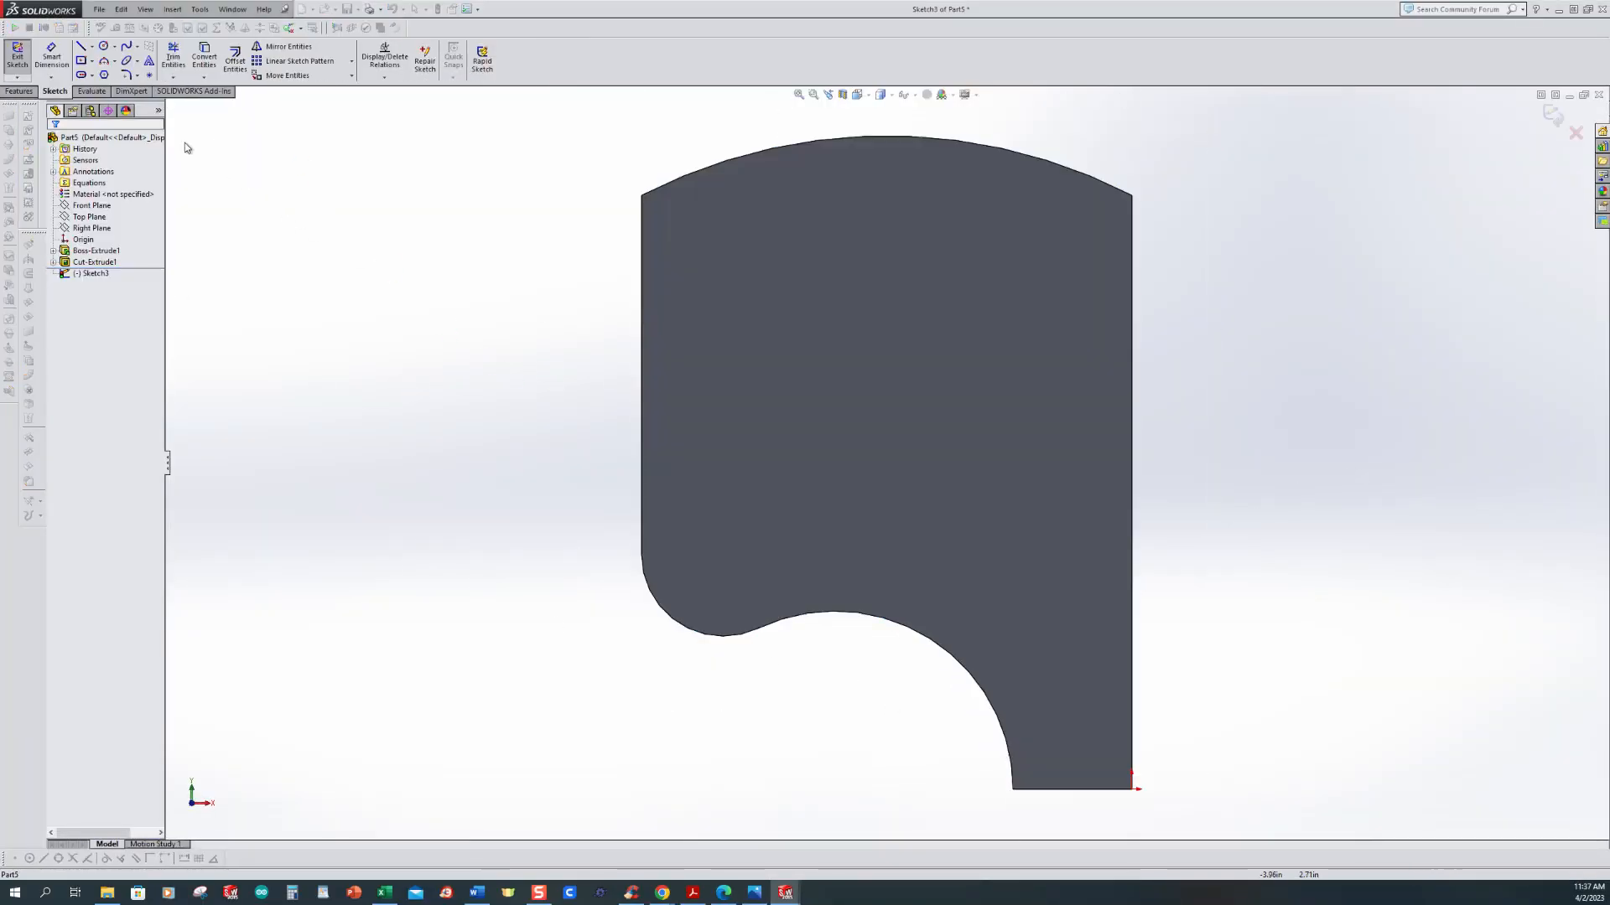
pyautogui.click(81, 61)
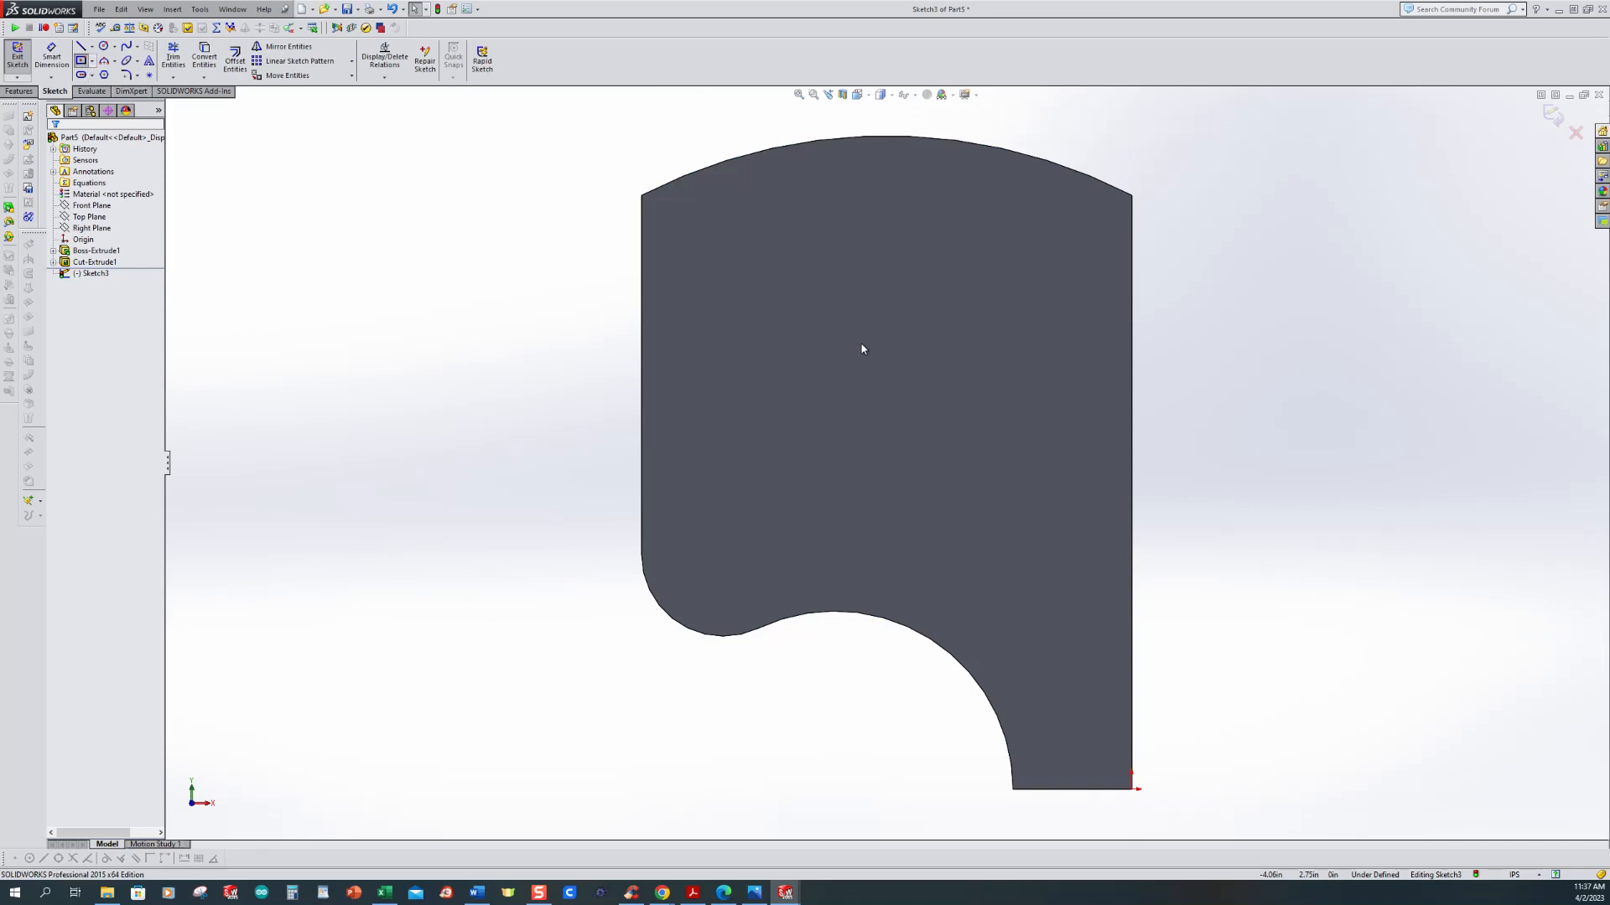
pyautogui.click(916, 335)
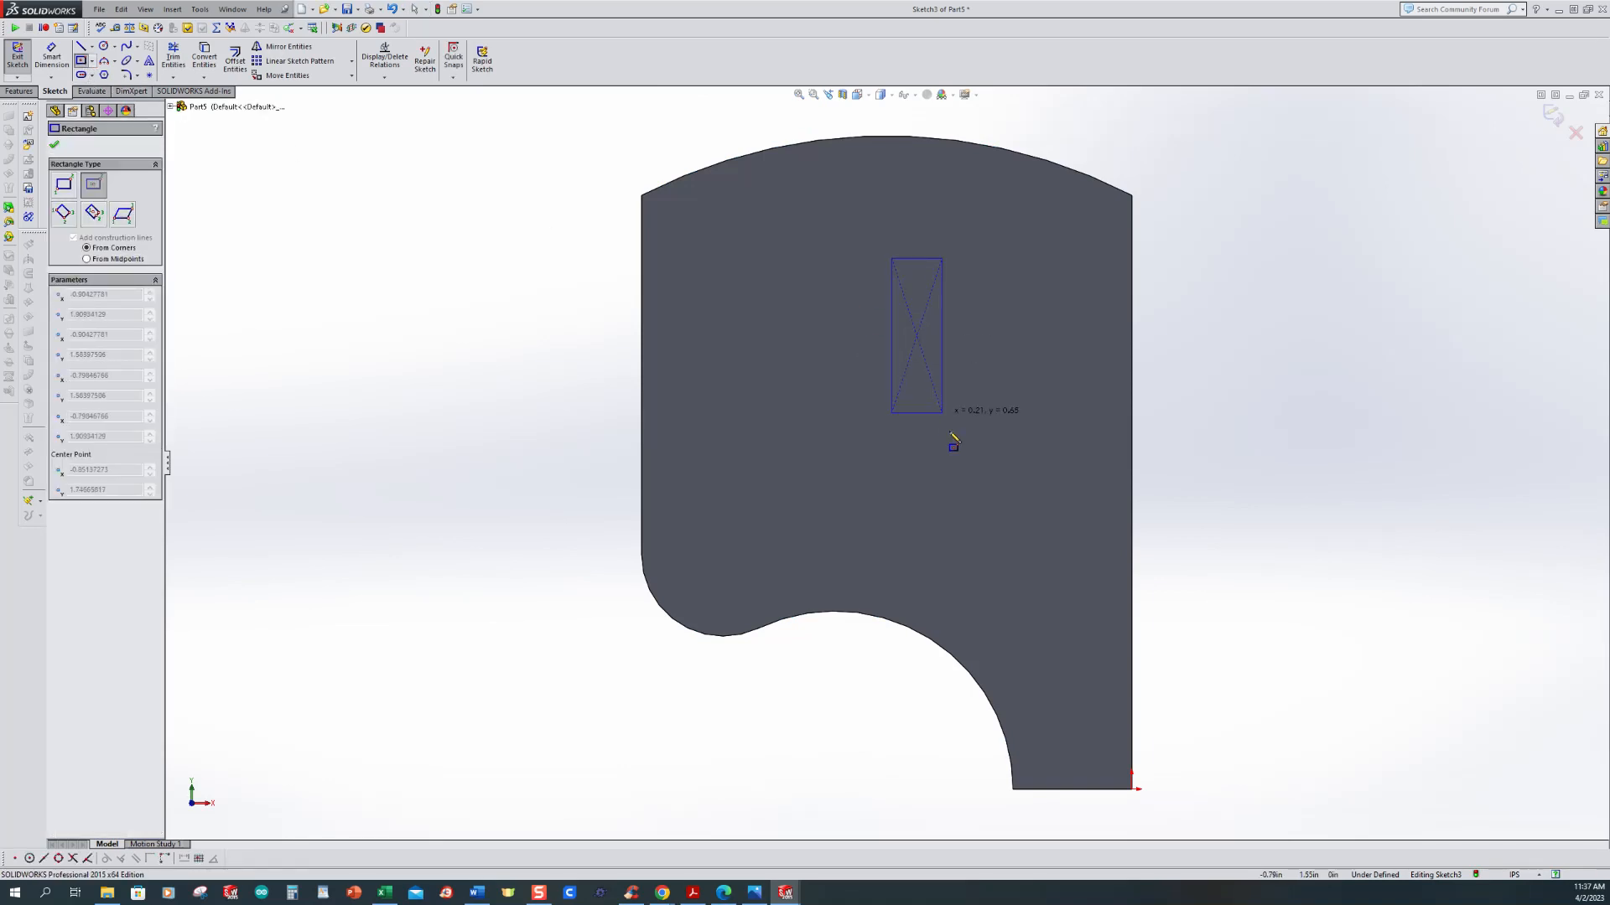
pyautogui.click(1019, 502)
# Step: Dimension the side-face rectangle's width to 13/16 in
pyautogui.click(51, 57)
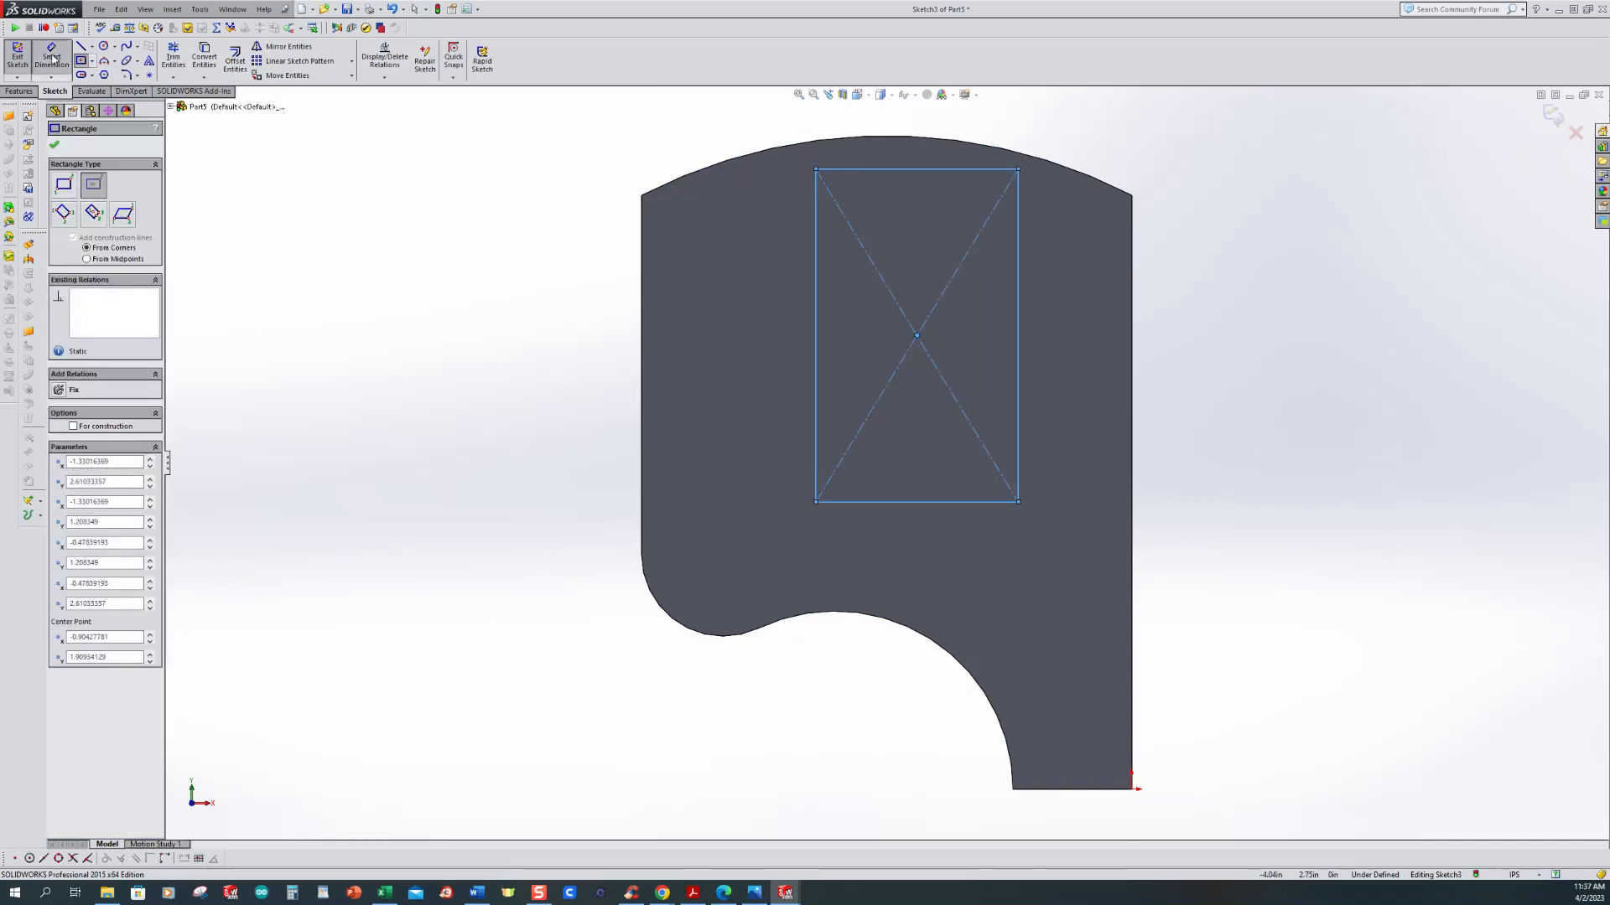
pyautogui.click(892, 503)
pyautogui.click(902, 547)
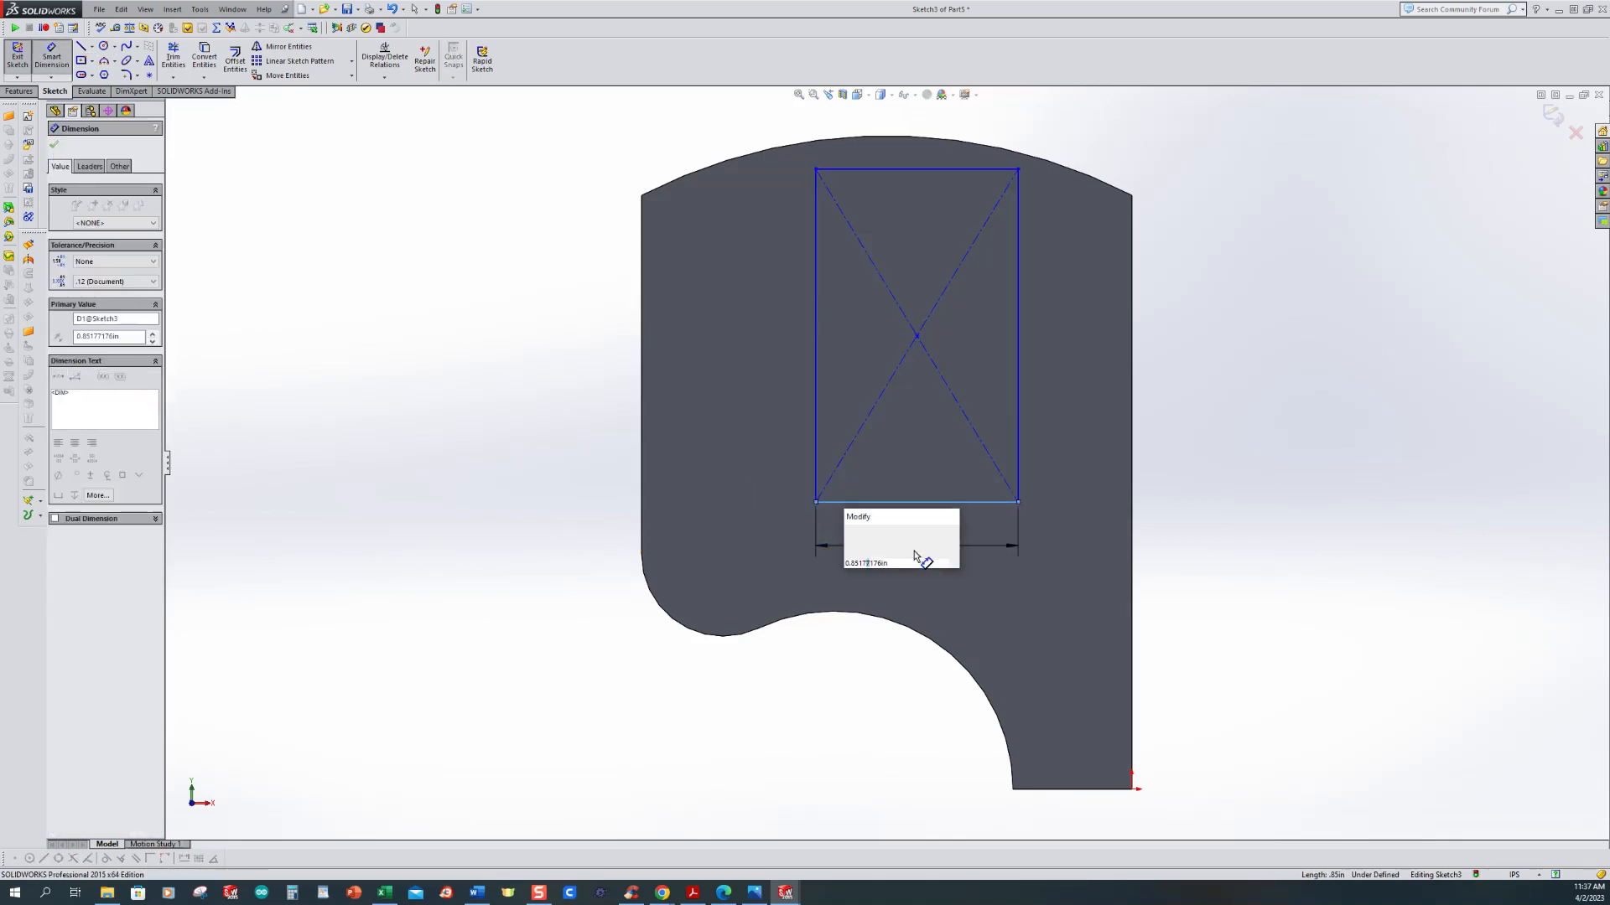
pyautogui.write('13/16')
pyautogui.press('Return')
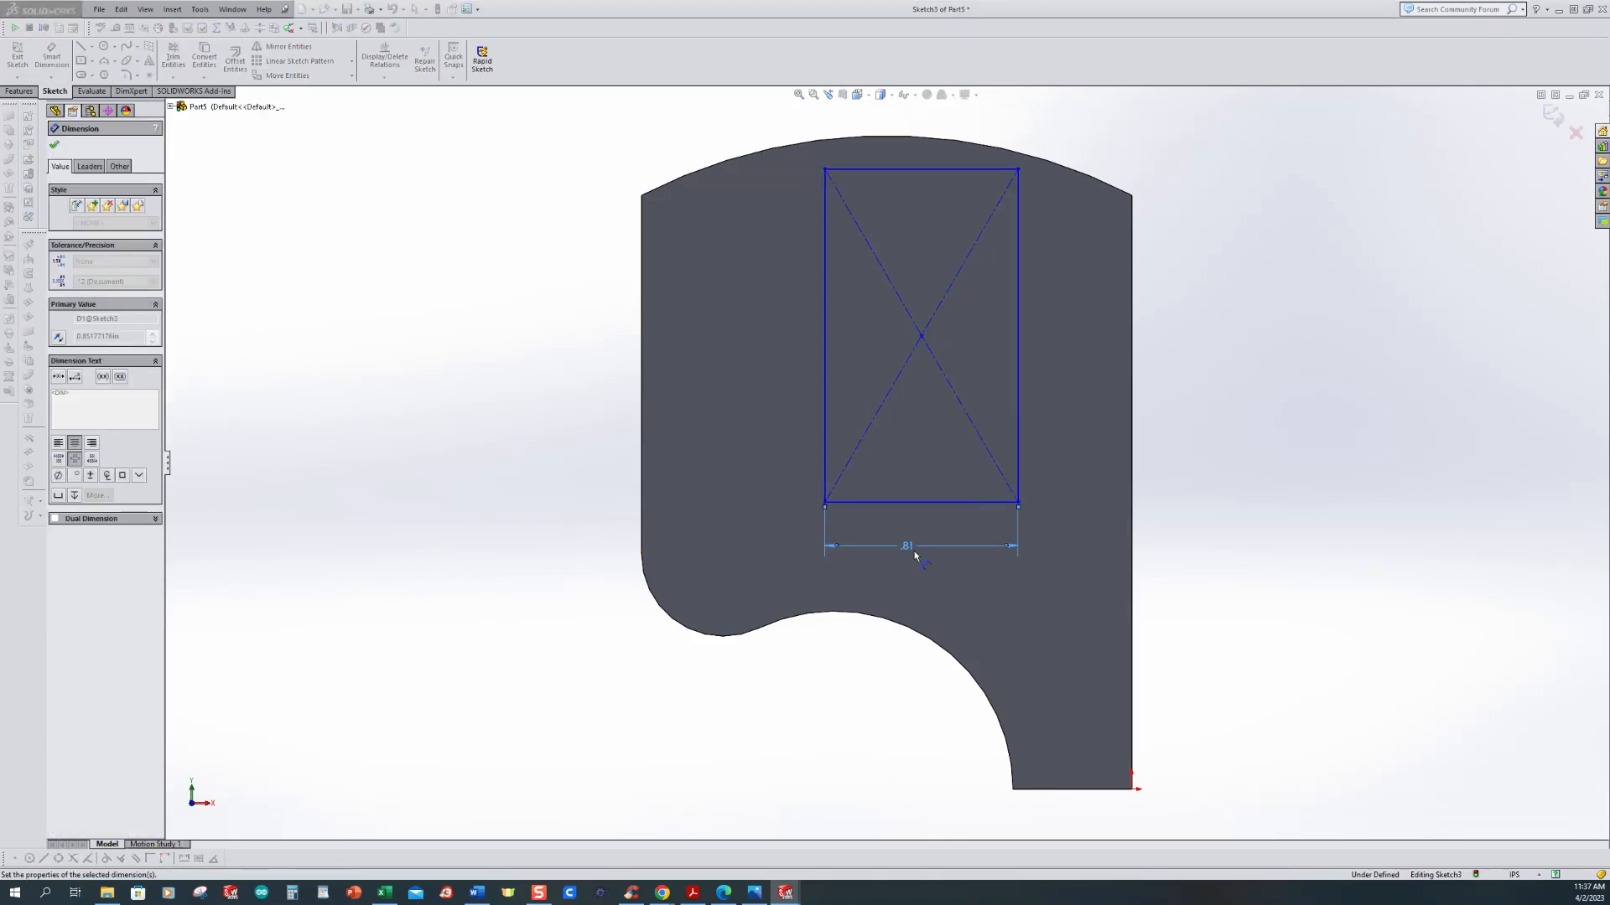
# Step: Dimension the rectangle's right side 0.4375 in from the head's long straight vertical edge
pyautogui.click(1018, 485)
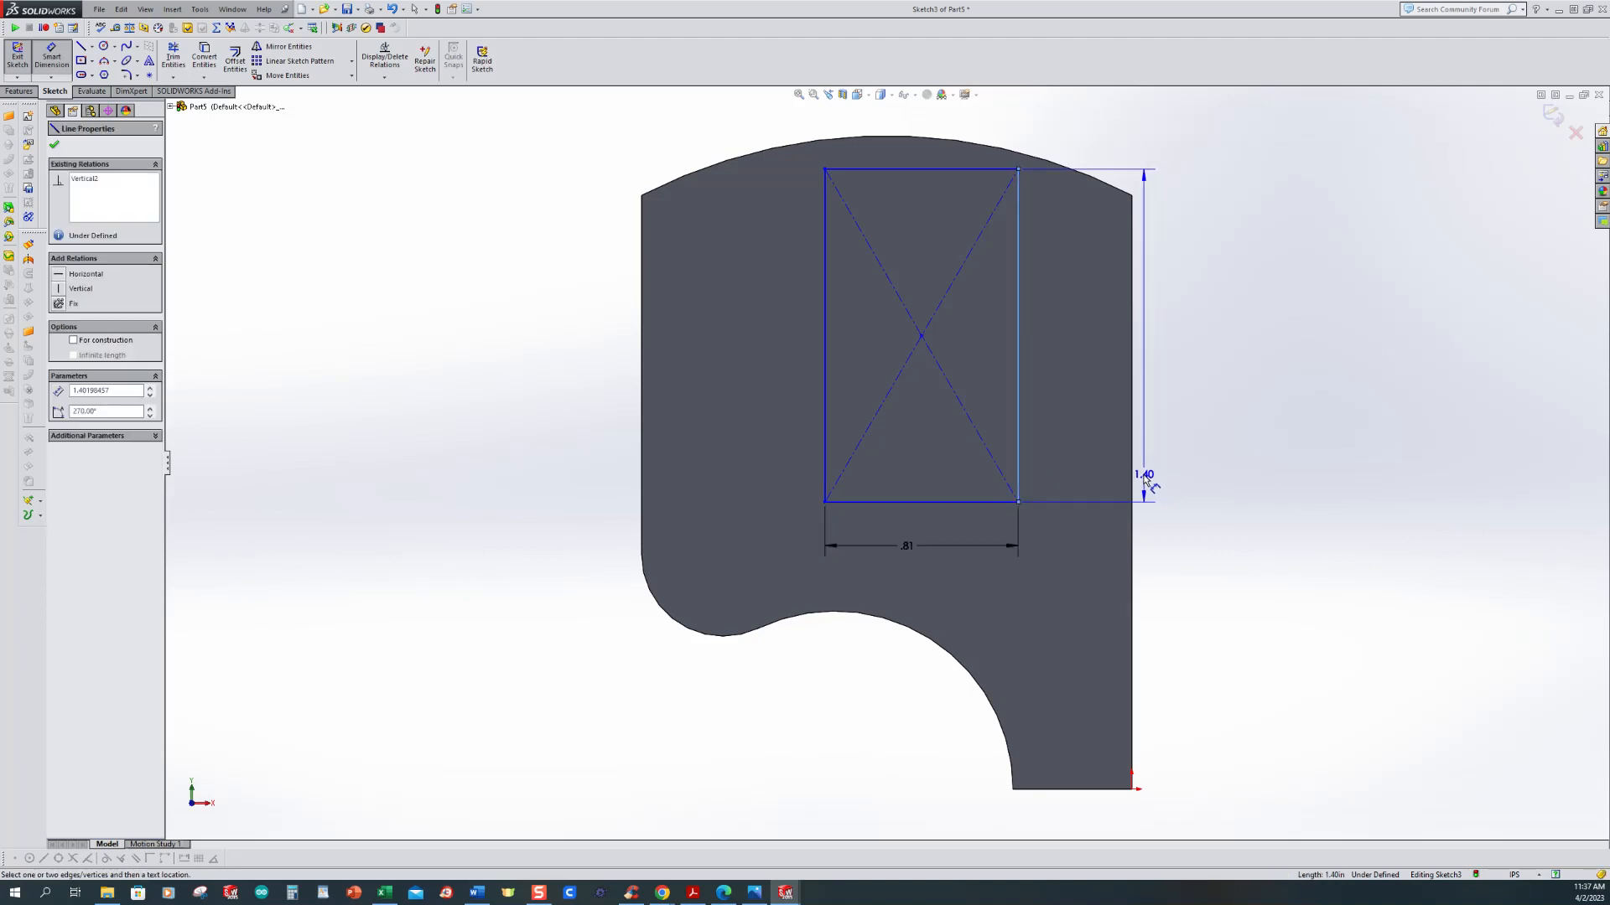
pyautogui.click(1131, 478)
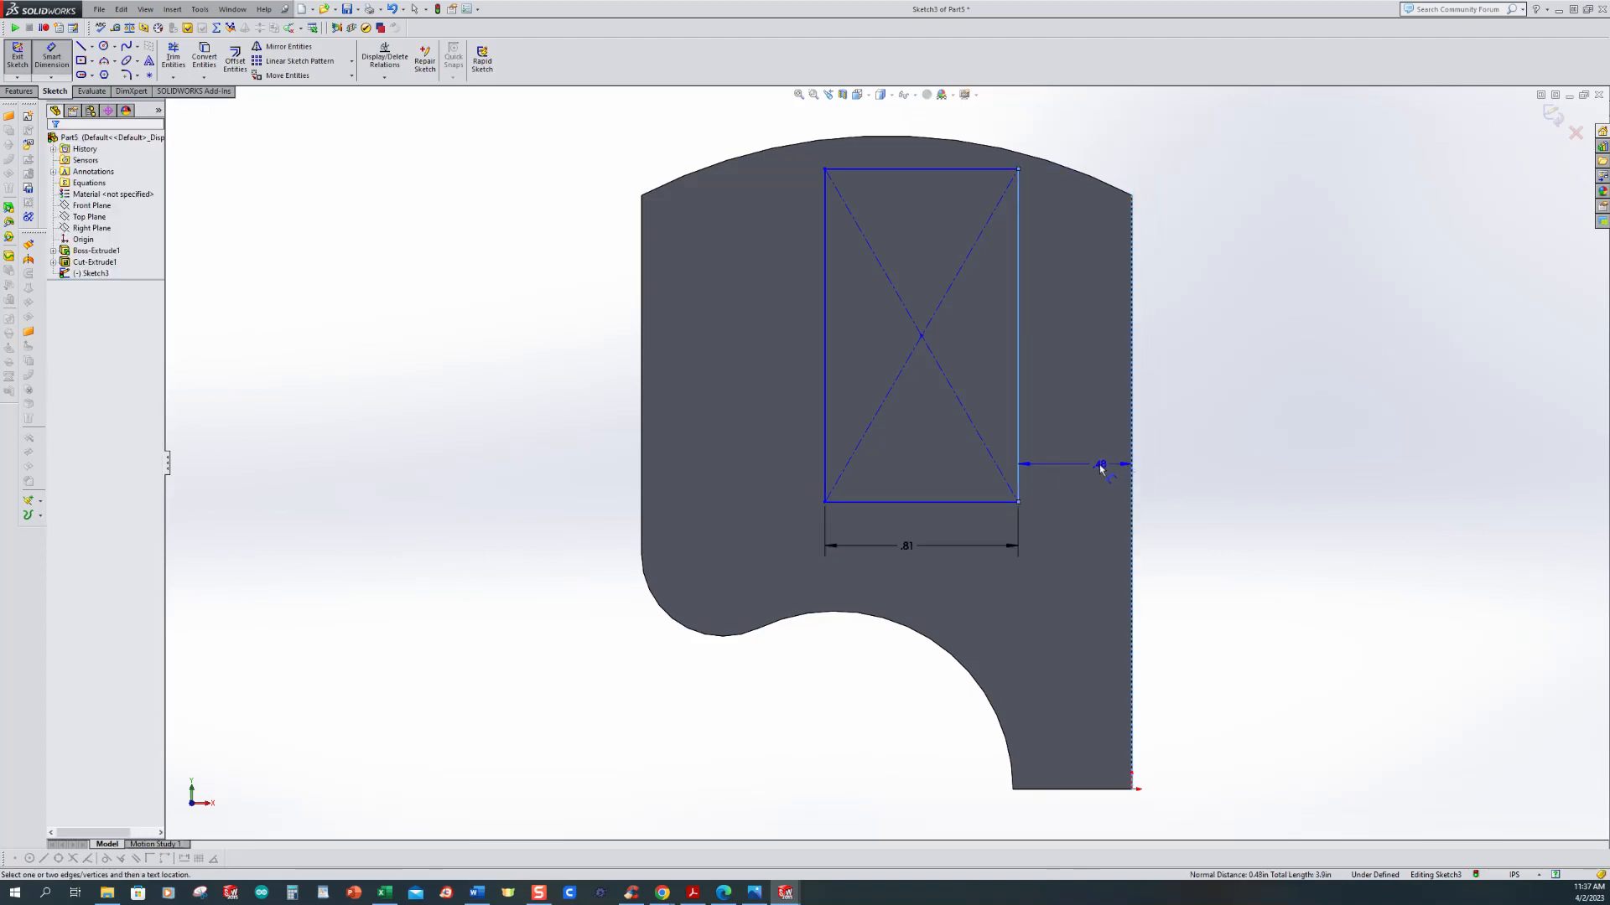
pyautogui.click(1108, 470)
pyautogui.write('.4375')
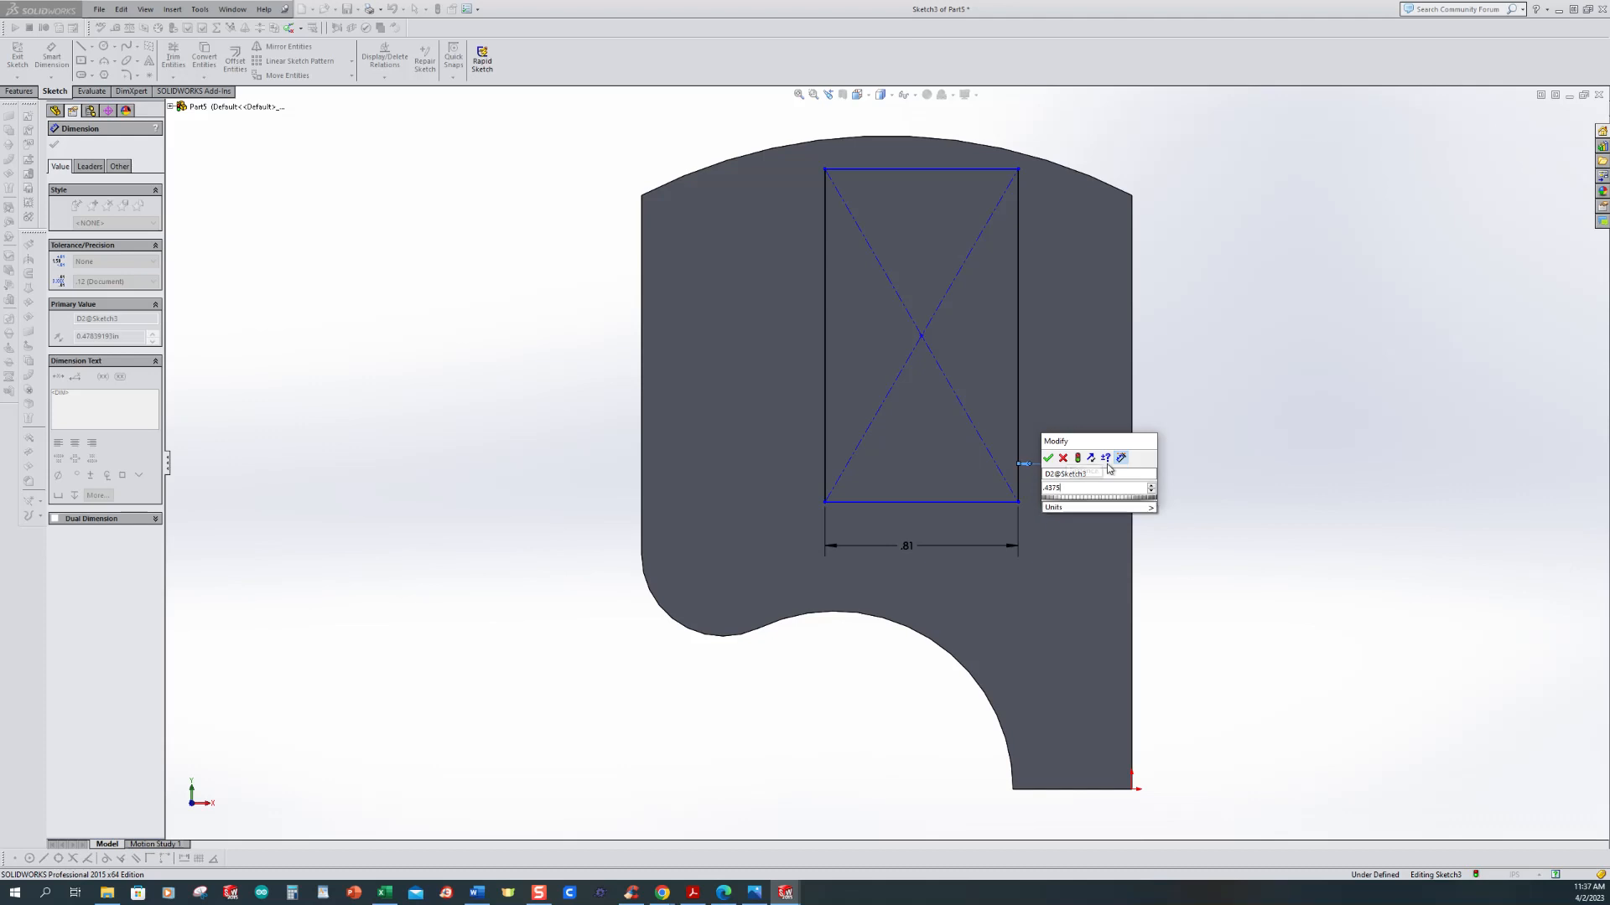
pyautogui.press('Return')
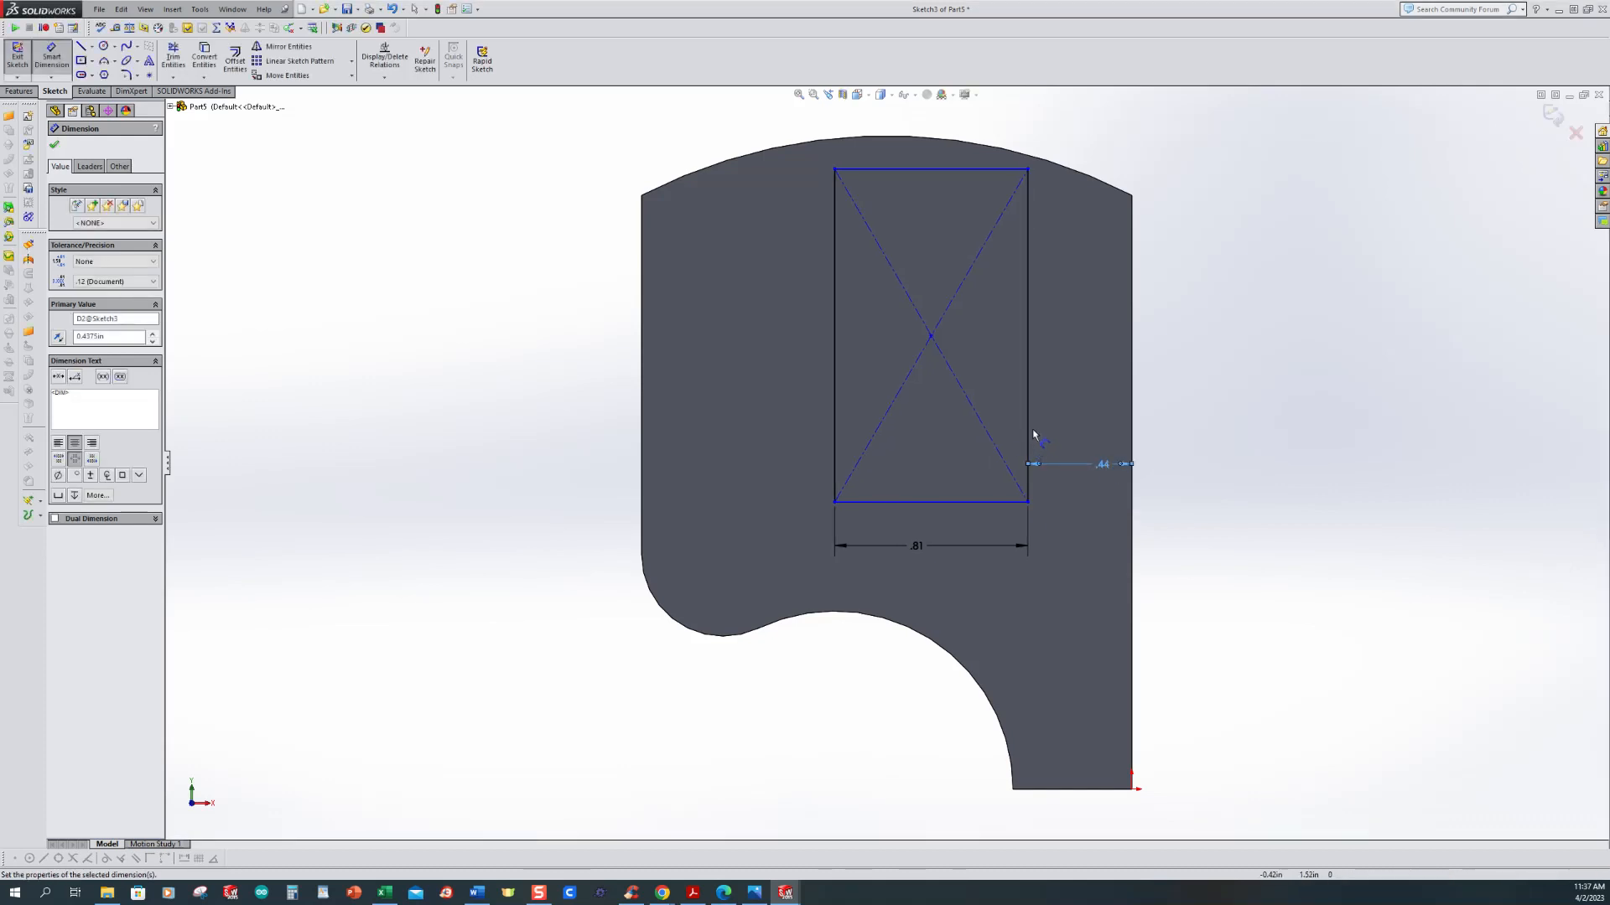
# Step: Consult the PT 4 Head drawing and dimension the side-face rectangle's height to 1.375 in
pyautogui.click(1029, 430)
pyautogui.click(1180, 379)
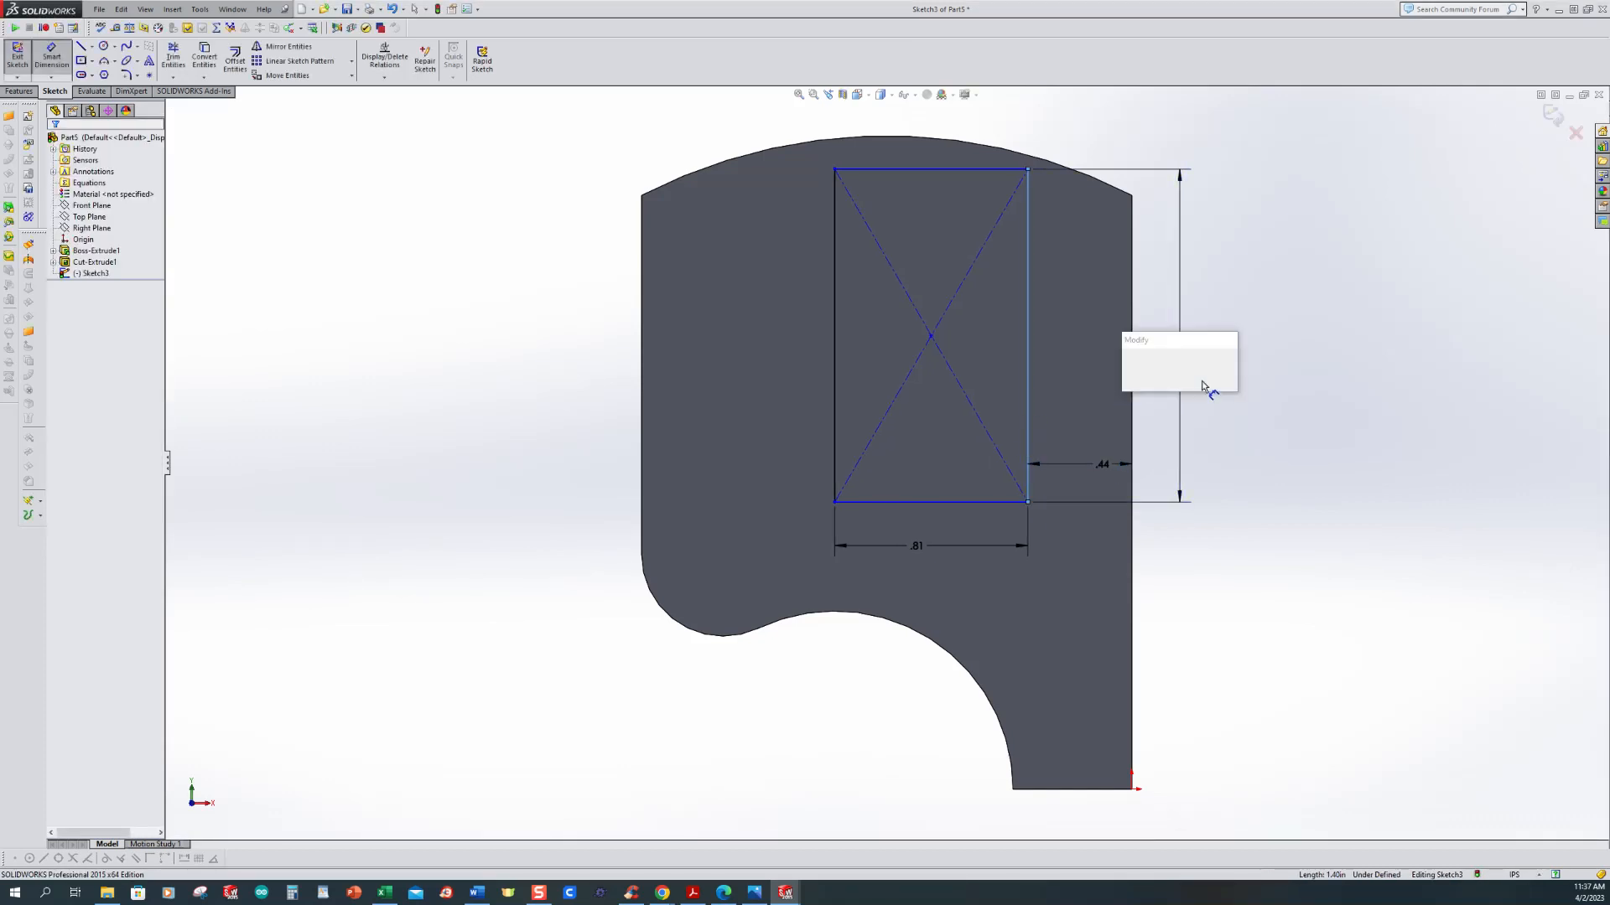
pyautogui.click(754, 893)
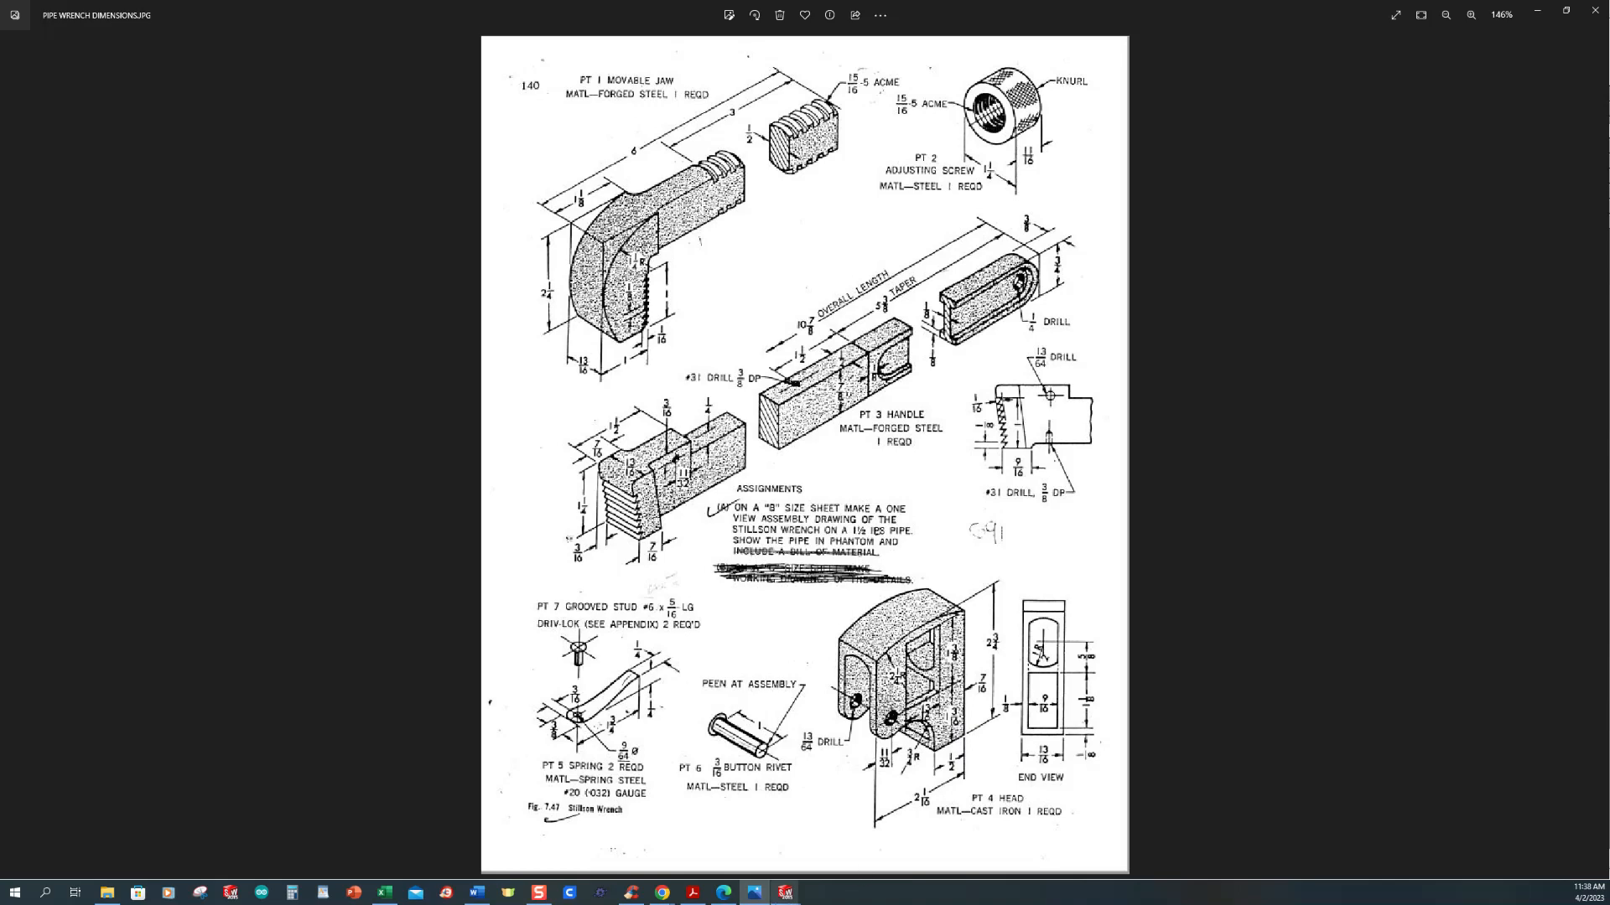
pyautogui.moveTo(786, 898)
pyautogui.click(966, 835)
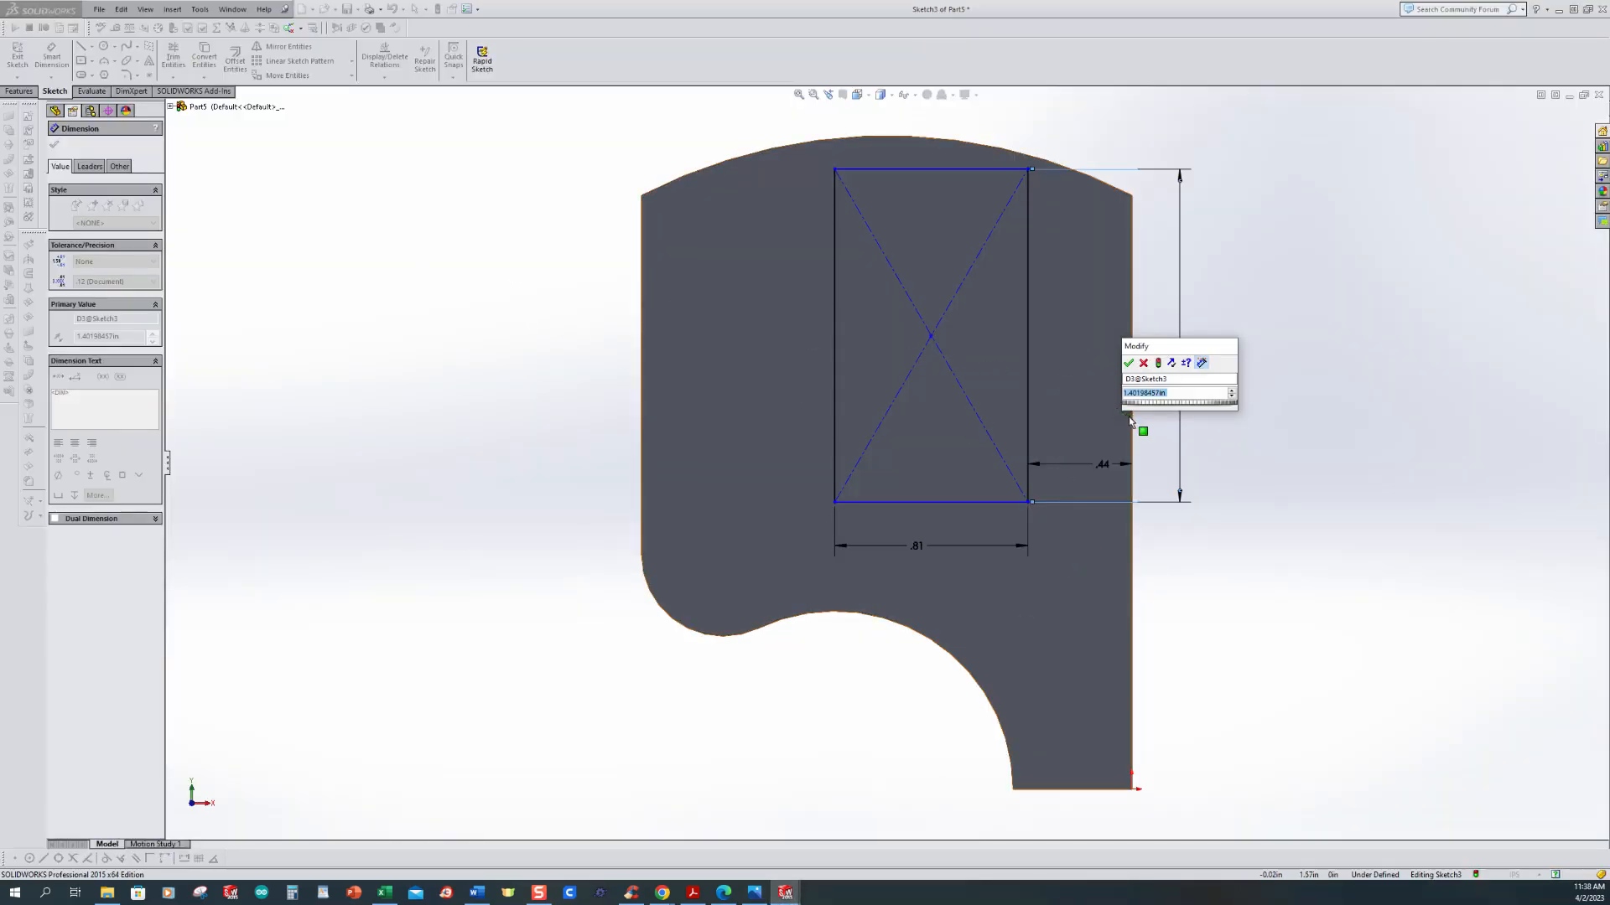
pyautogui.write('1.375')
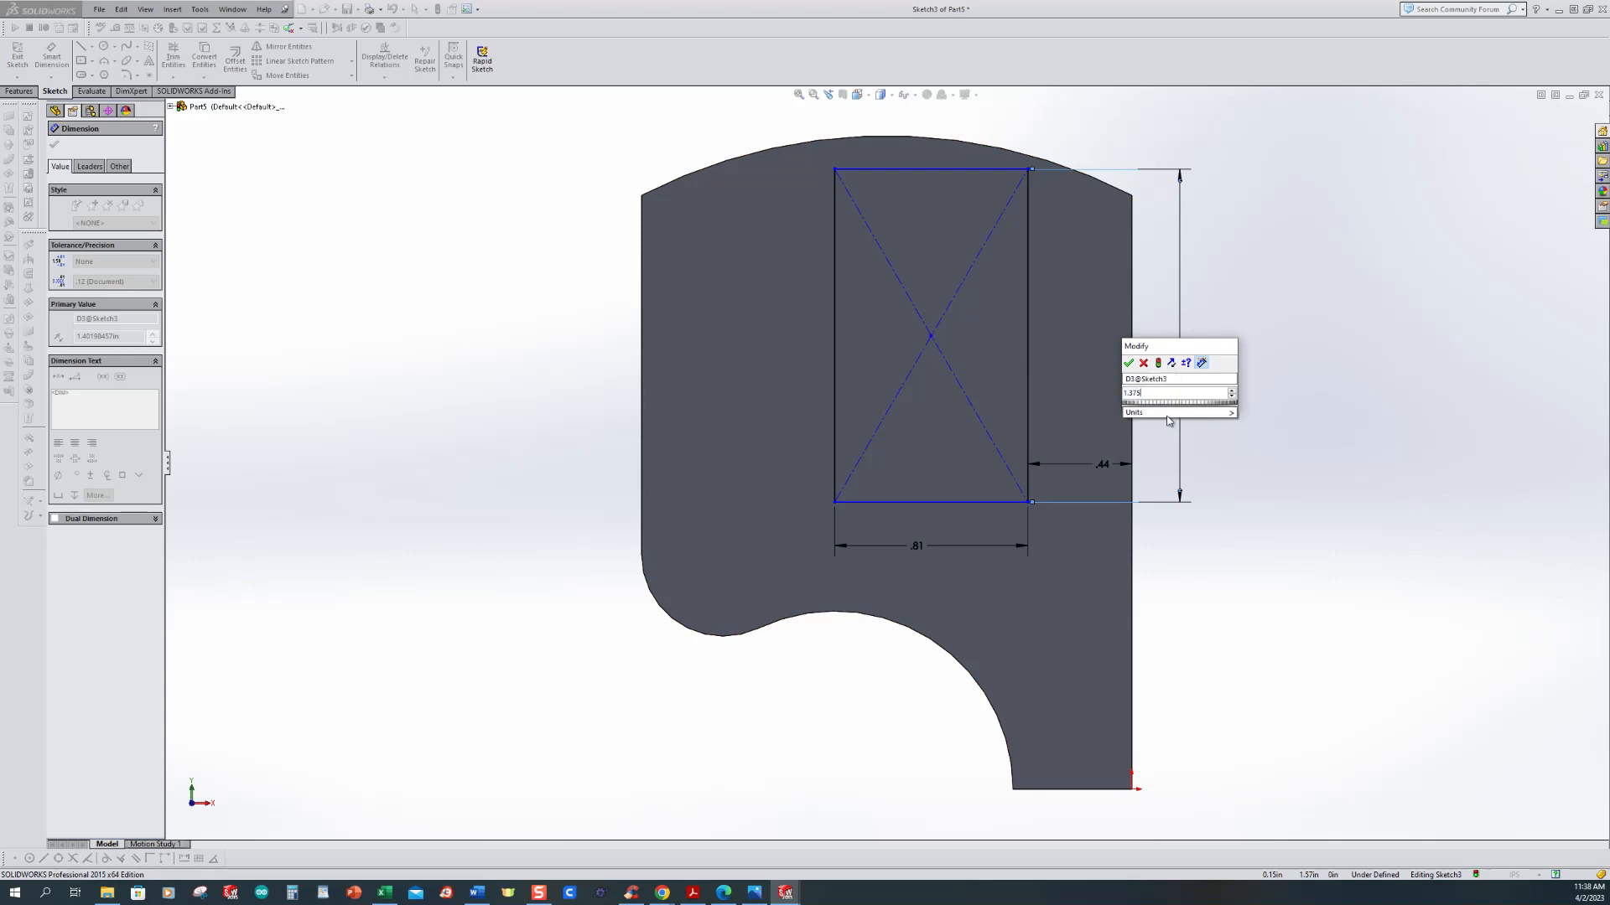
pyautogui.press('Return')
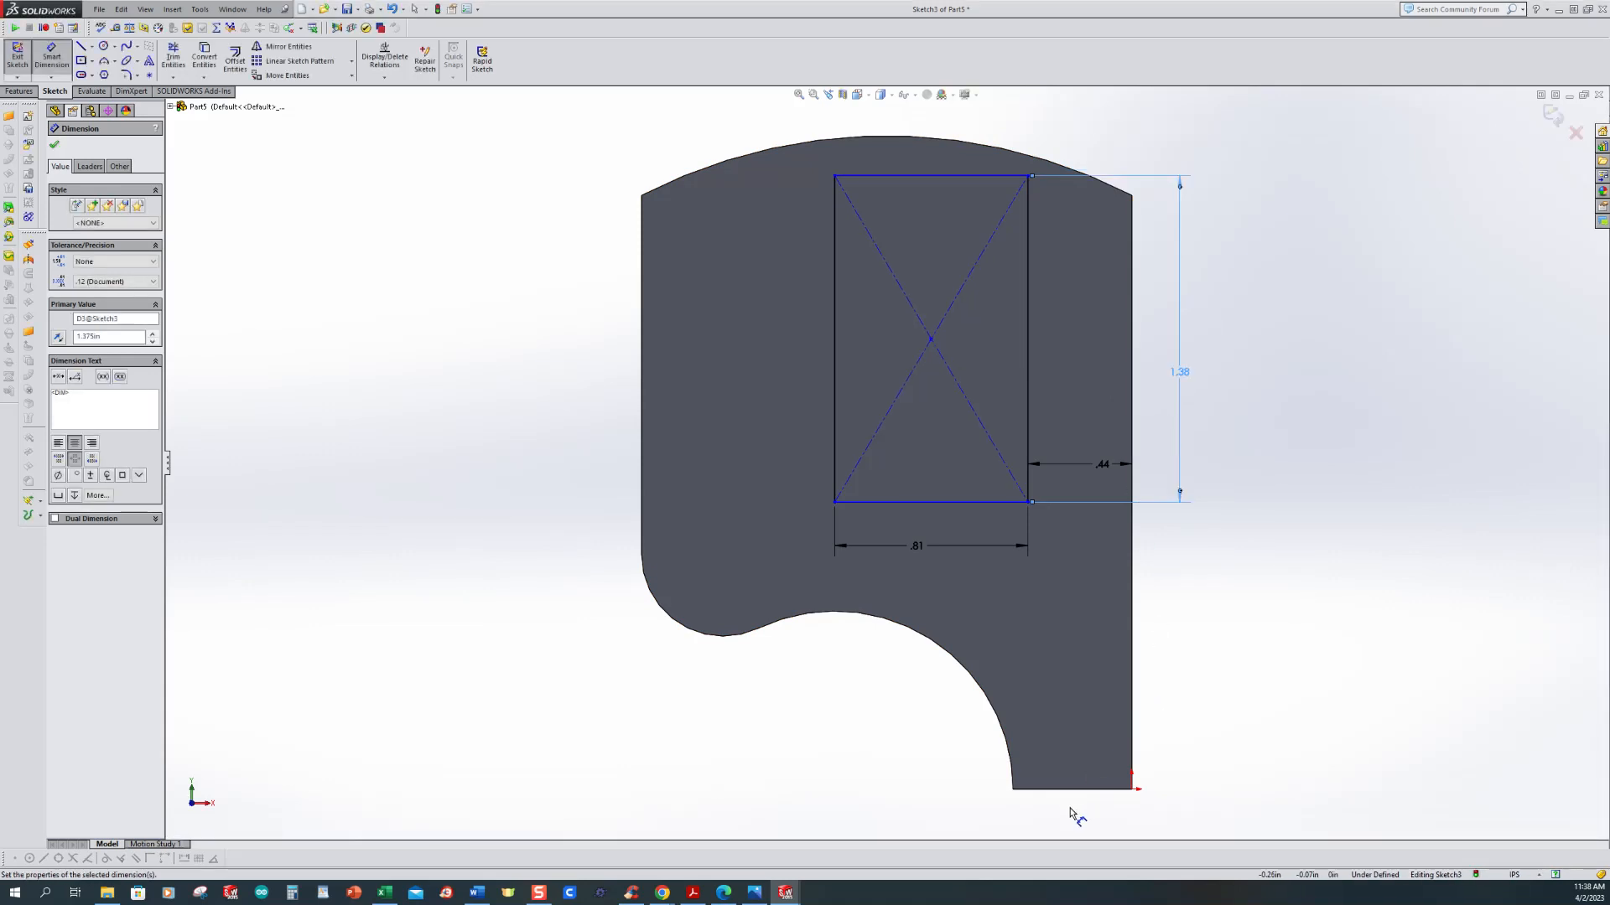
# Step: Dimension the rectangle's lower side 13/16 in above the head's short bottom edge
pyautogui.click(1065, 789)
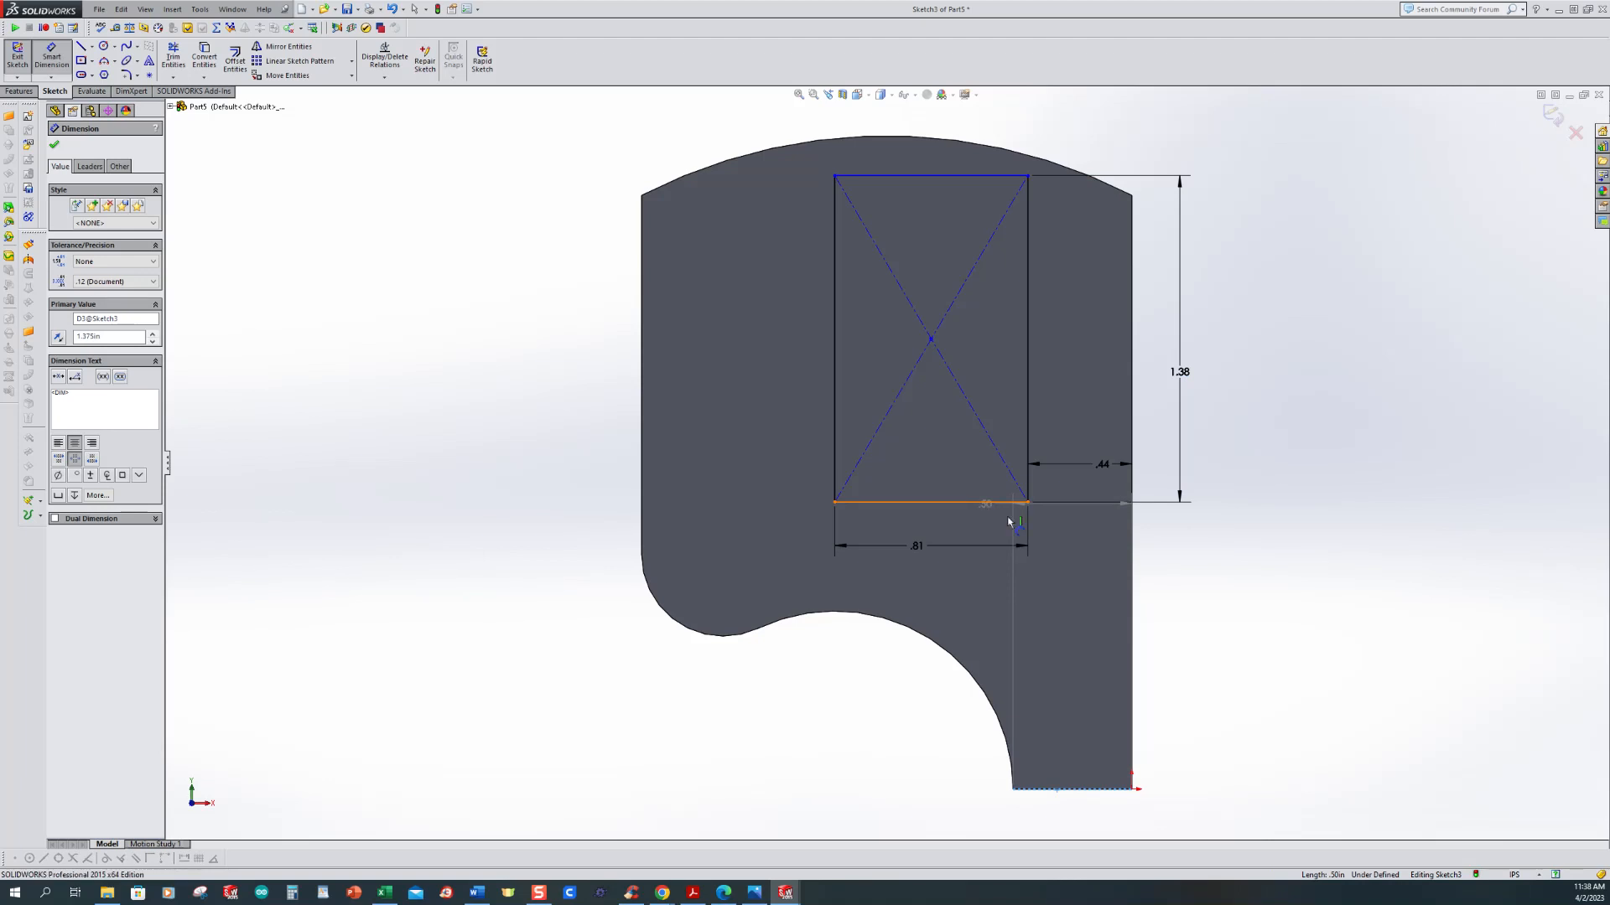
pyautogui.click(990, 503)
pyautogui.click(1161, 575)
pyautogui.write('13/16')
pyautogui.press('Return')
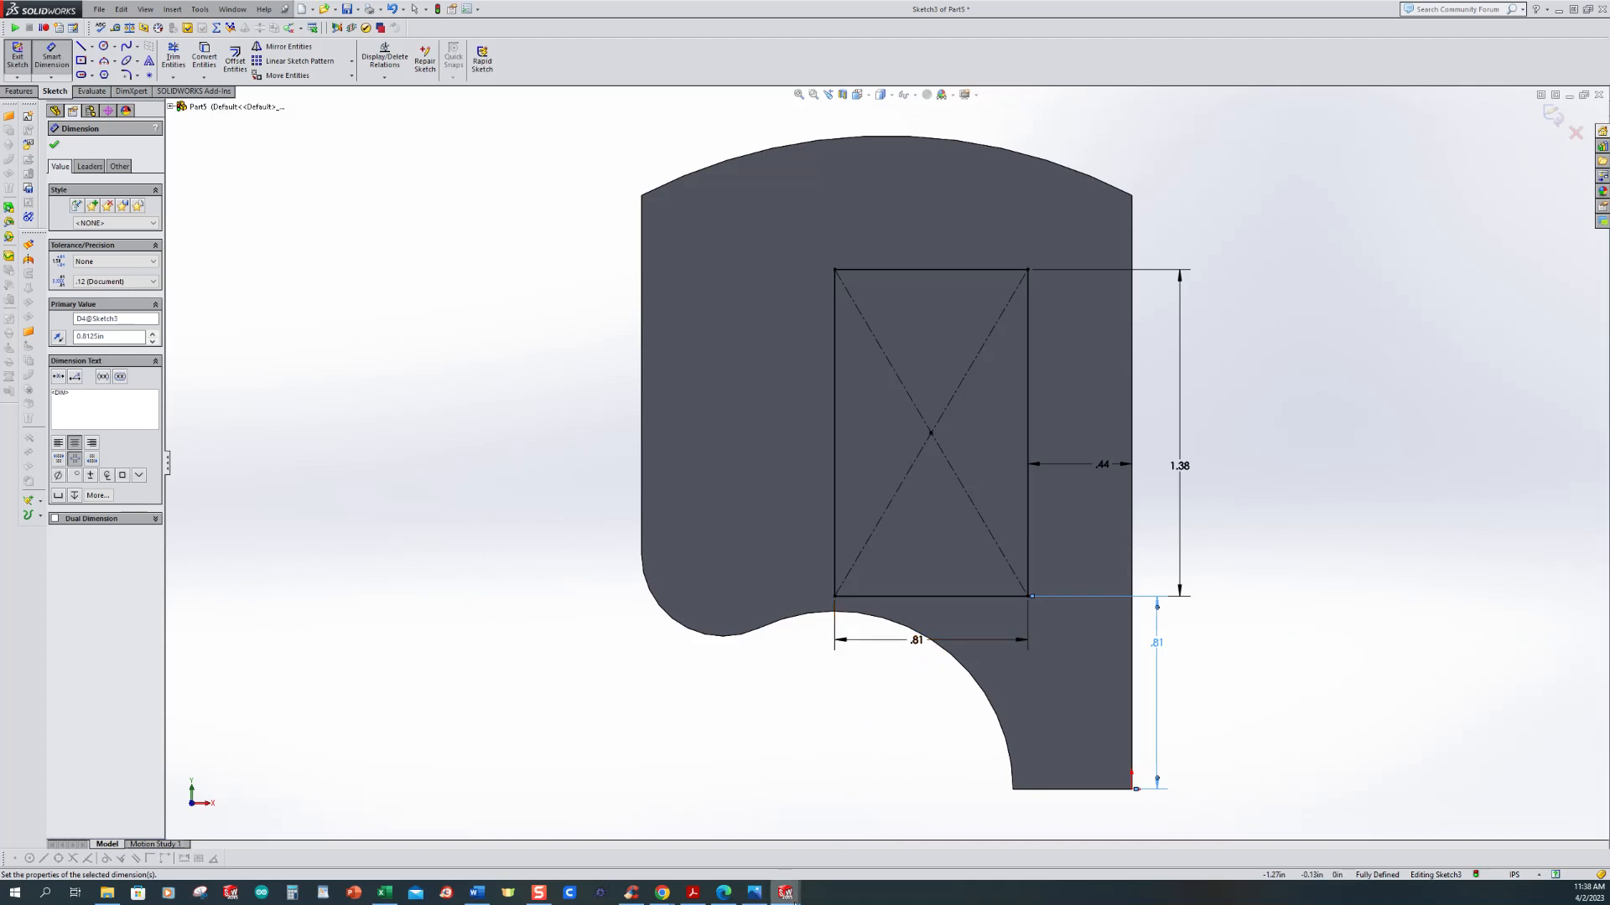
# Step: Recheck the PT 4 Head drawing and set the rectangle's distance from the head's bottom edge to 1.1875 in
pyautogui.moveTo(787, 901)
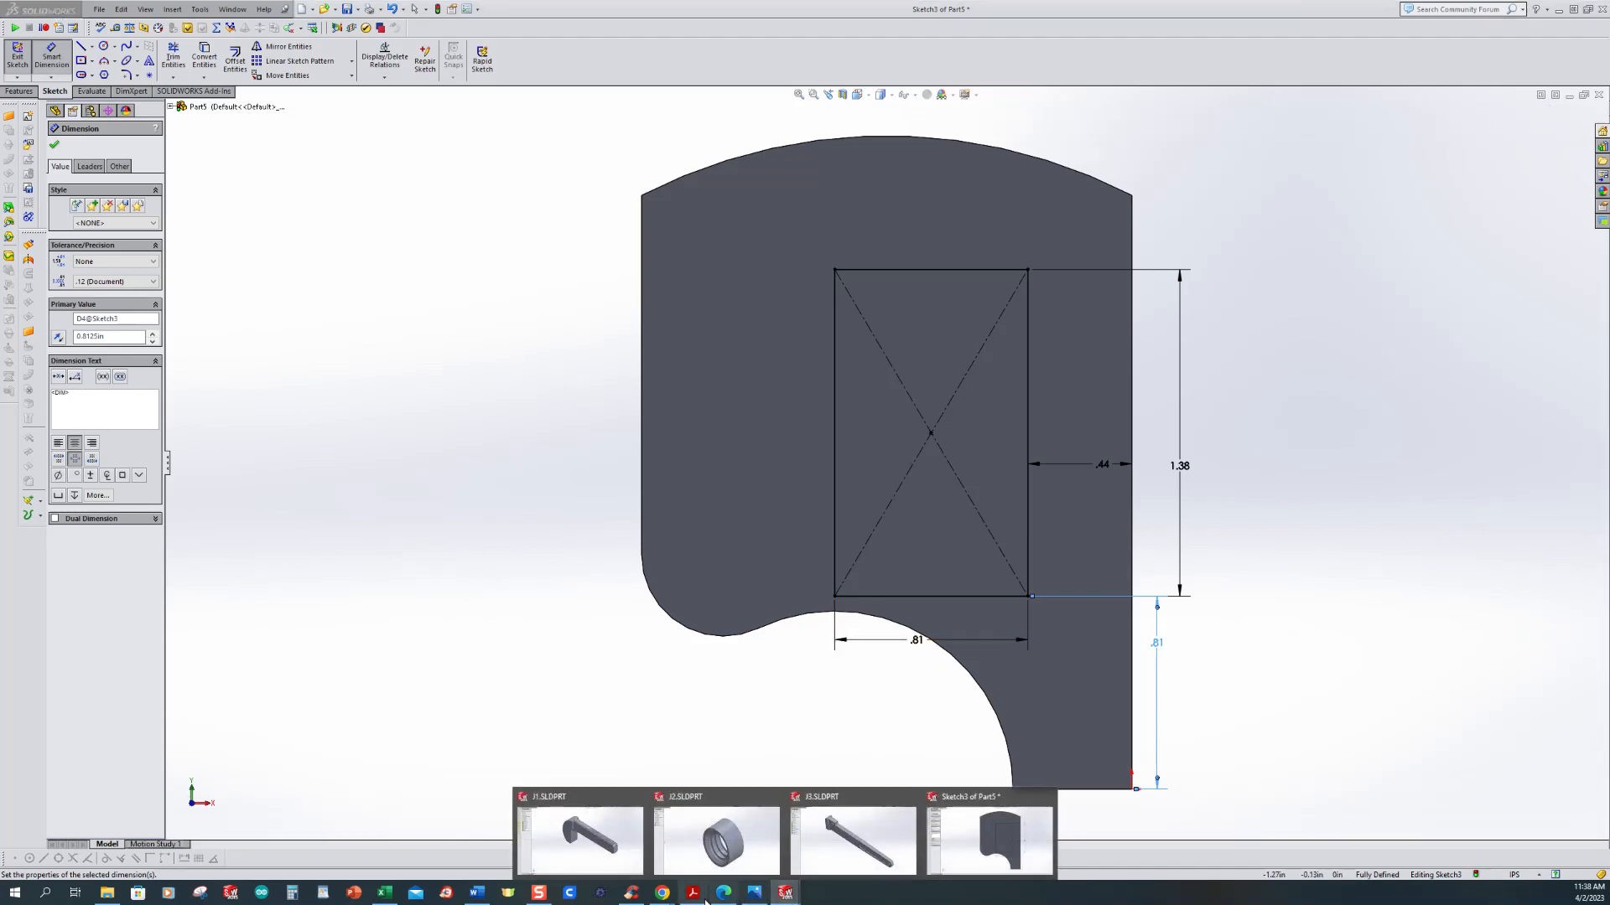
pyautogui.click(755, 892)
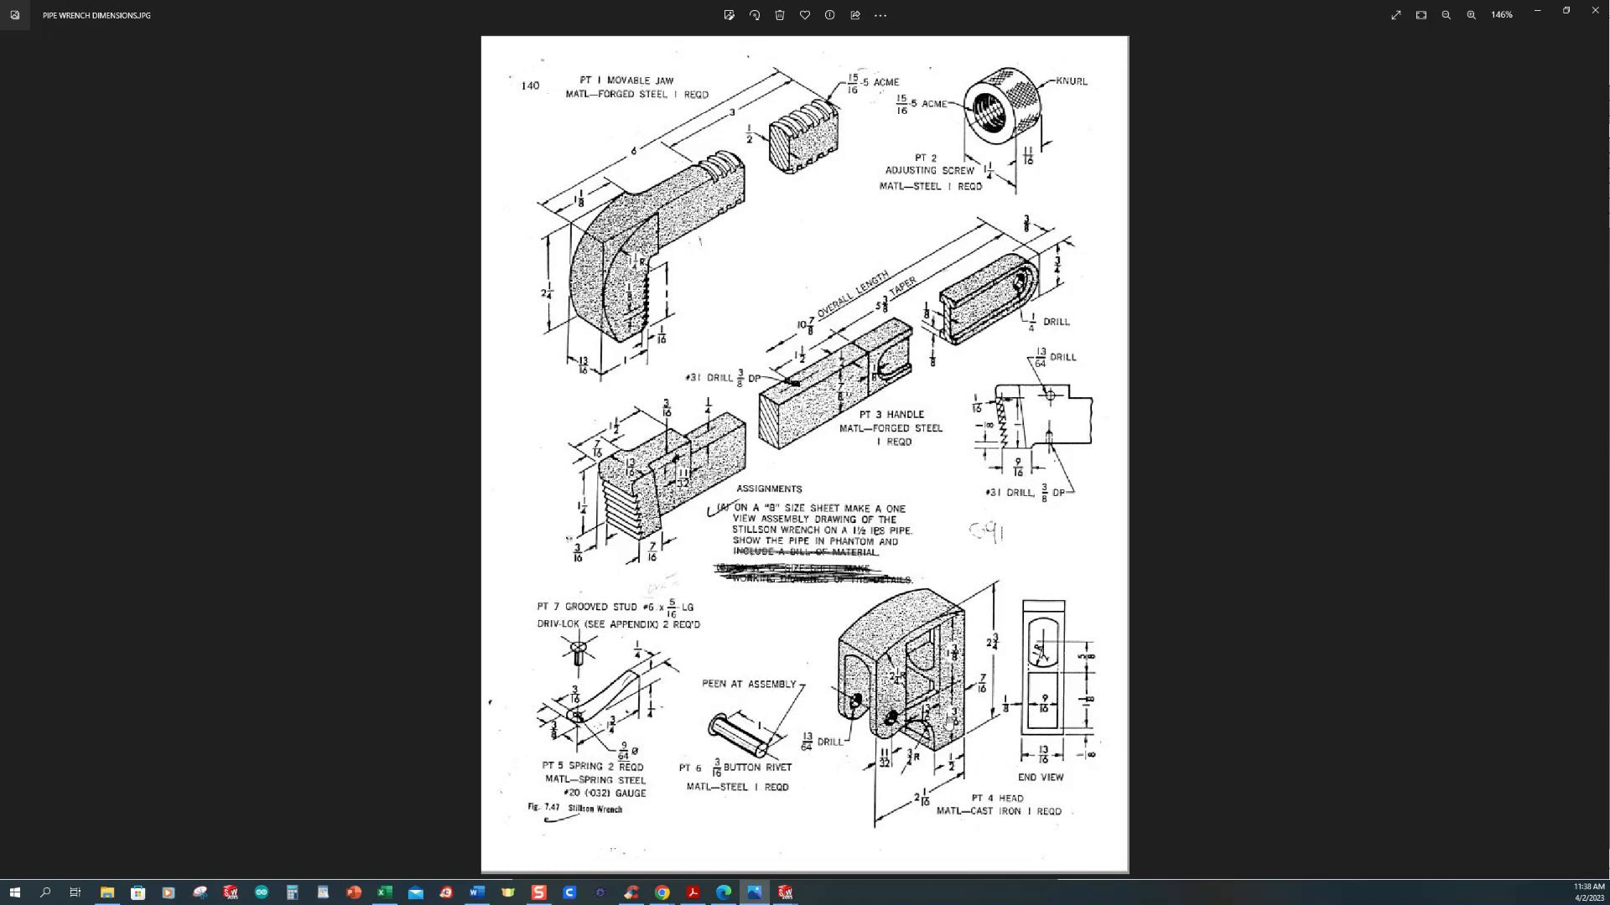
pyautogui.moveTo(783, 897)
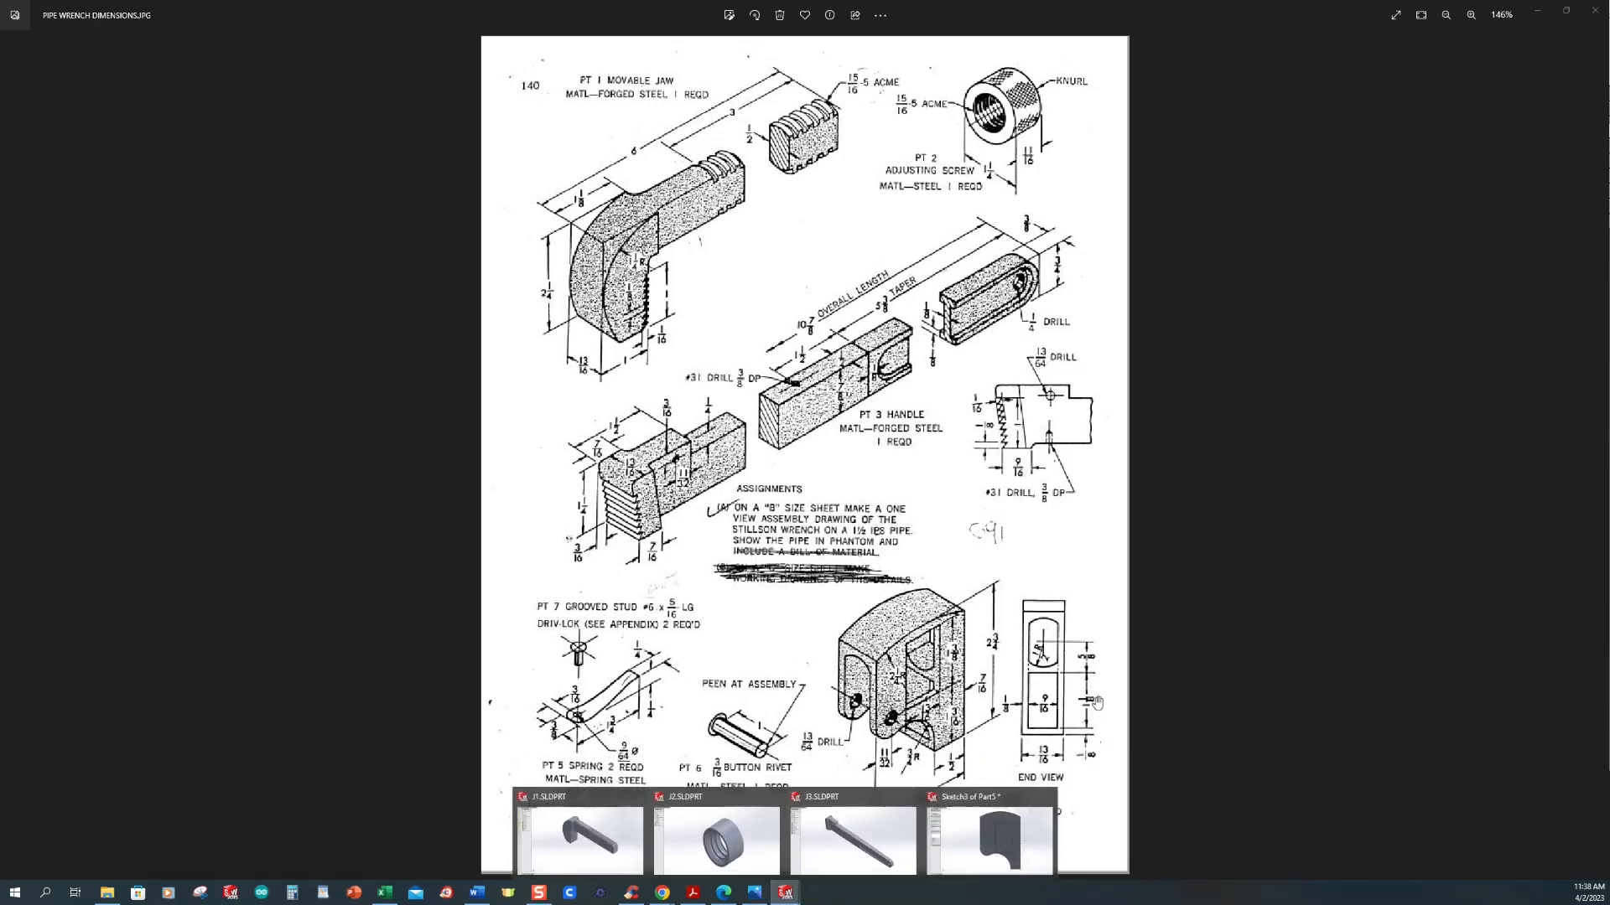
pyautogui.click(964, 872)
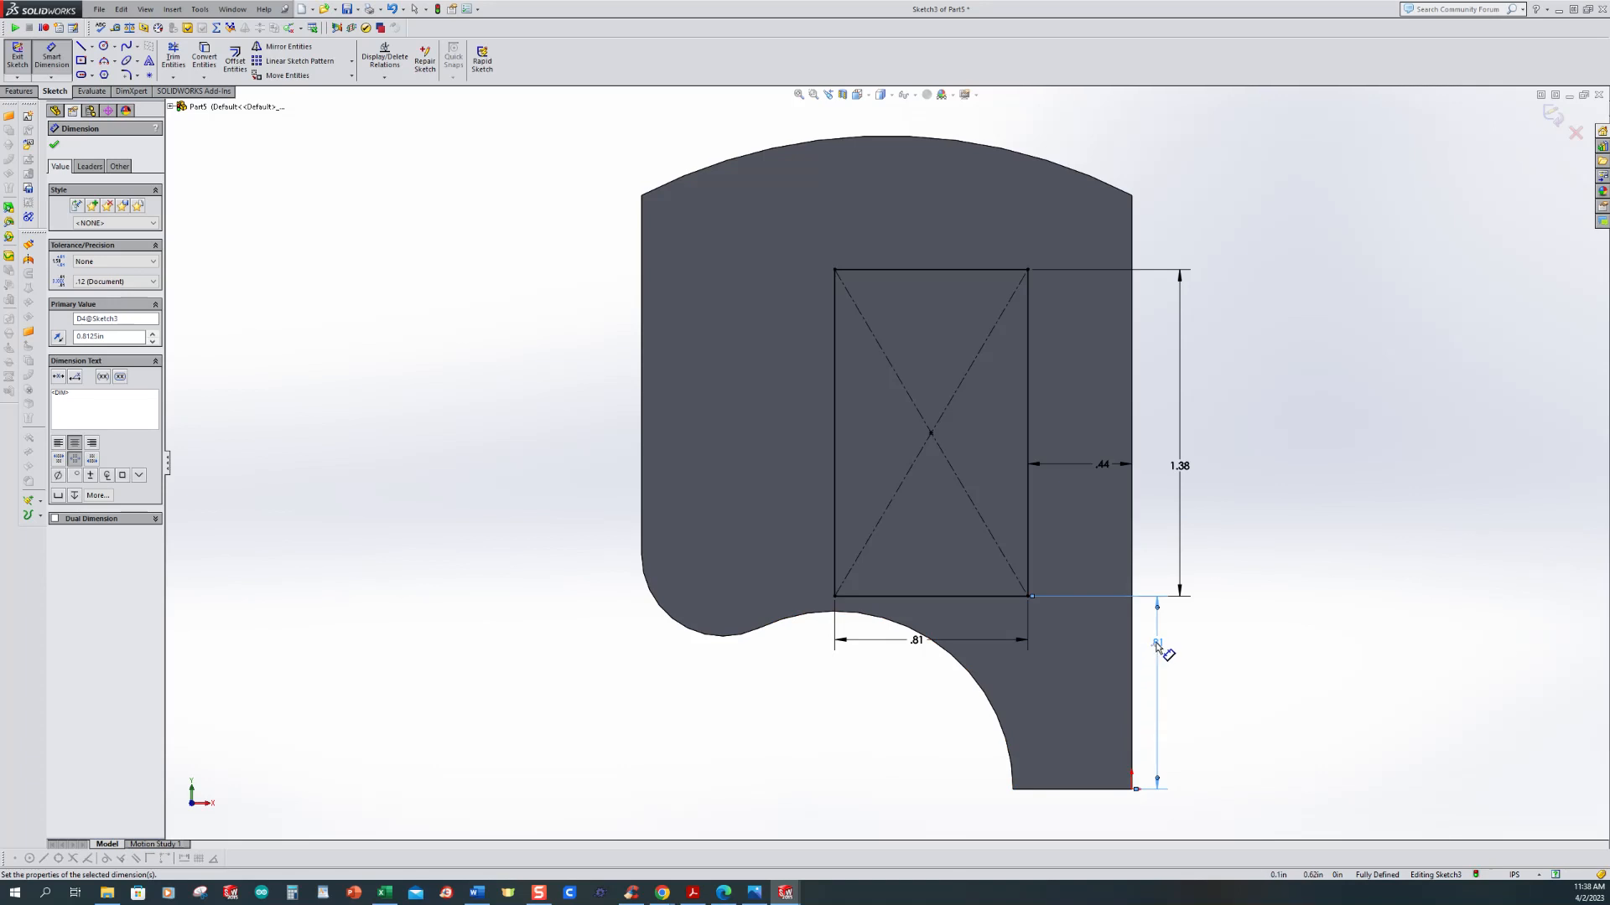
pyautogui.doubleClick(1157, 643)
pyautogui.write('1.1875')
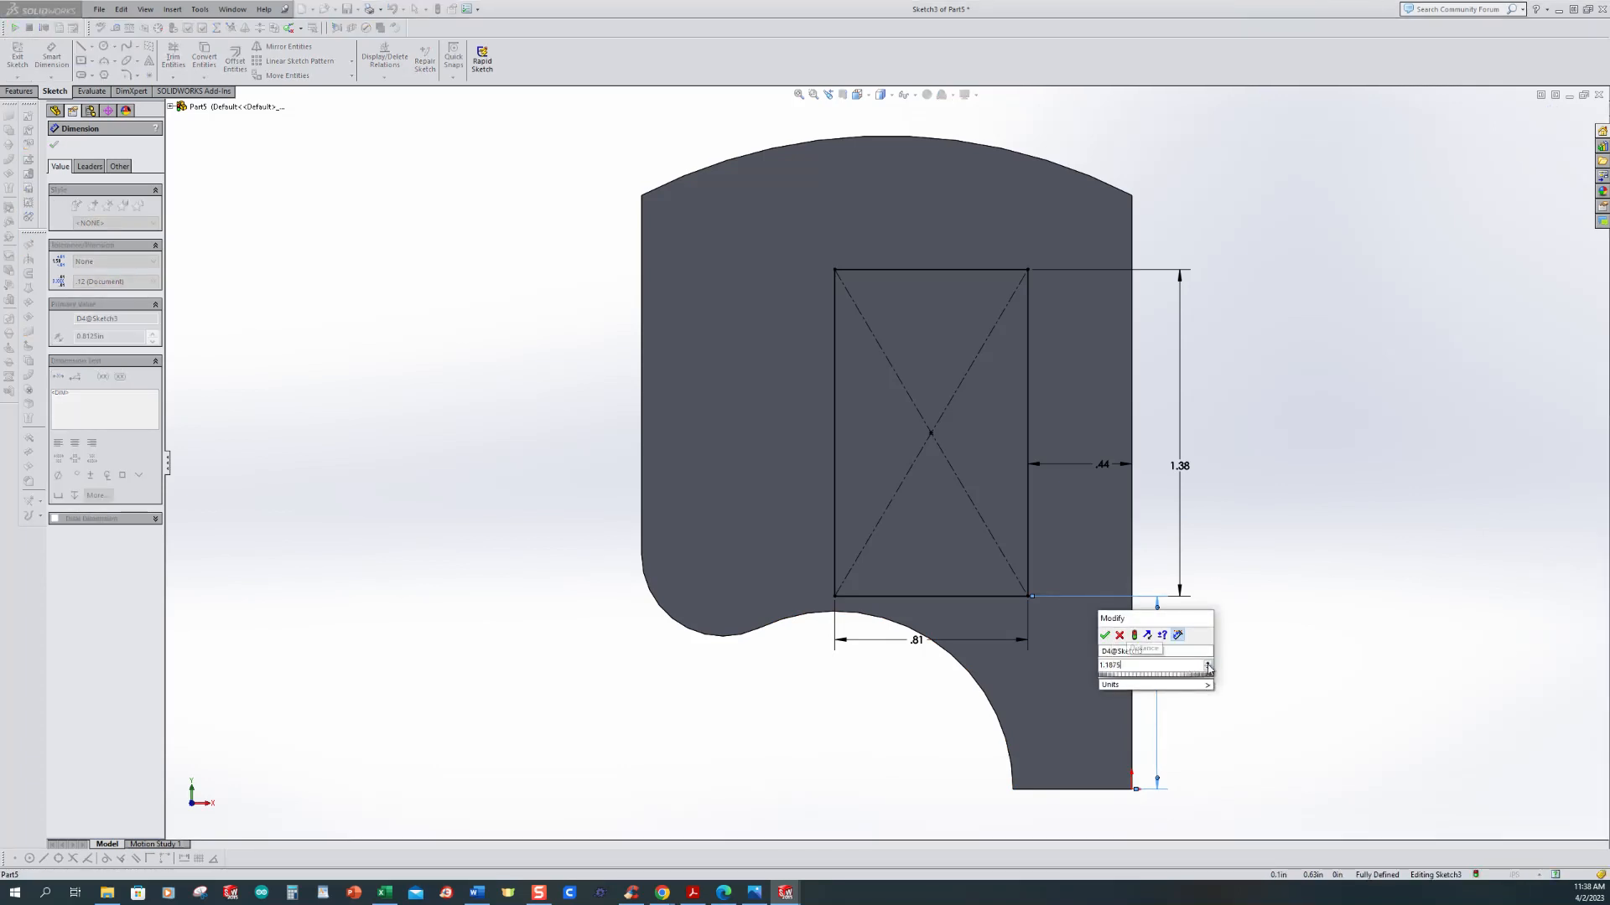
pyautogui.press('Return')
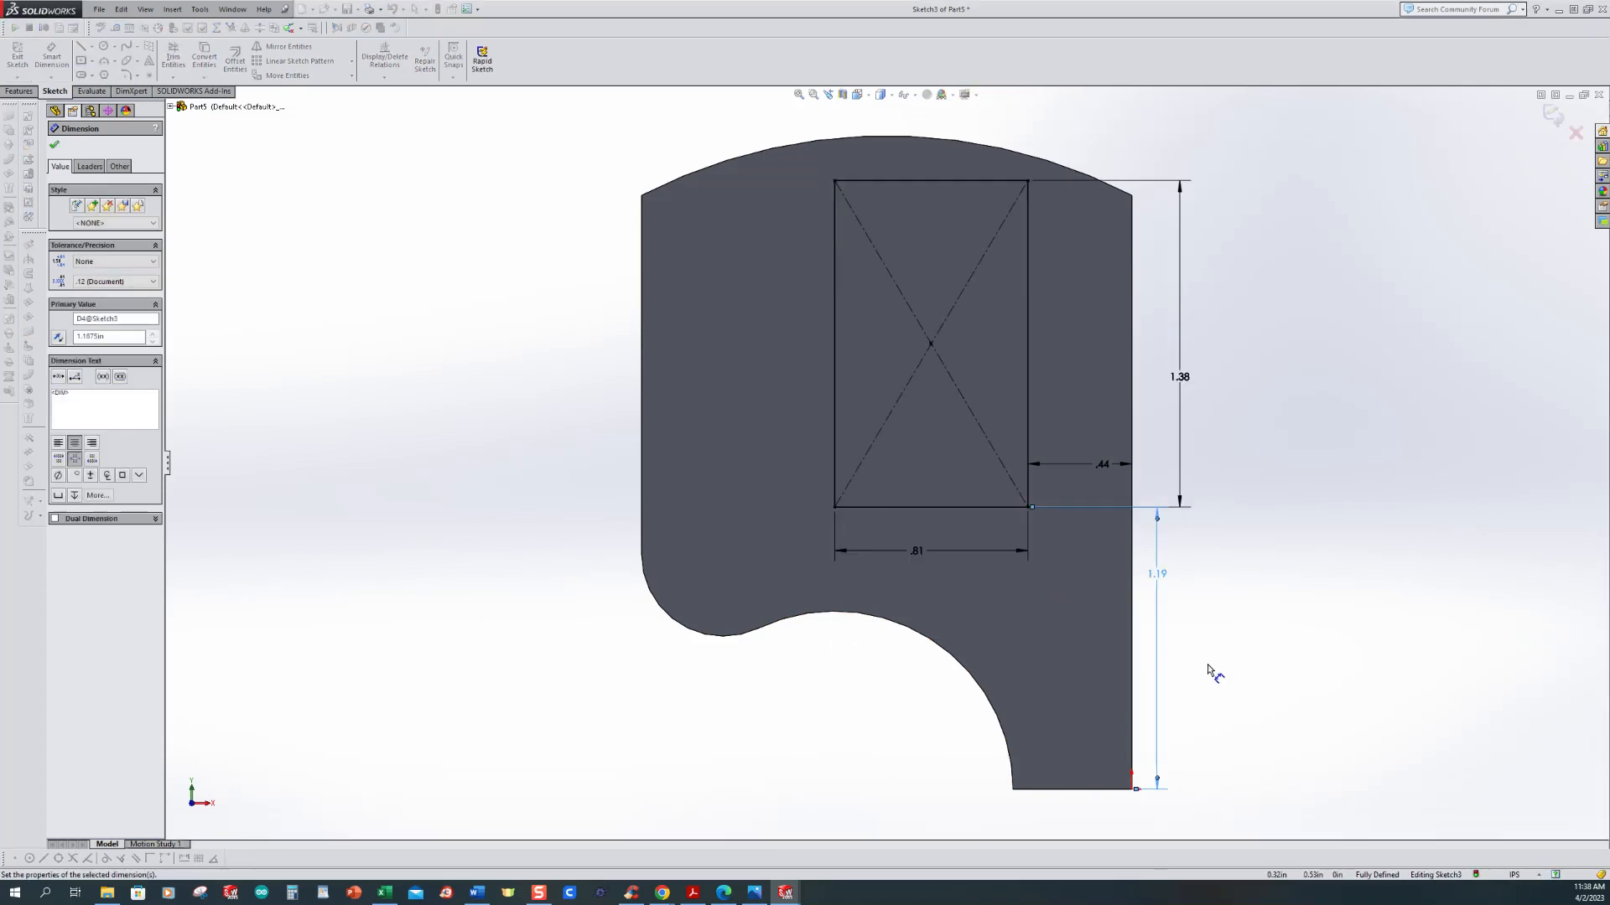
# Step: Cut the rectangle through the head with an Extruded Cut set to Through All
pyautogui.scroll(-1, 1243, 413)
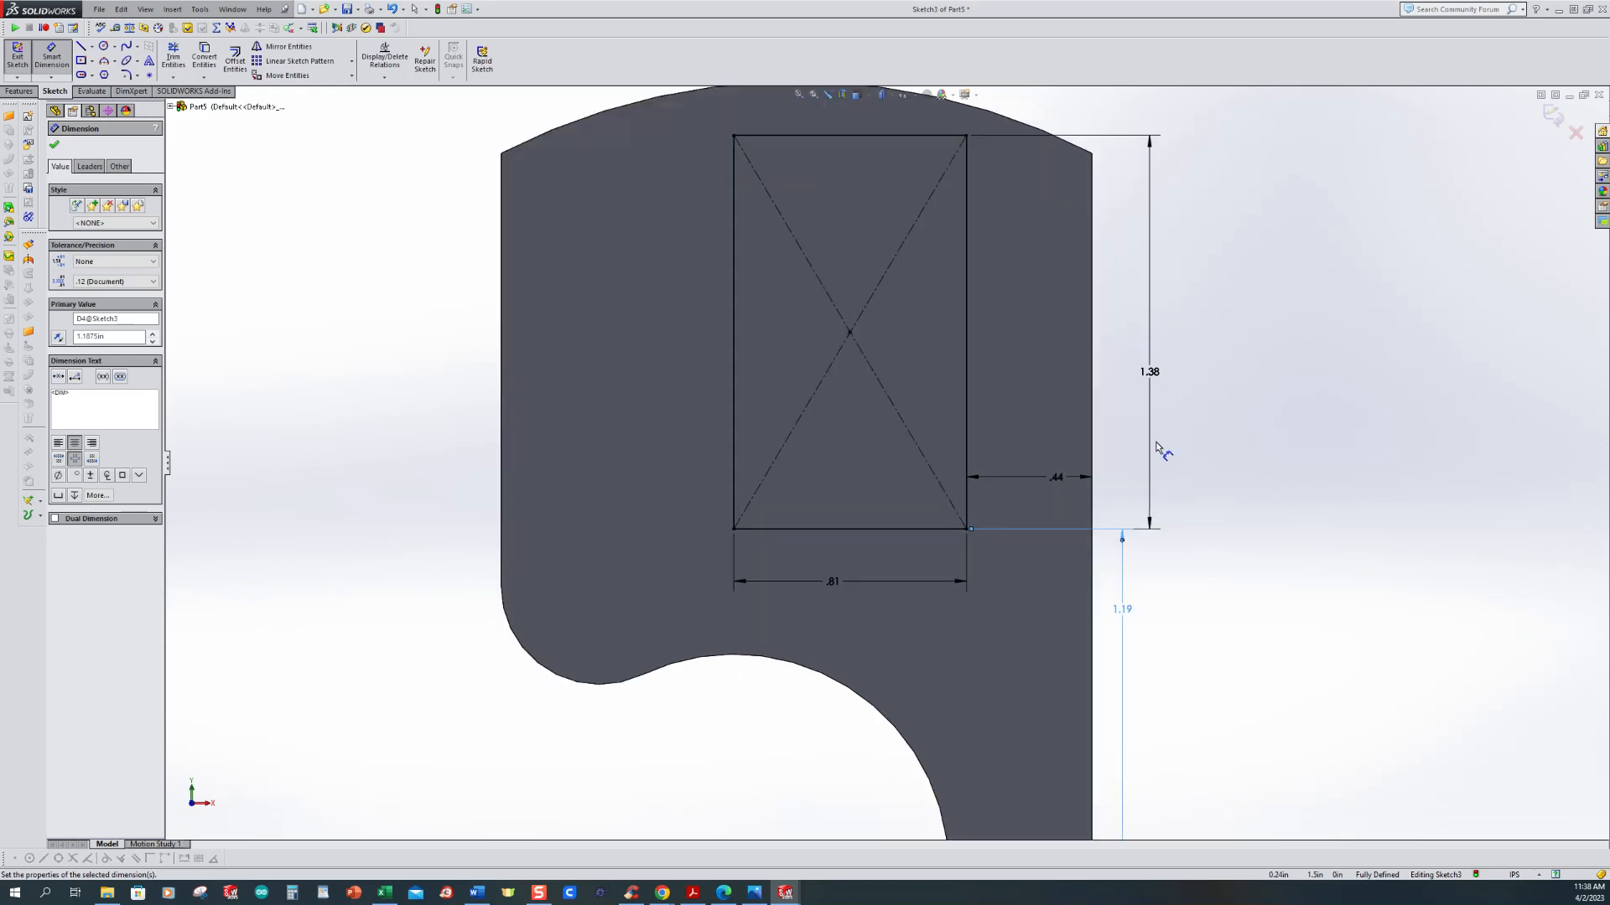
pyautogui.scroll(1, 1019, 464)
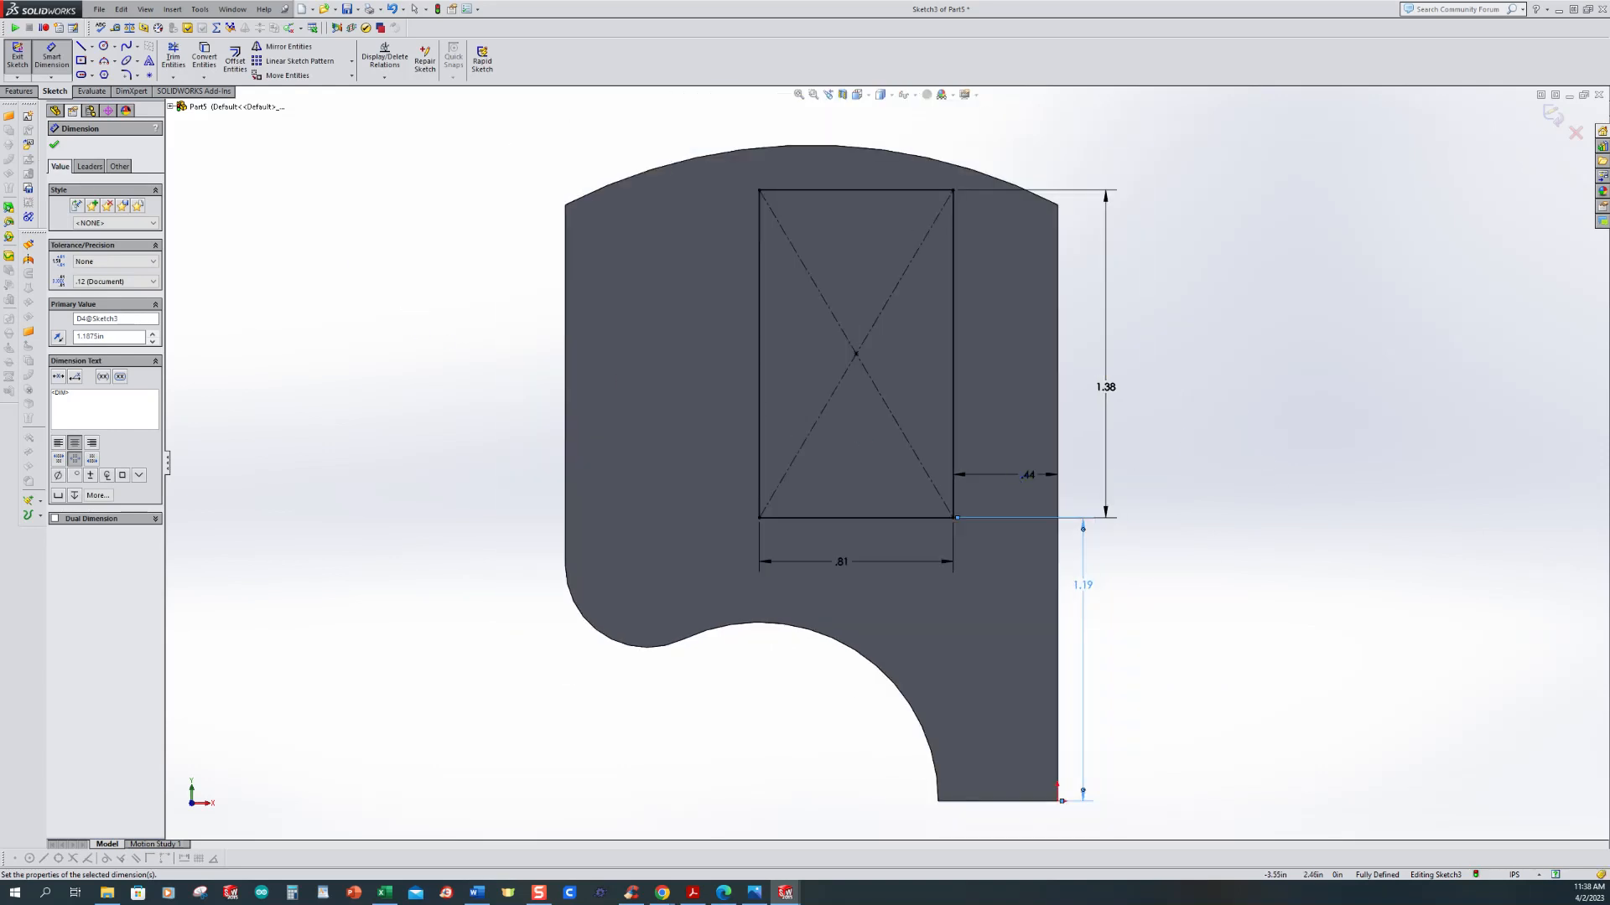
pyautogui.click(30, 91)
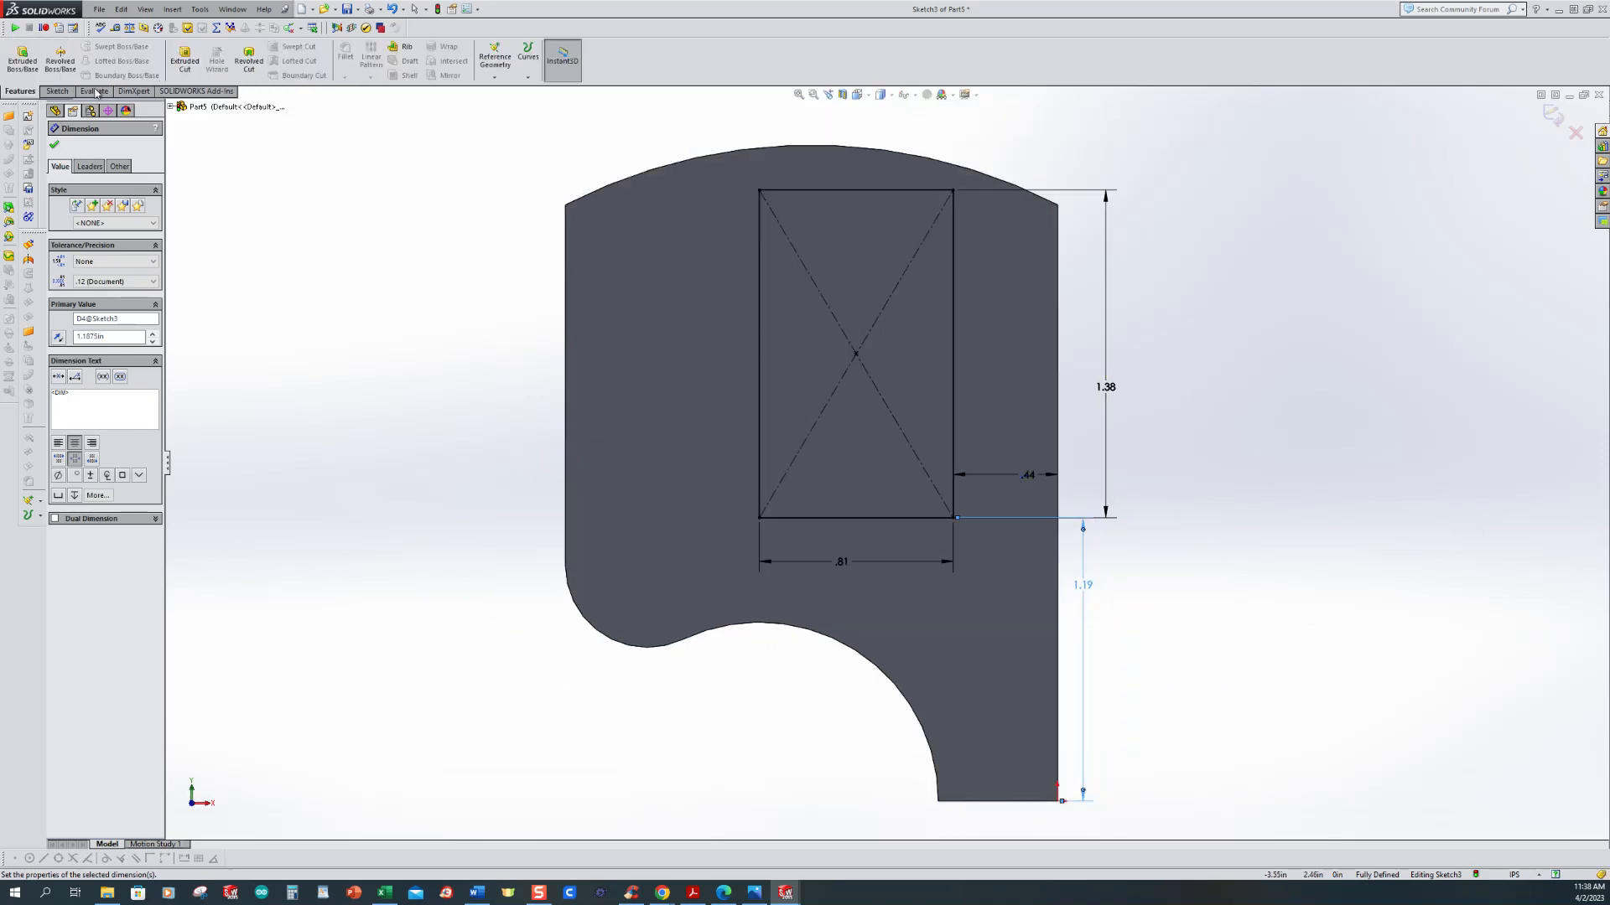
pyautogui.click(184, 59)
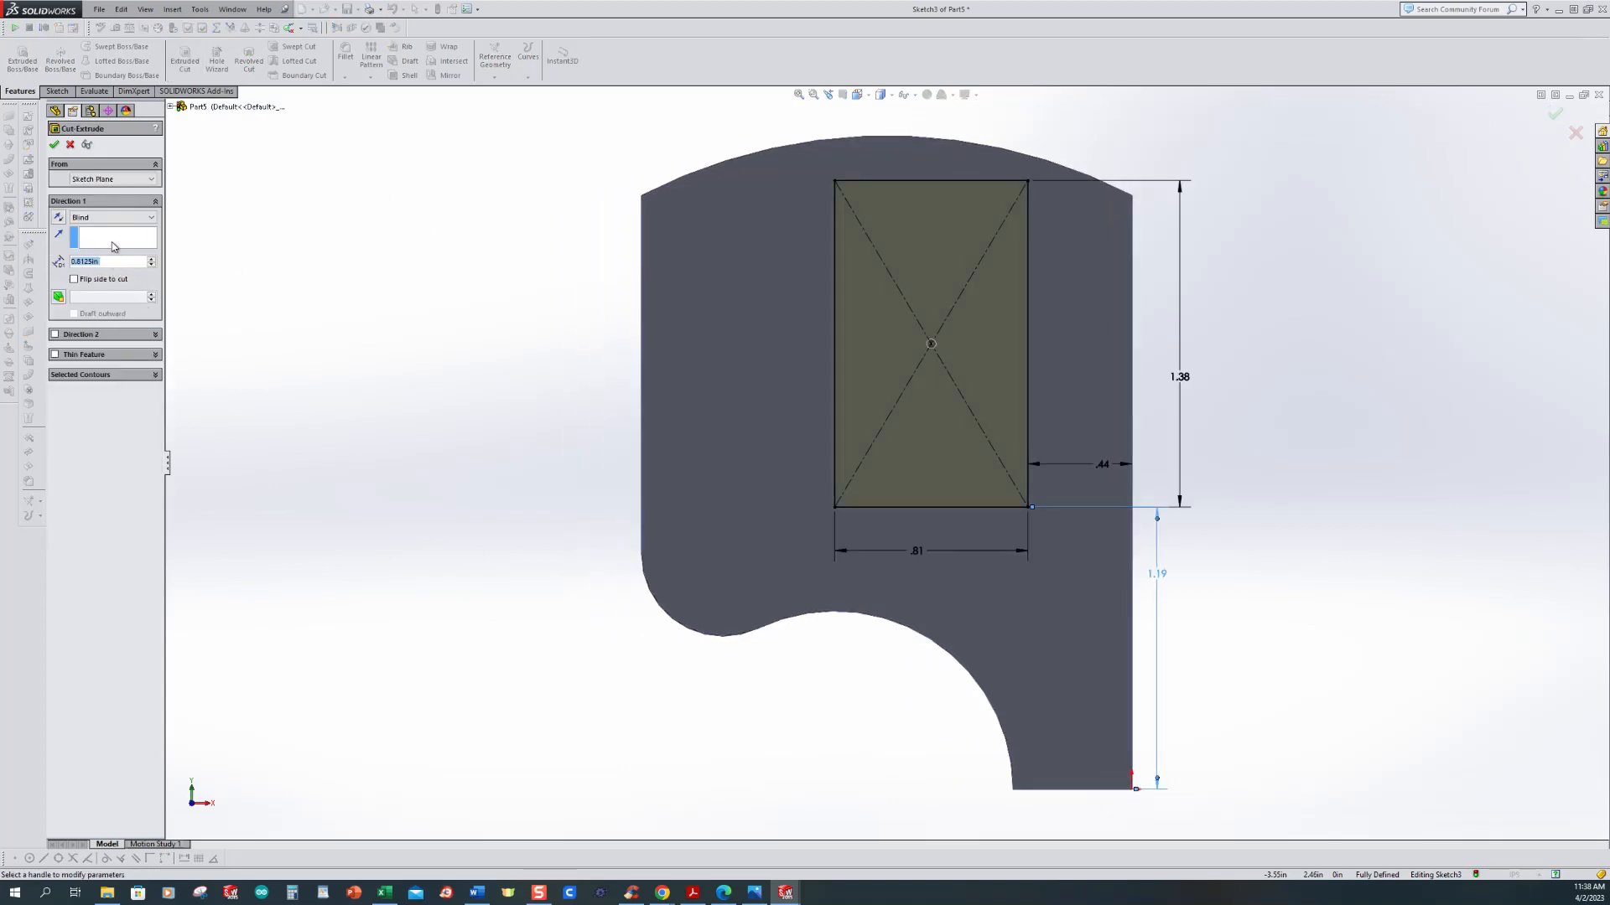
pyautogui.click(109, 220)
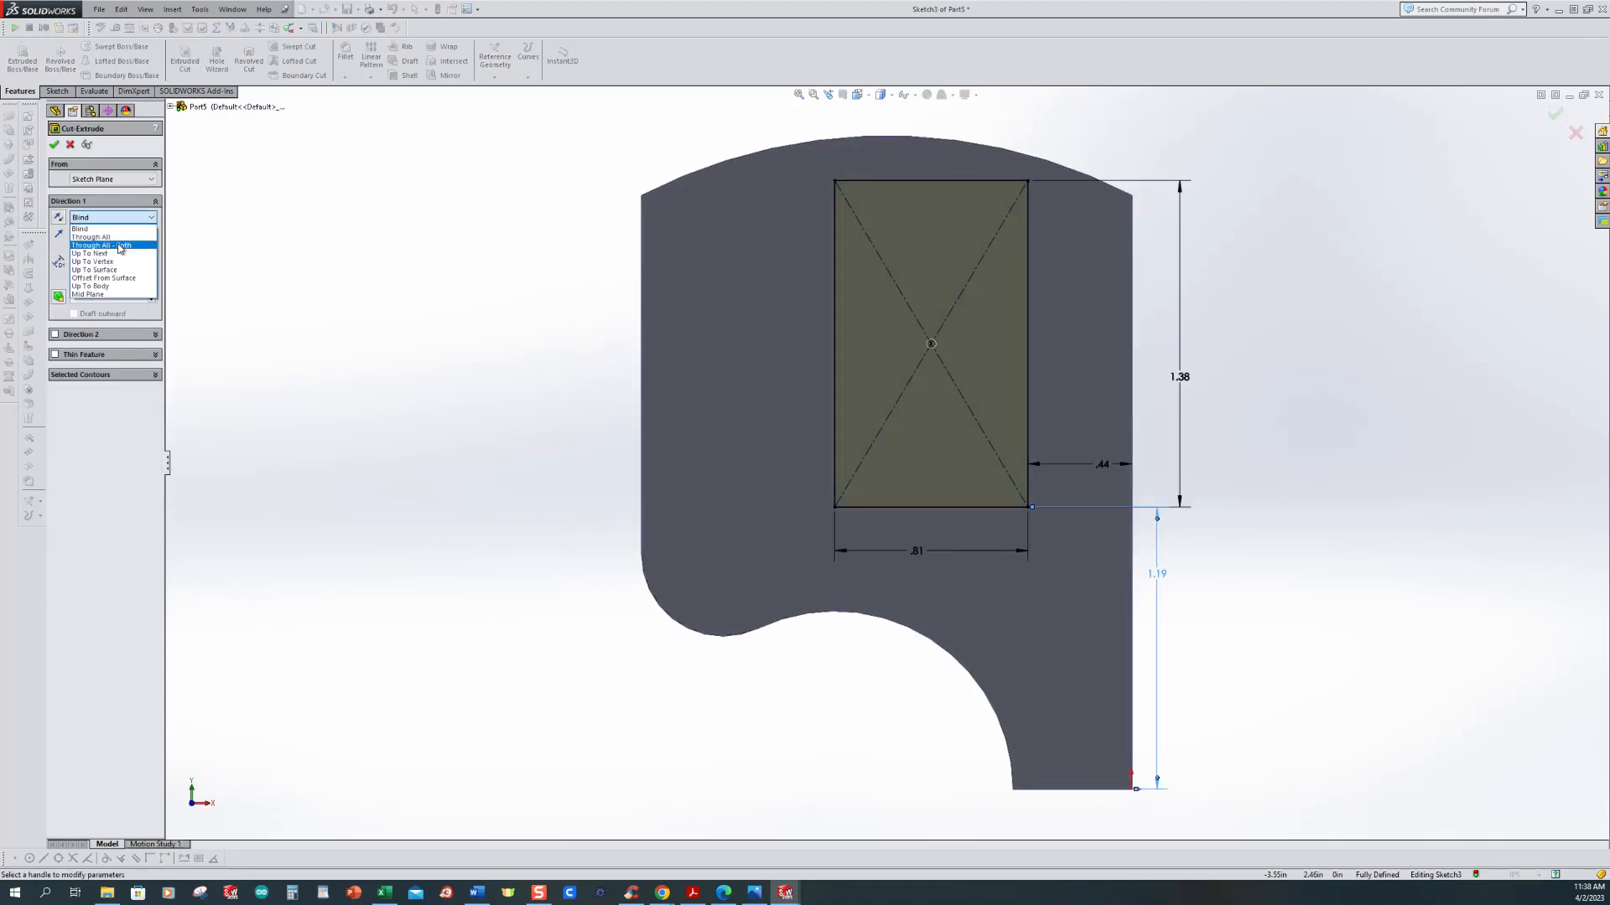
pyautogui.click(117, 238)
pyautogui.click(55, 145)
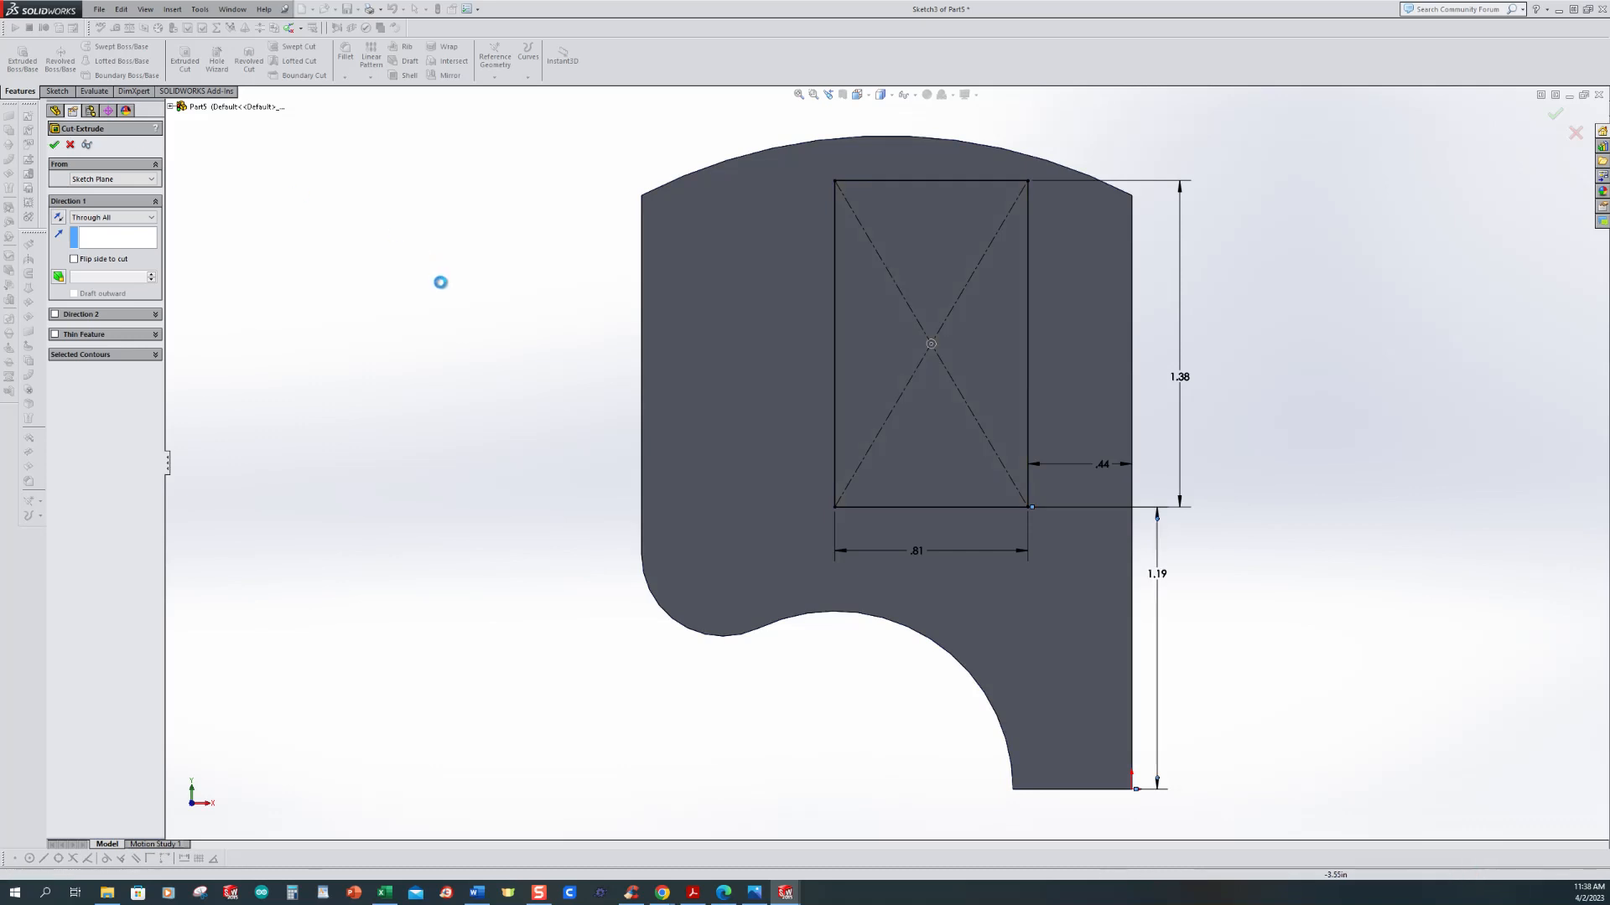
# Step: Remove the crossbar between the two openings on the rounded-lug side, using Delete Face with Delete and Patch on its curved top and flat underside
pyautogui.moveTo(427, 283); pyautogui.dragTo(811, 552, button='middle')
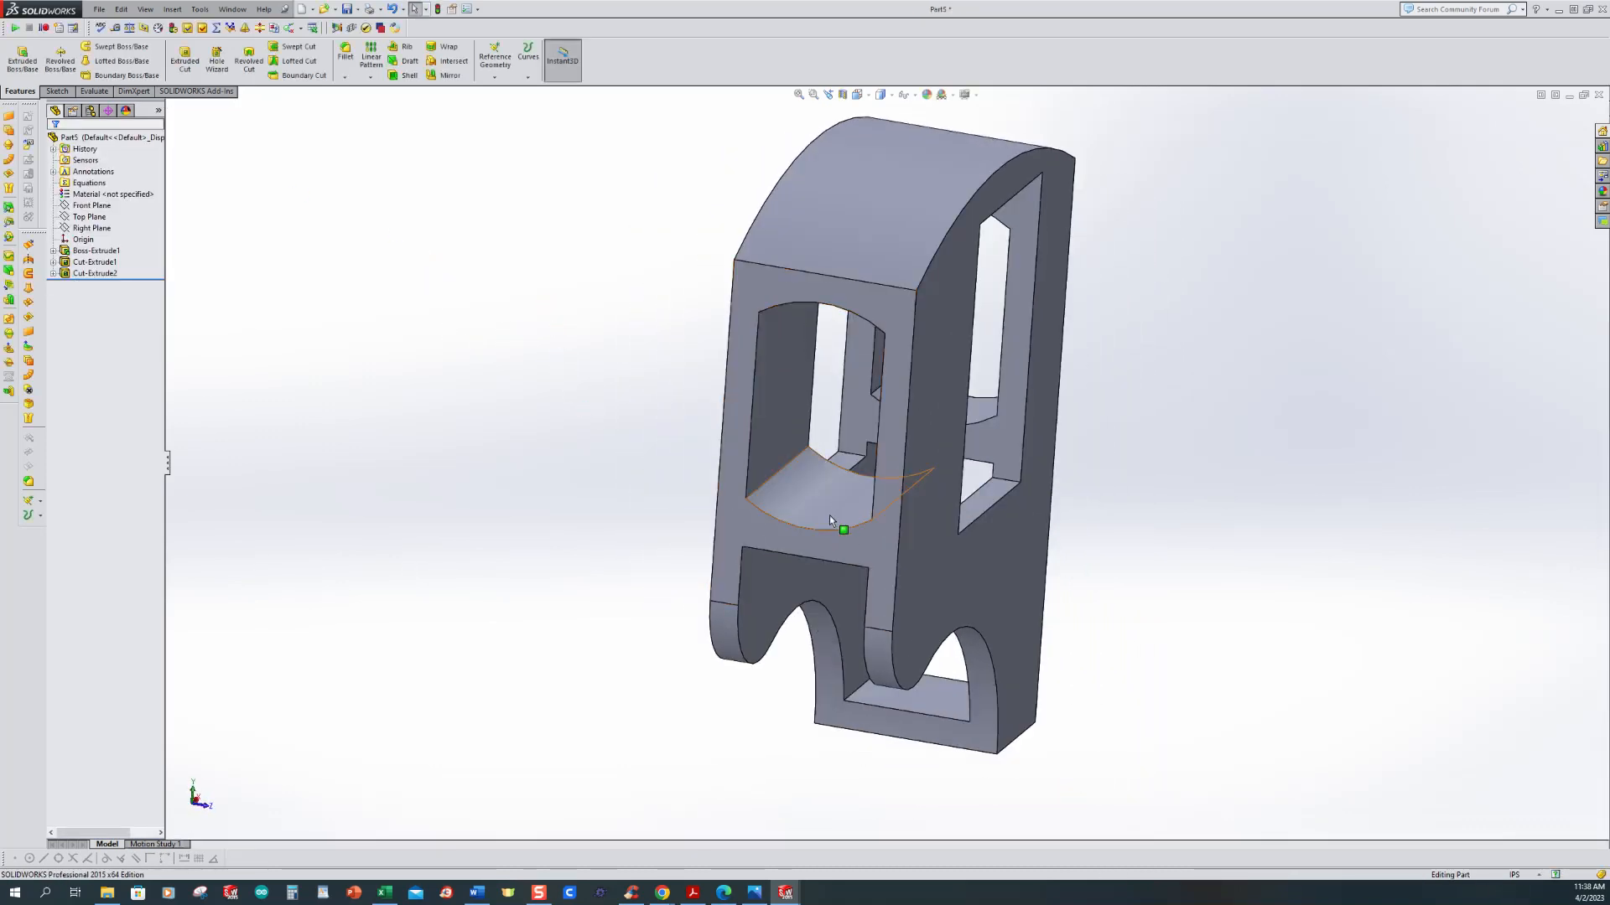
pyautogui.moveTo(561, 532); pyautogui.dragTo(658, 730, button='middle')
pyautogui.click(753, 894)
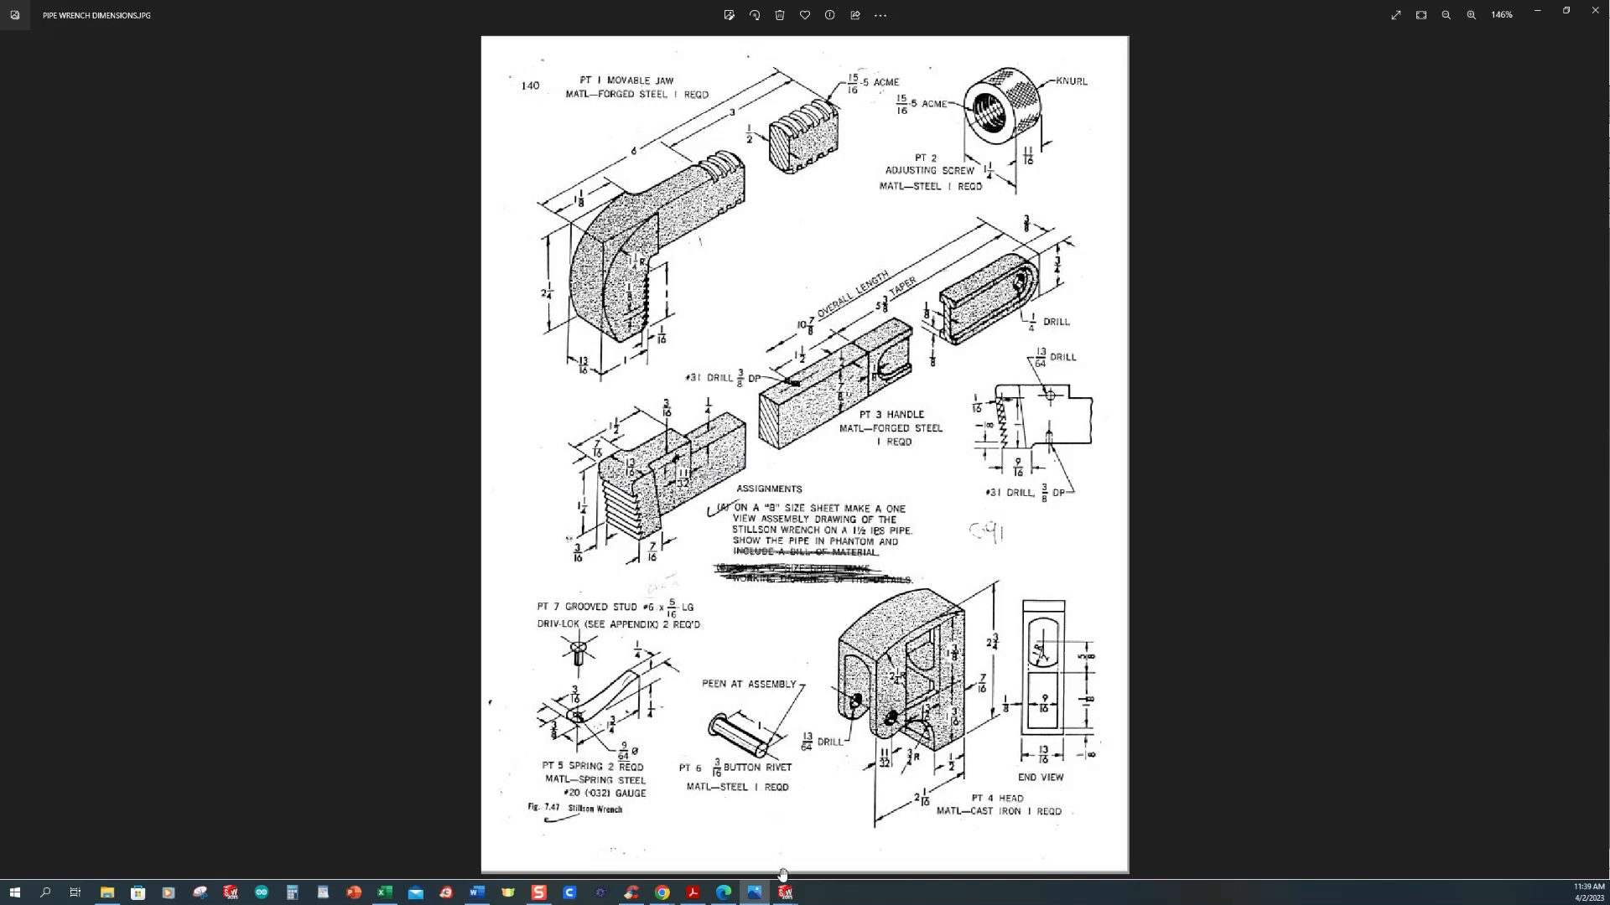
pyautogui.moveTo(785, 892)
pyautogui.click(945, 836)
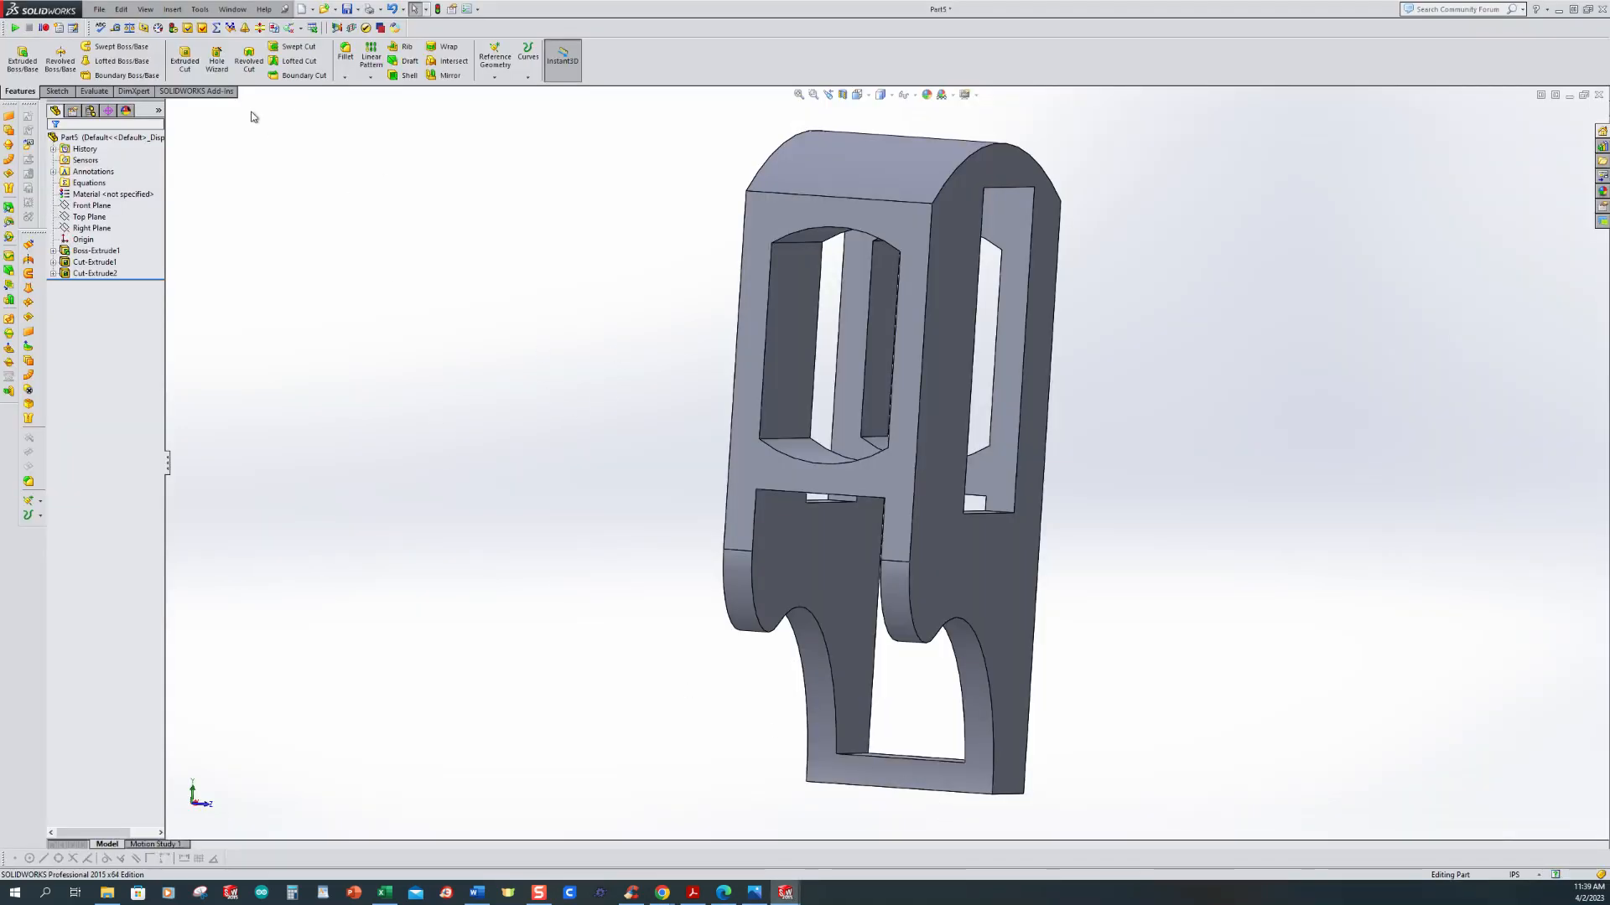
pyautogui.click(173, 10)
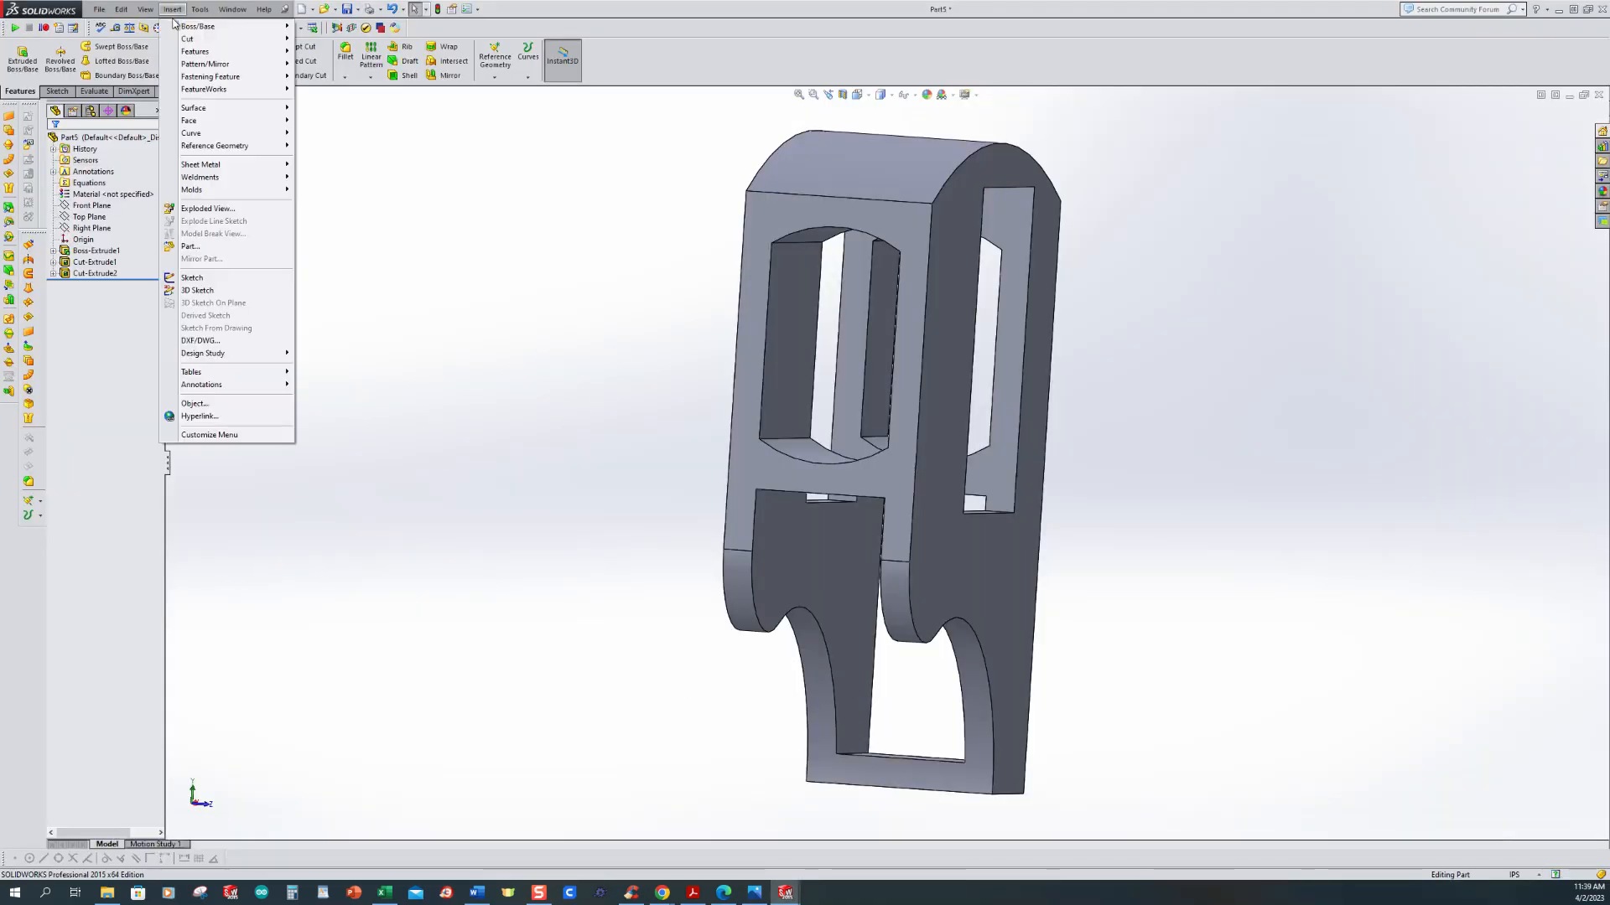
pyautogui.moveTo(190, 54)
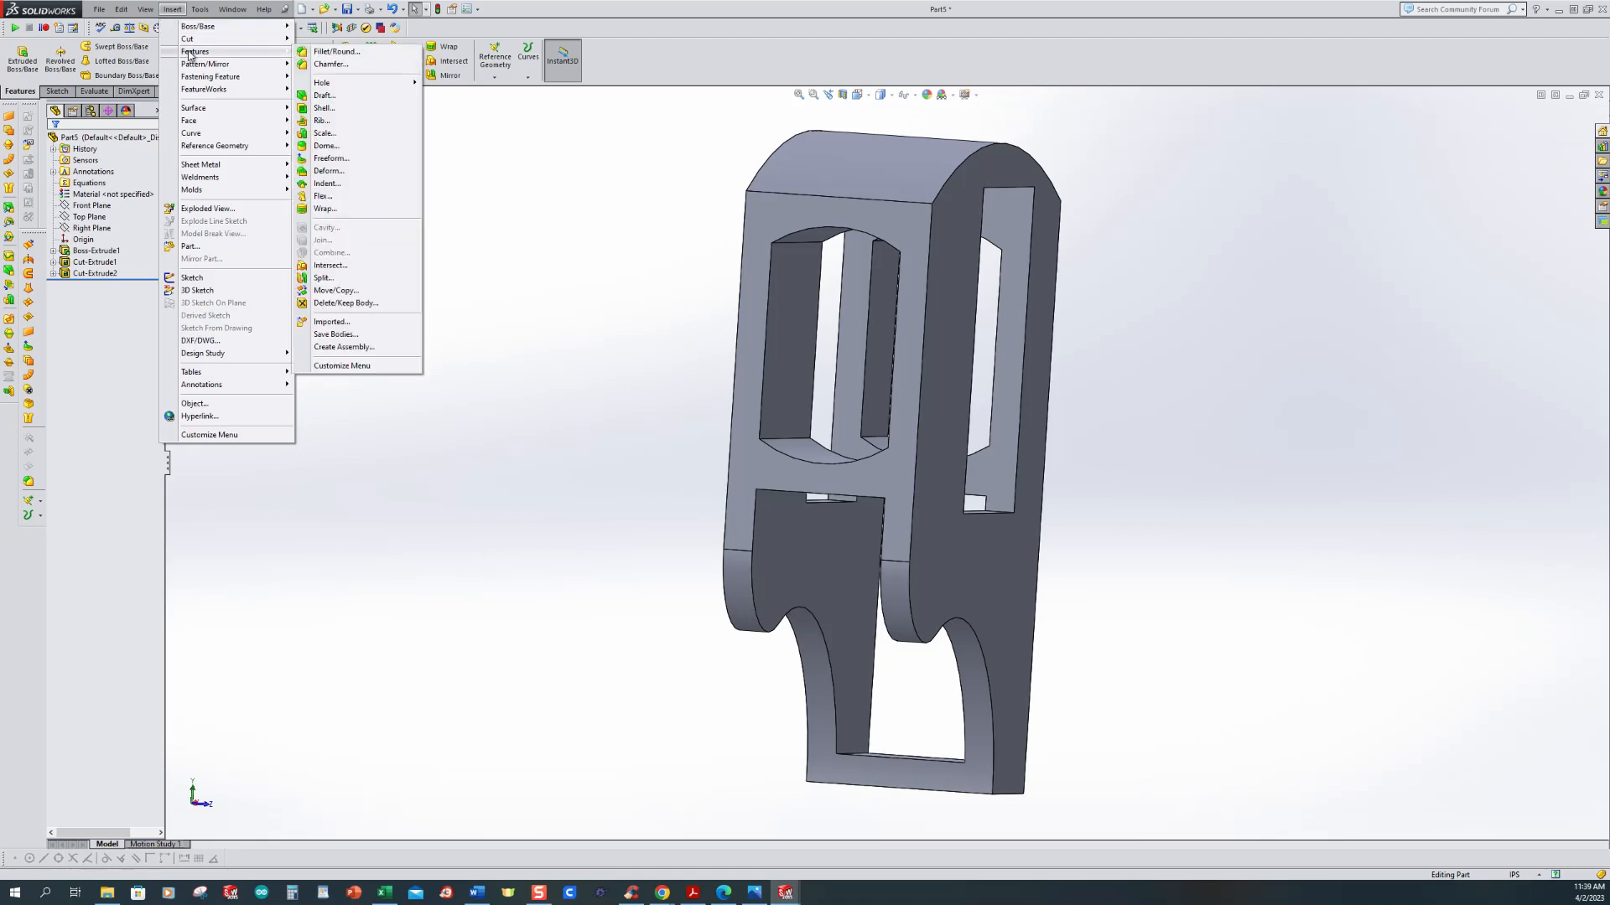
pyautogui.moveTo(262, 69)
pyautogui.moveTo(260, 121)
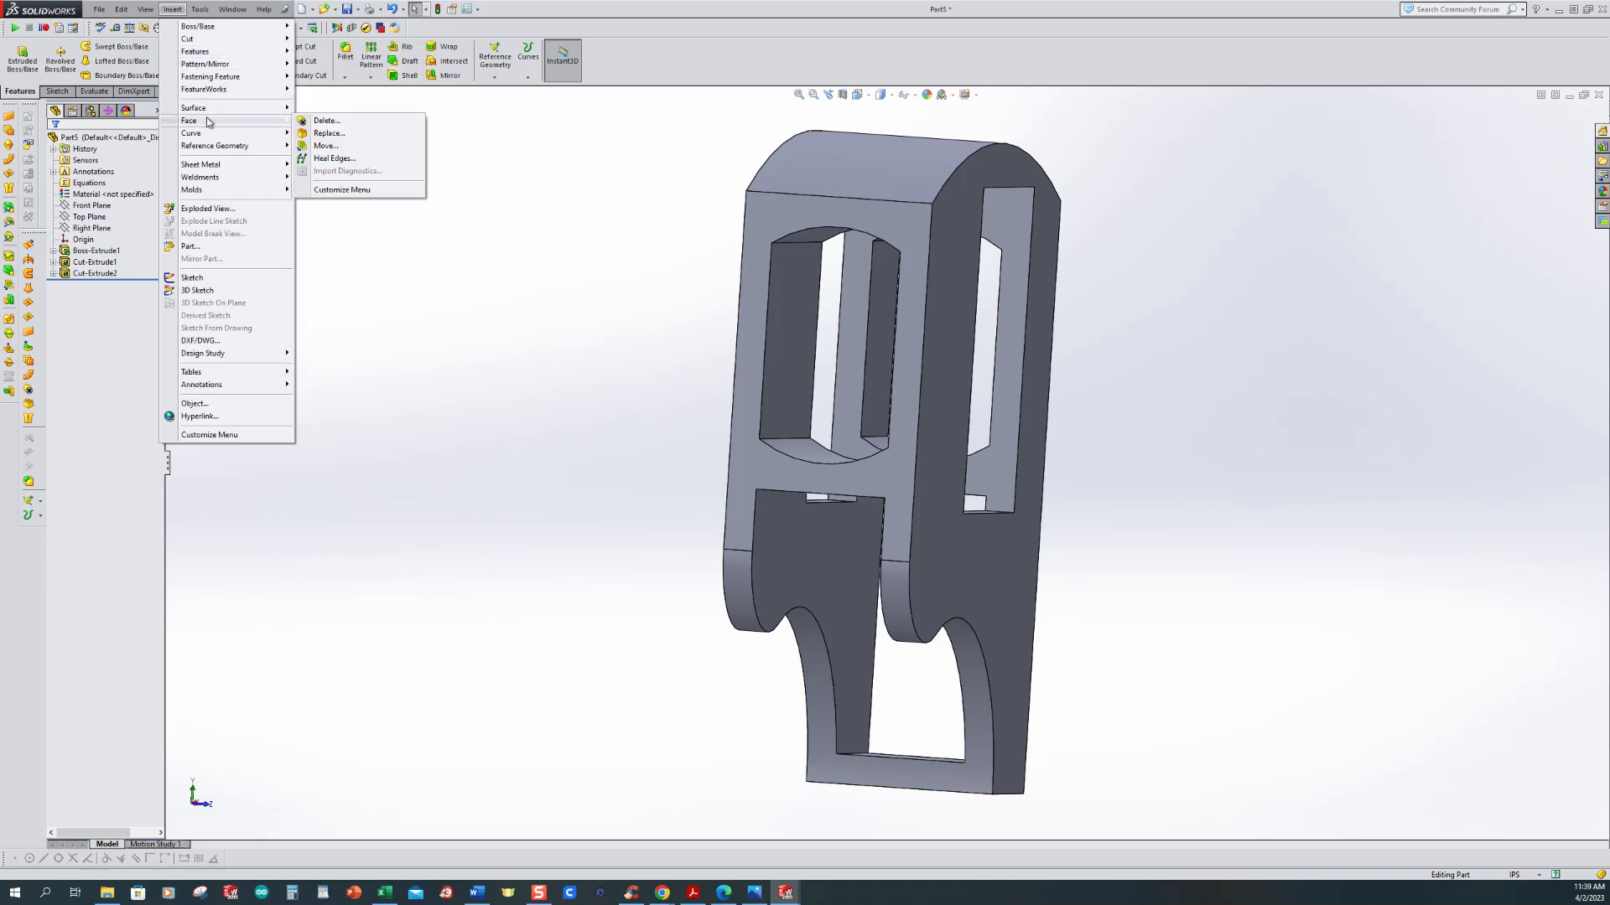
pyautogui.click(334, 124)
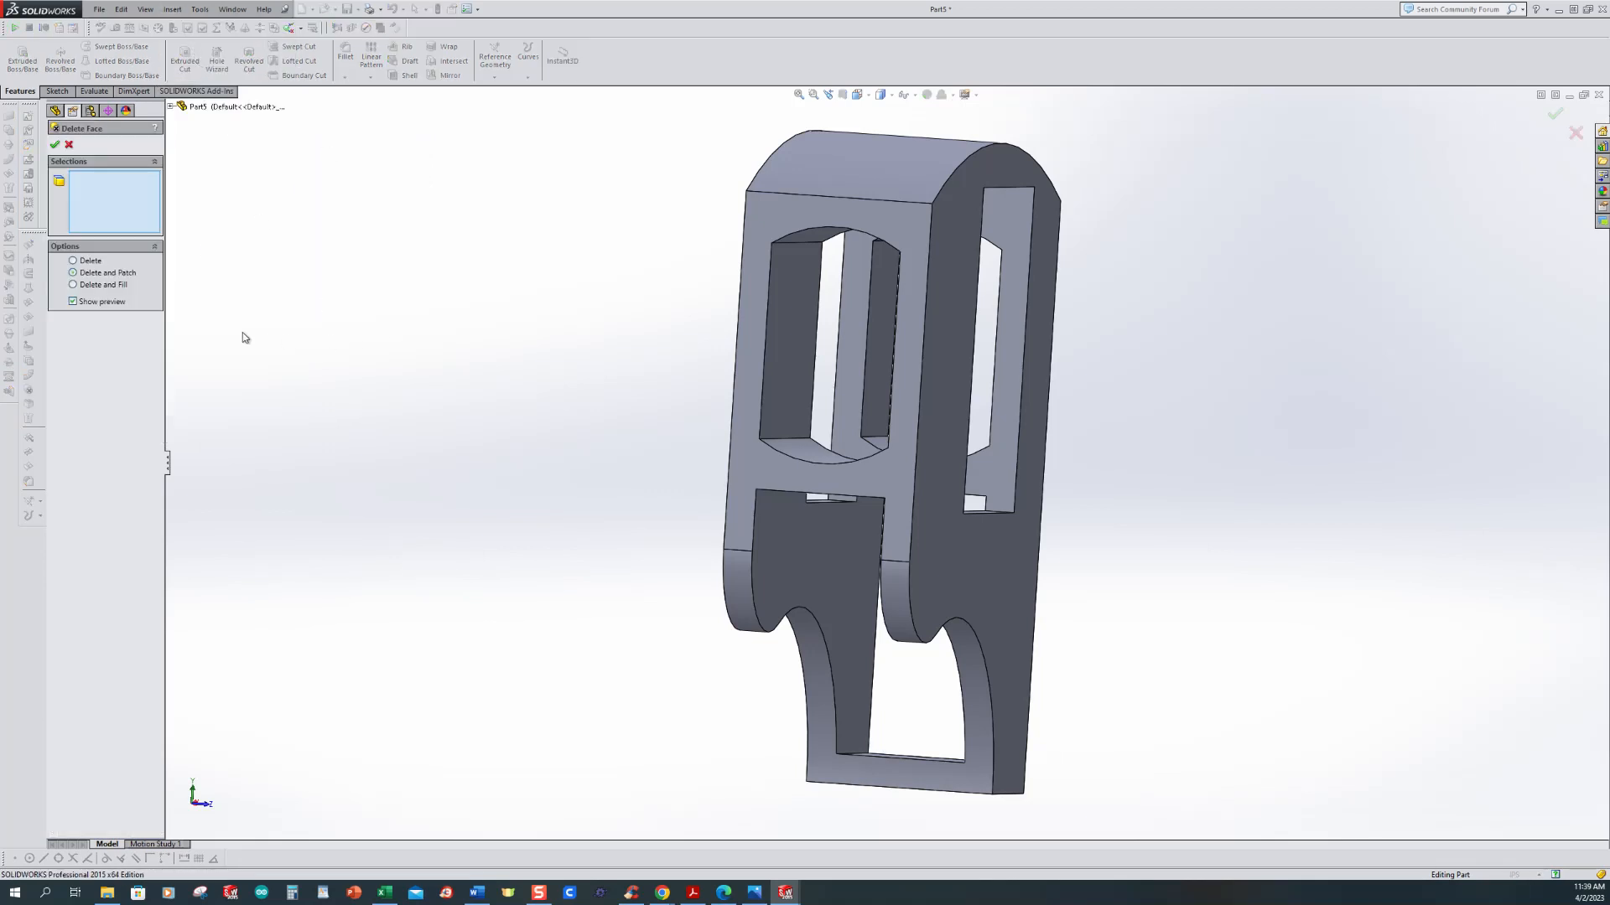
pyautogui.moveTo(554, 381); pyautogui.dragTo(534, 449, button='middle')
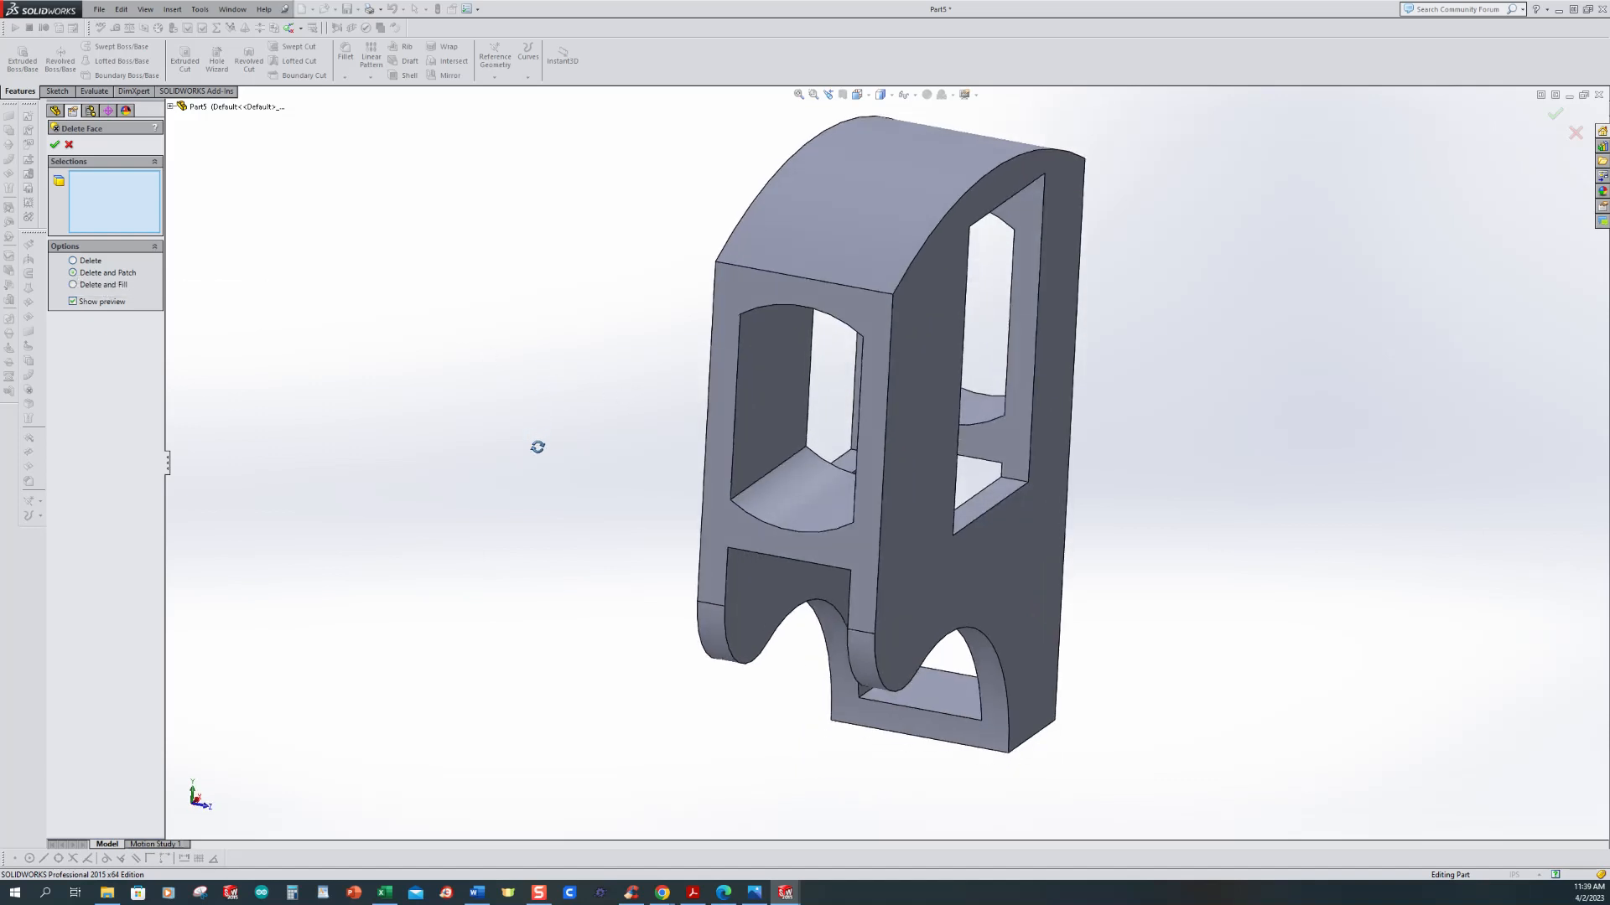
pyautogui.click(805, 485)
pyautogui.moveTo(576, 525); pyautogui.dragTo(561, 313, button='middle')
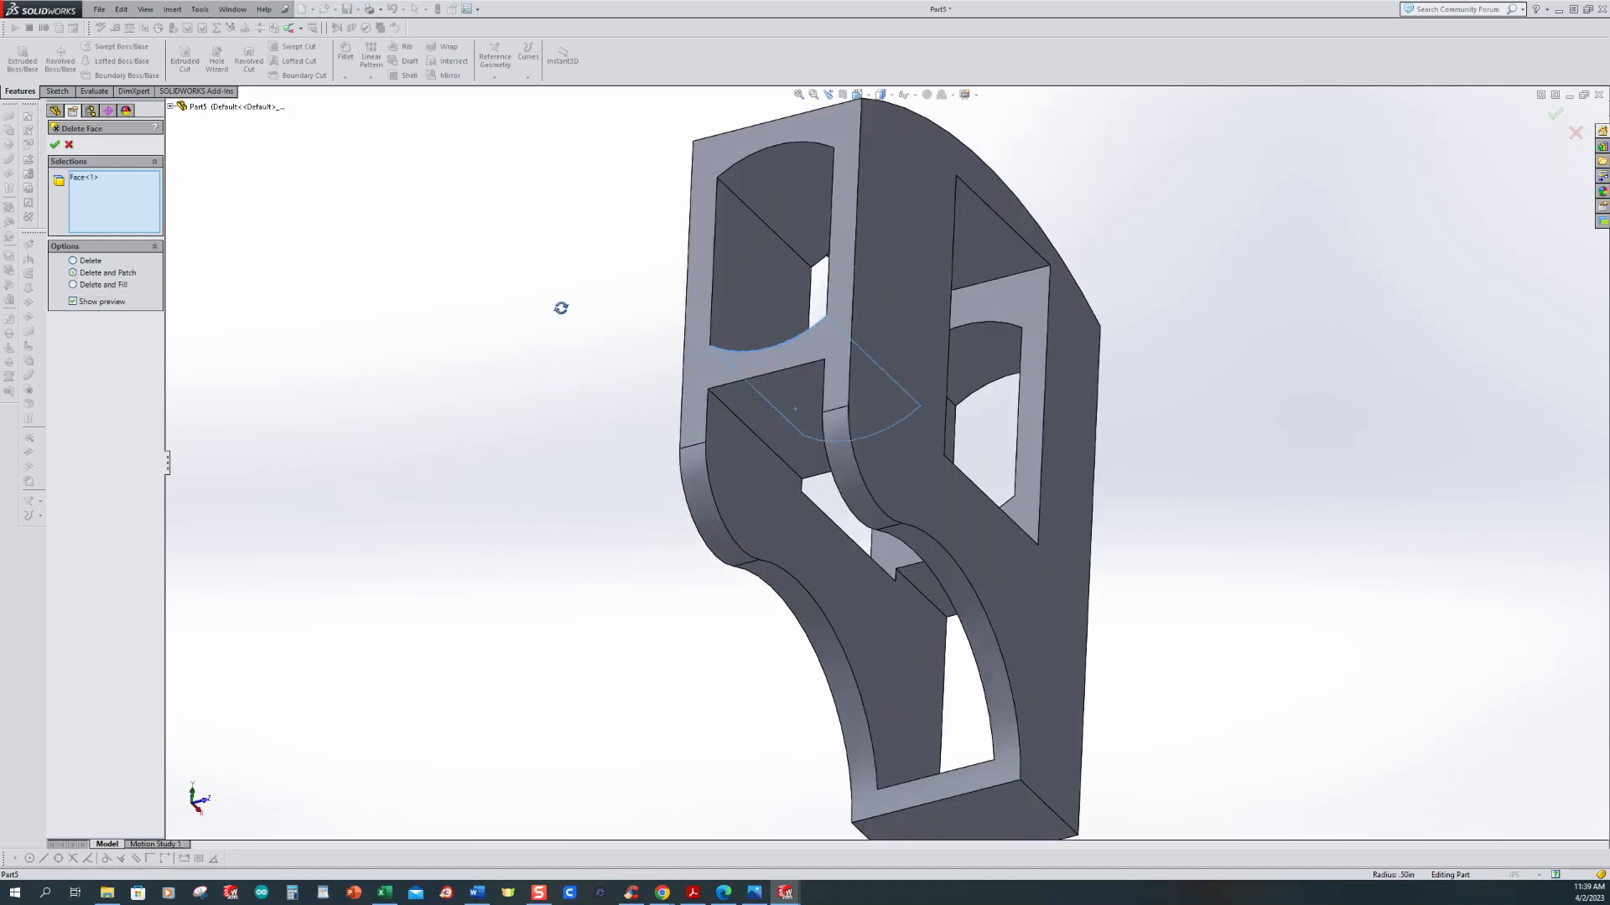
pyautogui.click(760, 412)
pyautogui.moveTo(305, 341); pyautogui.dragTo(604, 489, button='middle')
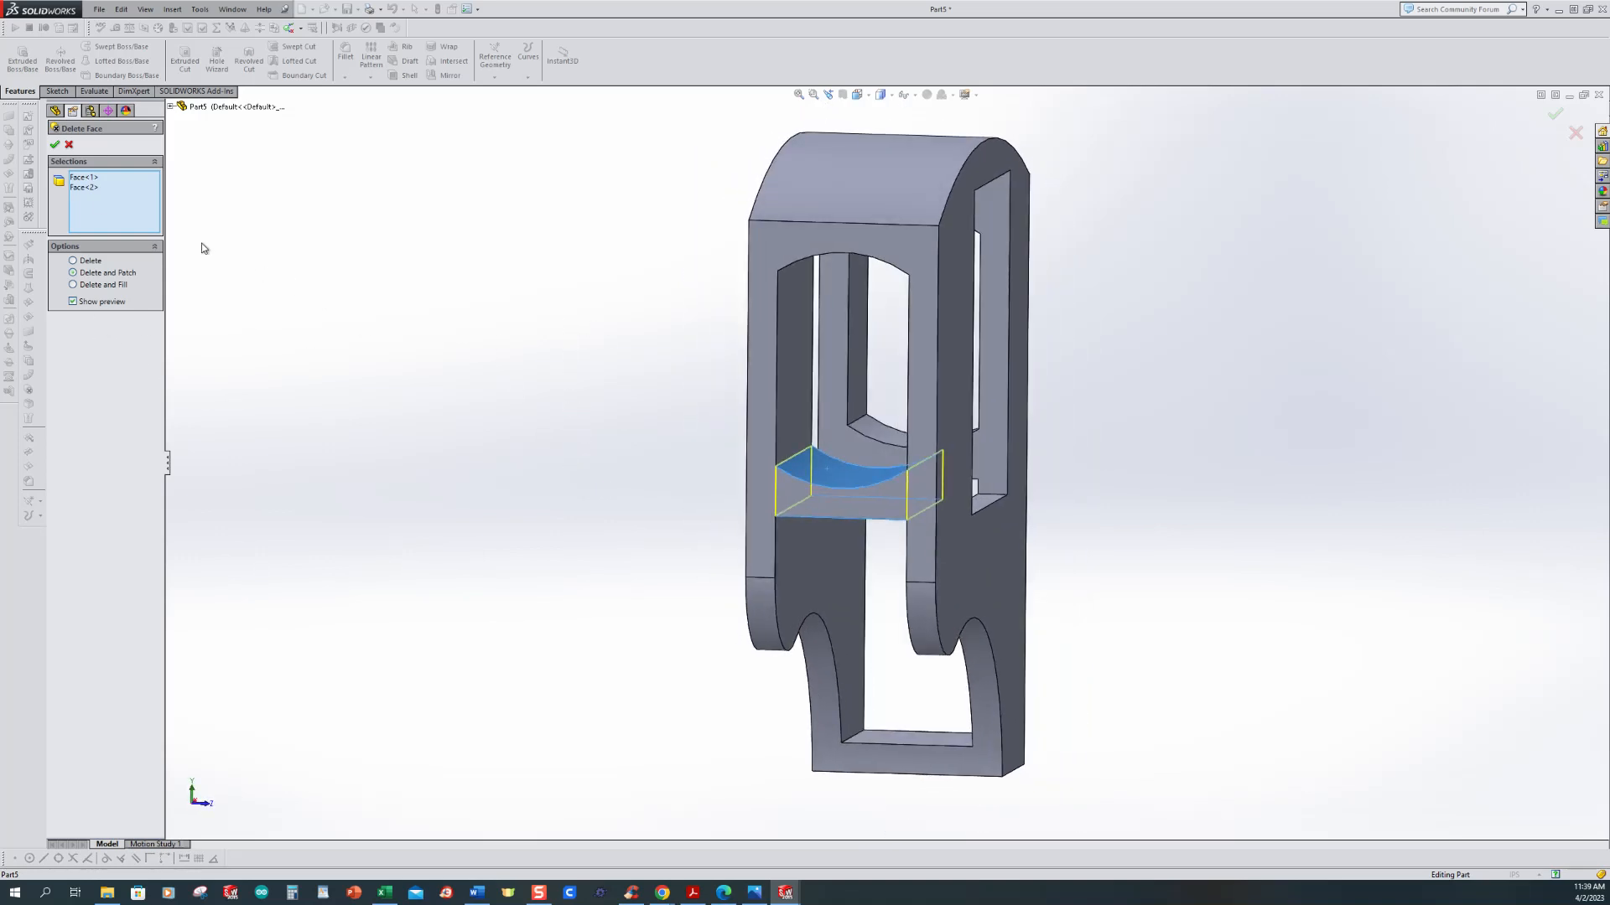
pyautogui.click(54, 144)
pyautogui.moveTo(514, 349); pyautogui.dragTo(573, 367, button='middle')
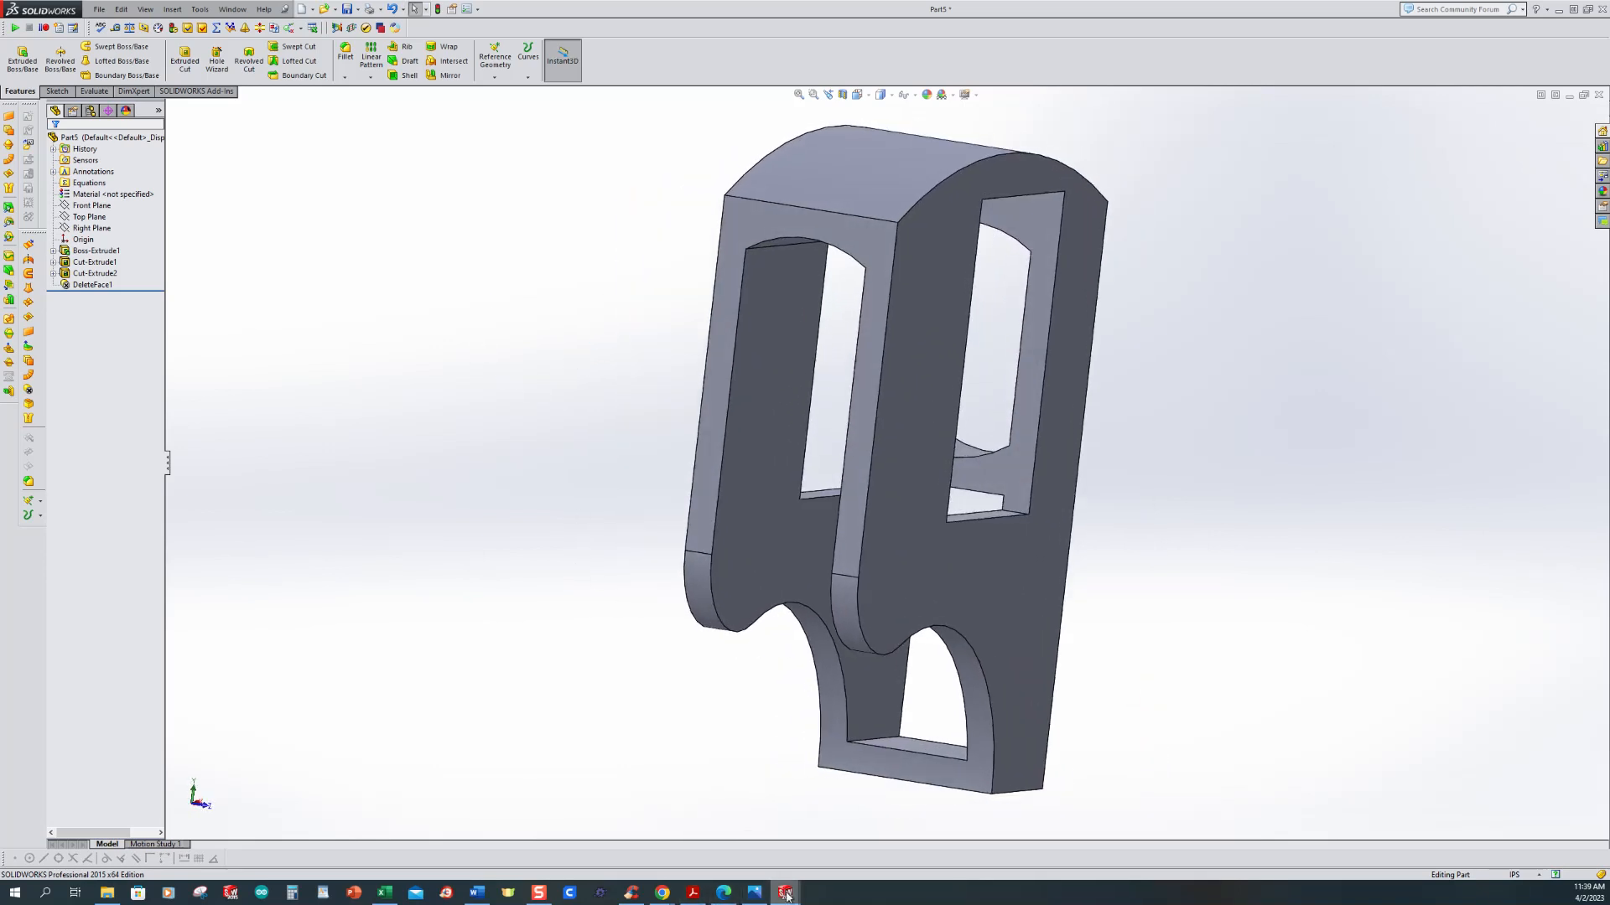
# Step: Check the PT 4 Head drawing, start an Extruded Cut sketch on the head's side face and draw a circle of about 0.17 in radius at the lug arc's center
pyautogui.click(754, 894)
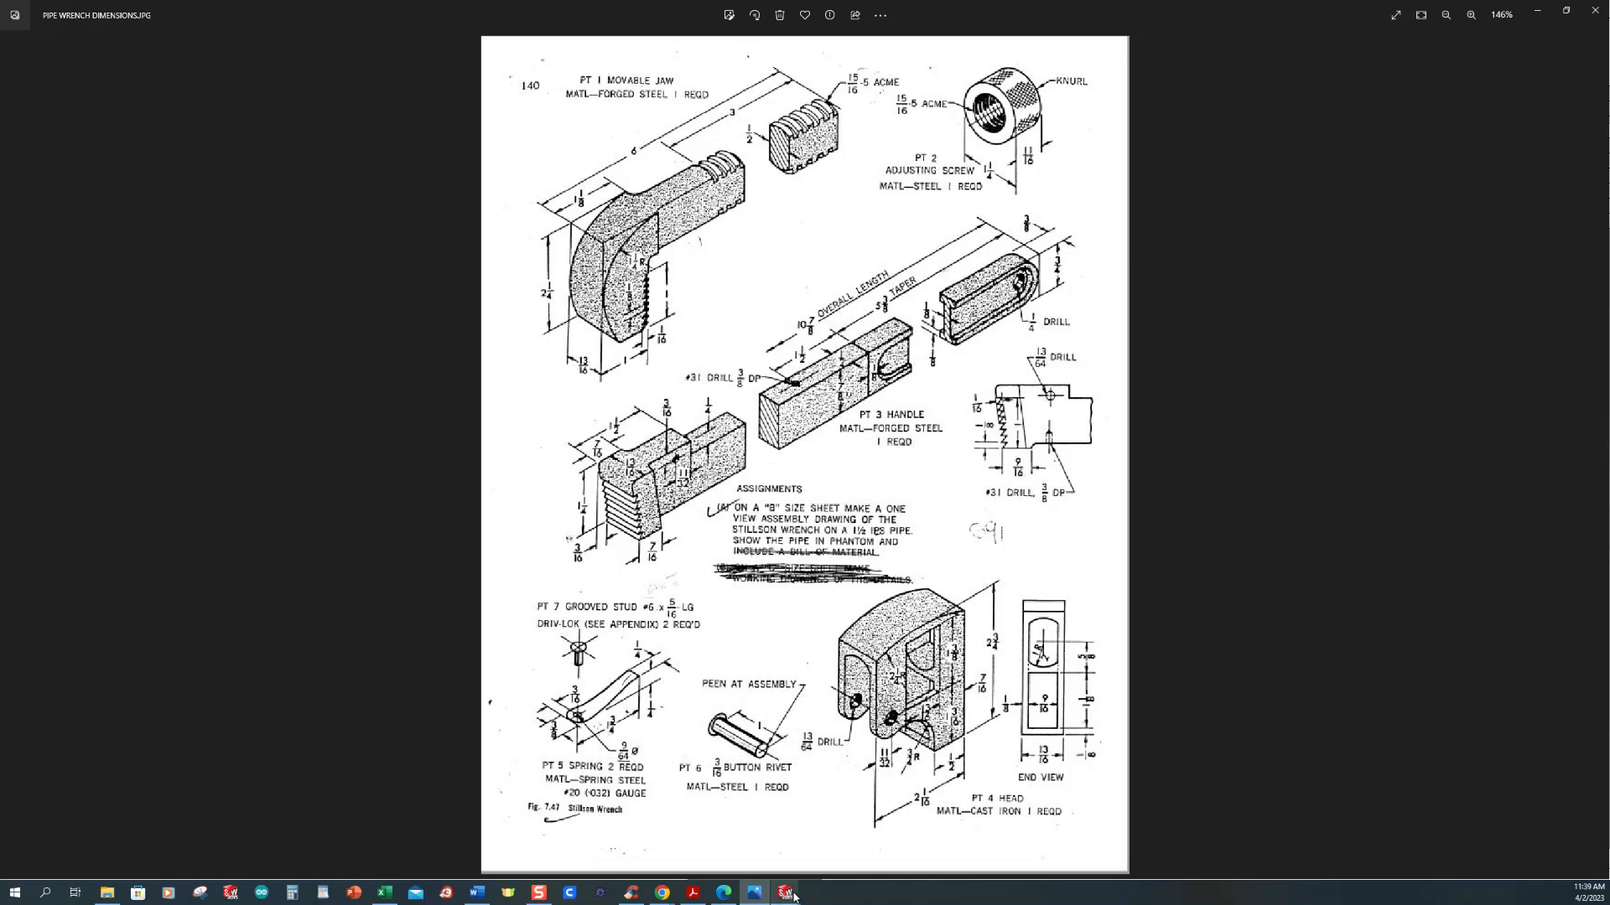
pyautogui.moveTo(787, 896)
pyautogui.click(989, 834)
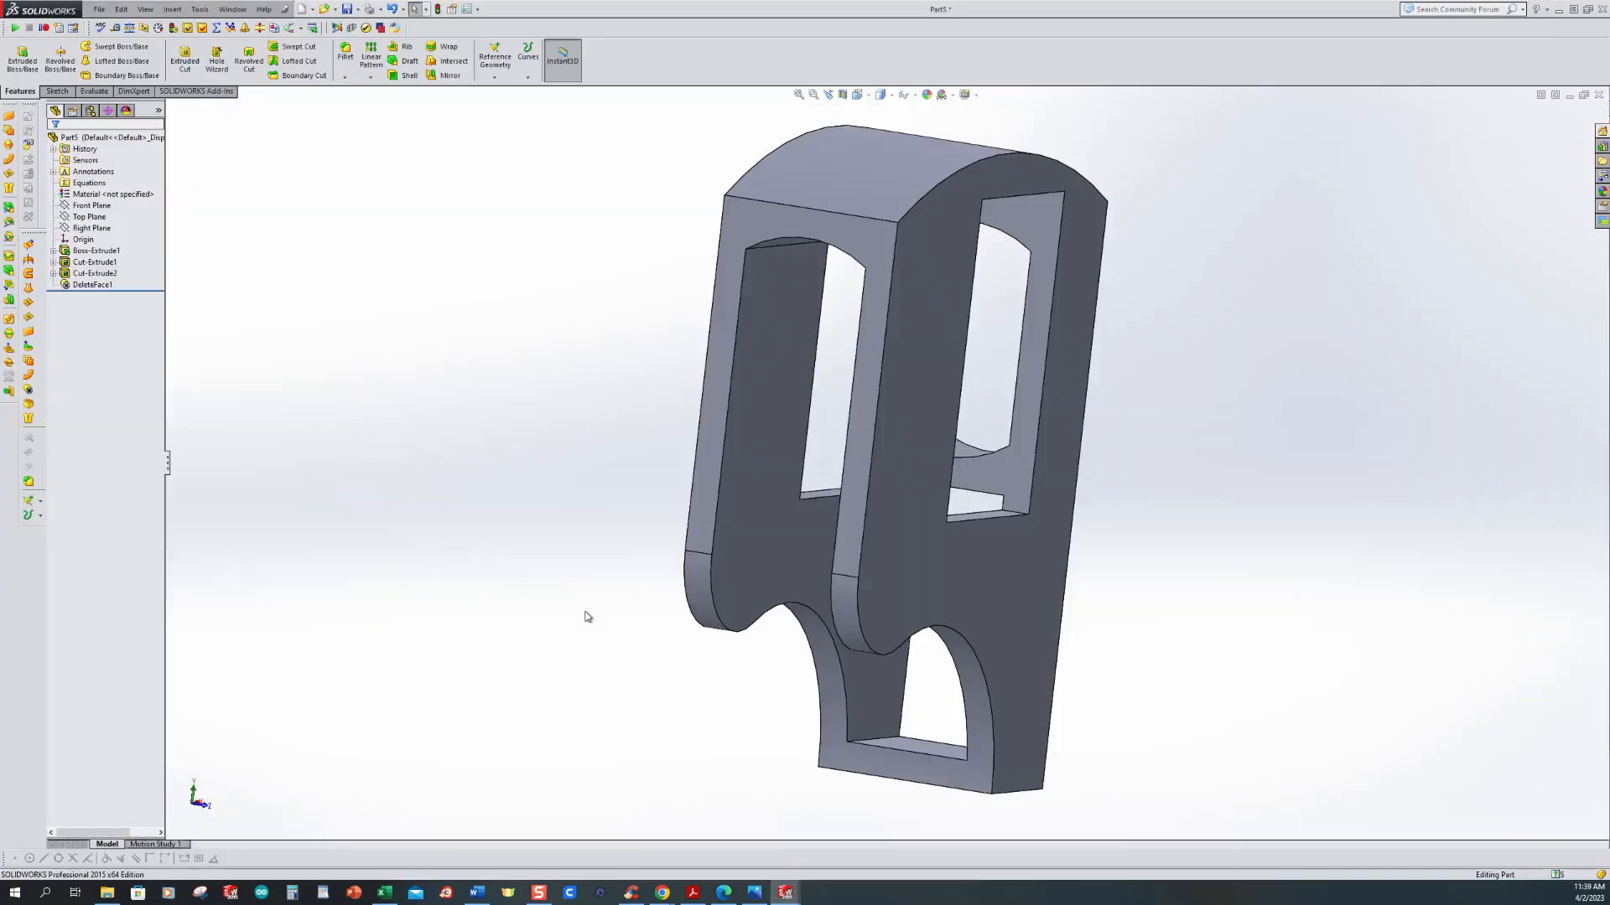
pyautogui.click(186, 67)
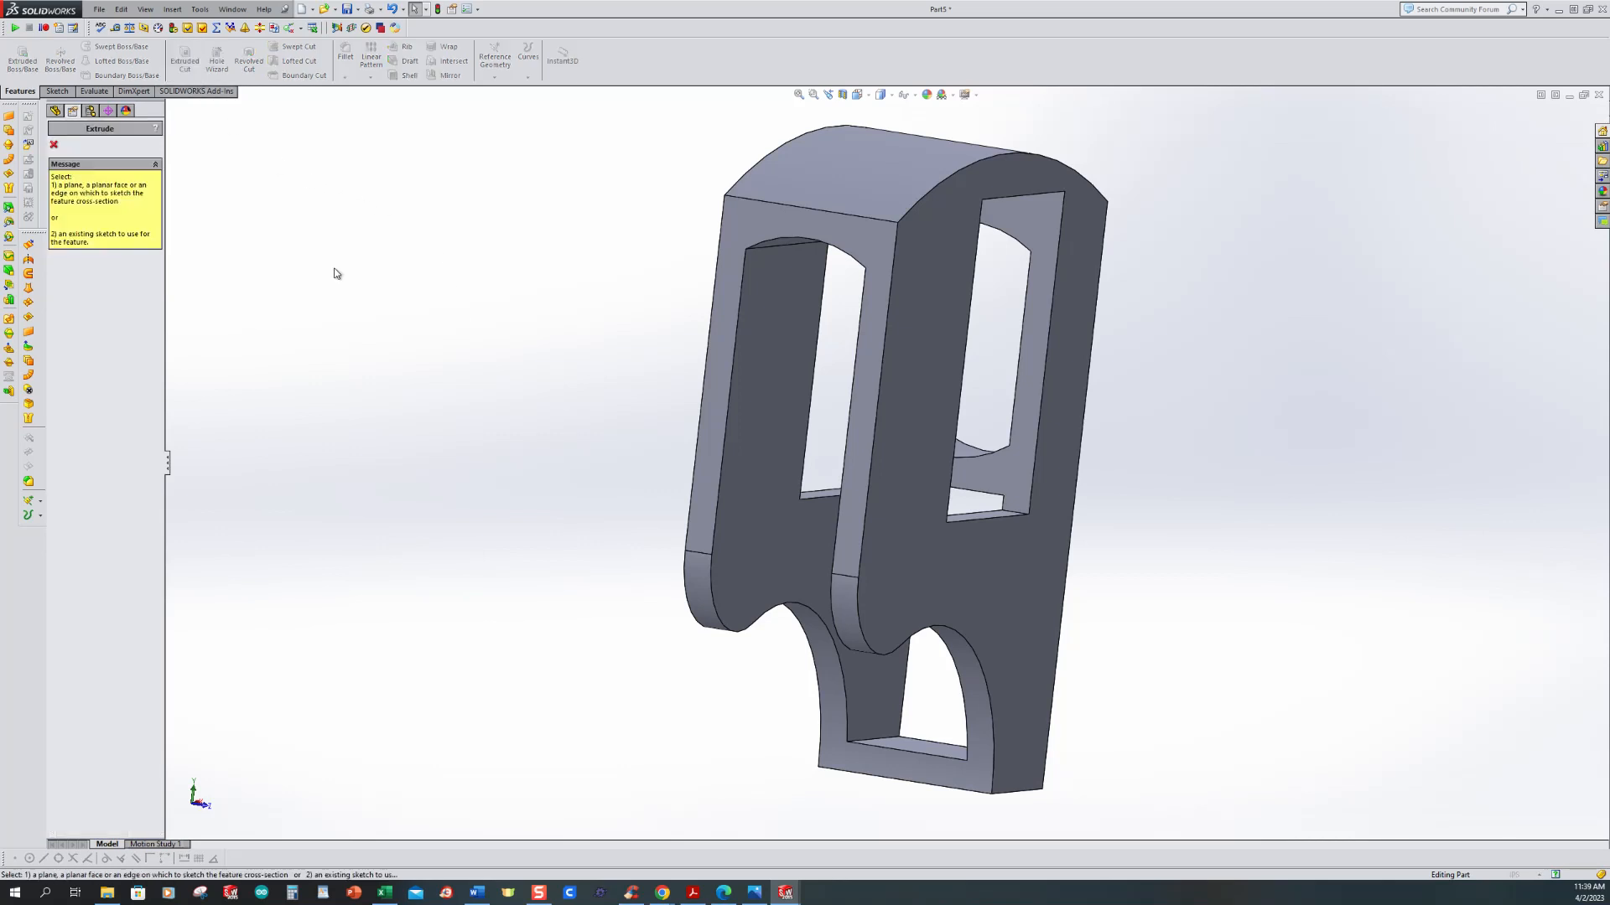
pyautogui.click(880, 610)
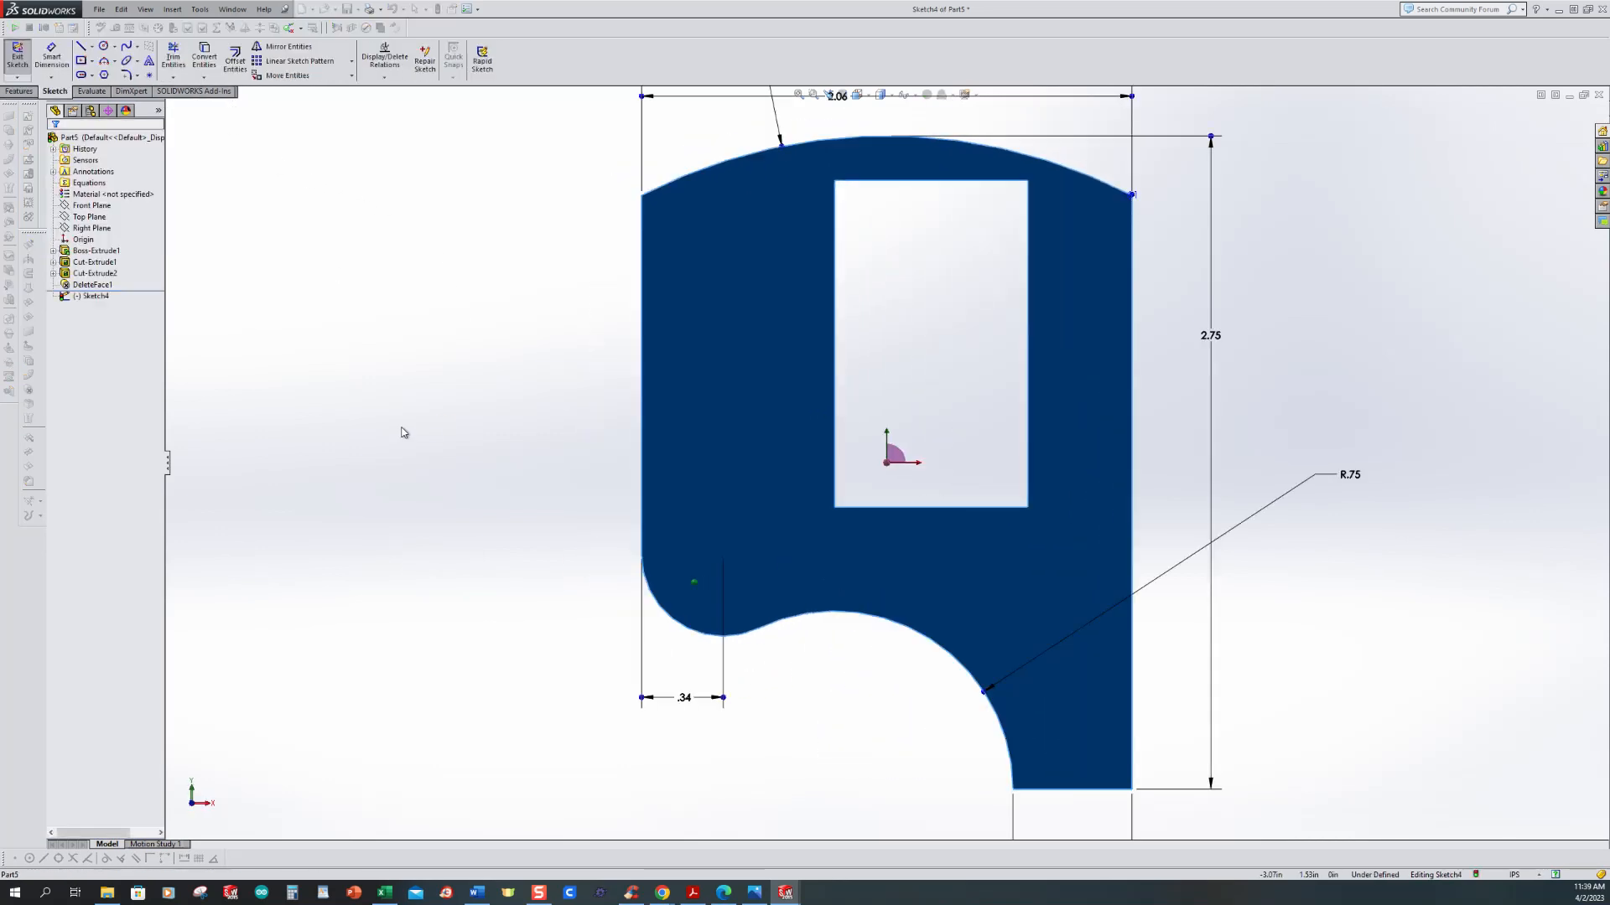
pyautogui.click(103, 47)
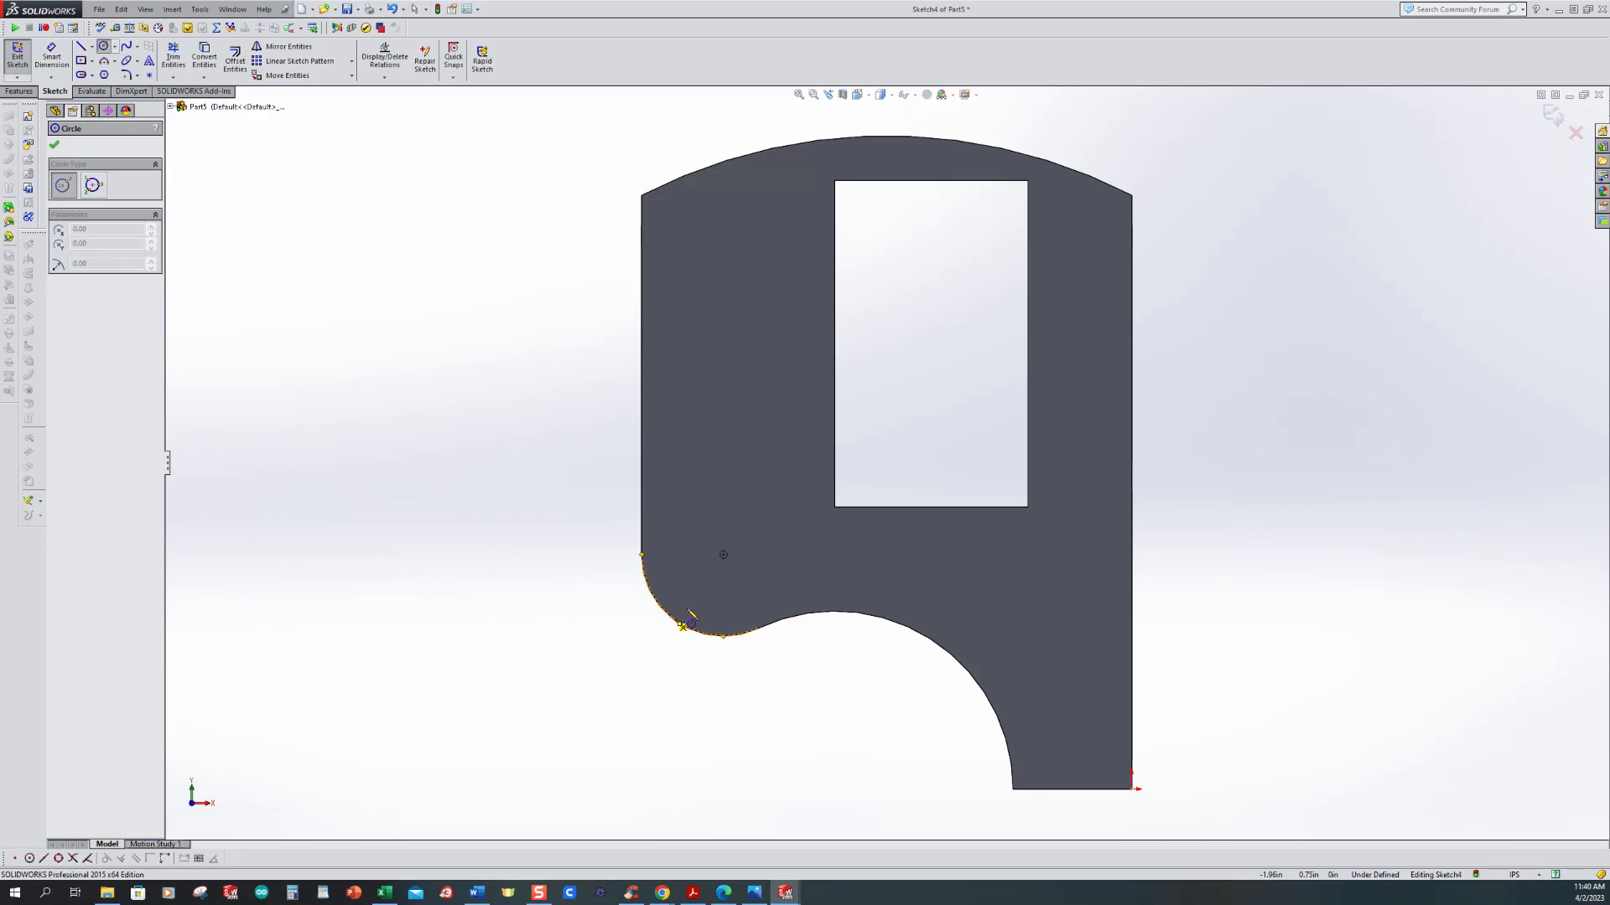
pyautogui.click(722, 554)
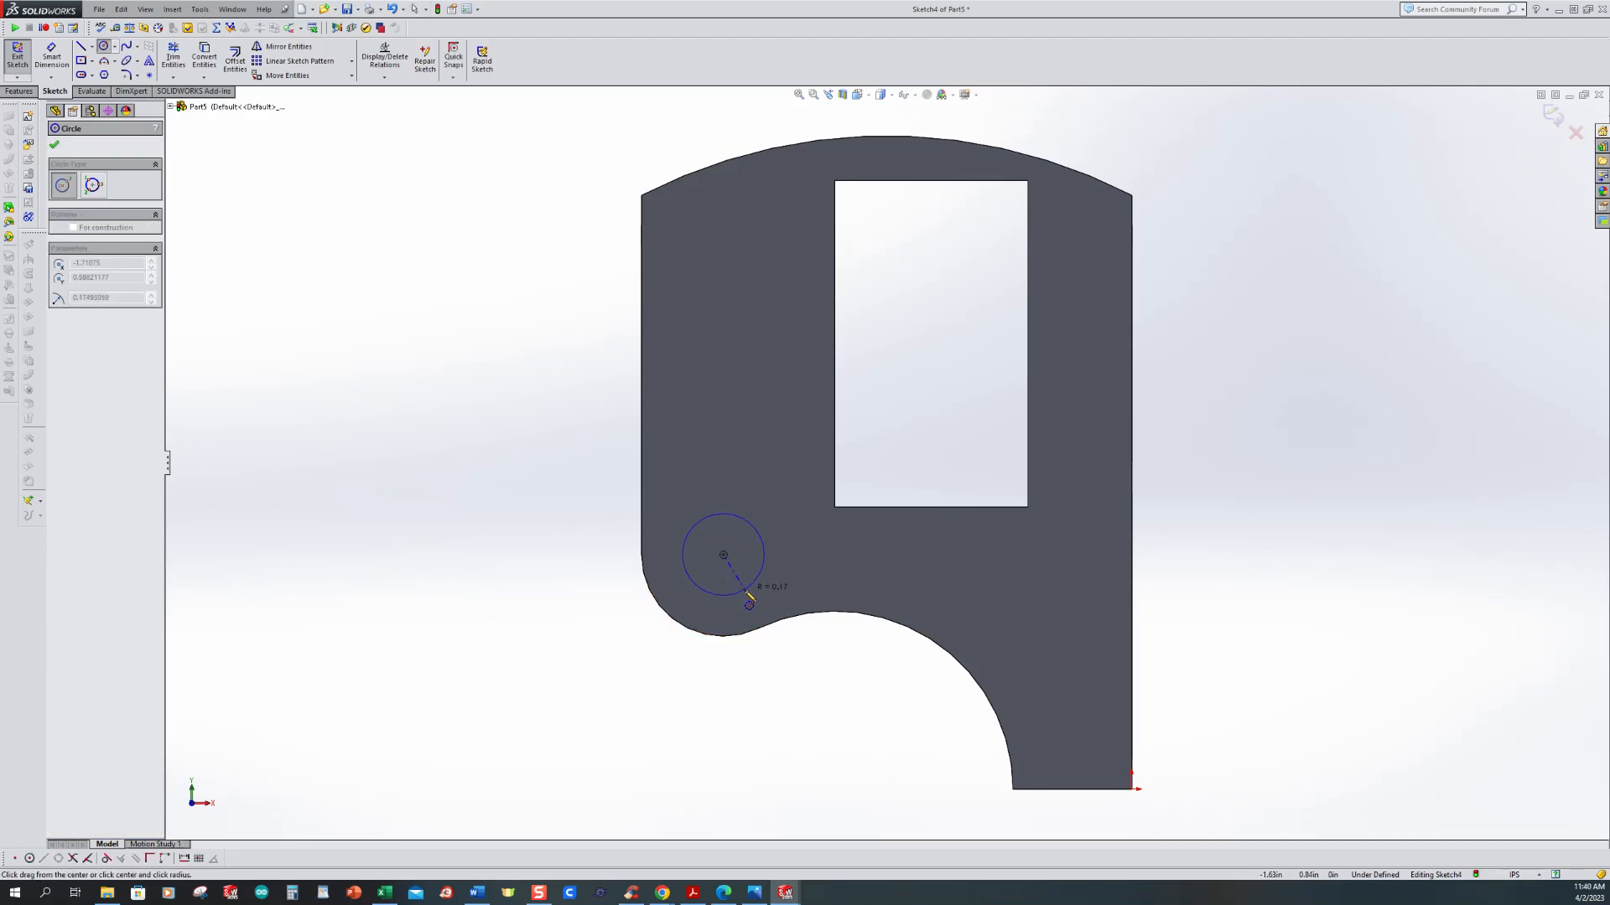
pyautogui.click(749, 600)
# Step: Dimension the lug circle's diameter at 0.203125 in (13/64)
pyautogui.click(51, 57)
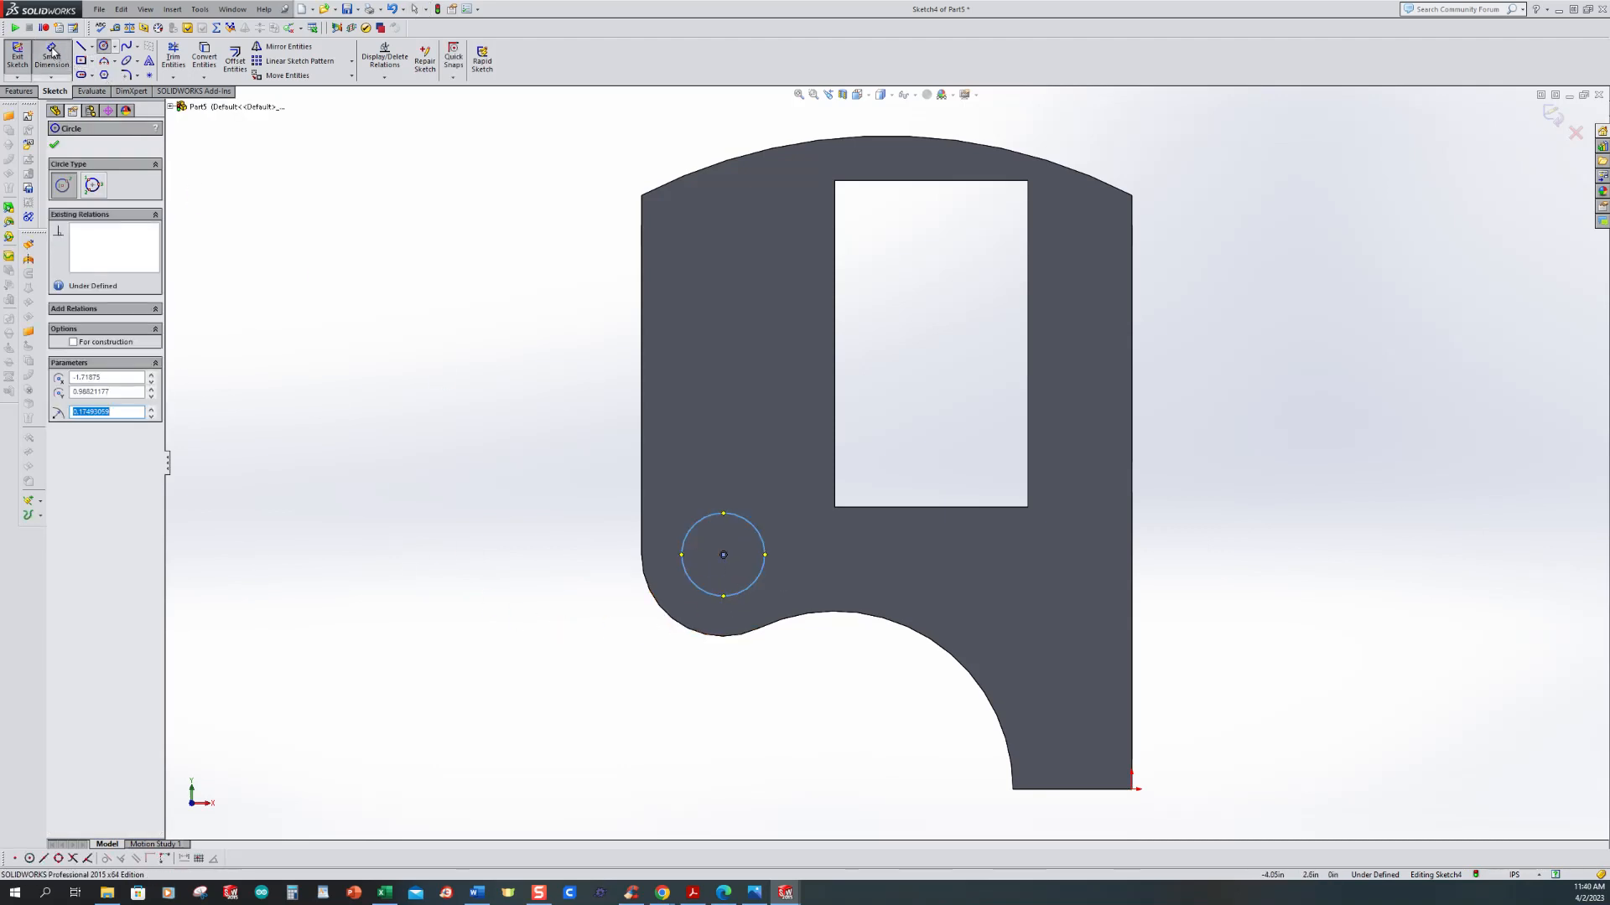
pyautogui.click(686, 533)
pyautogui.click(549, 449)
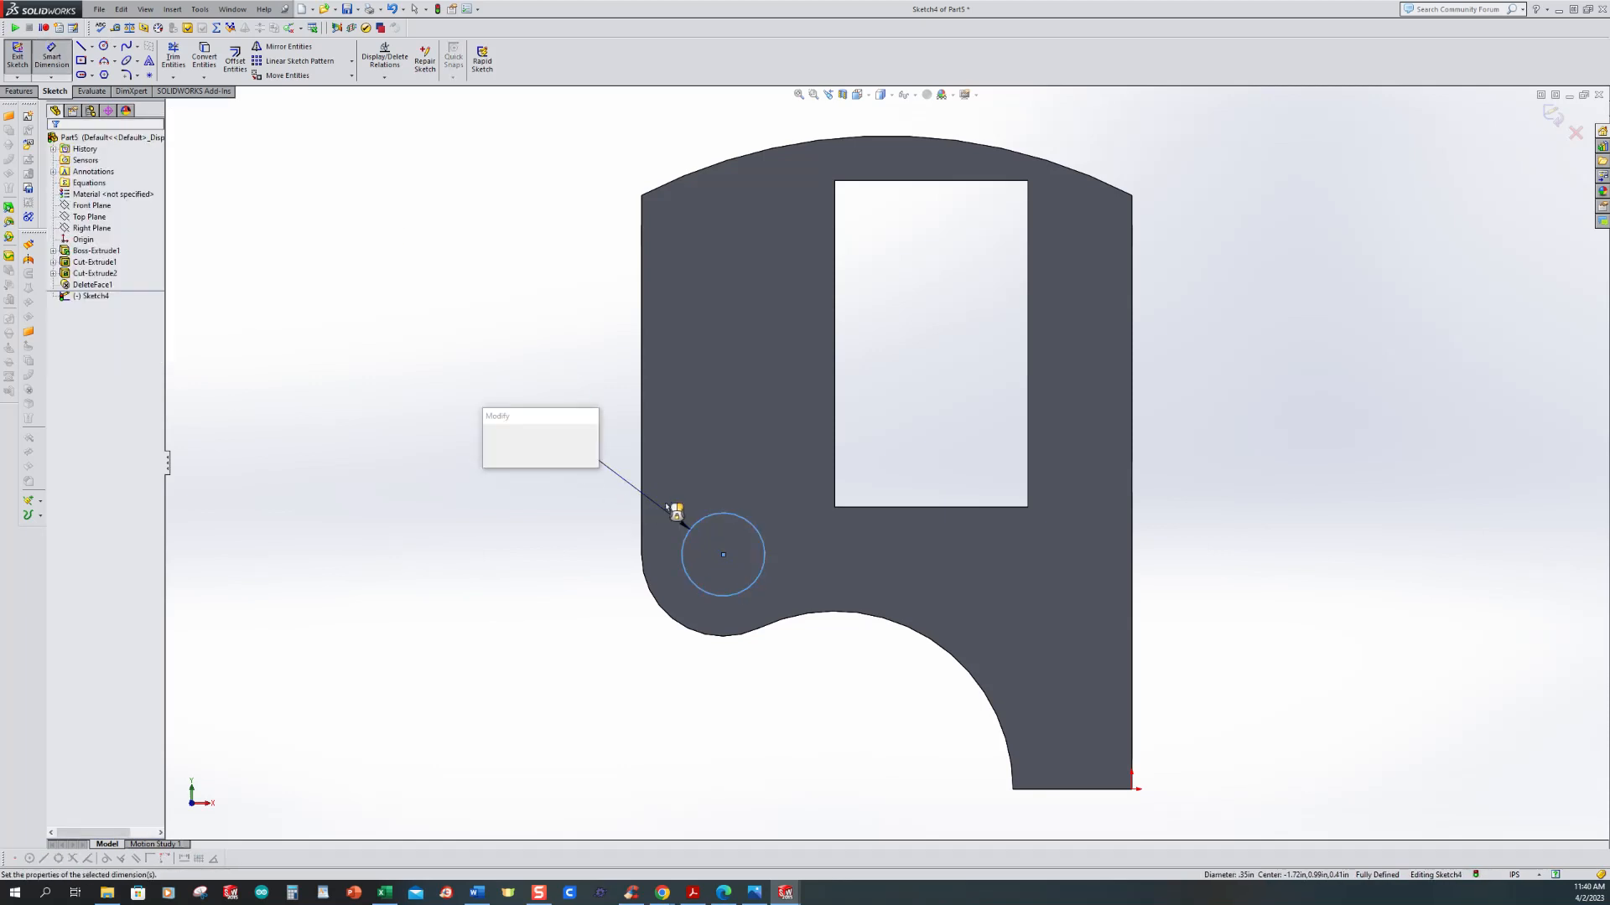
pyautogui.press('Return')
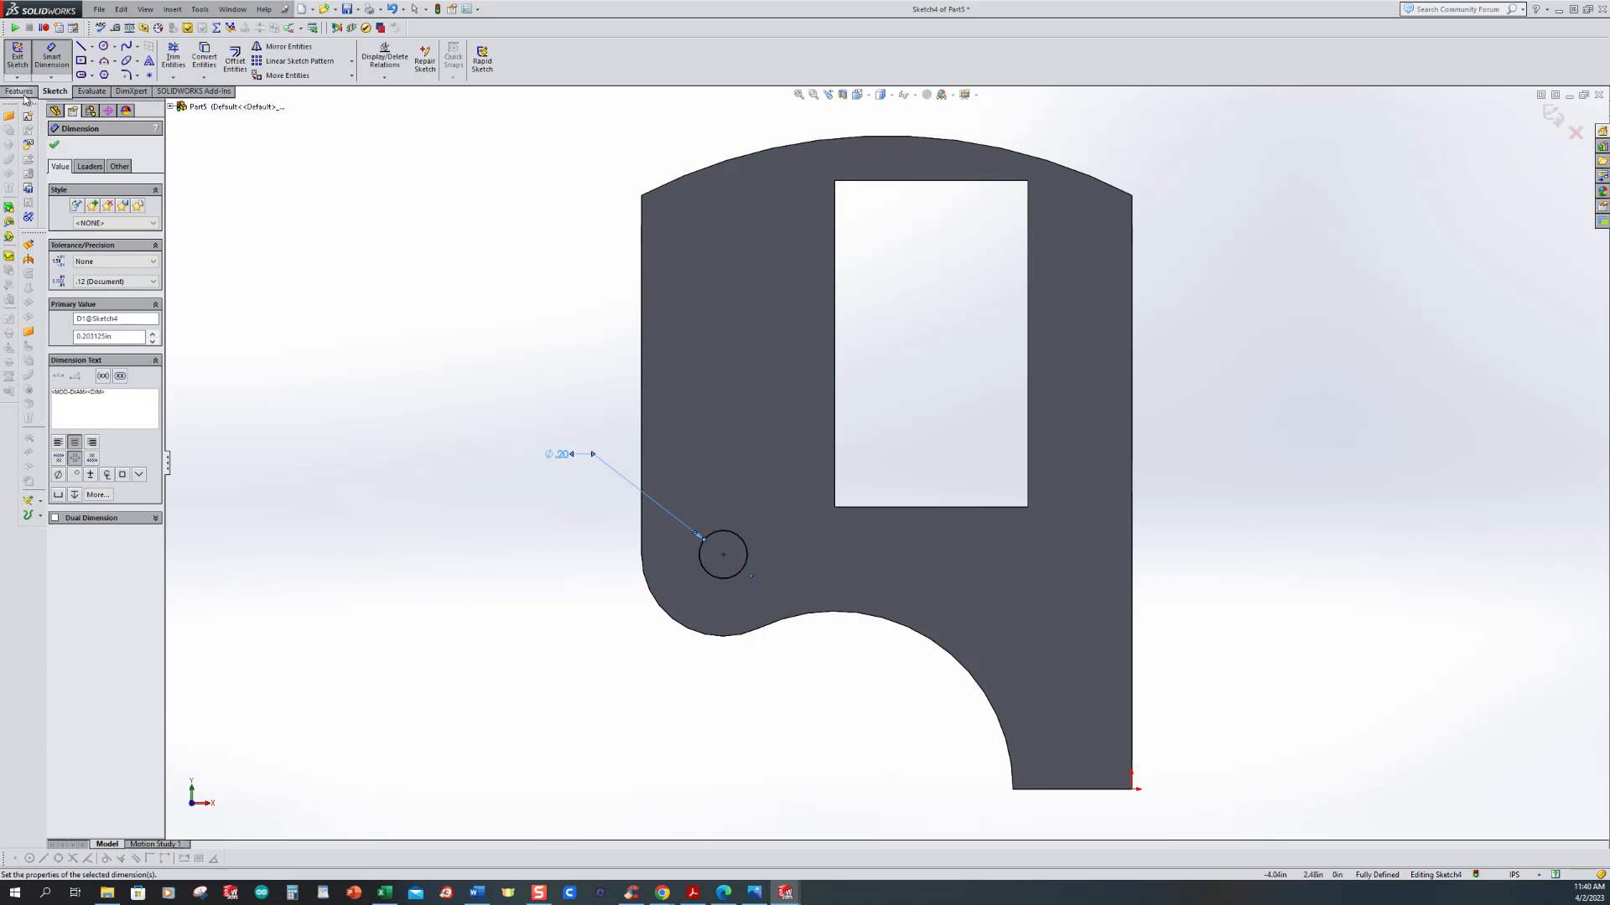
# Step: Cut the circle through both lugs of the head with an Extruded Cut set to Through All
pyautogui.click(9, 256)
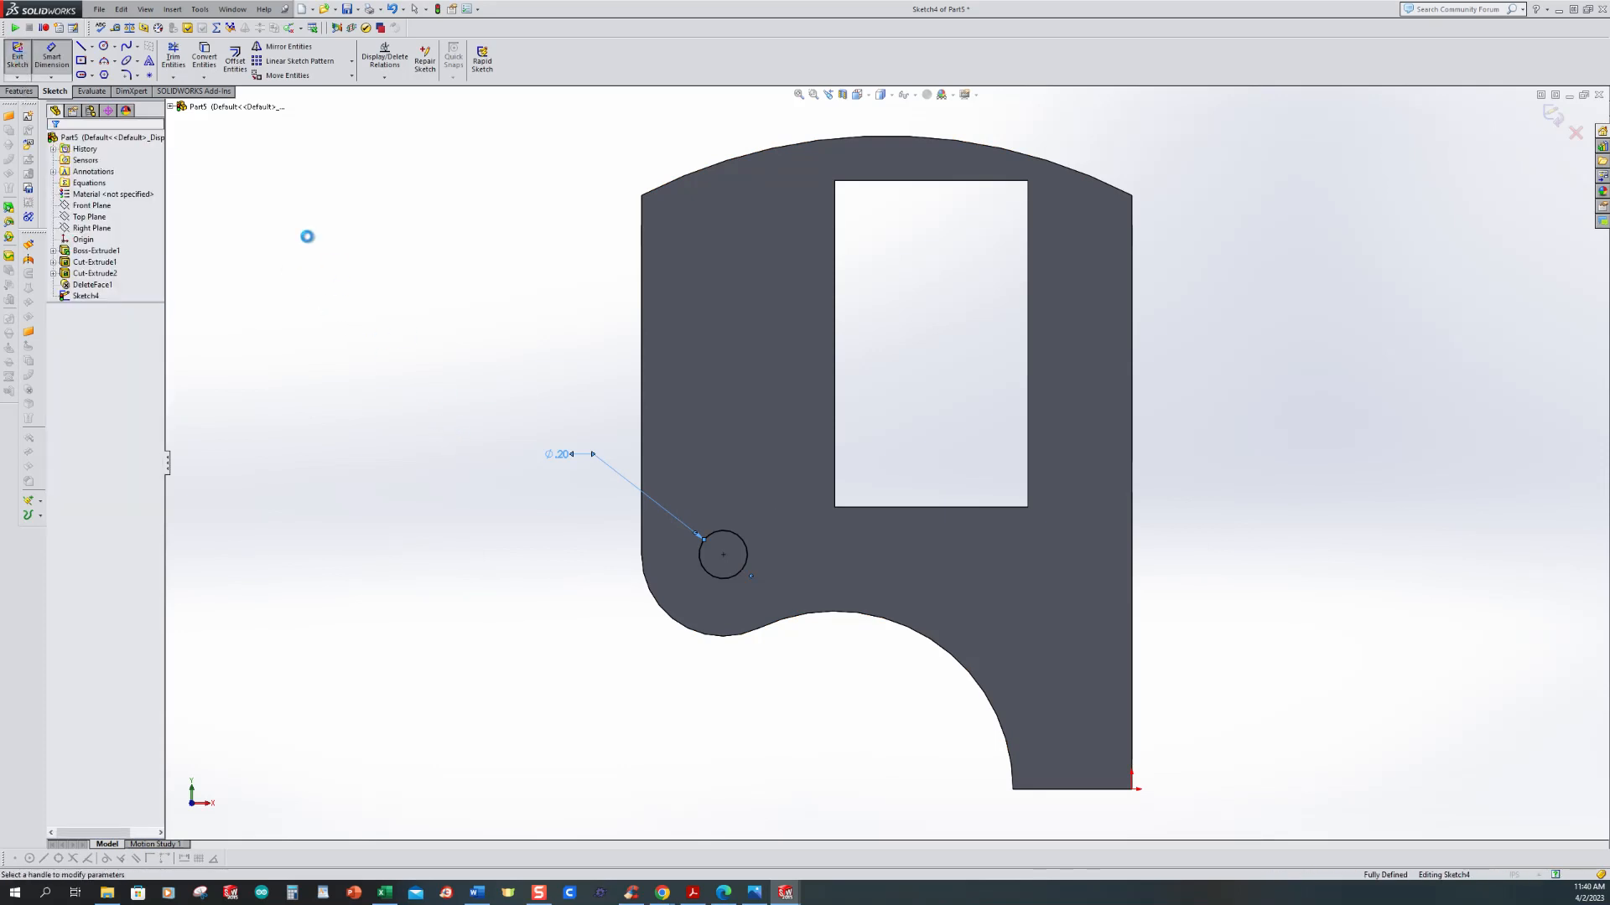
pyautogui.click(111, 217)
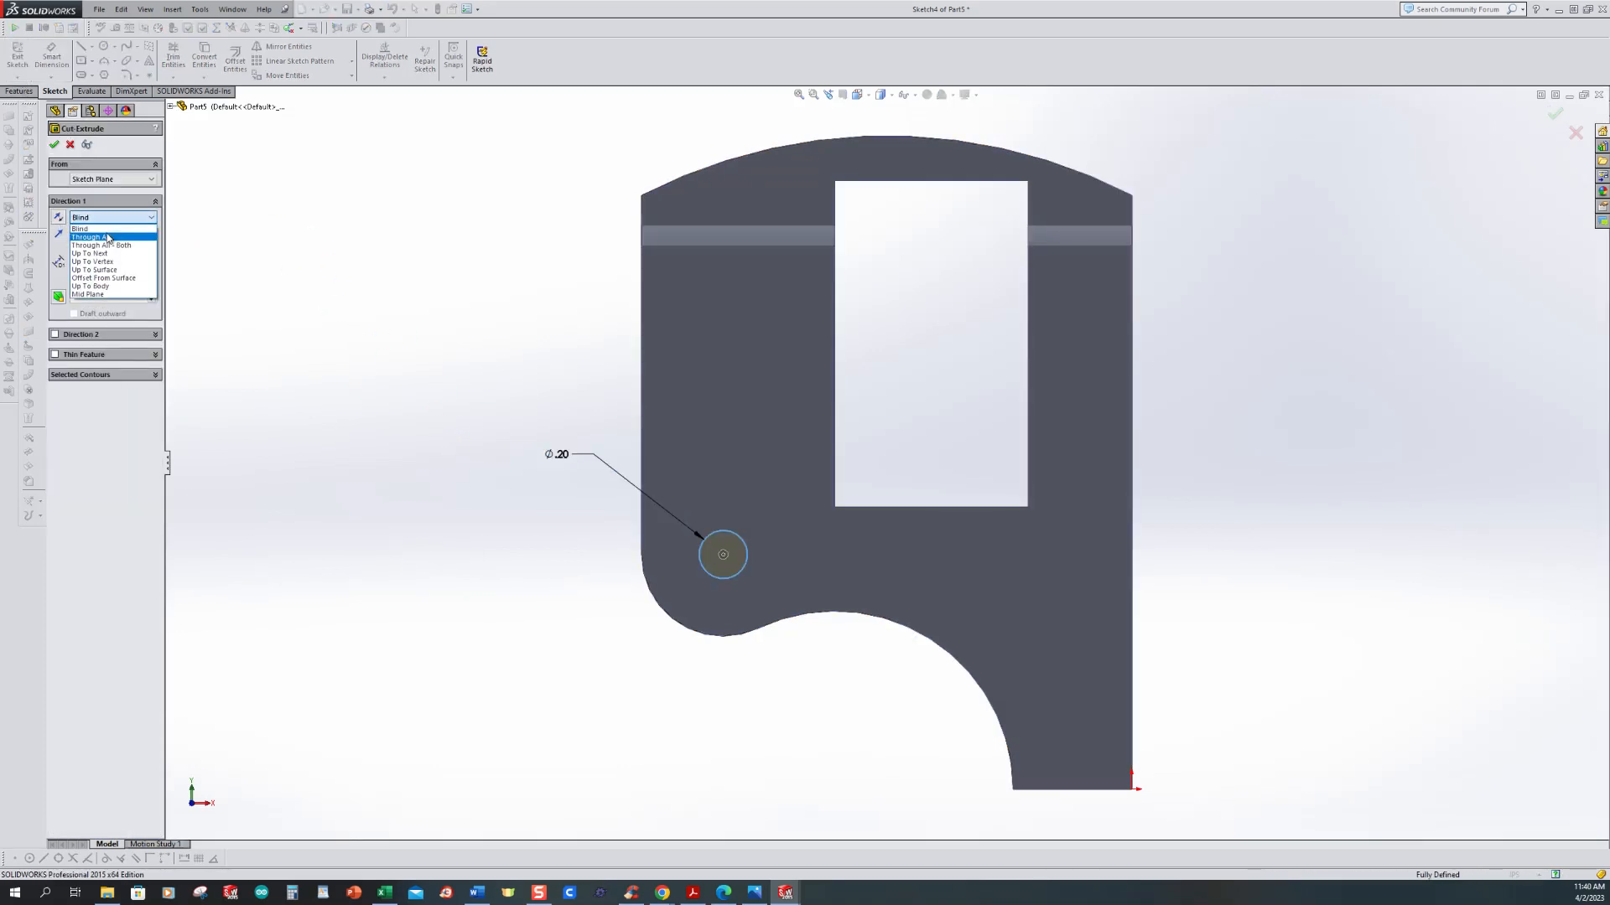
pyautogui.click(98, 230)
pyautogui.click(54, 146)
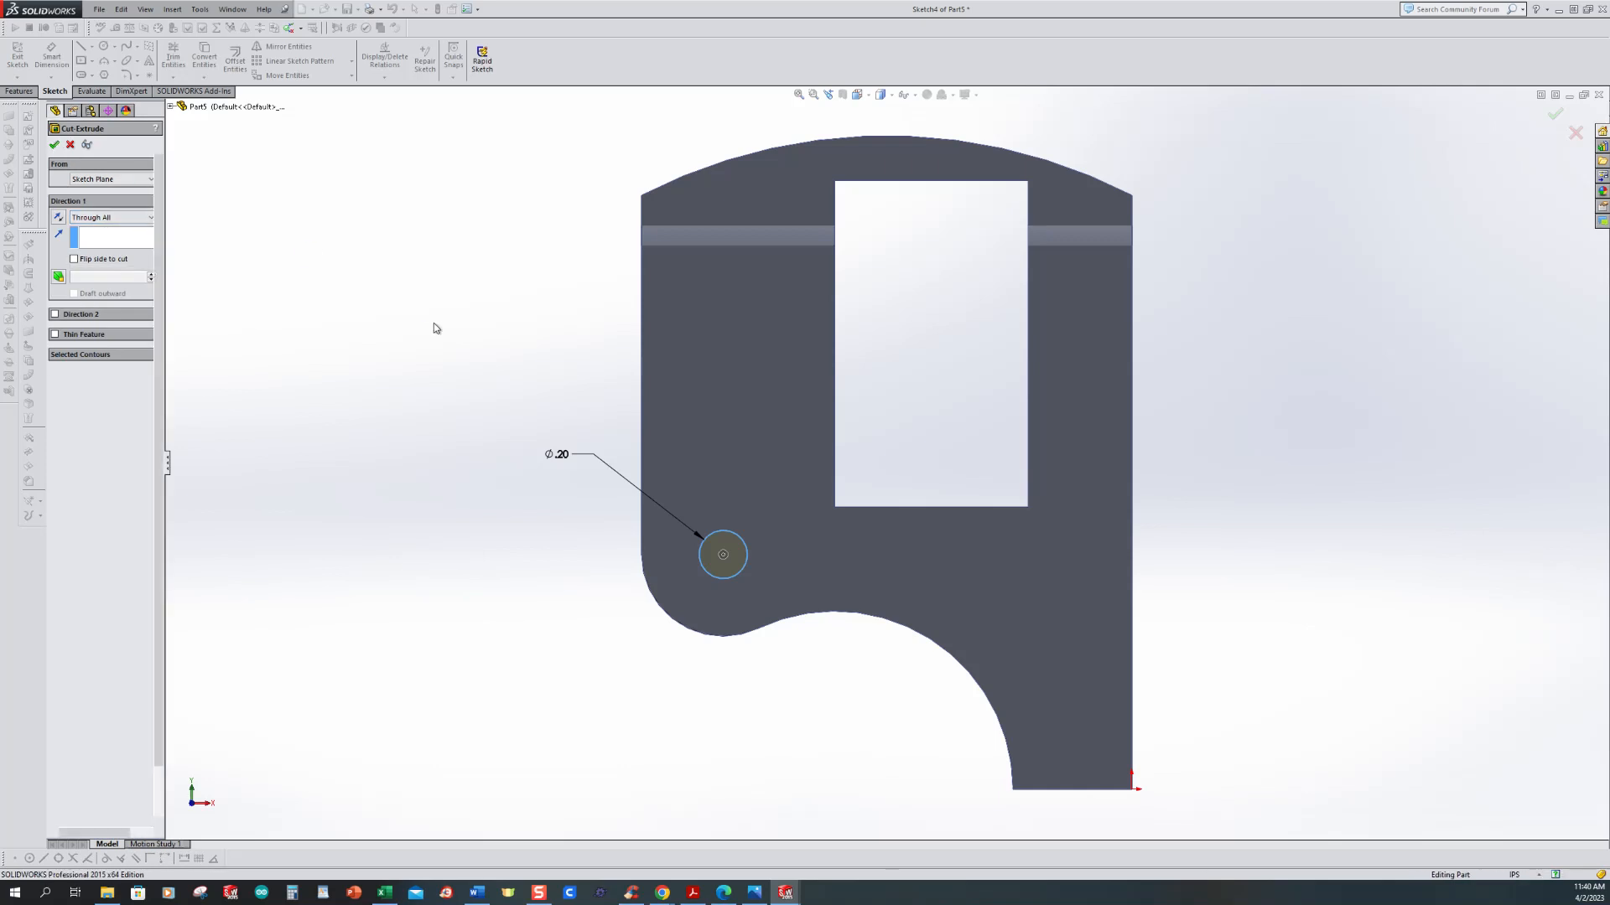
pyautogui.moveTo(454, 356); pyautogui.dragTo(545, 423, button='middle')
# Step: Compare the head with the PT 4 drawing, set the isometric view and save the part as J4
pyautogui.moveTo(794, 897)
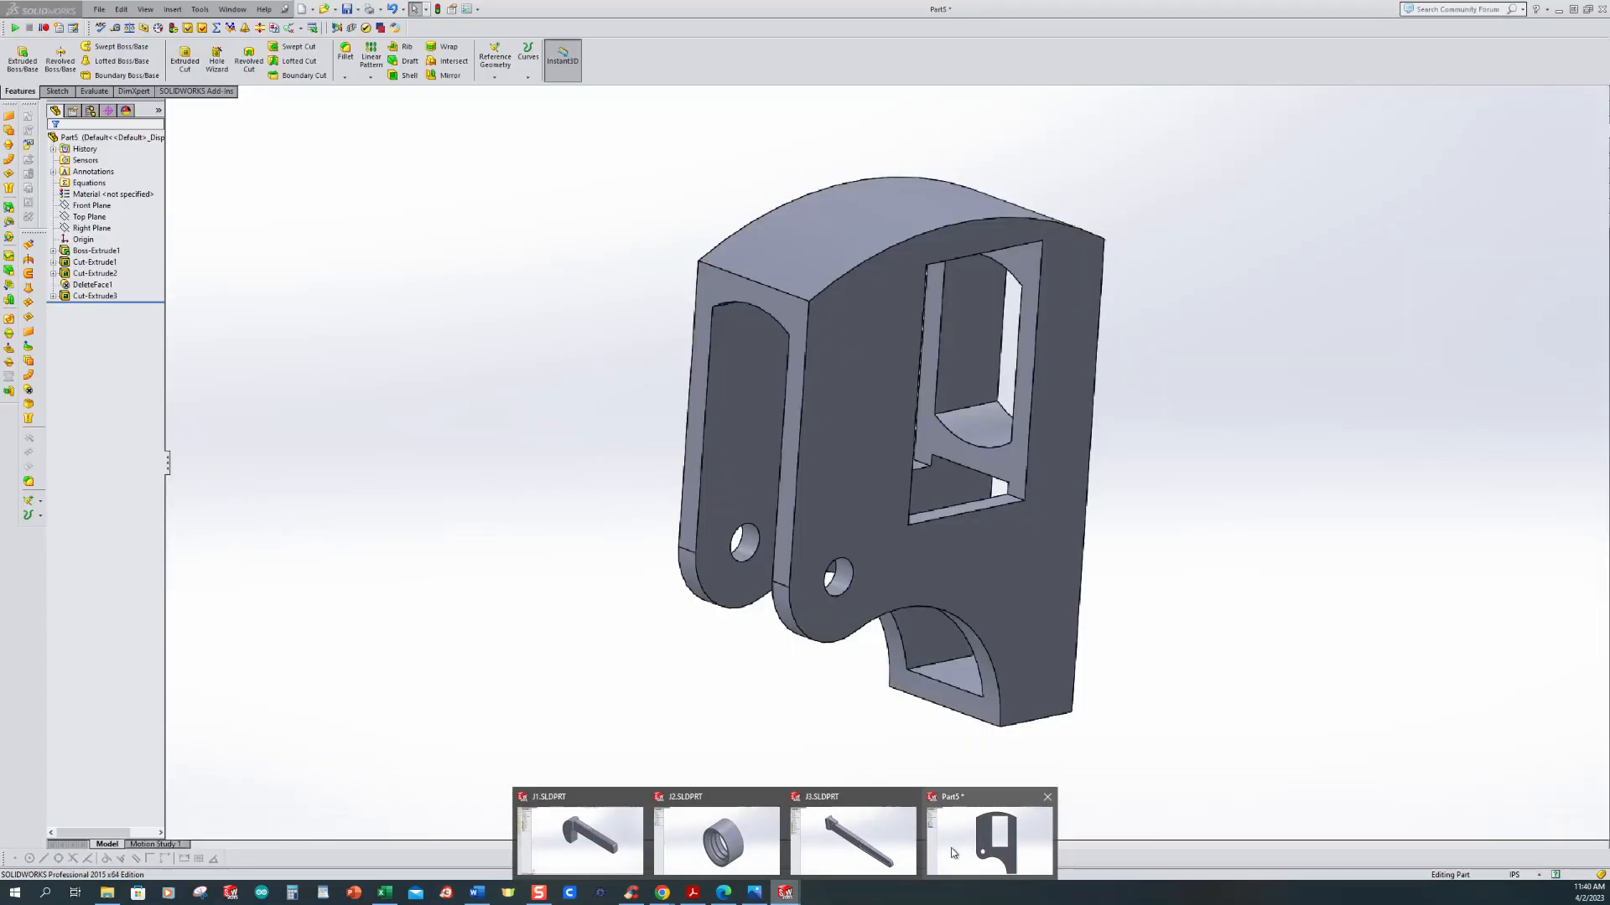
pyautogui.click(753, 892)
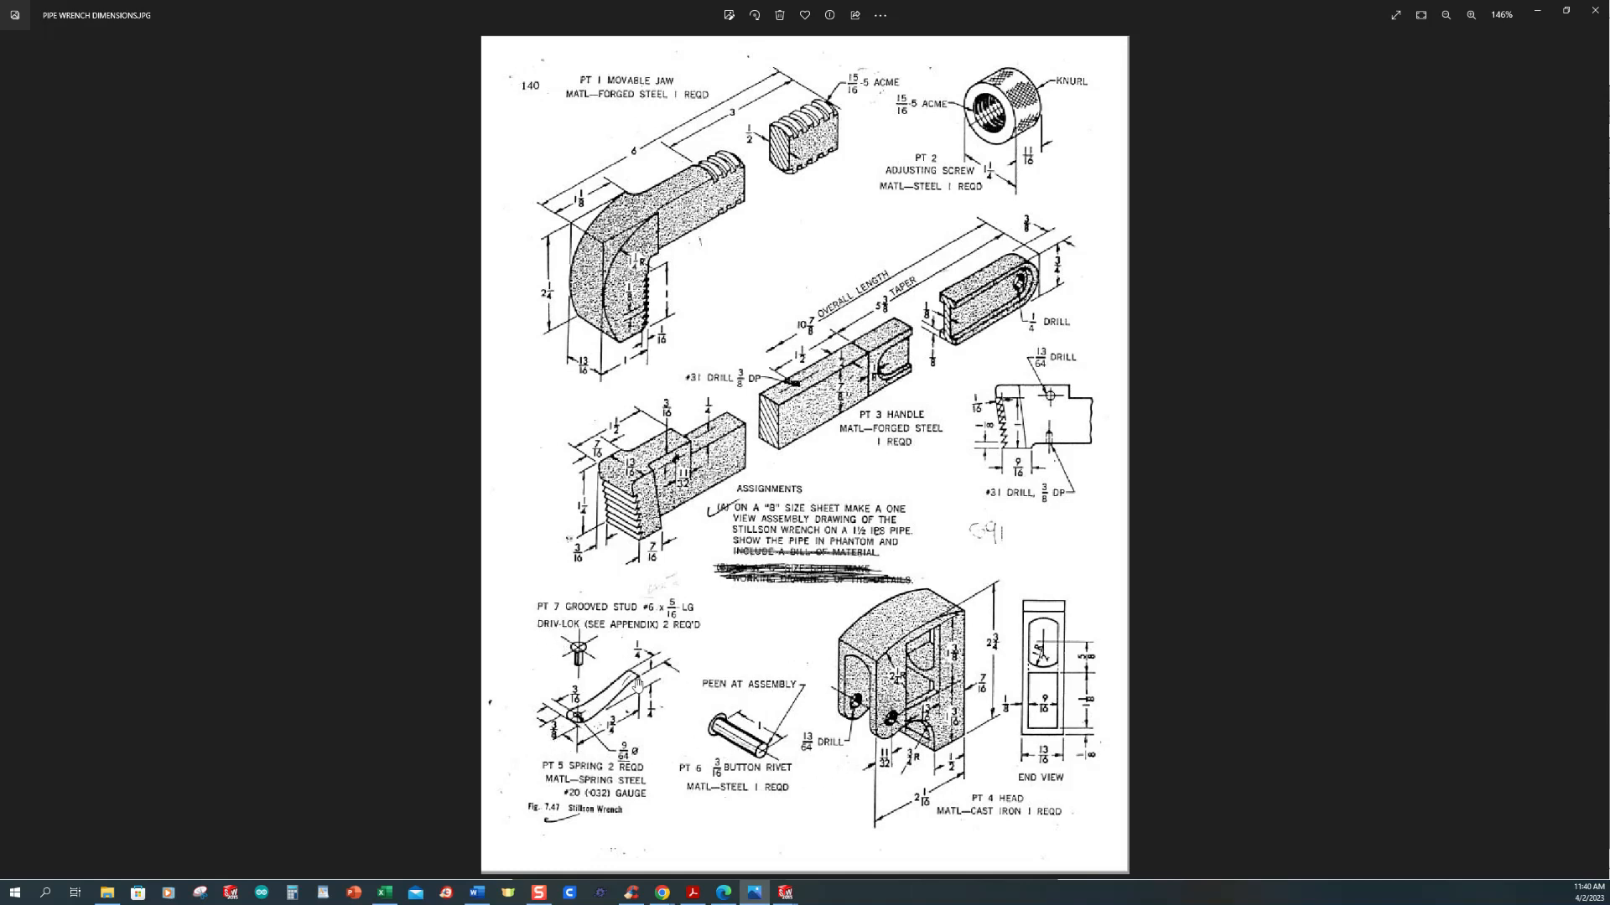
pyautogui.moveTo(786, 894)
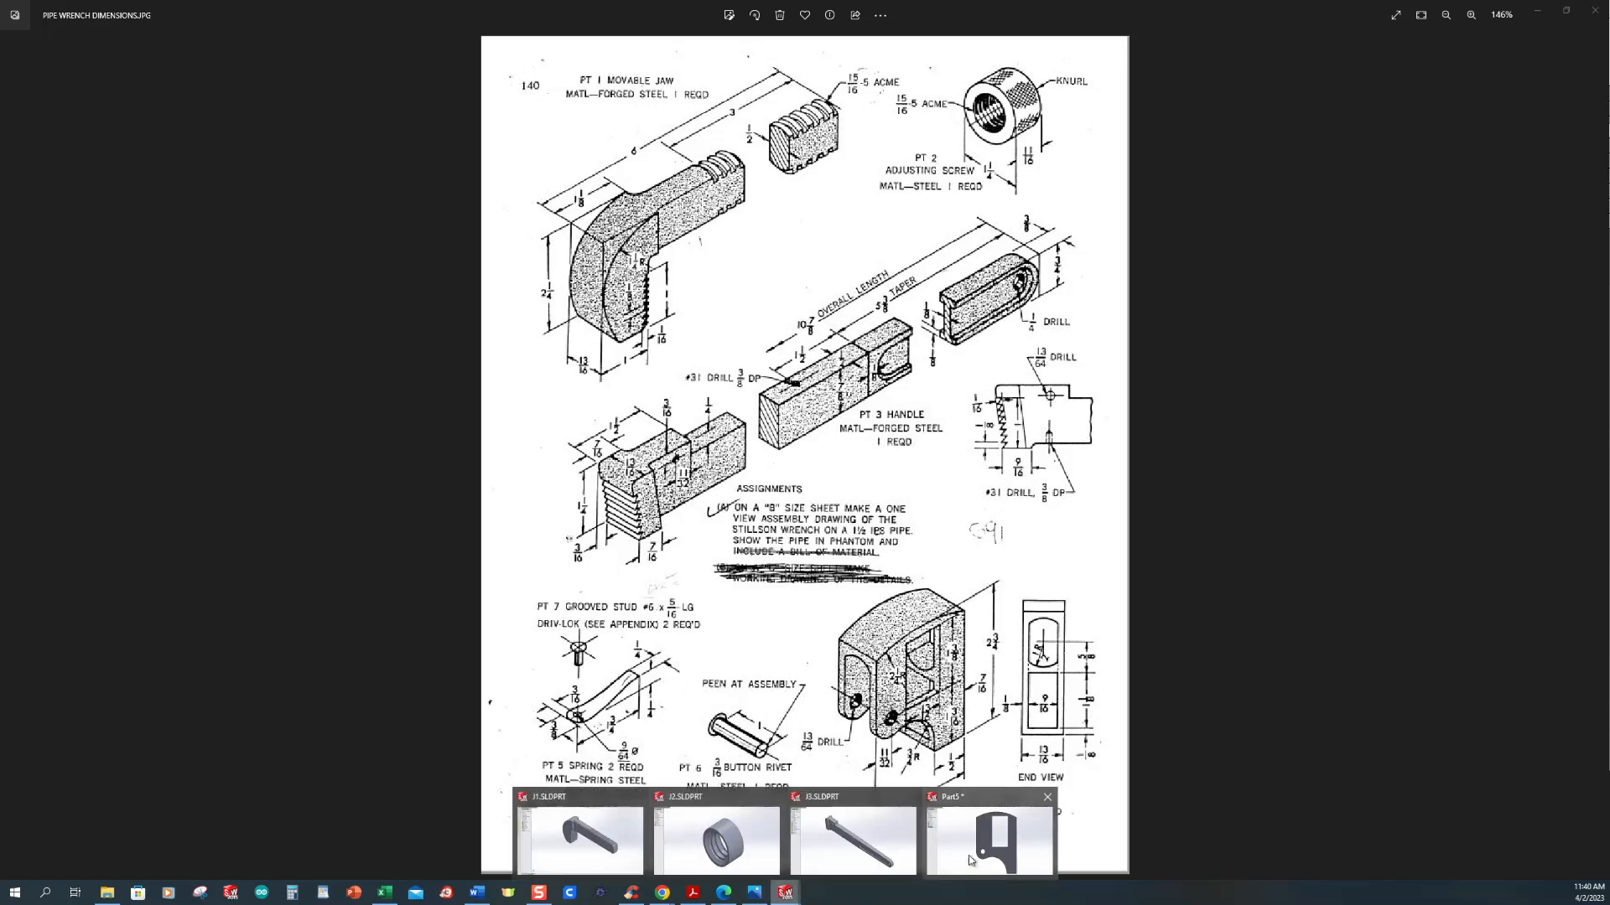
pyautogui.click(973, 851)
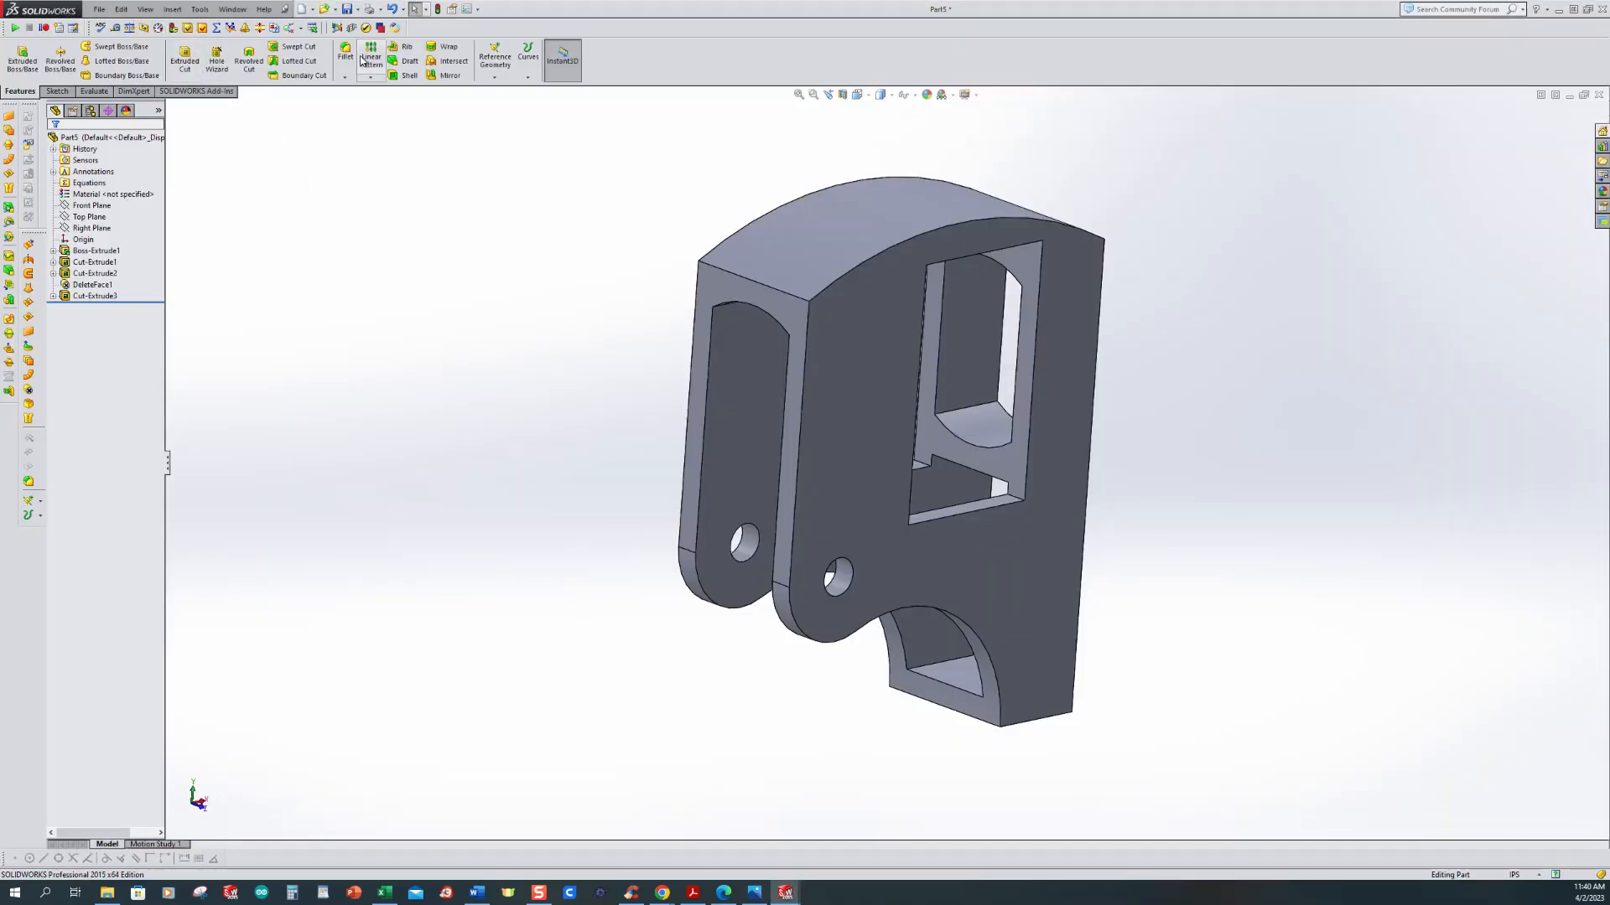
pyautogui.hotkey('ctrl', '7')
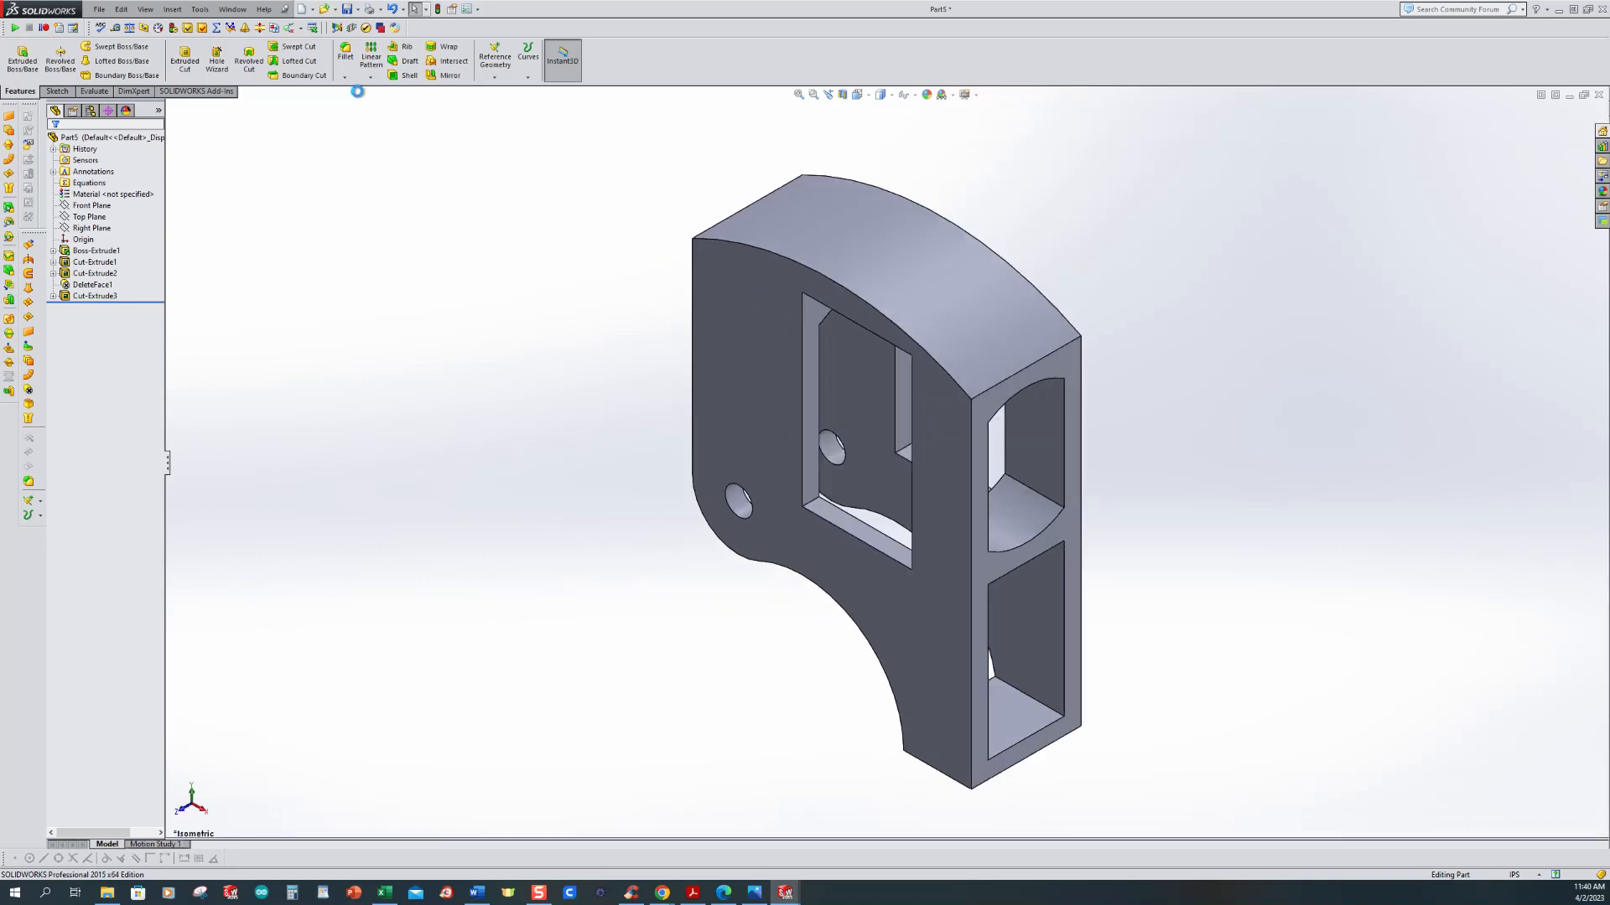
pyautogui.hotkey('ctrl', 's')
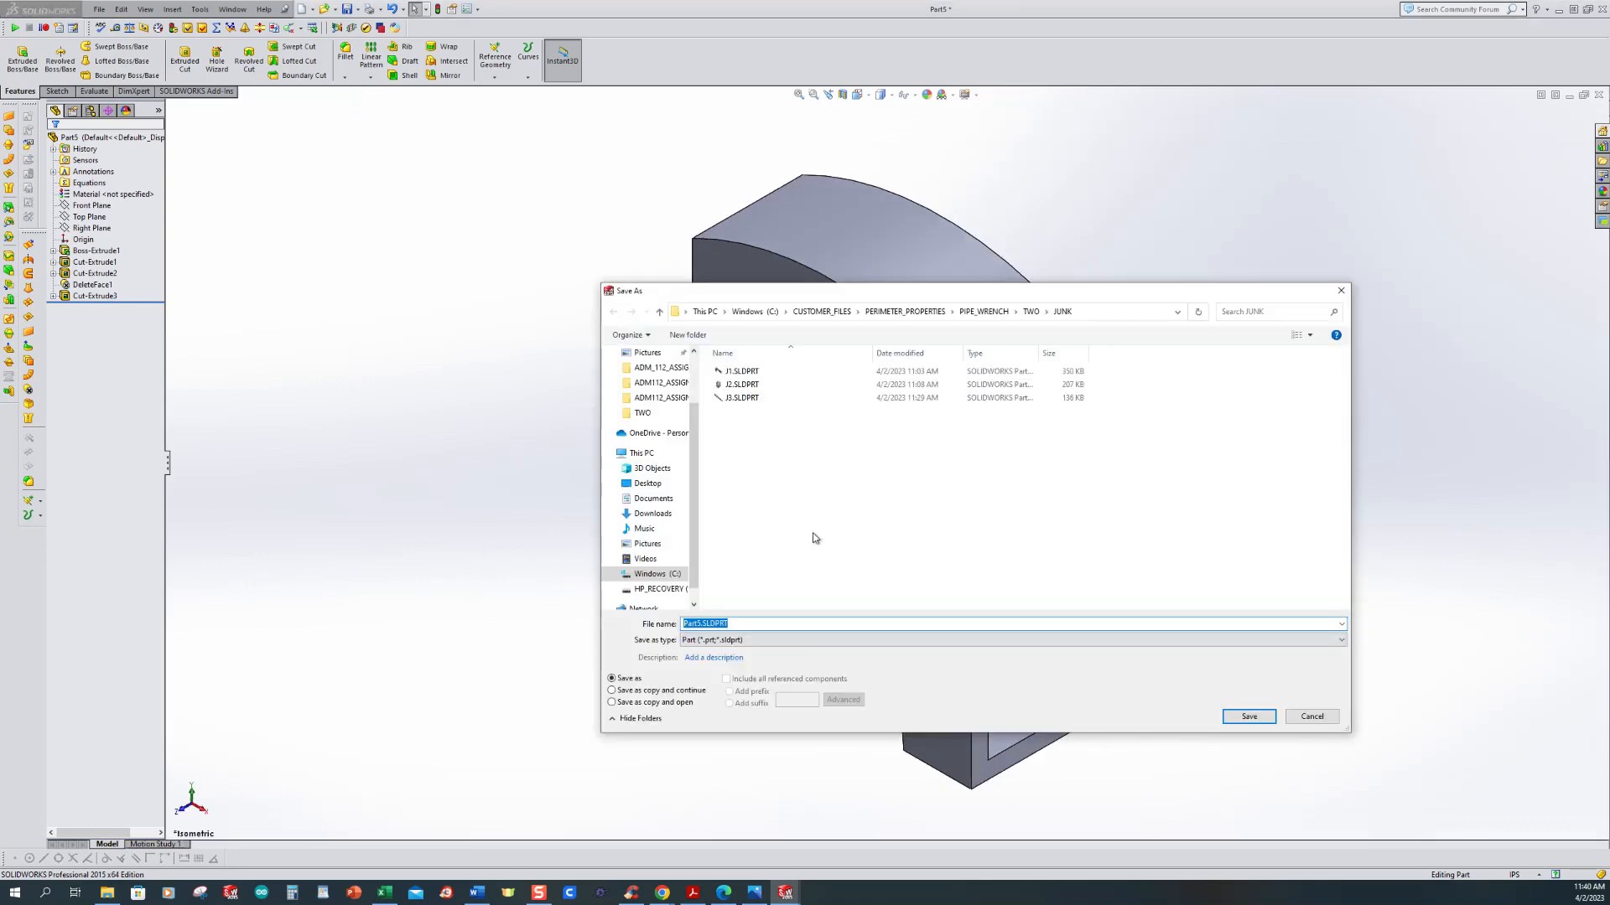
pyautogui.write('J4')
pyautogui.click(1247, 717)
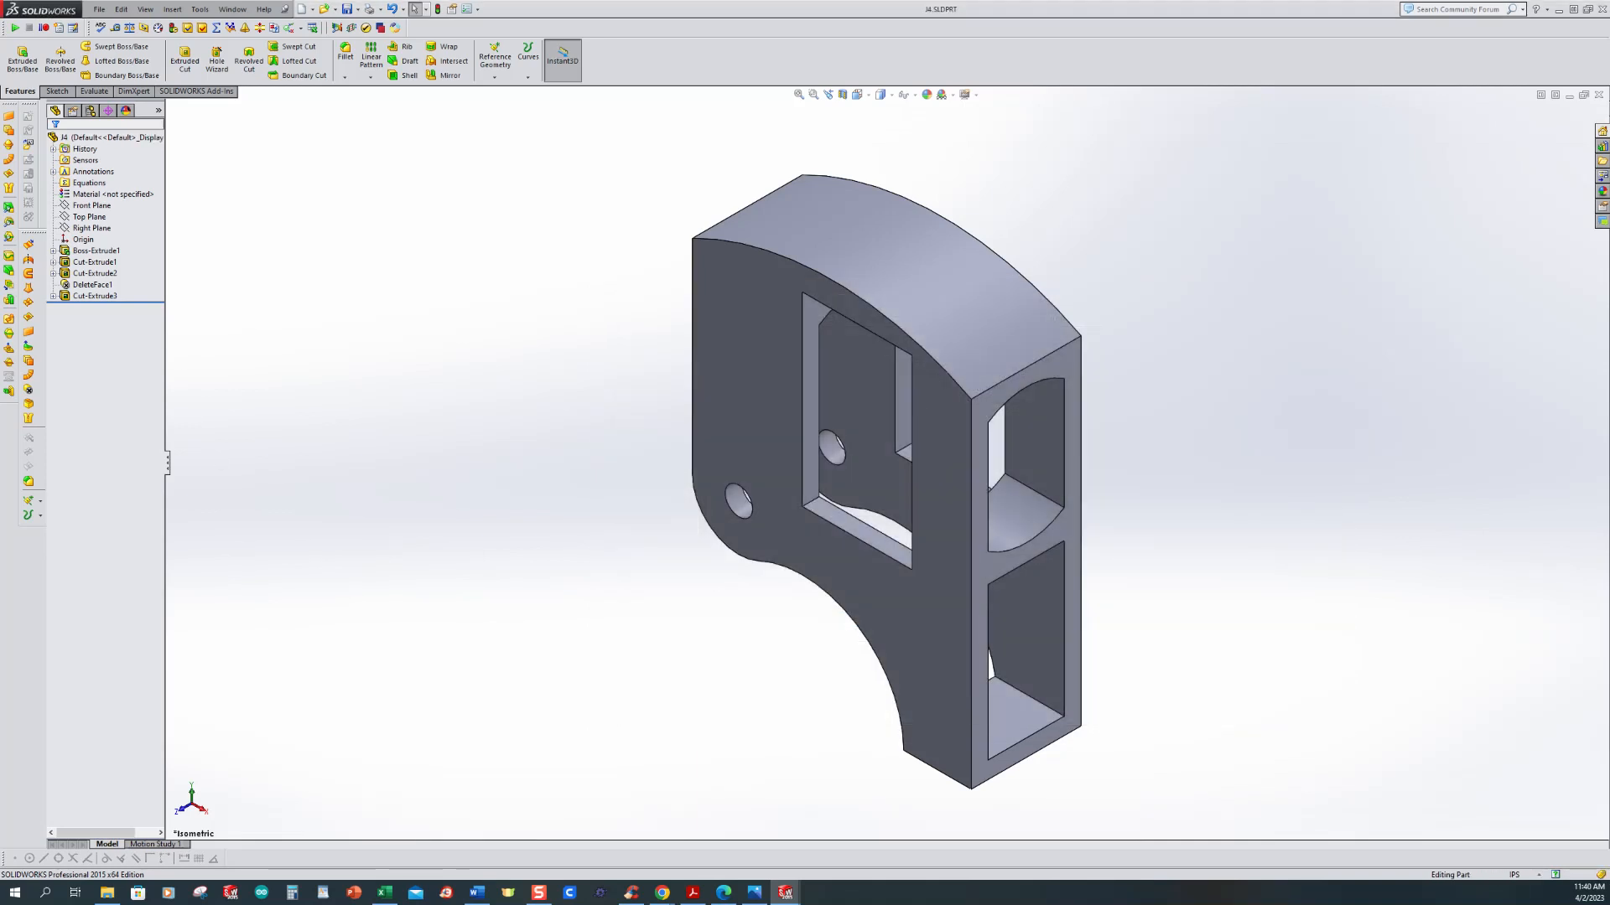
# Step: Create a new part document and consult the dimension drawing for the PT 5 Spring
pyautogui.click(303, 11)
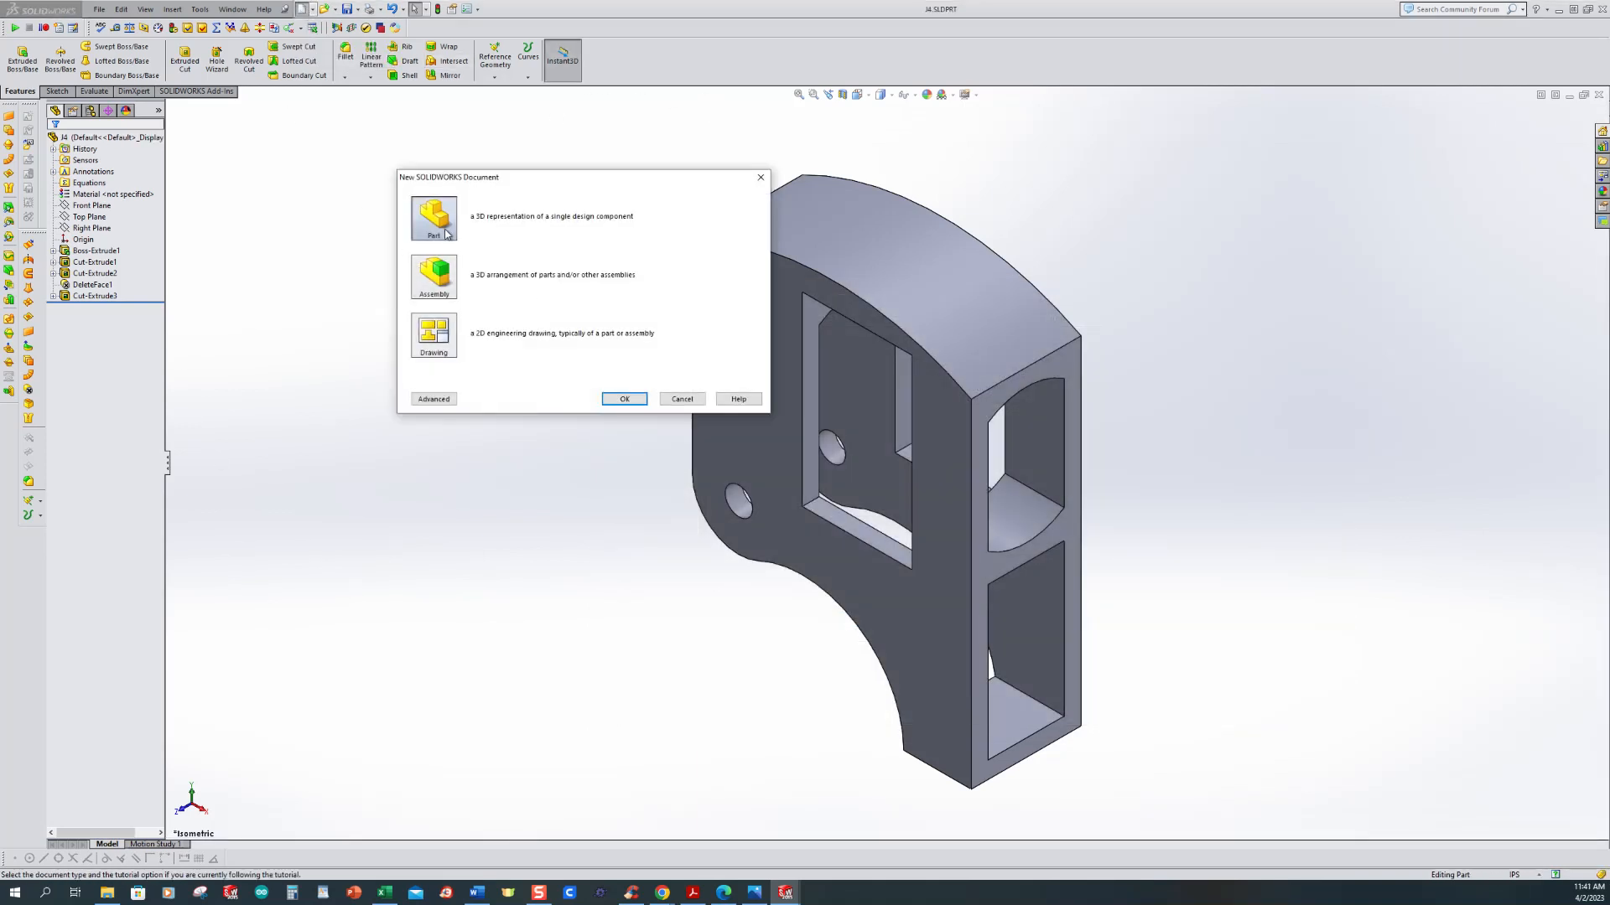
pyautogui.click(624, 400)
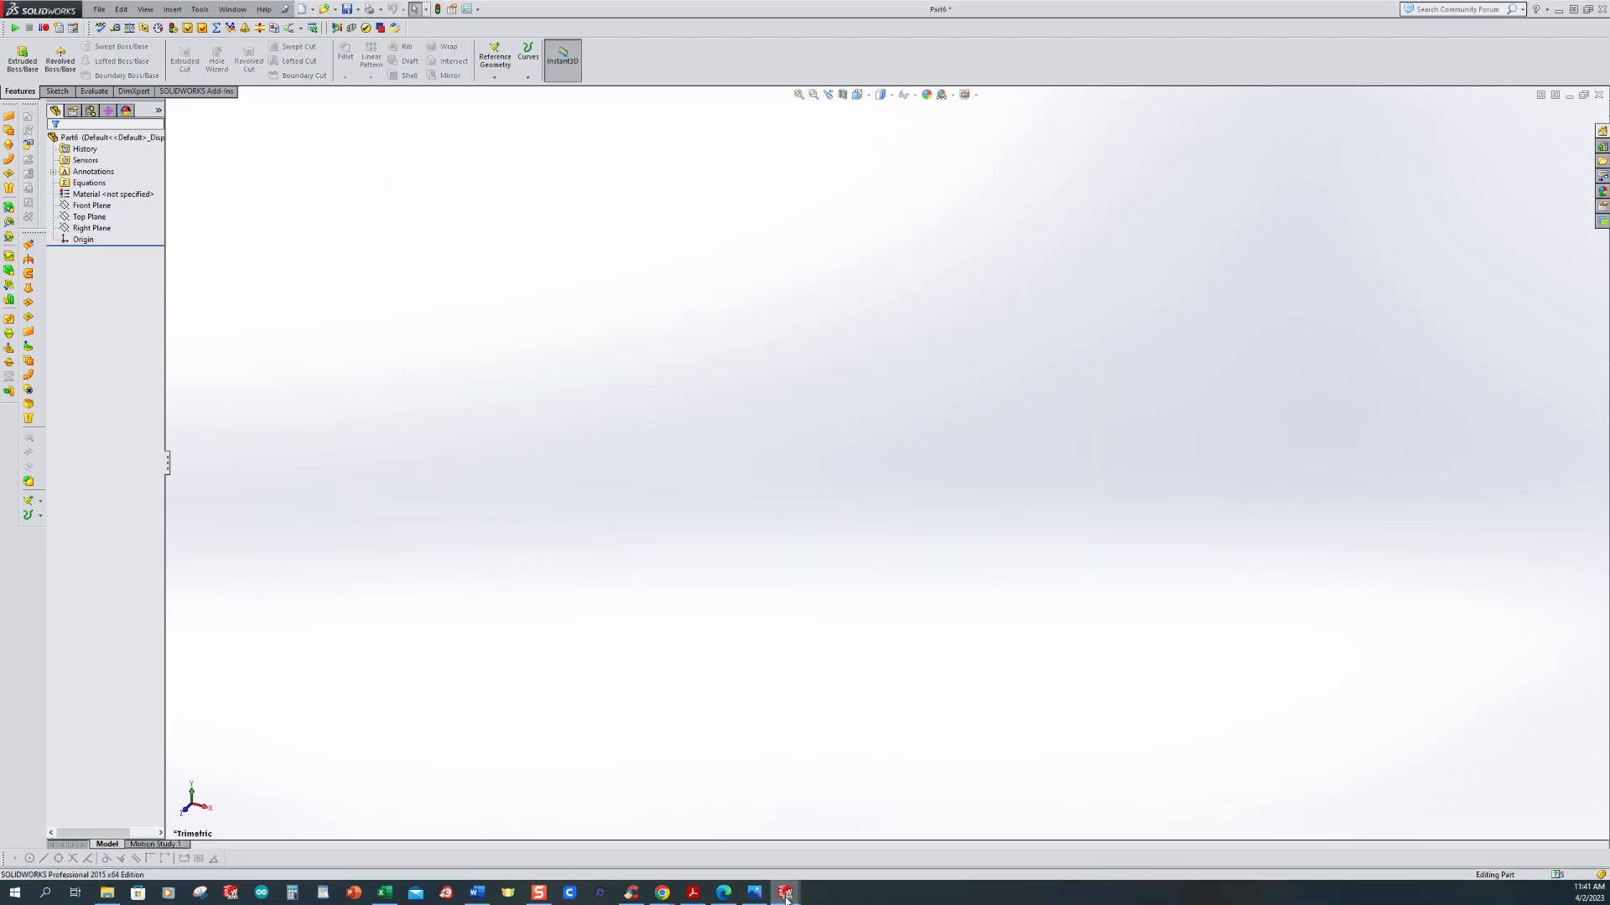
pyautogui.click(758, 896)
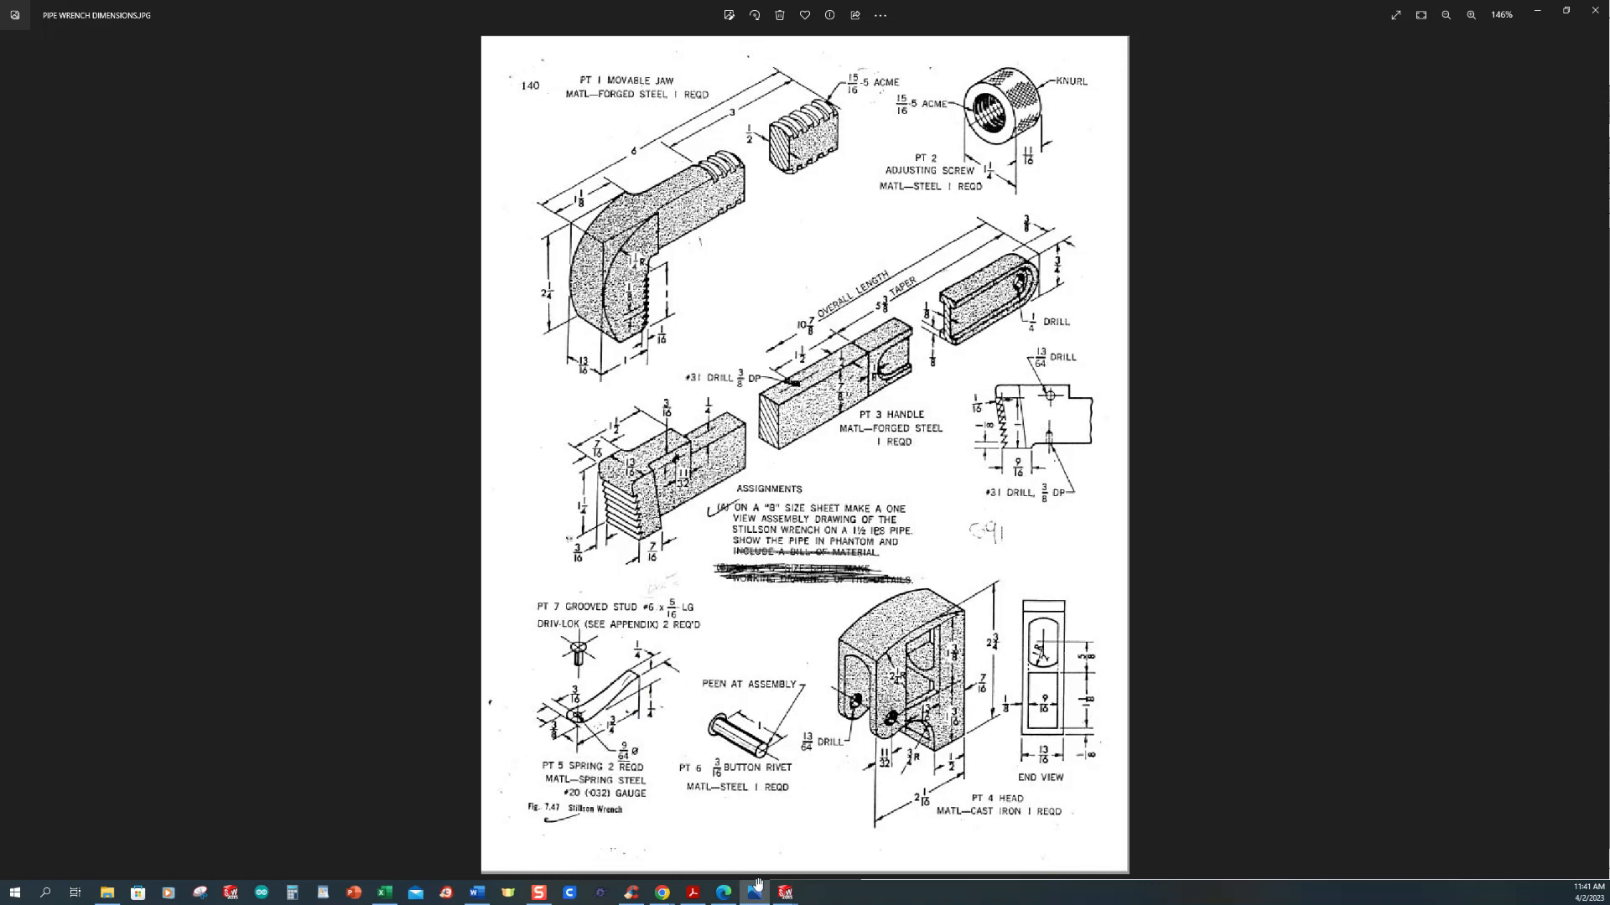
pyautogui.moveTo(785, 893)
pyautogui.click(1018, 839)
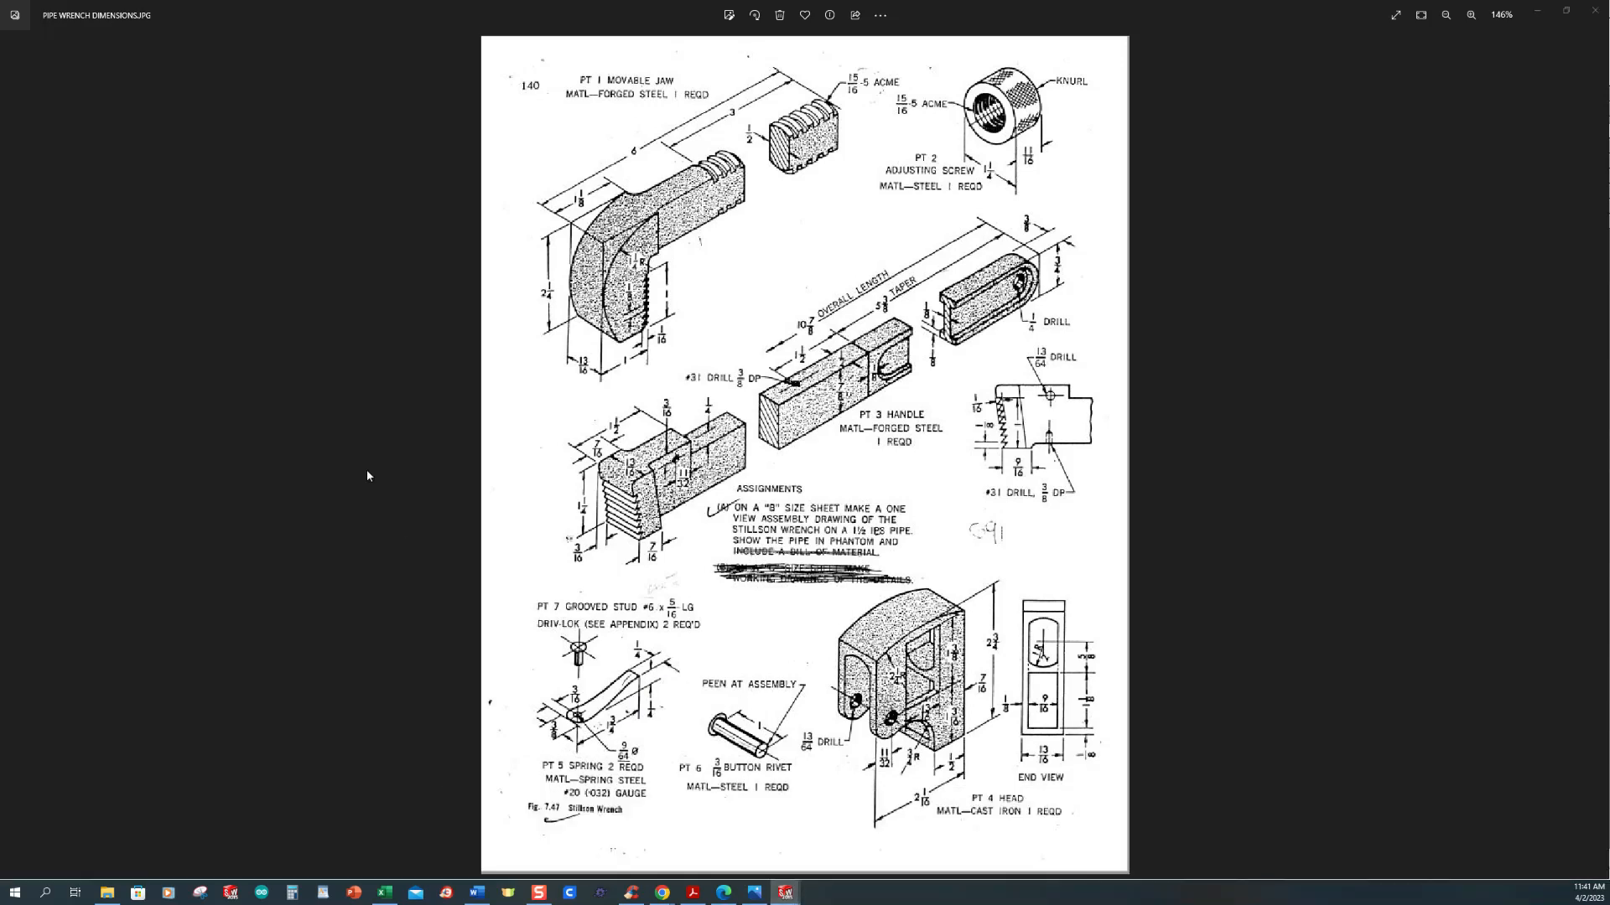
# Step: Start an Extruded Boss/Base sketch on the Front Plane and draw an upward-curving 3 Point Arc from the origin, about 2.33 in wide and 0.56 in high
pyautogui.click(23, 59)
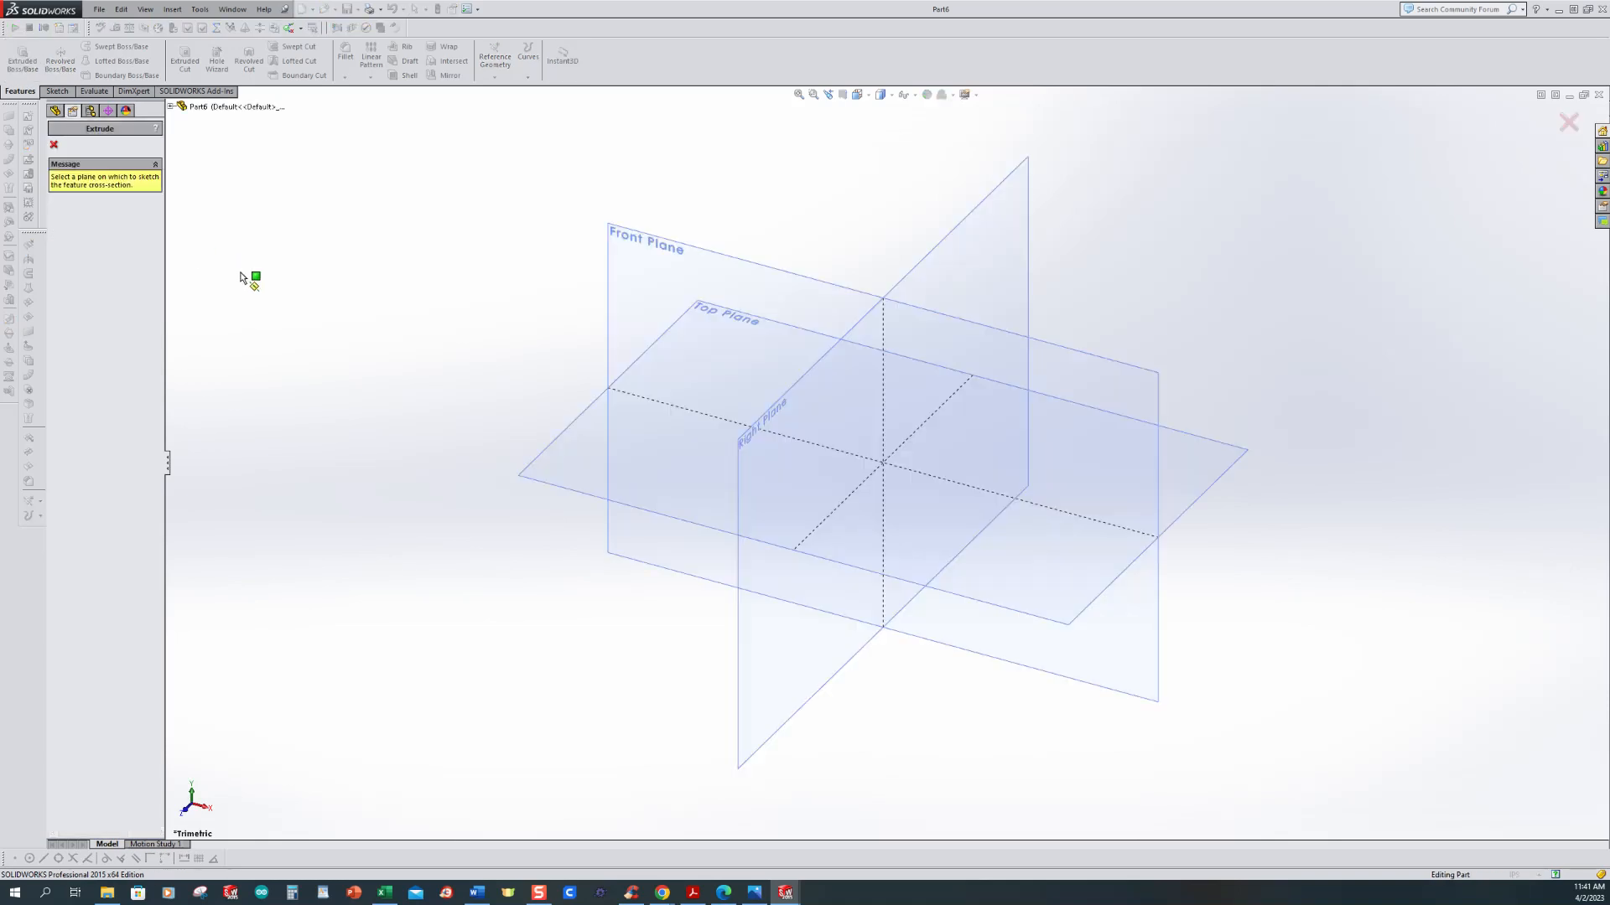
pyautogui.click(691, 270)
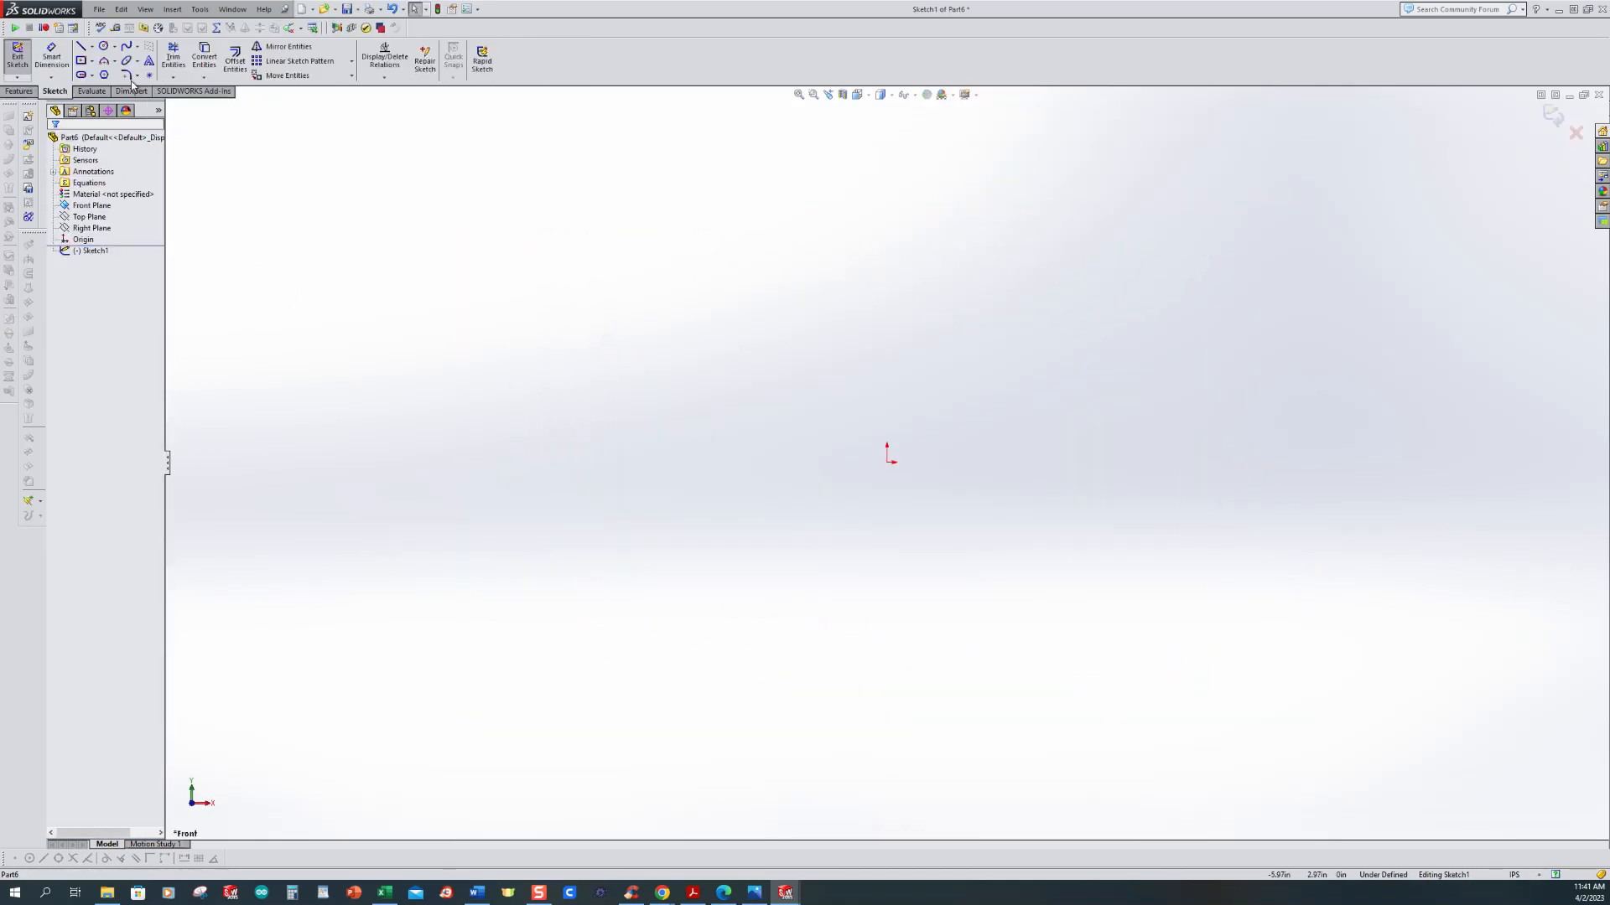
pyautogui.click(114, 62)
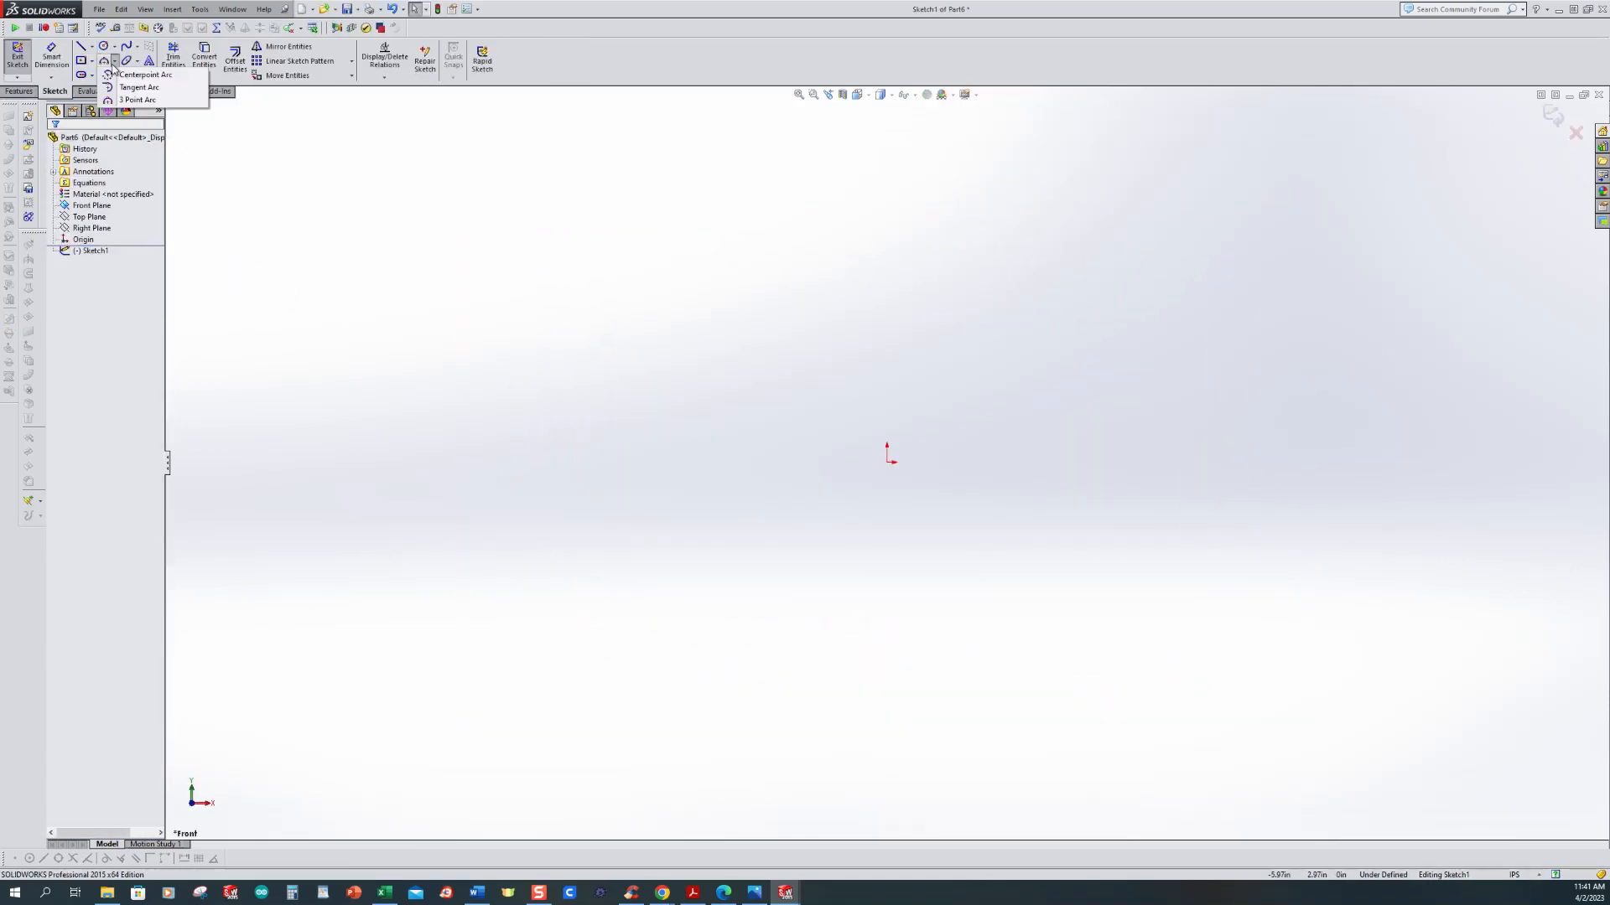
pyautogui.click(136, 100)
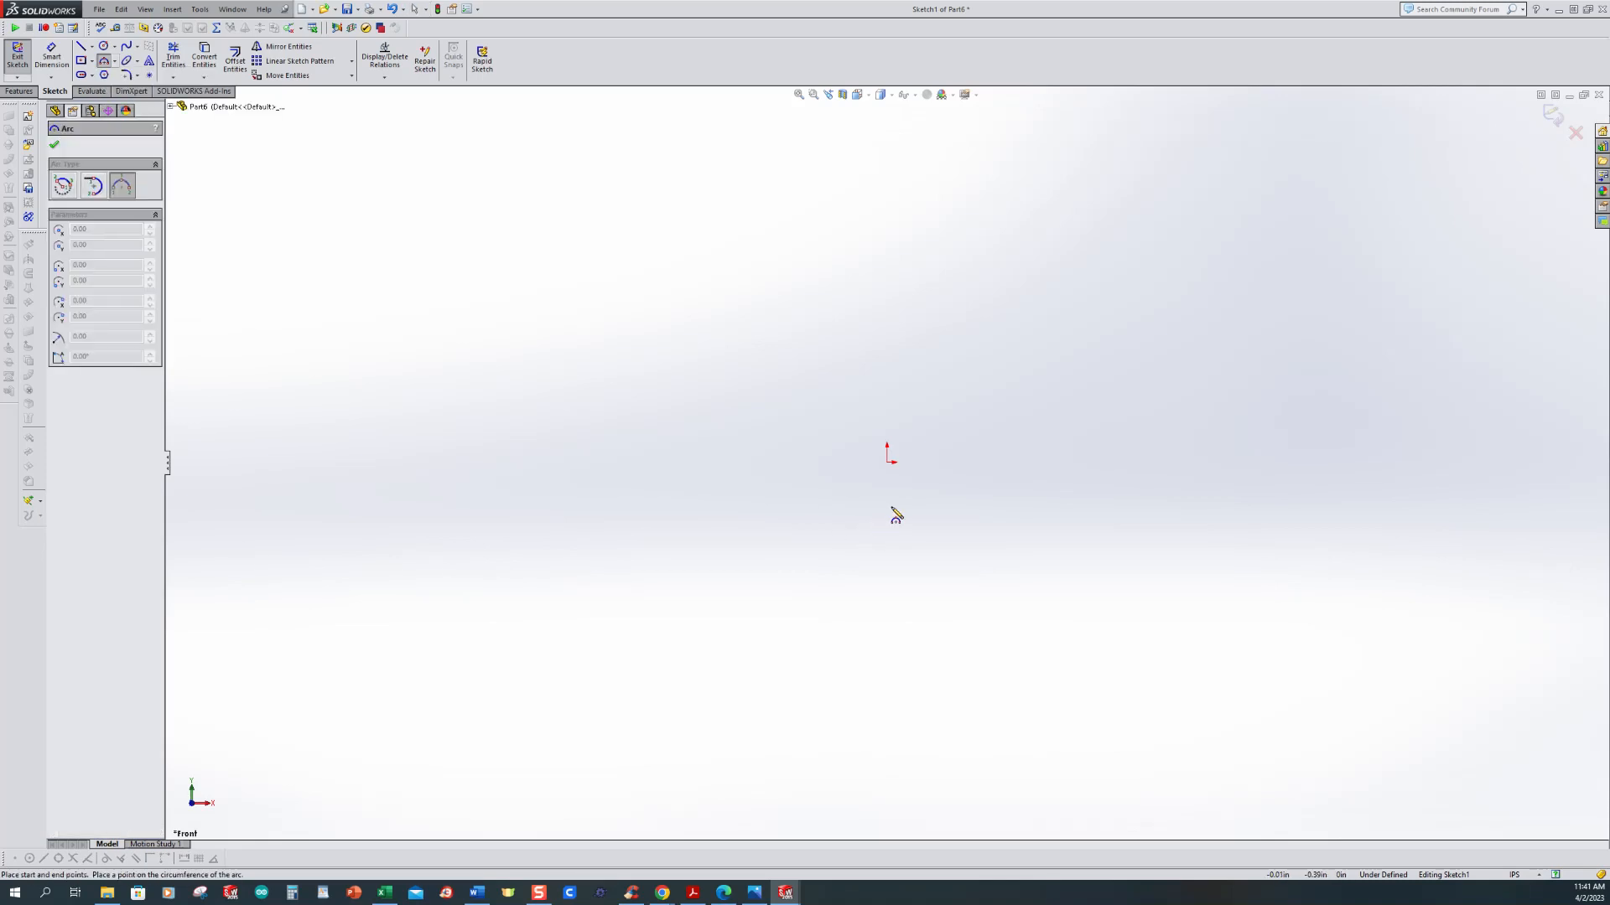
pyautogui.click(887, 462)
pyautogui.click(1168, 395)
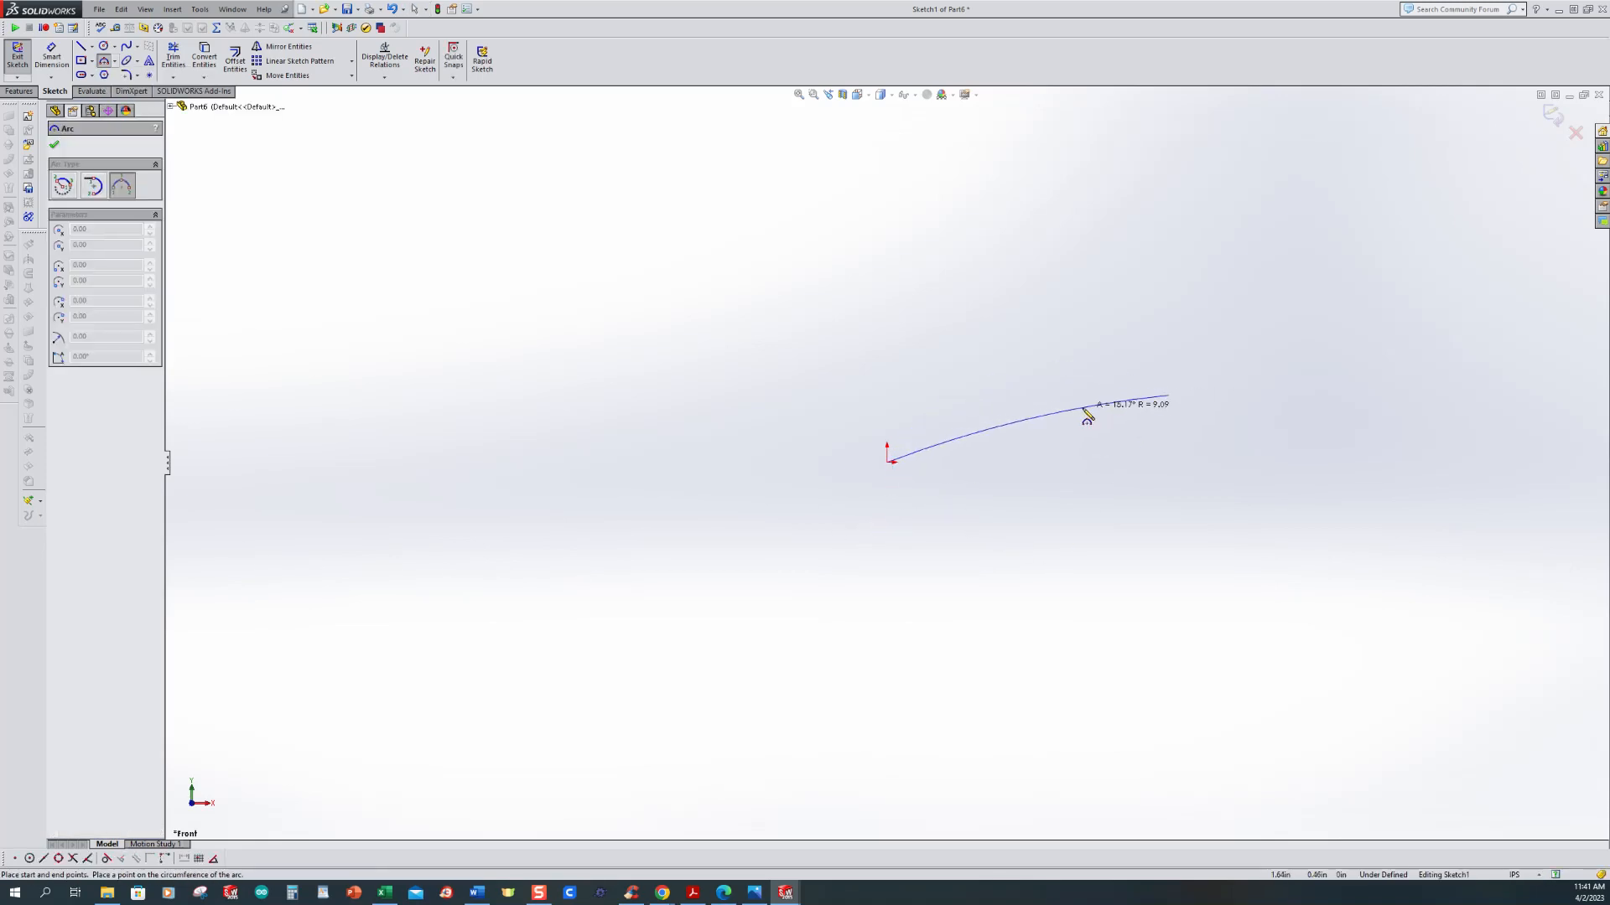
pyautogui.click(1088, 428)
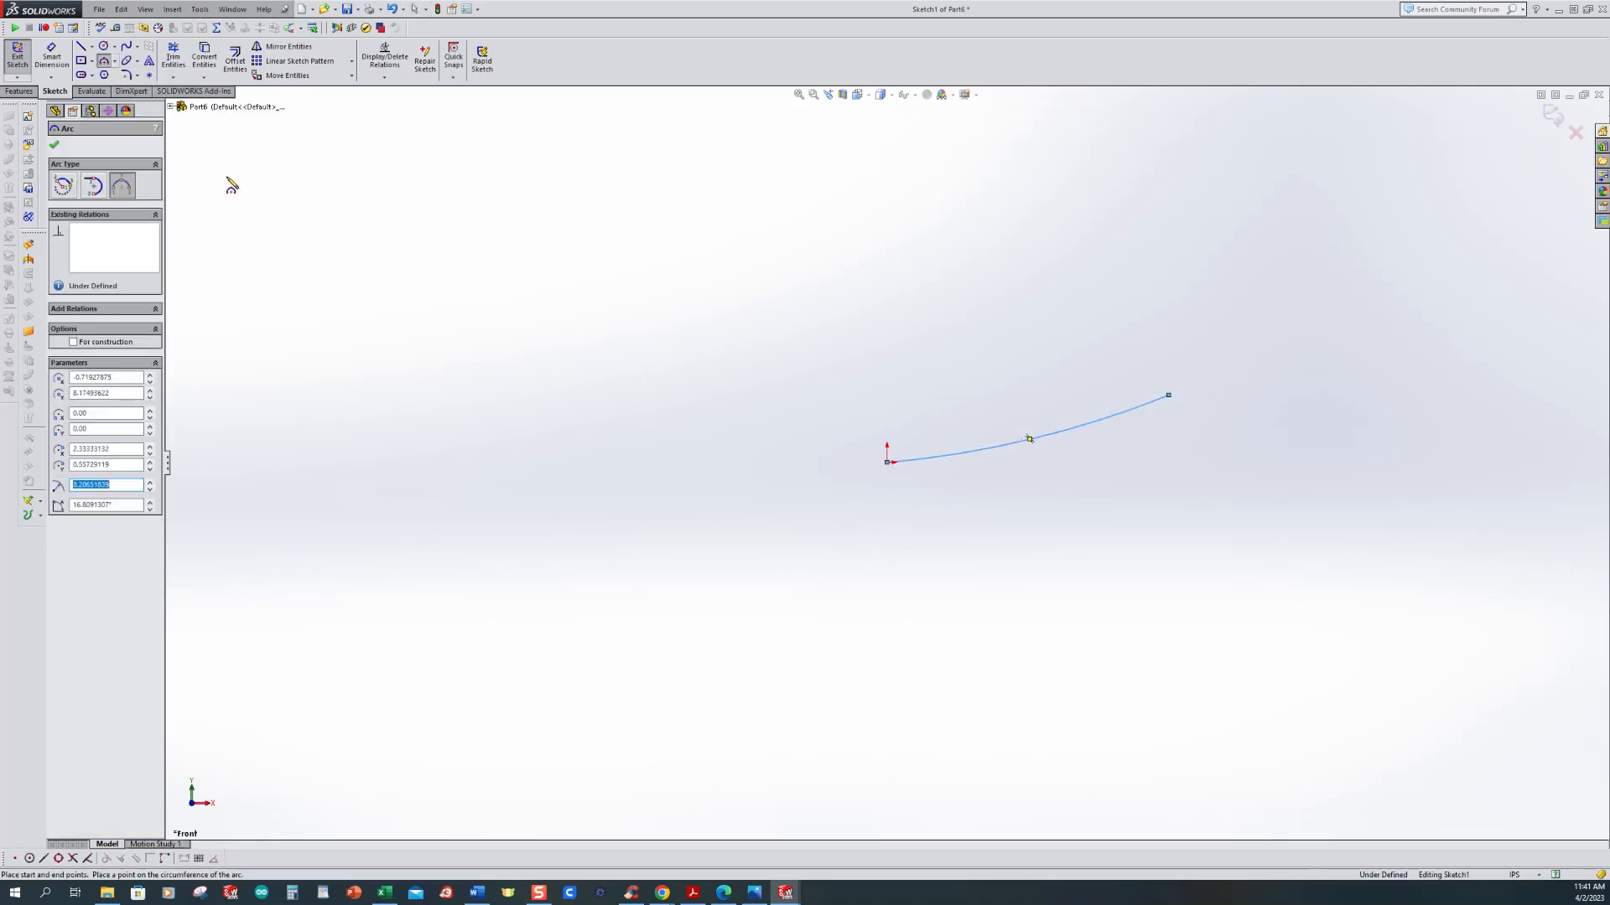
# Step: Dimension the horizontal distance between the arc's endpoints at 1.75 in, checking the value in the wrench drawing
pyautogui.click(55, 60)
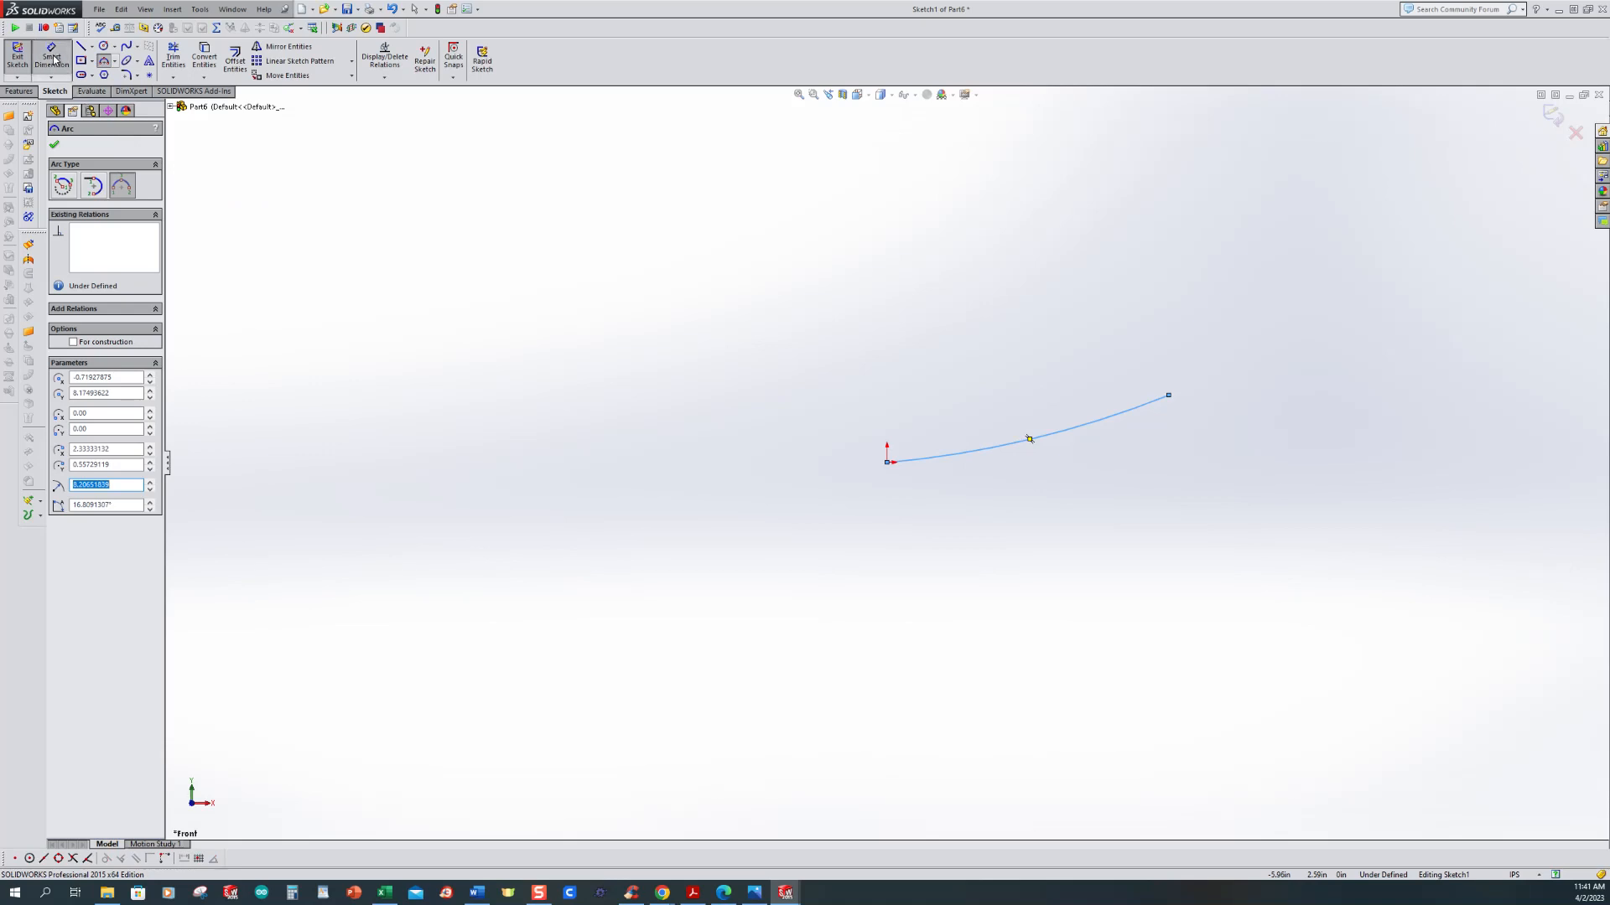
pyautogui.click(887, 462)
pyautogui.click(1167, 396)
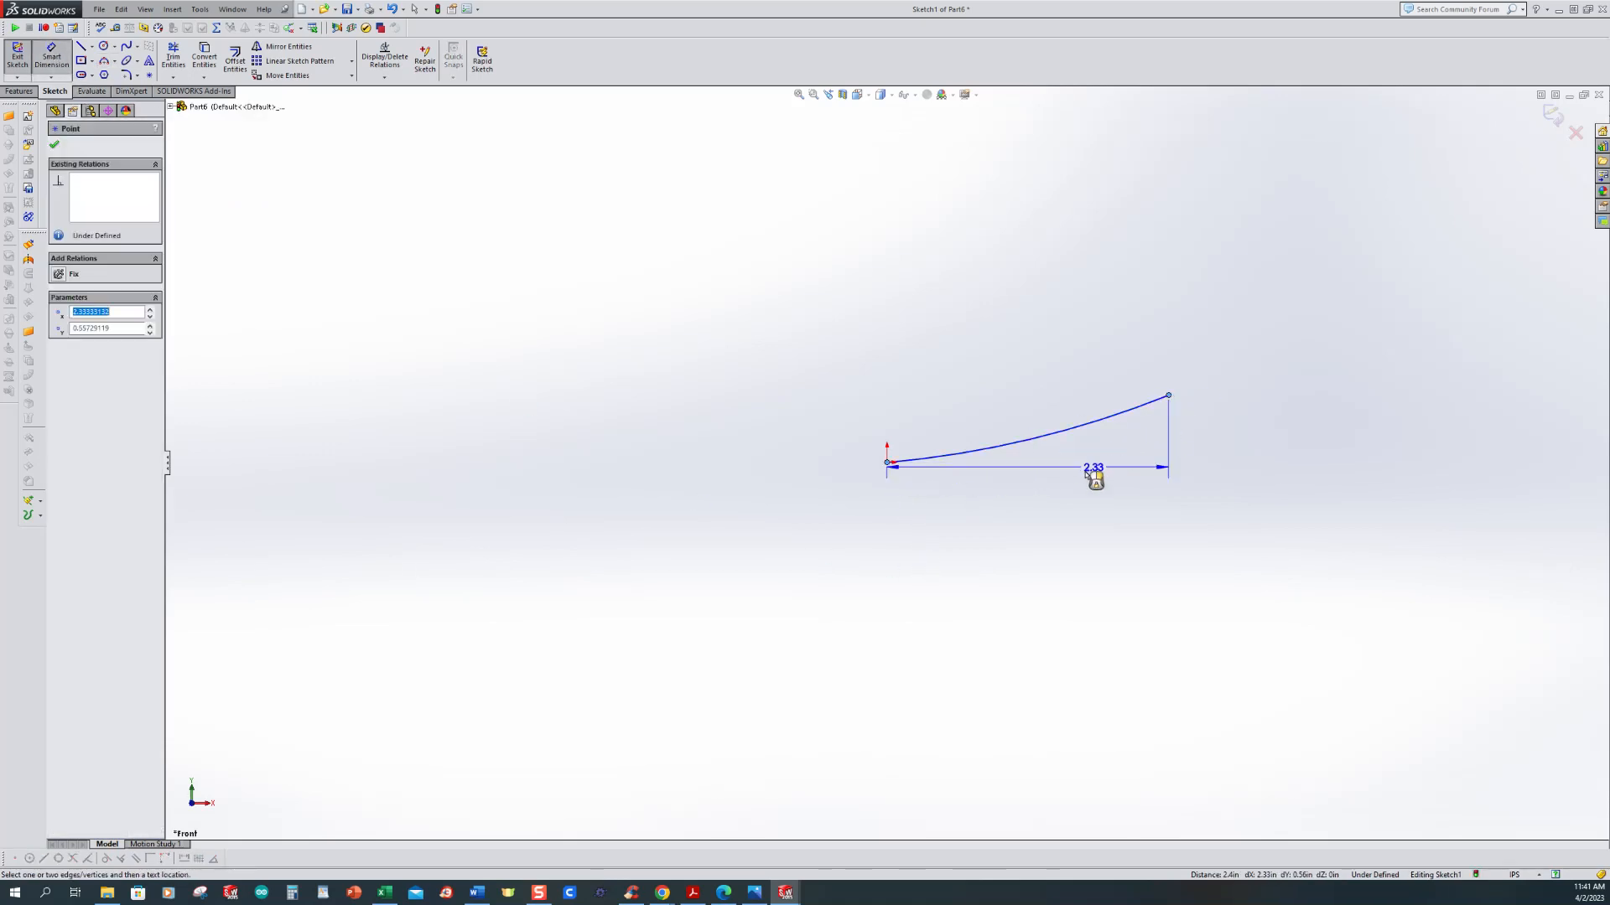
pyautogui.click(1042, 500)
pyautogui.click(754, 893)
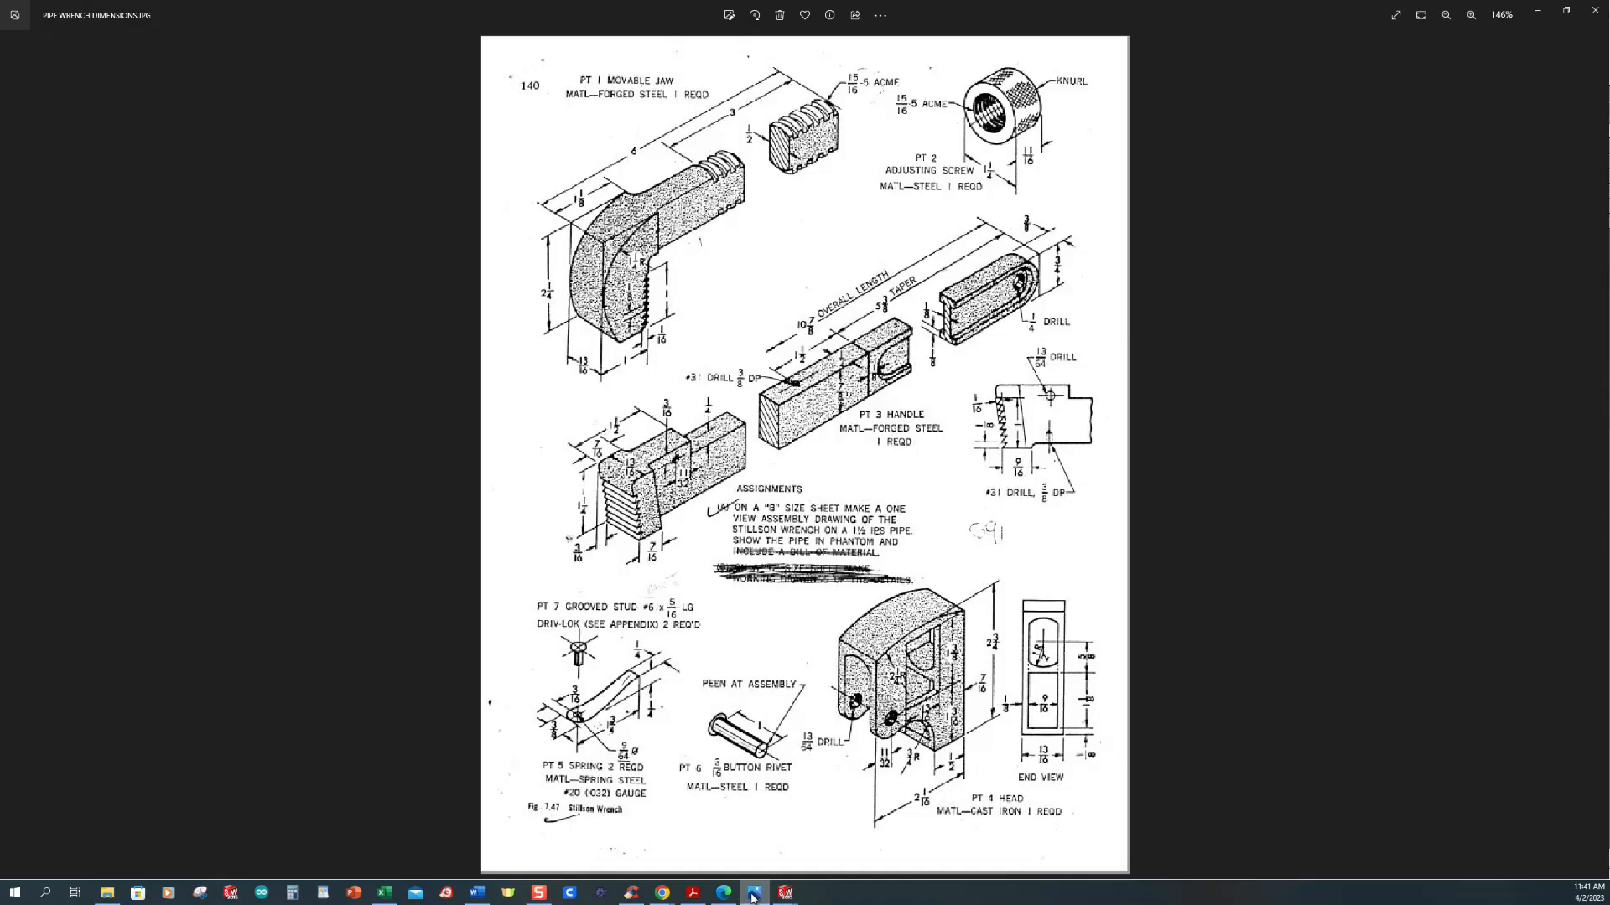
pyautogui.click(753, 893)
pyautogui.write('1.75')
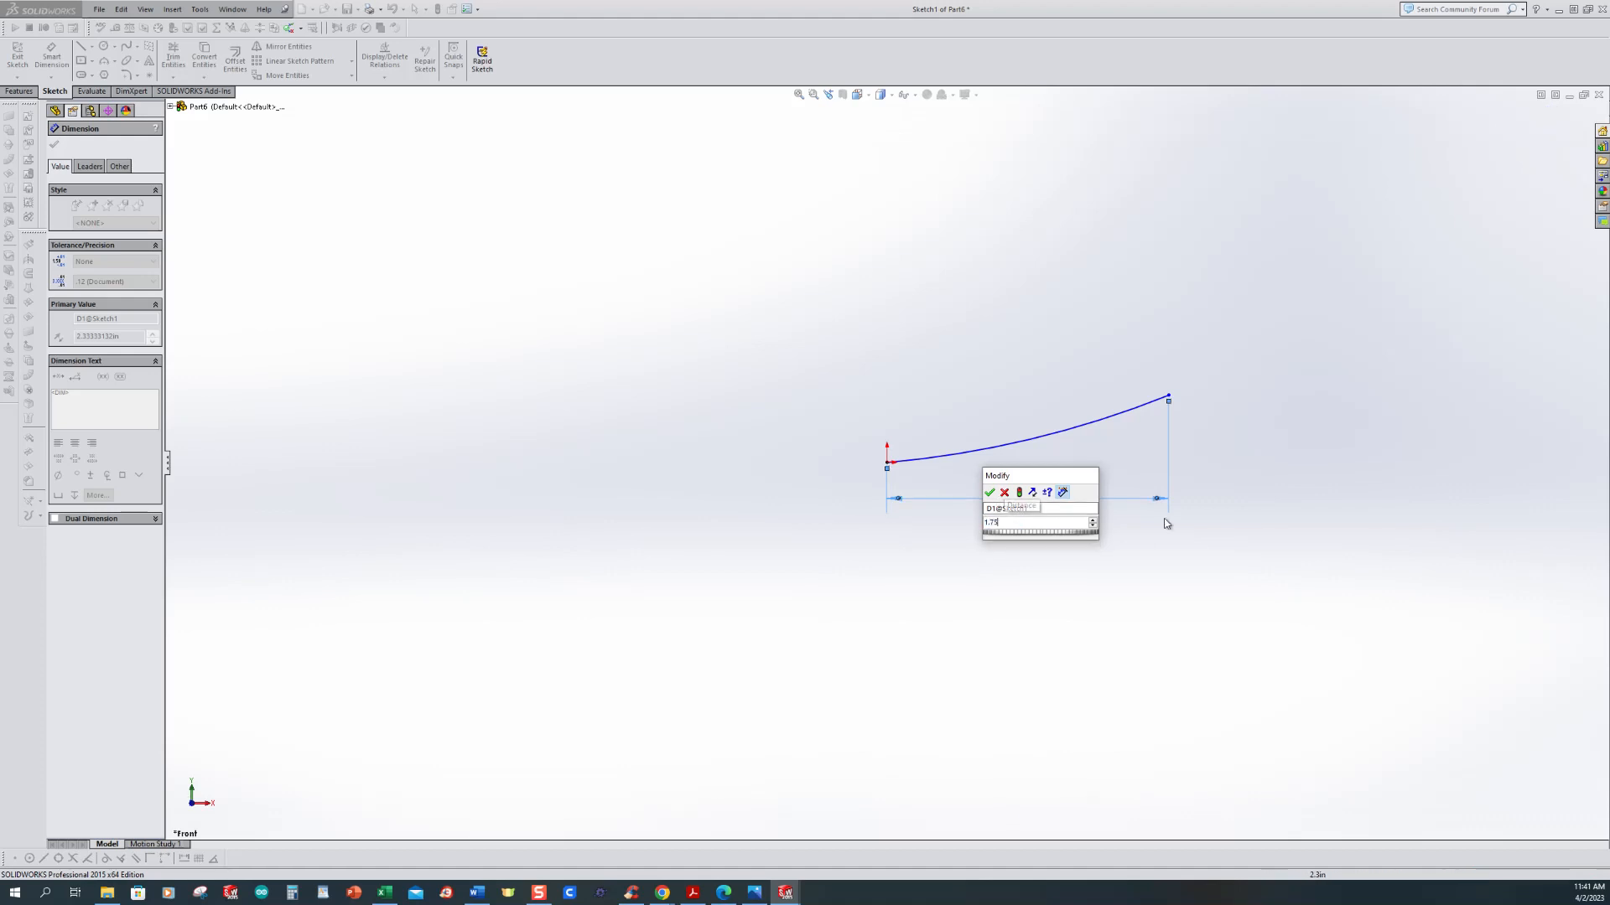
pyautogui.press('Return')
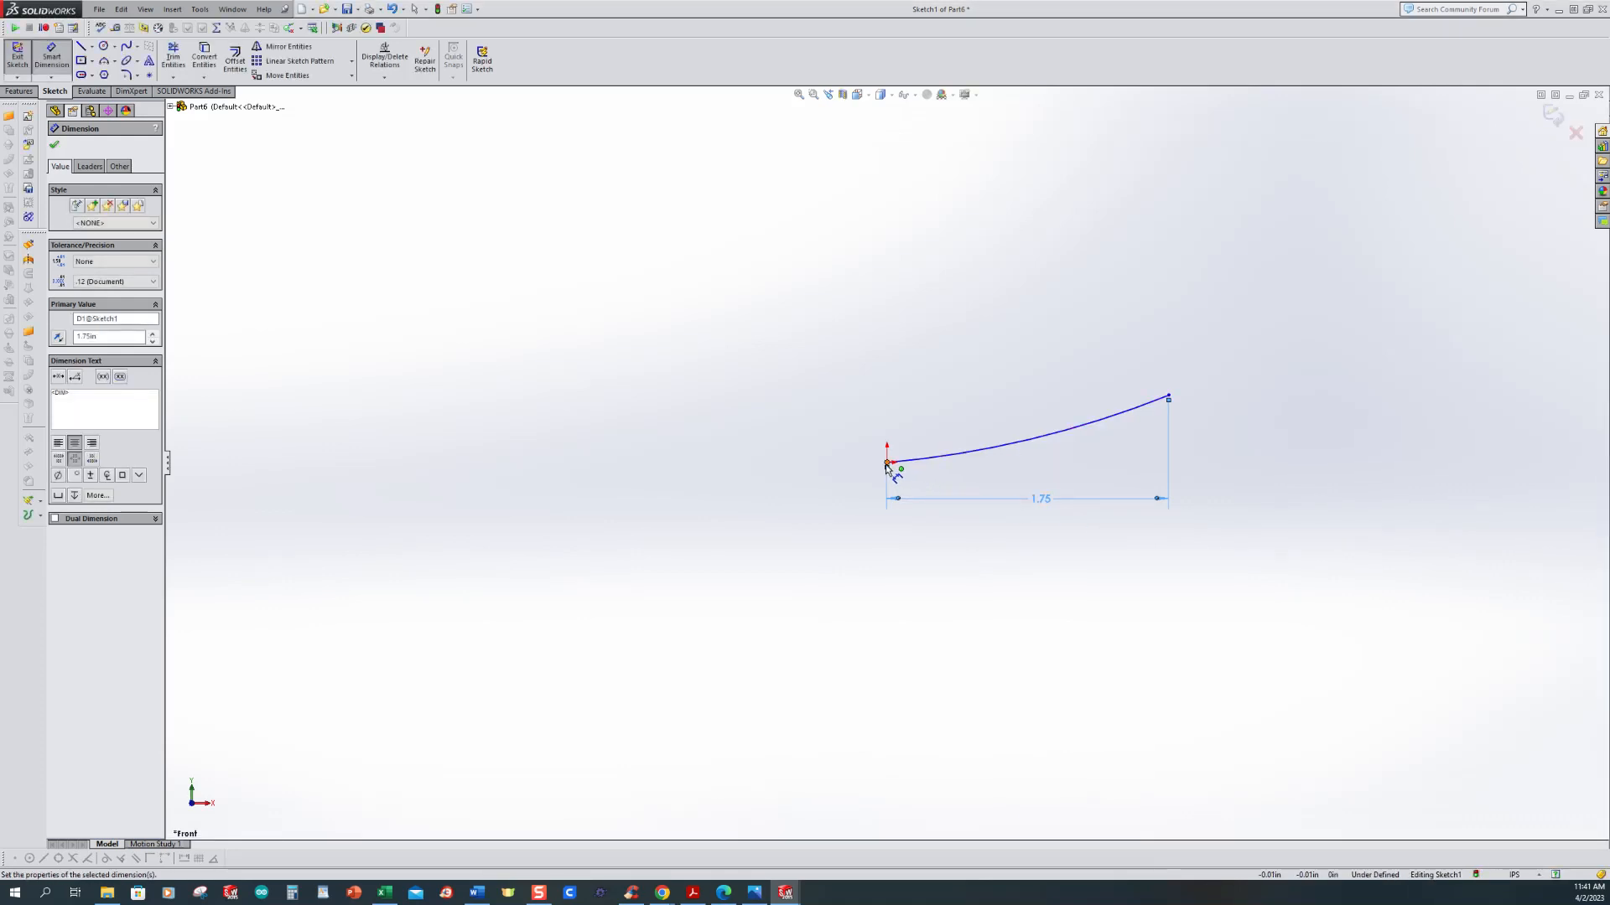
# Step: Dimension the vertical distance between the arc's endpoints at 0.25 in
pyautogui.click(887, 463)
pyautogui.click(1169, 395)
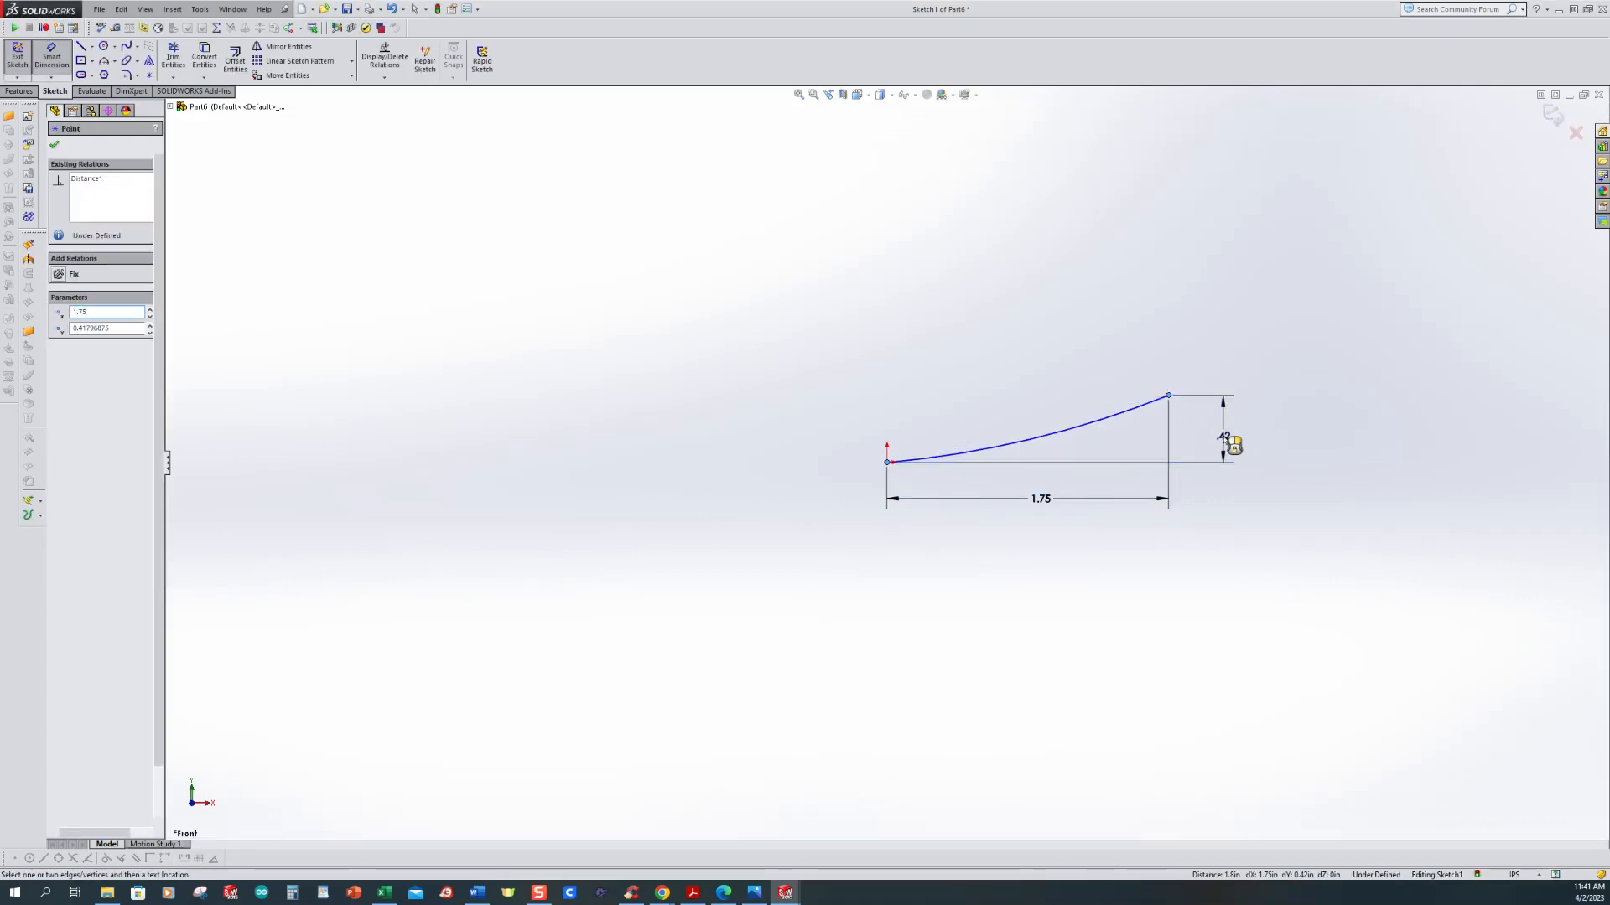
pyautogui.click(1223, 440)
pyautogui.write('.25')
pyautogui.press('Return')
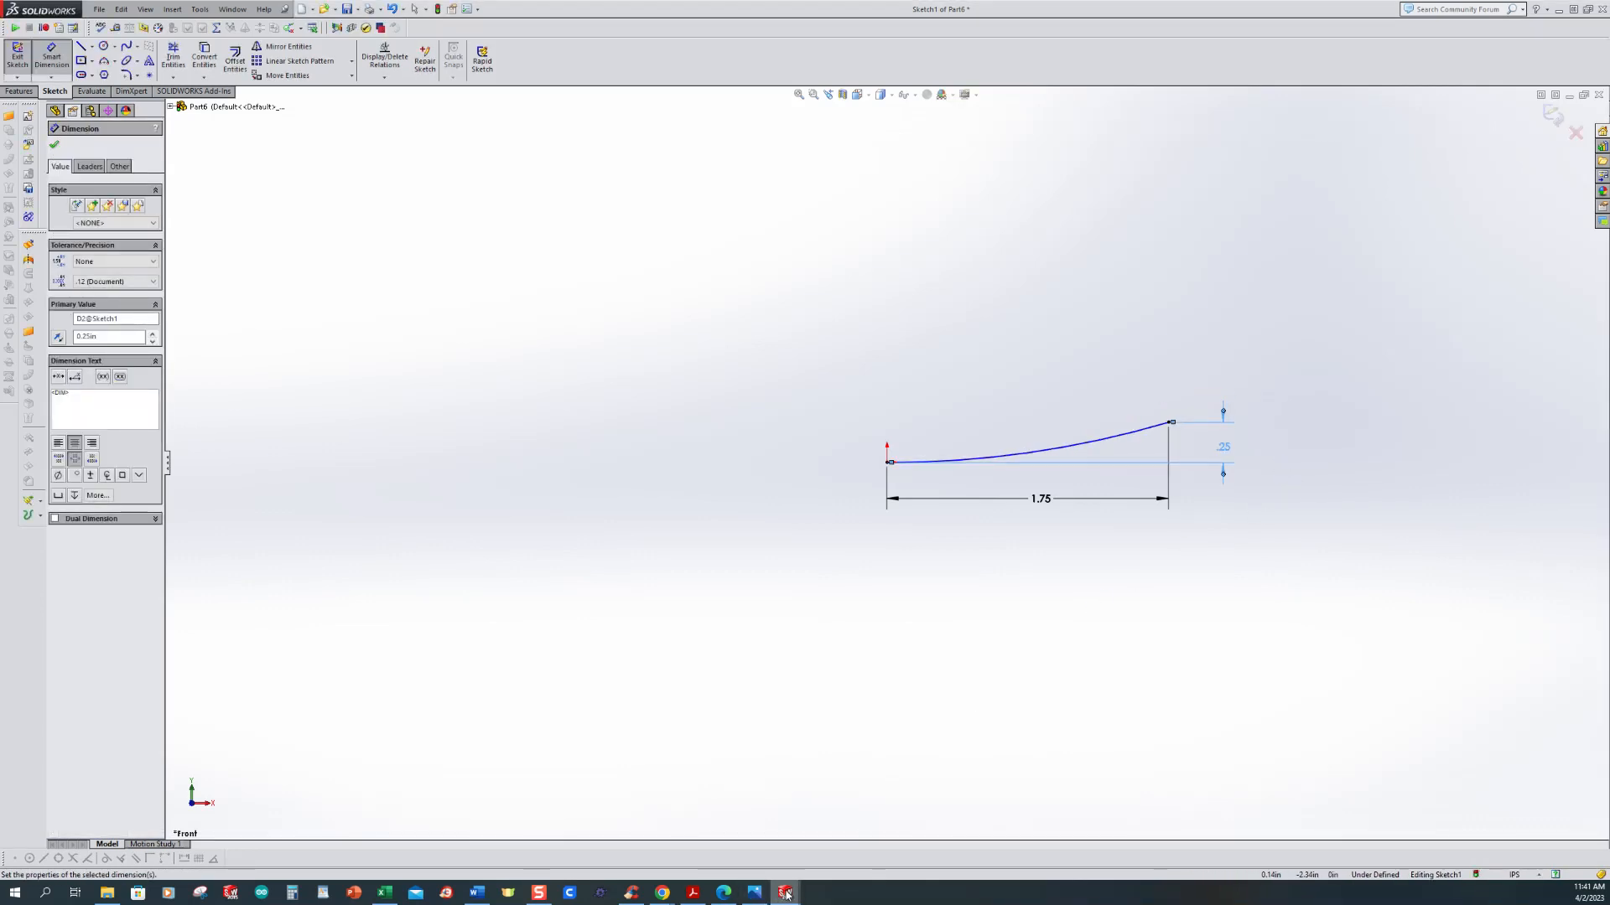
pyautogui.moveTo(784, 893)
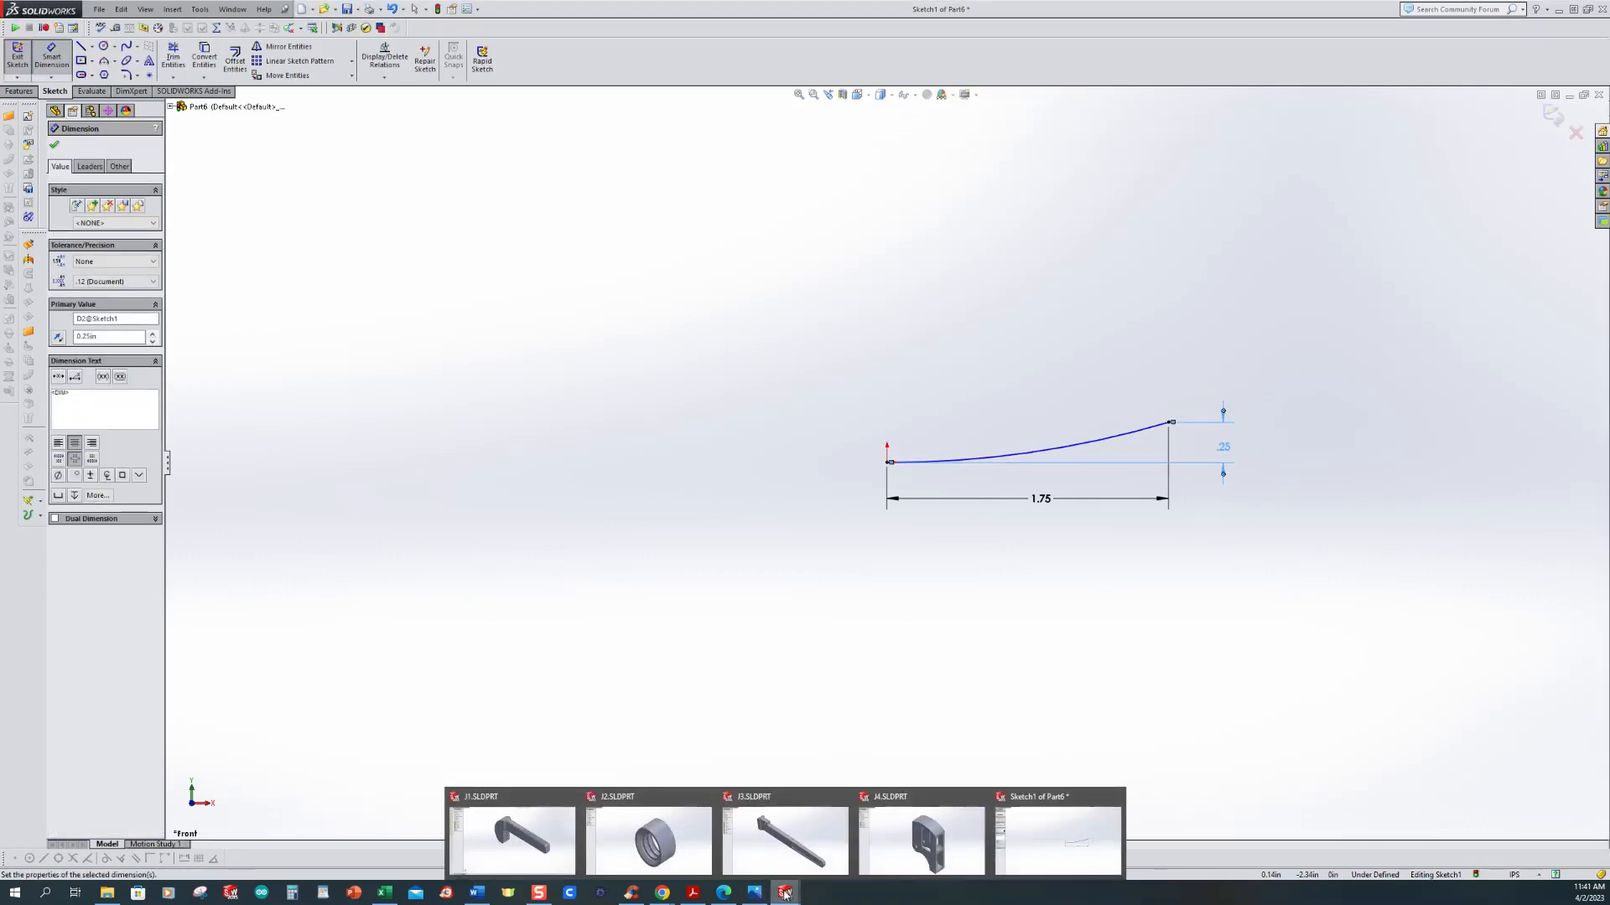
# Step: Draw a horizontal centerline about 1 in long from the origin, extending away from the arc
pyautogui.click(385, 77)
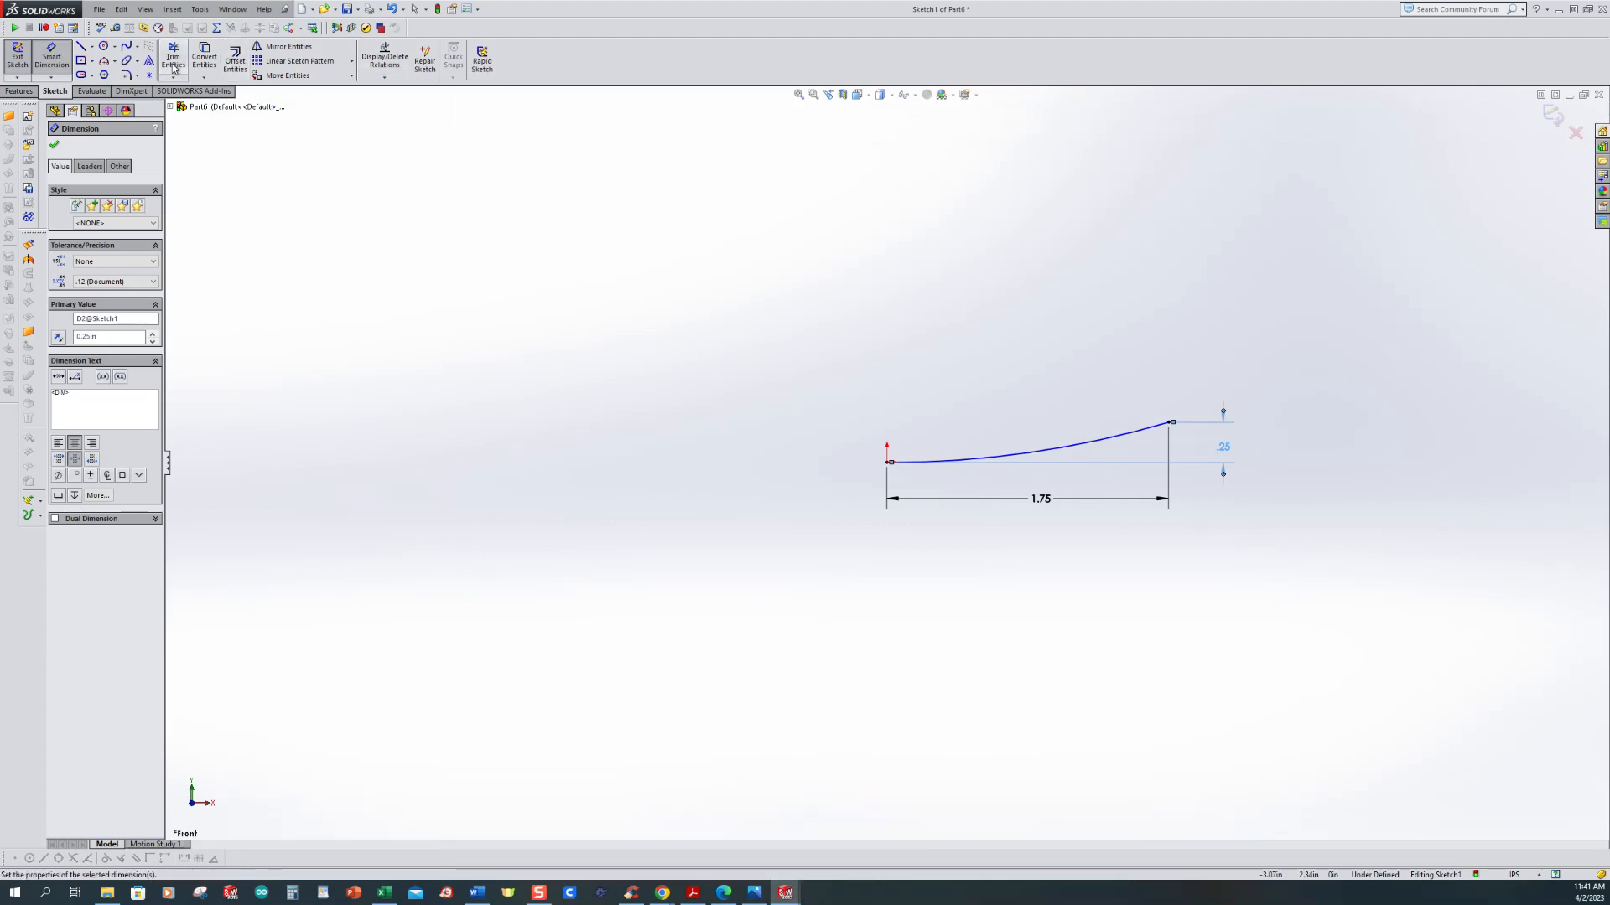
pyautogui.click(89, 48)
pyautogui.click(114, 73)
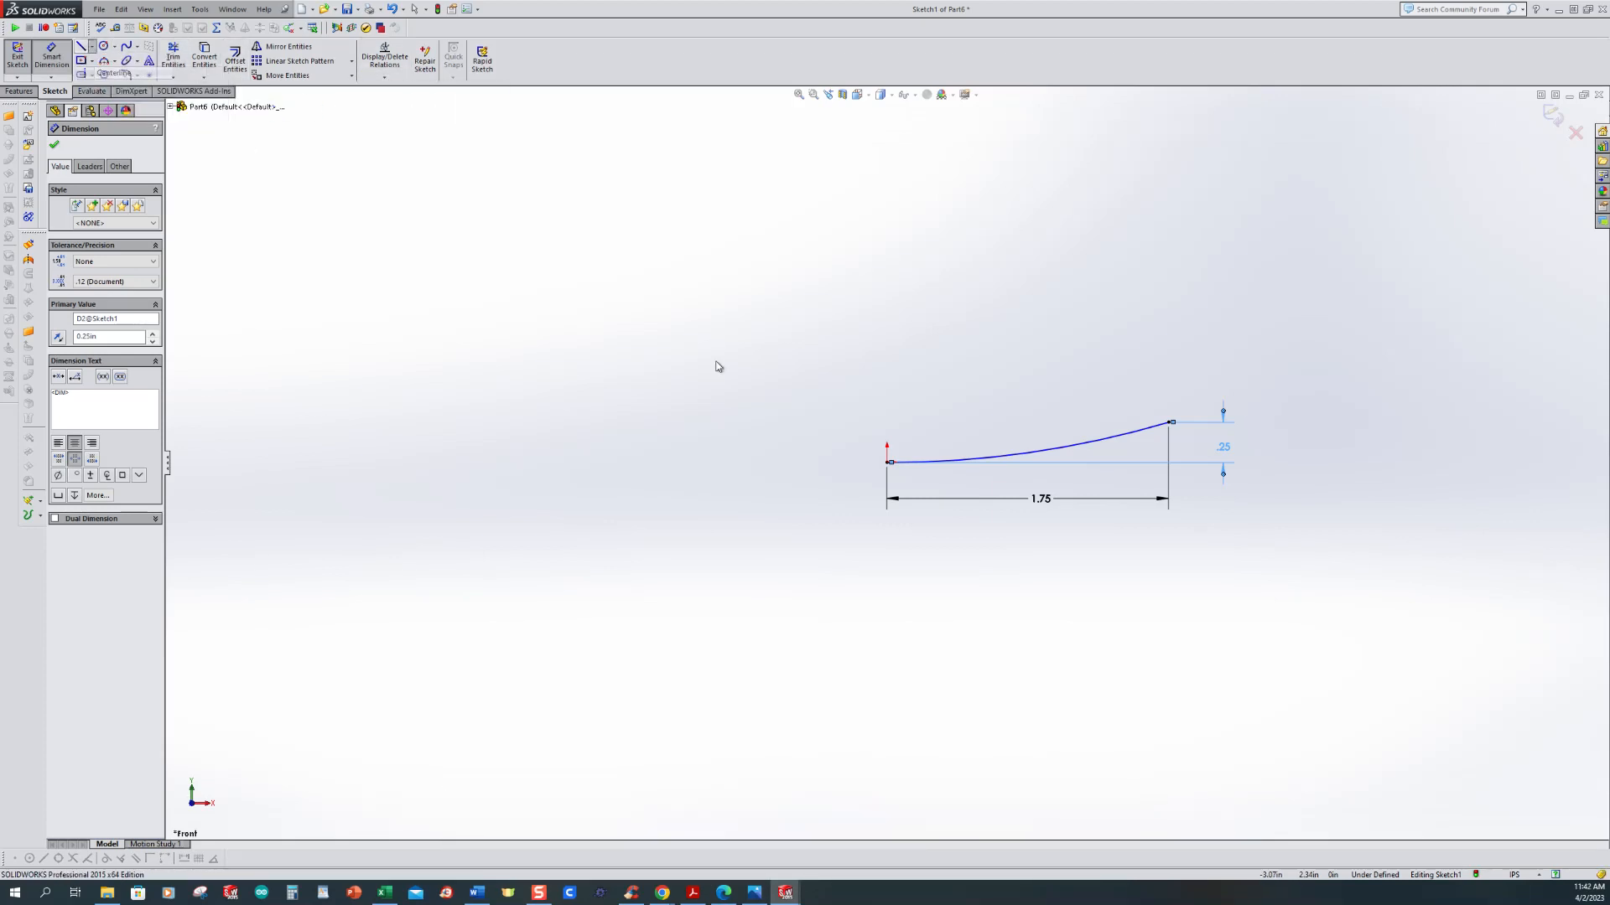
pyautogui.click(888, 462)
pyautogui.click(723, 462)
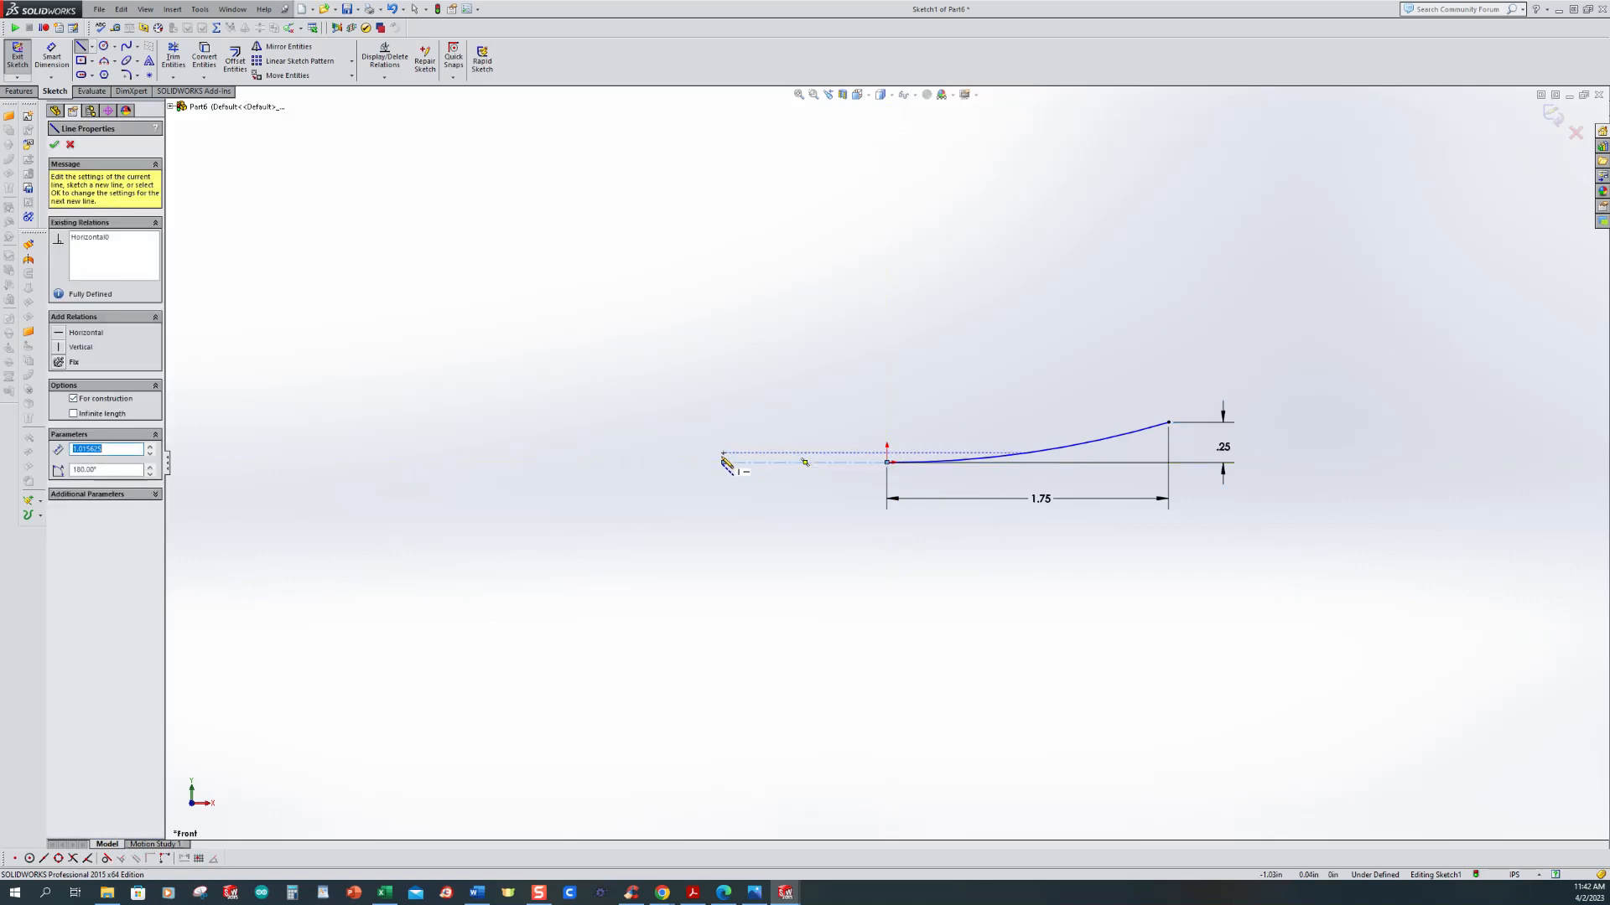
pyautogui.press('Escape')
# Step: Add a tangent relation between the arc and the horizontal centerline
pyautogui.scroll(-1, 880, 531)
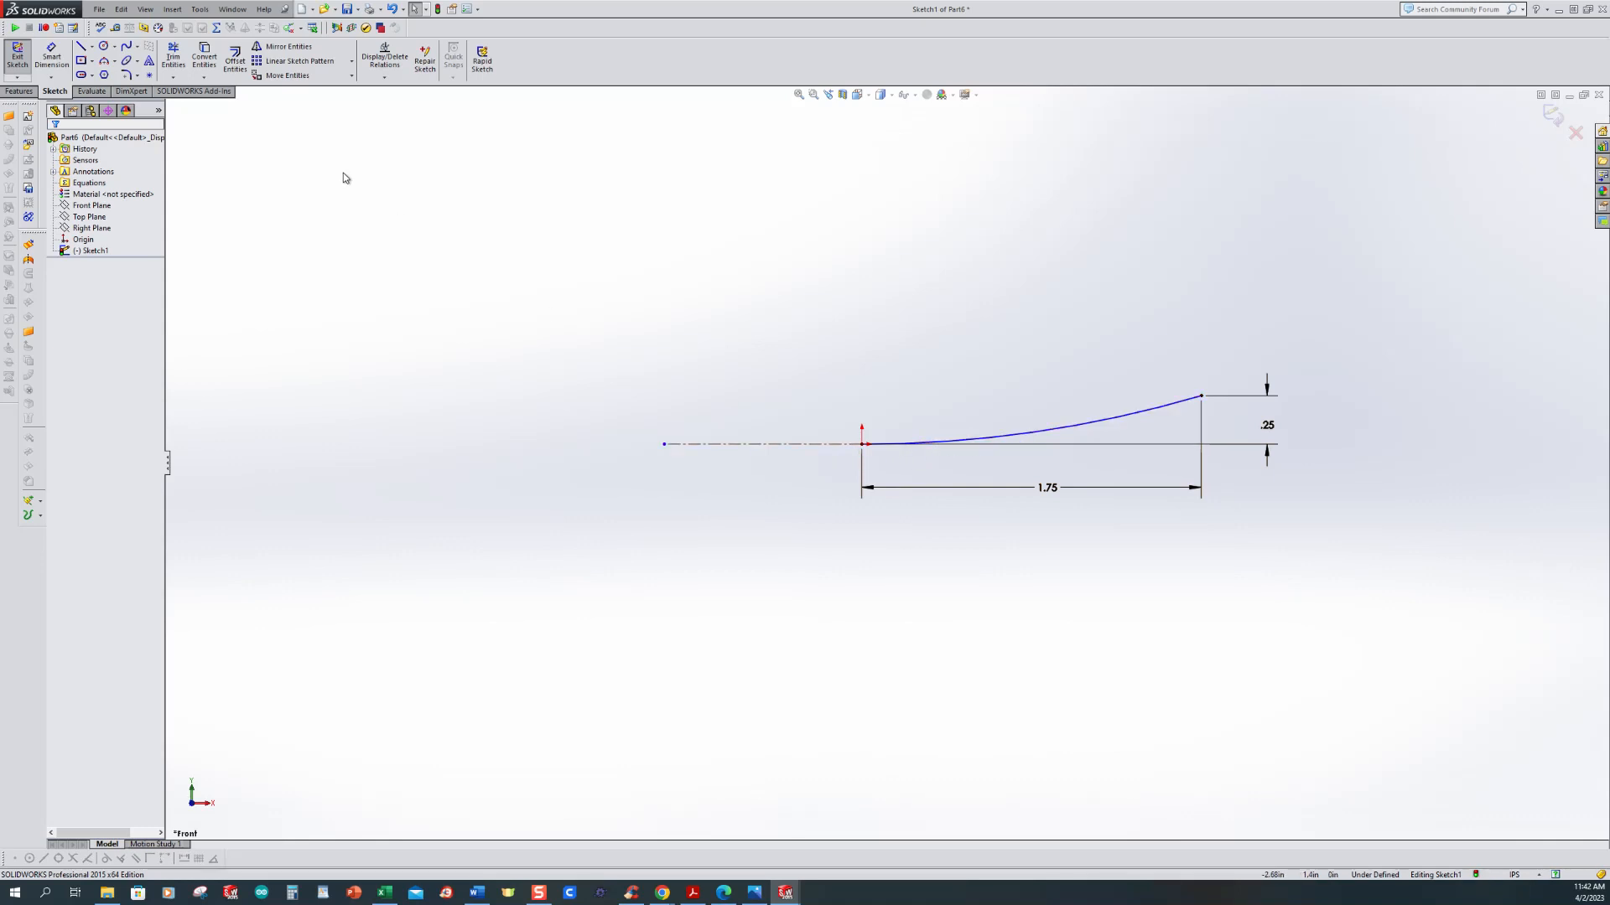
pyautogui.click(384, 77)
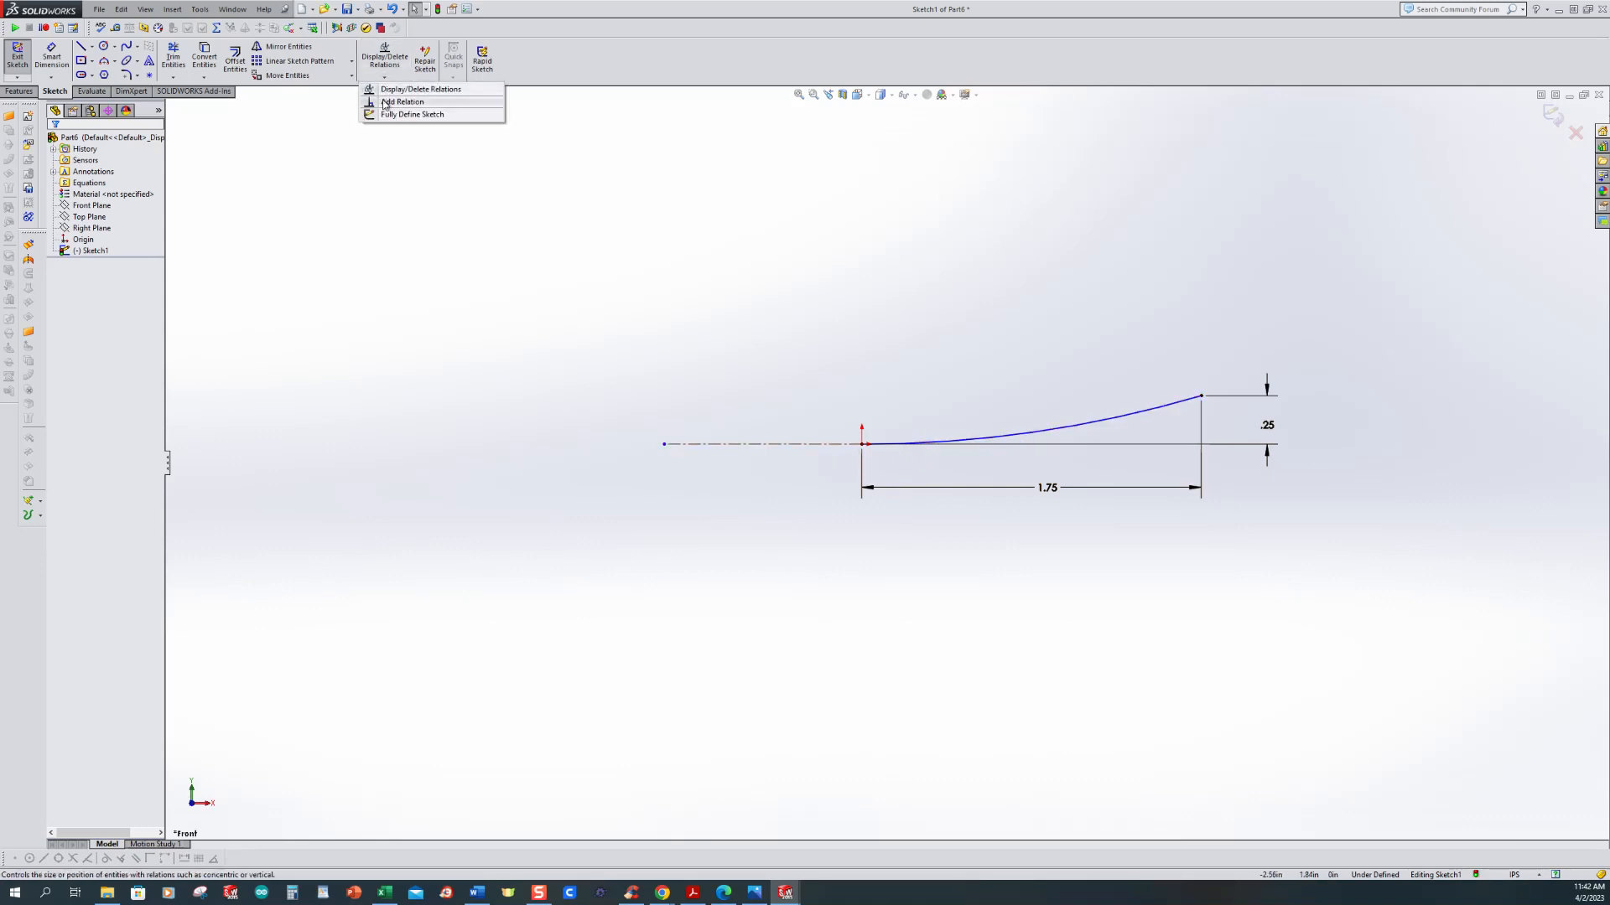
pyautogui.click(387, 102)
pyautogui.click(1023, 435)
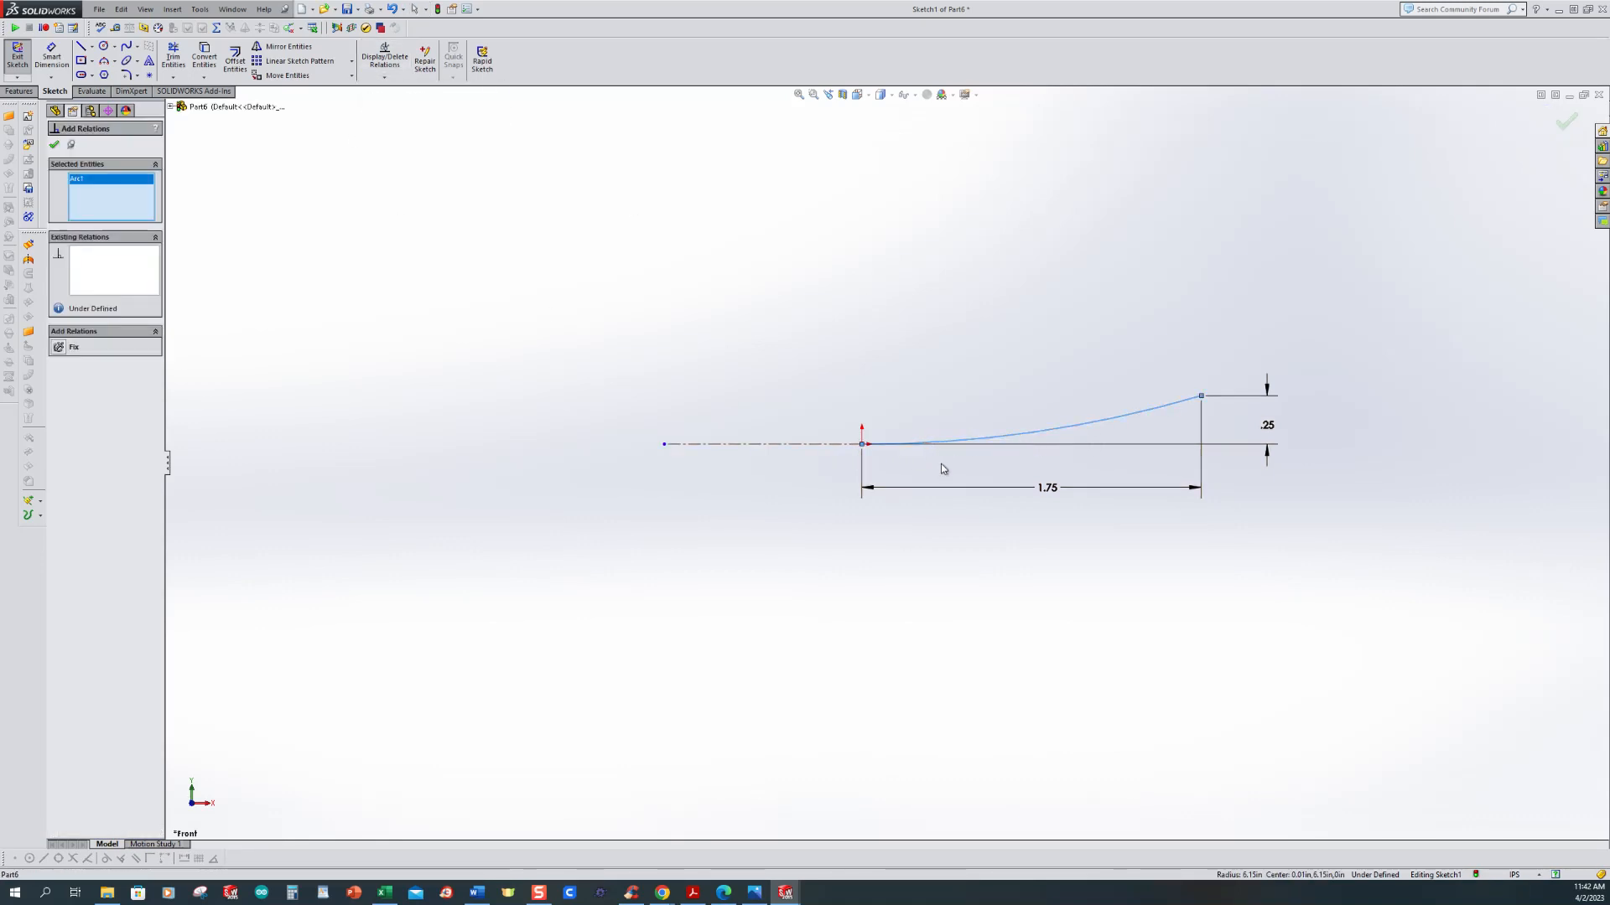
pyautogui.click(812, 451)
pyautogui.click(58, 351)
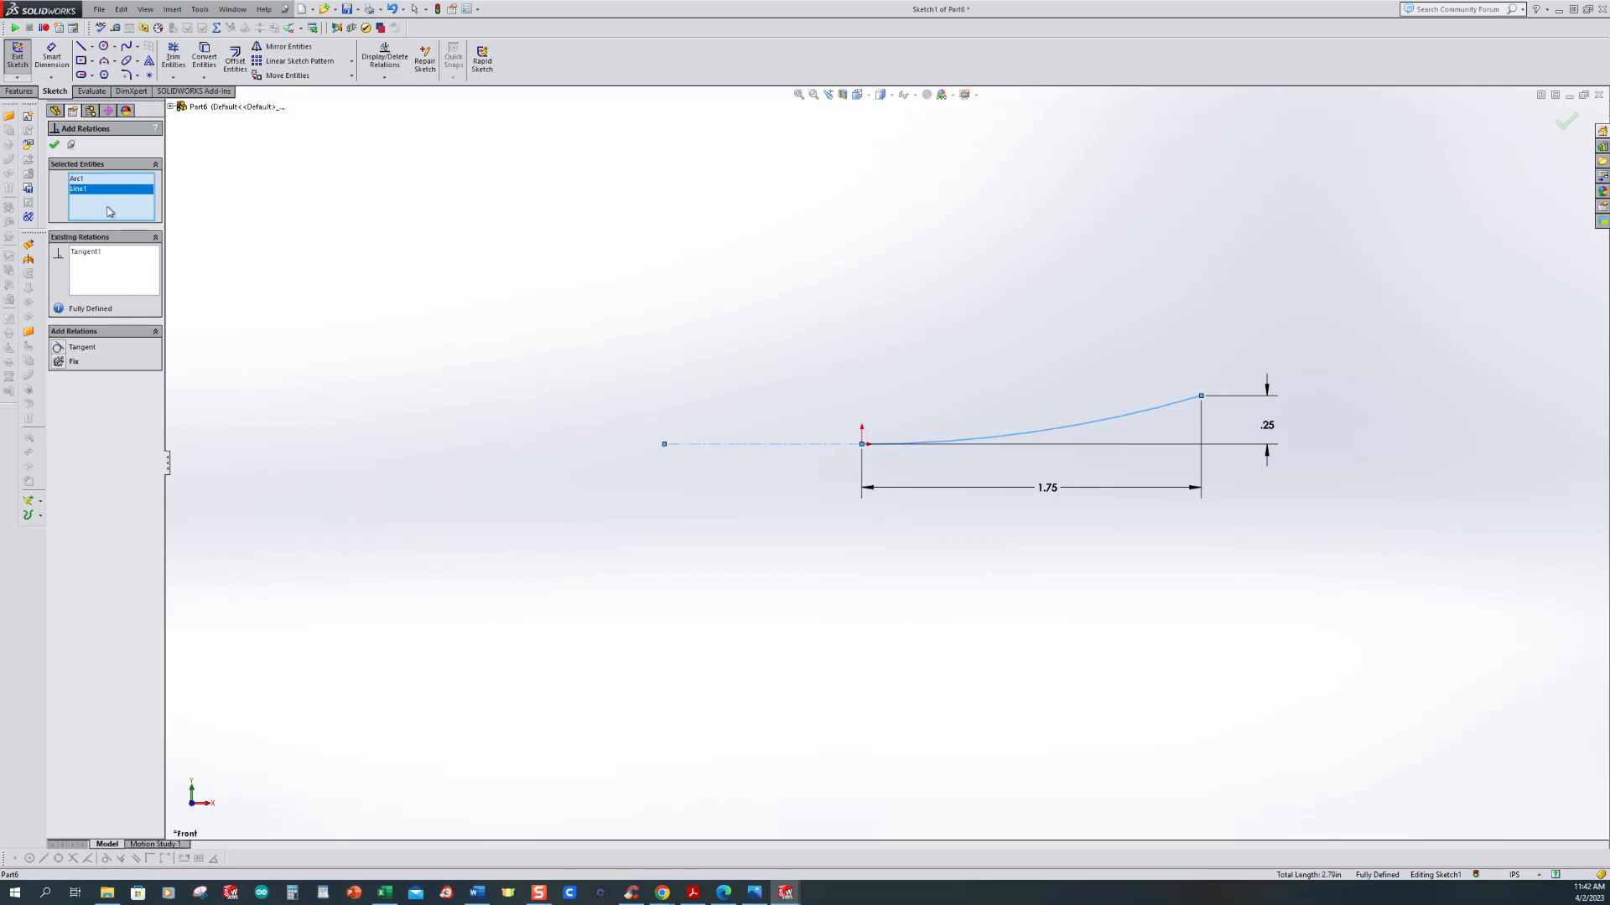
pyautogui.click(57, 145)
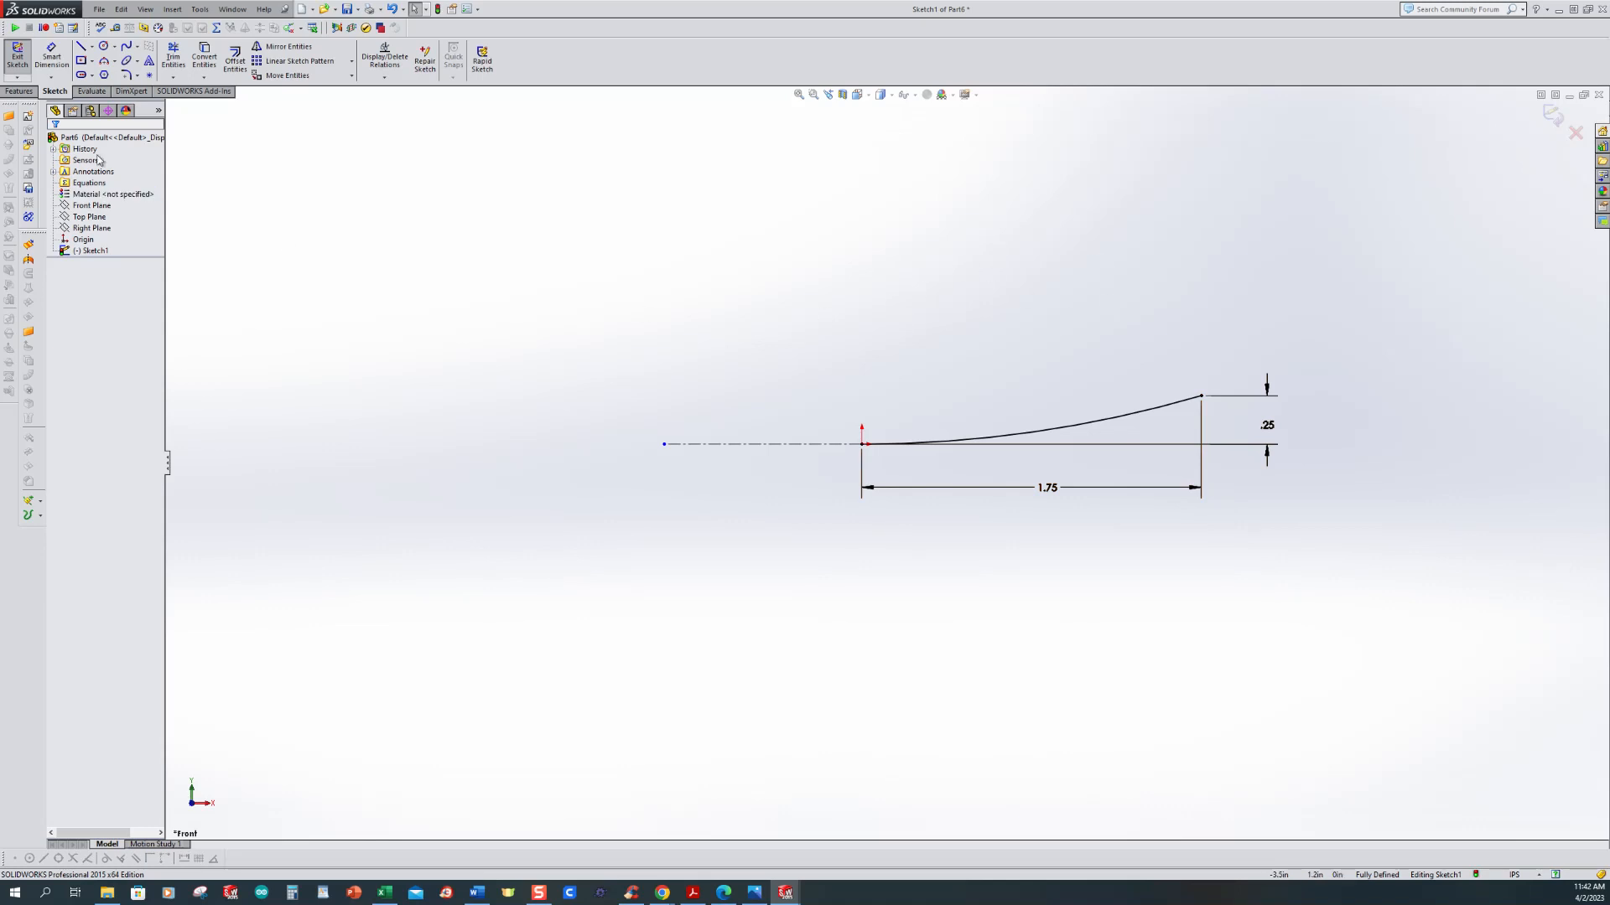
# Step: Extrude the arc sketch with Extruded Boss/Base as a thin feature, using Mid Plane and a depth of 0.375 in
pyautogui.click(20, 92)
pyautogui.click(28, 71)
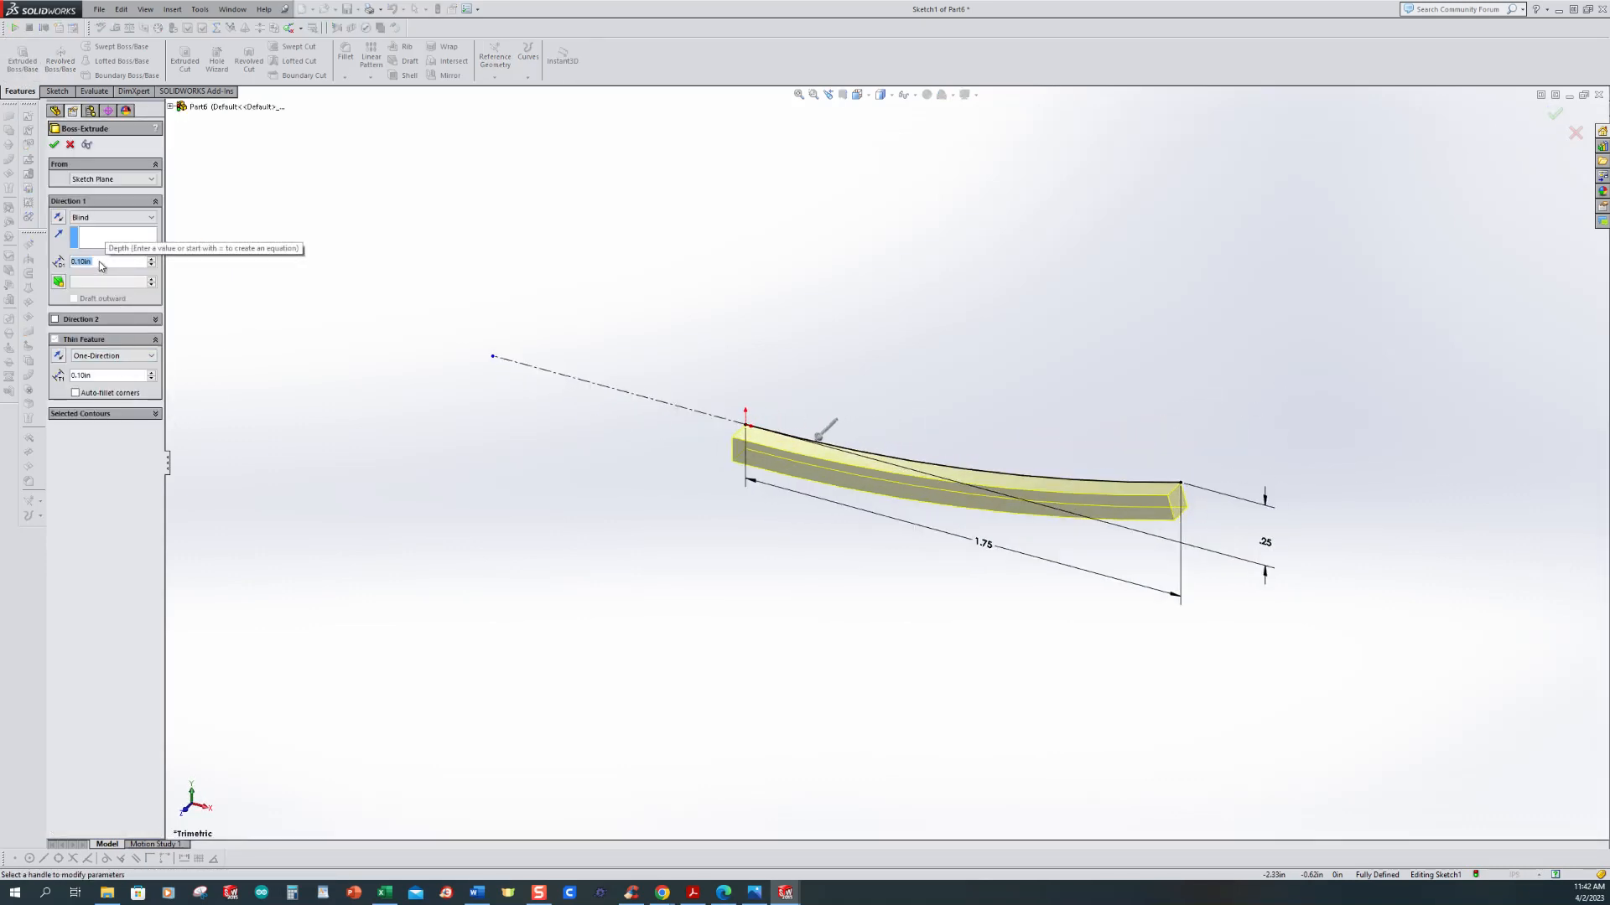
pyautogui.click(114, 217)
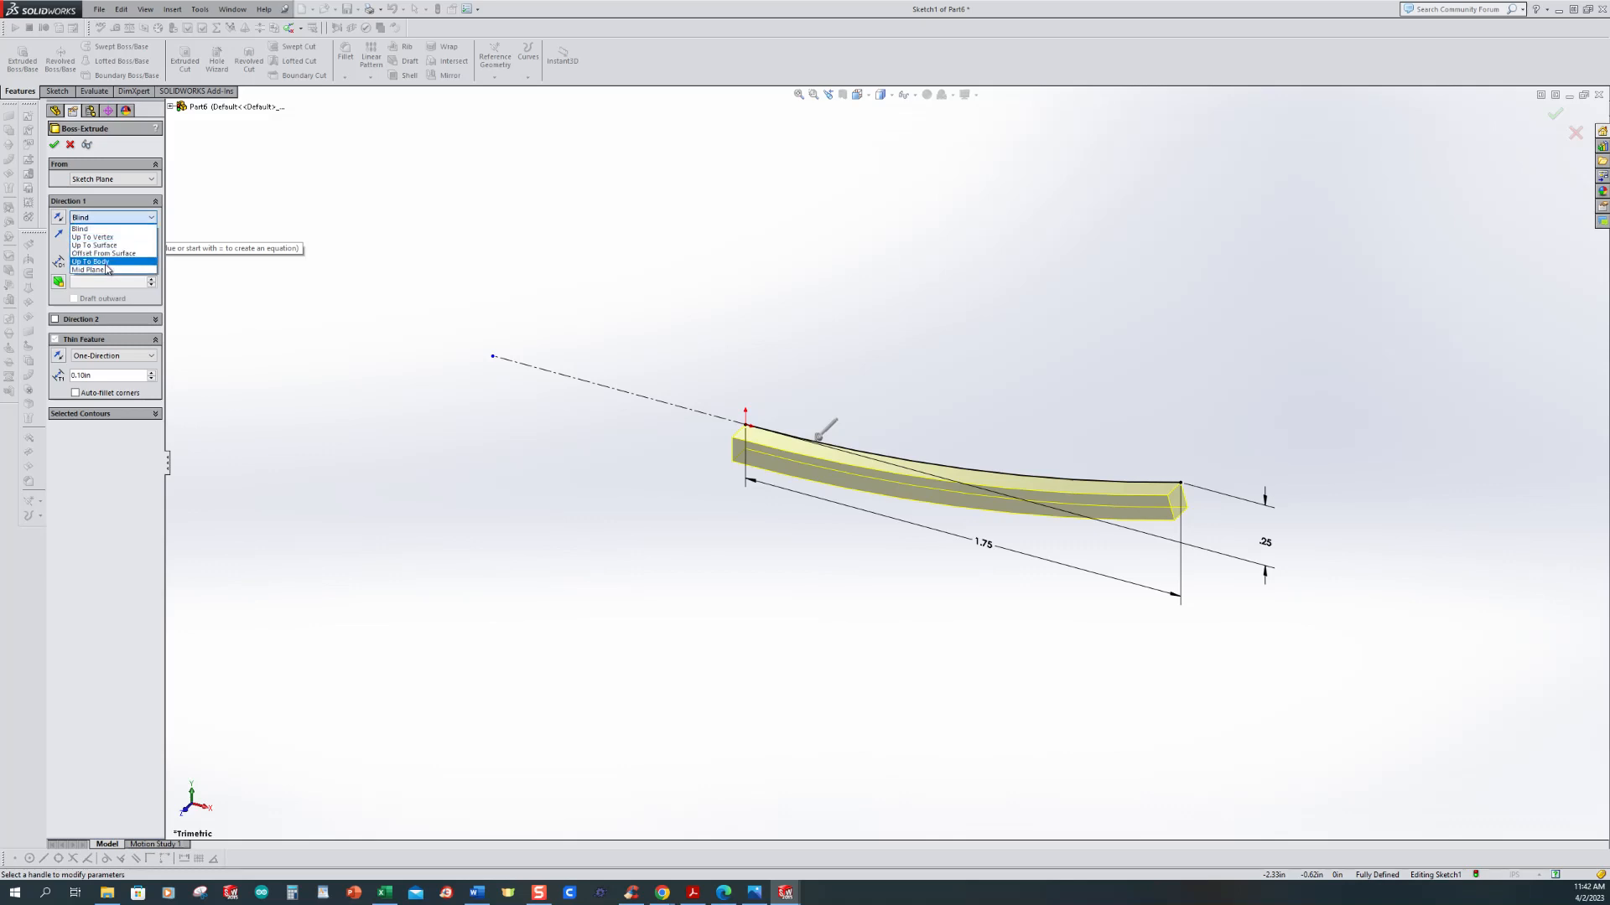
pyautogui.click(88, 270)
pyautogui.write('0.375')
pyautogui.press('Return')
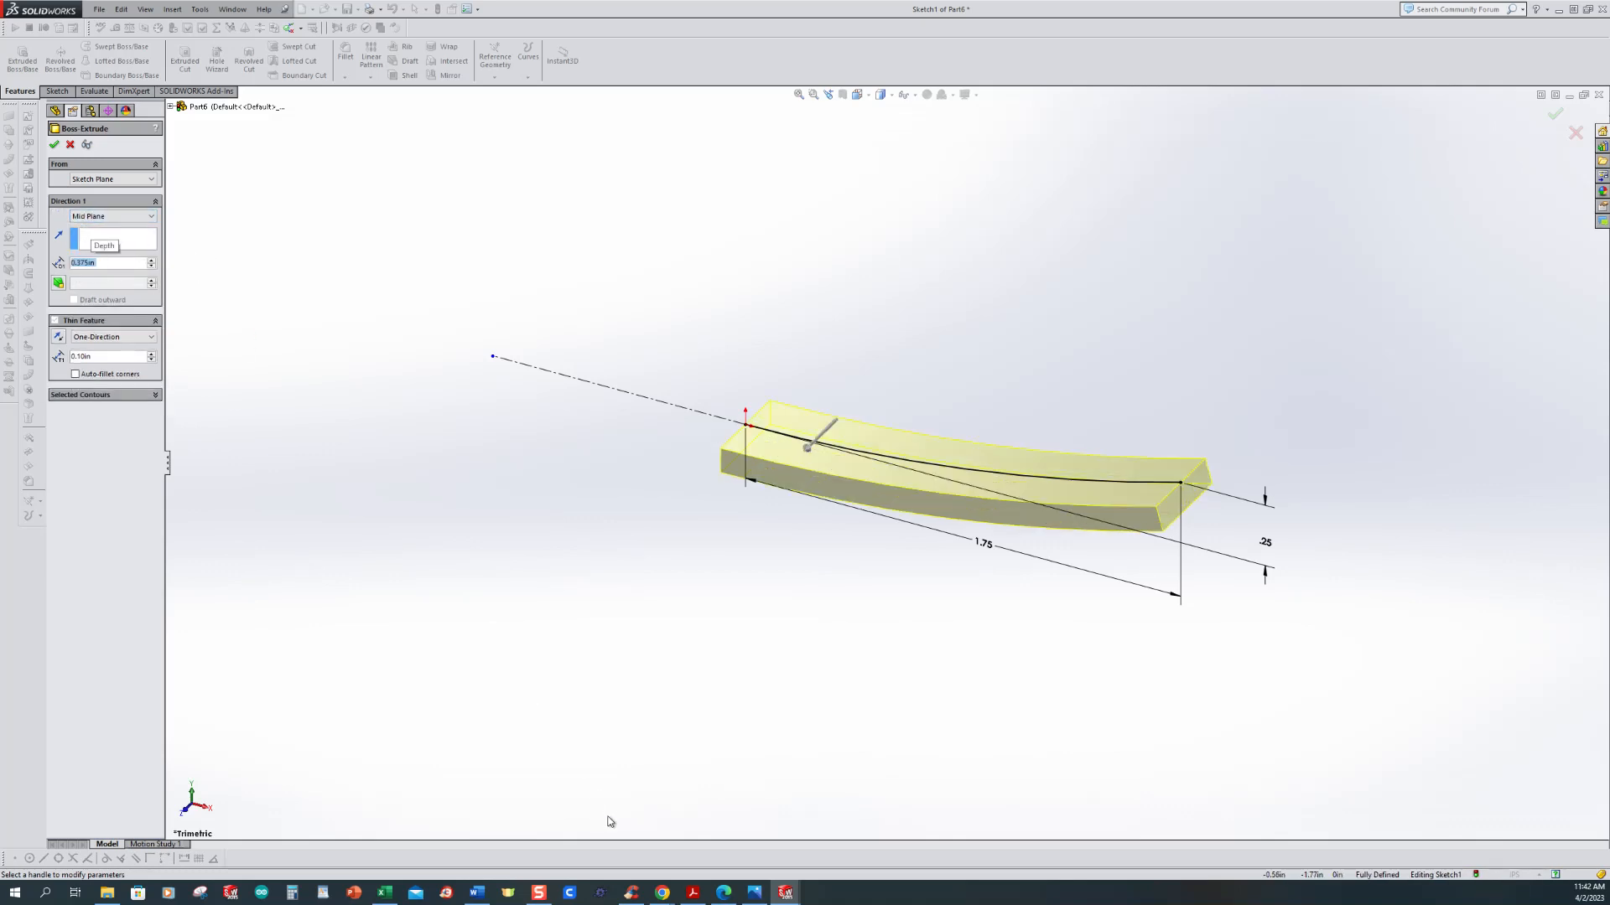
# Step: Check the spring gauge in the wrench drawing, set the thin feature thickness to 0.032 in and finish the extrusion
pyautogui.click(754, 893)
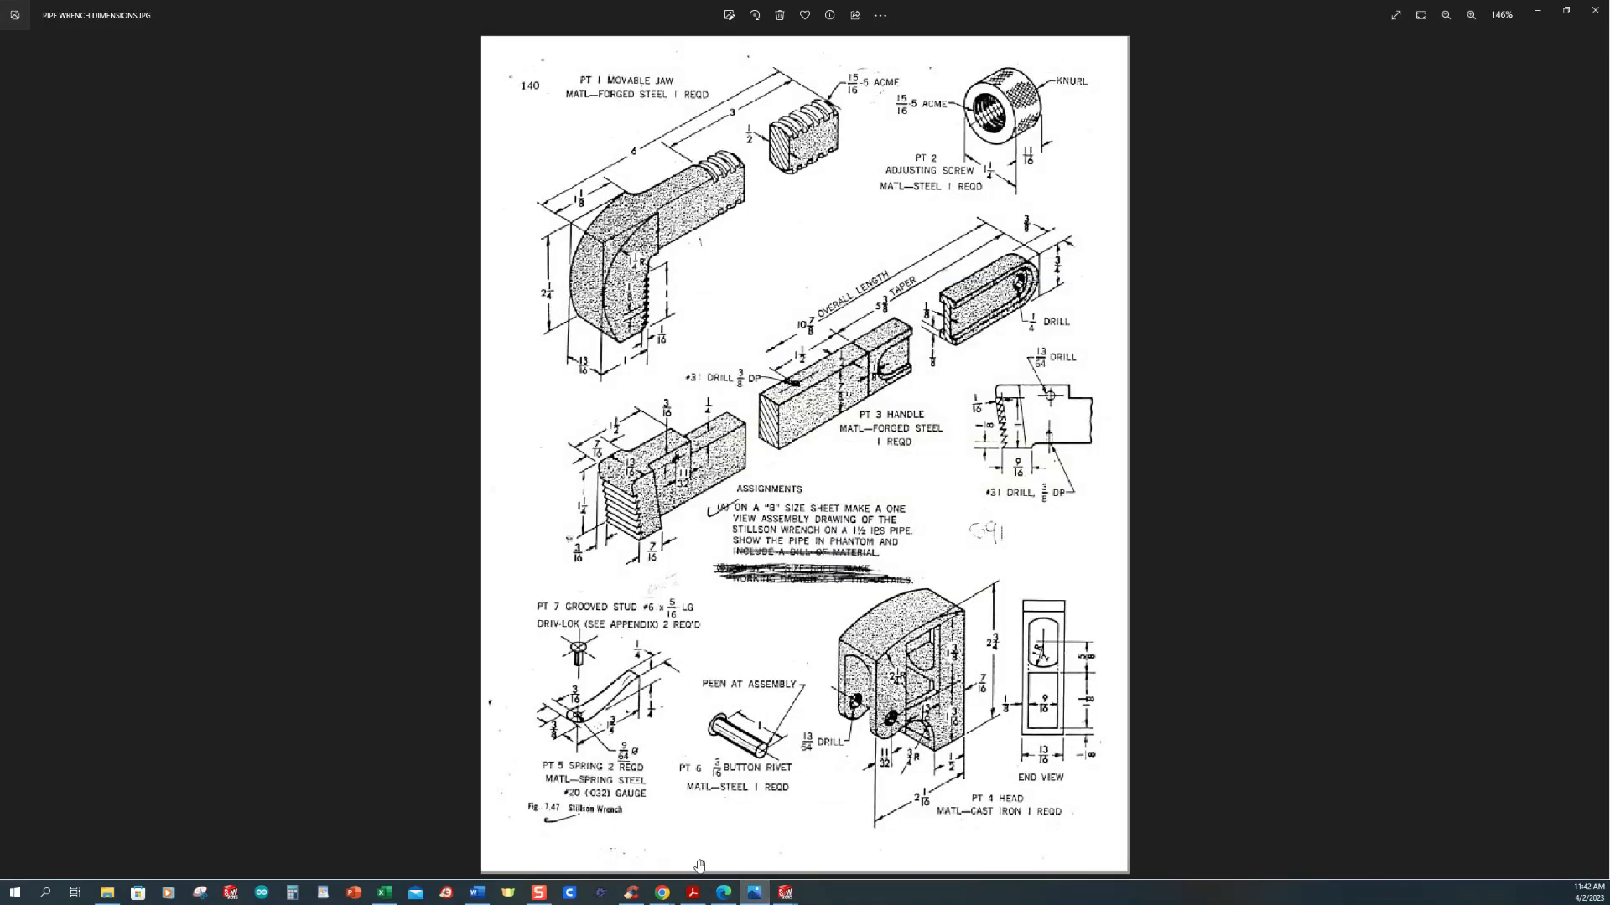
pyautogui.moveTo(785, 893)
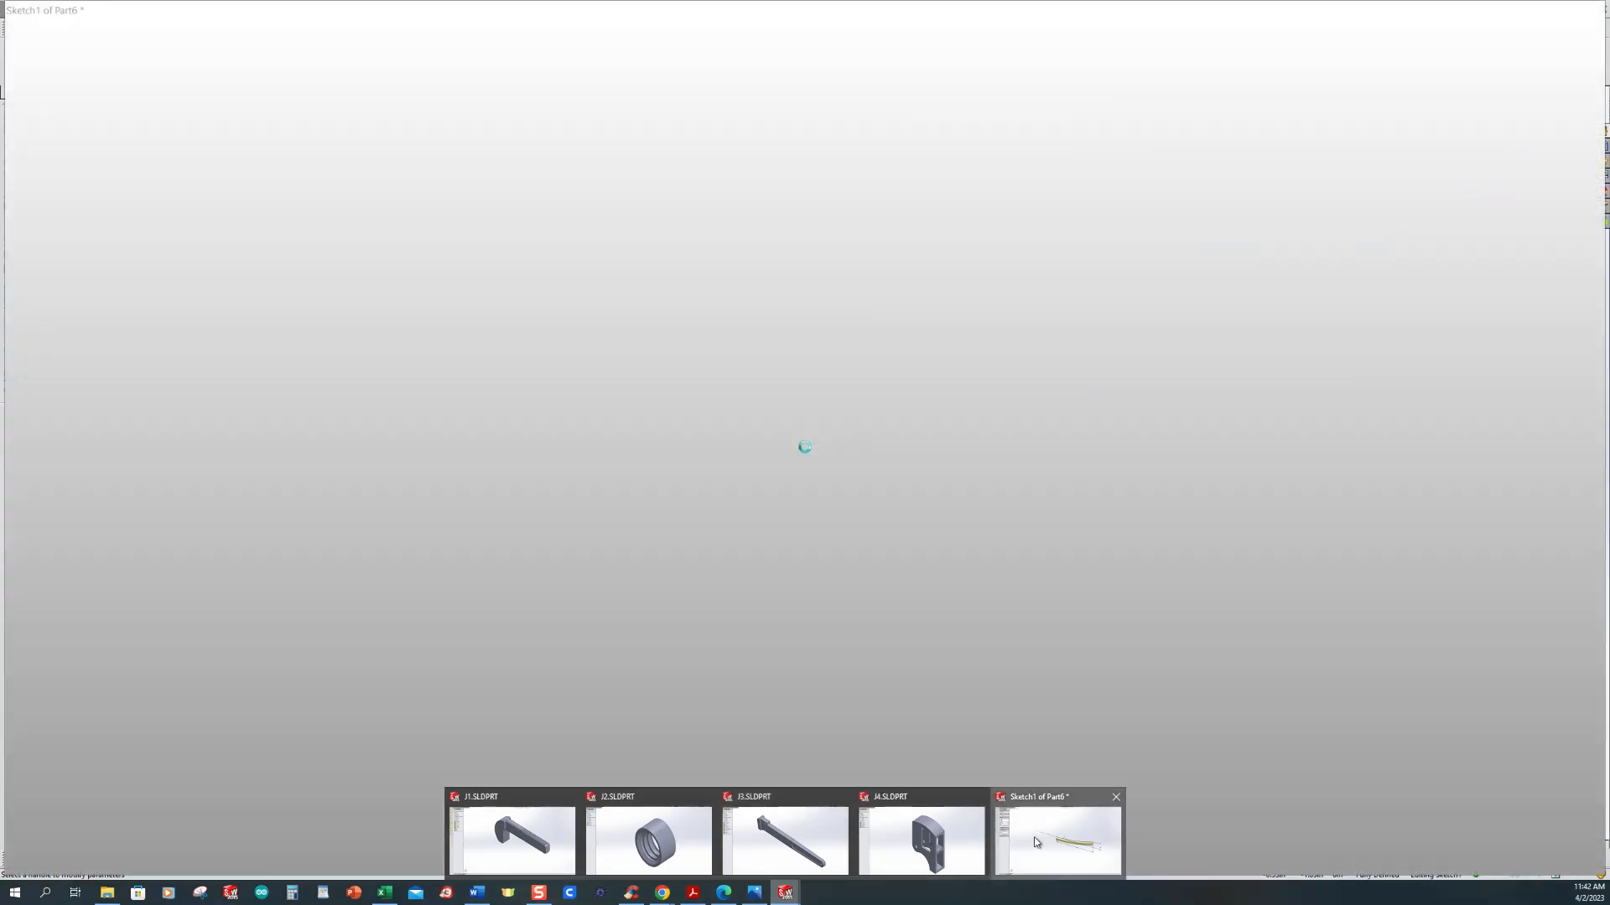
pyautogui.click(1034, 838)
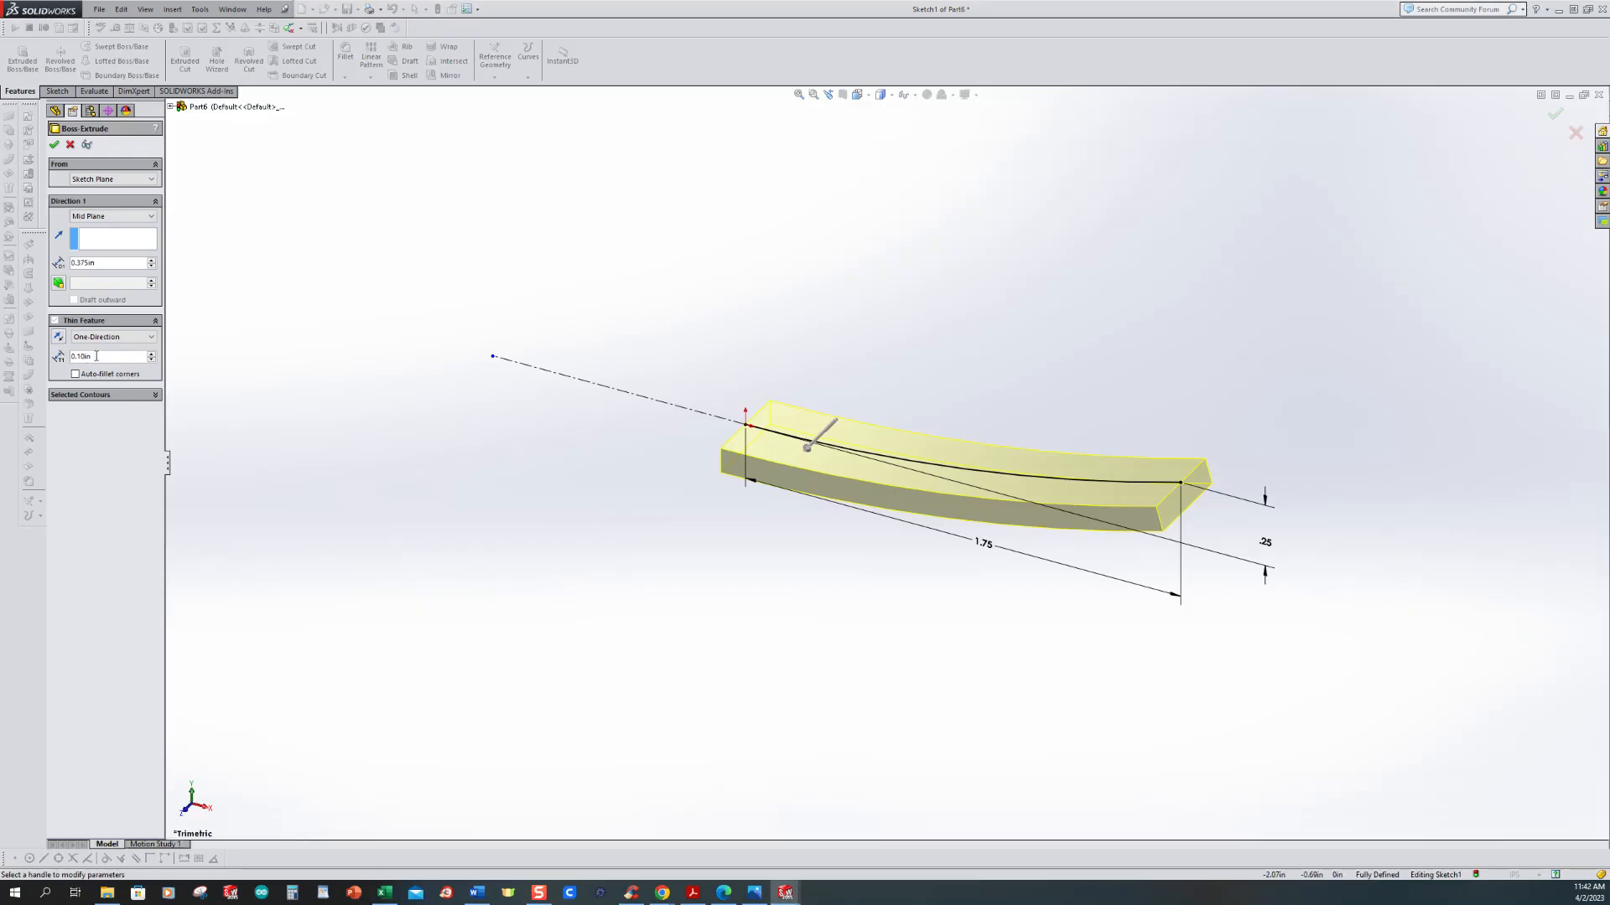
pyautogui.write('.032')
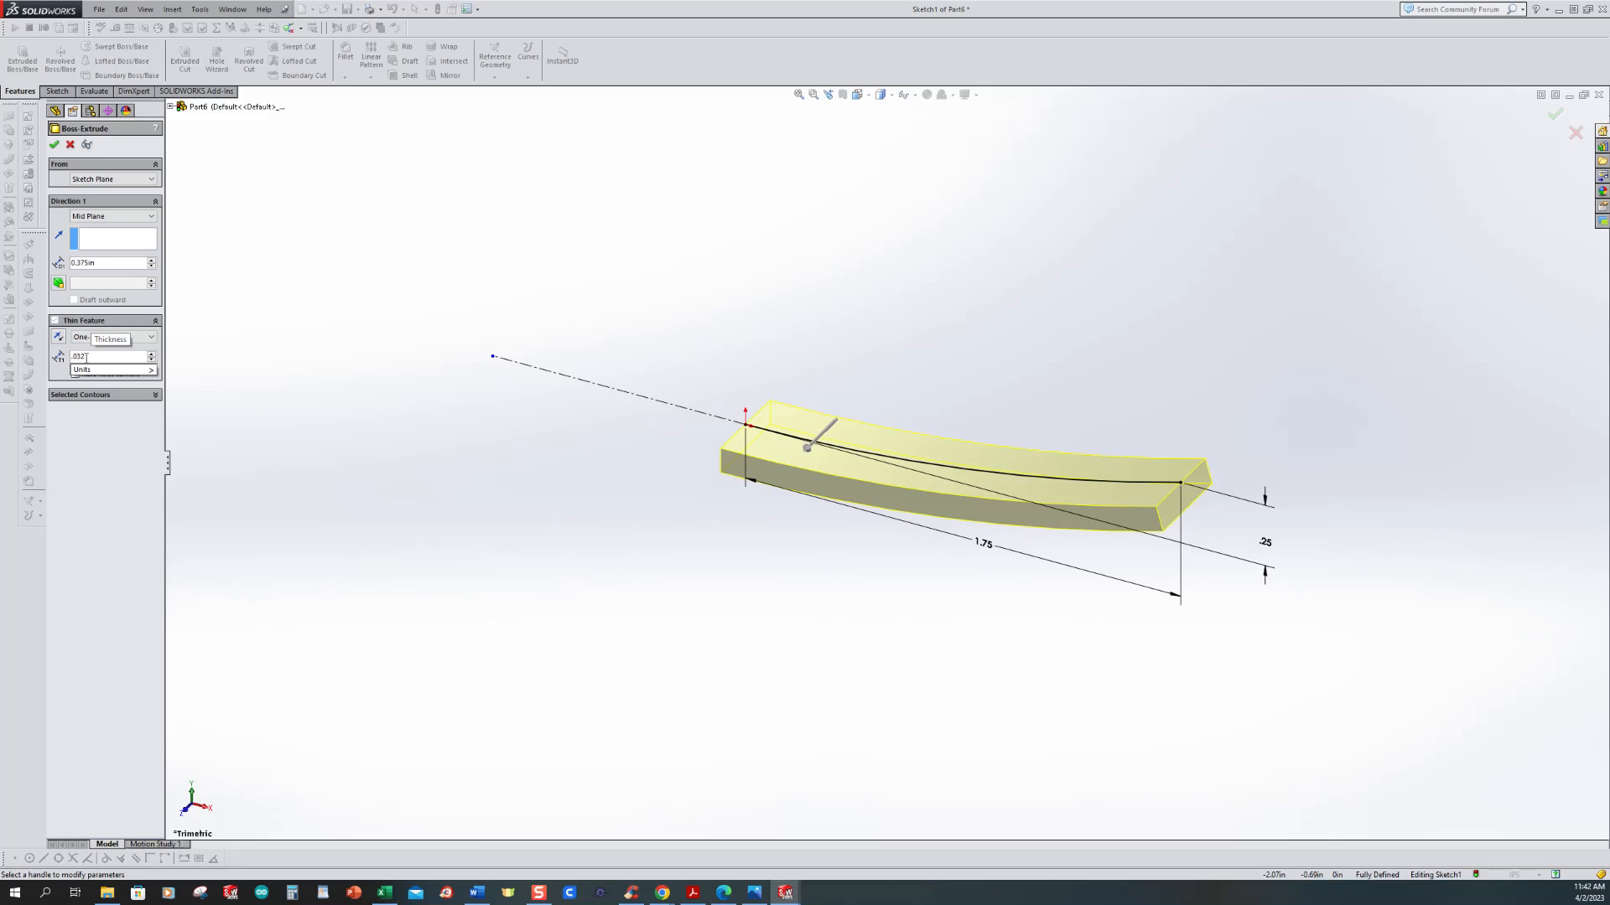
pyautogui.press('Return')
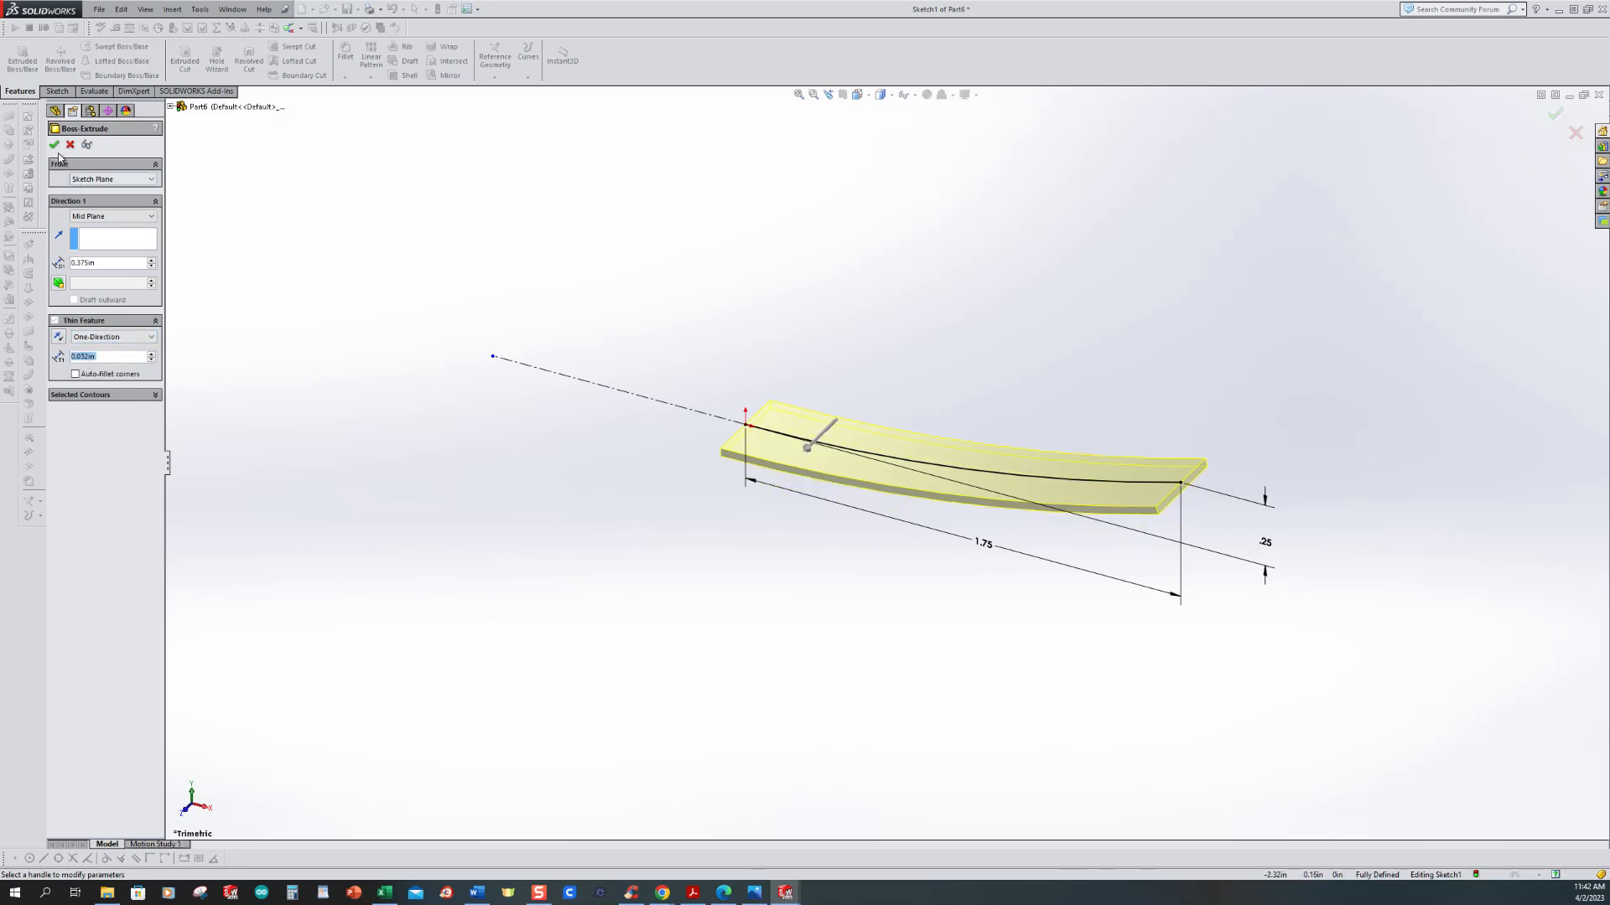
pyautogui.click(54, 146)
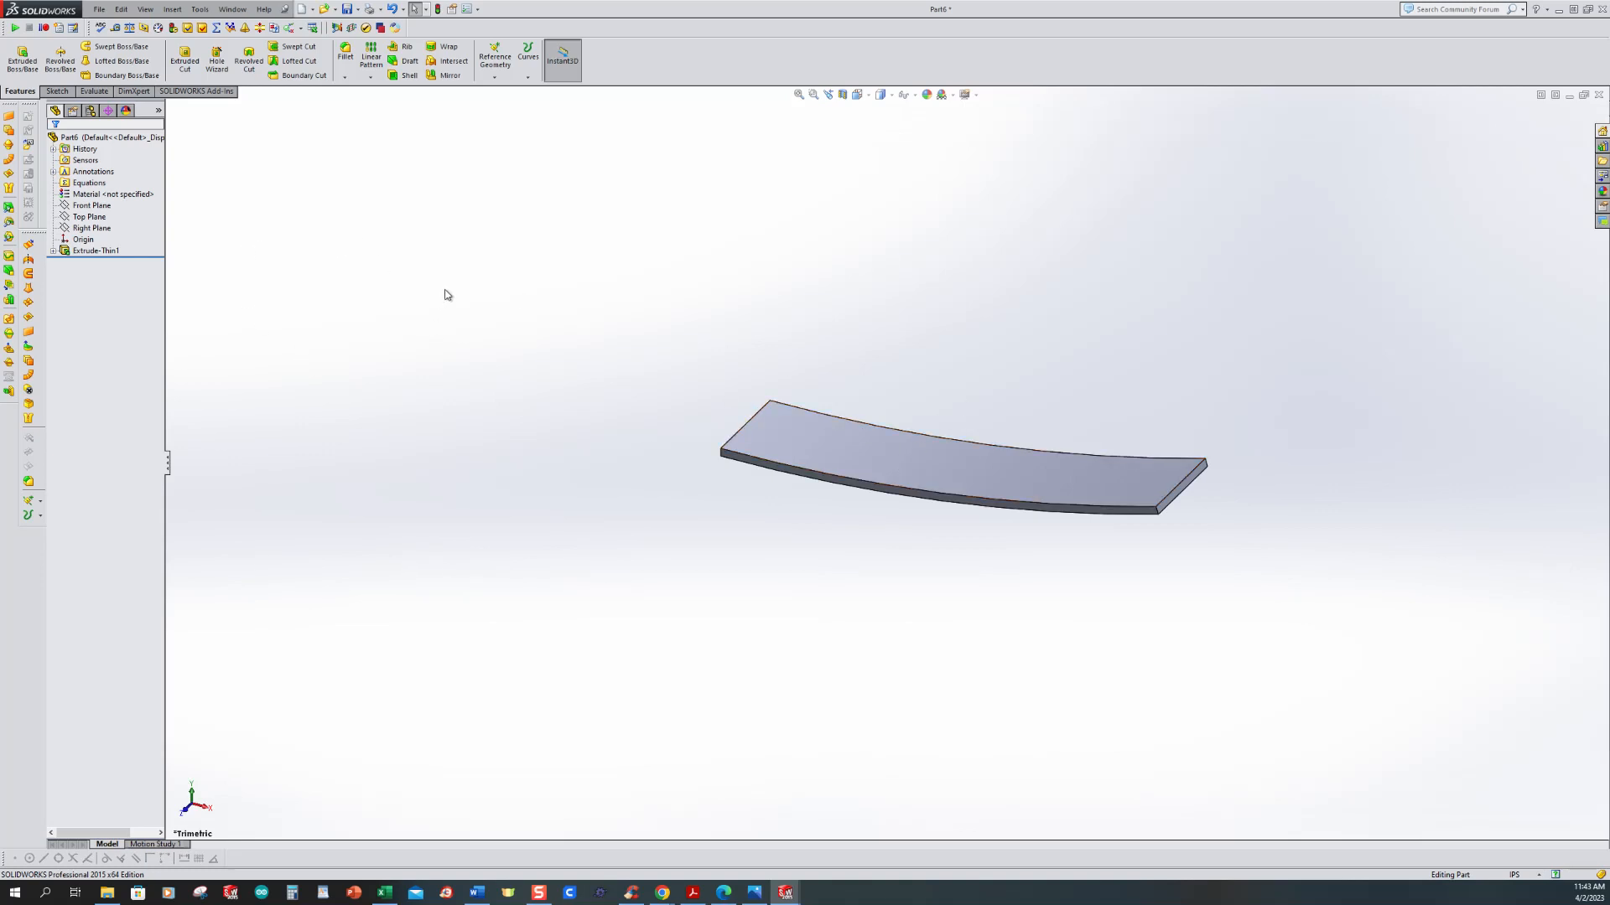
# Step: Start an Extruded Cut sketch on the Top Plane and draw two converging lines from the strip's raised-end corners, joined by an arc near the origin end
pyautogui.click(185, 67)
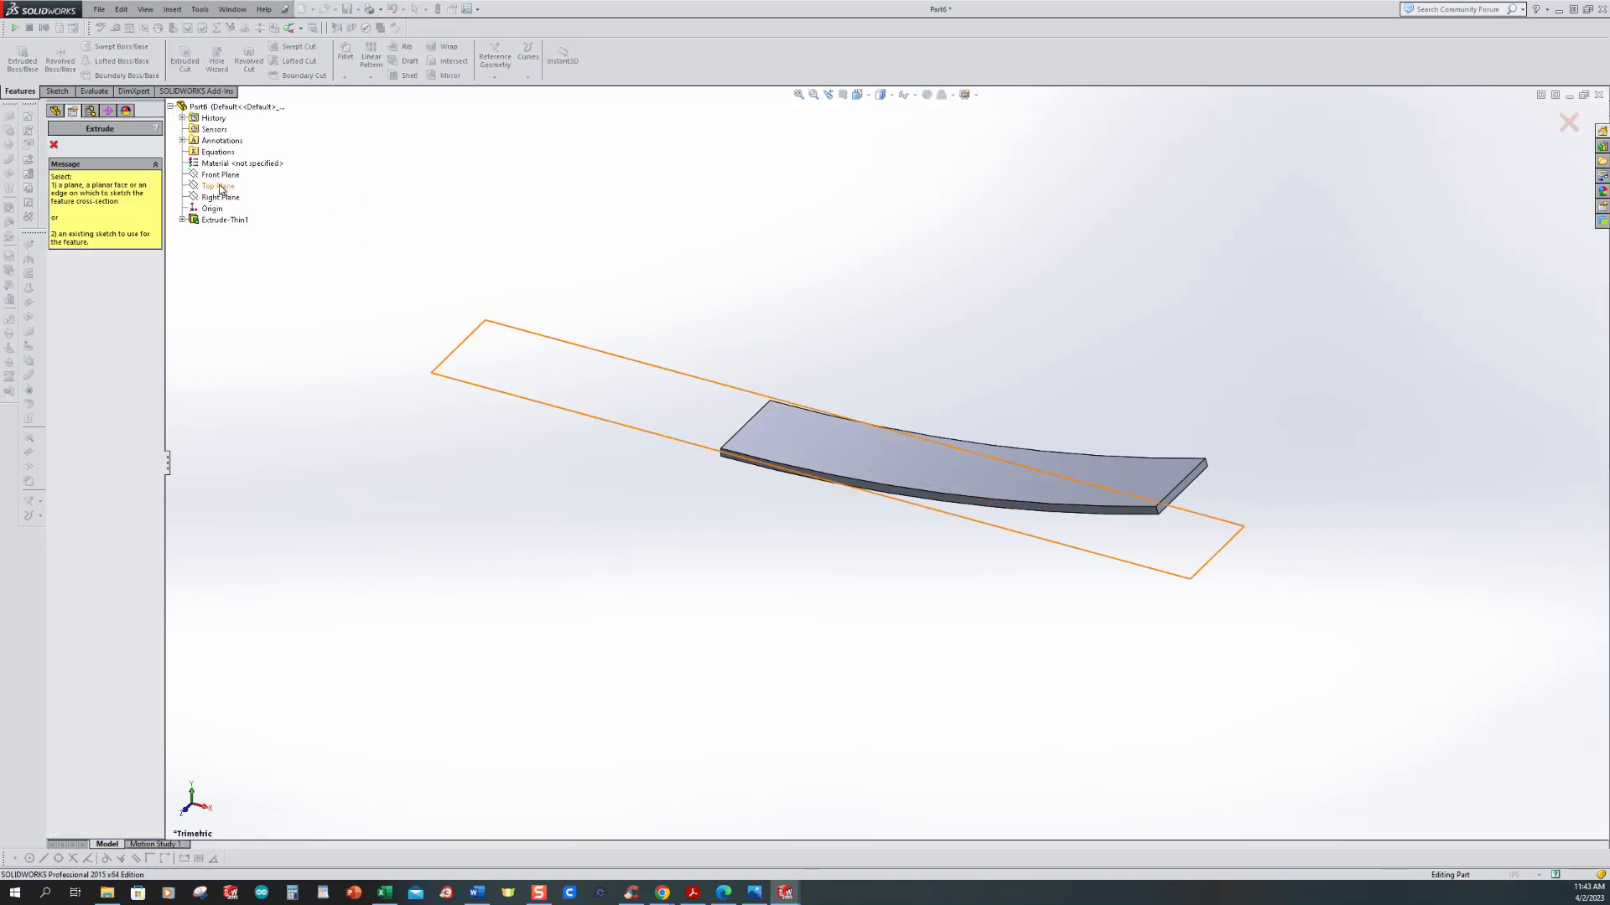
pyautogui.click(218, 186)
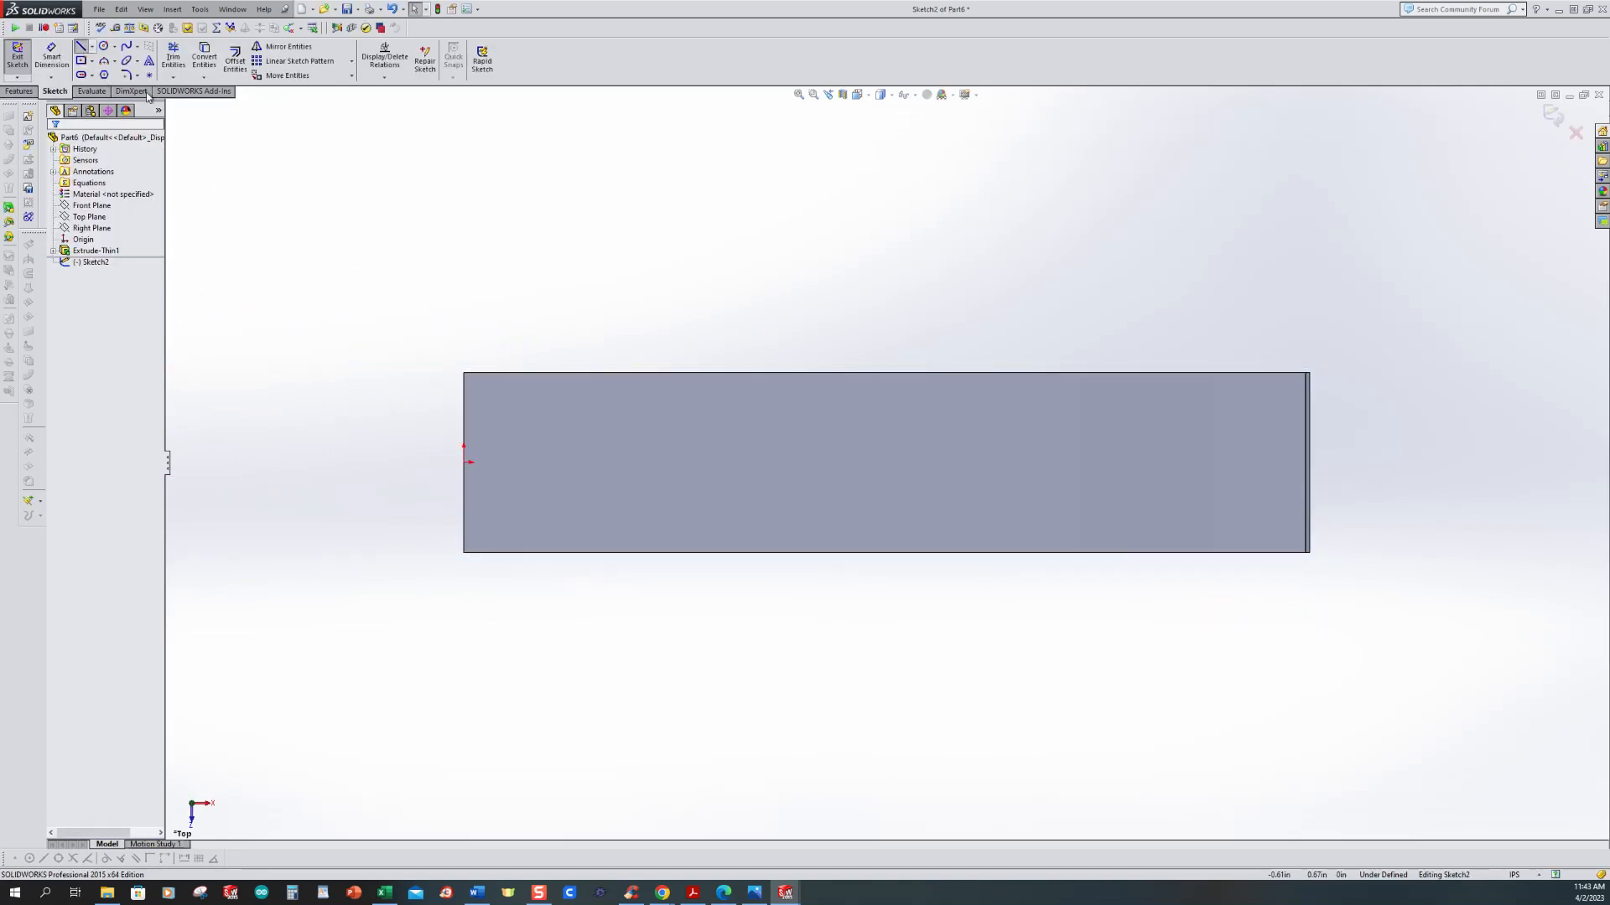
pyautogui.click(80, 46)
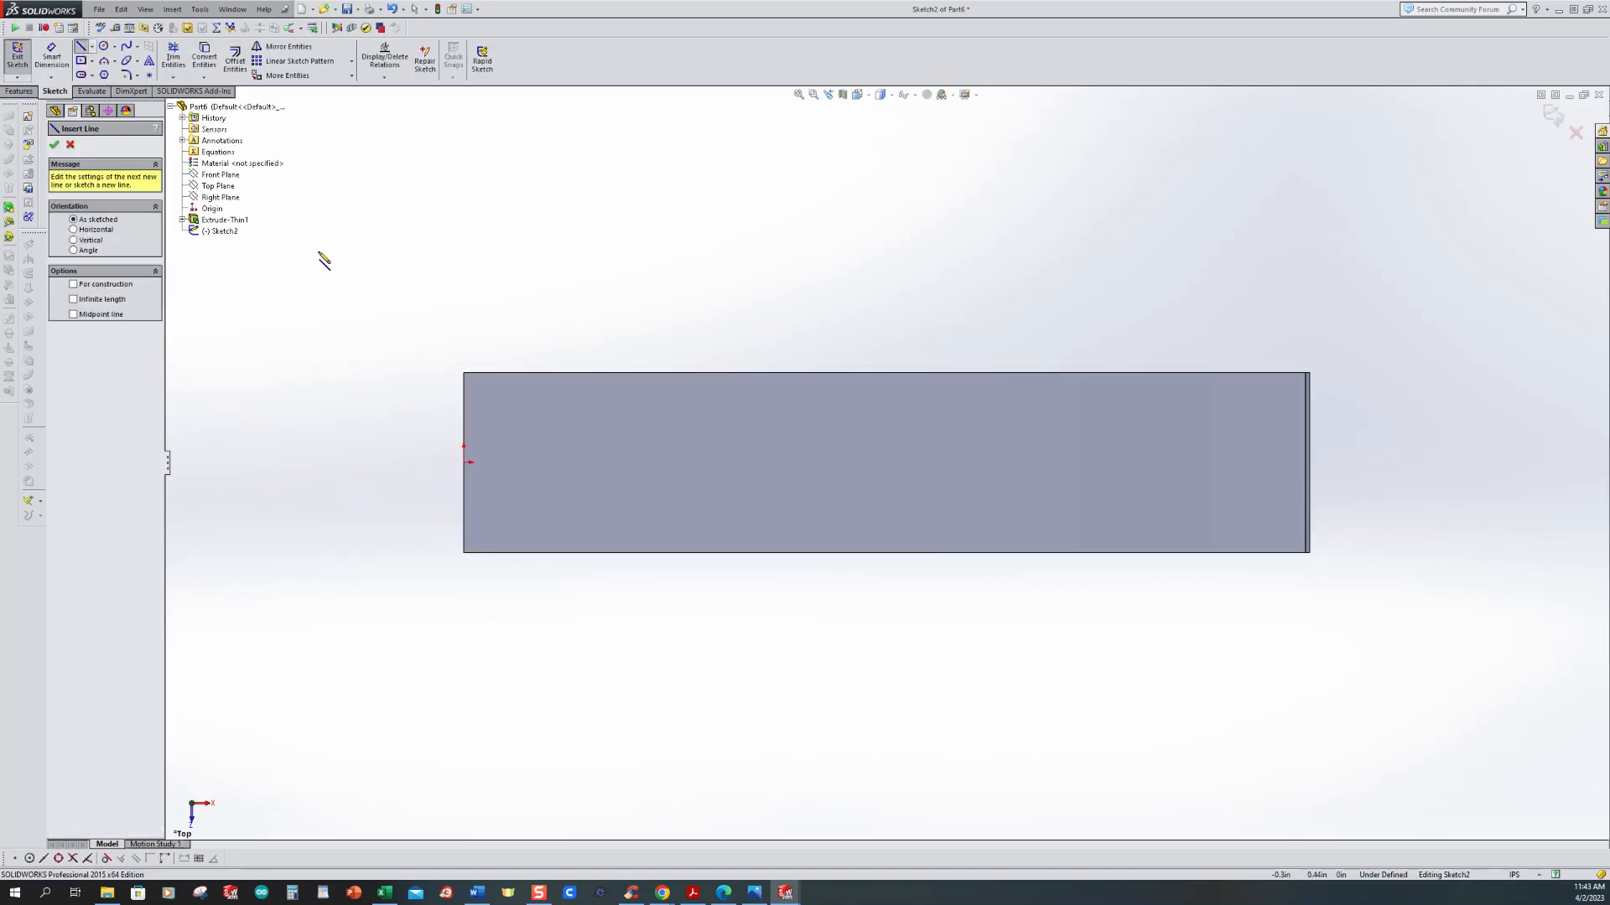
pyautogui.click(1310, 374)
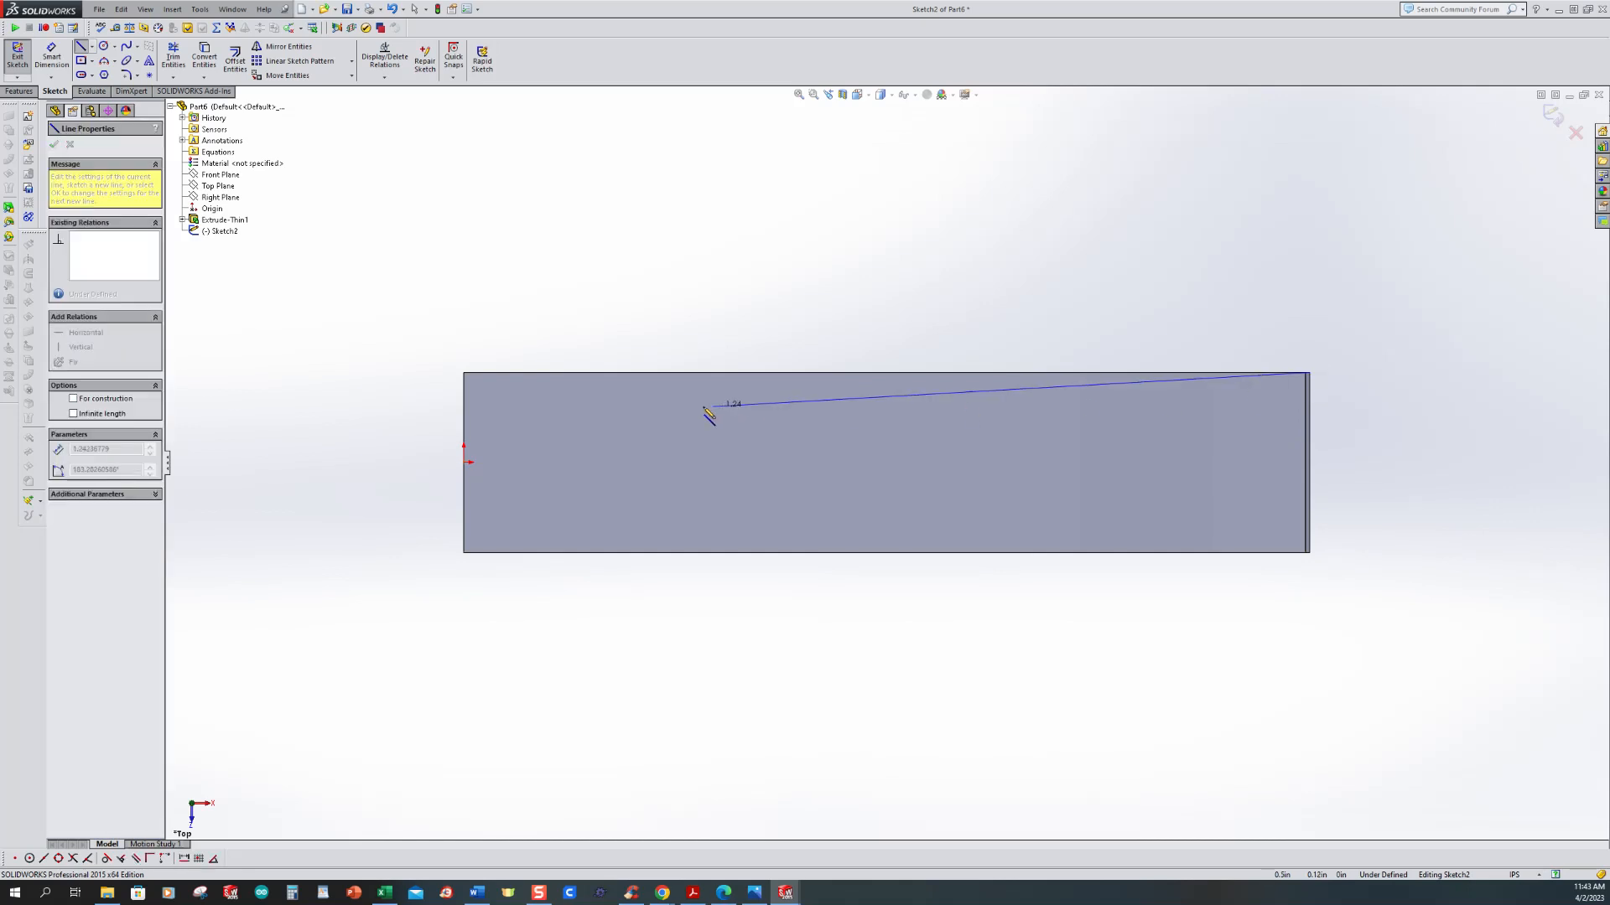
pyautogui.click(568, 410)
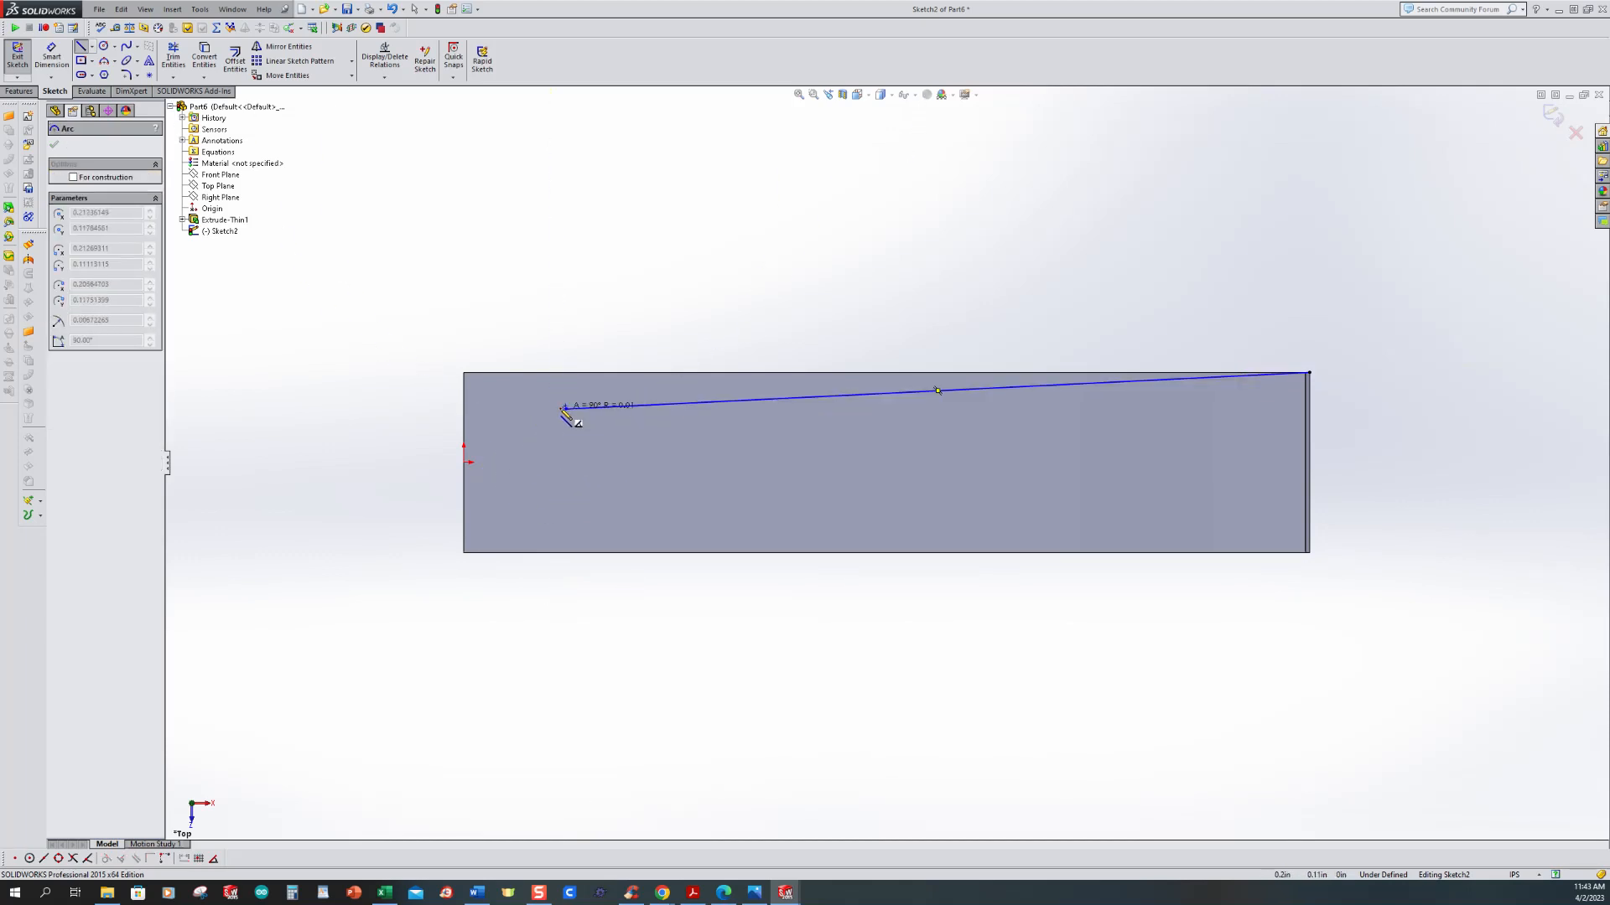
pyautogui.click(550, 530)
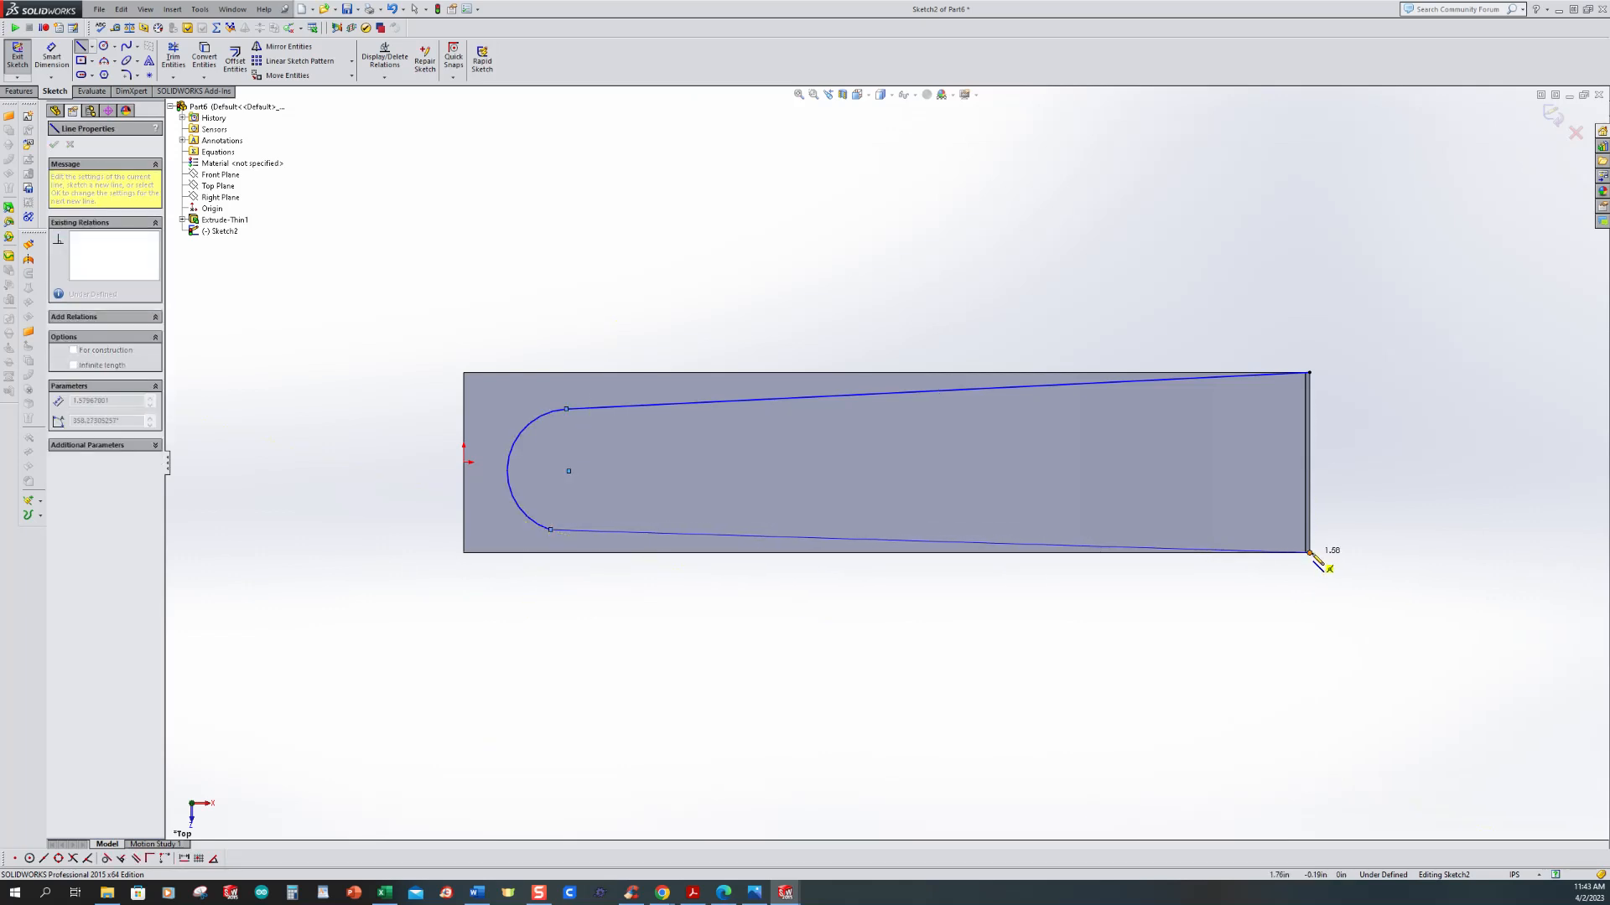
pyautogui.click(1309, 552)
pyautogui.scroll(-2, 1309, 553)
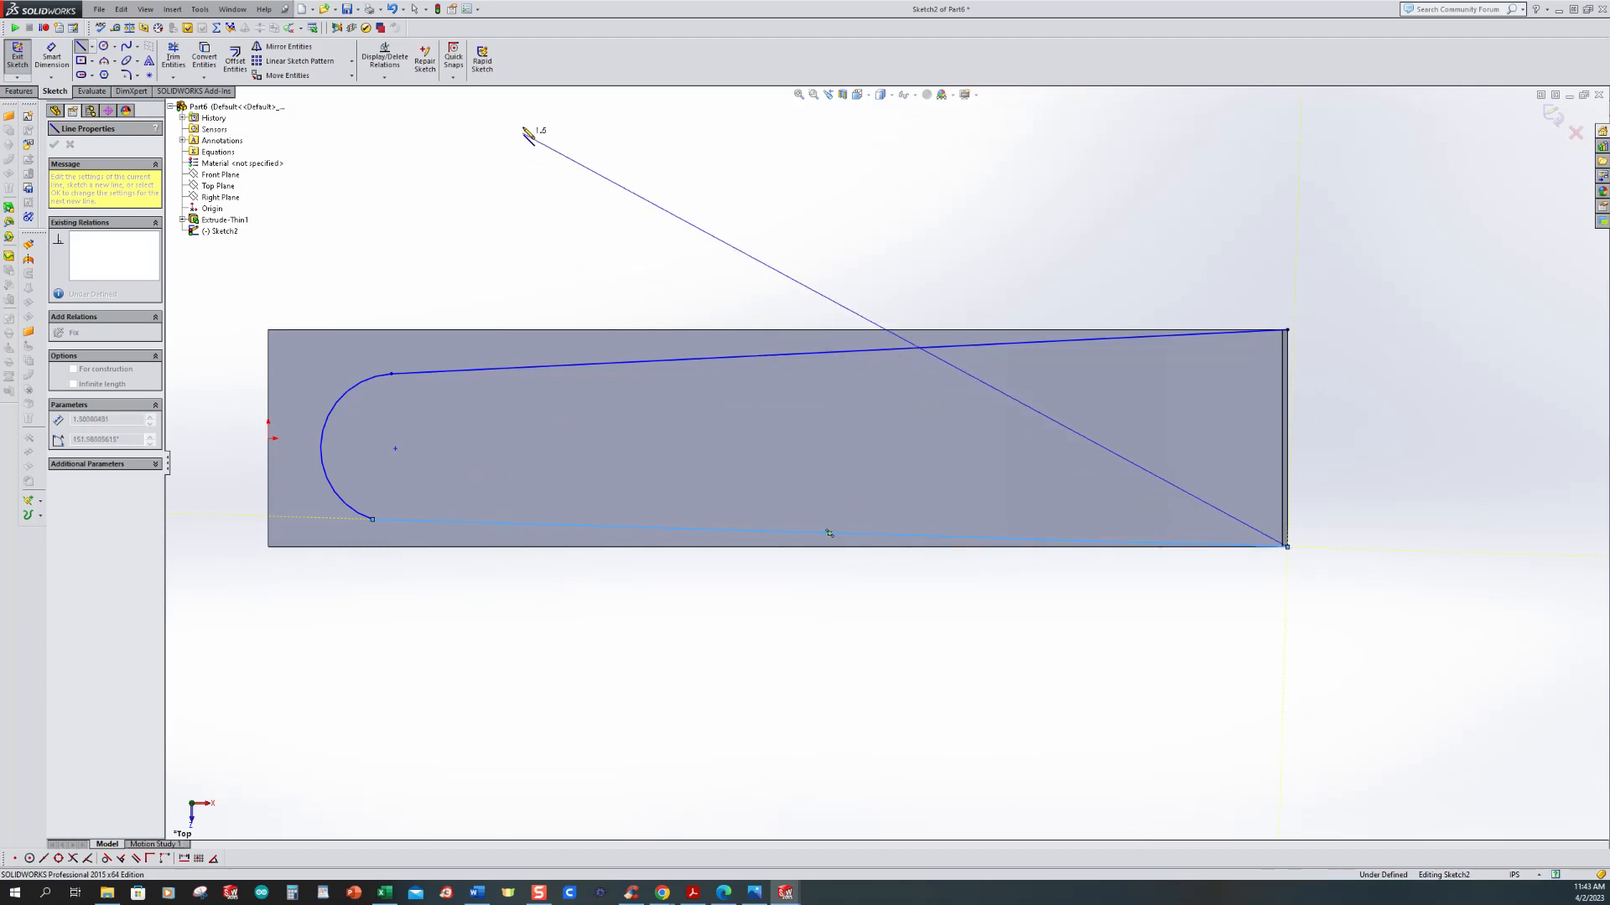
# Step: Make the arc tangent to the lower tapered line and align its center horizontally with the origin
pyautogui.click(384, 77)
pyautogui.click(395, 98)
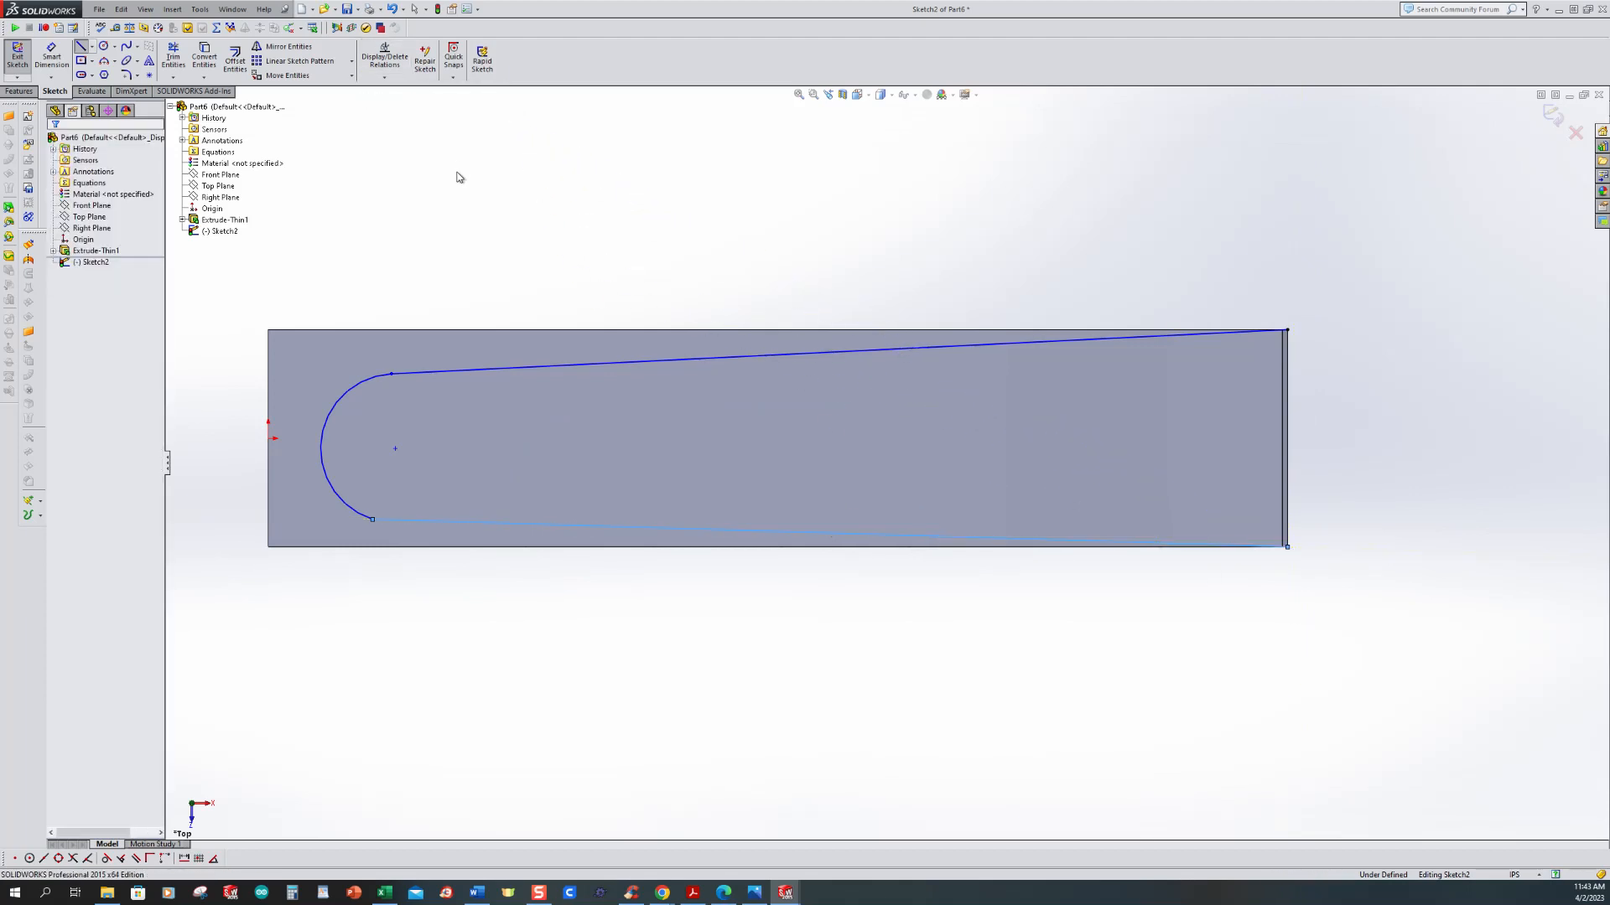
pyautogui.click(360, 514)
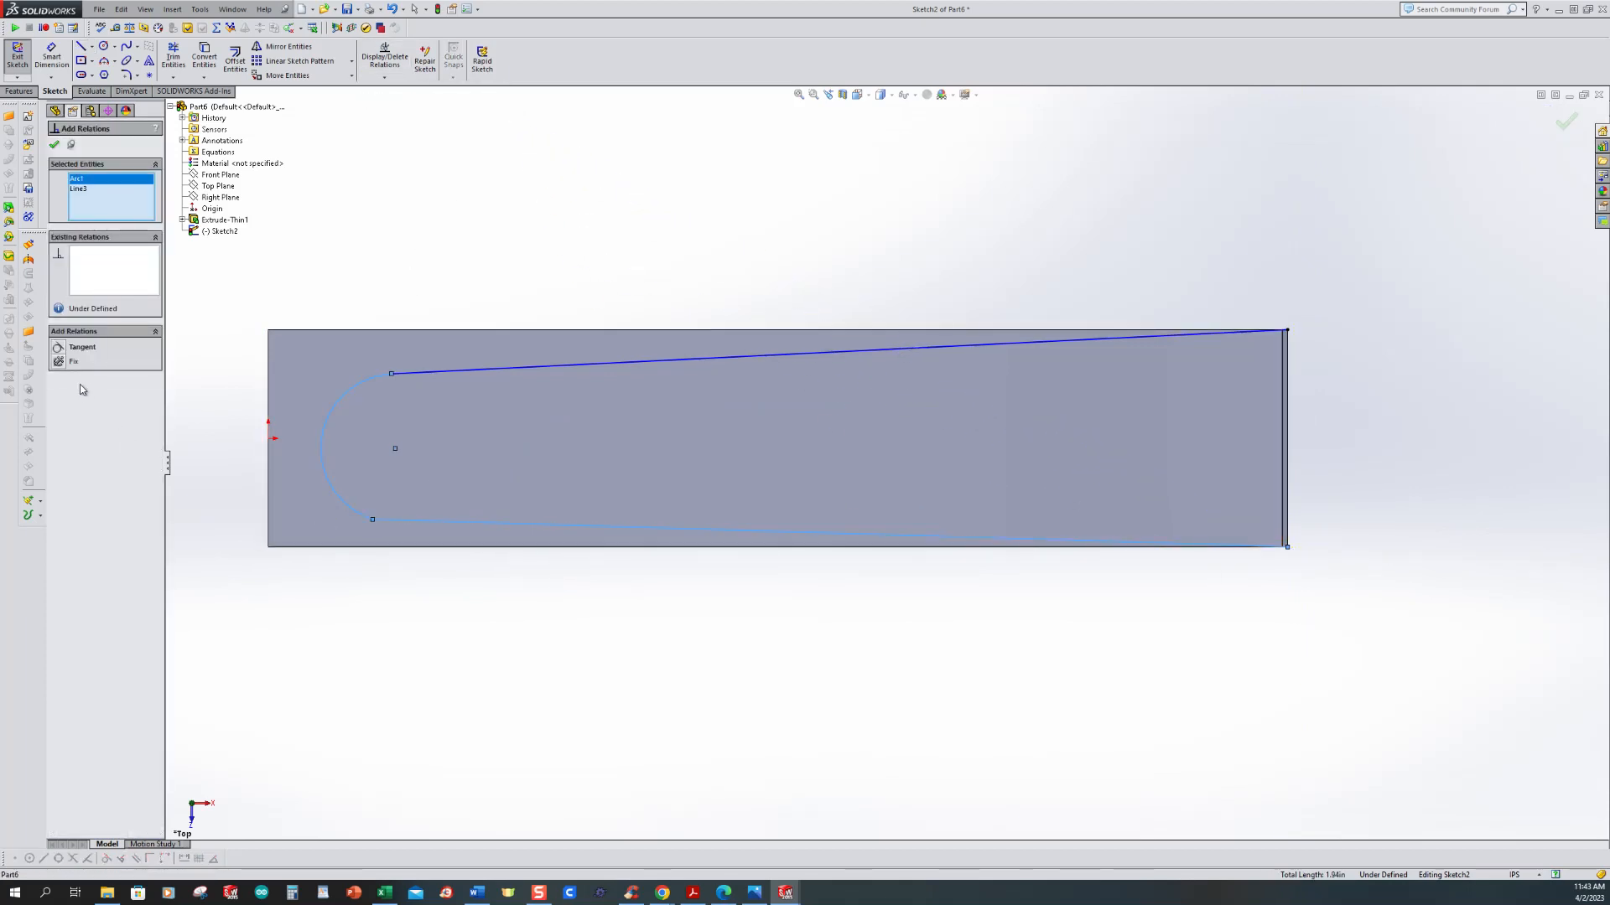
pyautogui.click(268, 438)
pyautogui.click(395, 447)
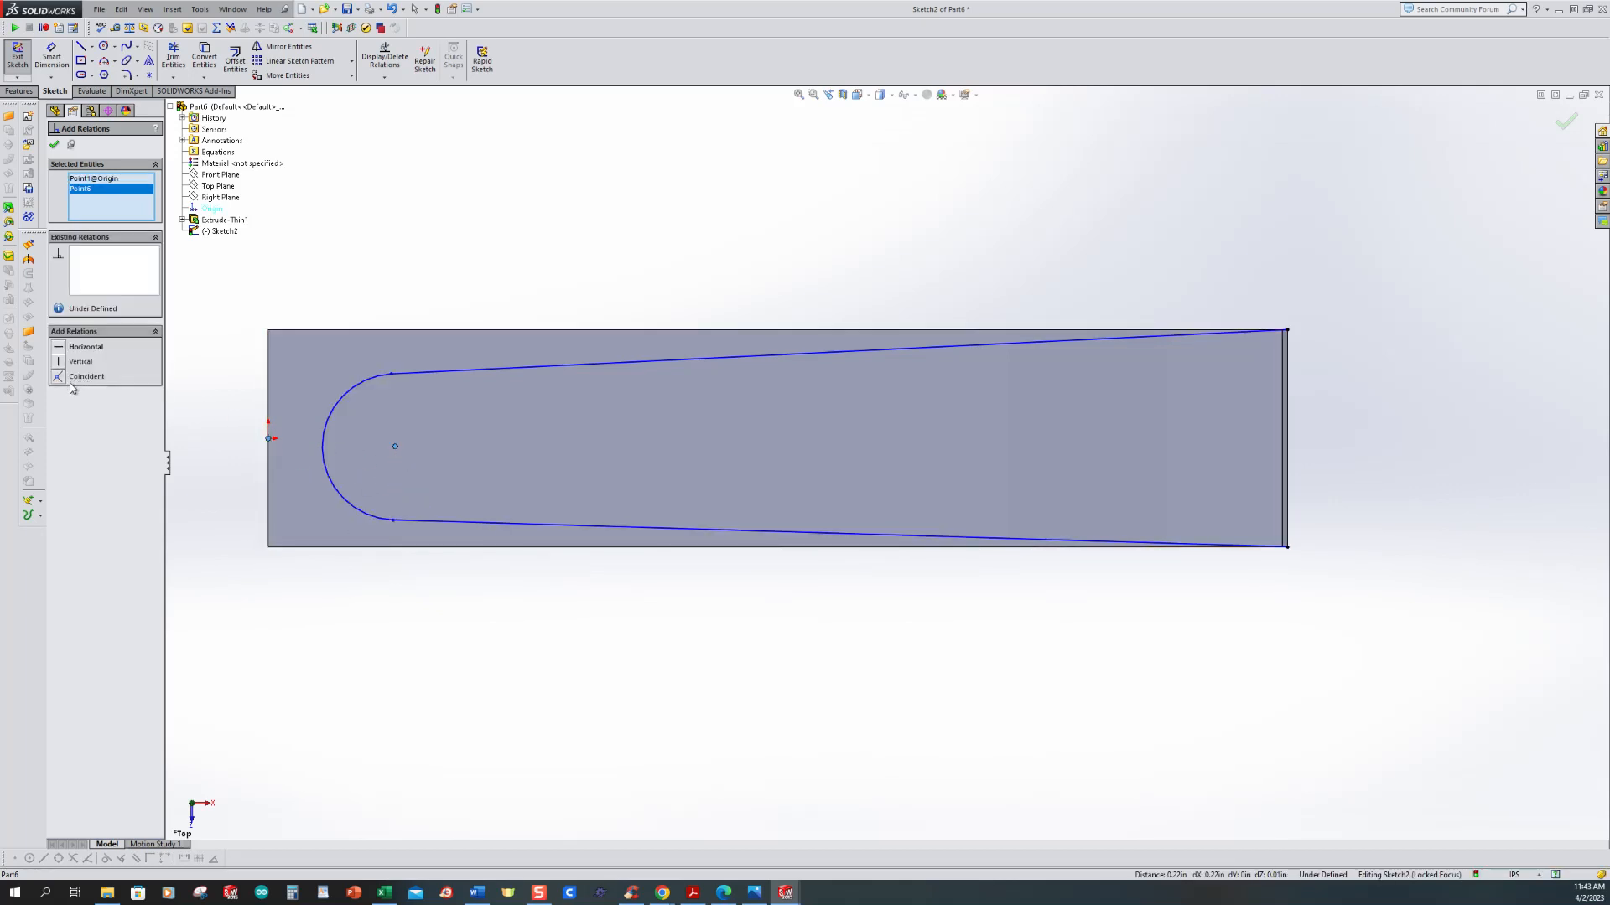
pyautogui.click(61, 352)
# Step: Make the arc tangent to the strip's end edge at the origin and consult the PT 5 Spring dimensions in the wrench drawing
pyautogui.click(269, 423)
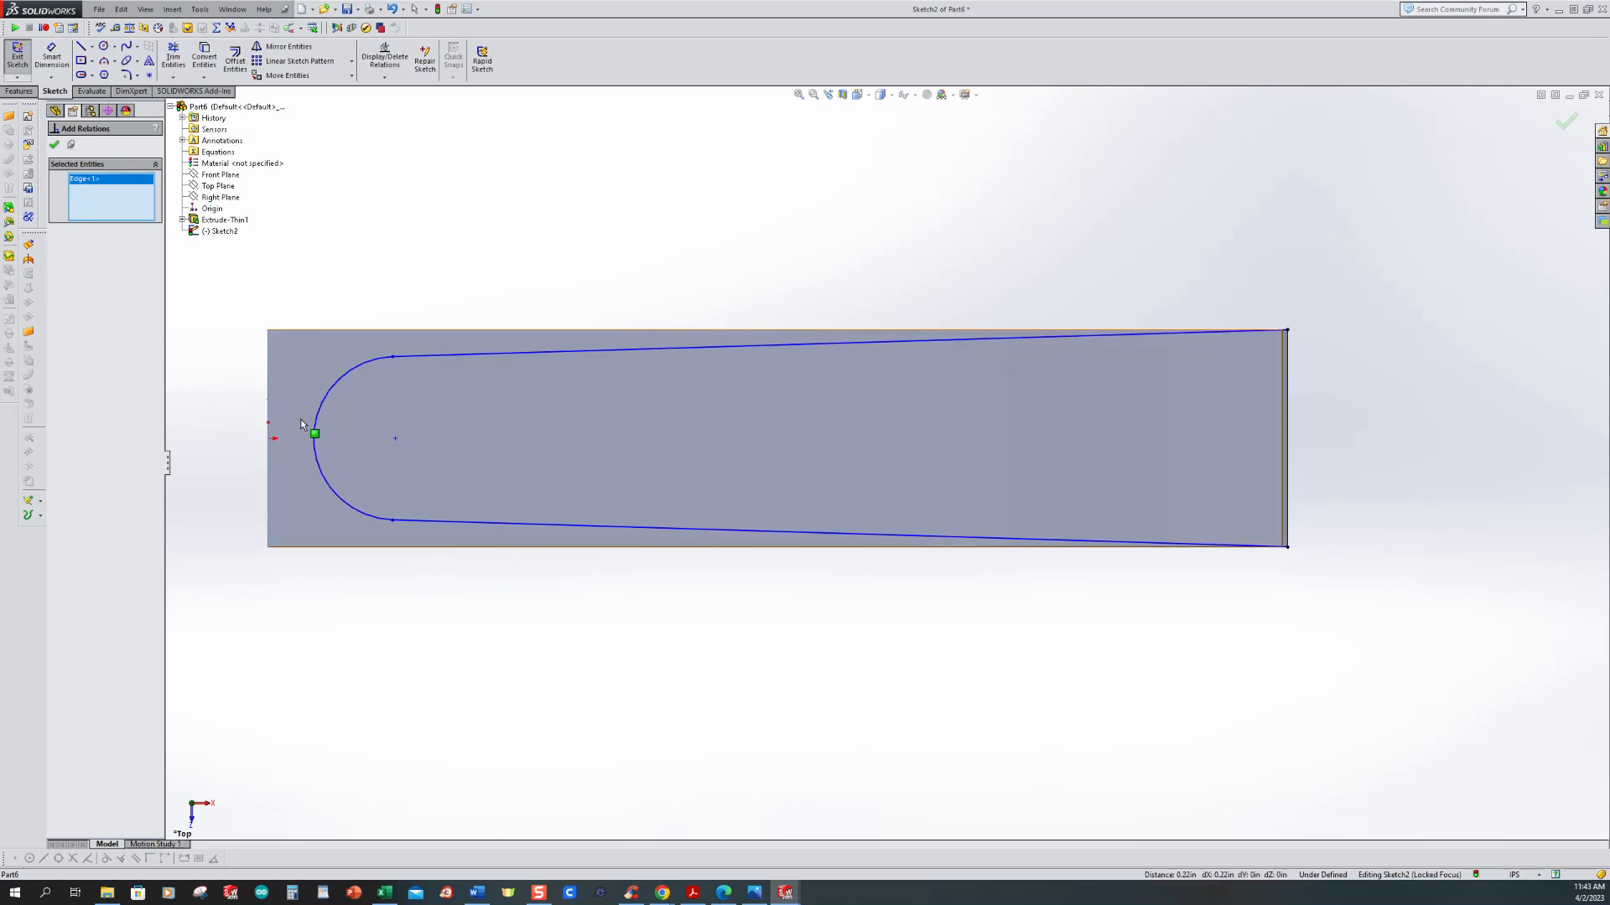
pyautogui.click(315, 417)
pyautogui.click(61, 351)
pyautogui.scroll(2, 601, 353)
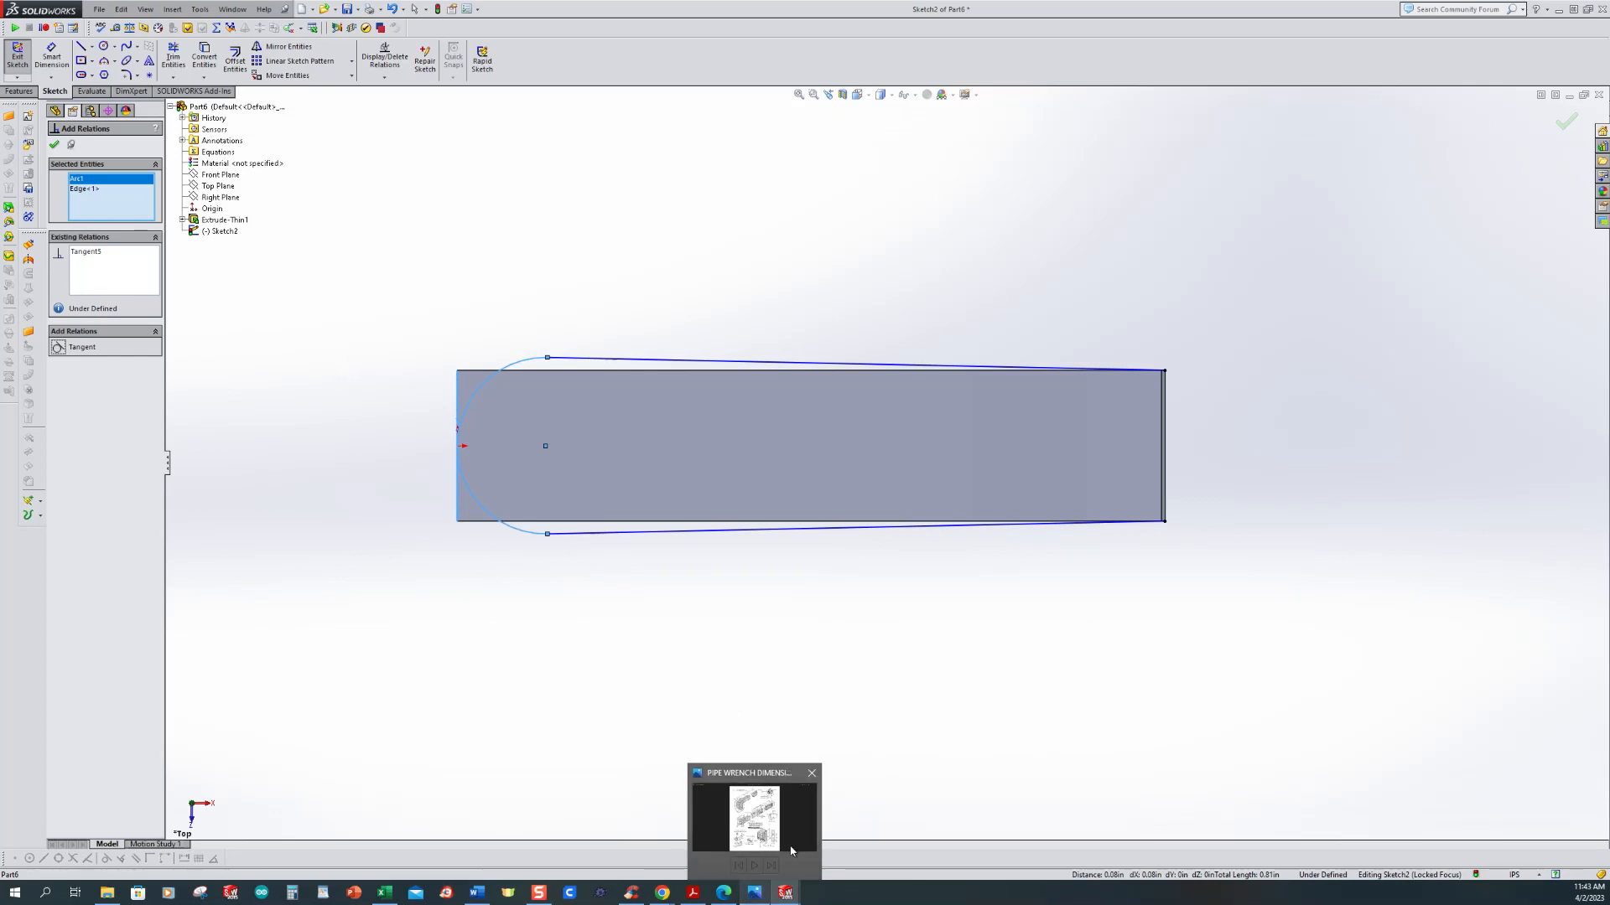
pyautogui.click(755, 893)
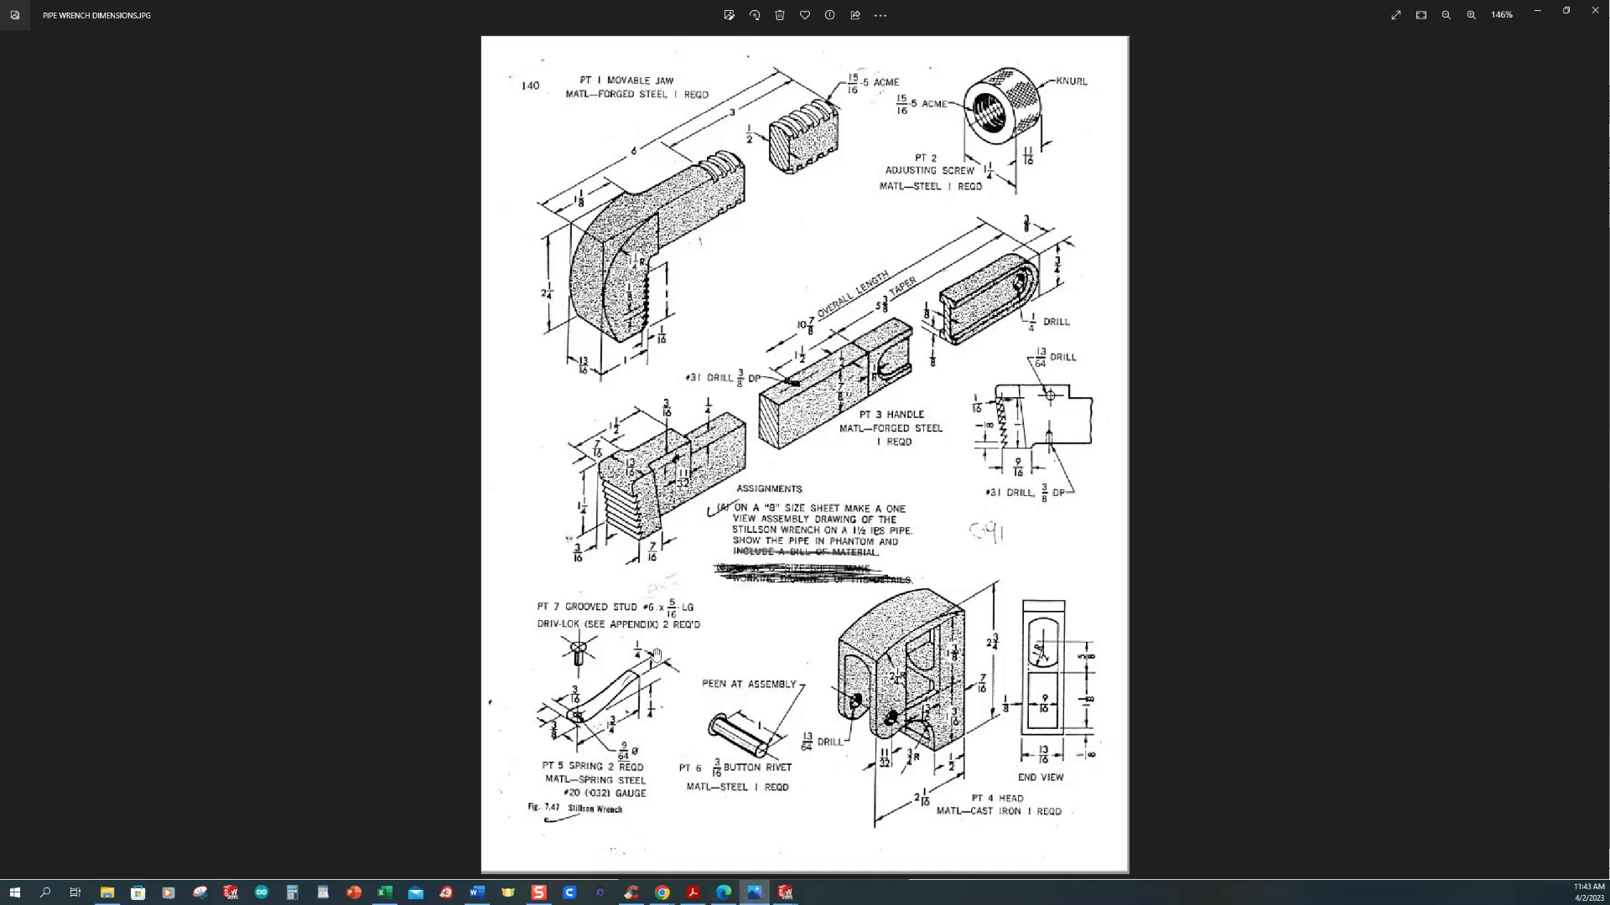
pyautogui.moveTo(785, 893)
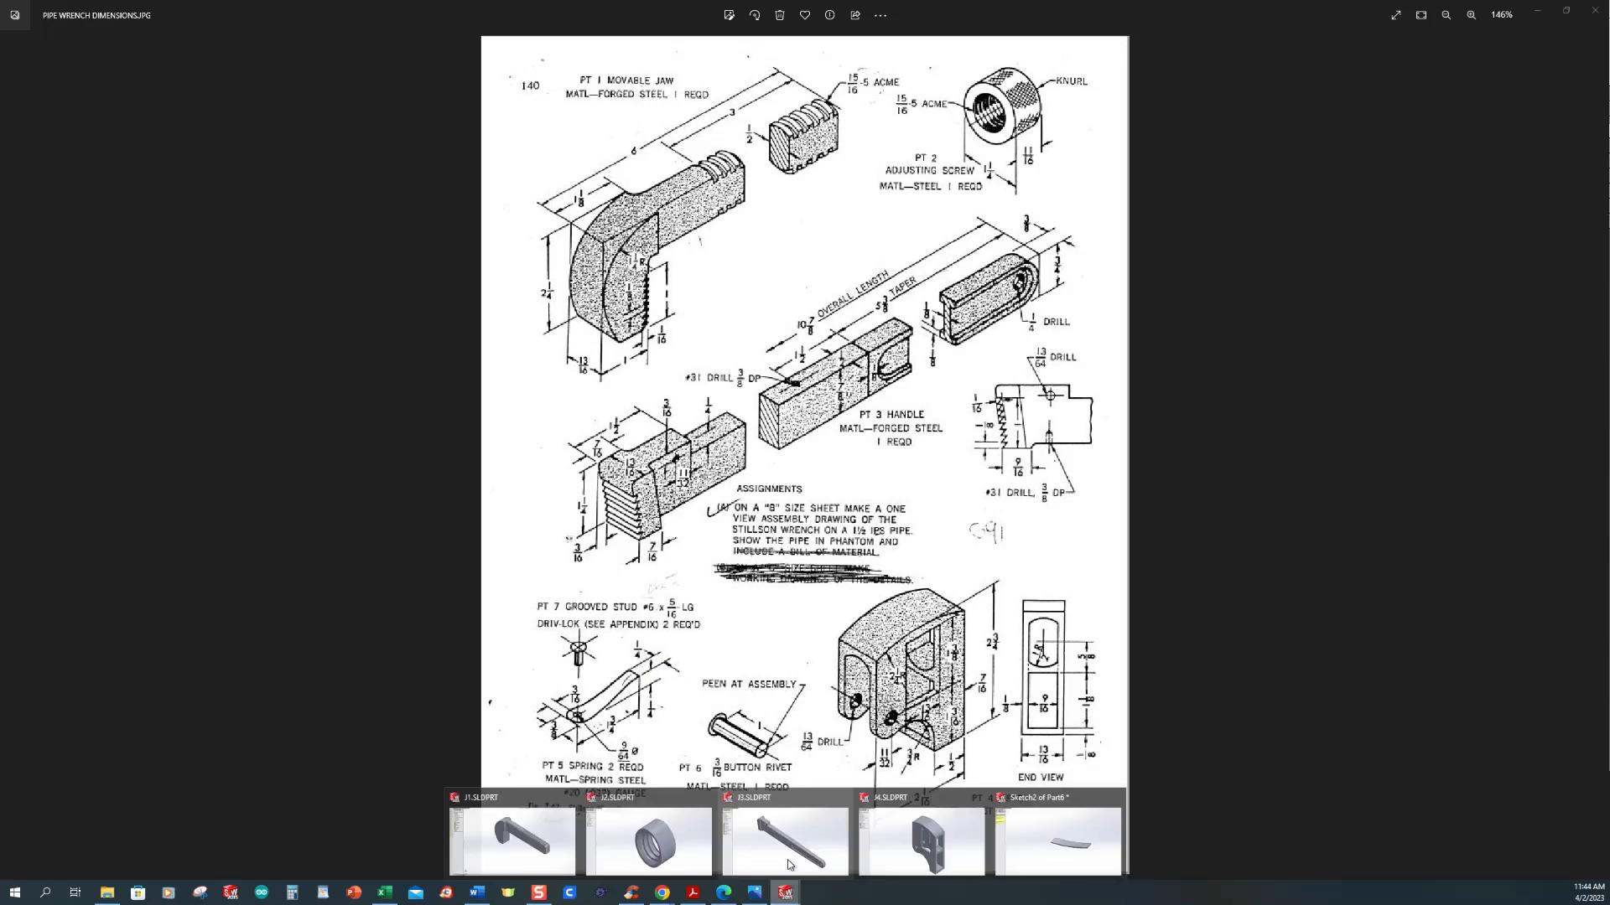
pyautogui.click(1032, 877)
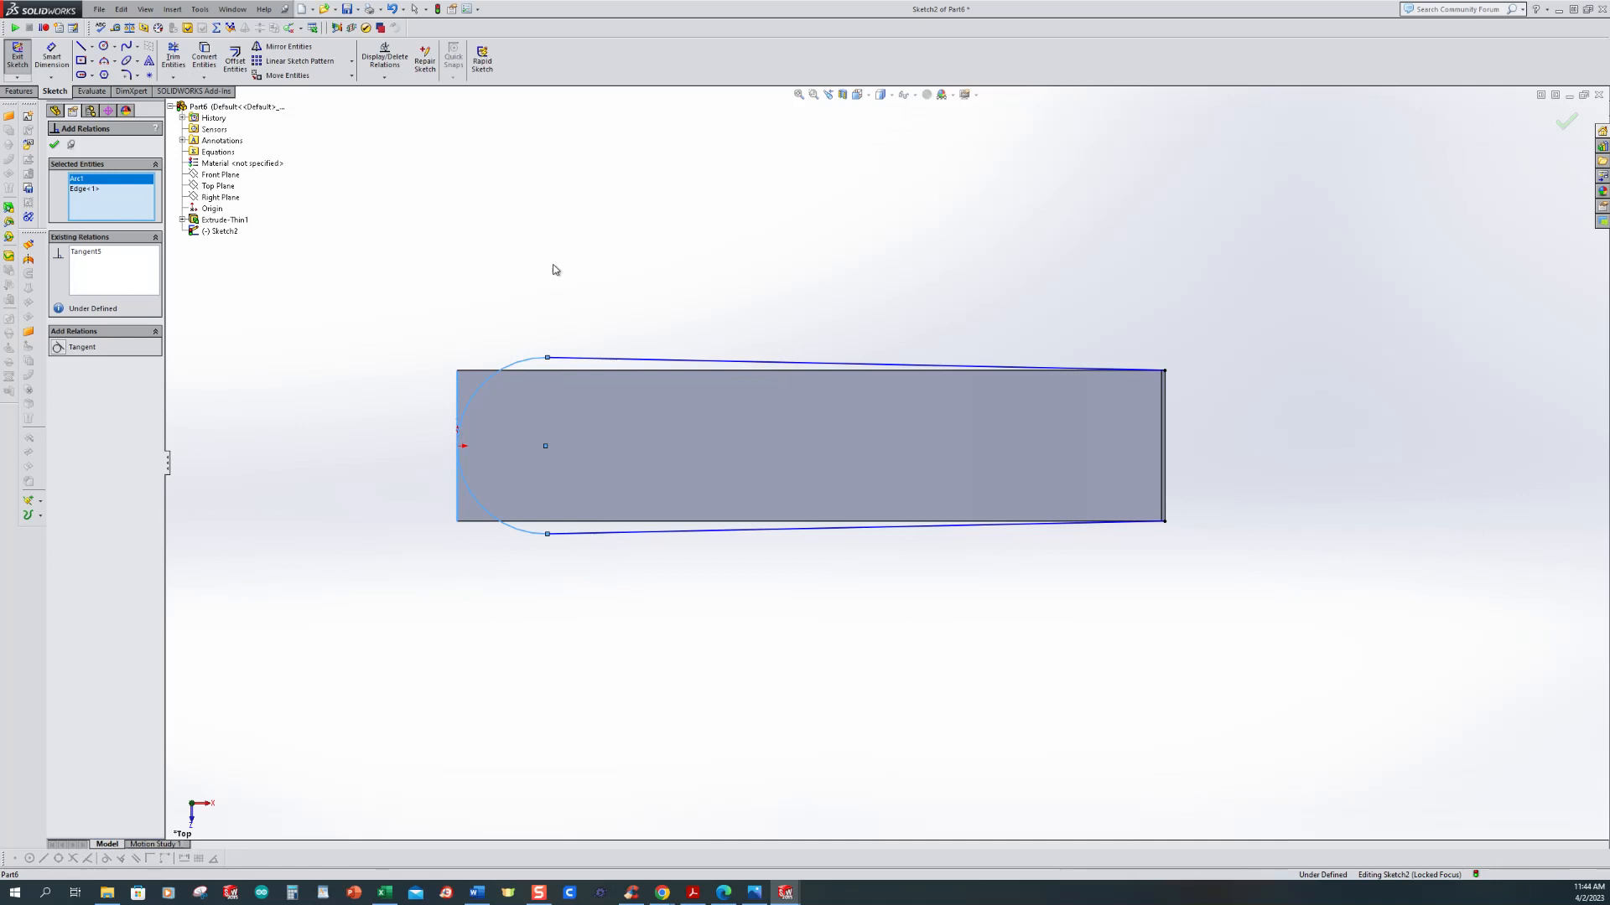
# Step: Pull the arc inside the strip and delete the coincident relations tying both tapered lines to the strip's raised-end corners
pyautogui.press('Escape')
pyautogui.moveTo(549, 361); pyautogui.dragTo(536, 410)
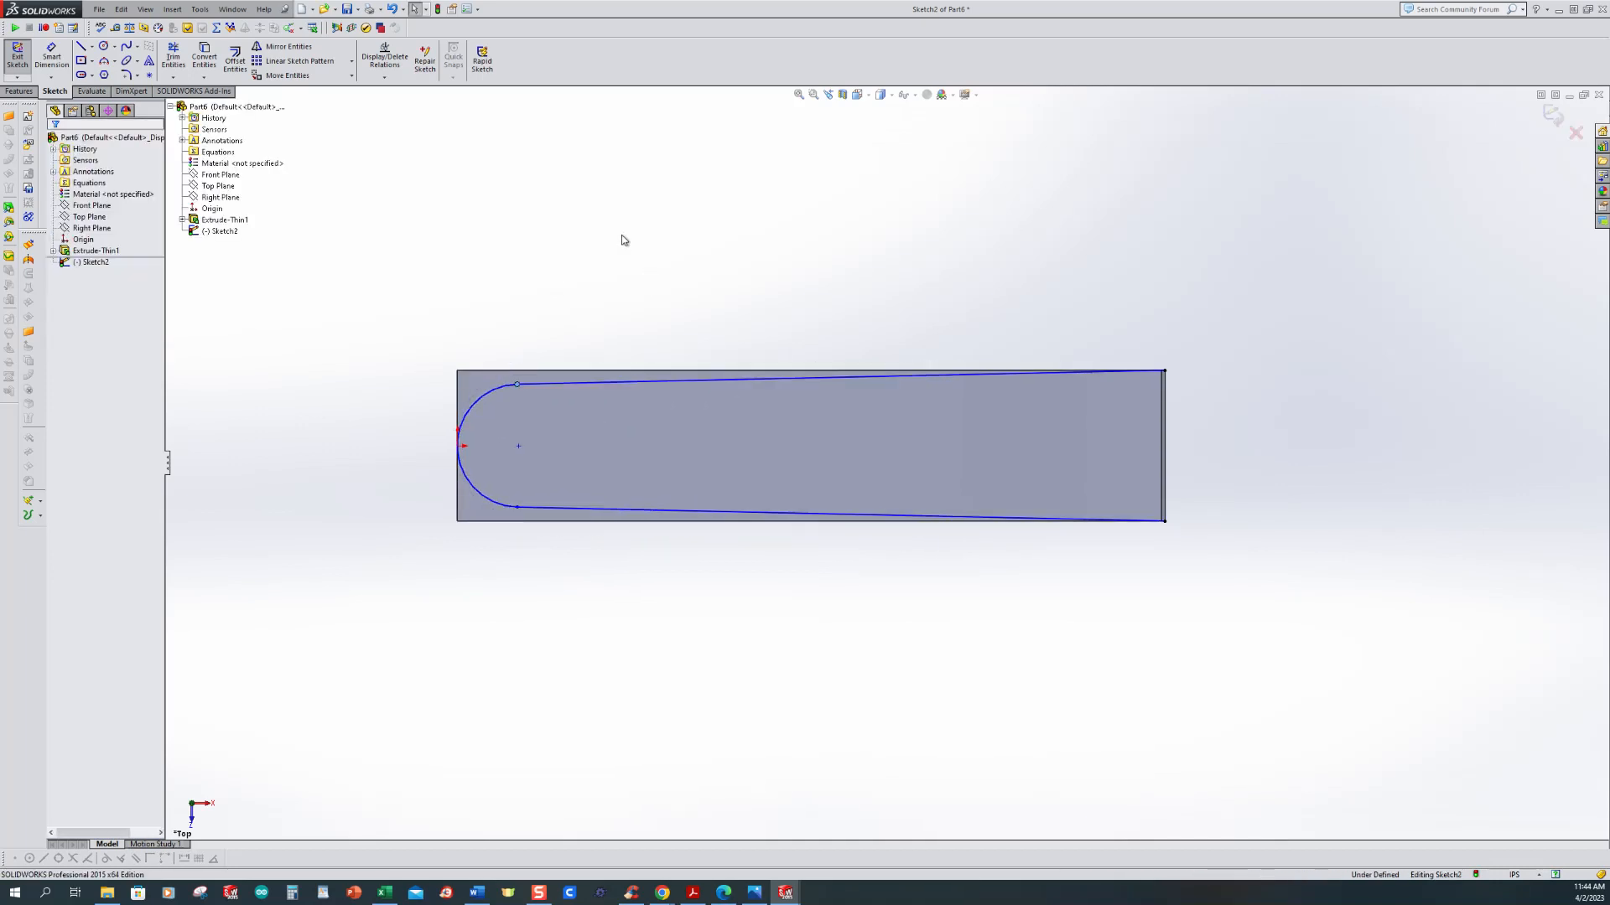
pyautogui.click(384, 77)
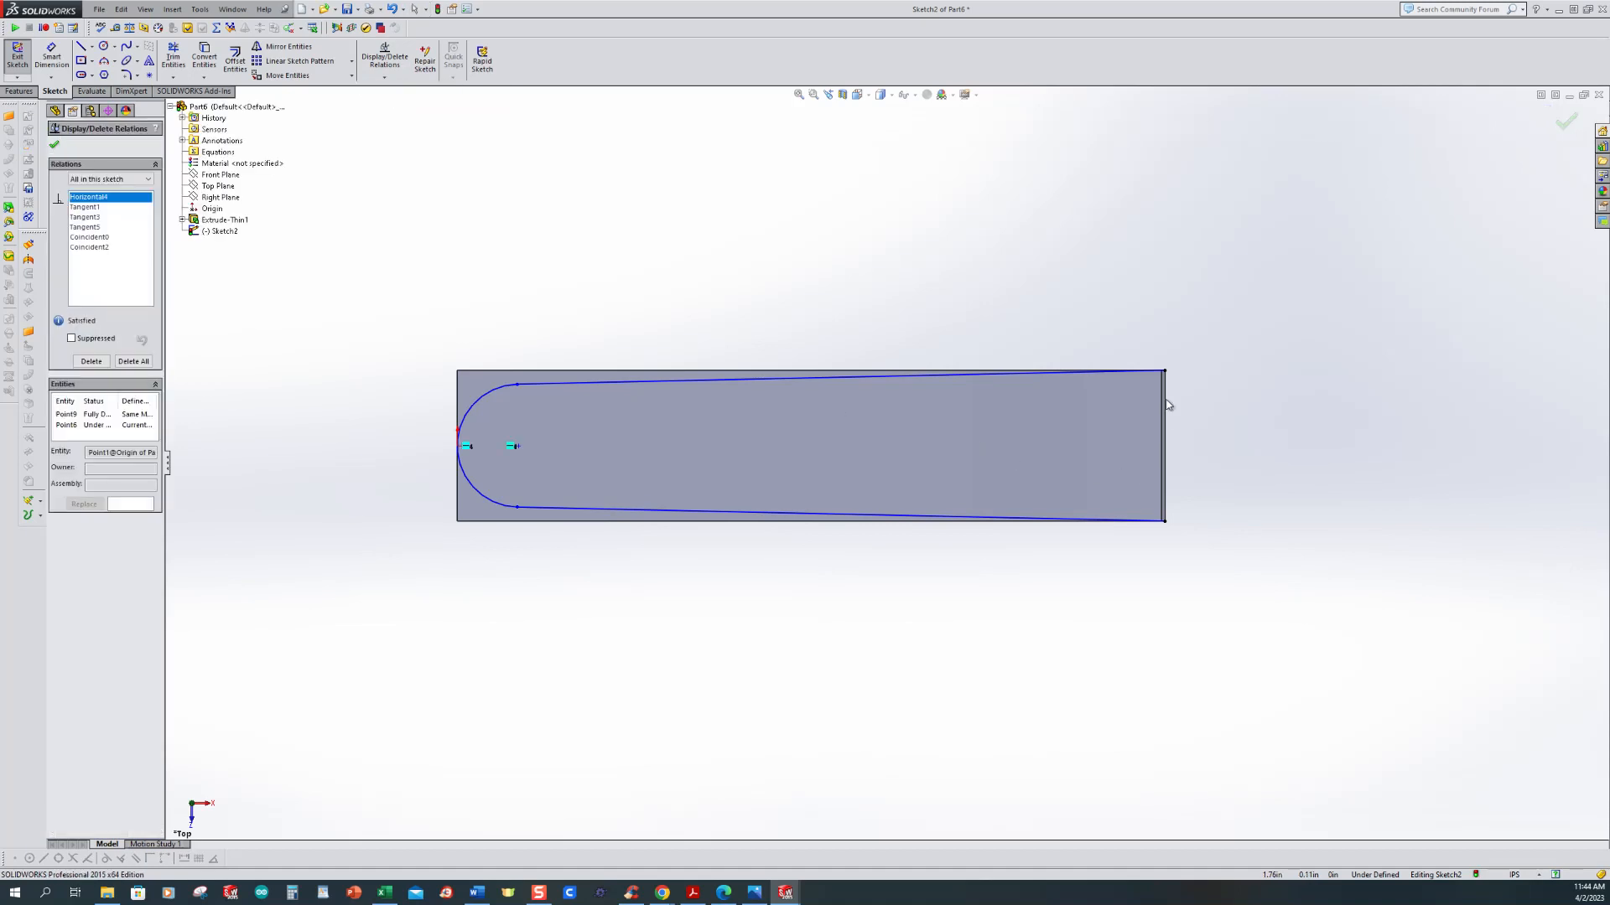
pyautogui.click(1165, 372)
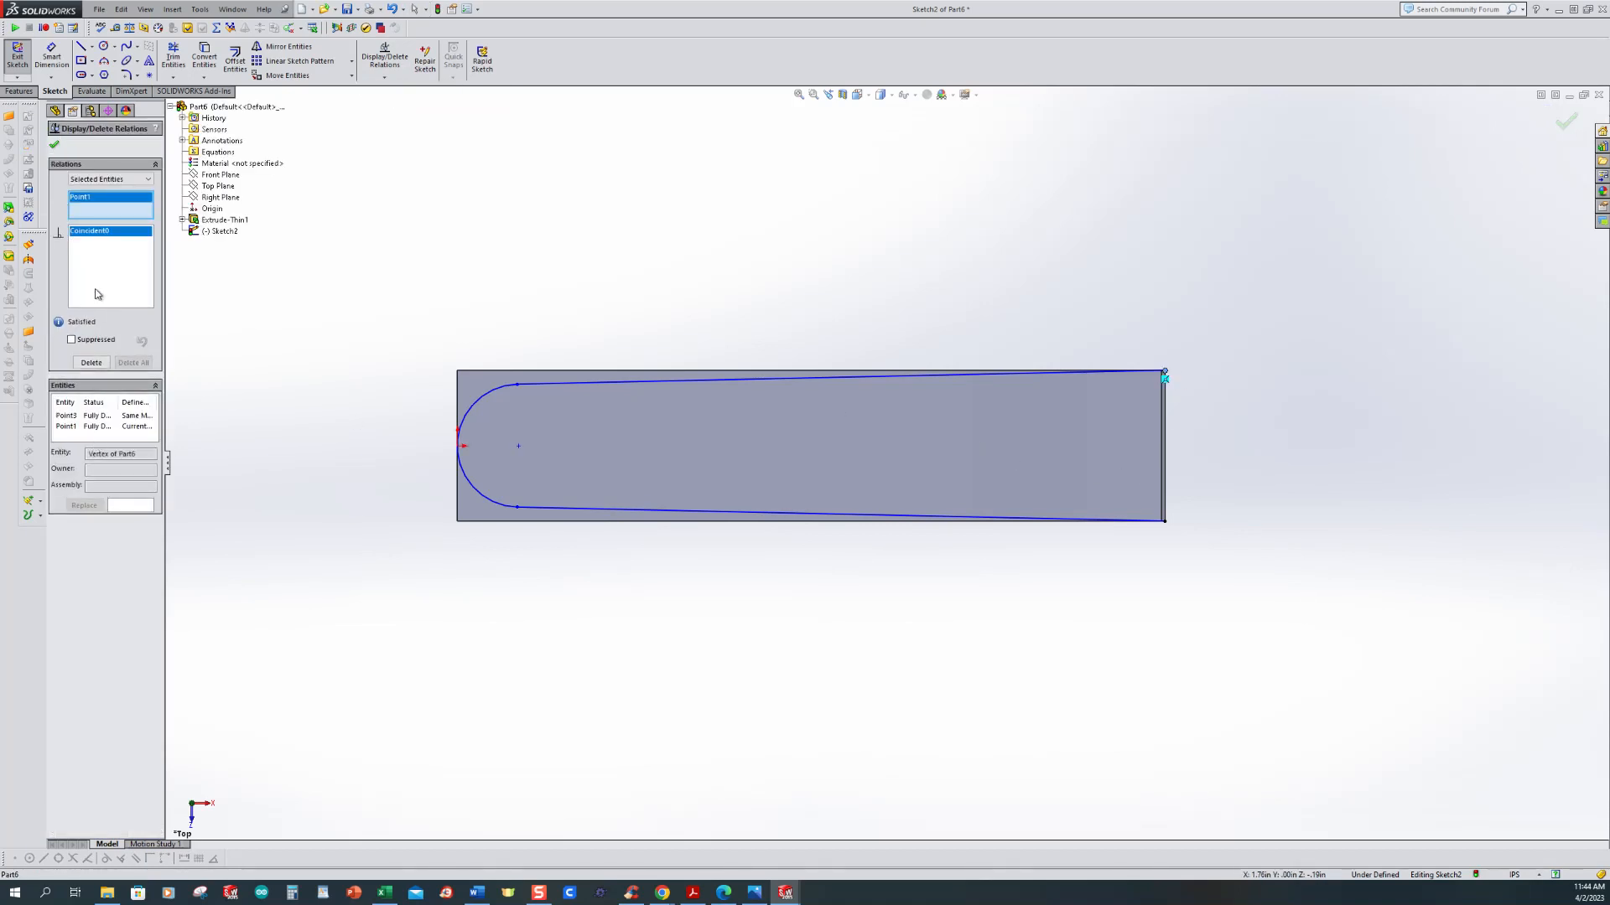
pyautogui.click(93, 362)
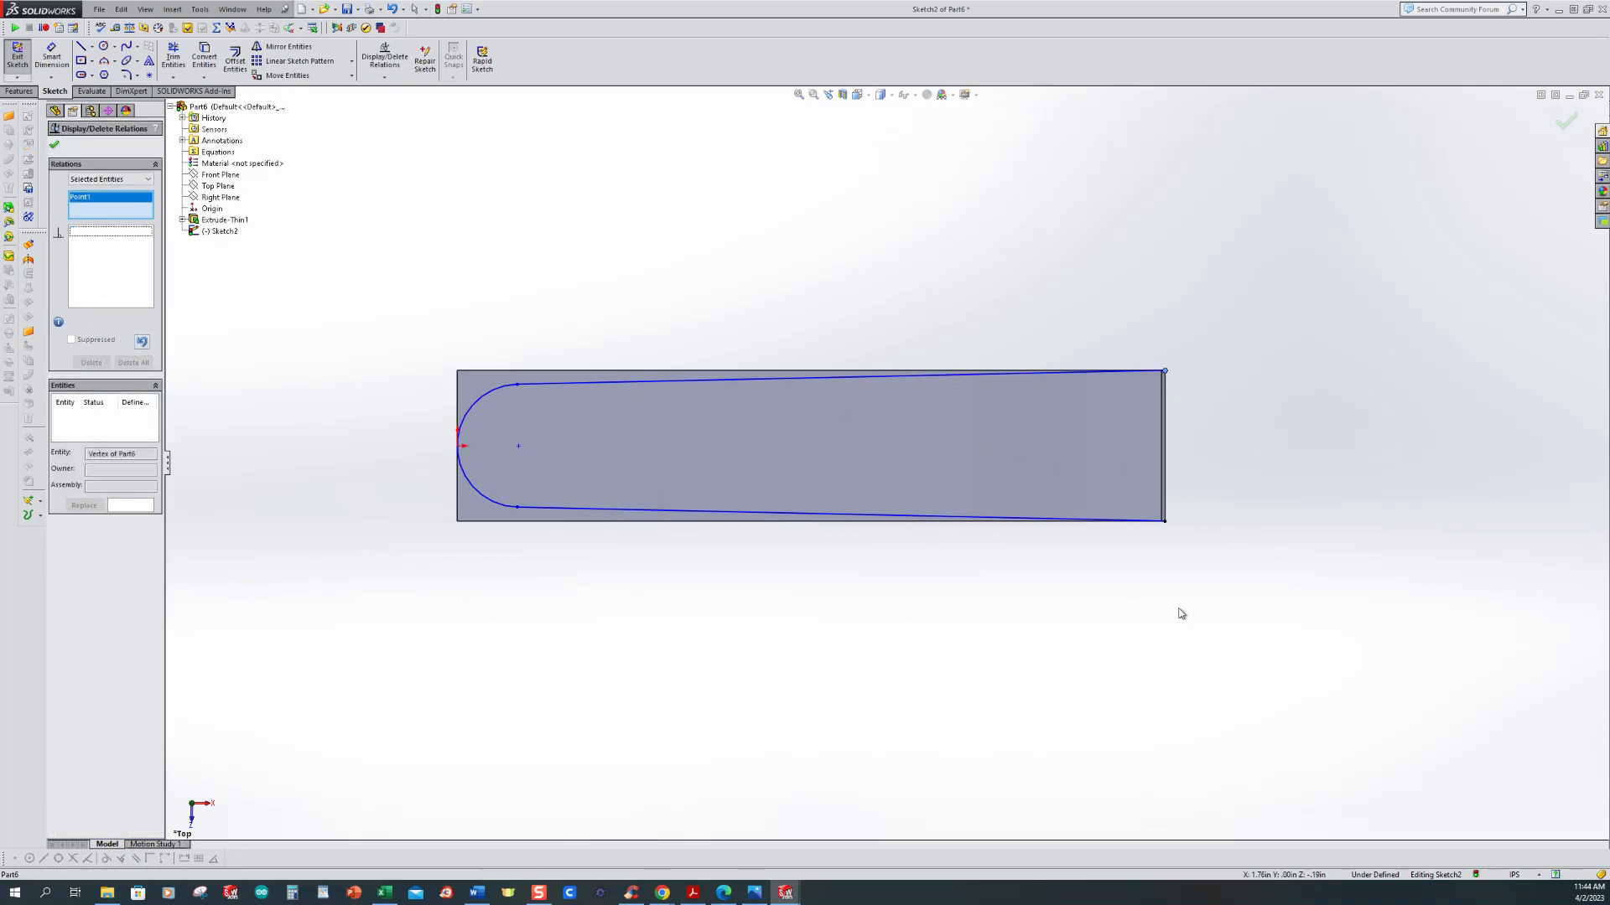
pyautogui.click(1165, 521)
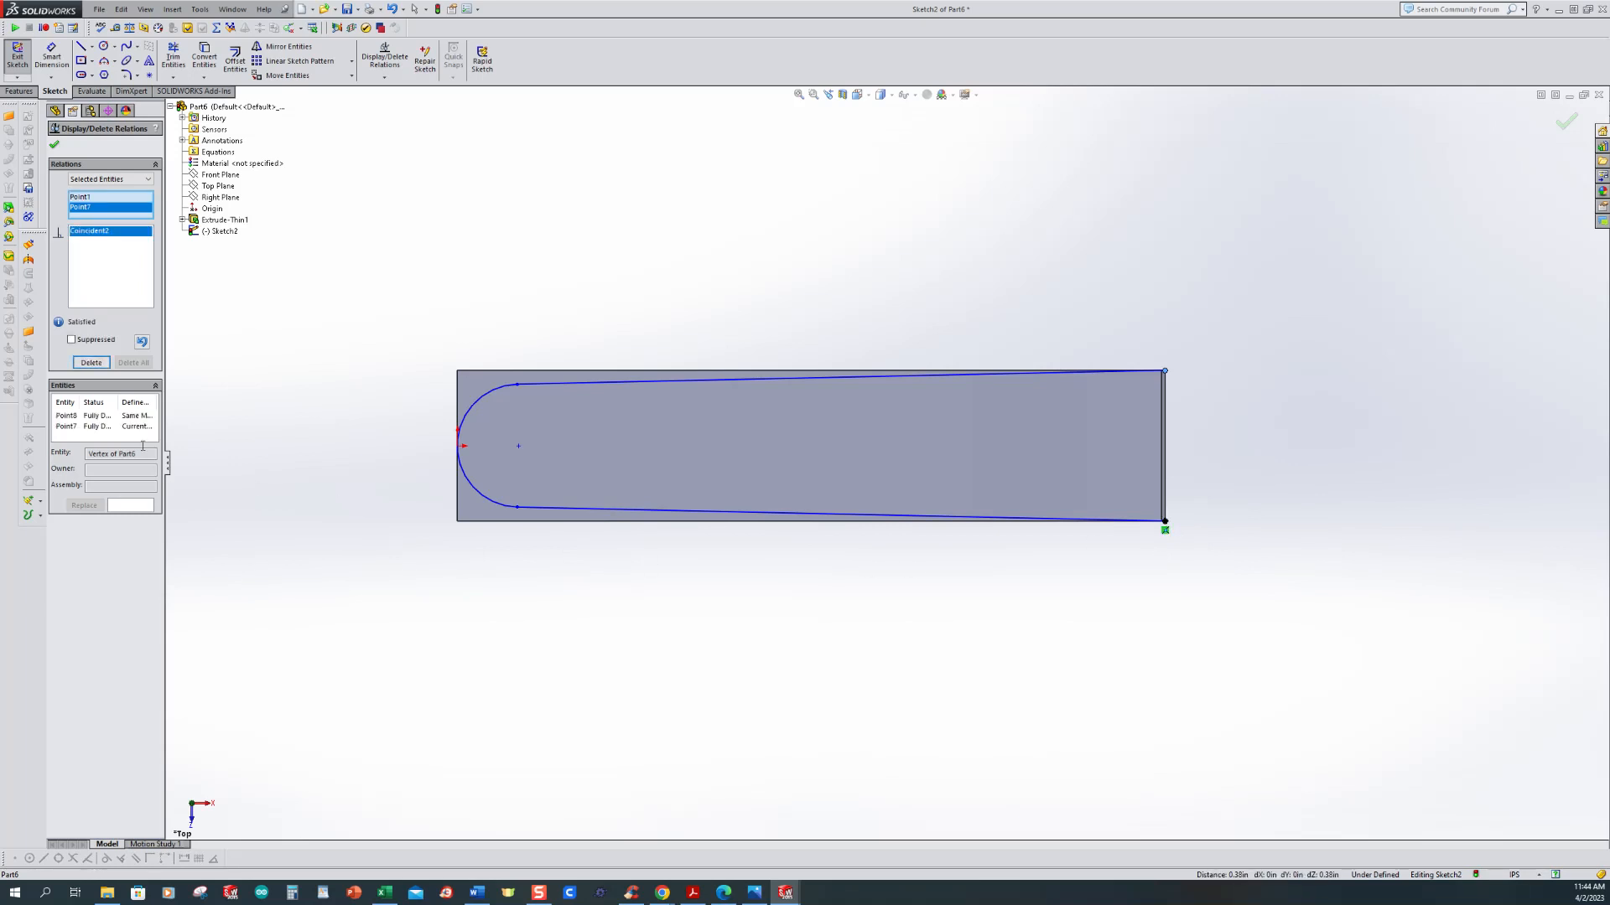
pyautogui.click(92, 363)
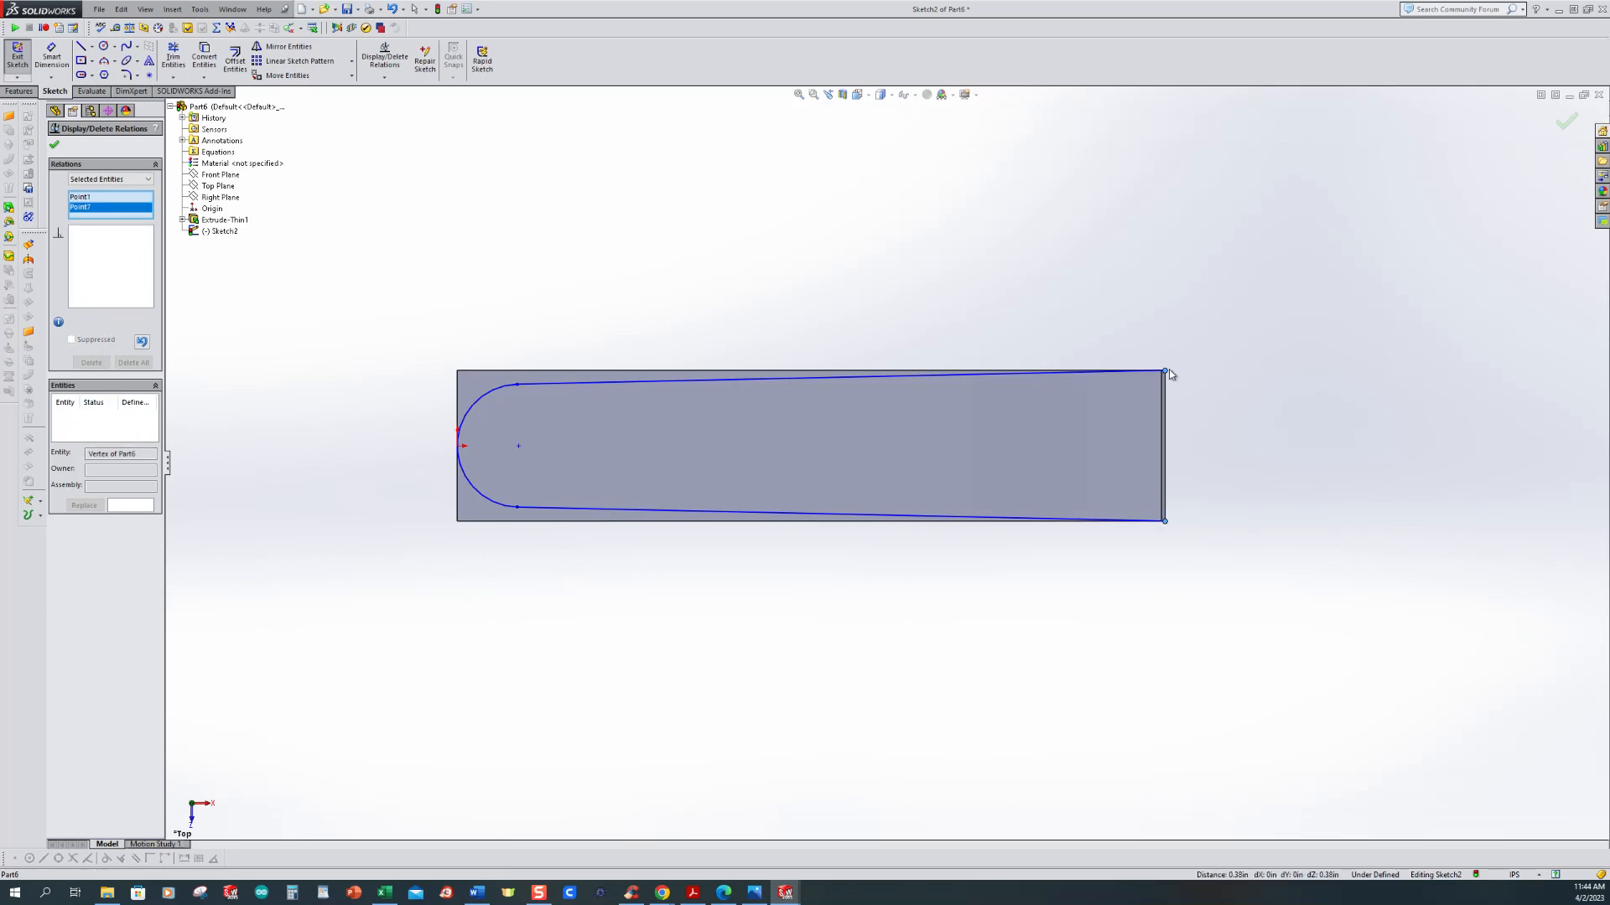
pyautogui.click(1167, 372)
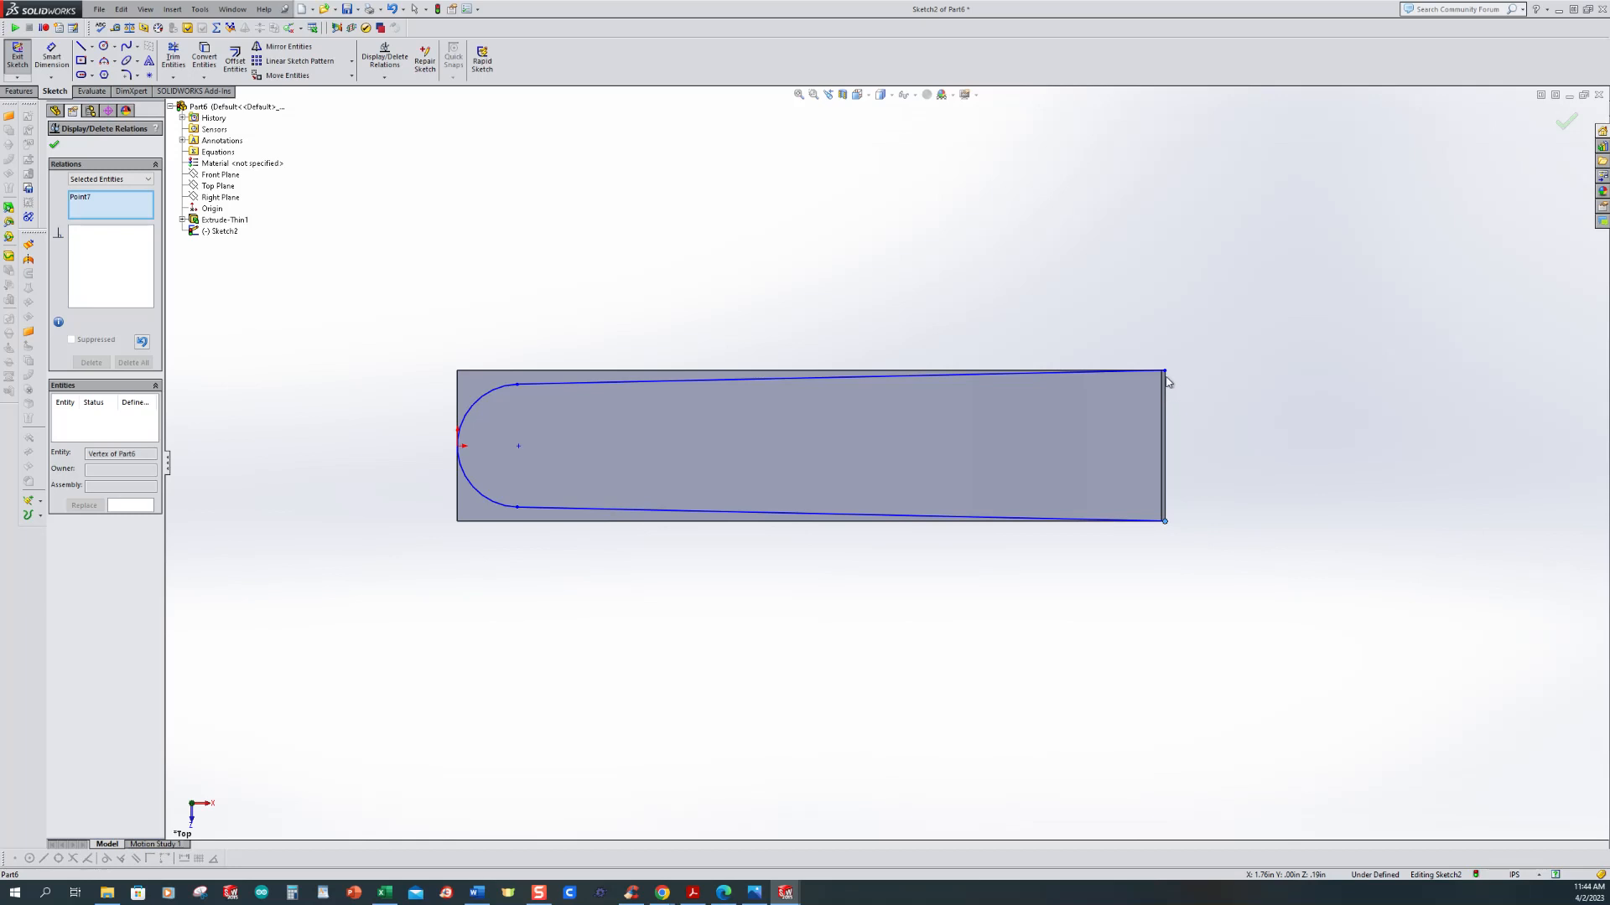
pyautogui.click(1165, 372)
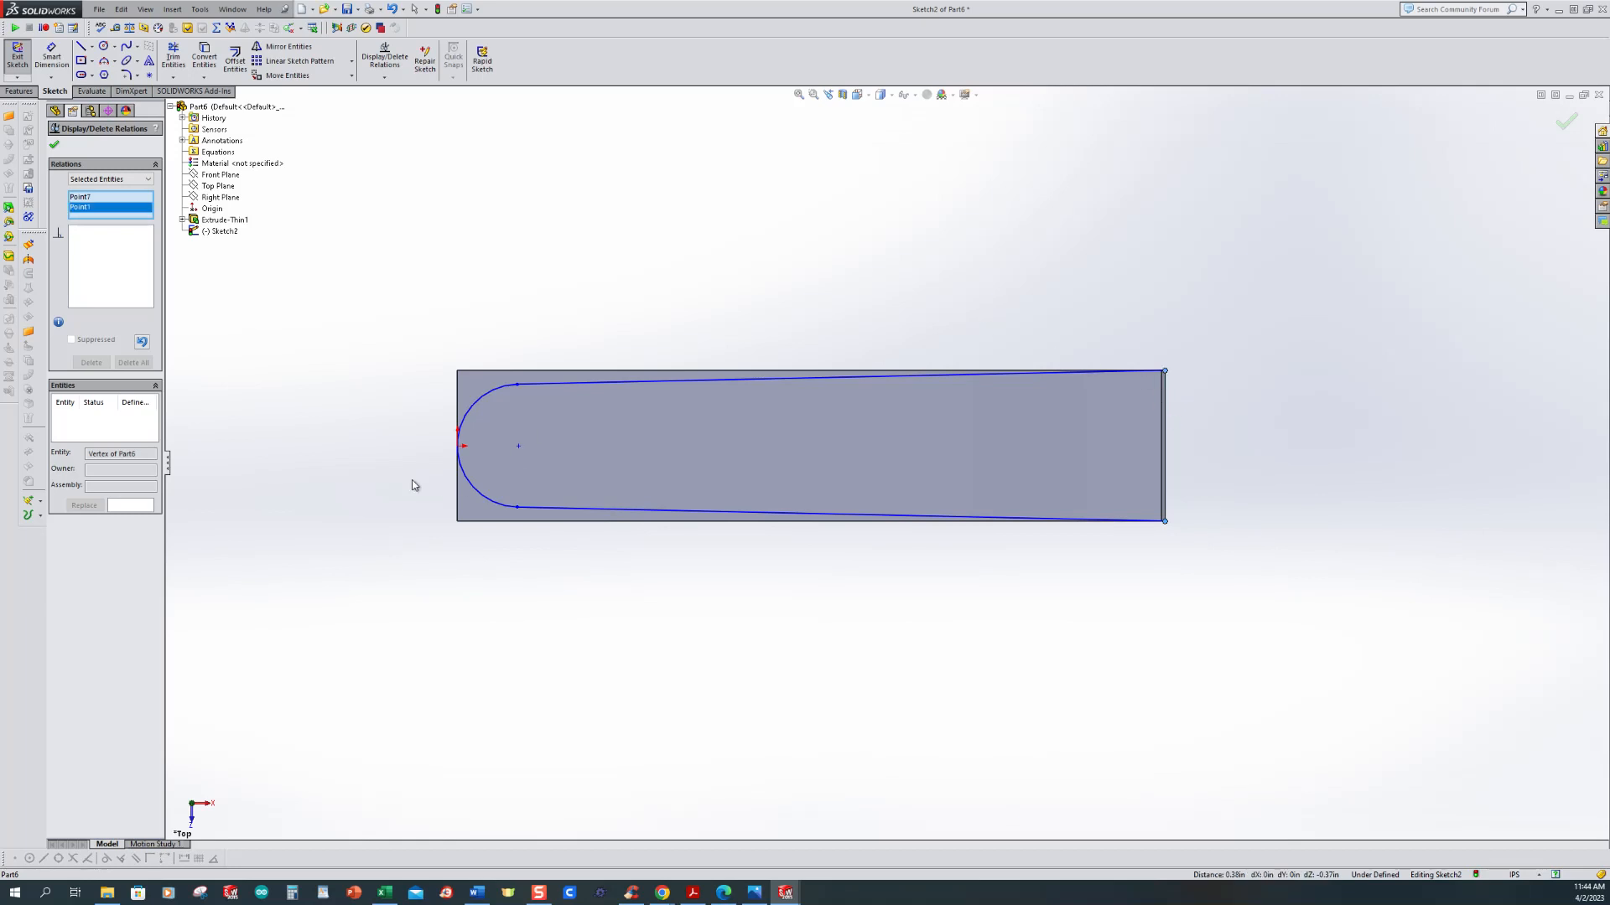
pyautogui.click(51, 57)
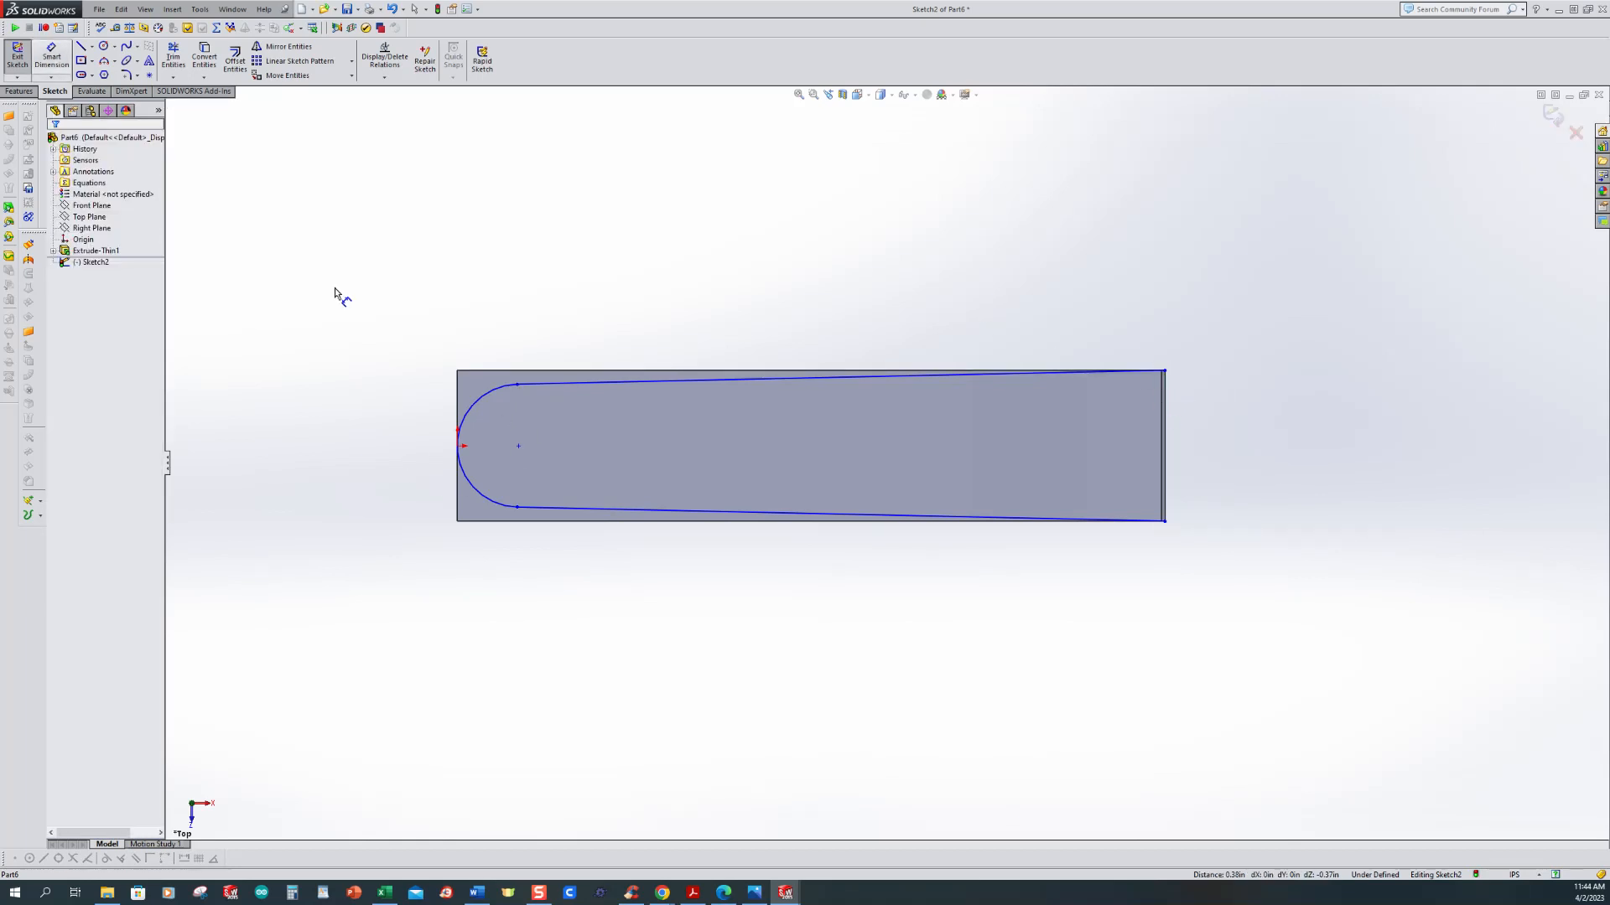
pyautogui.click(475, 406)
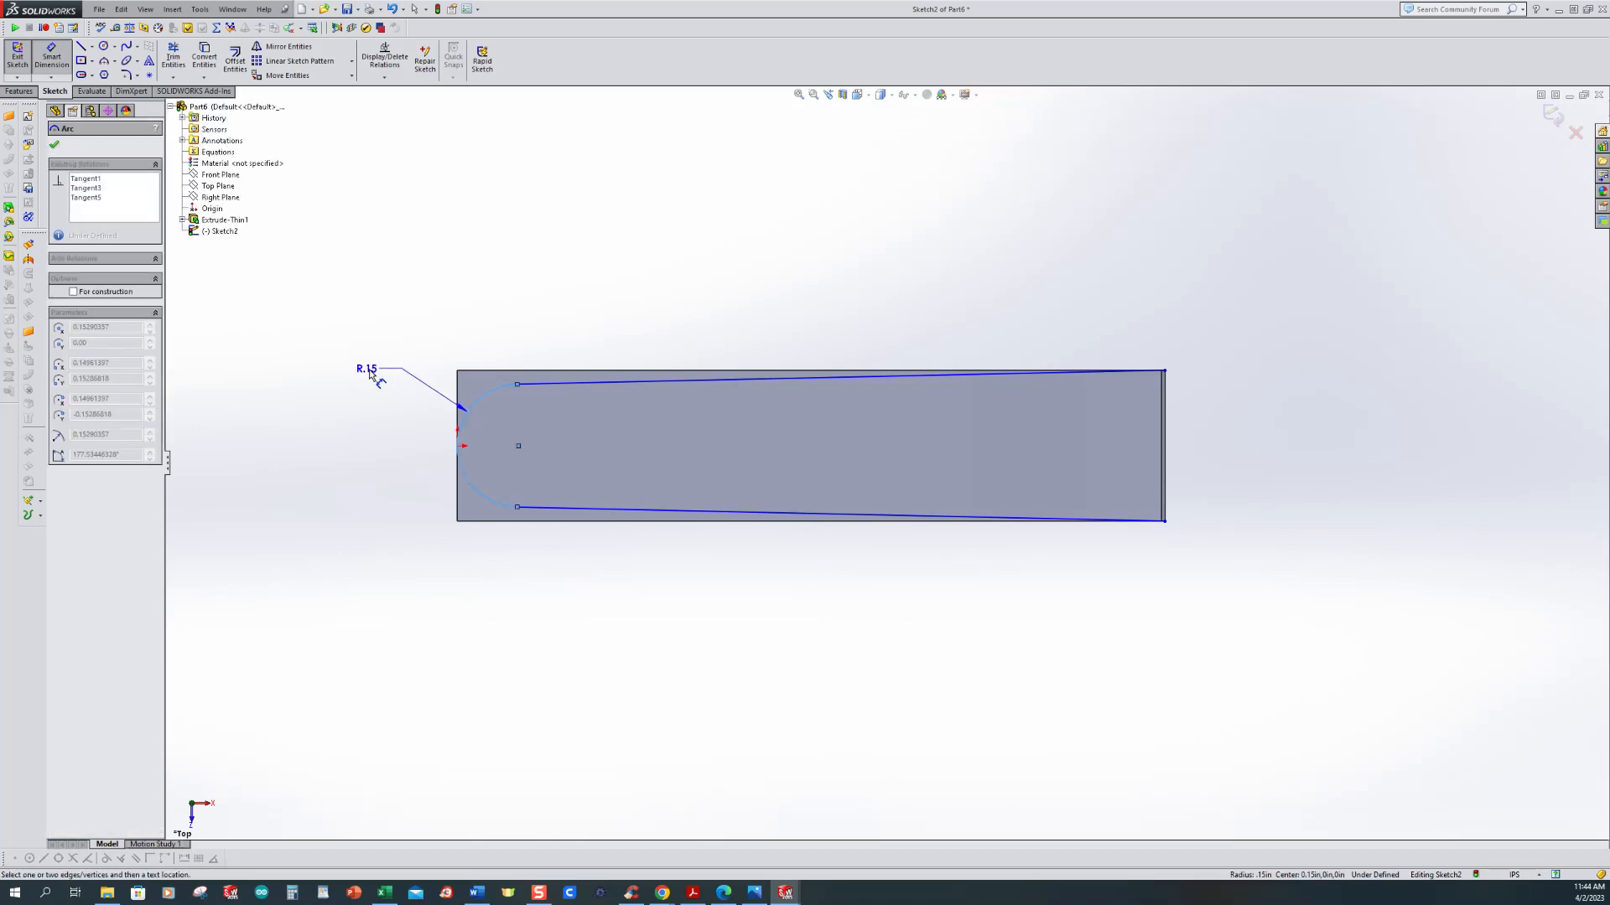
pyautogui.press('Escape')
pyautogui.press('Escape')
# Step: Enlarge the arc to reach the strip's long edges and place the free ends of both lines on the raised-end edge, narrowing towards it
pyautogui.moveTo(514, 384)
pyautogui.mouseDown()
pyautogui.moveTo(516, 368)
pyautogui.moveTo(550, 516)
pyautogui.moveTo(536, 560)
pyautogui.moveTo(534, 521)
pyautogui.mouseUp()
pyautogui.click(1340, 491)
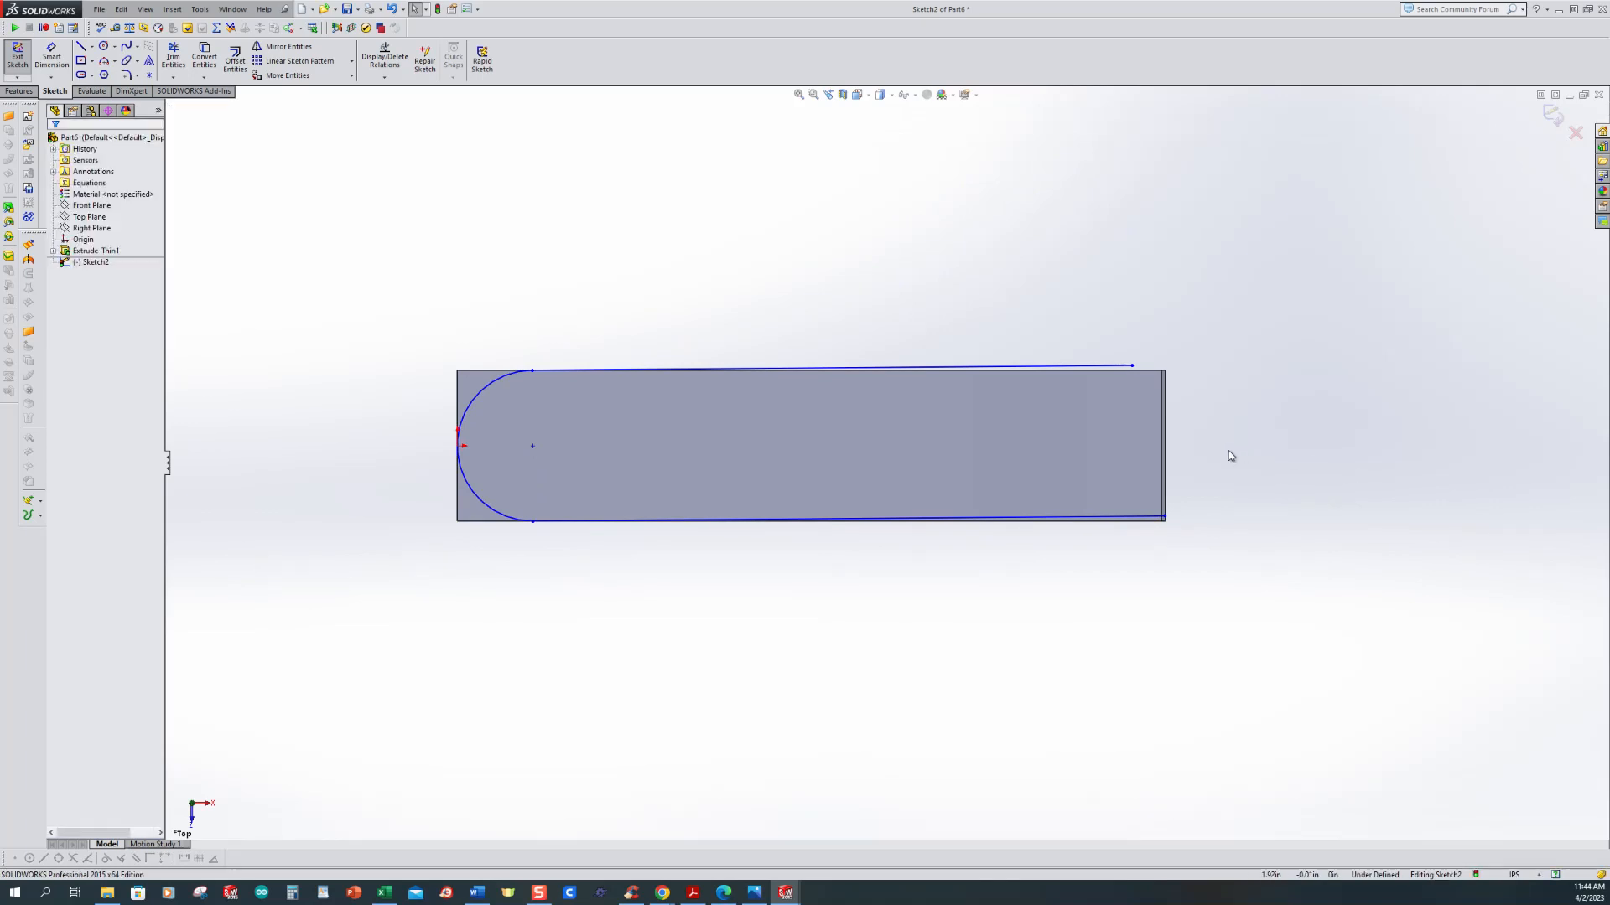
pyautogui.scroll(-2, 1291, 452)
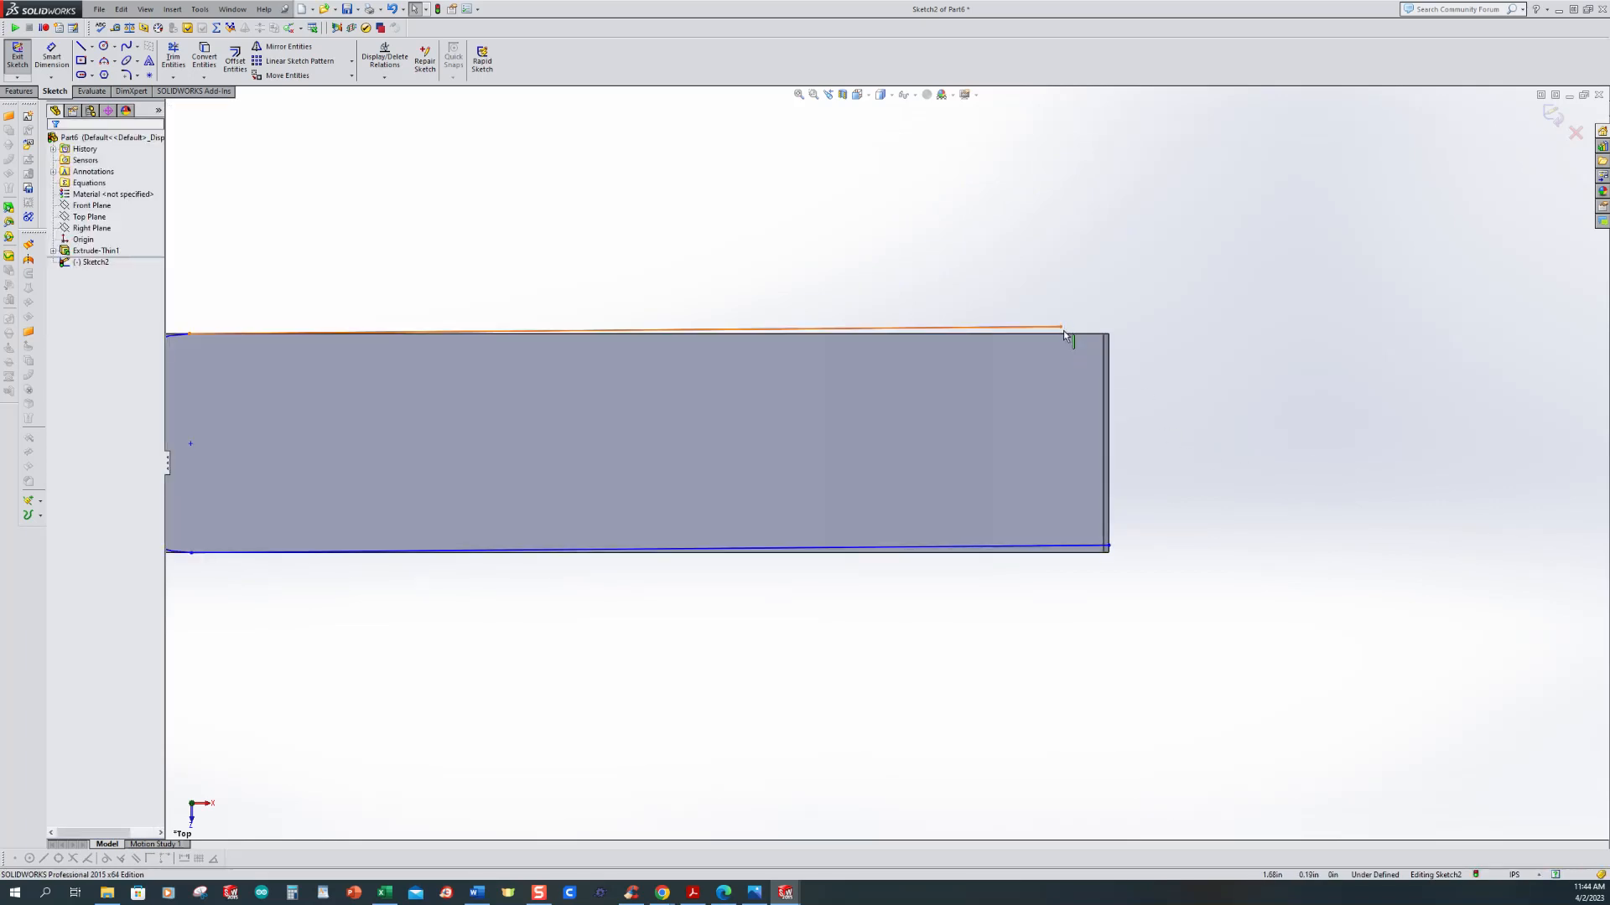
pyautogui.moveTo(1063, 332)
pyautogui.mouseDown()
pyautogui.moveTo(1135, 395)
pyautogui.moveTo(1109, 377)
pyautogui.mouseUp()
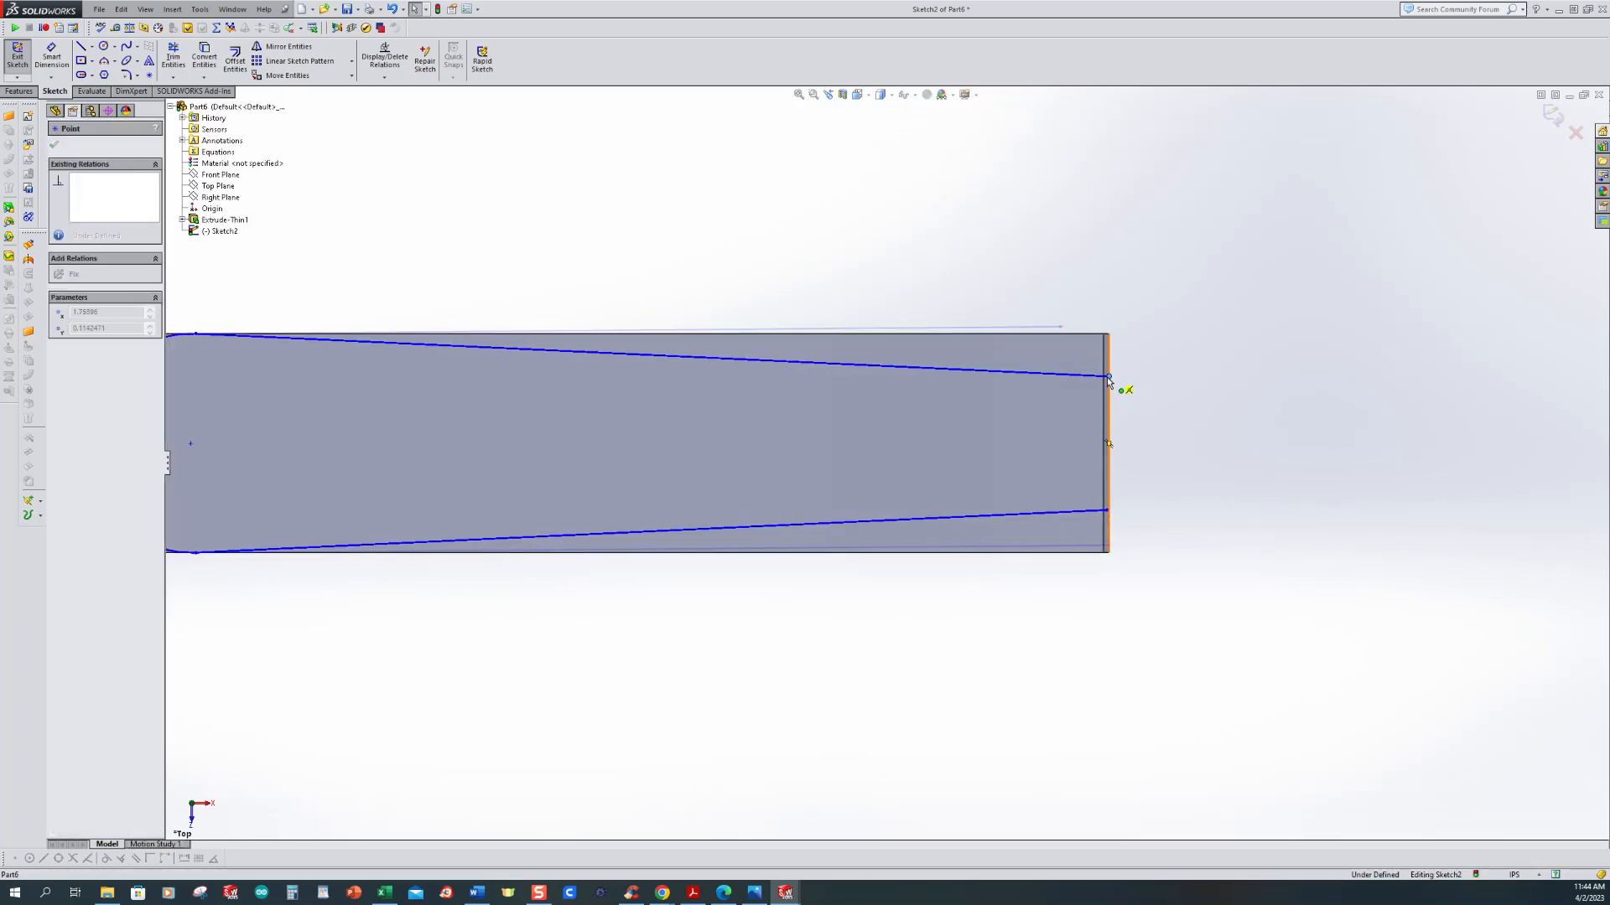
pyautogui.scroll(2, 1184, 456)
pyautogui.scroll(-2, 1028, 520)
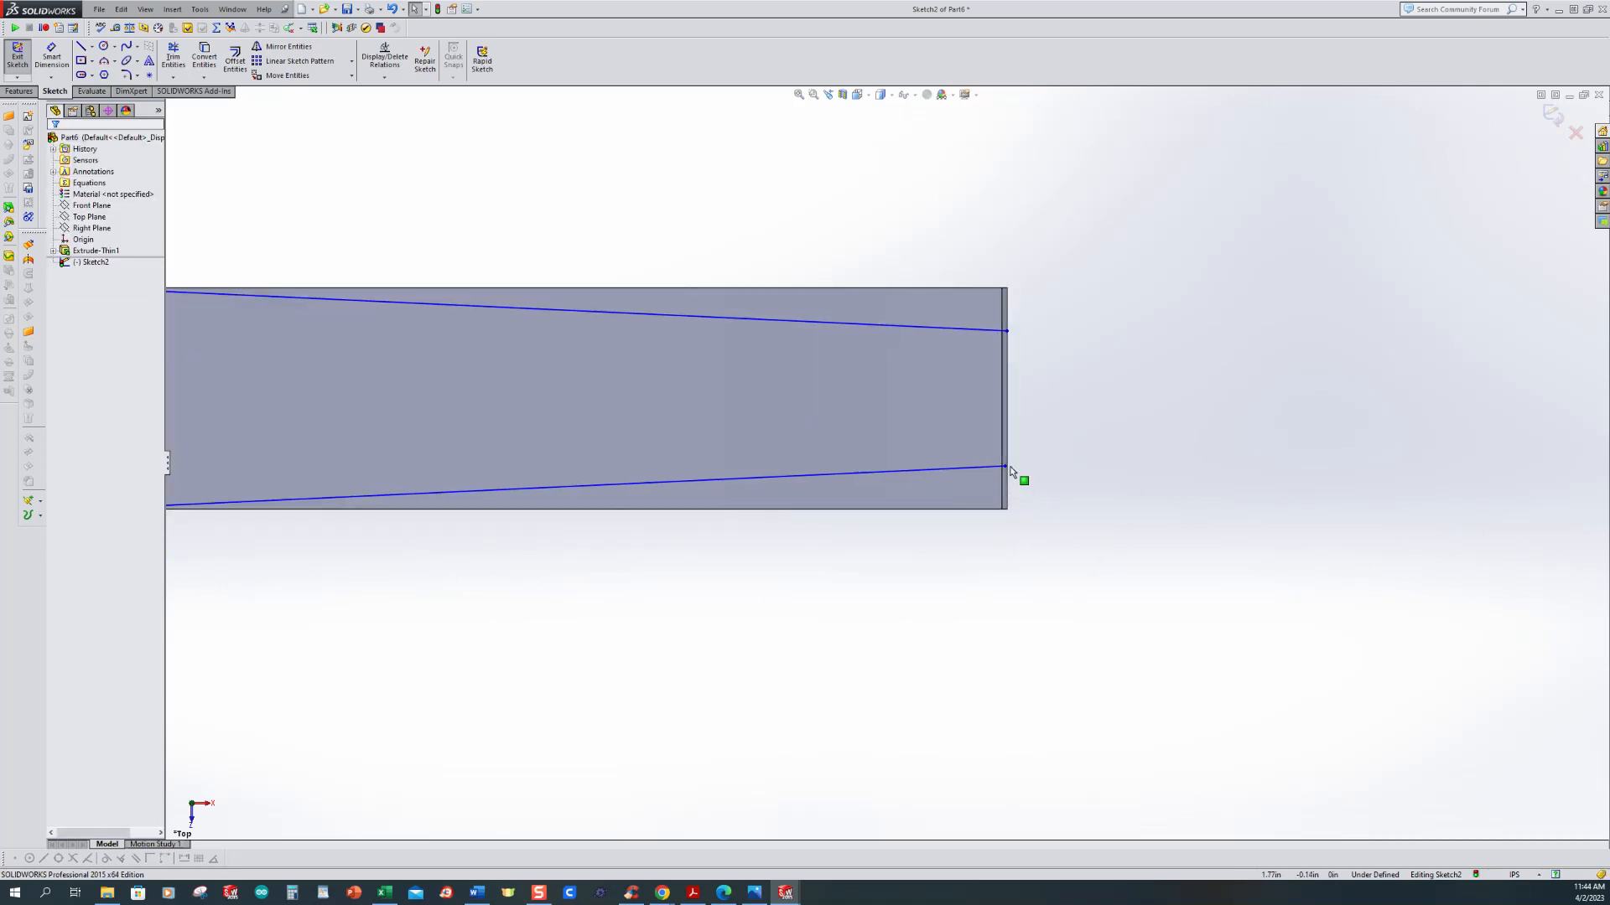
pyautogui.moveTo(1005, 467)
pyautogui.mouseDown()
pyautogui.moveTo(1041, 495)
pyautogui.moveTo(1007, 470)
pyautogui.mouseUp()
pyautogui.scroll(3, 1117, 502)
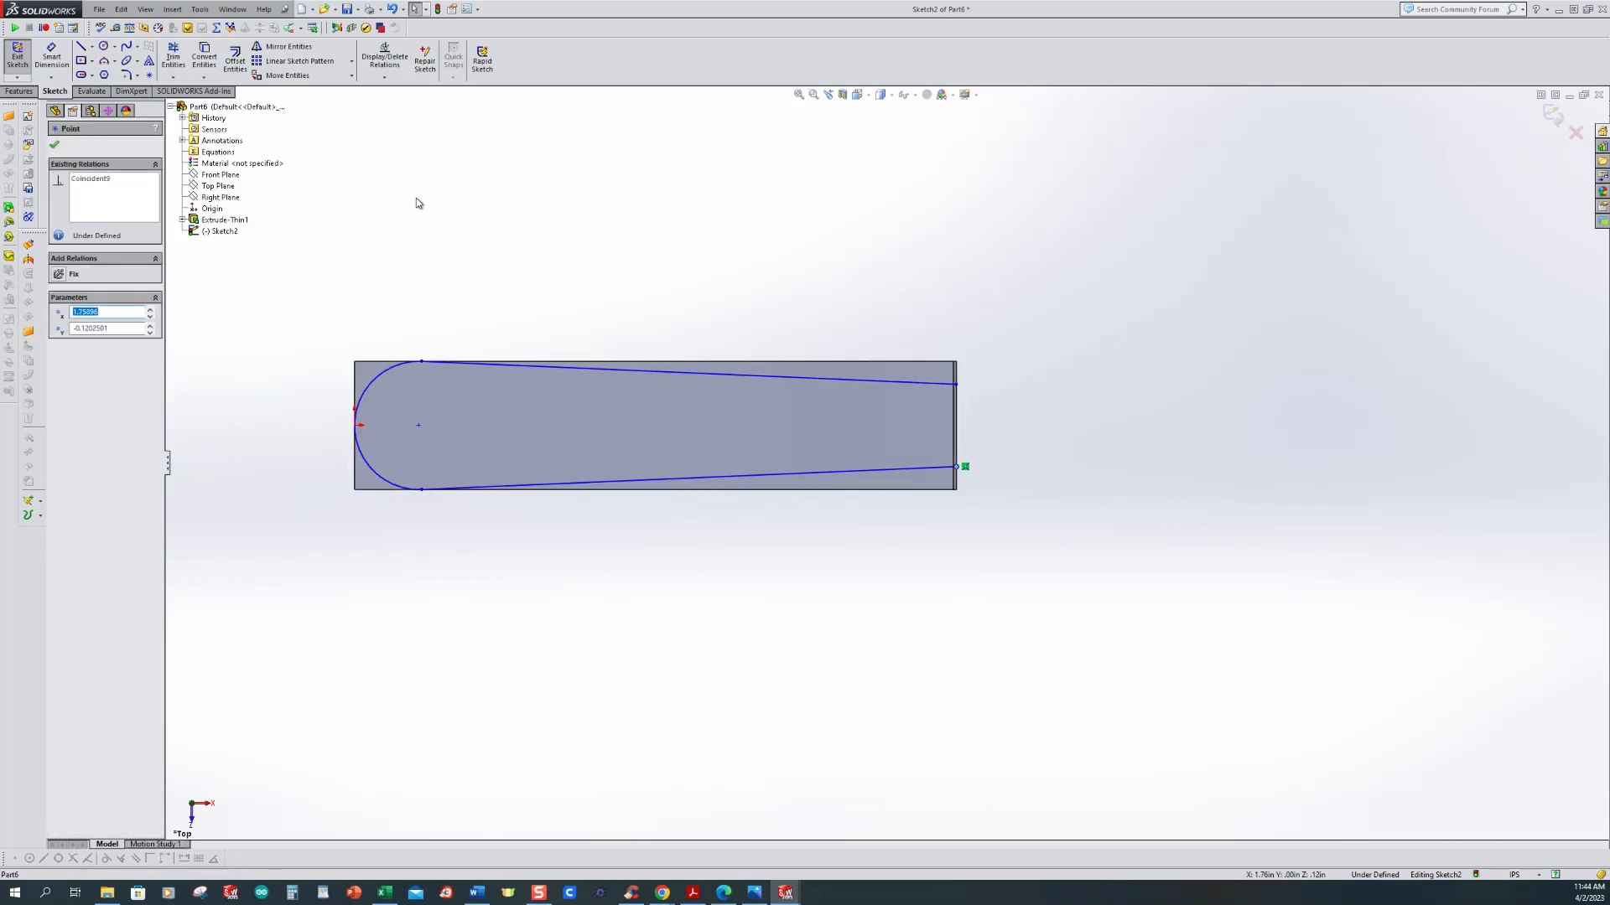
# Step: Dimension the distance between the two line endpoints on the raised-end edge as 0.25 in
pyautogui.click(51, 57)
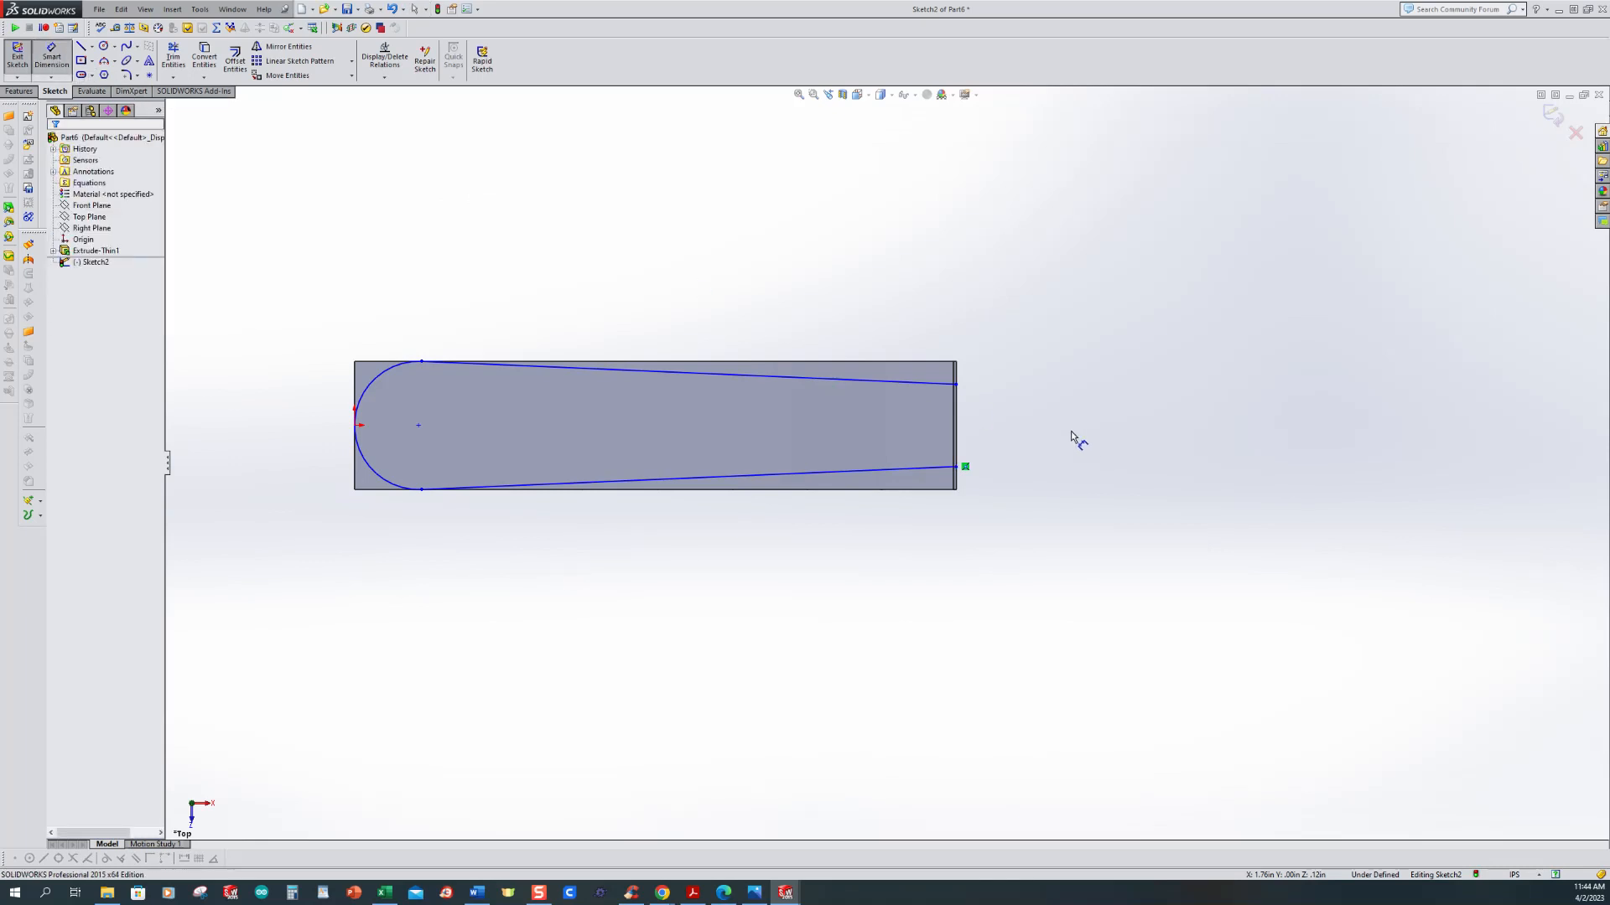
pyautogui.click(956, 384)
pyautogui.click(956, 467)
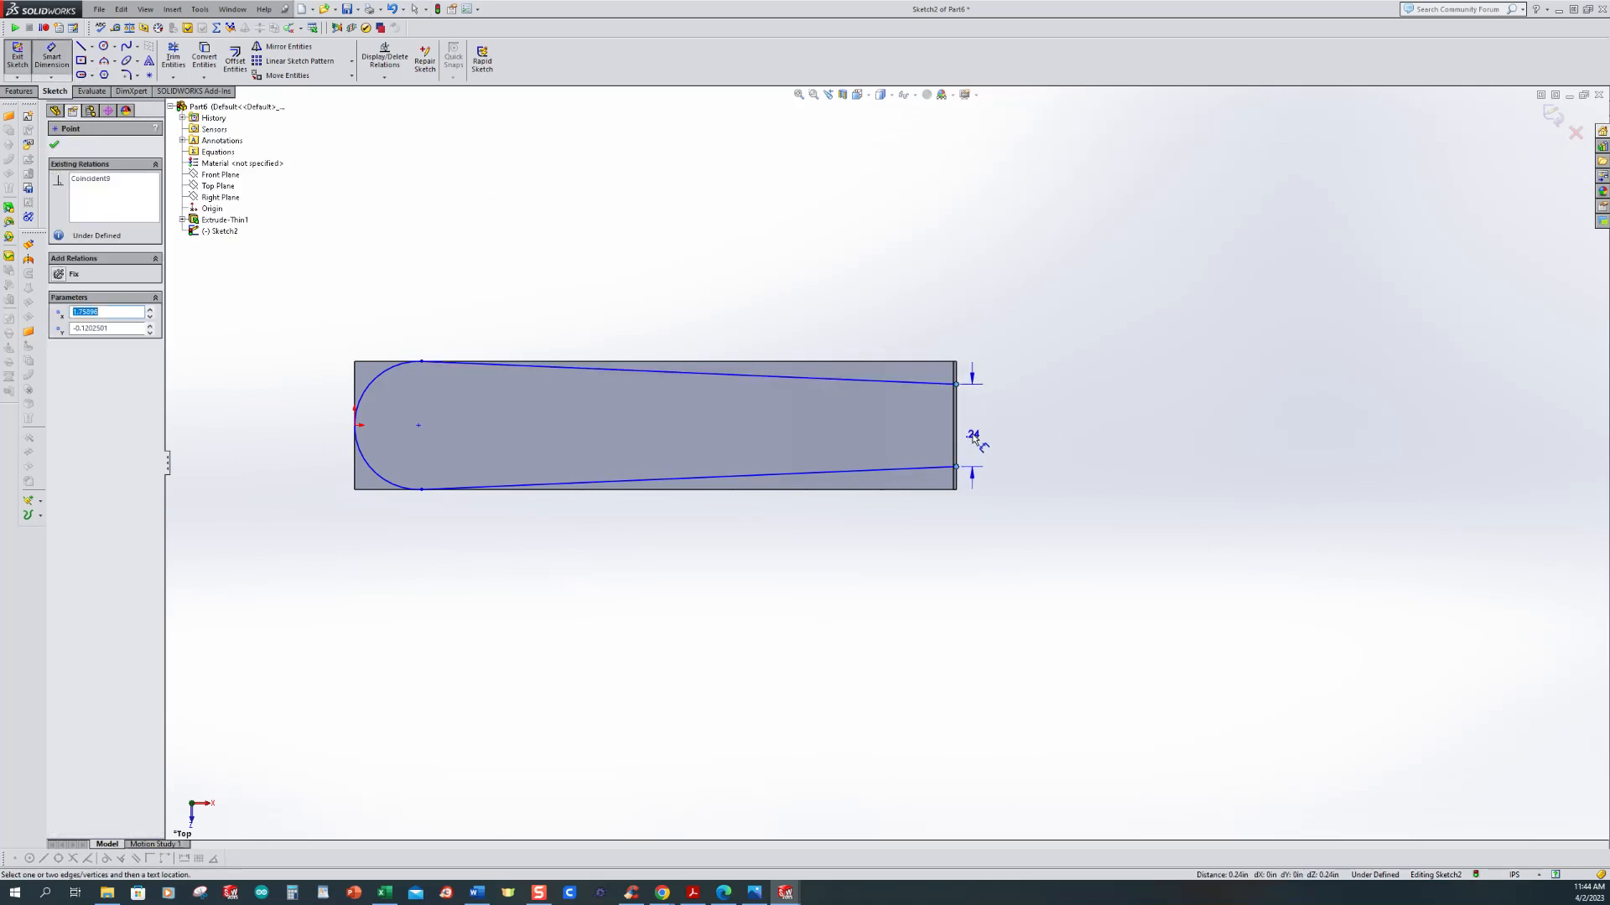
pyautogui.click(973, 436)
pyautogui.write('.25')
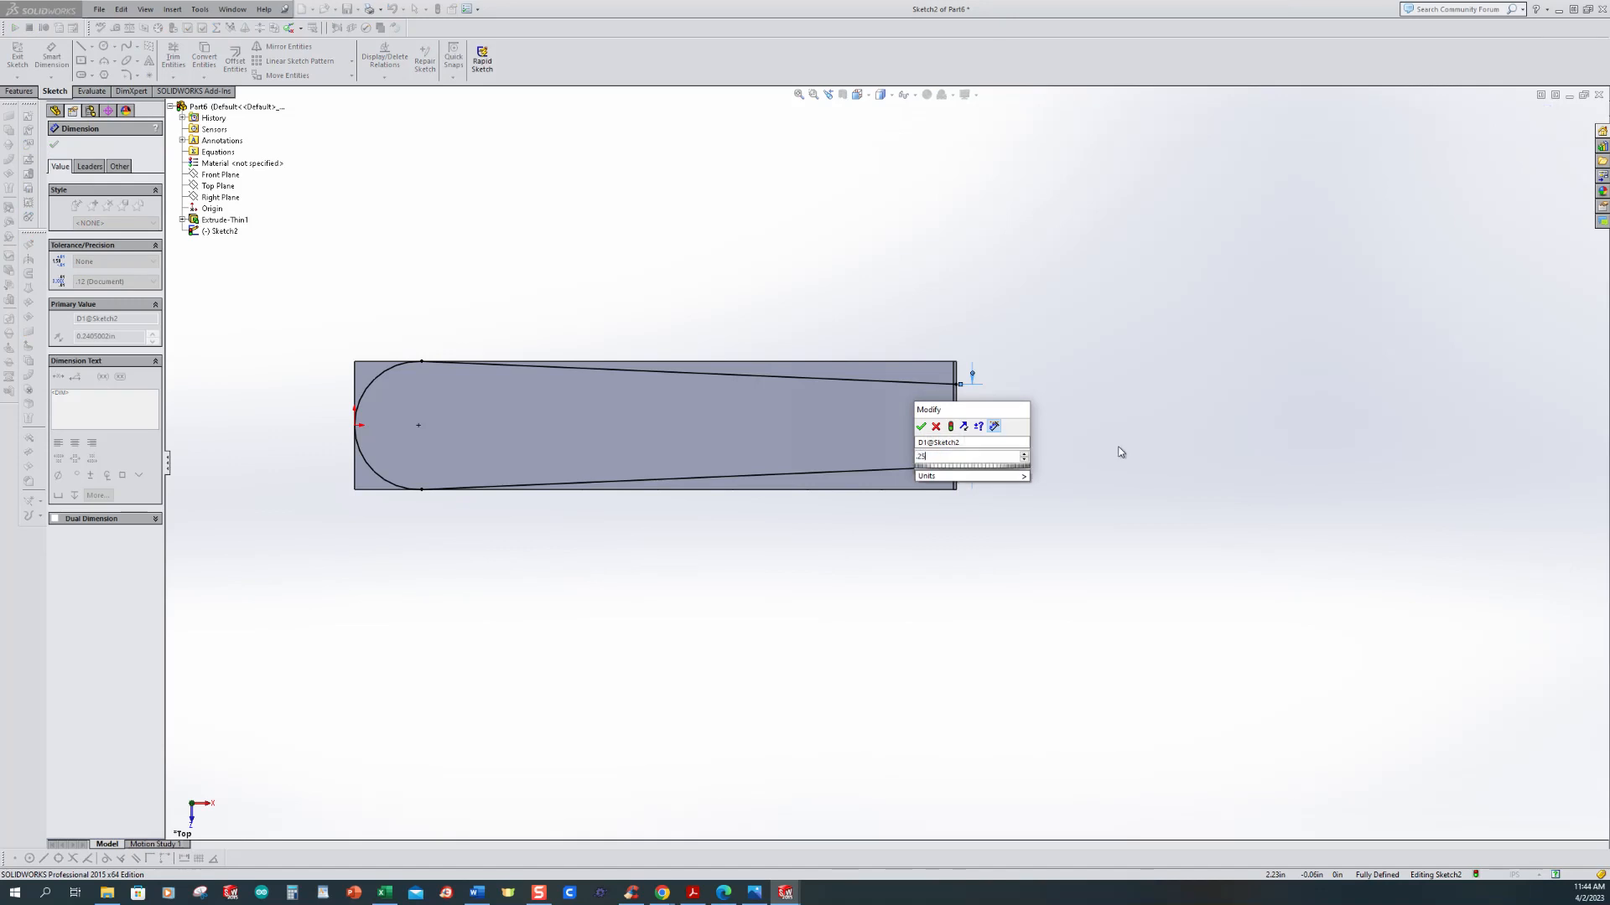
pyautogui.press('Return')
pyautogui.scroll(1, 886, 445)
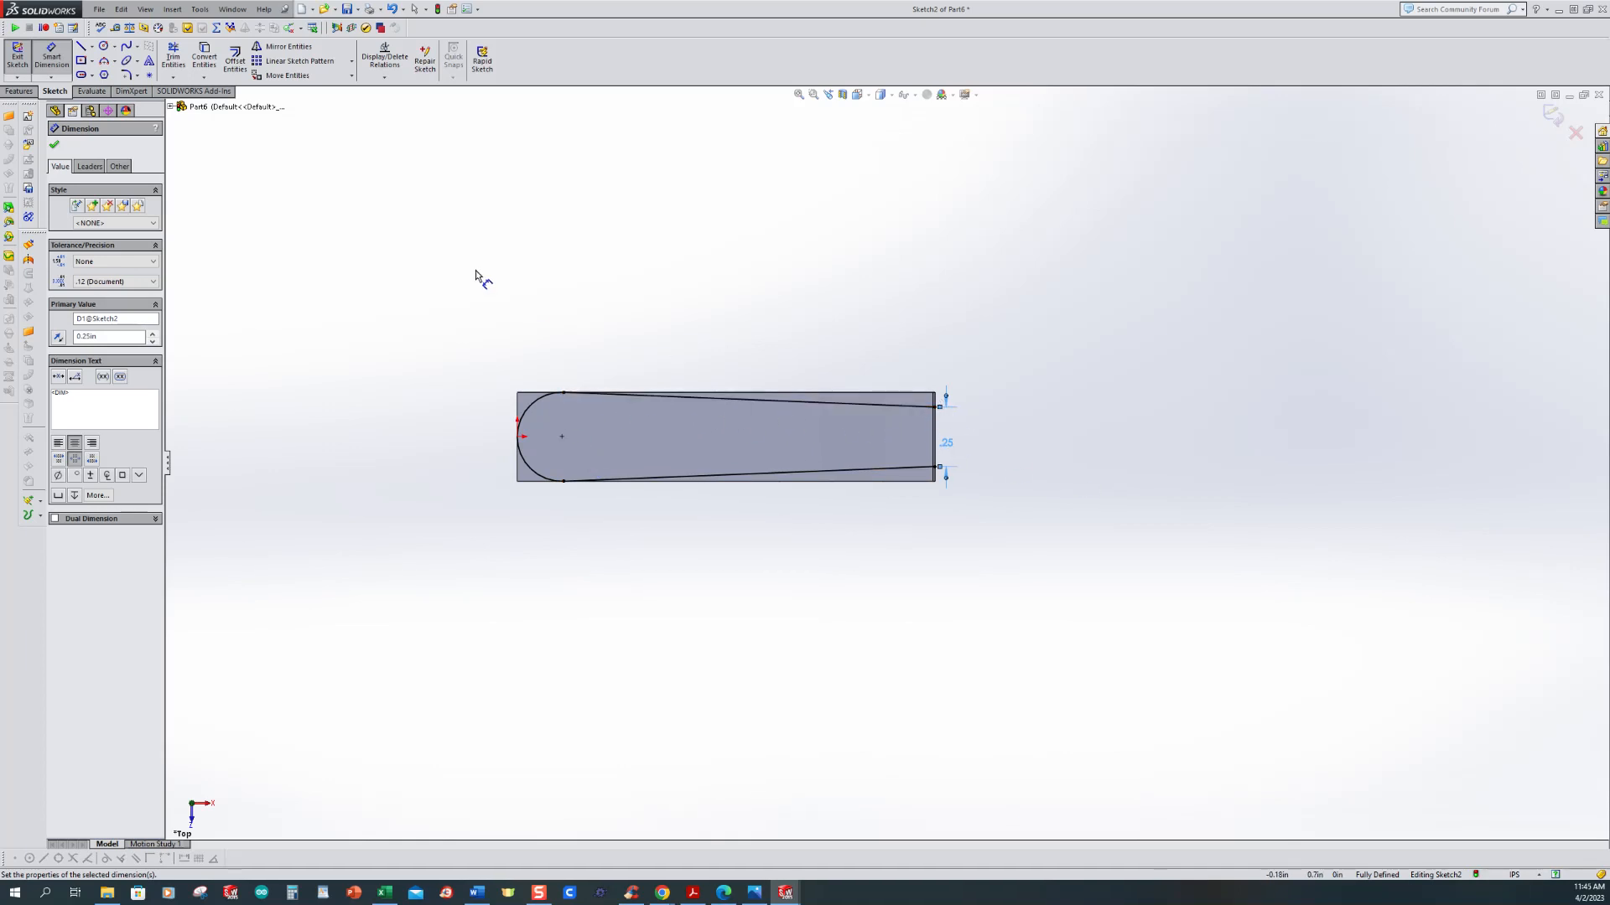
pyautogui.click(22, 94)
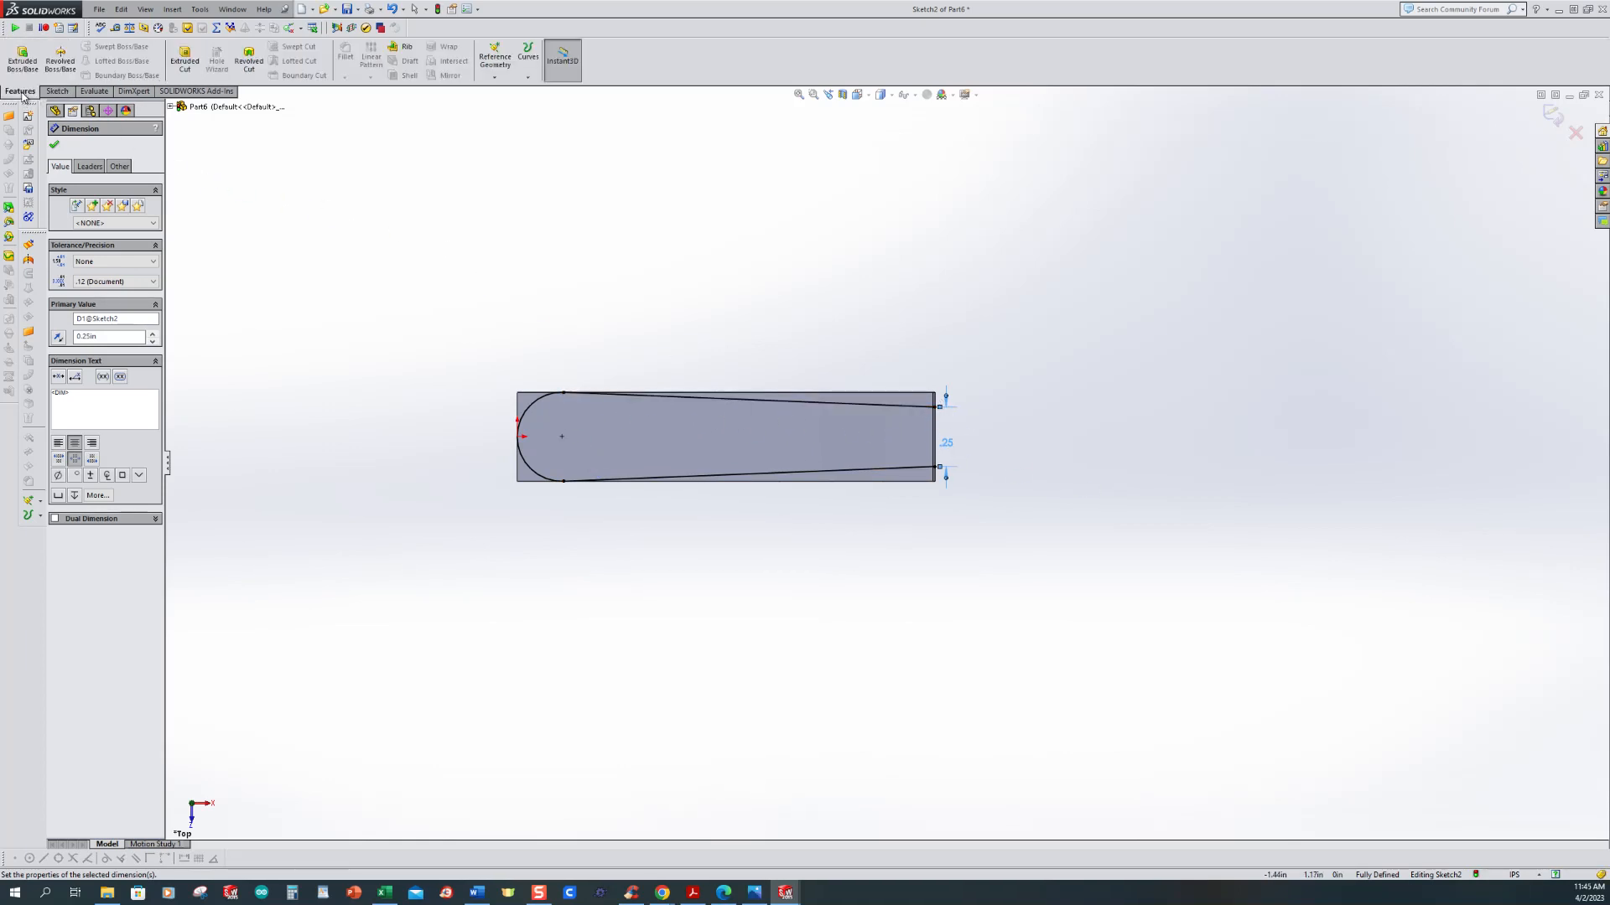
# Step: Cut away the material outside the tapered, rounded profile using Through All - Both with the cut side flipped
pyautogui.click(185, 61)
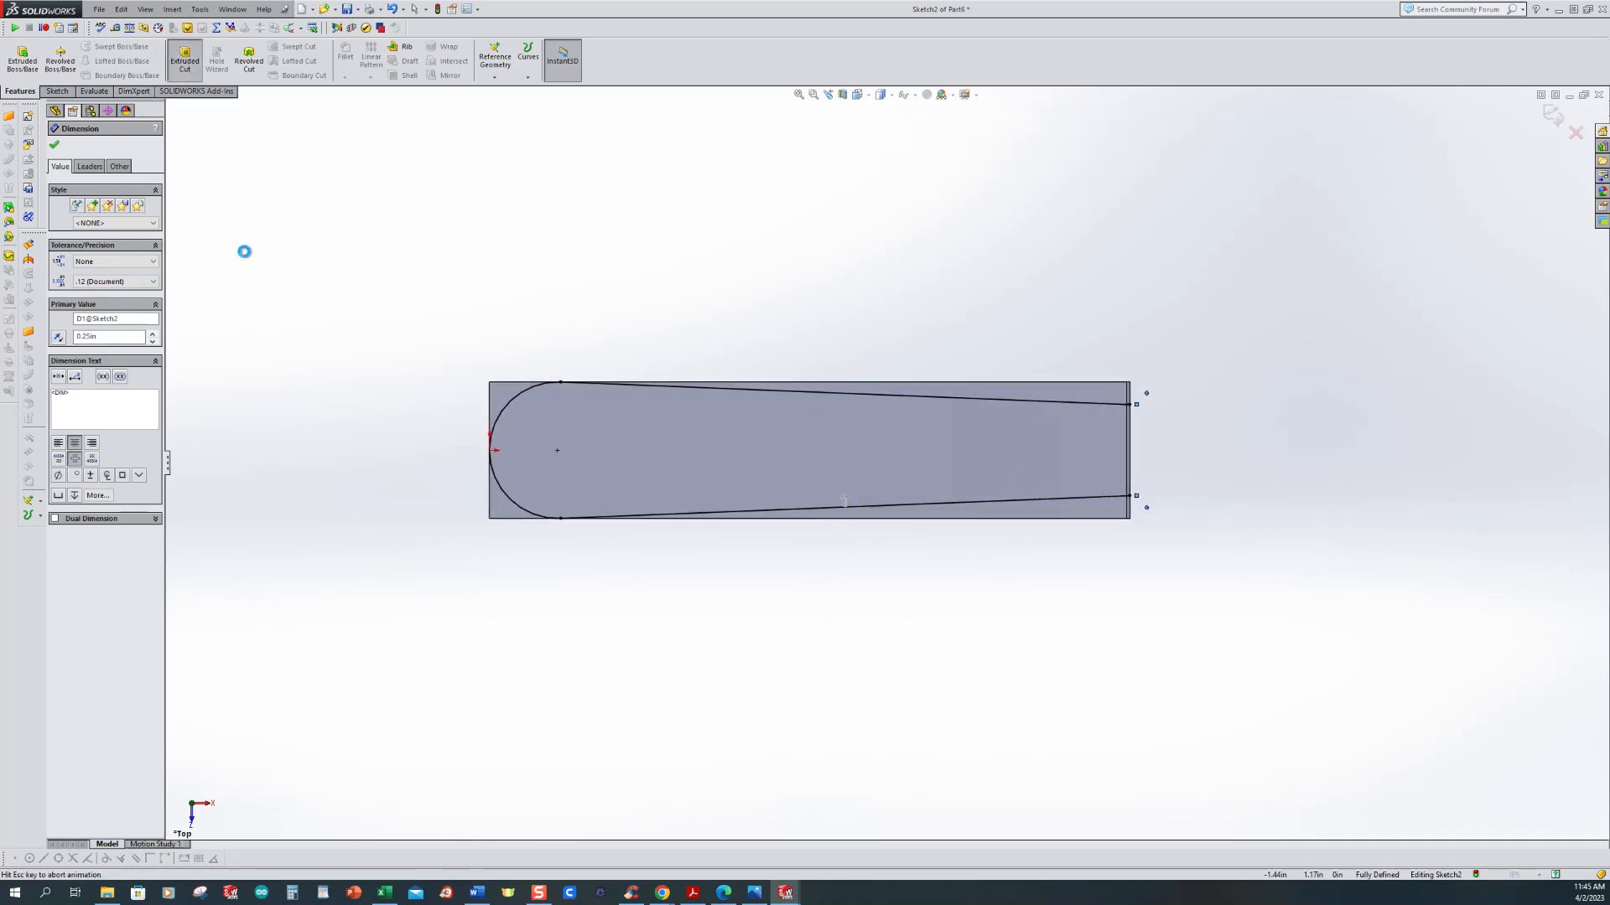
pyautogui.click(109, 216)
pyautogui.click(109, 248)
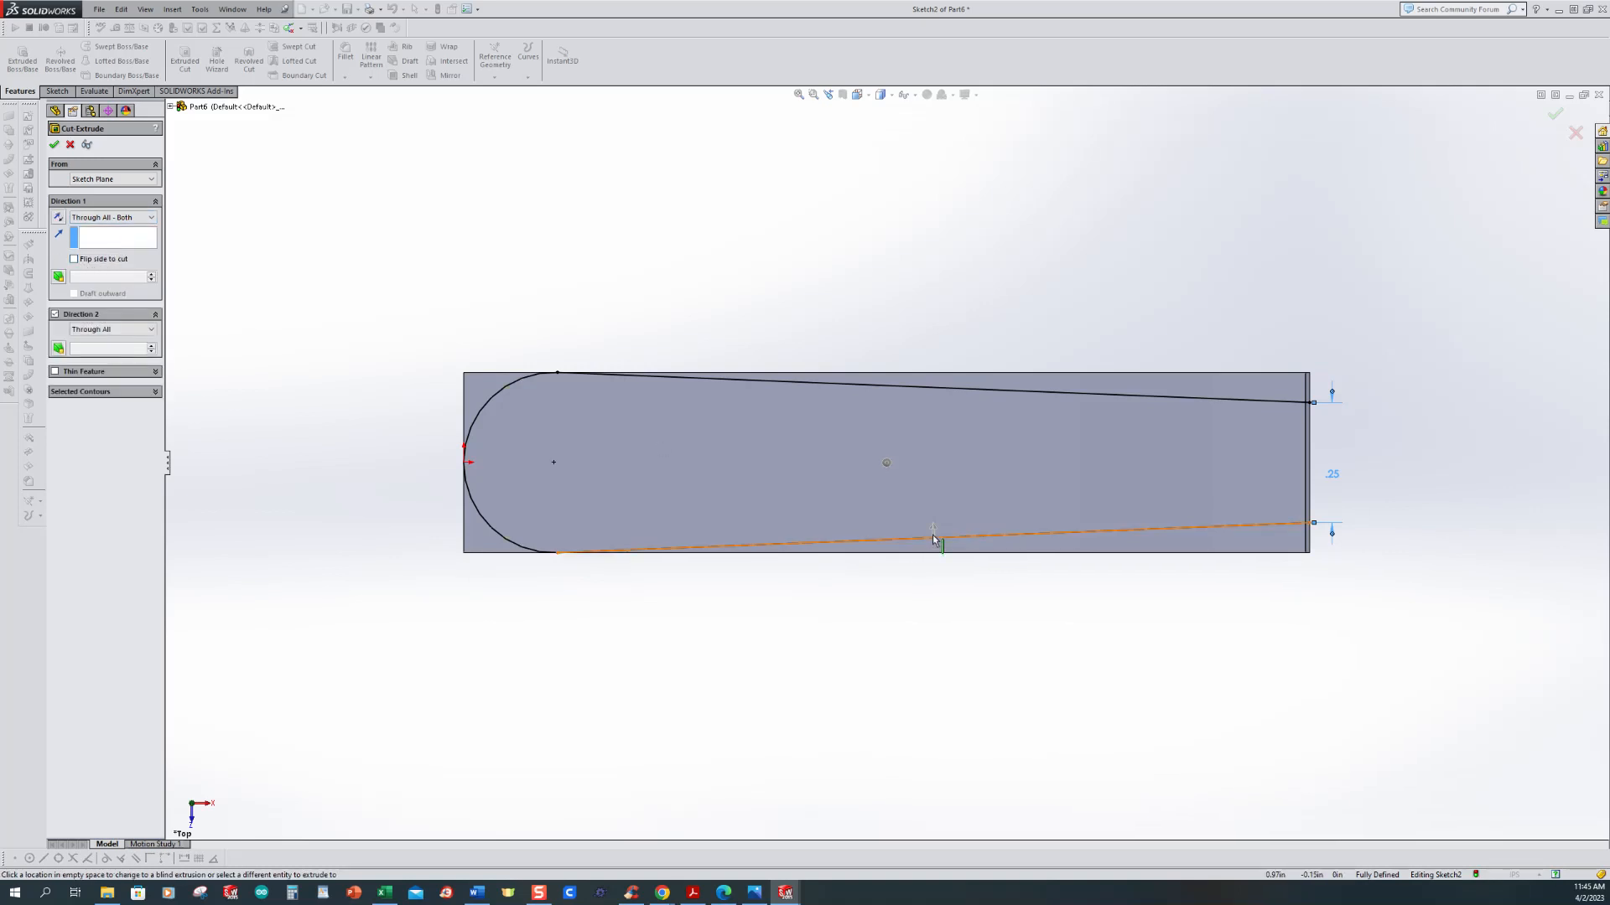
pyautogui.click(75, 260)
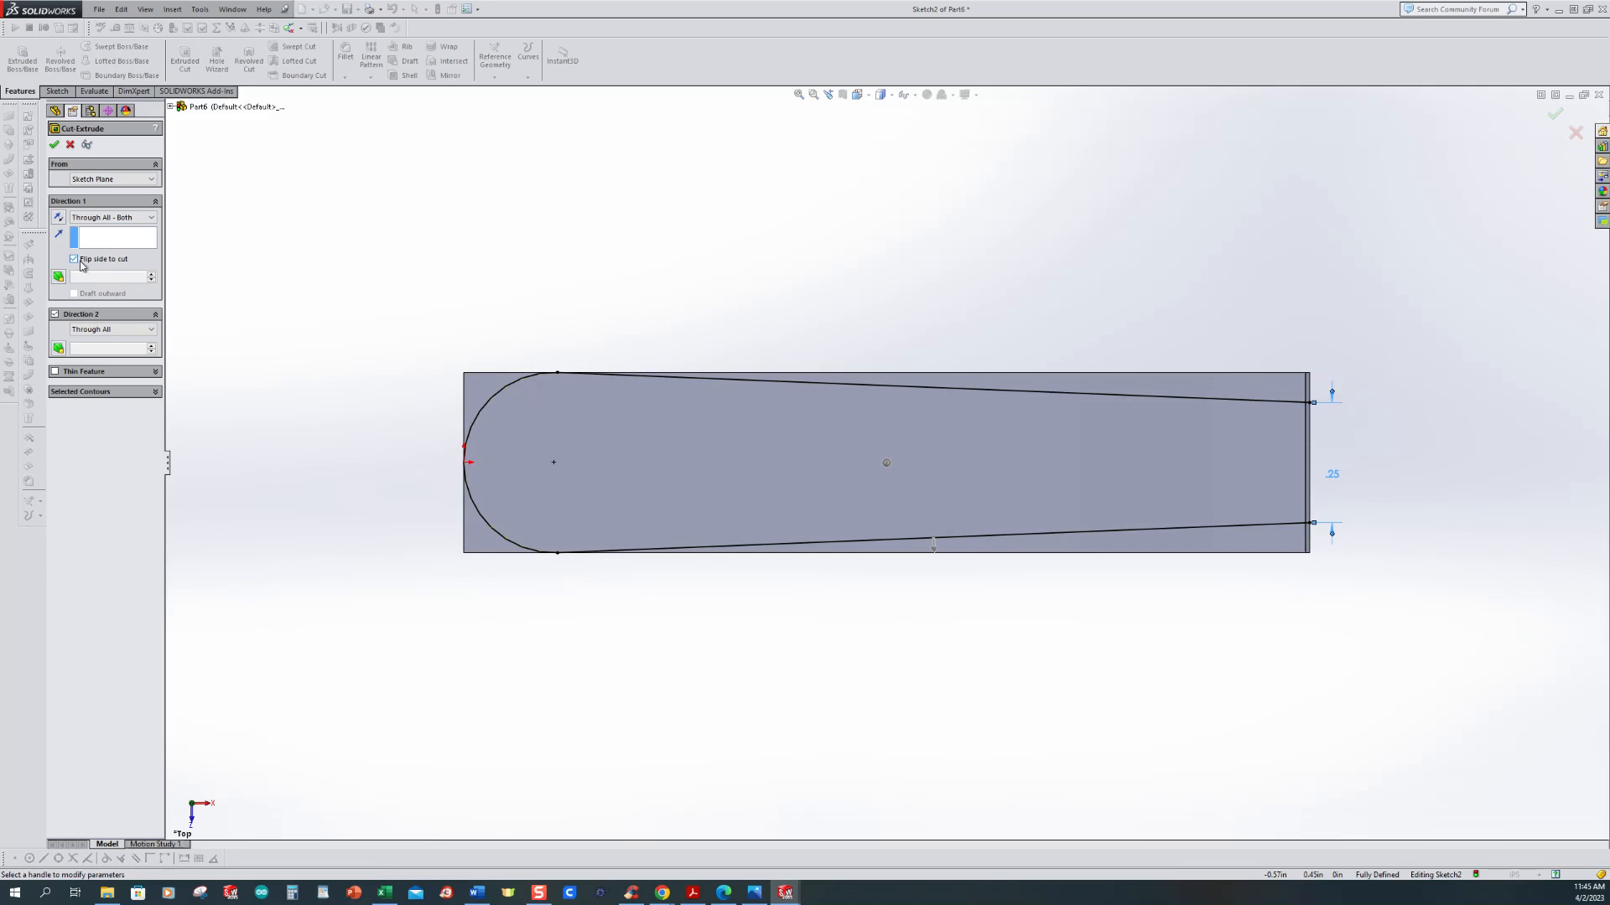
pyautogui.click(53, 147)
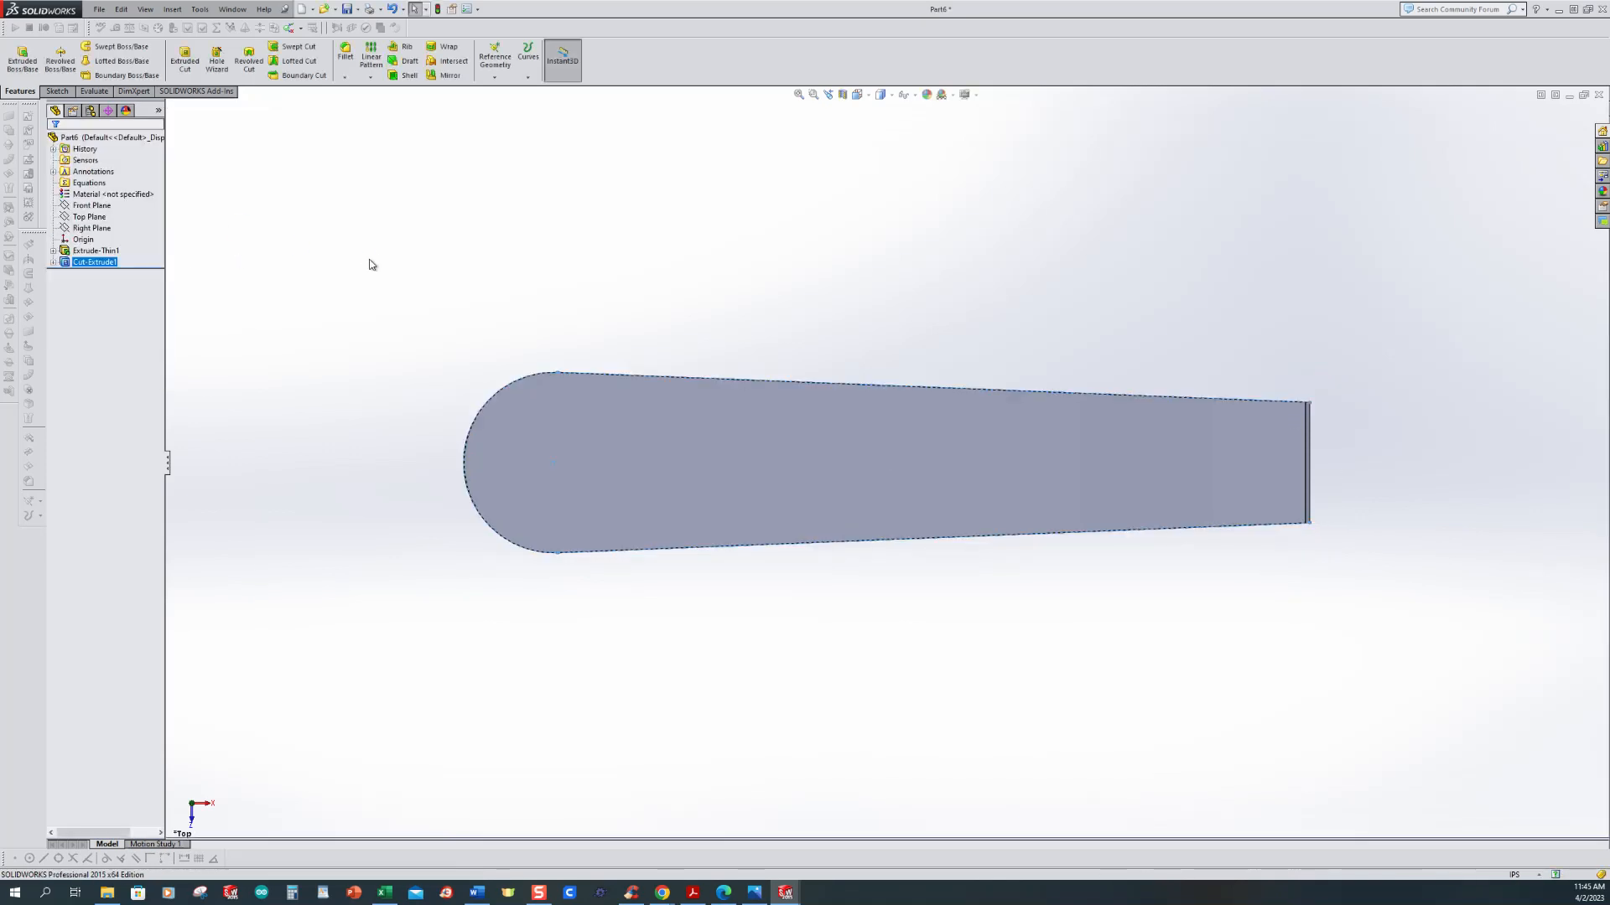
# Step: Start an extruded cut on the Top Plane and sketch a circle of about 0.09 in radius centred on the rounded end
pyautogui.moveTo(975, 562); pyautogui.dragTo(990, 503, button='middle')
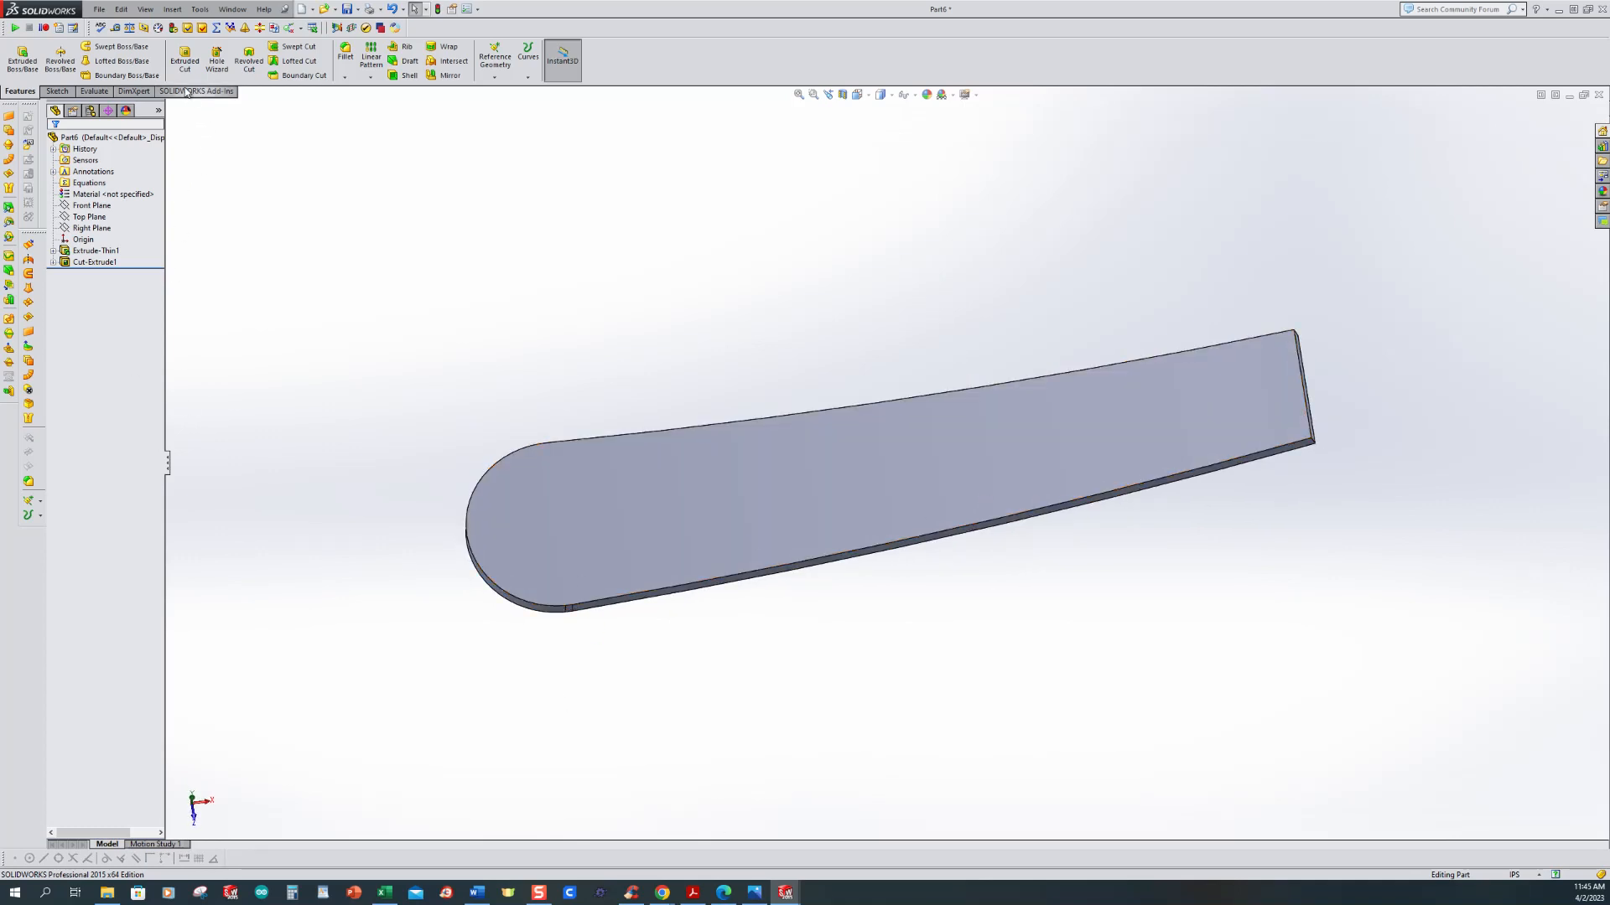
pyautogui.click(184, 59)
pyautogui.click(170, 108)
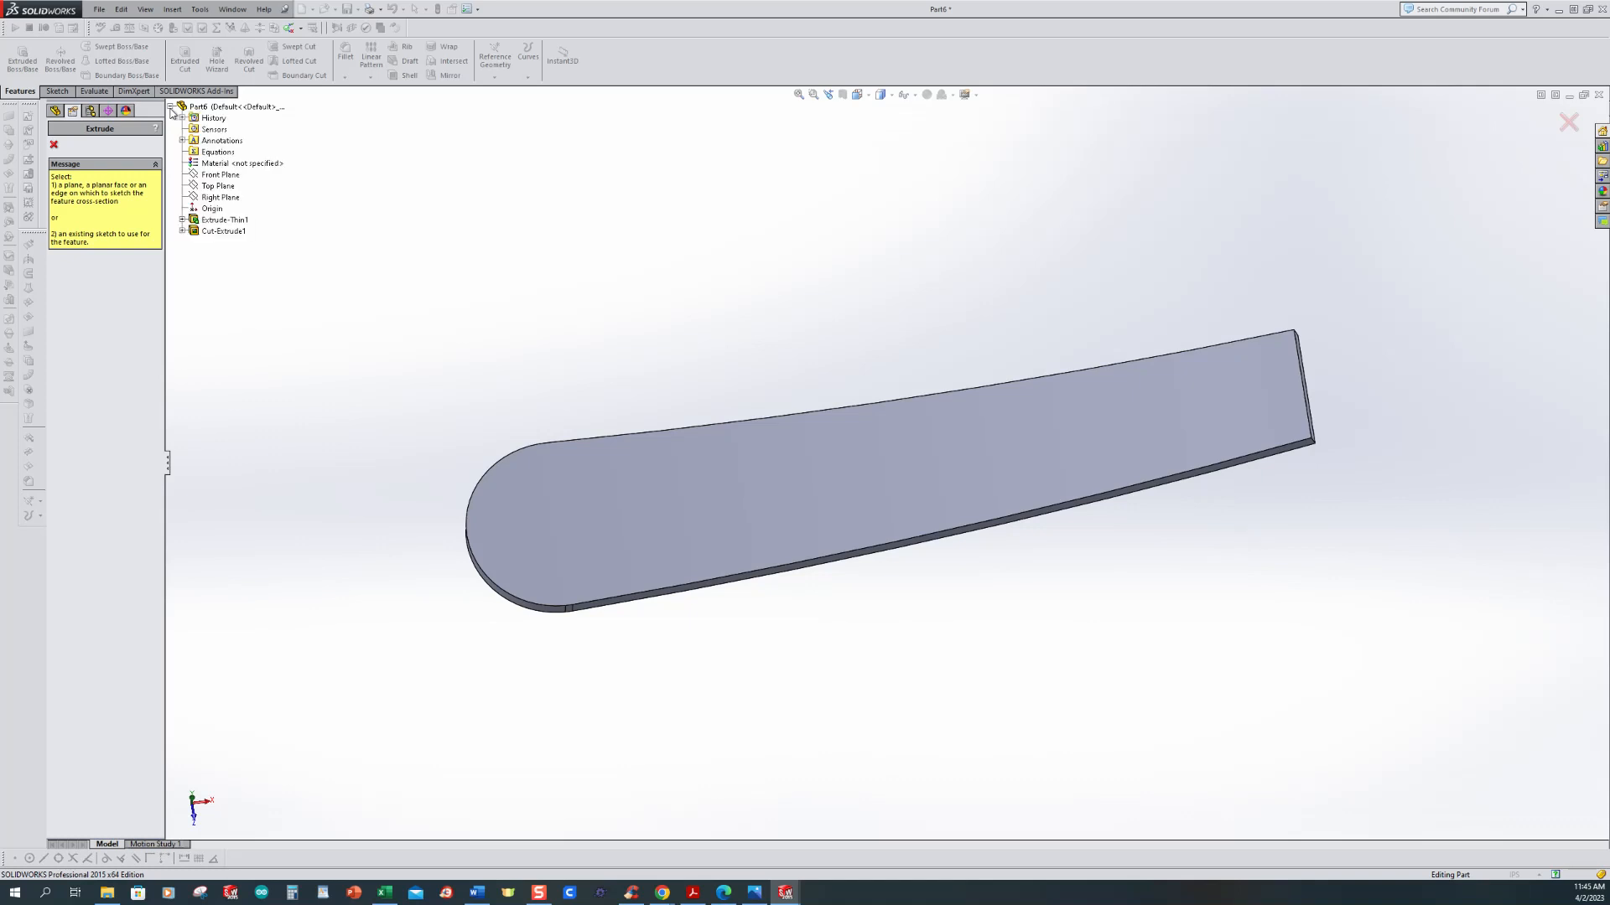
pyautogui.click(211, 186)
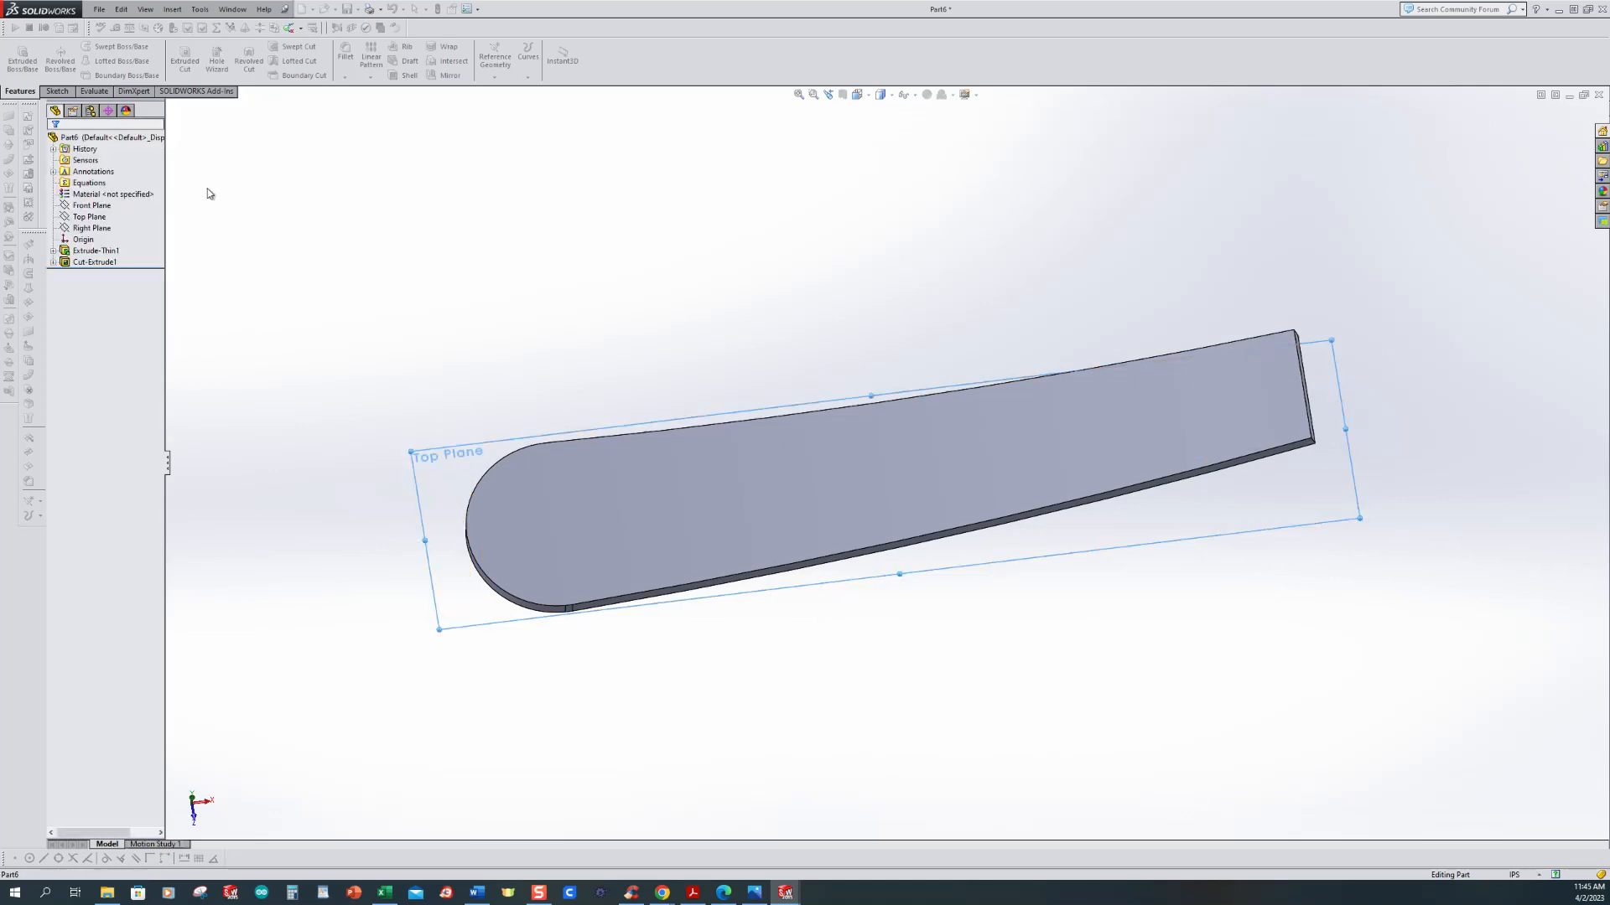
pyautogui.click(103, 48)
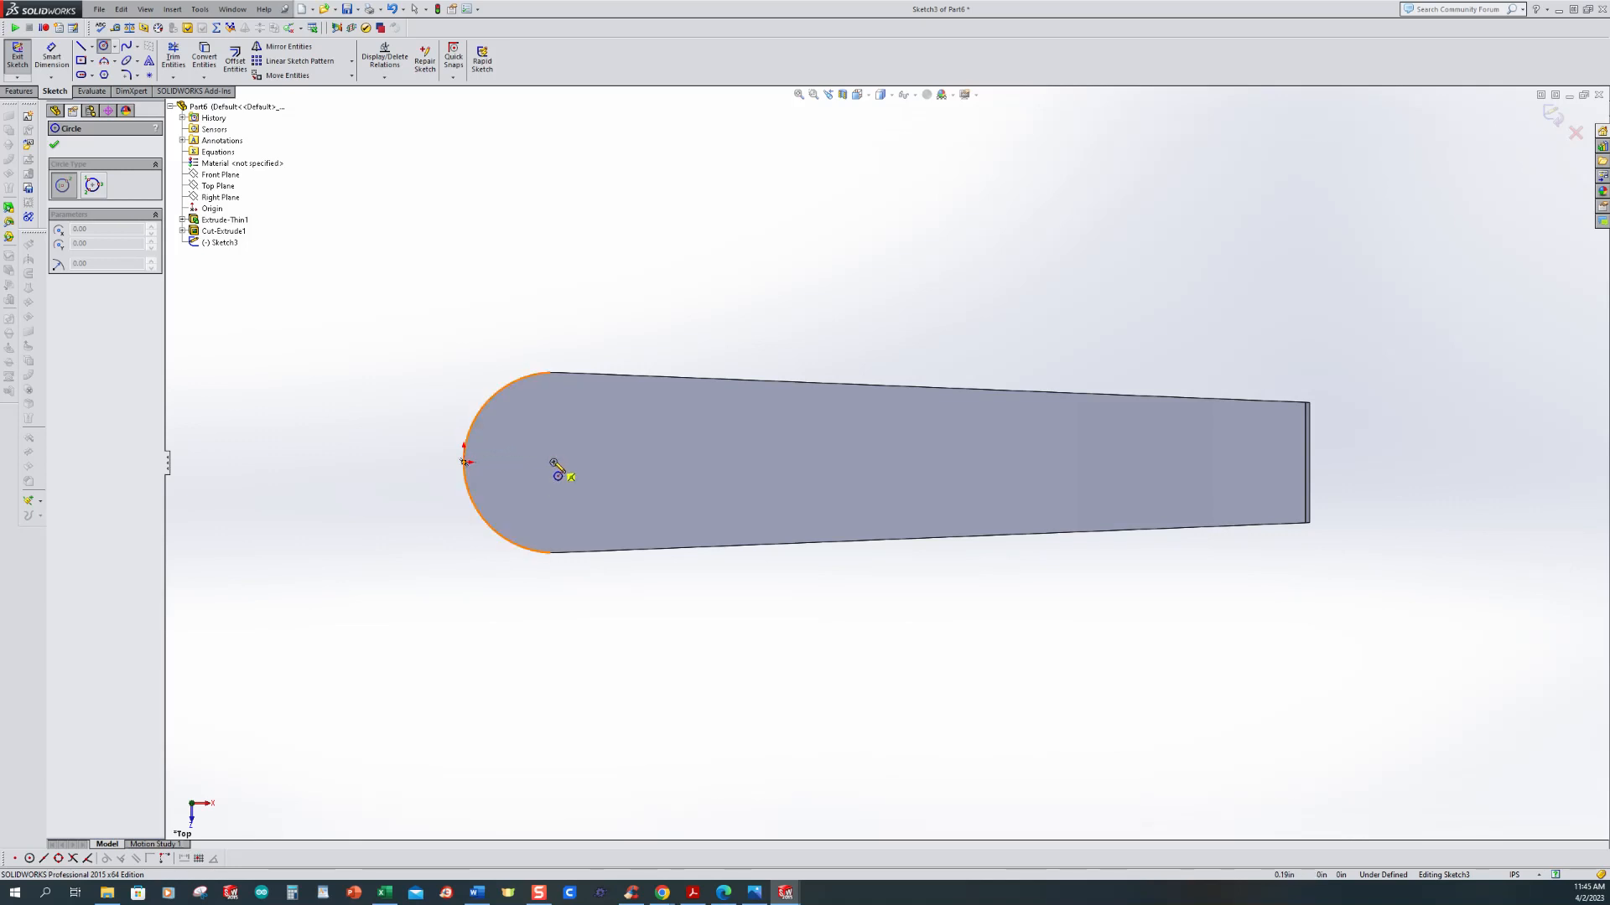
pyautogui.click(554, 463)
pyautogui.click(576, 500)
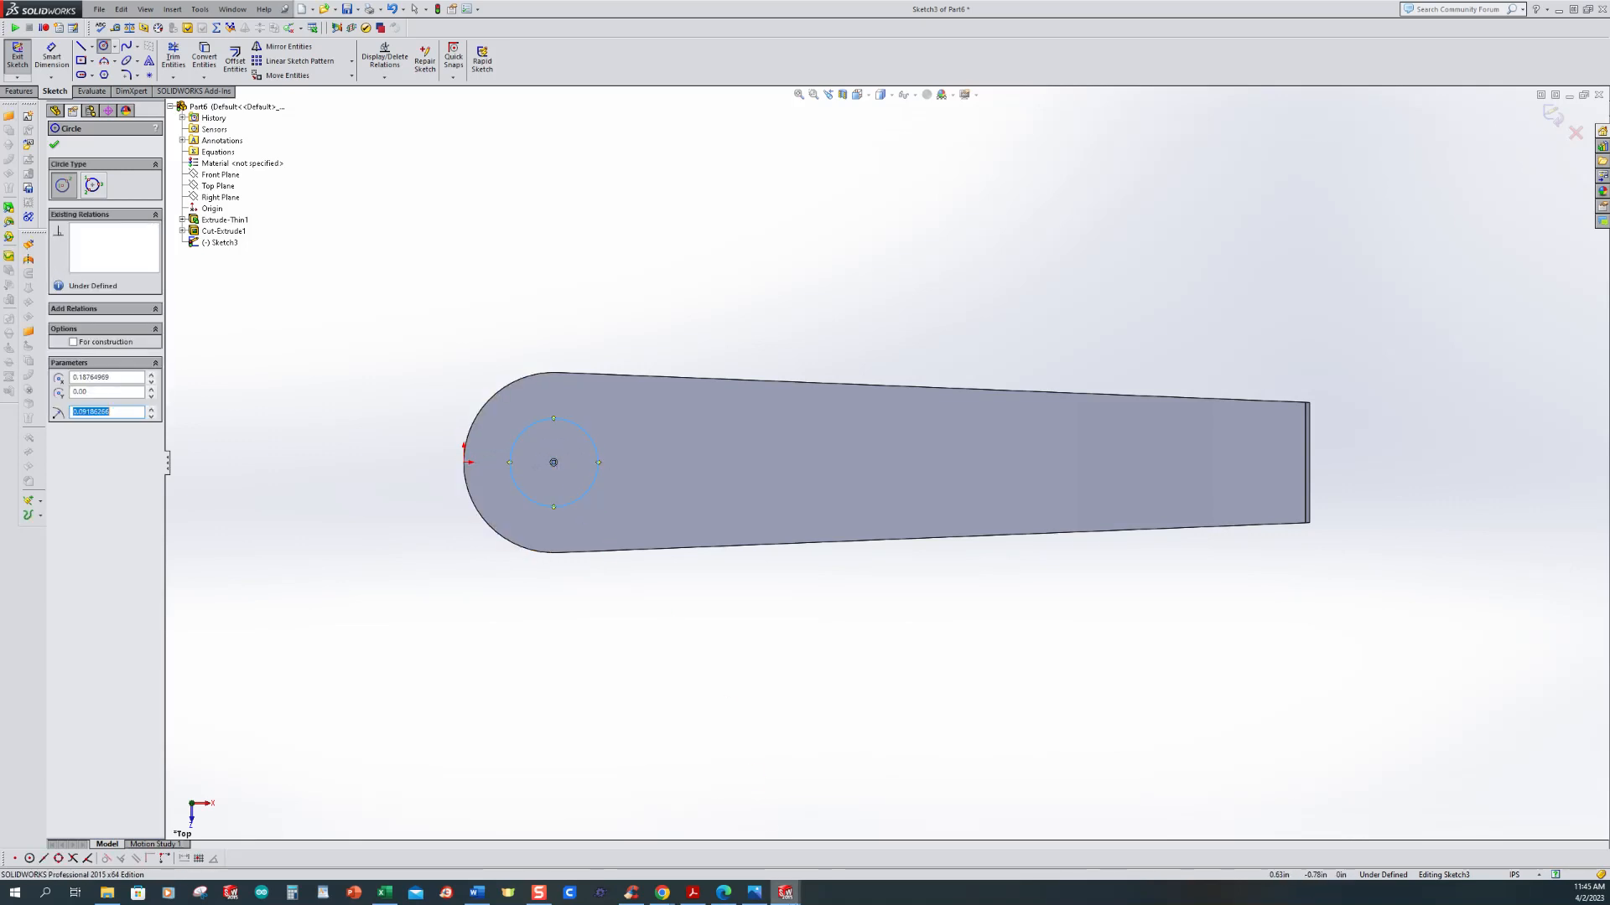
# Step: Check the pipe wrench dimension drawing and dimension the circle's diameter as 9/64 in
pyautogui.click(756, 894)
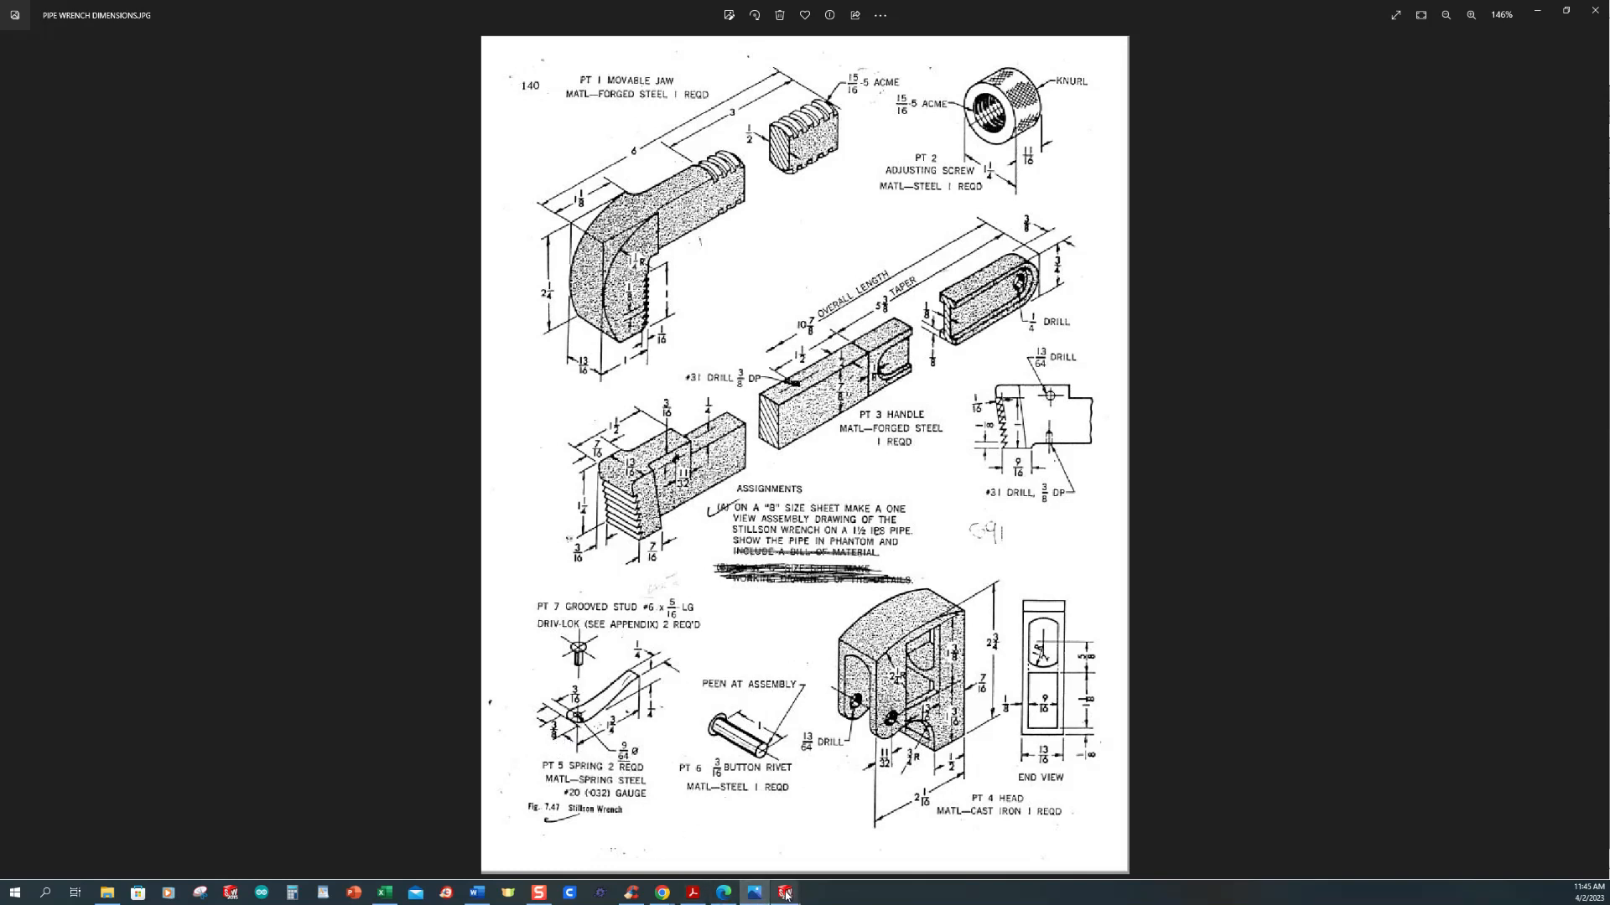
pyautogui.moveTo(786, 895)
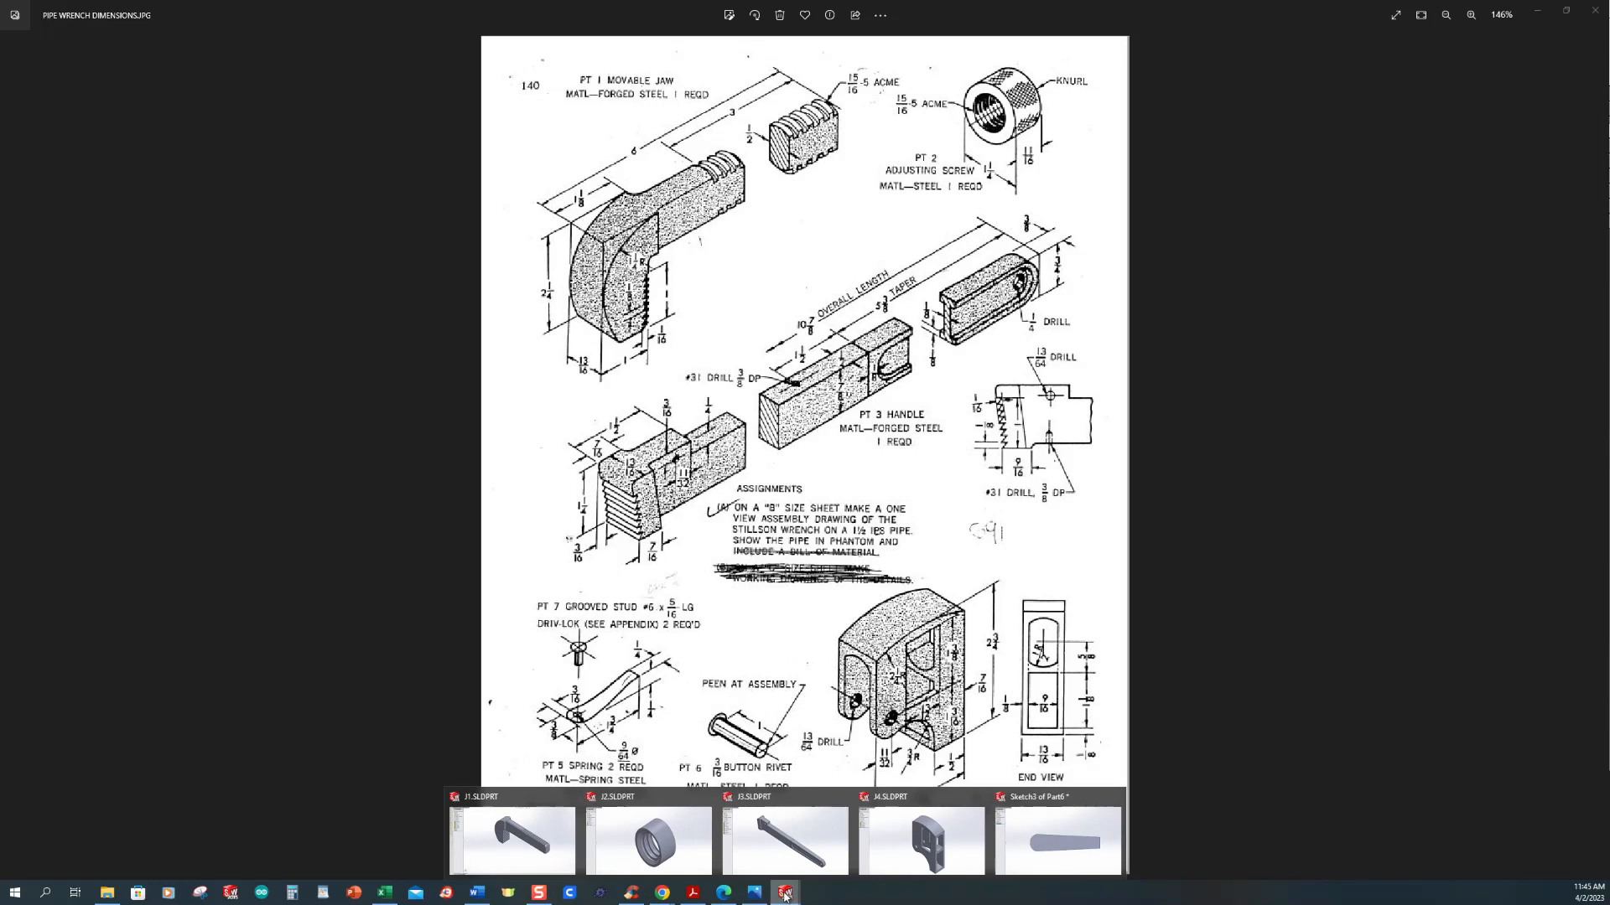
pyautogui.click(1058, 839)
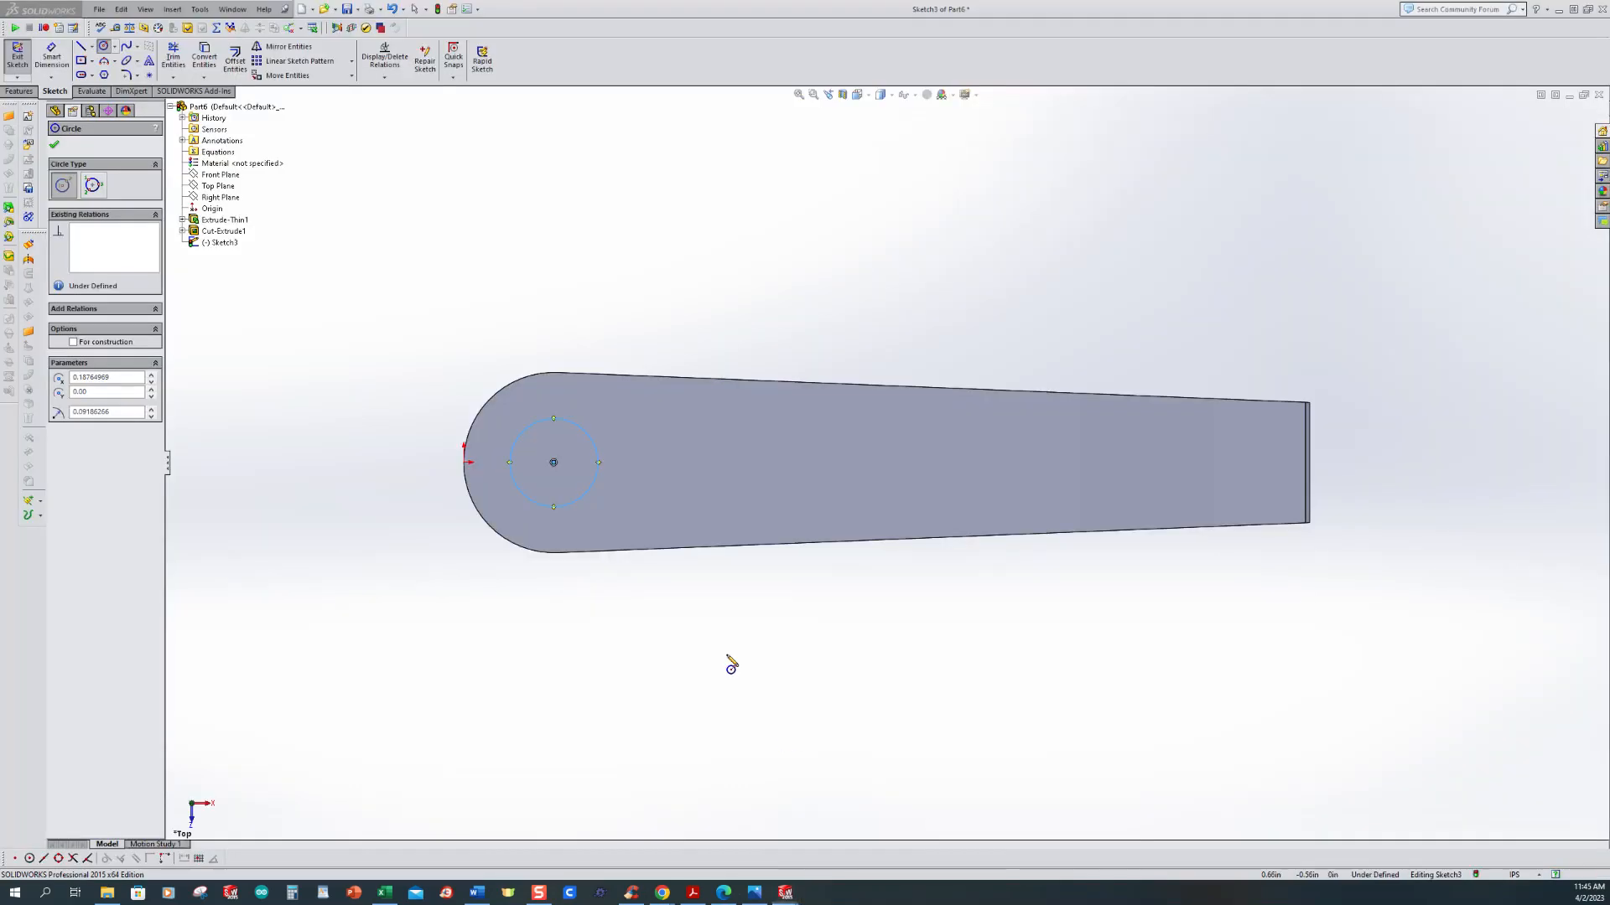
pyautogui.click(49, 61)
pyautogui.click(527, 426)
pyautogui.click(422, 338)
pyautogui.write('9/64')
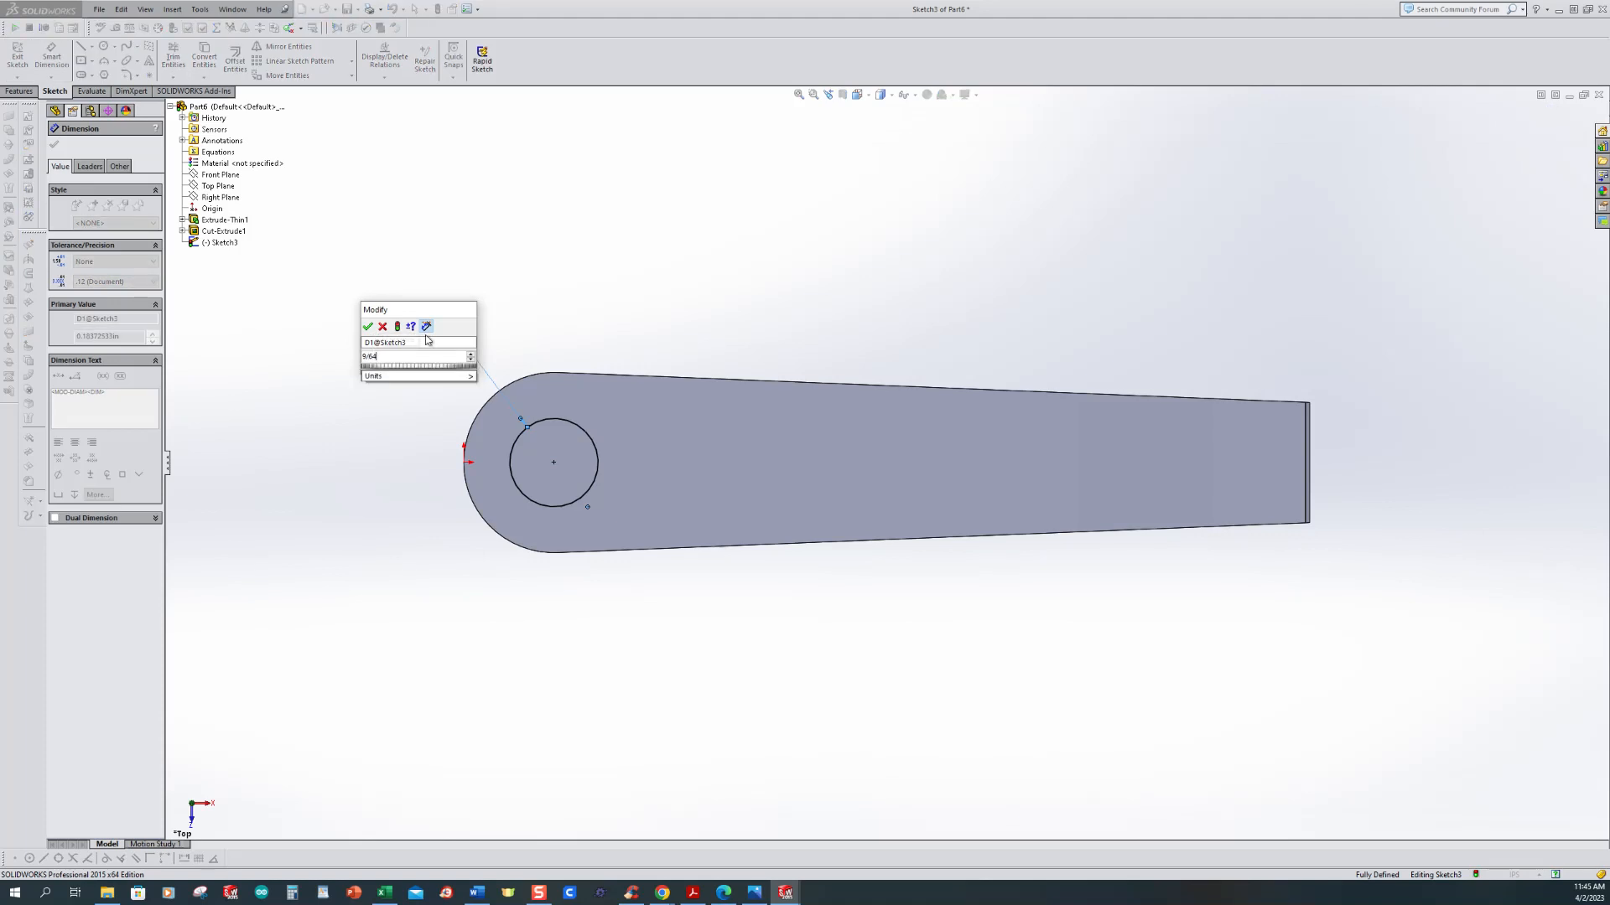
pyautogui.press('Return')
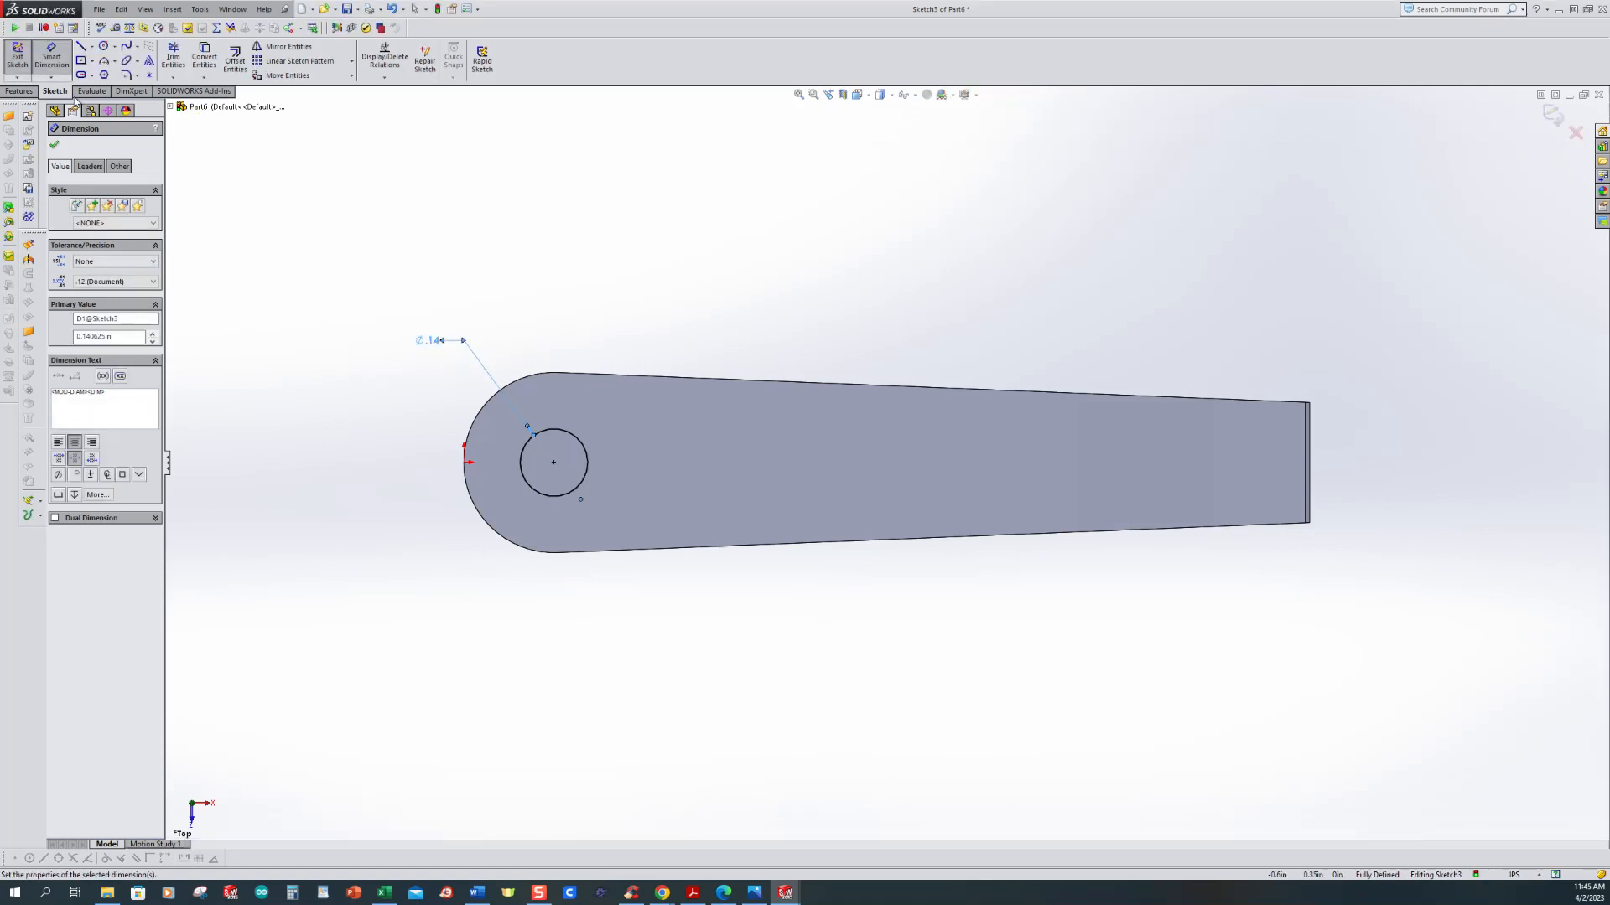
# Step: Cut the circle through the spring in both directions with Through All - Both
pyautogui.click(19, 90)
pyautogui.click(186, 70)
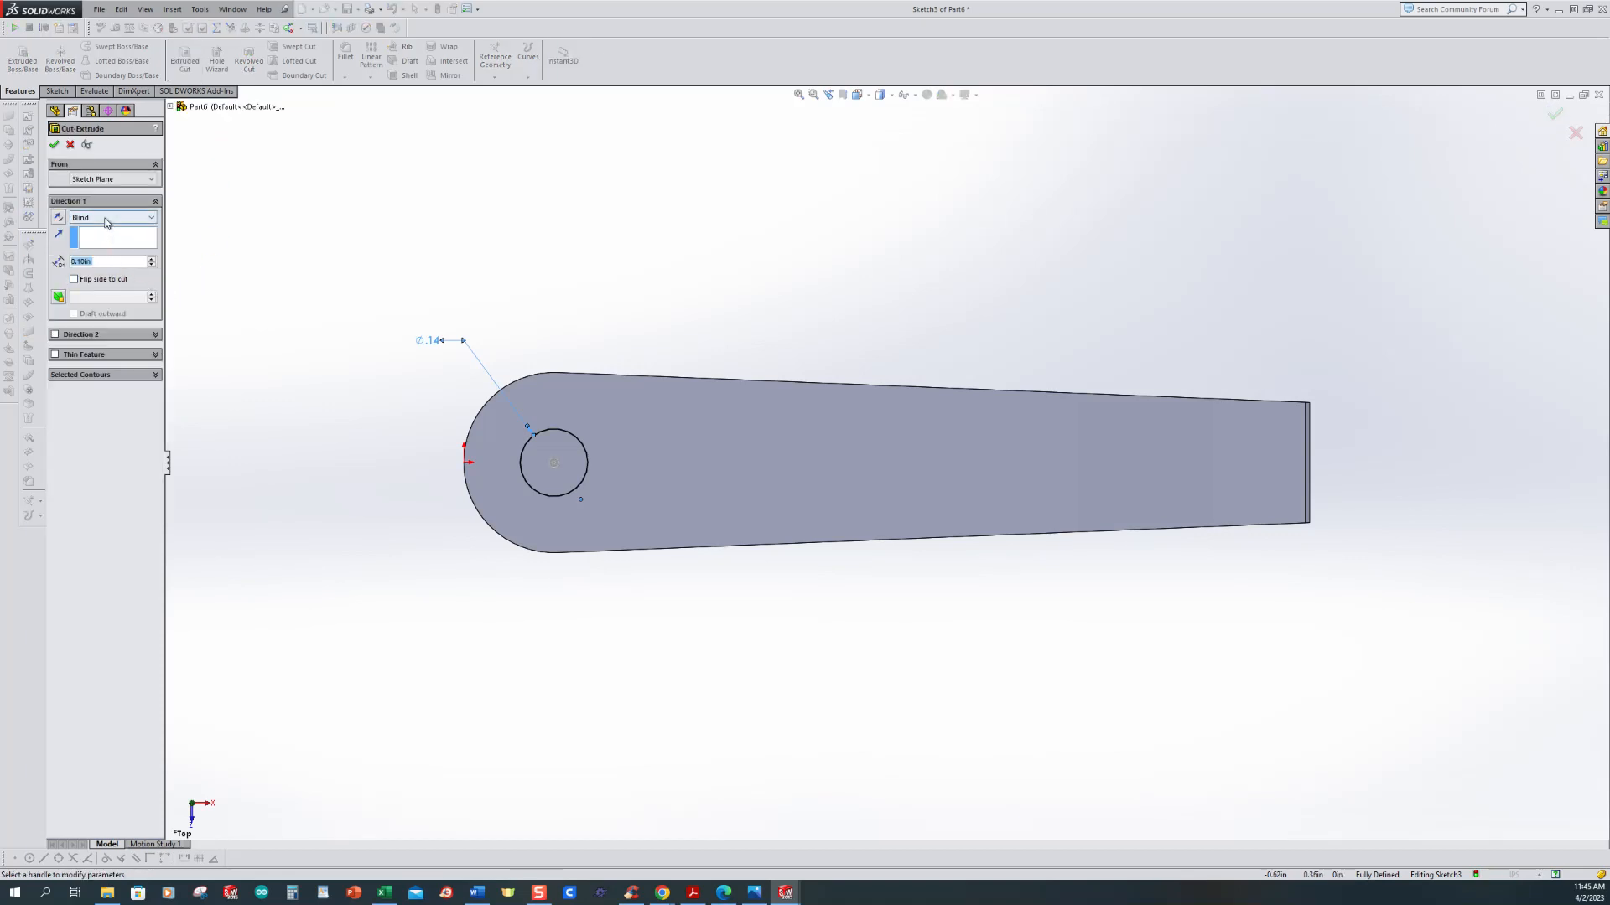
pyautogui.click(106, 220)
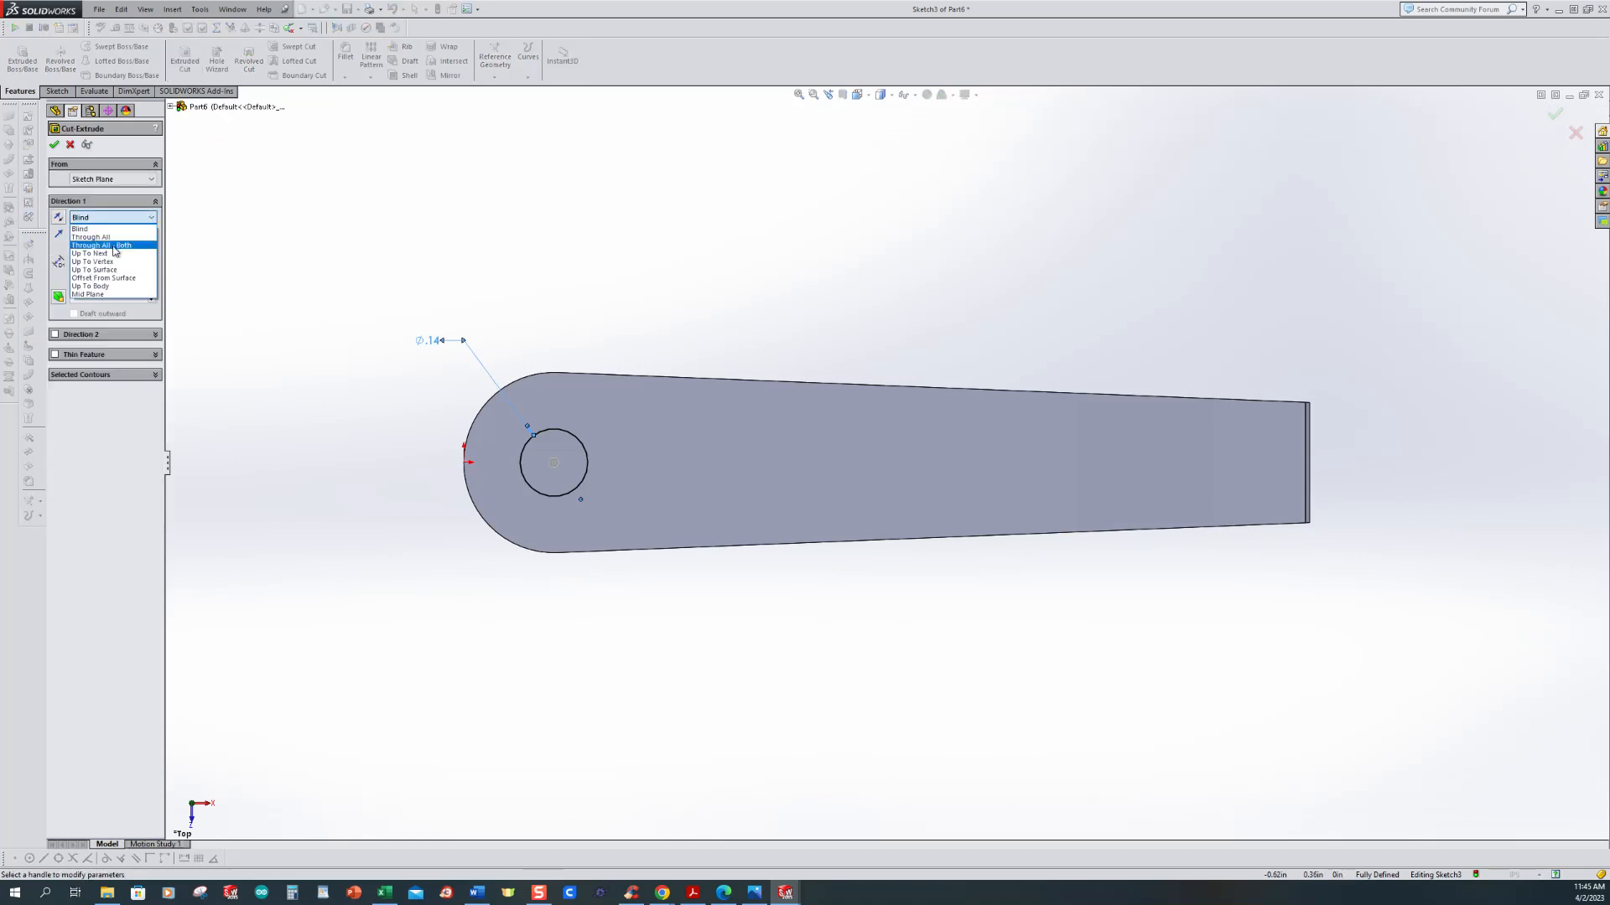
pyautogui.click(101, 245)
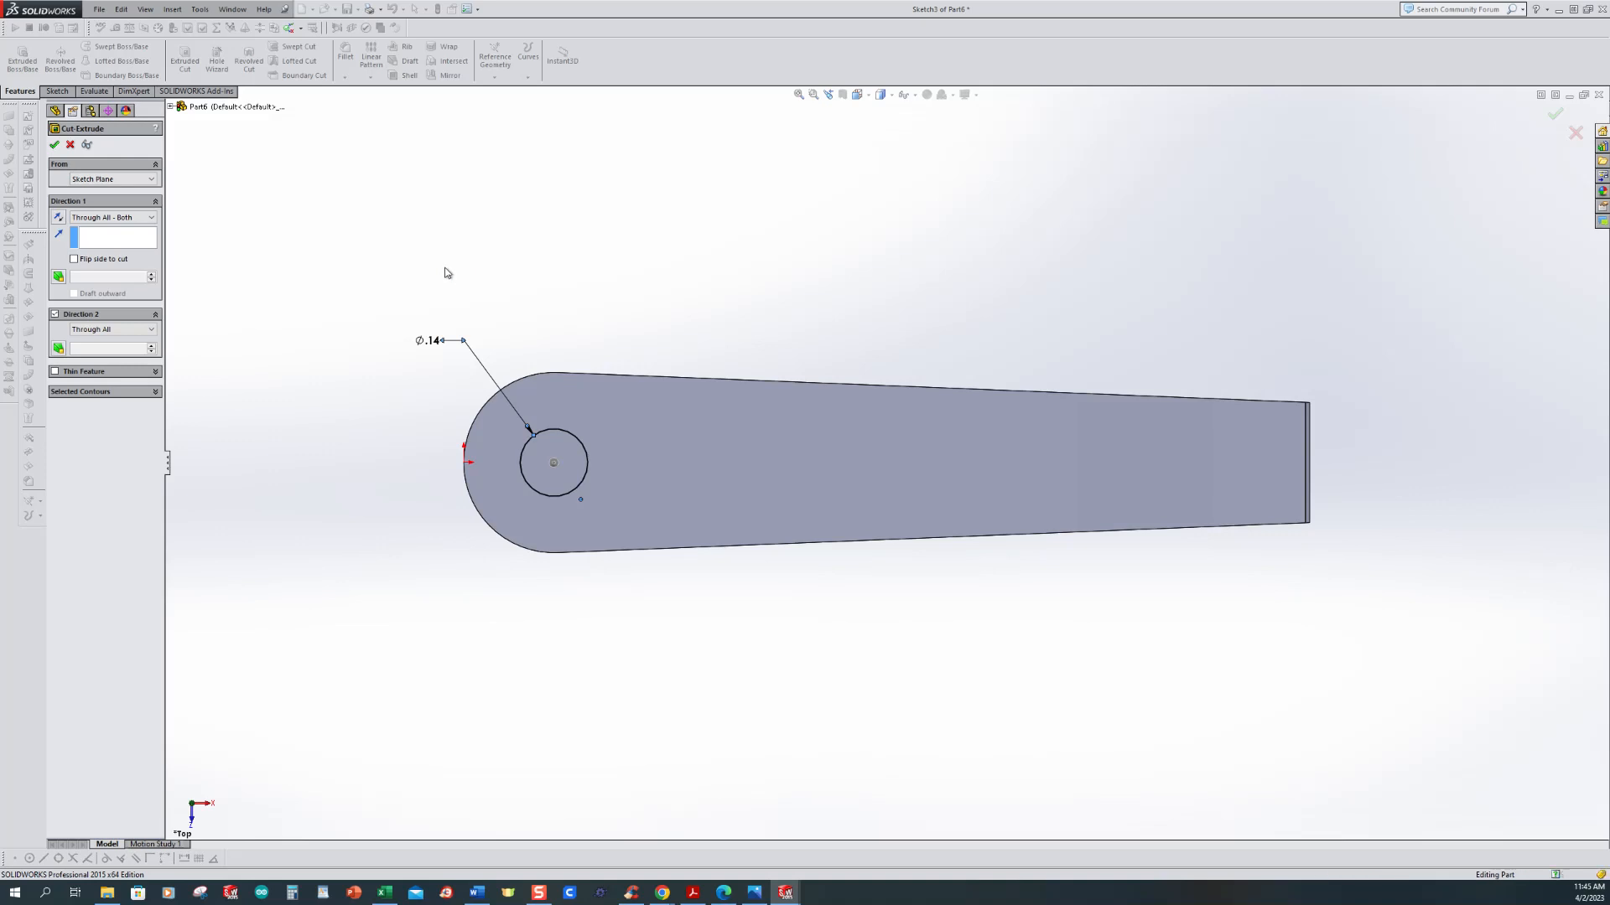
pyautogui.moveTo(790, 747); pyautogui.dragTo(852, 458, button='middle')
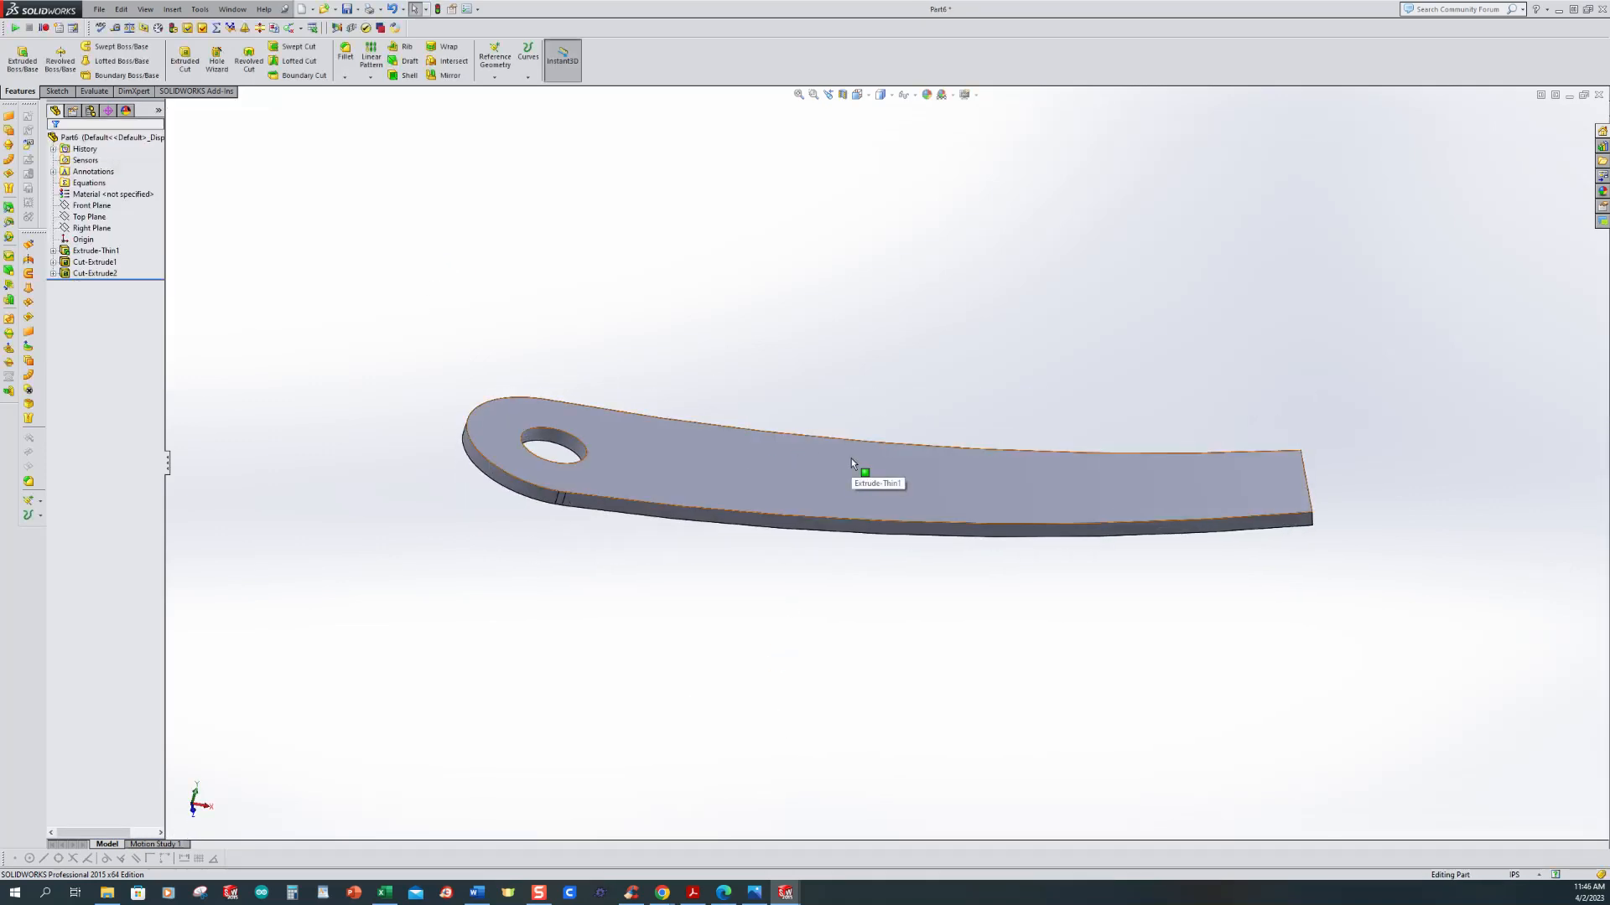
pyautogui.hotkey('ctrl', '7')
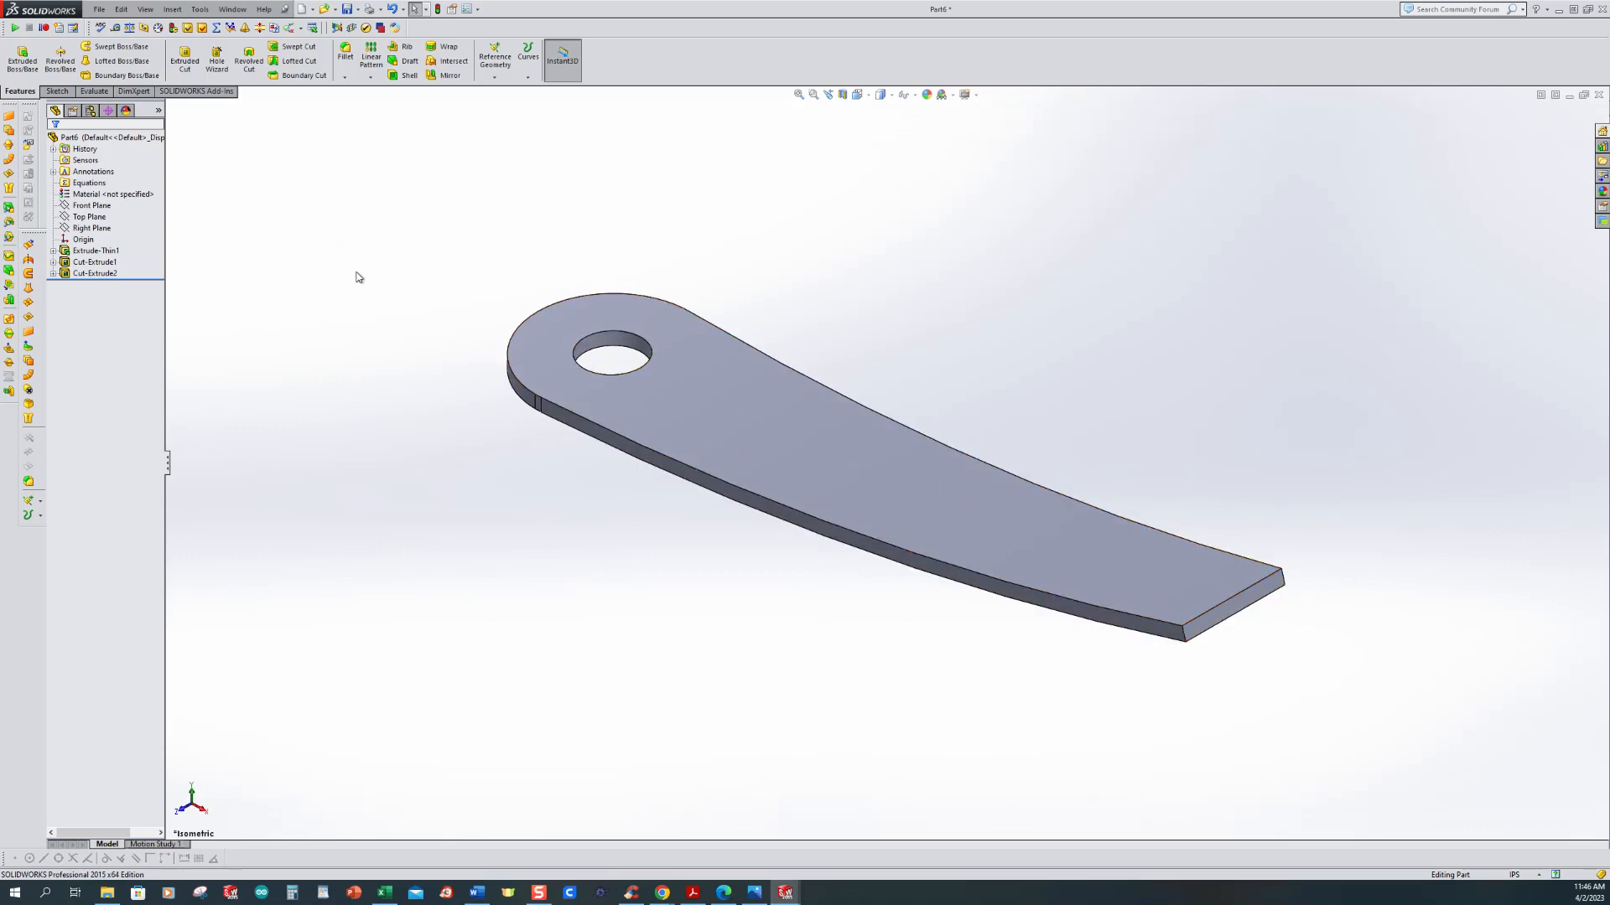
# Step: Add a part configuration named ASSEMBLY
pyautogui.click(91, 112)
pyautogui.click(94, 140)
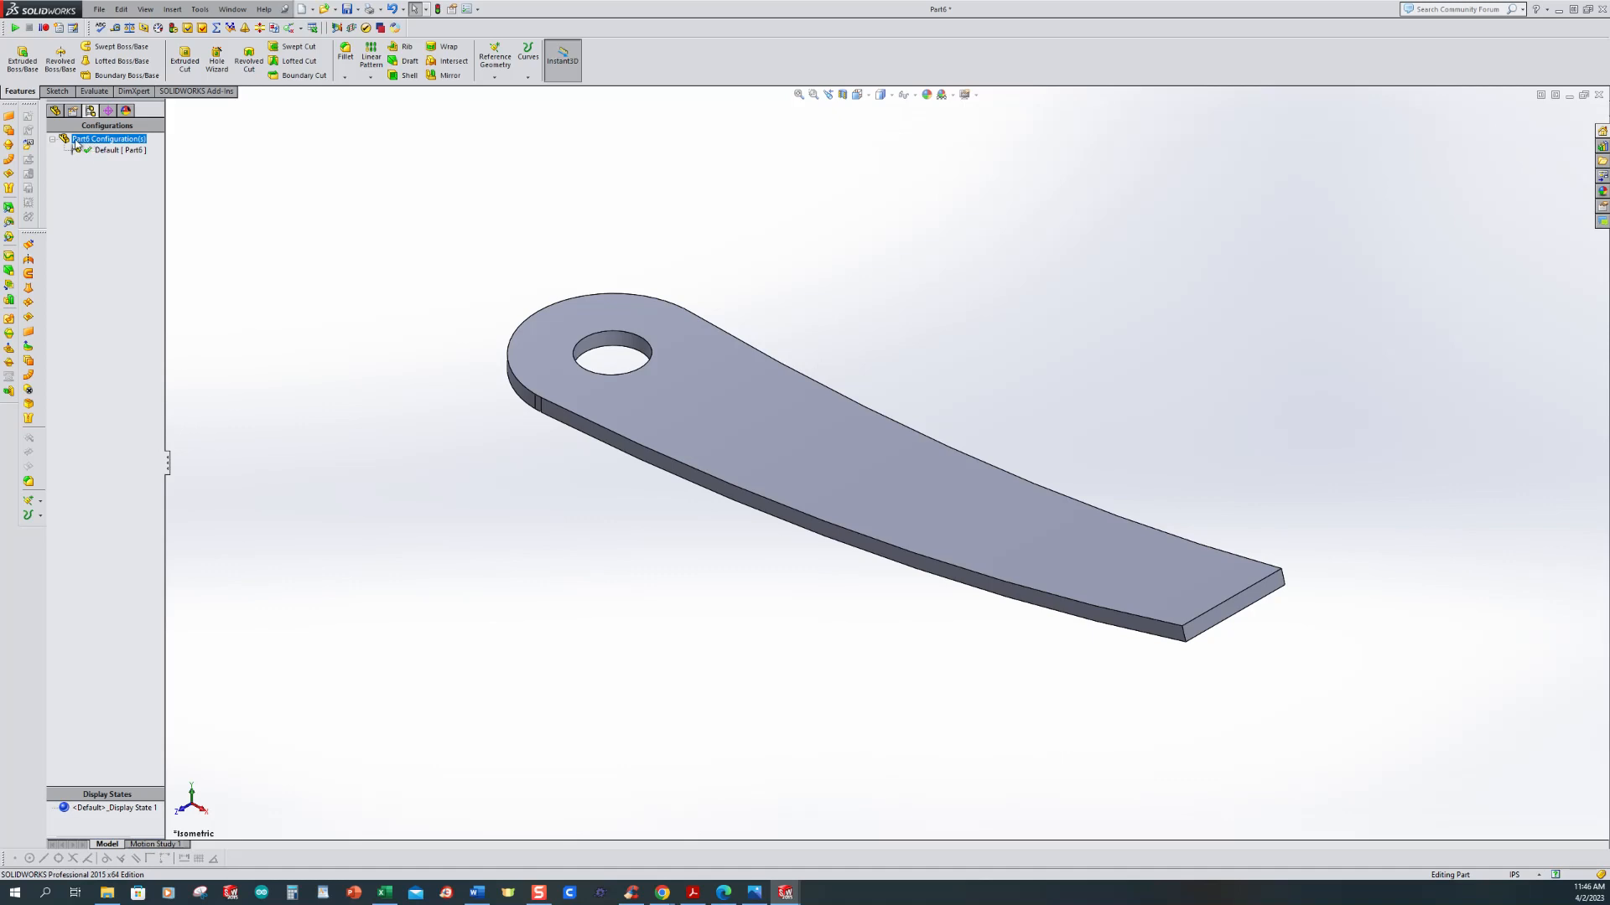
pyautogui.rightClick(86, 144)
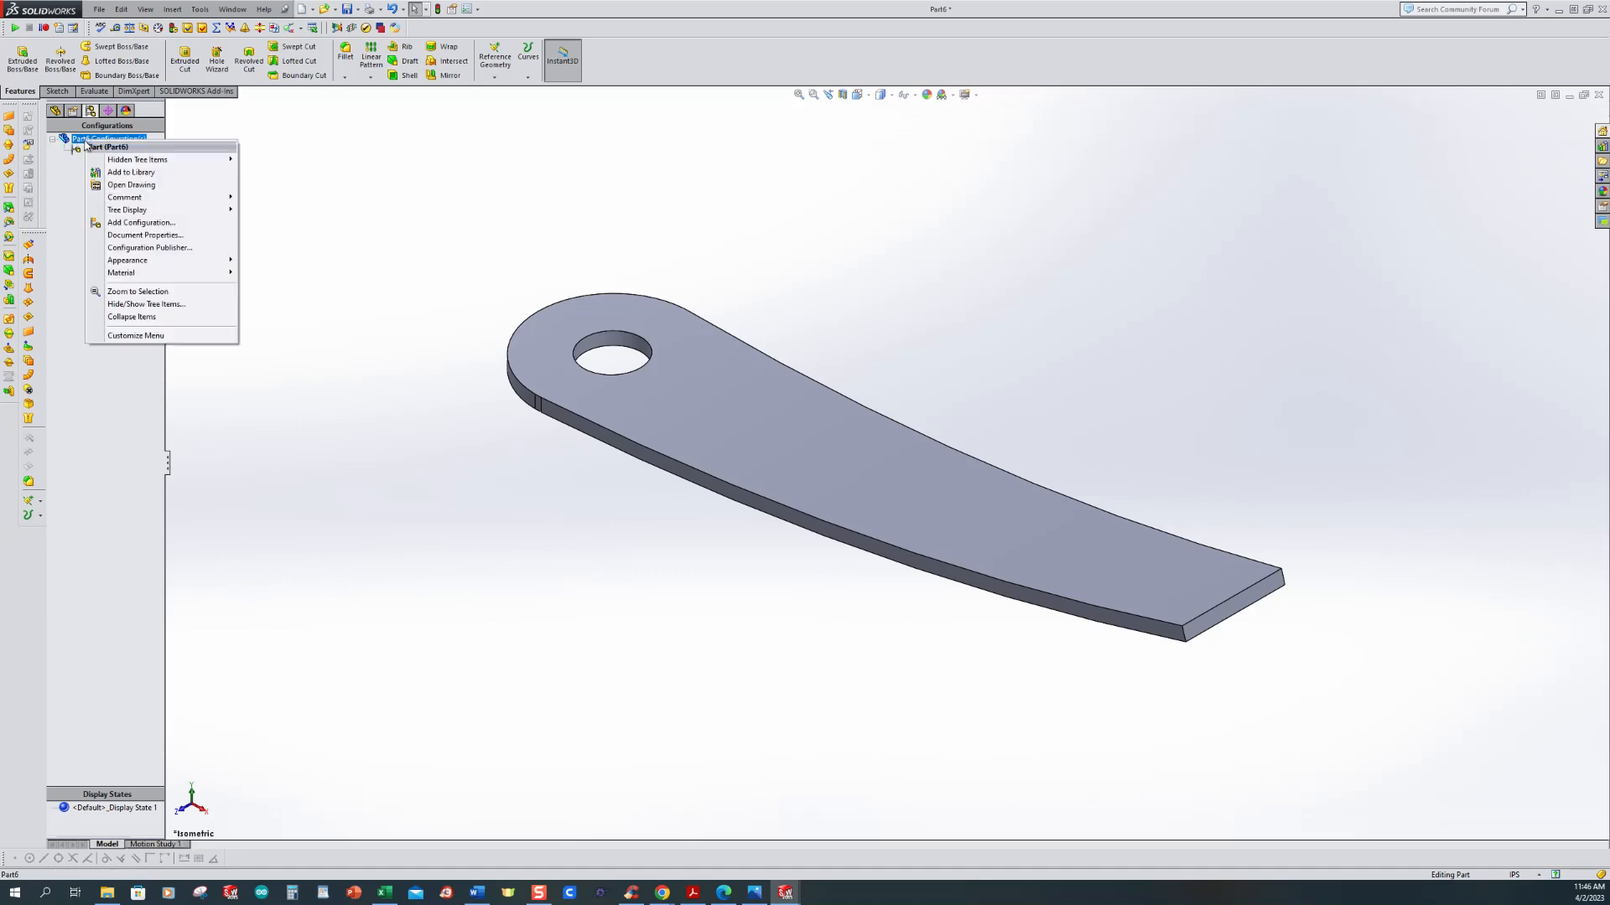
pyautogui.click(126, 216)
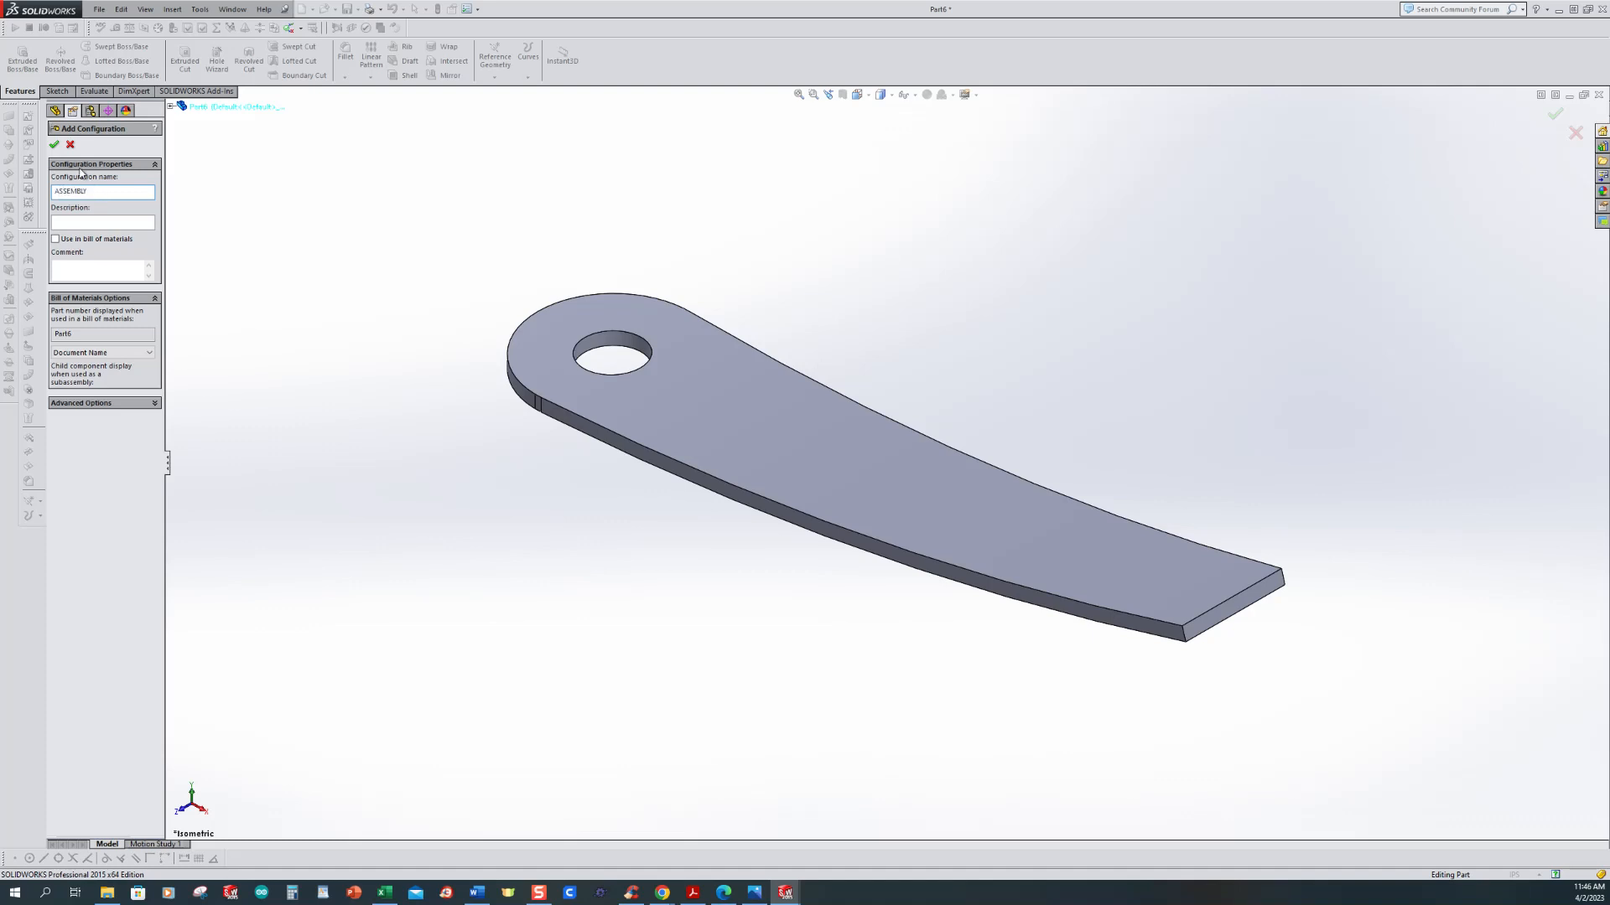
pyautogui.press('Return')
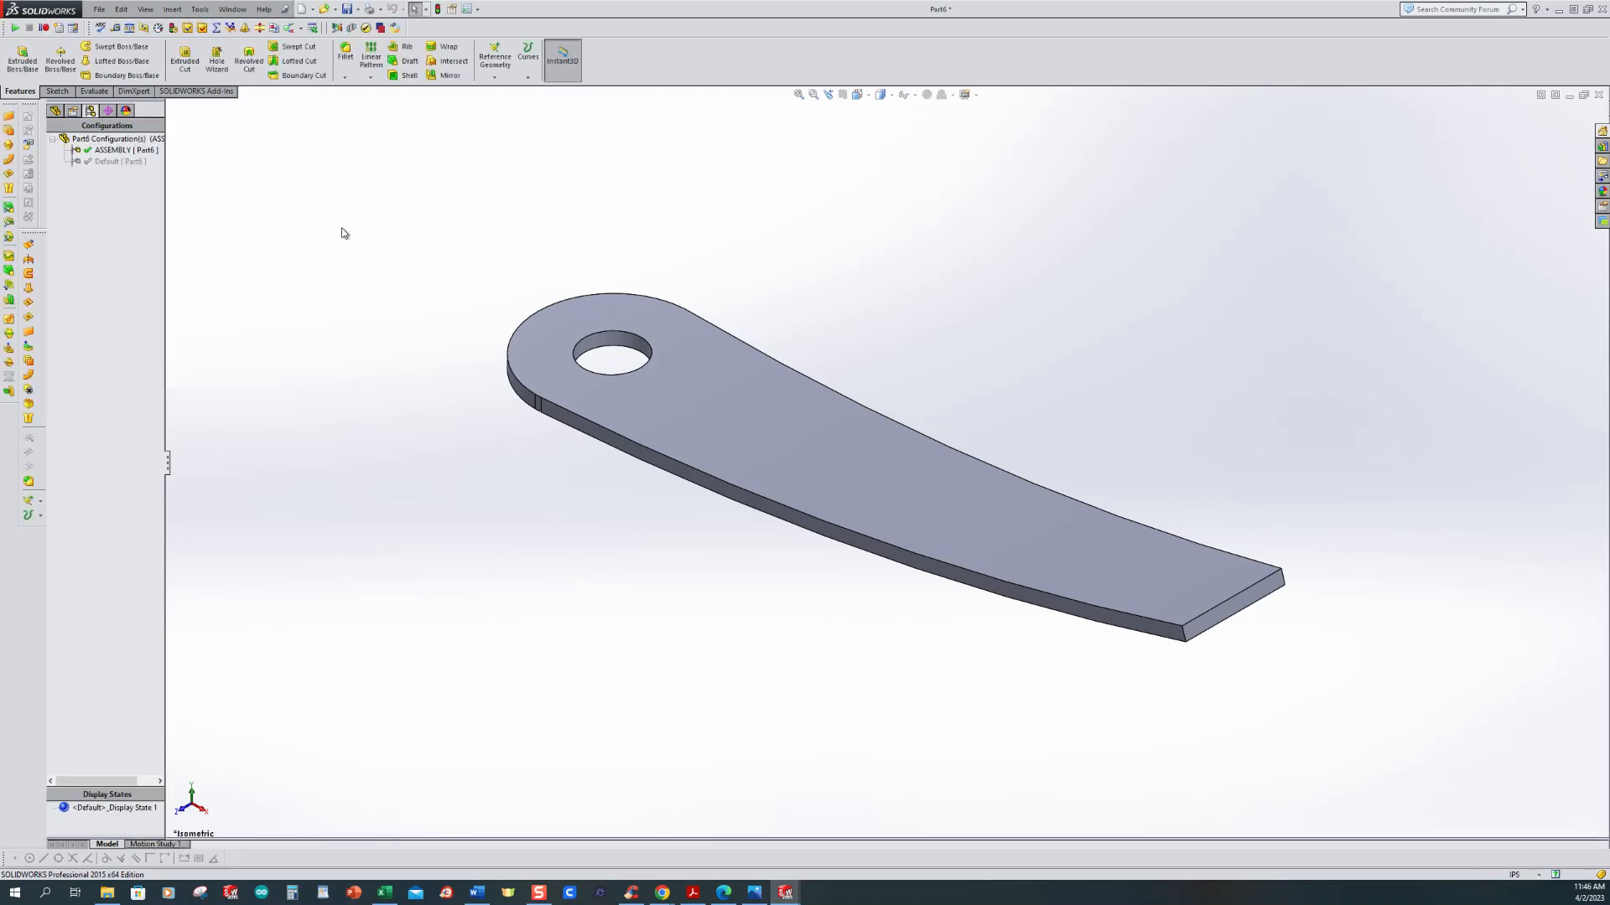
# Step: Open the thin extrusion's base sketch for editing in the ASSEMBLY configuration
pyautogui.click(105, 151)
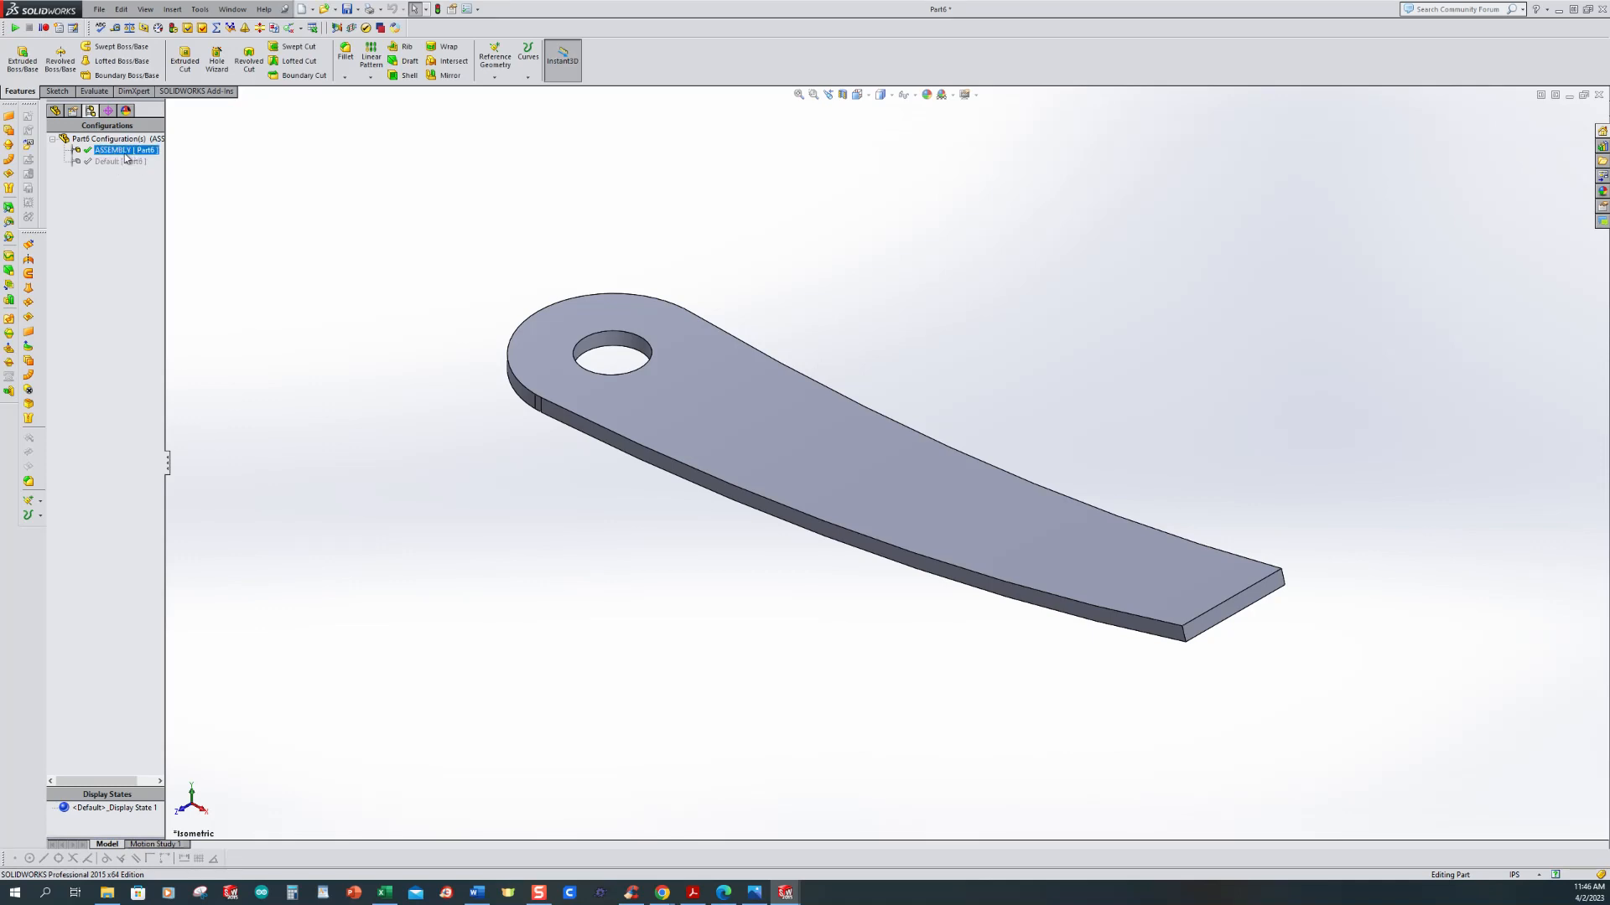
pyautogui.click(55, 110)
pyautogui.click(90, 262)
pyautogui.click(92, 251)
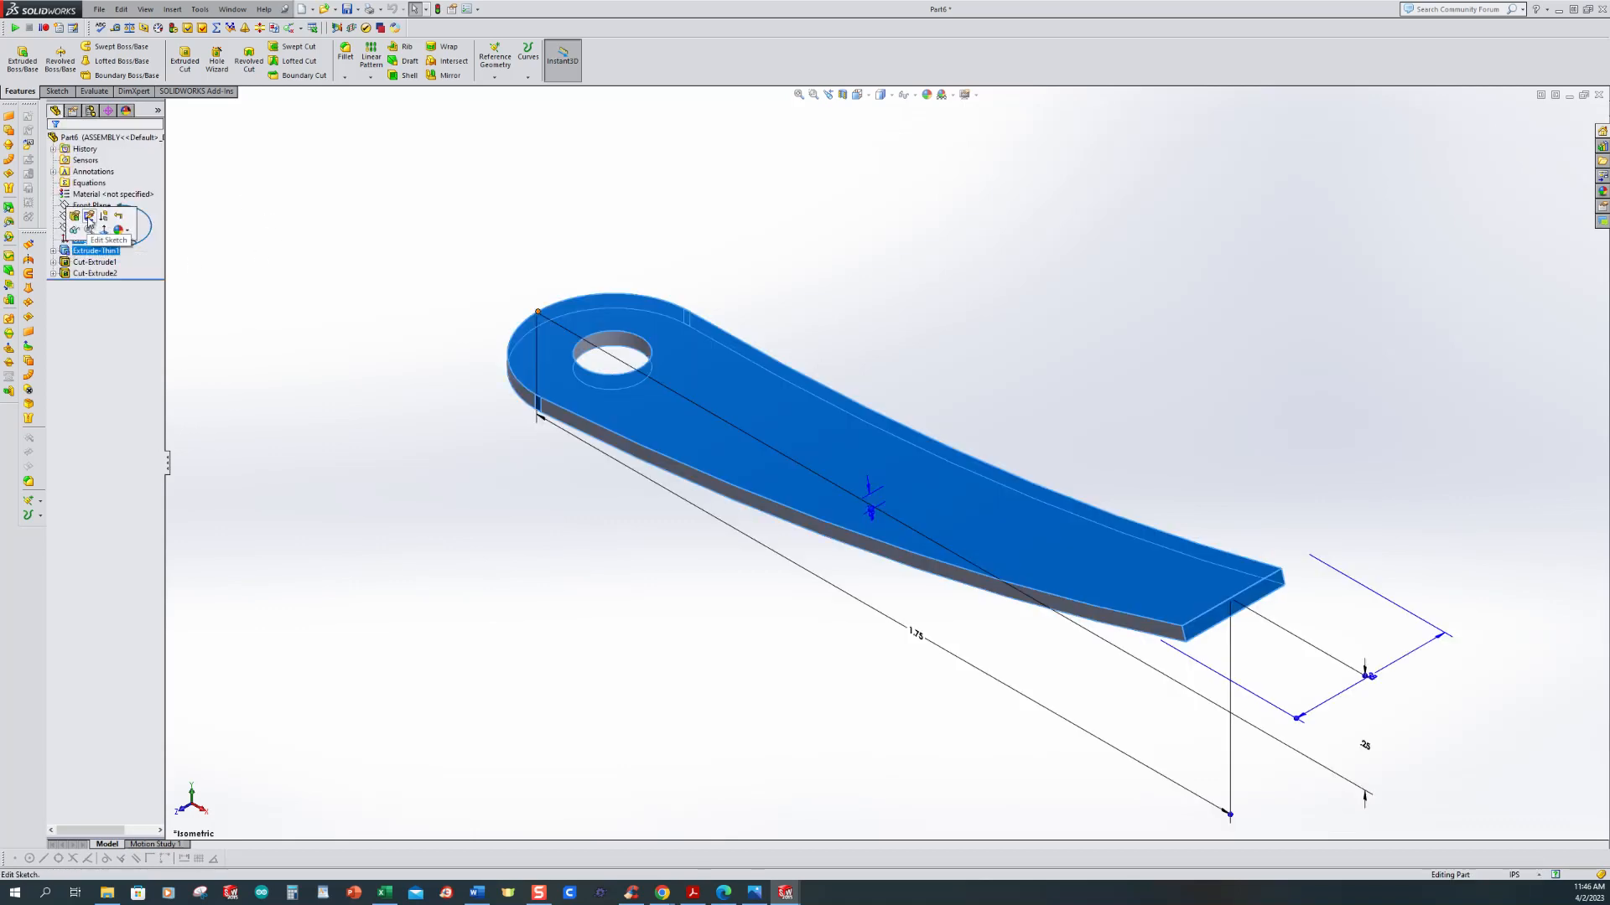
pyautogui.click(90, 219)
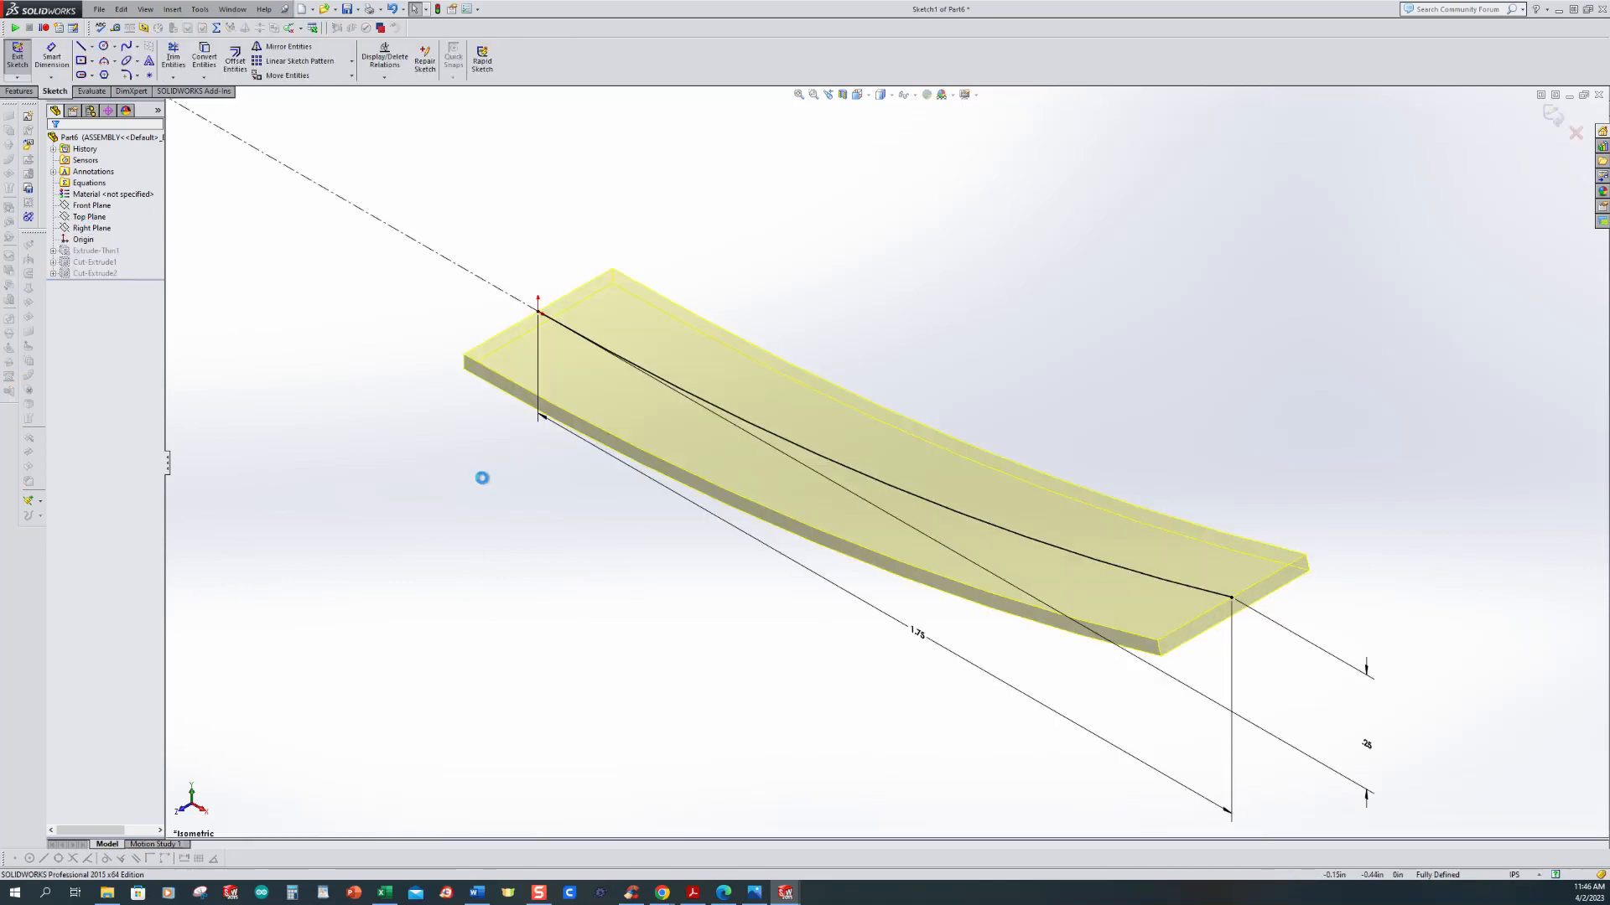
pyautogui.scroll(5, 1006, 613)
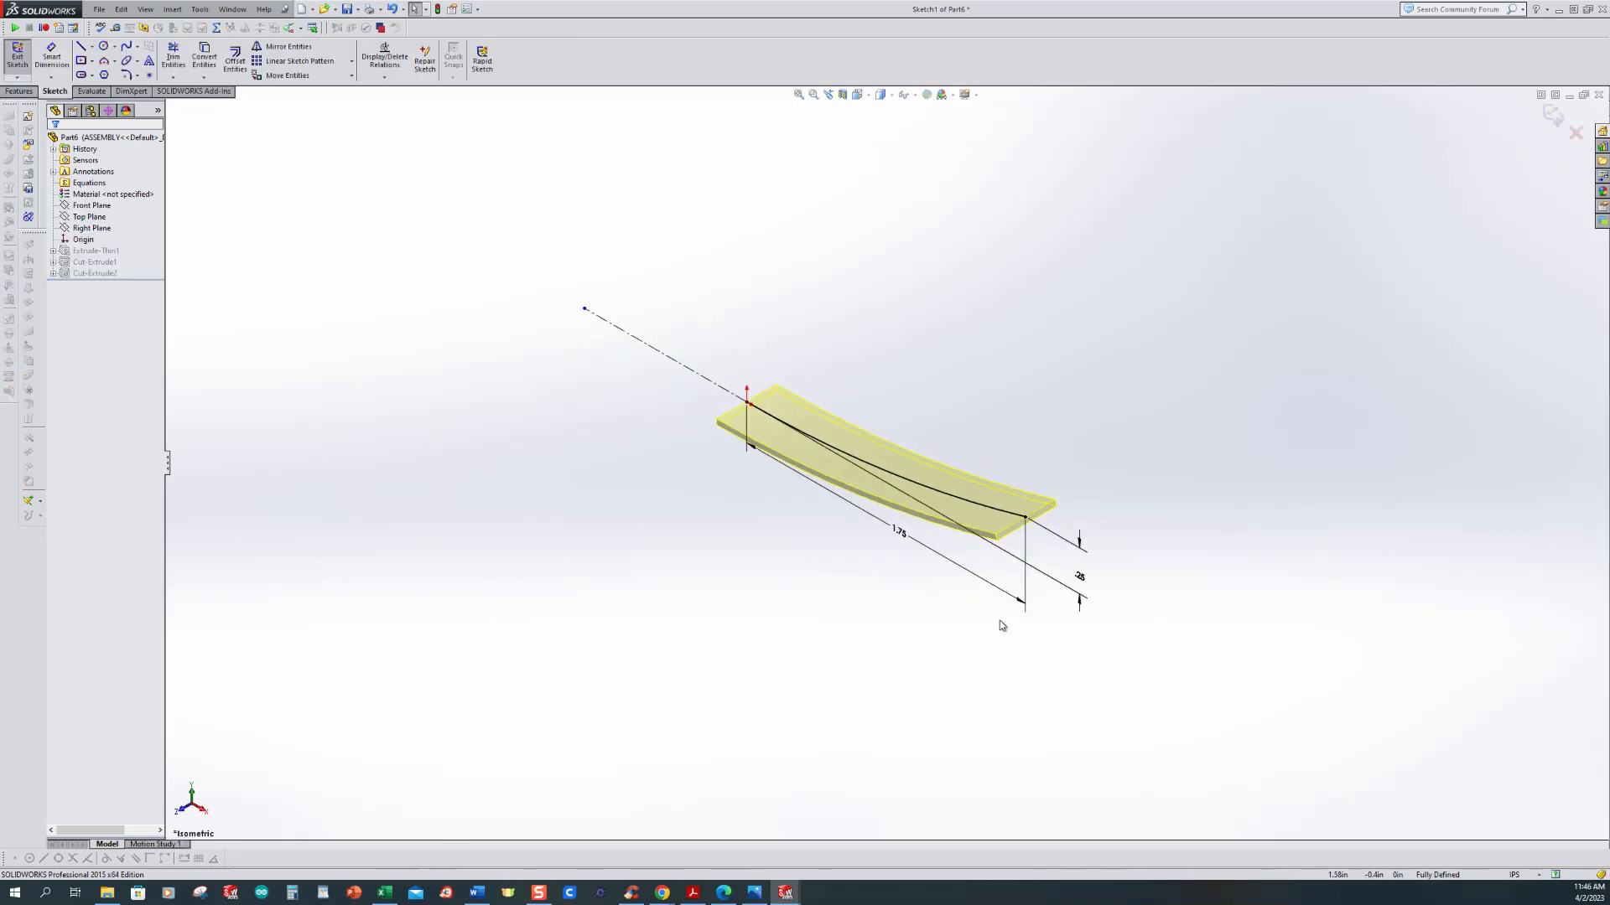
pyautogui.hotkey('ctrl', '1')
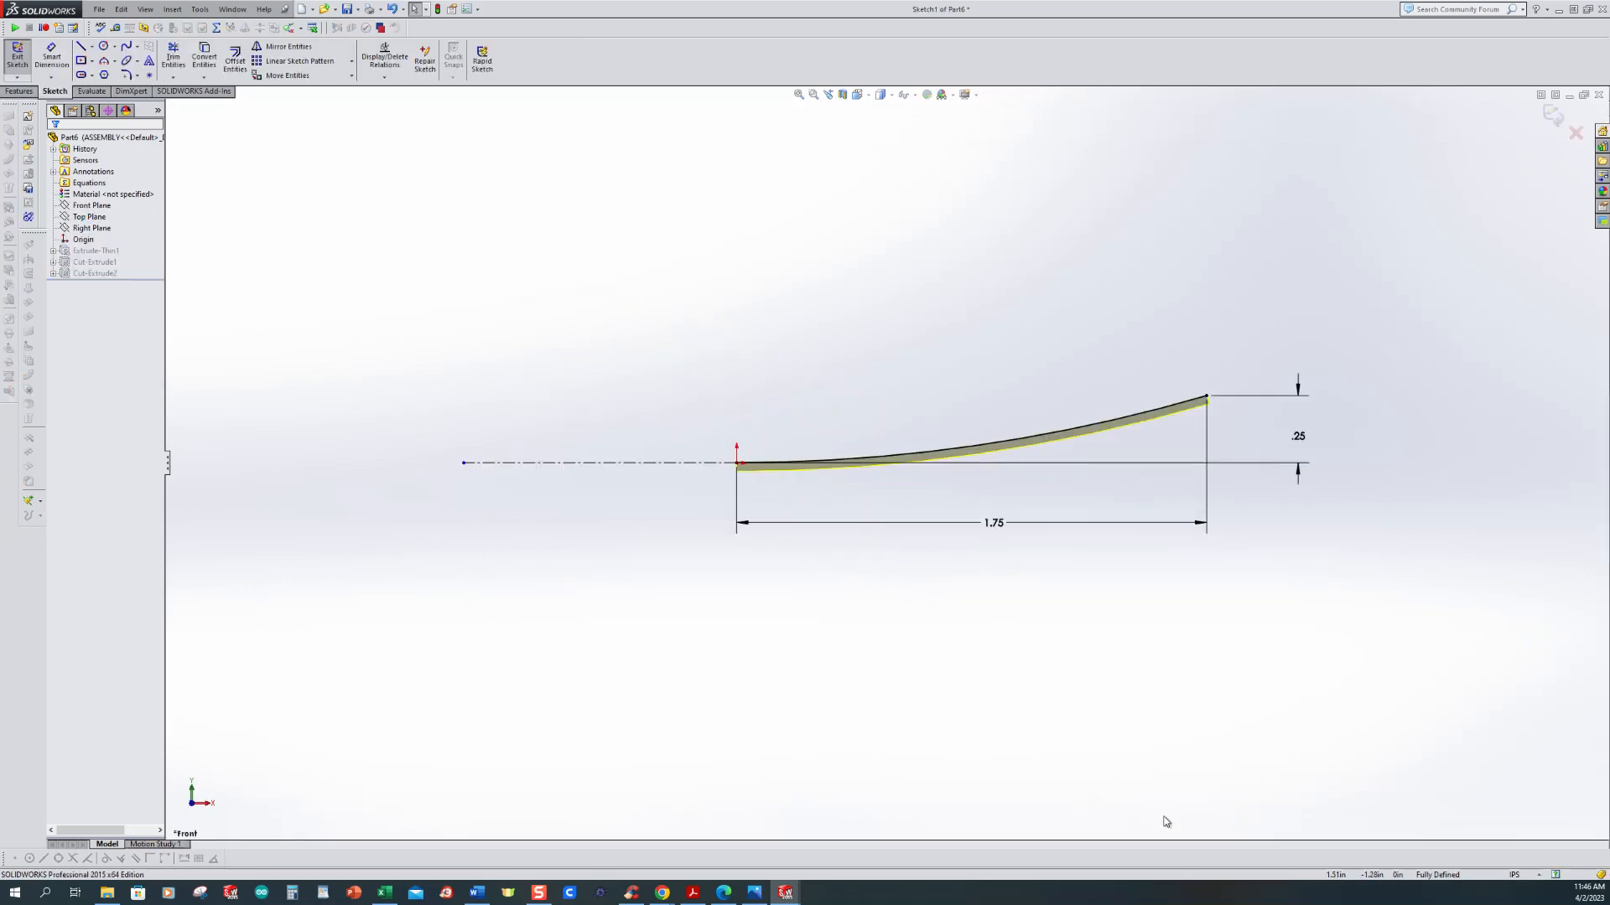
# Step: Set the curve's end height to .1 in for this configuration only and exit the sketch
pyautogui.click(1301, 437)
pyautogui.doubleClick(1301, 436)
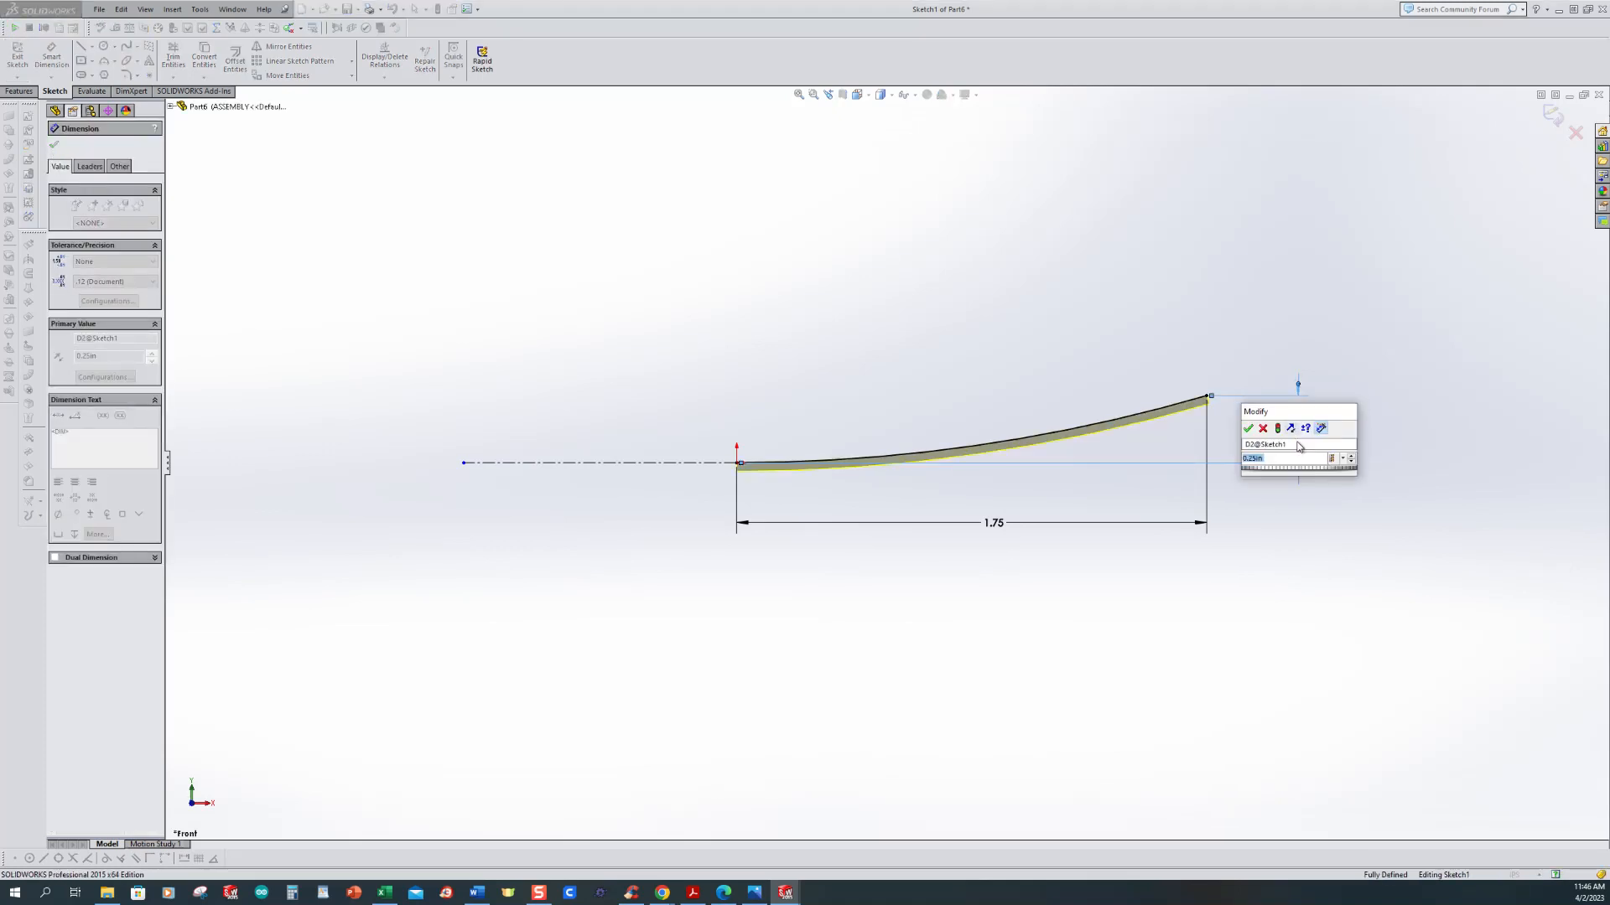
pyautogui.click(1343, 460)
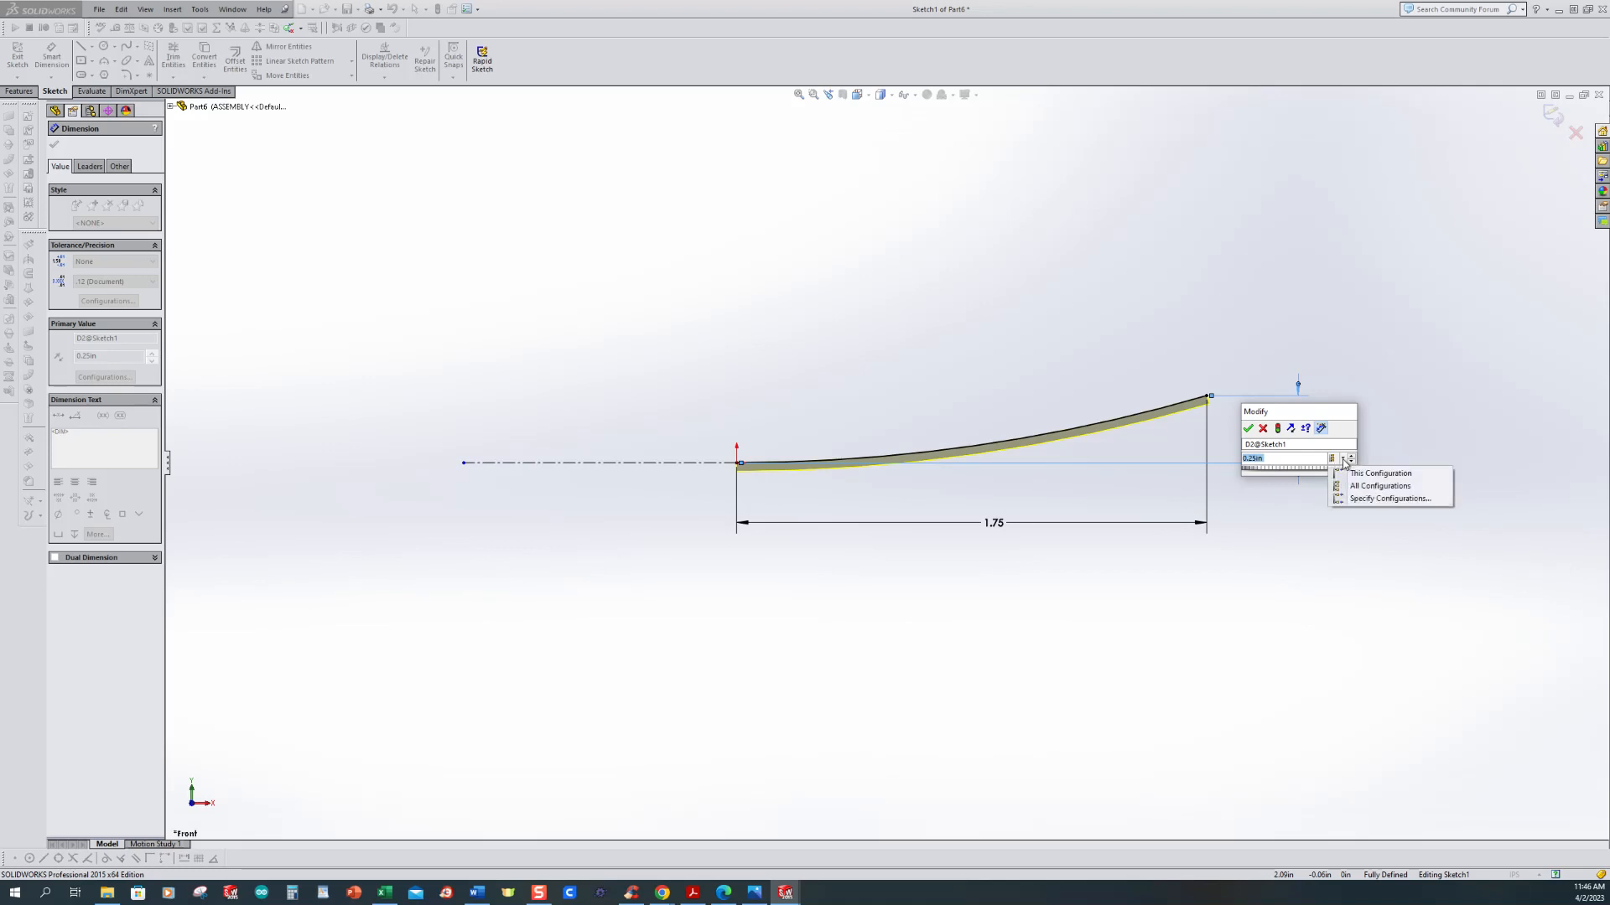
pyautogui.click(1363, 475)
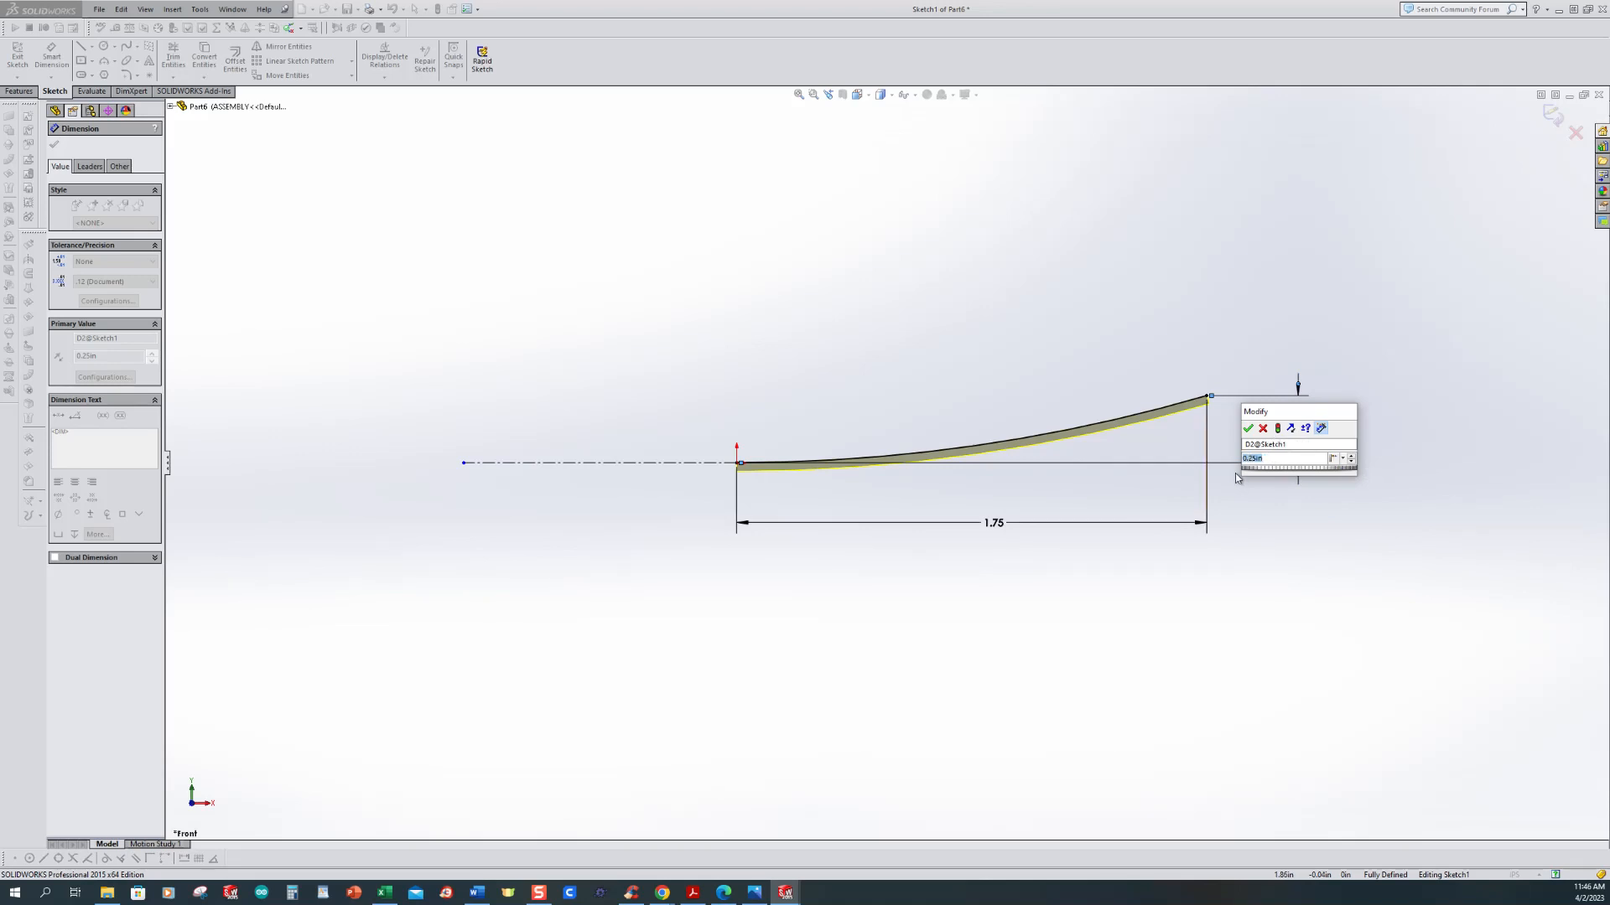
pyautogui.press('BackSpace')
pyautogui.write('.1')
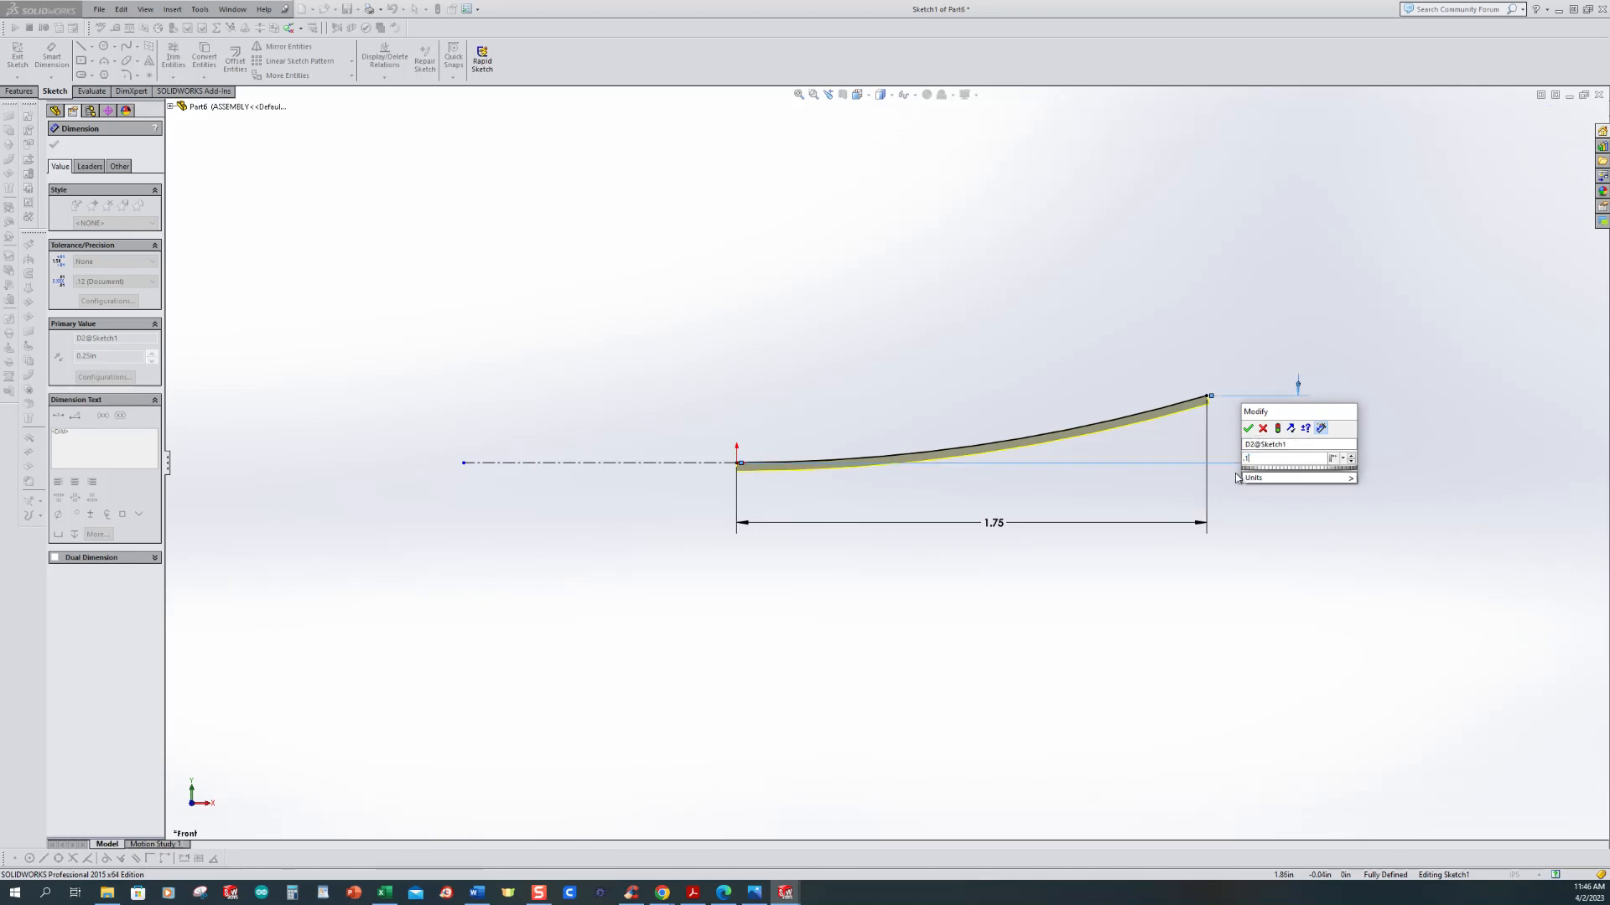
pyautogui.click(1248, 429)
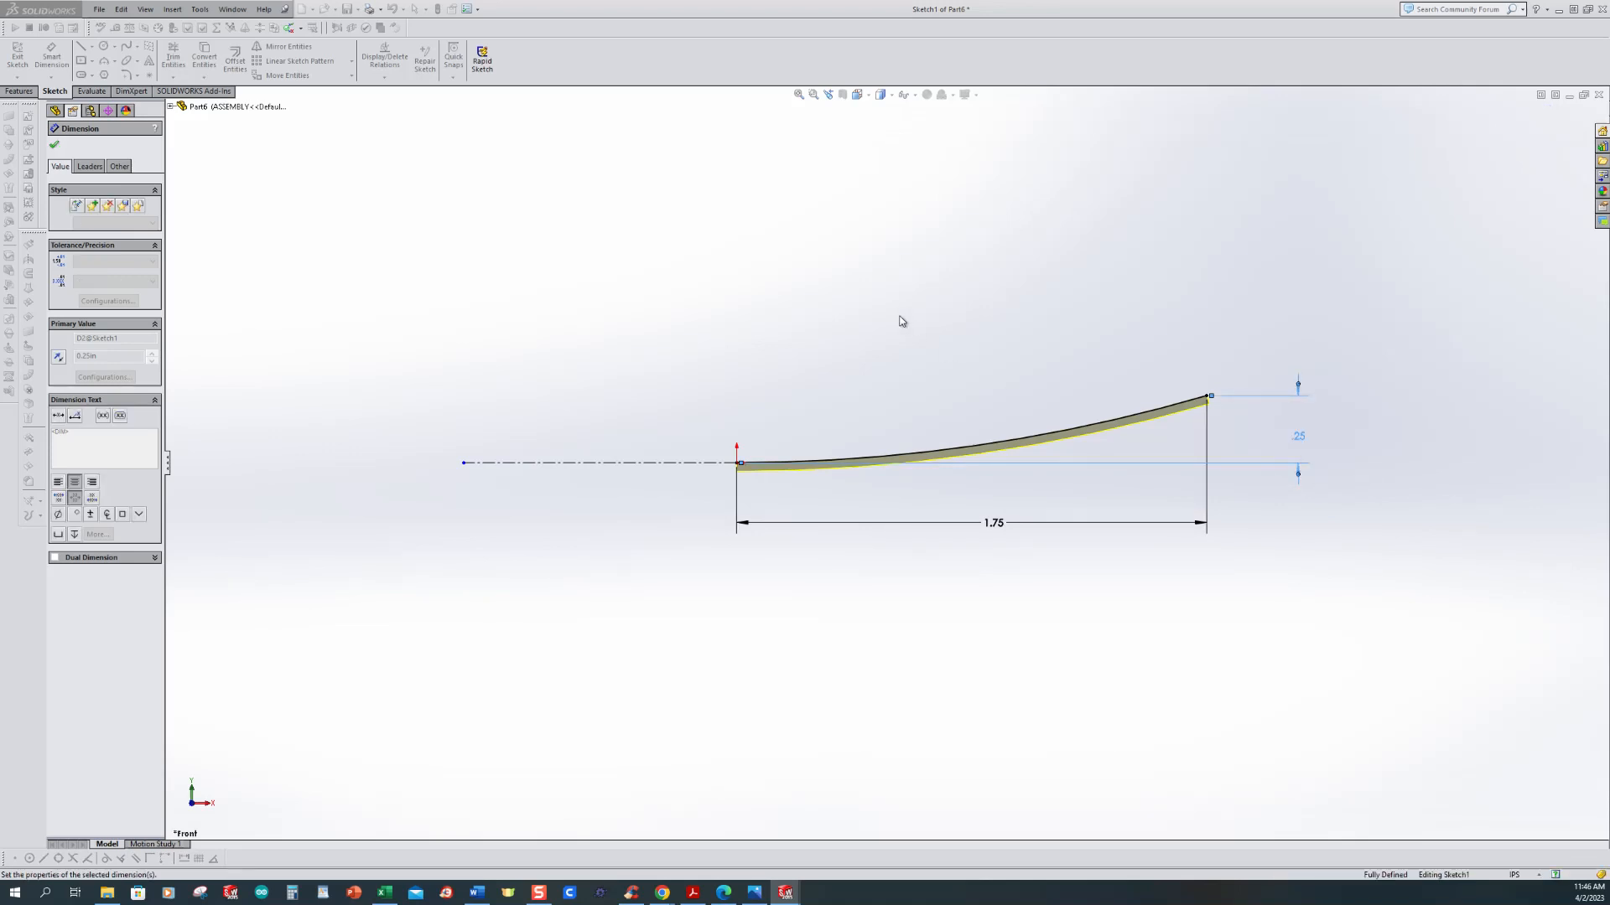
pyautogui.click(906, 326)
pyautogui.click(1553, 117)
pyautogui.moveTo(1108, 395); pyautogui.dragTo(1055, 532, button='middle')
pyautogui.moveTo(683, 520); pyautogui.dragTo(672, 438, button='middle')
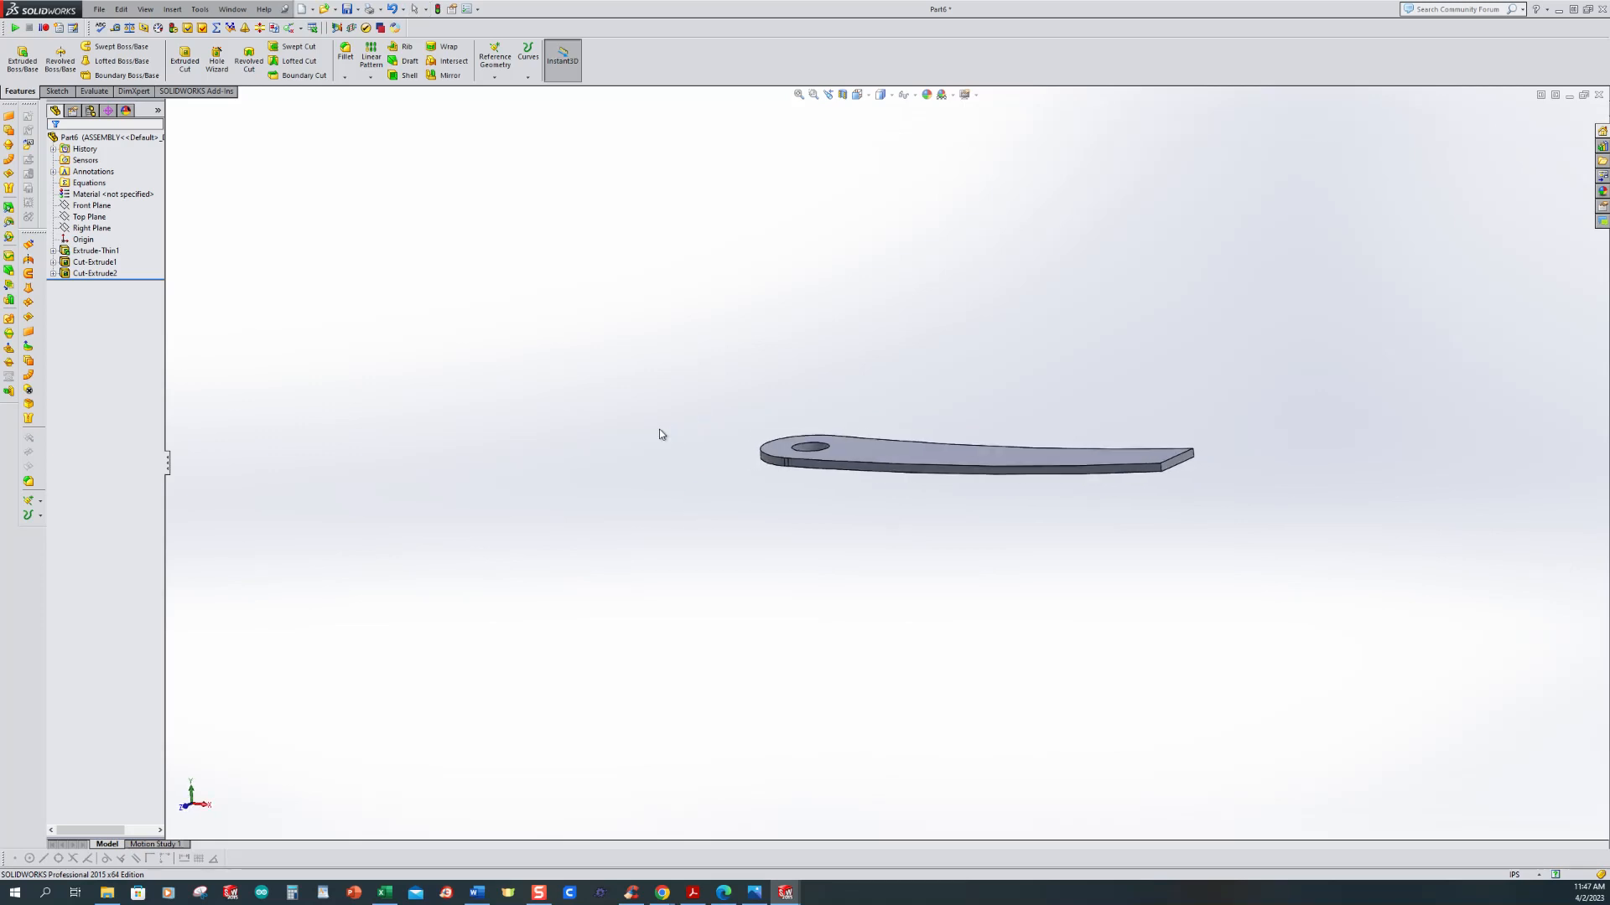
# Step: Switch the part to the Default configuration
pyautogui.click(101, 134)
pyautogui.click(92, 113)
pyautogui.doubleClick(107, 162)
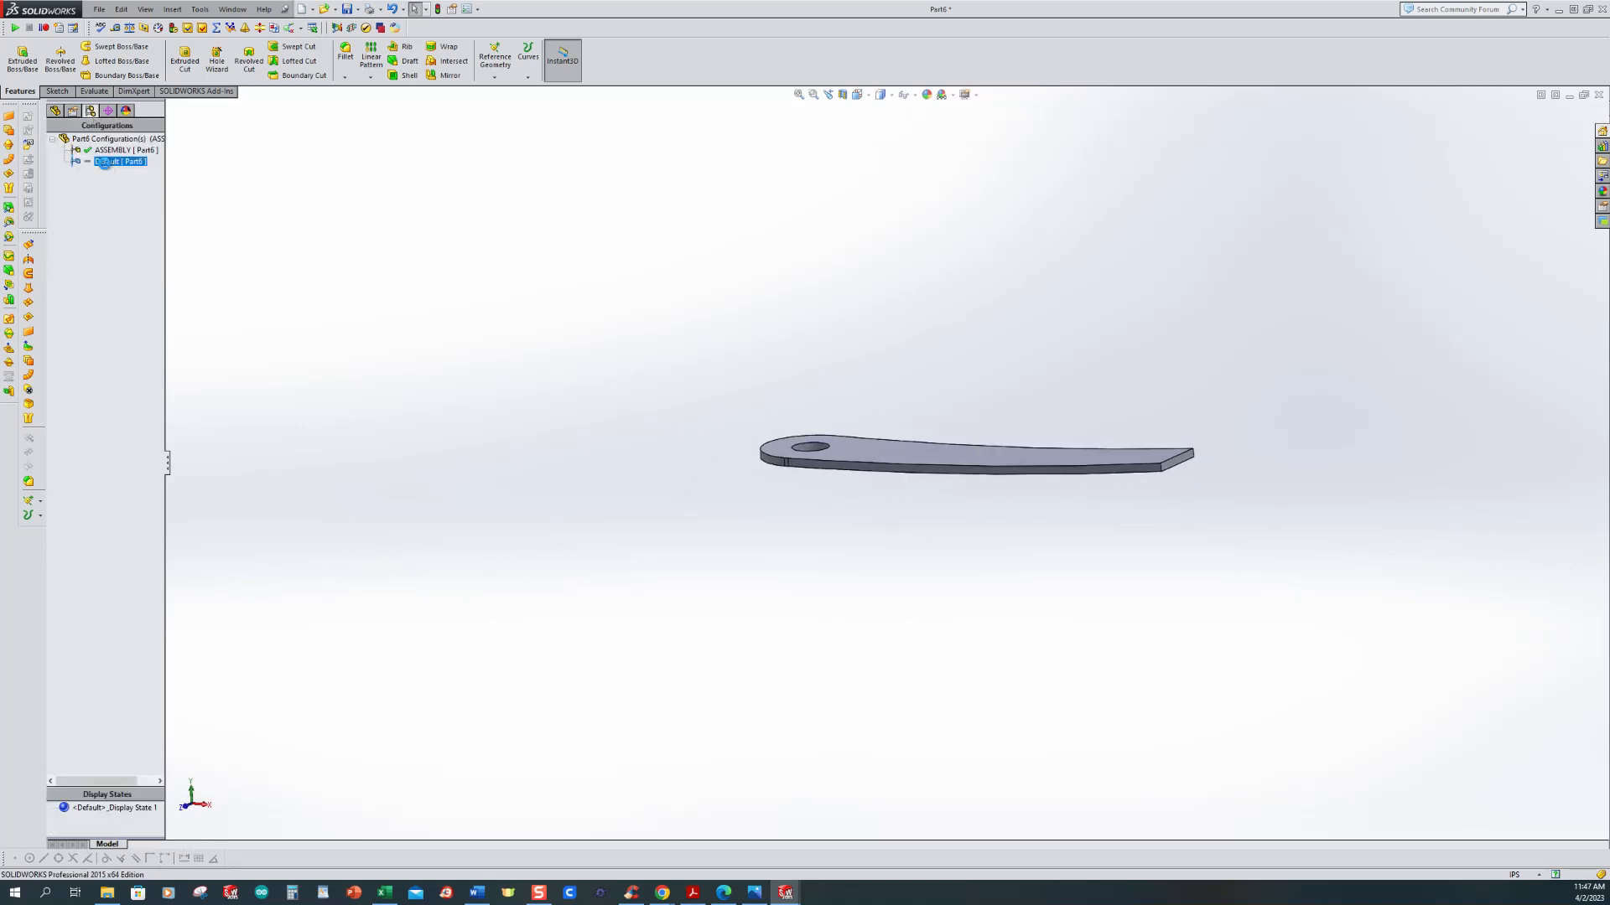
# Step: Alternate between the Default and ASSEMBLY configurations to compare the spring's bend, finishing with ASSEMBLY active
pyautogui.doubleClick(109, 151)
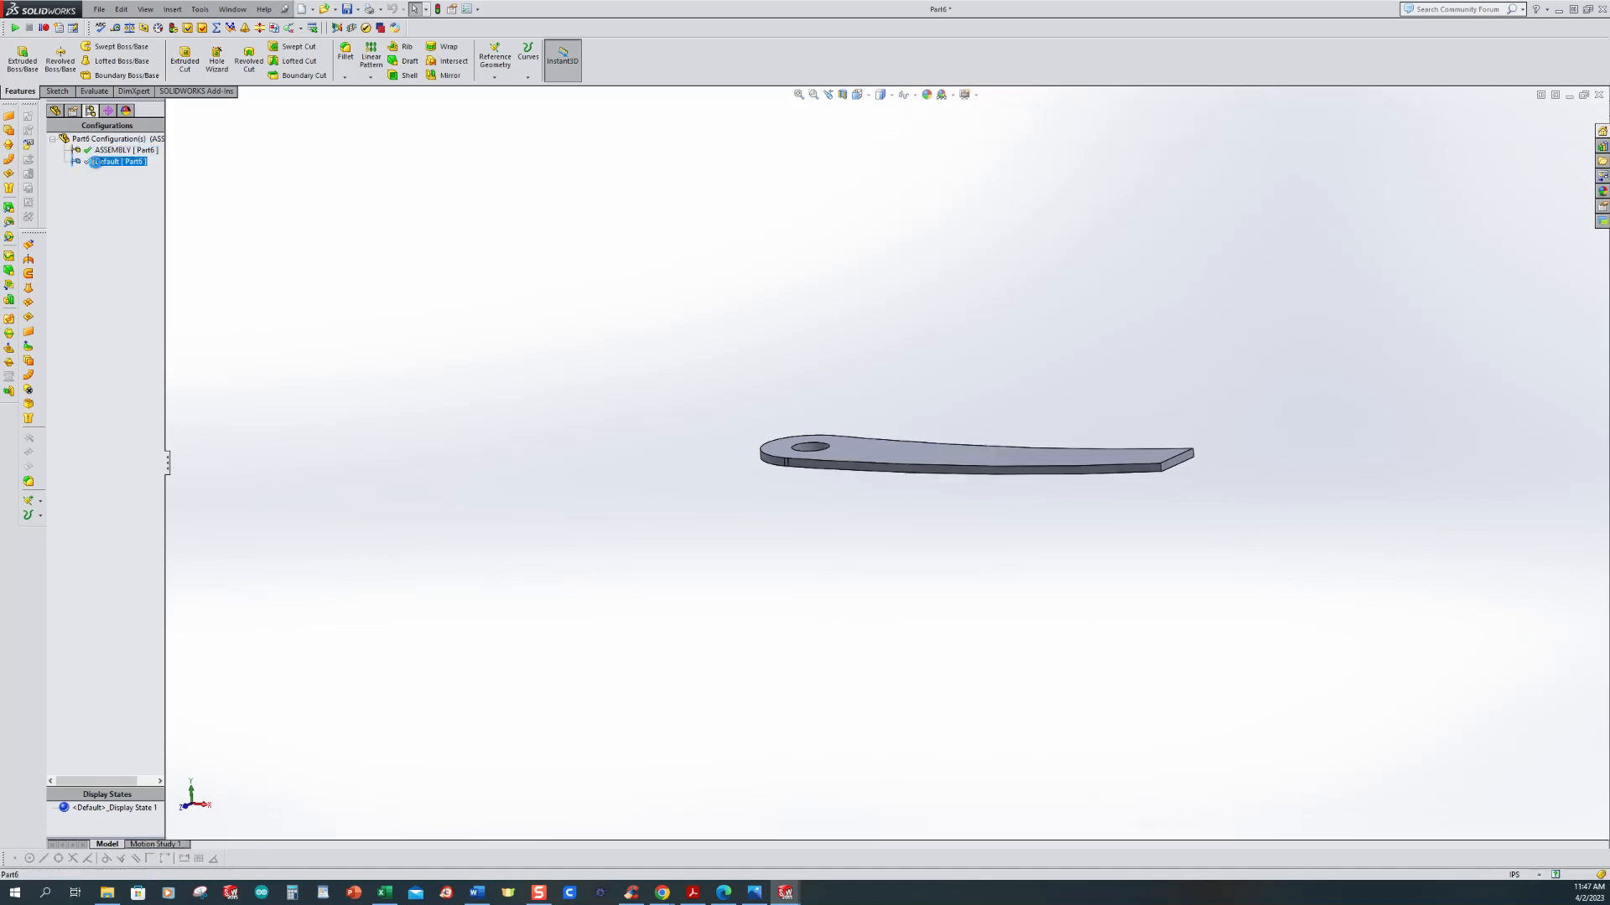
pyautogui.doubleClick(97, 162)
pyautogui.click(102, 151)
pyautogui.doubleClick(102, 151)
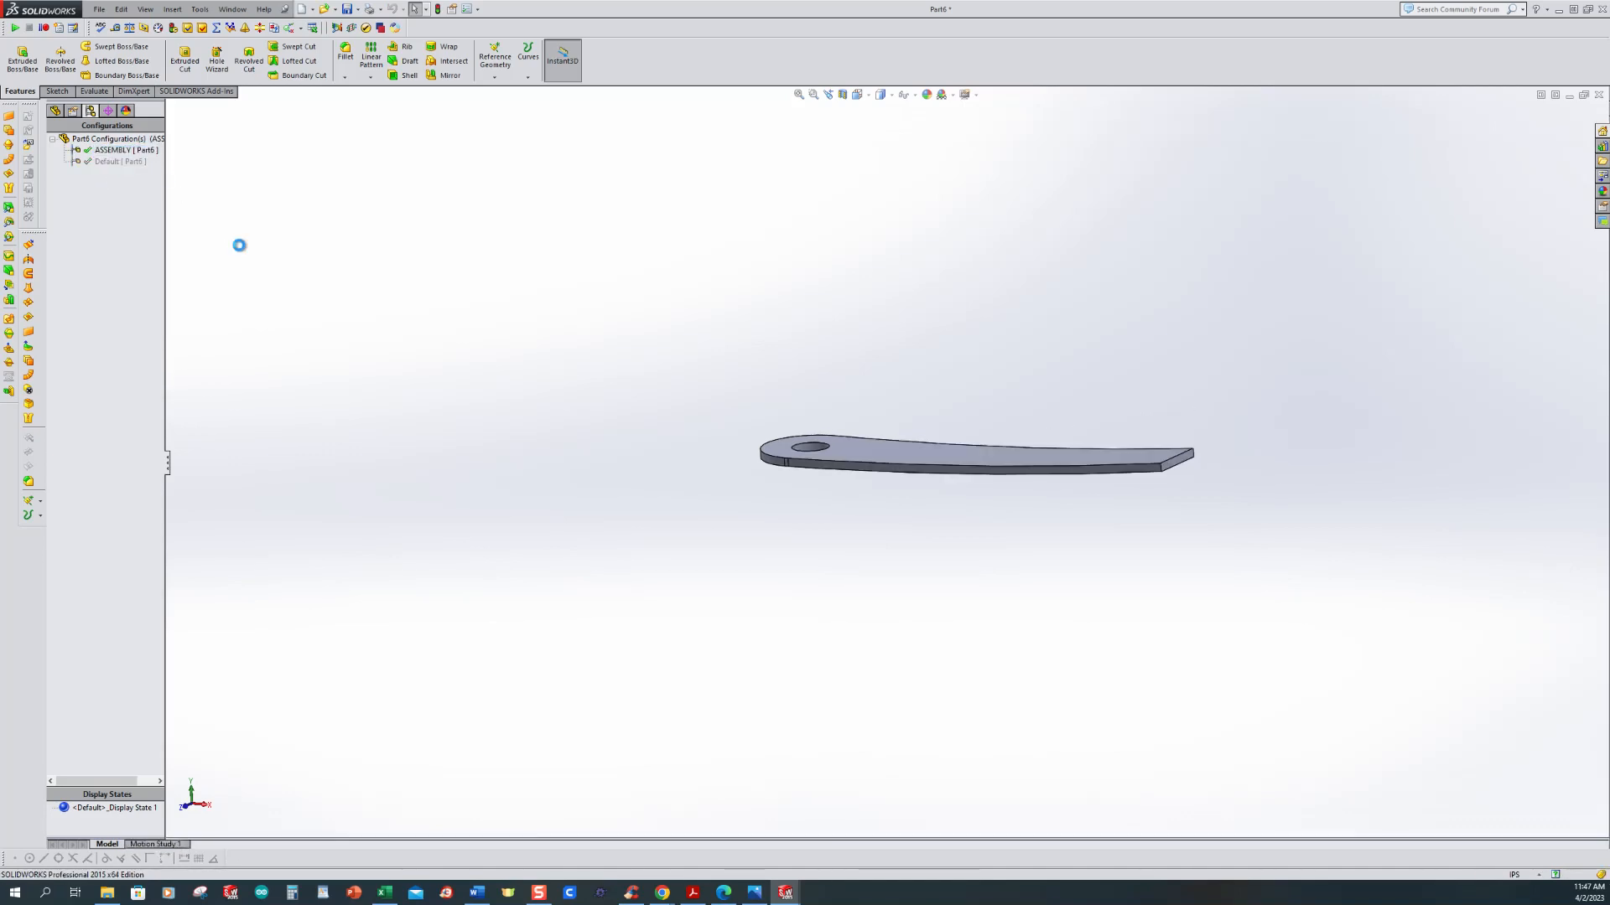
pyautogui.click(113, 163)
pyautogui.doubleClick(114, 161)
pyautogui.click(107, 151)
pyautogui.doubleClick(108, 151)
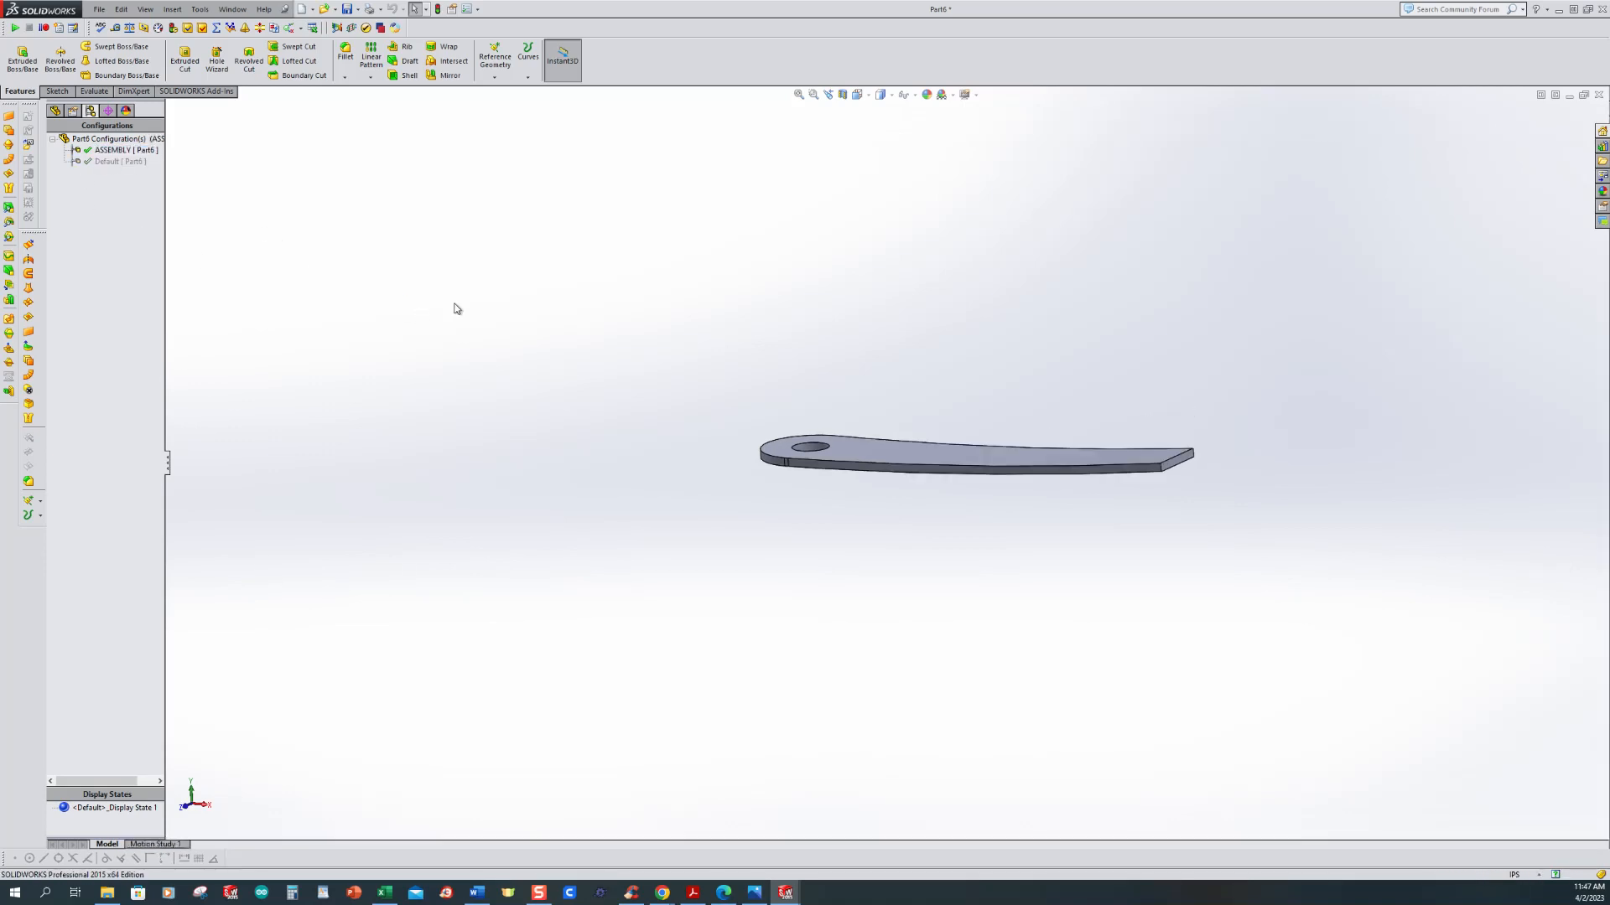
# Step: Show the spring in isometric view and save the part as J5 in the JUNK folder
pyautogui.hotkey('ctrl', '7')
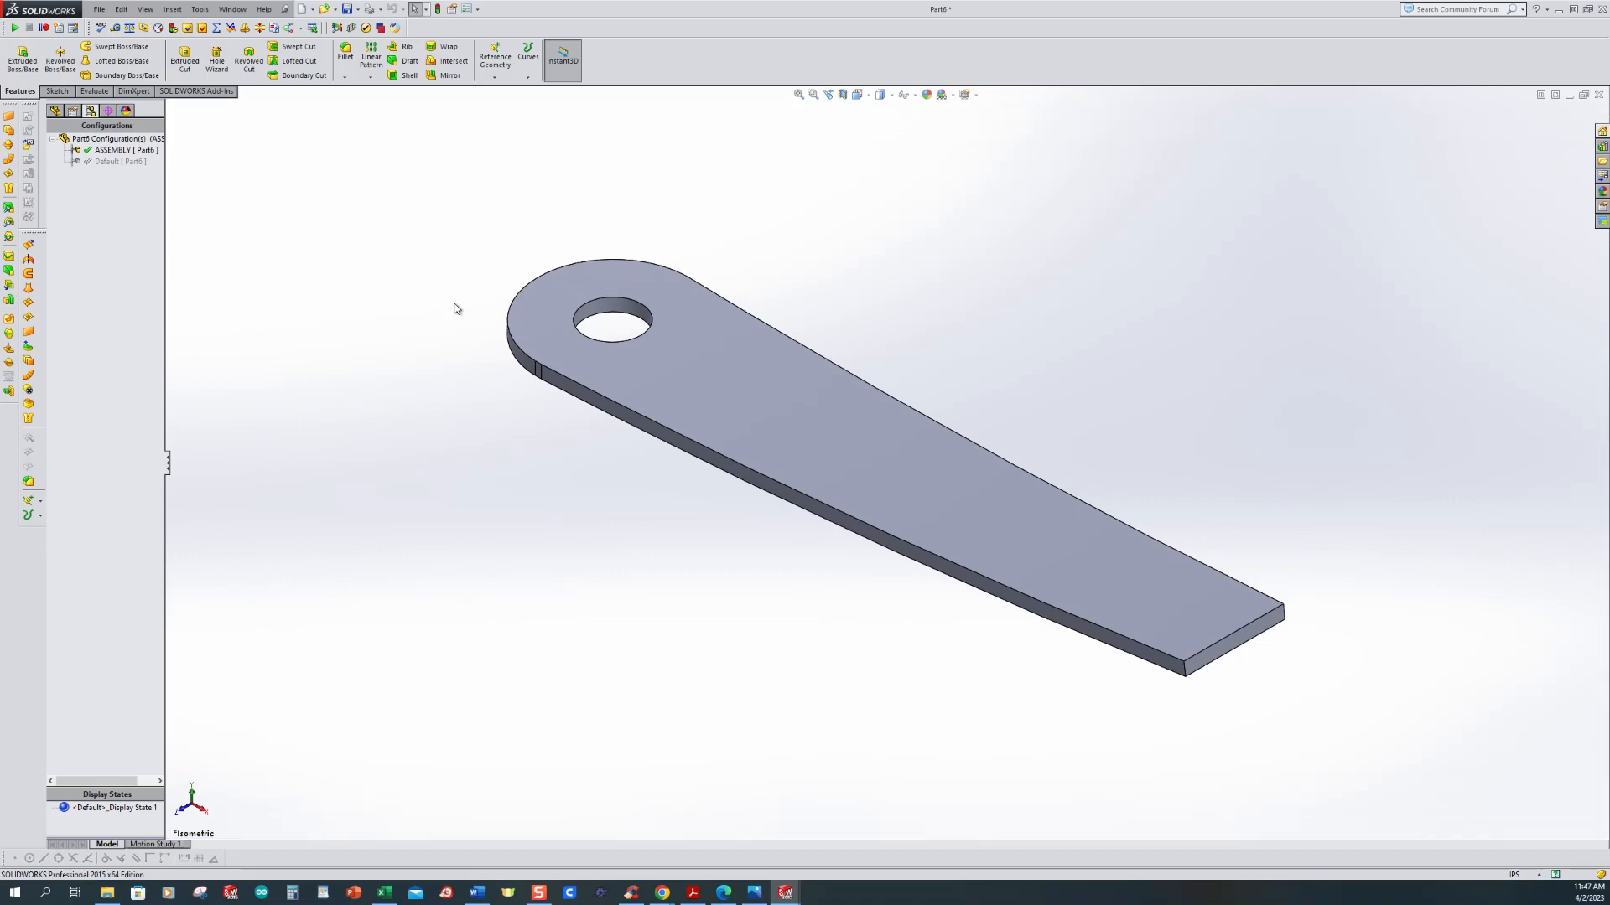
pyautogui.hotkey('ctrl', 's')
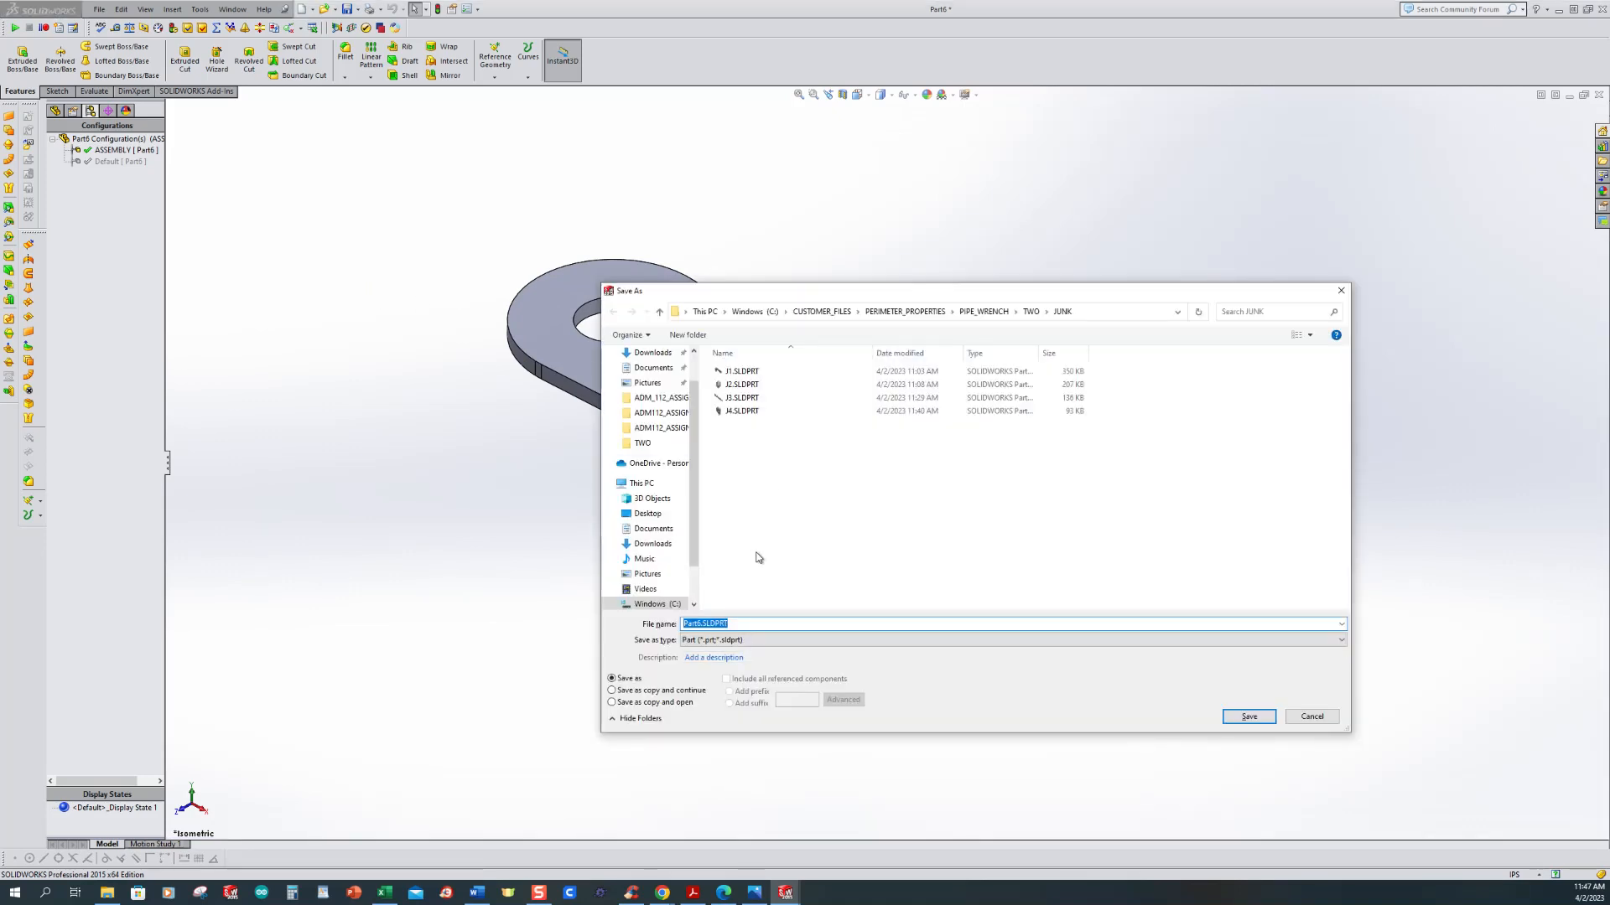
pyautogui.write('J5')
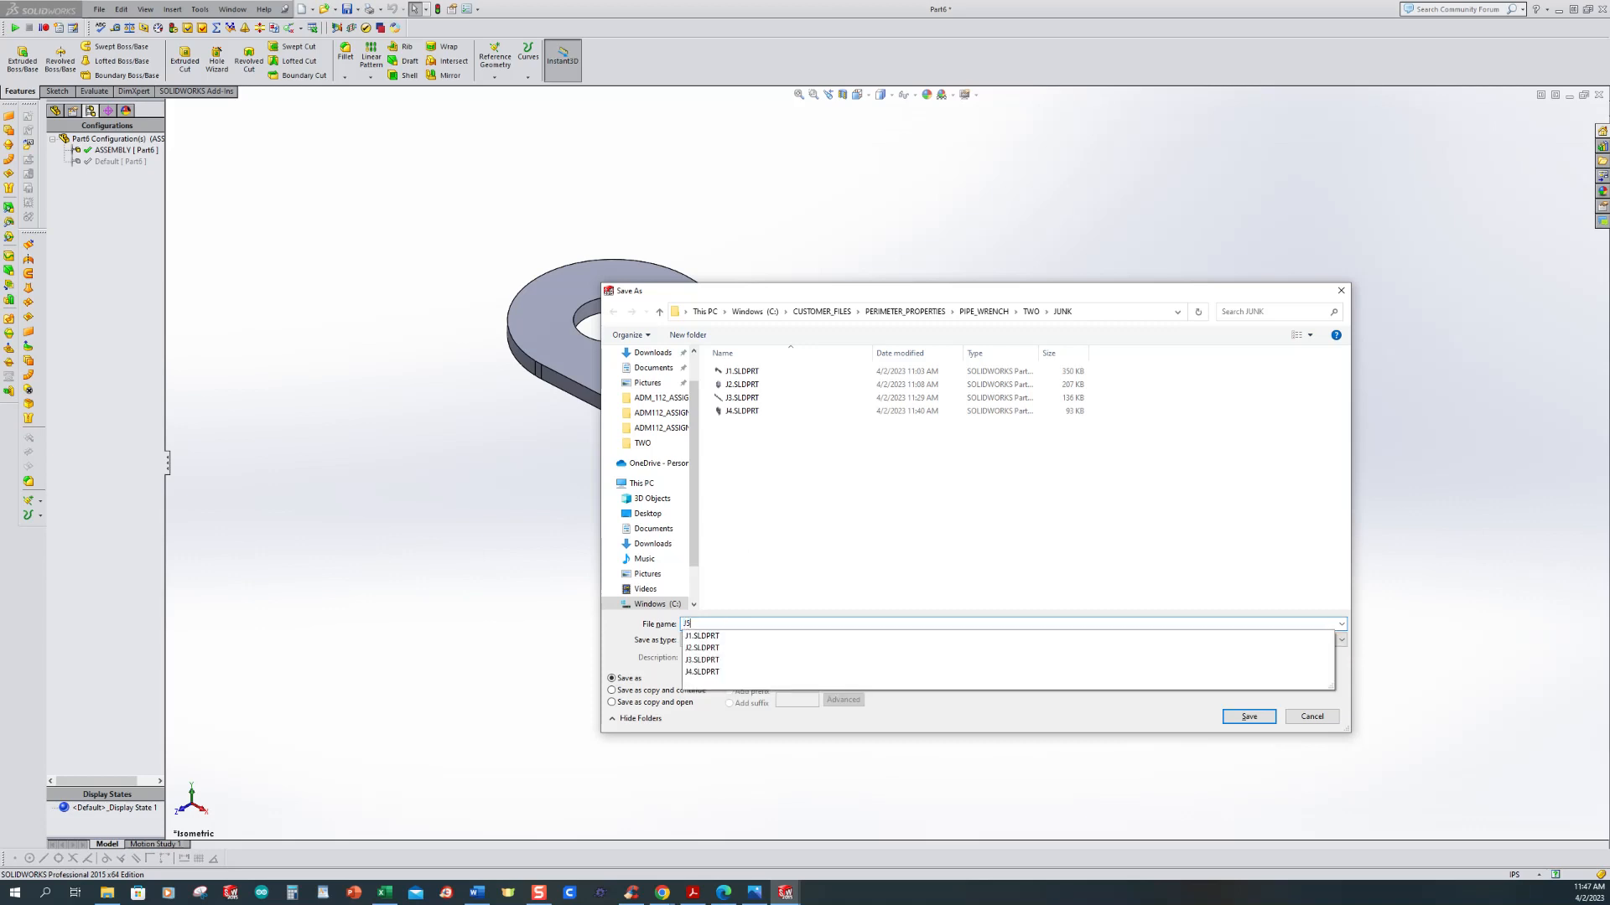
pyautogui.click(1261, 720)
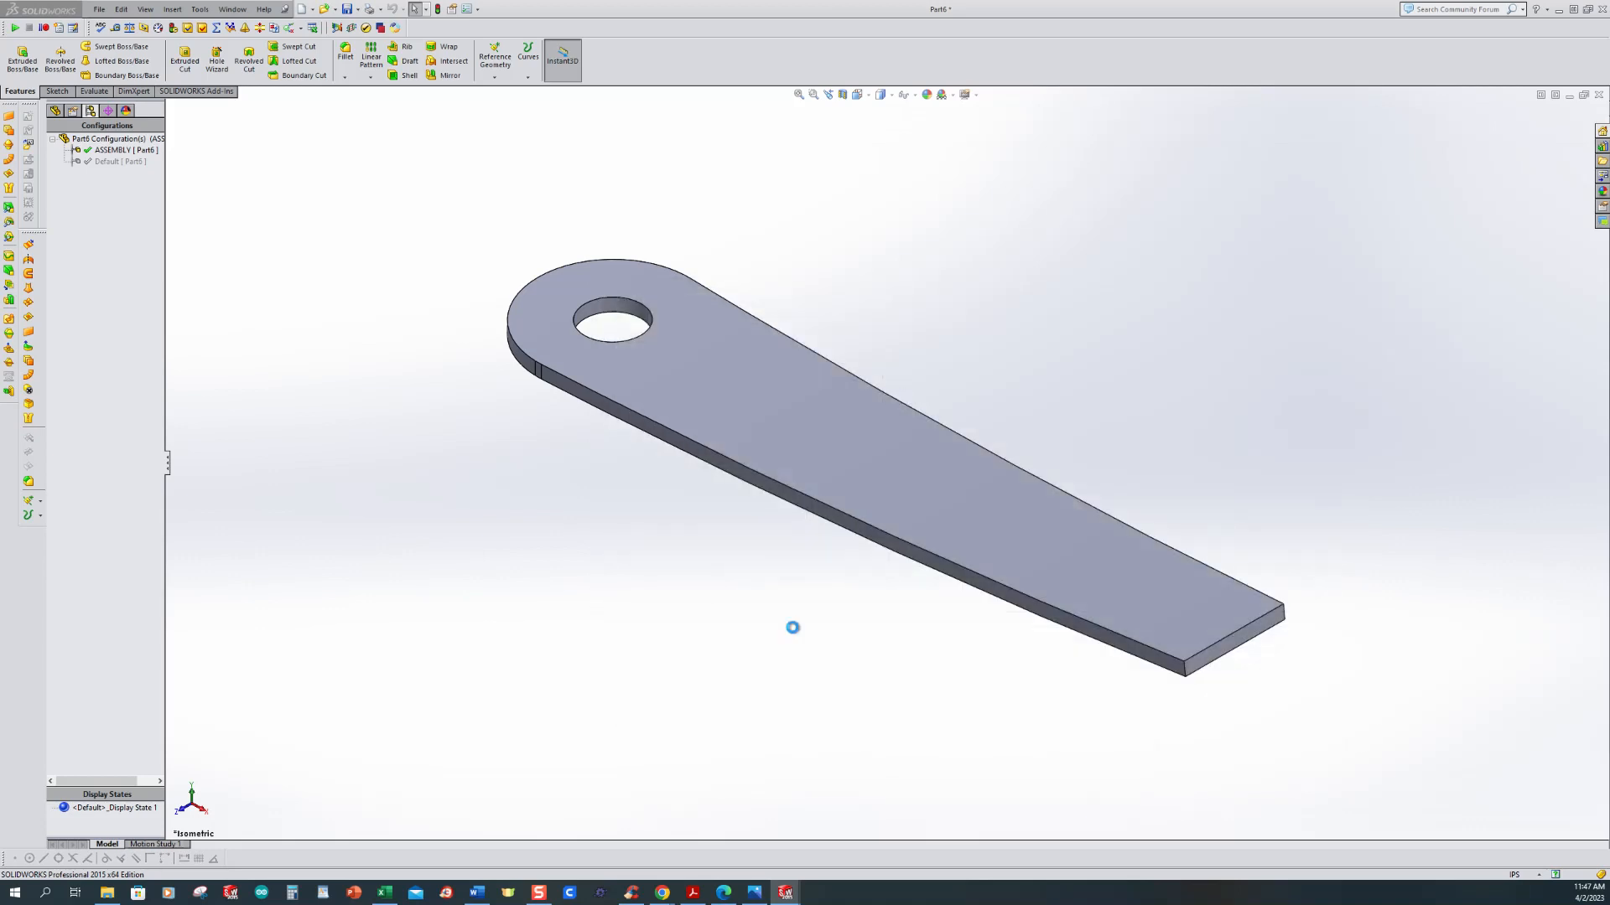
# Step: Consult the grooved stud's specification in PIPE WRENCH DIMENSIONS.JPG, and return to the J5 part in SOLIDWORKS
pyautogui.click(756, 894)
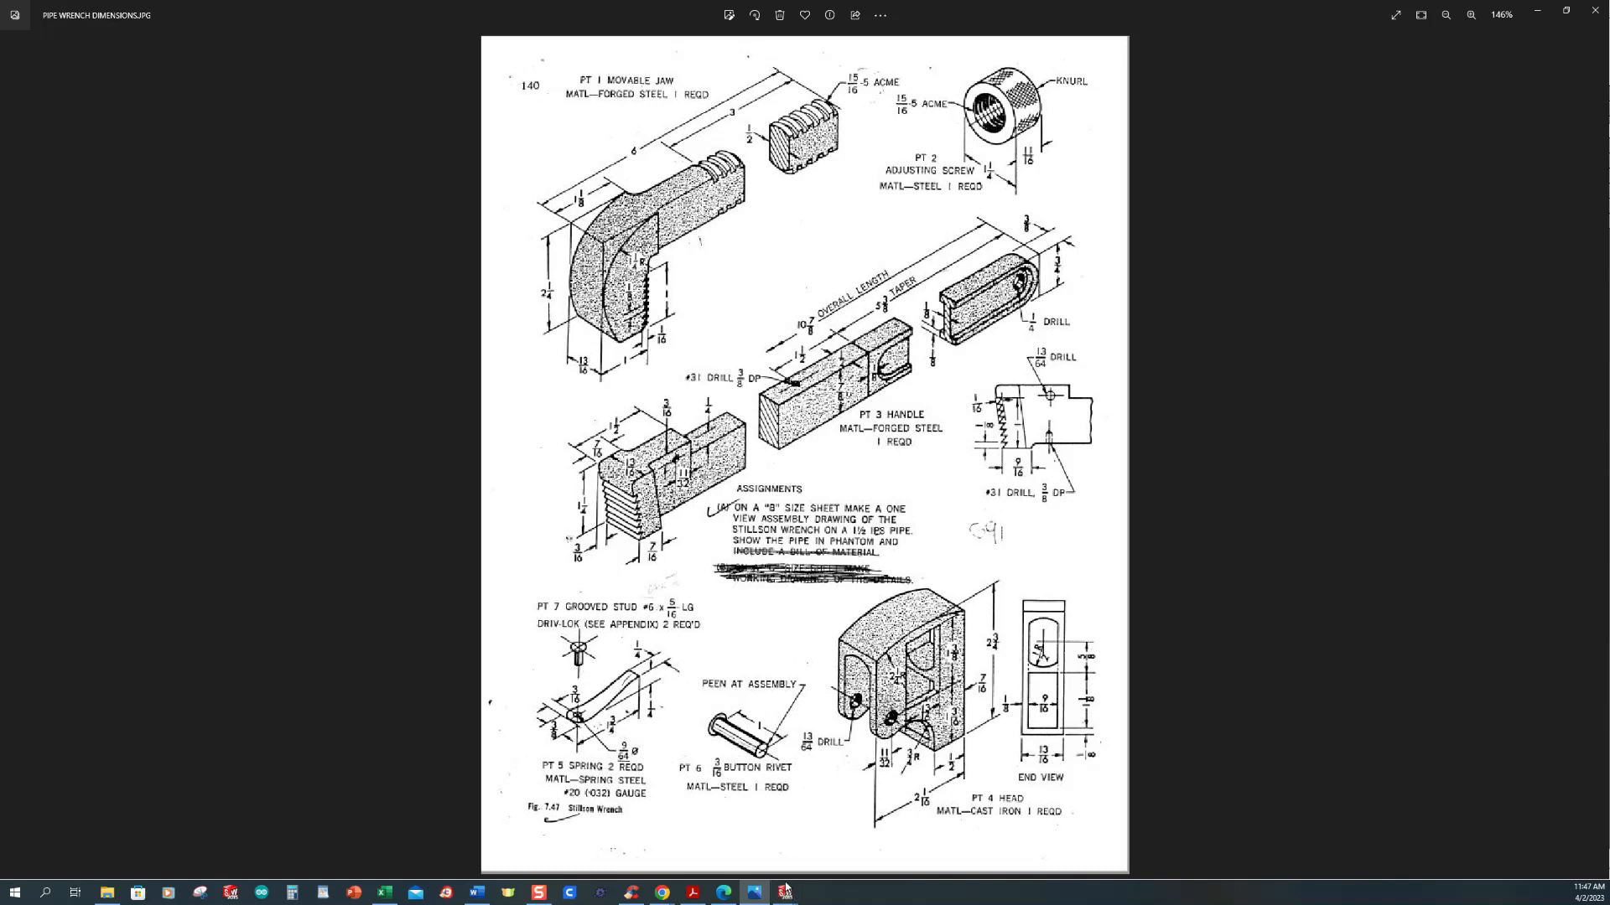
pyautogui.moveTo(786, 893)
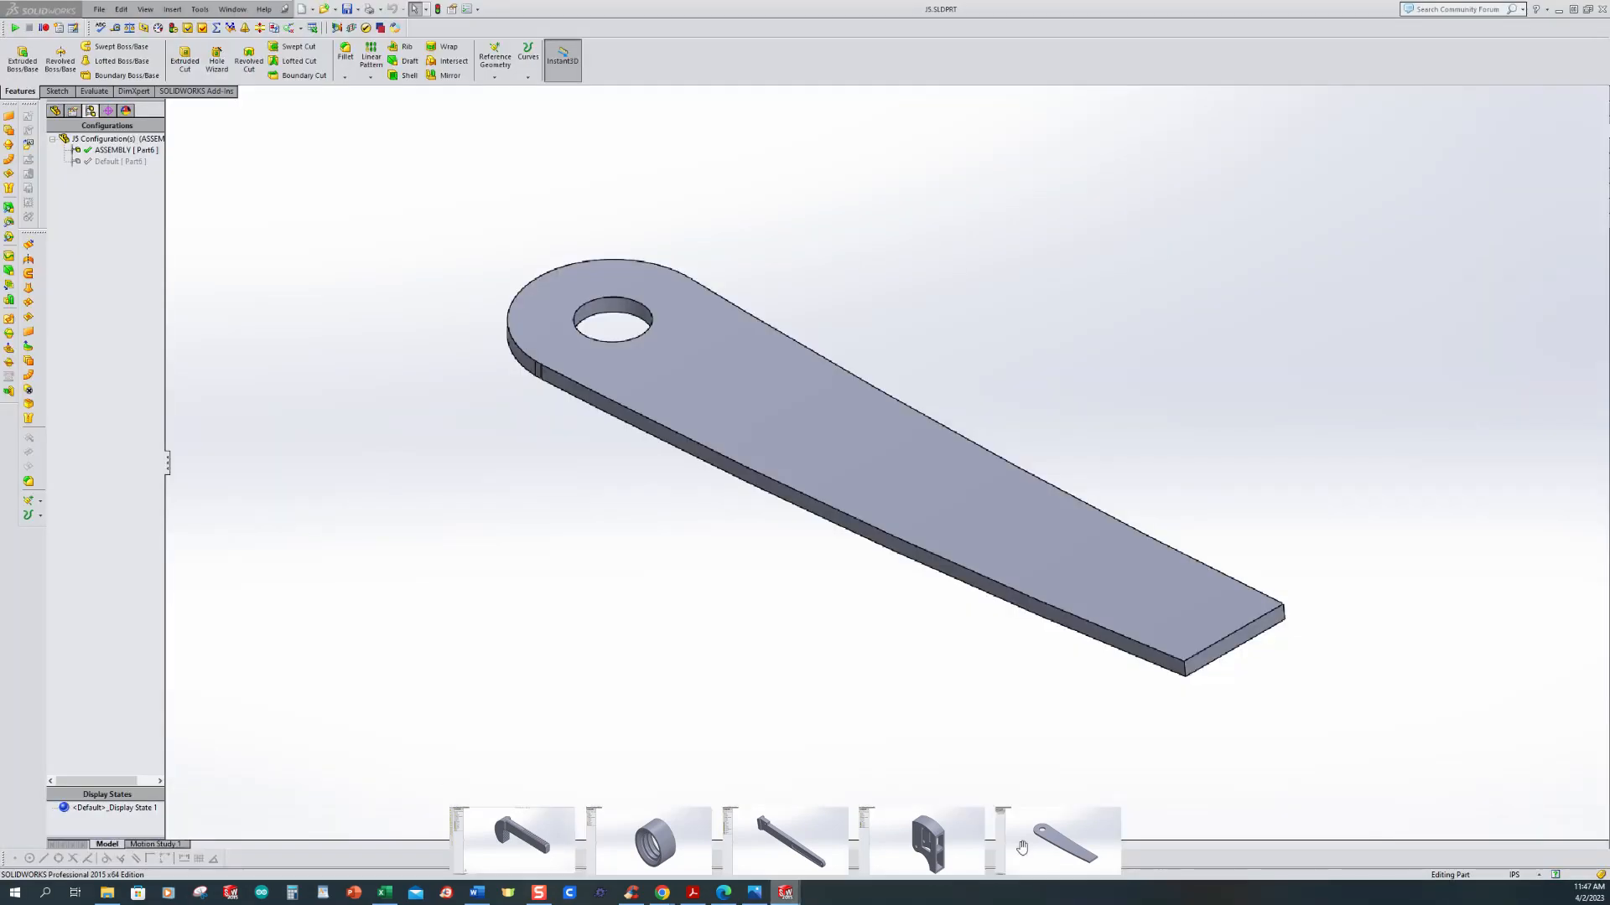
pyautogui.click(1022, 848)
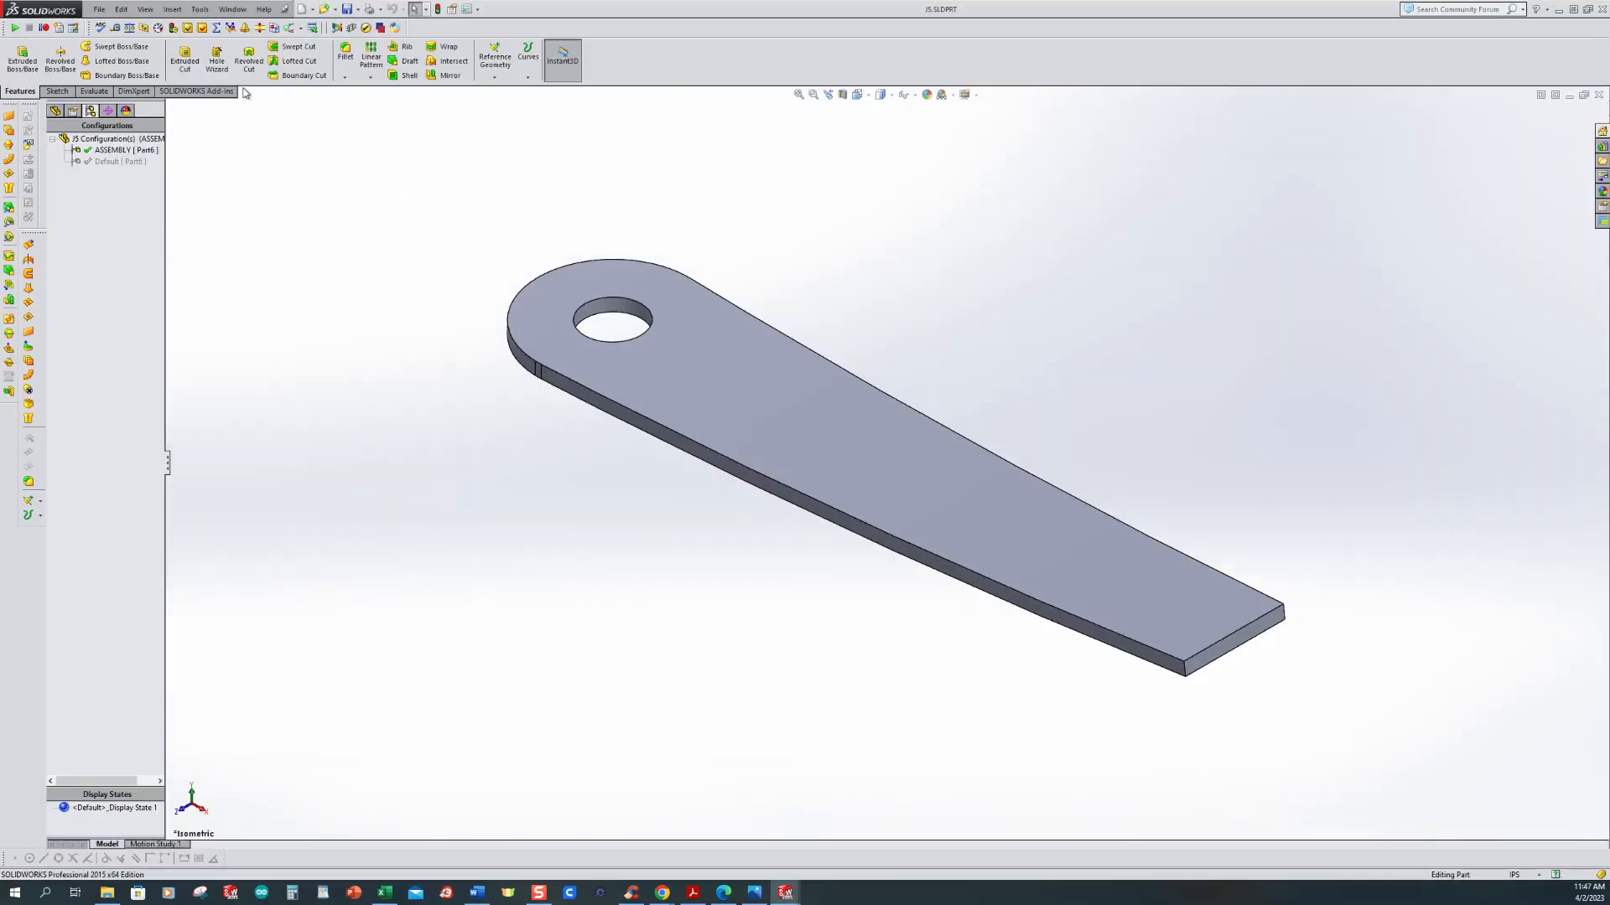
# Step: Create a new part and start an extruded boss sketch on the Top Plane
pyautogui.click(300, 10)
pyautogui.click(622, 400)
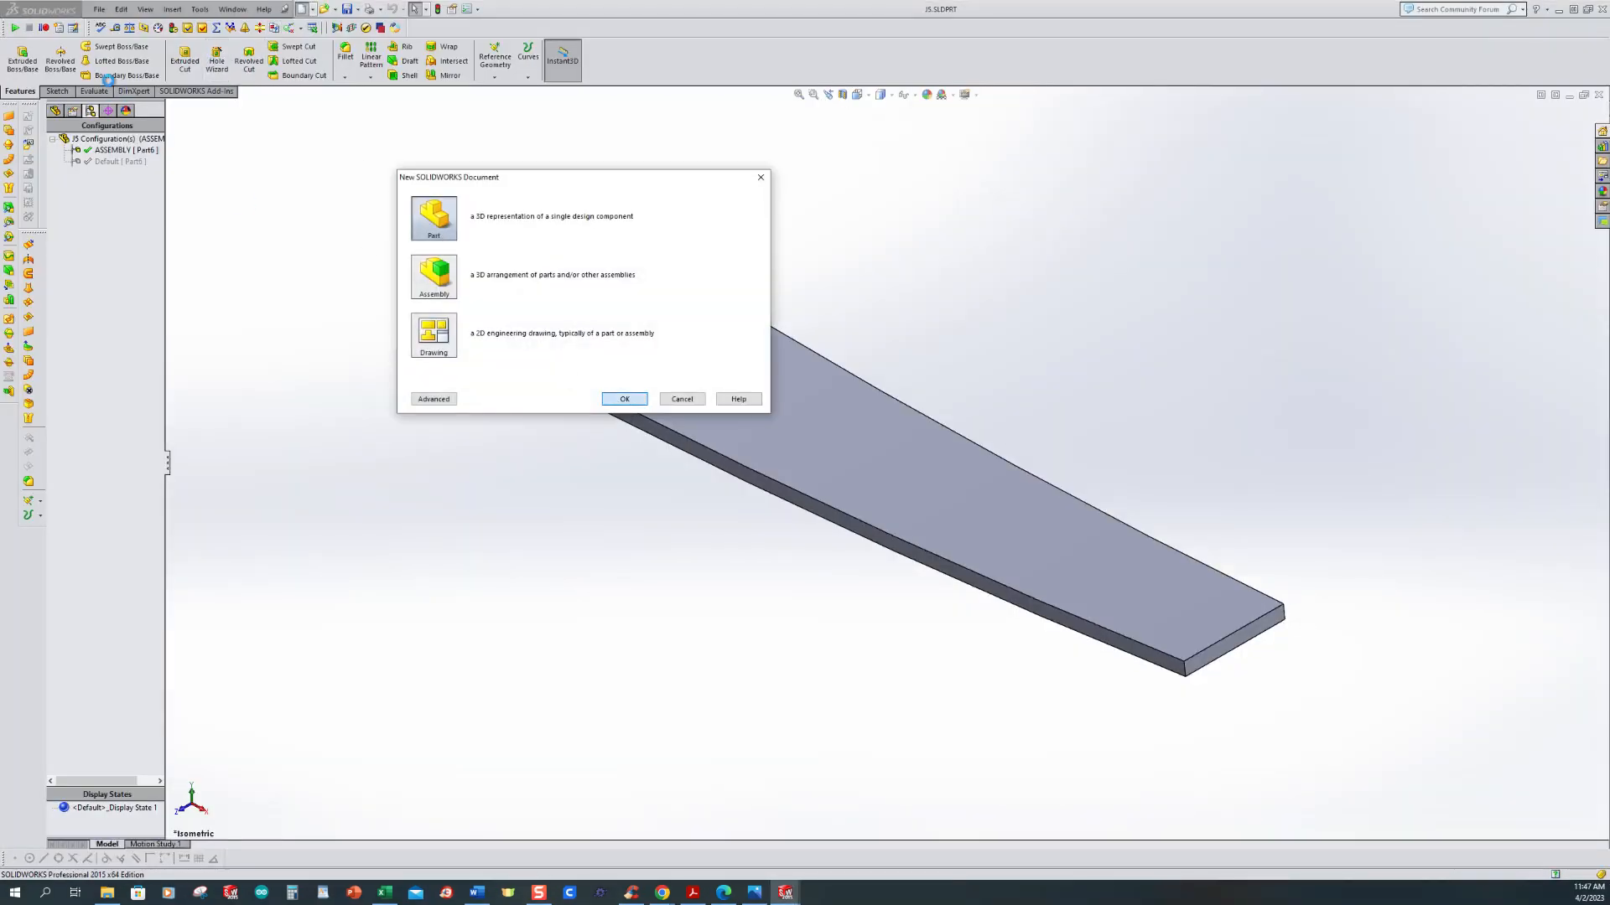
pyautogui.click(26, 66)
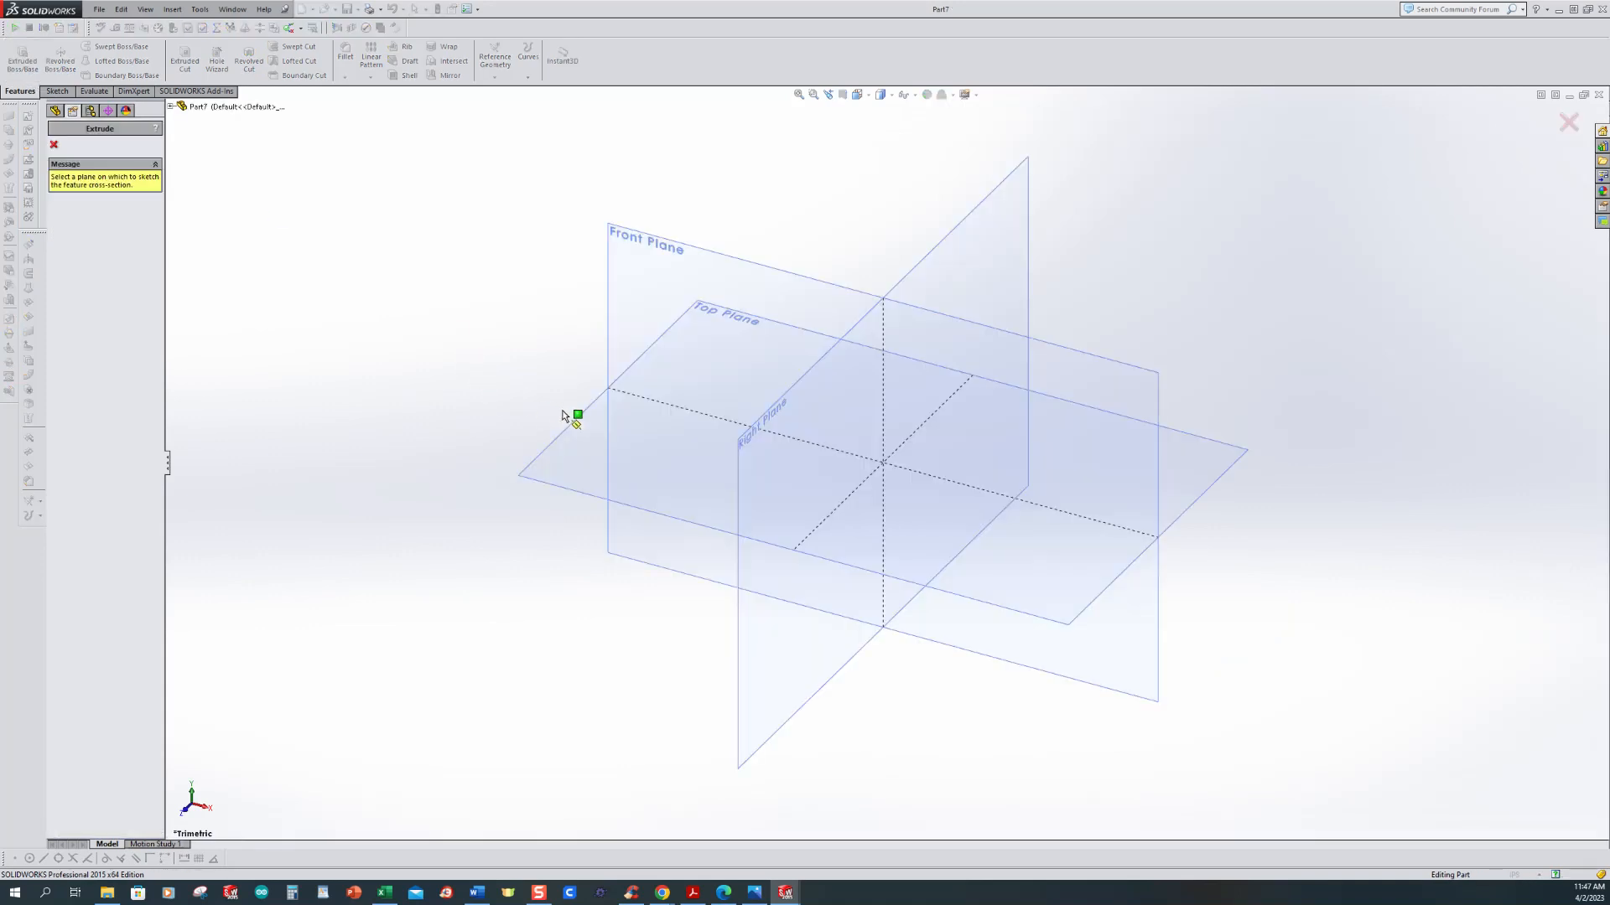
pyautogui.click(575, 431)
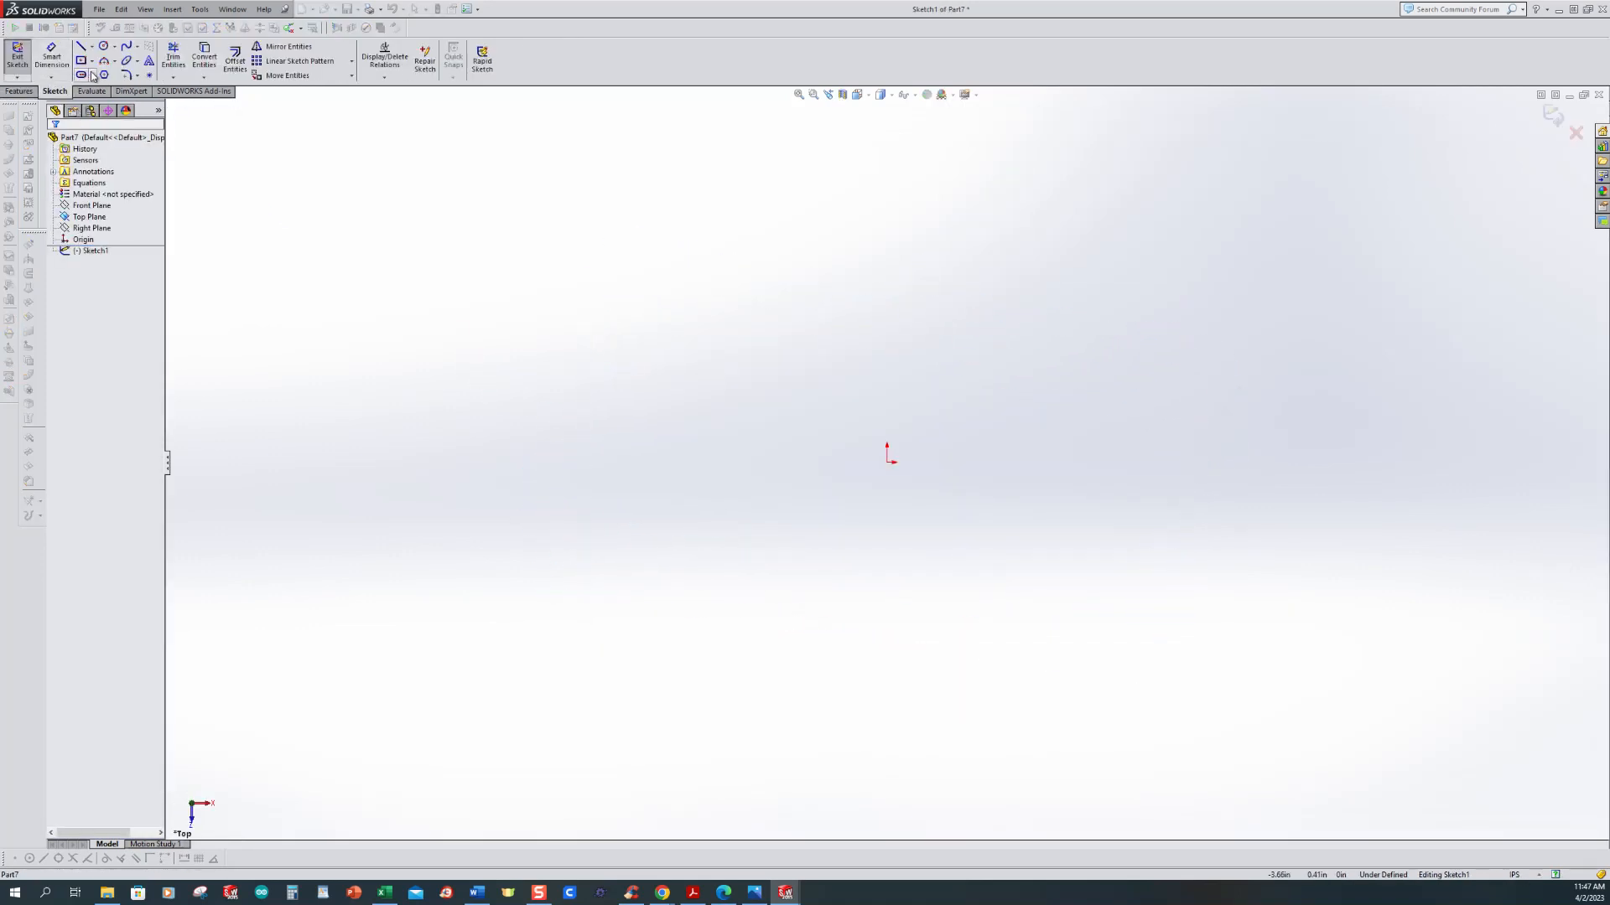
# Step: Sketch a circle centred on the origin and set its diameter to .13 in
pyautogui.click(103, 46)
pyautogui.click(887, 462)
pyautogui.click(917, 491)
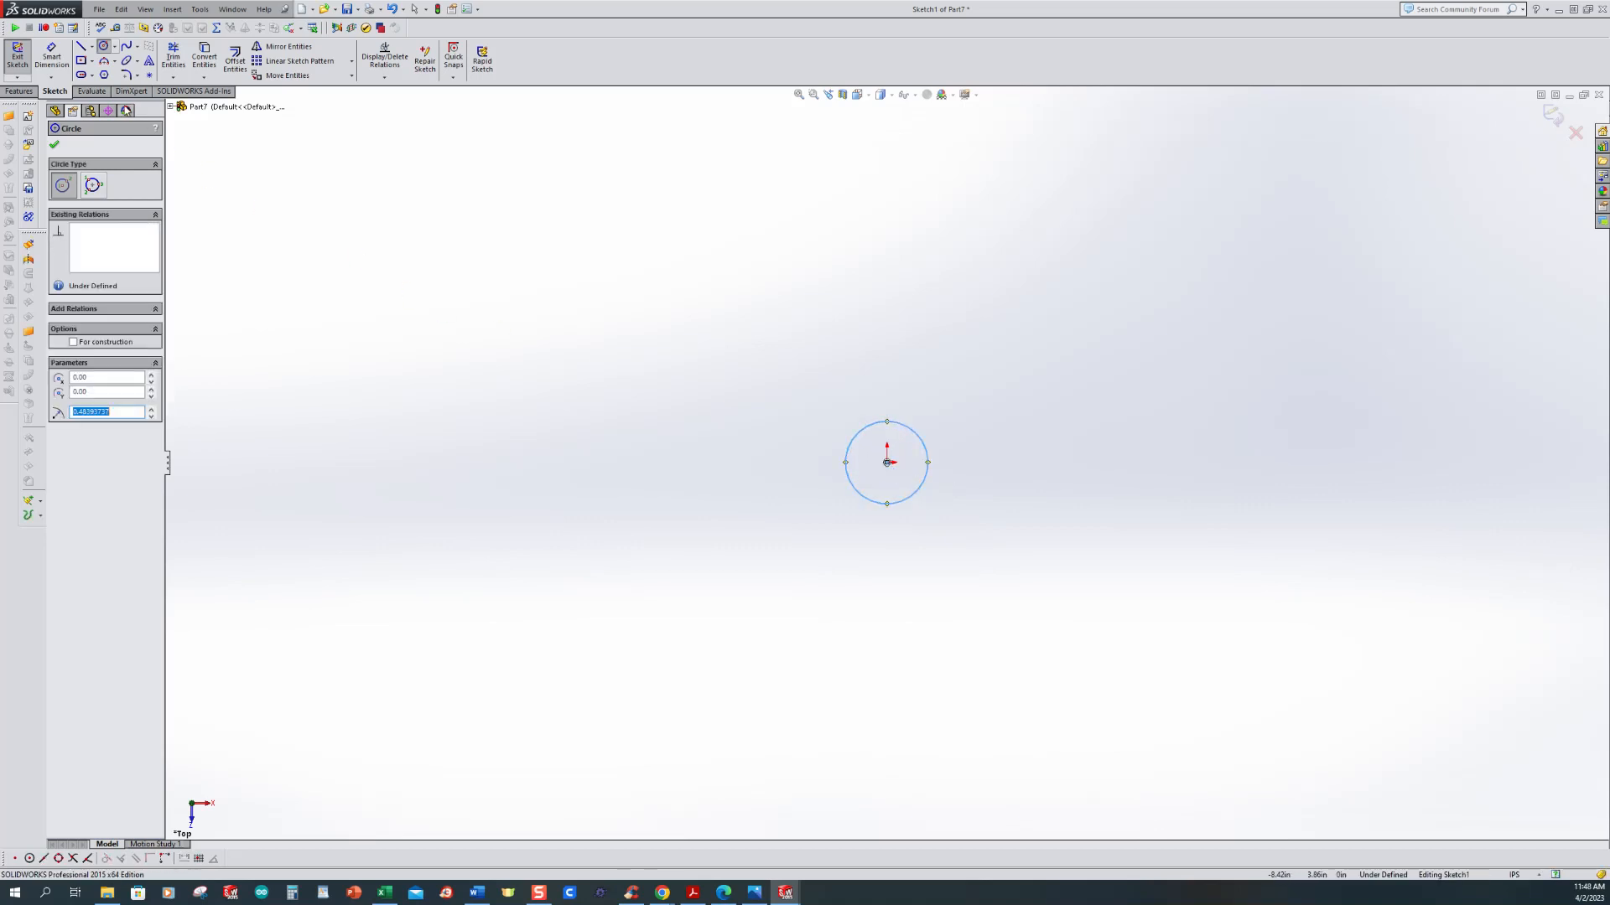
pyautogui.click(51, 59)
pyautogui.click(856, 434)
pyautogui.click(743, 383)
pyautogui.write('.13')
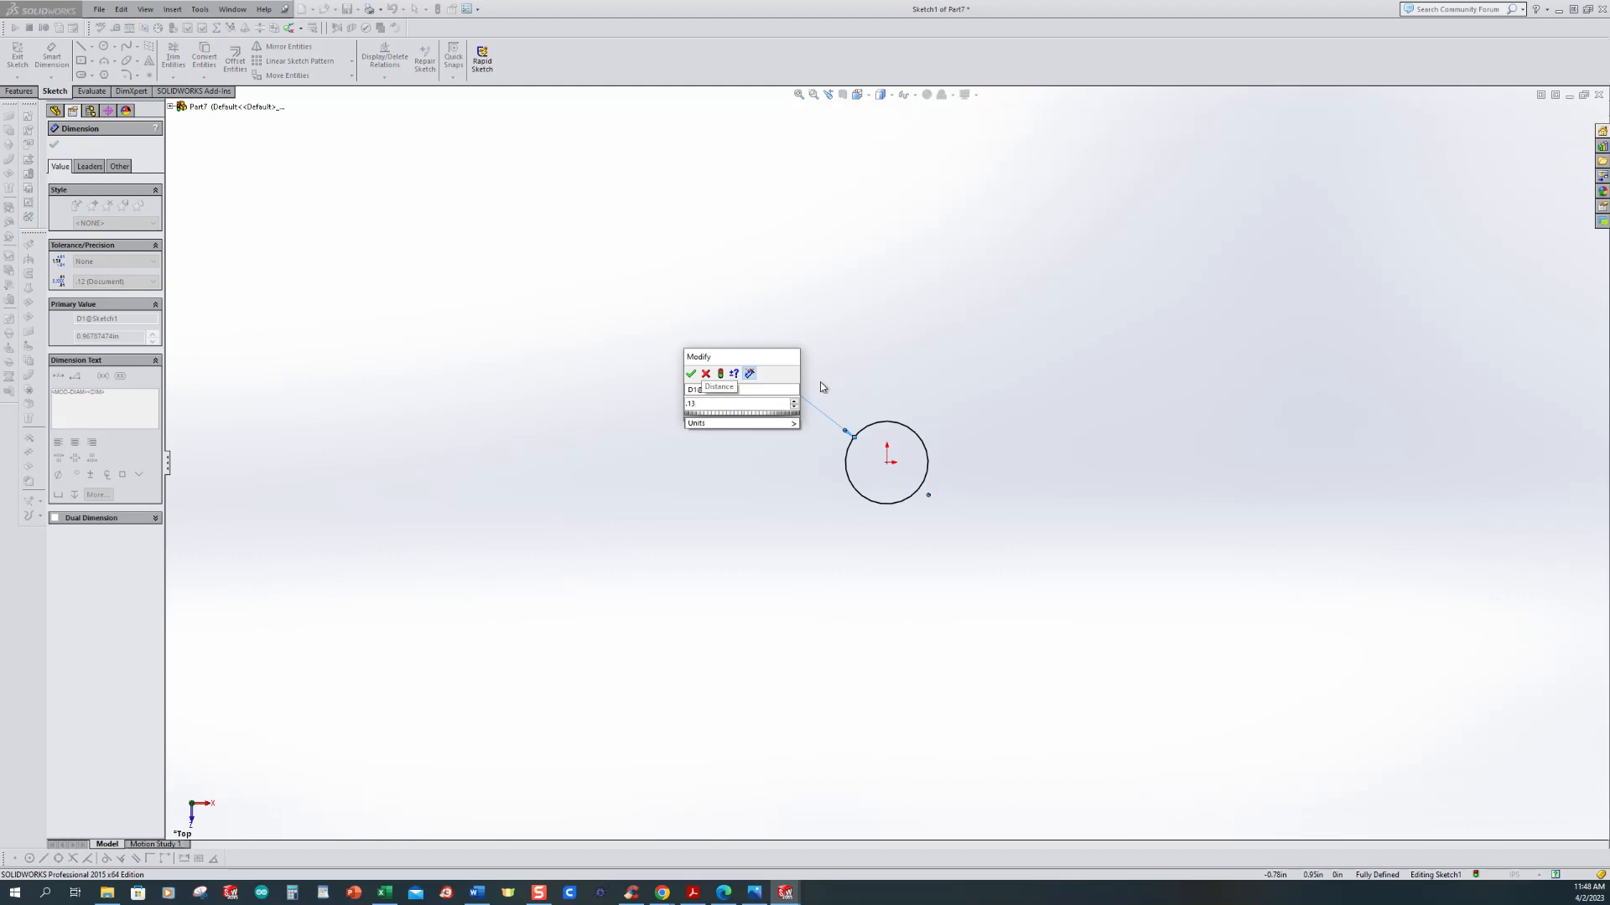
pyautogui.press('Return')
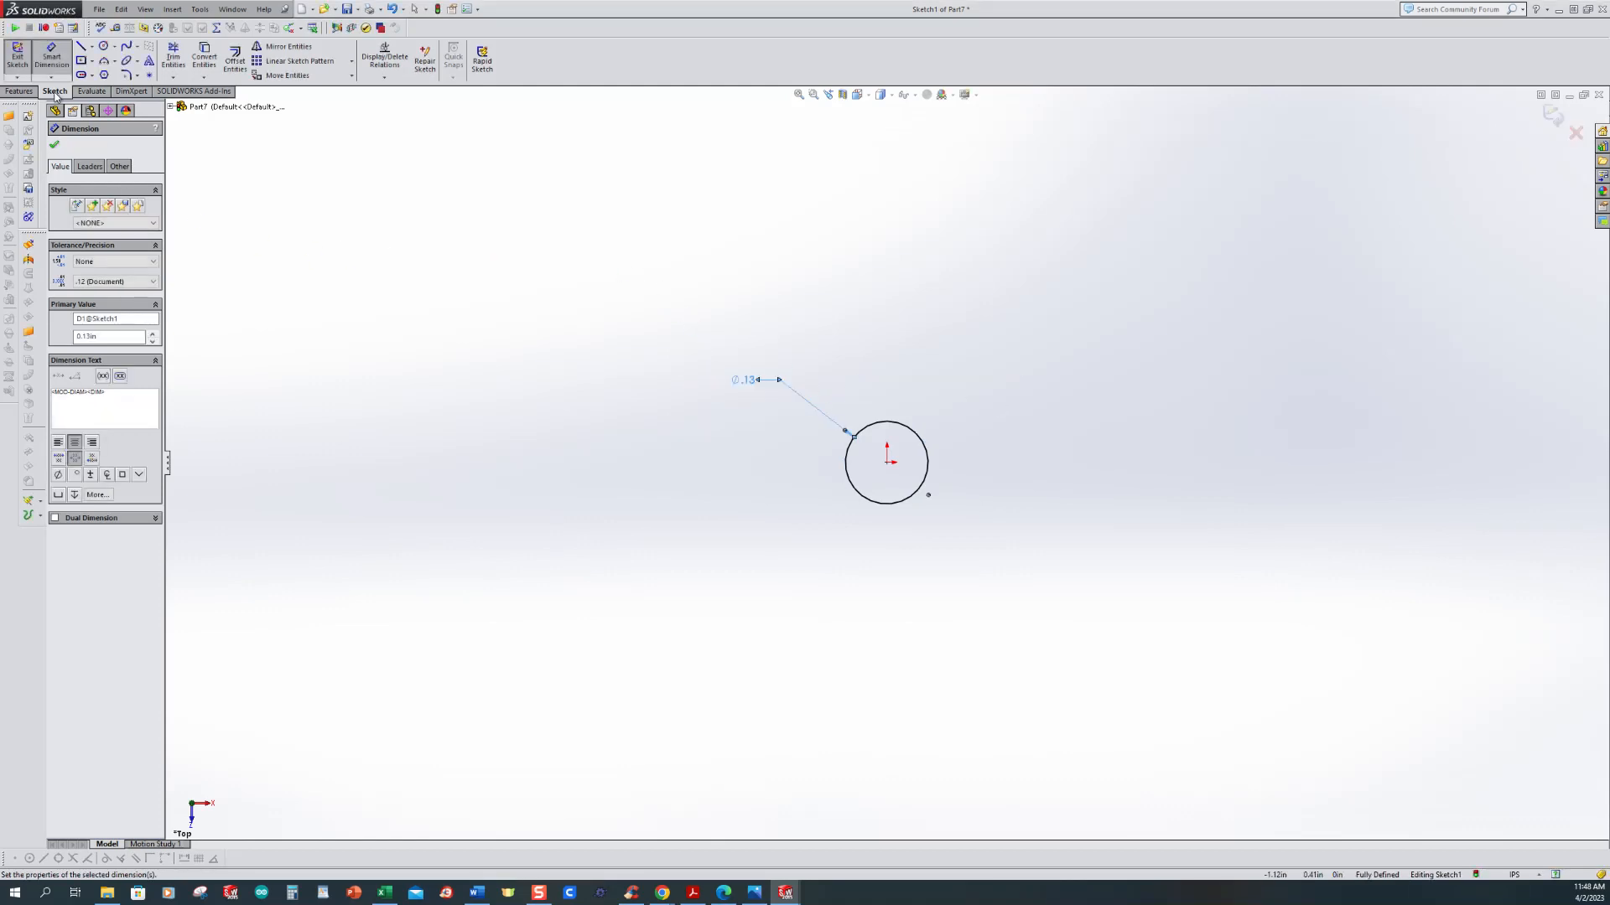
# Step: Extrude the circle .3125 in as a blind boss to form the stud's shank
pyautogui.click(21, 61)
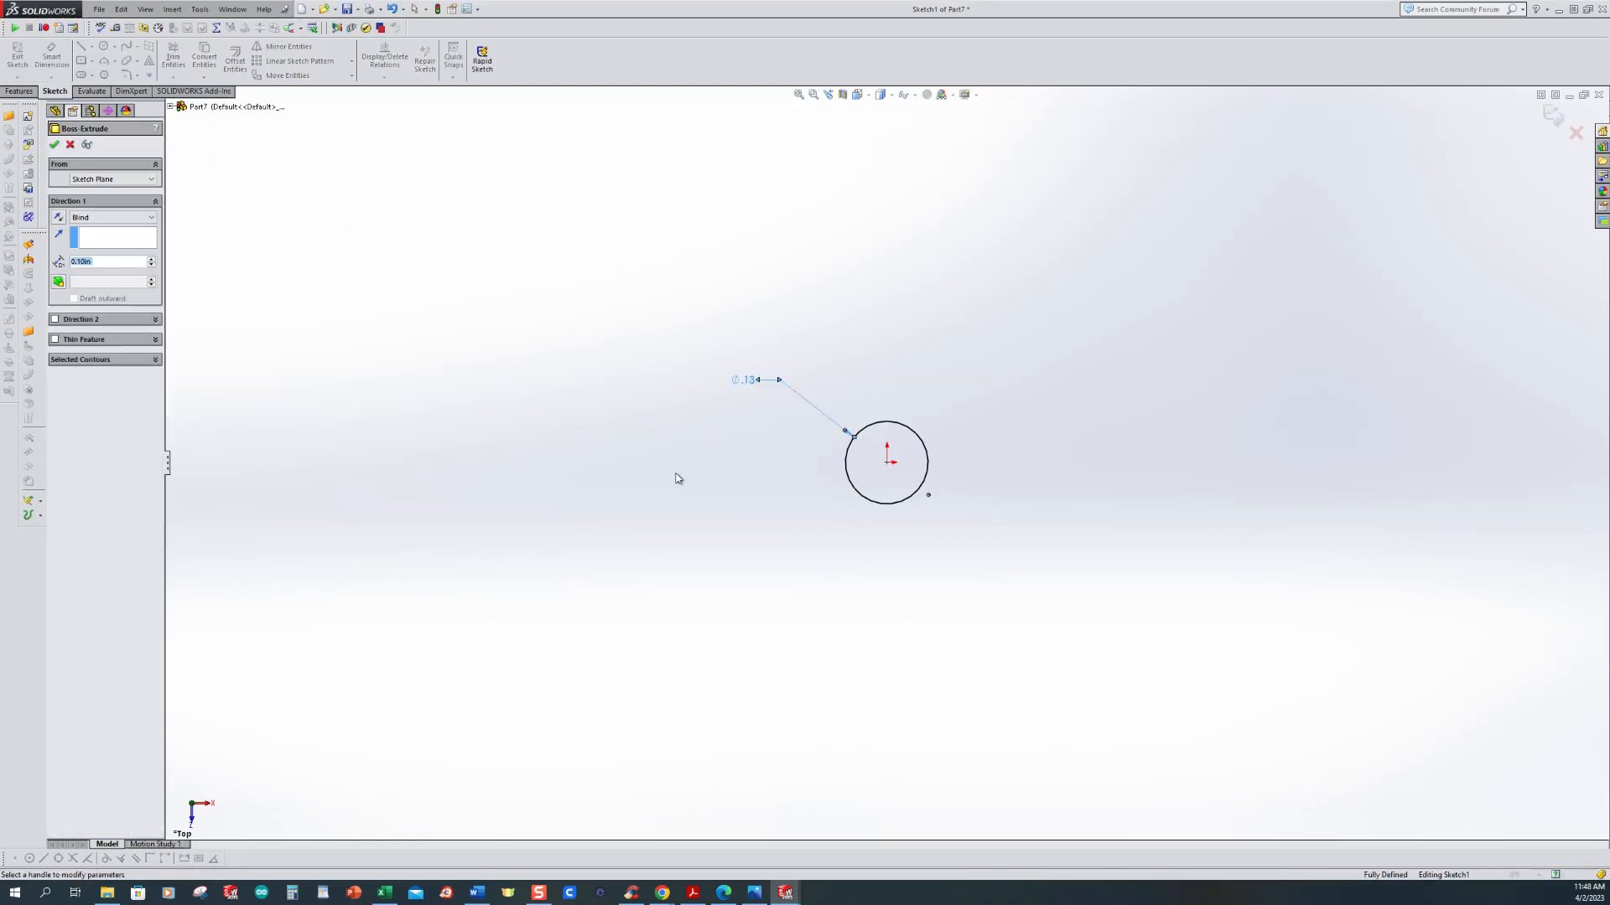
pyautogui.write('.3125')
pyautogui.press('Return')
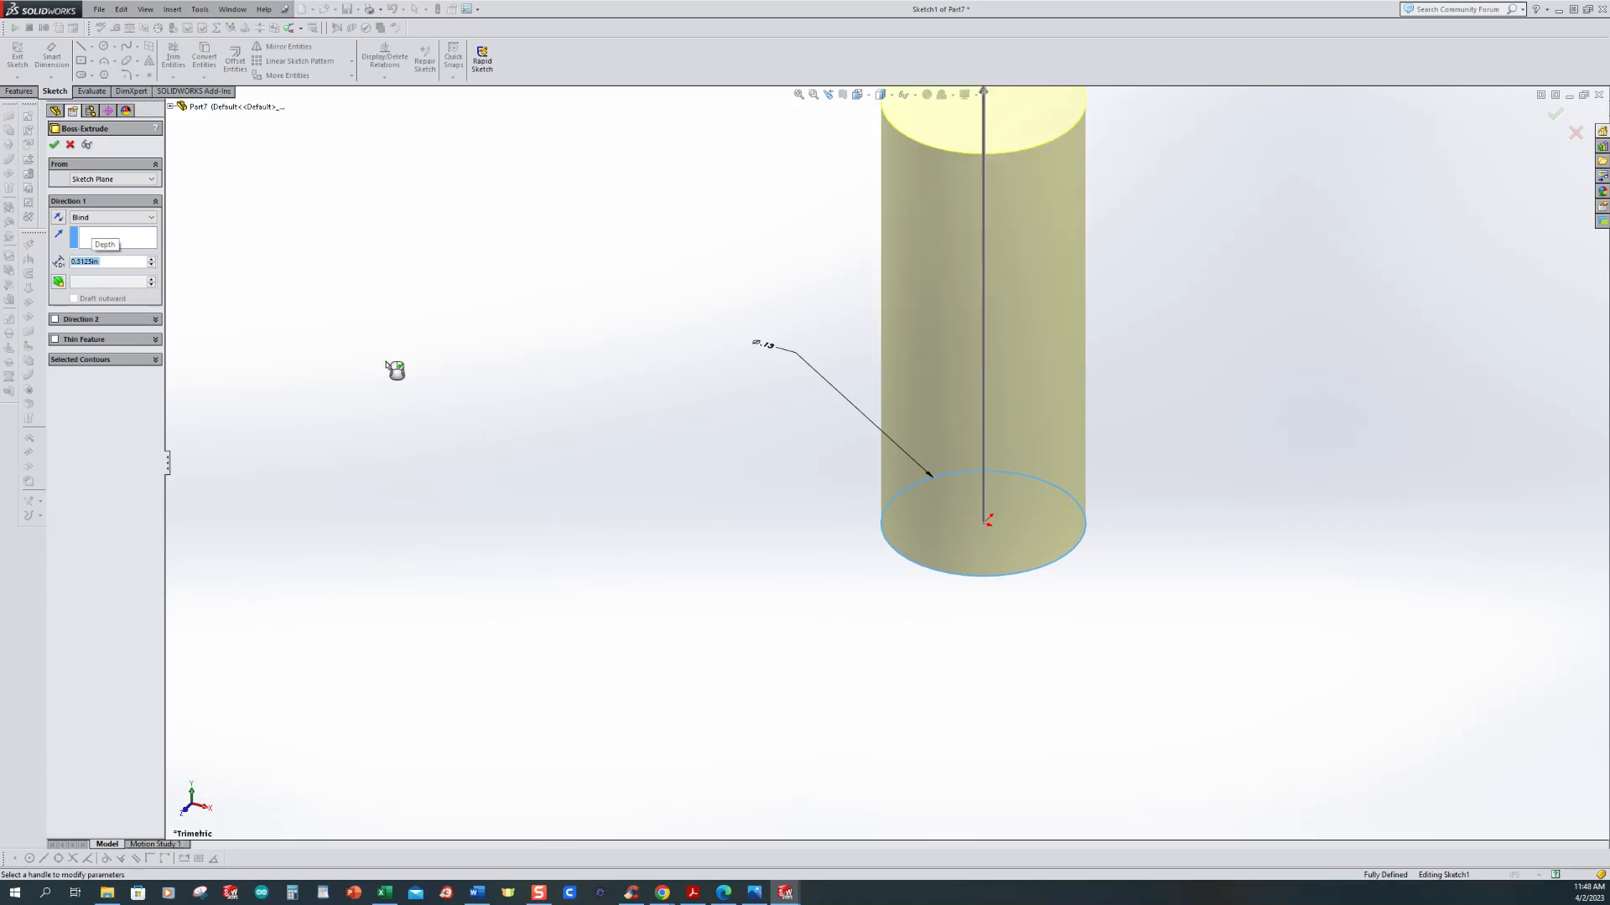
pyautogui.click(55, 145)
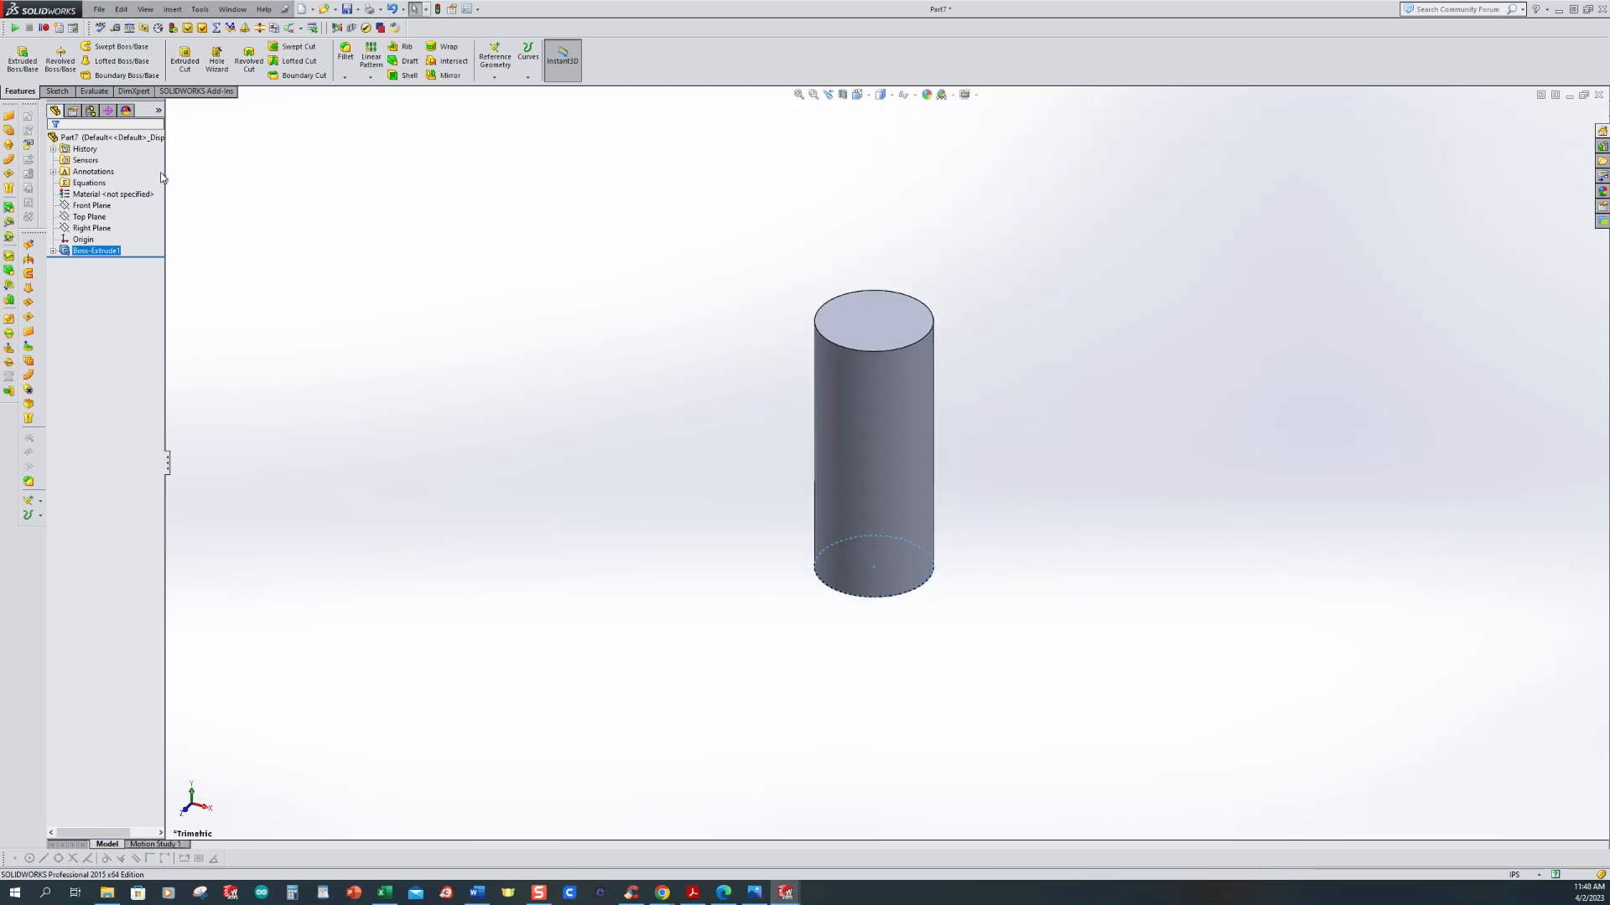
# Step: Sketch a concentric circle on the shank's upper end face and set its diameter to .201 in
pyautogui.click(23, 58)
pyautogui.click(892, 313)
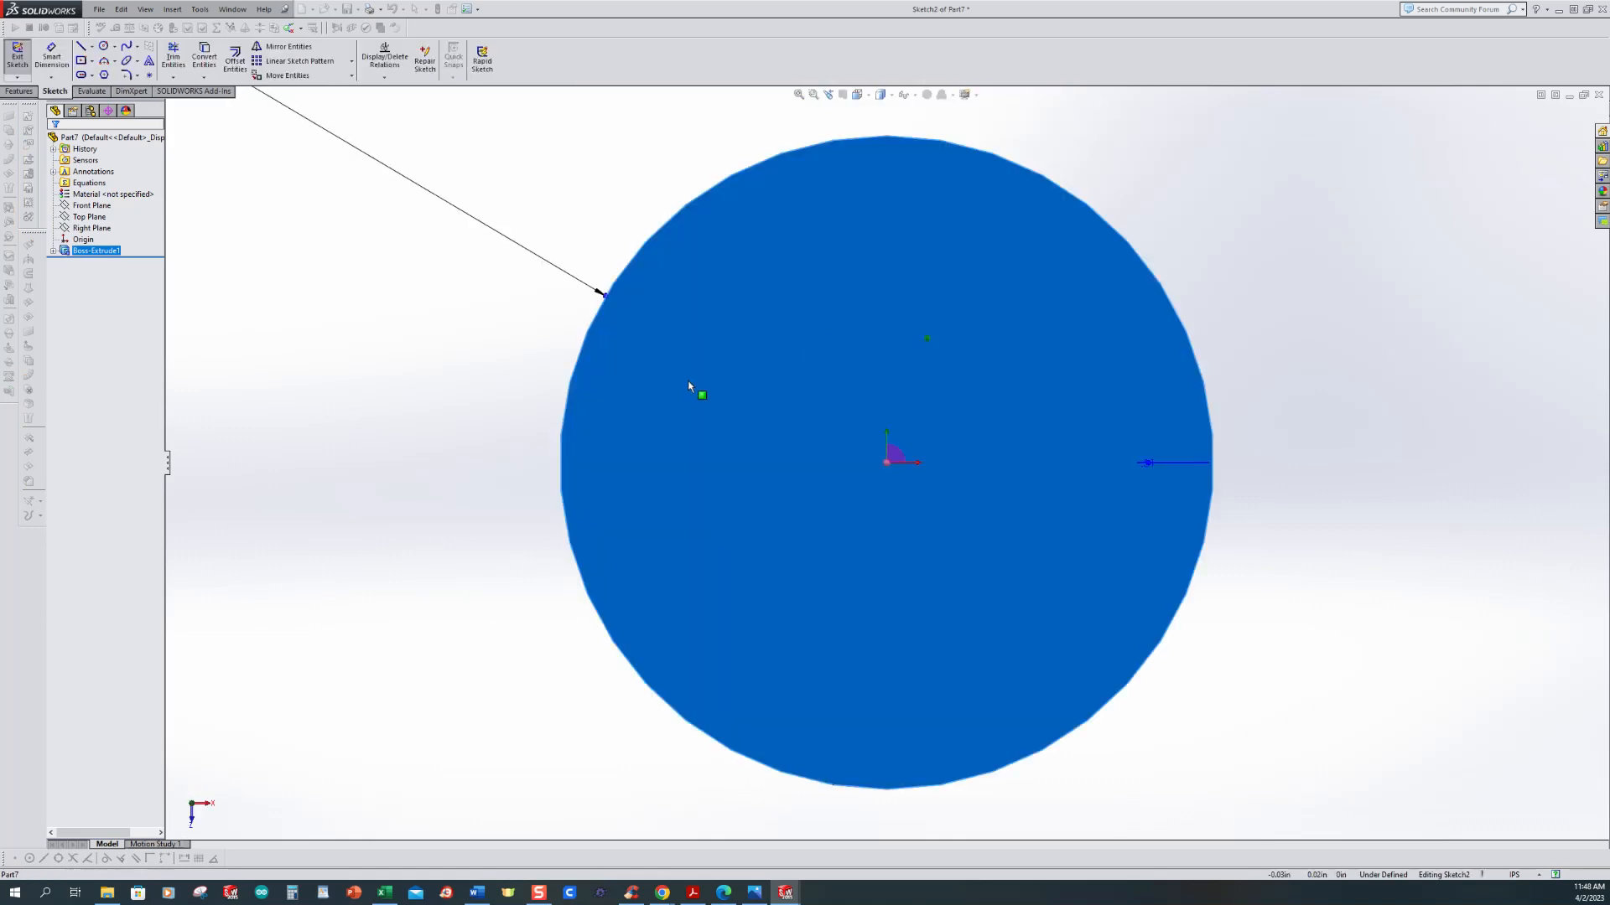
pyautogui.click(103, 48)
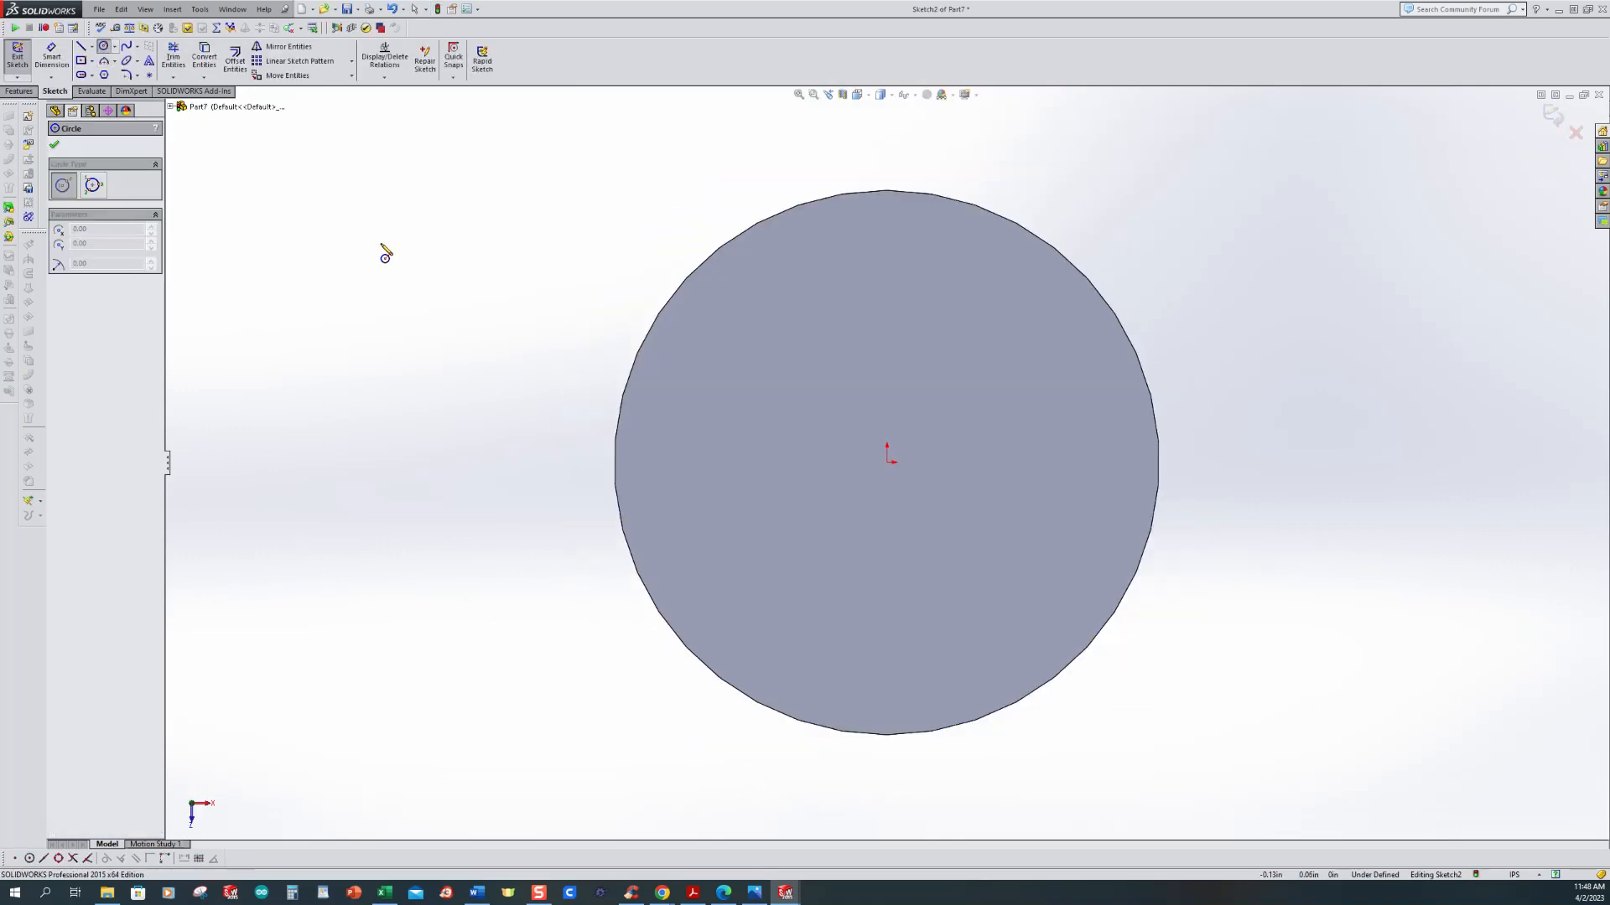
pyautogui.moveTo(887, 462); pyautogui.dragTo(1178, 644)
pyautogui.click(51, 57)
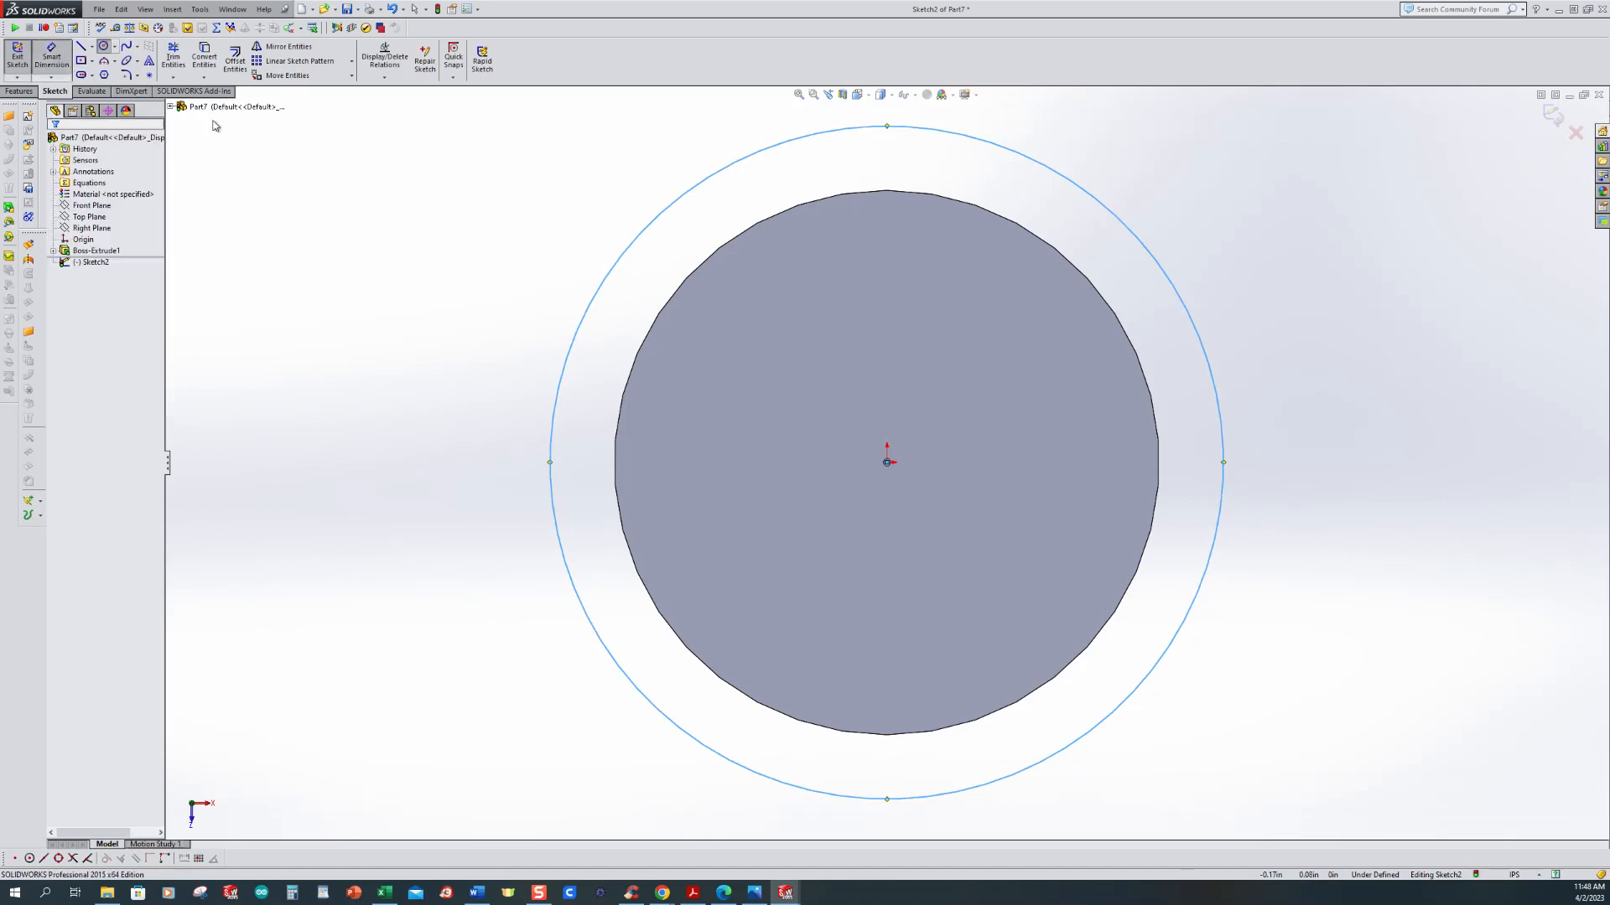
pyautogui.click(595, 296)
pyautogui.click(533, 264)
pyautogui.write('.201')
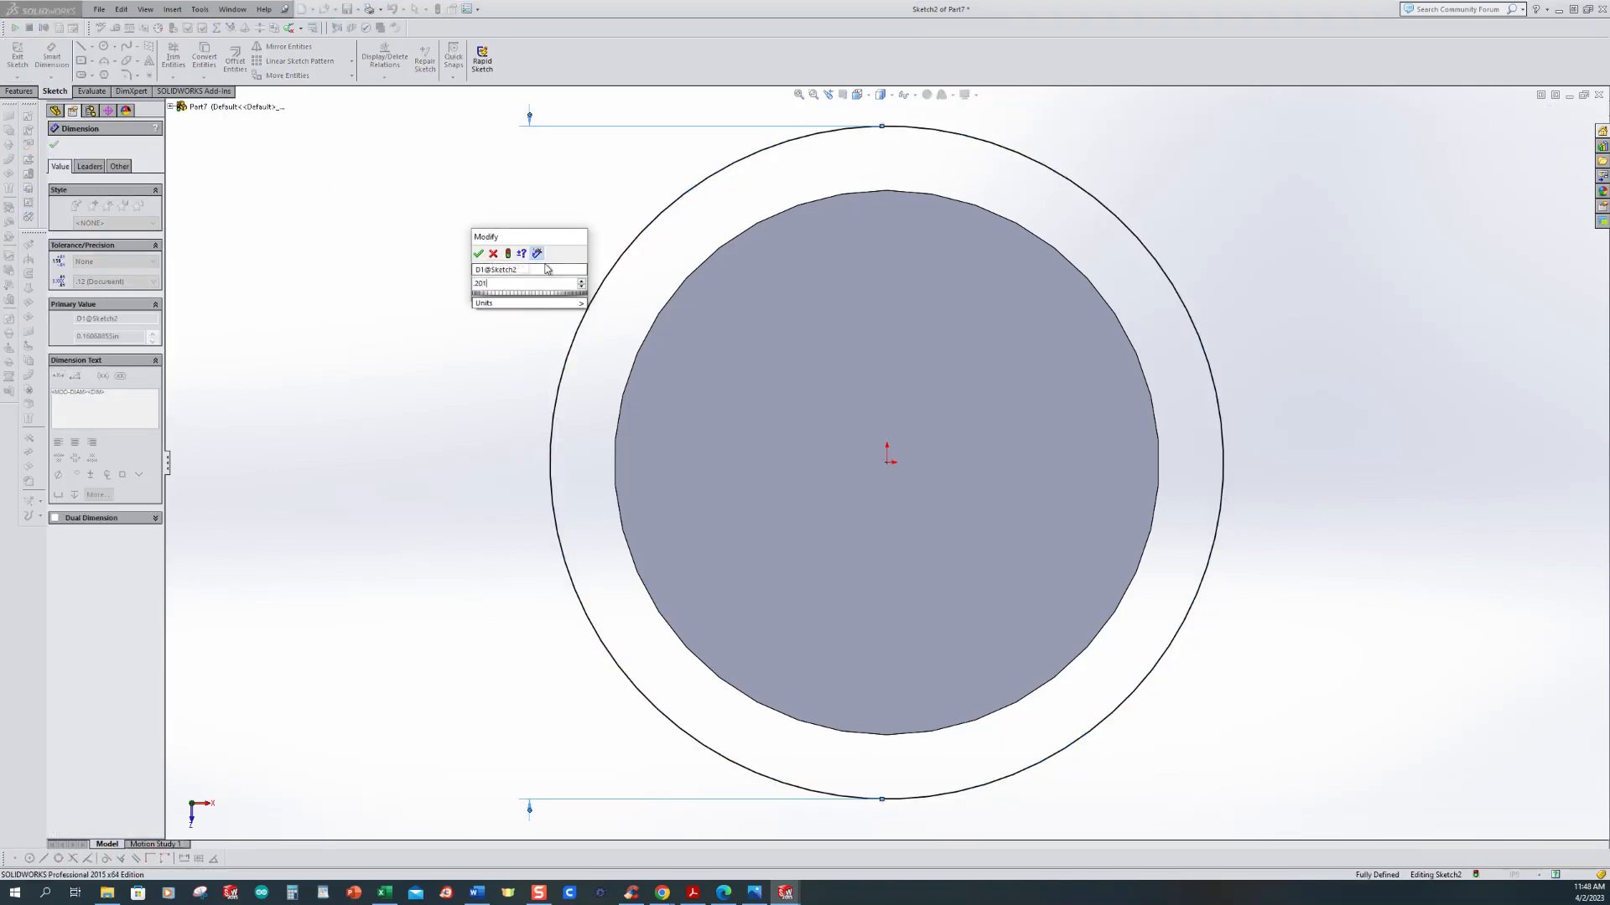
pyautogui.press('Return')
pyautogui.press('f')
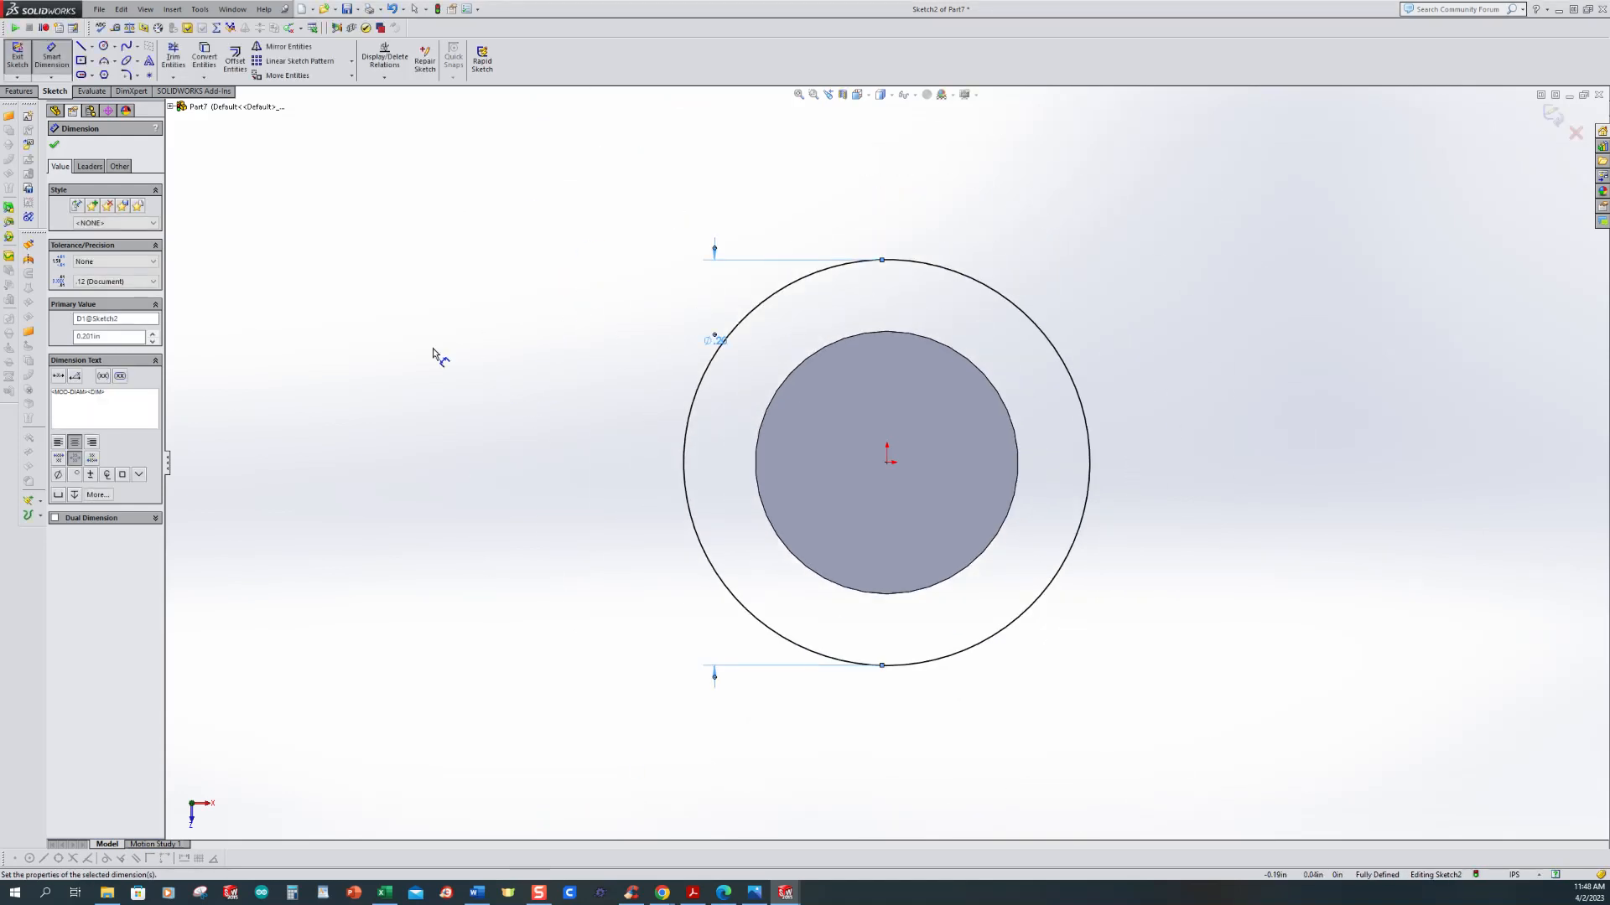
# Step: Extrude the larger circle 0.01 in to form the stud's thin head disc
pyautogui.click(22, 66)
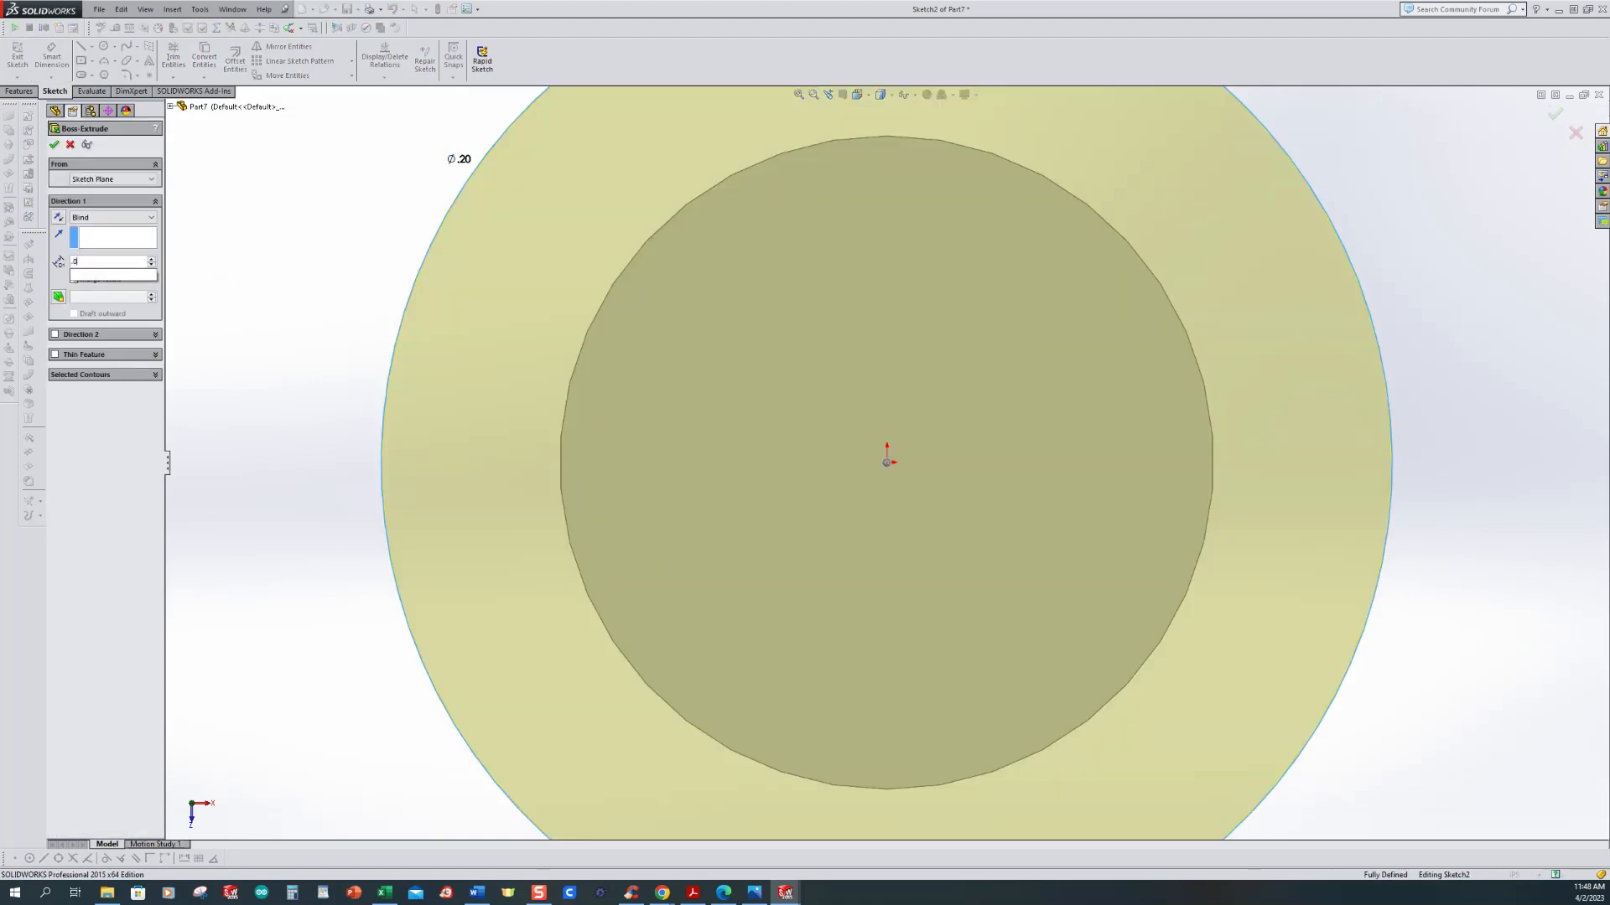
pyautogui.click(54, 145)
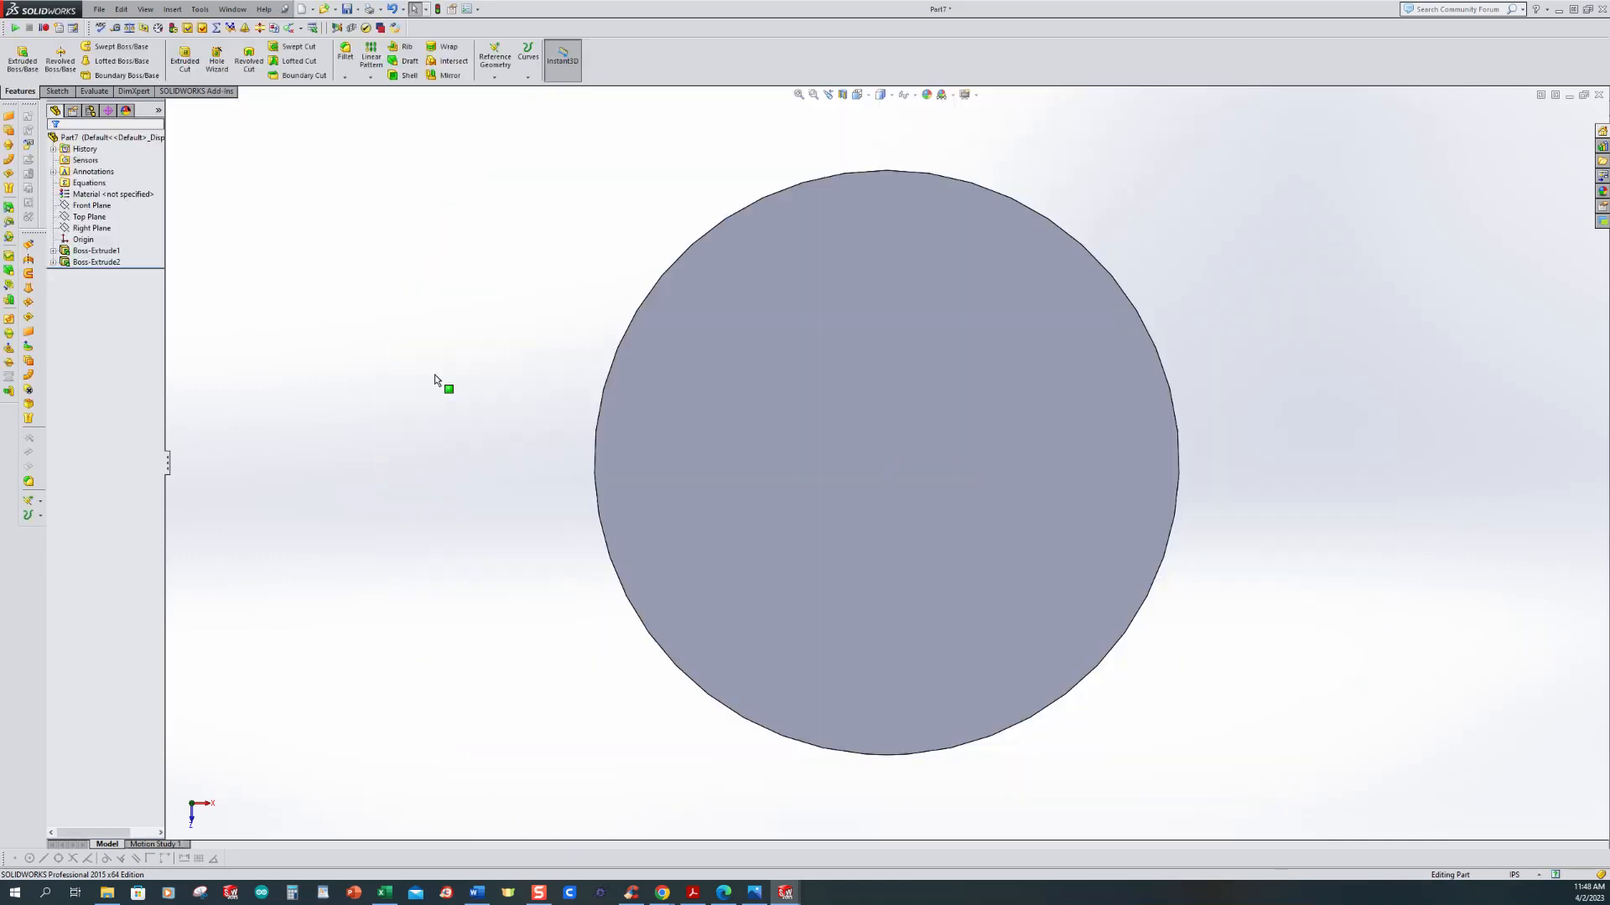
pyautogui.moveTo(434, 375); pyautogui.dragTo(997, 294, button='middle')
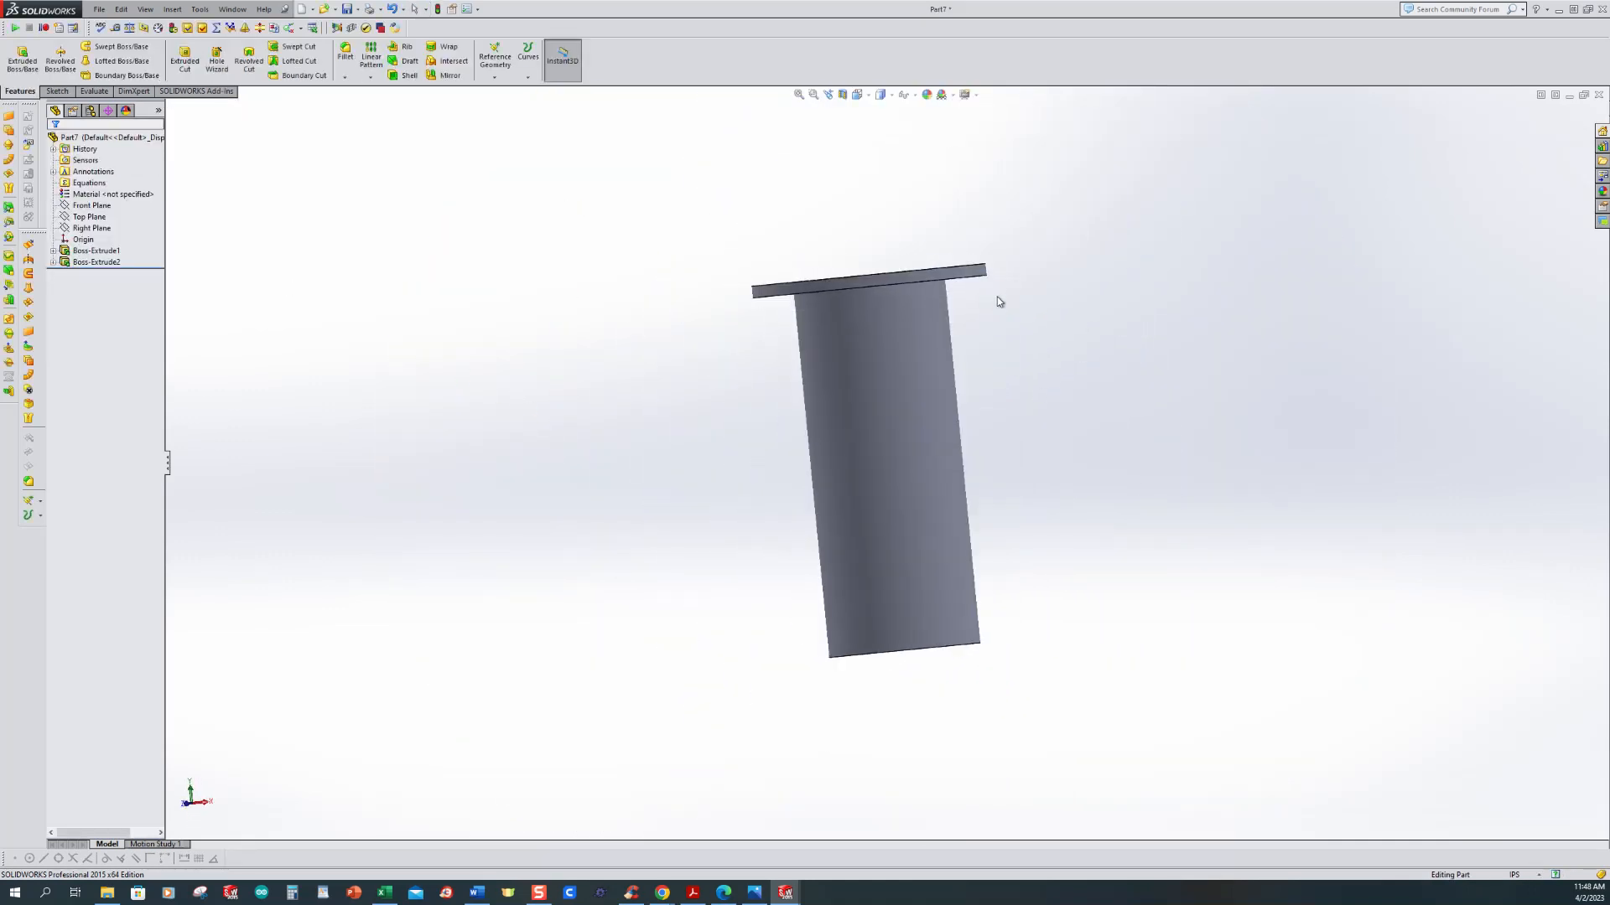
pyautogui.scroll(-2, 996, 295)
# Step: Review the head disc extrusion's depth setting and look over the stud's head
pyautogui.click(70, 262)
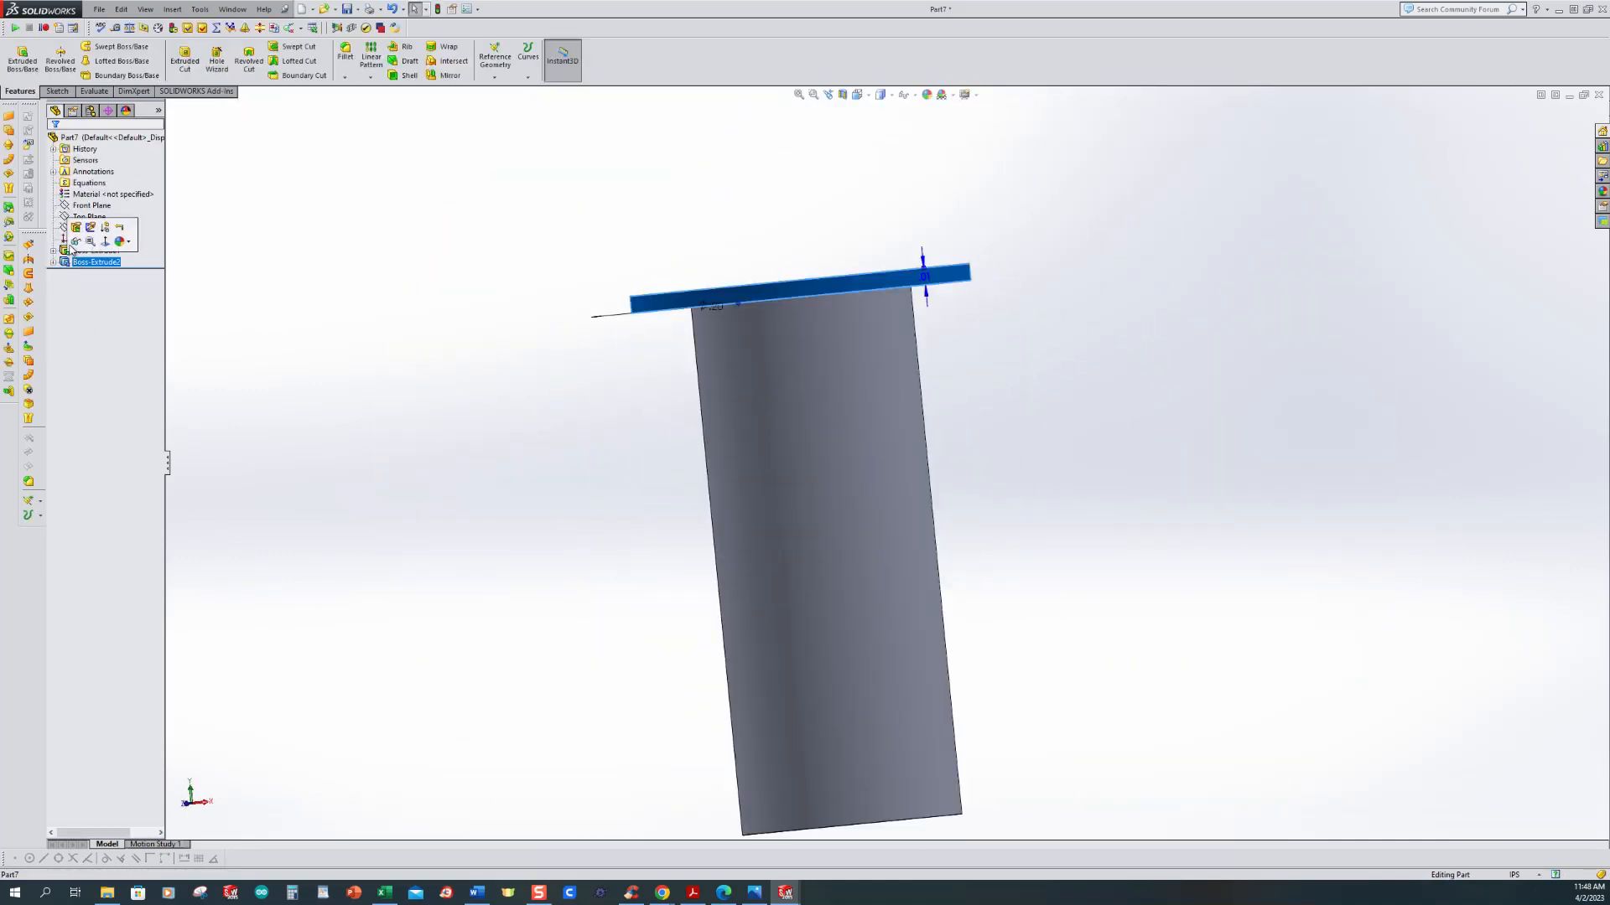
pyautogui.click(87, 228)
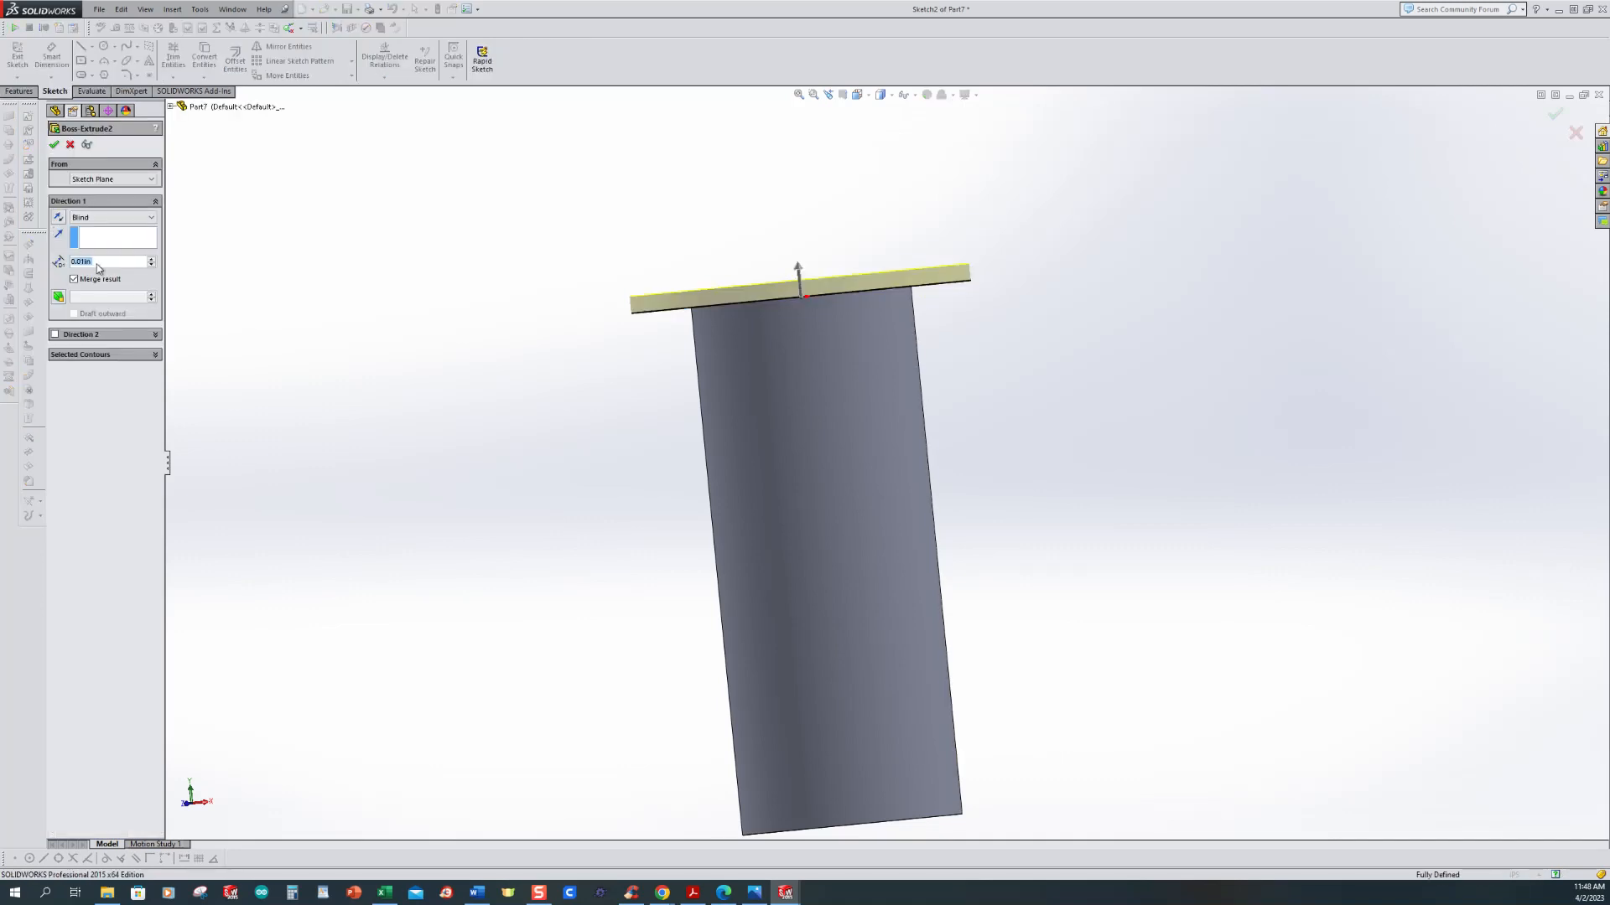
pyautogui.click(54, 144)
pyautogui.click(340, 241)
pyautogui.moveTo(340, 241); pyautogui.dragTo(409, 345, button='middle')
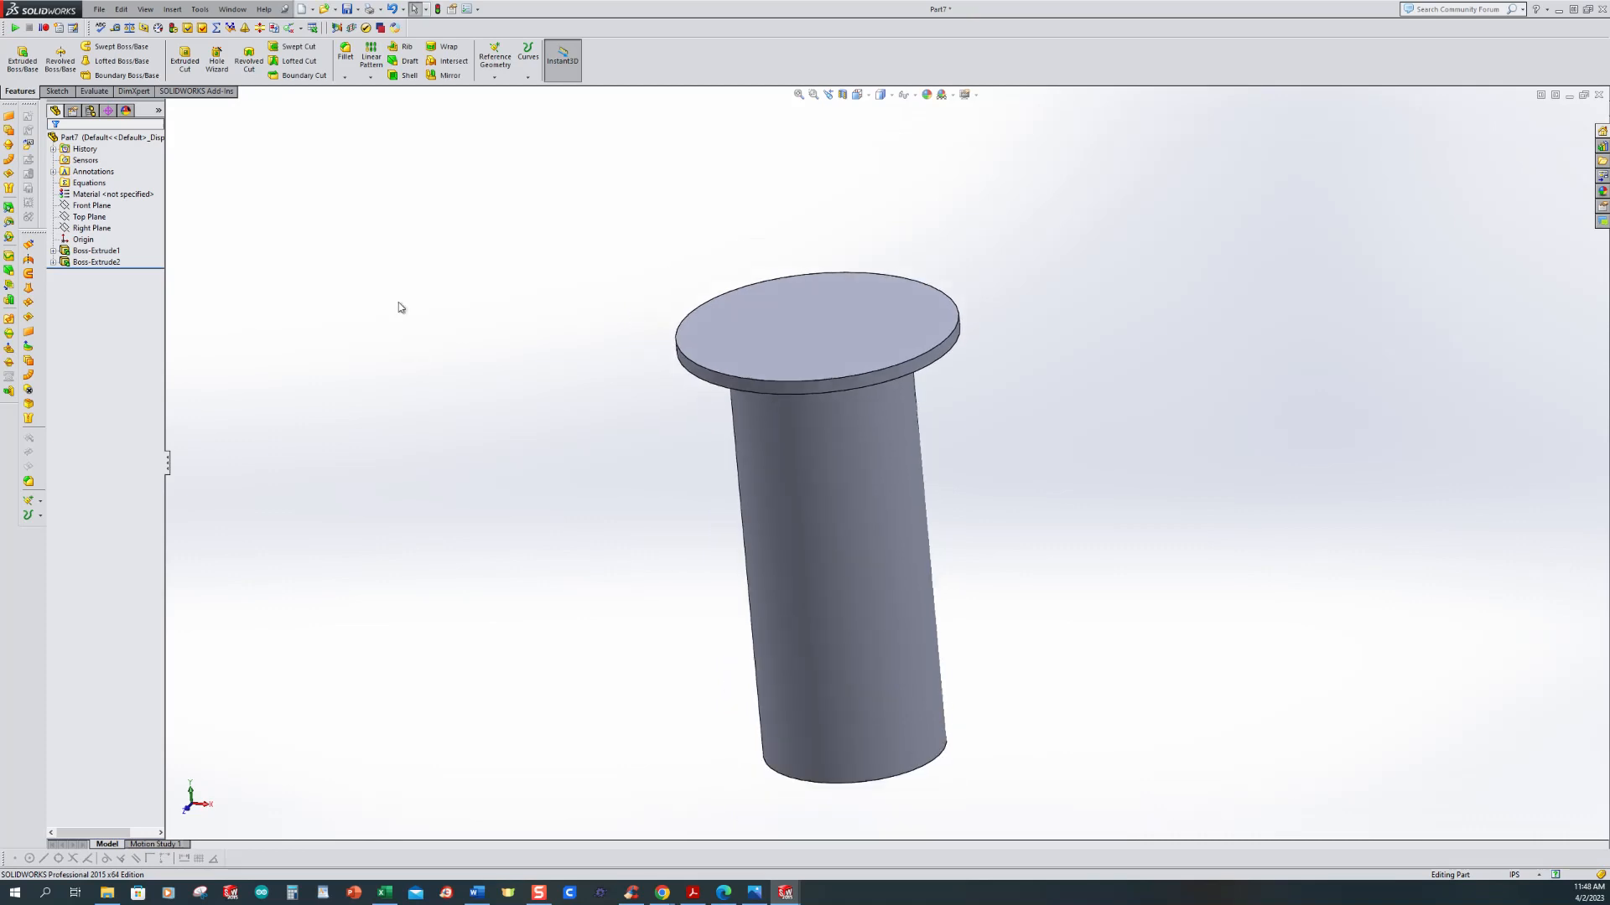
# Step: Add a 0.03 in high dome to the top face of the stud's head disc
pyautogui.click(174, 11)
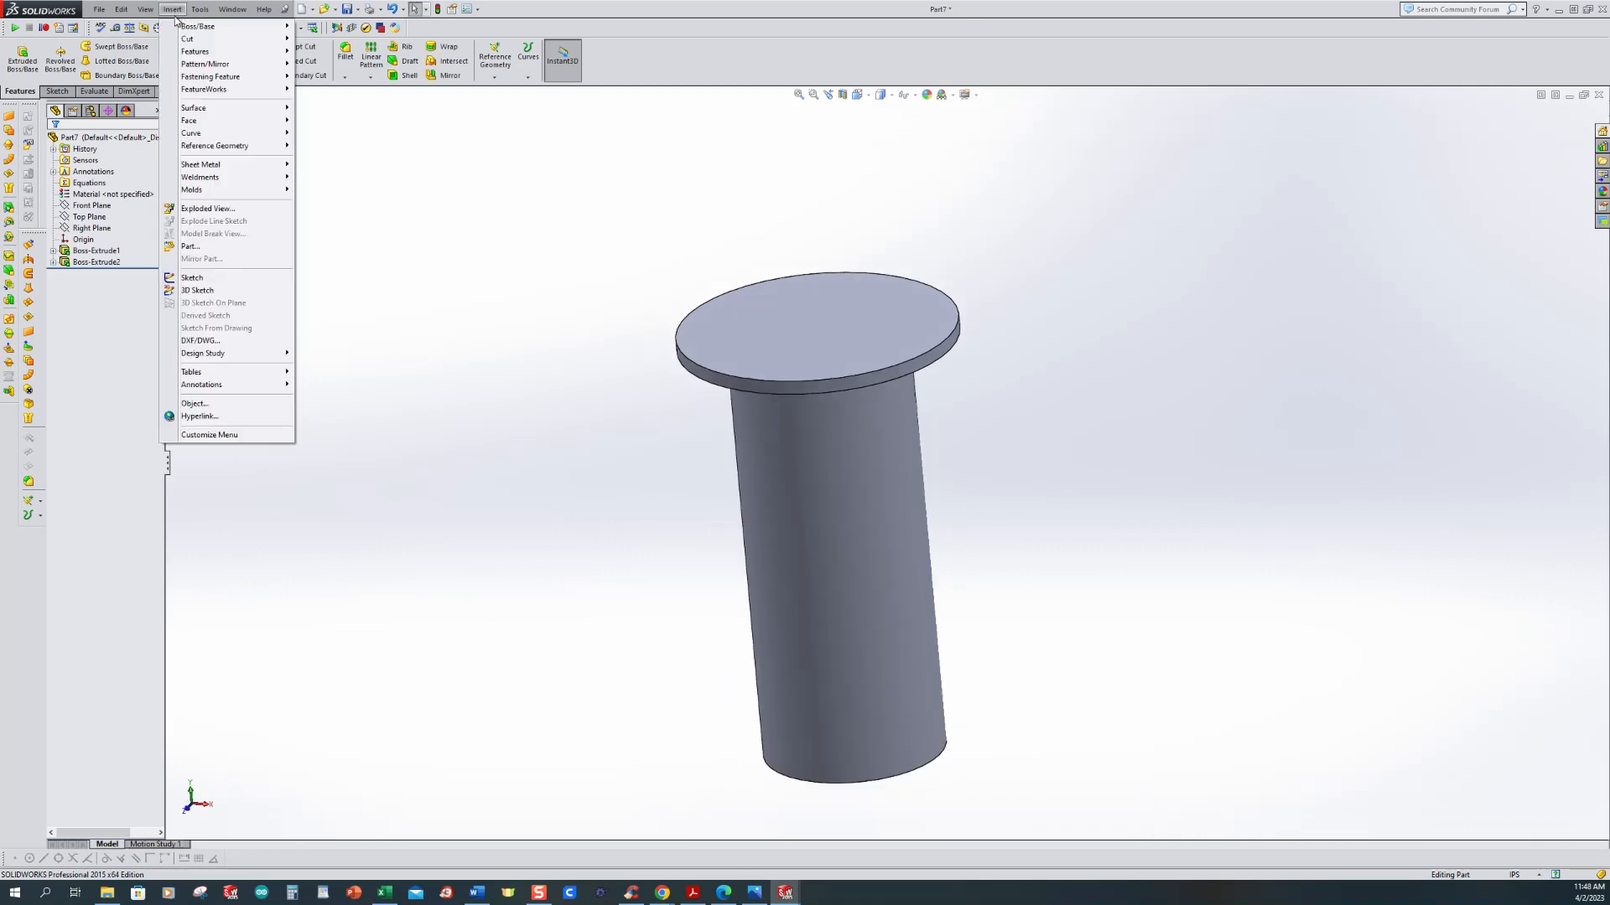
pyautogui.moveTo(208, 79)
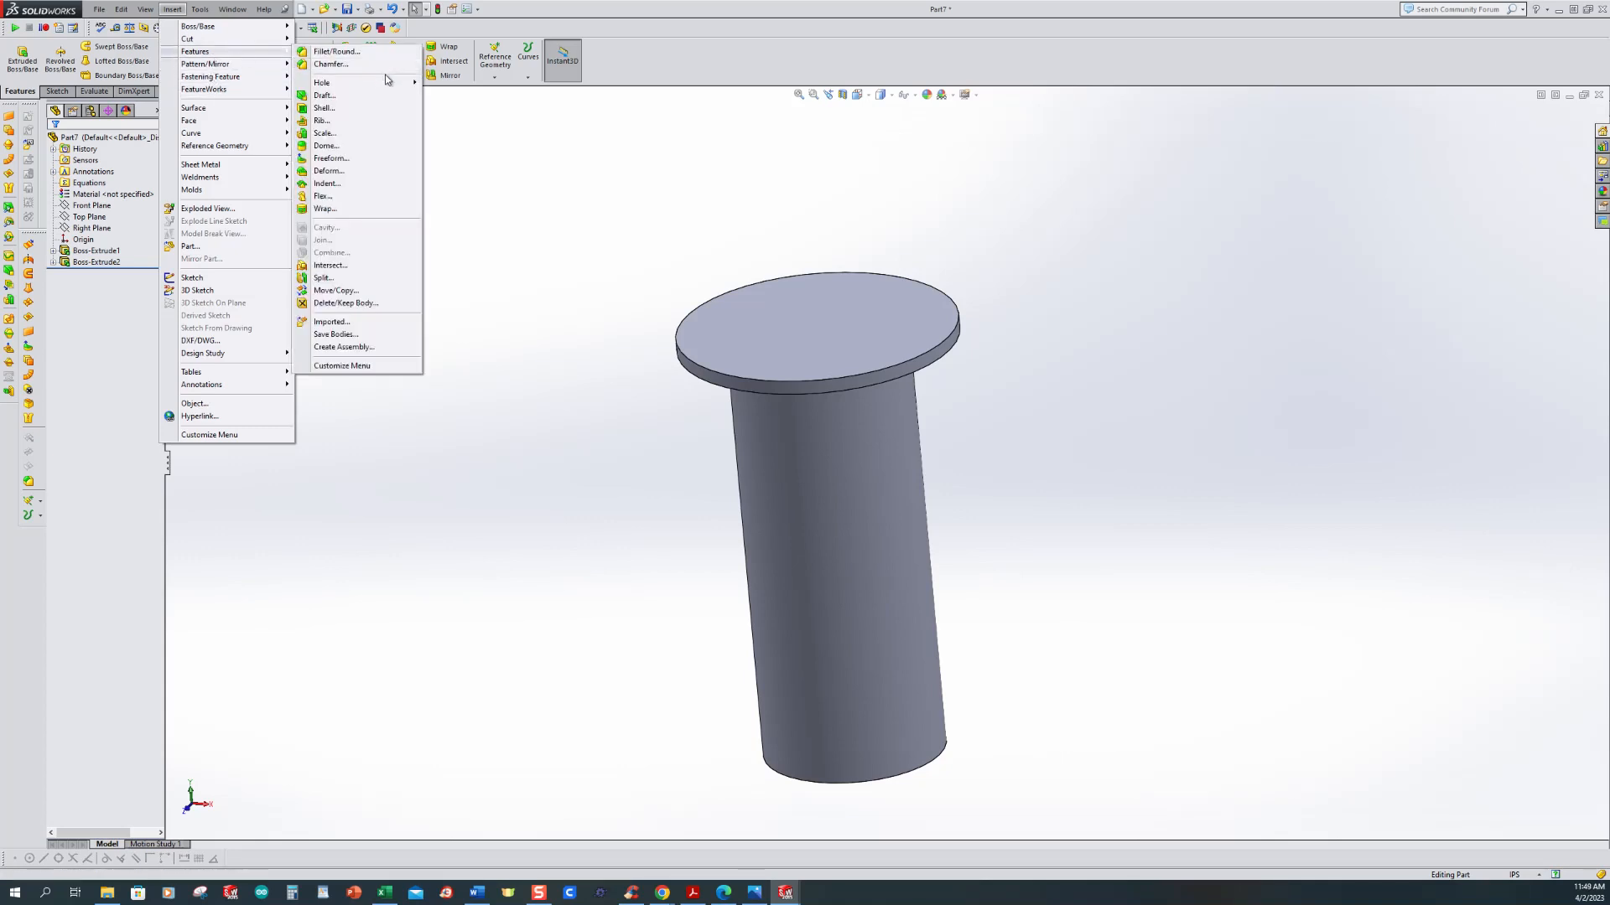
pyautogui.click(340, 146)
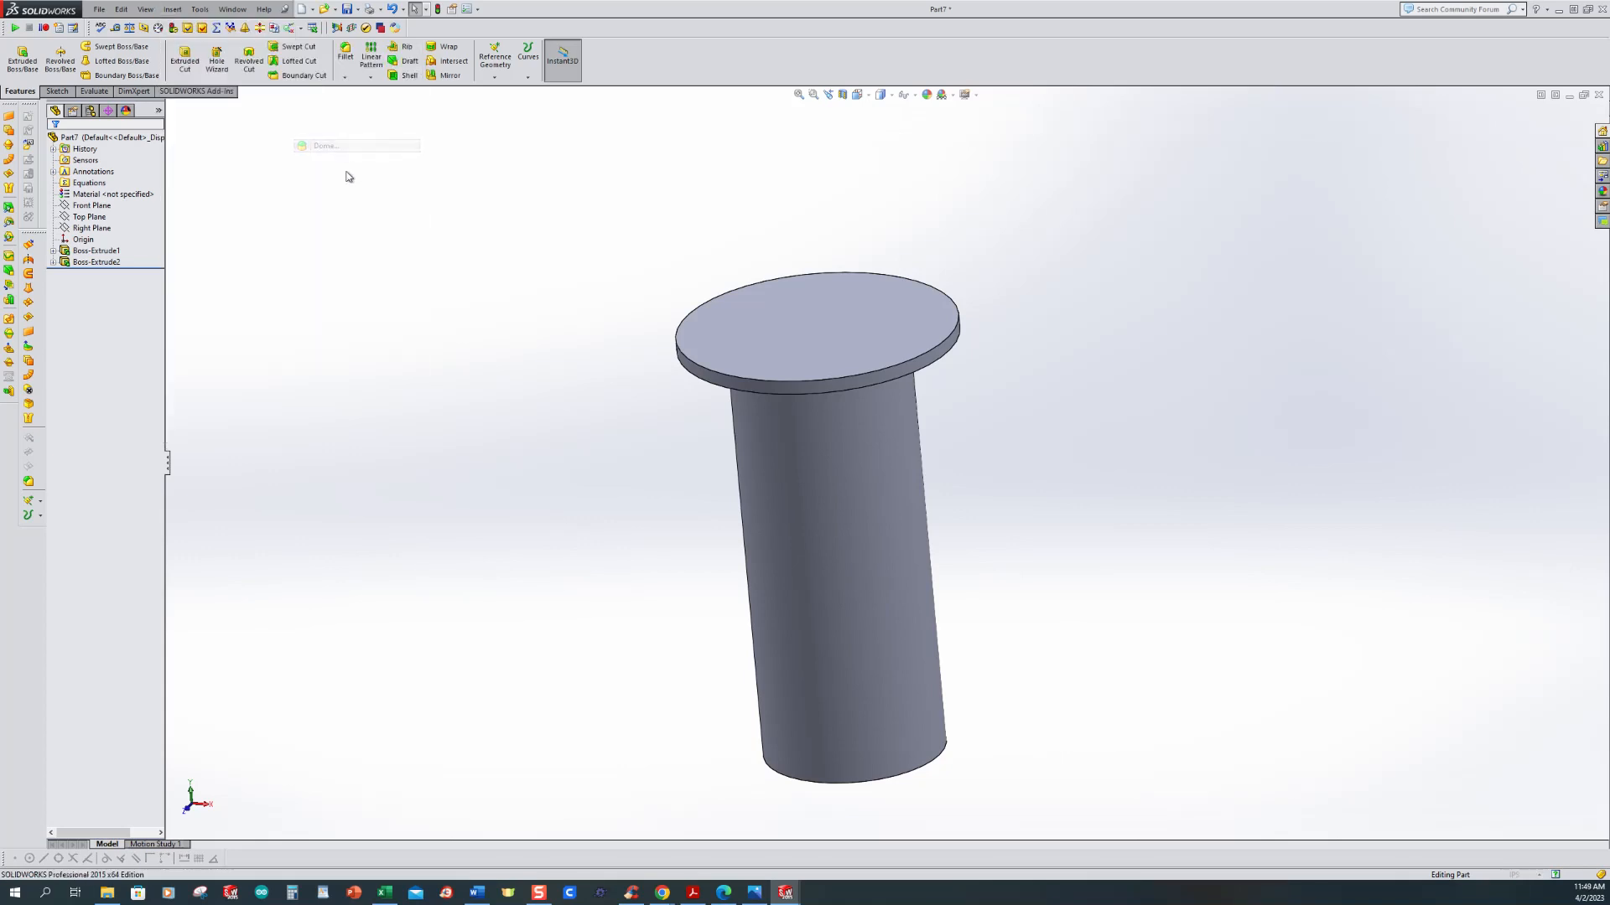
pyautogui.click(862, 345)
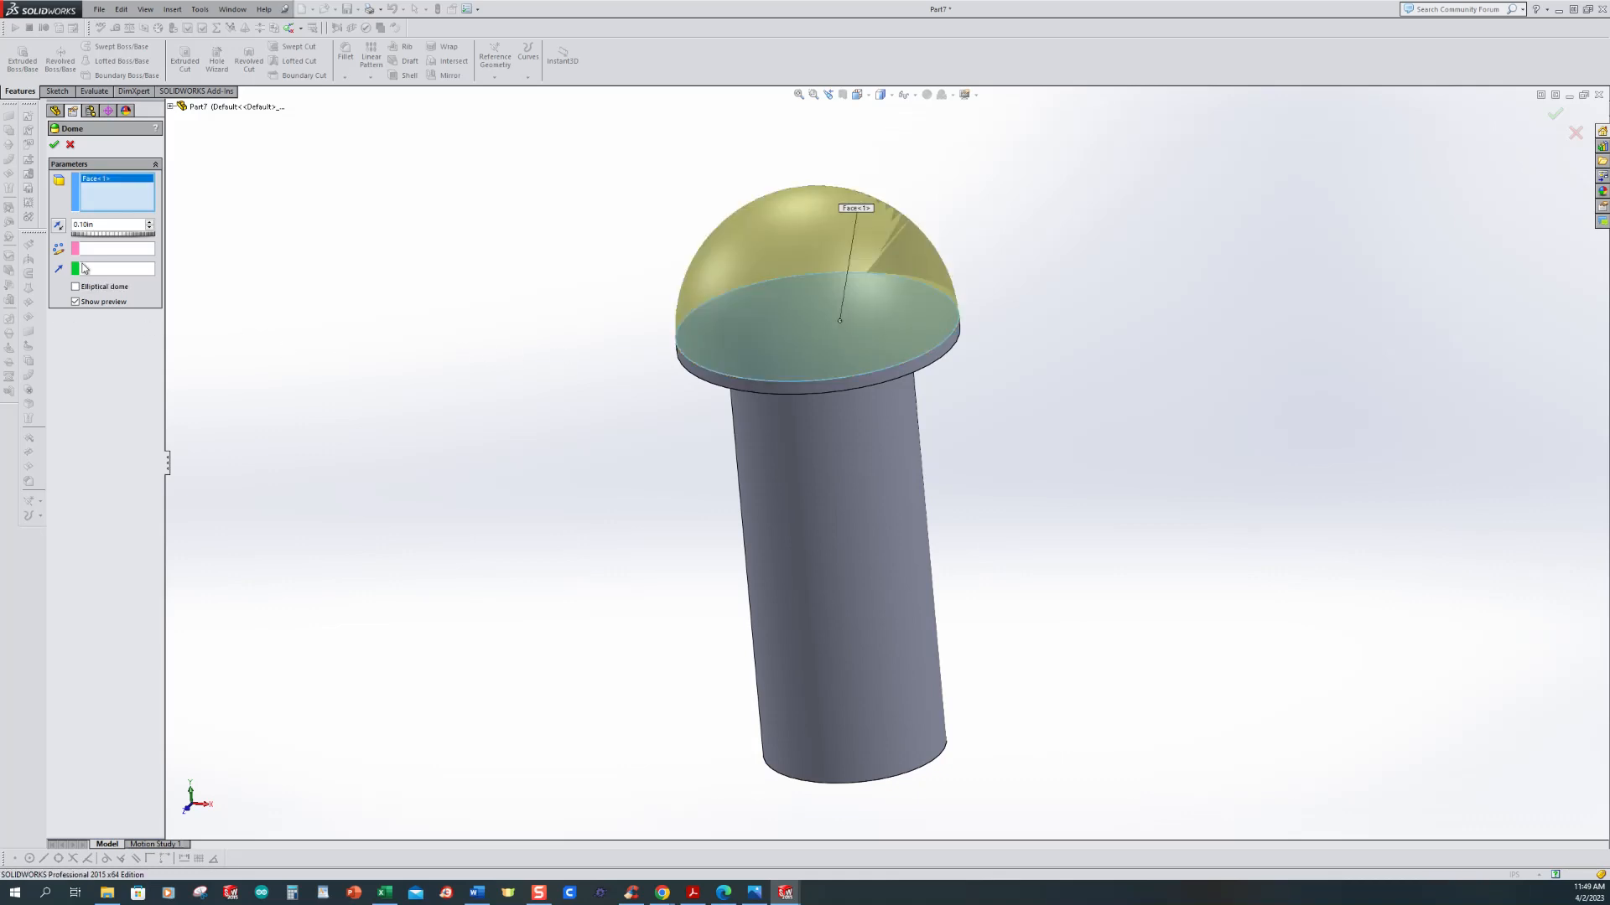
pyautogui.write('0.03')
pyautogui.press('Return')
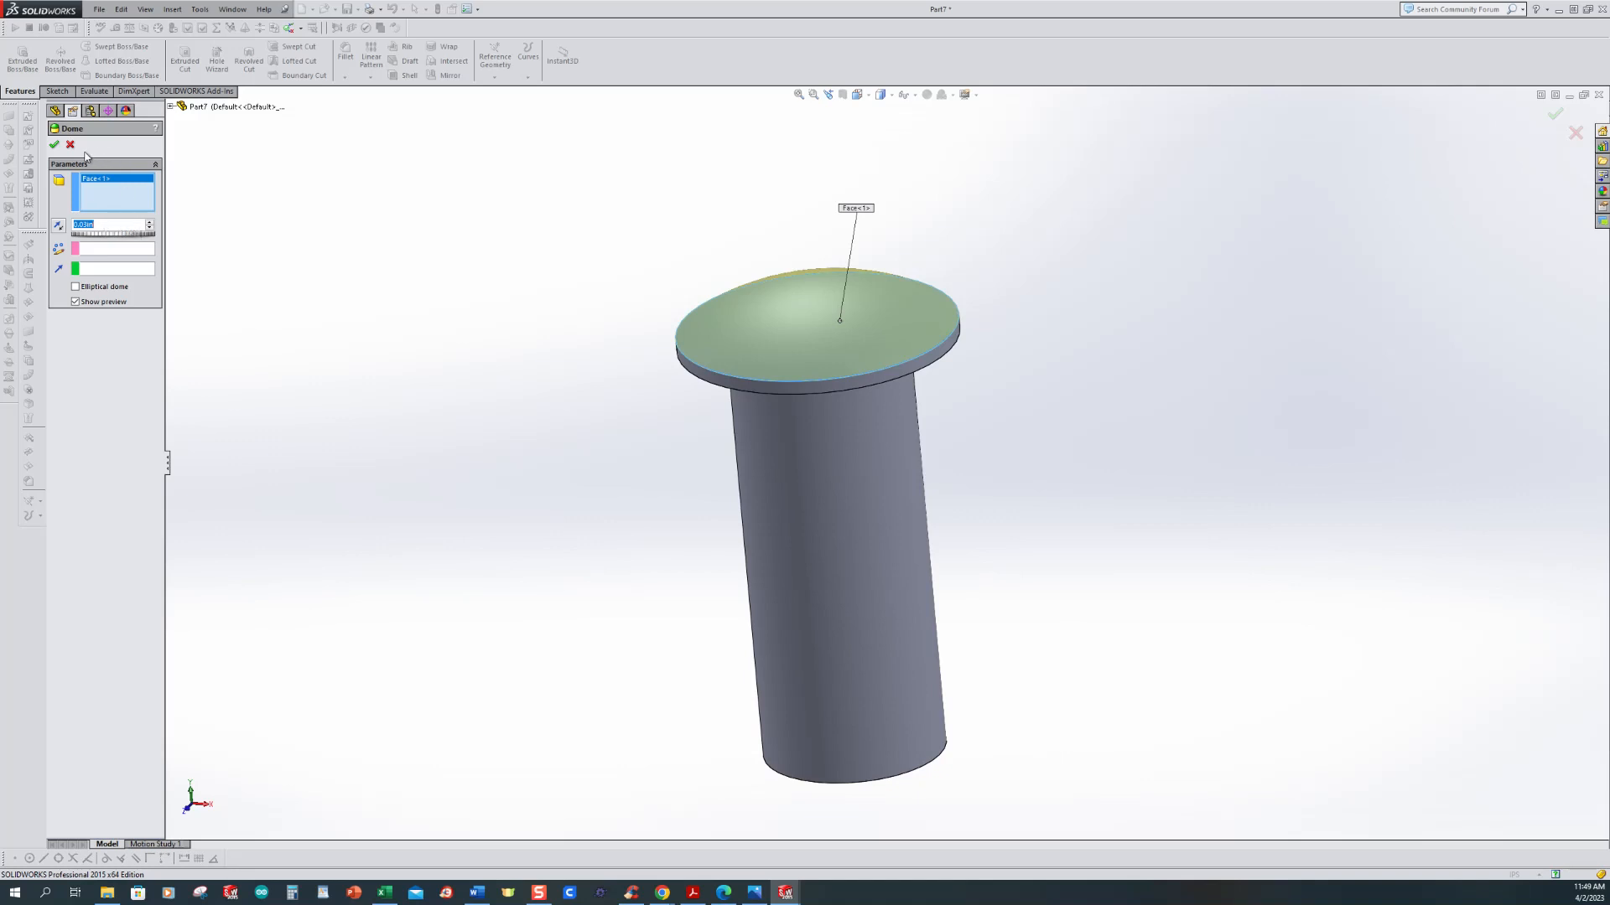
pyautogui.click(55, 146)
pyautogui.moveTo(384, 248); pyautogui.dragTo(520, 459, button='middle')
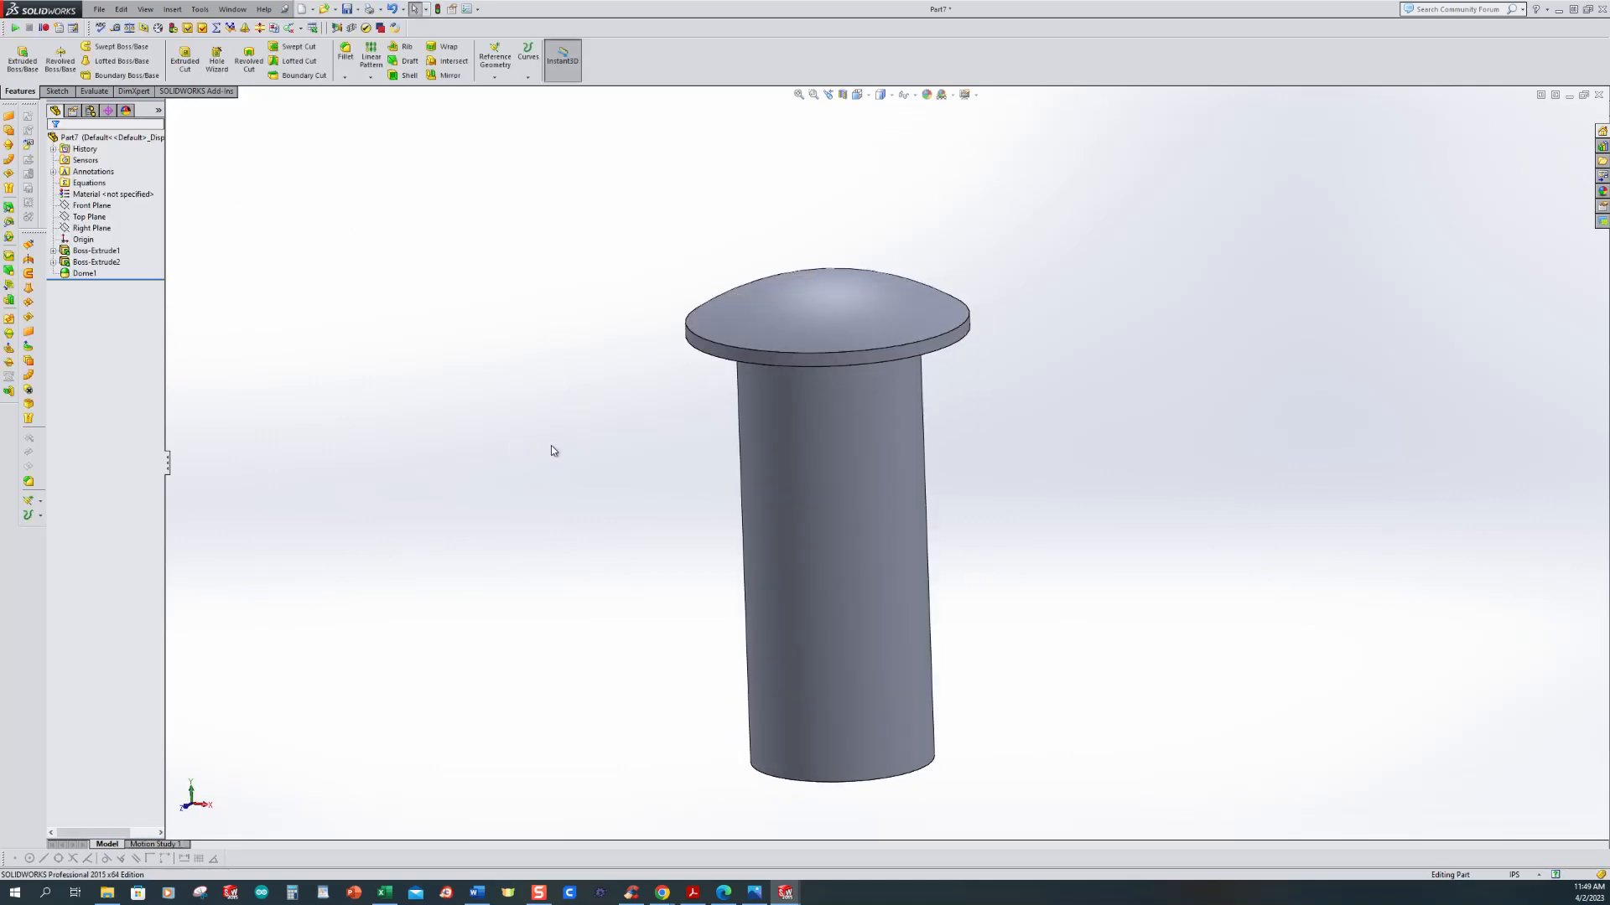
# Step: Set the stud to an isometric view and save the part as J6 in the JUNK folder
pyautogui.hotkey('ctrl', '7')
pyautogui.hotkey('ctrl', 's')
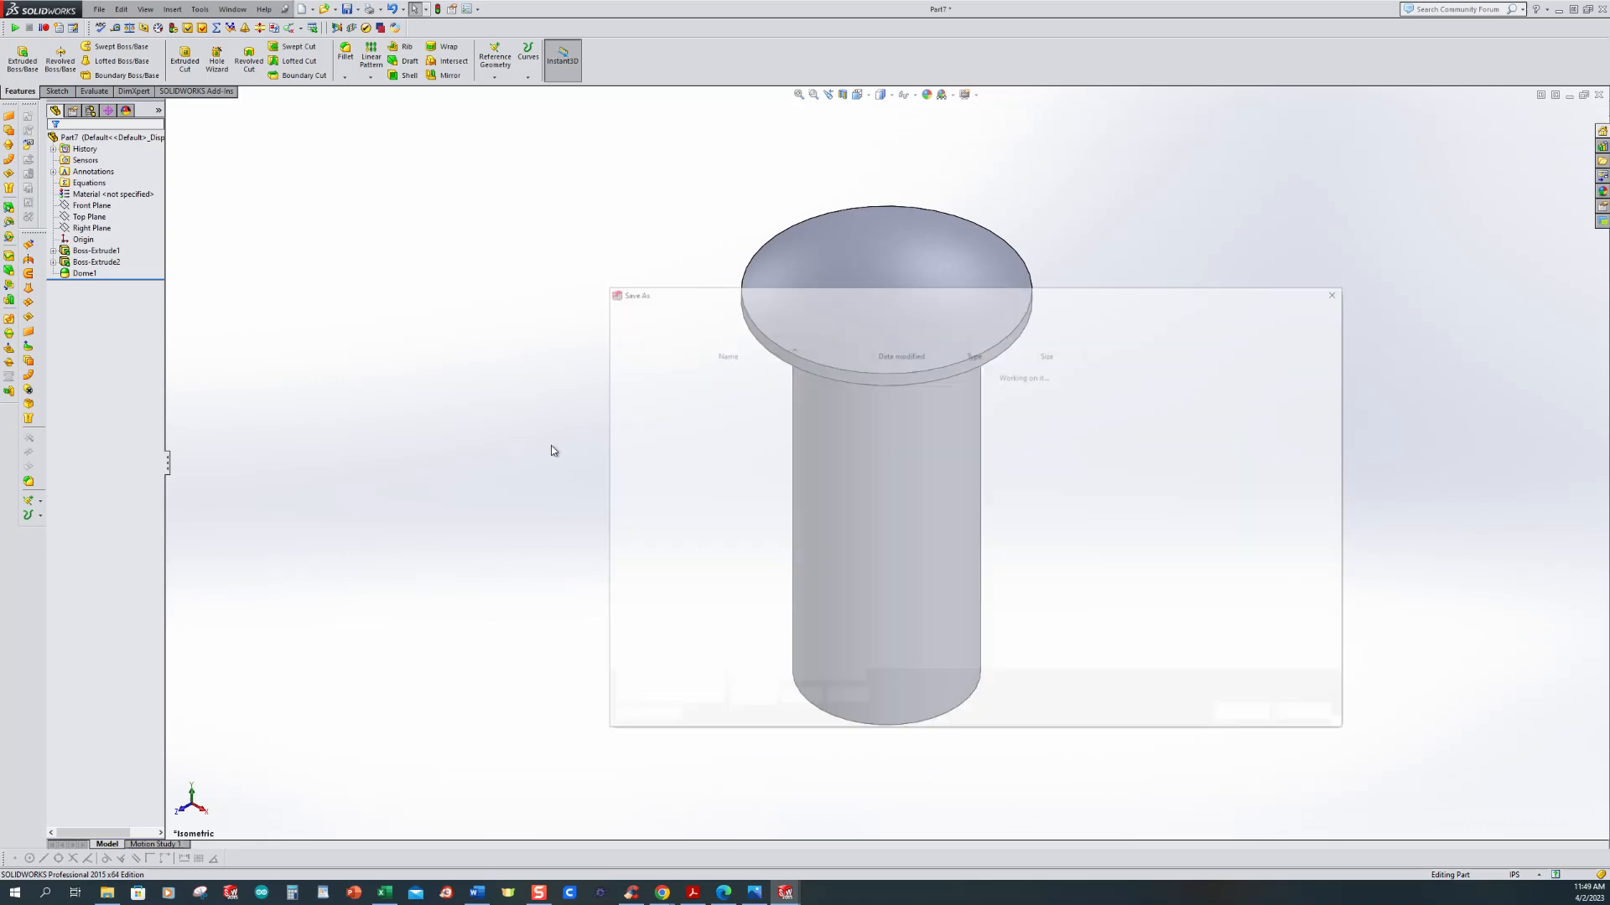
pyautogui.write('J6')
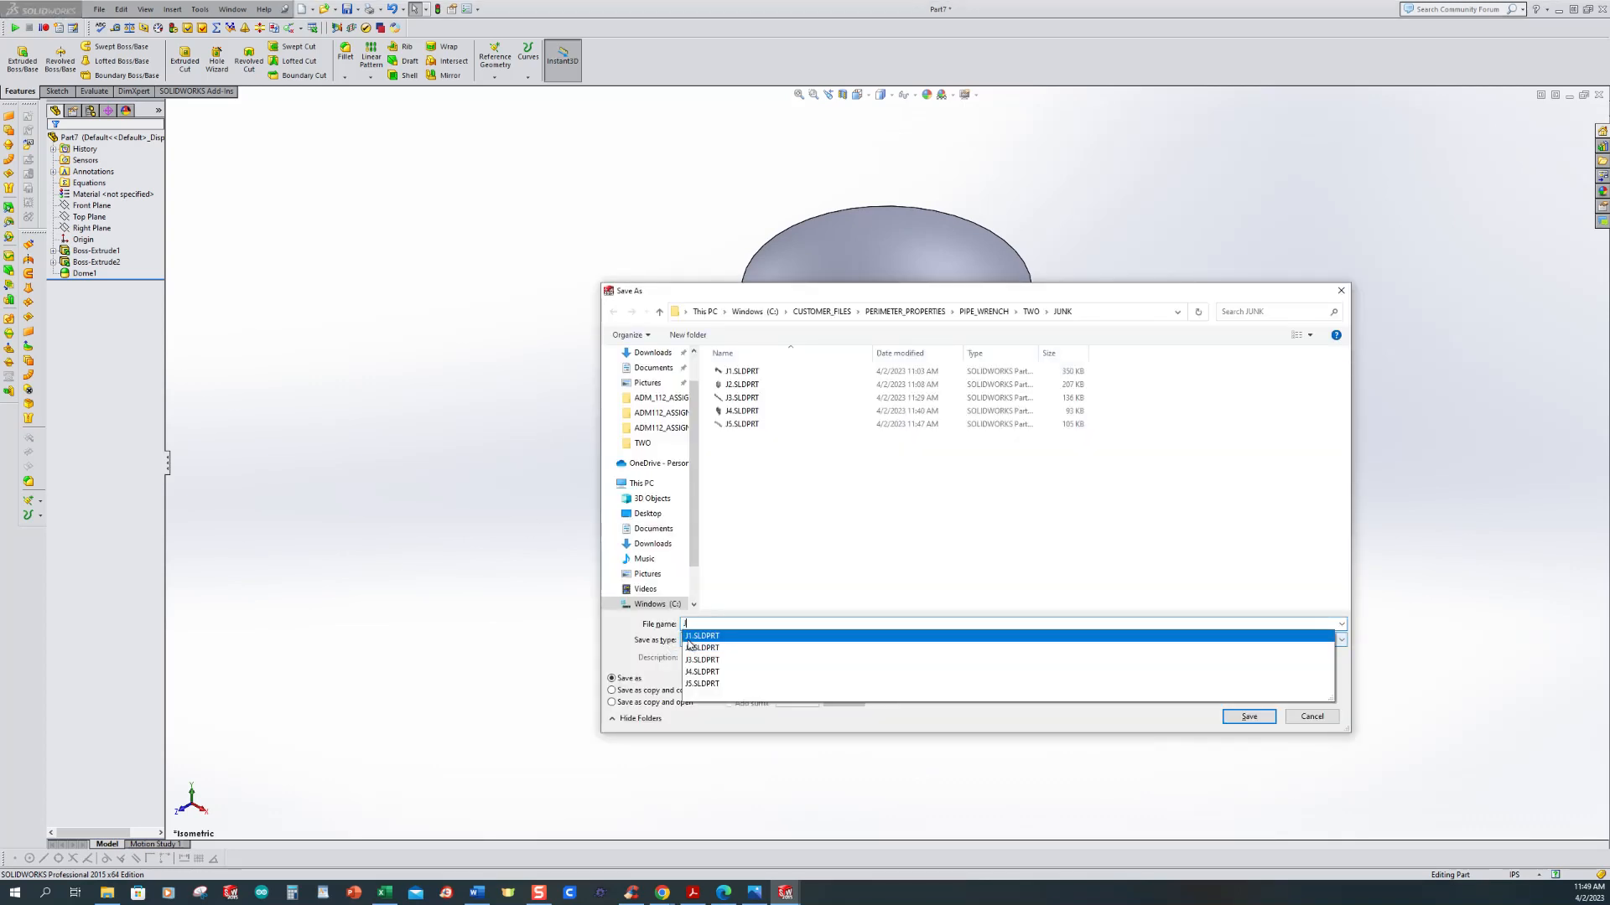
pyautogui.click(1250, 717)
# Step: Check the button rivet (PT 6) in the PIPE WRENCH DIMENSIONS image and create a new part document in SOLIDWORKS
pyautogui.click(754, 892)
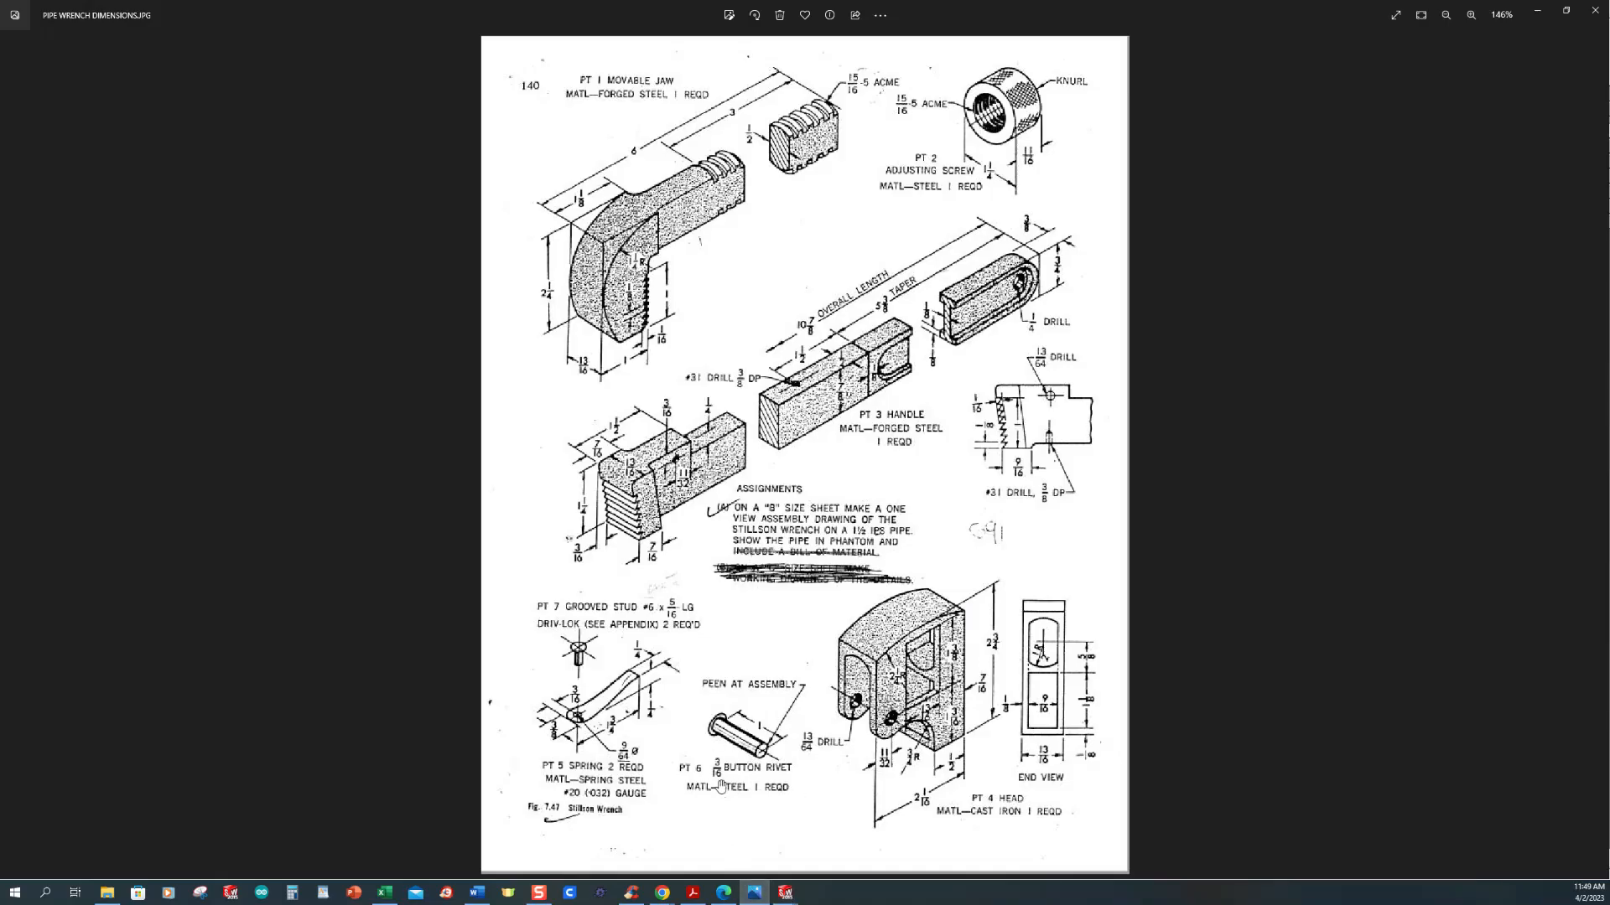
pyautogui.click(785, 894)
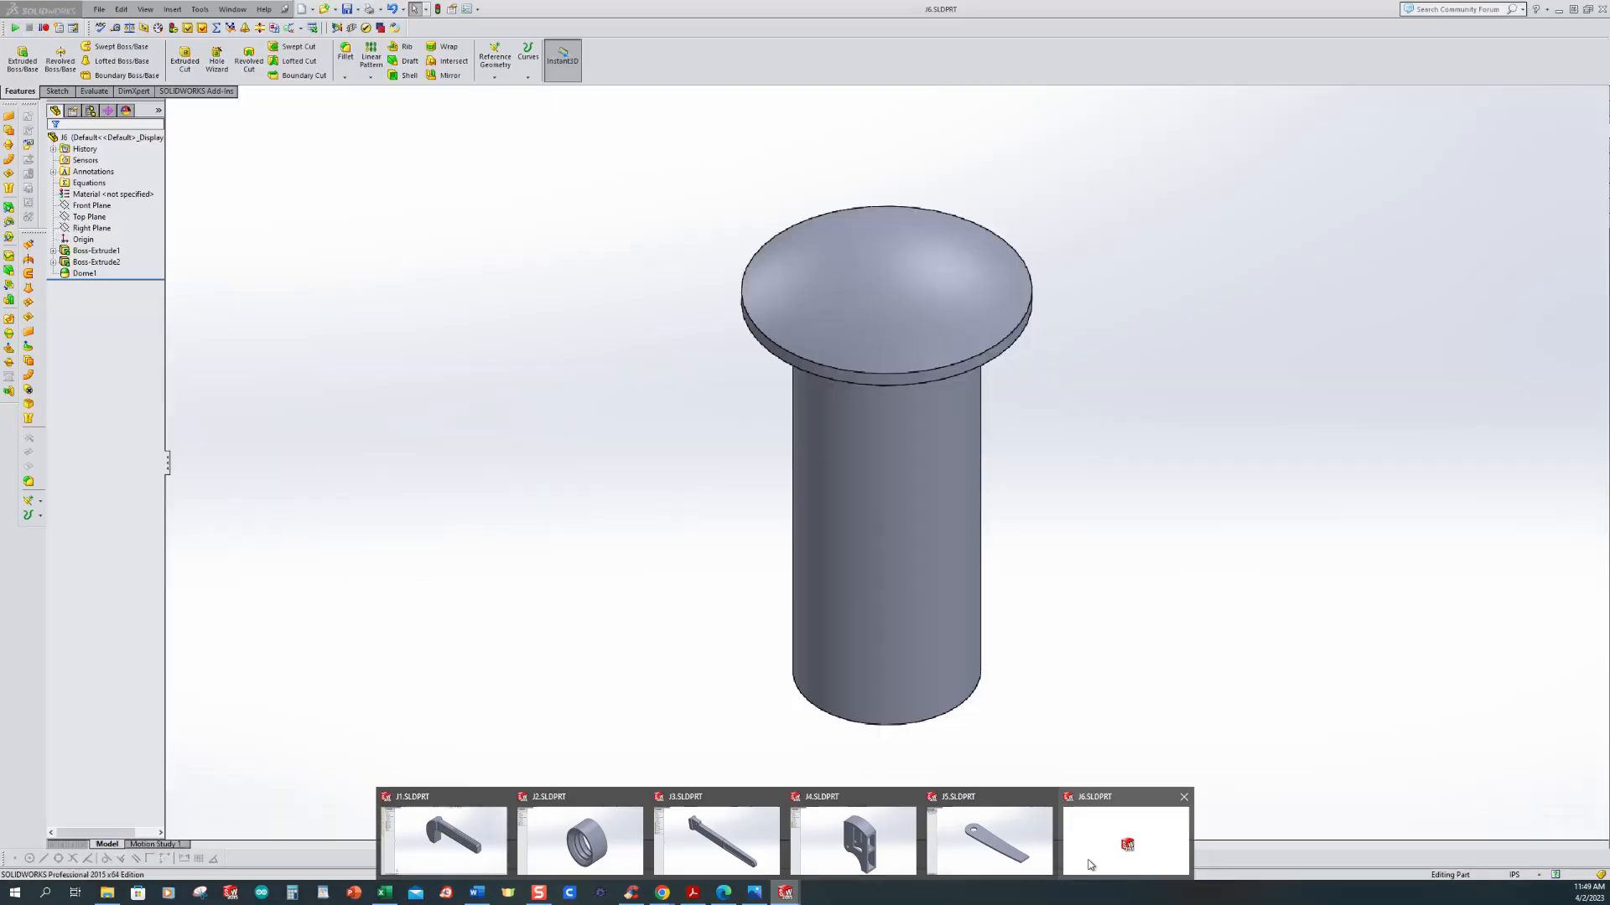
pyautogui.click(301, 10)
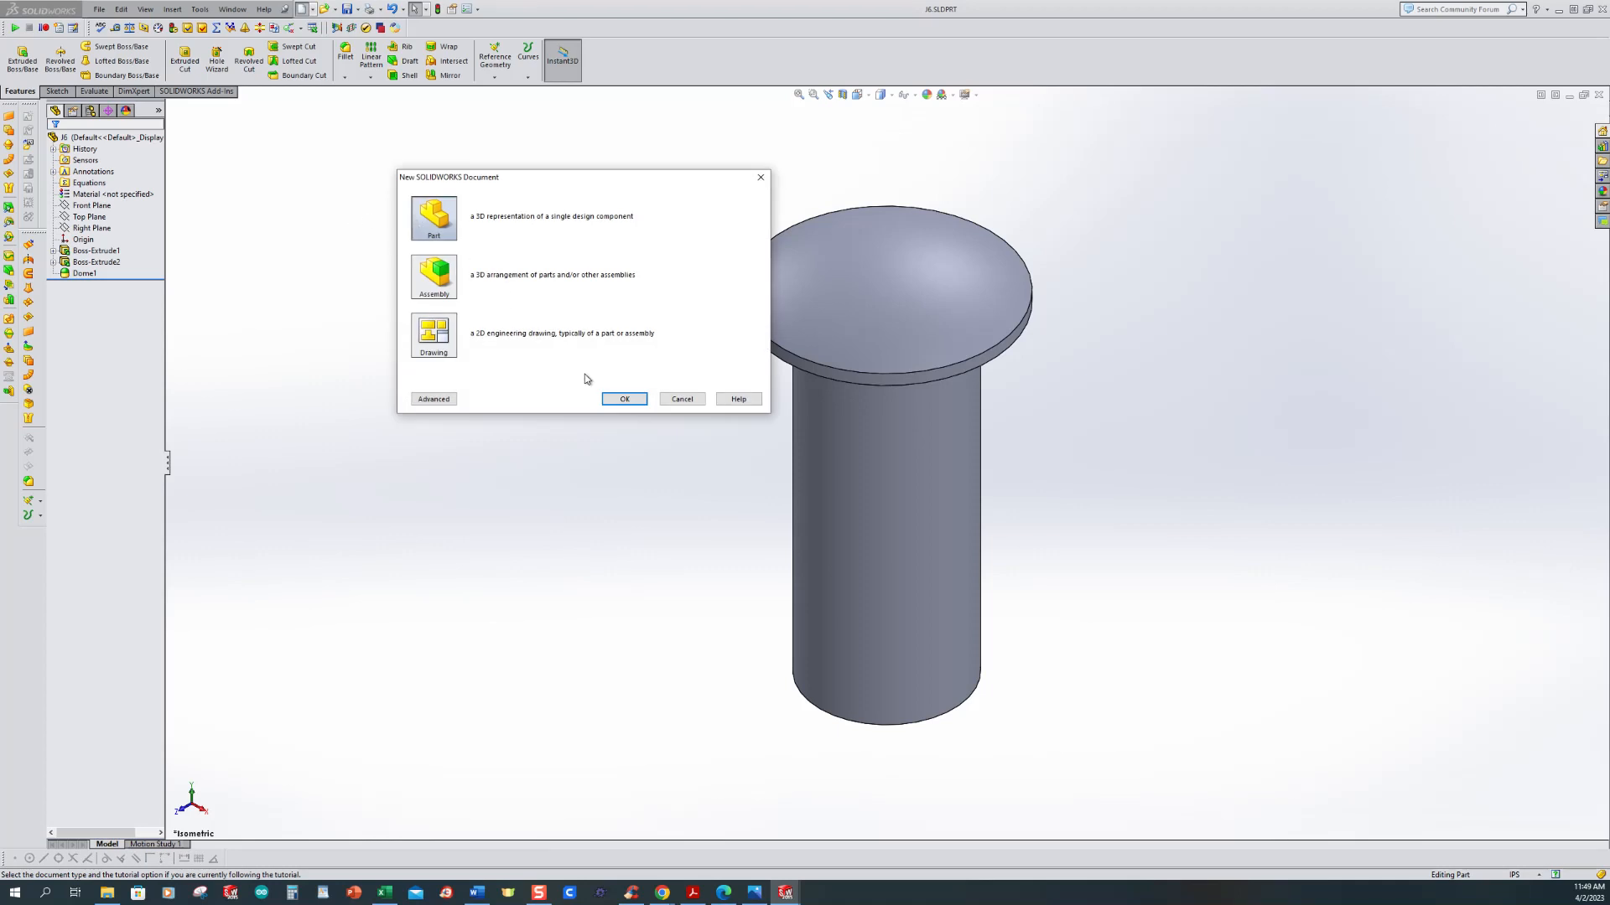
pyautogui.click(624, 400)
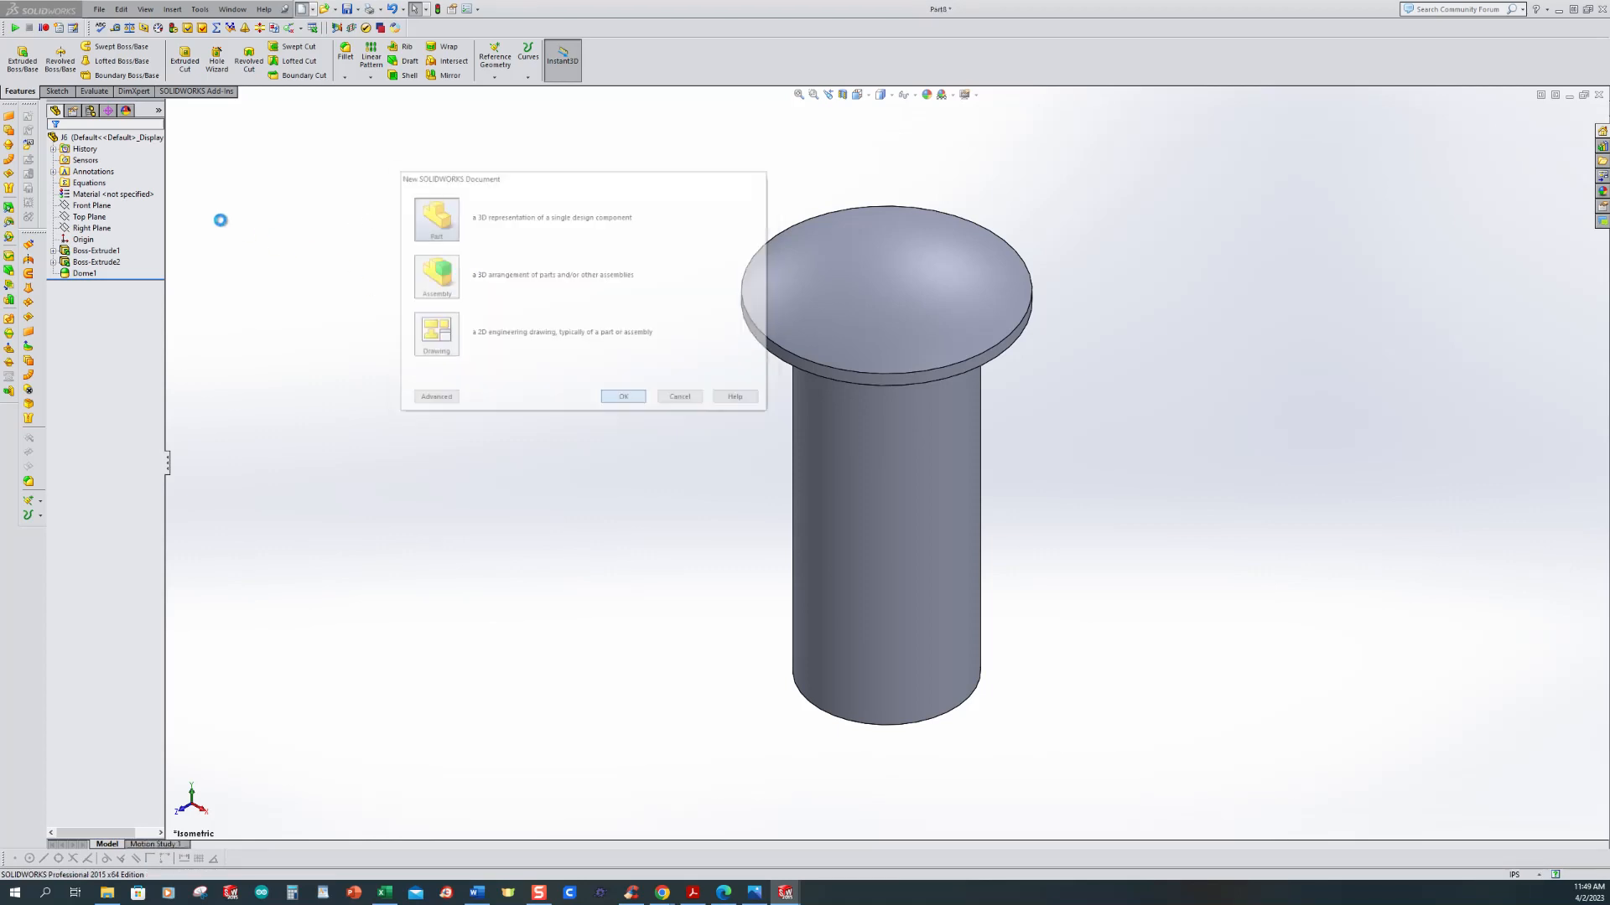
# Step: Sketch a circle centred on the origin on the Top Plane and set its diameter to 0.1875 in
pyautogui.click(33, 75)
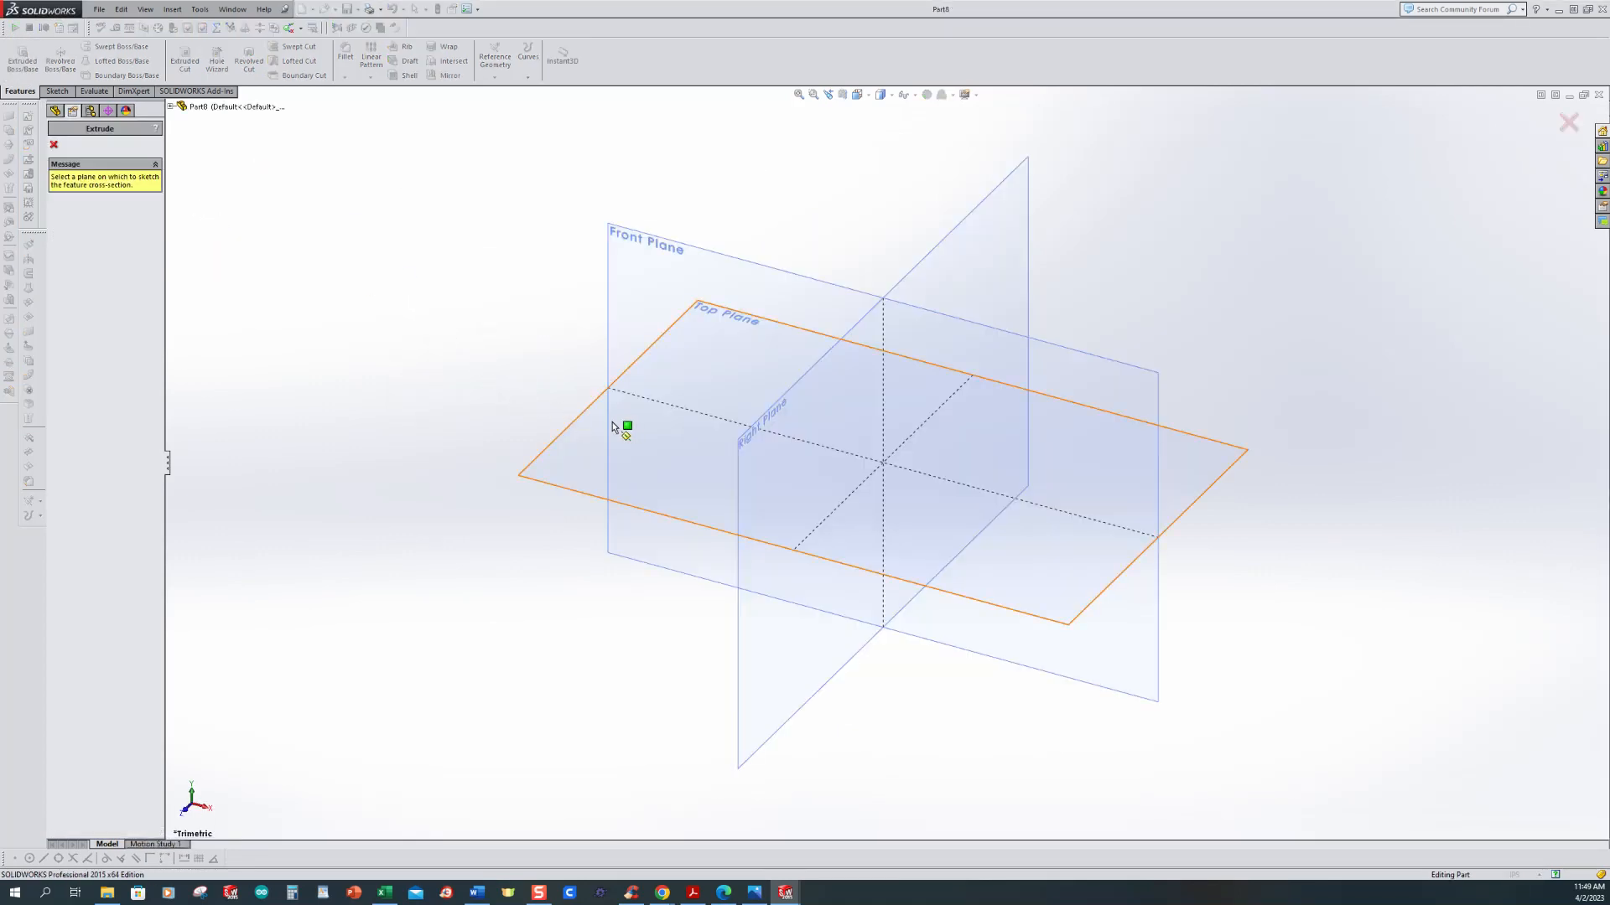
pyautogui.click(579, 414)
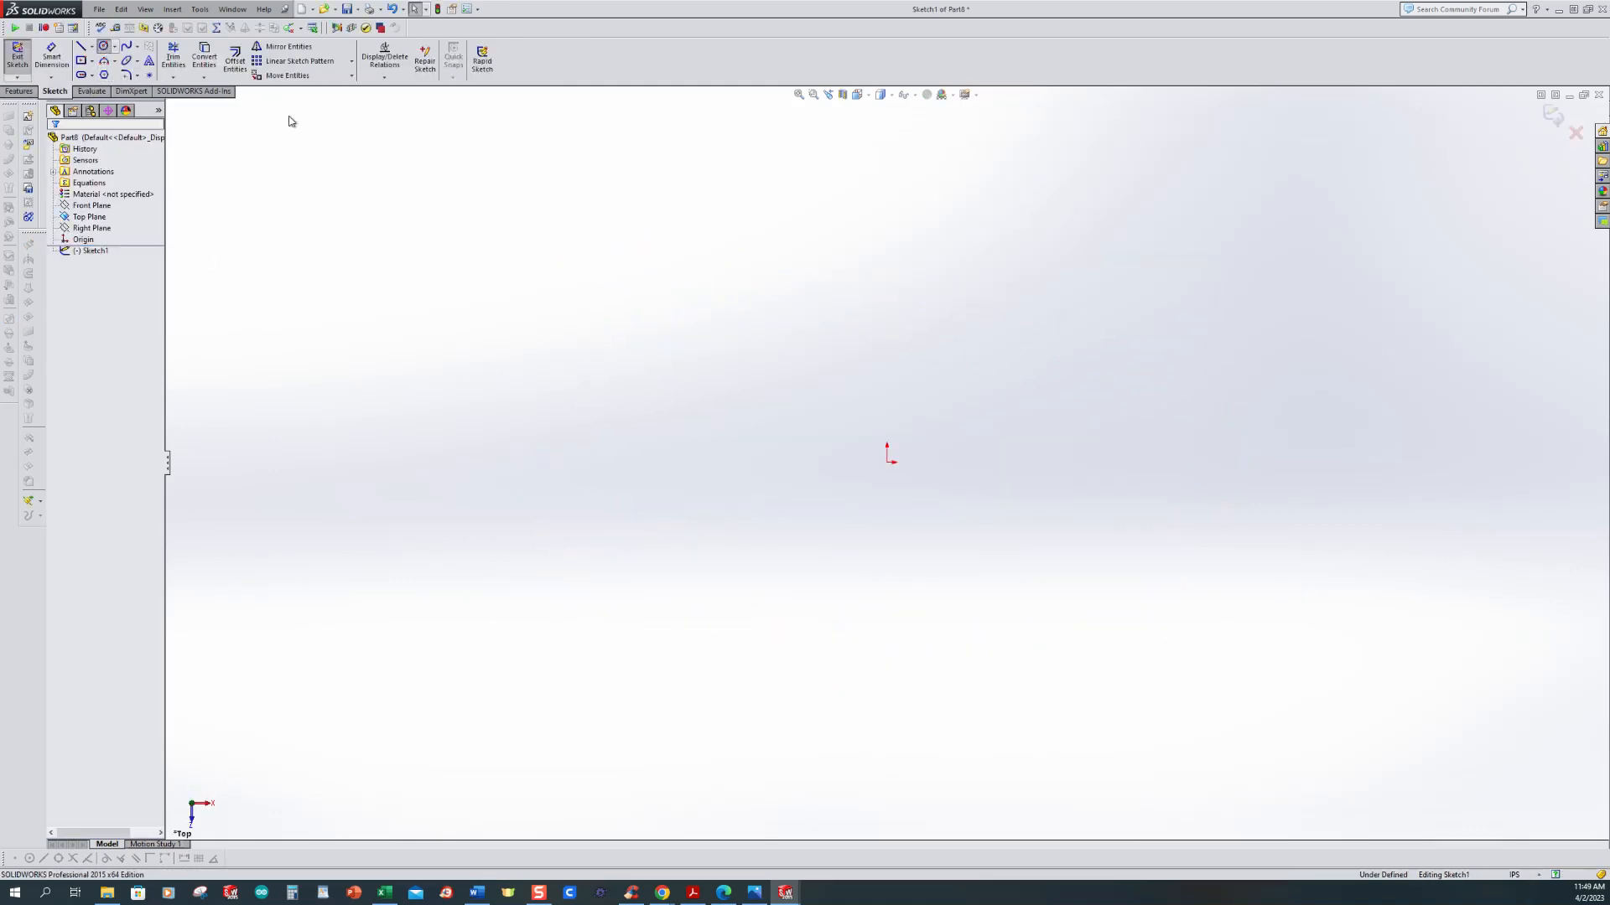
pyautogui.click(887, 462)
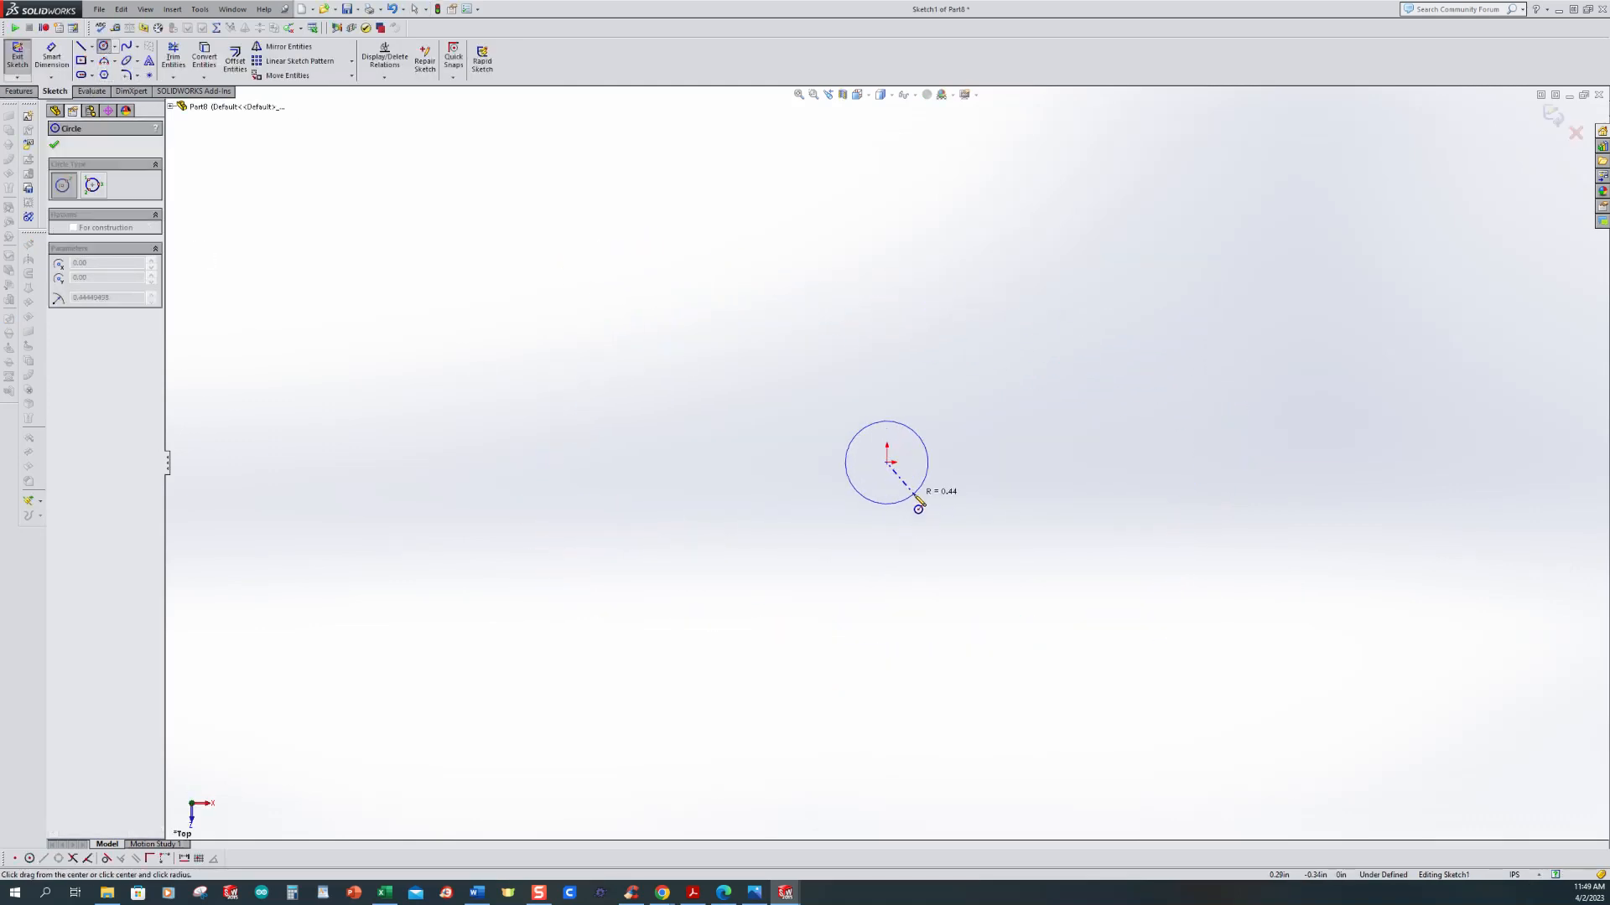
pyautogui.click(916, 494)
pyautogui.click(51, 56)
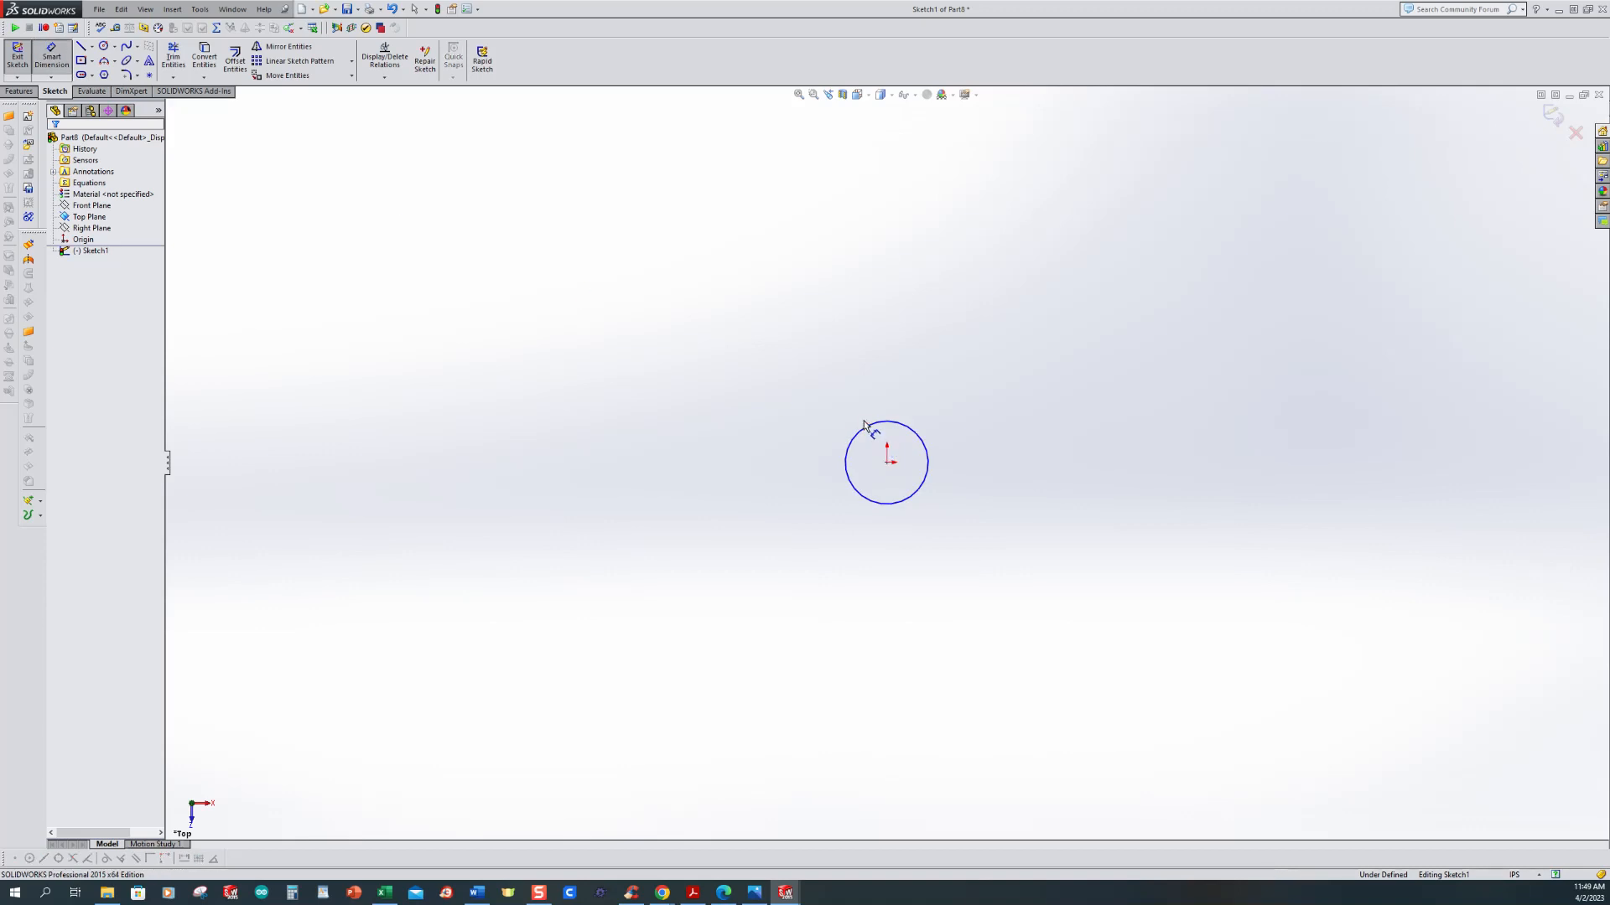
pyautogui.click(857, 432)
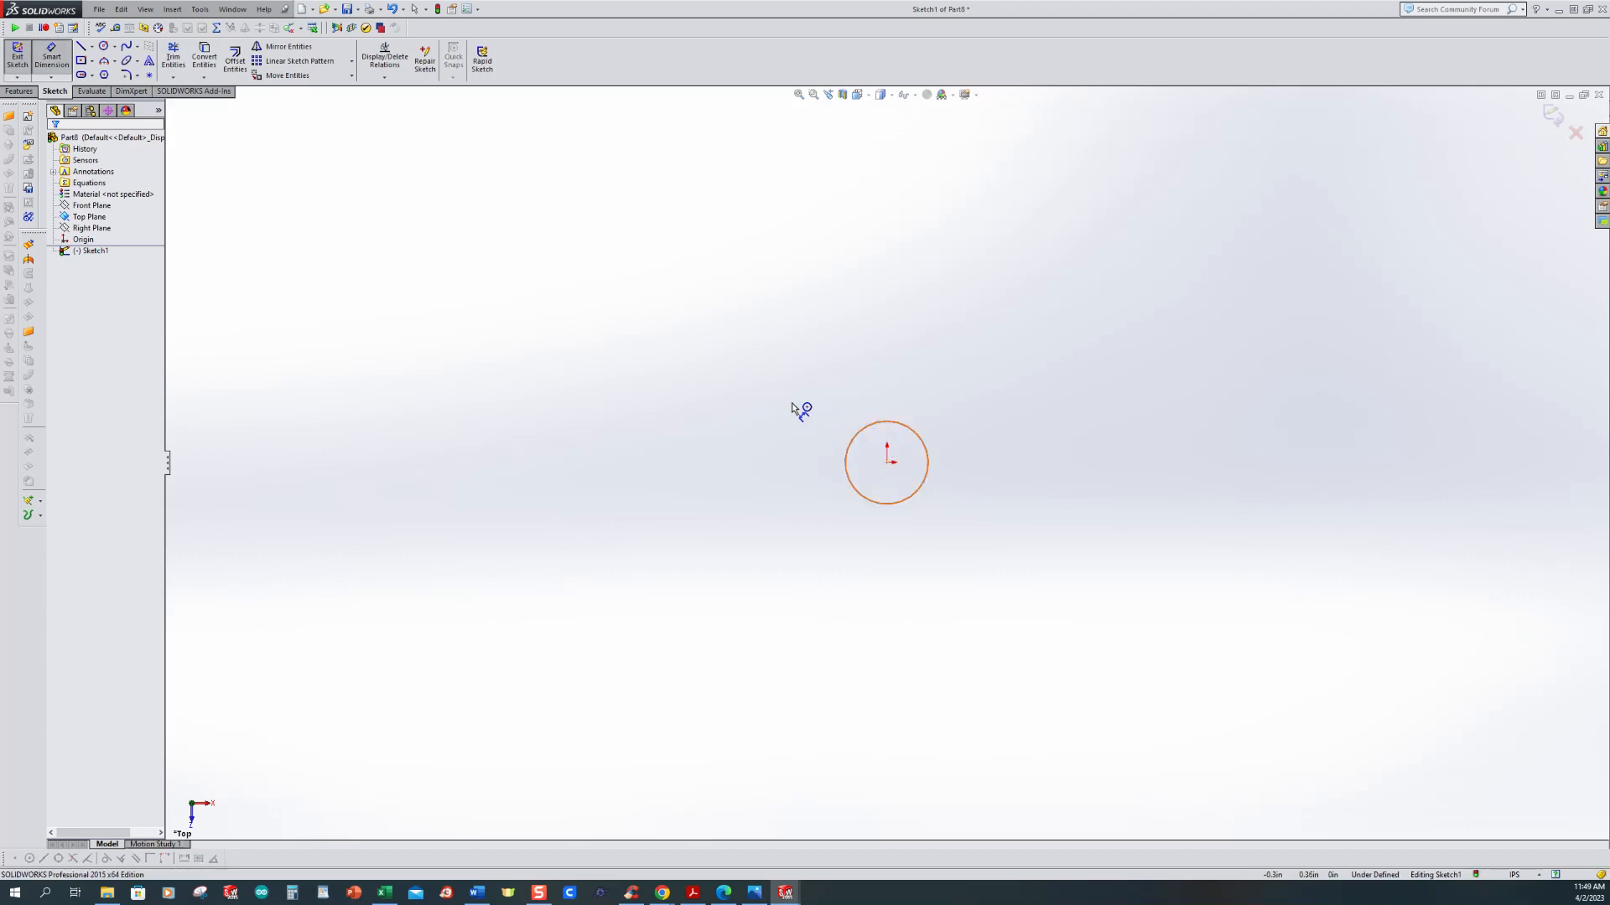
pyautogui.click(794, 408)
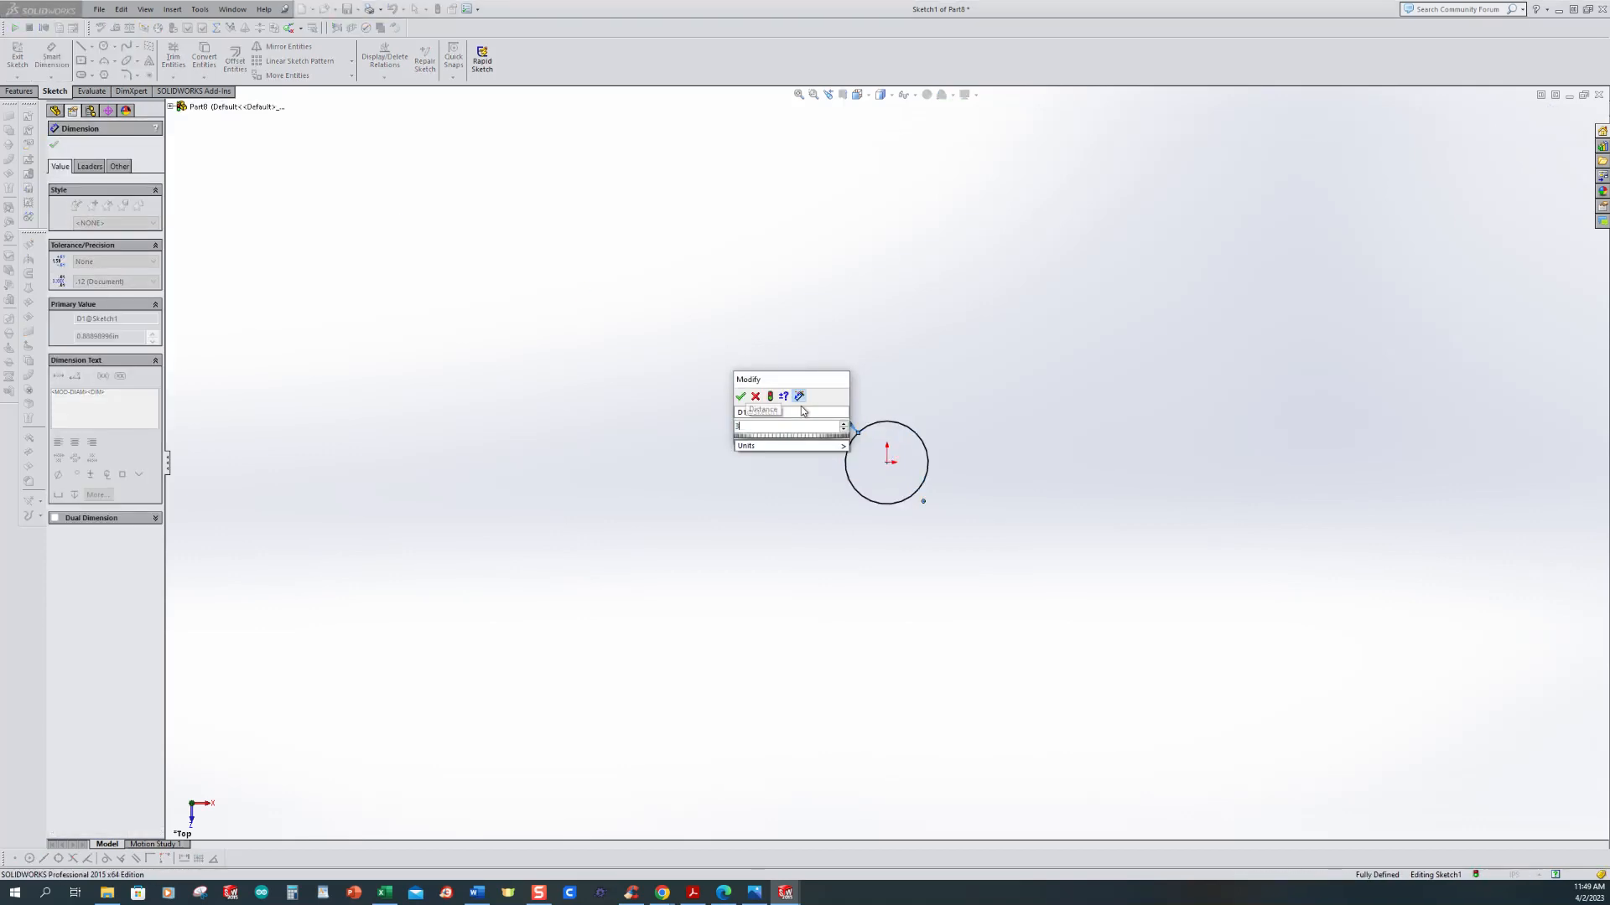
pyautogui.press('Return')
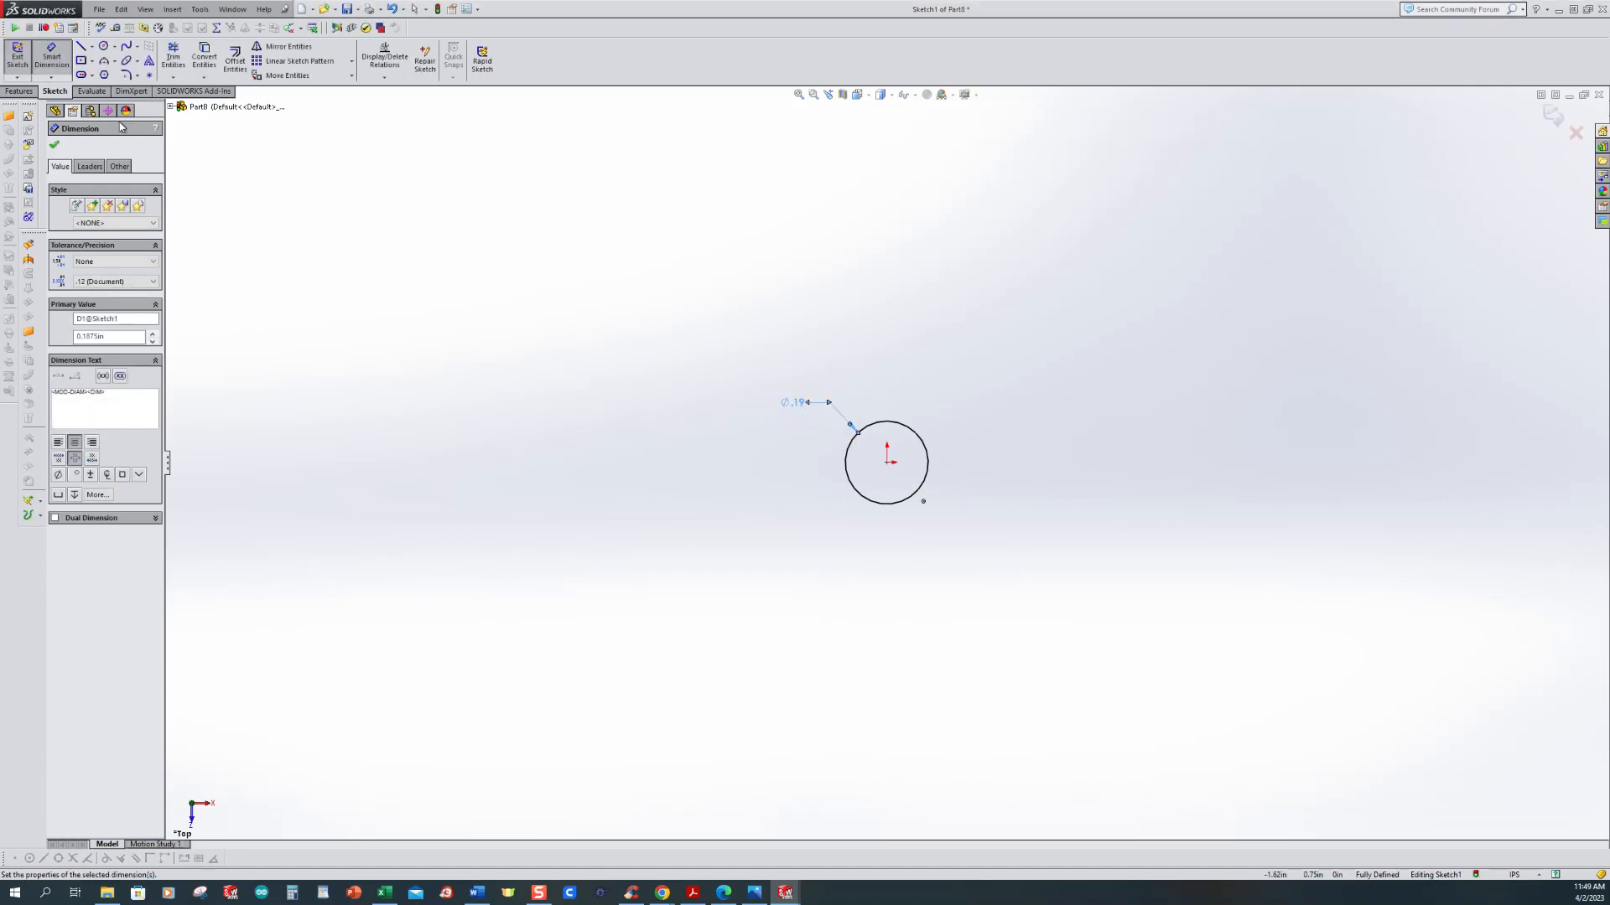
# Step: Extrude the circle 1 in as a blind boss to form the rivet's shank
pyautogui.click(22, 76)
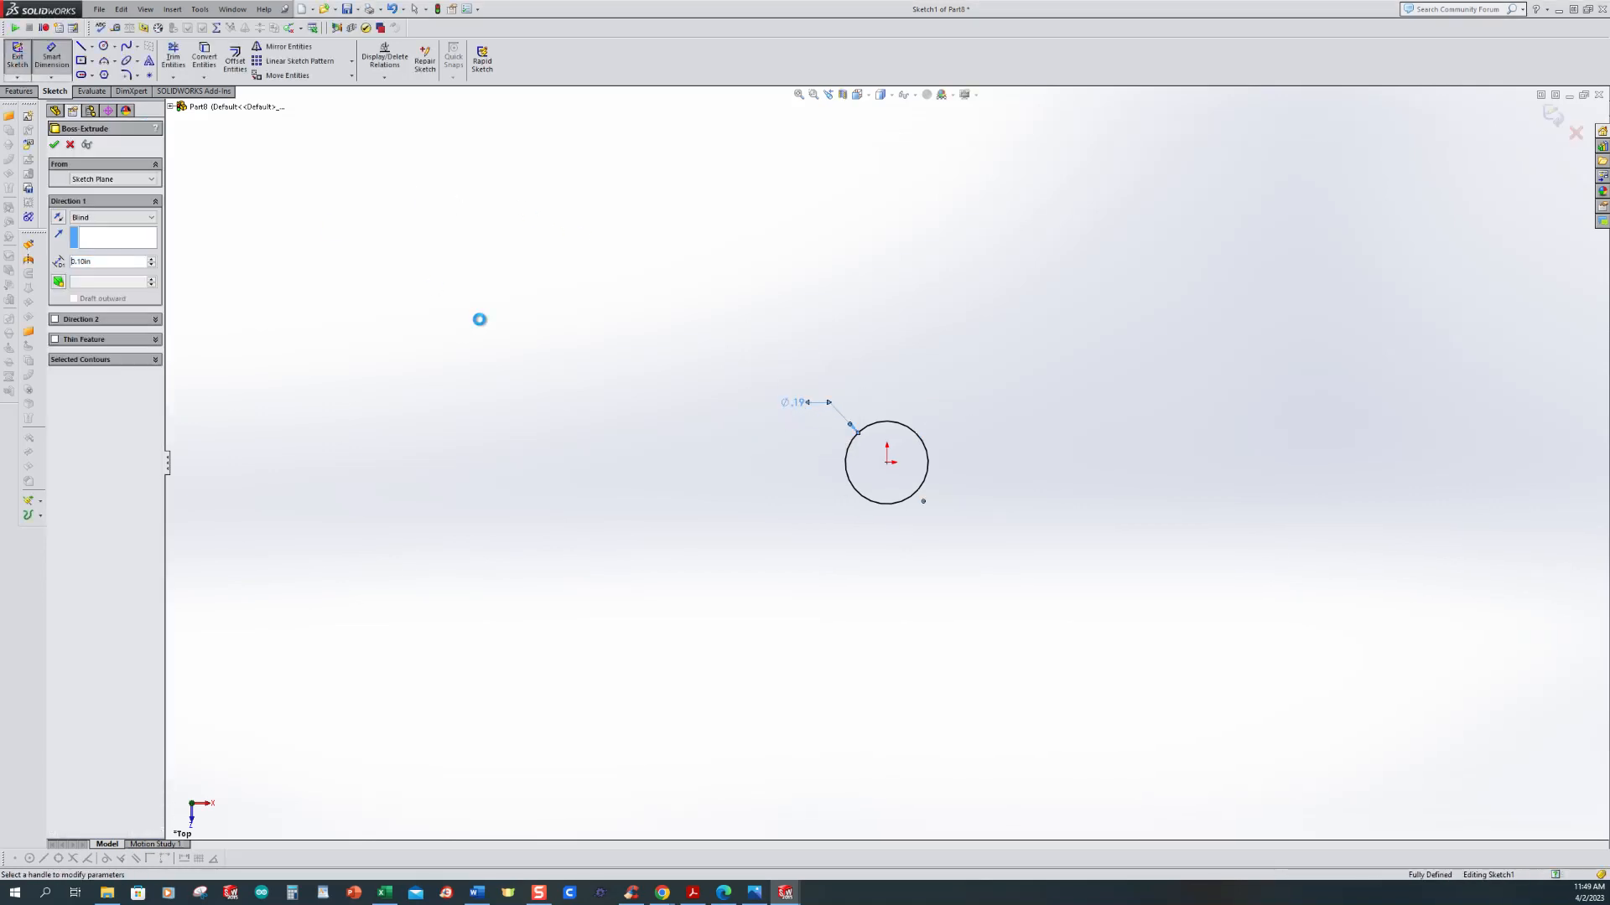
pyautogui.write('1')
pyautogui.press('Return')
pyautogui.scroll(5, 630, 376)
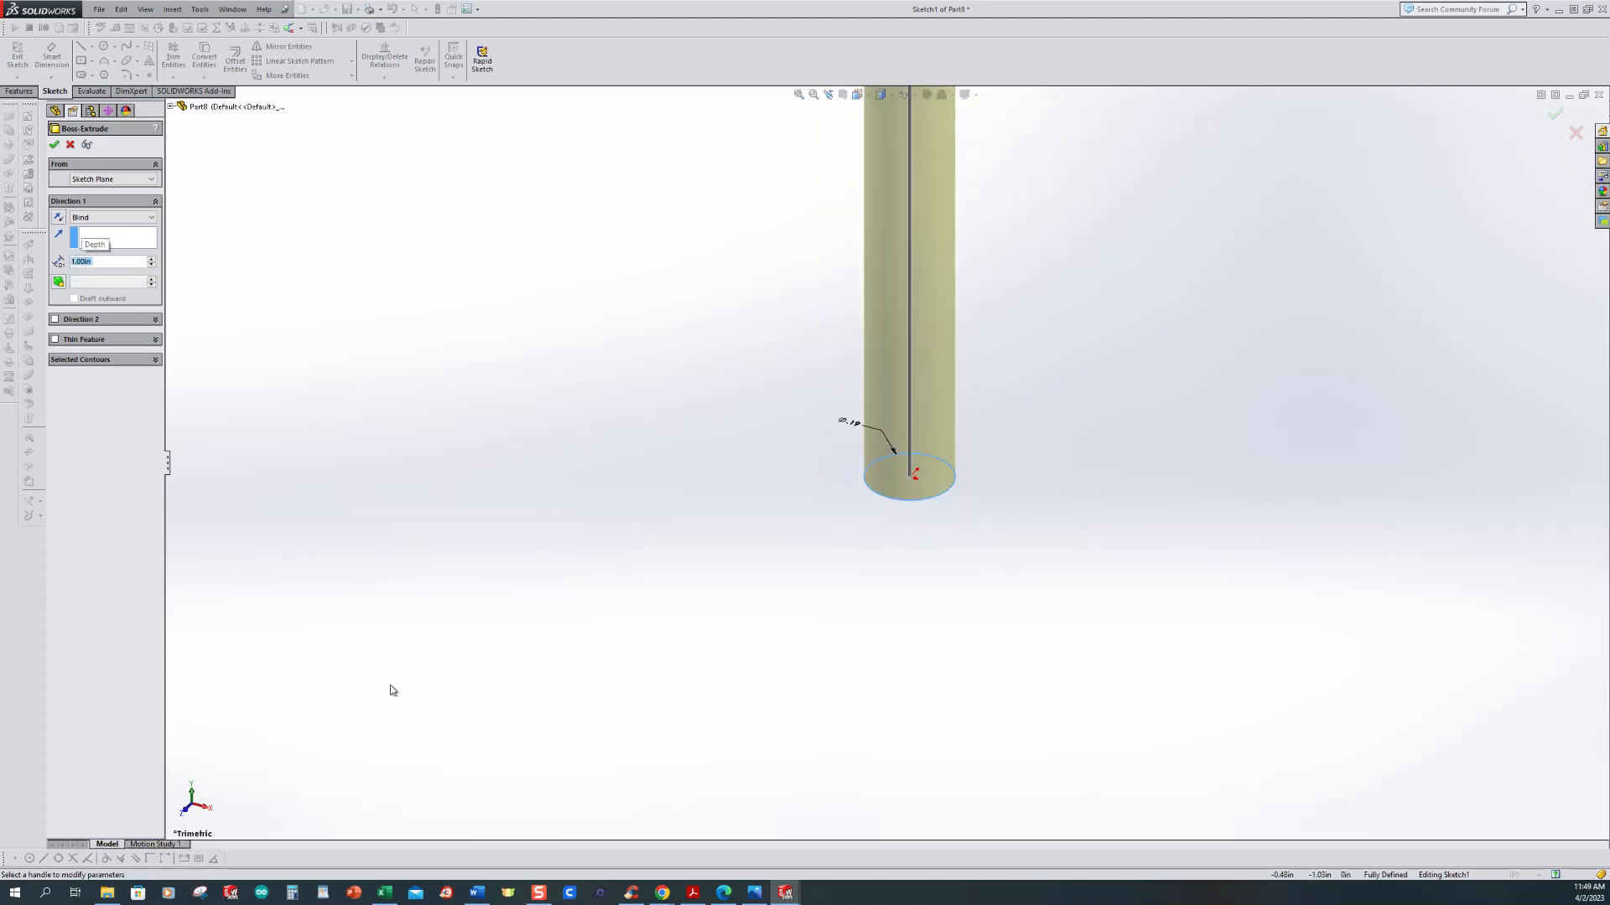
pyautogui.scroll(-2, 478, 525)
pyautogui.click(55, 146)
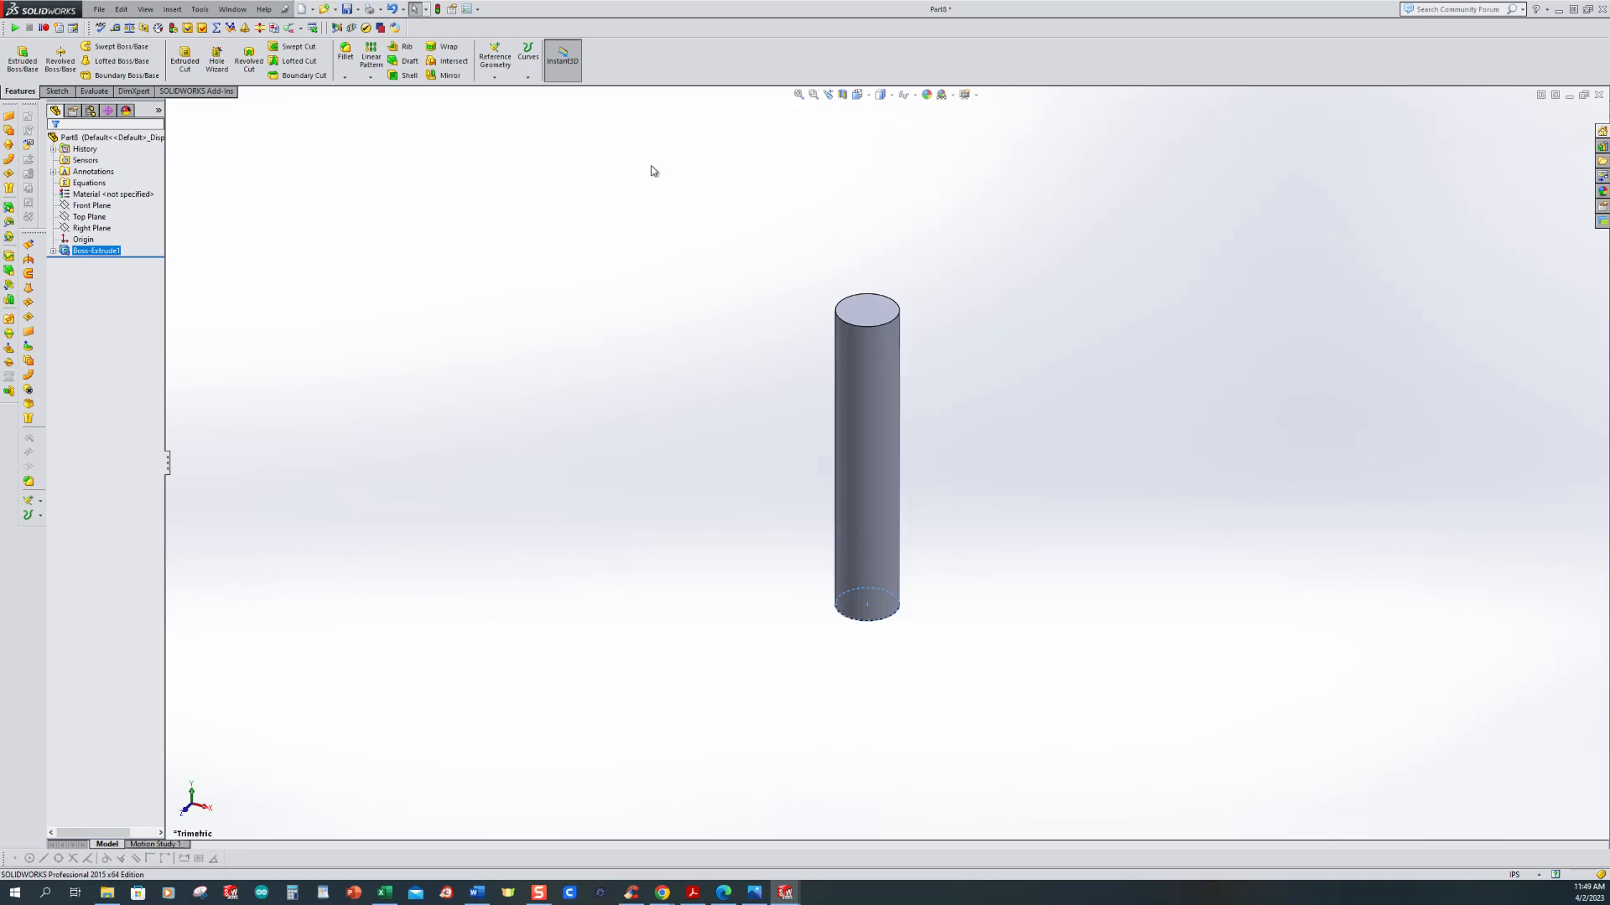
# Step: Sketch a concentric circle on the rivet shank's upper end face and set its diameter to 0.261 in
pyautogui.click(22, 59)
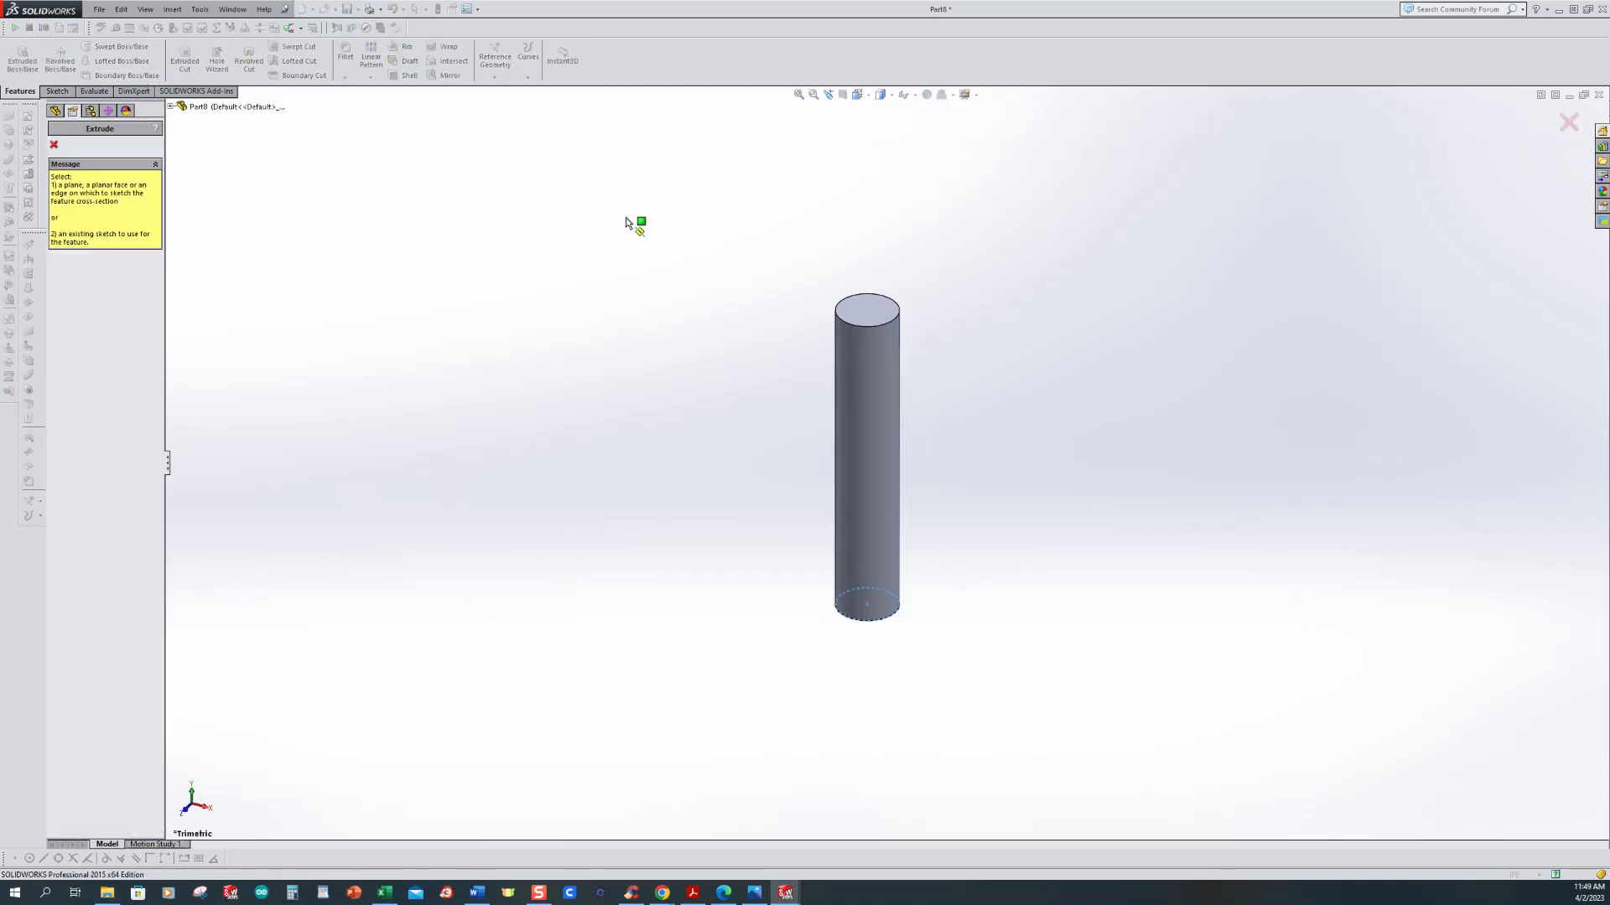
pyautogui.click(854, 328)
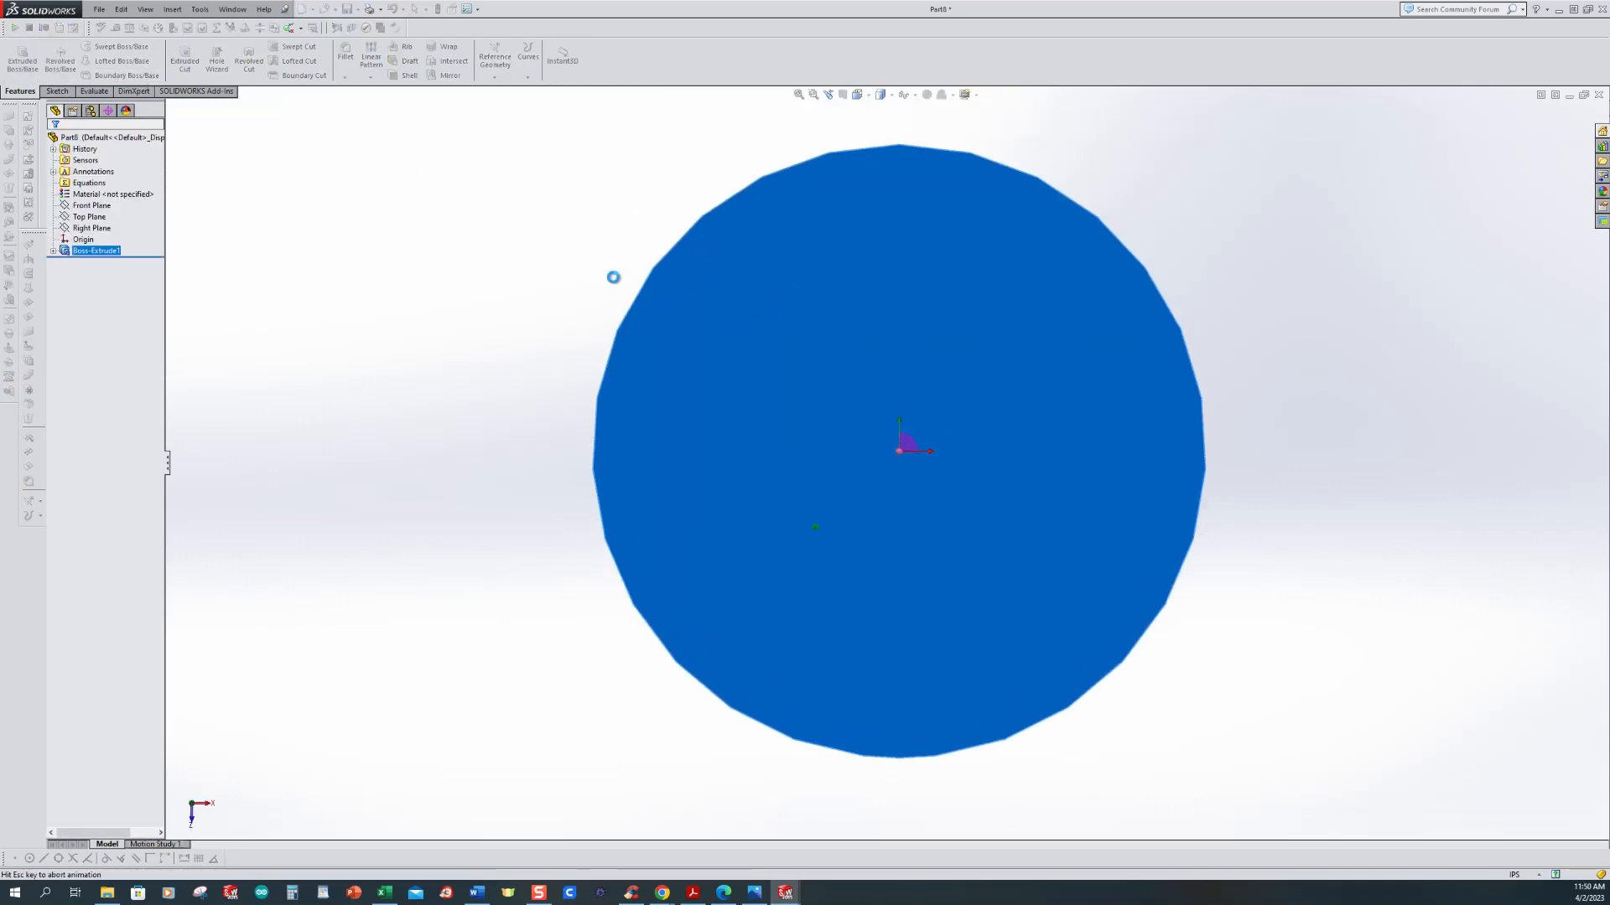
pyautogui.click(103, 46)
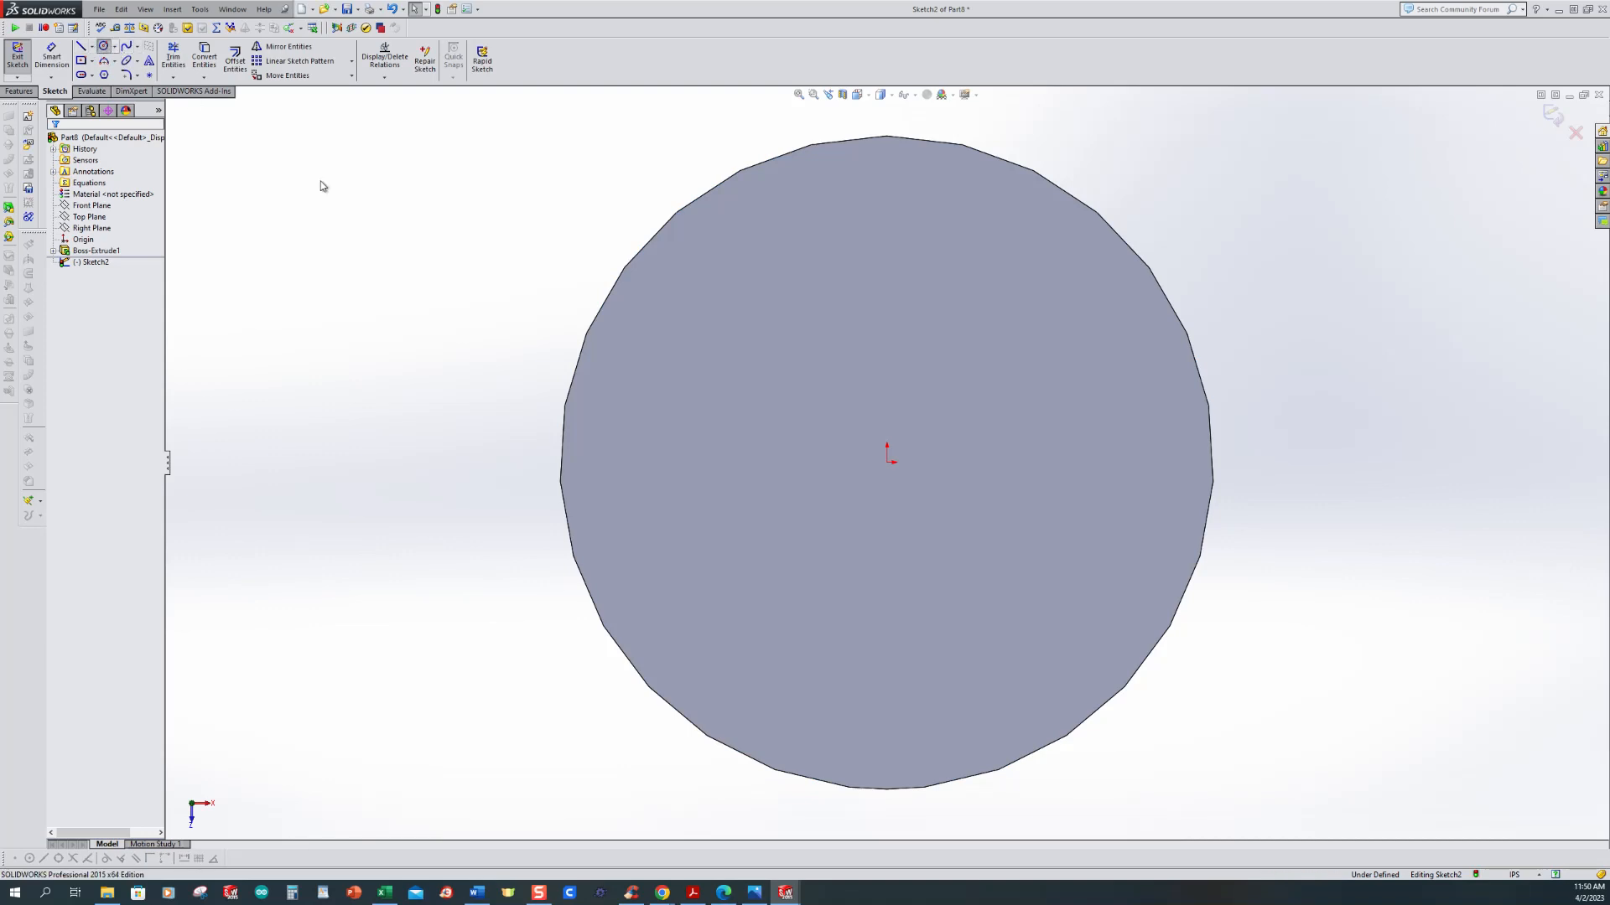
pyautogui.click(887, 459)
pyautogui.scroll(2, 836, 469)
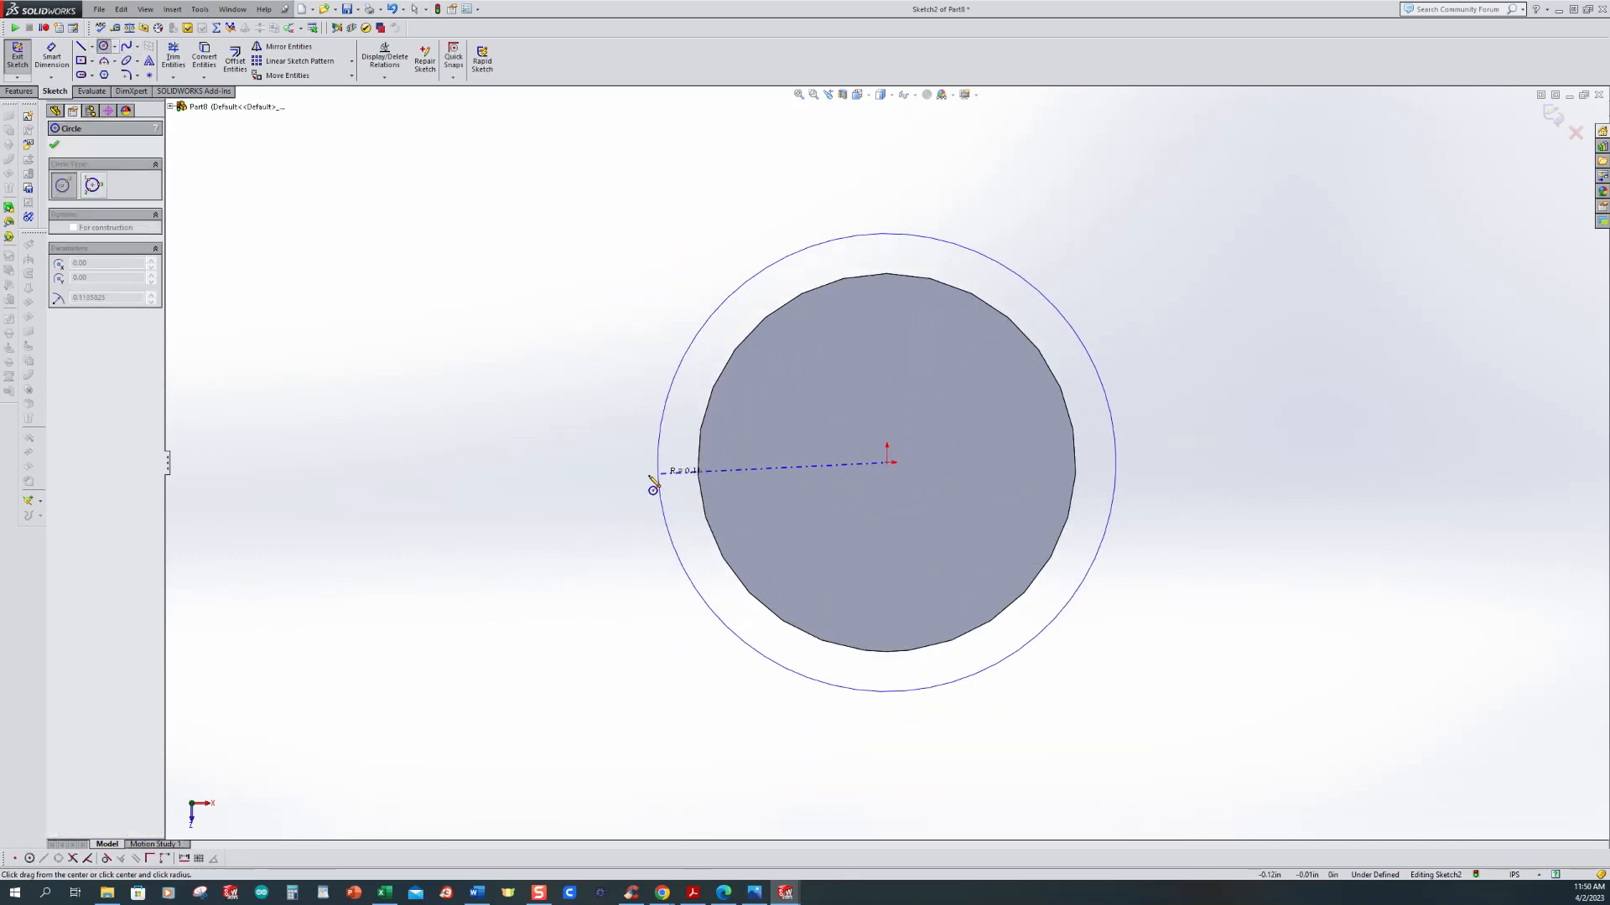
pyautogui.click(650, 471)
pyautogui.click(54, 62)
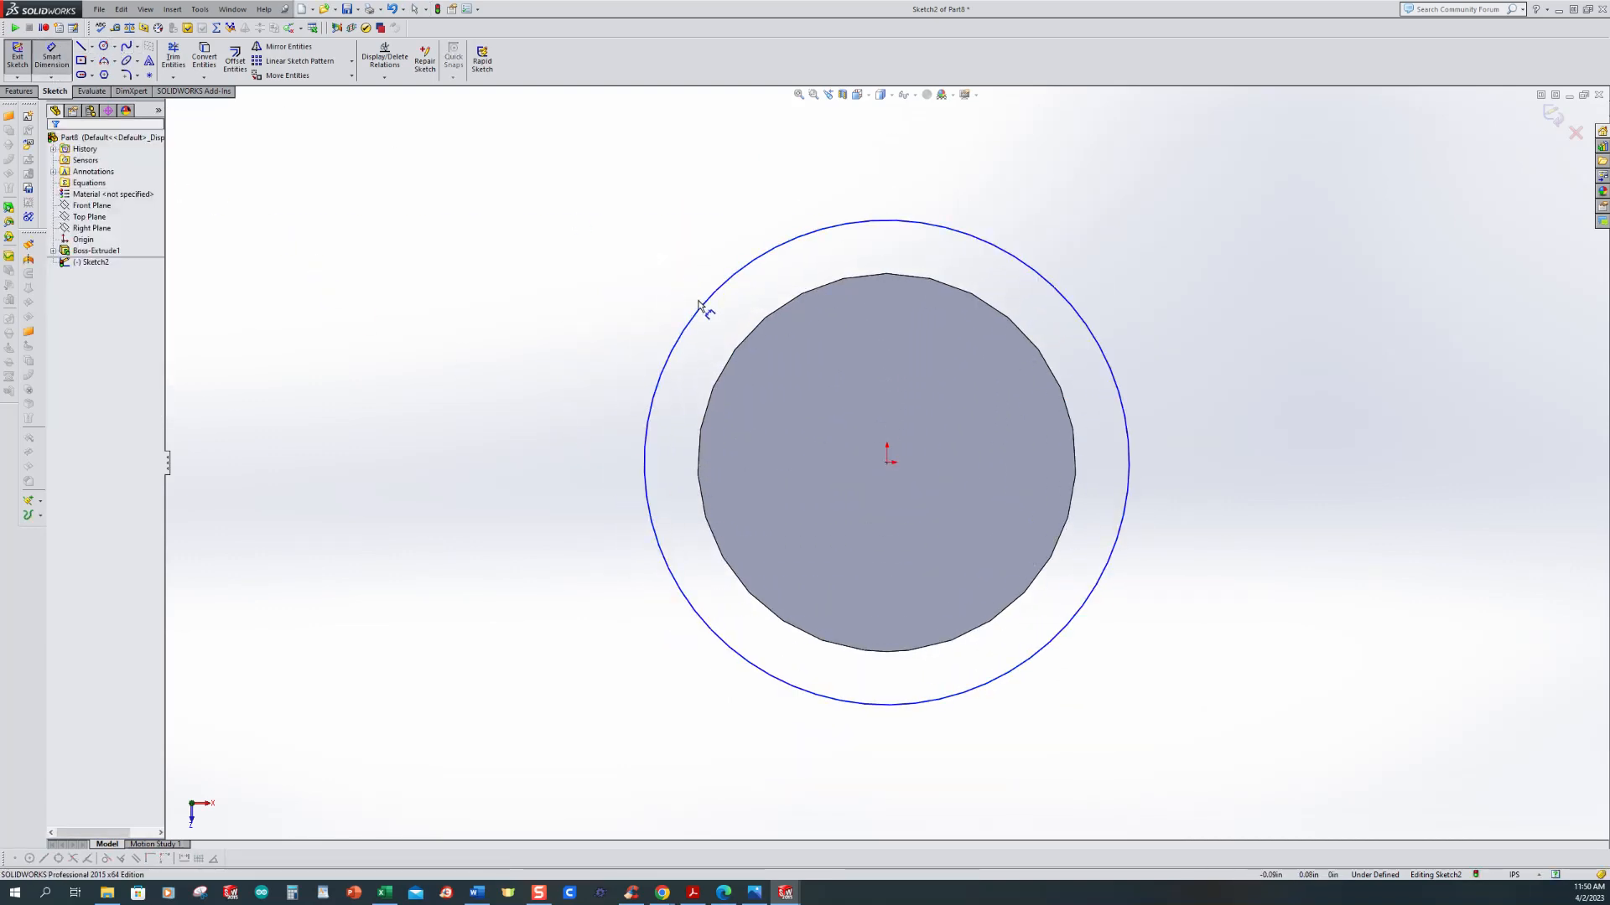
pyautogui.click(707, 312)
pyautogui.click(639, 291)
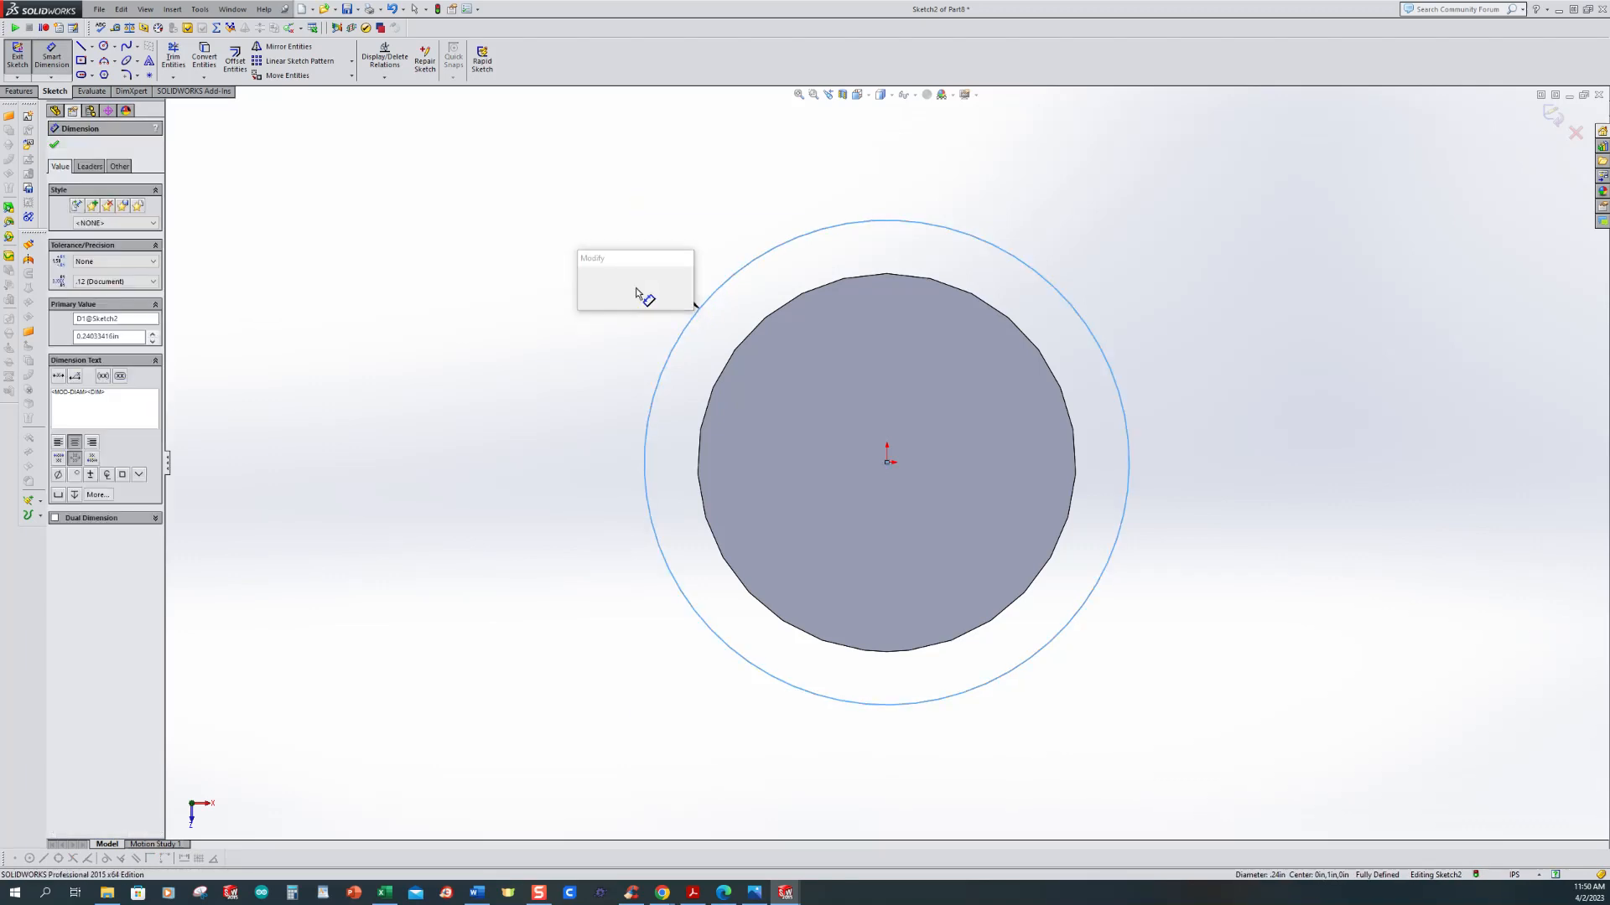
pyautogui.press('Return')
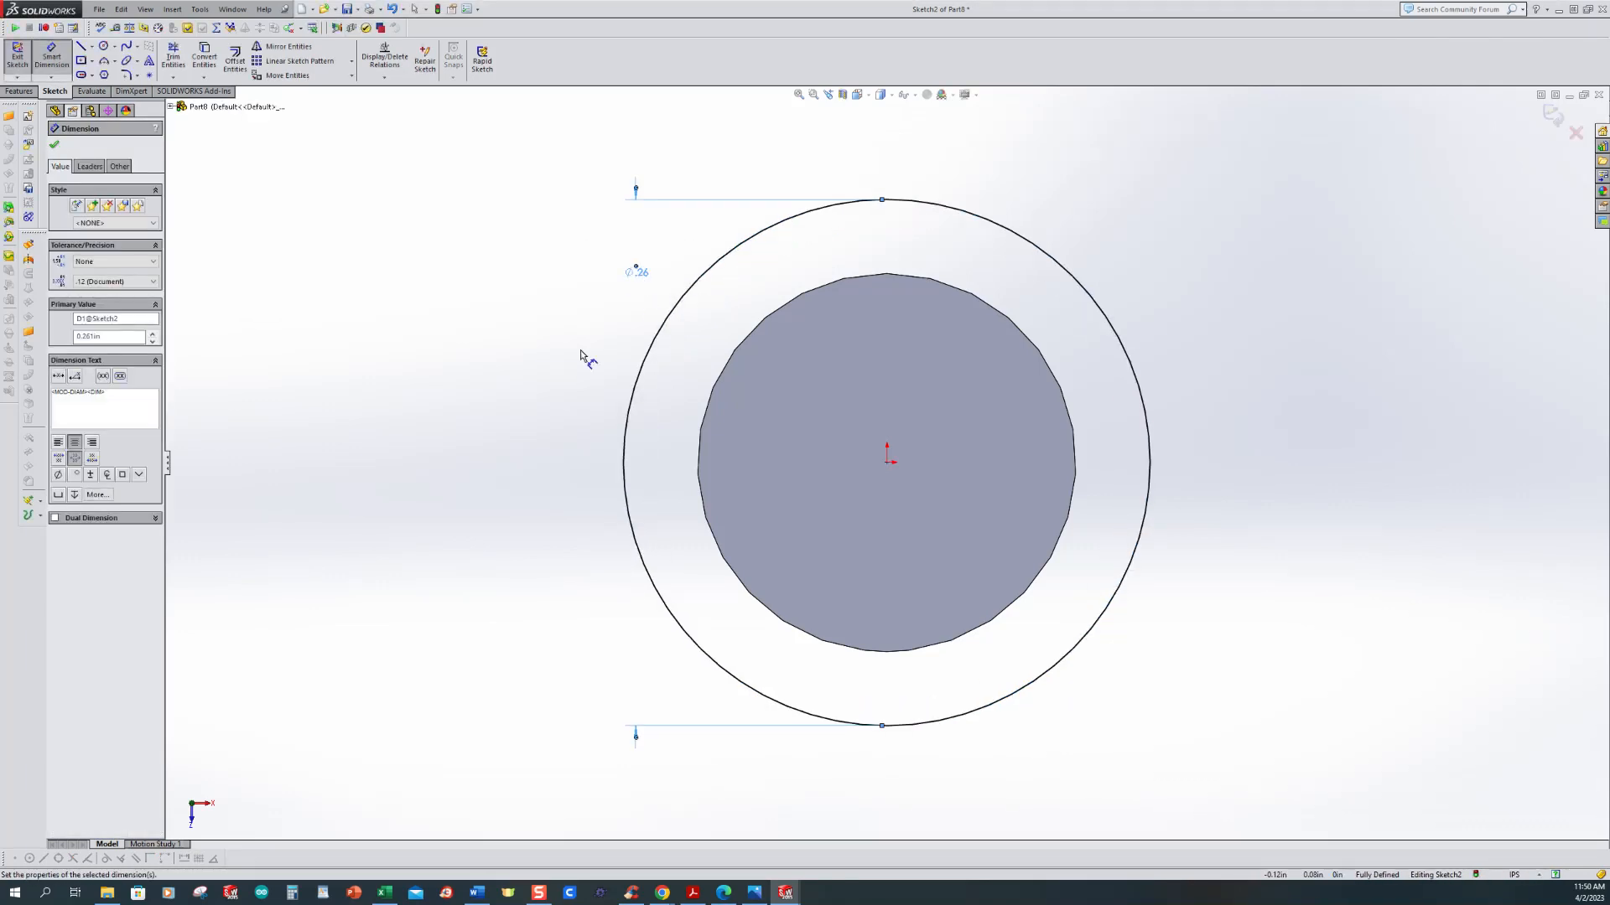
pyautogui.scroll(2, 285, 448)
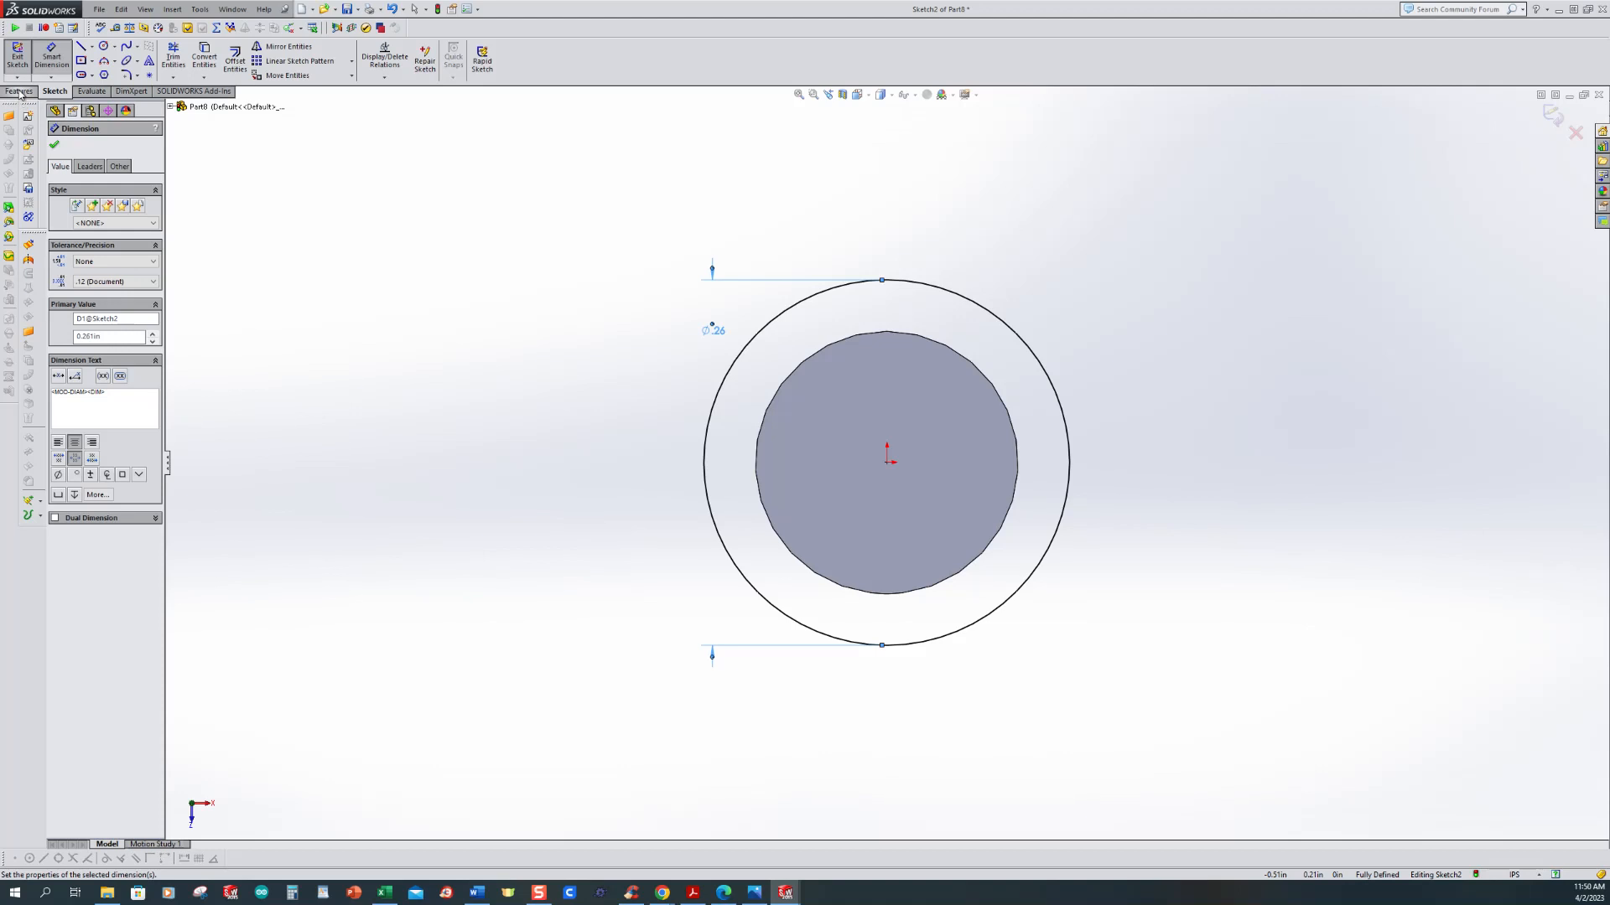
# Step: Extrude the larger circle 0.01 in, merged with the shank, to form the rivet's thin head disc
pyautogui.click(17, 61)
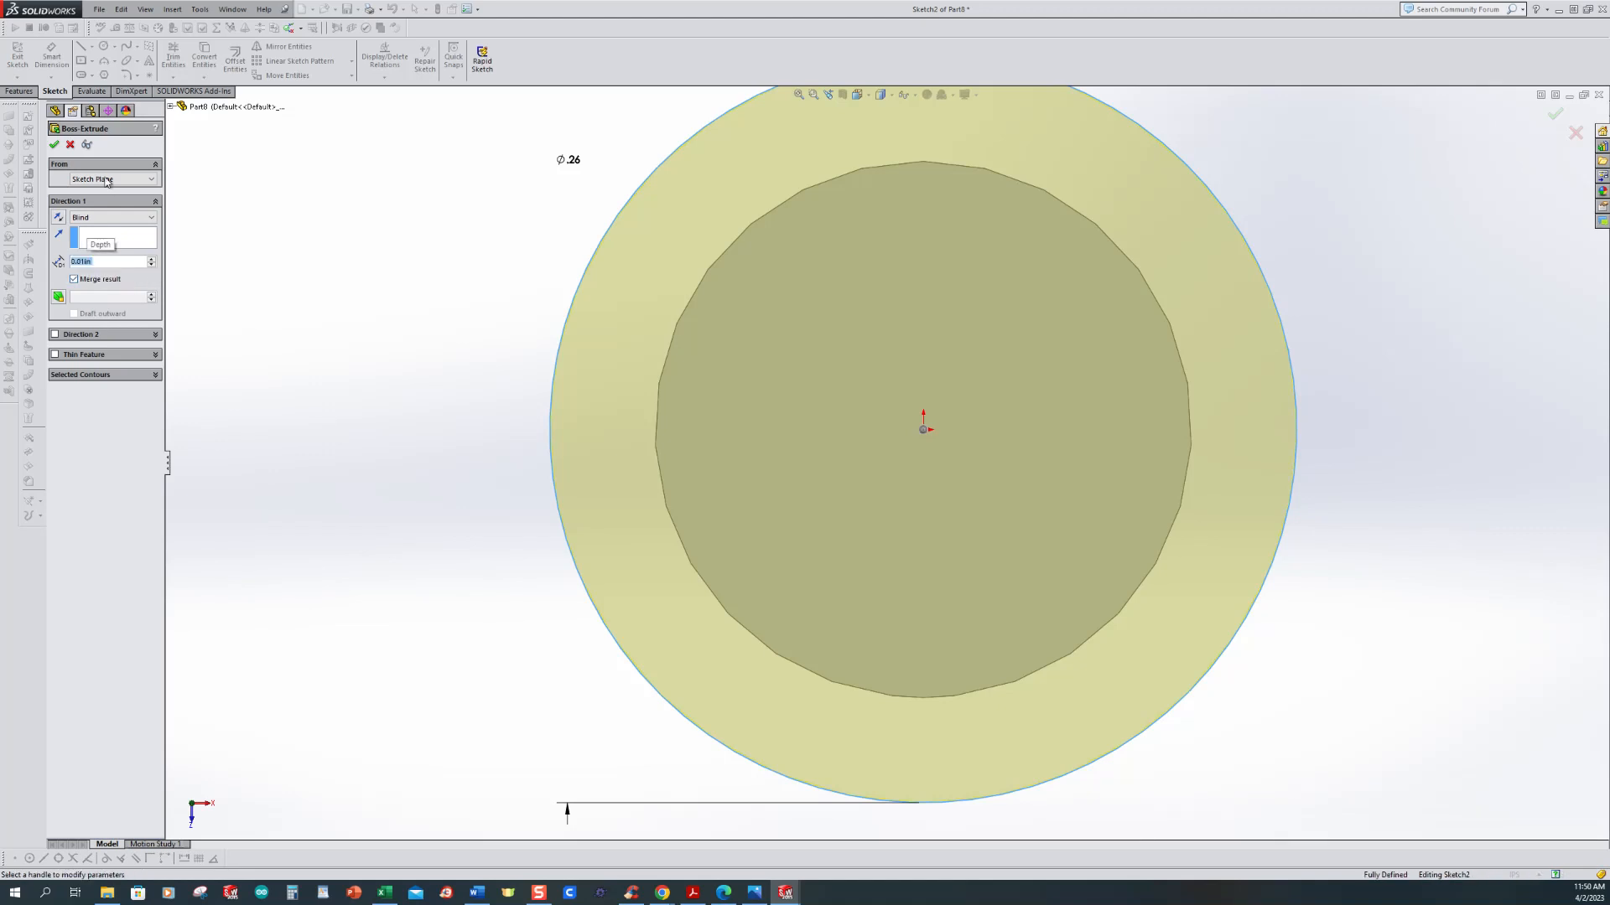
pyautogui.click(55, 145)
pyautogui.press('Return')
pyautogui.click(406, 384)
pyautogui.scroll(4, 550, 561)
pyautogui.moveTo(550, 561); pyautogui.dragTo(537, 427, button='middle')
pyautogui.scroll(5, 713, 466)
pyautogui.moveTo(818, 492); pyautogui.dragTo(788, 313, button='middle')
pyautogui.scroll(1, 788, 313)
pyautogui.scroll(-4, 1032, 234)
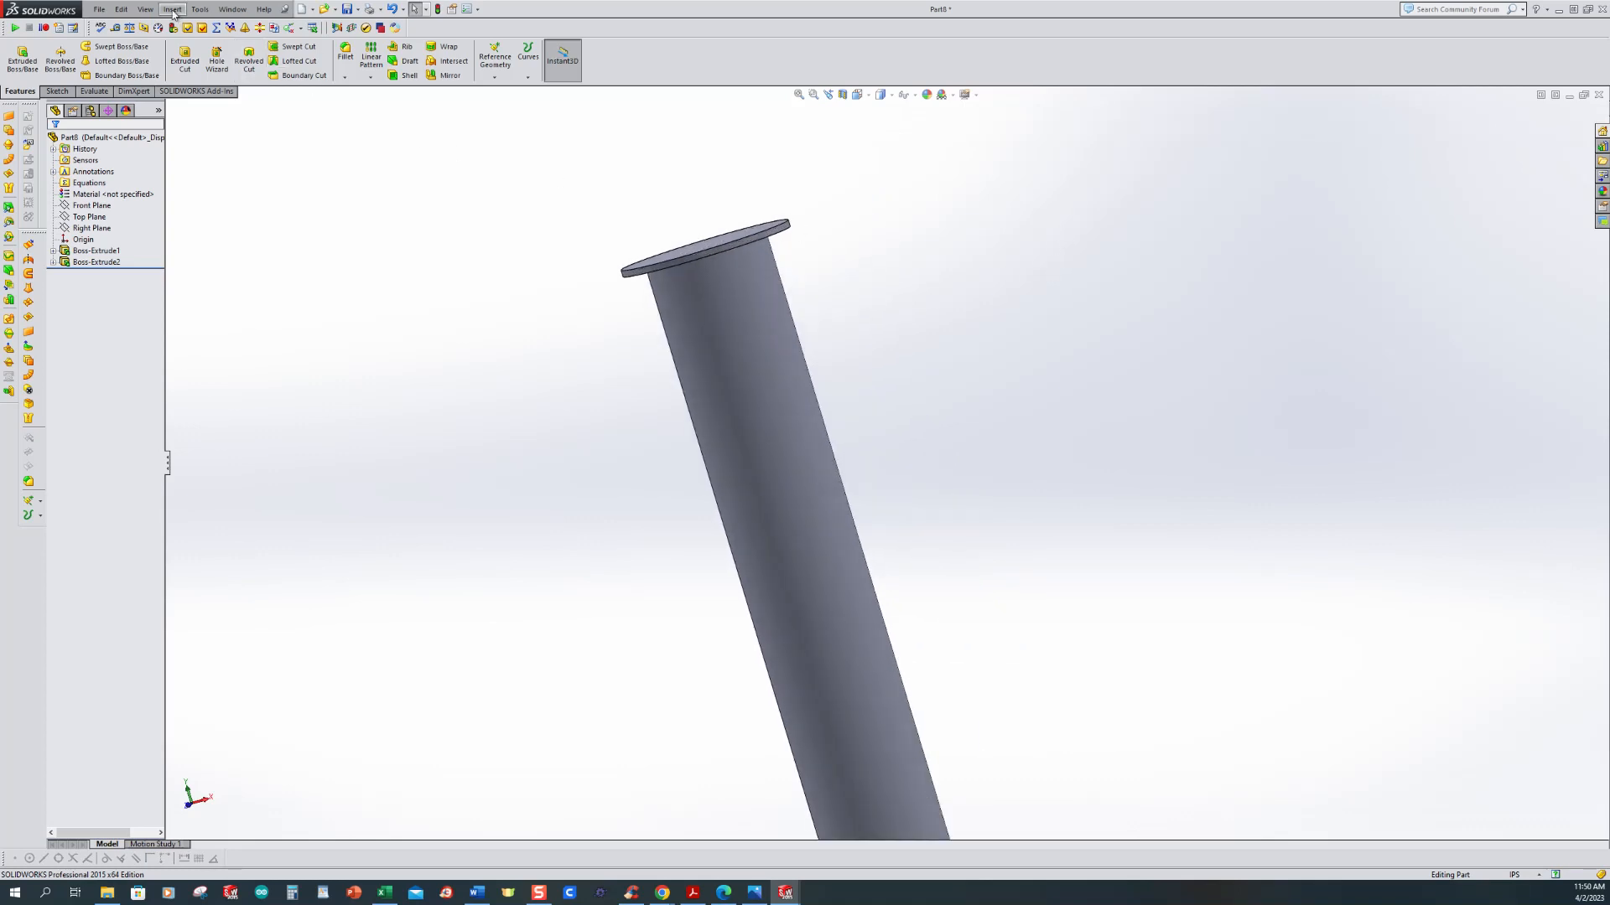
# Step: Add a 0.03 in dome to the outer face of the rivet's head disc
pyautogui.click(172, 9)
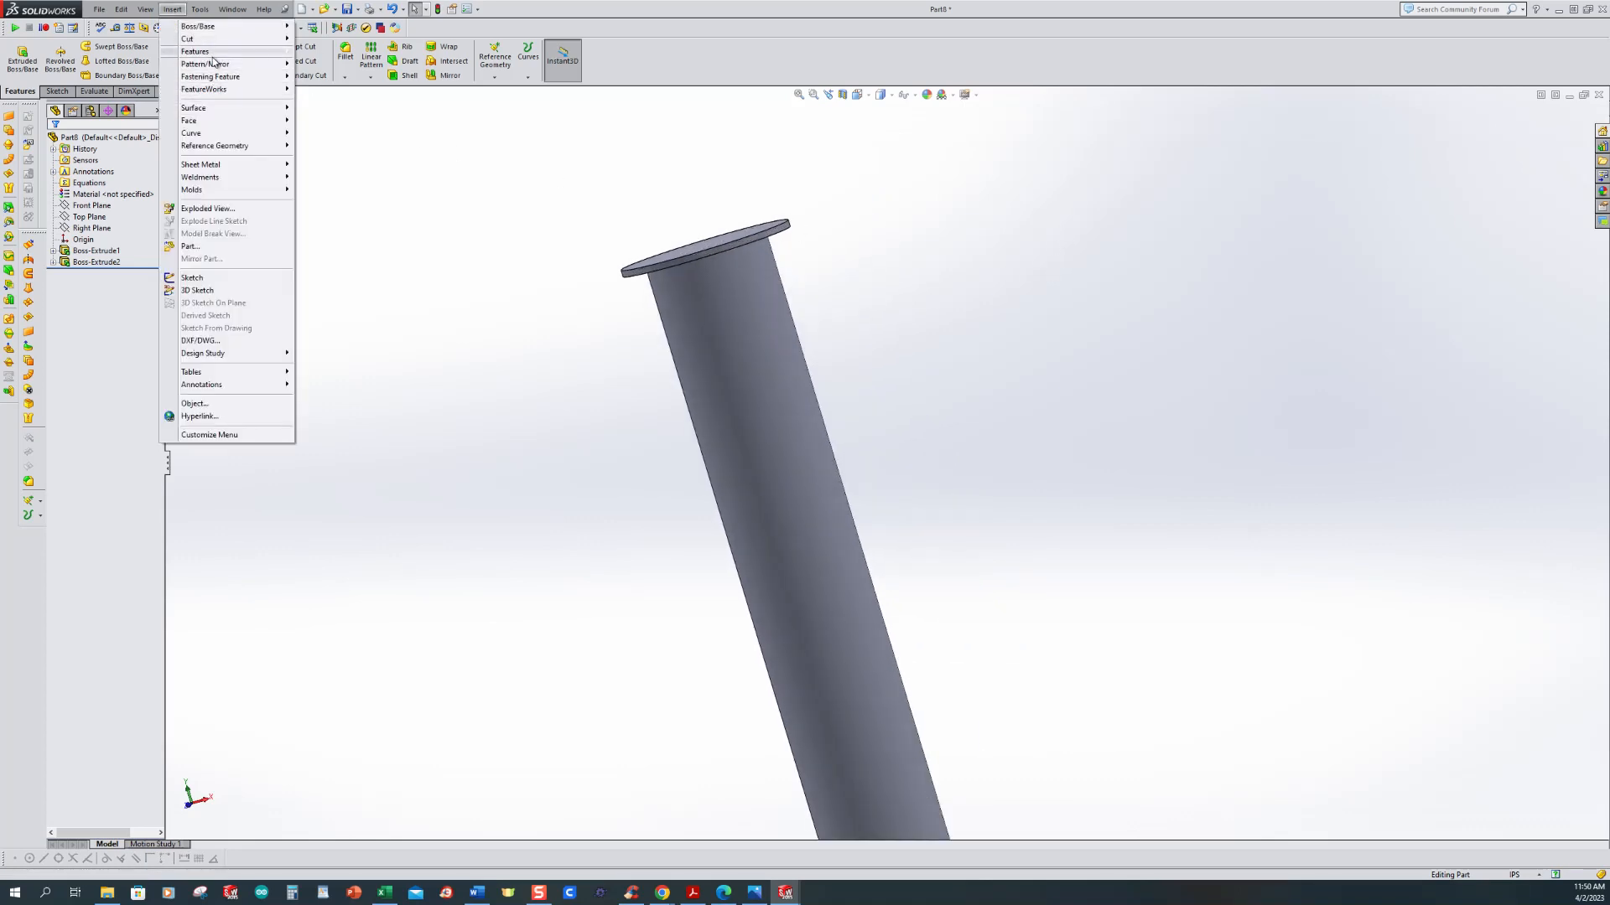
pyautogui.moveTo(216, 52)
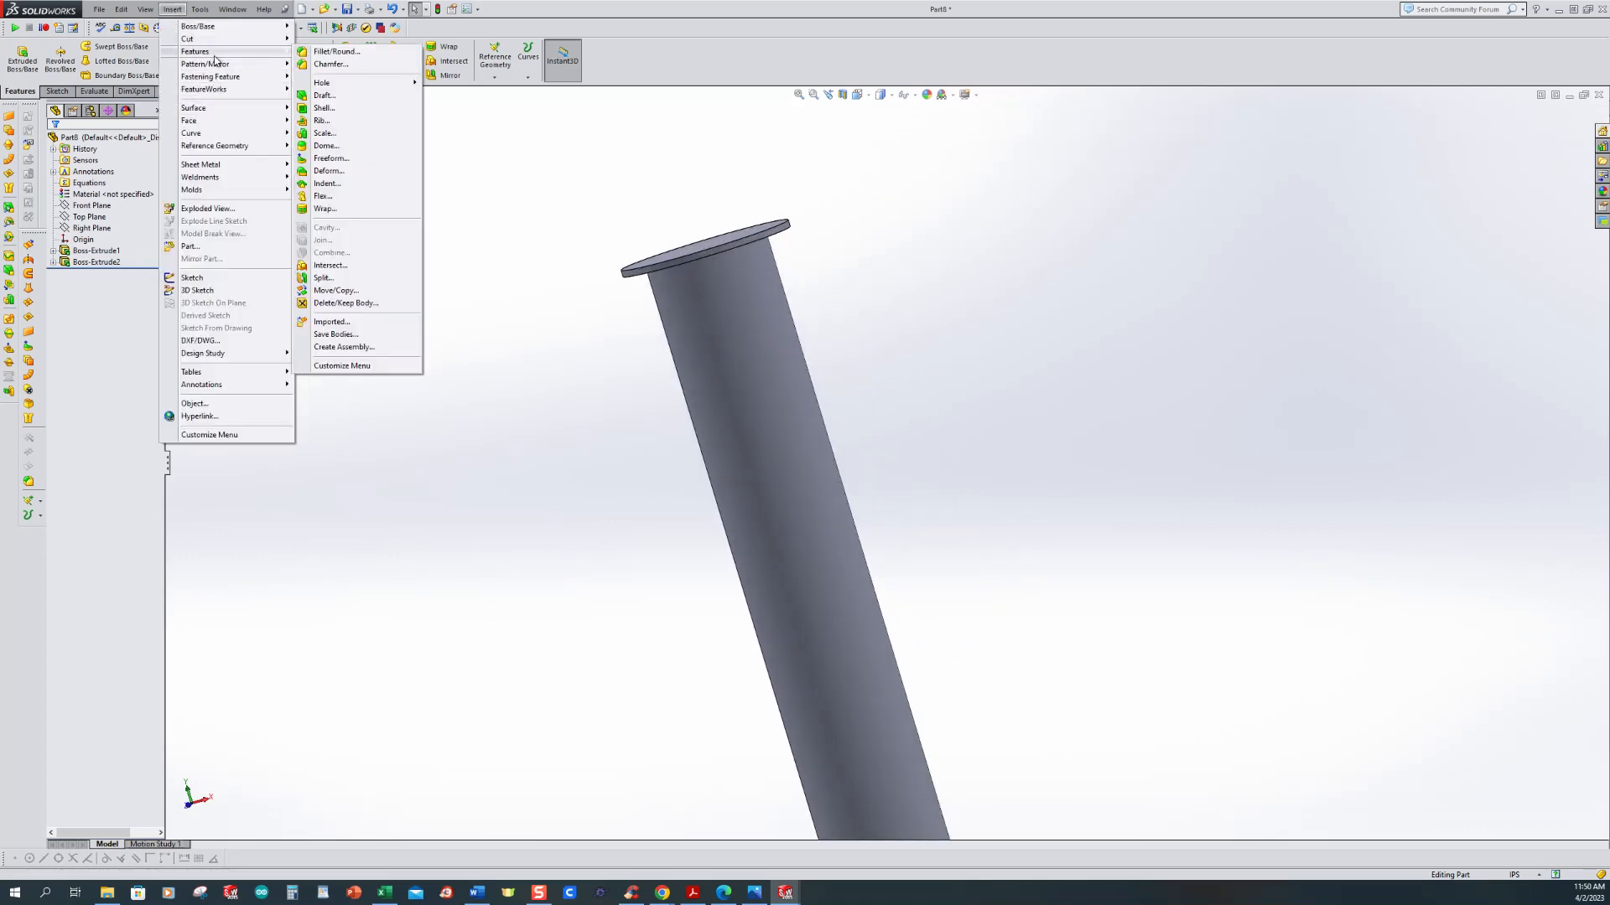
pyautogui.click(327, 146)
pyautogui.moveTo(104, 225); pyautogui.dragTo(74, 226)
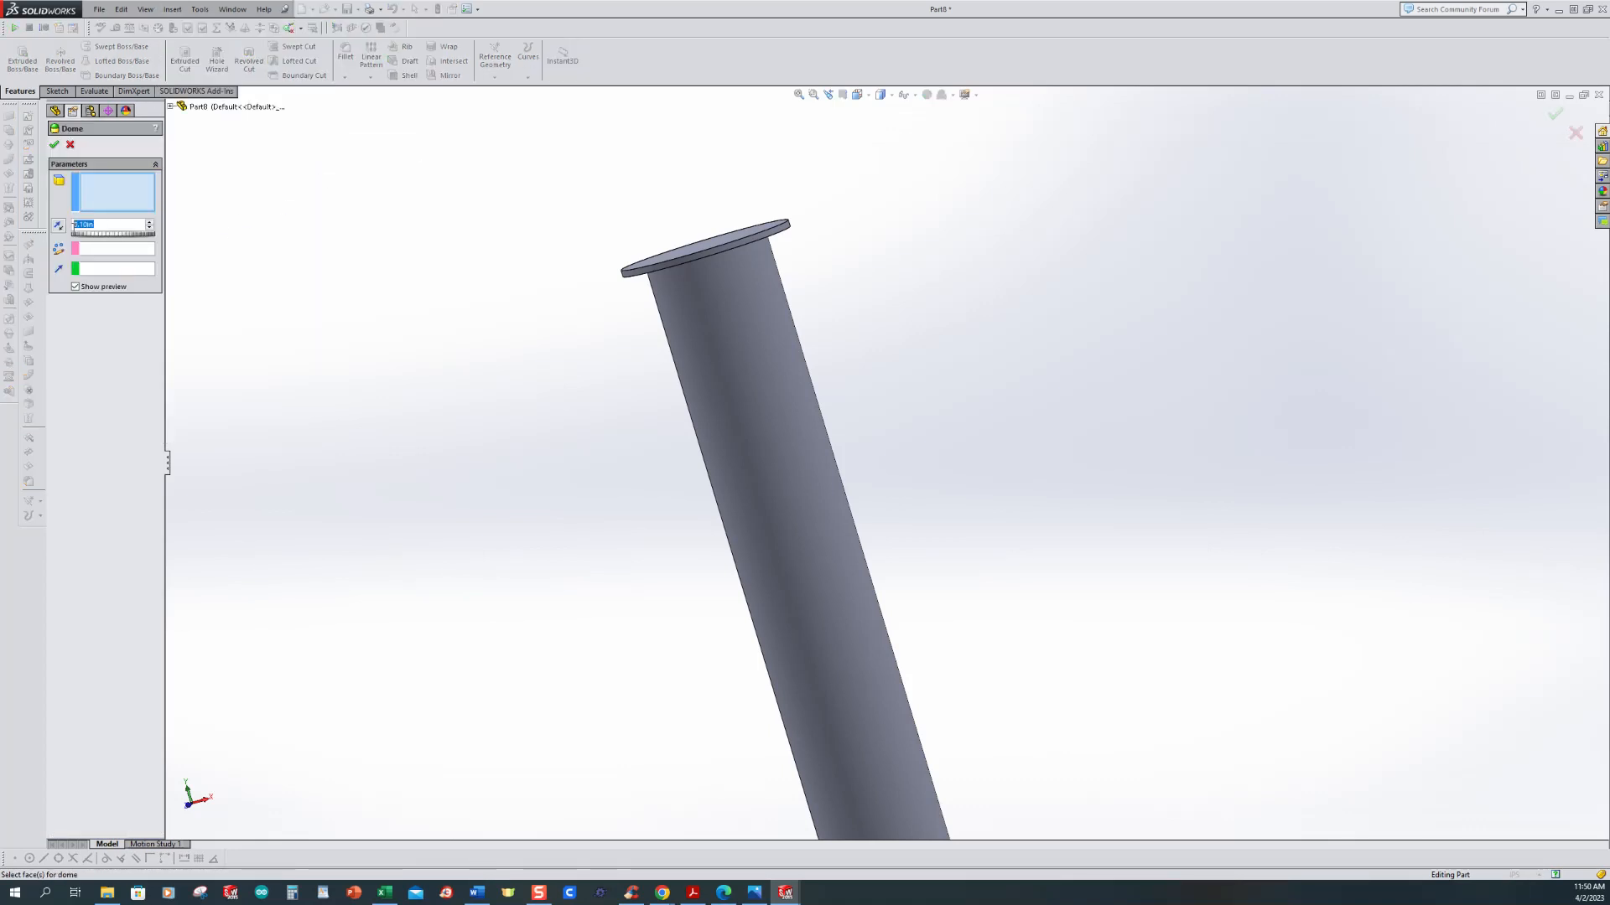
pyautogui.click(734, 244)
pyautogui.moveTo(104, 225); pyautogui.dragTo(36, 231)
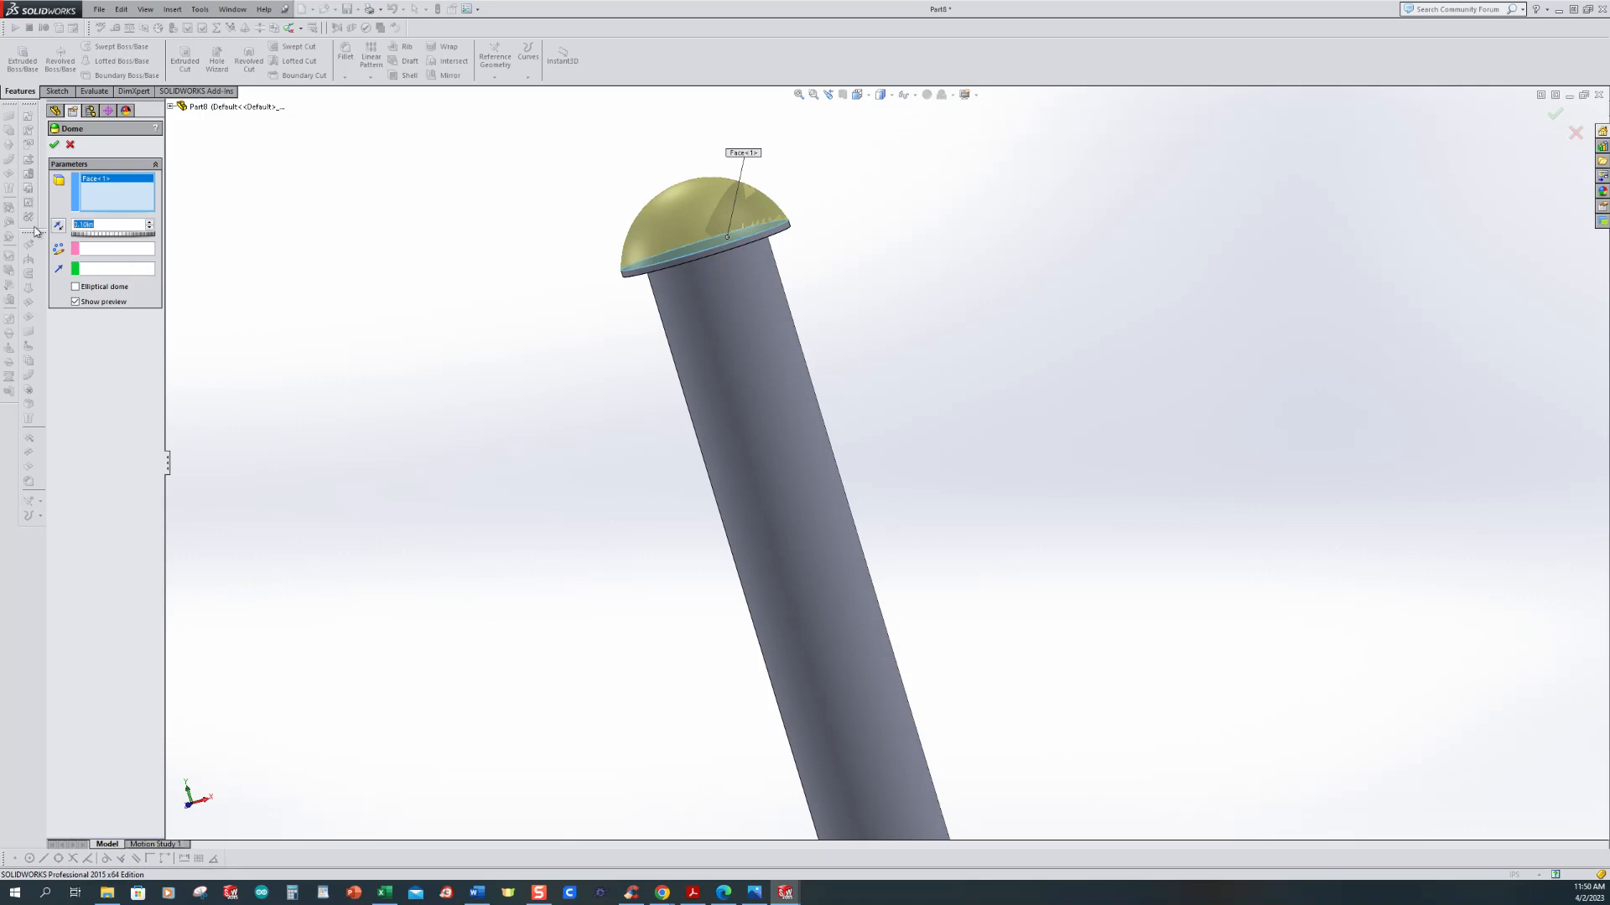
pyautogui.write('0.03')
pyautogui.press('Return')
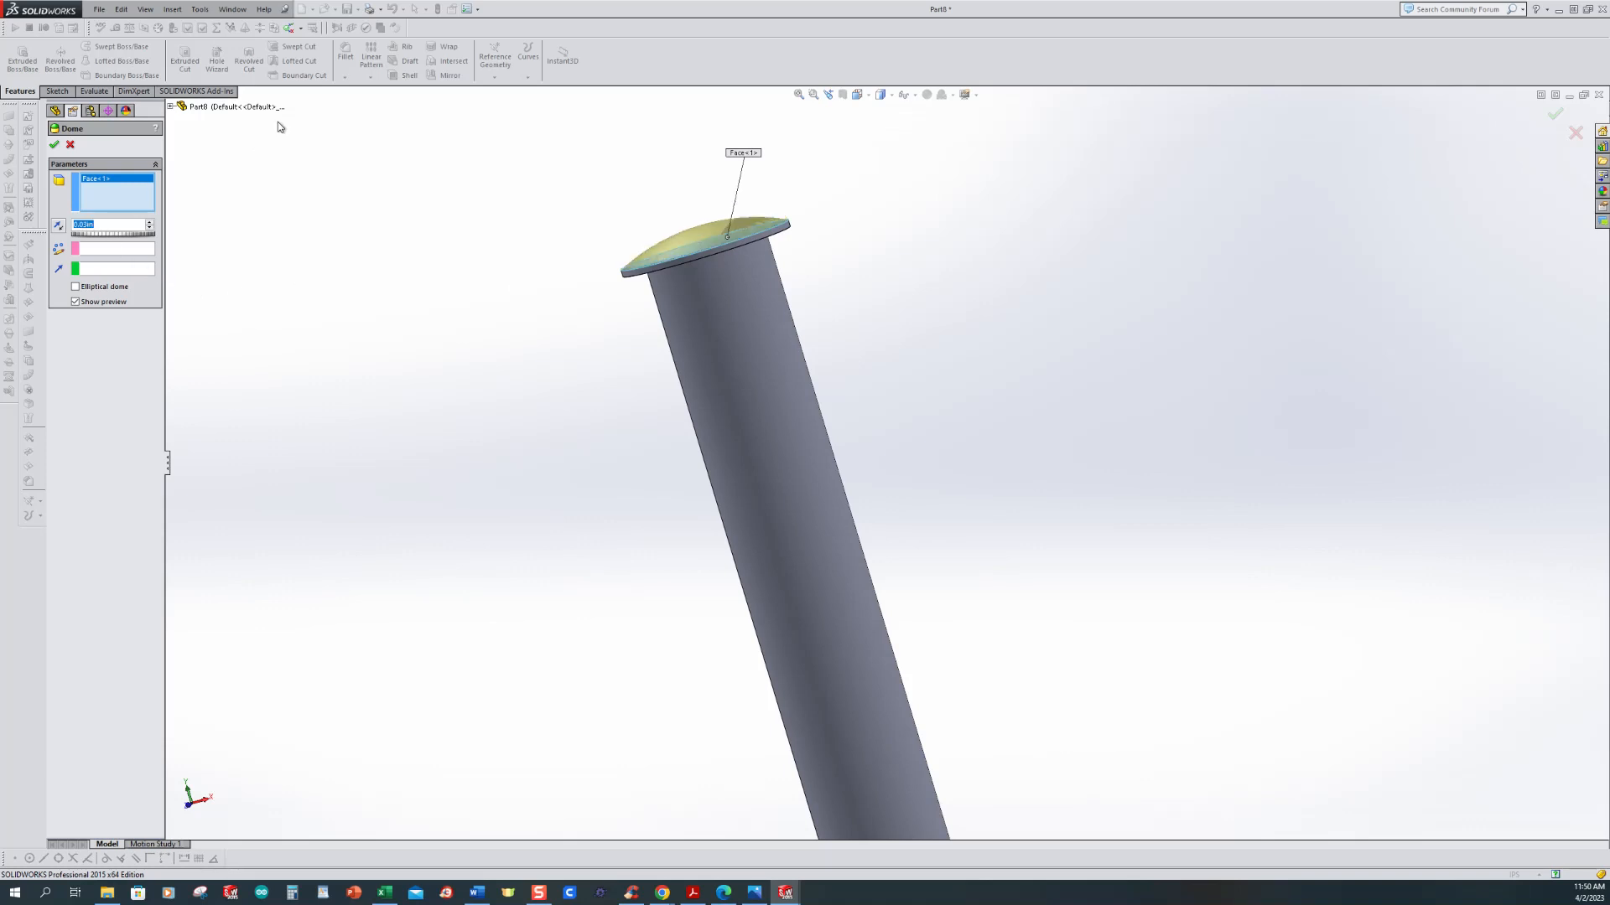
pyautogui.click(53, 149)
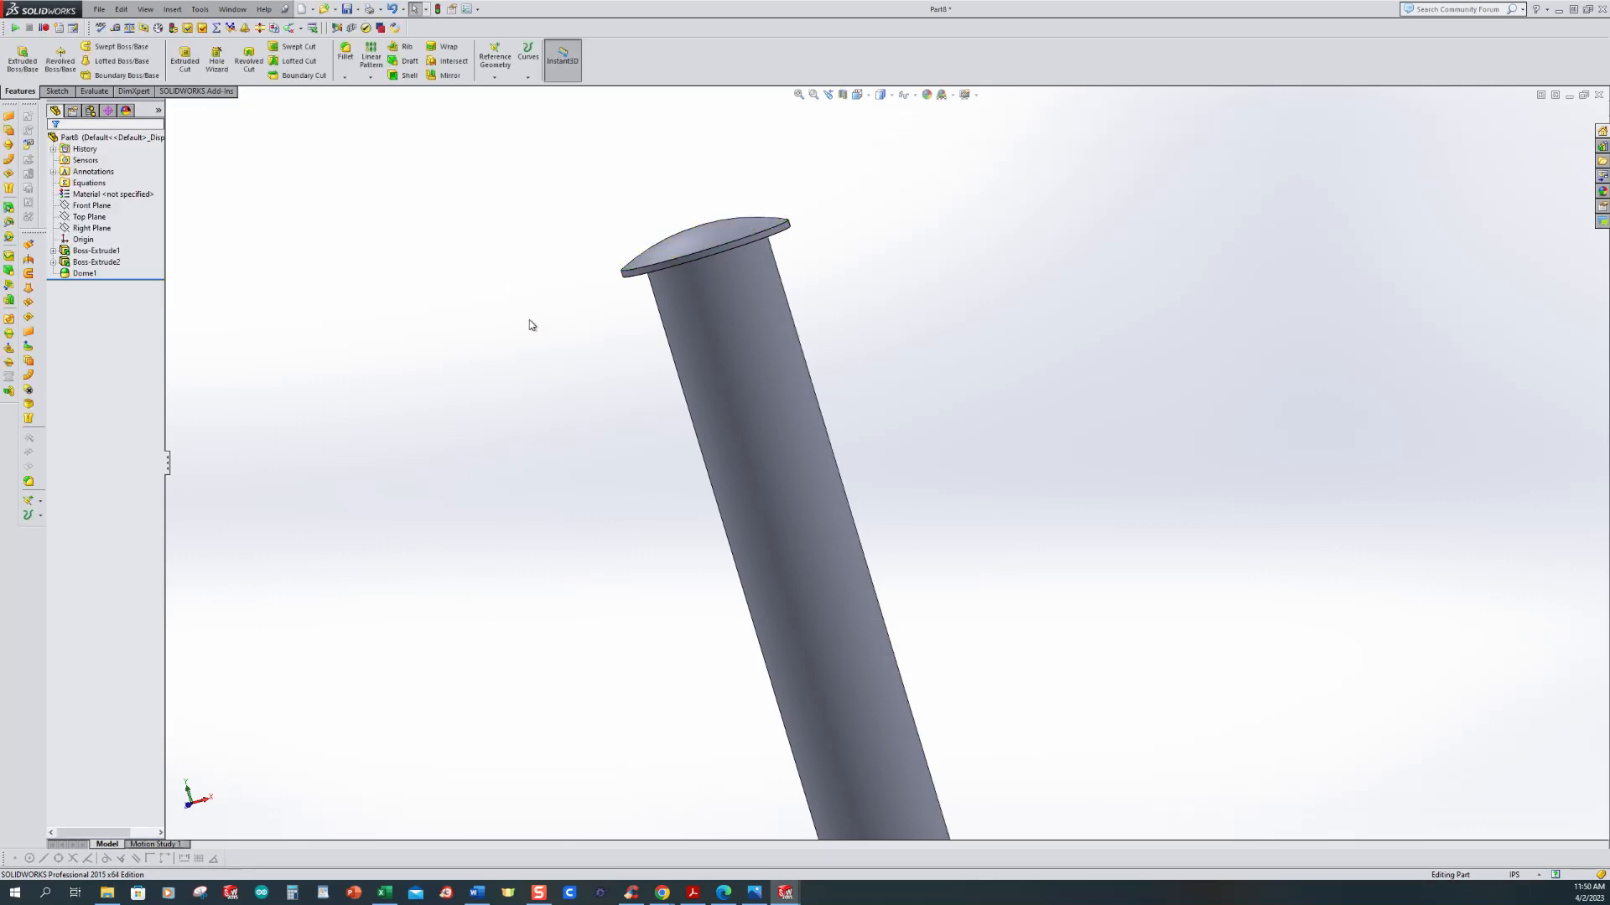
# Step: Save the rivet part as J7 in the JUNK folder, shown in isometric view
pyautogui.press('Up')
pyautogui.hotkey('ctrl', '7')
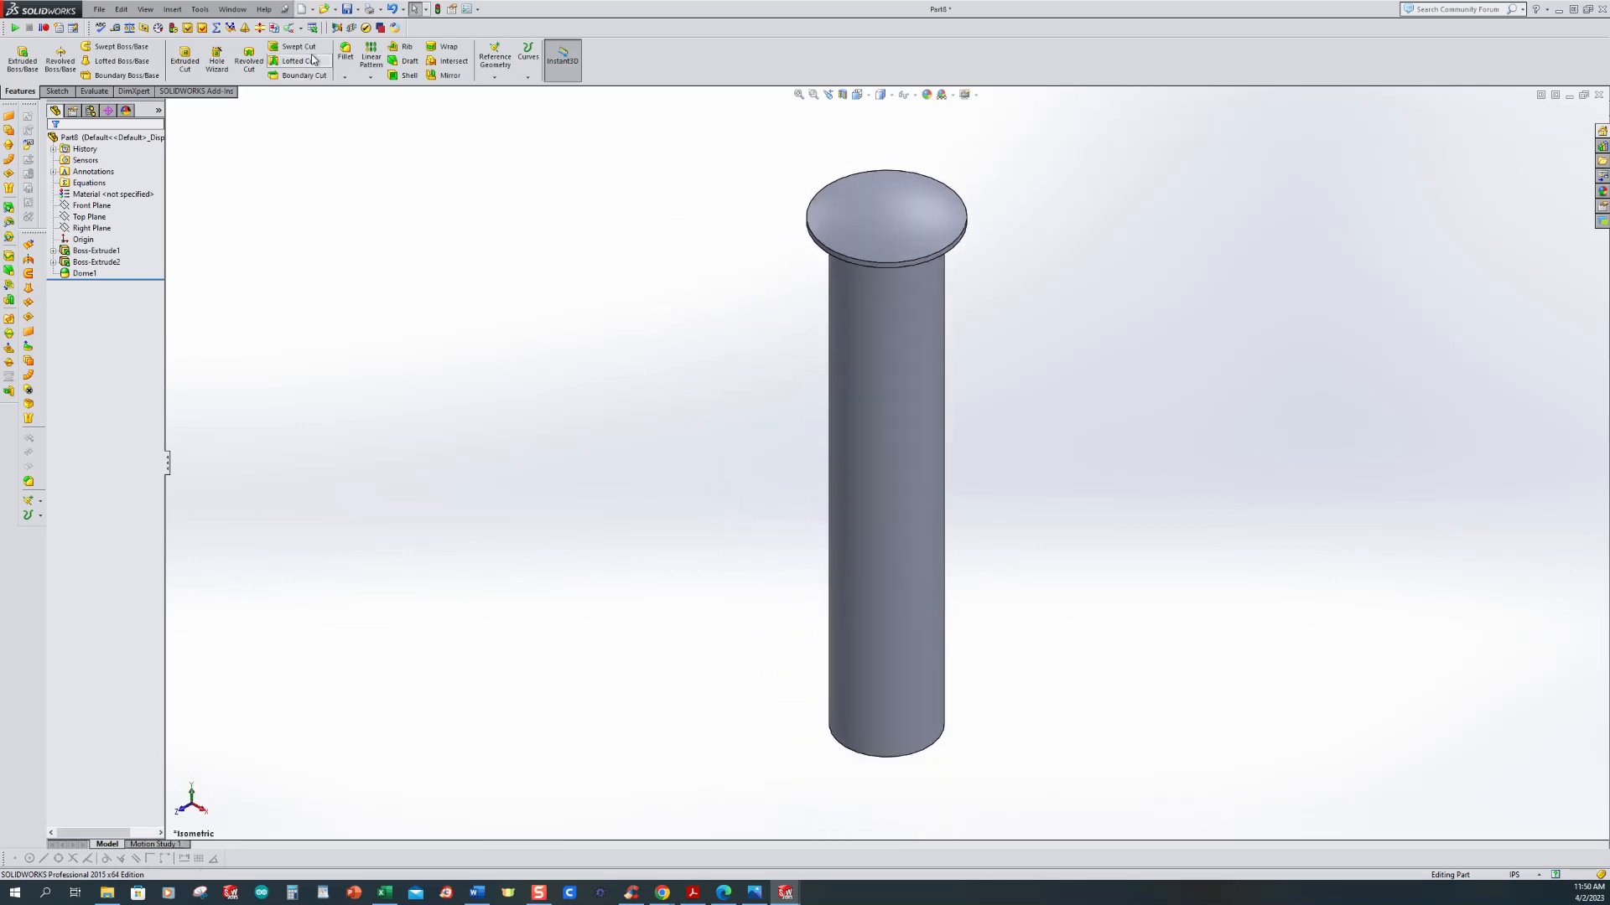
pyautogui.hotkey('ctrl', 's')
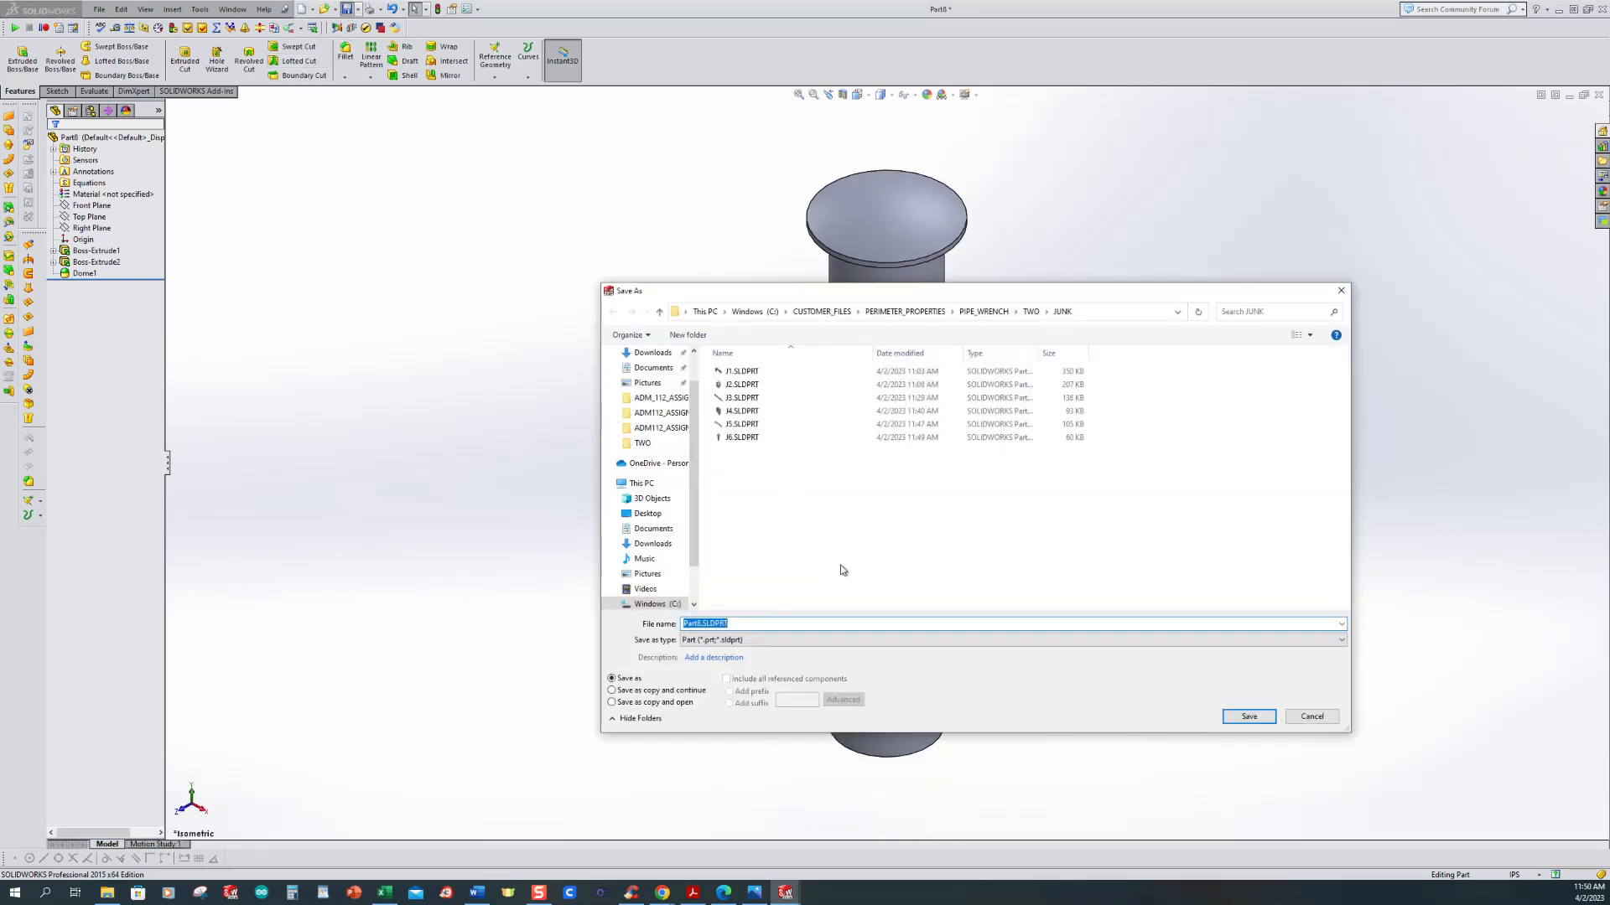
pyautogui.write('J7')
pyautogui.click(1254, 723)
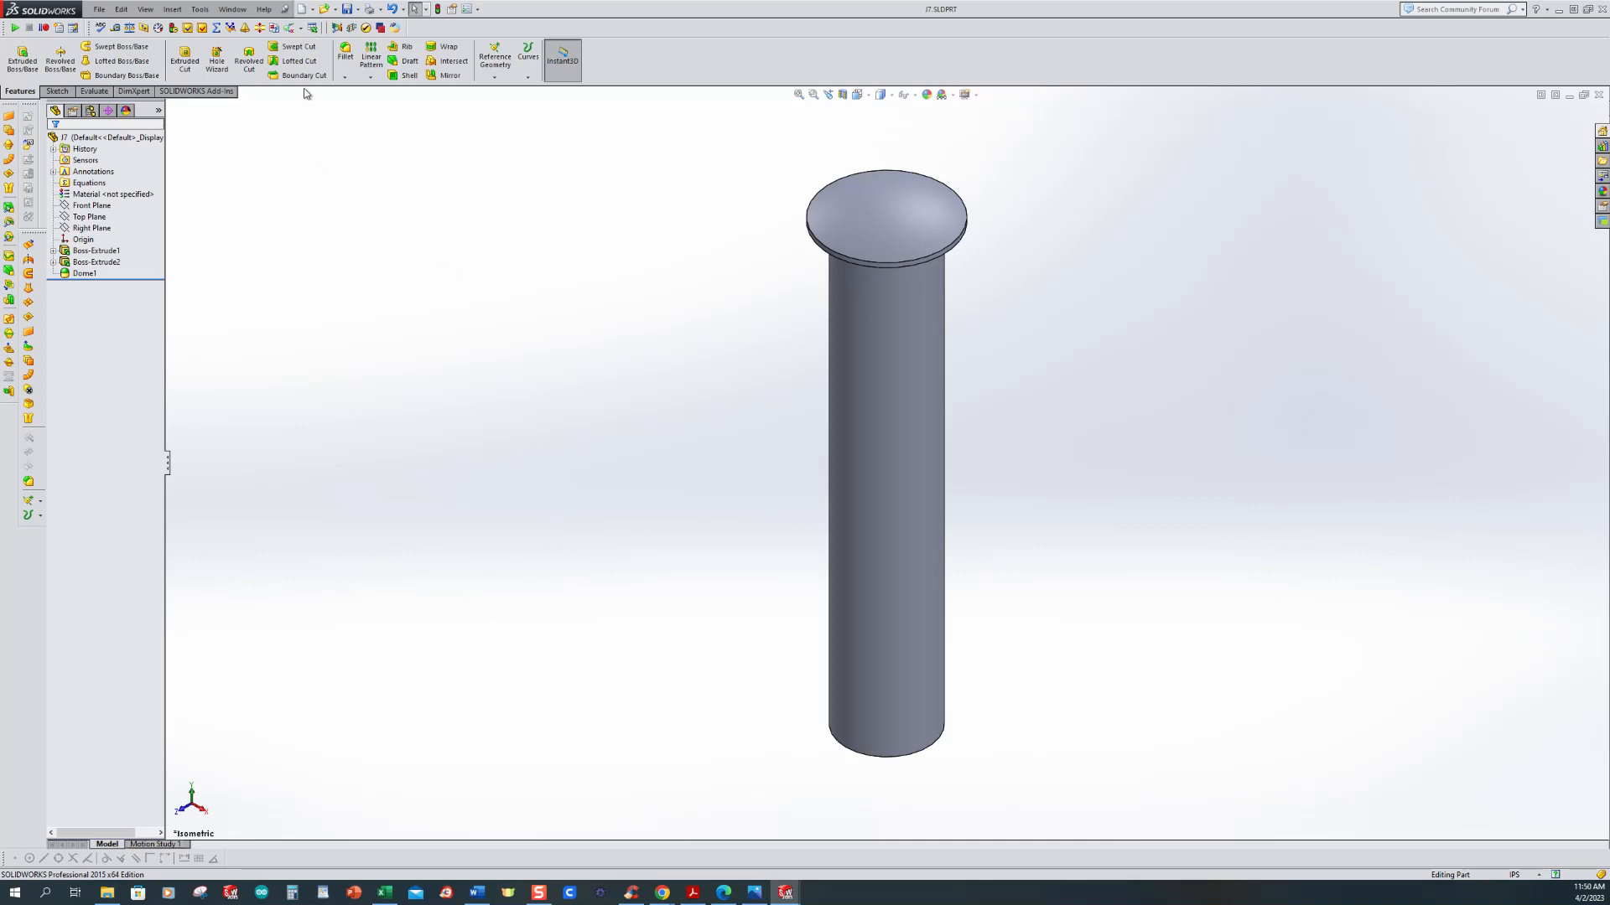
# Step: Make a new assembly from the part and place J4 at the origin as first component, with graphics preview enabled
pyautogui.click(98, 10)
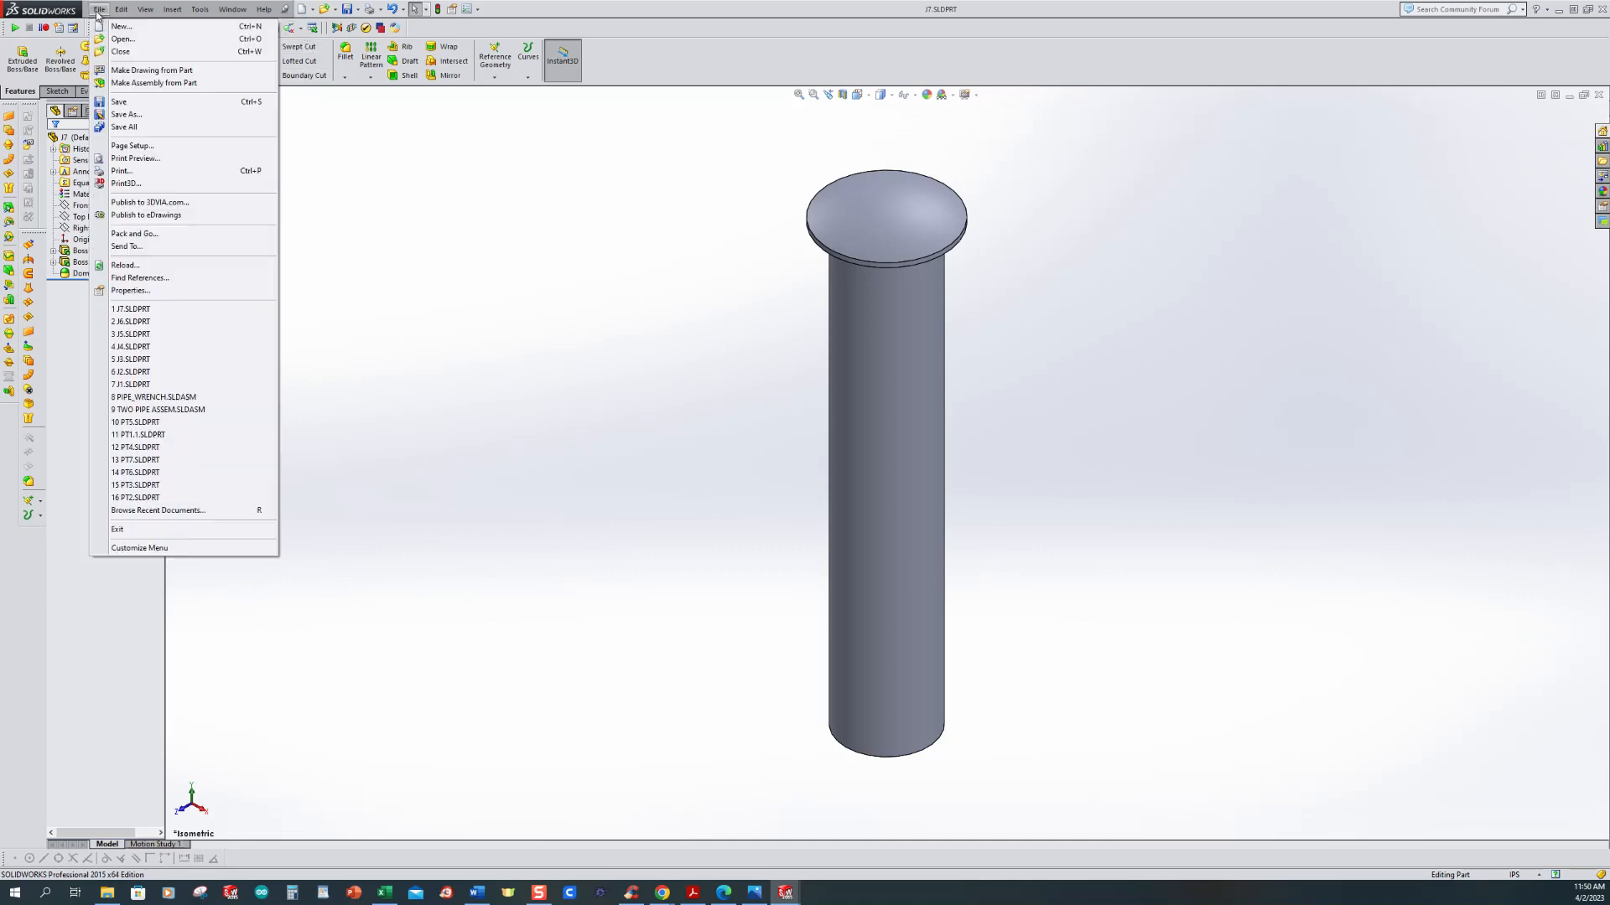
pyautogui.click(124, 83)
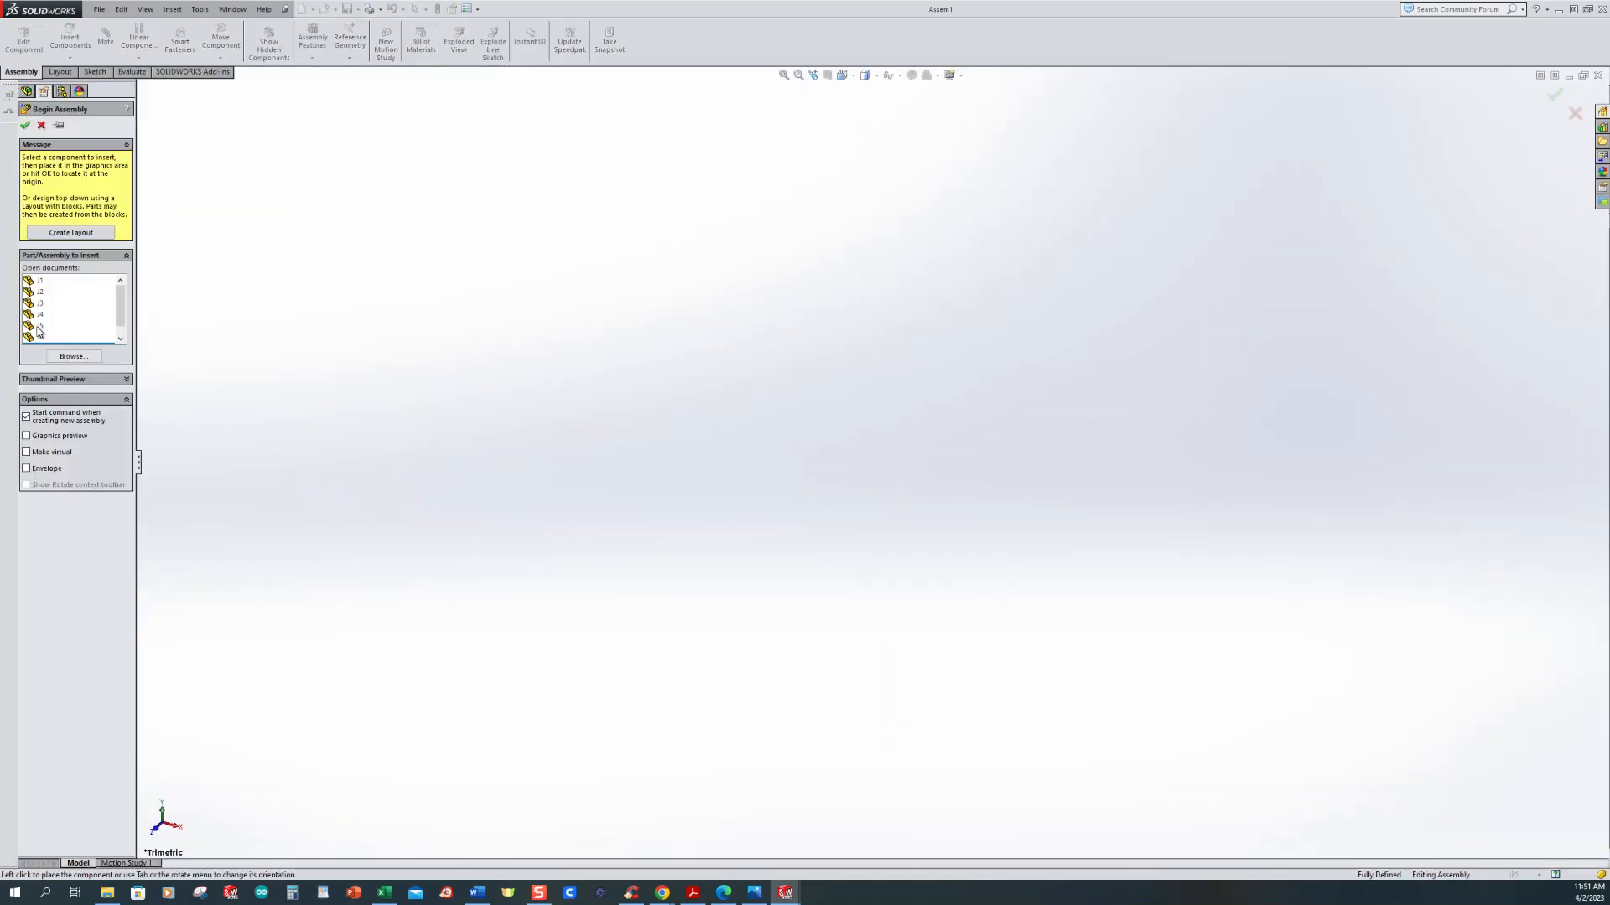
pyautogui.click(38, 314)
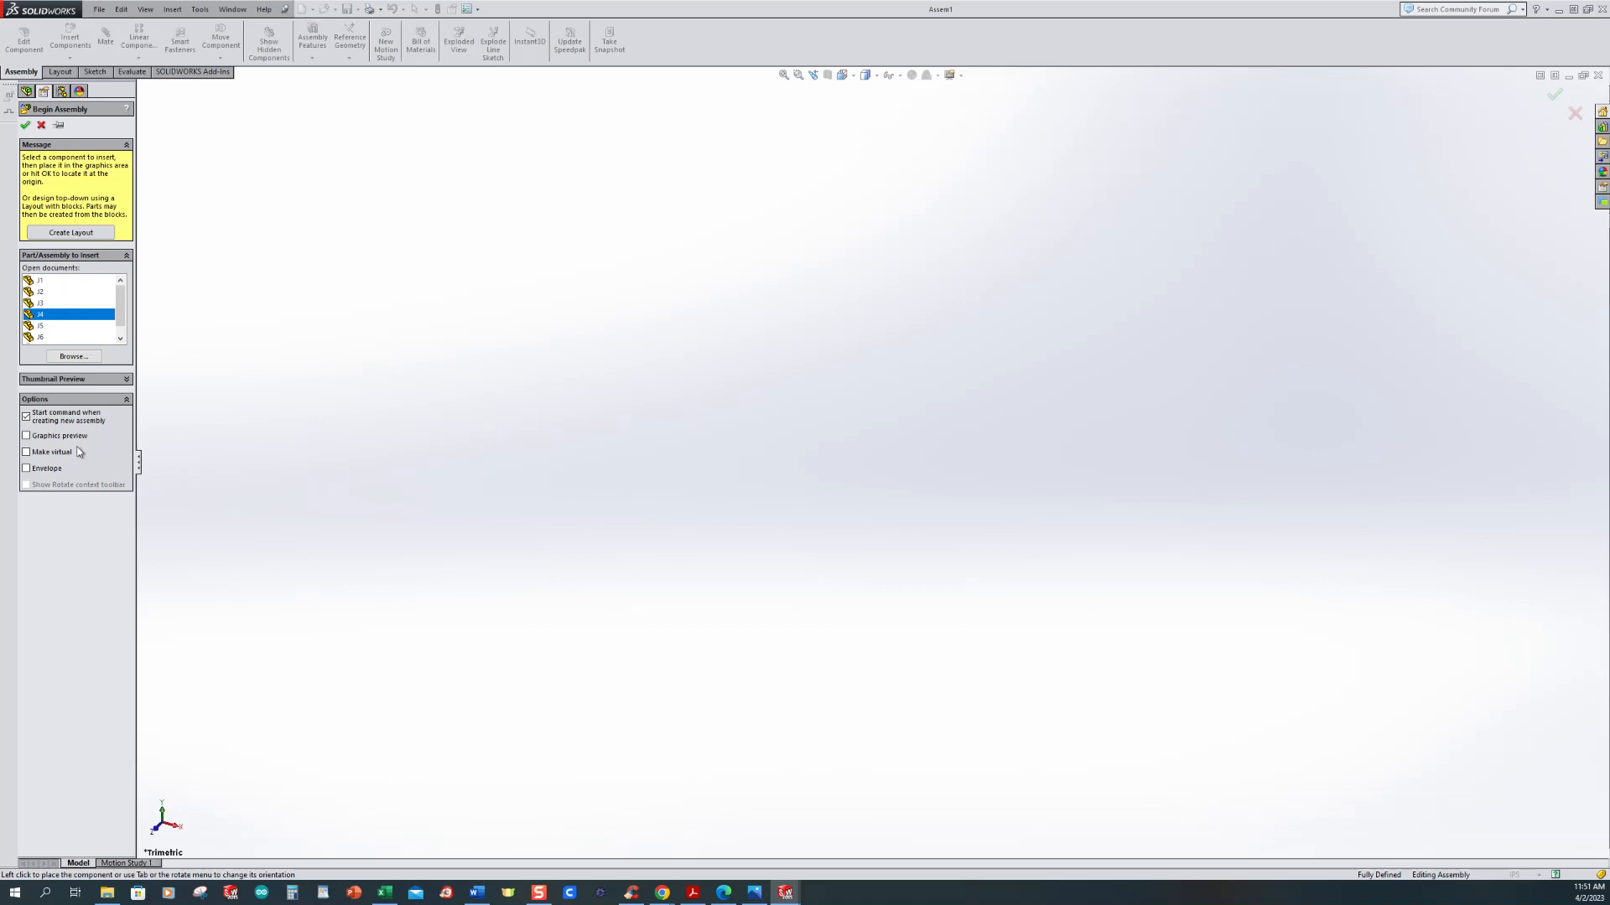
pyautogui.click(34, 439)
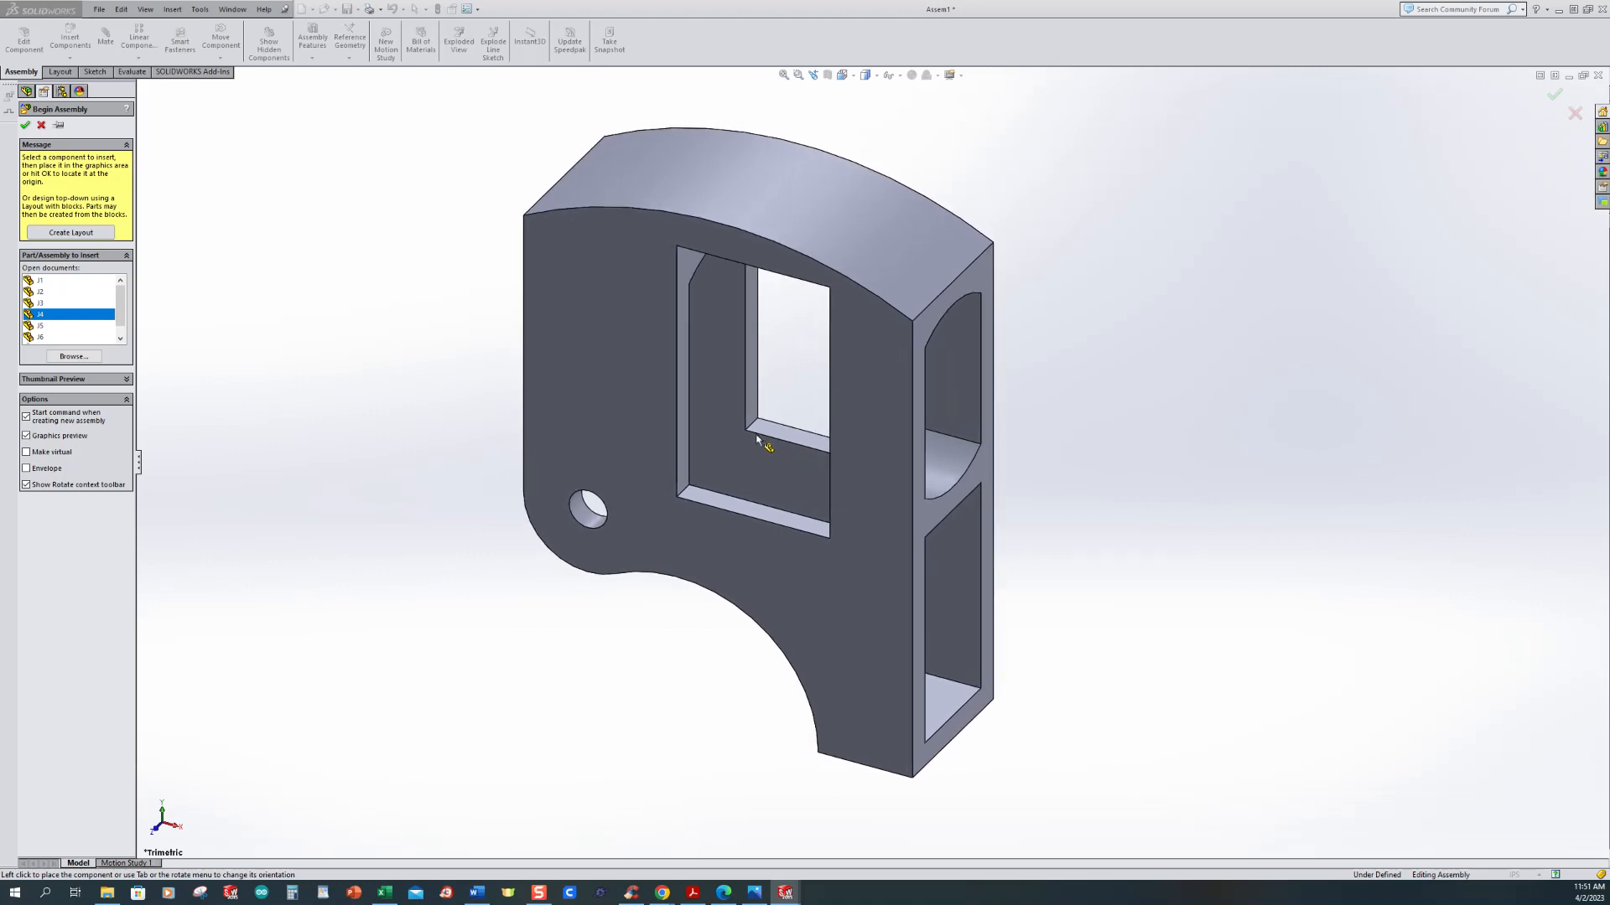
pyautogui.click(26, 128)
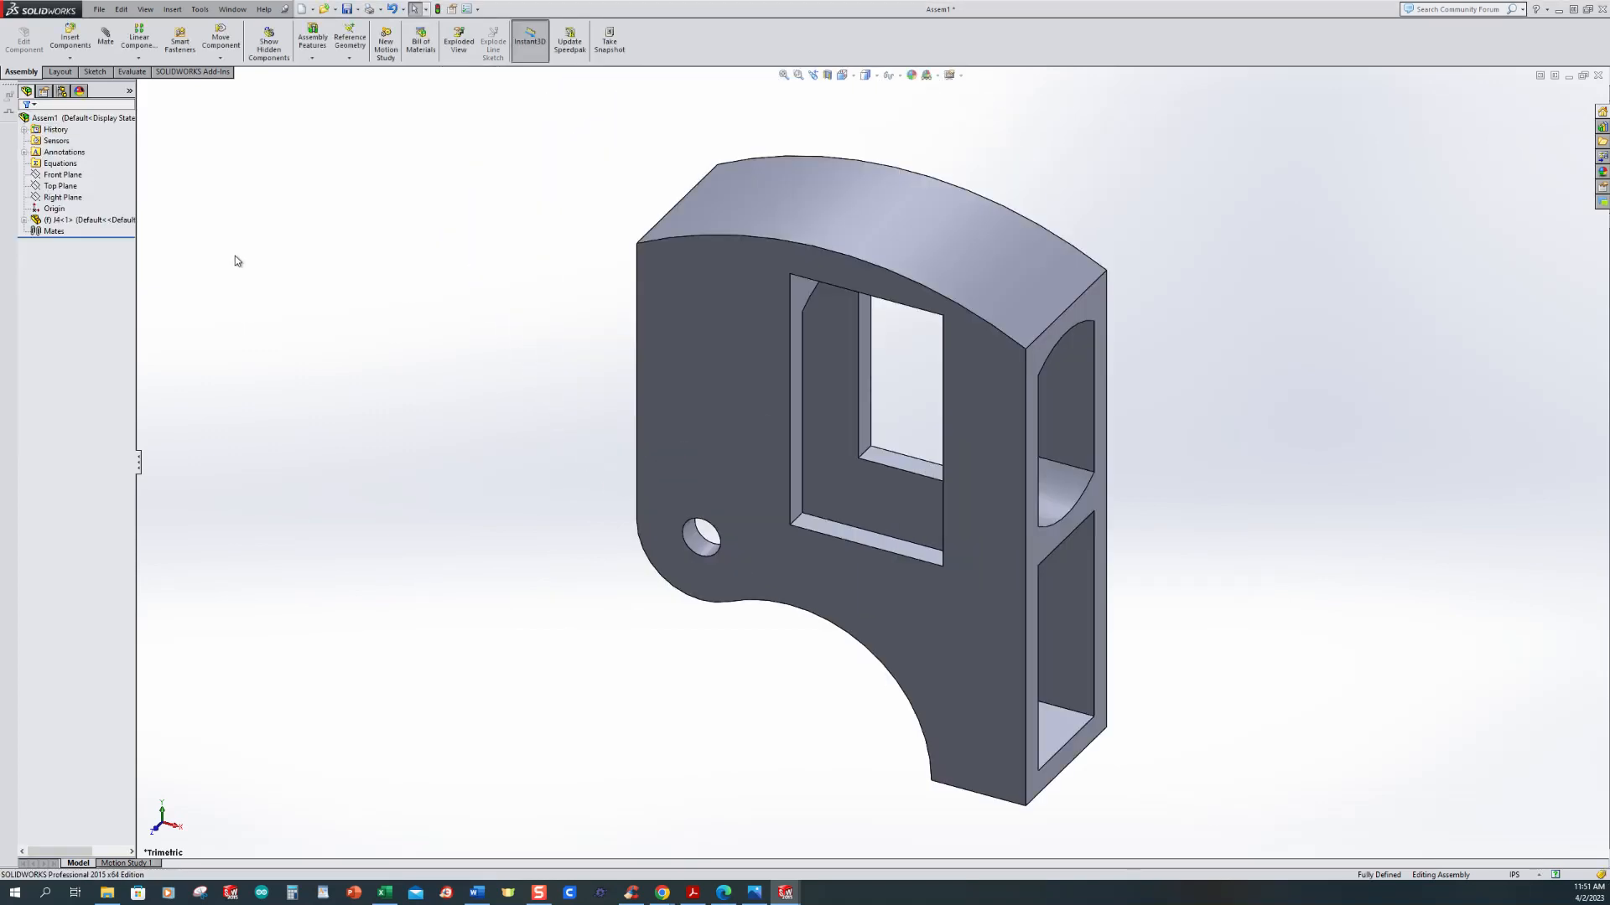
# Step: Insert the hook jaw J1 into the assembly and position it beside the J4 housing
pyautogui.click(69, 57)
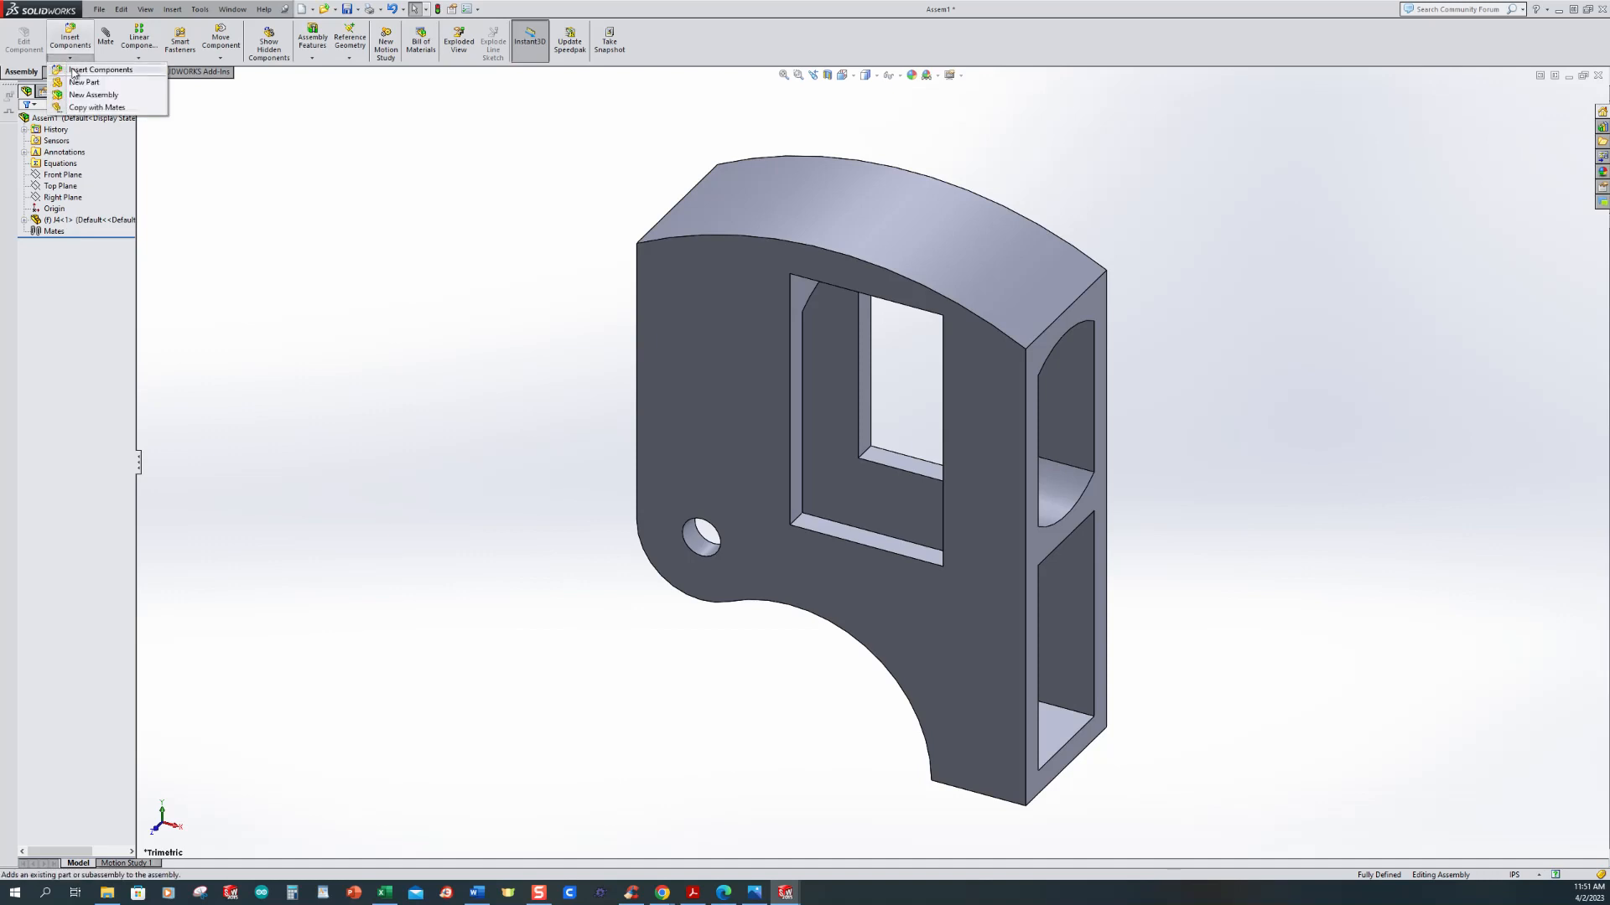
pyautogui.click(74, 70)
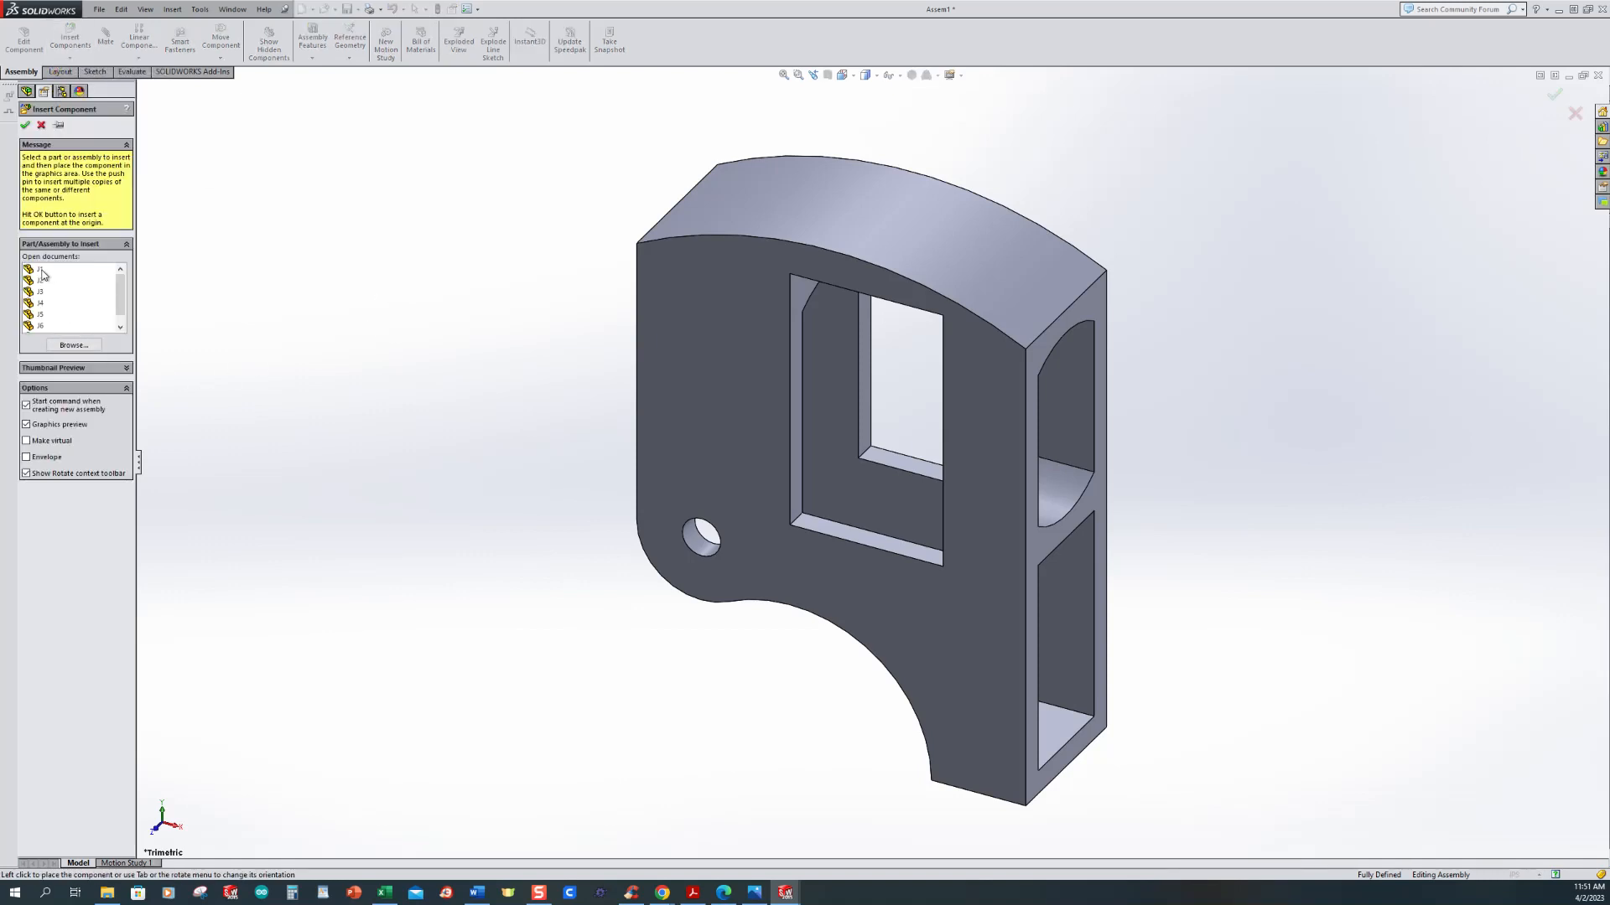
pyautogui.click(41, 270)
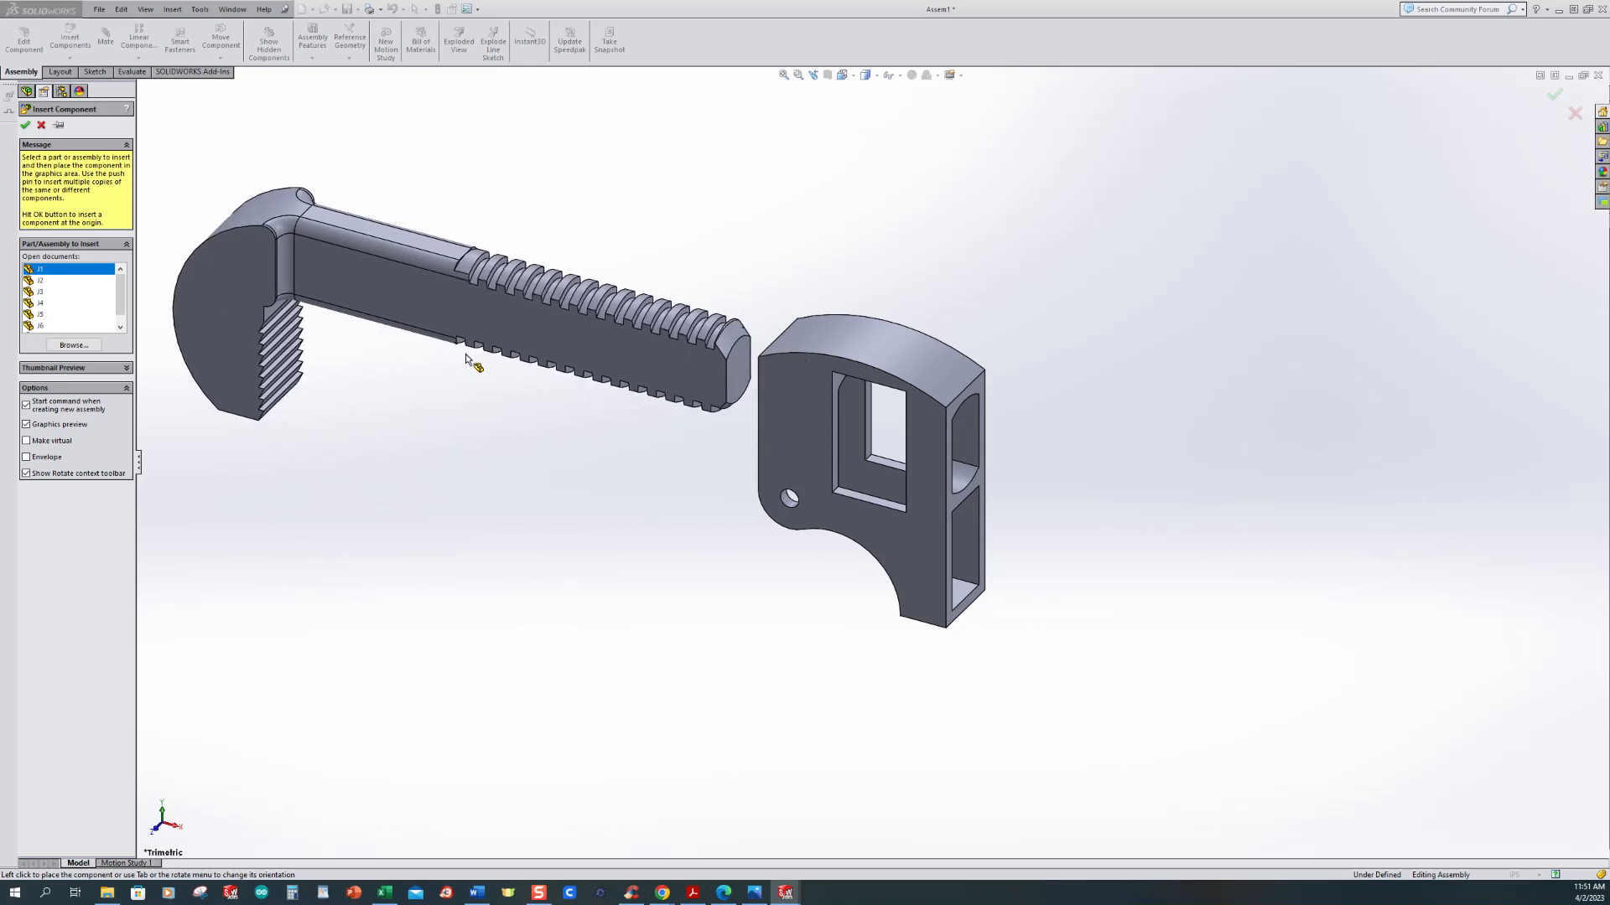
pyautogui.click(467, 360)
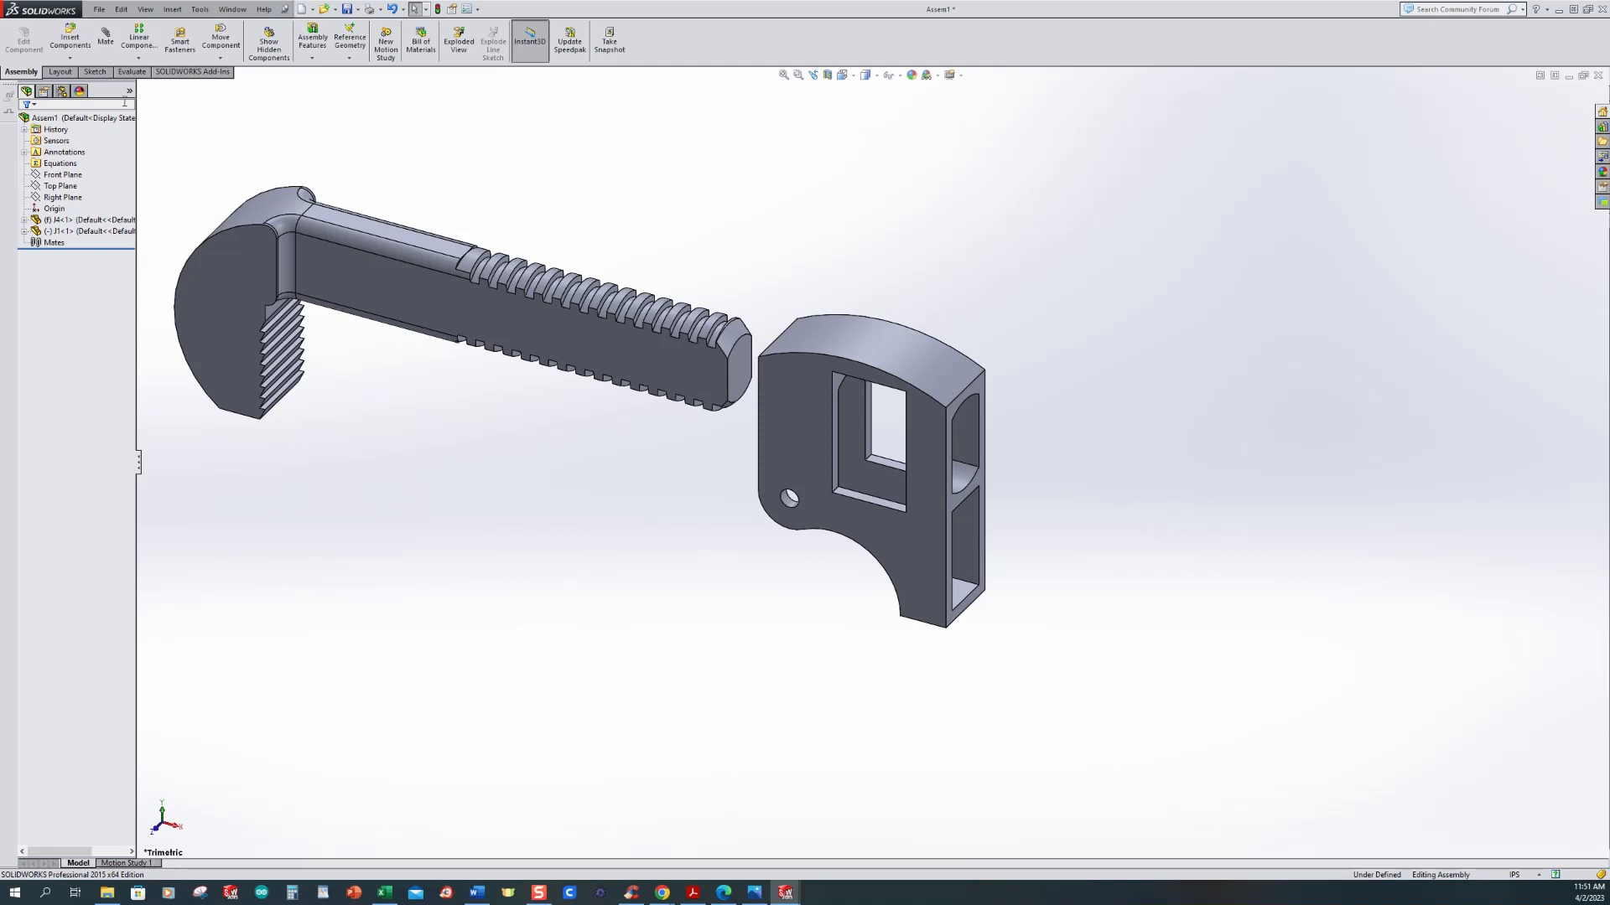
pyautogui.moveTo(413, 334); pyautogui.dragTo(401, 278)
pyautogui.moveTo(813, 435); pyautogui.dragTo(778, 429)
pyautogui.click(397, 389)
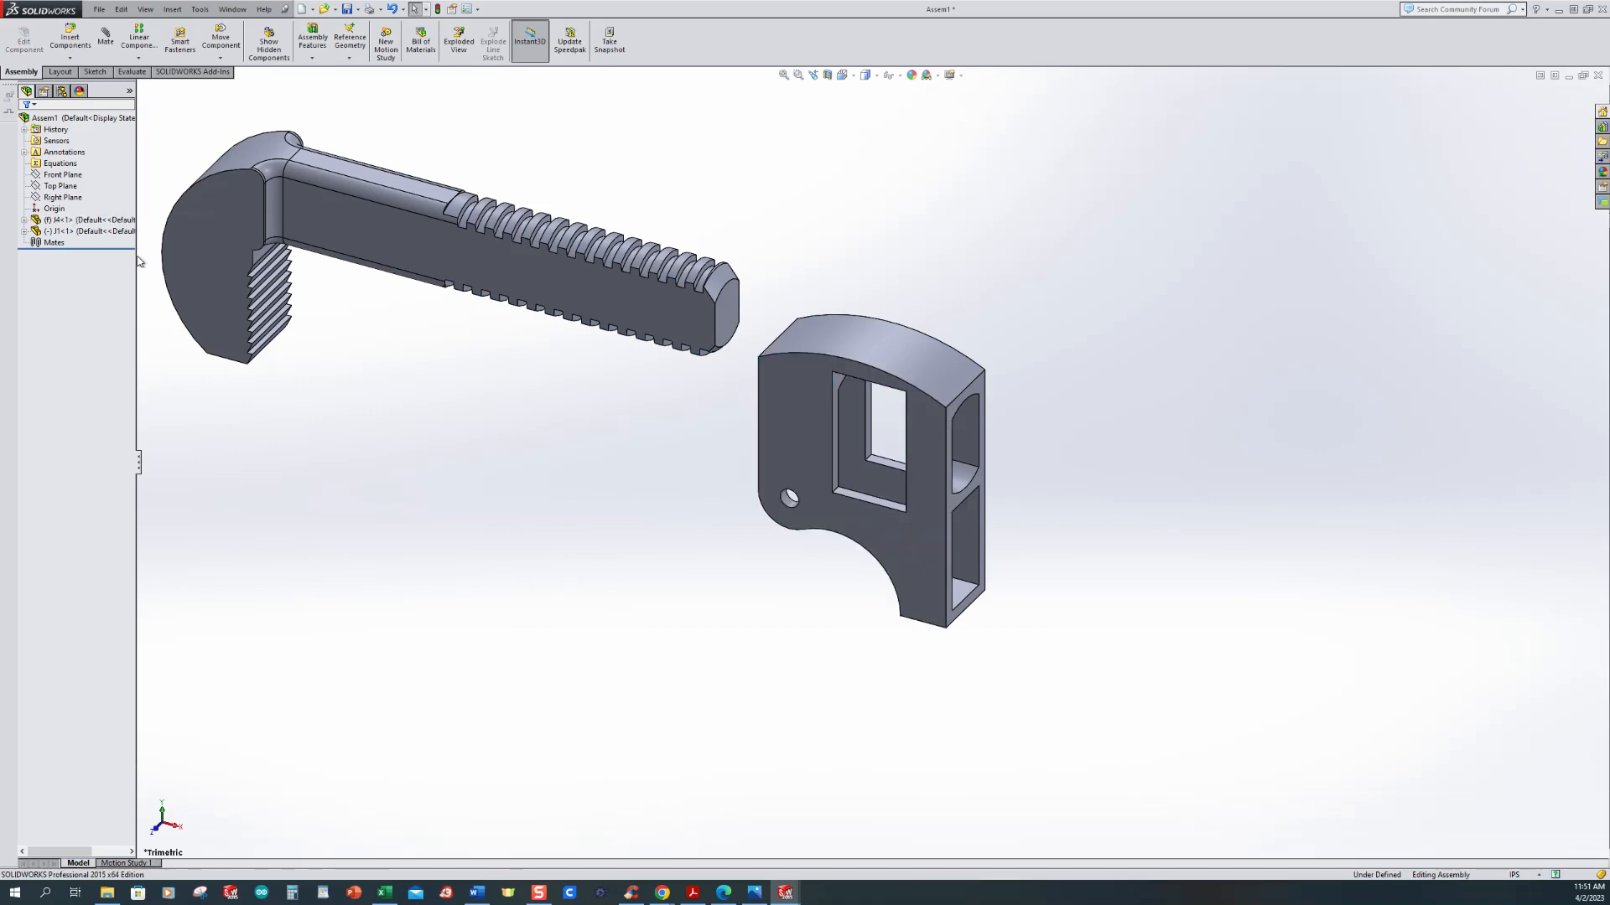
# Step: Add a concentric mate between a curved thread face on J1's shank and the rounded face of J4's upper opening
pyautogui.click(106, 40)
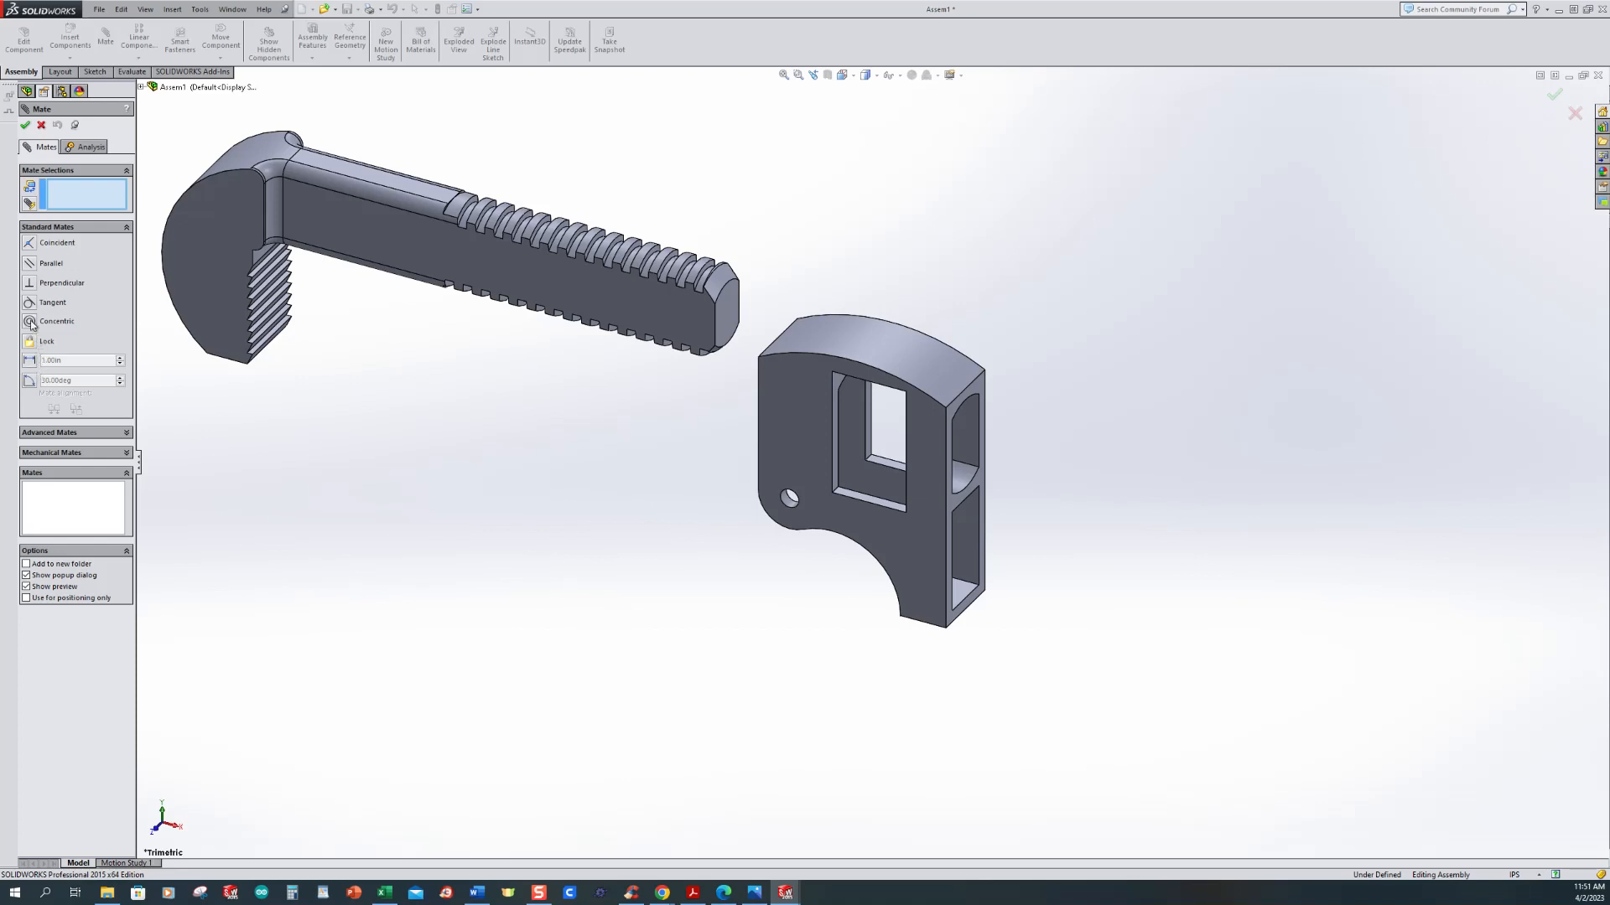
pyautogui.scroll(-2, 474, 233)
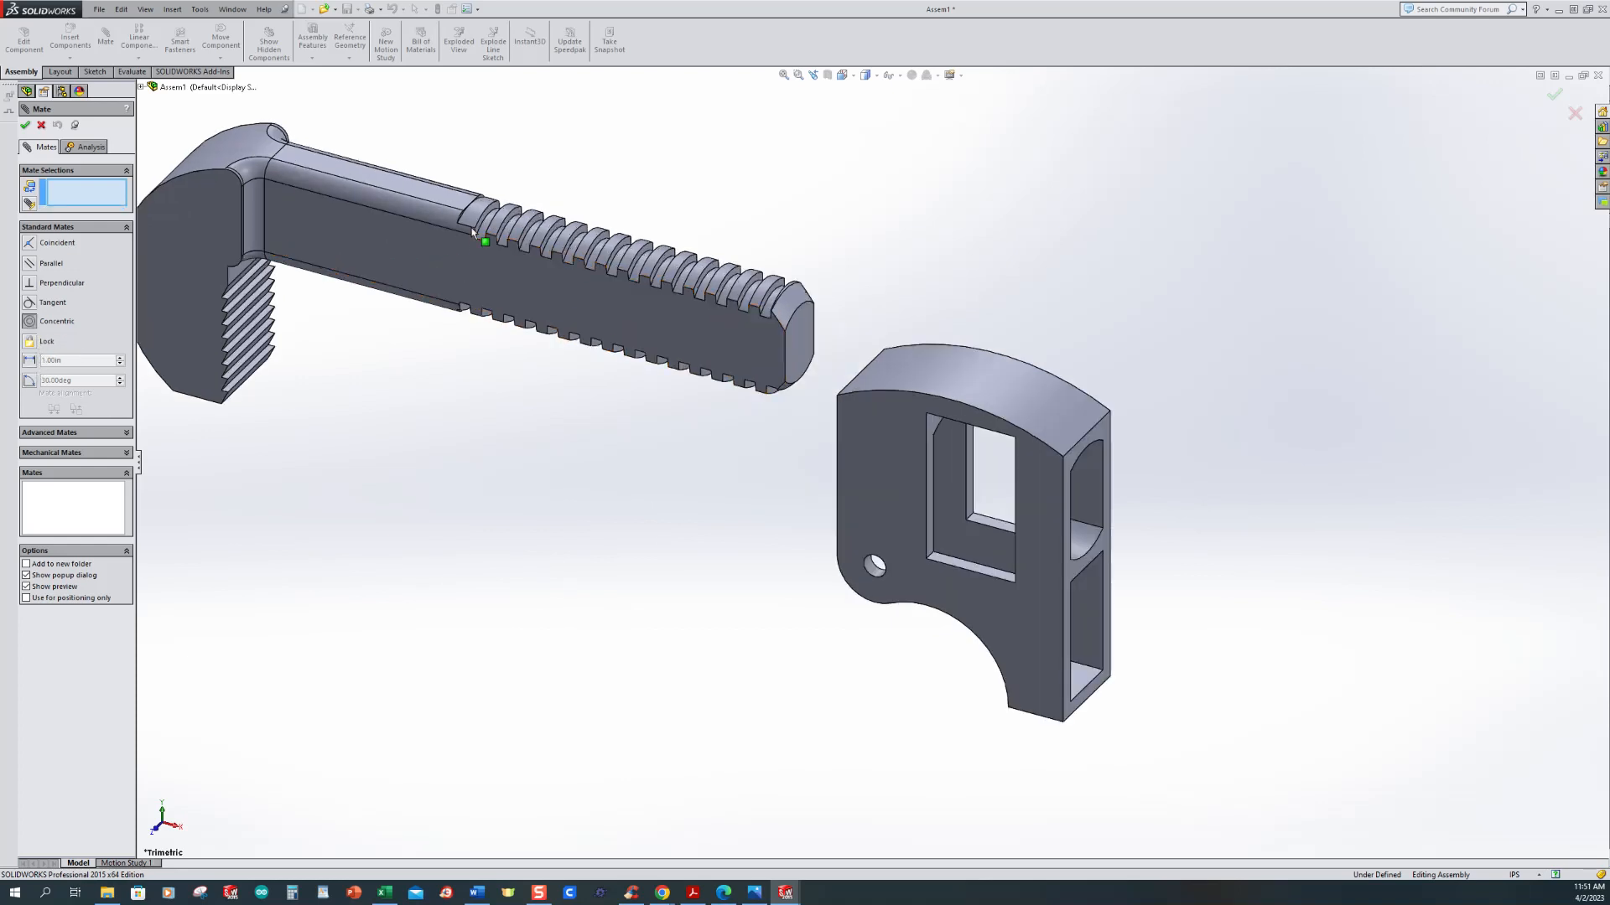
pyautogui.scroll(-1, 474, 233)
pyautogui.click(530, 231)
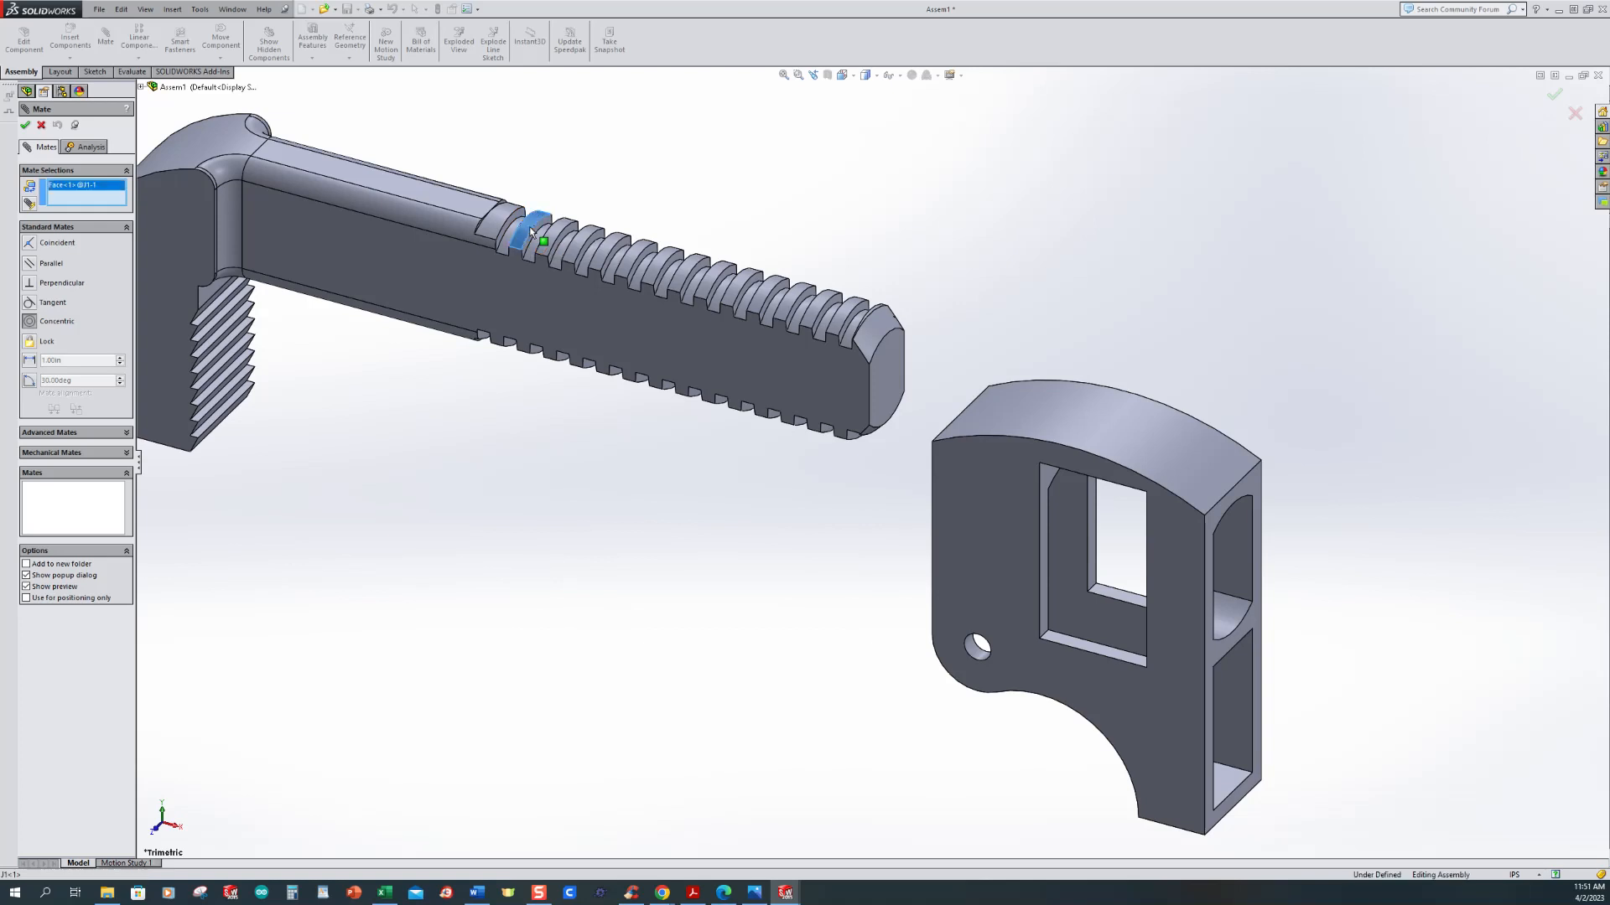
pyautogui.scroll(3, 805, 503)
pyautogui.moveTo(1139, 557); pyautogui.dragTo(1040, 409, button='middle')
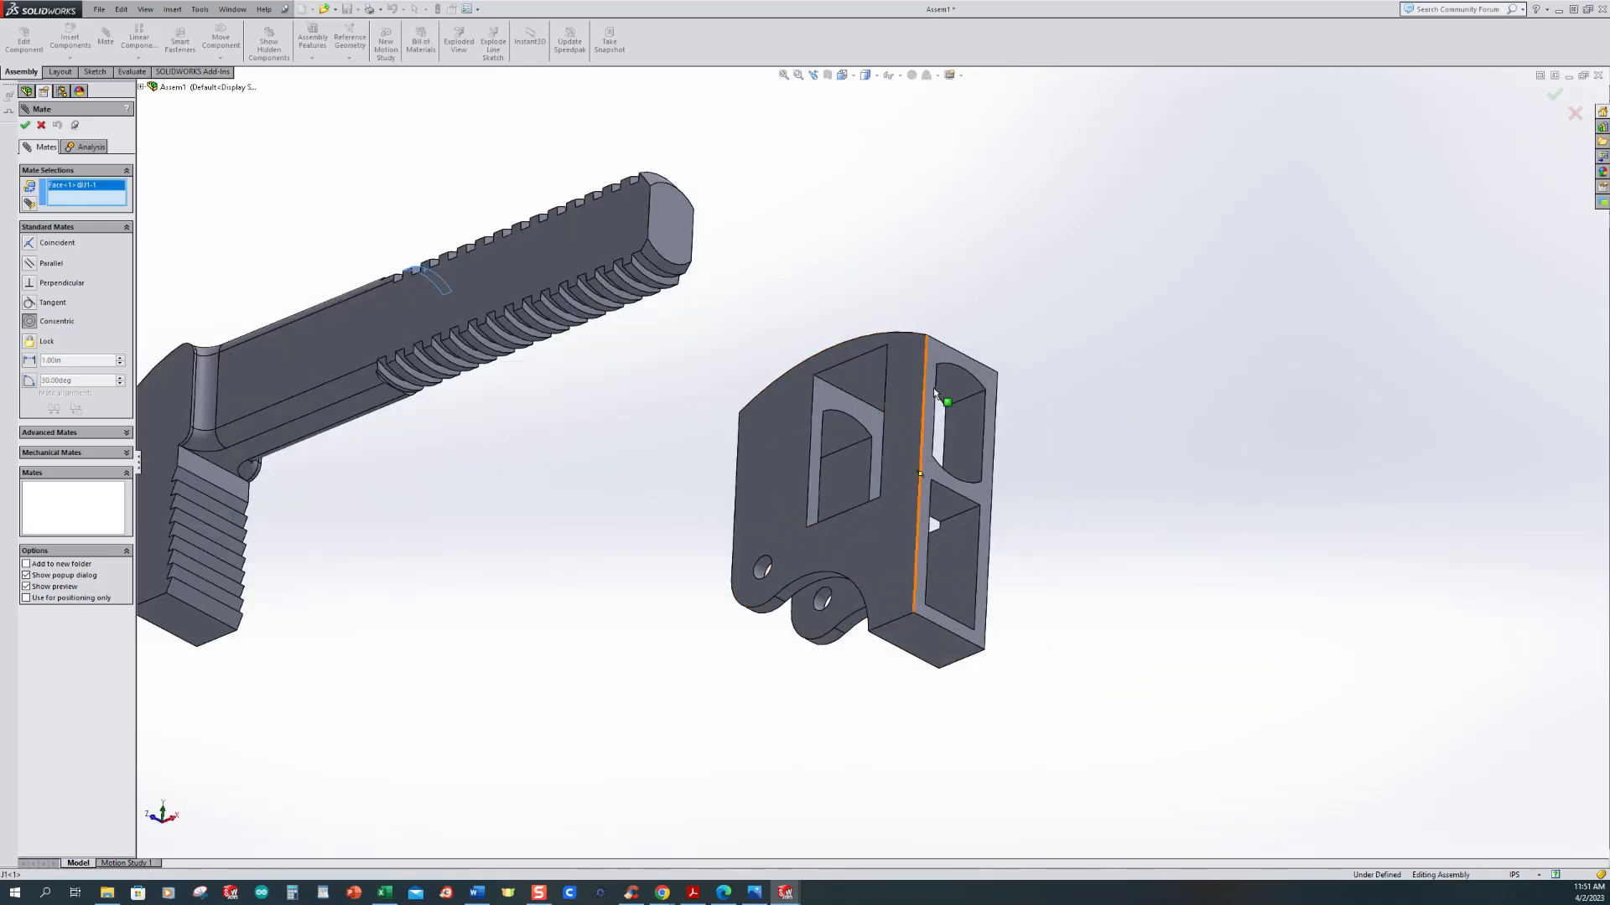
pyautogui.click(968, 389)
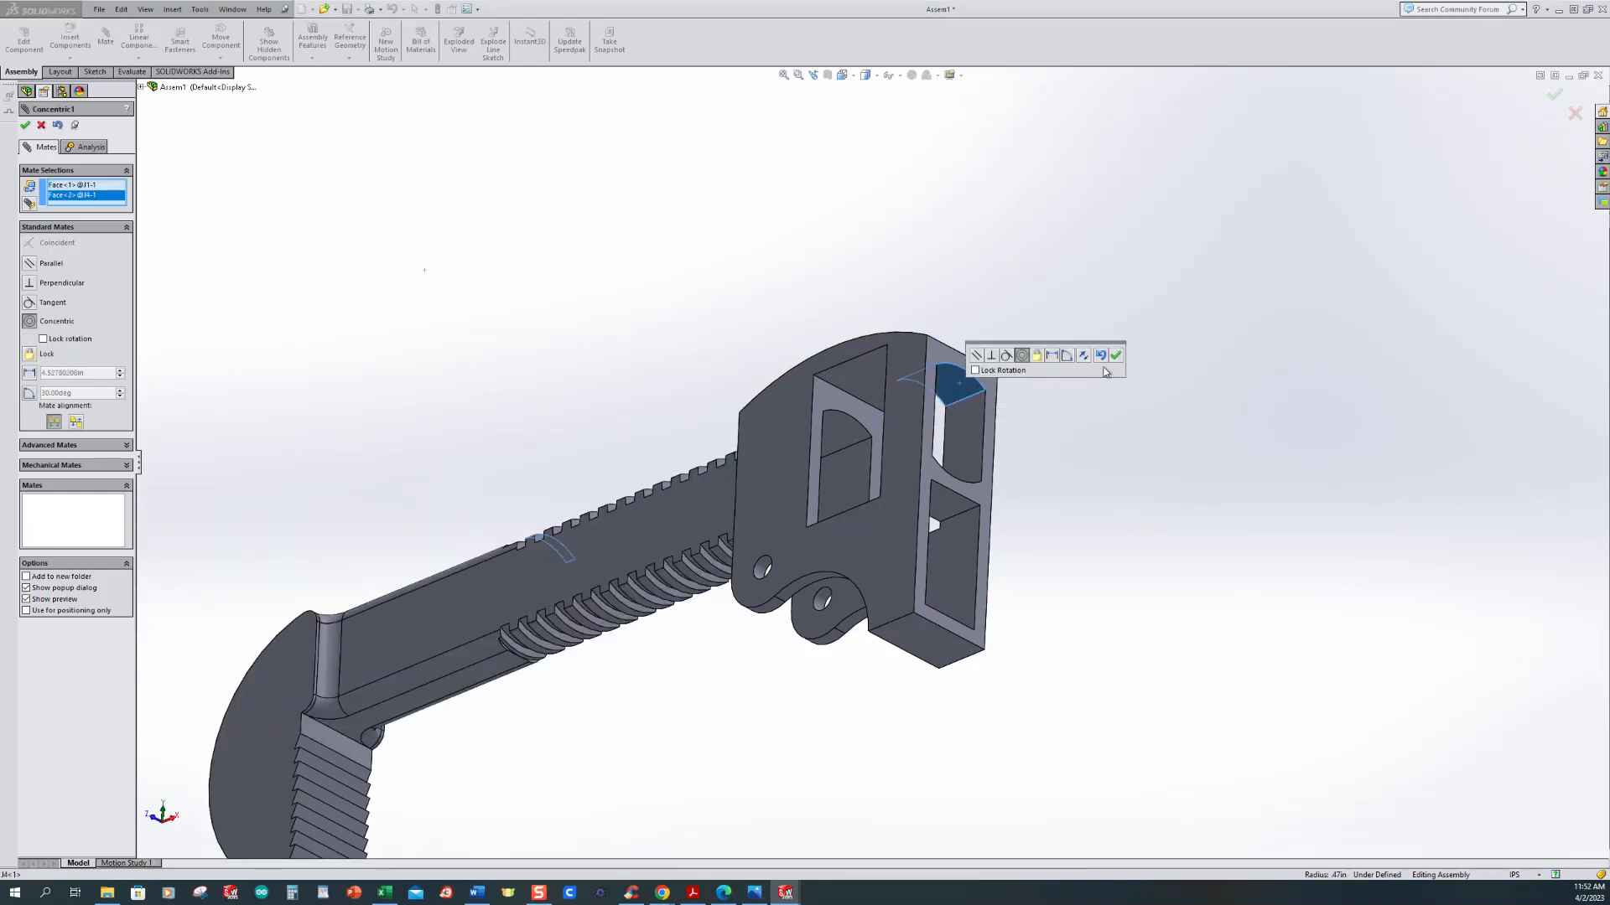
pyautogui.click(1115, 358)
# Step: Slide the hook jaw along its axis until its threaded end protrudes through the J4 housing
pyautogui.scroll(5, 593, 363)
pyautogui.moveTo(593, 364); pyautogui.dragTo(668, 493, button='middle')
pyautogui.moveTo(700, 490); pyautogui.dragTo(817, 499)
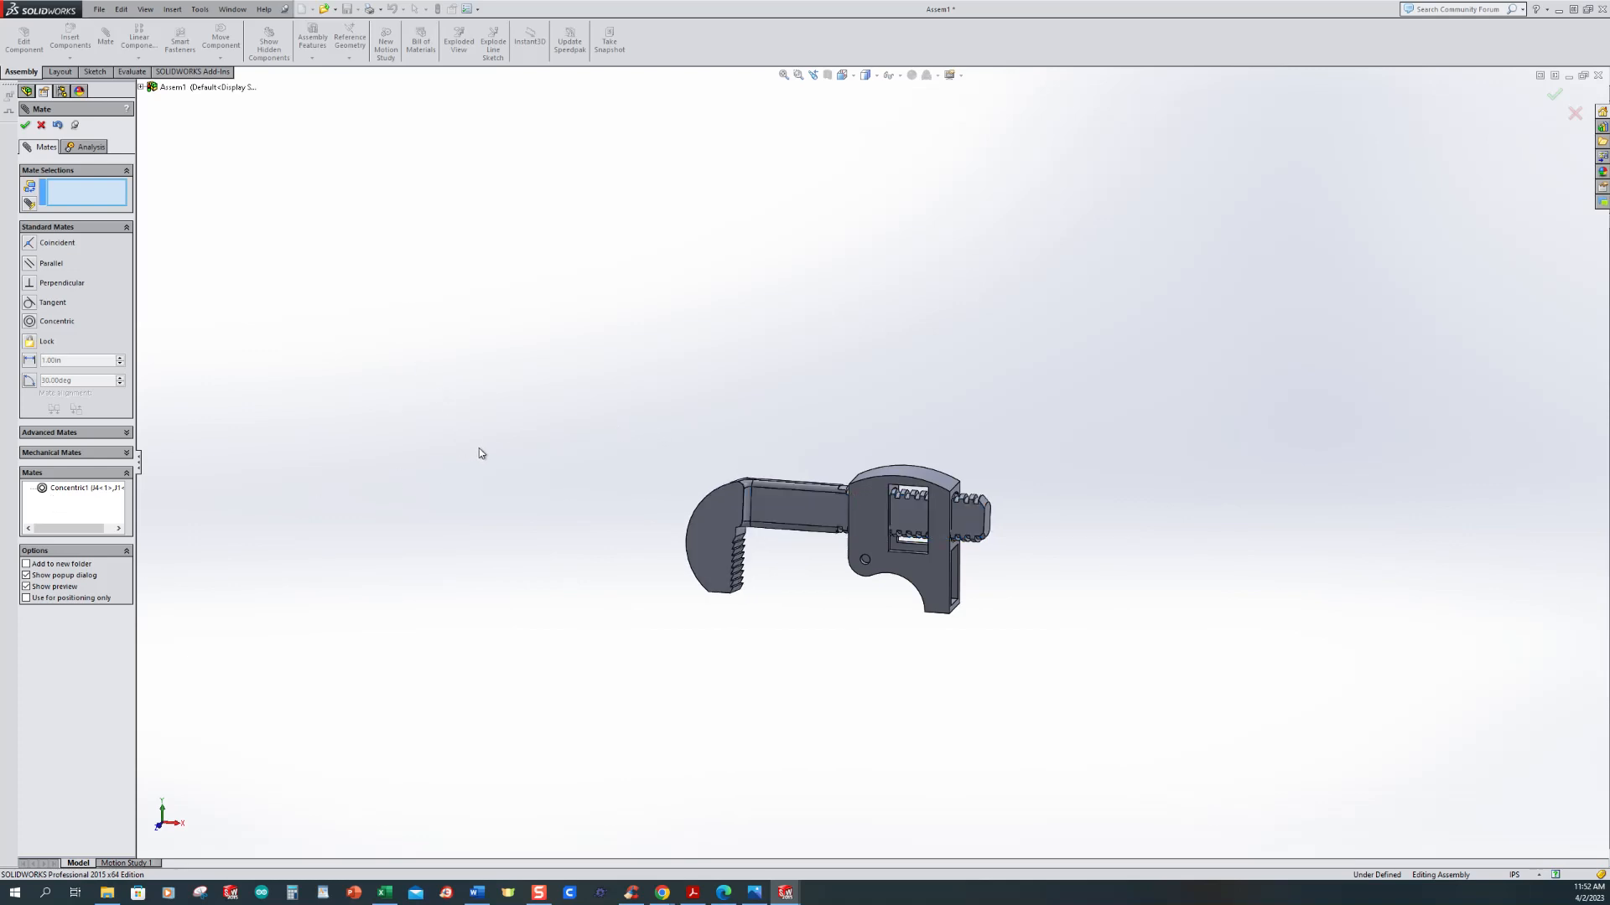
pyautogui.moveTo(480, 449); pyautogui.dragTo(425, 492, button='middle')
pyautogui.scroll(-2, 940, 621)
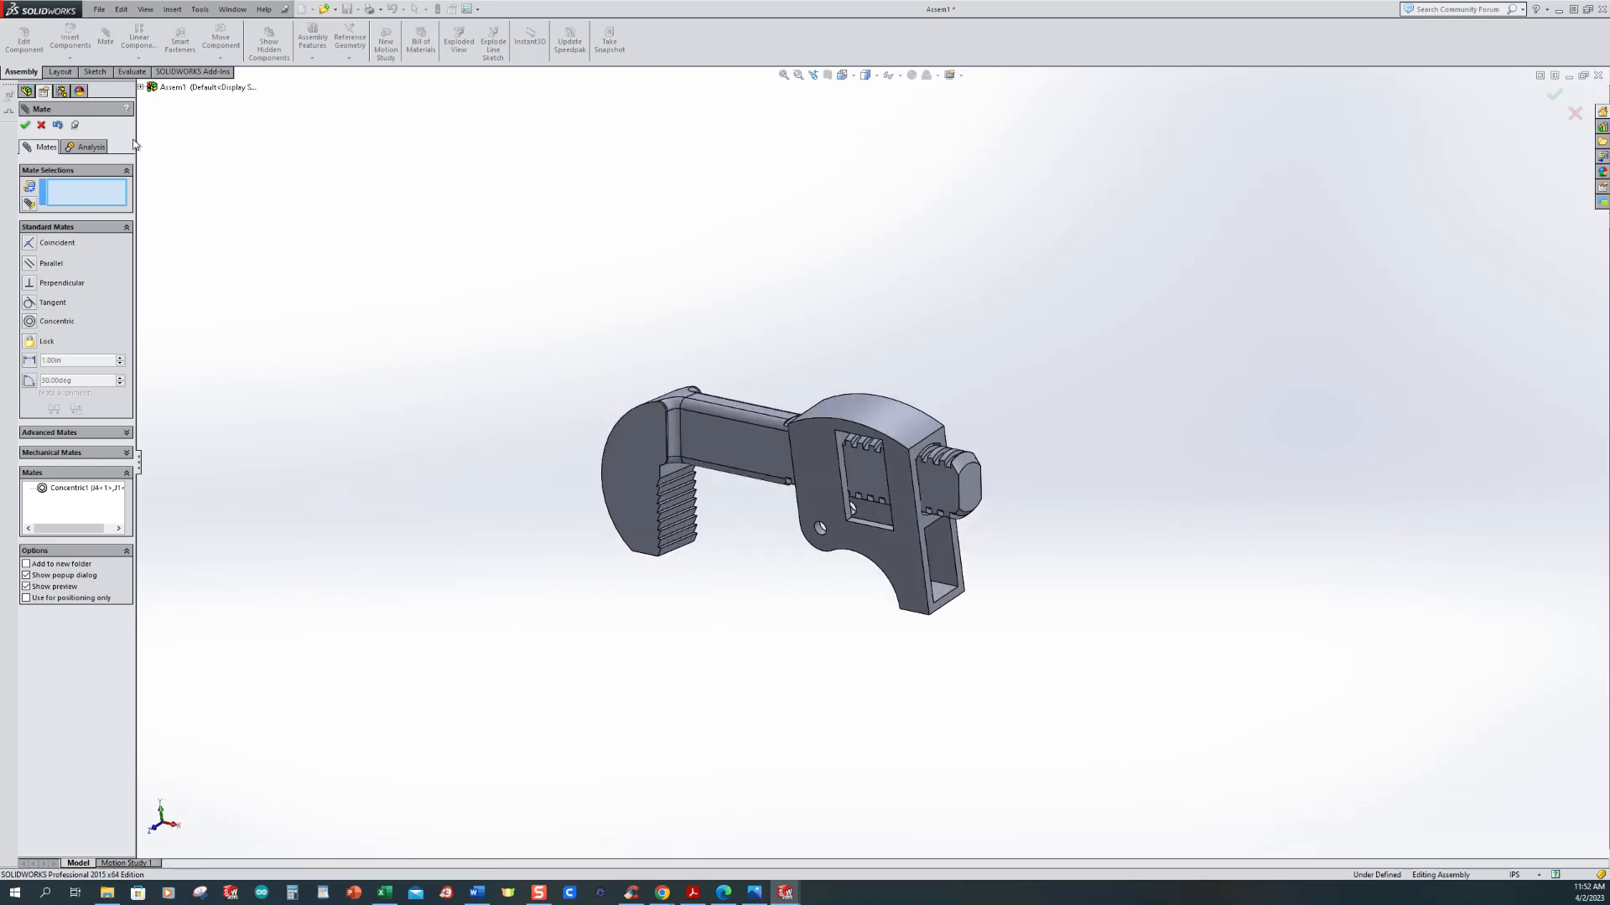
# Step: Add a coincident mate between the Front Planes of J4 and J1
pyautogui.click(141, 88)
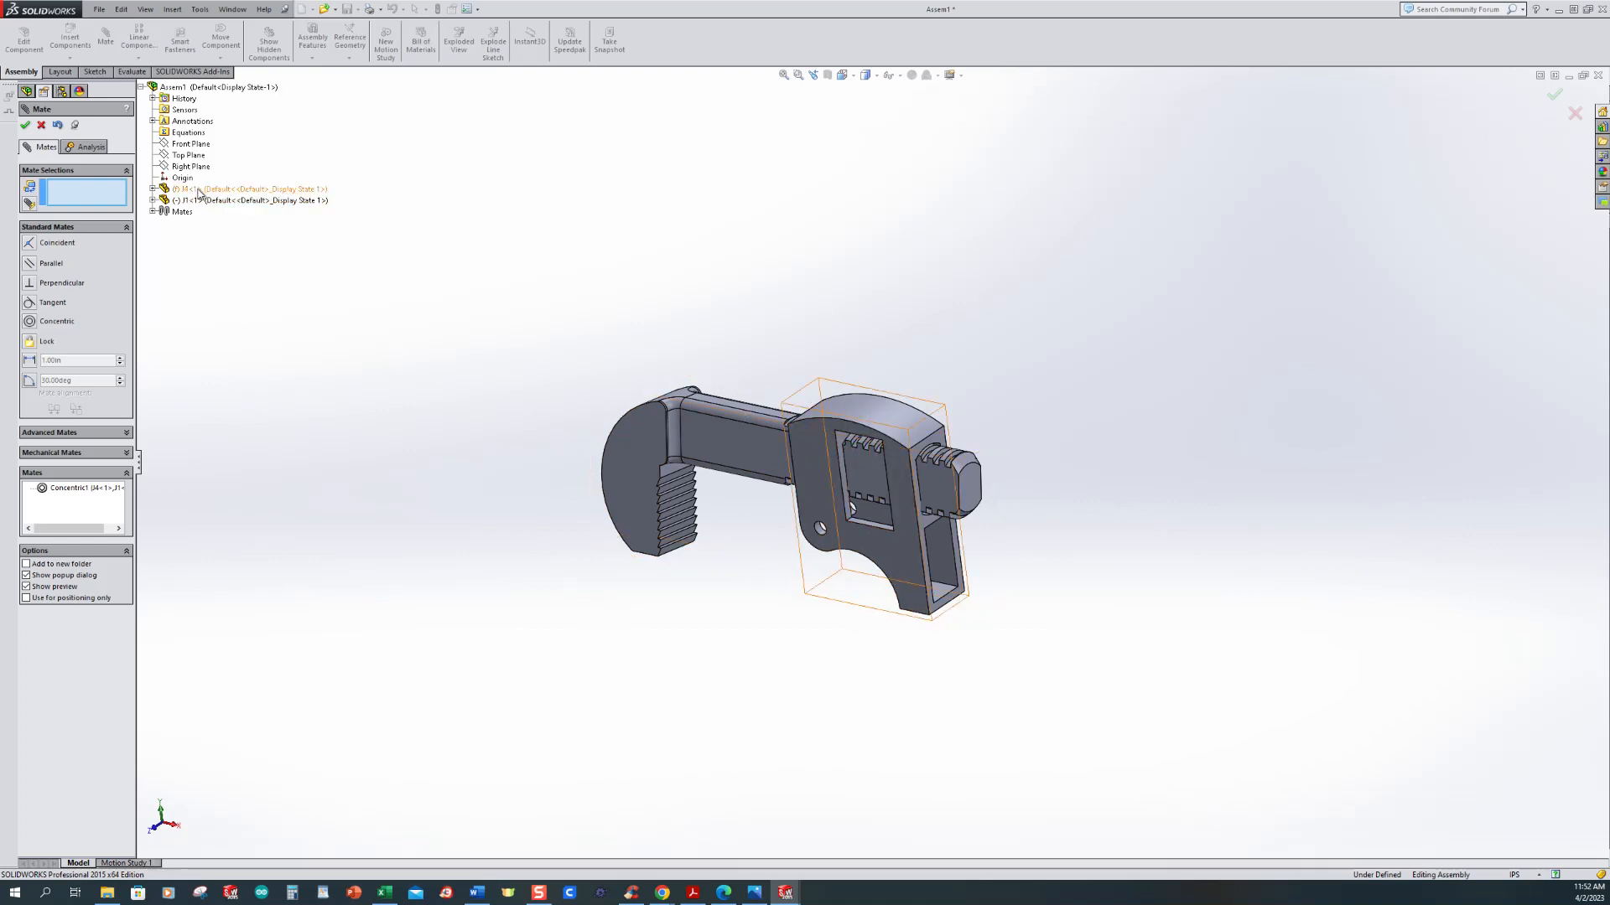
pyautogui.click(152, 190)
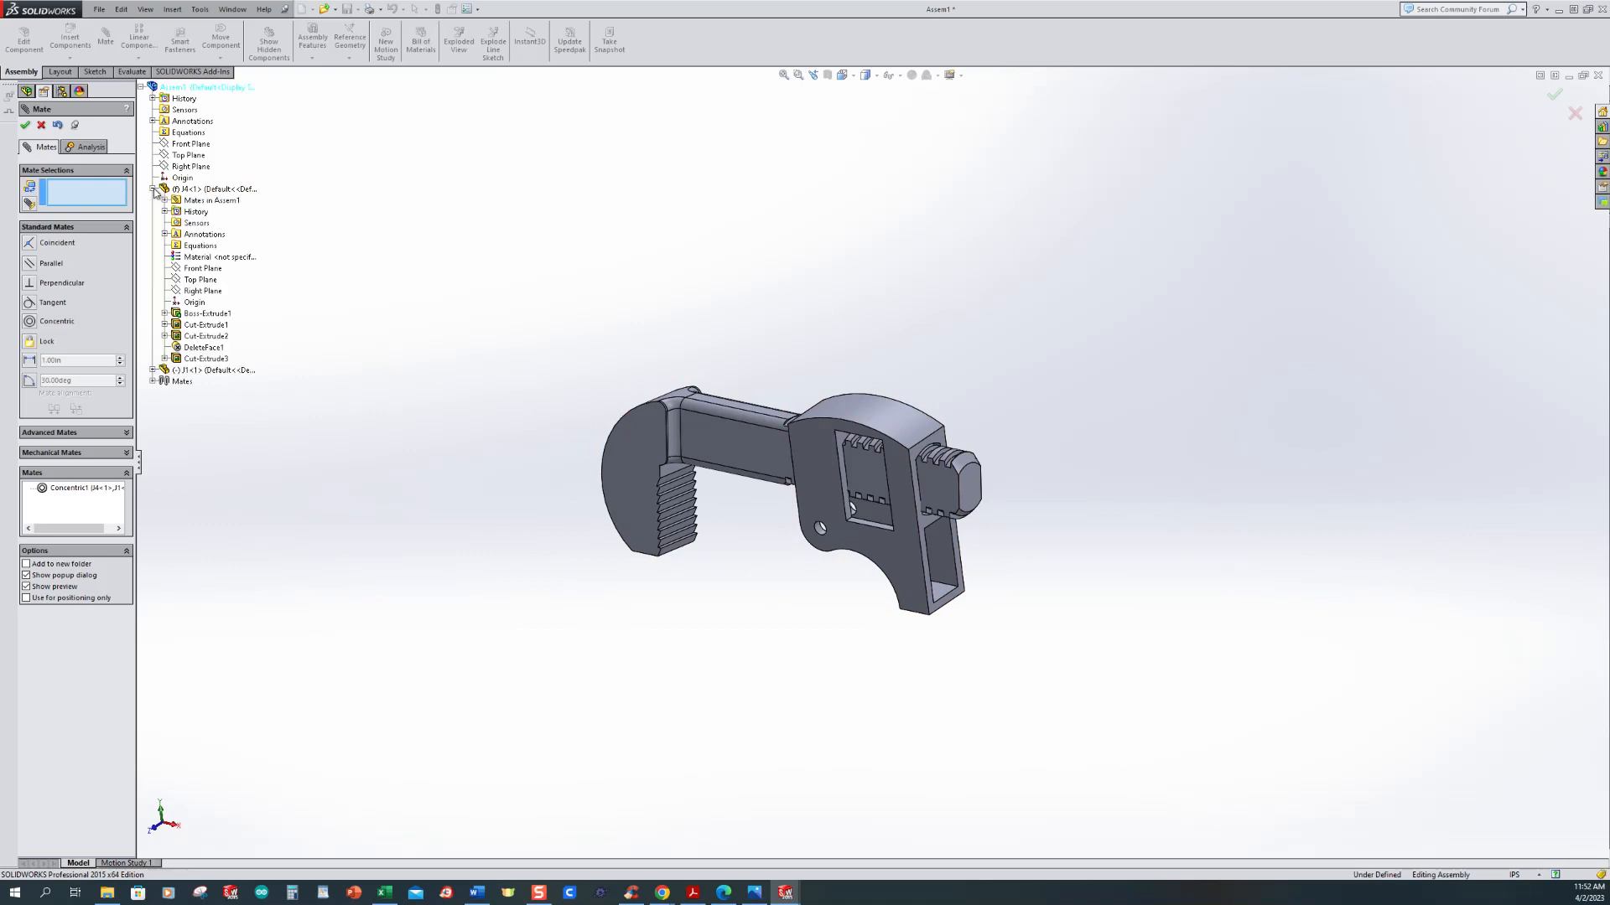
pyautogui.click(177, 269)
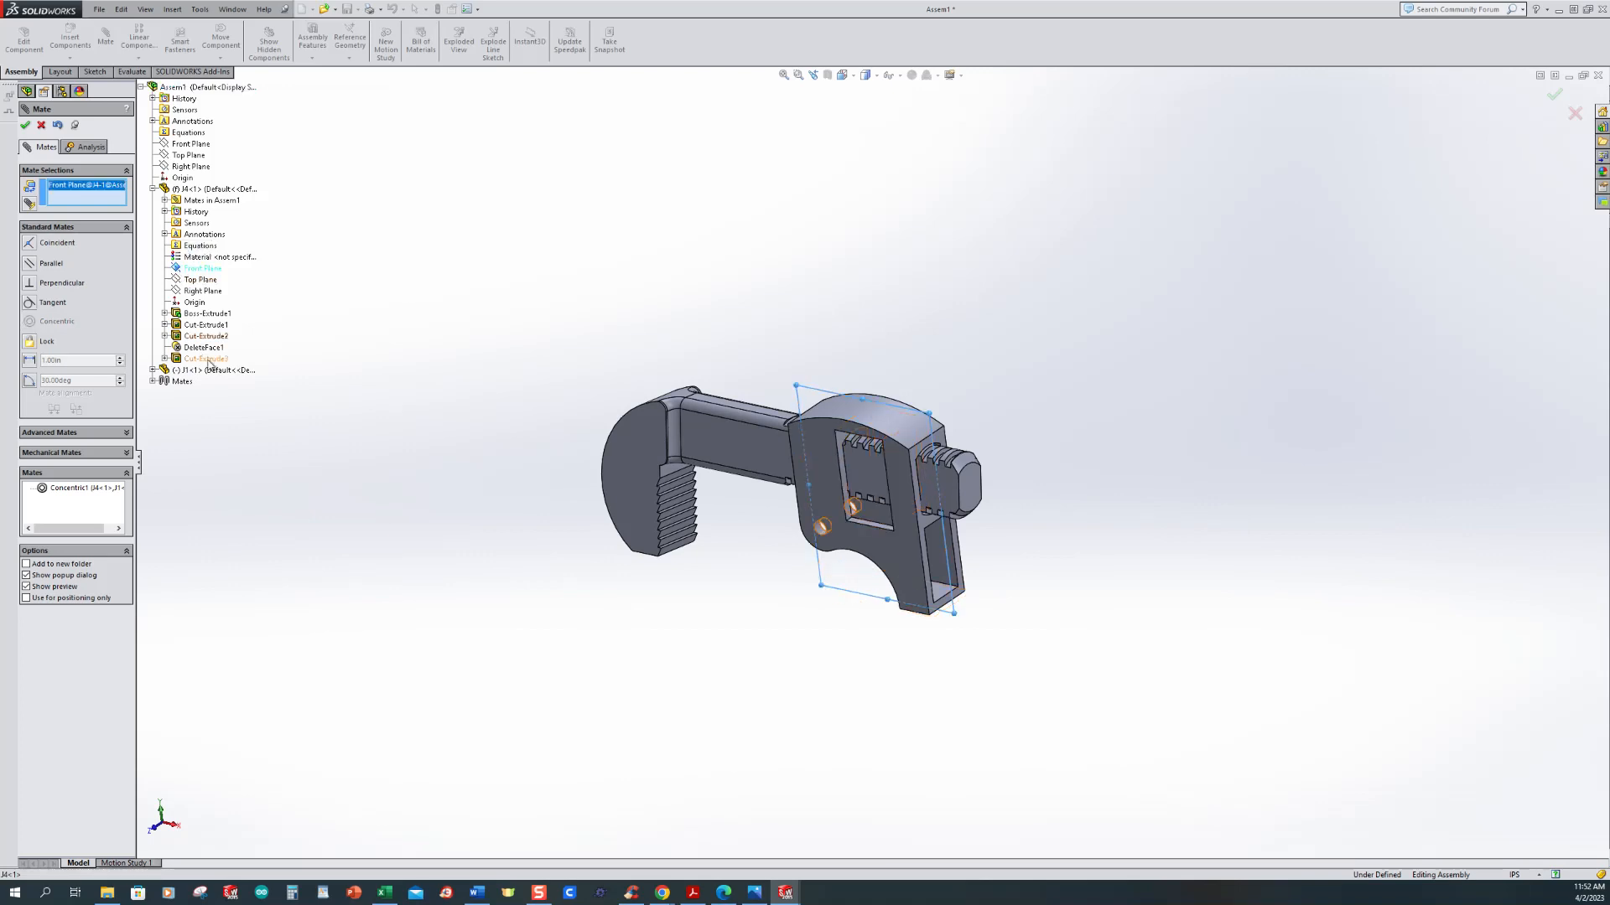
pyautogui.click(153, 370)
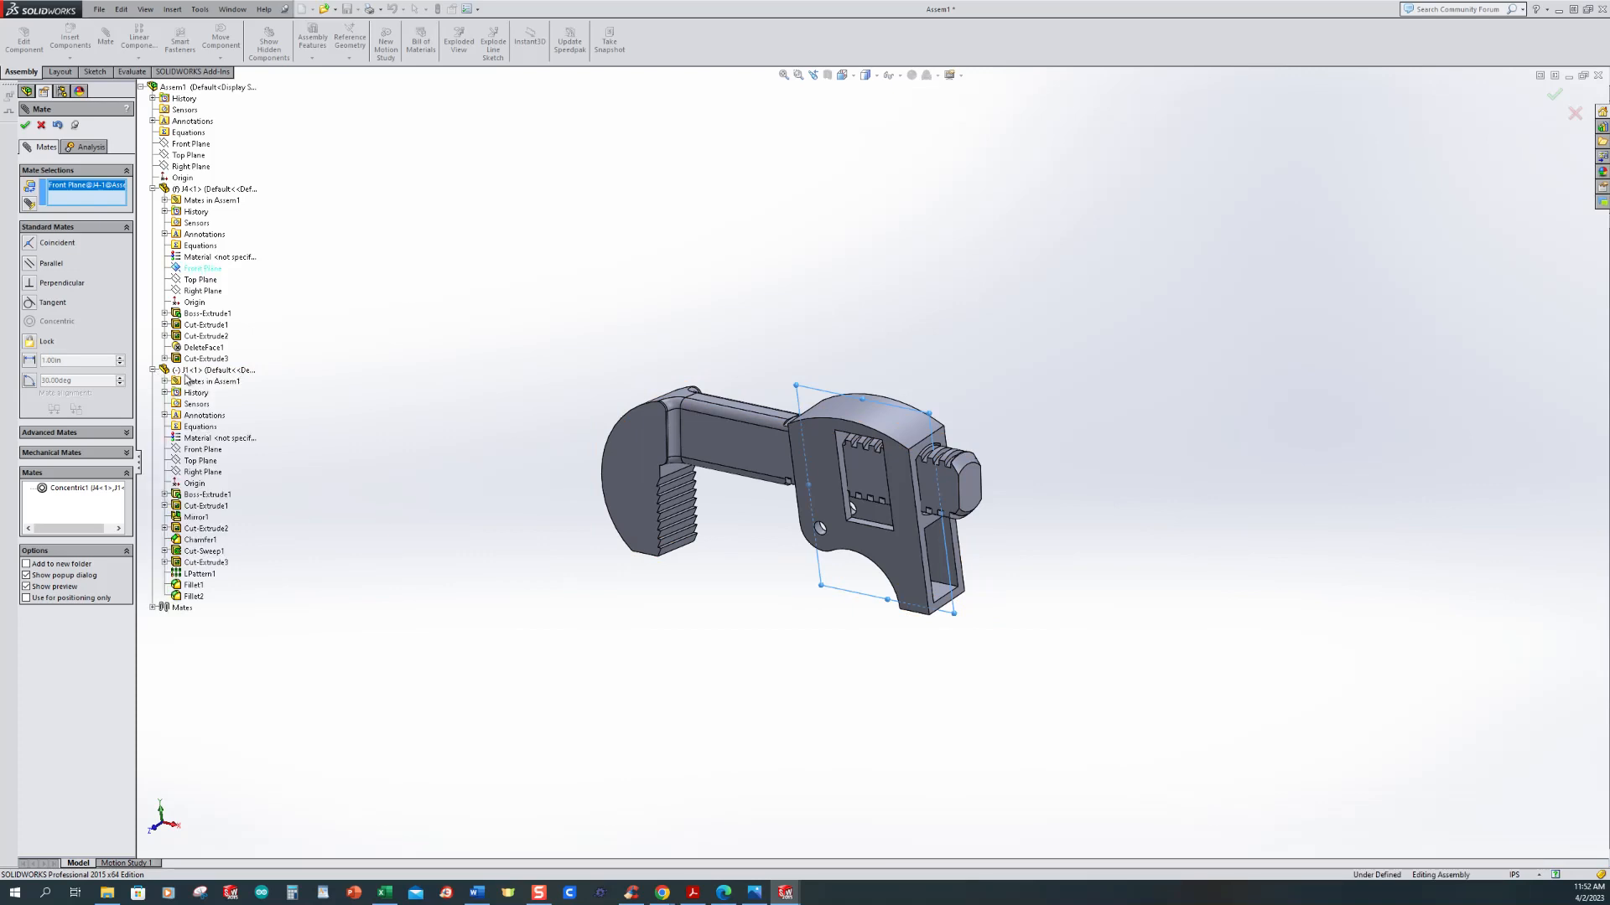
pyautogui.click(198, 452)
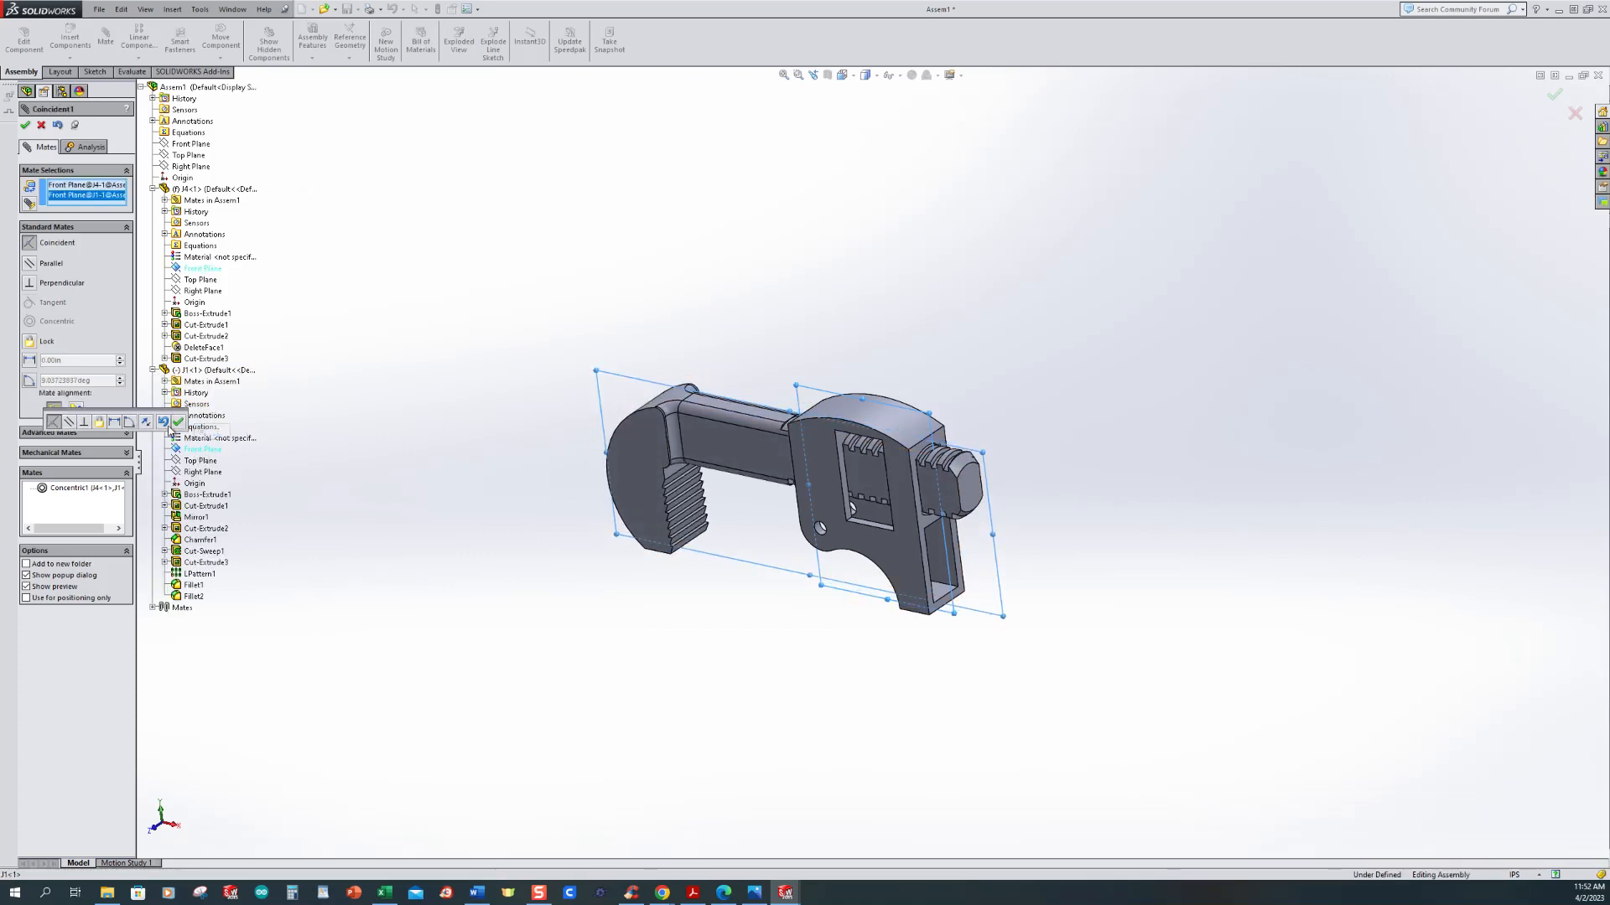
pyautogui.click(178, 422)
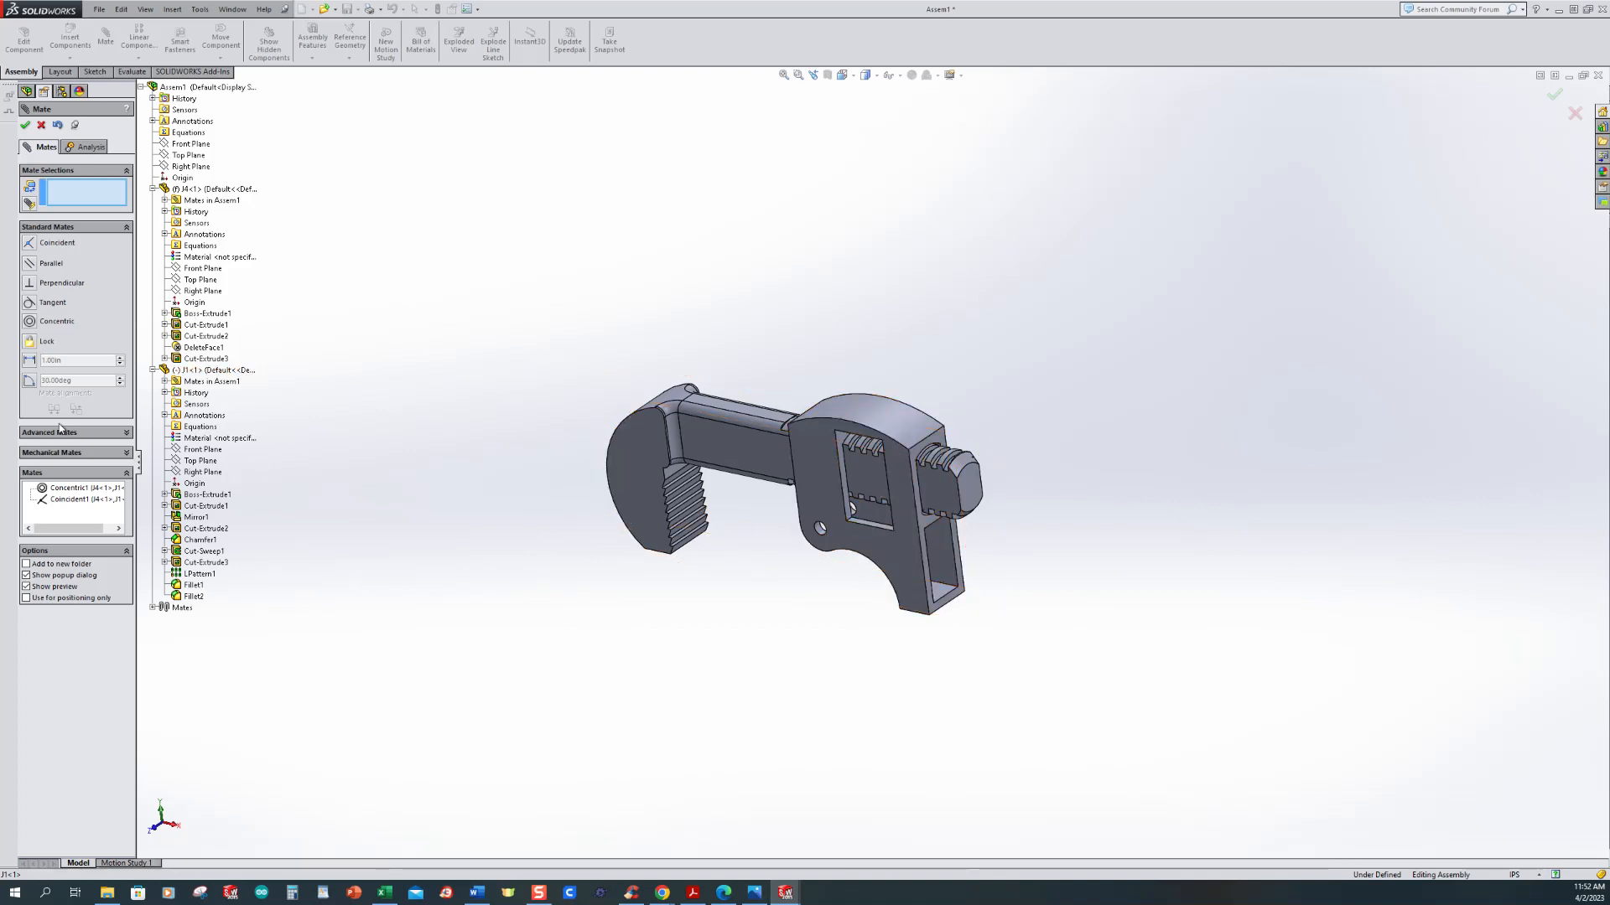
# Step: Start an advanced distance limit mate between the flat end face of J1's threaded shank and J4's adjacent outer face
pyautogui.click(100, 433)
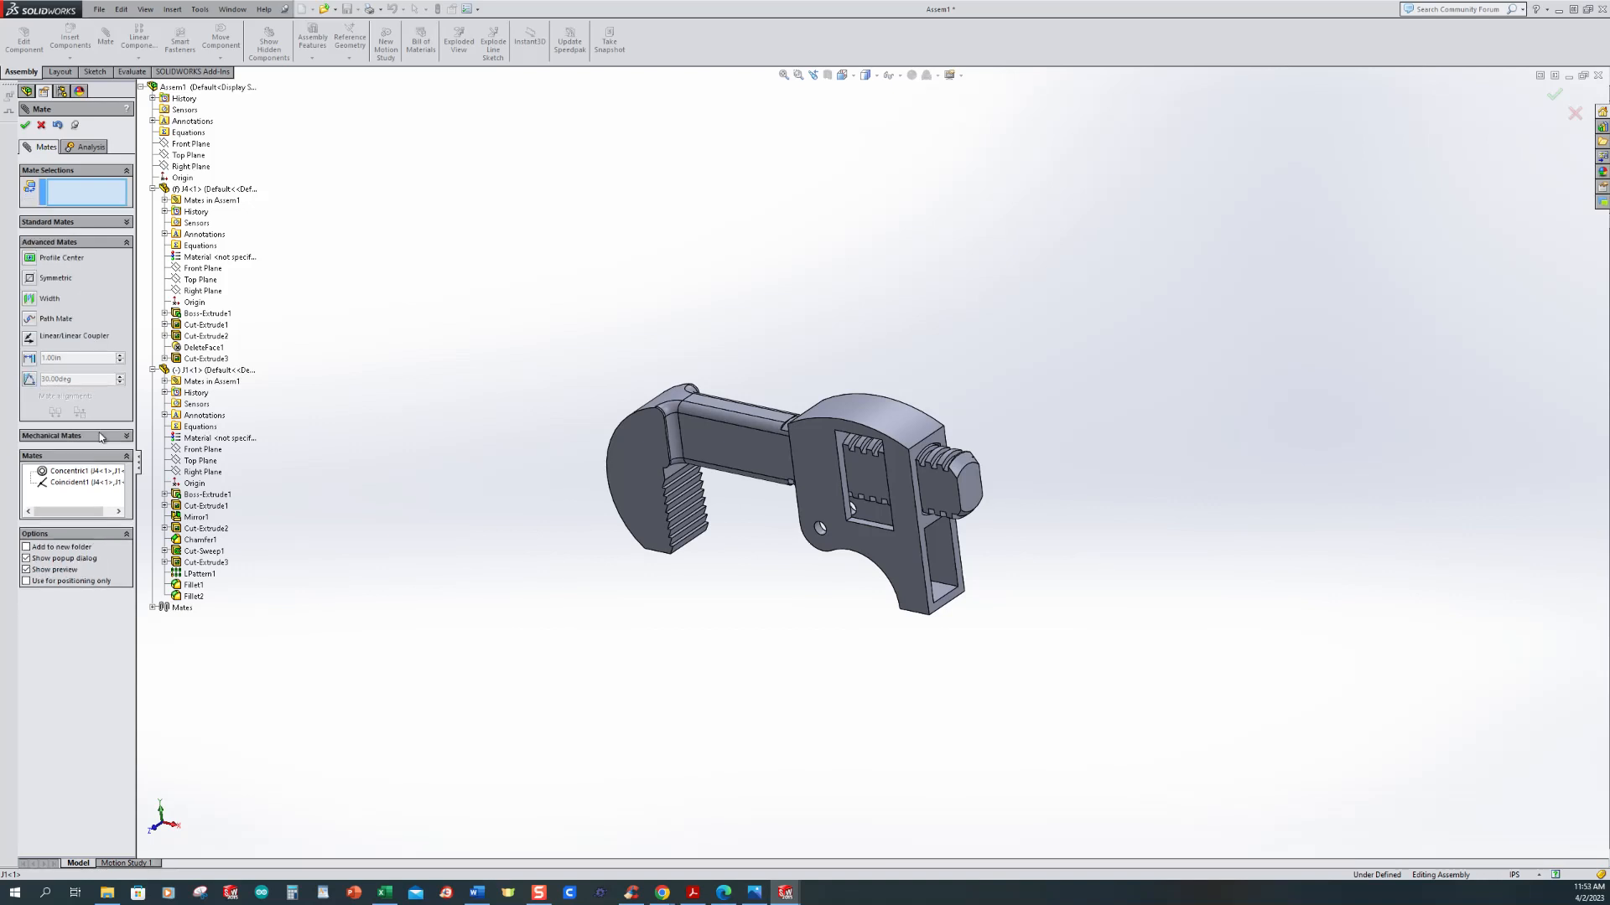
pyautogui.click(29, 358)
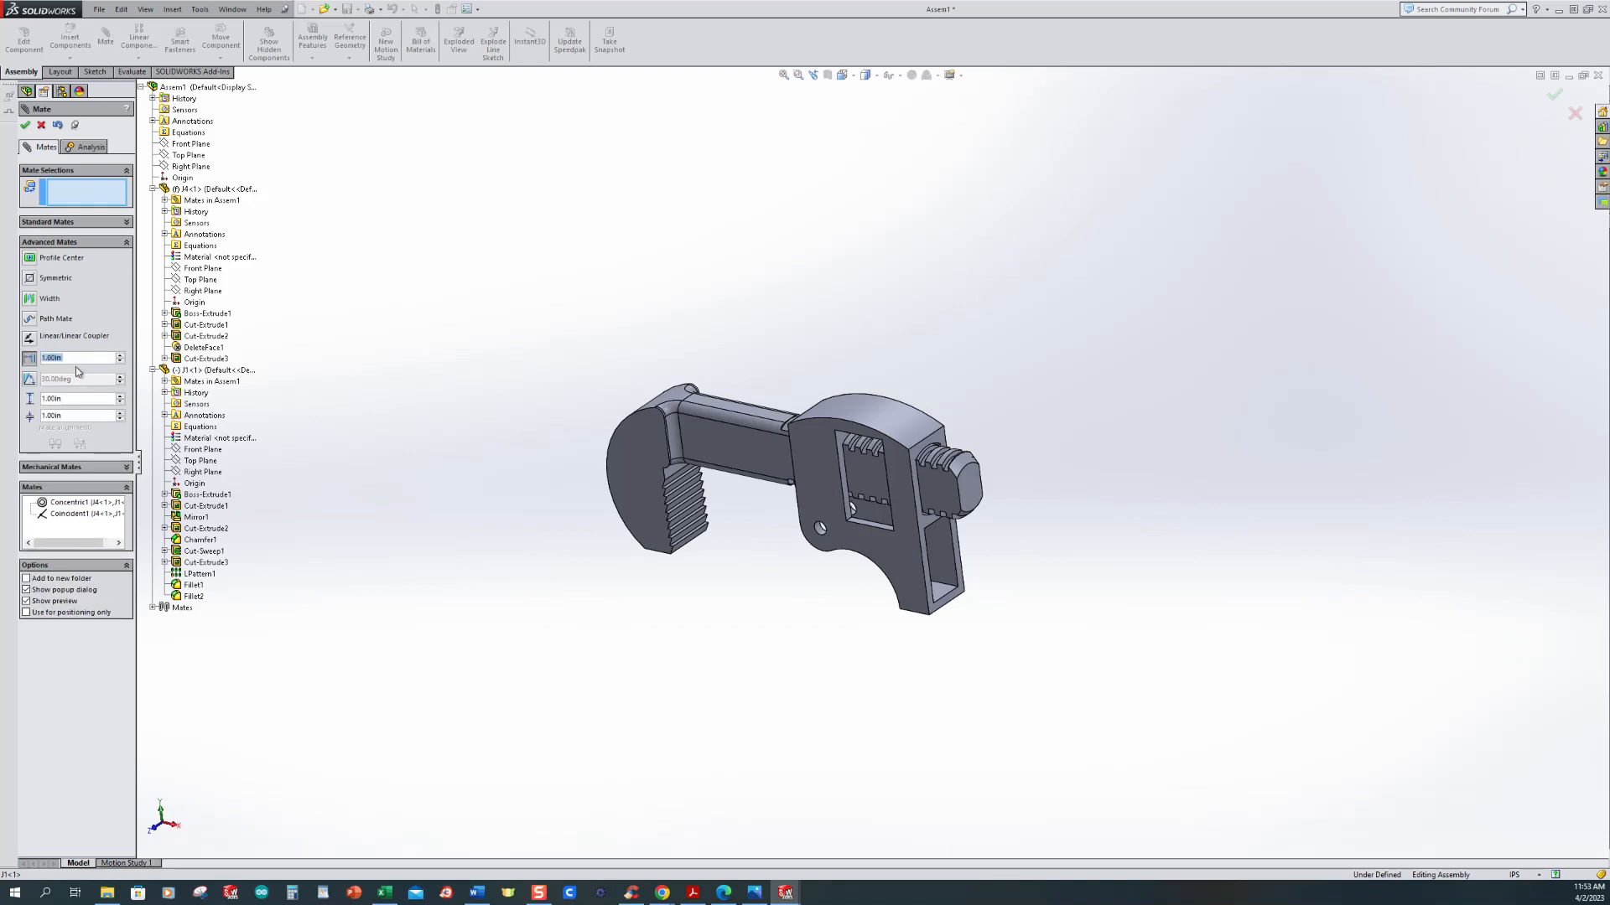
pyautogui.scroll(-2, 984, 480)
pyautogui.click(944, 502)
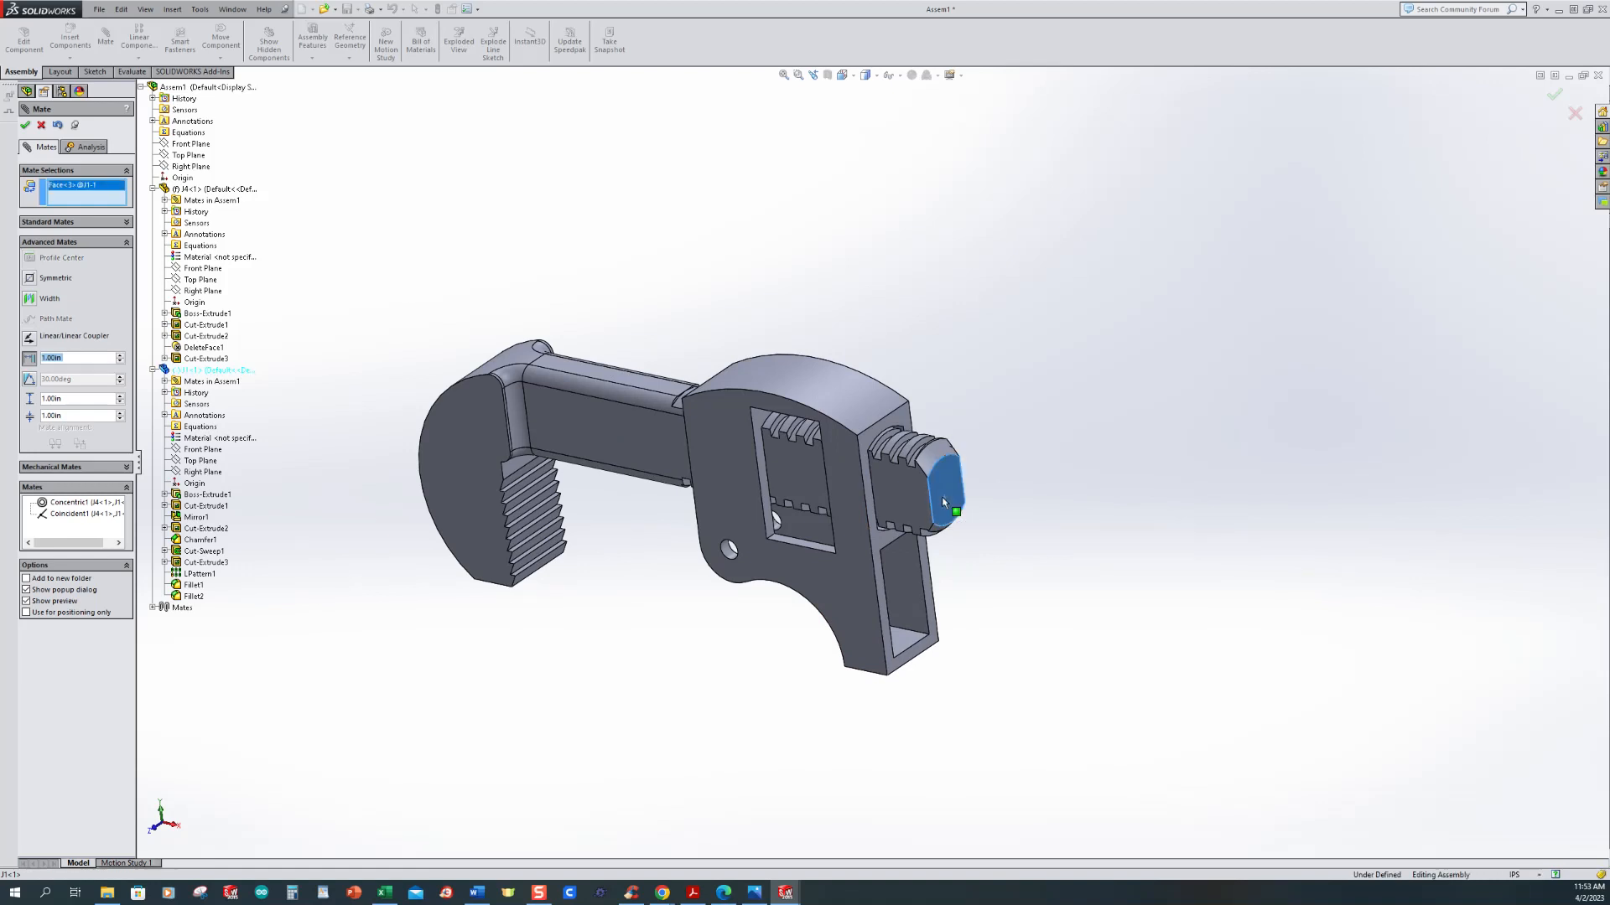
pyautogui.click(878, 542)
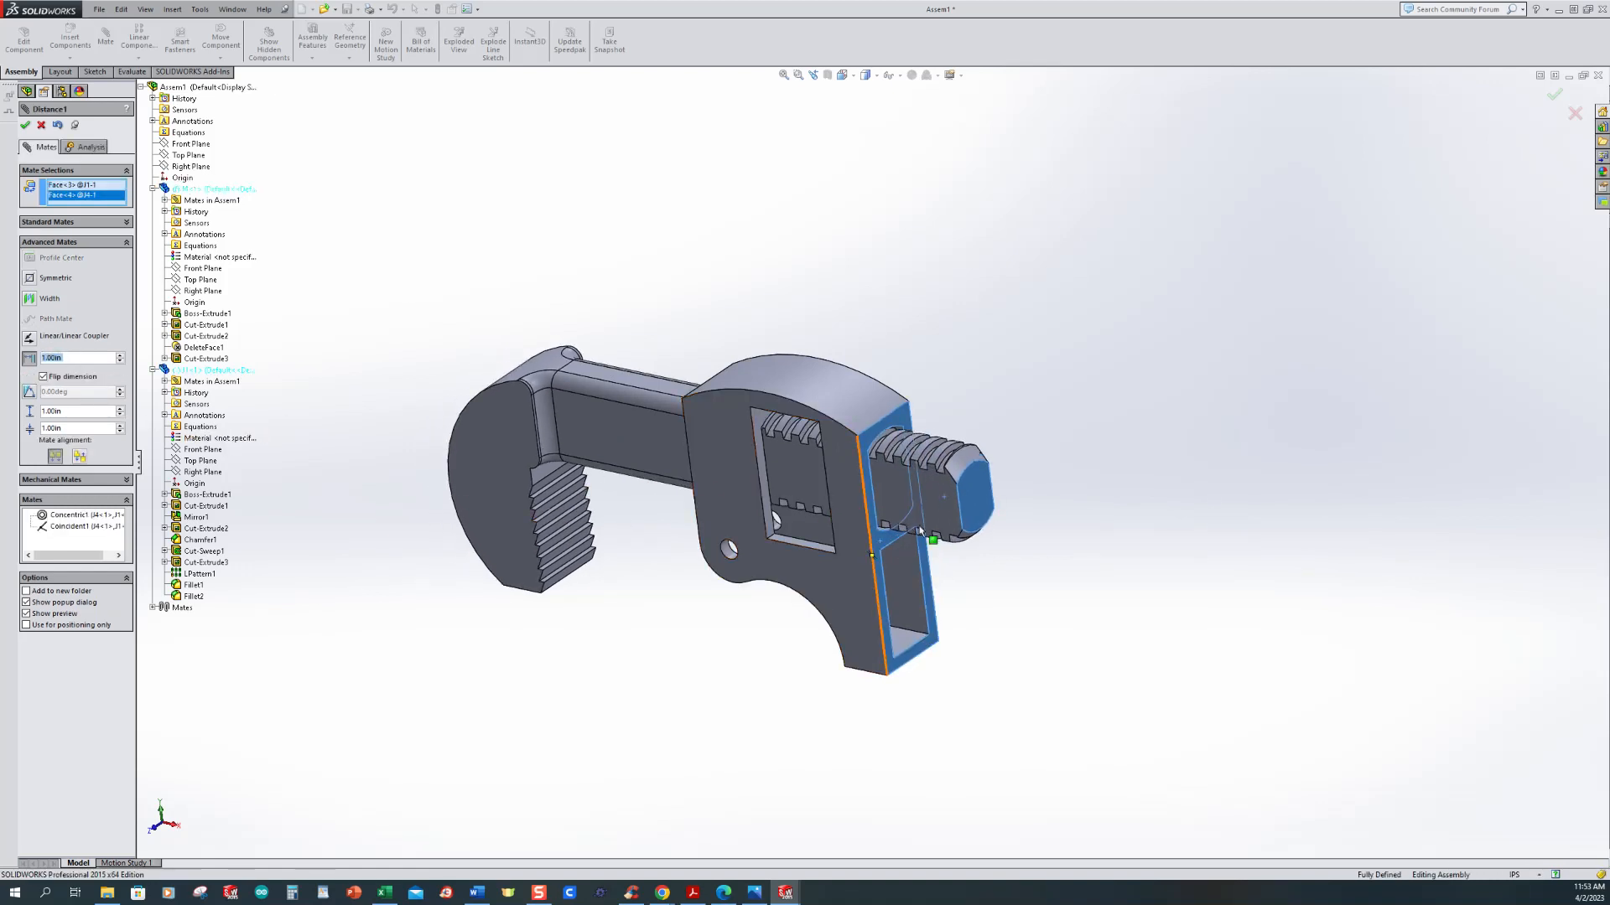
pyautogui.scroll(1, 419, 530)
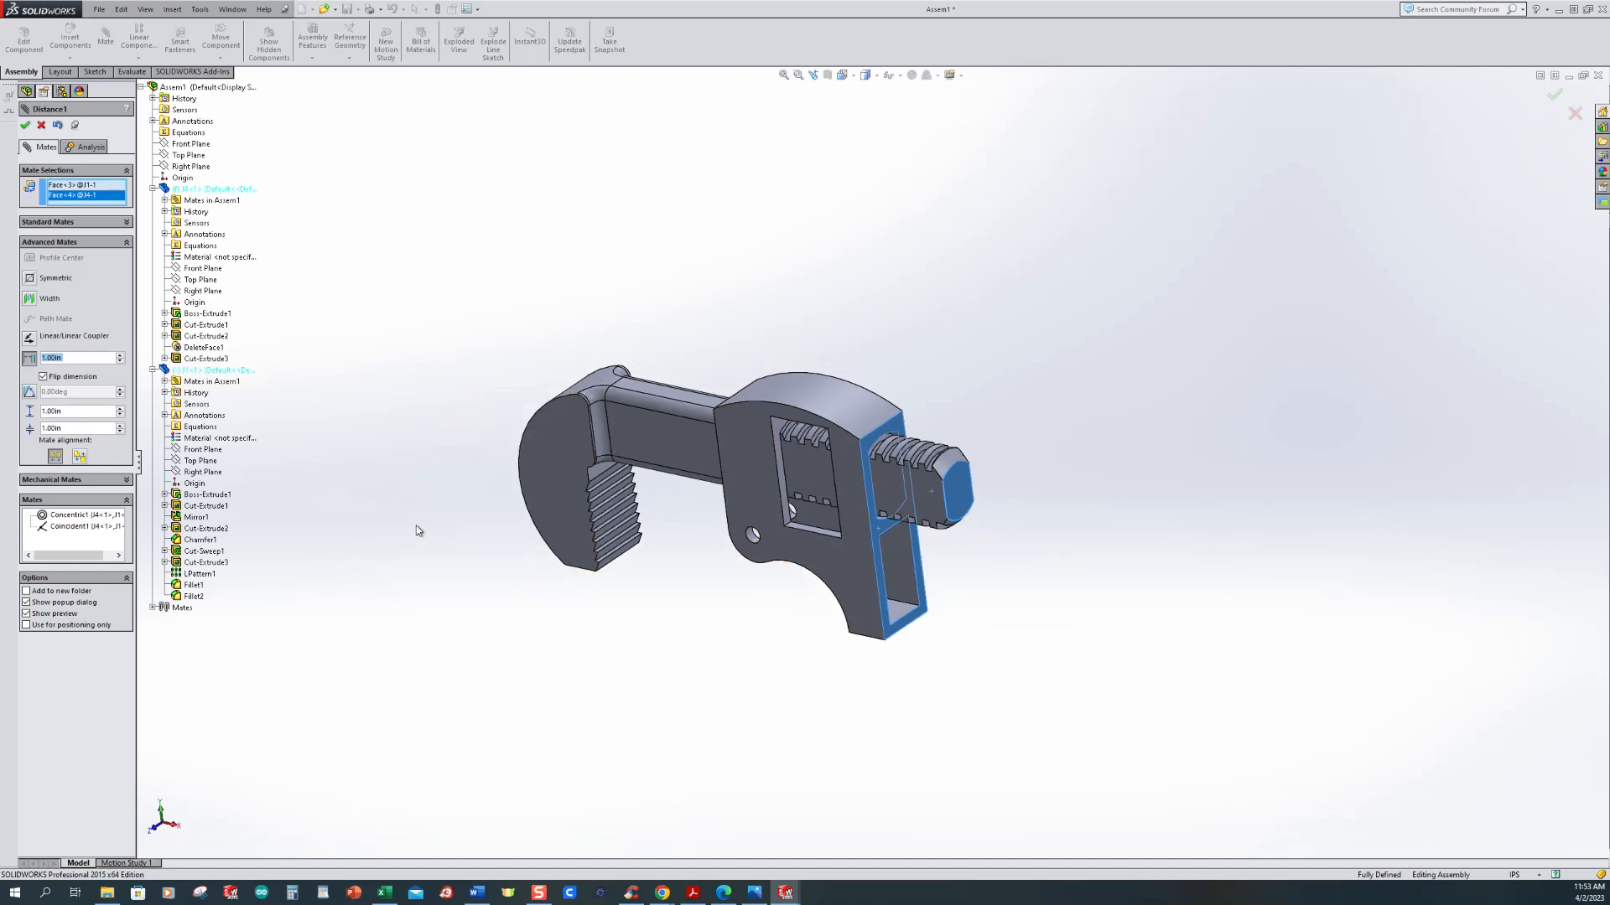
# Step: Set the distance mate's maximum to 2 in and its minimum to 0.125 in, and accept the mate
pyautogui.click(69, 412)
pyautogui.write('2')
pyautogui.press('Return')
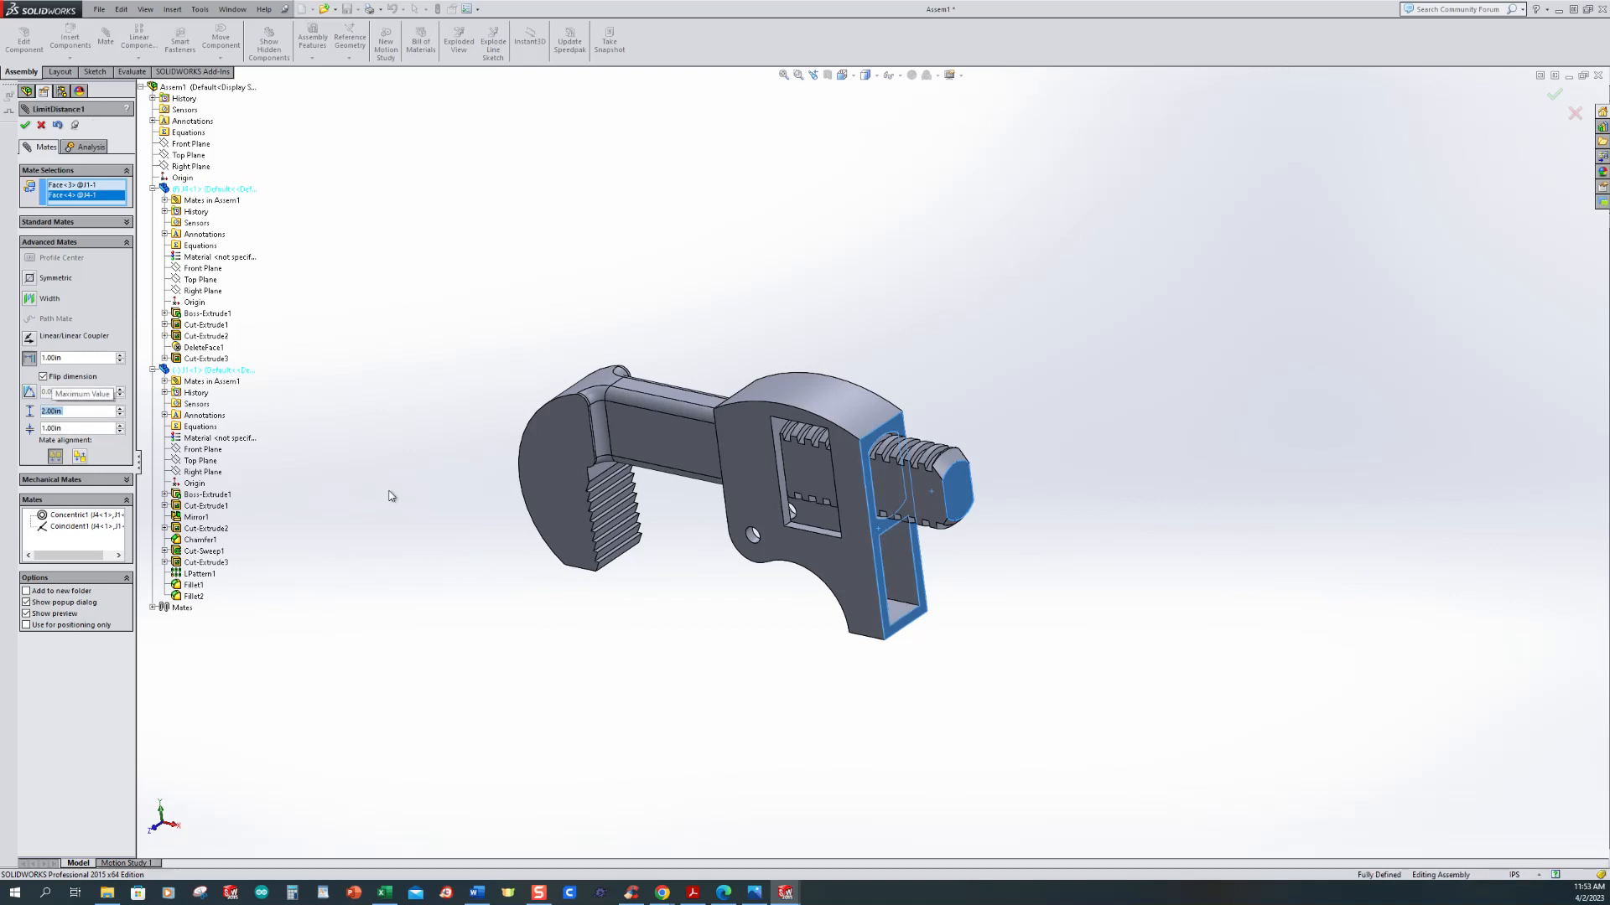
pyautogui.click(56, 429)
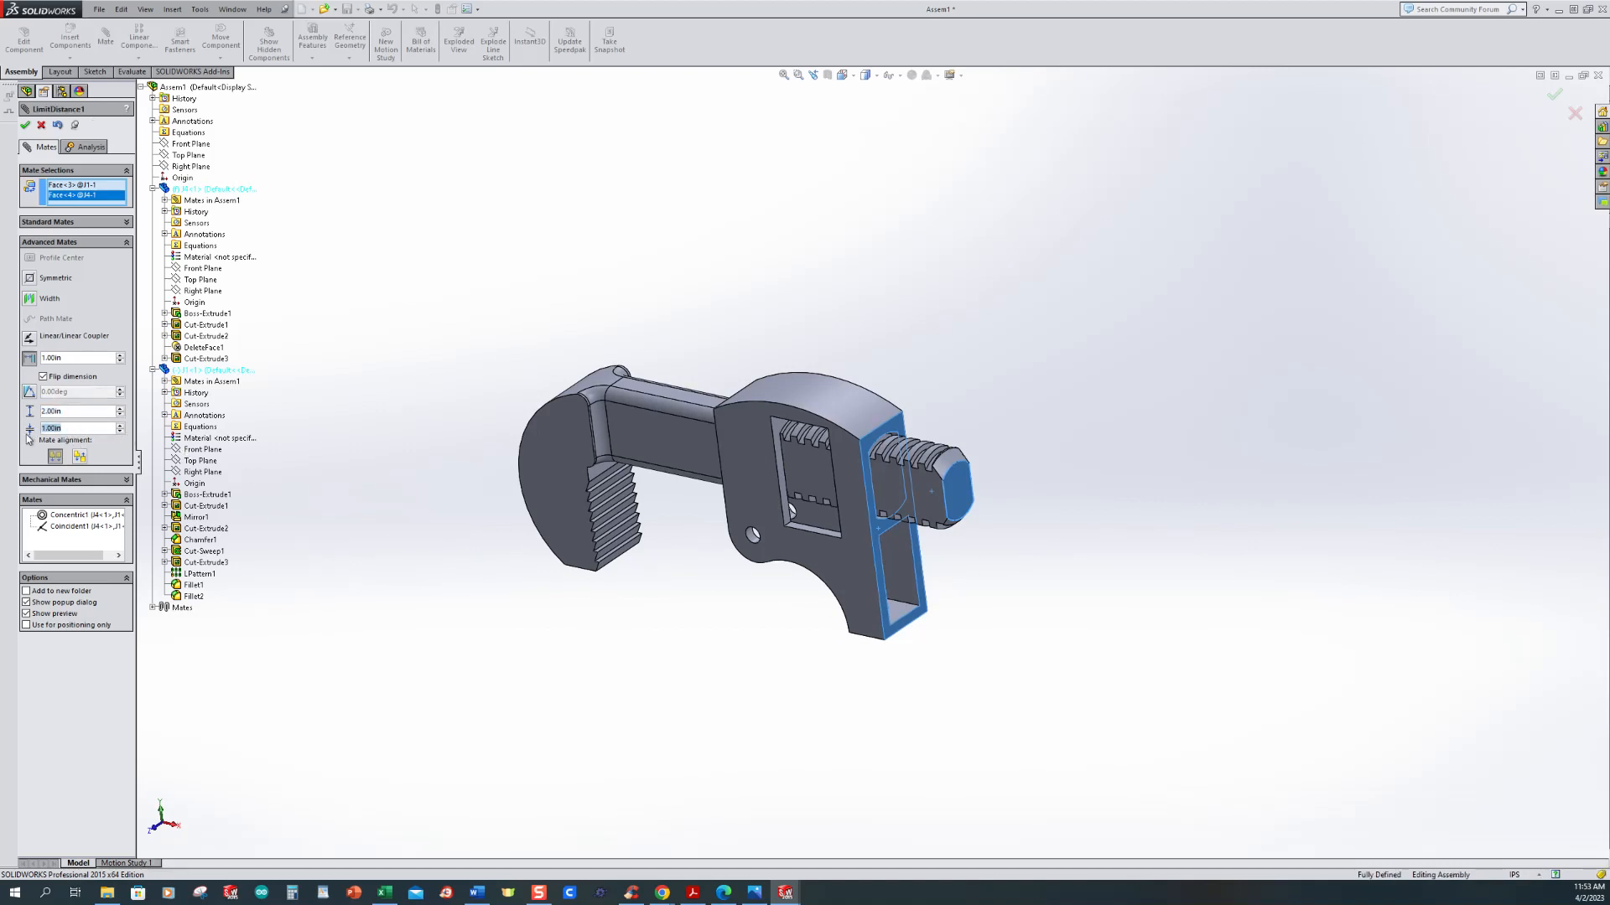
pyautogui.write('.125')
pyautogui.press('Return')
pyautogui.click(25, 125)
pyautogui.click(26, 128)
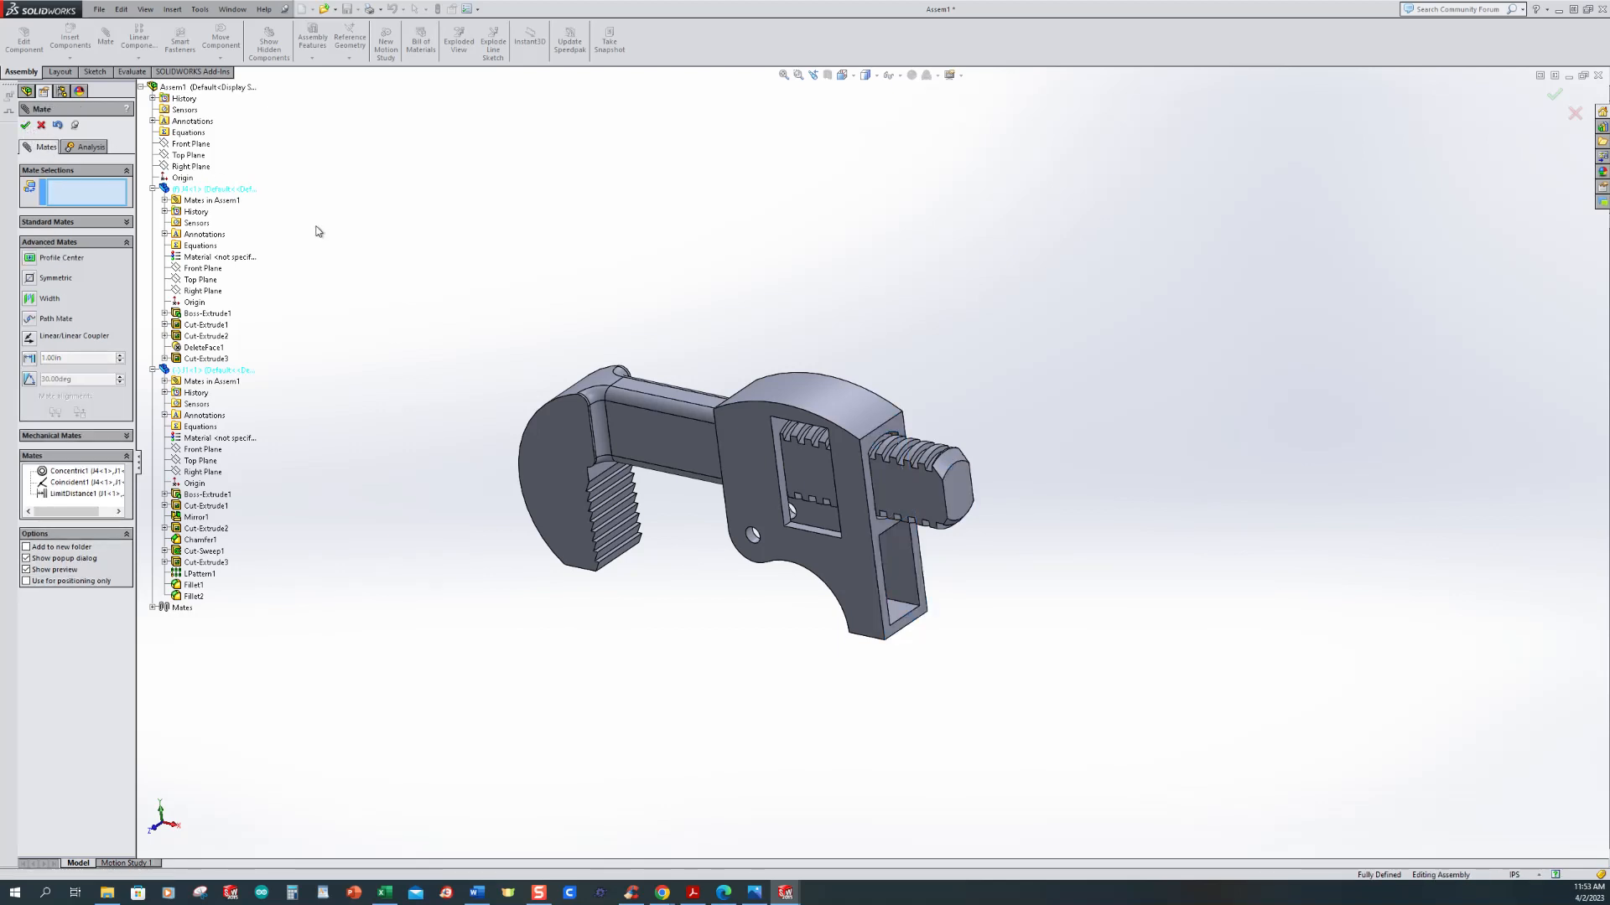
# Step: Slide the hook jaw back and forth through the J4 housing to test its limited travel
pyautogui.moveTo(565, 454); pyautogui.dragTo(503, 417)
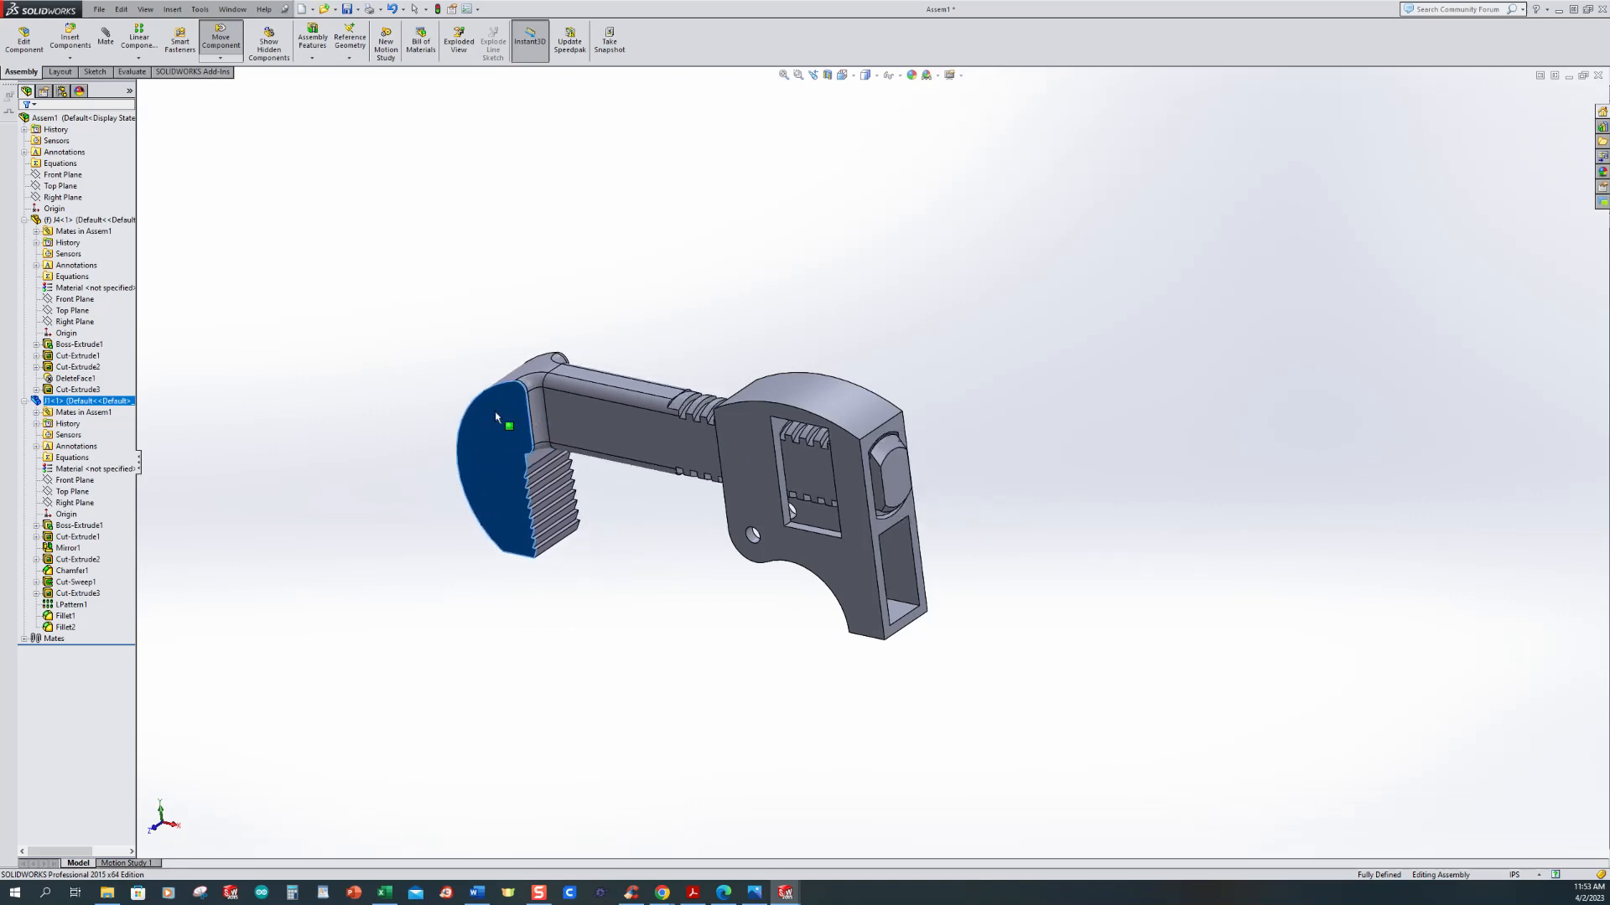
pyautogui.press('Escape')
pyautogui.moveTo(739, 594); pyautogui.dragTo(778, 562, button='middle')
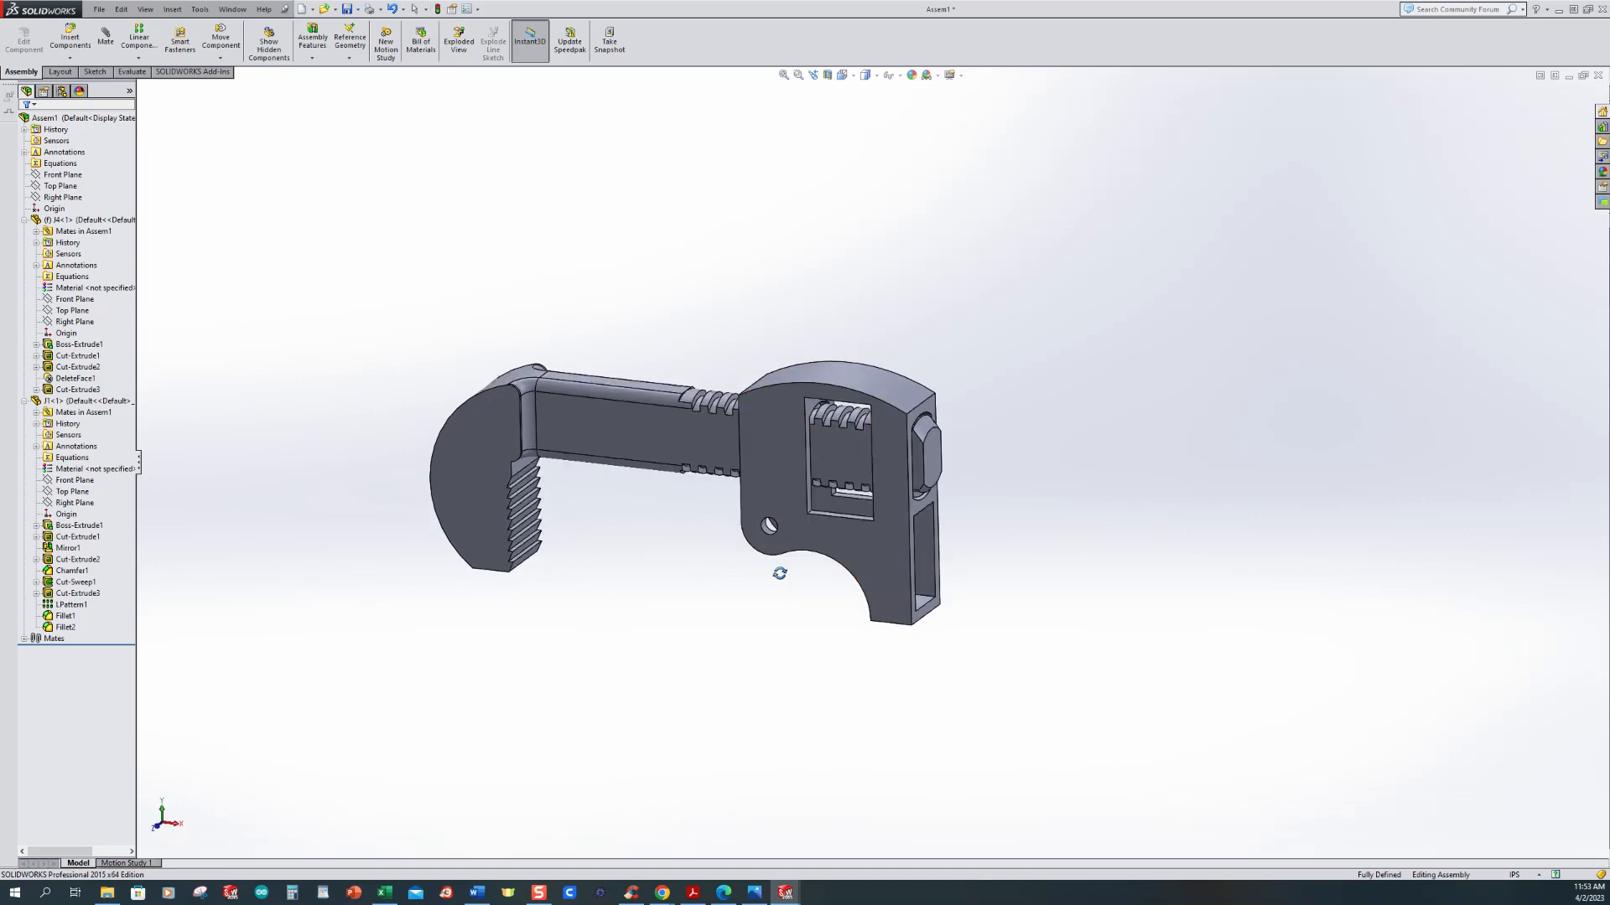
pyautogui.scroll(-5, 844, 470)
pyautogui.moveTo(835, 455); pyautogui.dragTo(1005, 449)
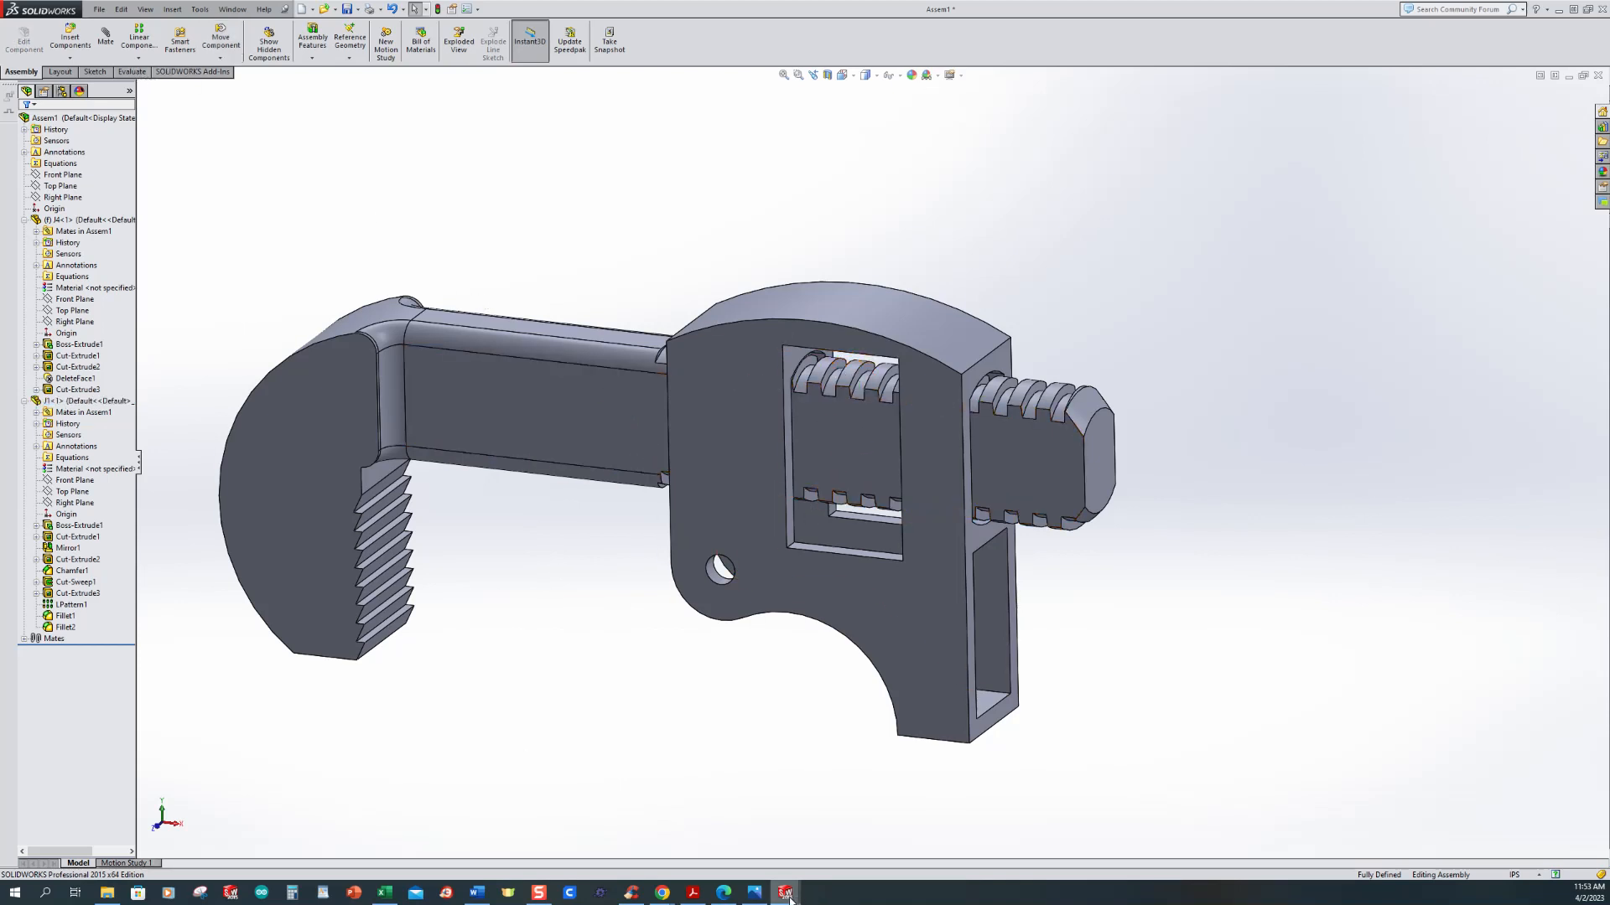
# Step: Insert the threaded ring nut J2 into the assembly and place it above the J4 housing
pyautogui.moveTo(786, 894)
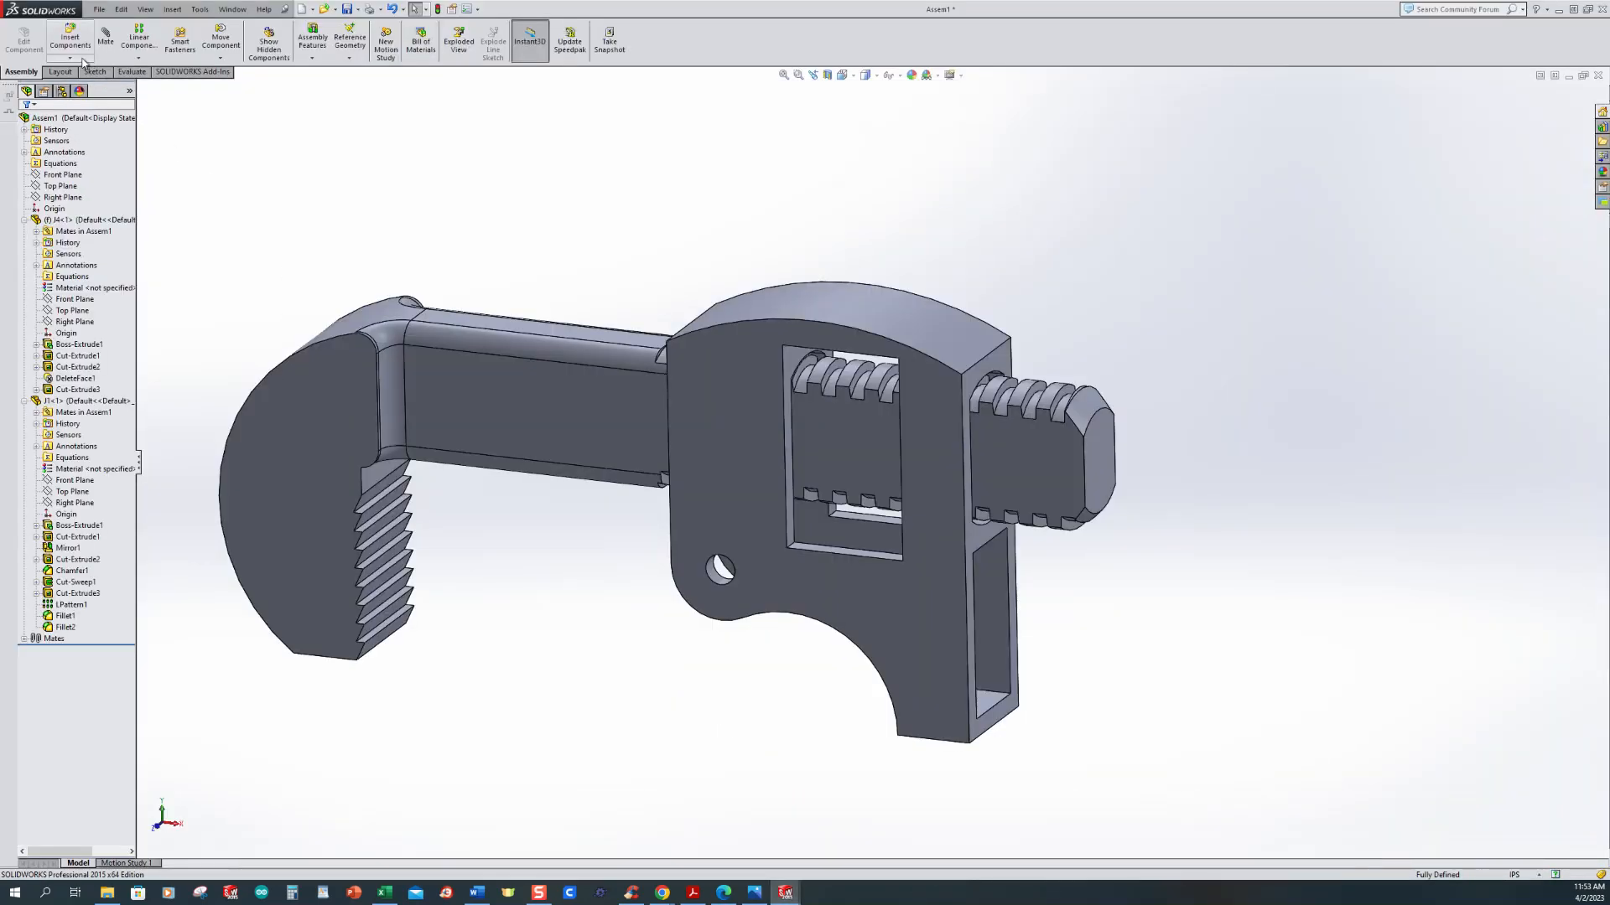
pyautogui.click(84, 63)
pyautogui.click(86, 69)
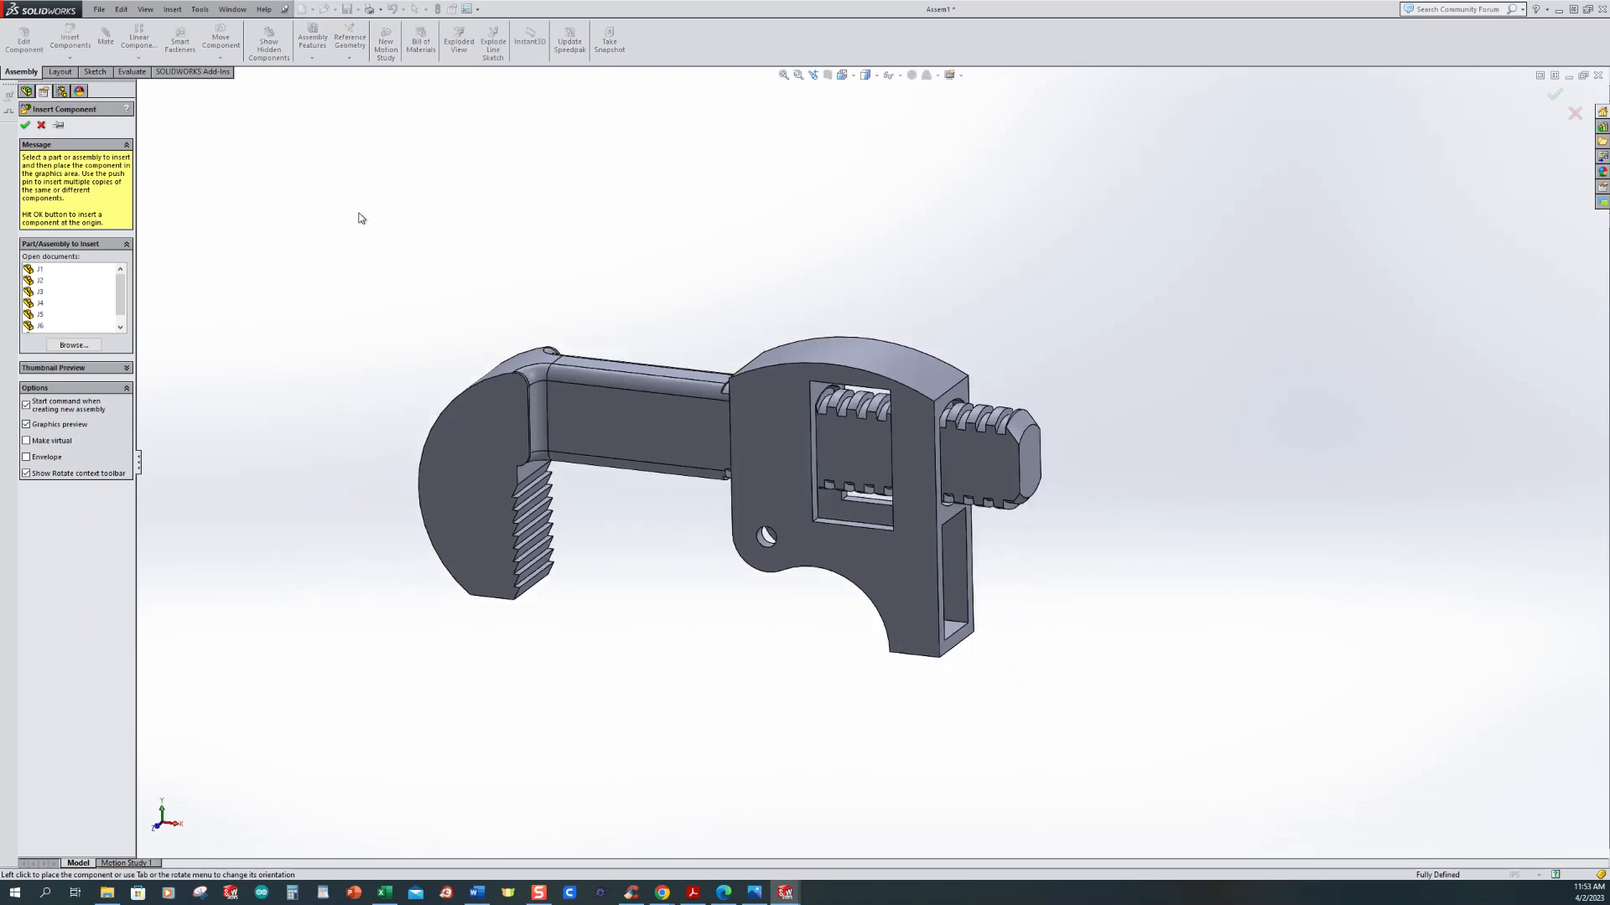
pyautogui.click(42, 281)
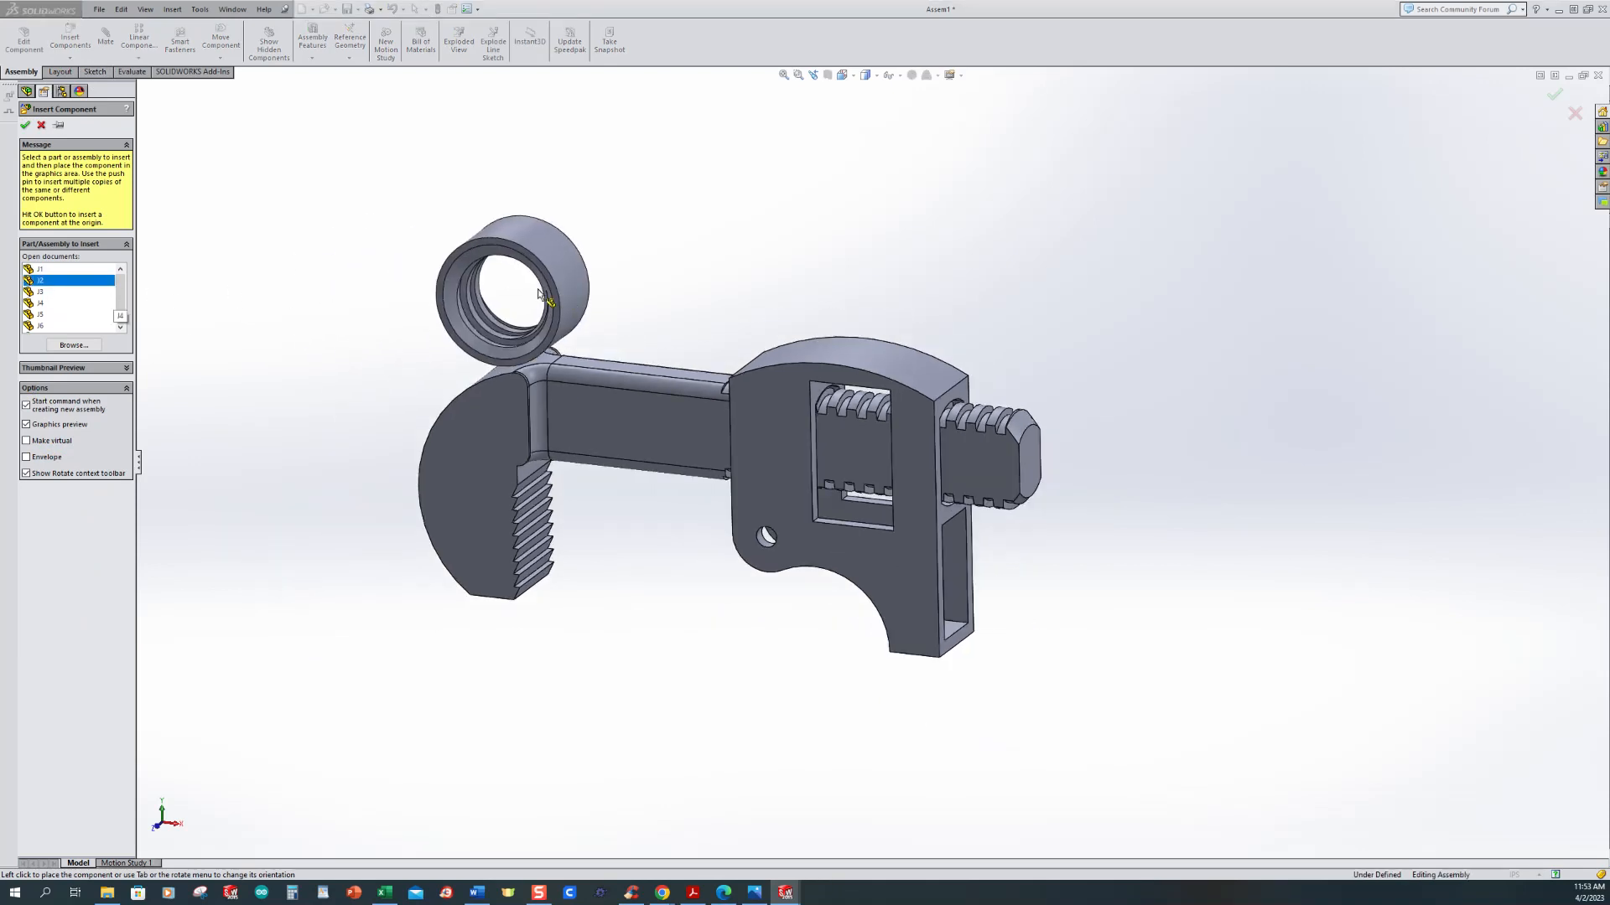
pyautogui.click(215, 285)
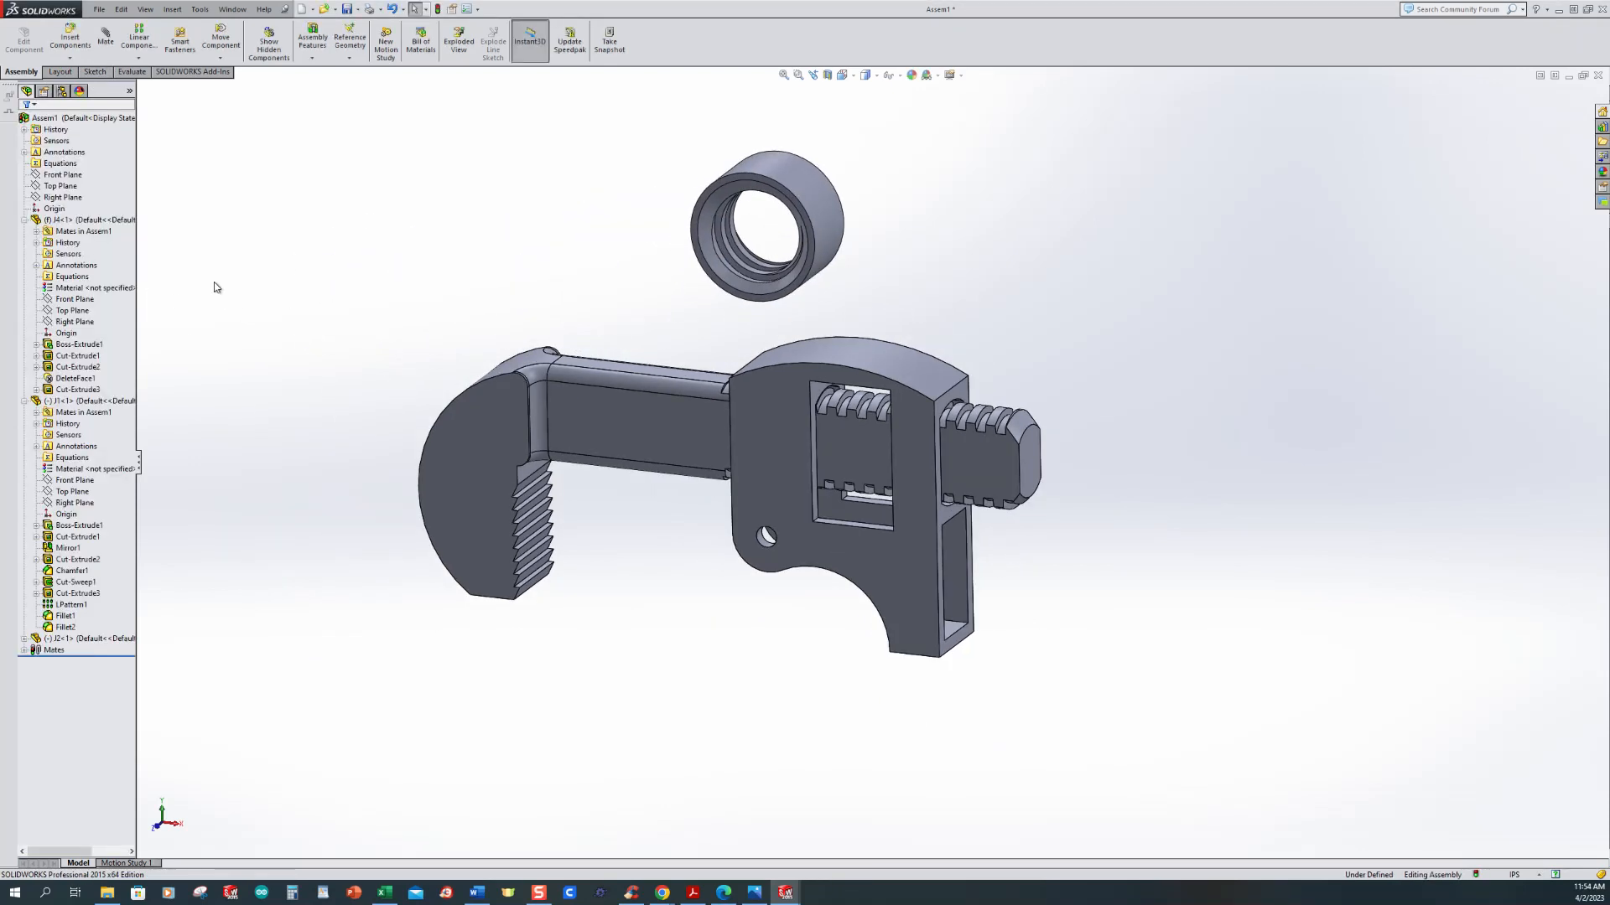
# Step: Add a concentric mate between J2's outer cylindrical face and a curved thread face on J1's shank
pyautogui.click(106, 38)
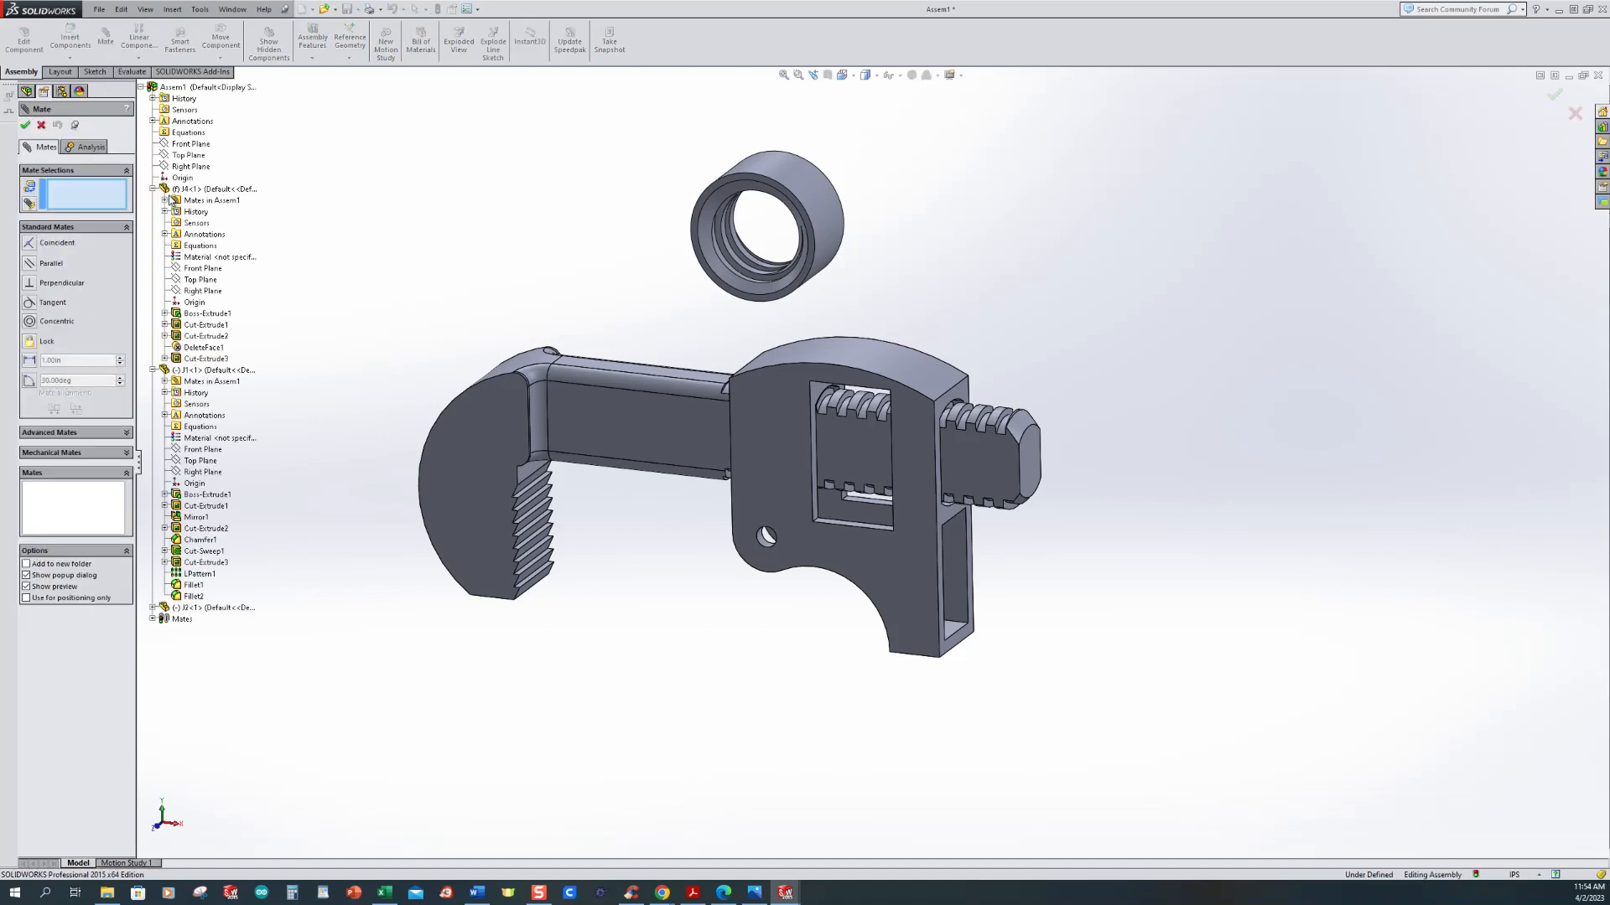
pyautogui.click(30, 322)
pyautogui.click(776, 172)
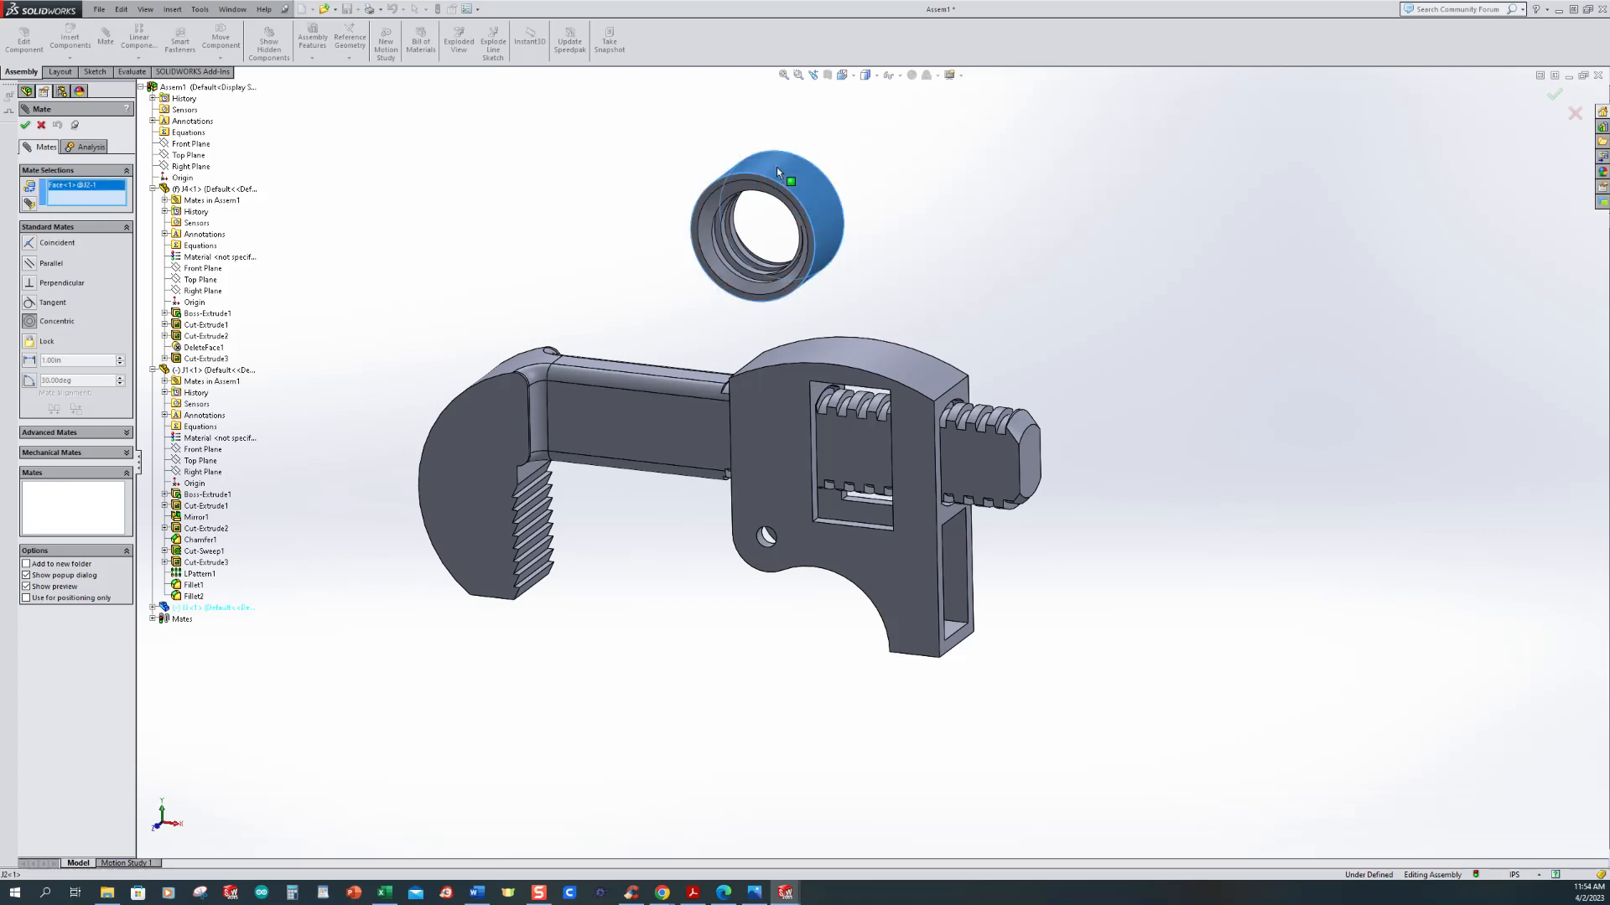
pyautogui.scroll(-3, 993, 415)
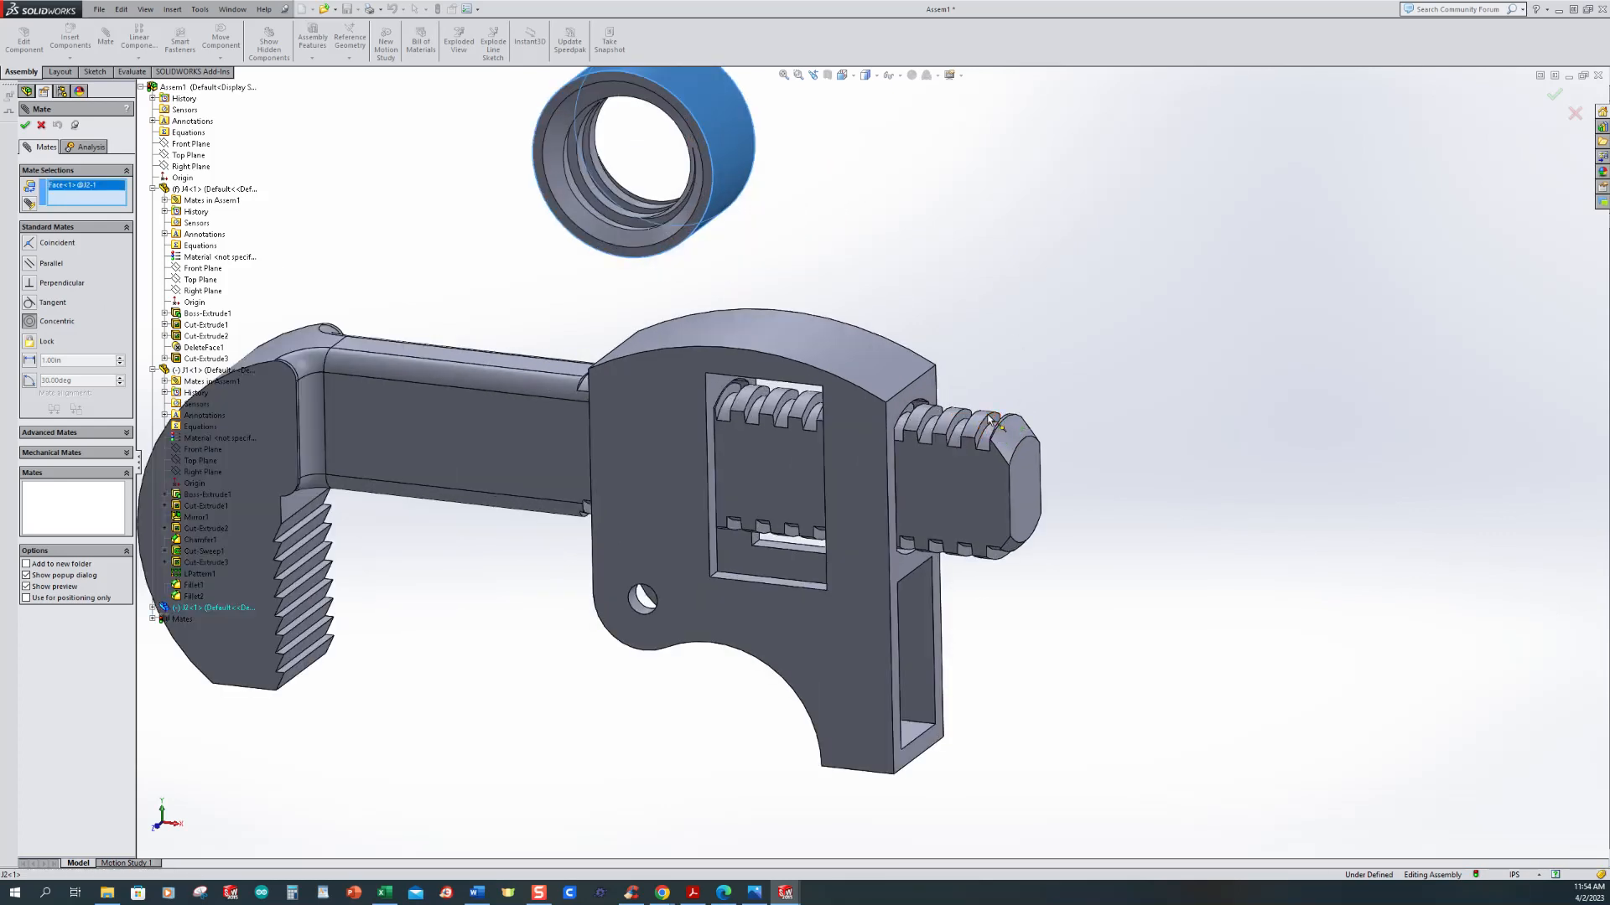
pyautogui.click(979, 416)
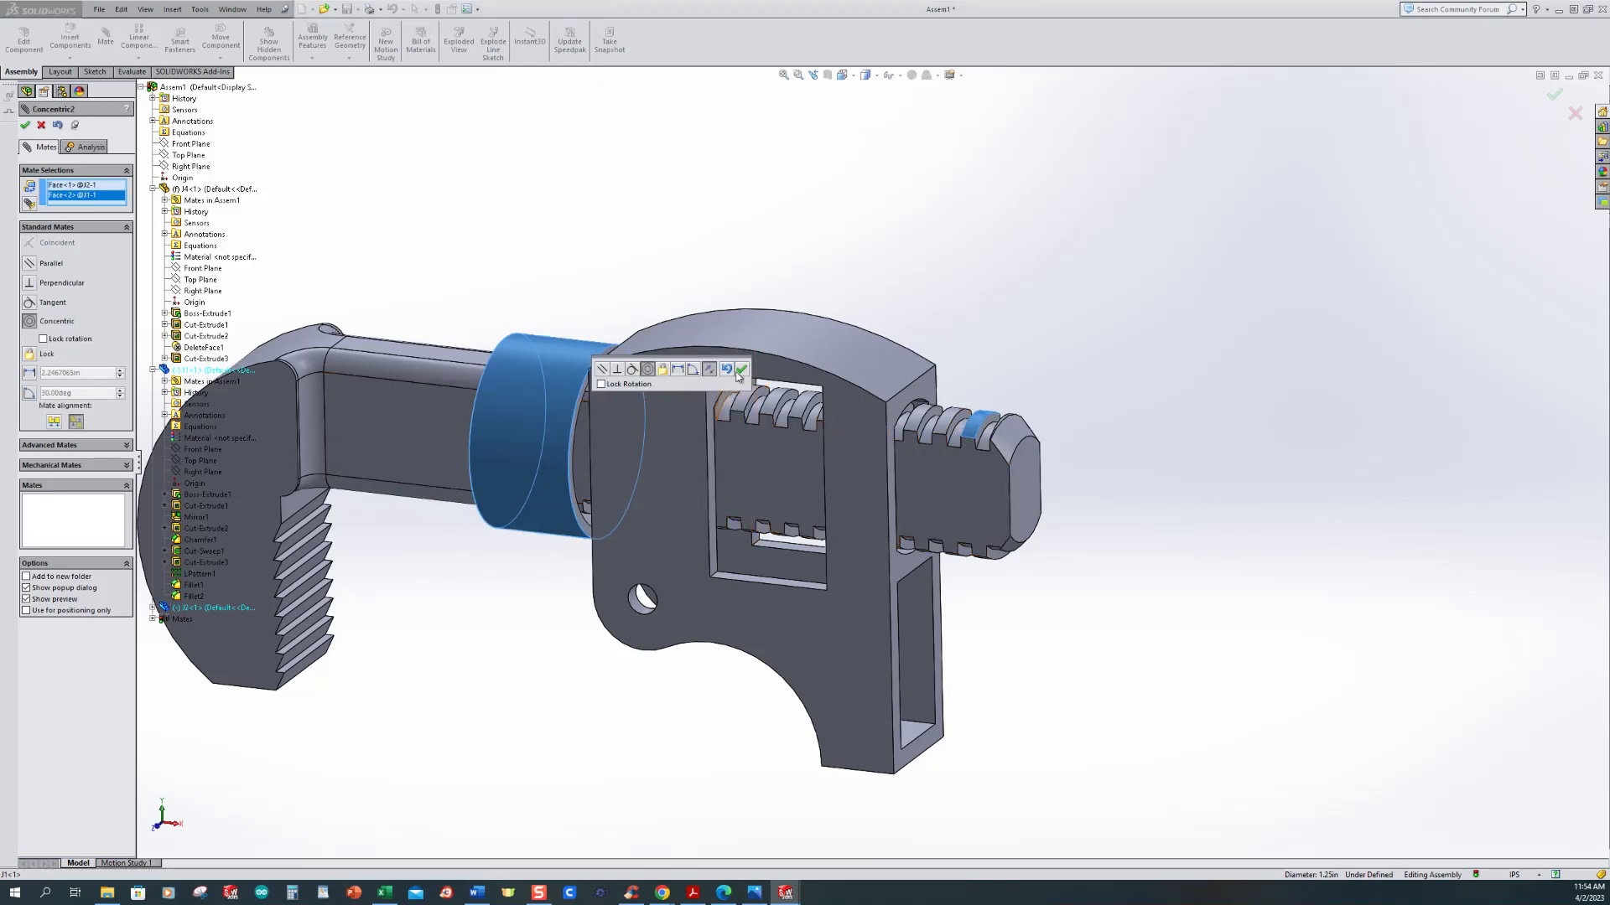
pyautogui.click(741, 369)
# Step: Slide the J2 nut along the shank axis until it sits clear beyond J1's threaded end
pyautogui.moveTo(371, 270); pyautogui.dragTo(450, 252, button='middle')
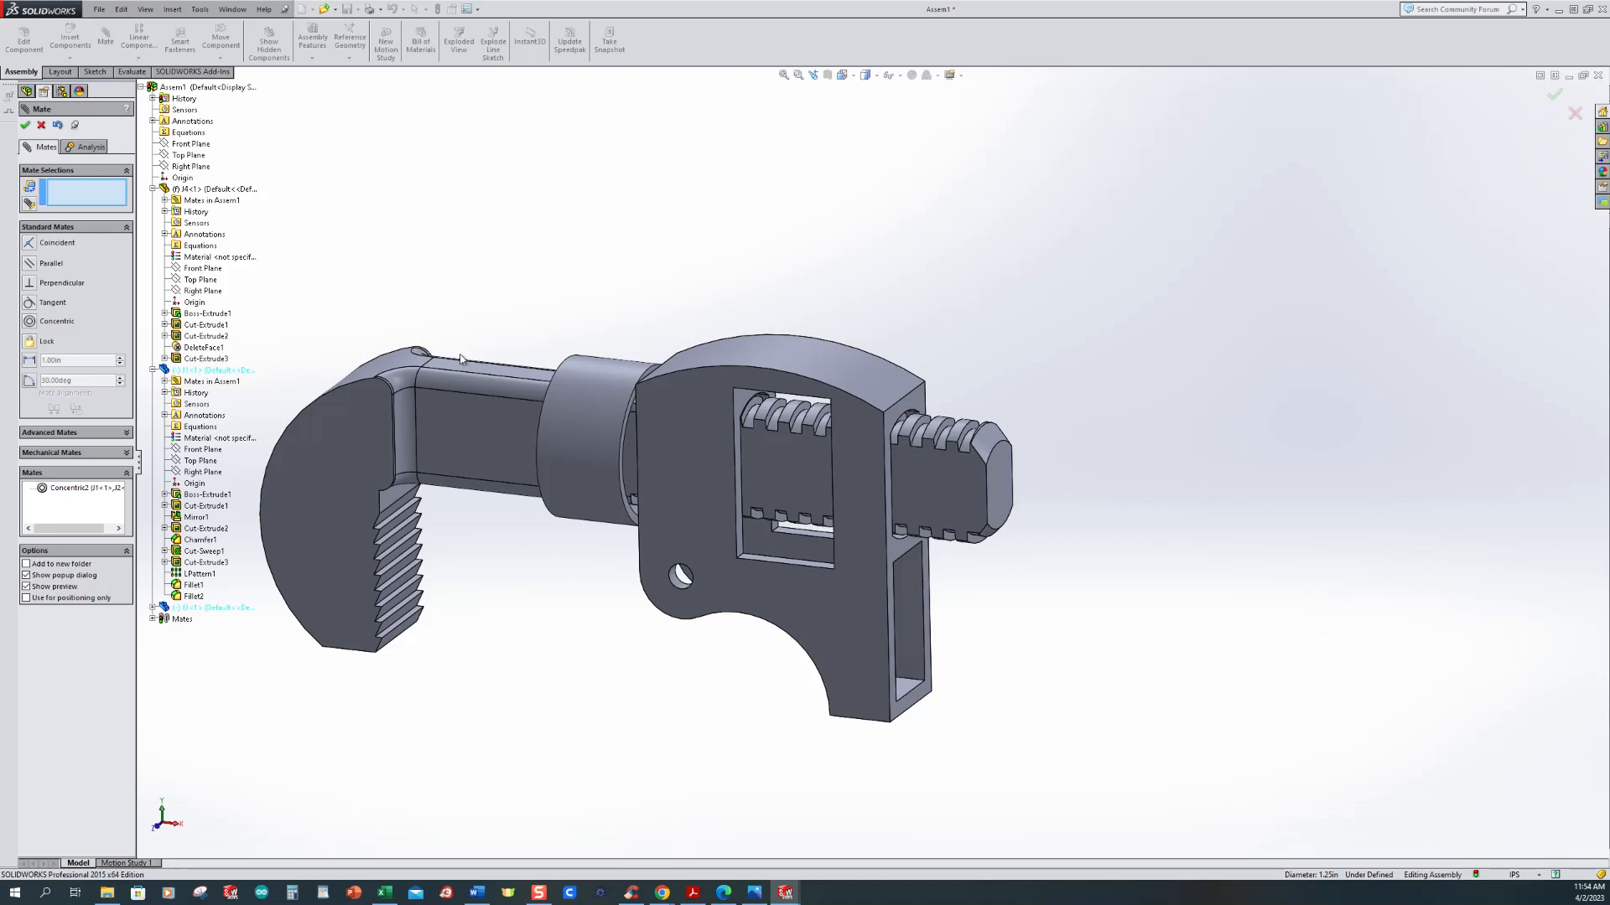
pyautogui.moveTo(646, 460)
pyautogui.mouseDown()
pyautogui.moveTo(818, 476)
pyautogui.moveTo(625, 475)
pyautogui.mouseUp()
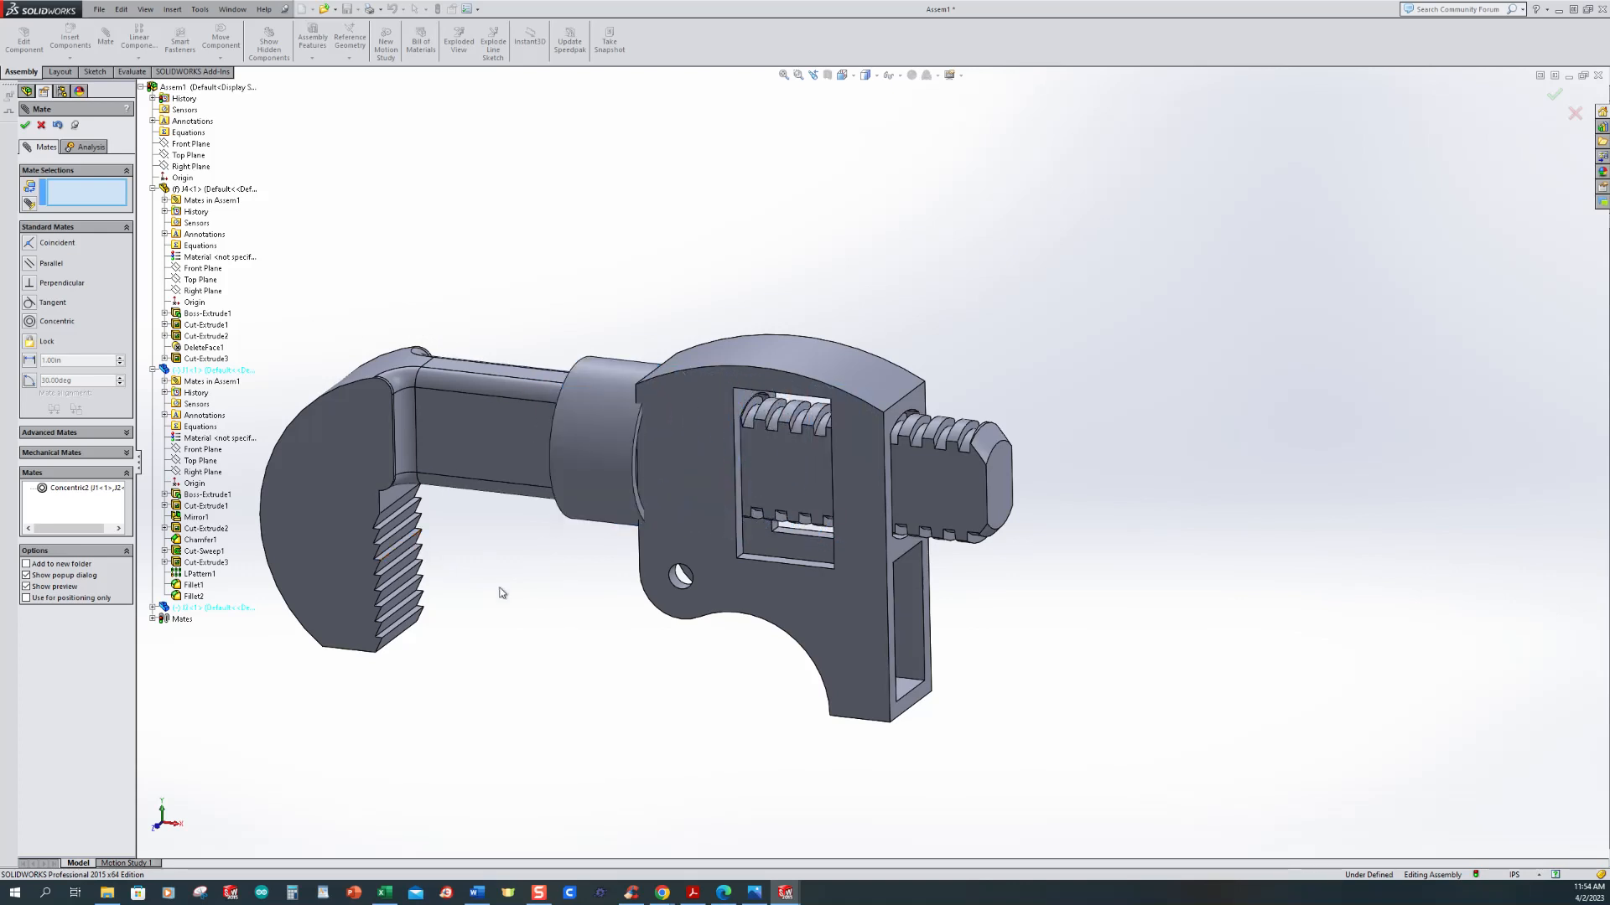
pyautogui.moveTo(595, 411); pyautogui.dragTo(1400, 536)
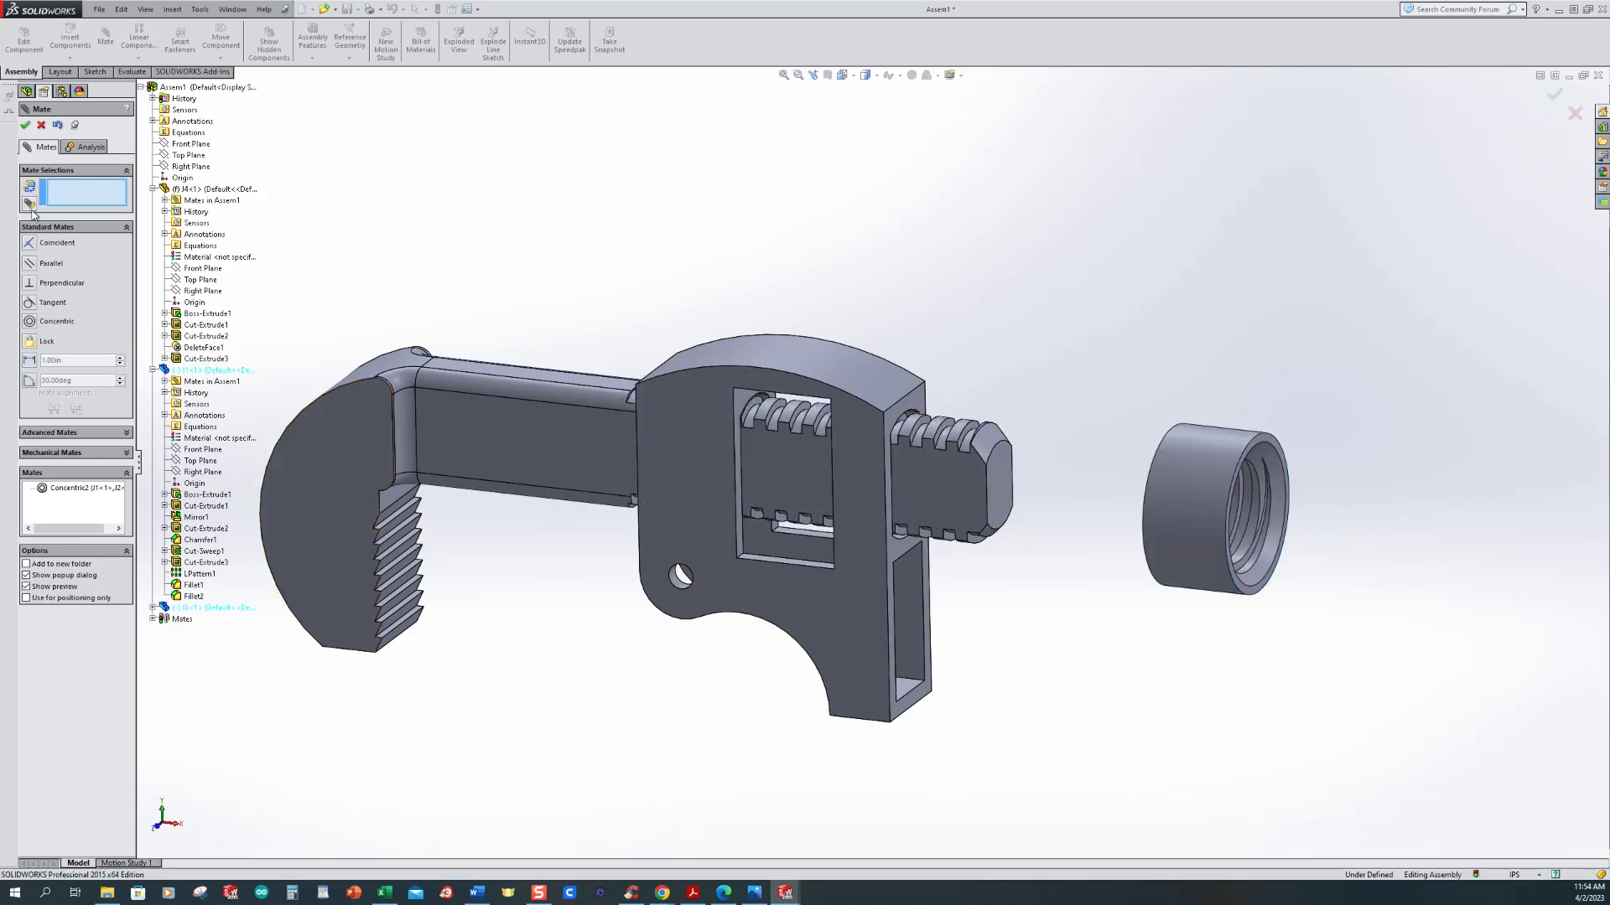
# Step: Add a symmetric mate centering J2's Front Plane between the two opposite inner side faces of J4's window
pyautogui.click(77, 433)
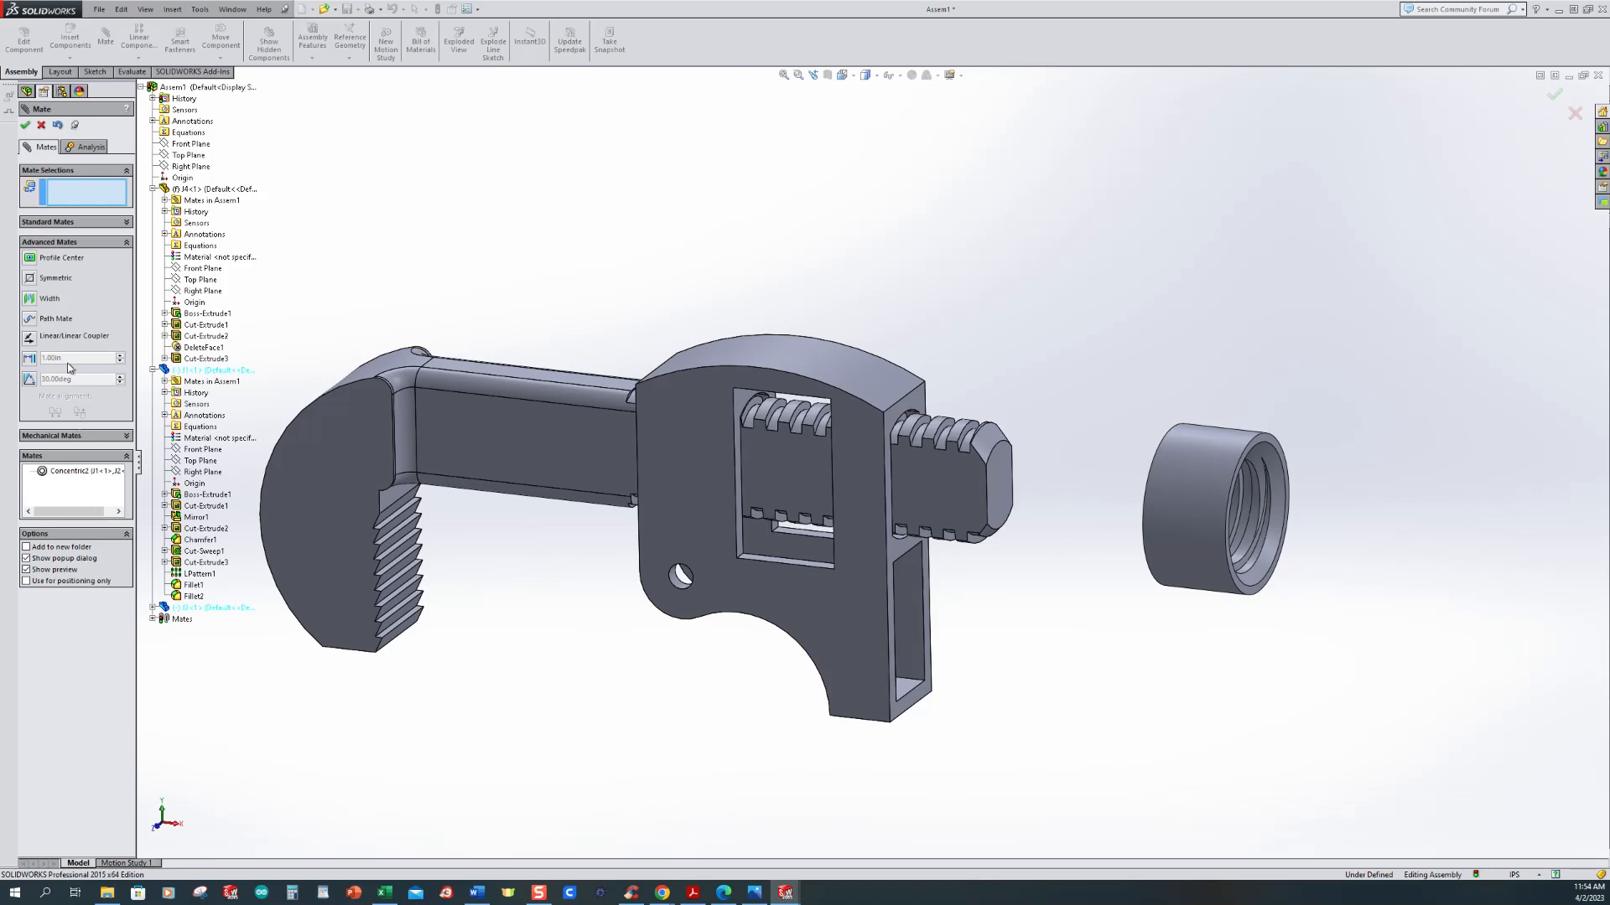
pyautogui.click(30, 280)
pyautogui.scroll(2, 618, 261)
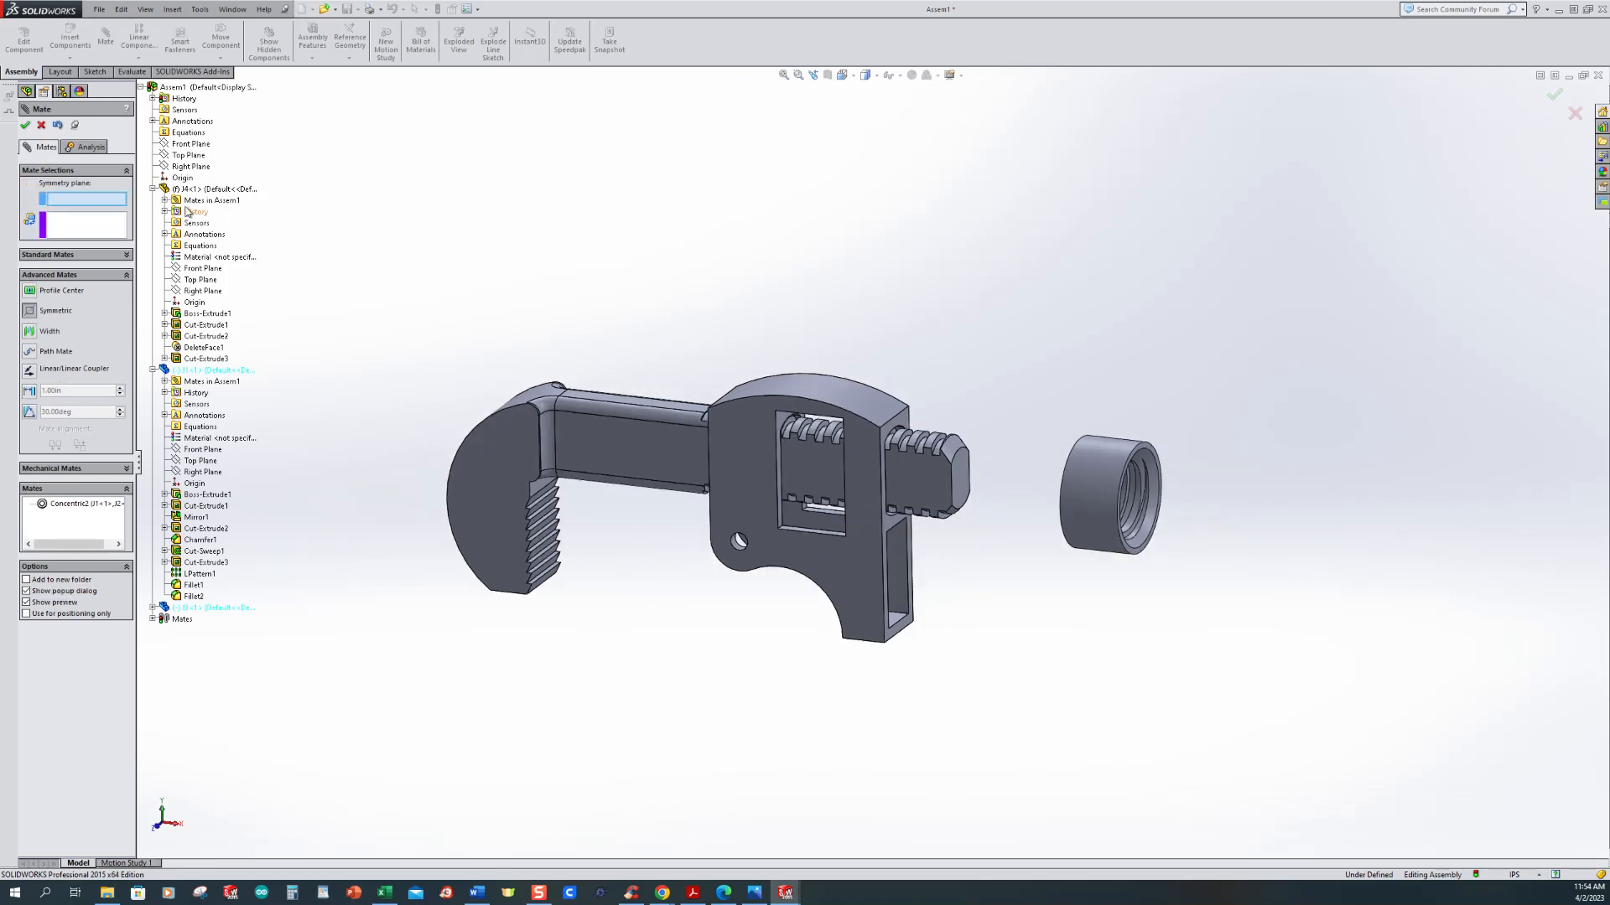
pyautogui.click(154, 371)
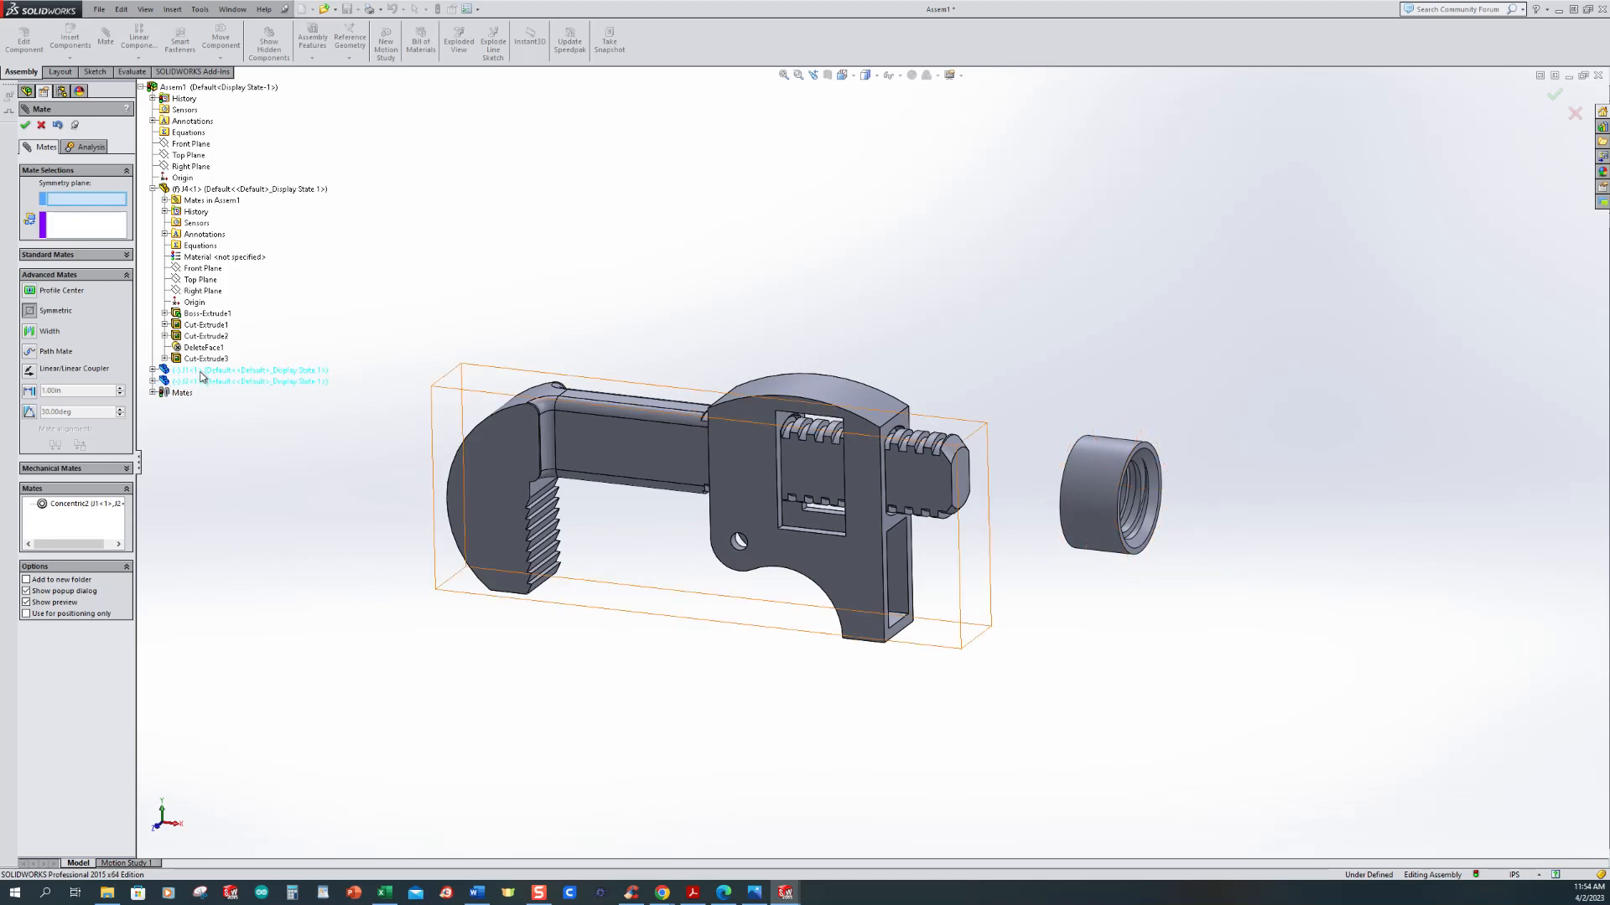
pyautogui.click(152, 382)
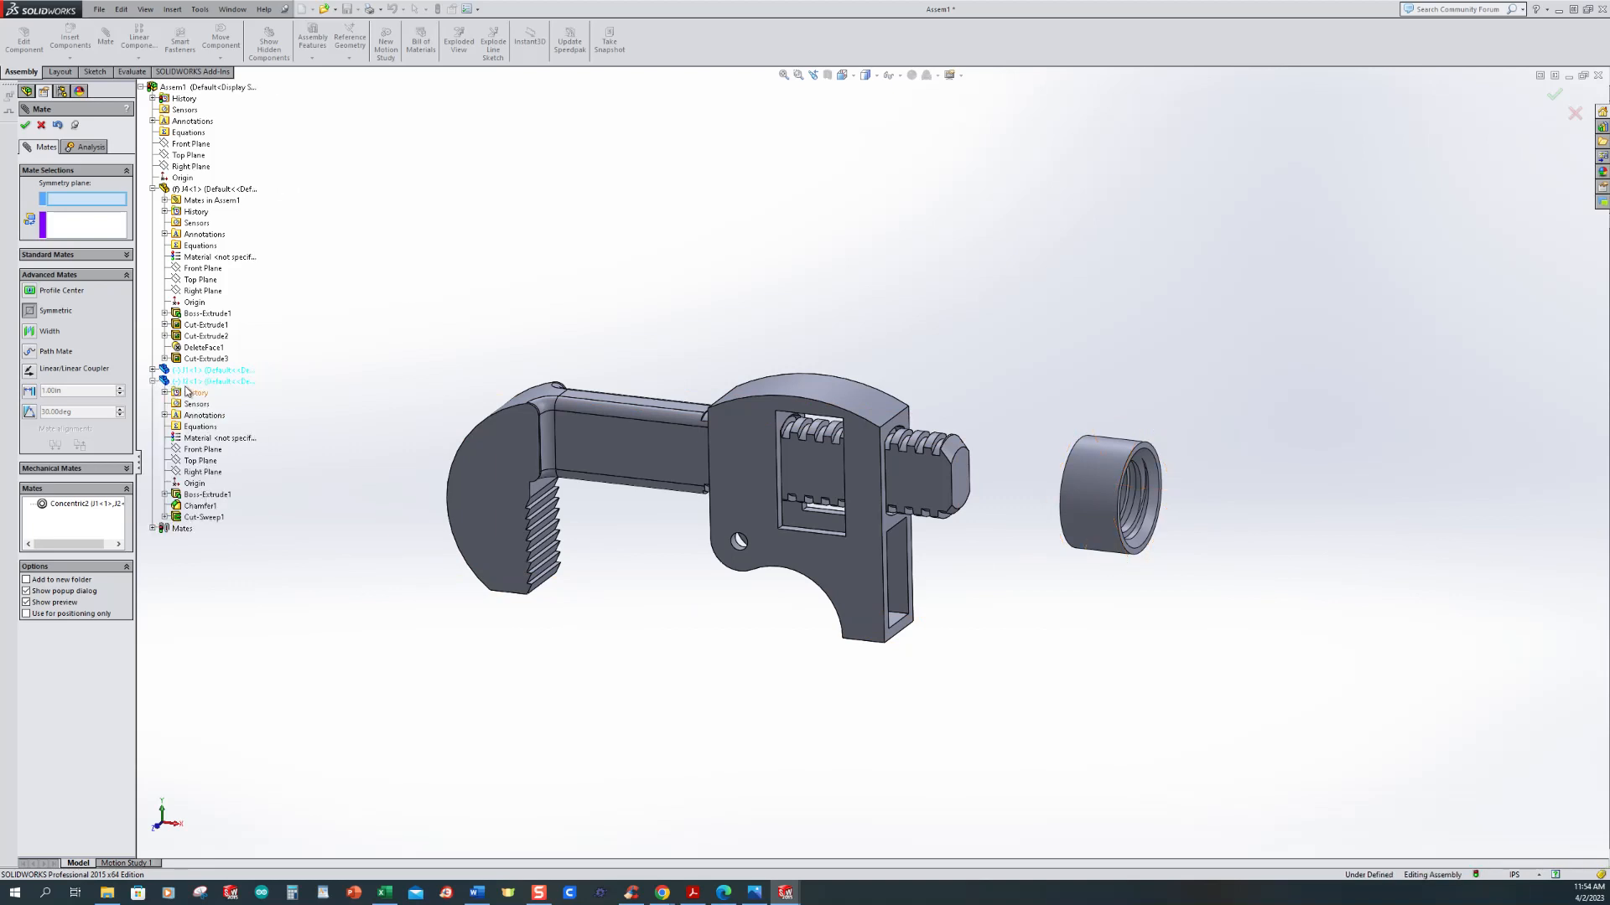
pyautogui.click(201, 453)
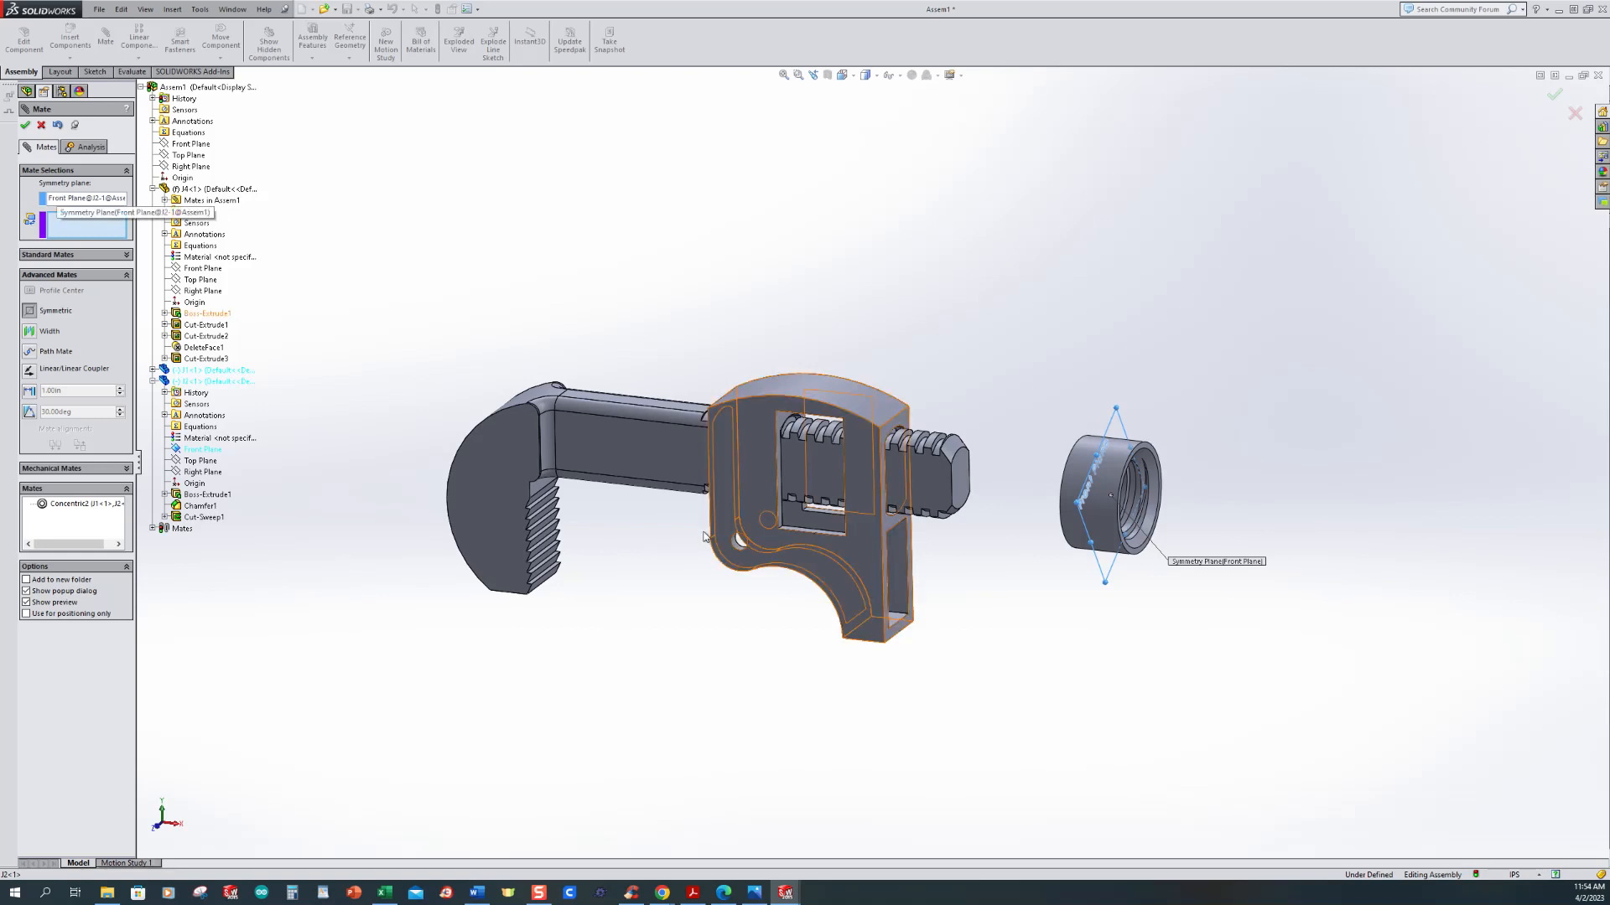
pyautogui.scroll(-2, 709, 518)
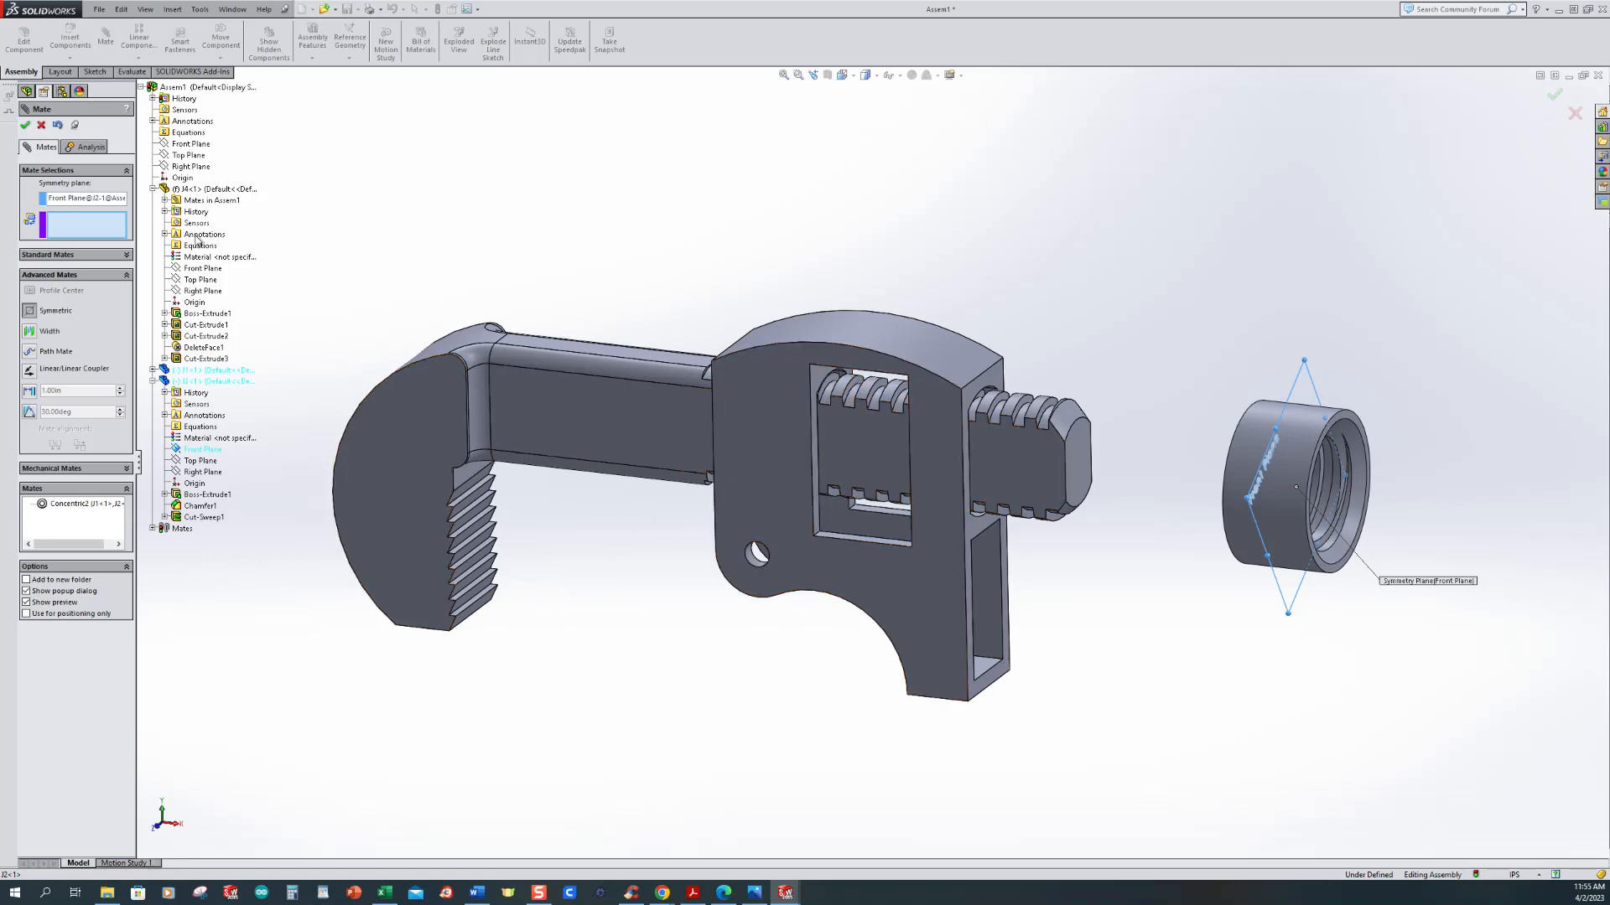
pyautogui.scroll(-1, 696, 605)
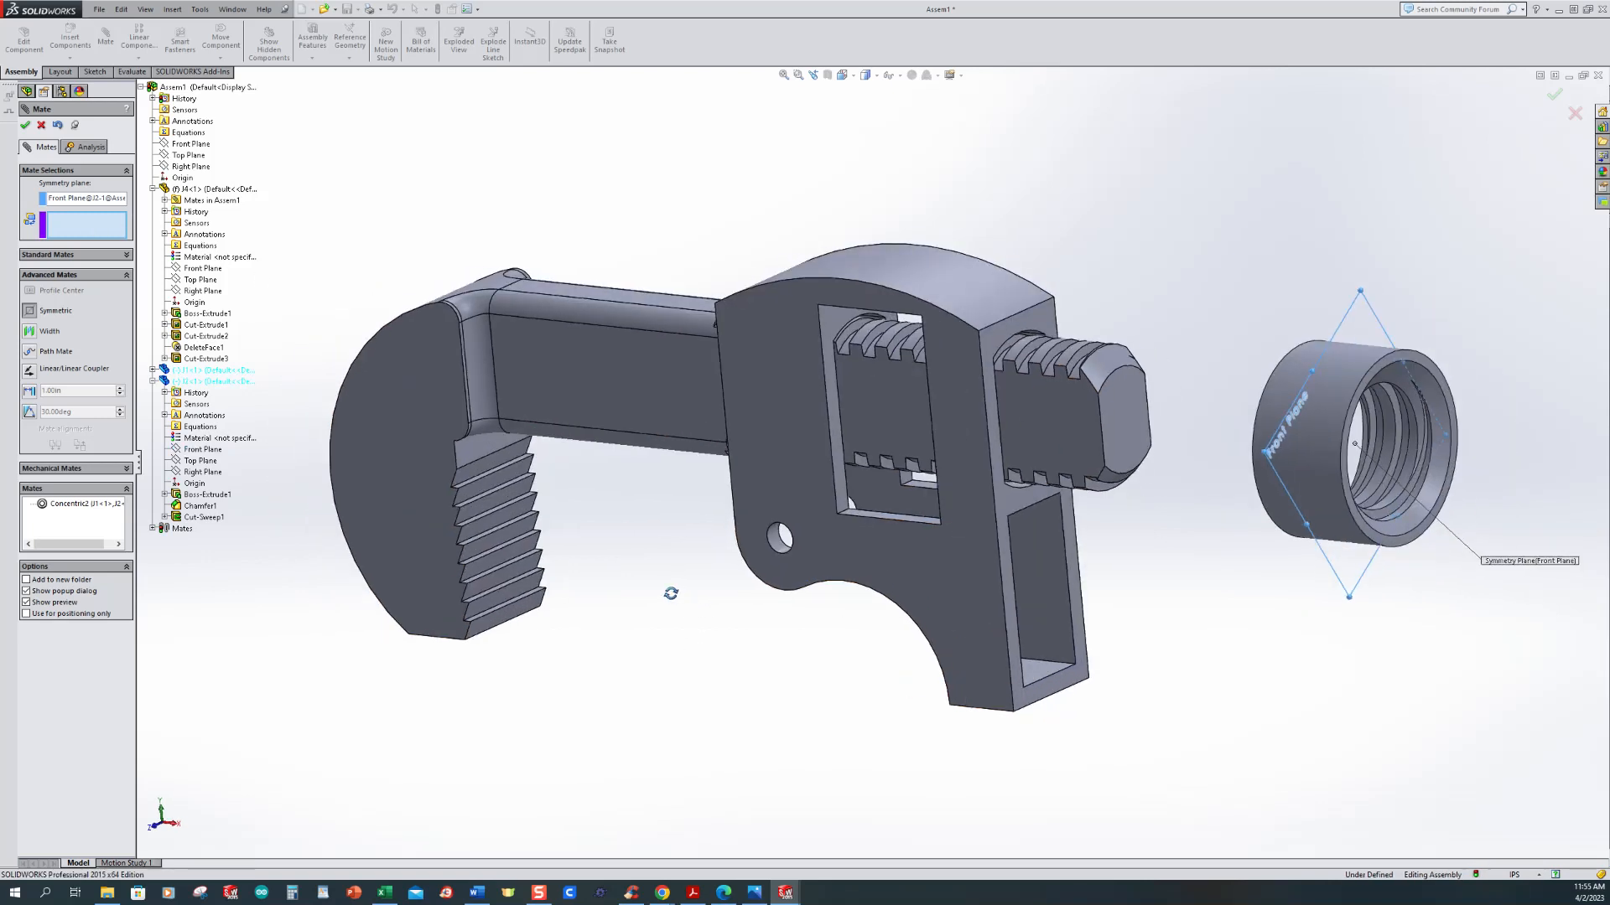
pyautogui.click(842, 485)
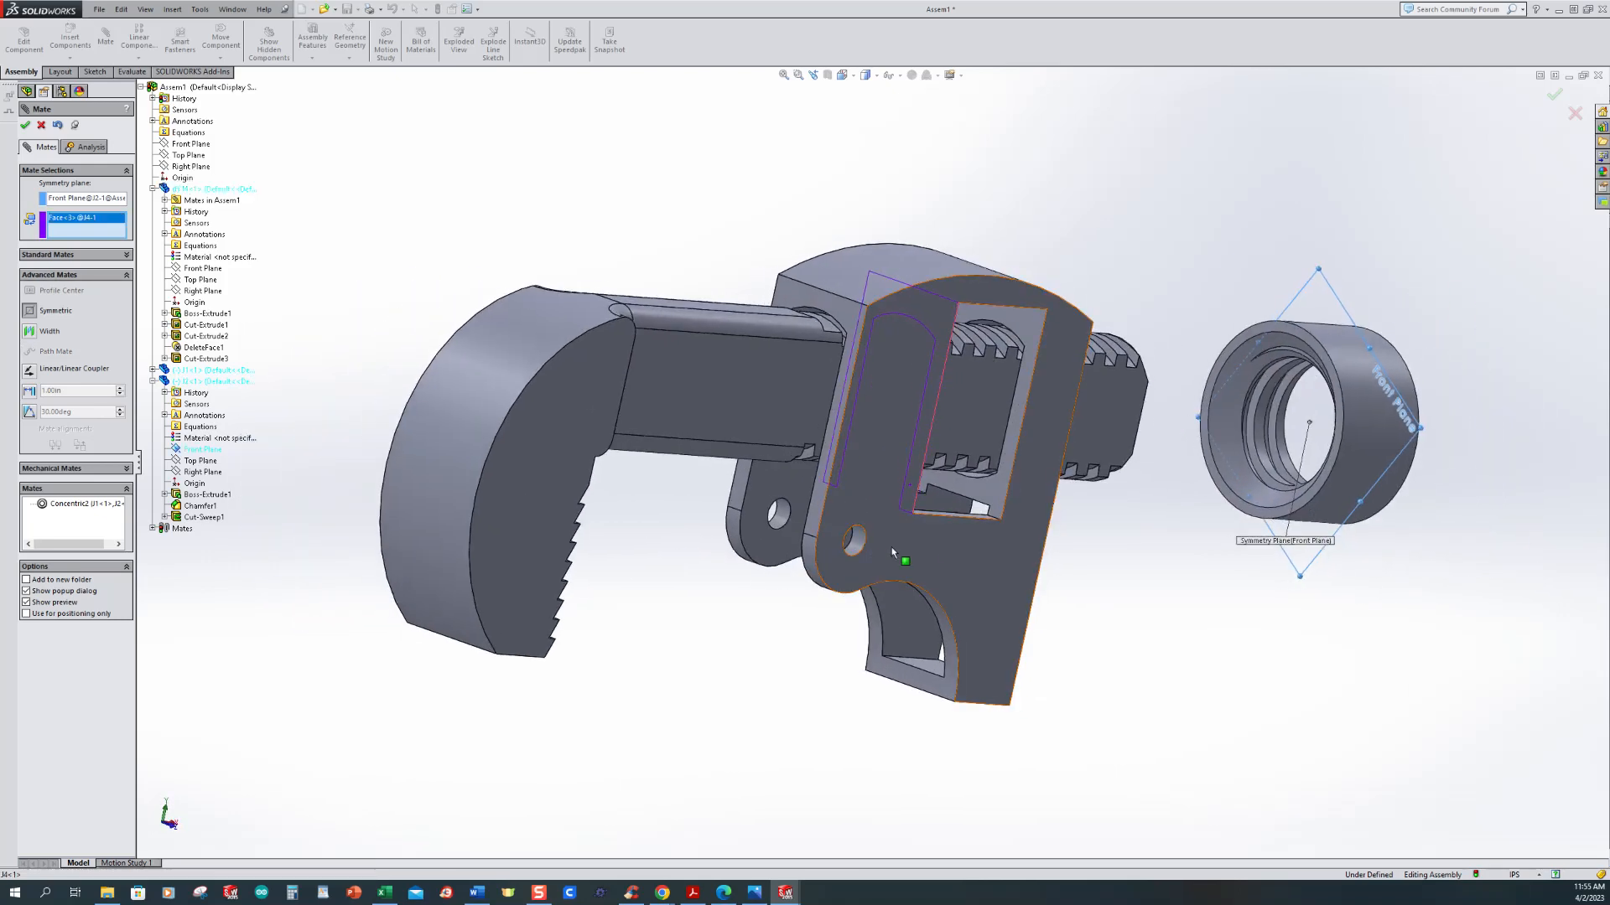
pyautogui.click(1004, 490)
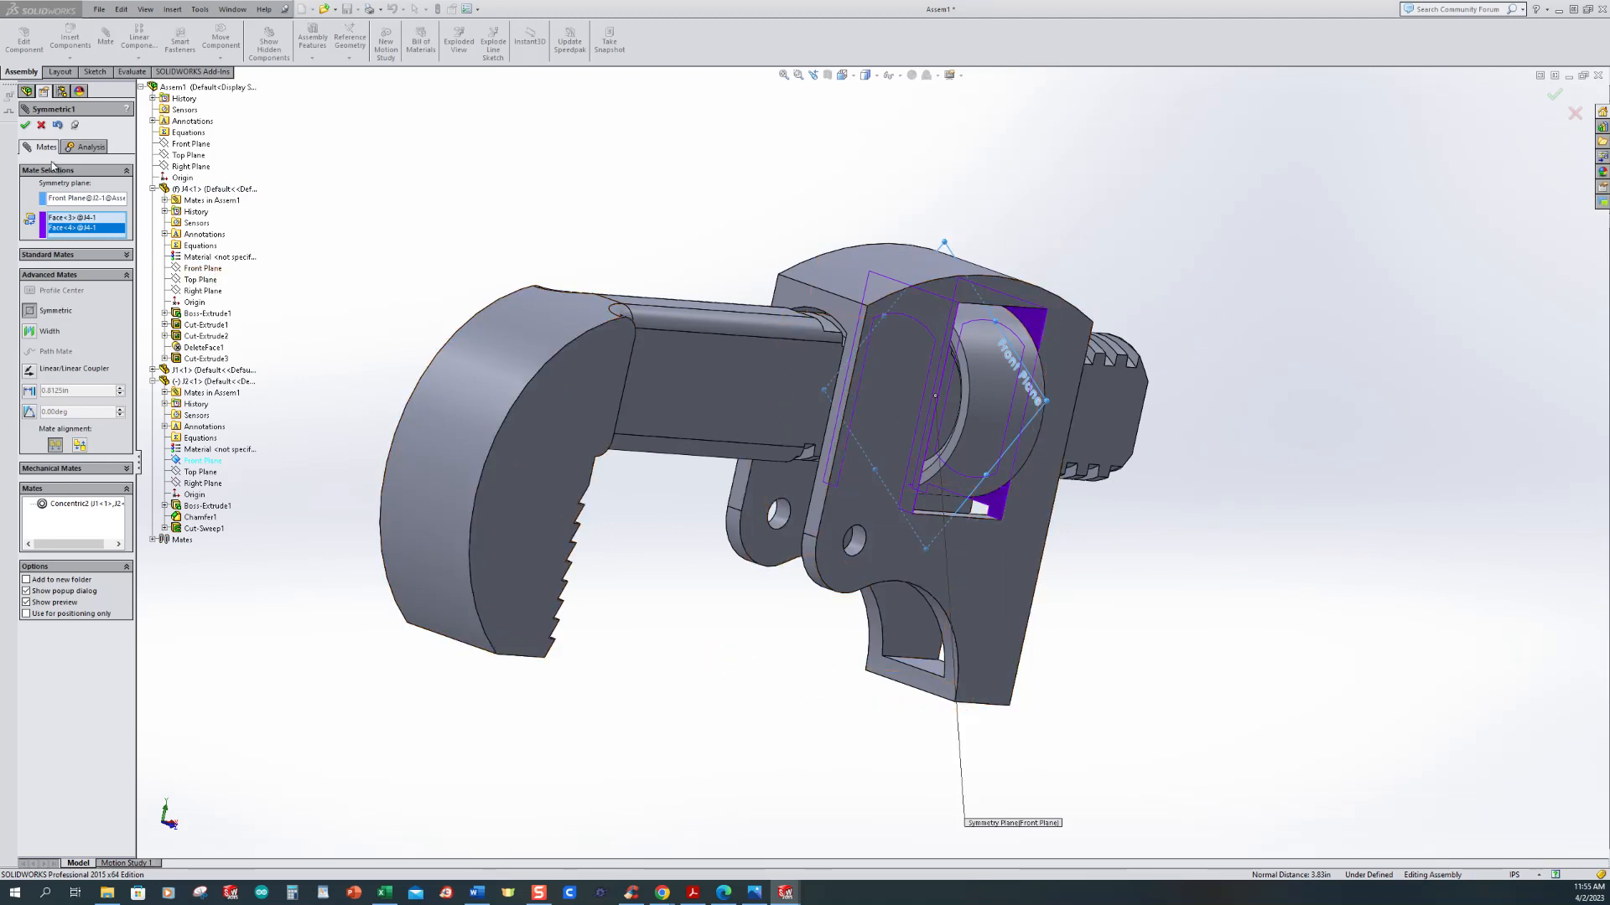
pyautogui.click(25, 125)
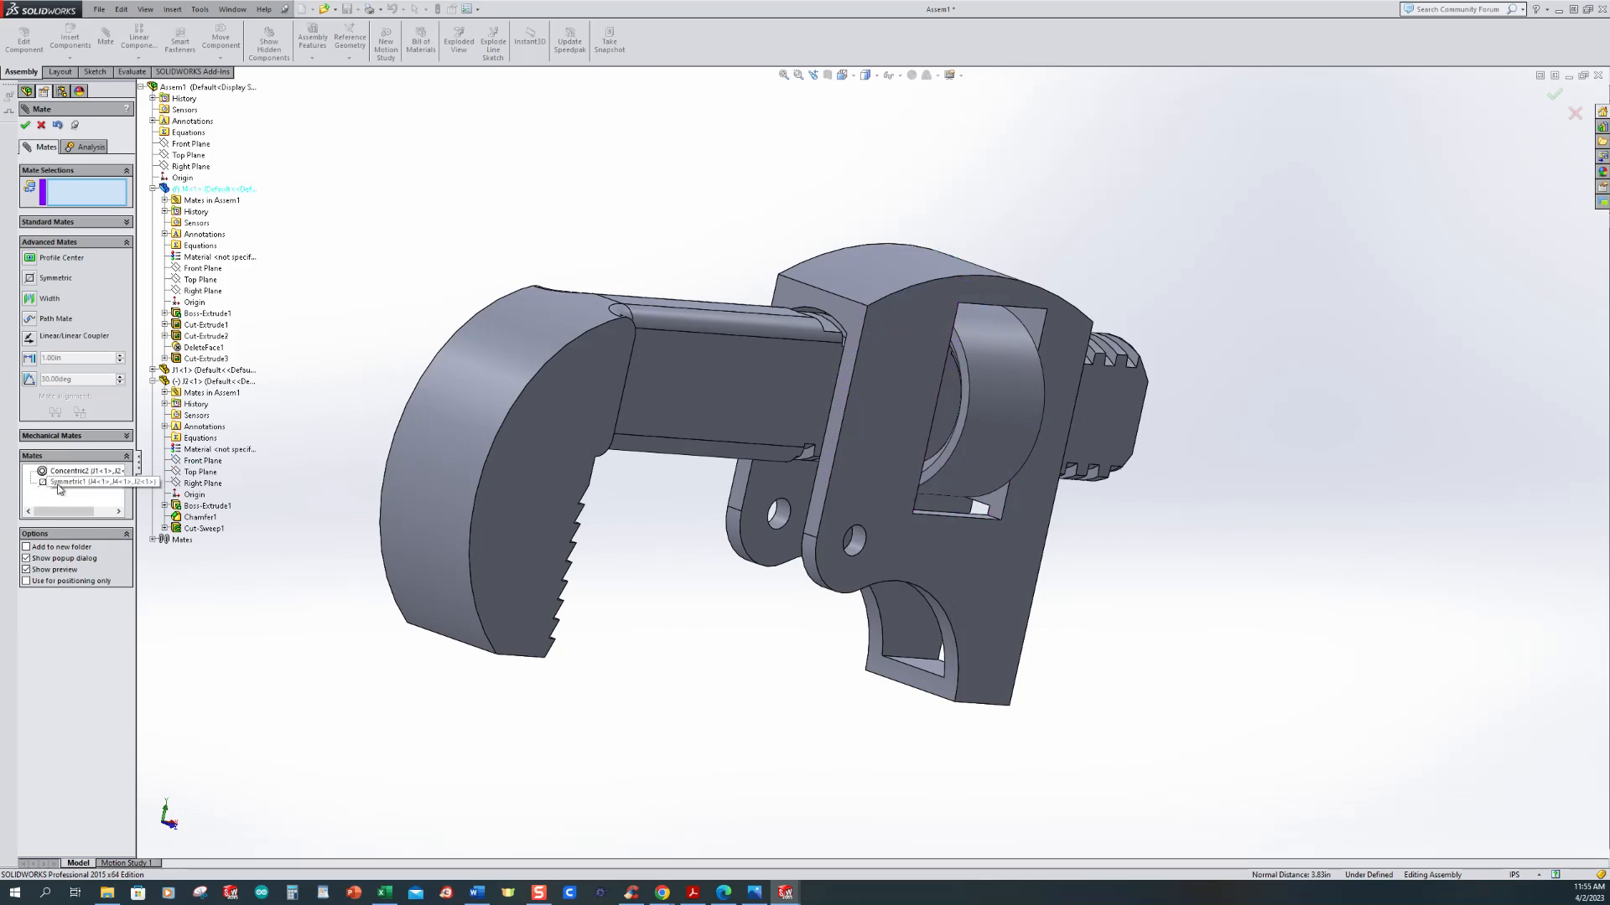
# Step: Add a screw mate at 1 revolution/in between J2's outer cylindrical face and a curved thread face on J1's shank
pyautogui.moveTo(658, 595); pyautogui.dragTo(522, 562, button='middle')
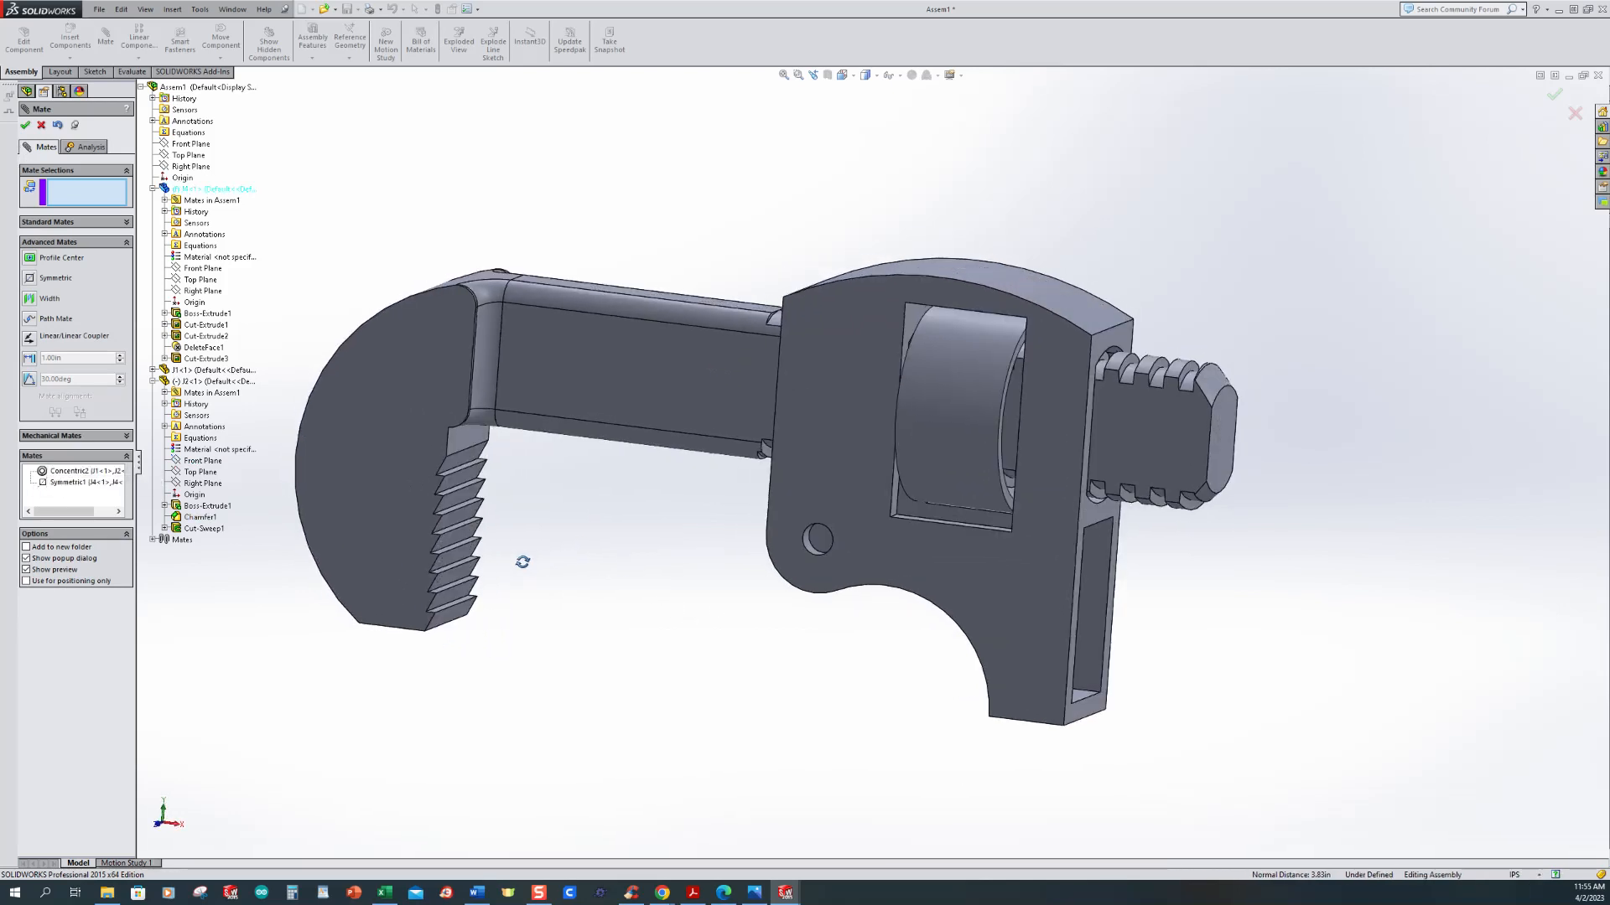
pyautogui.click(108, 436)
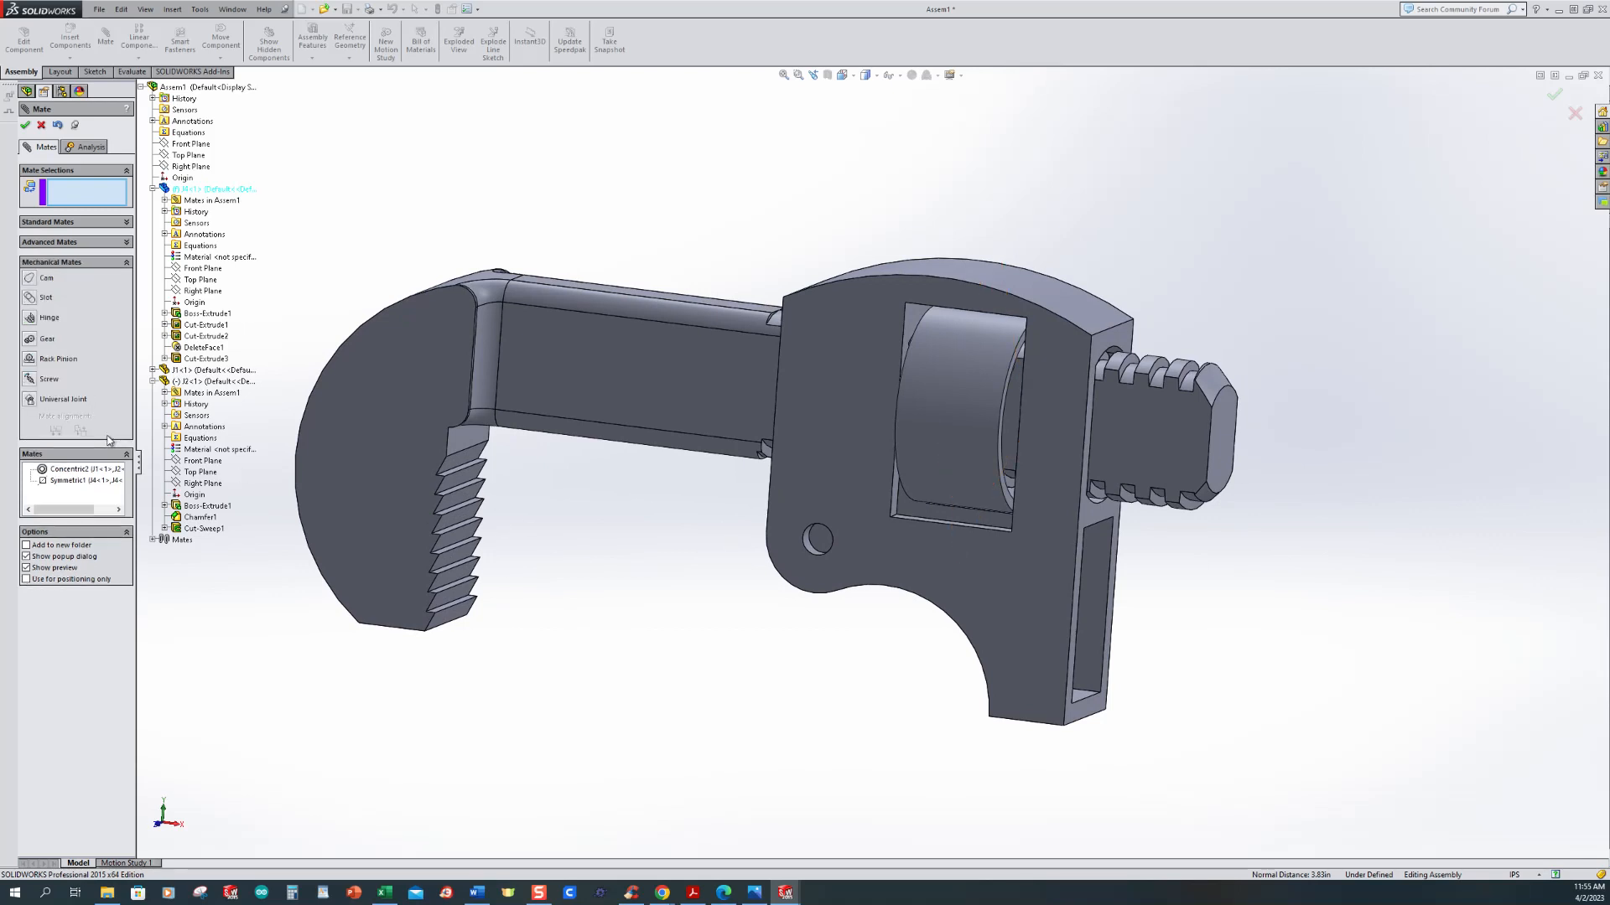
pyautogui.click(49, 381)
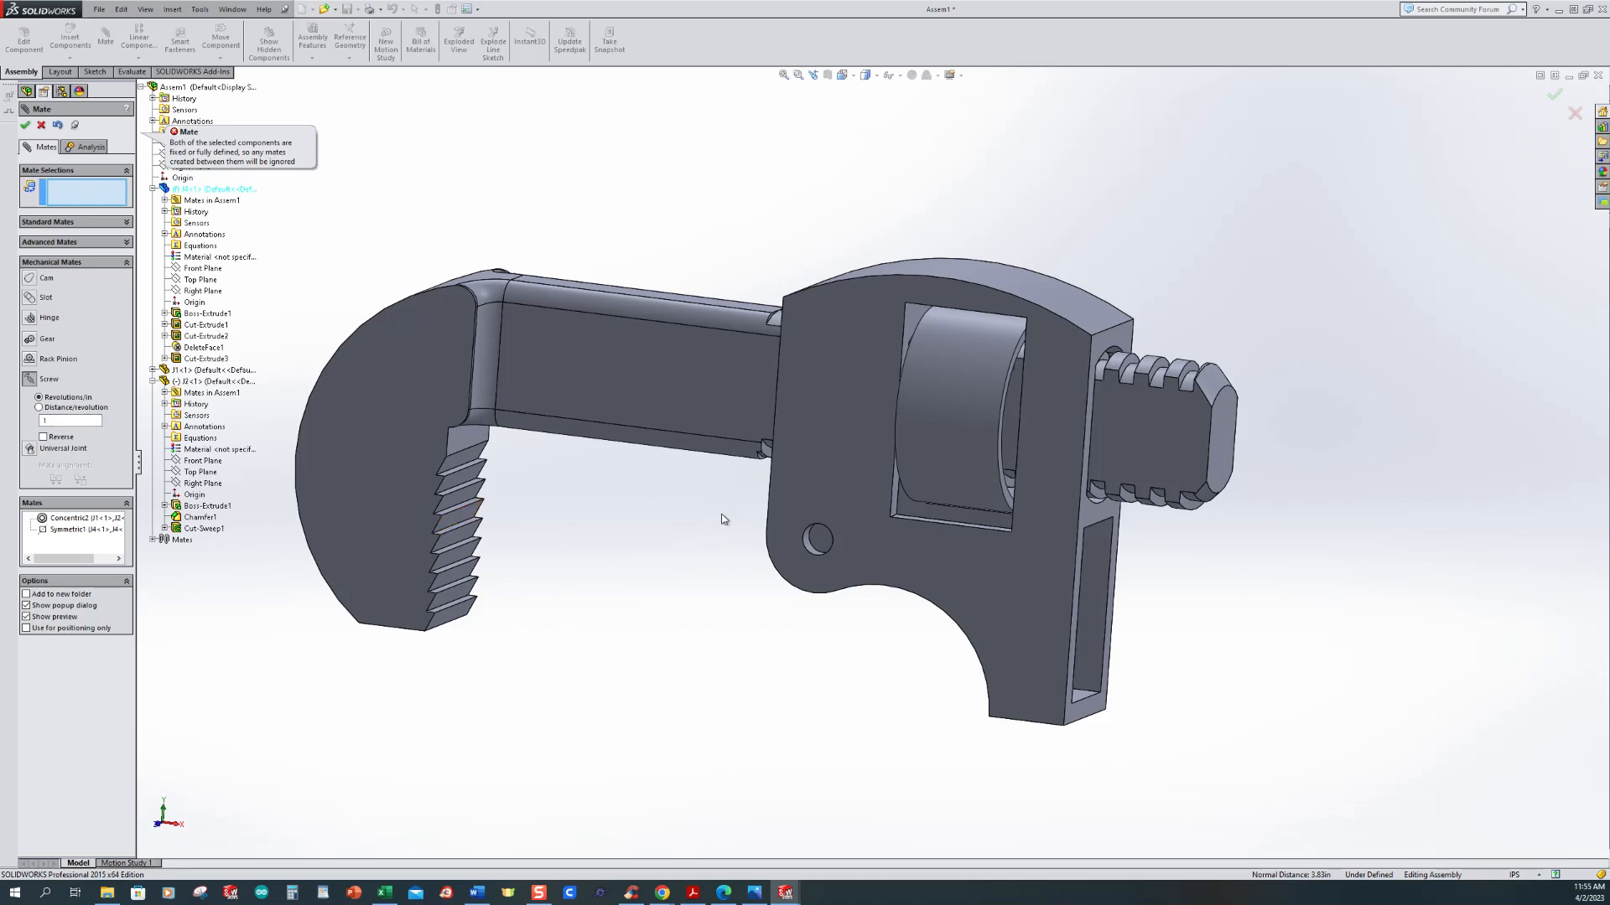
pyautogui.moveTo(697, 531); pyautogui.dragTo(682, 550, button='middle')
pyautogui.click(961, 382)
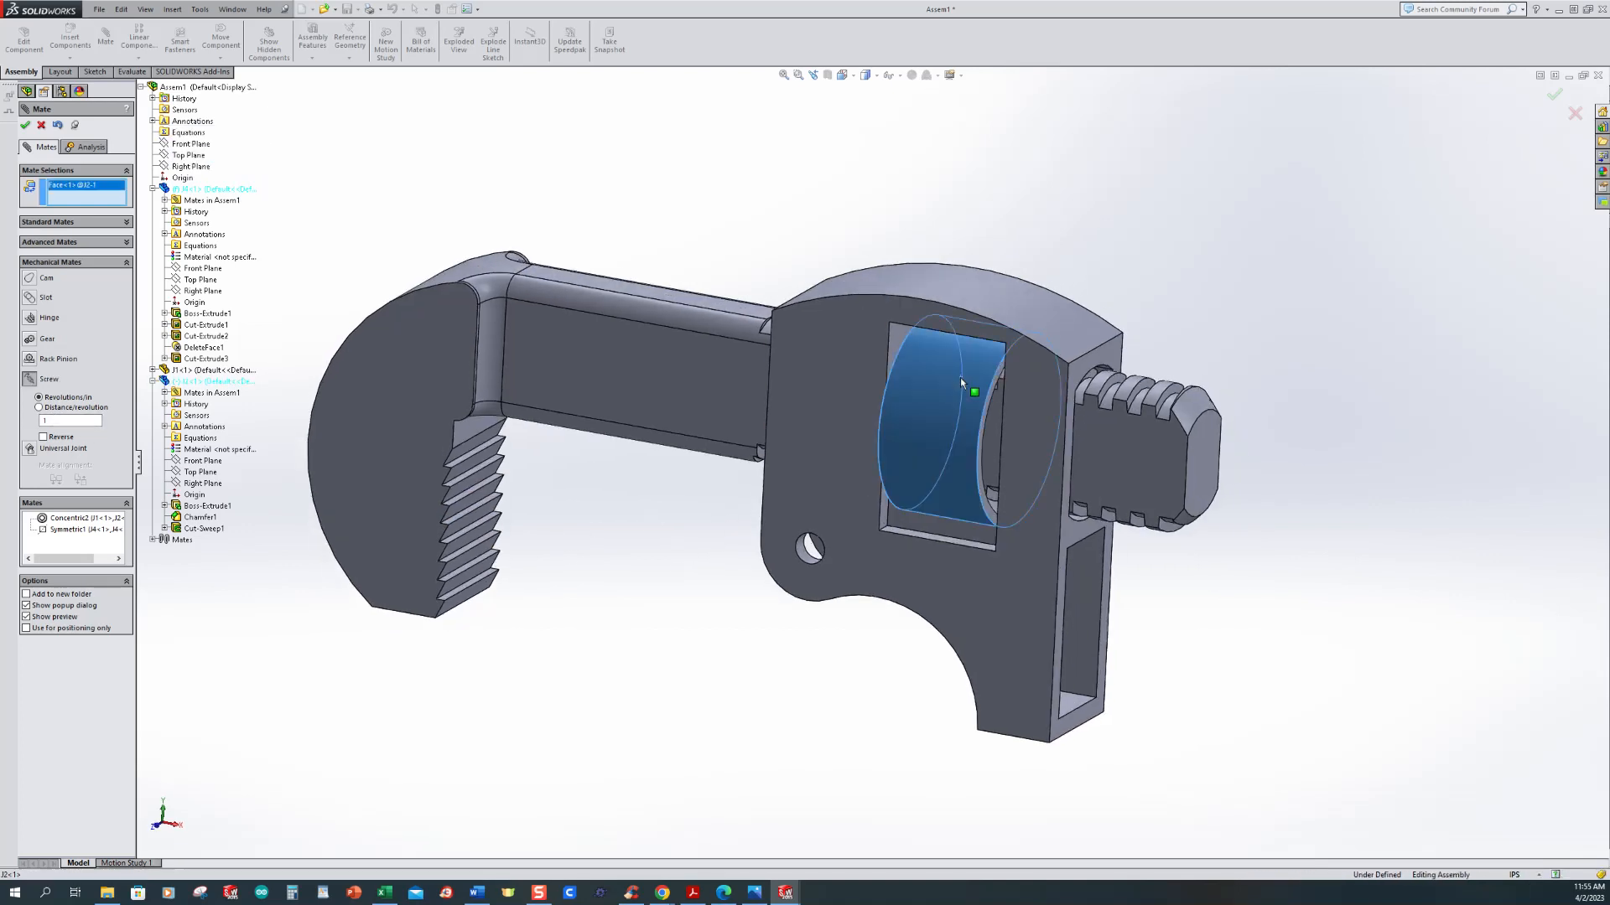
pyautogui.click(1161, 392)
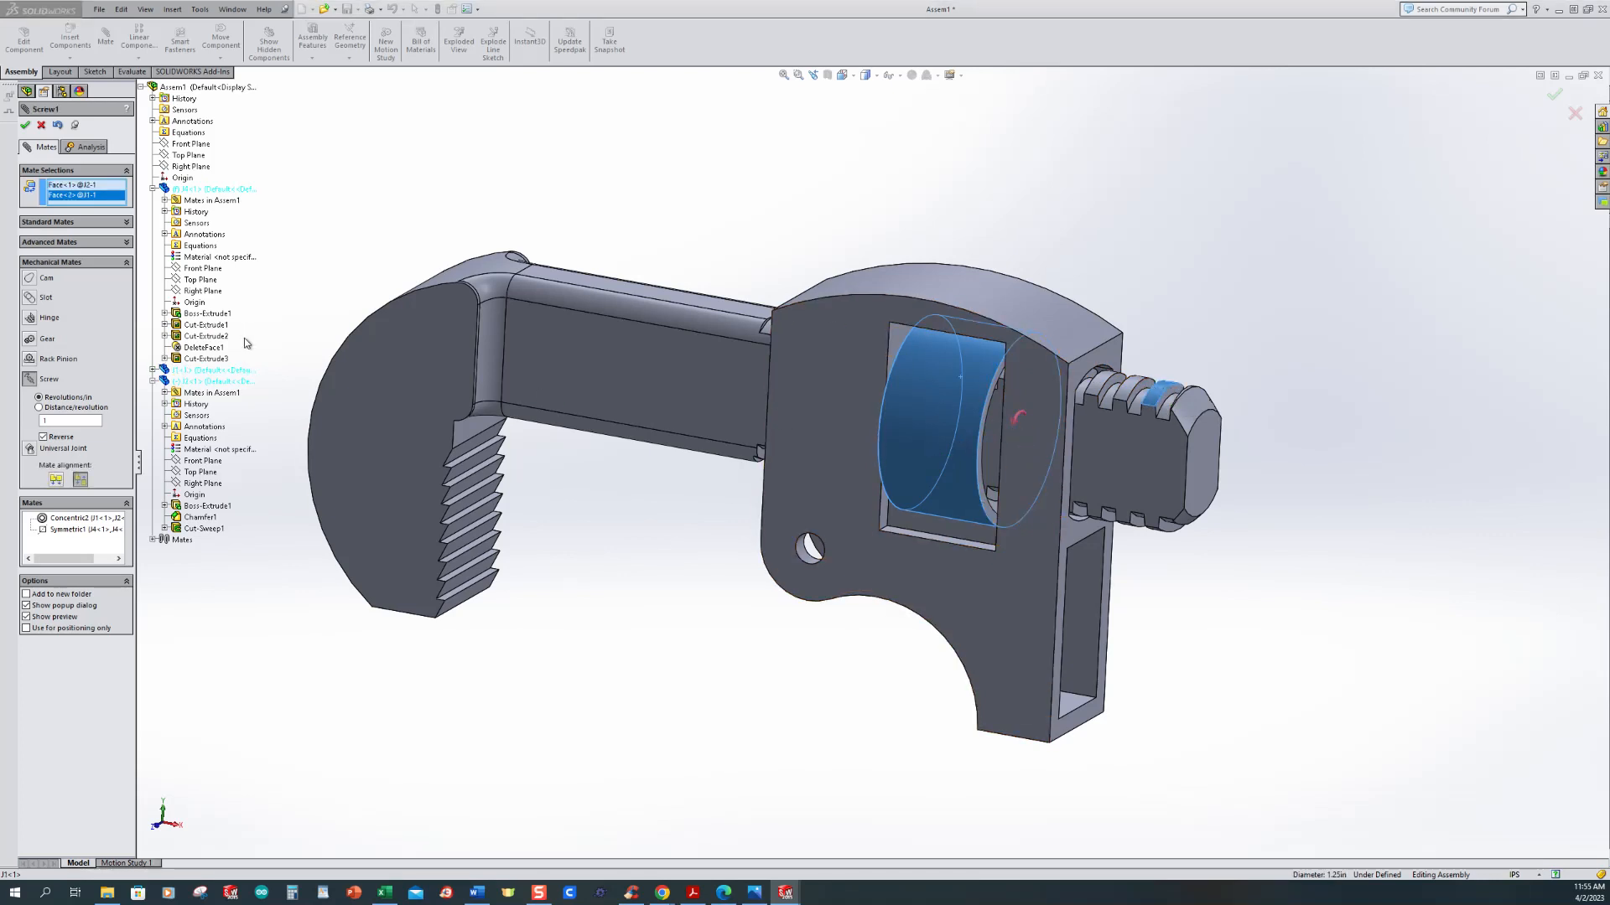
pyautogui.click(26, 125)
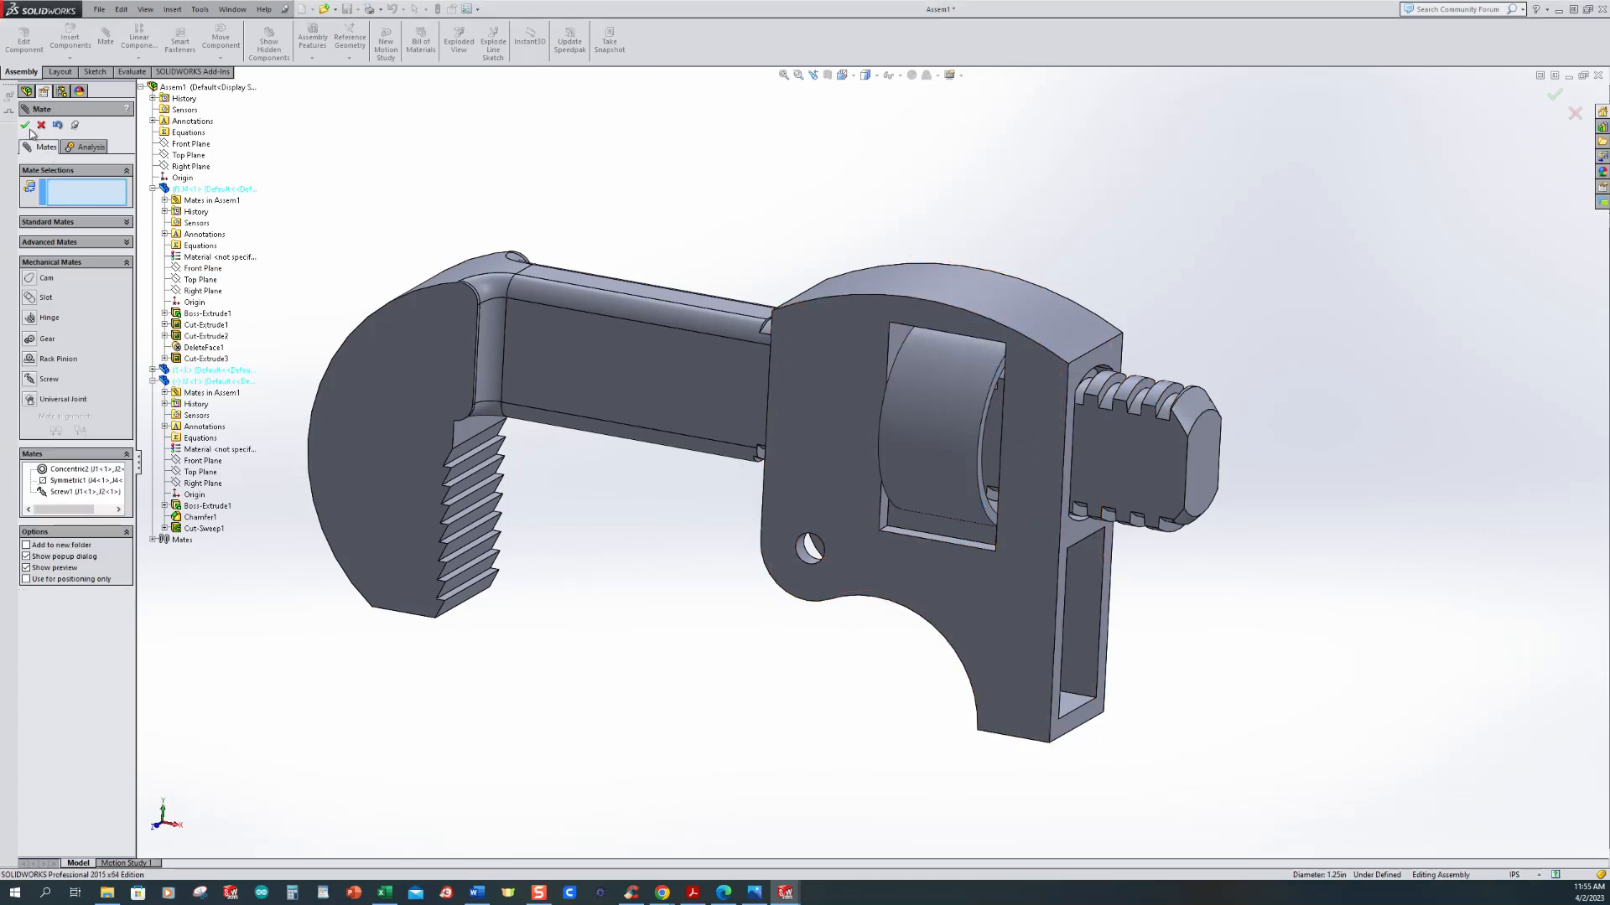
pyautogui.press('Escape')
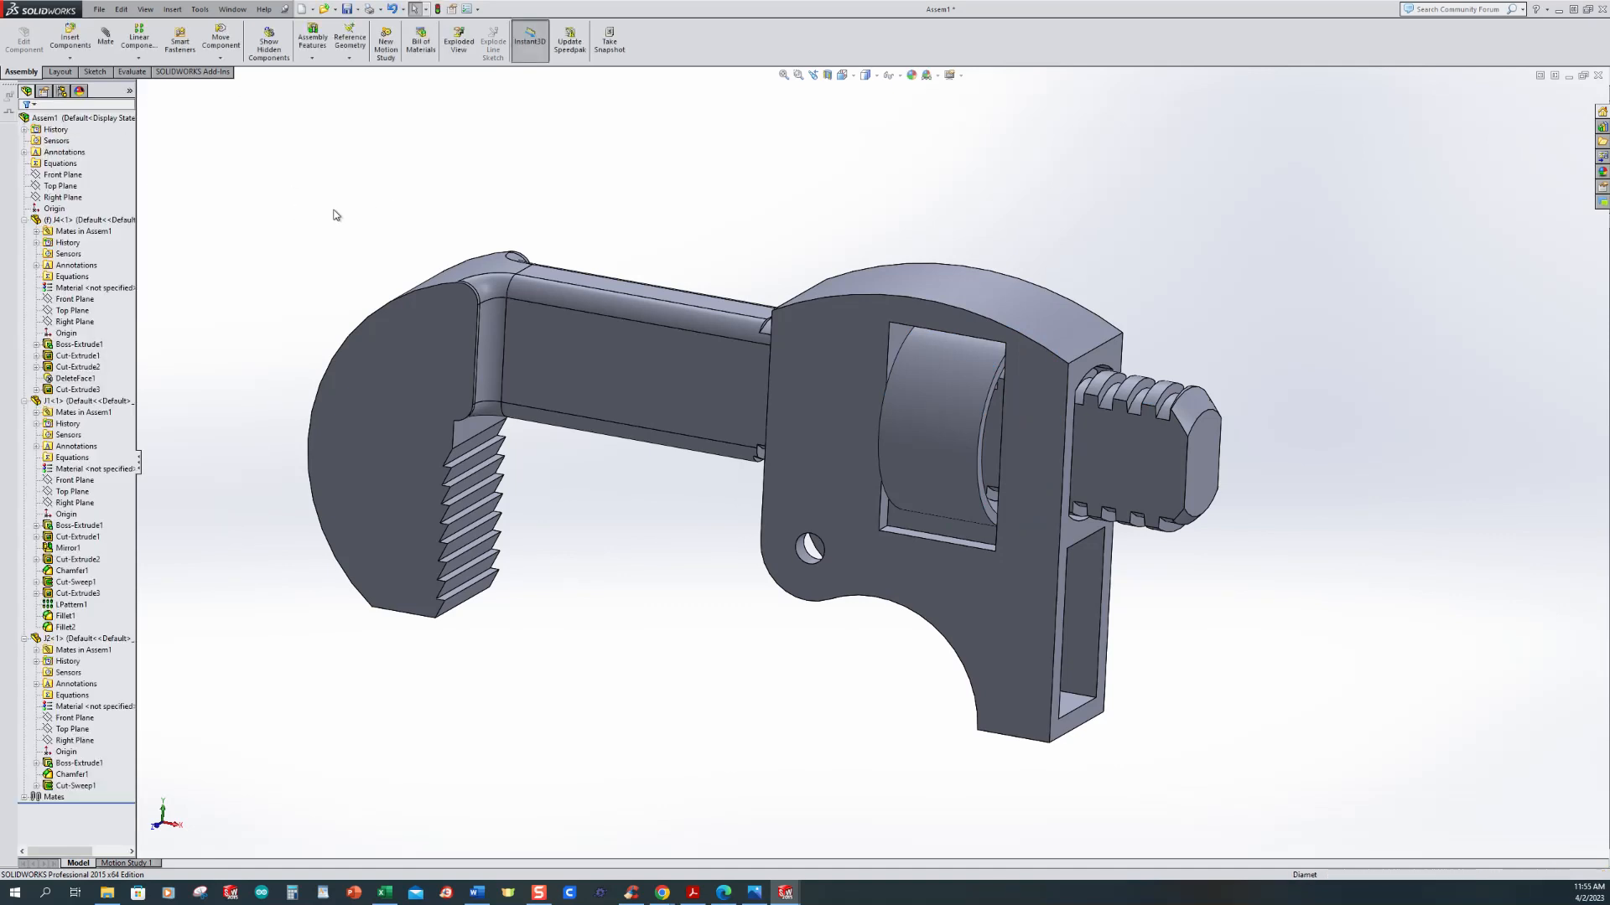
# Step: Collapse the J4, J1 and J2 feature listings and rotate the J2 nut to test how it drives the J1 jaw
pyautogui.click(25, 221)
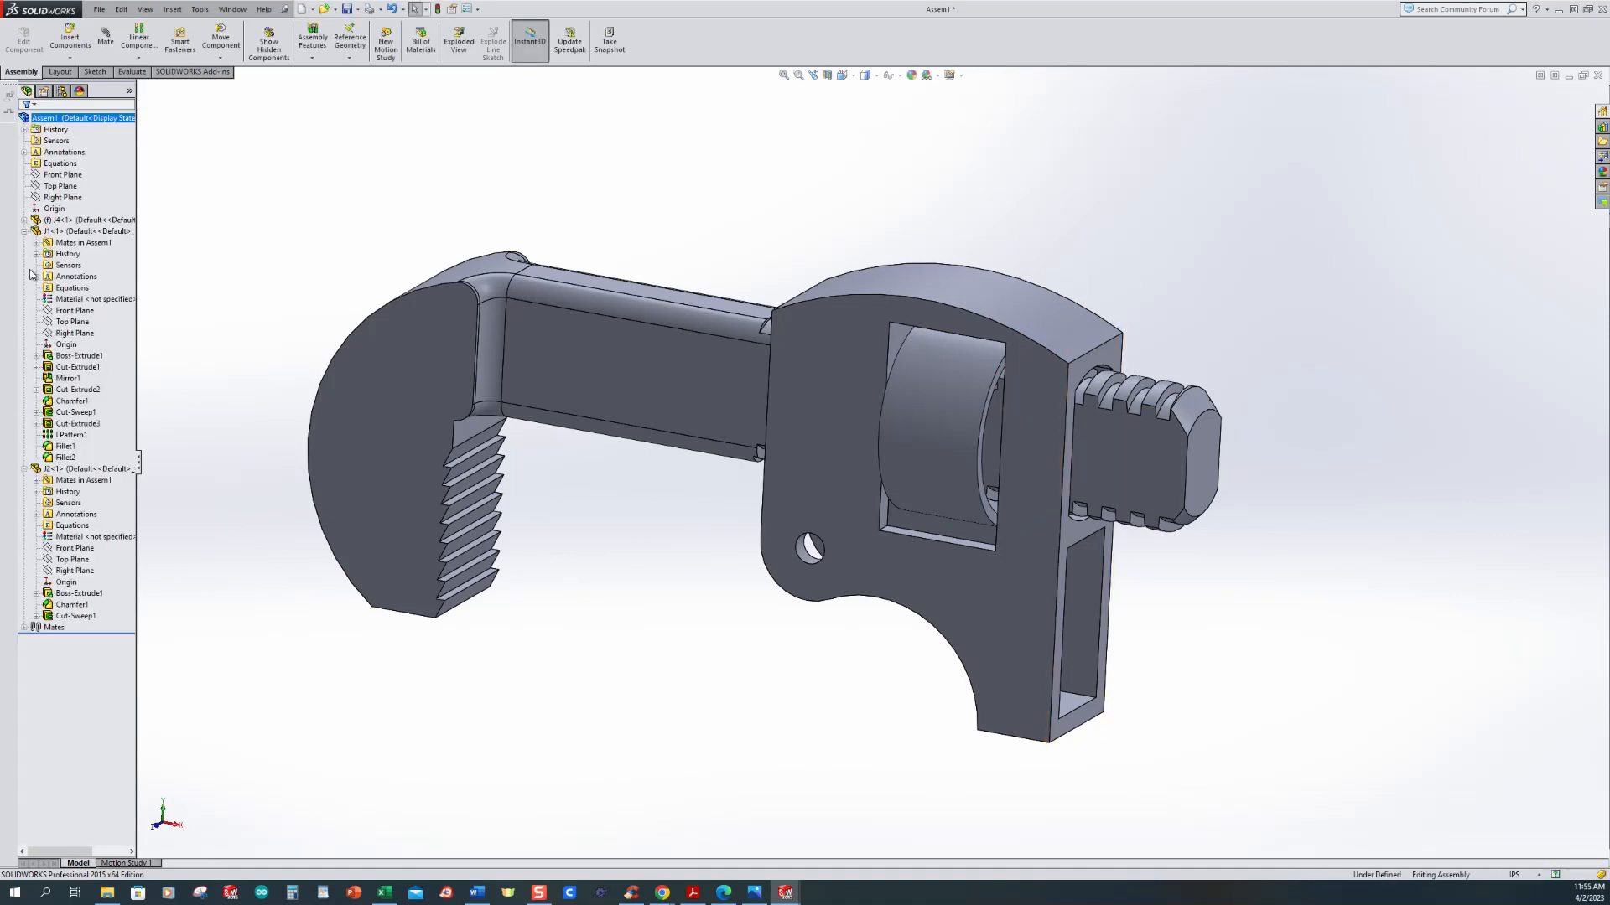
pyautogui.click(24, 232)
pyautogui.click(24, 243)
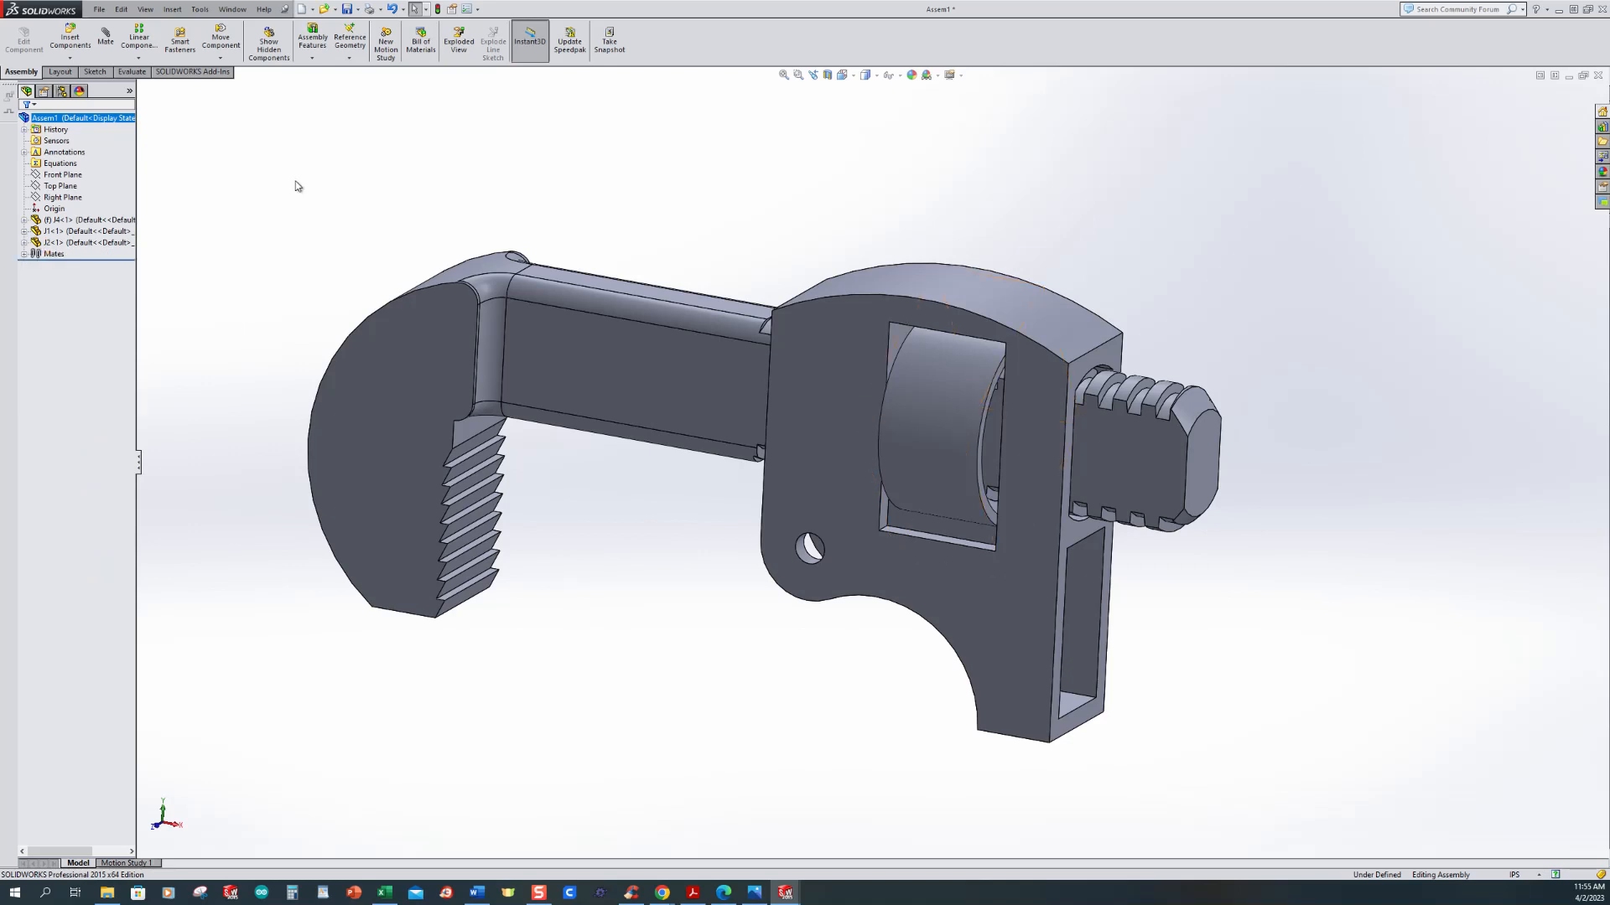
pyautogui.moveTo(928, 374); pyautogui.dragTo(604, 575)
pyautogui.click(620, 549)
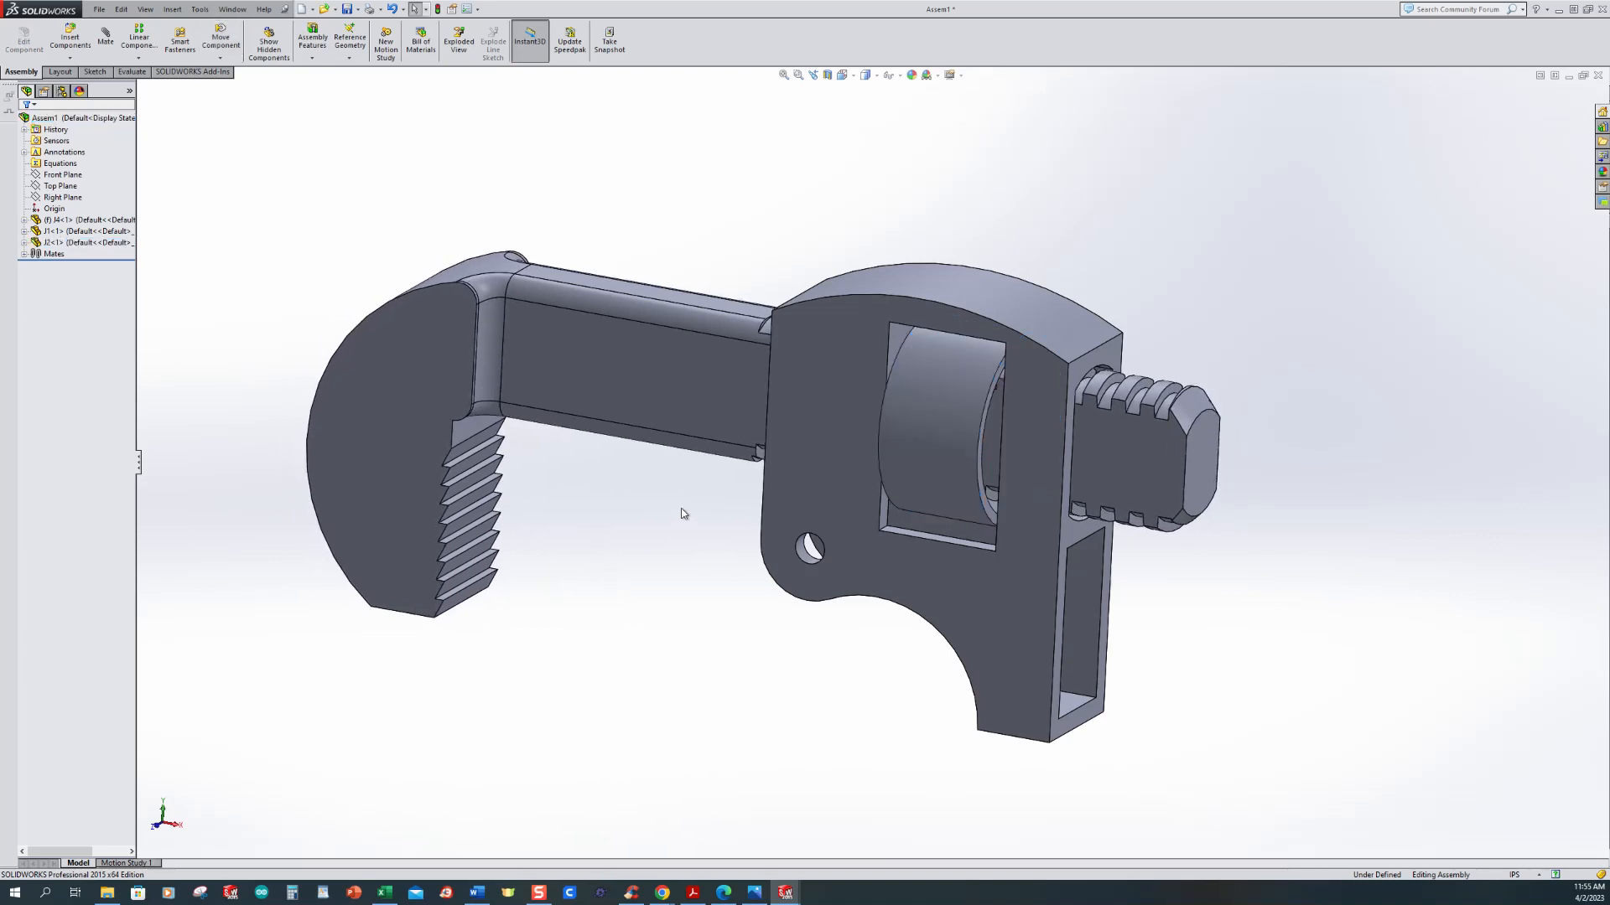
# Step: Show the assembly in isometric view, then rebuild and save it as J1_WRENCH in the JUNK folder
pyautogui.hotkey('ctrl', '7')
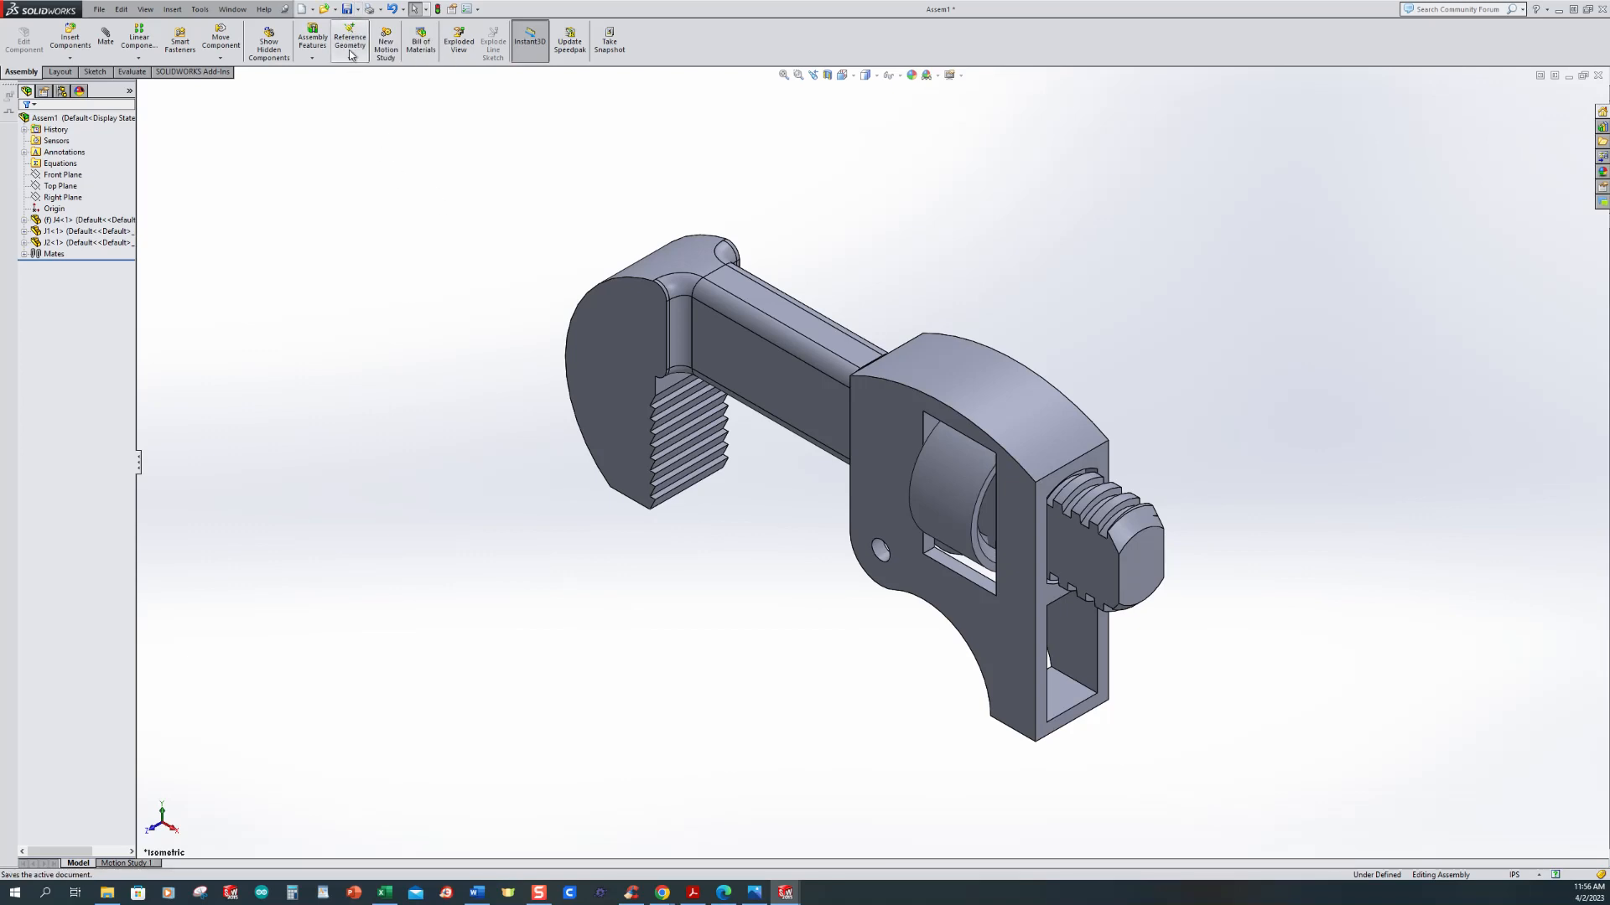
pyautogui.click(346, 10)
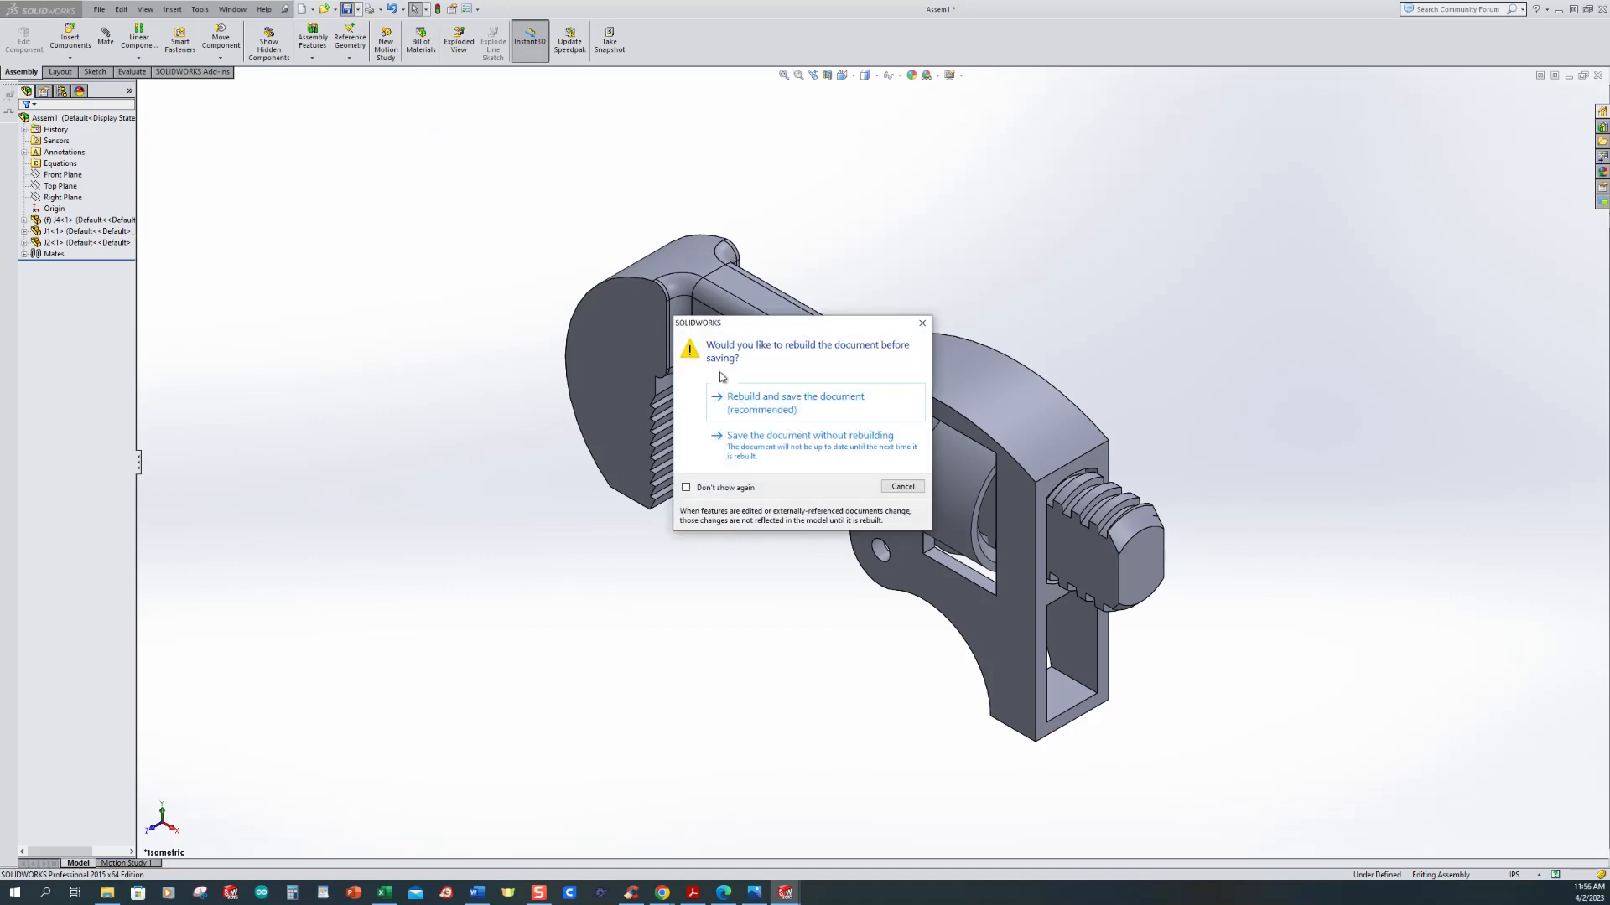
pyautogui.click(757, 399)
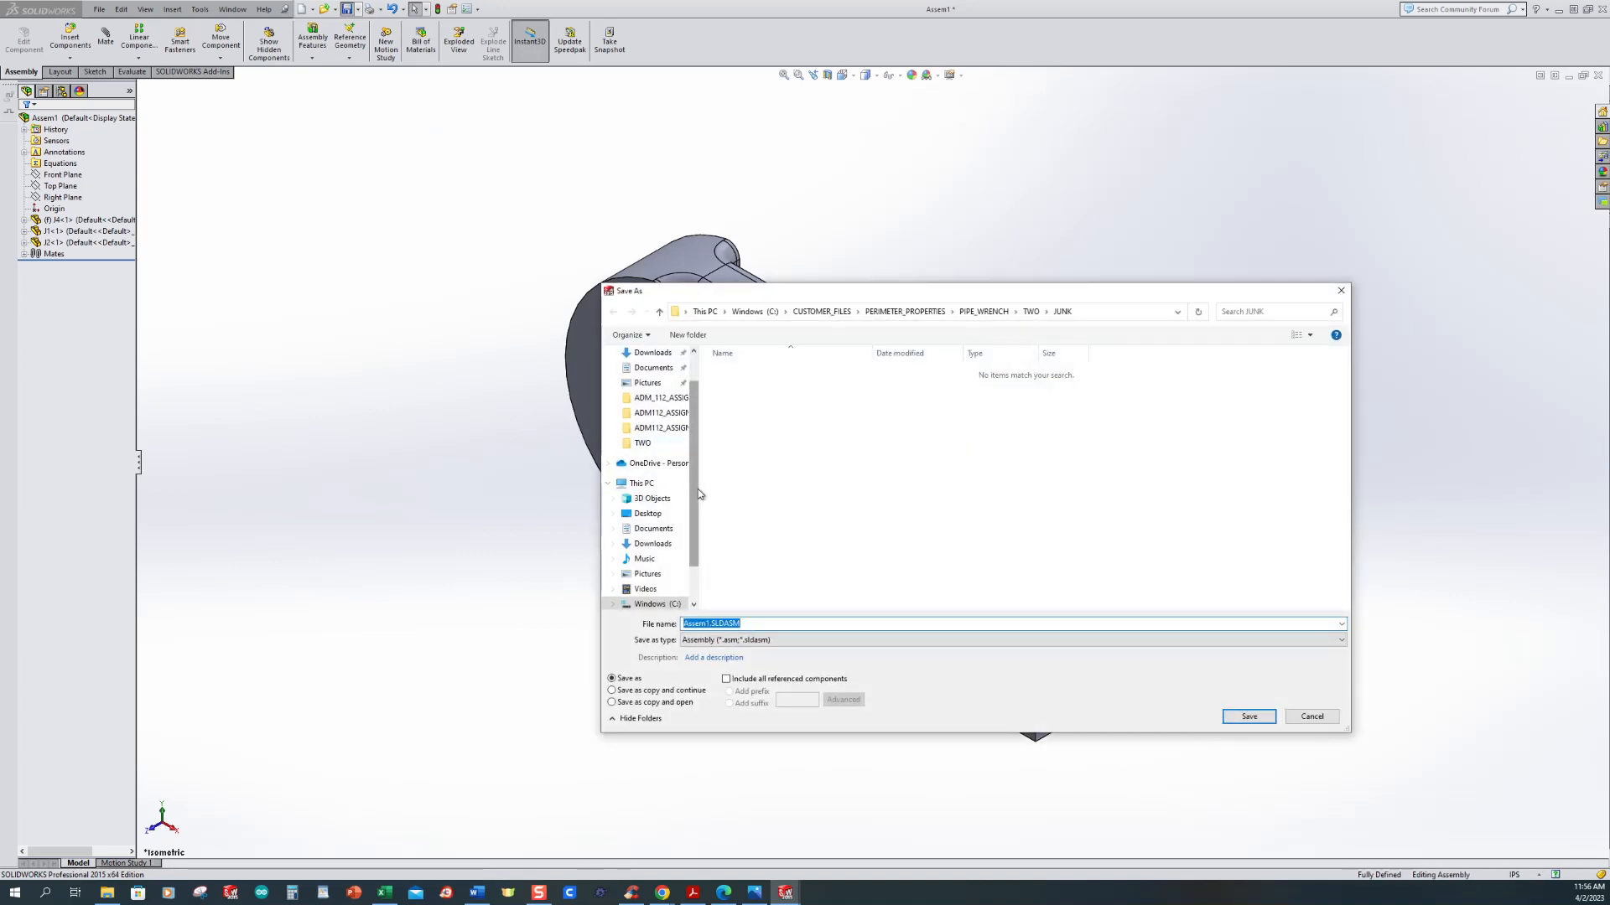
pyautogui.write('J')
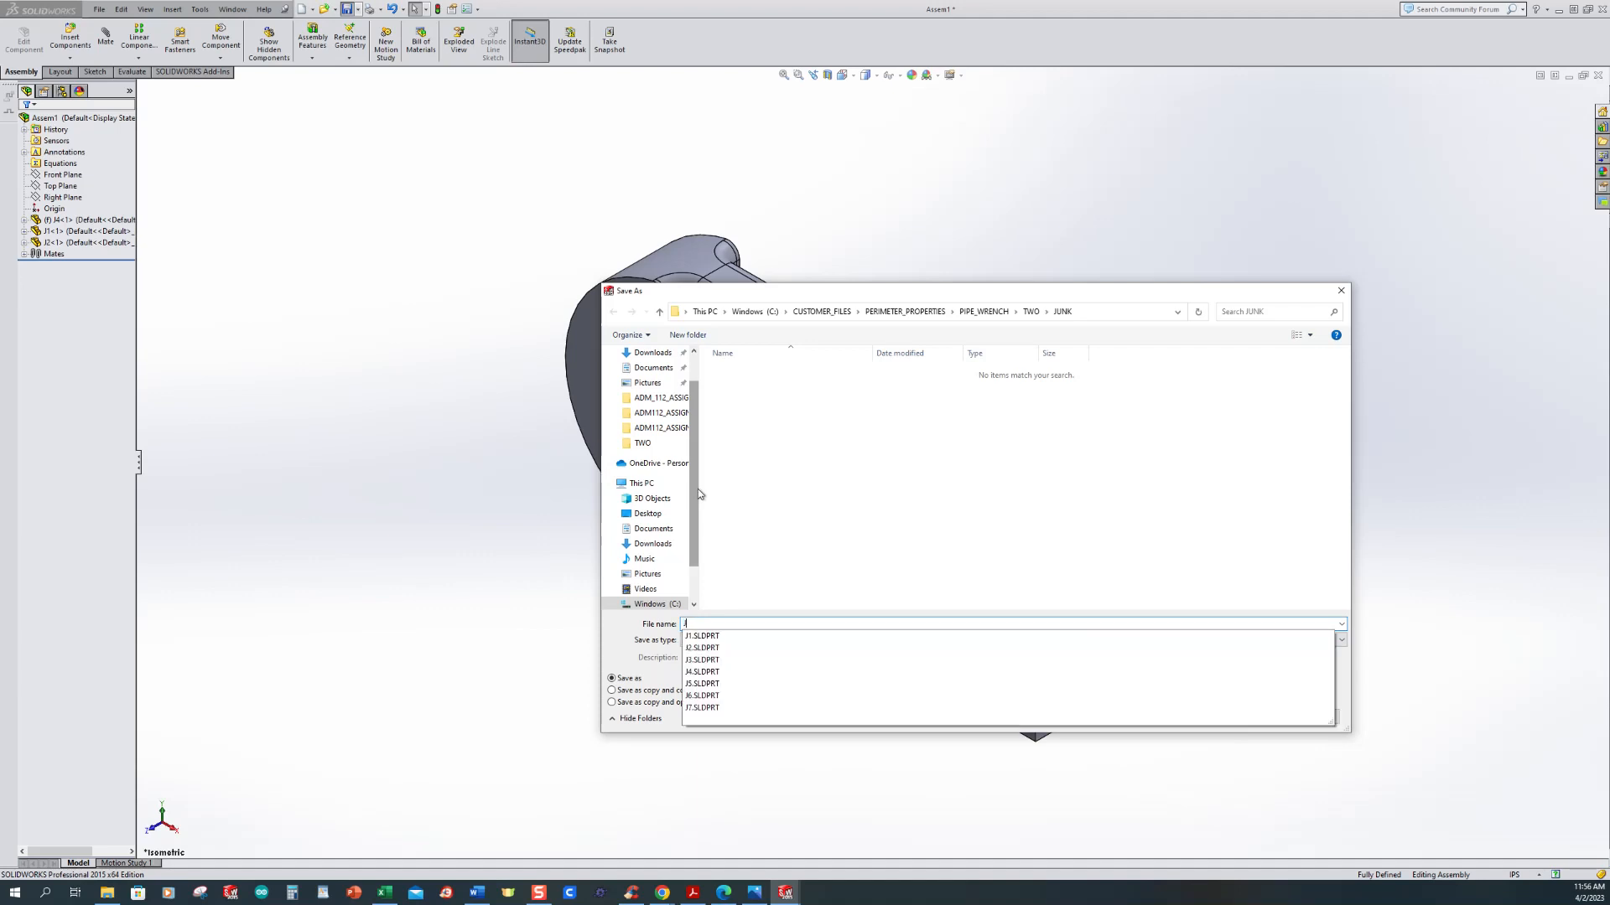
pyautogui.write('1_WRENCH')
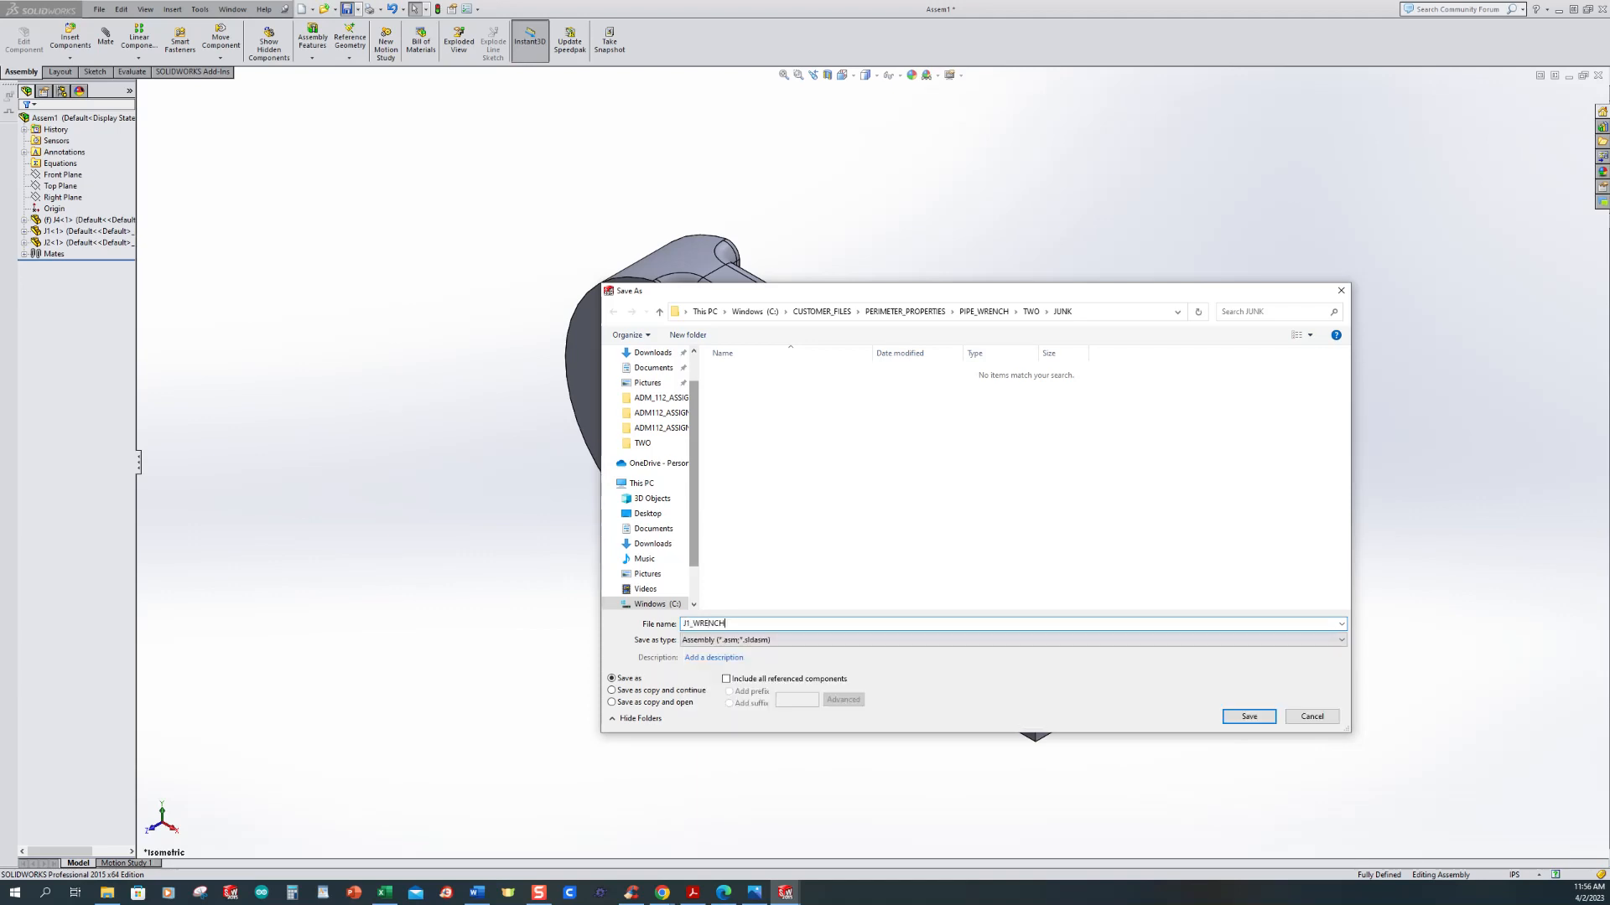
pyautogui.click(1248, 716)
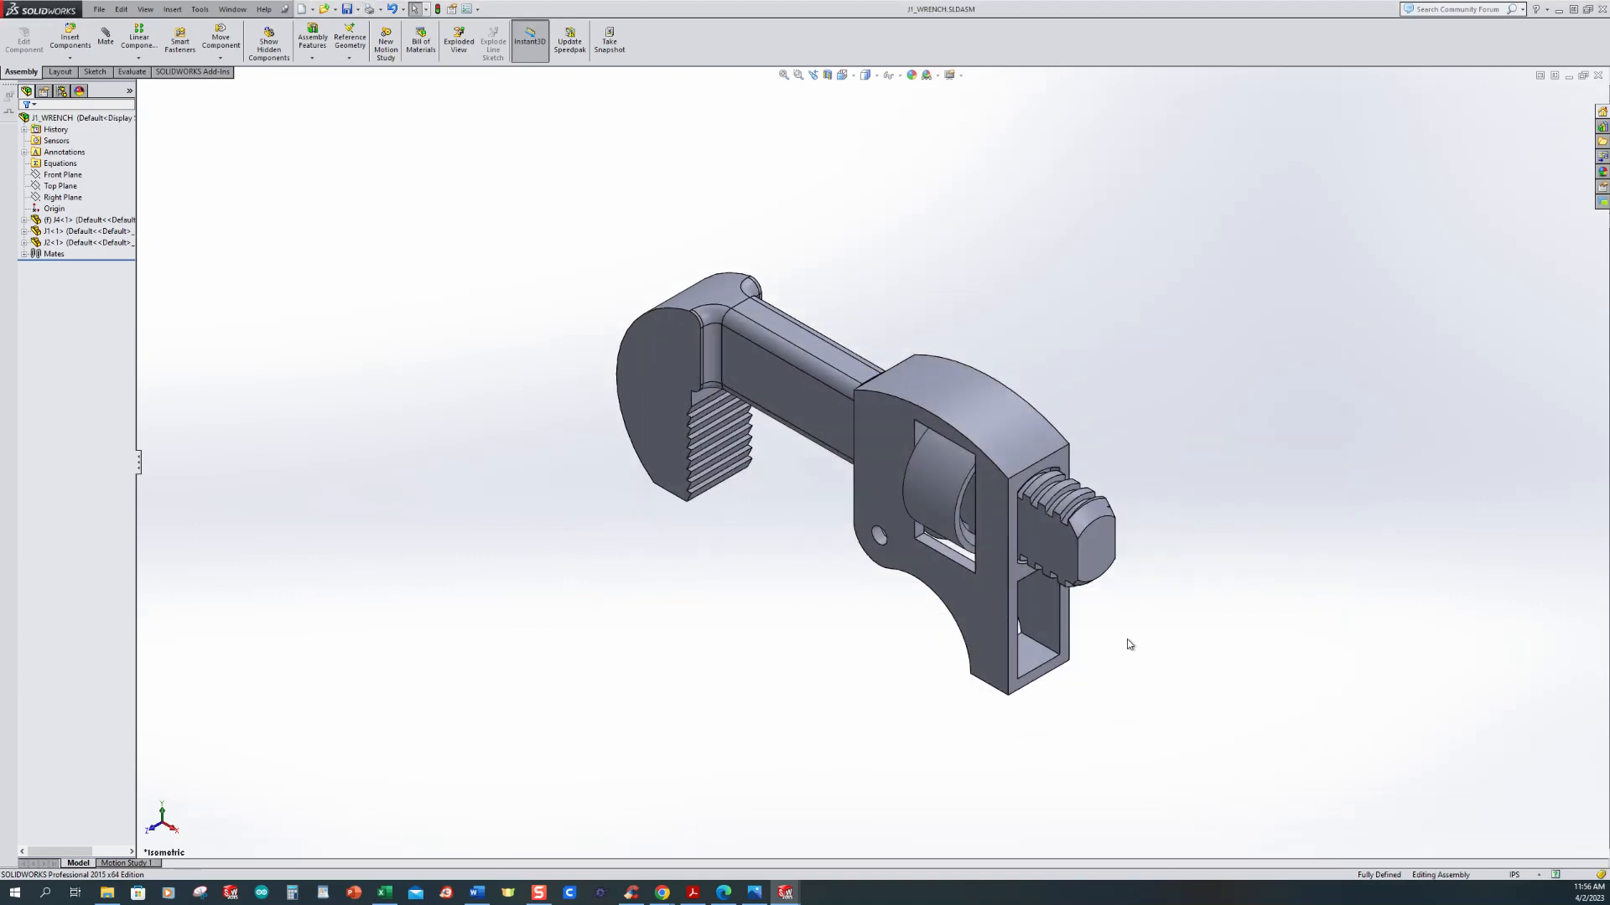
# Step: Insert the J3 handle into the assembly and place it in front of the J4 housing
pyautogui.scroll(1, 1126, 642)
pyautogui.scroll(-1, 1105, 654)
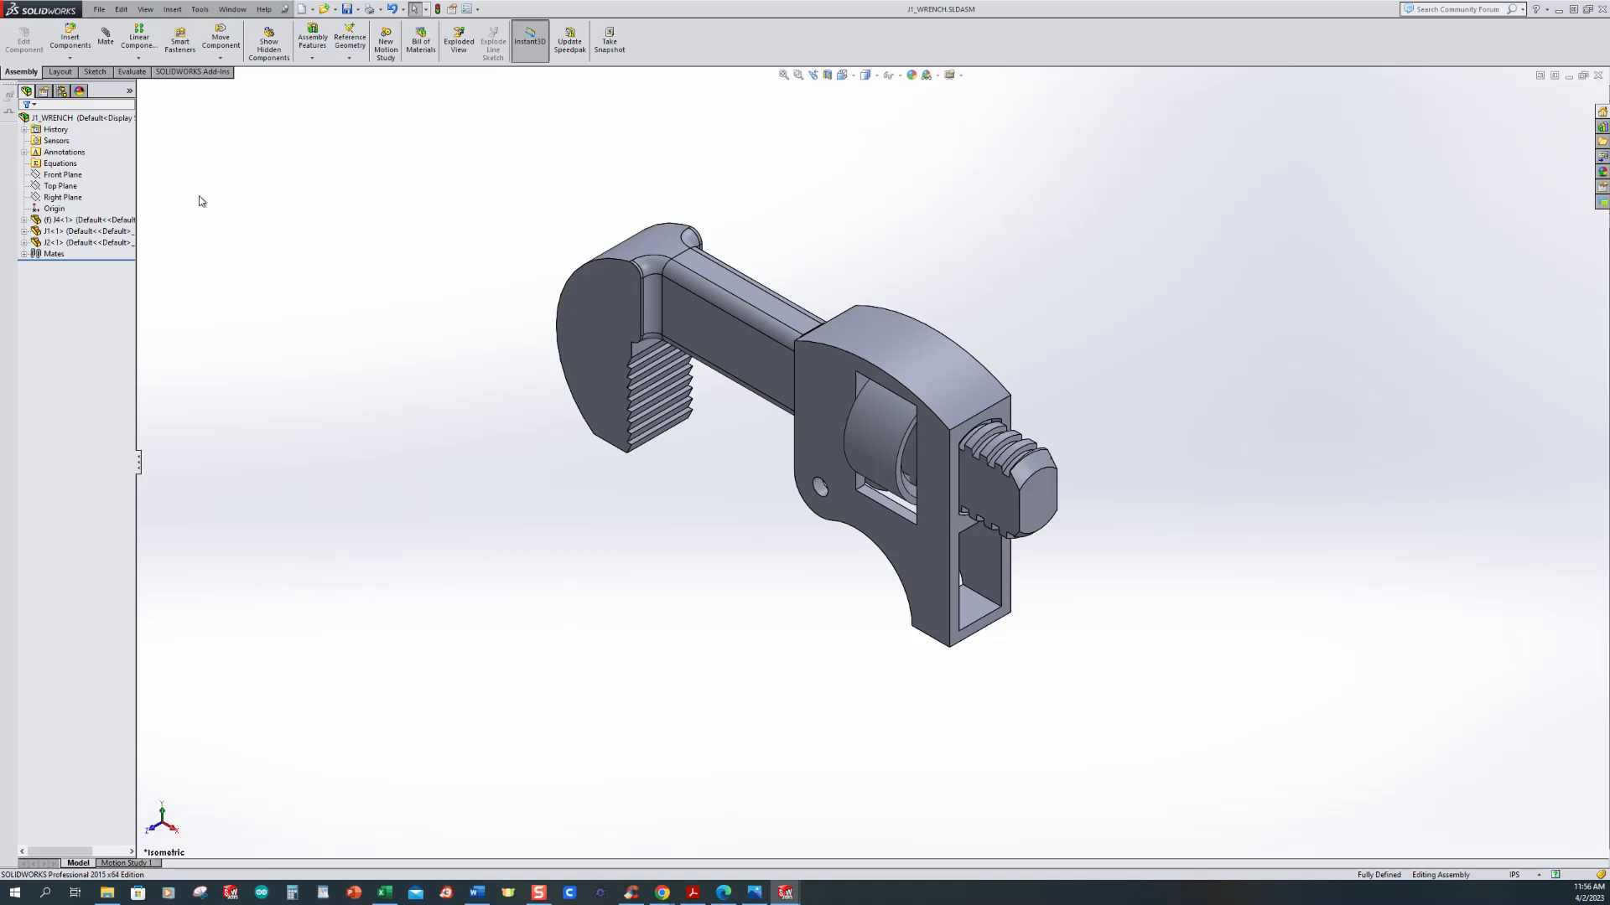
pyautogui.click(70, 57)
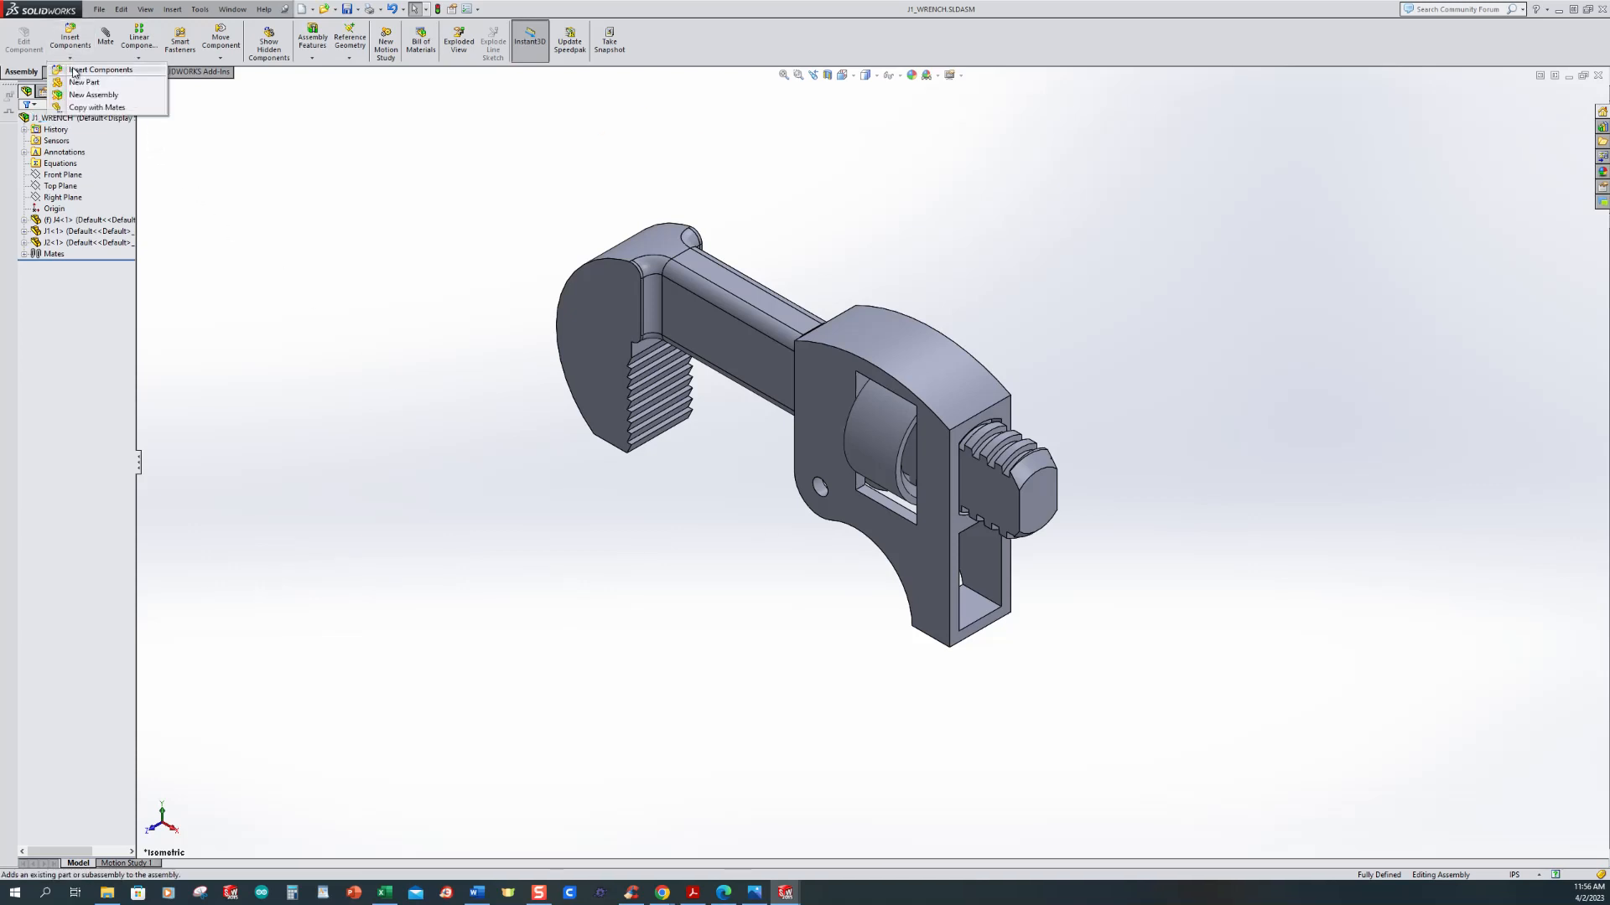
pyautogui.click(84, 67)
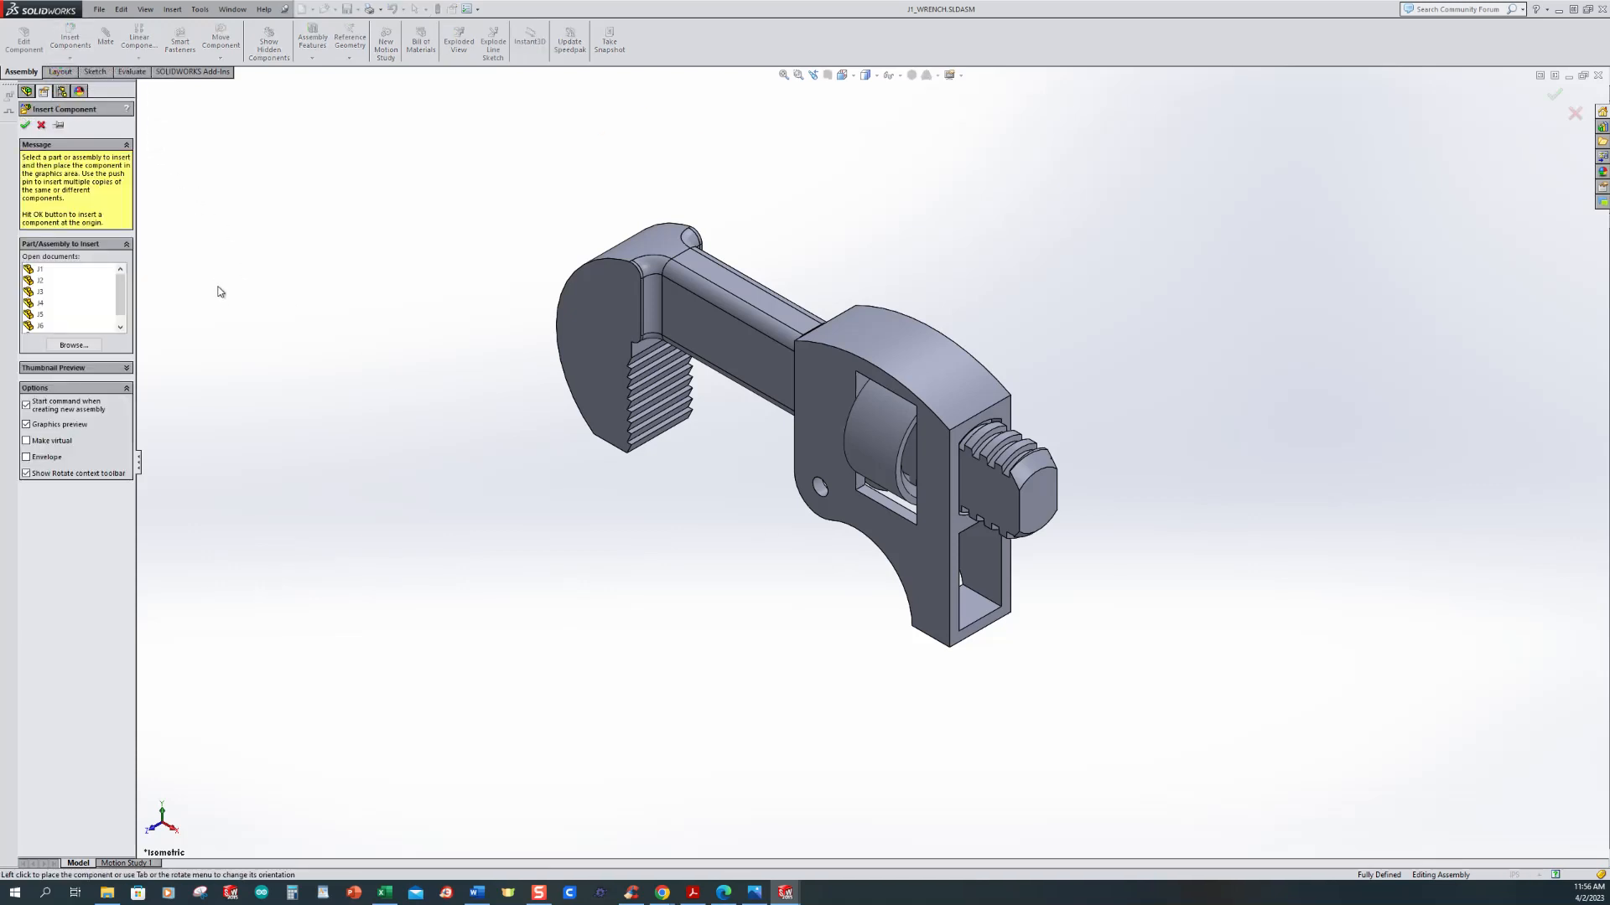
pyautogui.click(36, 294)
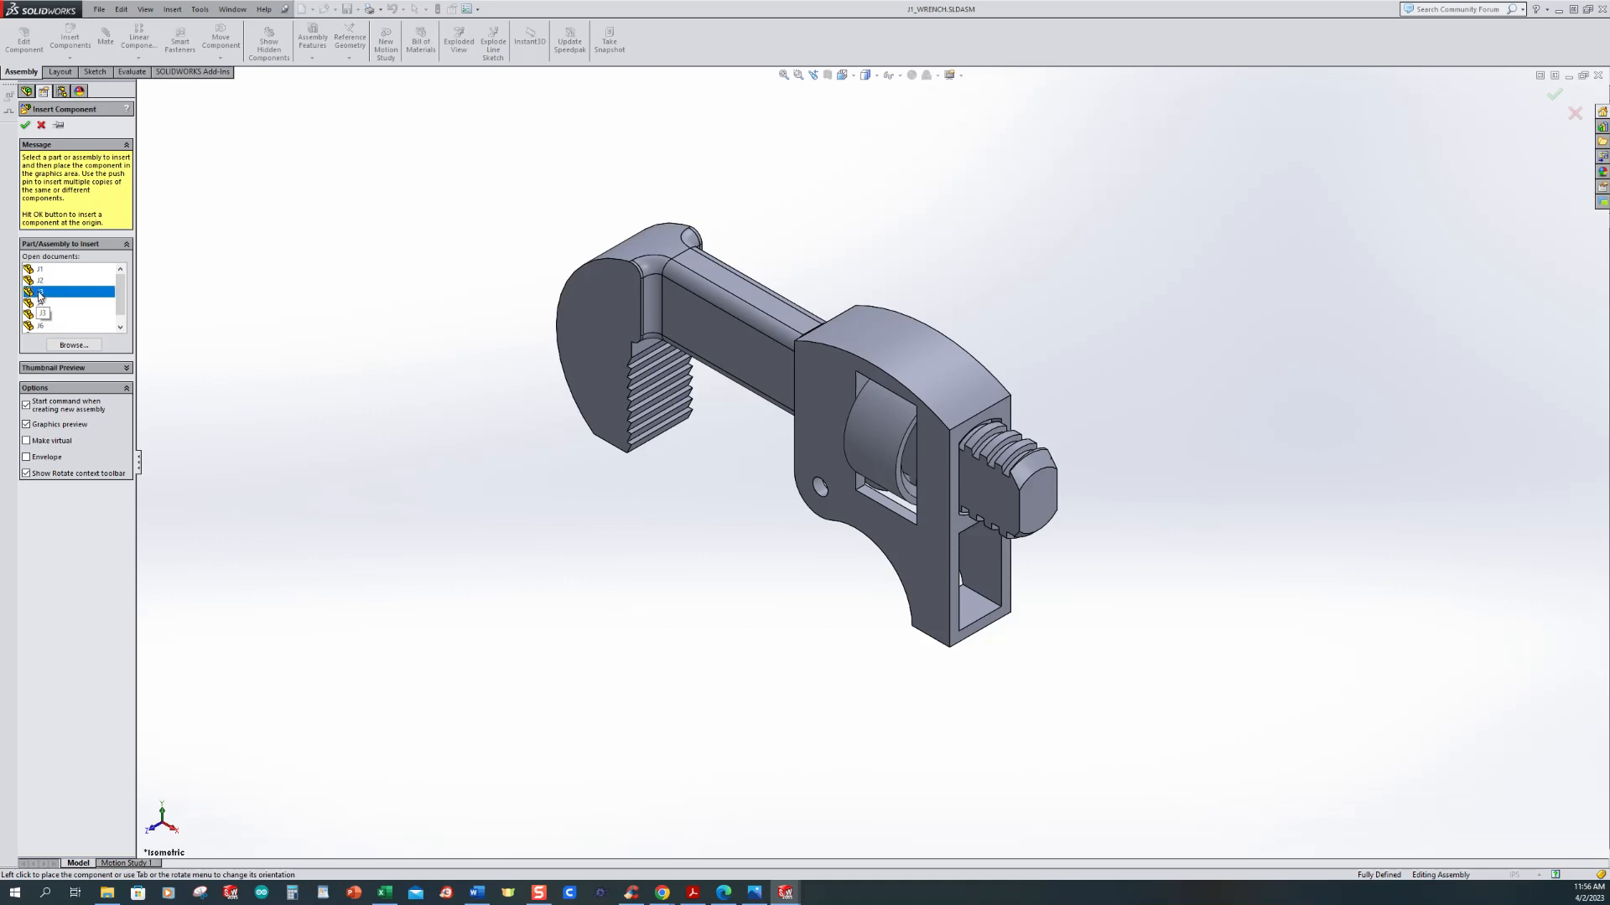
pyautogui.scroll(2, 642, 537)
pyautogui.click(763, 567)
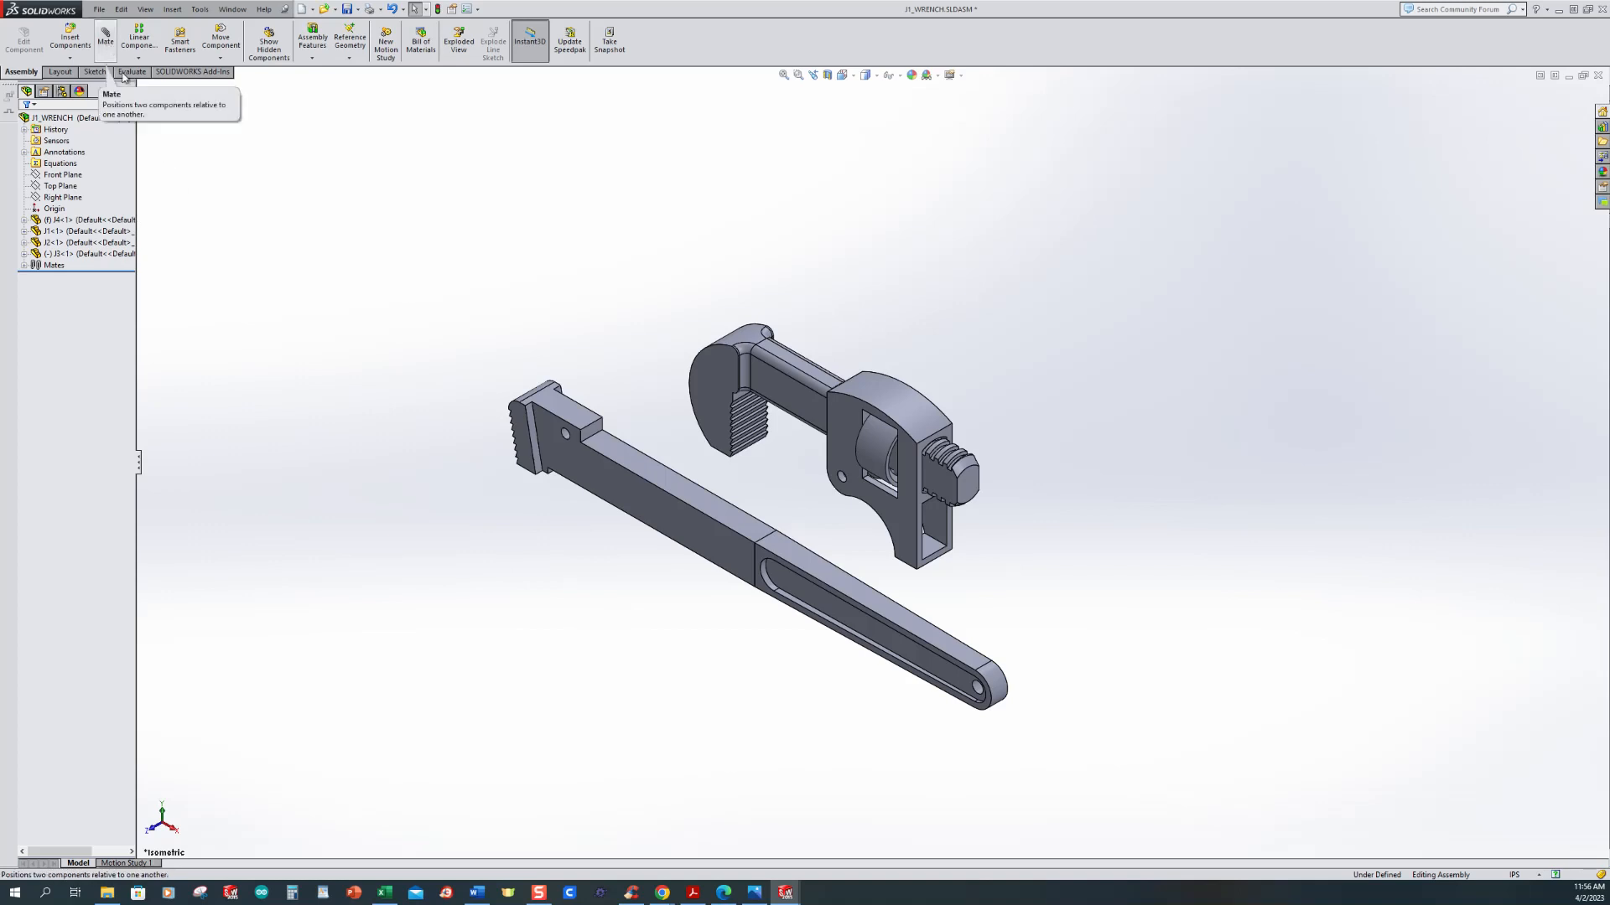
pyautogui.click(67, 243)
pyautogui.click(65, 253)
pyautogui.click(52, 266)
pyautogui.click(41, 256)
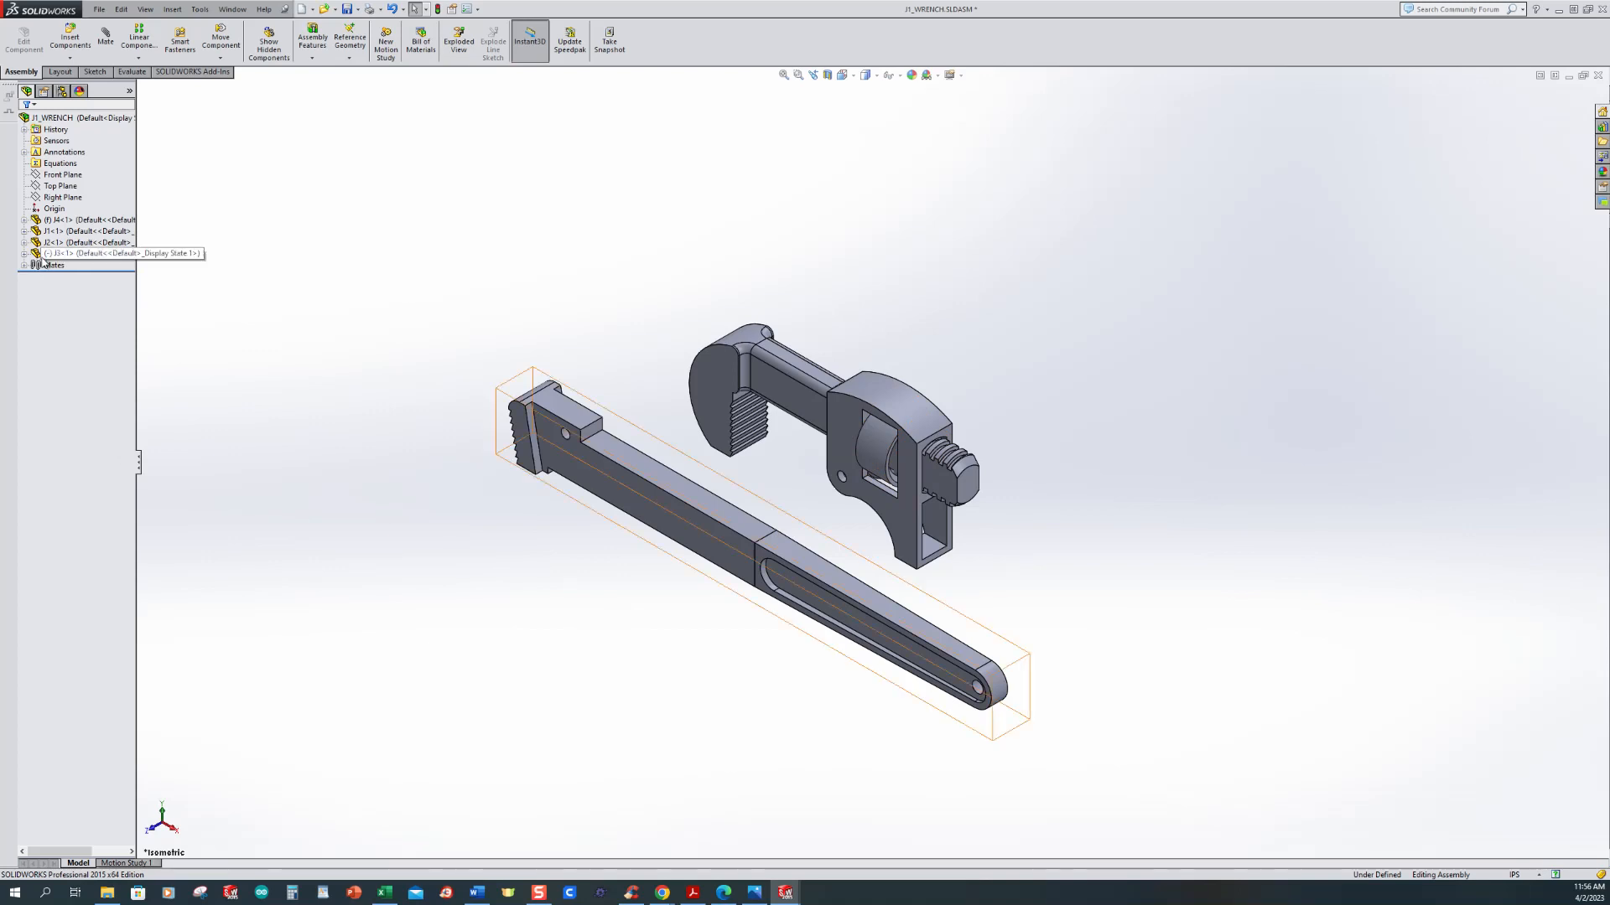
# Step: Add a concentric mate between the hole near J3's toothed jaw end and the pin hole in J4
pyautogui.click(111, 51)
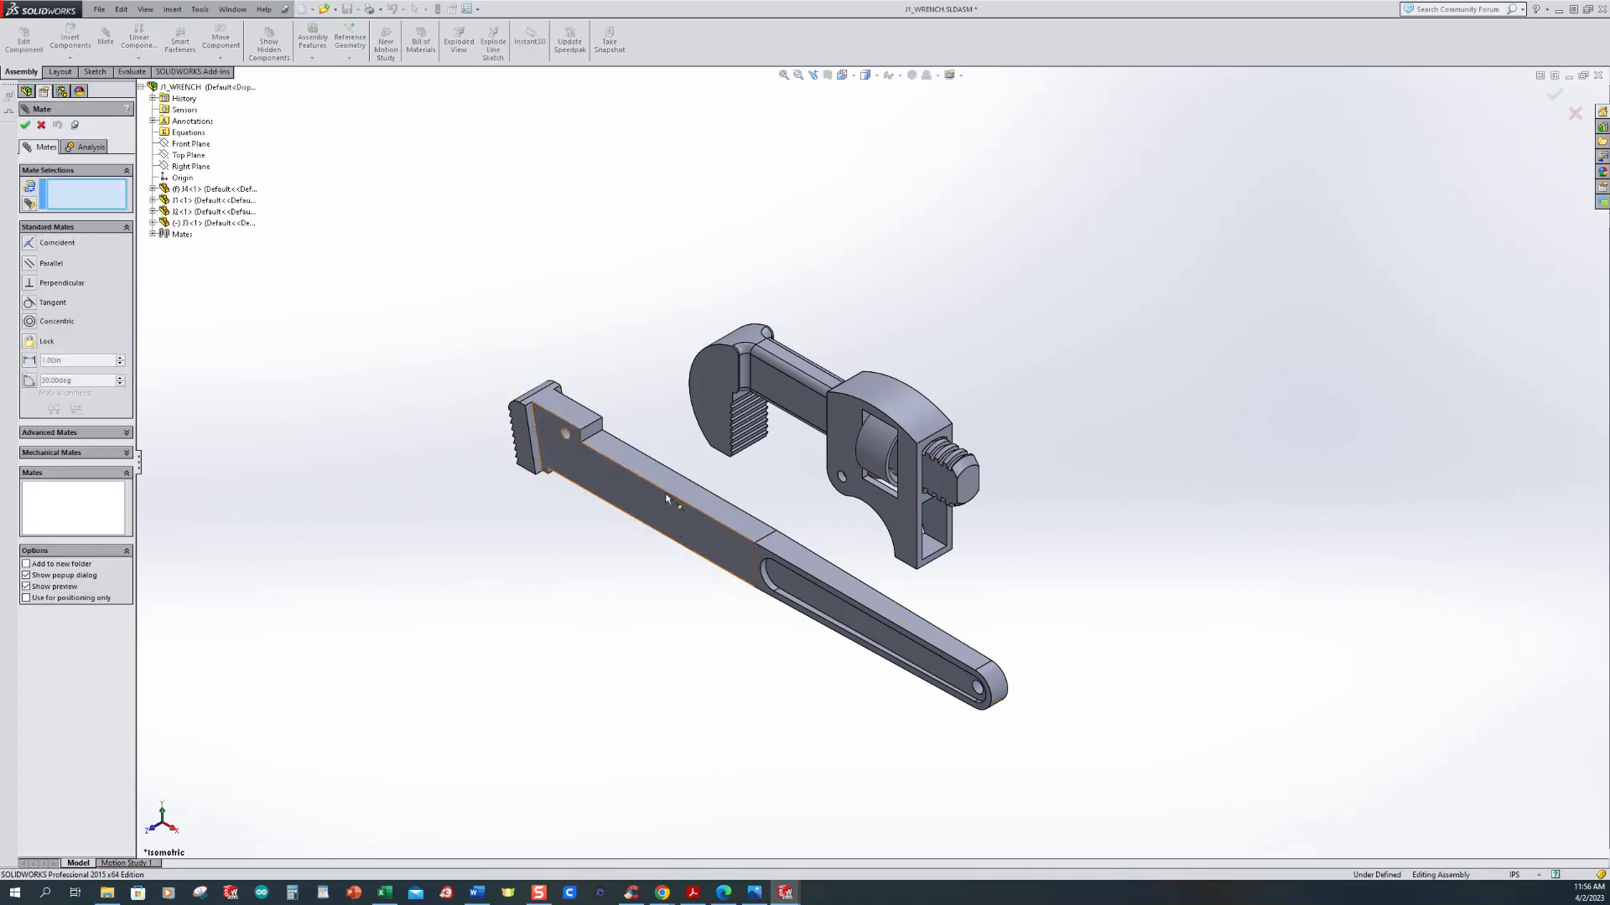
pyautogui.scroll(-4, 638, 478)
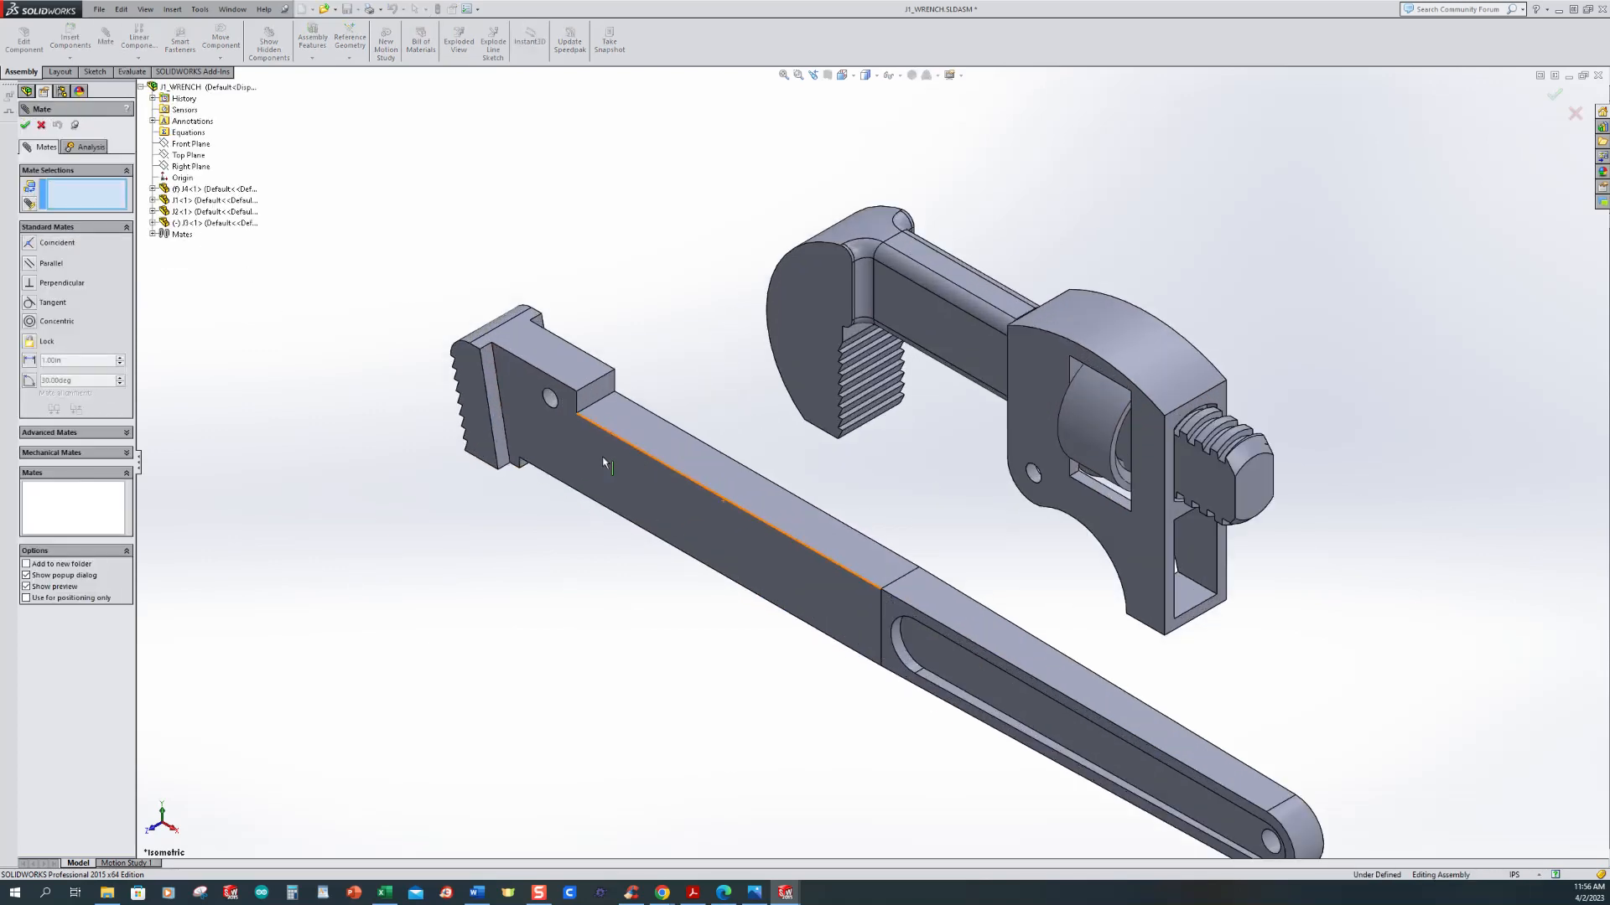
pyautogui.click(551, 399)
pyautogui.moveTo(534, 514); pyautogui.dragTo(1122, 500, button='middle')
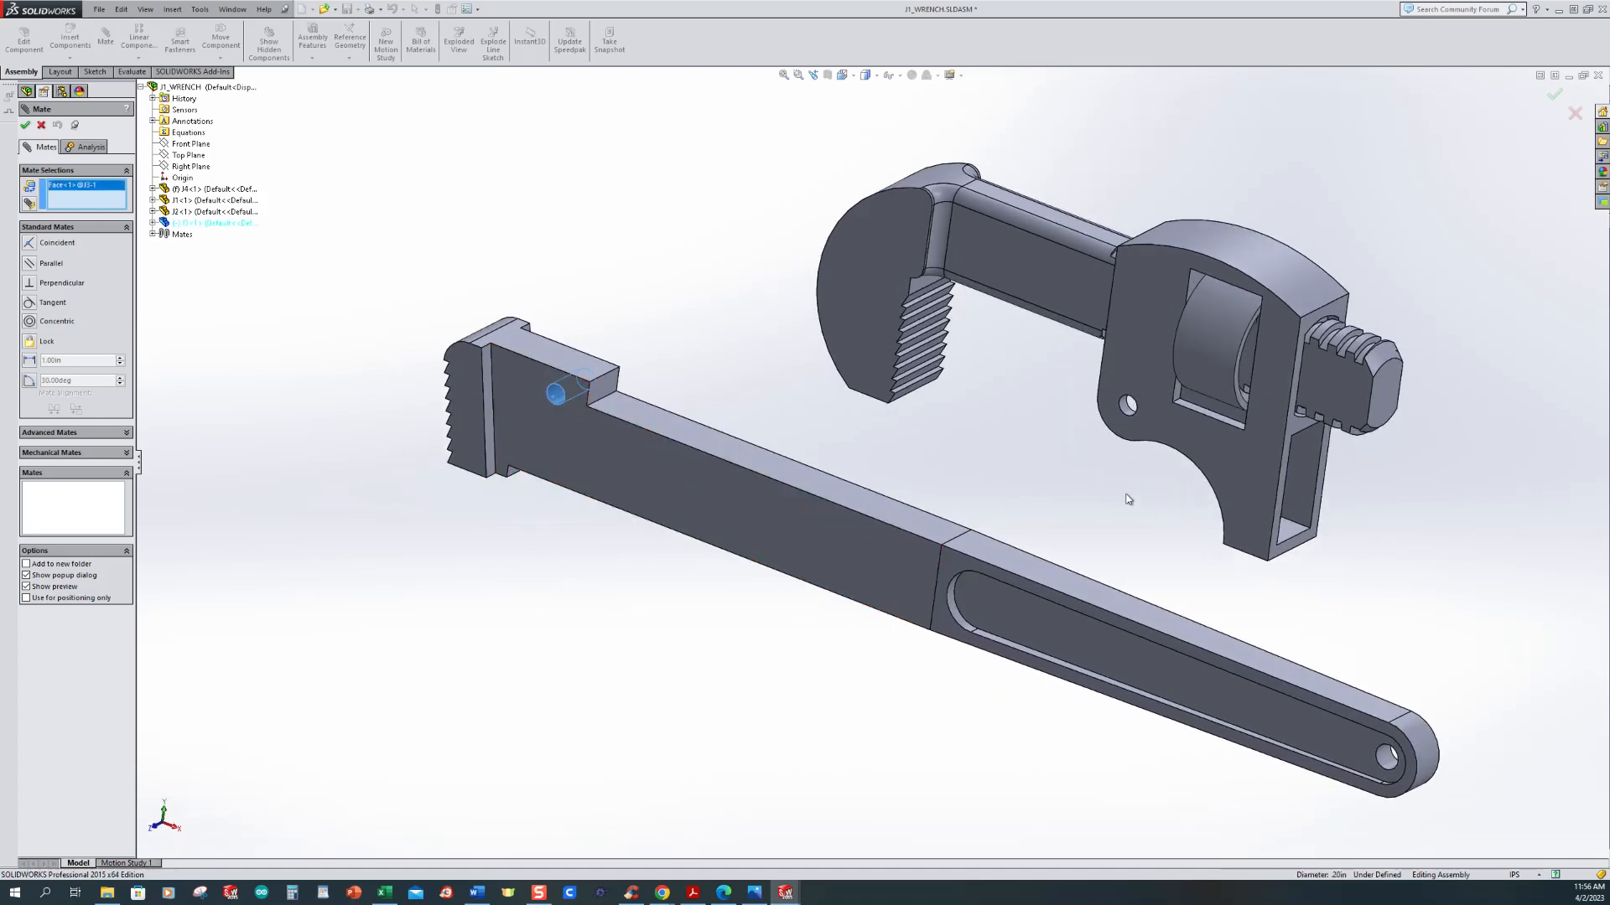
pyautogui.scroll(-3, 1115, 470)
pyautogui.click(1095, 411)
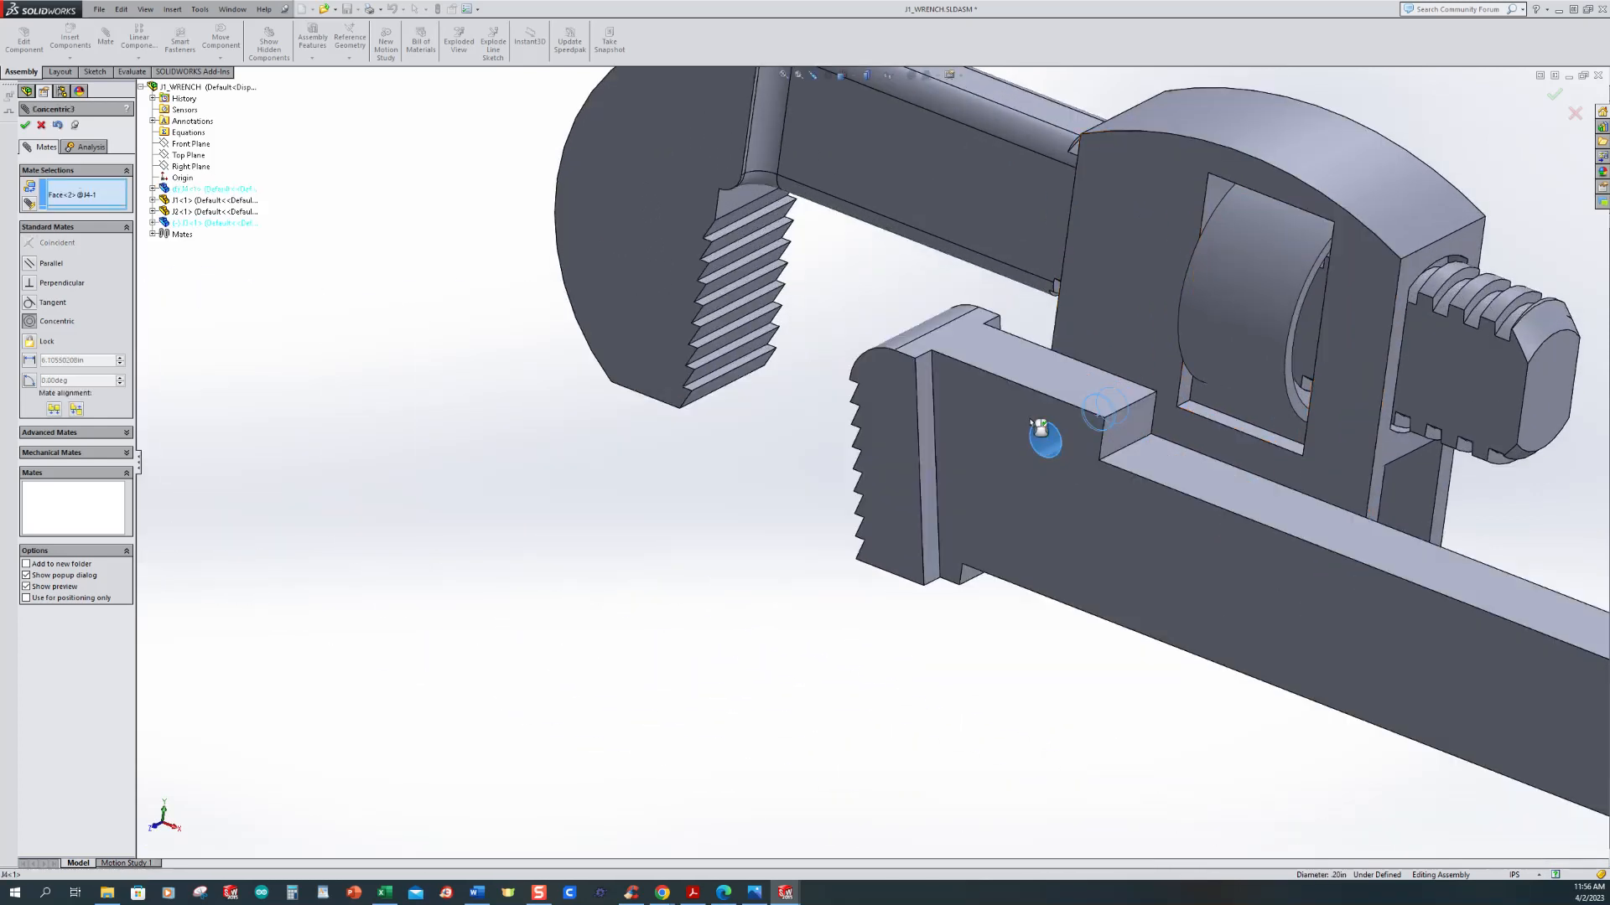
pyautogui.click(1184, 391)
# Step: Swing the J3 handle downward about the pin-hole axis to test its rotation beside the J4 housing
pyautogui.scroll(4, 607, 542)
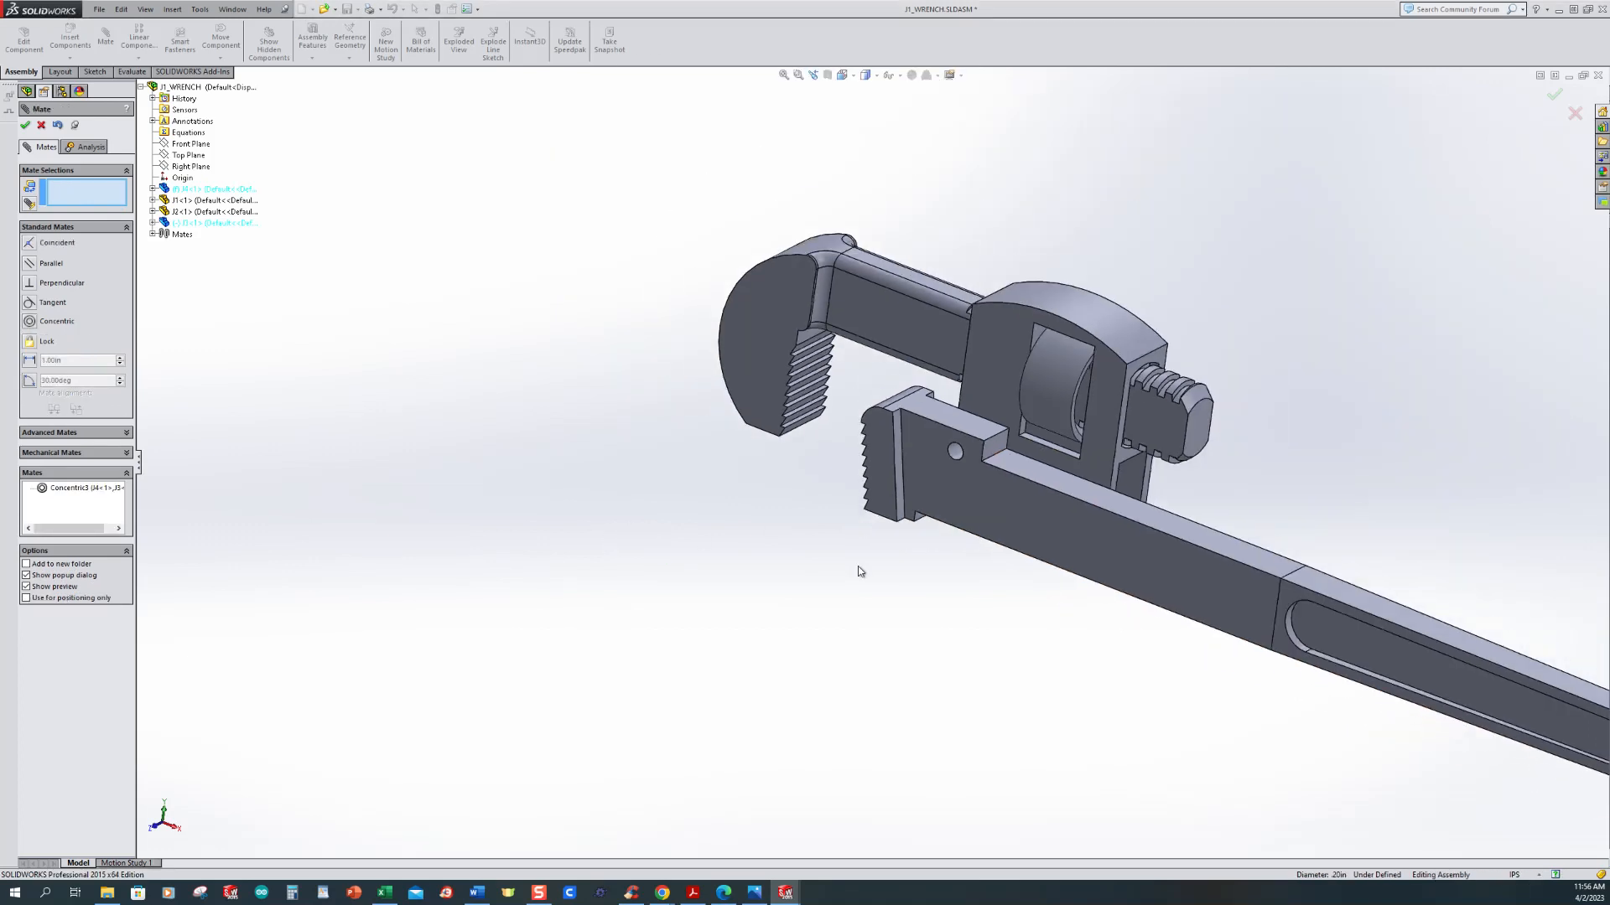
pyautogui.scroll(4, 779, 582)
pyautogui.moveTo(1038, 528); pyautogui.dragTo(1005, 597)
pyautogui.scroll(-3, 1053, 528)
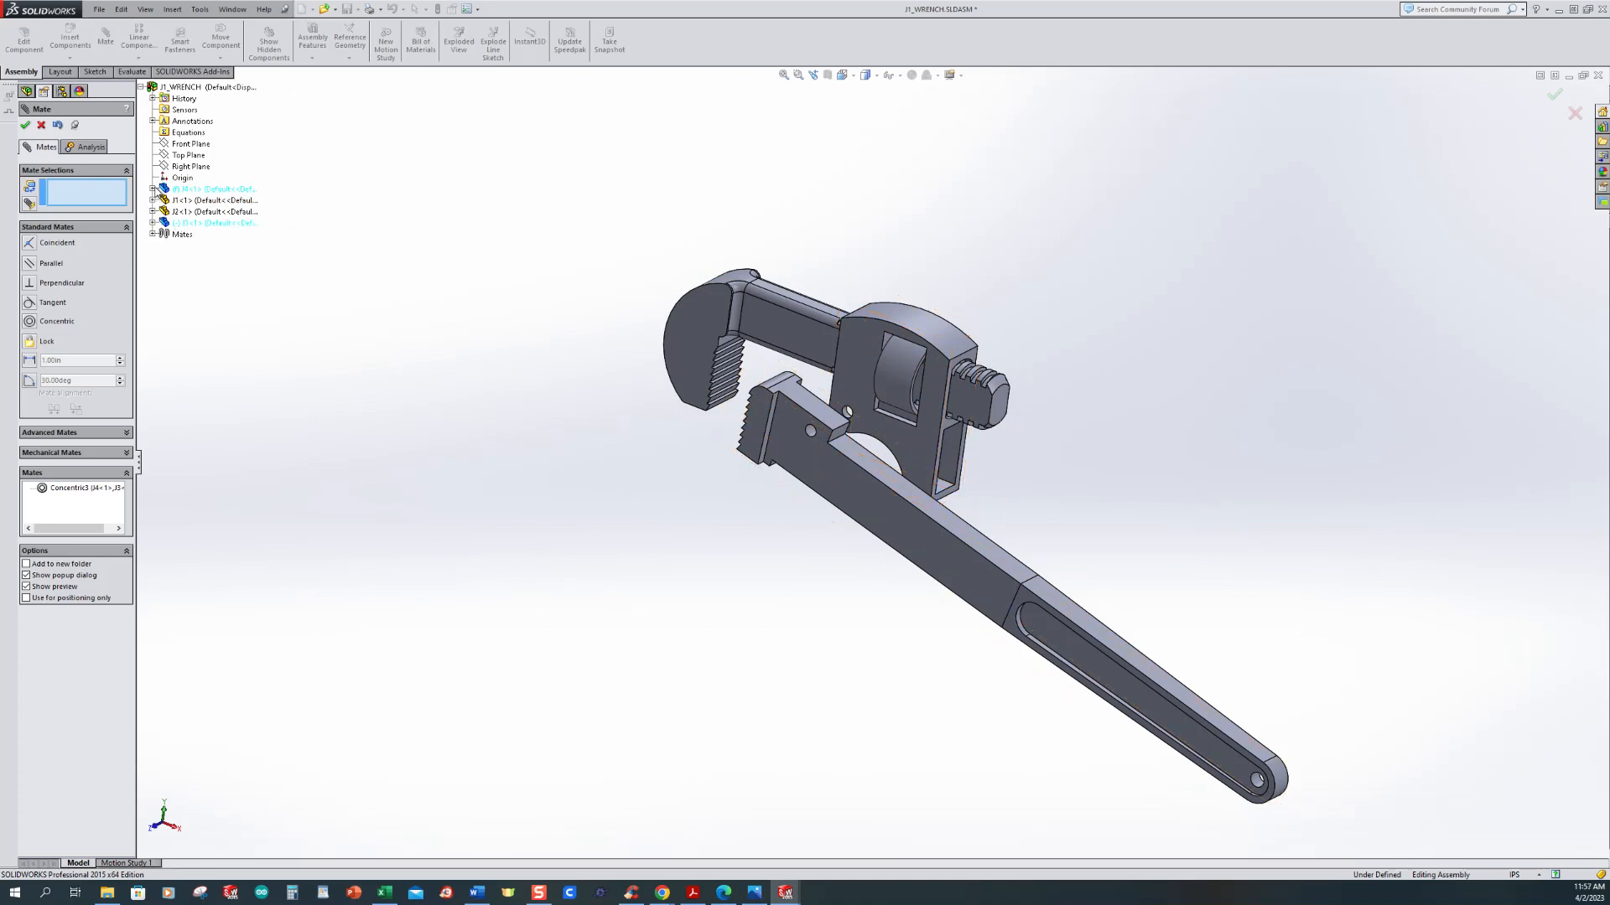
# Step: Add a coincident mate between J4's Front Plane and J3's Front Plane to center the handle in the housing
pyautogui.click(153, 190)
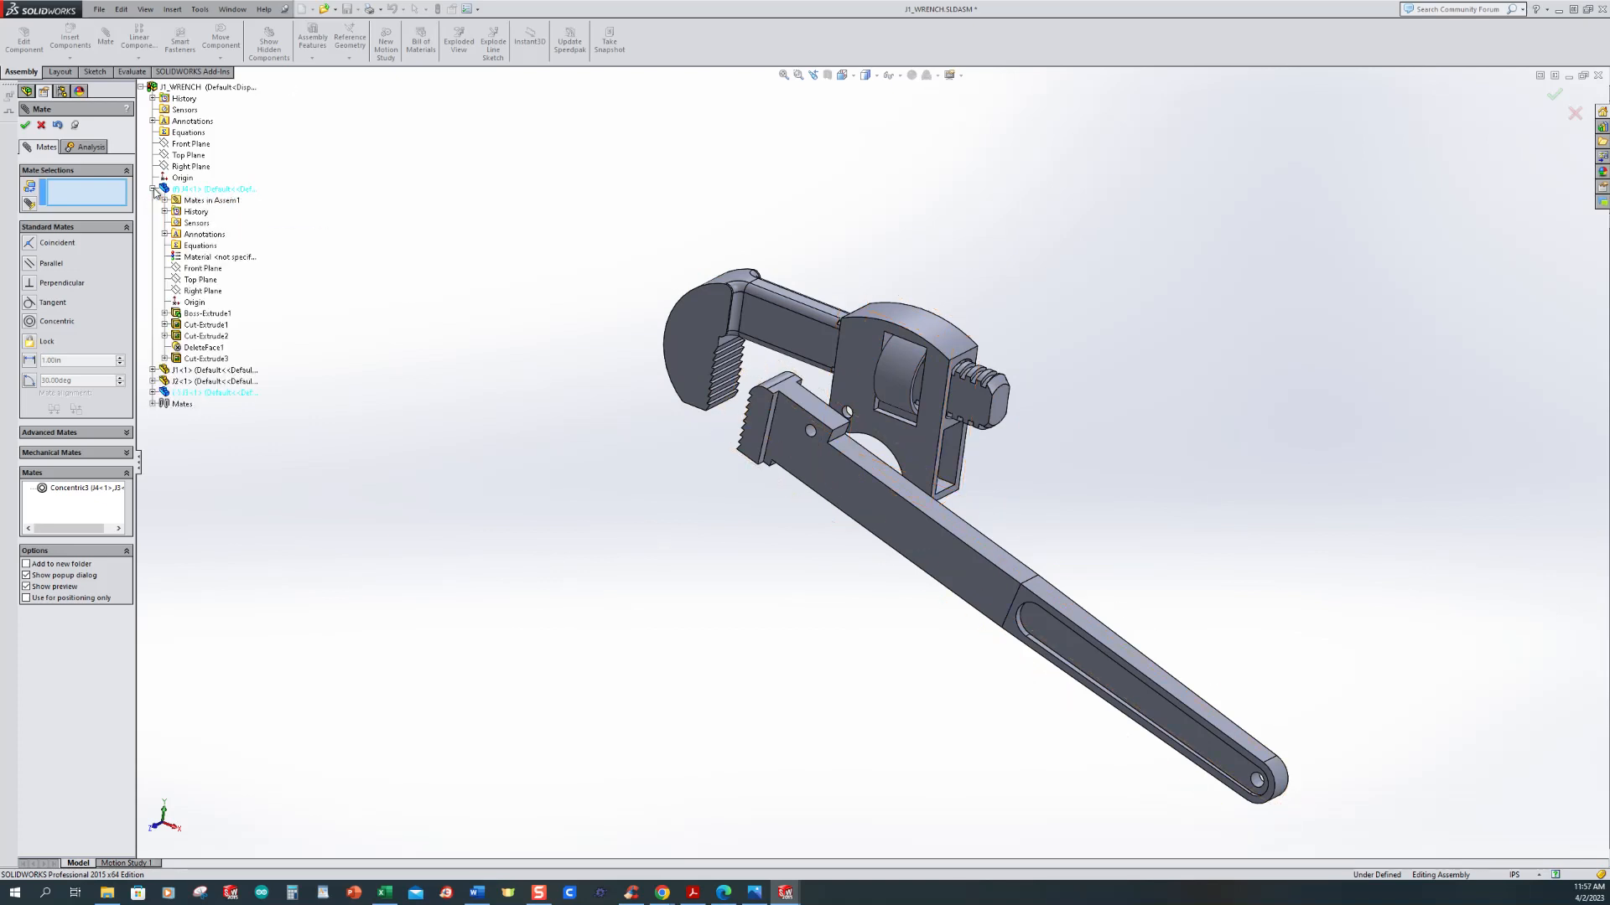
pyautogui.click(201, 268)
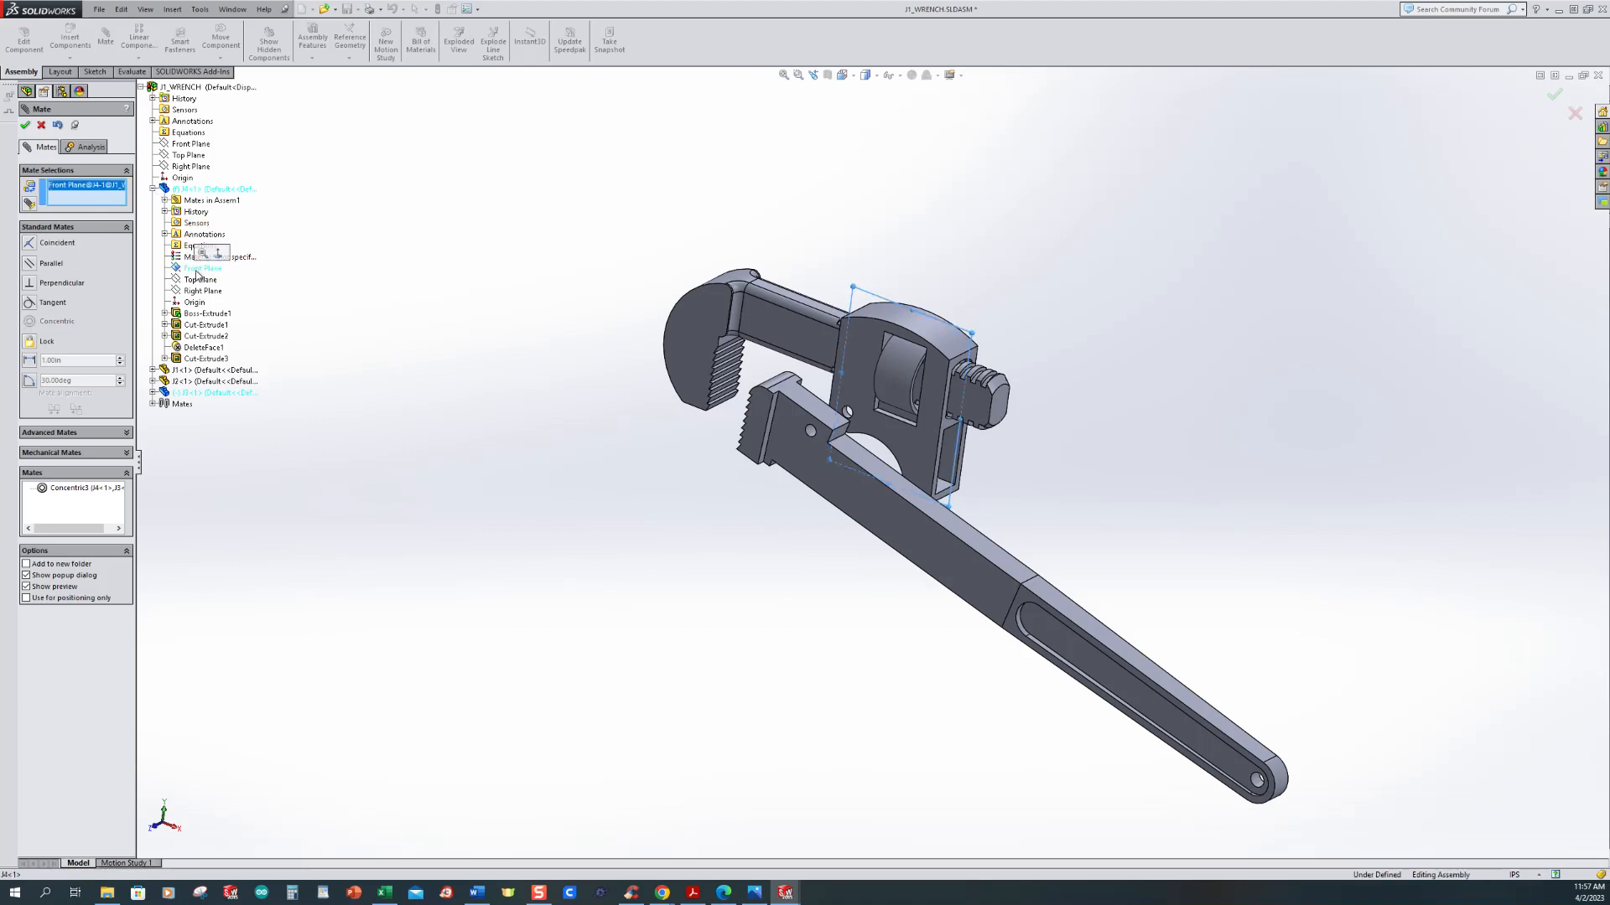
pyautogui.click(153, 392)
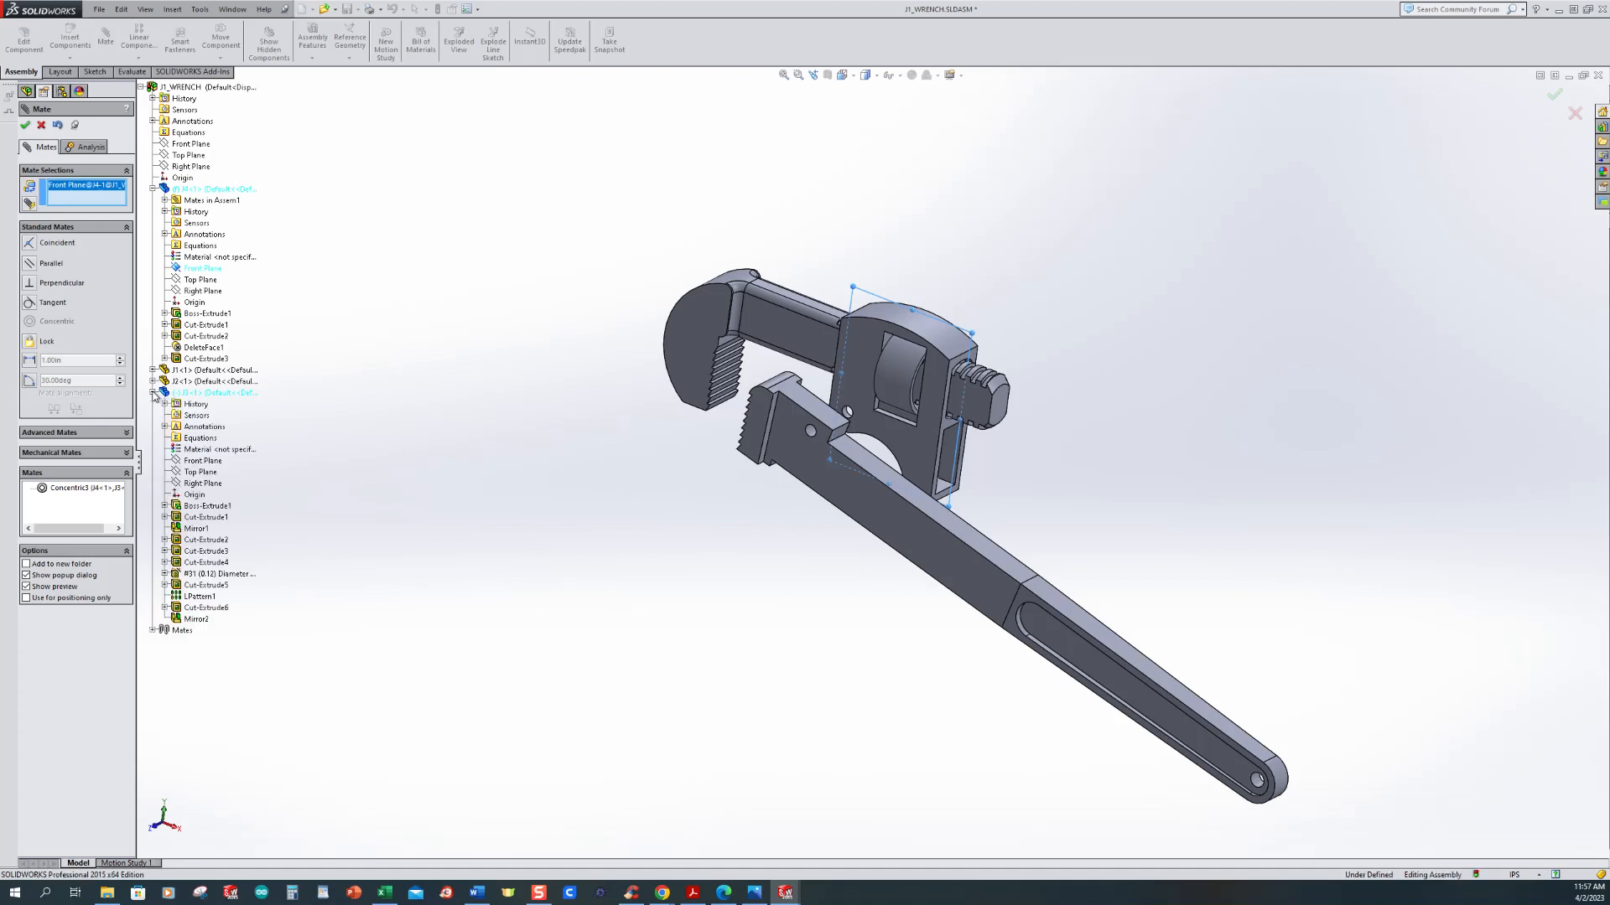
pyautogui.click(200, 461)
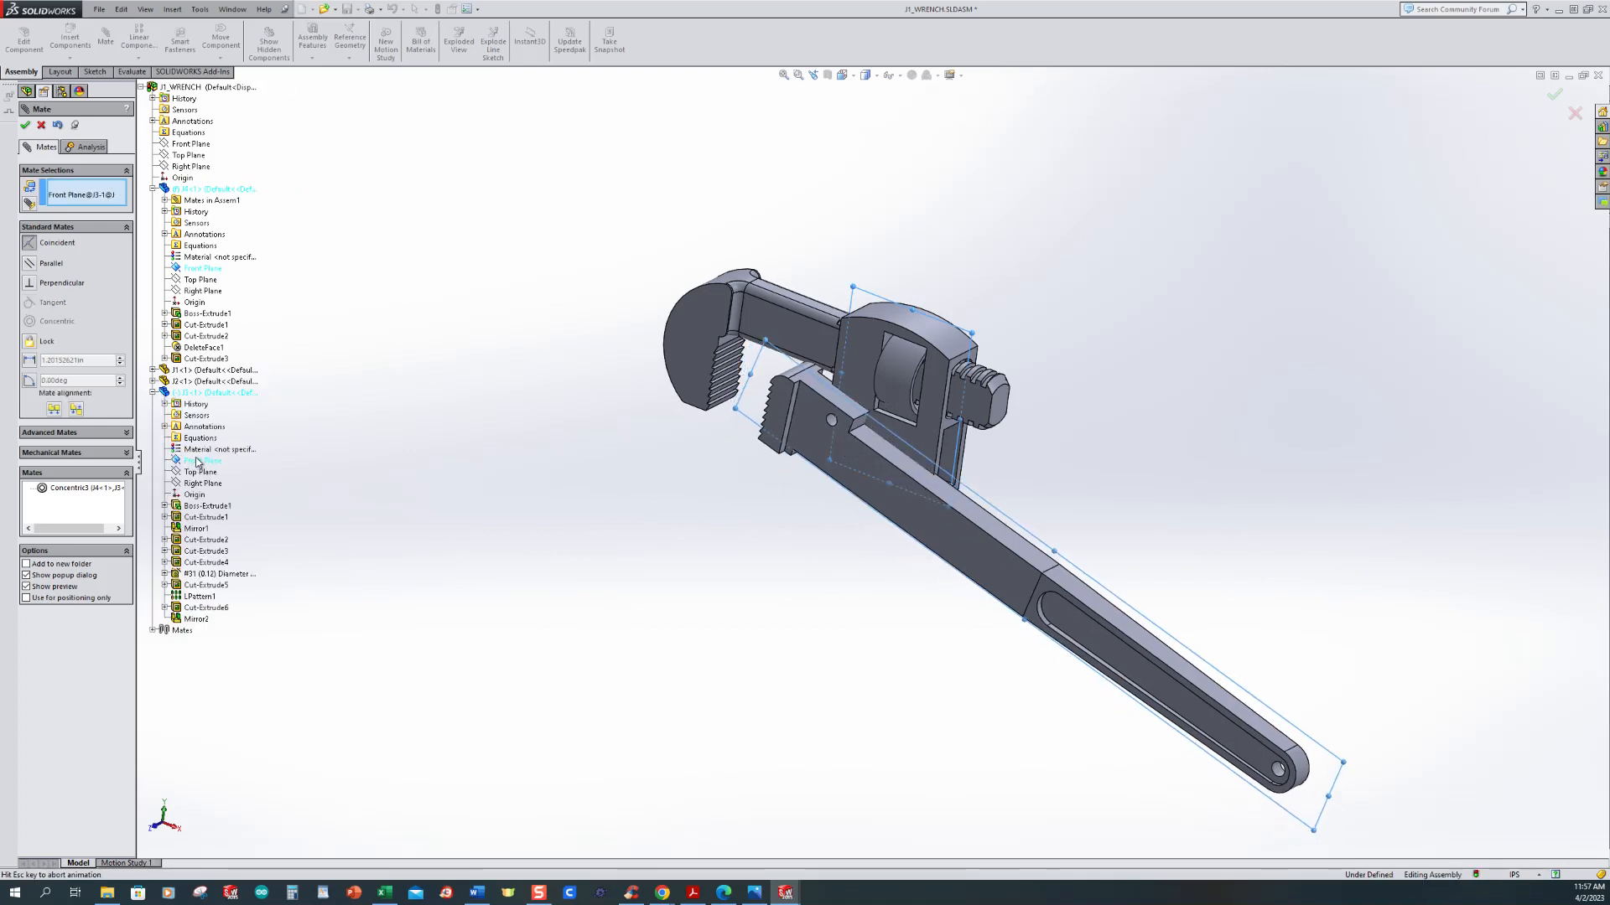
pyautogui.click(25, 126)
# Step: Swing the J3 handle up until it is roughly in line with J1's shank and finish mating
pyautogui.moveTo(635, 513); pyautogui.dragTo(614, 399, button='middle')
pyautogui.moveTo(1015, 531); pyautogui.dragTo(993, 447)
pyautogui.moveTo(805, 617); pyautogui.dragTo(755, 603, button='middle')
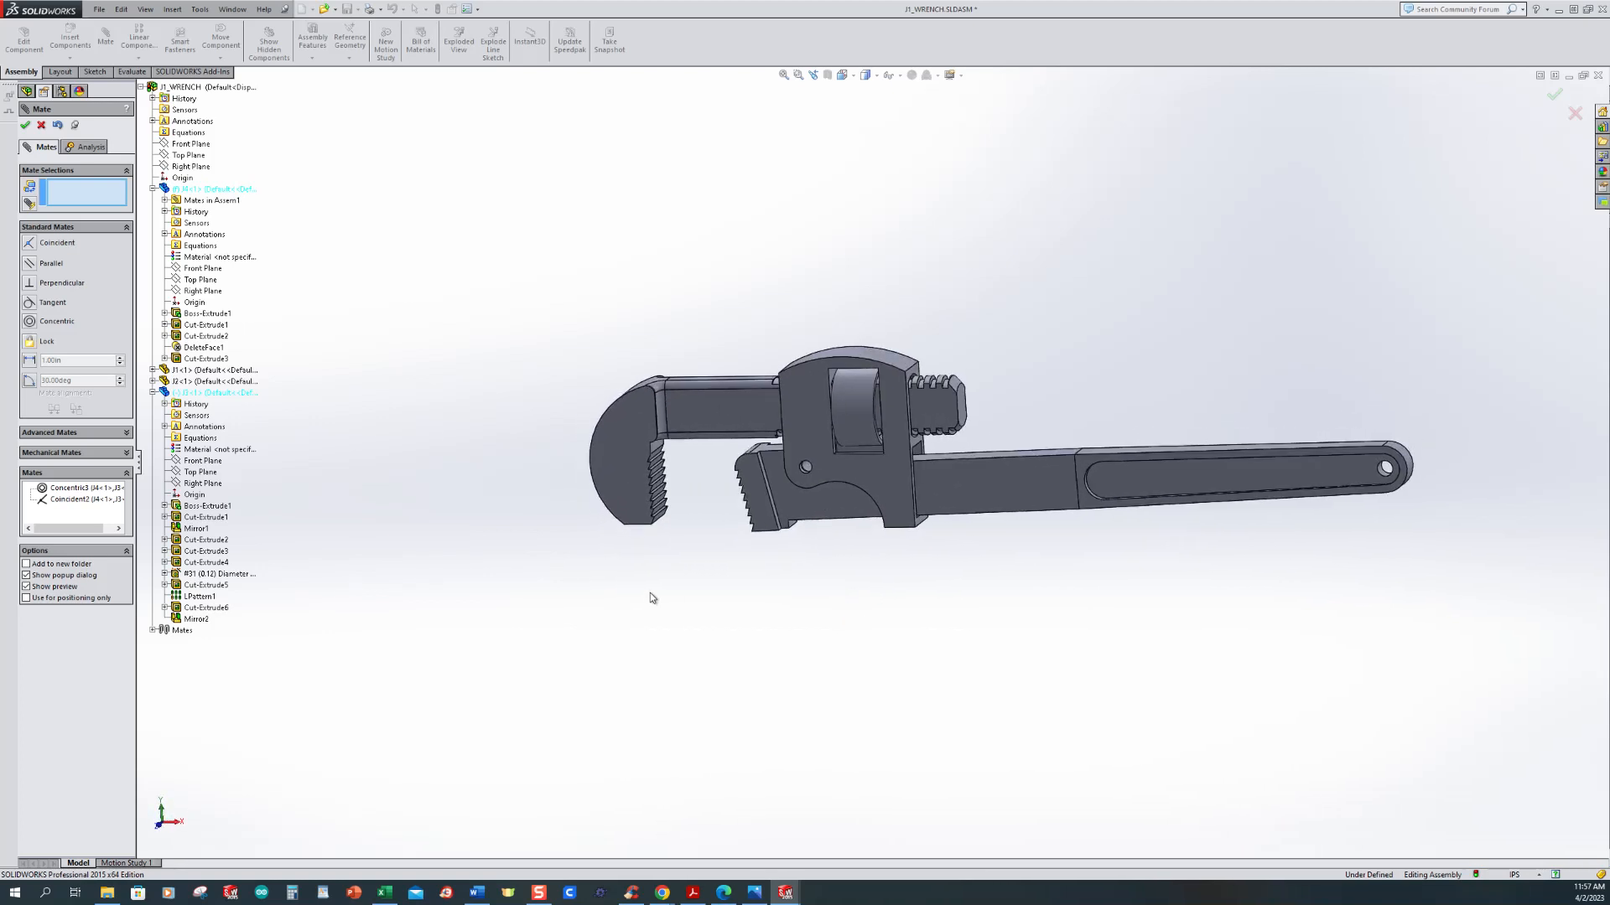
pyautogui.click(25, 126)
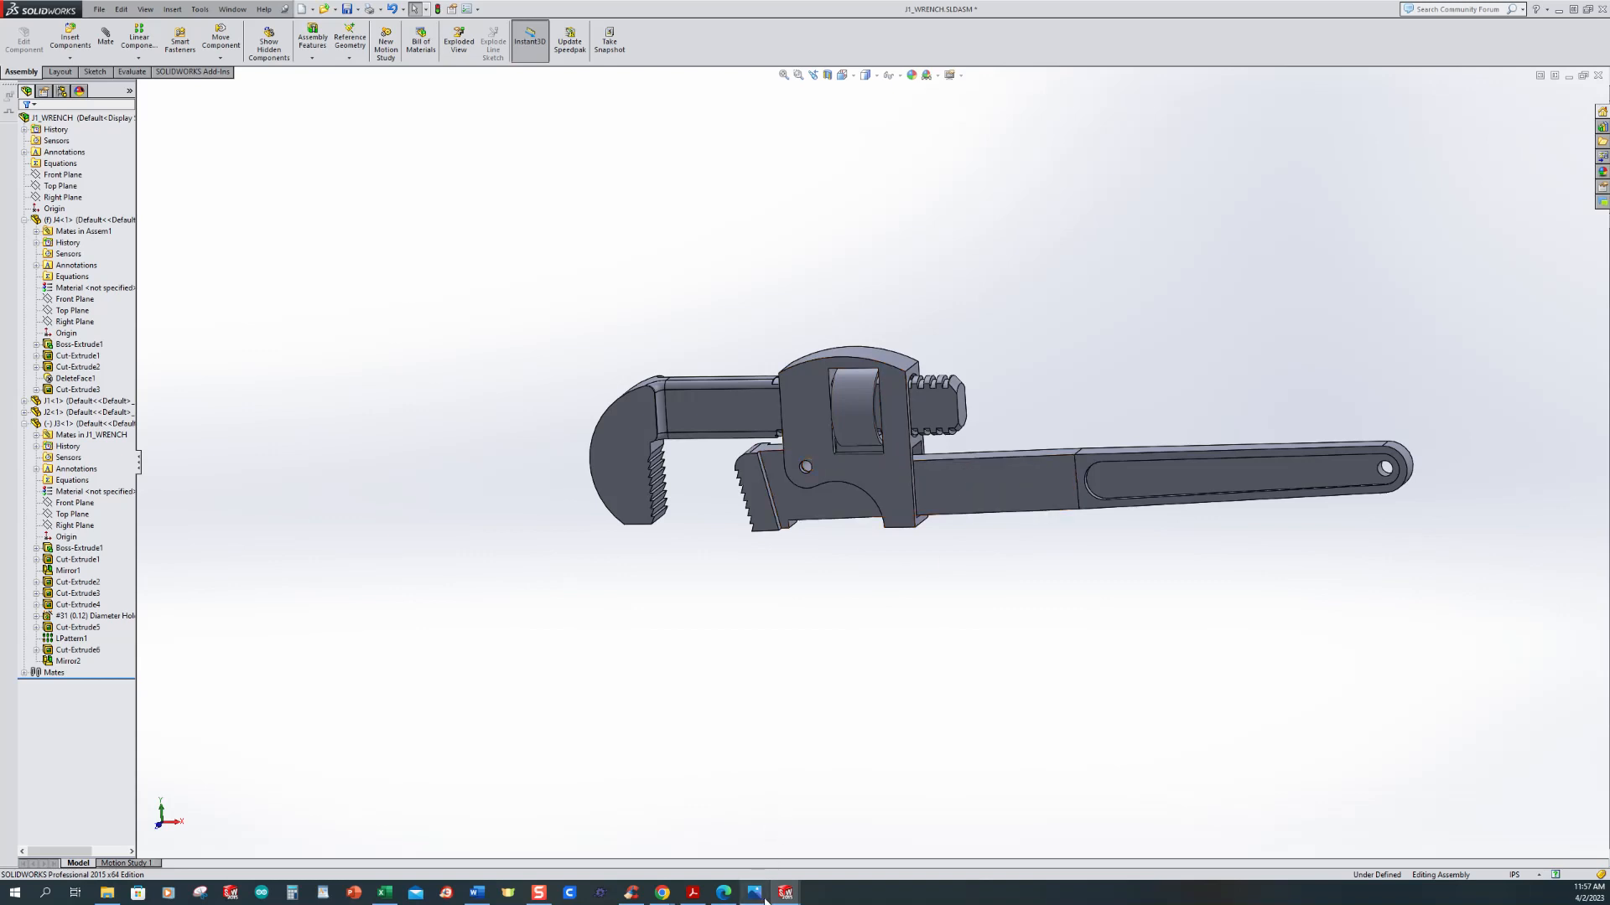
# Step: Consult the PIPE WRENCH DIMENSIONS drawing, return to the J1_WRENCH assembly and insert the J5 spring below the J4 housing
pyautogui.moveTo(755, 898)
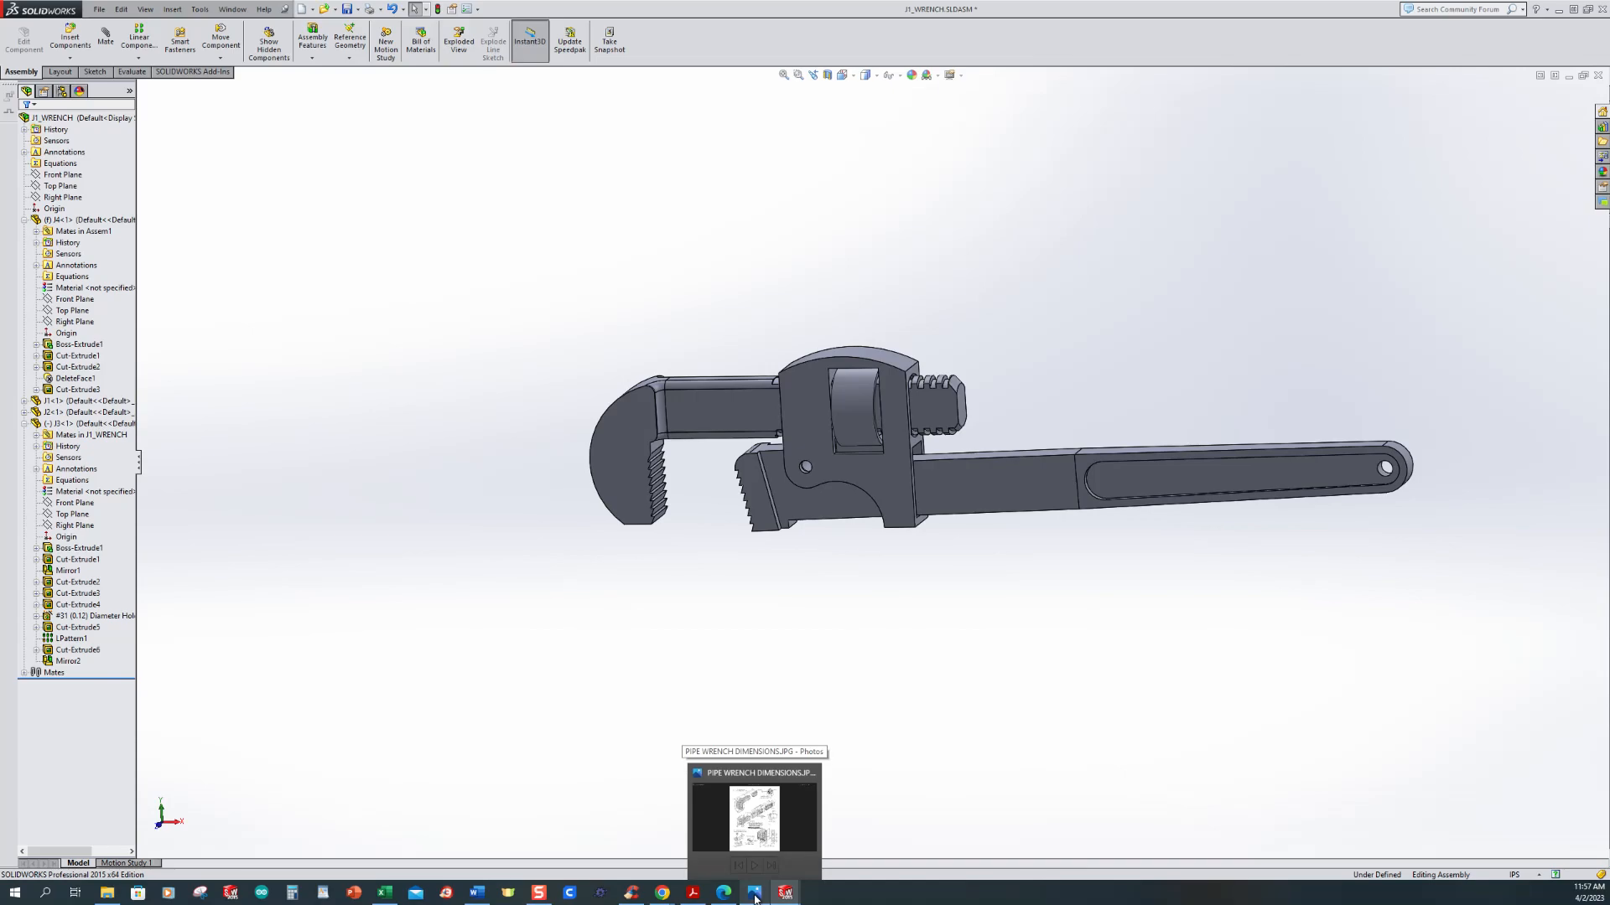
pyautogui.click(755, 895)
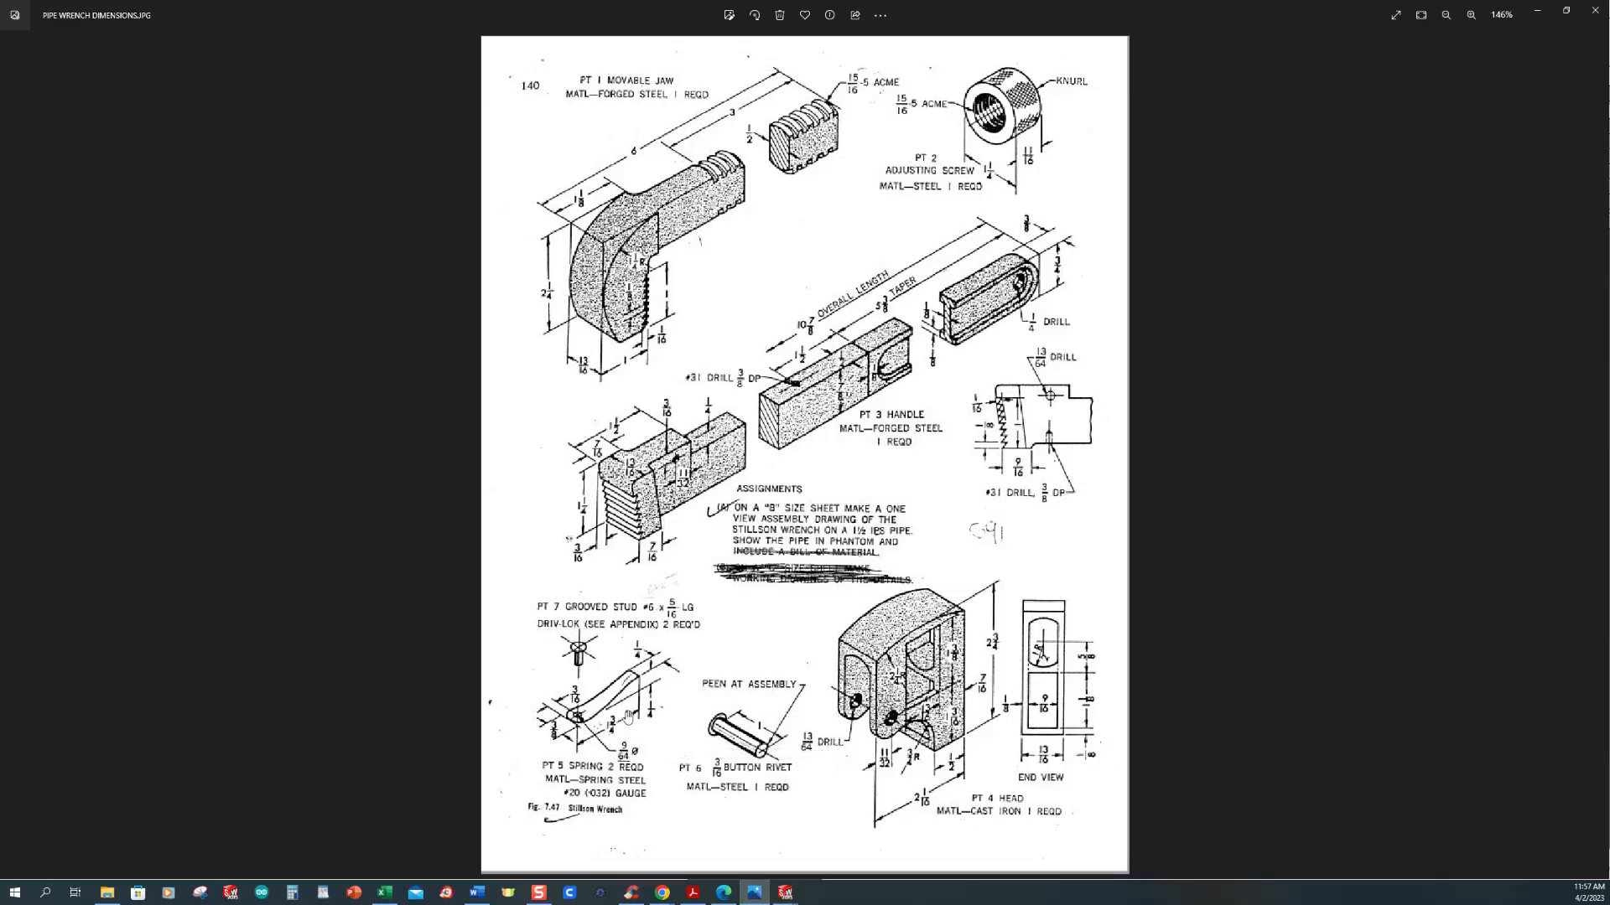
pyautogui.click(785, 892)
pyautogui.click(1251, 855)
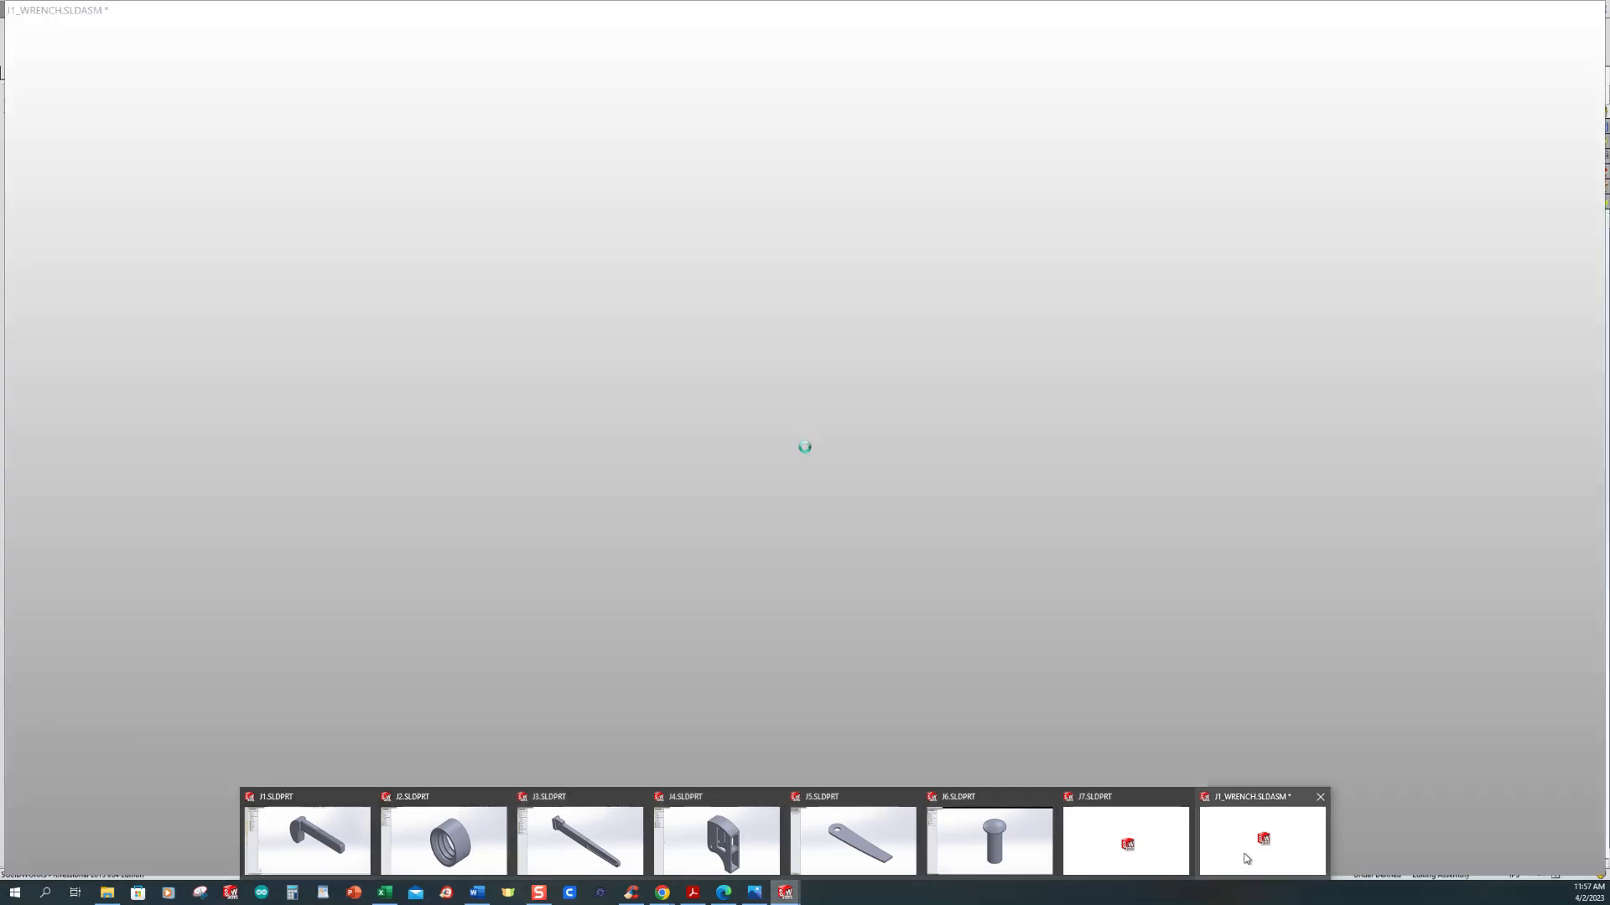
pyautogui.click(70, 57)
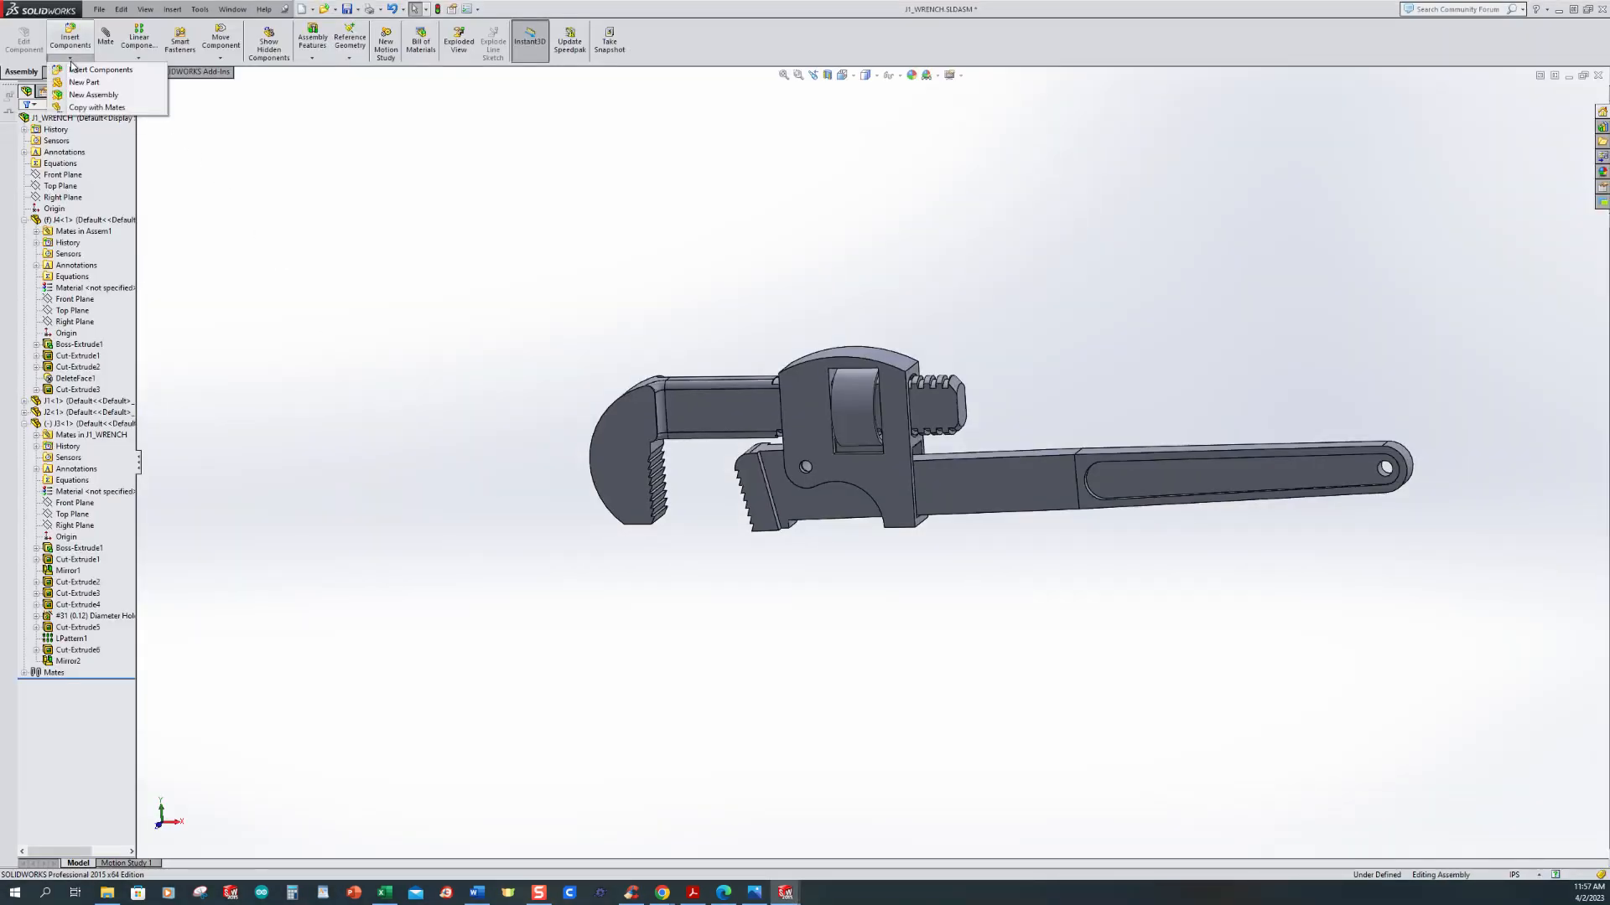
pyautogui.click(92, 73)
pyautogui.click(39, 314)
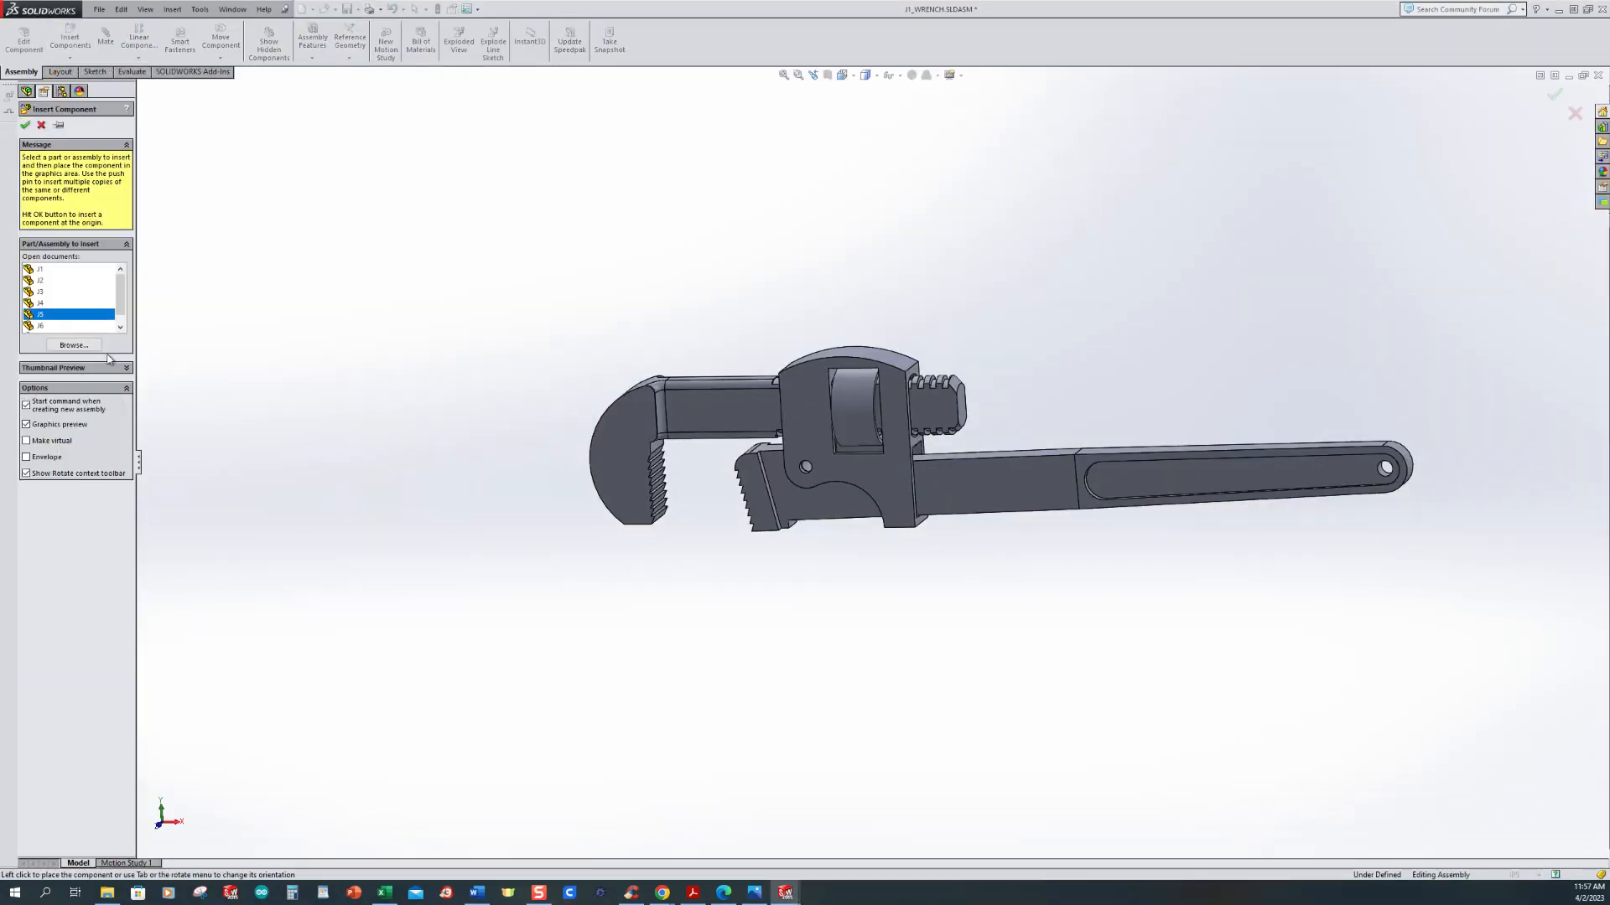
pyautogui.scroll(-3, 834, 591)
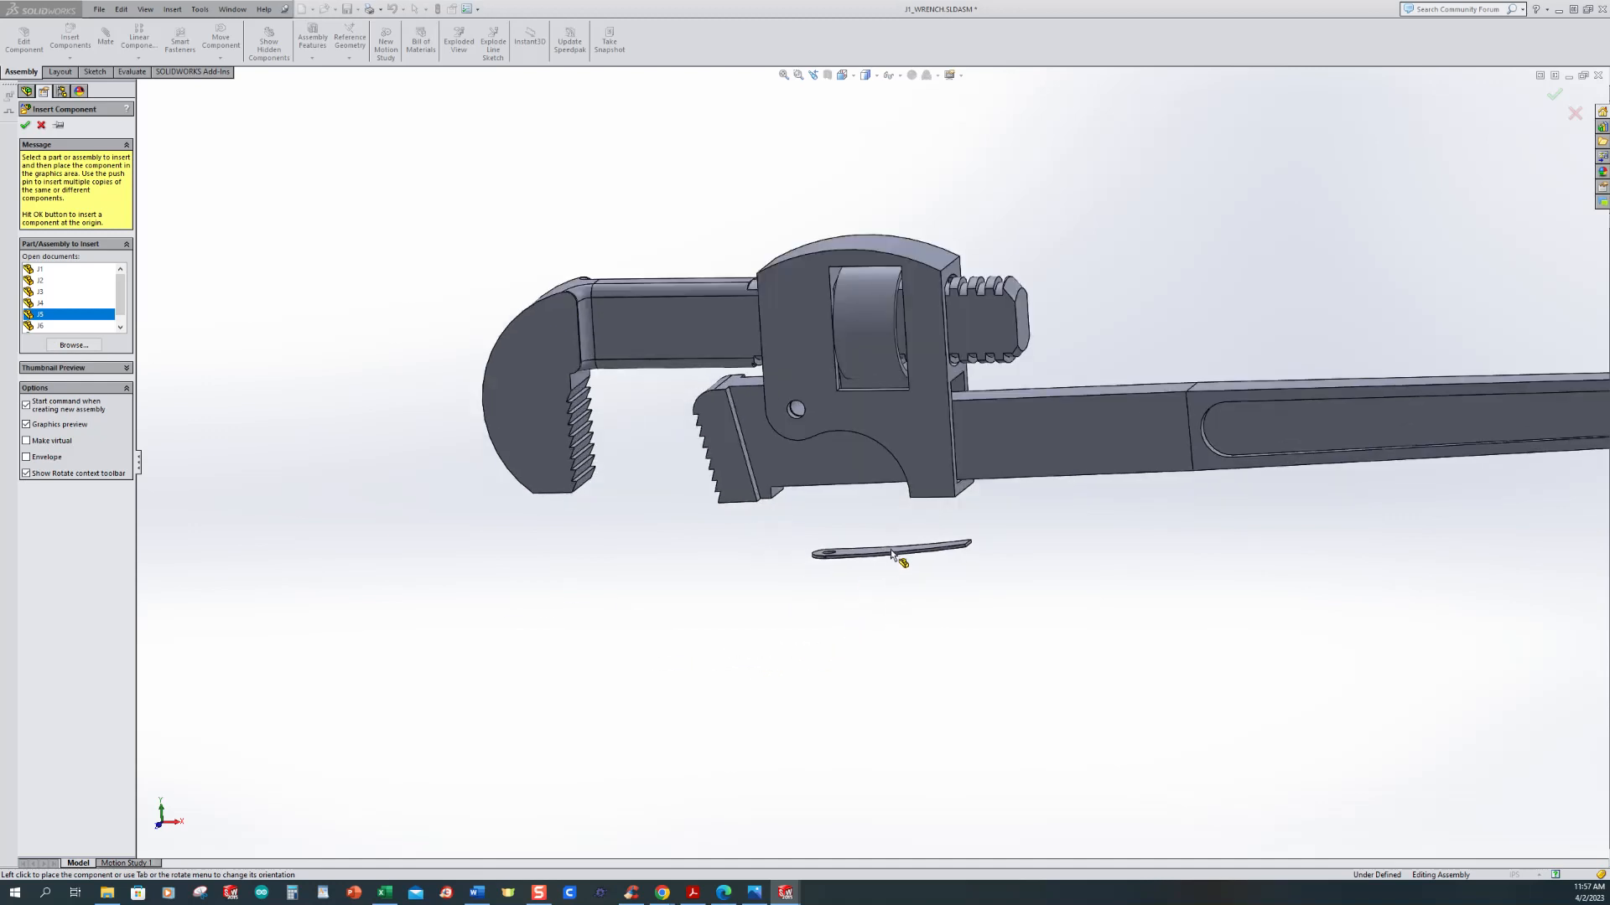
pyautogui.click(954, 575)
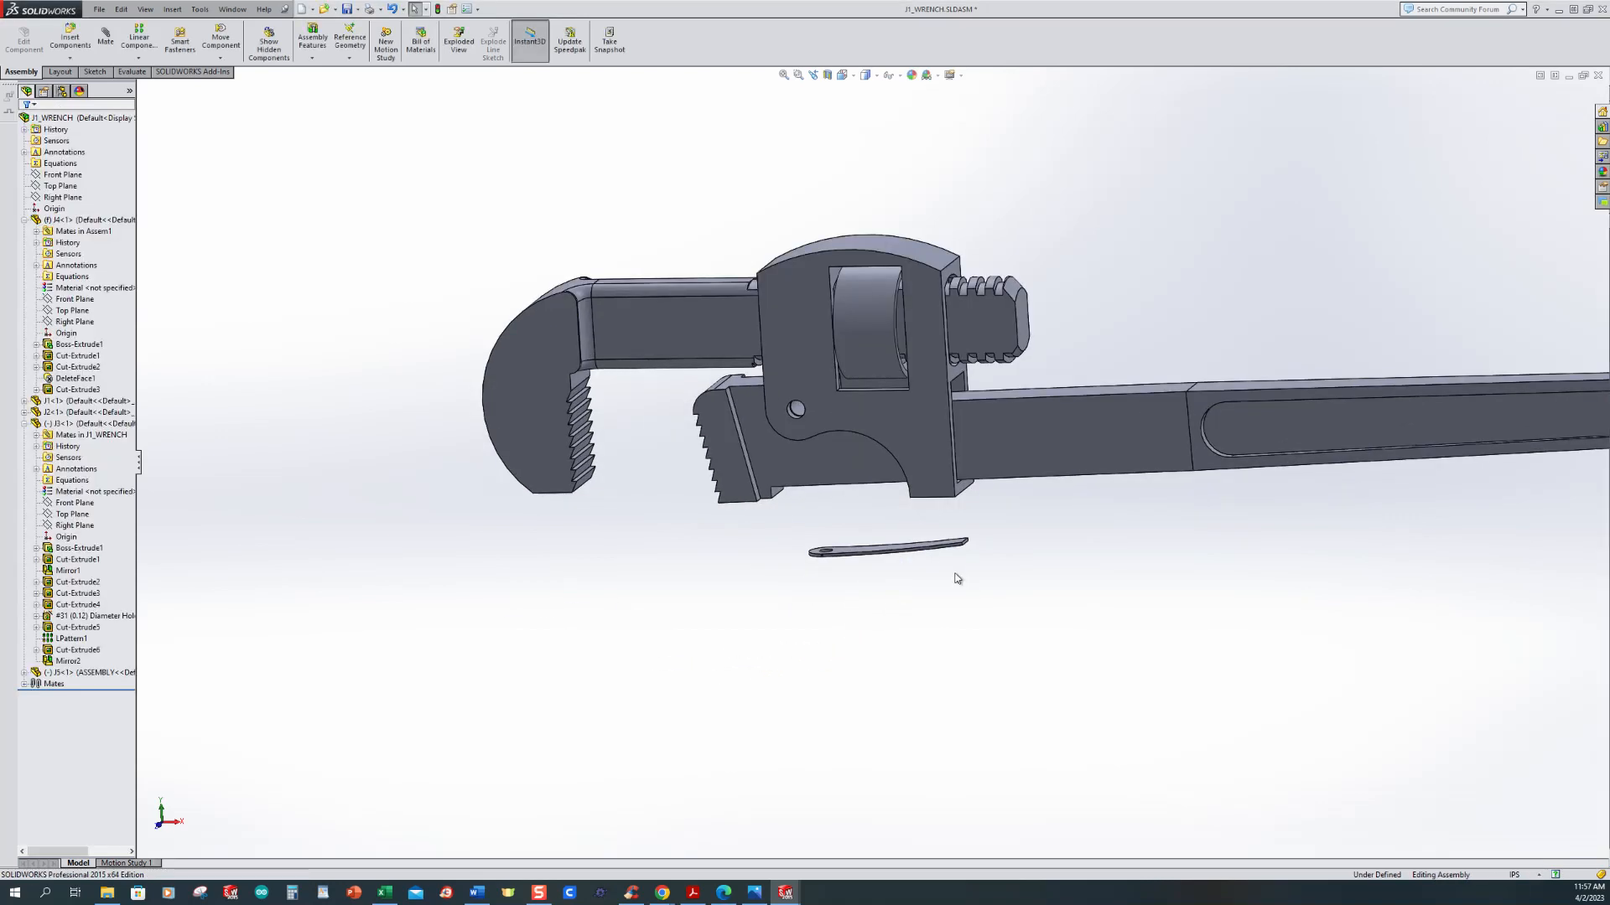
pyautogui.moveTo(926, 624); pyautogui.dragTo(932, 624, button='middle')
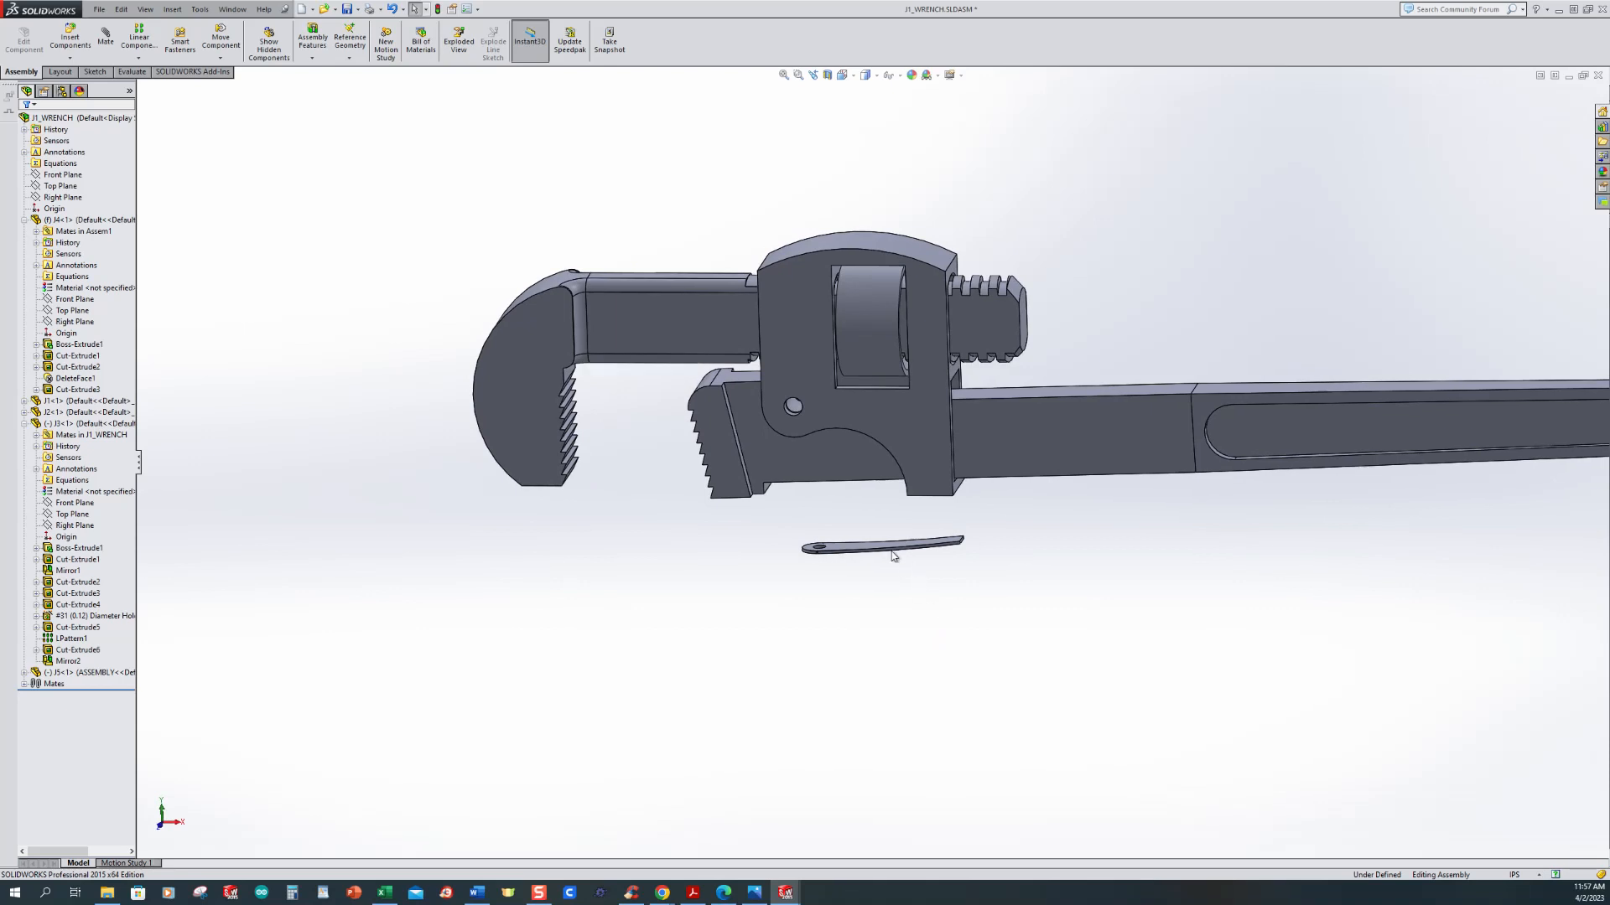
# Step: Add a concentric mate between J5's hole and the small hole in J3's underside, flipping the alignment so the spring points toward J1's hook
pyautogui.click(869, 549)
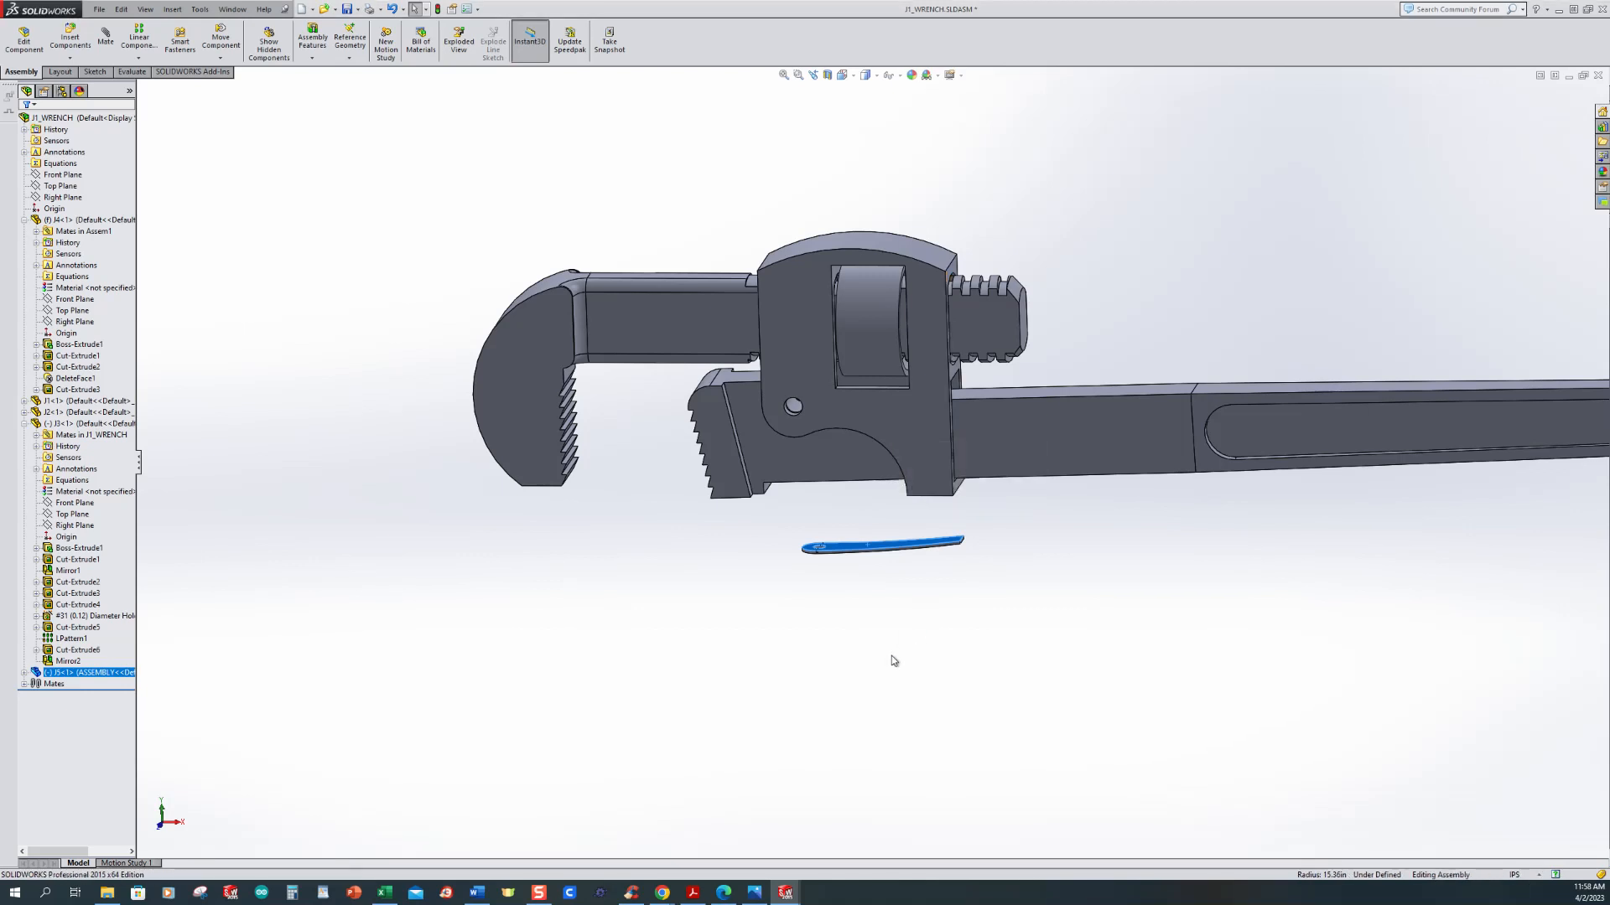
pyautogui.moveTo(905, 650); pyautogui.dragTo(906, 546, button='middle')
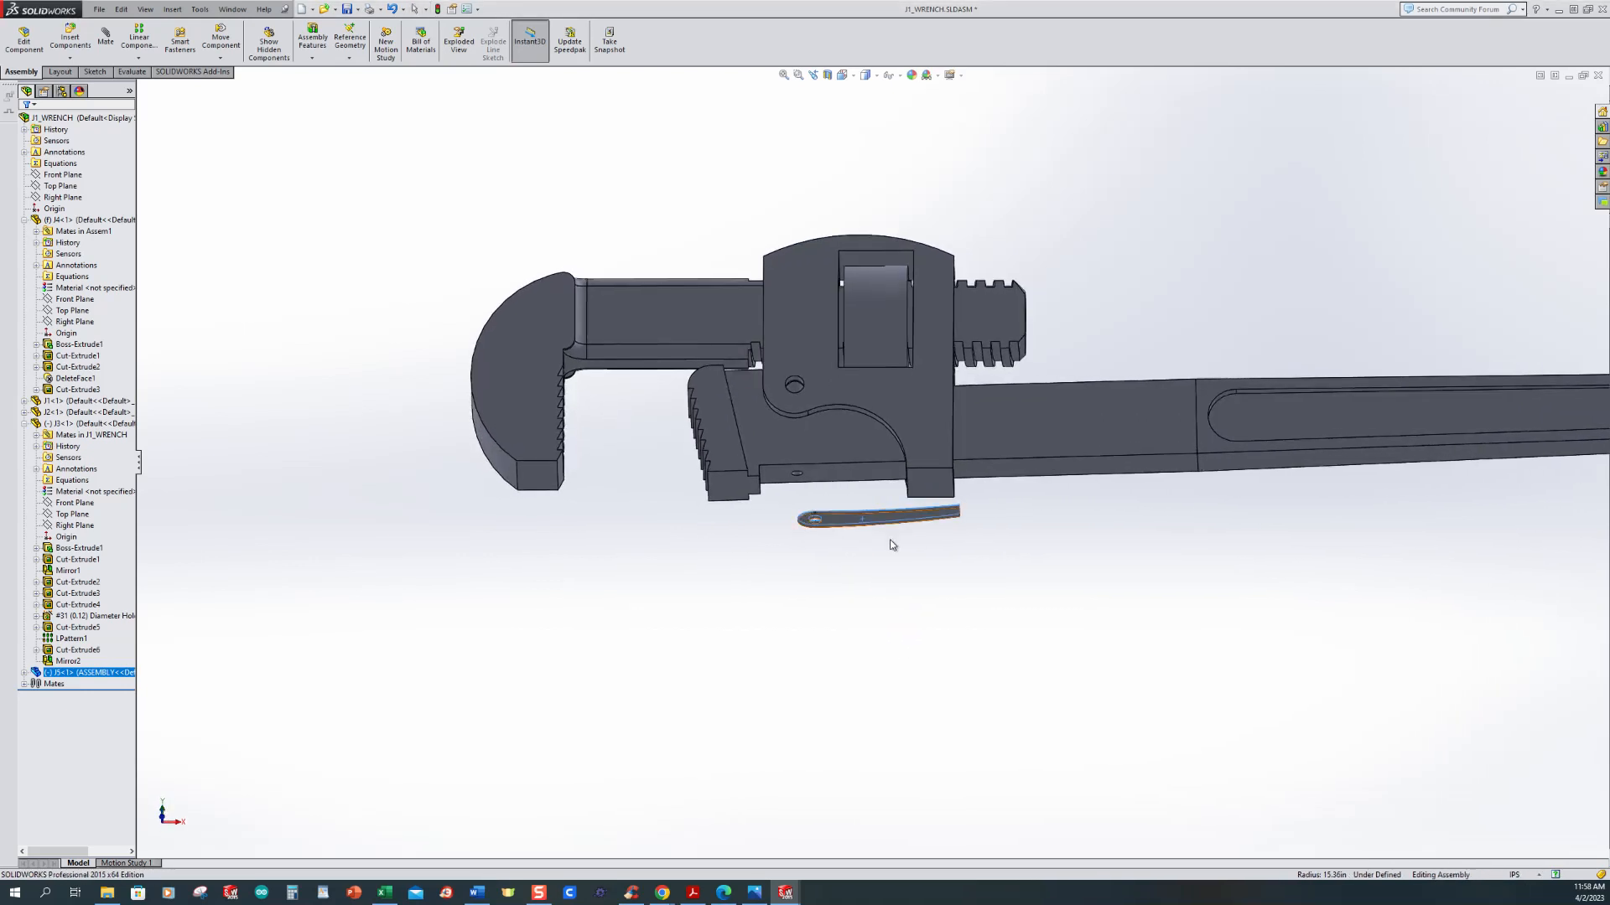
pyautogui.scroll(-5, 949, 502)
pyautogui.moveTo(858, 612); pyautogui.dragTo(858, 571, button='middle')
pyautogui.click(393, 462)
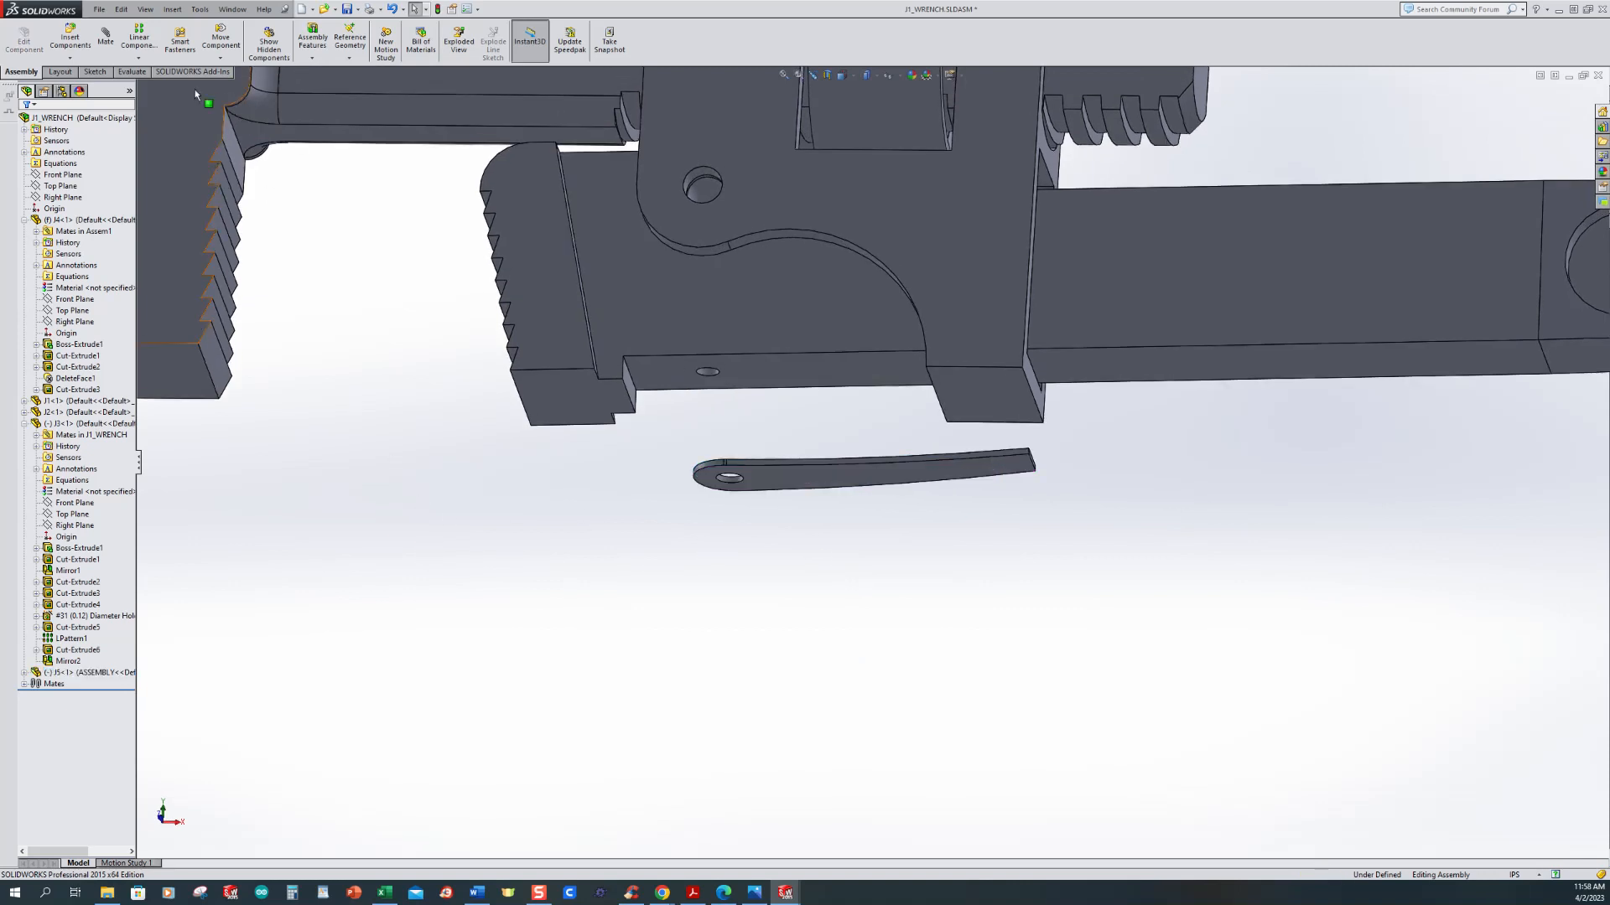
pyautogui.click(105, 41)
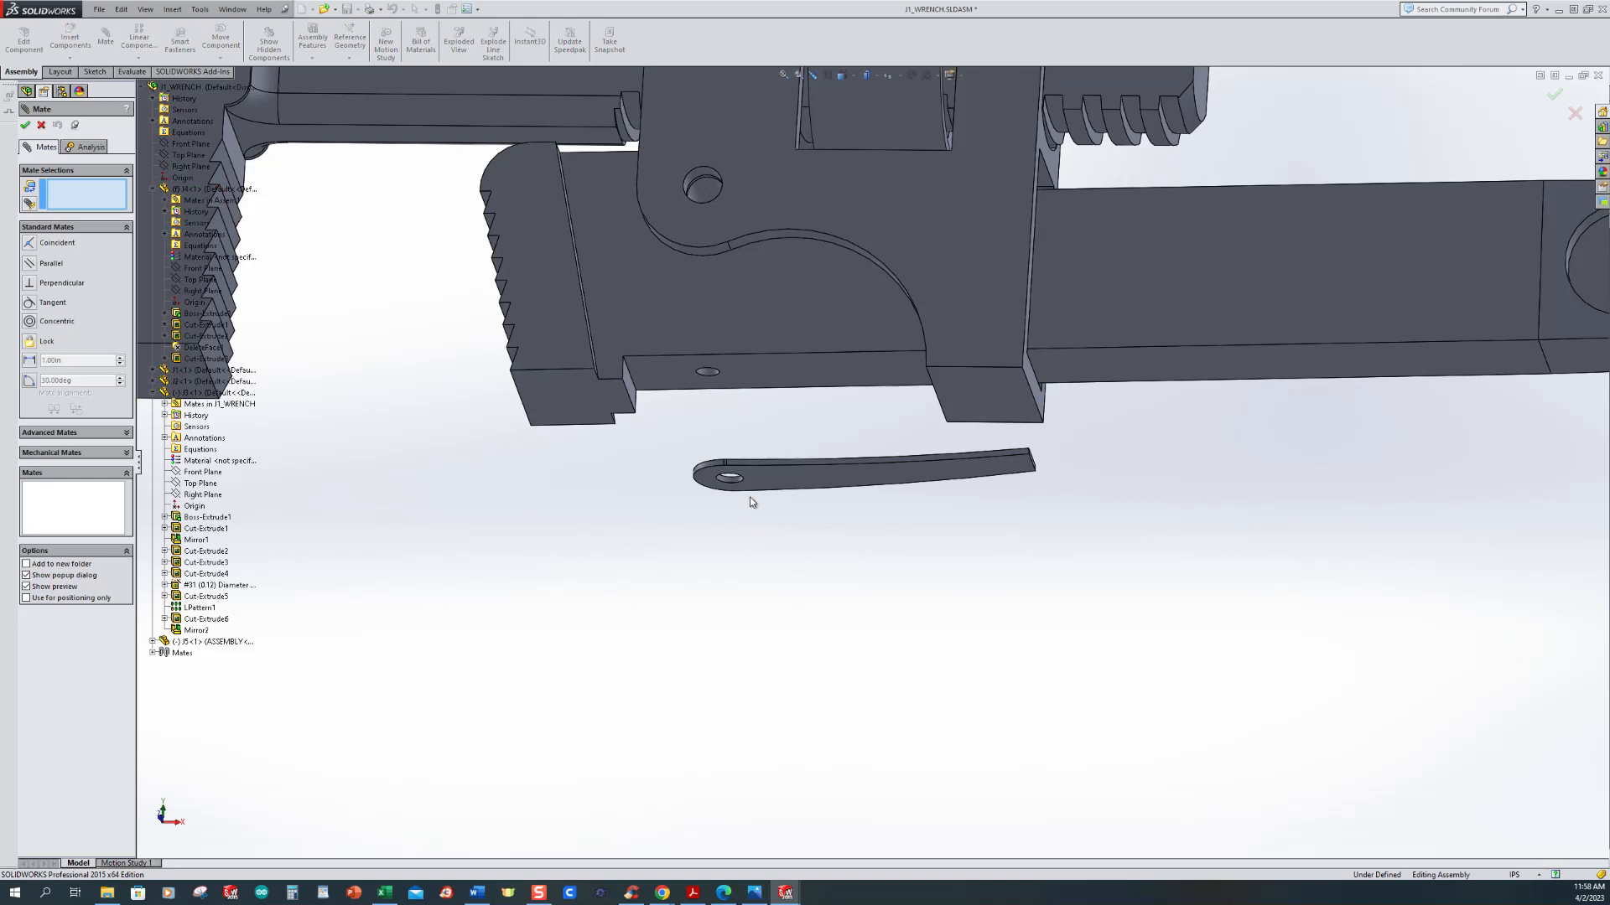
pyautogui.scroll(-5, 751, 501)
pyautogui.click(741, 454)
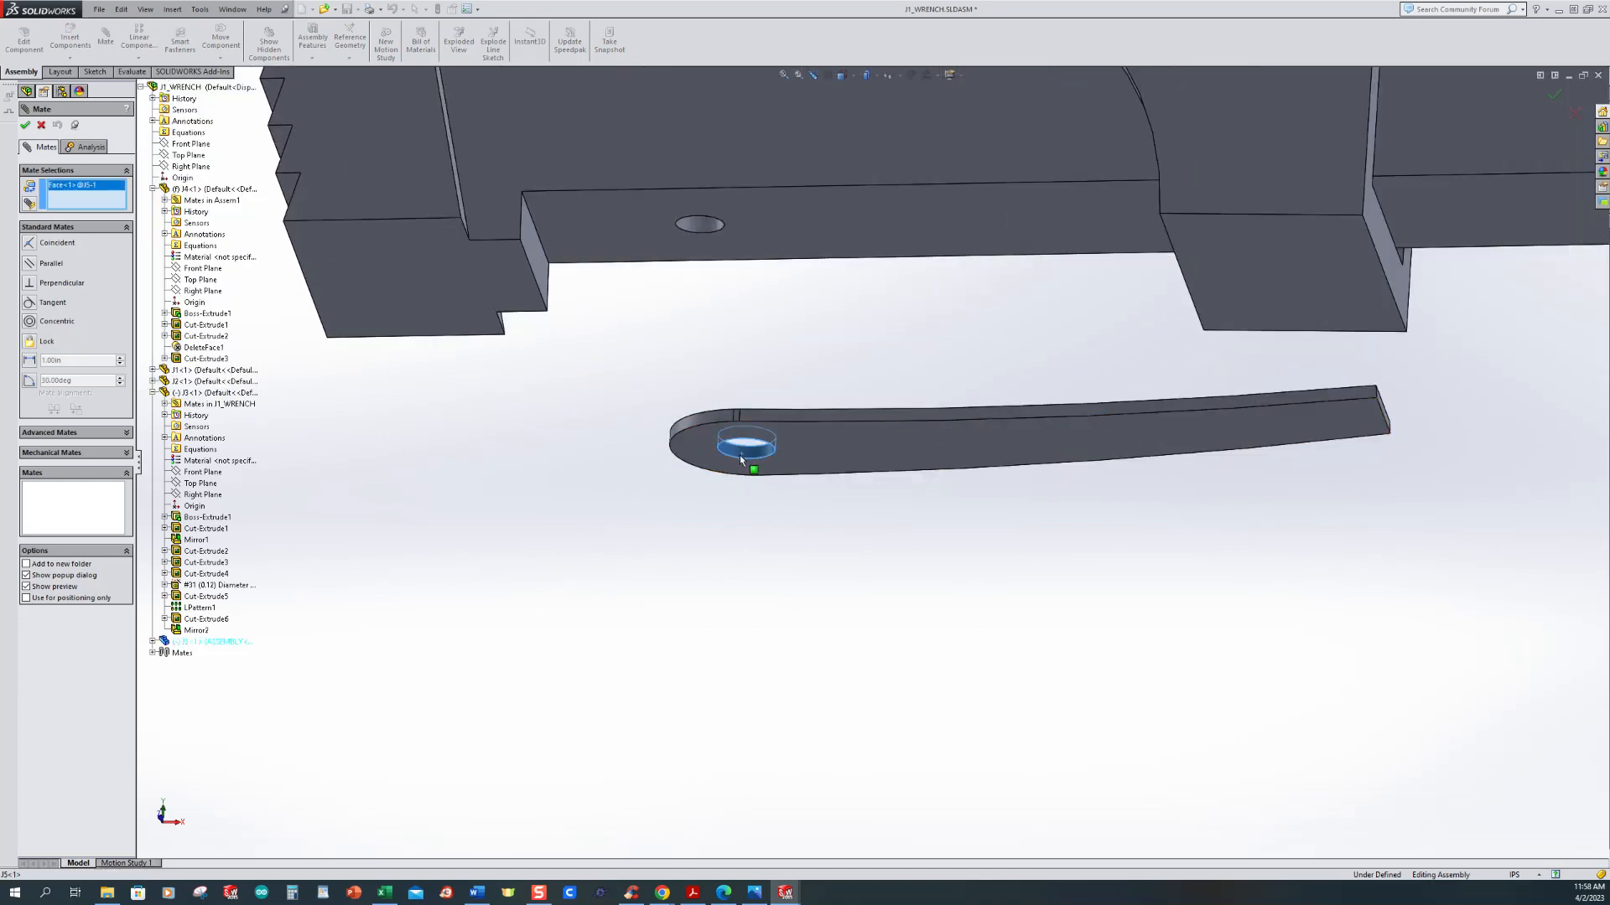
pyautogui.click(699, 226)
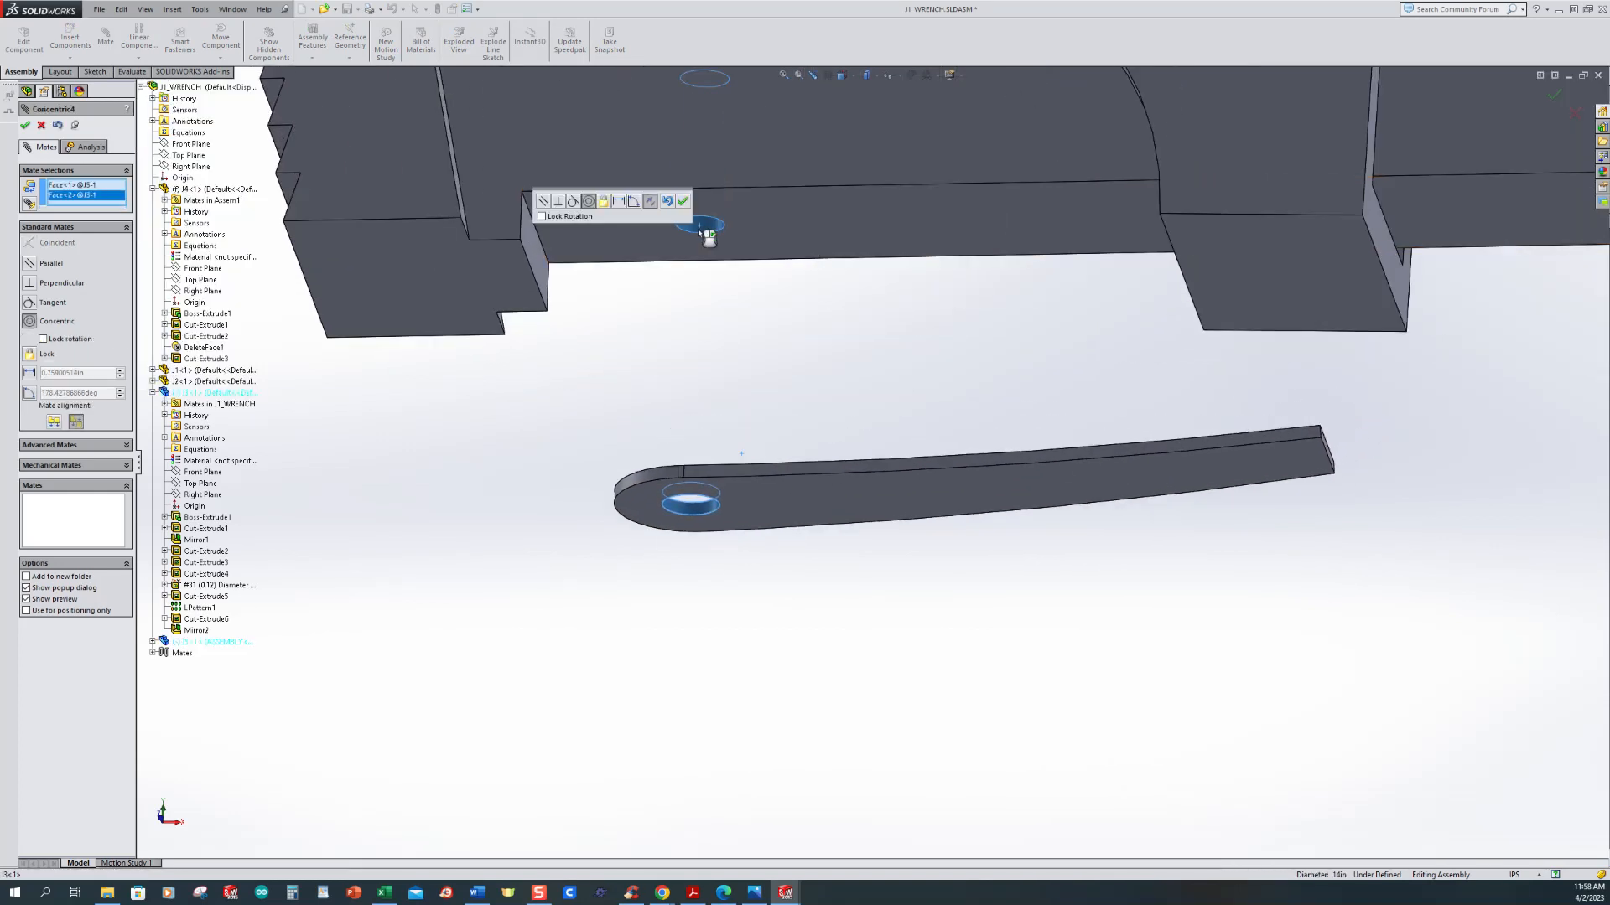
pyautogui.scroll(3, 711, 419)
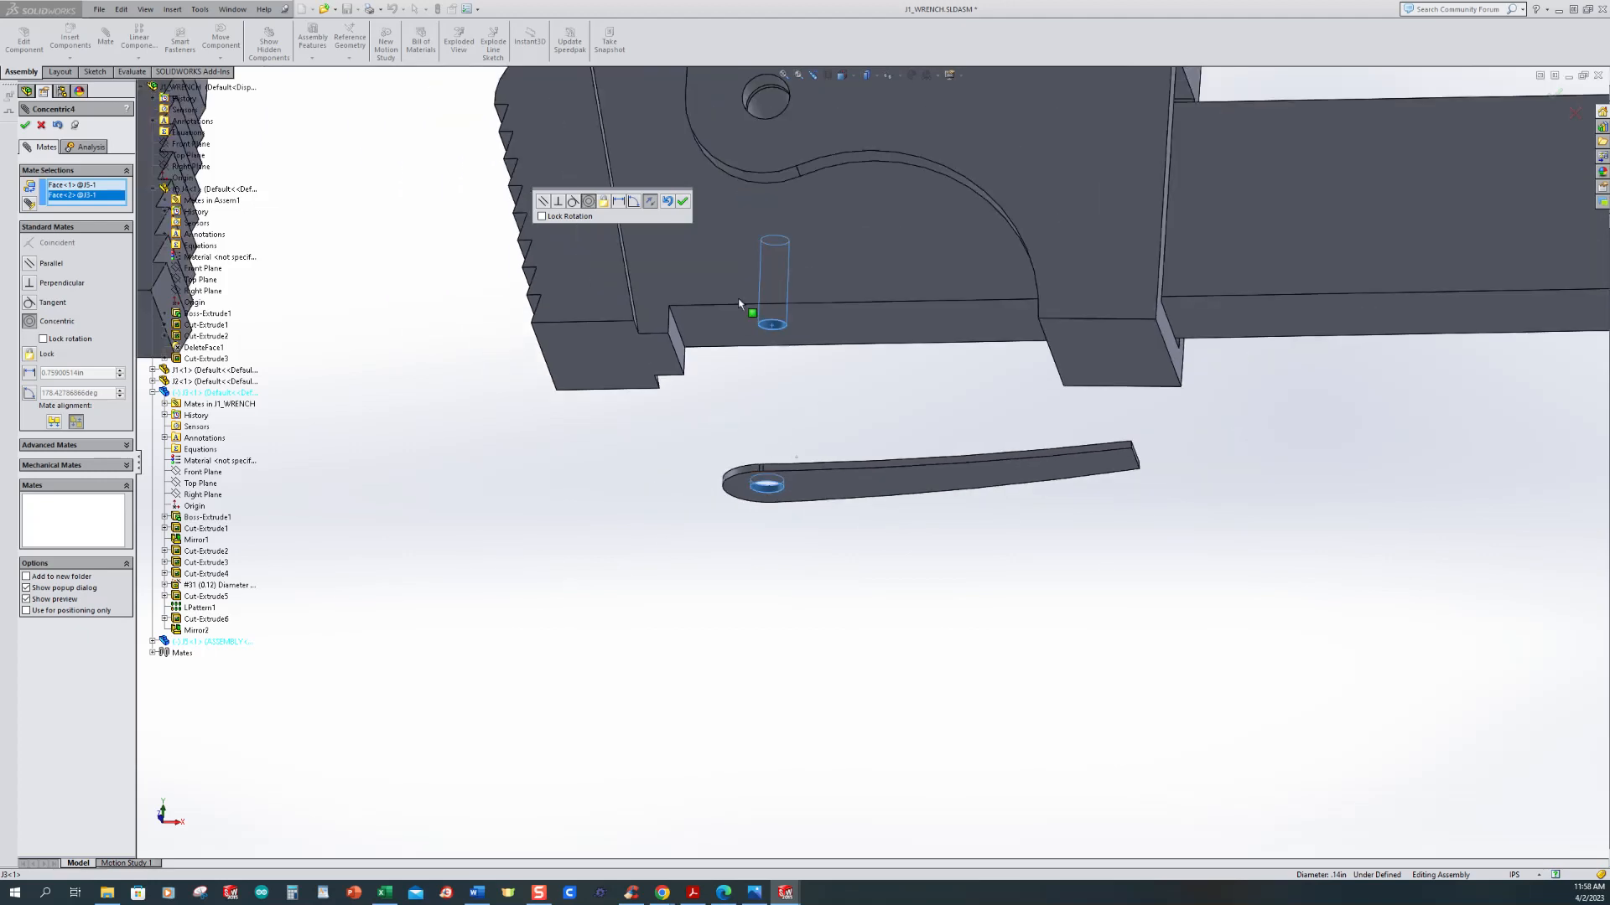
pyautogui.click(651, 205)
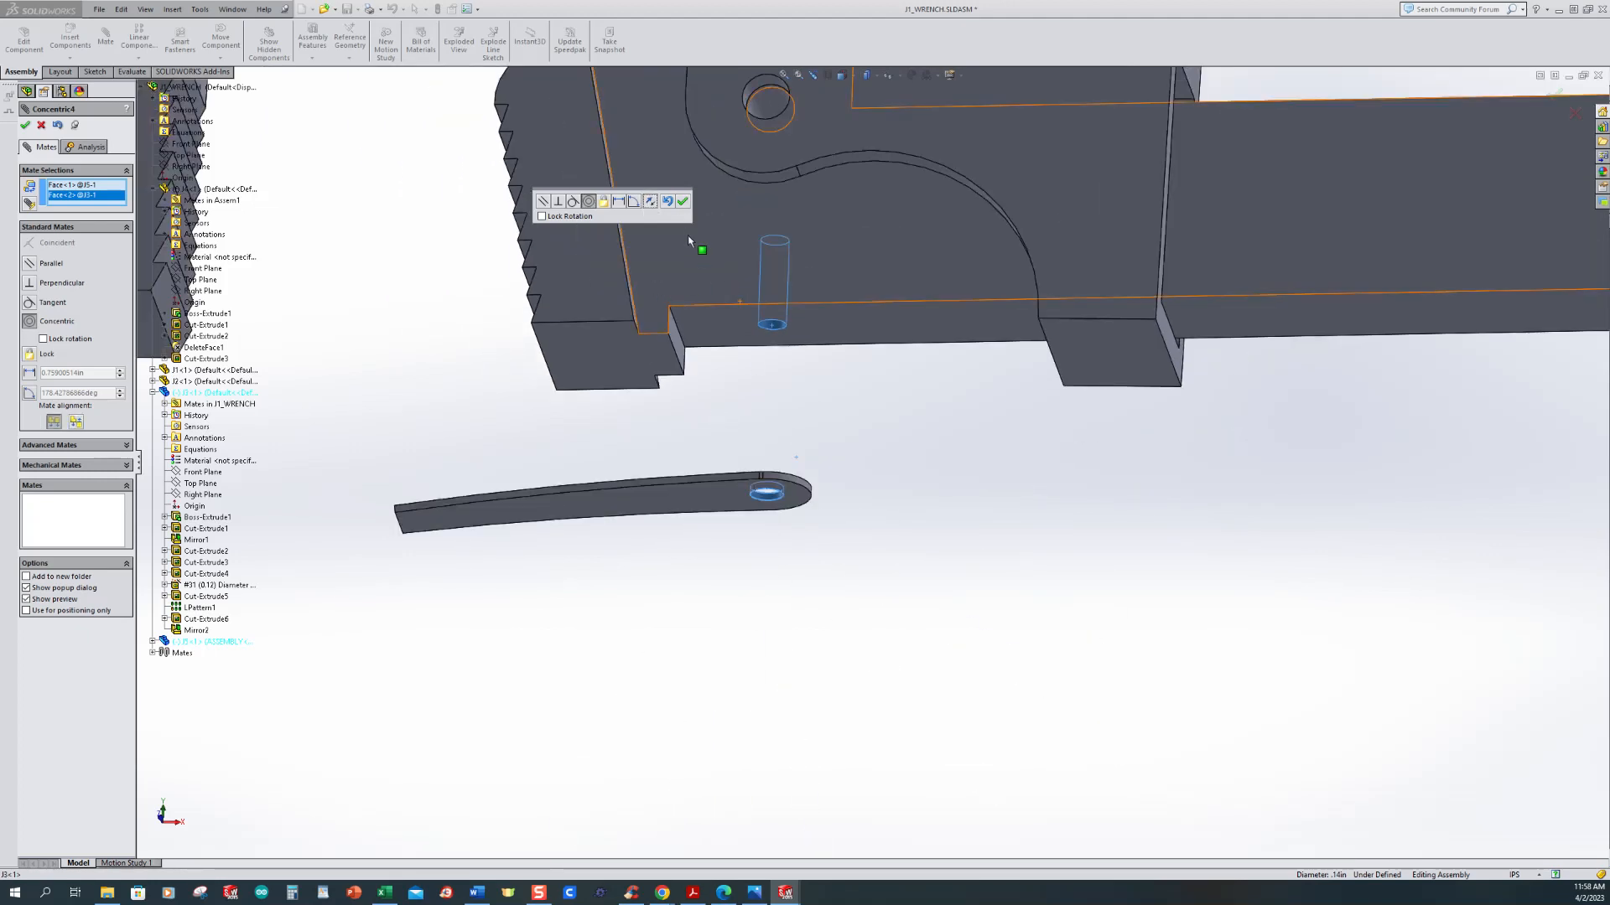
pyautogui.click(683, 202)
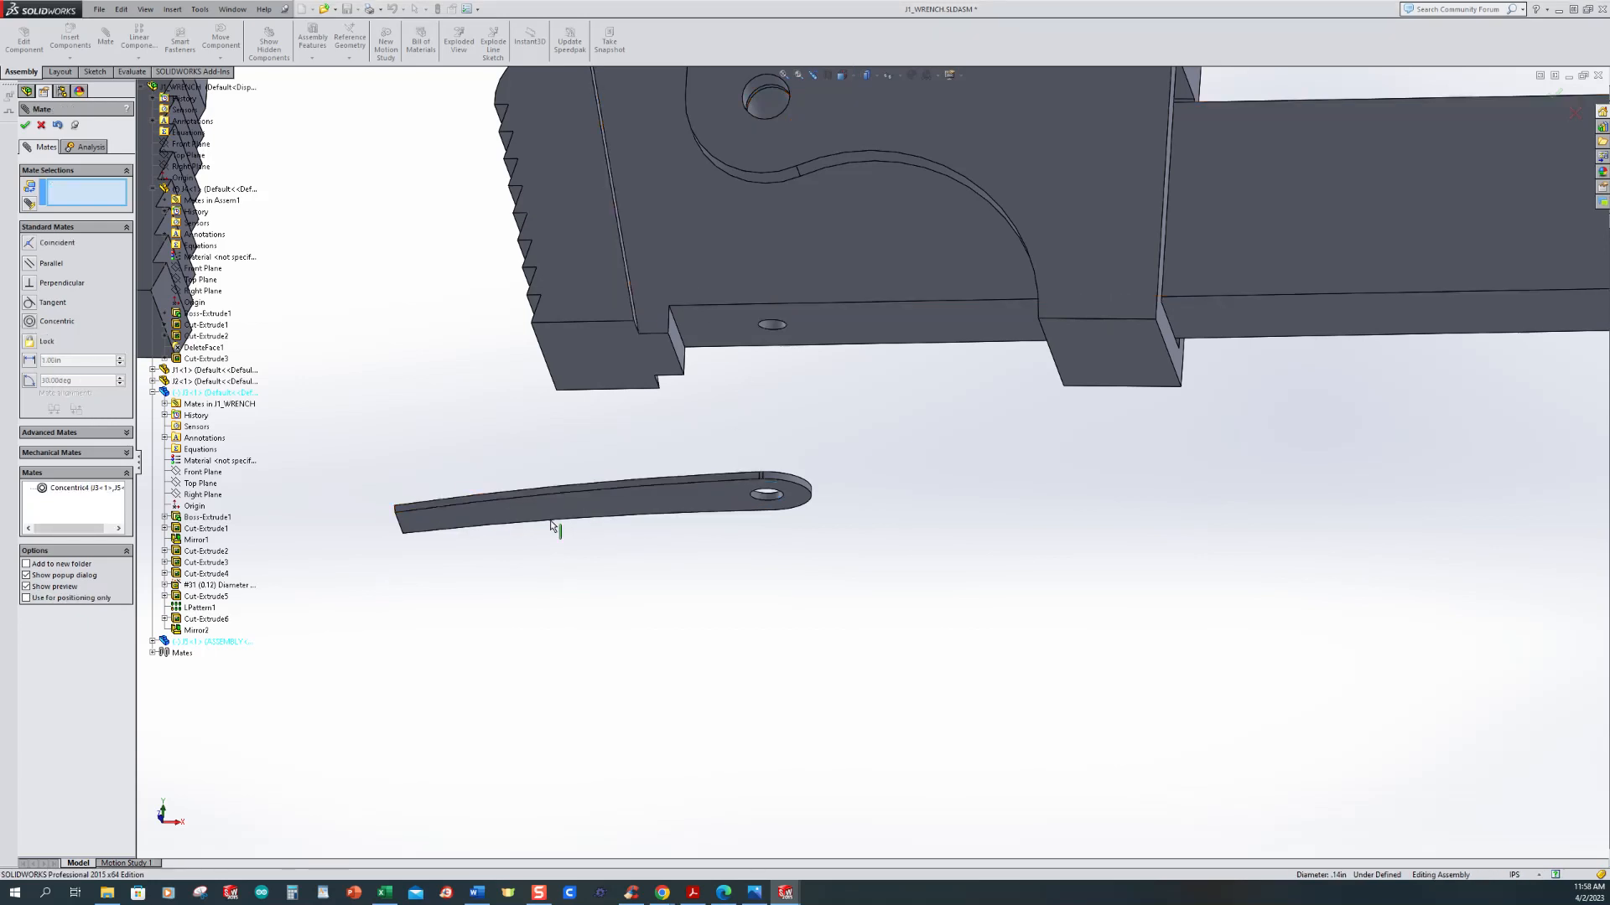
# Step: Add a tangent mate between J3's underside and the J5 spring's upper face to seat the spring against the handle
pyautogui.moveTo(539, 514); pyautogui.dragTo(689, 404)
pyautogui.moveTo(690, 404); pyautogui.dragTo(295, 306, button='middle')
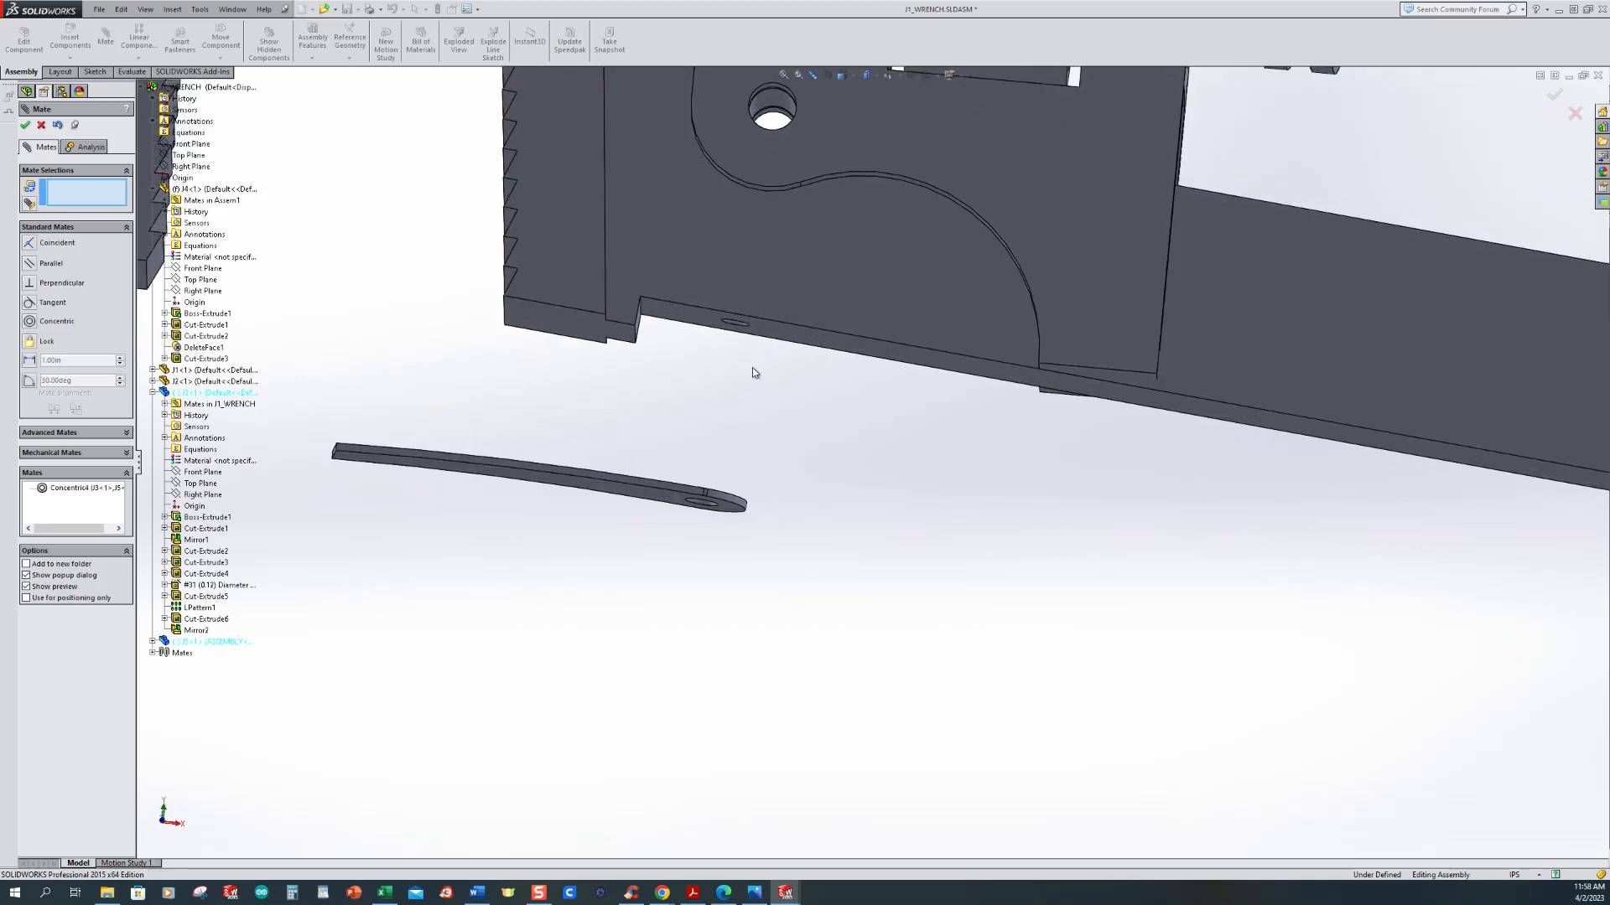
pyautogui.scroll(-2, 756, 379)
pyautogui.click(803, 330)
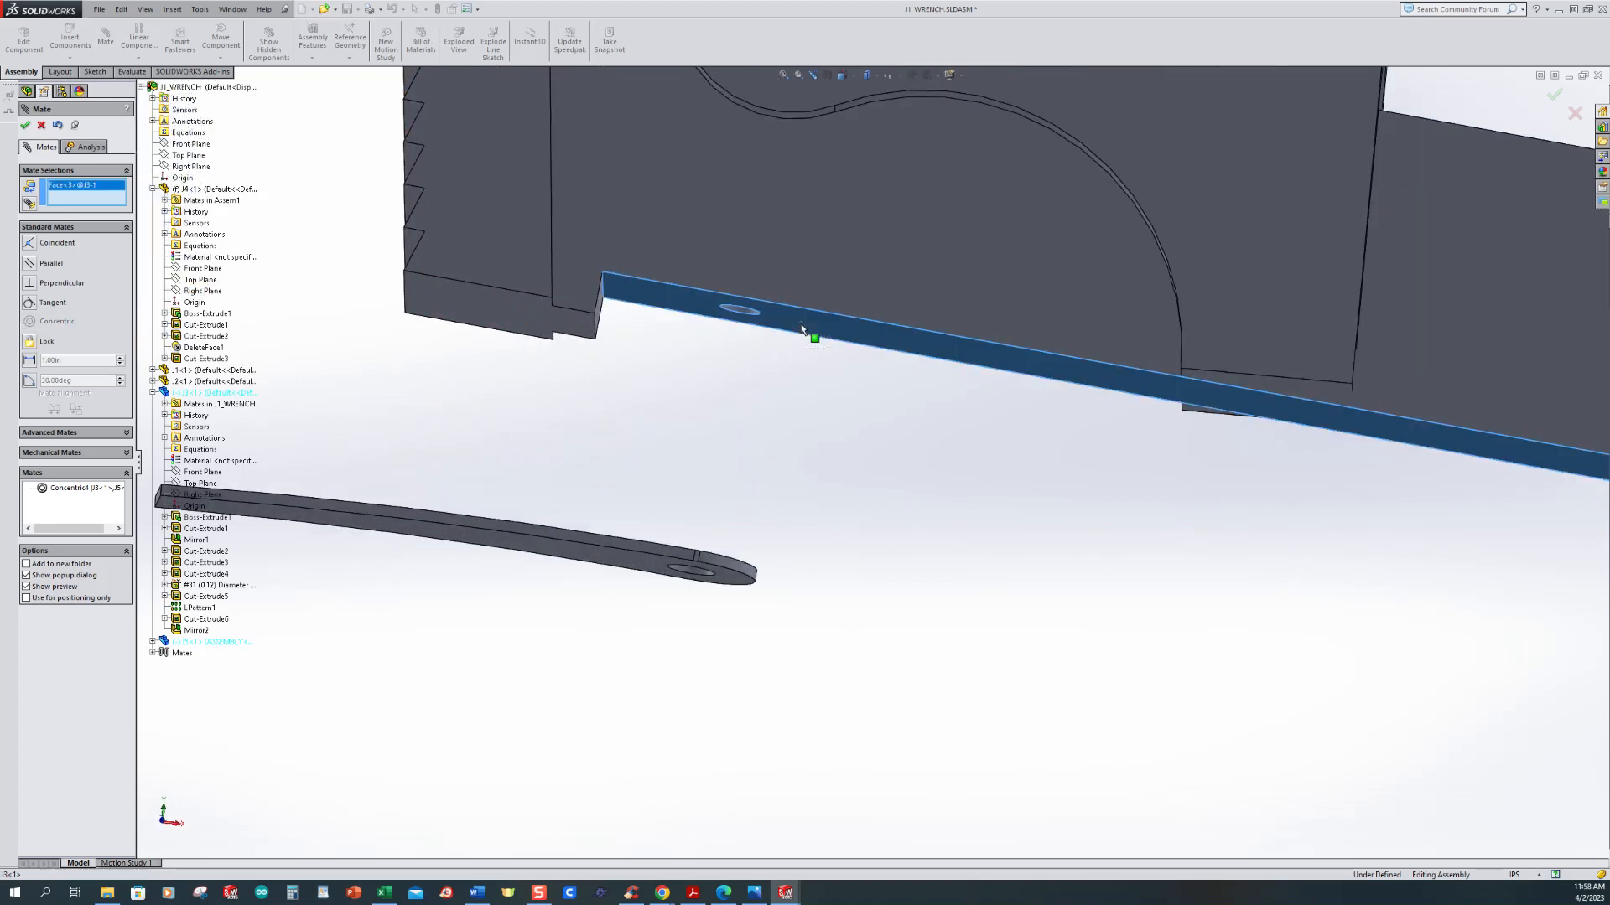
pyautogui.moveTo(737, 424); pyautogui.dragTo(723, 514, button='middle')
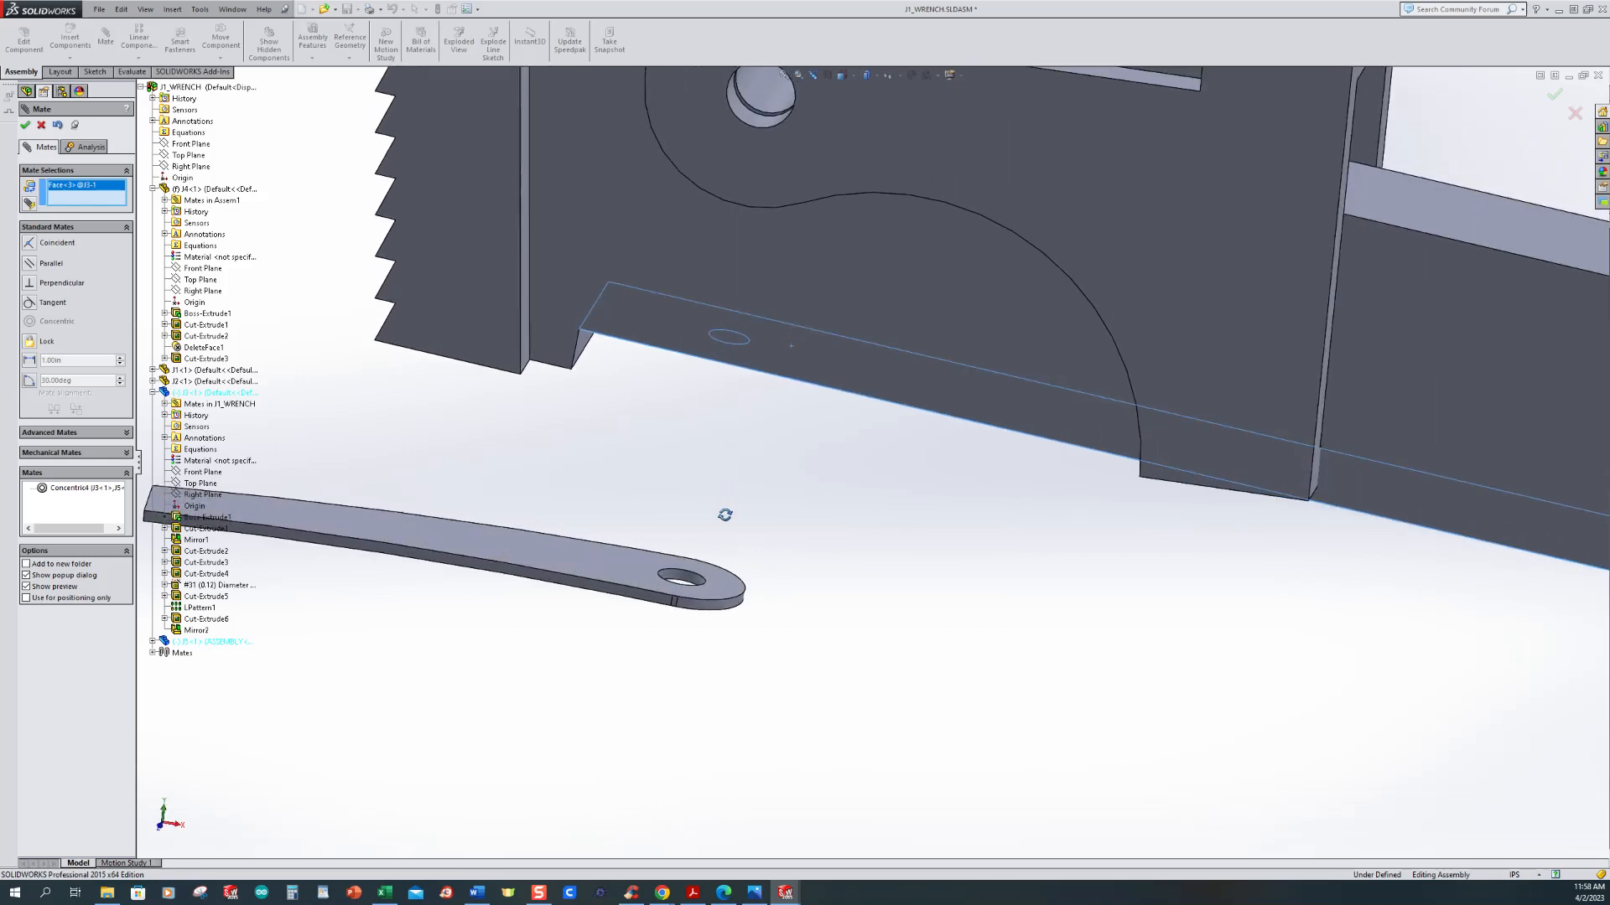
pyautogui.click(629, 566)
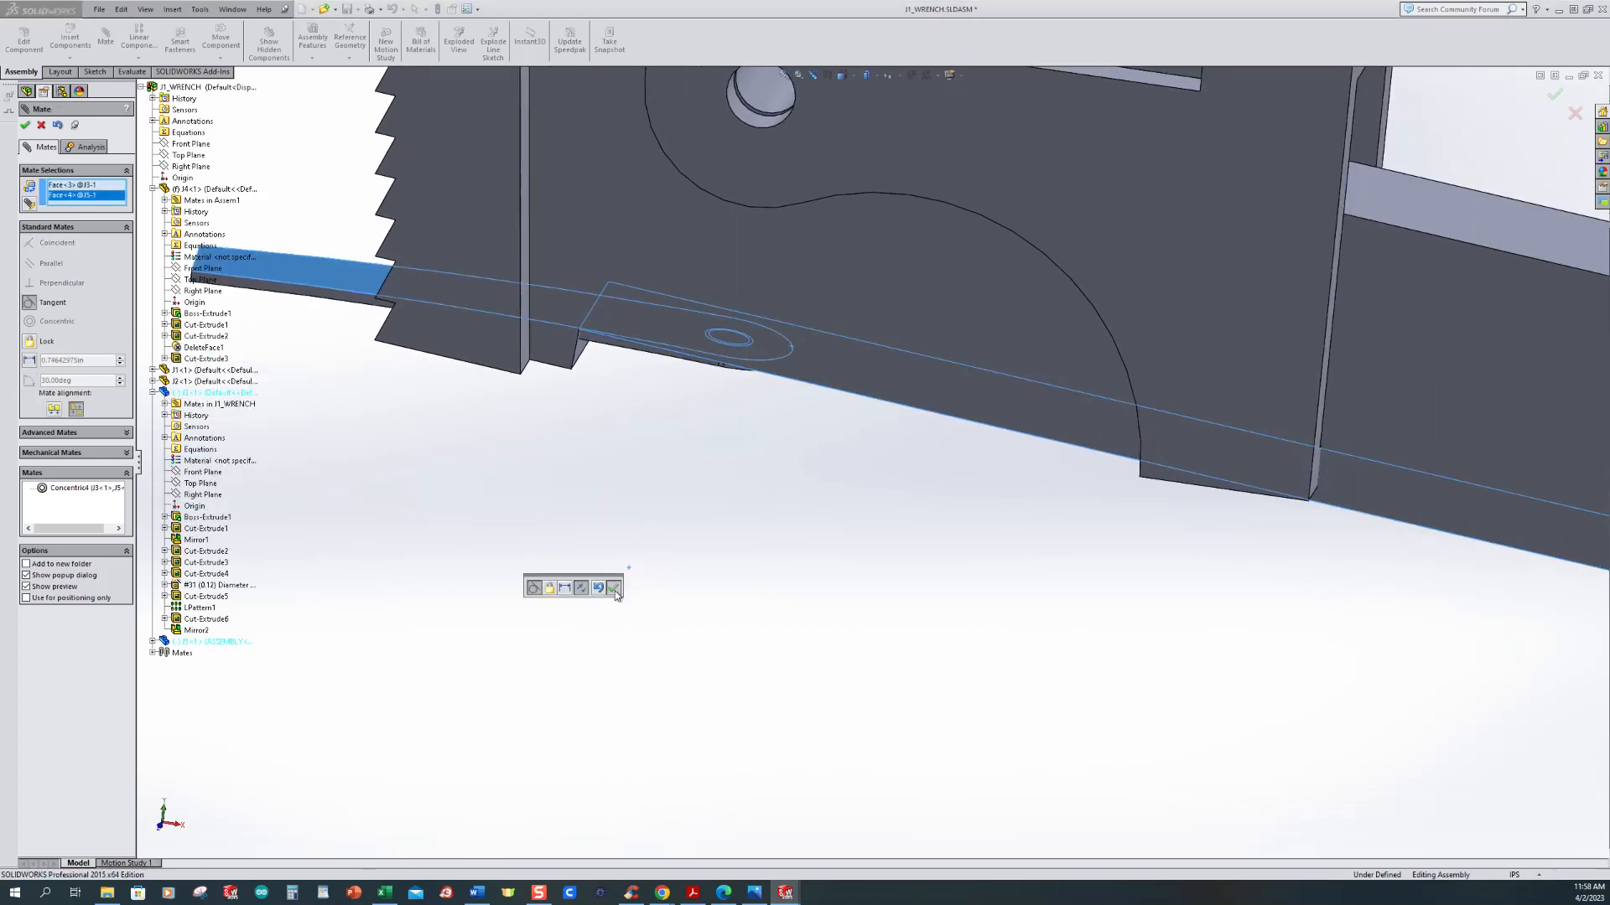
pyautogui.click(613, 589)
# Step: Examine from several angles how the J5 spring sits against J3's underside and relative to the J4 housing
pyautogui.moveTo(449, 455); pyautogui.dragTo(414, 557)
pyautogui.scroll(3, 883, 586)
pyautogui.moveTo(1006, 361); pyautogui.dragTo(769, 205, button='middle')
pyautogui.moveTo(872, 576); pyautogui.dragTo(864, 445, button='middle')
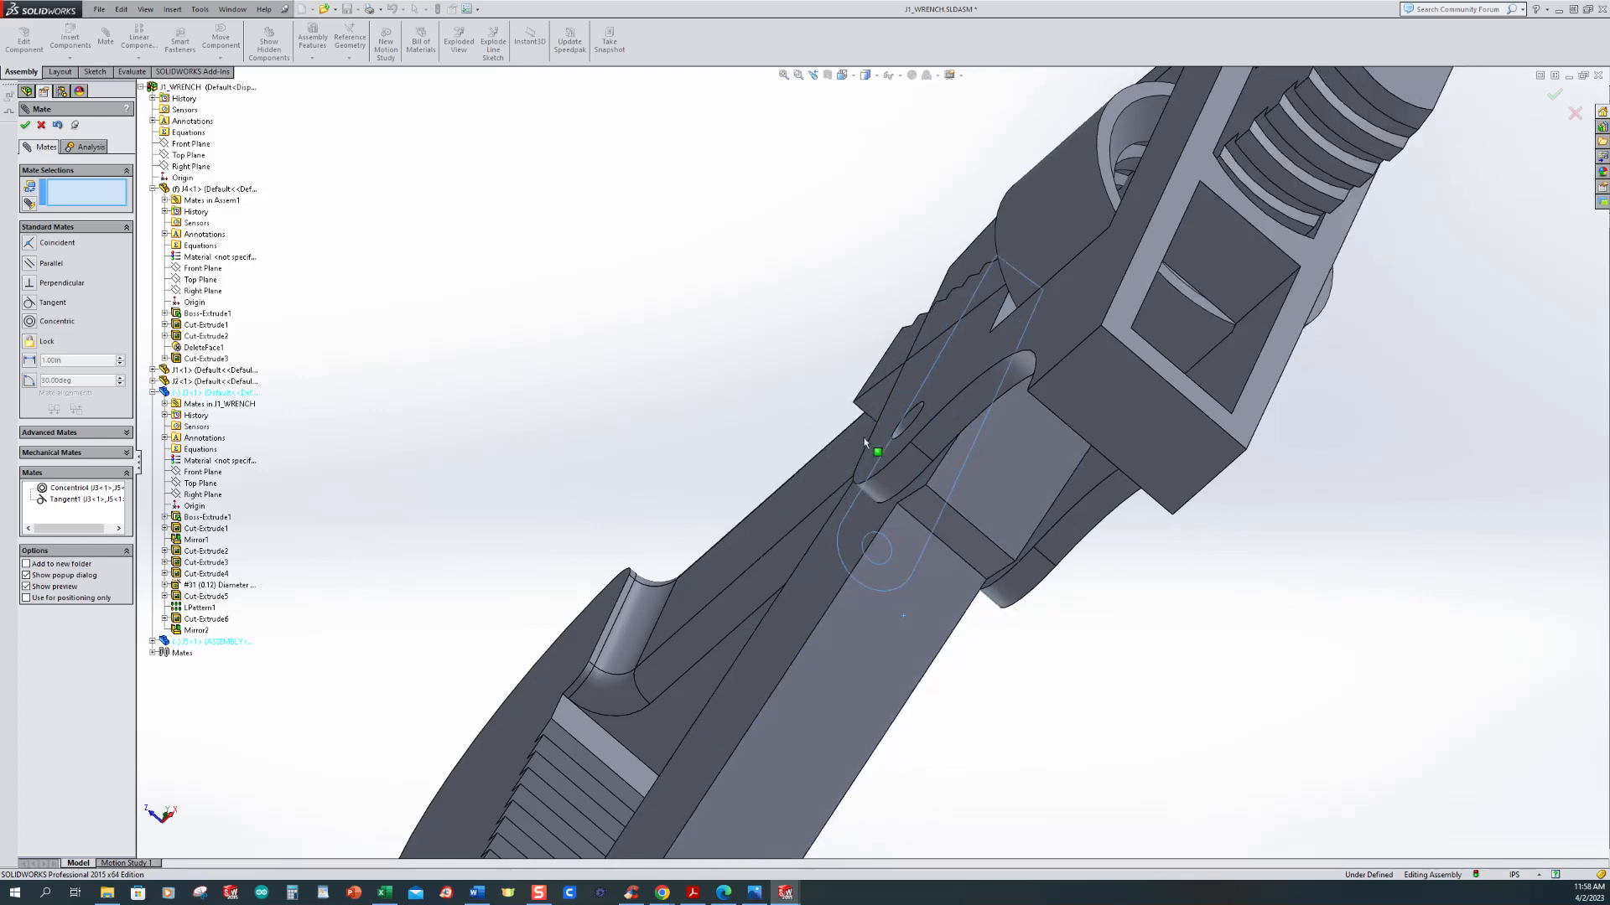
pyautogui.moveTo(788, 397); pyautogui.dragTo(995, 574, button='middle')
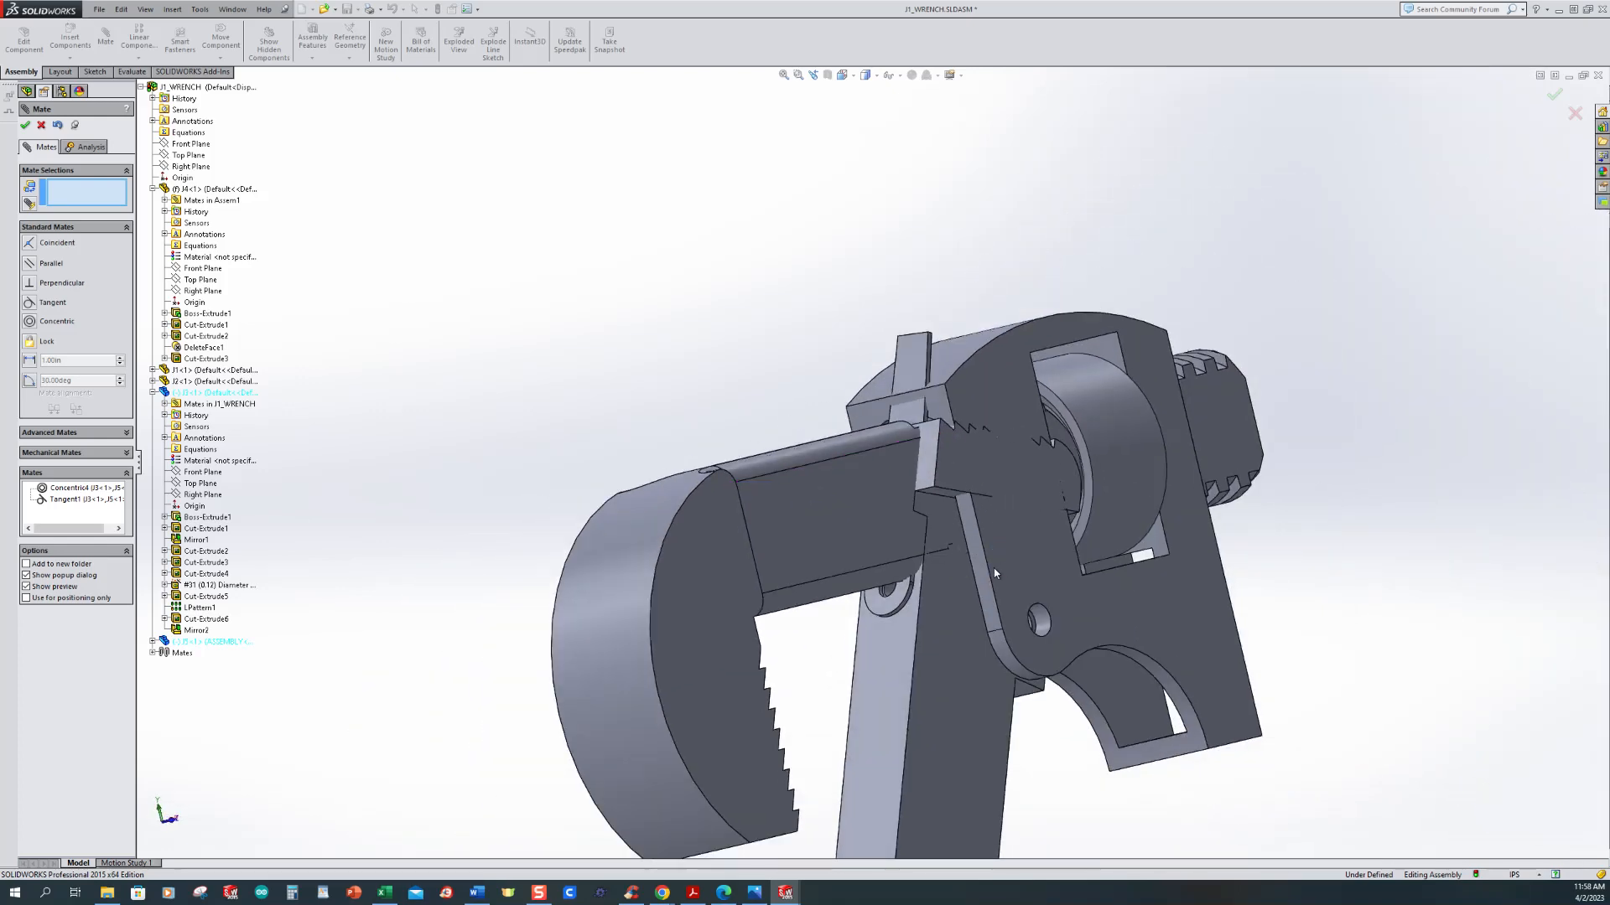
pyautogui.scroll(3, 995, 573)
pyautogui.moveTo(960, 691); pyautogui.dragTo(1149, 551, button='middle')
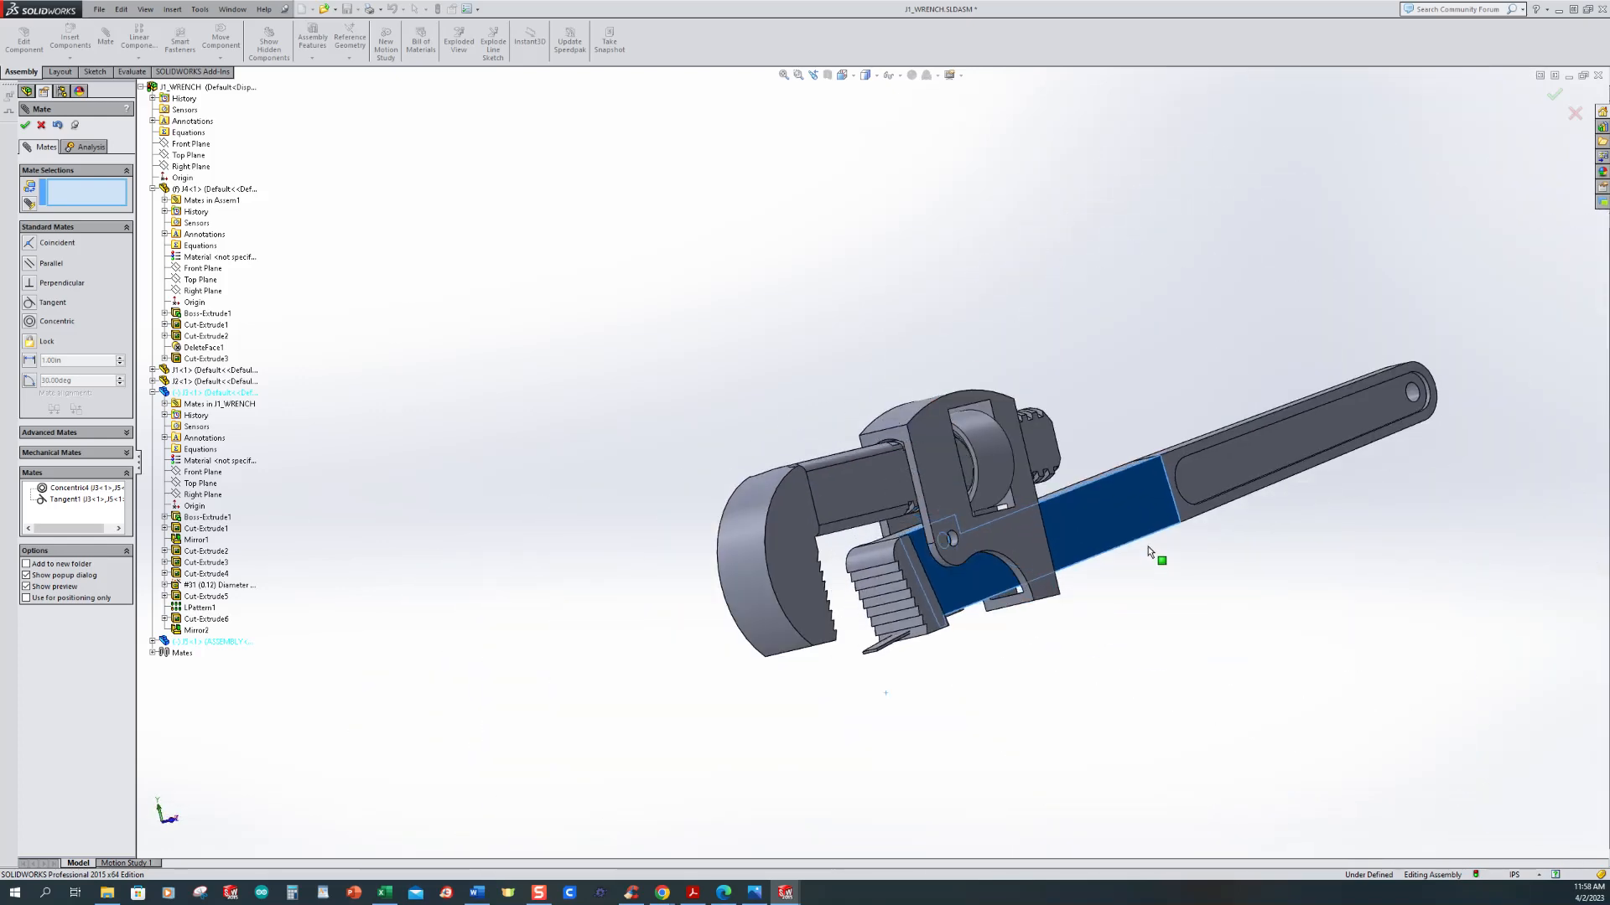
pyautogui.moveTo(981, 701); pyautogui.dragTo(869, 646, button='middle')
pyautogui.scroll(-5, 800, 615)
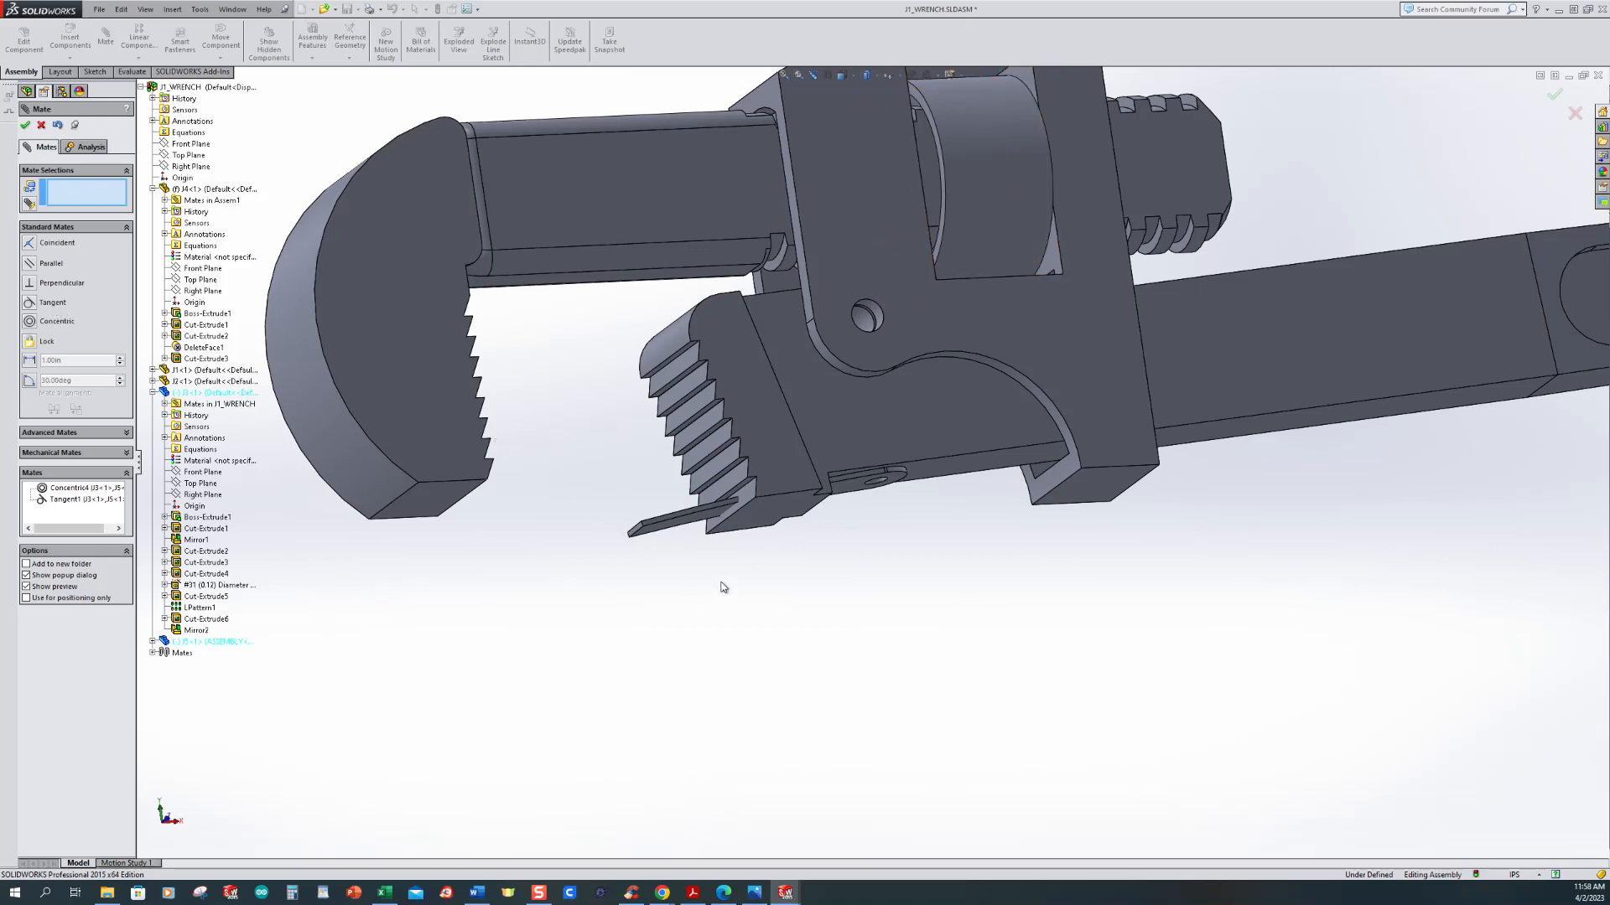
# Step: Add a coincident mate between the J5 spring's curved face and the lower inner edge of J4's handle opening
pyautogui.click(673, 530)
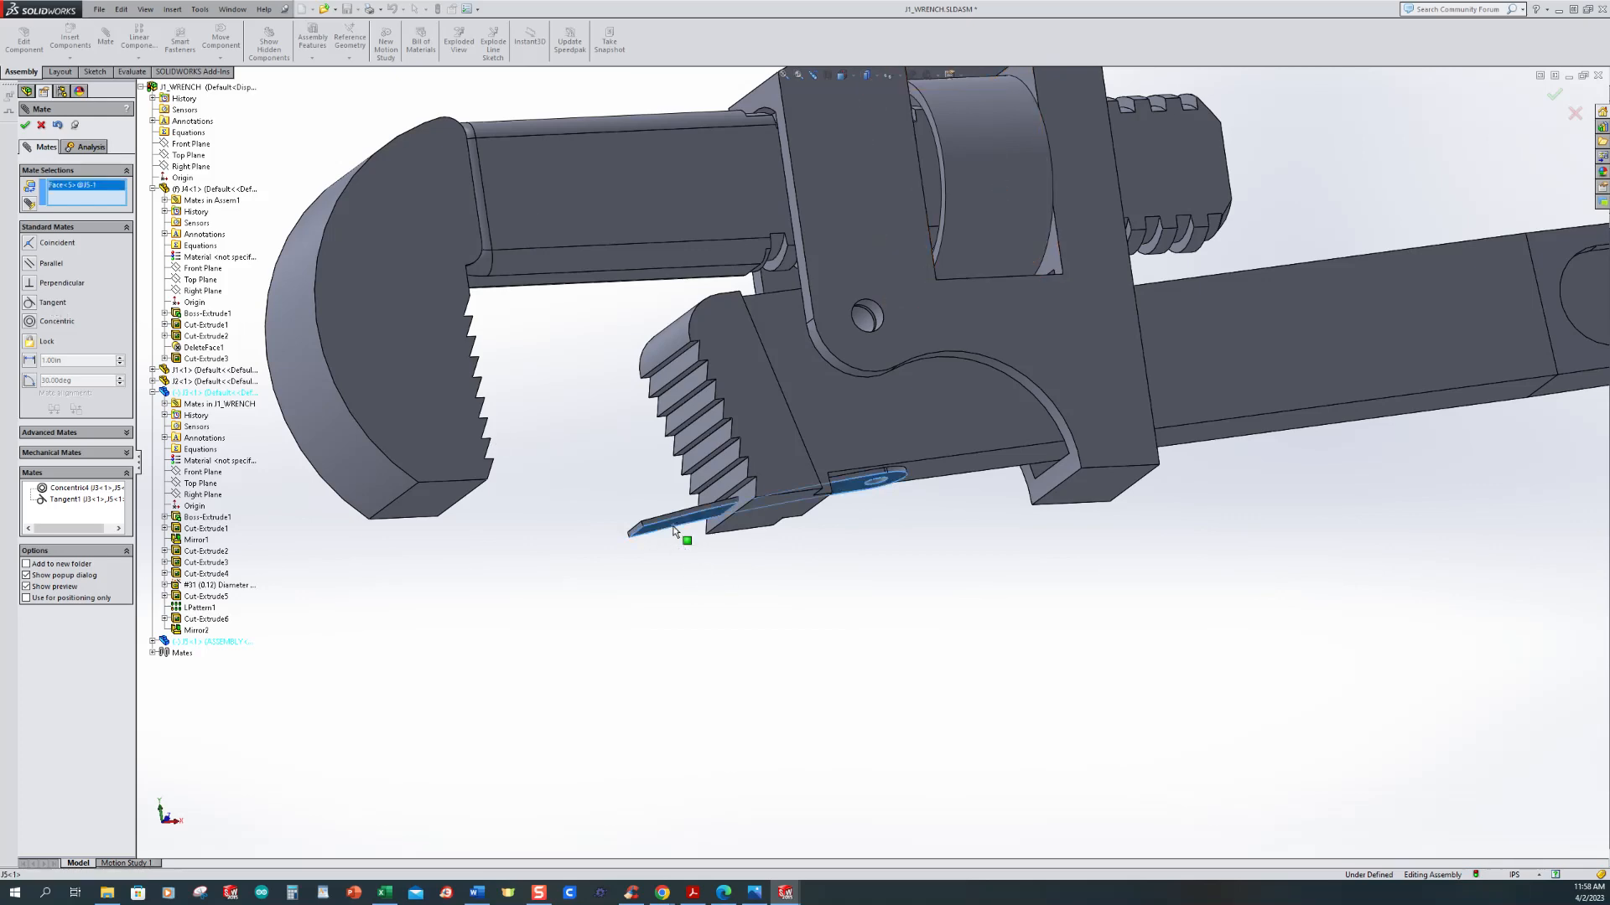
pyautogui.moveTo(1144, 590); pyautogui.dragTo(1013, 654, button='middle')
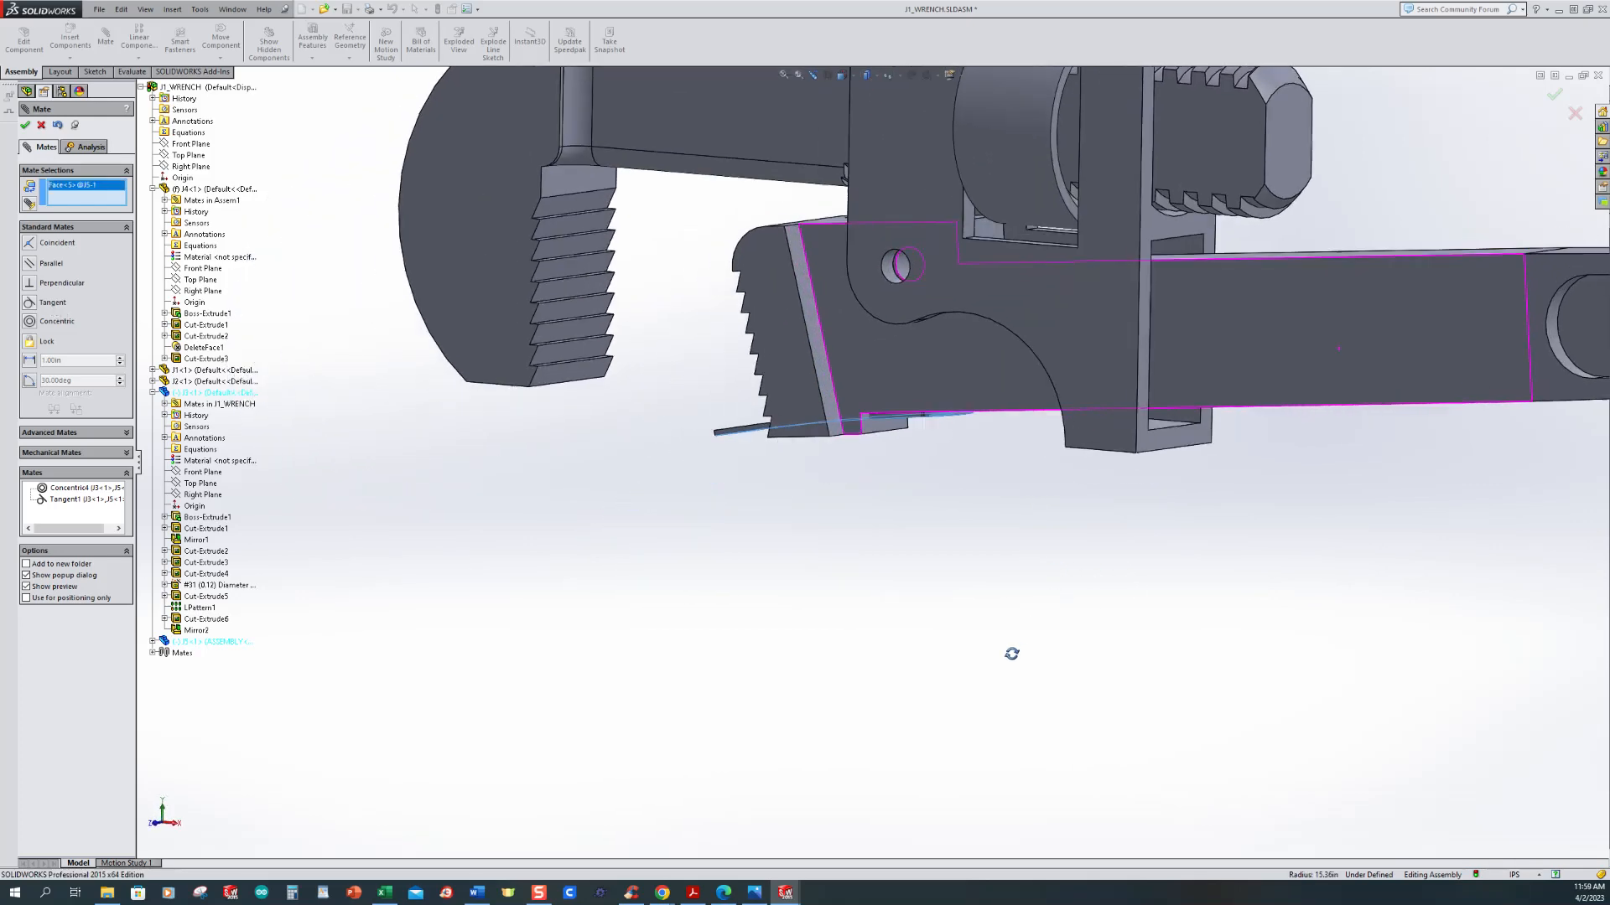
pyautogui.click(1171, 429)
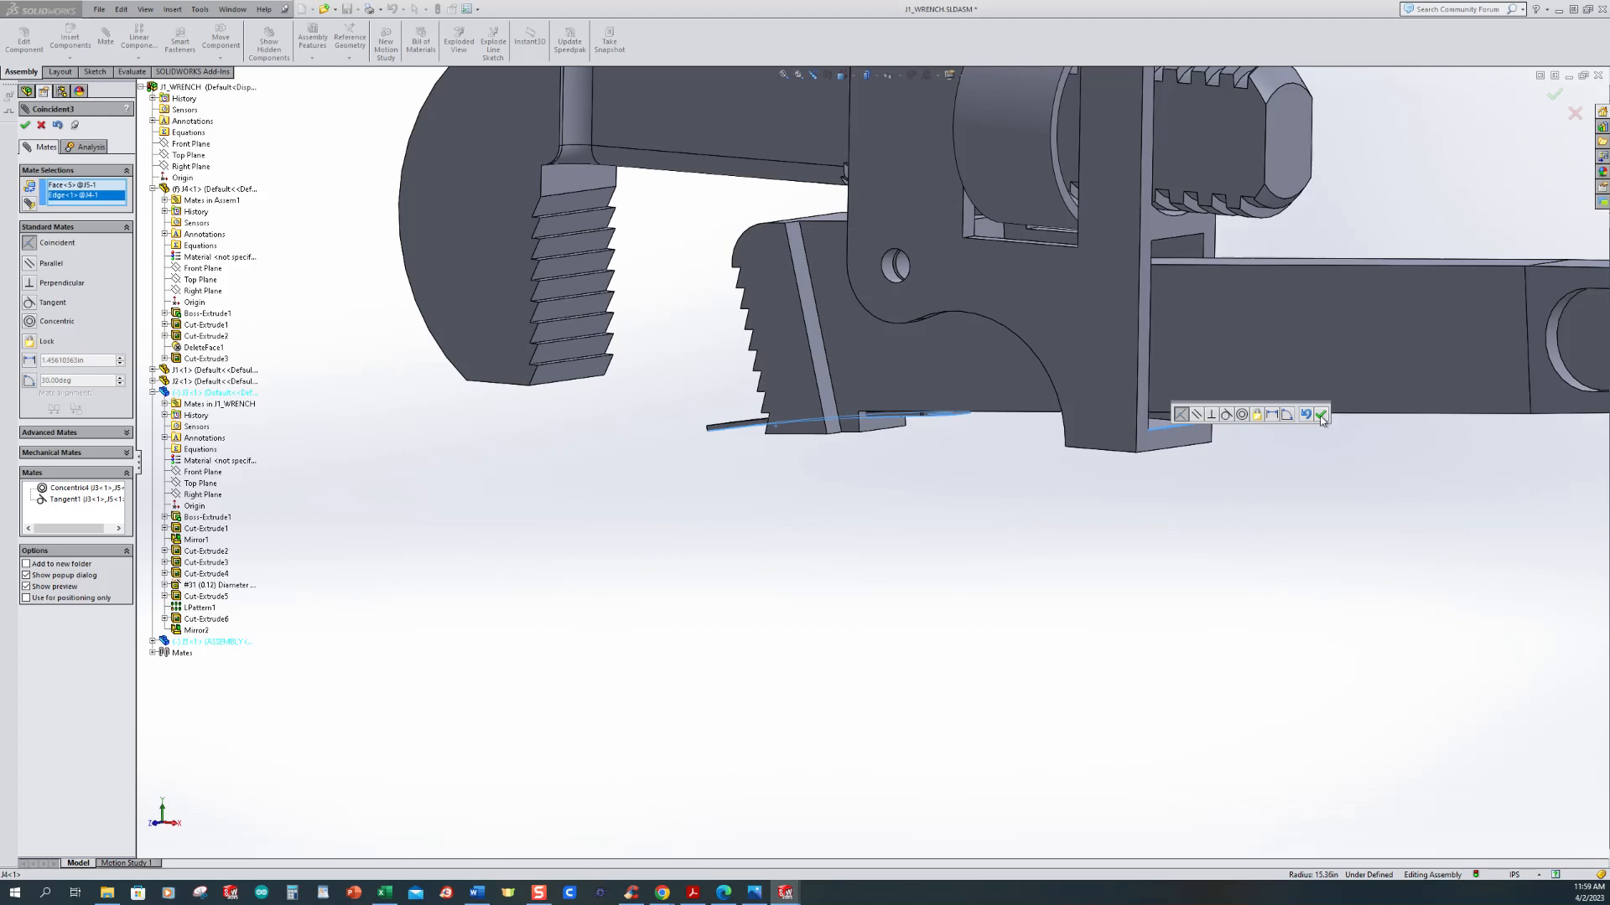
pyautogui.click(1321, 414)
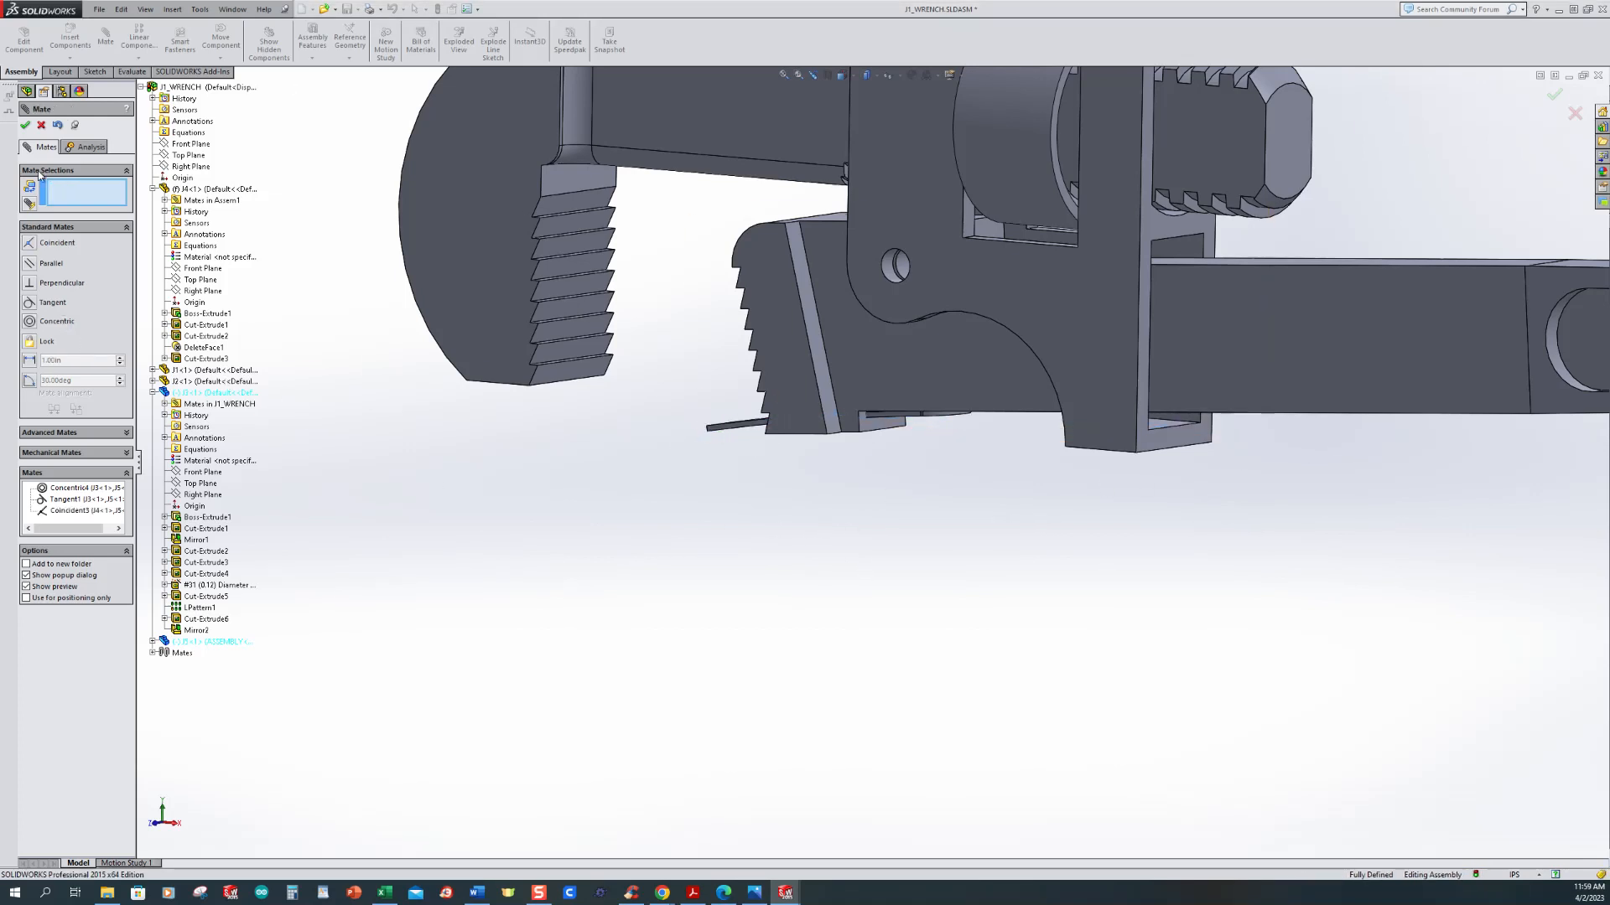
# Step: Delete the coincident mate between the J5 spring and the edge of J4's handle opening
pyautogui.click(70, 512)
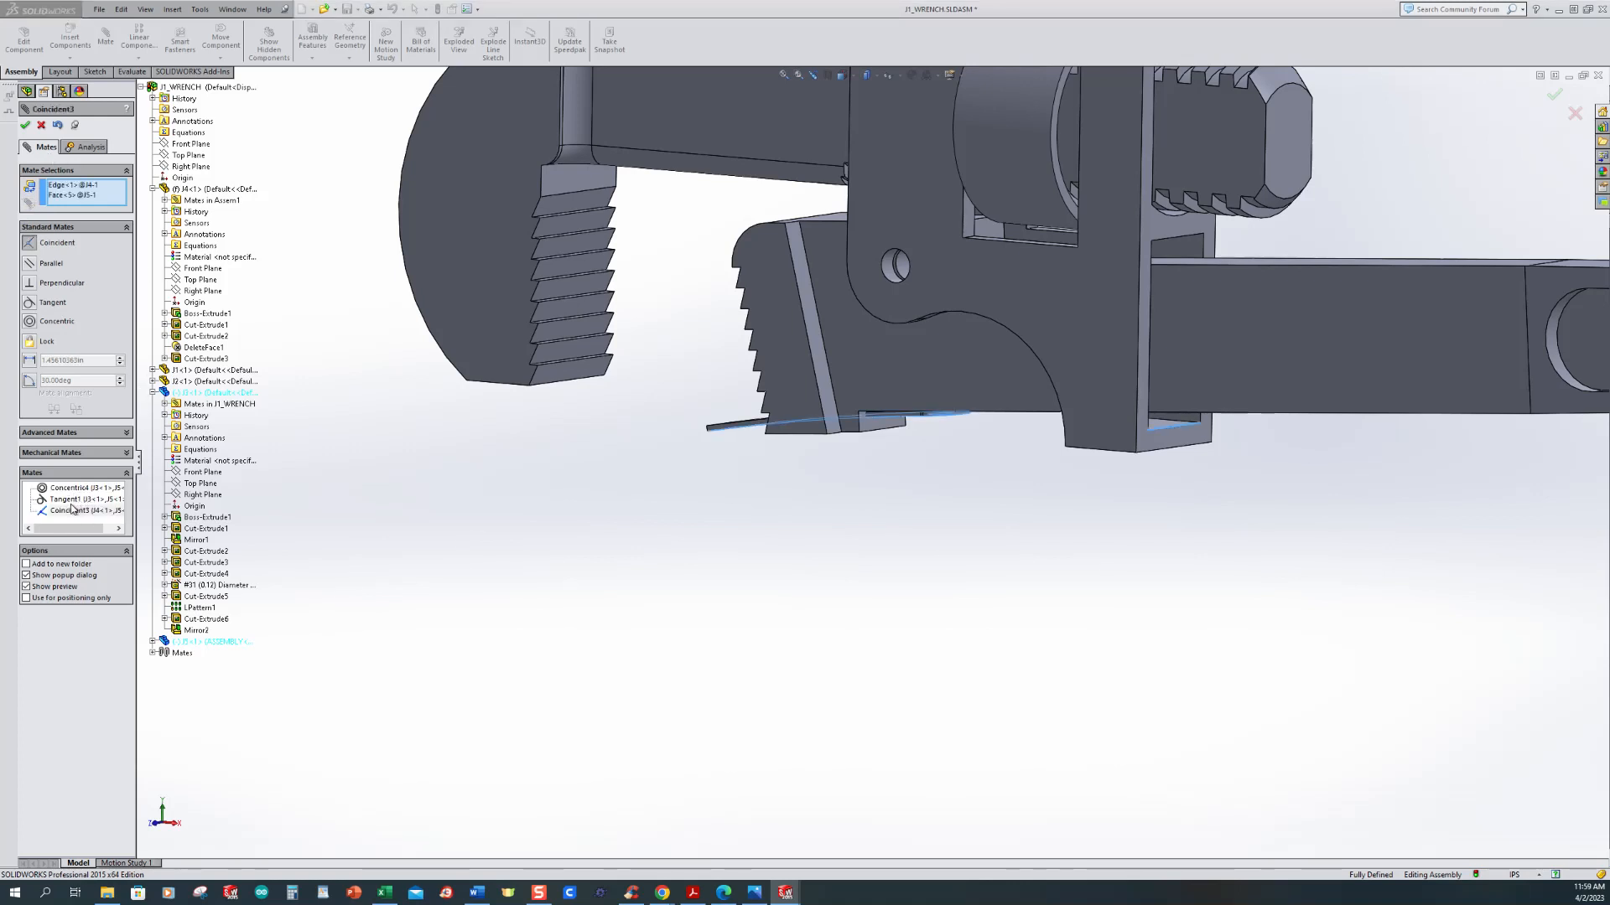
pyautogui.click(72, 512)
pyautogui.click(26, 126)
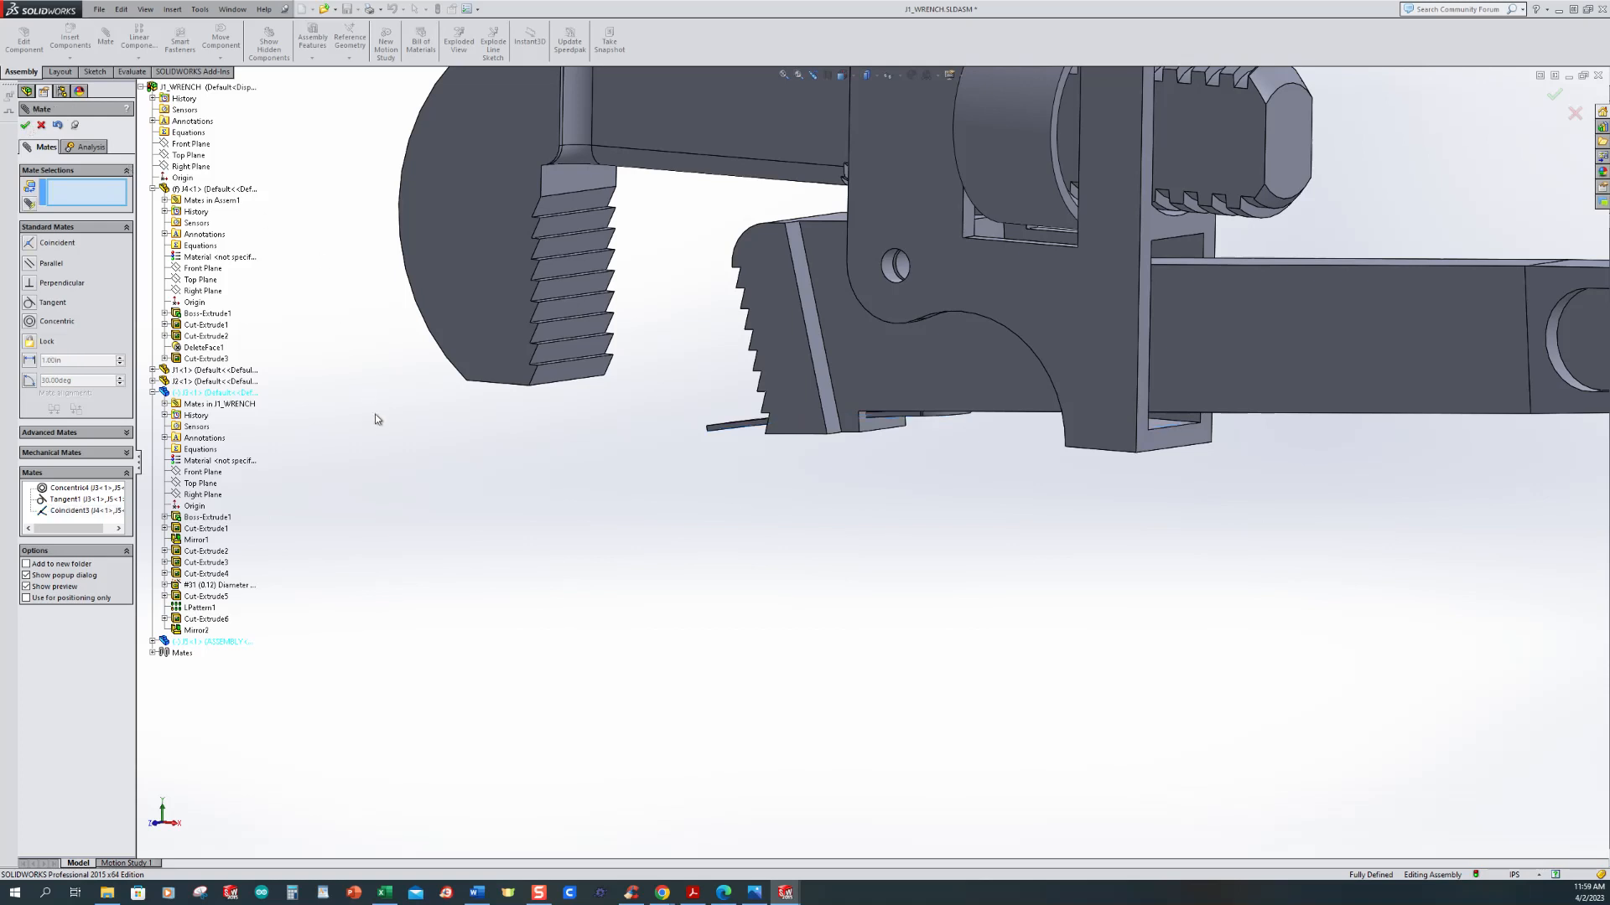
pyautogui.press('Escape')
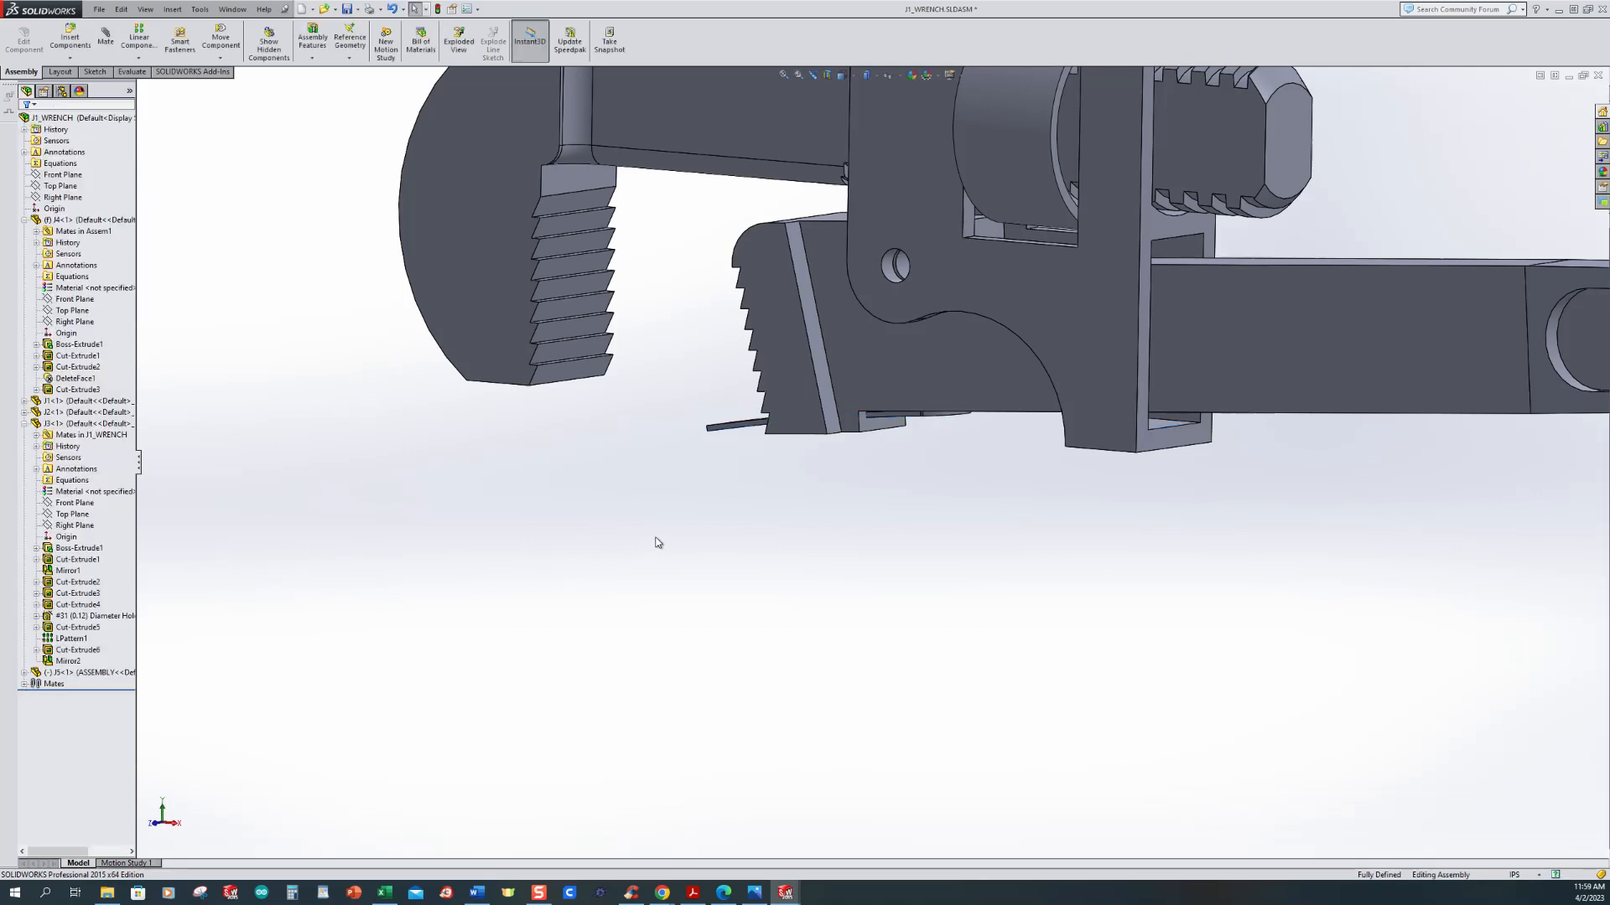
pyautogui.click(25, 684)
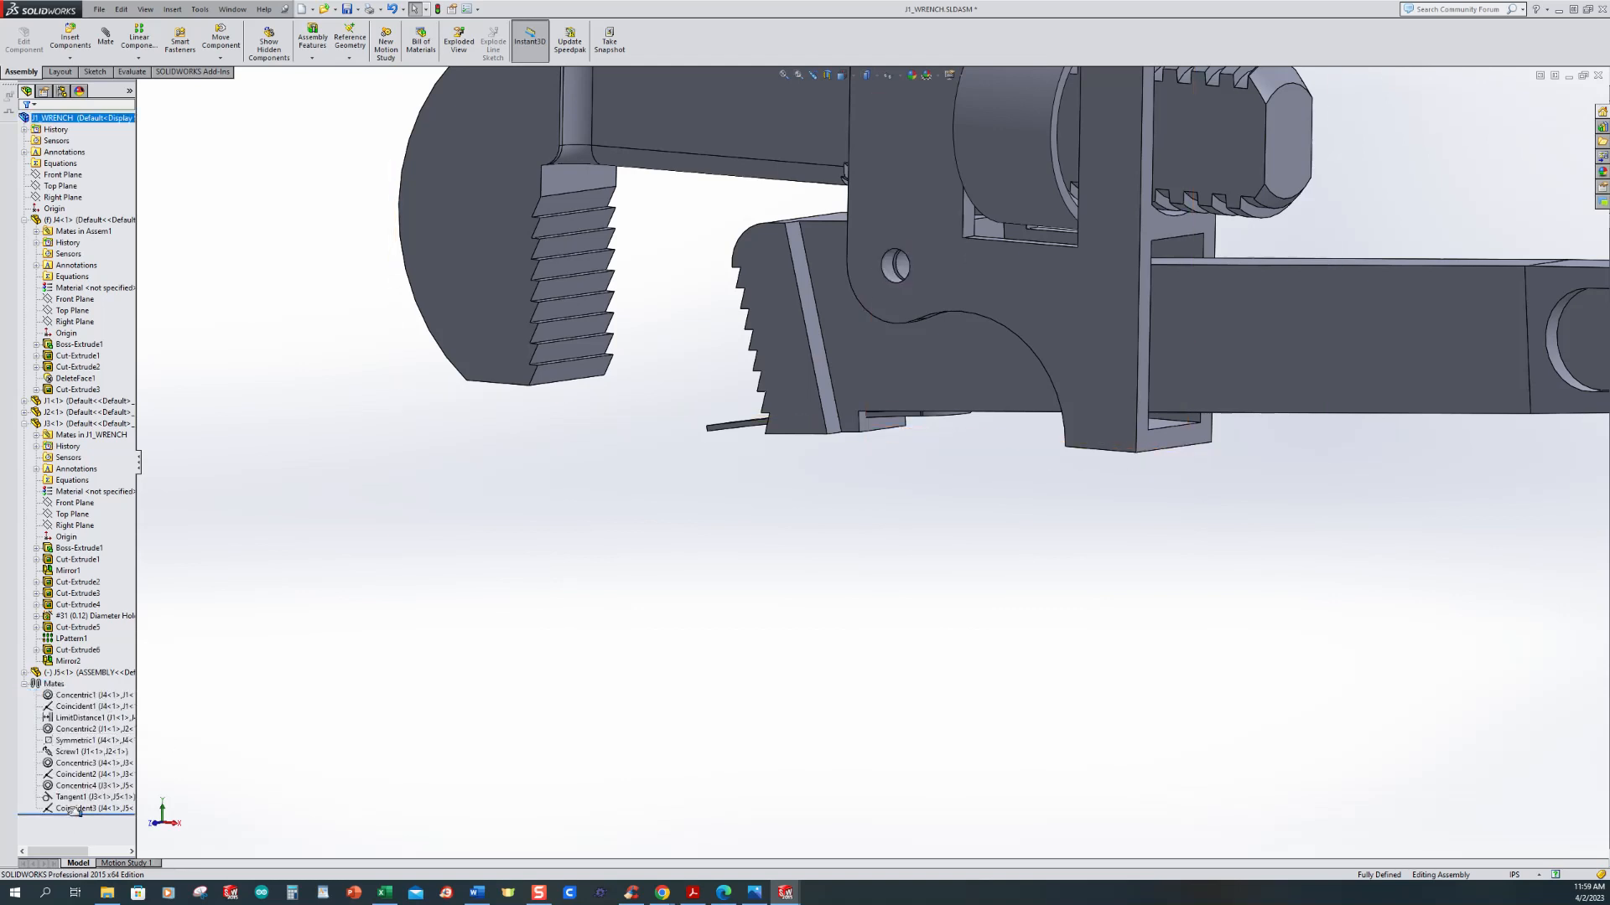
pyautogui.click(98, 809)
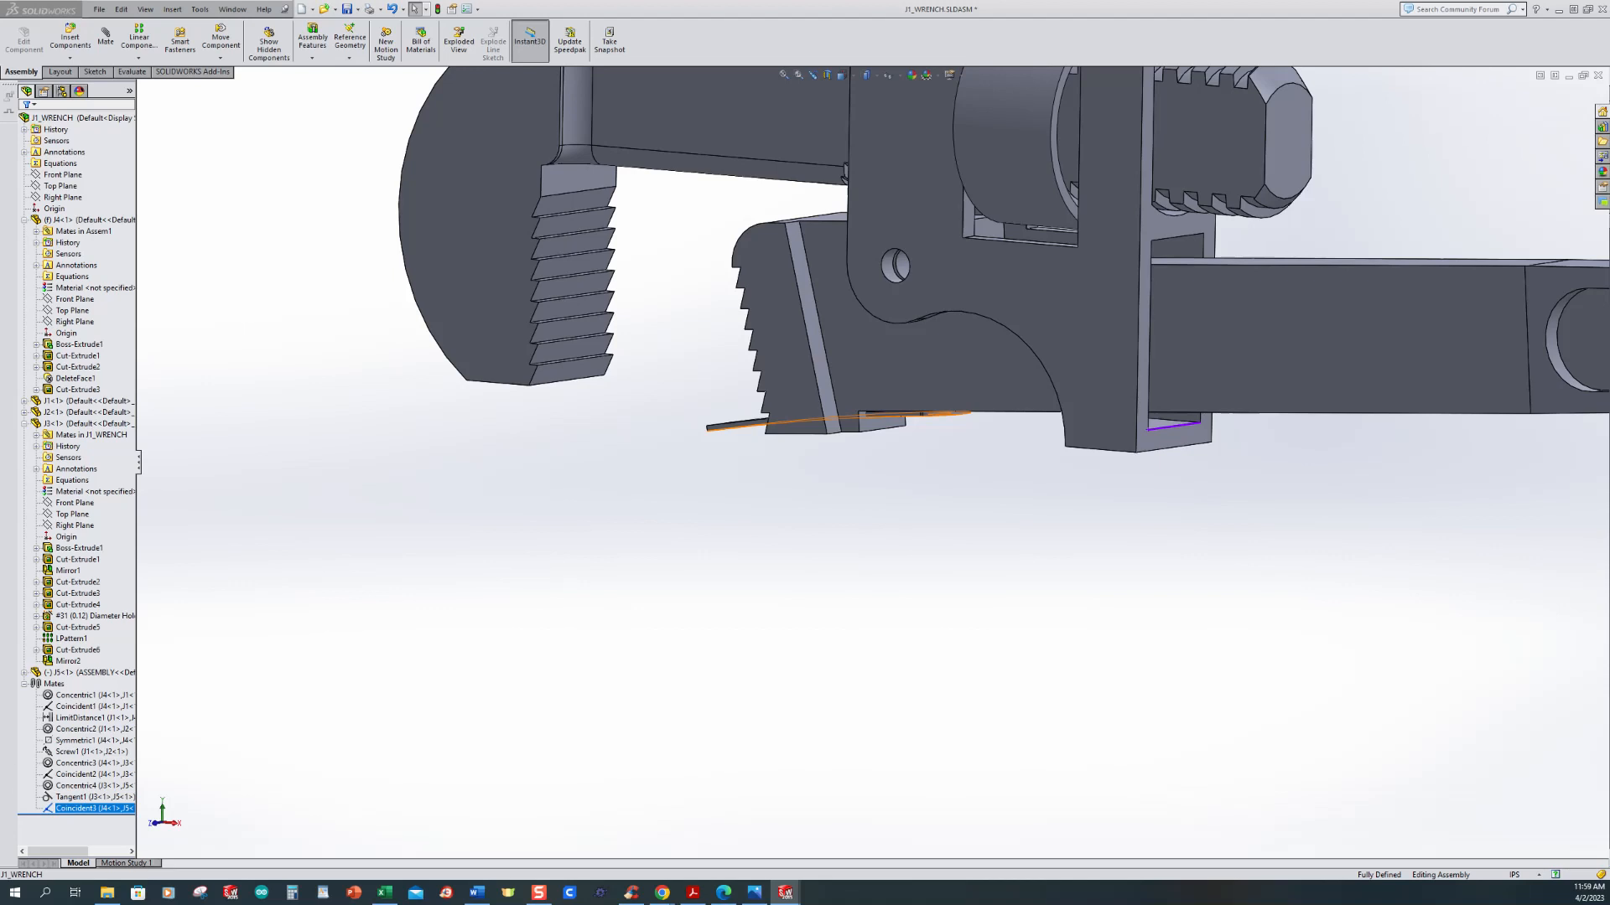
pyautogui.press('Delete')
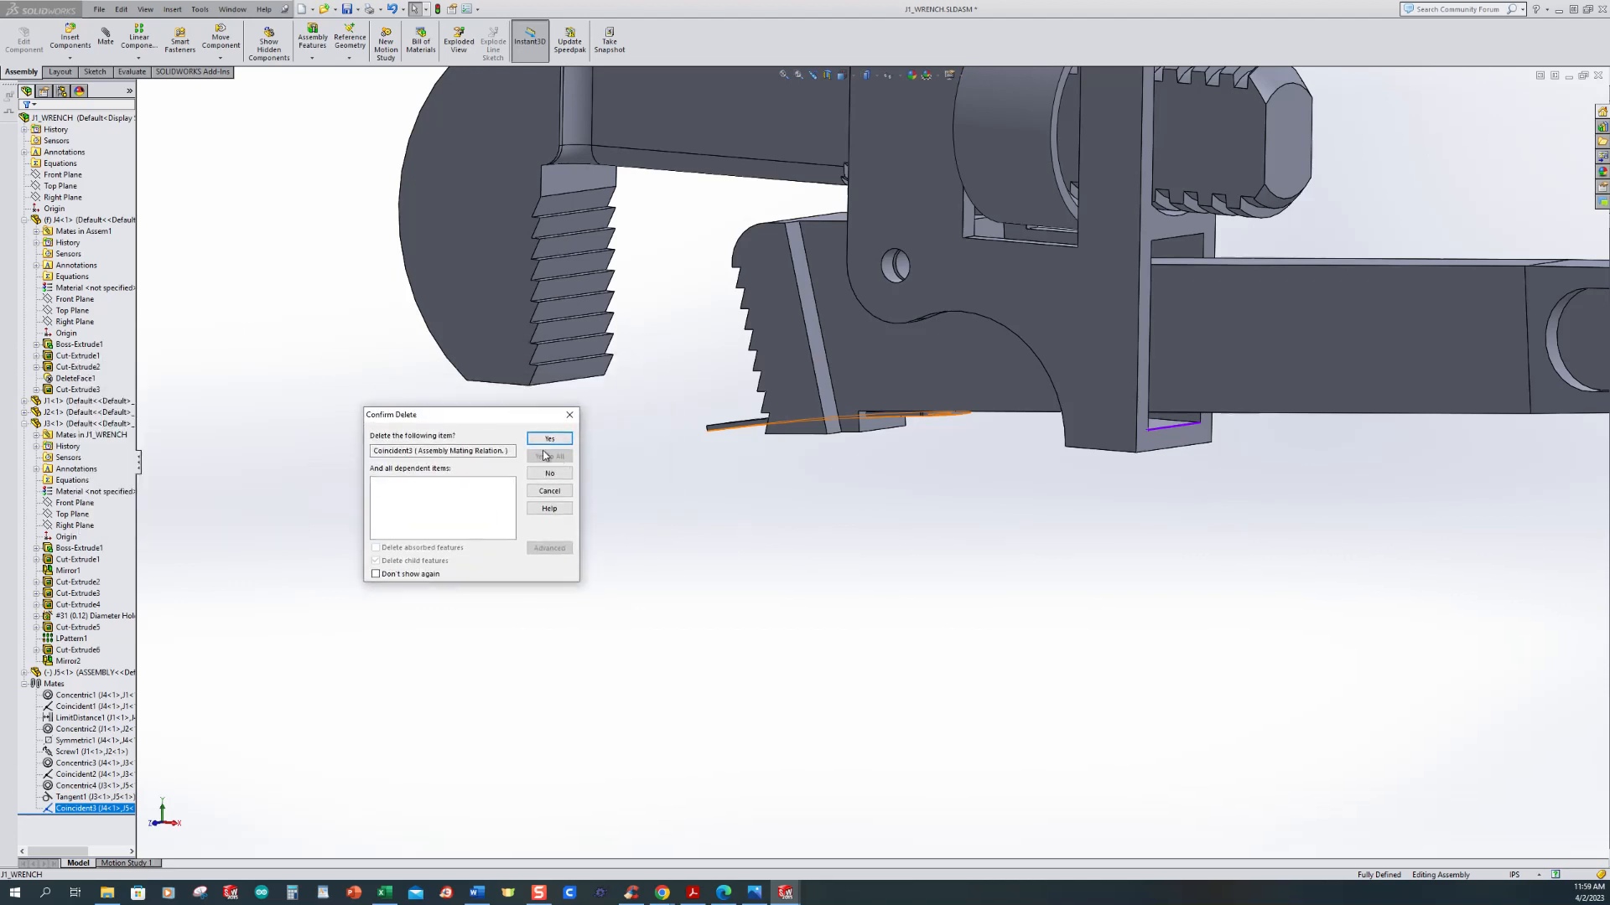
pyautogui.click(546, 441)
# Step: Delete the tangent mate between J3's underside and the J5 spring, and pull the spring clear below the handle
pyautogui.click(88, 797)
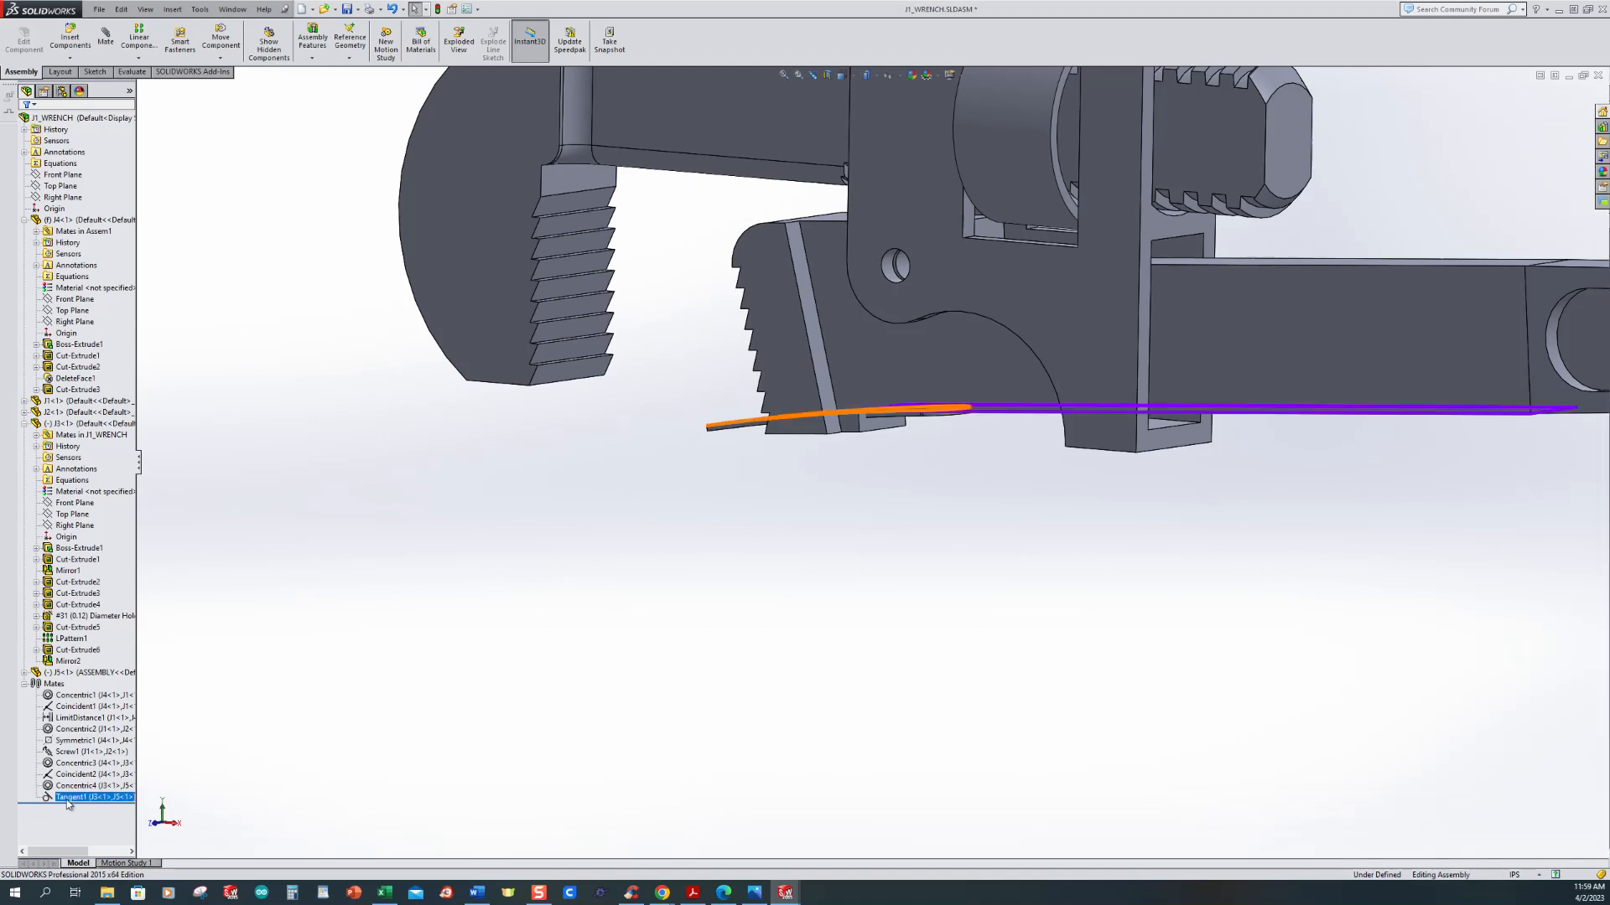
pyautogui.press('Delete')
pyautogui.click(547, 436)
pyautogui.moveTo(743, 426); pyautogui.dragTo(700, 490)
pyautogui.moveTo(958, 545); pyautogui.dragTo(971, 596, button='middle')
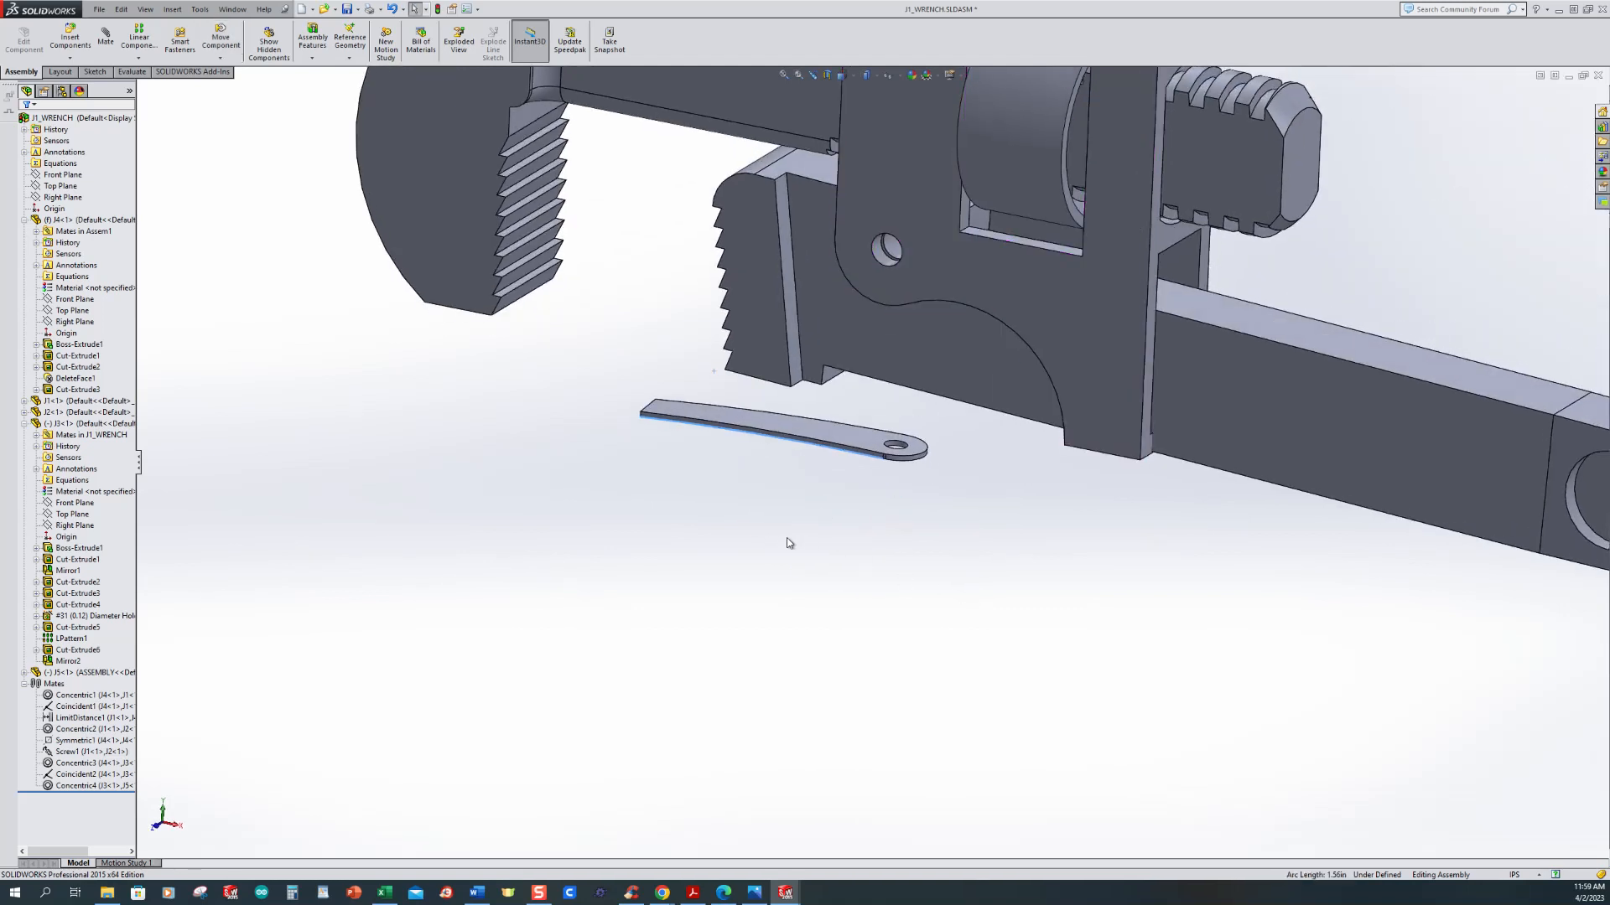
# Step: Delete the concentric mate between J5's hole and J3's small hole, and move the freed spring further below the wrench
pyautogui.click(84, 786)
pyautogui.press('Delete')
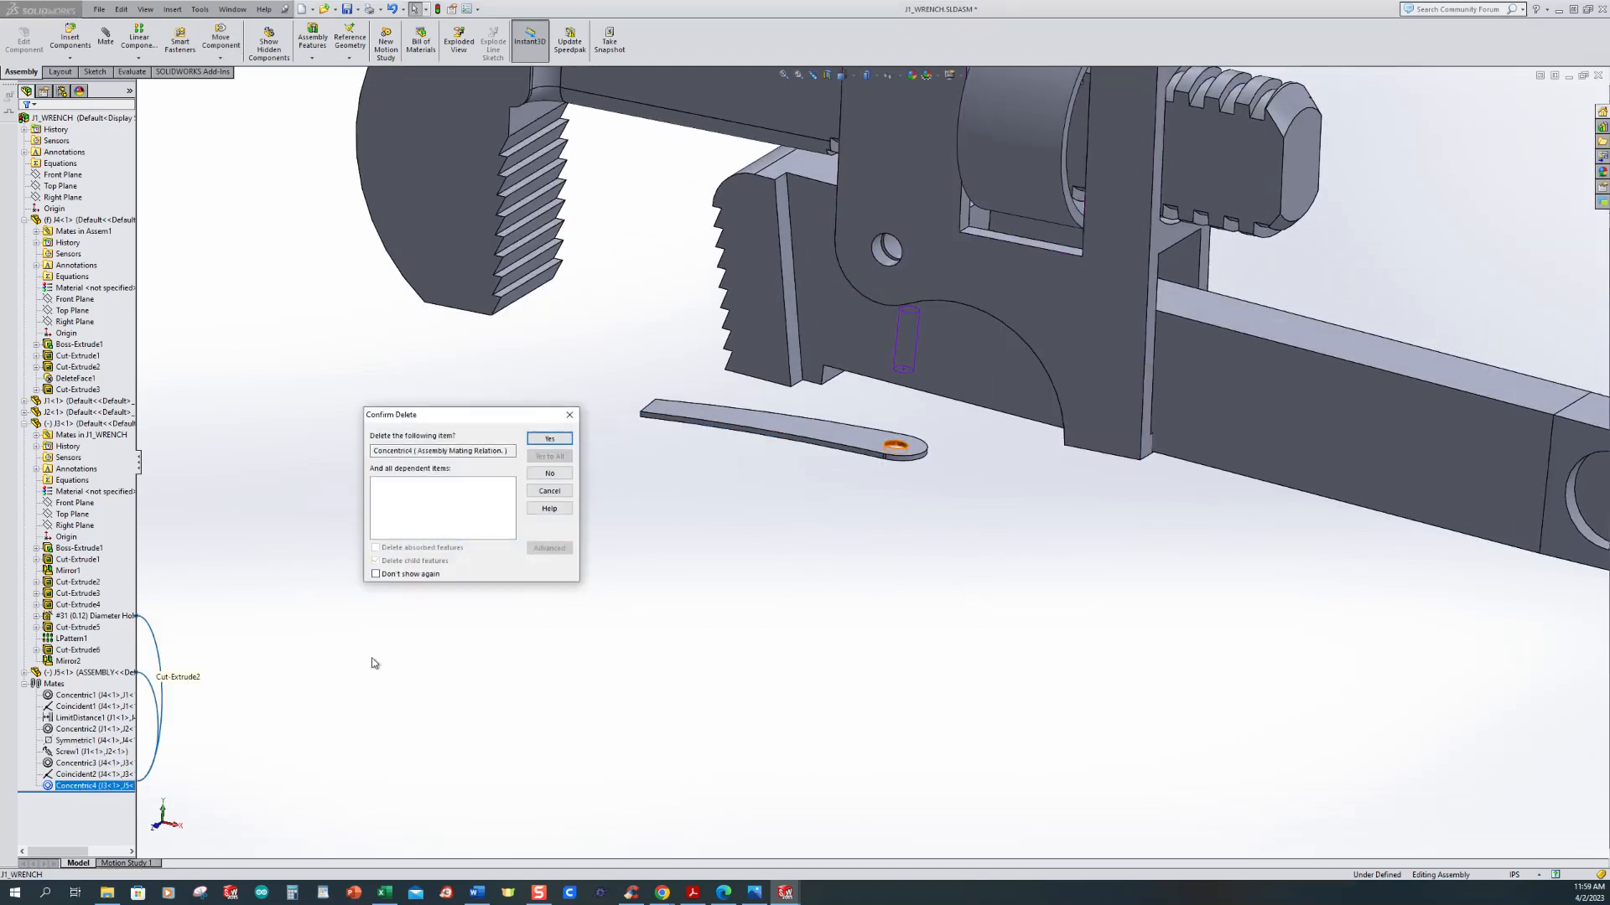
pyautogui.click(549, 439)
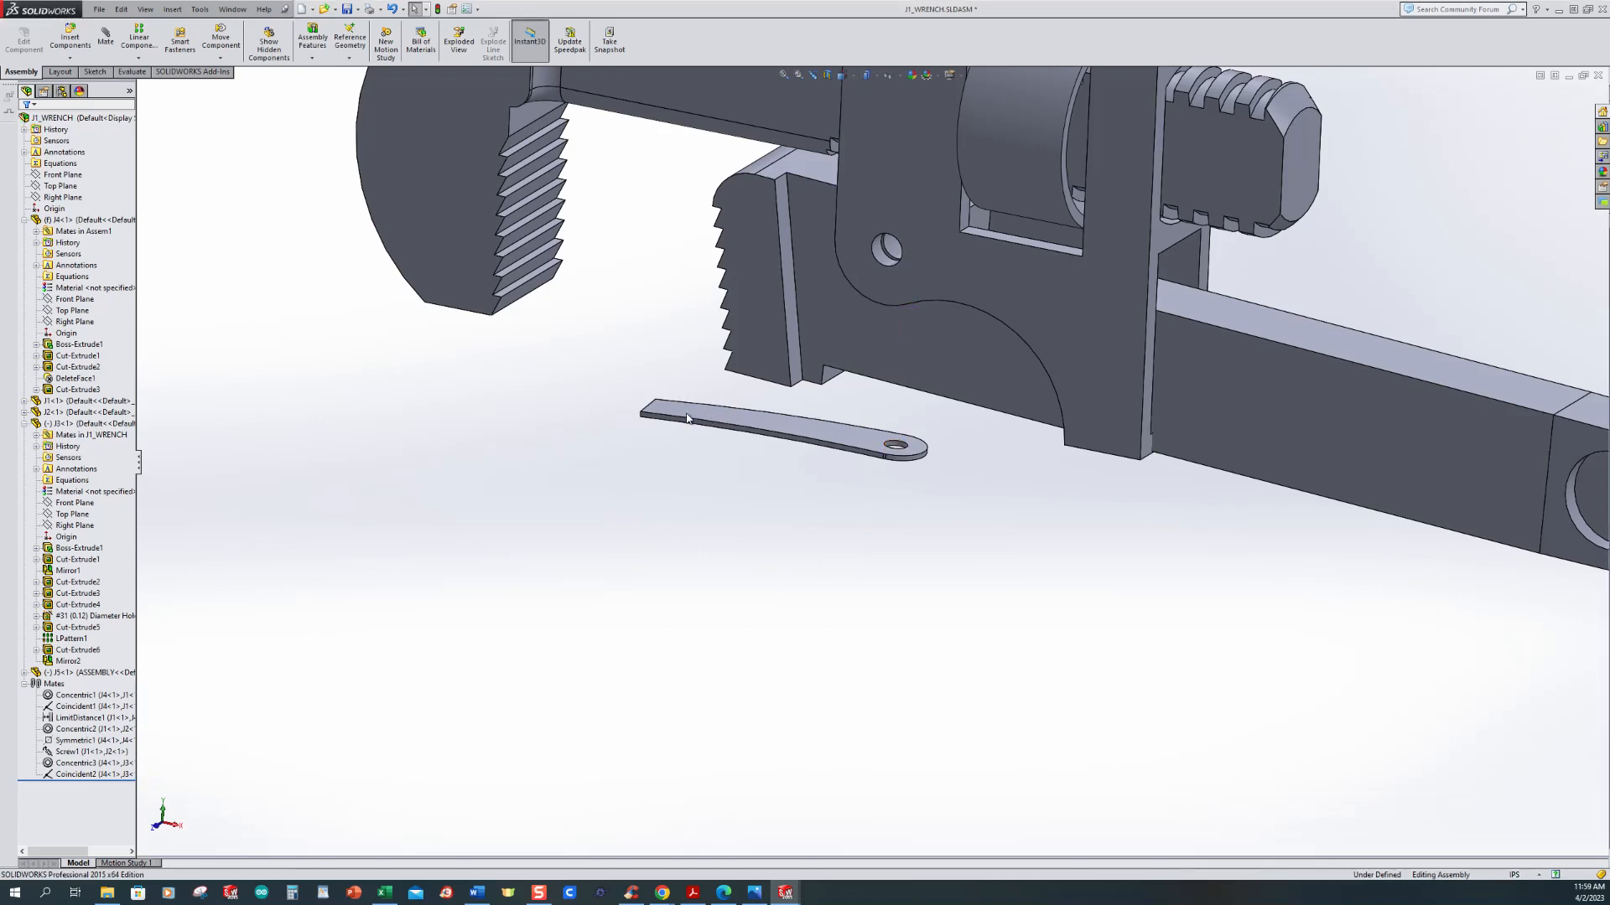
pyautogui.moveTo(722, 466); pyautogui.dragTo(794, 534)
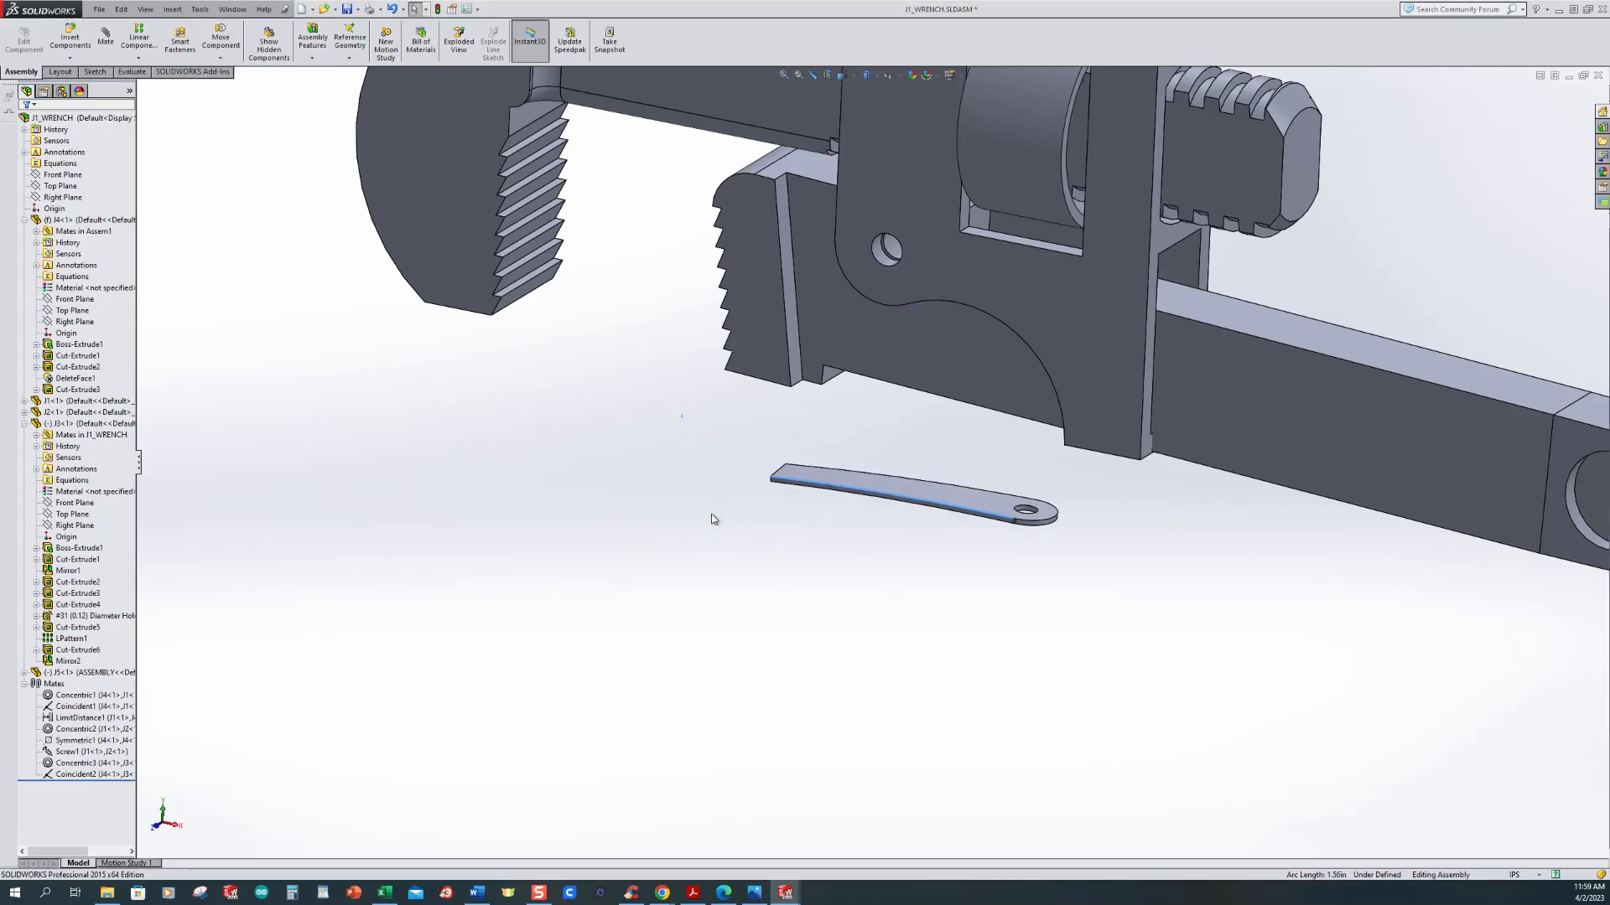
# Step: Examine the loose J5 spring and the small hole in J3's underside from several angles
pyautogui.scroll(2, 754, 506)
pyautogui.moveTo(834, 484); pyautogui.dragTo(891, 390, button='middle')
pyautogui.scroll(-2, 1010, 519)
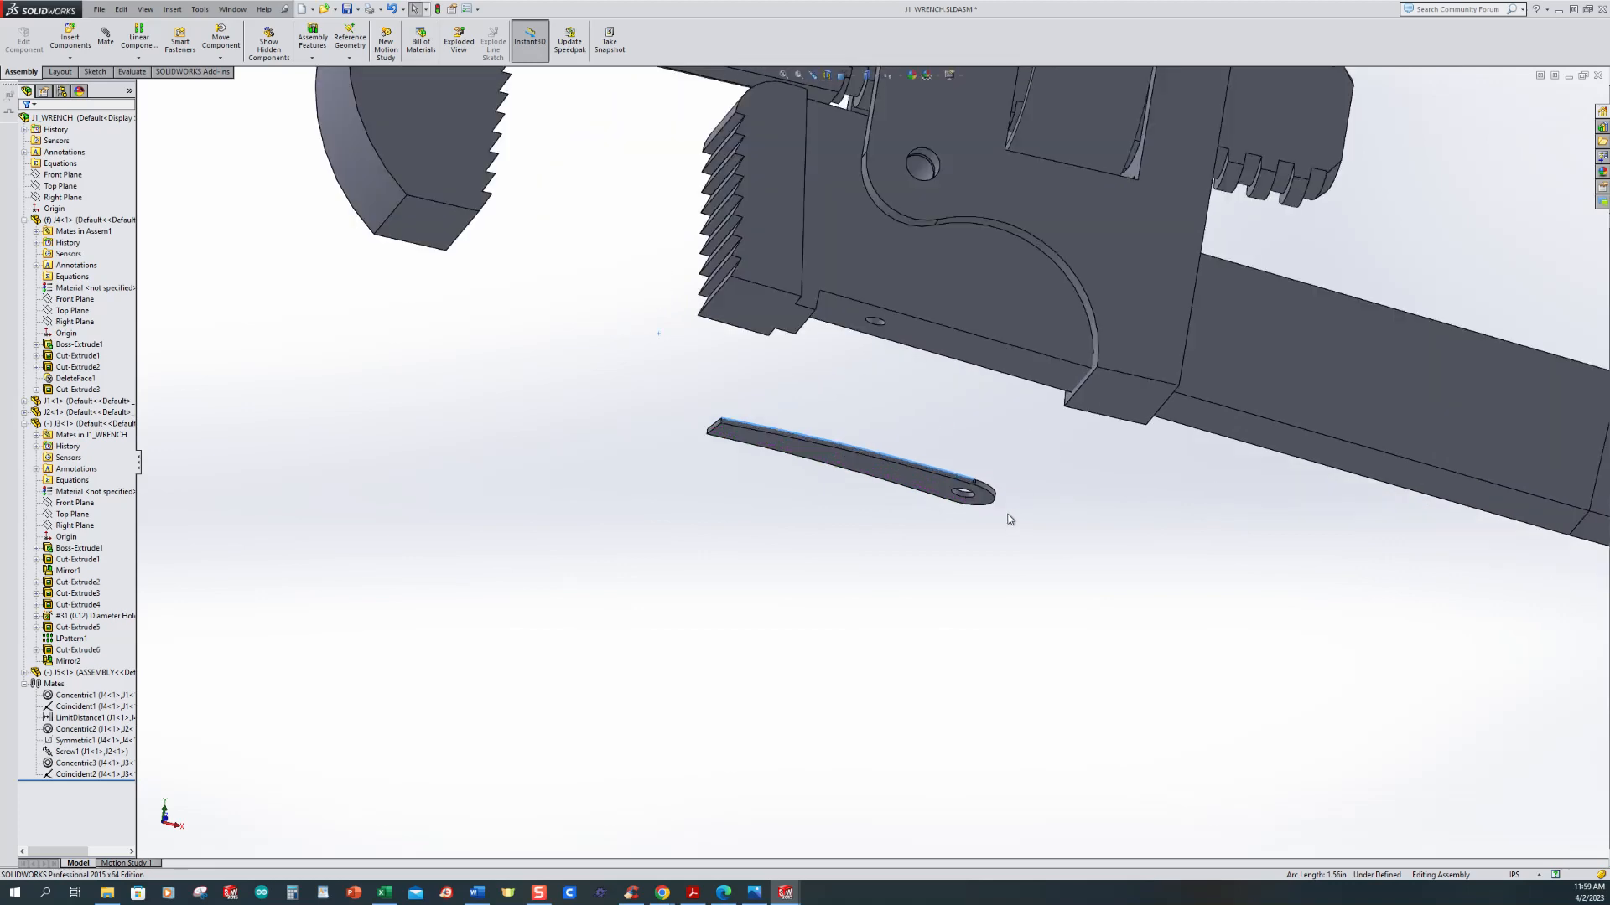
pyautogui.moveTo(958, 515); pyautogui.dragTo(812, 424, button='middle')
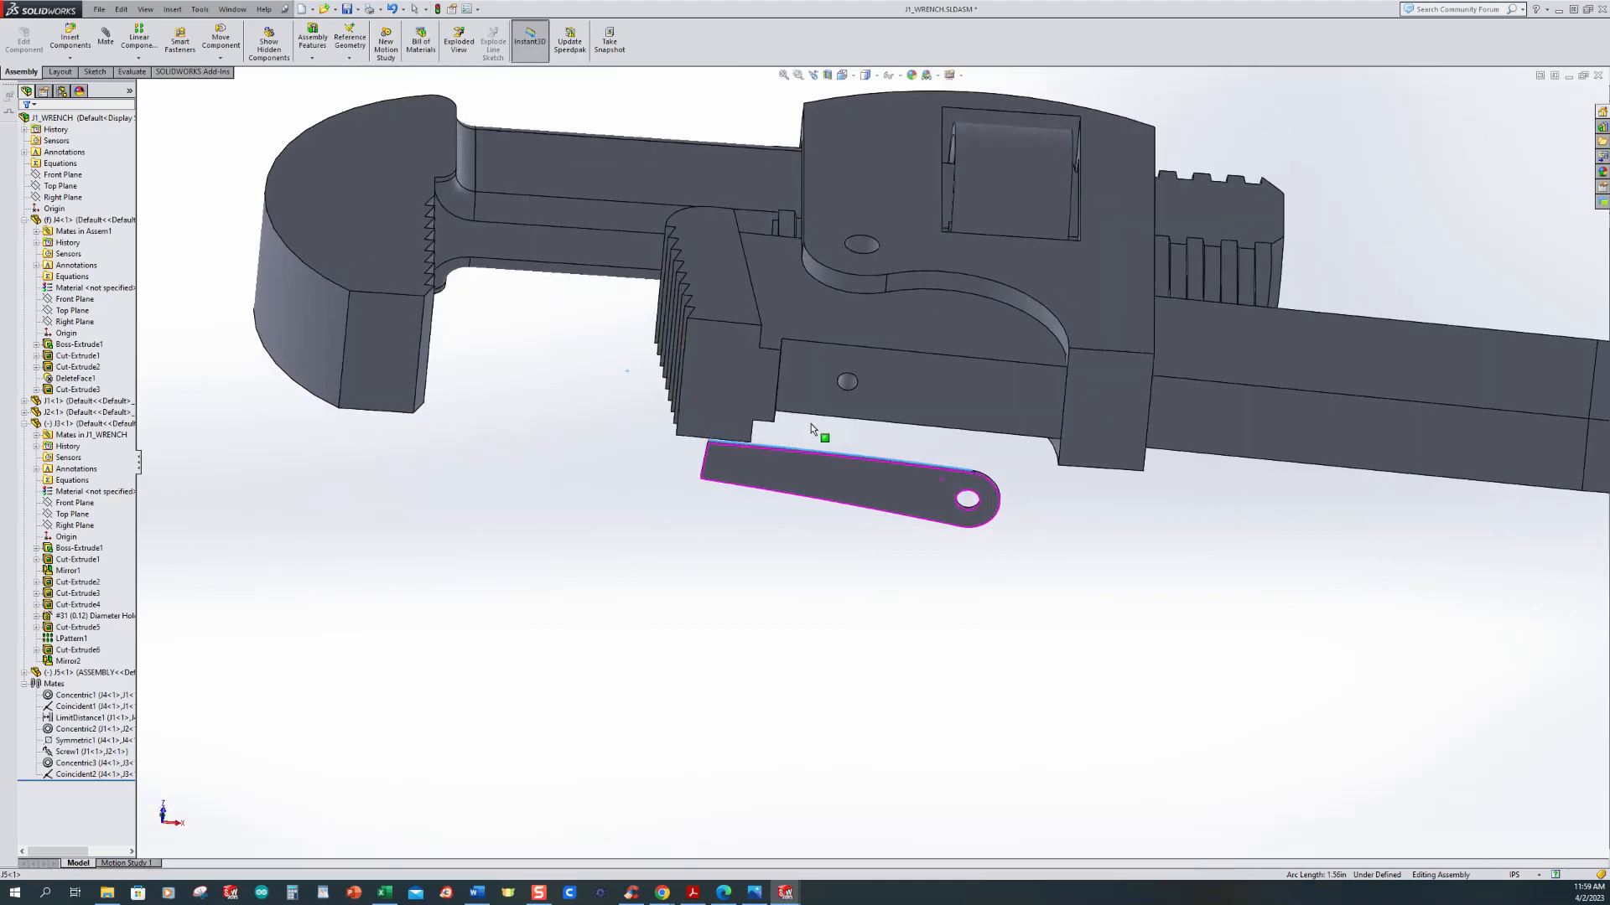
pyautogui.scroll(3, 809, 424)
pyautogui.hotkey('ctrl', '1')
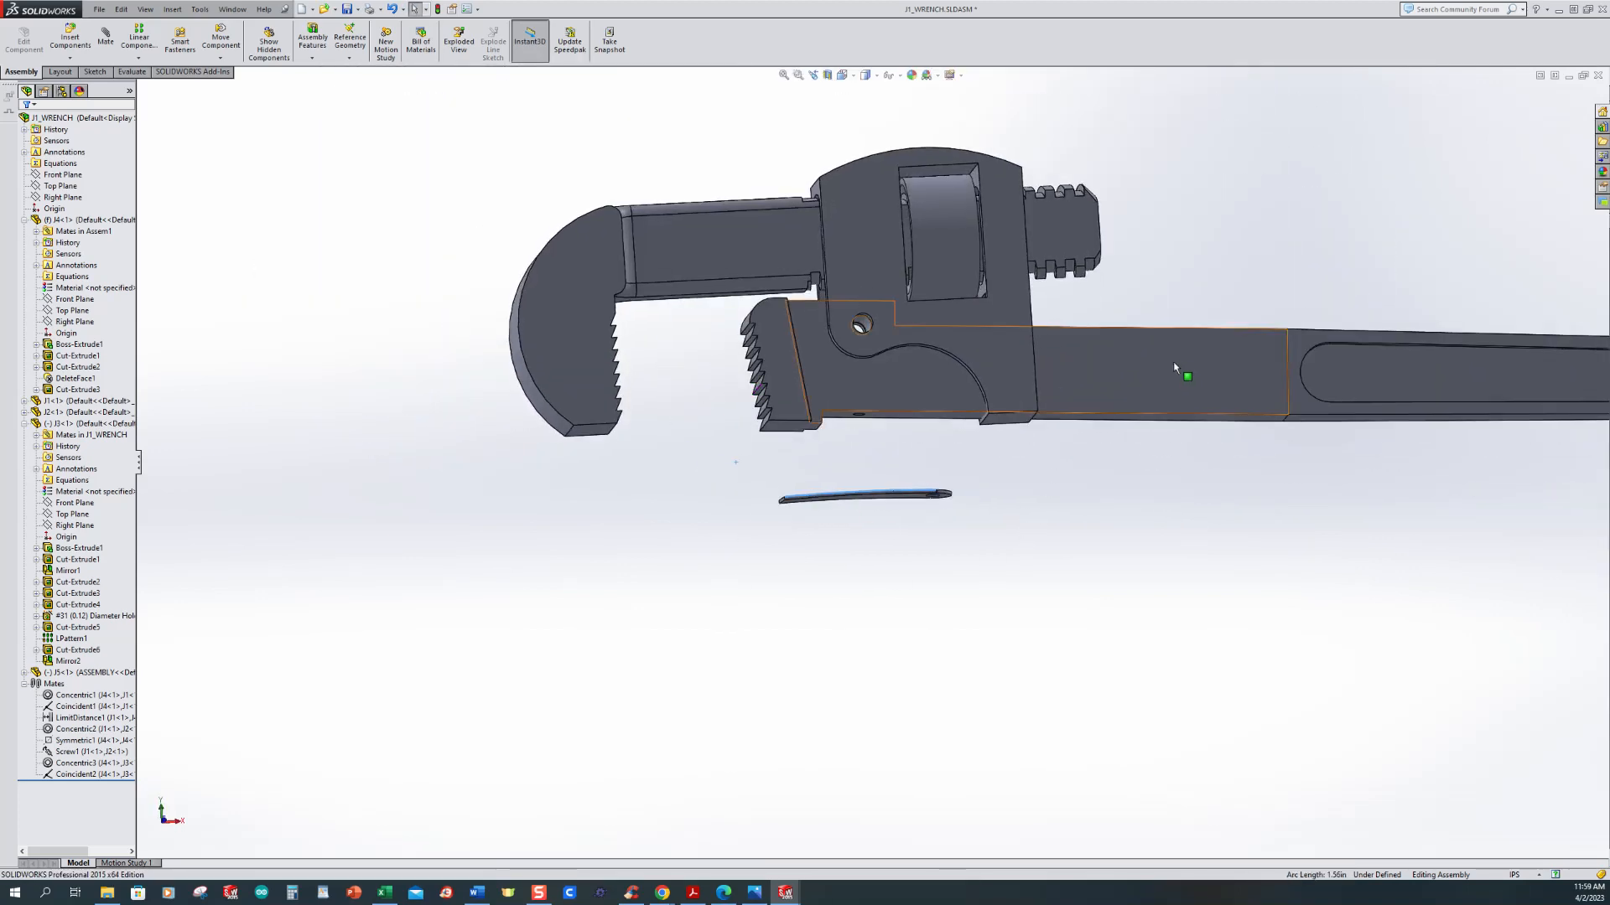
pyautogui.click(1135, 348)
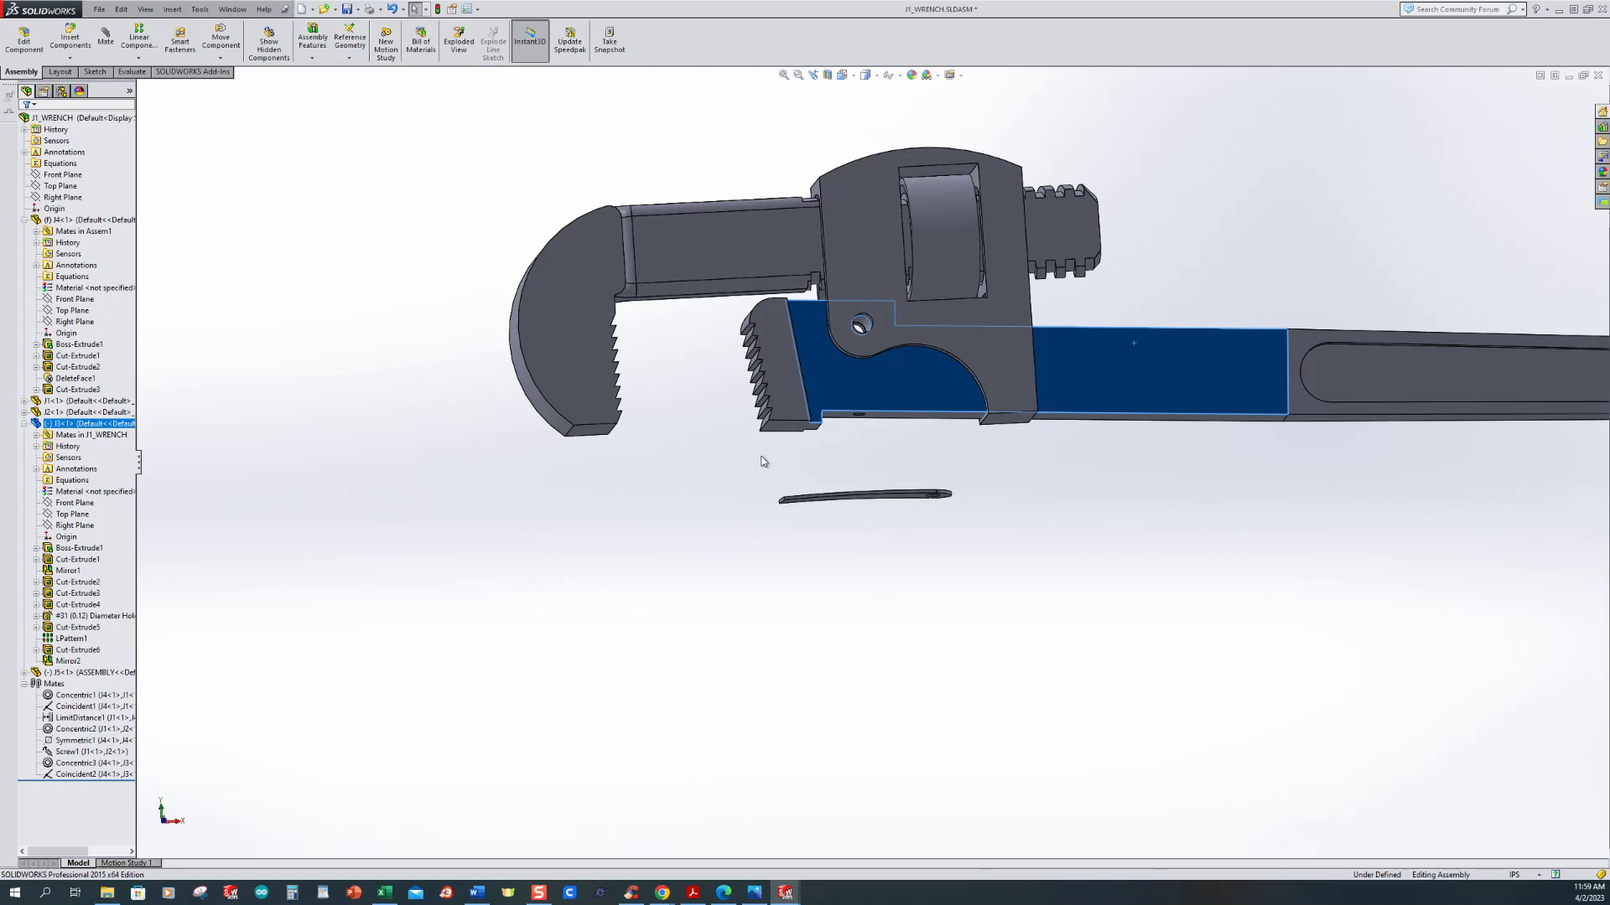
pyautogui.click(687, 405)
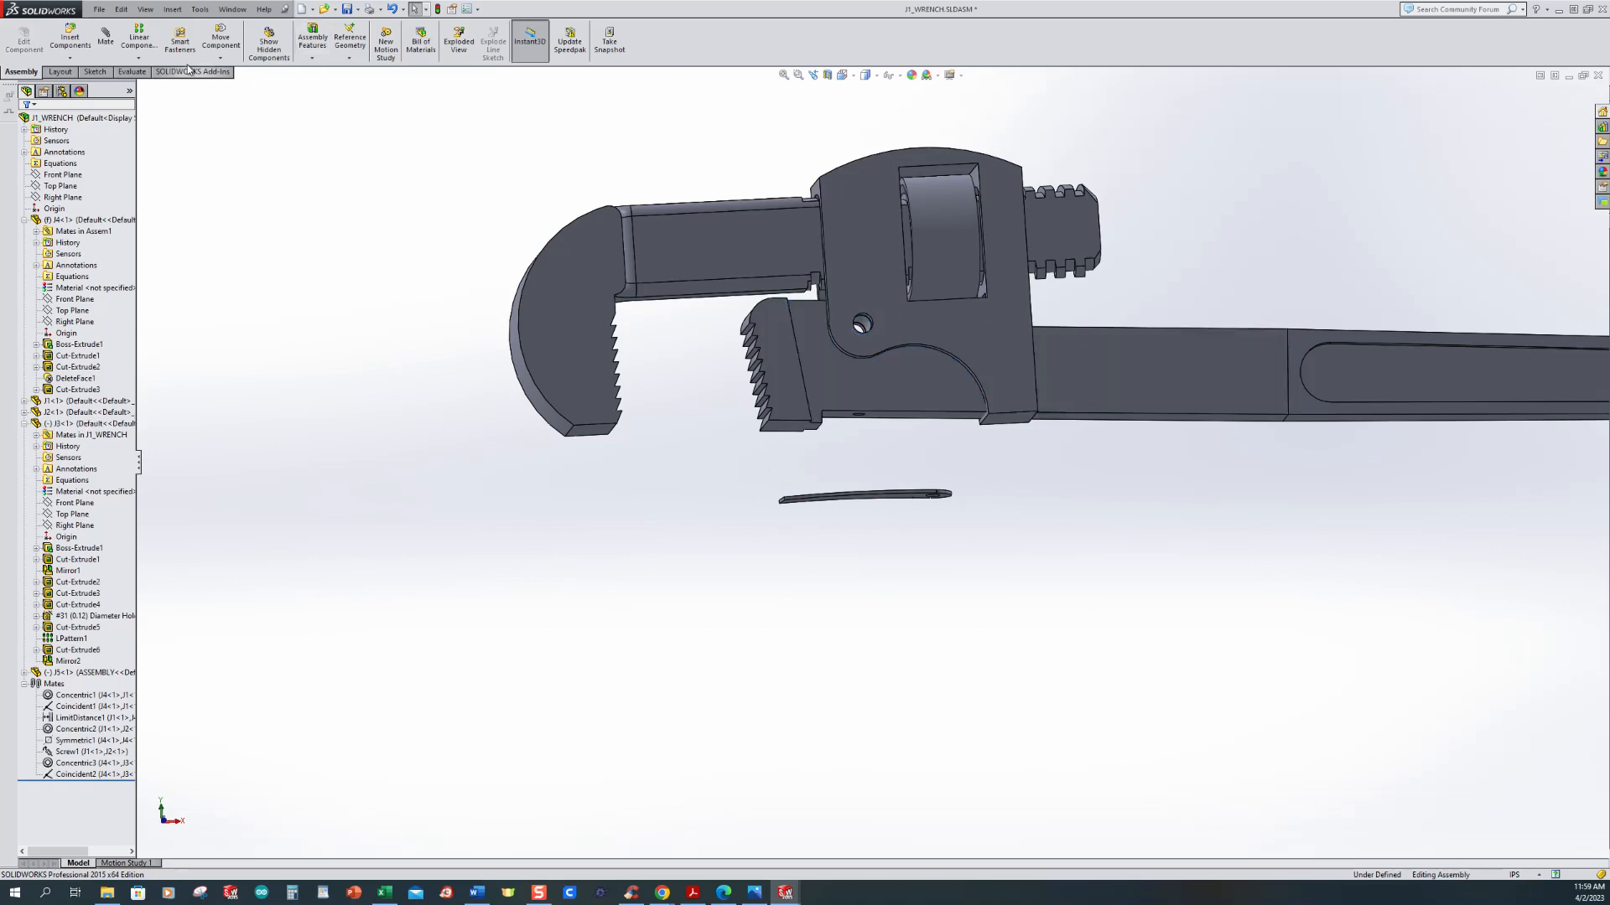
# Step: Add a concentric mate between the J5 spring's hole and the small hole in J3's underside
pyautogui.click(106, 39)
pyautogui.moveTo(970, 532); pyautogui.dragTo(956, 650, button='middle')
pyautogui.scroll(-5, 956, 554)
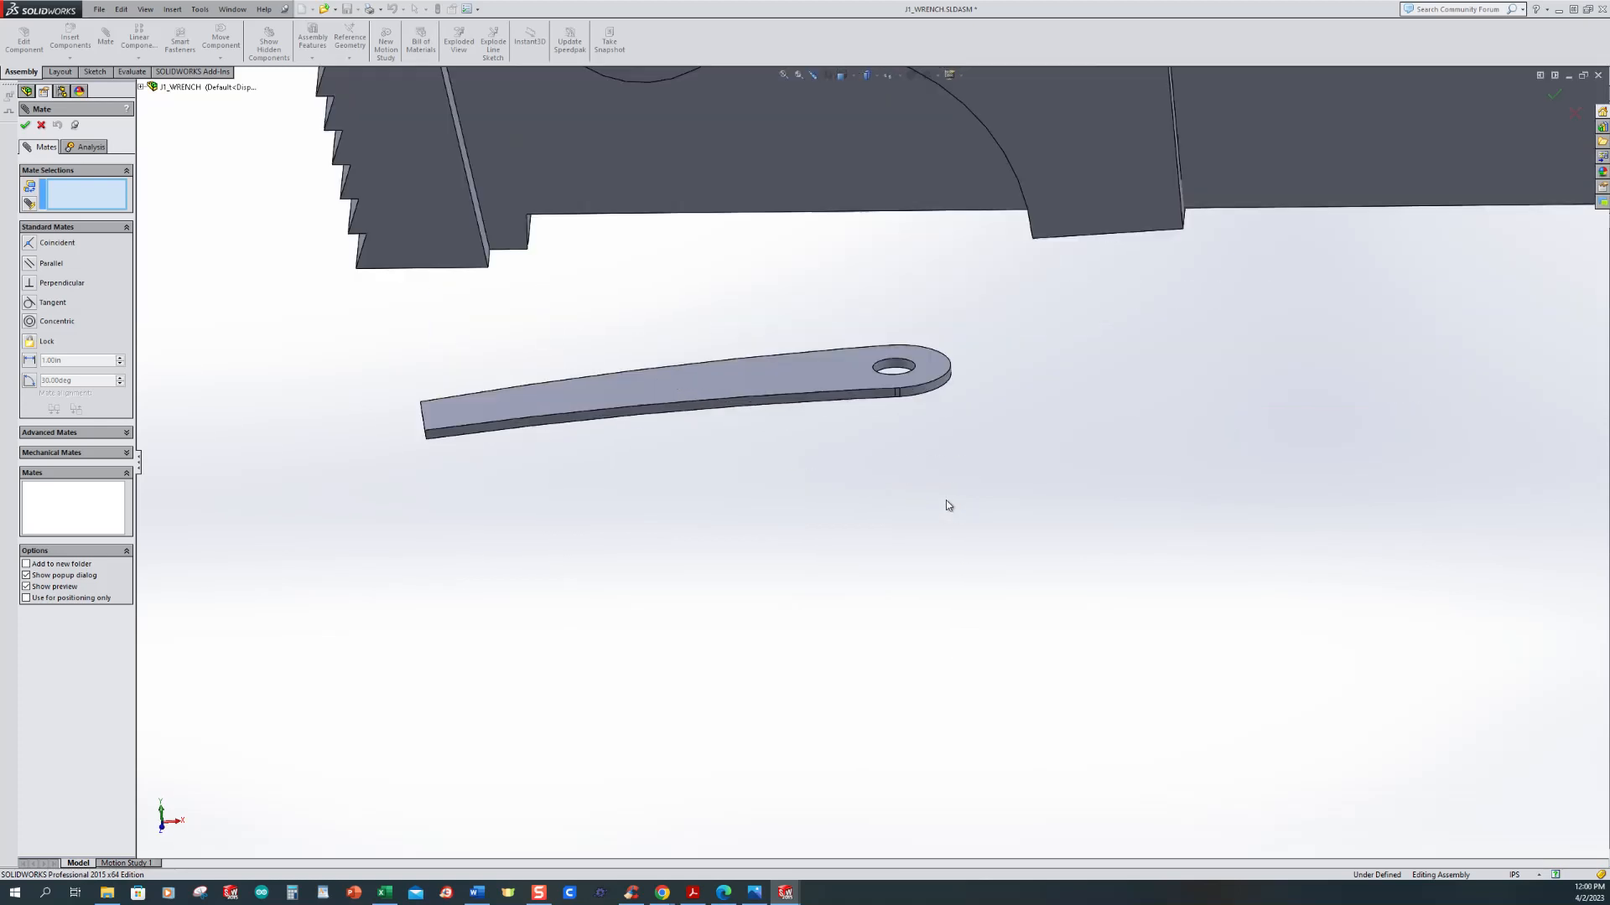
pyautogui.click(903, 373)
pyautogui.moveTo(888, 496); pyautogui.dragTo(797, 260, button='middle')
pyautogui.click(667, 208)
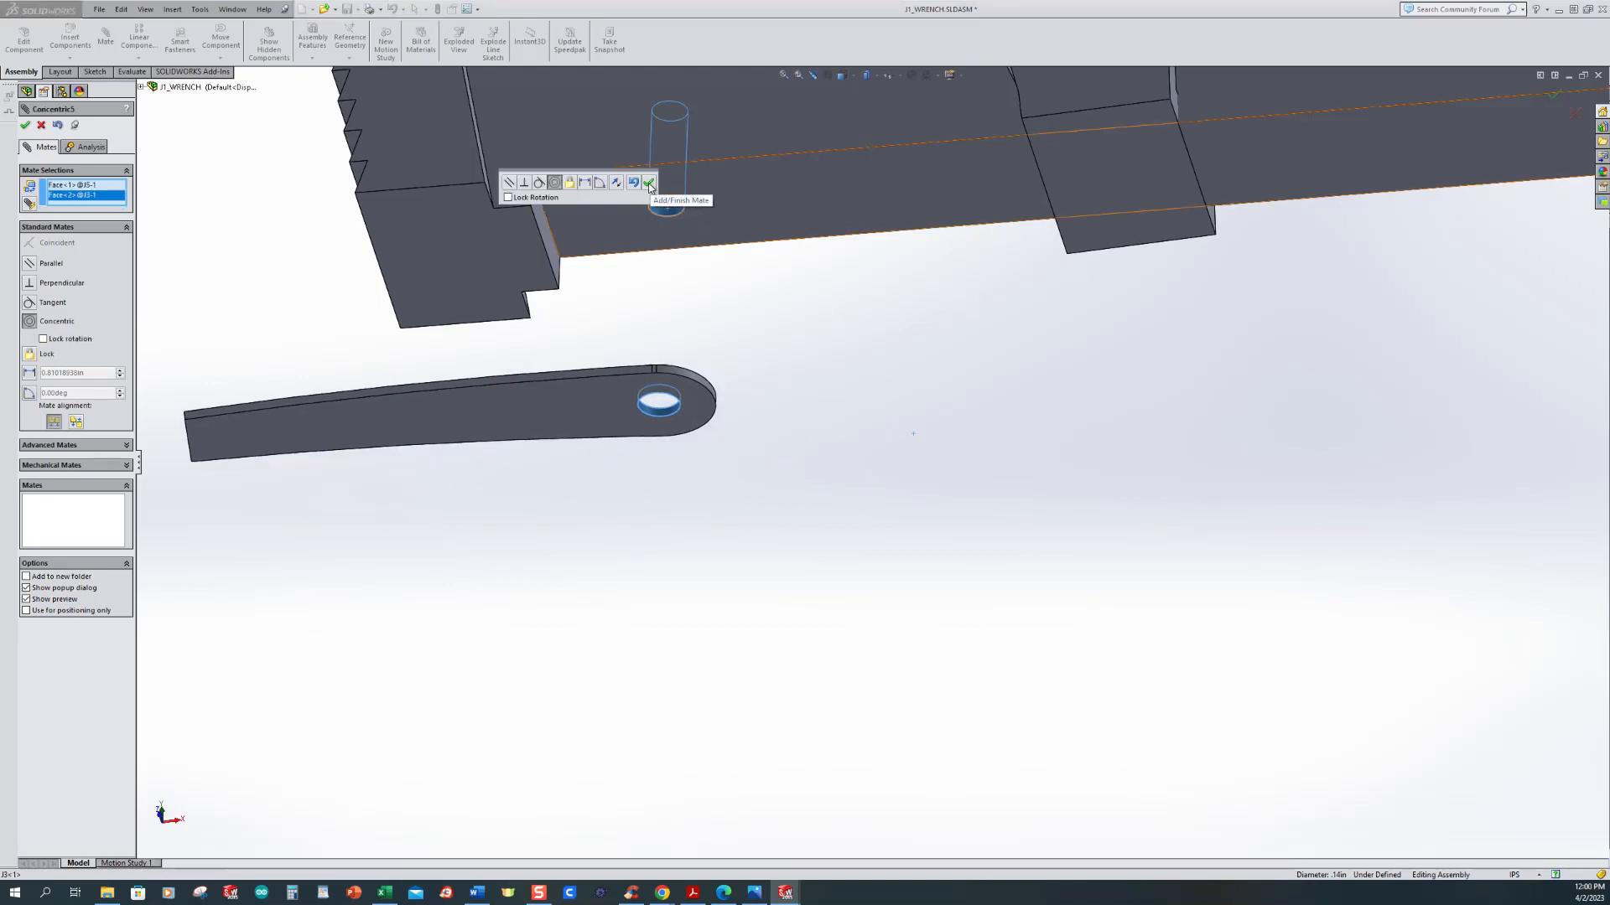
pyautogui.click(650, 185)
# Step: Add a coincident mate between the Front Planes of J3 and J5, flipping the alignment so the spring points away from J1's hook
pyautogui.scroll(4, 696, 463)
pyautogui.moveTo(914, 462); pyautogui.dragTo(918, 578, button='middle')
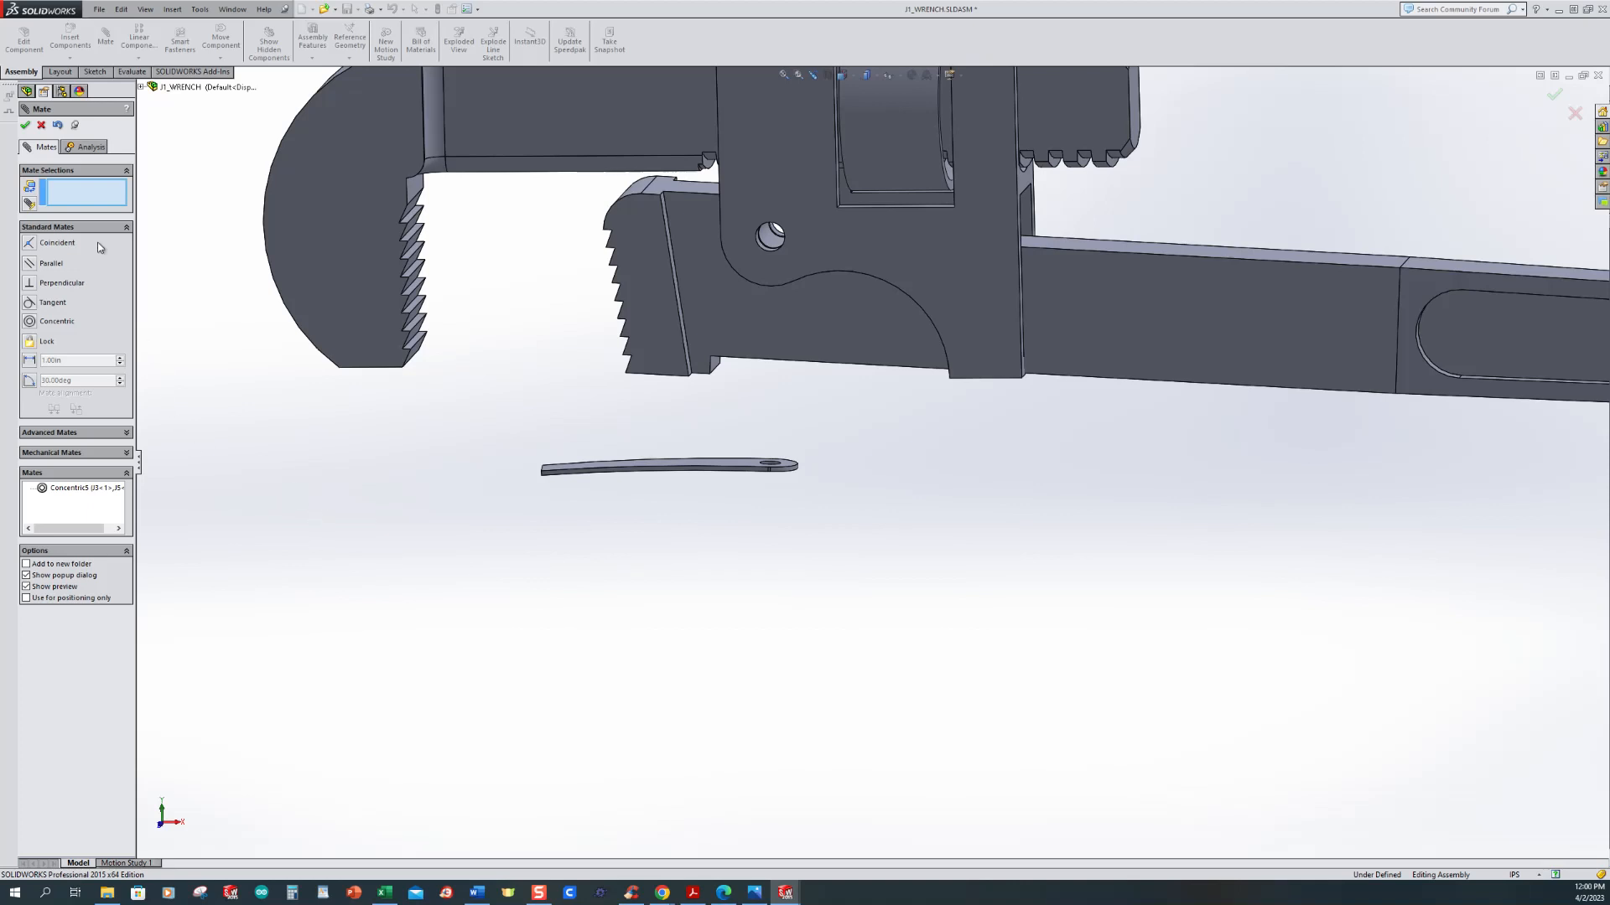
pyautogui.click(141, 87)
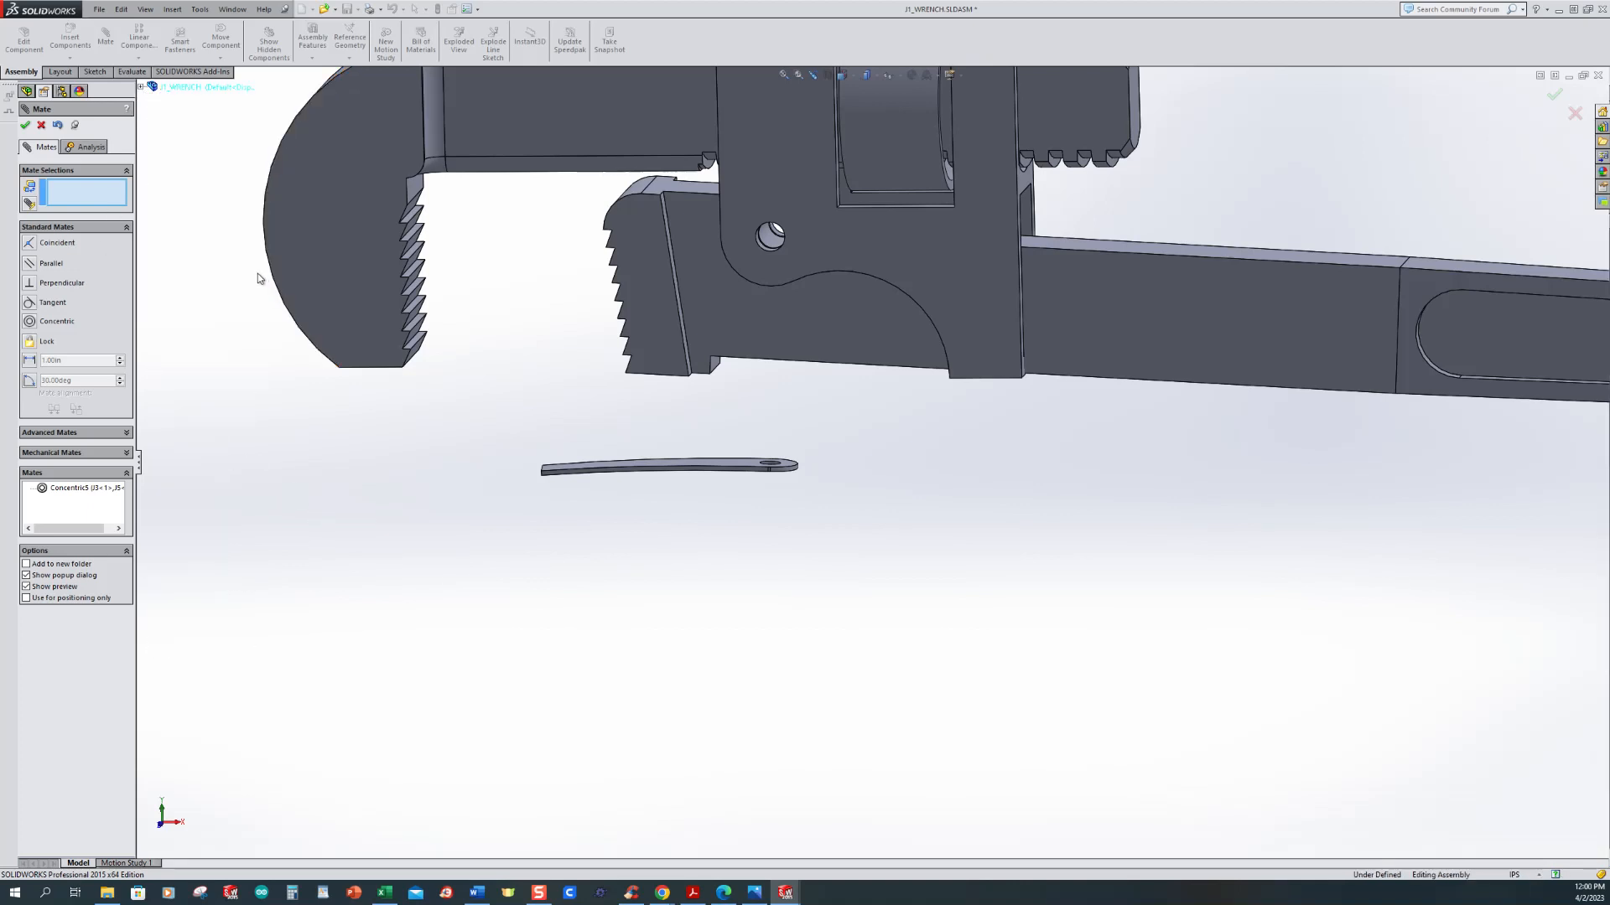
pyautogui.click(141, 87)
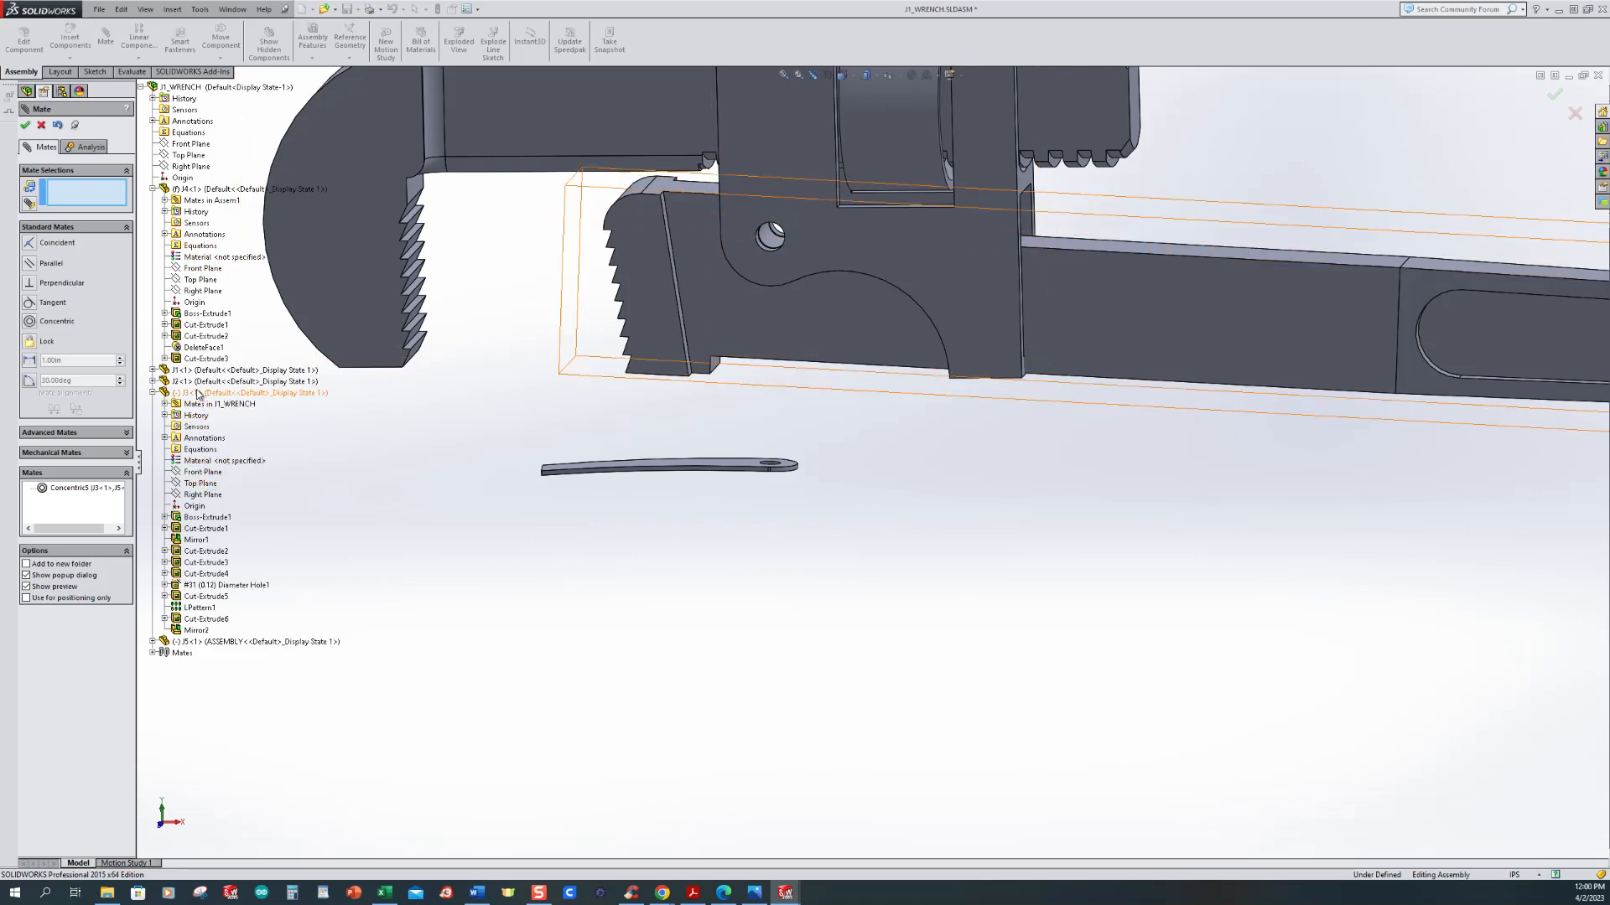
pyautogui.click(200, 473)
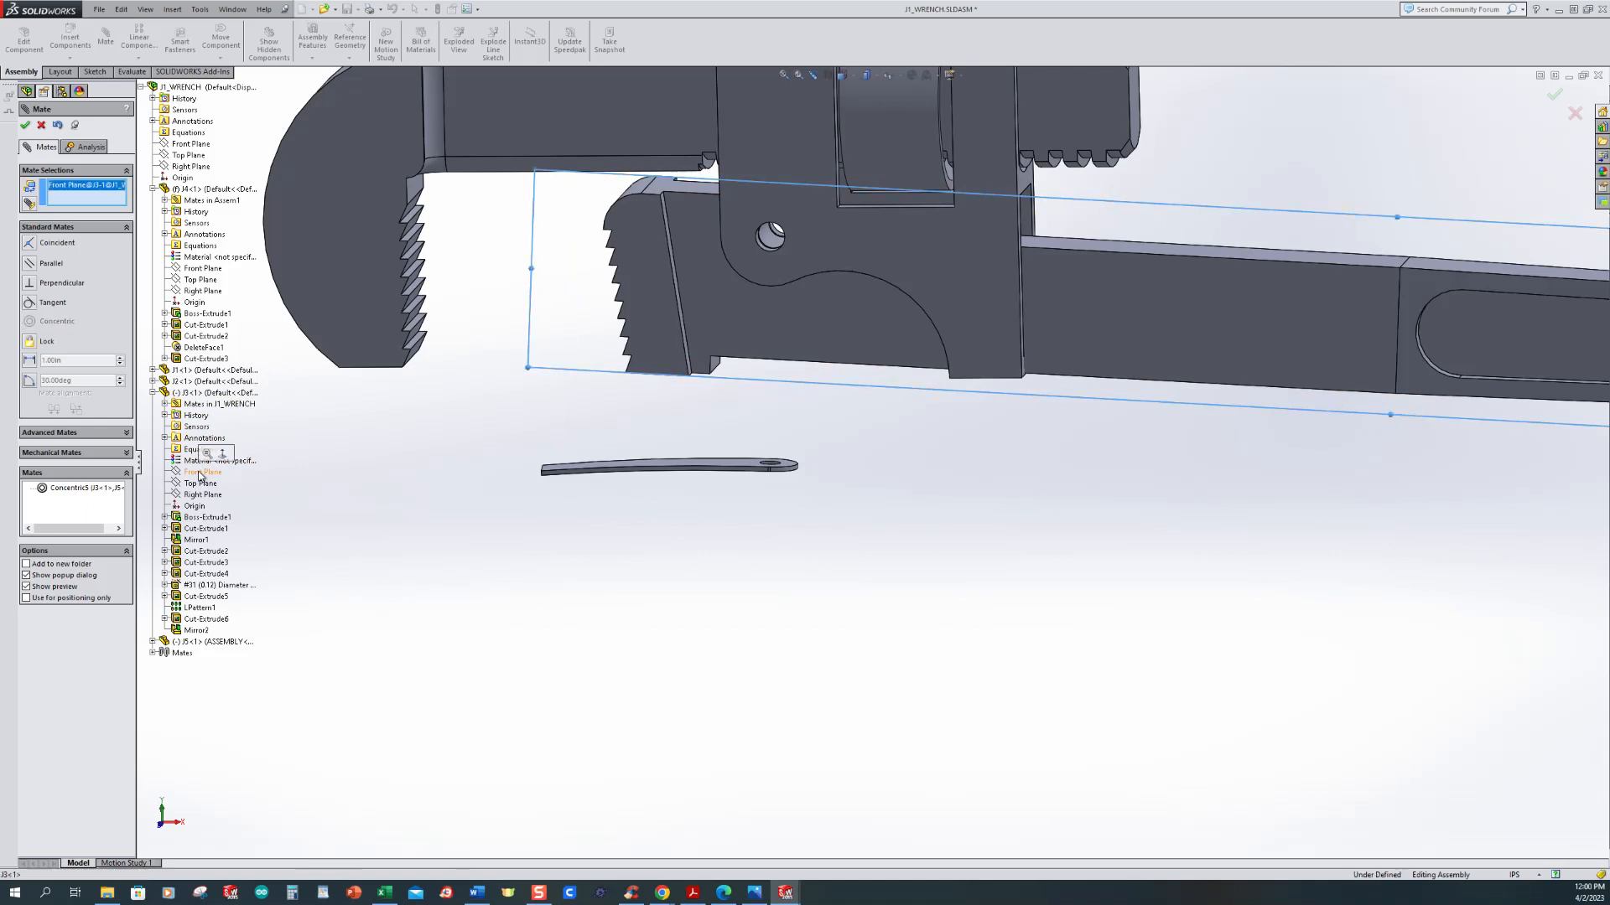
pyautogui.click(153, 642)
pyautogui.click(201, 723)
pyautogui.moveTo(603, 607); pyautogui.dragTo(592, 654, button='middle')
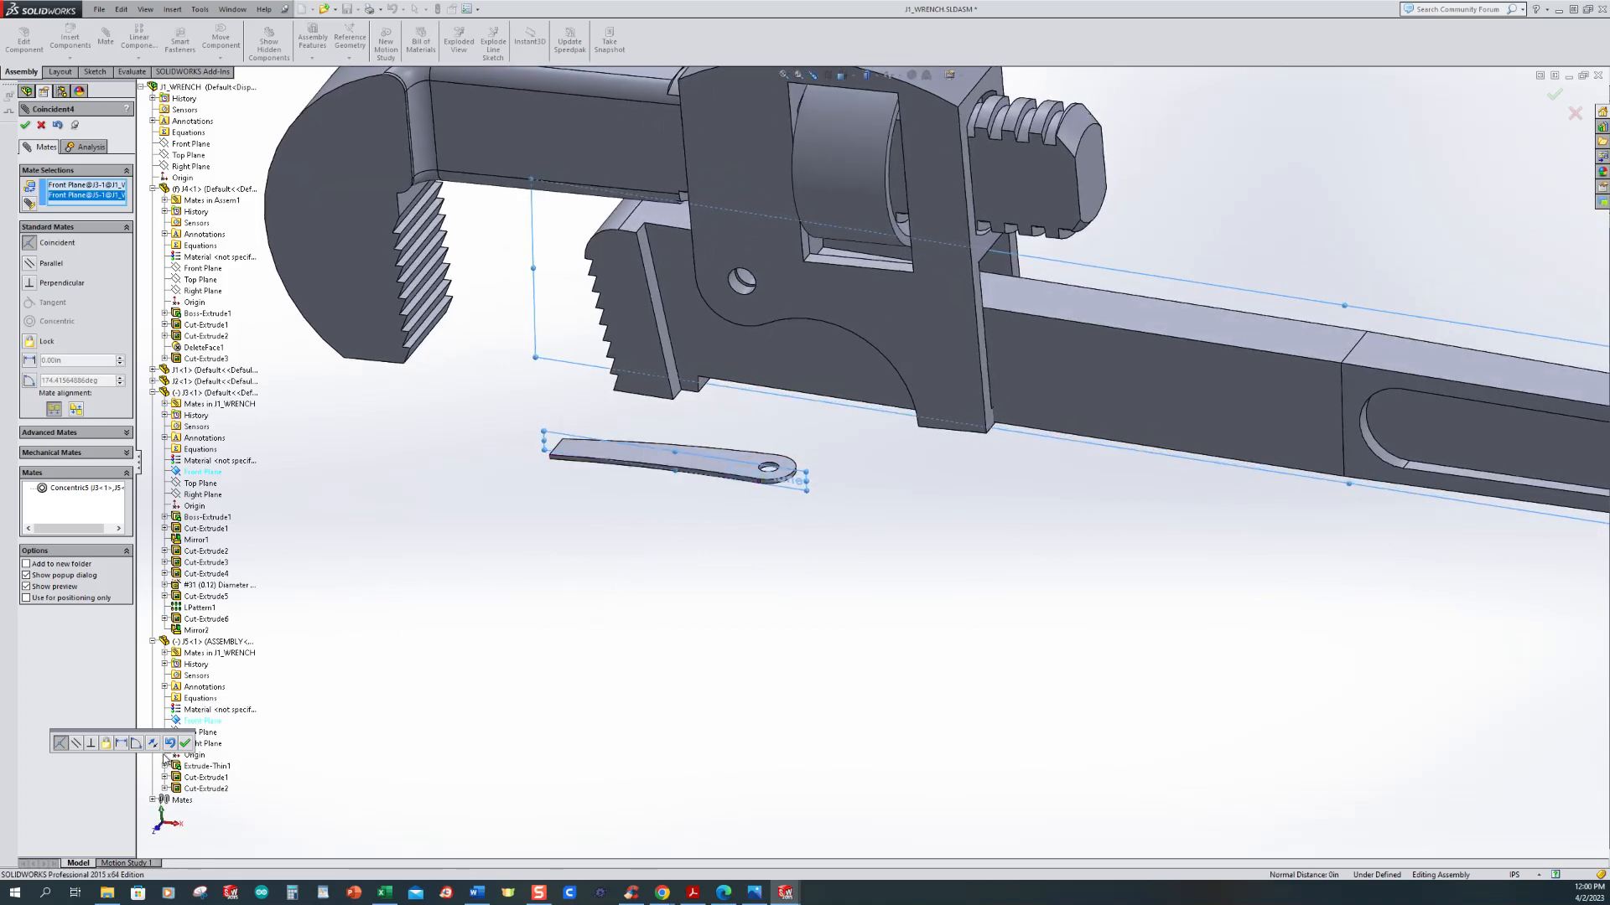
pyautogui.click(151, 743)
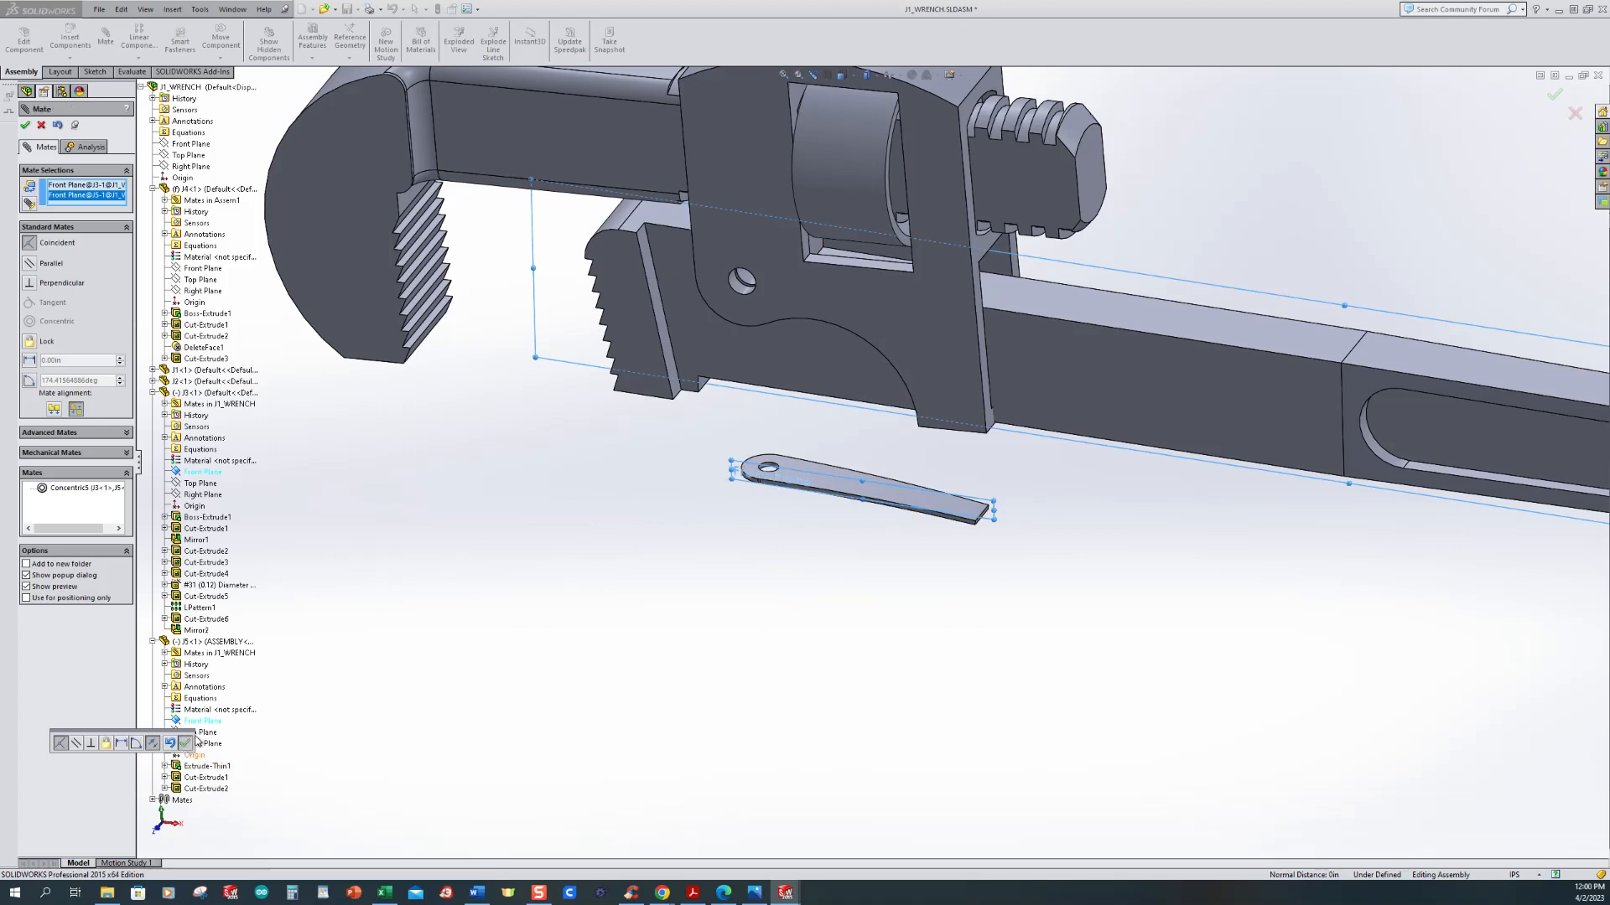
pyautogui.click(186, 743)
# Step: Add a tangent mate between J3's underside and the J5 spring's upper curved face
pyautogui.moveTo(812, 575); pyautogui.dragTo(711, 490, button='middle')
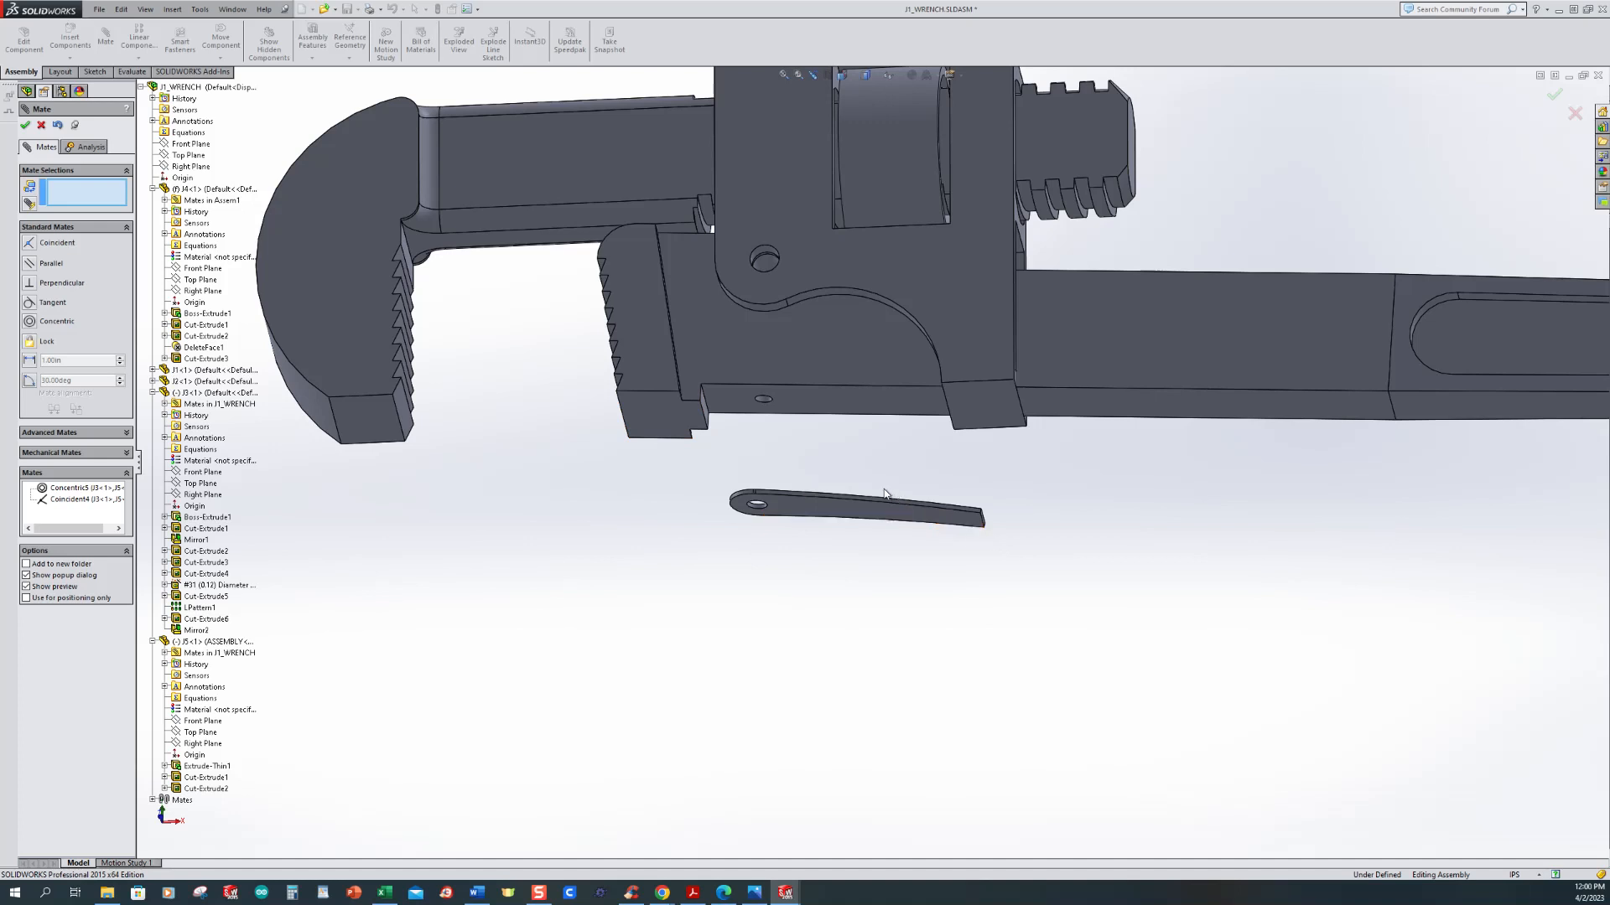
pyautogui.click(836, 401)
pyautogui.moveTo(803, 449)
pyautogui.mouseDown(button='middle')
pyautogui.moveTo(765, 621)
pyautogui.moveTo(785, 474)
pyautogui.mouseUp(button='middle')
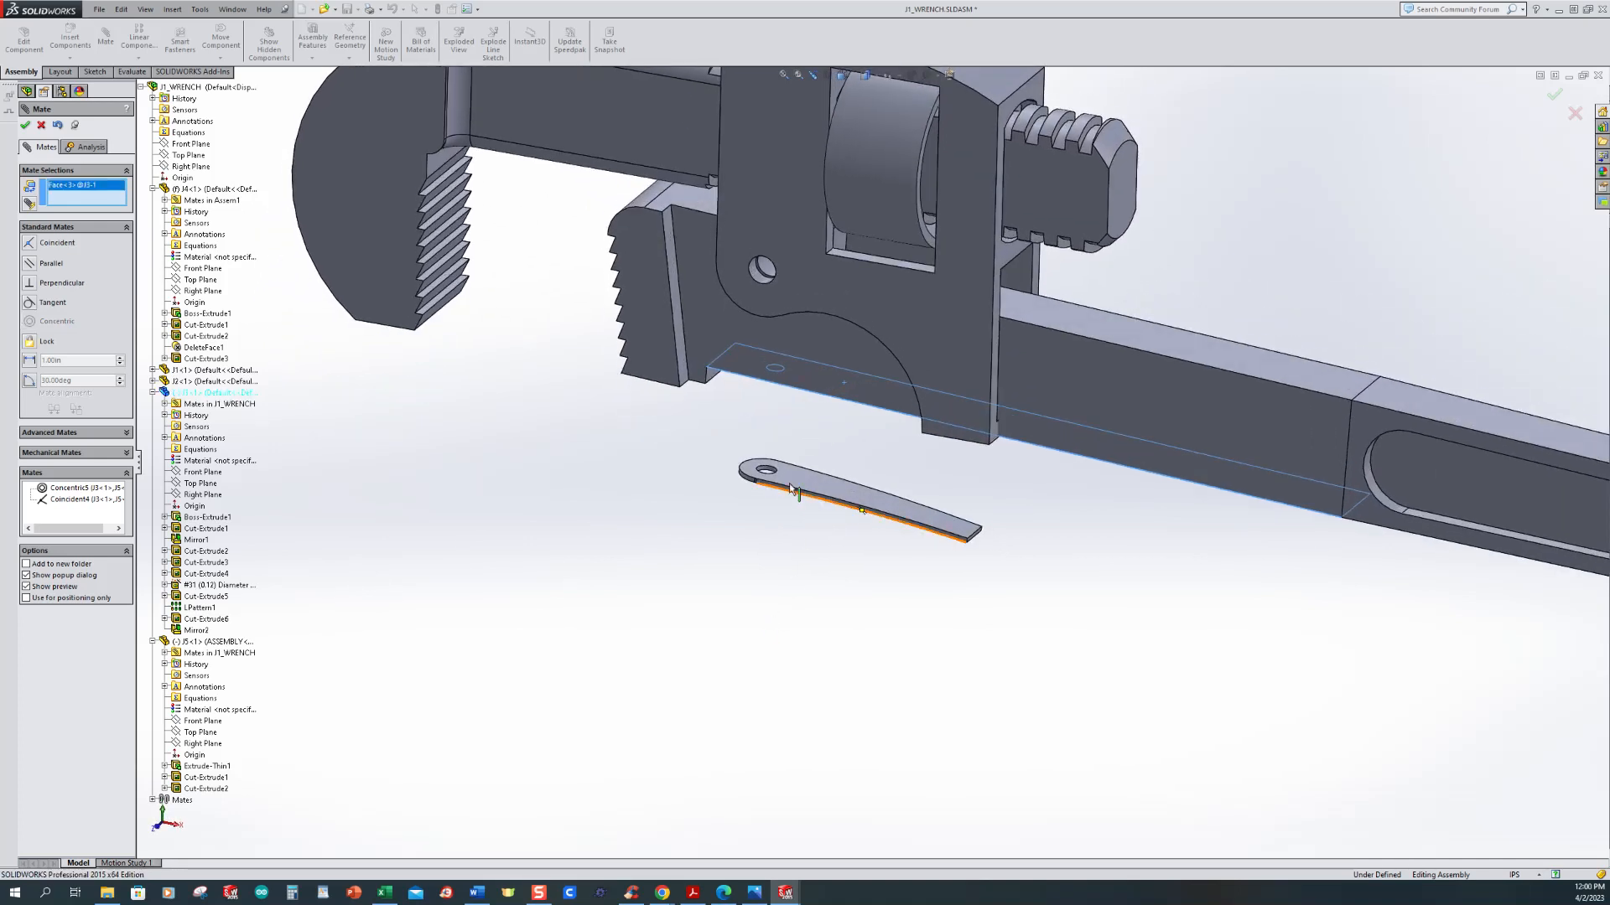
pyautogui.click(785, 474)
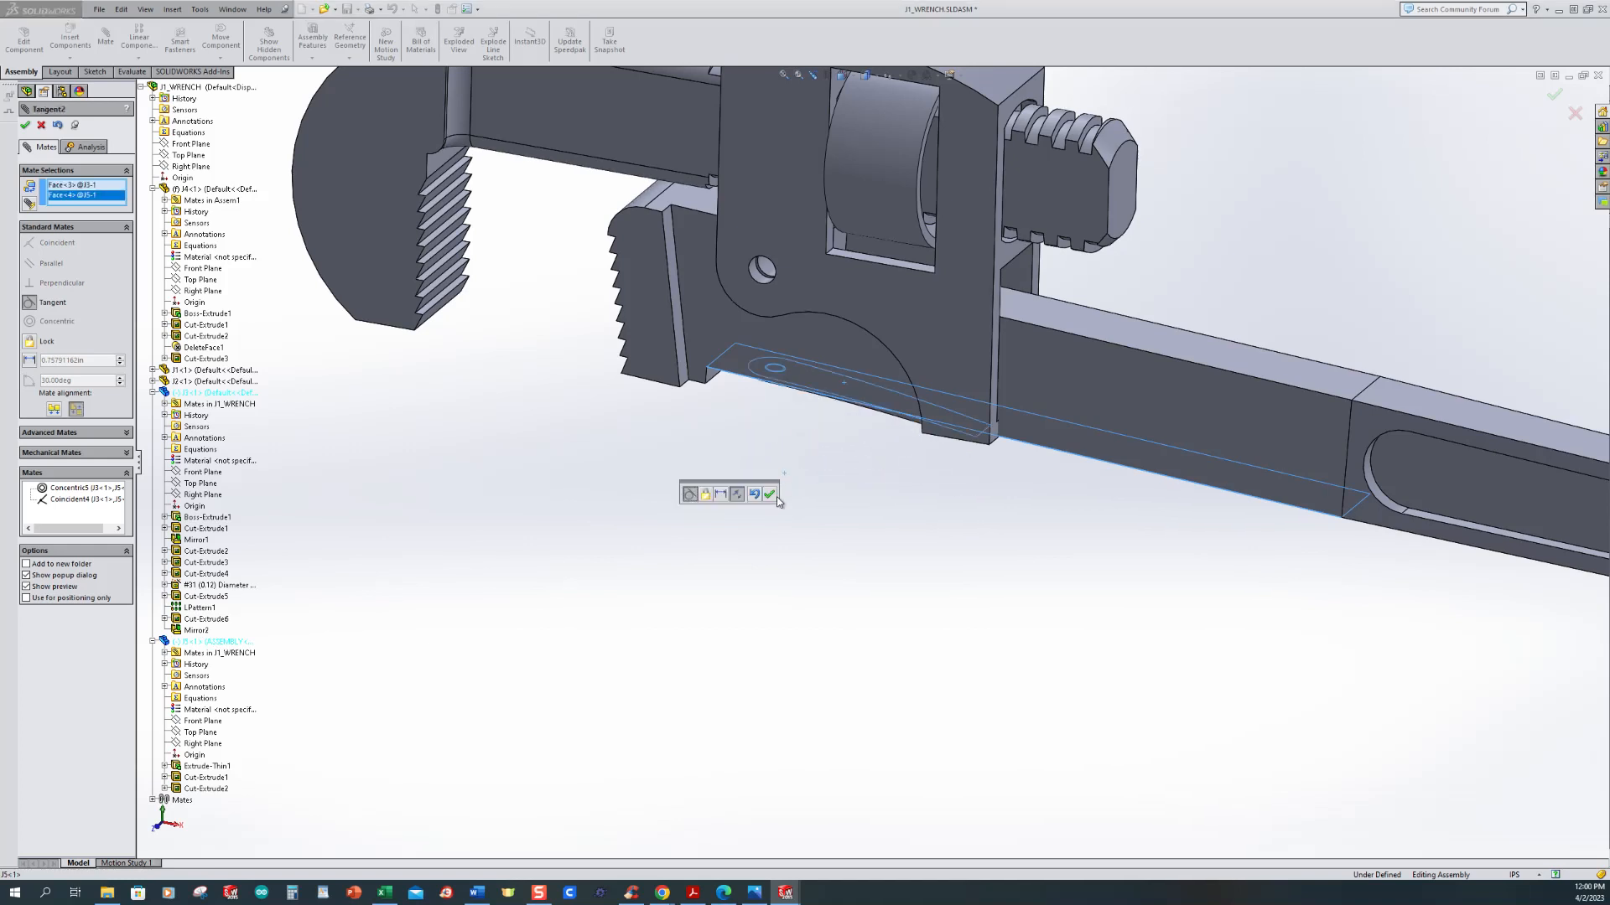
pyautogui.click(770, 495)
# Step: Add a coincident mate between the lower inner edge of J4's handle opening and the J5 spring's lower curved face, and finish mating
pyautogui.moveTo(988, 539); pyautogui.dragTo(1115, 415, button='middle')
pyautogui.click(1137, 426)
pyautogui.scroll(-3, 1103, 353)
pyautogui.click(1121, 315)
pyautogui.click(1123, 344)
pyautogui.moveTo(1107, 477); pyautogui.dragTo(1265, 467, button='middle')
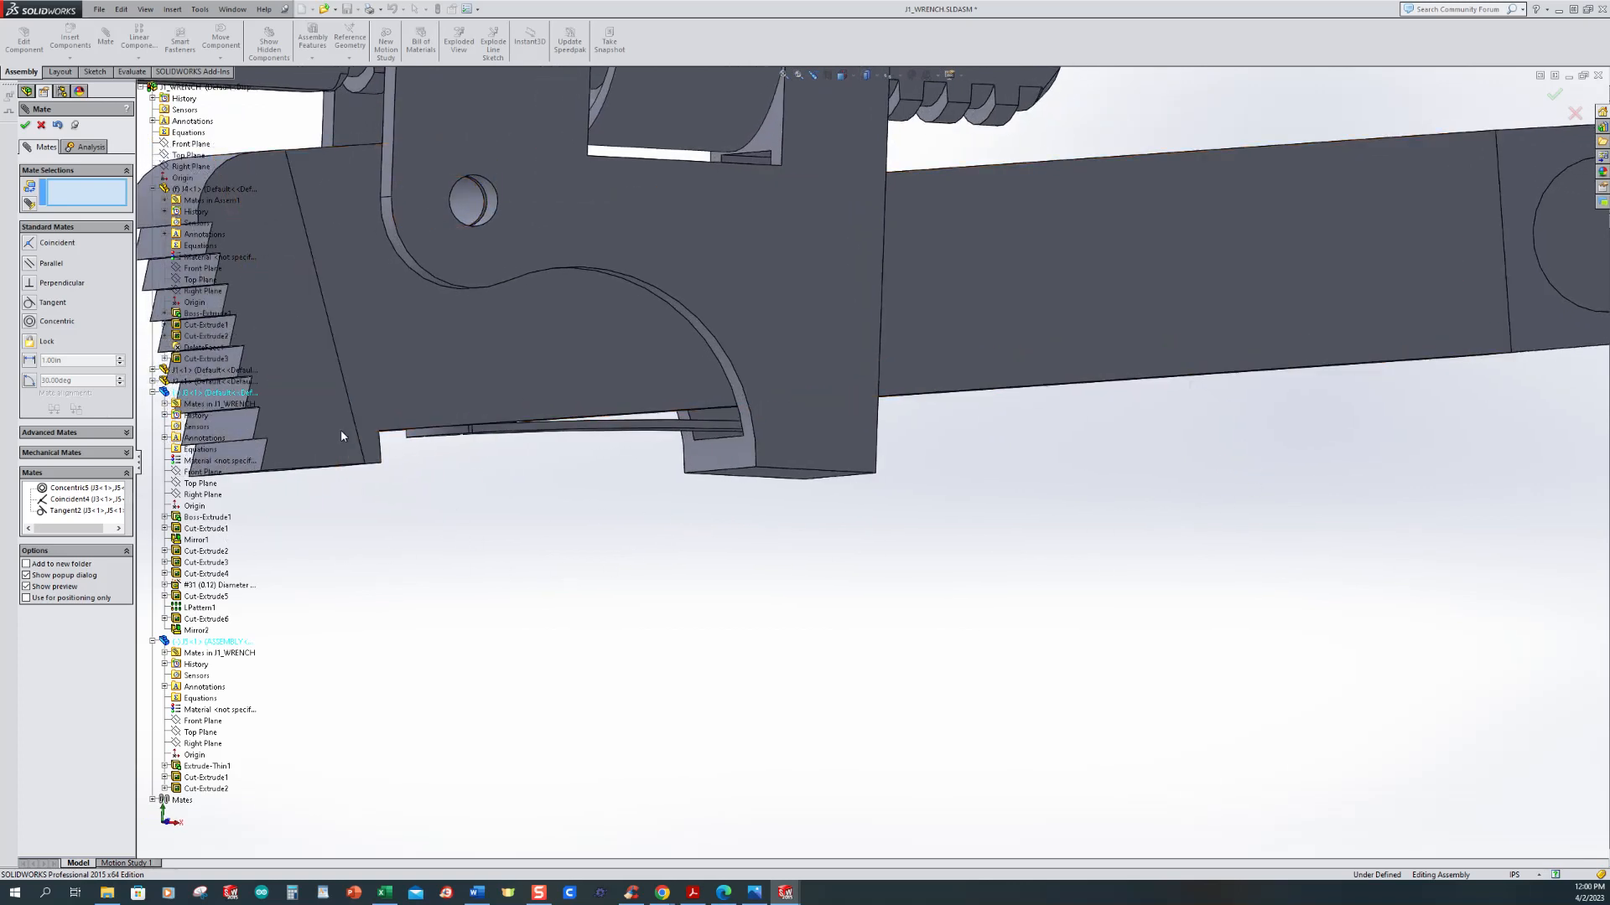
pyautogui.scroll(-3, 716, 482)
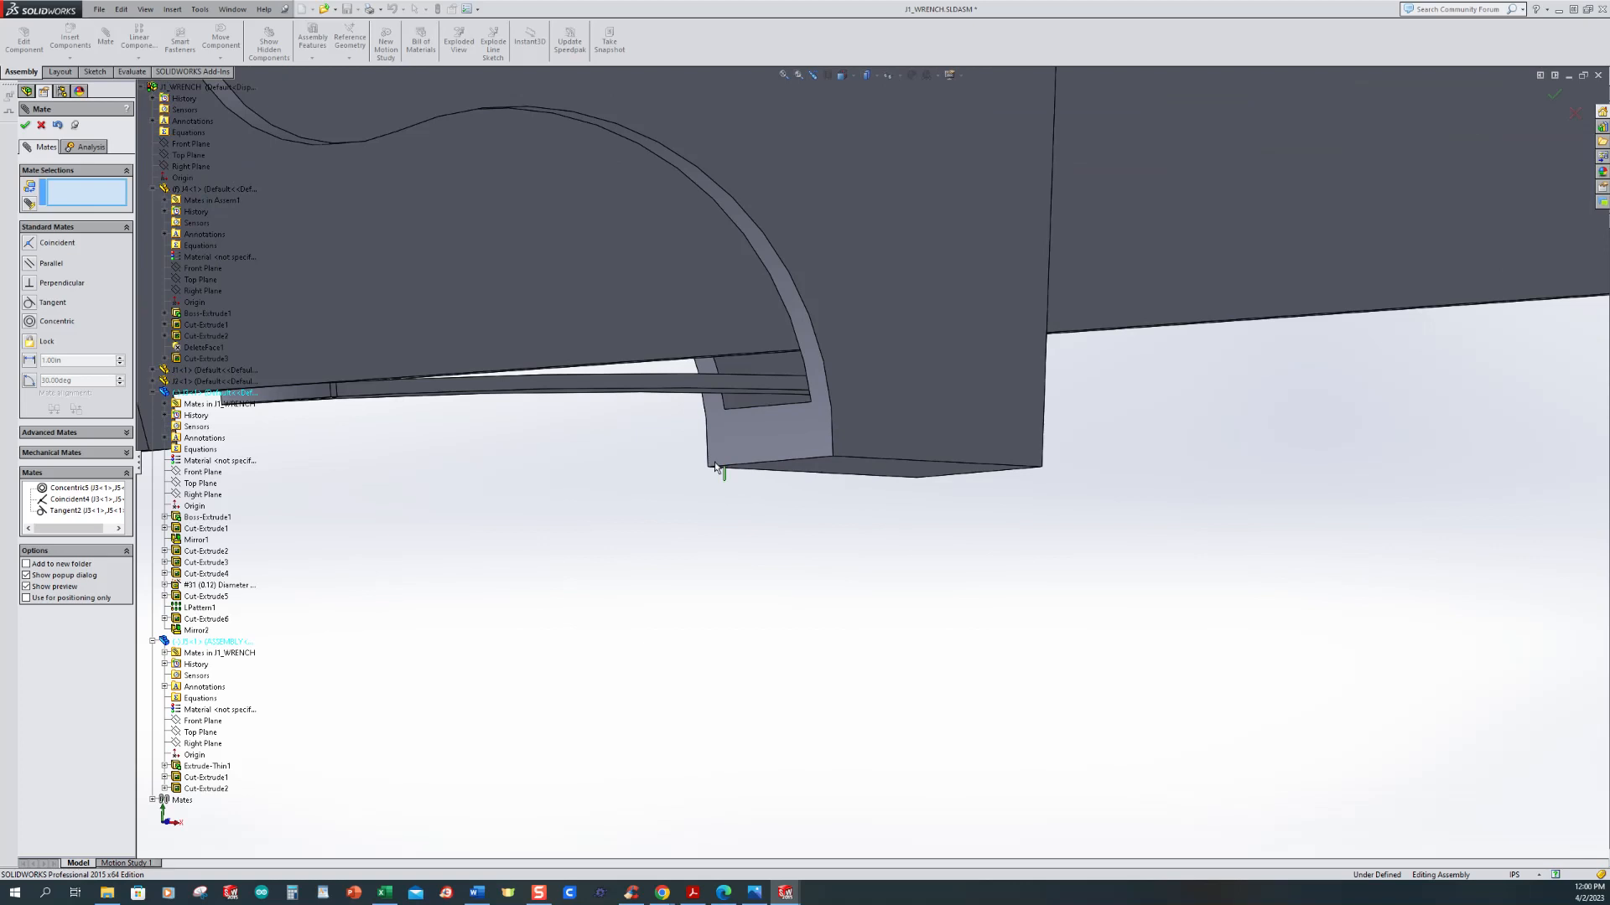
pyautogui.click(784, 409)
pyautogui.moveTo(805, 561); pyautogui.dragTo(787, 492, button='middle')
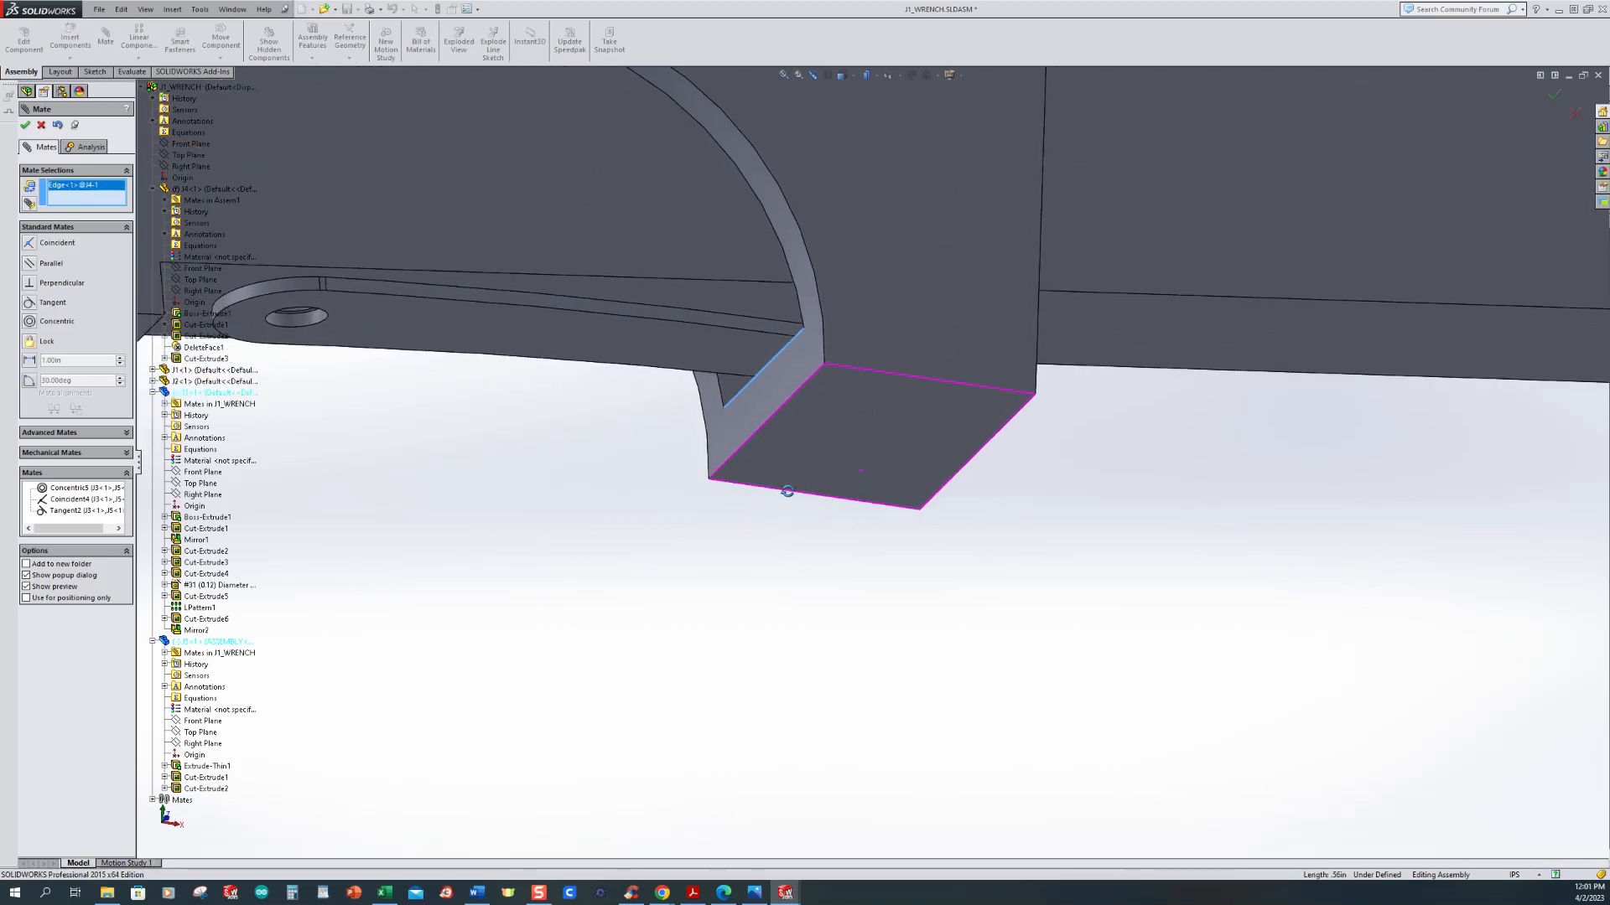
pyautogui.click(720, 357)
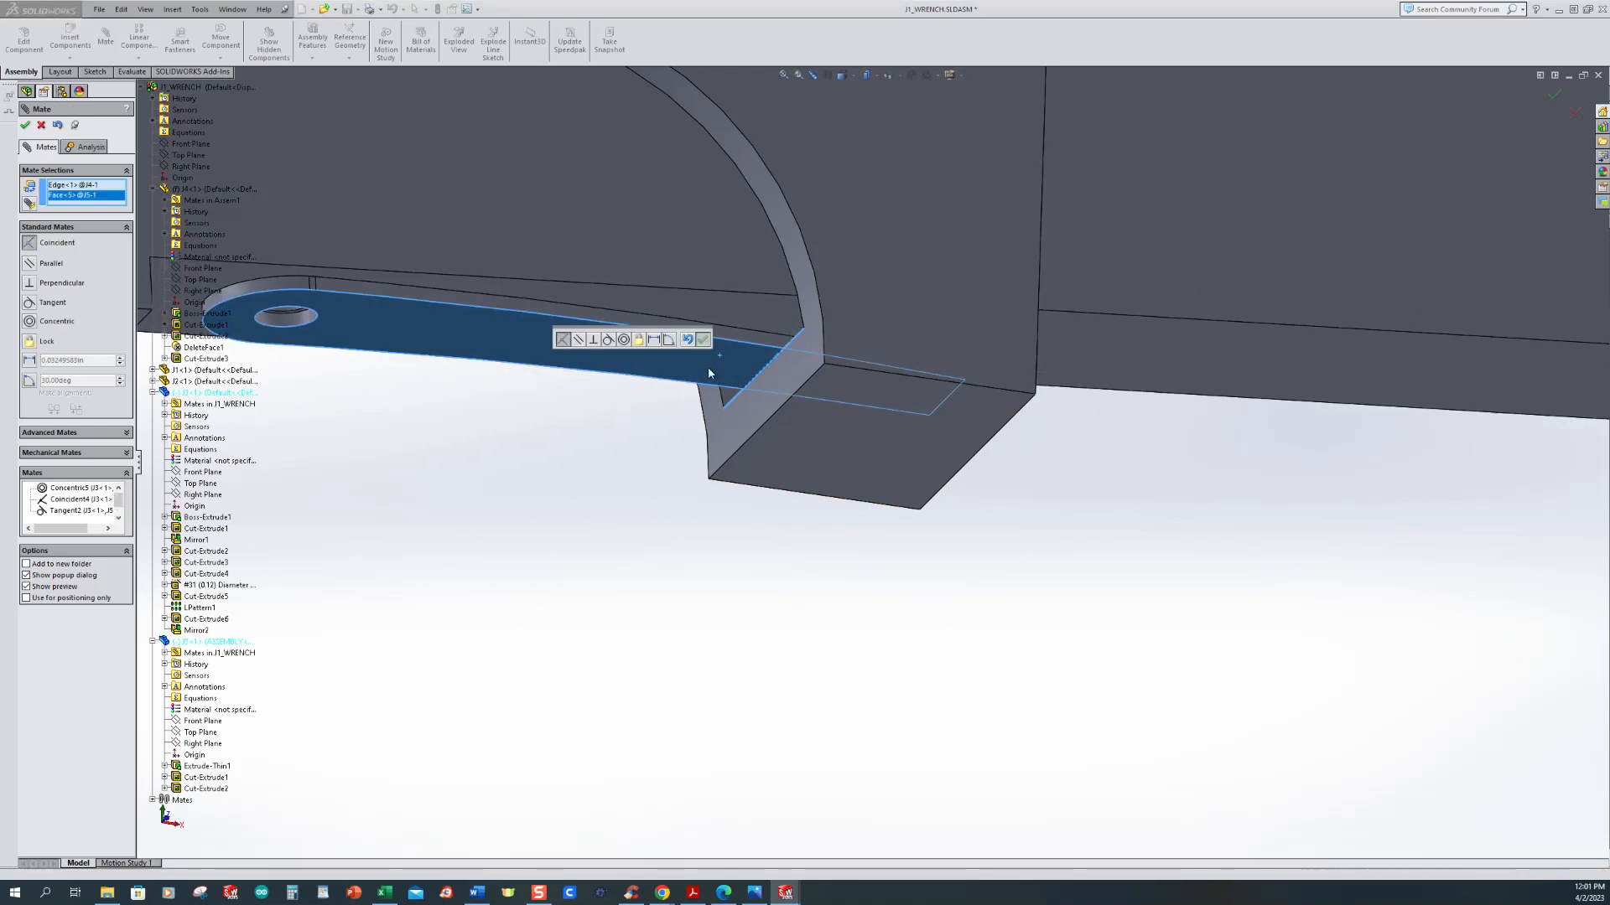
pyautogui.click(705, 343)
pyautogui.scroll(7, 654, 543)
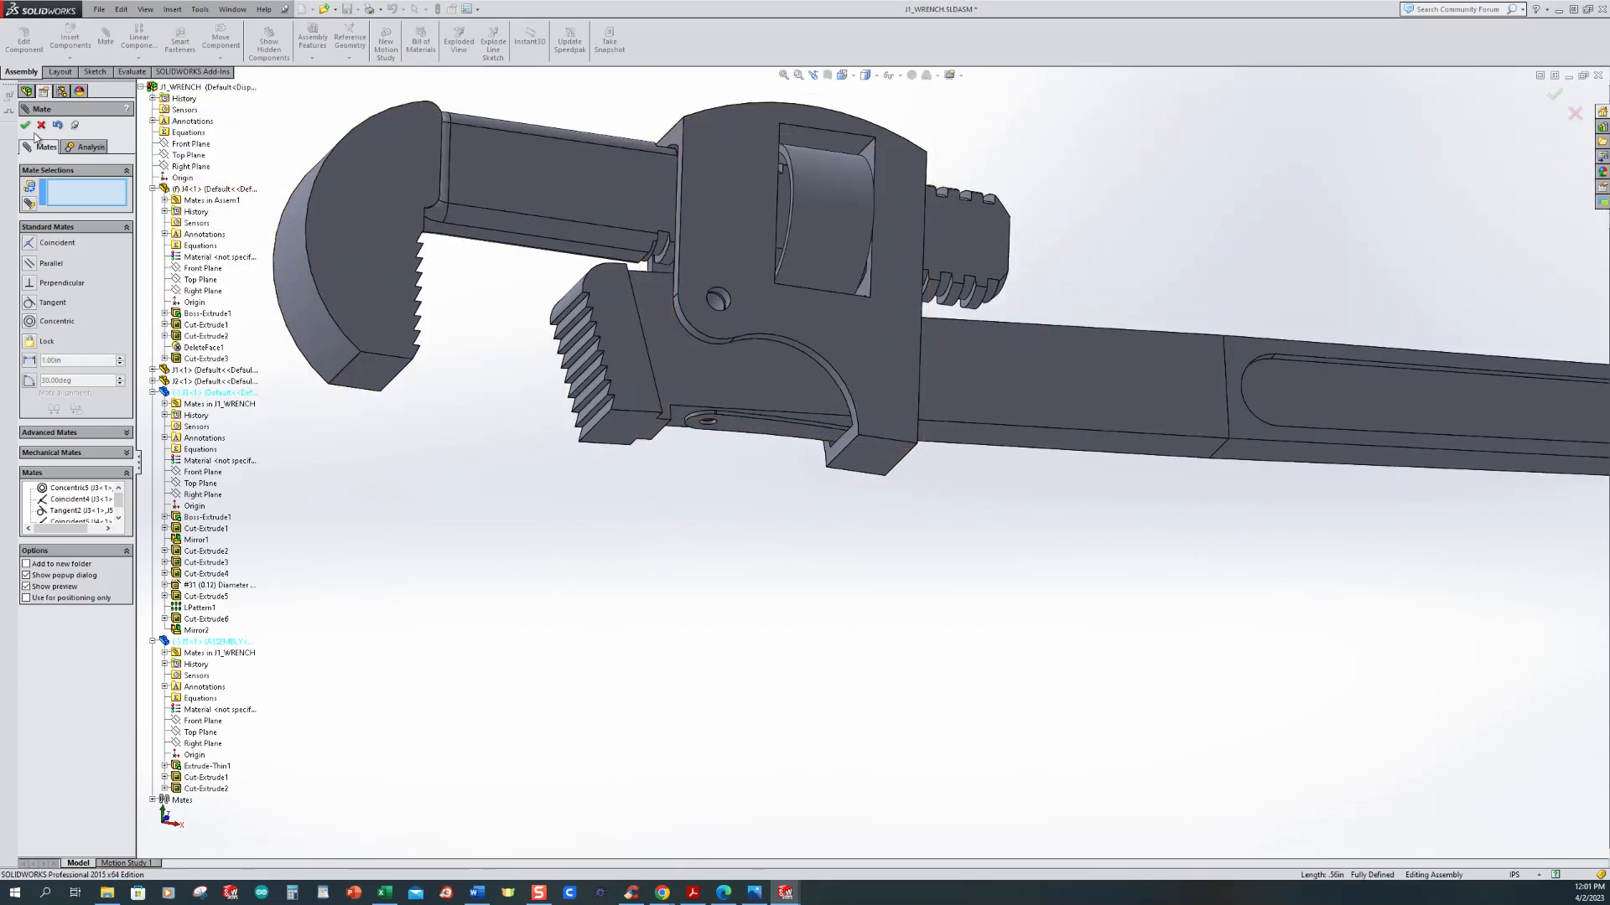
pyautogui.click(25, 125)
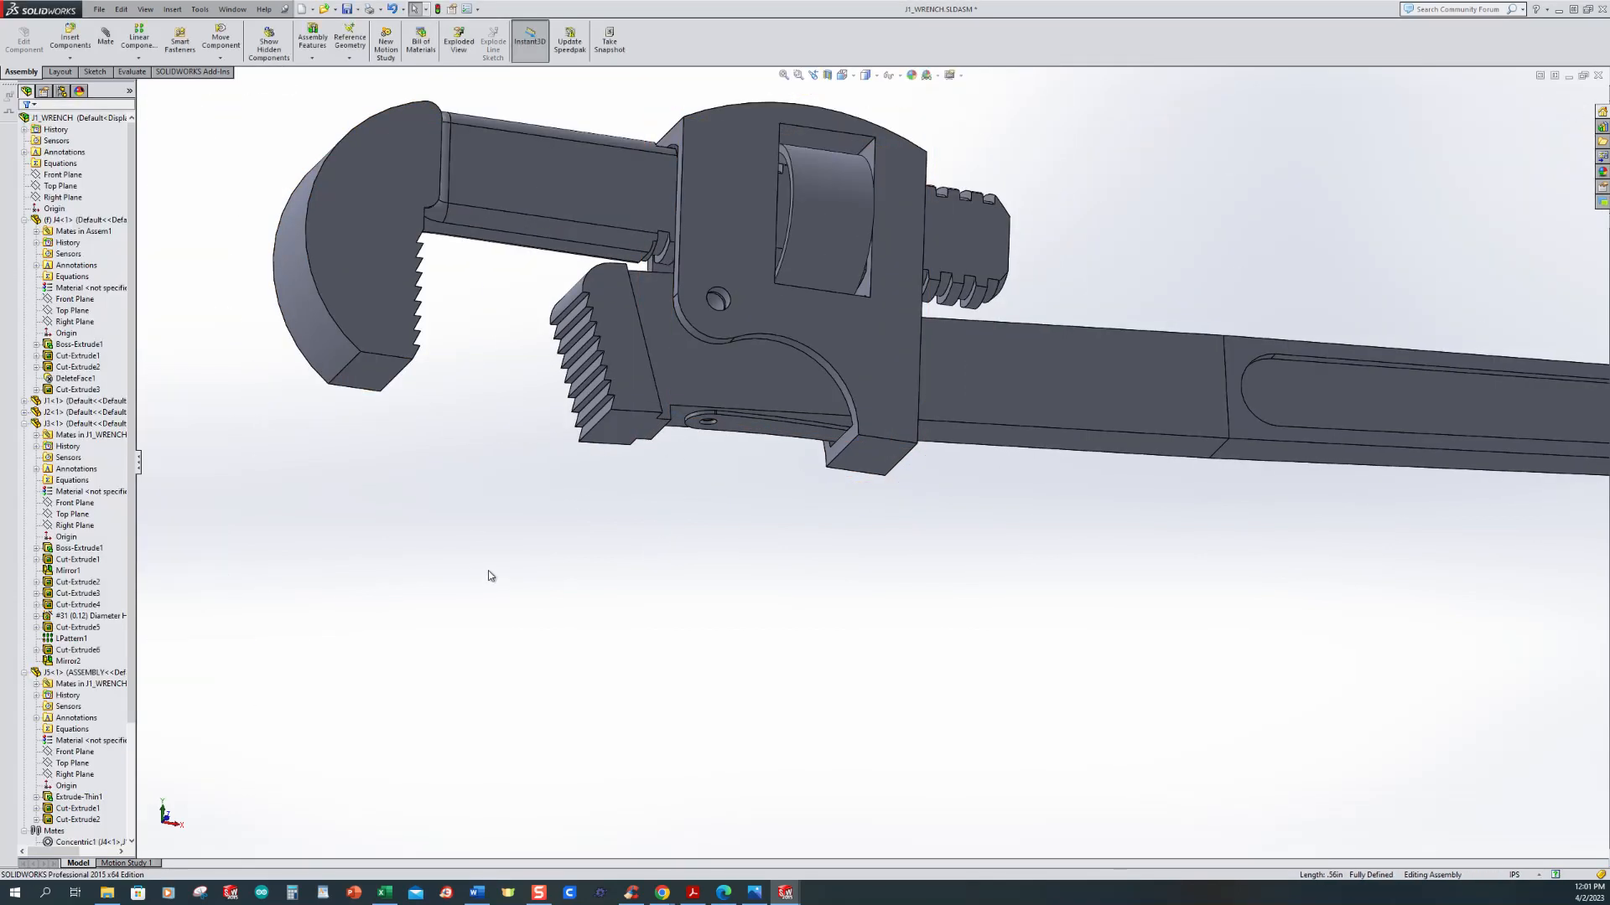
# Step: Collapse the J3, J4 and J5 components in the feature tree
pyautogui.click(24, 423)
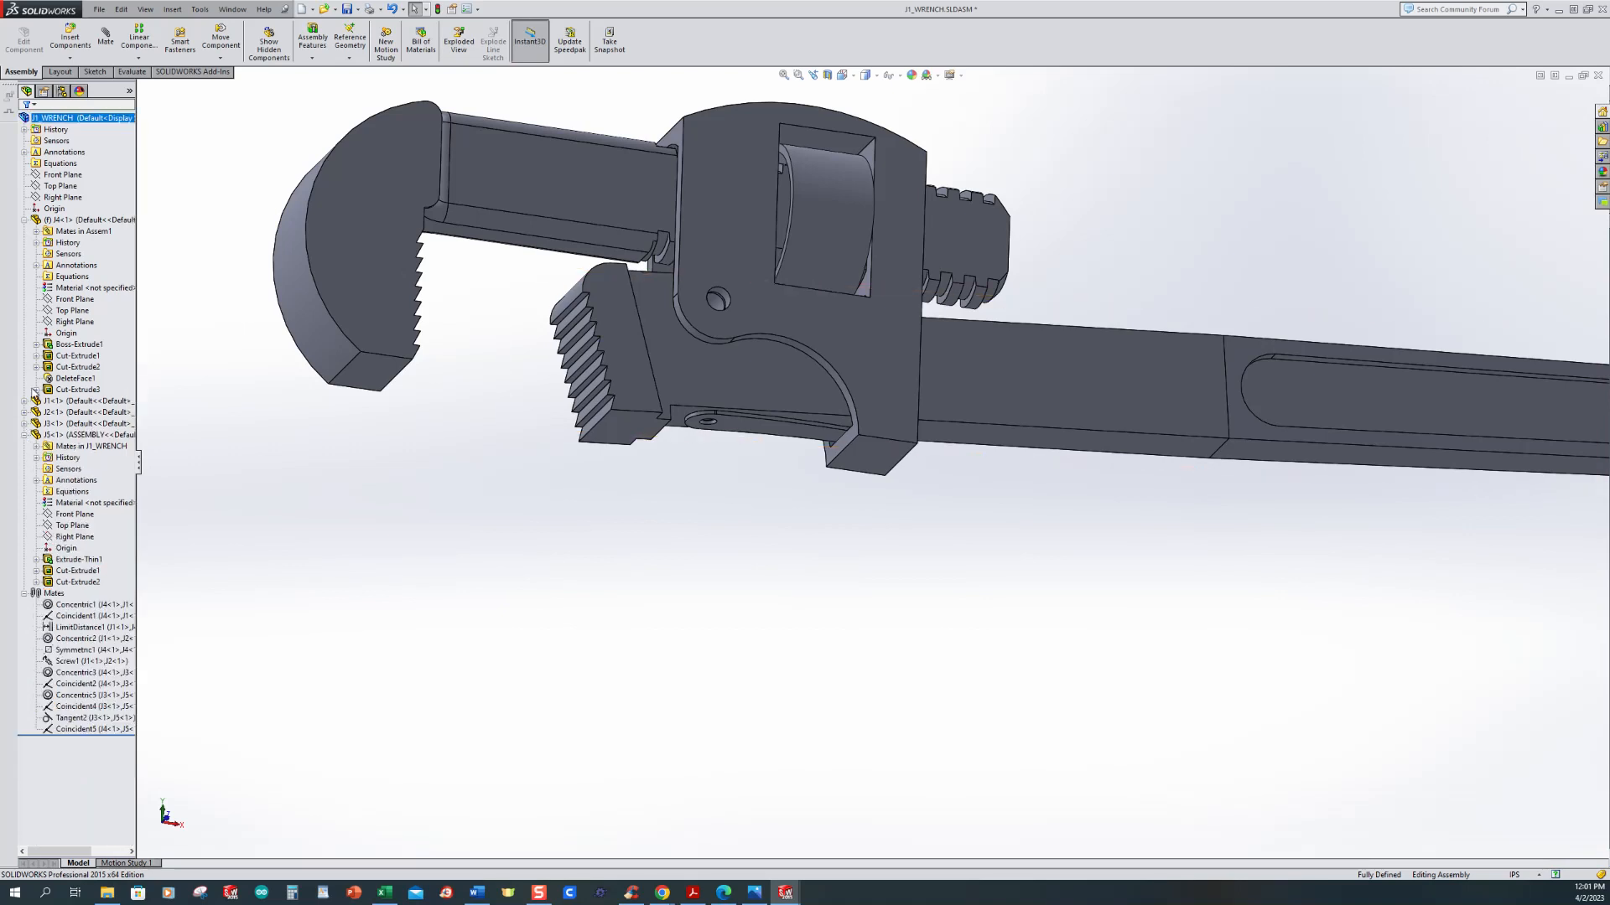
pyautogui.click(25, 220)
pyautogui.click(24, 265)
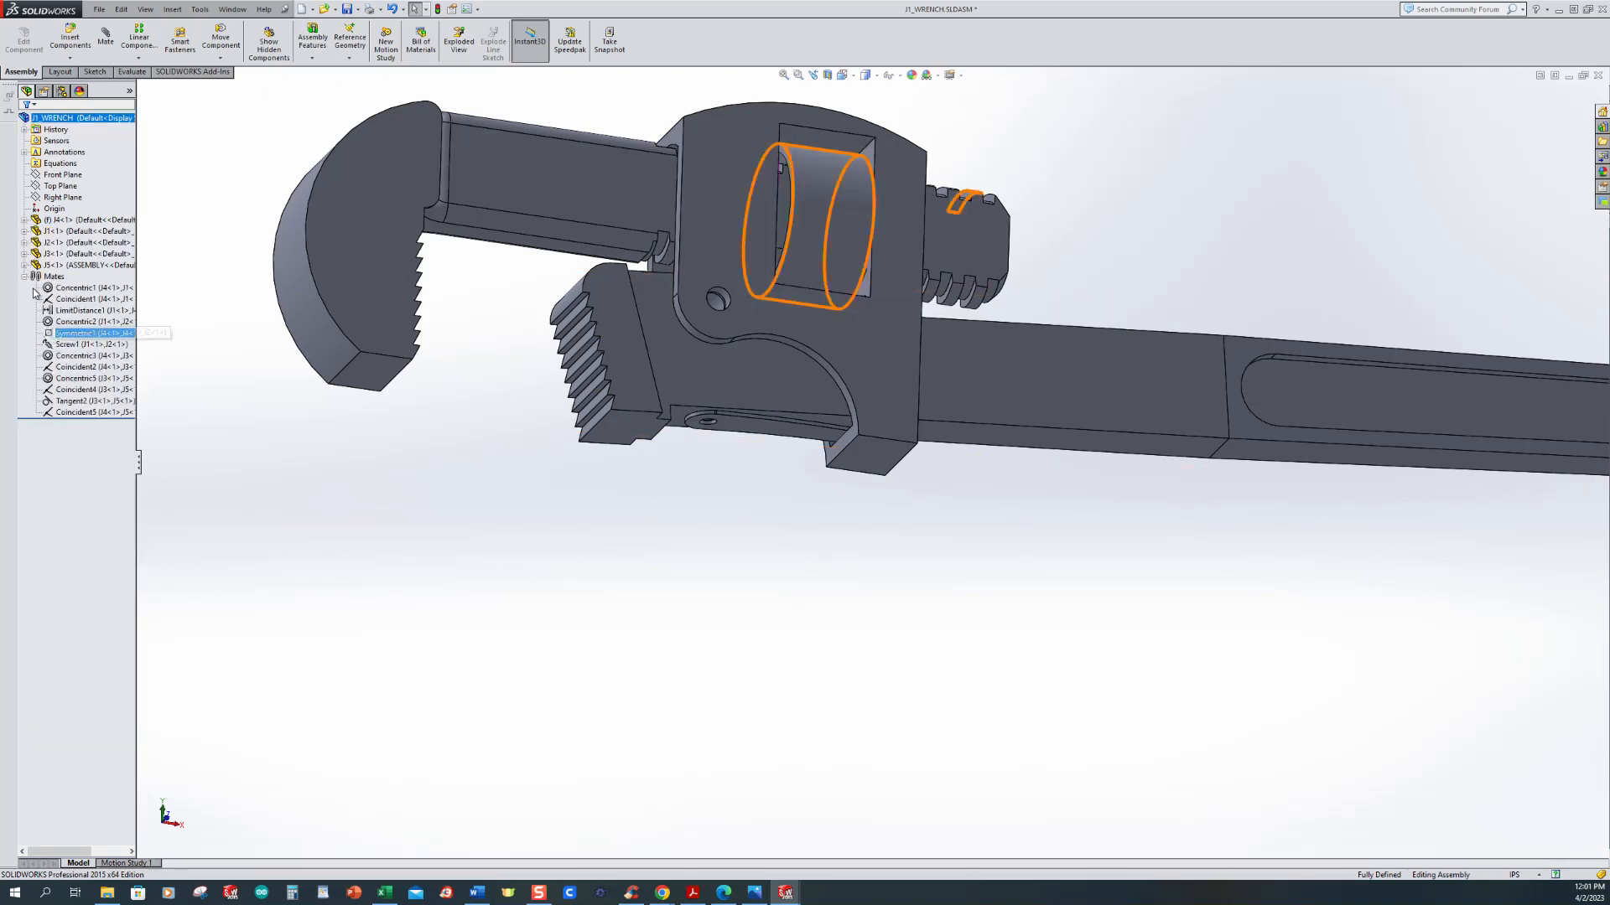
# Step: Collapse the Mates folder and inspect the assembled wrench around the J4 housing and J5 spring from several angles
pyautogui.click(24, 276)
pyautogui.moveTo(923, 534); pyautogui.dragTo(855, 585, button='middle')
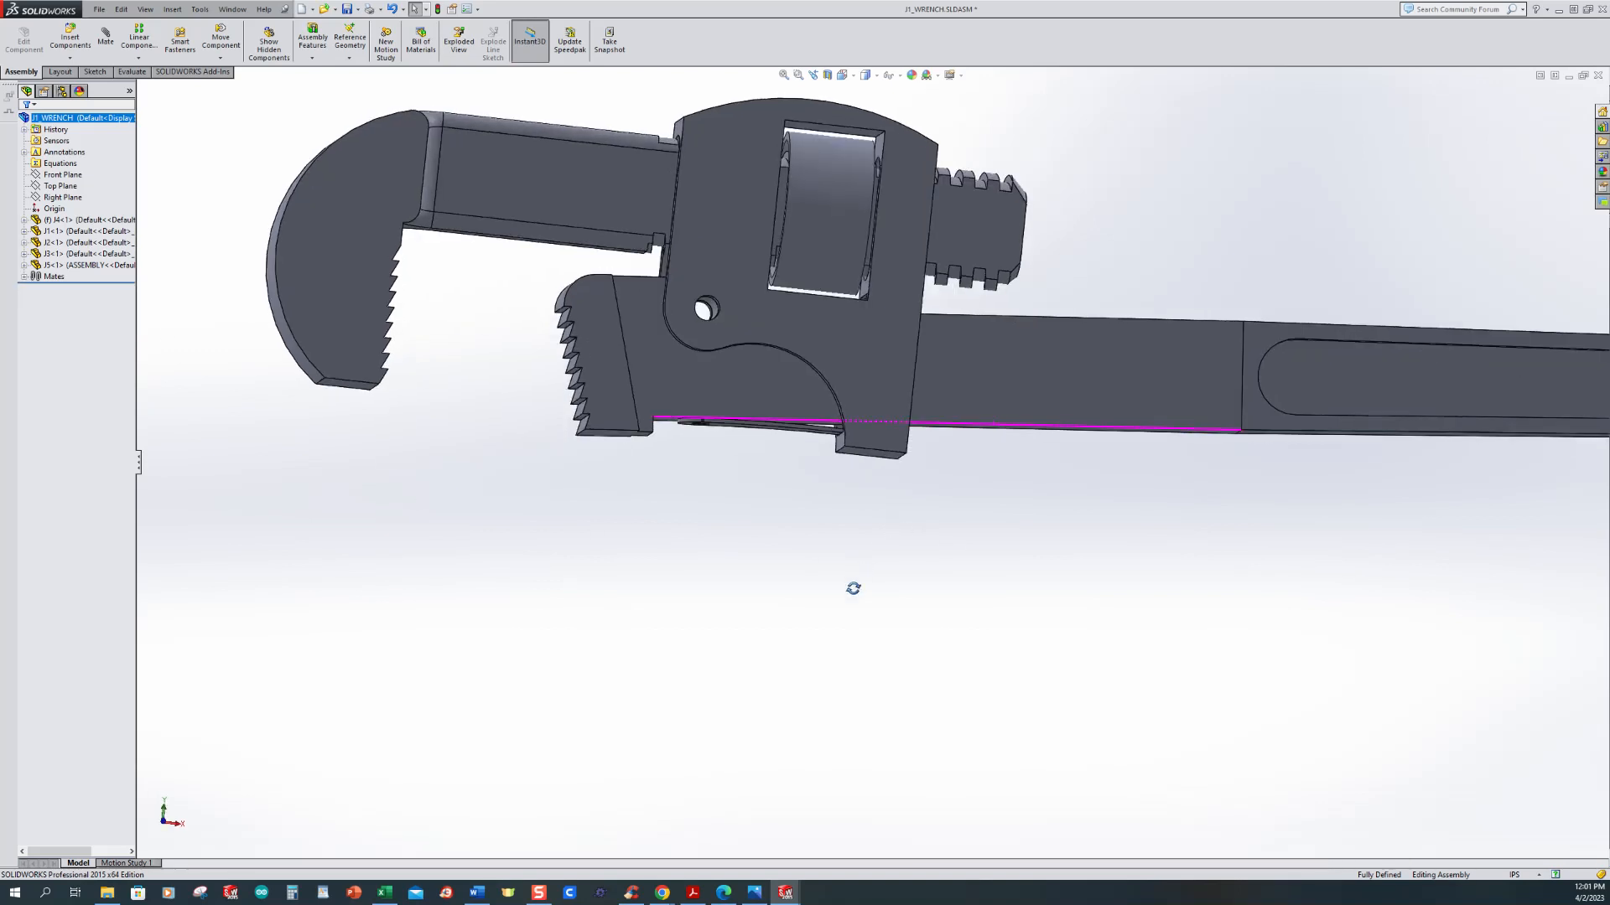
pyautogui.click(1065, 416)
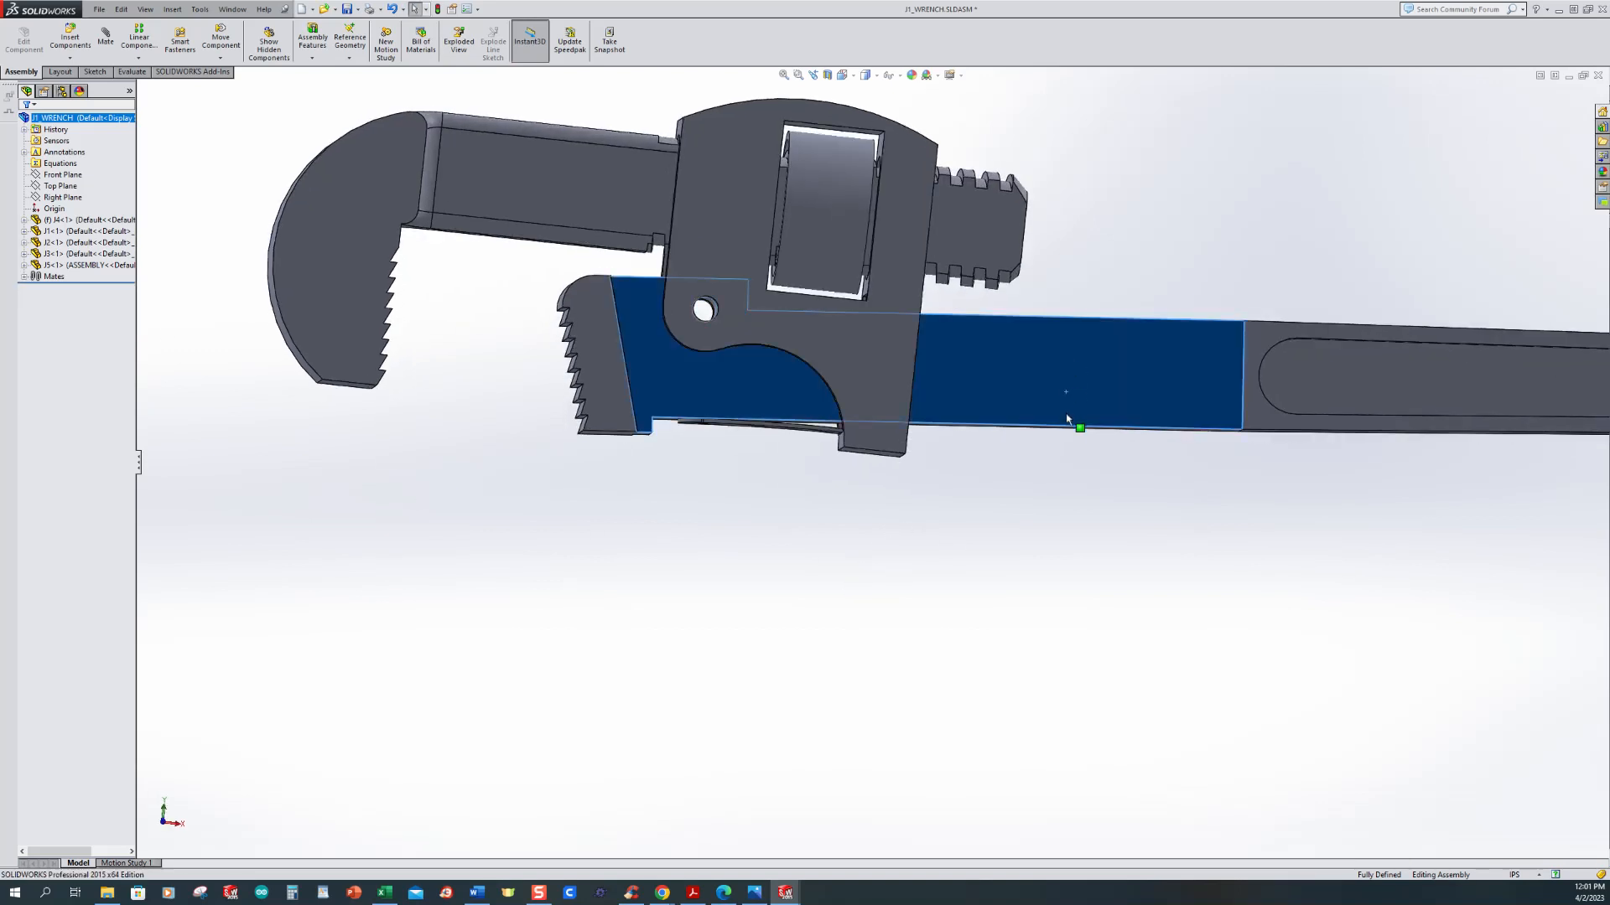
pyautogui.click(736, 627)
pyautogui.moveTo(669, 543); pyautogui.dragTo(759, 537, button='middle')
pyautogui.moveTo(737, 478); pyautogui.dragTo(626, 477, button='middle')
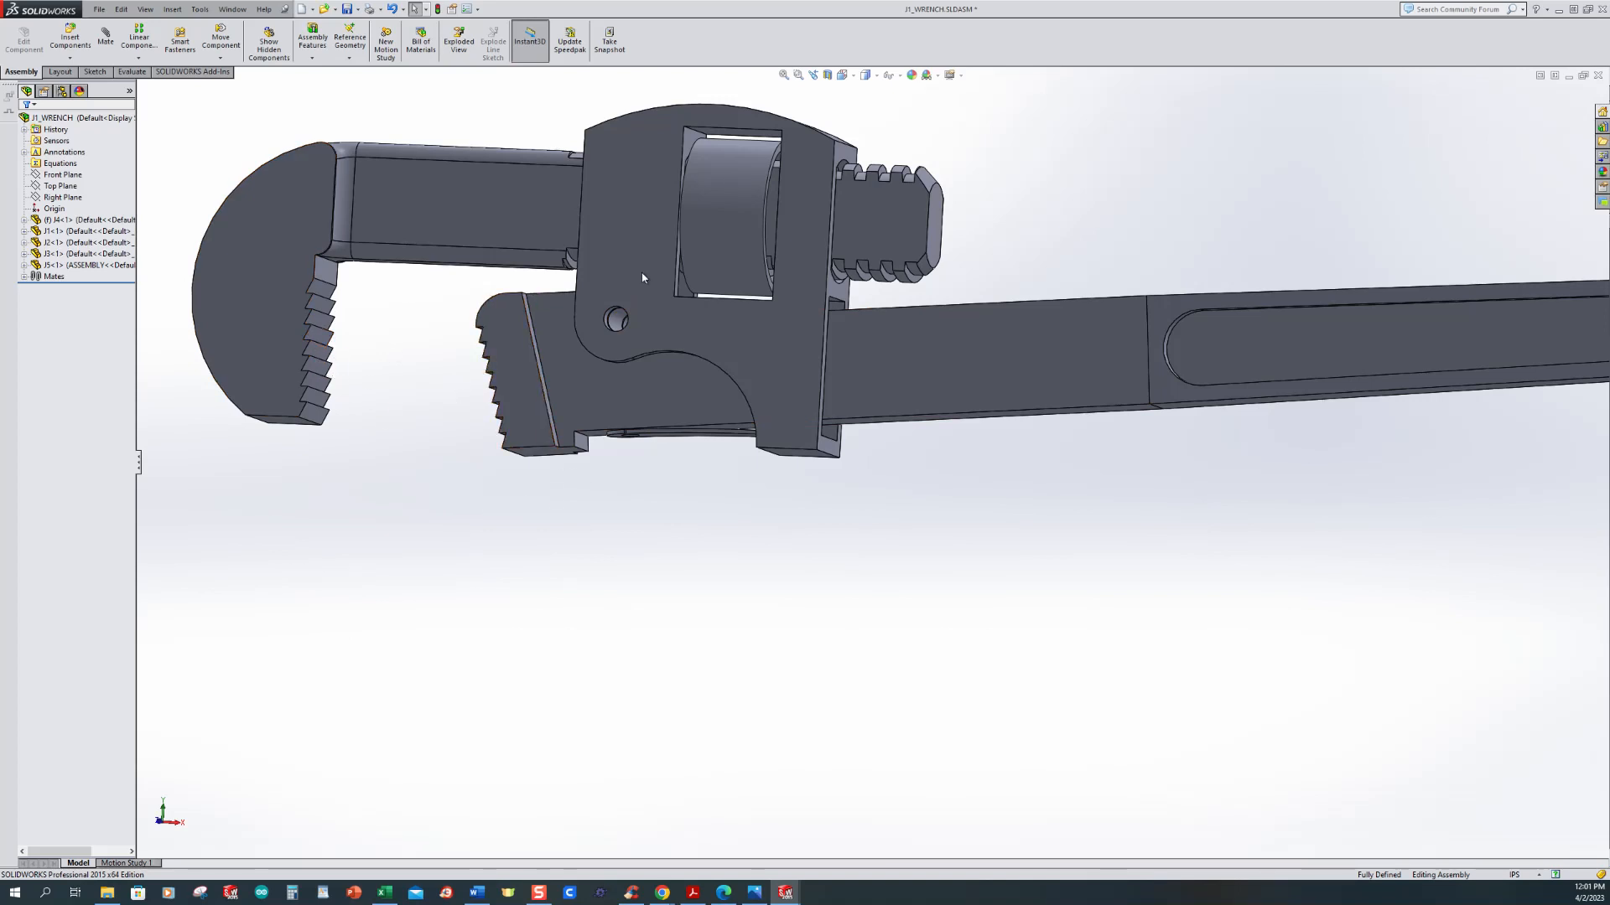
pyautogui.moveTo(717, 204)
pyautogui.mouseDown()
pyautogui.moveTo(722, 244)
pyautogui.moveTo(724, 230)
pyautogui.mouseUp()
pyautogui.click(668, 543)
pyautogui.moveTo(668, 543); pyautogui.dragTo(701, 550, button='middle')
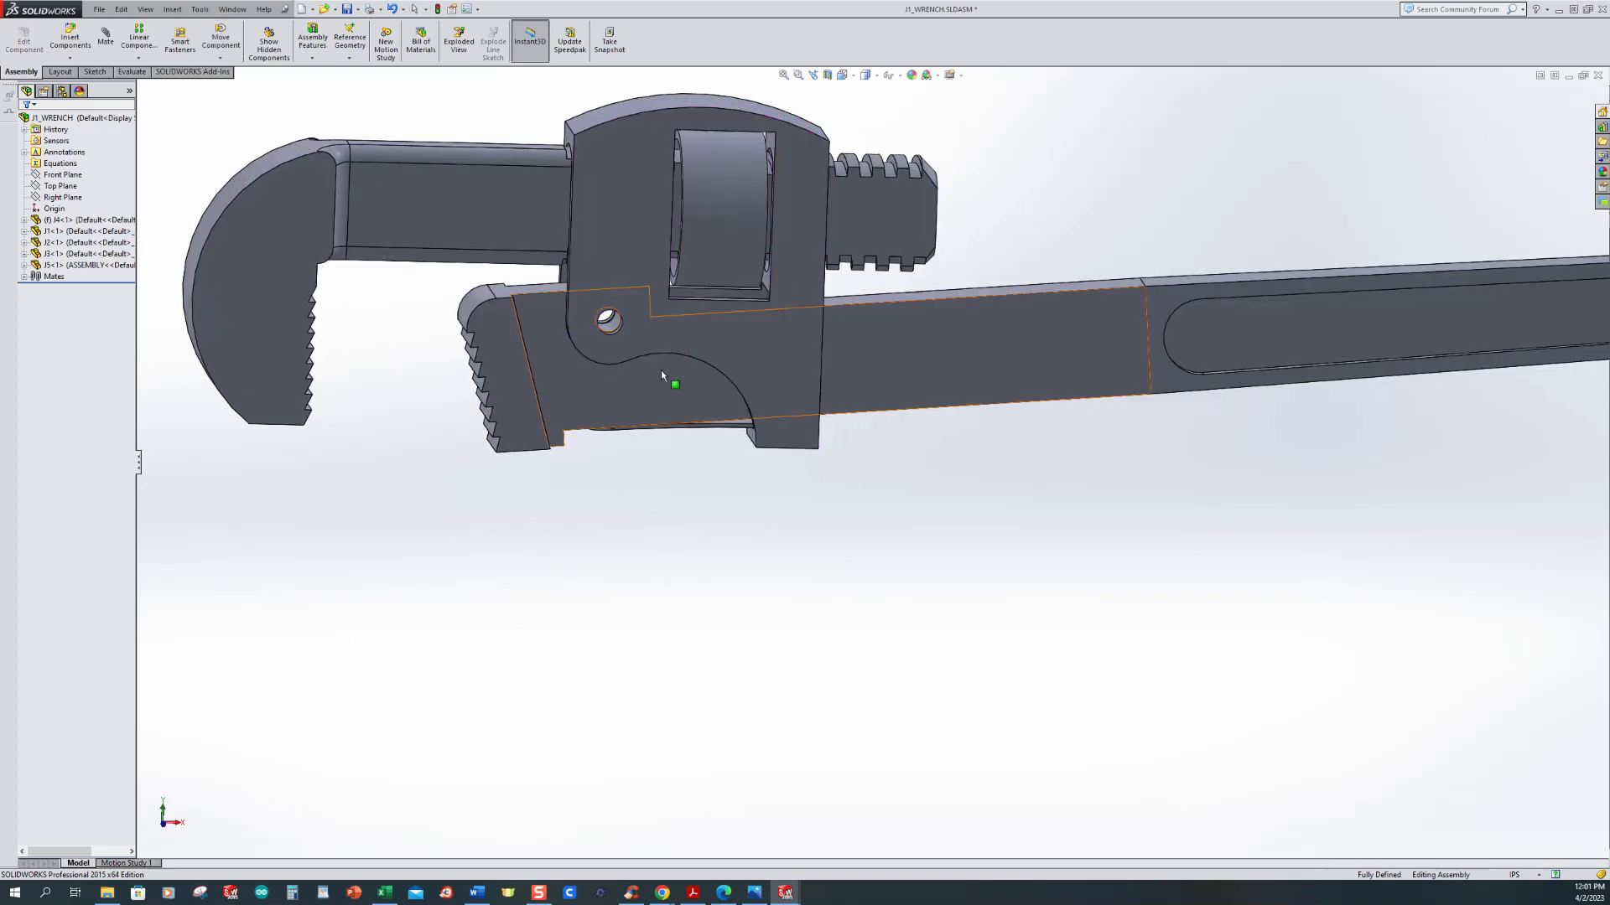
pyautogui.moveTo(665, 396); pyautogui.dragTo(612, 424, button='middle')
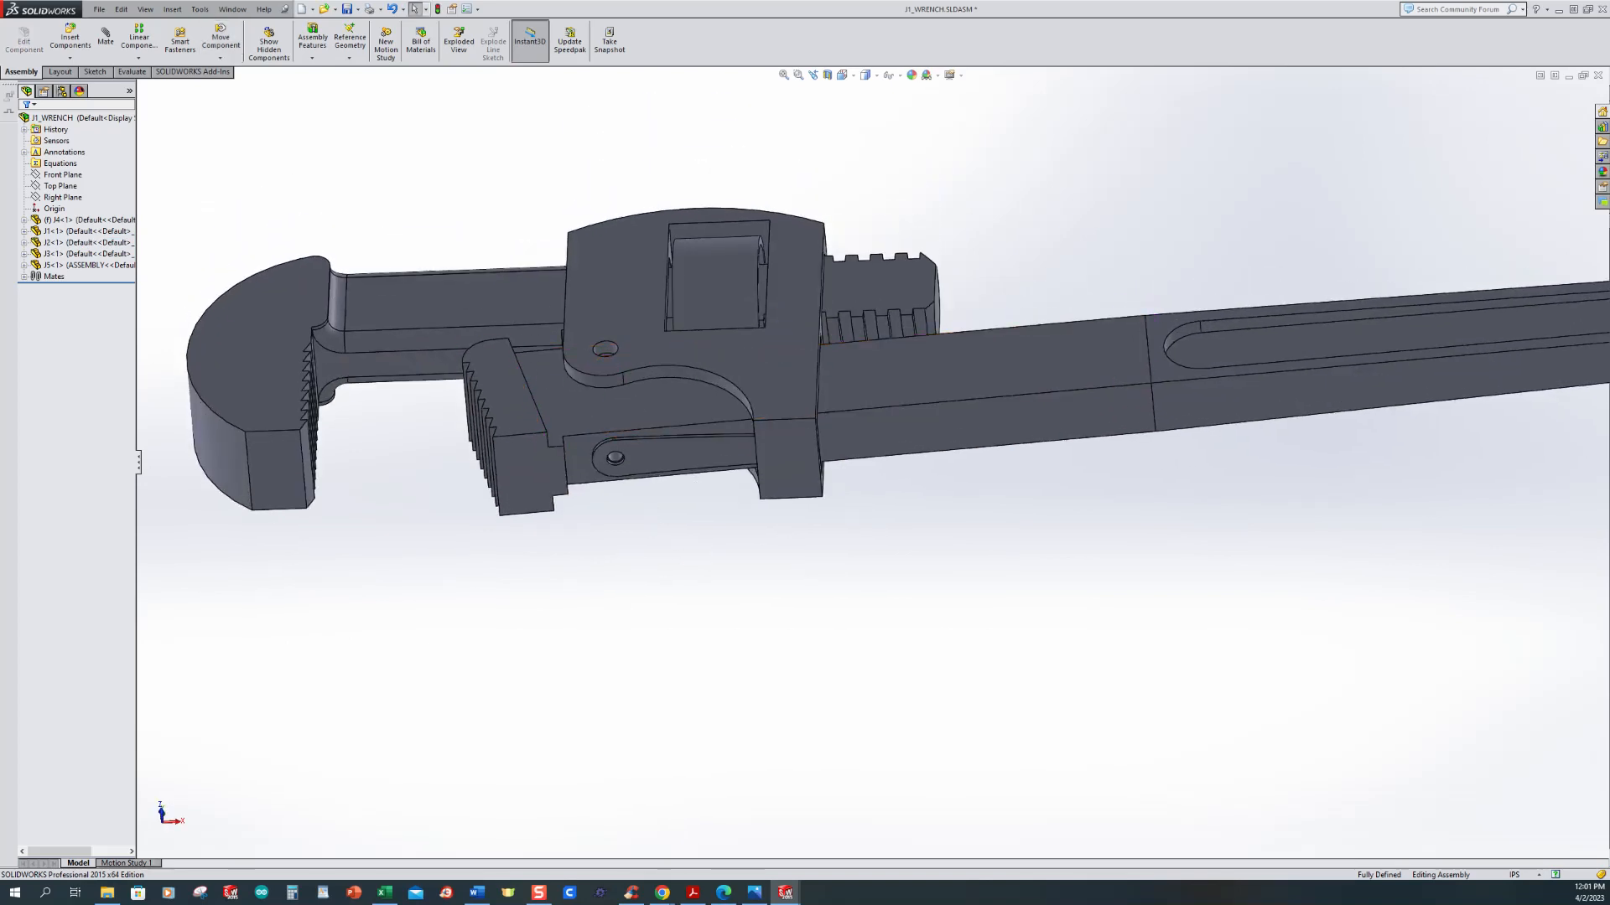
# Step: Insert the J6 rivet into the assembly and place it just below the J5 spring
pyautogui.click(72, 62)
pyautogui.click(82, 76)
pyautogui.click(45, 327)
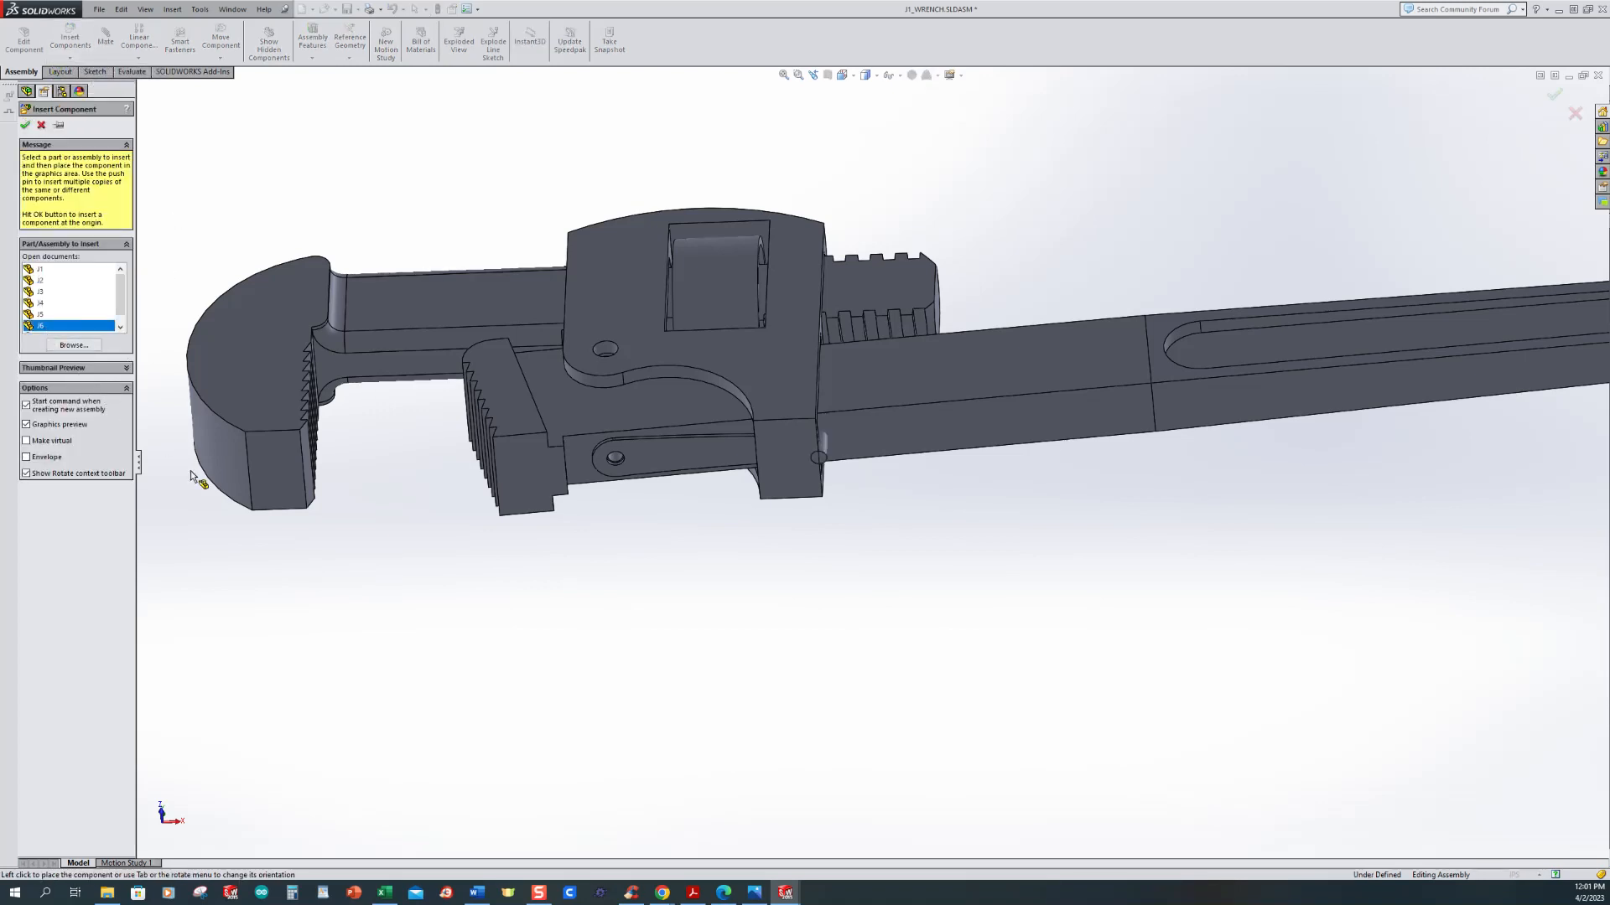
pyautogui.click(674, 551)
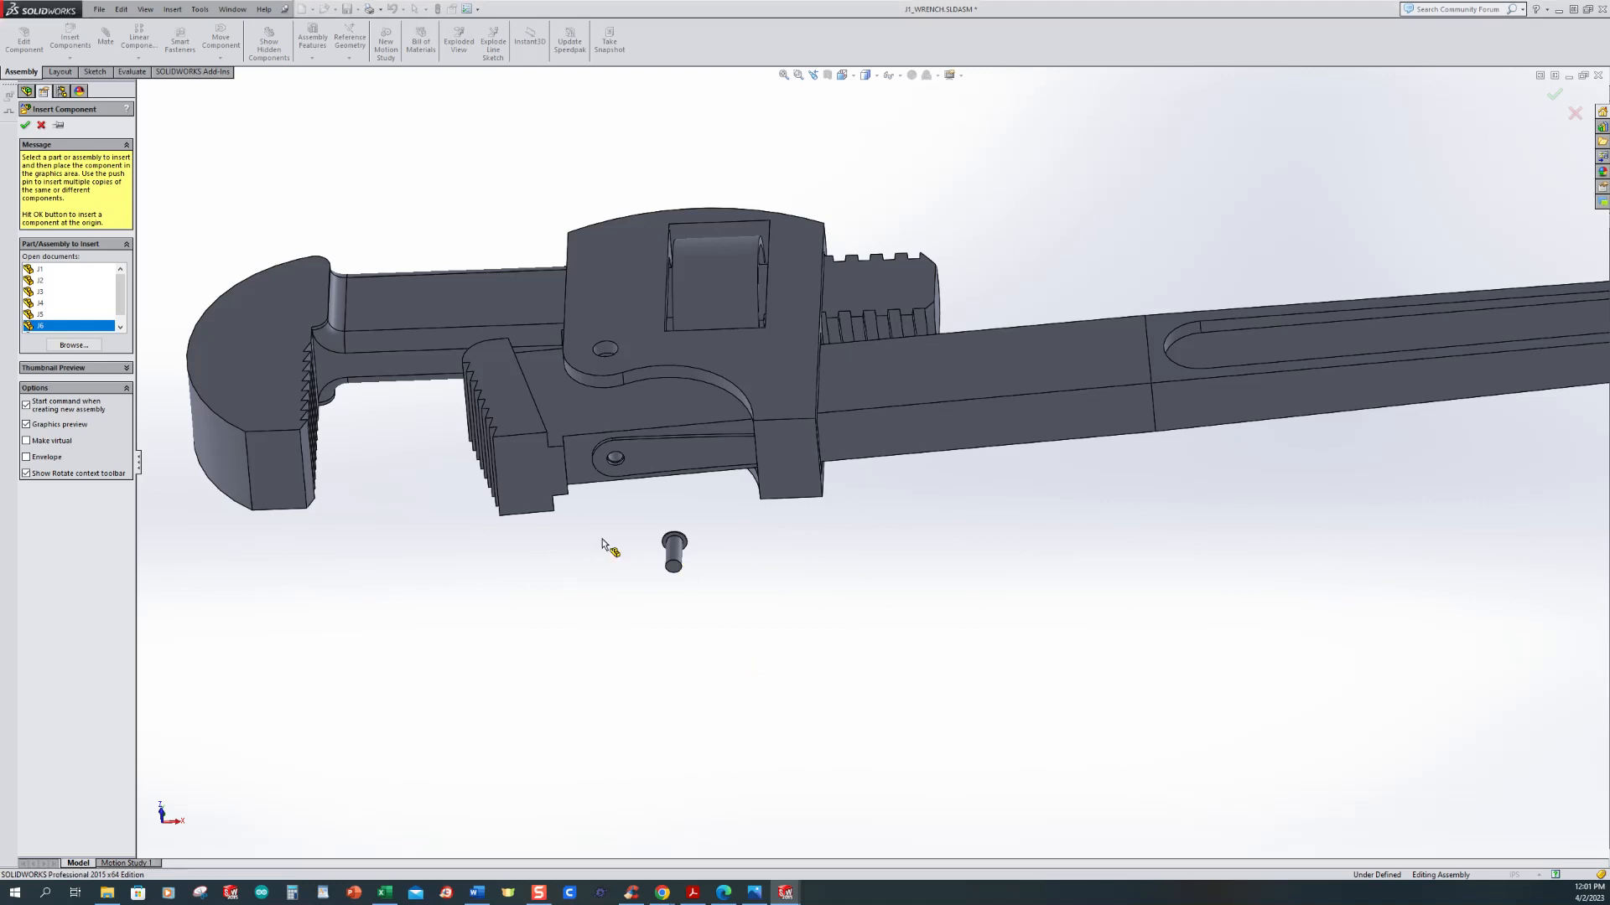
# Step: Add a concentric mate between the J6 rivet's shank and the hole in J3's underside, with flipped alignment and locked rotation
pyautogui.click(103, 42)
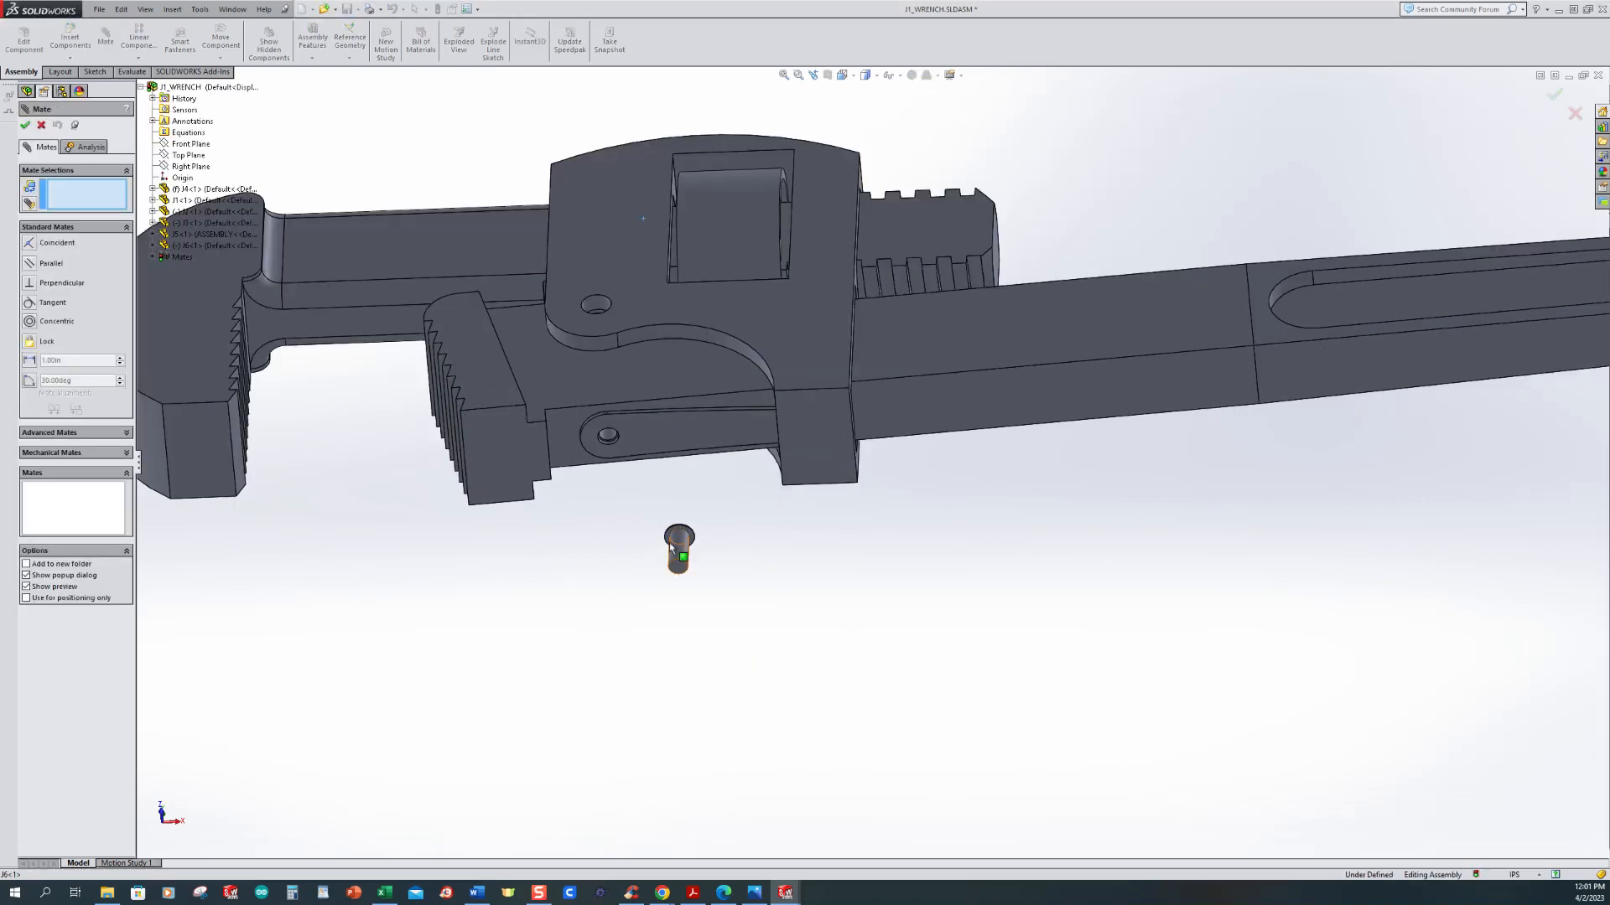
pyautogui.click(676, 549)
pyautogui.scroll(-4, 620, 474)
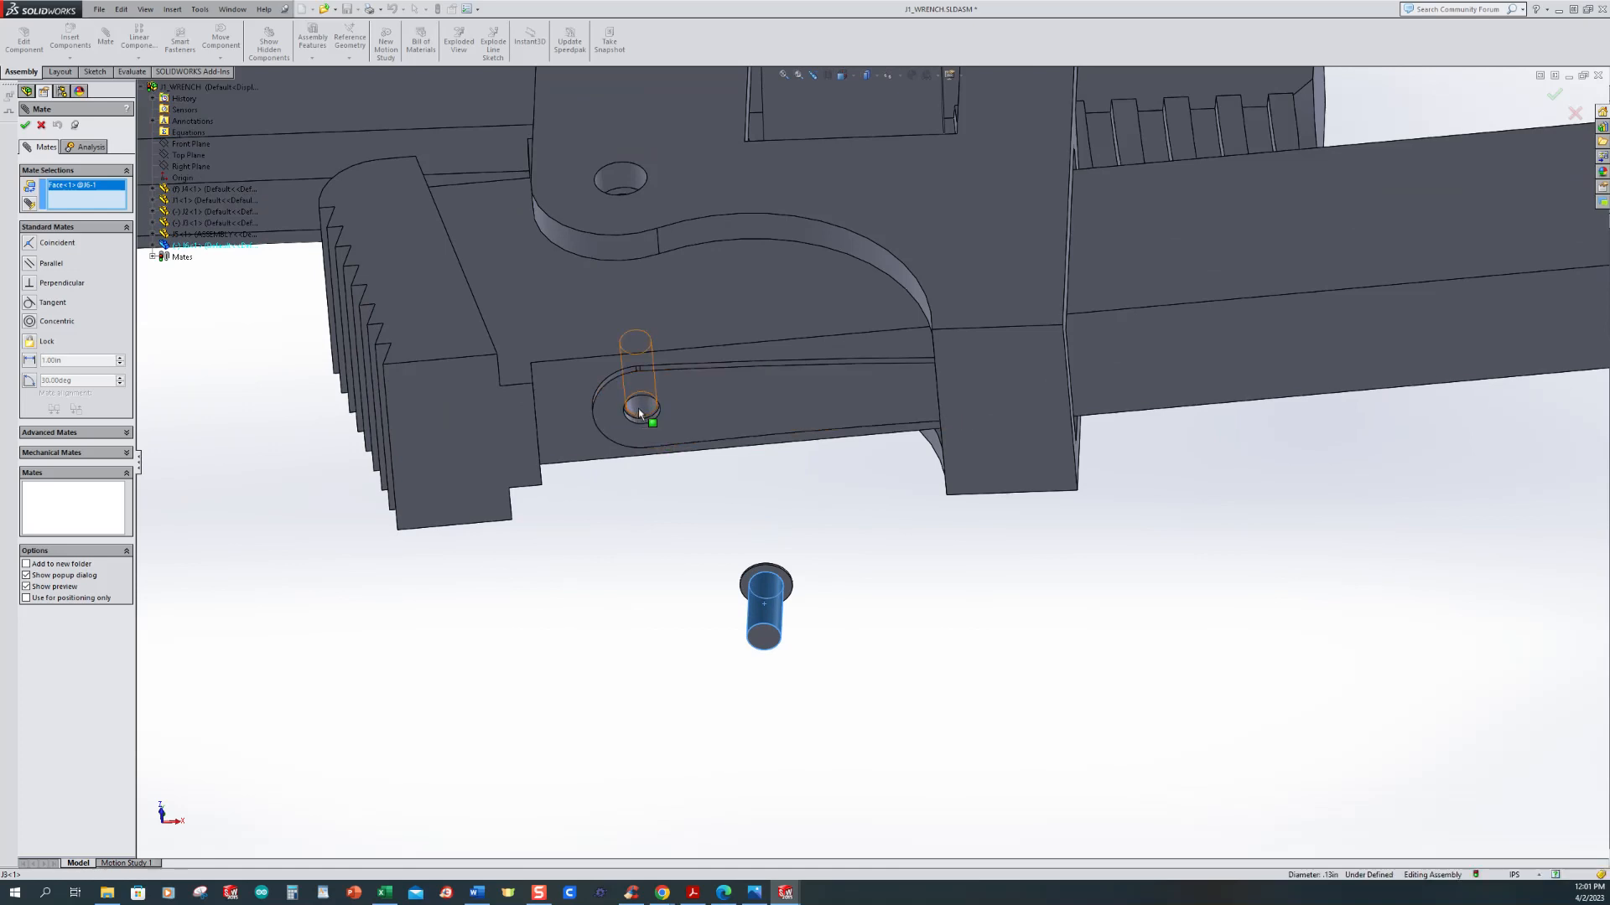
pyautogui.click(641, 415)
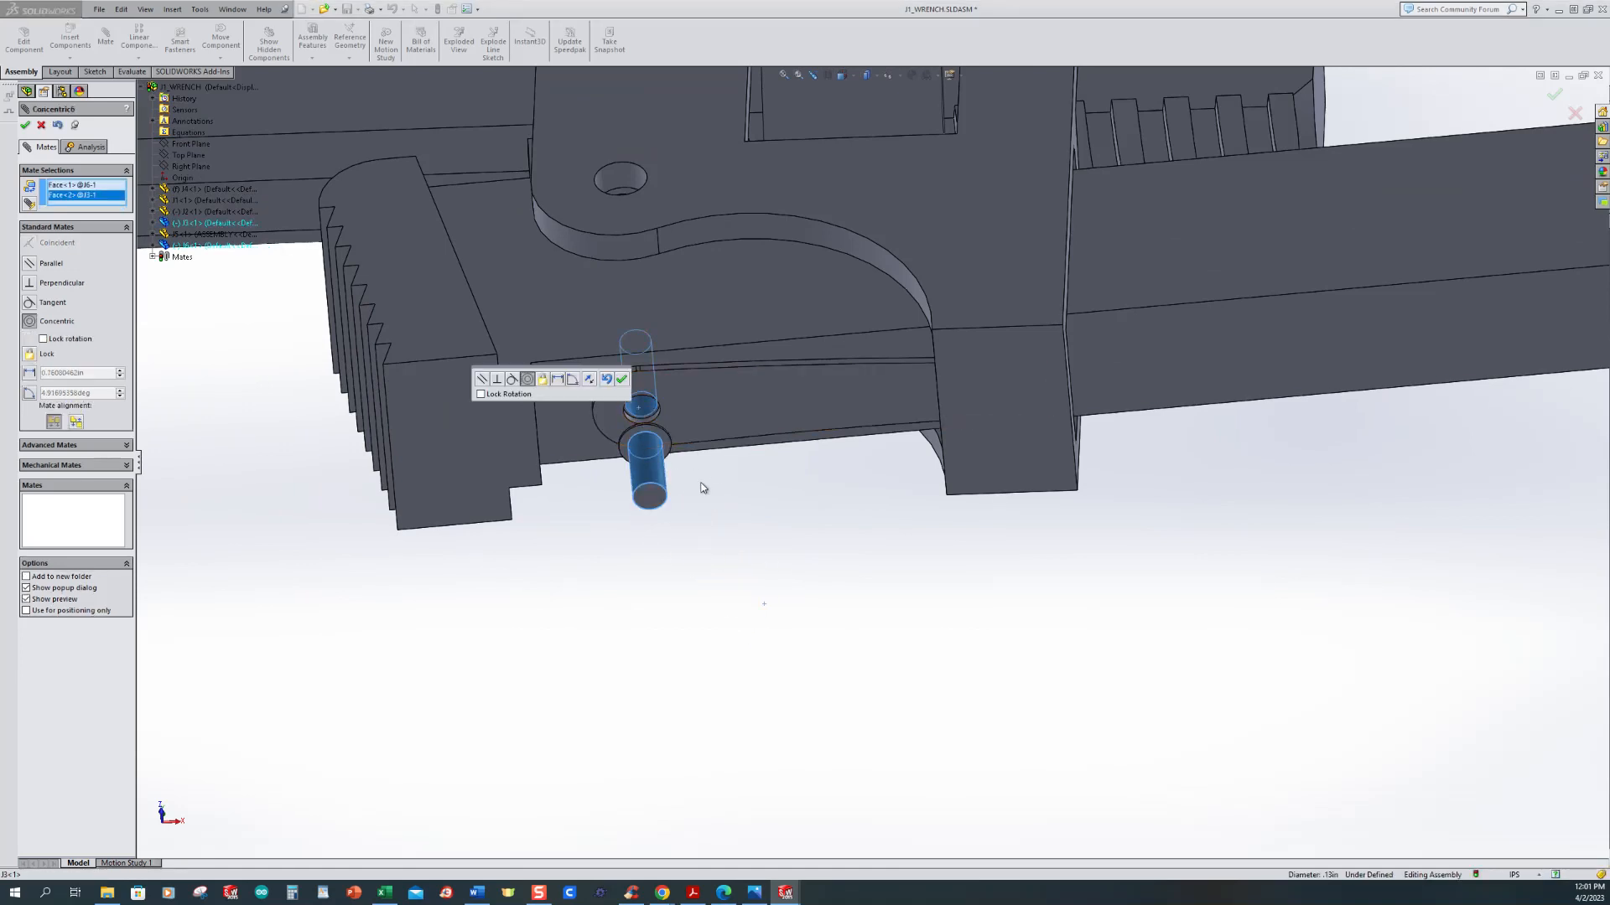
pyautogui.click(590, 381)
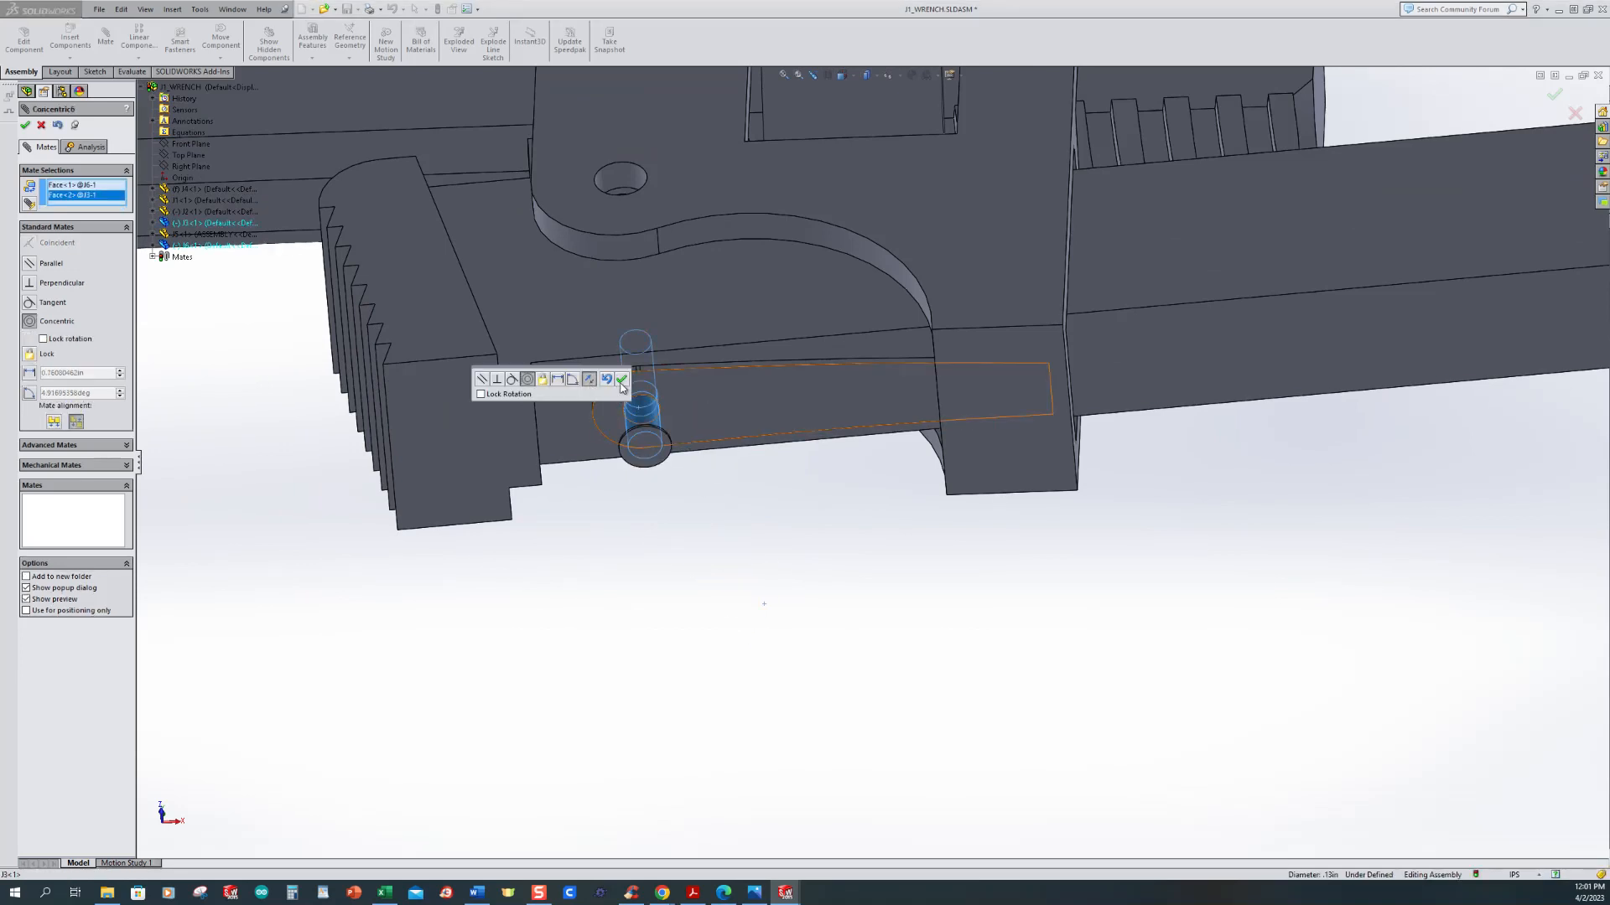
pyautogui.click(481, 394)
pyautogui.moveTo(646, 514); pyautogui.dragTo(628, 573, button='middle')
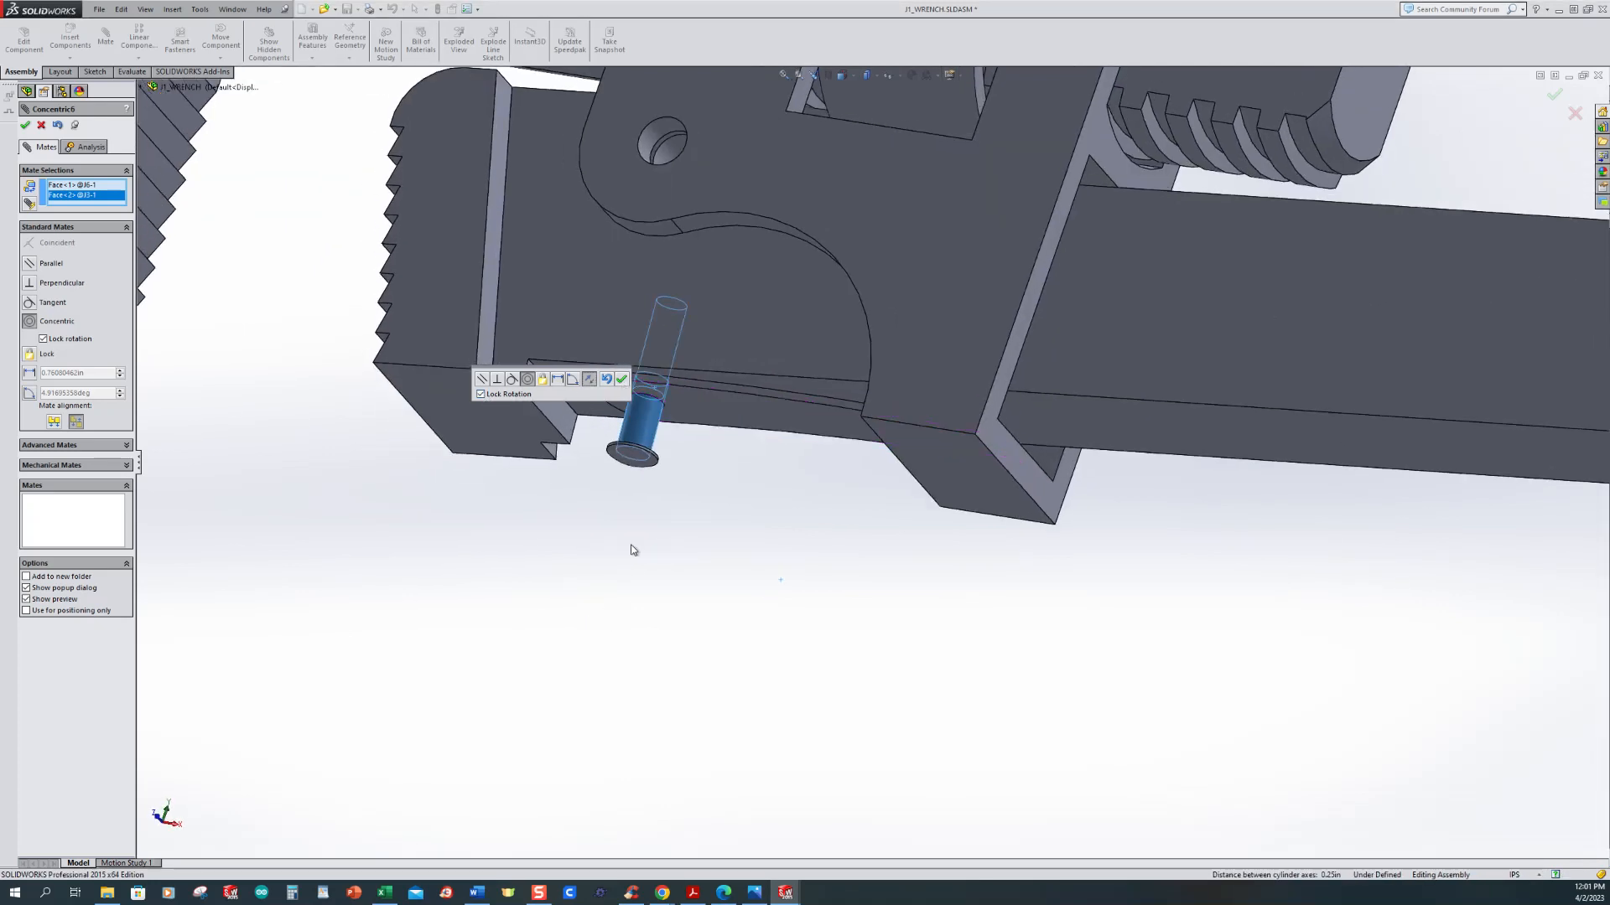
pyautogui.click(621, 380)
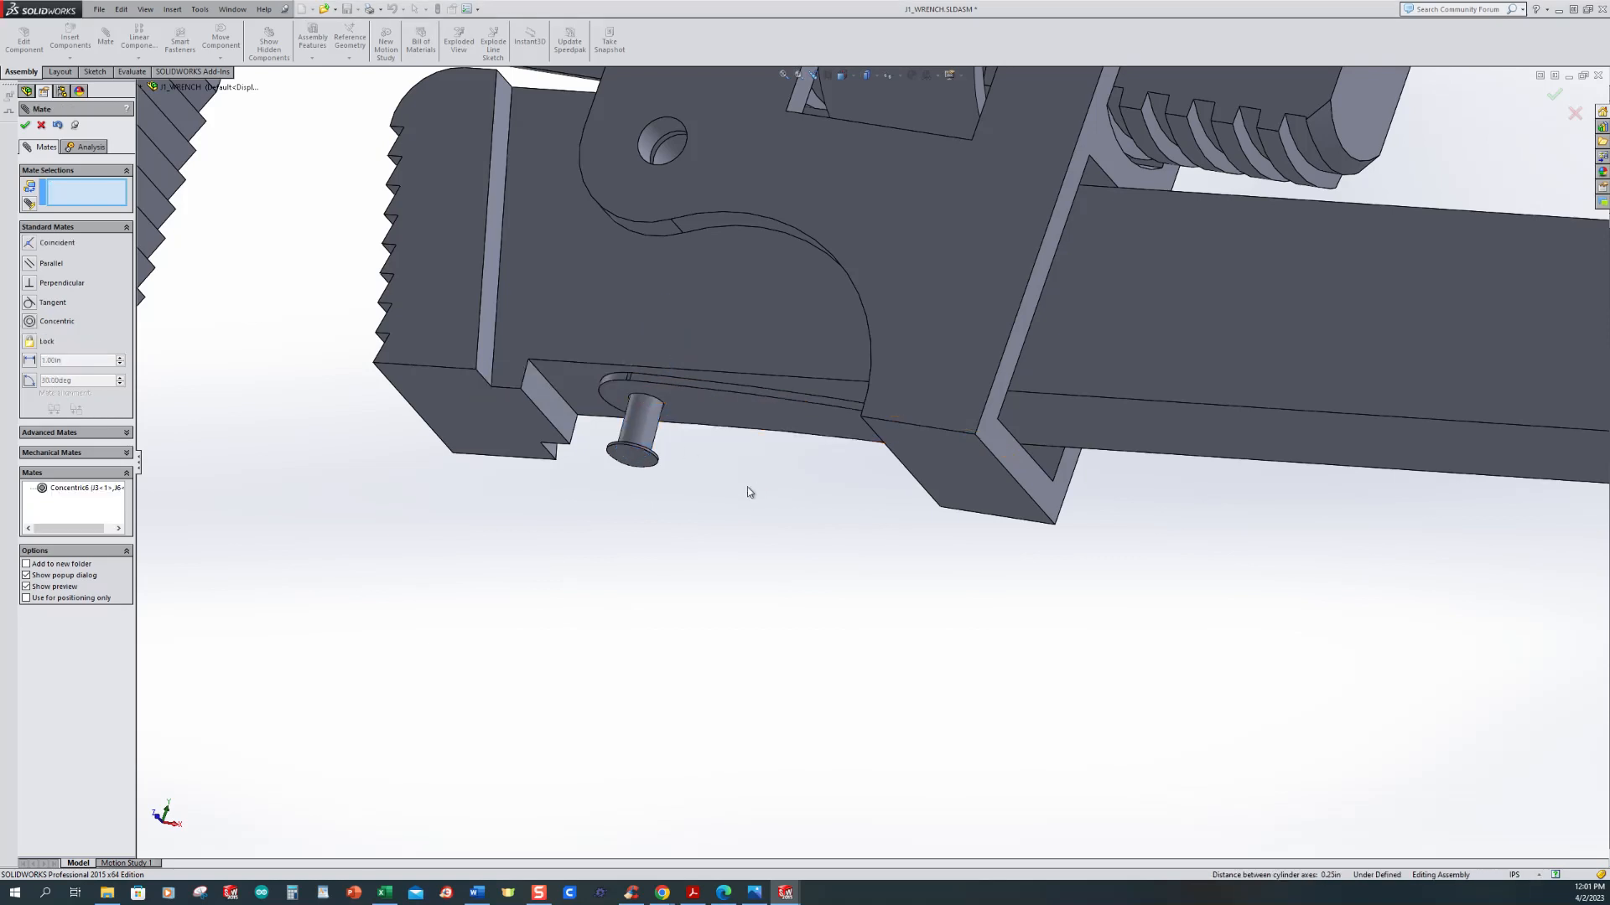
pyautogui.moveTo(736, 492); pyautogui.dragTo(727, 586, button='middle')
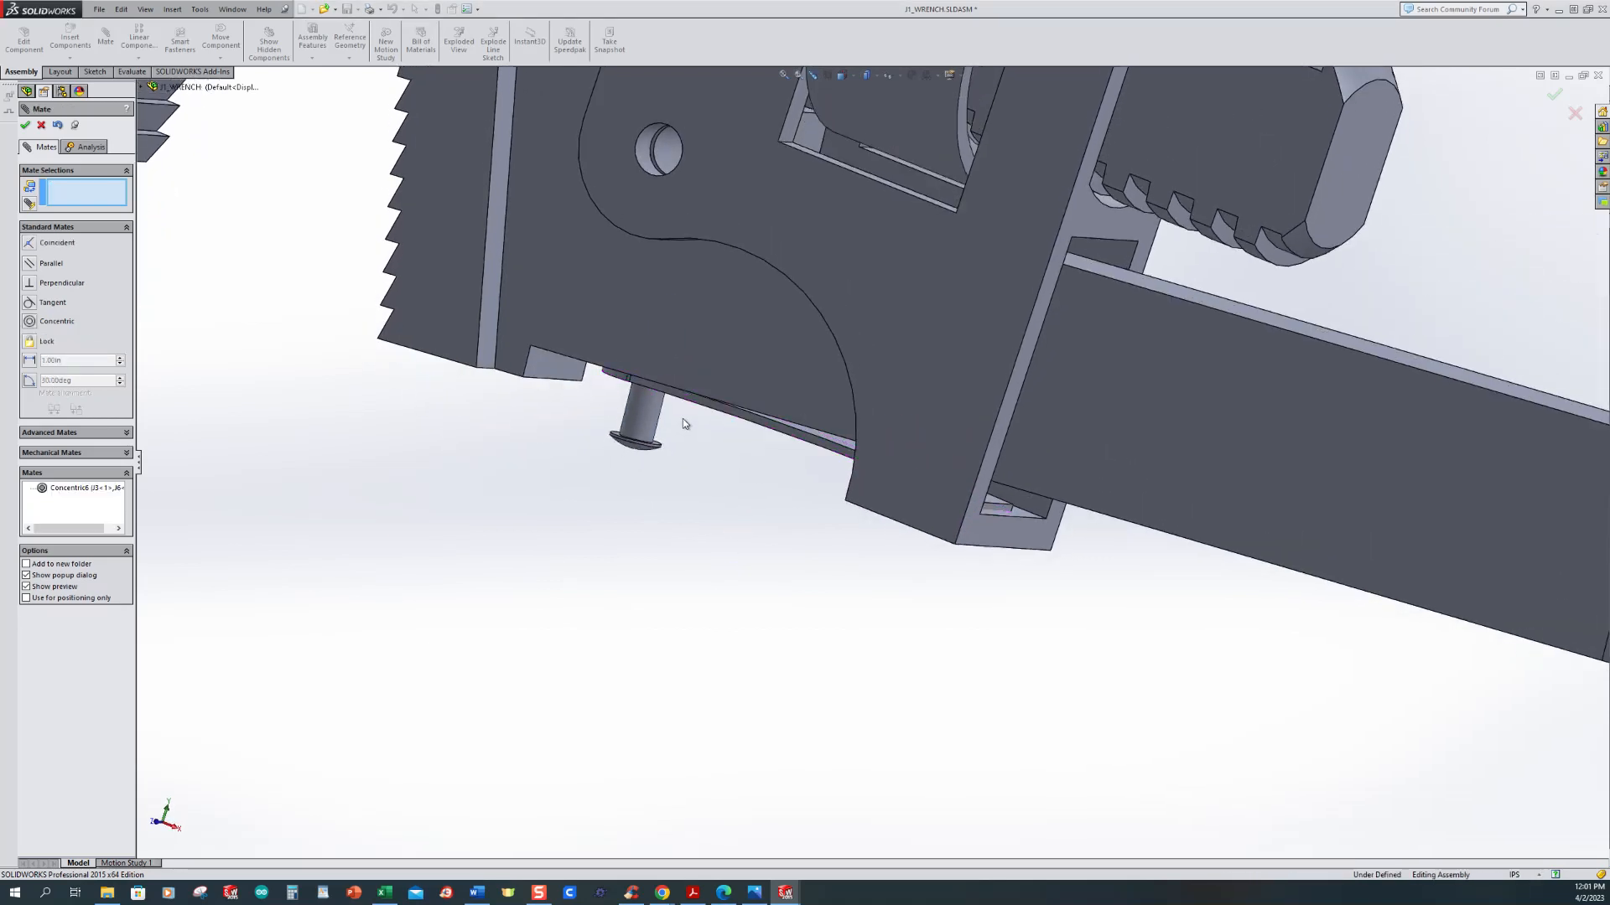
pyautogui.scroll(-4, 677, 426)
pyautogui.moveTo(673, 435); pyautogui.dragTo(689, 450, button='middle')
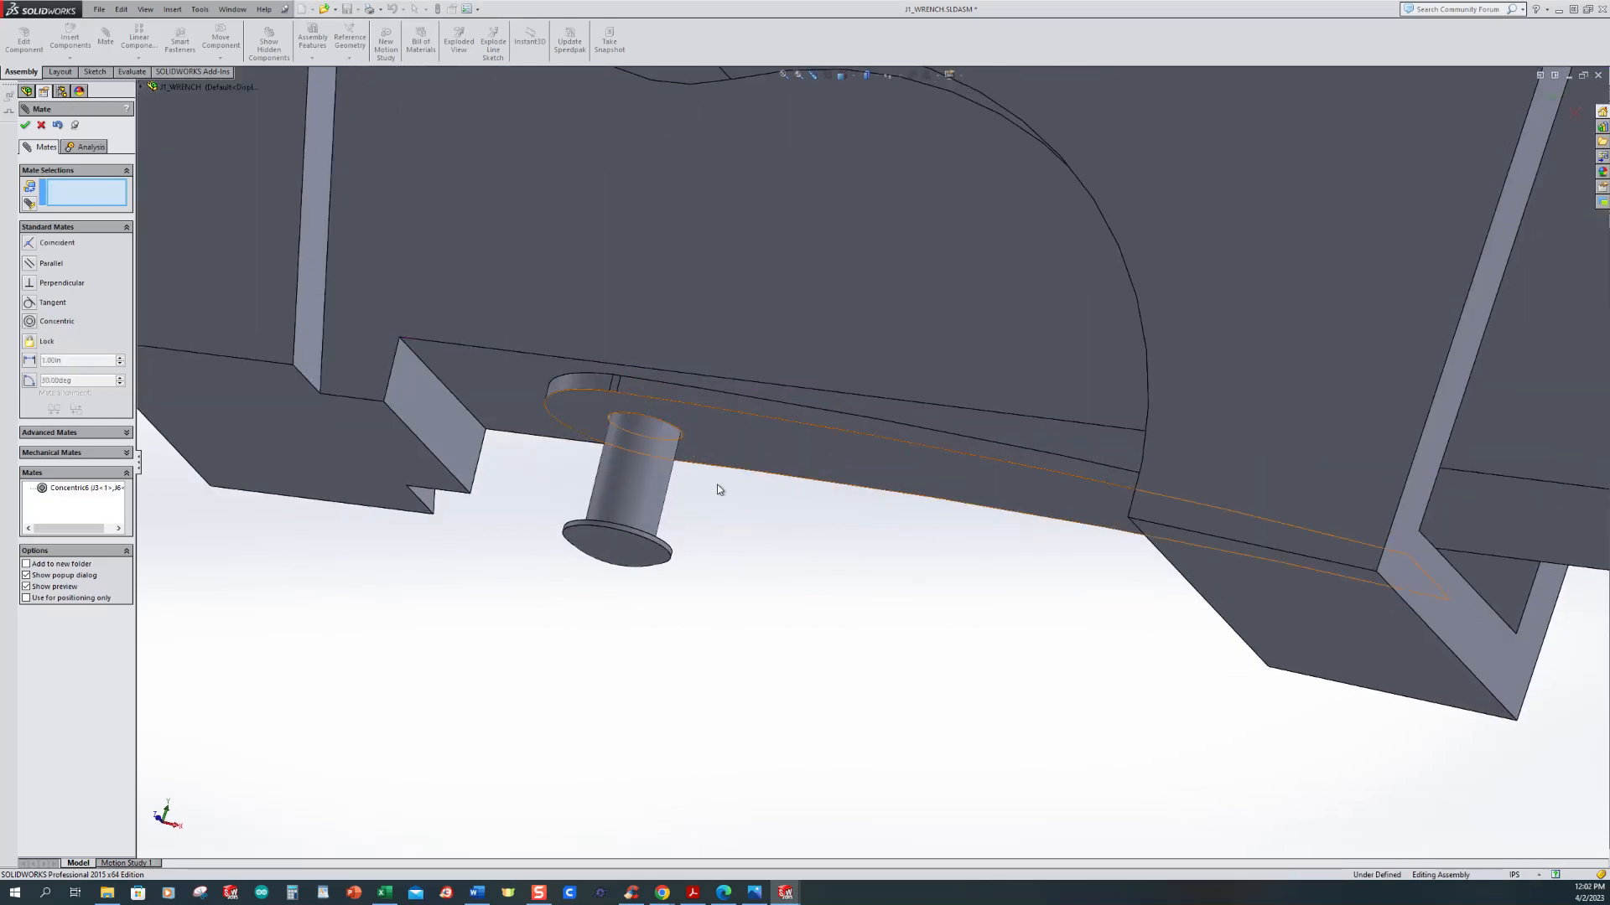
pyautogui.click(736, 434)
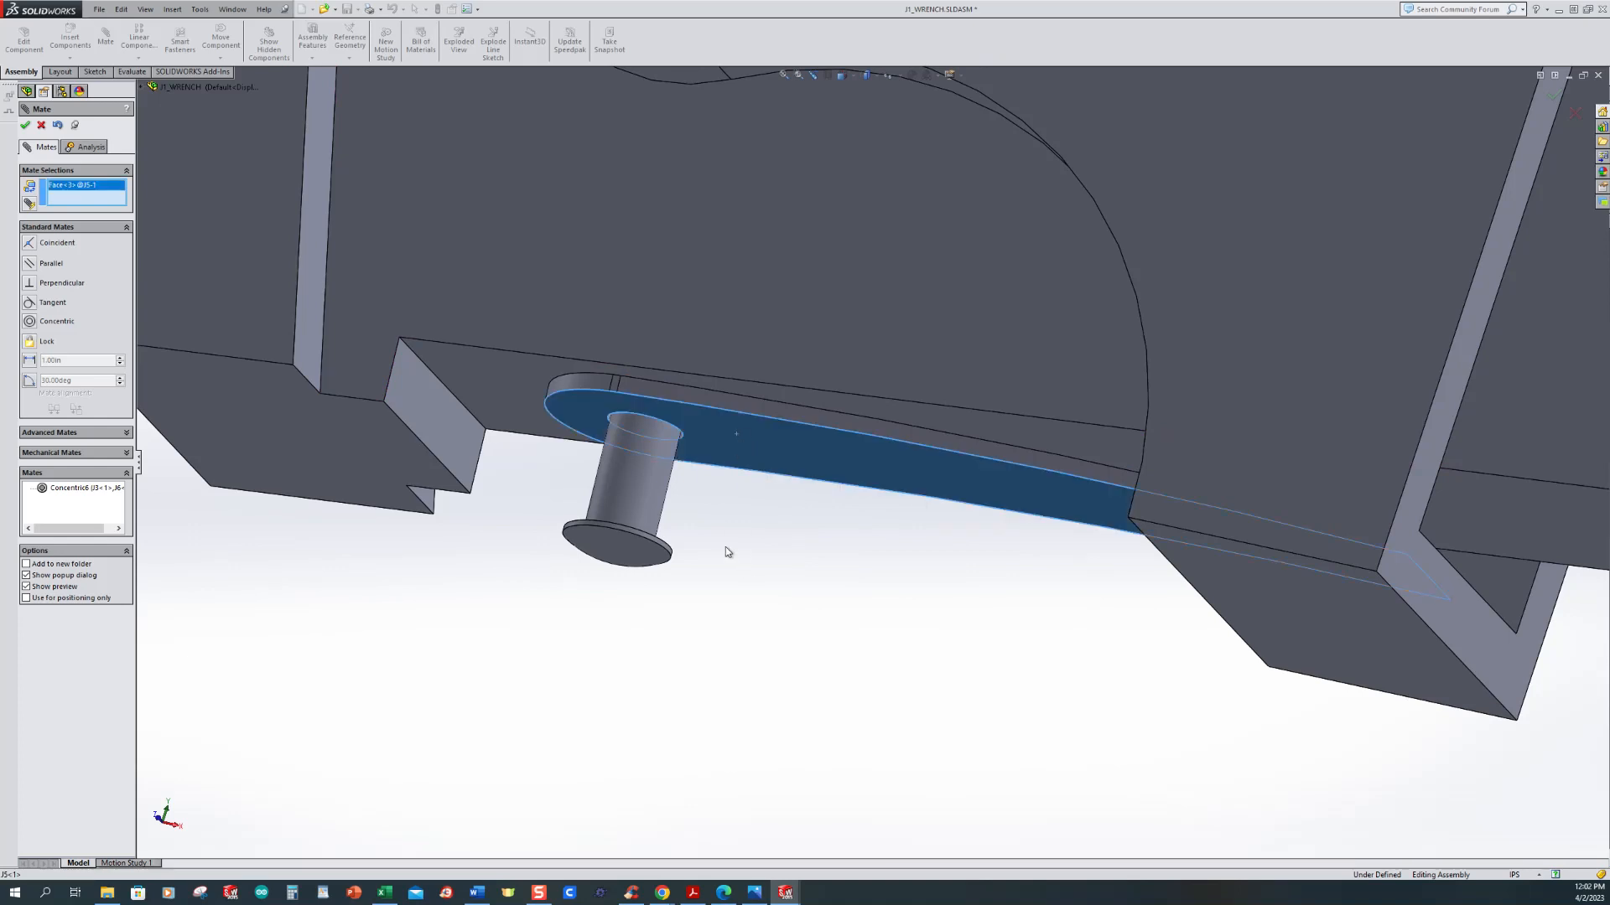
pyautogui.moveTo(726, 551); pyautogui.dragTo(693, 733, button='middle')
pyautogui.click(690, 475)
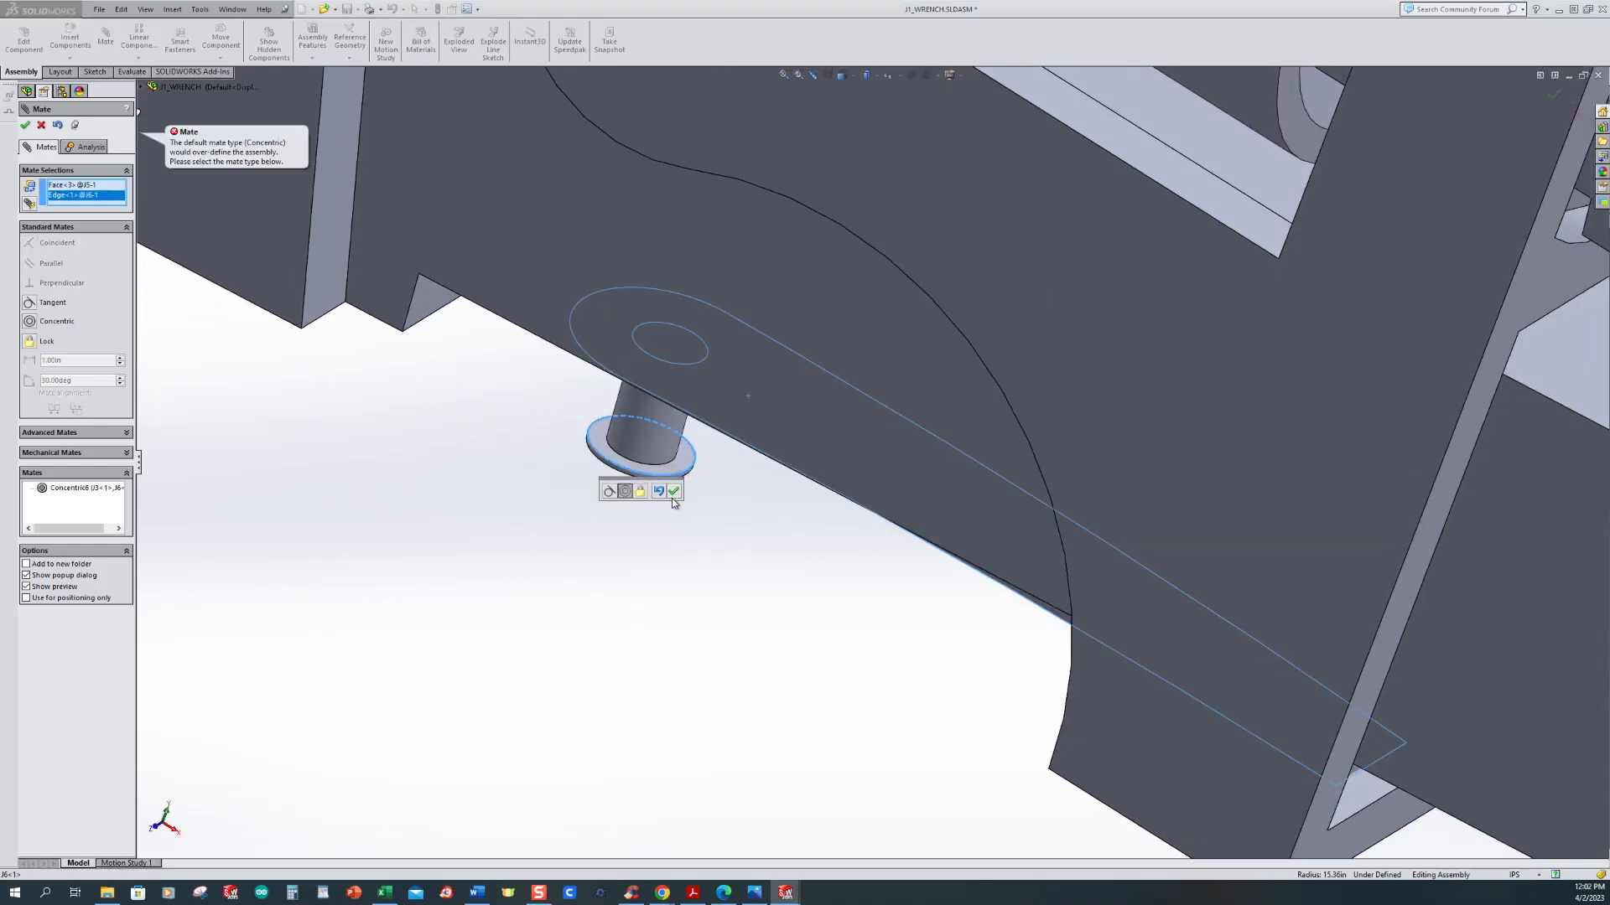
pyautogui.rightClick(84, 198)
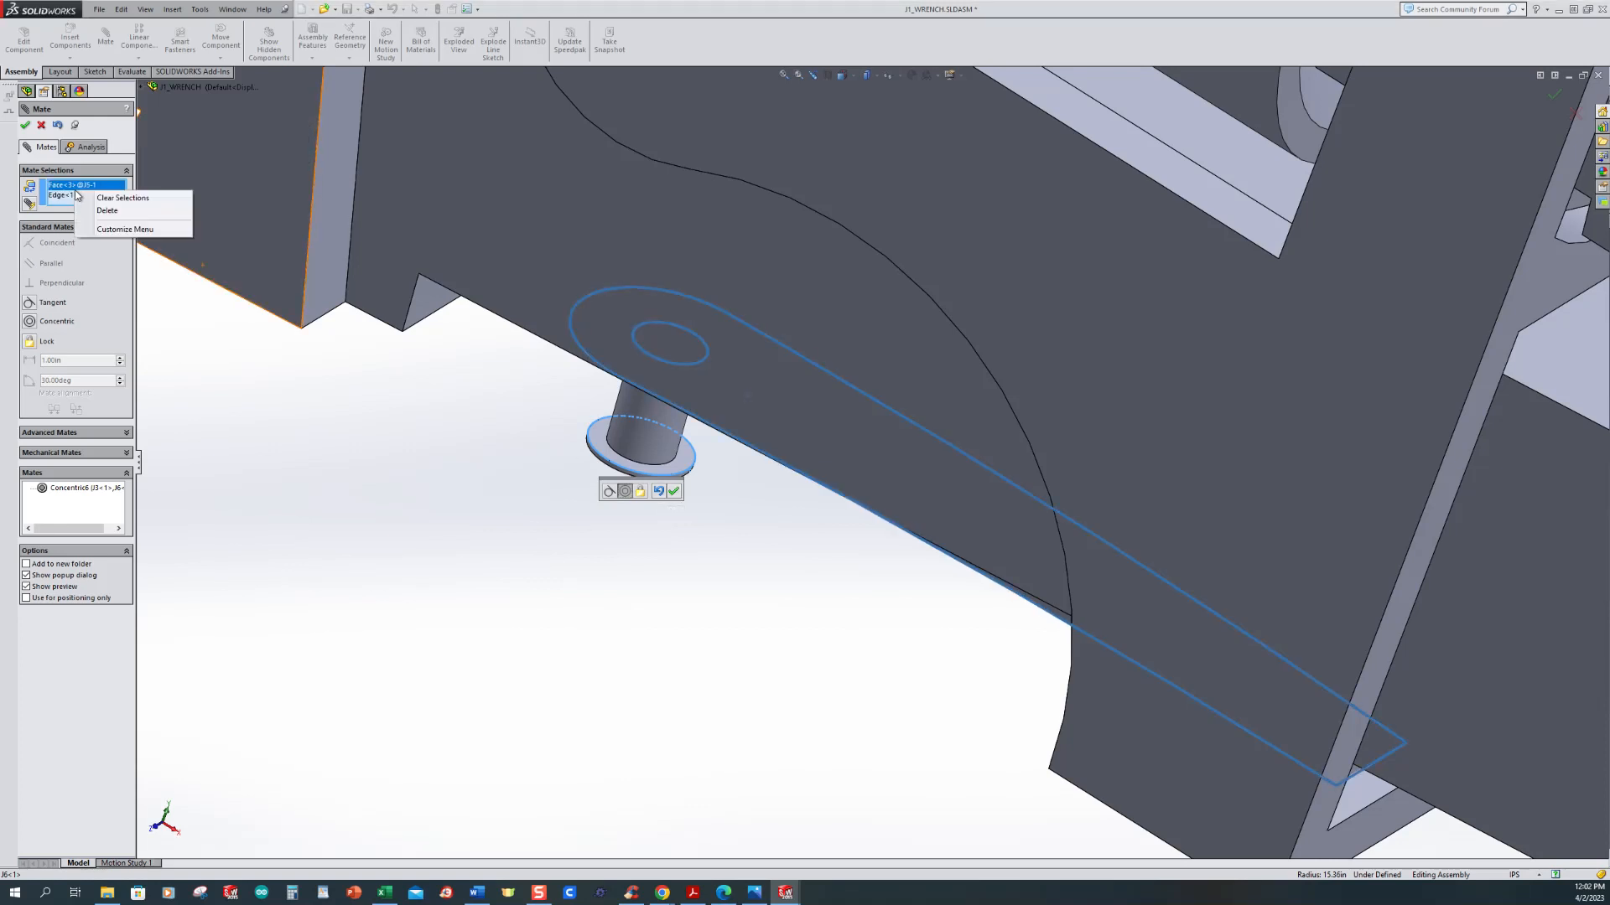
pyautogui.click(107, 207)
# Step: Add a tangent mate between the inner face of the J6 rivet's head and the J5 spring's lower curved face, and finish mating
pyautogui.click(625, 467)
pyautogui.moveTo(715, 499); pyautogui.dragTo(753, 365, button='middle')
pyautogui.scroll(3, 753, 365)
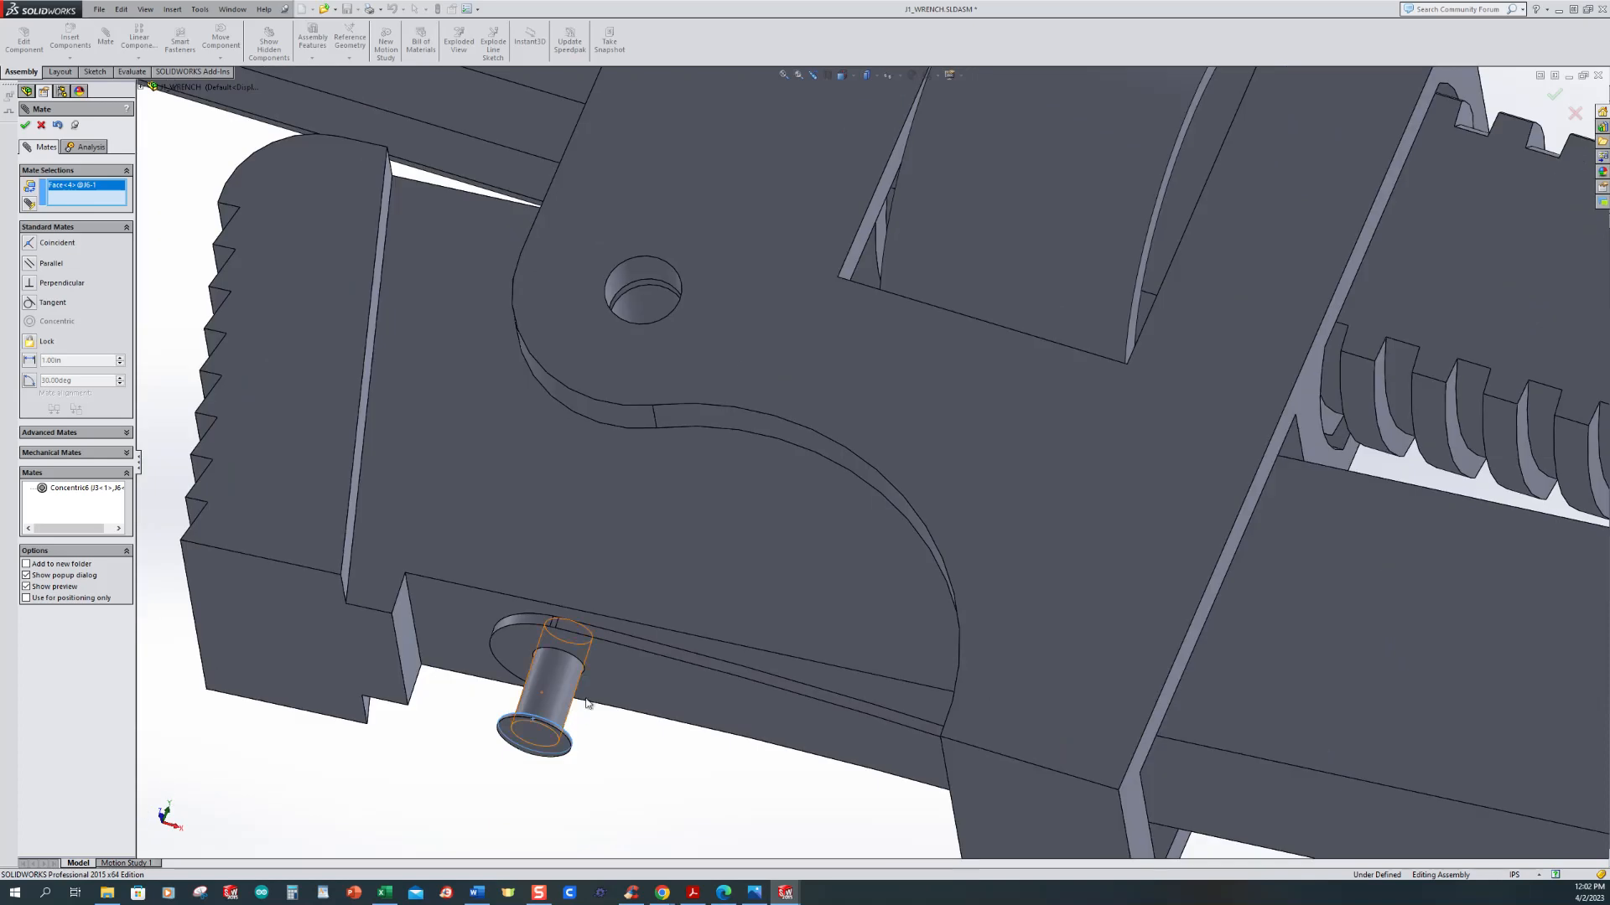
pyautogui.click(610, 672)
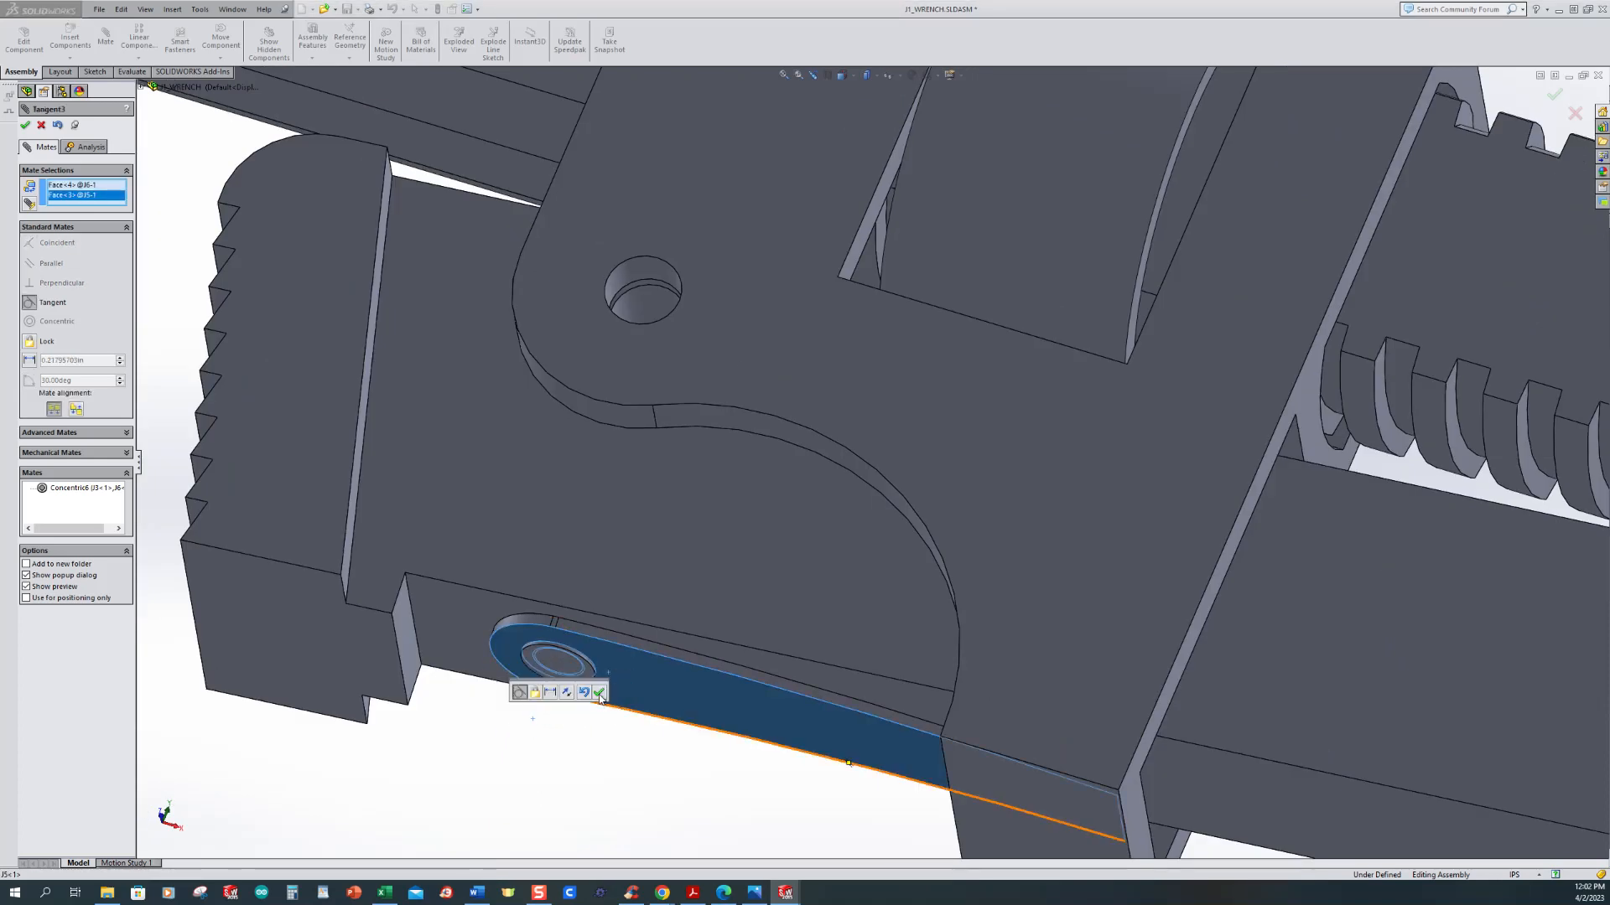
pyautogui.click(598, 692)
pyautogui.scroll(2, 587, 706)
pyautogui.scroll(5, 581, 708)
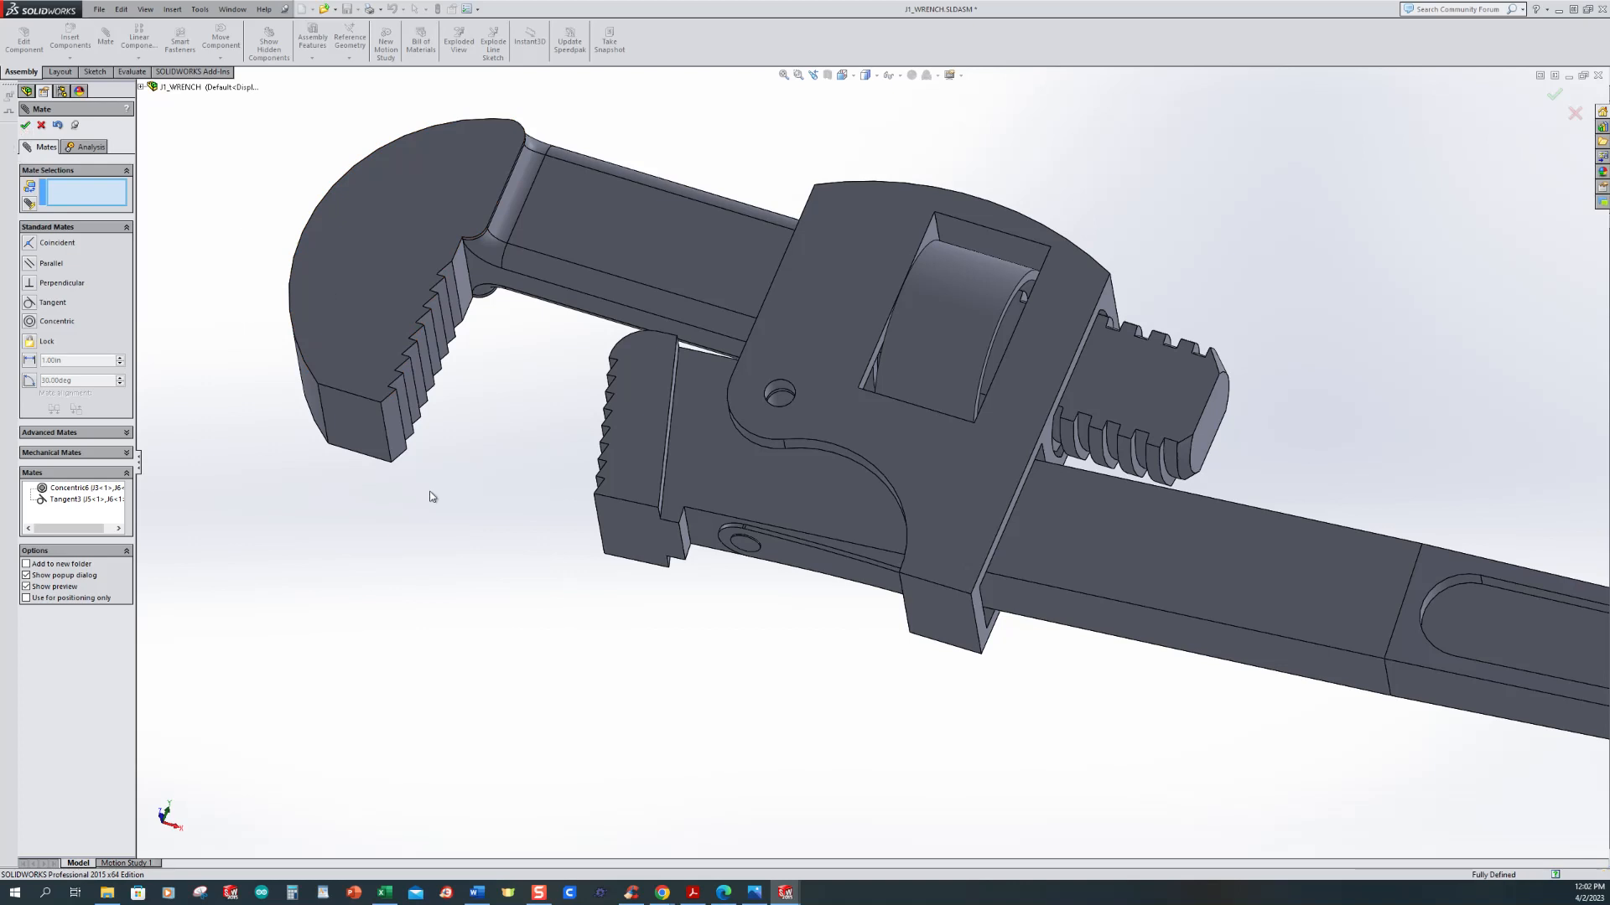
pyautogui.press('Escape')
# Step: Insert the J7 pin into the assembly and place it in the open space beside the jaws
pyautogui.moveTo(538, 461); pyautogui.dragTo(510, 580, button='middle')
pyautogui.click(69, 59)
pyautogui.click(80, 72)
pyautogui.click(120, 327)
pyautogui.click(40, 325)
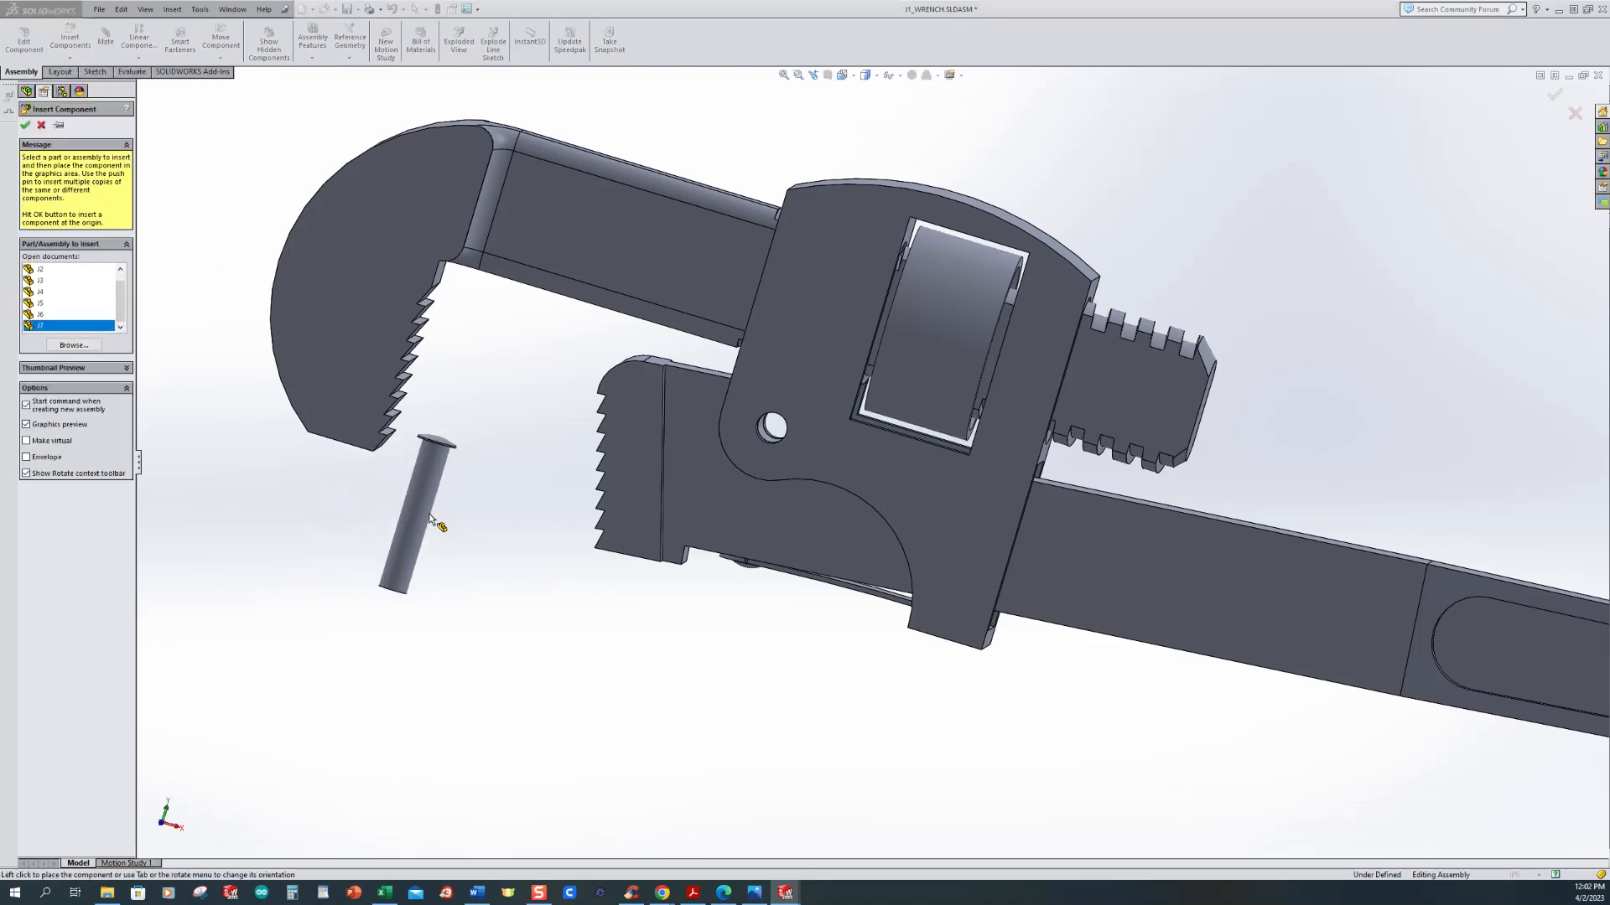
pyautogui.click(470, 489)
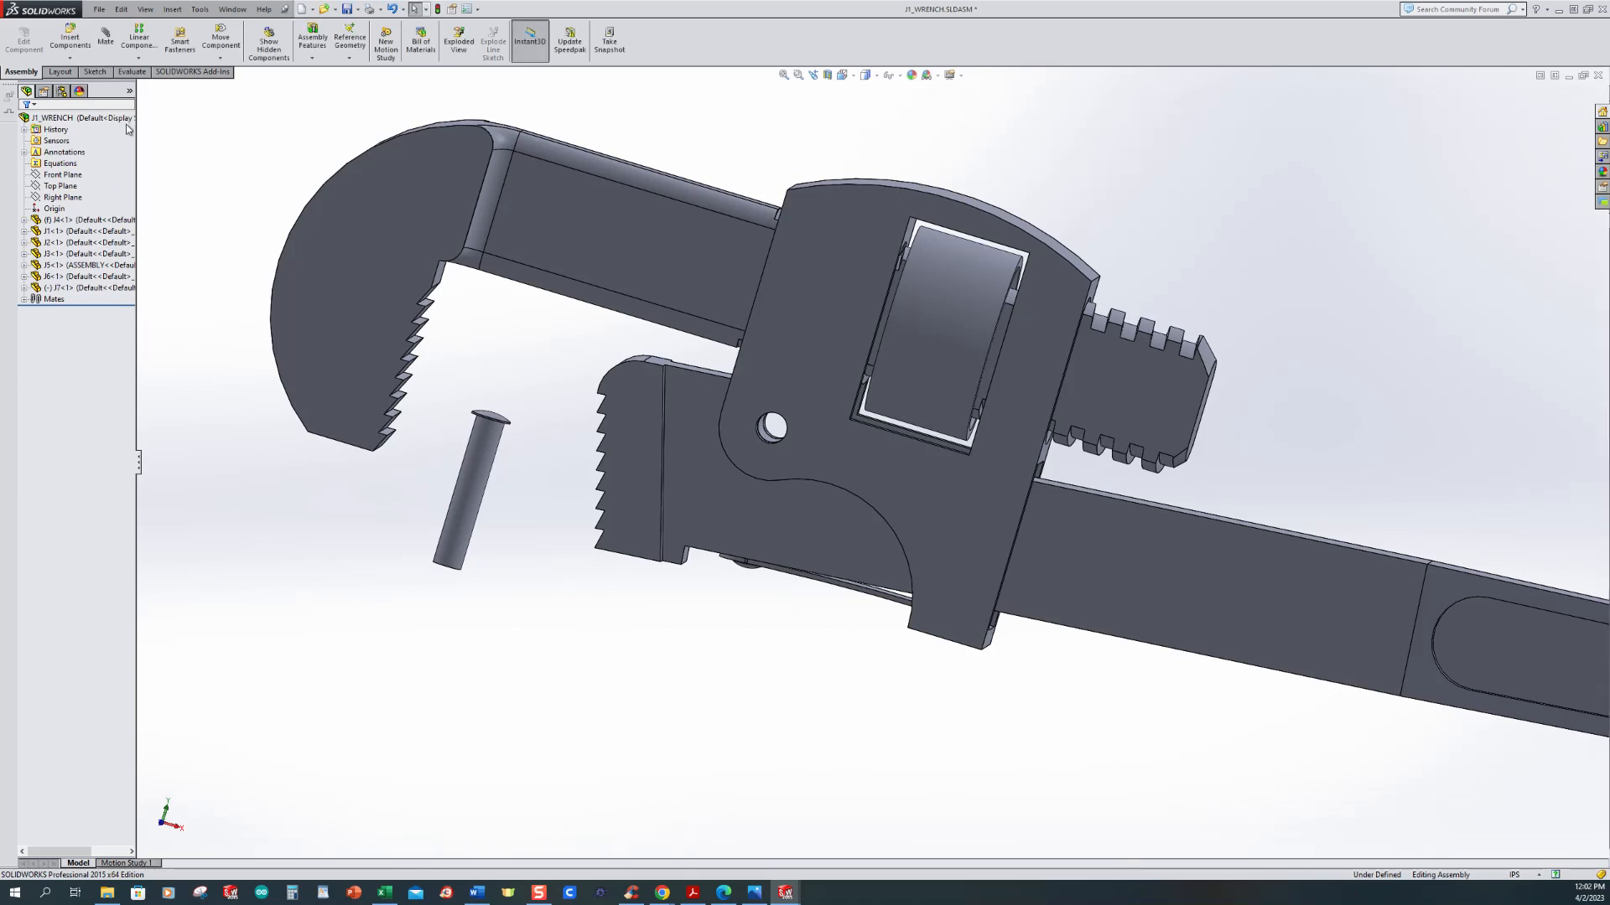
# Step: Add a concentric mate between the J7 pin's shank and the J3 handle's pivot hole
pyautogui.click(101, 54)
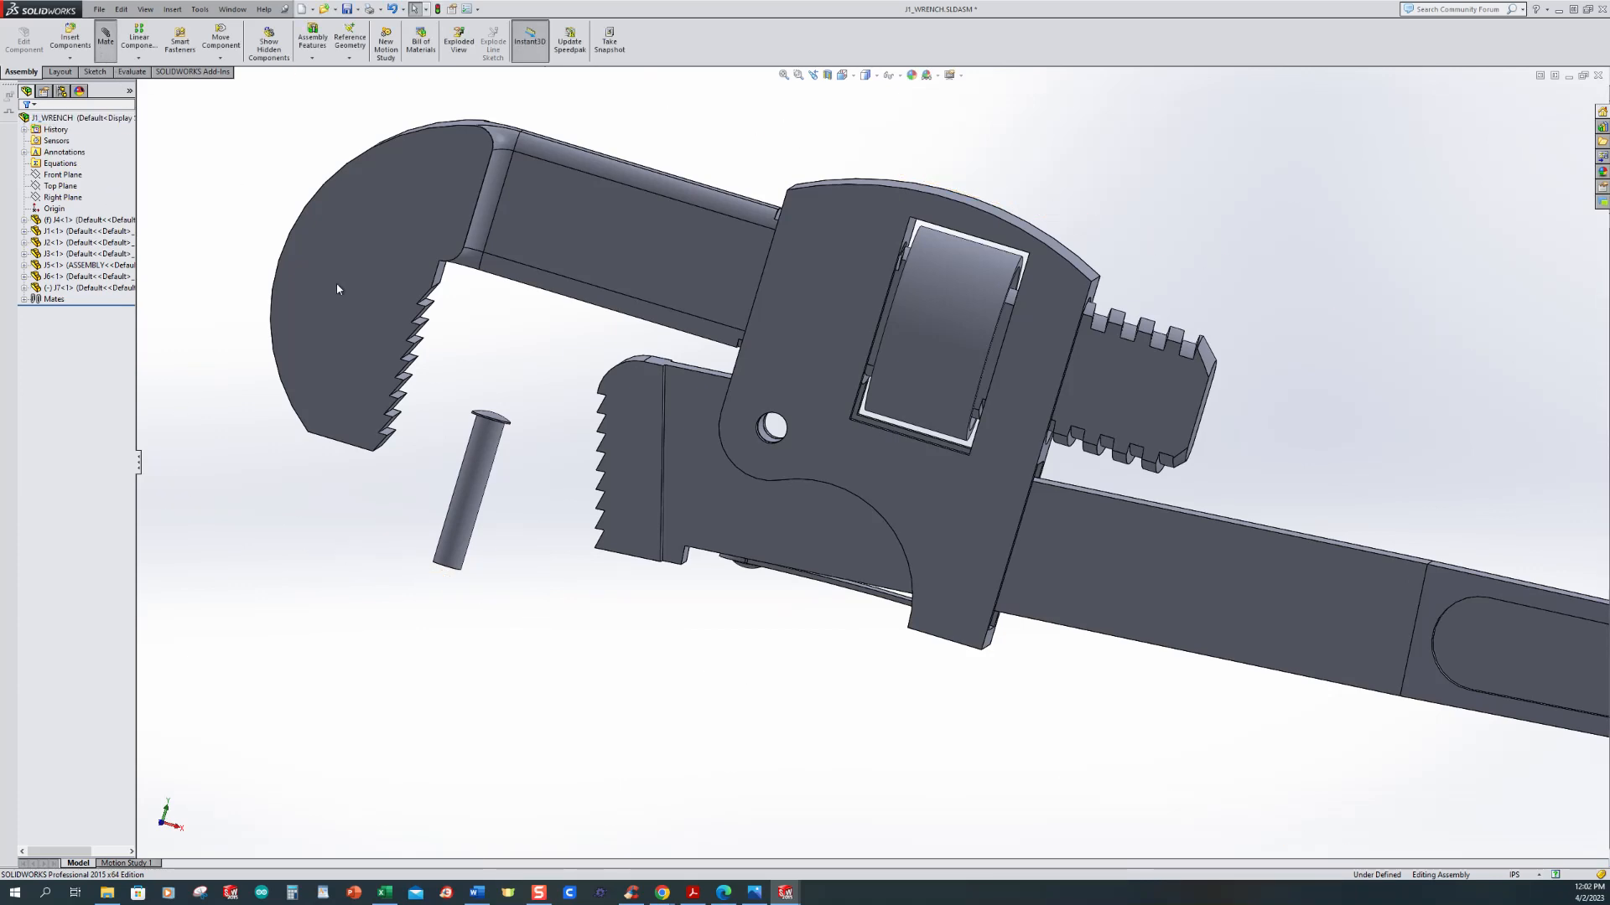
pyautogui.click(484, 476)
pyautogui.scroll(-5, 767, 449)
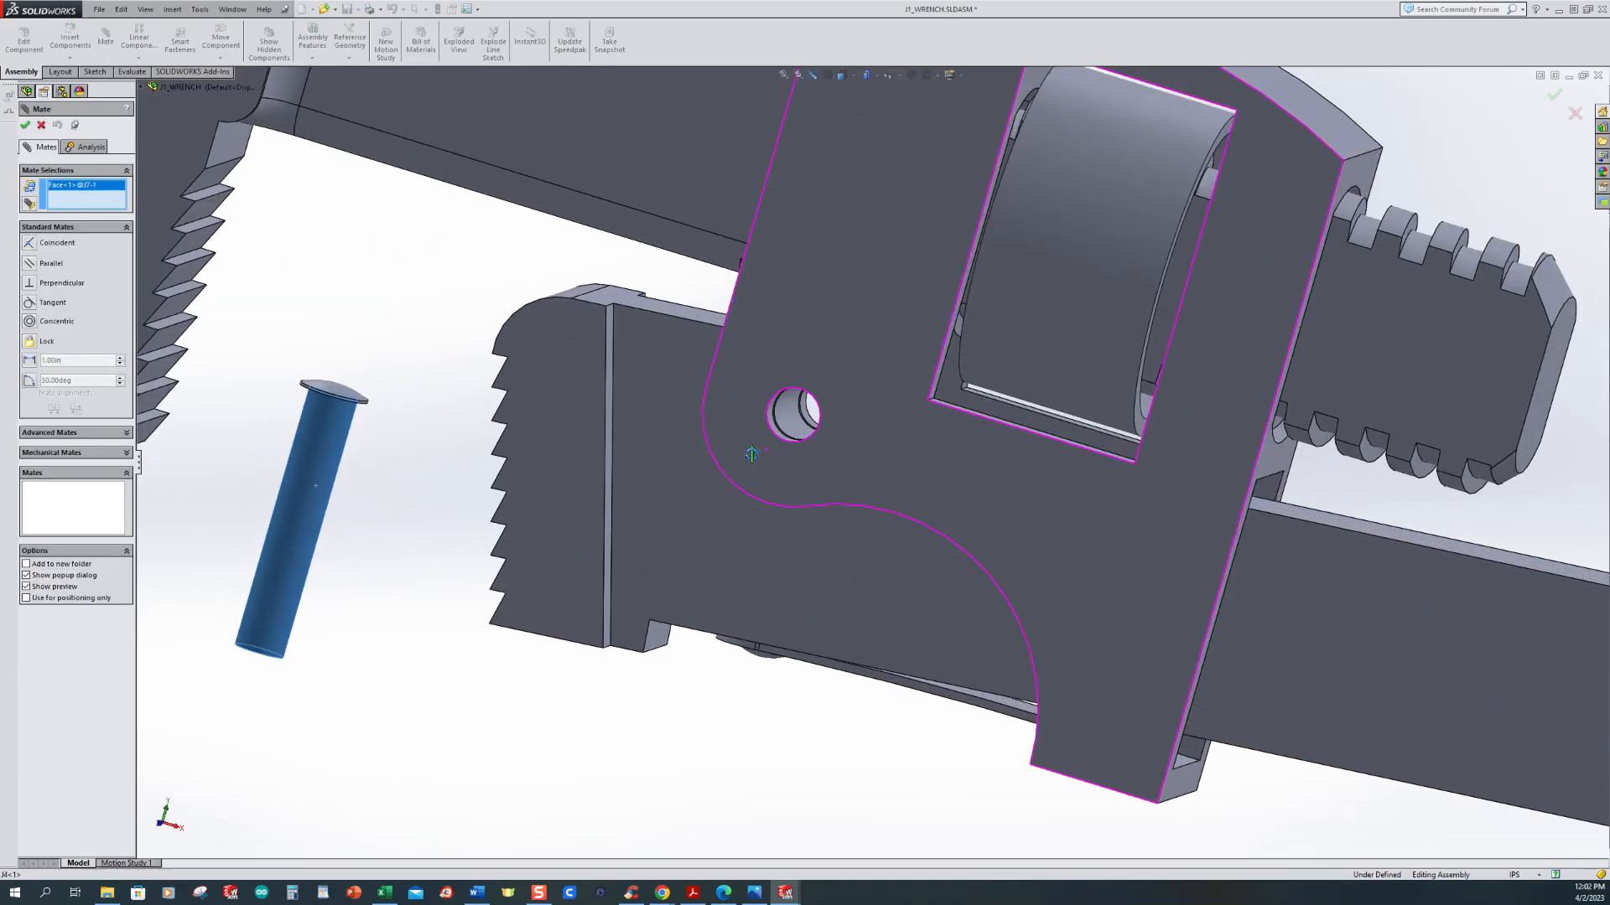
pyautogui.click(796, 421)
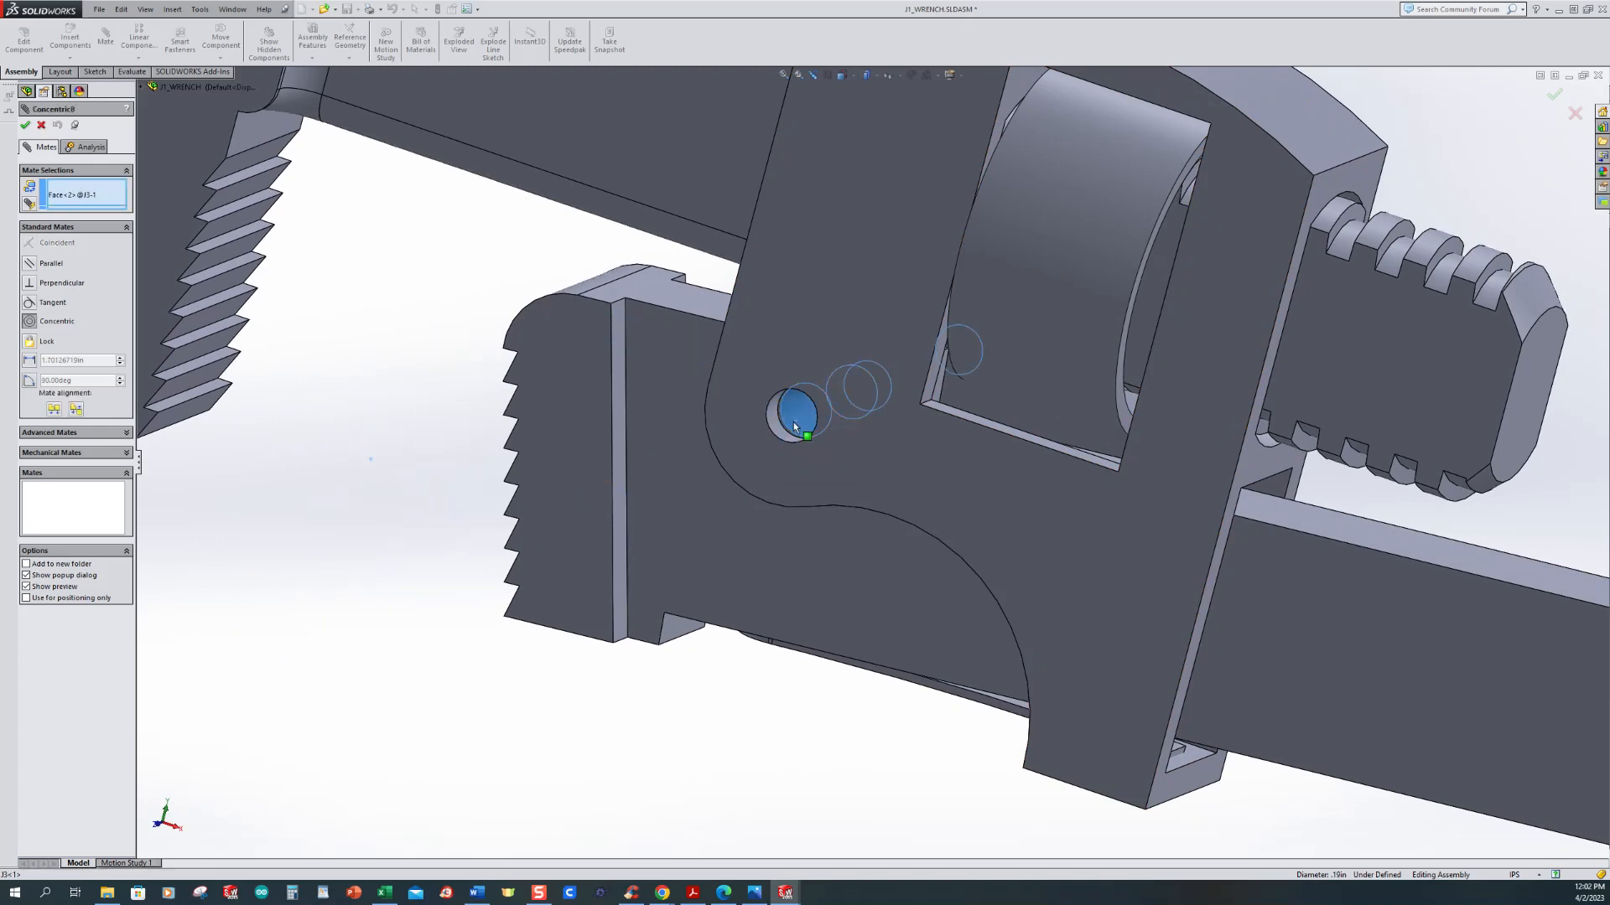
pyautogui.click(778, 394)
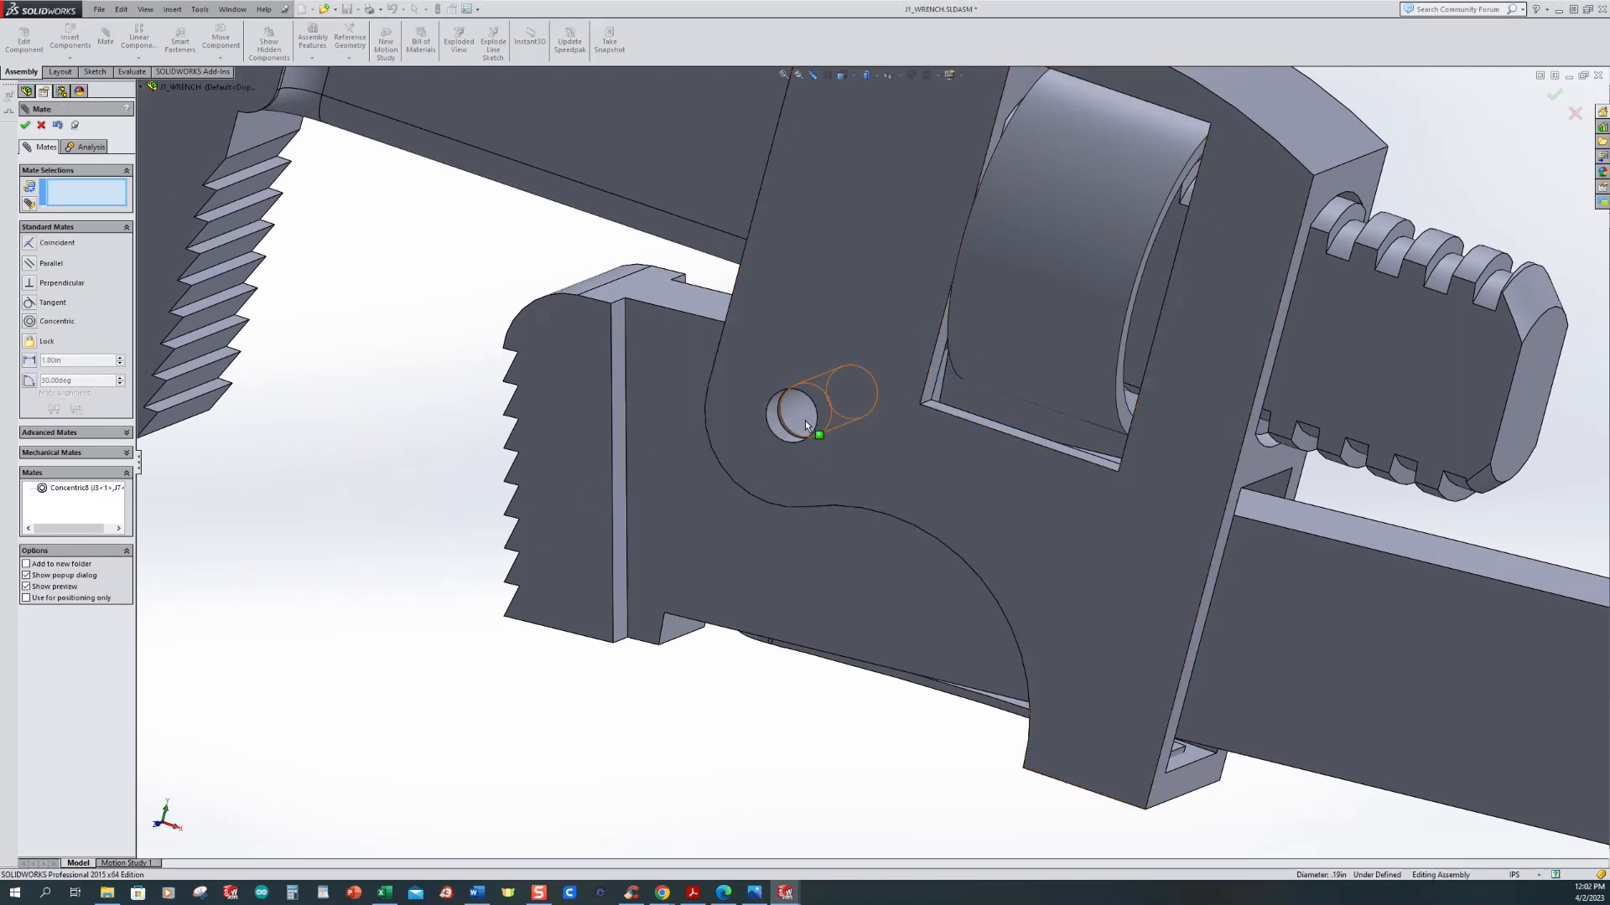
# Step: Pull the J7 pin out of the wrench along its hole axis so its head stands clear of the J4 housing
pyautogui.scroll(5, 753, 426)
pyautogui.moveTo(718, 441); pyautogui.dragTo(617, 504, button='middle')
pyautogui.click(851, 434)
pyautogui.moveTo(851, 434); pyautogui.dragTo(509, 602)
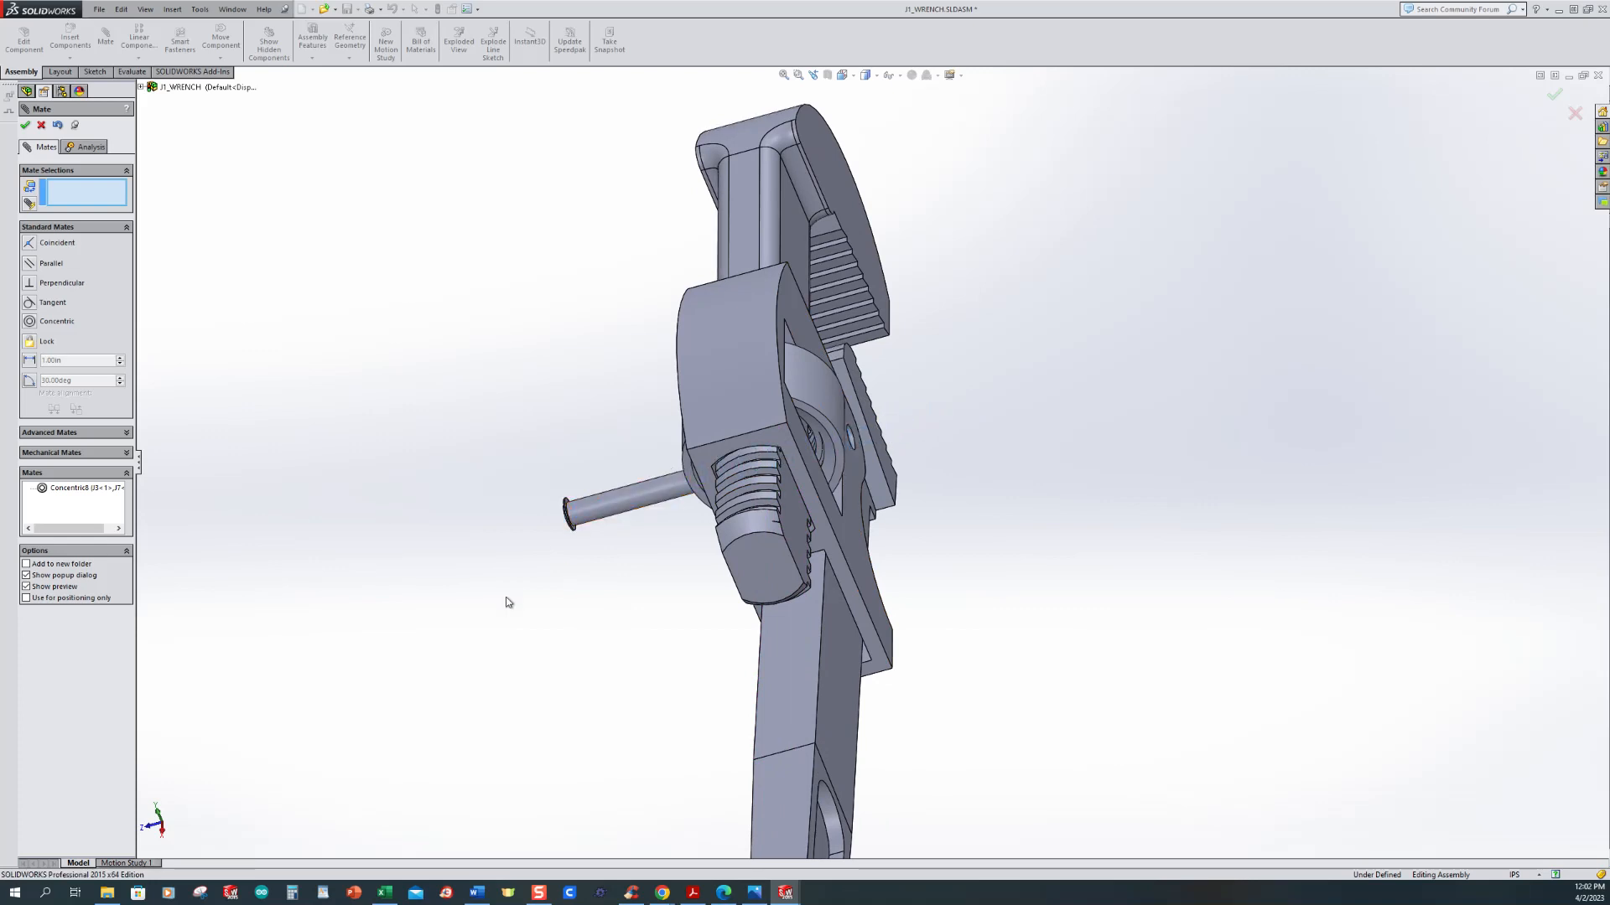
pyautogui.moveTo(526, 602); pyautogui.dragTo(556, 556, button='middle')
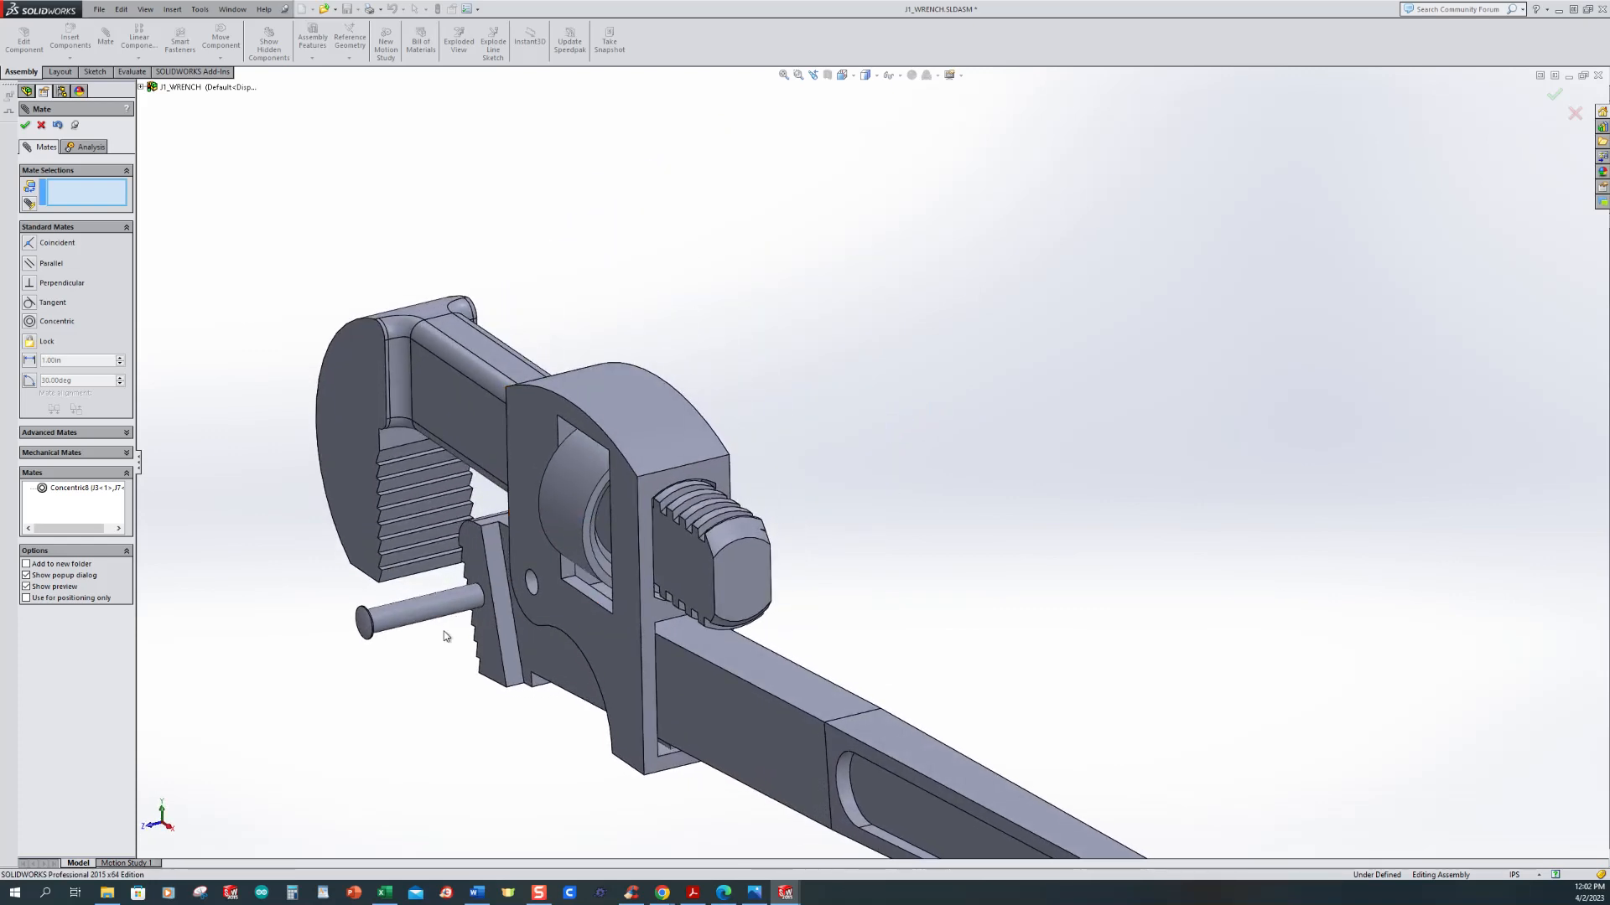
# Step: Add a coincident mate between the inner face of the J7 pin's head and J4's side face, and select the Mates folder
pyautogui.scroll(-3, 444, 637)
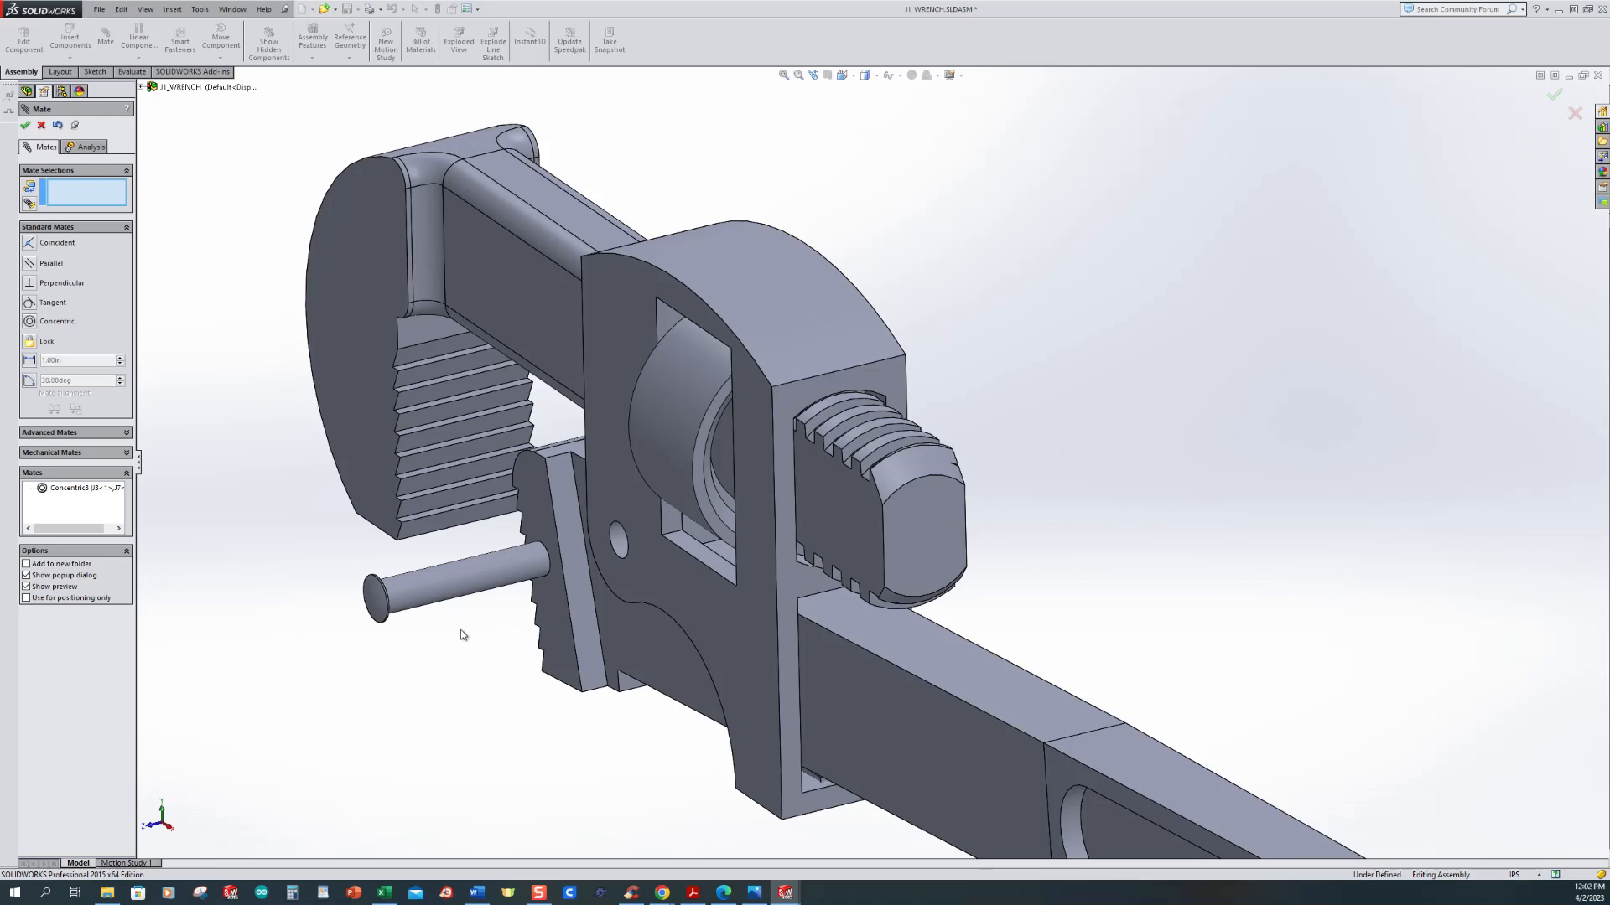
pyautogui.moveTo(434, 641); pyautogui.dragTo(1049, 464, button='middle')
pyautogui.scroll(-2, 1040, 466)
pyautogui.click(936, 456)
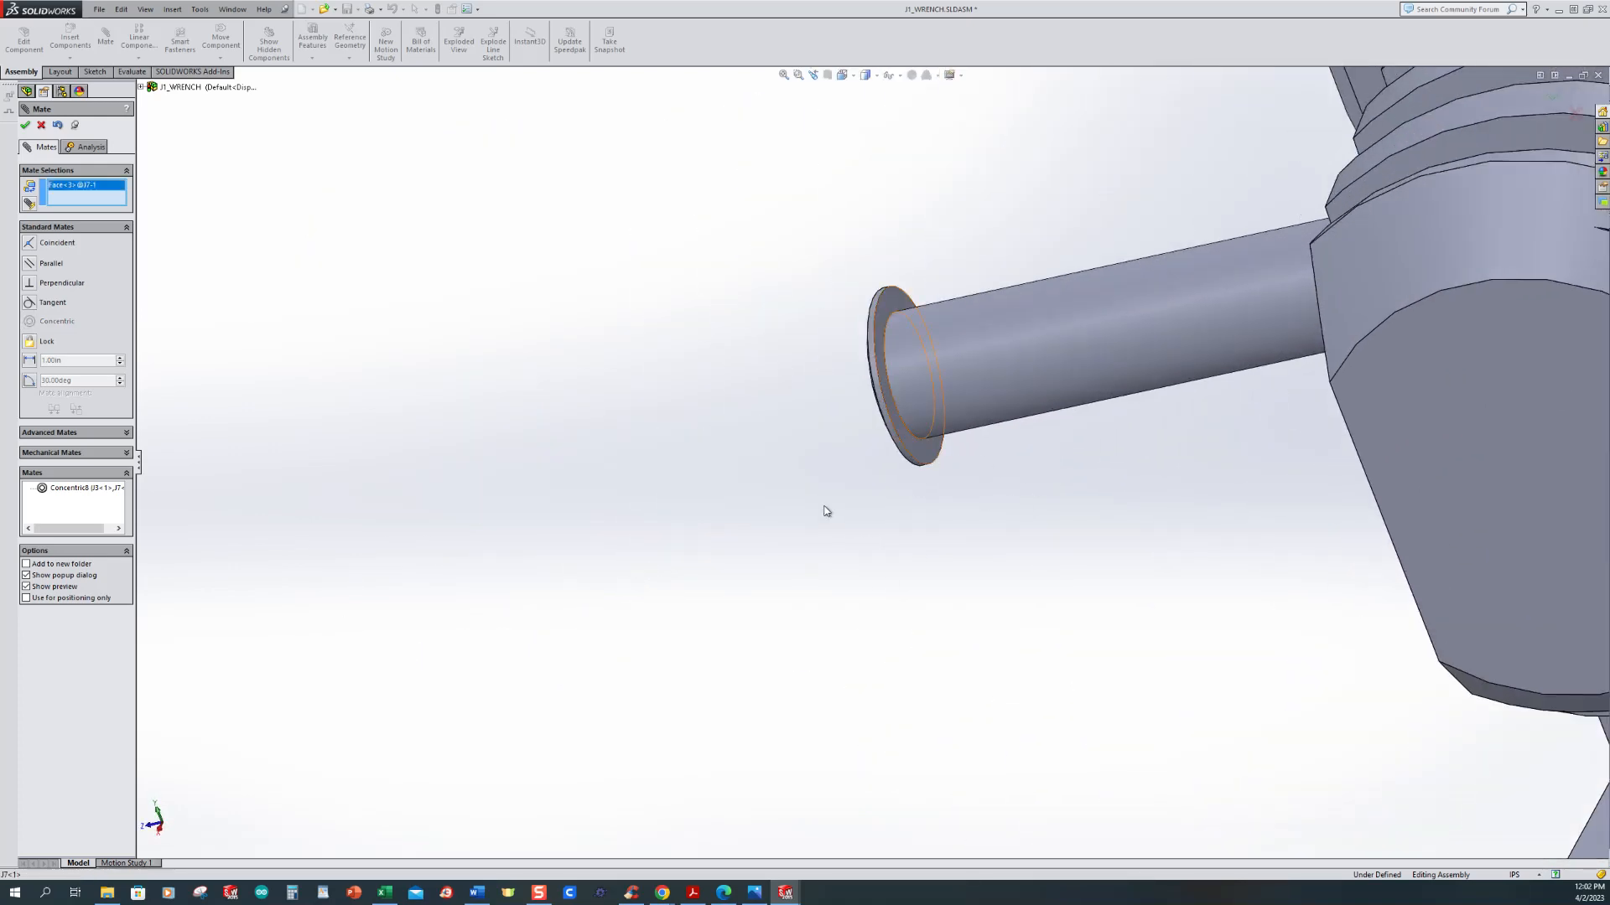
pyautogui.scroll(3, 909, 475)
pyautogui.moveTo(520, 546); pyautogui.dragTo(642, 471, button='middle')
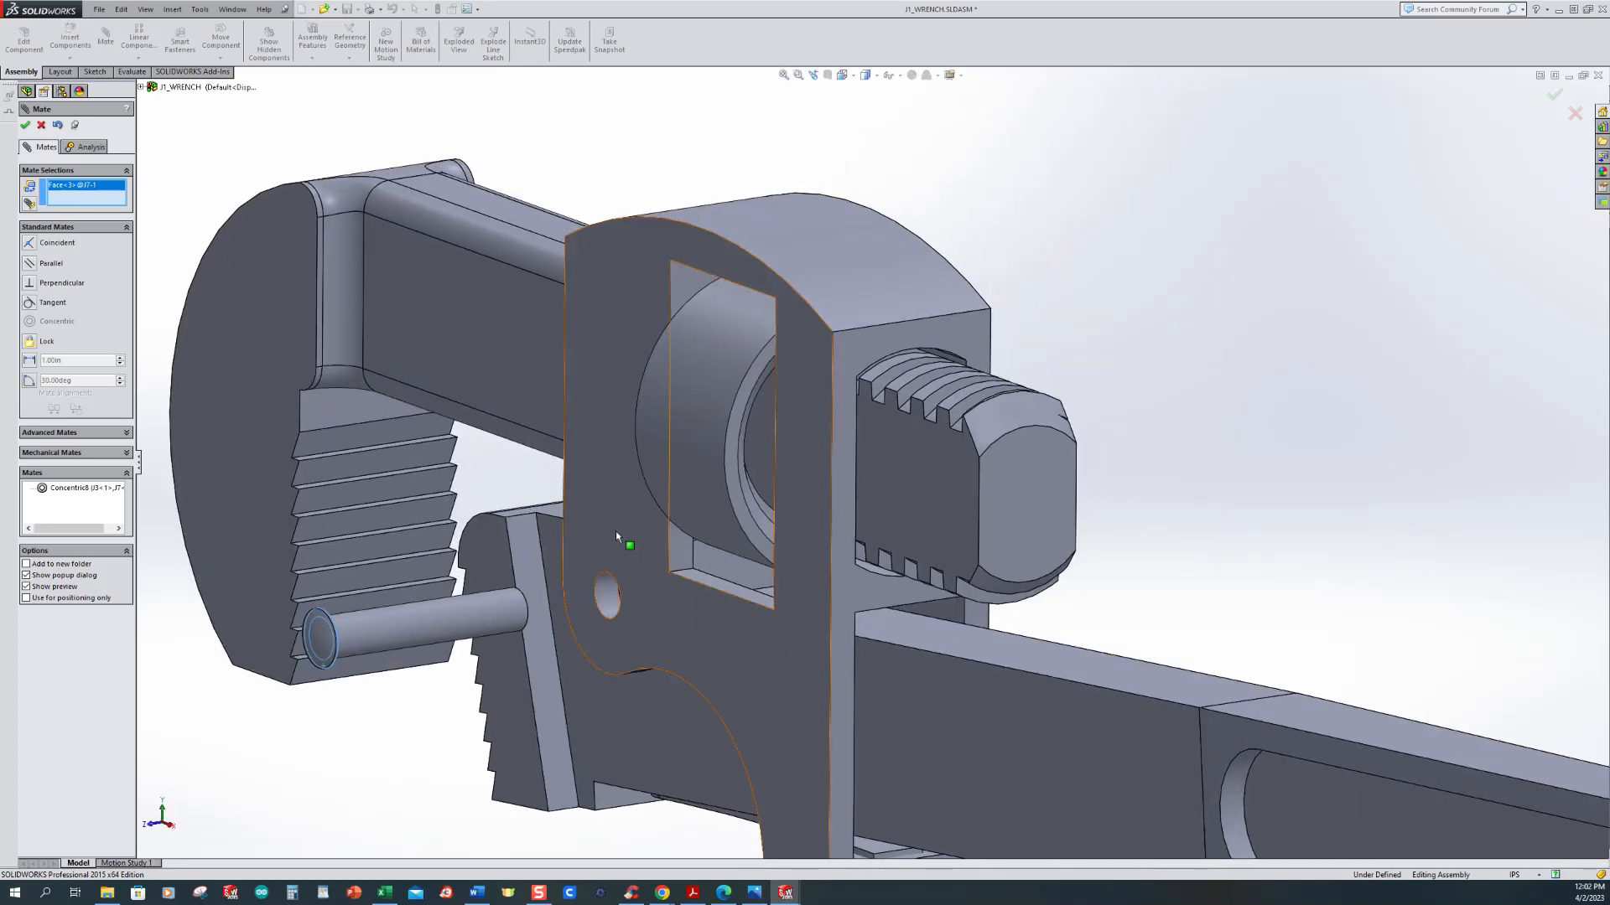
pyautogui.click(615, 530)
pyautogui.click(601, 551)
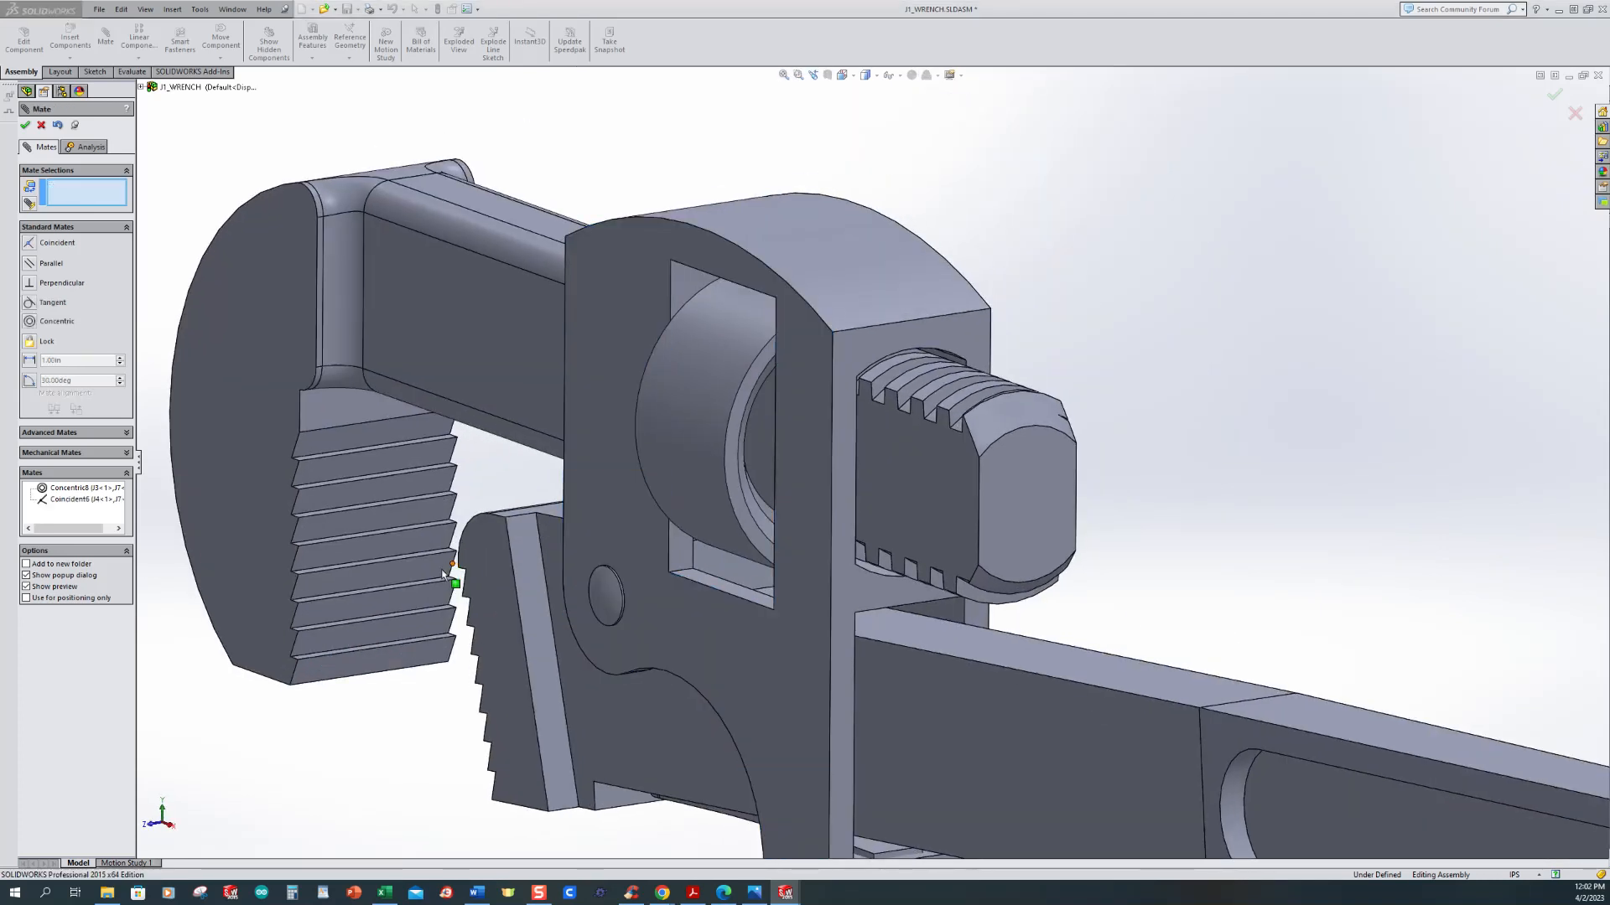
pyautogui.click(25, 128)
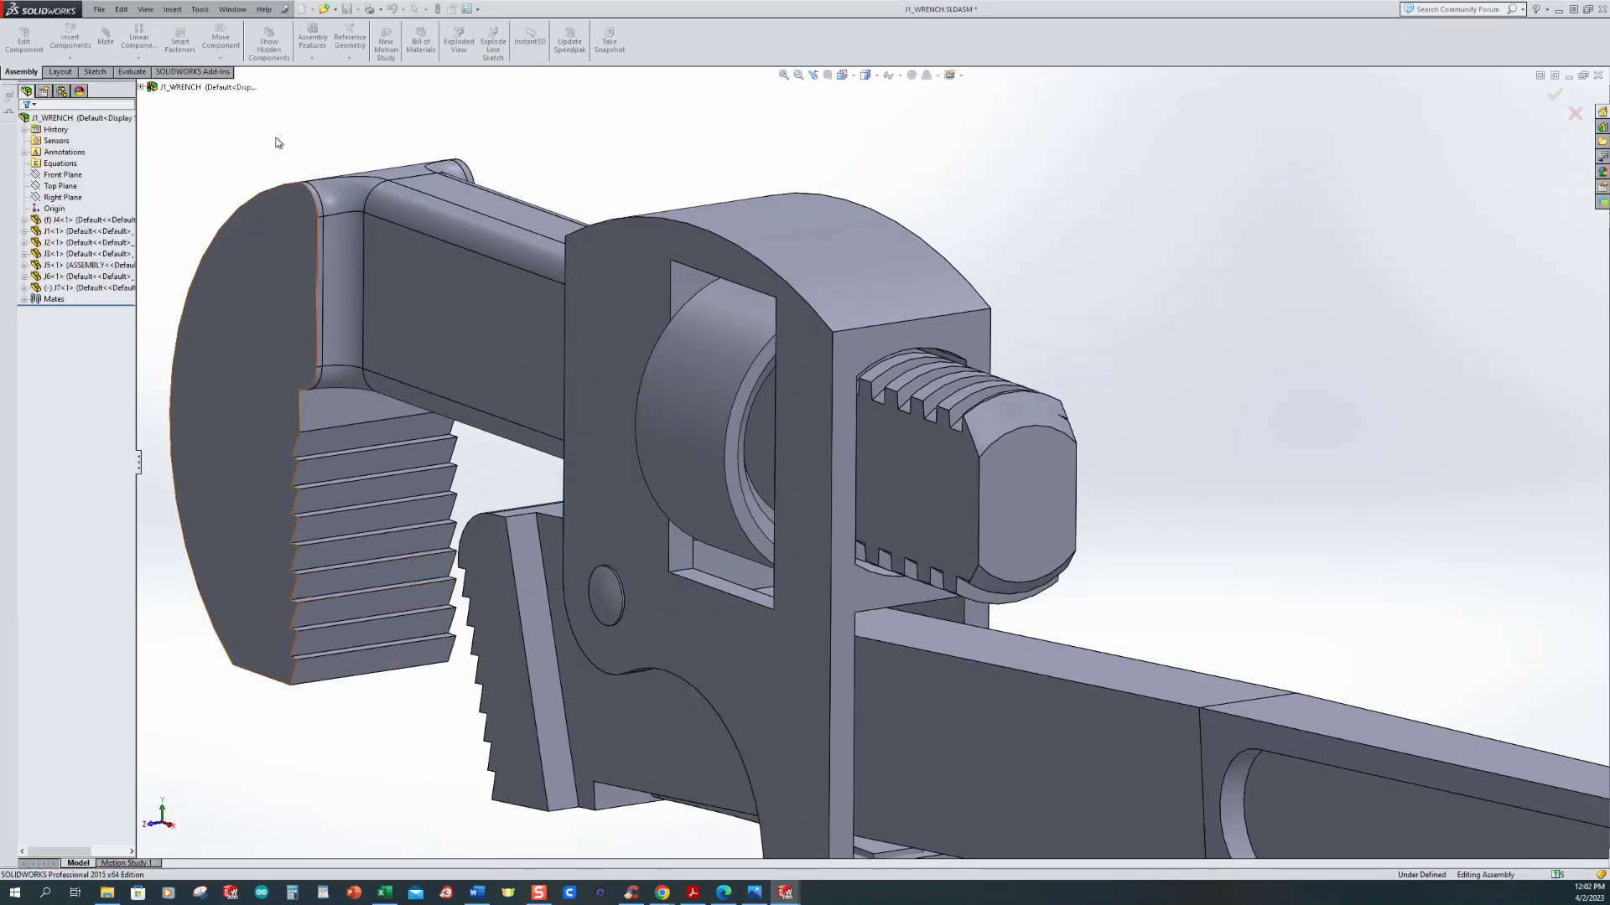
pyautogui.click(67, 300)
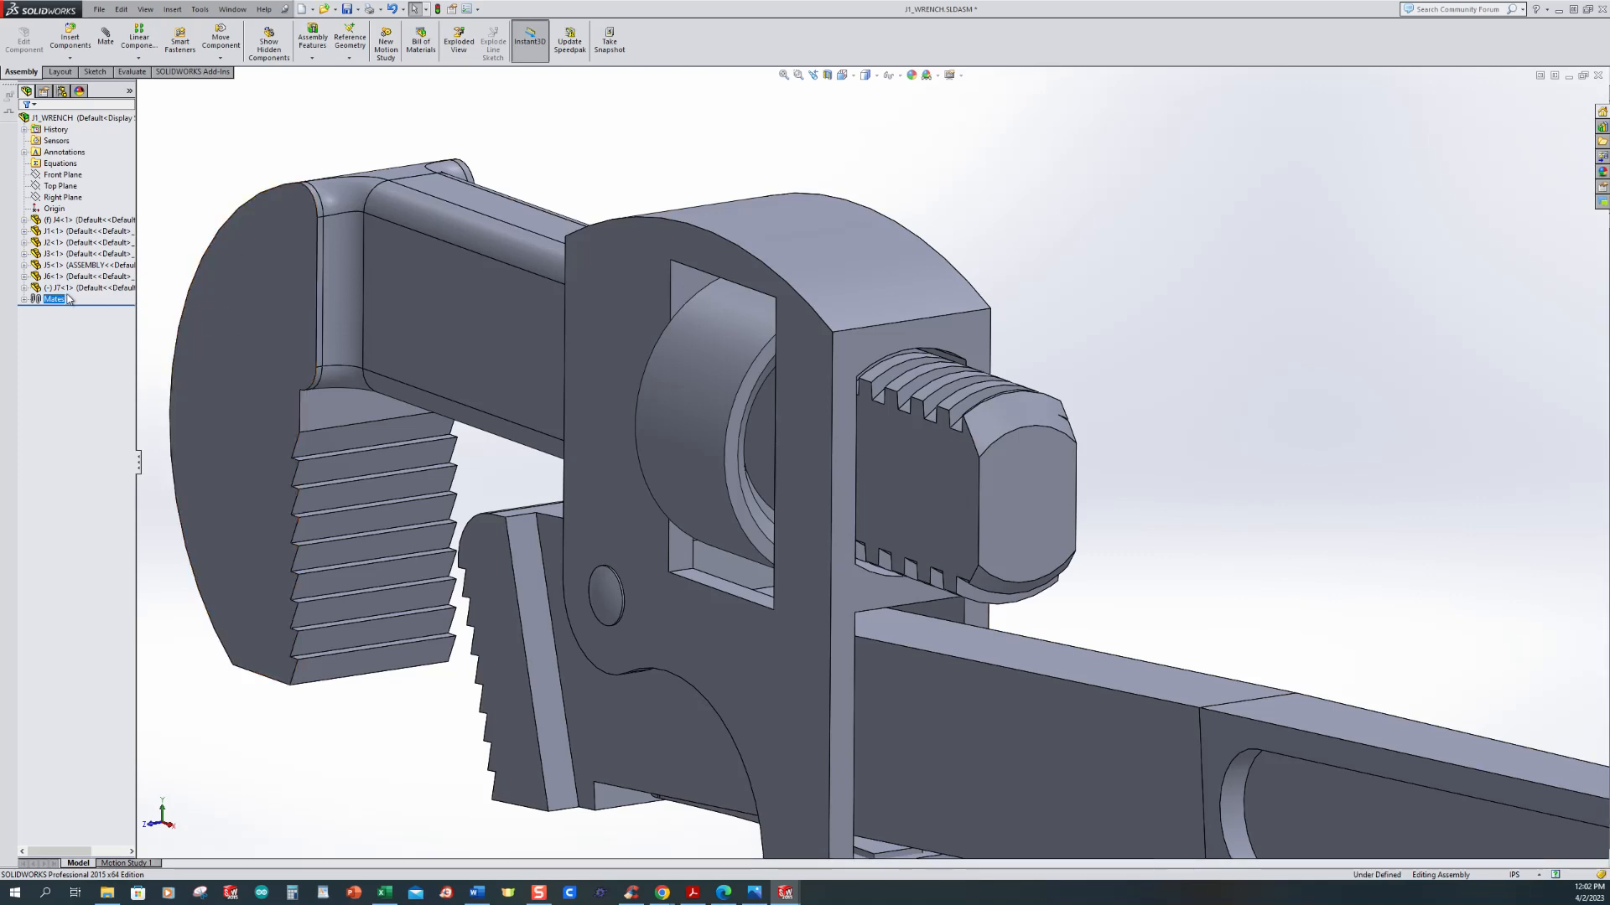
# Step: Lock the rotation of the J7 pin in its concentric mate with the J3 handle
pyautogui.click(24, 288)
pyautogui.click(90, 299)
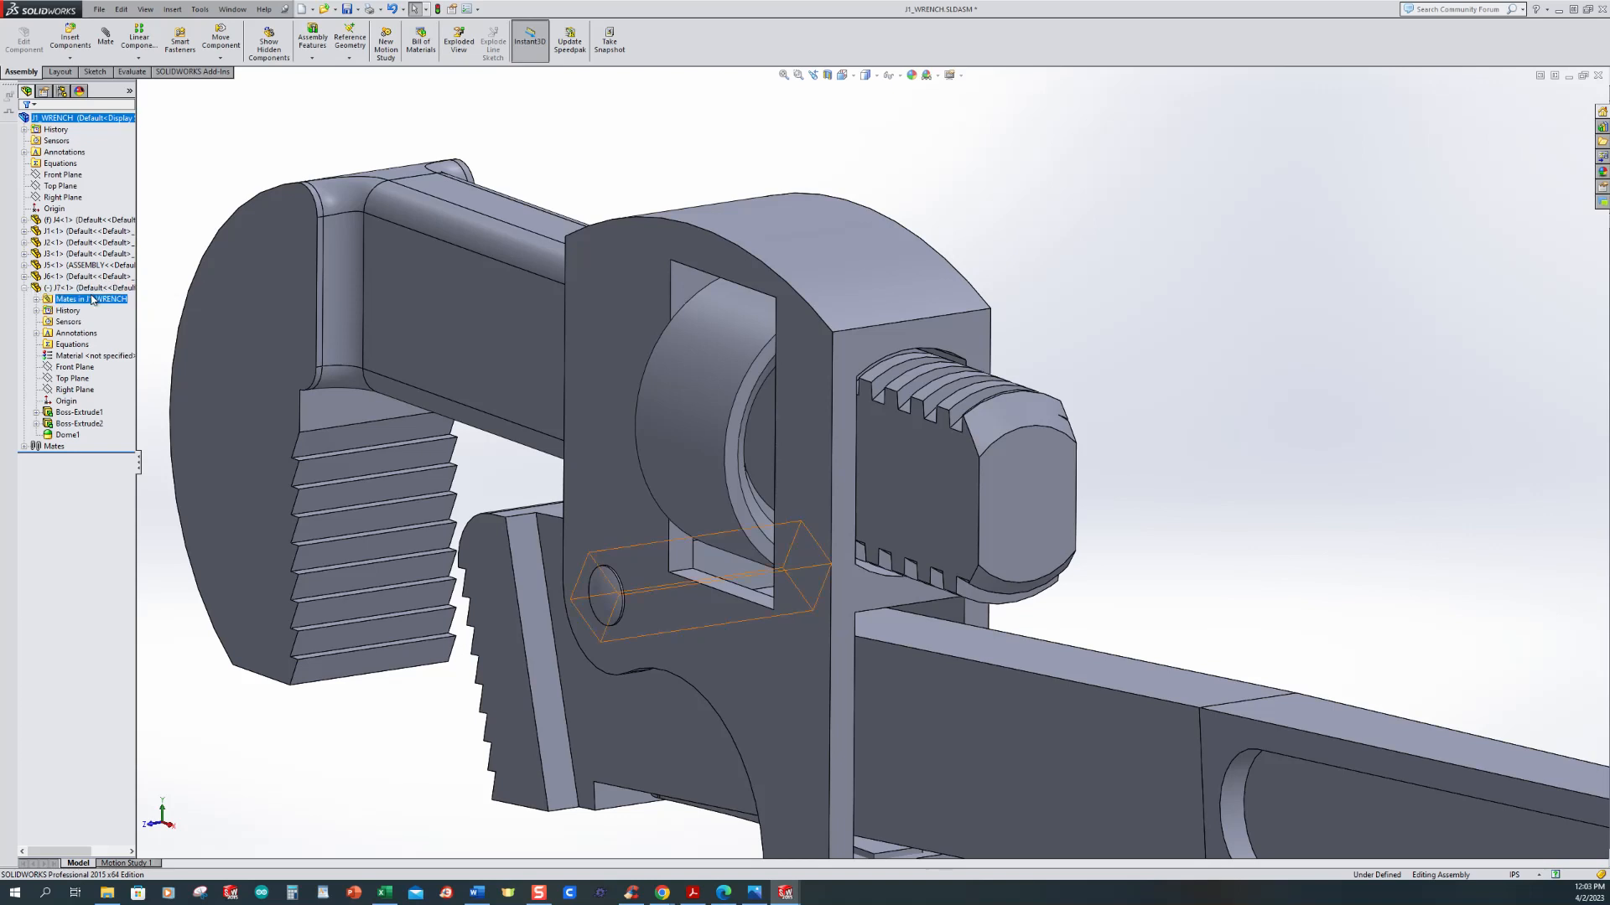
pyautogui.click(36, 300)
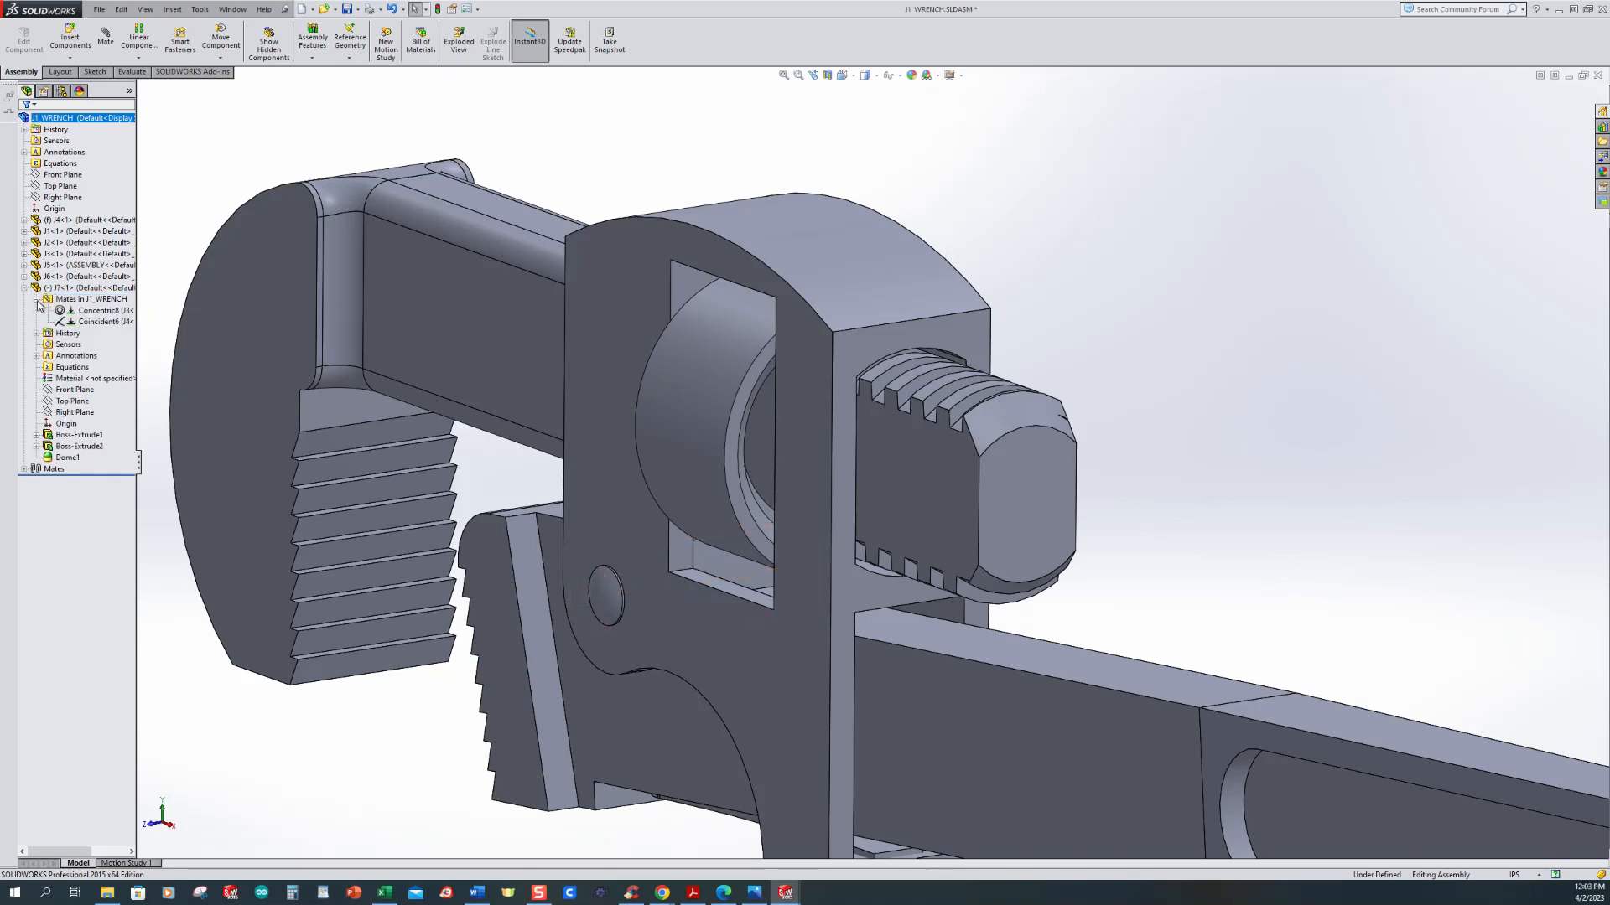
pyautogui.click(61, 313)
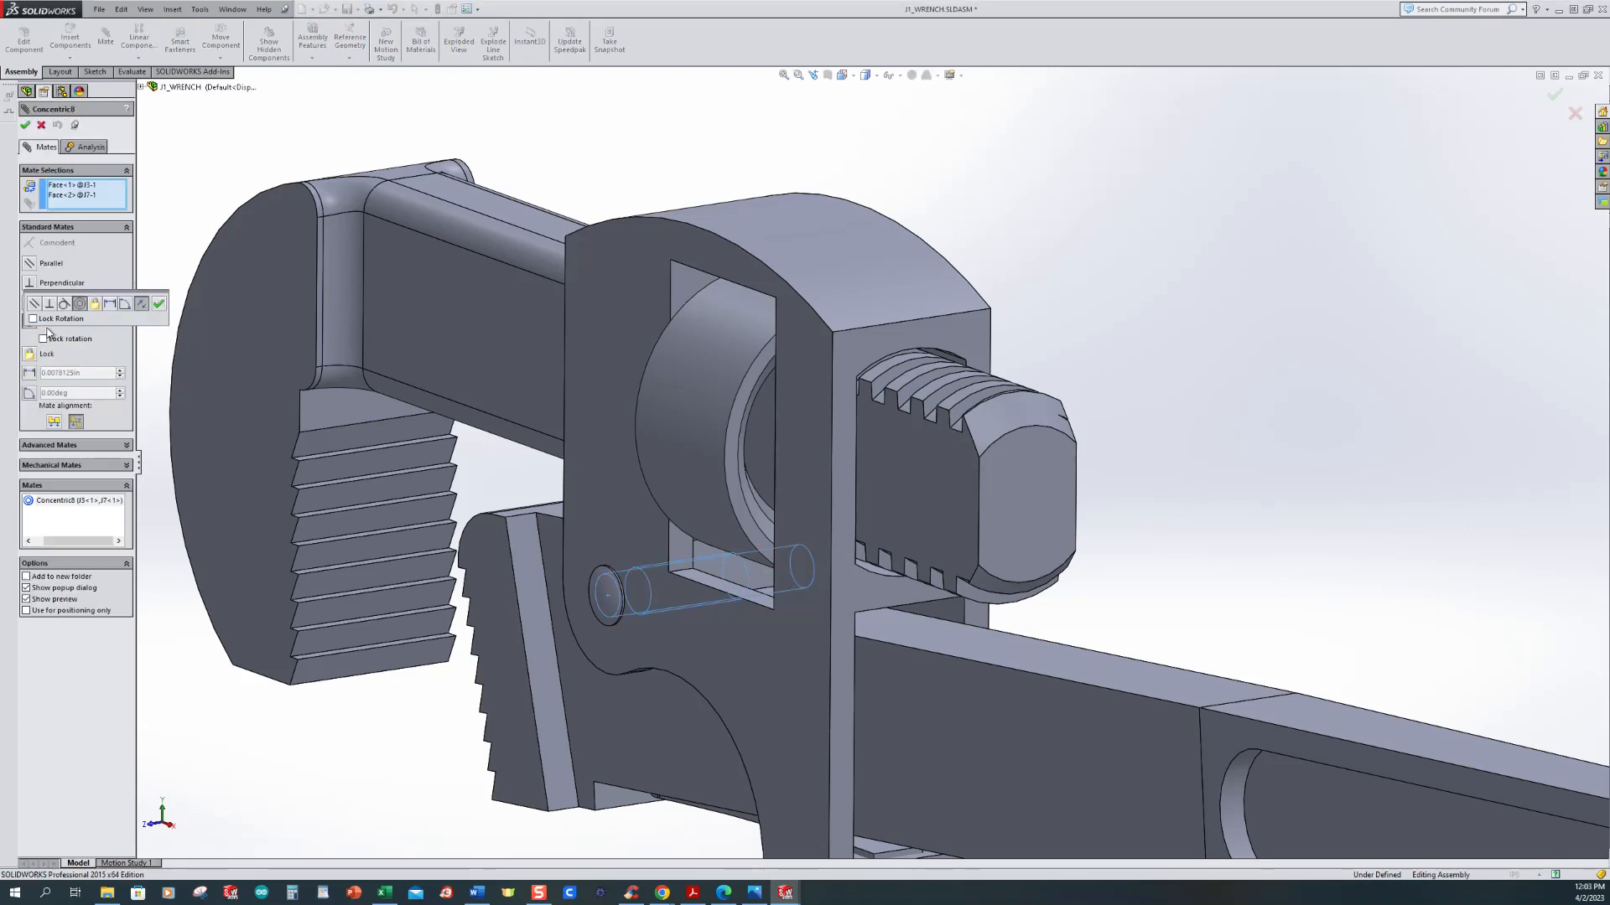
pyautogui.click(34, 319)
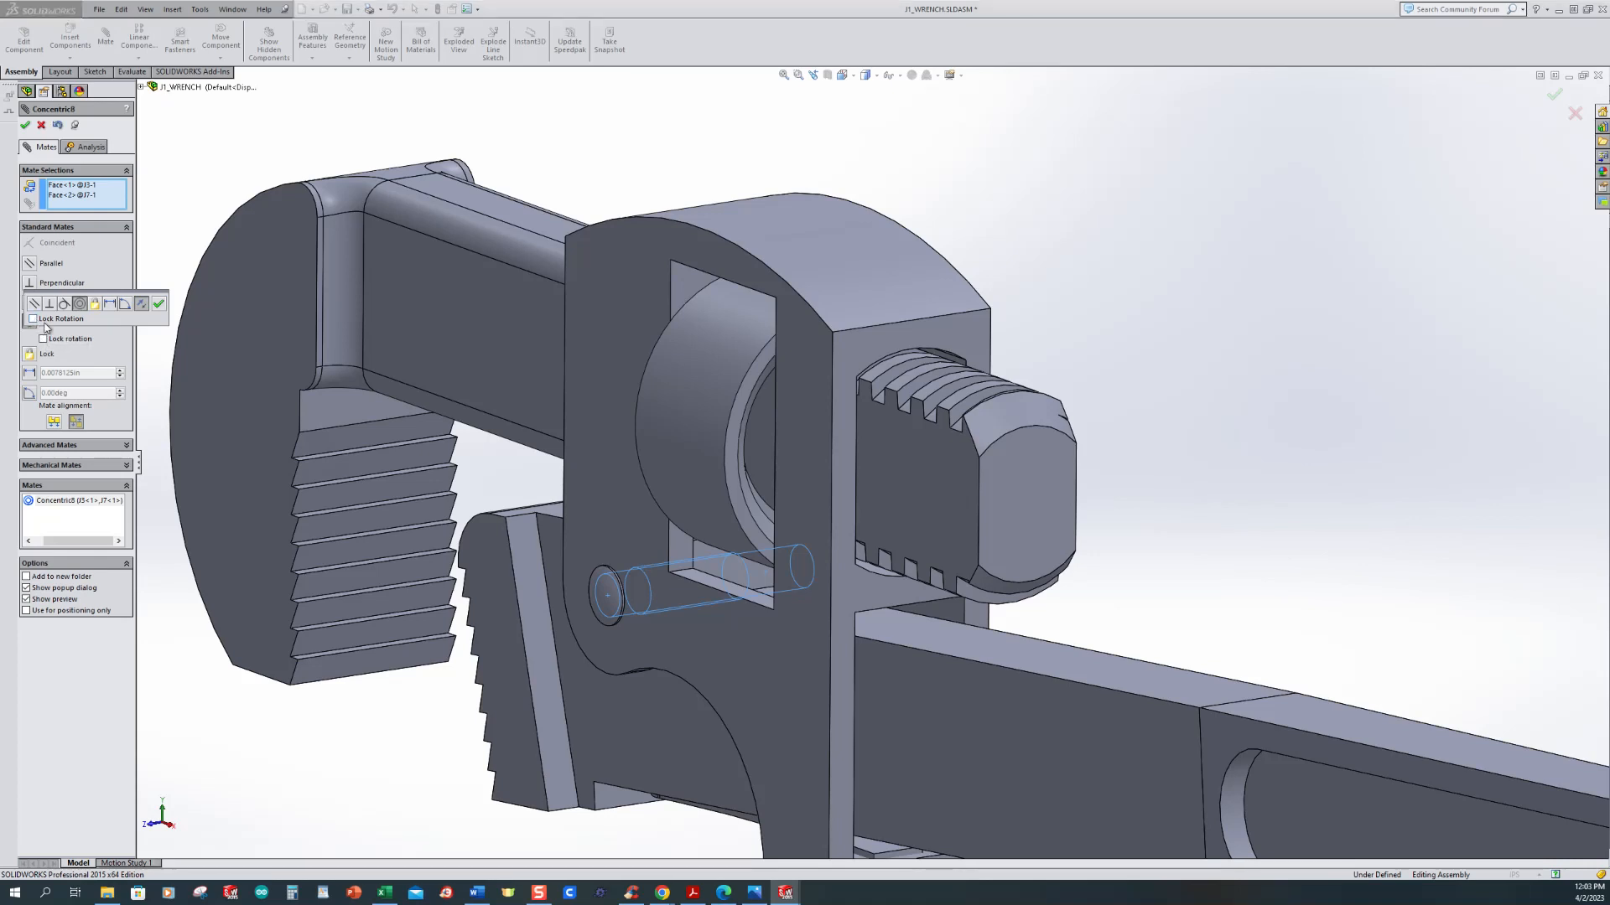
pyautogui.click(158, 306)
pyautogui.click(26, 126)
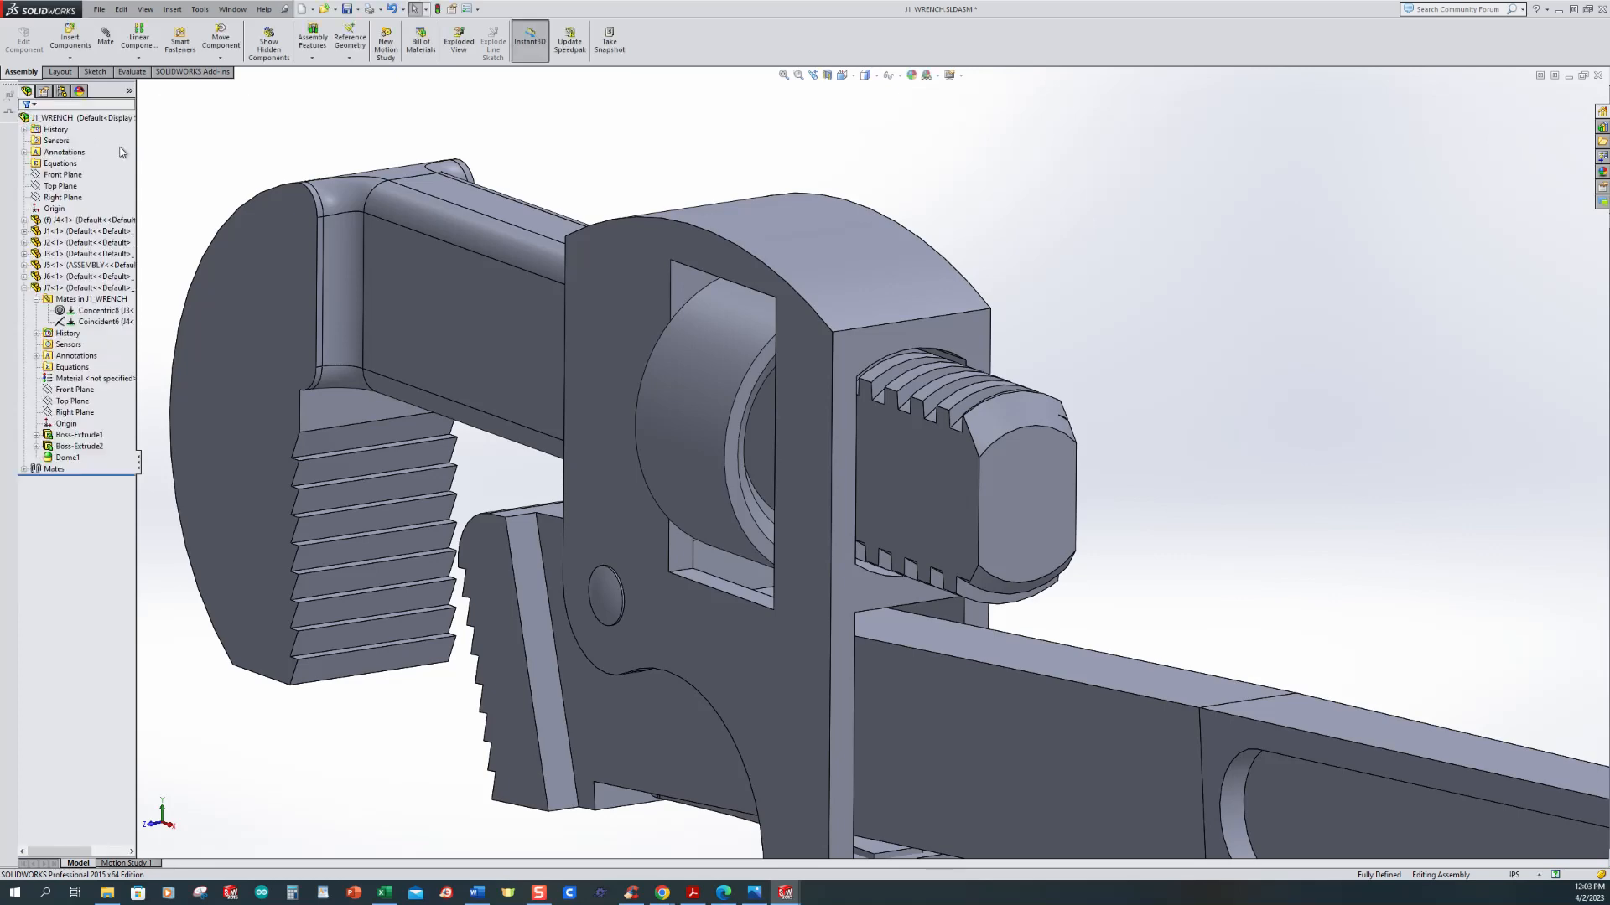
# Step: Show the complete wrench in the isometric view, save the assembly and collapse the J7 pin's entries
pyautogui.scroll(3, 270, 231)
pyautogui.moveTo(478, 329); pyautogui.dragTo(449, 268, button='middle')
pyautogui.scroll(1, 447, 270)
pyautogui.hotkey('ctrl', '7')
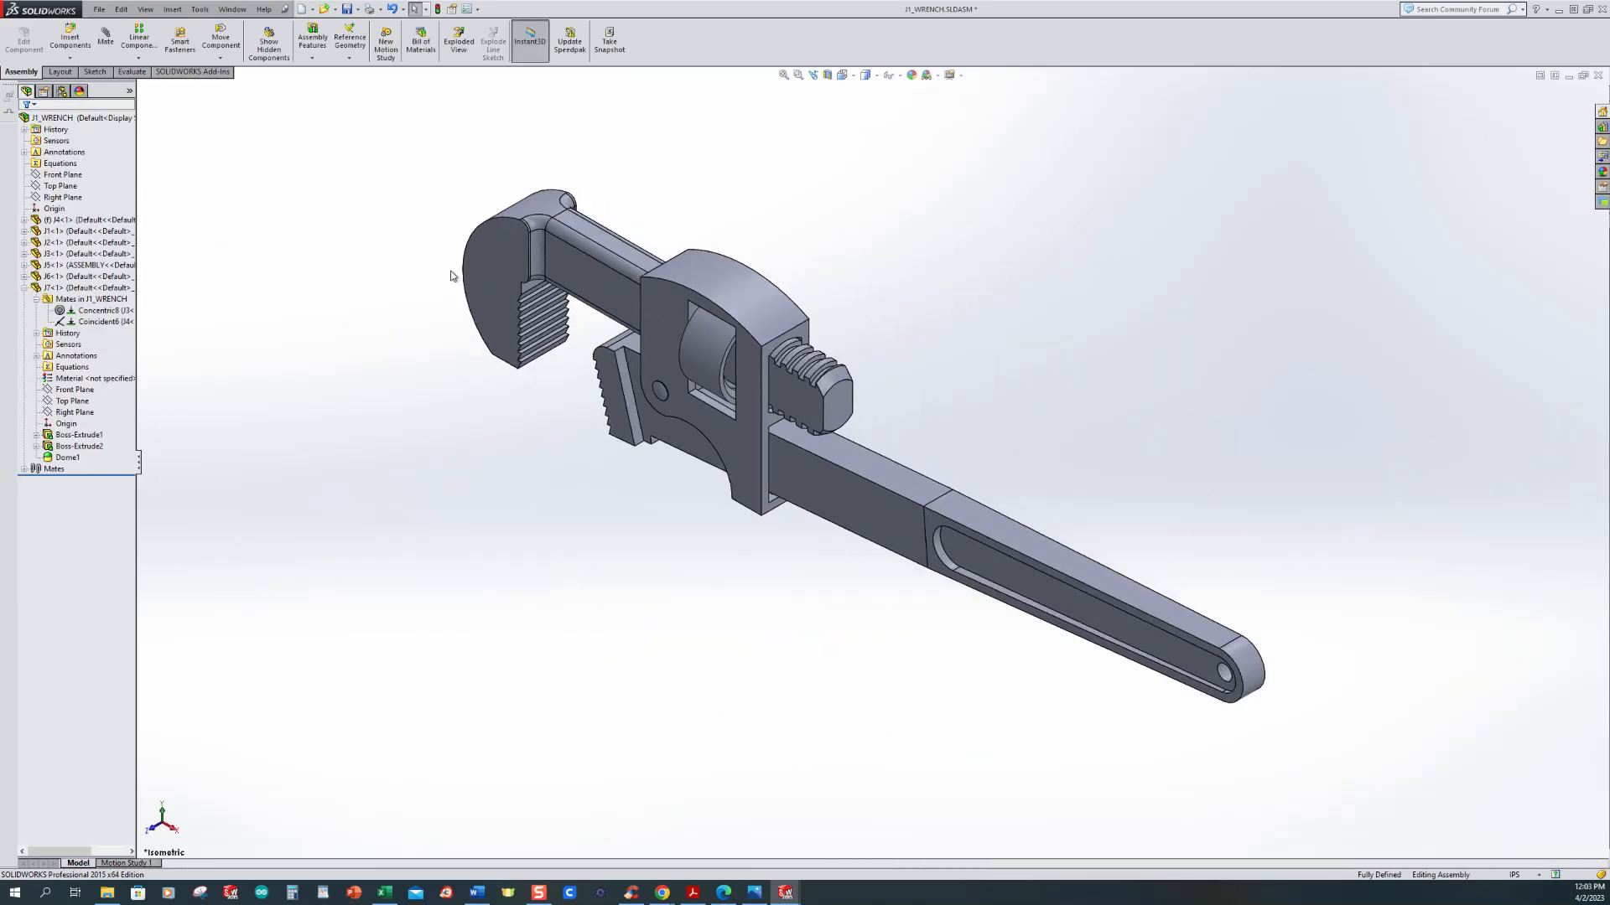
pyautogui.hotkey('ctrl', 's')
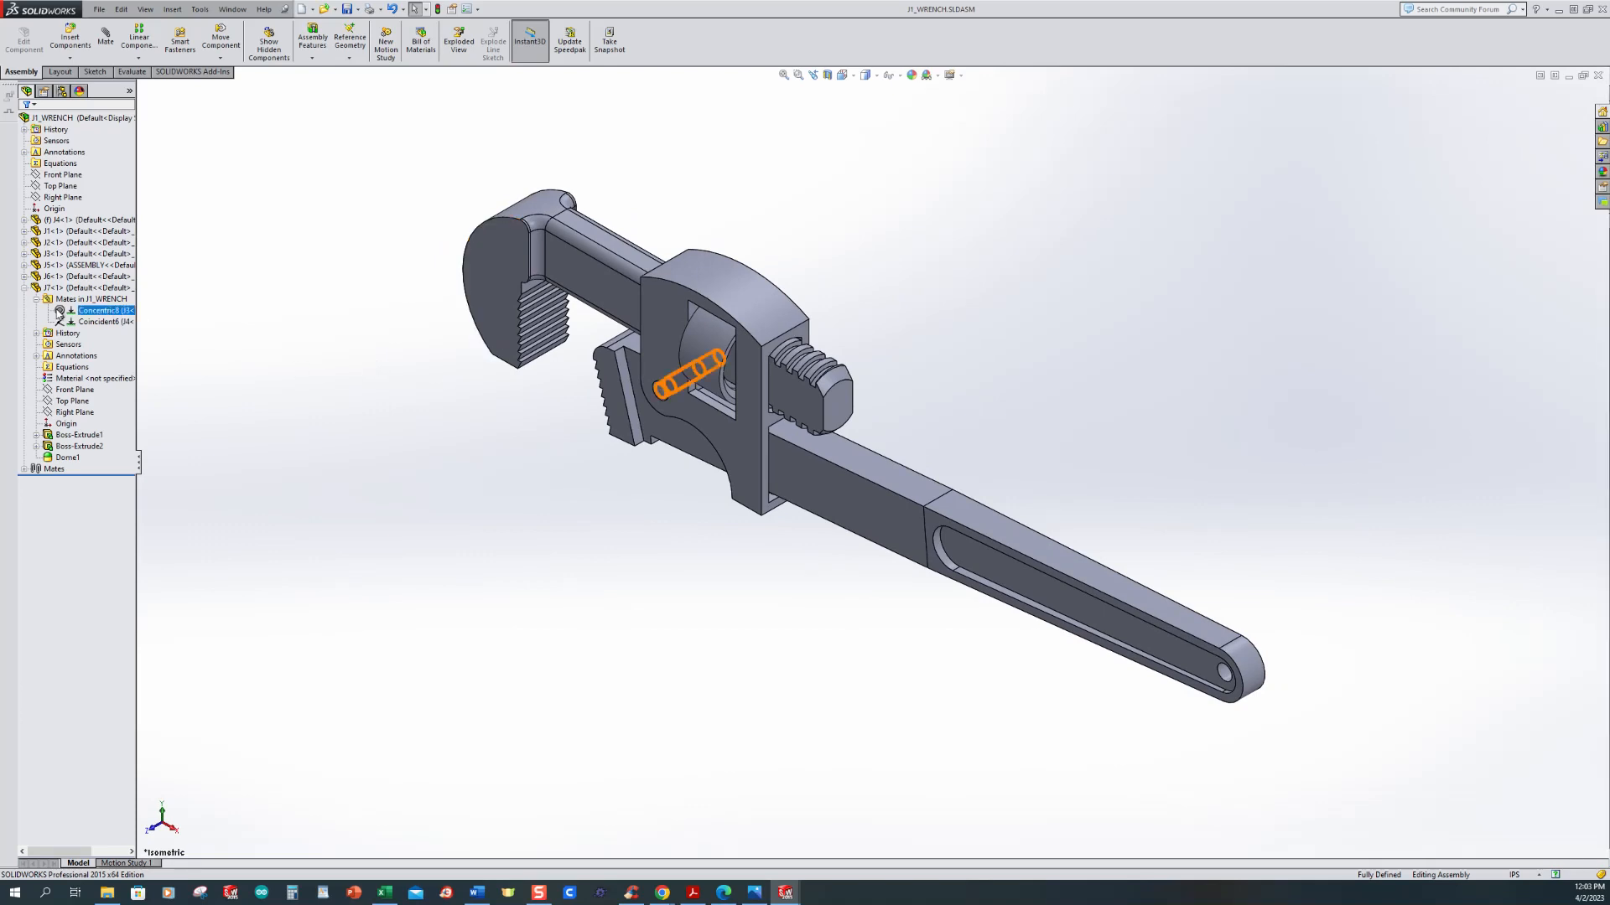
pyautogui.click(24, 288)
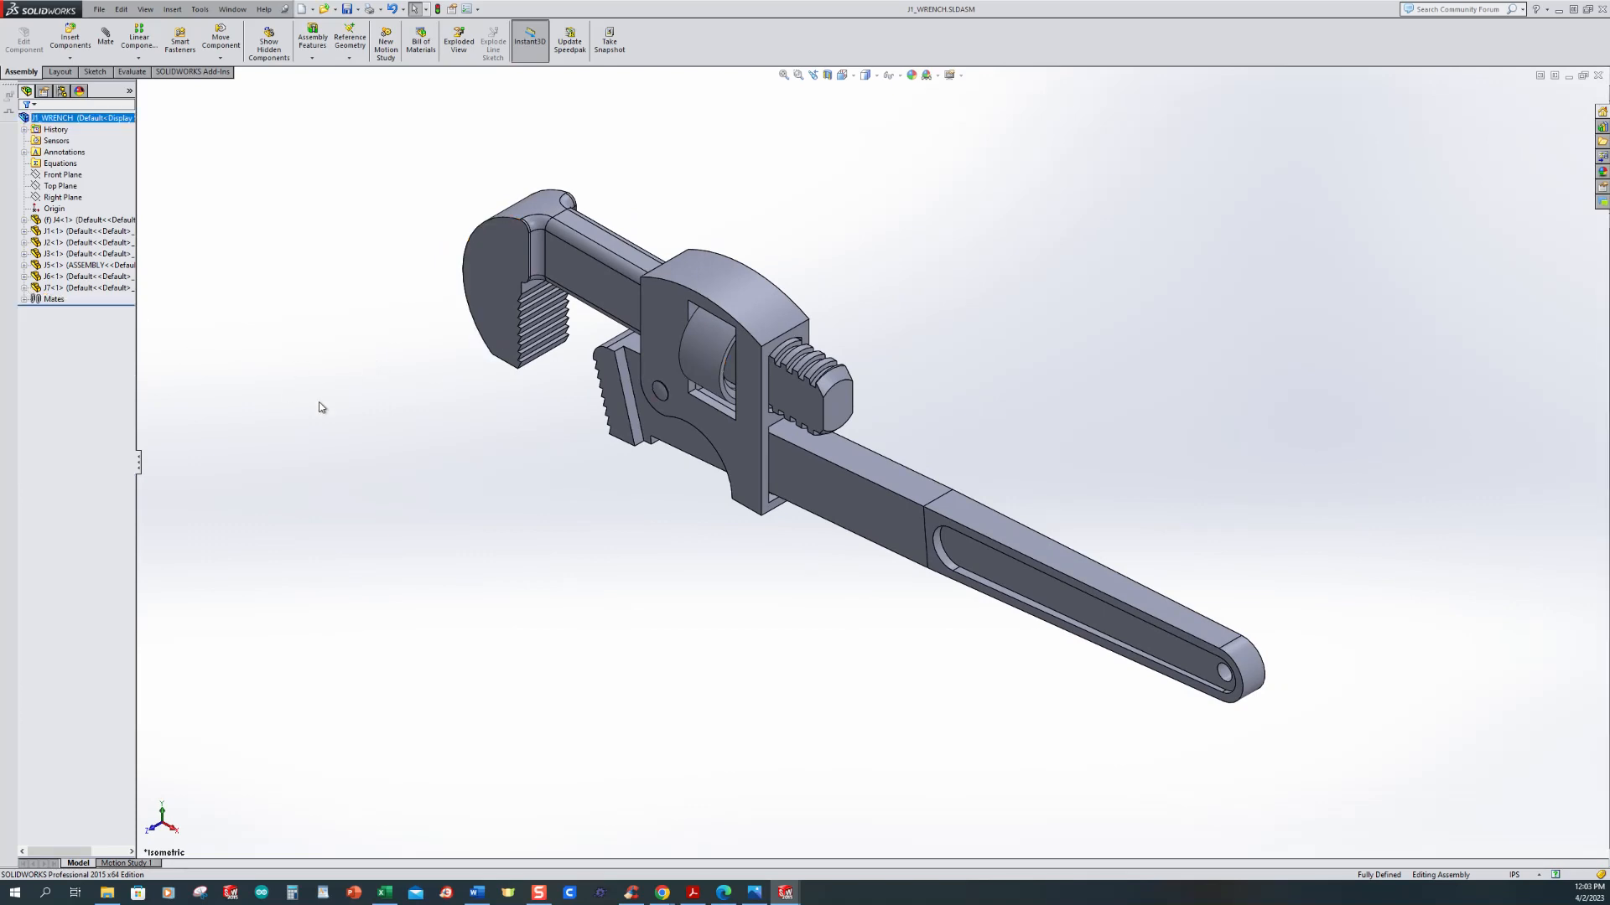
# Step: Review the assembly's mate list for the mate that holds the J3 handle and J5 spring in place
pyautogui.click(854, 491)
pyautogui.click(557, 536)
pyautogui.click(25, 299)
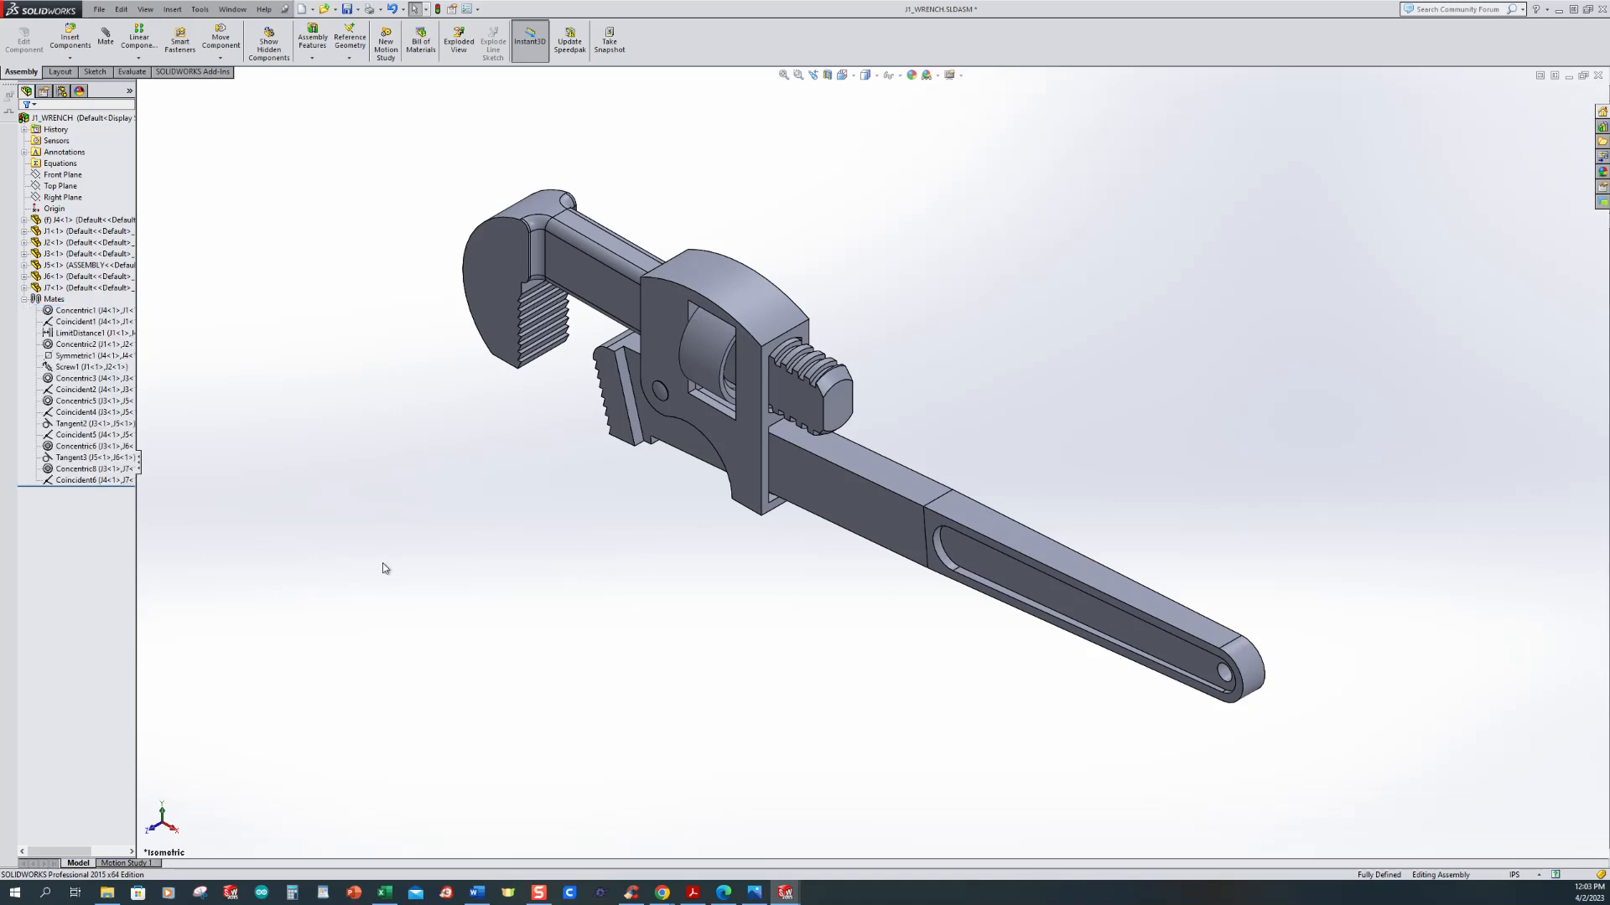
pyautogui.moveTo(601, 561); pyautogui.dragTo(717, 595, button='middle')
pyautogui.scroll(-5, 686, 509)
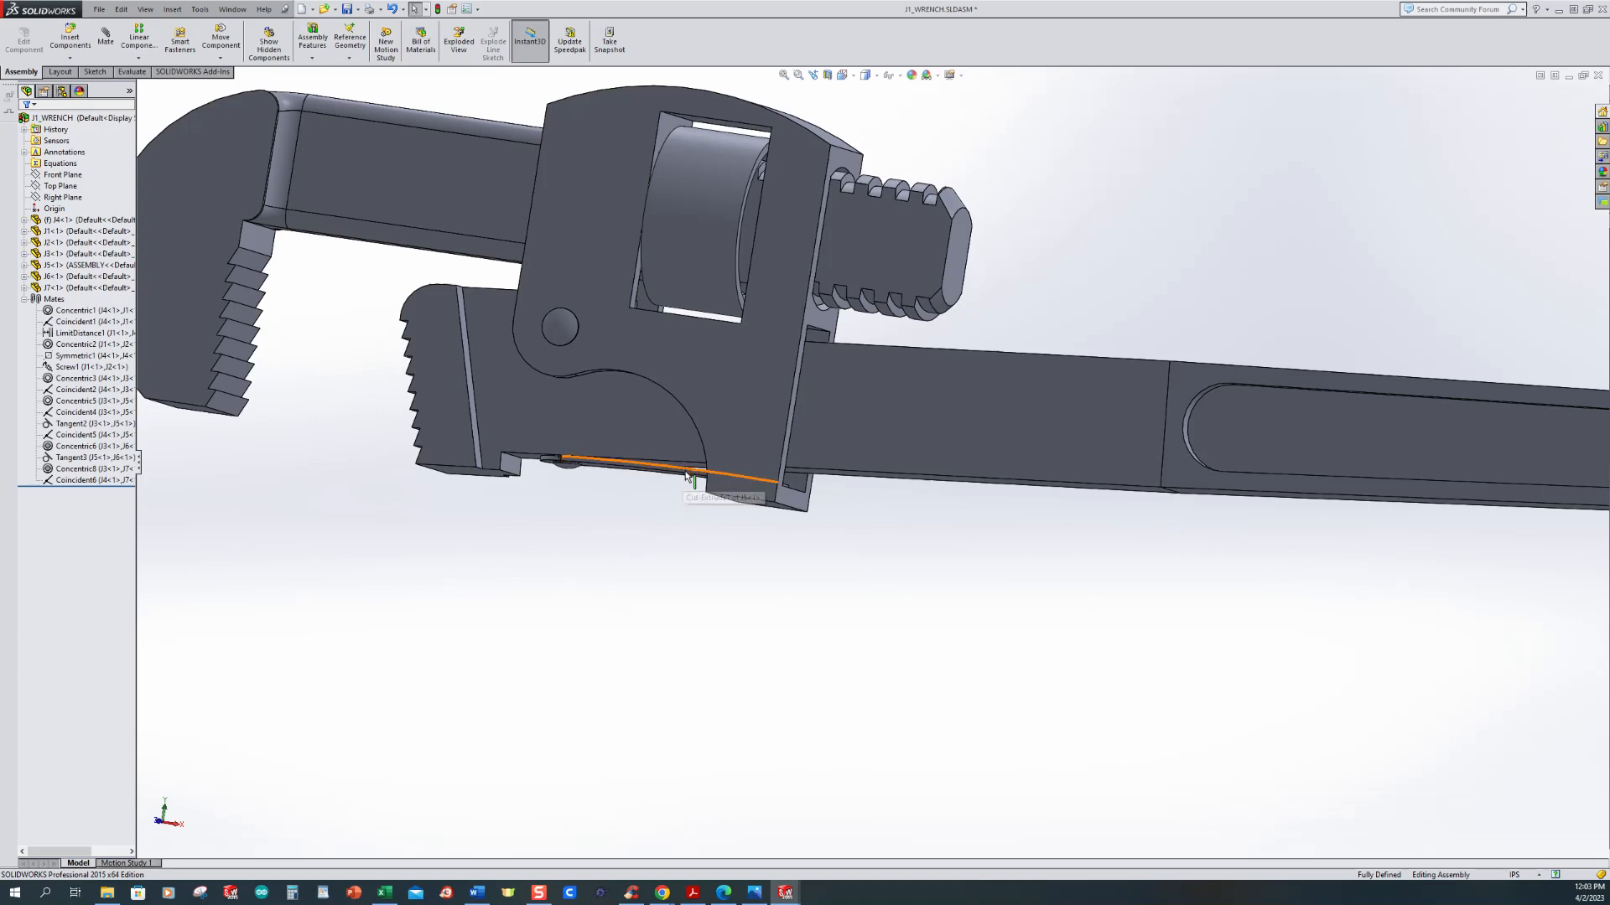
pyautogui.click(73, 313)
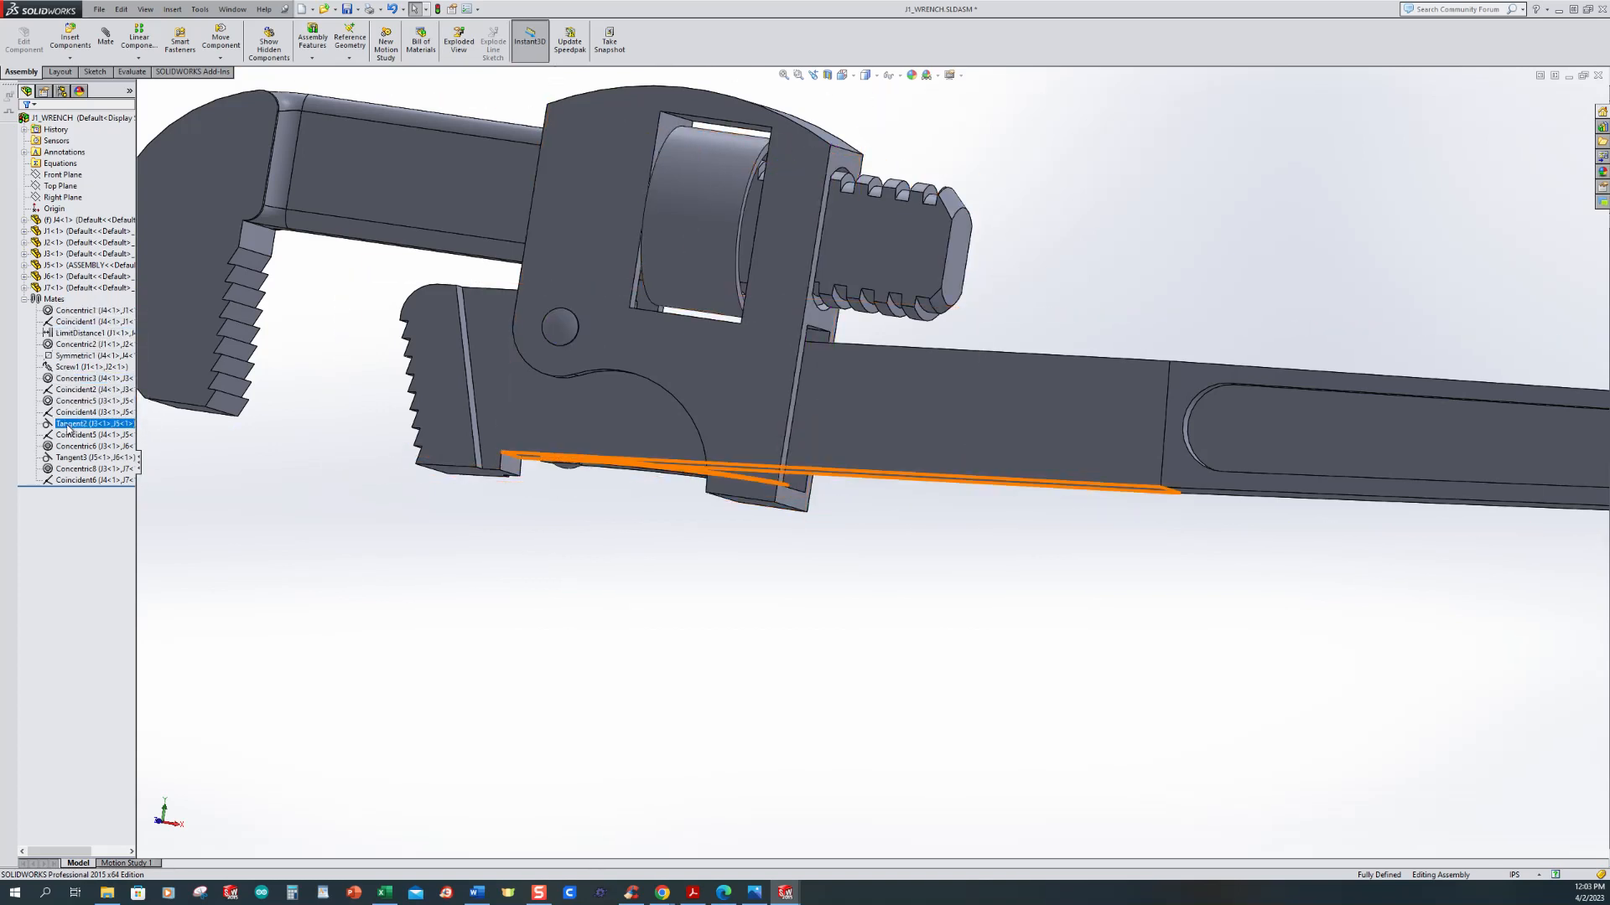
pyautogui.click(24, 299)
# Step: Suppress the coincident mate between the J5 spring and the J4 housing
pyautogui.moveTo(291, 470); pyautogui.dragTo(299, 490, button='middle')
pyautogui.moveTo(591, 496); pyautogui.dragTo(619, 431, button='middle')
pyautogui.click(660, 490)
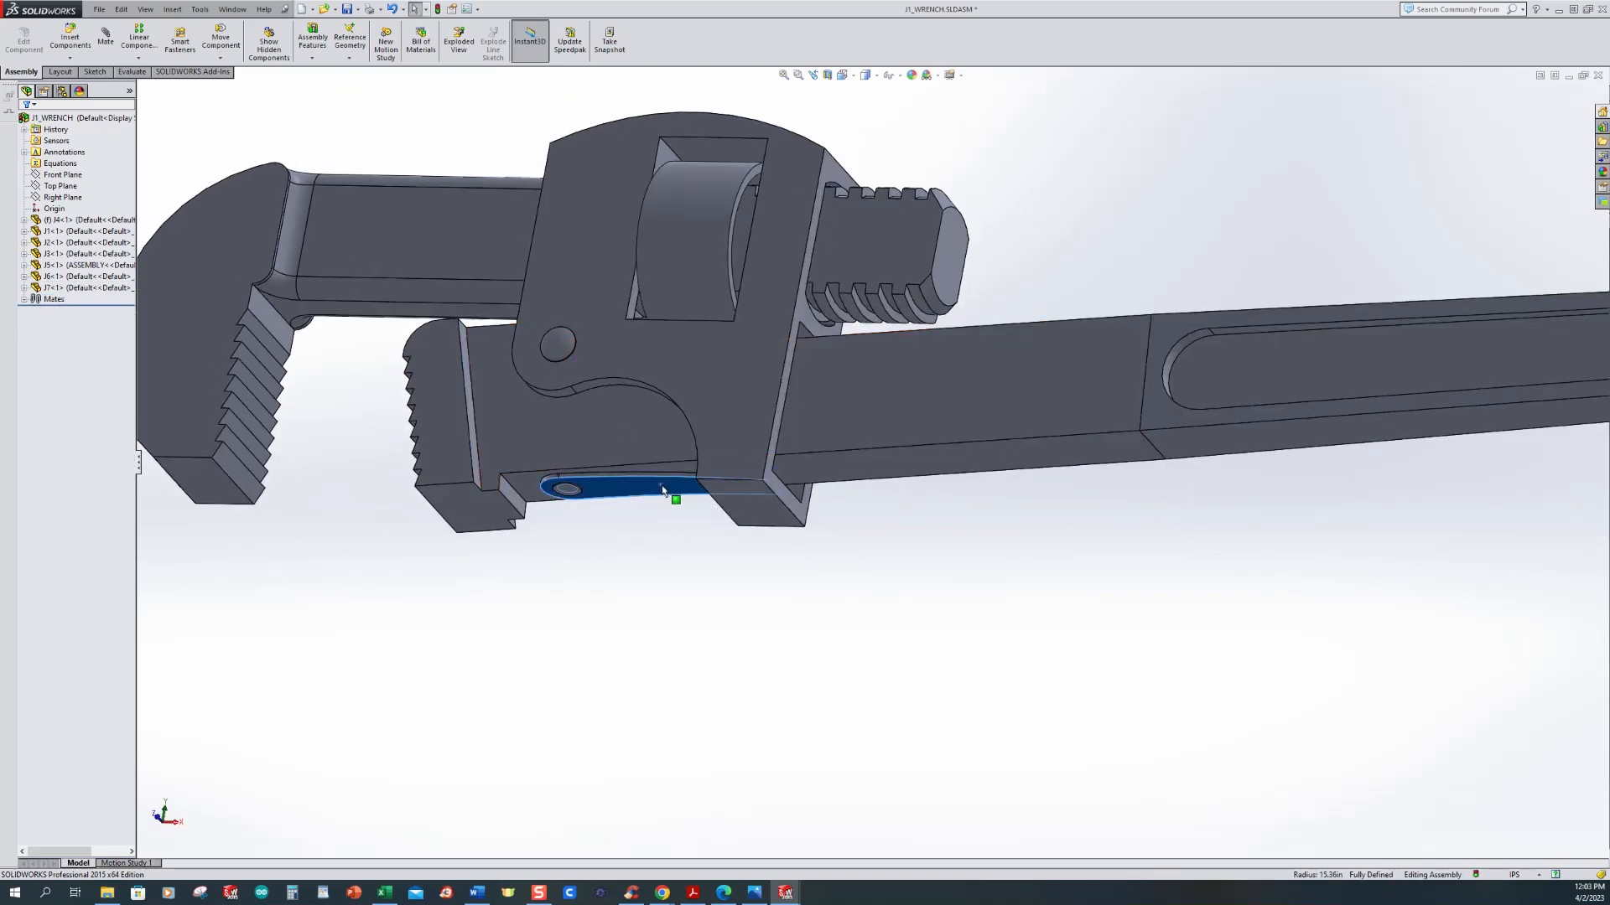
pyautogui.moveTo(626, 587); pyautogui.dragTo(637, 570, button='middle')
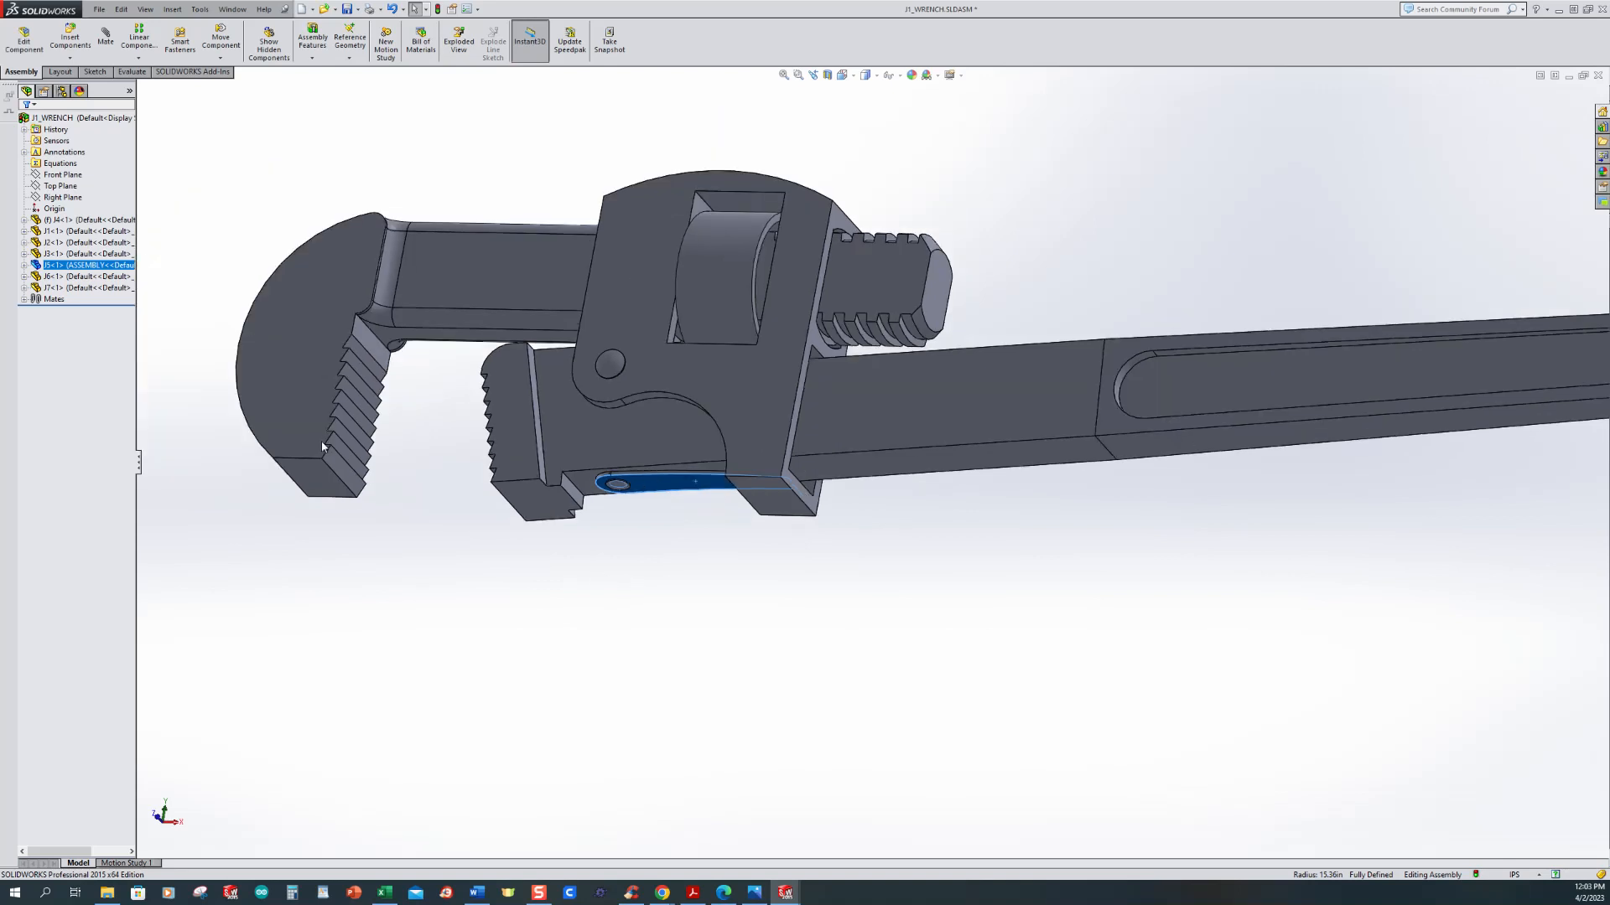
pyautogui.click(24, 265)
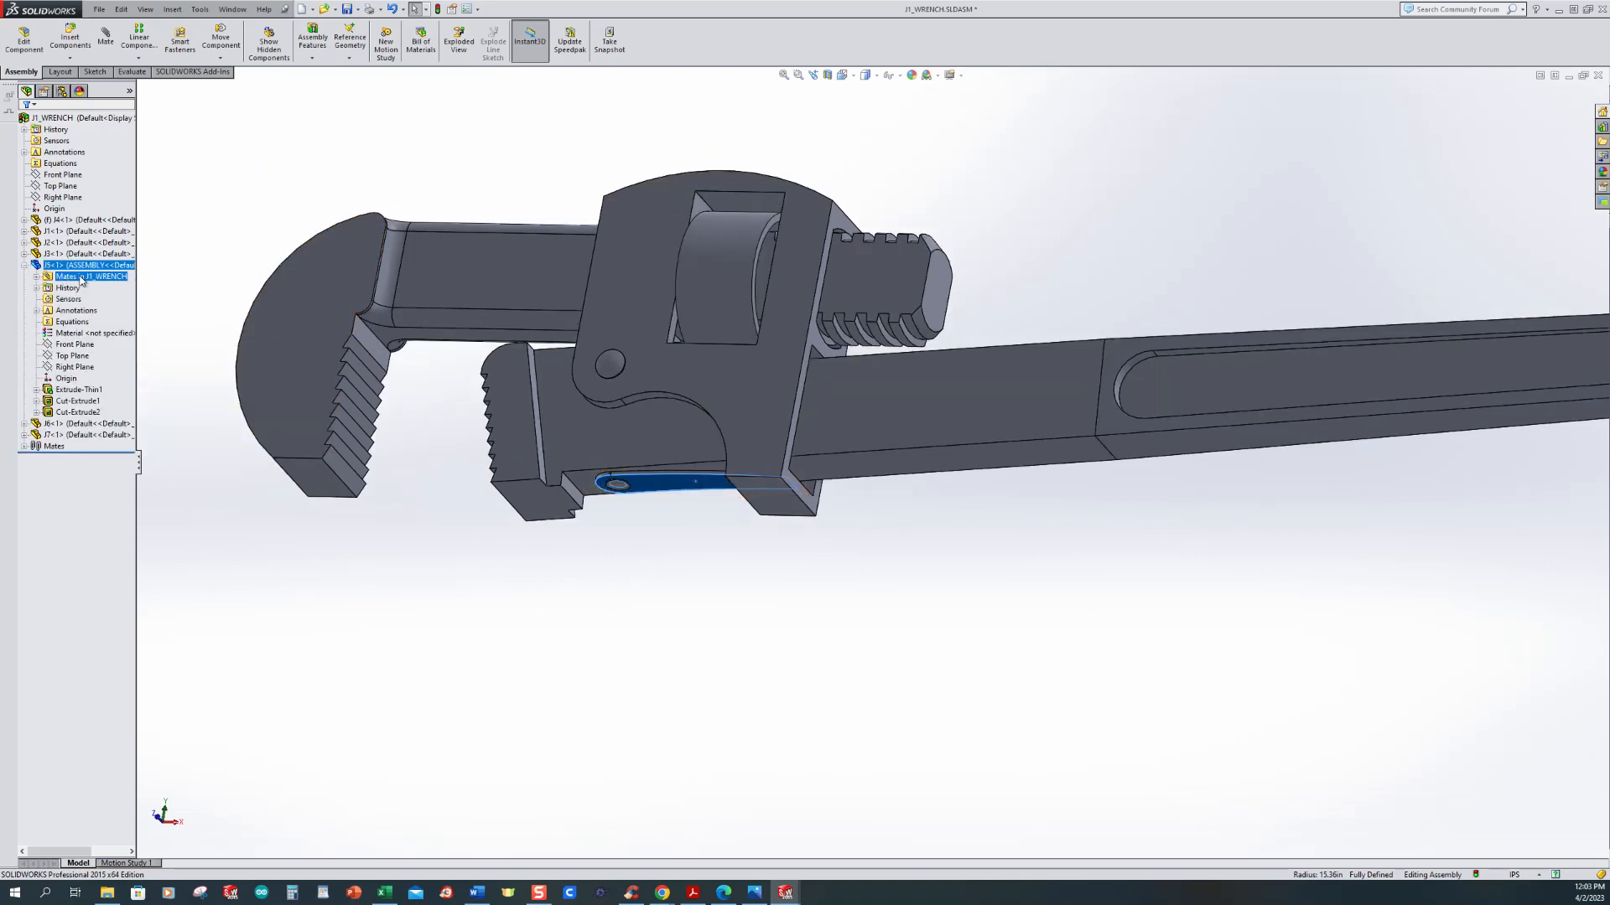
pyautogui.click(38, 278)
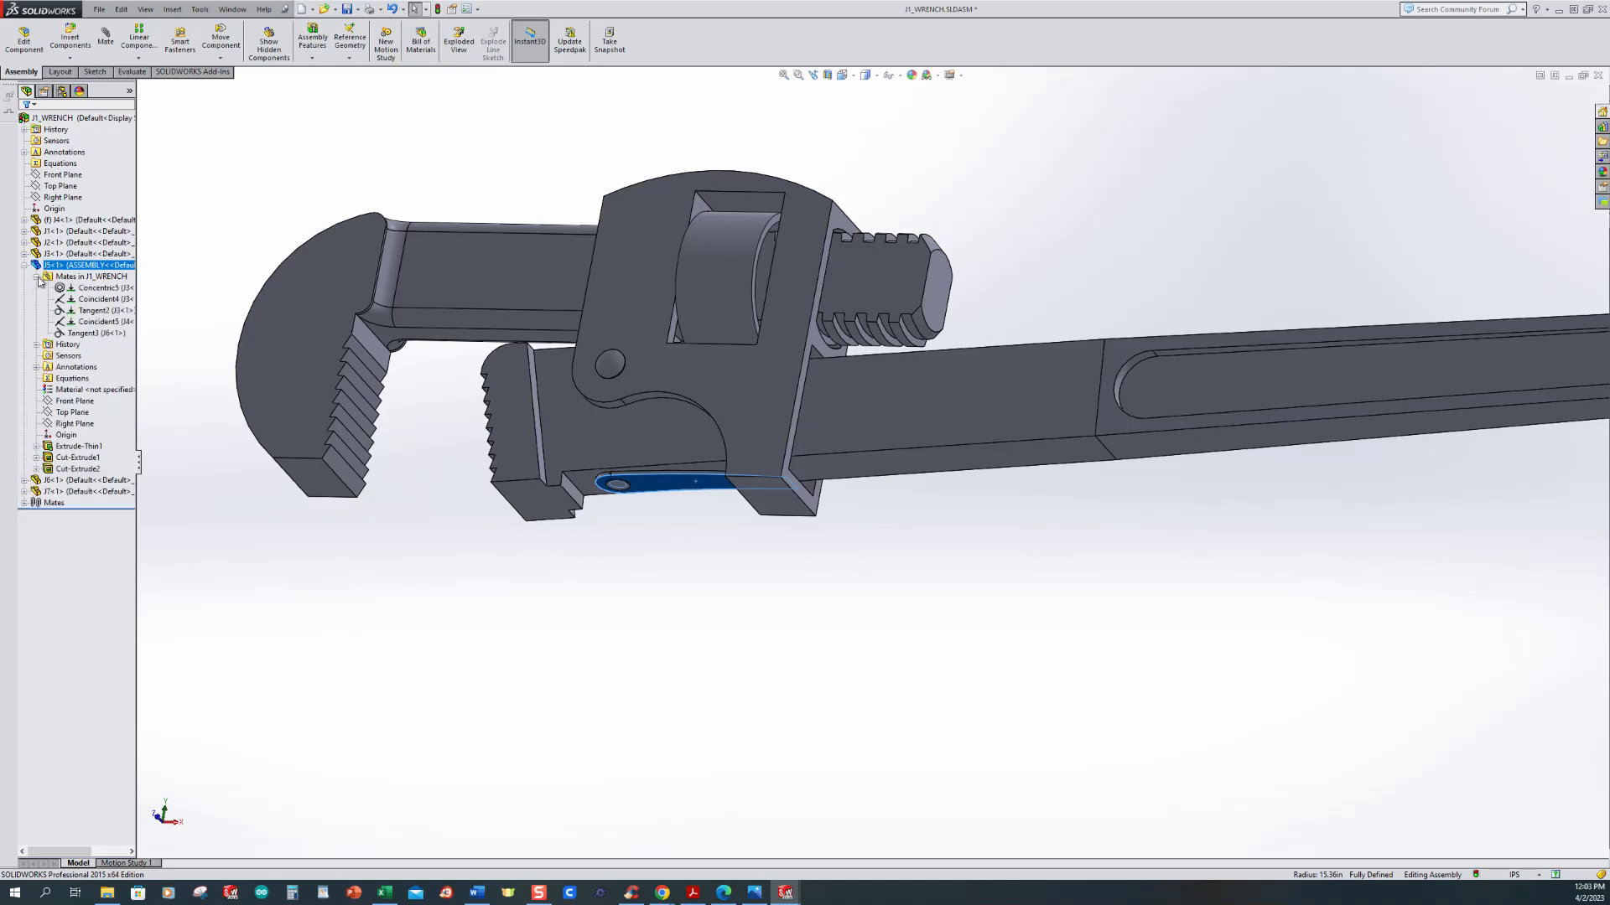
pyautogui.click(93, 322)
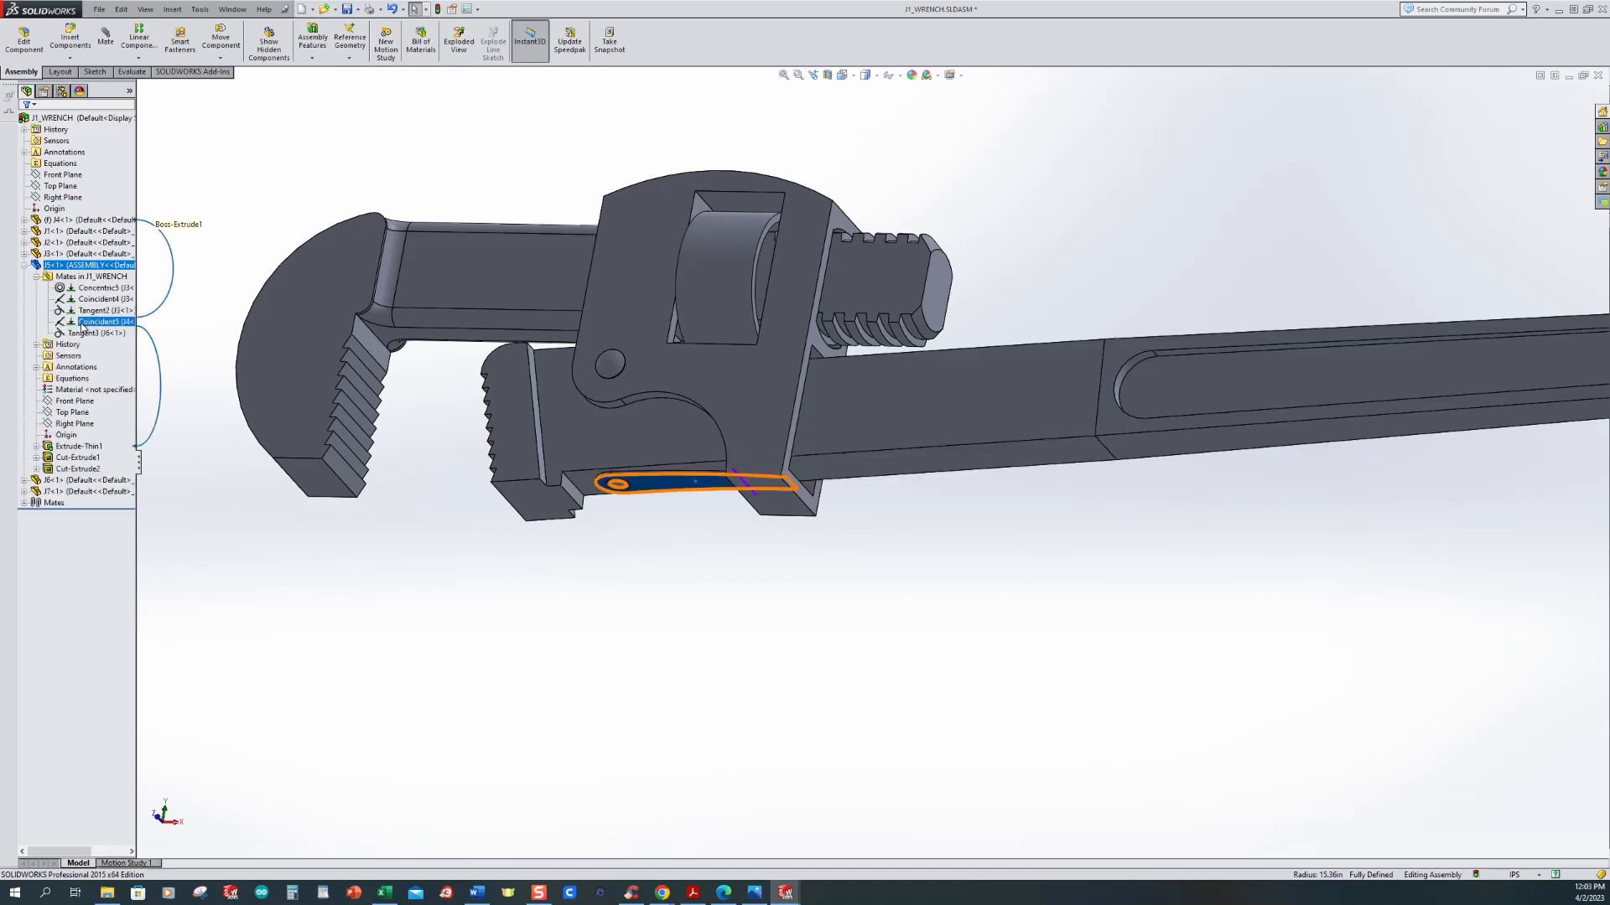
pyautogui.click(85, 324)
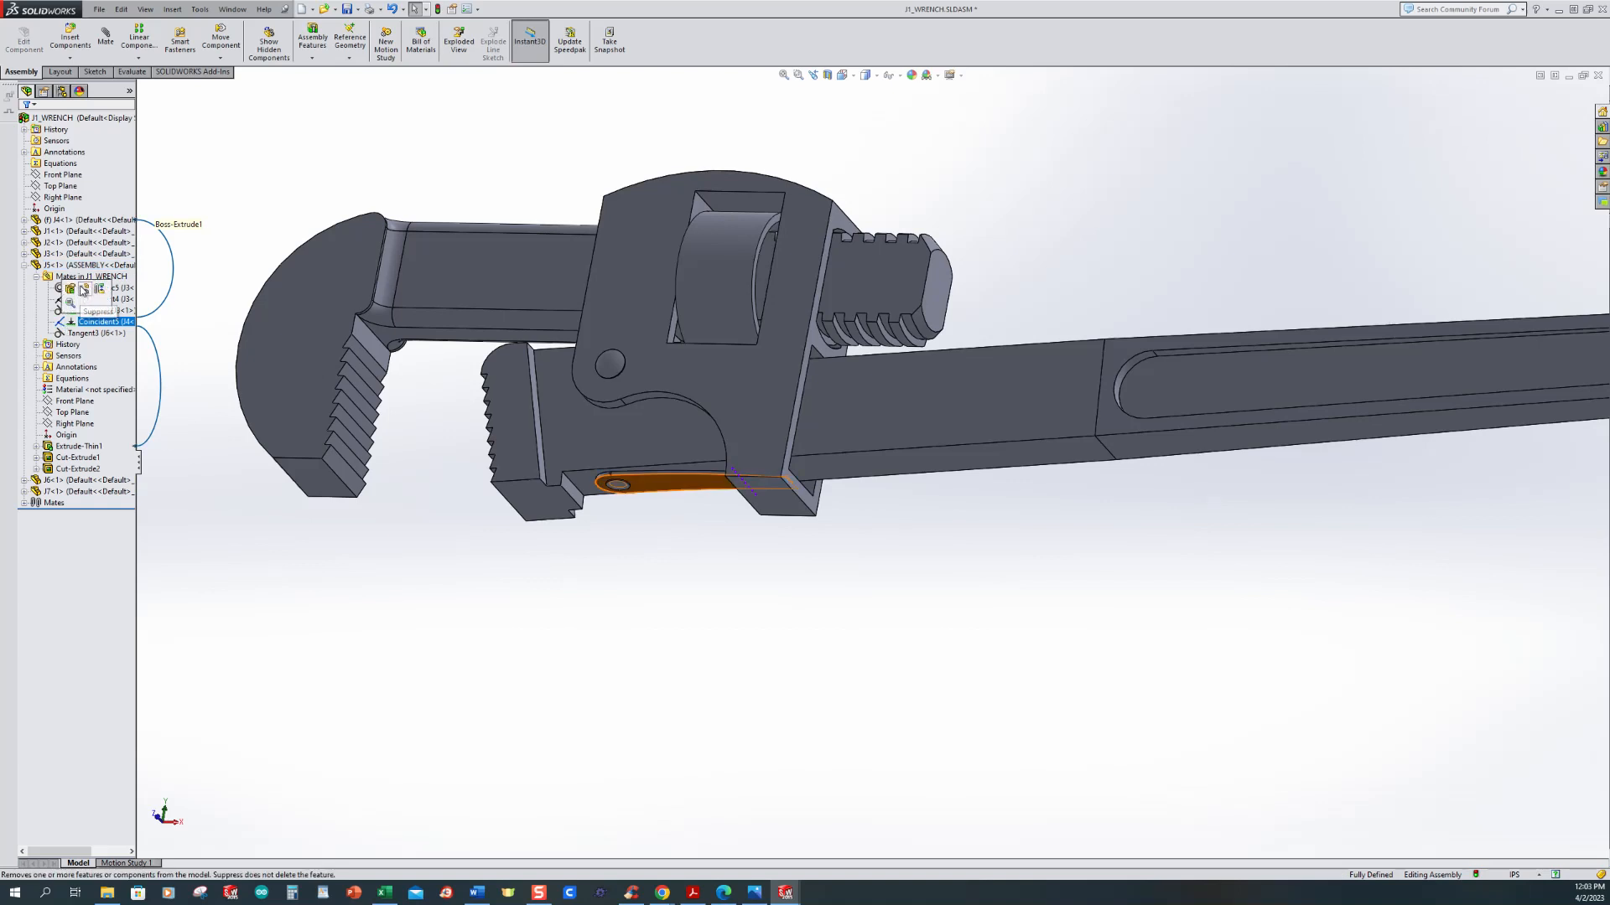
pyautogui.click(83, 291)
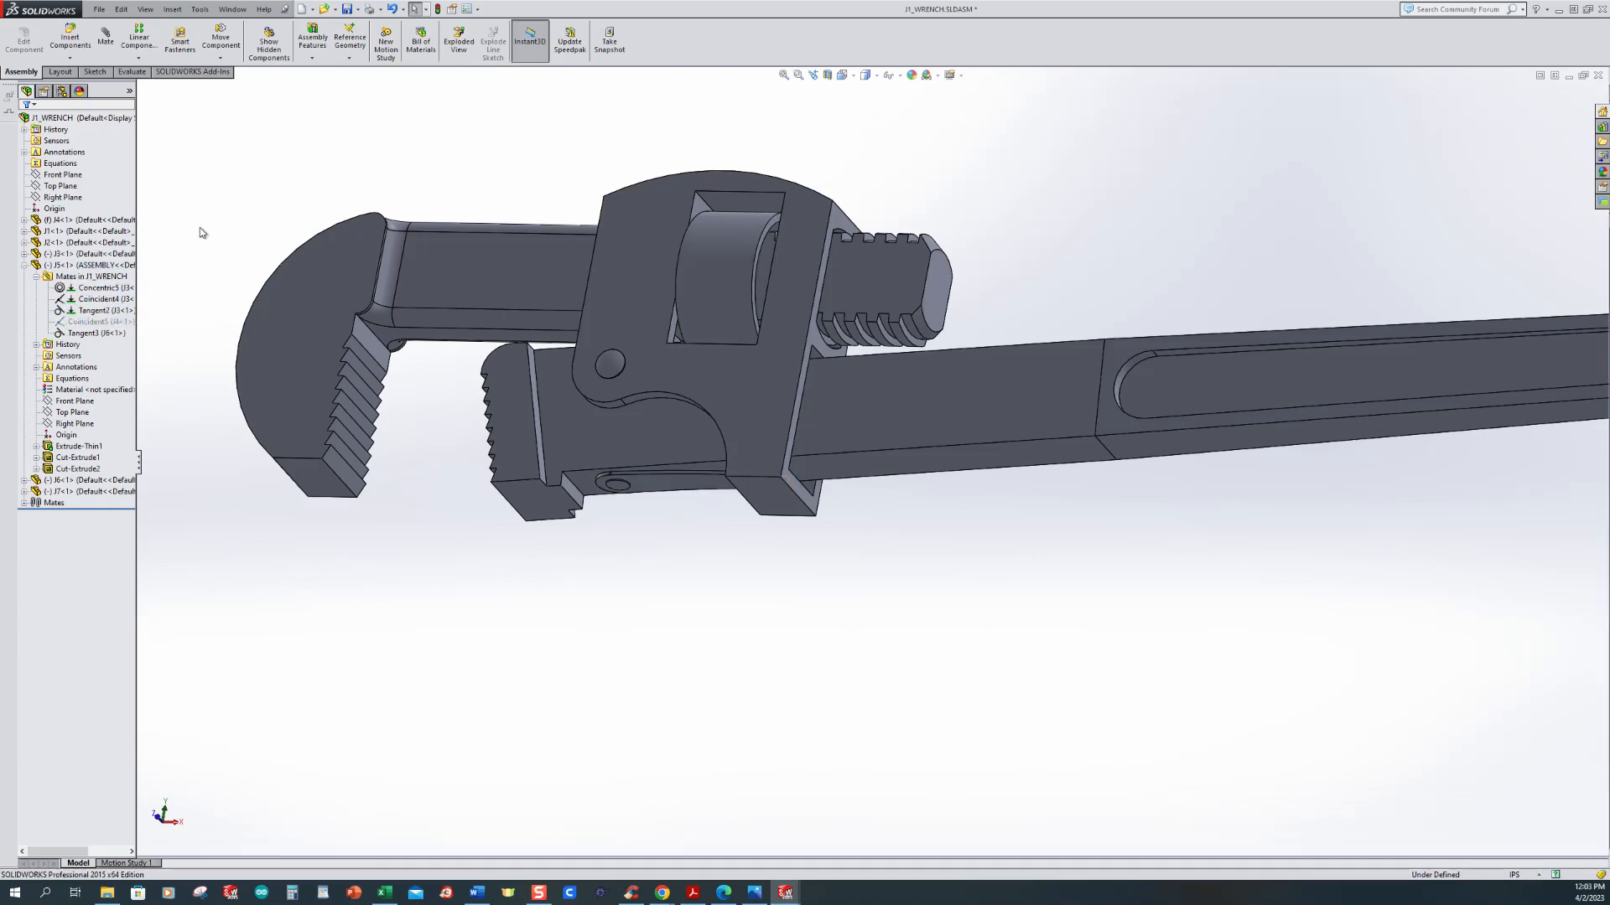
# Step: Swing the J3 handle slightly about its pivot pin, and turn the J2 adjusting nut to shift the J1 hook jaw
pyautogui.moveTo(263, 234); pyautogui.dragTo(276, 305, button='middle')
pyautogui.scroll(4, 654, 525)
pyautogui.moveTo(654, 525); pyautogui.dragTo(782, 551, button='middle')
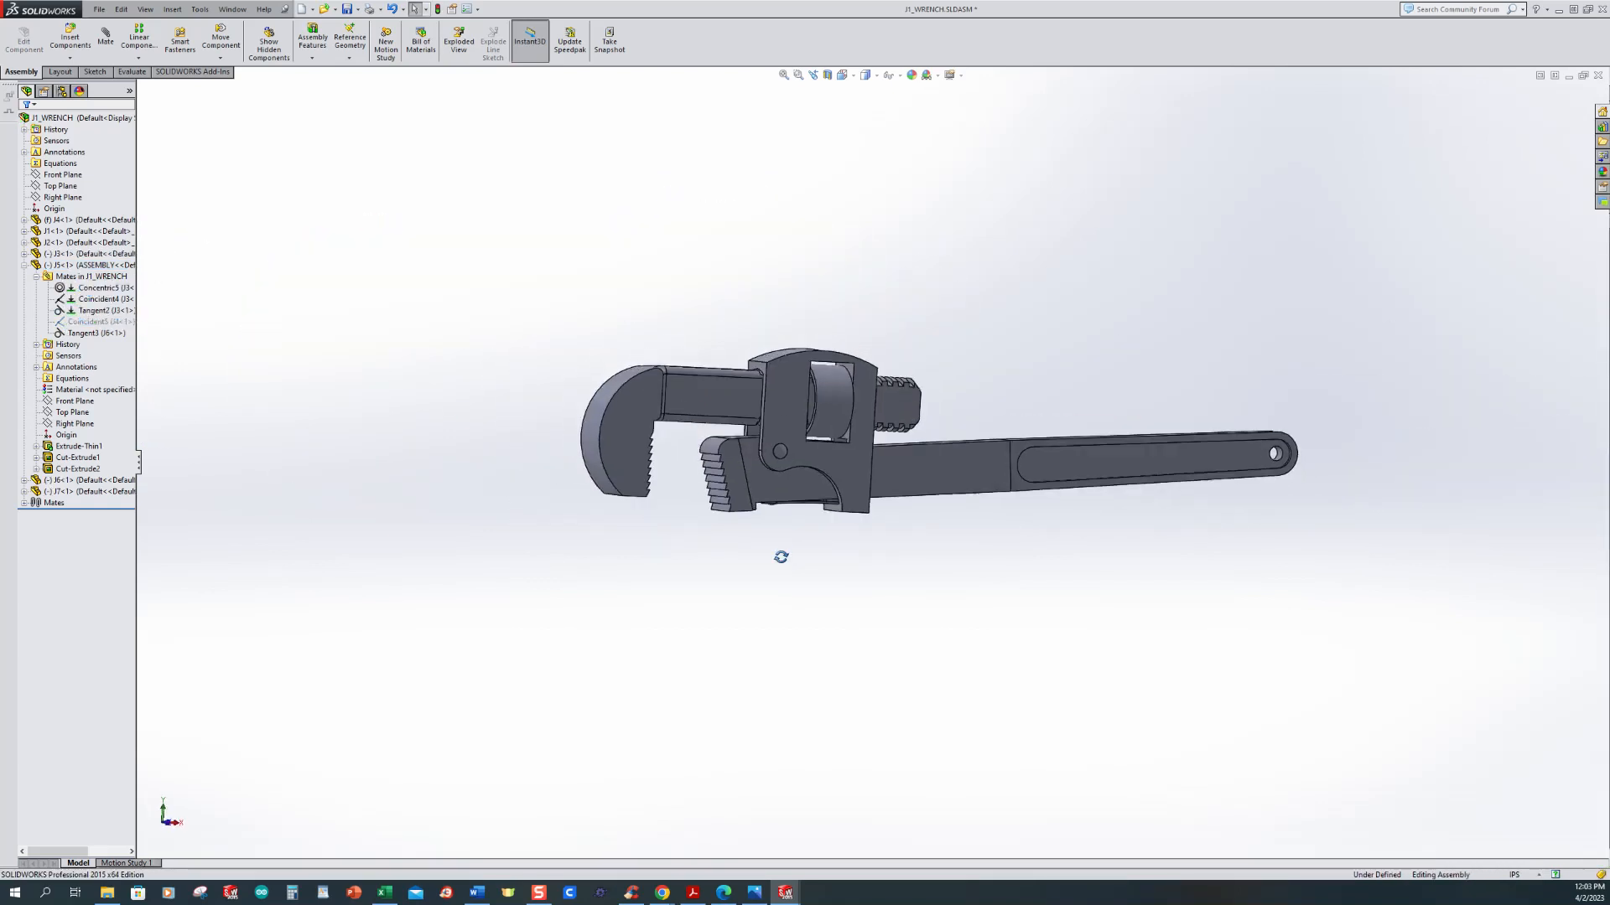
pyautogui.moveTo(956, 495)
pyautogui.mouseDown()
pyautogui.moveTo(953, 520)
pyautogui.moveTo(950, 487)
pyautogui.moveTo(960, 500)
pyautogui.mouseUp()
pyautogui.scroll(-5, 830, 495)
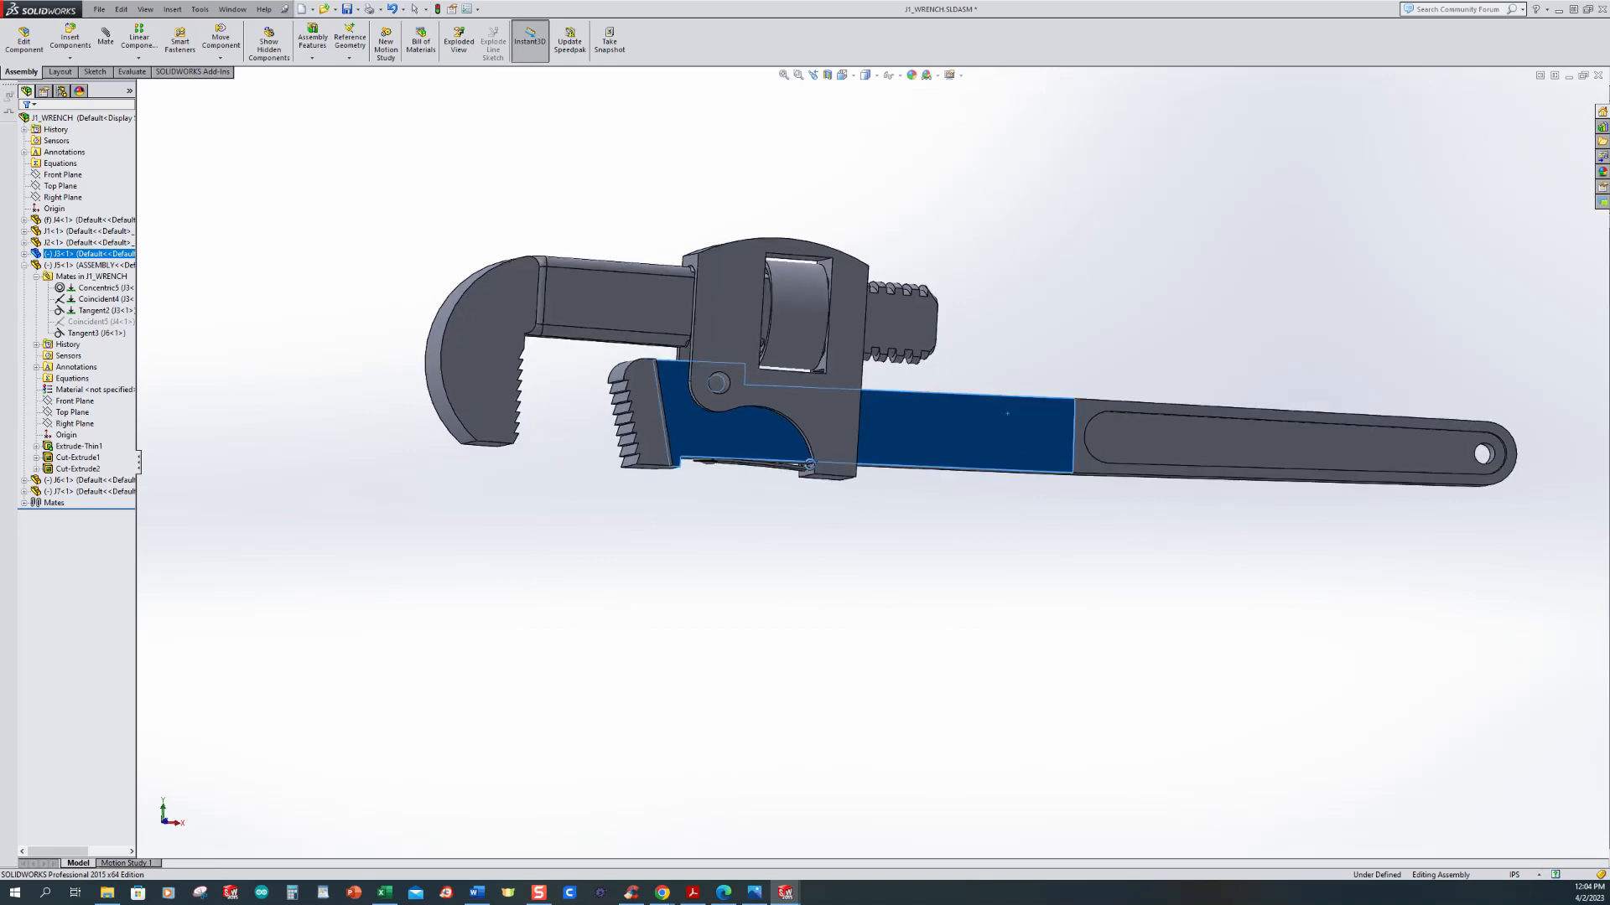
pyautogui.click(955, 486)
pyautogui.moveTo(954, 448)
pyautogui.mouseDown()
pyautogui.moveTo(943, 408)
pyautogui.moveTo(937, 436)
pyautogui.mouseUp()
pyautogui.click(890, 533)
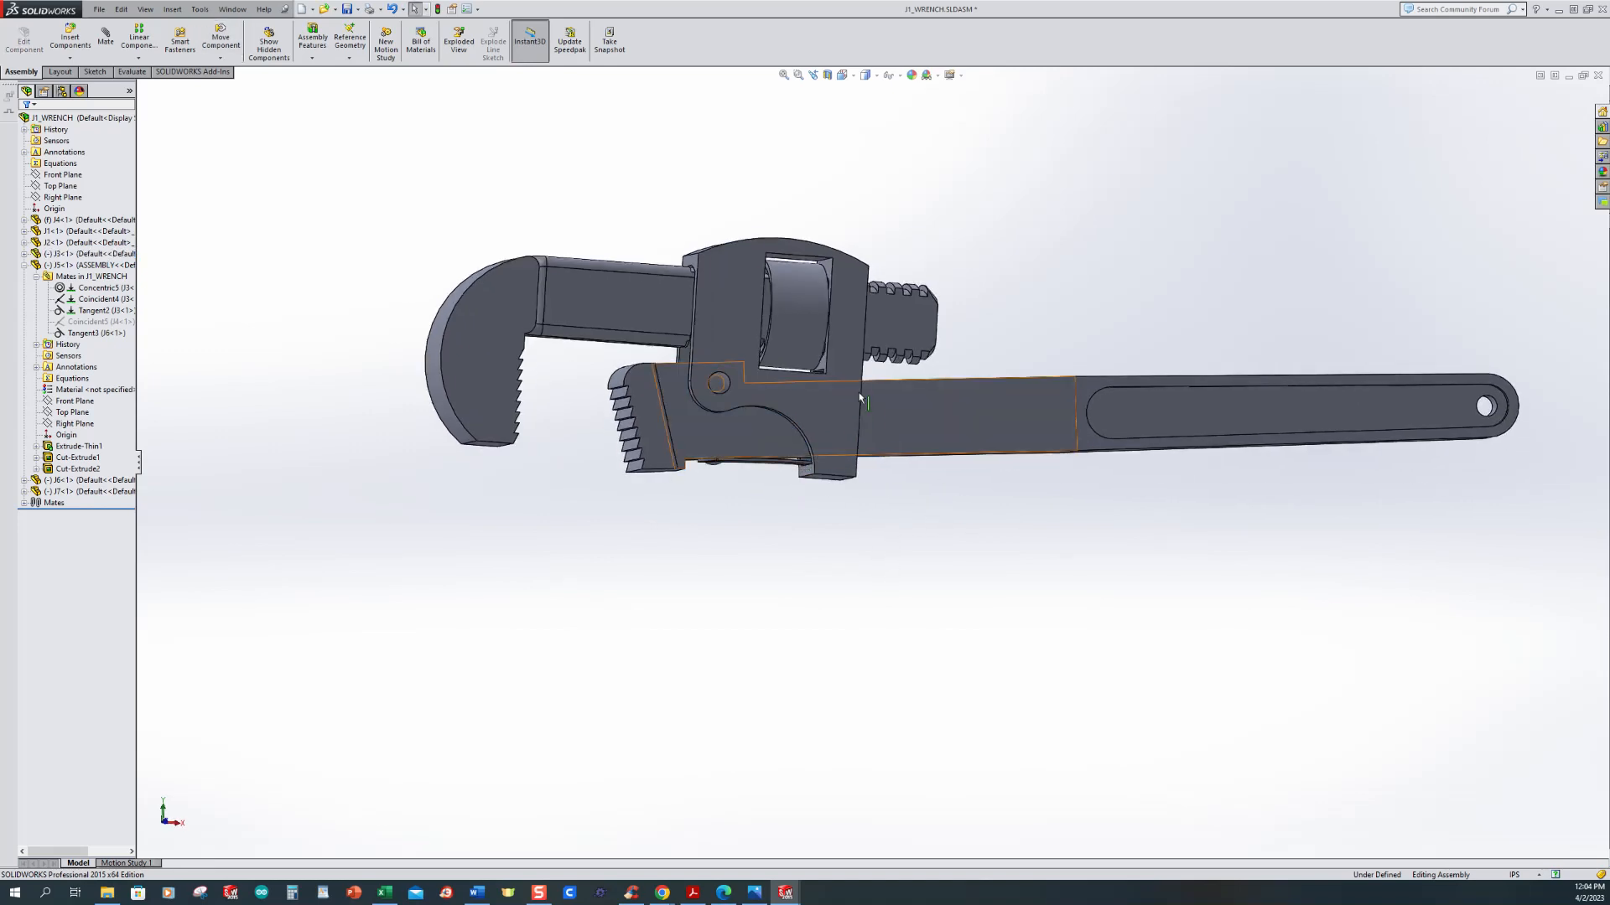
pyautogui.moveTo(793, 295); pyautogui.dragTo(797, 331)
pyautogui.click(801, 601)
# Step: Return the wrench to the isometric view, and rebuild and save the assembly
pyautogui.hotkey('ctrl', '7')
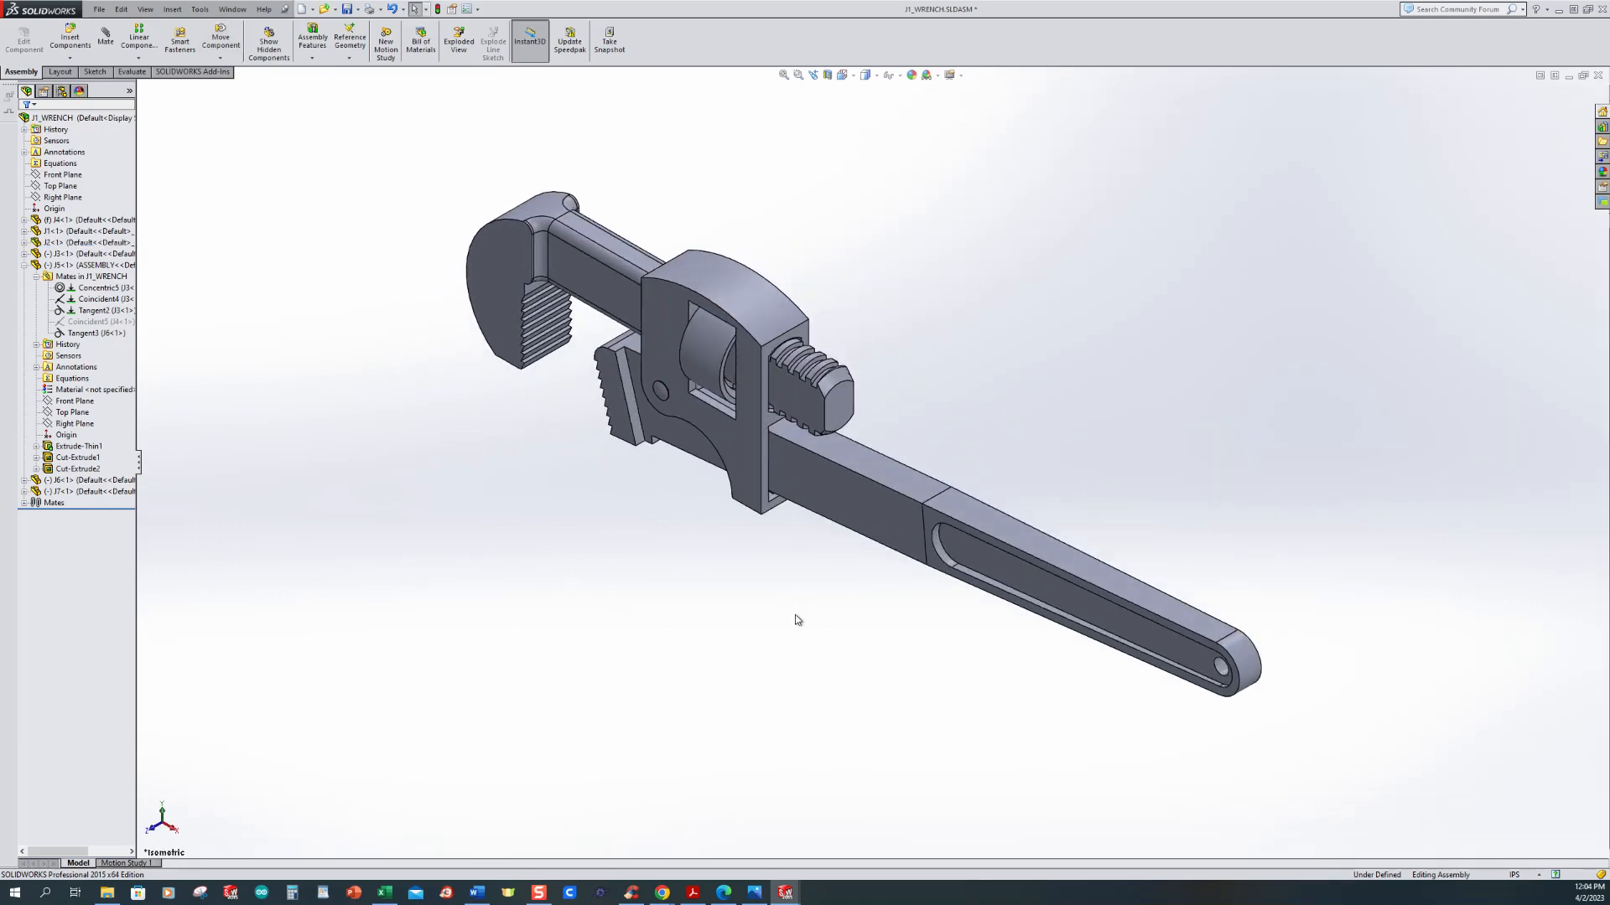
pyautogui.click(346, 8)
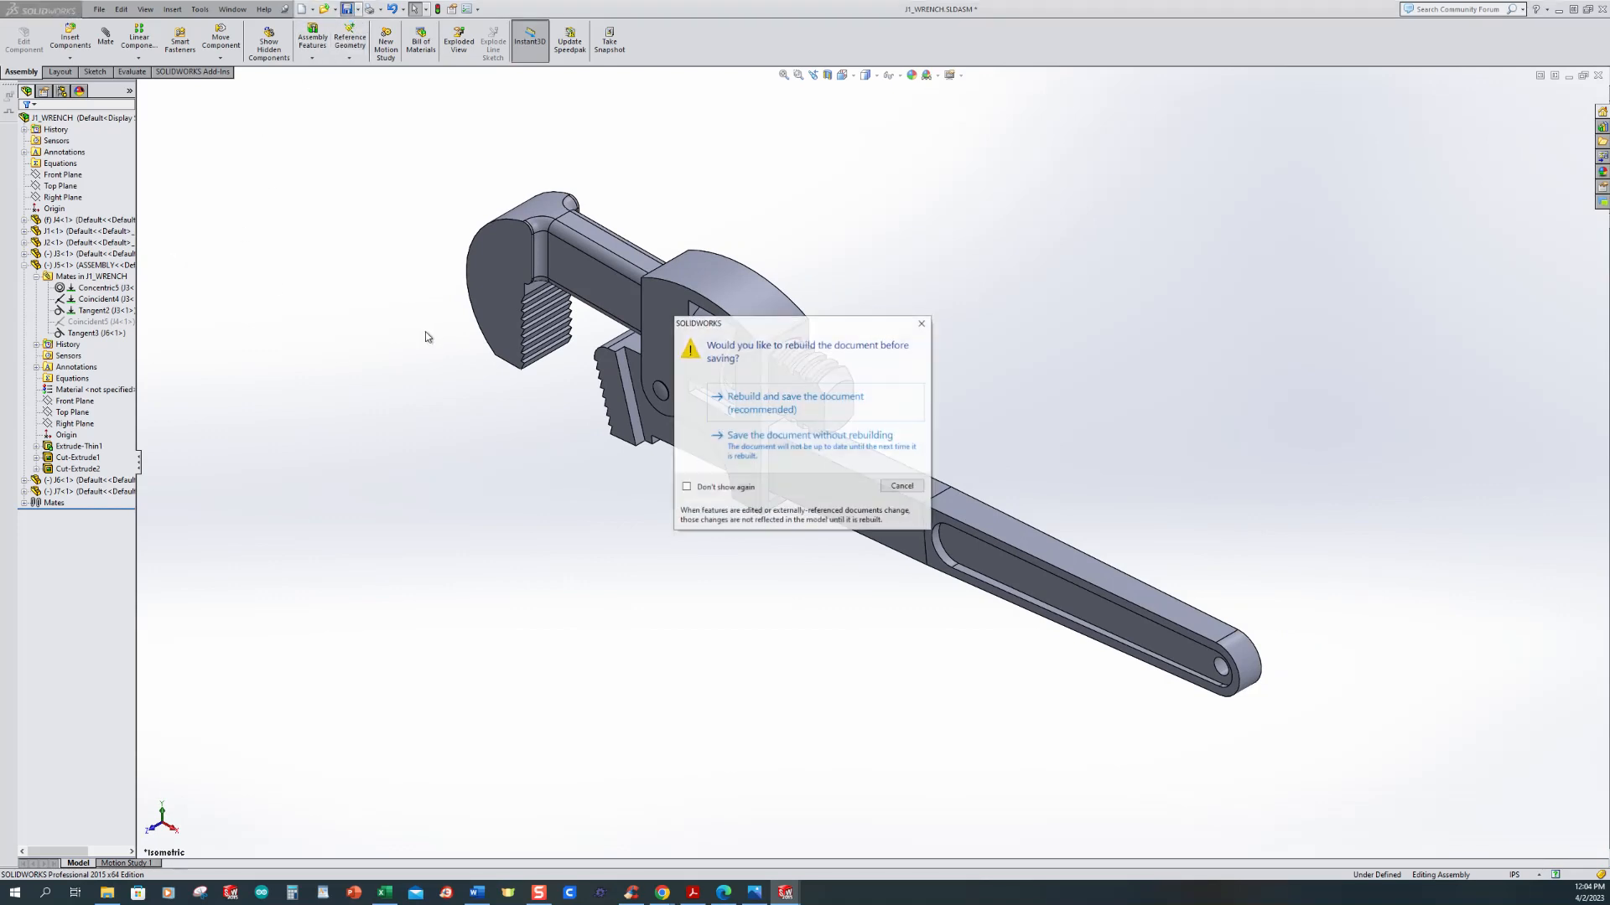
pyautogui.click(732, 404)
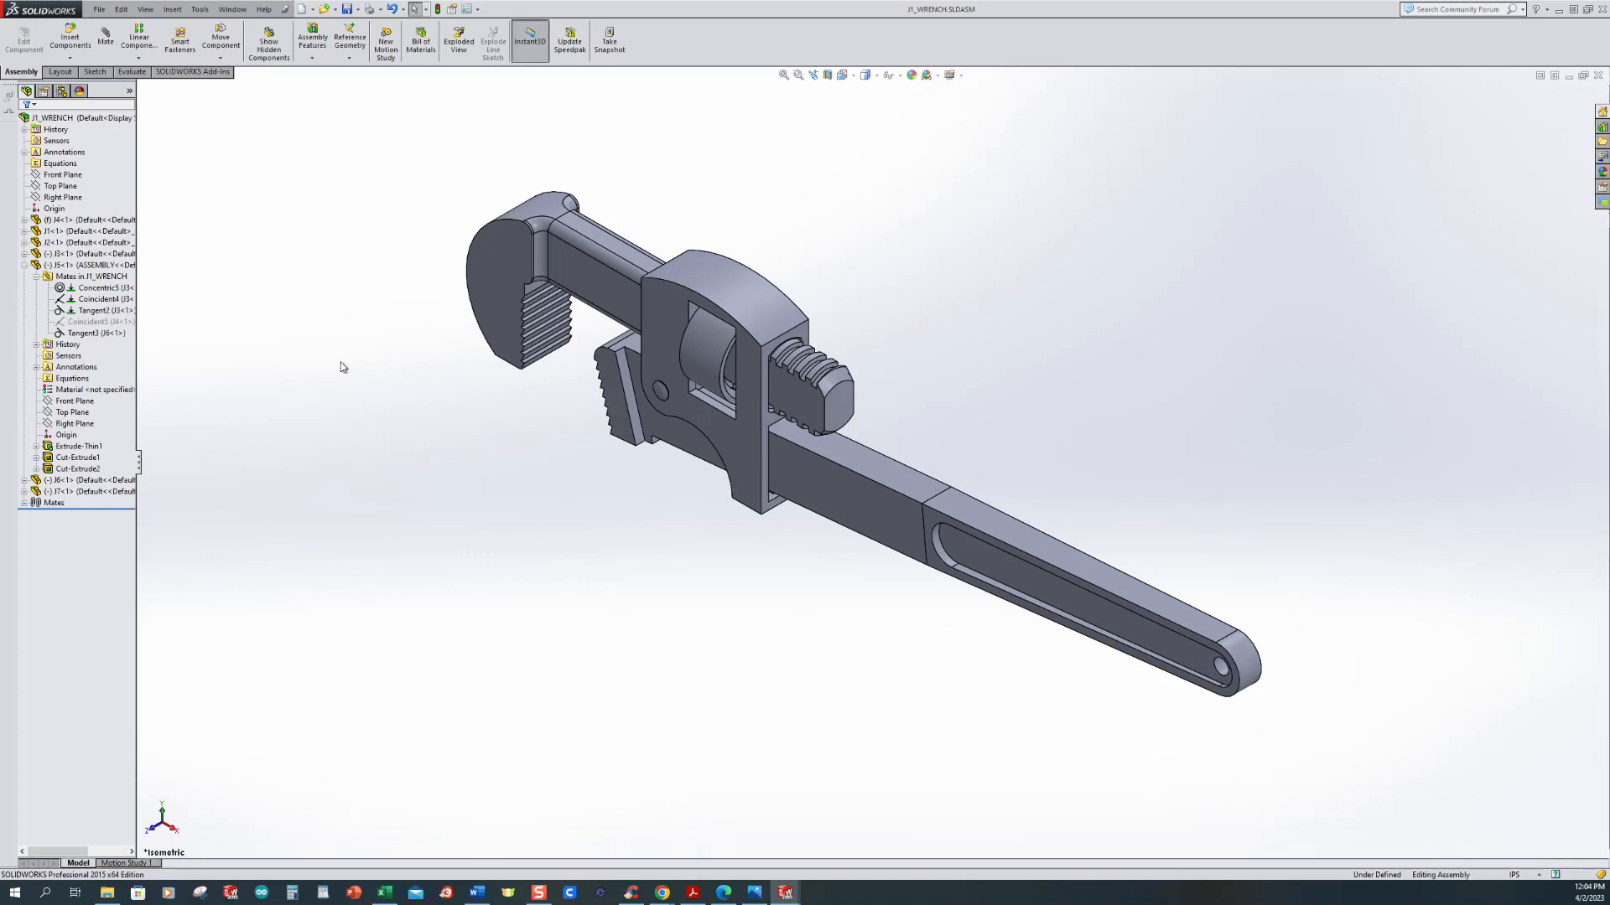